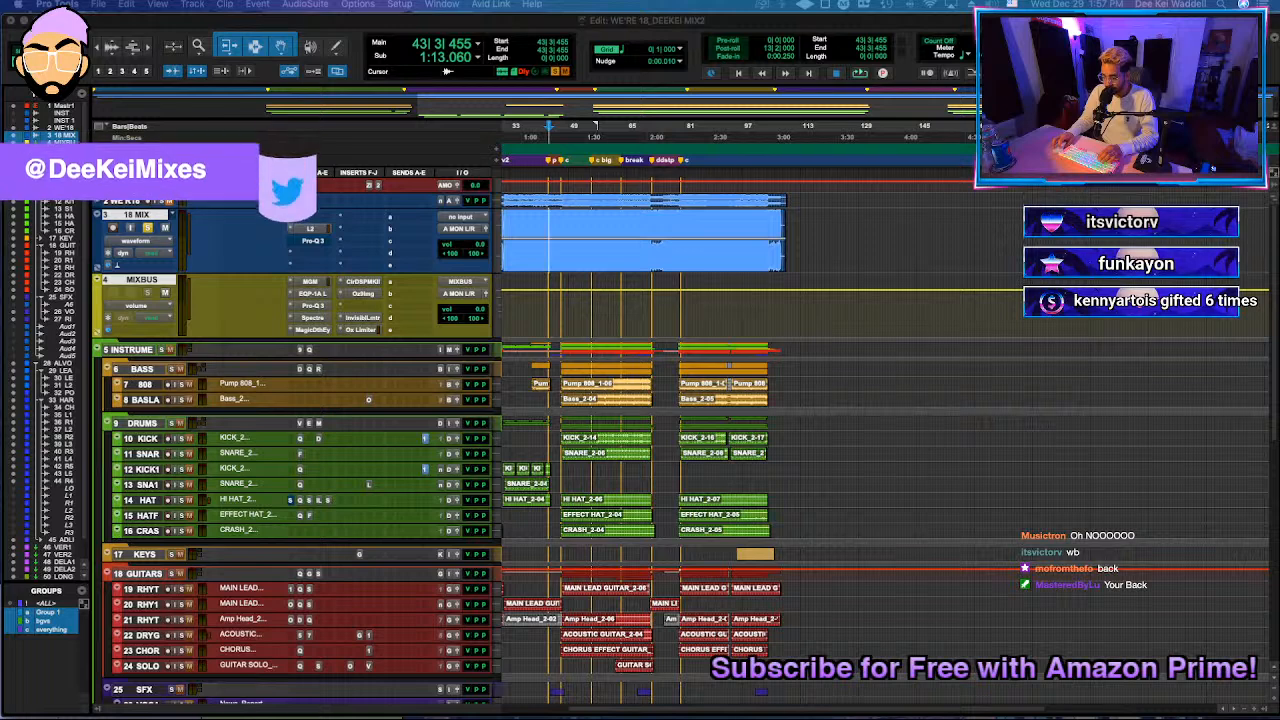
click(536, 322)
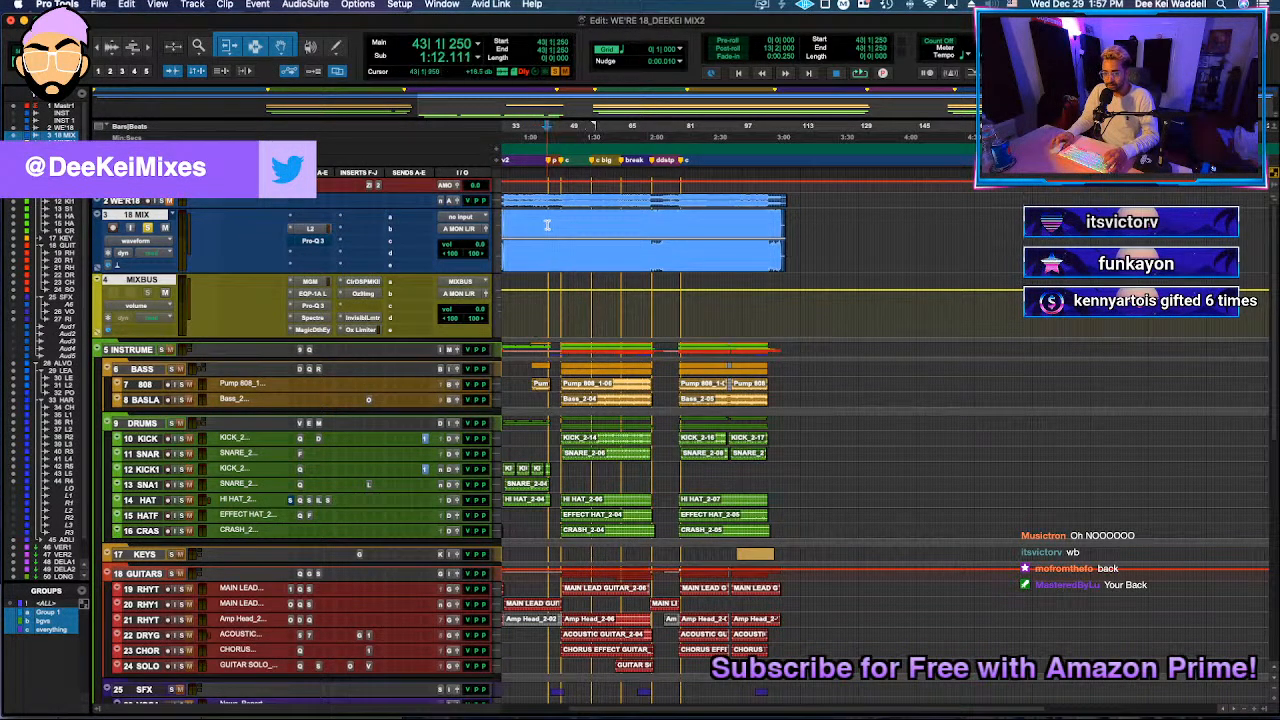
click(100, 8)
mouse_move(150, 57)
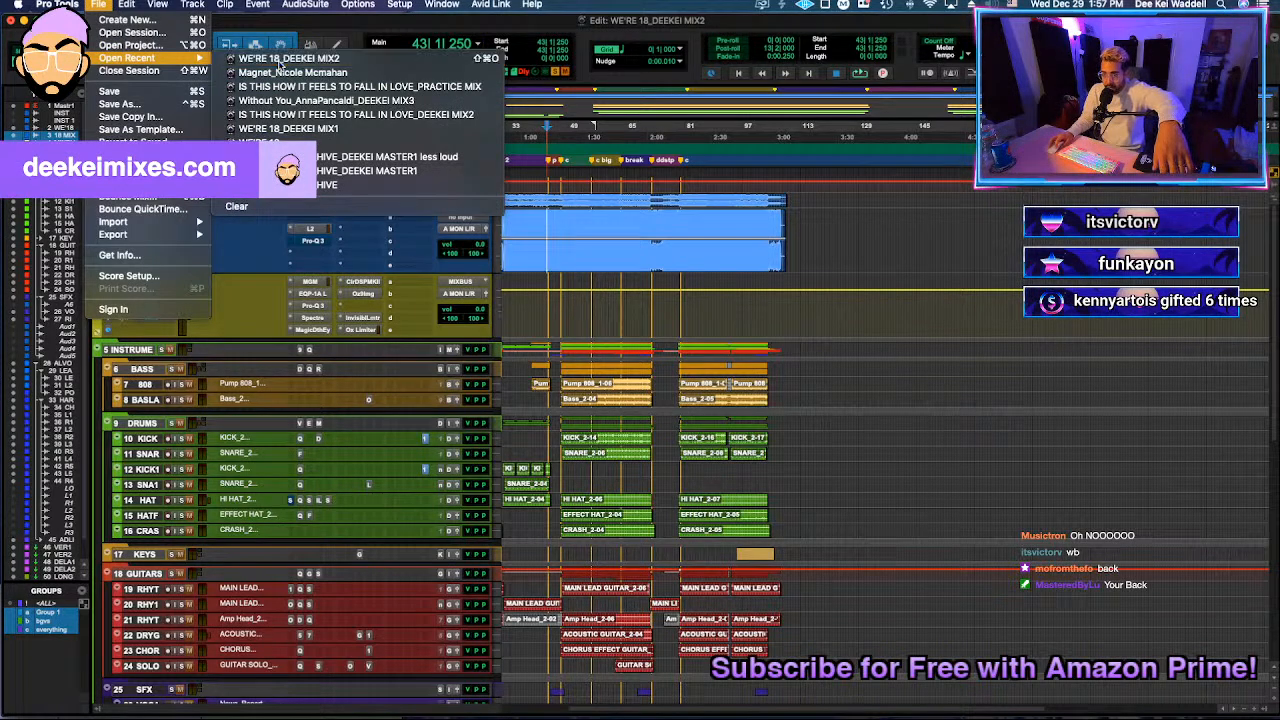
click(280, 59)
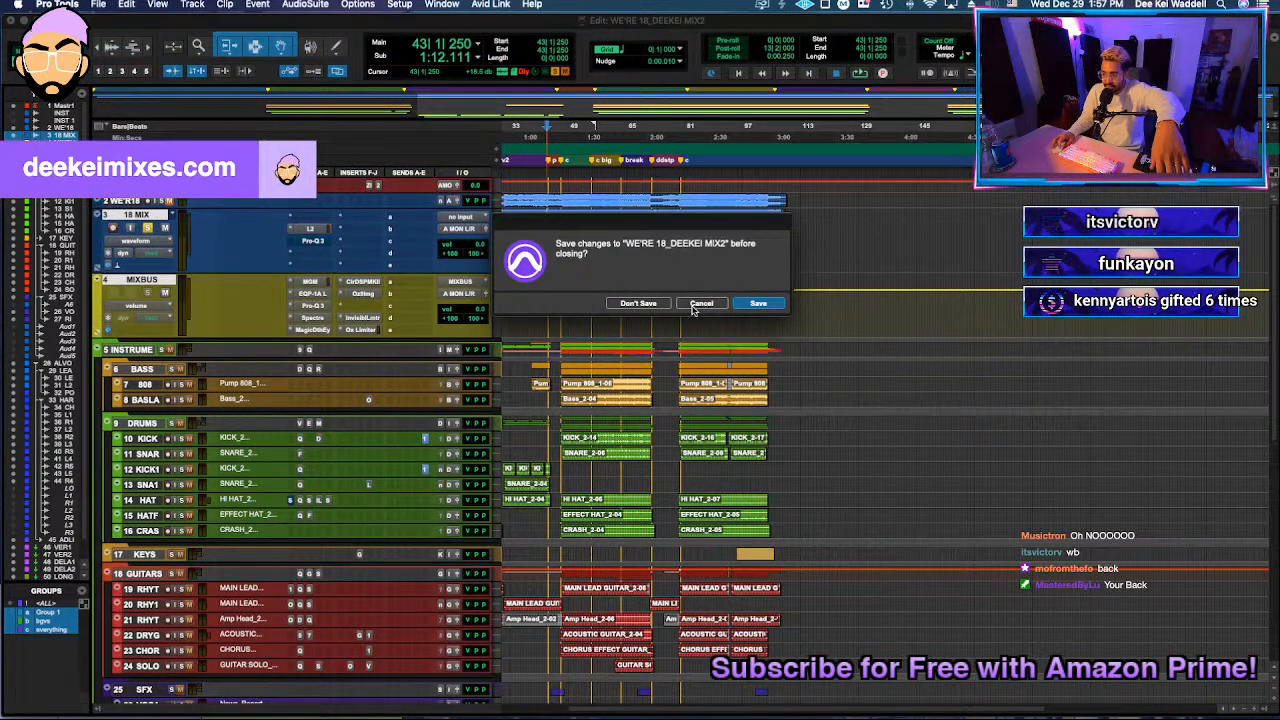
click(693, 305)
Step: Open the recent Magnet session, saving the changes to the WE'RE 18 mix session before it closes
click(99, 4)
mouse_move(150, 57)
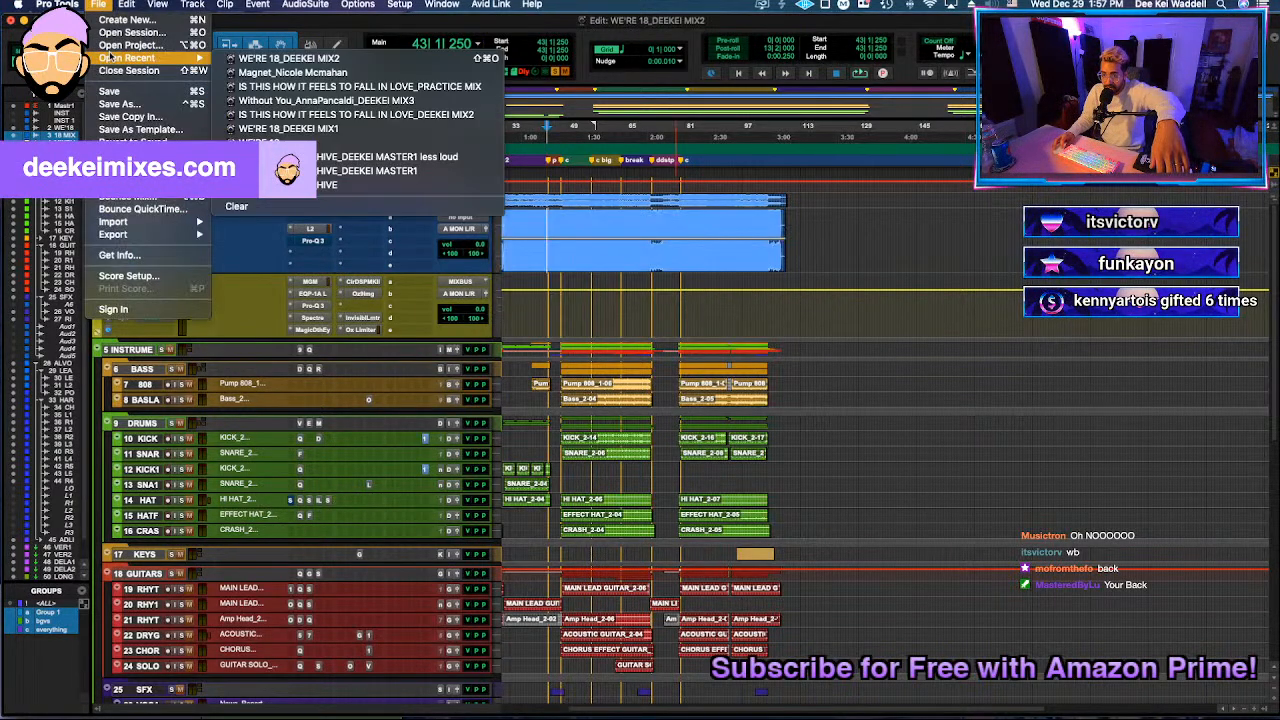
click(306, 73)
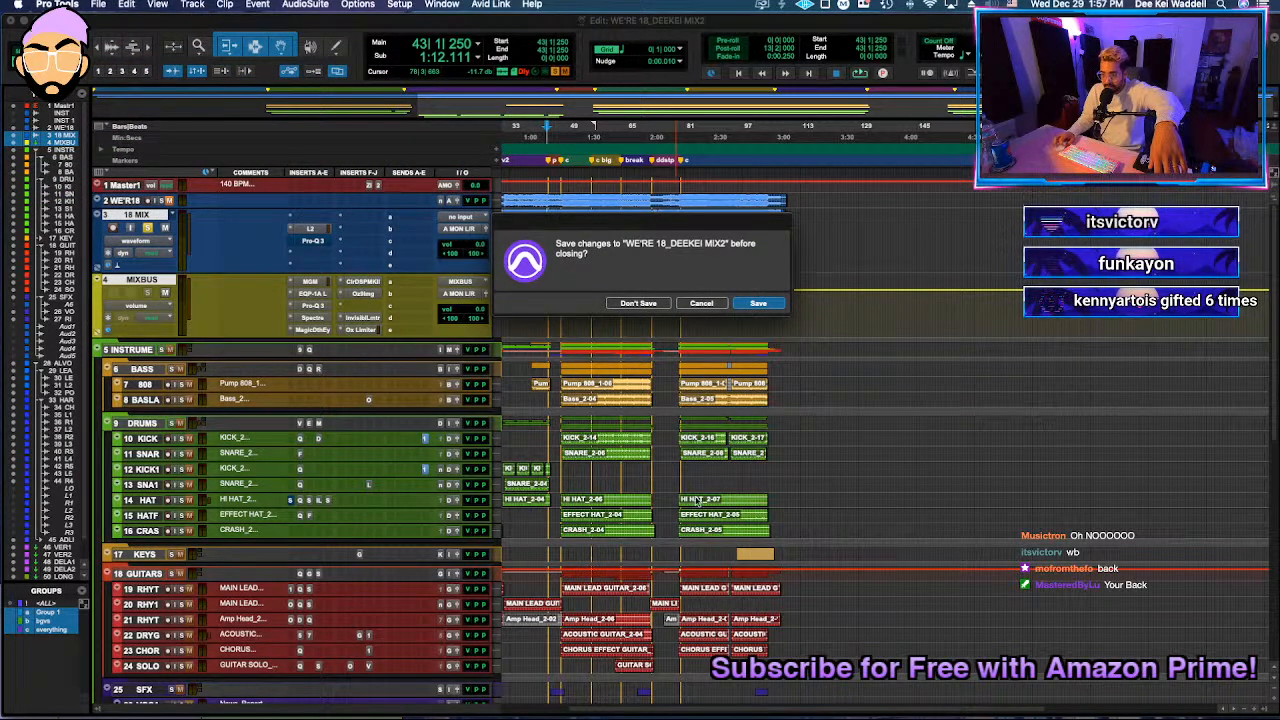
click(759, 304)
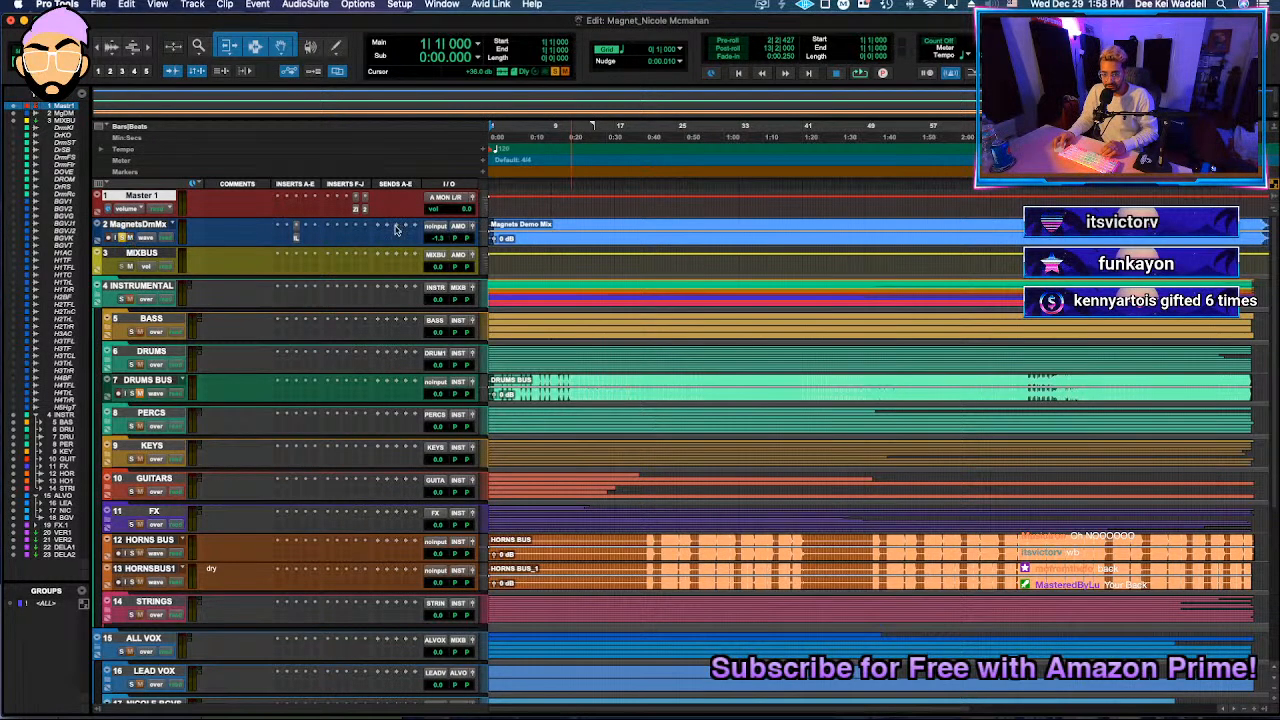
Step: Play the Magnets Demo Mix from the beginning of the session
click(605, 225)
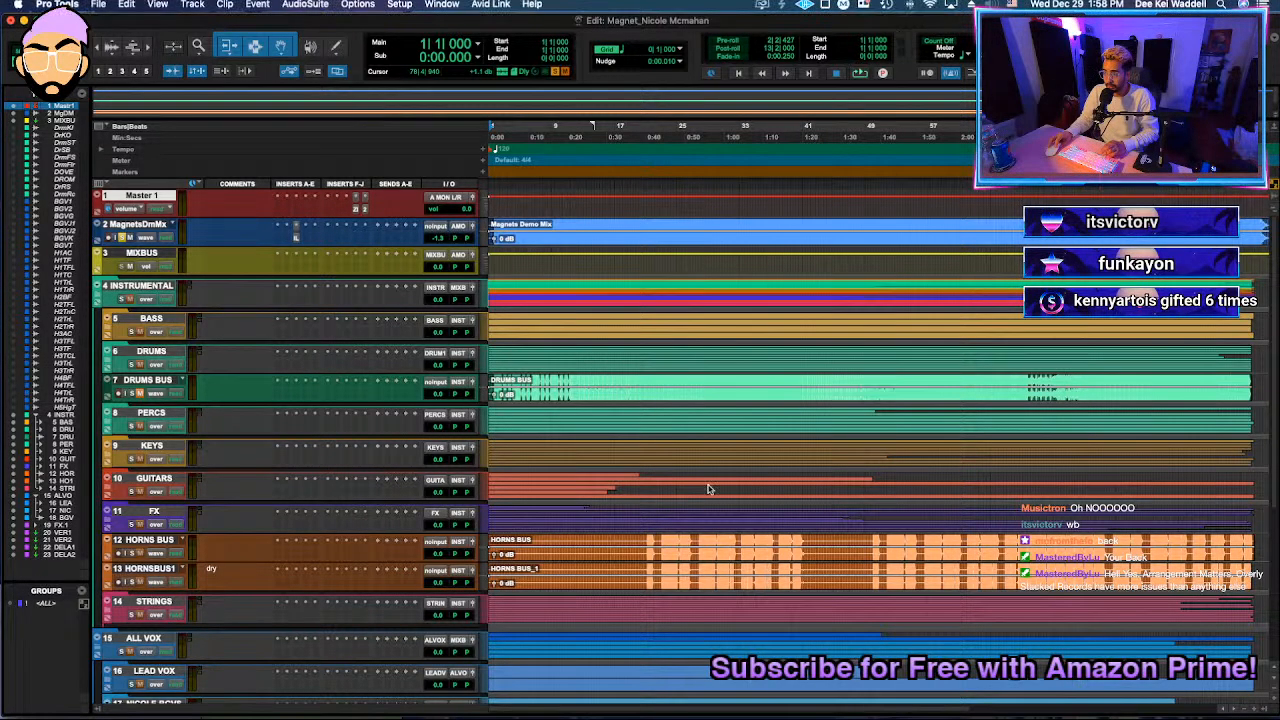
key(space)
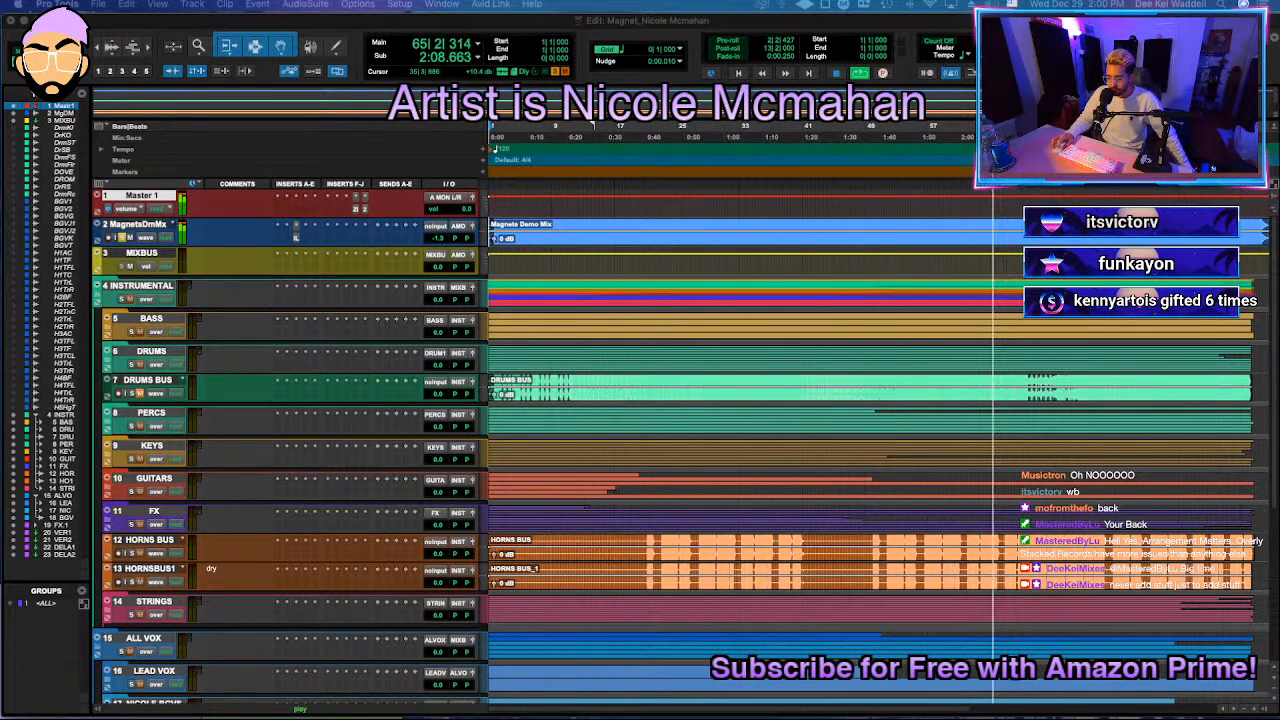
key(super+Tab)
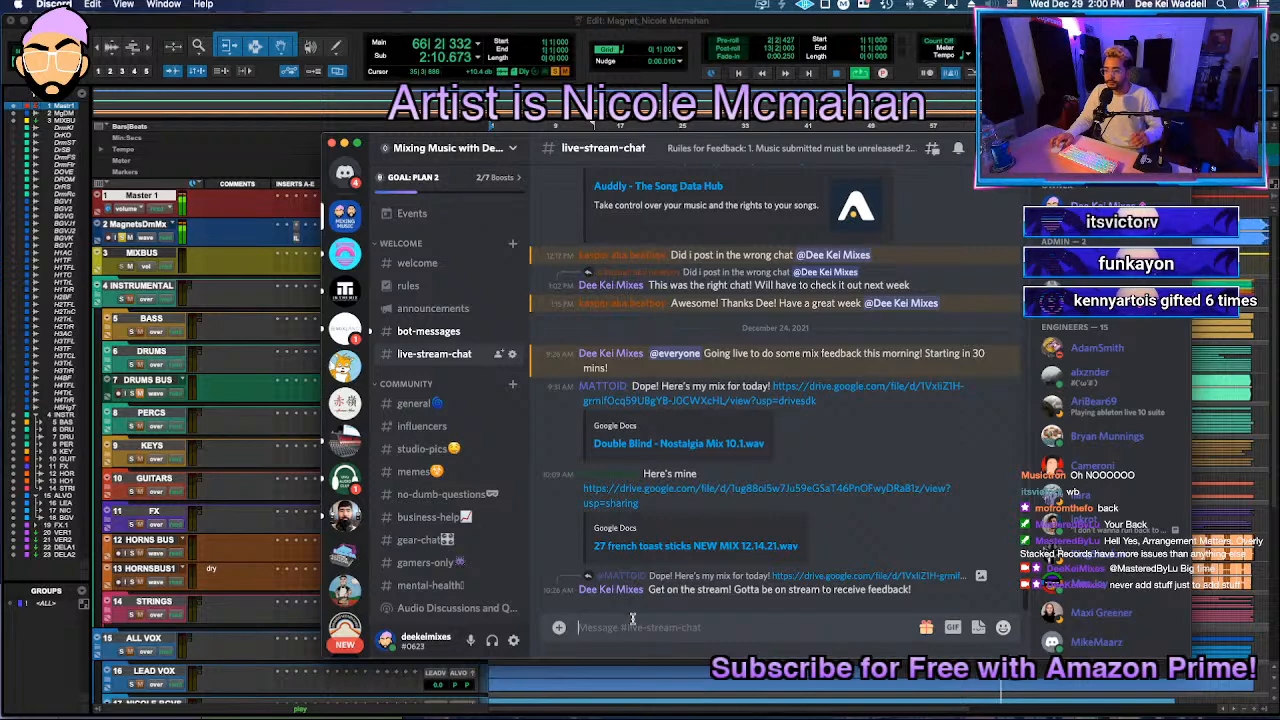
text(@ew)
key(BackSpace)
key(BackSpace)
key(BackSpace)
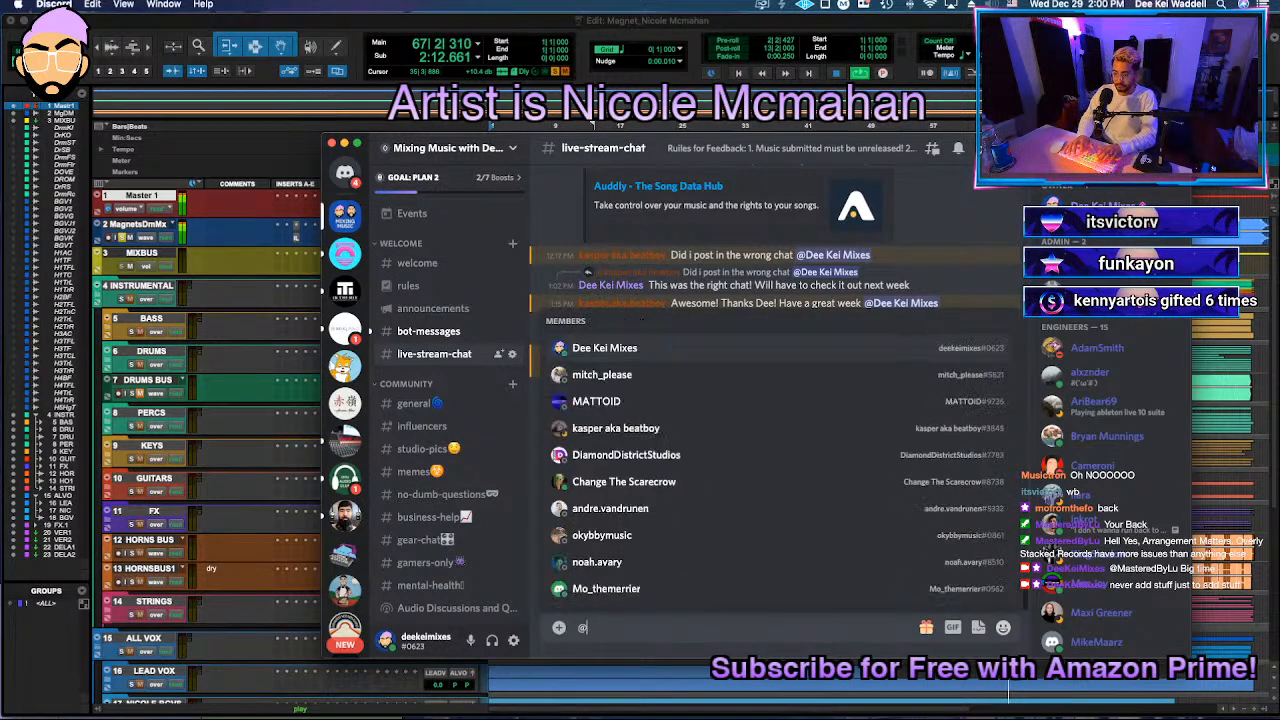
text(@e)
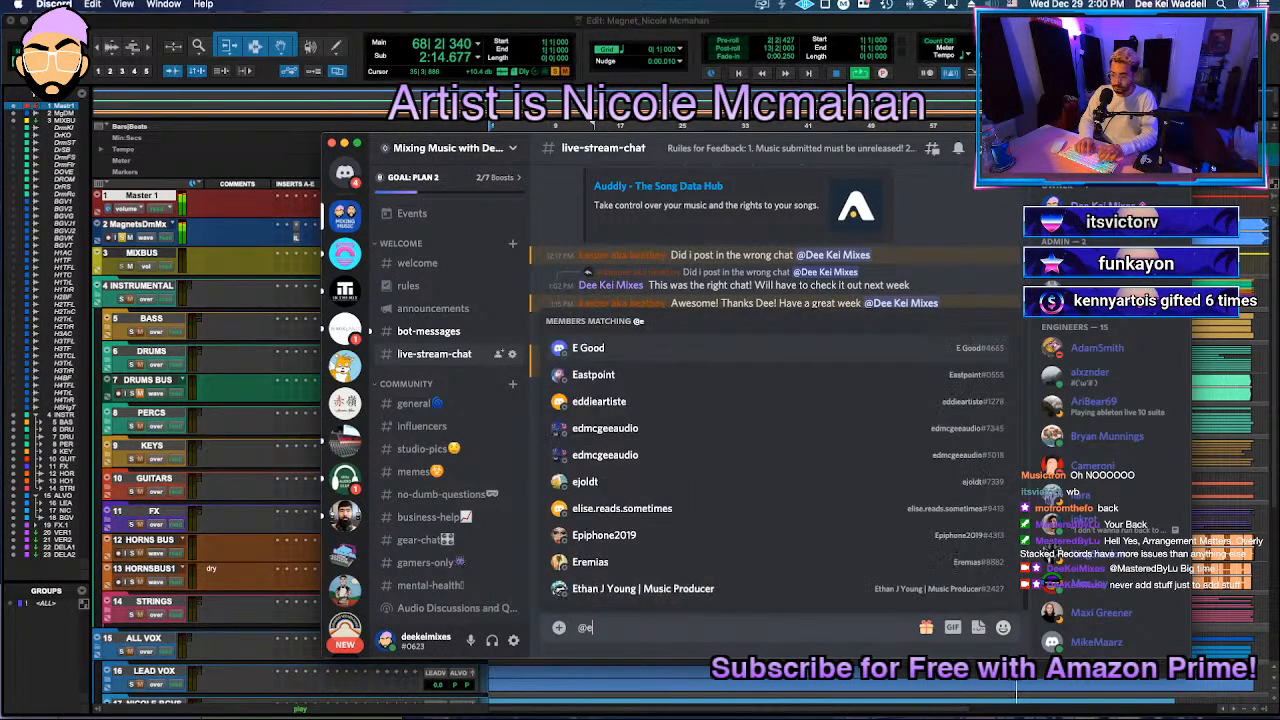
text(veryone)
key(Tab)
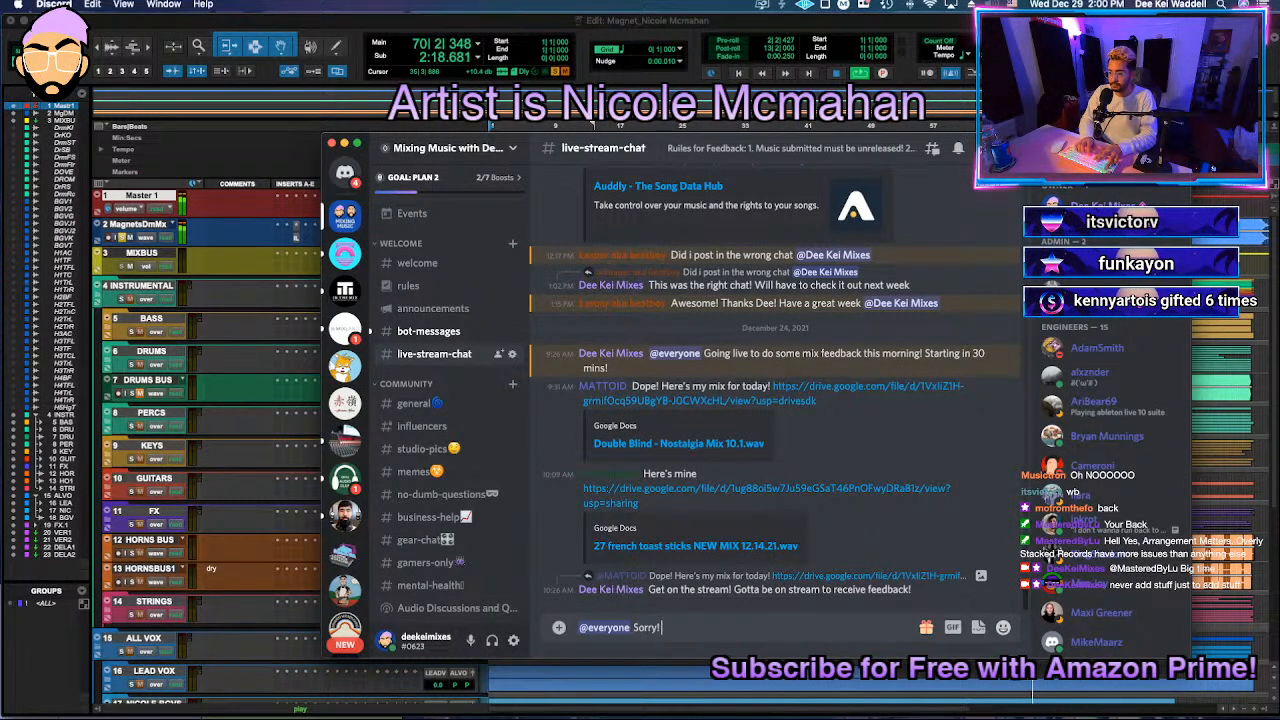
key(BackSpace)
key(BackSpace)
text(tream go)
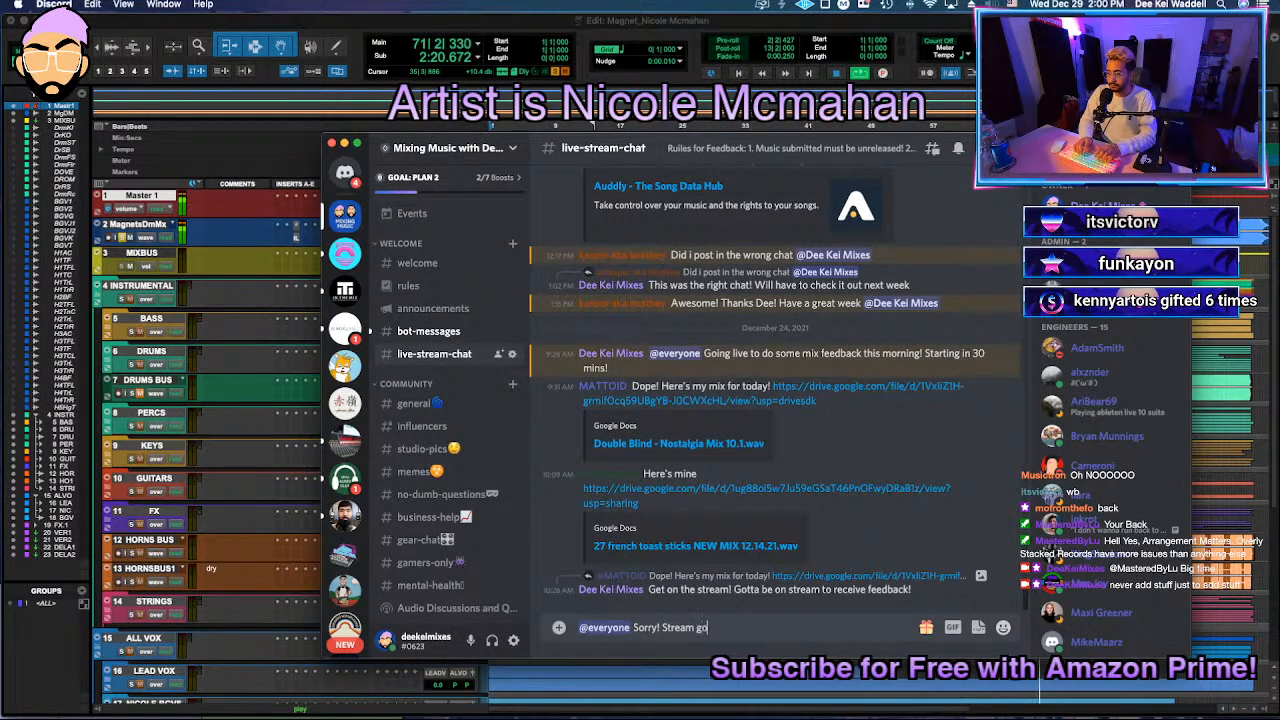
text(t disconnecte)
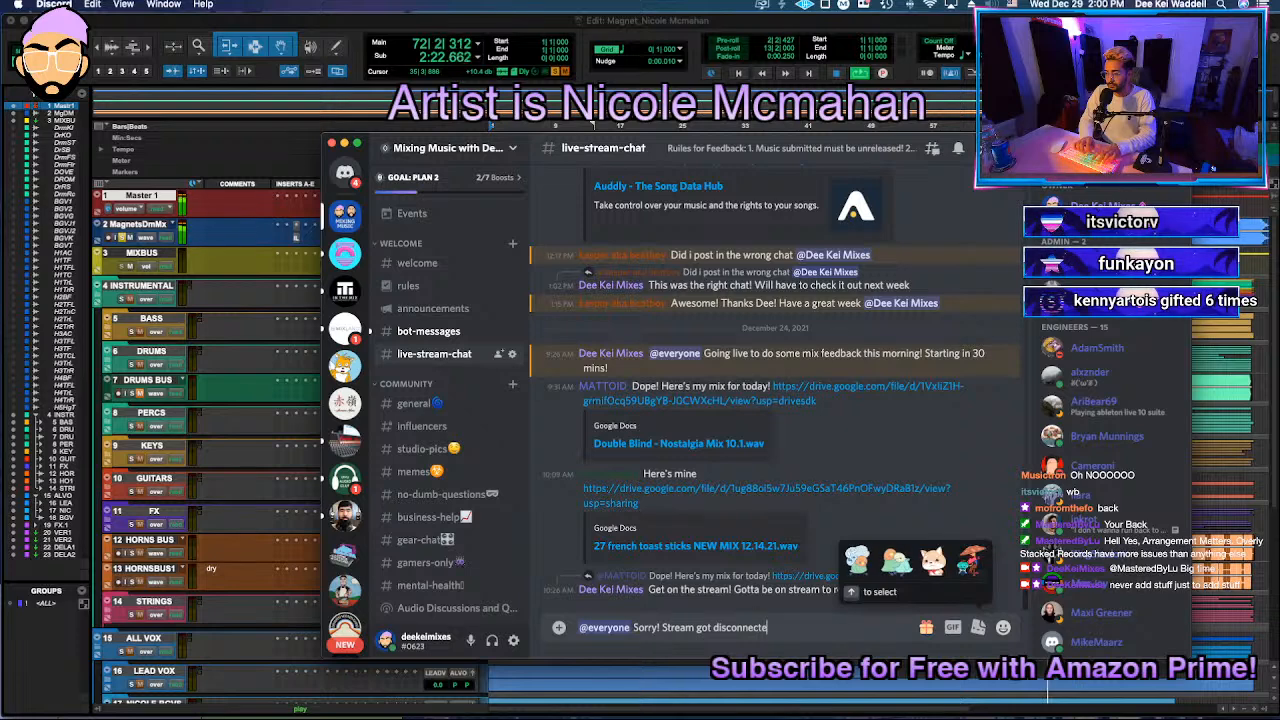
text(d! We are back! ht)
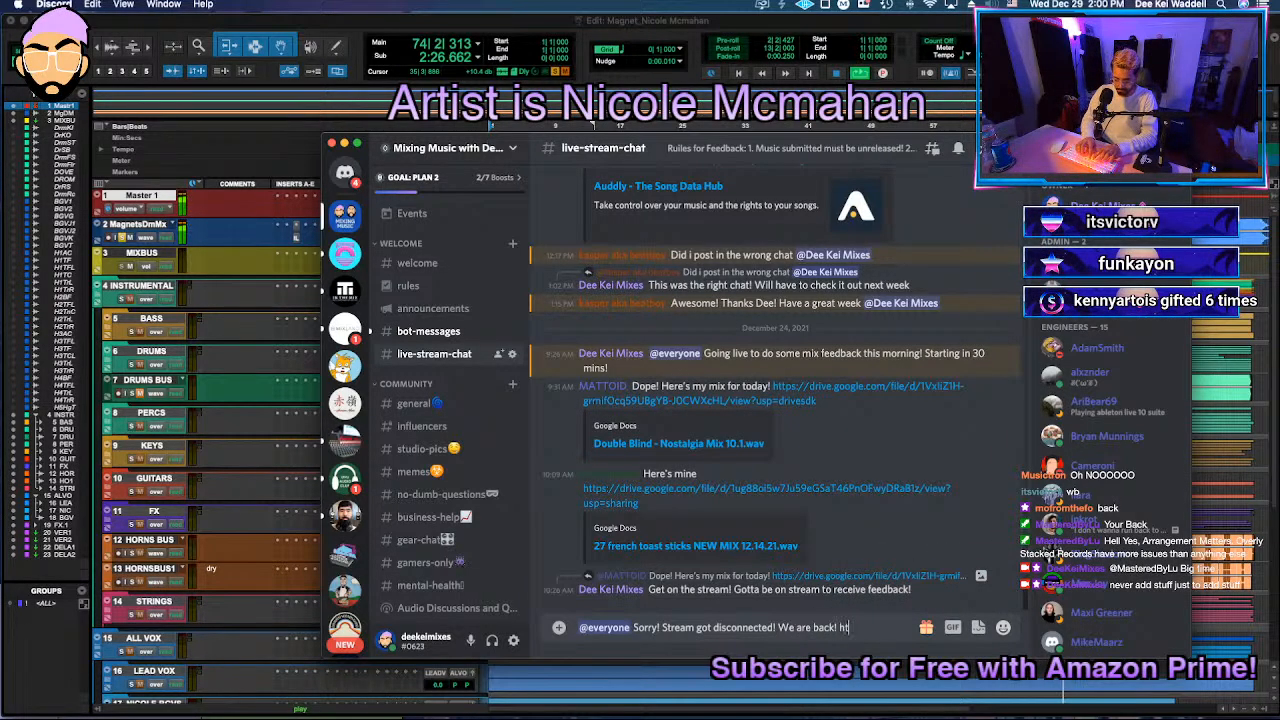
text(tps://)
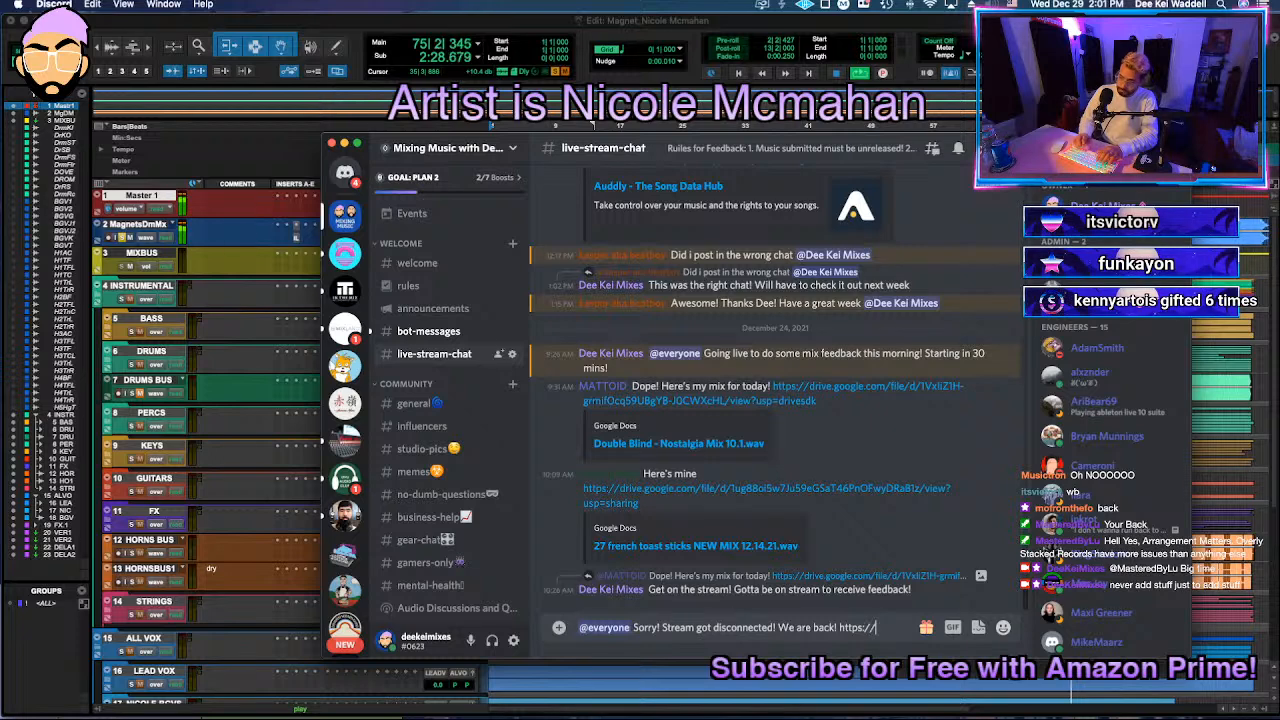
text(twitch.tv/)
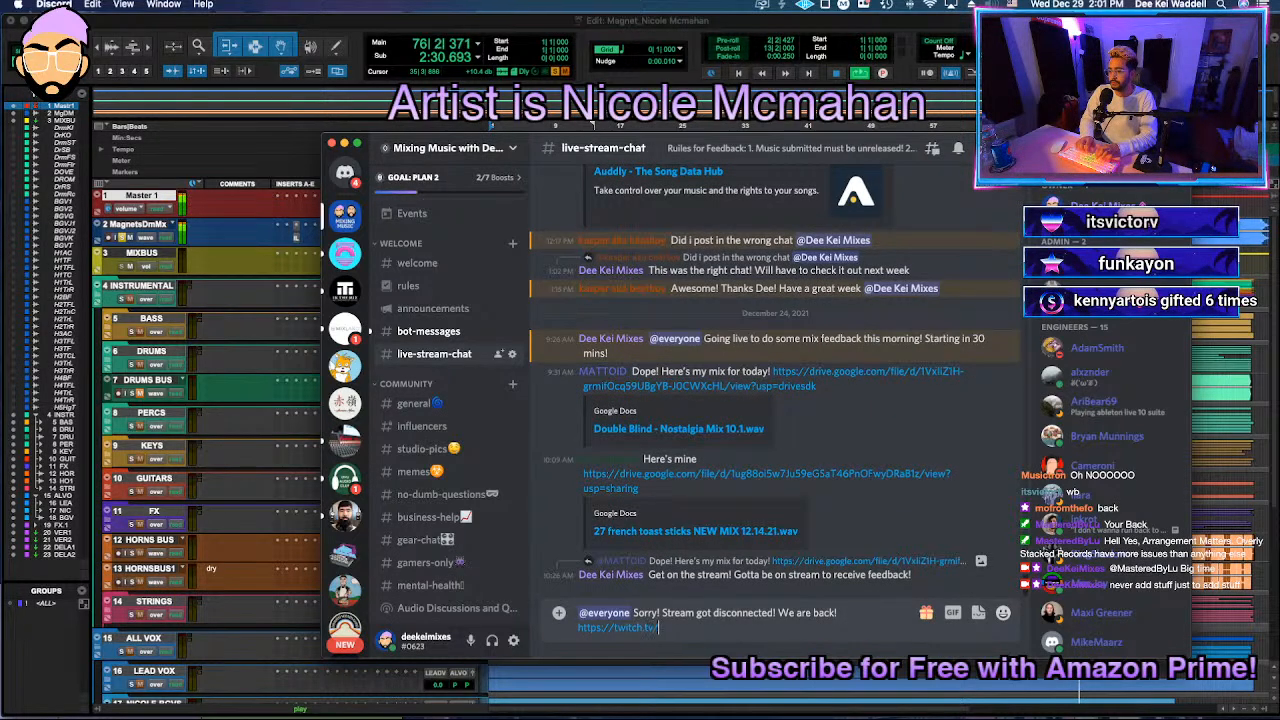
text(deekeimixes)
key(Return)
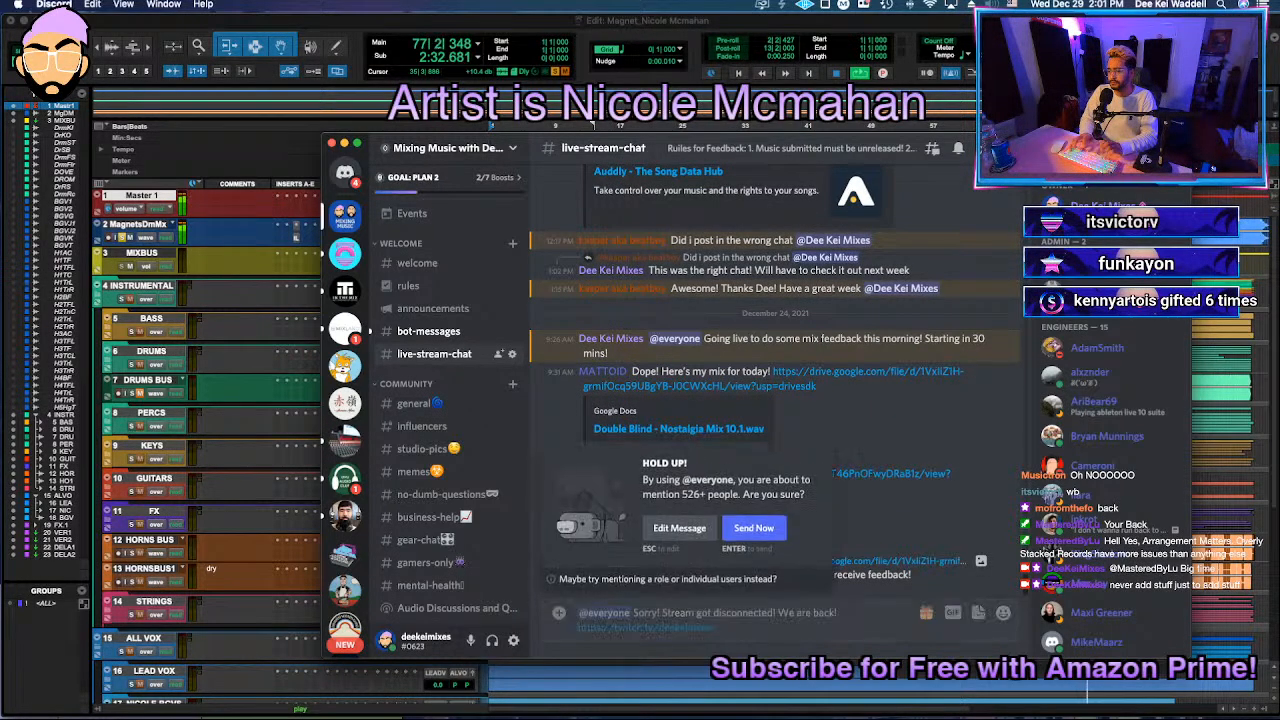
key(Return)
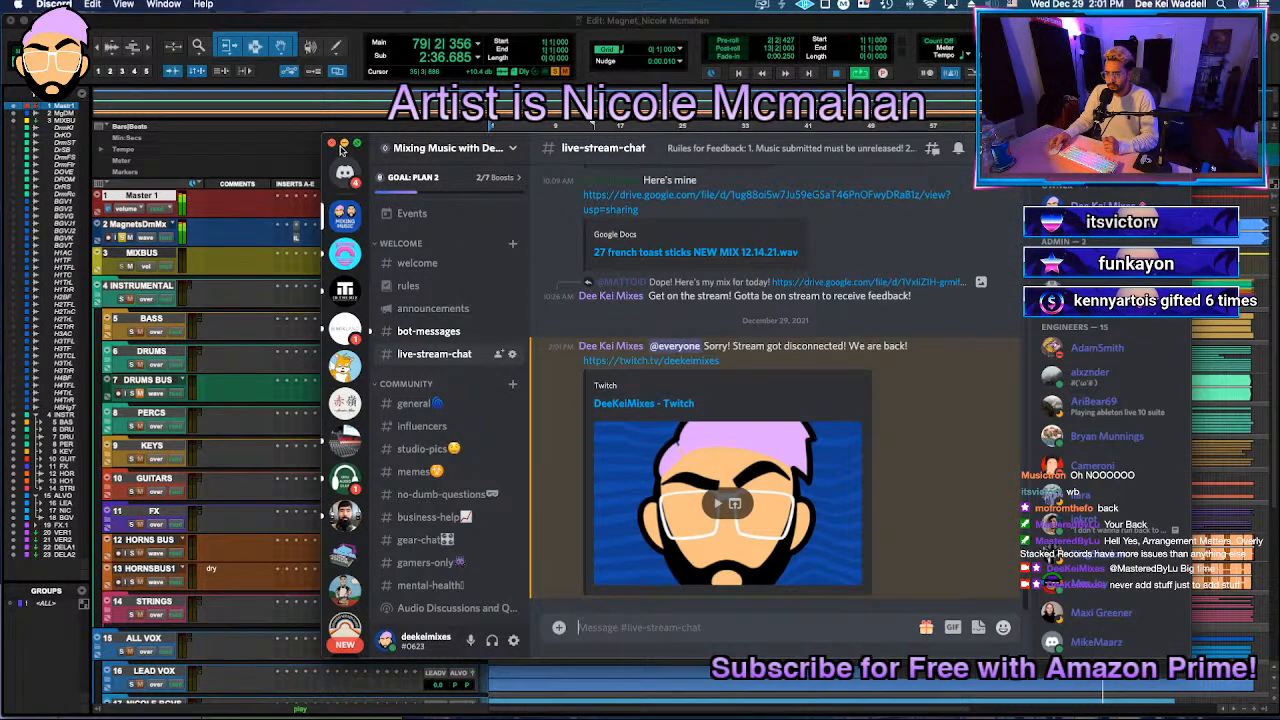
Step: Switch back to Pro Tools, replay the song from the session start and stop playback
click(731, 21)
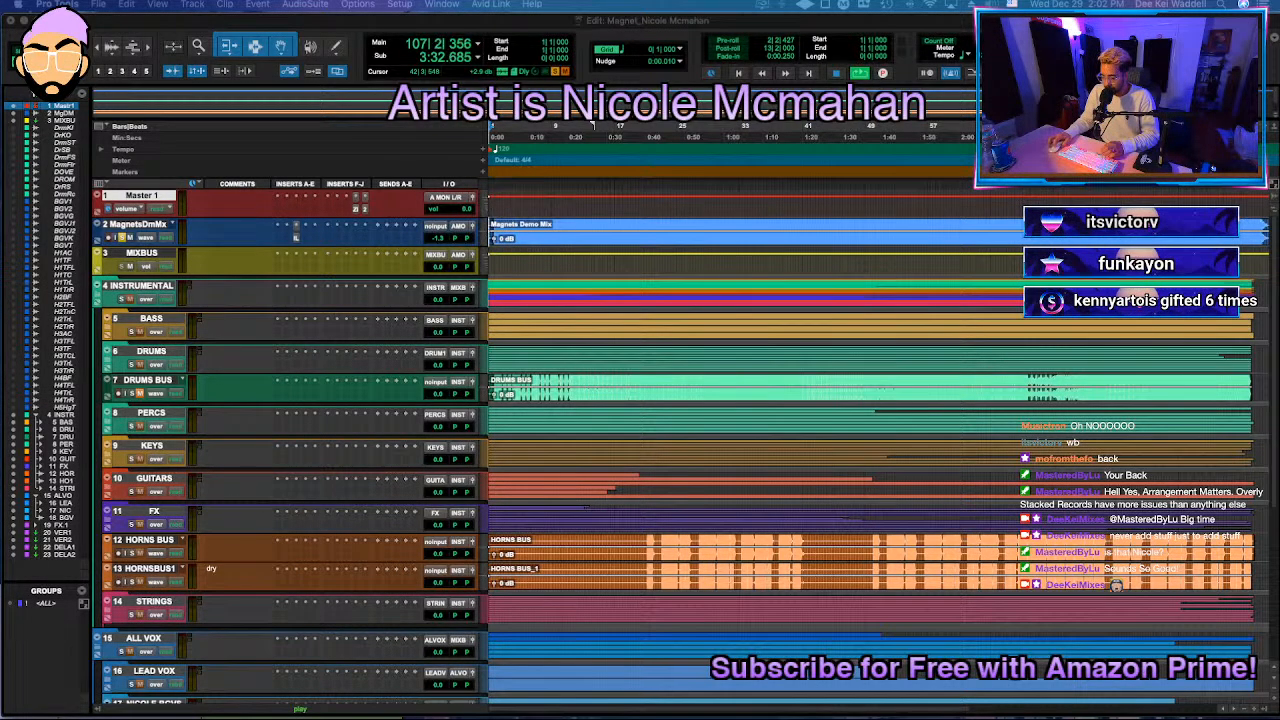
scroll(864, 458, right, 2)
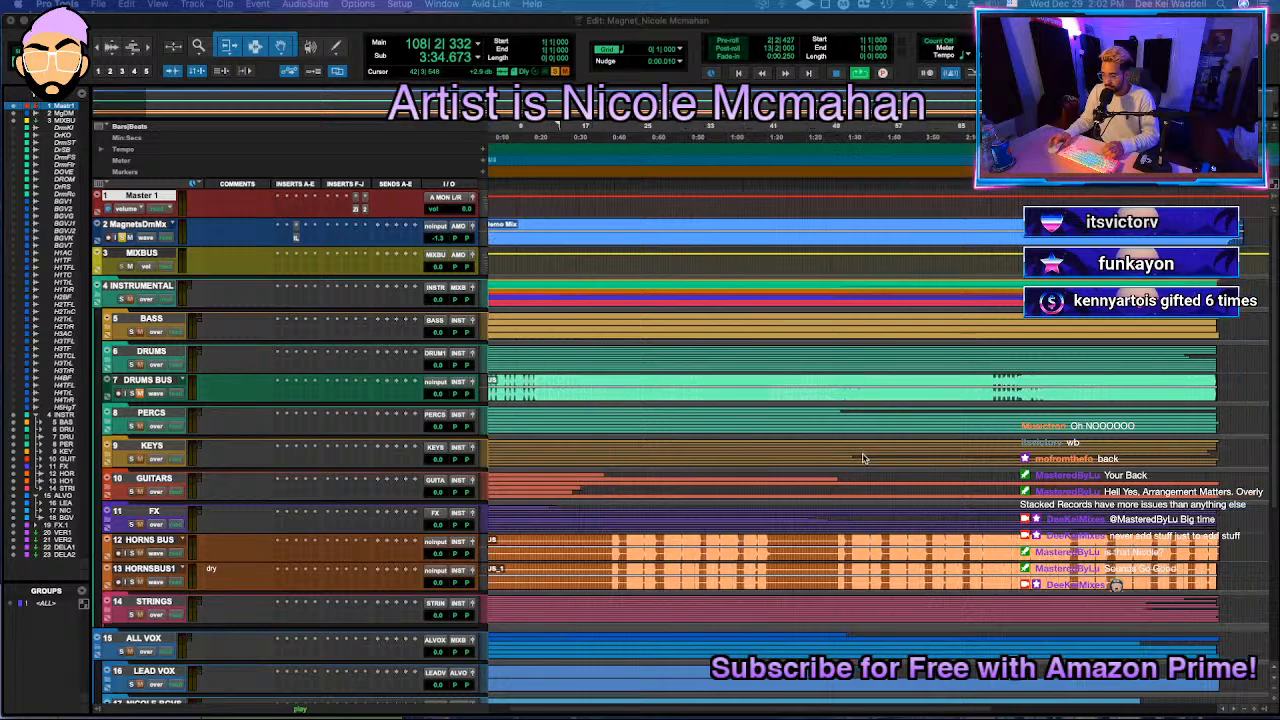
key(space)
key(Return)
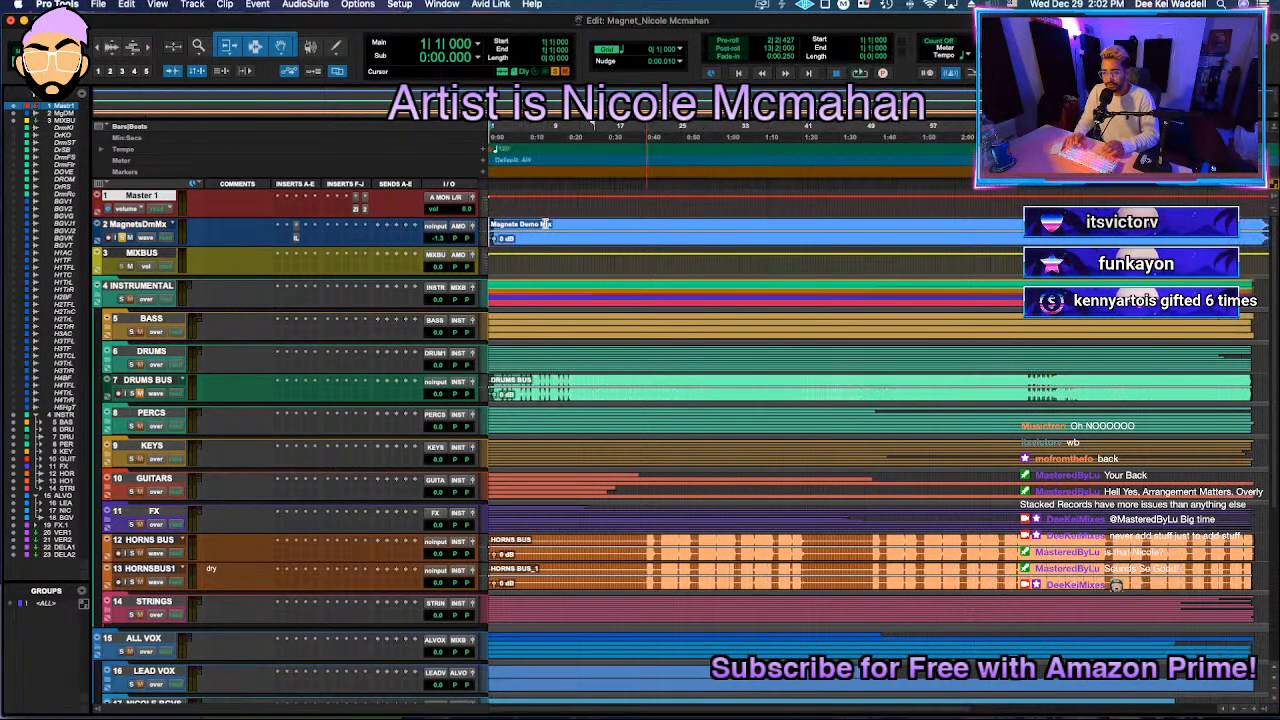
key(space)
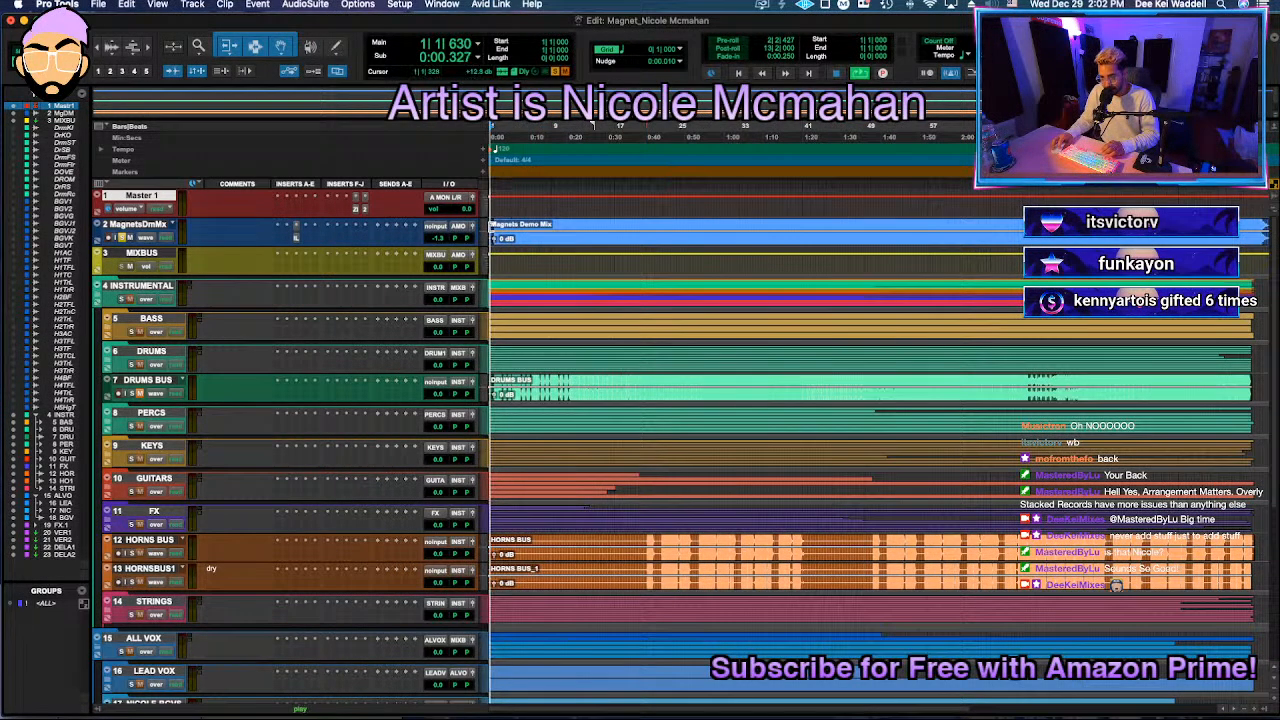
key(space)
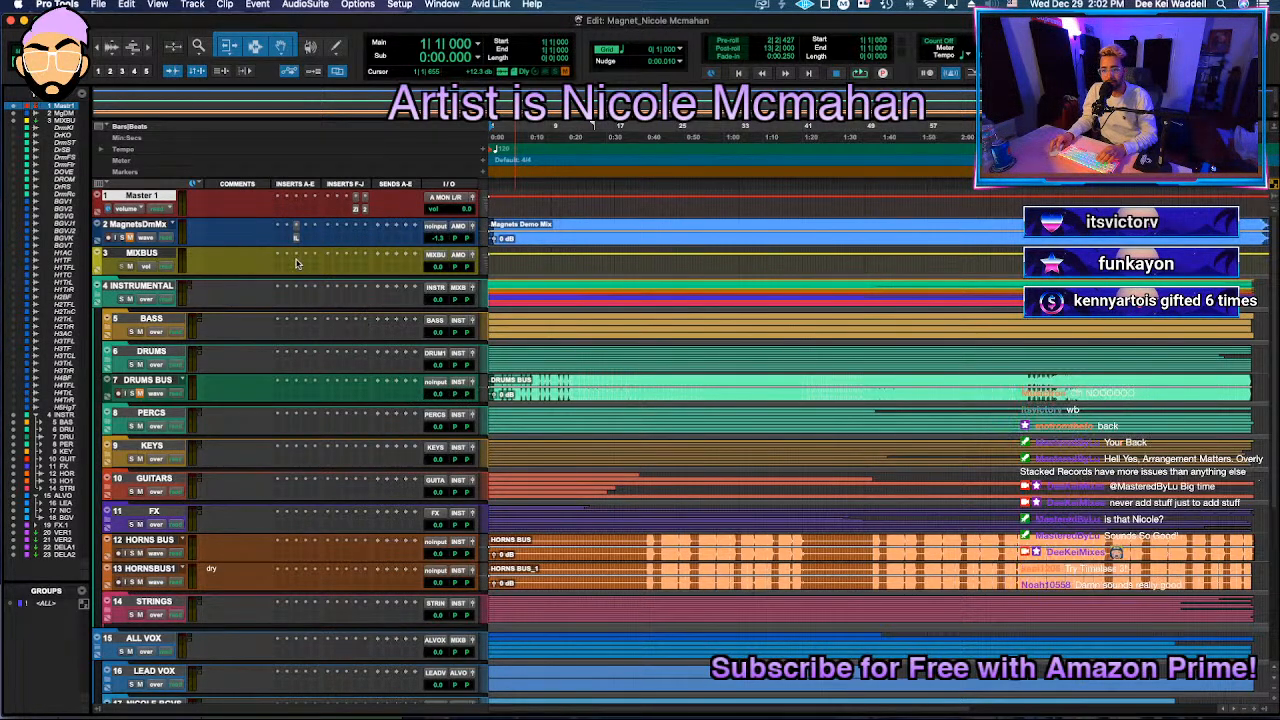
click(290, 306)
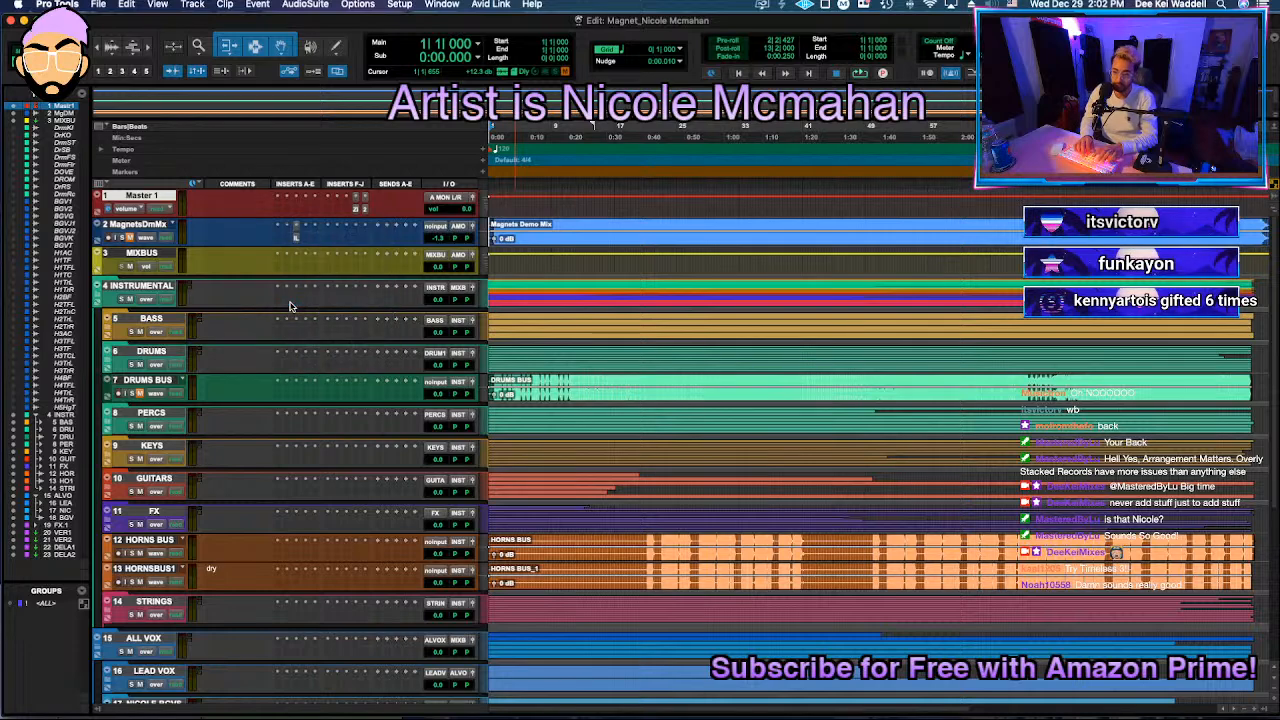
text(time)
key(BackSpace)
key(BackSpace)
key(BackSpace)
key(BackSpace)
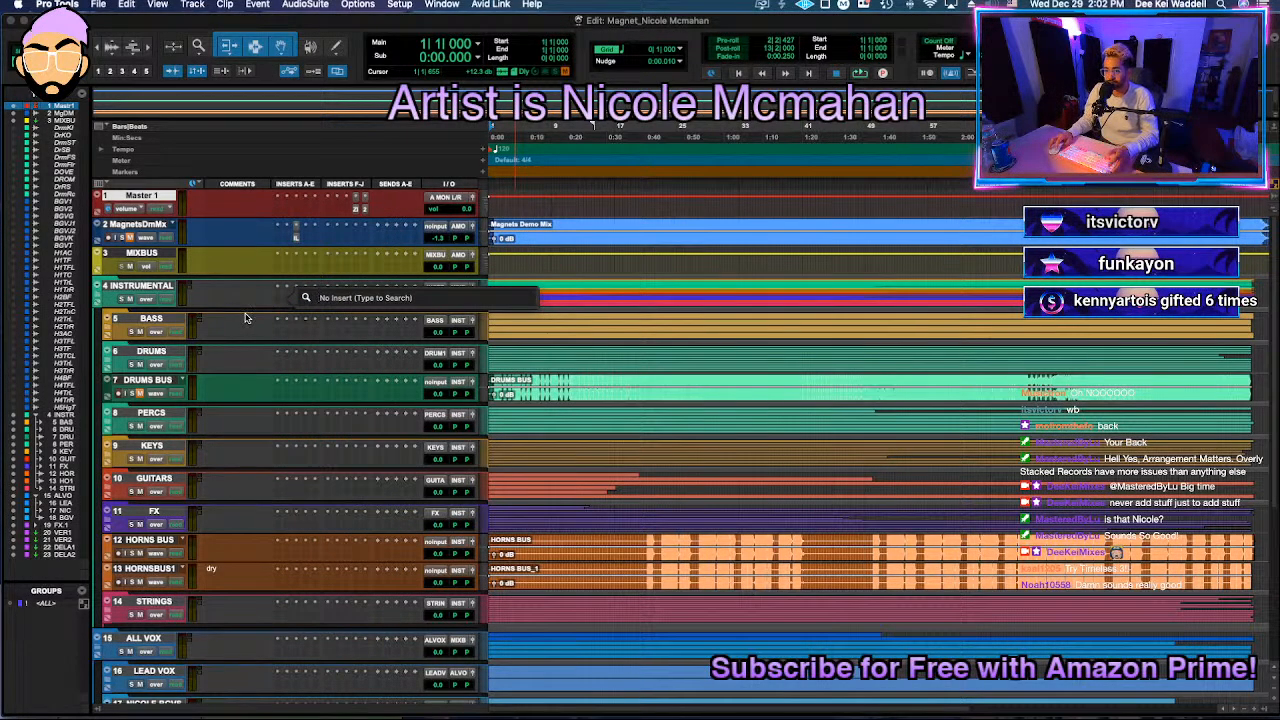
key(Escape)
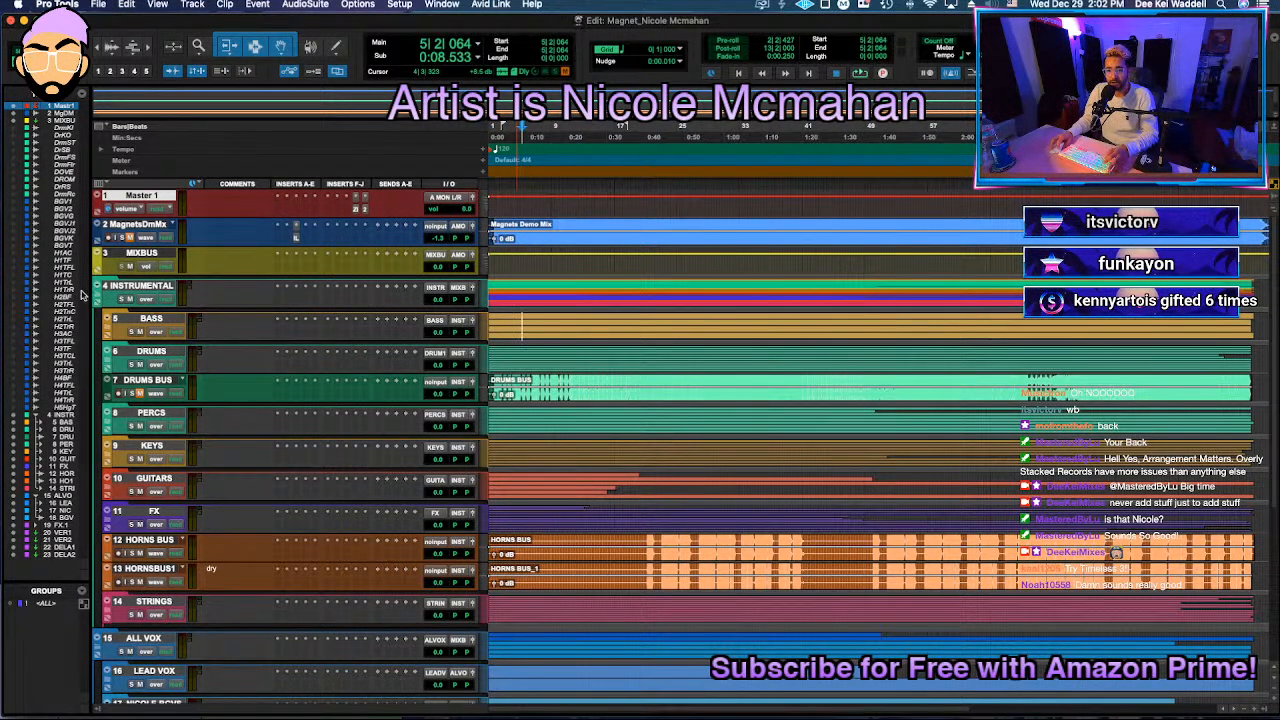
Step: Play the session from the beginning with the ALL VOX folder muted and collapsed
click(534, 289)
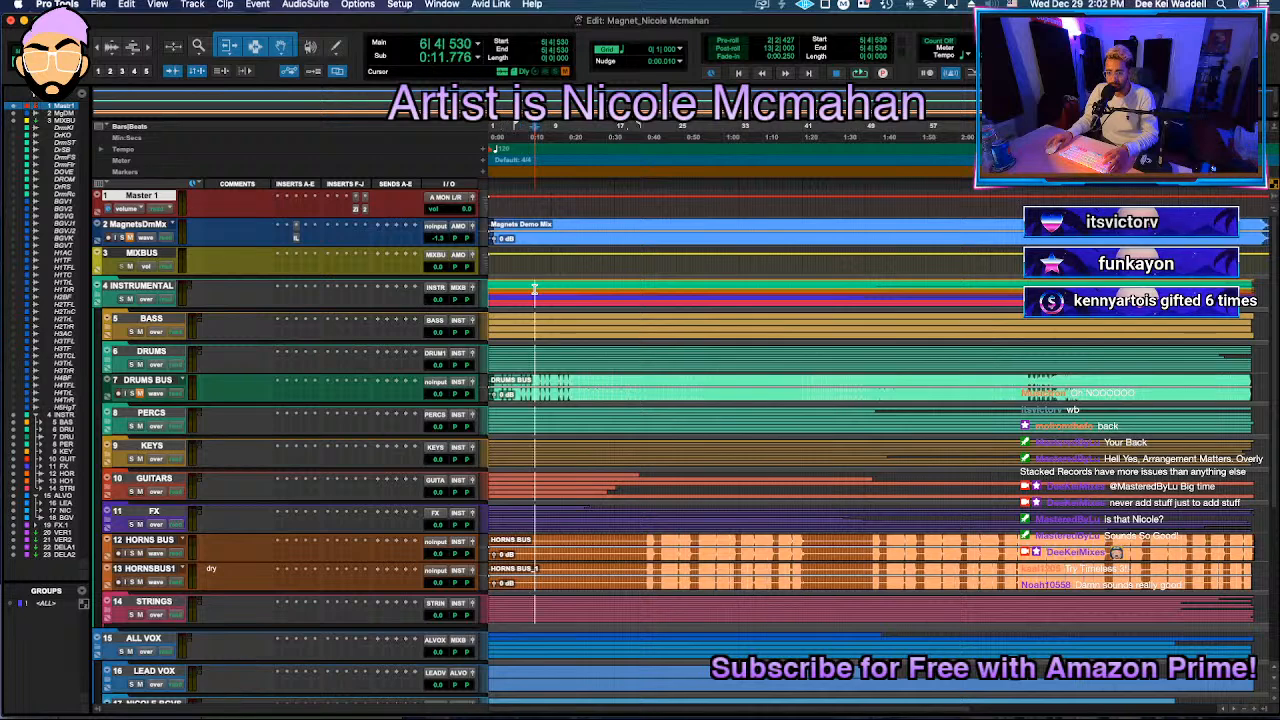
key(Return)
key(space)
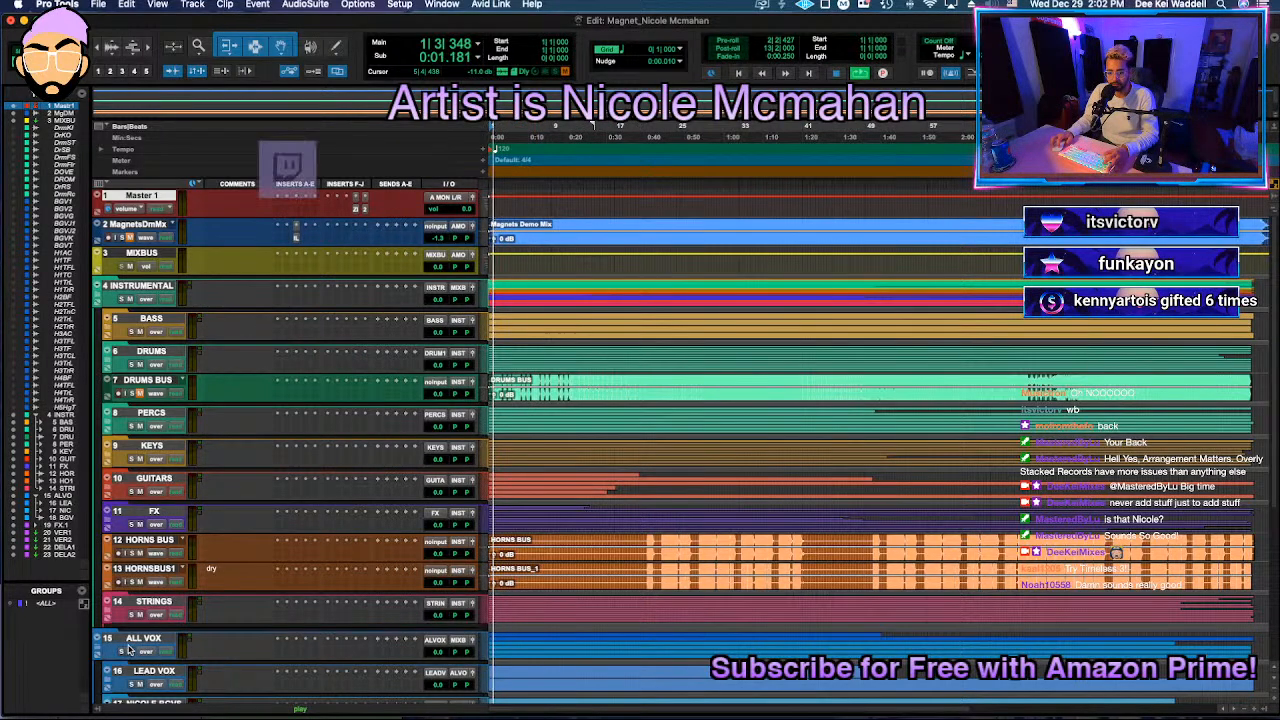
click(96, 648)
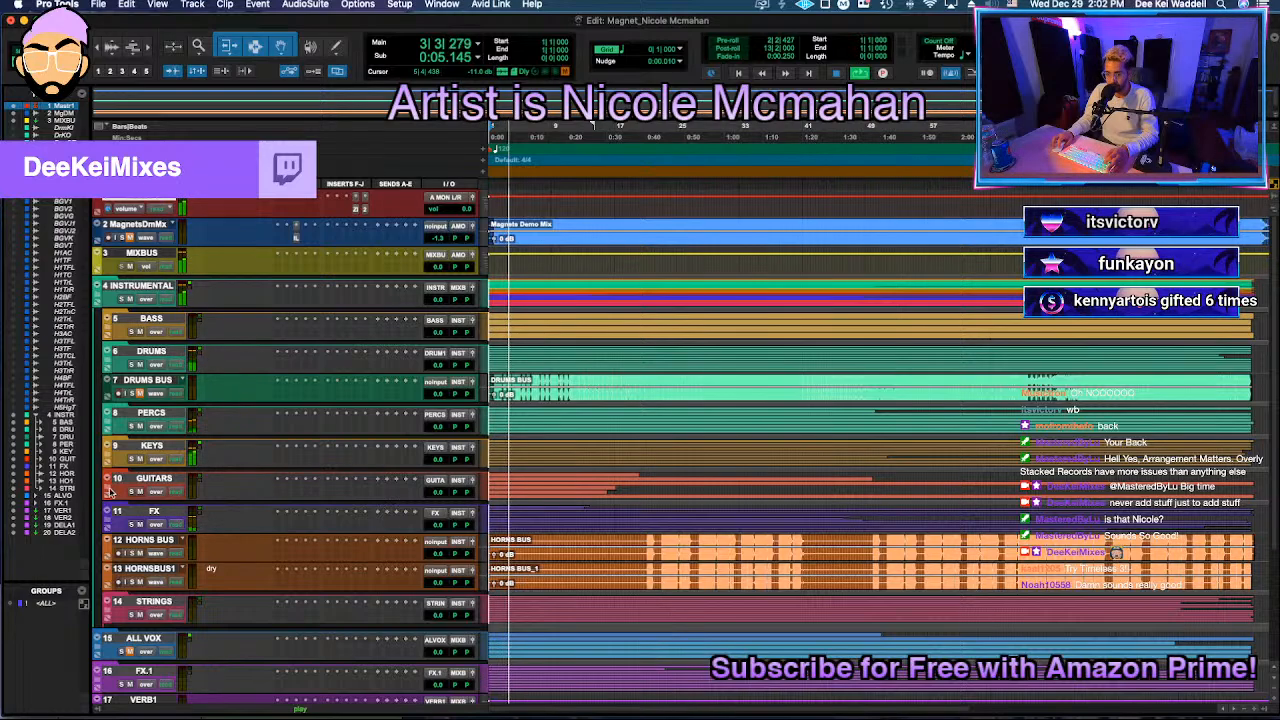
Step: Expand the GUITARS, KEYS, PERCS, DRUMS and BASS folder tracks to show their individual tracks
click(107, 479)
click(107, 446)
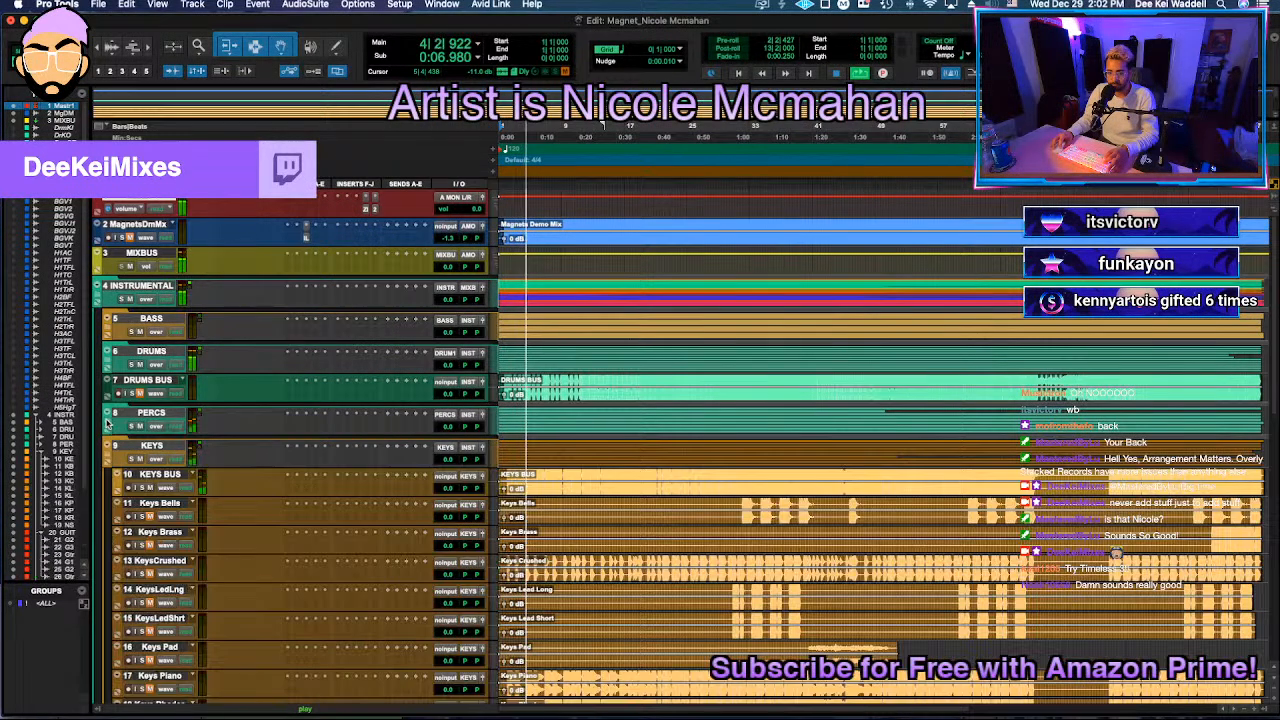
click(107, 413)
click(107, 351)
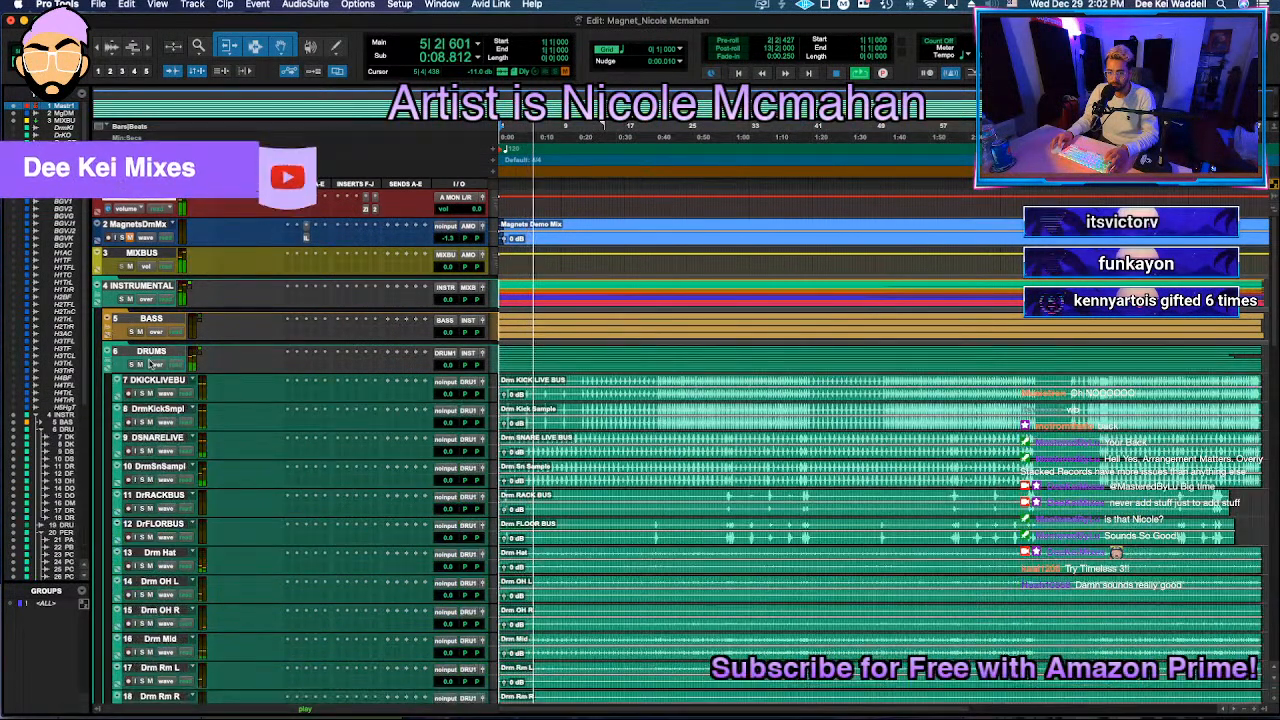
click(107, 318)
Step: Expand the STRINGS folder track below the horn buses to show its individual tracks
scroll(172, 405, down, 5)
scroll(172, 405, down, 15)
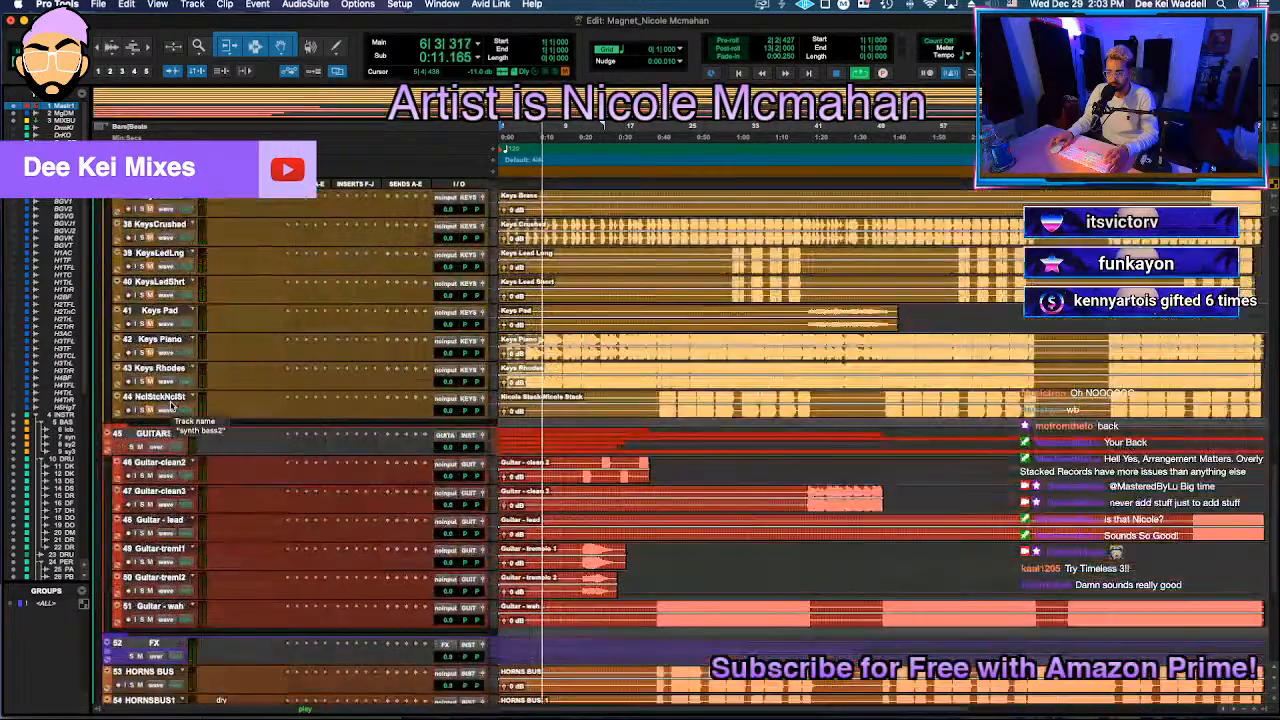
scroll(172, 405, down, 3)
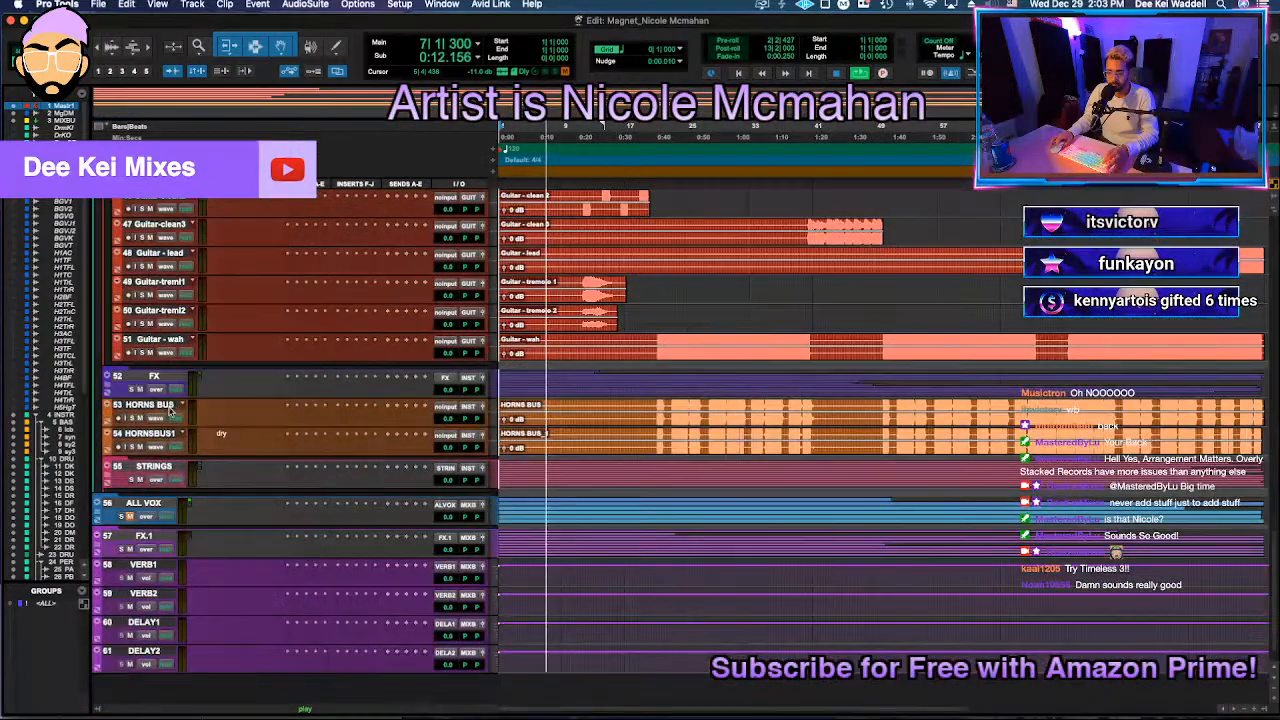
click(107, 476)
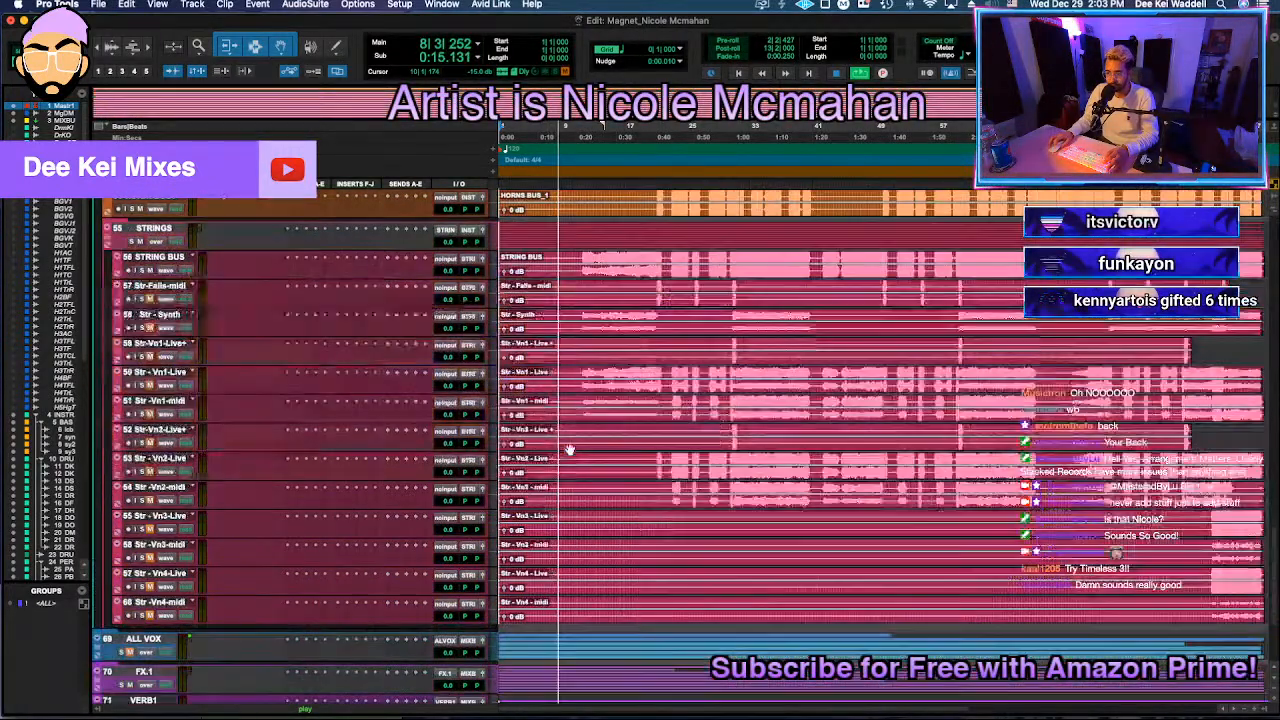
Step: Look over the string tracks and collapse the STRINGS folder track
scroll(248, 419, down, 3)
scroll(248, 419, up, 3)
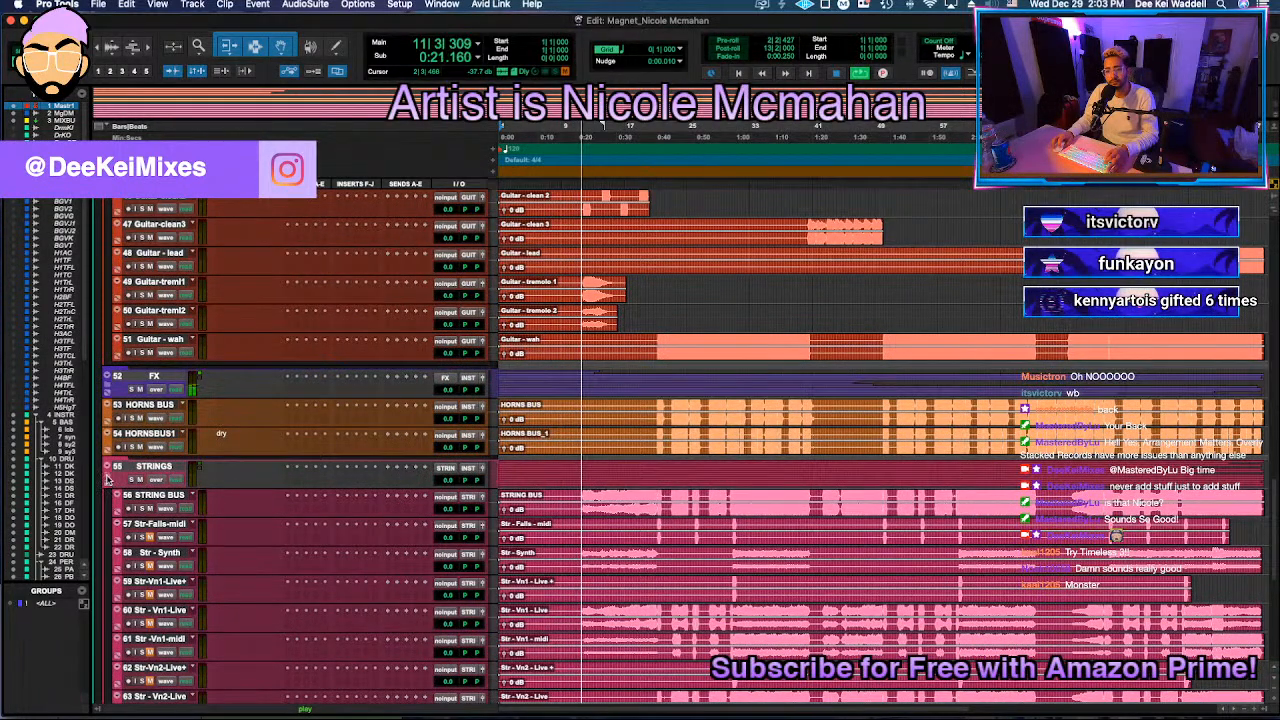
click(107, 467)
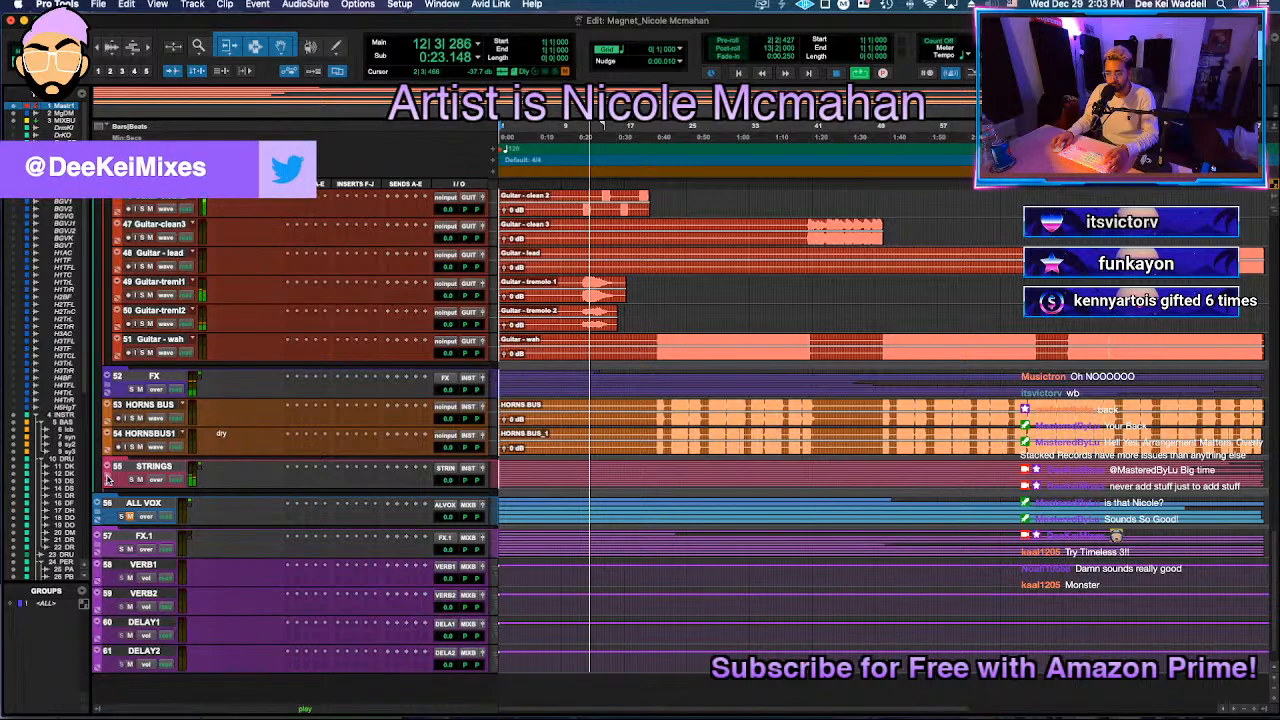
Step: Play the song from around bar 10 and compare the Magnets demo mix track with the instrumental tracks
scroll(715, 366, up, 10)
click(578, 222)
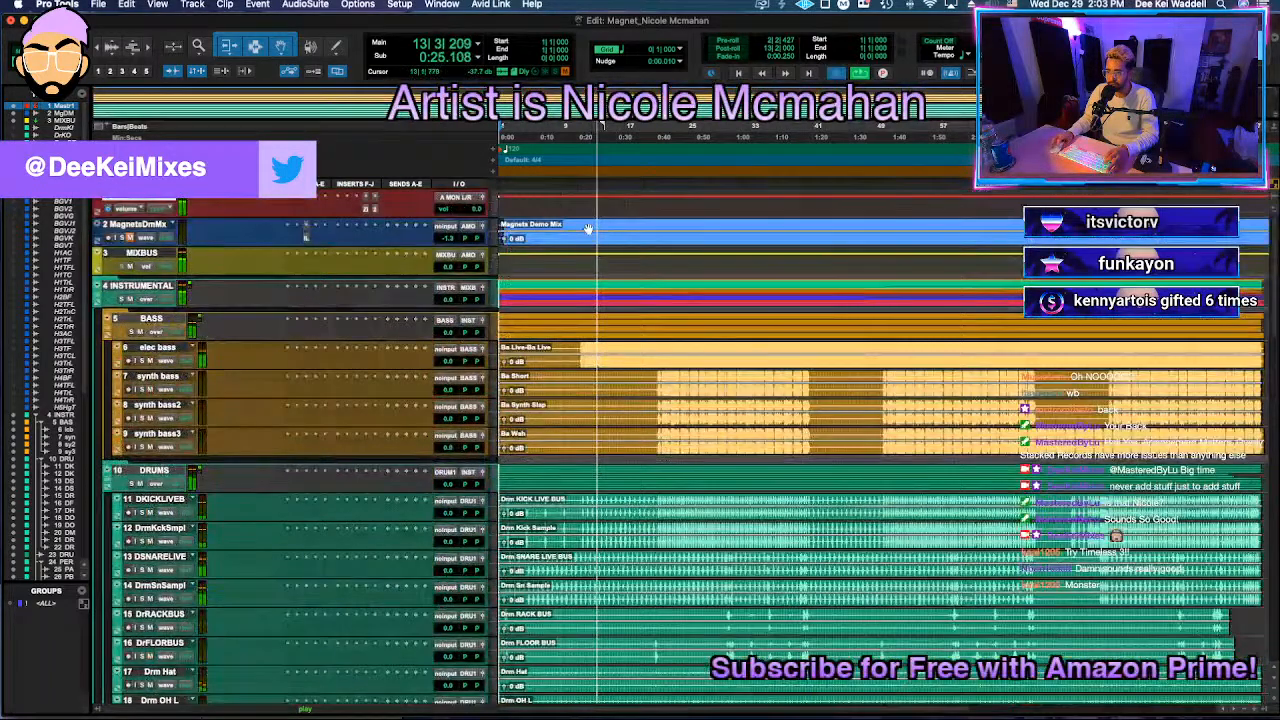
click(572, 226)
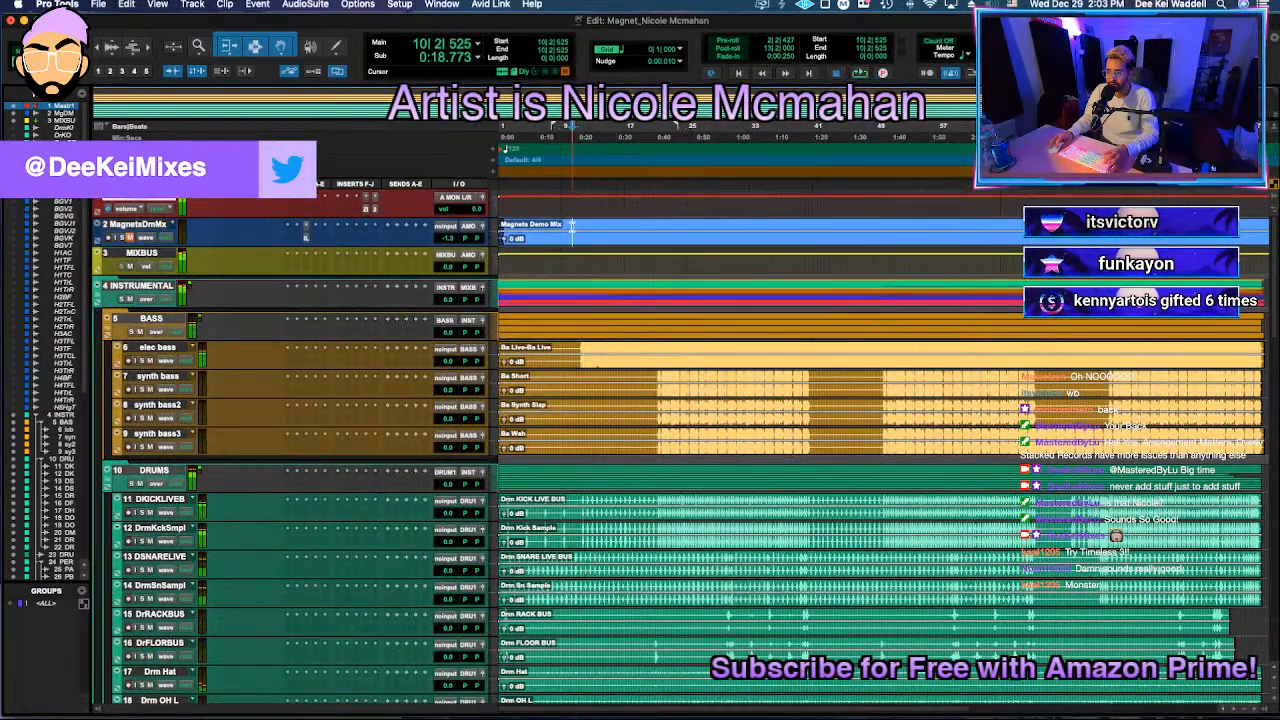
key(space)
click(122, 238)
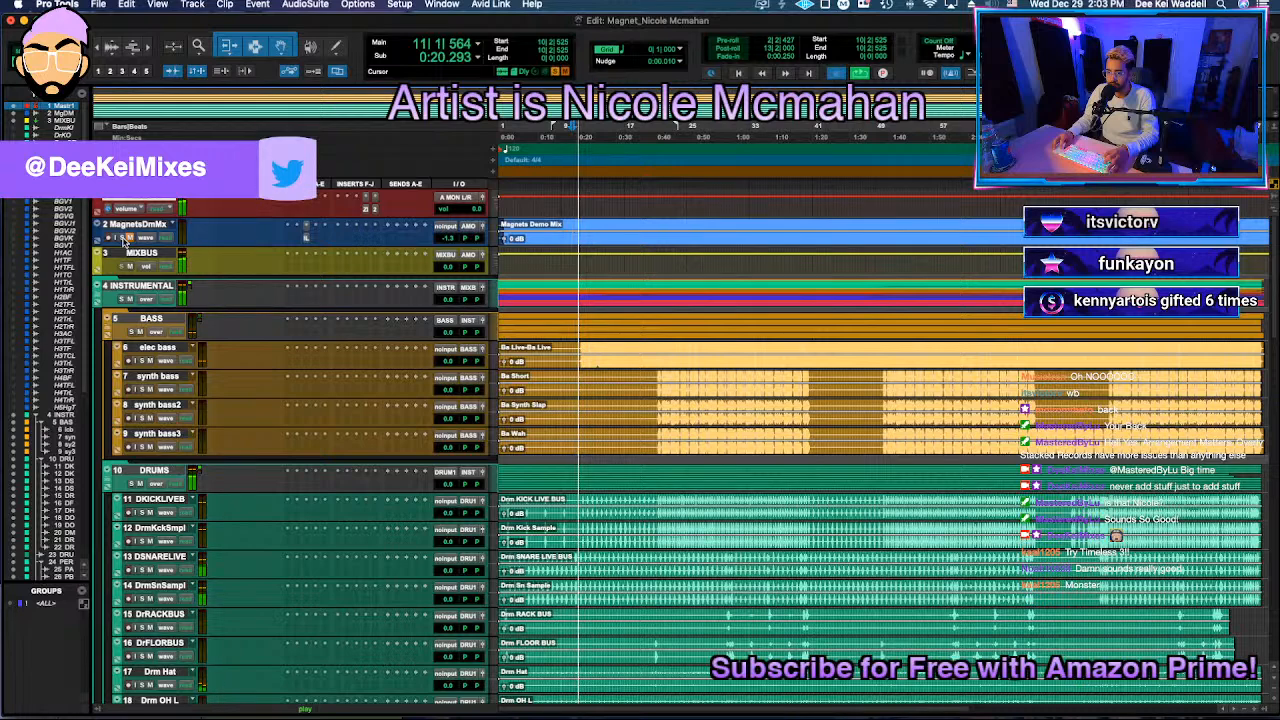
click(129, 238)
key(space)
key(space)
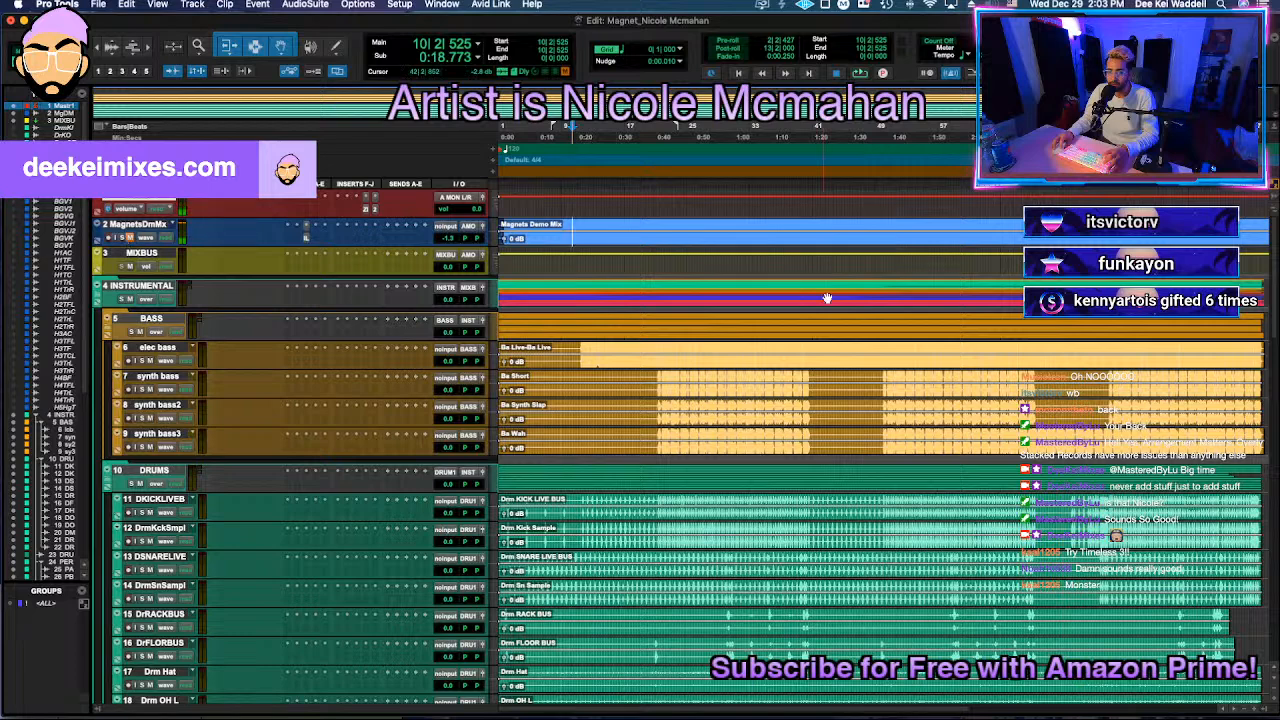
key(space)
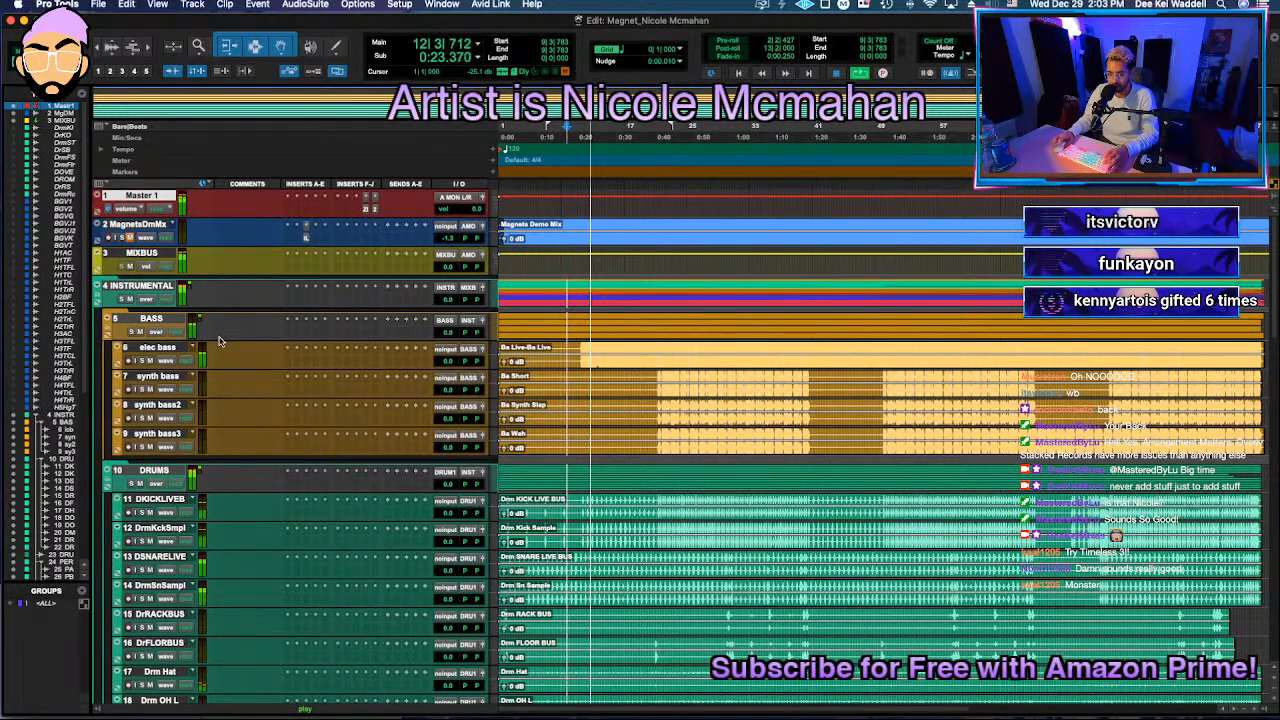
key(space)
Step: Select the tracks from the BASS folder through the STRINGS folder and mute the instrumental folders except BASS
click(152, 319)
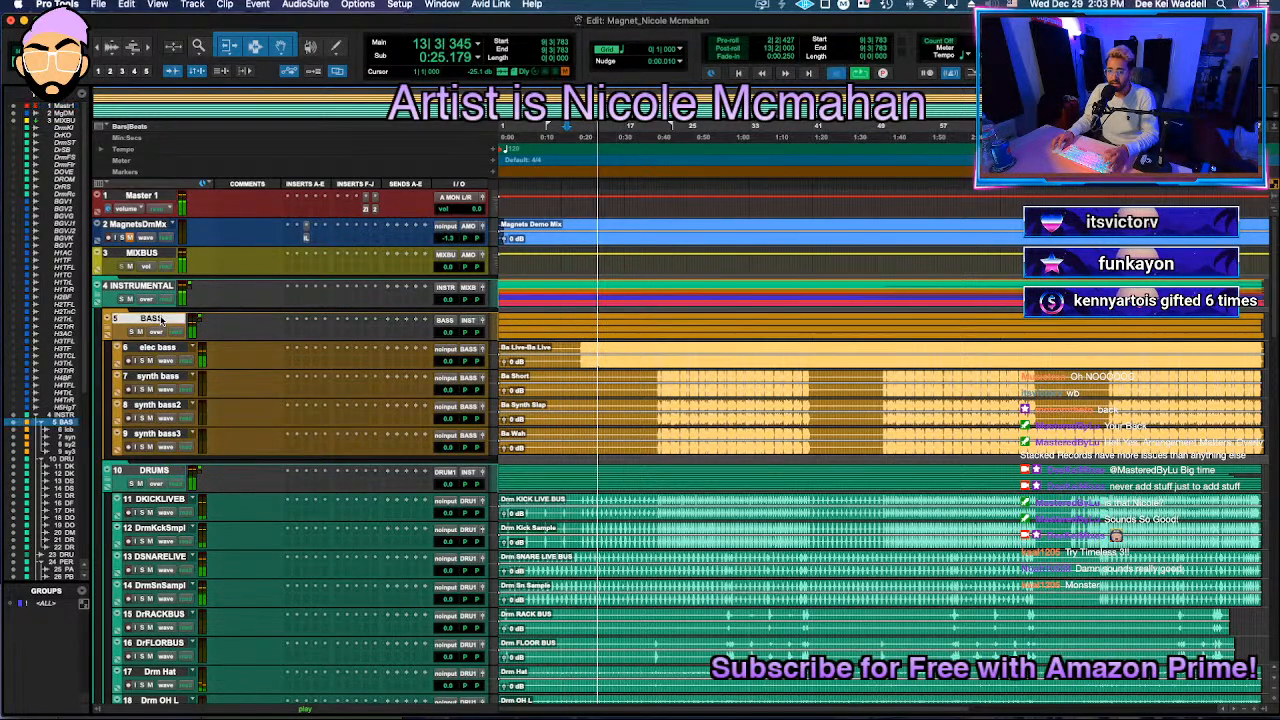
scroll(160, 320, down, 10)
scroll(160, 320, down, 15)
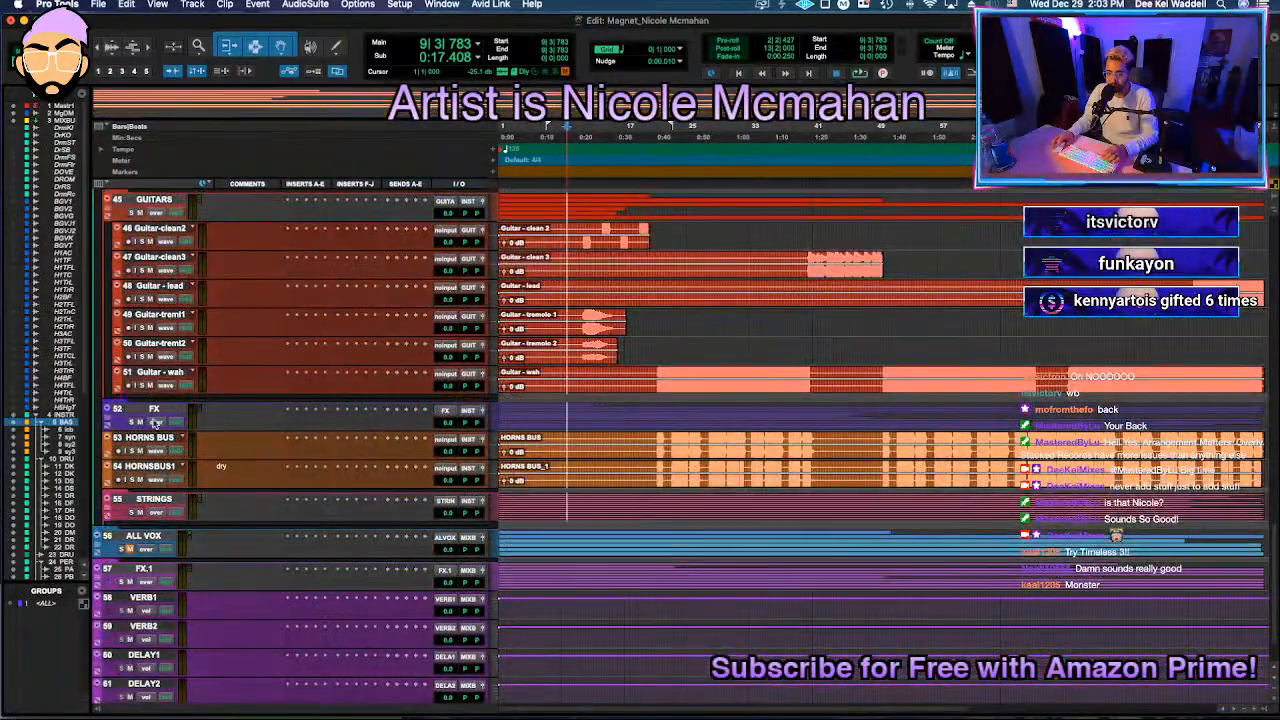
shift+click(154, 411)
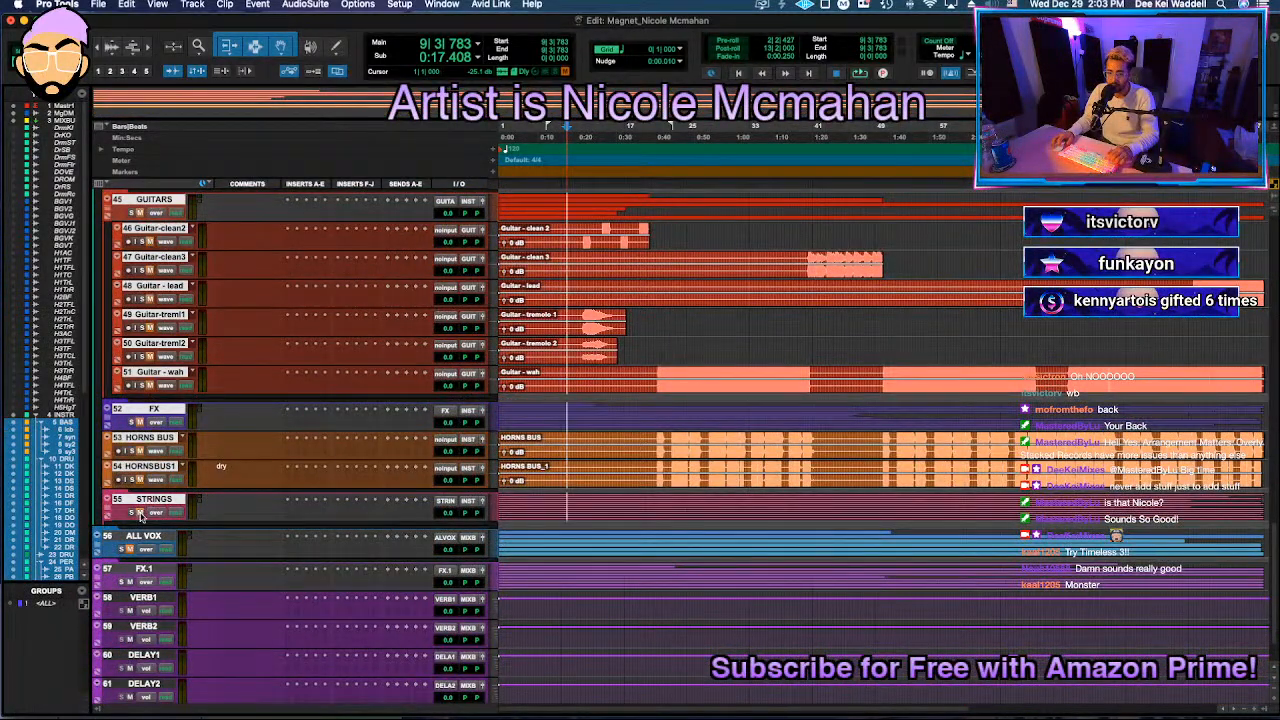
scroll(622, 323, up, 15)
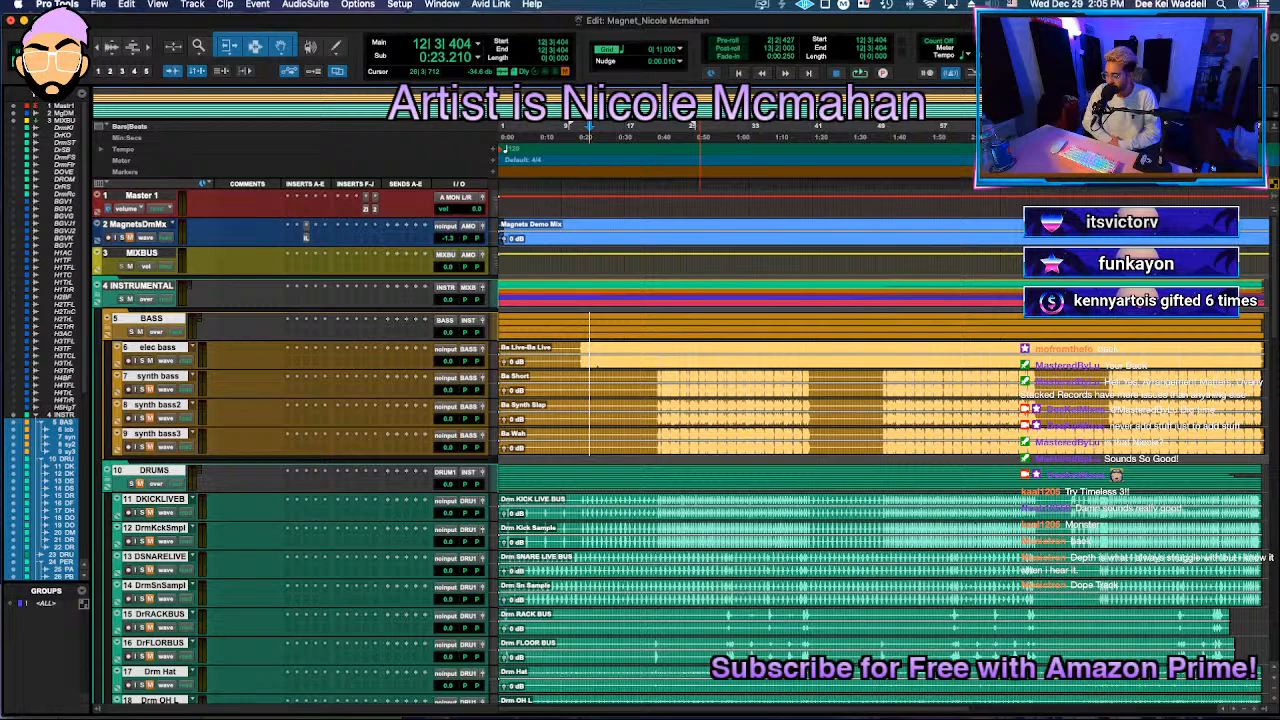
Step: Play the unmuted bass tracks from around bars 12 to 14 and compare them with the soloed demo mix
click(590, 322)
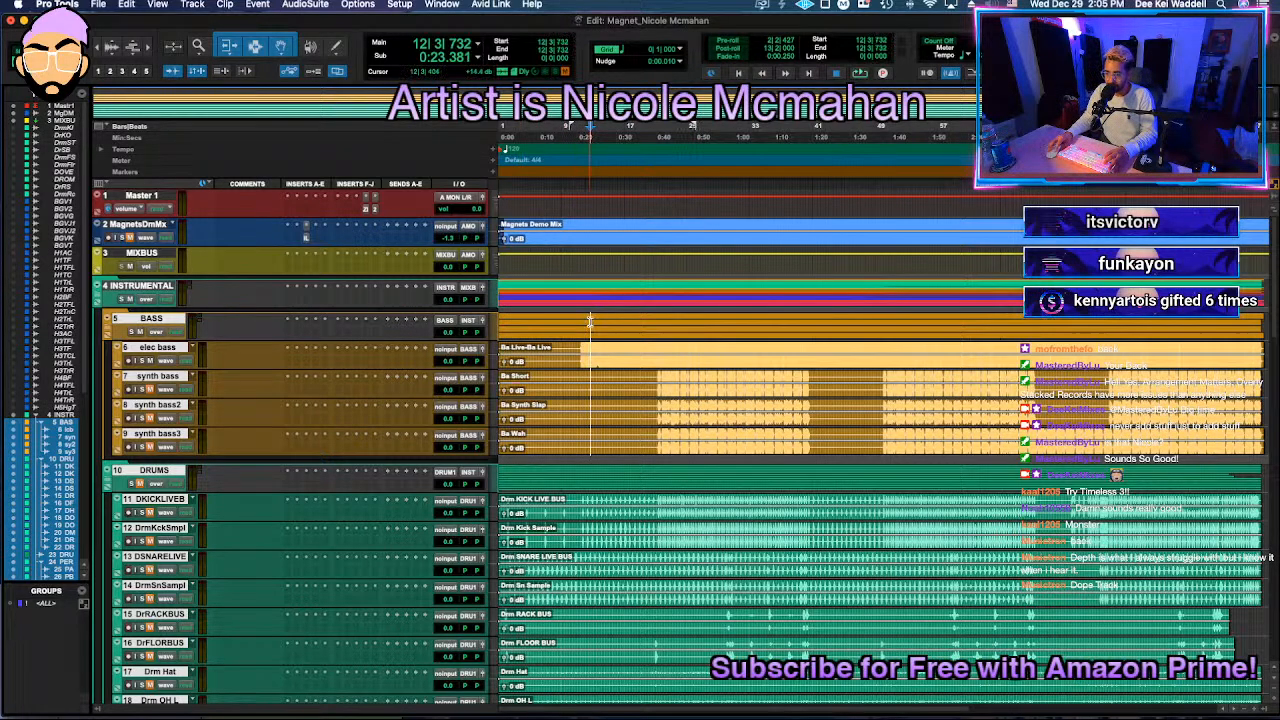
click(579, 323)
key(space)
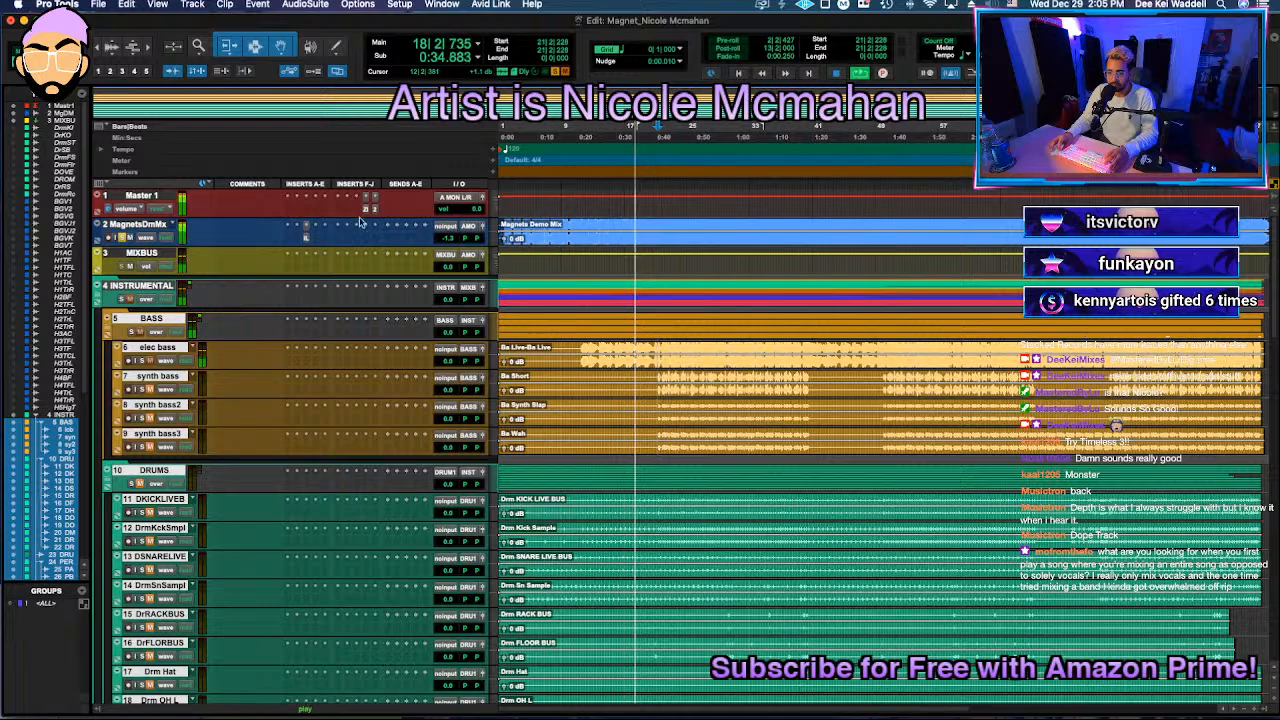
key(space)
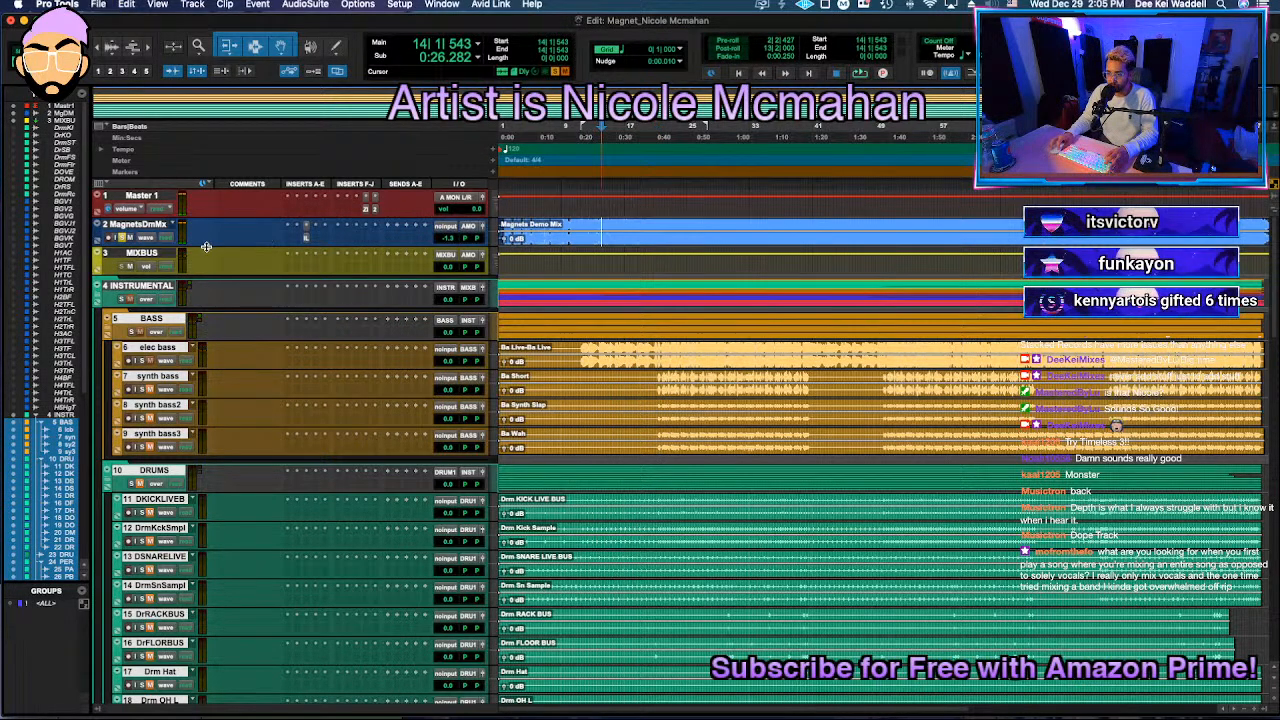
key(space)
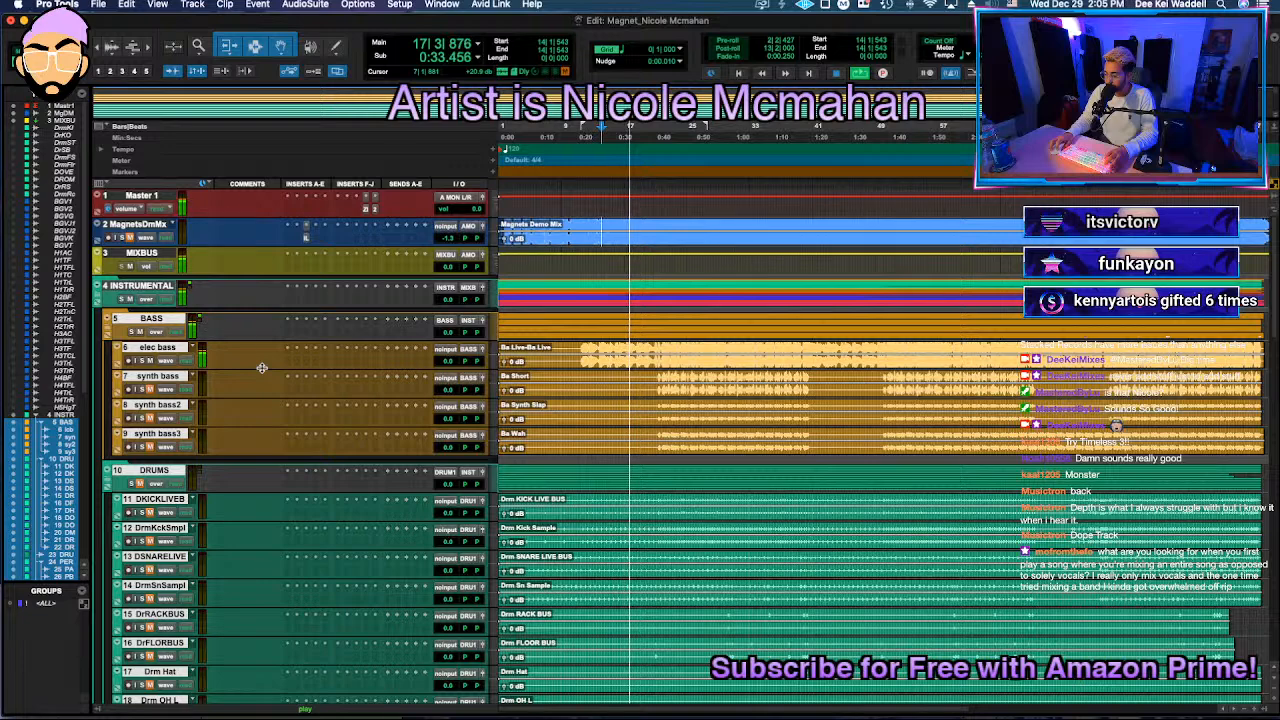
key(space)
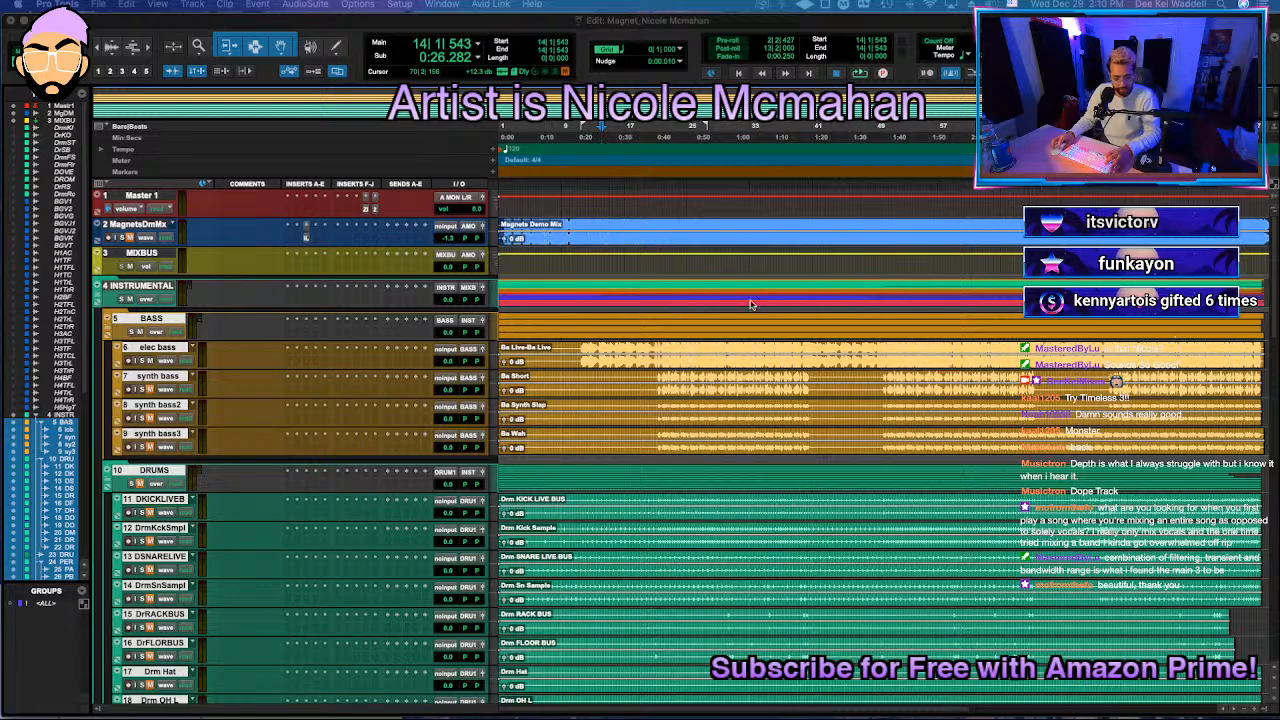
Step: Play from bar 17, insert FabFilter Pro-Q 3 on the elec bass track and close its window
click(628, 318)
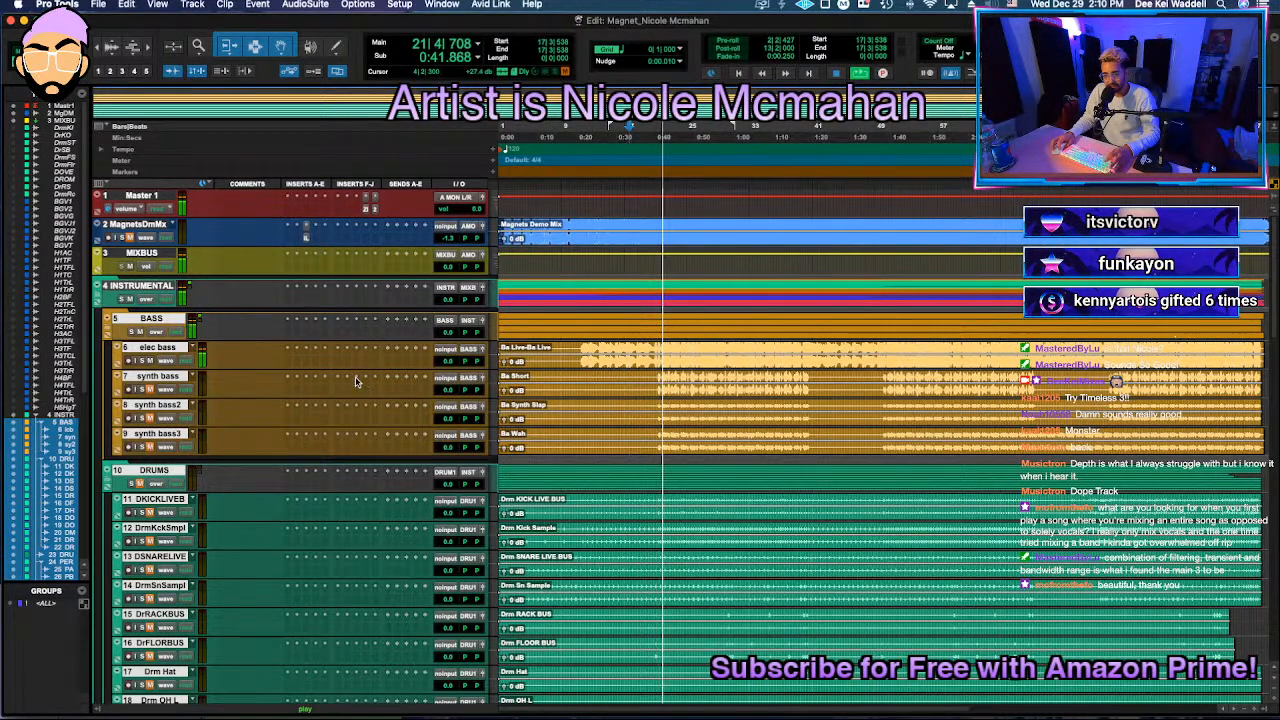
click(296, 362)
key(Escape)
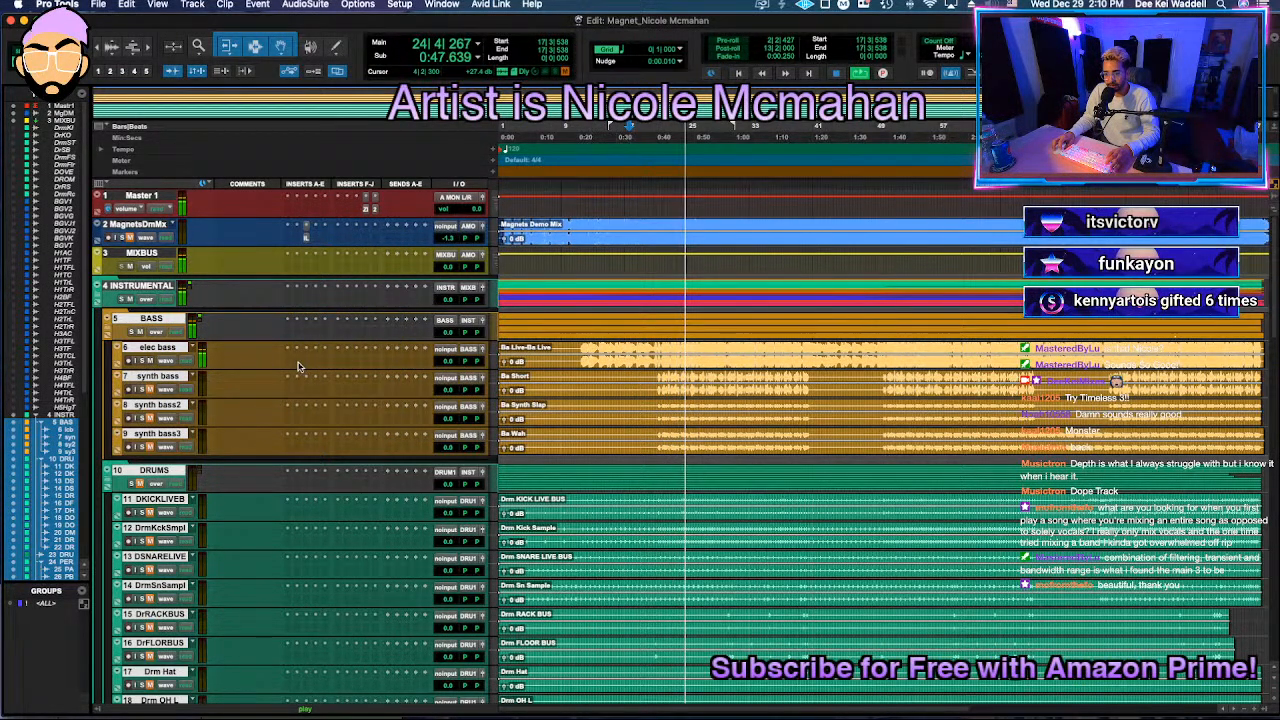
click(300, 363)
click(326, 339)
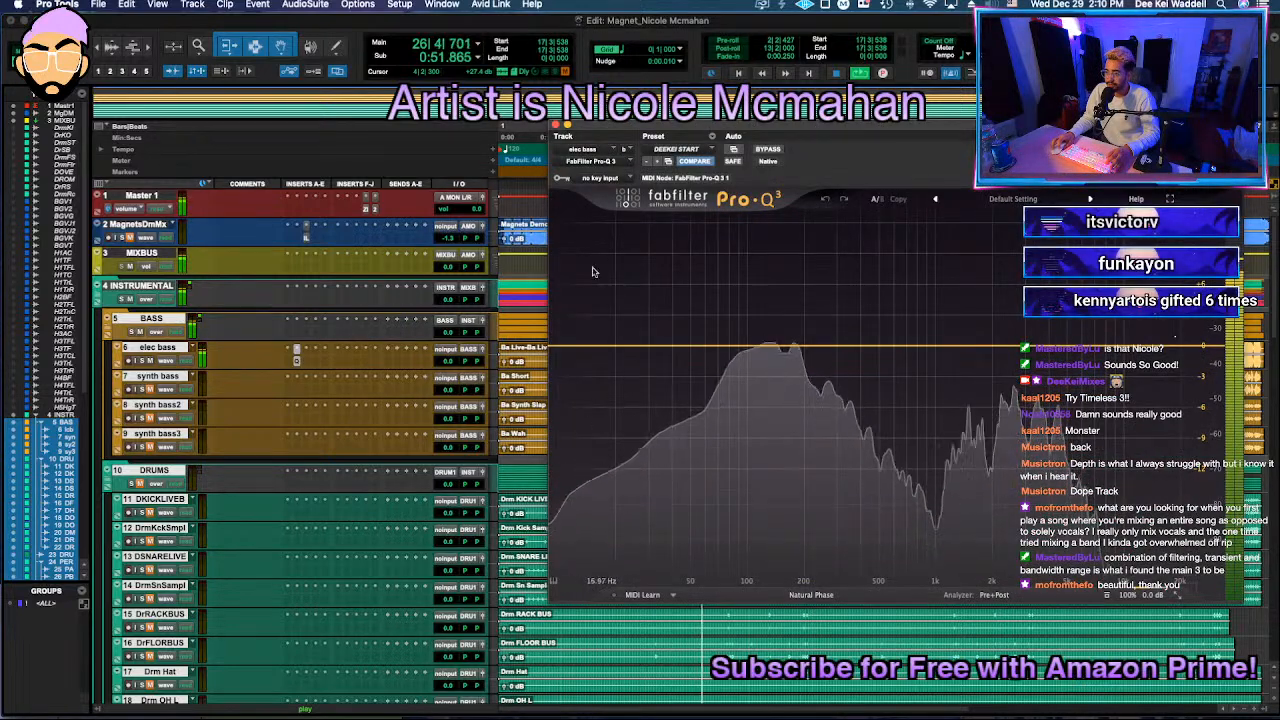
click(556, 124)
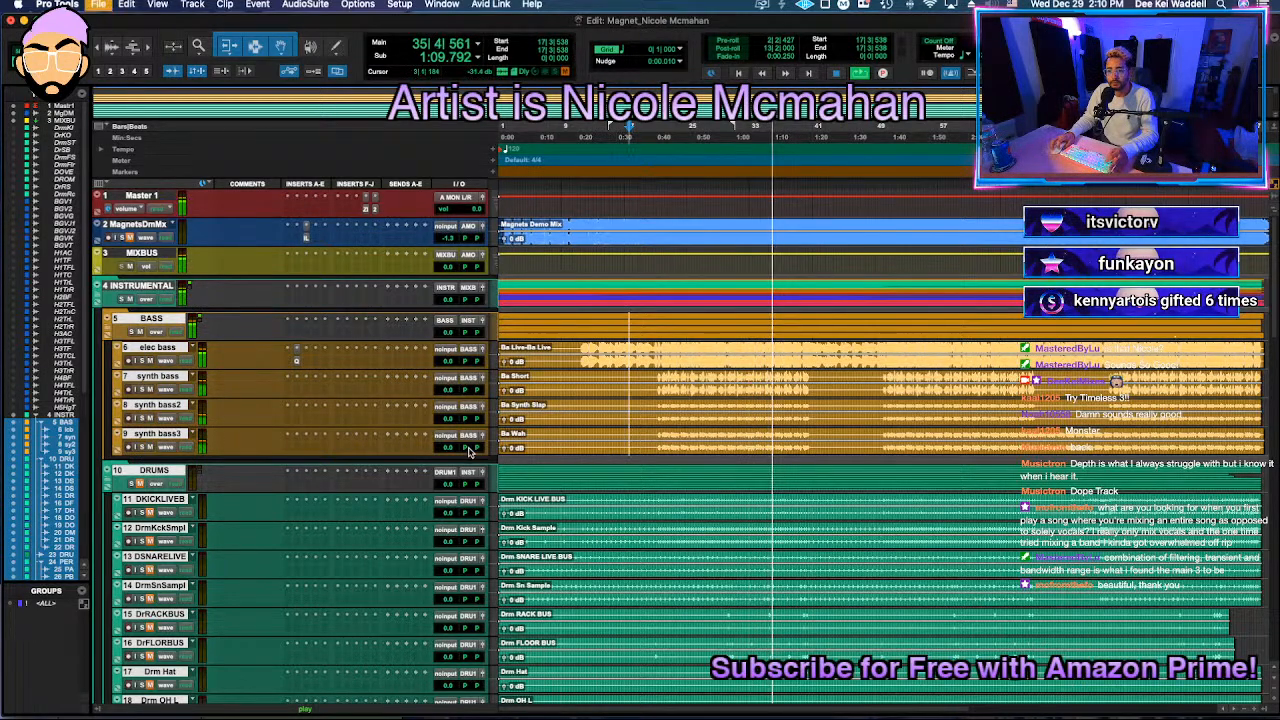
Step: Set the synth bass3 volume to +1.2 dB and audition the track soloed from bar 21
drag(453, 449, 453, 449)
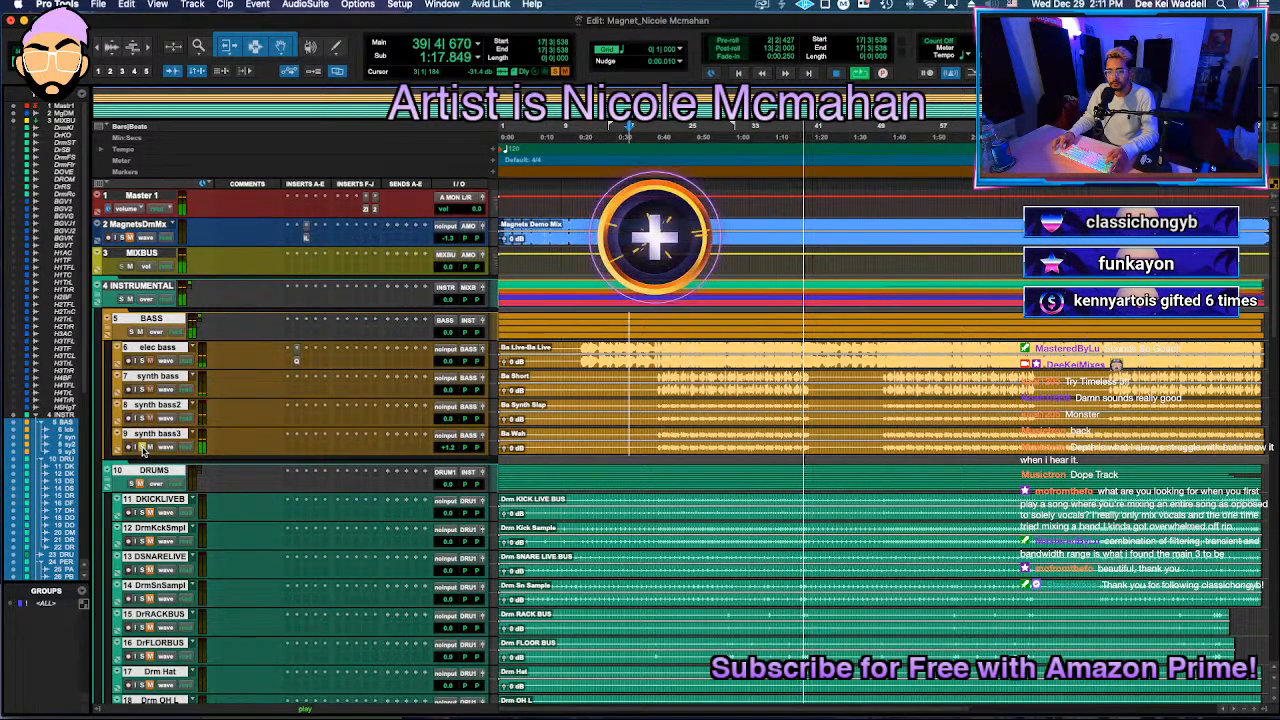
key(space)
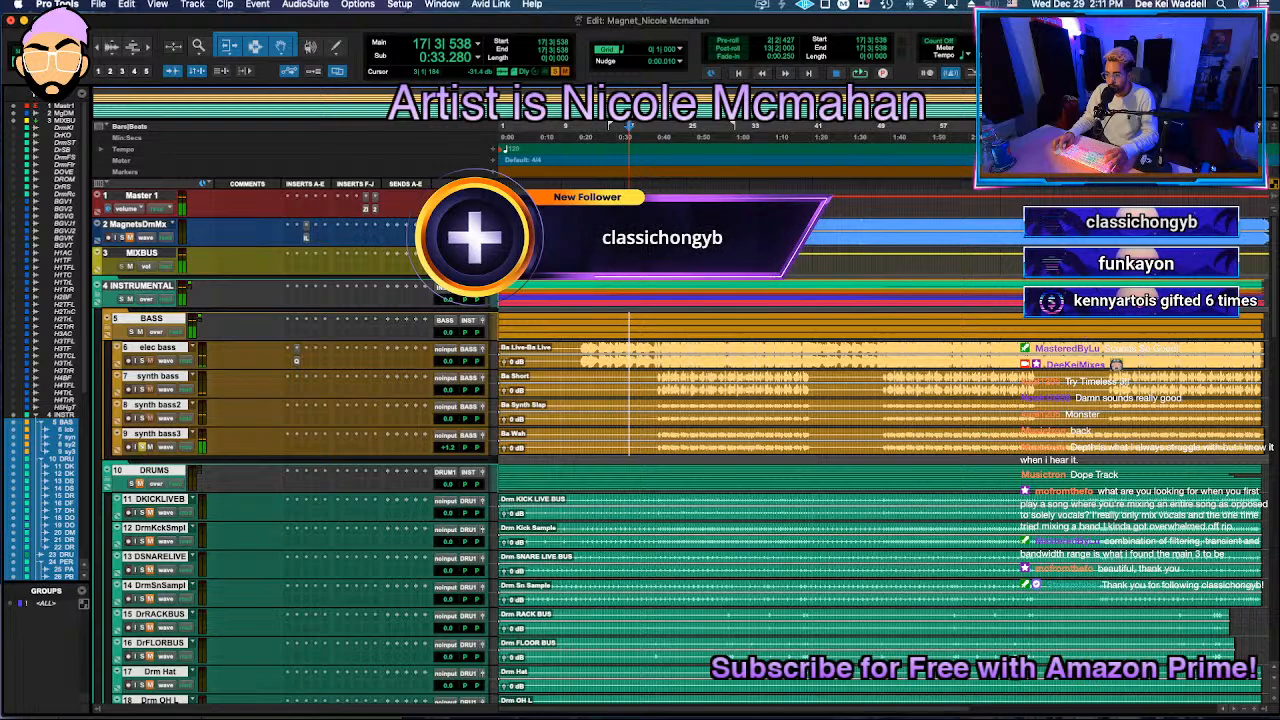
key(space)
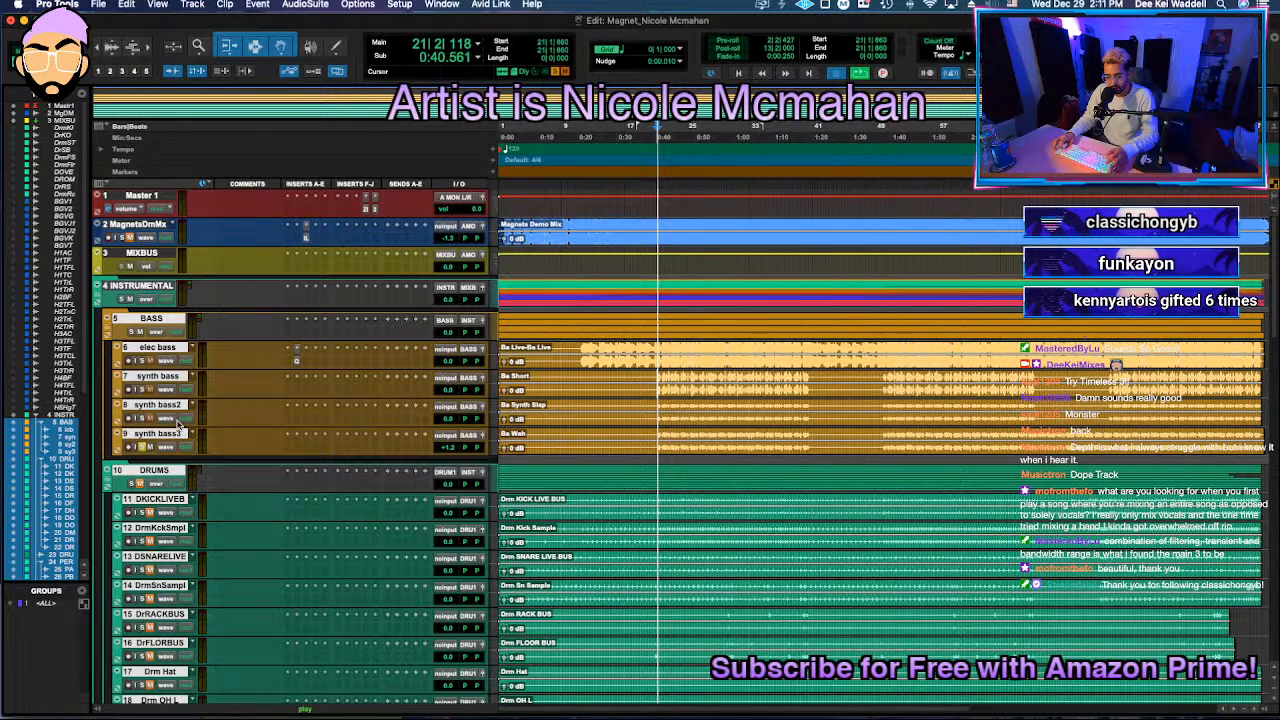
key(space)
key(space)
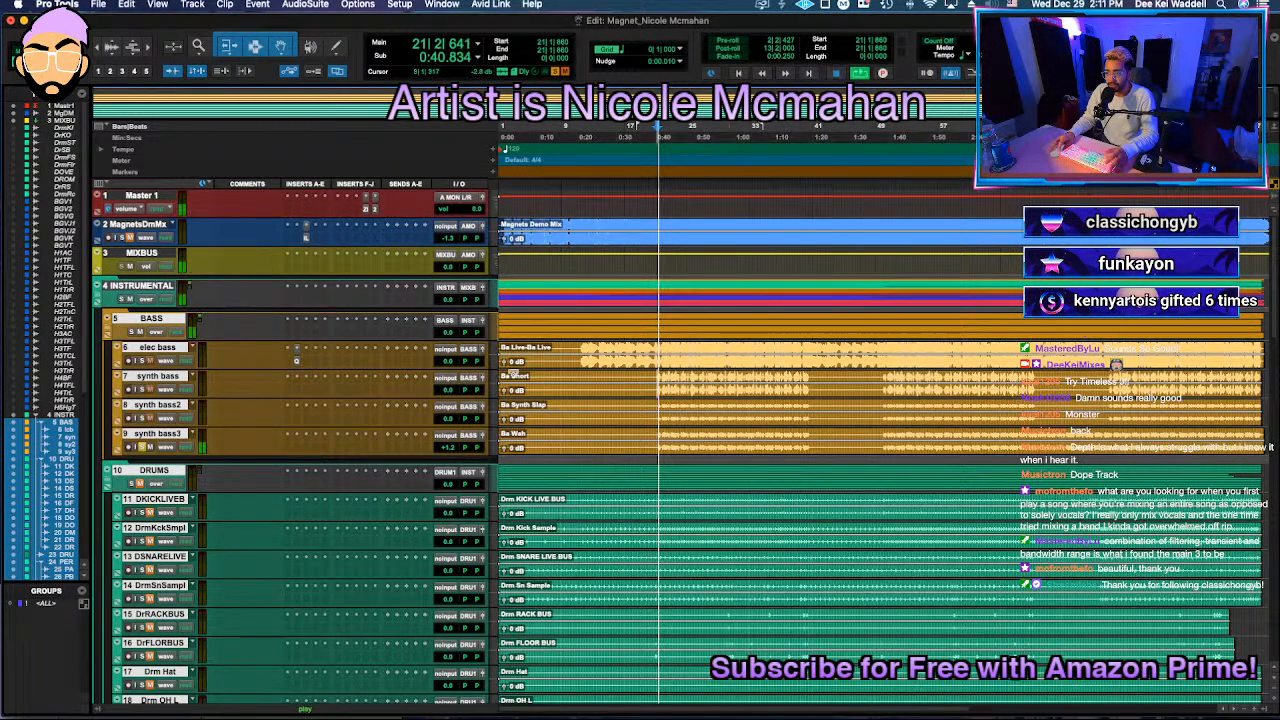
key(space)
Step: Insert the stereo Ozone Imager on synth bass3, set its width to 43.4 and close the plug-in window
click(360, 451)
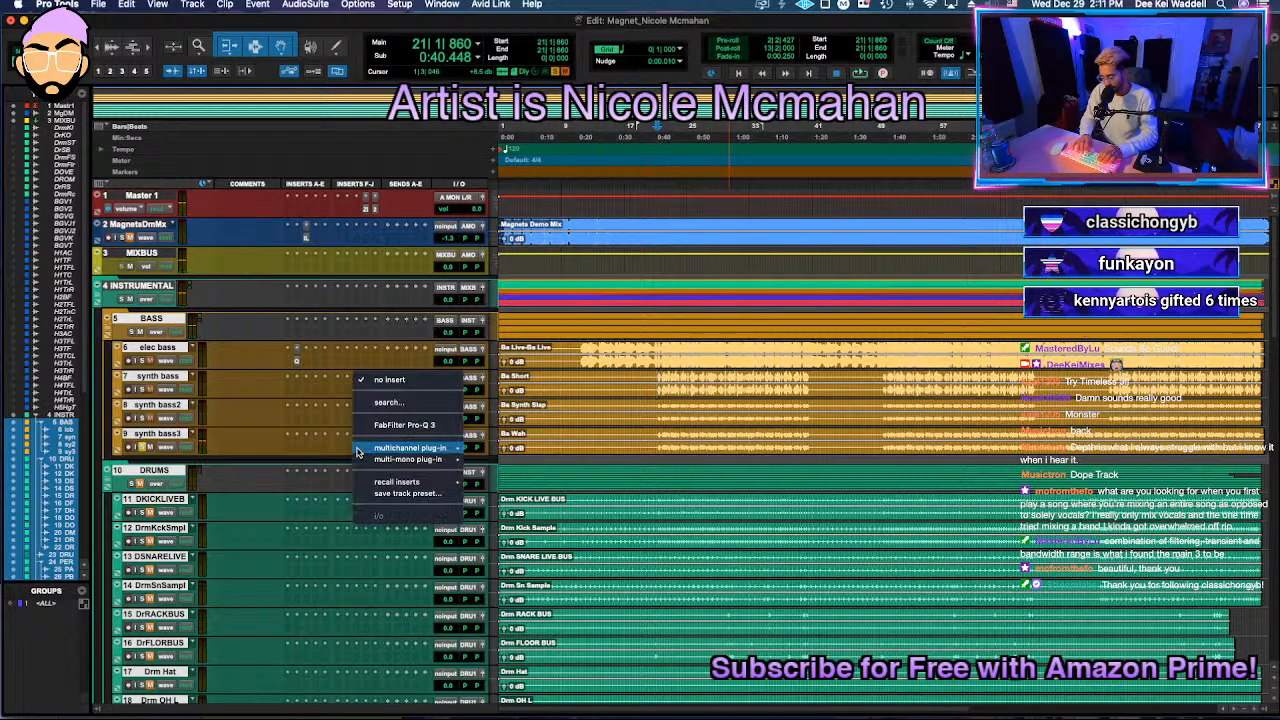
text(imager)
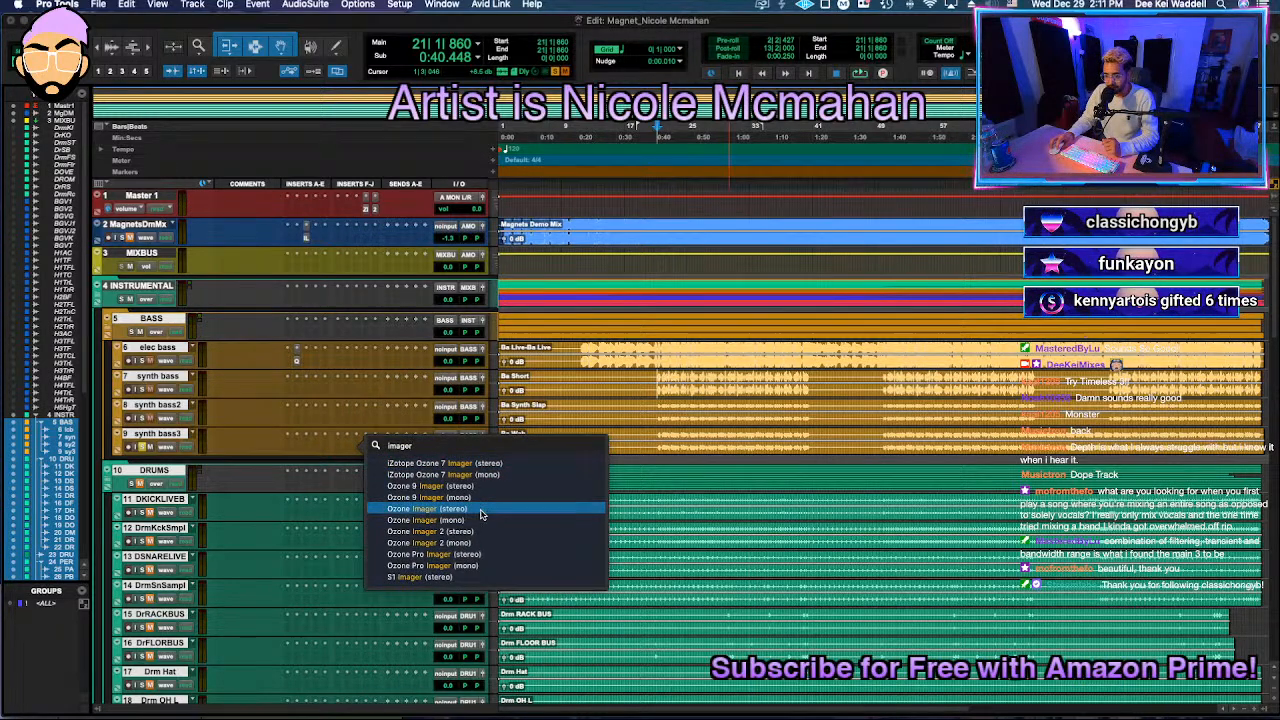
click(480, 514)
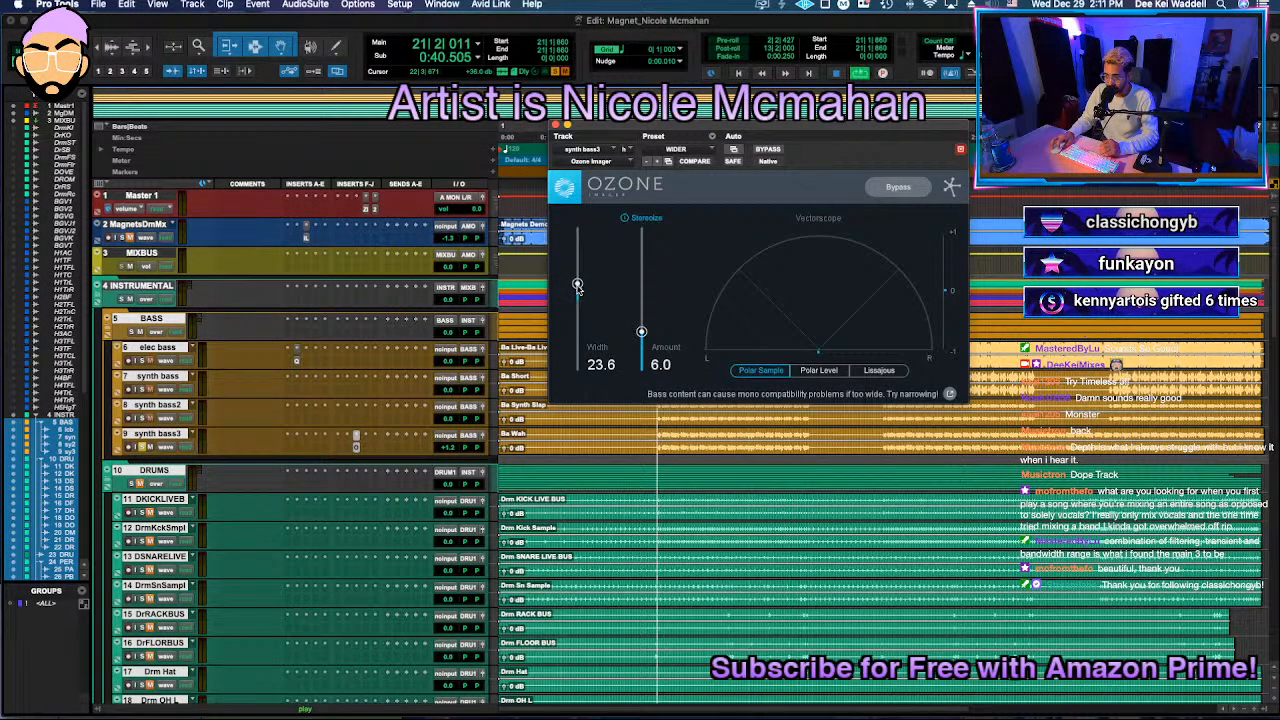
drag(577, 285, 577, 271)
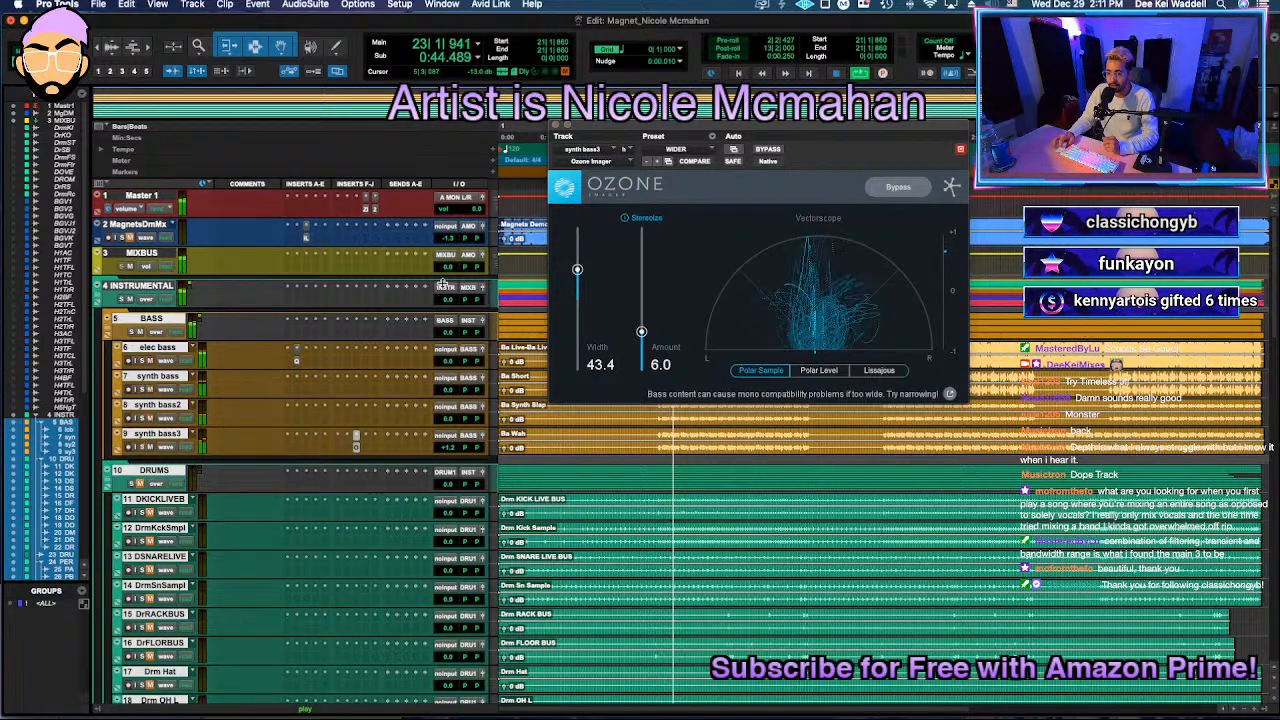
click(556, 125)
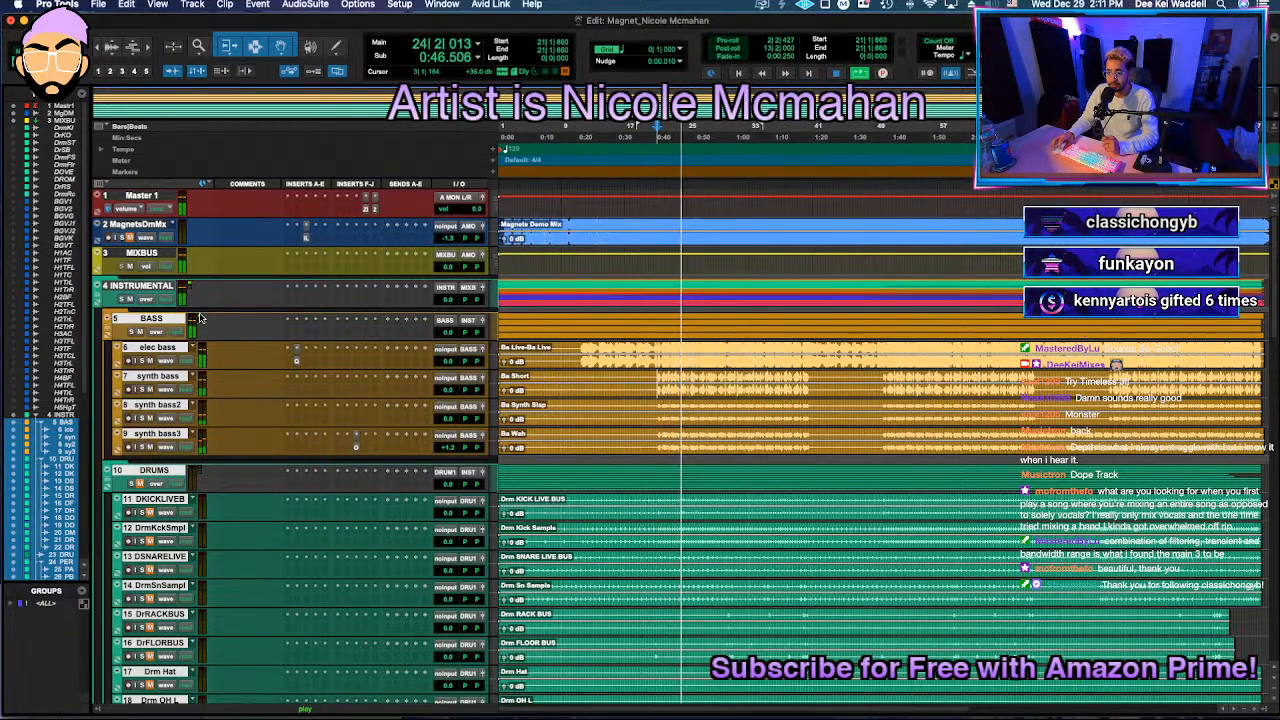
Step: Insert FabFilter Pro-Q 3 on the BASS folder track and add a 30 dB/oct low cut at about 24 Hz
click(296, 319)
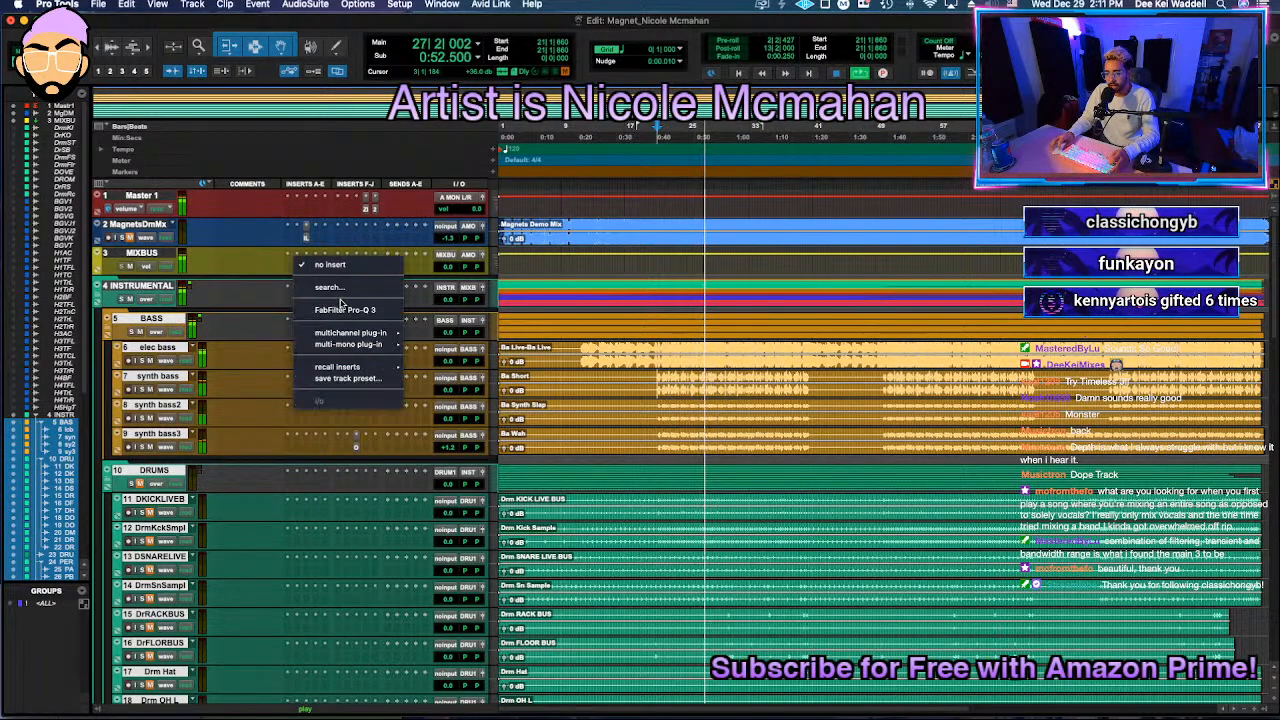
click(341, 313)
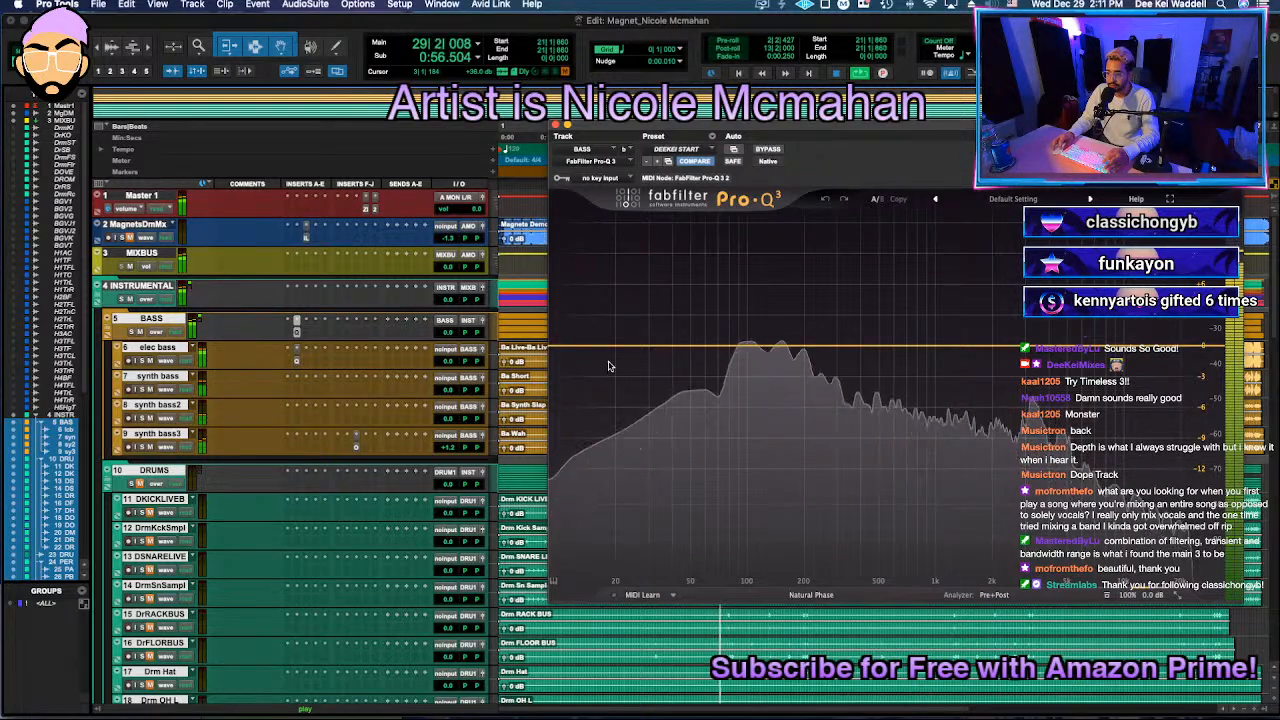
drag(571, 346, 632, 346)
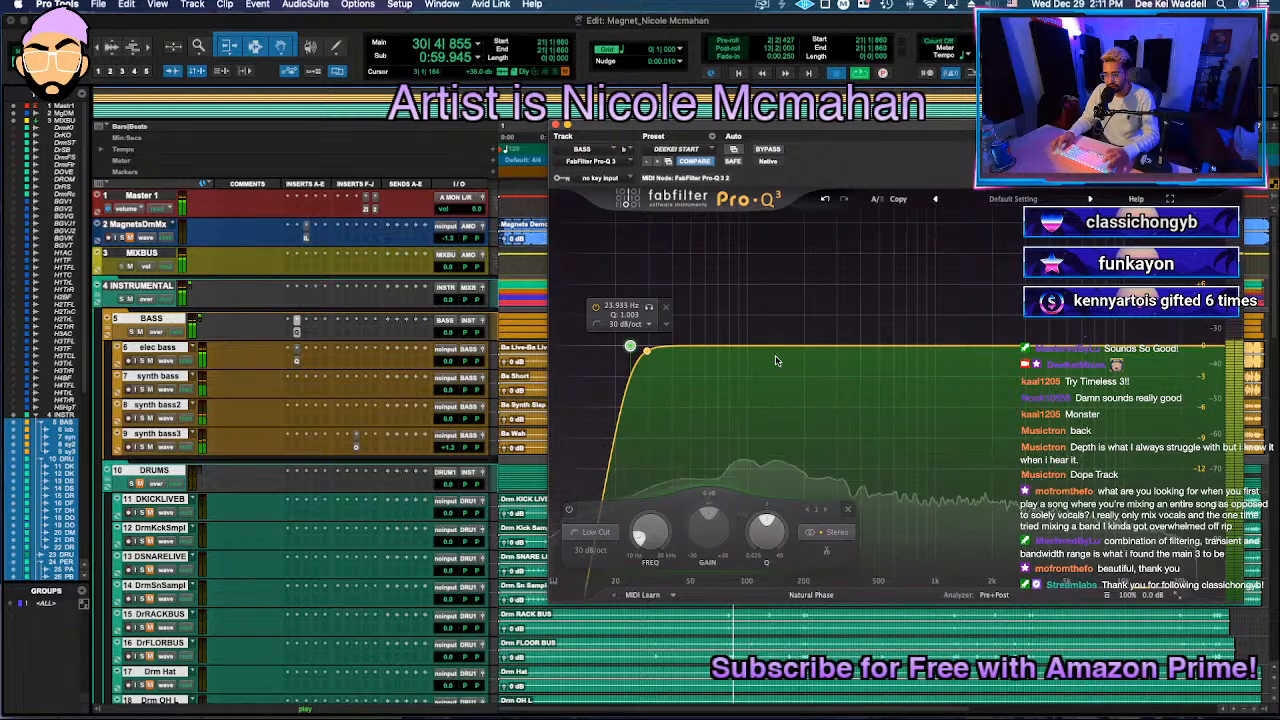
Step: Replay the bass from bar 21 and try a low-frequency bell cut in the BASS folder's Pro-Q 3
key(space)
key(space)
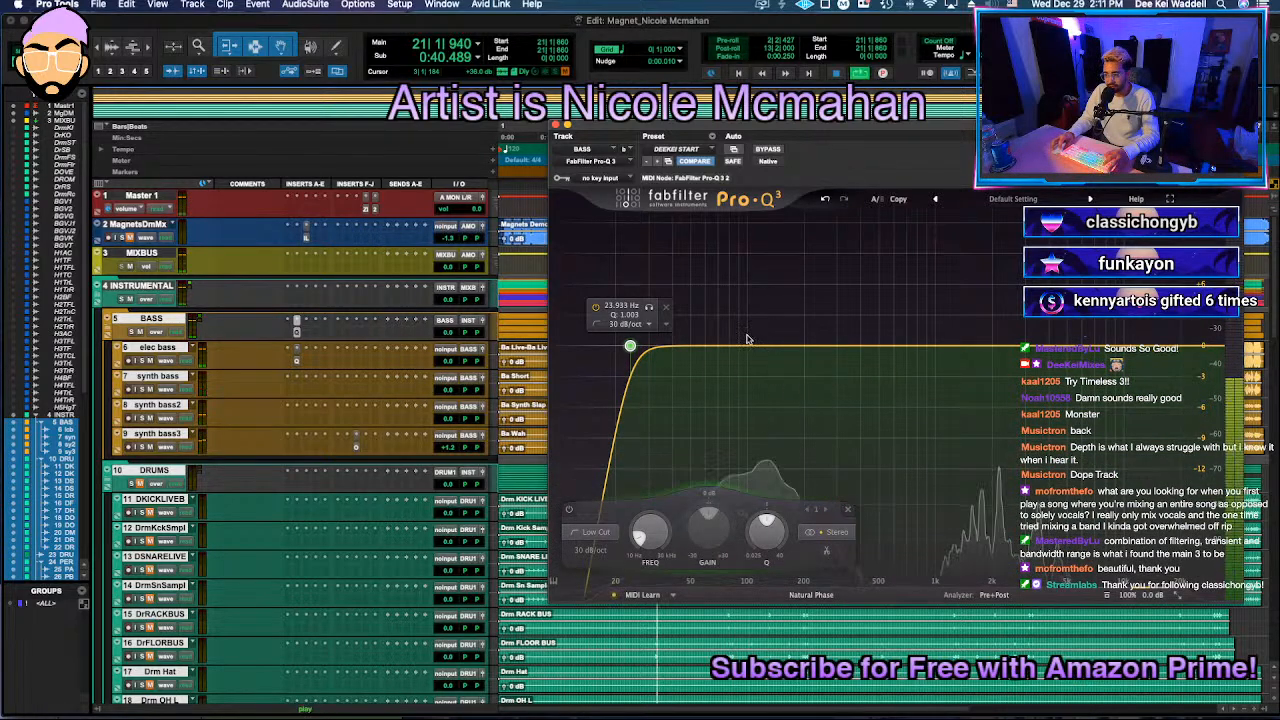
drag(756, 346, 765, 374)
click(799, 399)
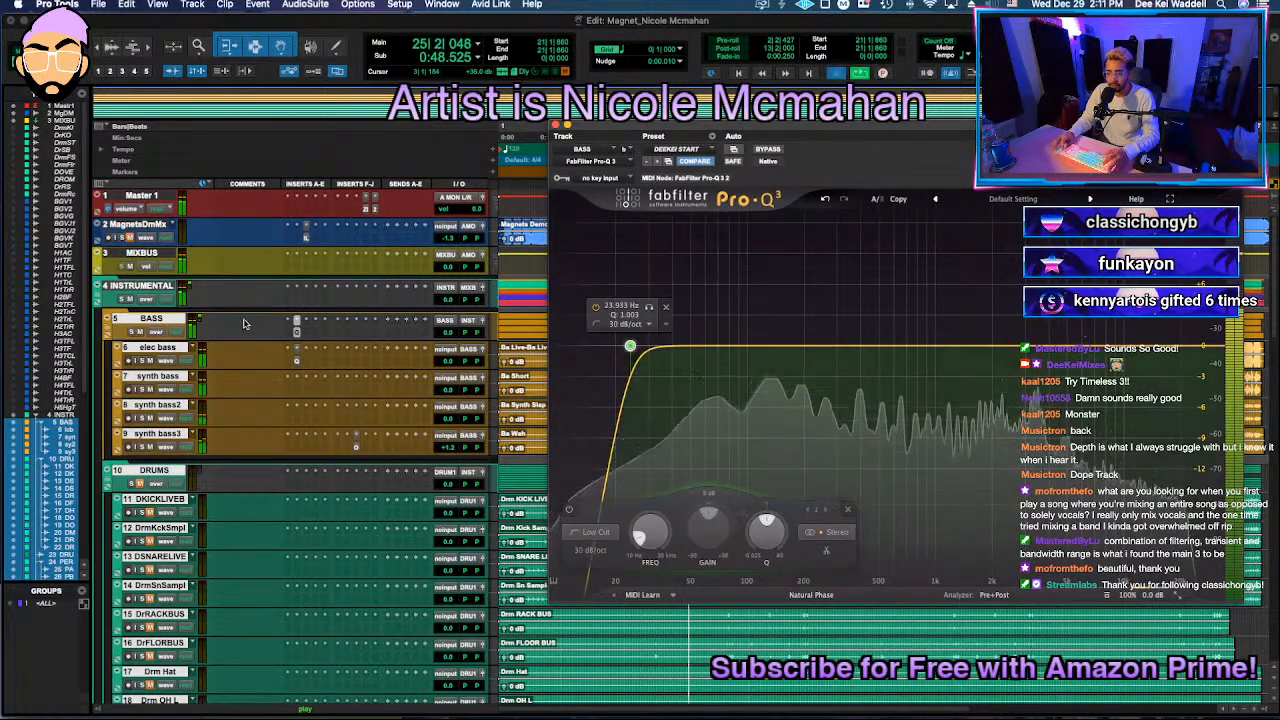
Step: Replace Pro-Q 3 on the BASS folder track with the stereo UAD Pultec EQP-1A Legacy
click(296, 321)
text(pultec)
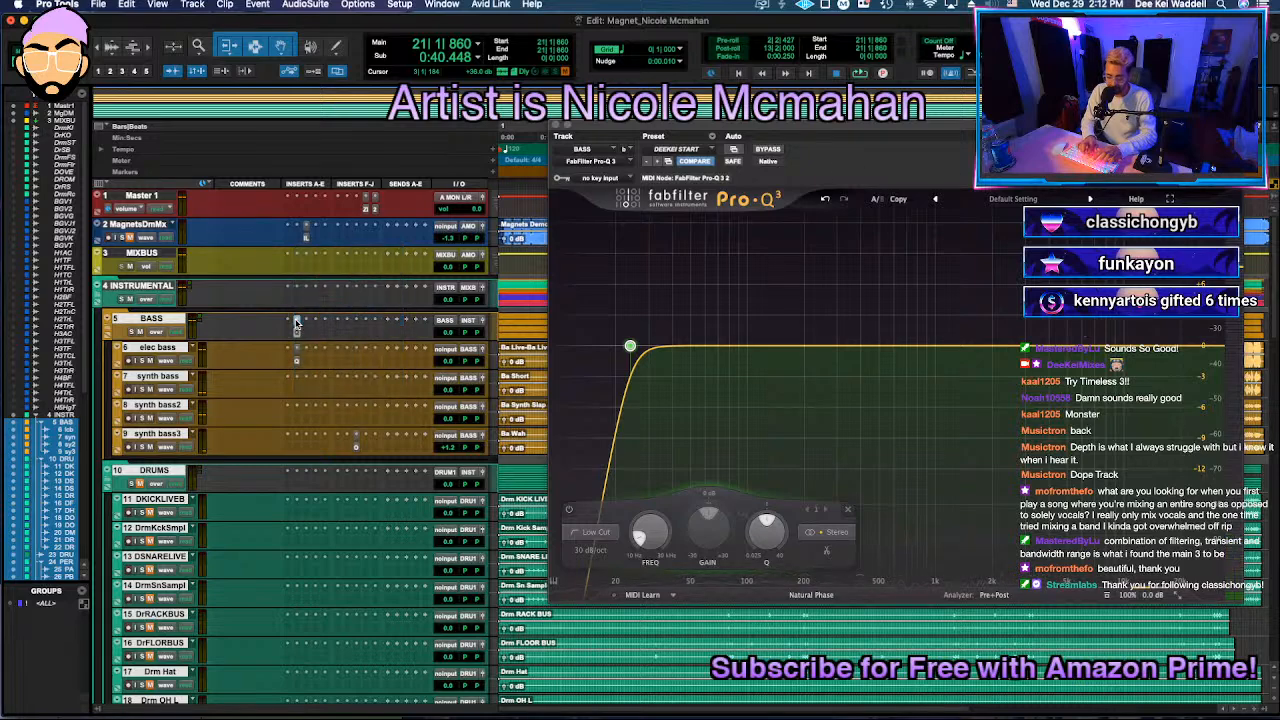
key(Down)
key(Down)
key(Down)
key(Down)
key(Down)
key(Down)
key(Down)
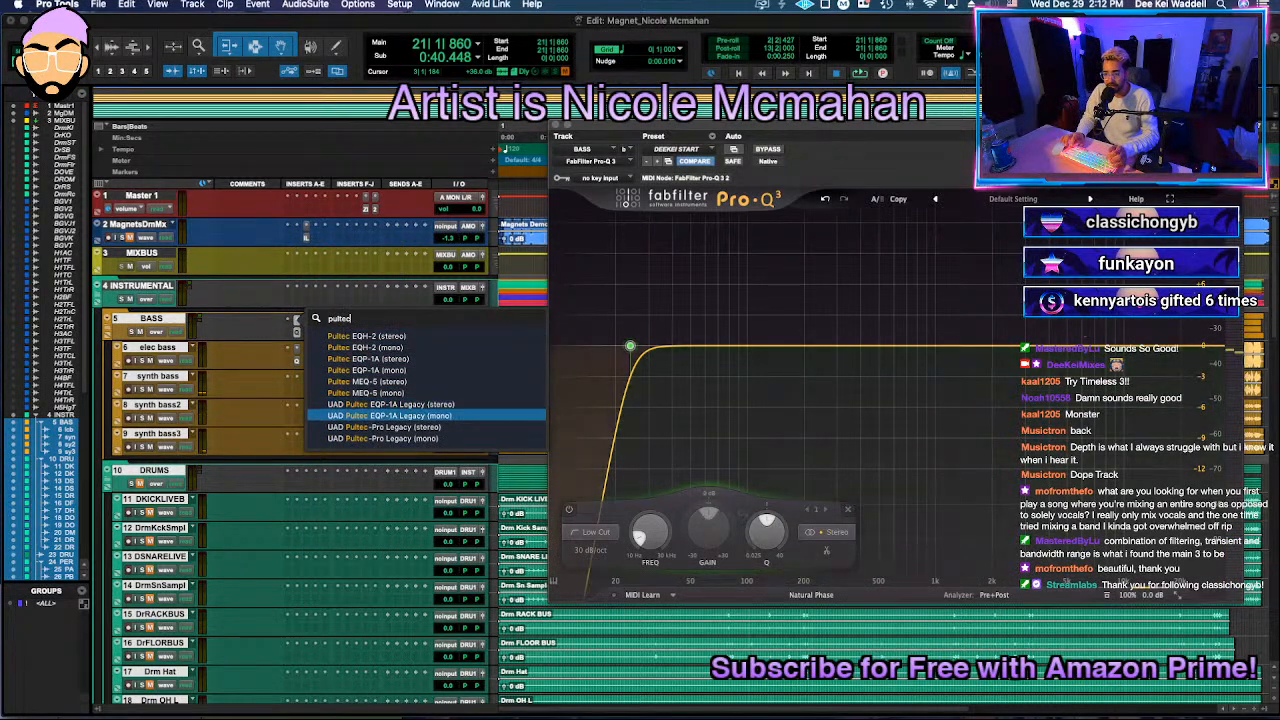
key(Up)
key(Return)
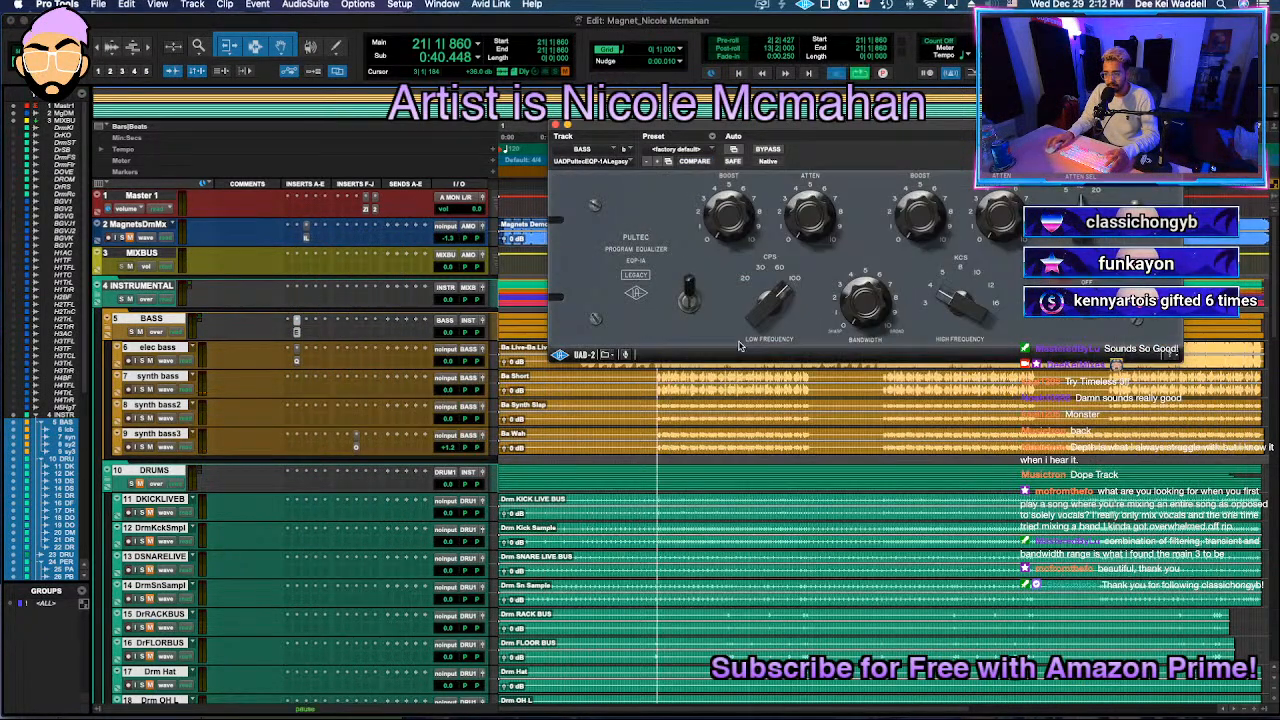
Step: Set the BASS Pultec's low frequency to 30 CPS and high frequency to 3 KCS, comparing against bypass during playback
drag(776, 165, 680, 298)
click(667, 438)
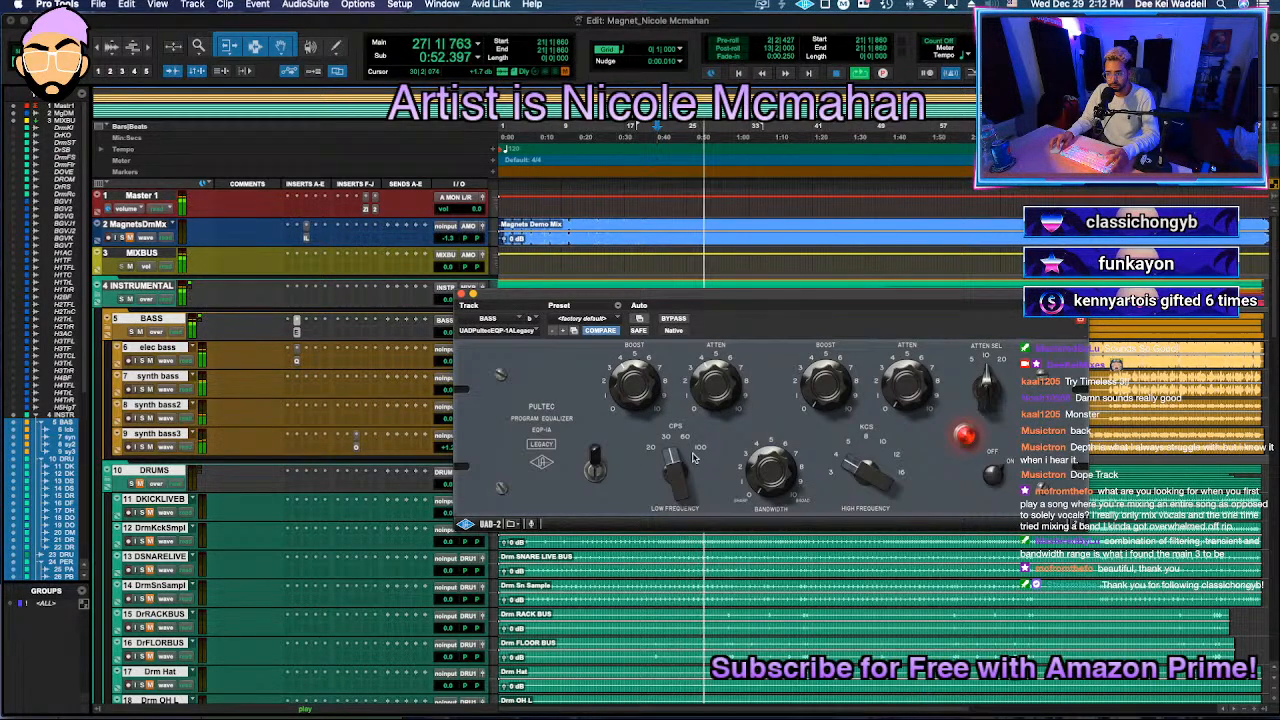
click(675, 319)
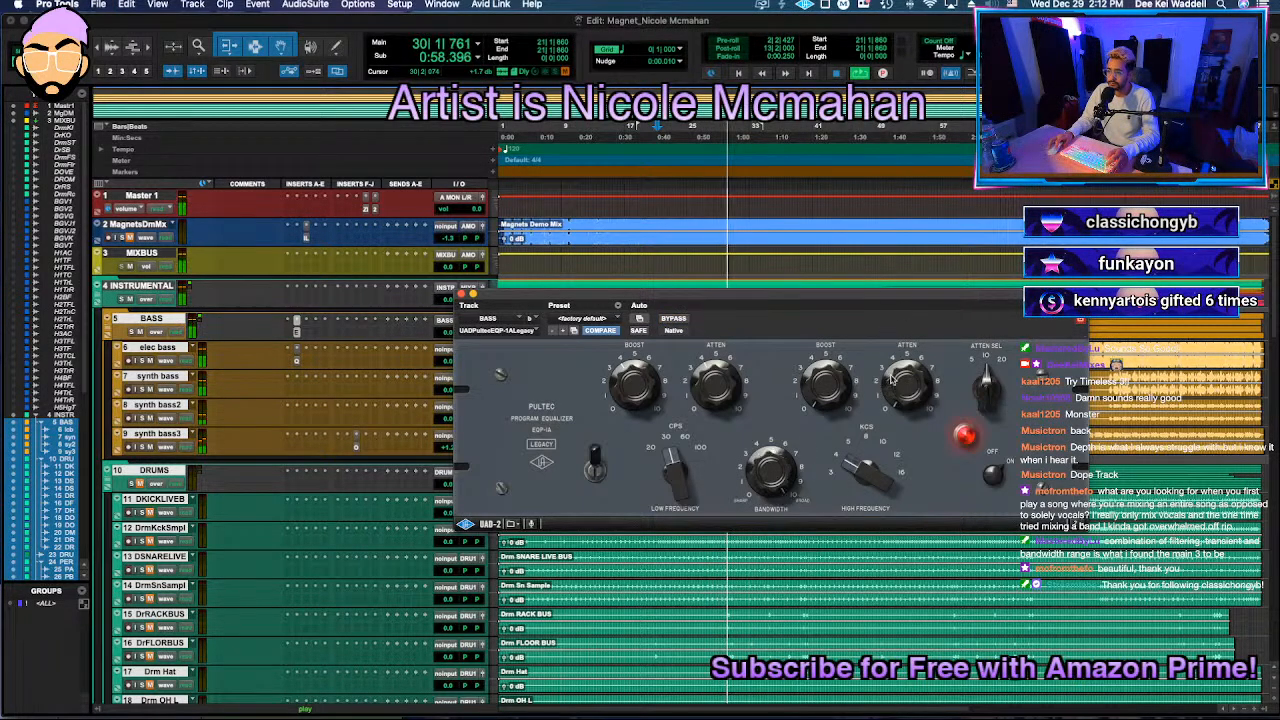
drag(866, 474, 860, 478)
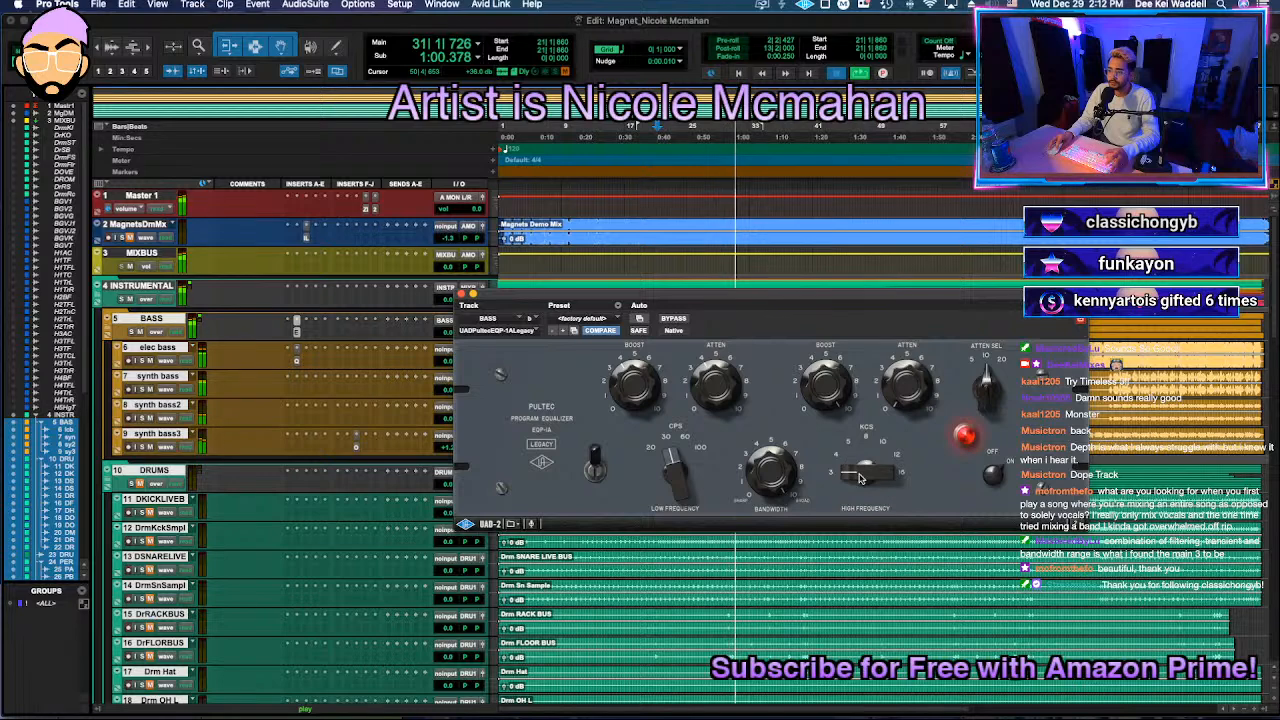
key(space)
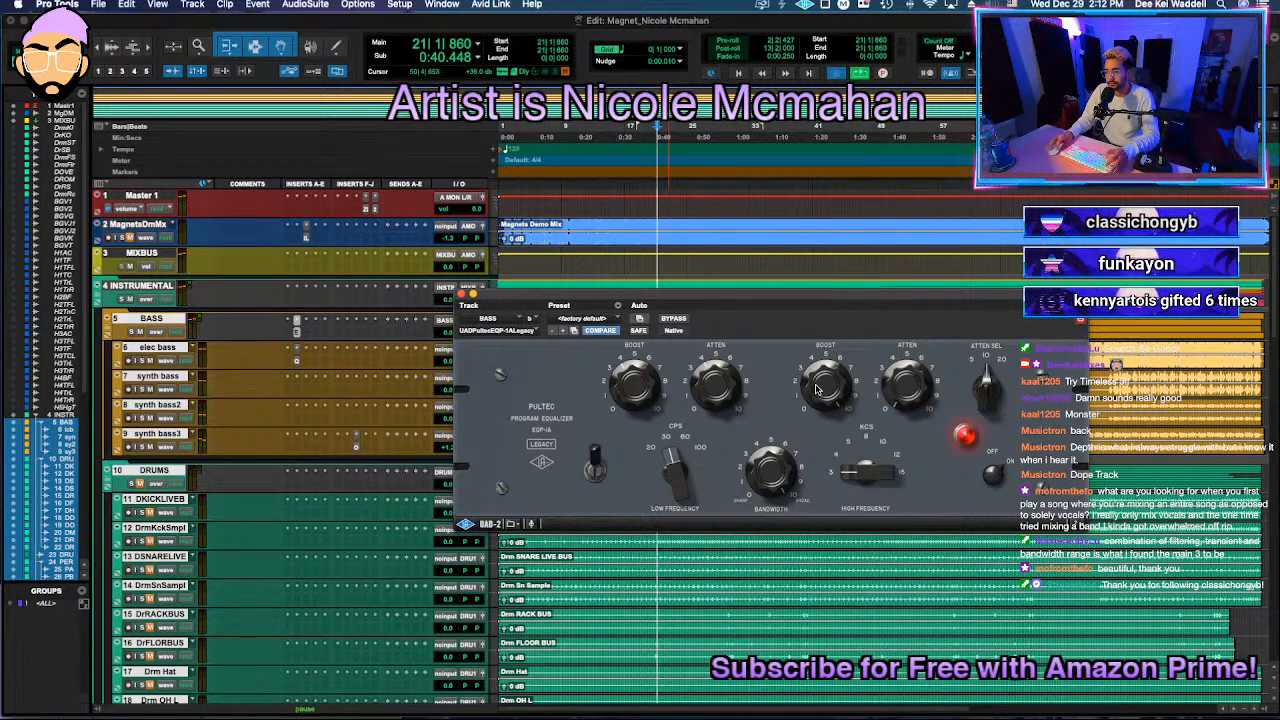
key(space)
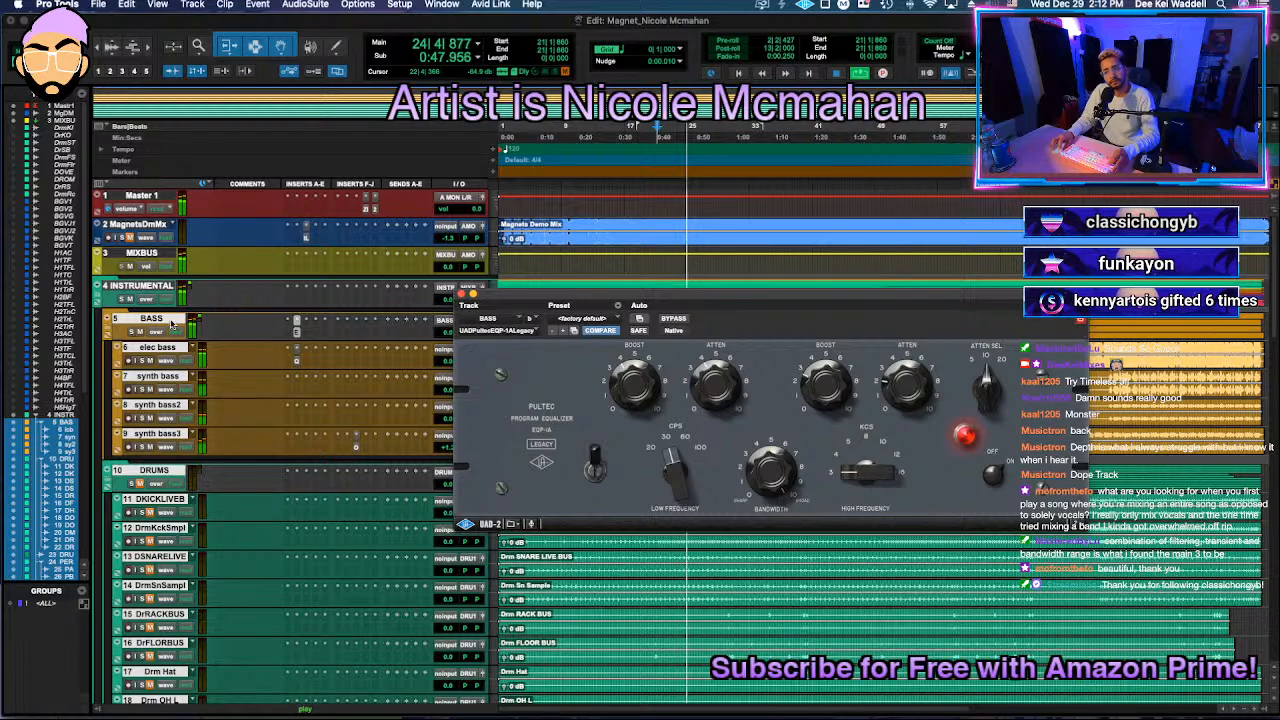
Step: Close the Pultec window, lower the BASS folder volume to -2.7 dB and collapse the folder
click(170, 320)
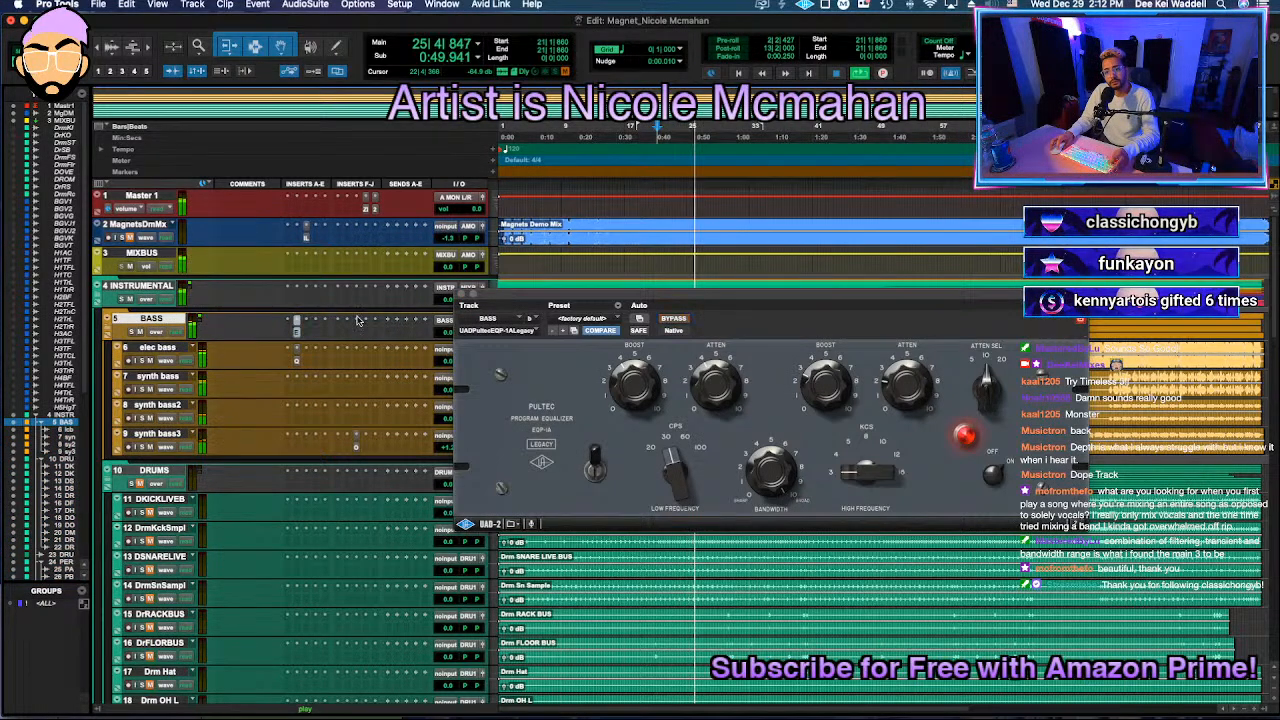
click(468, 295)
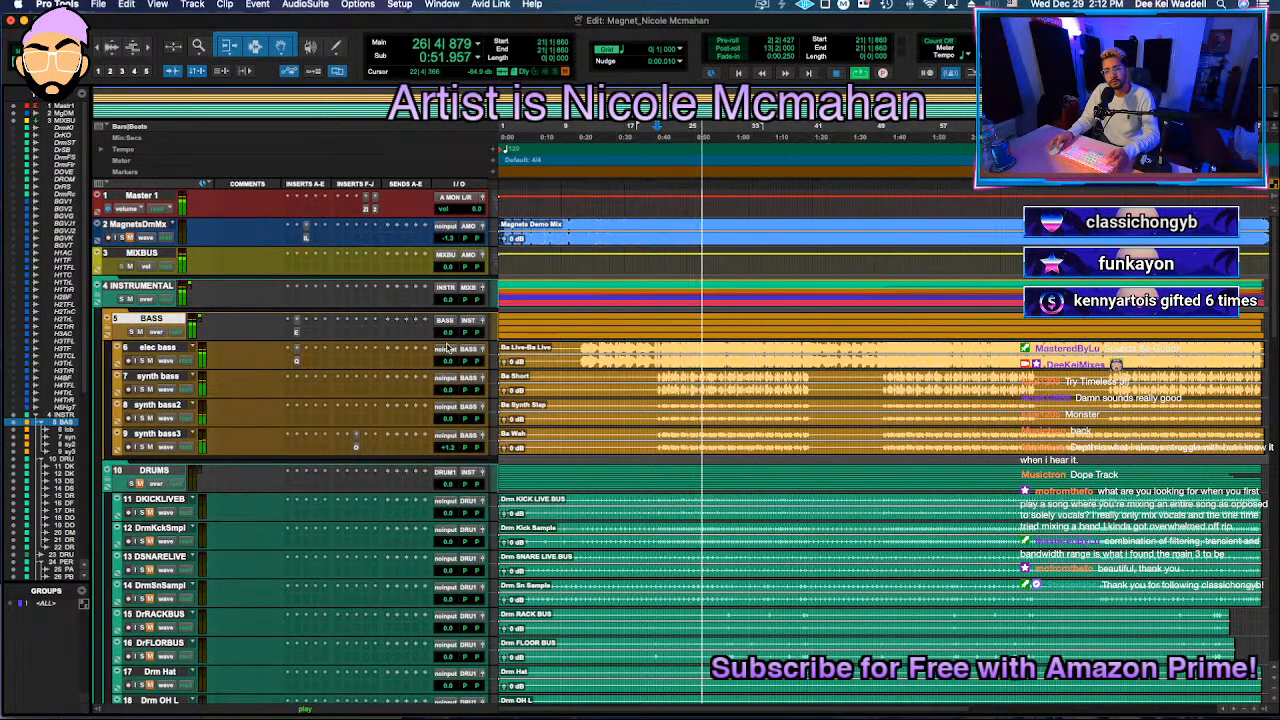
drag(444, 337, 444, 338)
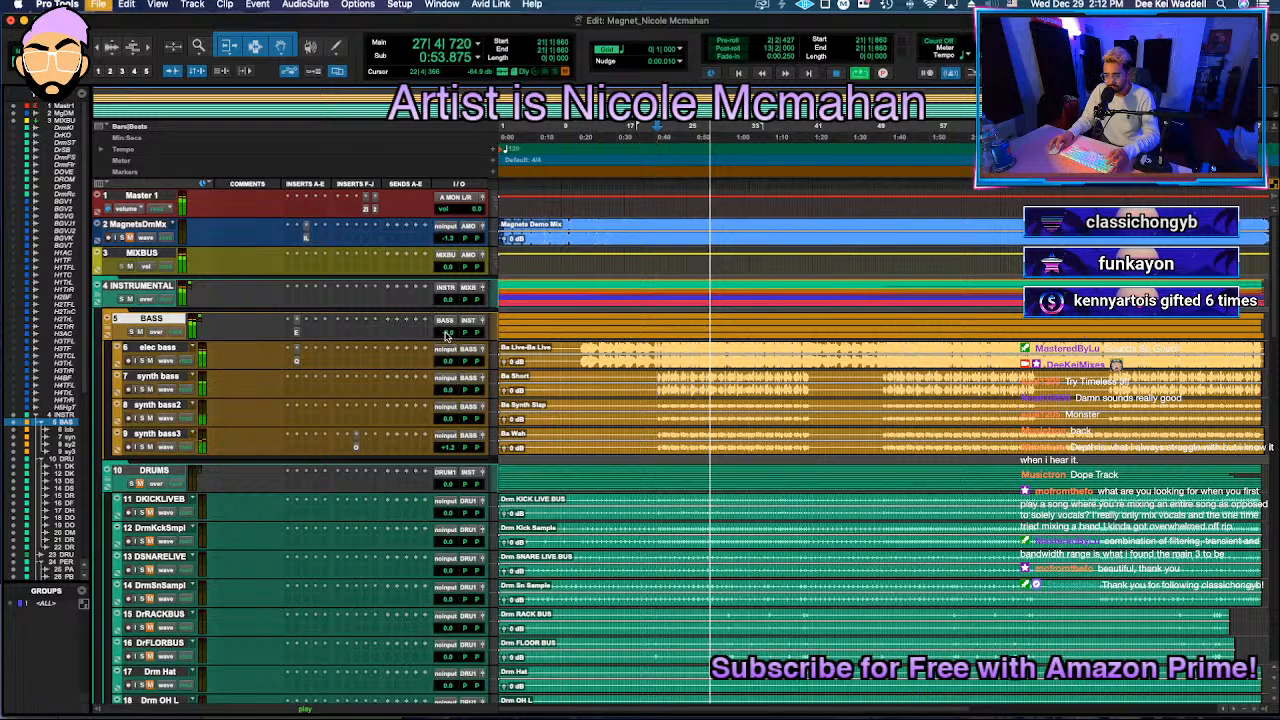
key(shift+f)
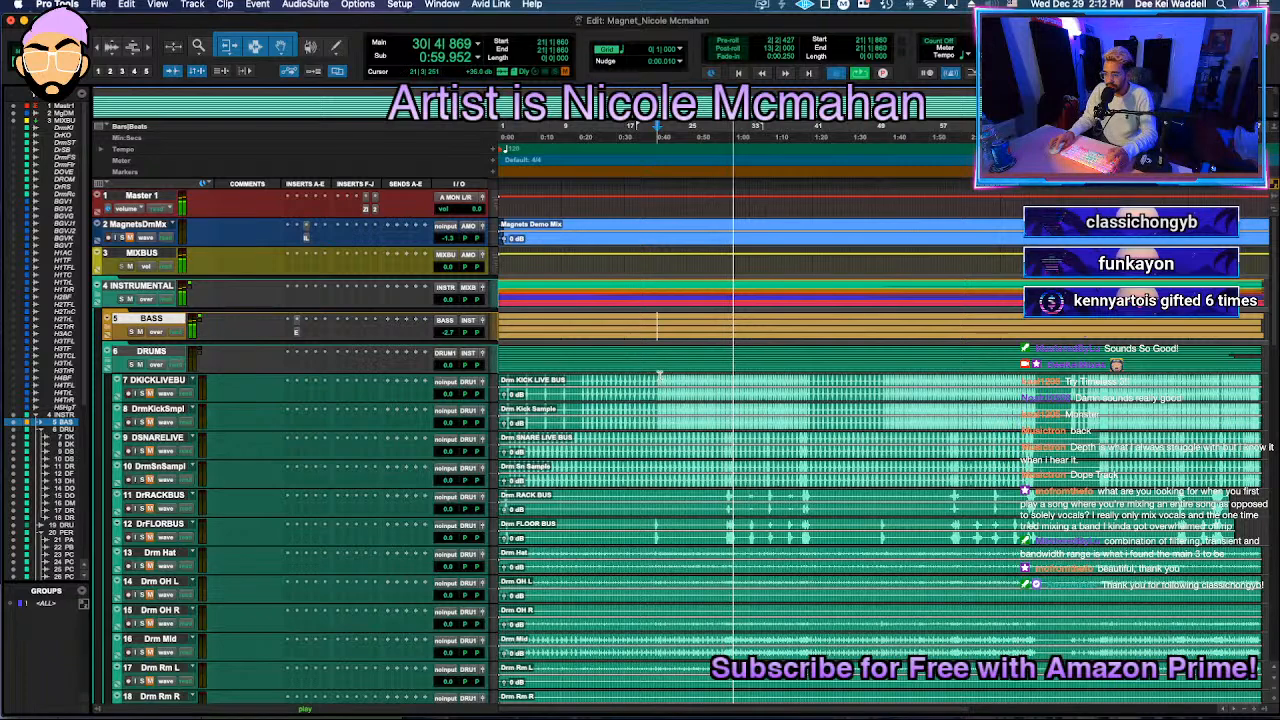
Step: Audition the unmuted kick tracks with BASS at -4.0 dB and adjust the soloed MagnetsDmMx level for comparison
key(space)
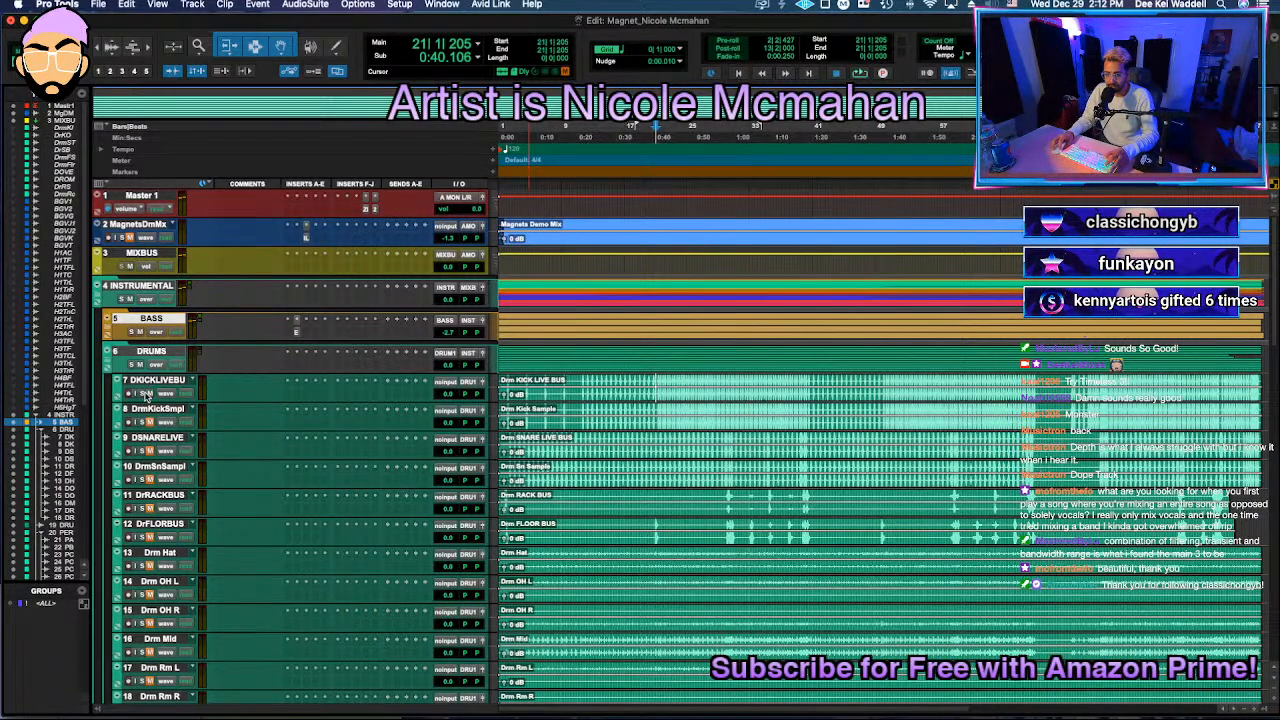
key(space)
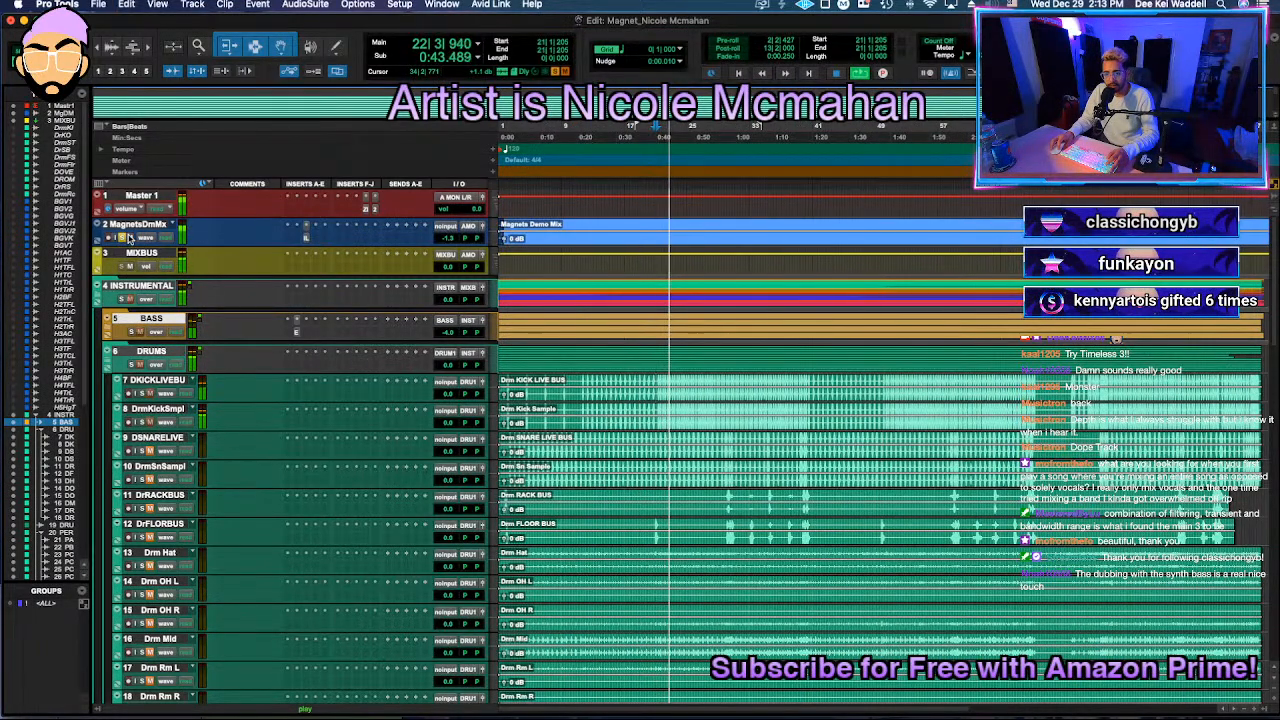
drag(446, 244, 452, 246)
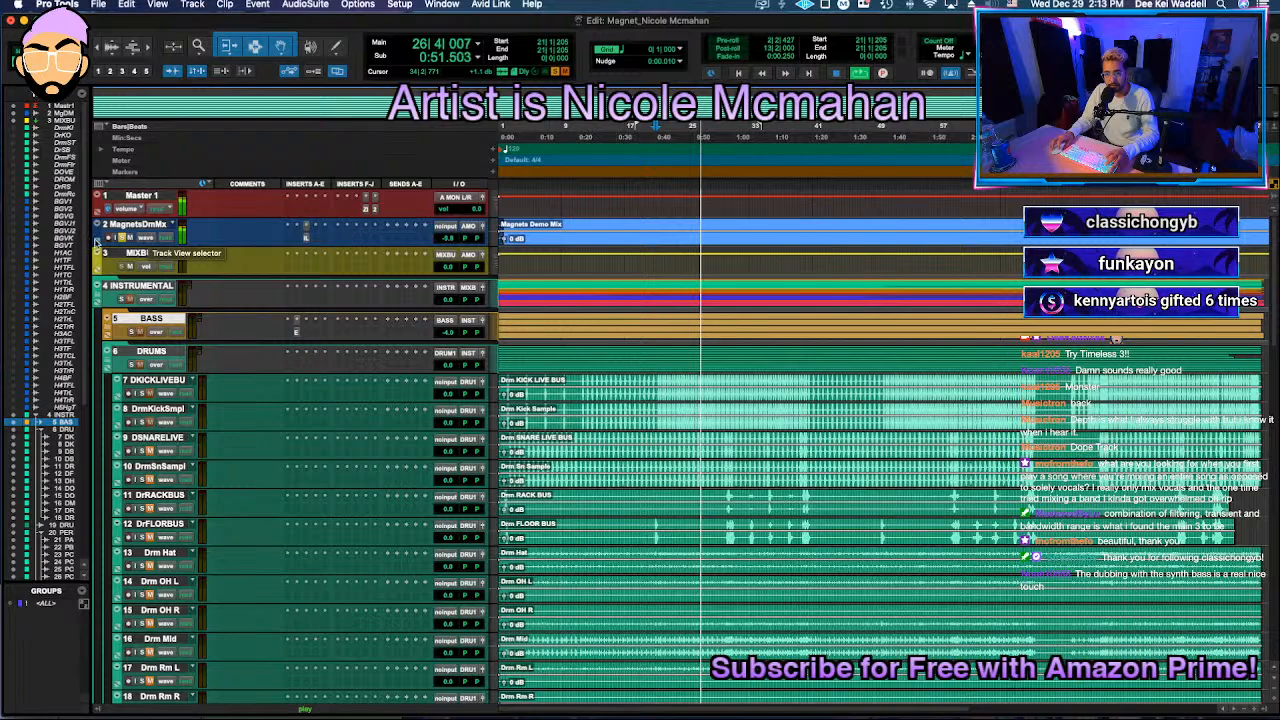
key(space)
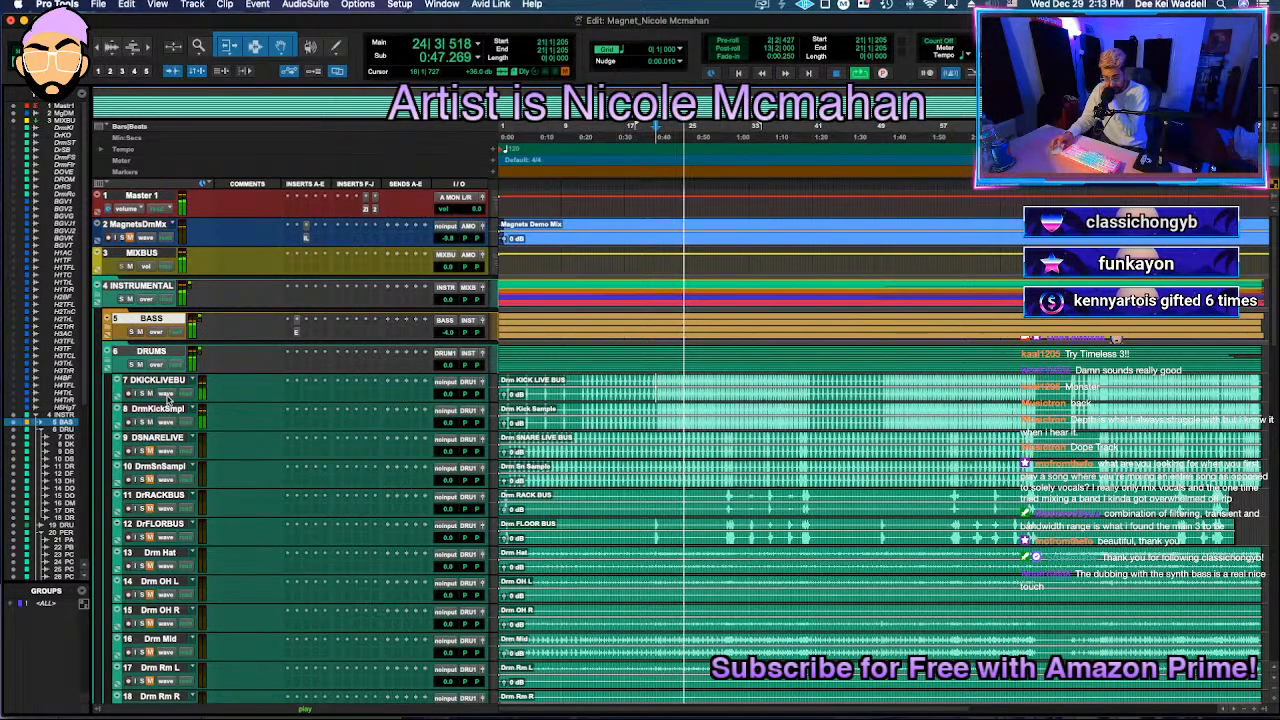
Step: Insert the UAD Pultec EQP-1A Legacy on the soloed DrmKickSmpl track, then close its window and stop playback
click(296, 427)
key(Escape)
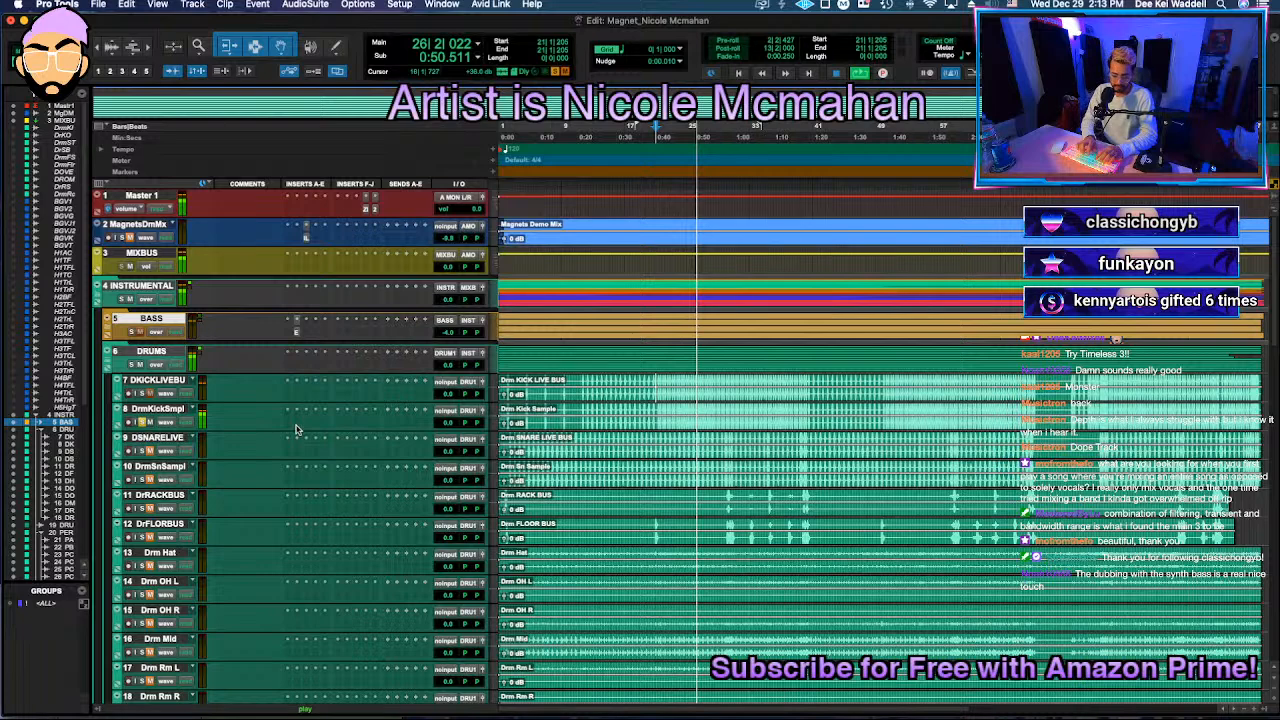
click(296, 430)
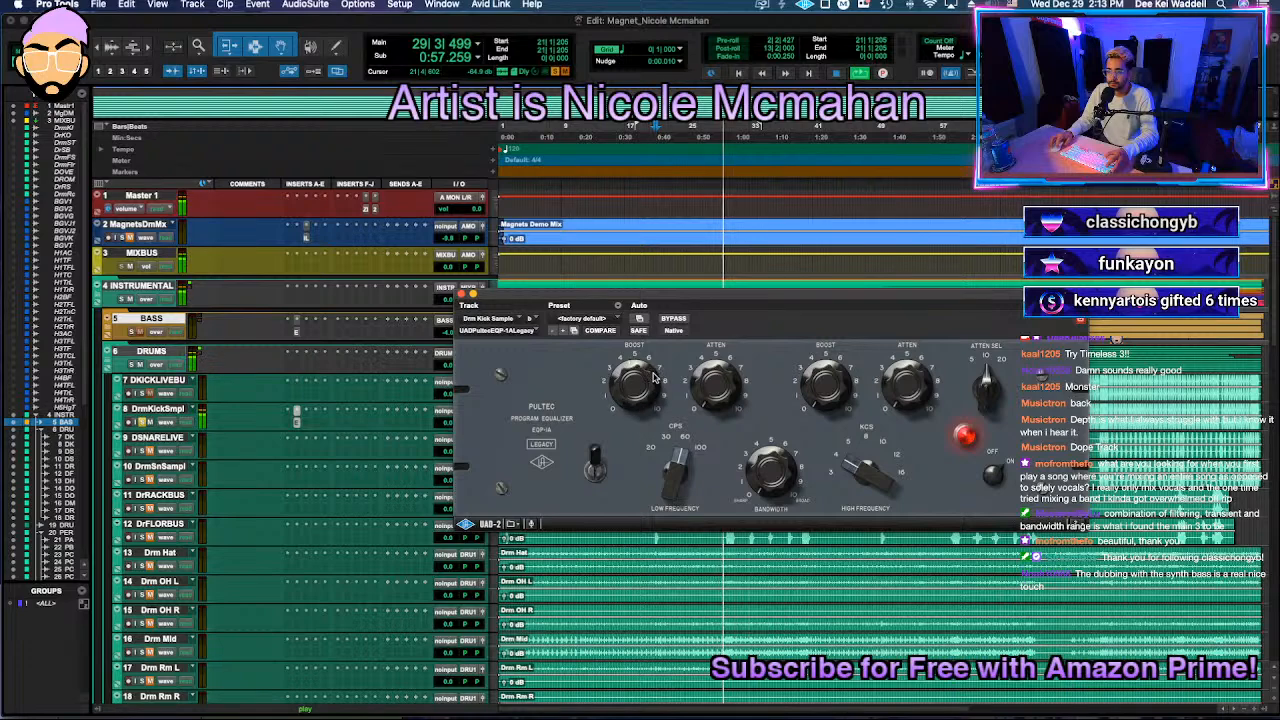
click(461, 295)
key(space)
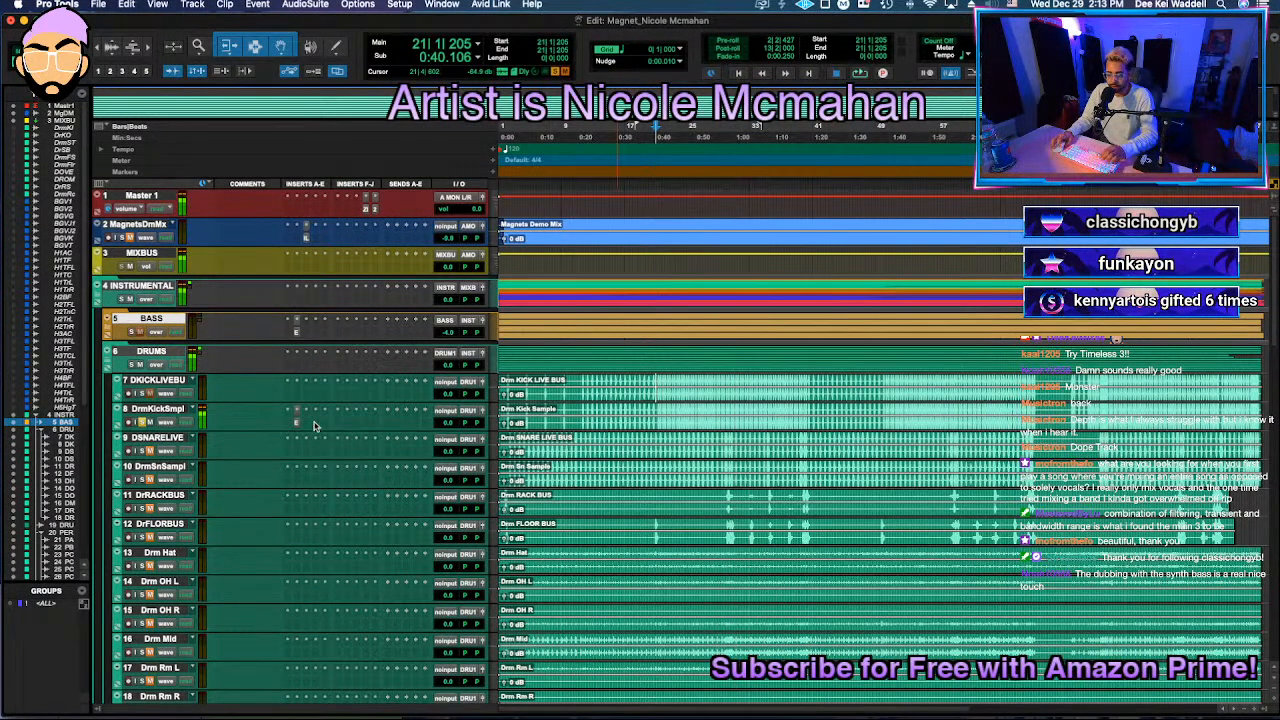
Step: Insert Massey Golden Master on DrmKickSmpl, set its threshold to -4.40 dB during playback and close the plug-in window
click(312, 423)
text(golden)
key(Return)
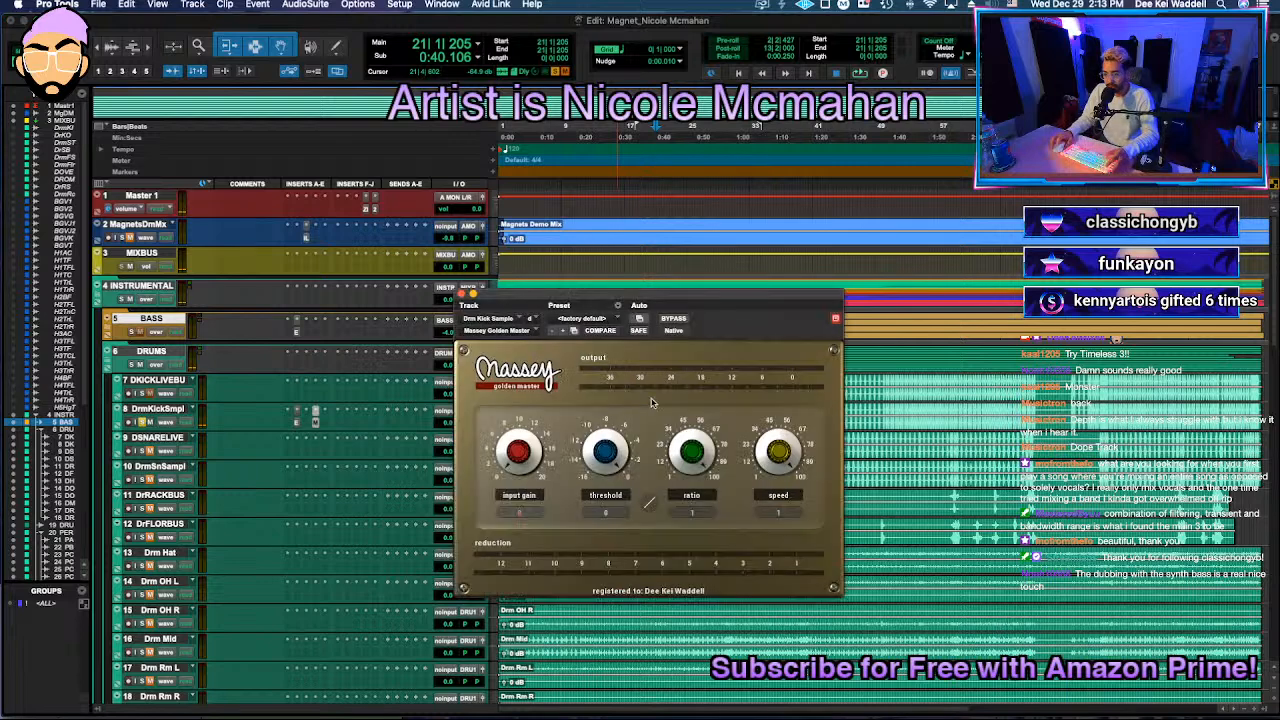
key(space)
drag(588, 533, 582, 546)
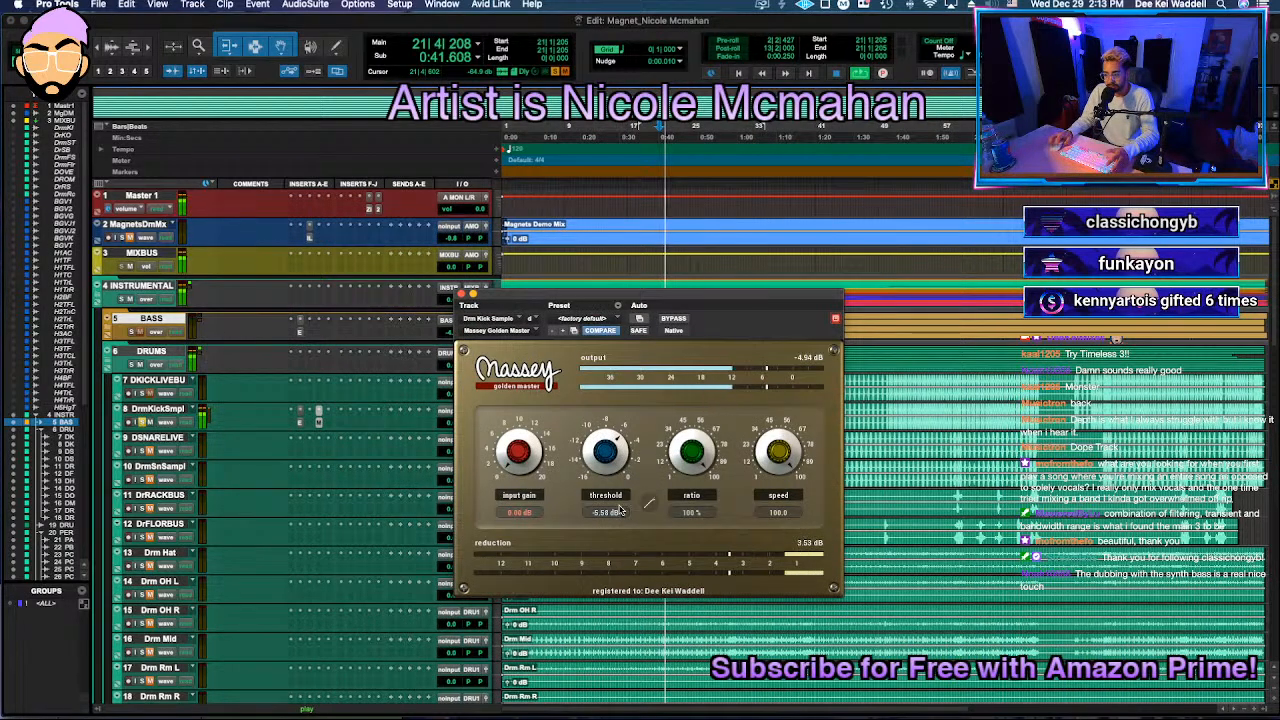
drag(609, 460, 611, 443)
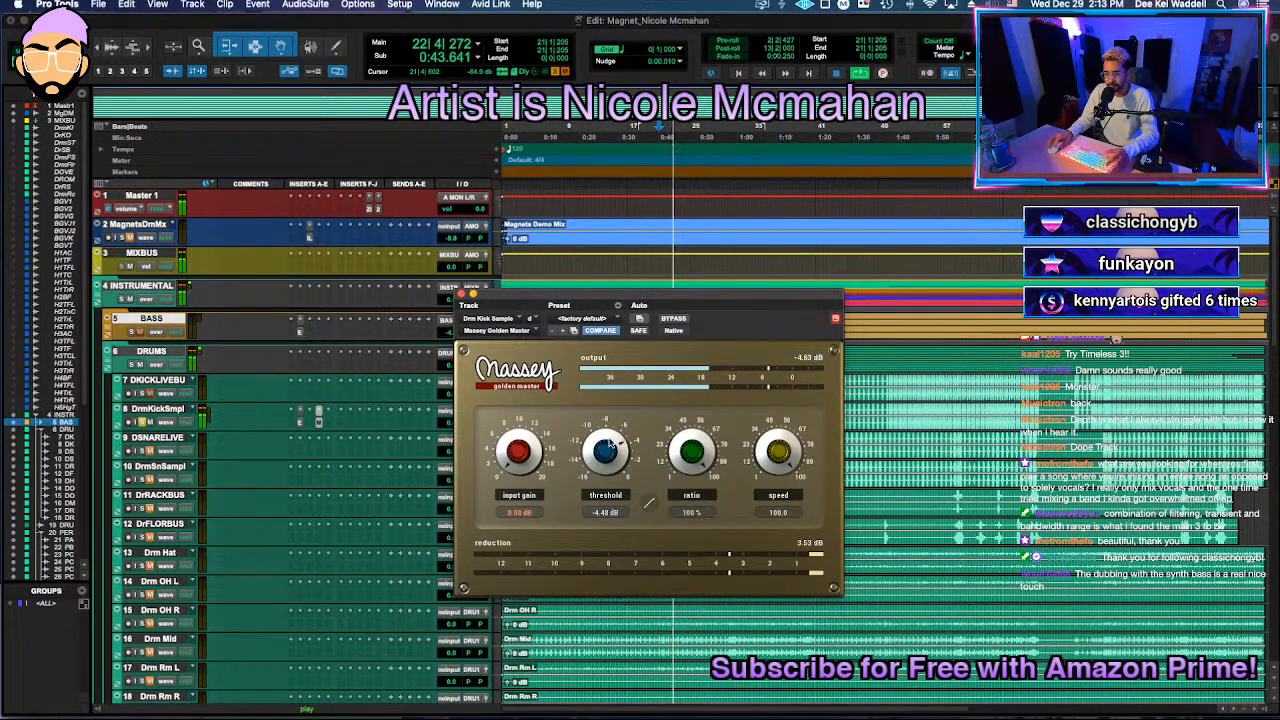
click(460, 295)
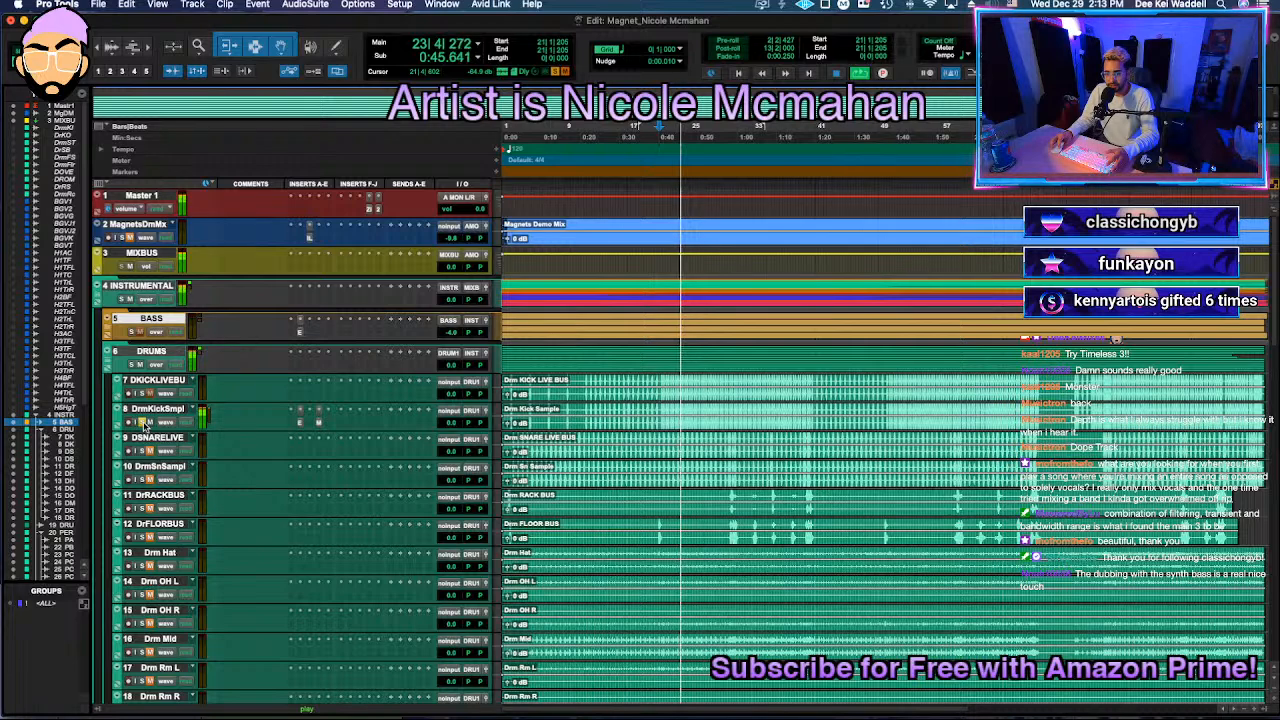
Step: Lower the DrmKickSmpl track volume to -2.0 dB
click(449, 423)
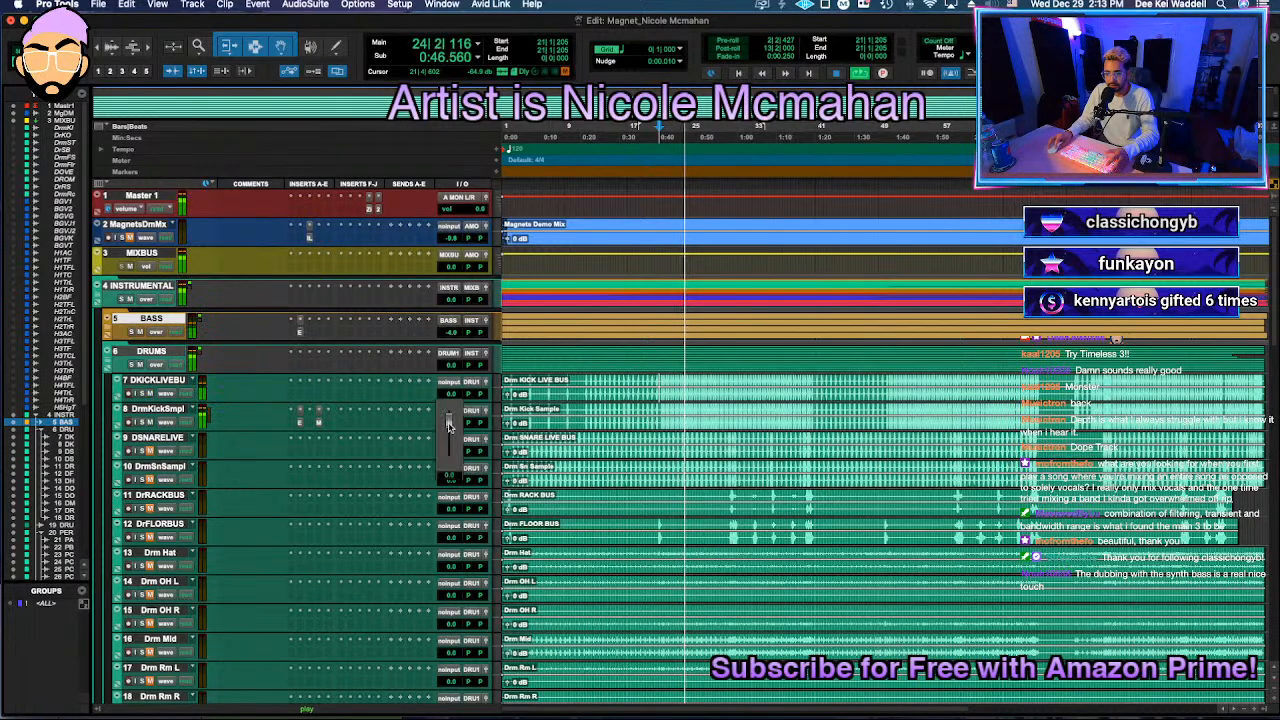
click(450, 425)
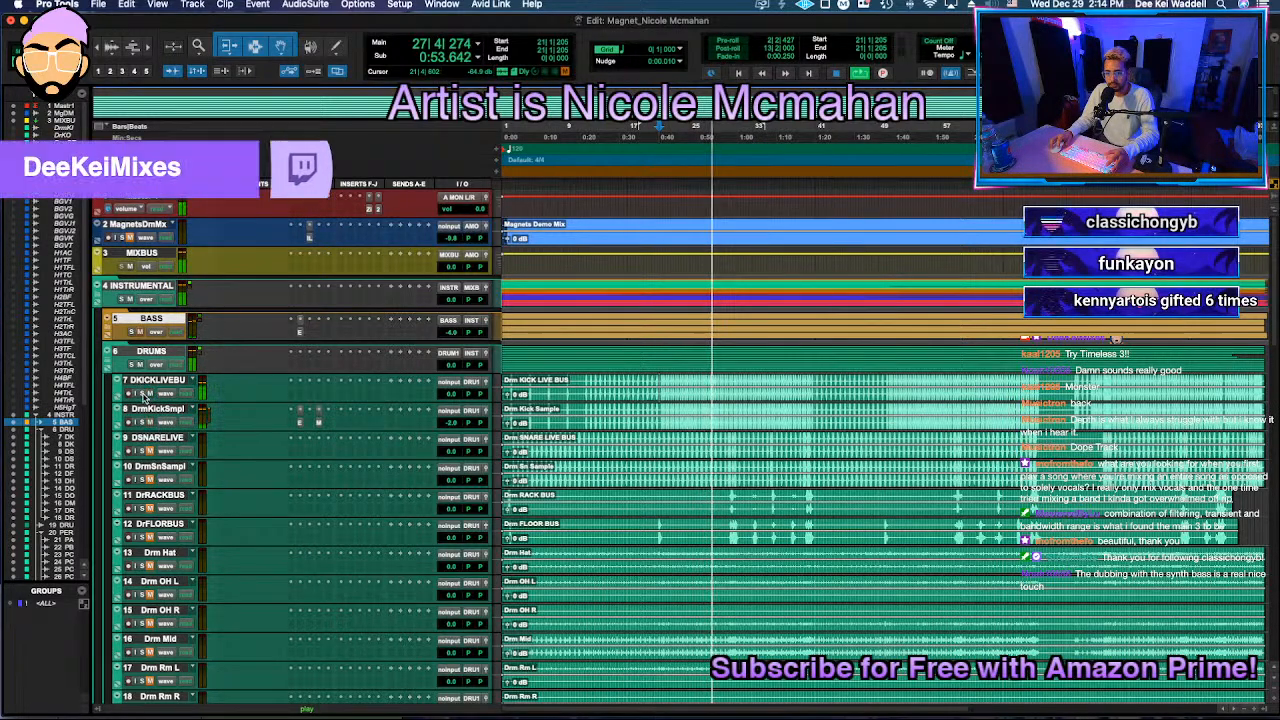
click(297, 400)
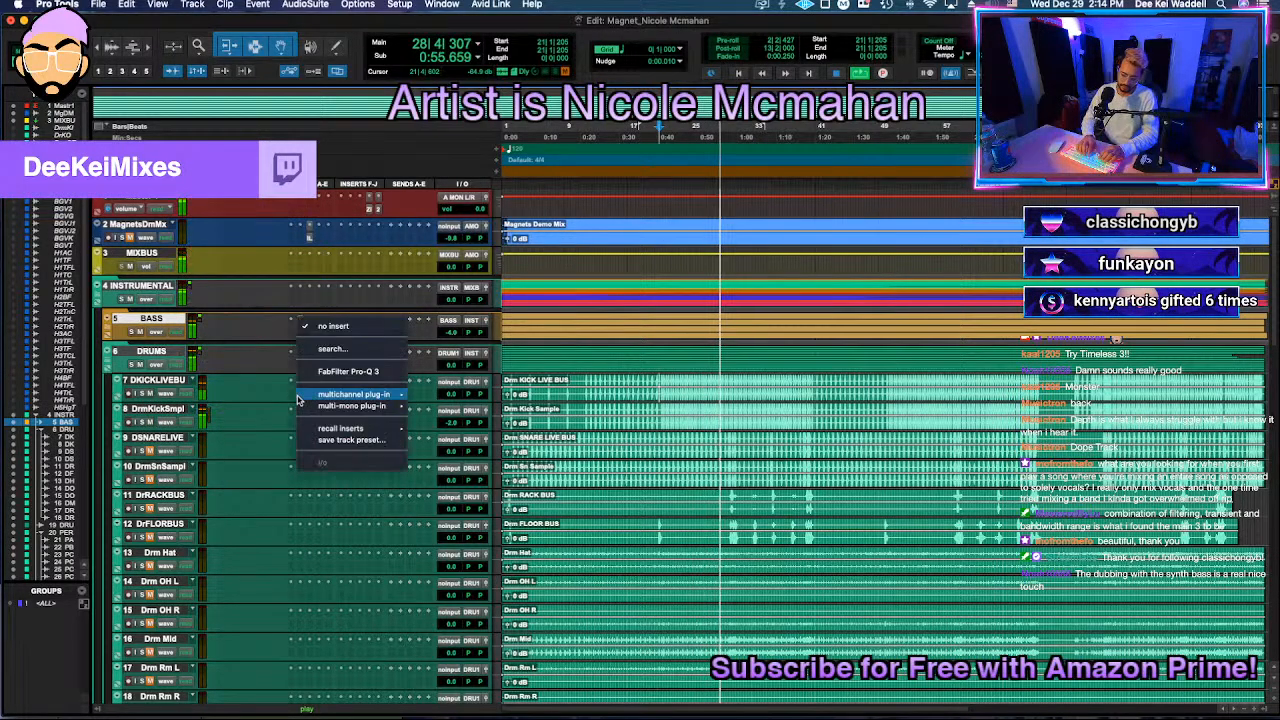
click(263, 406)
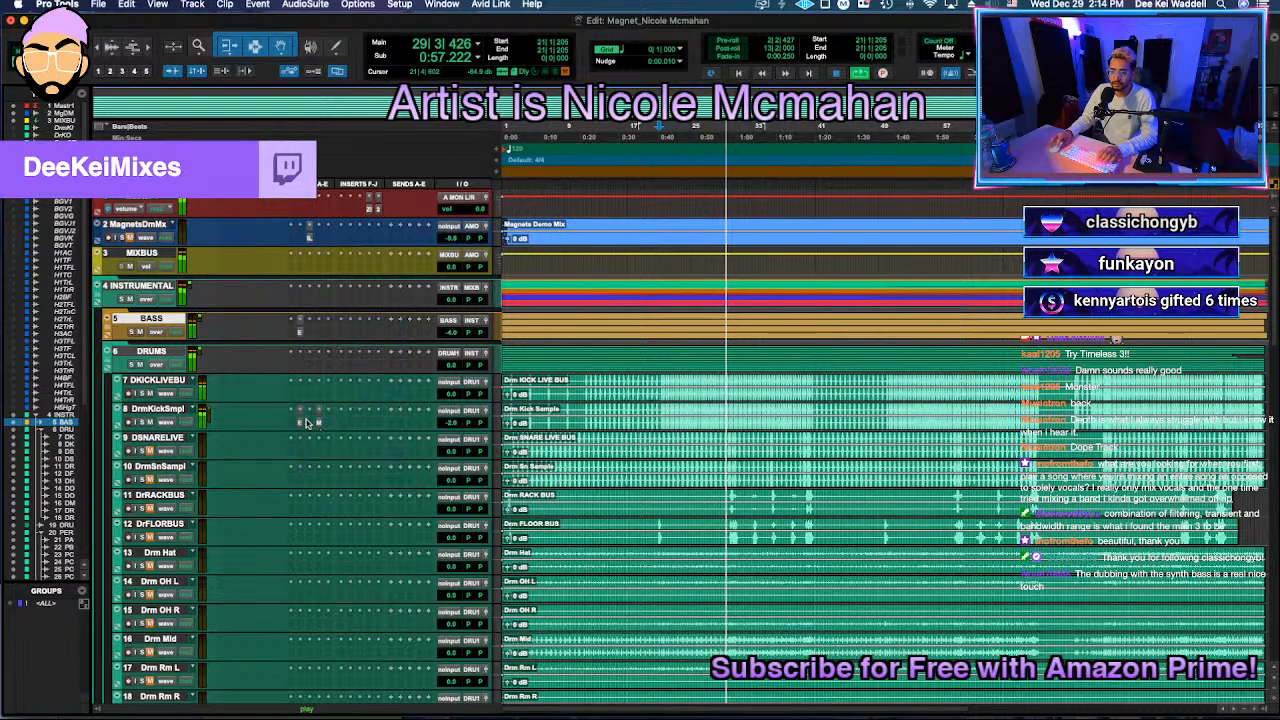
Step: Try the stereo Neutron Pro Transient Shaper on DrmKickSmpl between the Pultec and Golden Master
click(303, 421)
click(309, 426)
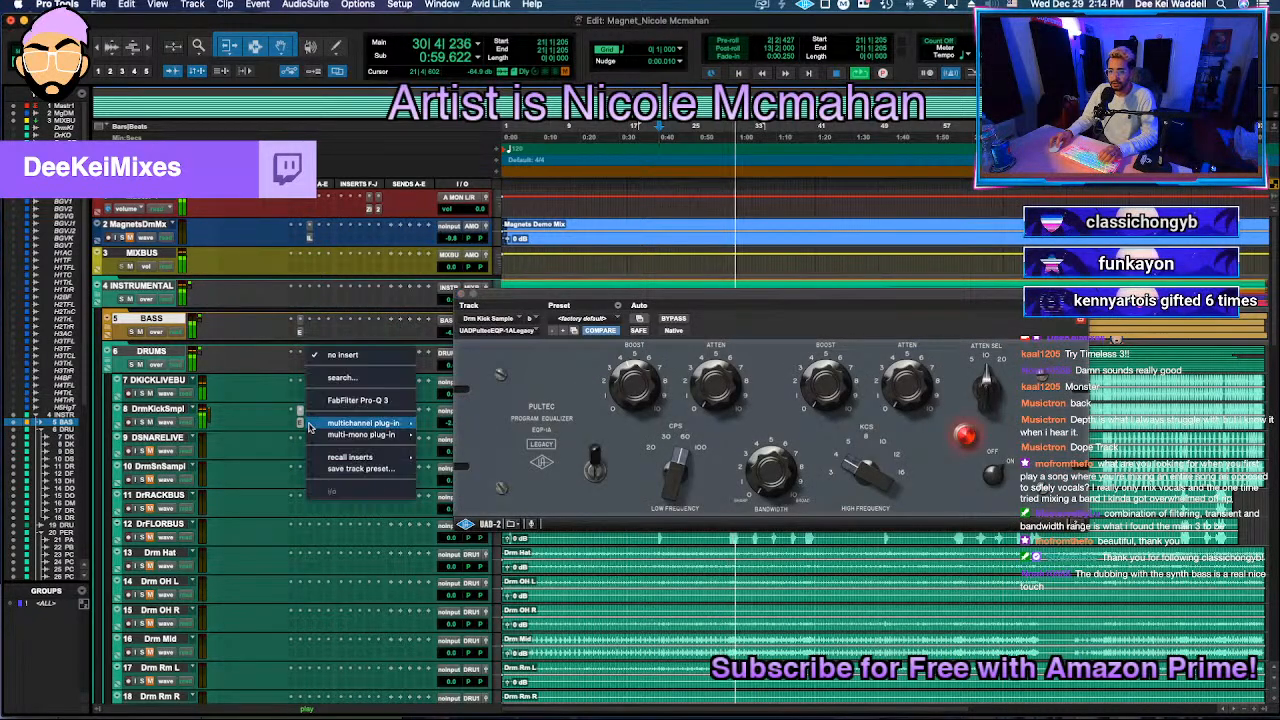
text(transie)
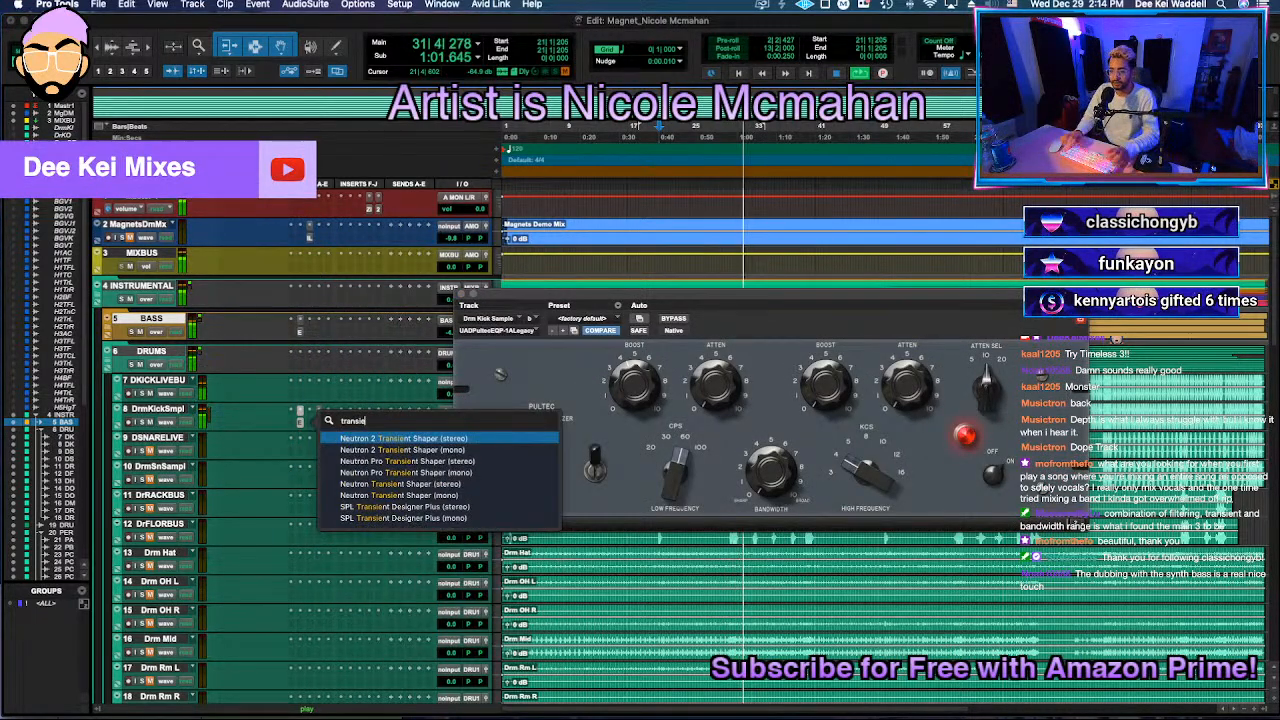
click(381, 461)
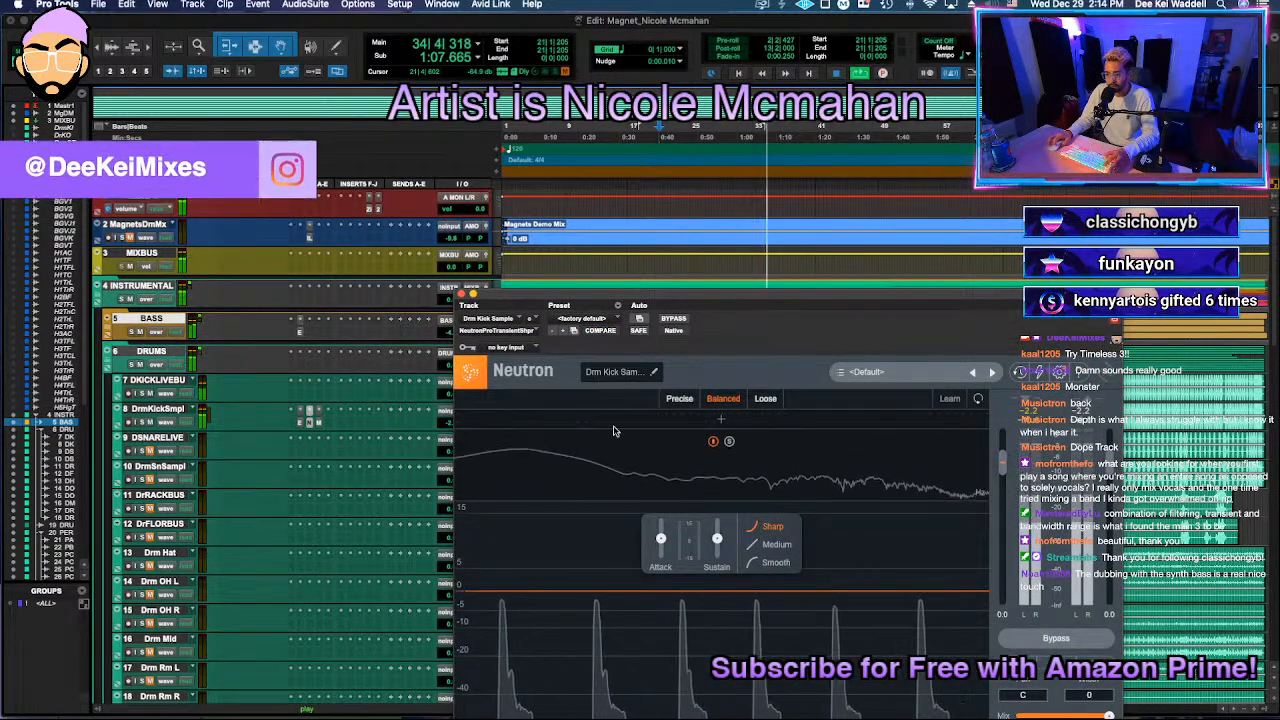
Step: Insert Neutron 2 Transient Shaper on DrmKickSmpl in place of the Neutron Pro Transient Shaper
click(312, 412)
text(transient)
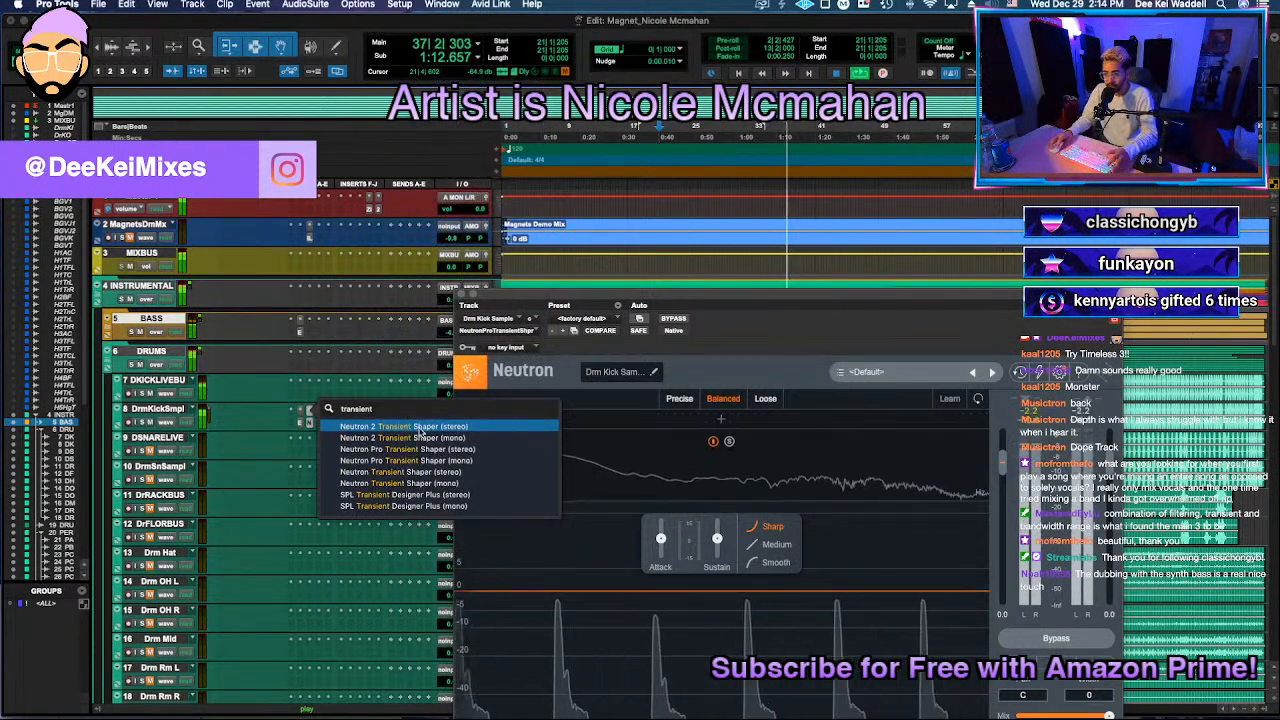
click(420, 436)
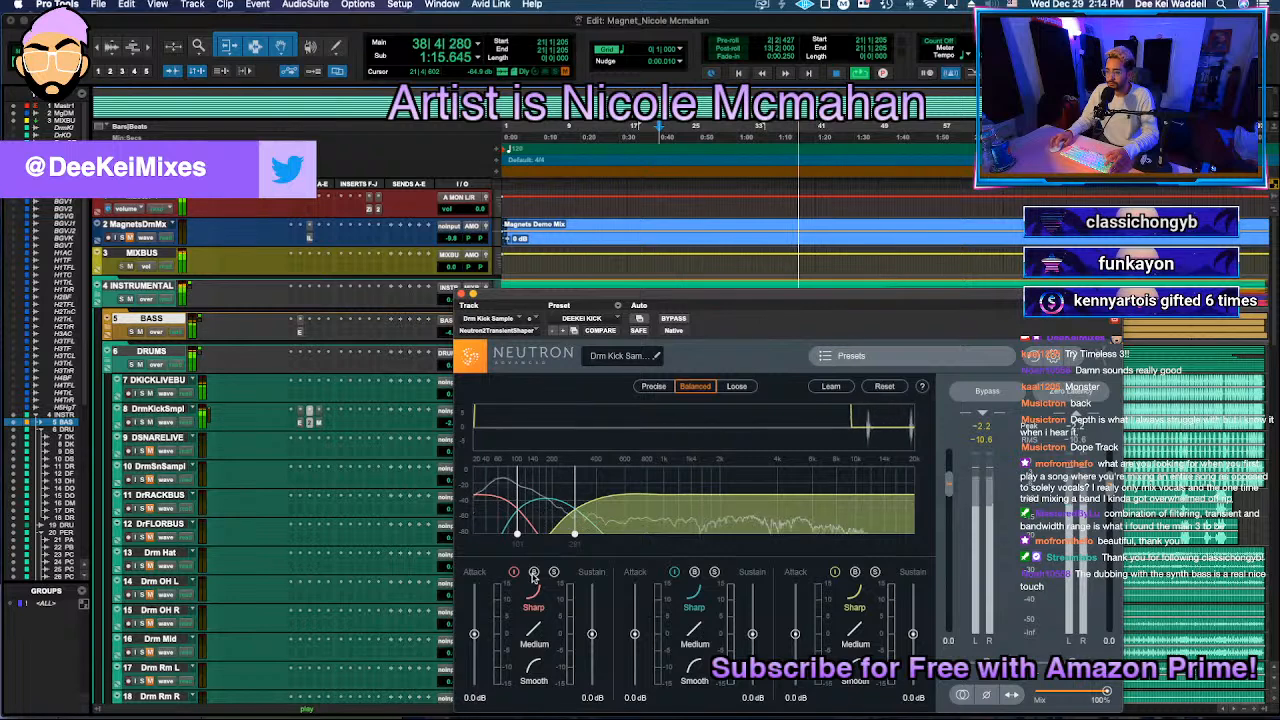
Step: Lower the shaper's first crossover, set low-band attack to 2.3 dB and sustain to -5.3 dB, mid-band attack to 4.9 dB, and replay the kick
drag(517, 534, 511, 534)
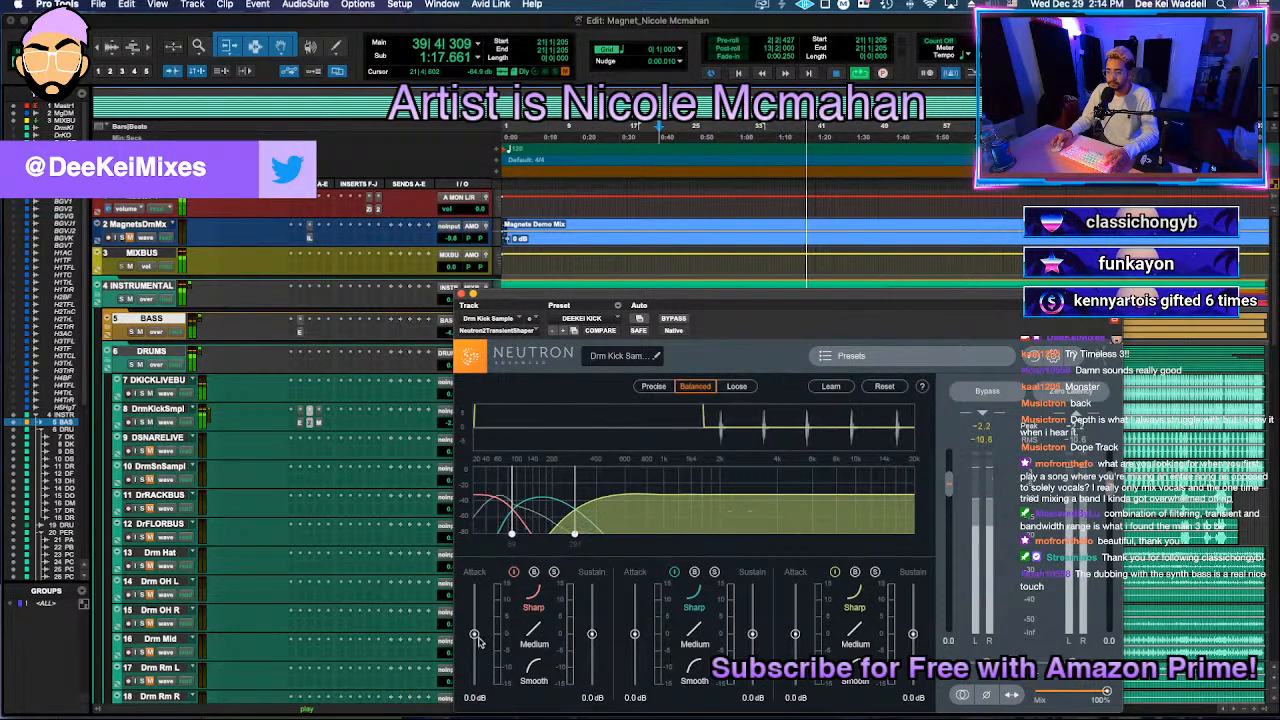
drag(476, 636, 476, 629)
drag(591, 636, 634, 617)
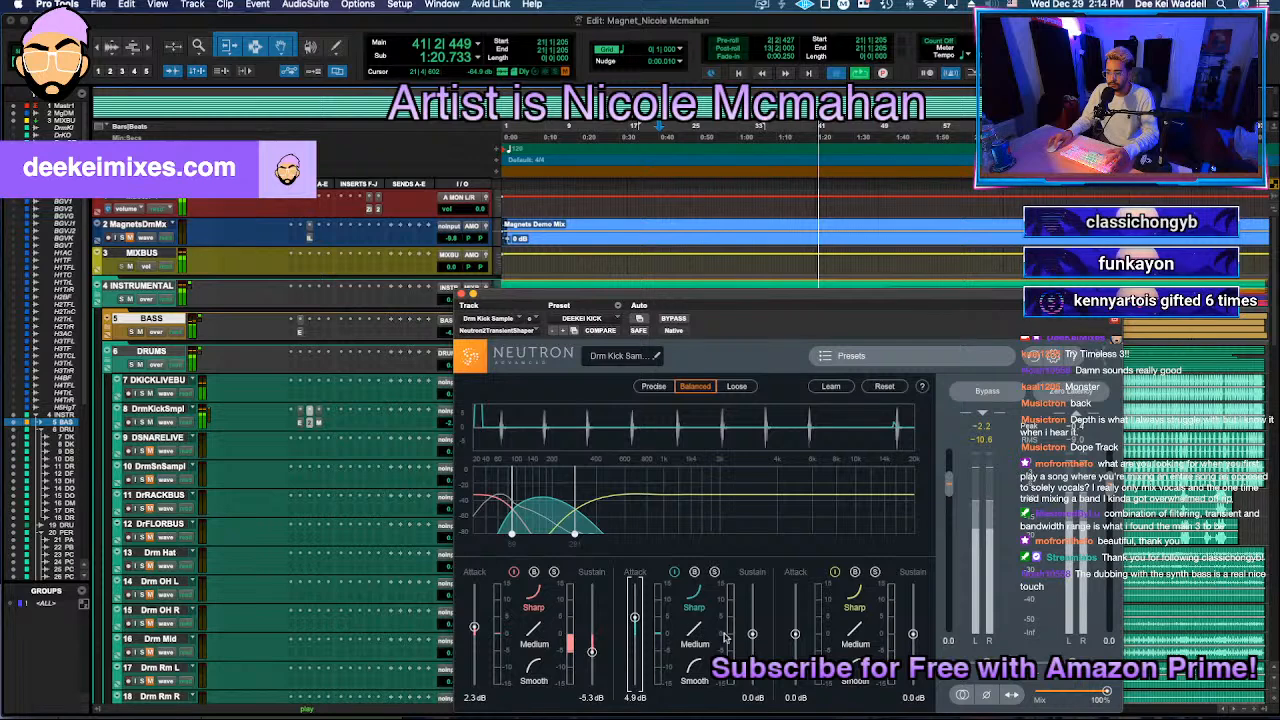
key(space)
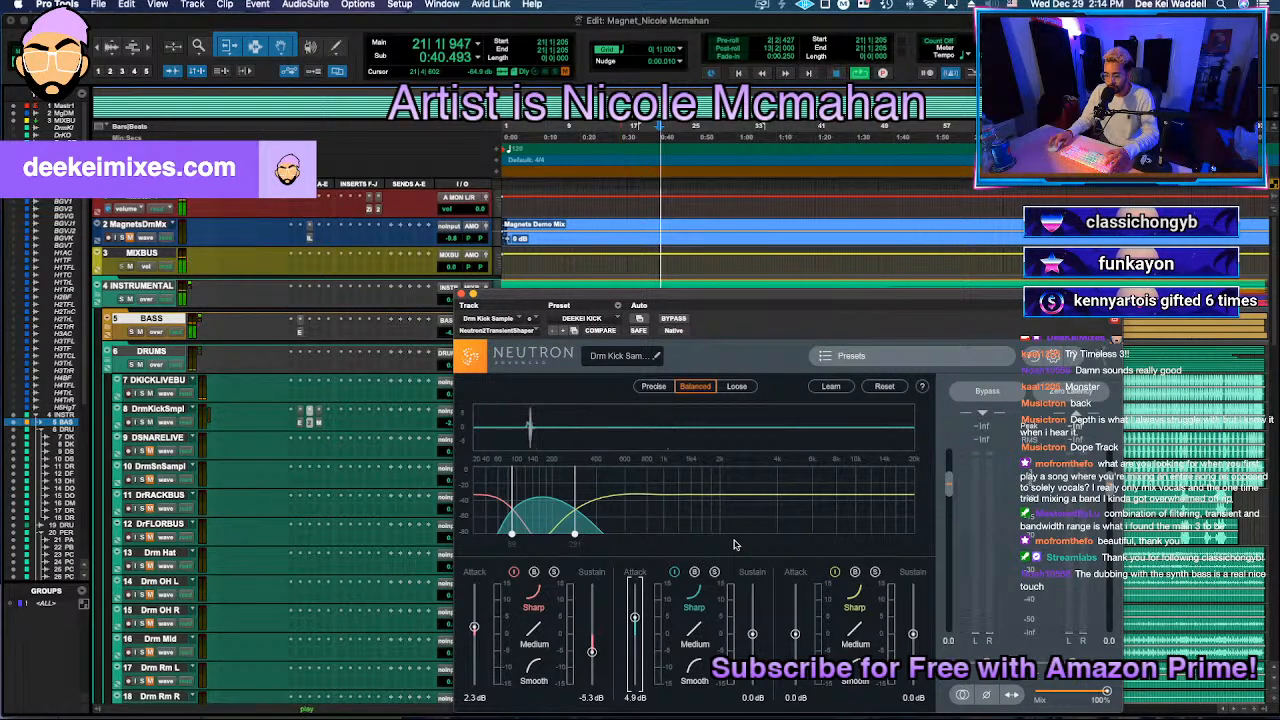
Step: Set the shaper's mid-band attack to 1.1 dB and sustain to -6.3 dB, high-band sustain to -4.1 dB, low-band sustain to -3.1 dB, and save
drag(635, 618, 636, 632)
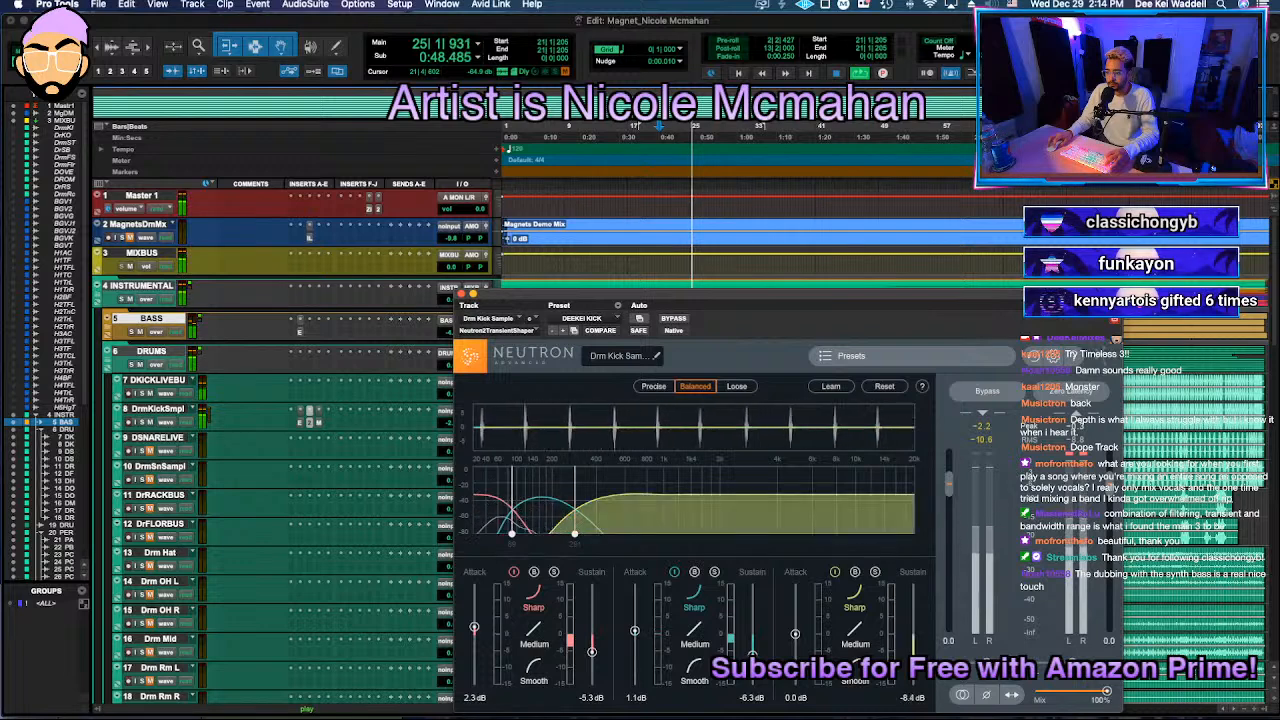
drag(913, 634, 913, 648)
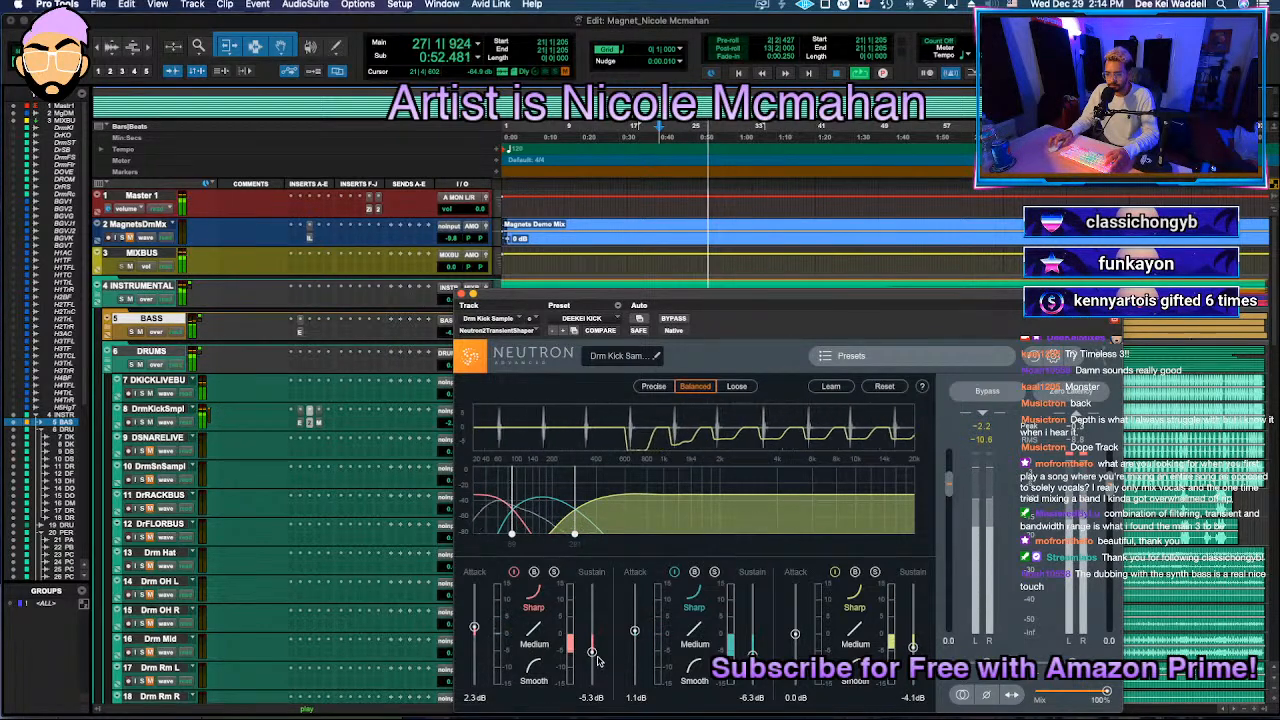
drag(592, 652, 592, 645)
key(super+s)
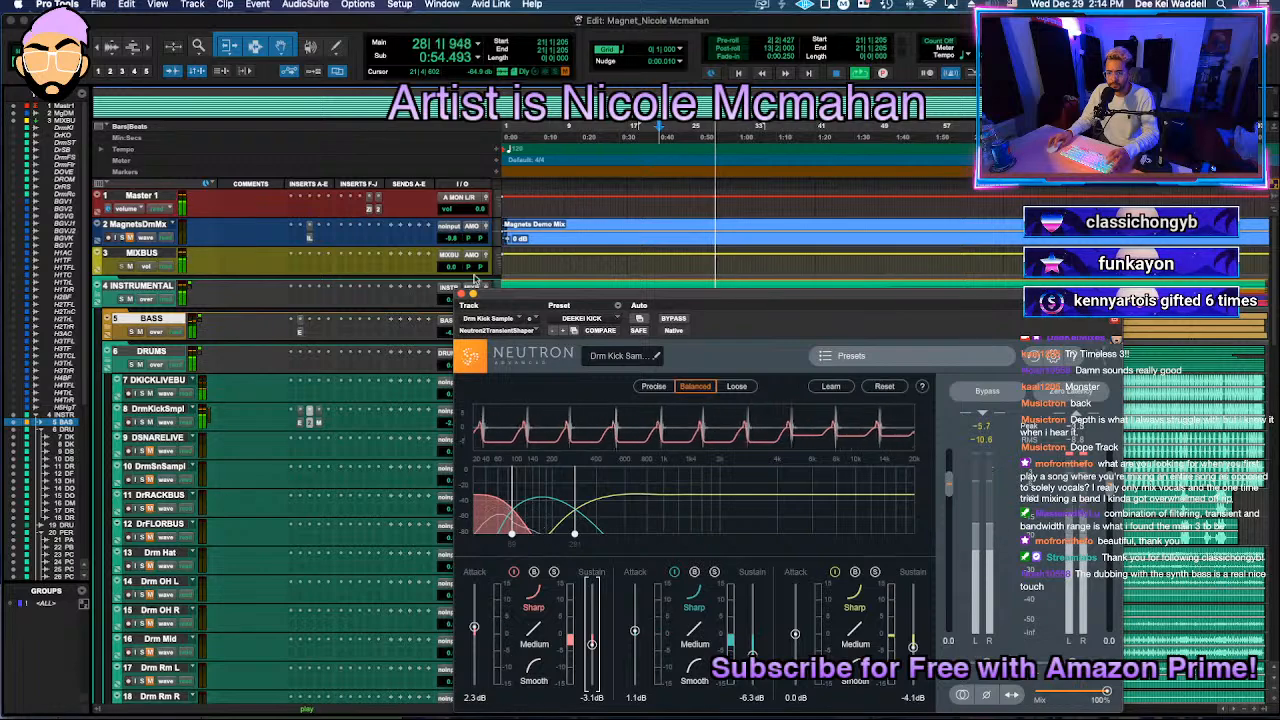
click(461, 294)
Step: Set the Golden Master threshold on DrmKickSmpl to -3.12 dB and compare the kick with the limiter bypassed
click(163, 411)
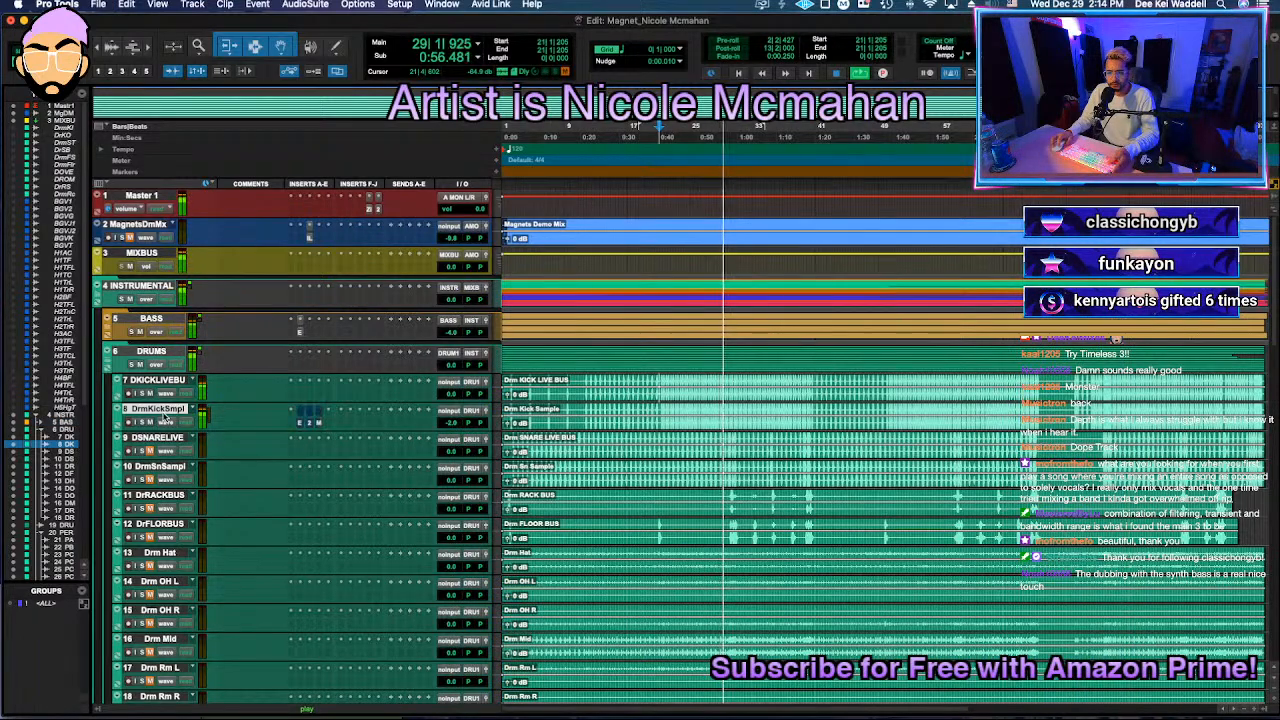
click(304, 420)
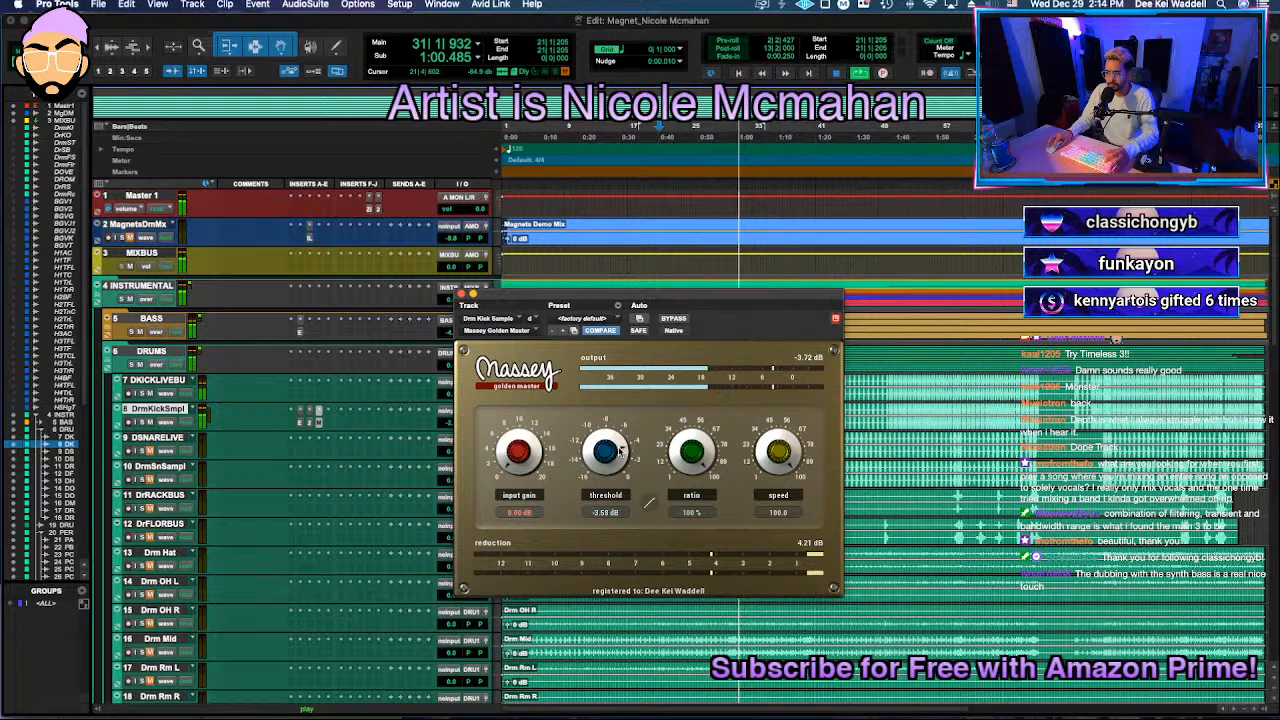
drag(605, 465, 605, 459)
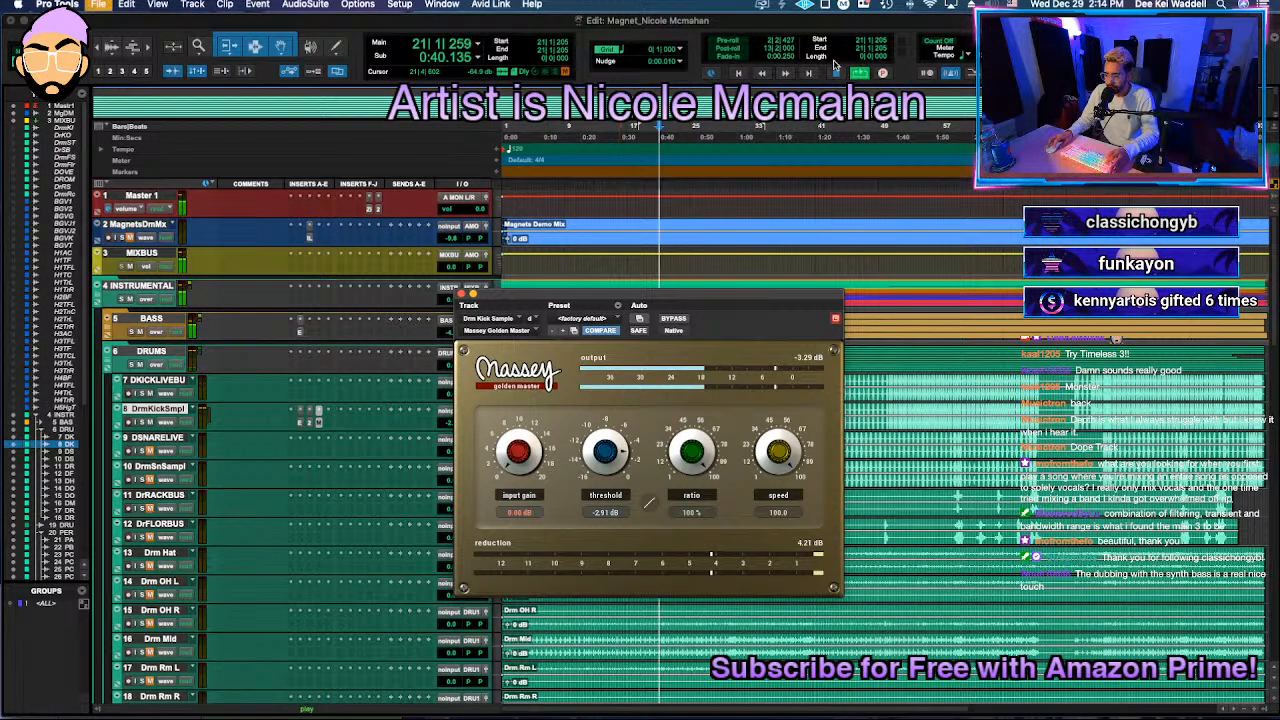
drag(605, 453, 605, 456)
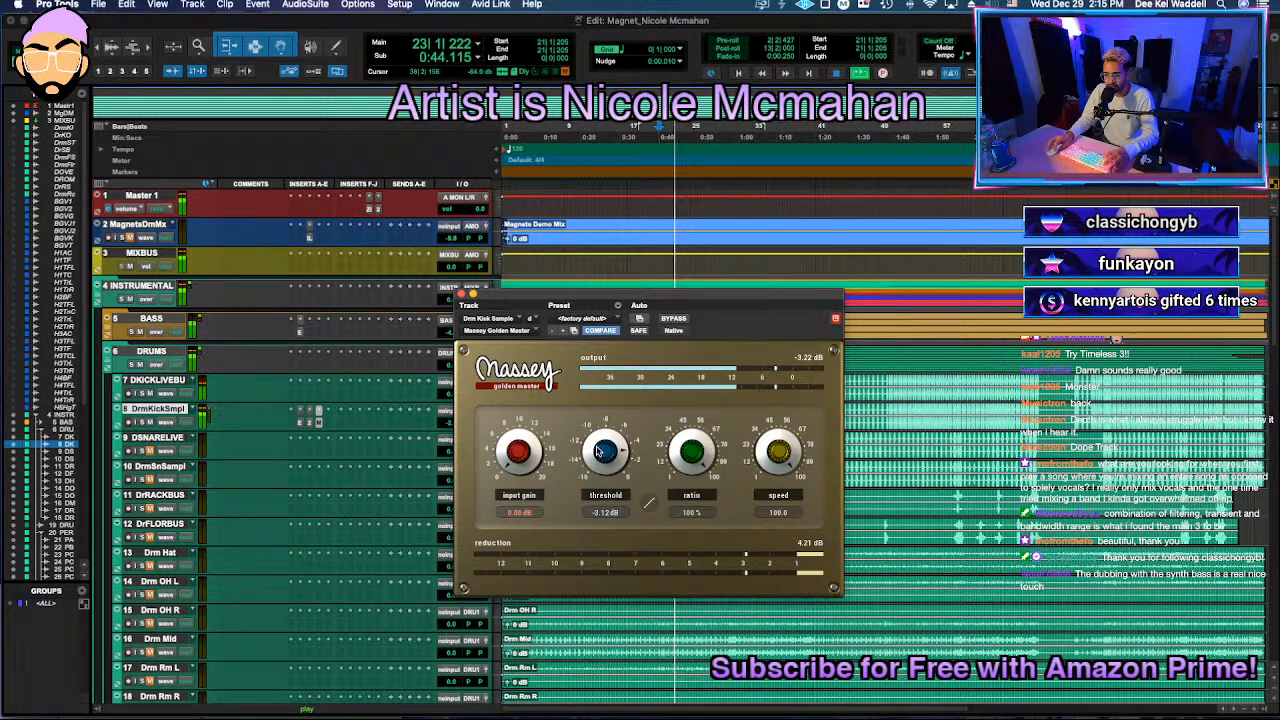
click(675, 320)
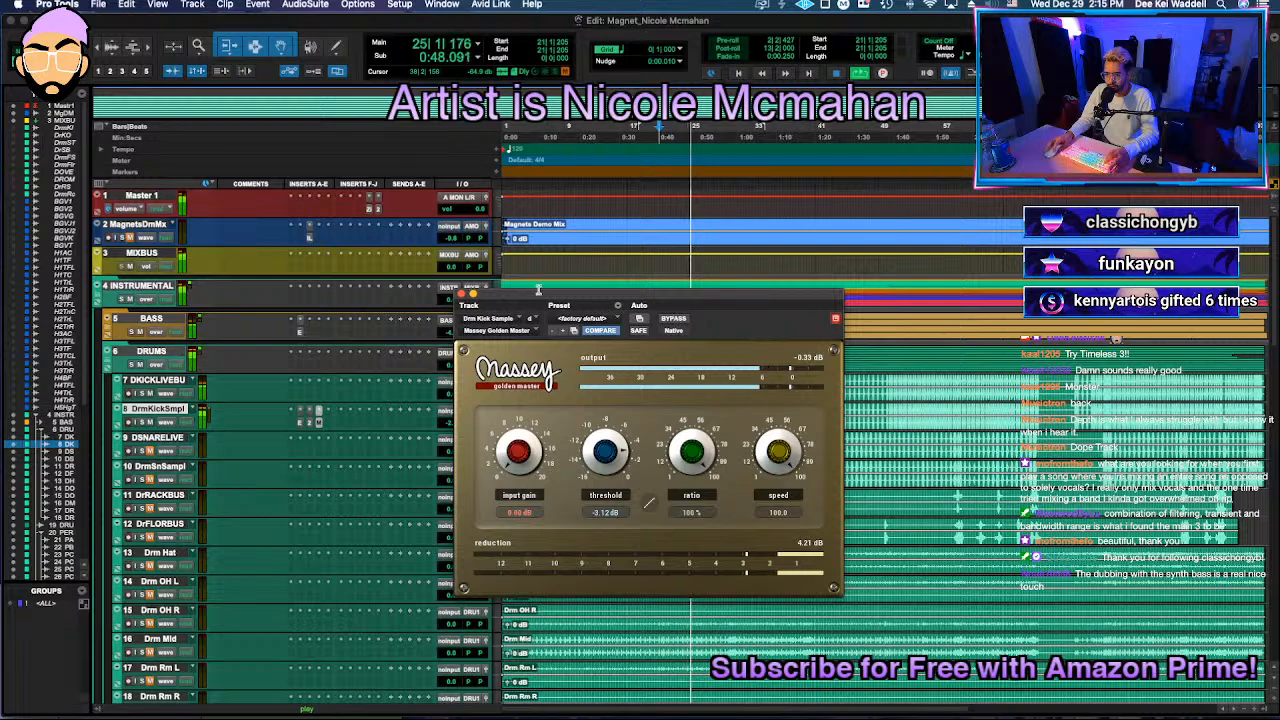
click(464, 295)
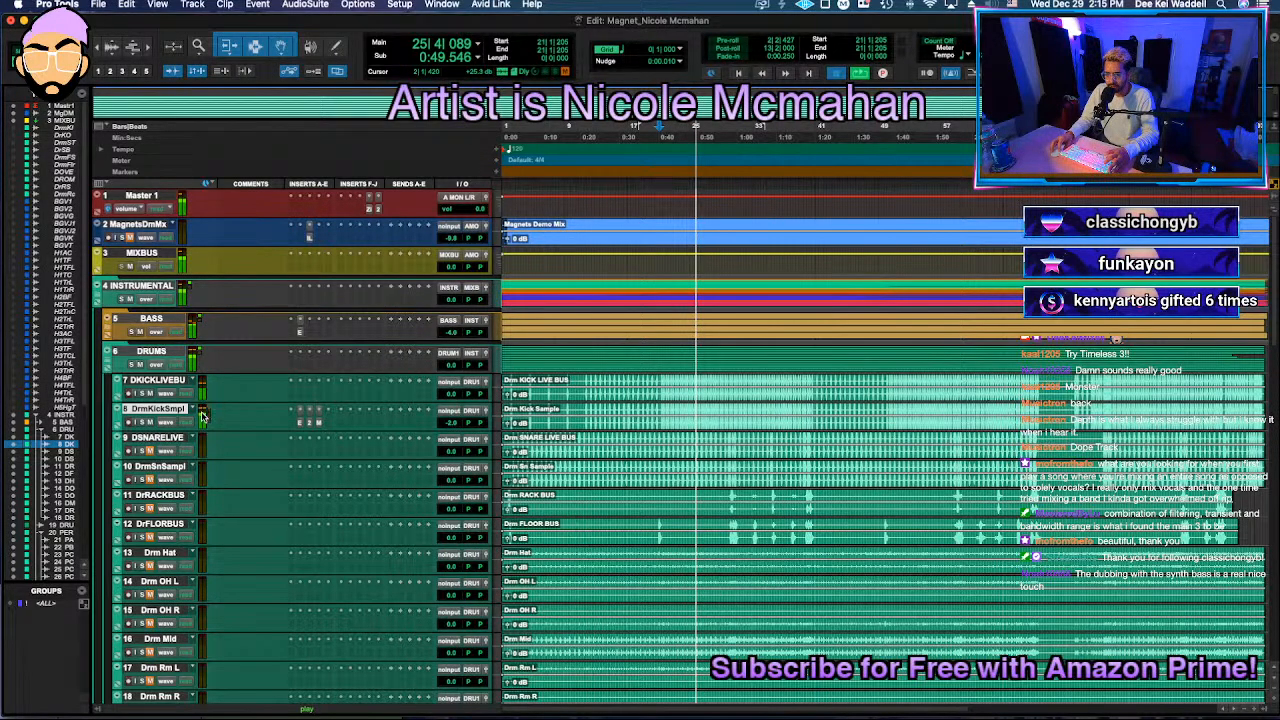
Step: Replay the chorus section and lower the DrmKickSmpl track volume to -3.3 dB, checking the Golden Master settings
key(space)
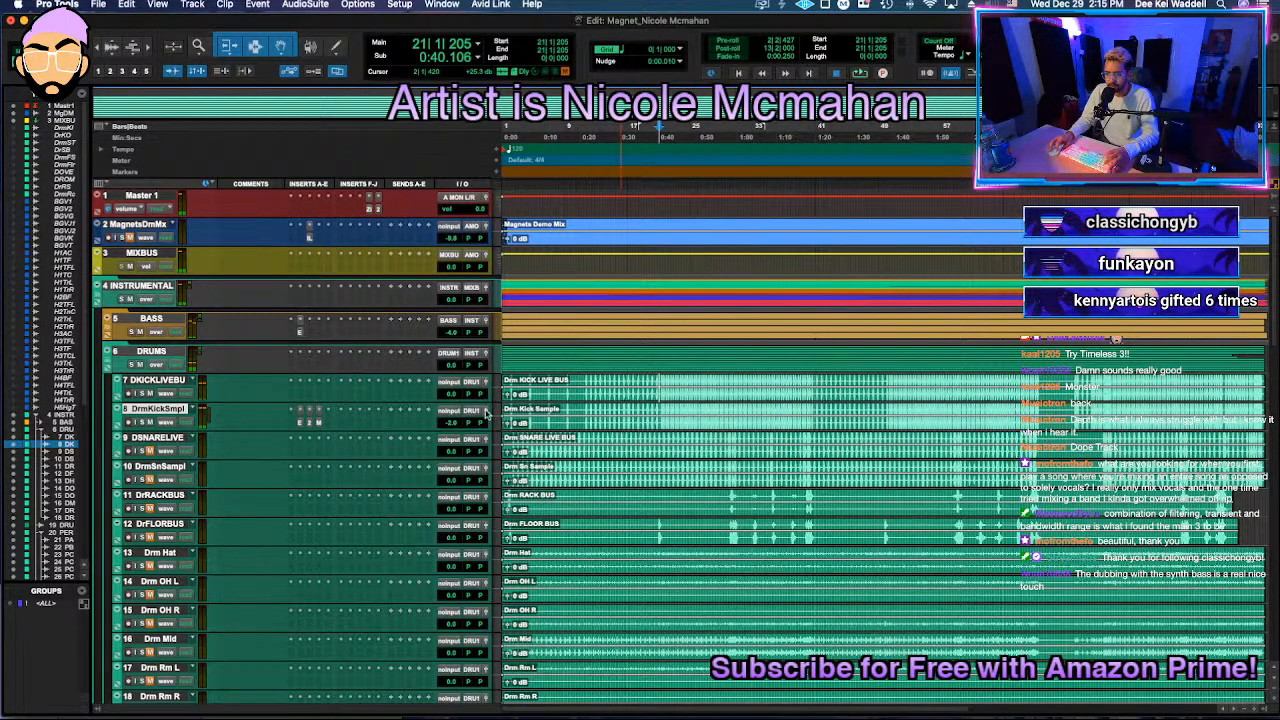
key(space)
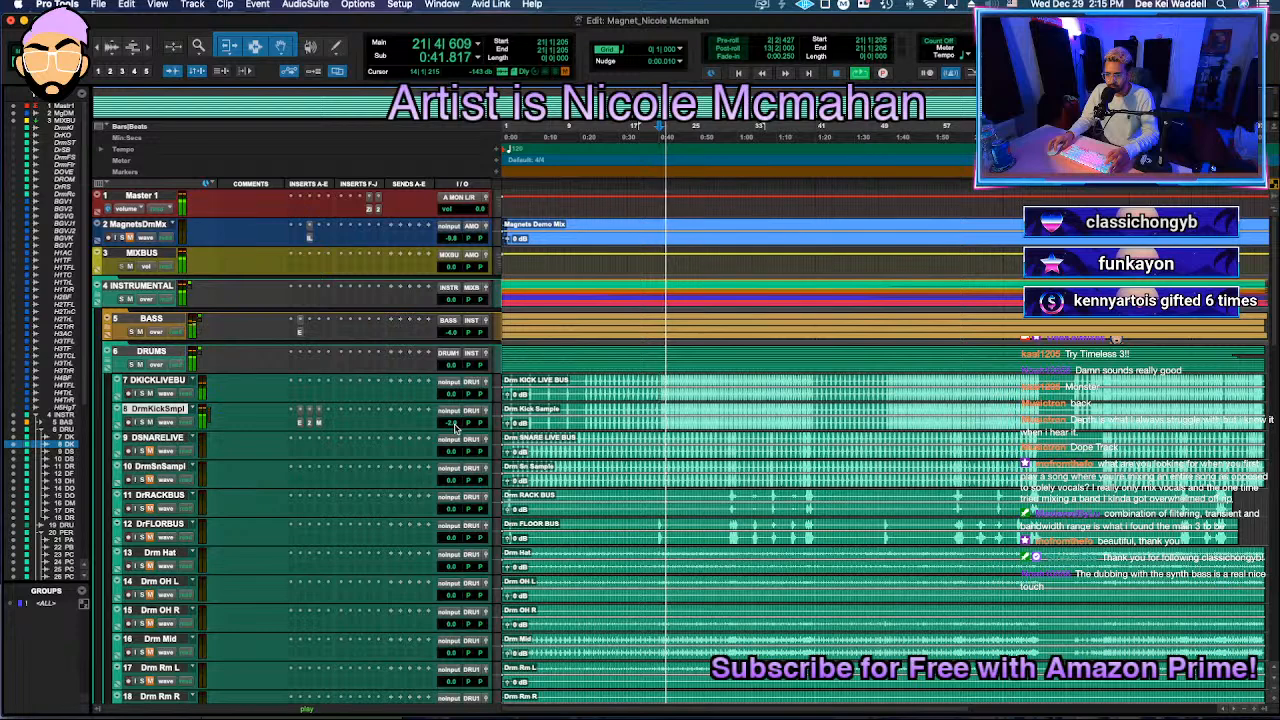
drag(455, 425, 455, 430)
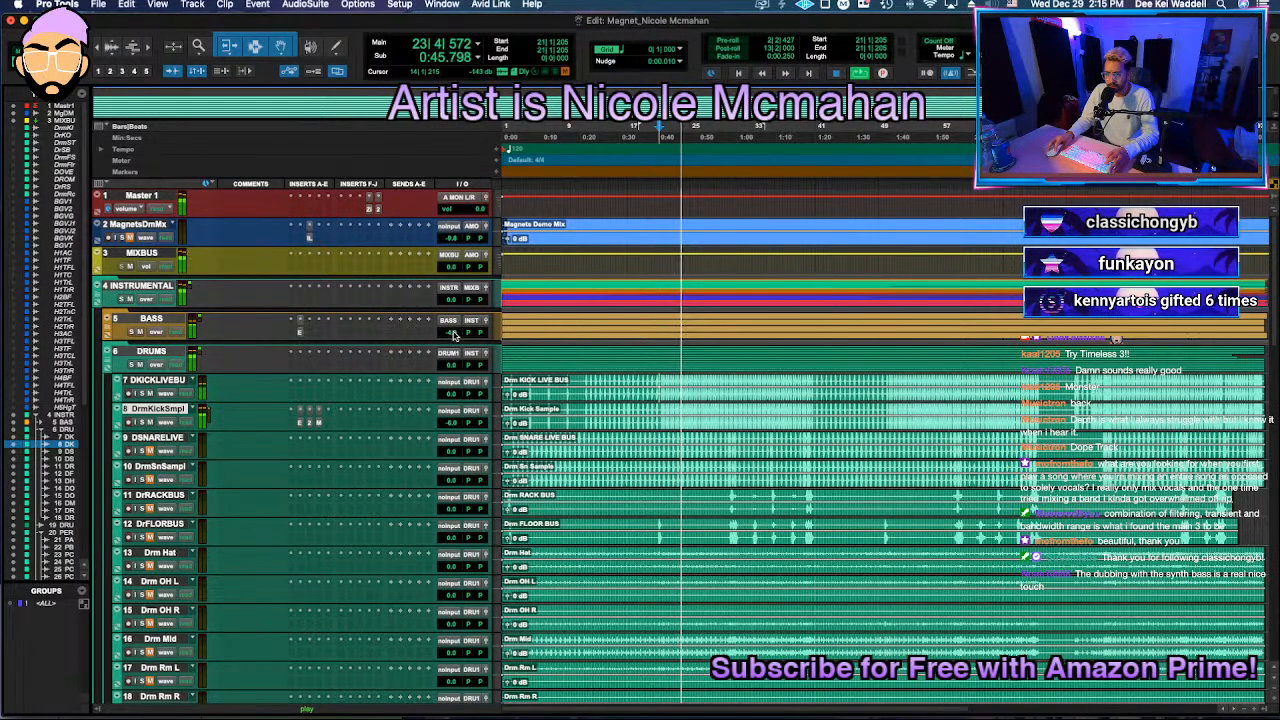
click(452, 423)
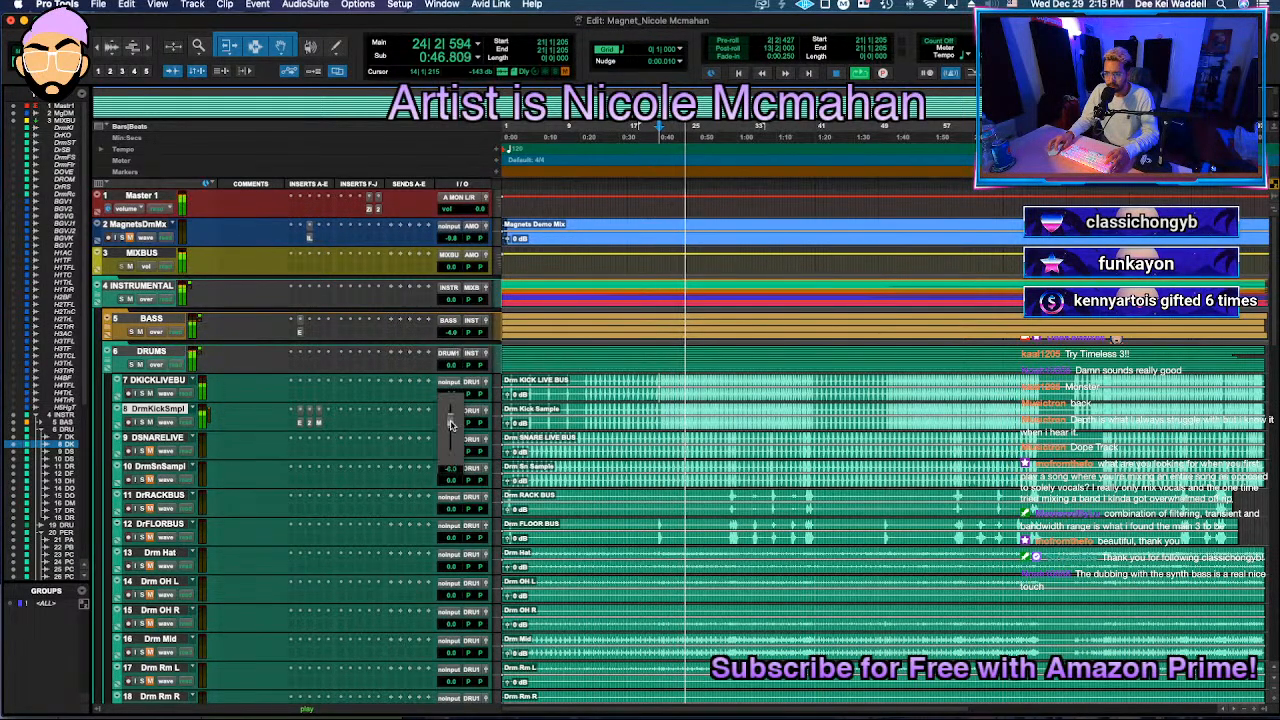
click(317, 424)
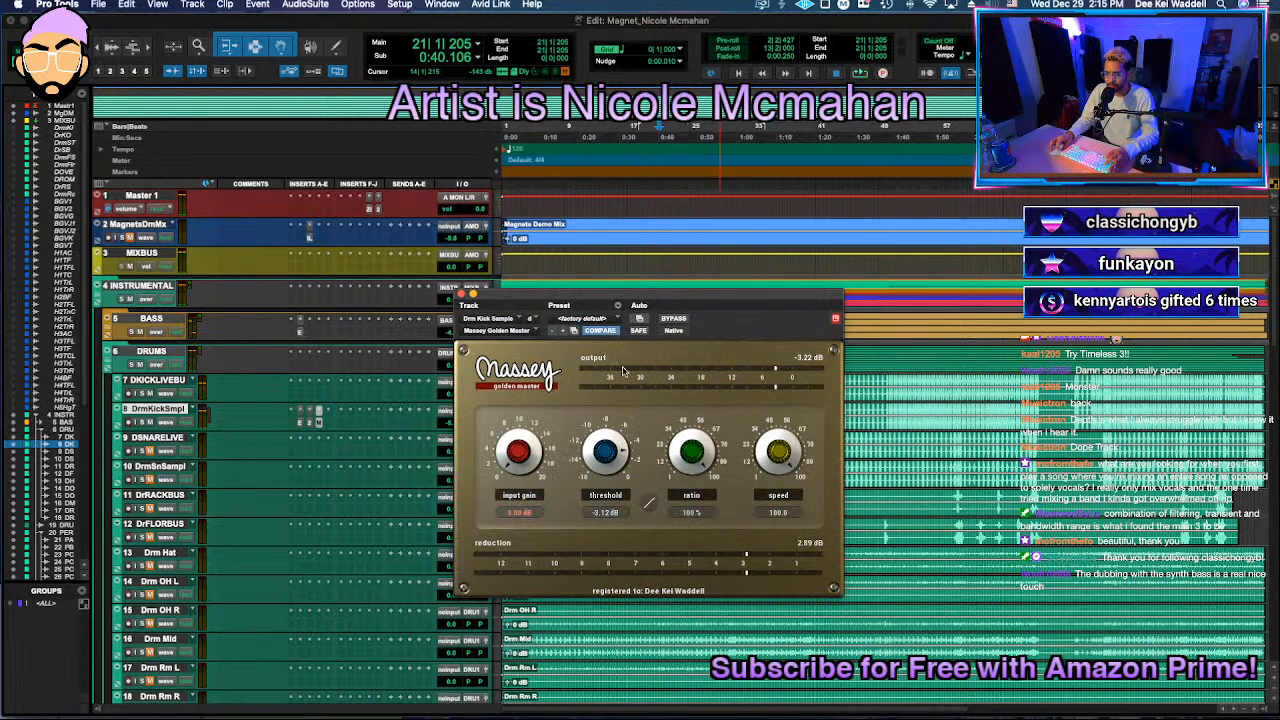
click(460, 295)
click(449, 425)
key(space)
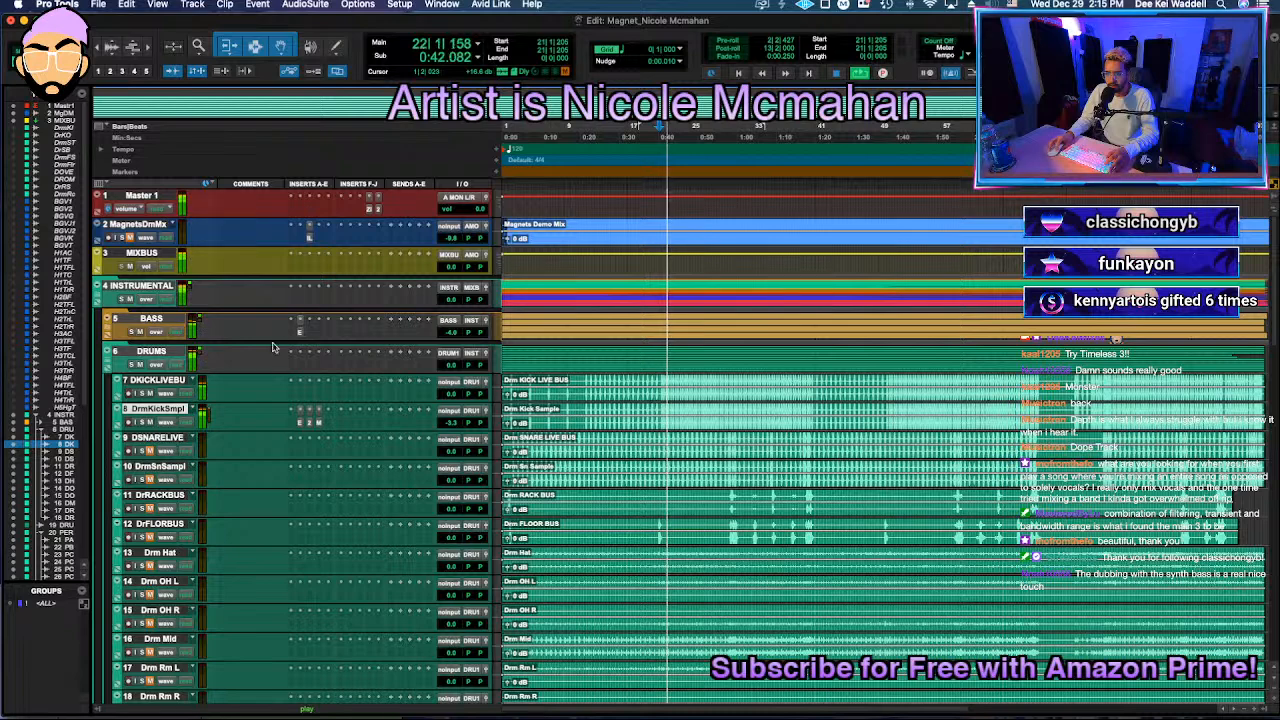
Step: Insert FabFilter Pro-Q 3 after the Pultec on BASS and add a 24 dB/oct low cut at about 47 Hz
click(310, 333)
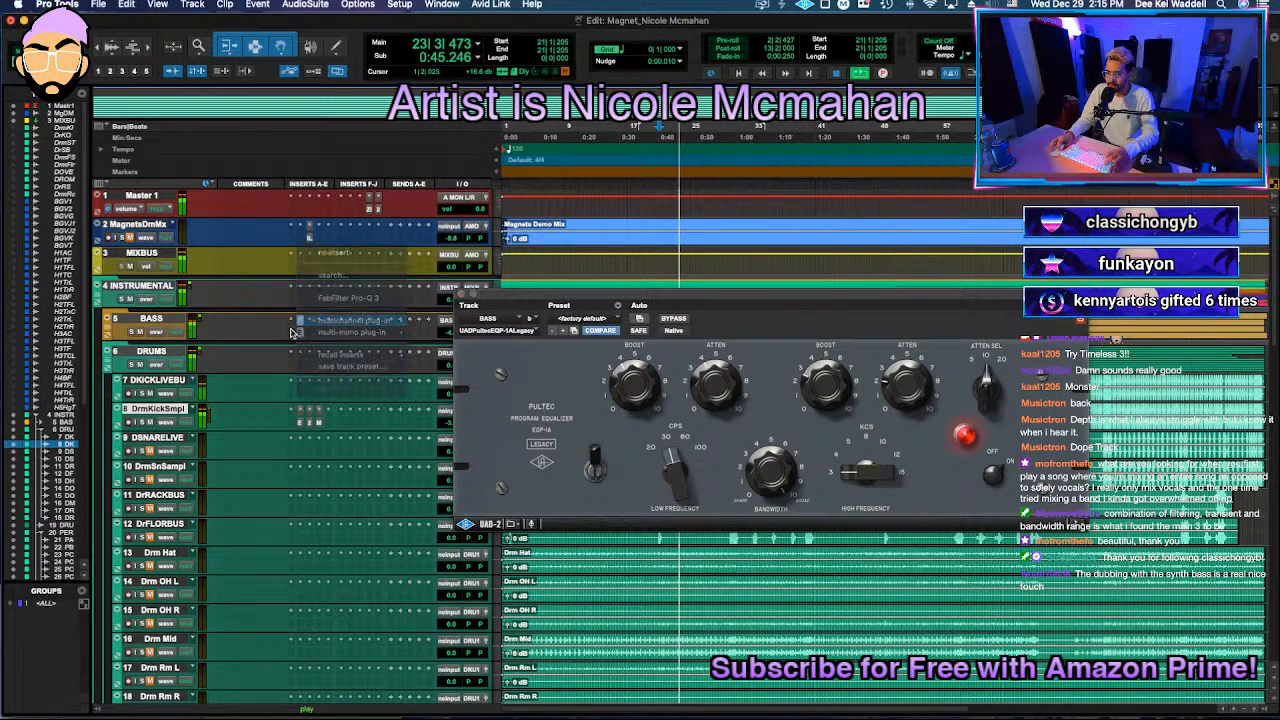
click(299, 324)
mouse_move(304, 327)
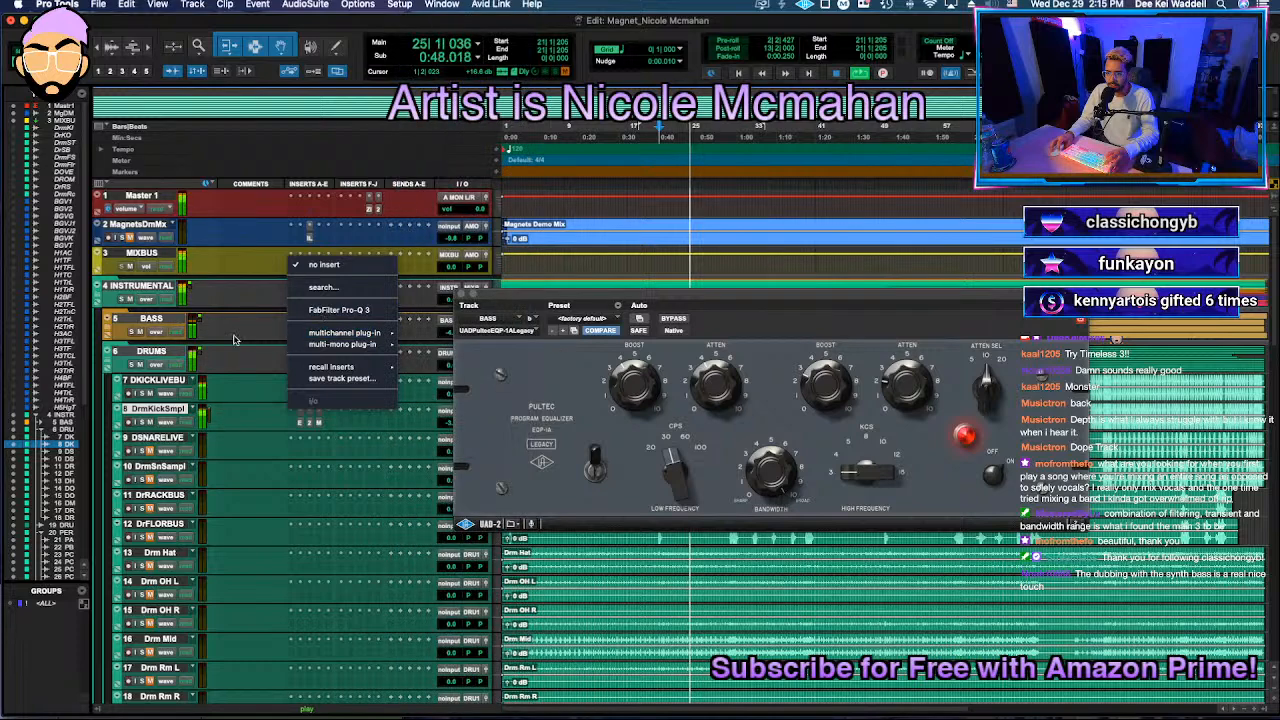
click(236, 338)
click(302, 331)
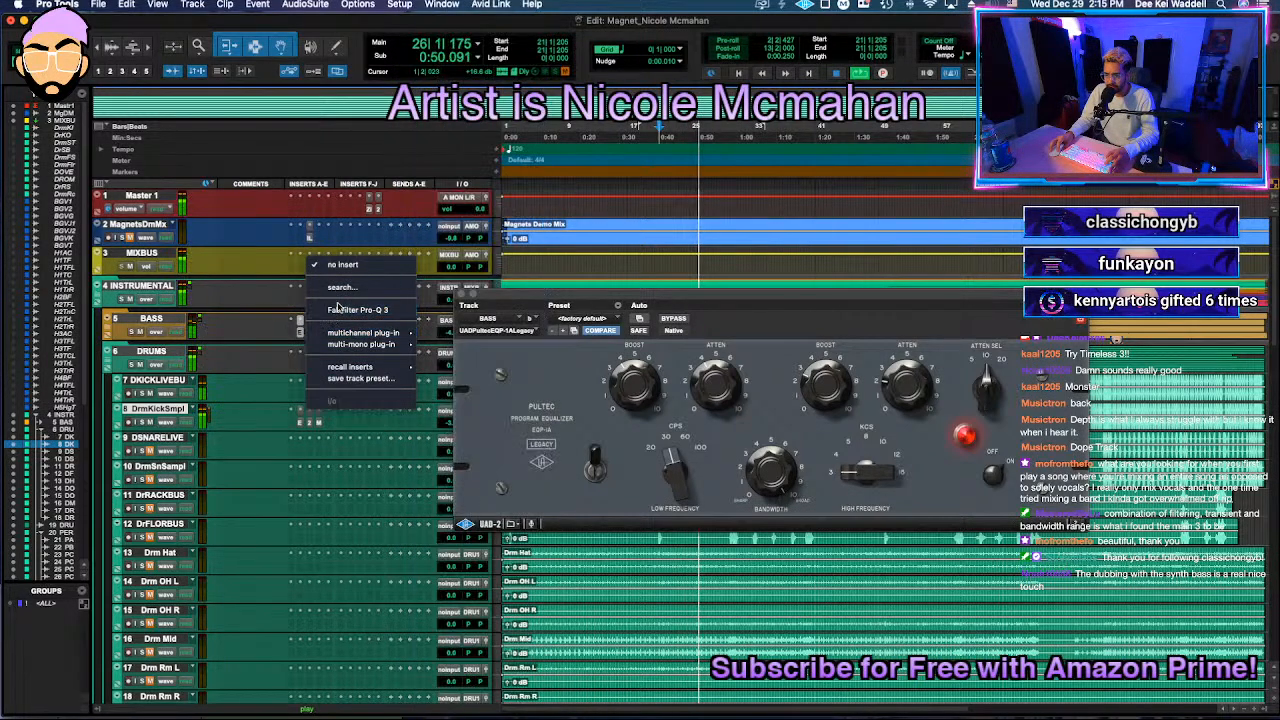
click(308, 344)
click(301, 331)
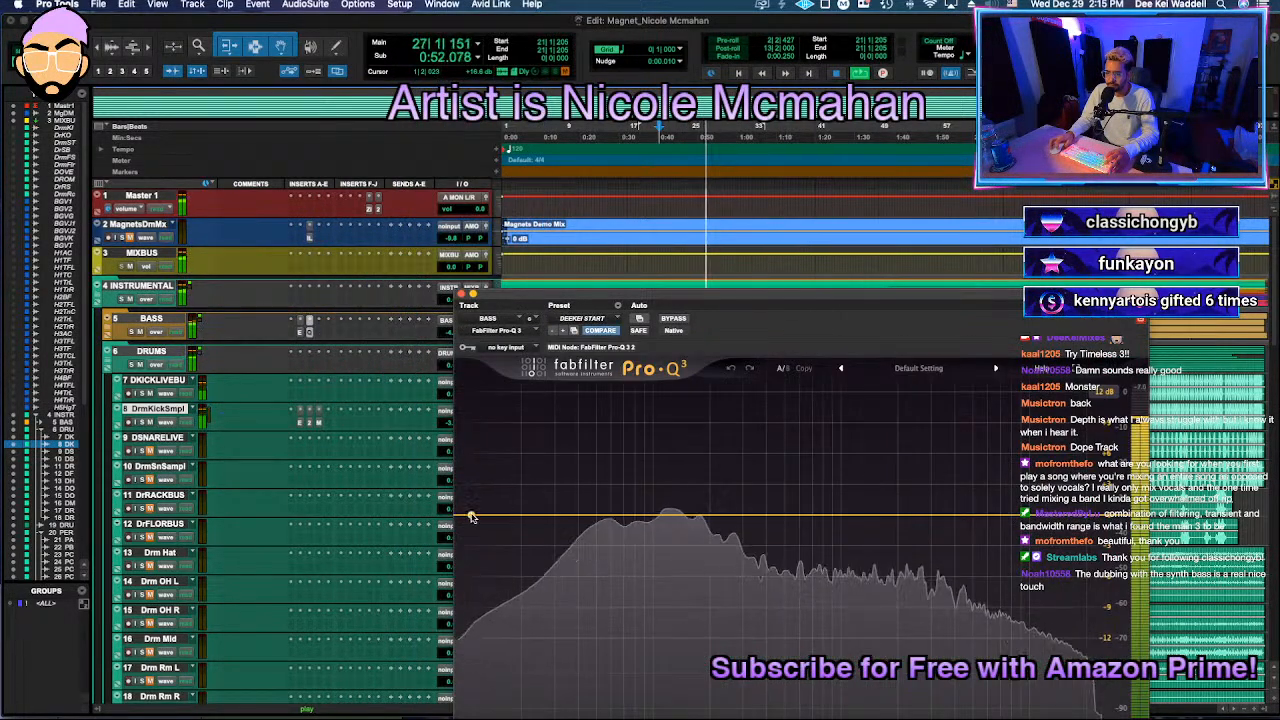
drag(598, 517, 591, 518)
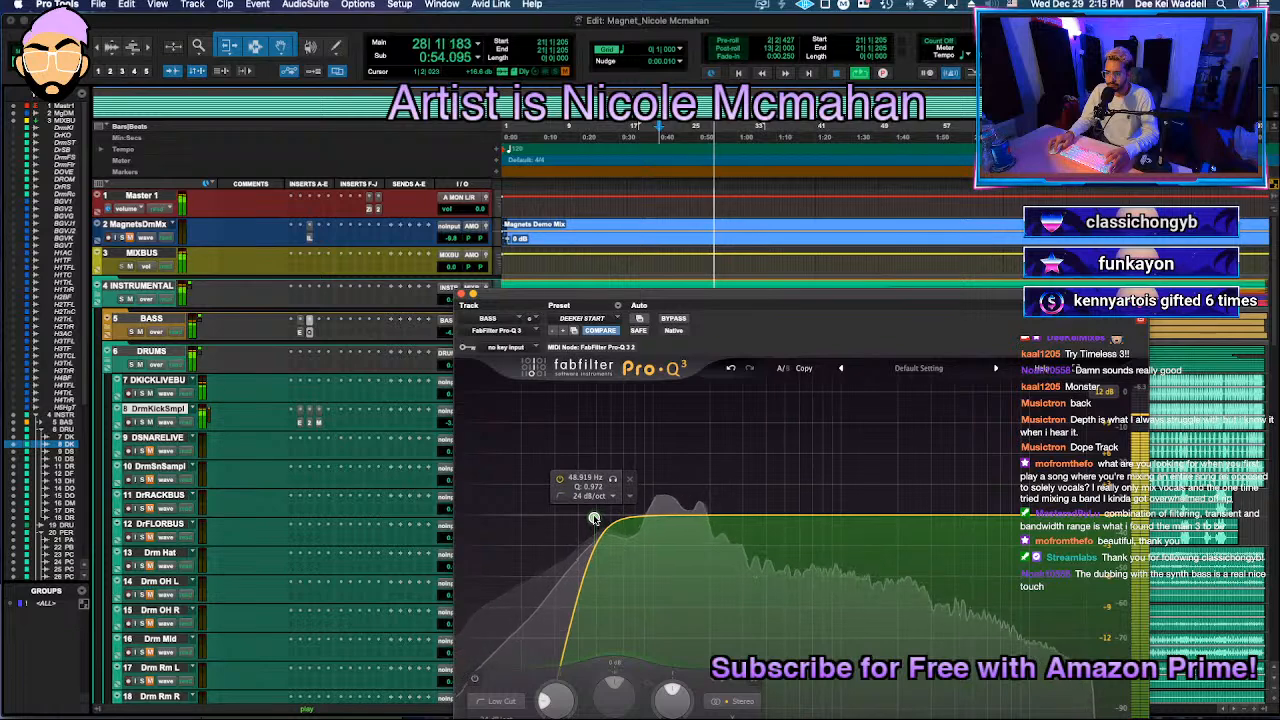
key(space)
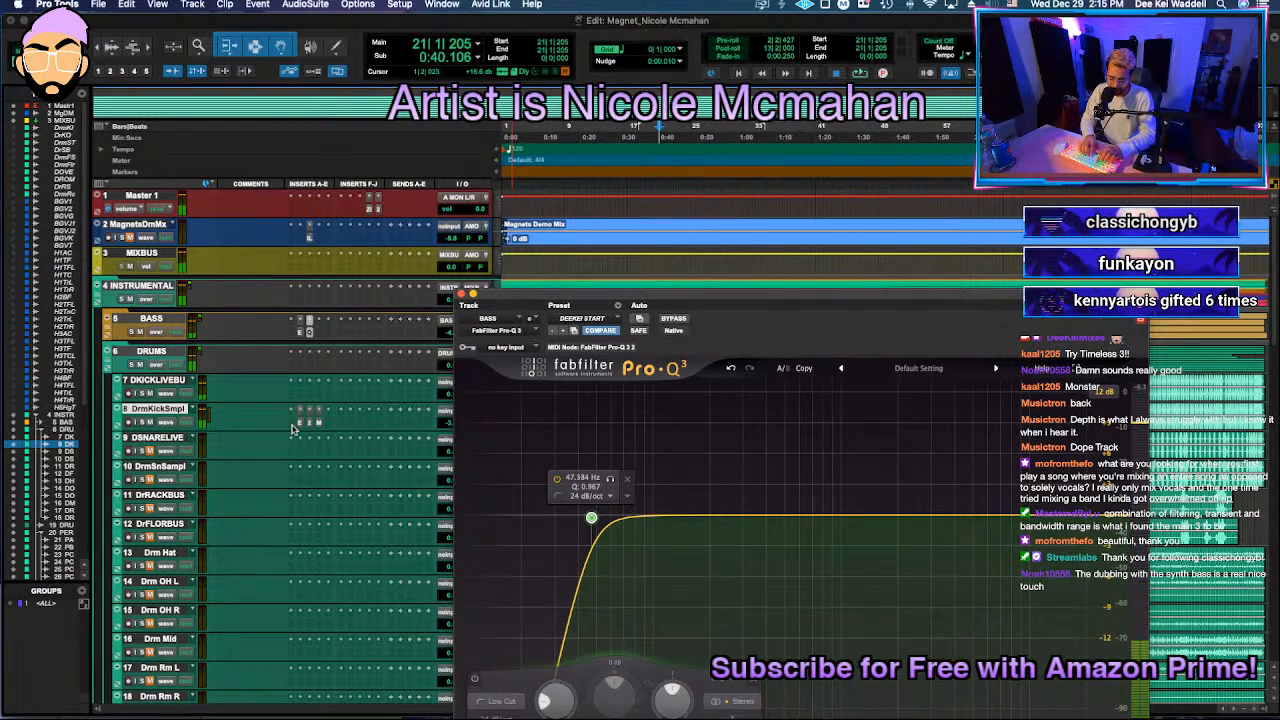
Step: Insert stereo RBass before the Pultec on DrmKickSmpl and set its intensity to about -20 dB while replaying
click(294, 427)
key(Down)
key(Up)
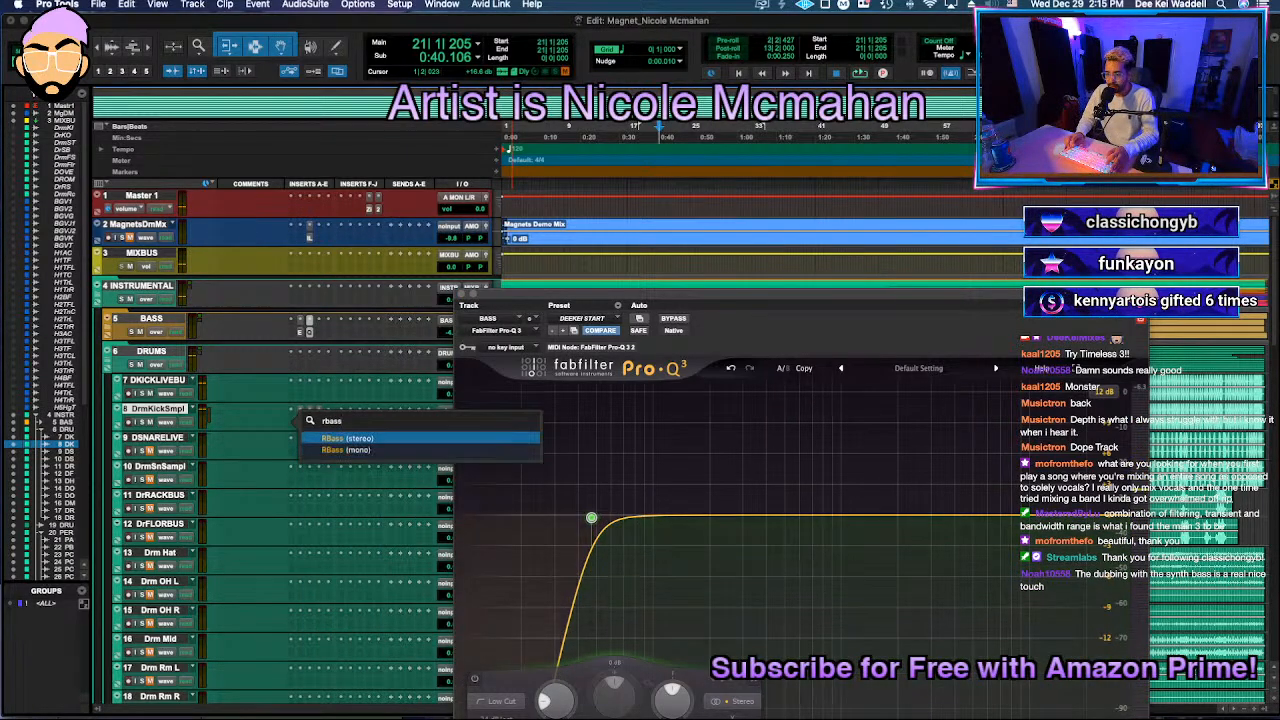
key(Return)
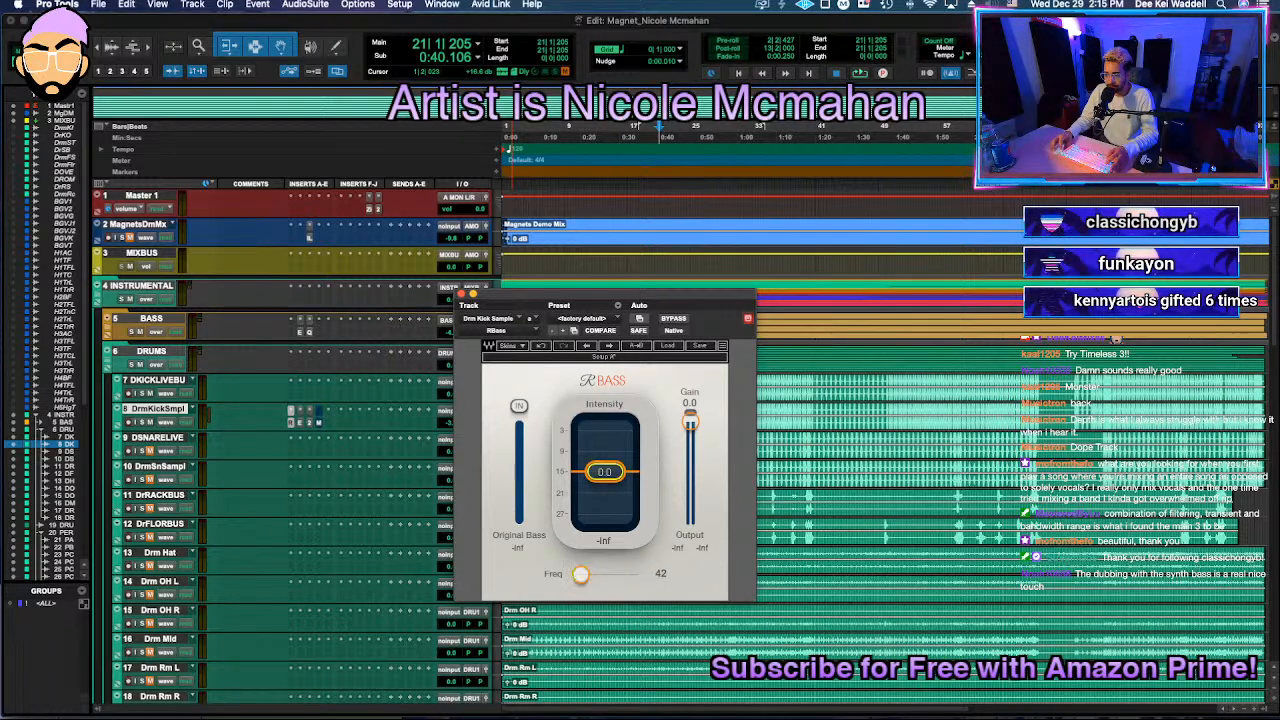
key(space)
drag(605, 472, 605, 511)
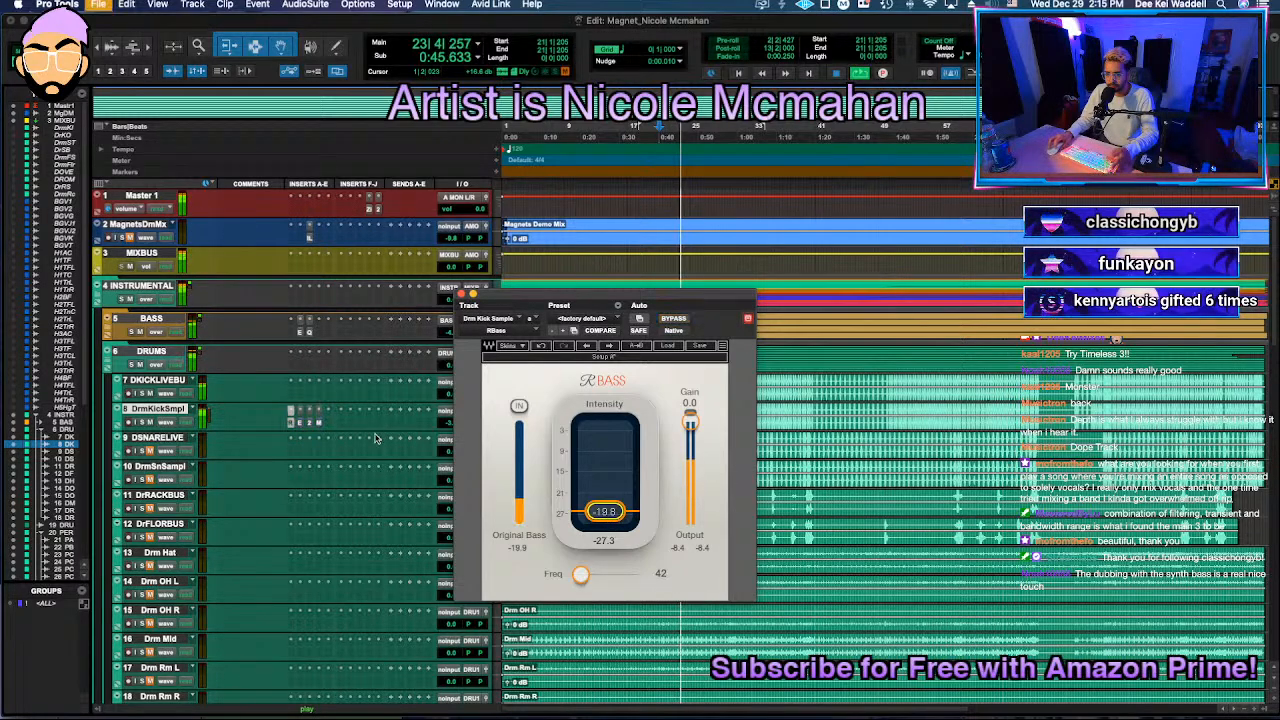
Step: Raise the Golden Master threshold on DrmKickSmpl to -2.37 dB
click(317, 422)
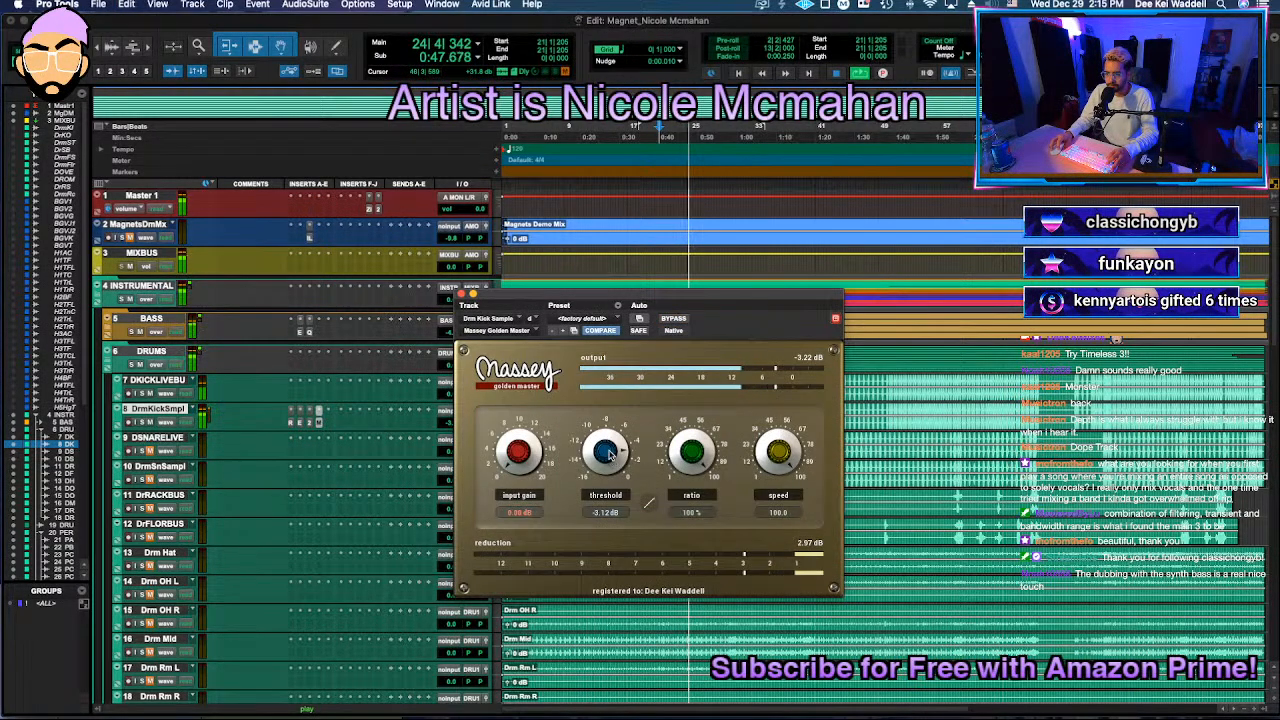
drag(615, 428, 610, 438)
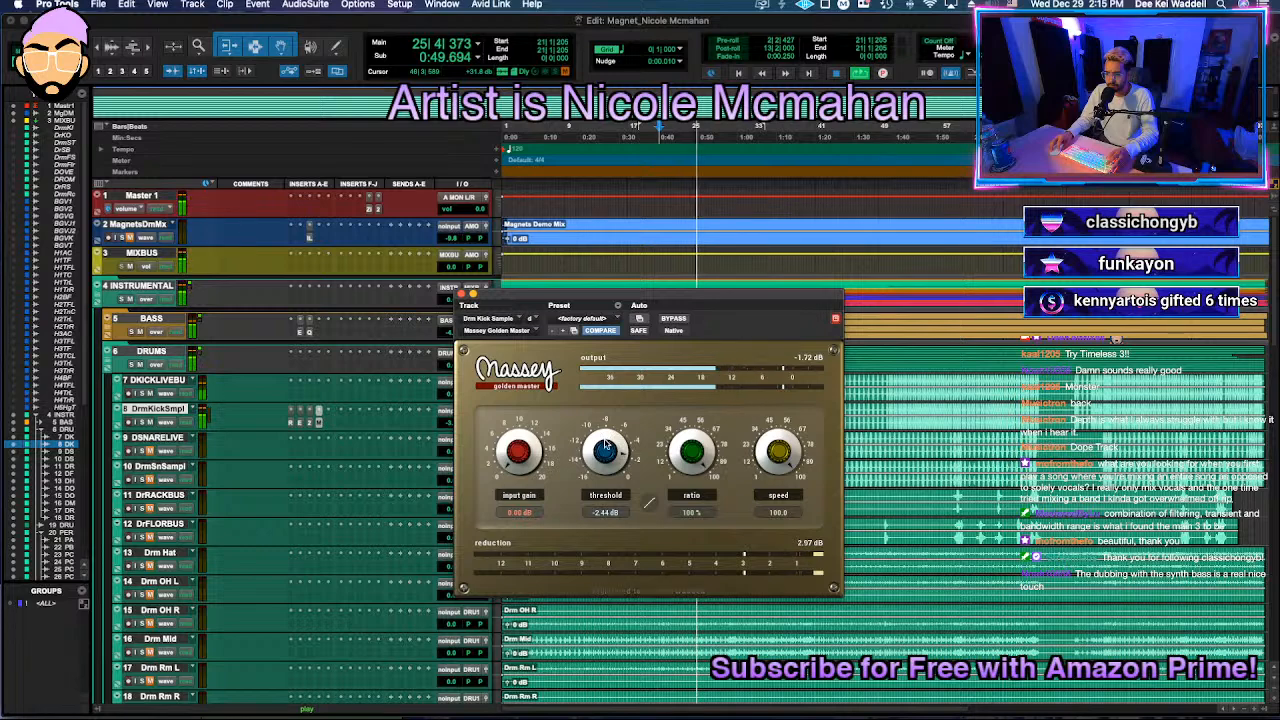
click(457, 287)
click(458, 288)
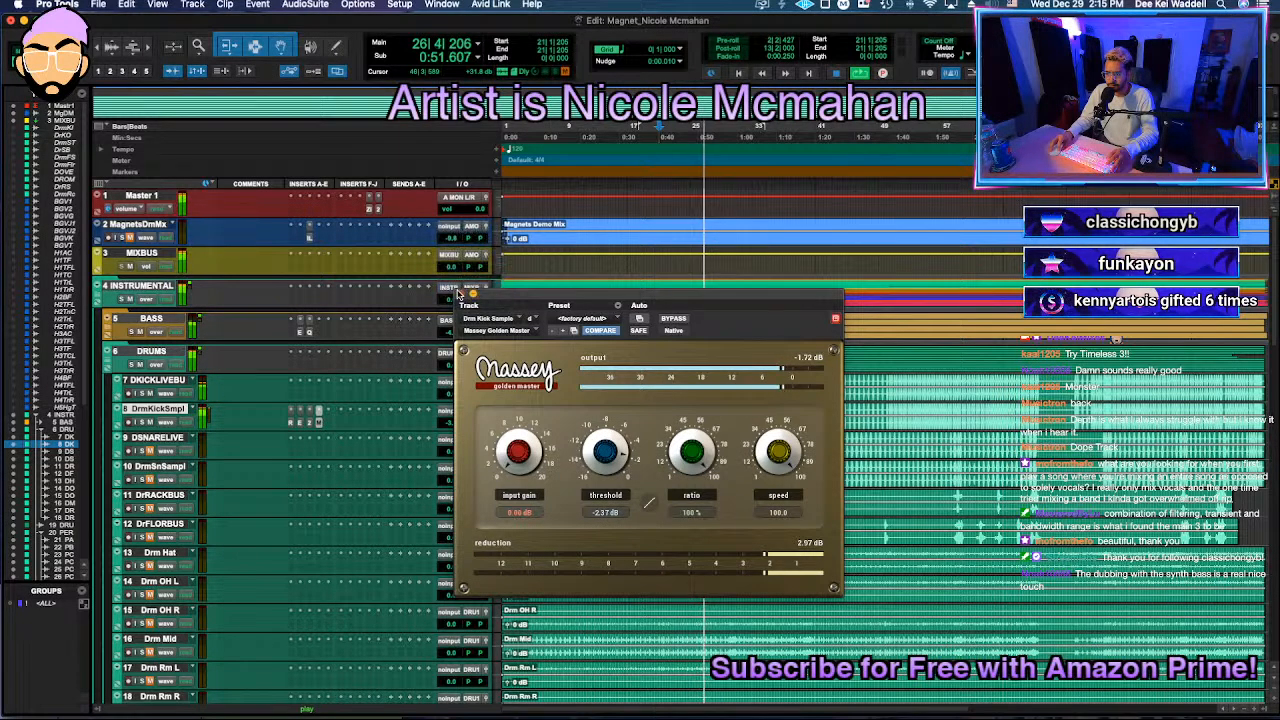
click(461, 294)
Step: Select the Drm Kick Sample clip, lower its clip gain, and save the session
click(712, 430)
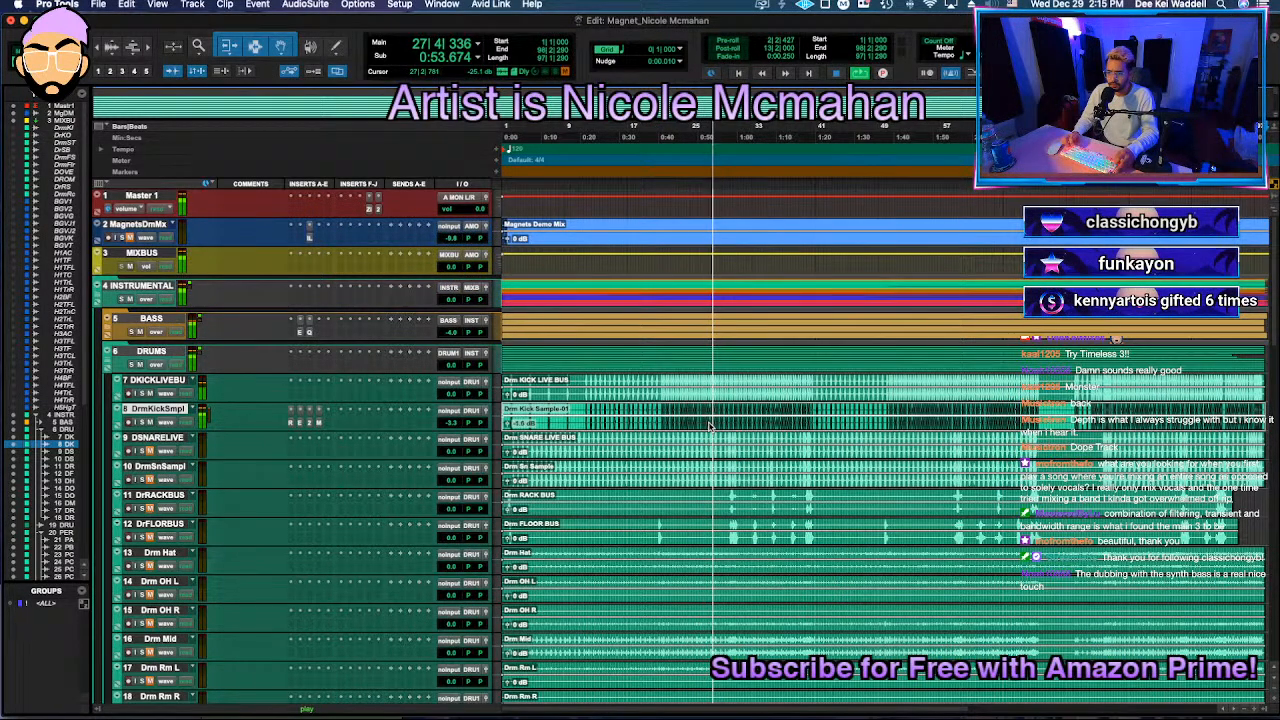
key(super+s)
key(ctrl+shift+Down)
key(ctrl+shift+Down)
key(super+s)
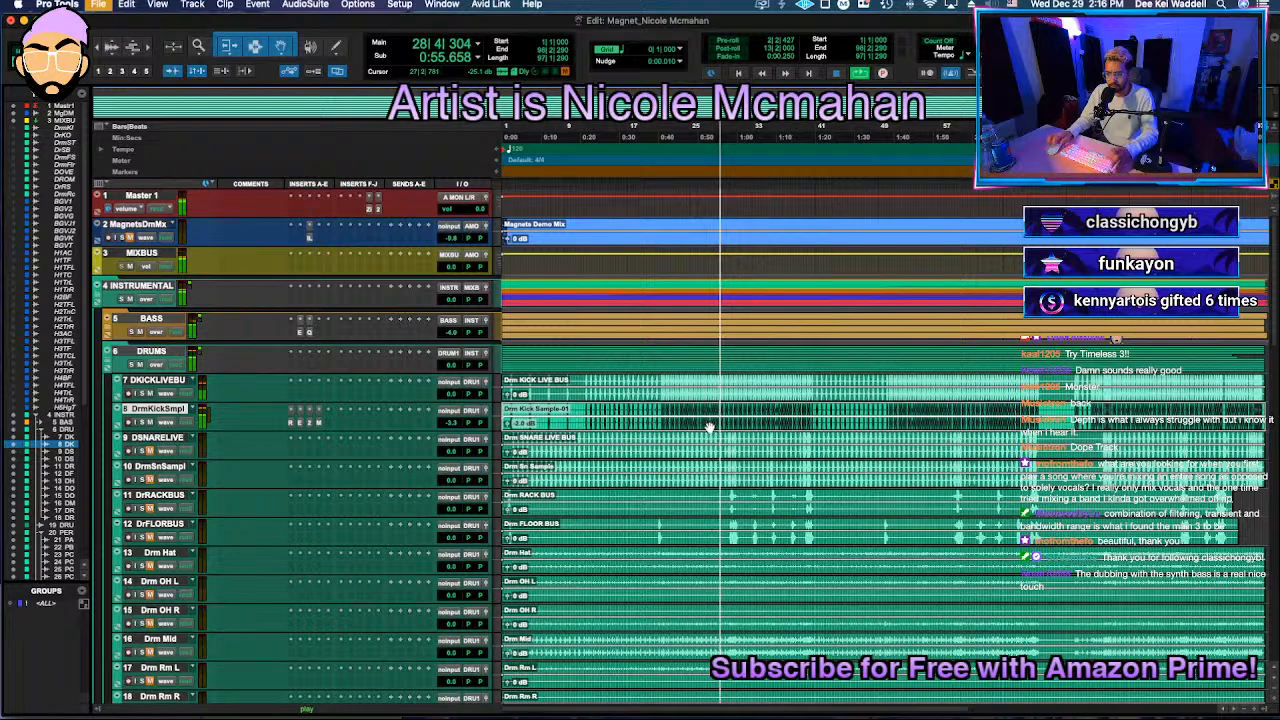
Step: Lower the DrmKickSmpl track volume to -5.9 dB and raise the BASS track volume to -3.4 dB
drag(452, 422, 450, 428)
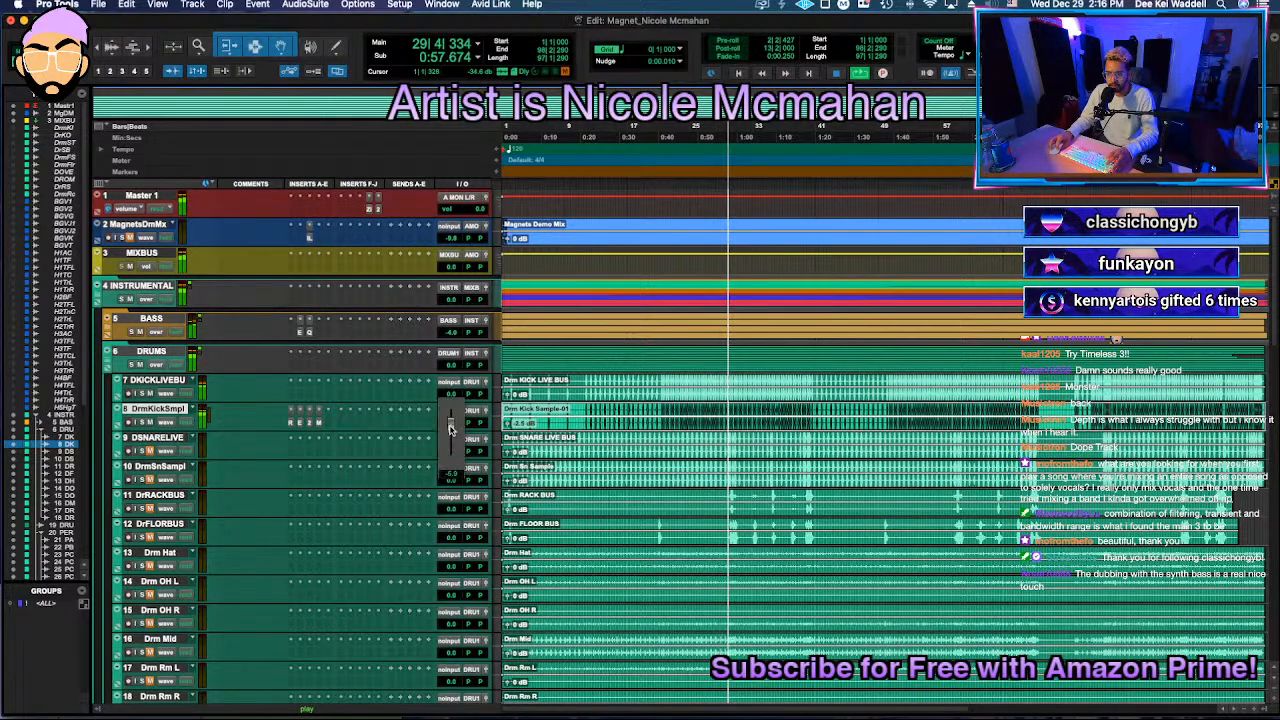
click(450, 335)
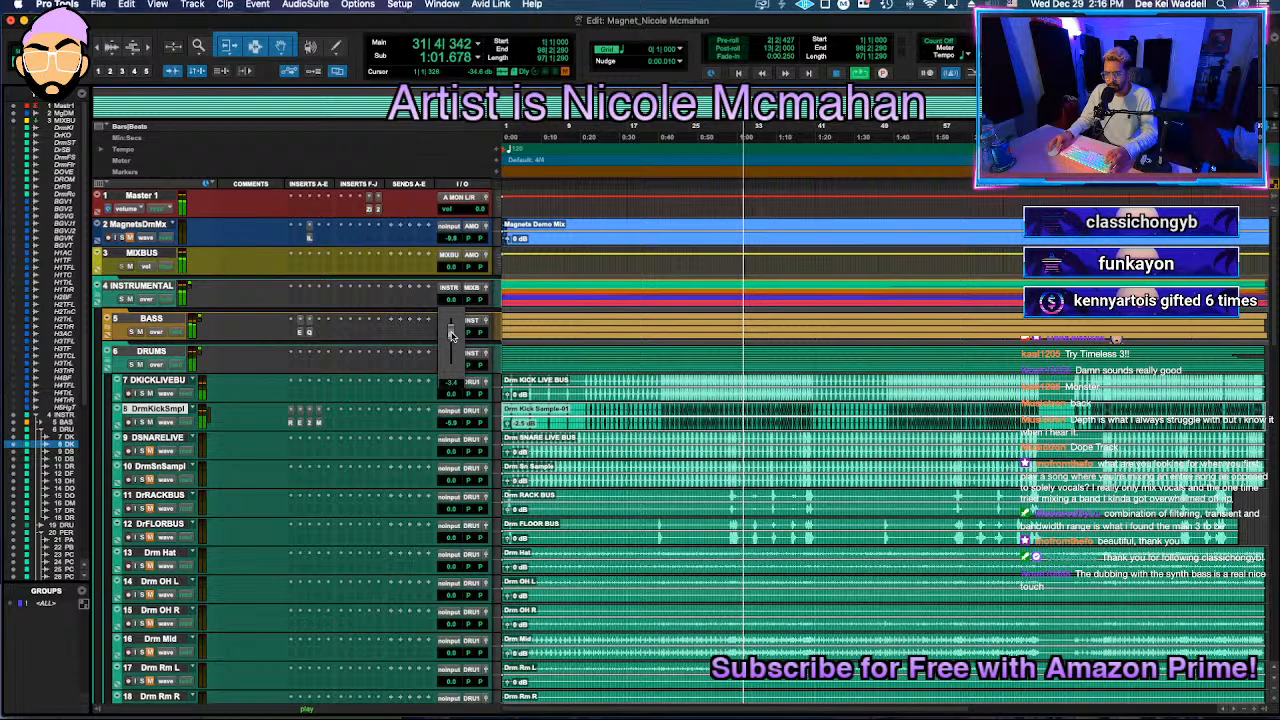
Step: Insert FabFilter Pro-Q 3 on the DRUMS folder and replay the mix from bar 21
key(space)
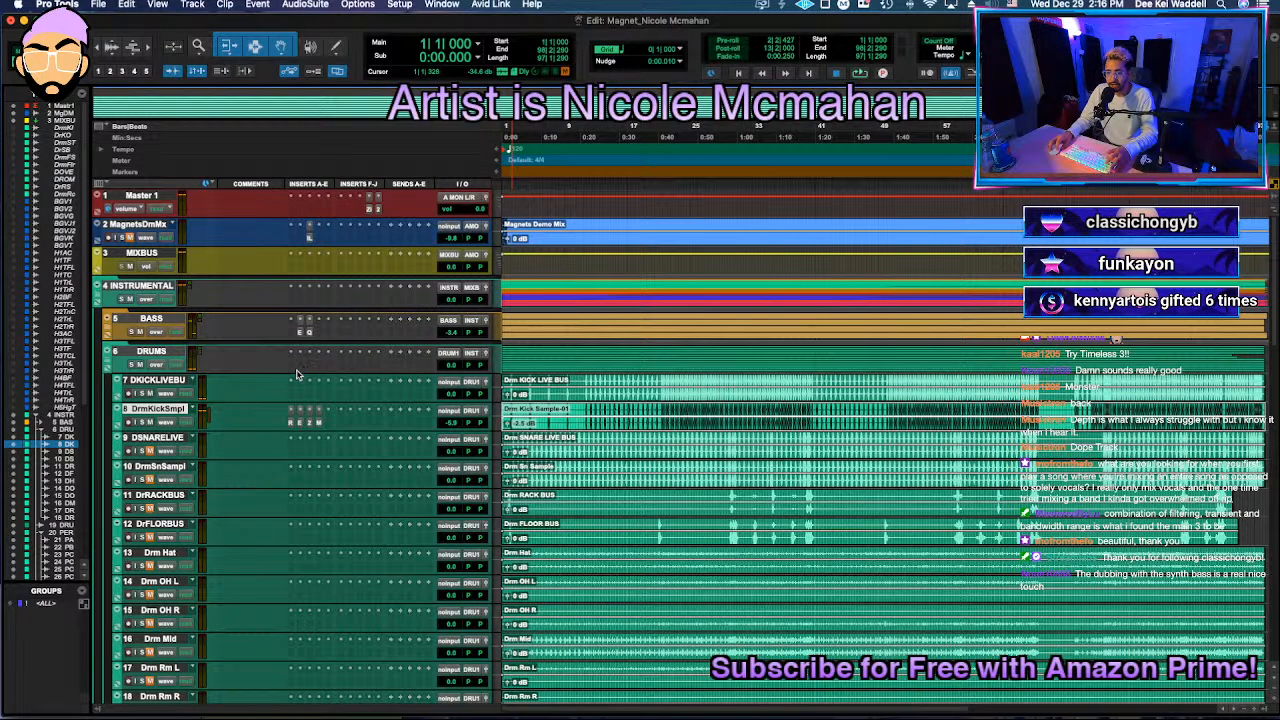
key(space)
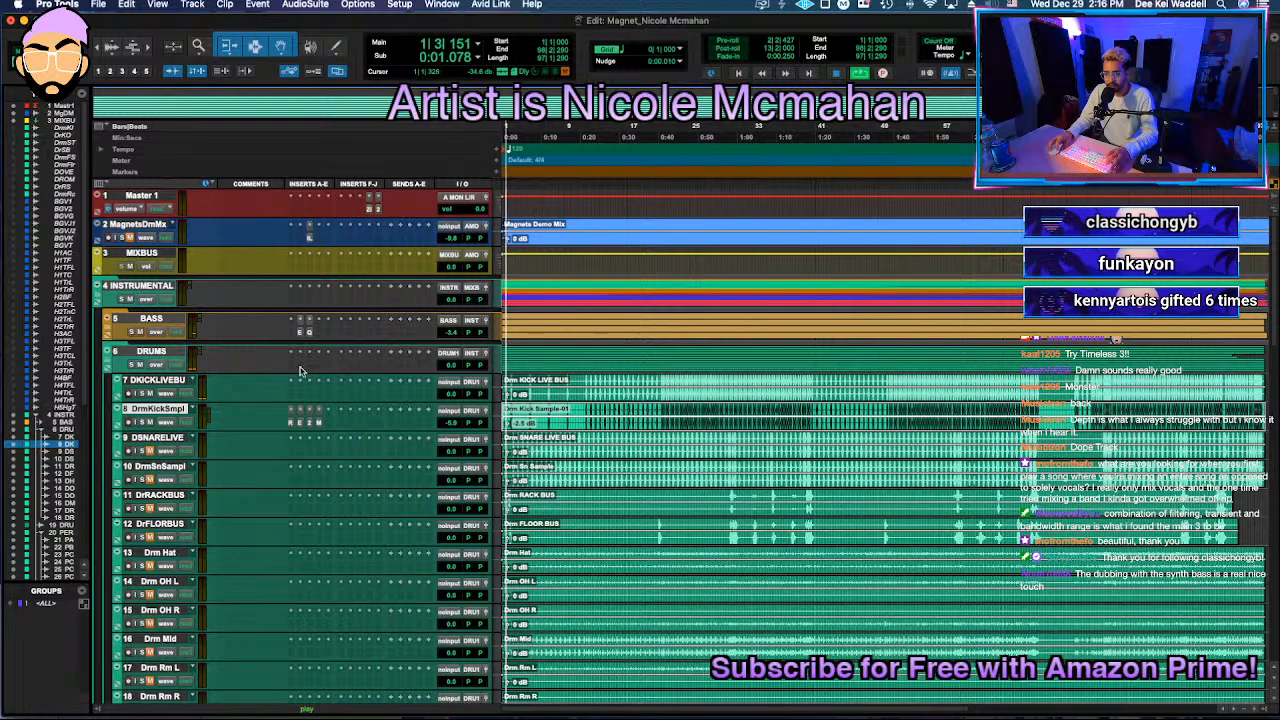
click(301, 369)
click(249, 391)
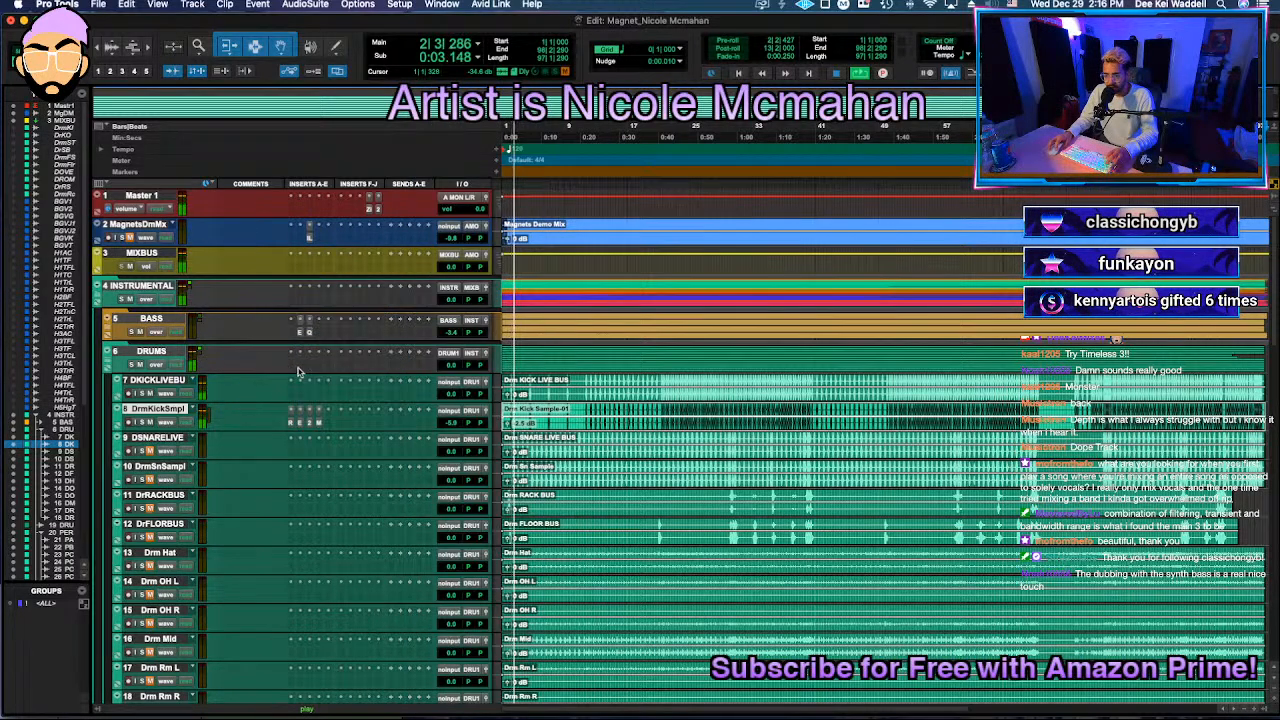
click(300, 354)
click(368, 343)
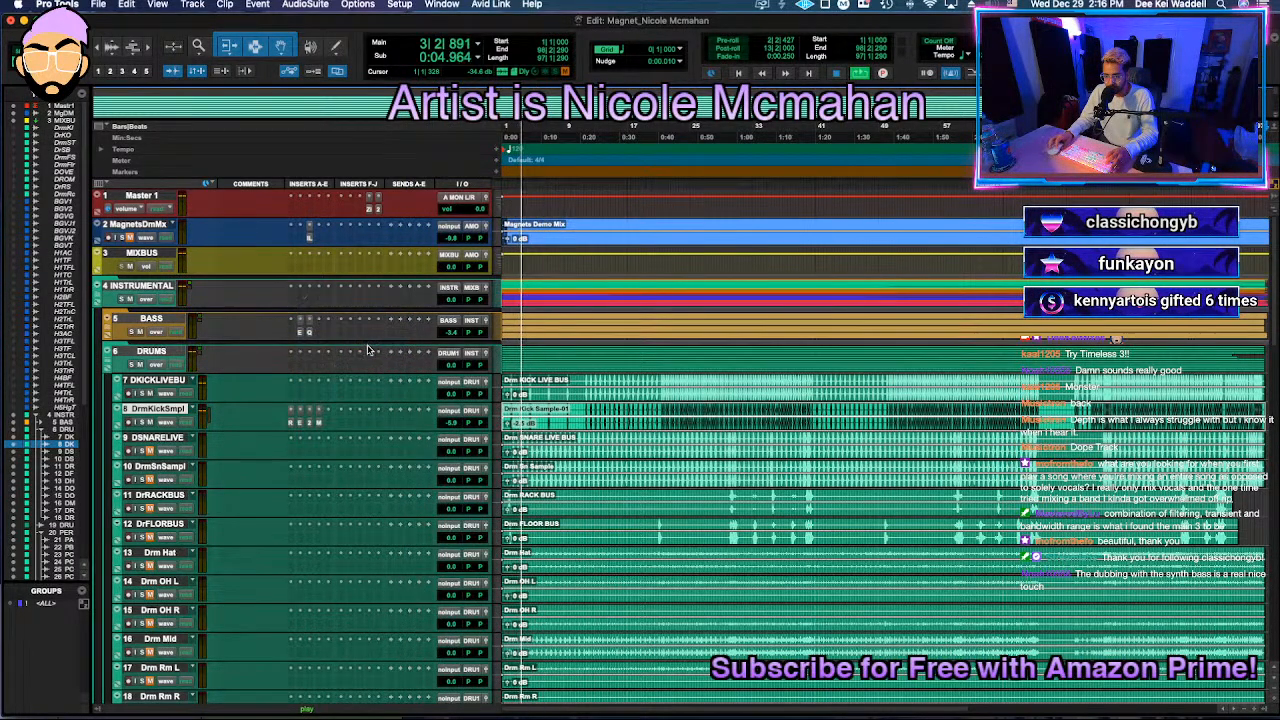
click(642, 207)
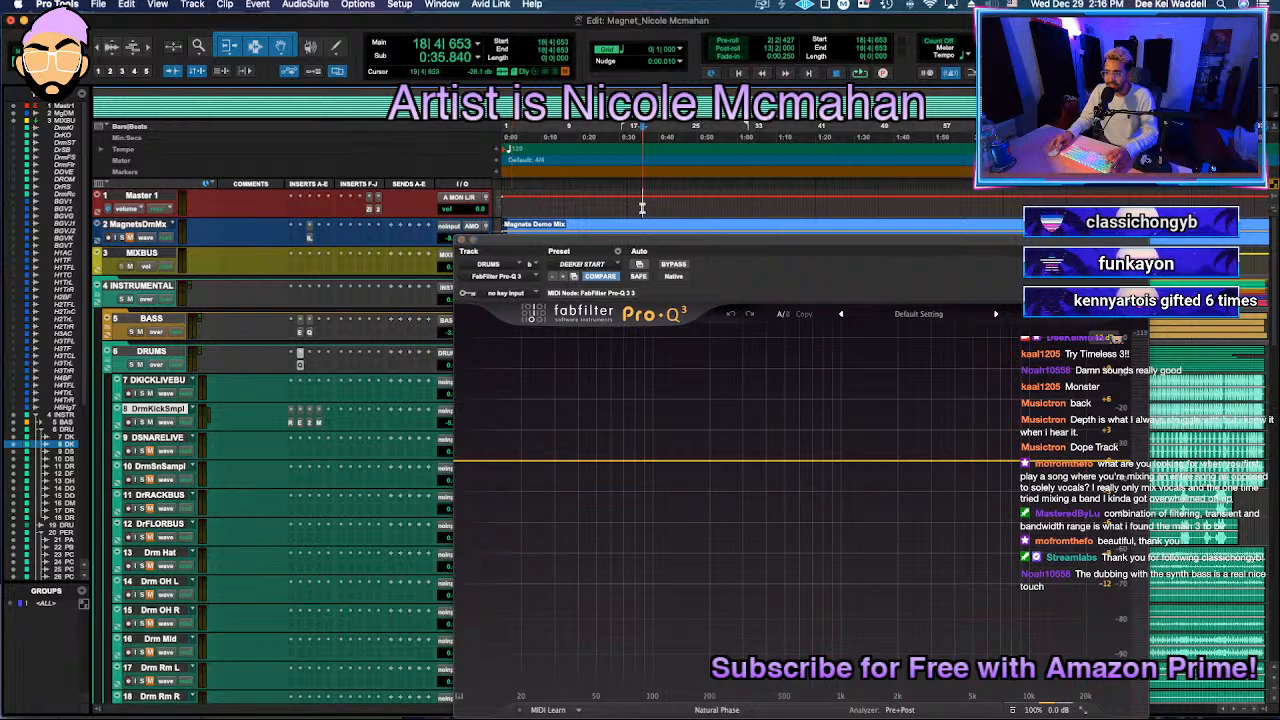
drag(648, 247, 575, 565)
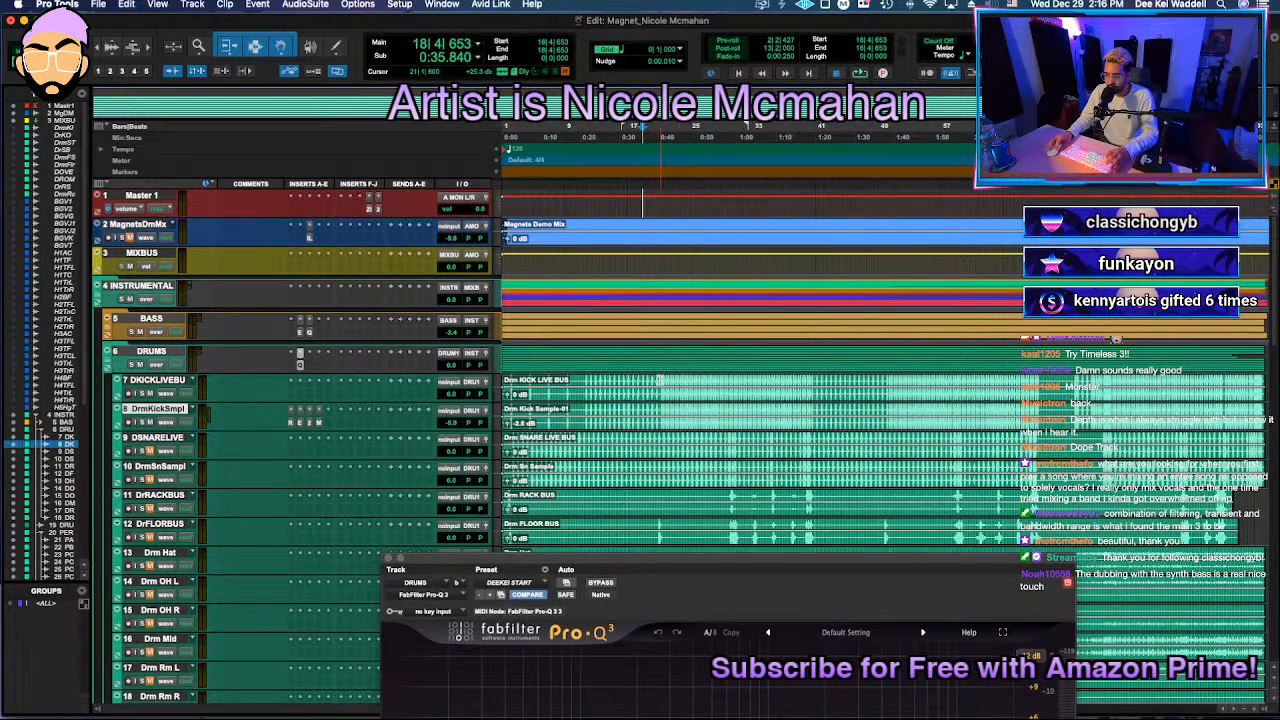
drag(700, 556, 703, 215)
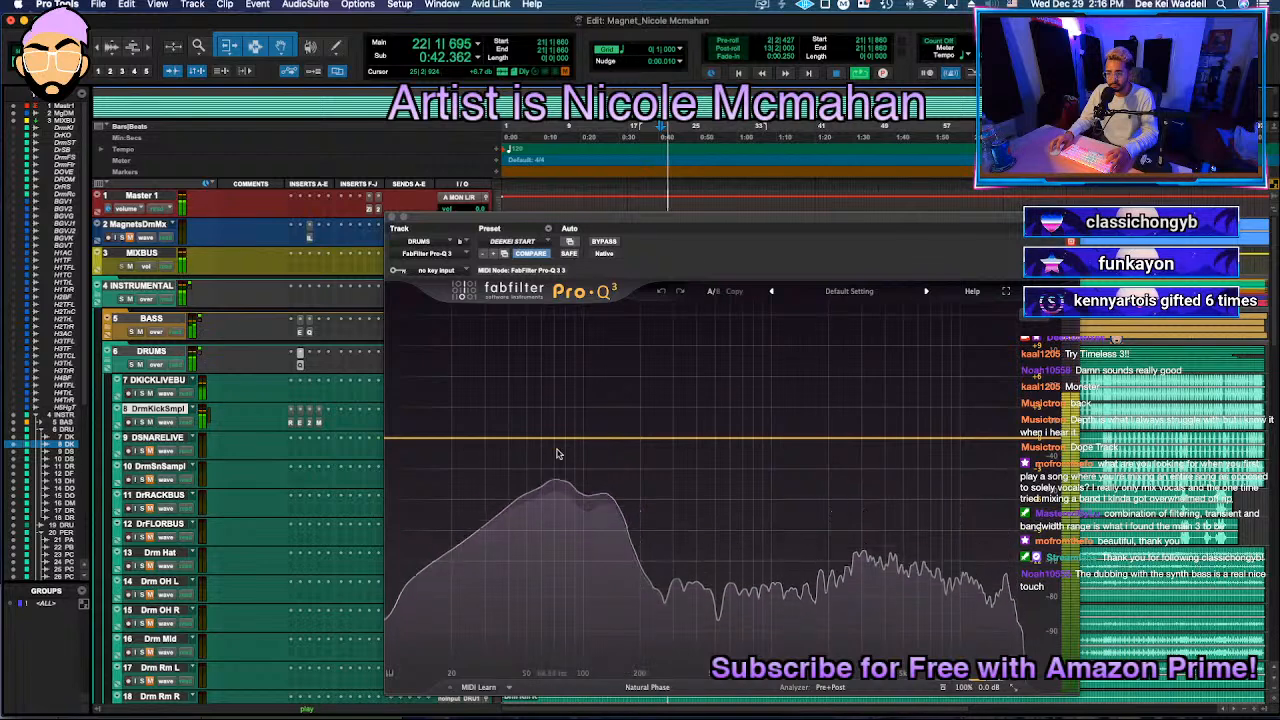
Step: In the BASS Pro-Q 3, set the low cut to about 33 Hz, dip about 2.3 dB near 89 Hz, and save the session
click(309, 320)
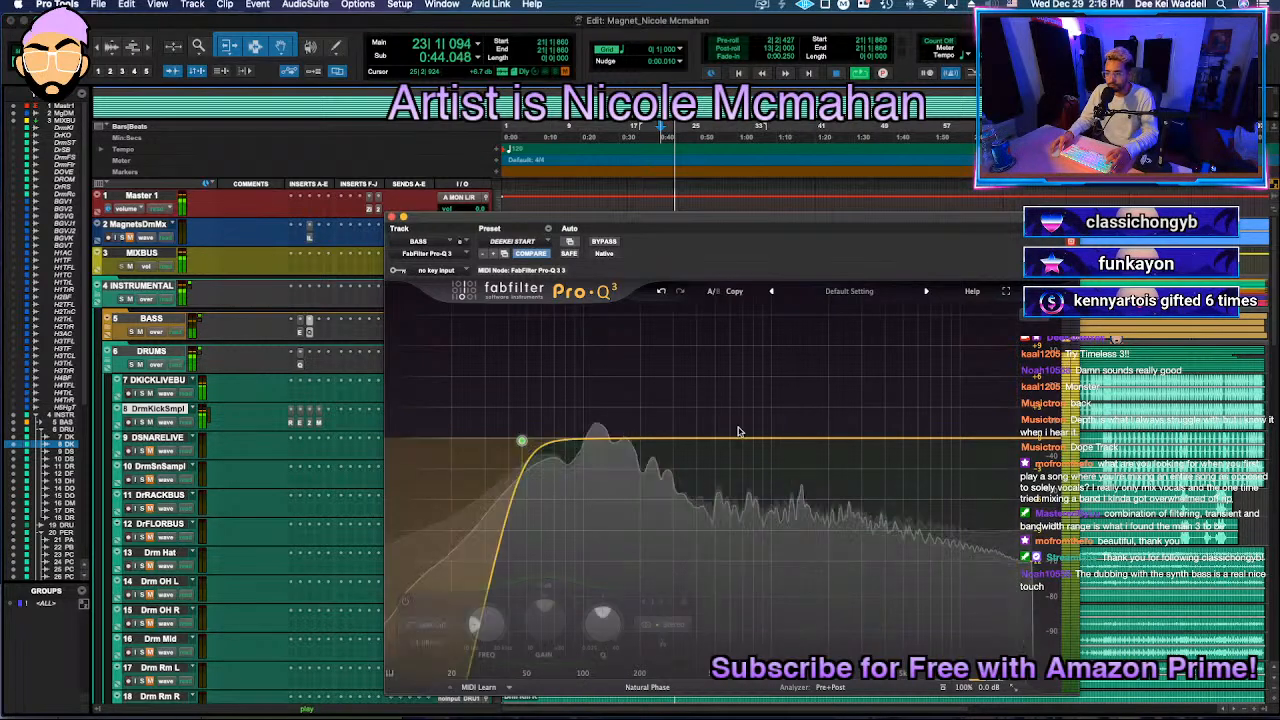
drag(521, 440, 490, 441)
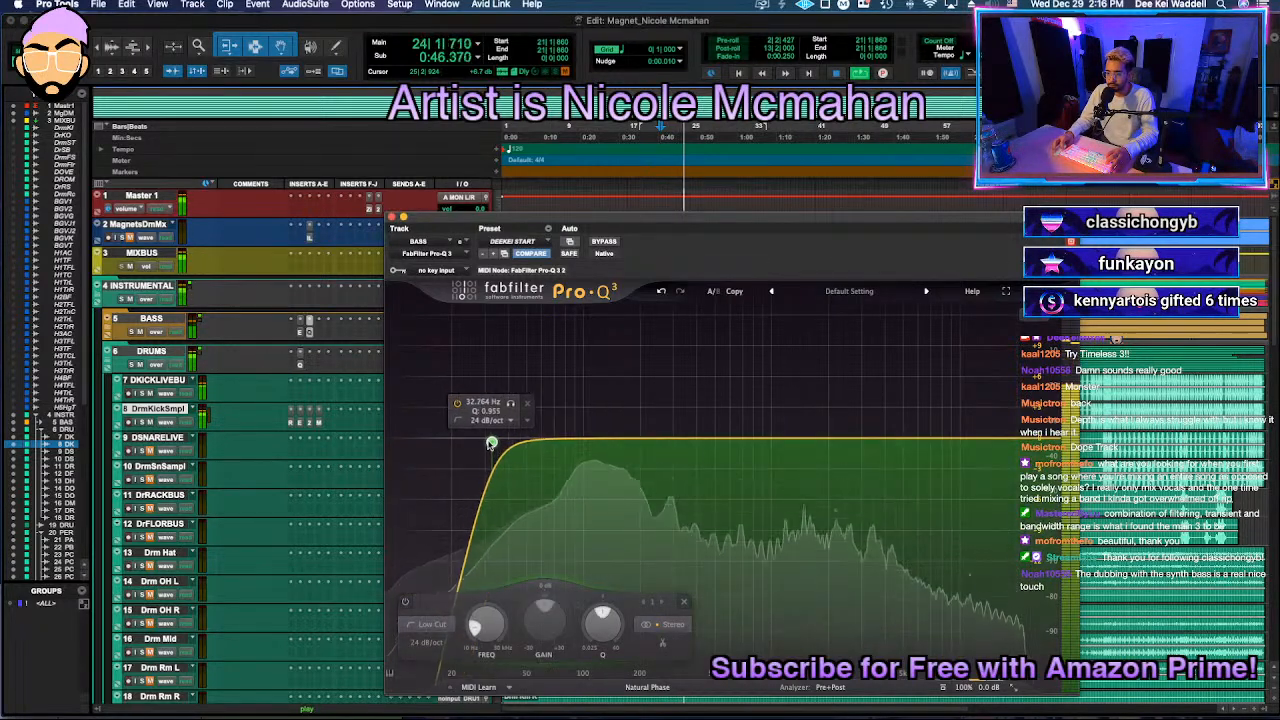
mouse_move(567, 438)
mouse_down()
mouse_move(567, 376)
mouse_move(573, 462)
mouse_up()
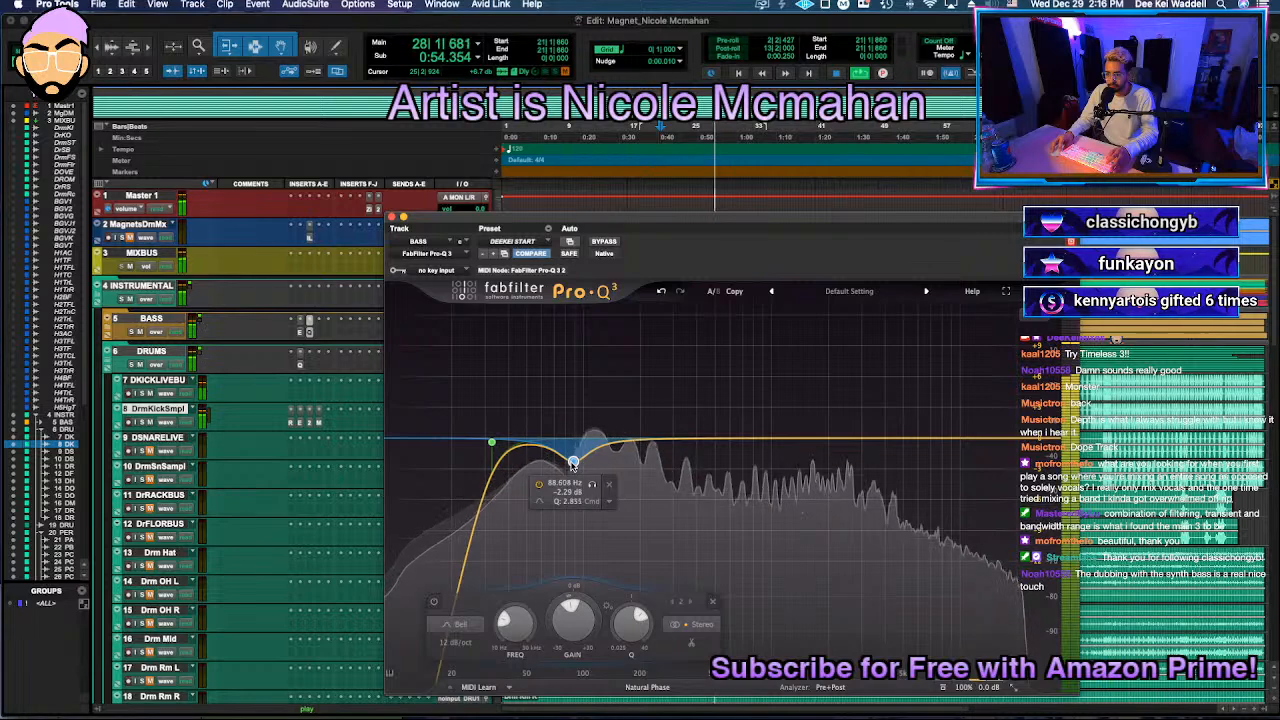
key(super+s)
click(390, 217)
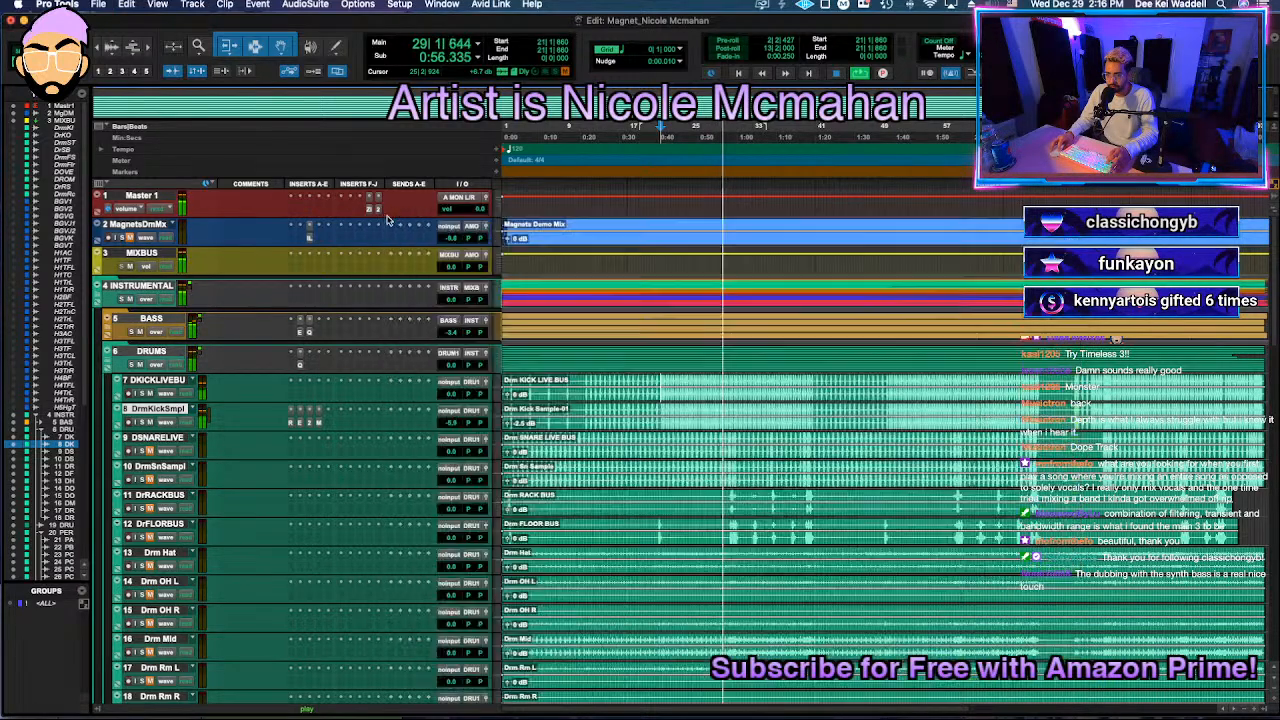
key(space)
key(space)
key(super+s)
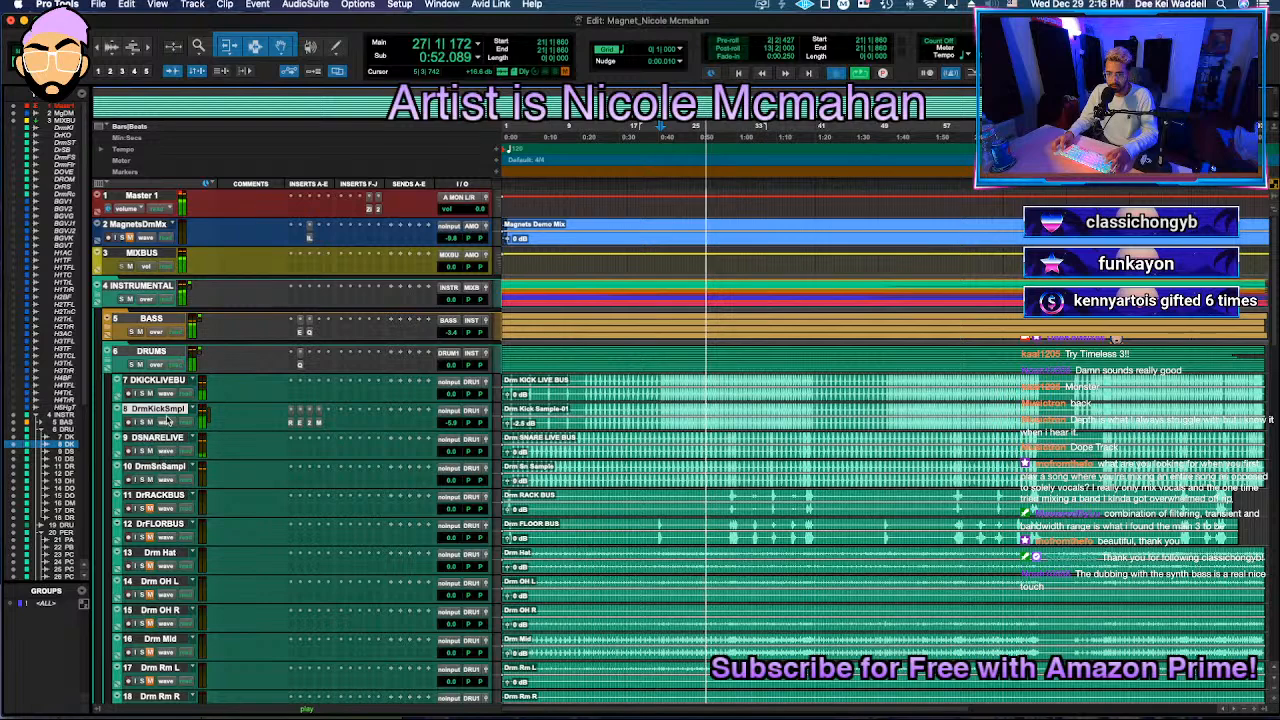
right_click(150, 382)
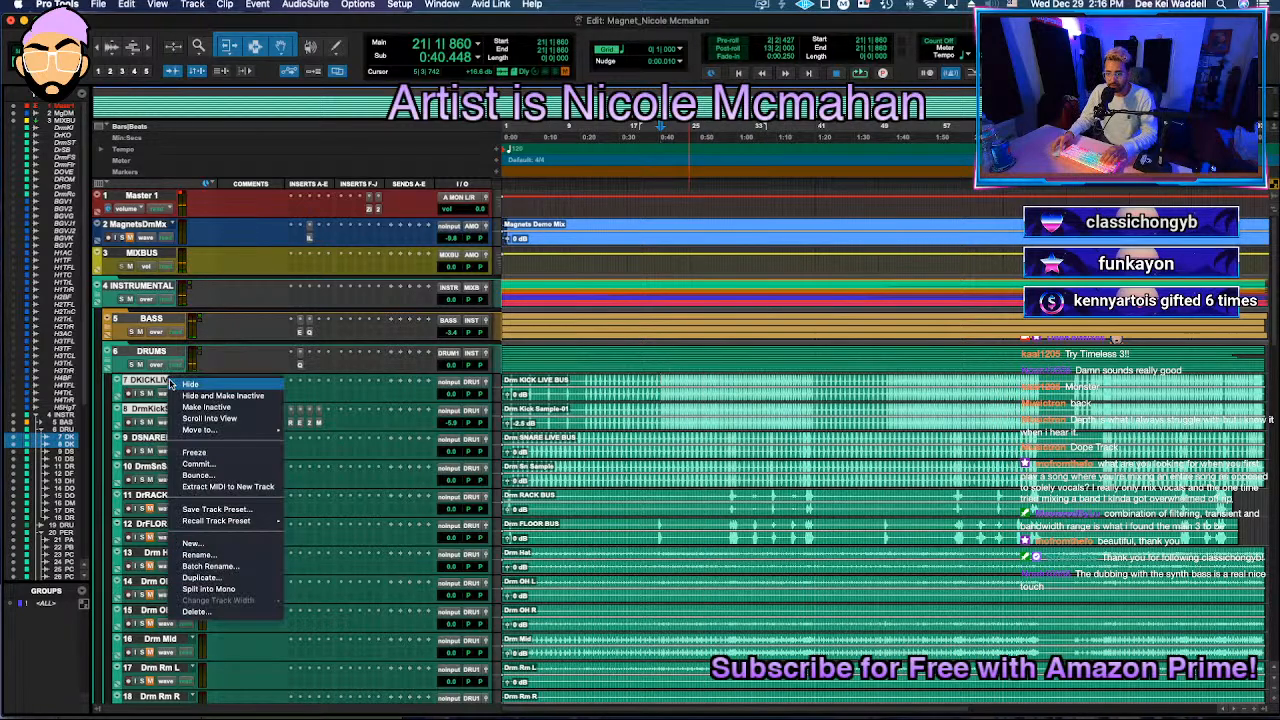
click(160, 394)
right_click(150, 381)
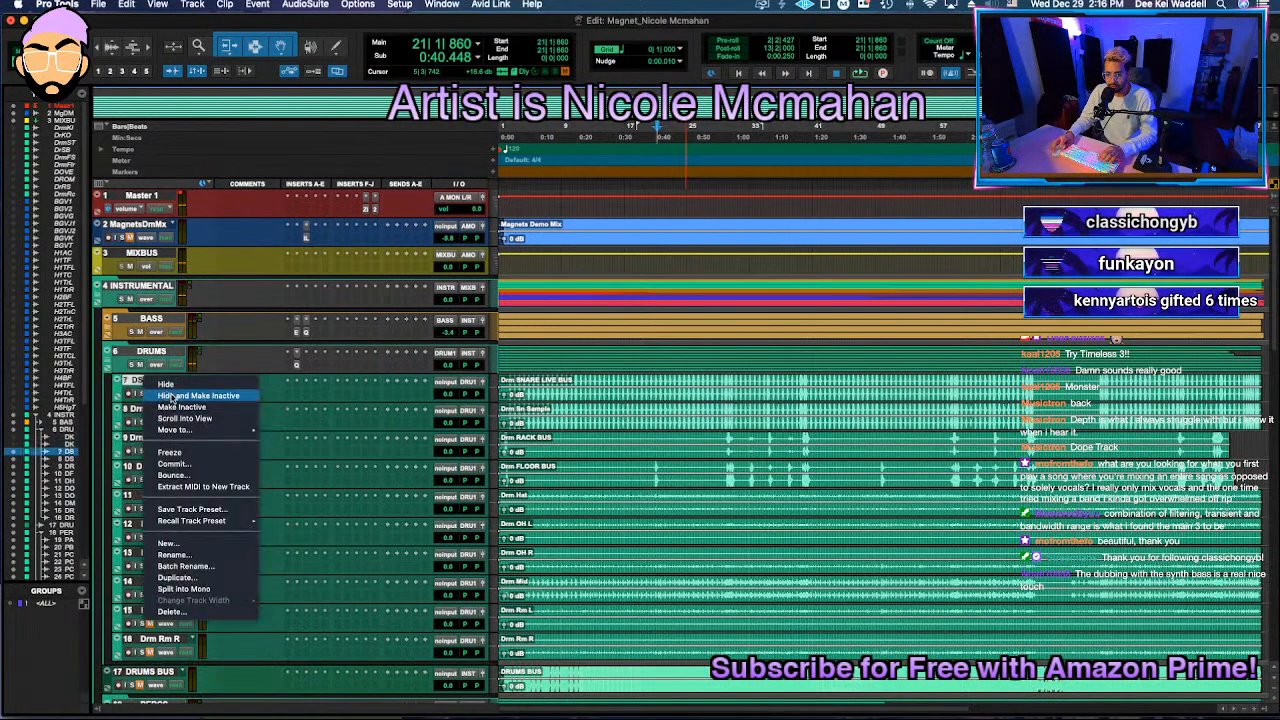
click(54, 445)
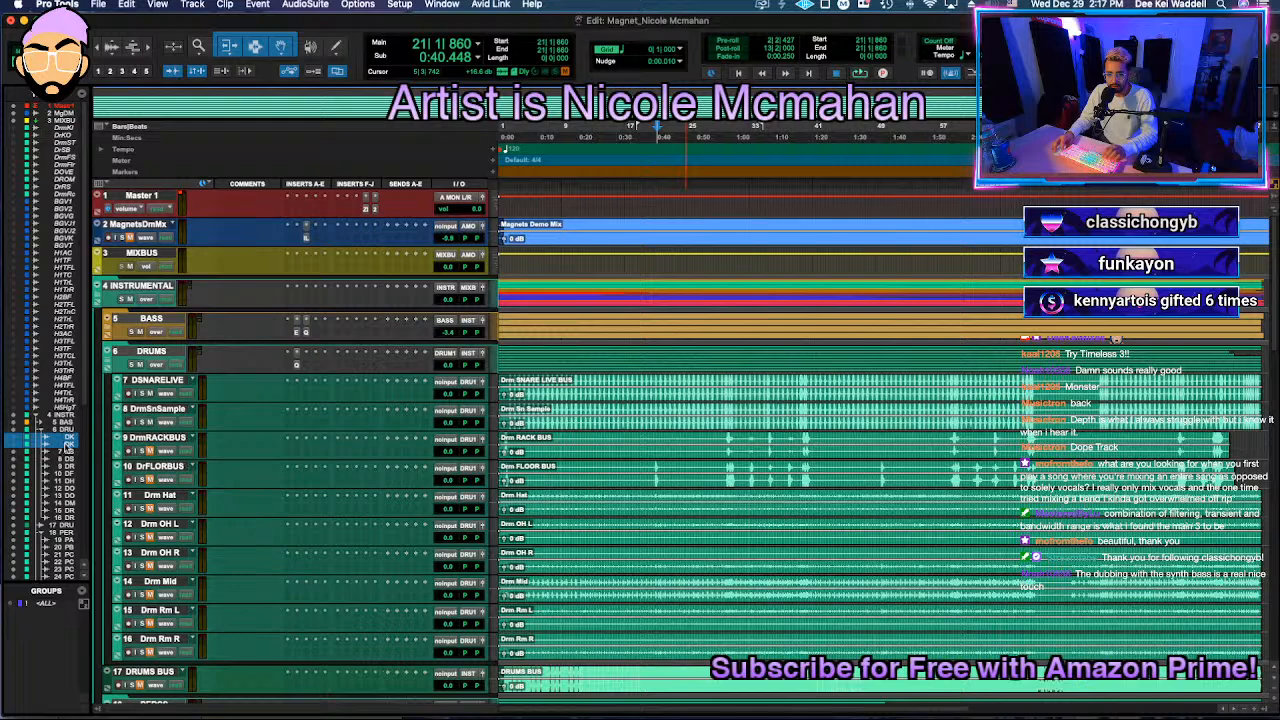
right_click(68, 446)
click(113, 452)
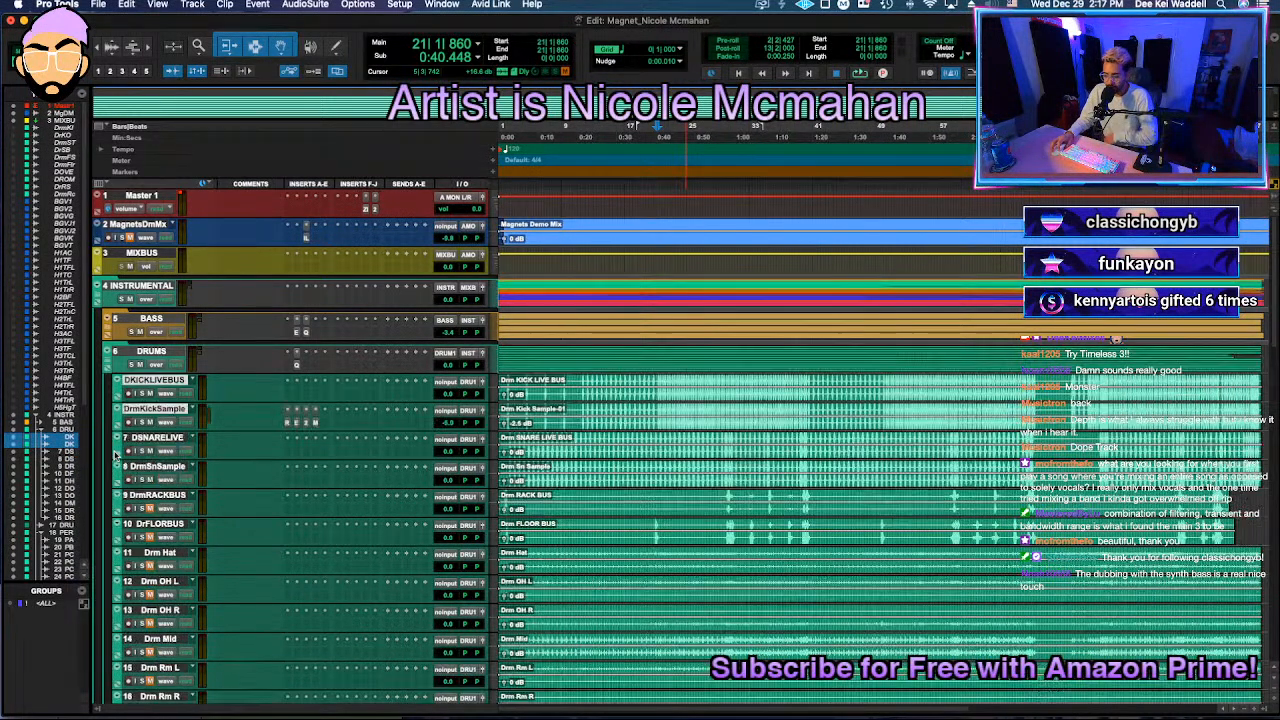
Step: Move the live kick bus and DrmKickSmpl tracks into a new stereo routing folder named KICK, routing the tracks to it
right_click(178, 412)
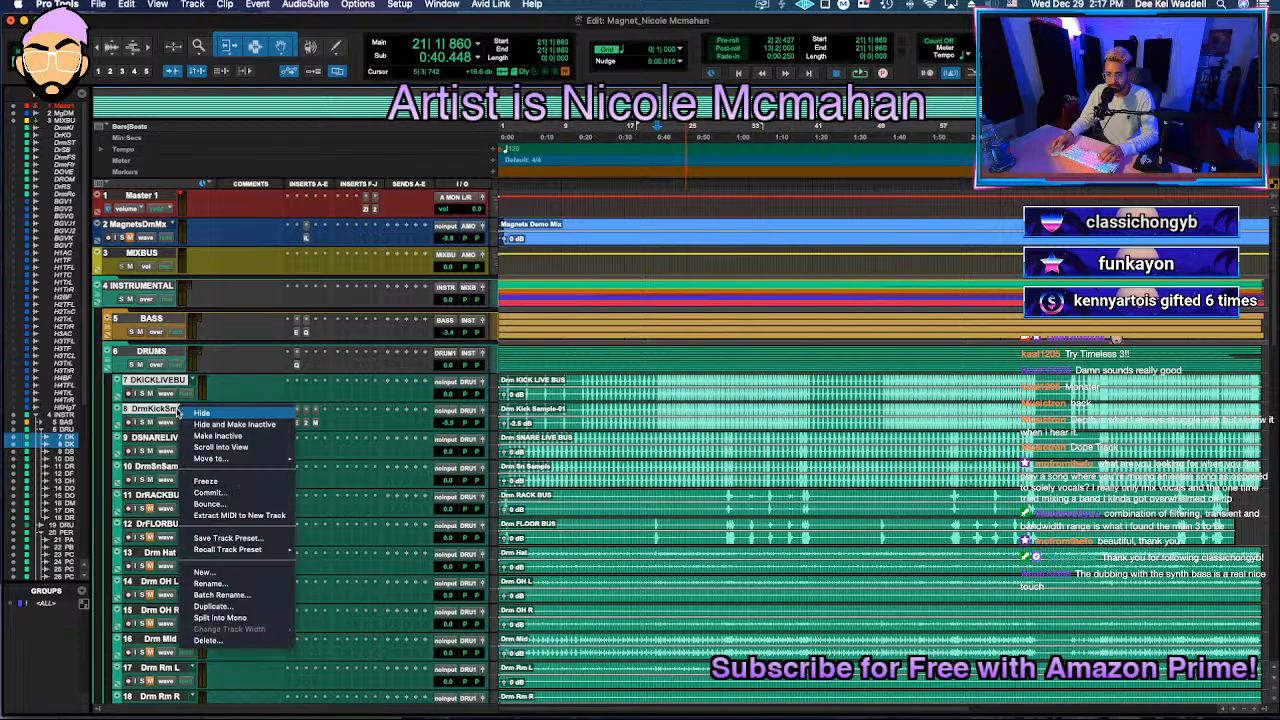
mouse_move(254, 463)
click(330, 462)
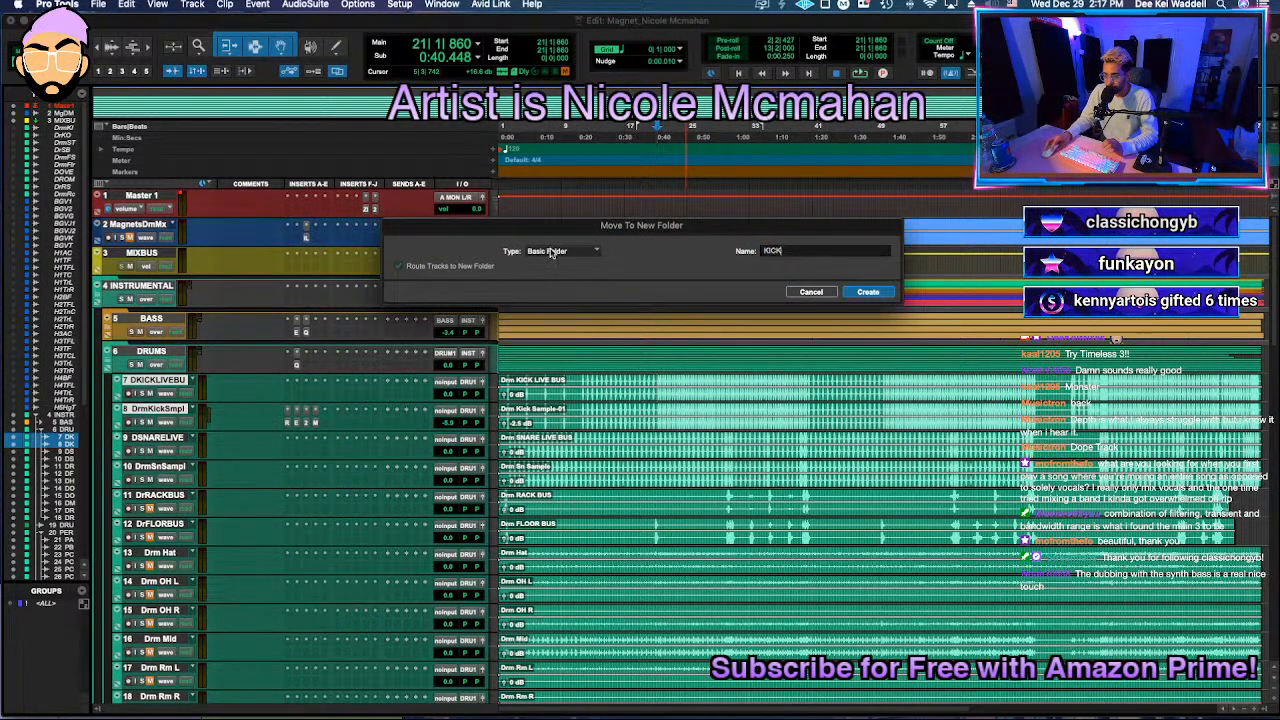
click(489, 268)
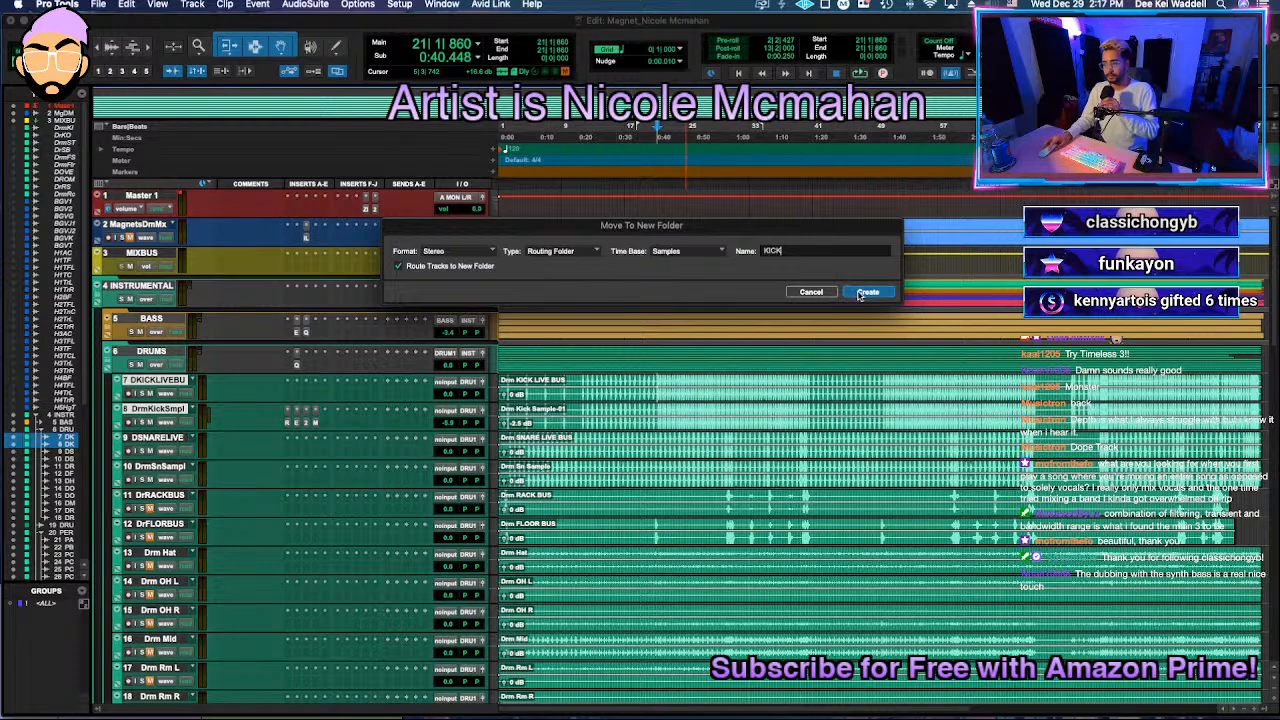
key(Return)
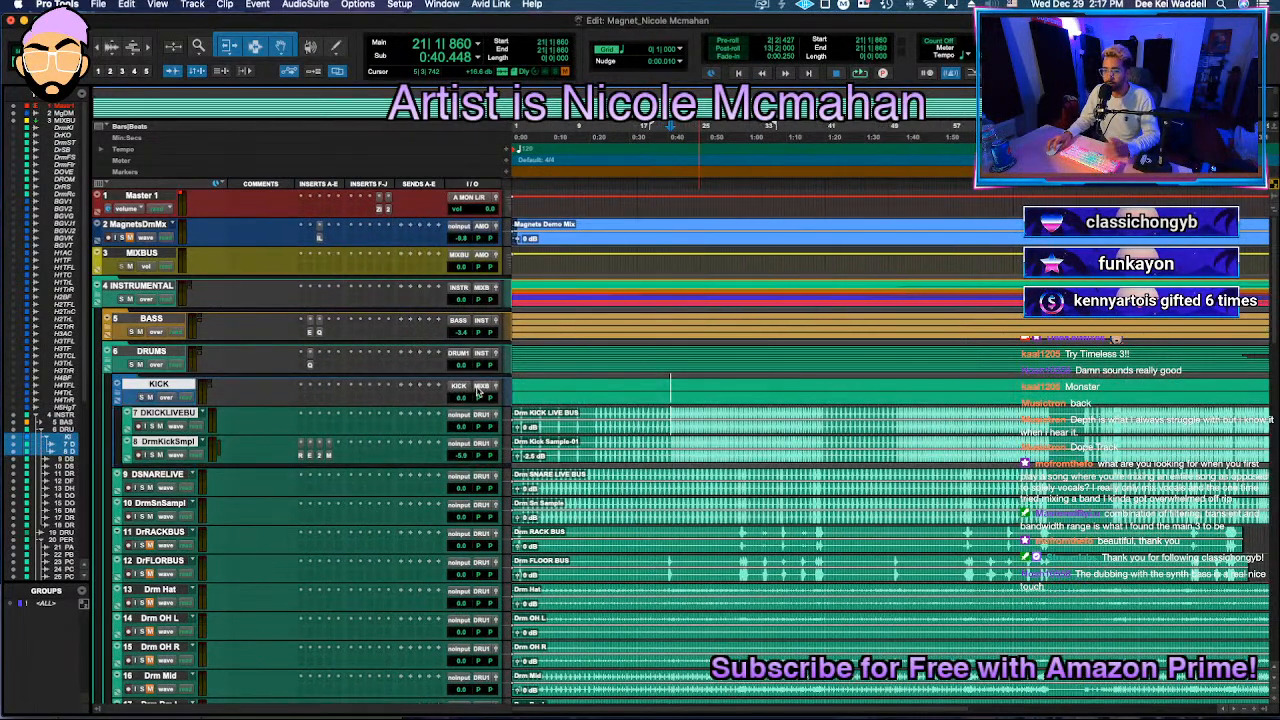
Step: Route the KICK folder's output to the DRUMS.1 (Stereo) bus and collapse the folder
click(481, 386)
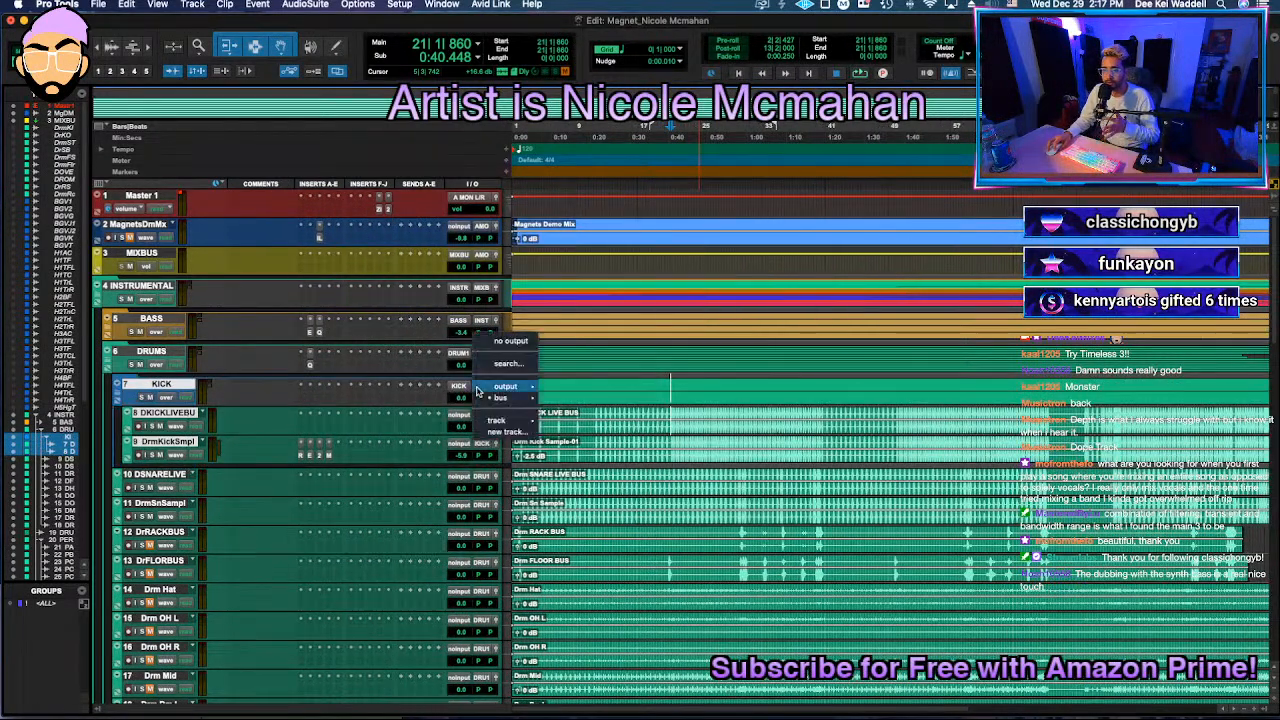
mouse_move(500, 401)
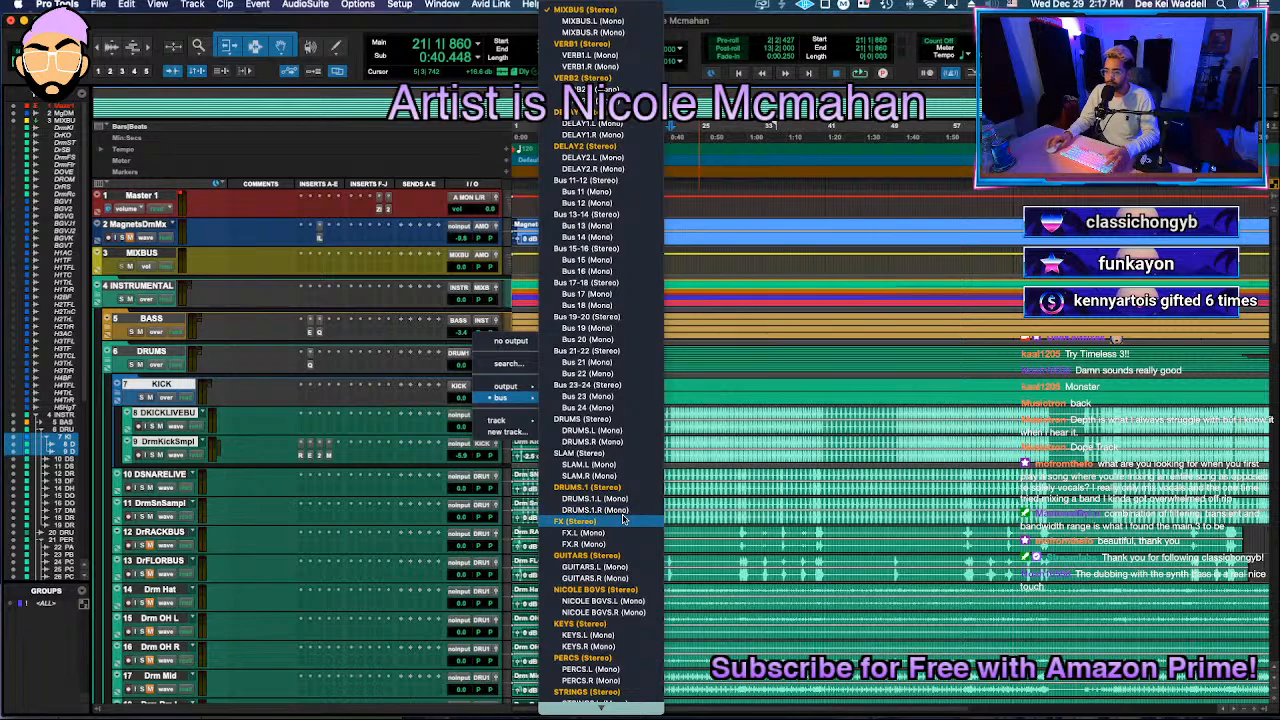
click(598, 506)
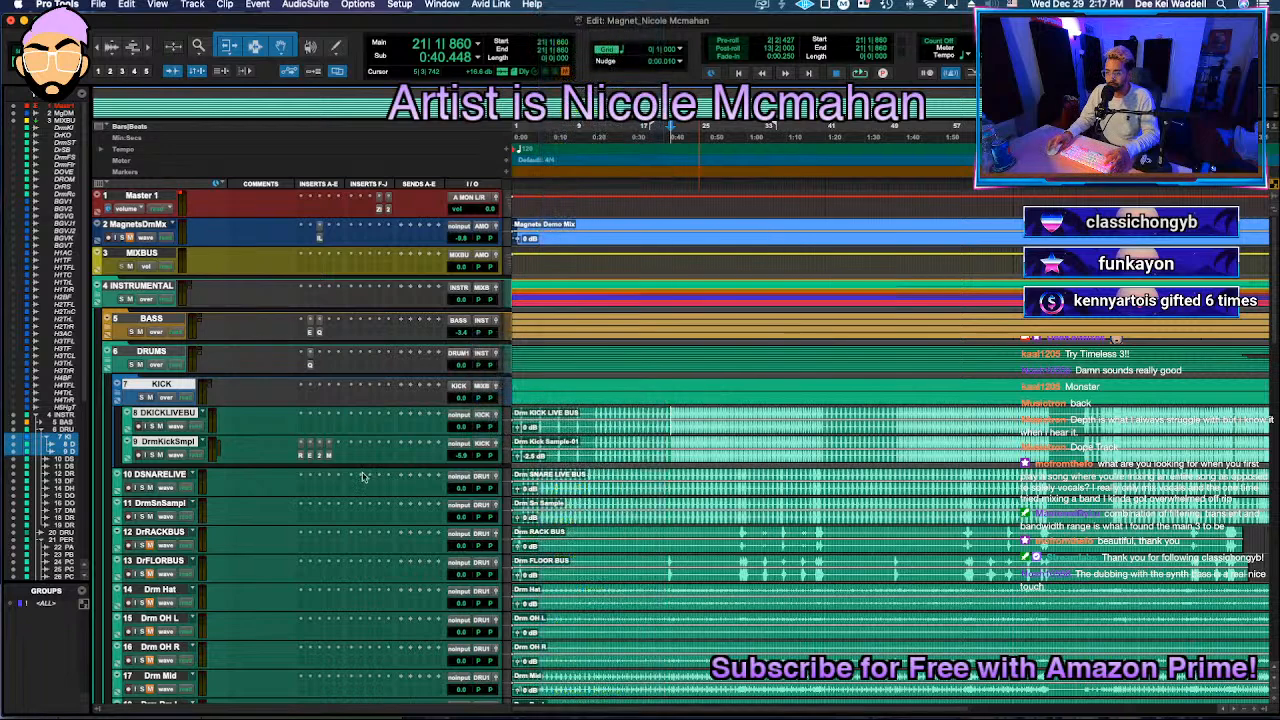
click(118, 395)
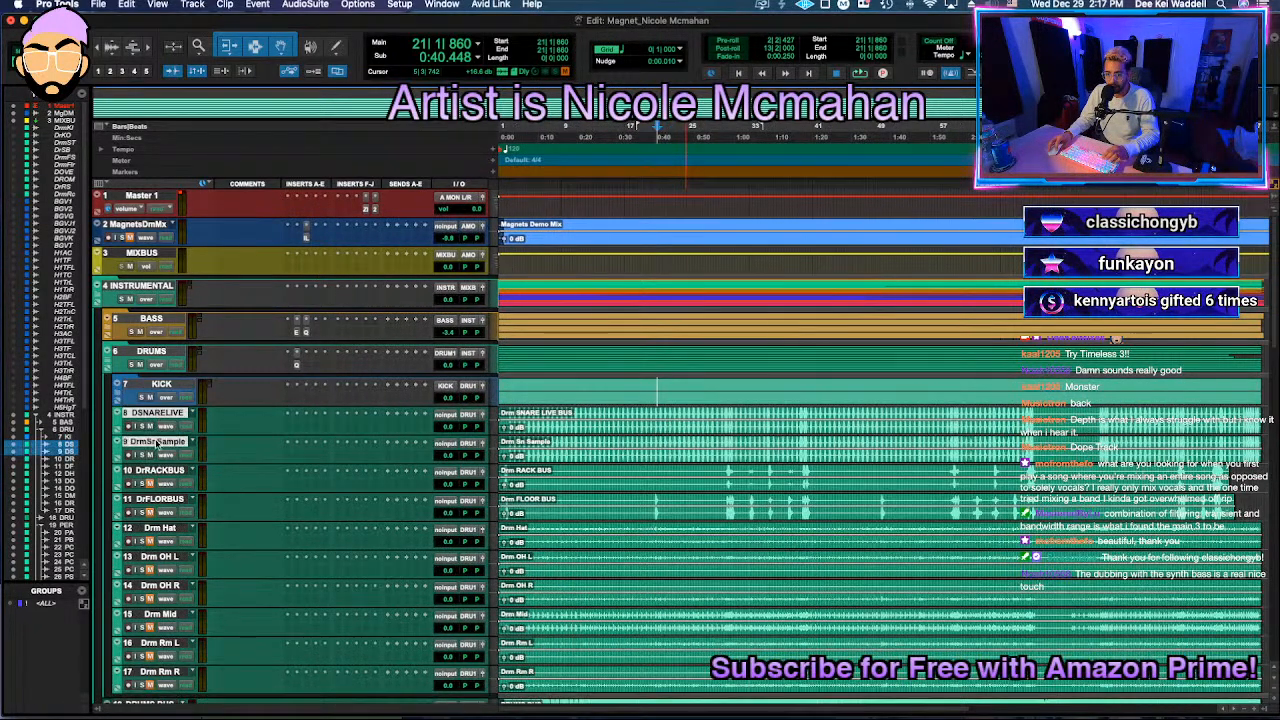
Step: Move the DSNARELIVE and DrmSnSample tracks into a new stereo routing folder named SNARES, routing the tracks to it
right_click(157, 441)
mouse_move(193, 494)
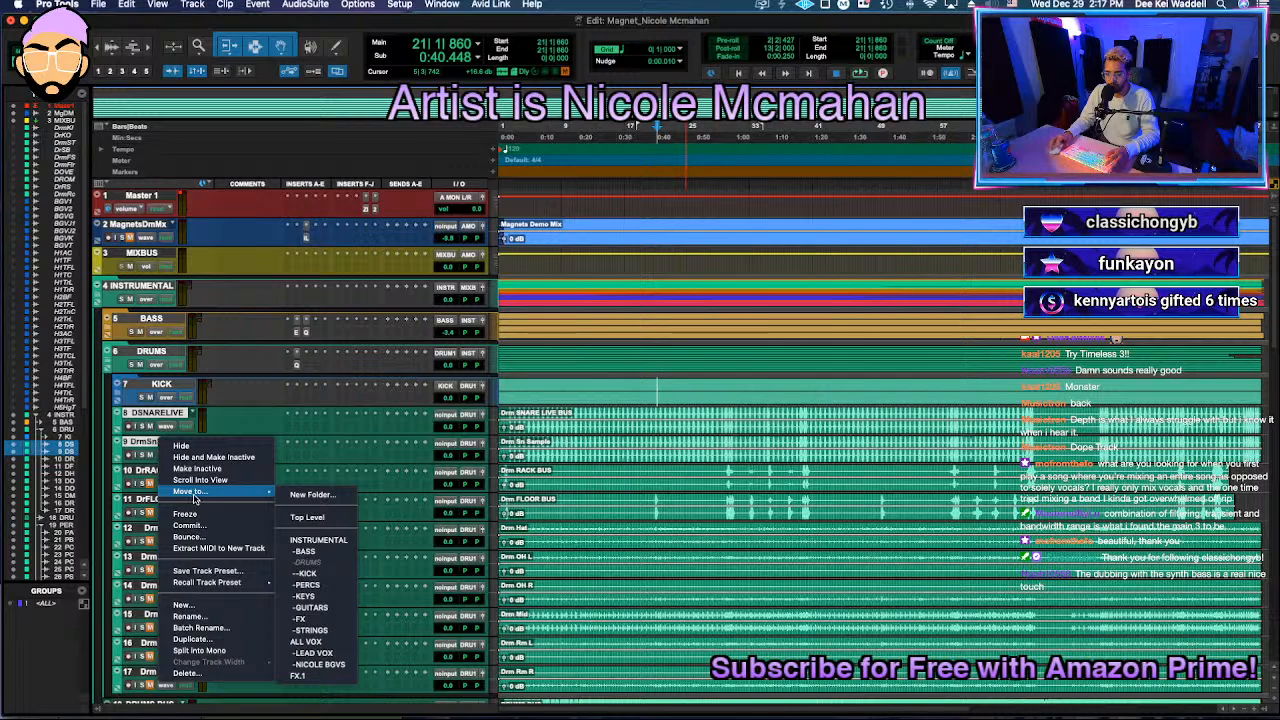
click(310, 494)
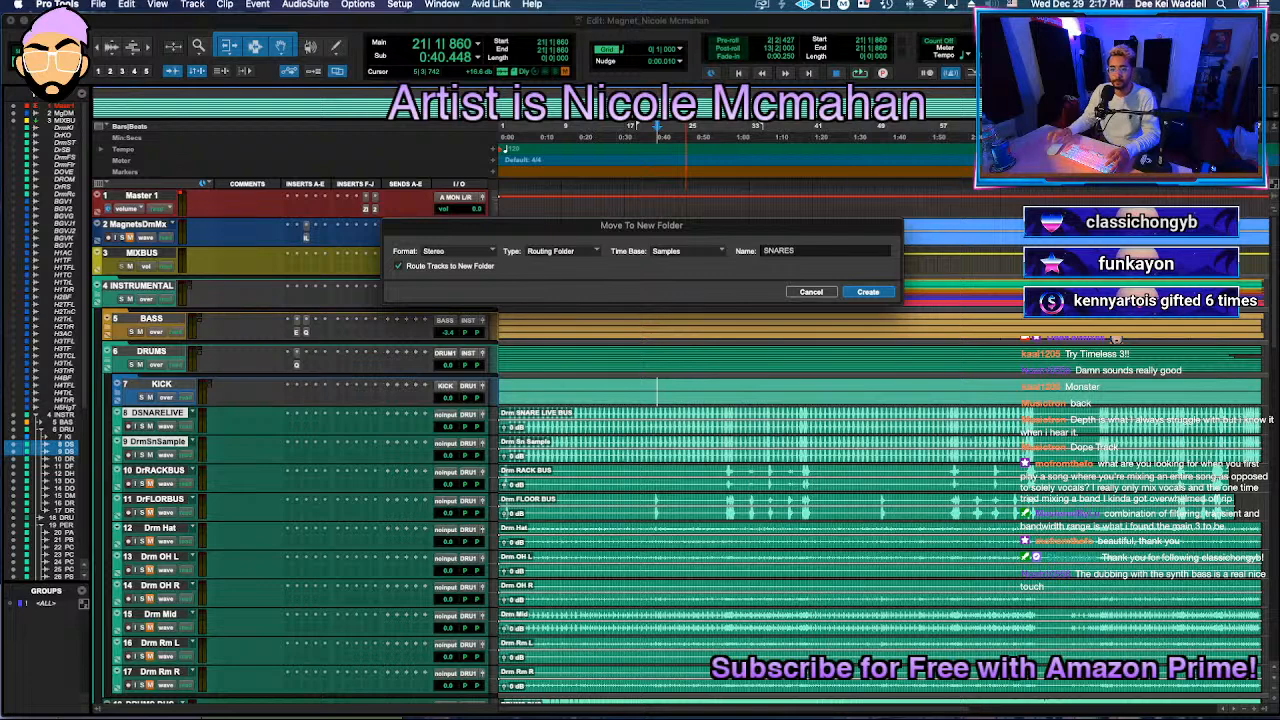
text(SNARES)
key(Return)
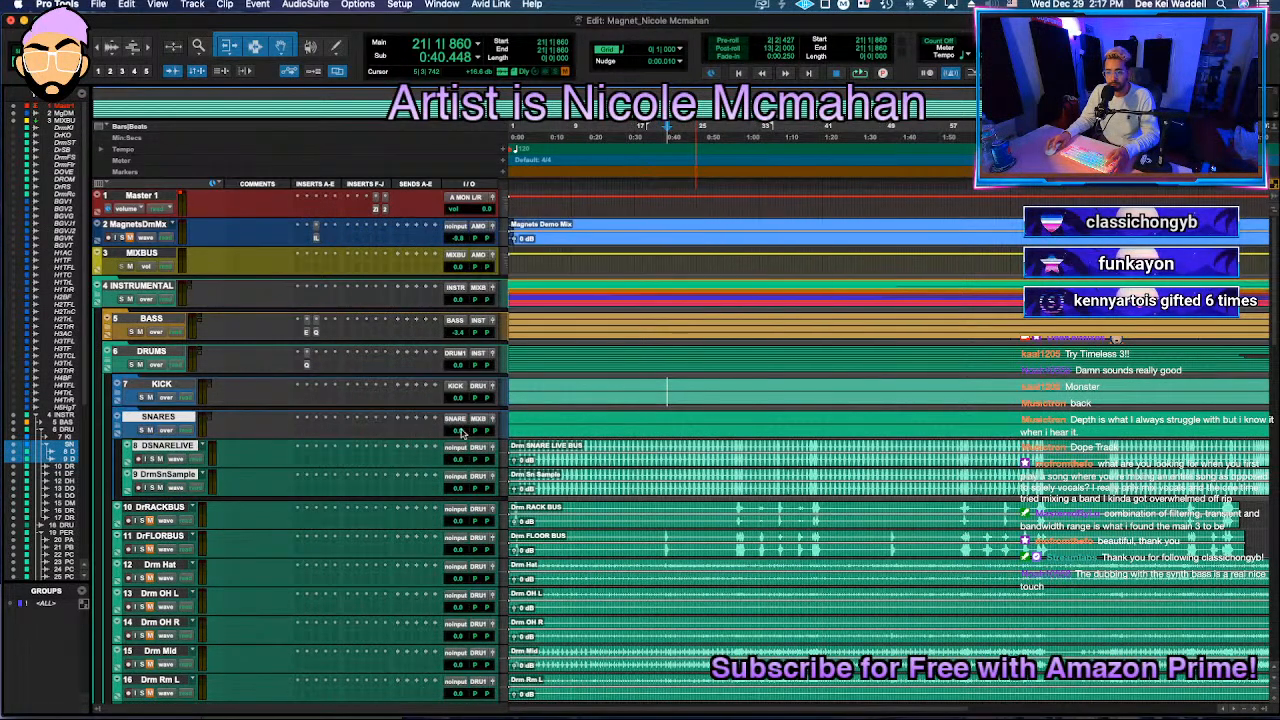
Step: Route the SNARES folder's output to the DRUMS.1 (Stereo) bus and collapse the folder
click(481, 422)
mouse_move(494, 430)
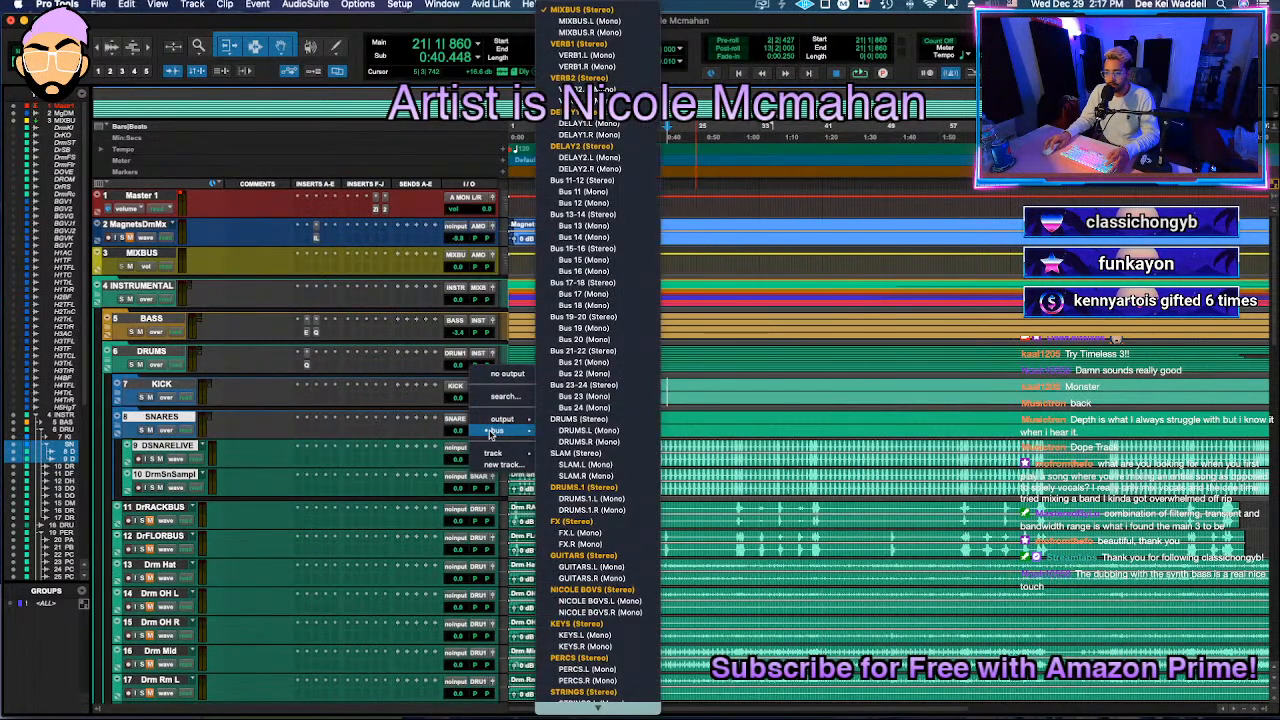
click(590, 487)
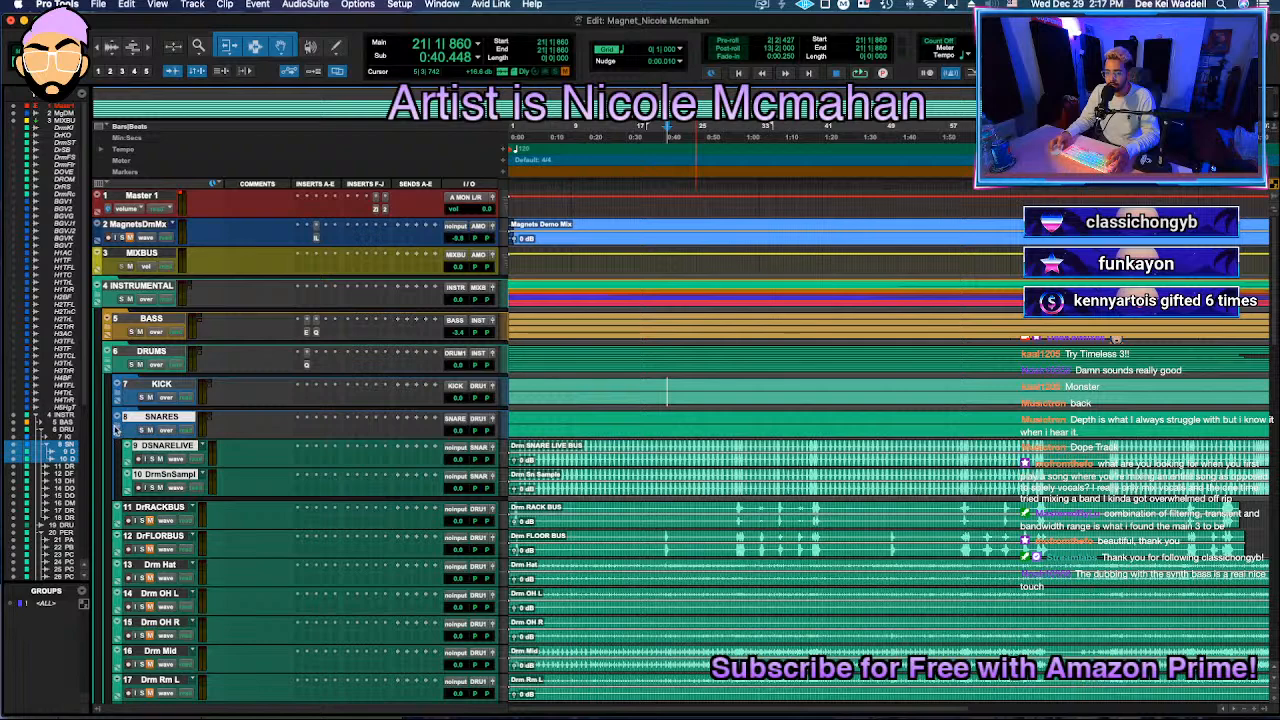
click(116, 428)
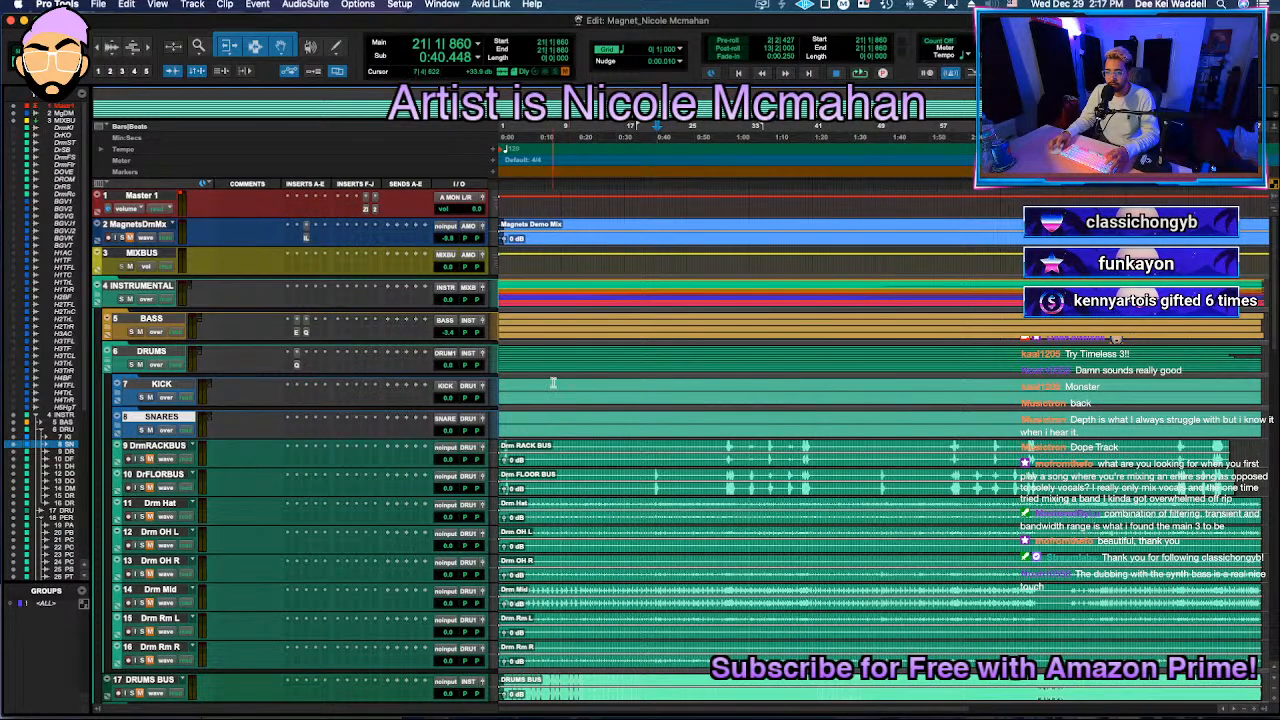
Step: Replay the mix with the SNARES folder expanded and soloed
key(space)
click(124, 430)
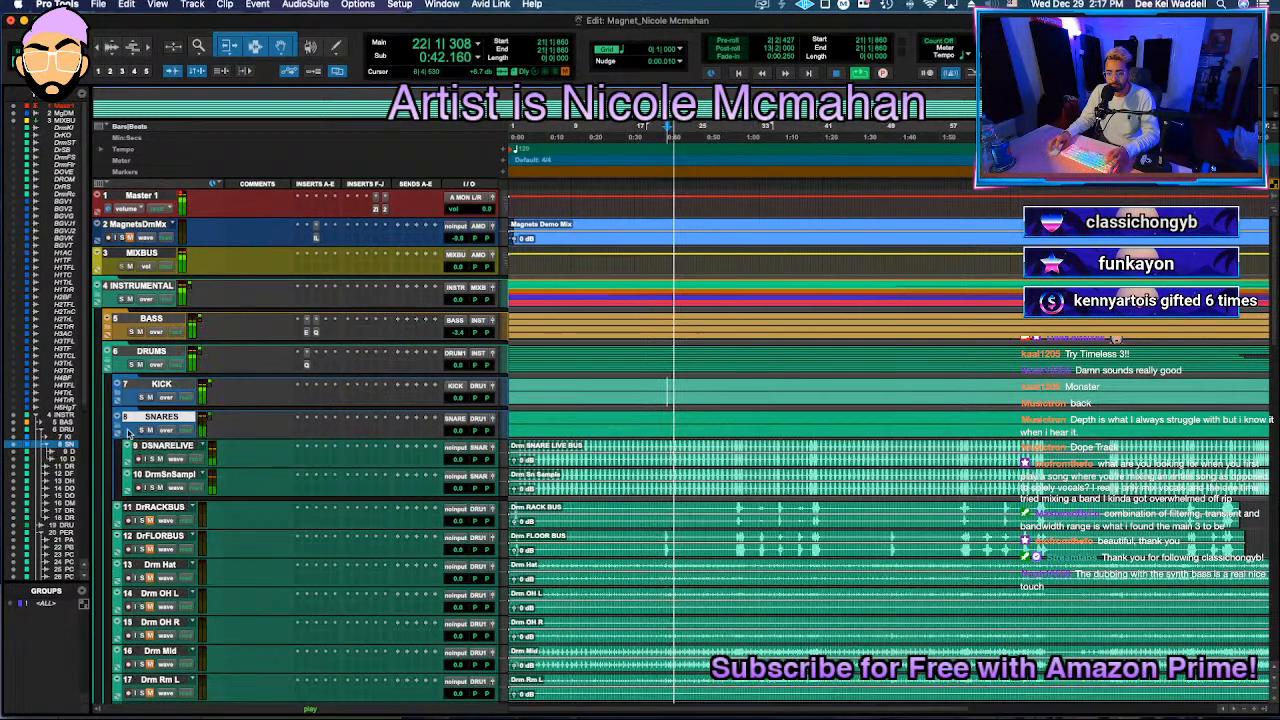
click(142, 430)
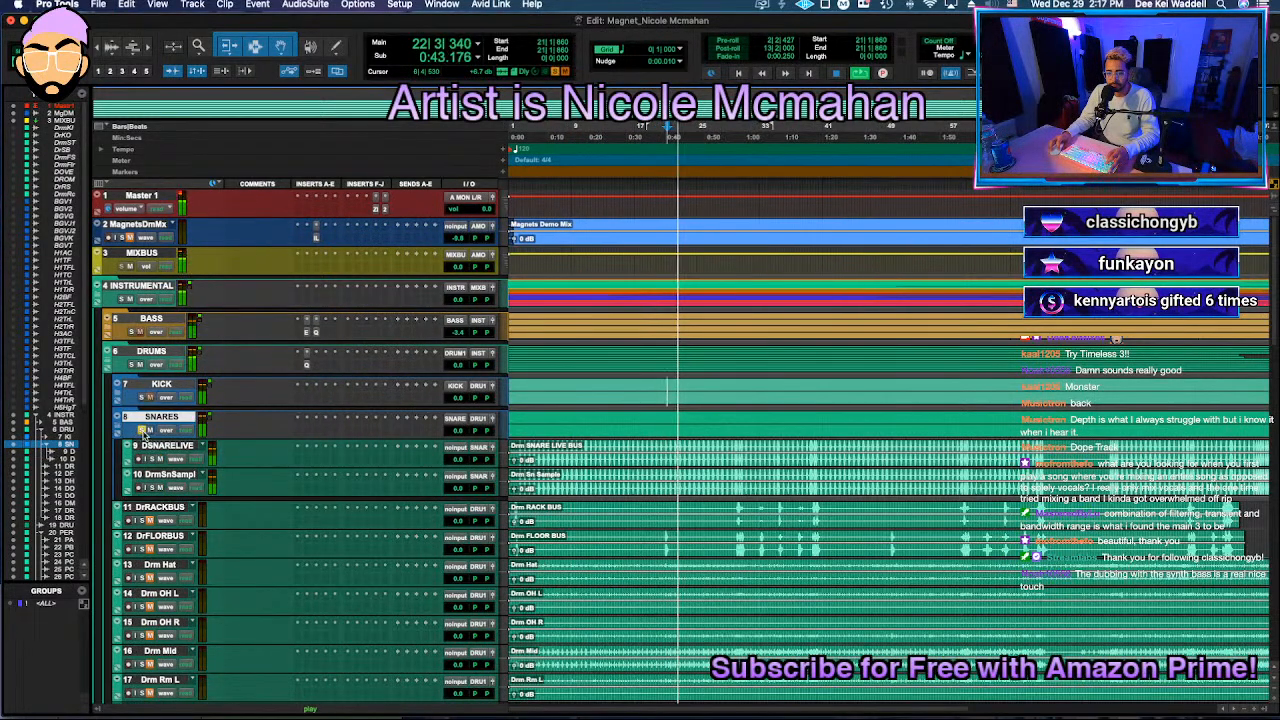
Step: Insert Scheps 73 (stereo) on the SNARES folder and turn on its preamp drive
click(307, 436)
text(scheps)
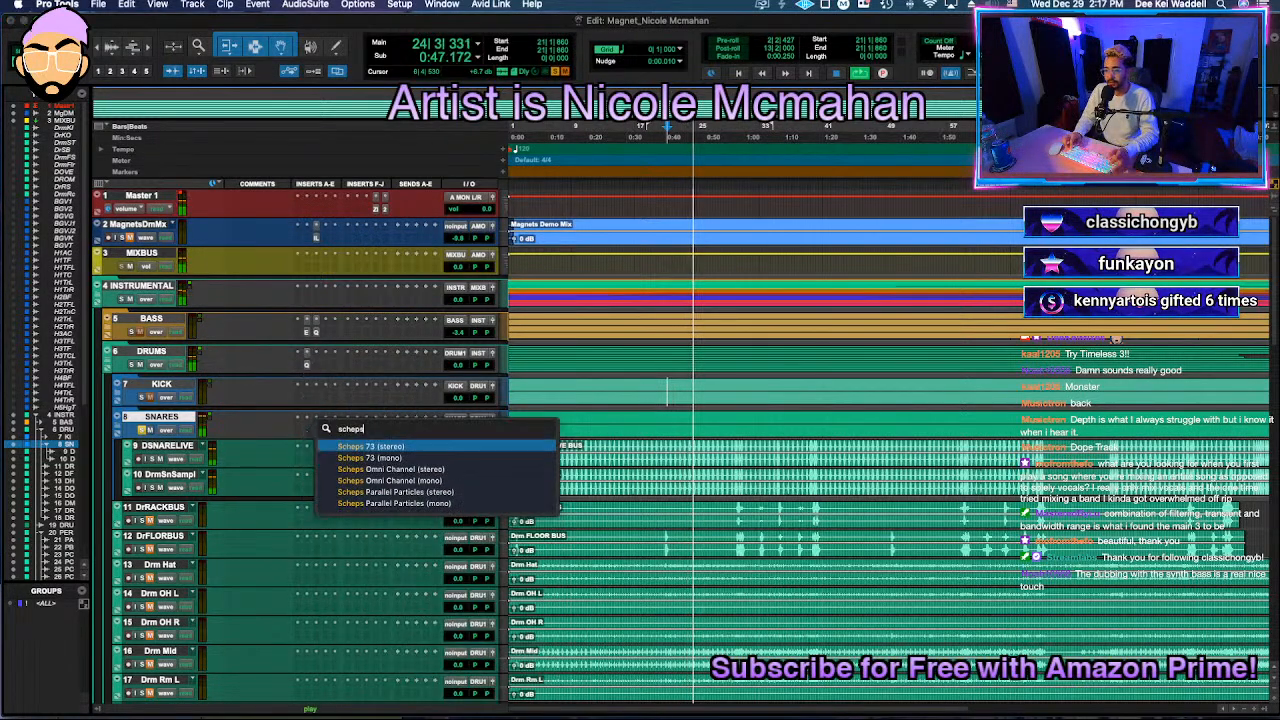
key(Return)
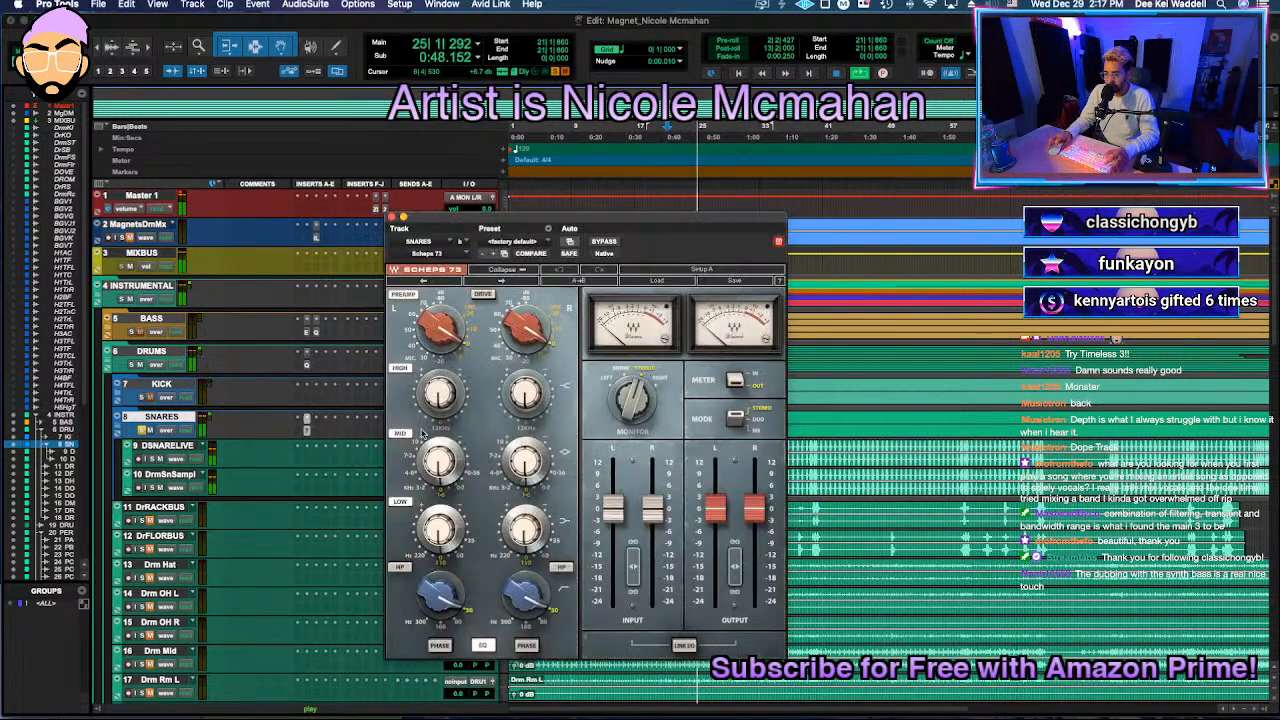
click(483, 294)
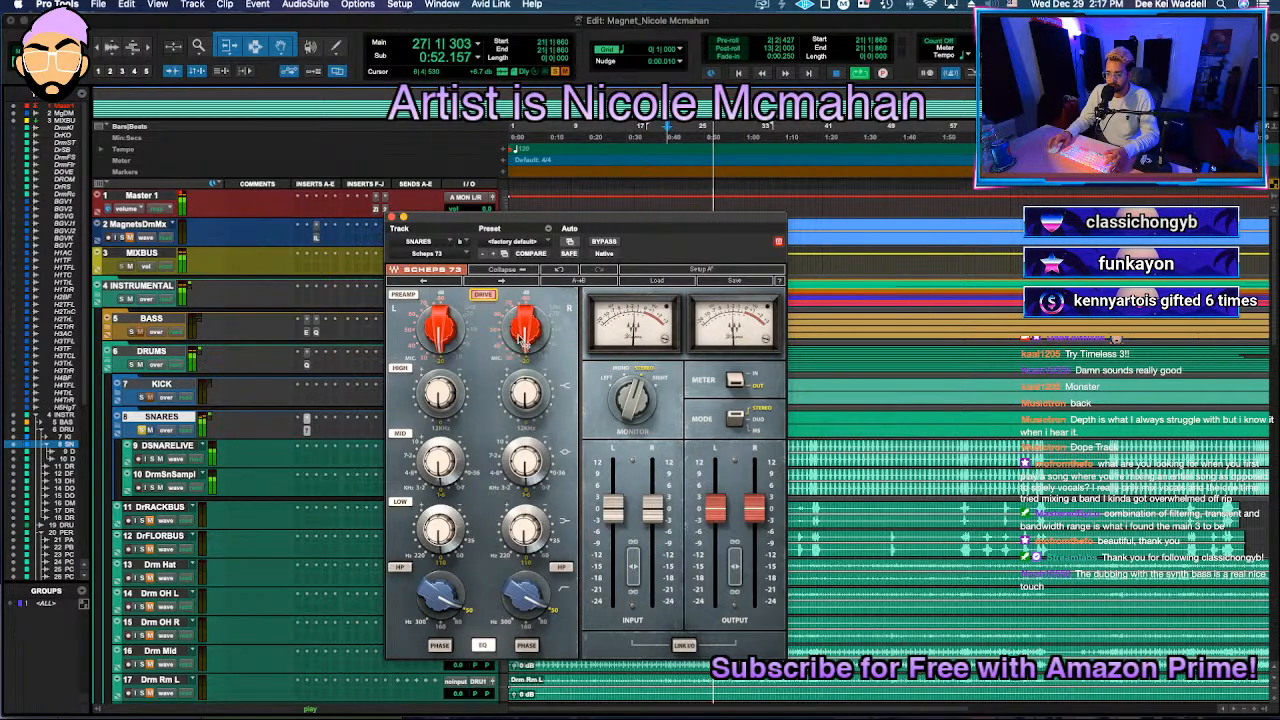
Step: Try rebalancing the Scheps 73 input and output levels on the SNARES folder, comparing the sound with the plug-in bypassed
drag(652, 508, 715, 492)
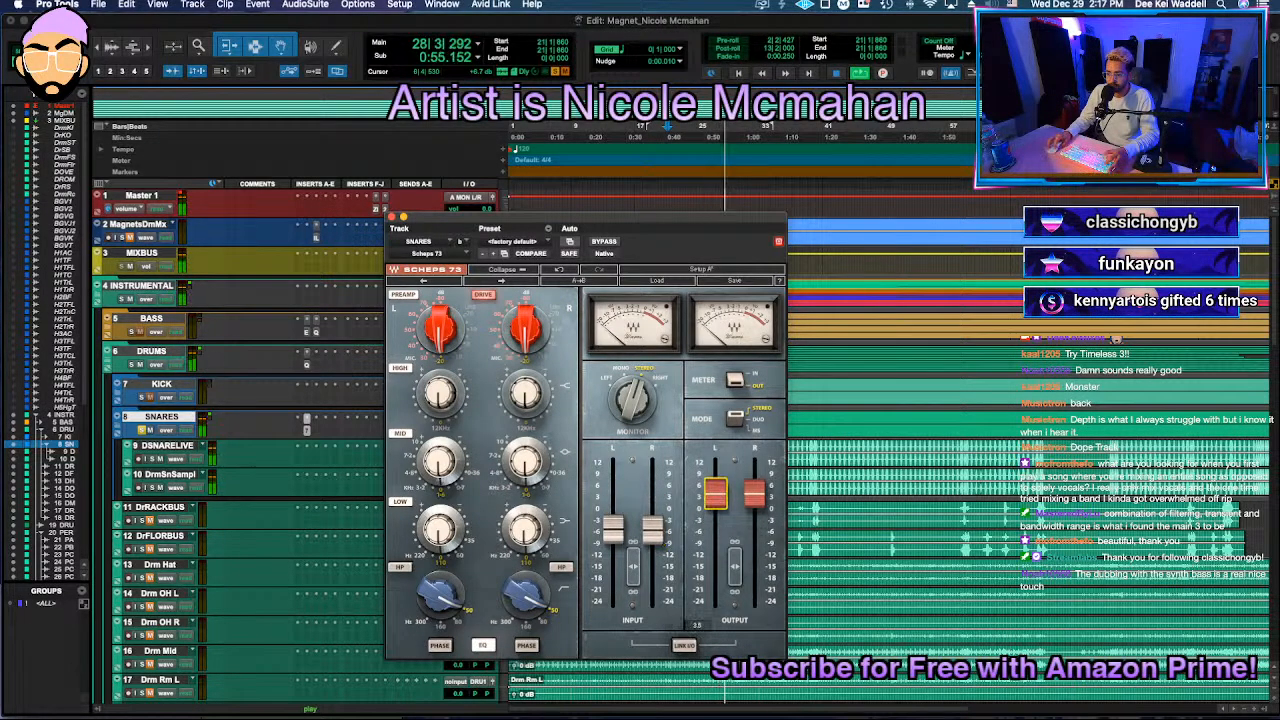
click(605, 242)
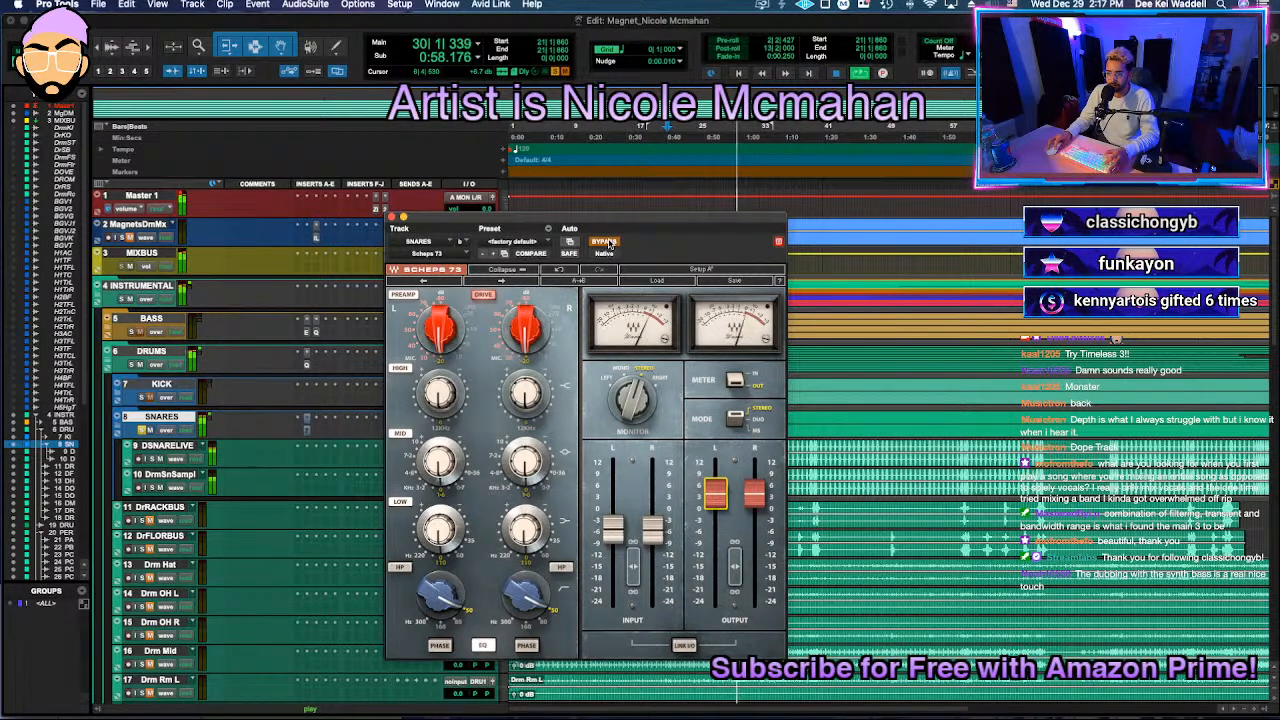
click(605, 242)
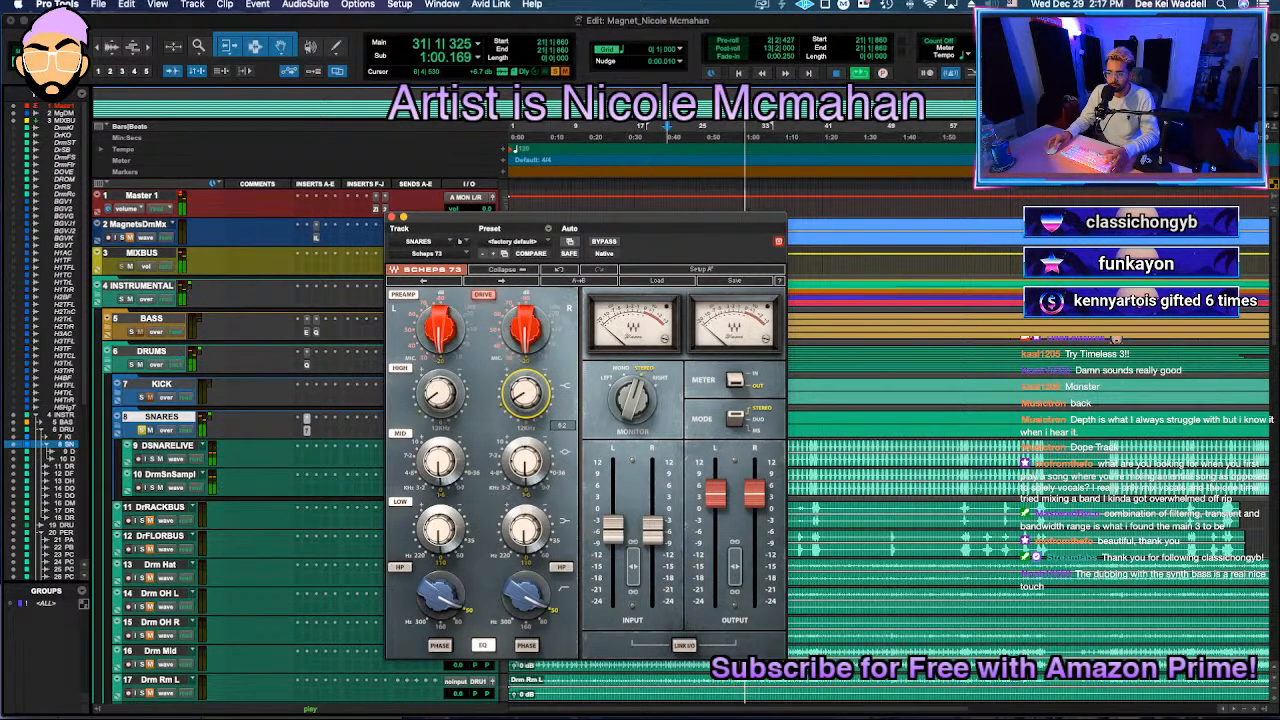
click(392, 217)
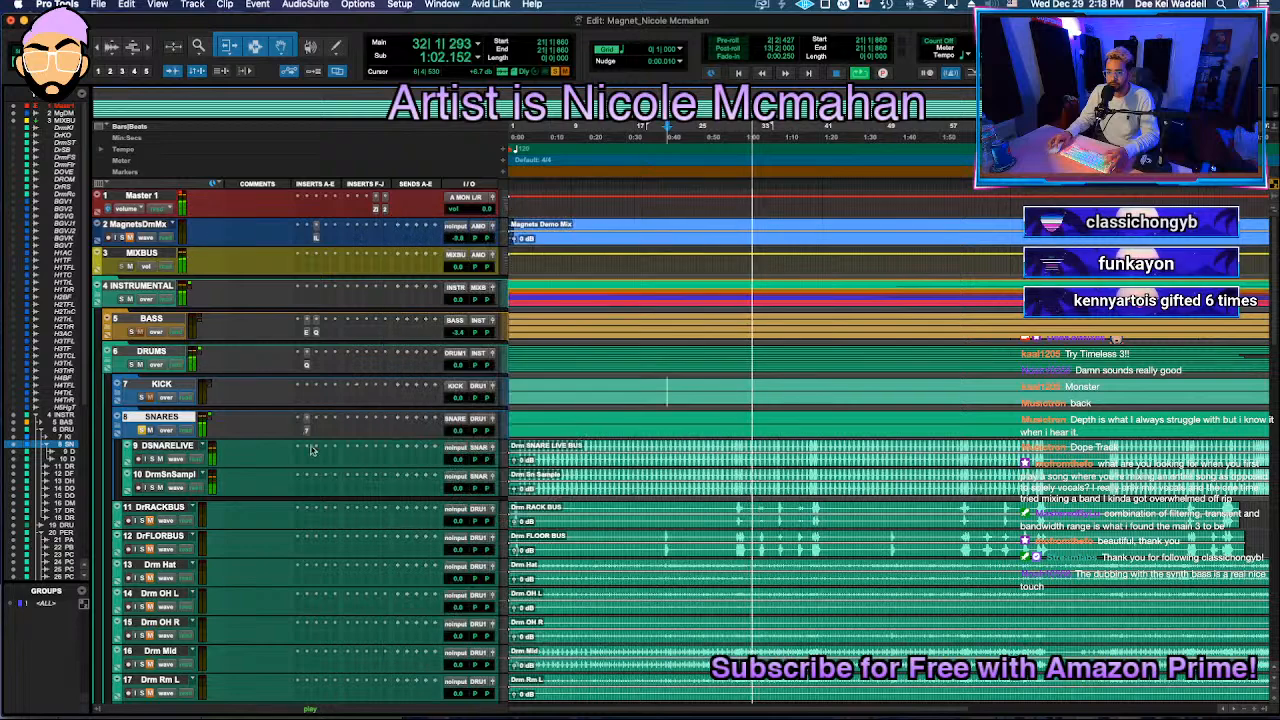
Step: Stop playback and replace Scheps 73 on the SNARES folder with Fresh Air (stereo)
key(space)
click(308, 419)
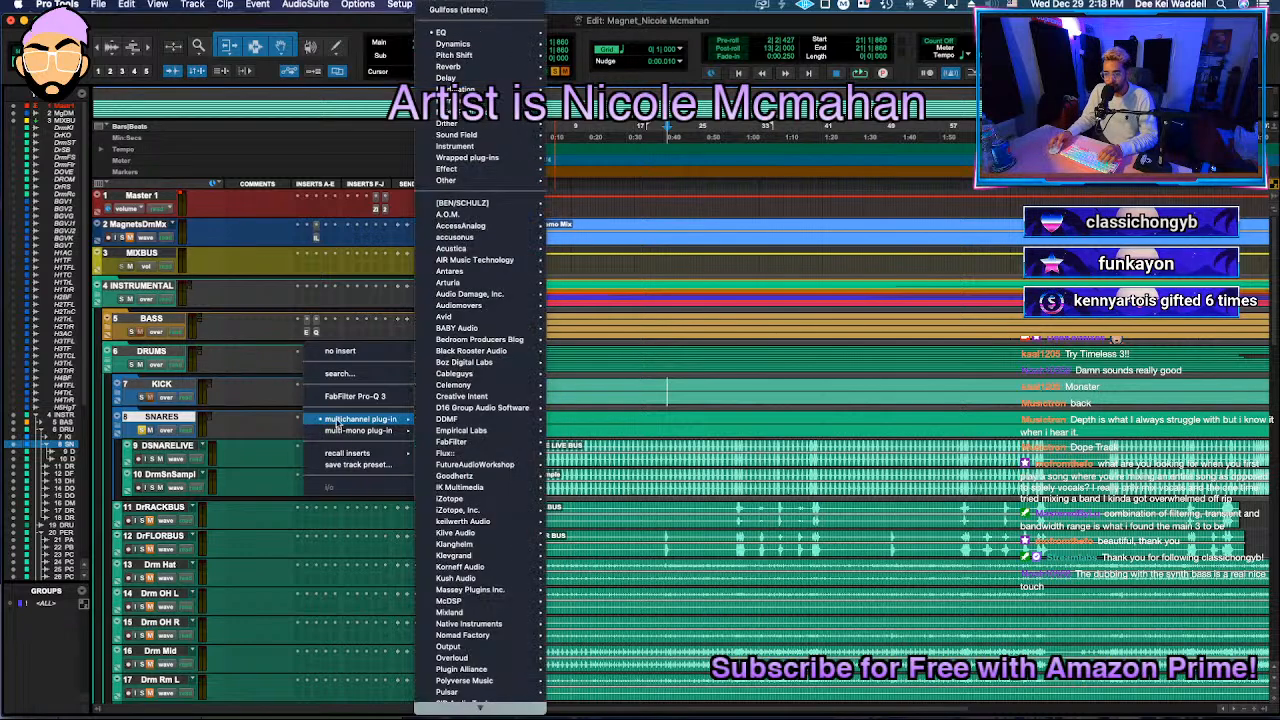
click(279, 437)
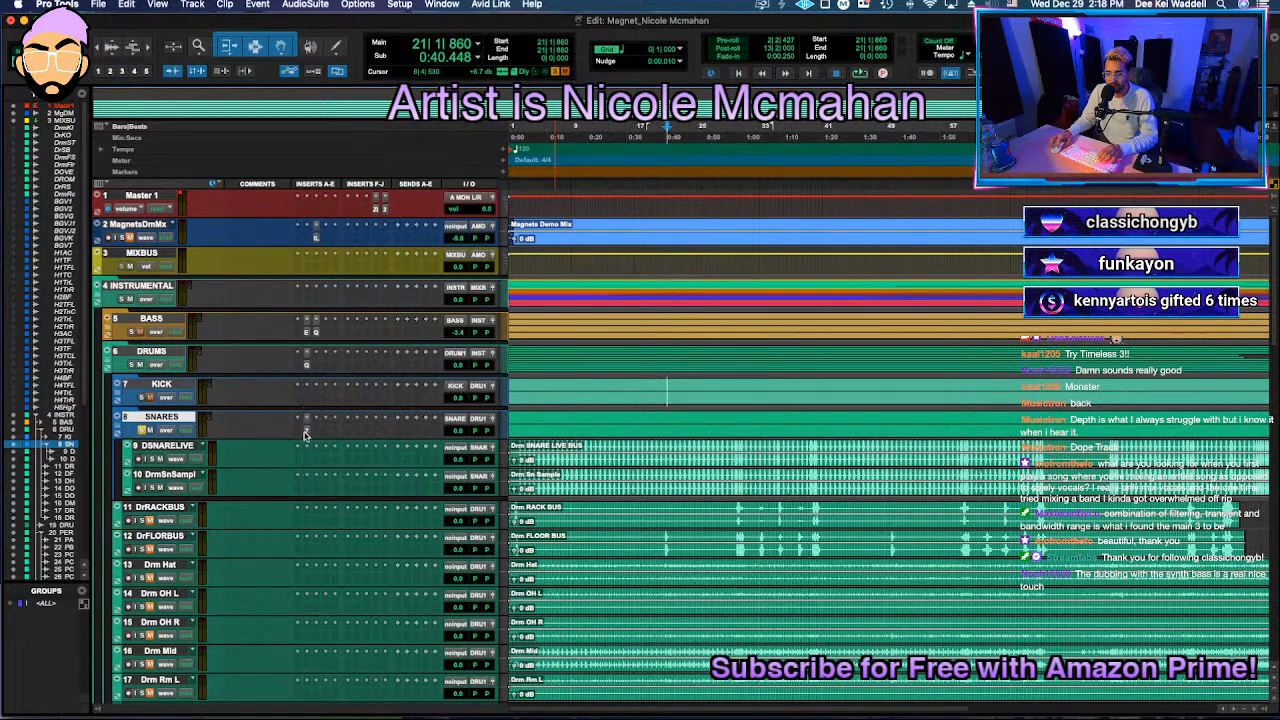
click(307, 418)
text(fresh)
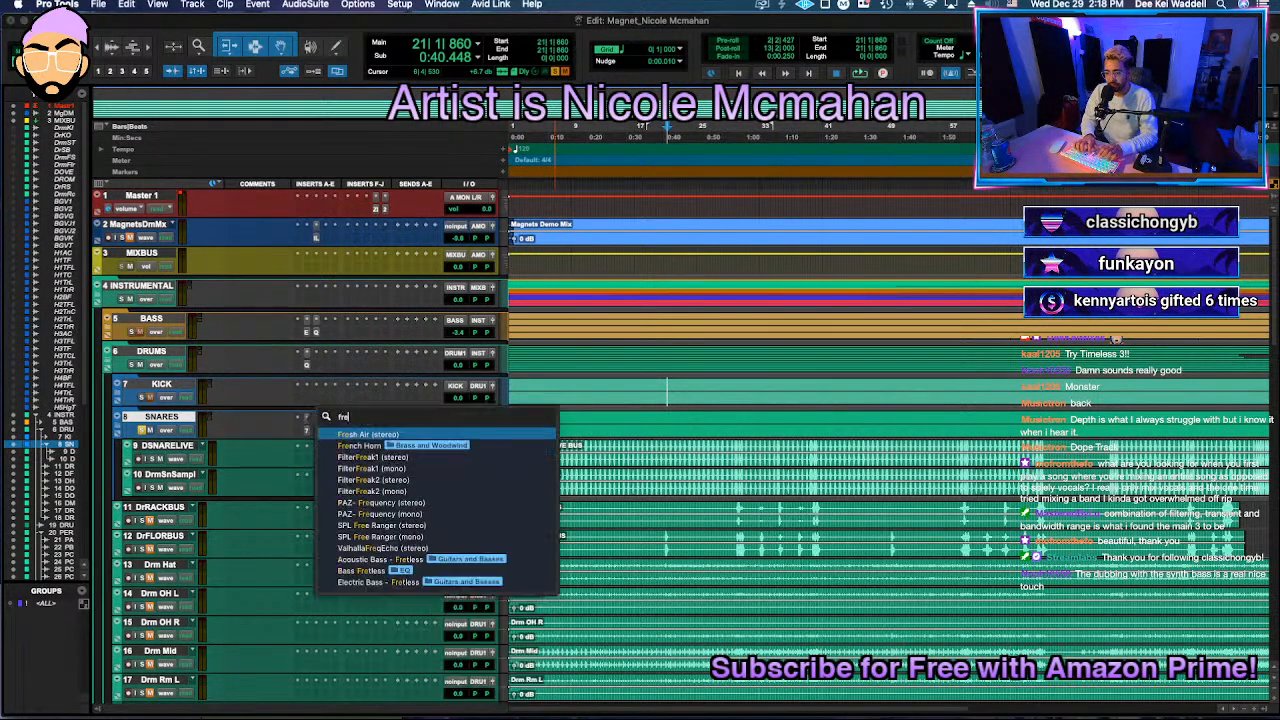
key(Return)
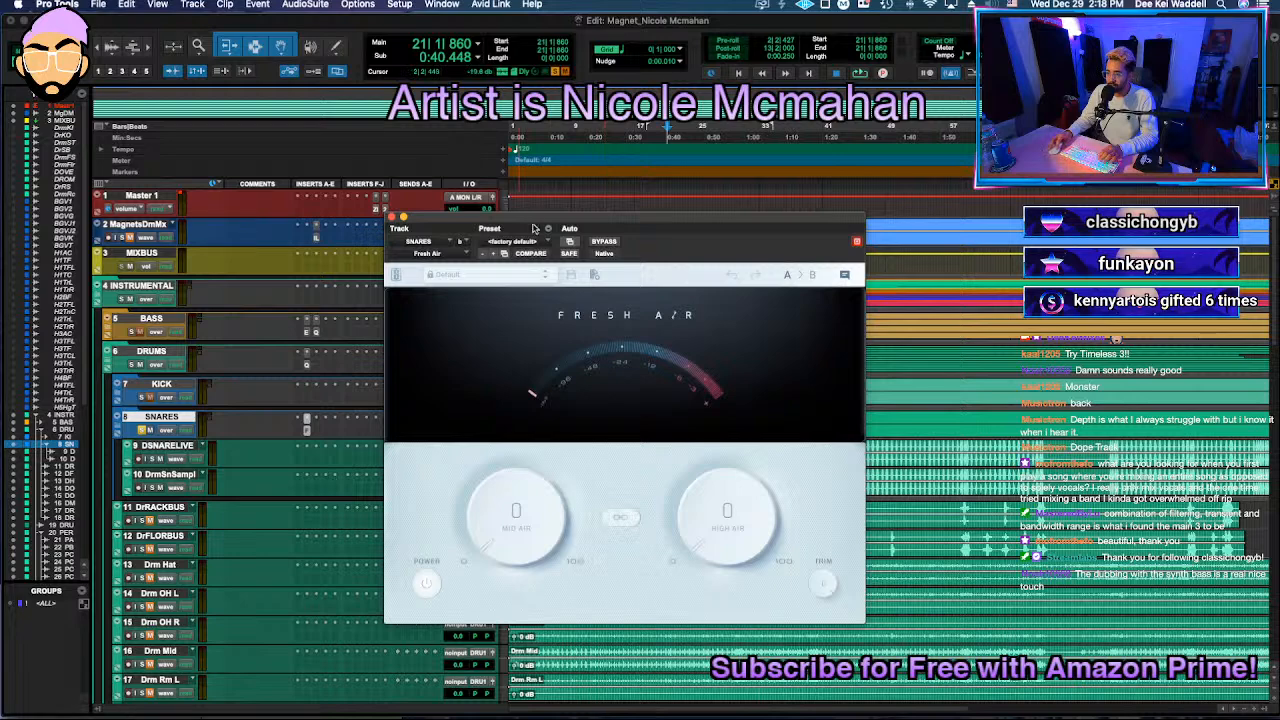
Step: Set Fresh Air to Mid Air 29 and High Air 11 while playing the soloed snares
drag(533, 229, 655, 244)
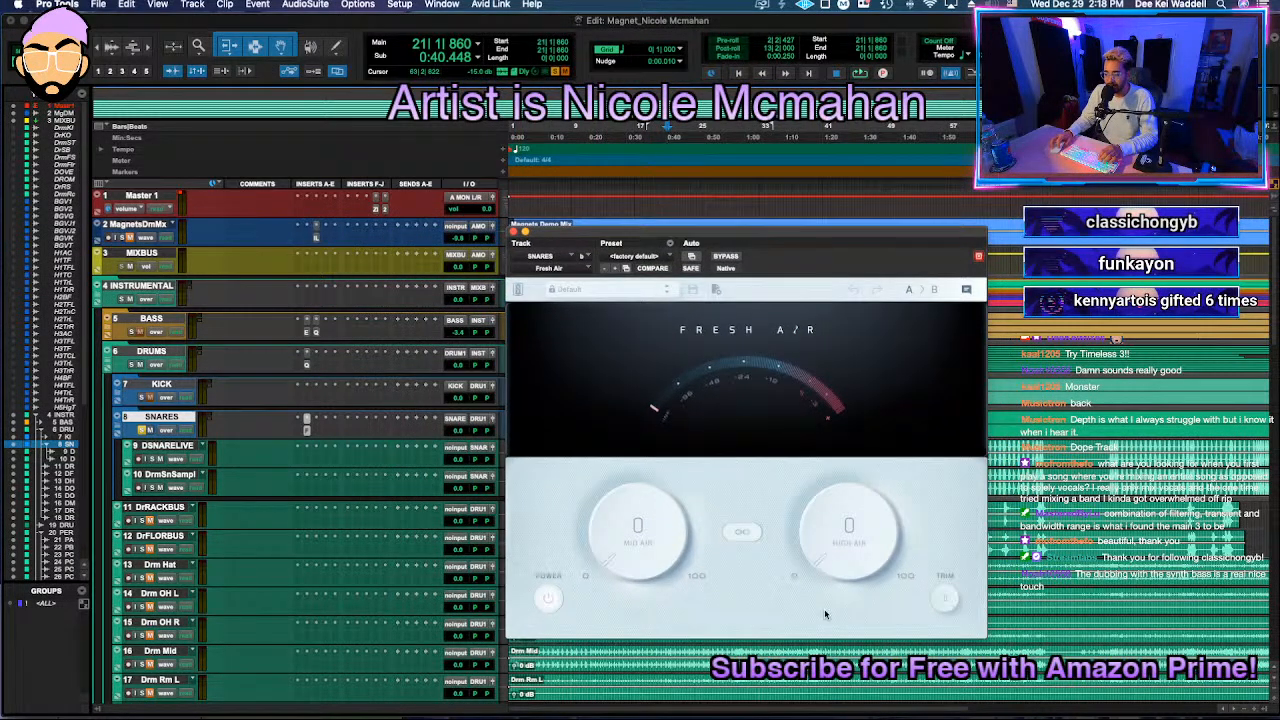
key(space)
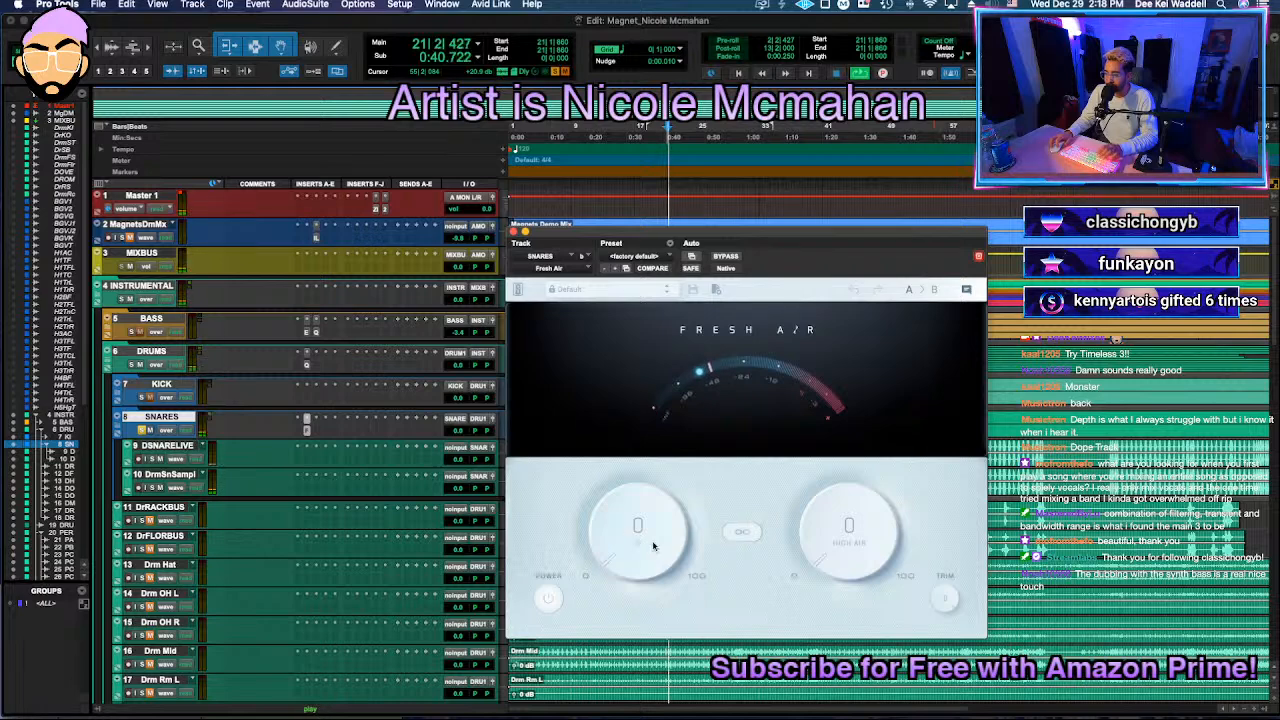
drag(650, 558, 760, 517)
drag(852, 562, 857, 523)
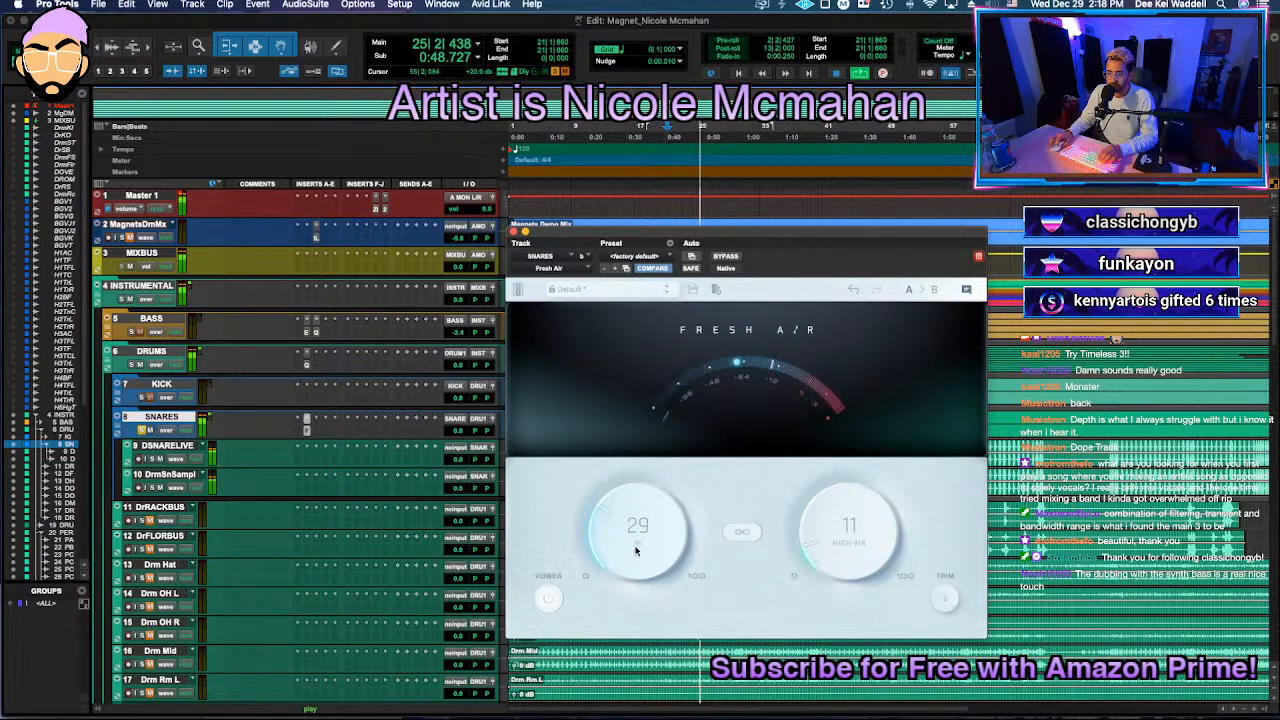
click(514, 231)
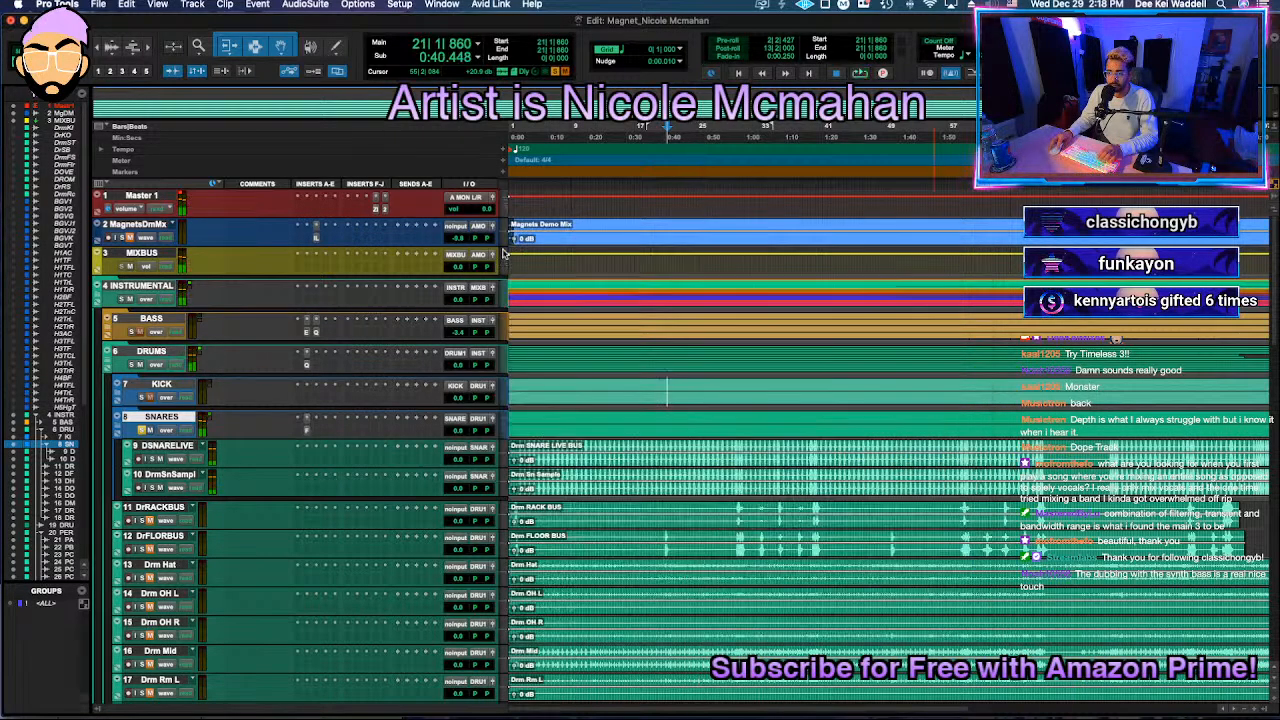
Step: Insert StandardCLIP (stereo) after Fresh Air on the SNARES folder
click(316, 419)
click(267, 437)
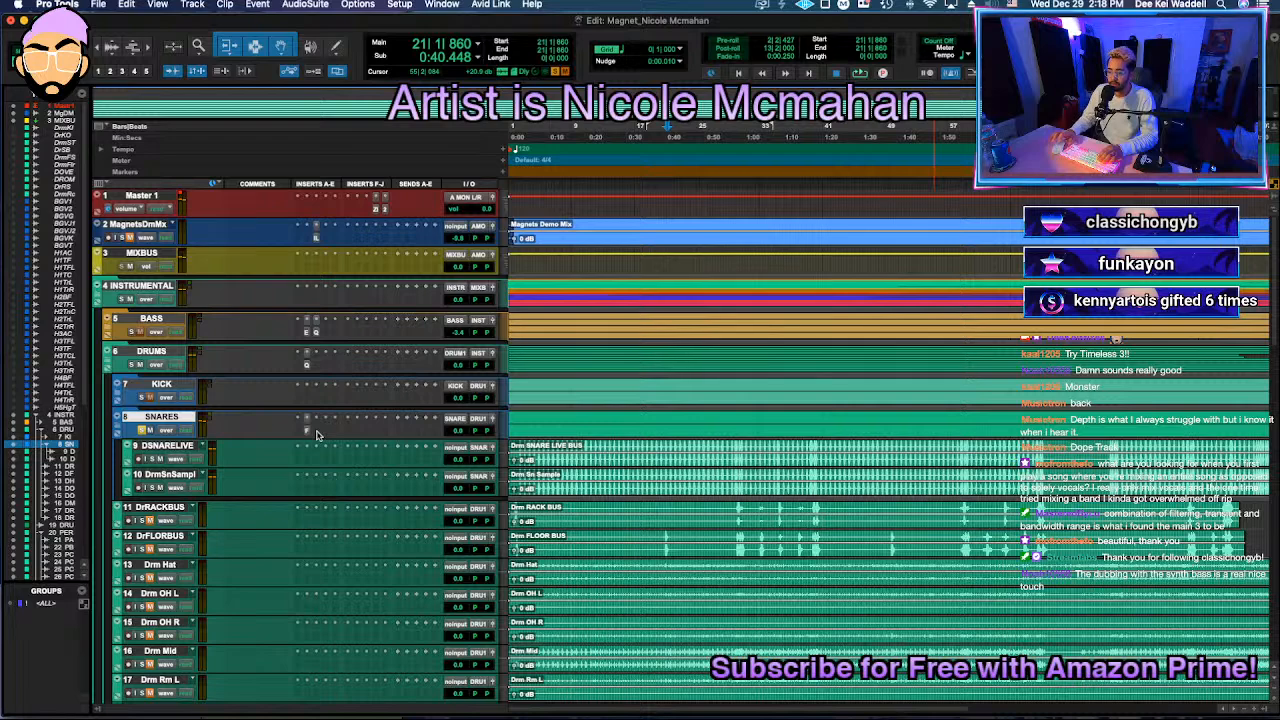
click(317, 432)
text(stan)
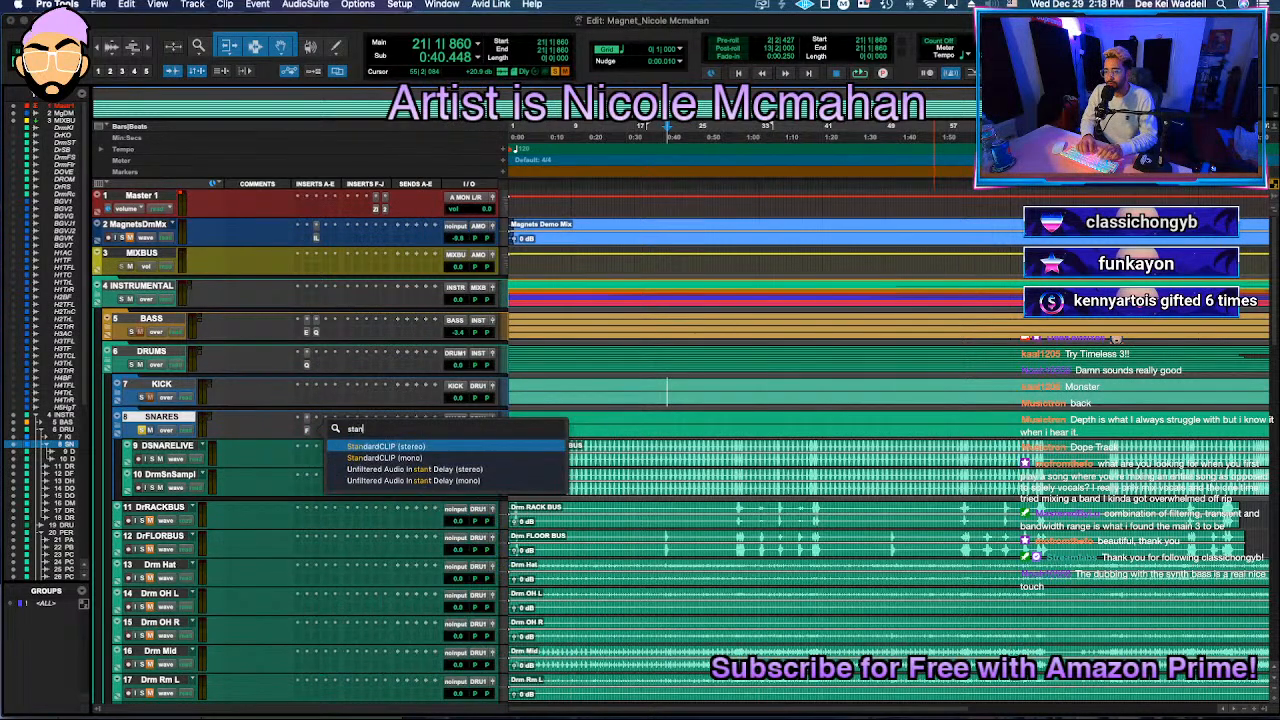
key(Return)
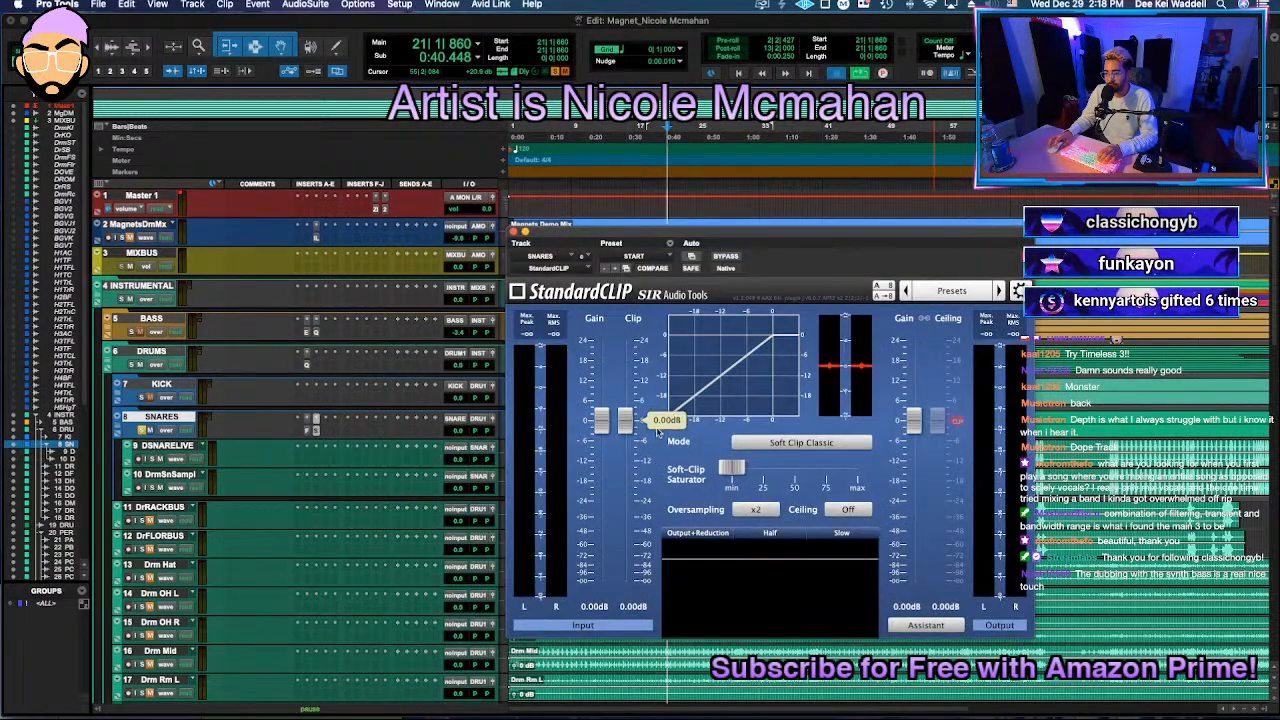
Step: Switch StandardCLIP to Soft Clip Pro mode and lower its clip level to -6.20 dB during playback
key(space)
drag(658, 430, 658, 447)
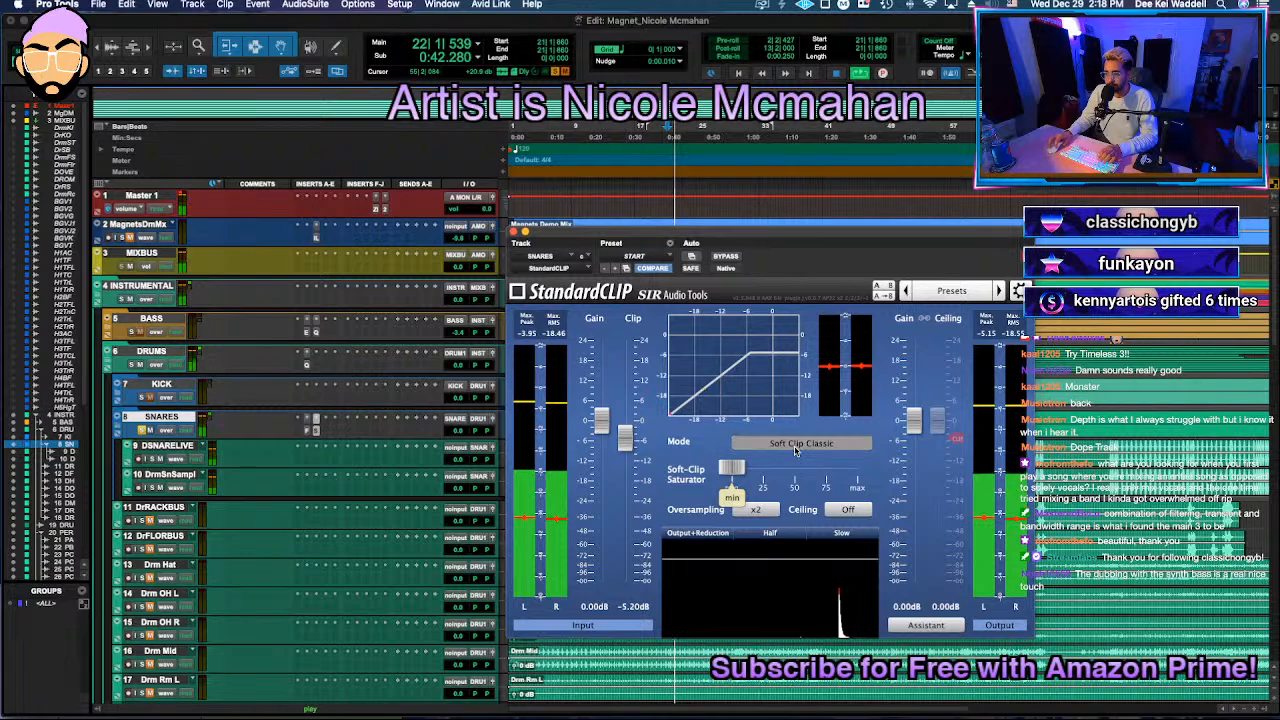
click(795, 450)
click(772, 465)
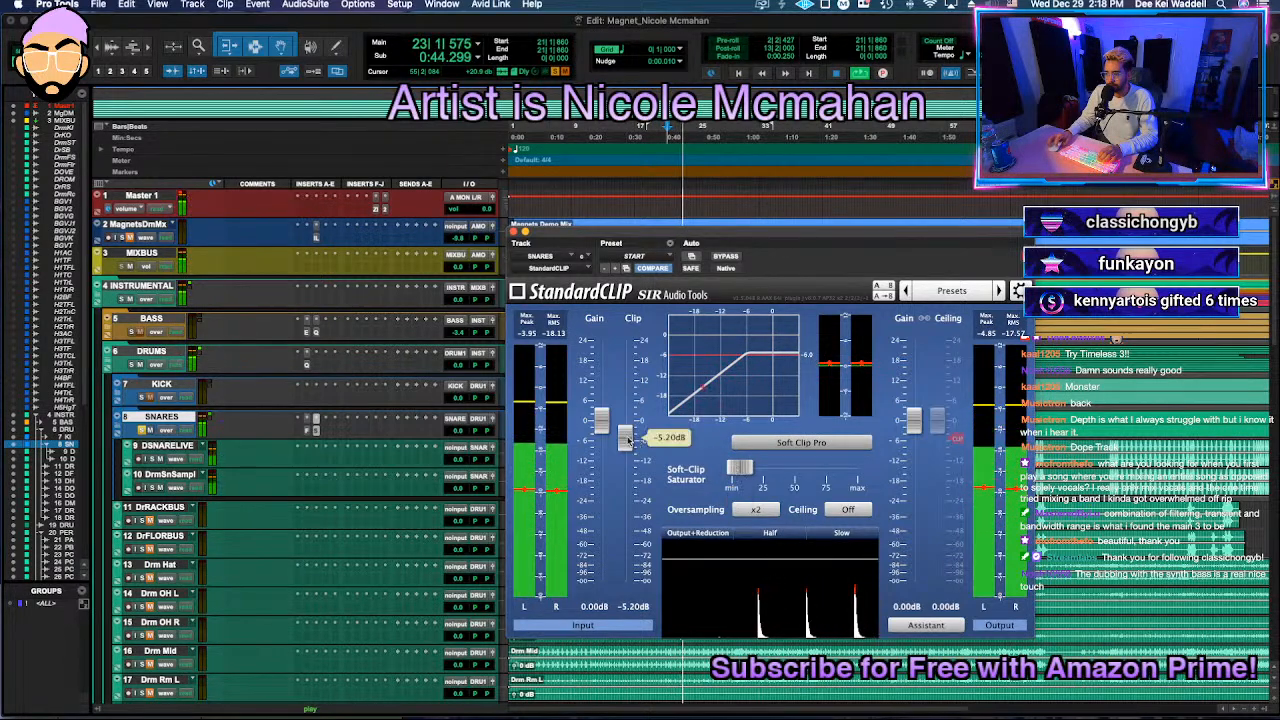
drag(628, 440, 622, 445)
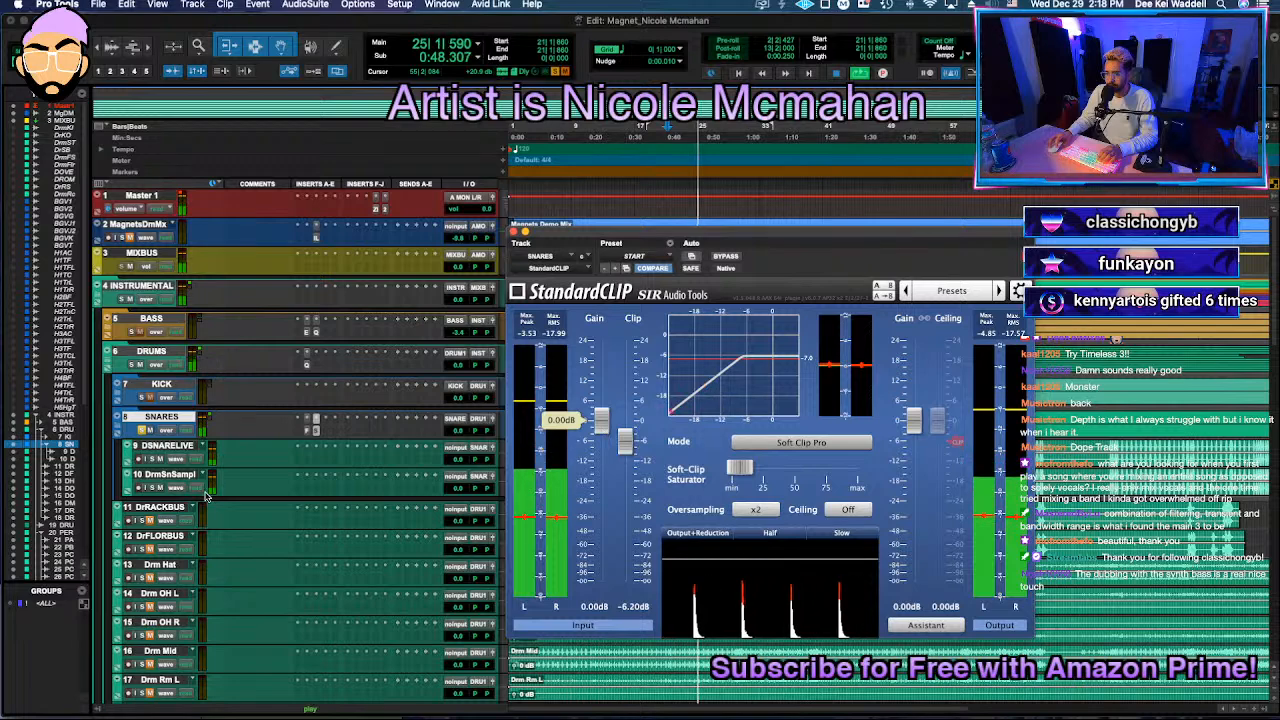
Step: Compare the snares with StandardCLIP bypassed and lower its clip level to -7.80 dB
click(726, 258)
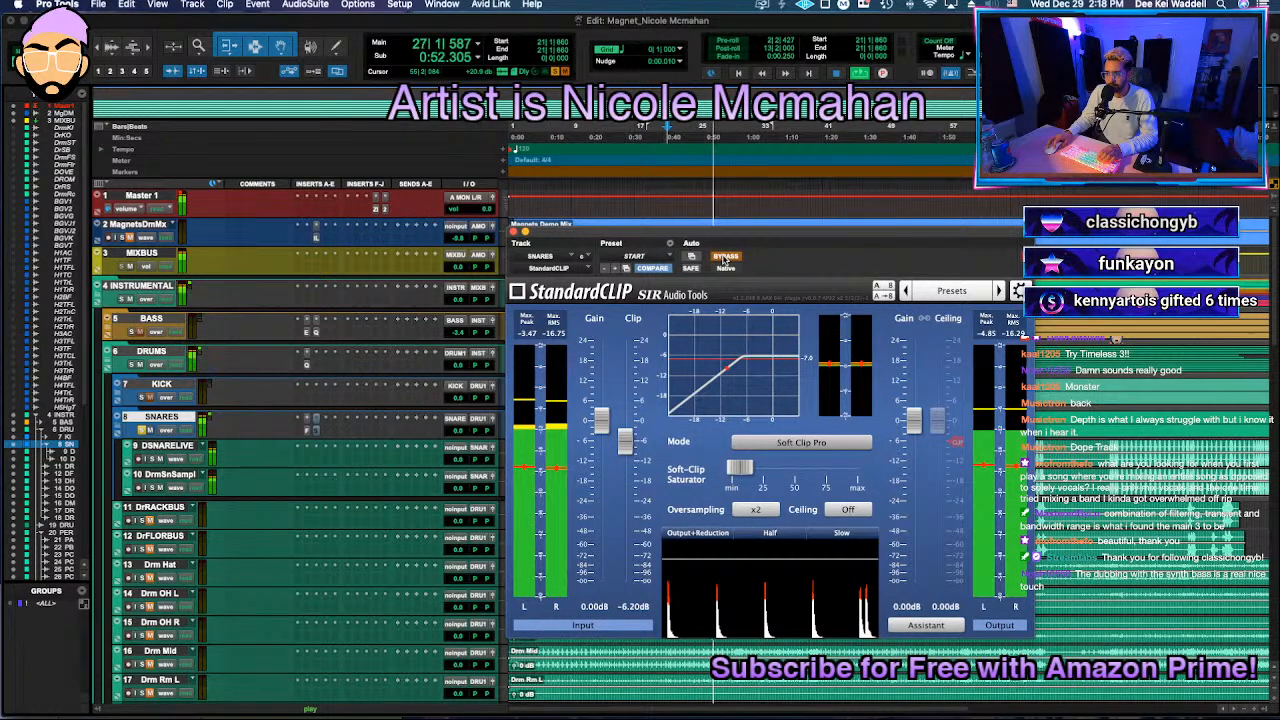
click(726, 258)
drag(625, 441, 632, 449)
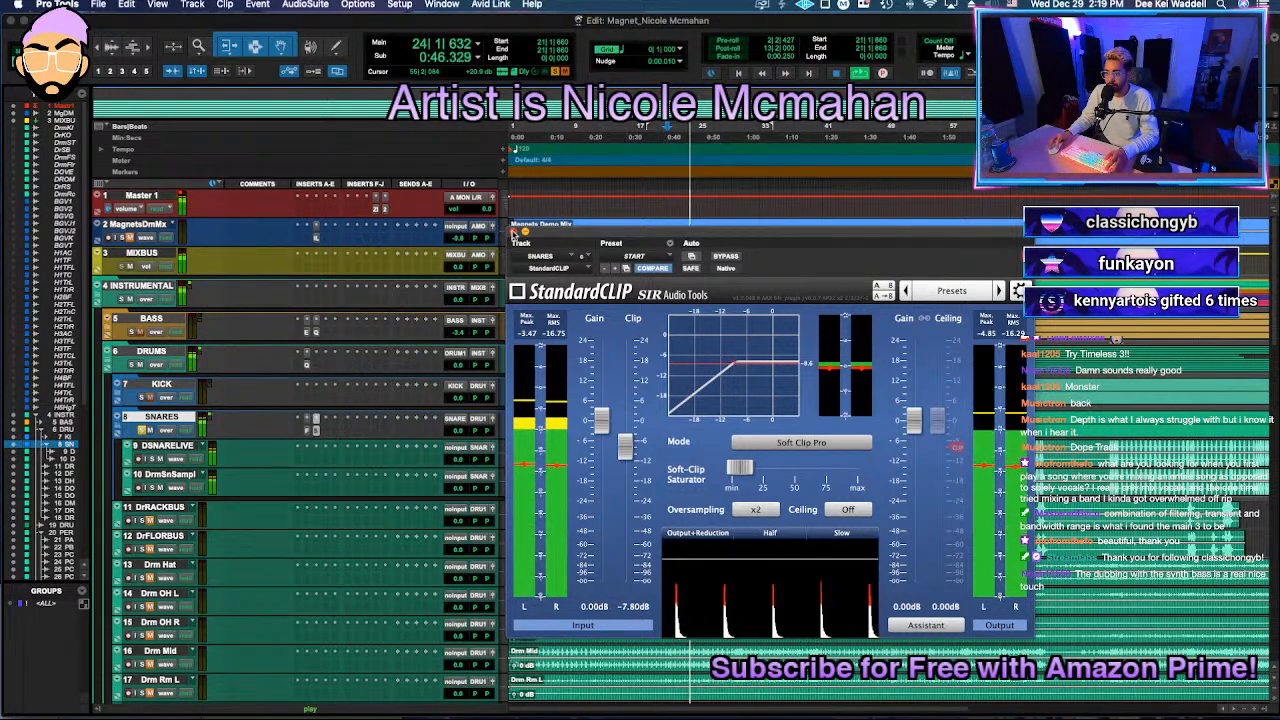
click(316, 430)
Step: Insert FabFilter Pro-Q 3 ahead of Fresh Air on the SNARES folder and add a 30 dB/oct low cut at about 70 Hz
click(297, 428)
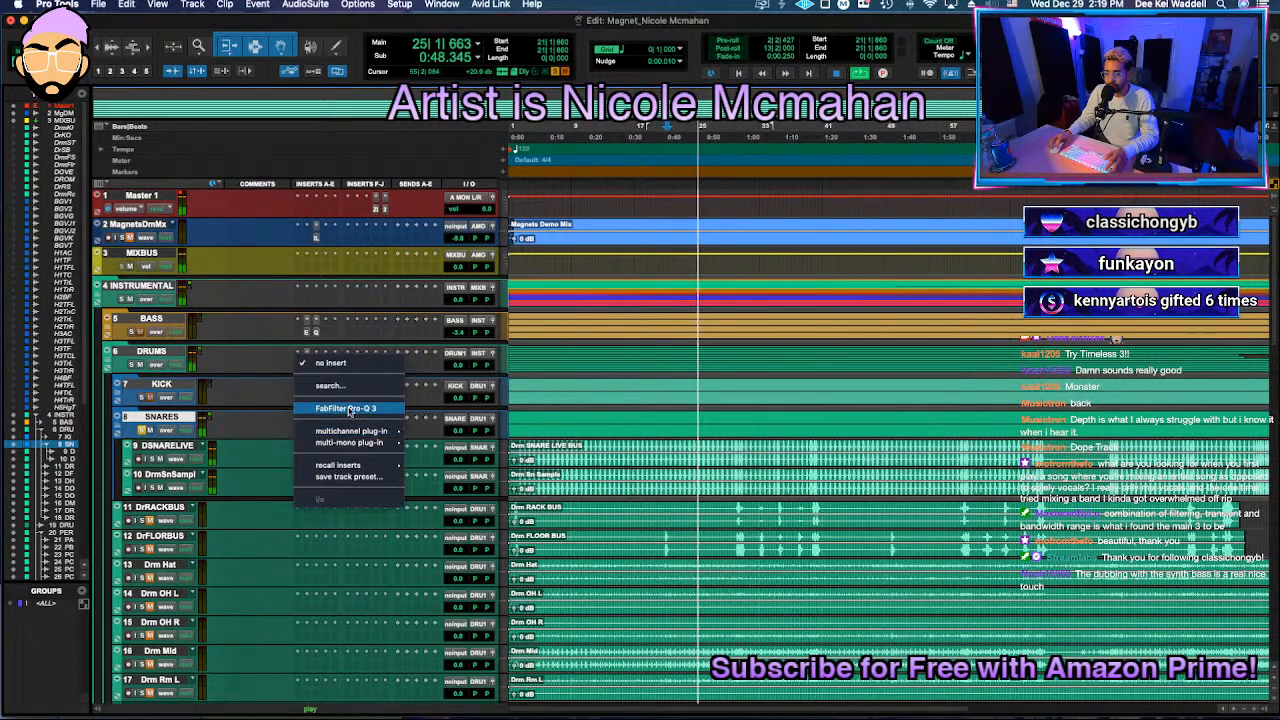
click(349, 409)
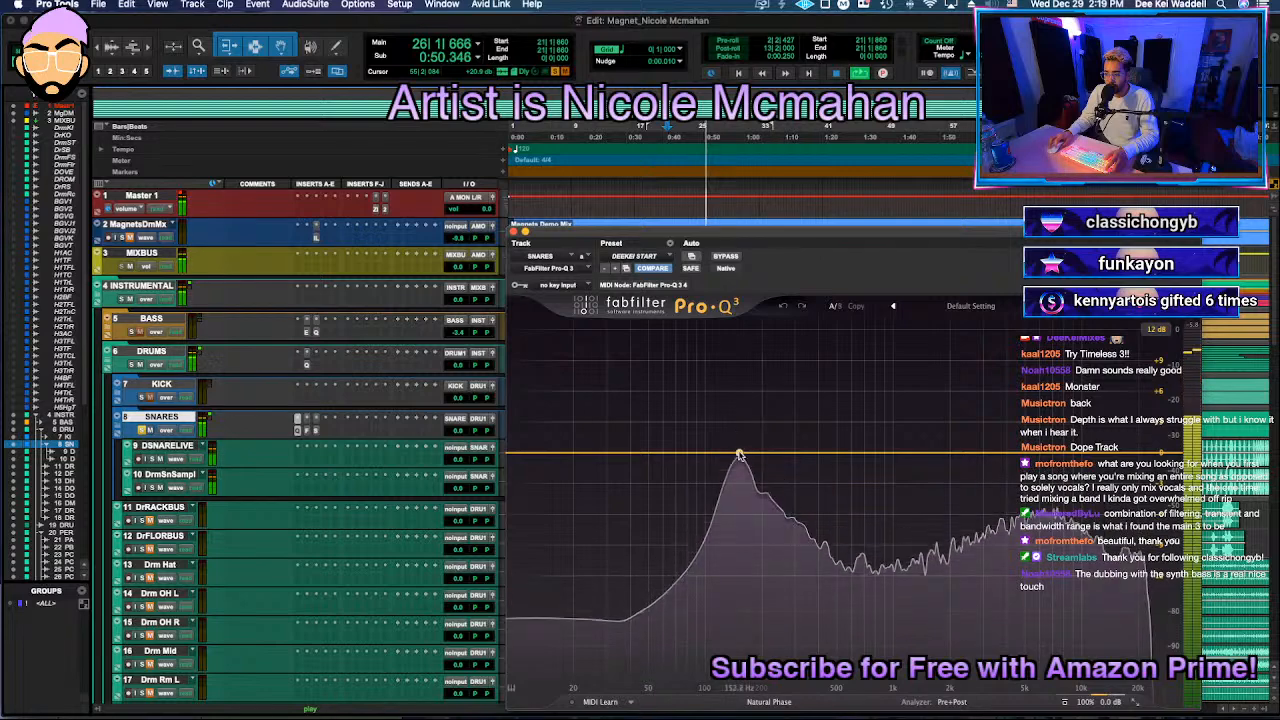
drag(528, 452, 676, 470)
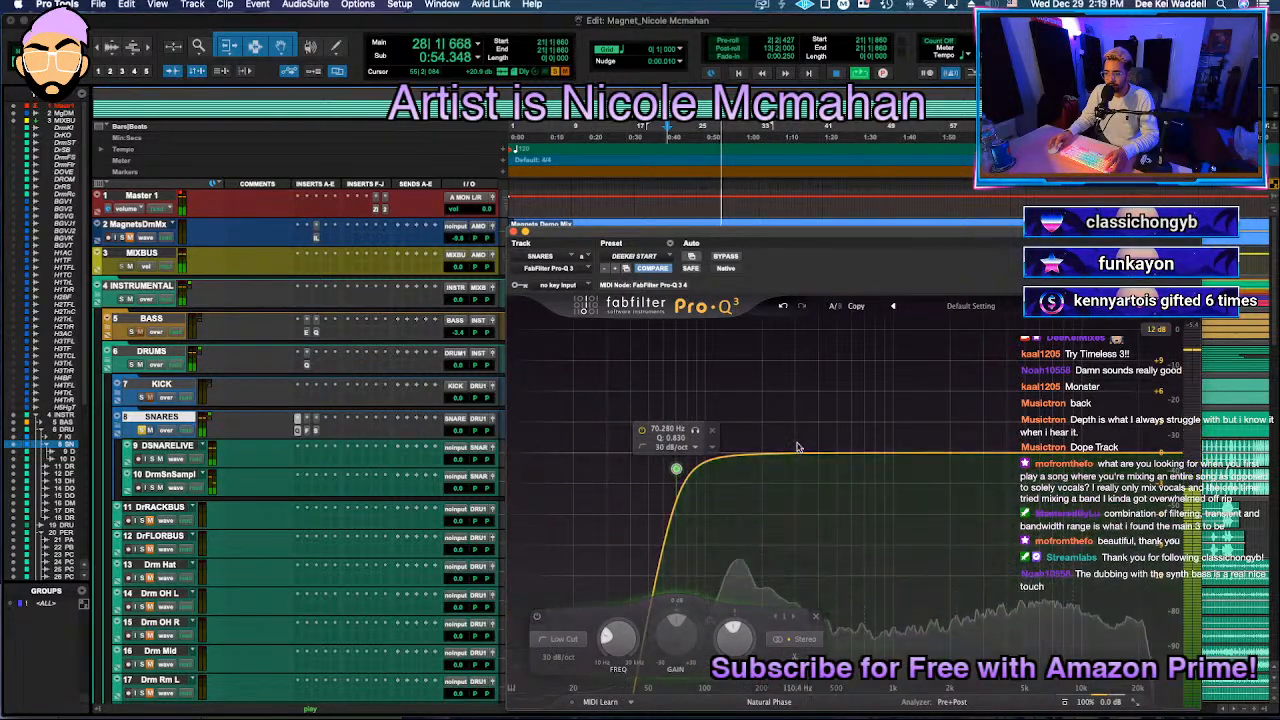
Step: Try a Pro-Q 3 bell boost of about 4.3 dB near 443 Hz on the snares and remove the band
click(797, 446)
drag(762, 454, 826, 416)
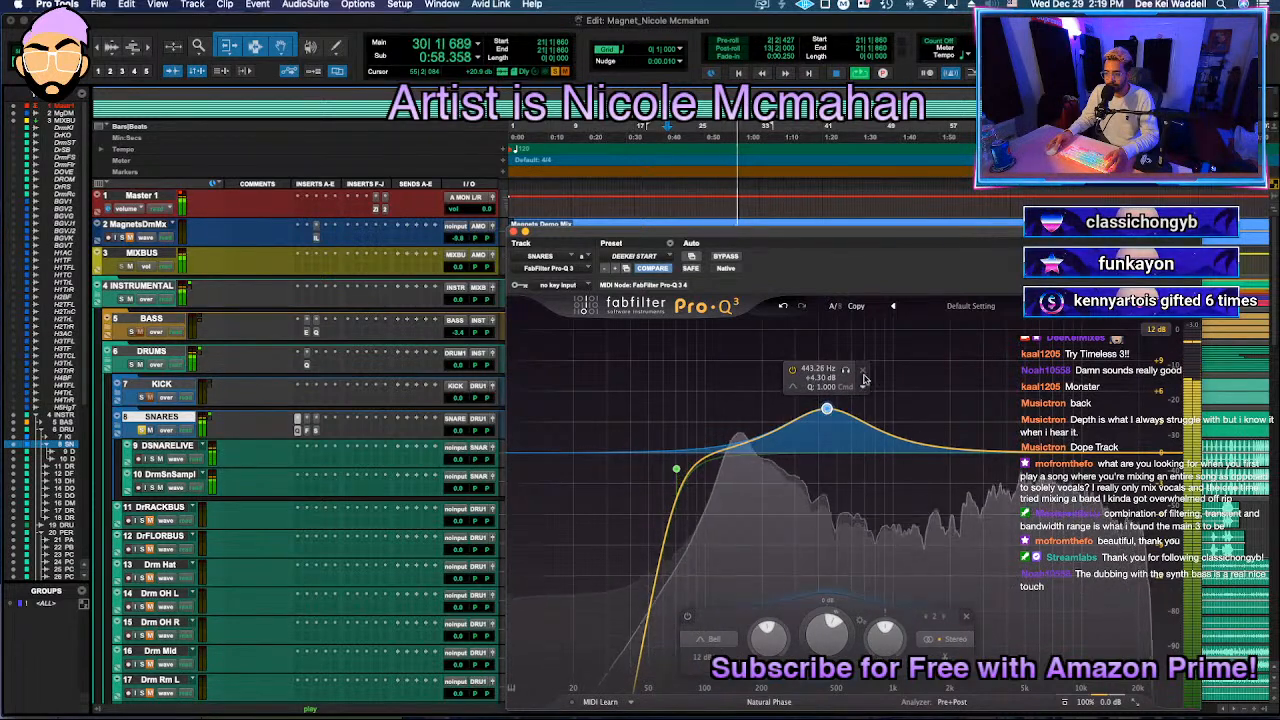
click(856, 371)
Step: Move the snare low cut to about 57 Hz at 18 dB/oct and toggle the SNARES folder's inserts back on
drag(677, 468, 660, 463)
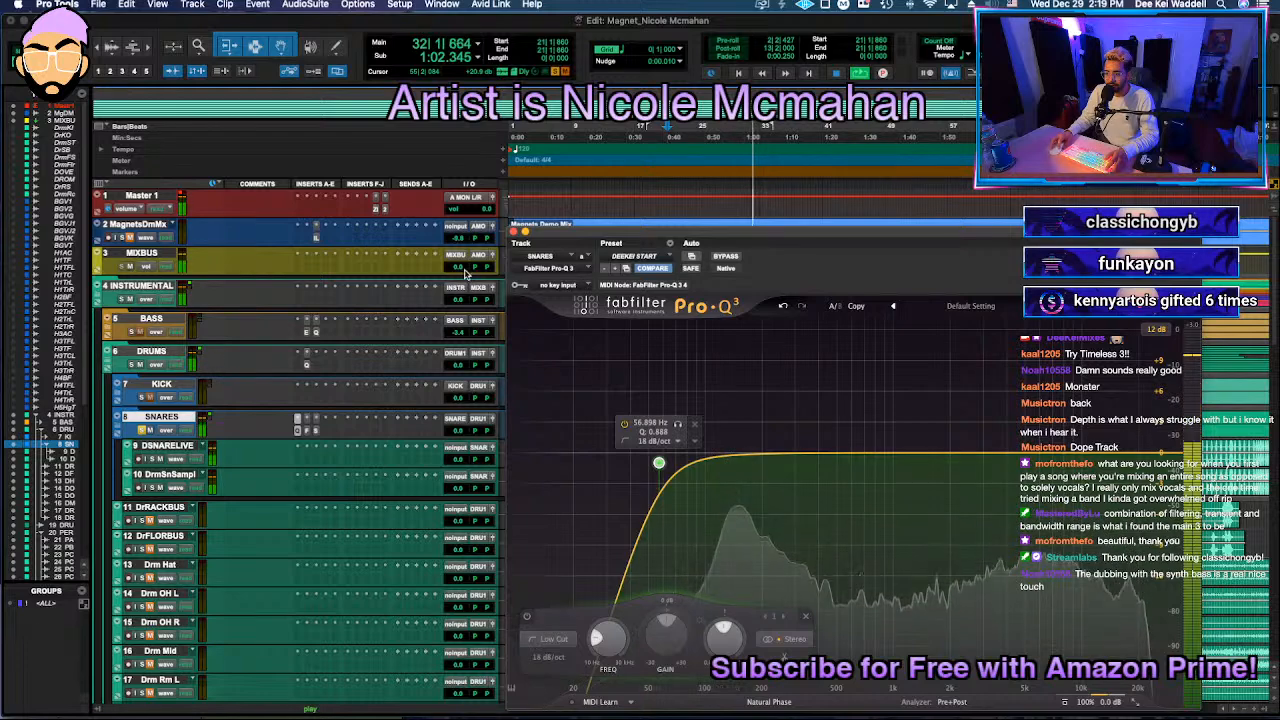
key(super+w)
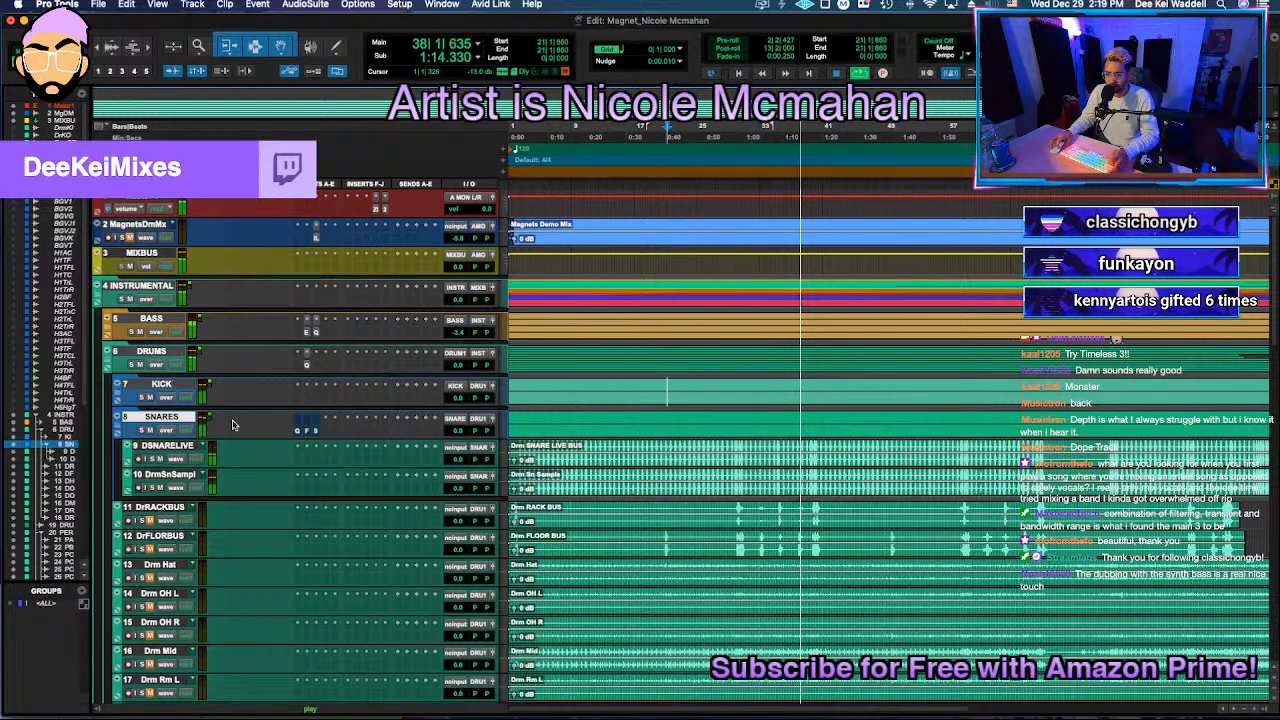
key(shift+a)
Step: Save the session and collapse the SNARES folder
key(super+s)
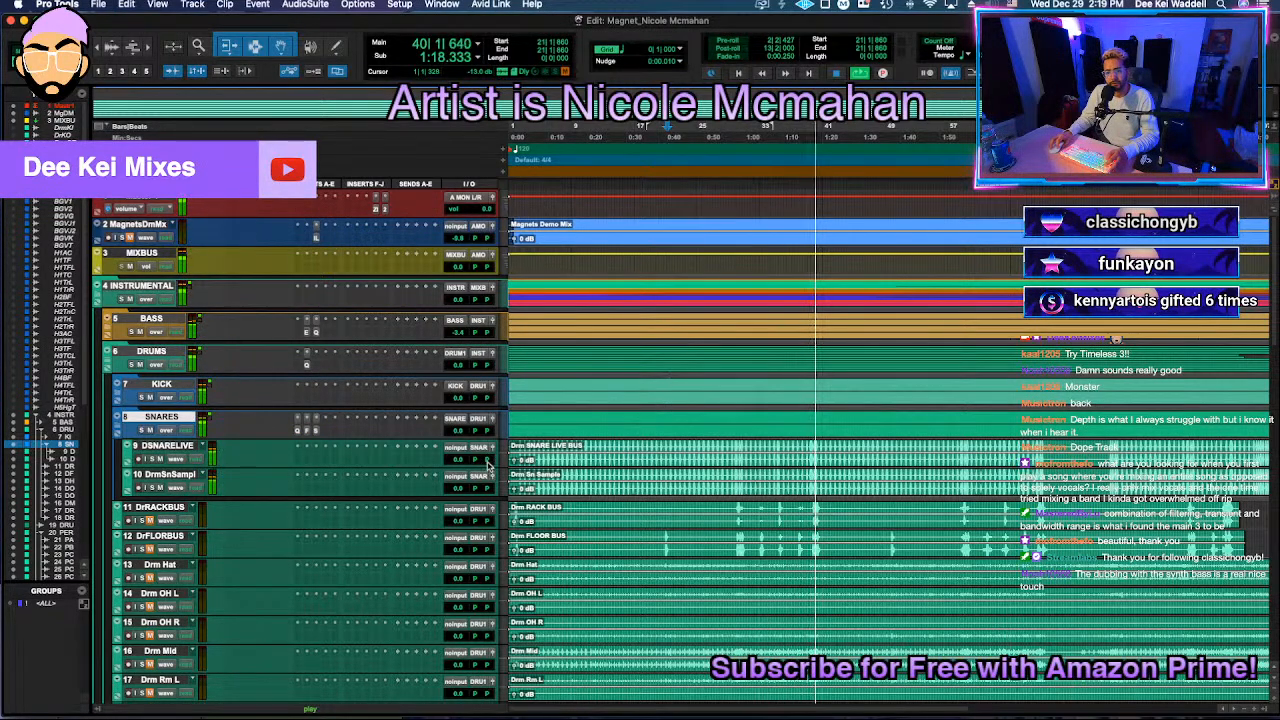
key(shift+f)
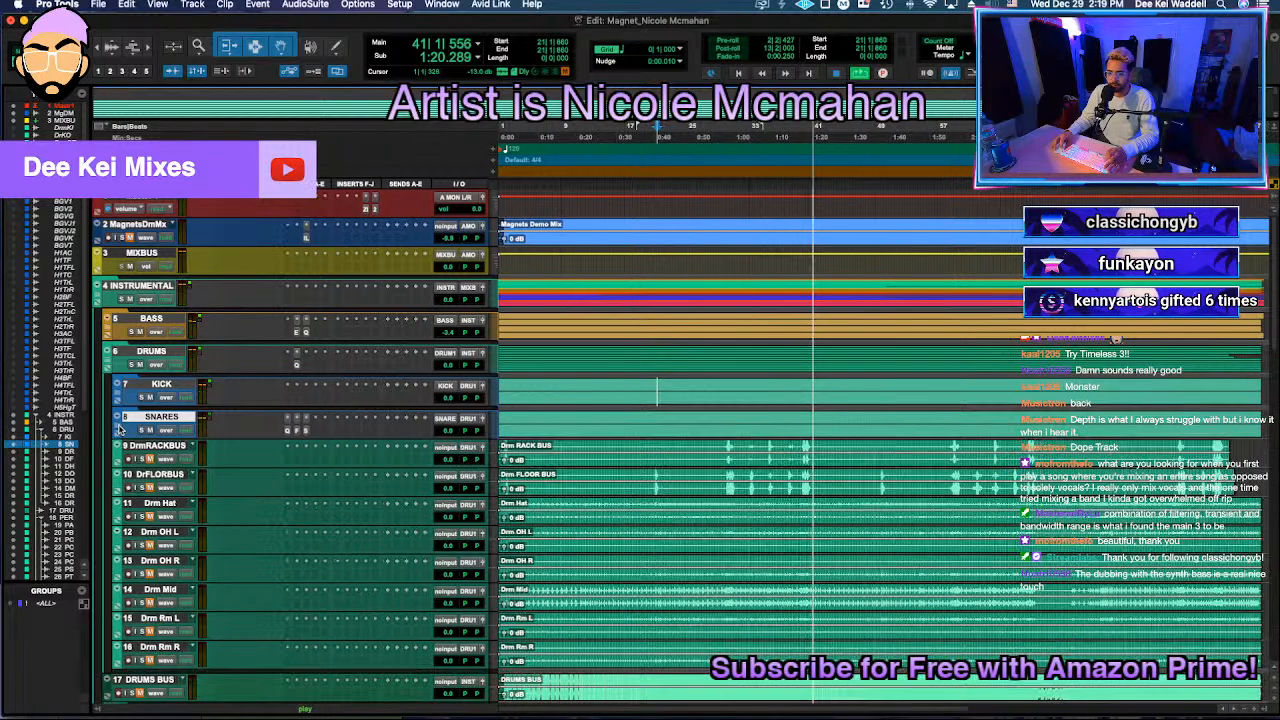
Step: Unmute and solo the DrmRACKBUS track and play its tom hits from bar 30
click(727, 443)
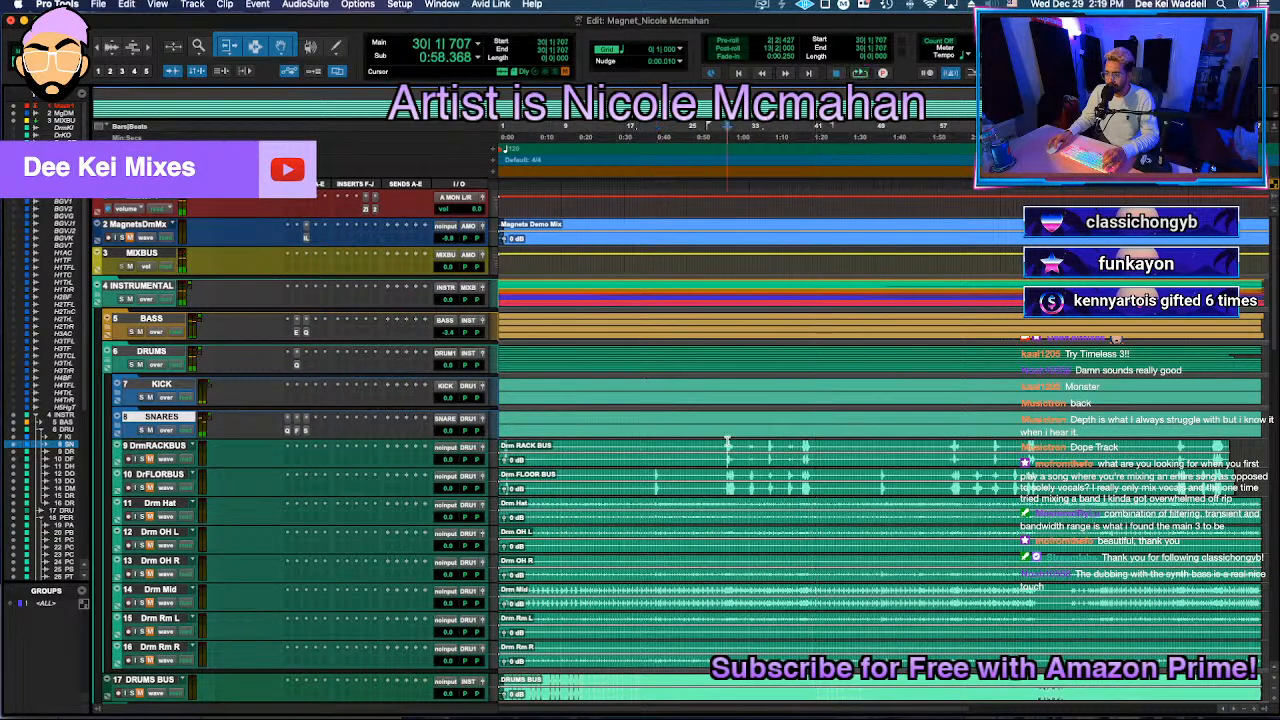
click(150, 459)
click(142, 459)
key(space)
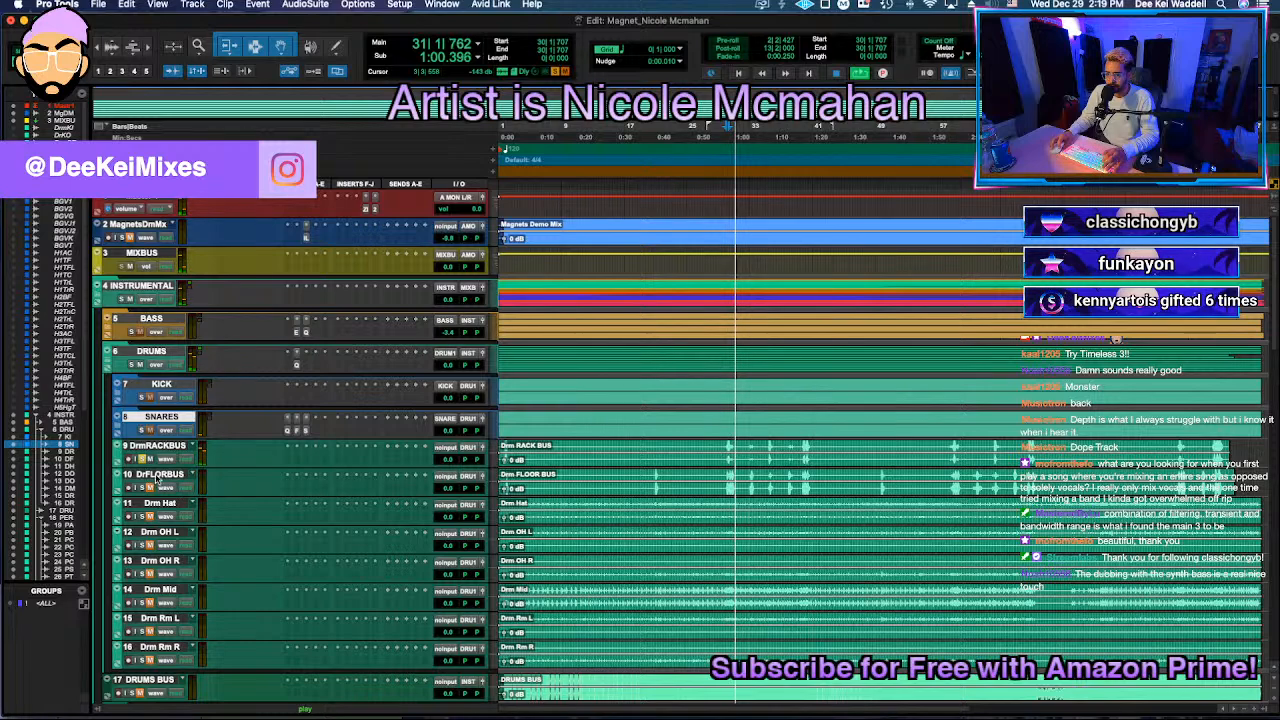
Step: Audition the DrFLORBUS track soloed over the same tom hits from bar 30
click(143, 488)
key(space)
key(space)
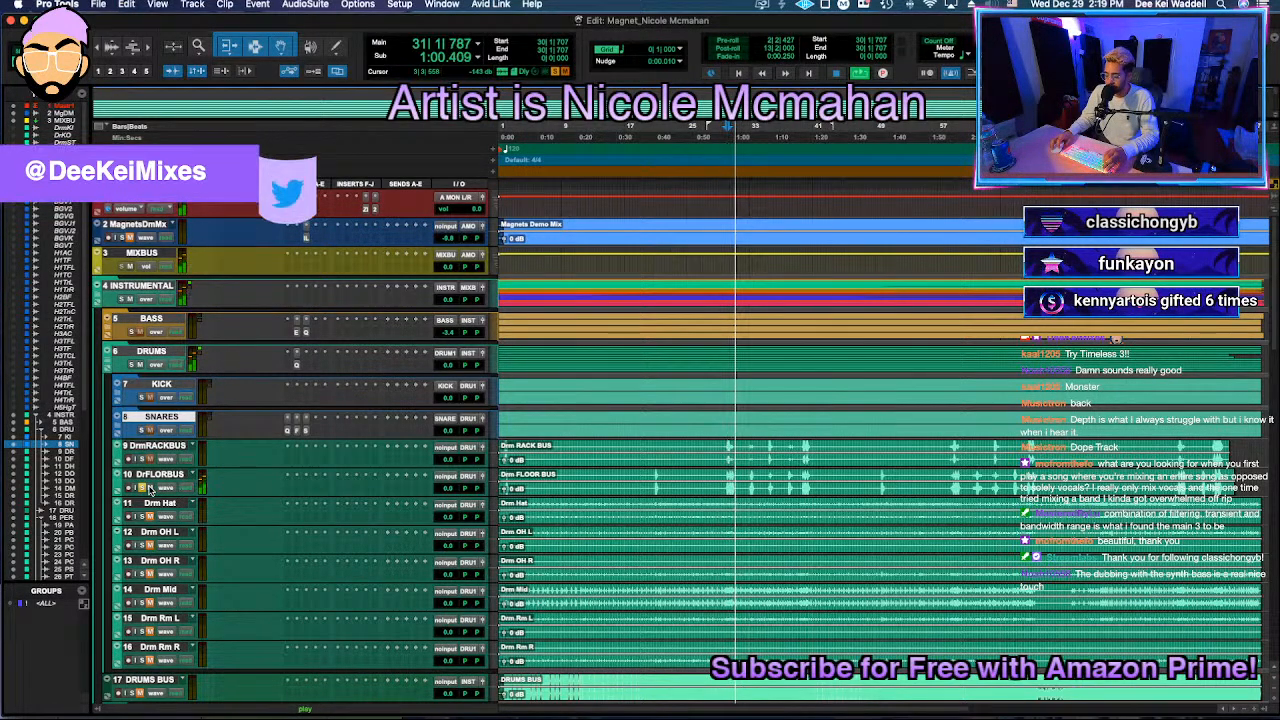
Step: Replay the toms from bar 29, beat 3, in the full mix and with DrmRACKBUS soloed
click(722, 447)
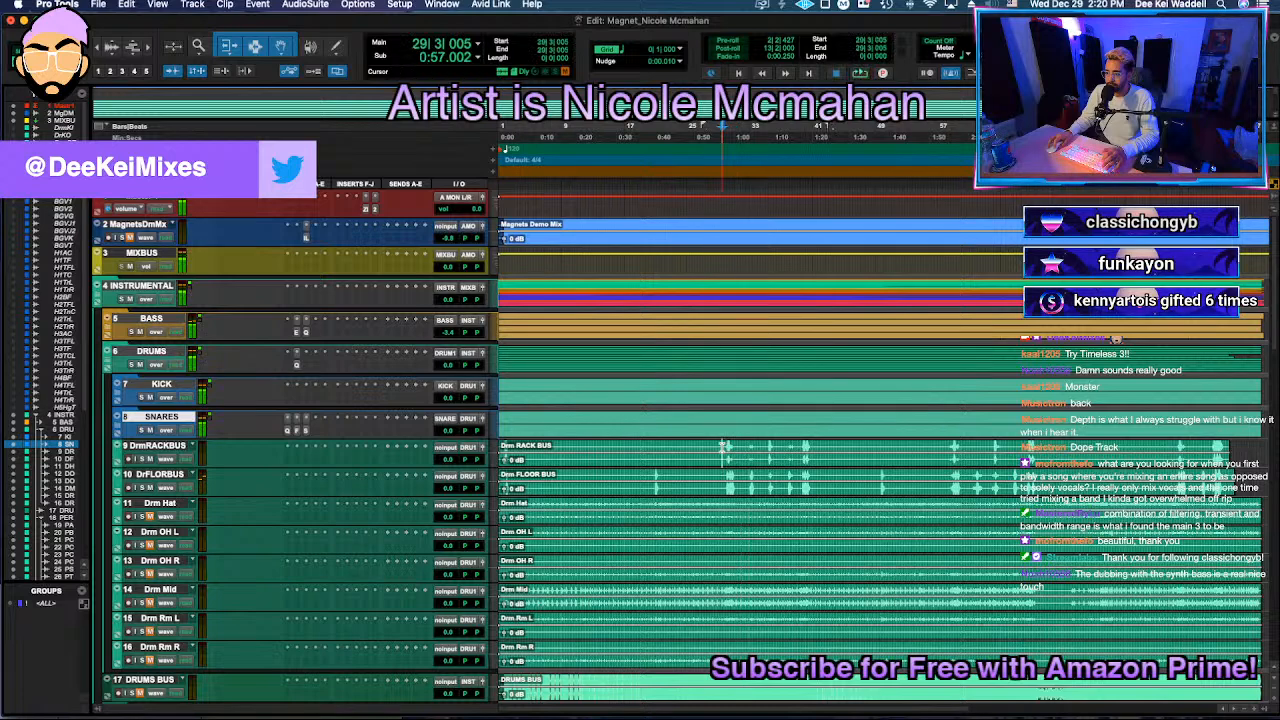
key(space)
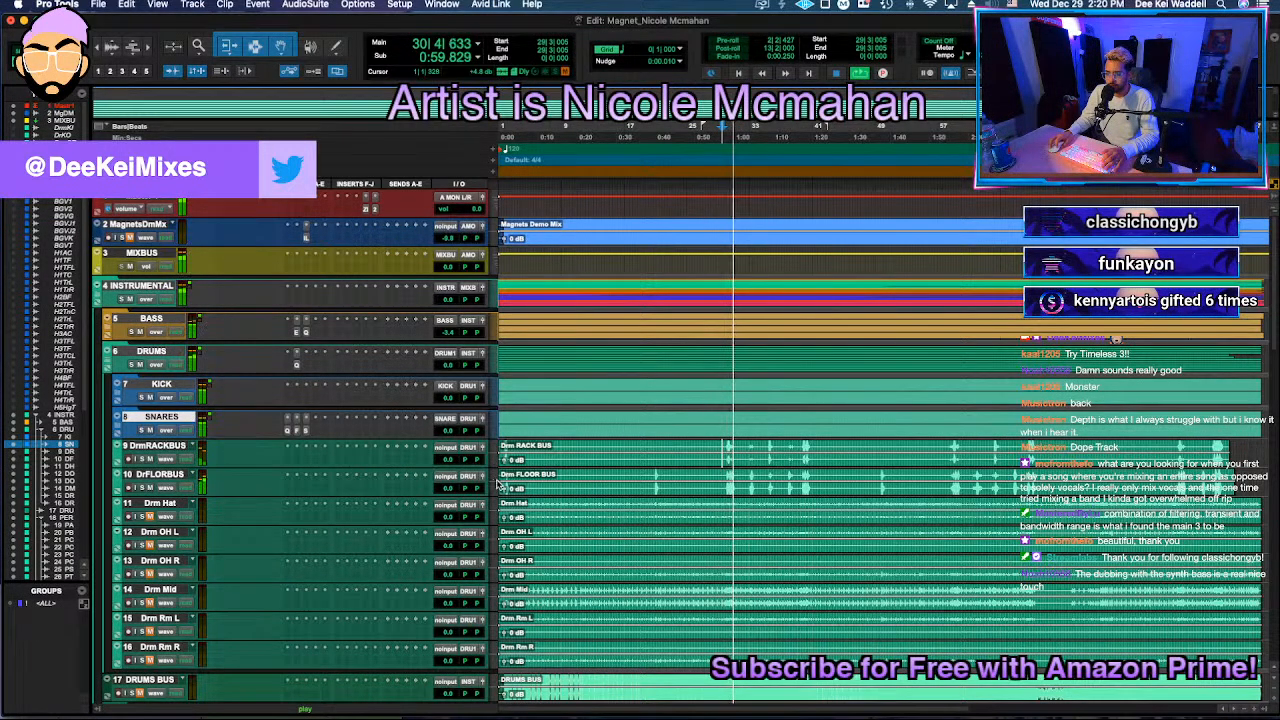
key(space)
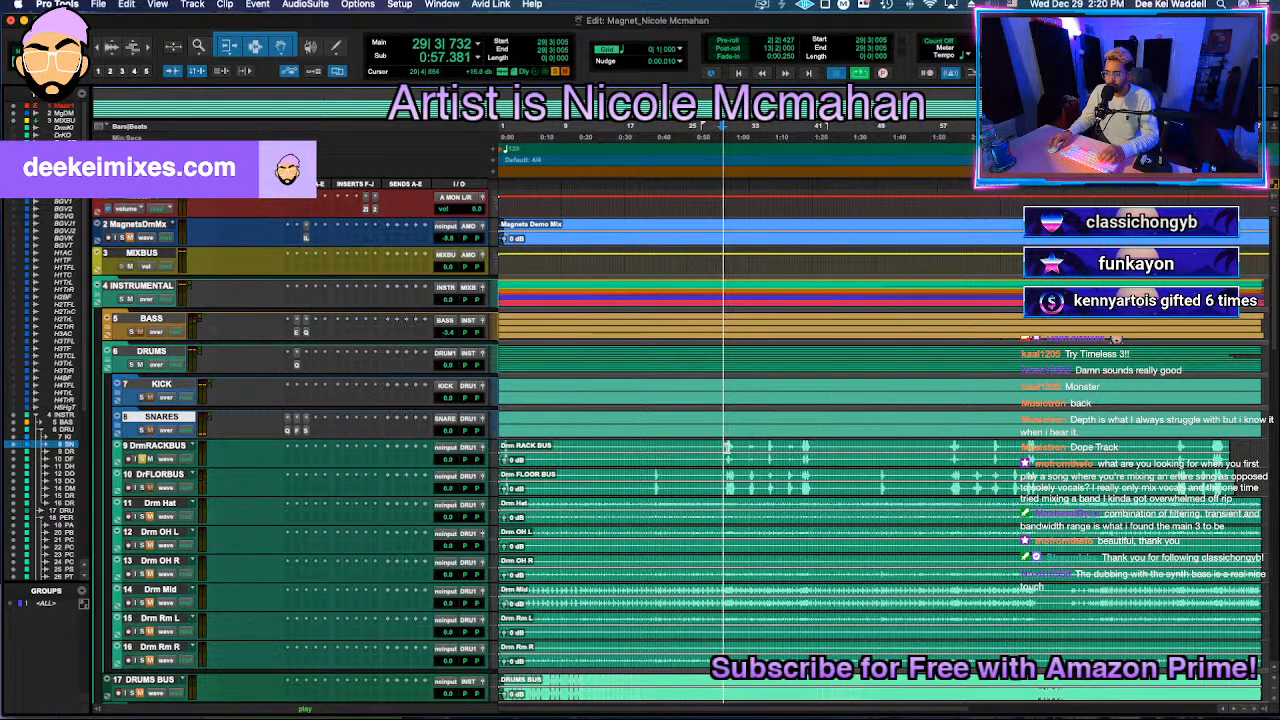
Step: Insert the SPL Transient Designer Plus (stereo) plug-in on the DrmRACKBUS track
click(295, 467)
text(transie)
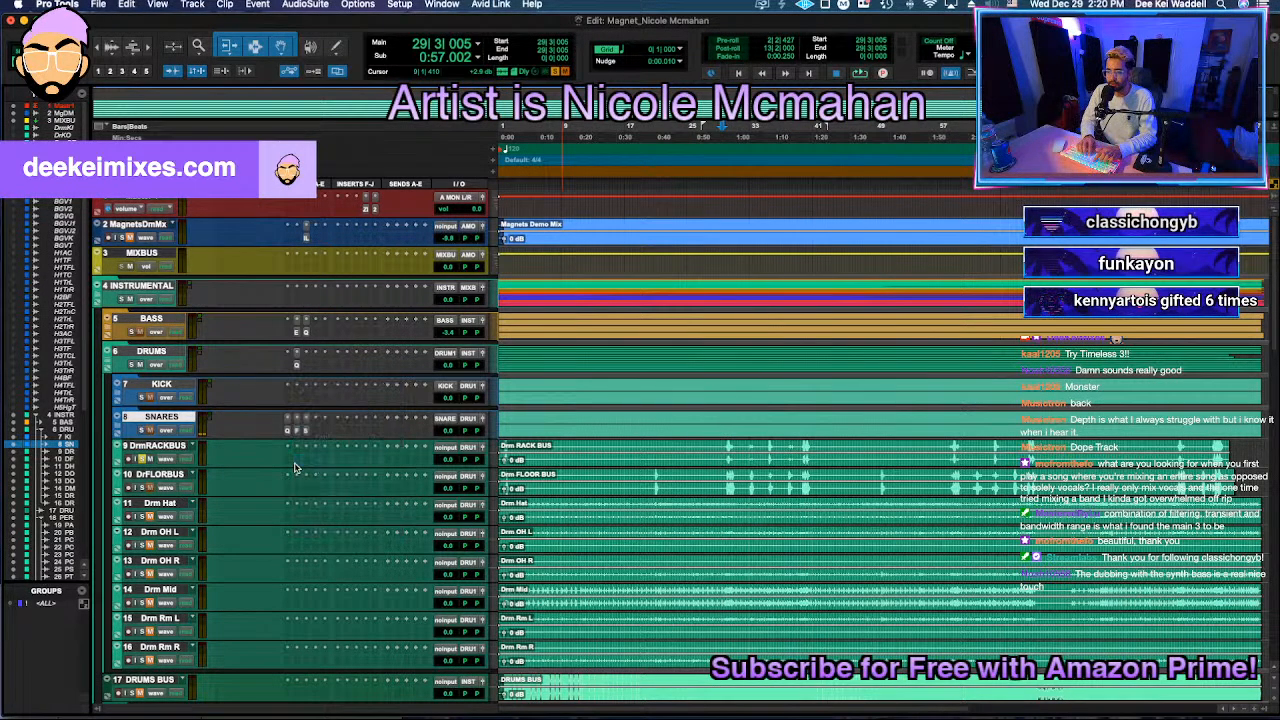
key(Down)
key(Down)
key(Down)
key(Down)
key(Down)
key(Down)
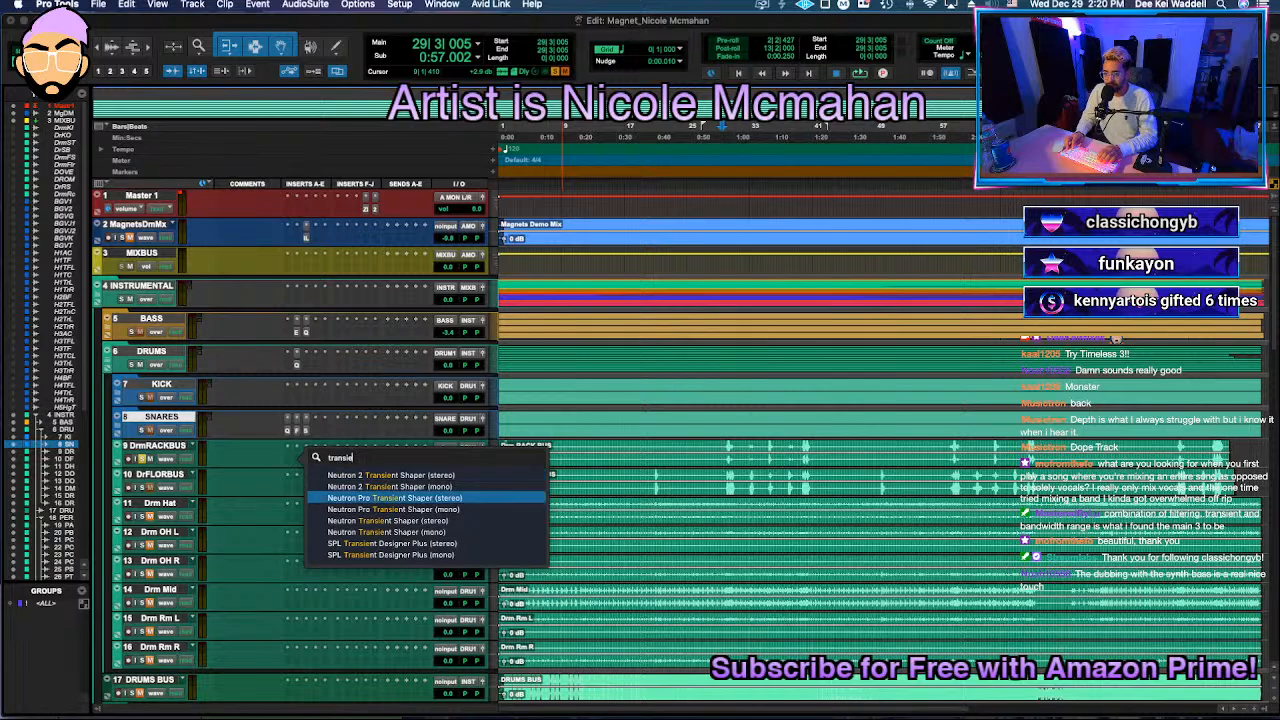
key(Return)
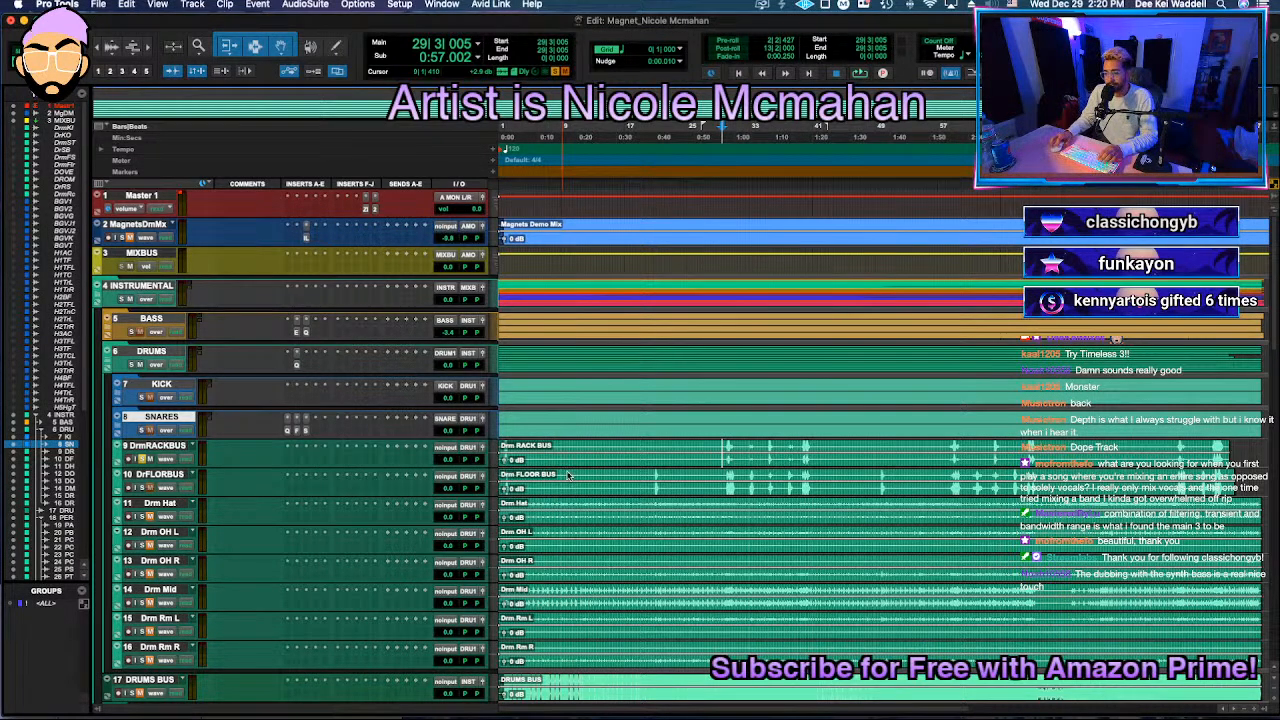
Step: Raise the rack toms' Transient Designer attack, copy the plug-in to DrFLORBUS, and play the toms in the mix
drag(588, 378, 588, 372)
key(space)
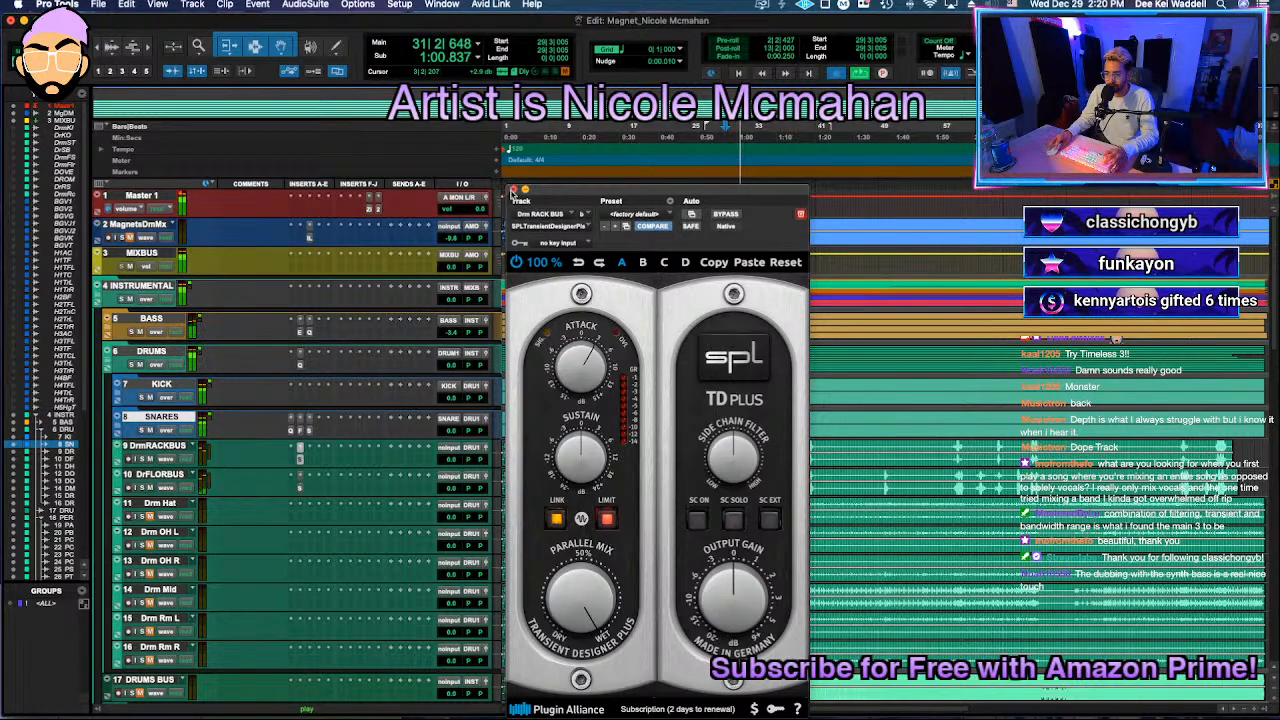
click(512, 191)
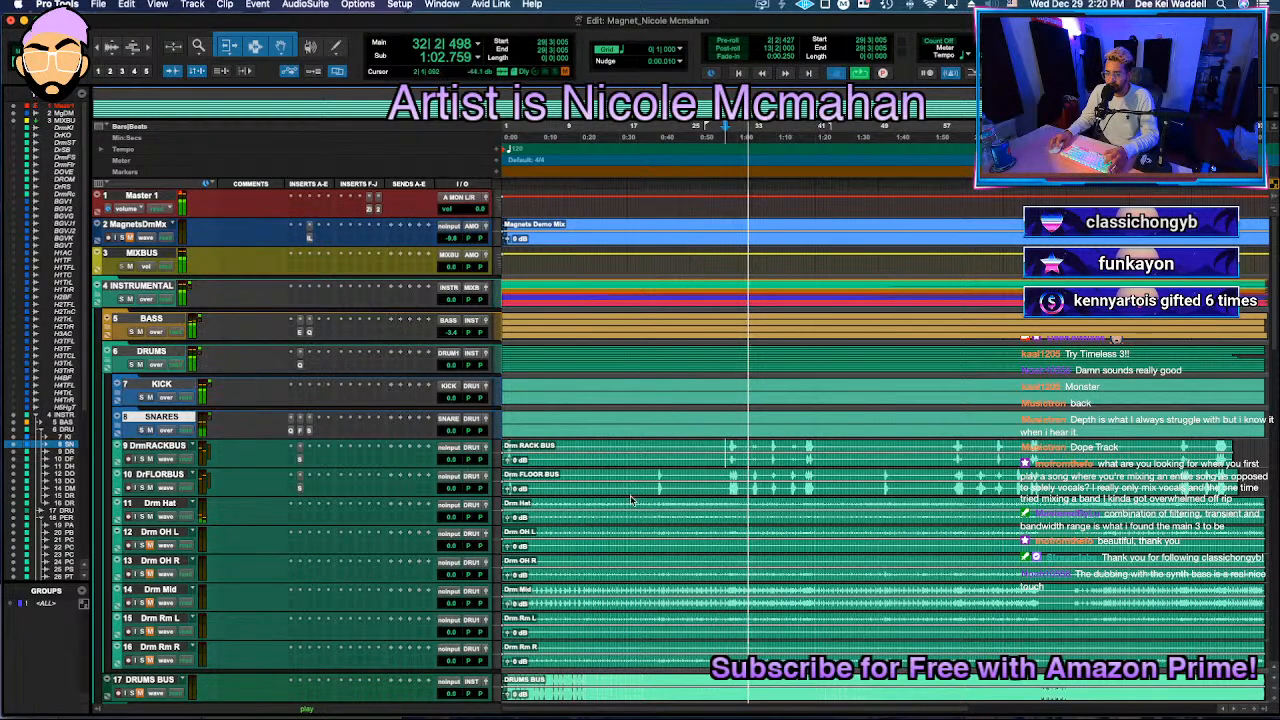
key(space)
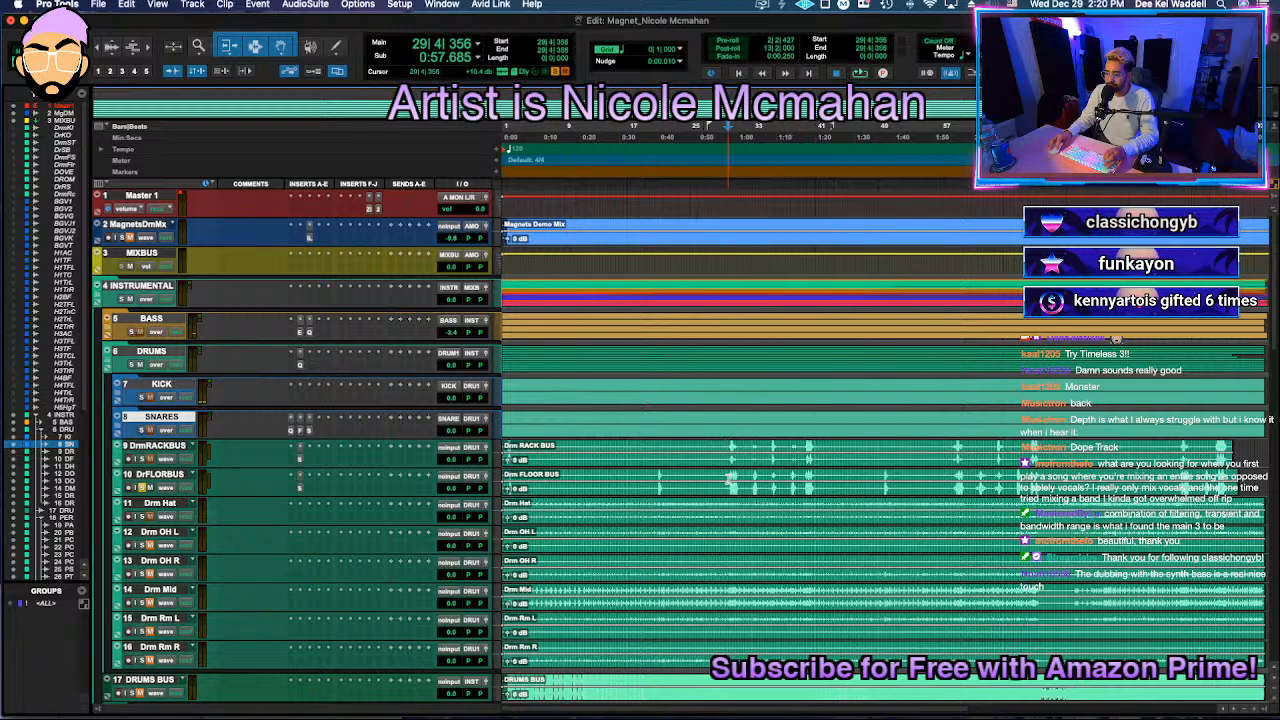
Step: Try Devil-Loc Deluxe on DrFLORBUS, toggling its release switch and playing the soloed floor toms from bar 29, beat 4
click(320, 490)
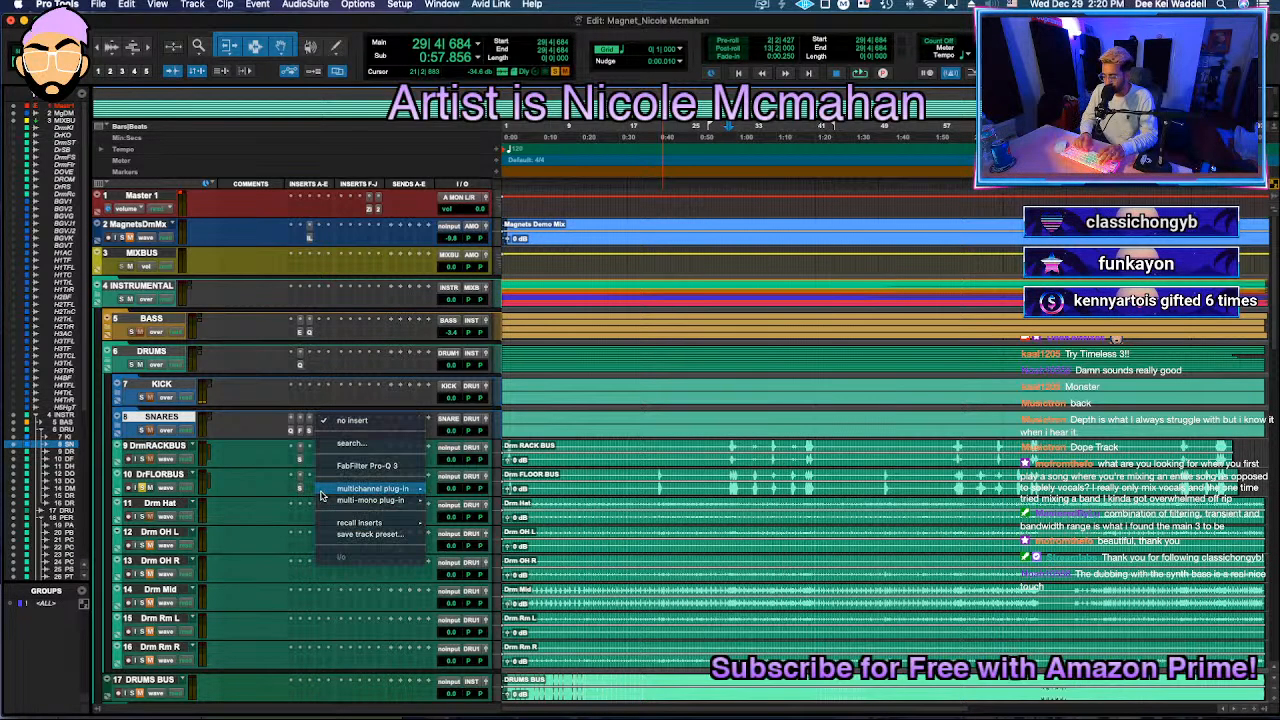
text(devil)
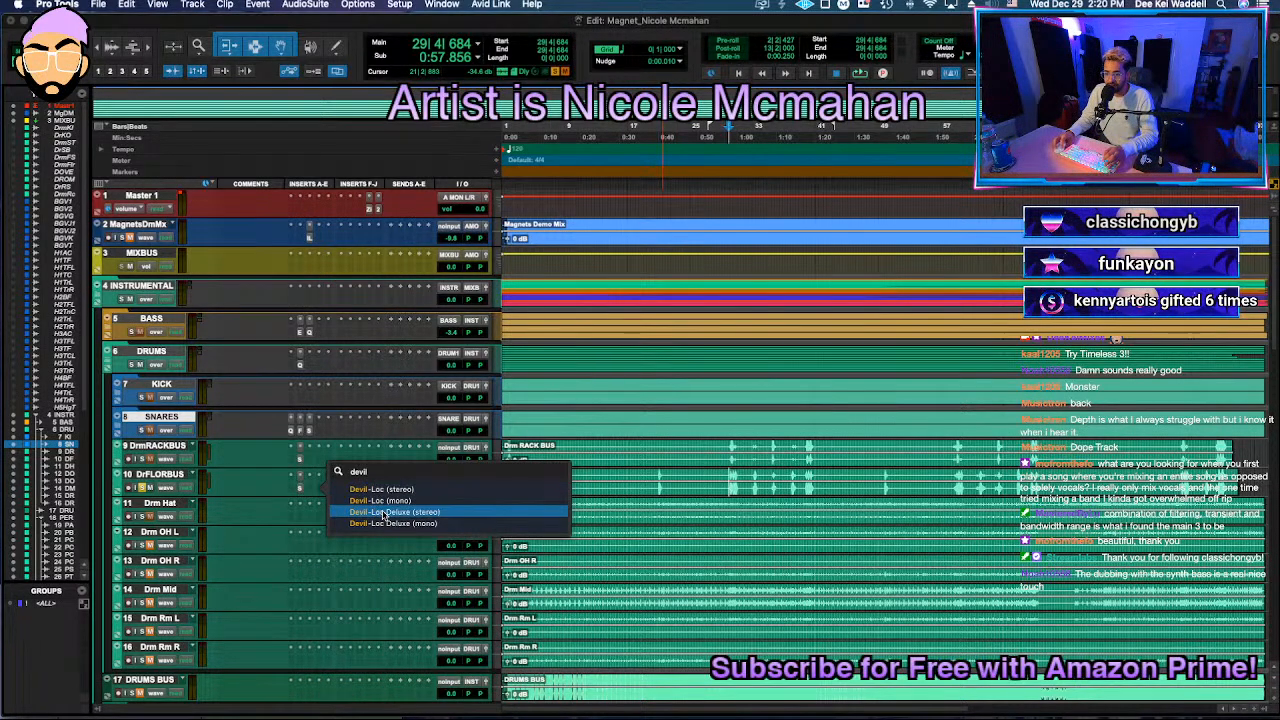
click(408, 489)
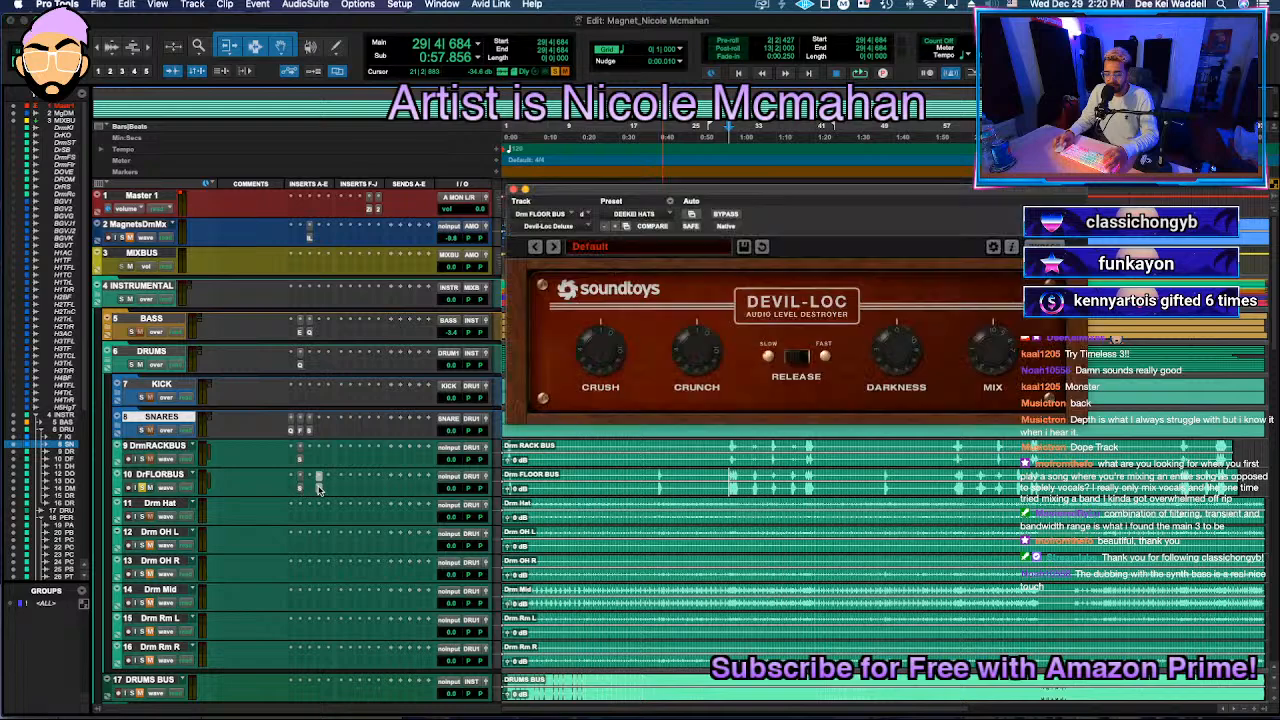
key(space)
click(798, 357)
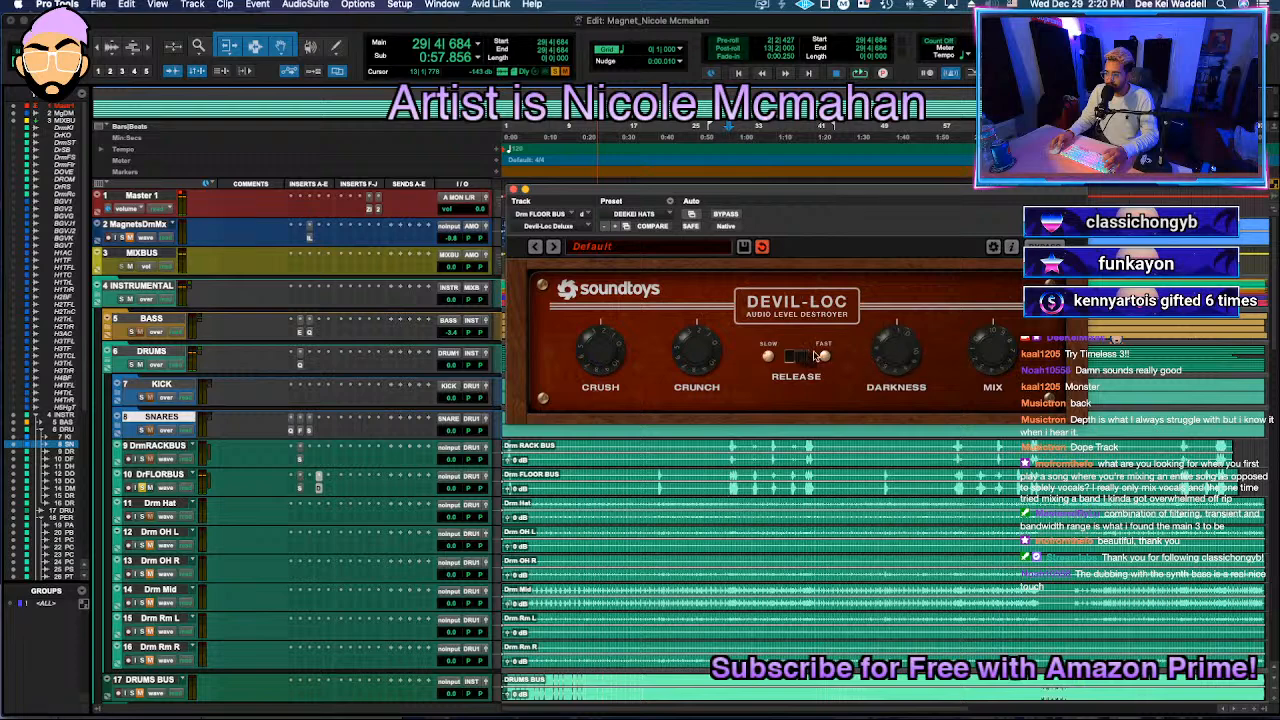
key(space)
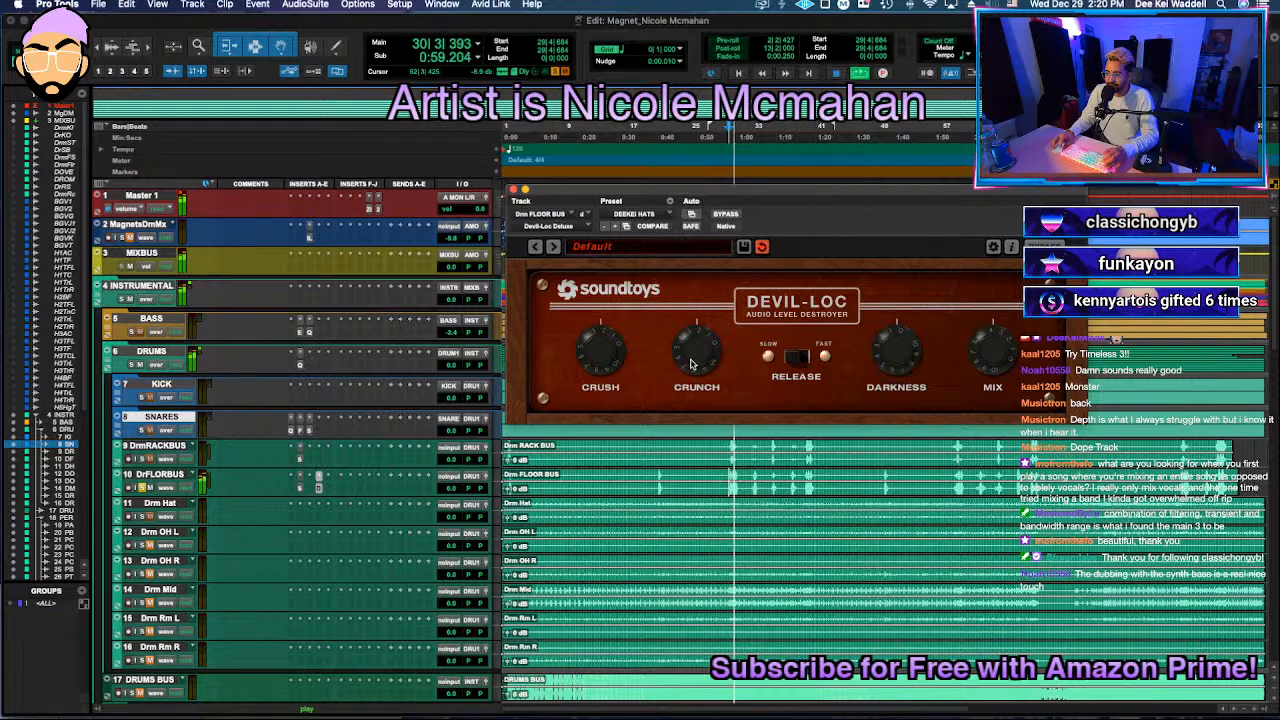
Step: Compare the floor toms with Devil-Loc Deluxe bypassed and active, and remove it from DrFLORBUS
click(727, 214)
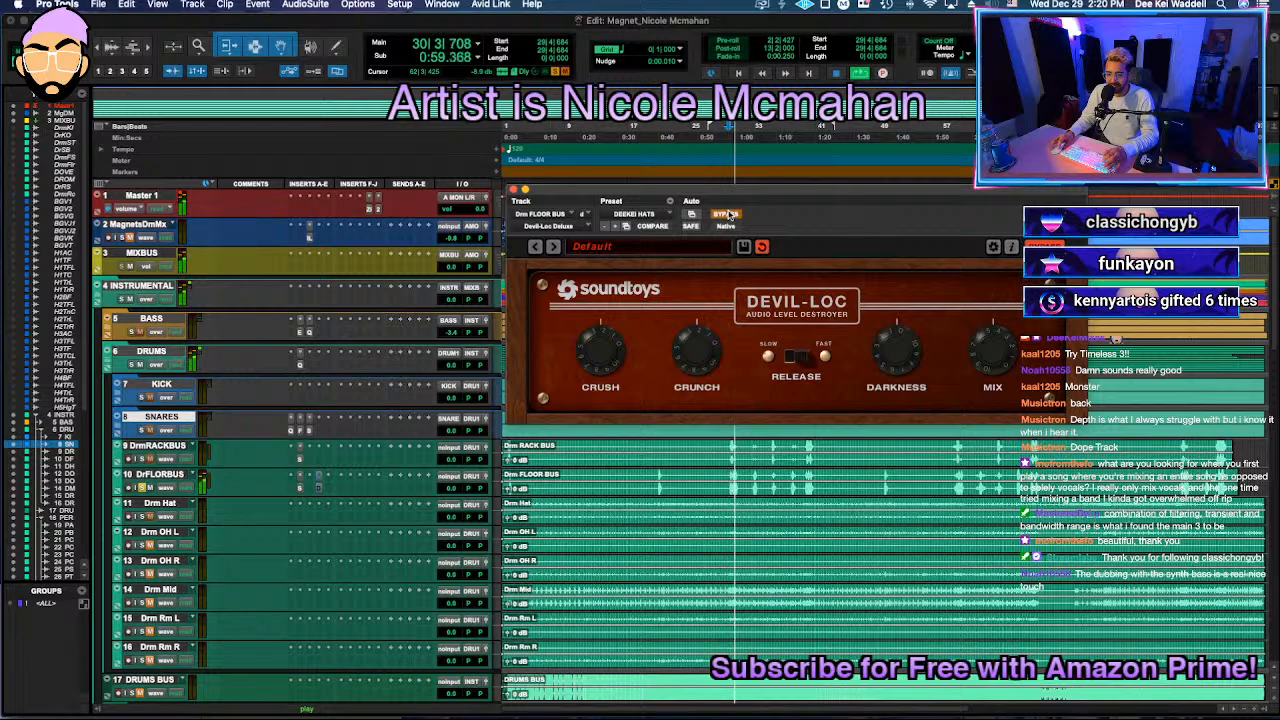
click(727, 214)
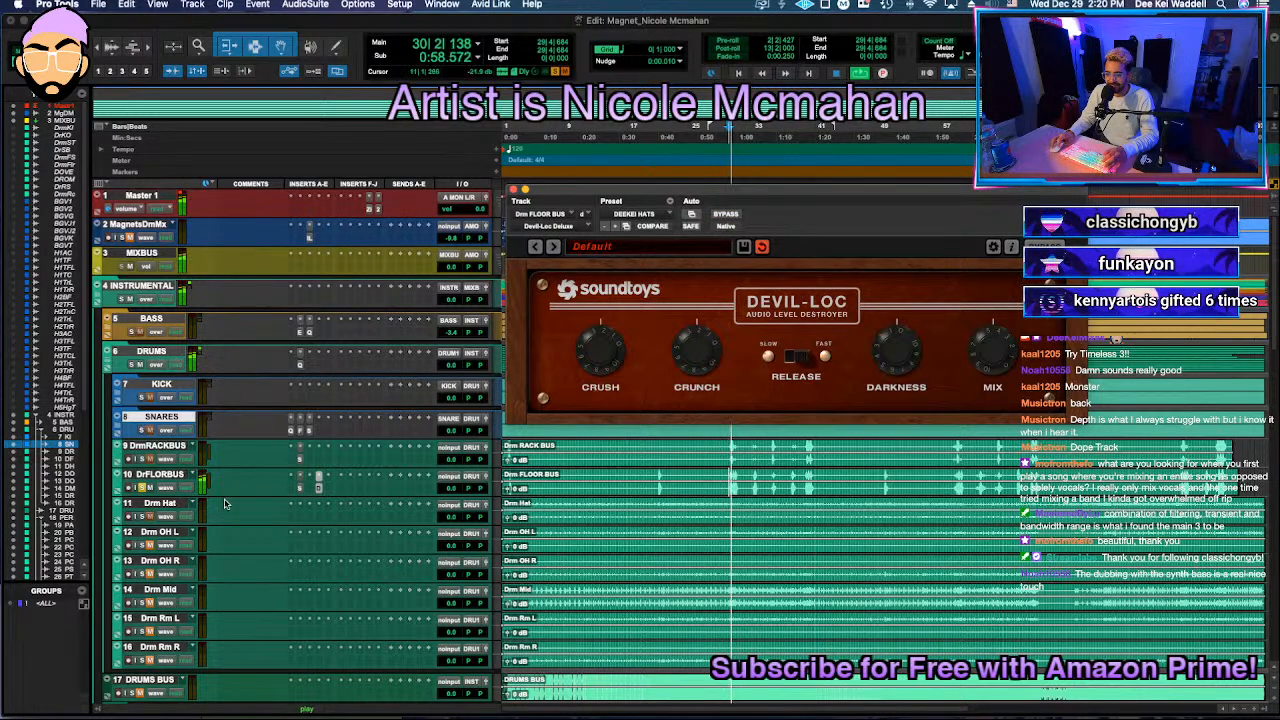
click(728, 214)
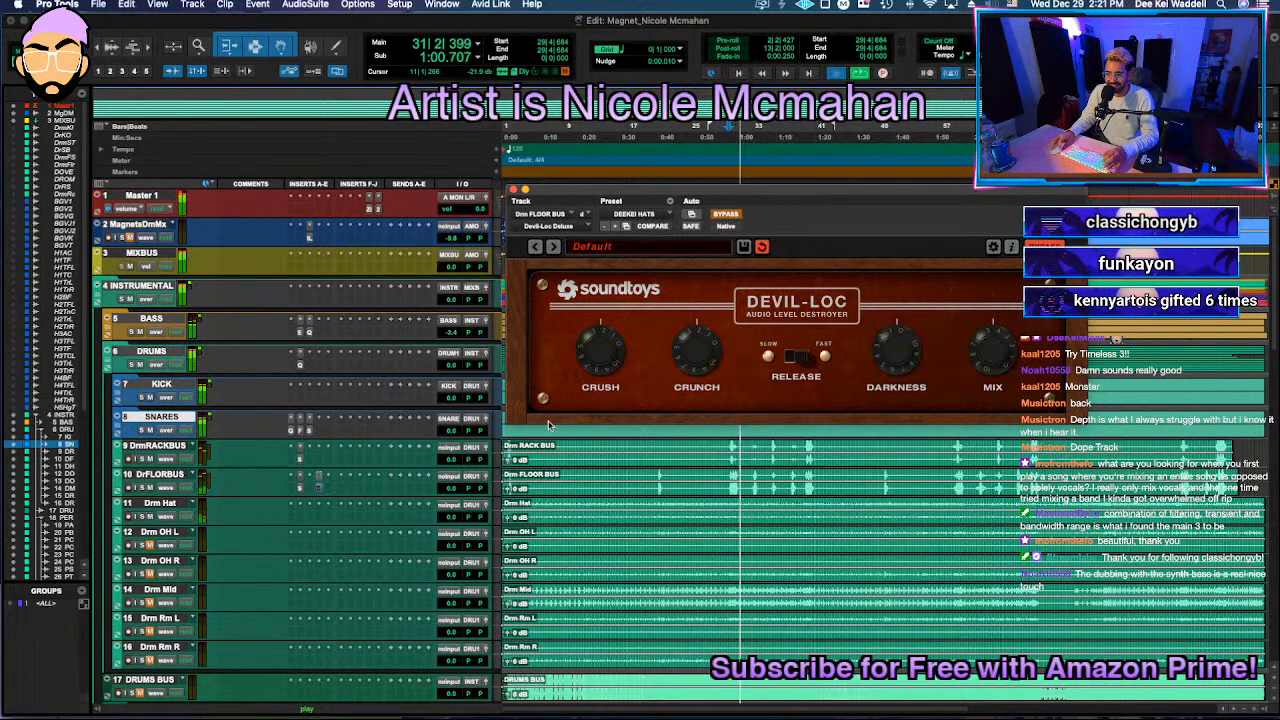
click(320, 482)
click(350, 407)
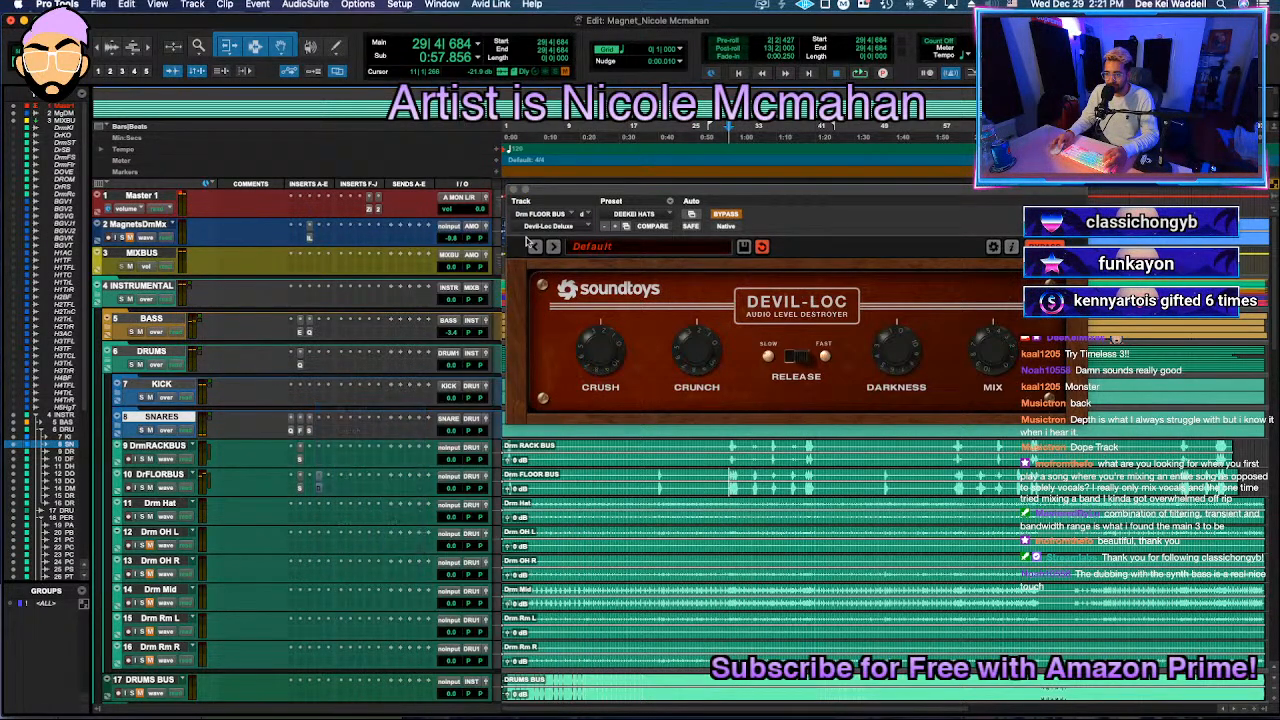
click(514, 189)
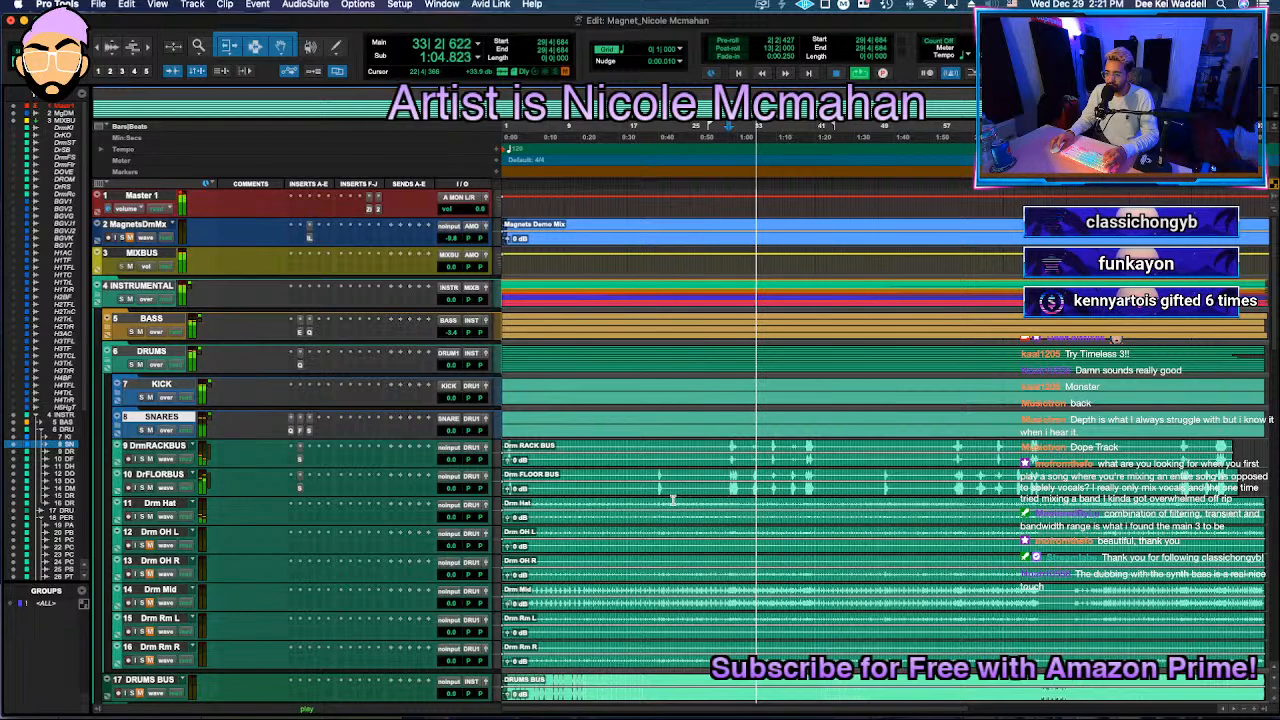
Step: Select a passage on Drm Hat, and audition the soloed overheads from bar 25, beat 3
drag(672, 510, 765, 511)
key(space)
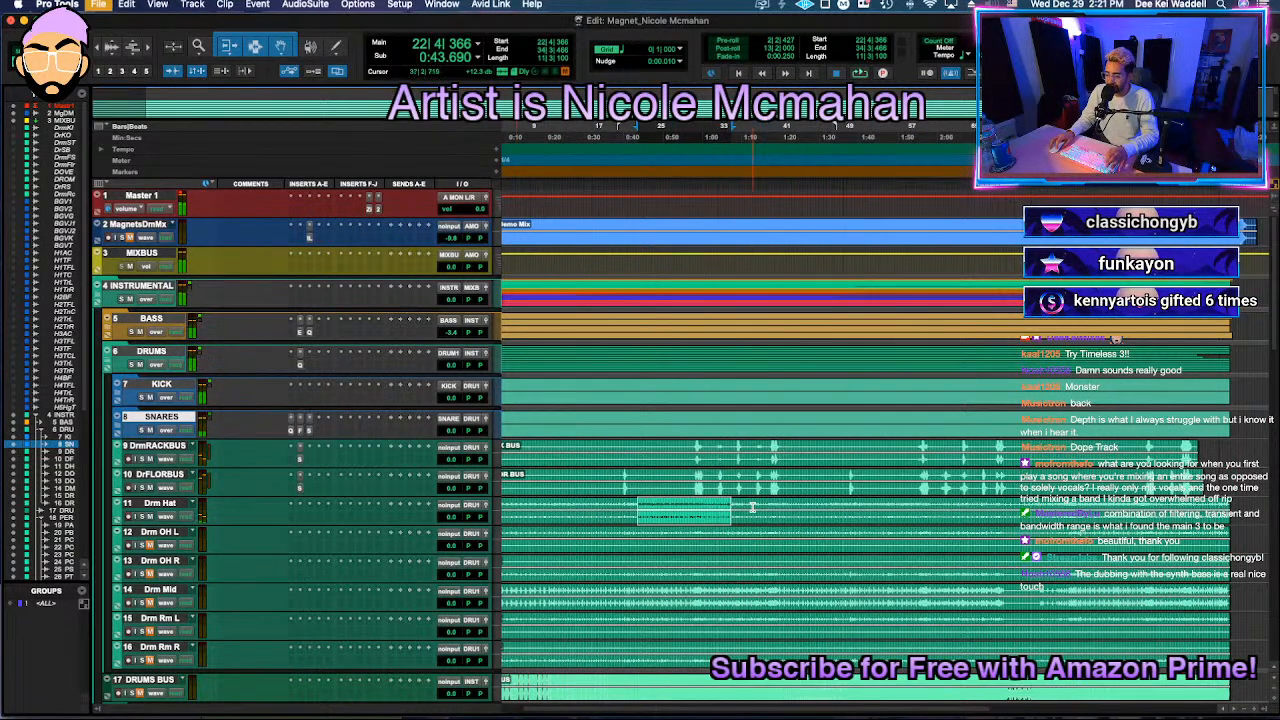
drag(664, 510, 780, 503)
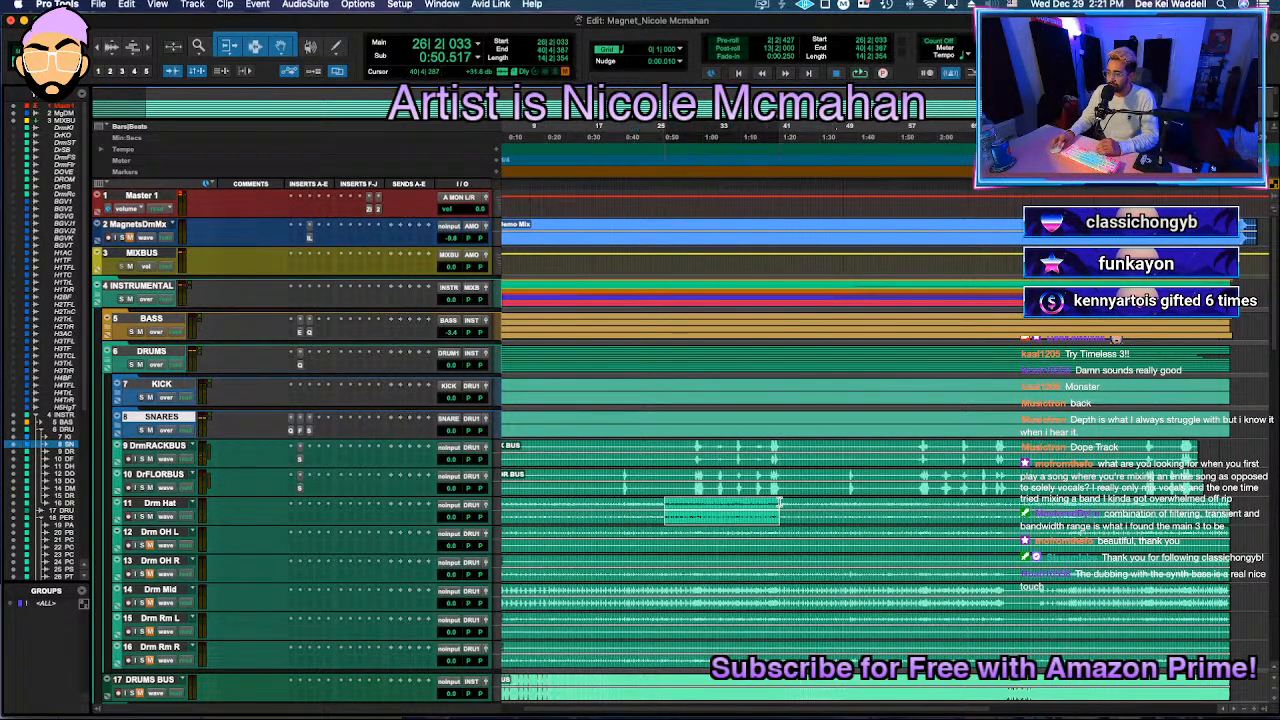
click(152, 561)
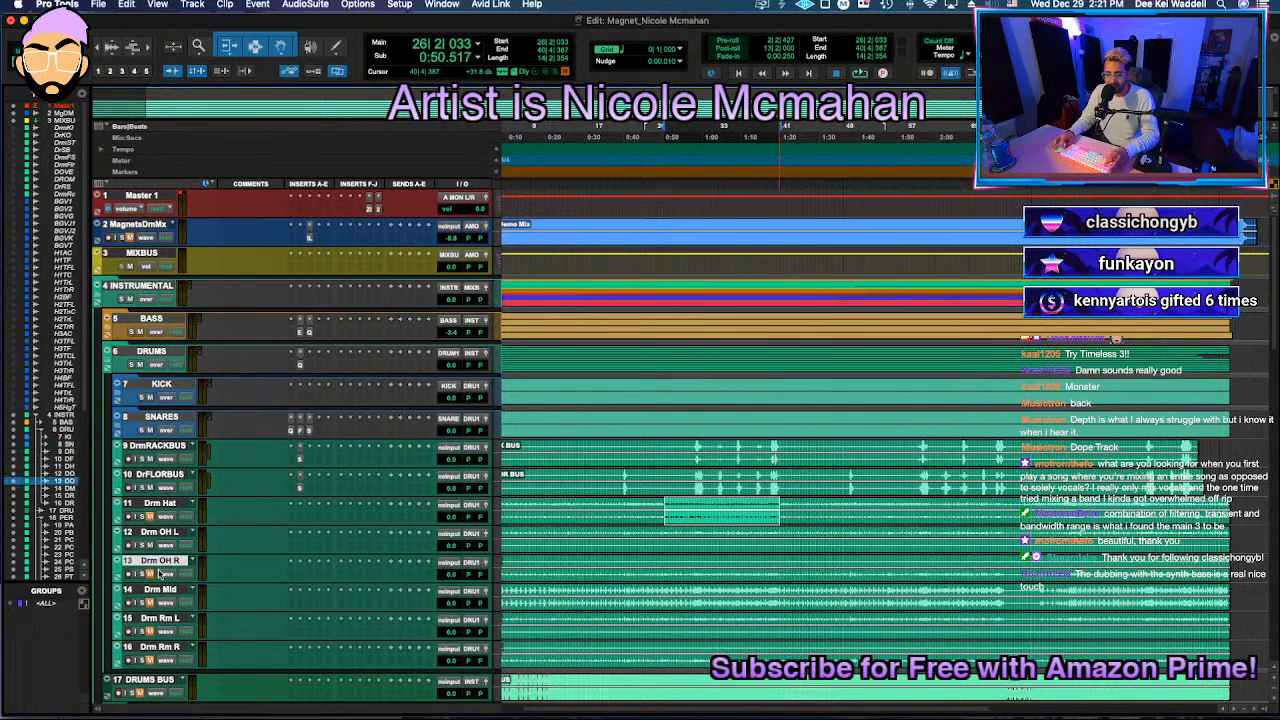
click(661, 530)
key(space)
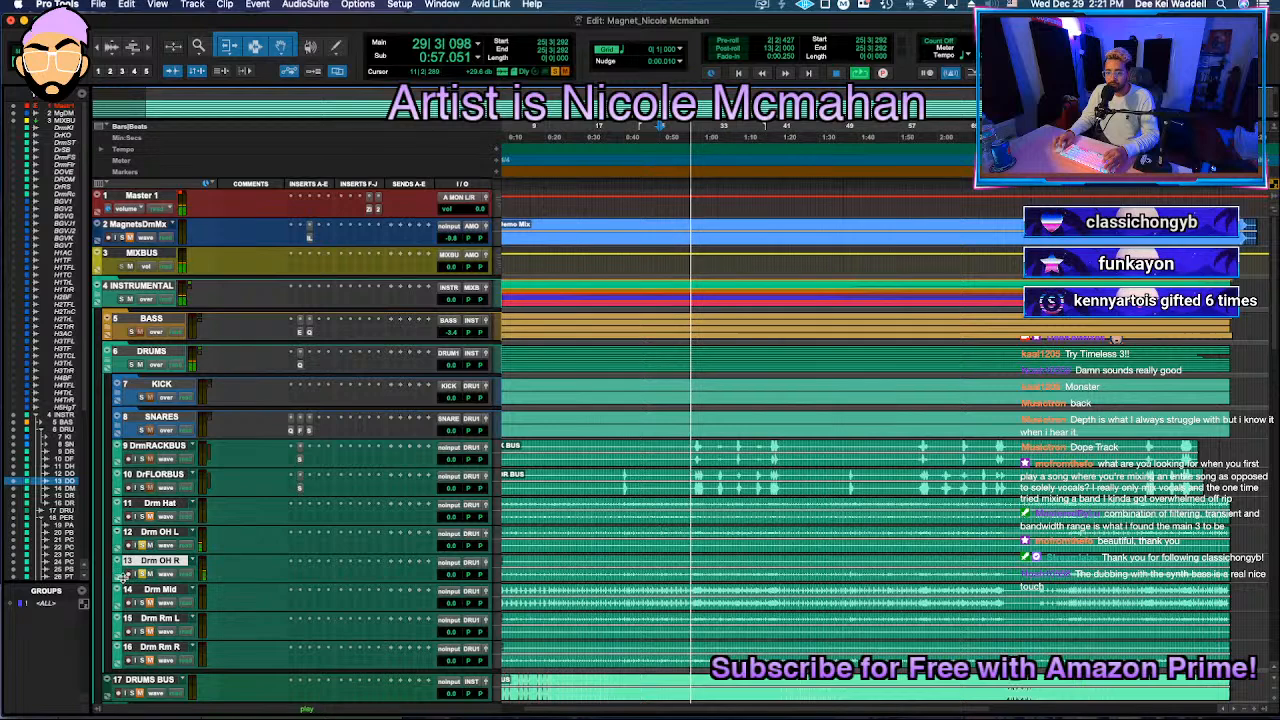
Step: Raise the clip gain of the Drm OH L and Drm OH R clips to +10.5 dB and save the session
click(727, 557)
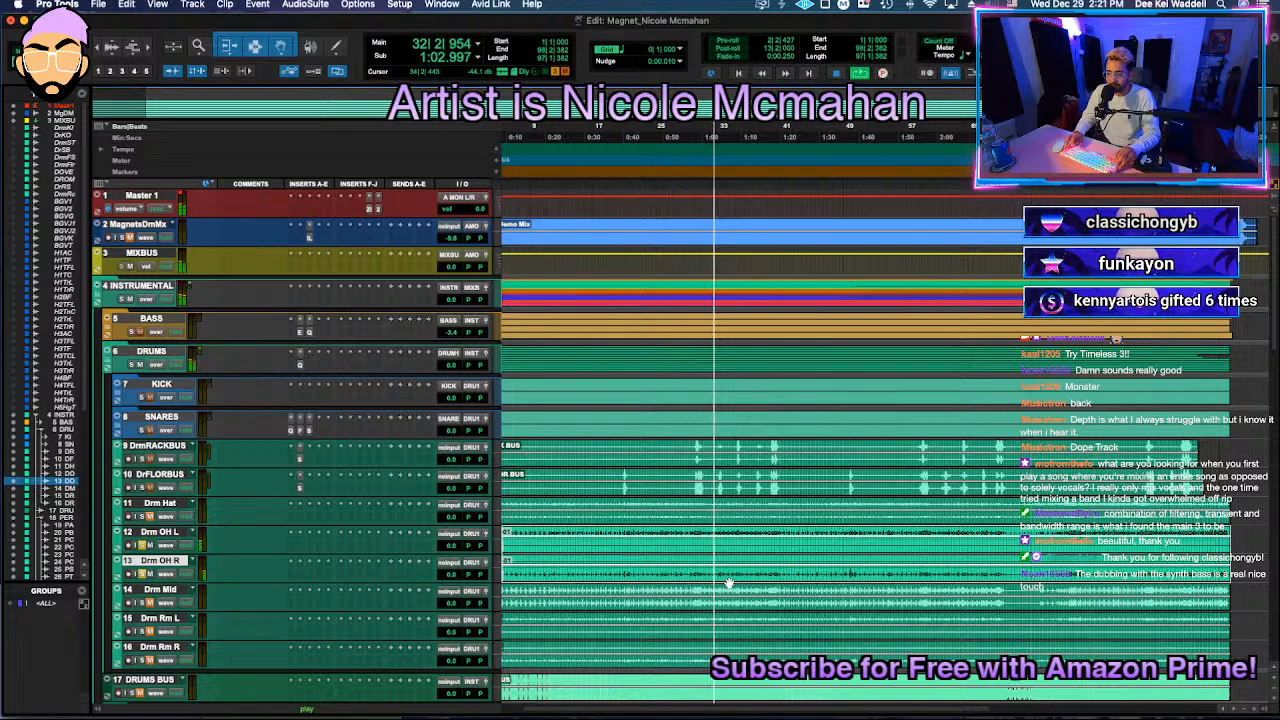
scroll(728, 583, left, 2)
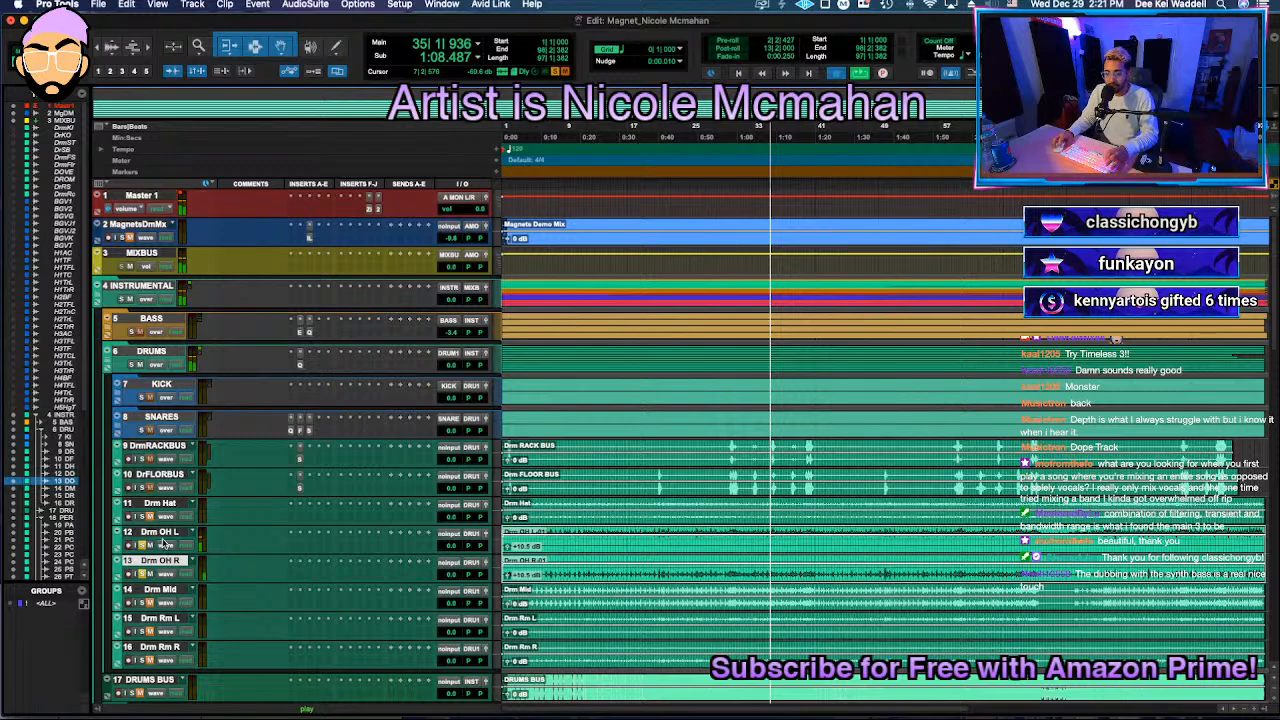
key(space)
key(super+s)
Step: Move Drm OH L and Drm OH R into a new stereo routing folder named OVERHEADS, with the tracks routed to it
right_click(168, 538)
mouse_move(225, 590)
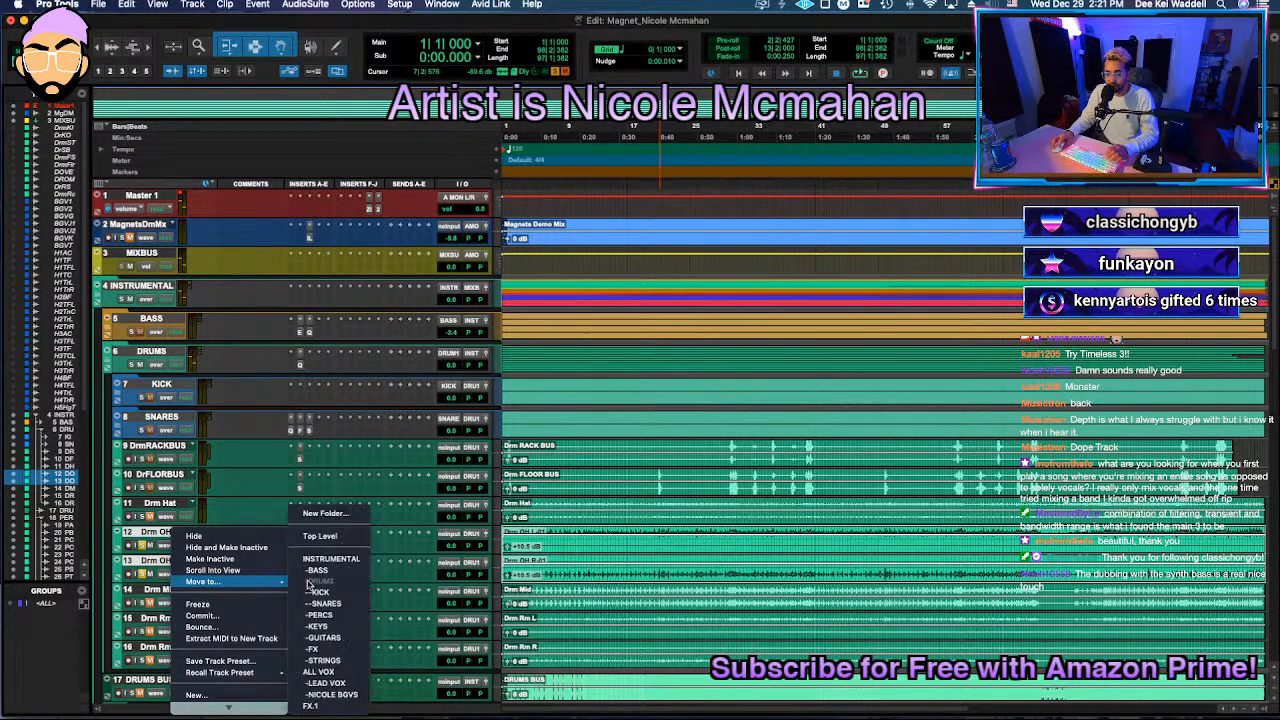
click(345, 518)
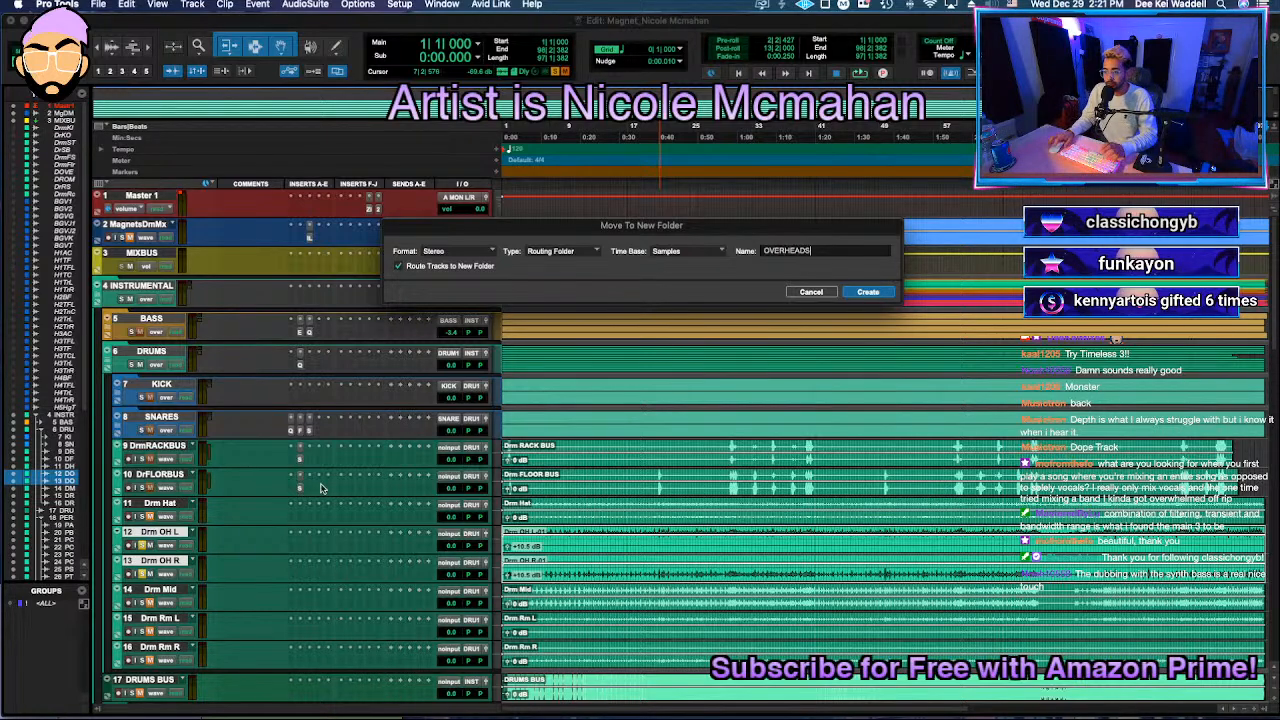
click(867, 292)
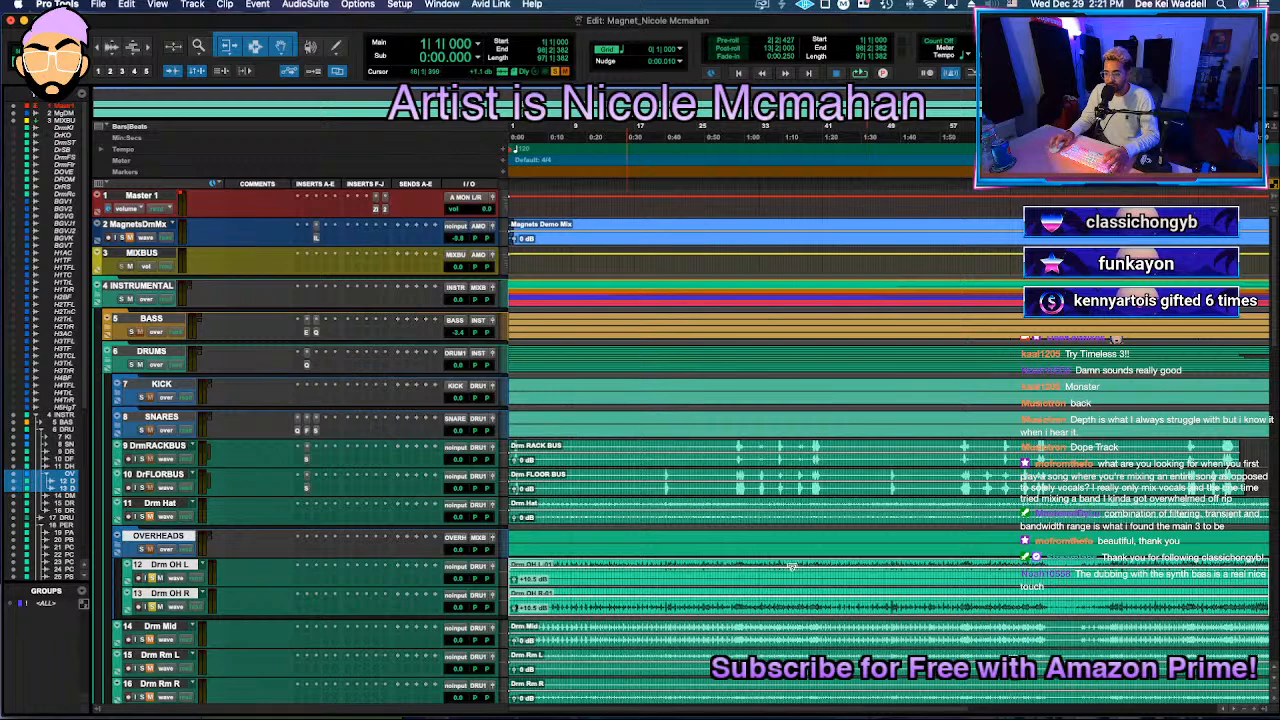
Step: Play the OVERHEADS folder soloed from bar 33, beat 2, and browse the dynamics plug-ins for it
click(761, 534)
key(space)
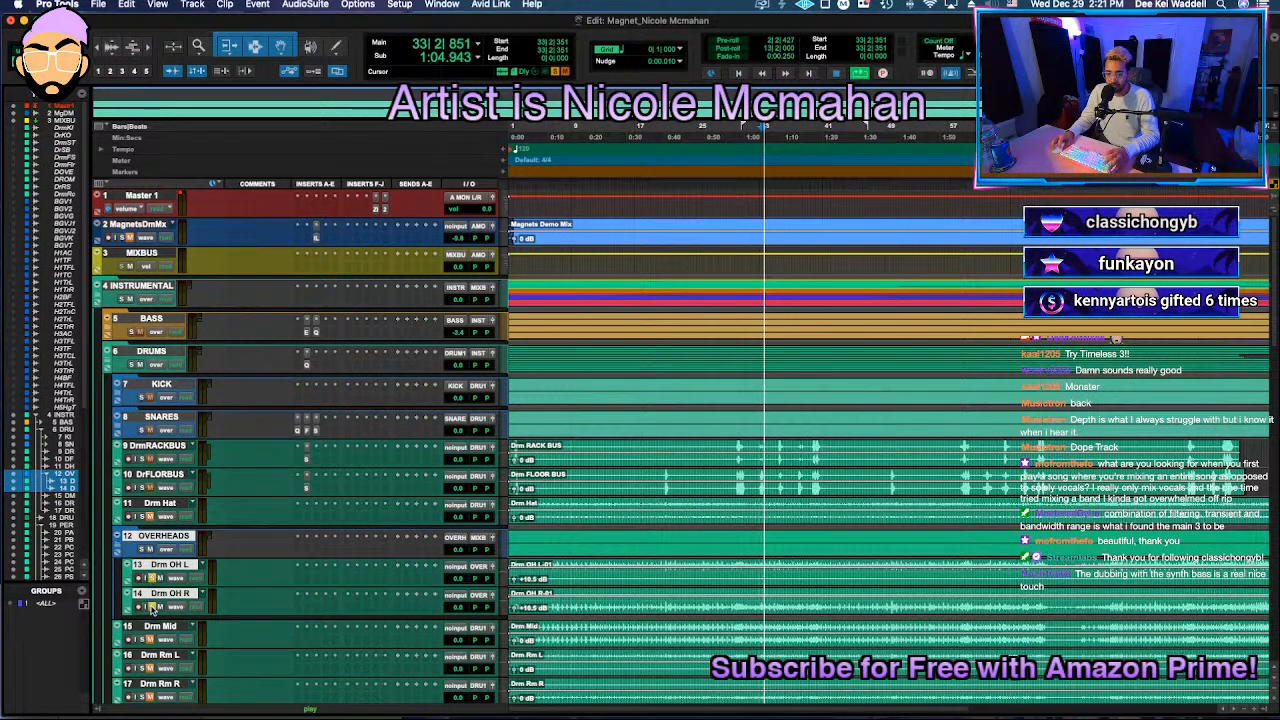
click(308, 555)
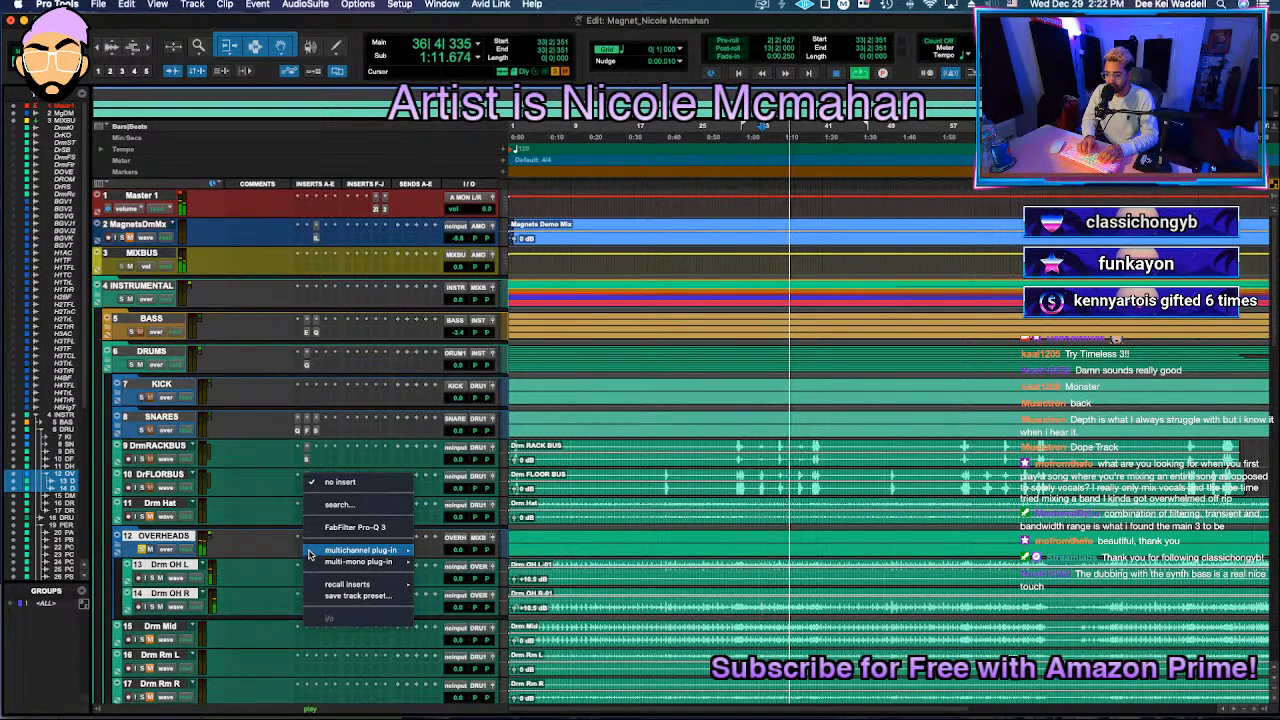
mouse_move(386, 551)
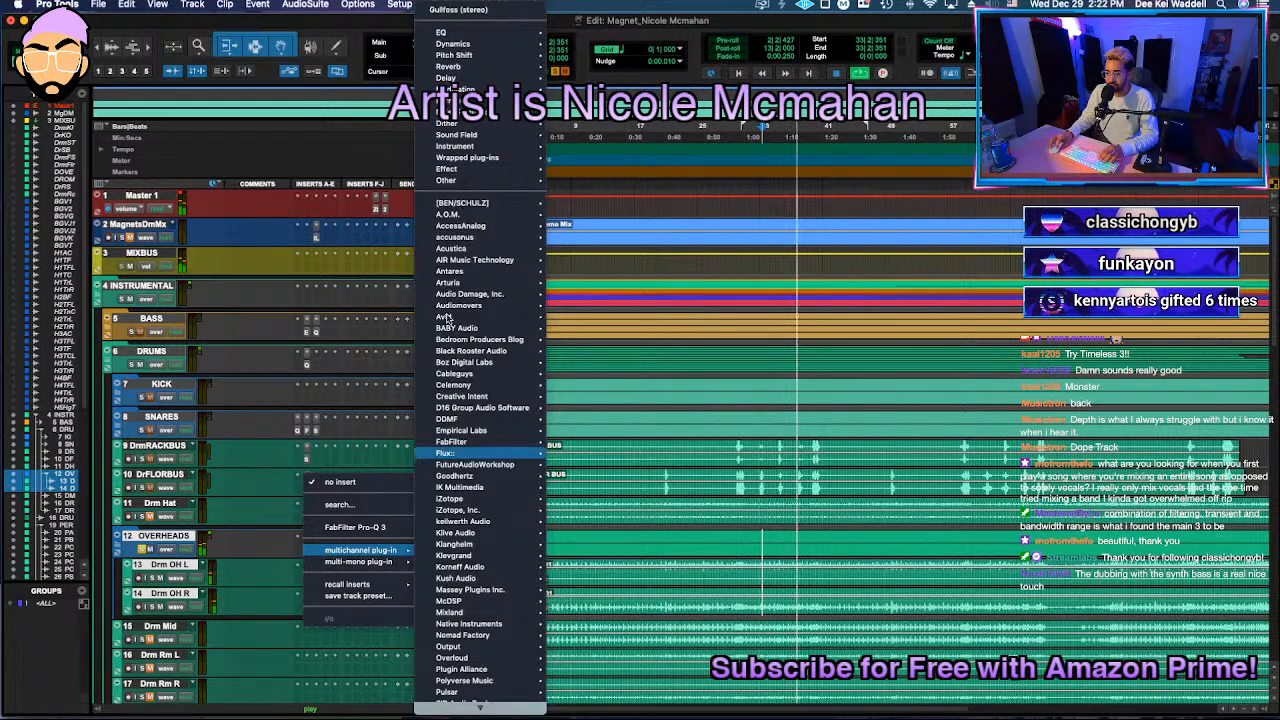
mouse_move(450, 45)
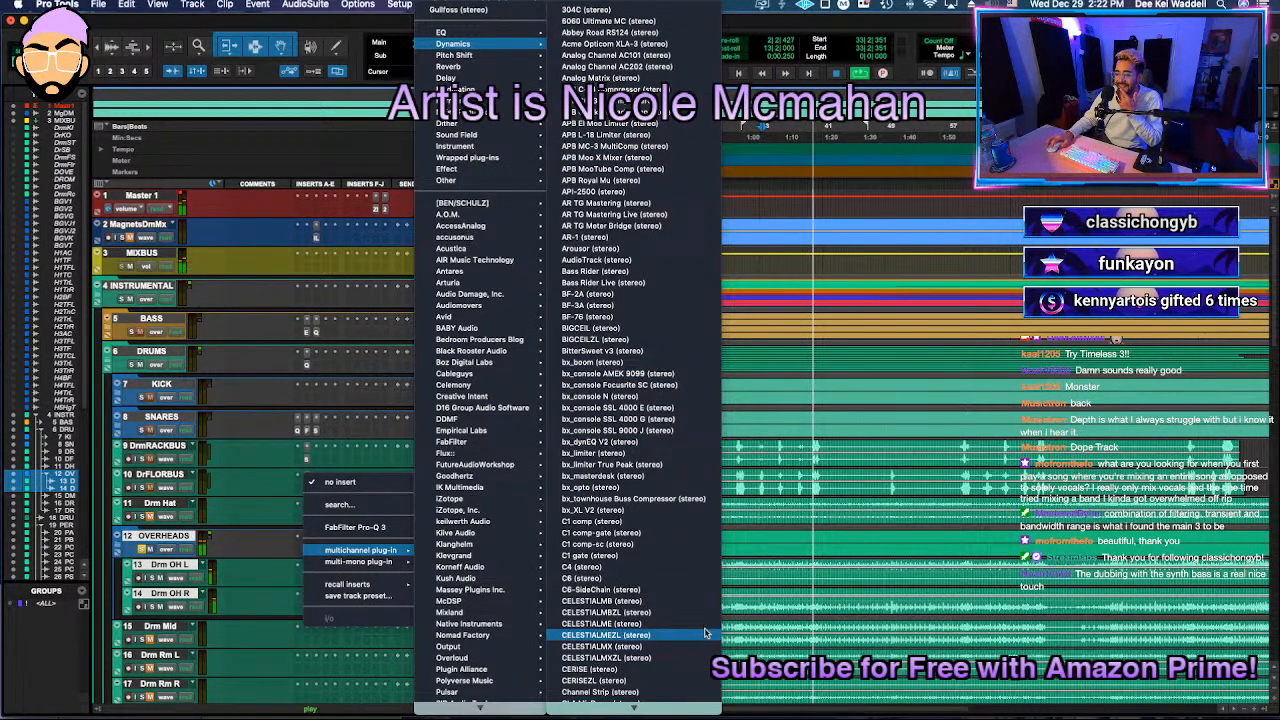
click(240, 580)
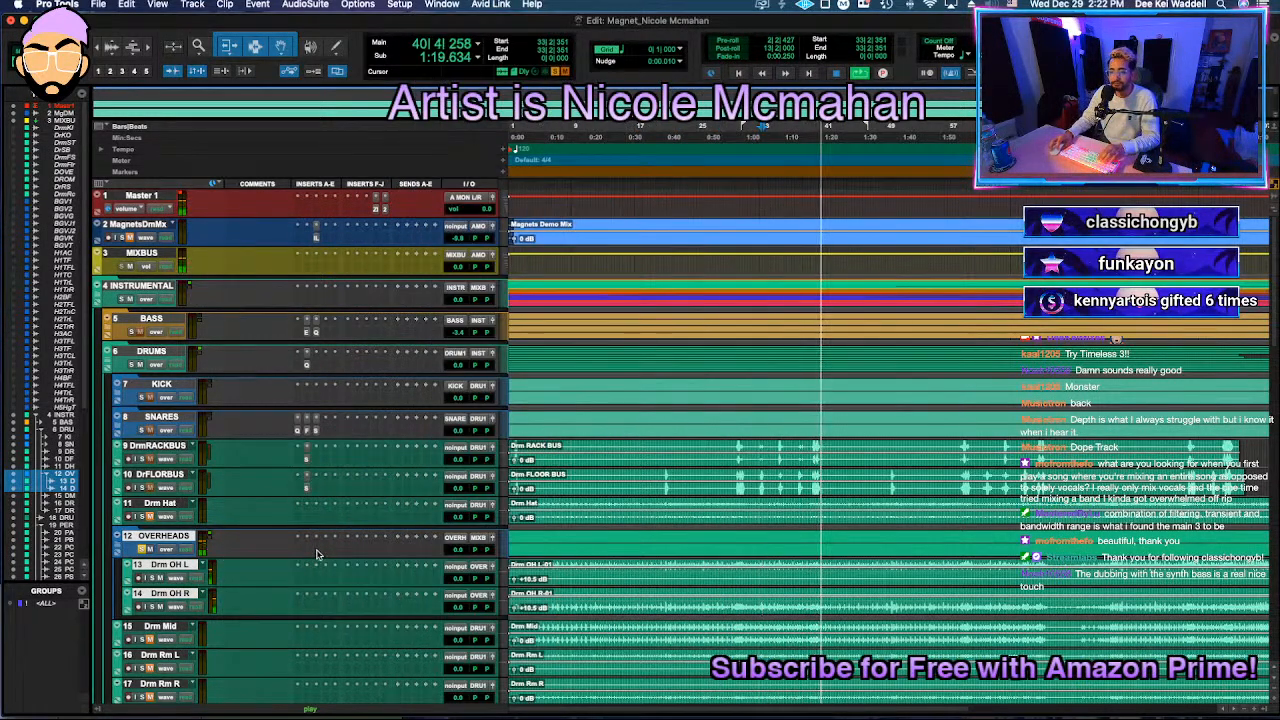
Step: Try the Magic Switch (stereo) plug-in on the OVERHEADS folder
click(316, 553)
text(magic)
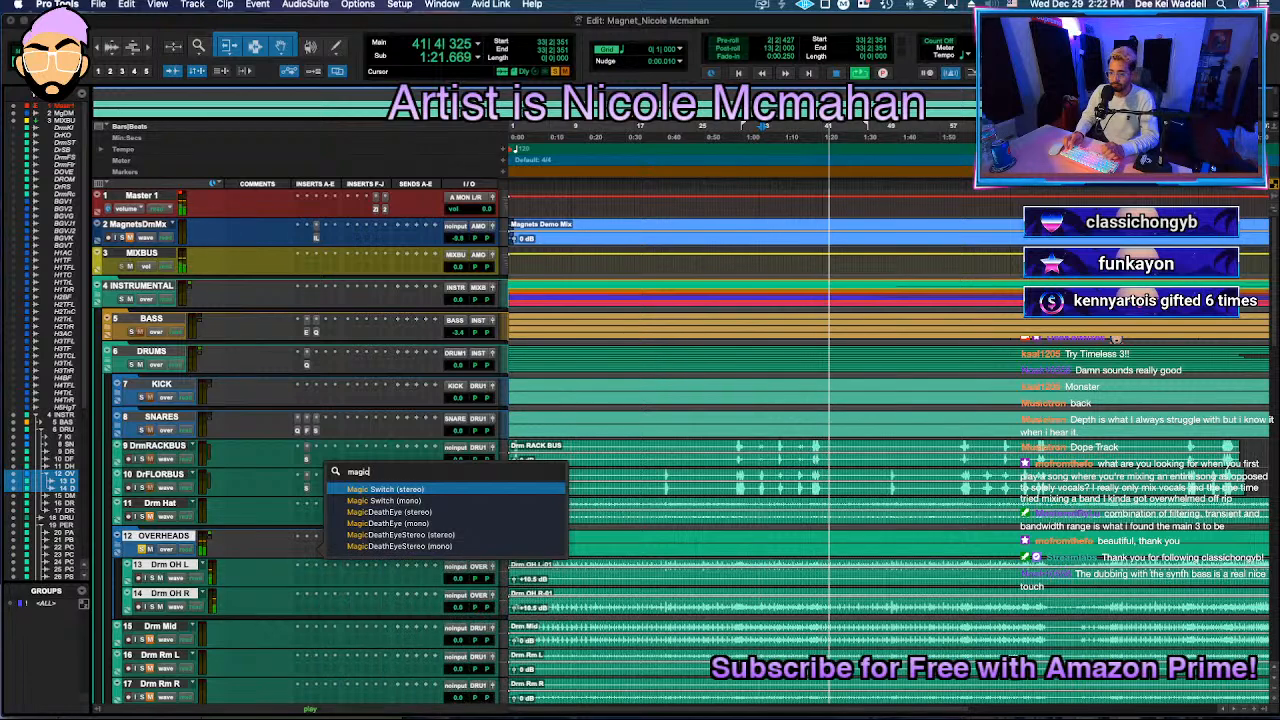
key(Down)
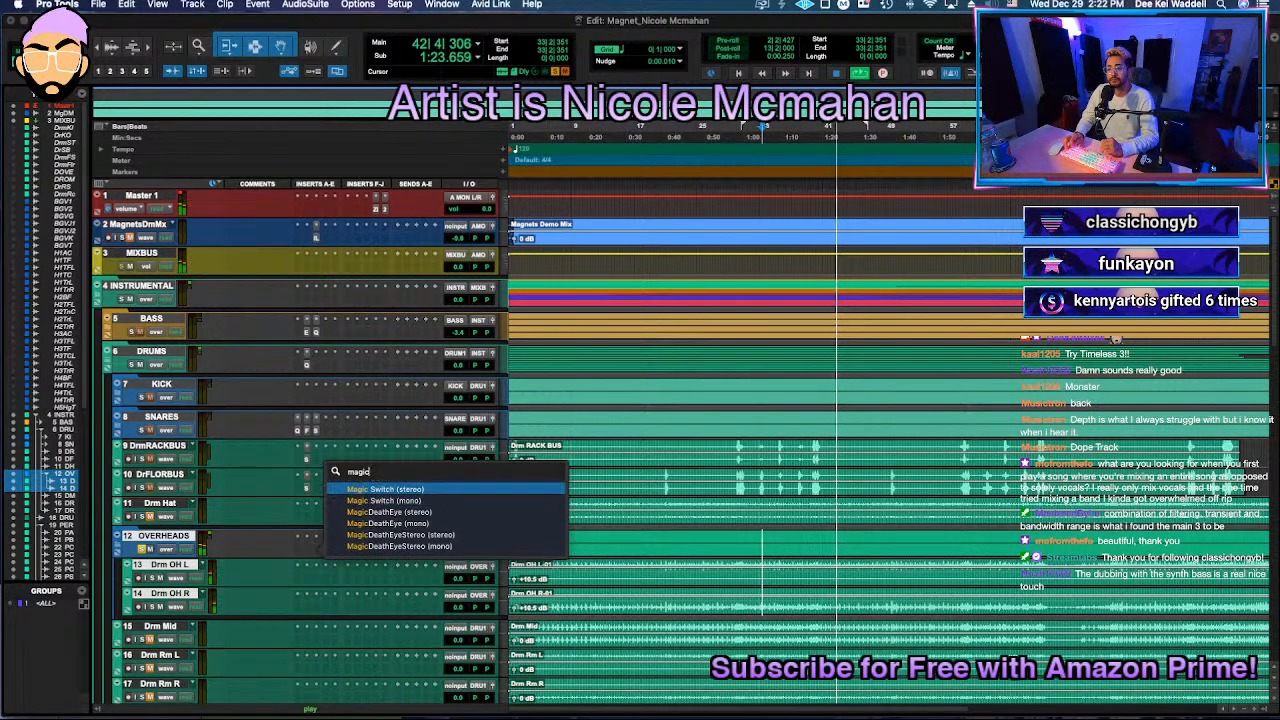
key(Return)
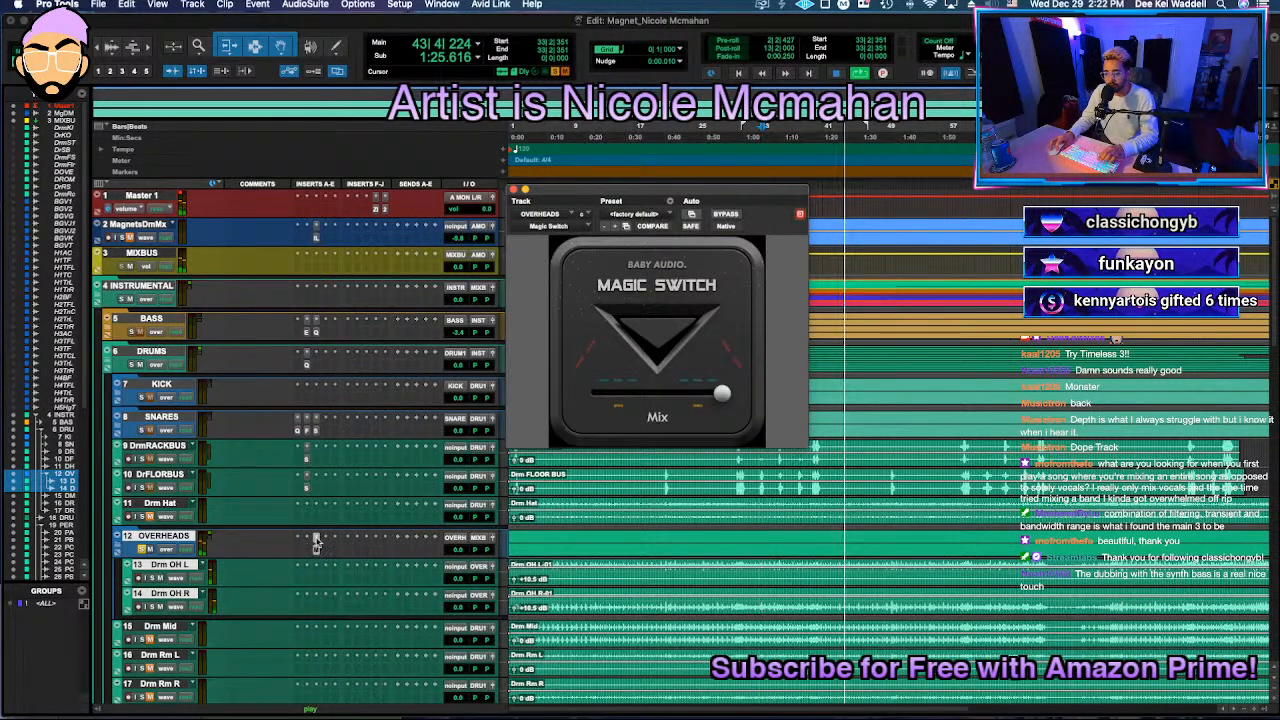
Step: Insert the MagicDeathEye compressor on the OVERHEADS folder in place of Magic Switch
click(317, 541)
click(315, 541)
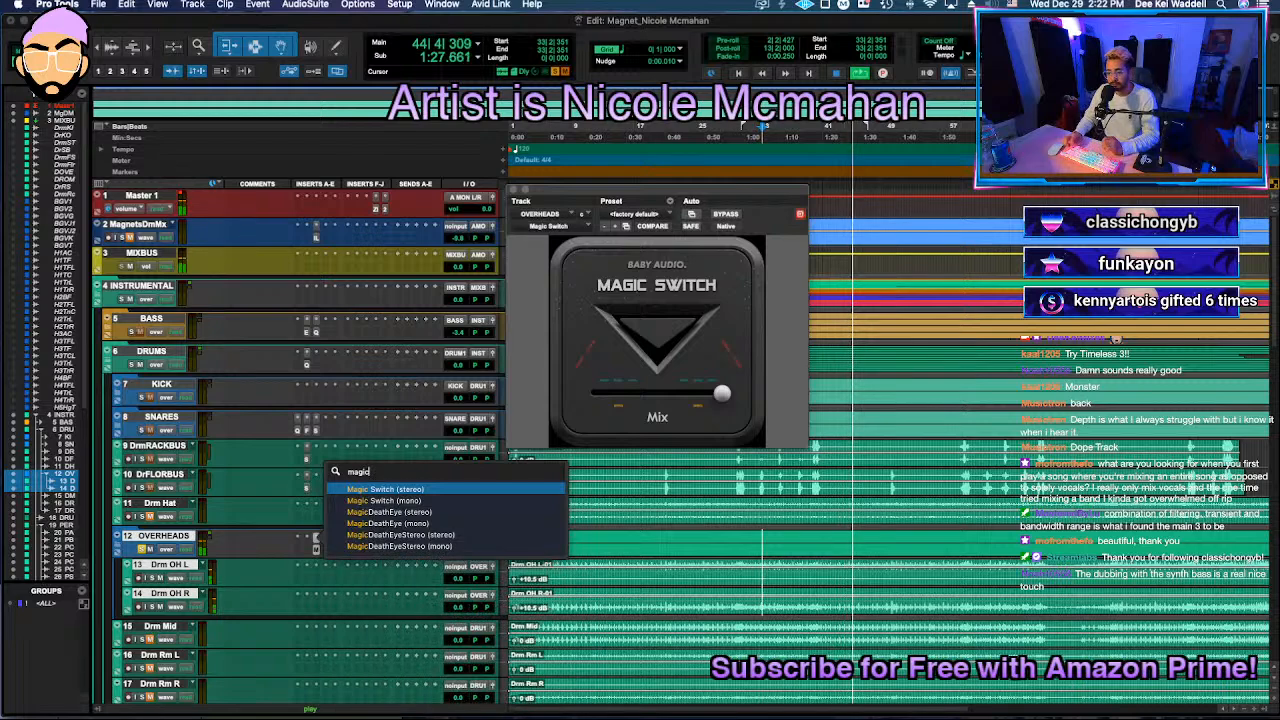
key(Down)
key(Return)
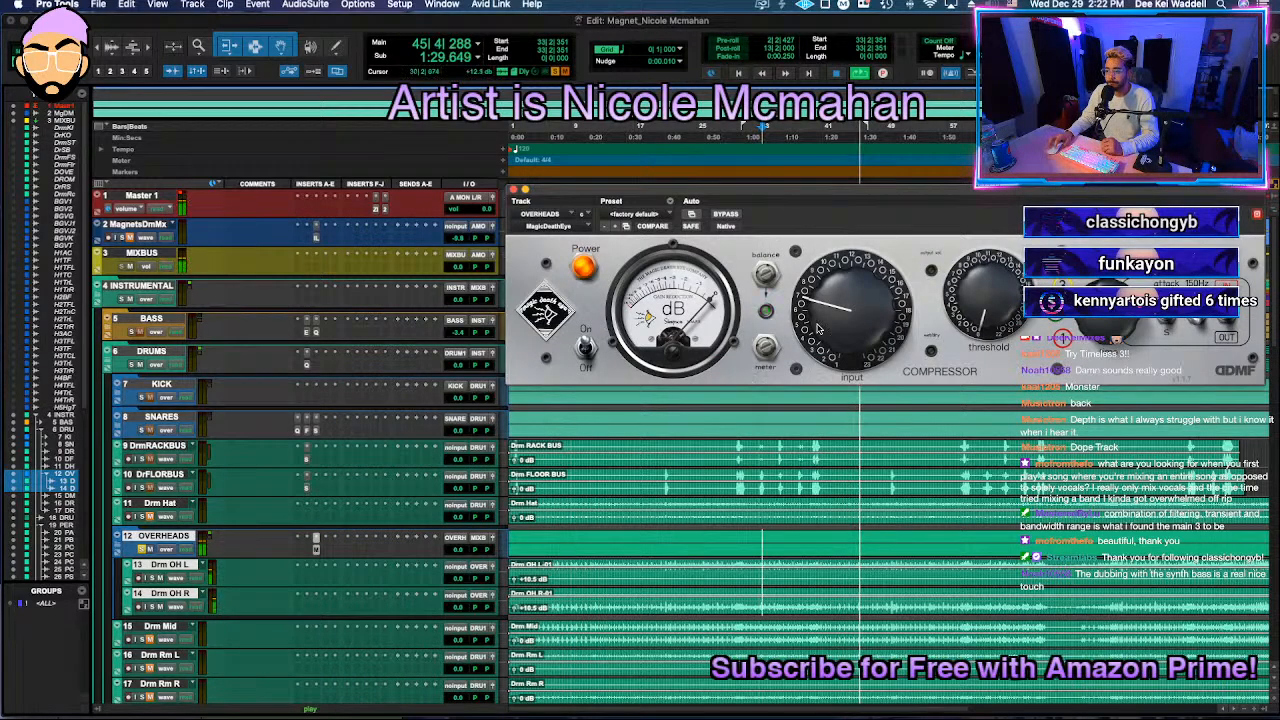
Step: Switch the MagicDeathEye meter to its pin-up artwork and adjust the compressor's input and threshold, comparing against bypass
click(655, 312)
click(655, 312)
click(655, 312)
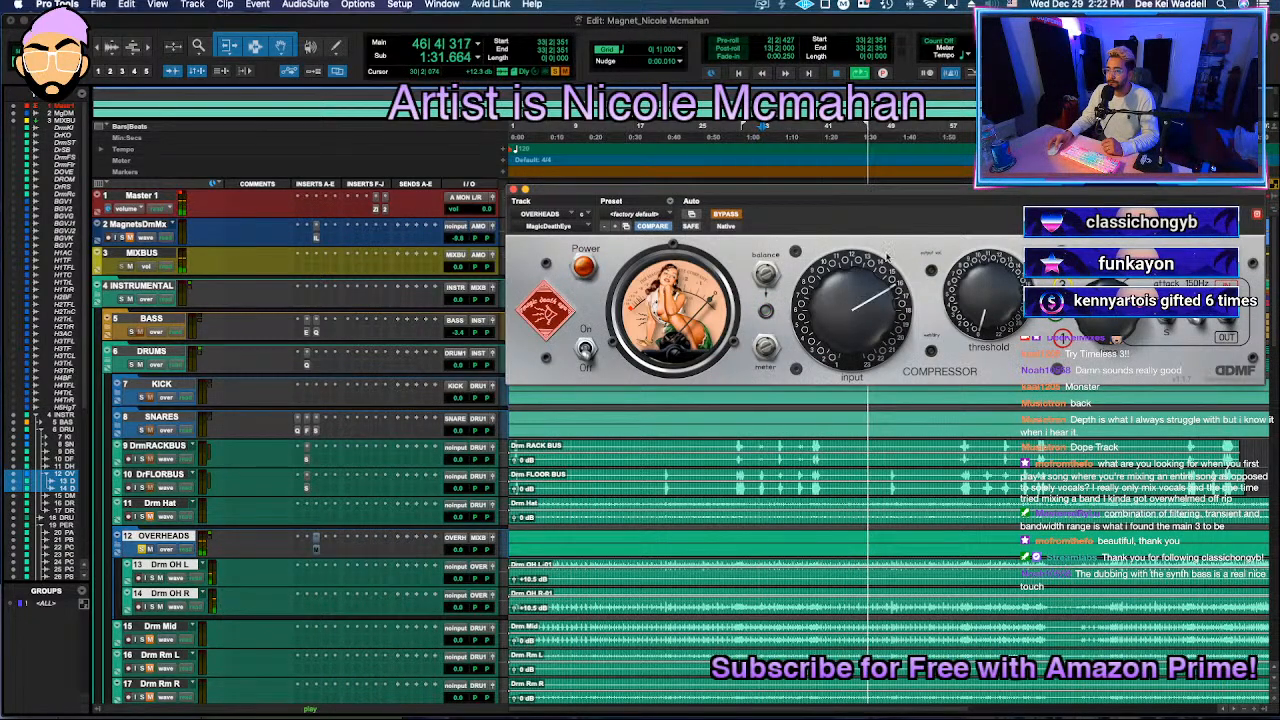
click(727, 215)
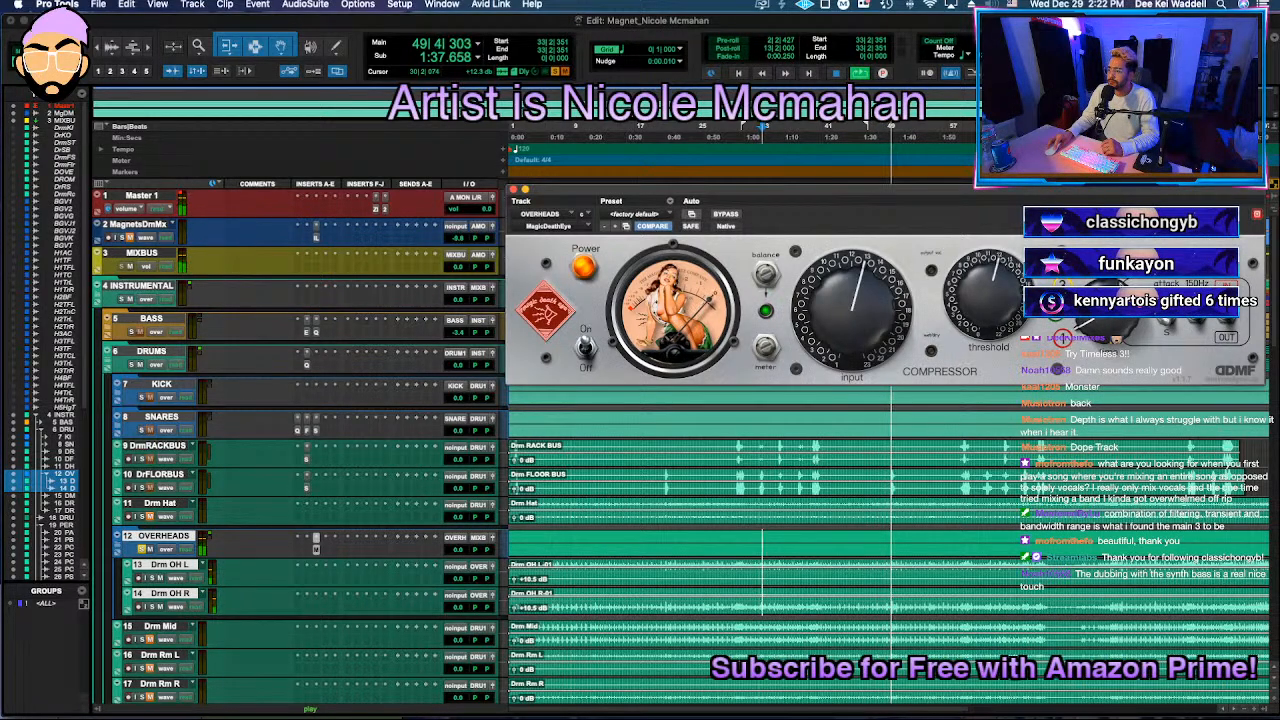
drag(1007, 301, 1007, 287)
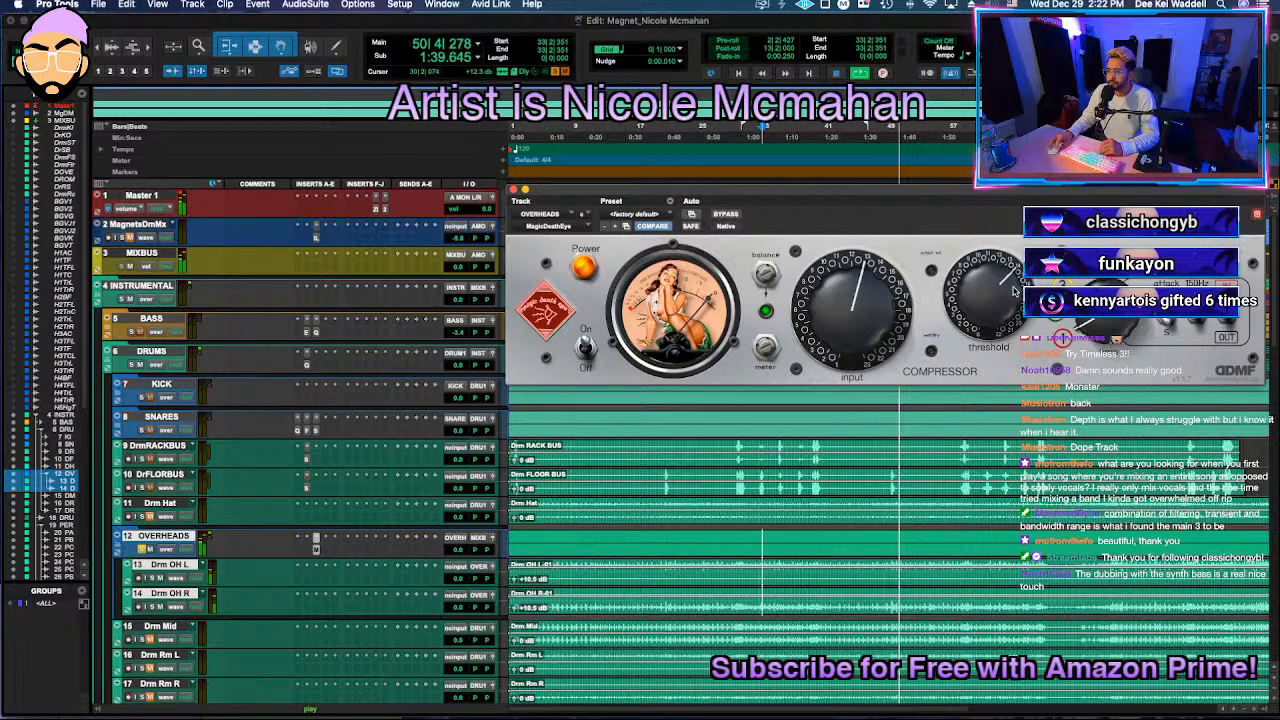
drag(898, 298, 898, 278)
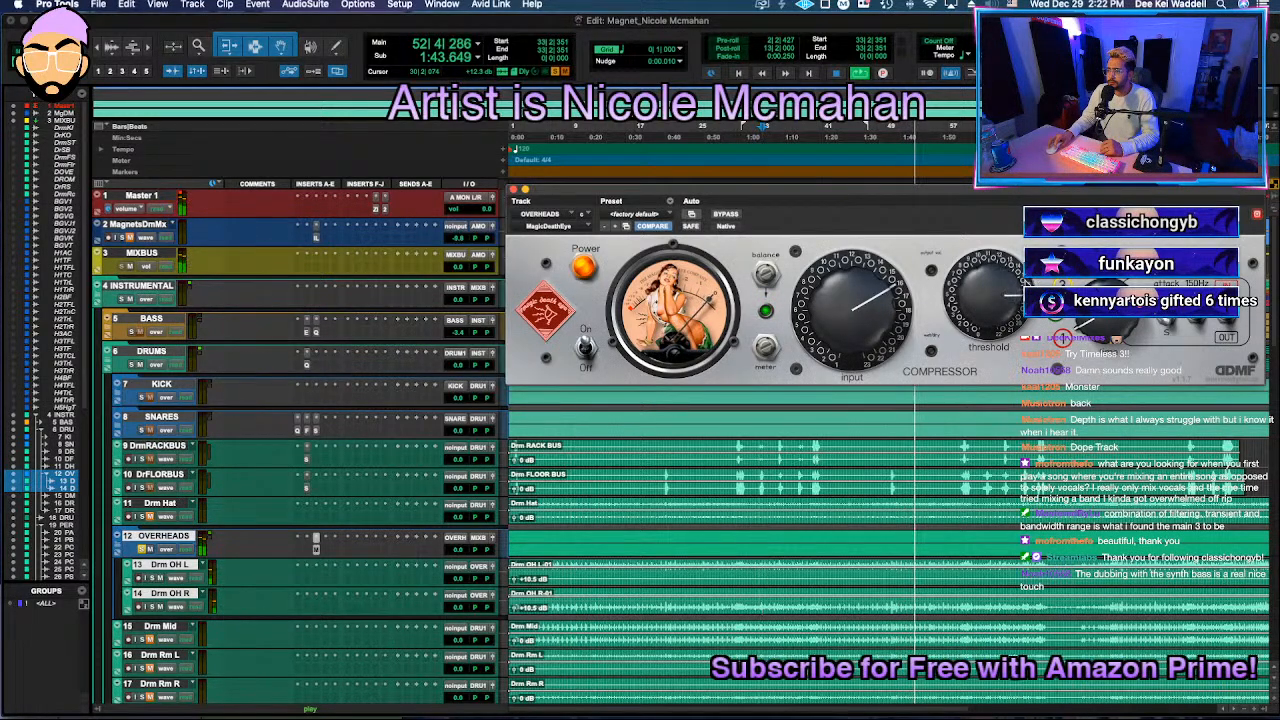
drag(898, 280, 895, 301)
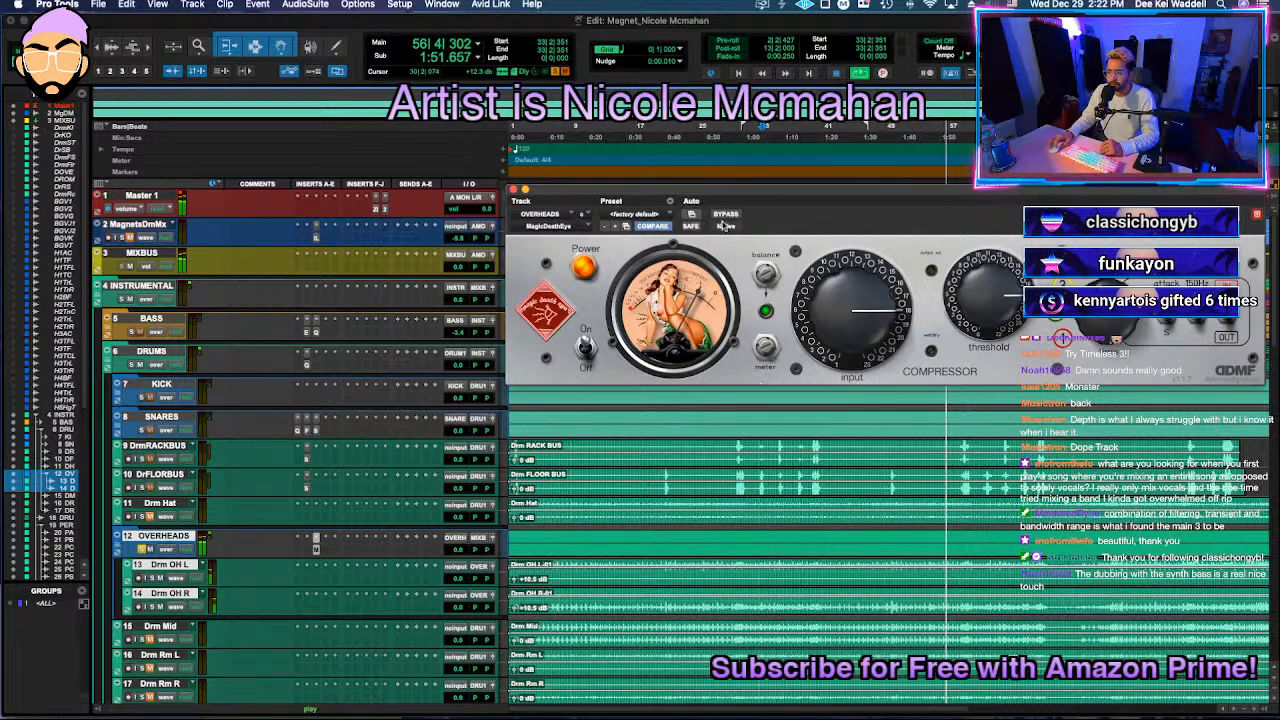
Step: Insert the stereo UAD Pultec EQP-1A Legacy equalizer on the OVERHEADS folder, right after the MagicDeathEye
click(327, 553)
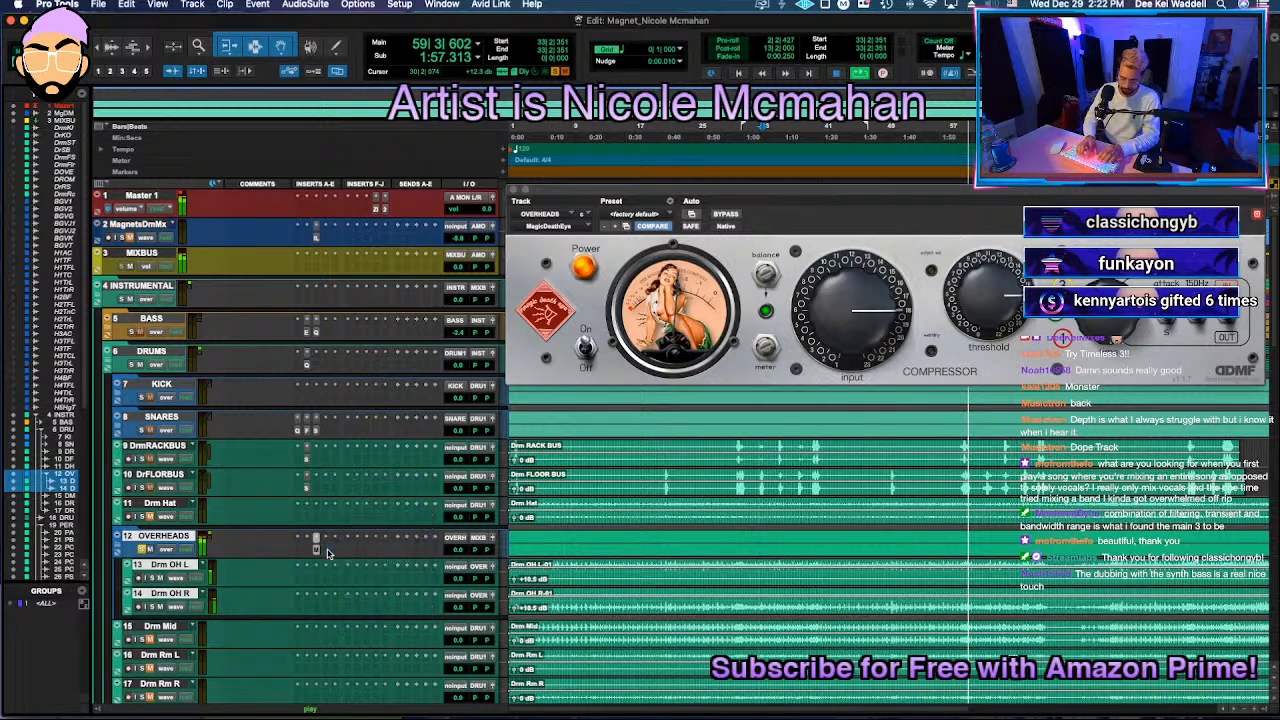
text(pulce)
key(BackSpace)
key(BackSpace)
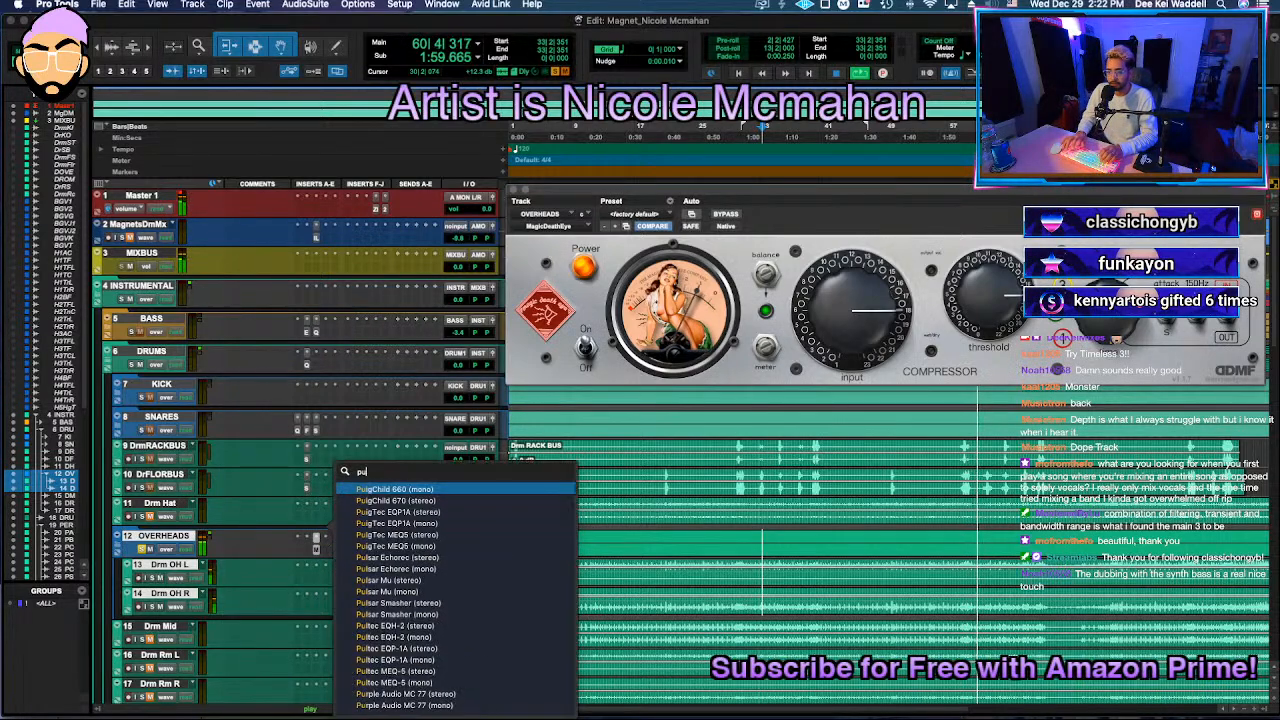
text(t)
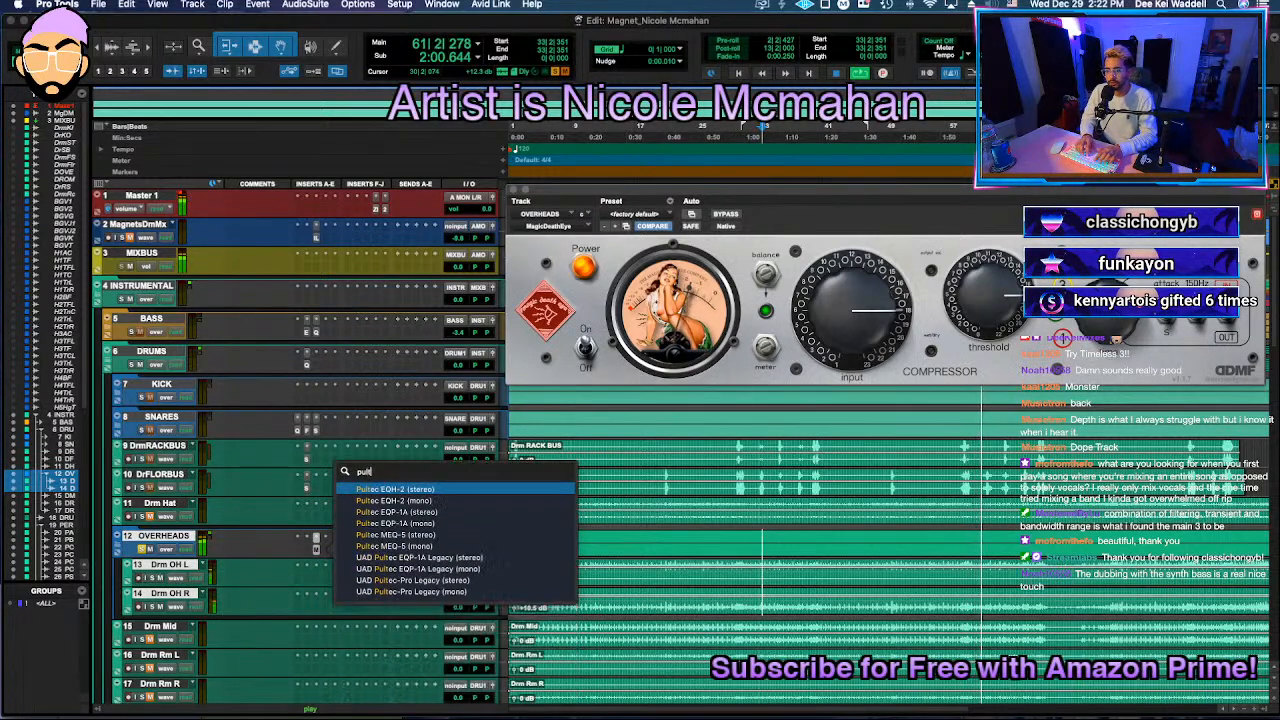
click(423, 558)
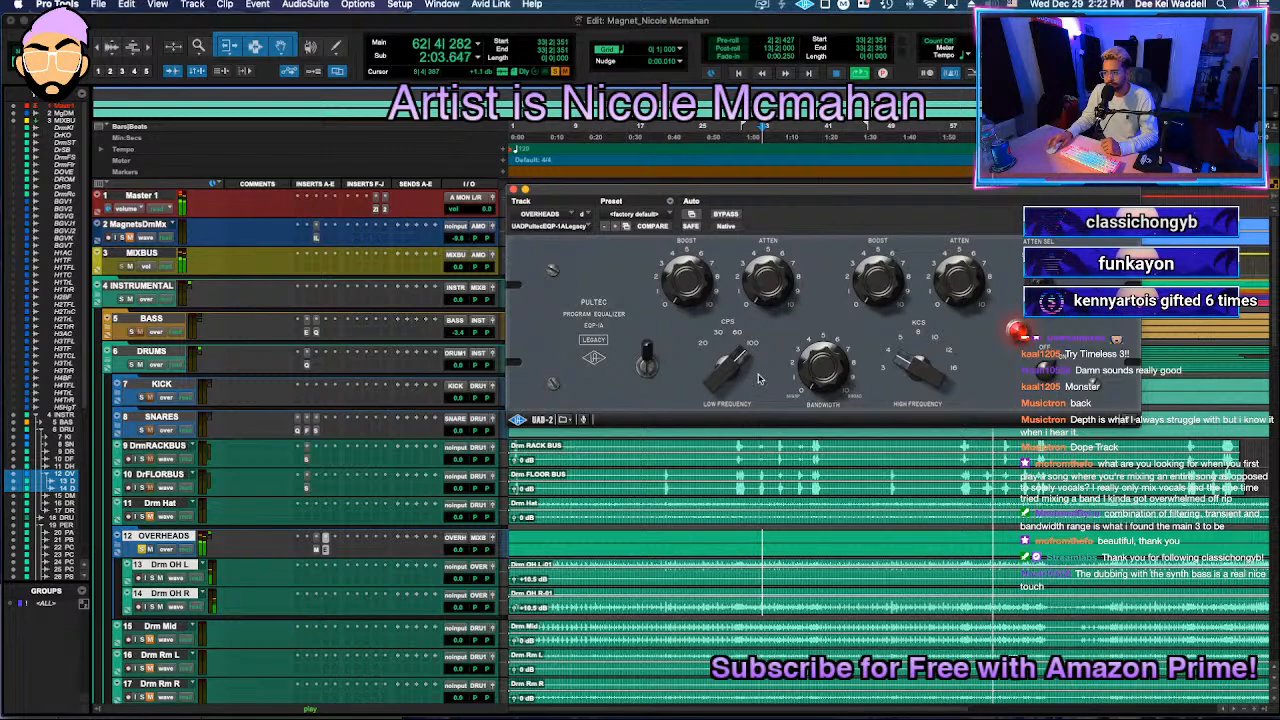
Step: Adjust the Pultec's low and high boosts, with the low frequency at 60 CPS and the high frequency at 10 KCS
drag(697, 281, 697, 262)
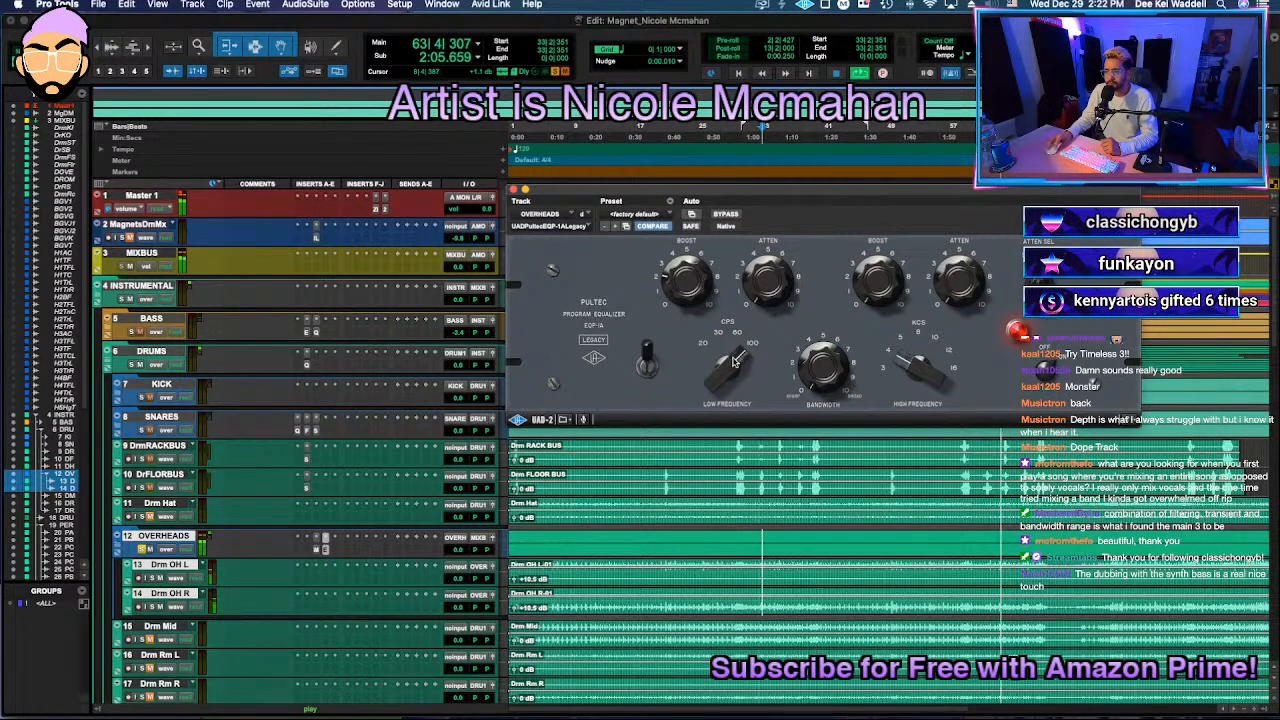
drag(735, 362, 727, 383)
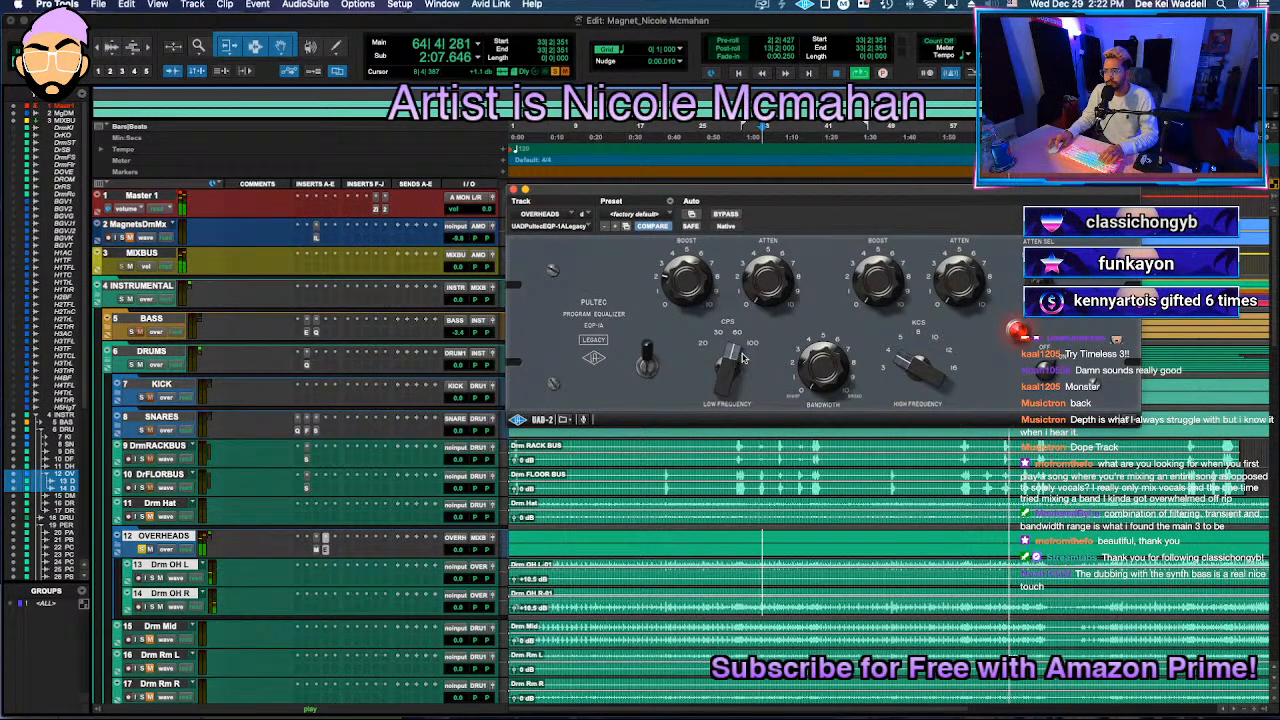
drag(900, 353, 900, 380)
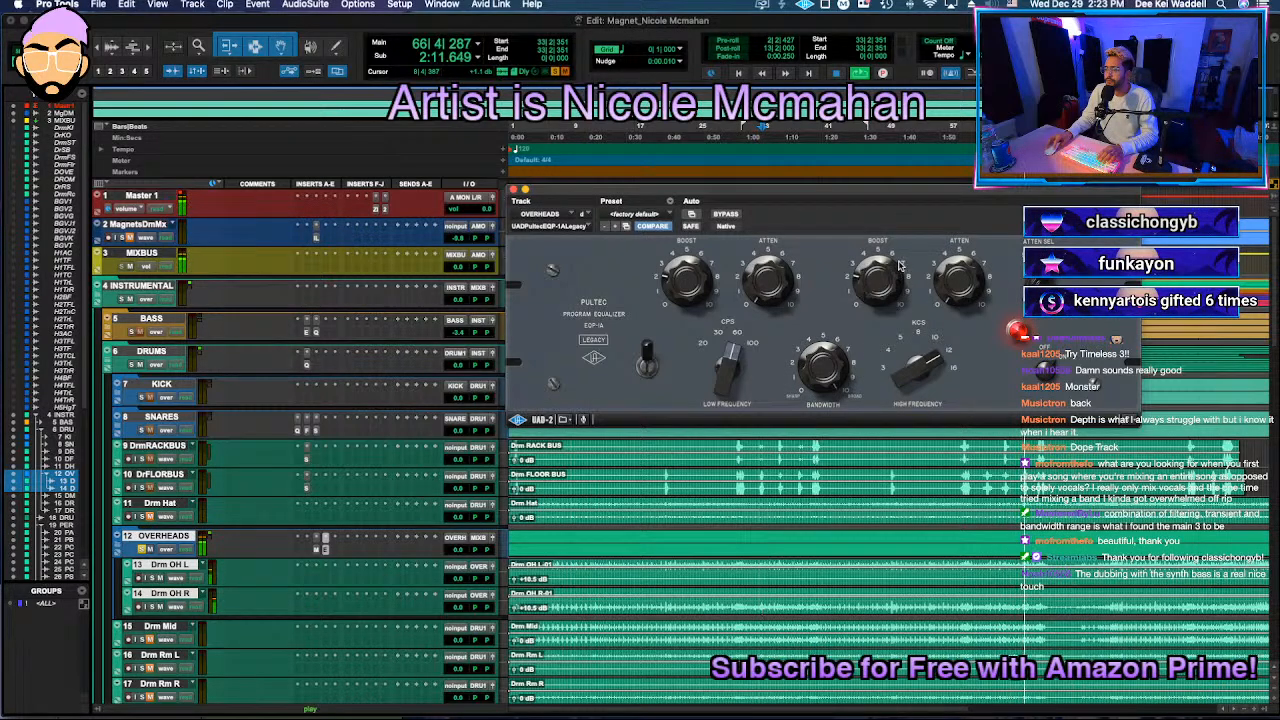
drag(905, 368, 884, 426)
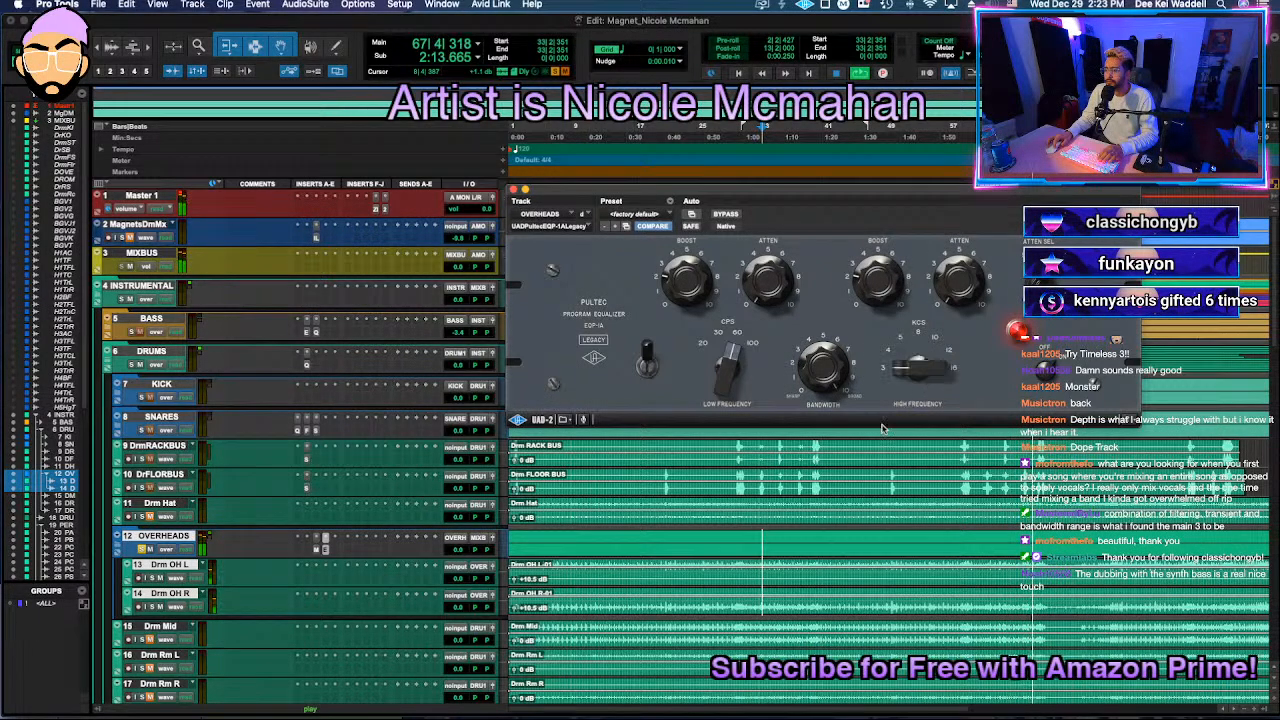
drag(883, 286, 884, 272)
drag(910, 355, 950, 313)
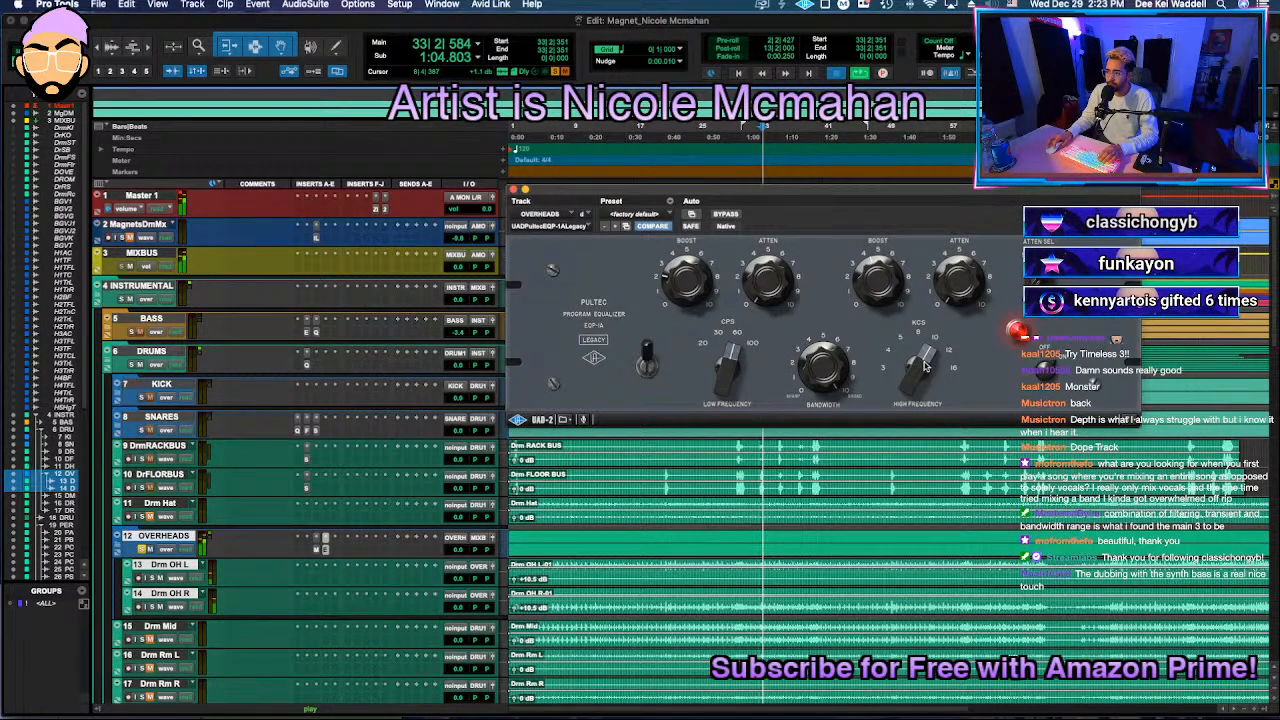
Step: Compare the soloed overheads with the Pultec bypassed and active, replaying from bar 33, and close the plug-in
click(726, 215)
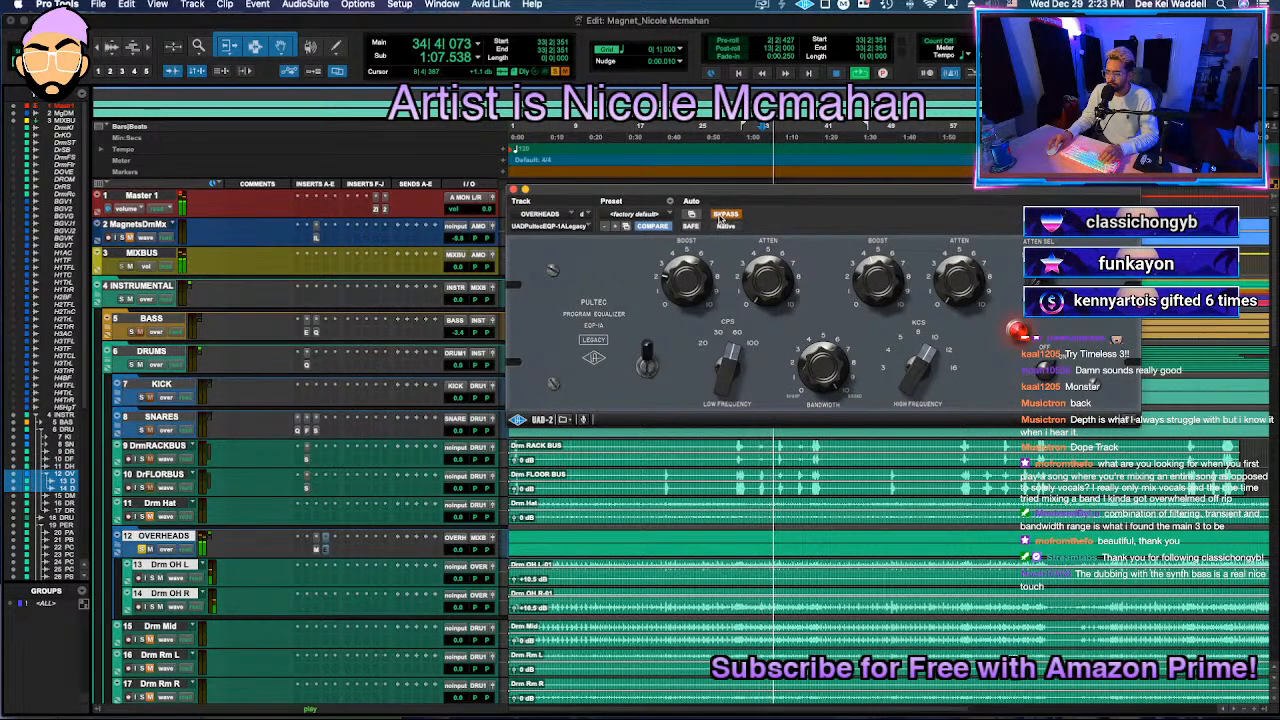
click(728, 215)
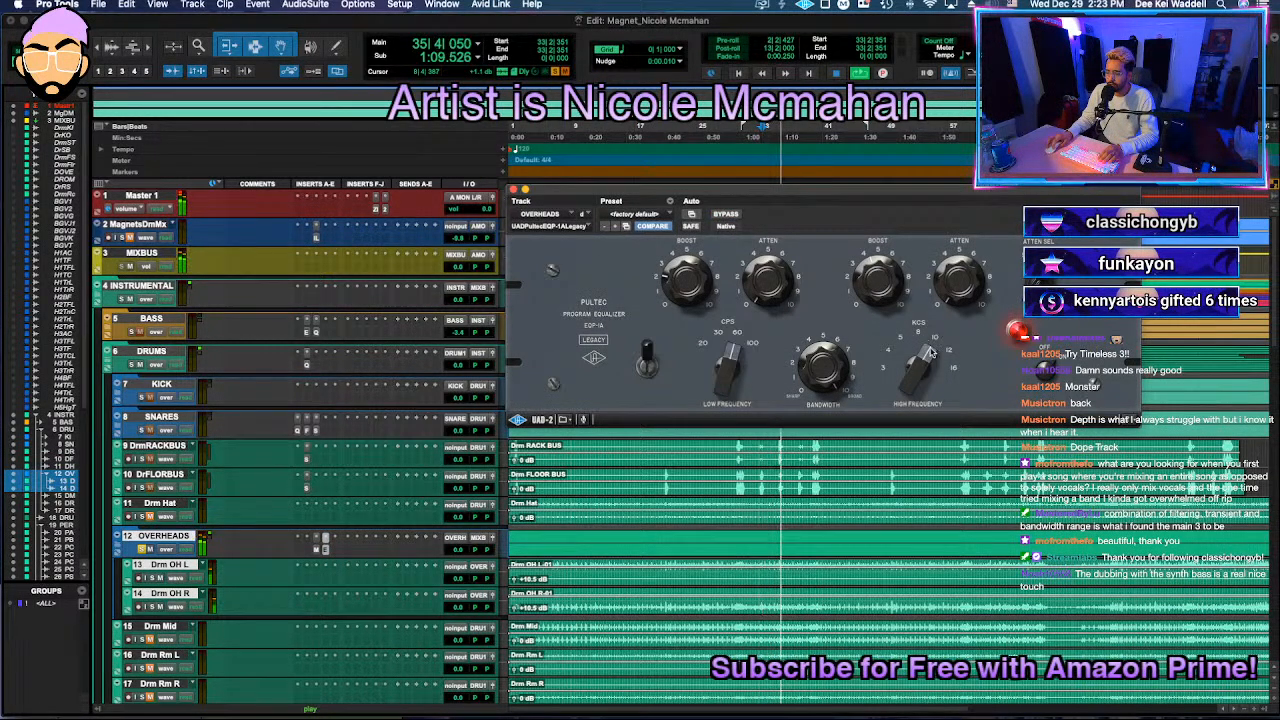
drag(918, 362, 925, 387)
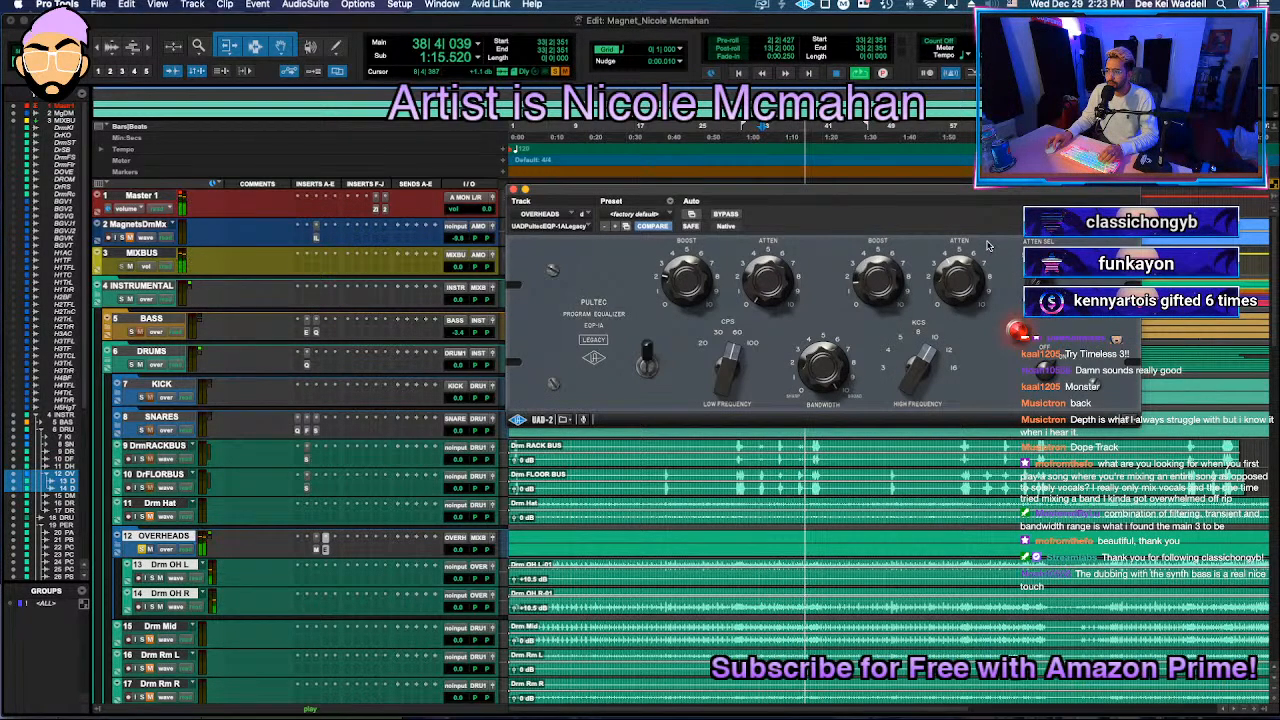
click(727, 216)
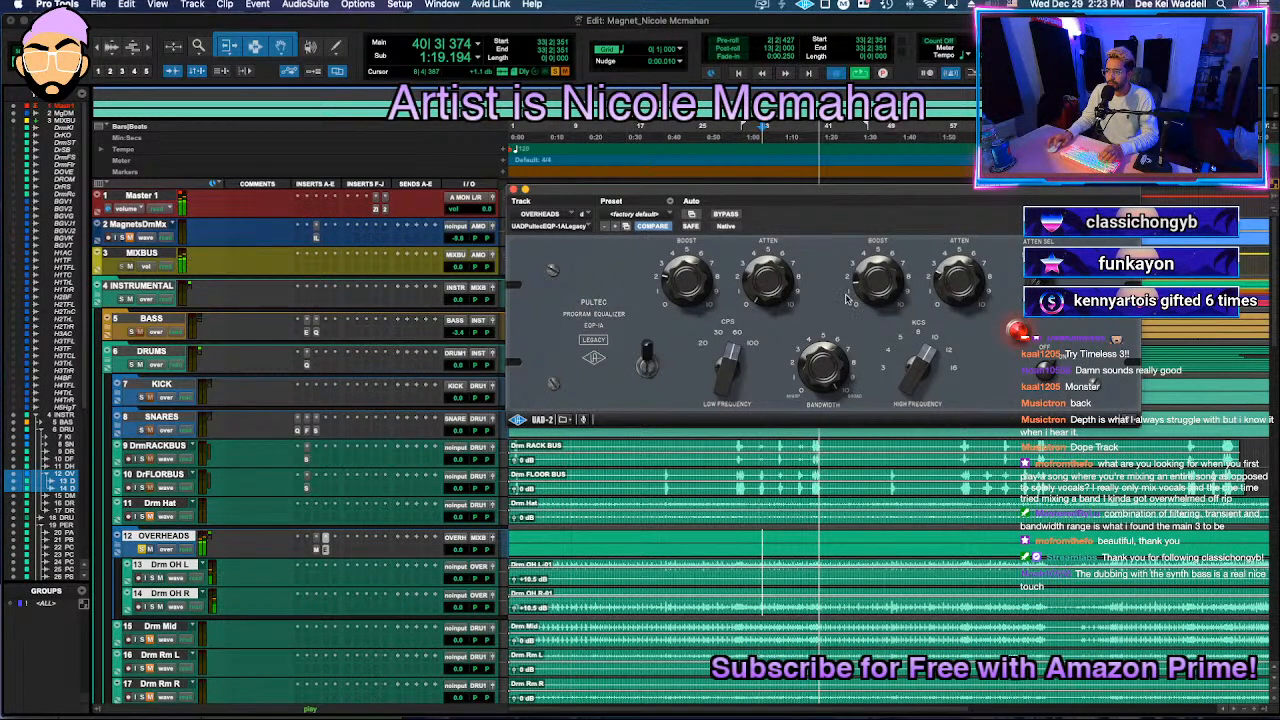
key(space)
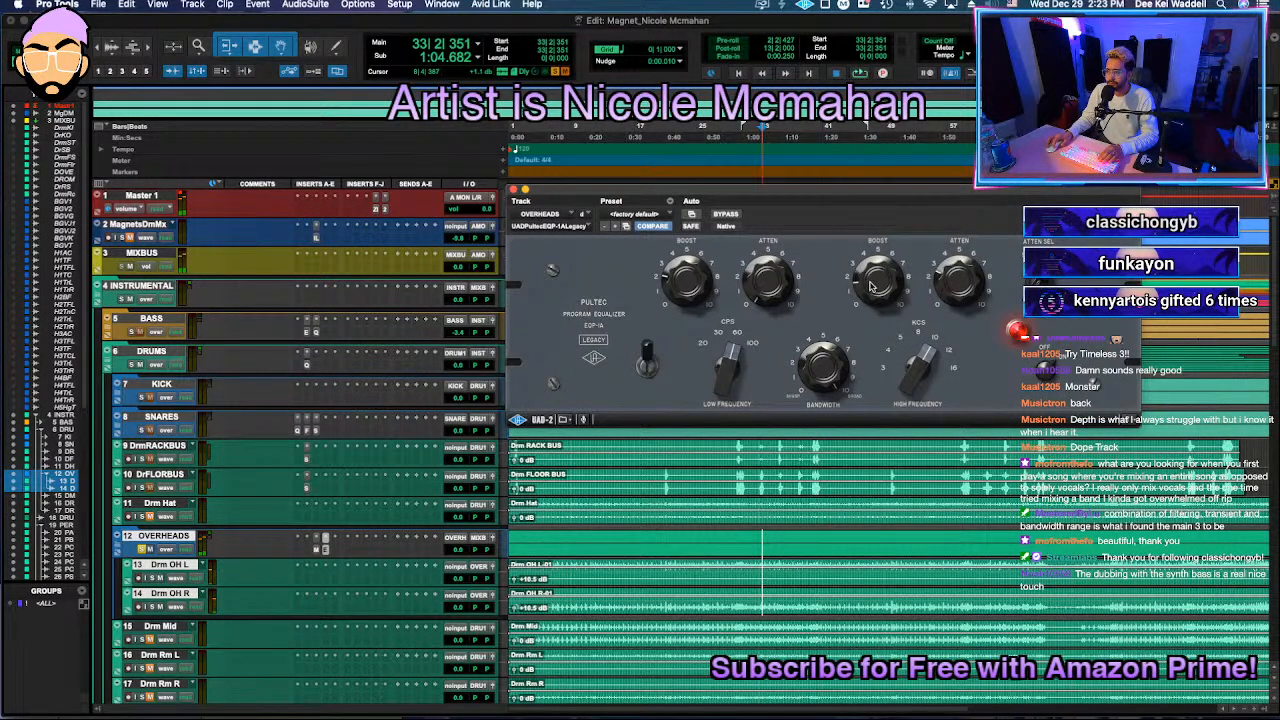
key(space)
click(725, 215)
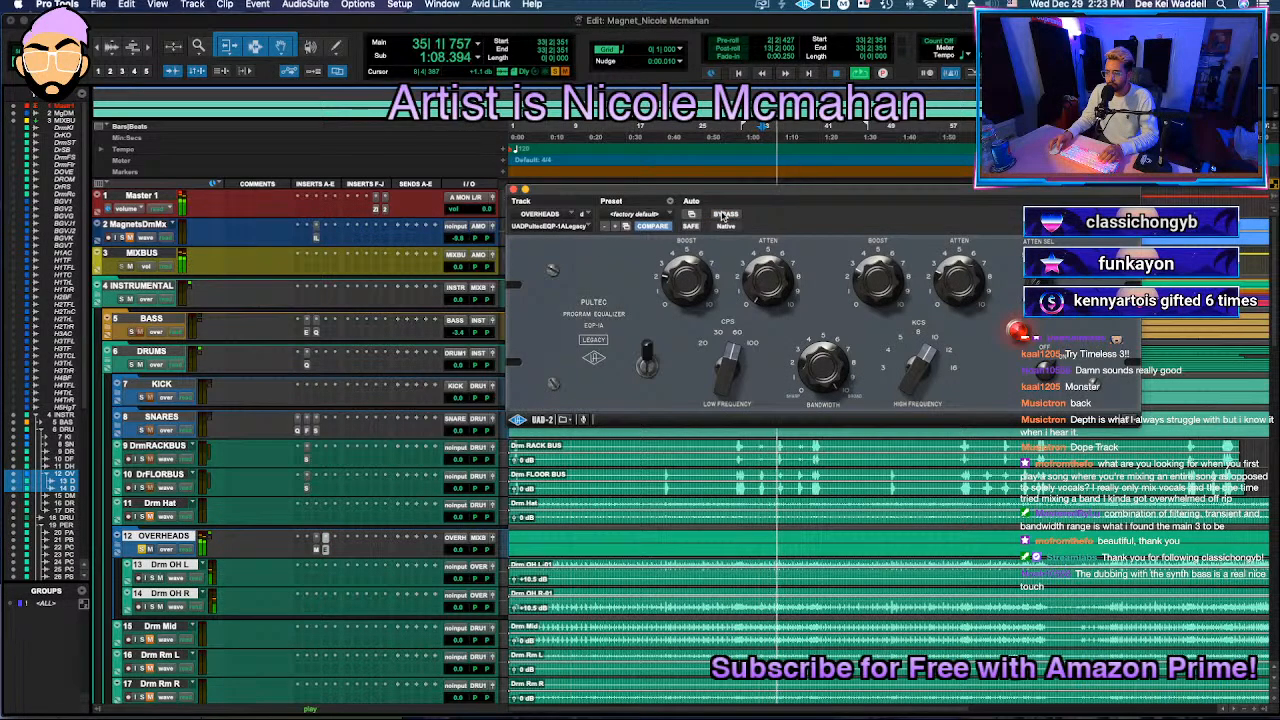
click(513, 189)
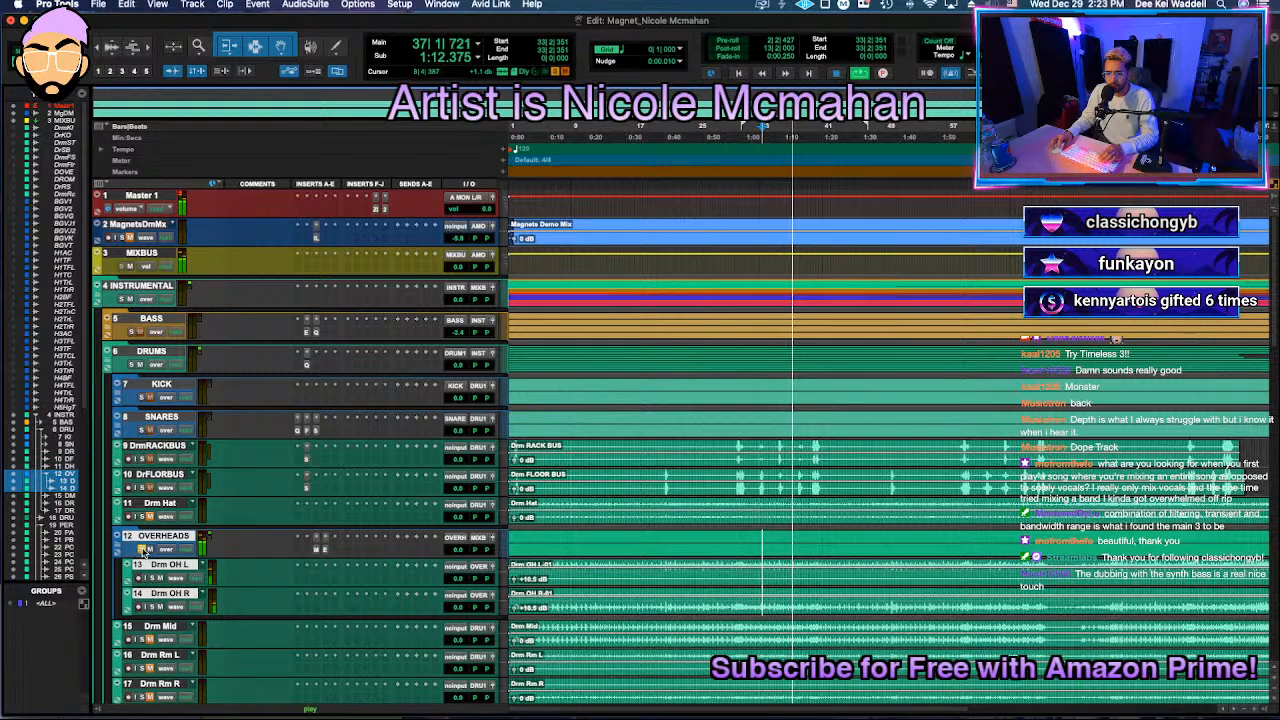
Step: Stop playback and insert the stereo Invisible Limiter on the OVERHEADS folder after the Pultec
key(space)
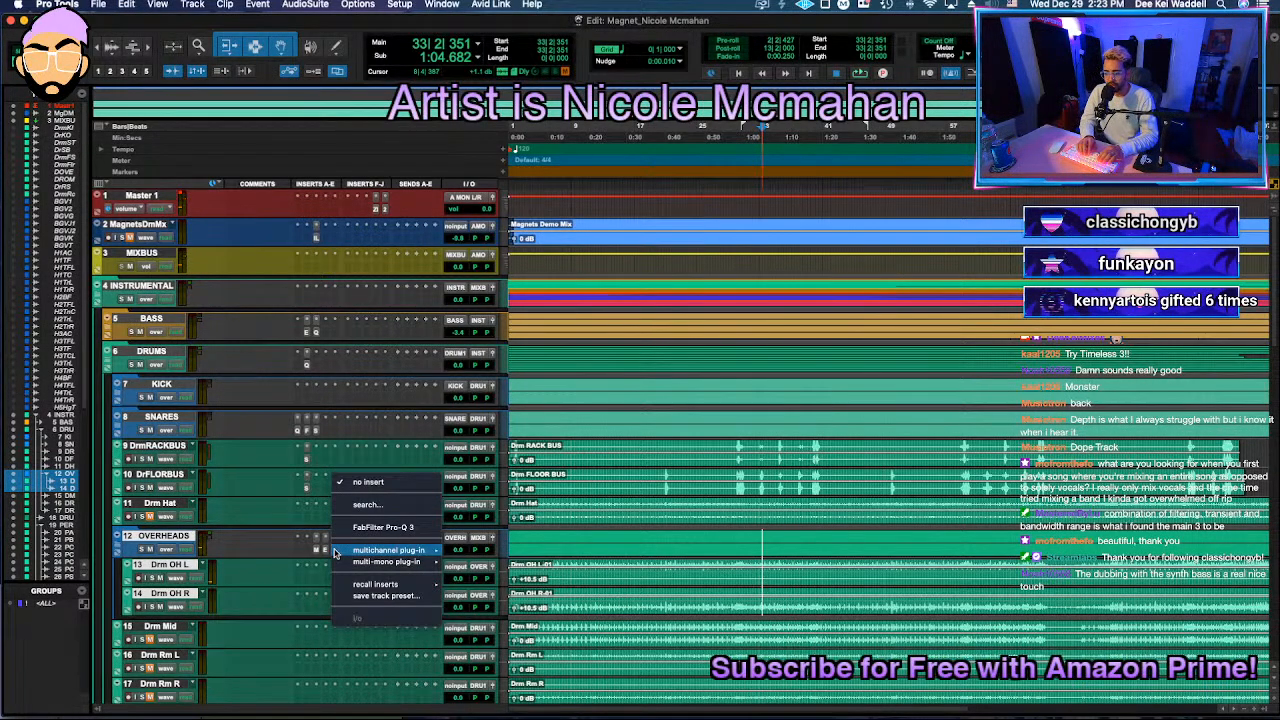
click(367, 504)
text(ivis)
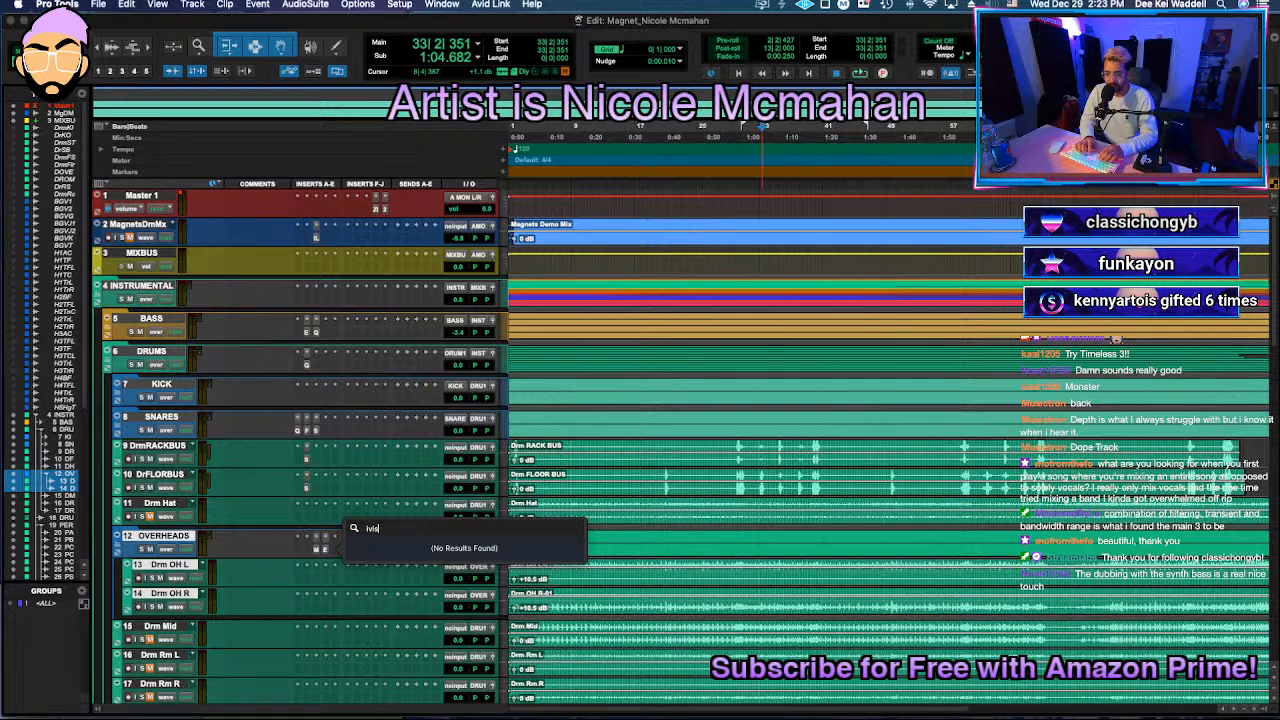
key(BackSpace)
key(BackSpace)
key(BackSpace)
text(nvis)
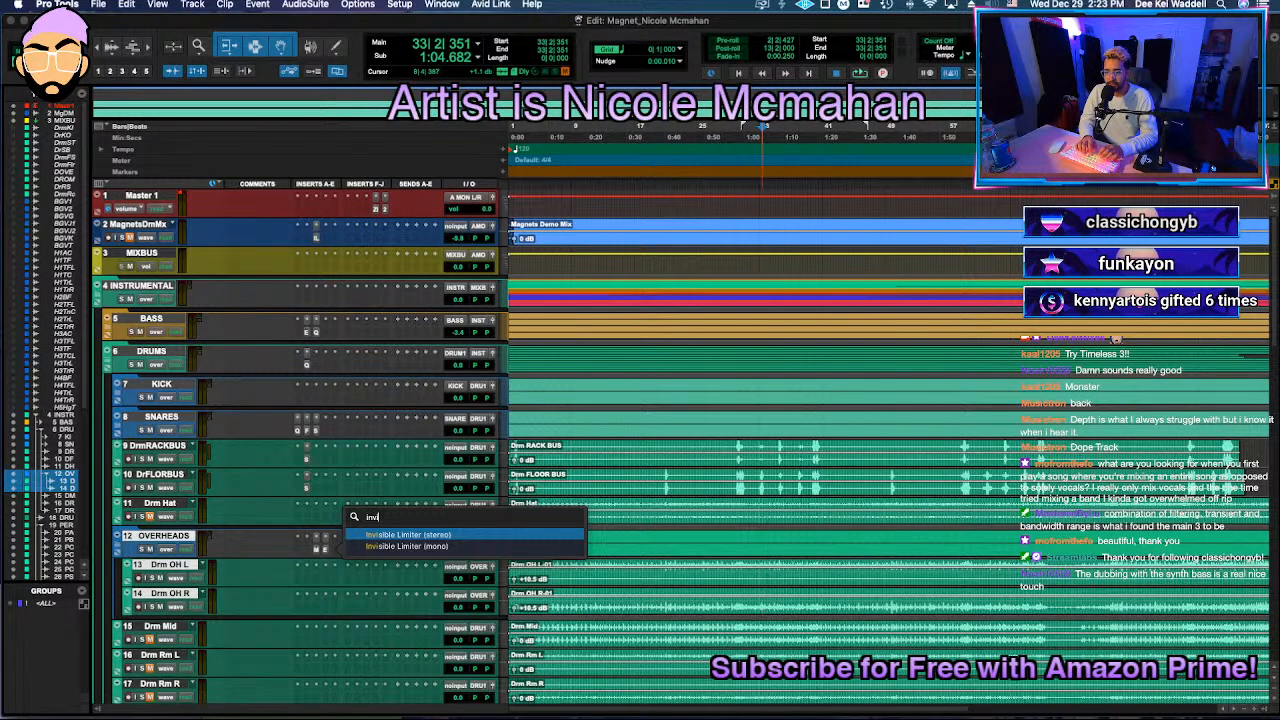
key(Return)
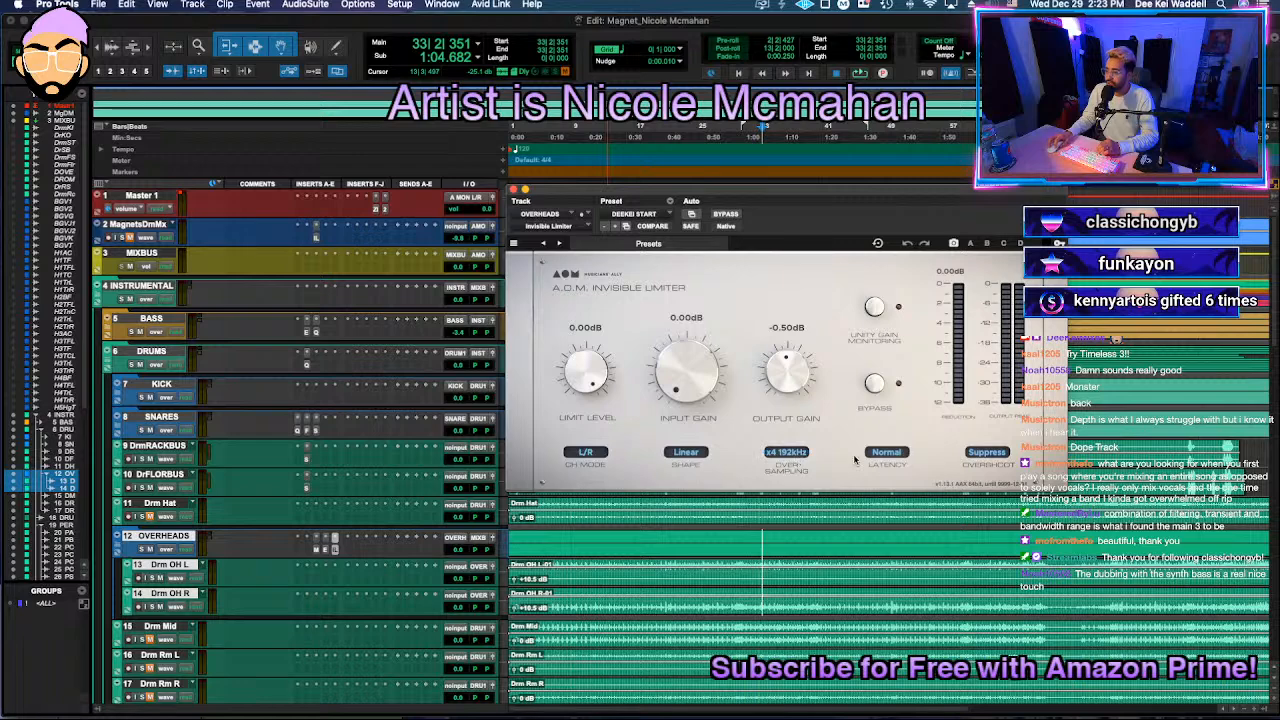
Step: Set the Invisible Limiter's overshoot to Clip and its limit level to -9.96 dB while playing the overheads, and close the plug-in
click(985, 452)
click(980, 490)
click(985, 452)
click(980, 490)
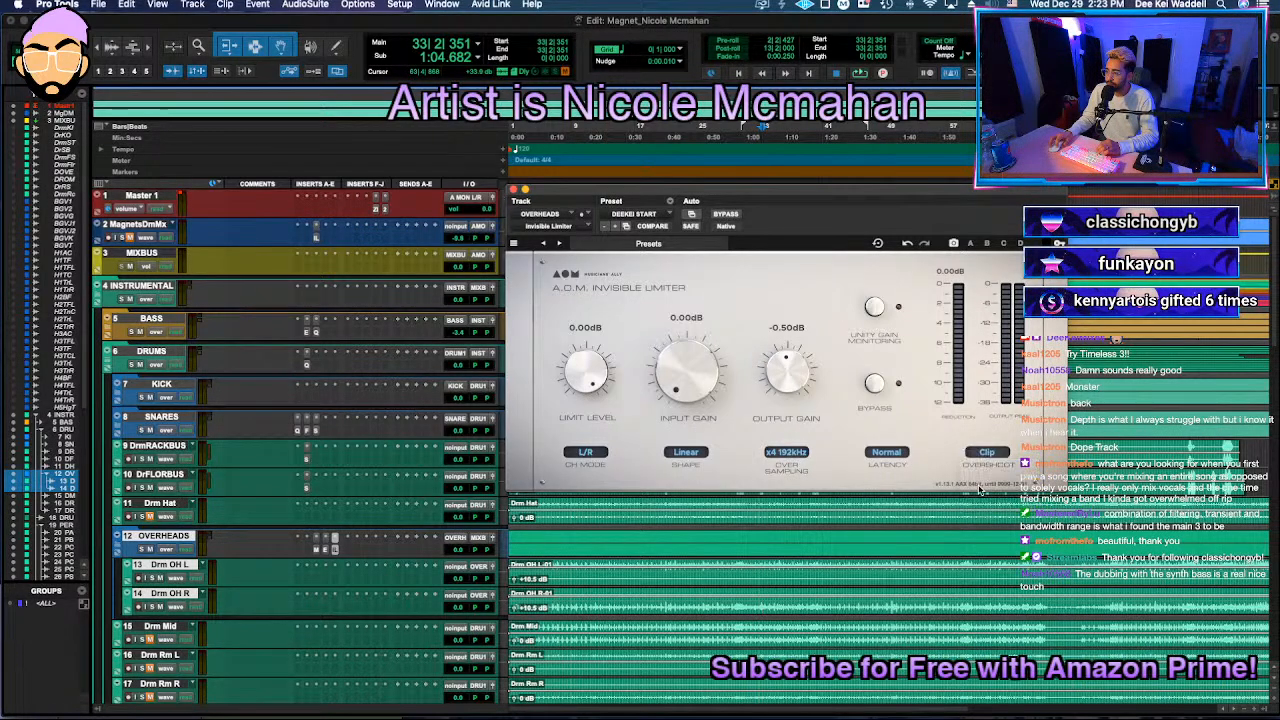
key(space)
drag(591, 376, 586, 460)
click(141, 550)
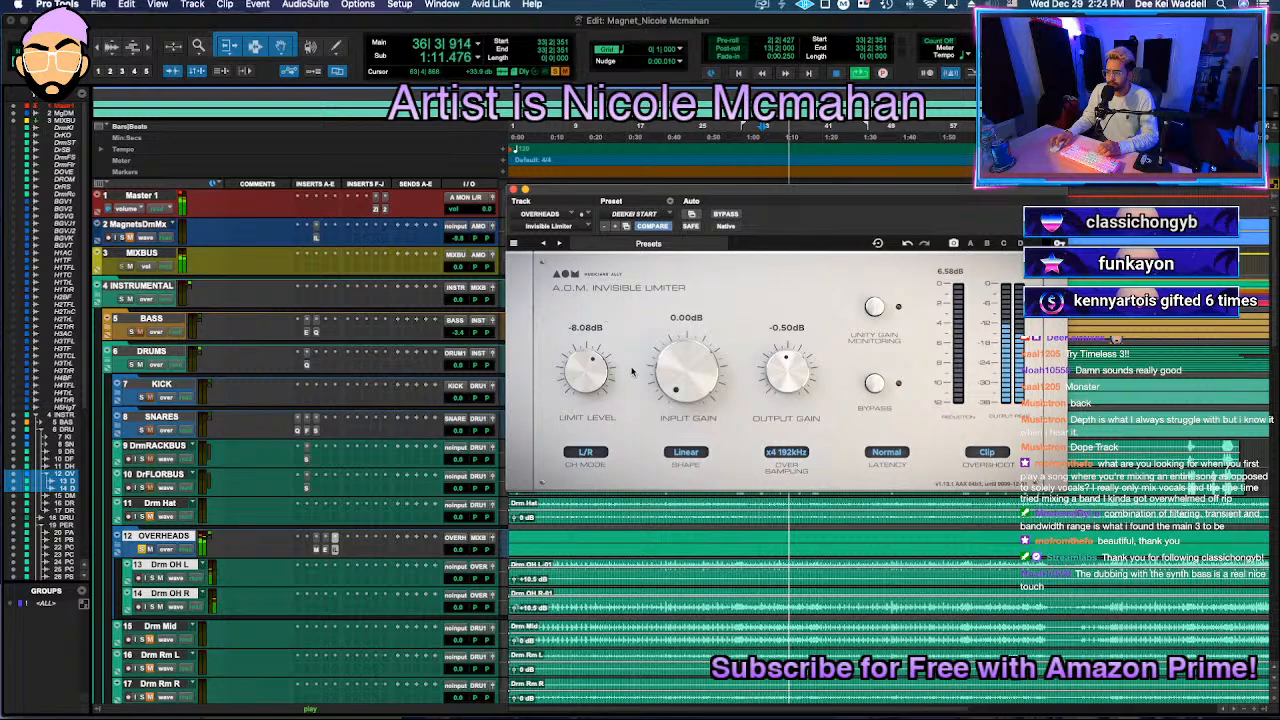
drag(588, 374, 588, 388)
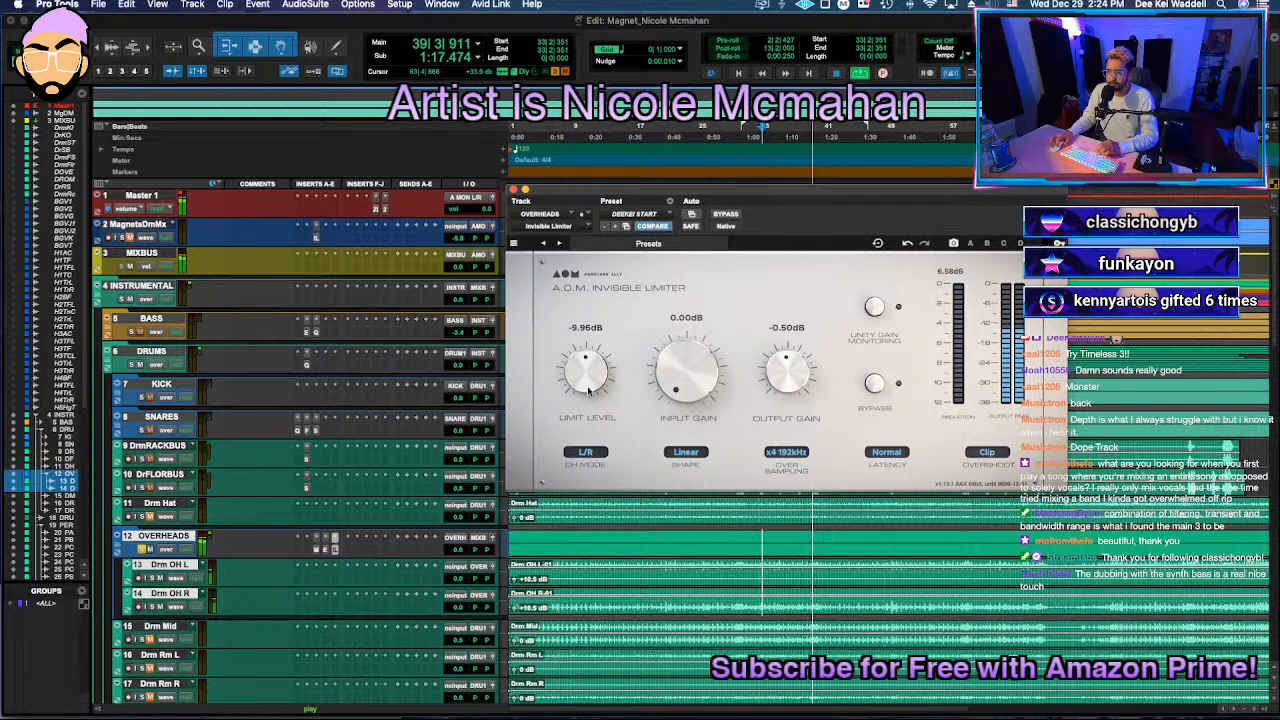
click(514, 189)
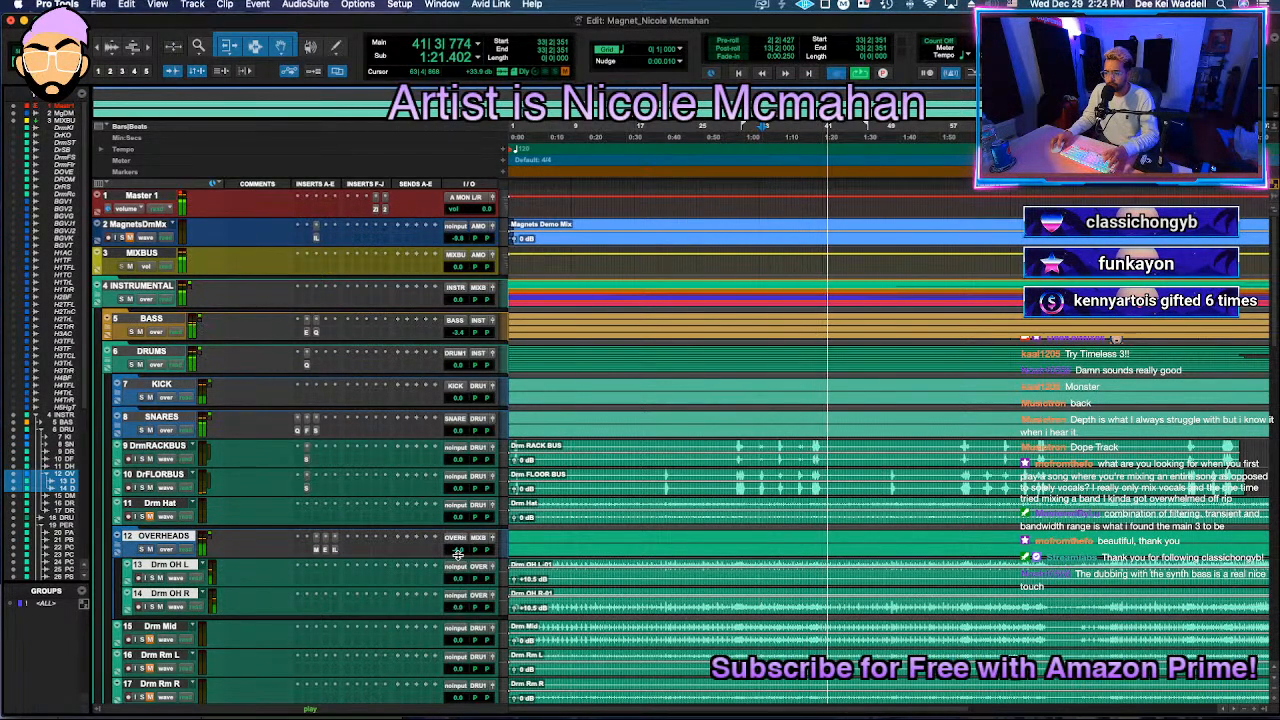
Step: Play the full instrumental from bar 30 and review the Invisible Limiter and MagicDeathEye settings on OVERHEADS
click(739, 534)
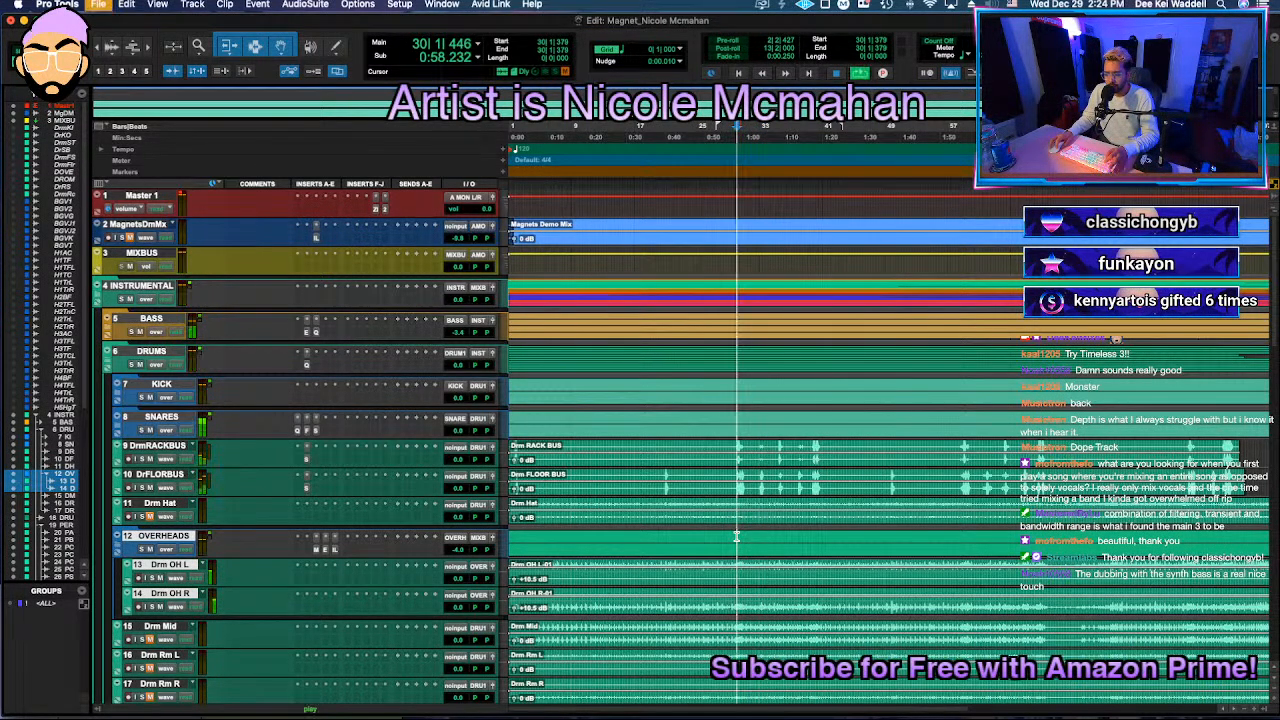
click(328, 550)
click(325, 550)
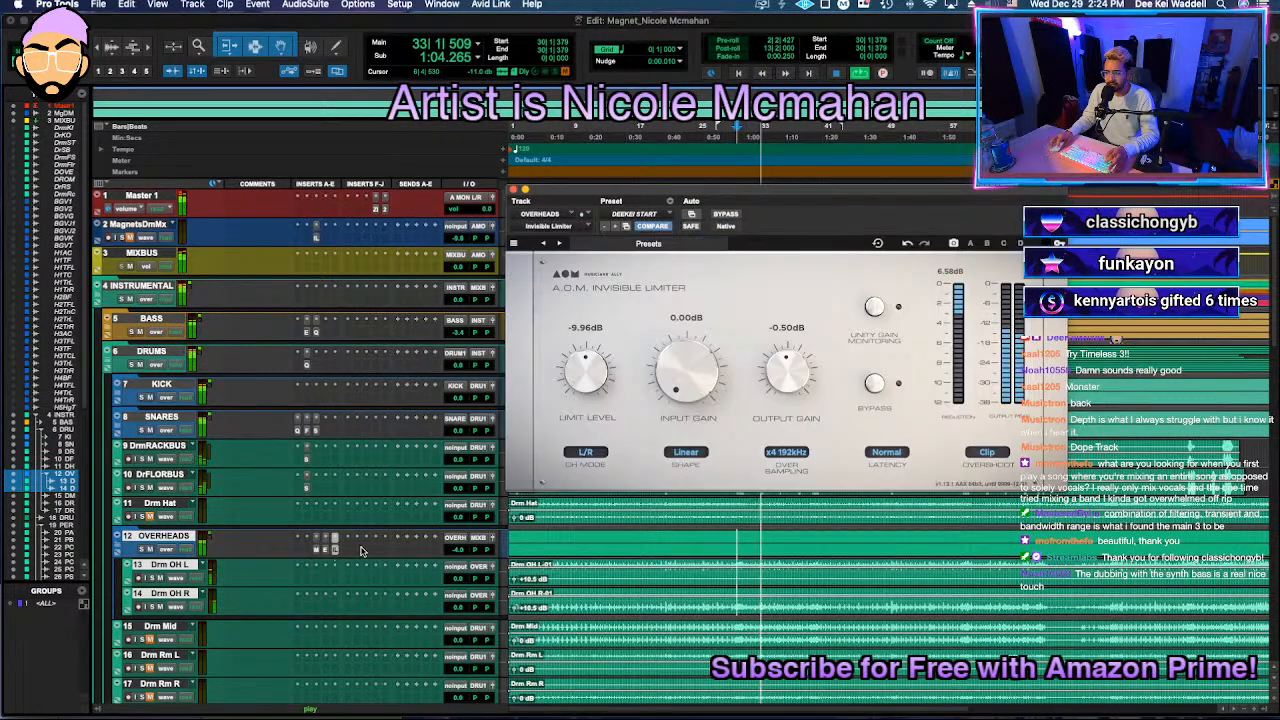
click(316, 550)
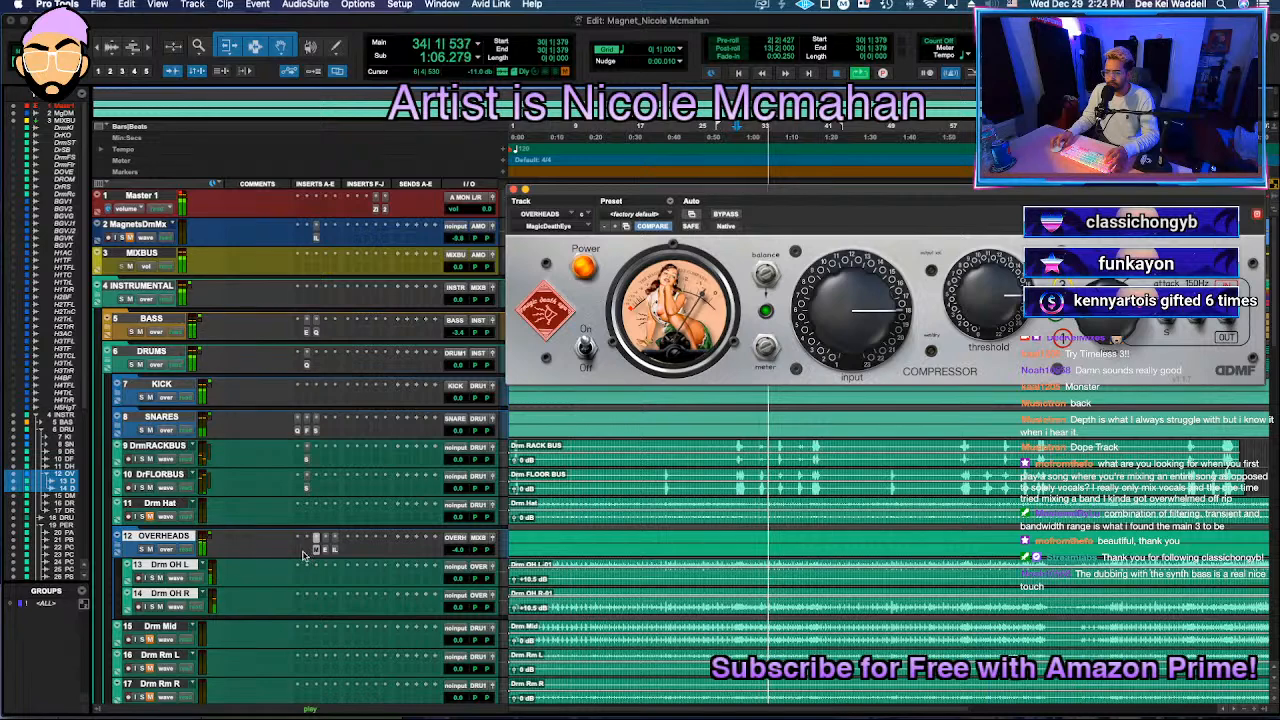
Step: Insert the Trim plug-in on OVERHEADS ahead of the MagicDeathEye and invert the polarity with it
click(304, 552)
key(Escape)
text(soot)
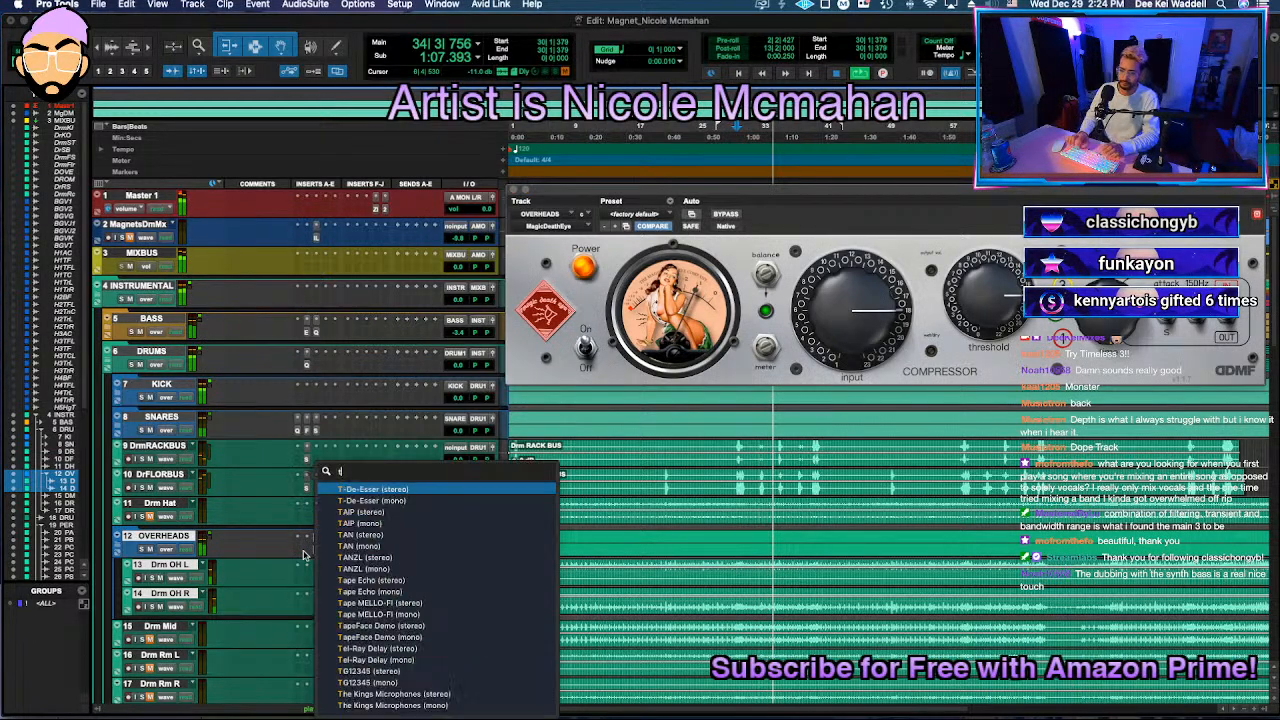
key(Return)
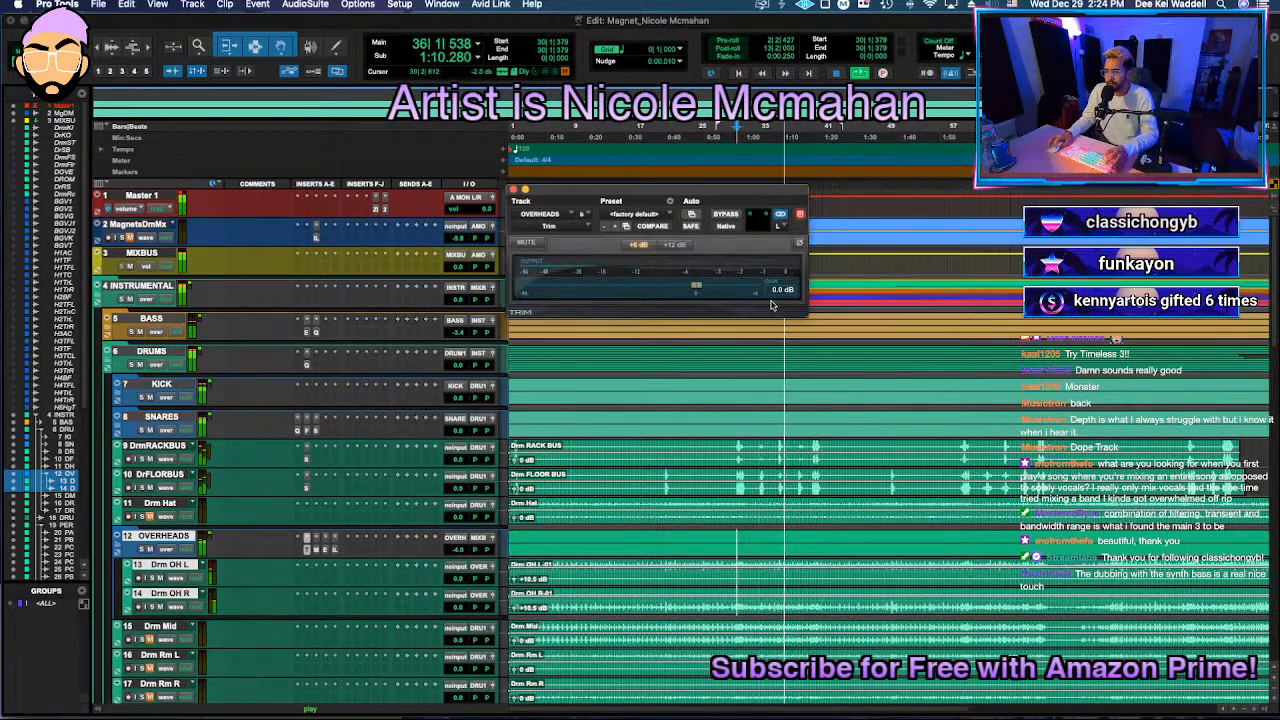
click(799, 244)
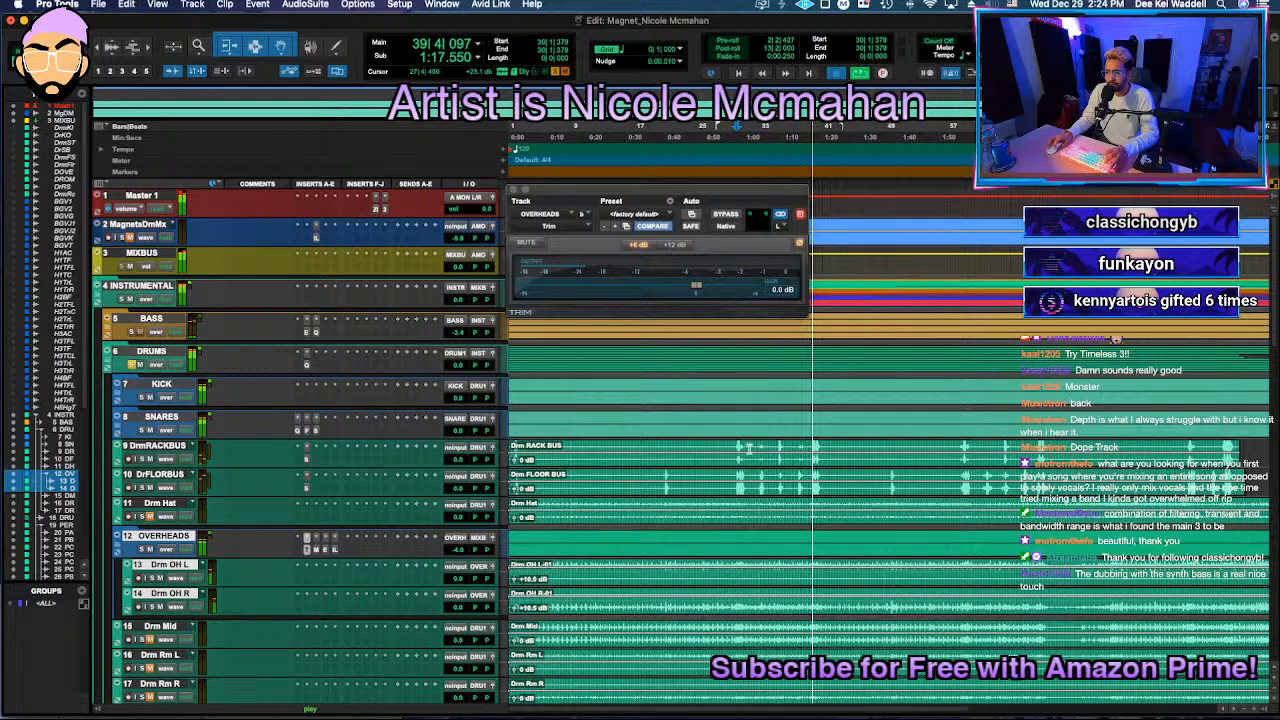
Step: Play the instrumental from bar 30 to compare the overheads' polarity, and close the Trim plug-in
click(737, 445)
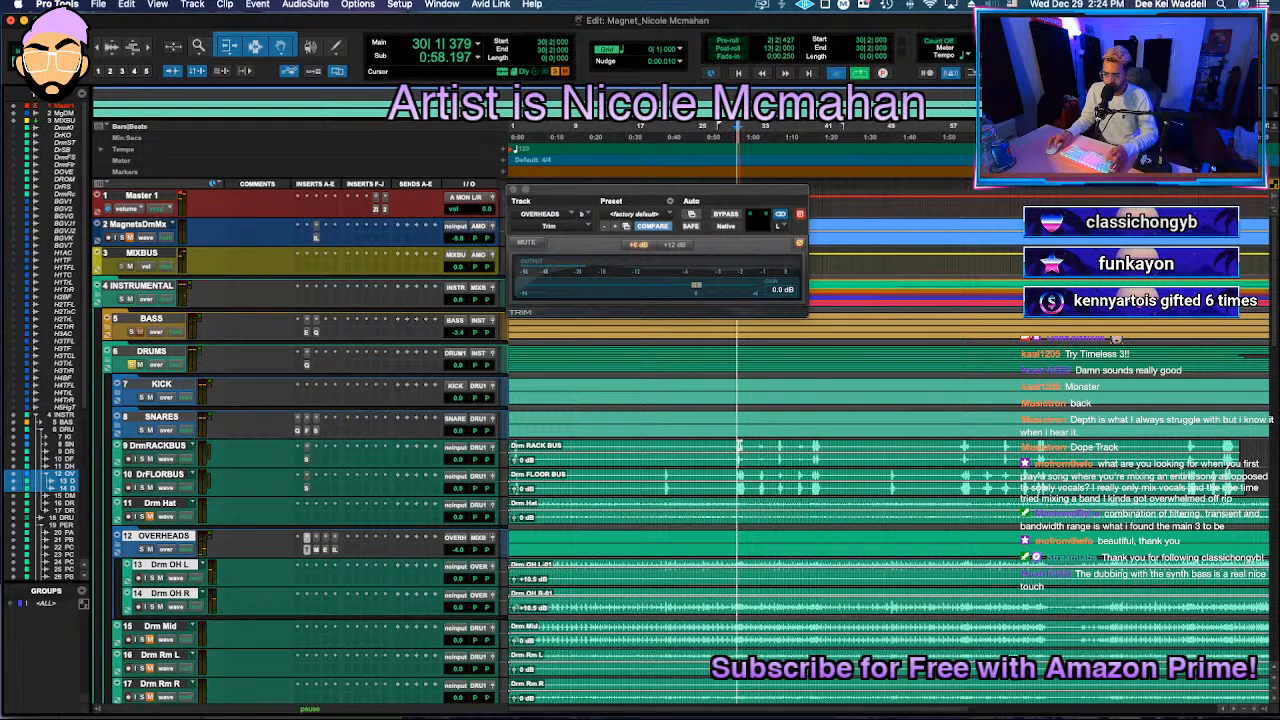
key(space)
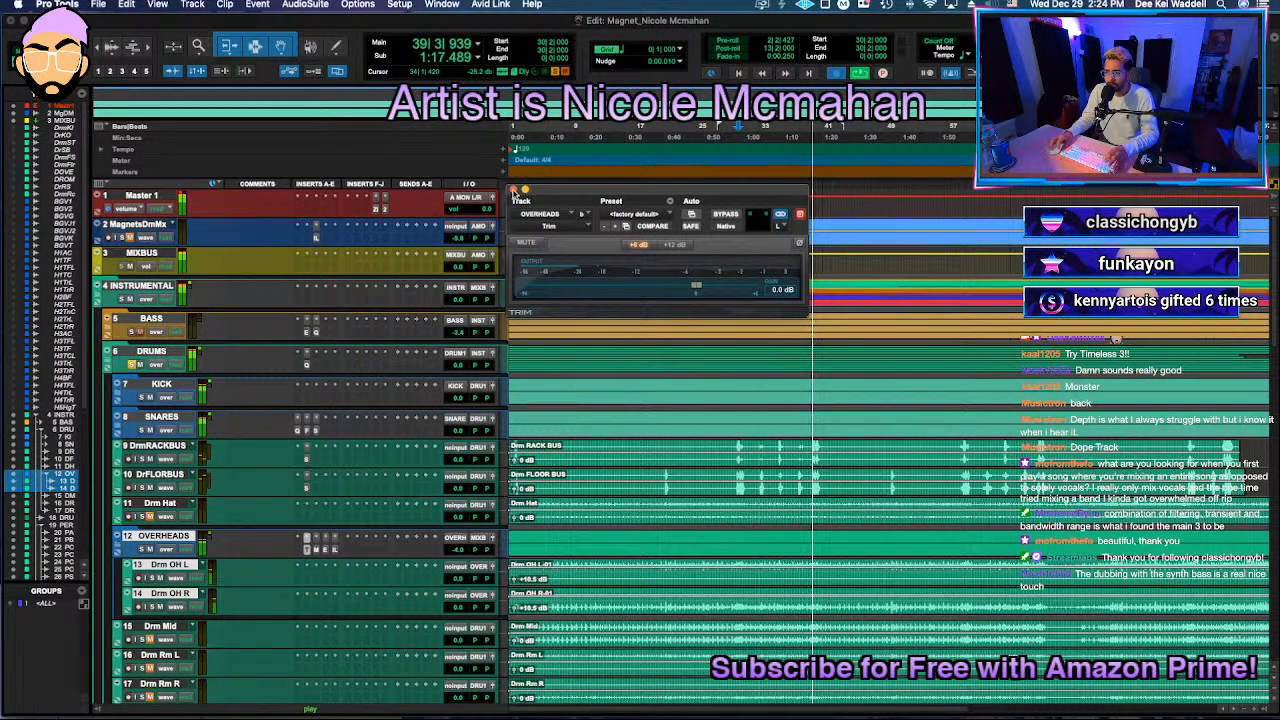
key(space)
click(513, 189)
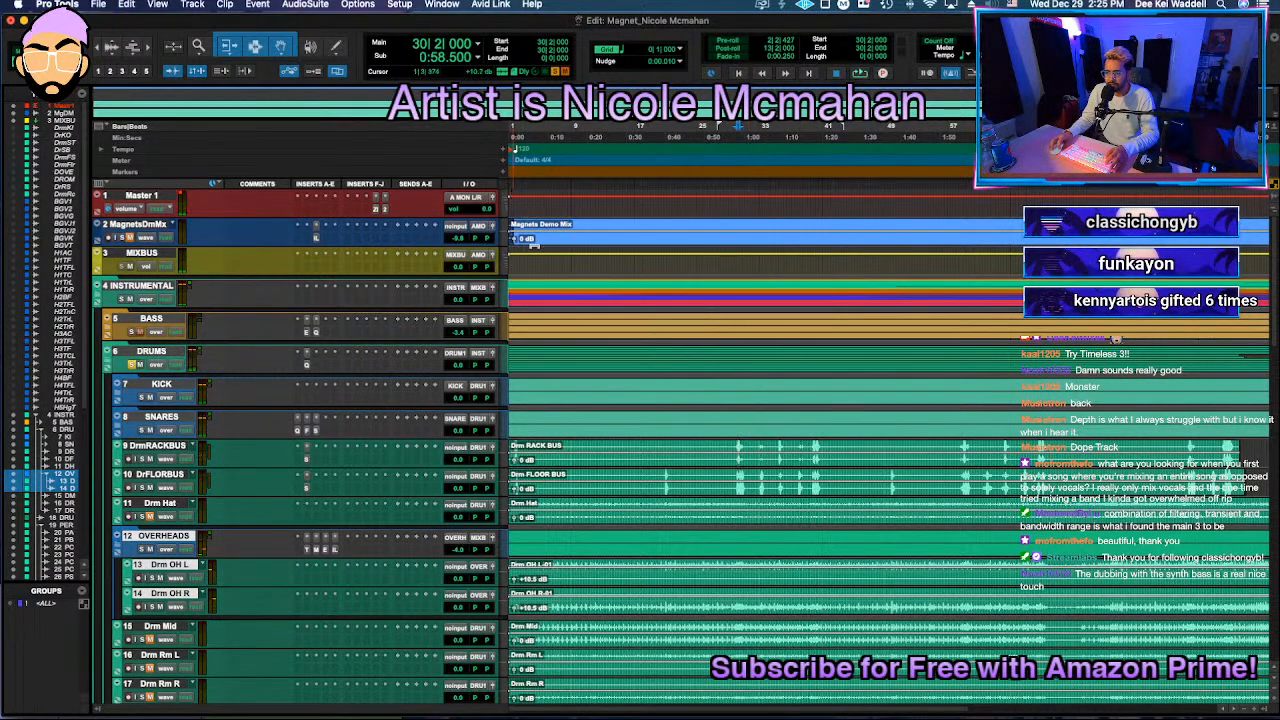
Step: Remove the Trim plug-in from OVERHEADS and play from bar 29 while lowering the folder's volume
click(308, 541)
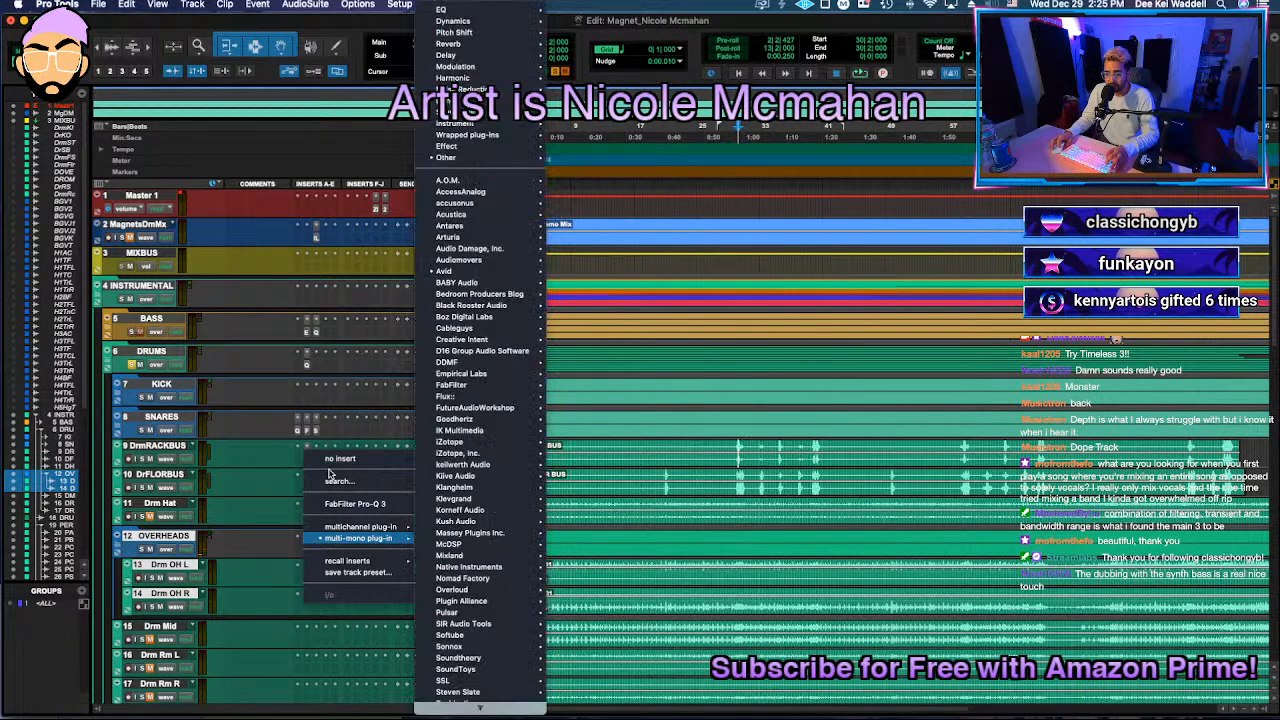
click(338, 458)
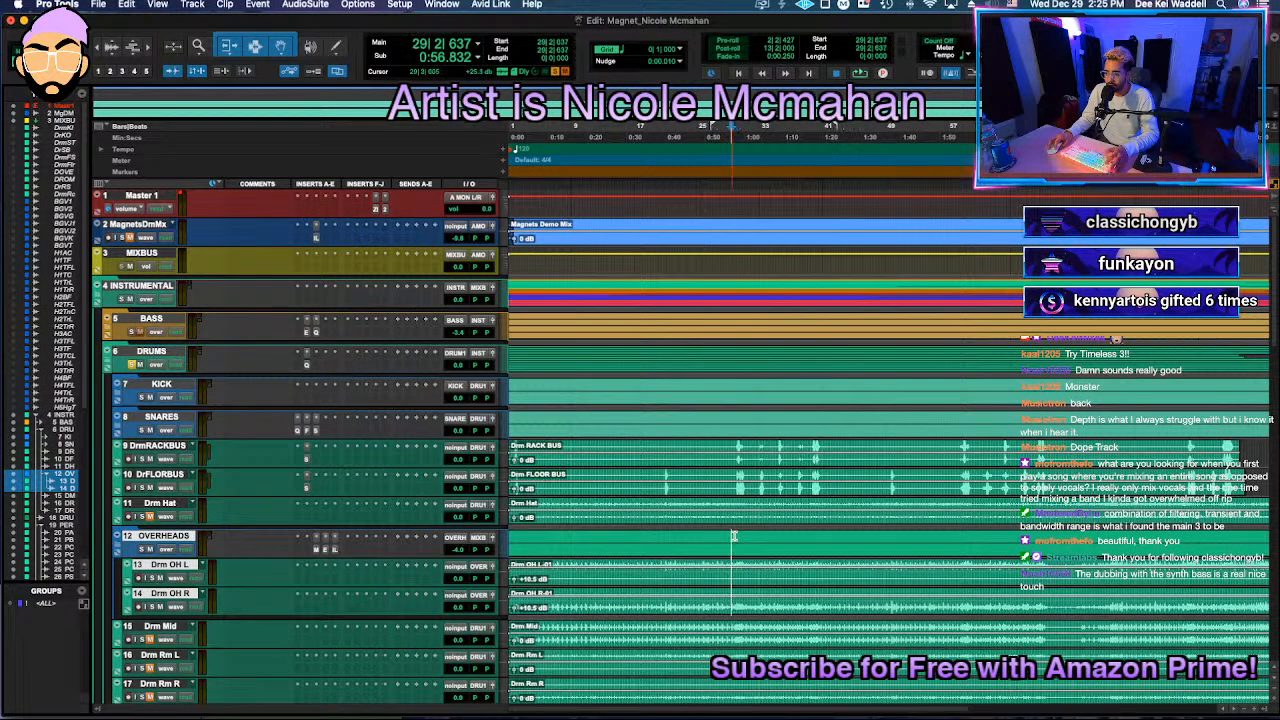
key(space)
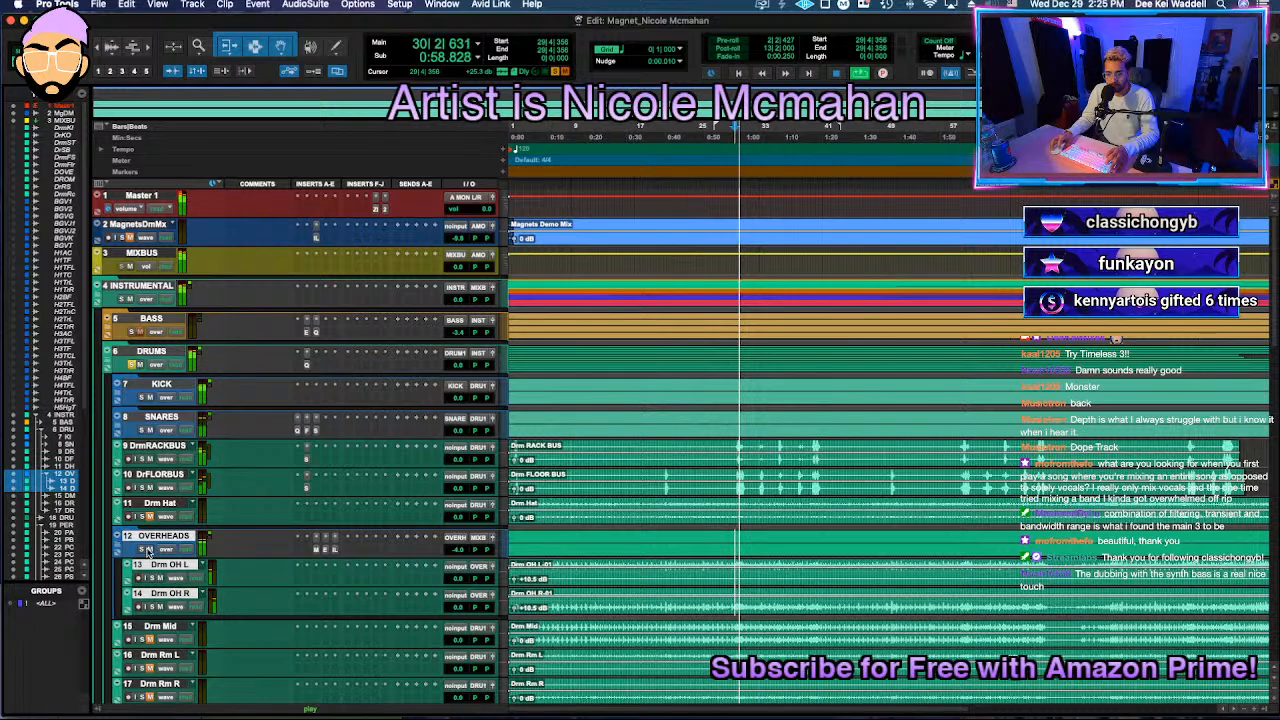
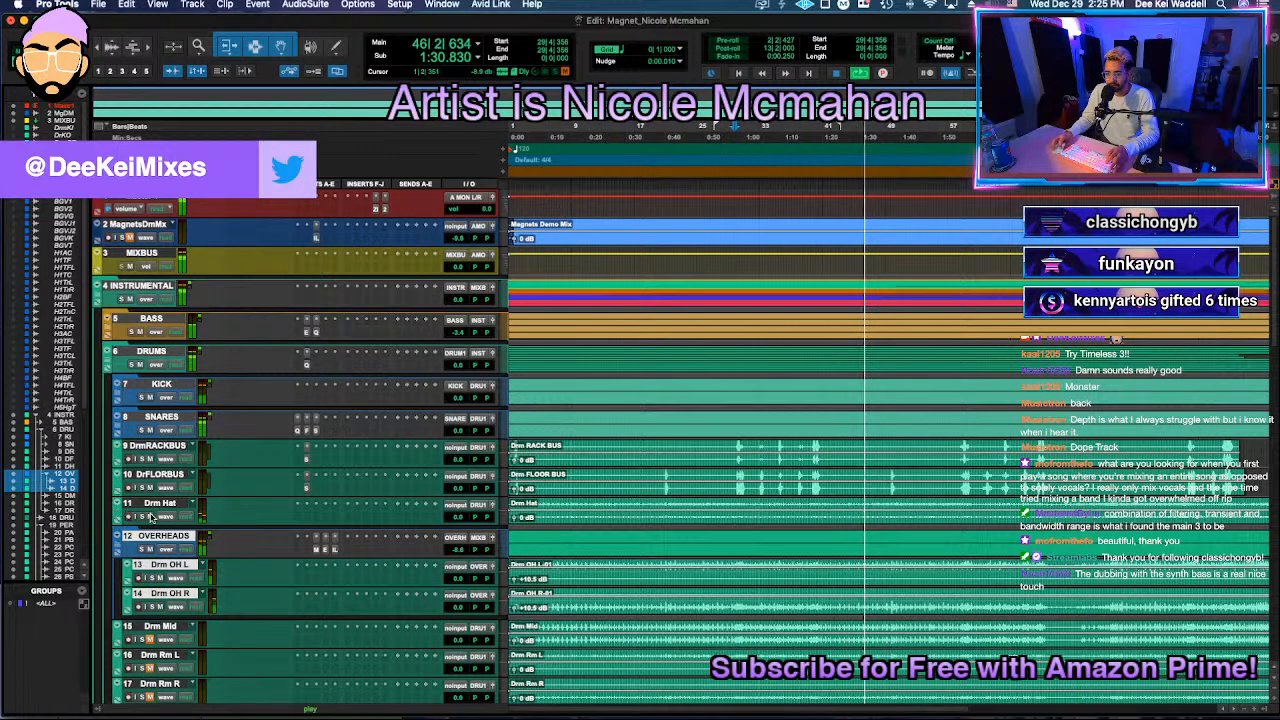
Step: Collapse the OVERHEADS folder and insert the stereo Abbey Road RS124 compressor on Drm Mid
click(116, 538)
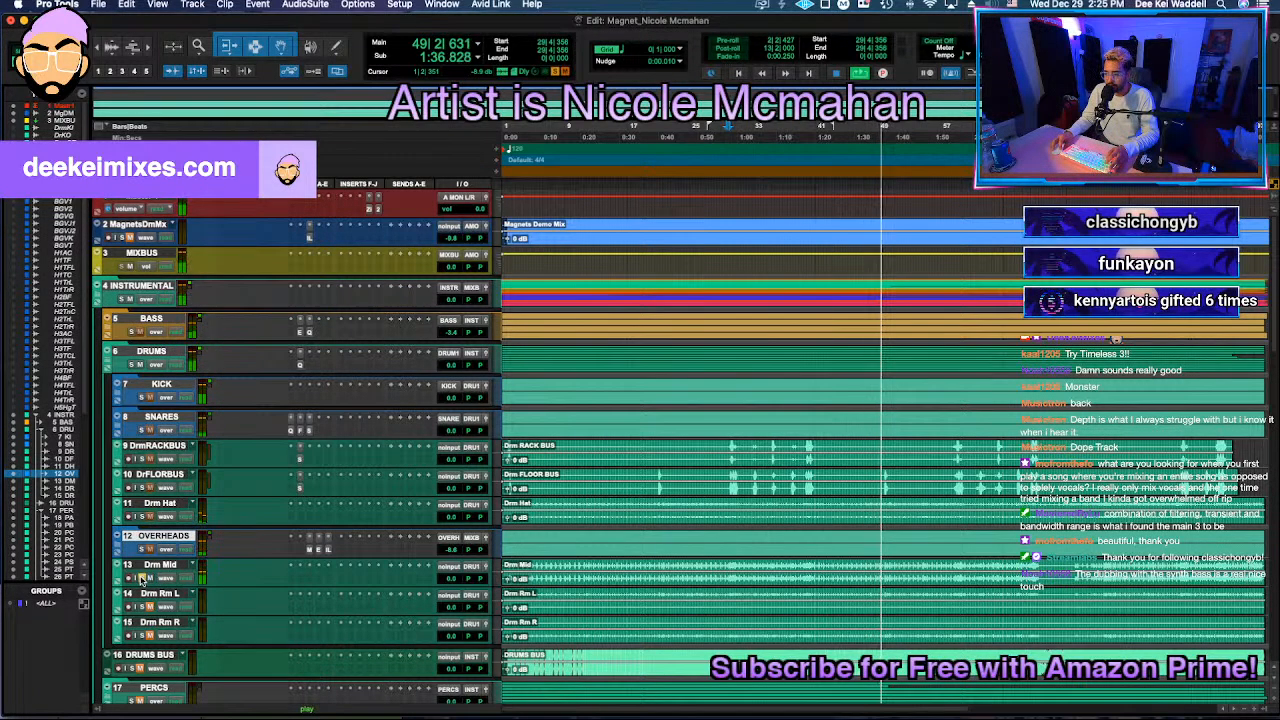
click(308, 582)
key(Escape)
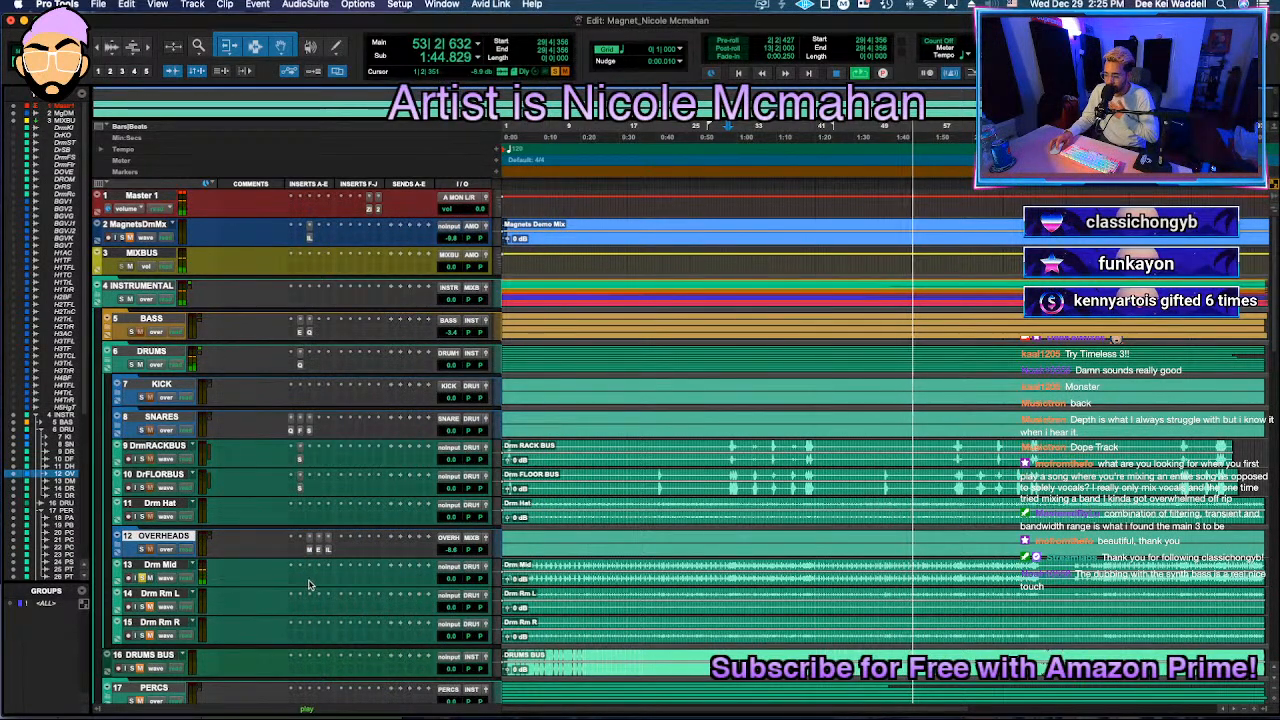
click(303, 582)
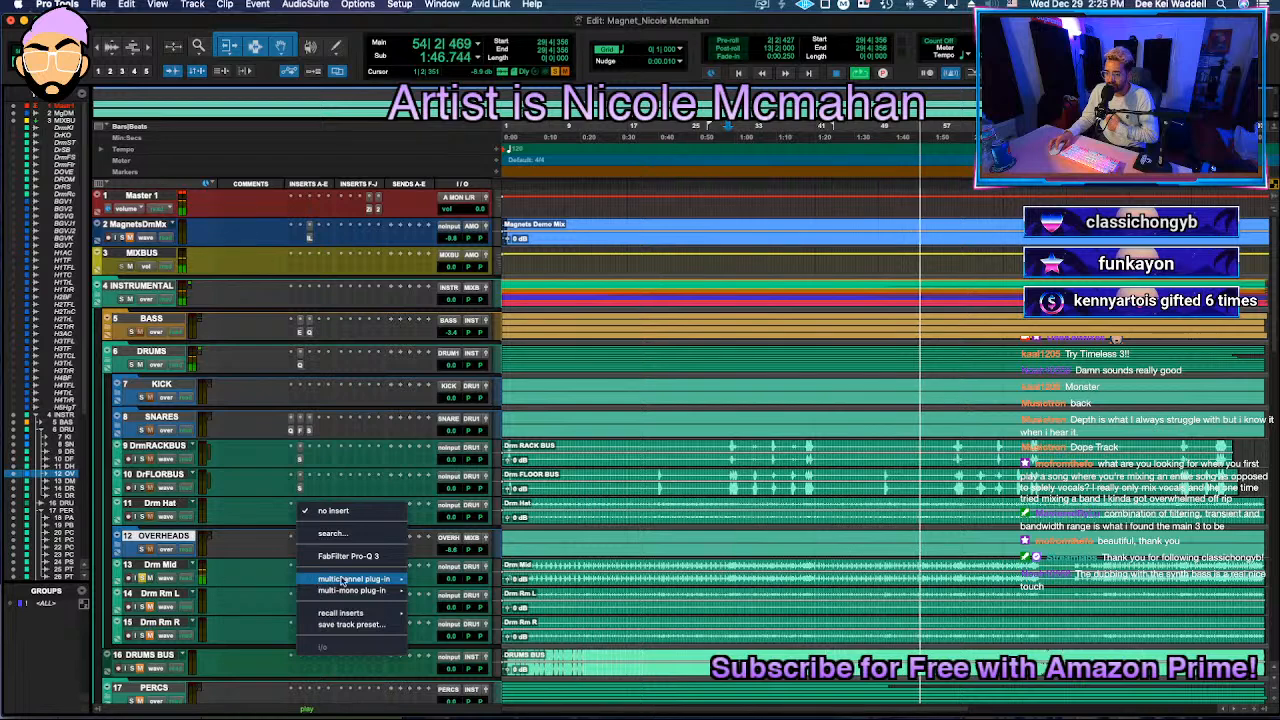
mouse_move(355, 579)
mouse_move(440, 46)
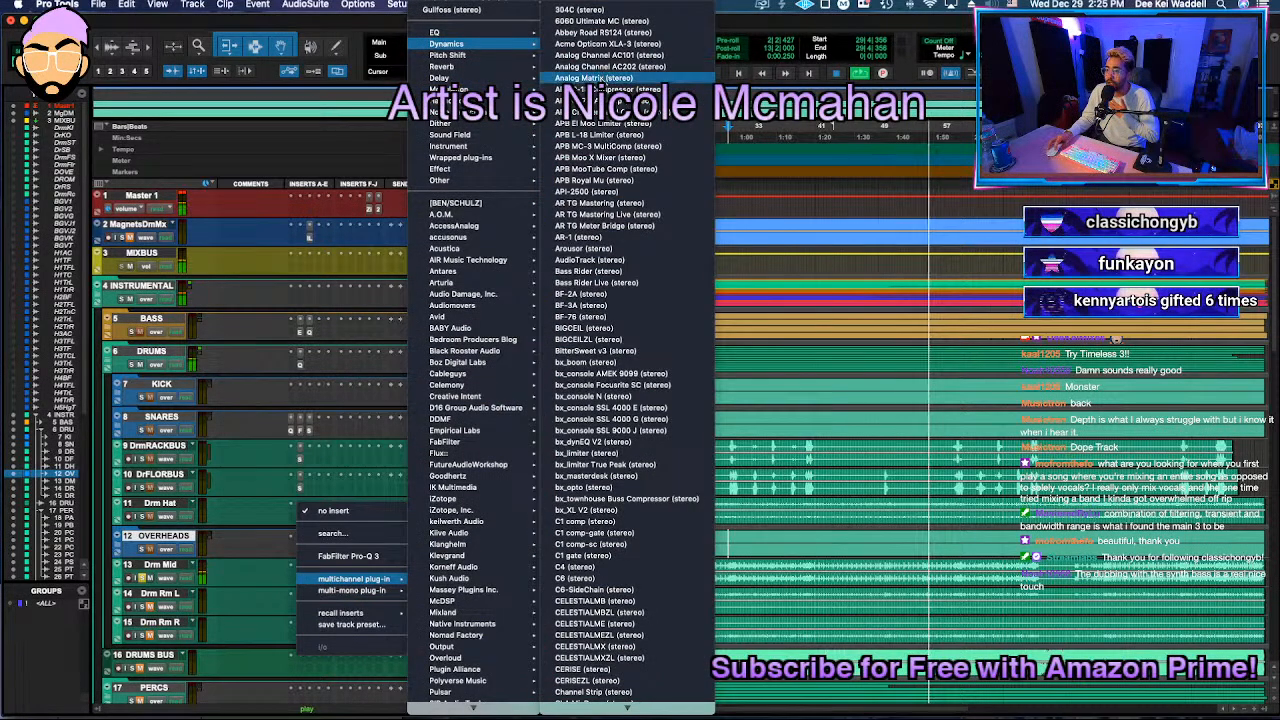
click(636, 35)
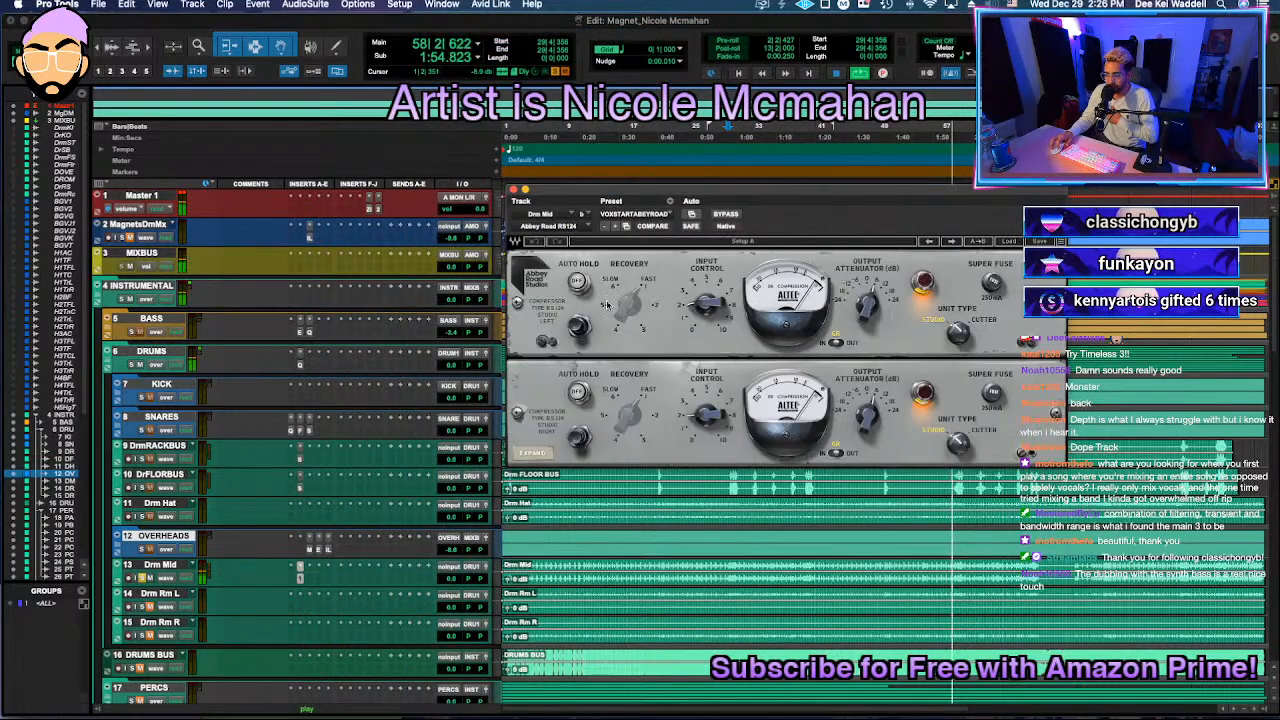
Step: Adjust the RS124's input control and output attenuator on Drm Mid during playback, trying Super Fuse and expanding the extra controls
drag(708, 314, 968, 278)
click(987, 289)
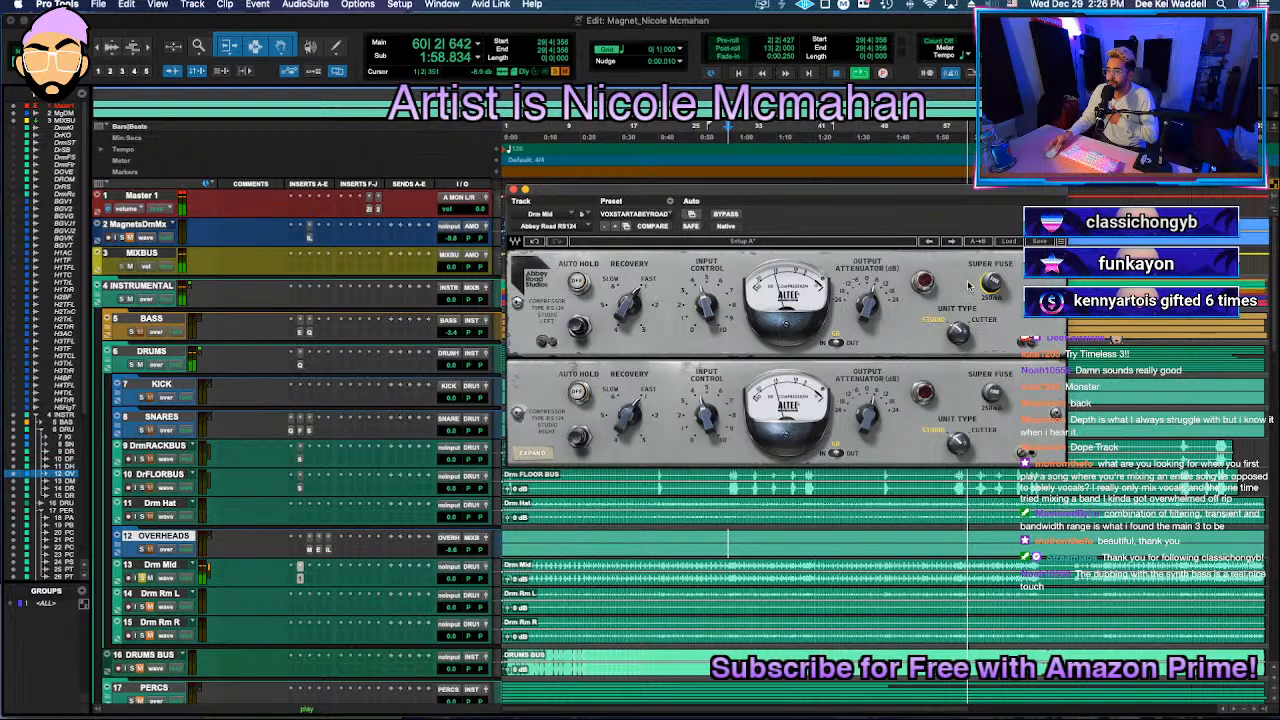
click(978, 286)
drag(706, 310, 708, 302)
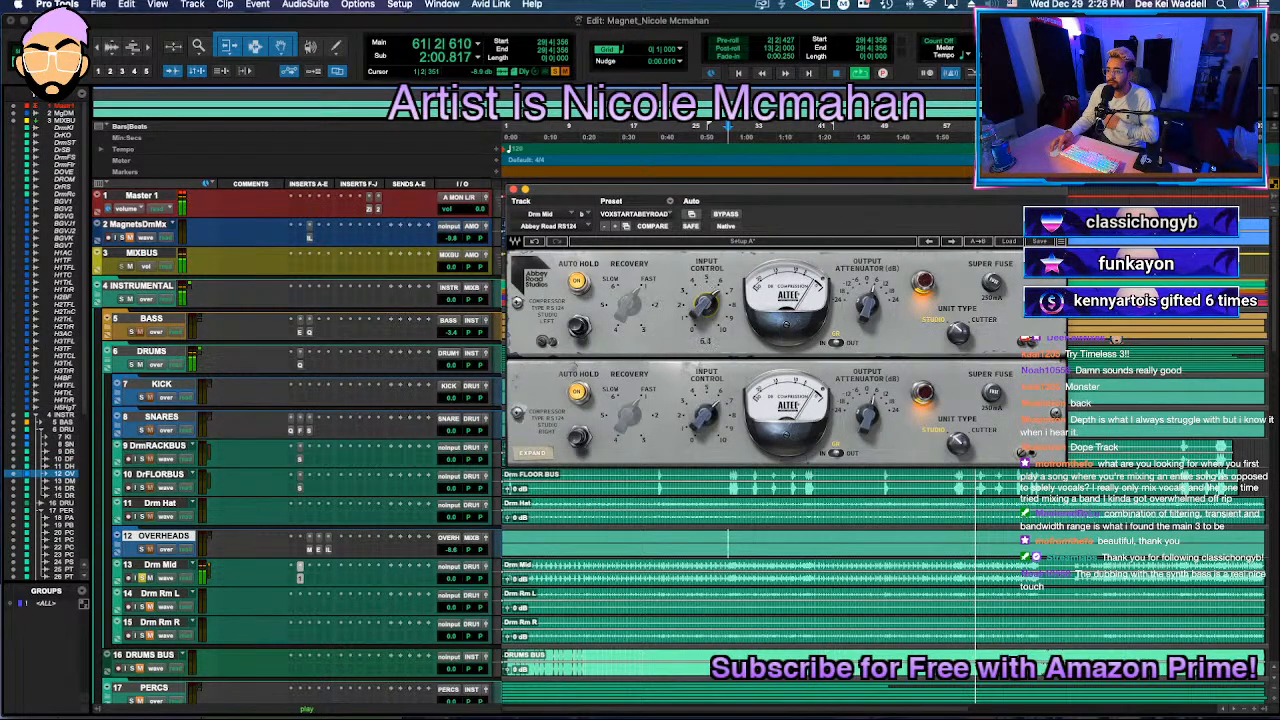
drag(868, 298, 868, 306)
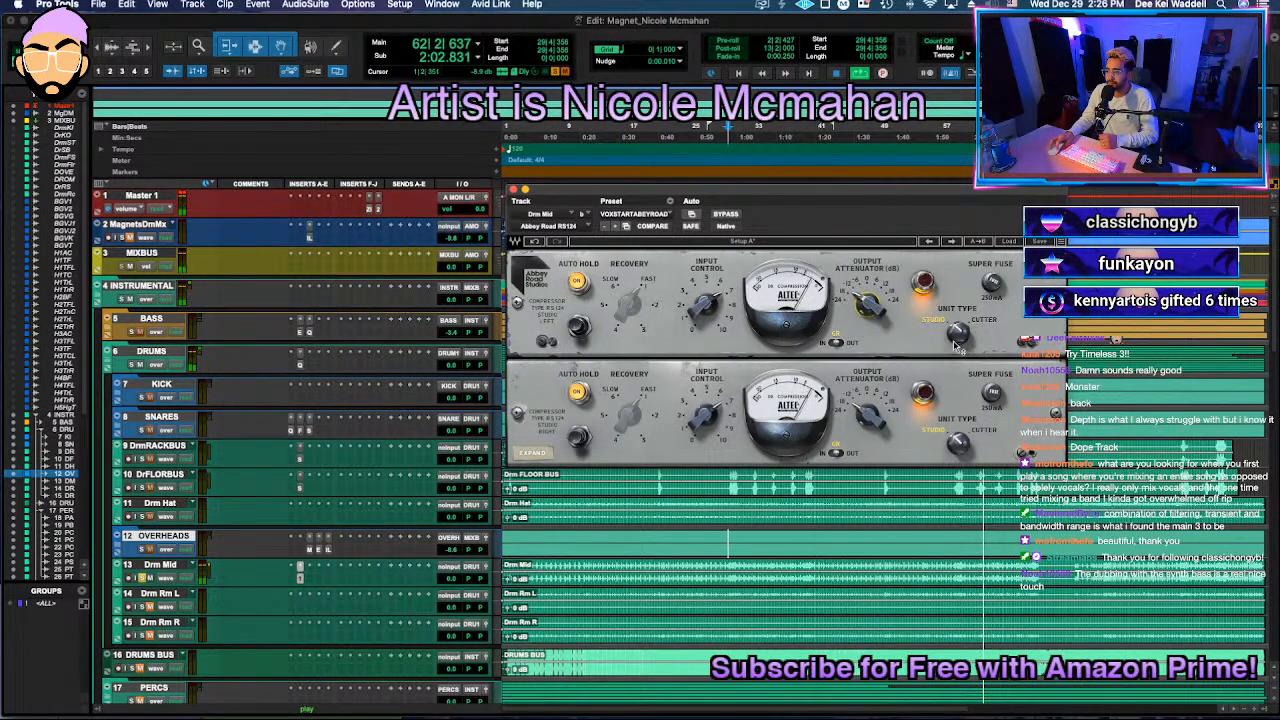
drag(719, 311, 719, 296)
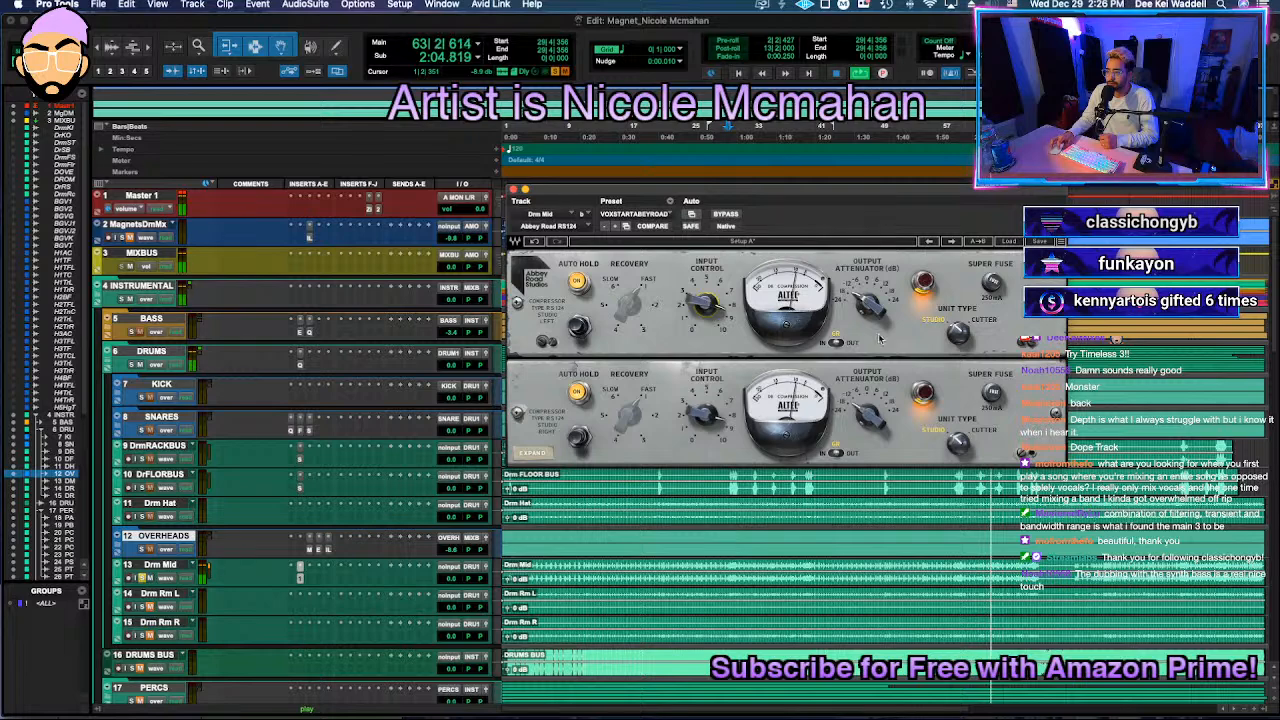
click(533, 453)
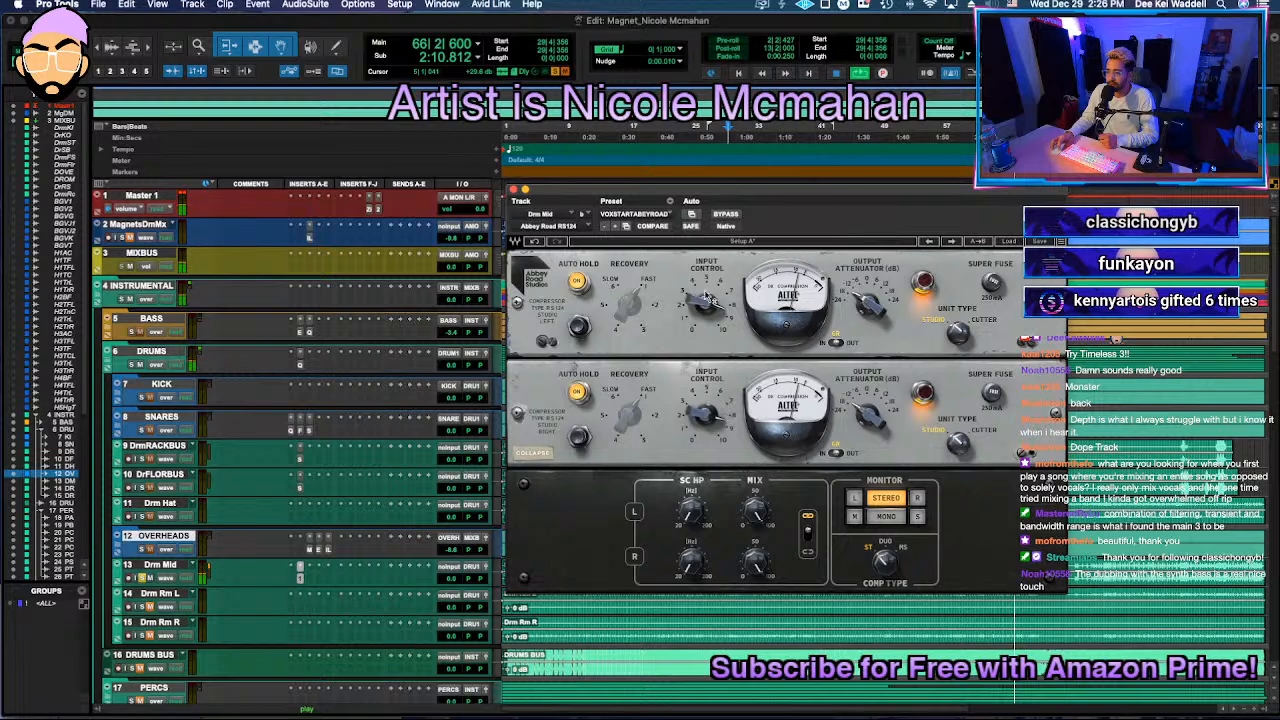
drag(707, 297, 708, 294)
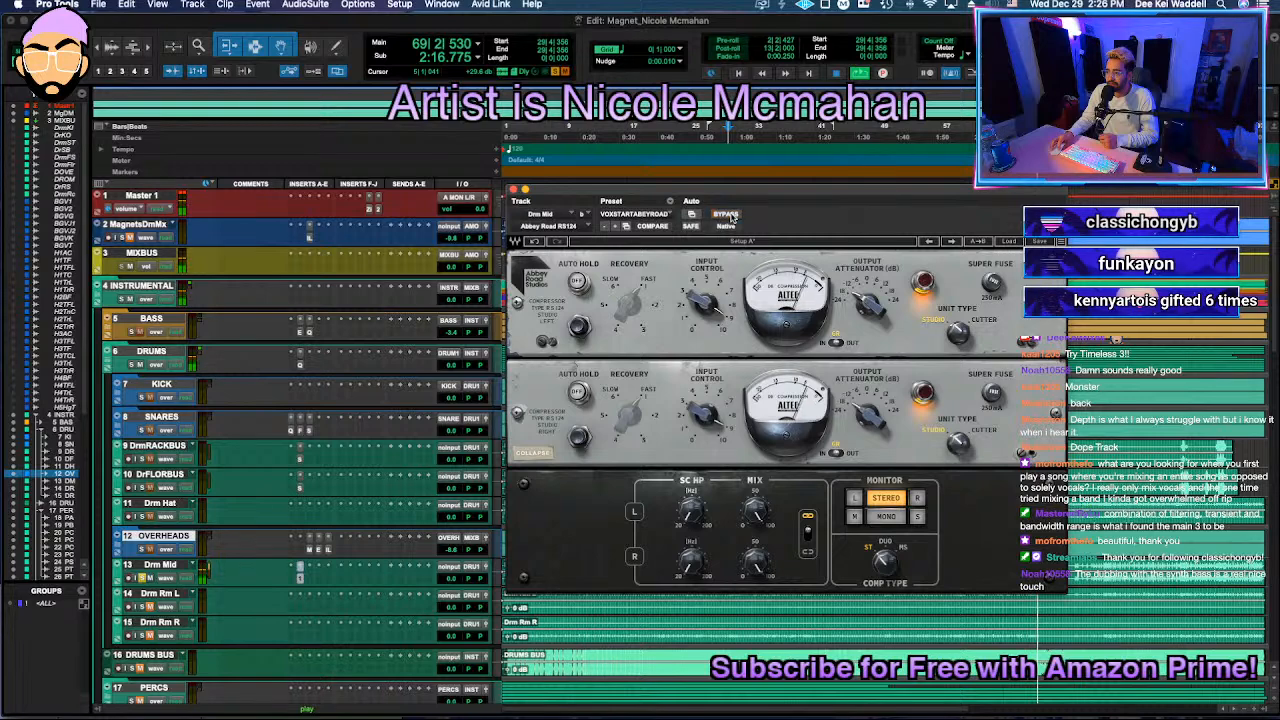
Step: Search the plug-ins for "chandl" and "limit" from Drm Mid's second insert slot
click(310, 583)
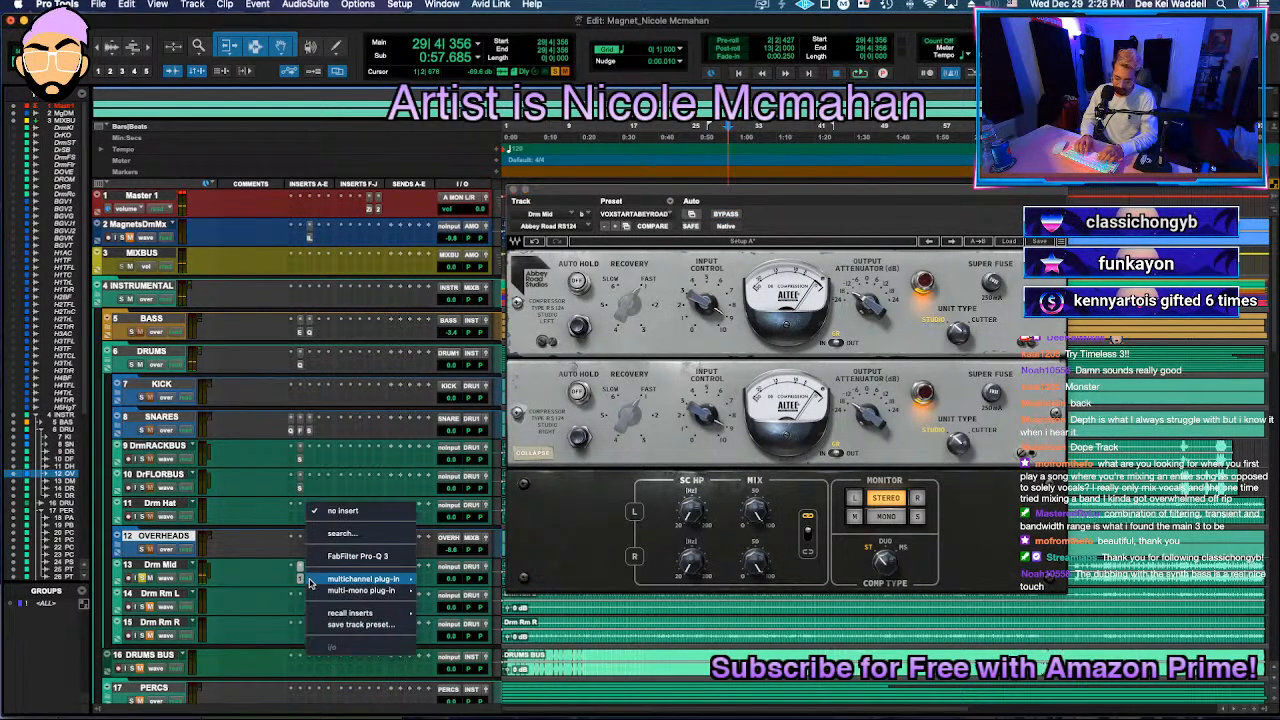
key(Escape)
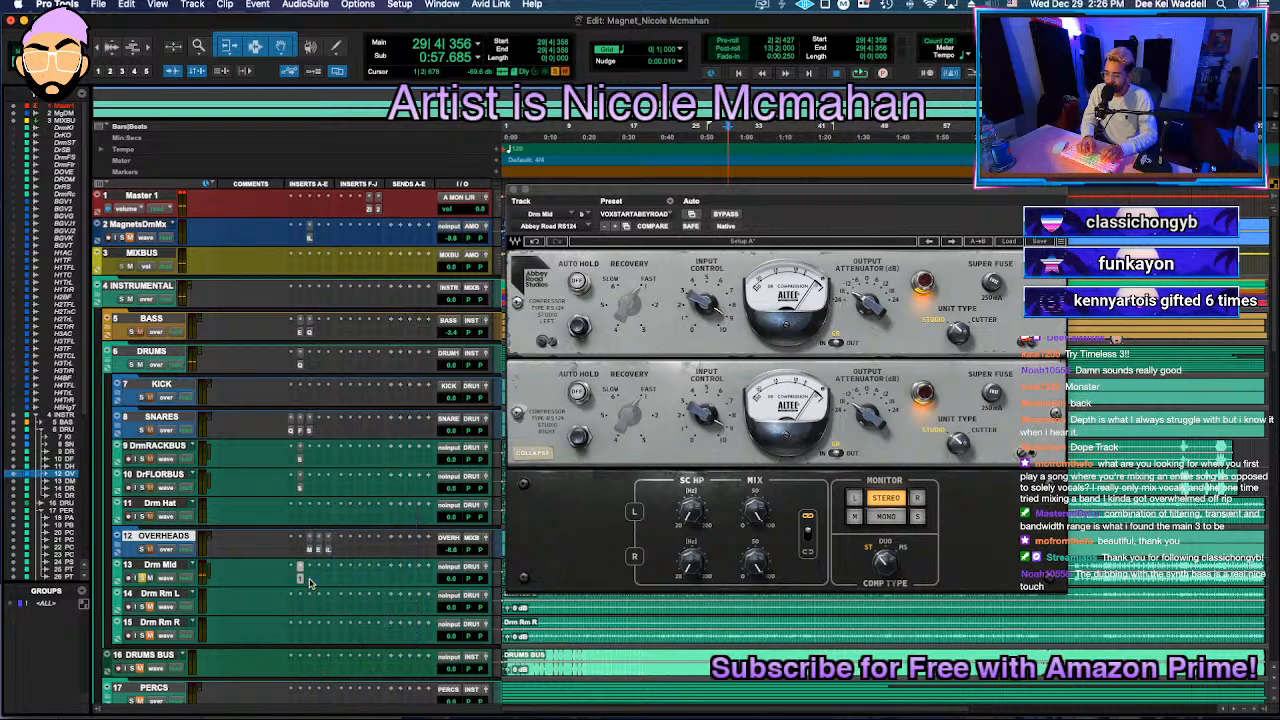
click(310, 583)
text(chandl)
key(BackSpace)
key(BackSpace)
key(BackSpace)
key(BackSpace)
key(BackSpace)
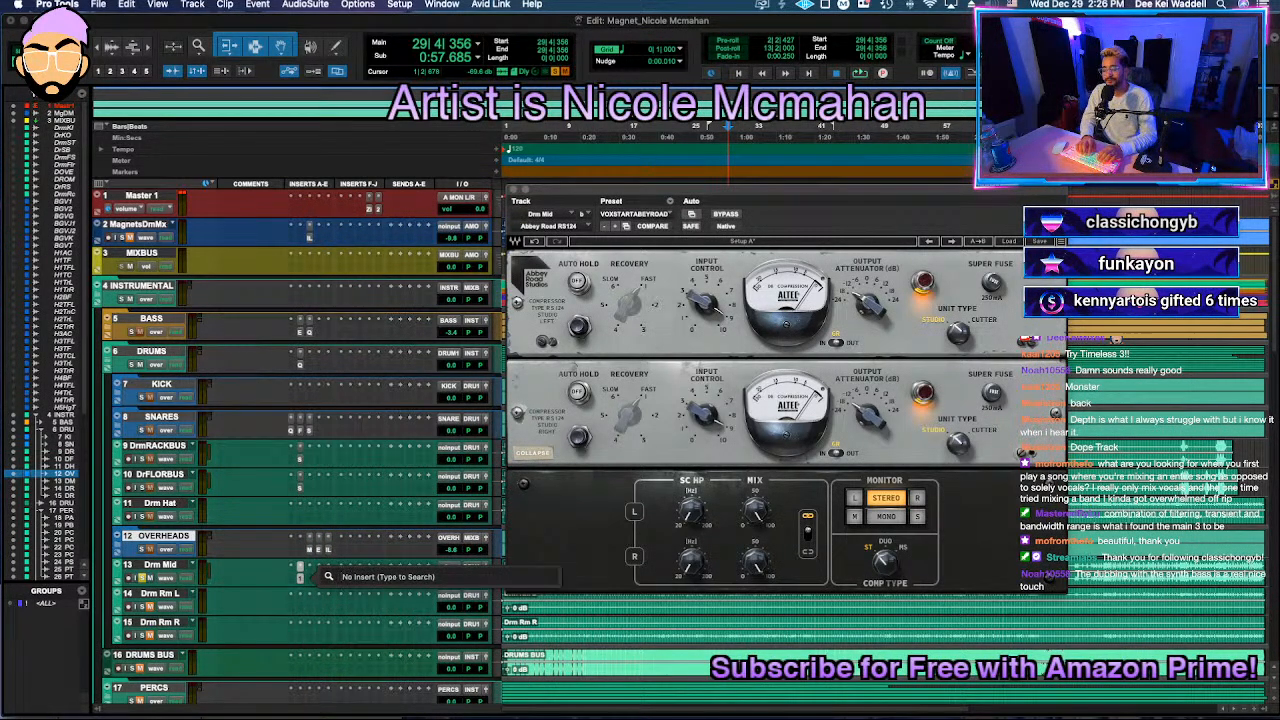
text(limit)
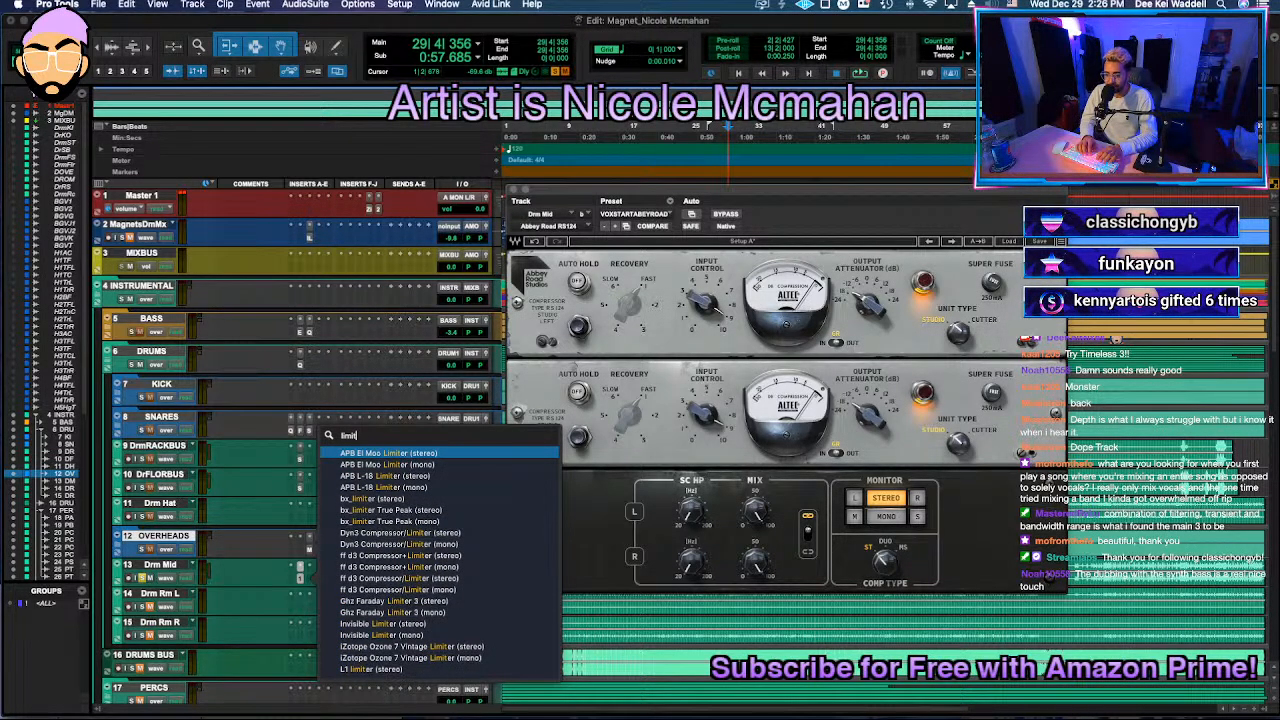
Step: Bypass the RS124 on Drm Mid and insert the Invisible Limiter in the slot after it
click(234, 581)
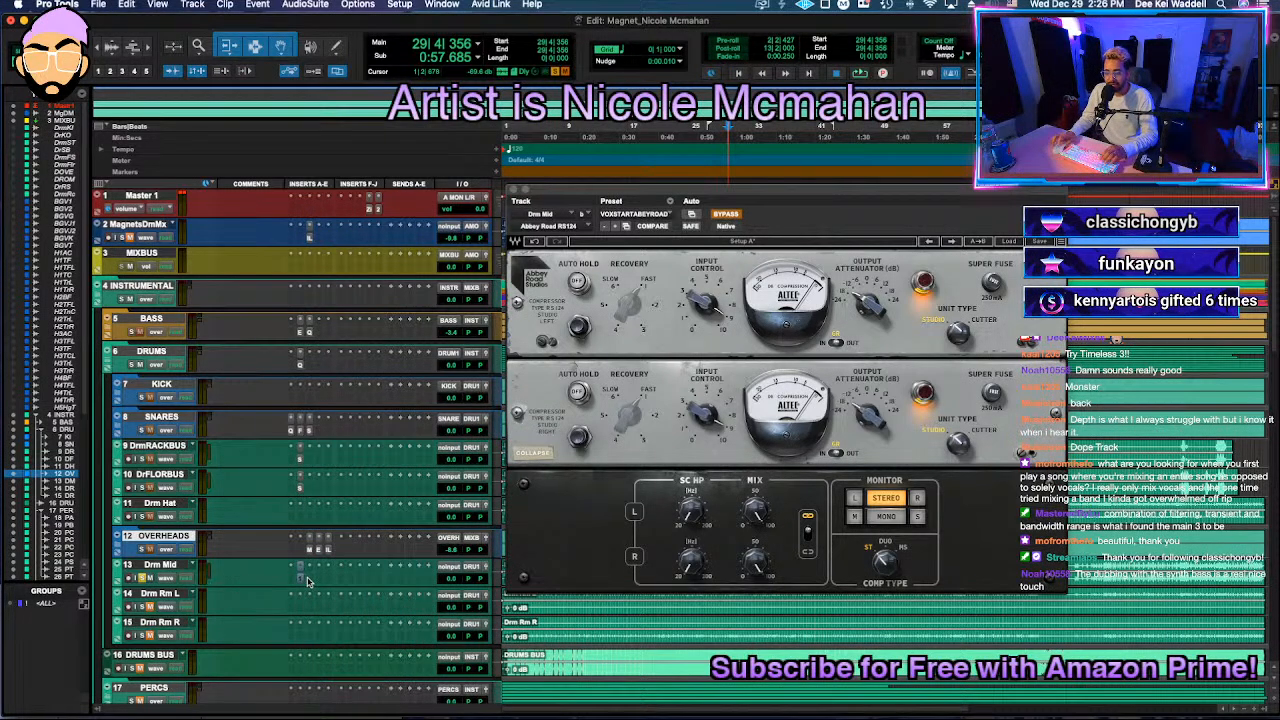
click(301, 578)
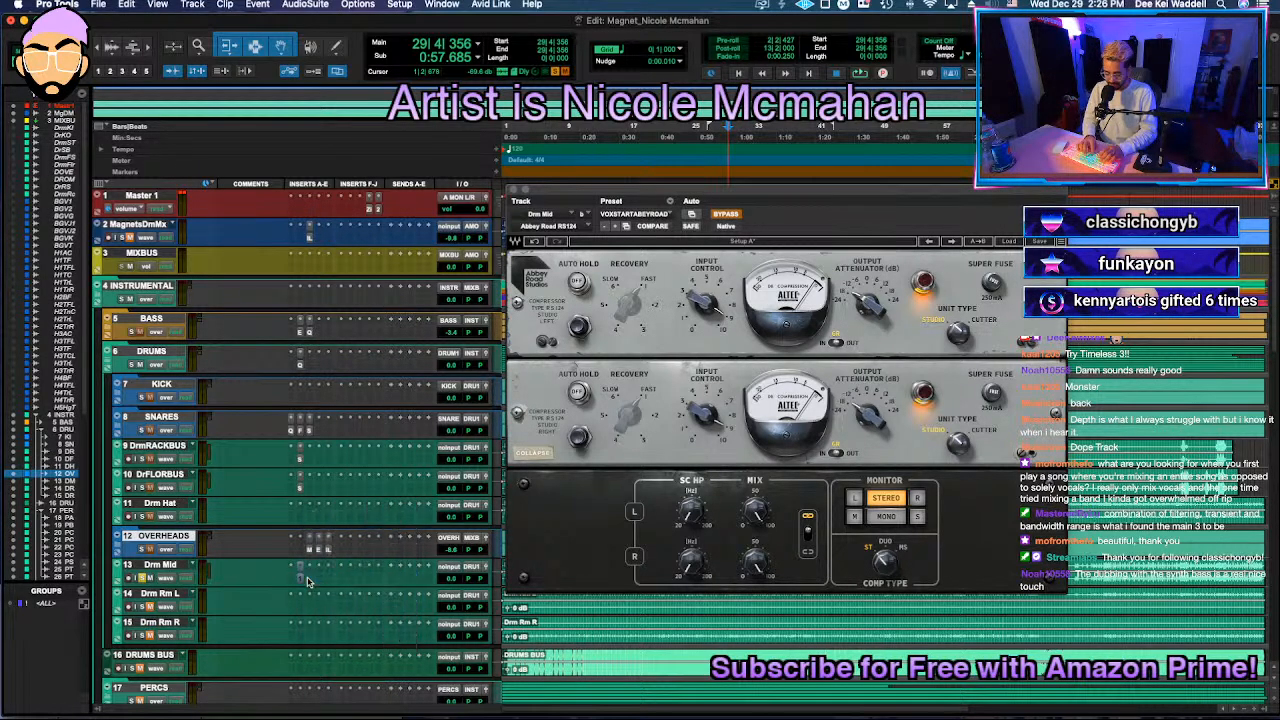
text(invisi)
click(353, 569)
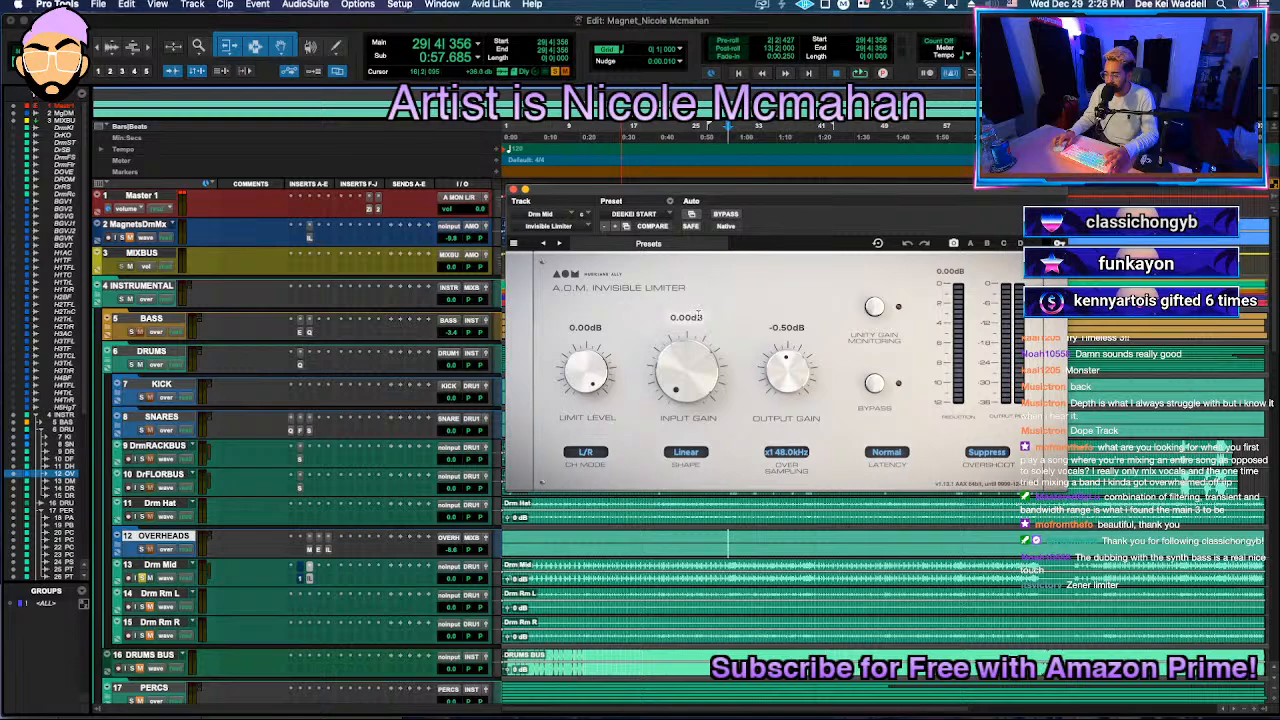
Step: Set the Invisible Limiter's limit level to -19.97 dB and input gain to 11.00 dB on Drm Mid during playback
key(space)
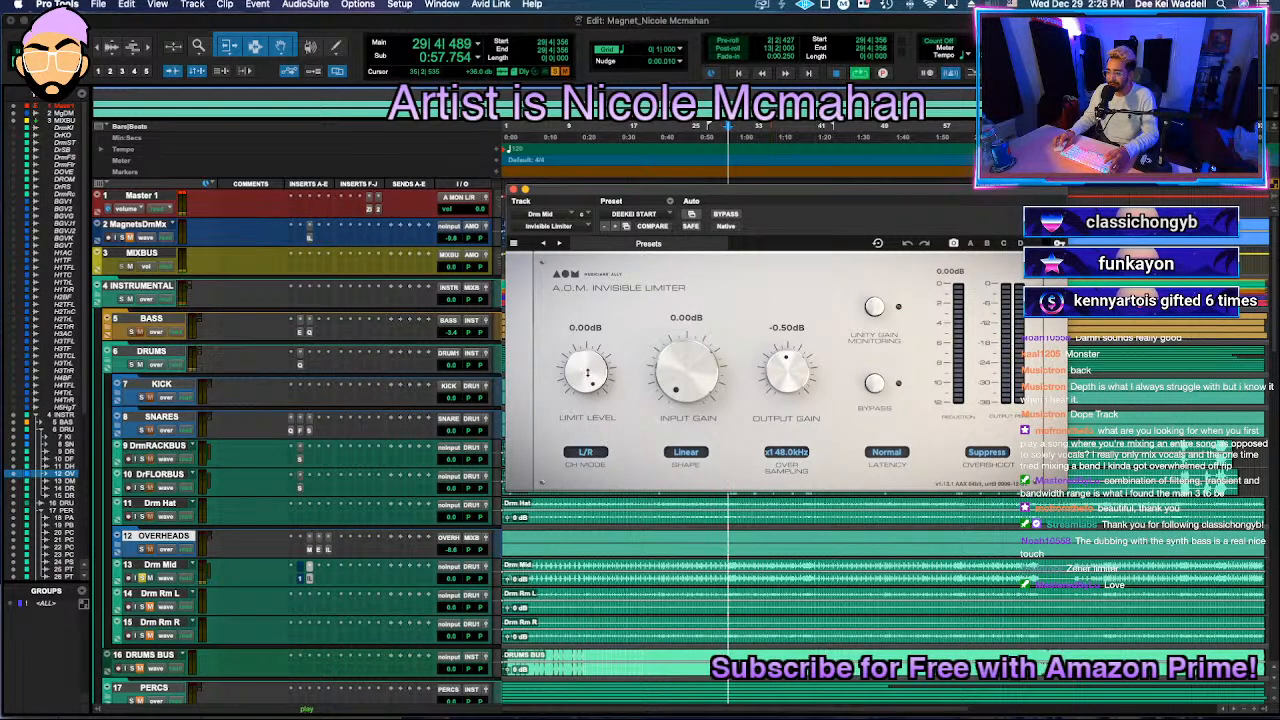
drag(587, 370, 584, 646)
drag(691, 320, 691, 272)
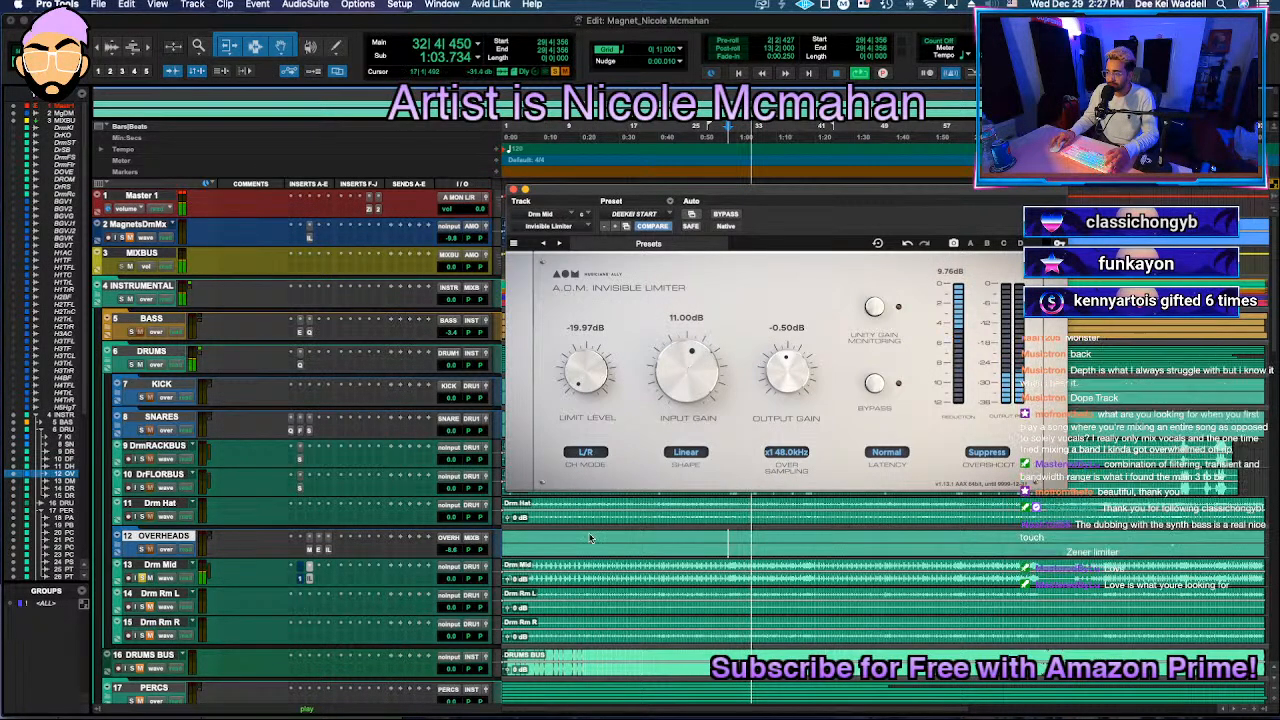
Step: Stop playback and remove the Invisible Limiter from Drm Mid
key(space)
click(309, 568)
click(331, 500)
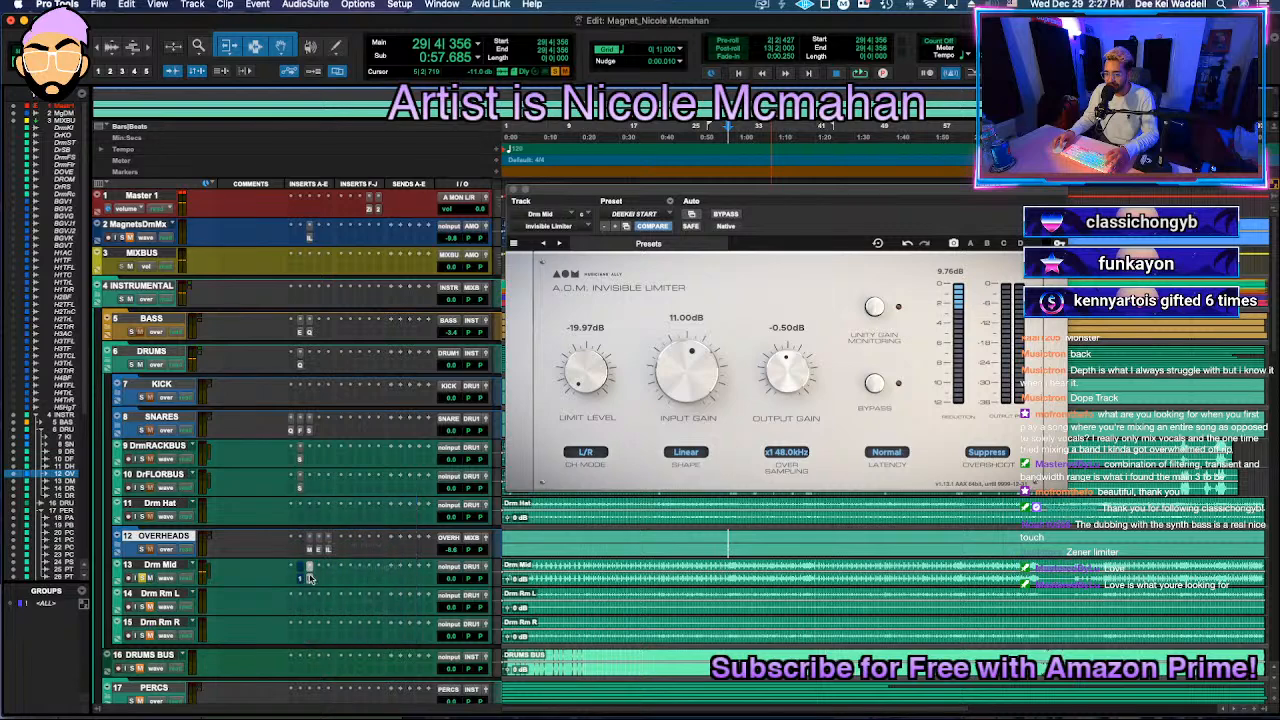
Step: Search the plug-ins for "zene" from Drm Mid's second insert slot
click(302, 578)
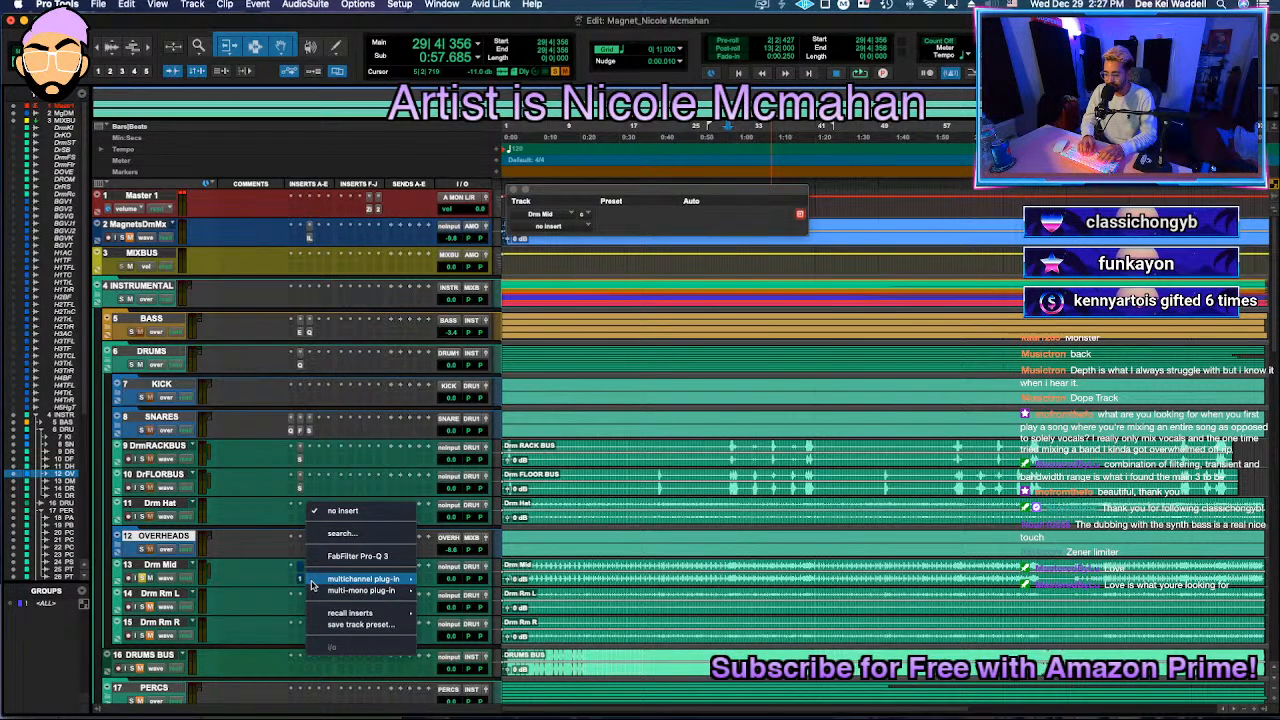
key(Escape)
click(311, 585)
text(zen)
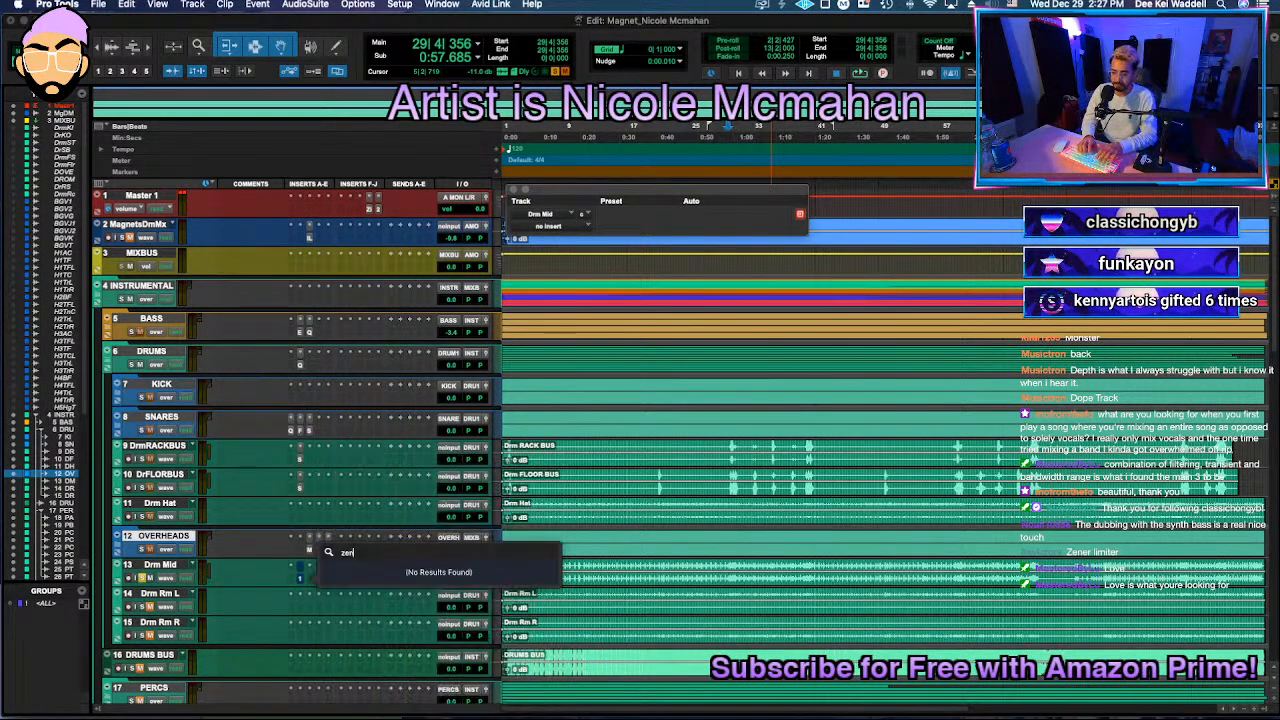
text(e)
key(BackSpace)
key(BackSpace)
key(BackSpace)
key(BackSpace)
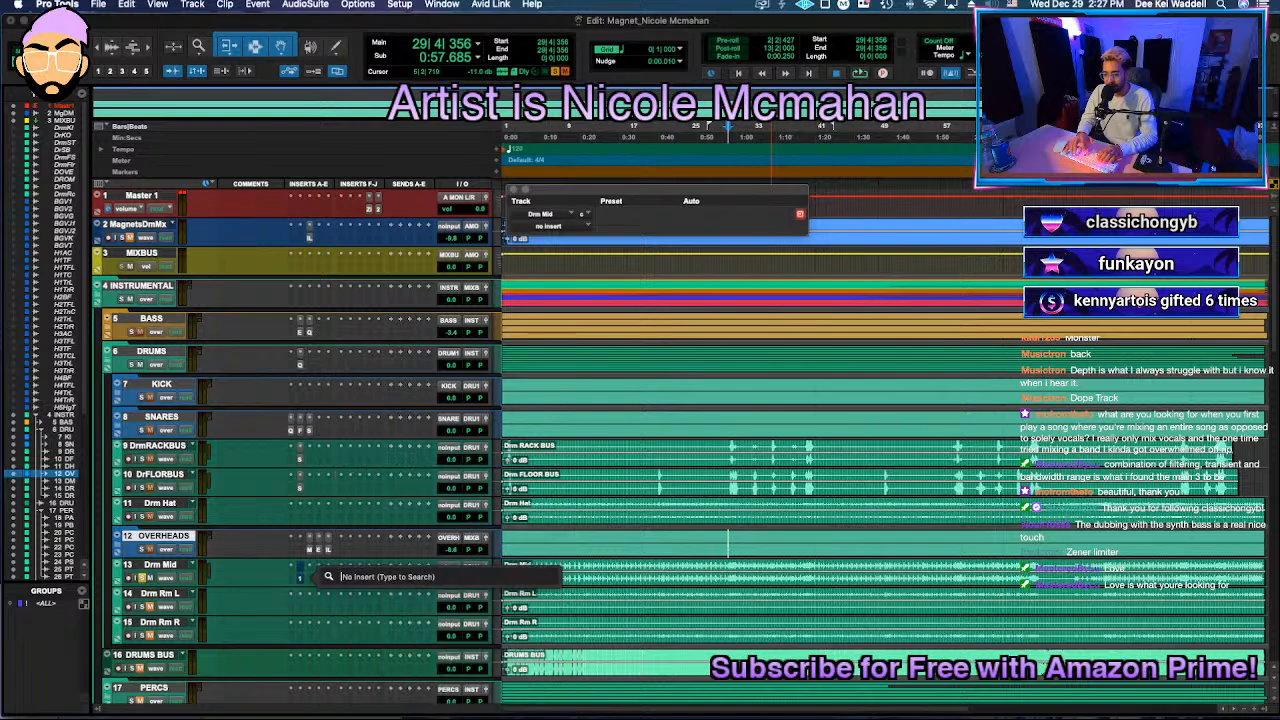
key(Escape)
Step: Search the plug-ins for "lin" and insert the stereo Lindell 254E in Drm Mid's second insert slot
click(311, 585)
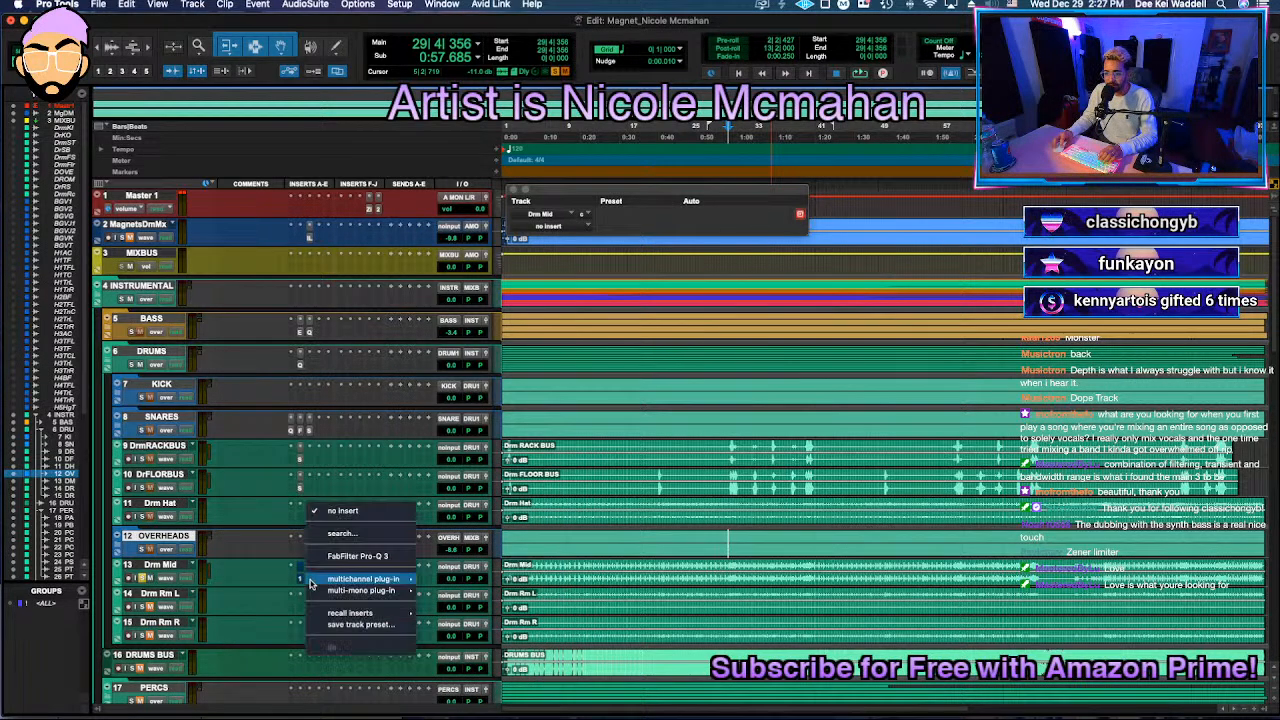
mouse_move(340, 580)
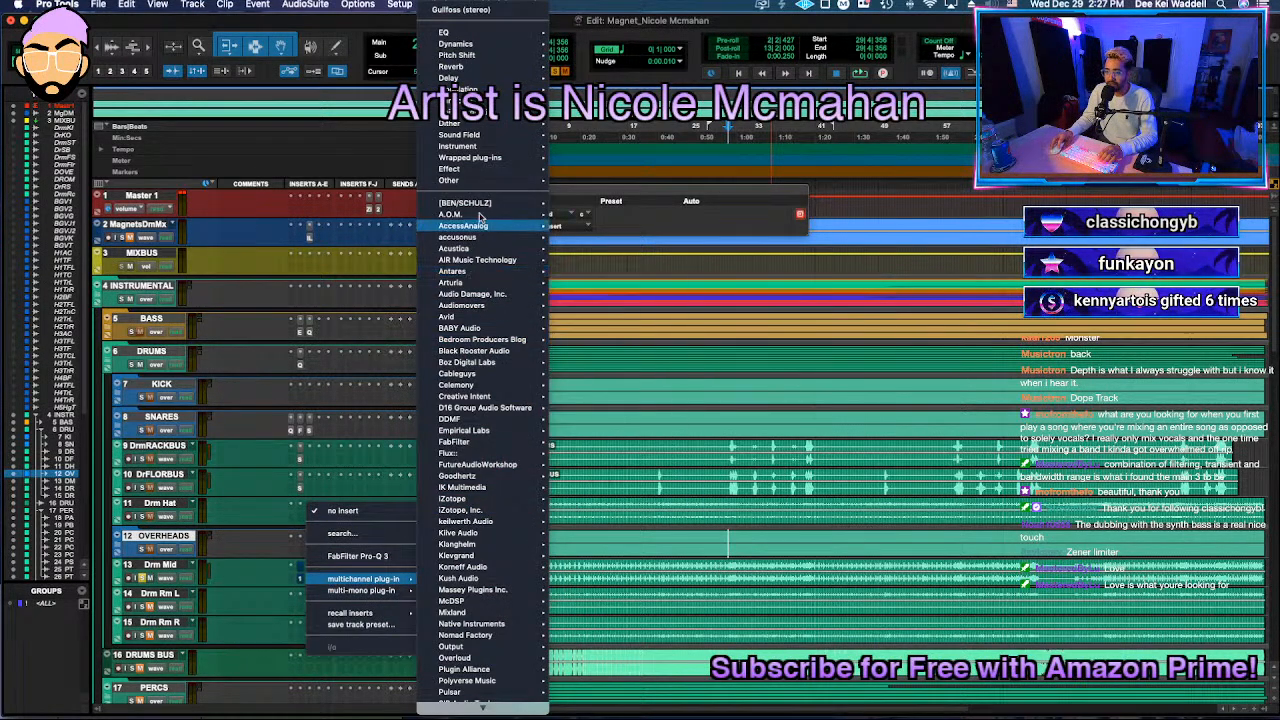
click(350, 535)
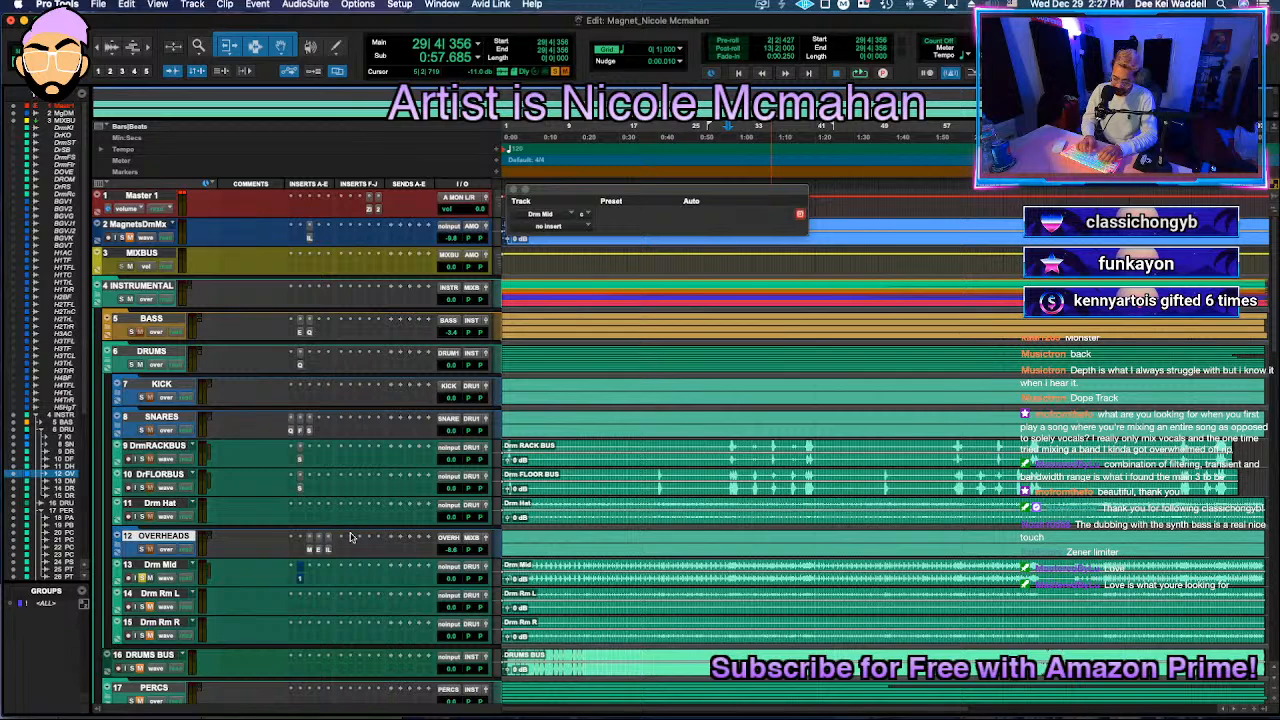
click(350, 537)
text(lin)
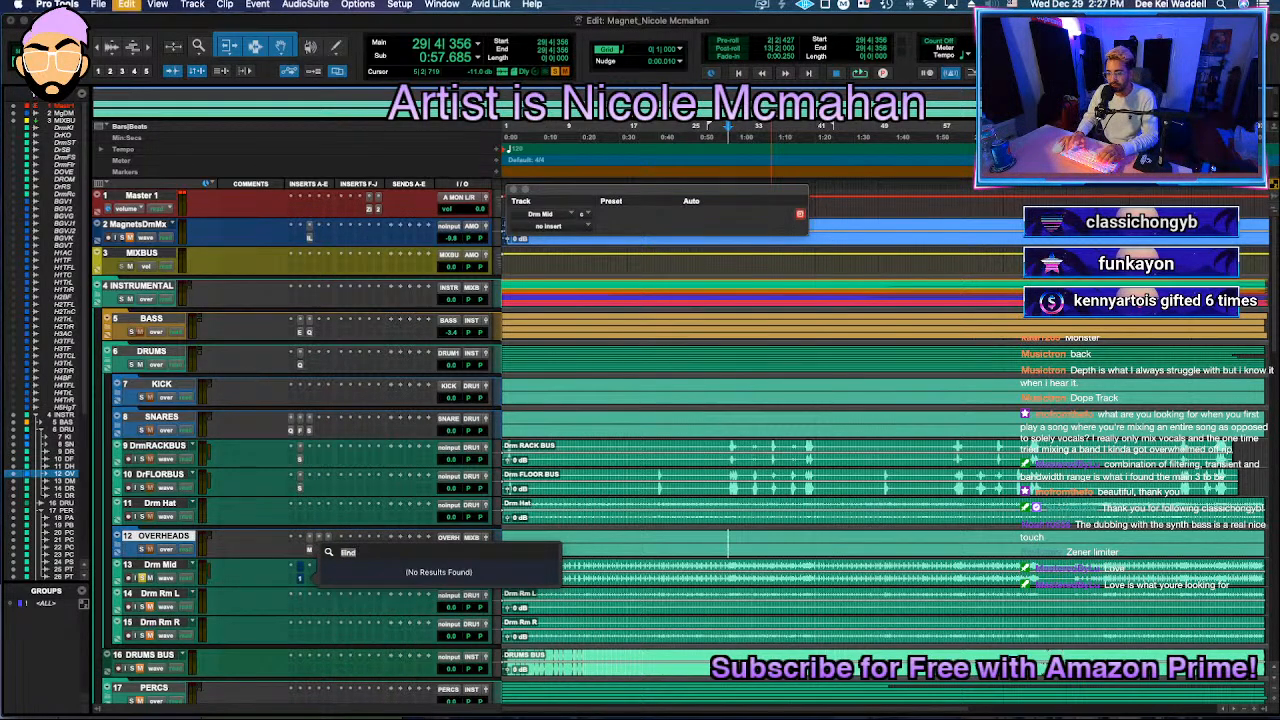
text(d)
key(BackSpace)
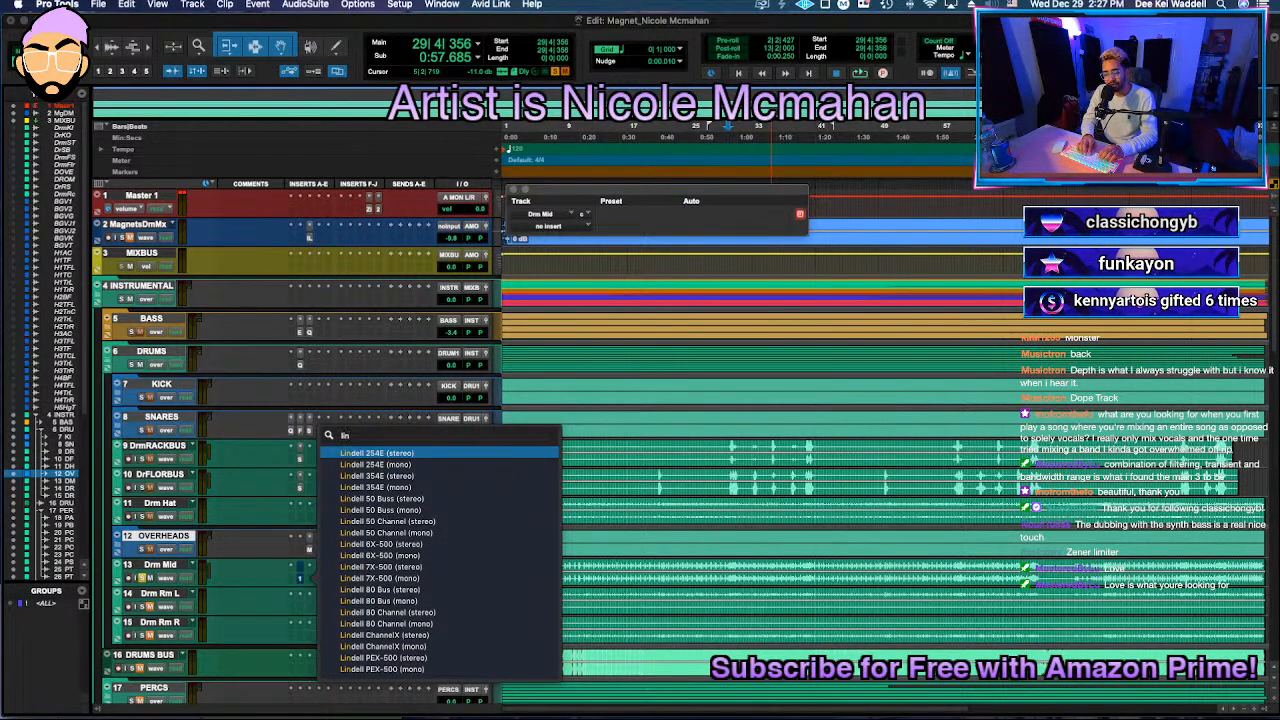
click(418, 457)
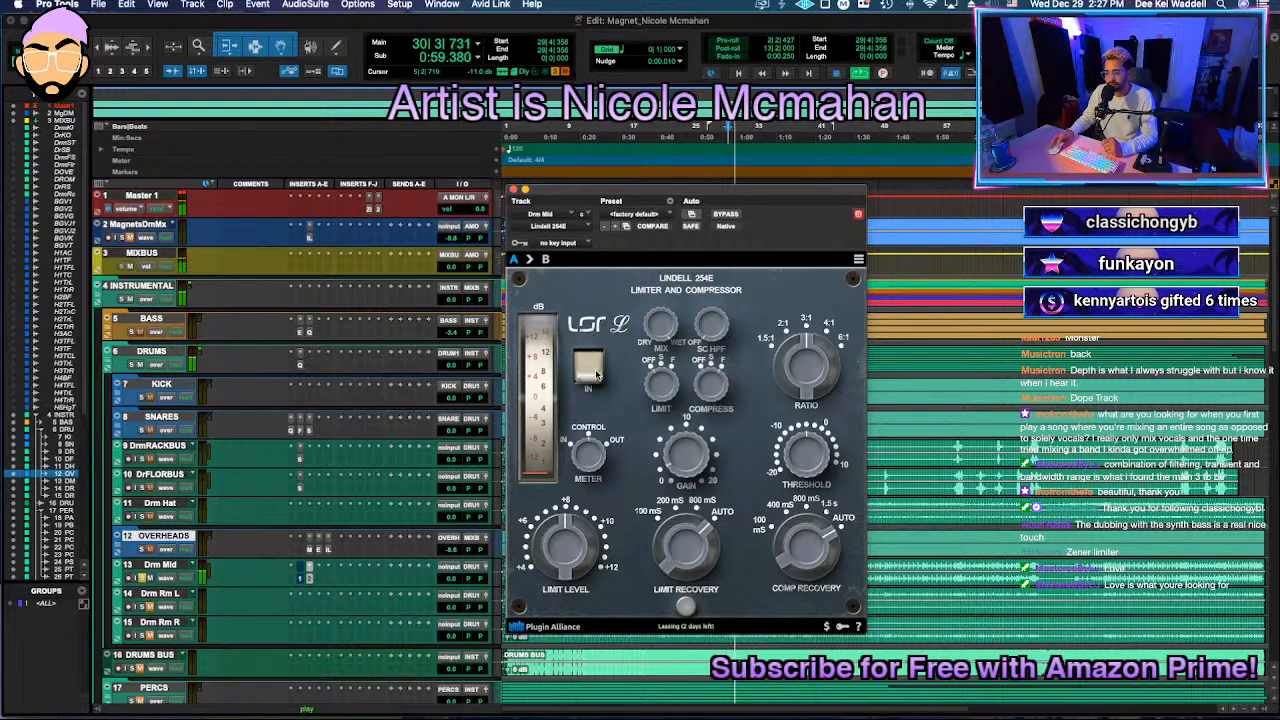
Step: Adjust the Lindell 254E's limit level on Drm Mid during playback, then bring up the track's RS124 compressor
drag(577, 566, 575, 583)
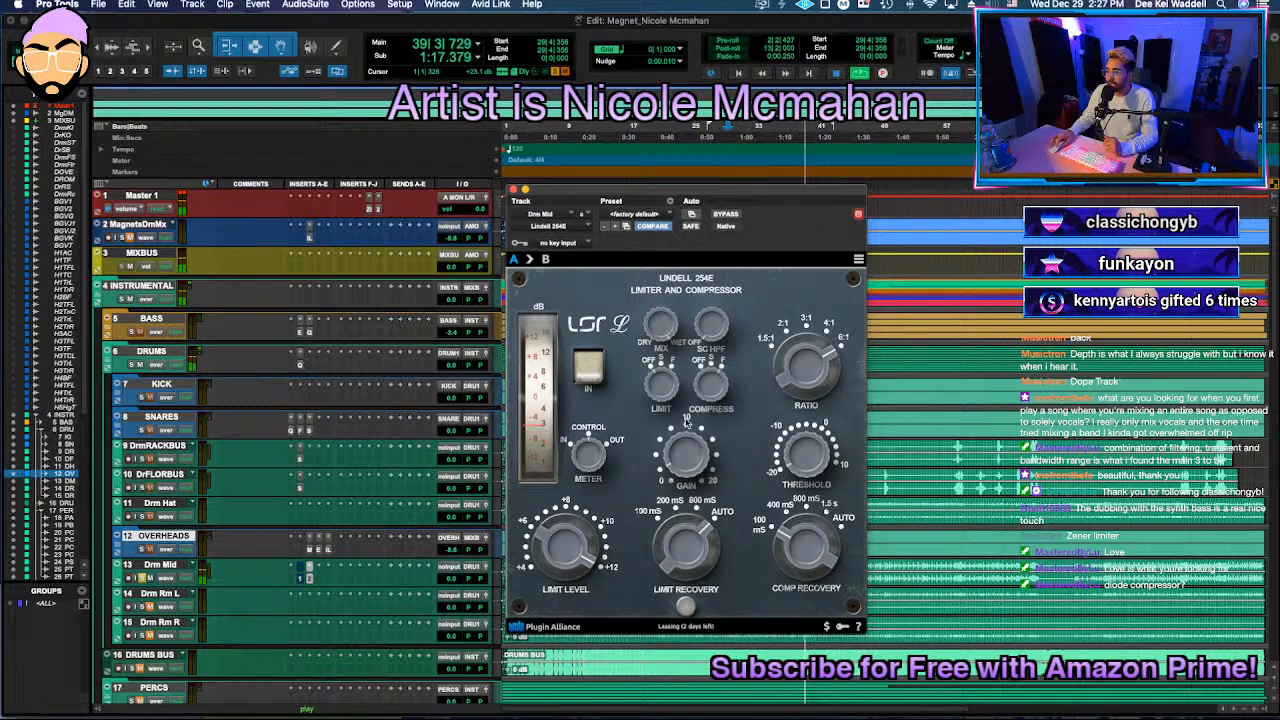
click(858, 260)
click(858, 261)
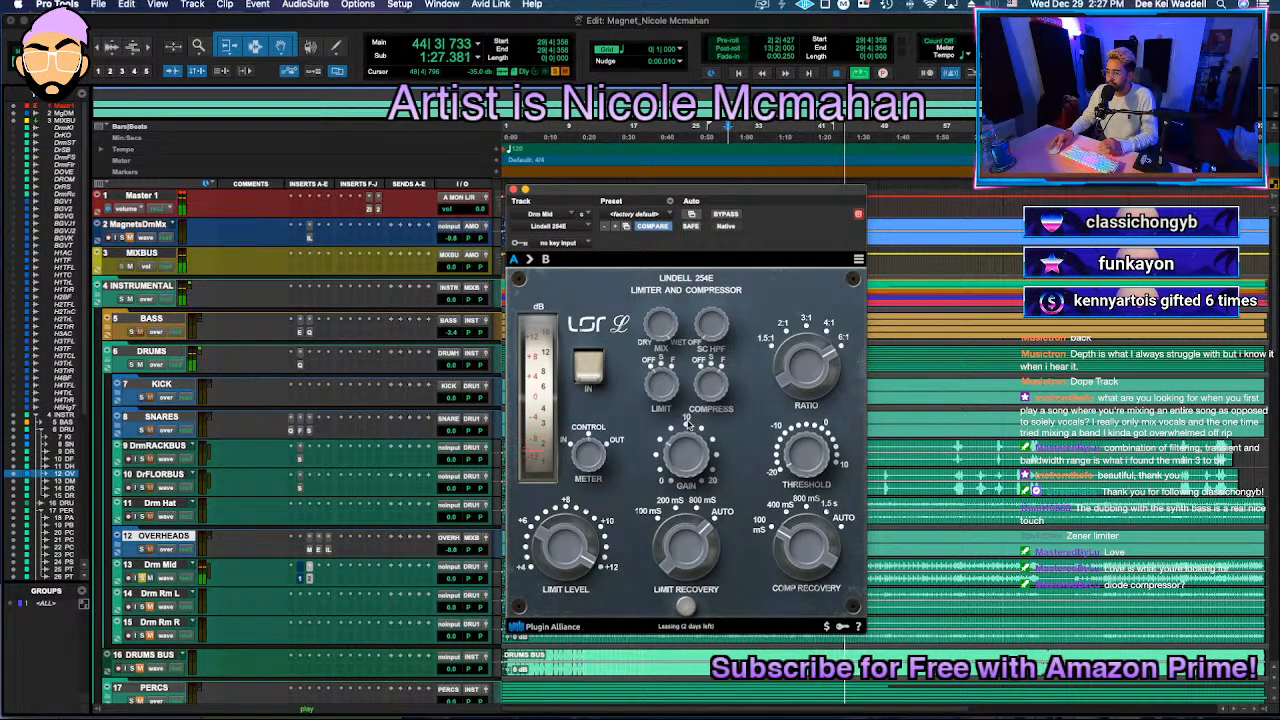
click(305, 579)
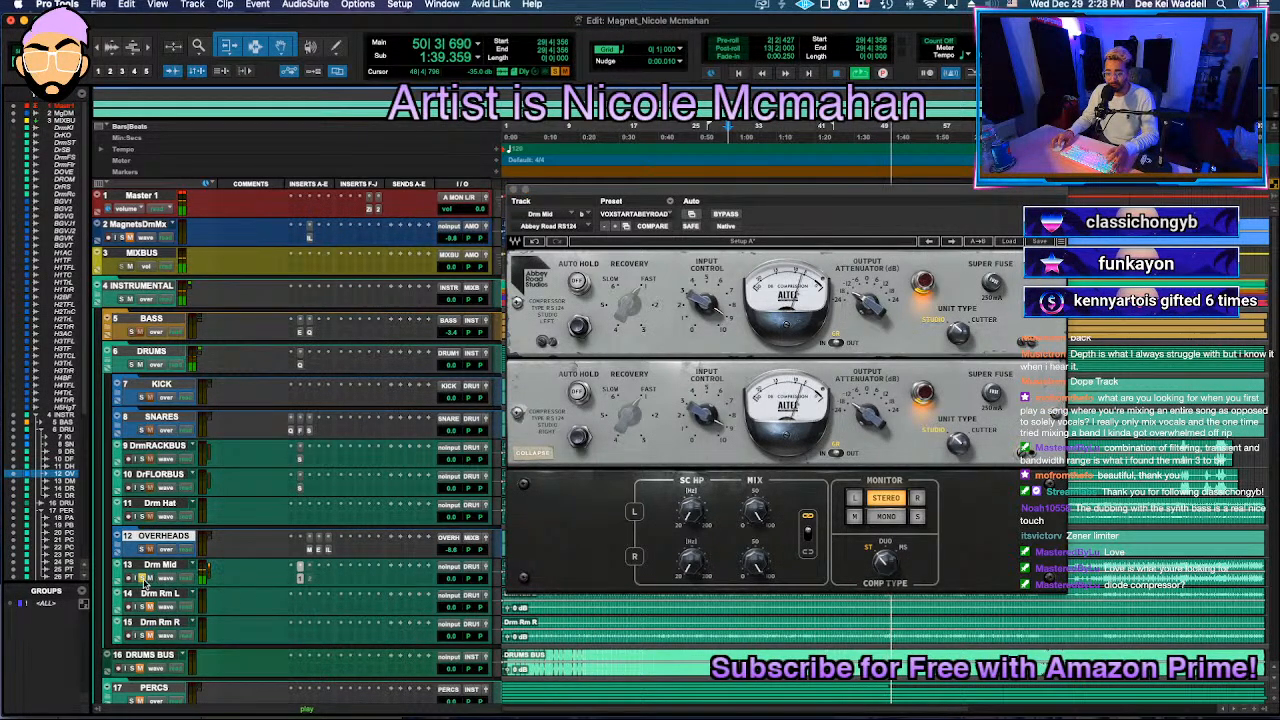
Step: Replace the Lindell 254E on Drm Mid with Trim and compare the track with its phase inverted and normal
click(309, 572)
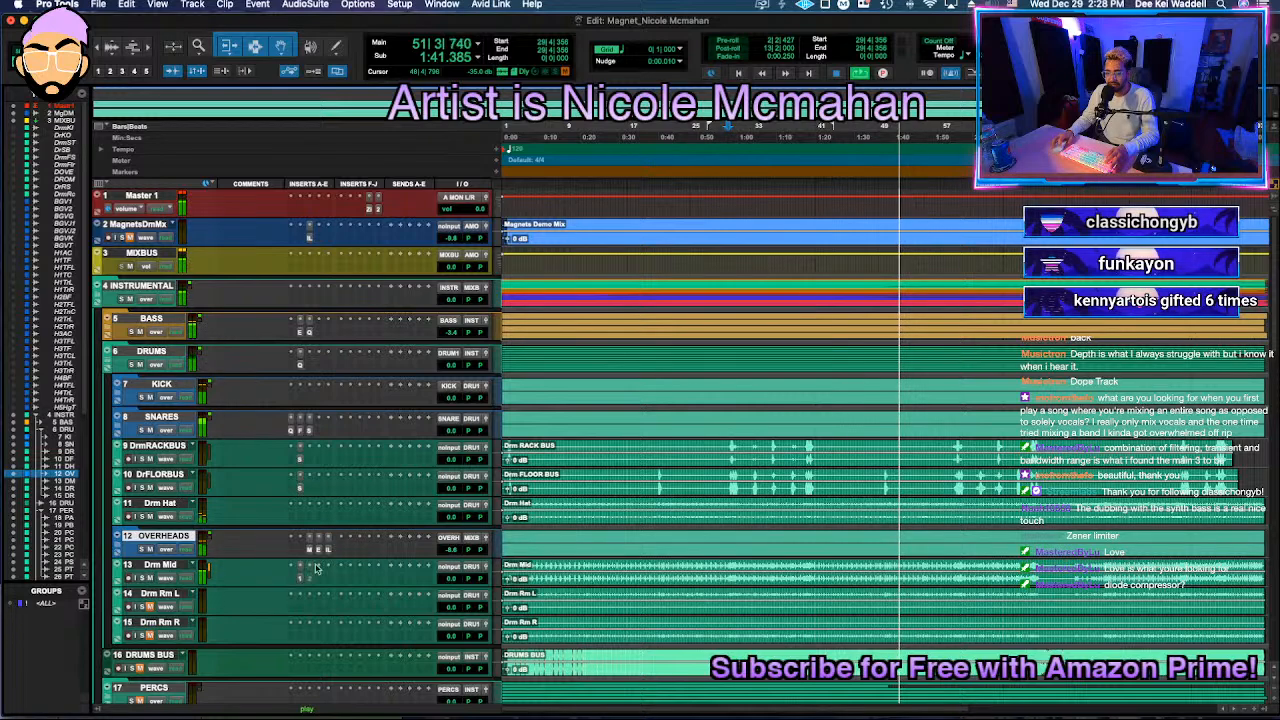
click(310, 571)
key(Escape)
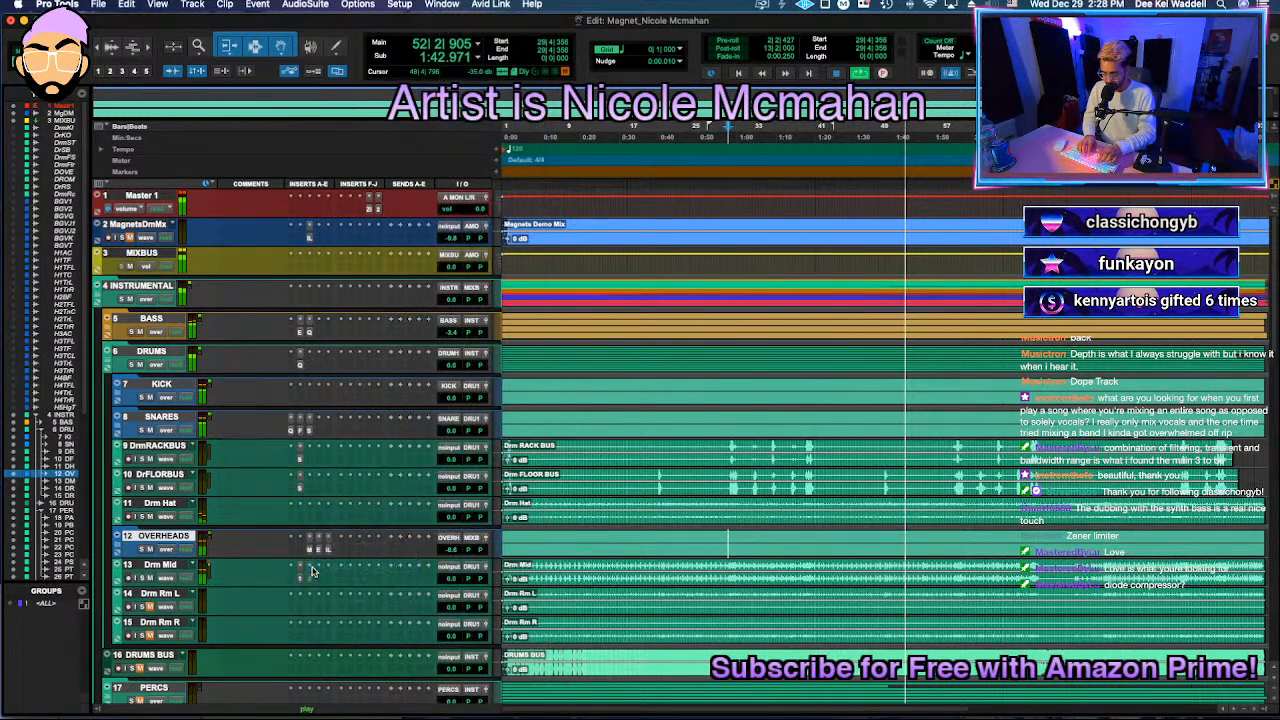
text(trim)
key(Return)
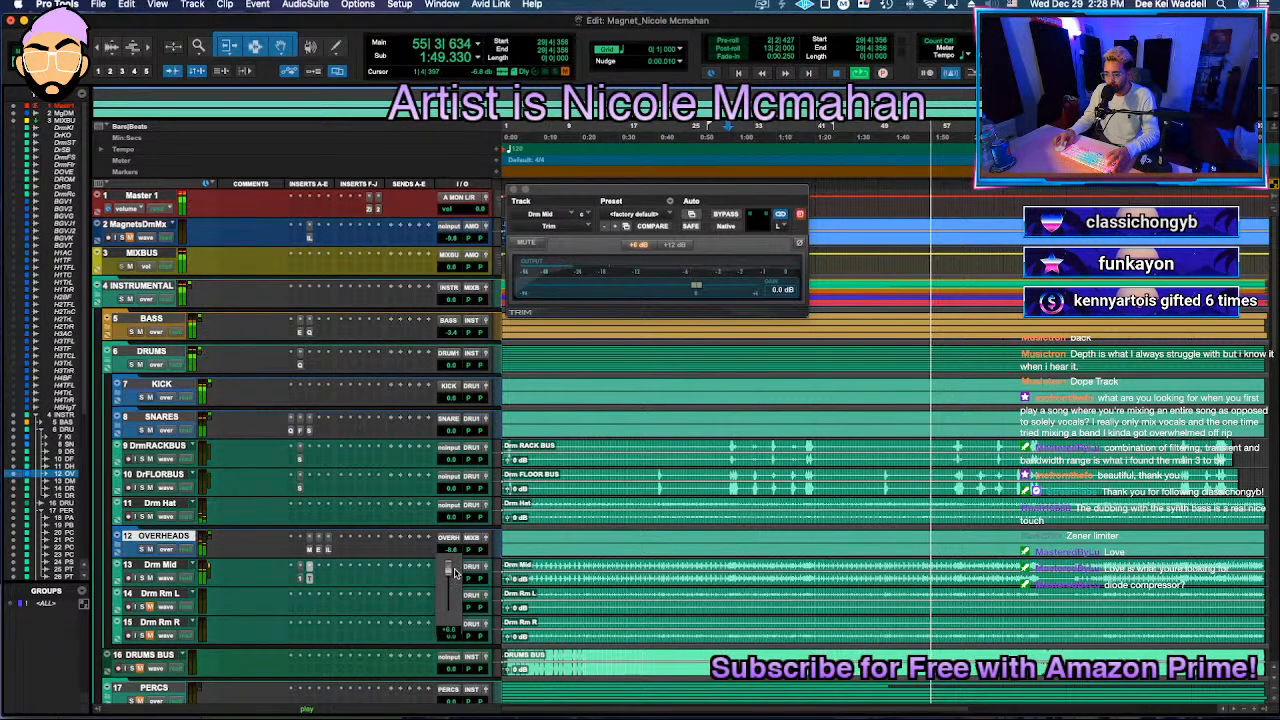
click(799, 245)
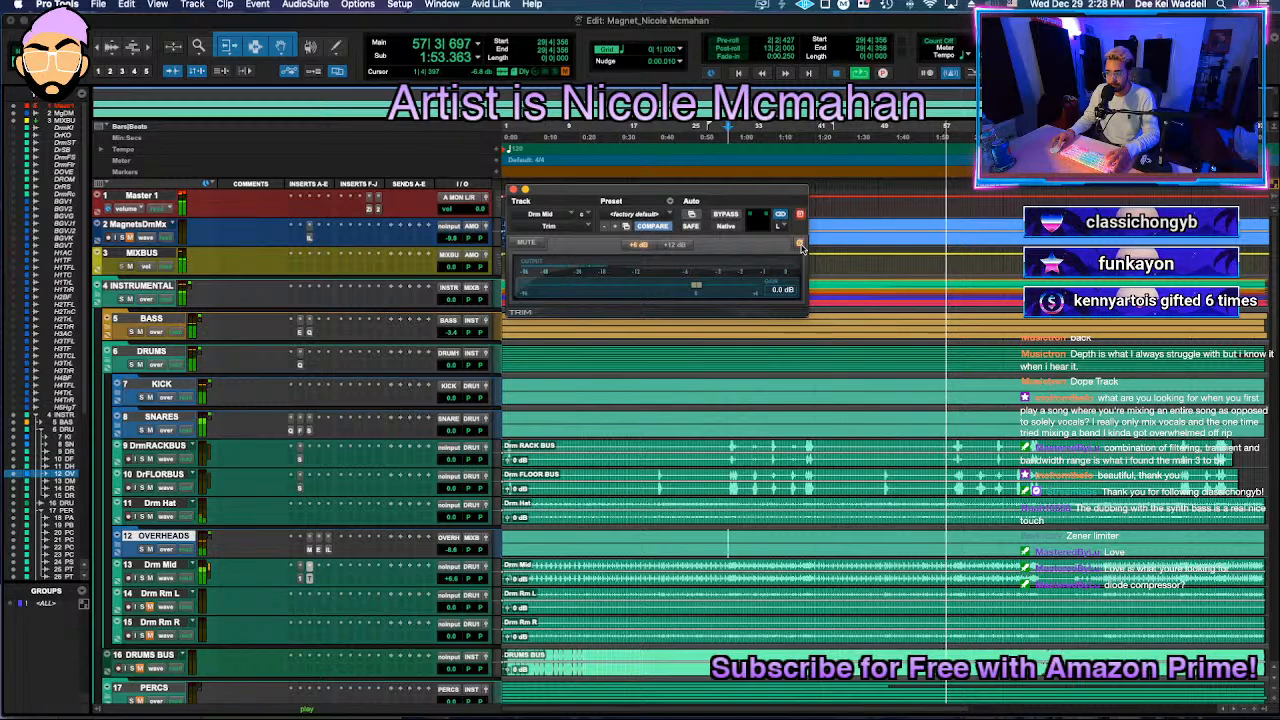
click(800, 245)
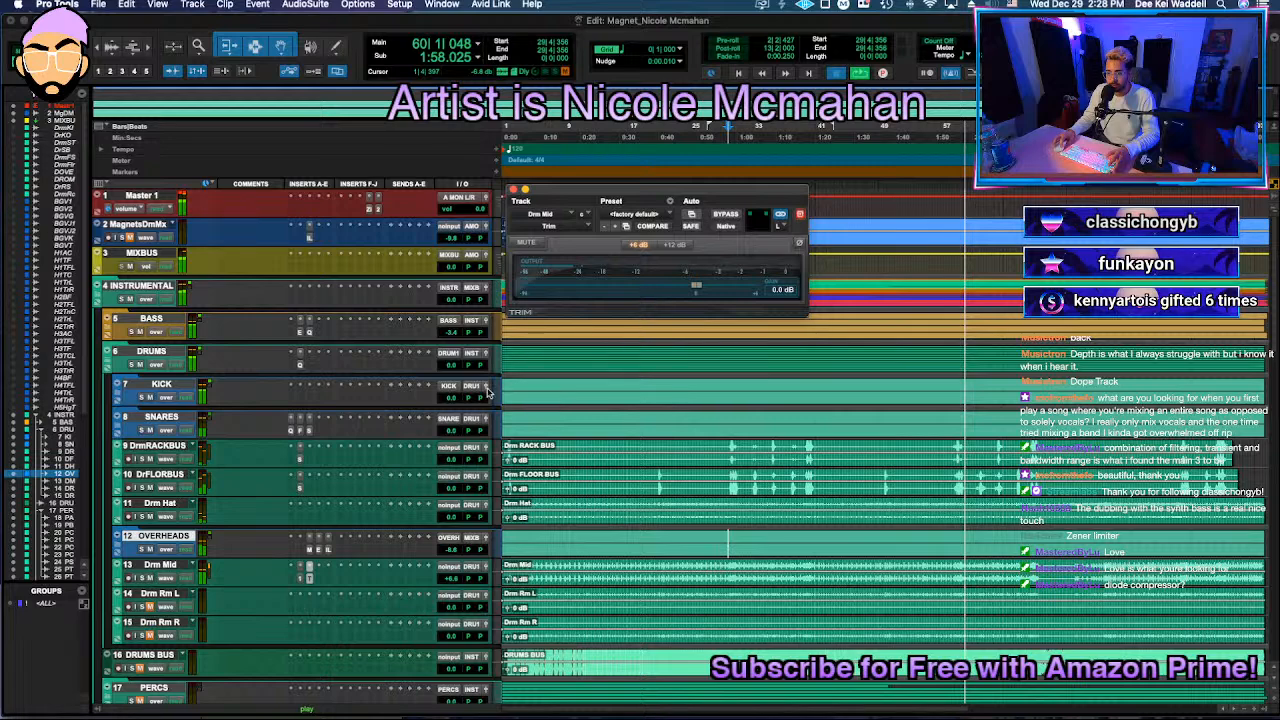
Step: Raise the KICK folder's volume to +1.8 dB during playback and expand the folder to show its tracks
key(space)
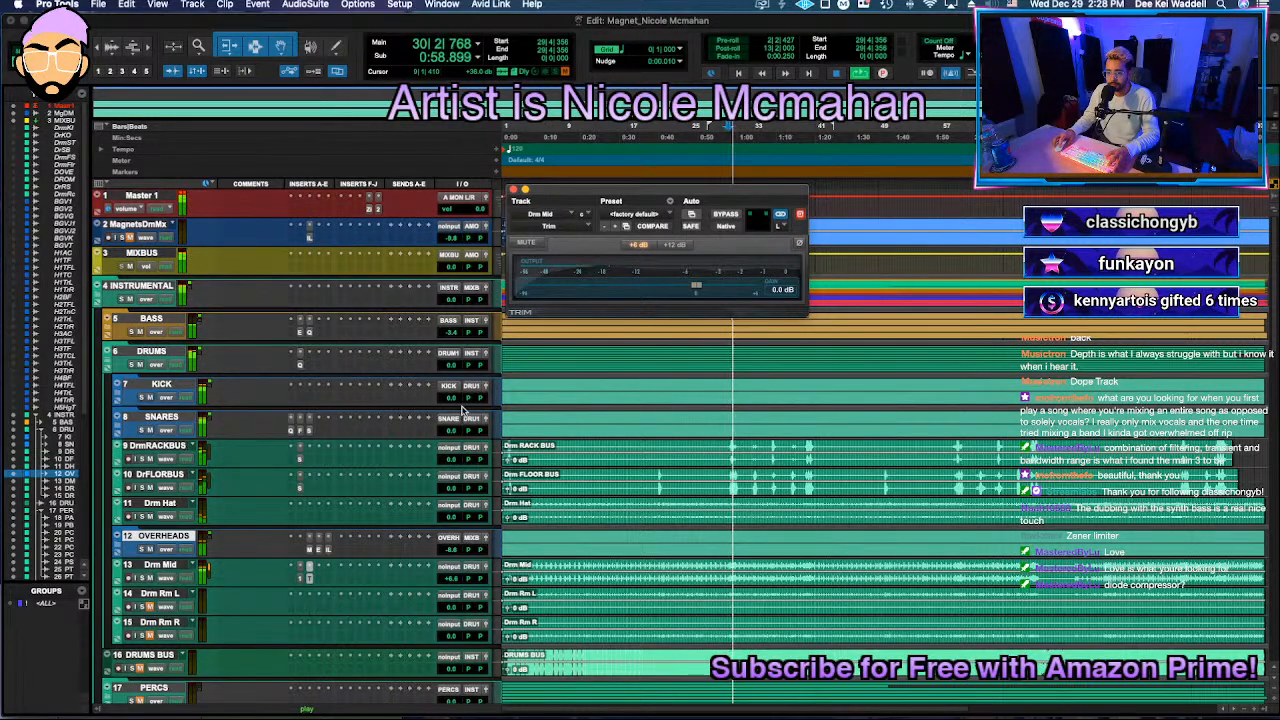
drag(455, 398, 456, 392)
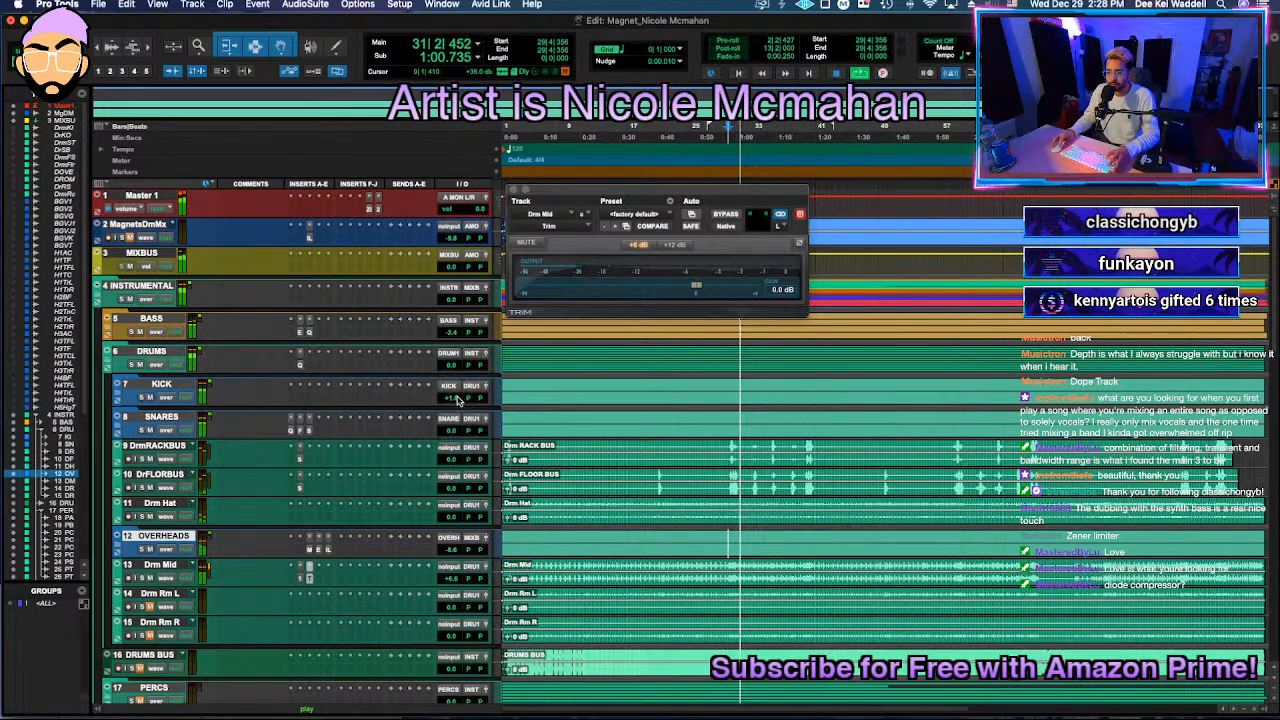
click(116, 395)
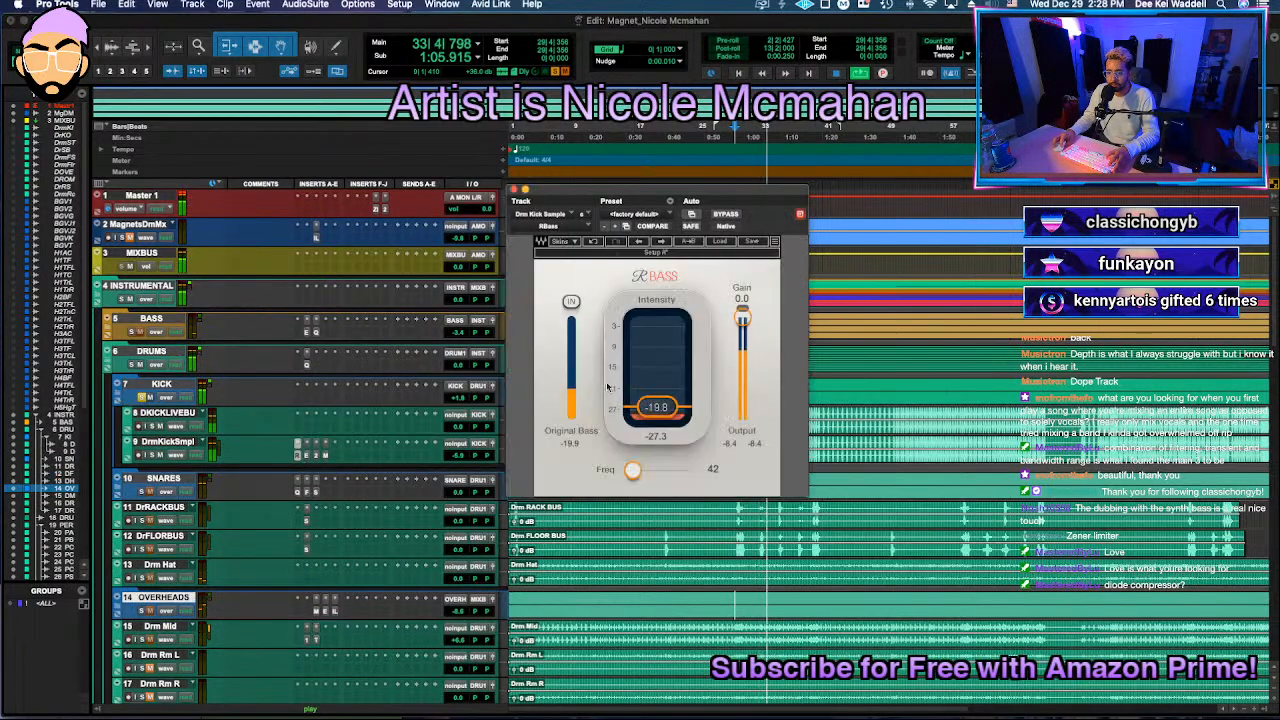
Step: Check the kick sample's RBass and transient shaper, and raise the Drm KICK LIVE BUS volume to +4.2 dB
click(316, 456)
click(316, 450)
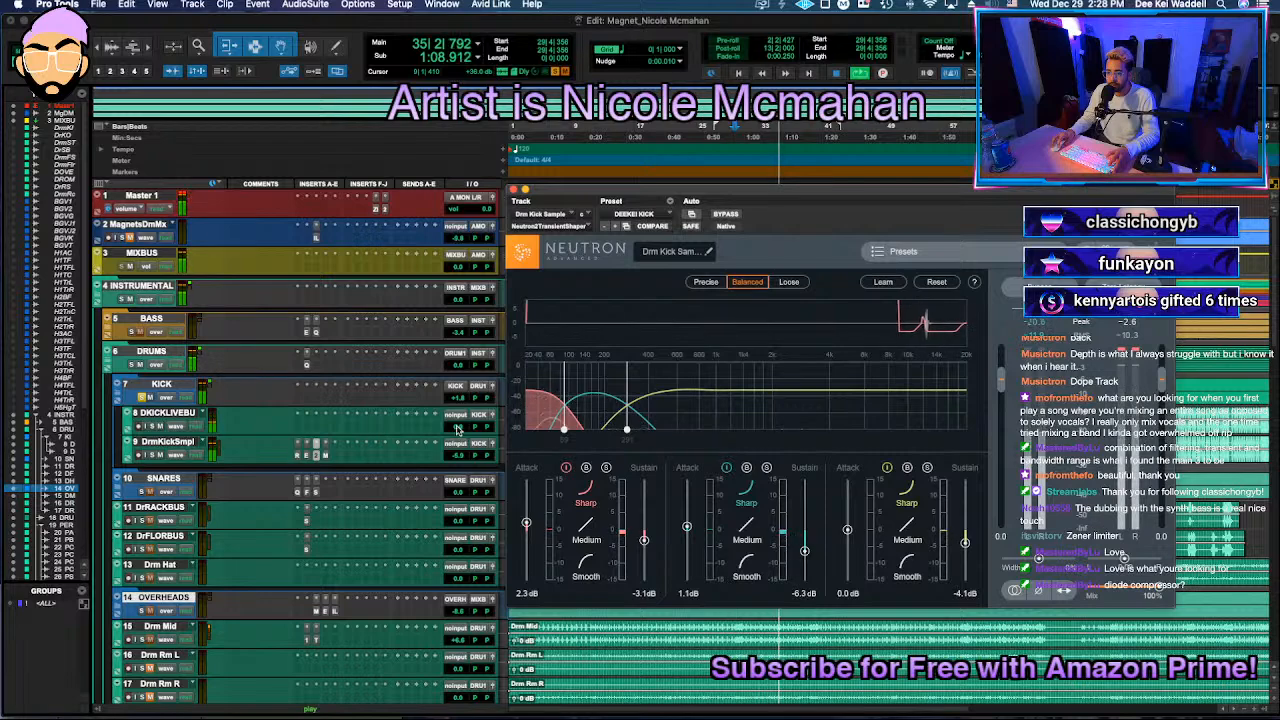
drag(461, 423, 459, 426)
click(142, 398)
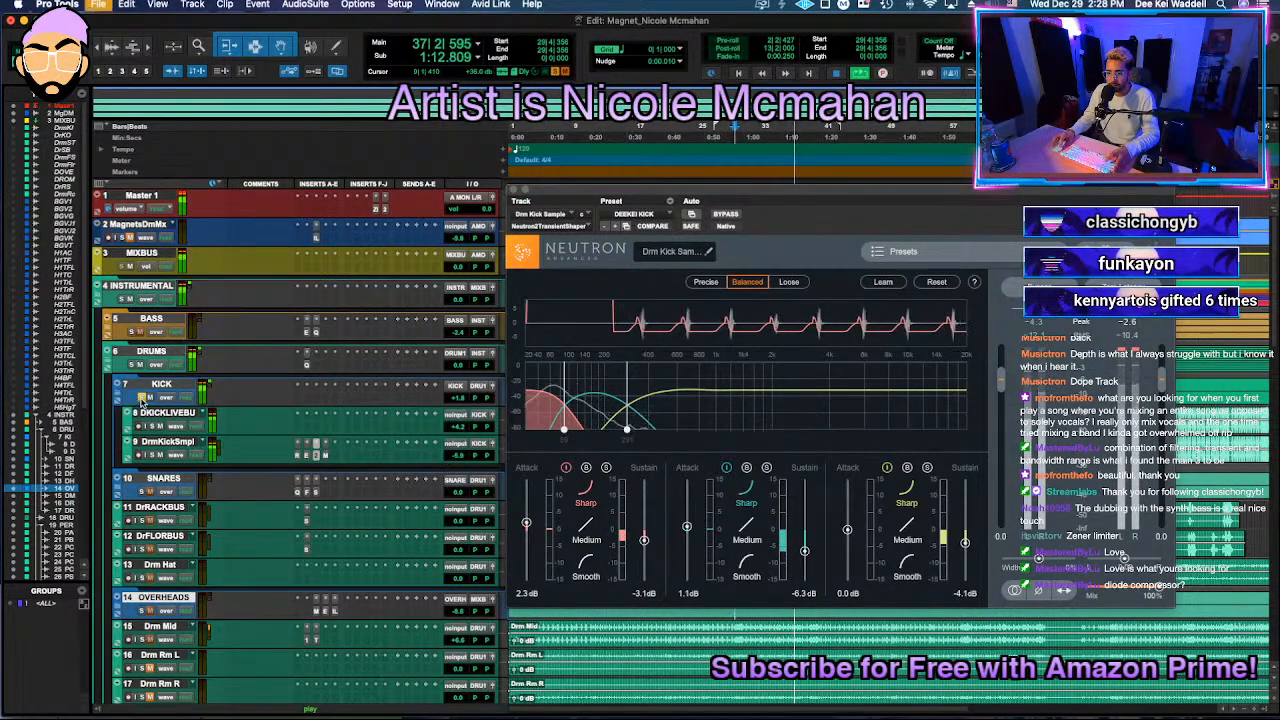
click(514, 189)
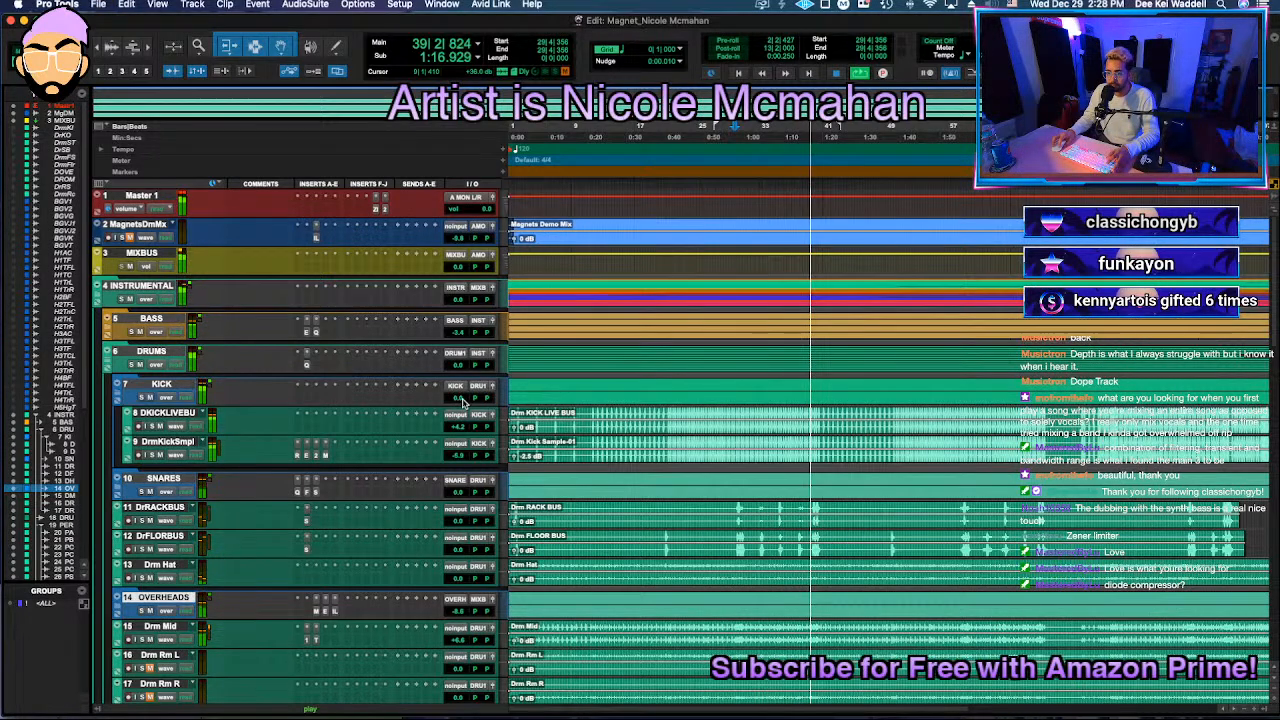
Step: Lower the SNARES folder's volume to -2.0 dB and audition the drum balance
drag(462, 494, 465, 496)
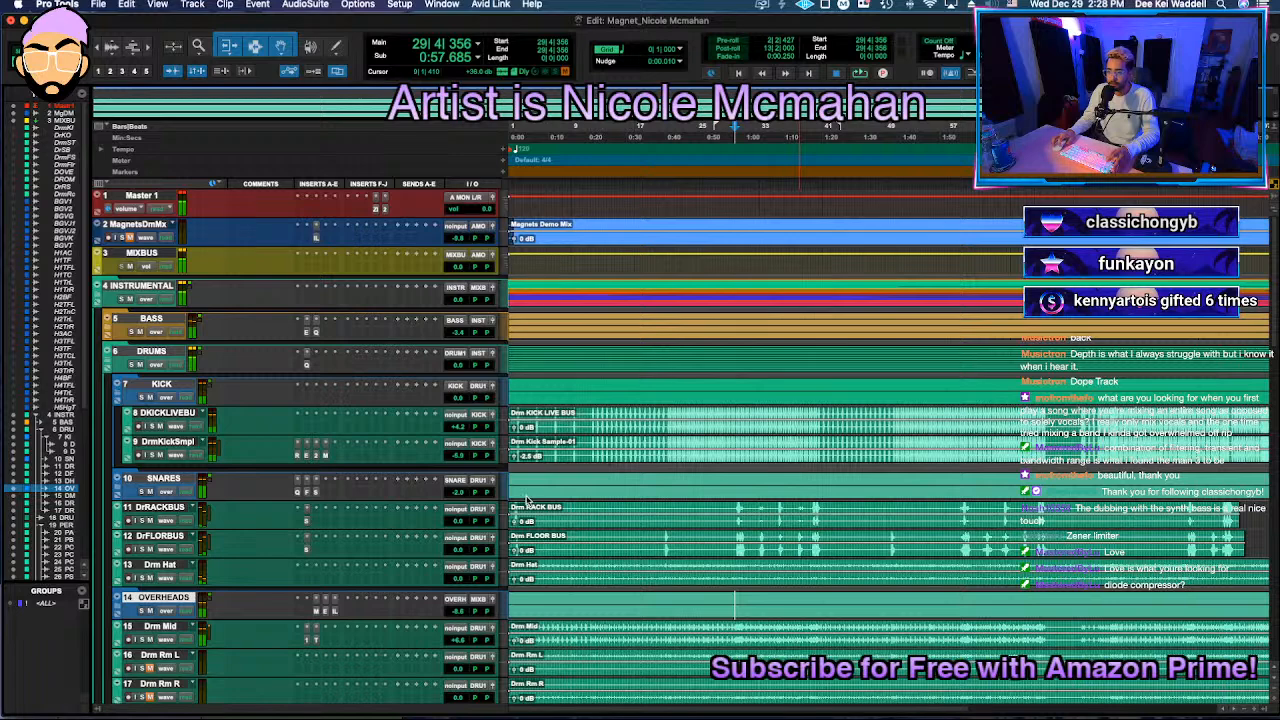
key(space)
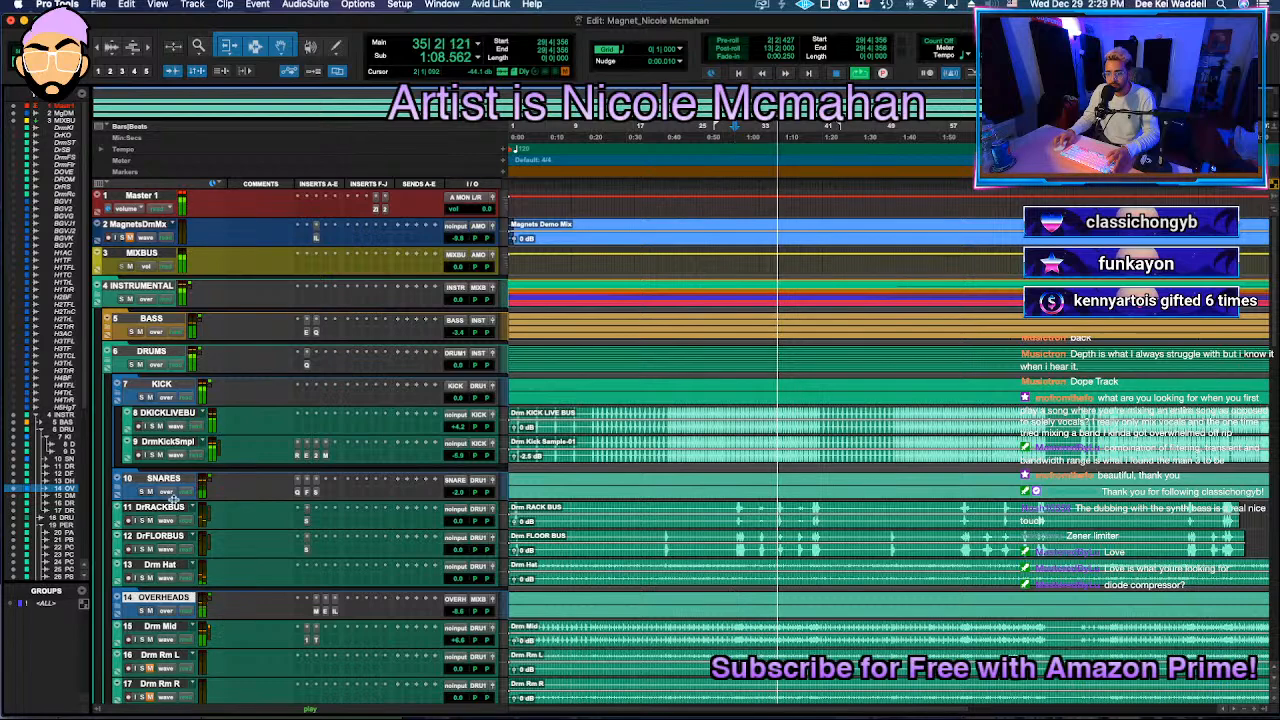
key(space)
click(308, 400)
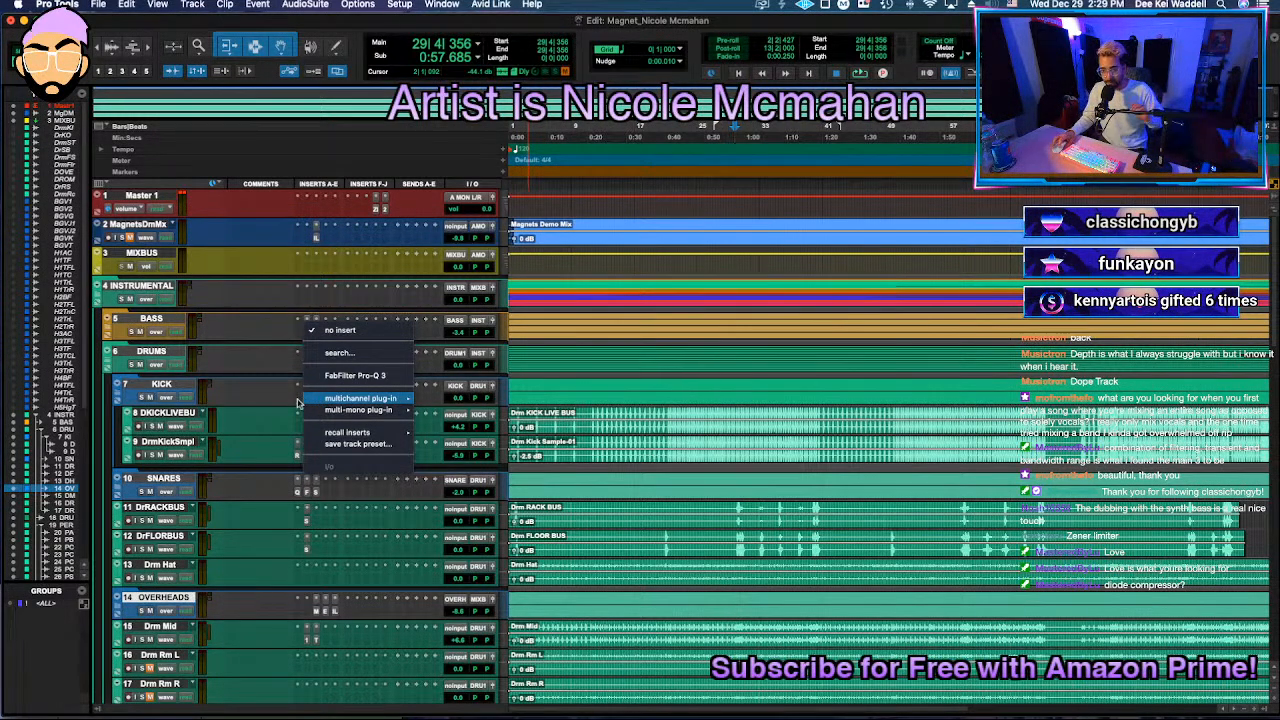
click(185, 399)
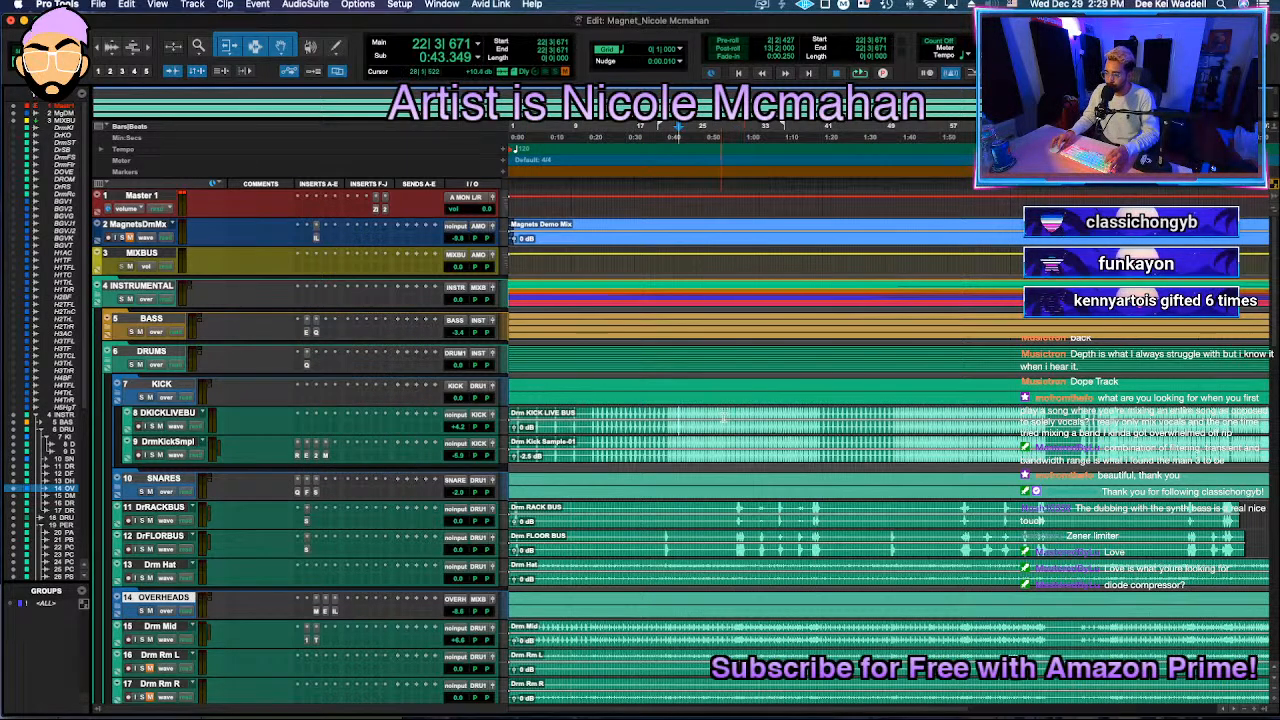
Step: Recheck Drm Mid's phase with Trim's phase invert while playing from bar 29, and remove Trim from the track
click(728, 413)
scroll(305, 453, down, 5)
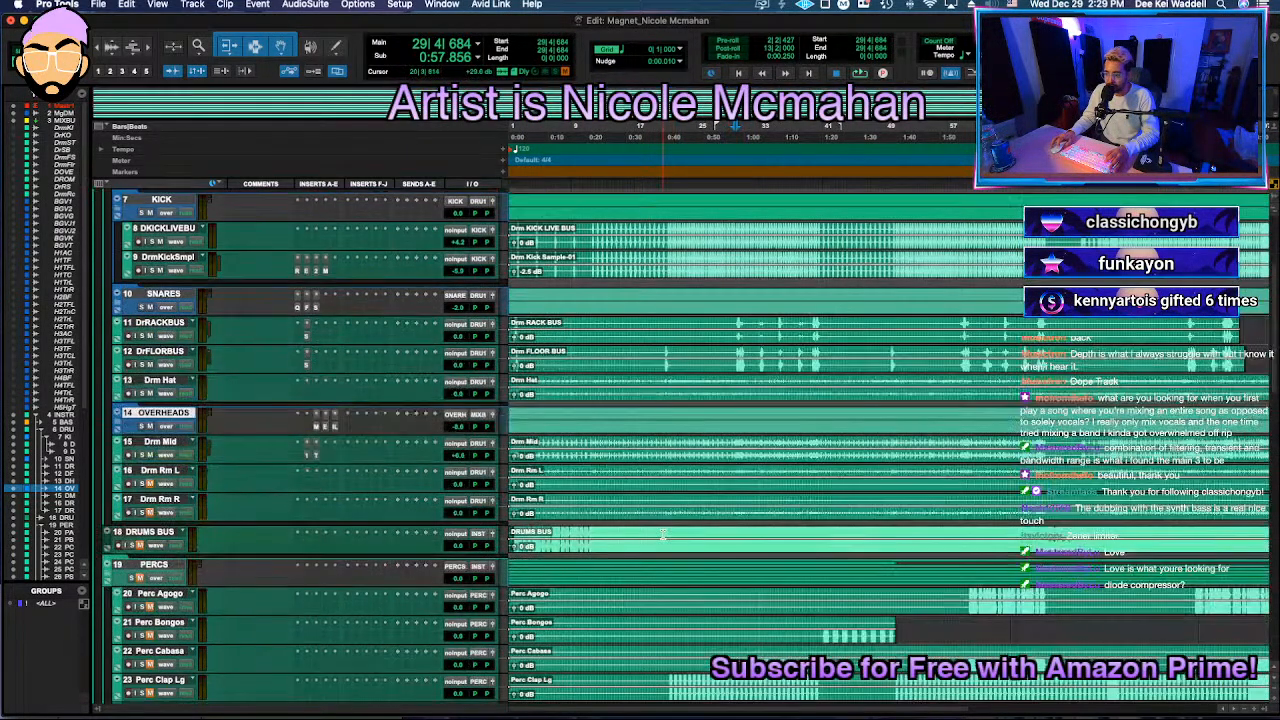
click(312, 454)
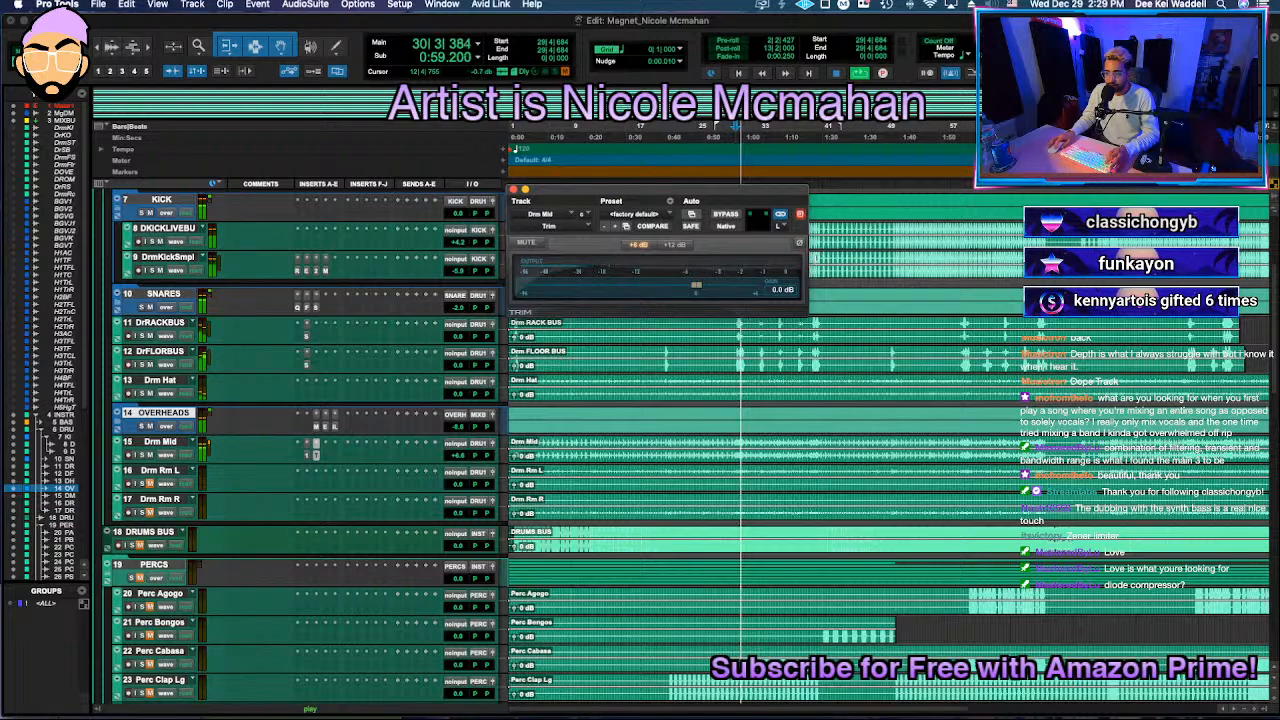
click(799, 244)
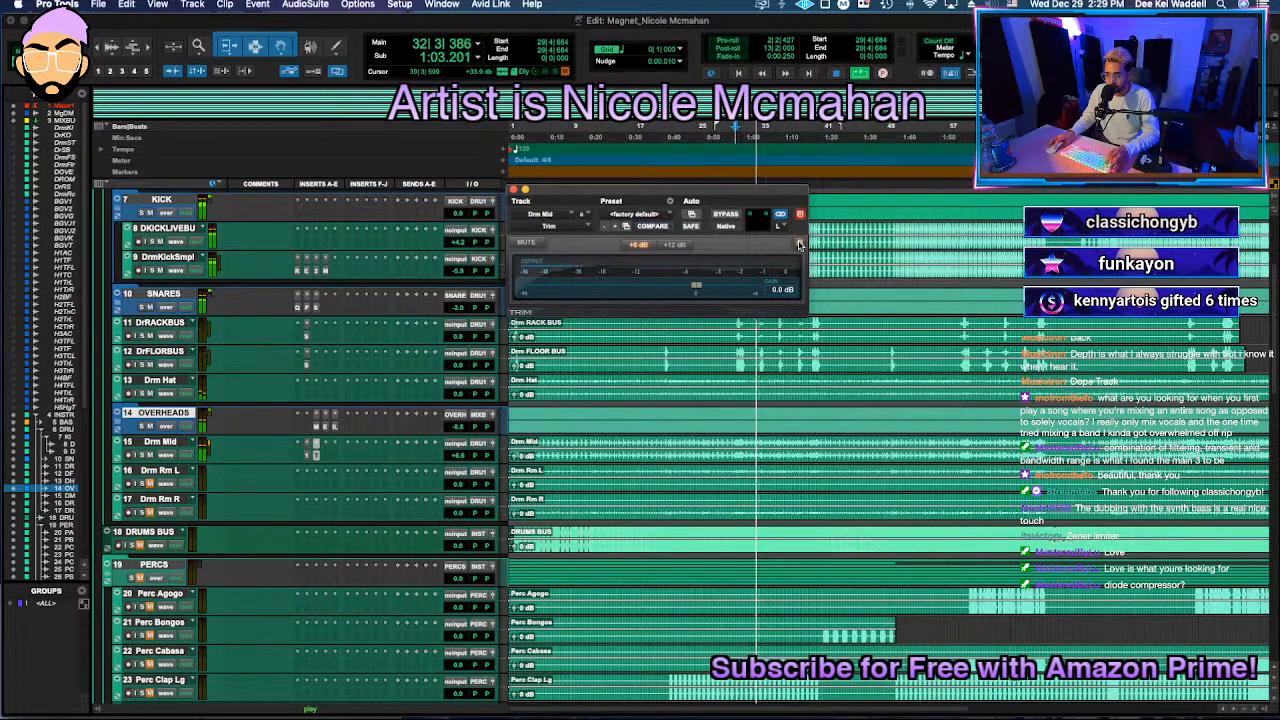
key(space)
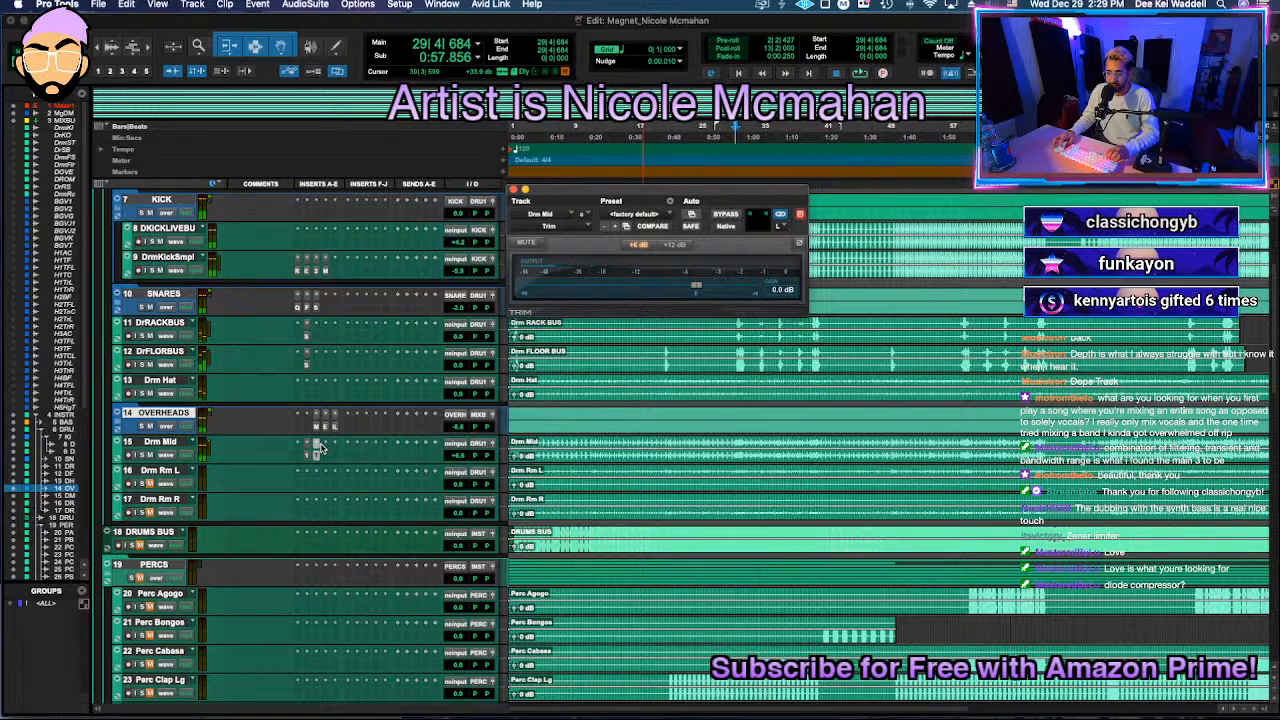
click(312, 357)
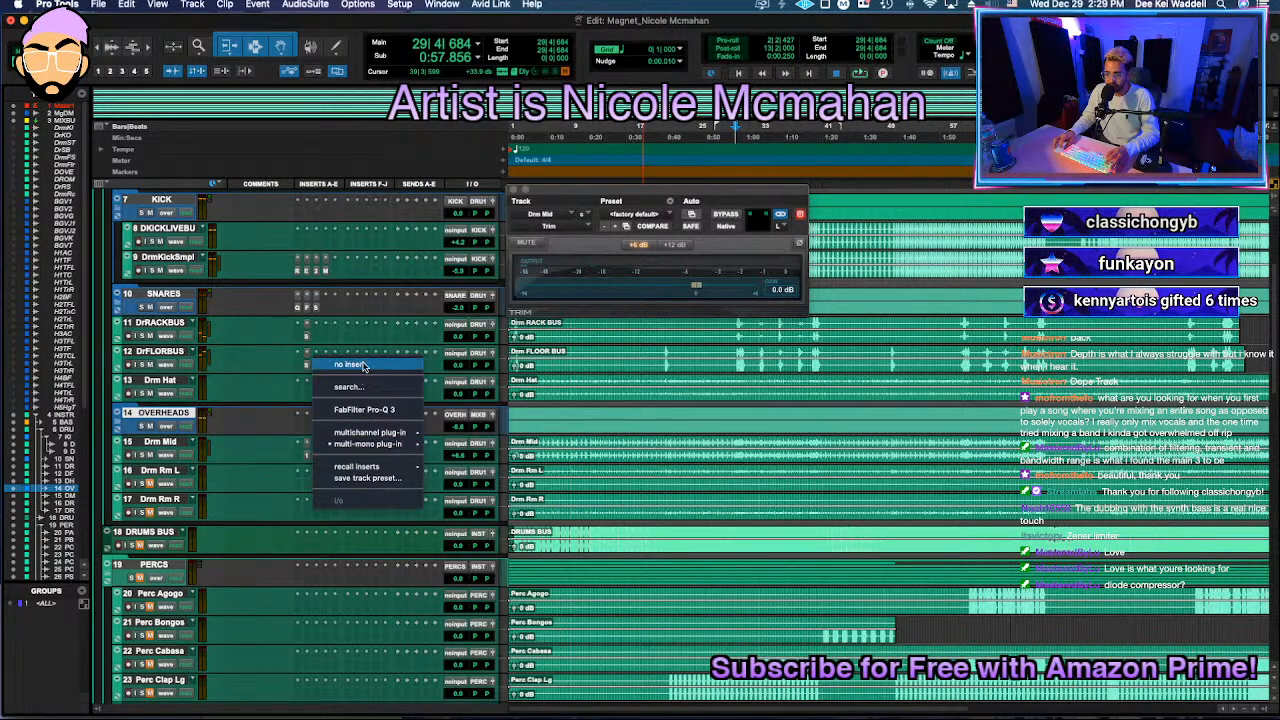
click(363, 366)
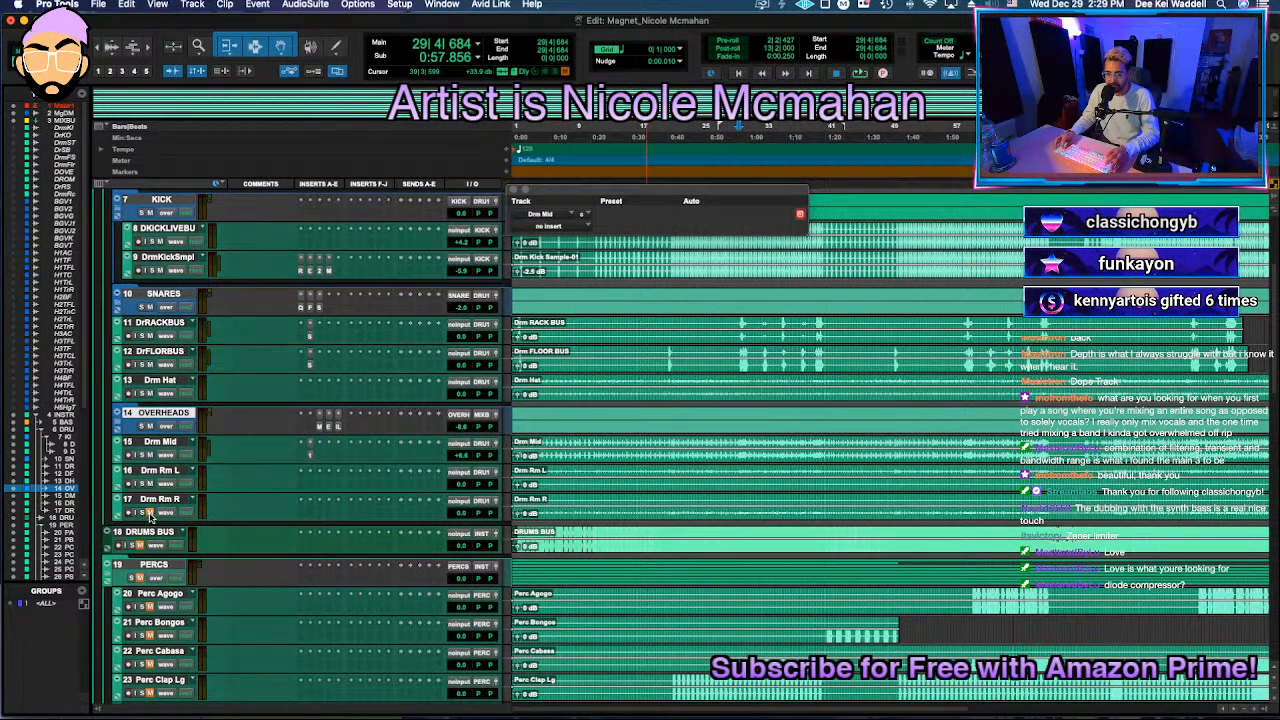
Step: Move Drm Rm L and Drm Rm R into a new stereo routing folder named ROOM, with the tracks routed to it
click(157, 499)
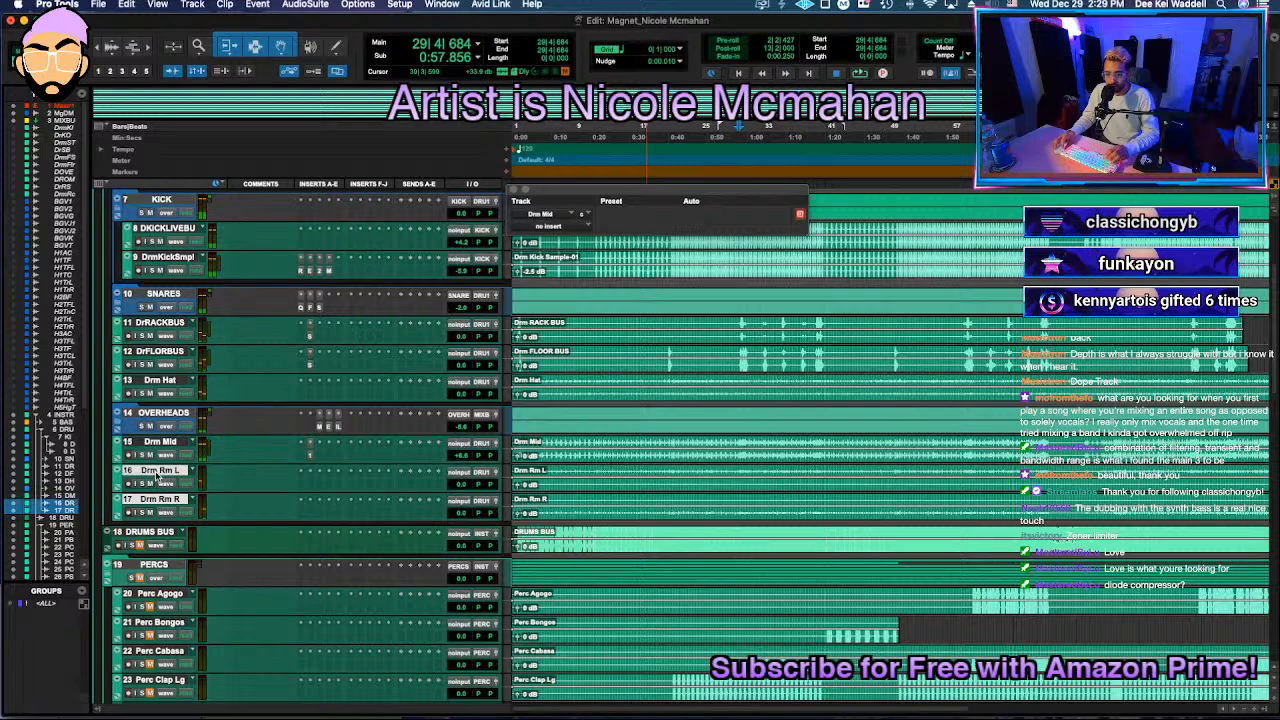
right_click(157, 474)
mouse_move(222, 521)
click(323, 503)
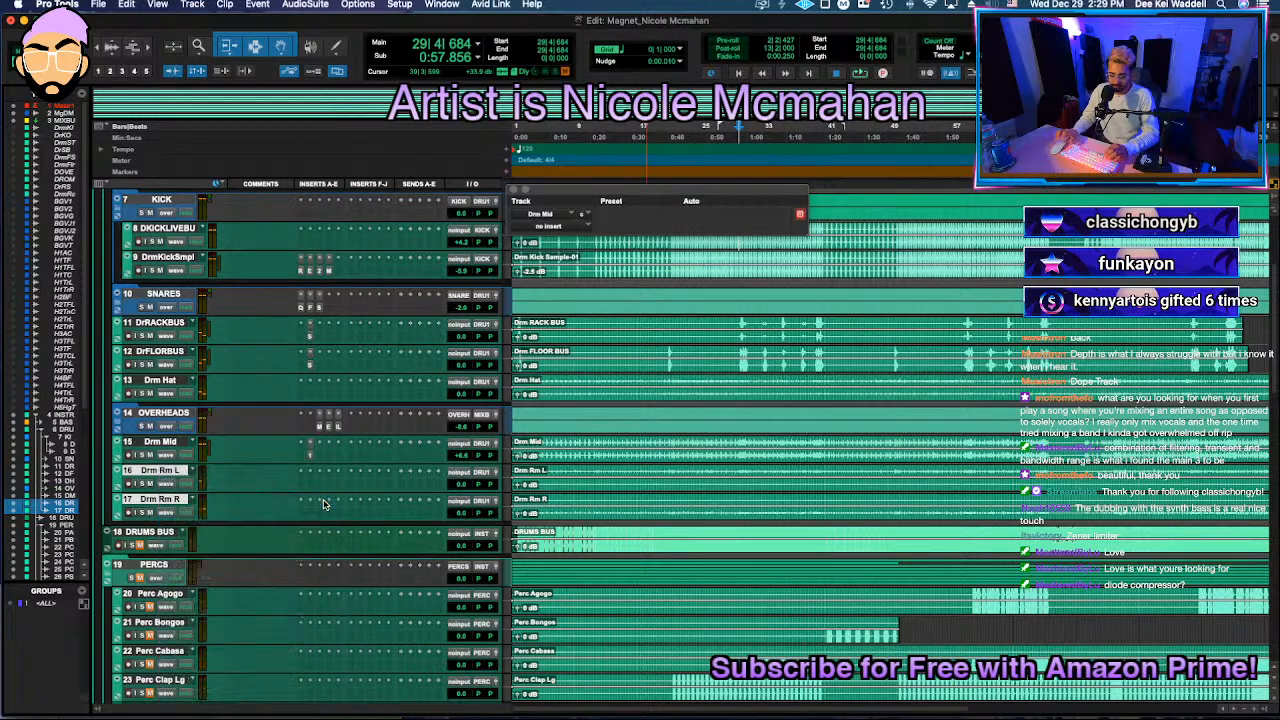
text(ROOM)
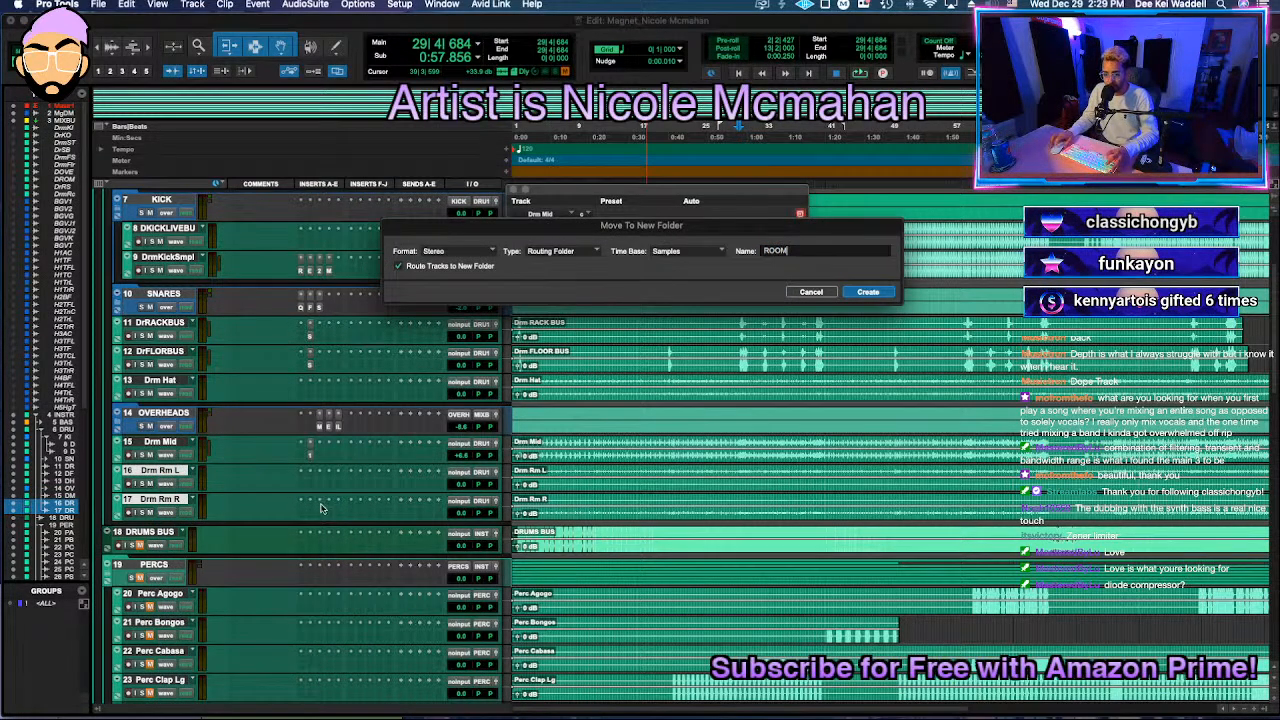
key(Return)
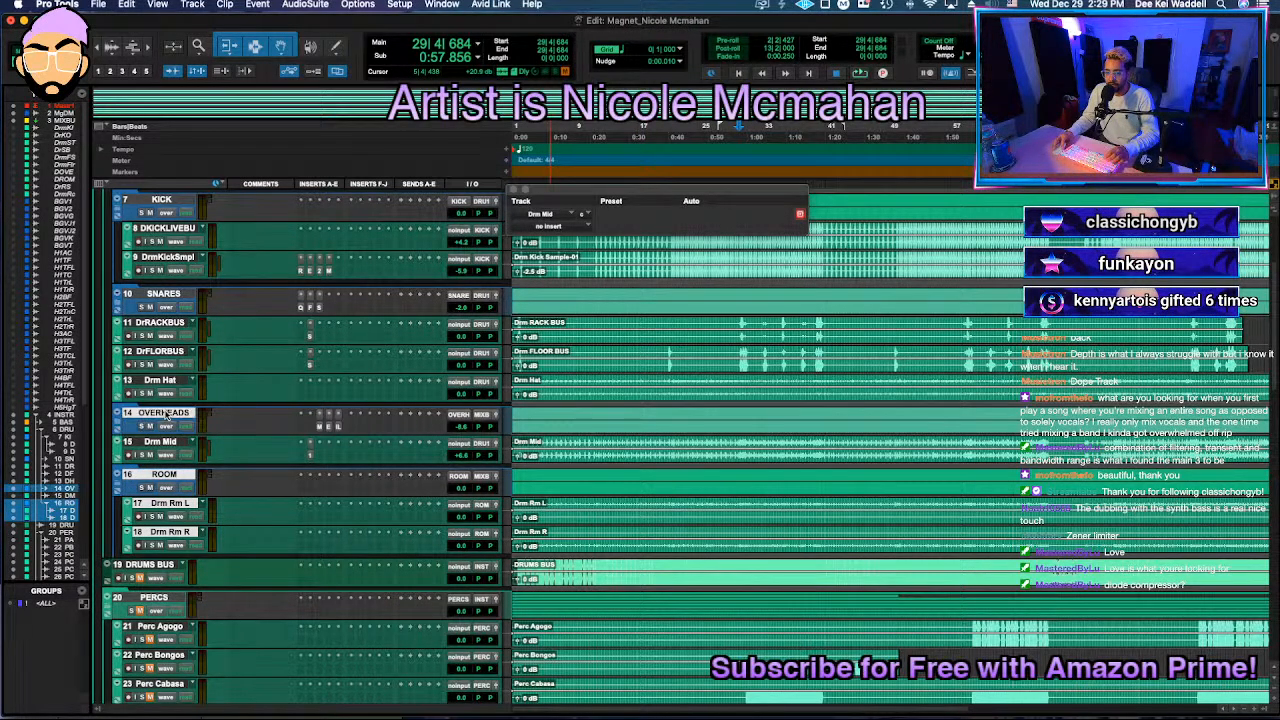
Step: Select the OVERHEADS and ROOM folders together and choose the DRUMS.1 (Stereo) bus as their output
click(163, 476)
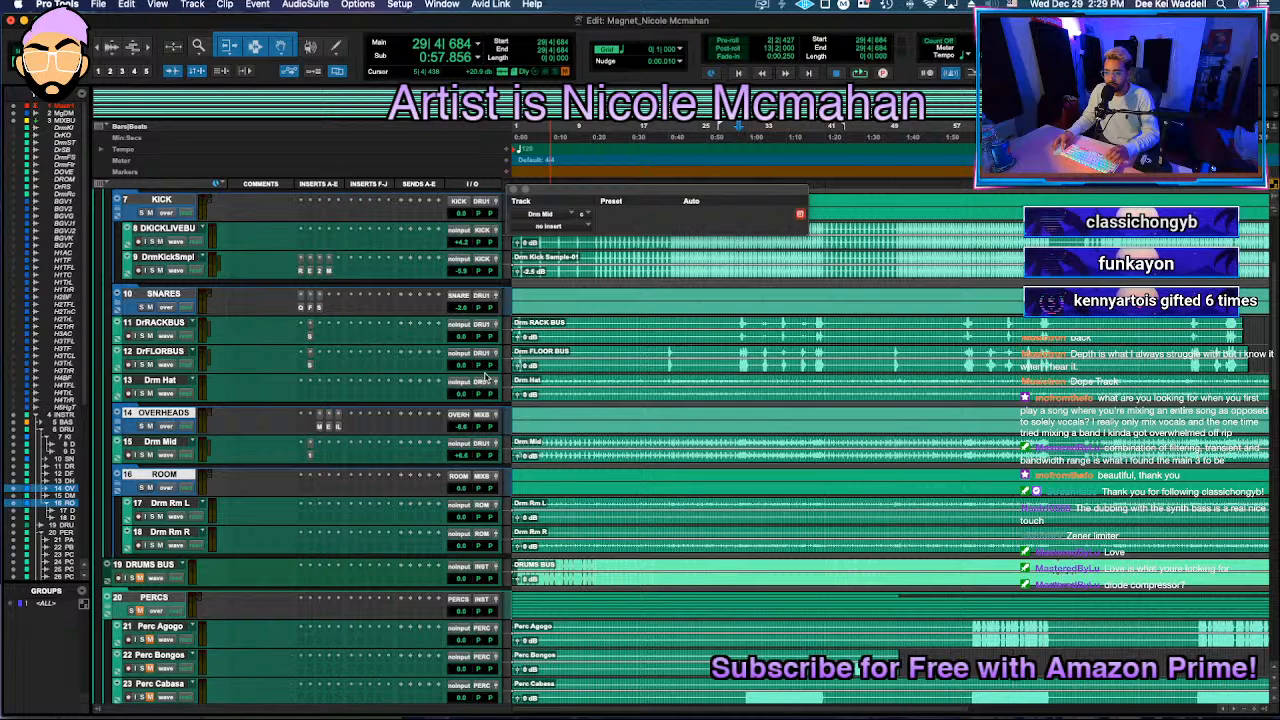
click(482, 415)
mouse_move(501, 429)
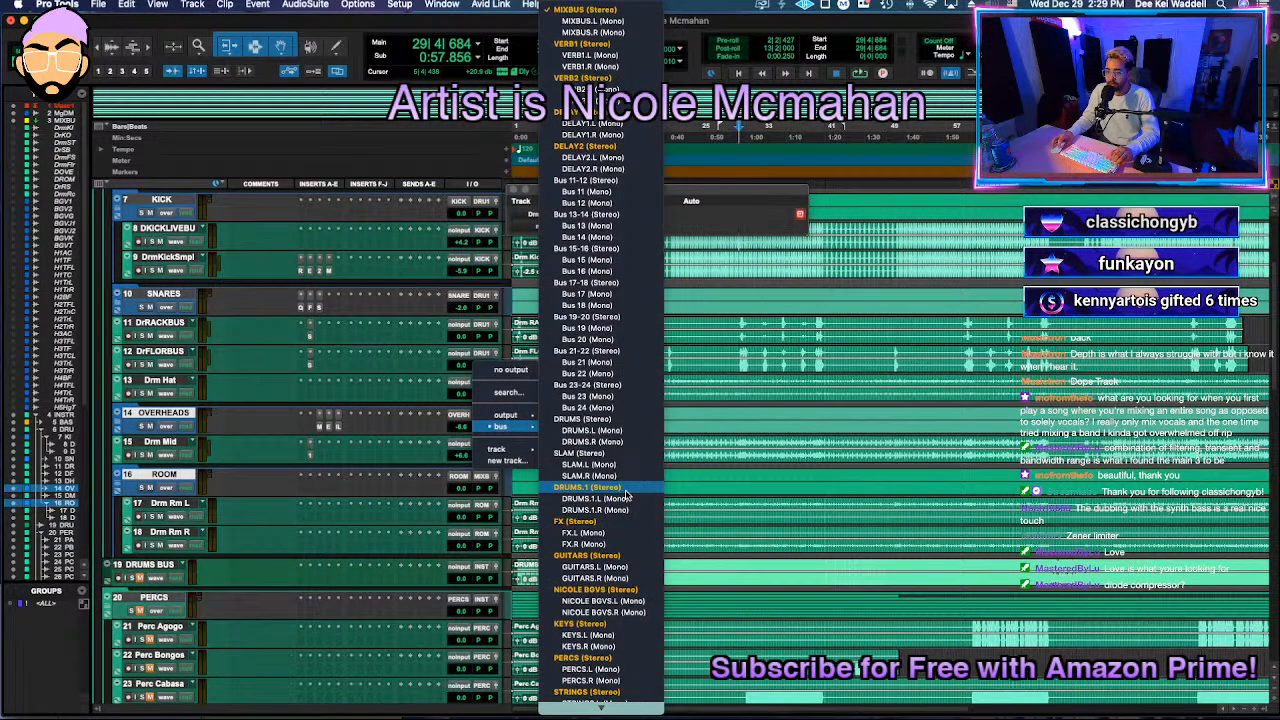
Step: Route the ROOM folder's output to the DRUMS.1 (Stereo) bus and play it soloed from about bar 23
click(590, 487)
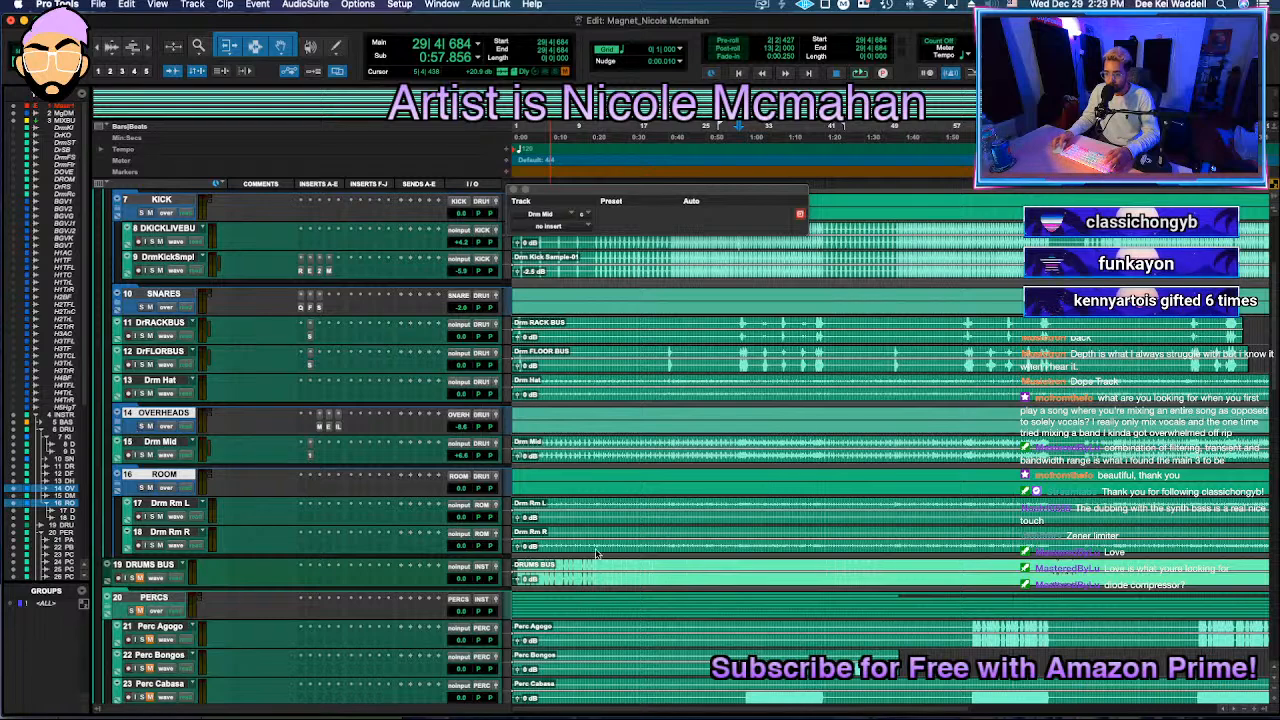
click(687, 486)
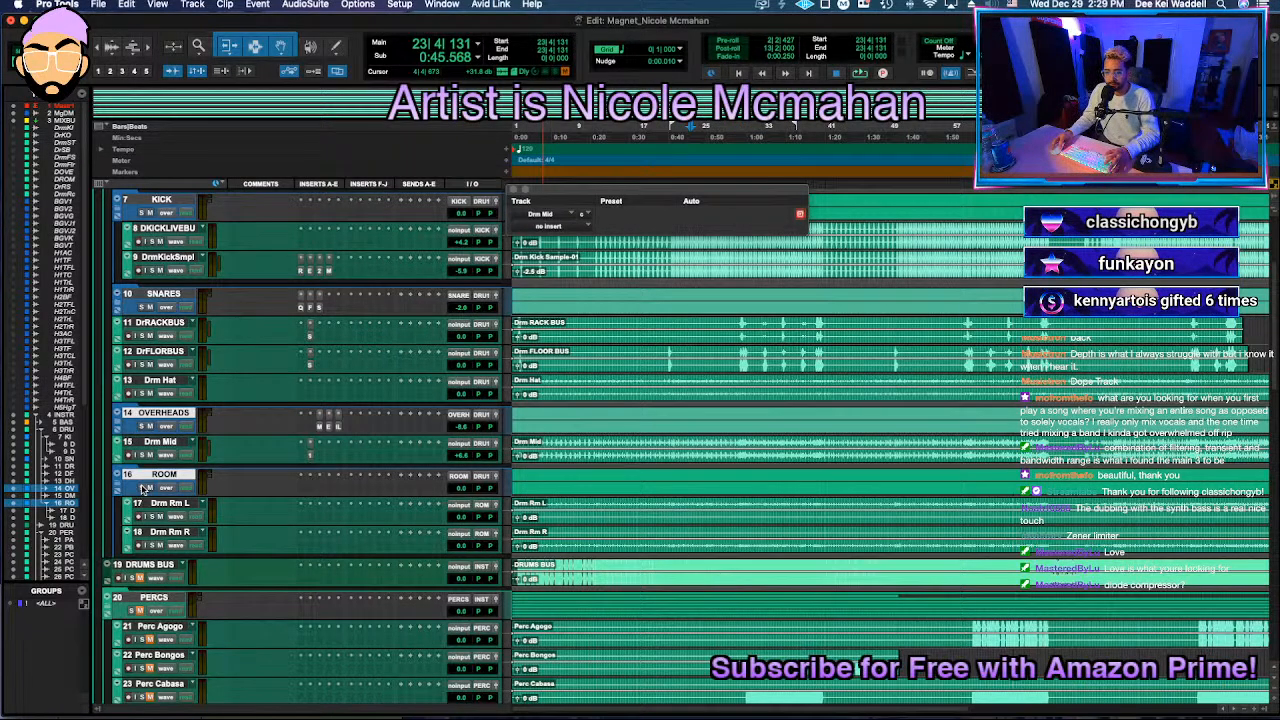
key(space)
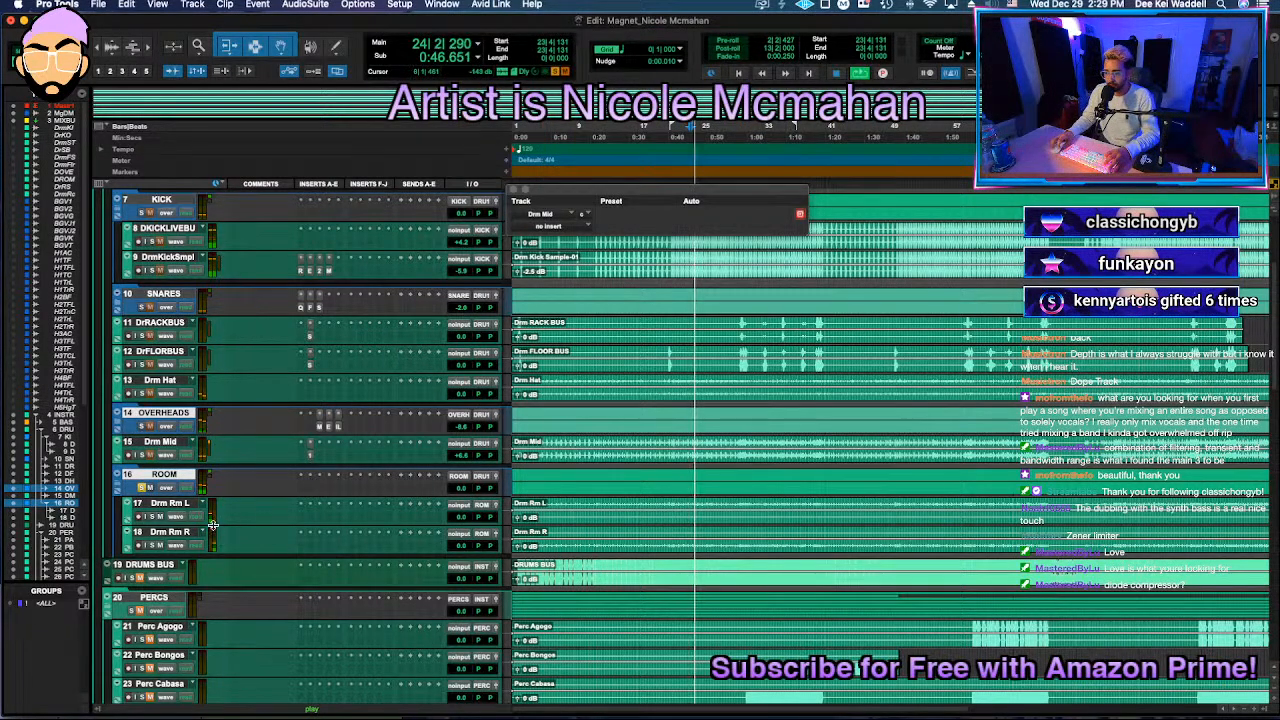
Step: Raise the clip gain of the Drm Rm L and Drm Rm R clips together to +15.5 dB
click(636, 537)
shift+click(640, 523)
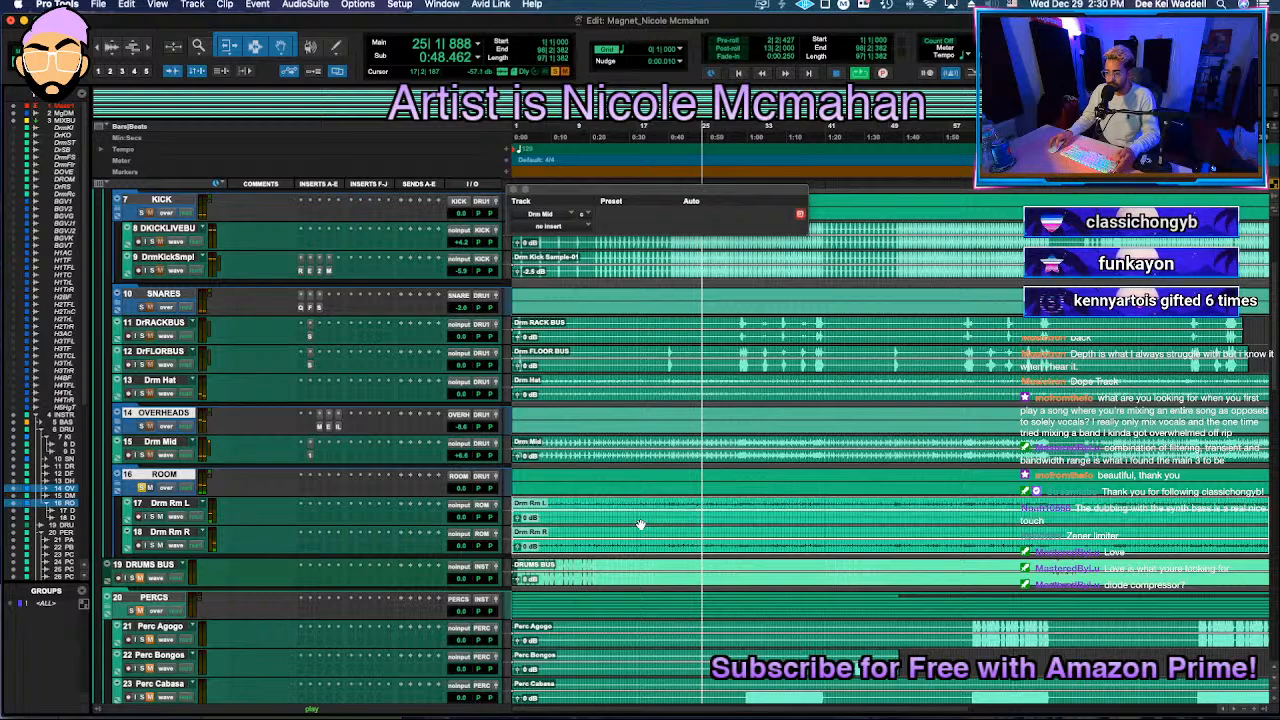
key(ctrl+shift+Up)
key(ctrl+shift+Up)
key(ctrl+shift+Up)
key(ctrl+shift+Up)
key(ctrl+shift+Up)
key(ctrl+shift+Up)
key(ctrl+shift+Up)
key(ctrl+shift+Up)
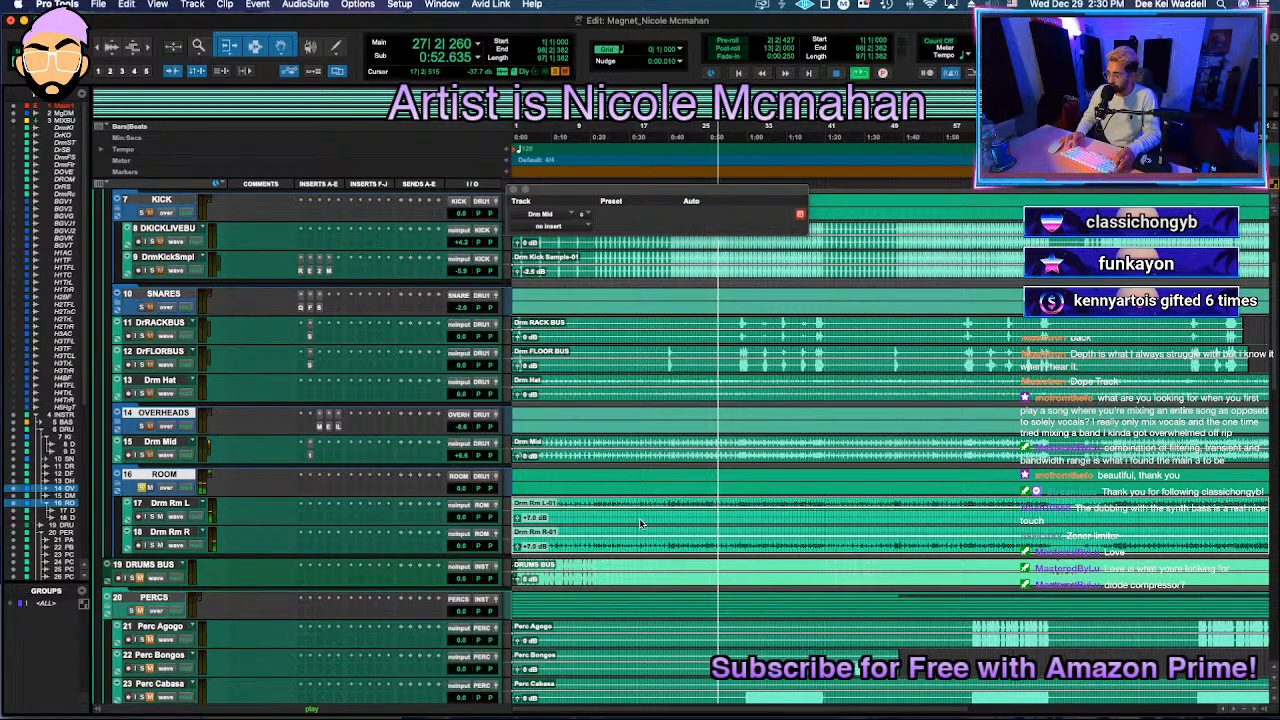
key(ctrl+shift+Up)
key(ctrl+shift+Up)
key(ctrl+shift+Up)
key(ctrl+shift+Up)
key(ctrl+shift+Up)
key(ctrl+shift+Up)
key(ctrl+shift+Up)
key(ctrl+shift+Up)
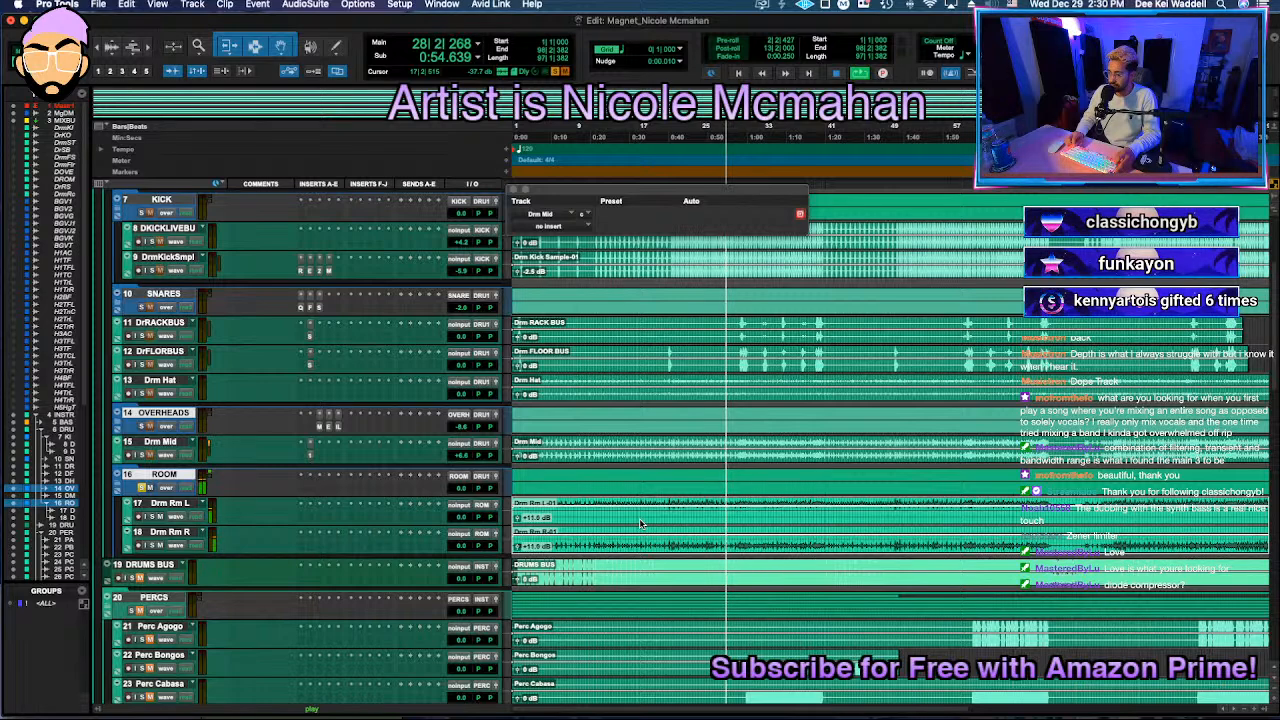
key(ctrl+shift+Up)
key(ctrl+shift+Up)
key(ctrl+shift+Up)
key(ctrl+shift+Up)
key(ctrl+shift+Up)
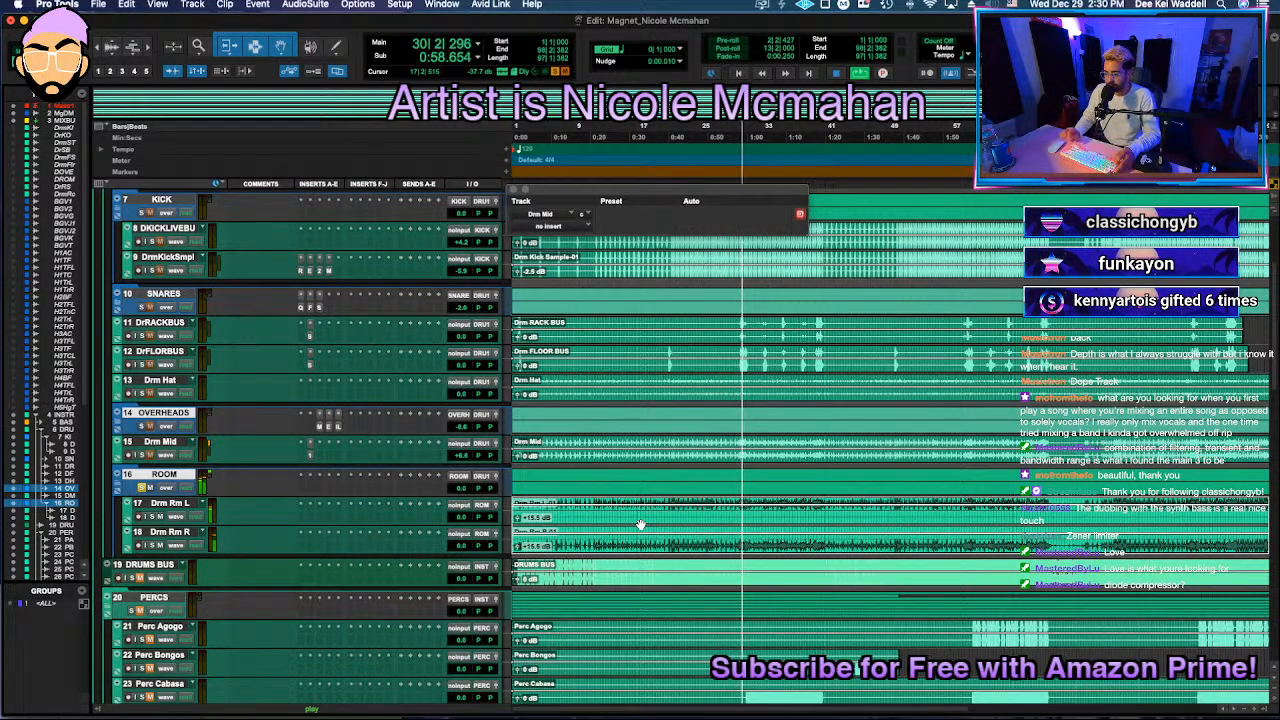
click(309, 494)
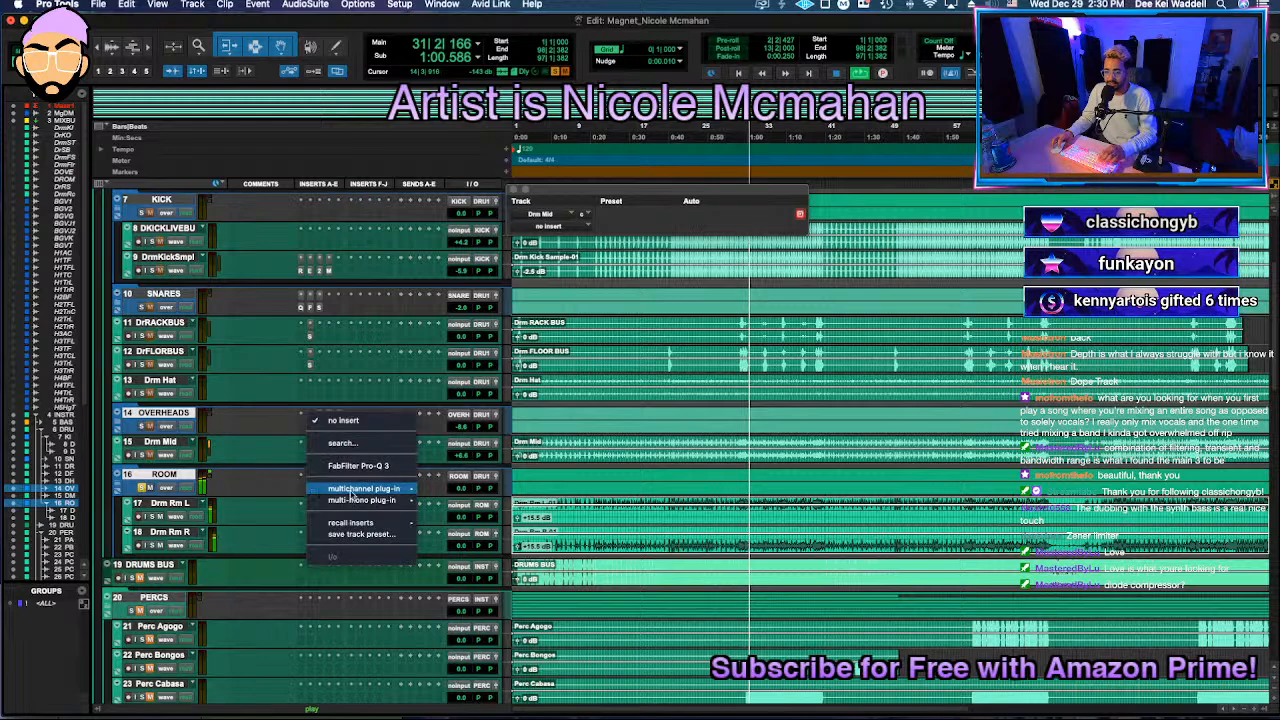
mouse_move(363, 496)
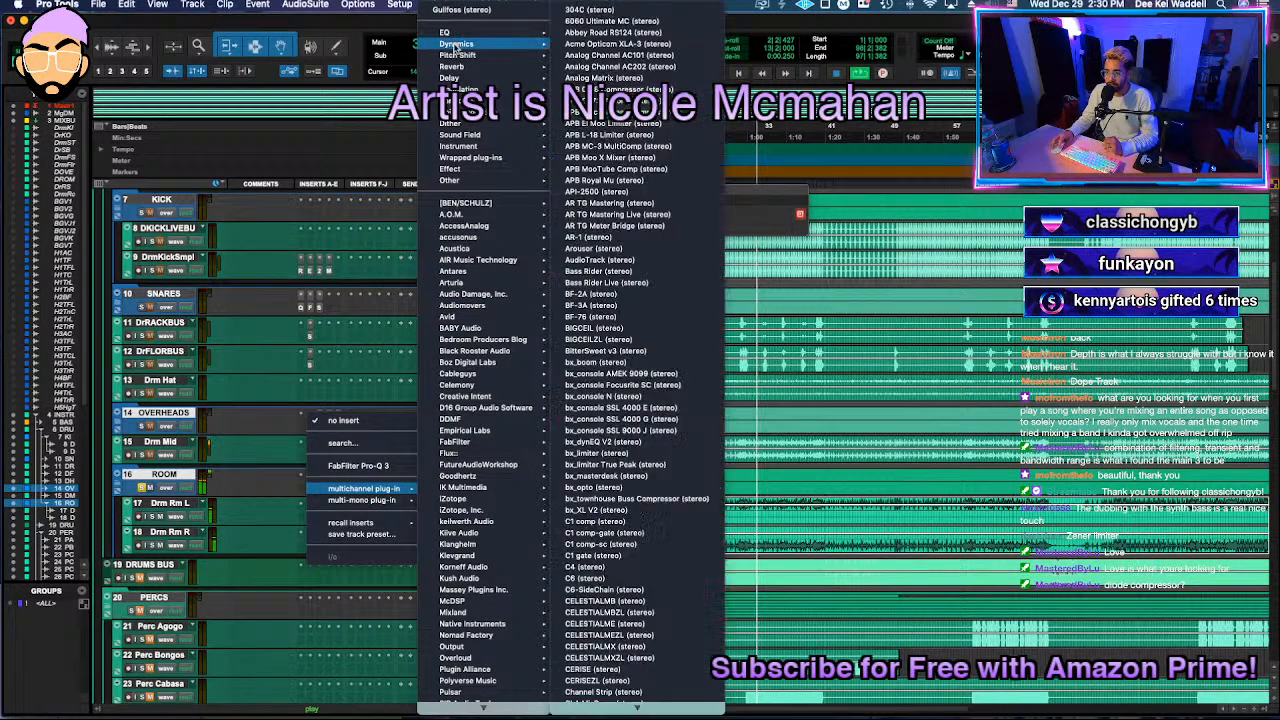
click(301, 500)
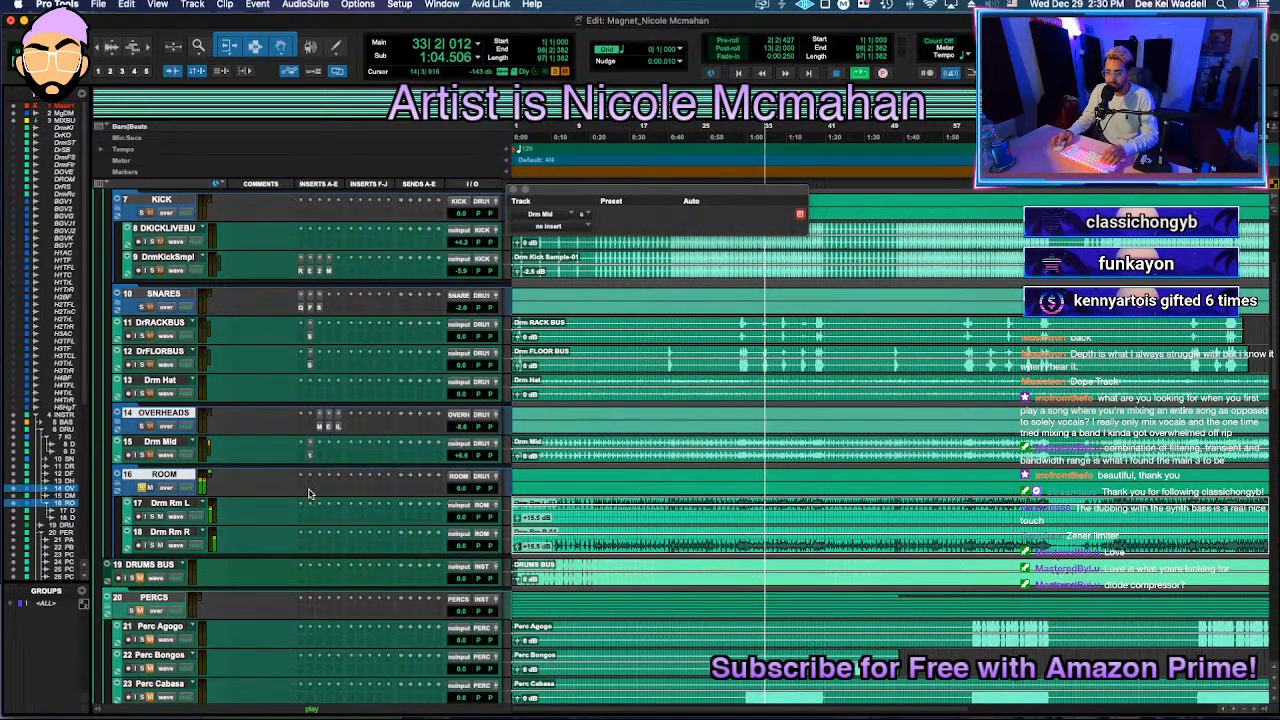
Step: Search the plug-ins for "vulf" and insert Ghz Vulf Compressor 3 (stereo) on the ROOM folder
click(304, 496)
click(308, 492)
click(308, 492)
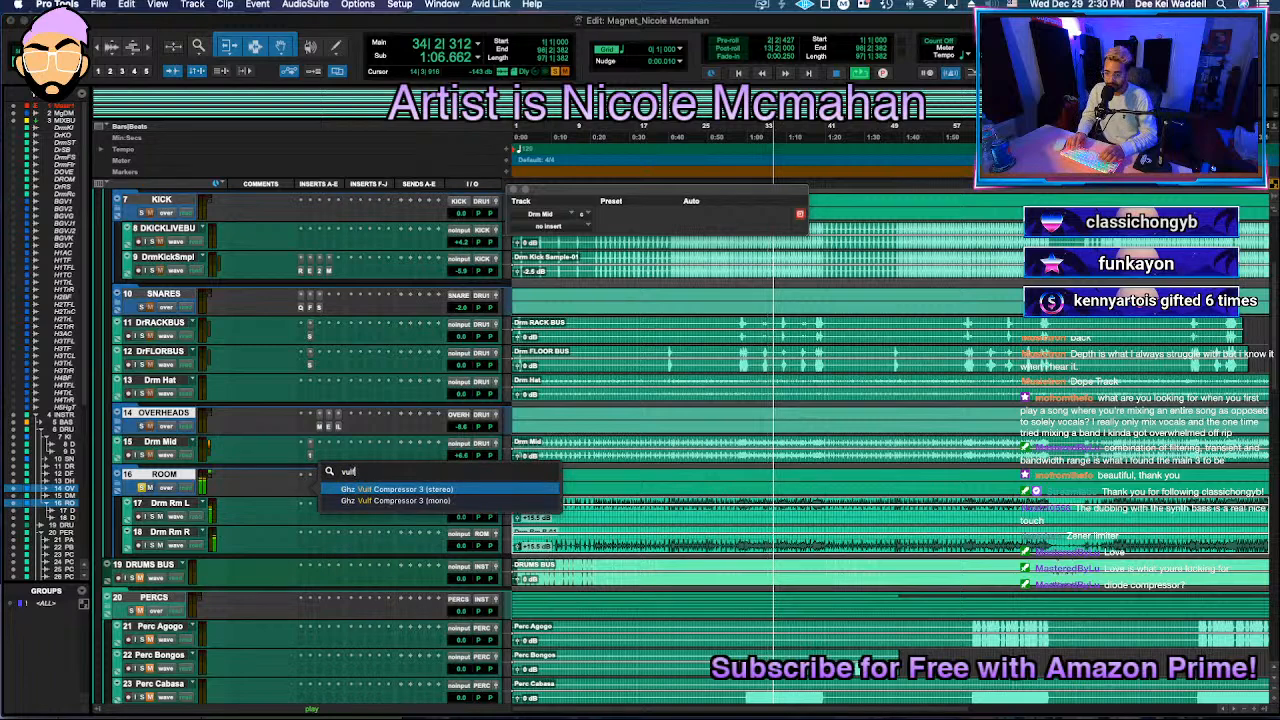
click(395, 494)
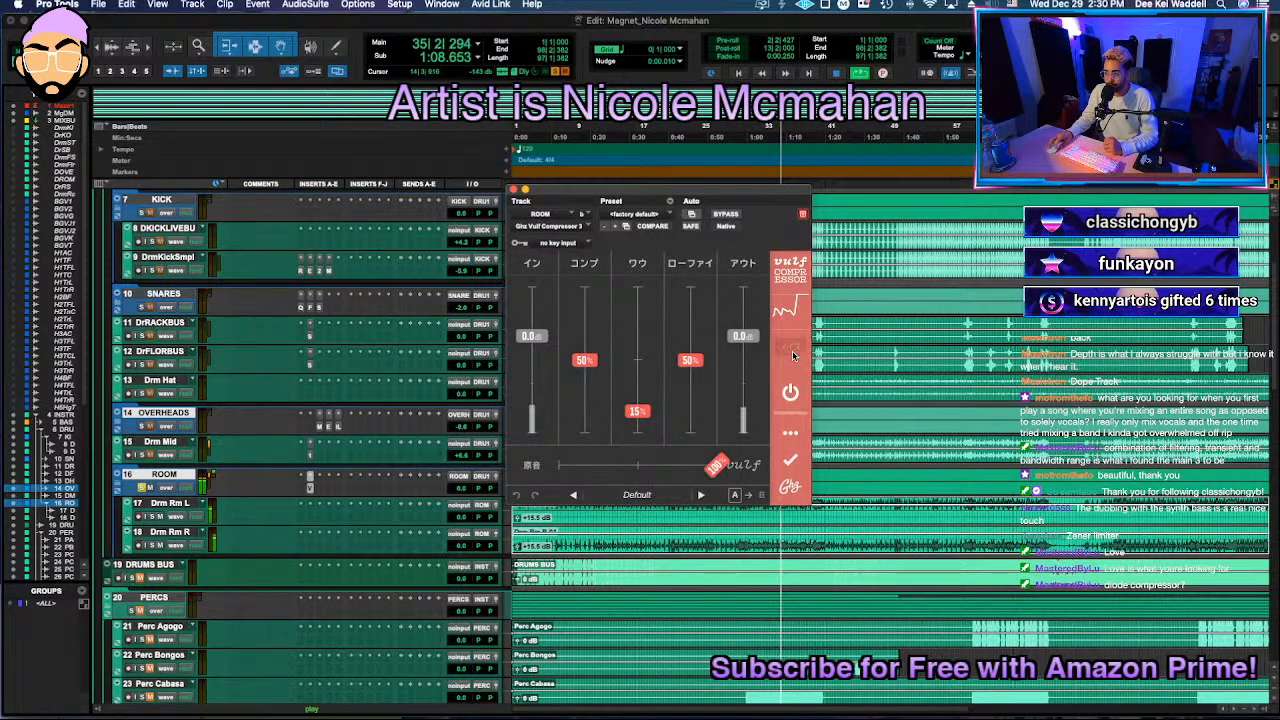
Step: Show the Vulf Compressor's advanced settings and set both Wow and Lo-Fi to 0%
click(797, 436)
drag(638, 414, 638, 437)
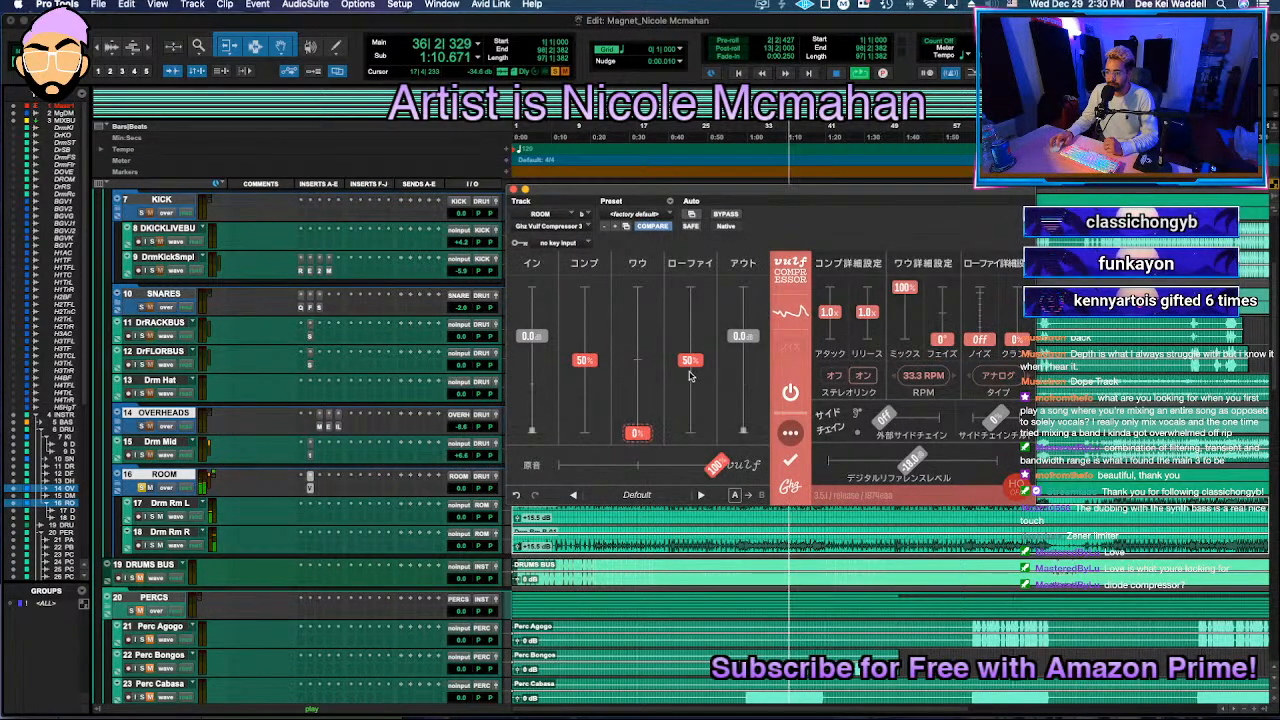
drag(689, 366, 684, 452)
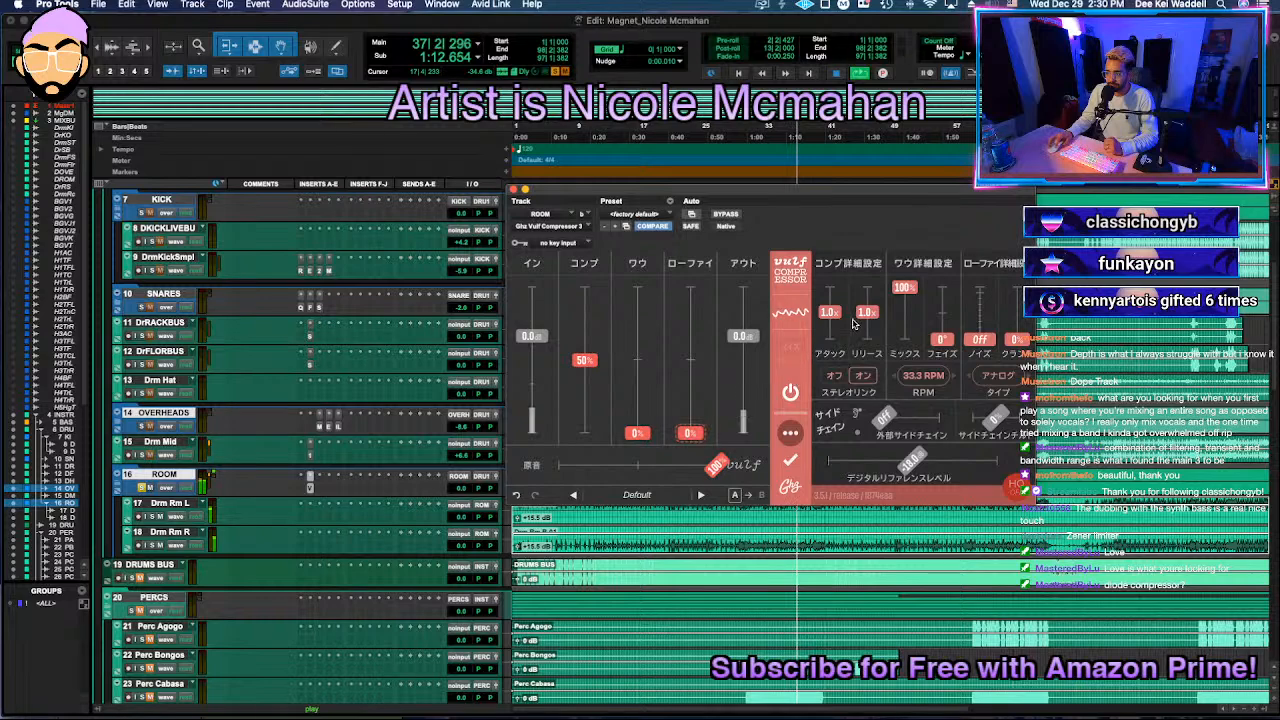
Step: Set the compressor's attack to 1.9x, release to 2.0x, Comp to 62% and input to 3.5 dB, replaying from bar 21
drag(867, 312, 866, 275)
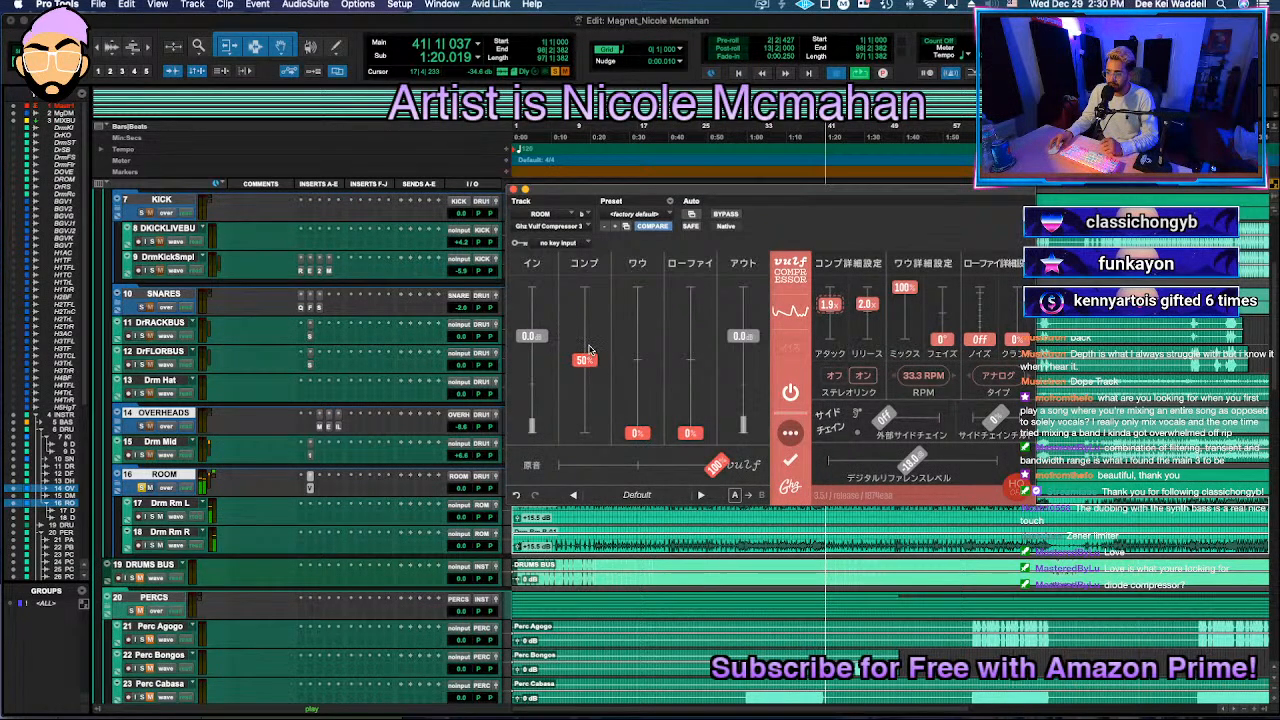
drag(595, 364, 589, 343)
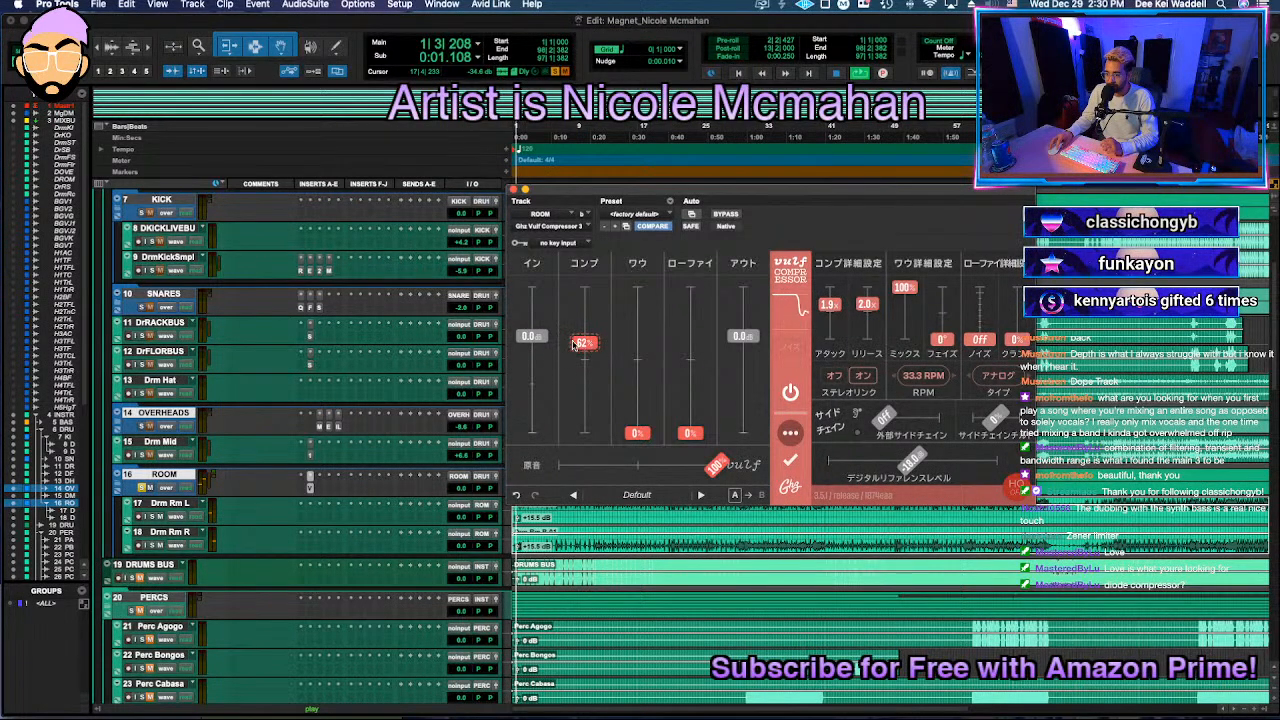
click(672, 565)
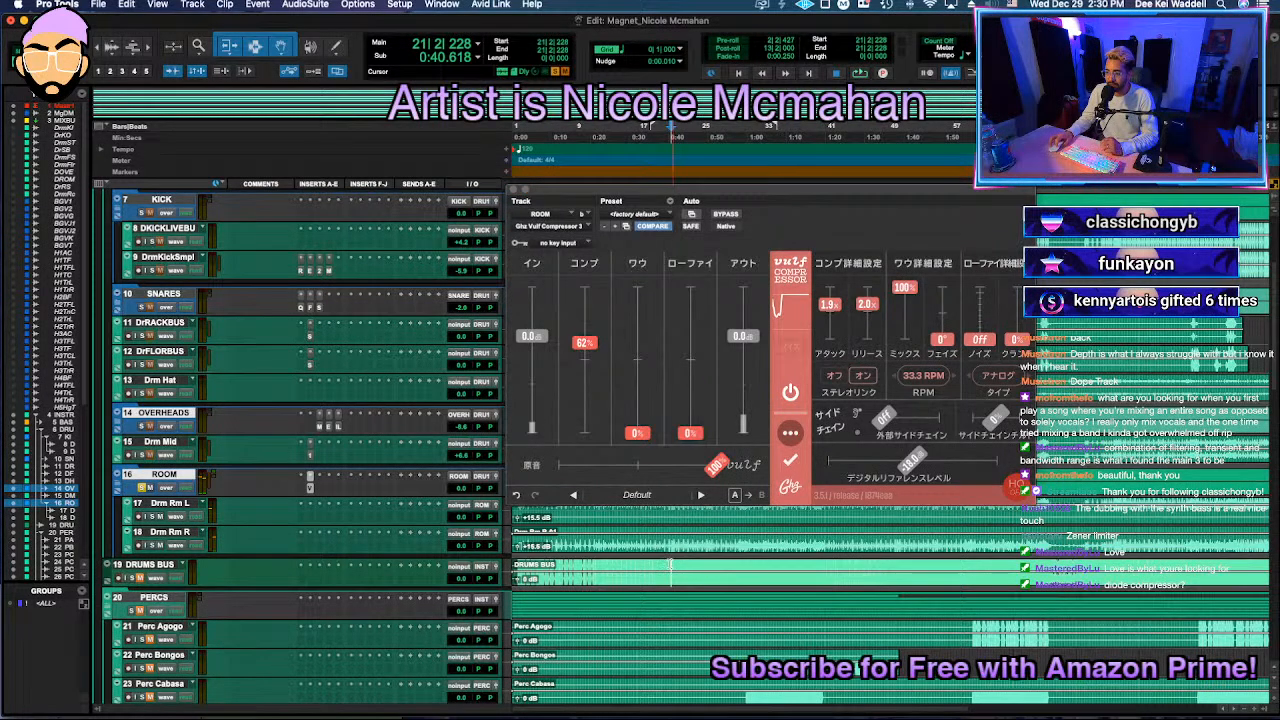
key(space)
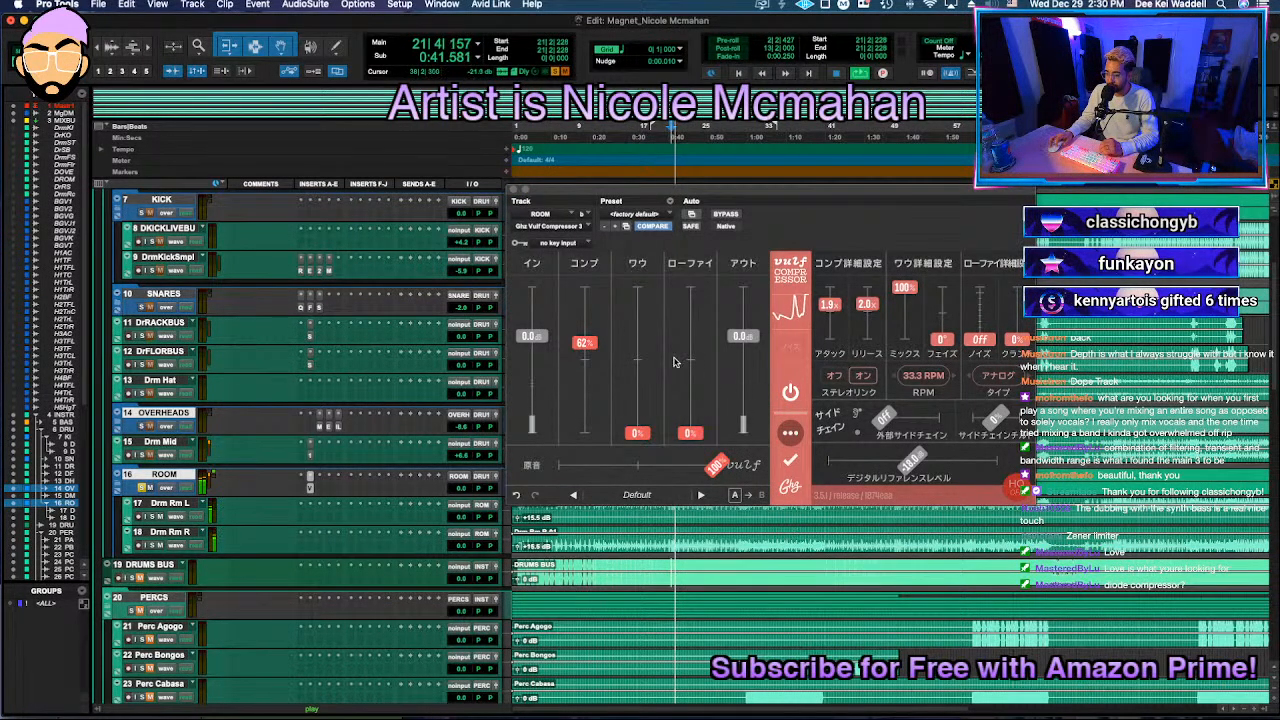
drag(521, 338, 530, 325)
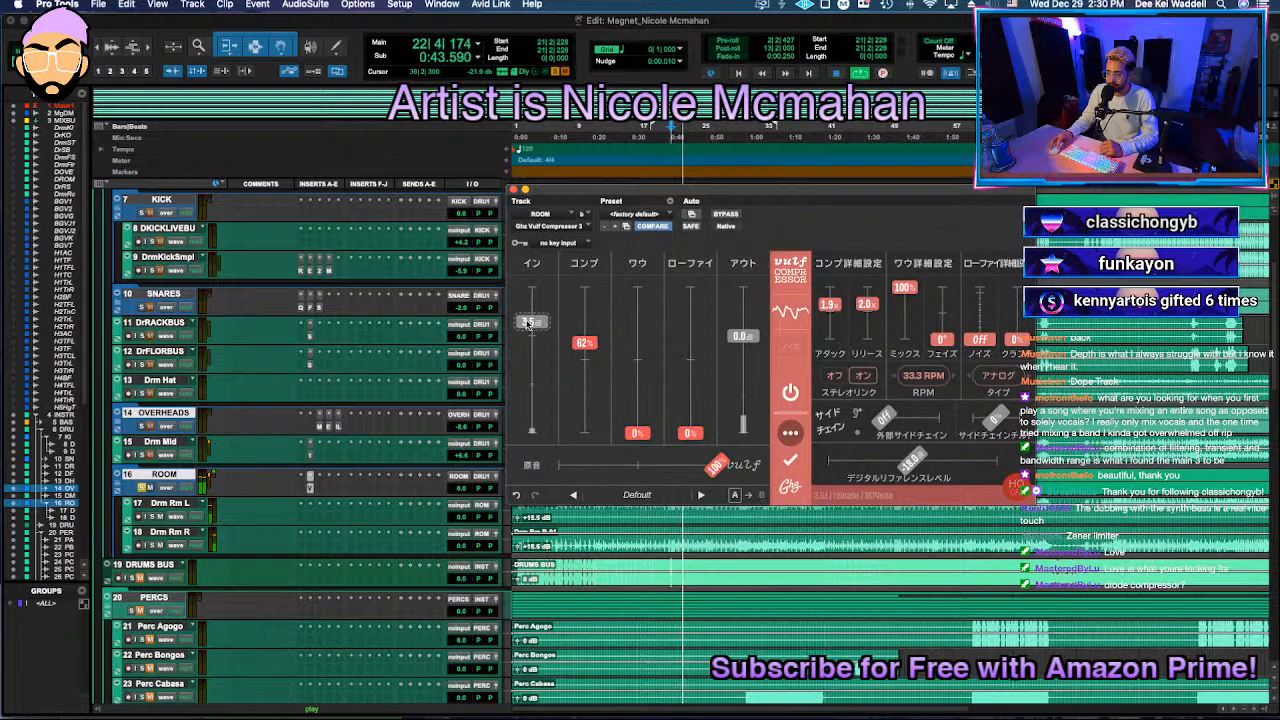
Step: Set Lo-Fi to 14%, its Crunch detail to 26% and the sidechain filter to 29, leaving the external sidechain Off
drag(690, 433, 695, 420)
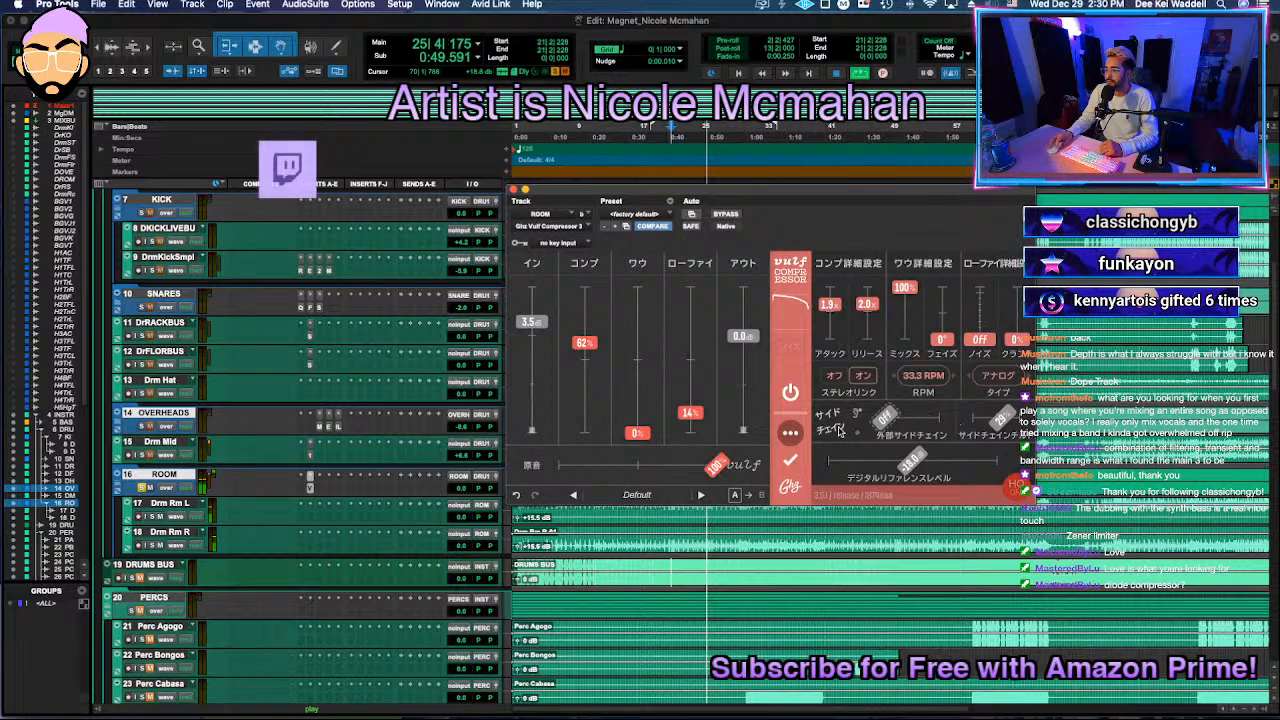
drag(884, 420, 1015, 422)
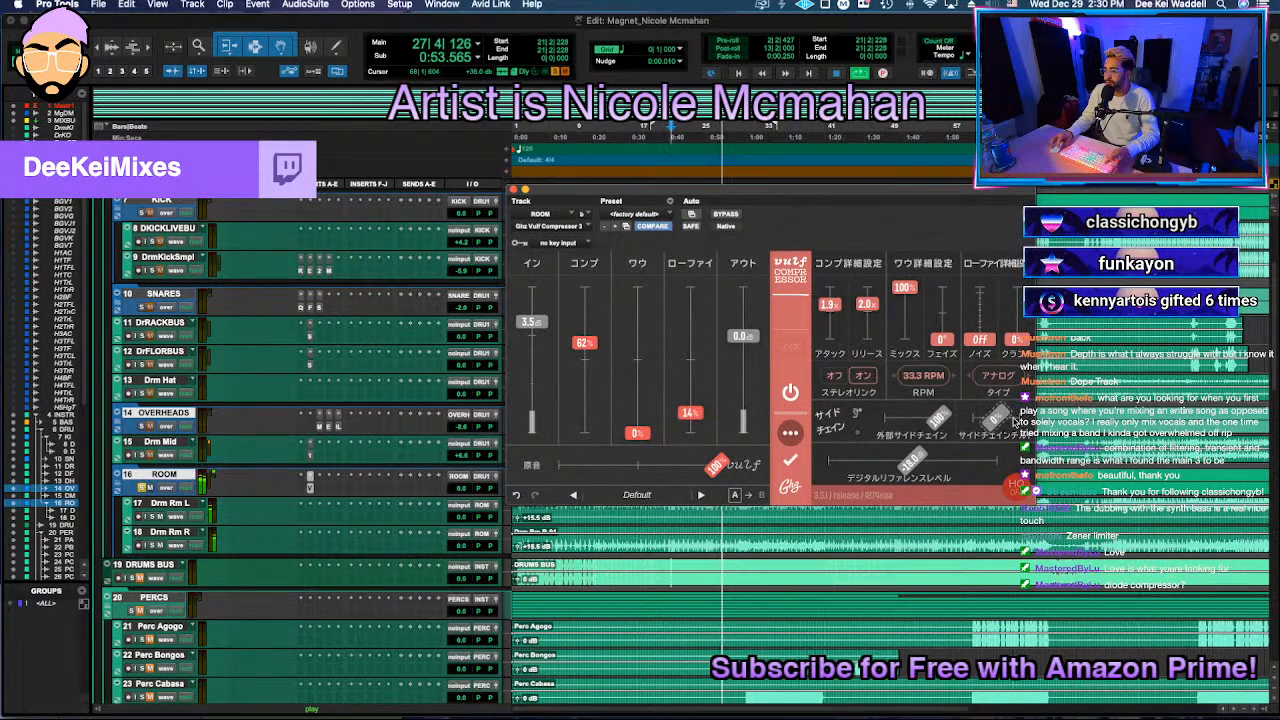
drag(937, 418, 868, 432)
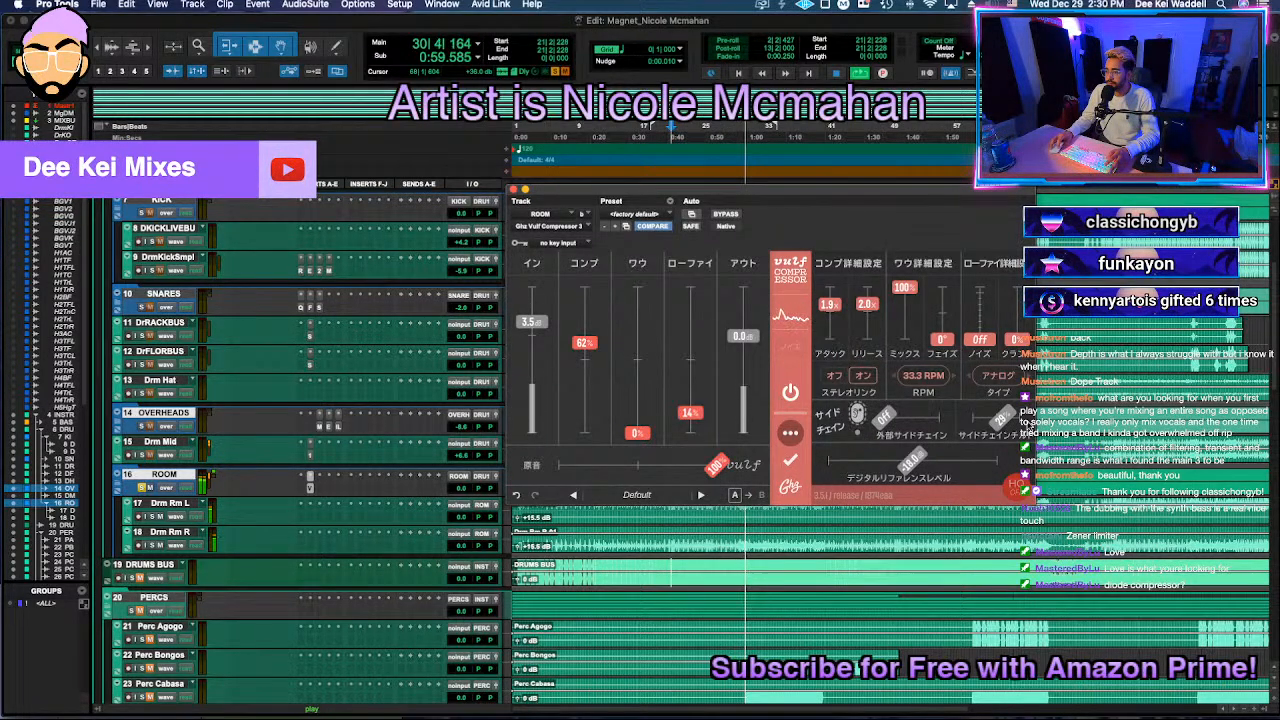
mouse_move(1002, 420)
mouse_down()
mouse_move(968, 425)
mouse_move(1006, 424)
mouse_up()
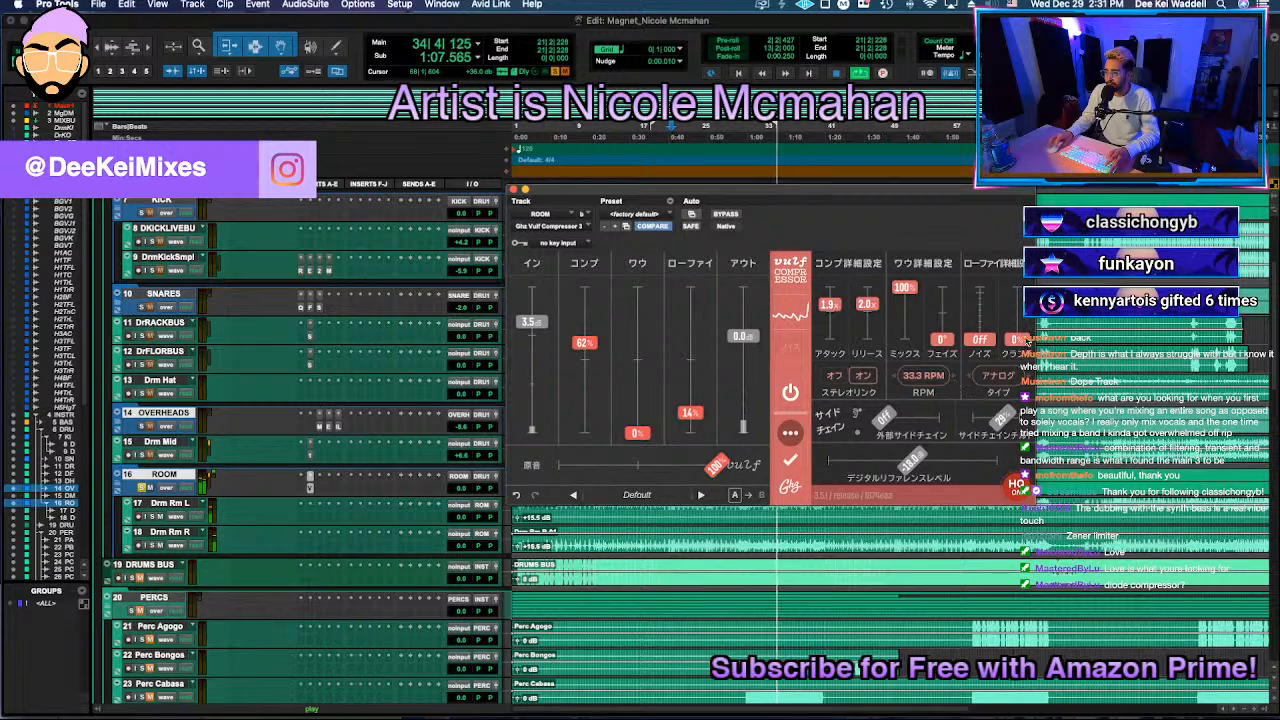
drag(1027, 342, 1024, 327)
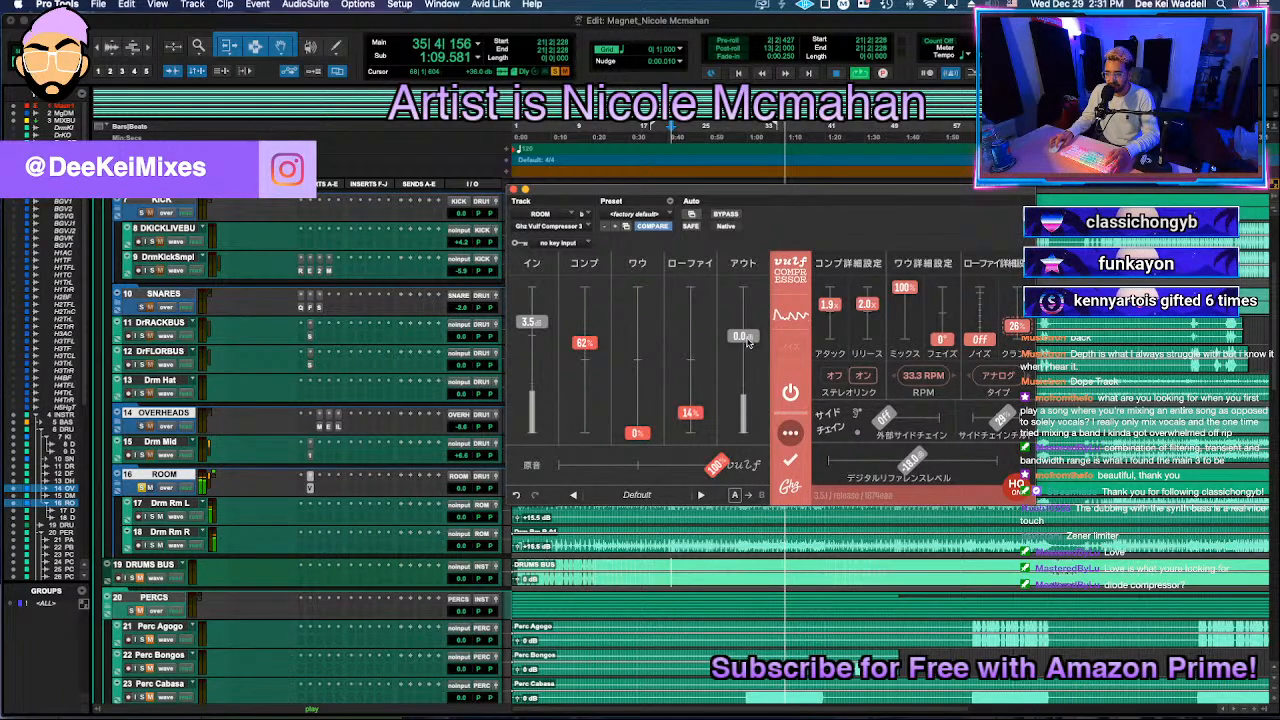
Step: Compare extreme timing settings during playback, settling on a 0.5x release and a 2.8x attack for the ROOM compressor
click(726, 215)
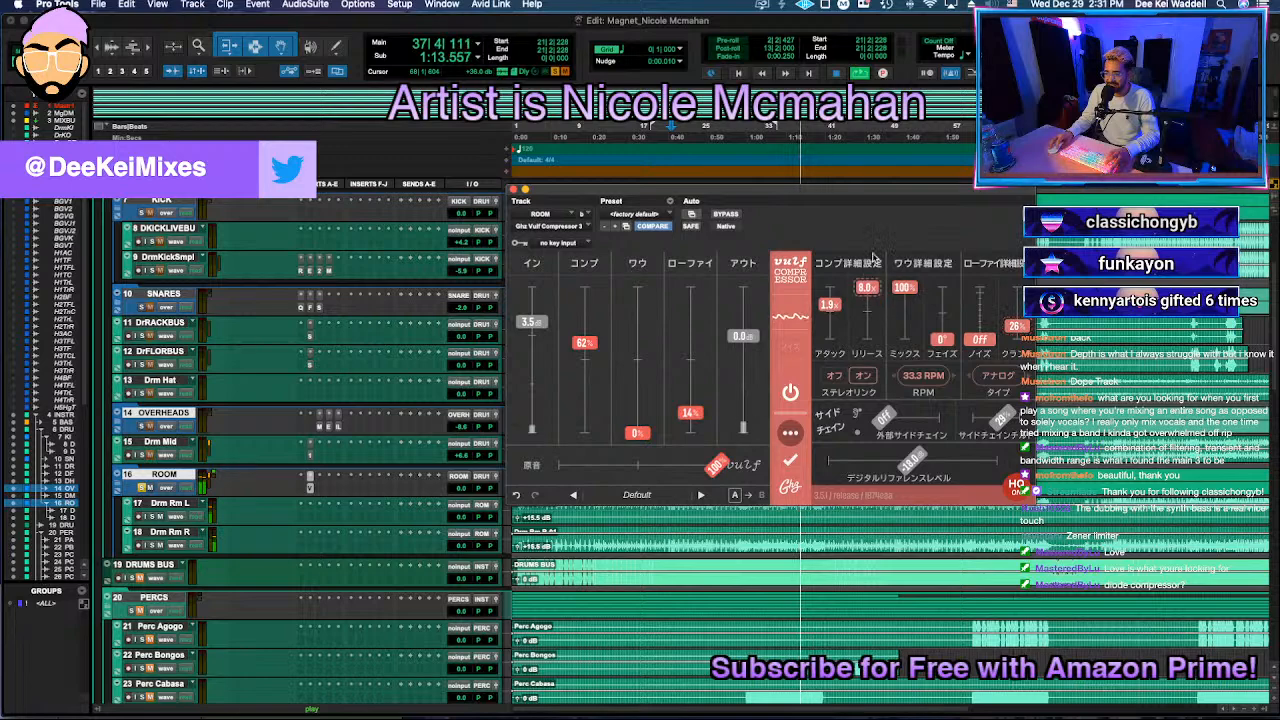
drag(866, 304, 875, 395)
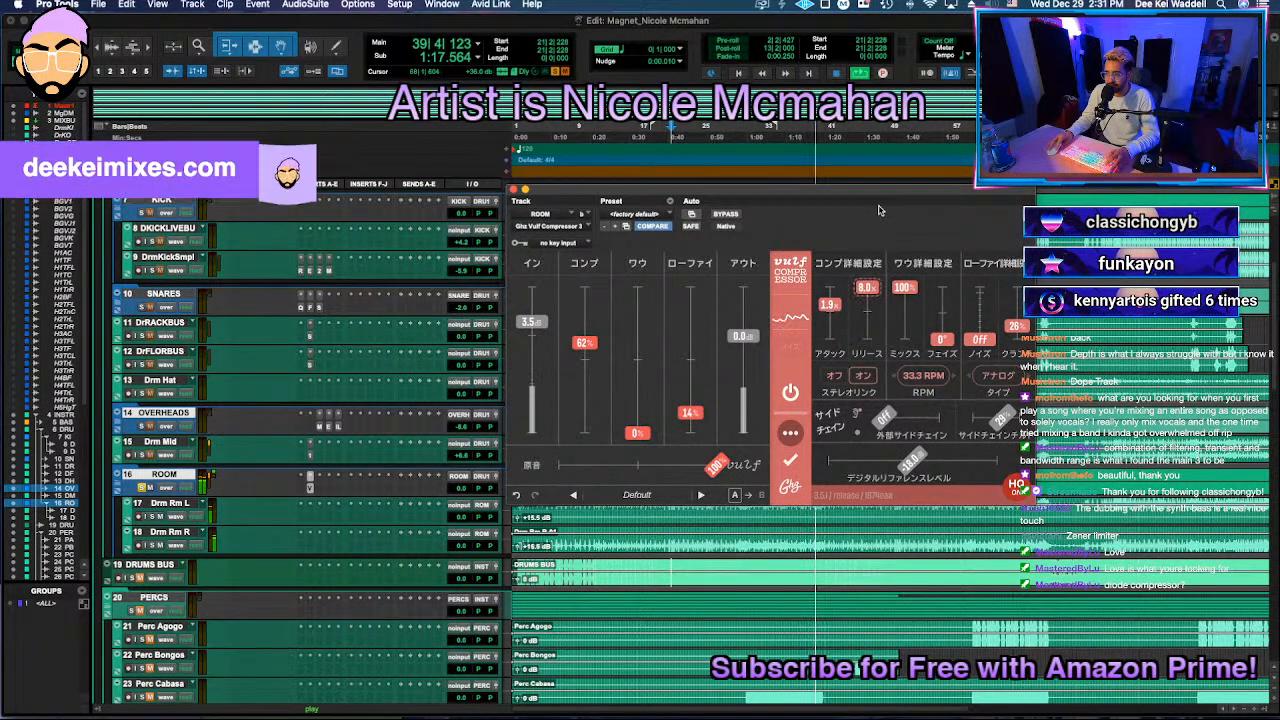
drag(880, 210, 850, 445)
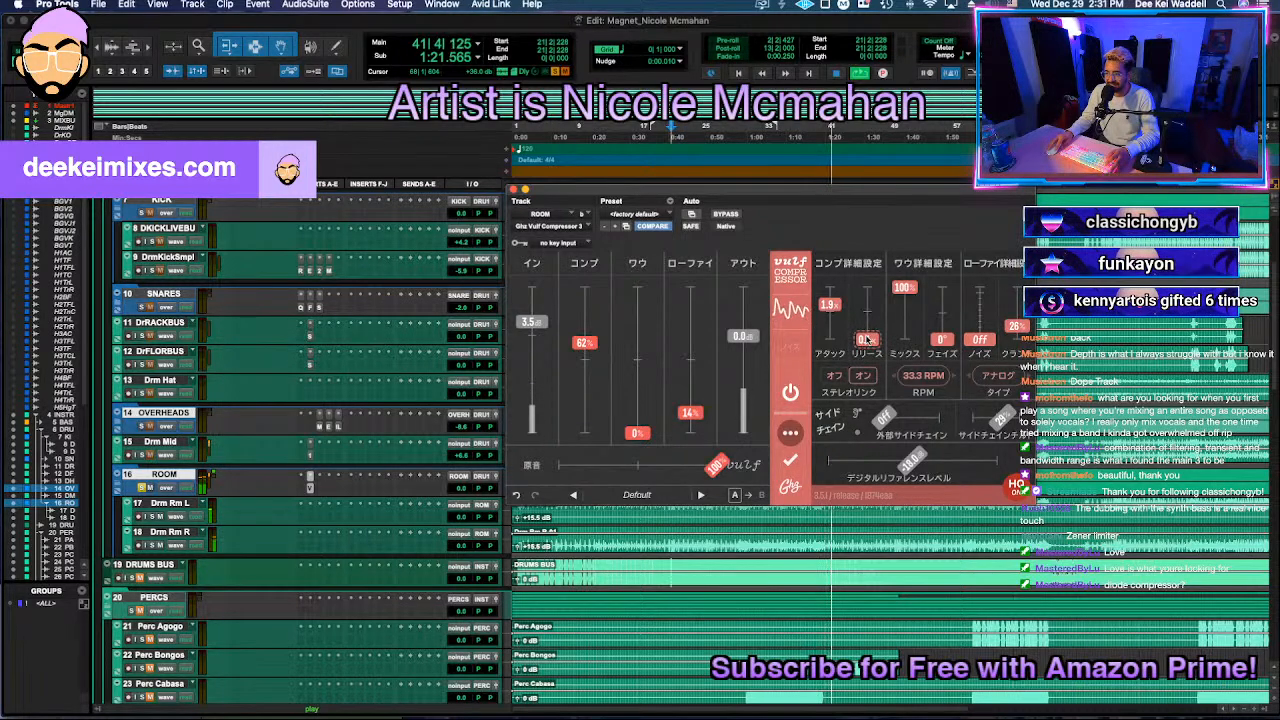
drag(867, 340, 835, 295)
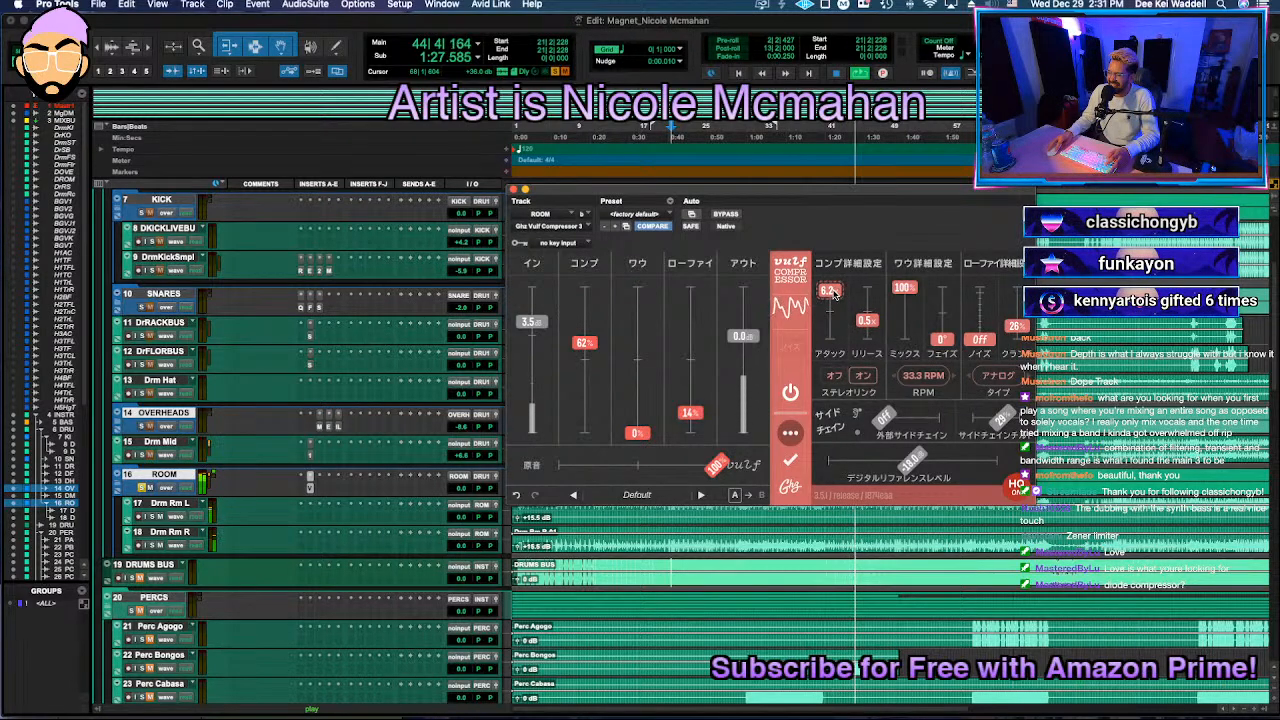
drag(836, 293, 830, 306)
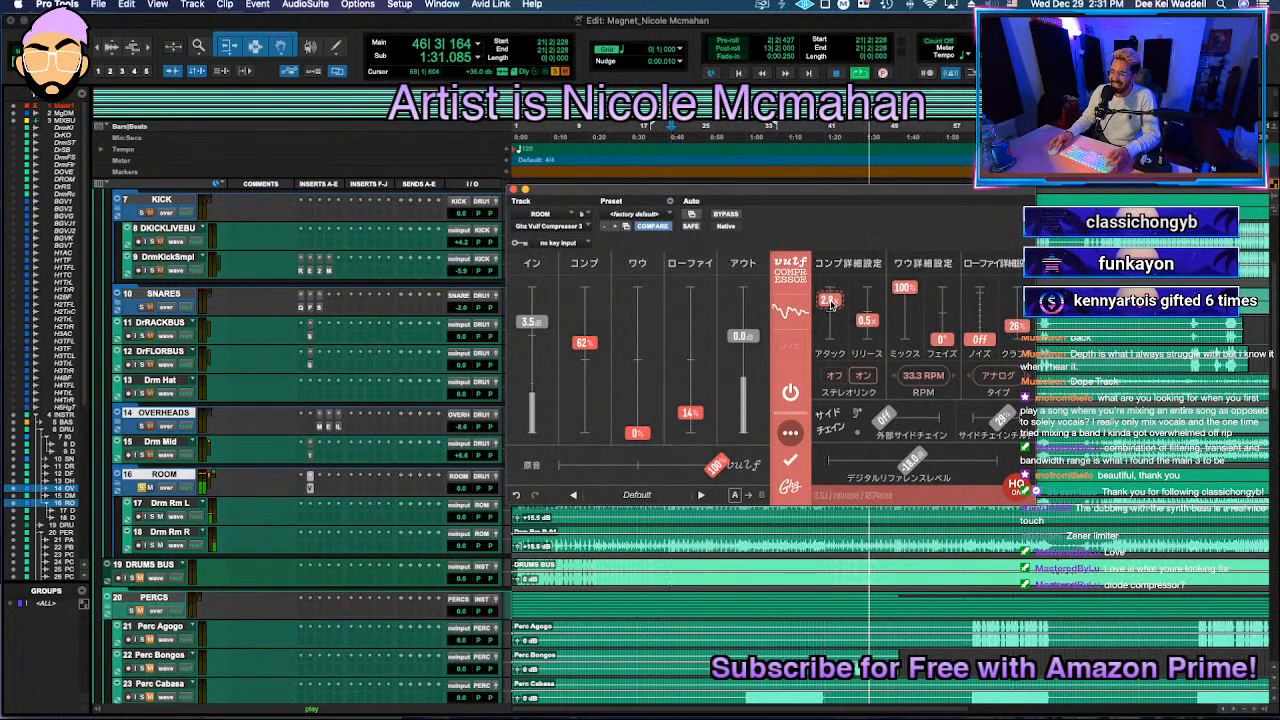
Step: Compare the ROOM compressor bypassed and active, and lower its output to -2.5 dB
click(728, 215)
click(728, 215)
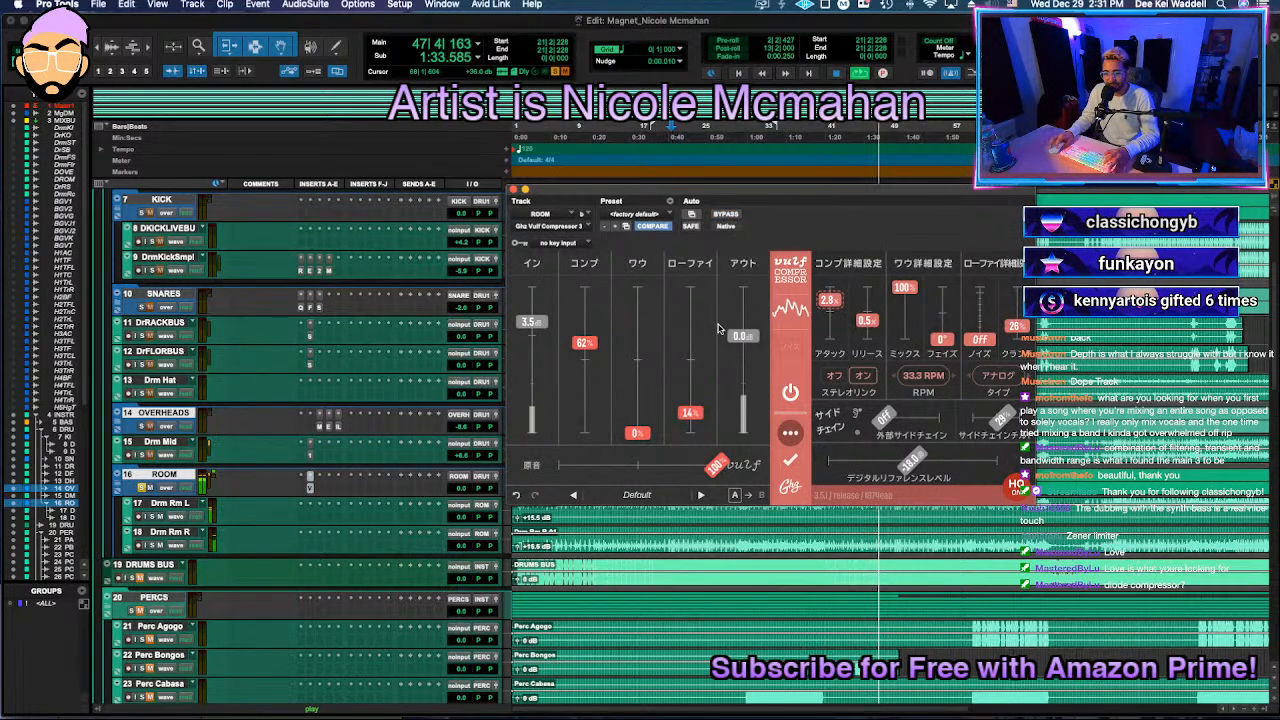
drag(742, 336, 757, 387)
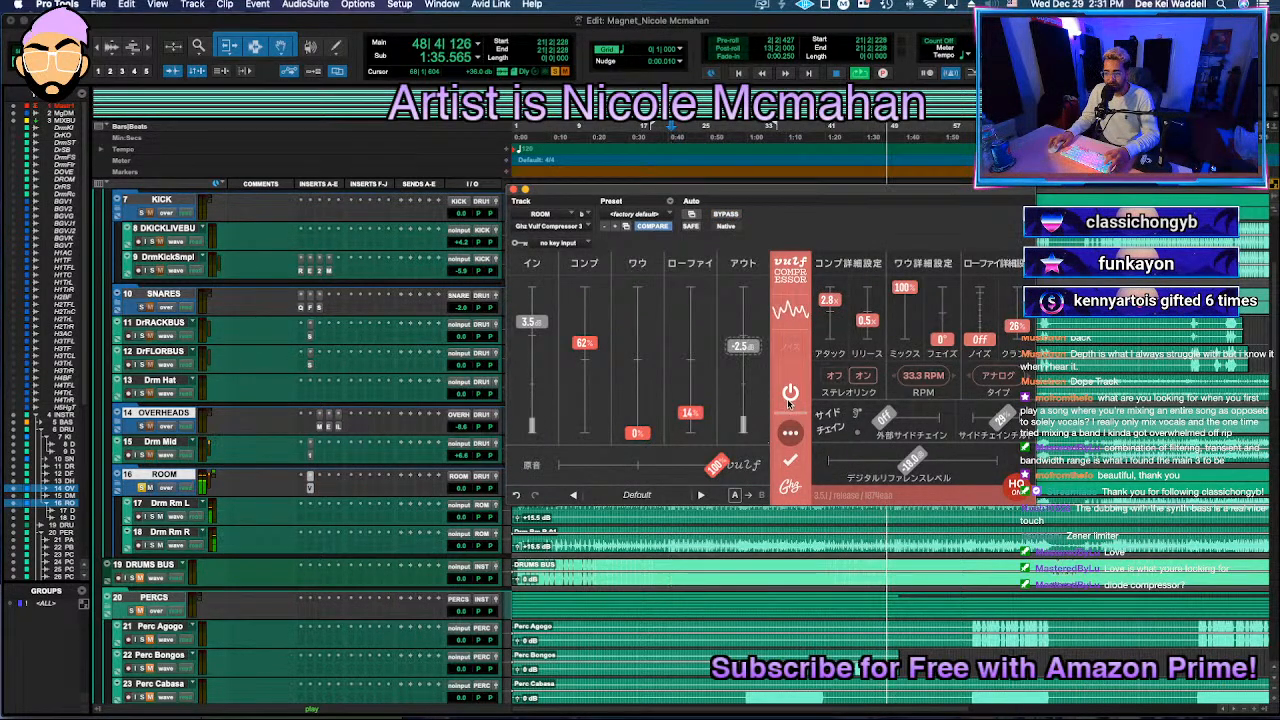
Step: Unsolo ROOM and replay the drums from bar 21, closing the compressor window and collapsing the ROOM folder
key(space)
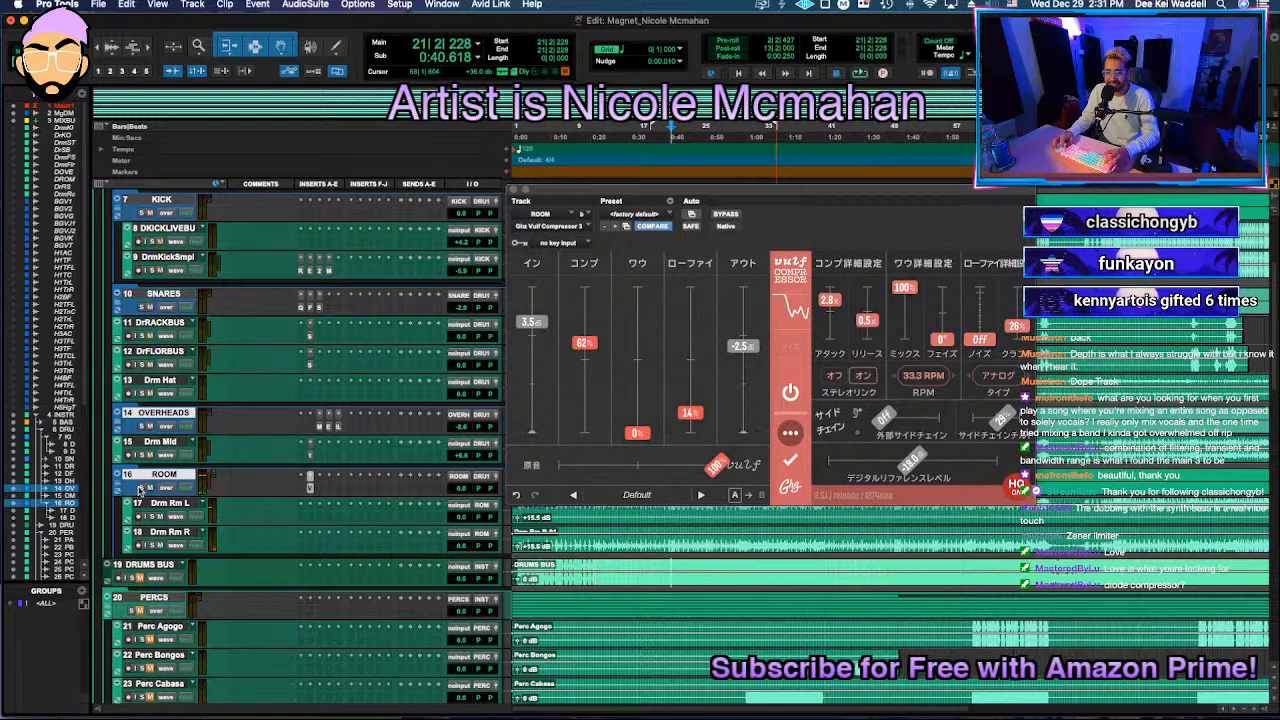
key(space)
click(514, 189)
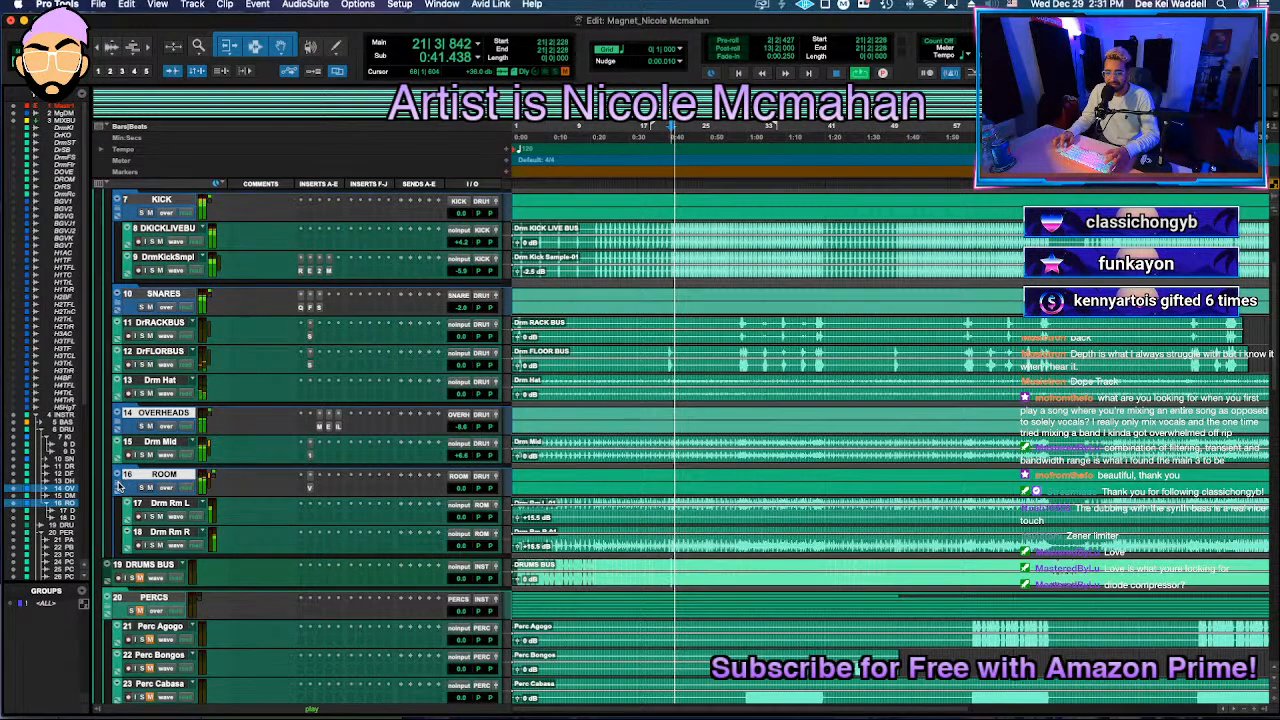
click(117, 488)
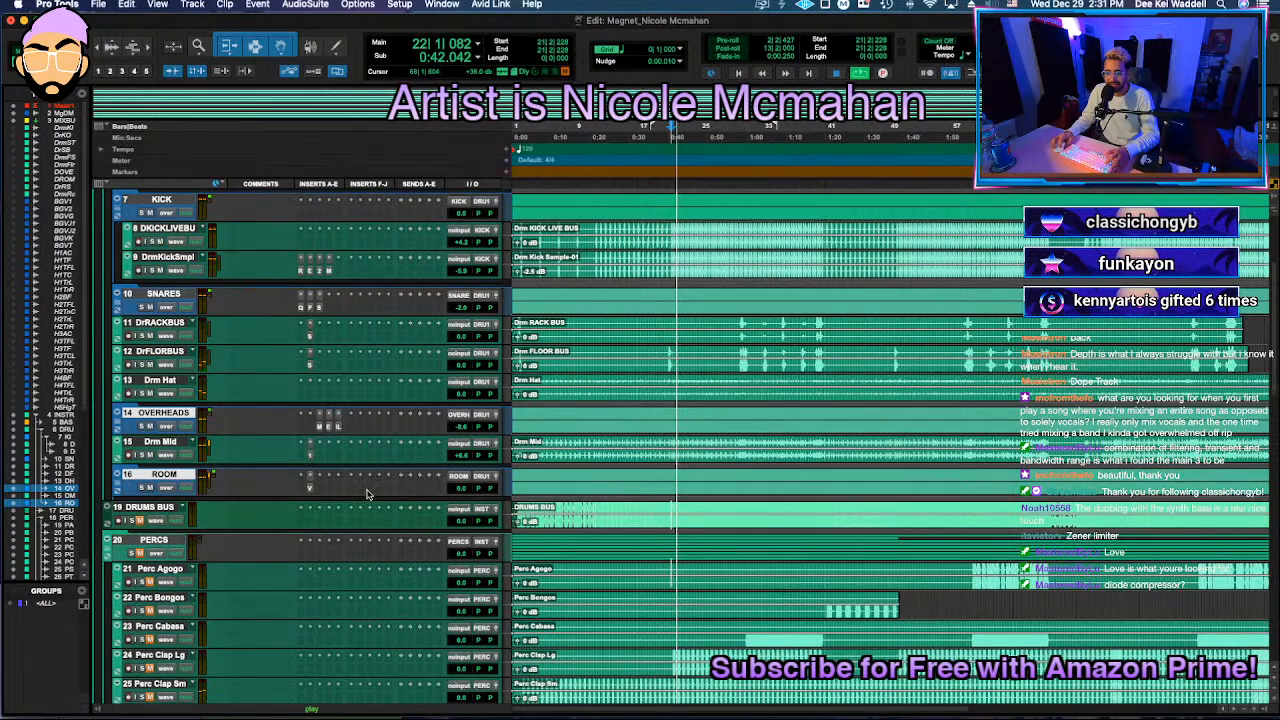
click(150, 488)
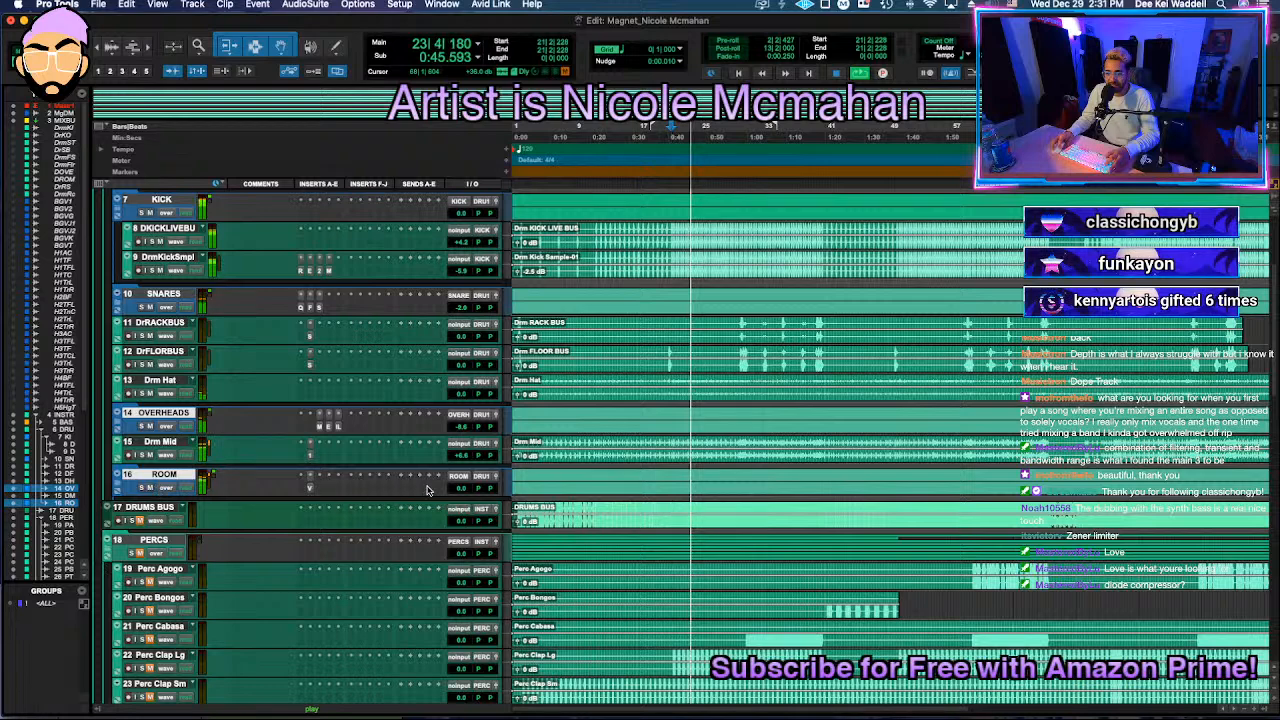
Step: Lower the ROOM track's volume to about -8.8 dB during playback, toggling its mute to compare
drag(458, 488, 457, 506)
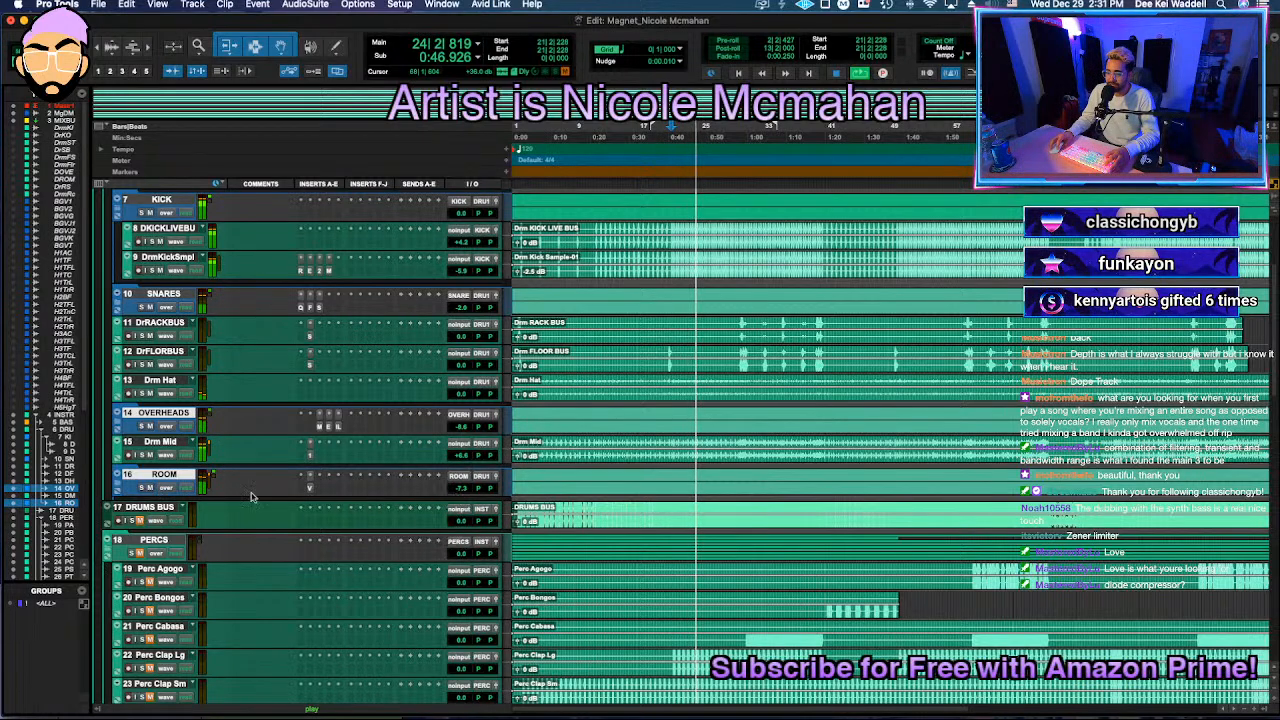
click(150, 488)
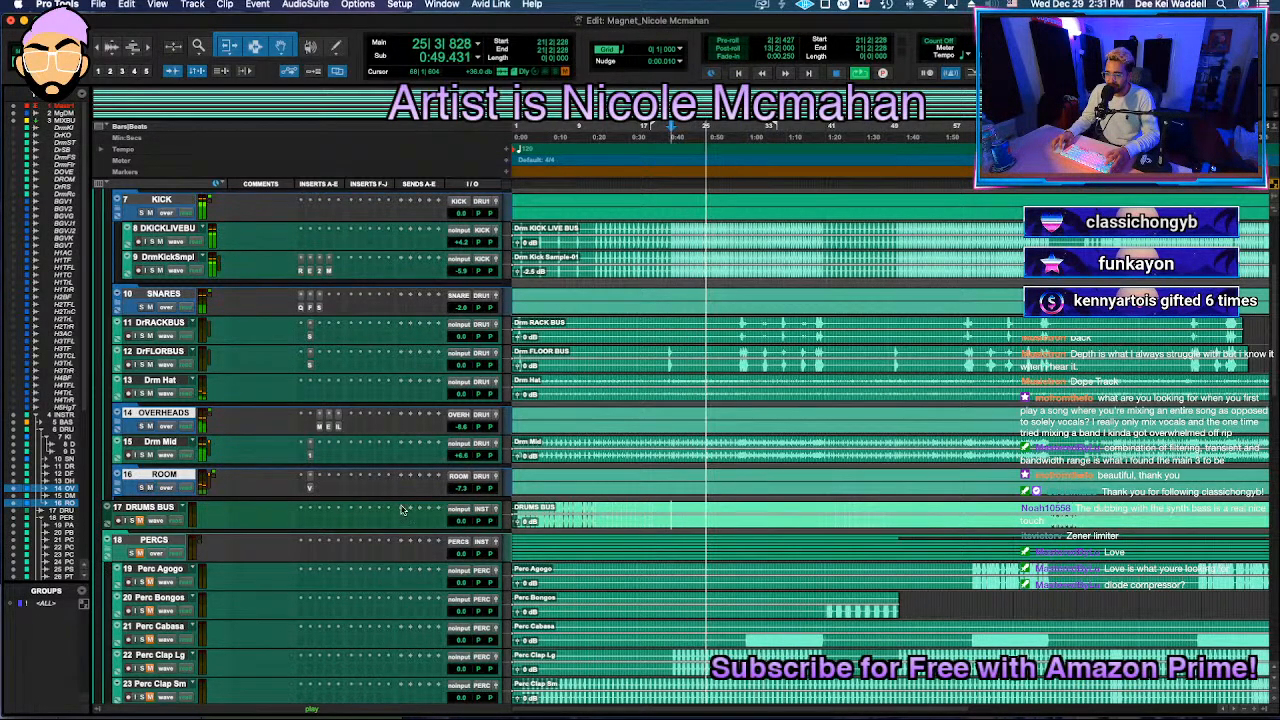
drag(465, 490, 455, 496)
click(455, 490)
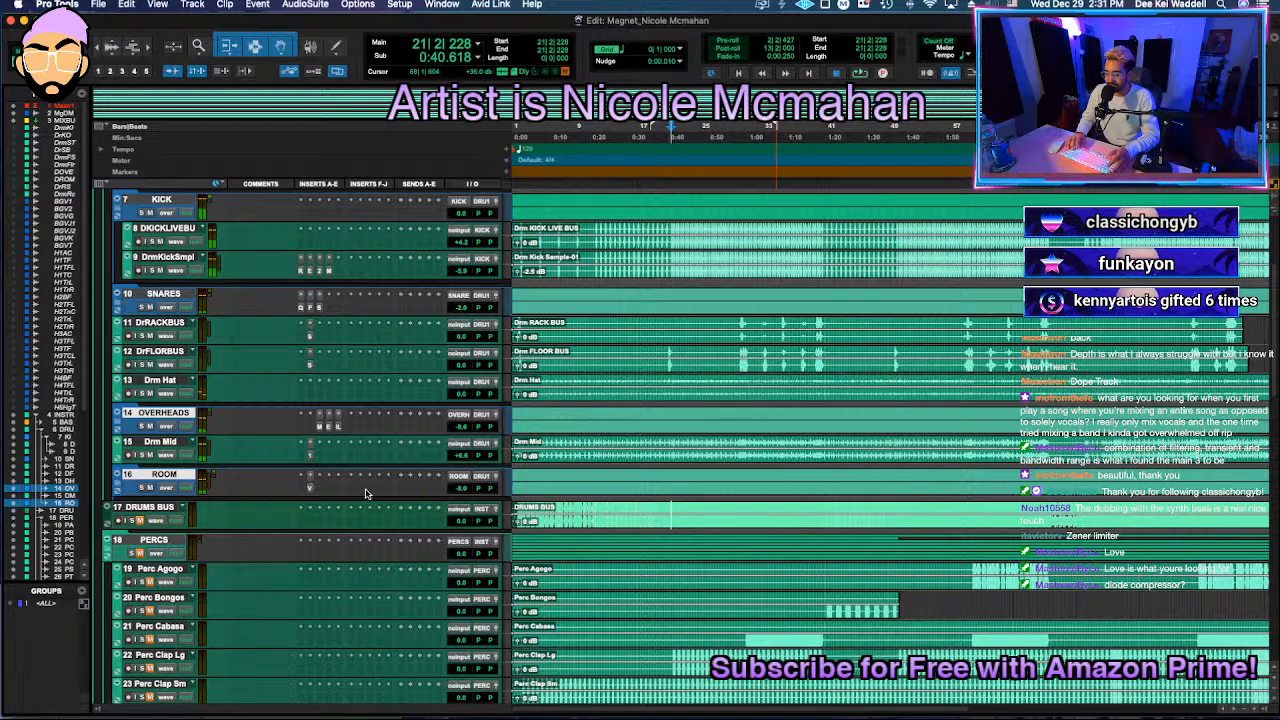
Step: Insert the S1 Stereo Imager on ROOM and widen its stereo image to about 1.20
click(365, 493)
text(s1)
key(Return)
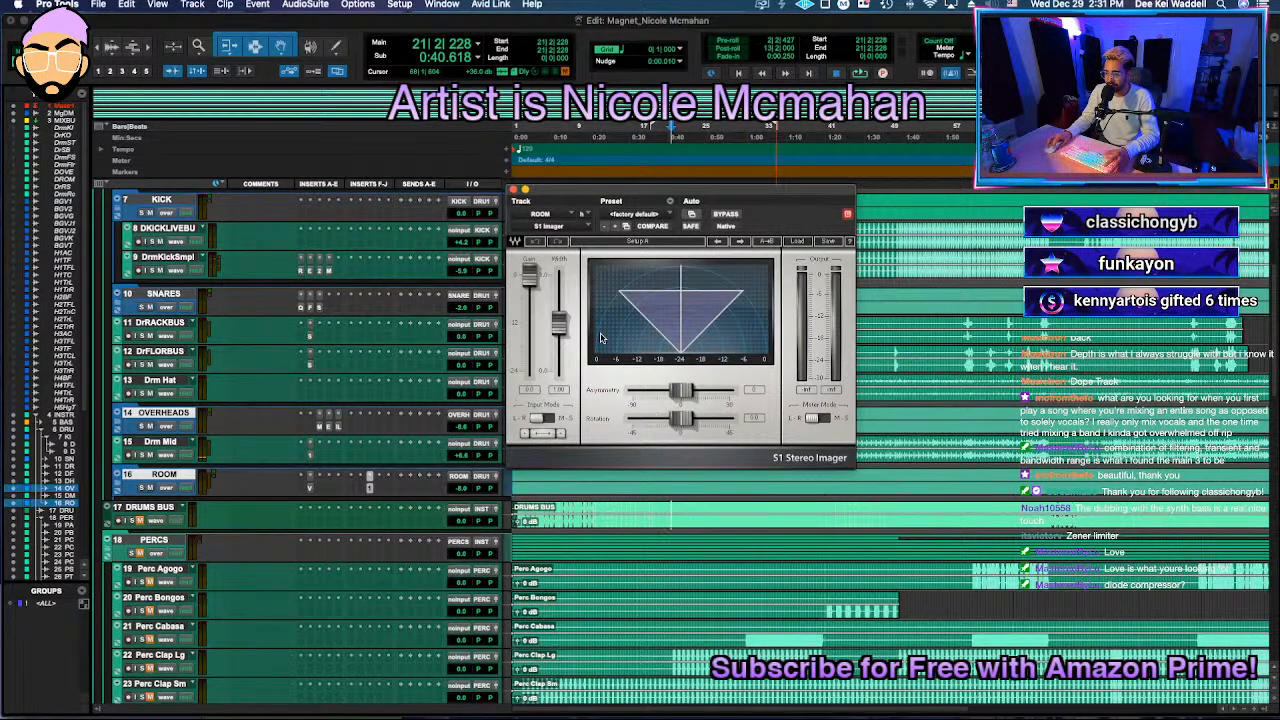
drag(562, 318, 560, 311)
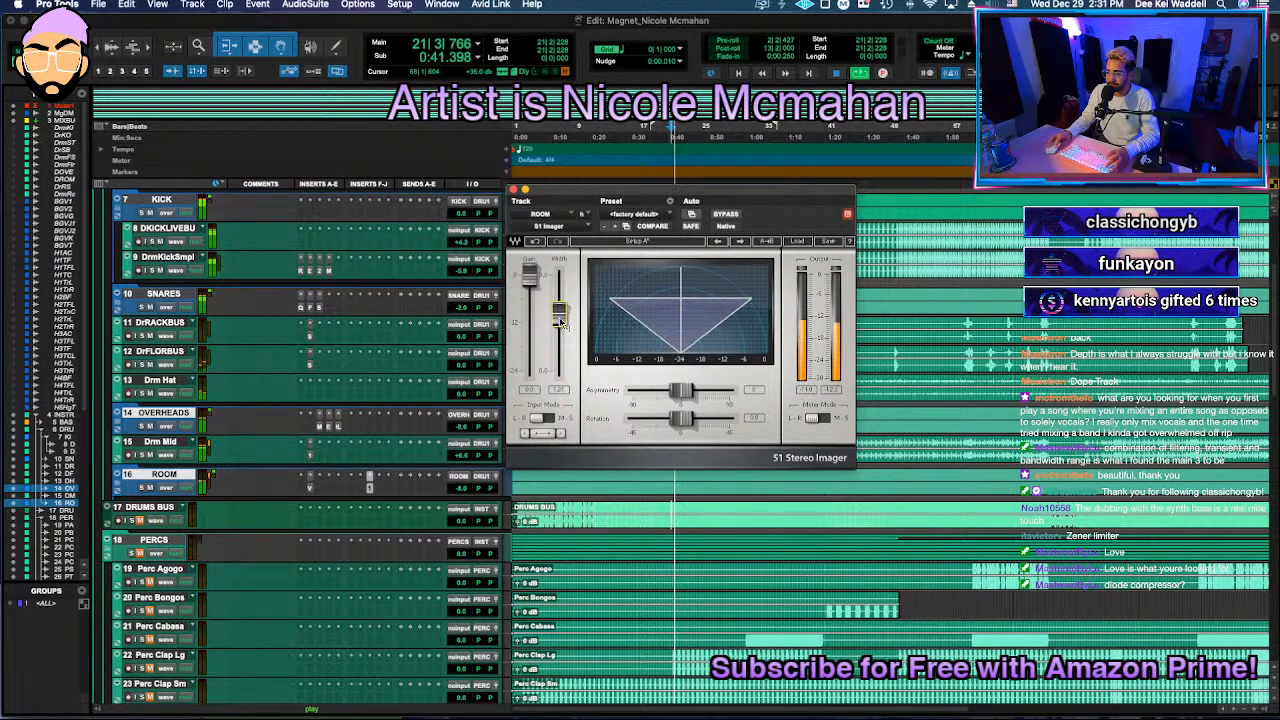
click(513, 189)
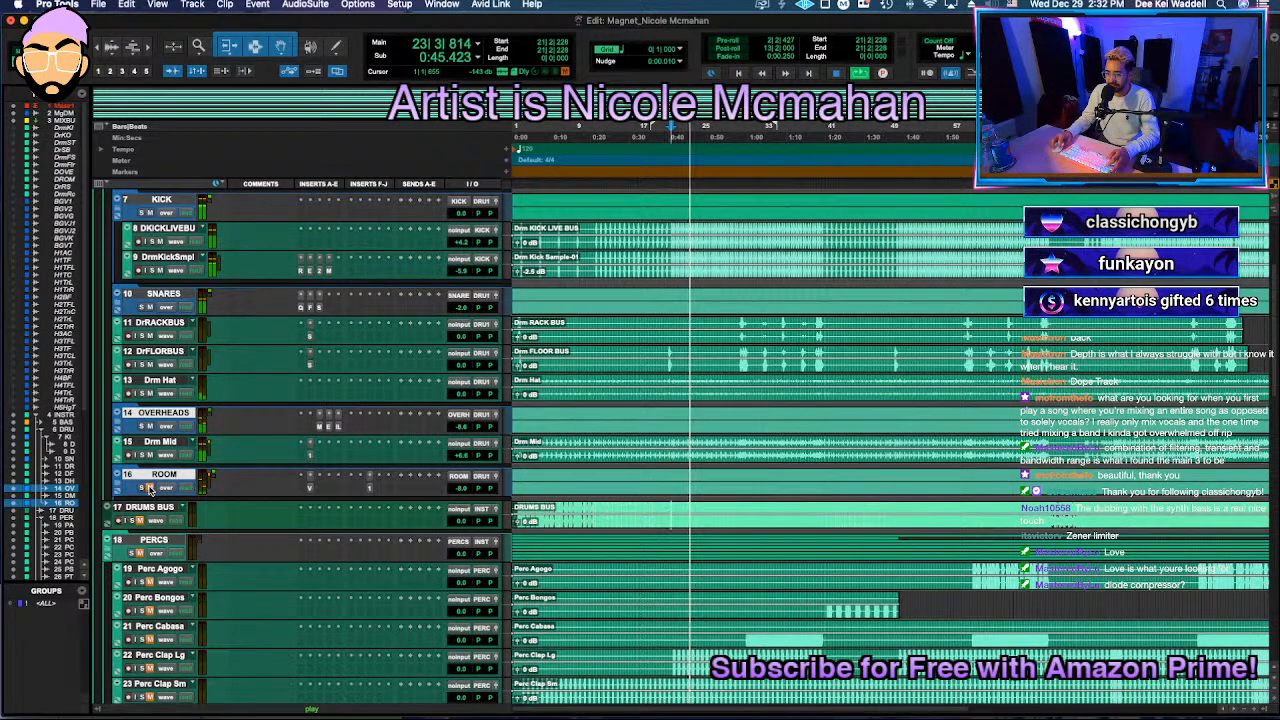
Step: Lower ROOM to about -10.8 dB, and audition the unmuted DRUMS BUS in solo from bar 21
drag(458, 487, 454, 494)
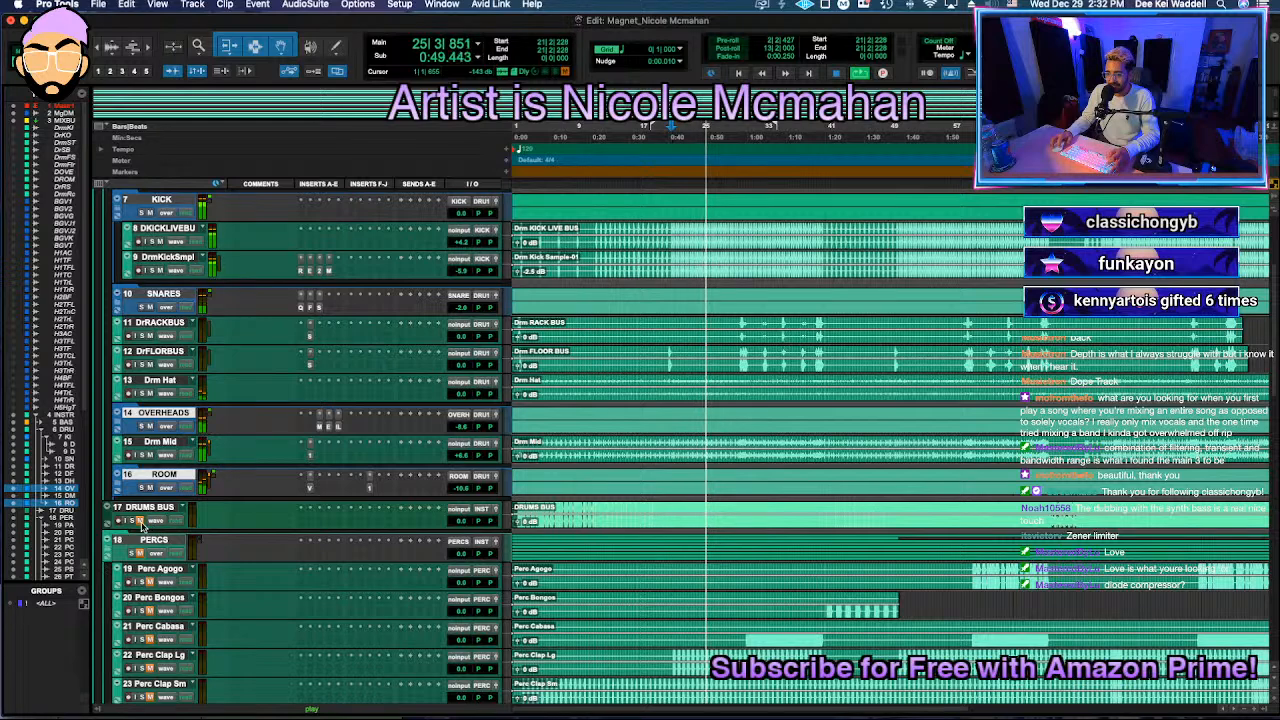
key(space)
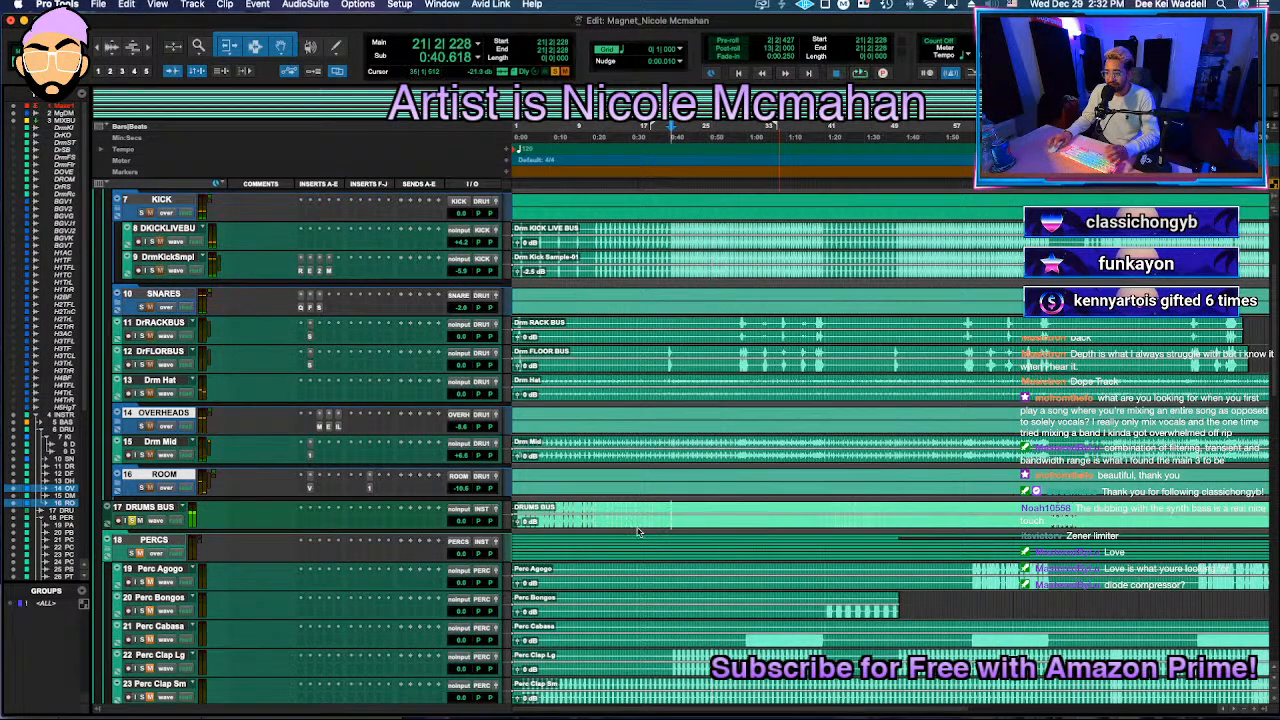
key(space)
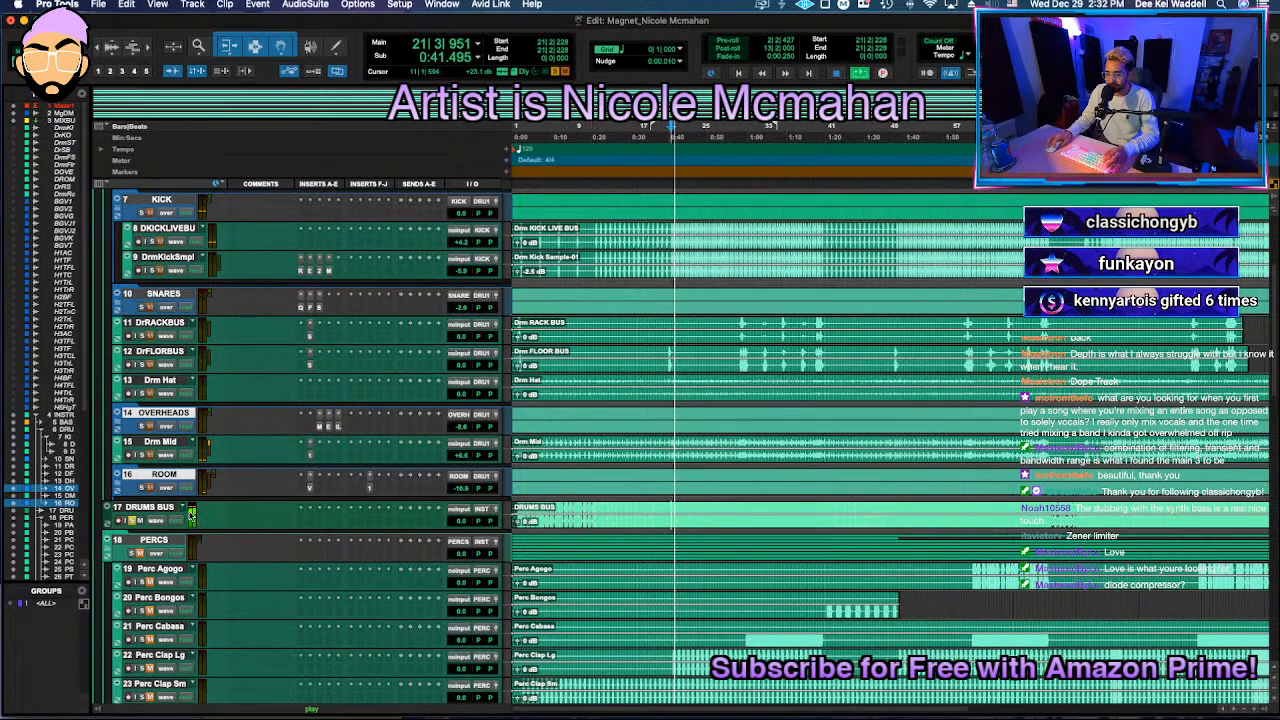
key(space)
Step: Browse the multichannel Dynamics plug-ins and manufacturer lists for a compressor to use on DRUMS BUS
click(320, 527)
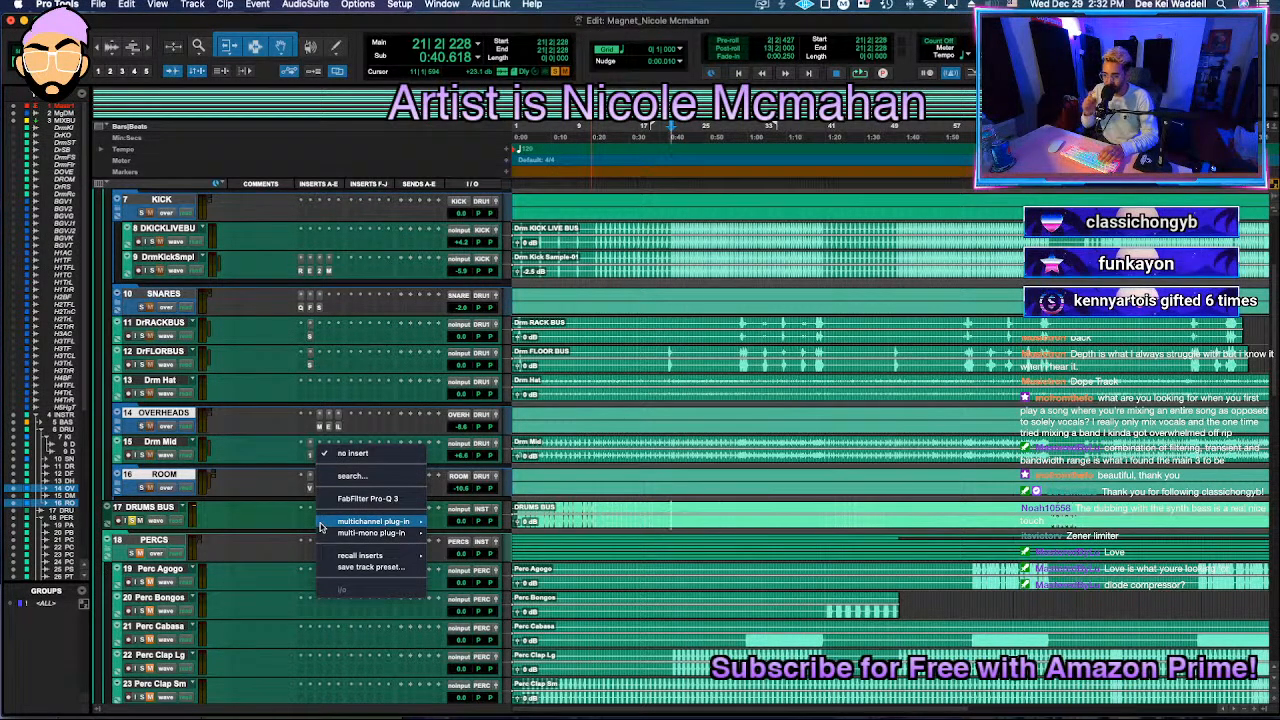
mouse_move(352, 524)
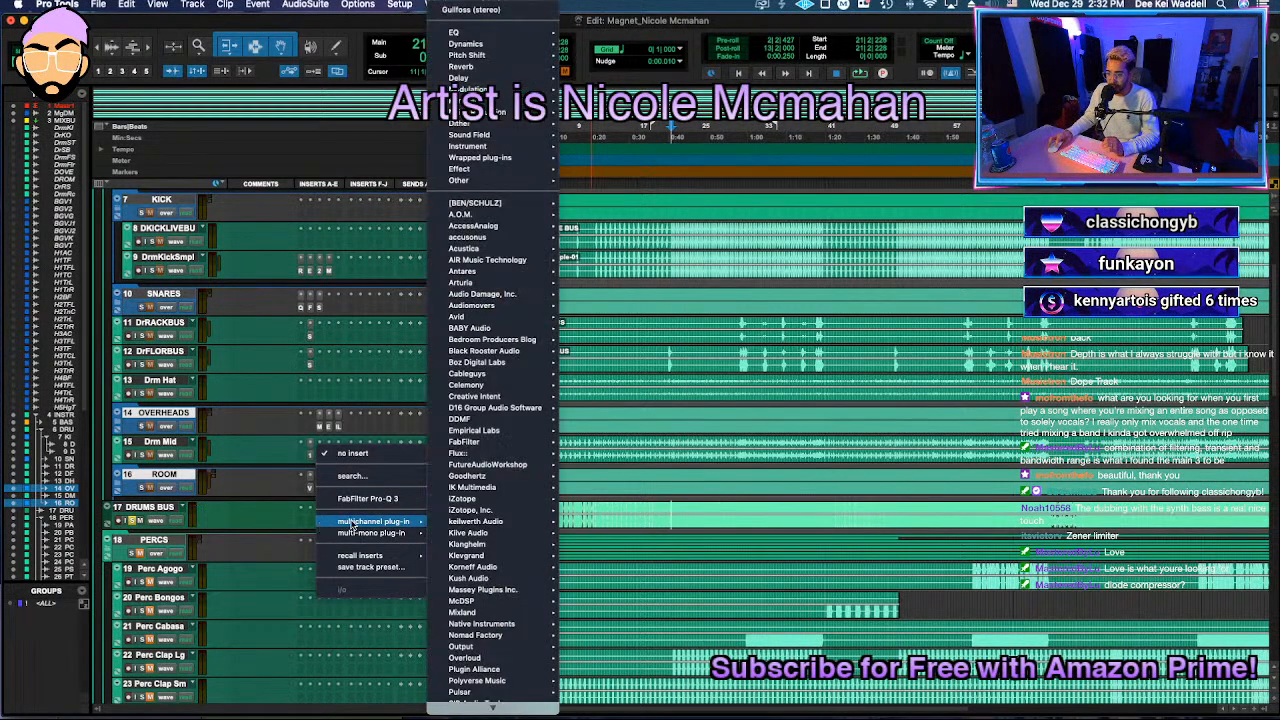
click(280, 530)
click(307, 523)
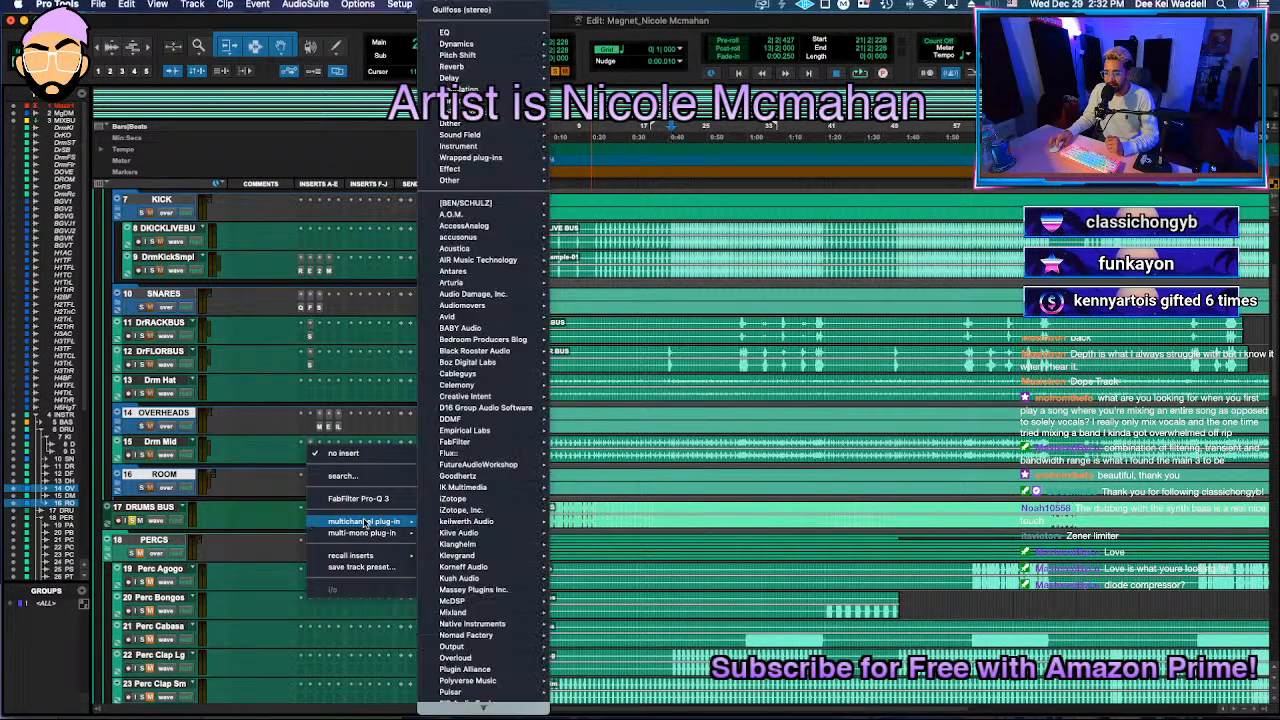
mouse_move(485, 50)
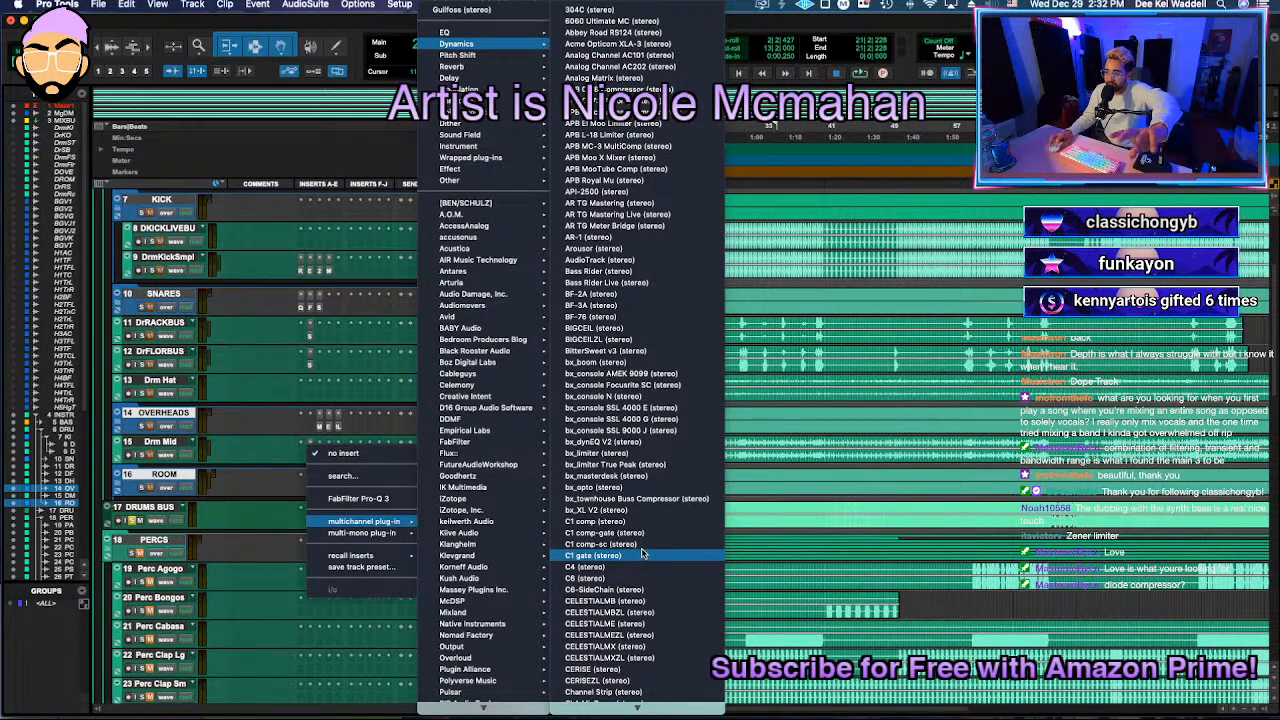
scroll(643, 558, down, 15)
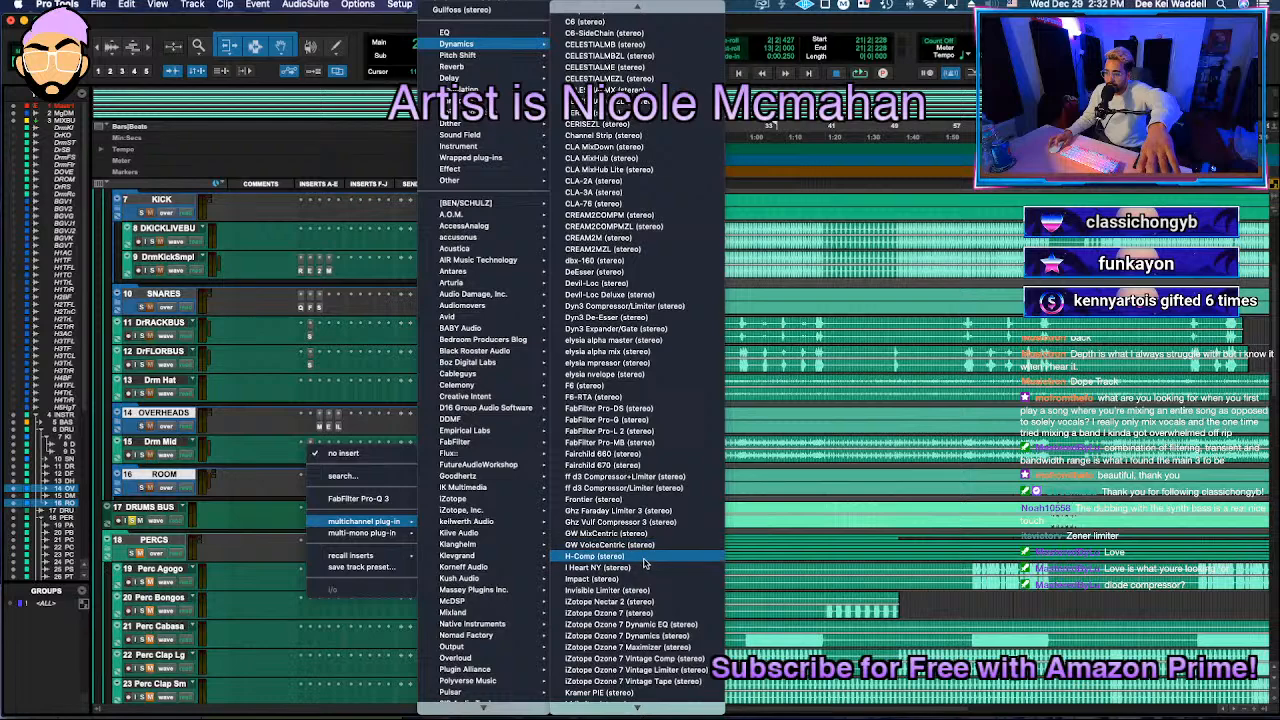
scroll(645, 563, down, 8)
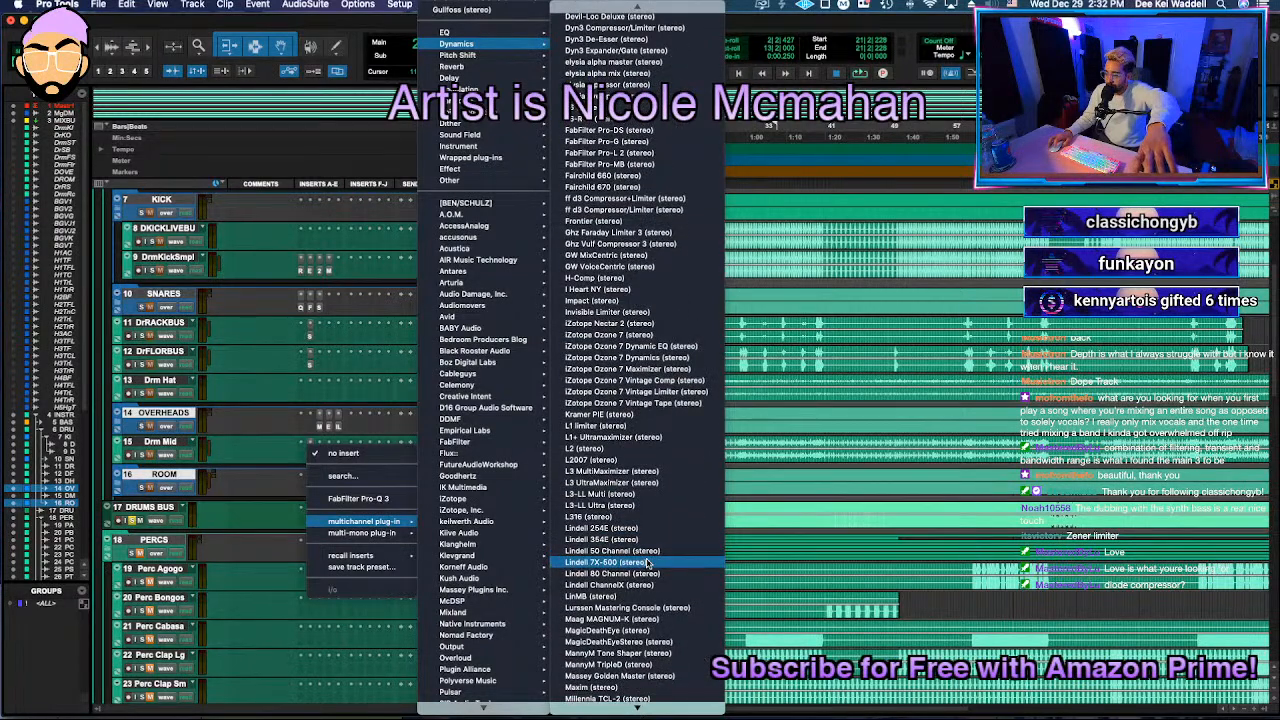
scroll(647, 563, down, 8)
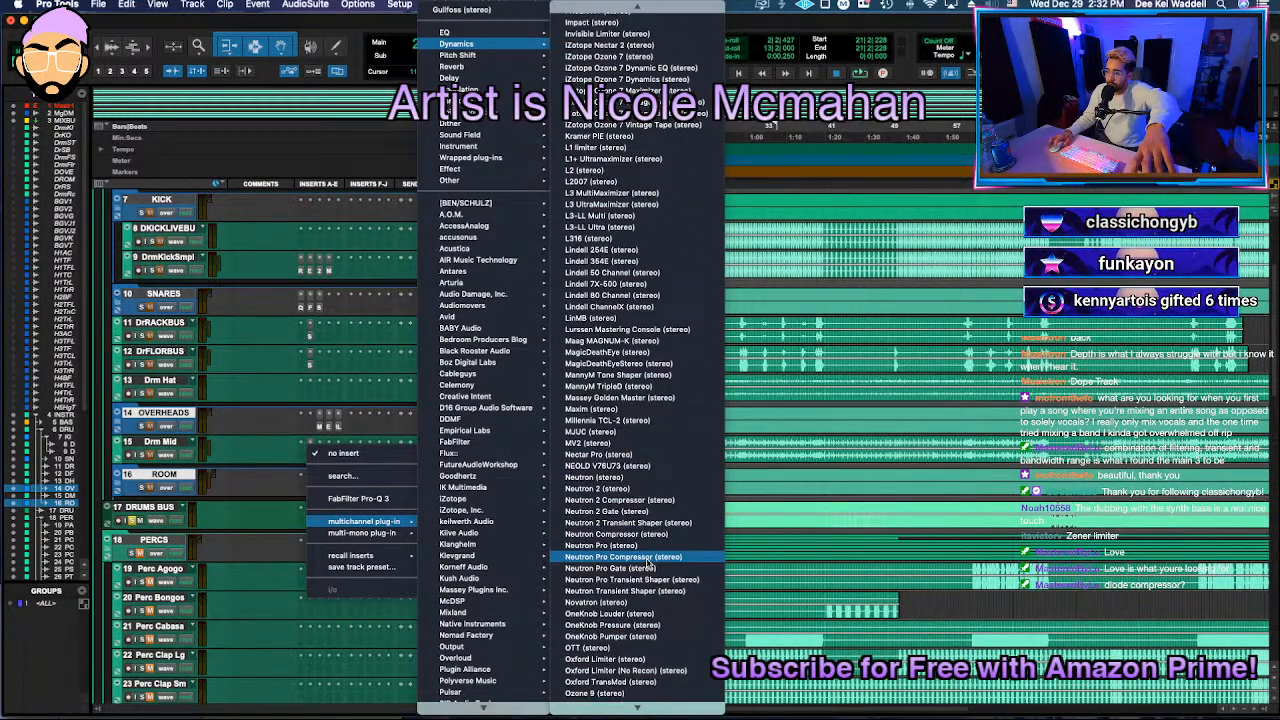
scroll(648, 565, down, 20)
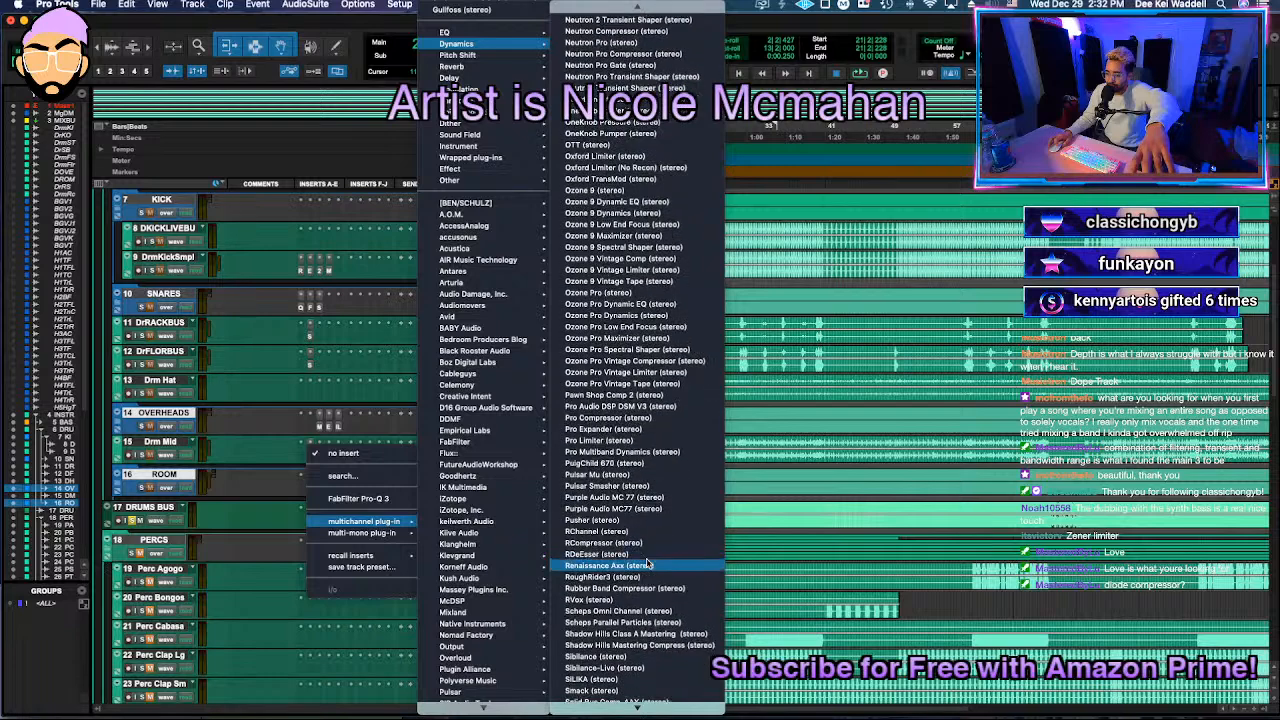
scroll(648, 565, down, 4)
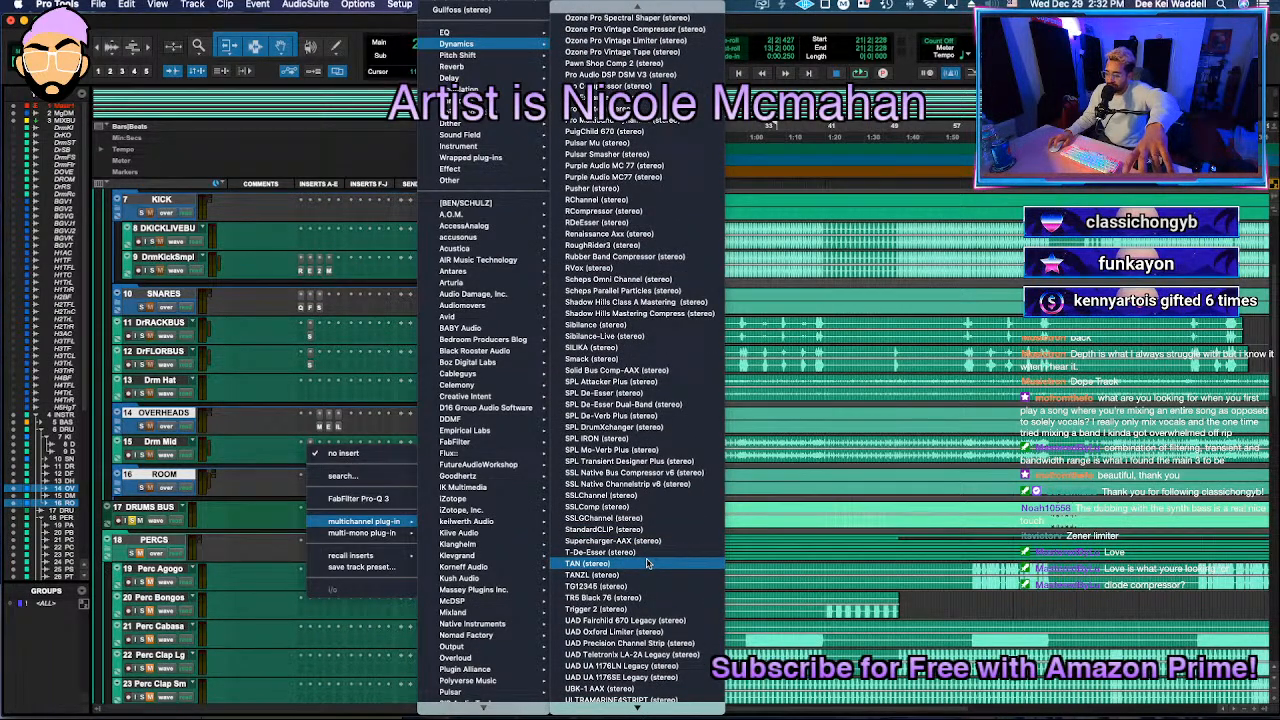
scroll(648, 565, down, 3)
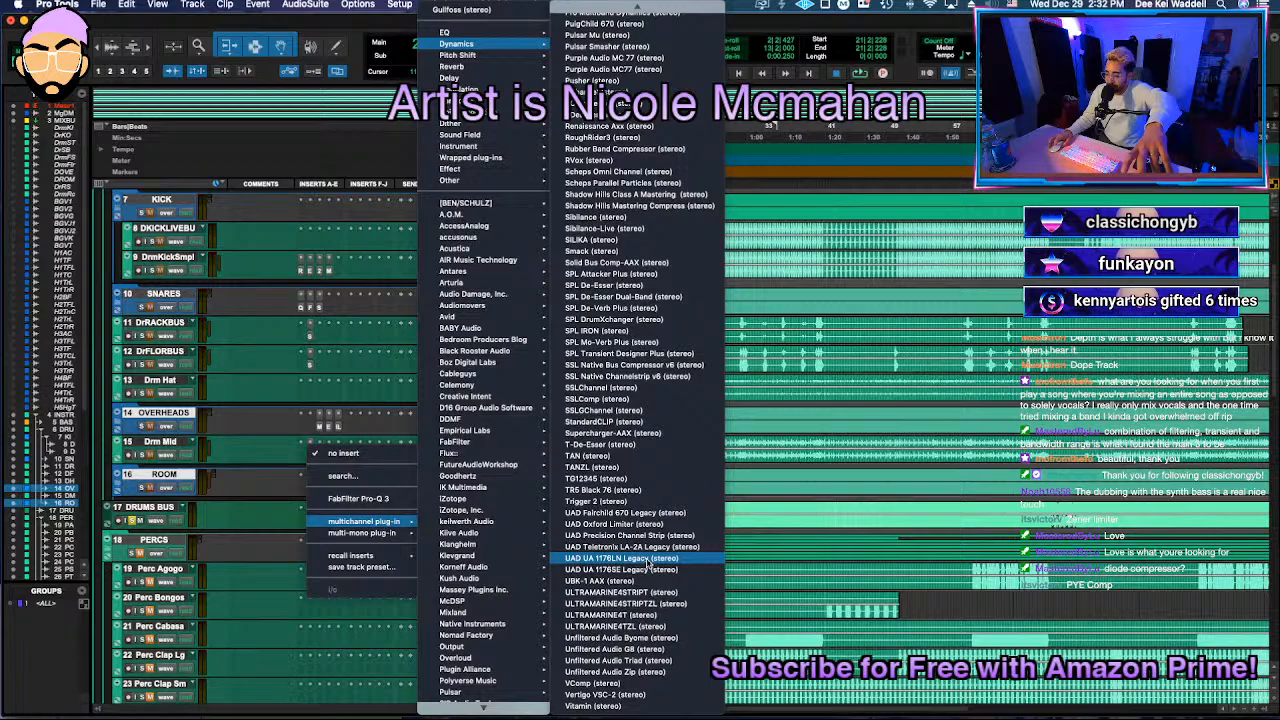
scroll(648, 565, up, 1)
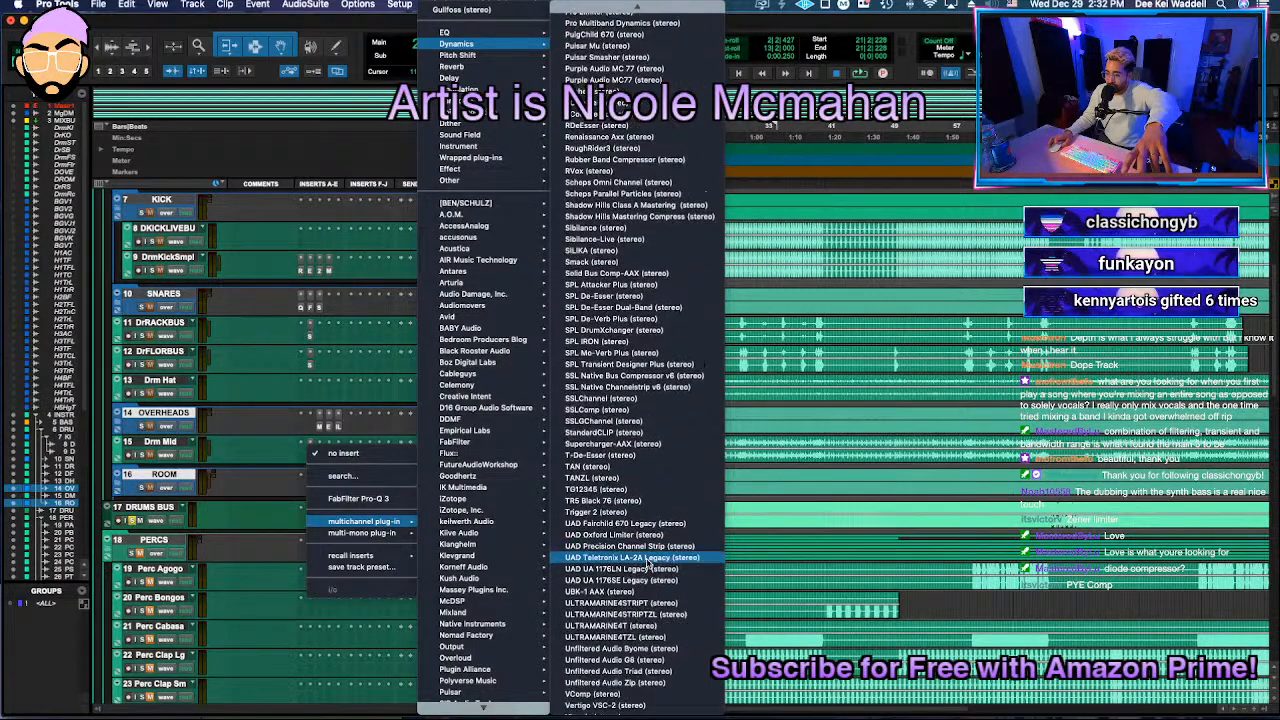
scroll(648, 565, up, 8)
scroll(450, 511, down, 5)
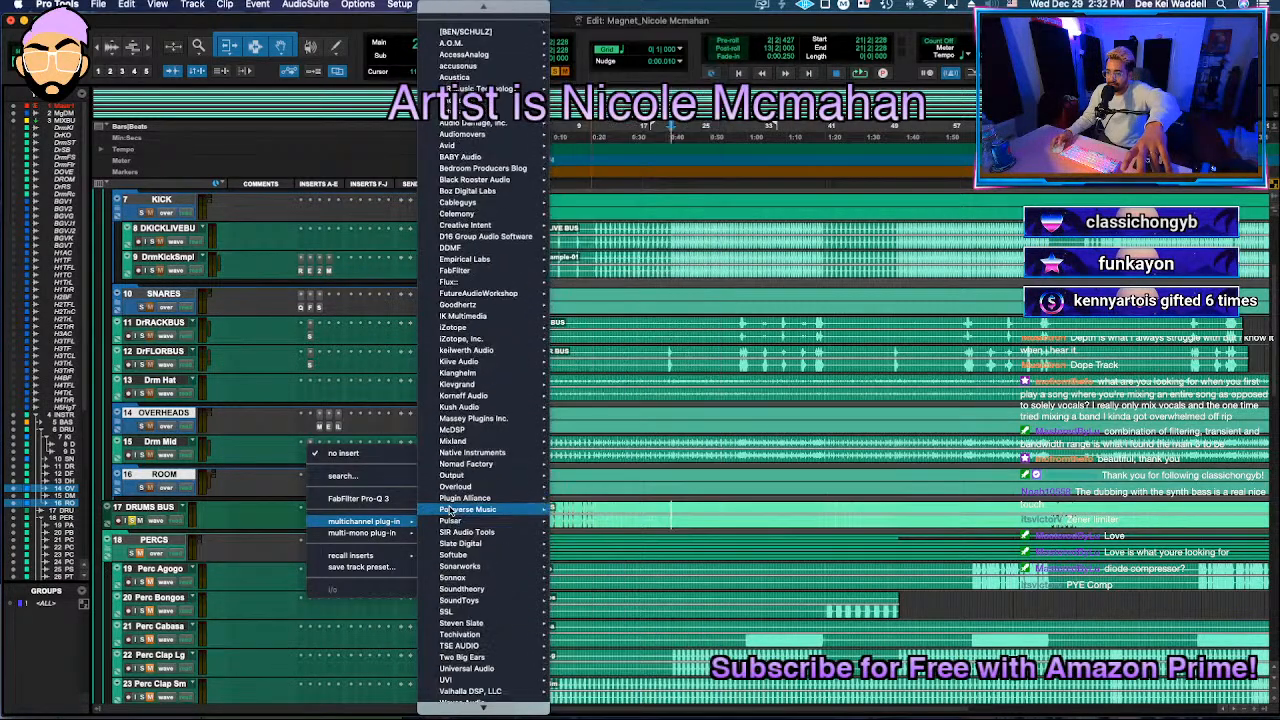
mouse_move(450, 511)
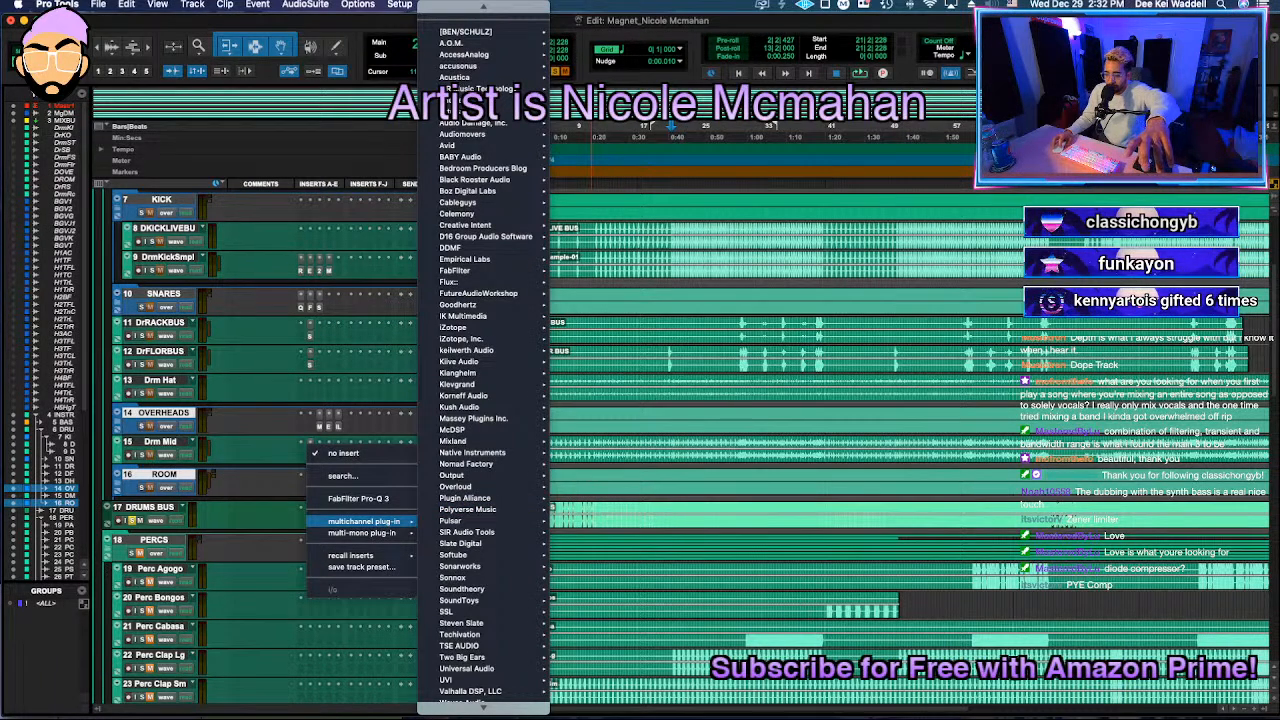
key(Escape)
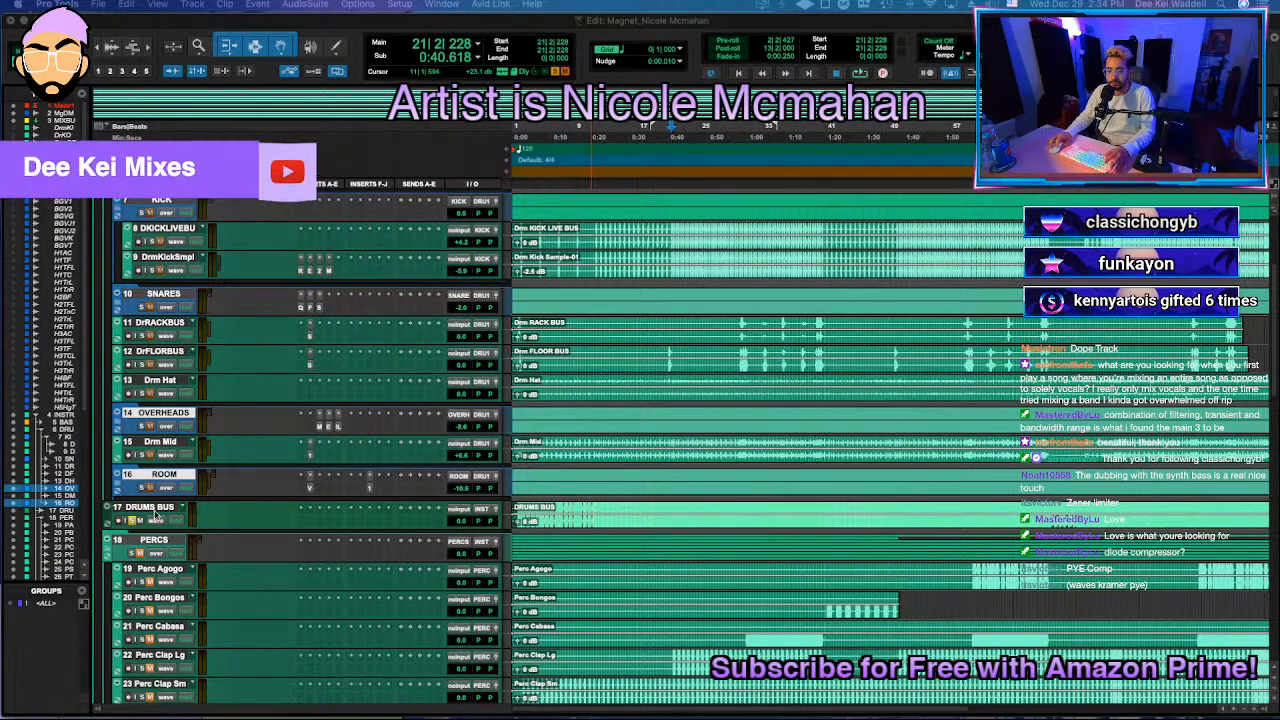
Step: Search the plug-ins for "kram" and insert Kramer PIE (stereo) on DRUMS BUS
click(150, 507)
click(309, 522)
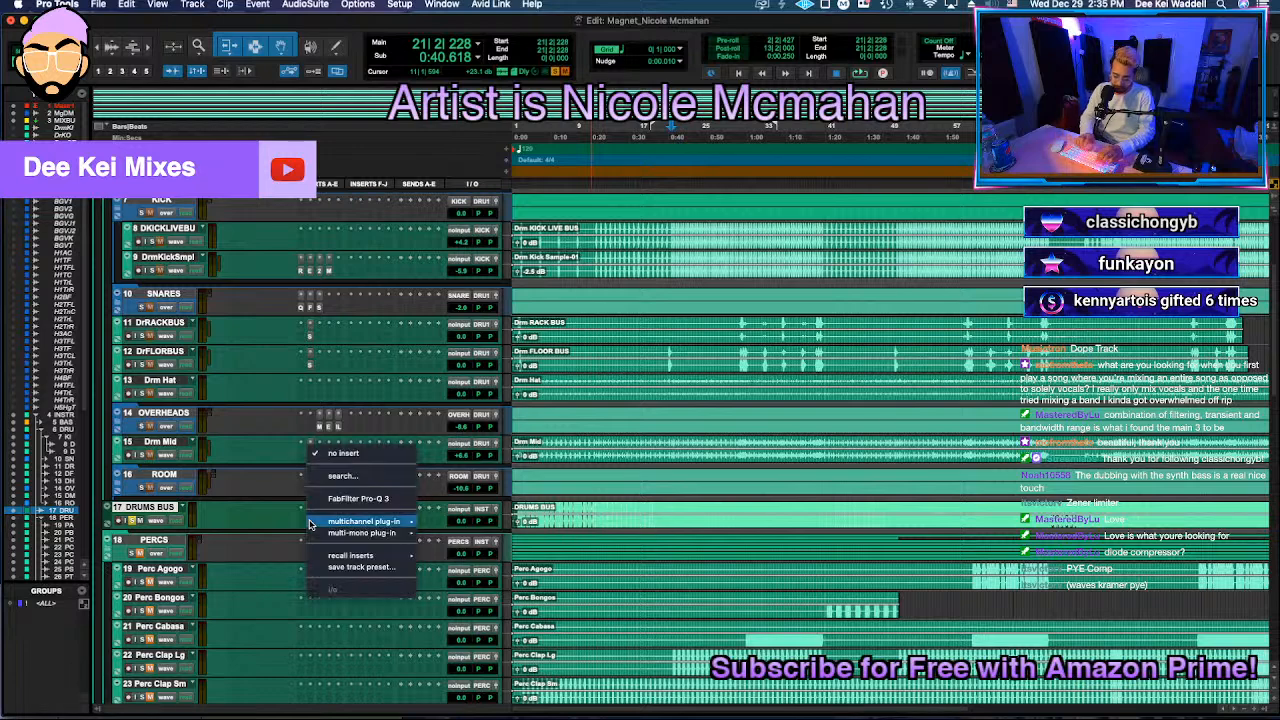
key(Escape)
click(309, 522)
text(kram)
key(Down)
key(Down)
key(Down)
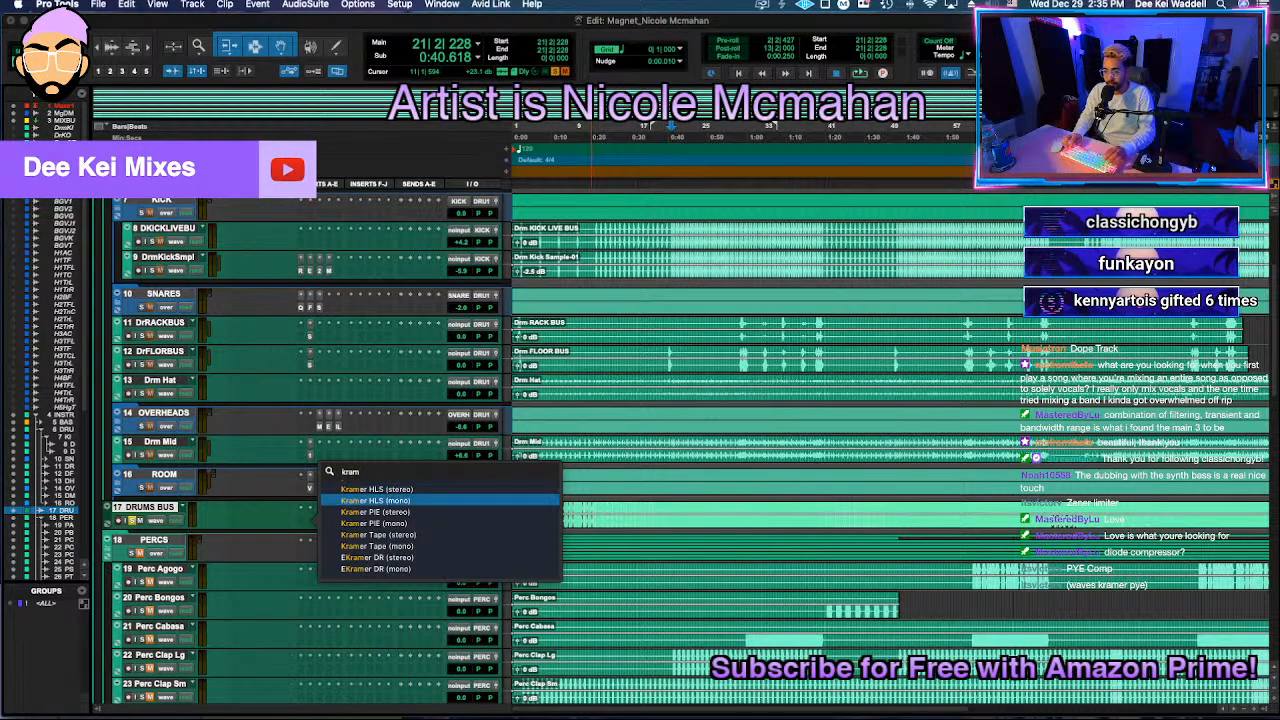
key(Return)
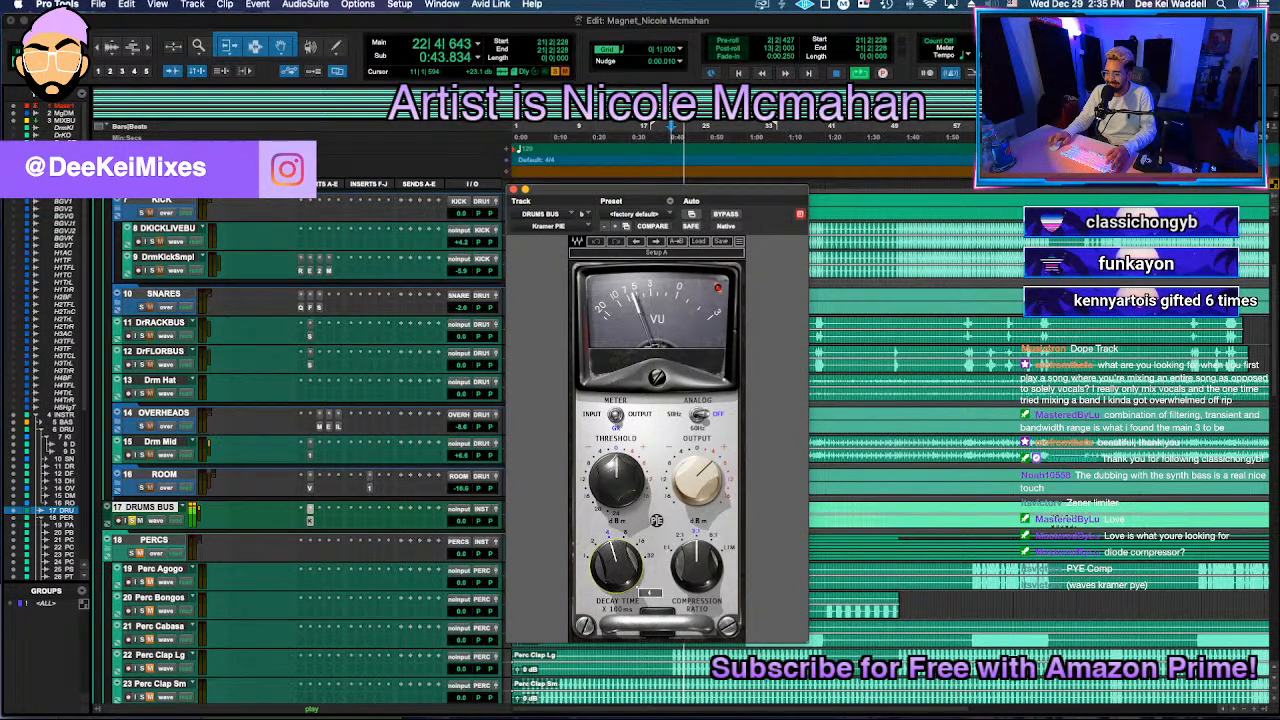
Step: Dial in the Kramer PIE's decay time, ratio, threshold and output on DRUMS BUS during playback, comparing it with bypass
drag(621, 570, 697, 545)
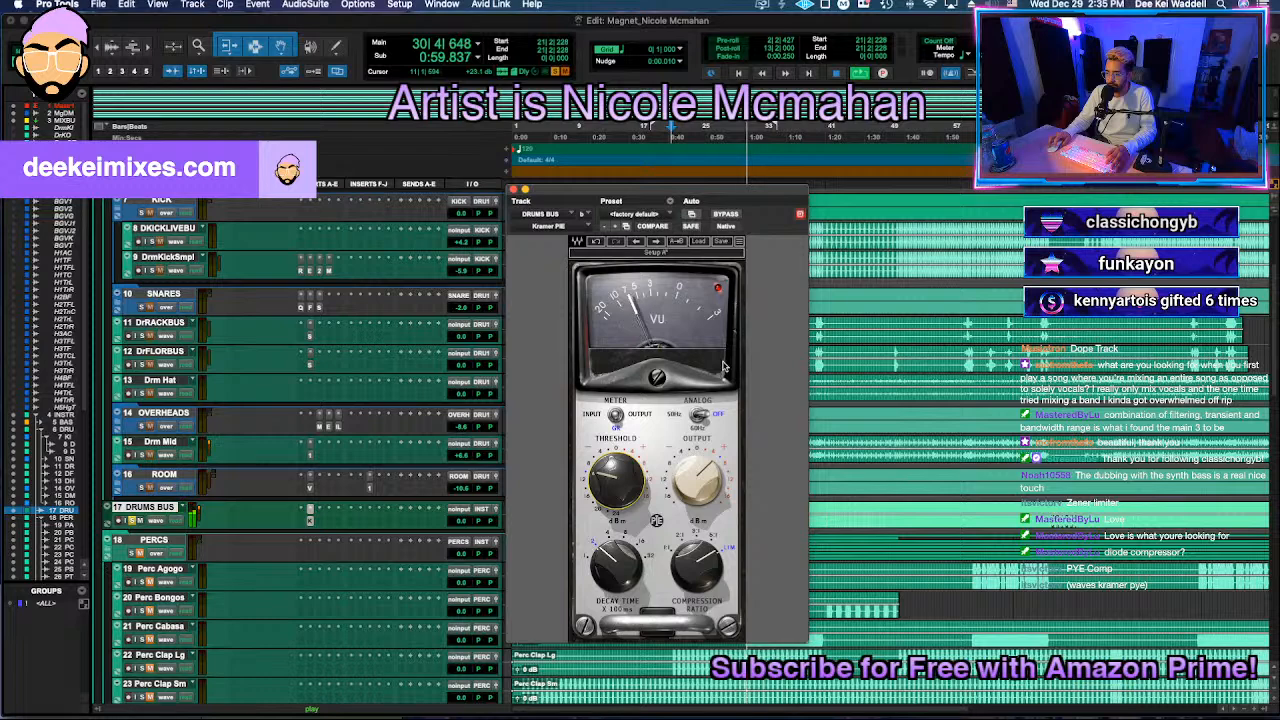
click(727, 215)
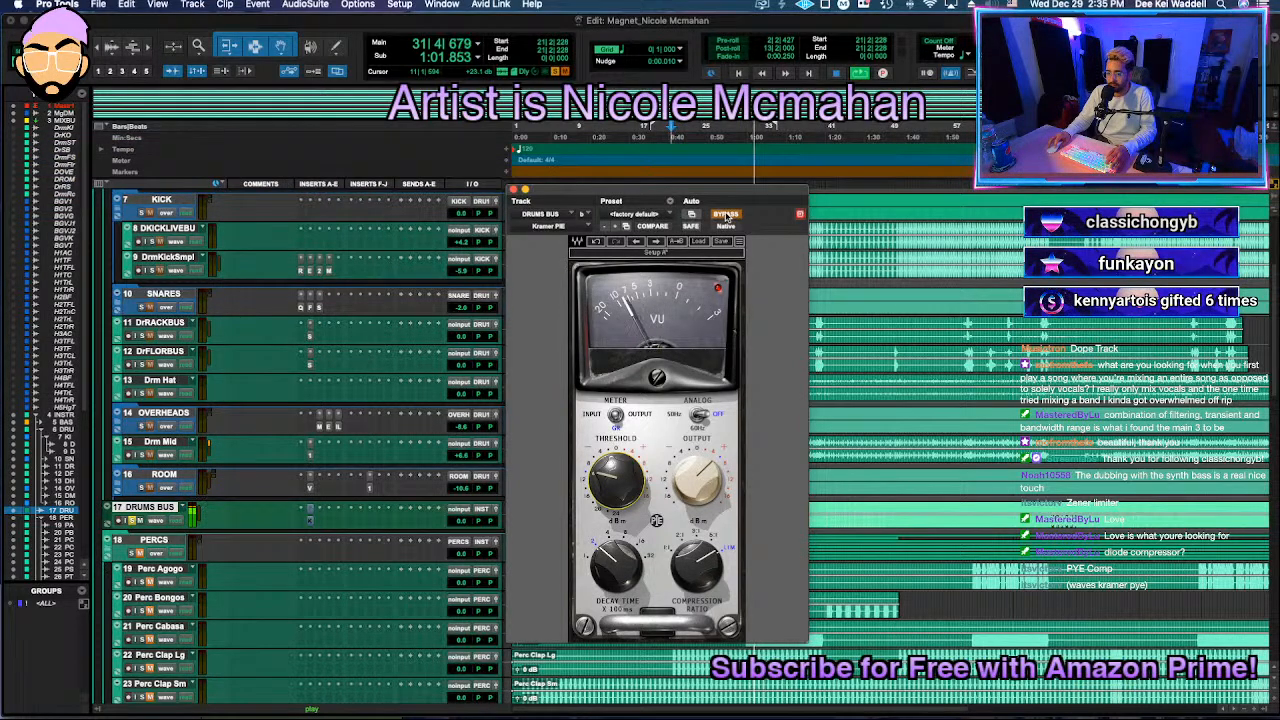
click(728, 216)
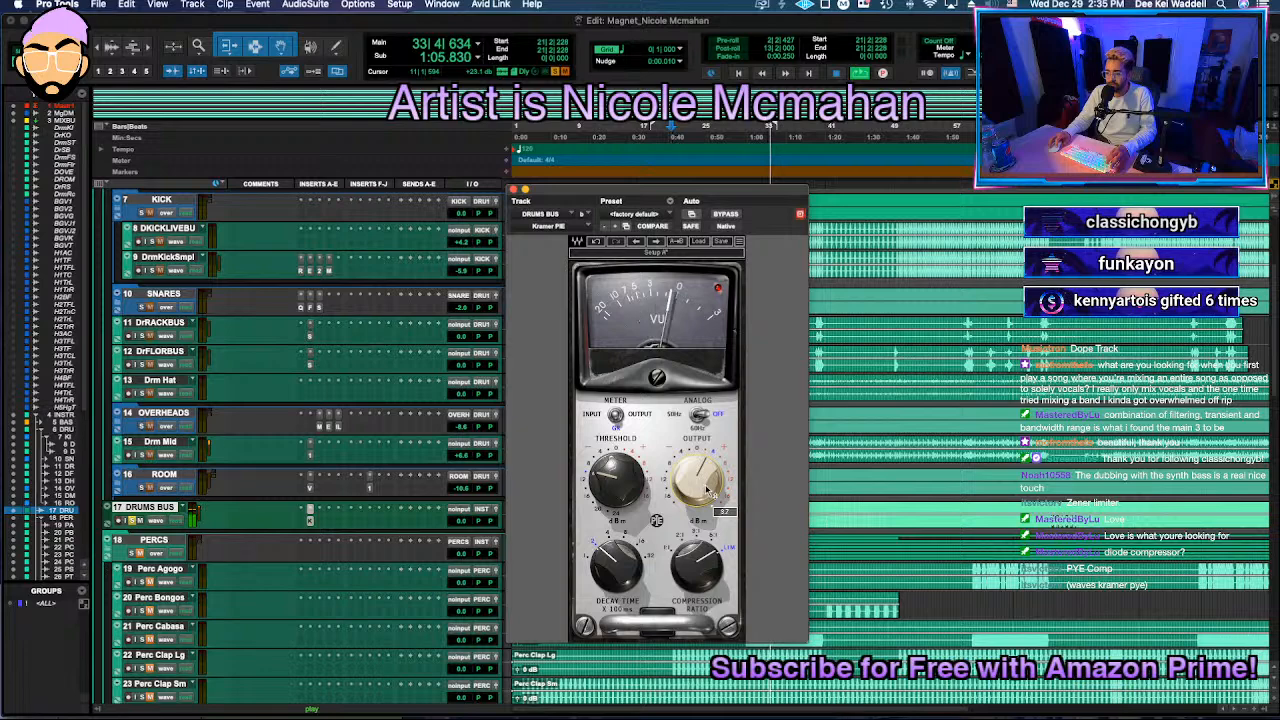
key(space)
click(514, 190)
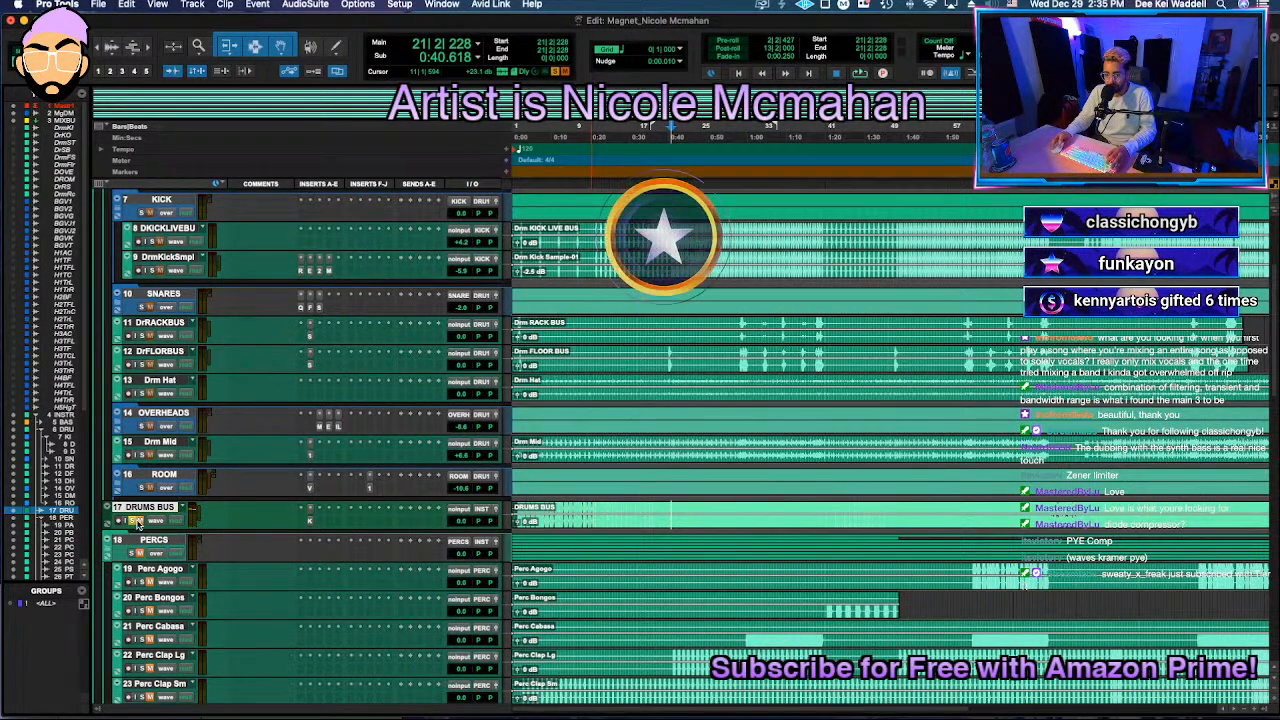
Step: Play the full drums from bar 14 and blend in DRUMS BUS at about -16.5 dB, toggling its mute to compare
click(618, 512)
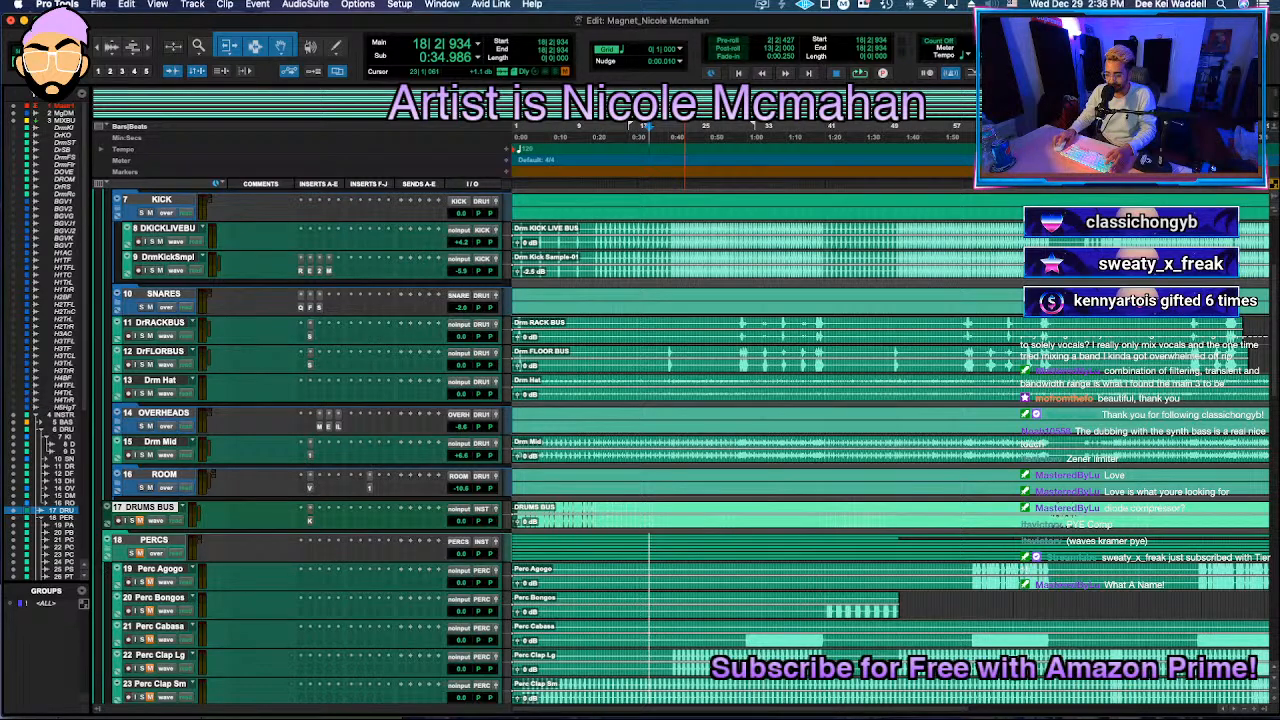
click(615, 540)
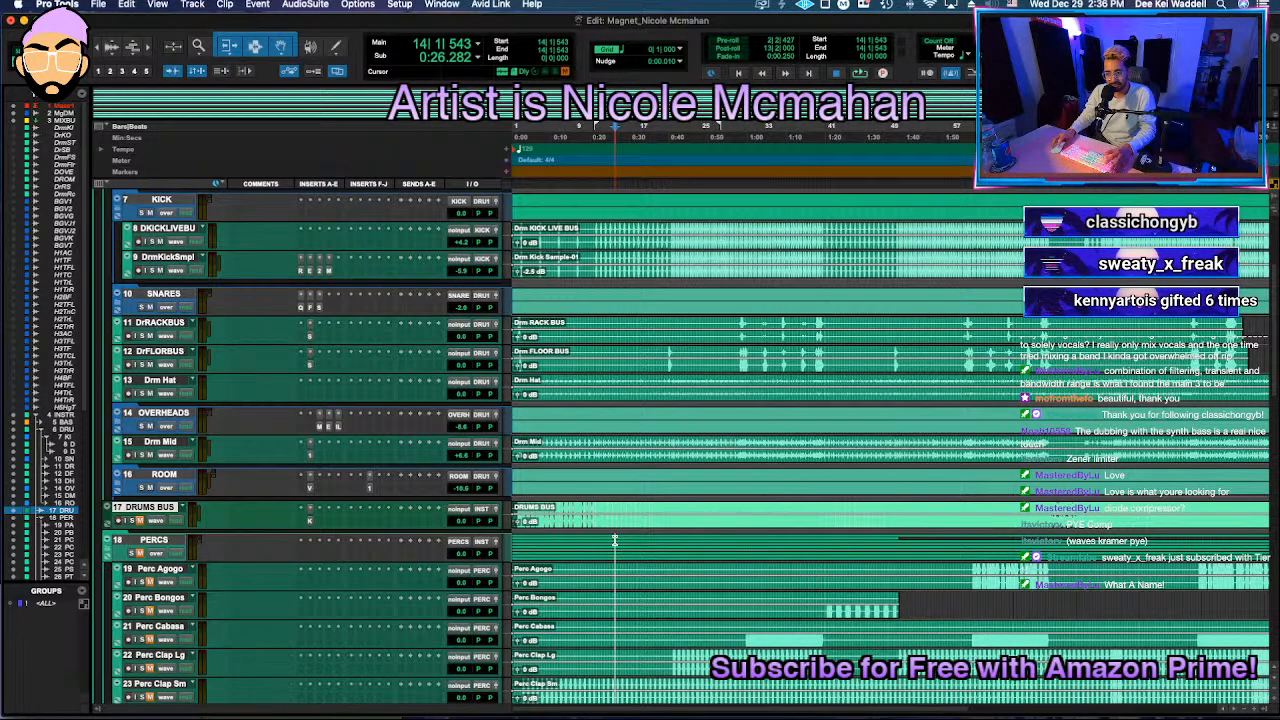
key(space)
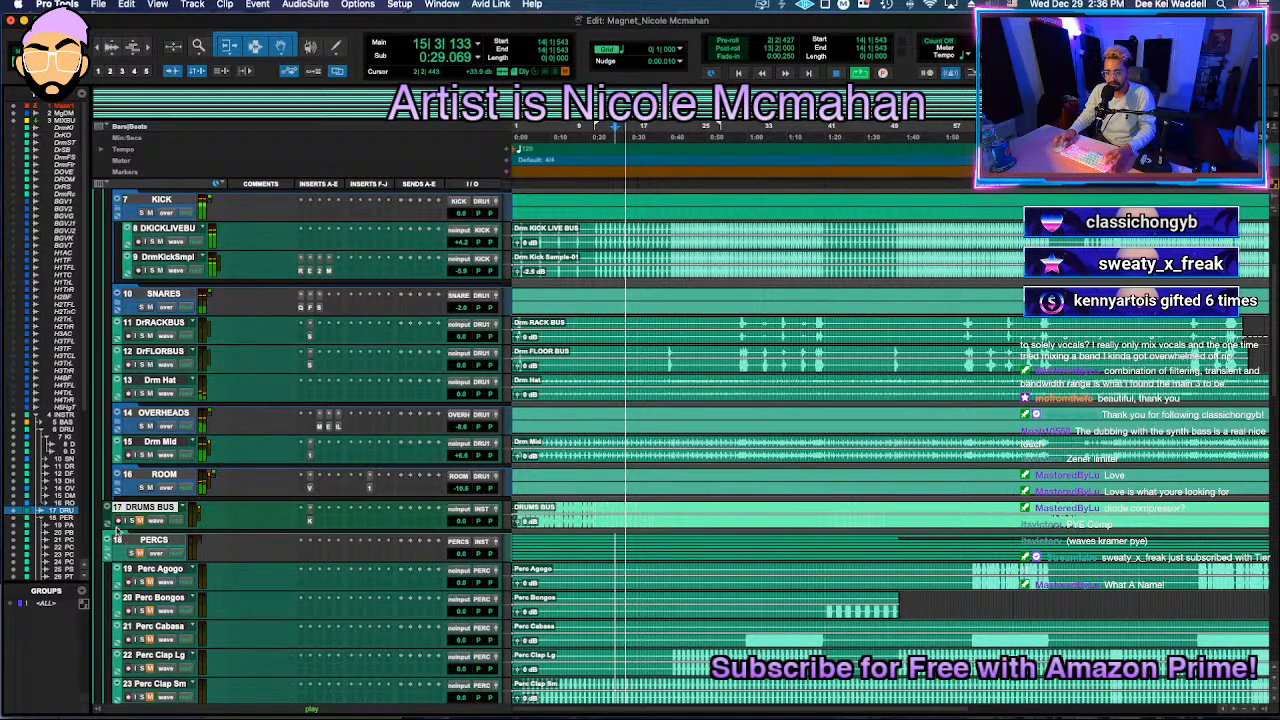
drag(458, 553, 455, 542)
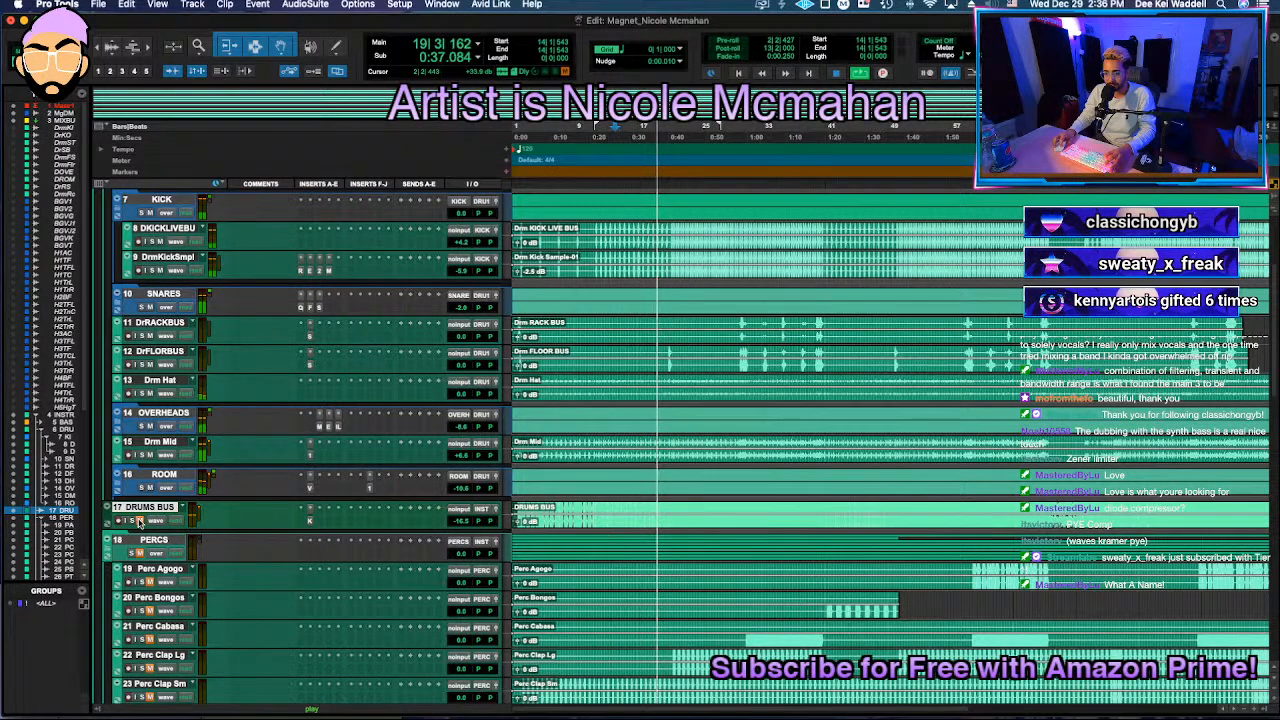
key(space)
Step: Route the output of DRUMS BUS to the DRUMS.1 (Stereo) bus
click(482, 510)
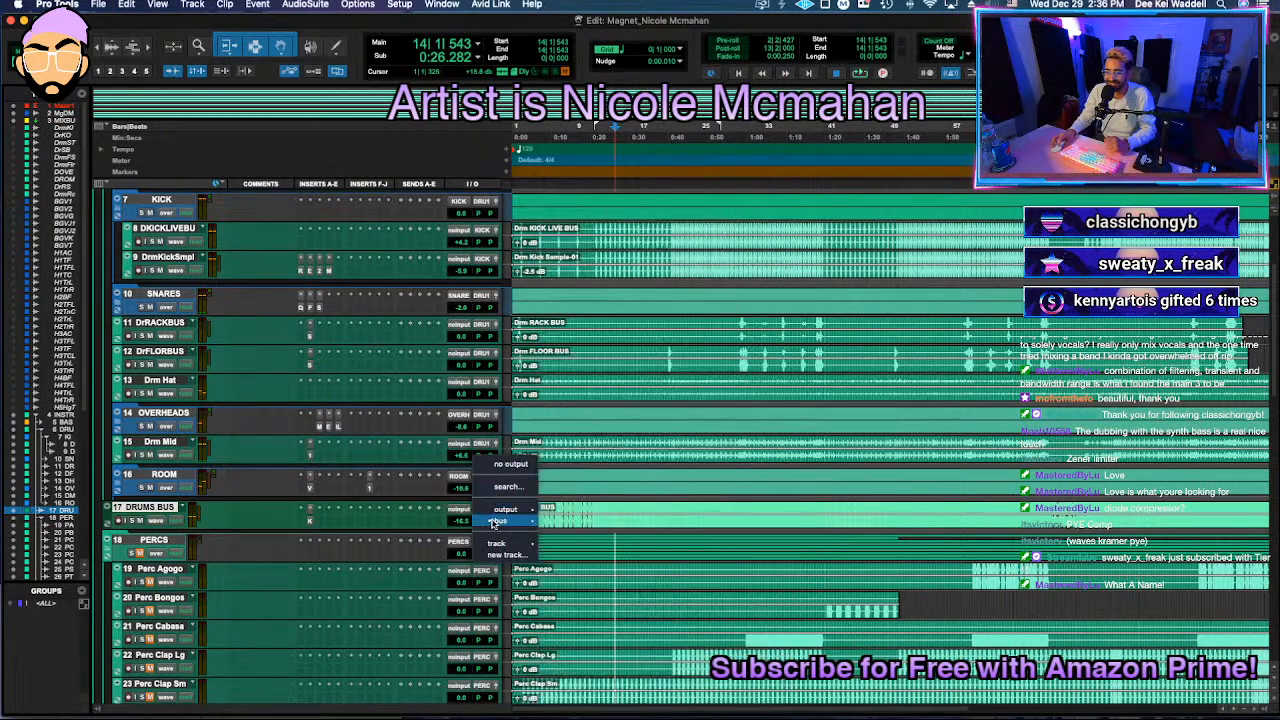
mouse_move(500, 521)
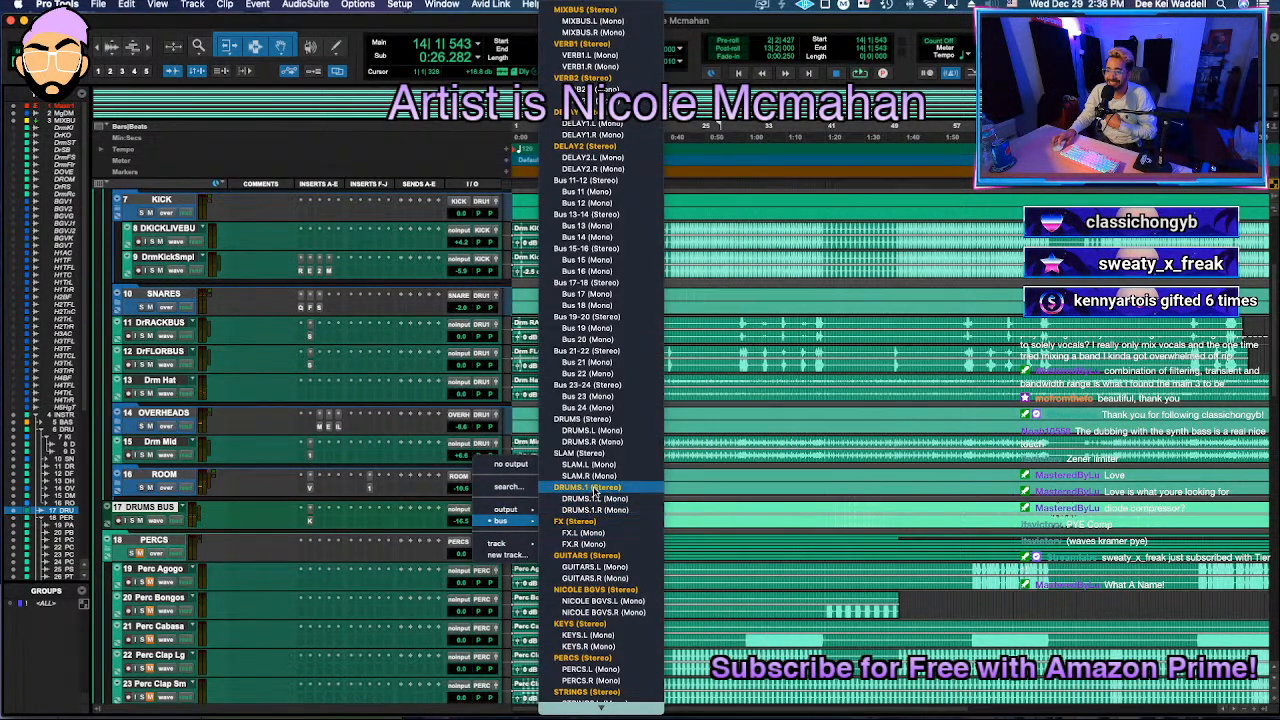
click(585, 500)
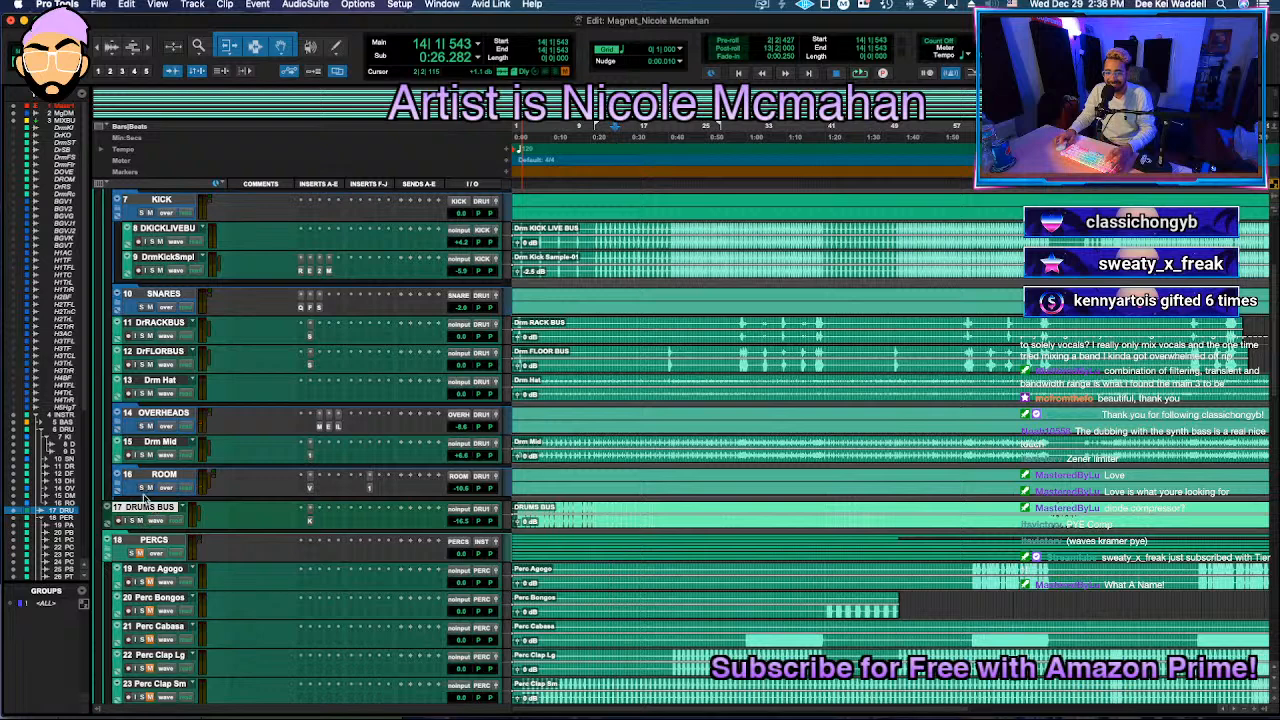
Step: Expand the BASS folder, solo elec bass and play it from bar 22
scroll(148, 500, up, 5)
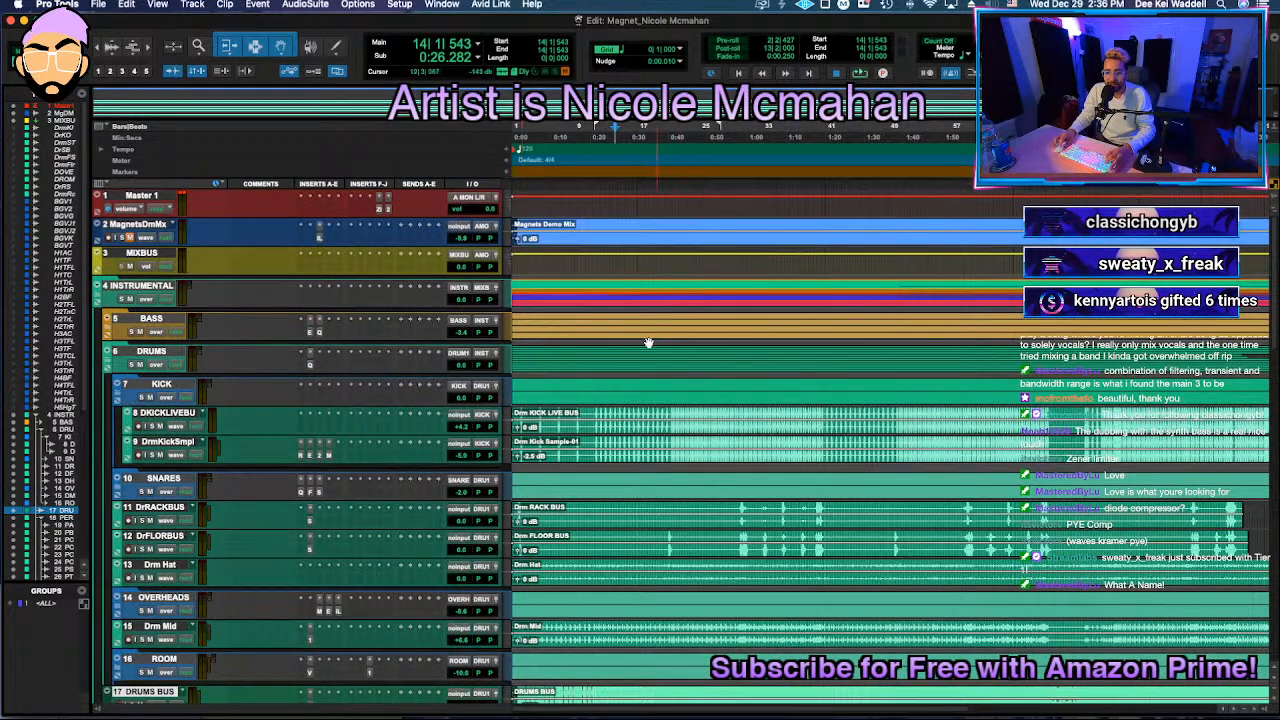
click(684, 317)
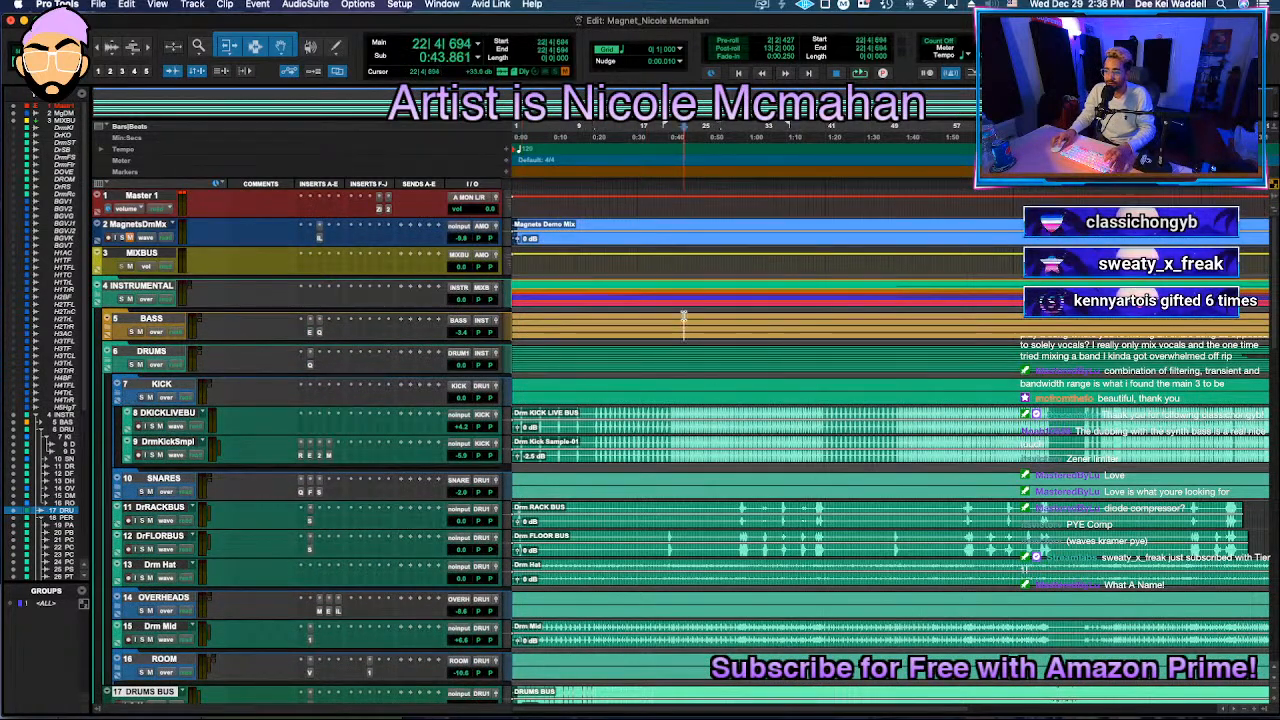
click(107, 320)
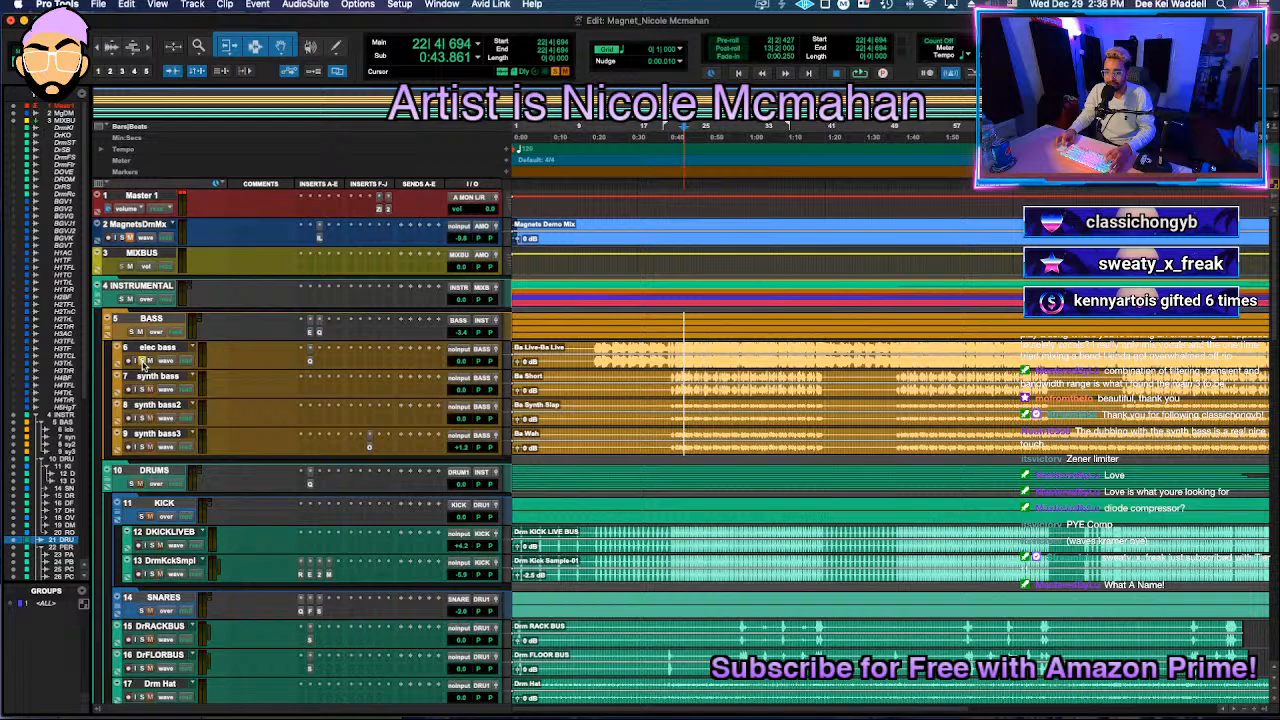
key(space)
Step: Cut elec bass about 4 dB near 104 Hz in Pro-Q 3, unsolo the track and save the session
click(310, 361)
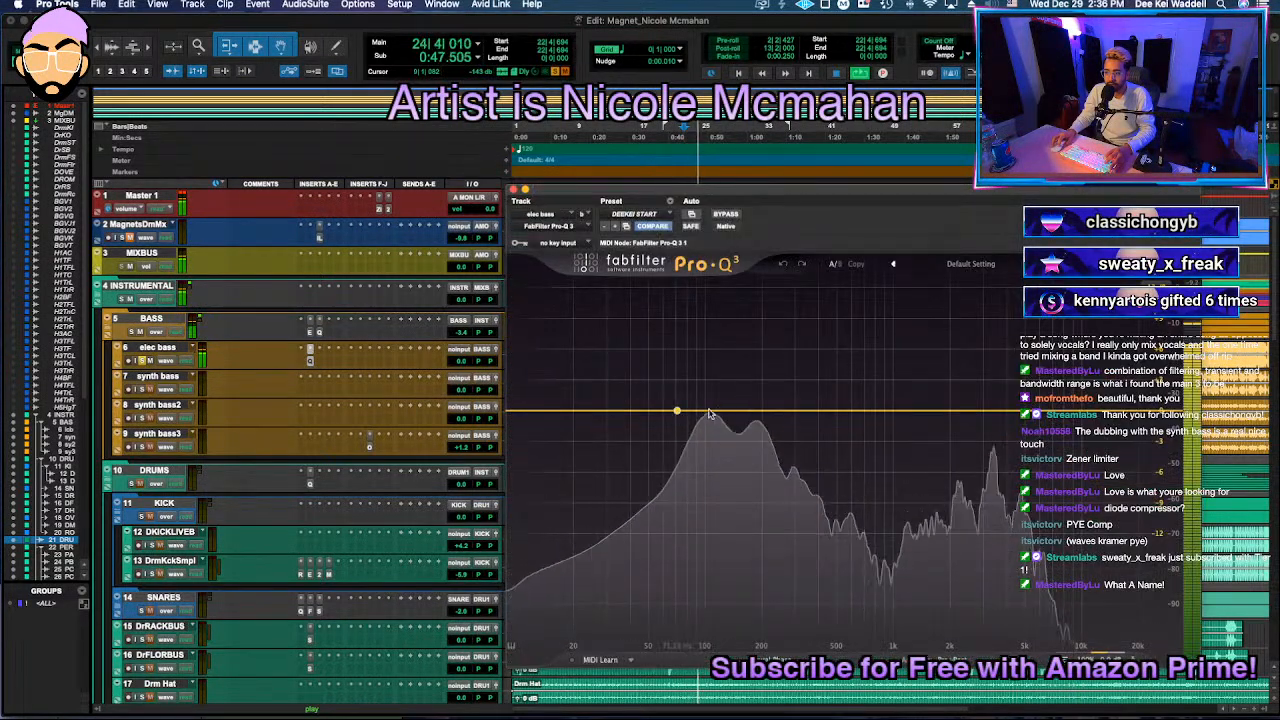
drag(705, 411, 709, 471)
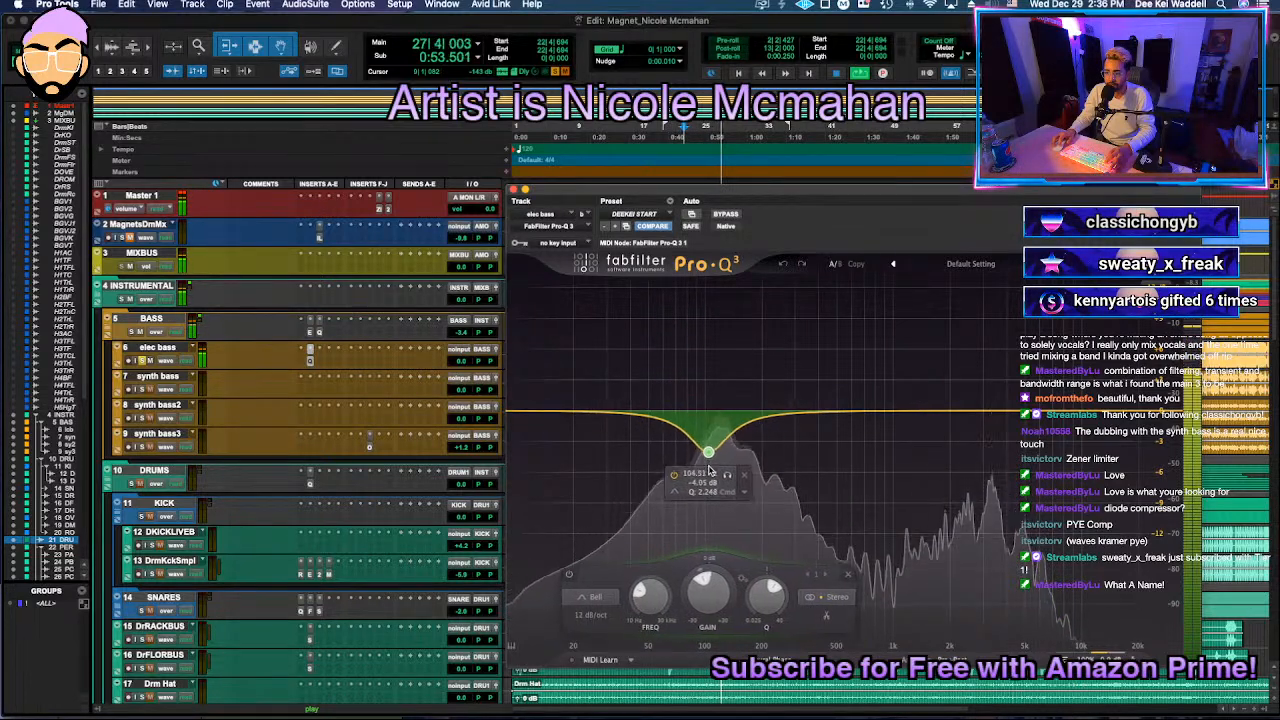
click(142, 360)
key(super+s)
click(514, 190)
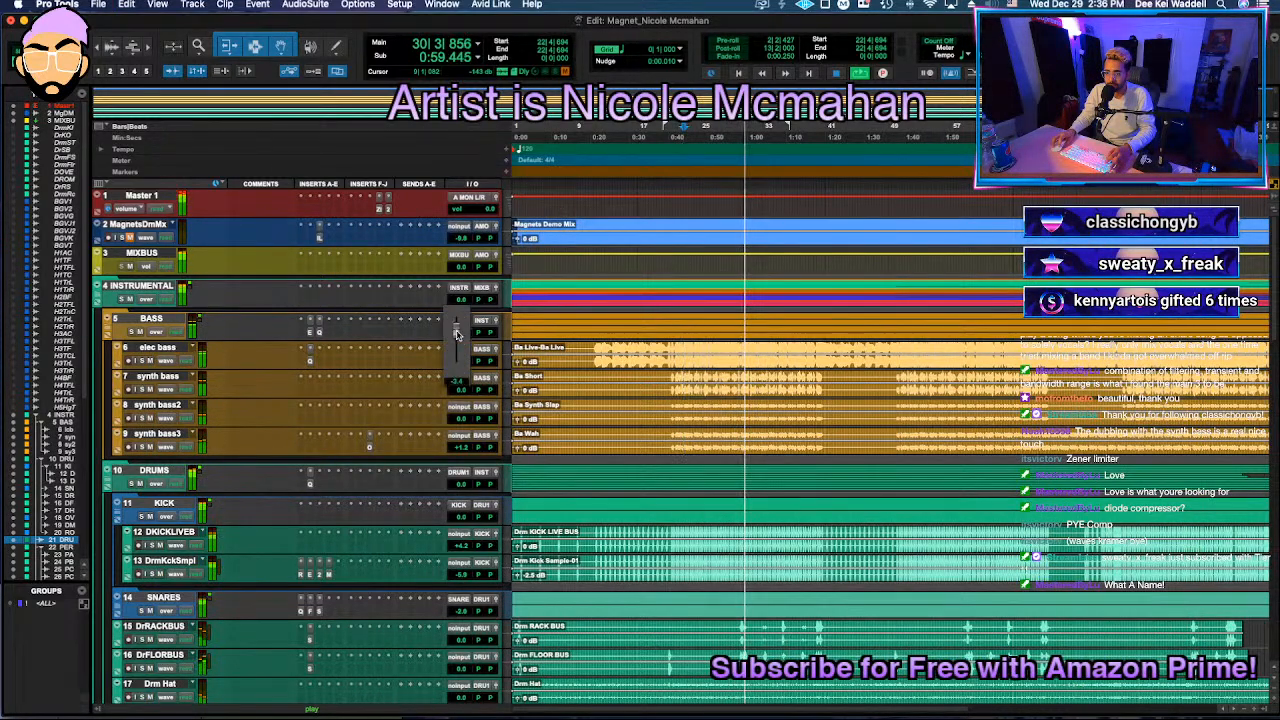
Step: Raise the BASS folder to -2.1 dB and move its Pro-Q 3 bell cut to about 98 Hz at -3.2 dB
drag(460, 332, 456, 331)
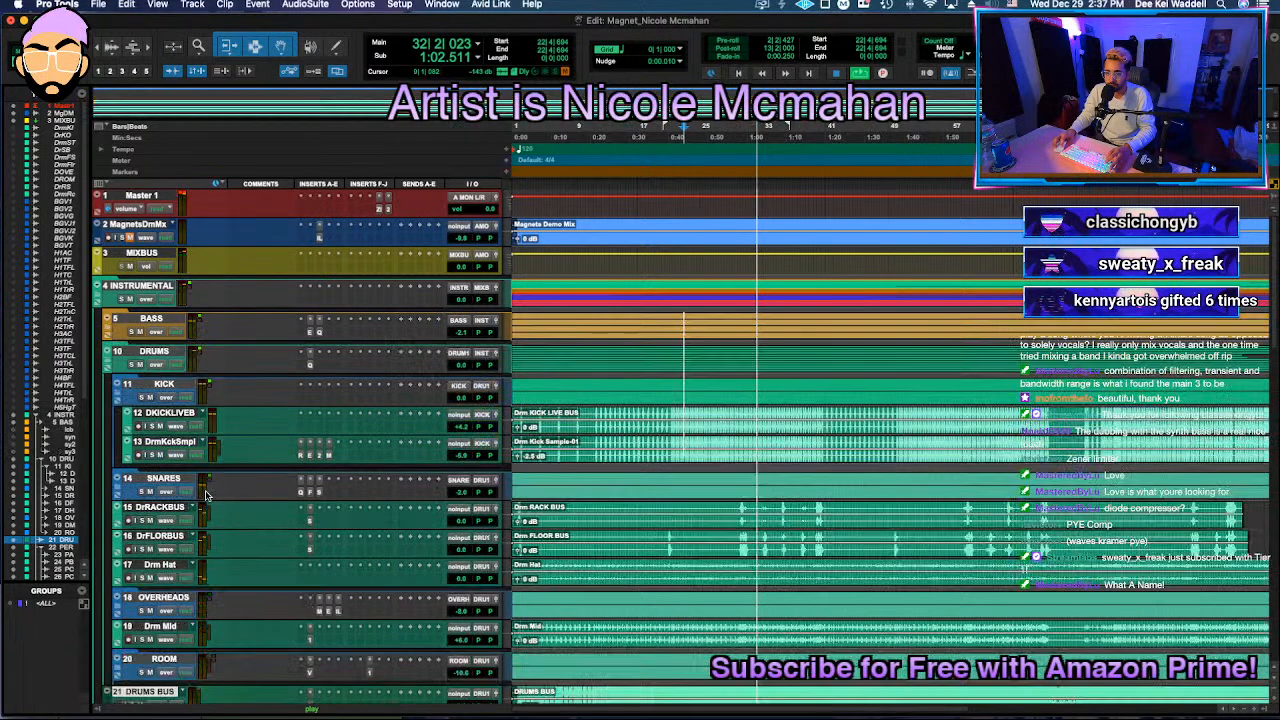
click(106, 319)
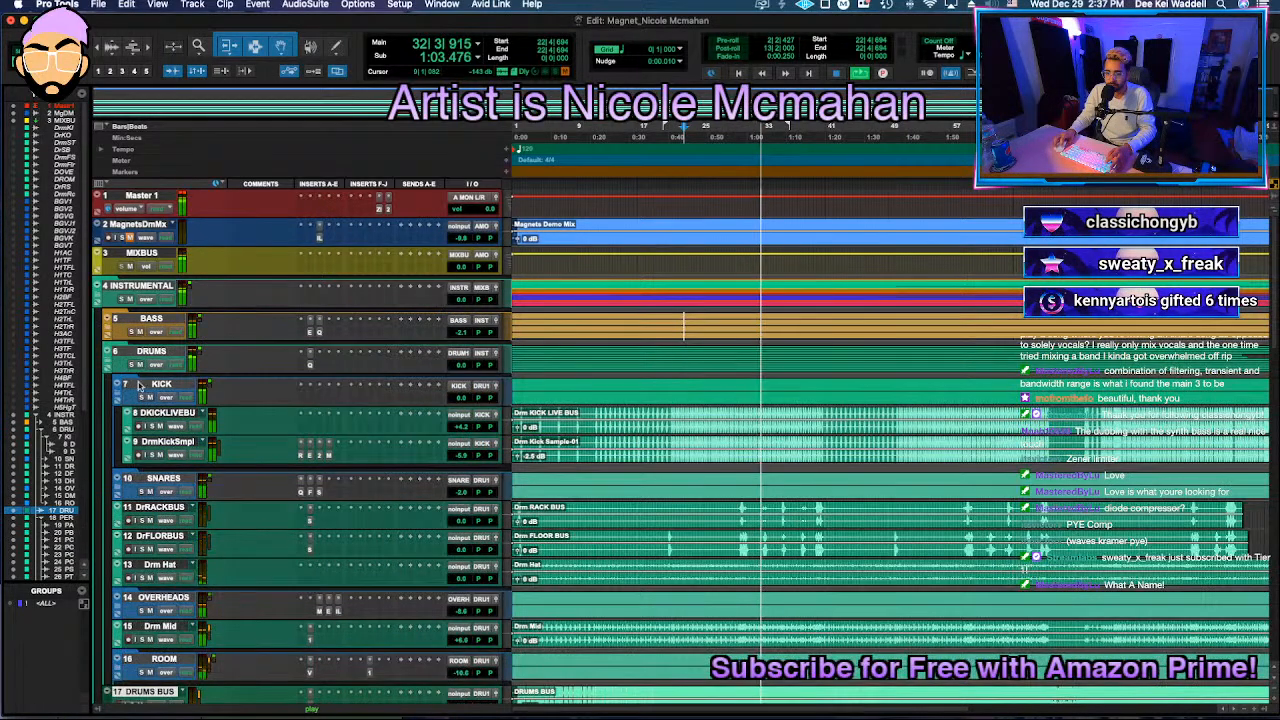
click(320, 331)
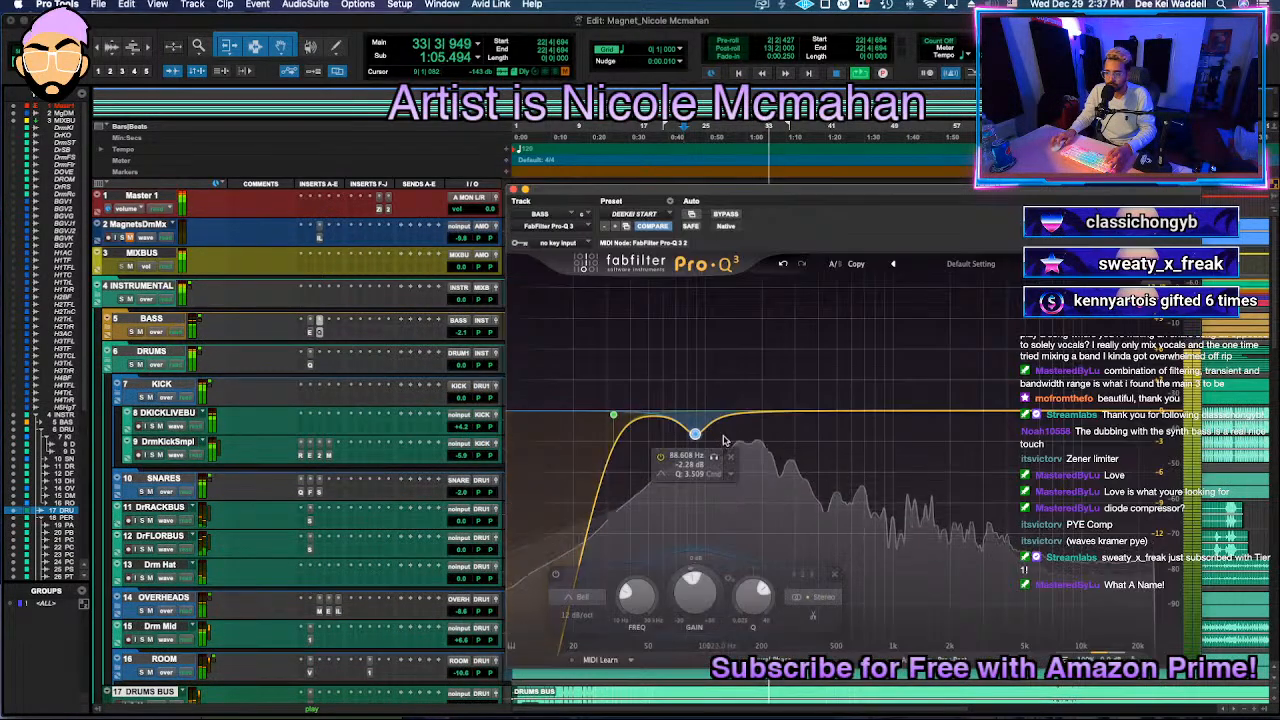
mouse_move(695, 435)
mouse_down()
mouse_move(708, 361)
mouse_move(704, 462)
mouse_move(704, 442)
mouse_up()
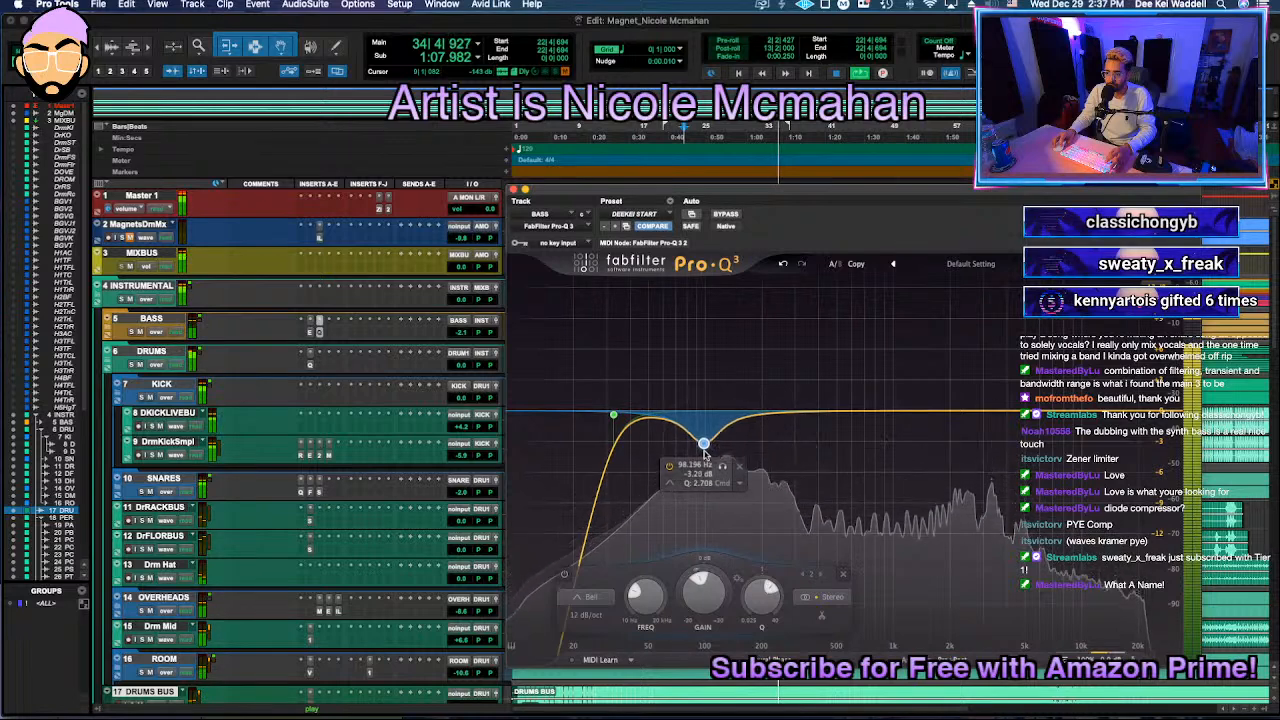
Step: Inspect the Pultec EQP-1A Legacy on the BASS folder while the song plays
click(106, 319)
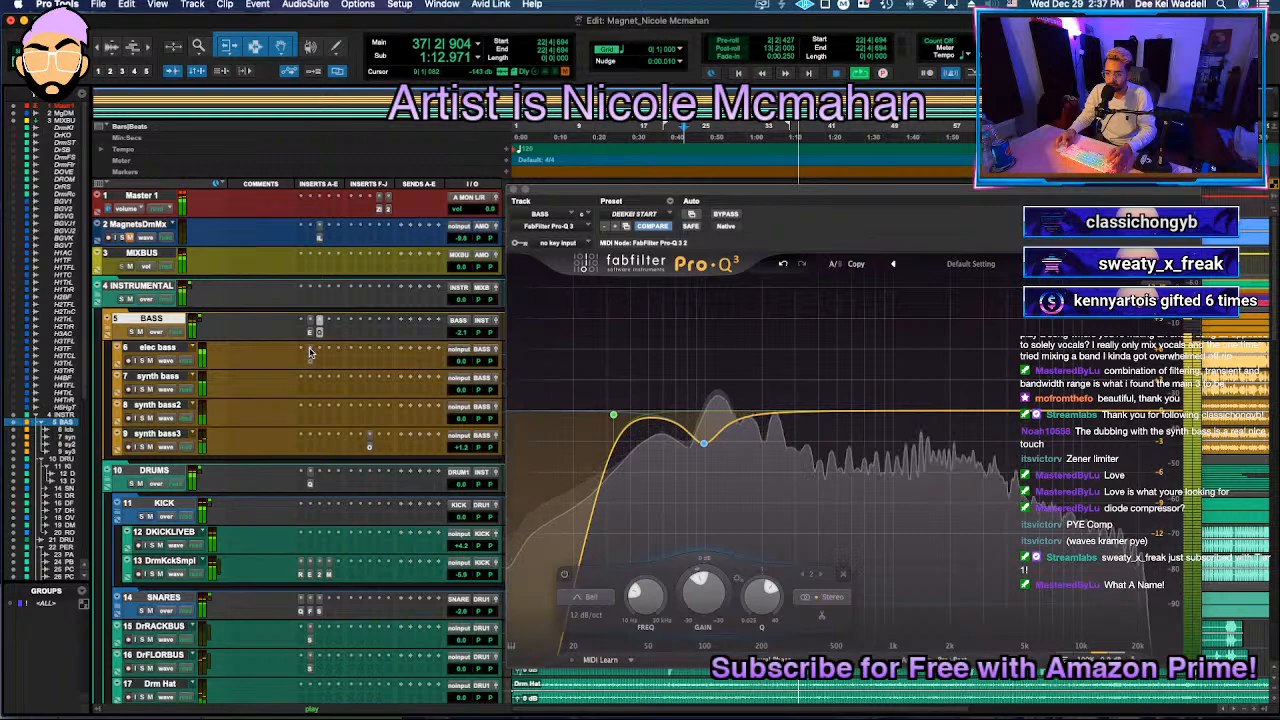
click(310, 333)
click(310, 335)
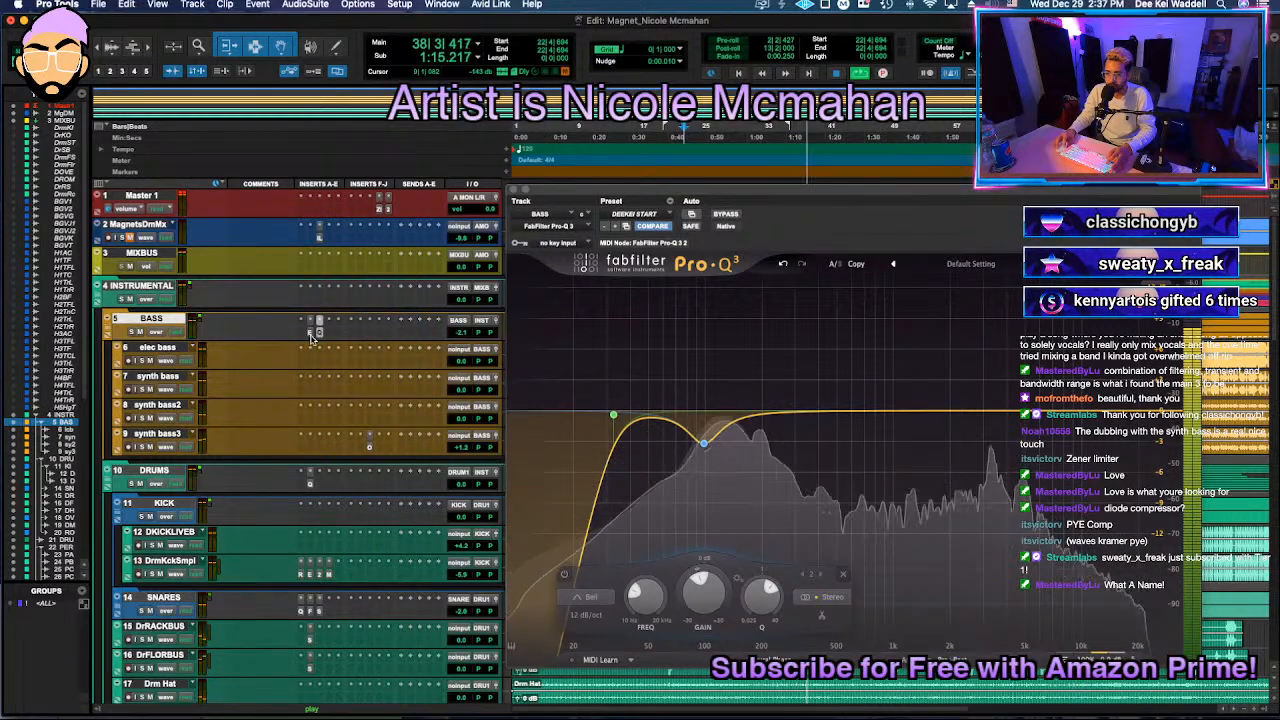
click(310, 334)
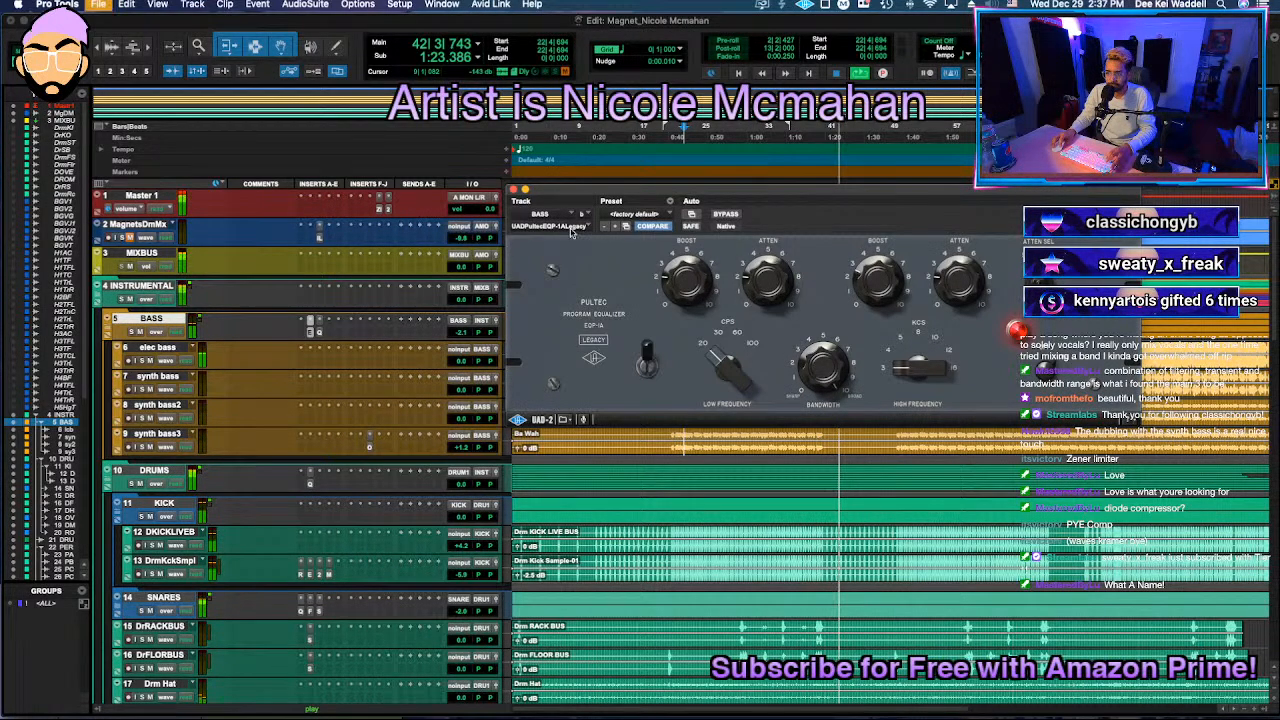
click(513, 190)
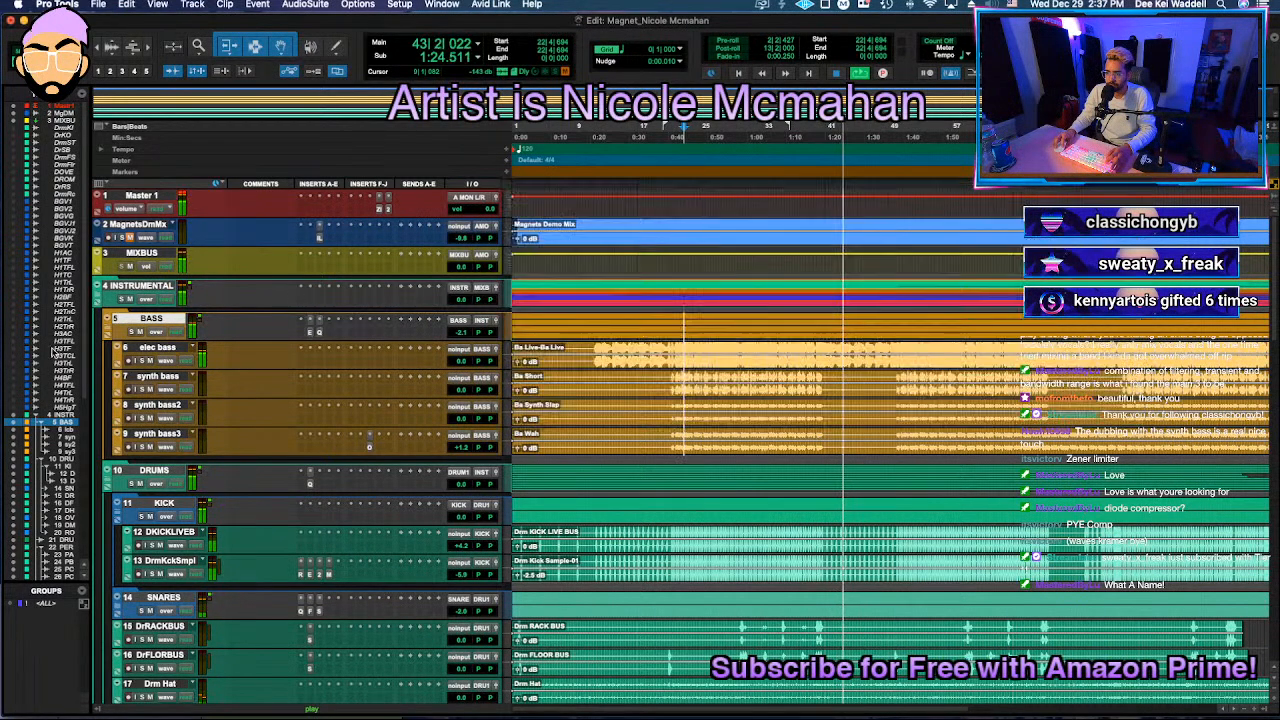
Step: Collapse the BASS folder, lower the DRUMS folder to -2.0 dB and collapse it too
click(109, 329)
click(109, 329)
click(109, 329)
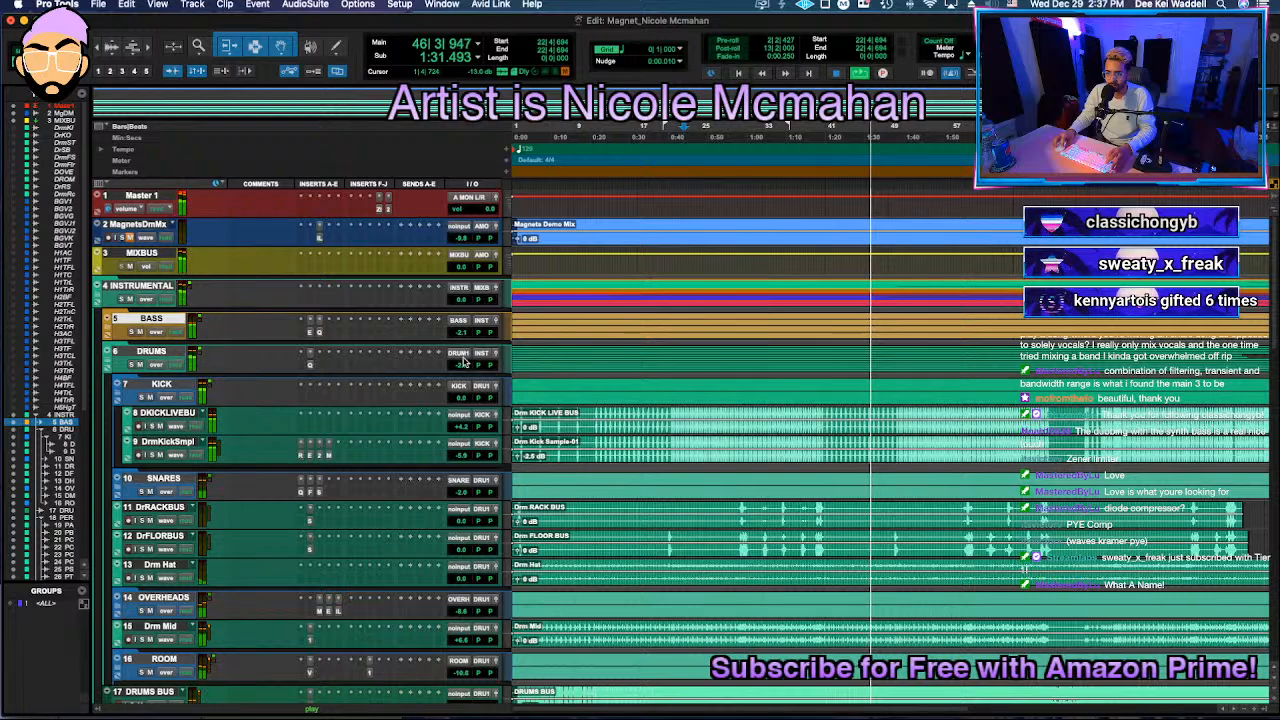
click(107, 362)
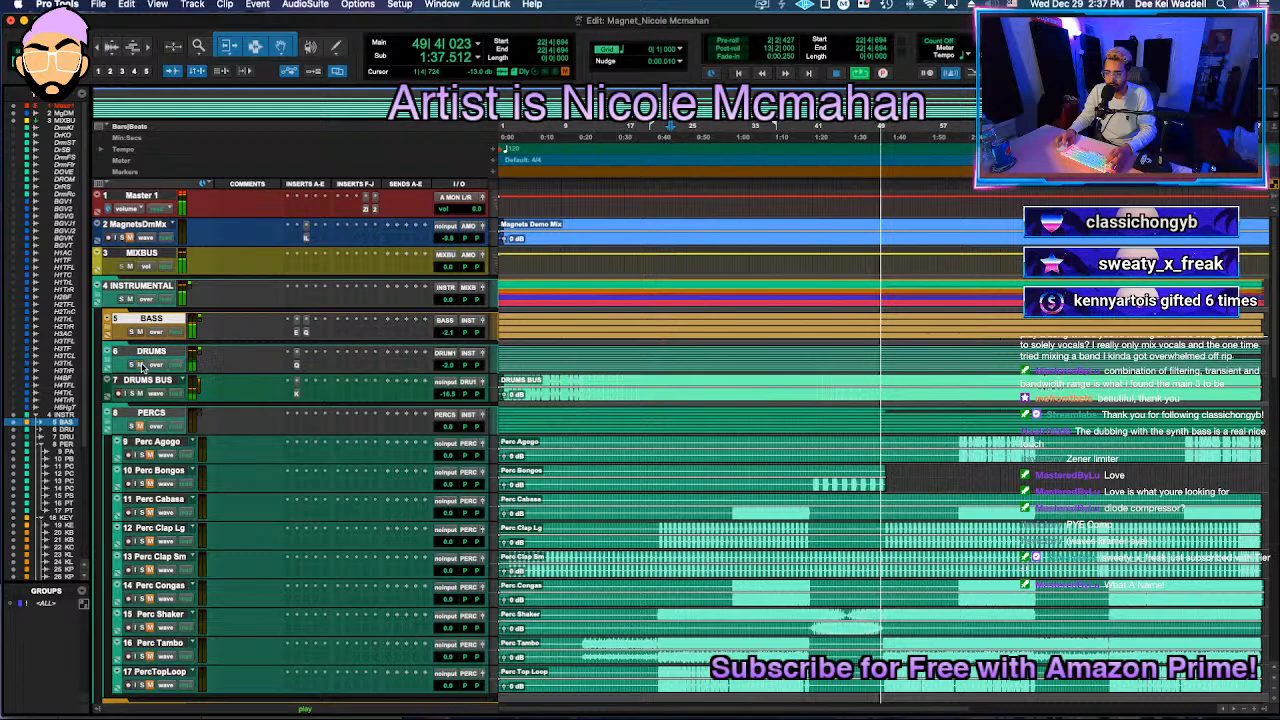
Step: Check the Pro-Q 3 on the DRUMS folder and replace it with the Distinct distortion plug-in
click(296, 364)
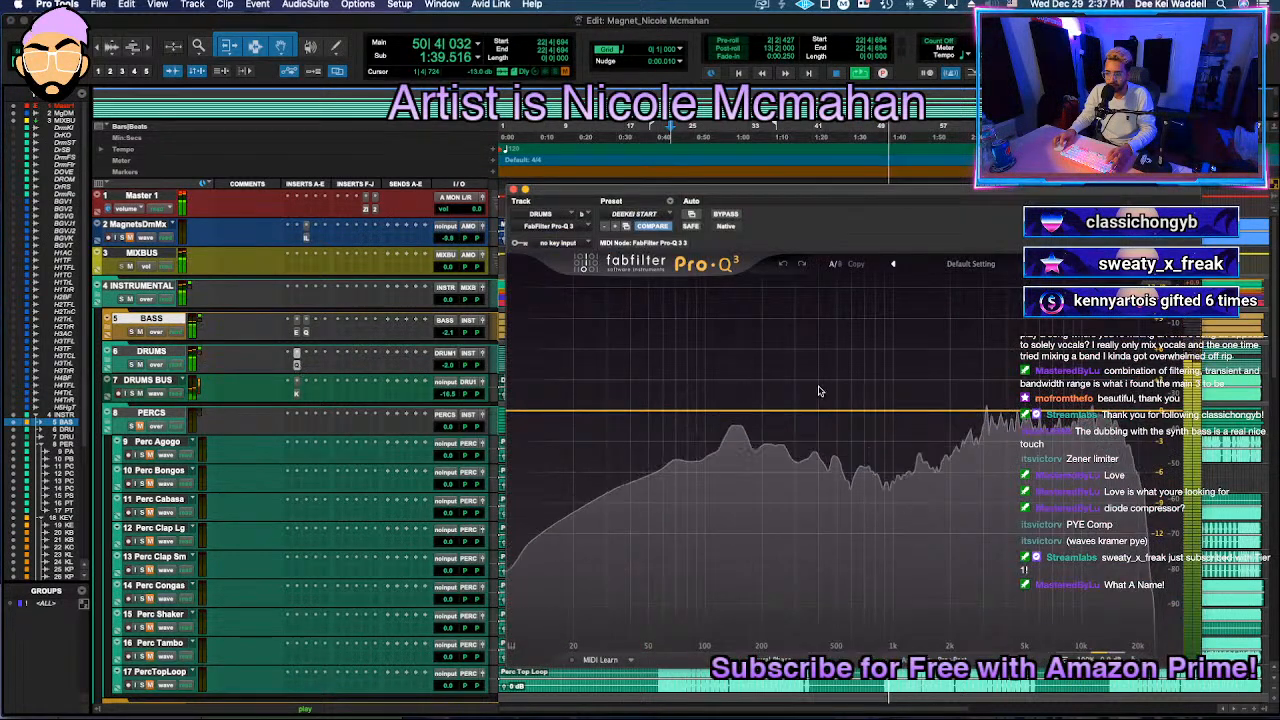
click(296, 357)
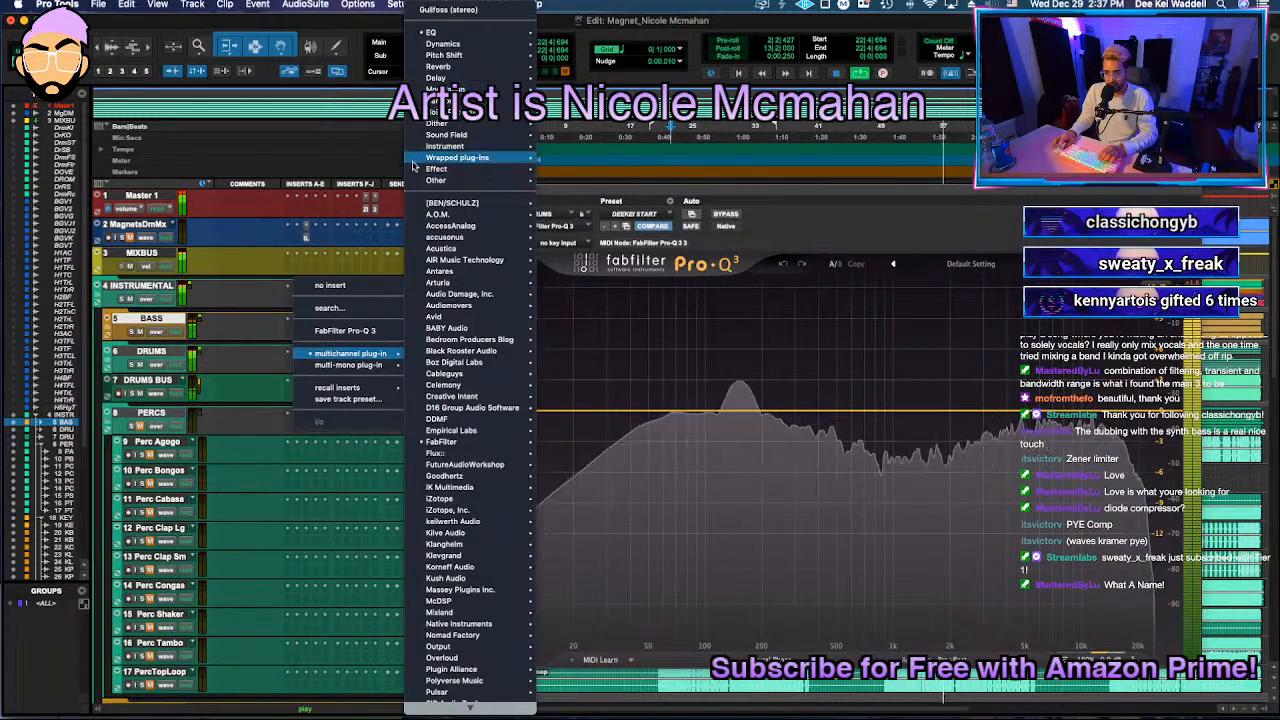
click(260, 353)
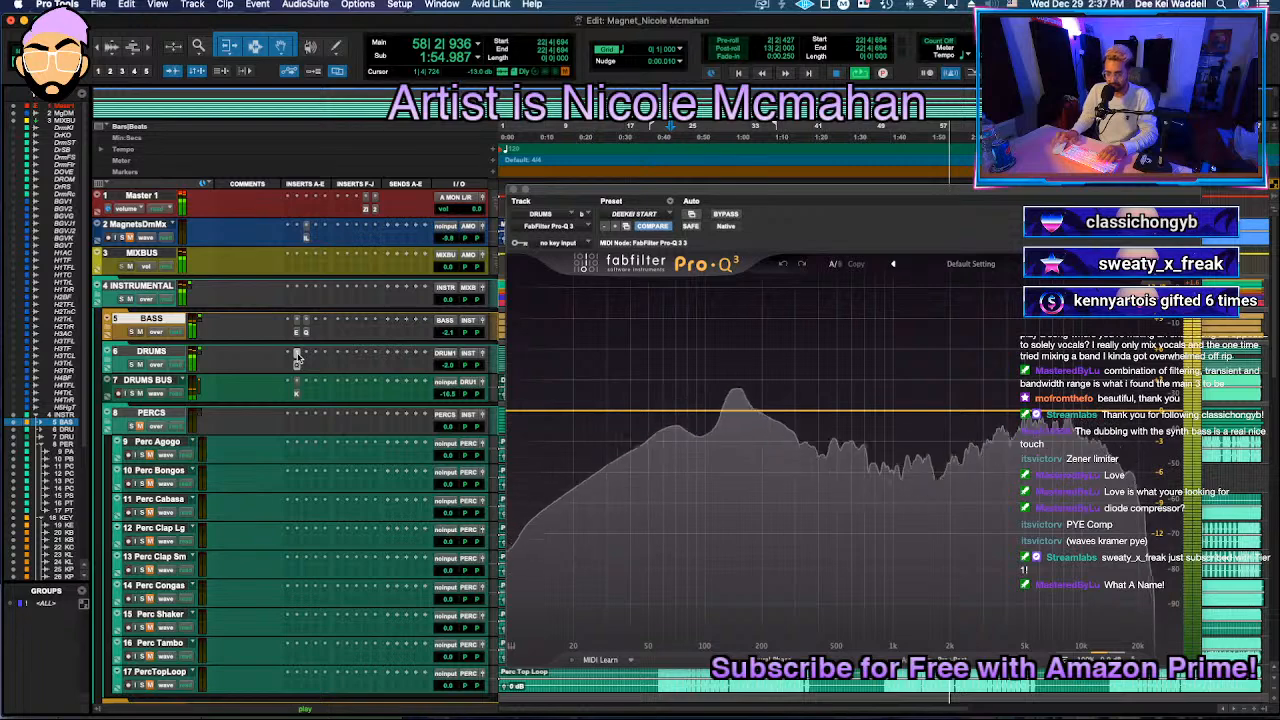
click(297, 355)
text(deca)
key(Return)
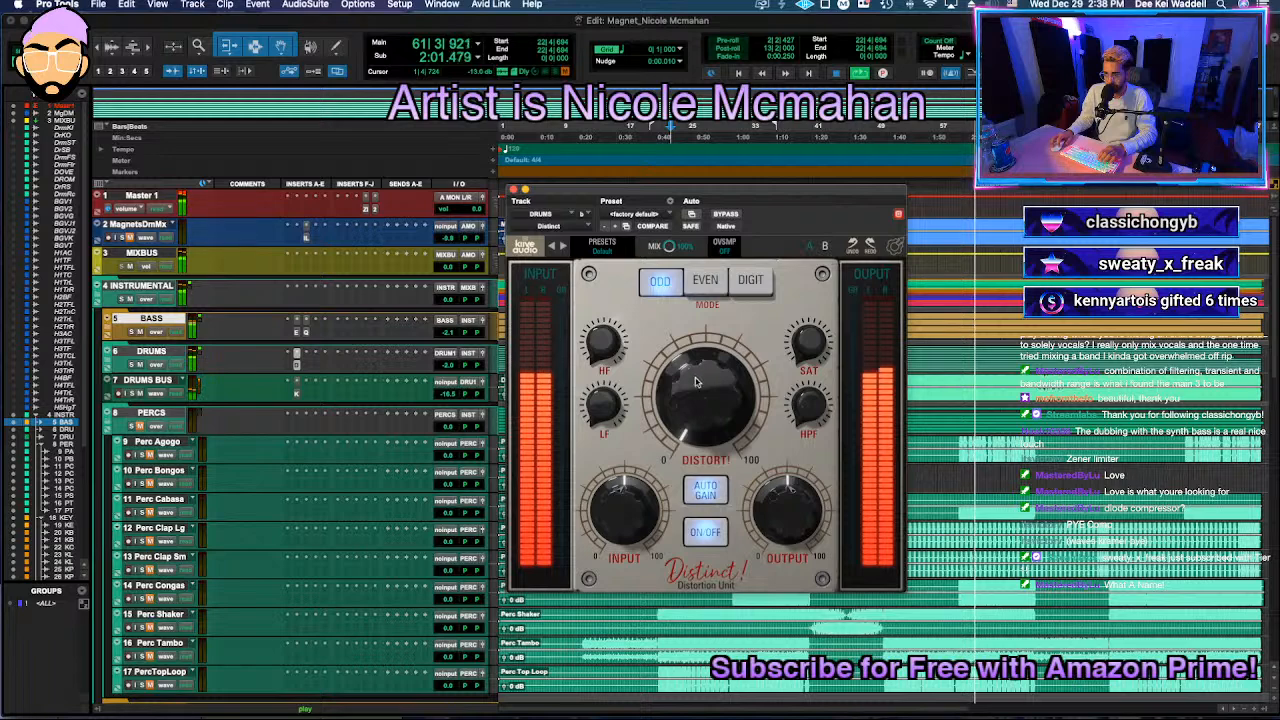
Step: Set Distinct to EVEN mode with auto gain off, lower its input, raise its output and compare with bypass
click(706, 284)
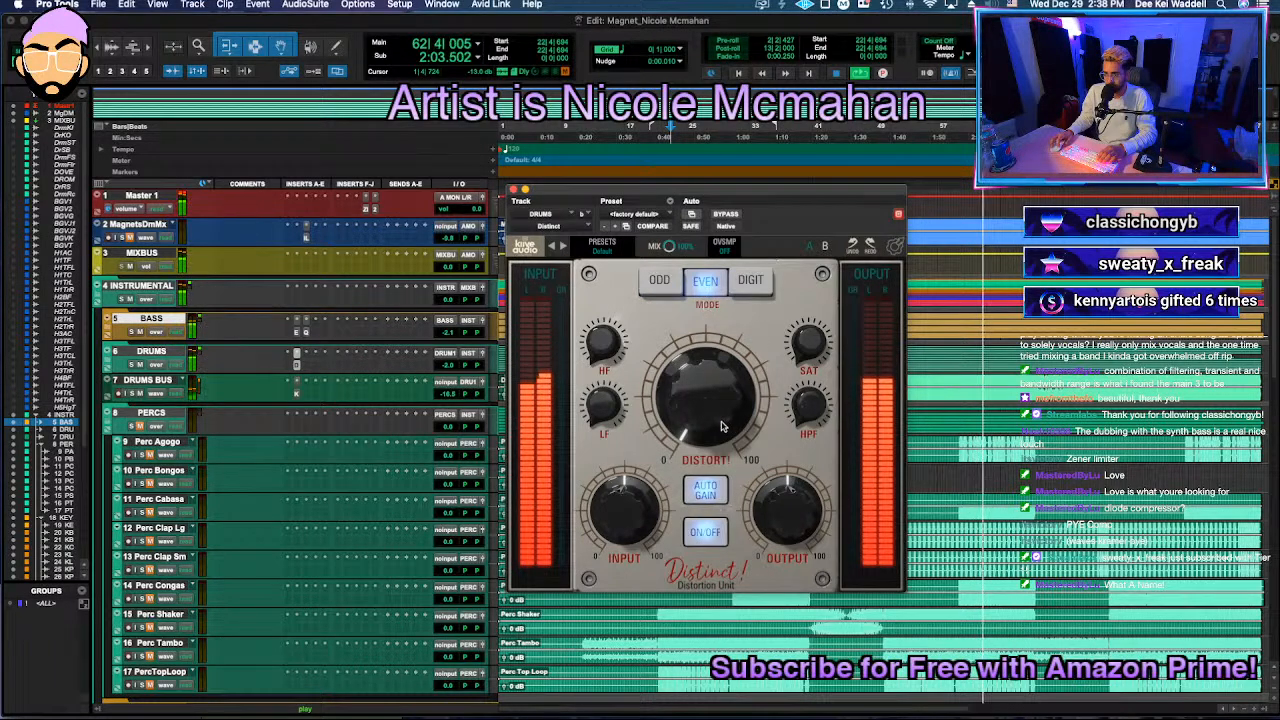
drag(605, 564, 613, 552)
drag(787, 510, 790, 510)
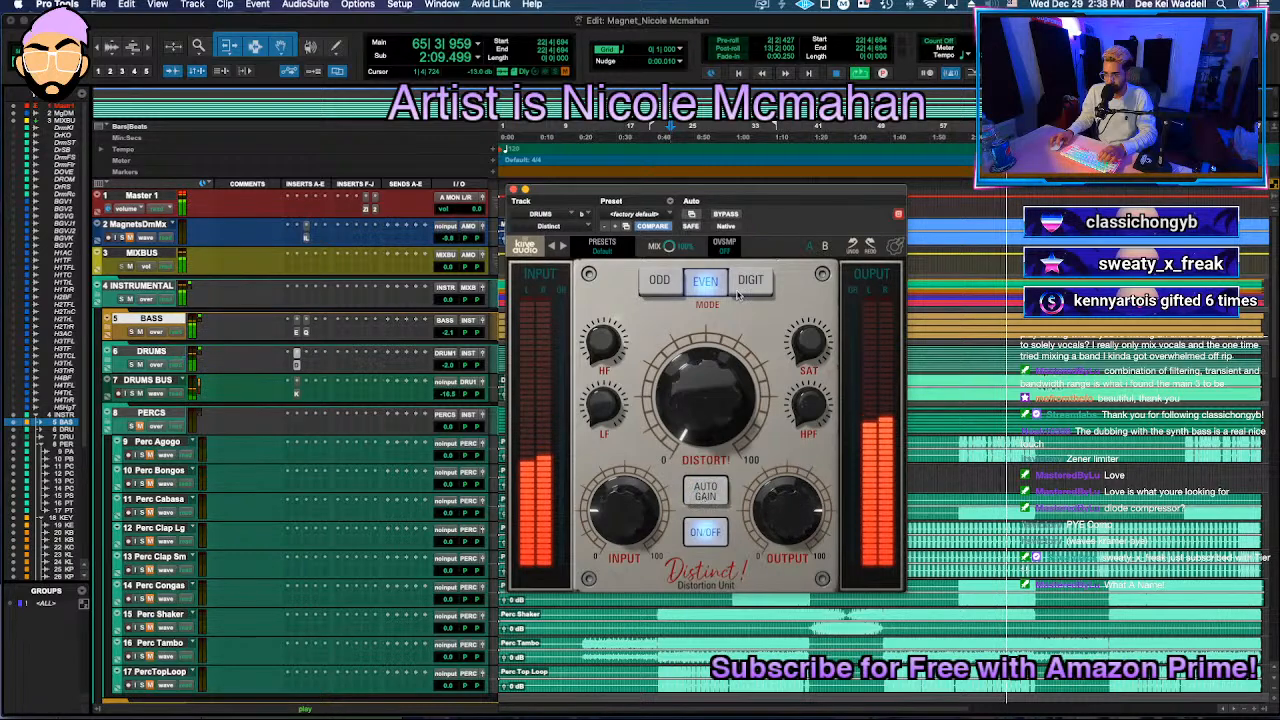
click(728, 215)
click(728, 215)
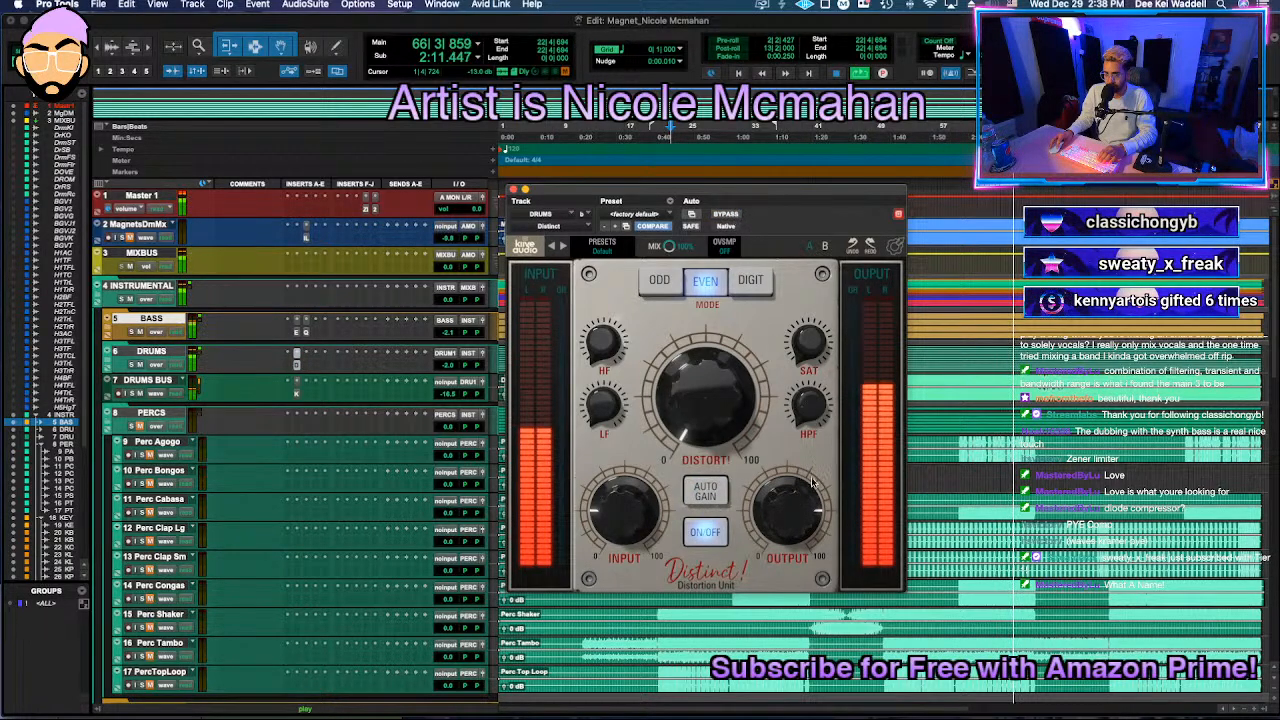
Step: Raise Distinct's output further, set its input to -20.1 dB and replay from bar 22, comparing with bypass
drag(790, 510, 832, 485)
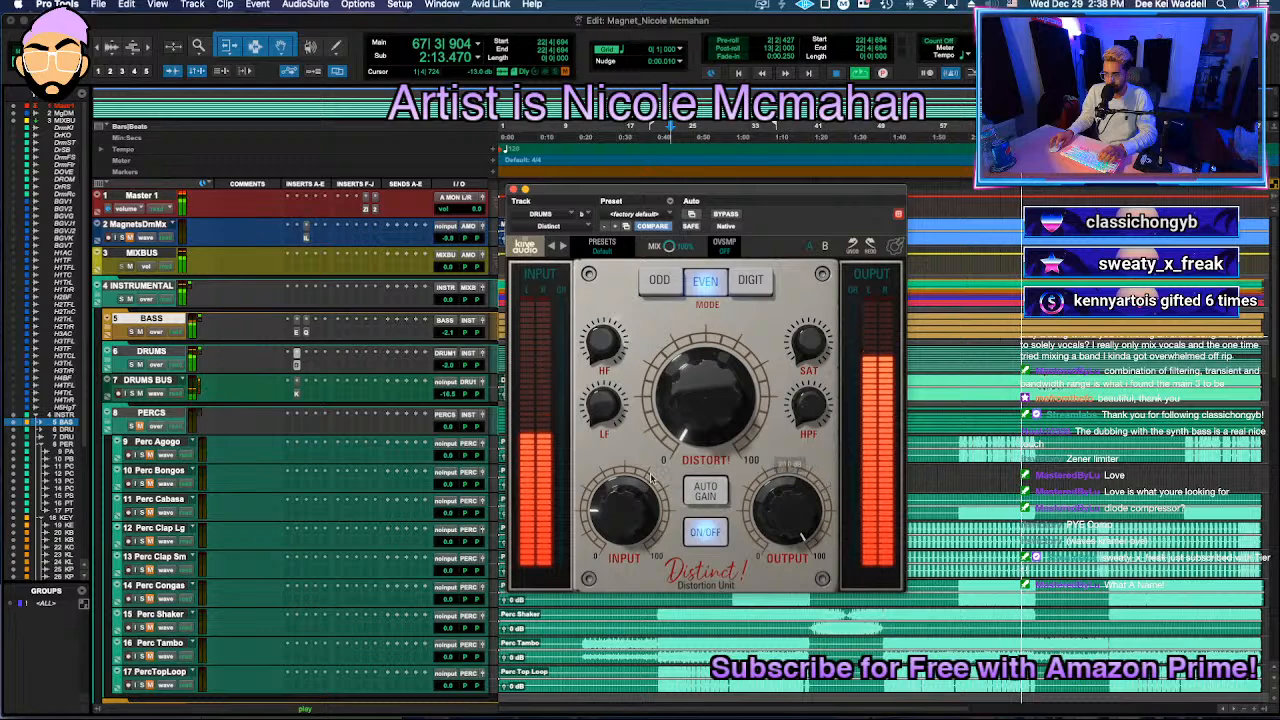
drag(618, 507, 619, 501)
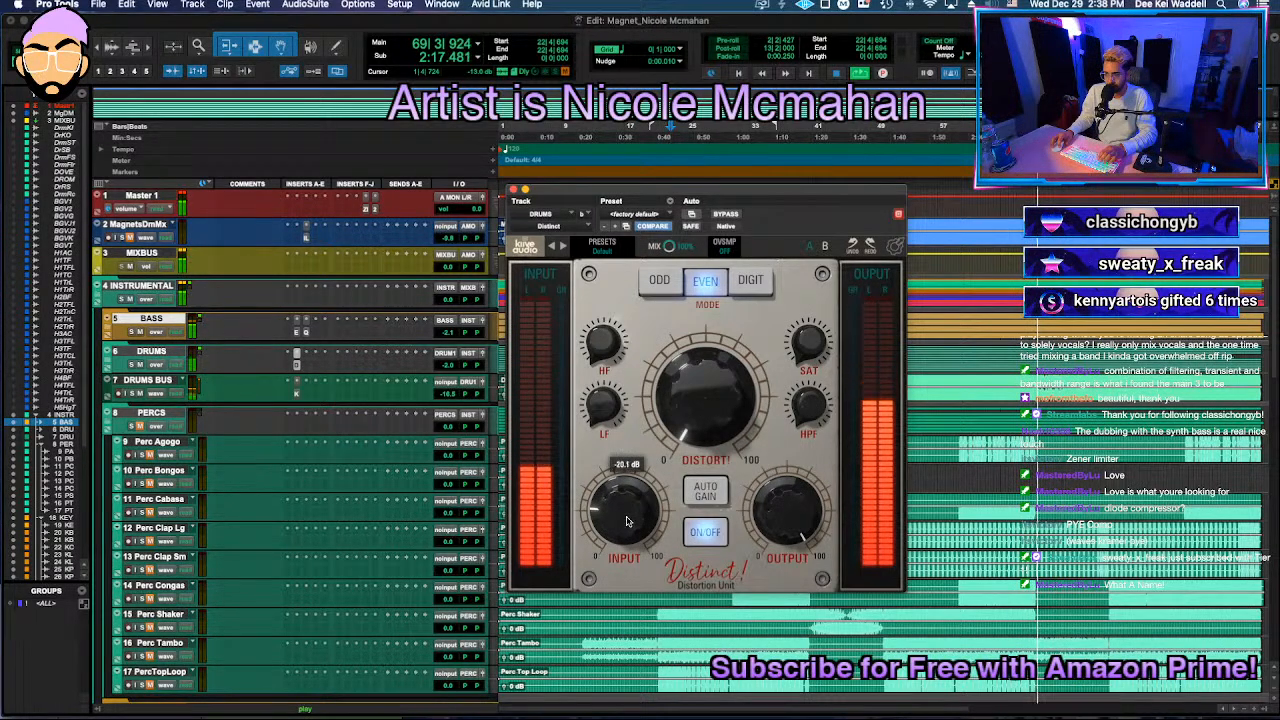
key(space)
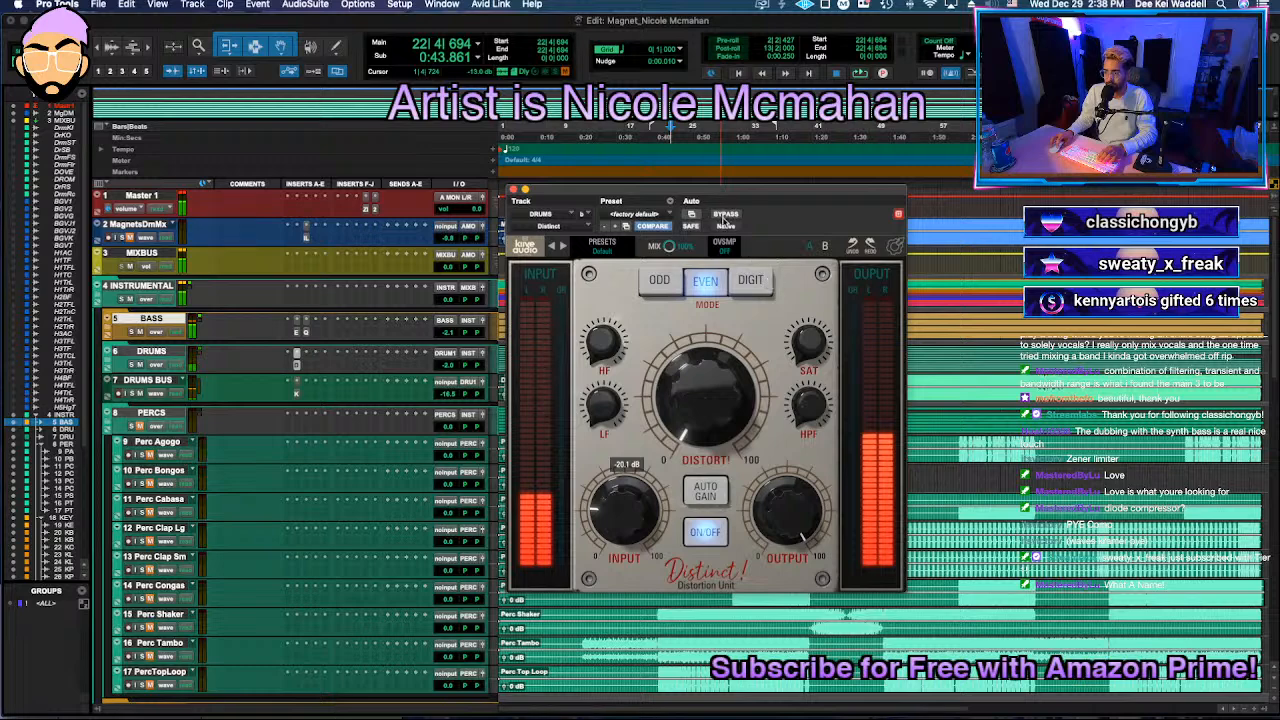
key(space)
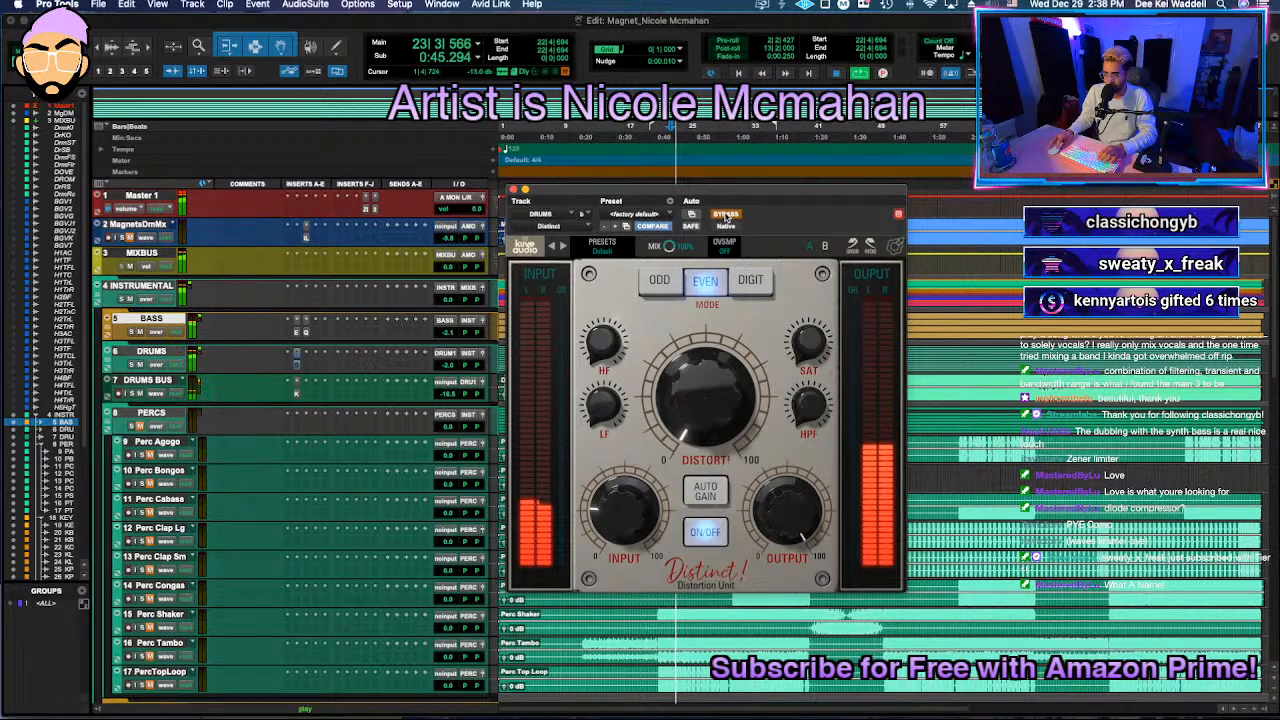
click(726, 215)
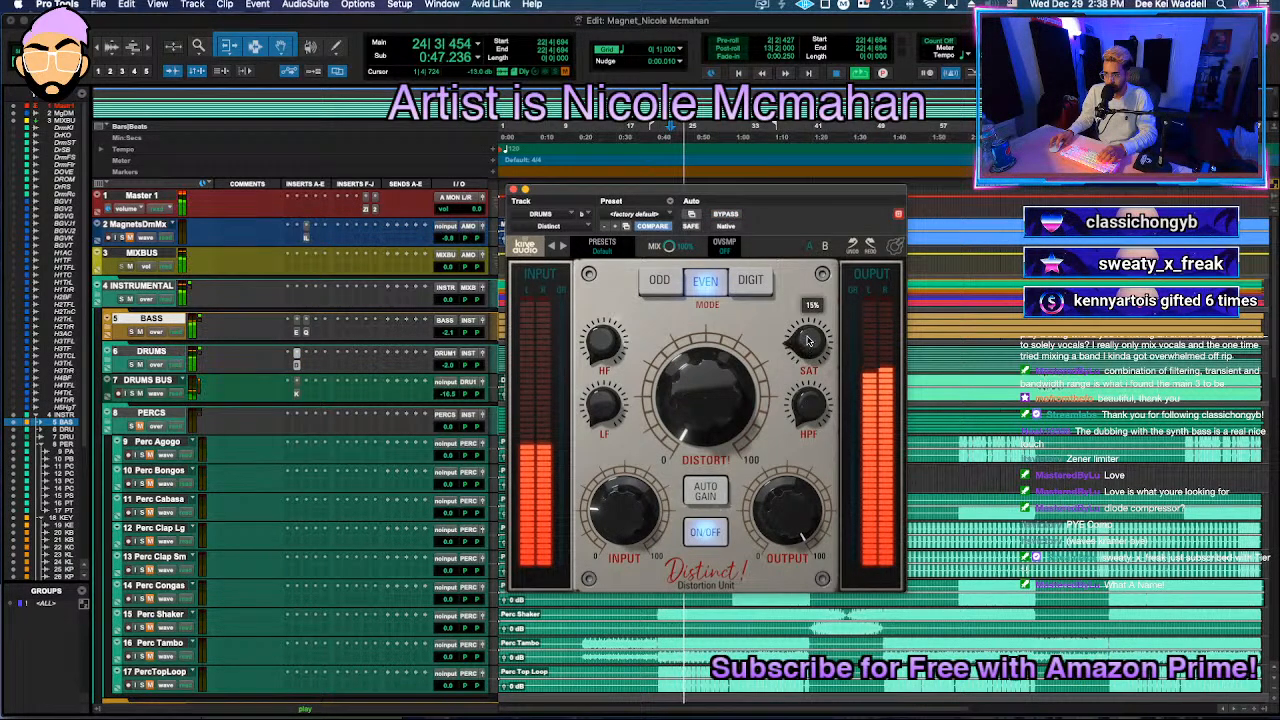
Step: Set Distinct's saturation to about 15%, rebalance its output, turn auto gain back on and reduce the distortion to a low amount
drag(808, 340, 807, 346)
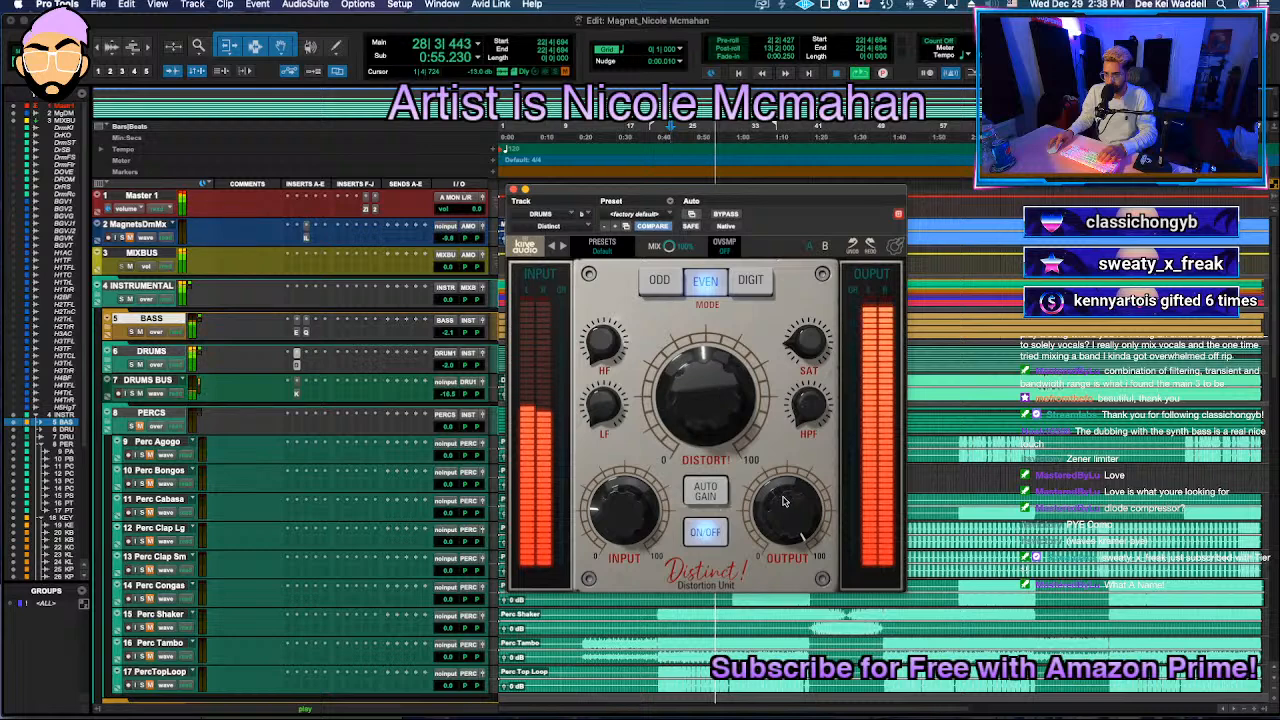
drag(784, 527, 786, 523)
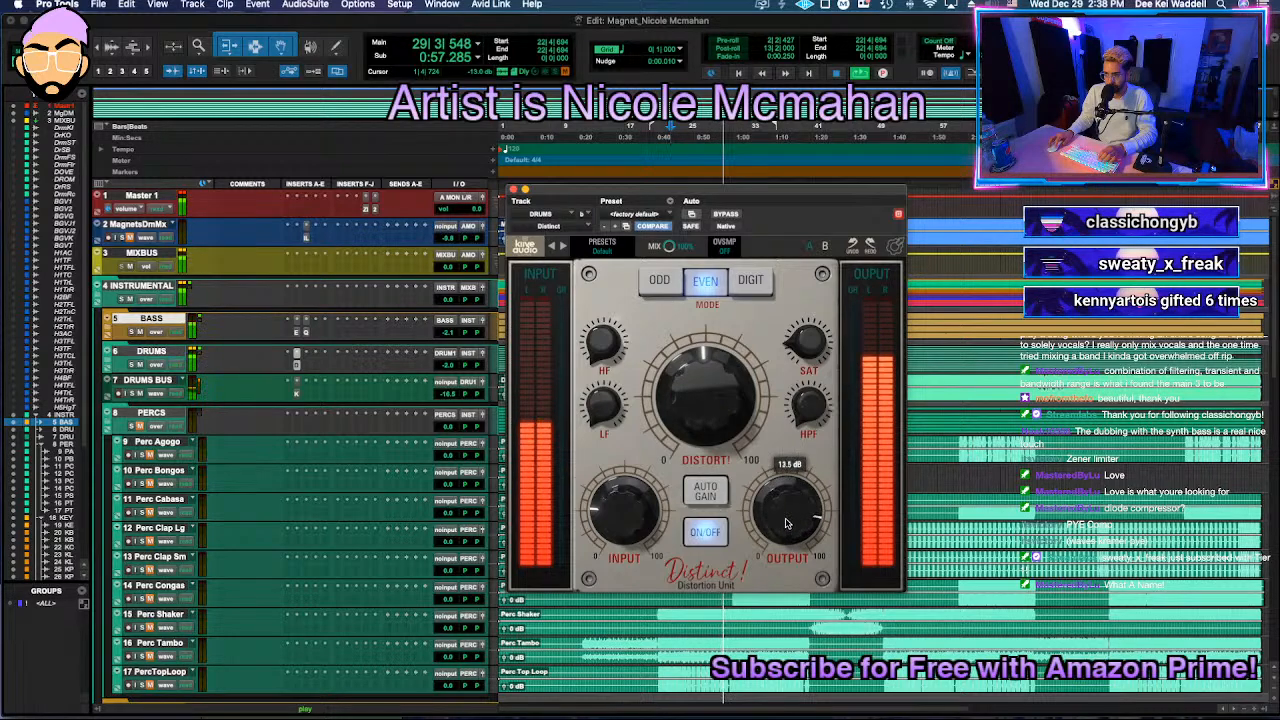
click(706, 498)
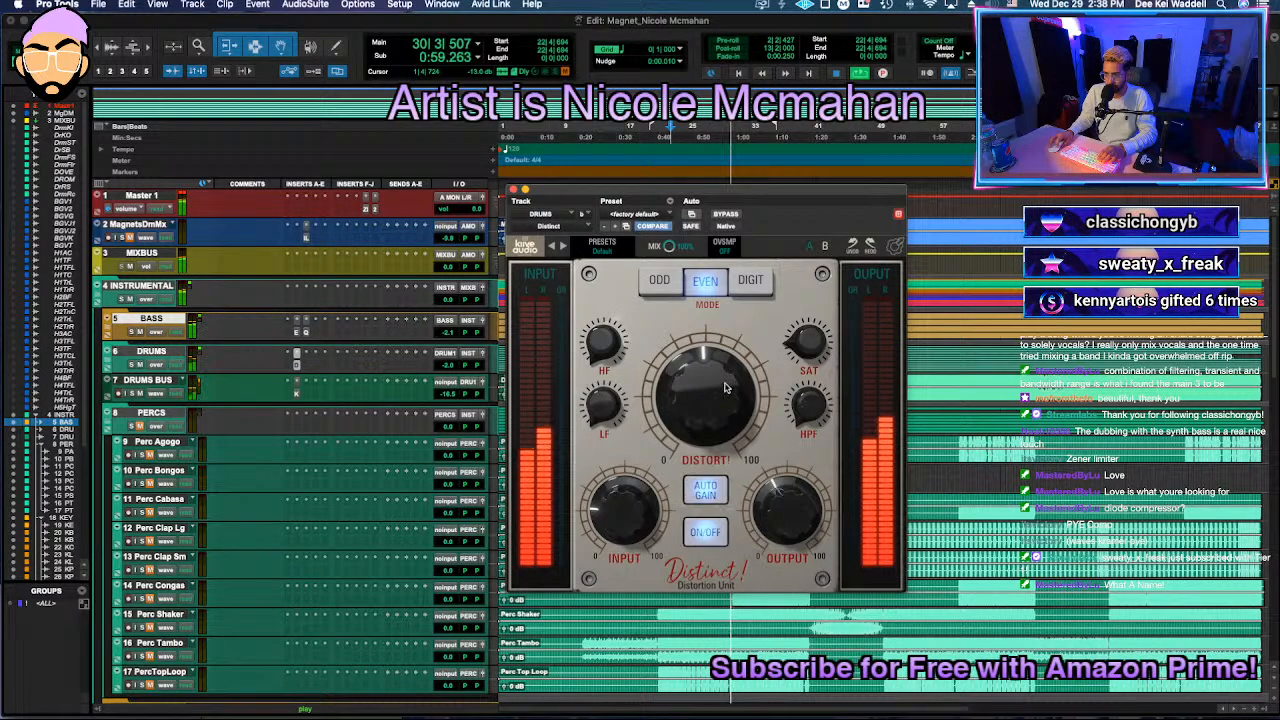
drag(712, 400, 698, 457)
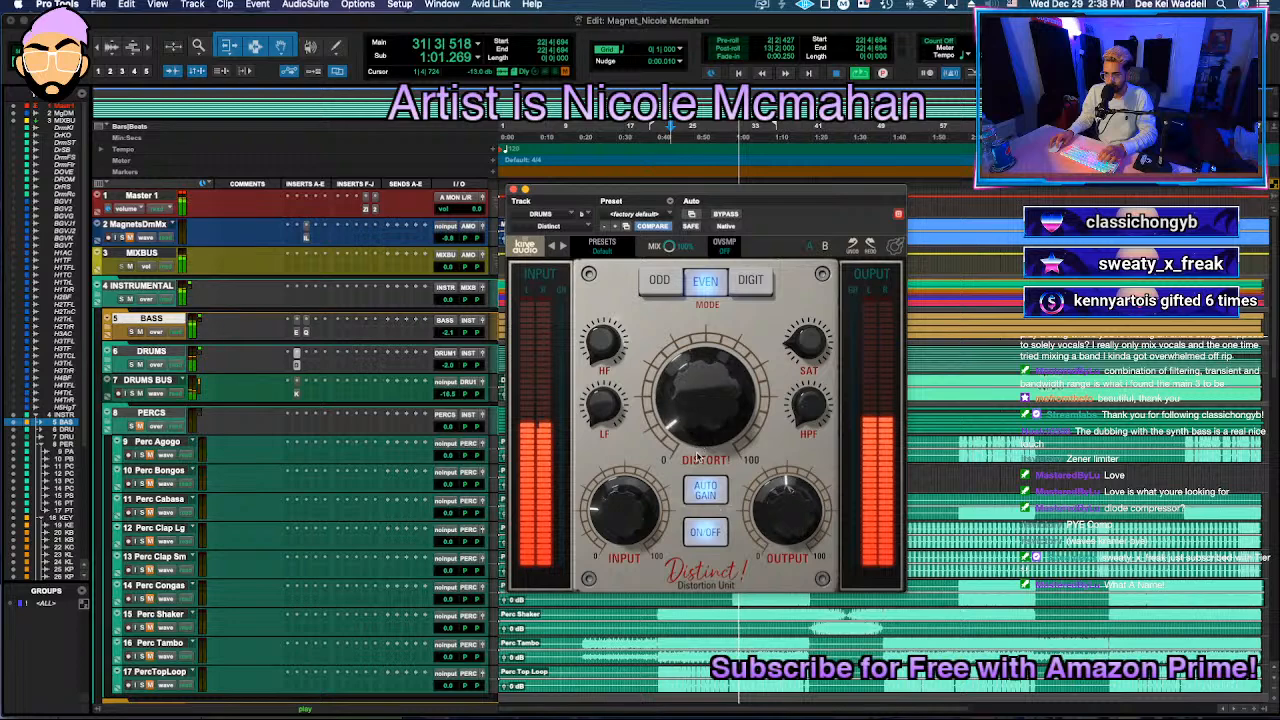
Step: Turn Distinct's auto gain off, switch it to ODD mode, raise the distortion and output, compare with bypass and close the plug-in
click(718, 492)
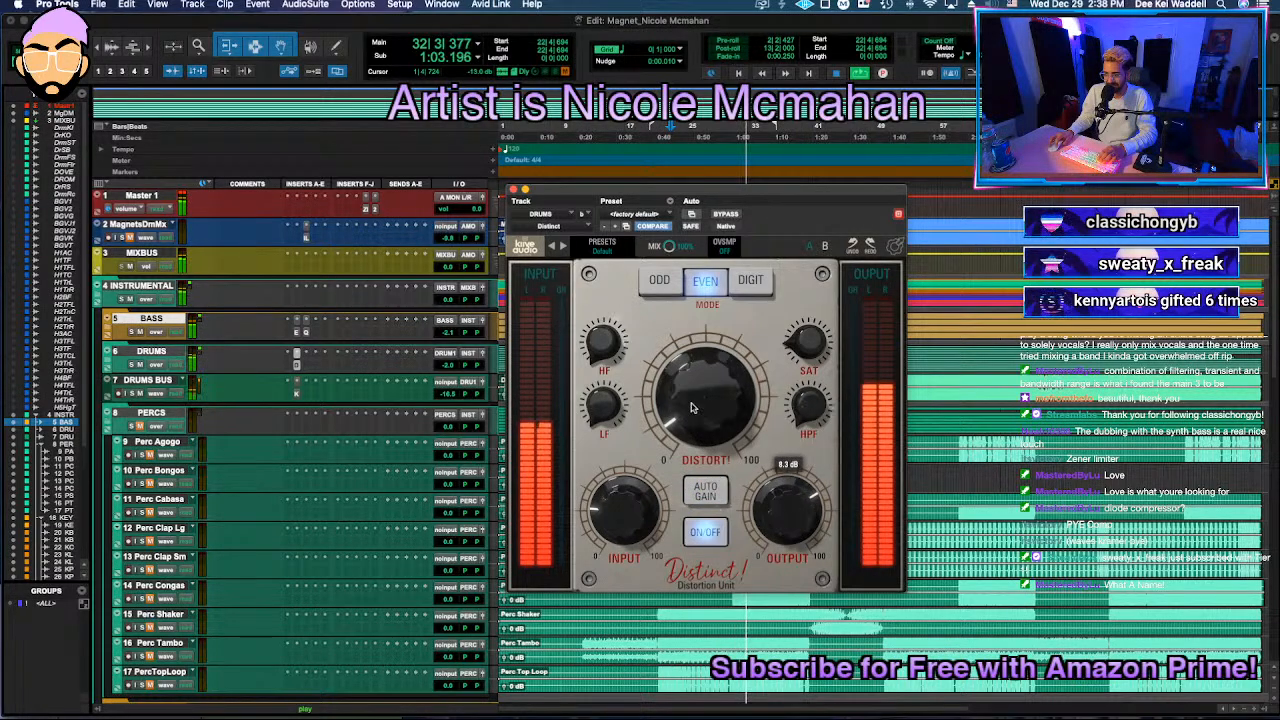
click(656, 290)
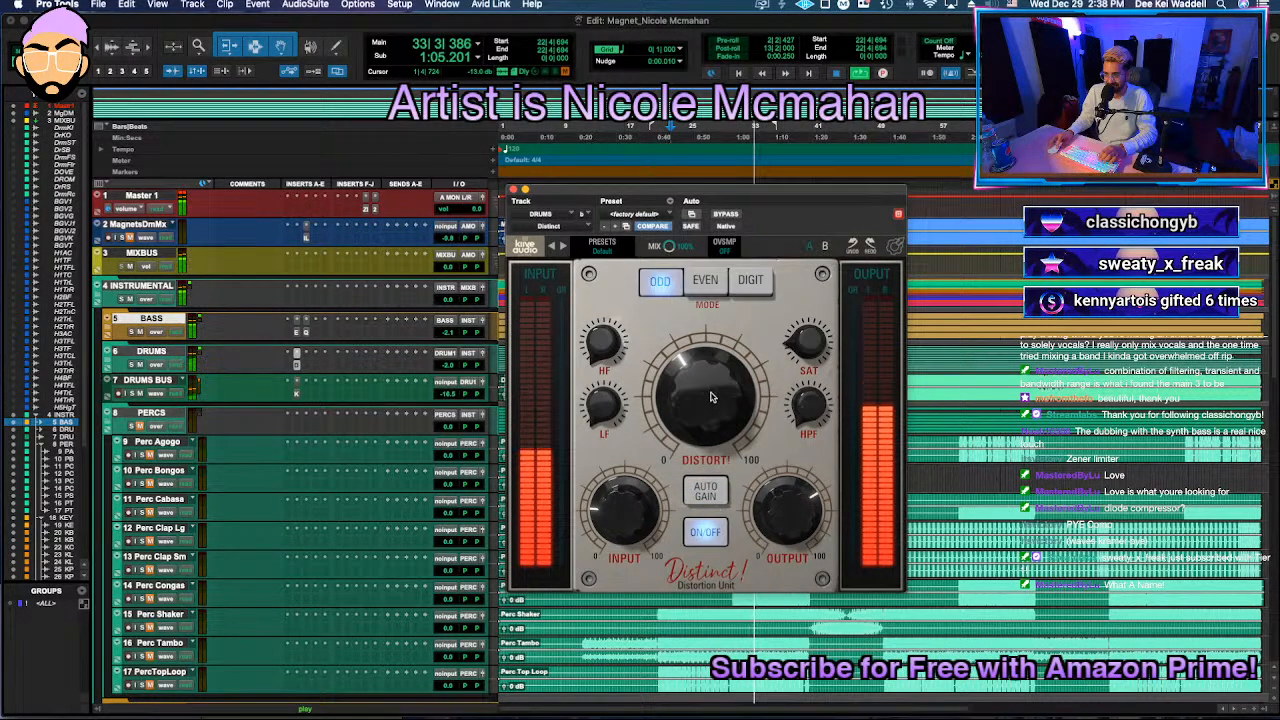
drag(712, 405, 713, 392)
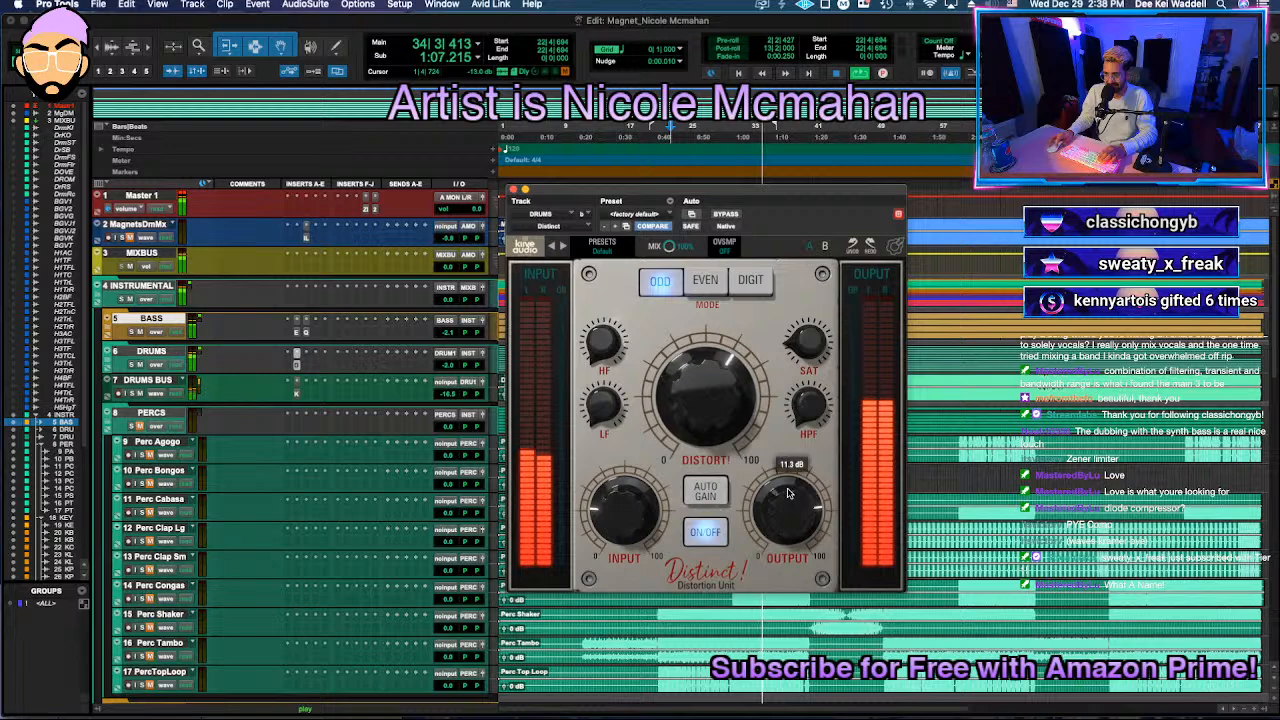
click(726, 215)
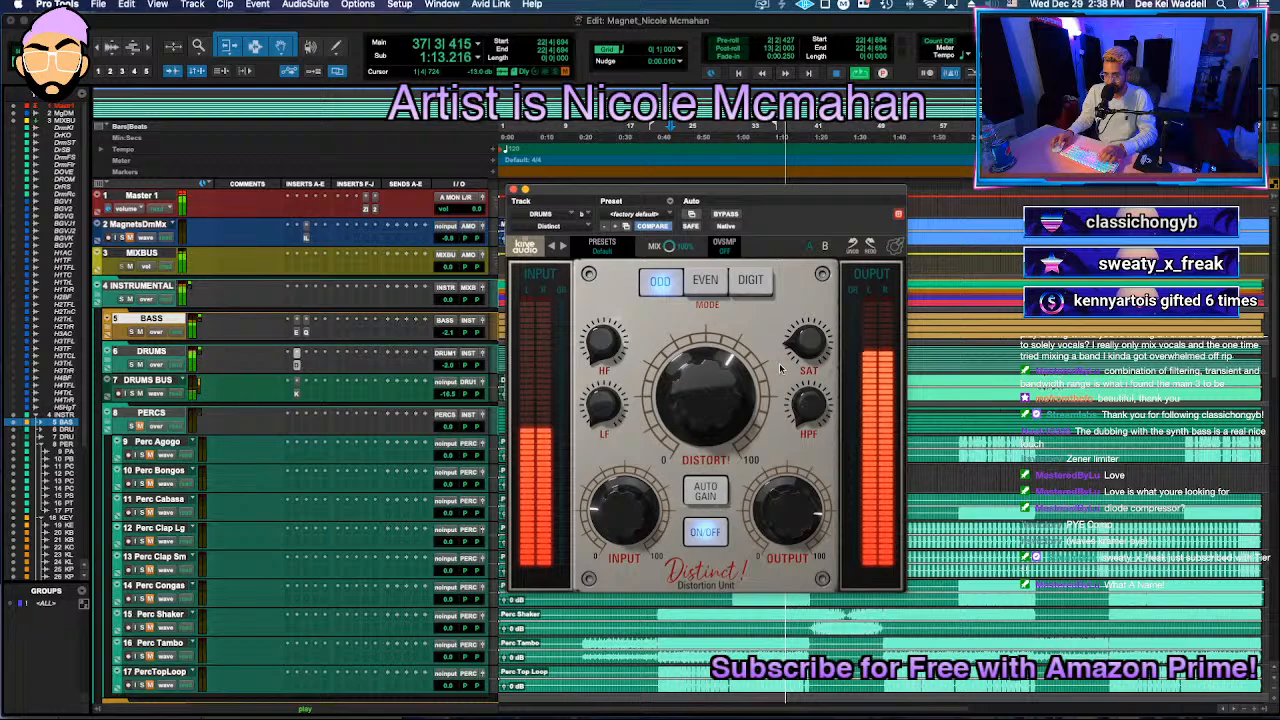
key(space)
click(514, 189)
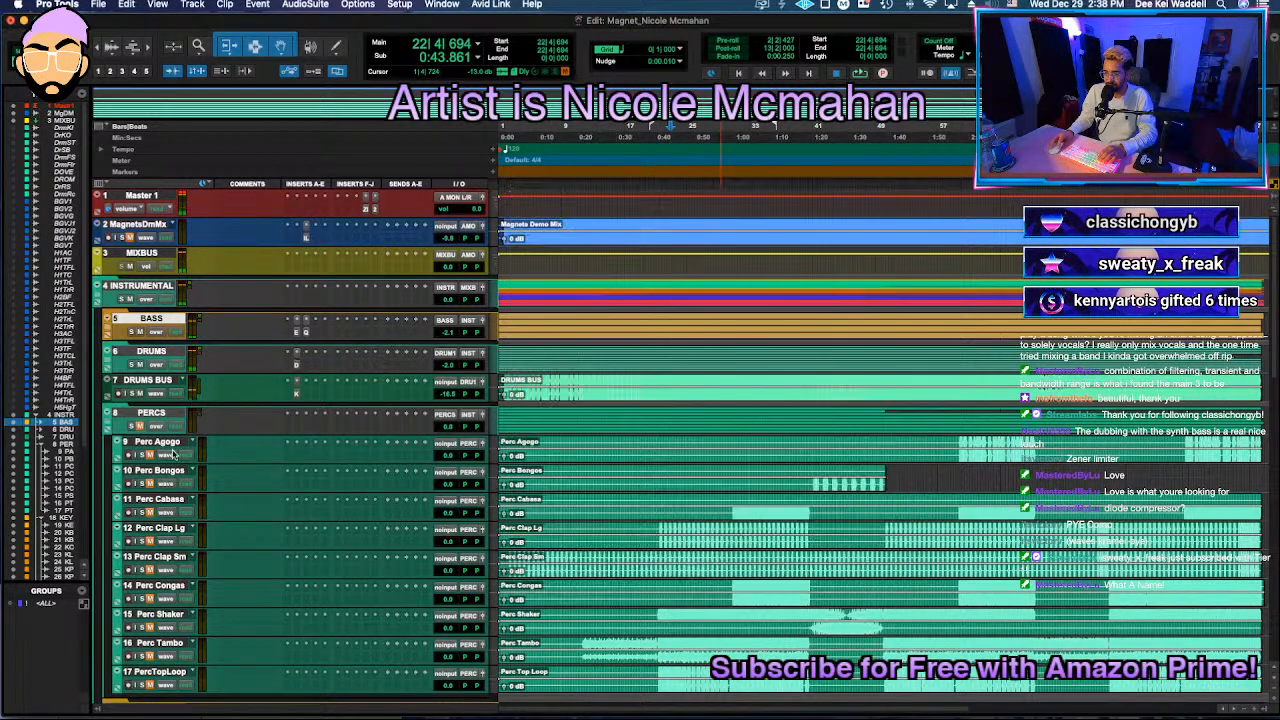
Step: Expand the DRUMS folder and solo the DRUMS BUS and the DRUMS folder in turn to compare them during playback
click(108, 365)
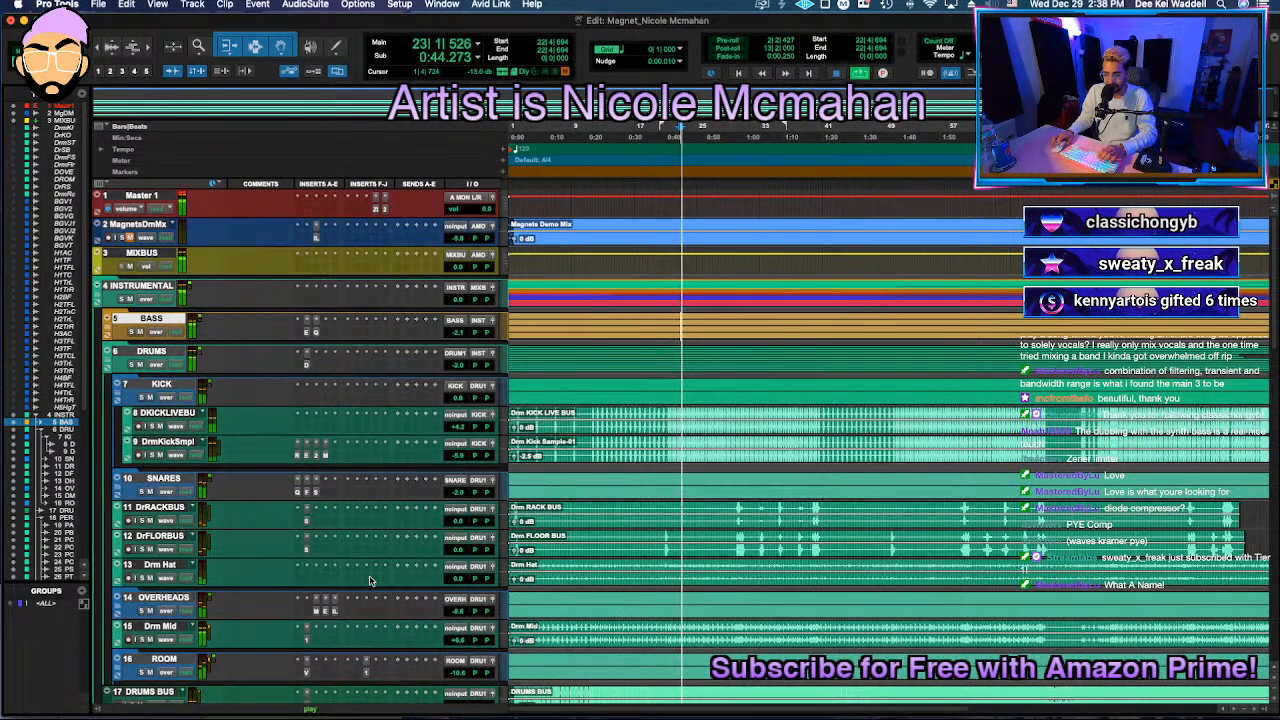
scroll(369, 581, down, 5)
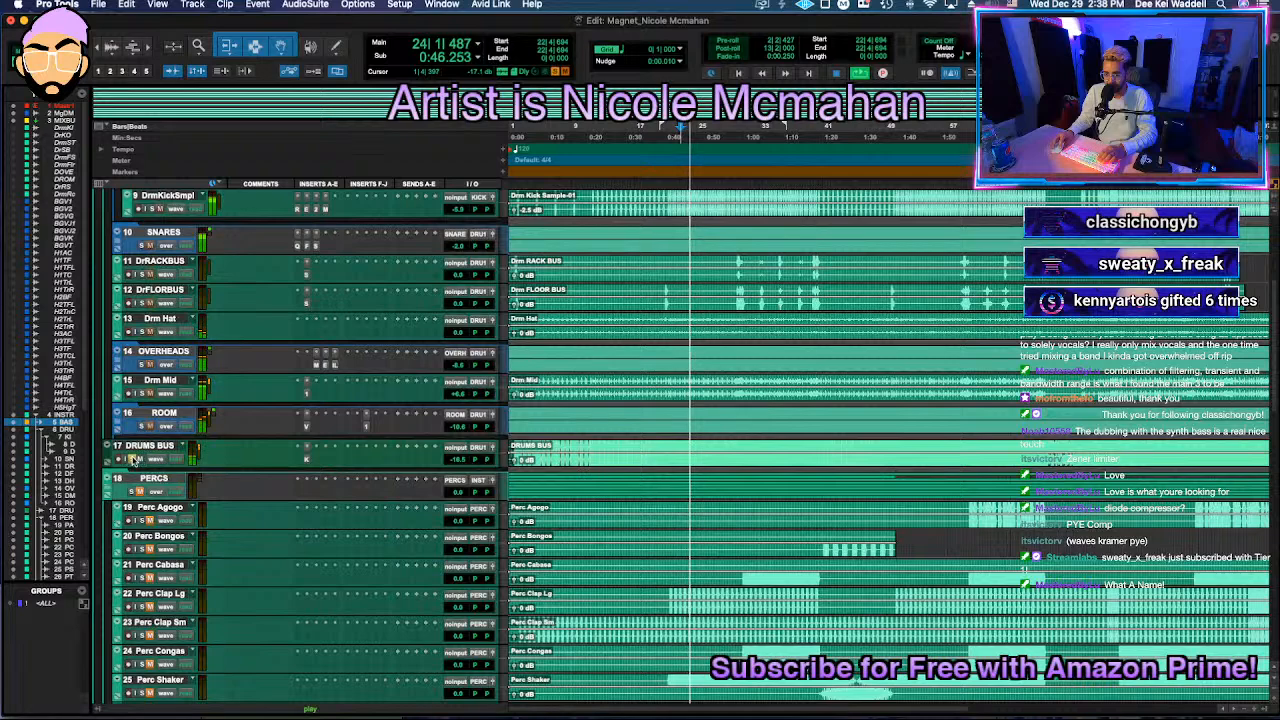
scroll(170, 465, up, 2)
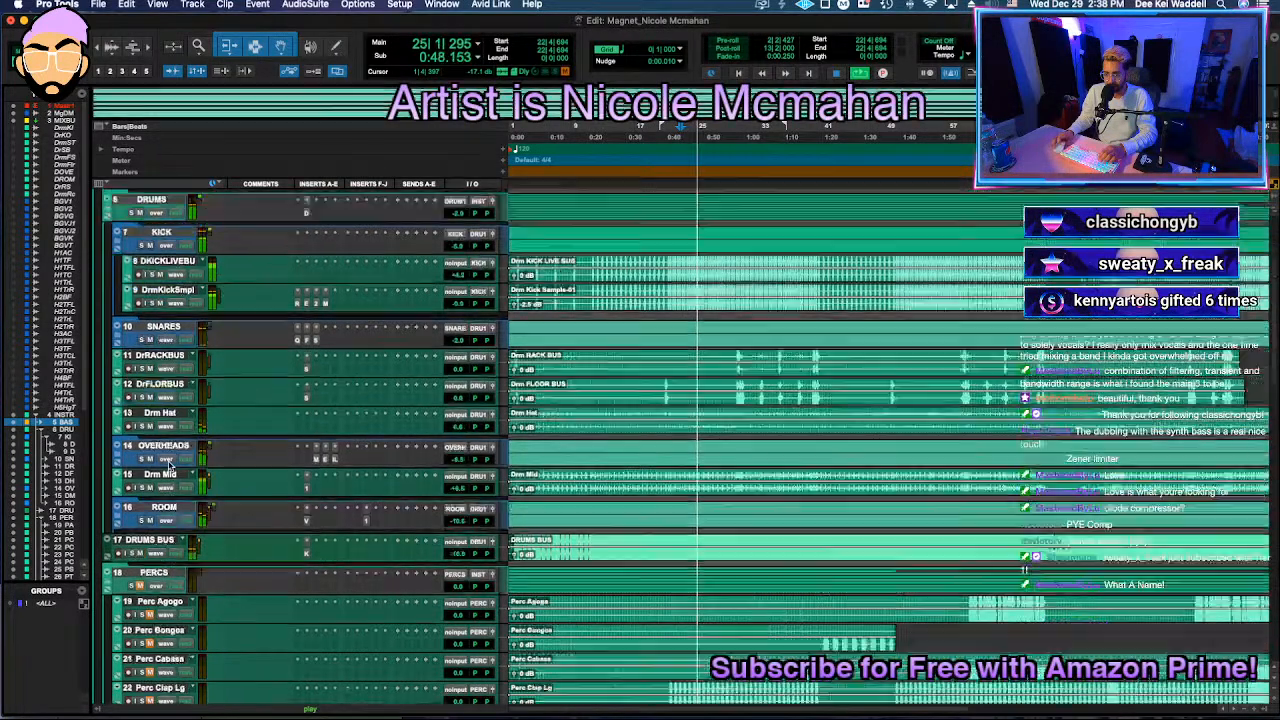
scroll(222, 591, down, 1)
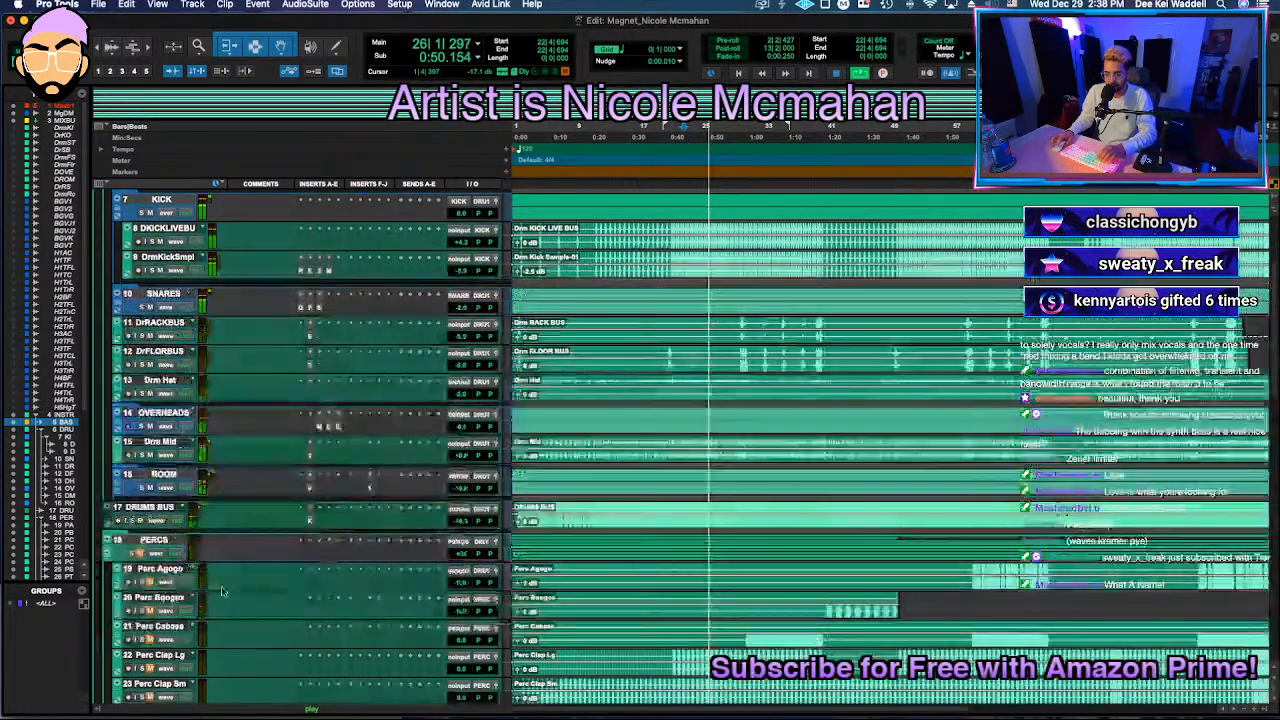
click(133, 521)
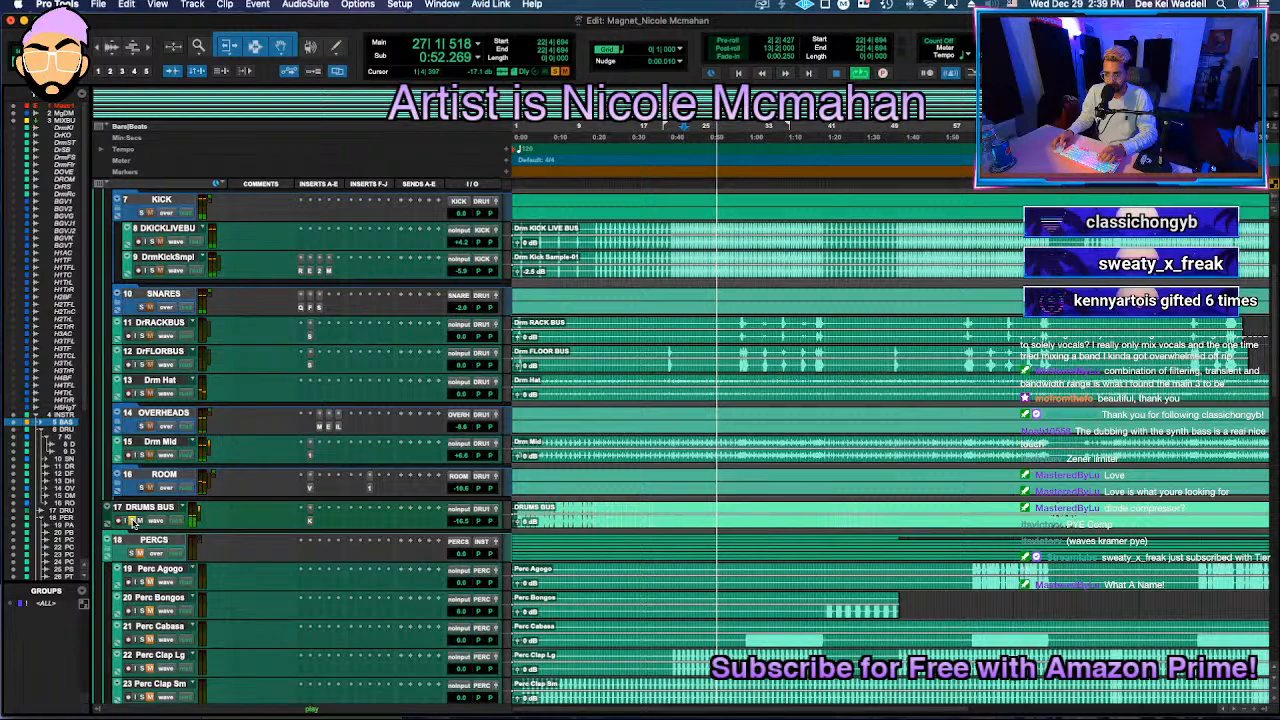
scroll(132, 521, up, 5)
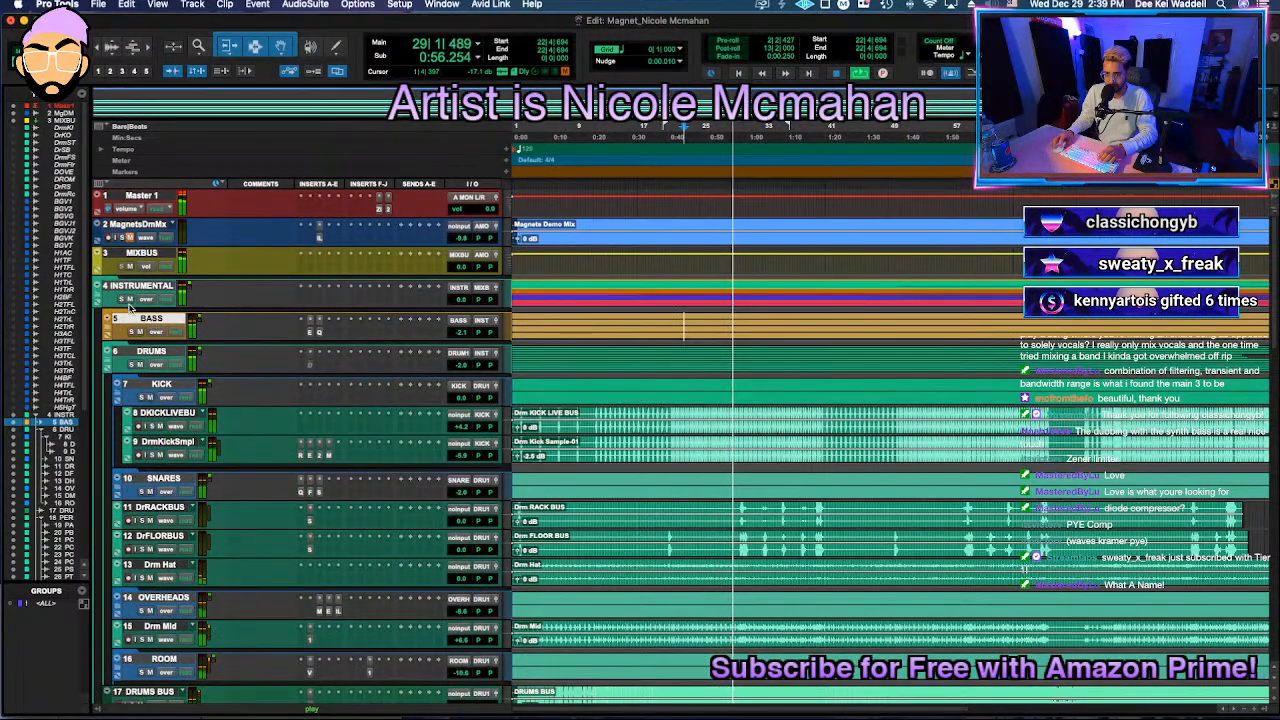
scroll(130, 560, down, 4)
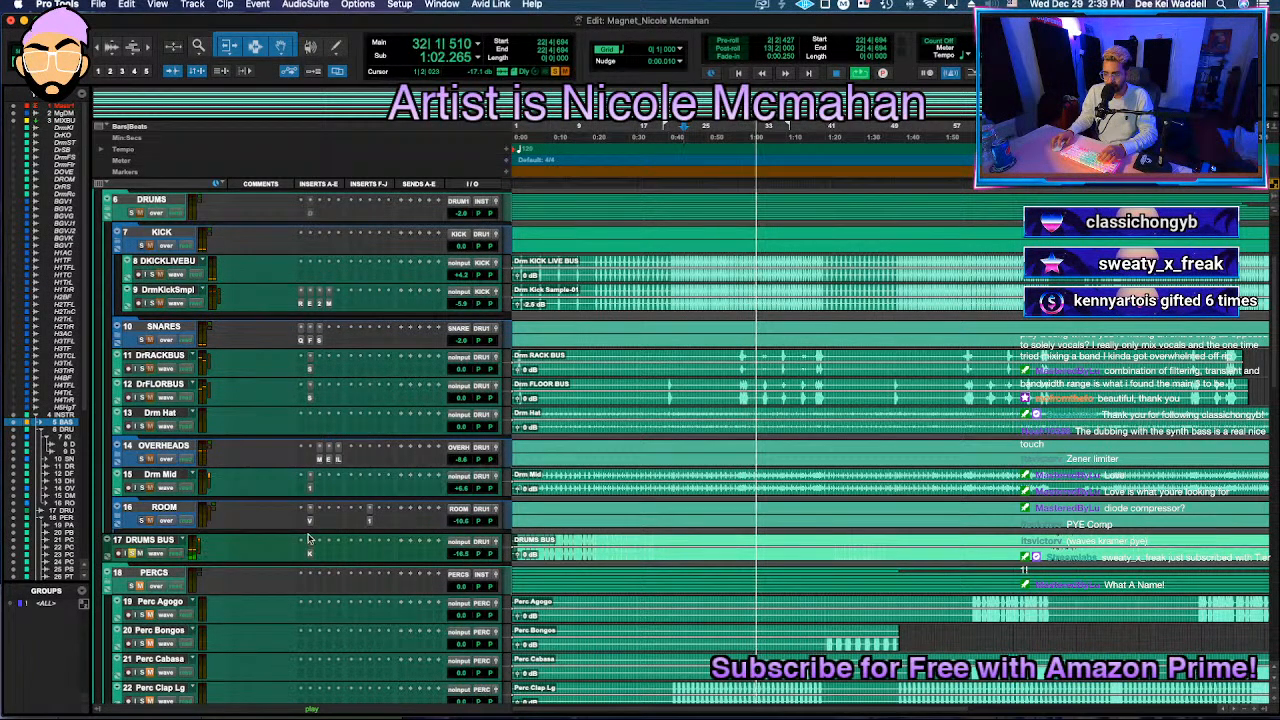
scroll(135, 368, up, 4)
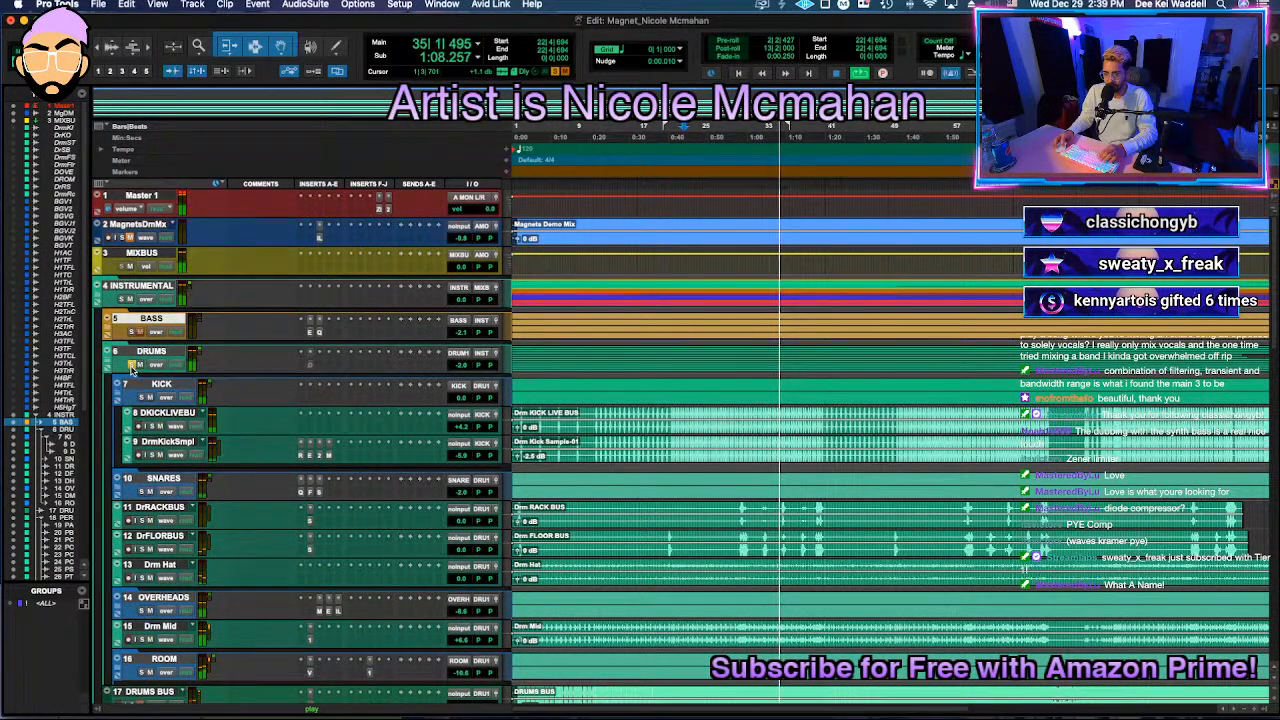
scroll(132, 369, down, 4)
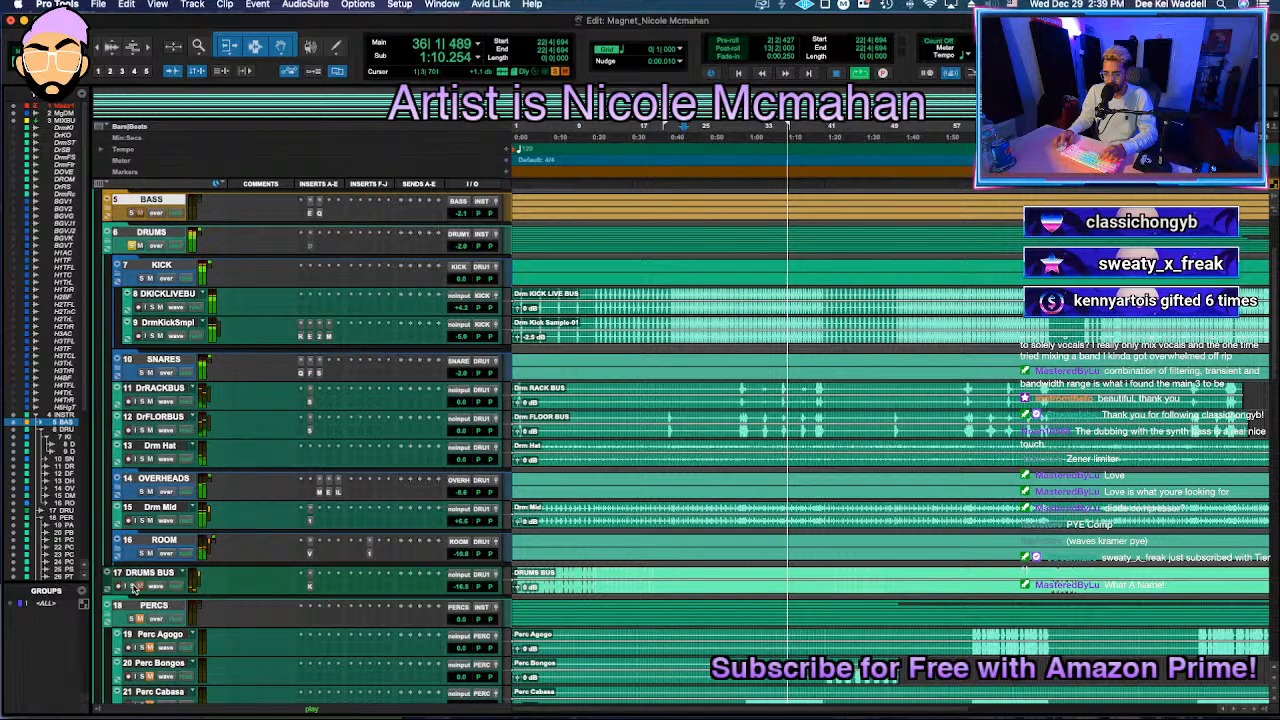
Step: Insert FabFilter Pro-Q 3 on the DRUMS BUS and add a bell boost of about 9.85 dB near 3182 Hz, auditioning it
click(321, 577)
click(362, 565)
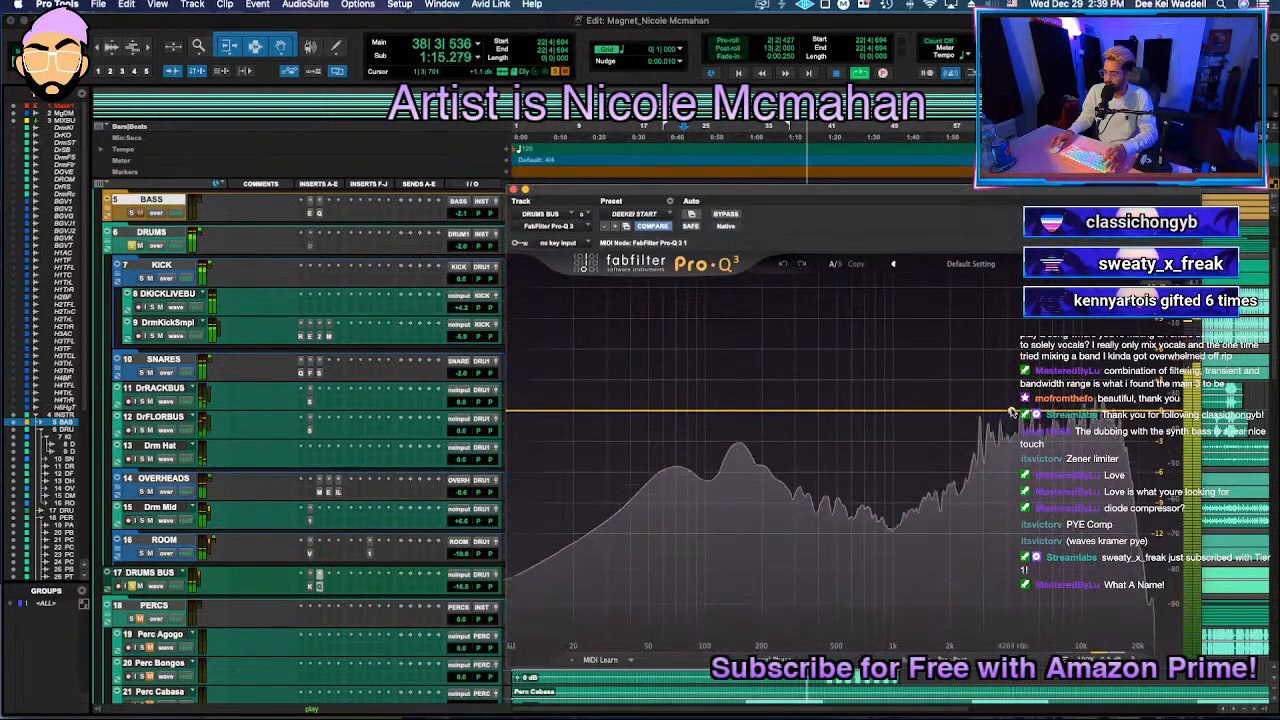
drag(1005, 411, 990, 328)
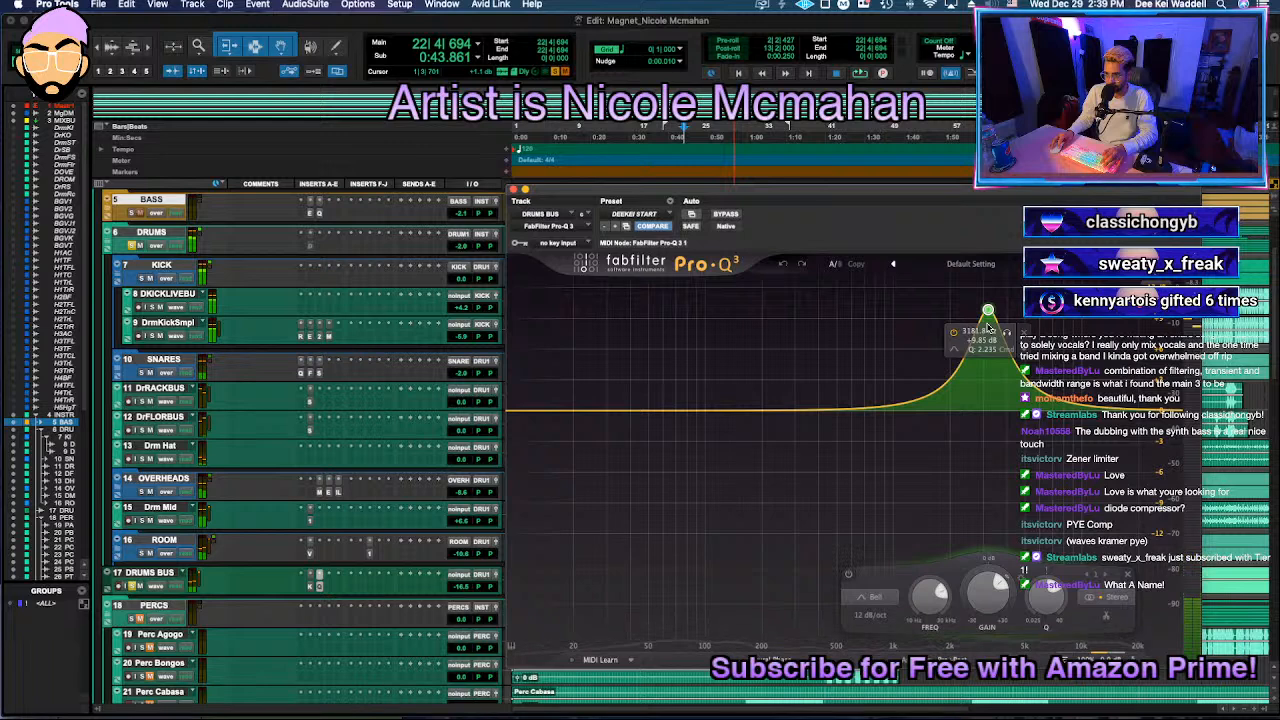
key(space)
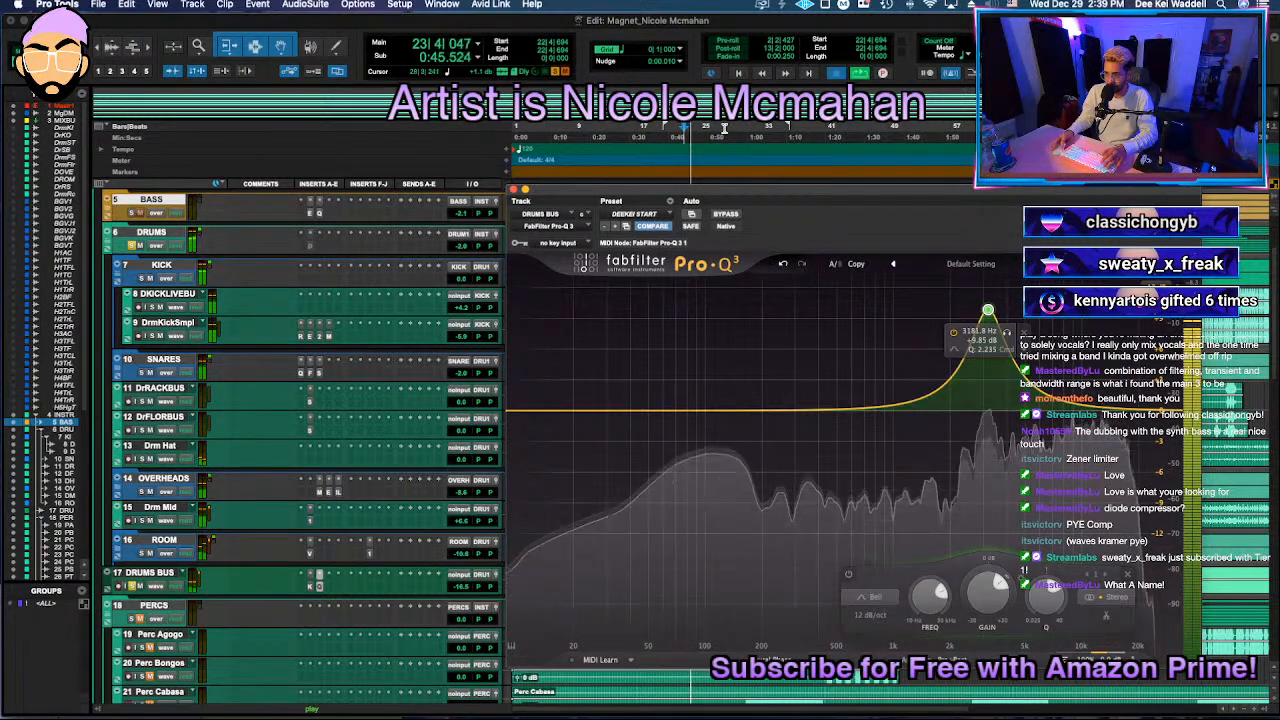
key(space)
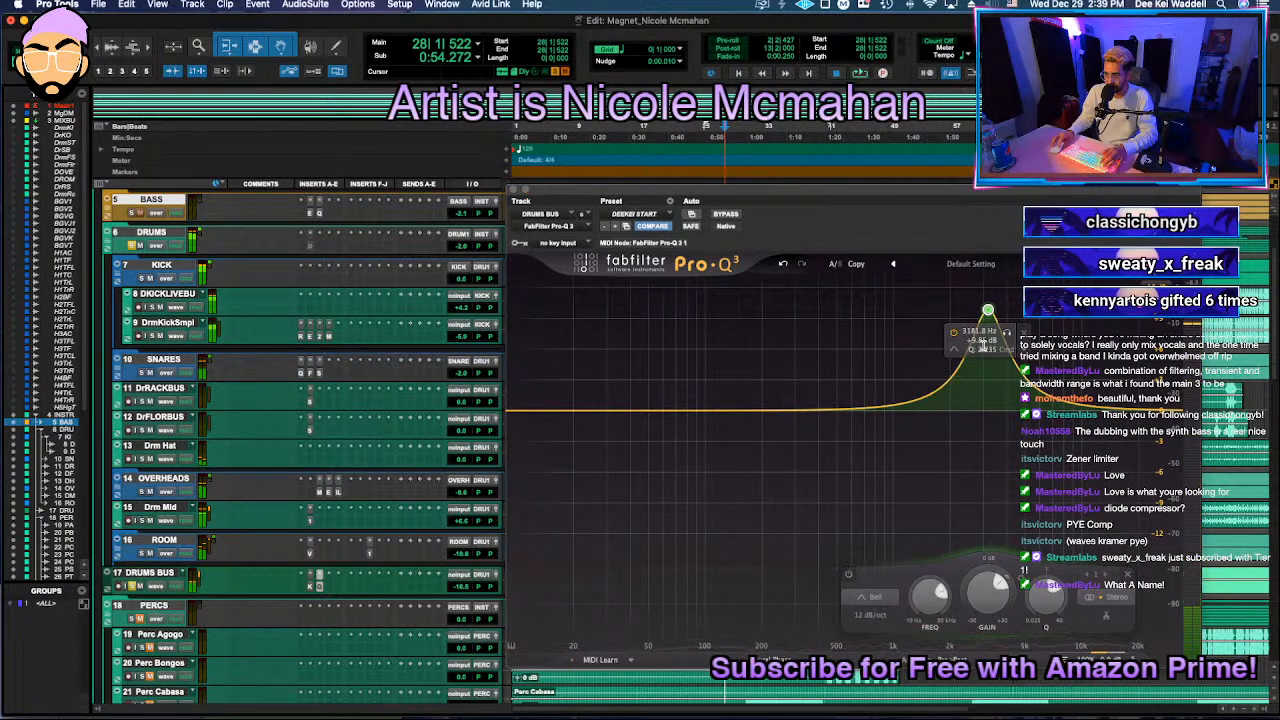
Step: Turn the boost into a cut of about 13.86 dB near 3344 Hz, add a second overlapping bell cut, and close the equaliser
key(space)
drag(988, 311, 999, 484)
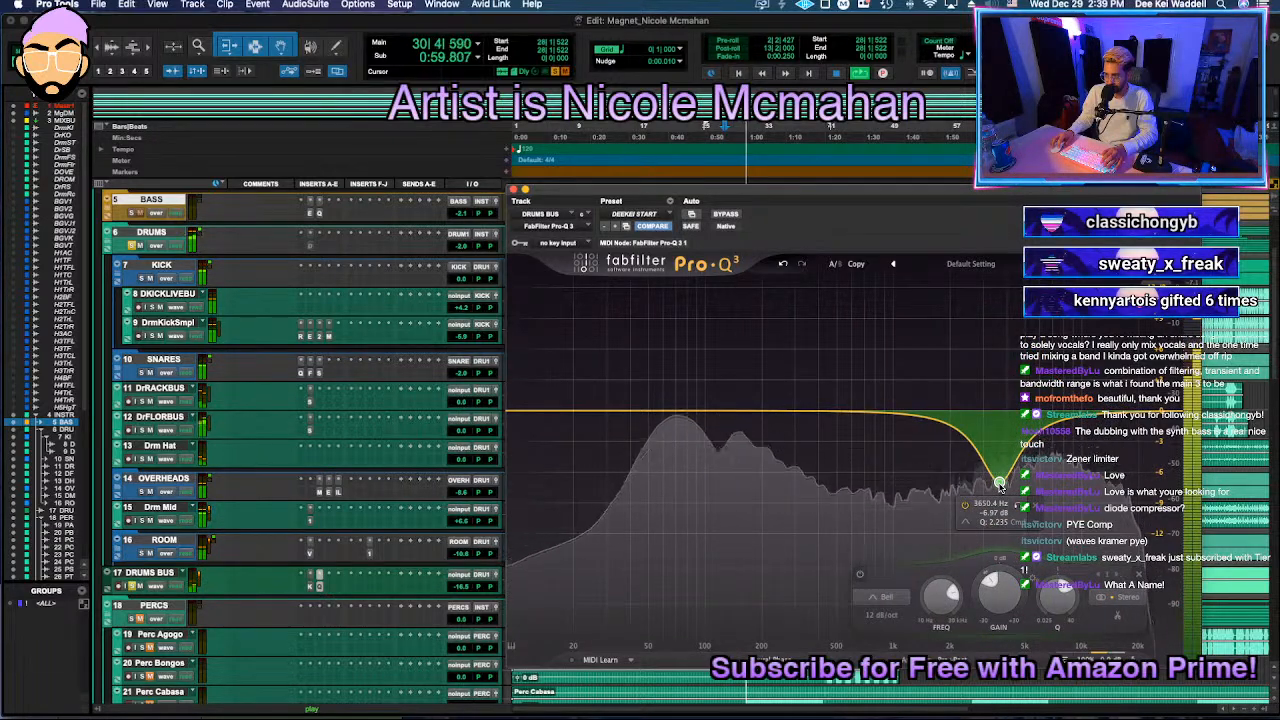
drag(999, 415, 992, 553)
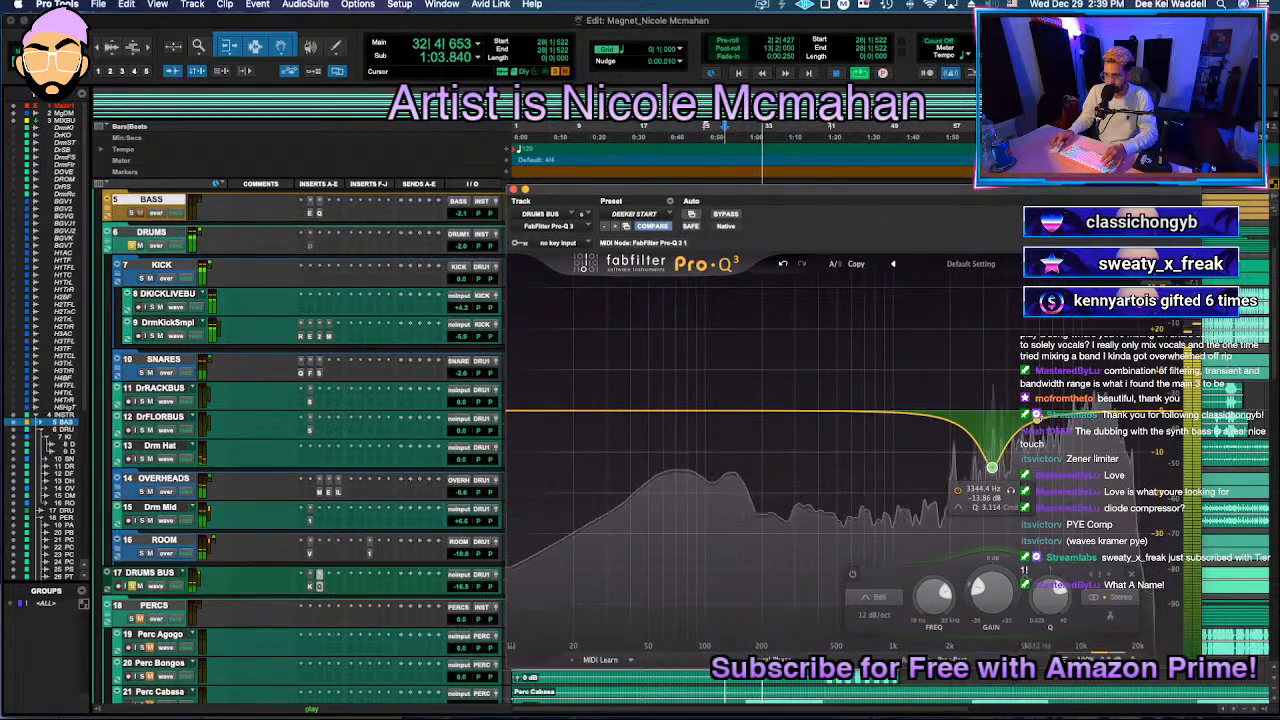
drag(1042, 409, 1000, 508)
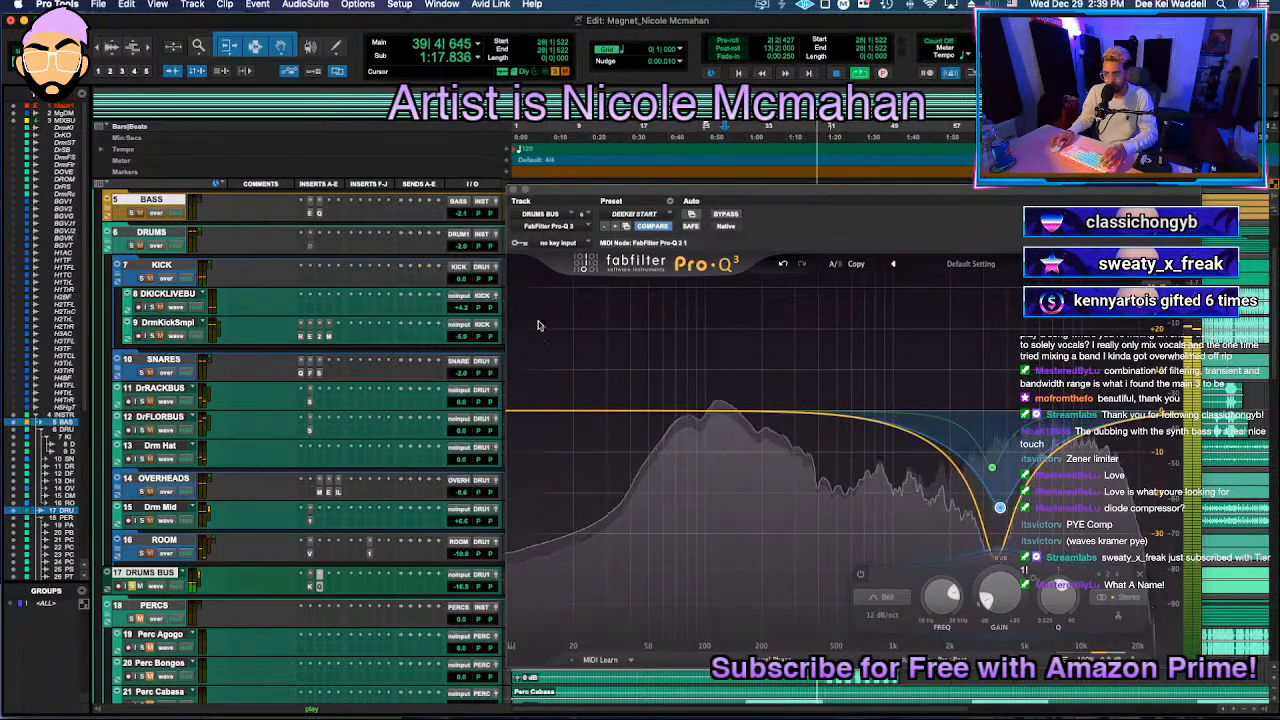
click(514, 189)
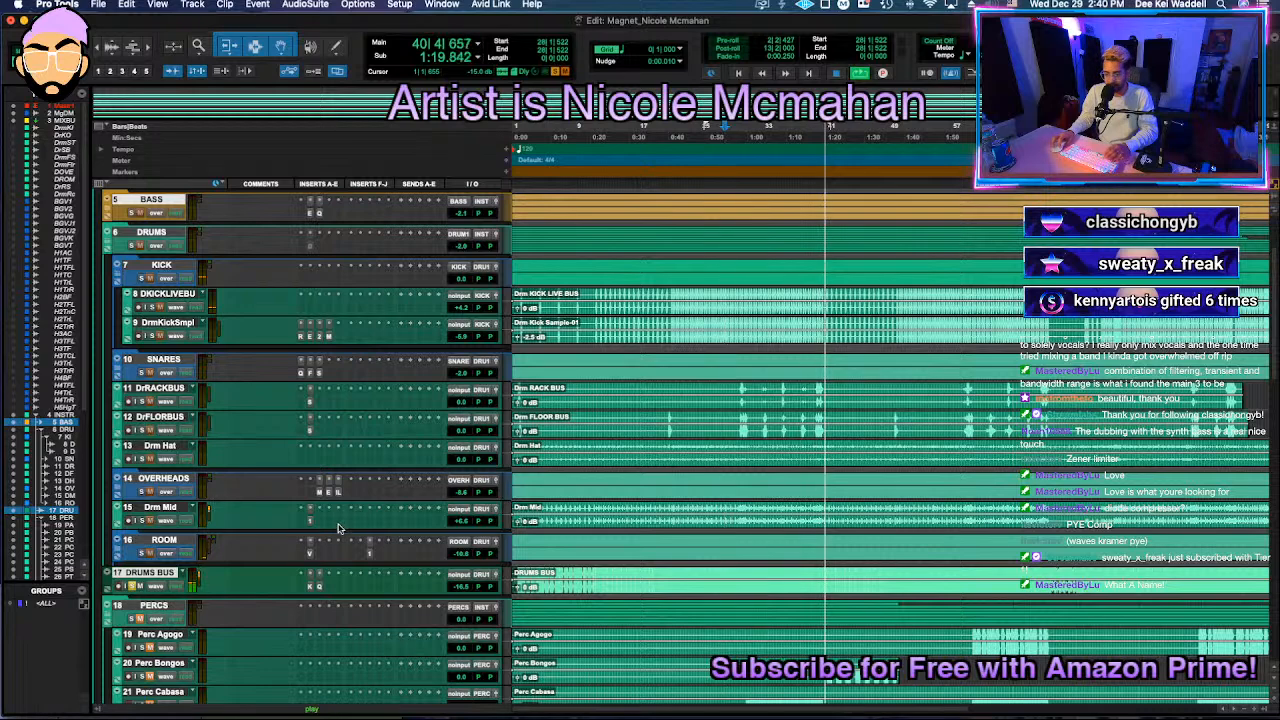
Step: Check the DRUMS BUS output assignment in the lists of outputs and buses
click(490, 578)
click(490, 578)
click(490, 578)
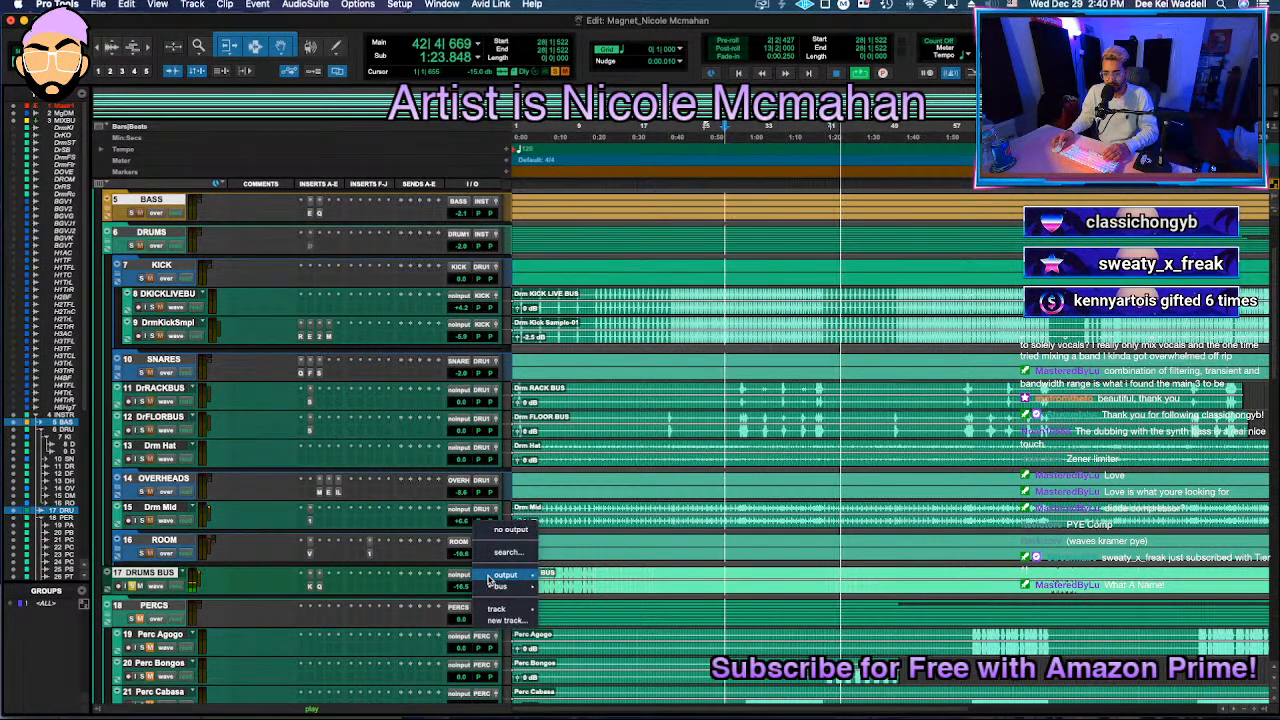
mouse_move(505, 578)
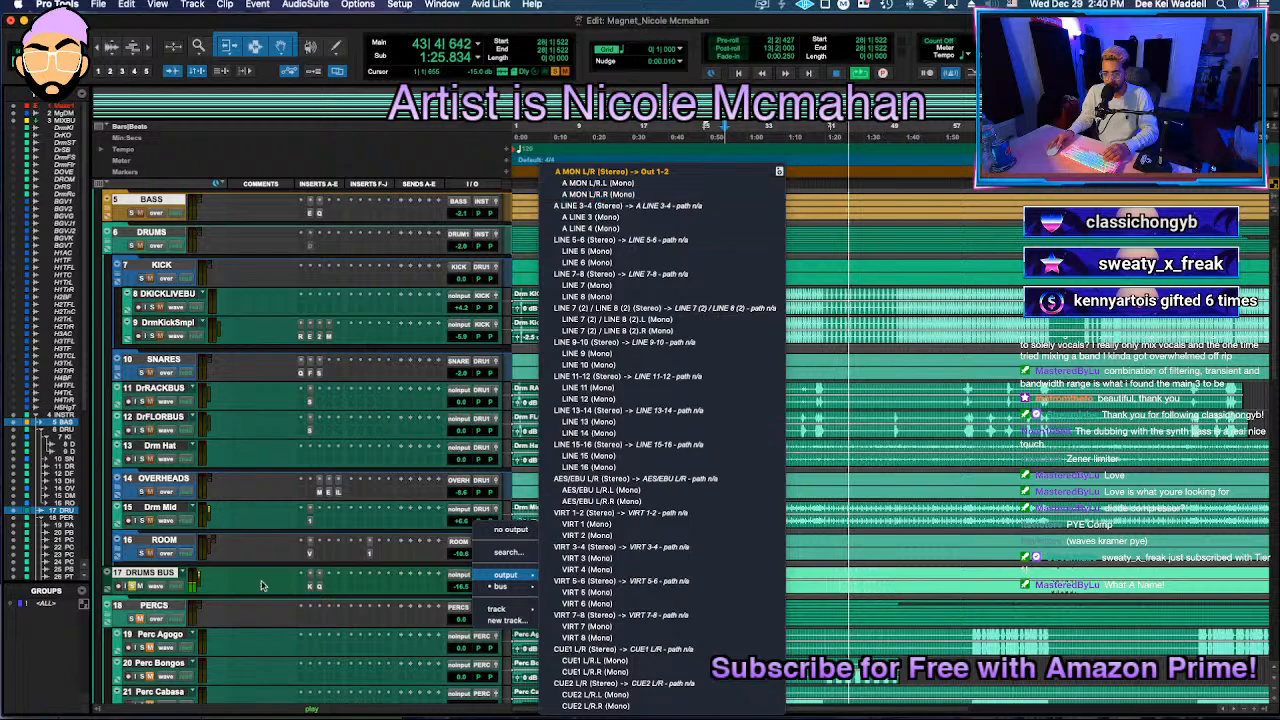
click(233, 596)
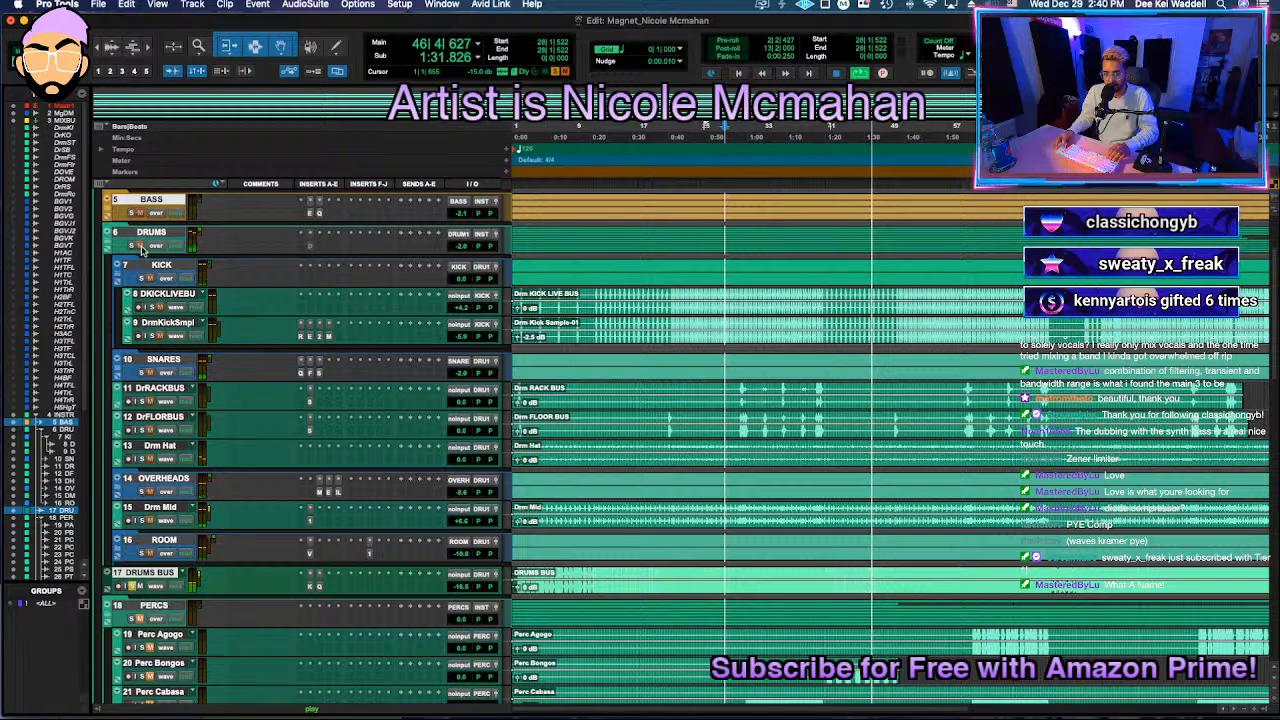
click(483, 577)
mouse_move(505, 586)
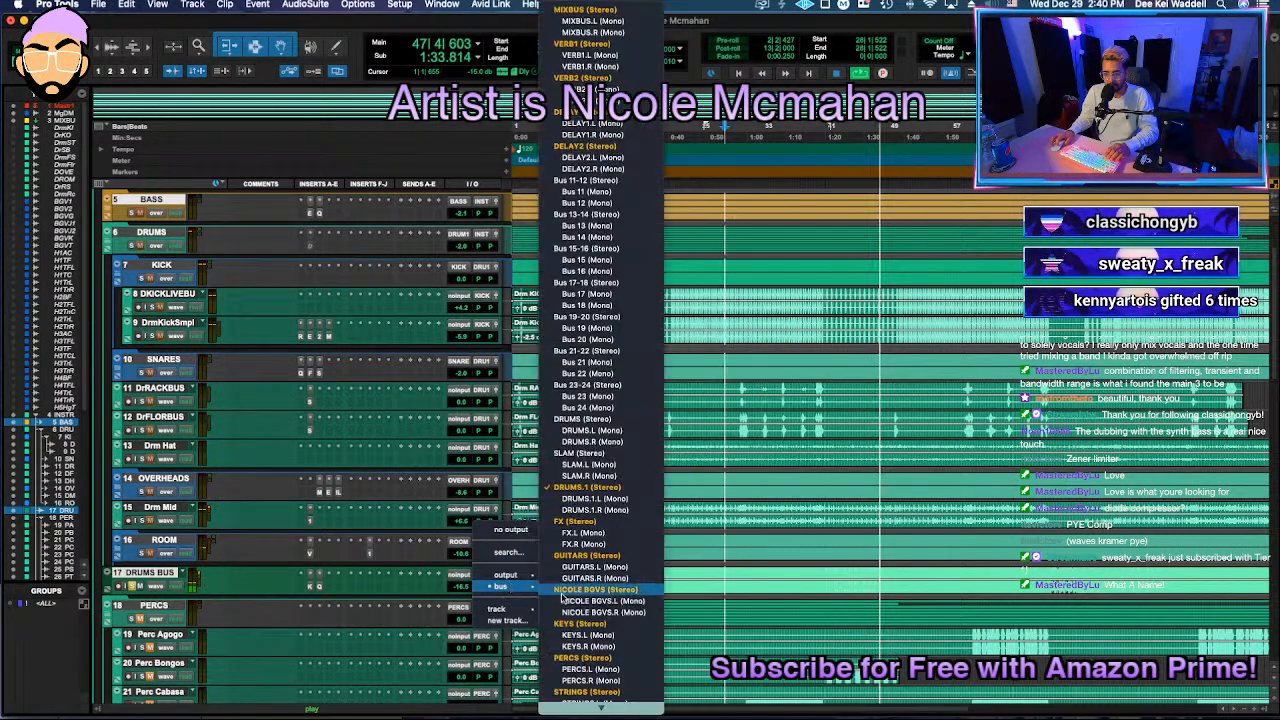
click(600, 504)
Step: Move the selected BASS and DRUMS BUS tracks into the DRUMS folder, below ROOM
scroll(146, 298, up, 4)
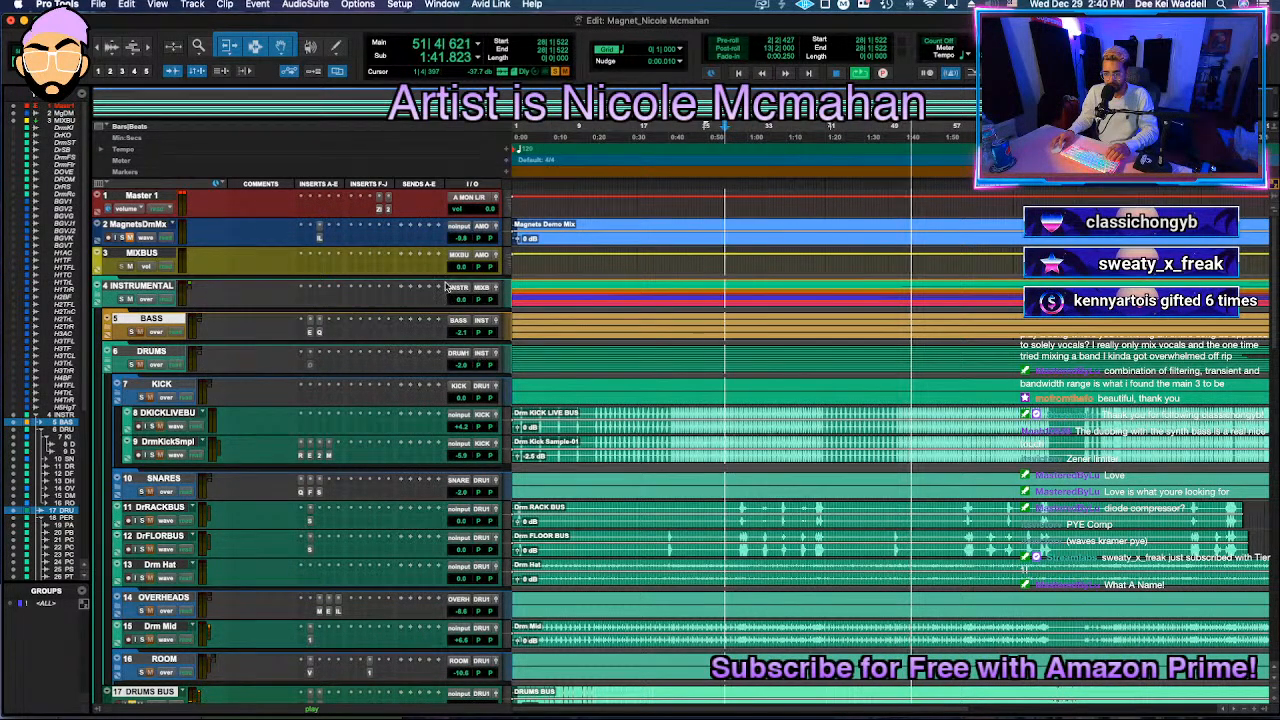
scroll(236, 315, down, 2)
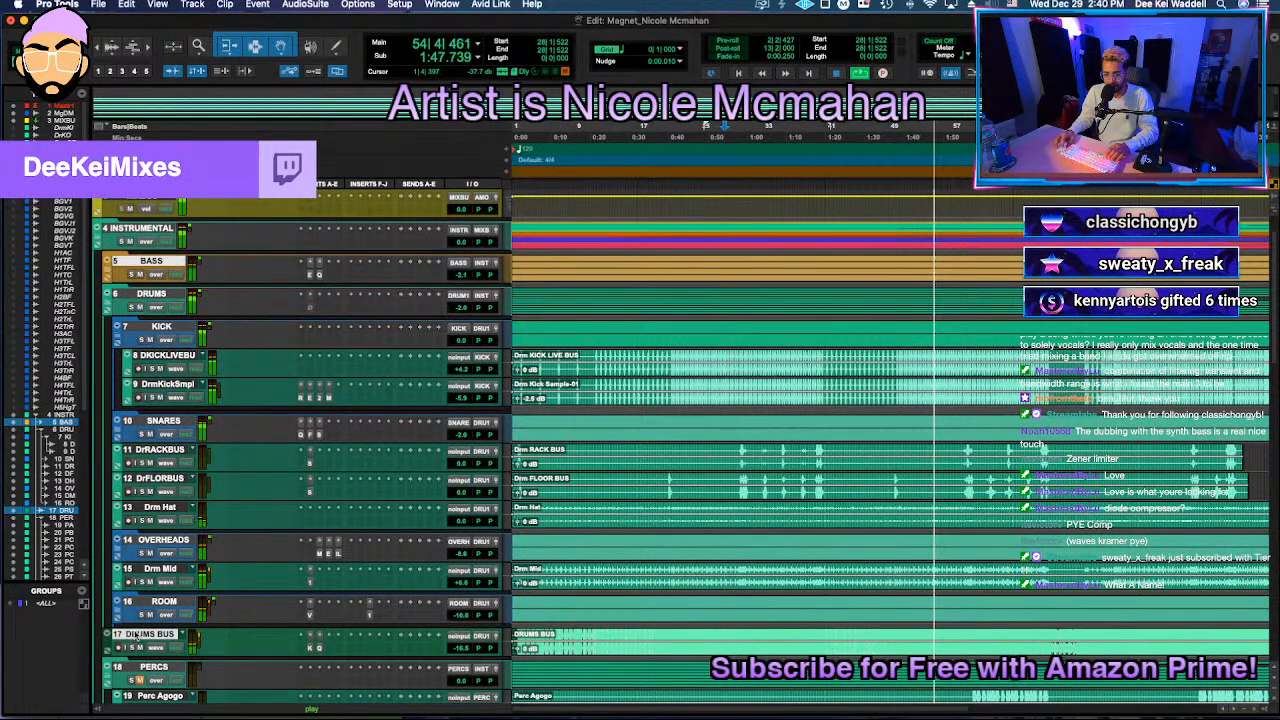
mouse_move(135, 637)
mouse_down()
mouse_move(157, 625)
mouse_move(143, 646)
mouse_up()
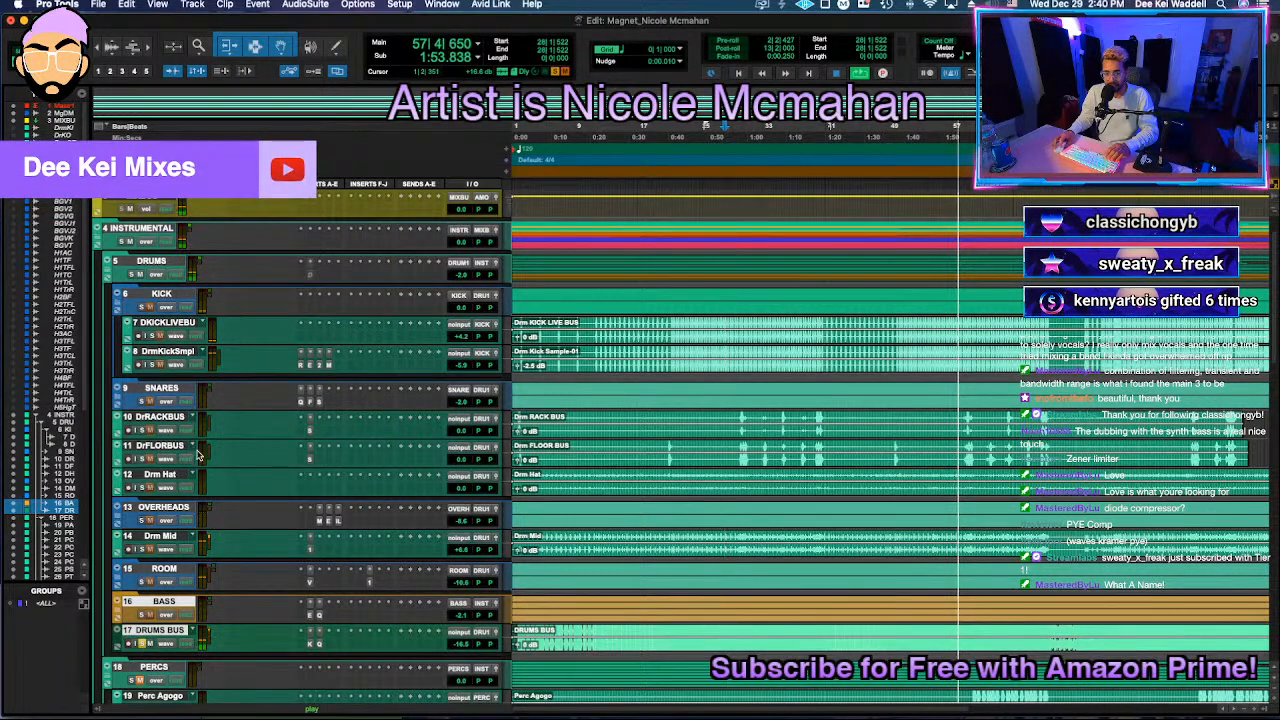
Step: Insert FabFilter Pro-Q 3 on the ROOM track and cut about 9 dB near 3477 Hz with a bell of Q 2.5
scroll(153, 352, up, 2)
scroll(351, 587, down, 4)
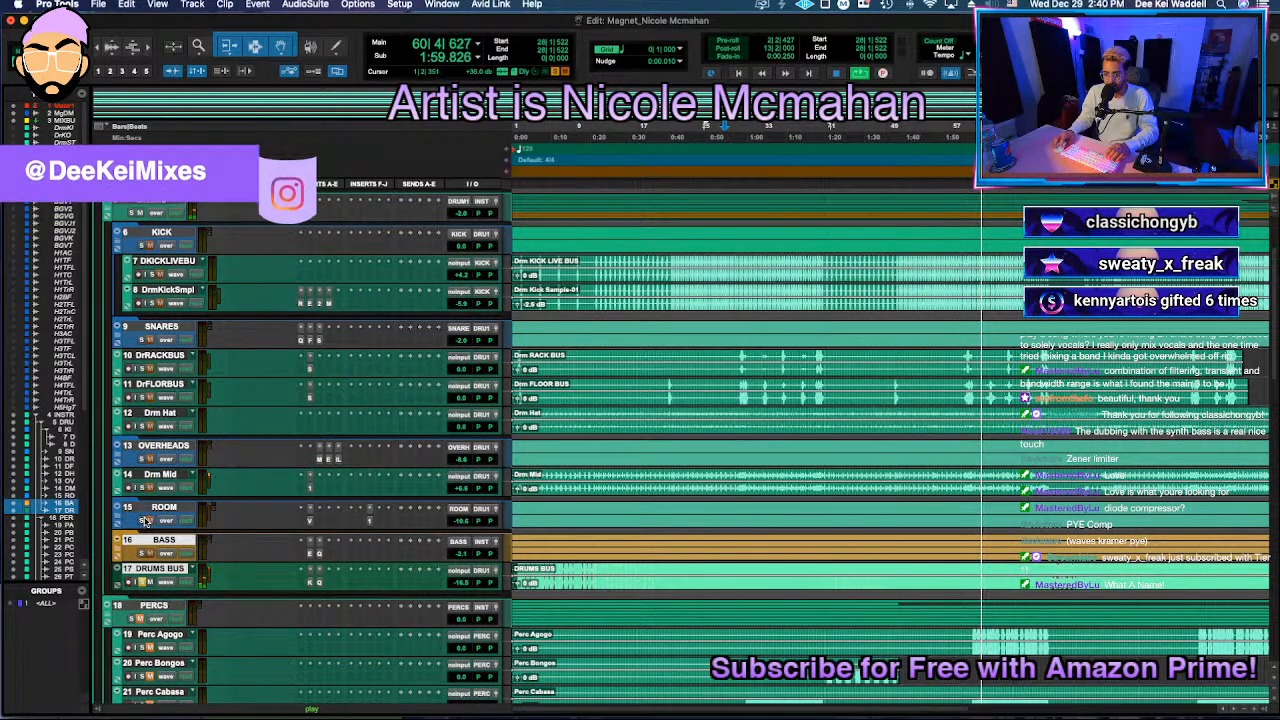
click(321, 524)
click(351, 497)
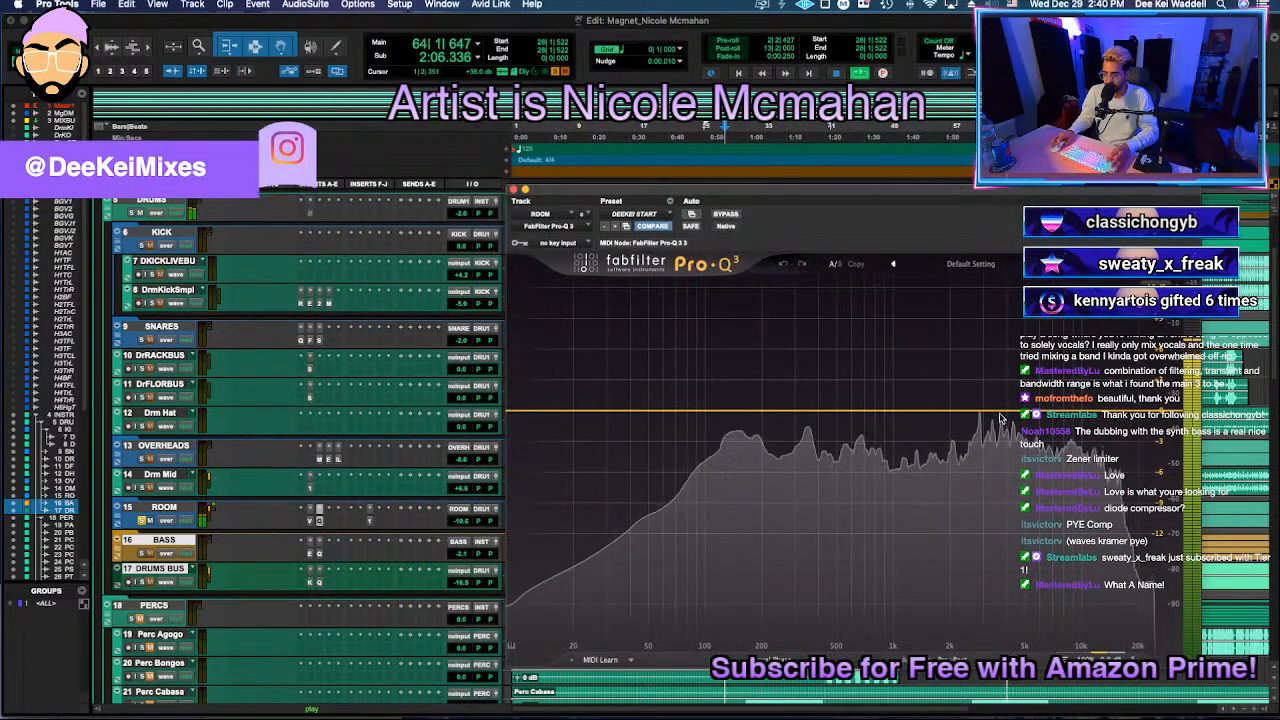
drag(1000, 340, 996, 530)
scroll(991, 529, down, 2)
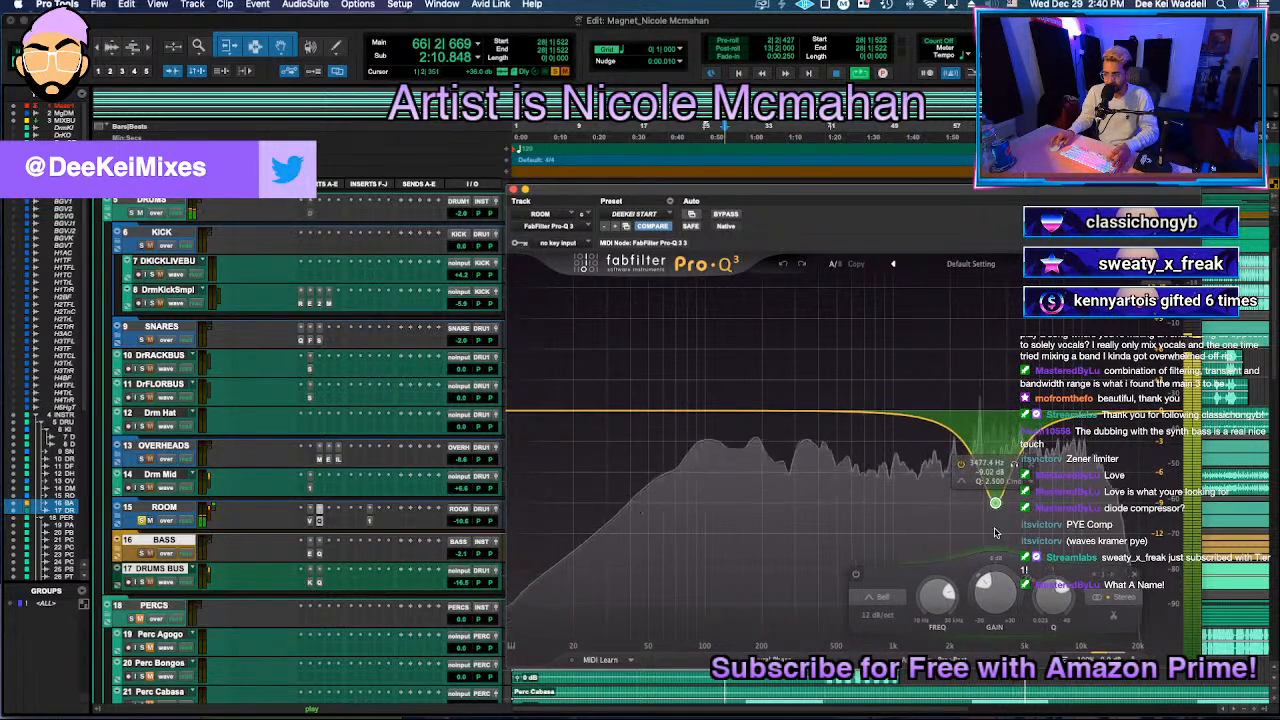
Step: Insert FabFilter Pro-Q 3 on Drm Mid and make a narrow bell cut of about 13.2 dB near 3310 Hz with Q 7.1
key(space)
click(320, 481)
click(339, 467)
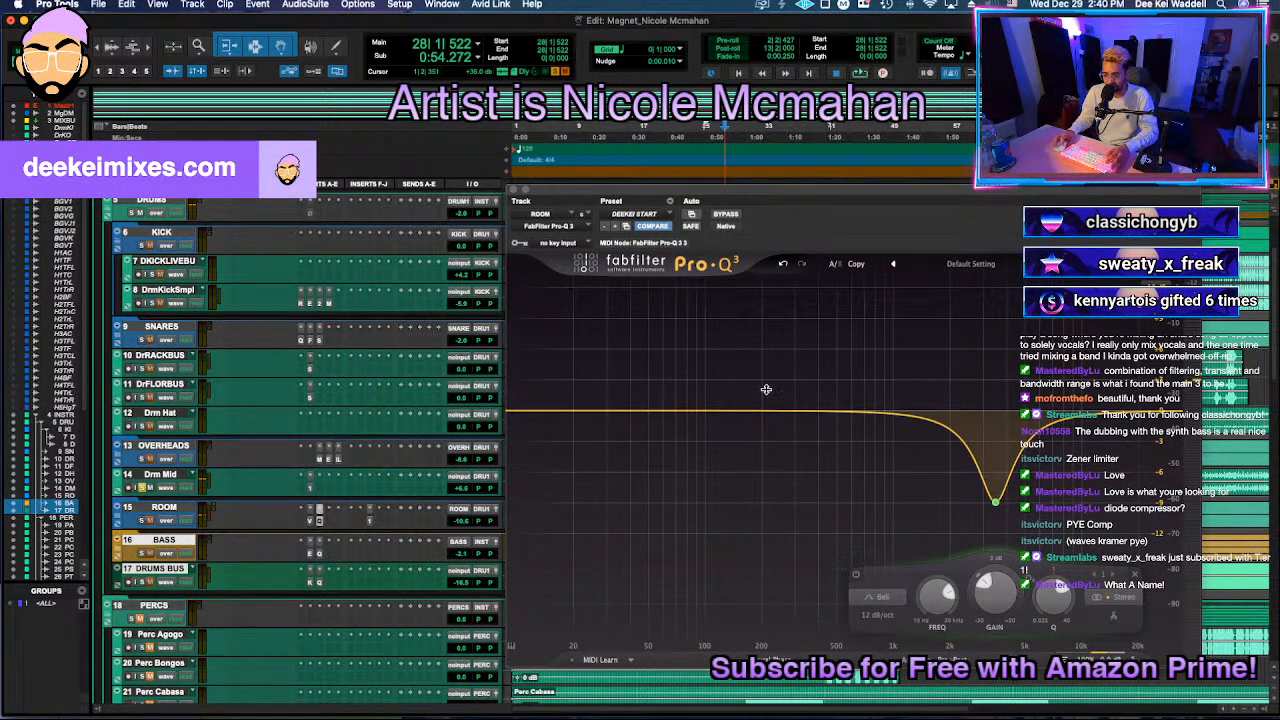
key(space)
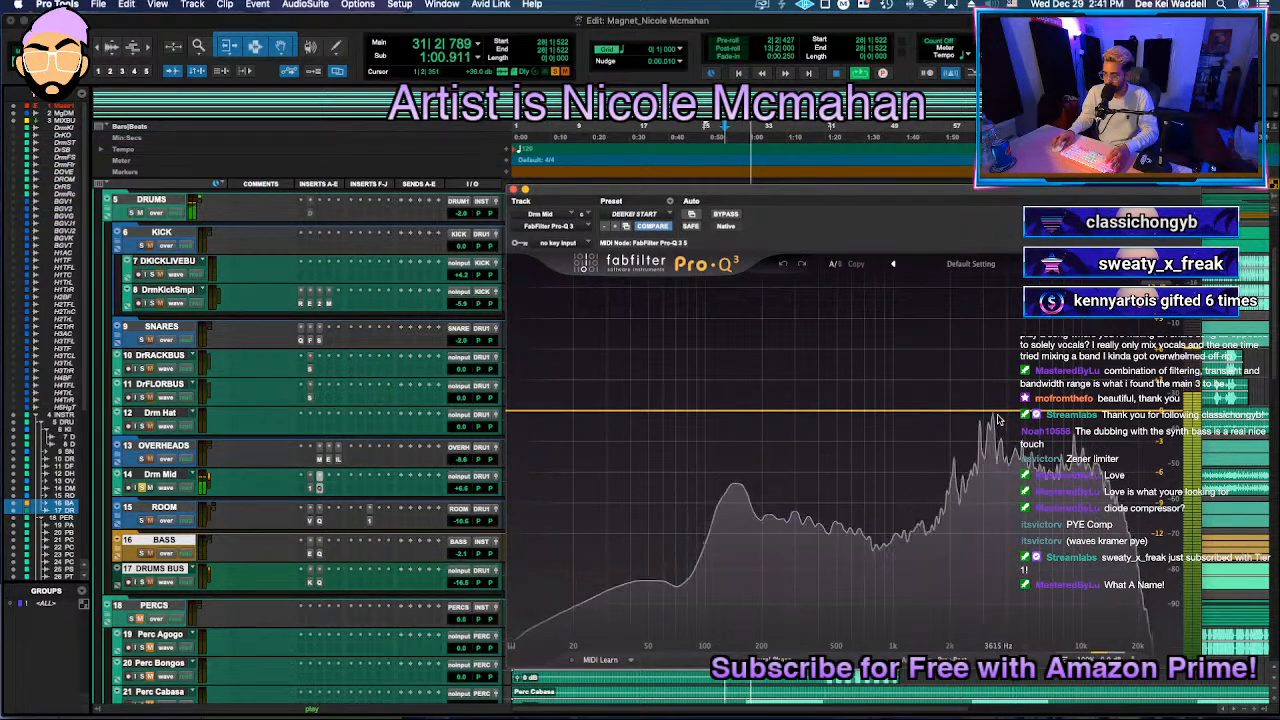
drag(997, 418, 990, 528)
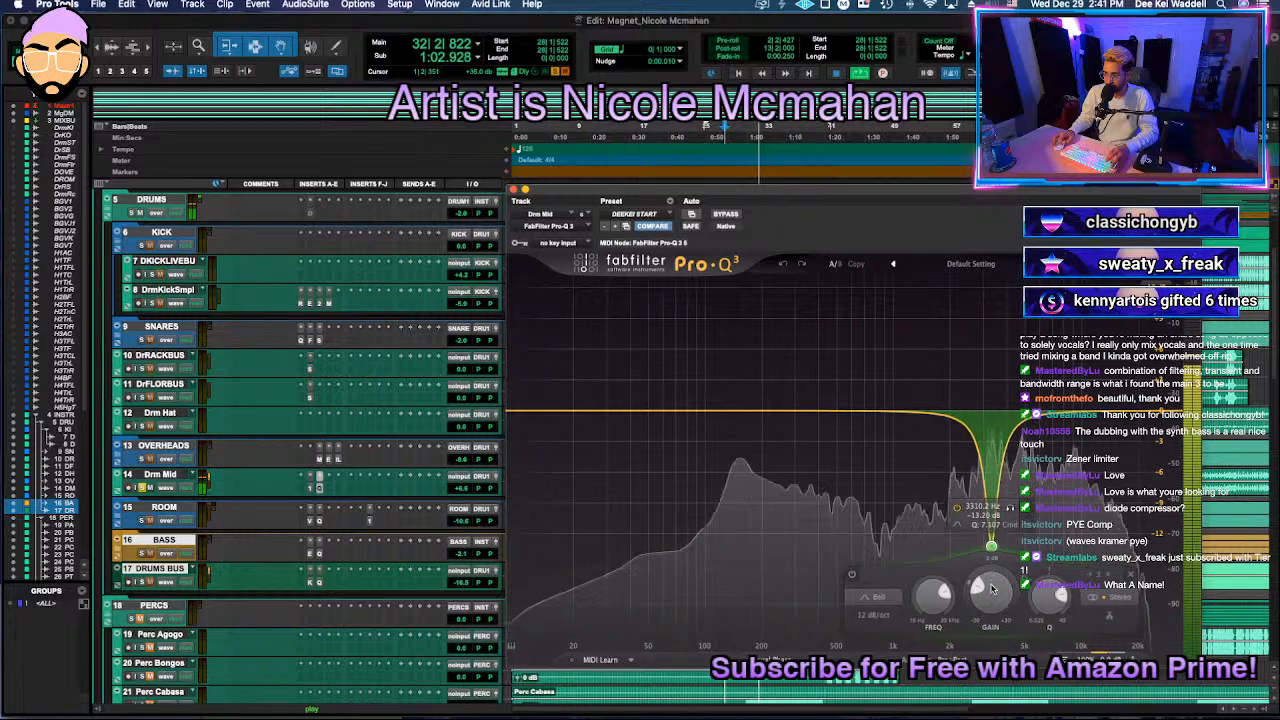
Step: Change the Drm Mid Pro-Q 3 band to a wider notch at about 3207 Hz and take the track out of solo
drag(992, 588, 989, 597)
key(space)
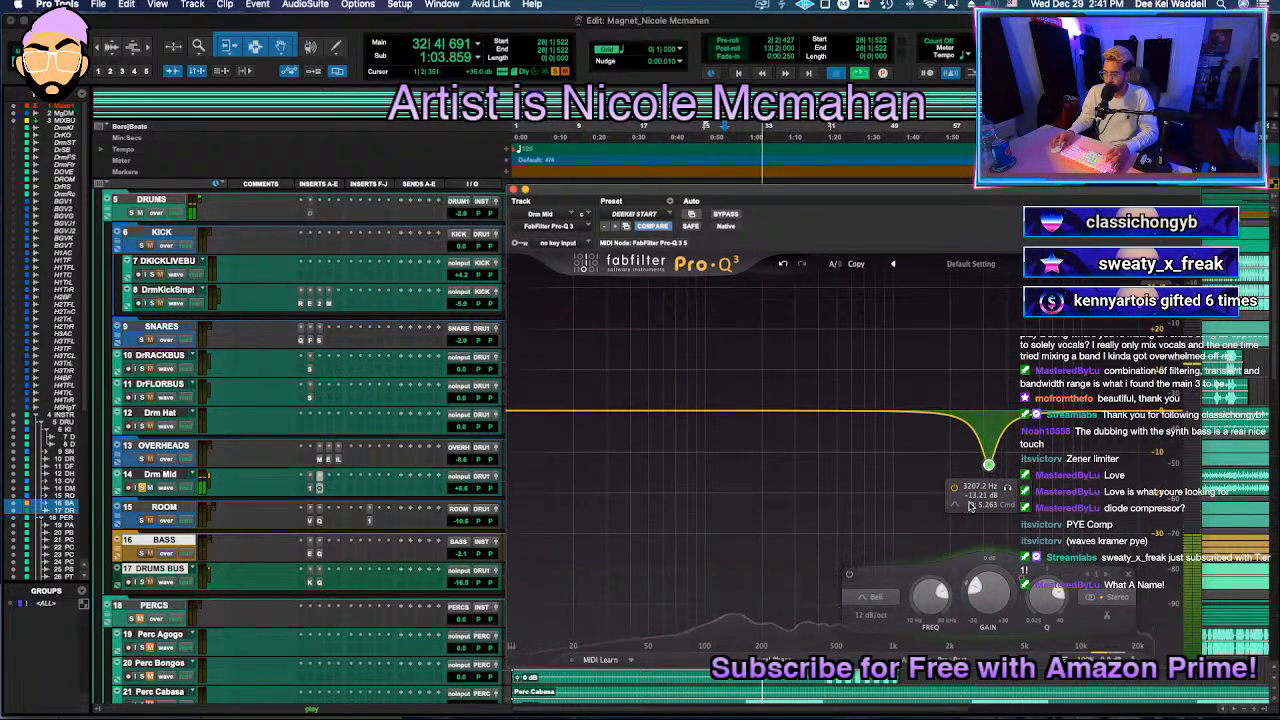
click(1025, 521)
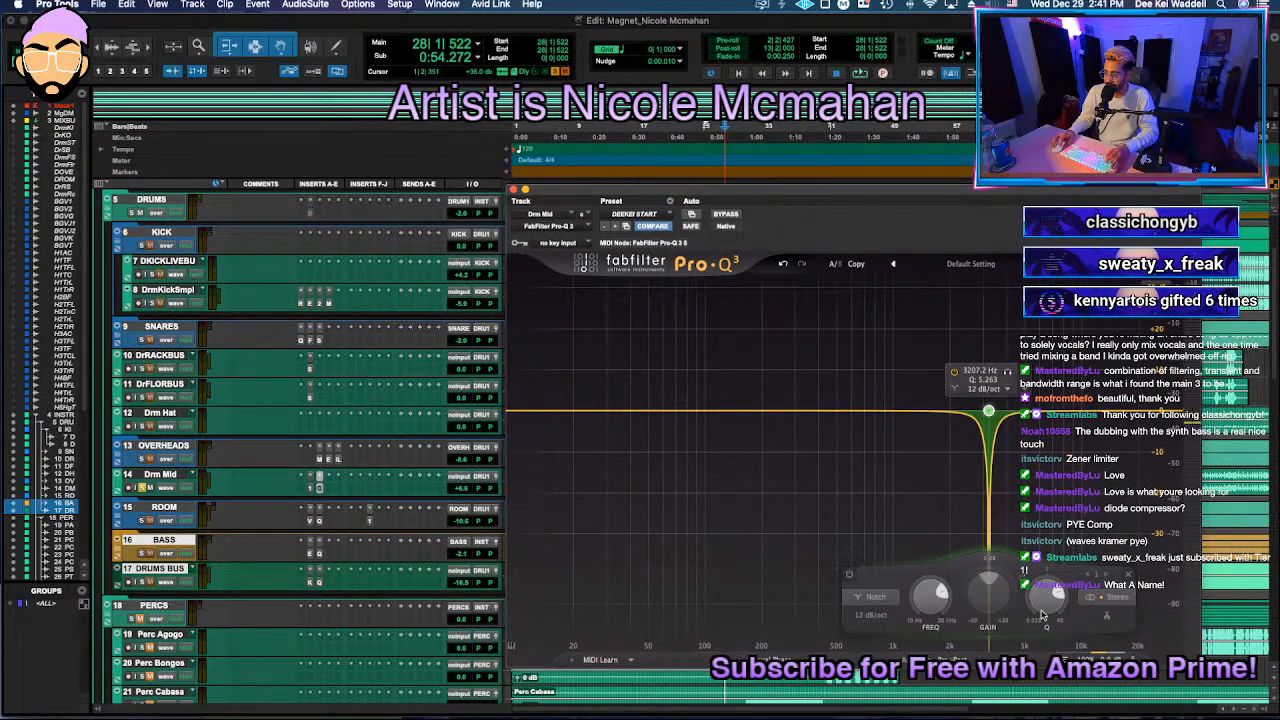
key(space)
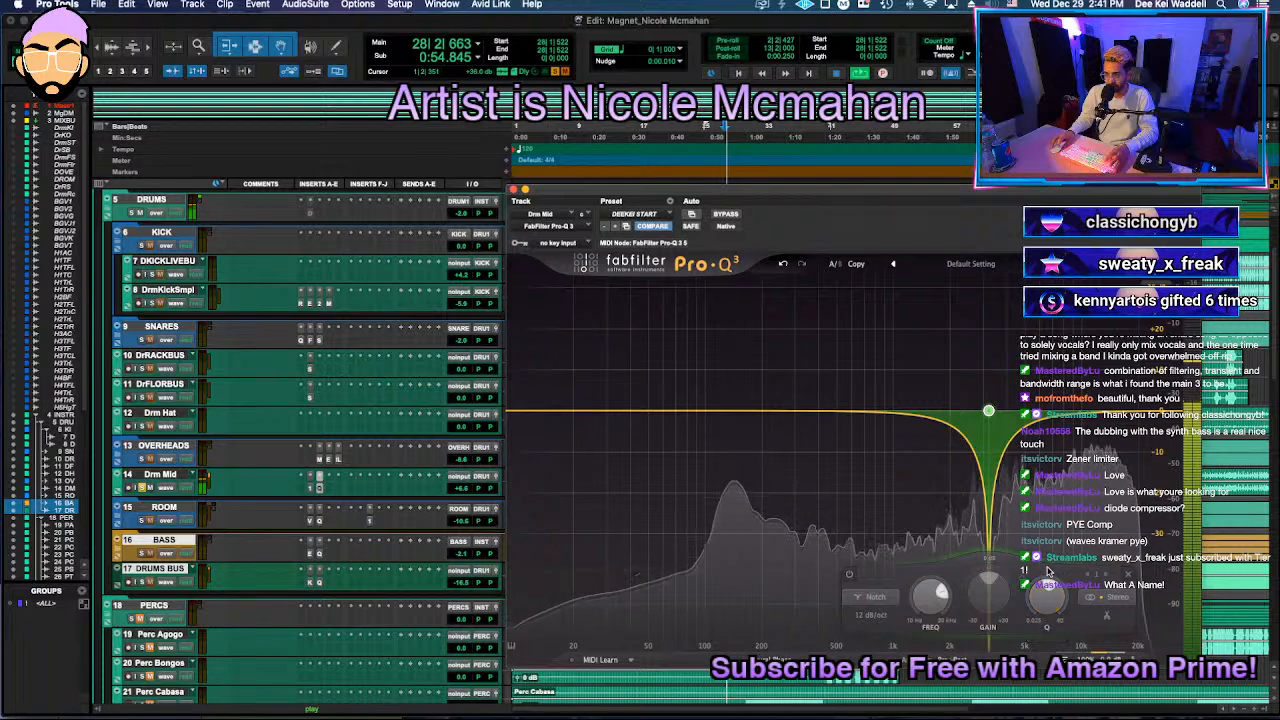
click(141, 460)
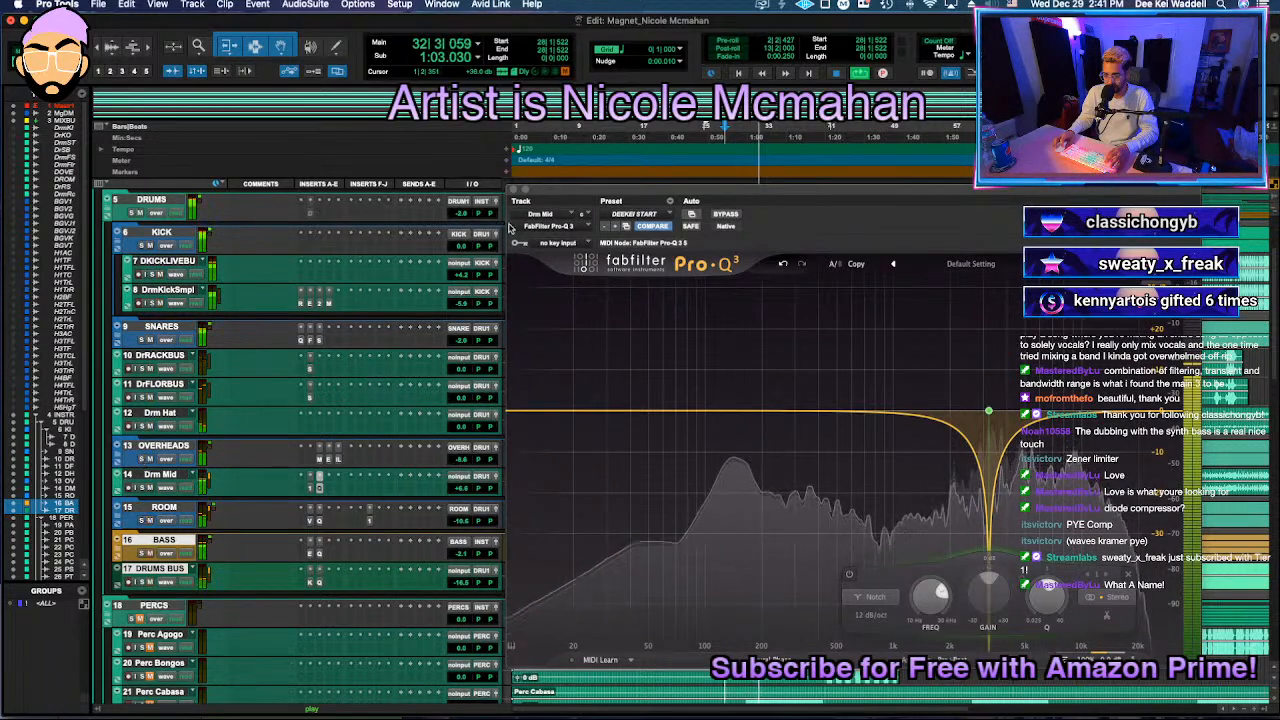
click(513, 189)
Step: Collapse the PERCS folder and leave the DRUMS folder expanded
scroll(616, 489, up, 4)
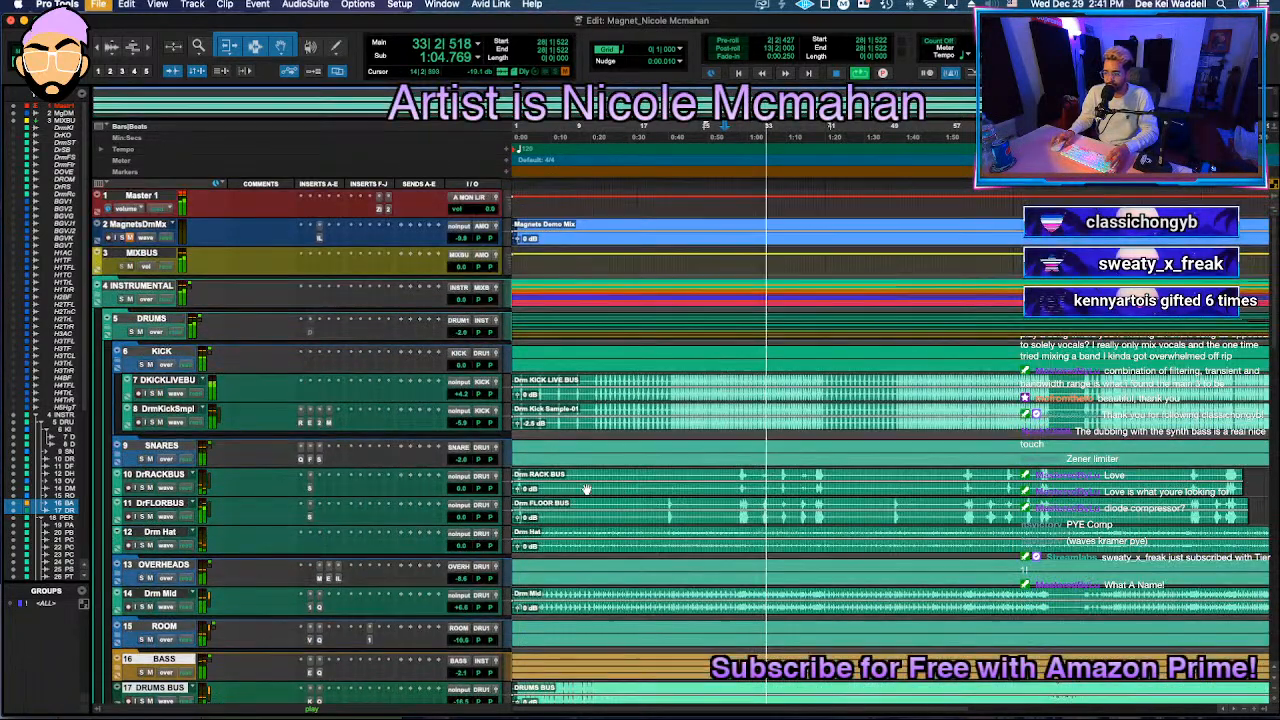
click(109, 330)
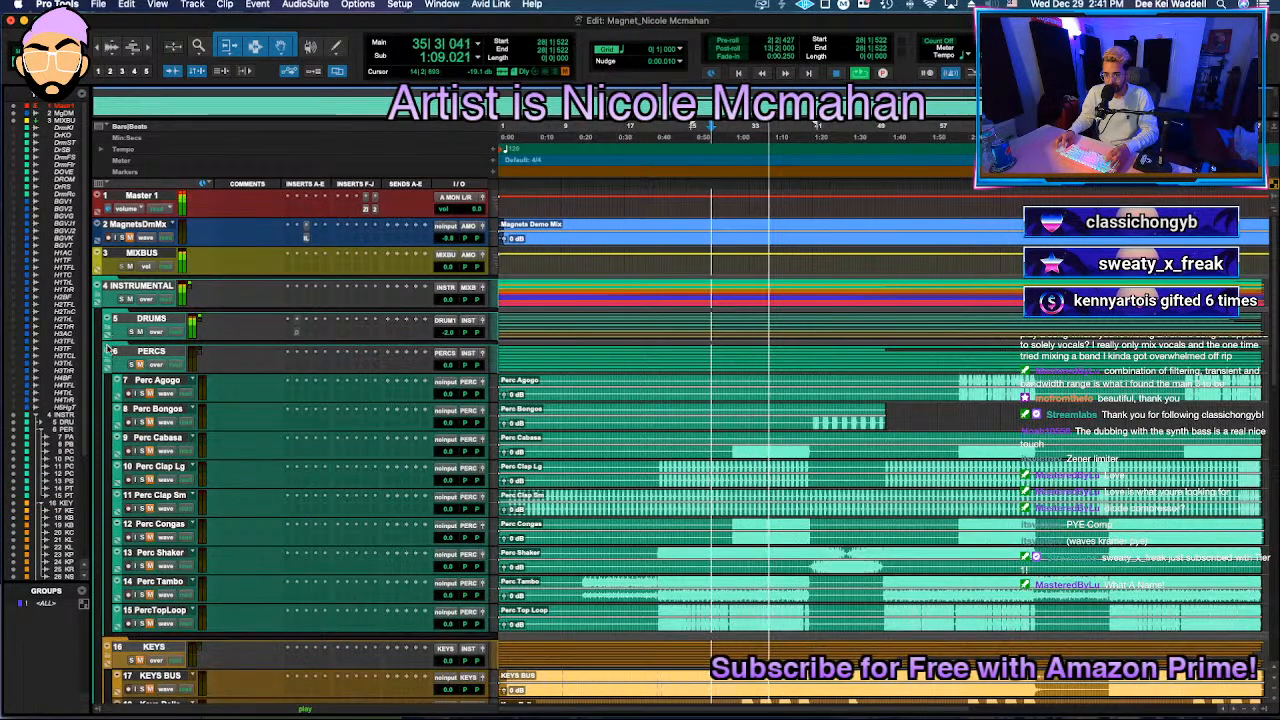
click(107, 364)
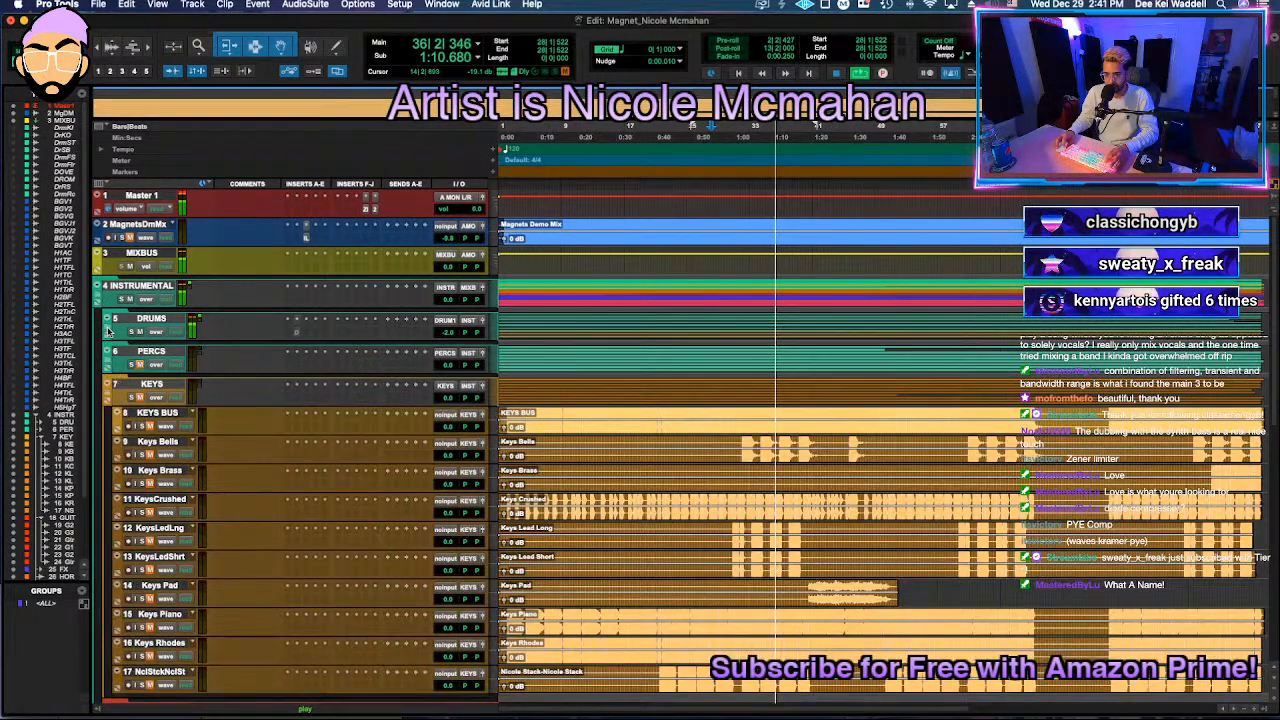
click(108, 331)
scroll(333, 496, down, 3)
scroll(350, 480, up, 3)
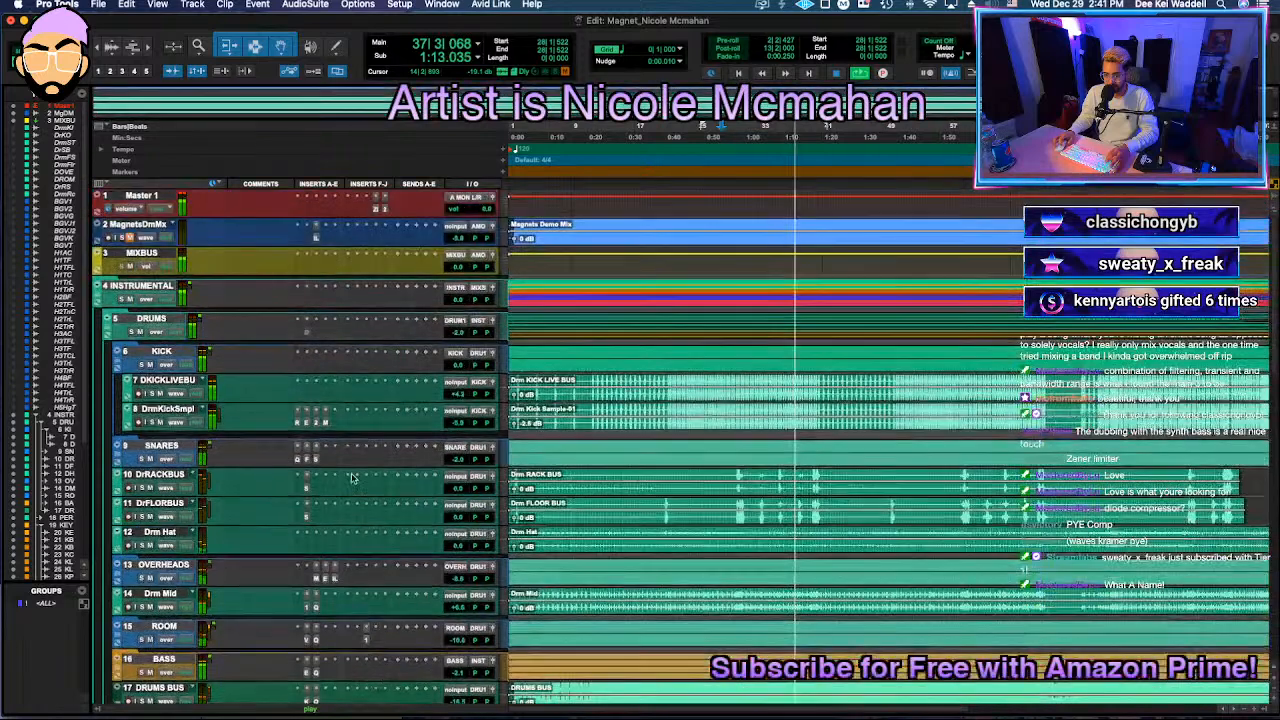
Step: Replace the inactive Distinct insert on the DRUMS folder track with Fresh Air
click(306, 320)
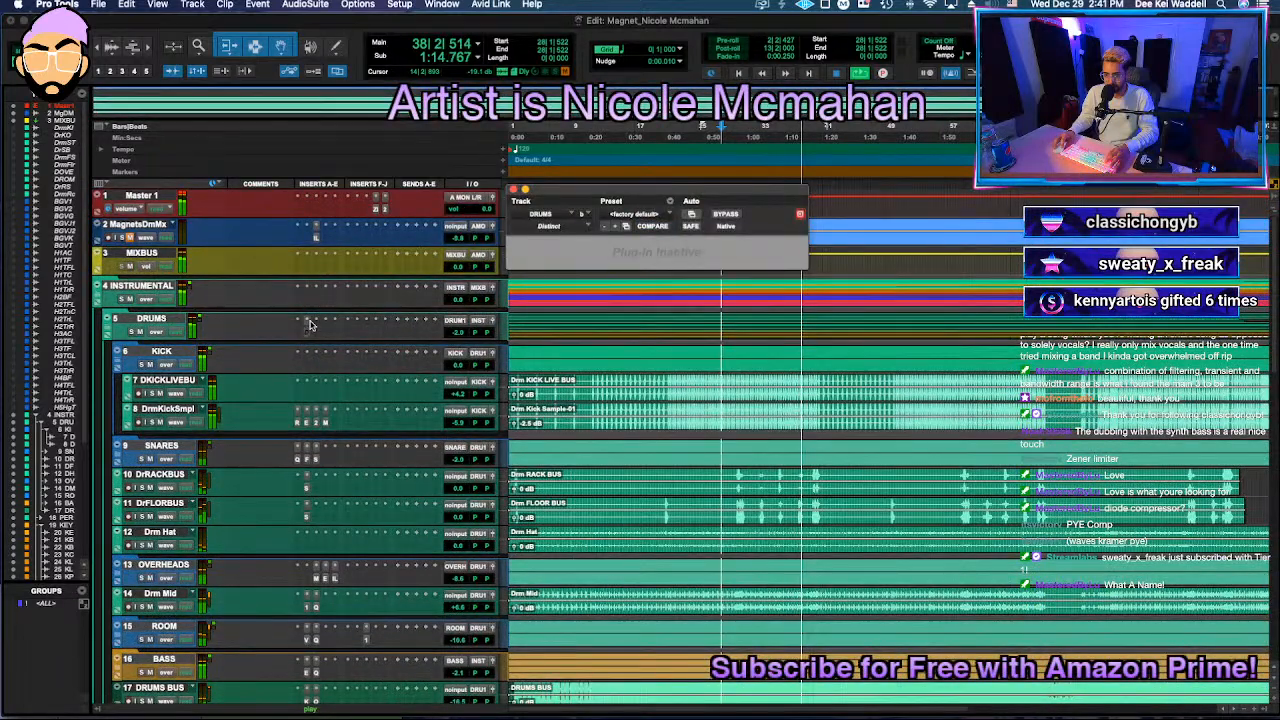
click(307, 320)
click(252, 333)
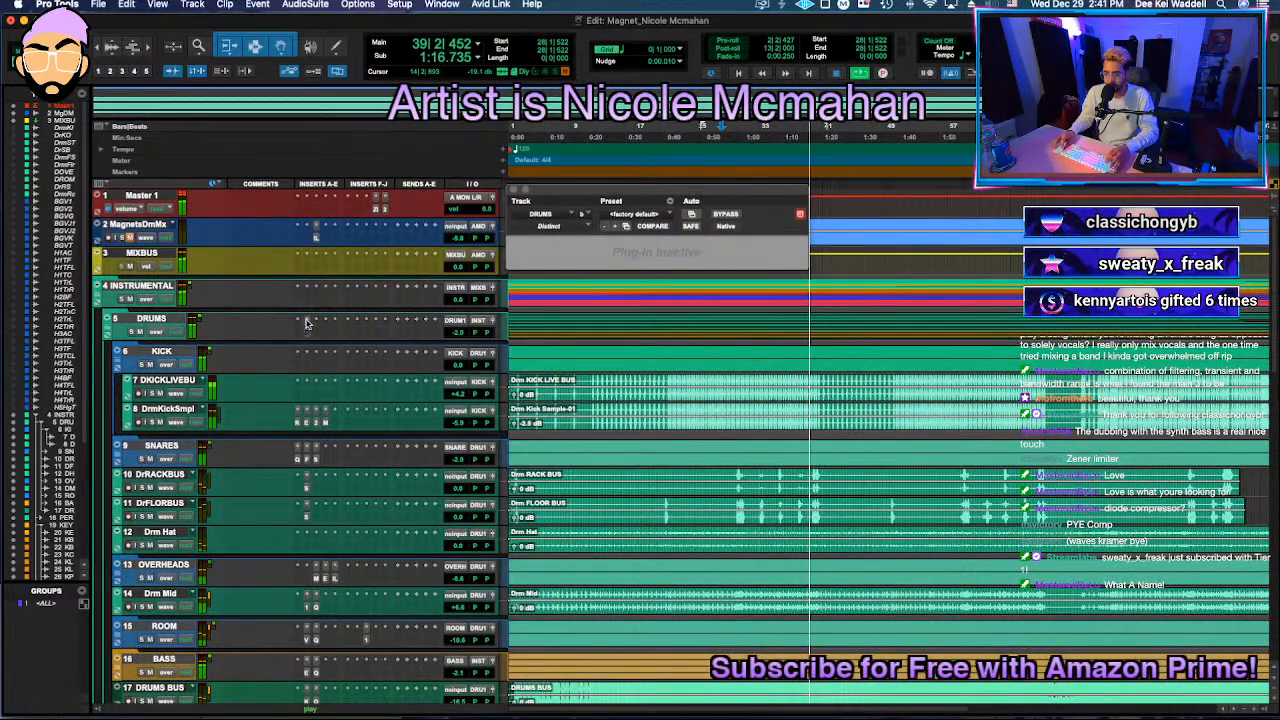
click(306, 320)
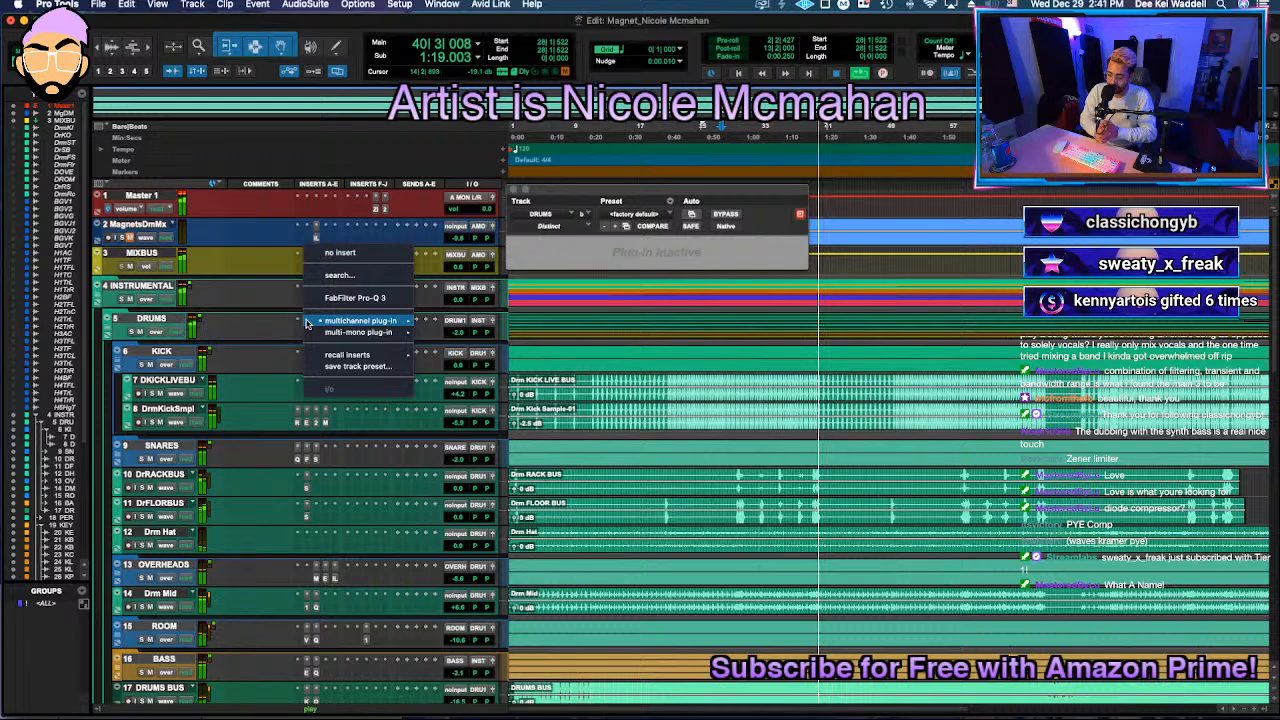
key(Escape)
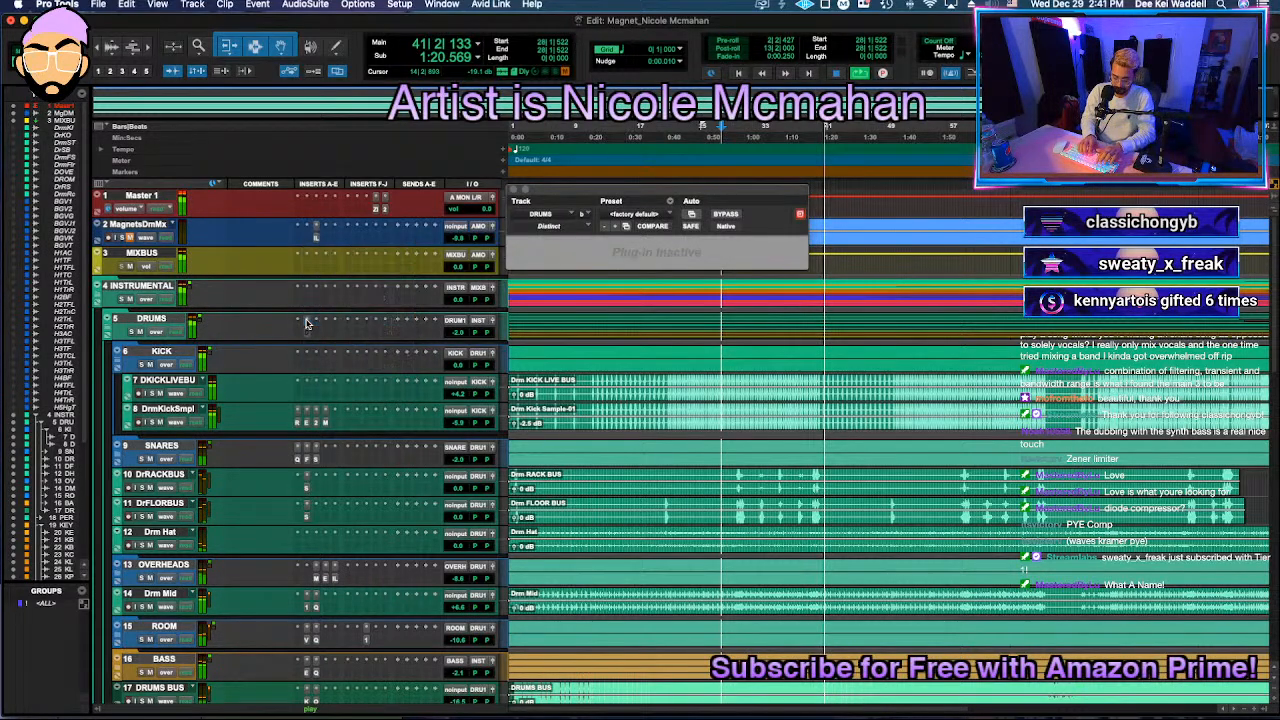
text(fre)
key(Return)
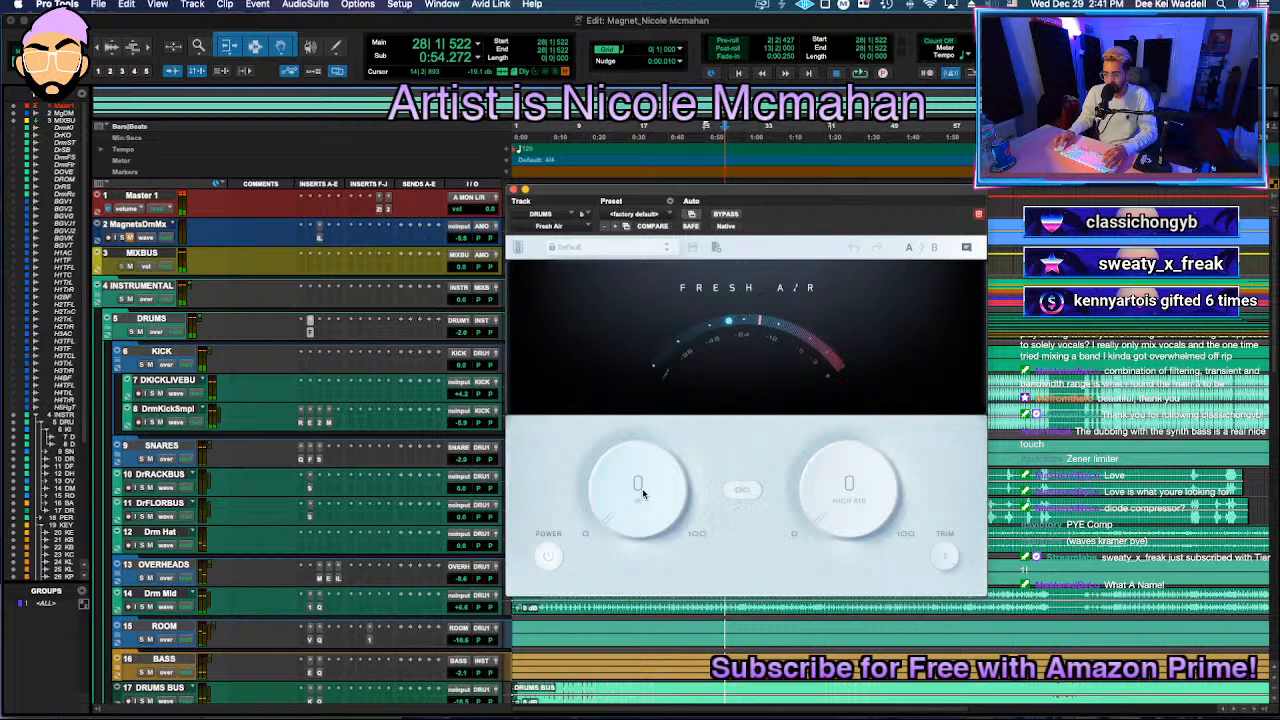
Step: Set Fresh Air on DRUMS to 28 Mid Air and 8 High Air during playback, and close the plug-in
key(space)
drag(650, 516, 640, 489)
mouse_move(829, 491)
mouse_down()
mouse_move(831, 468)
mouse_move(826, 486)
mouse_up()
drag(688, 501, 652, 488)
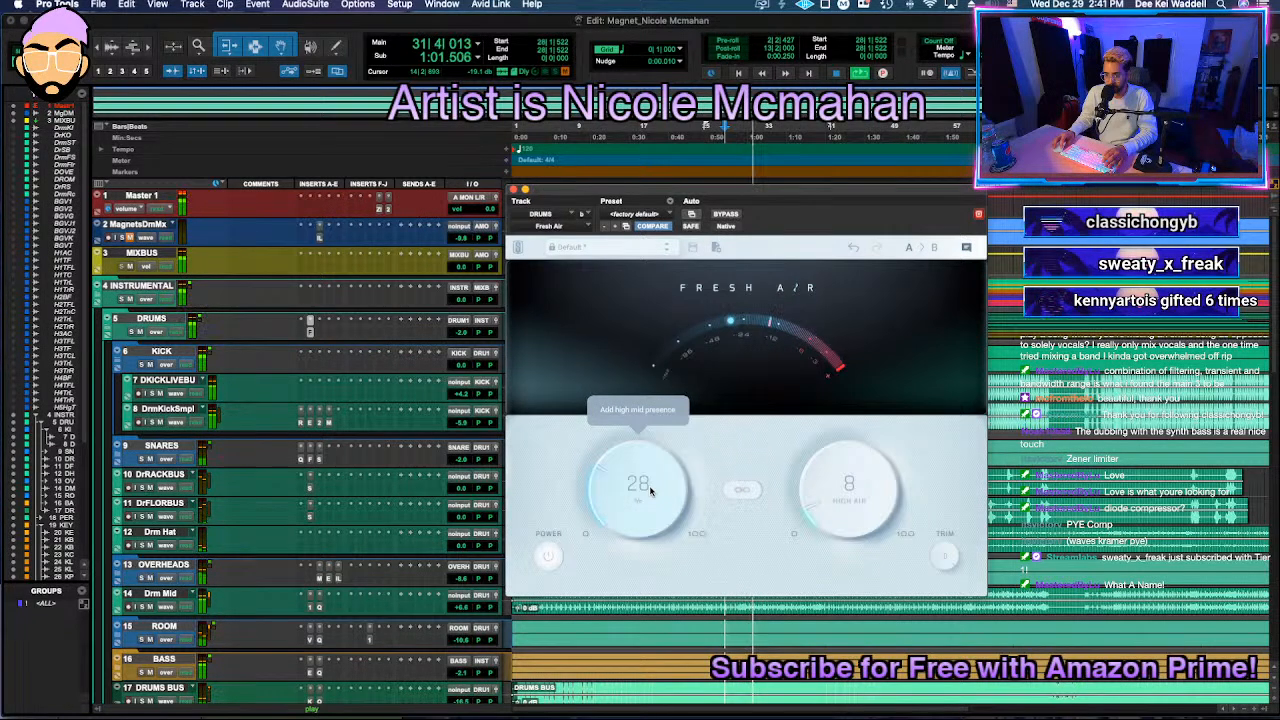
click(513, 189)
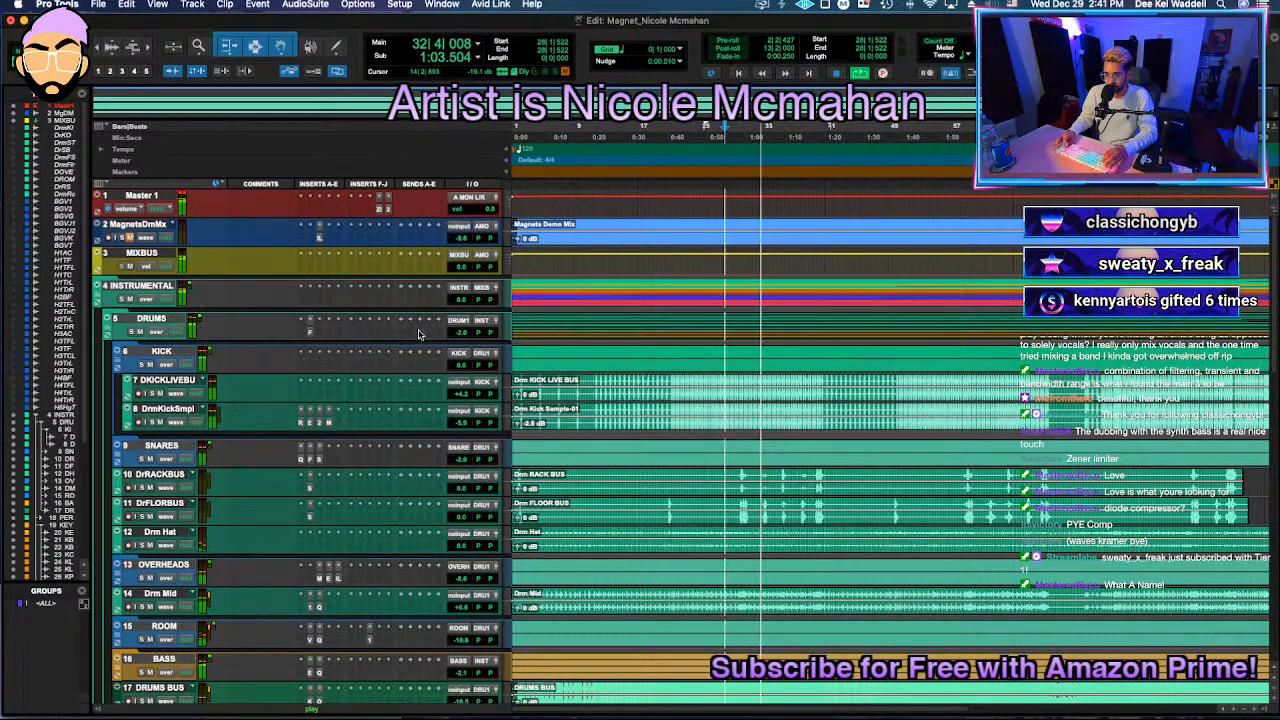
Step: Save the session and replace Fresh Air on the DRUMS folder track with StandardCLIP
key(super+s)
click(310, 322)
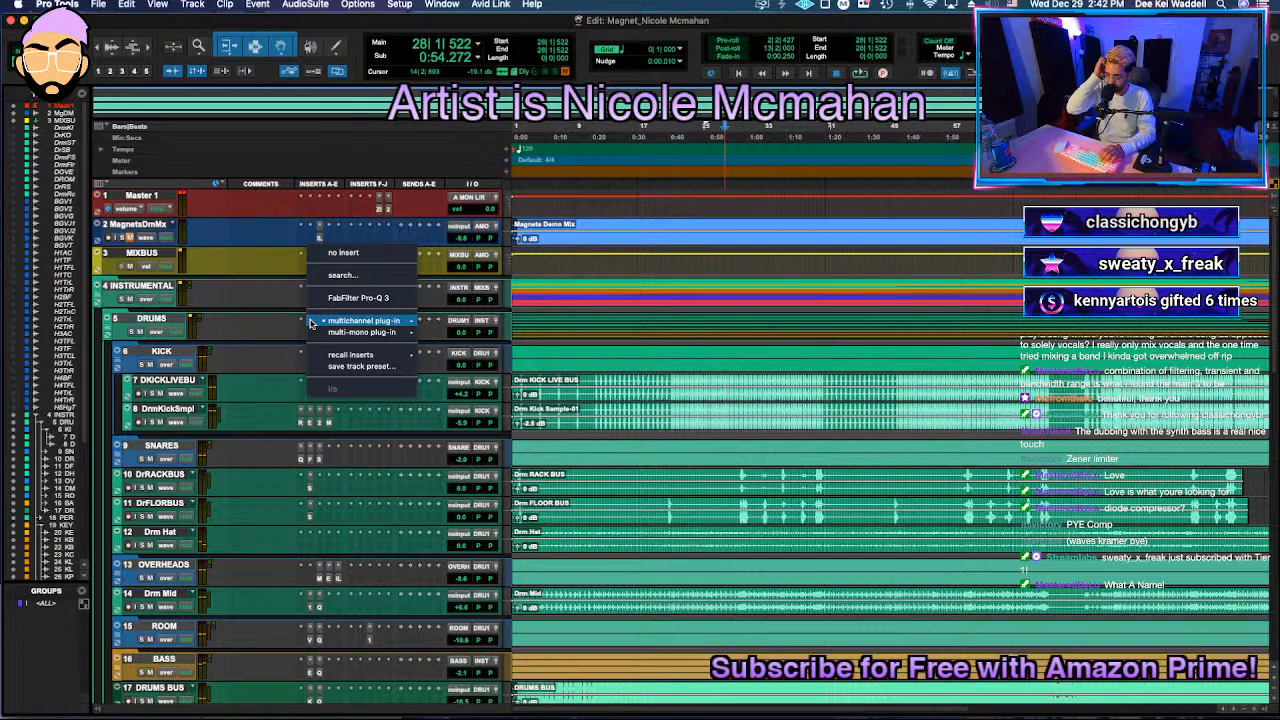
key(Escape)
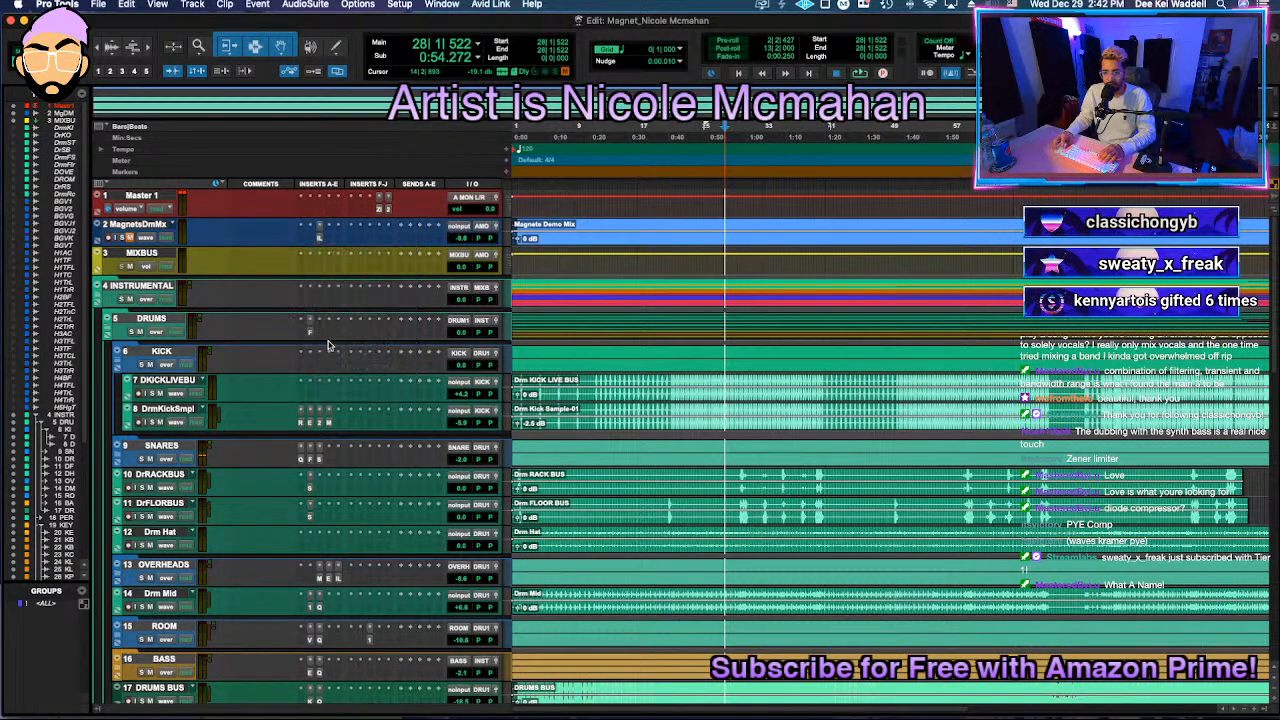
click(312, 322)
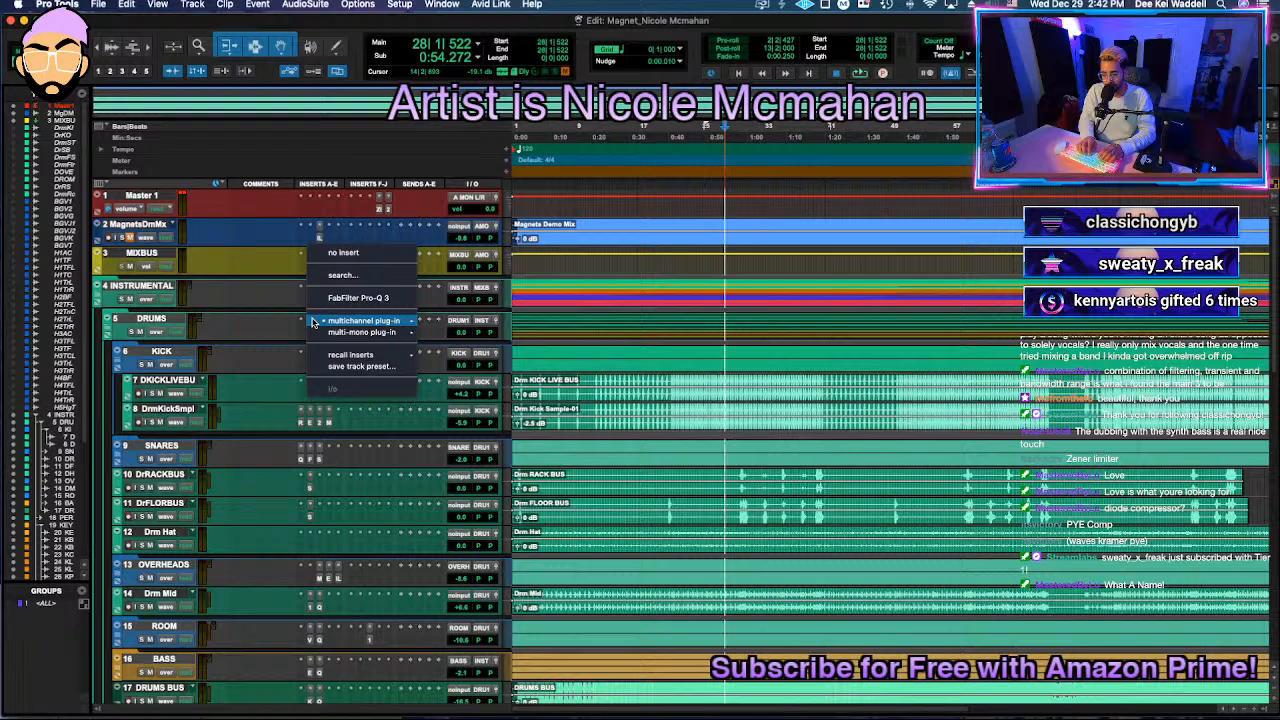
text(standar)
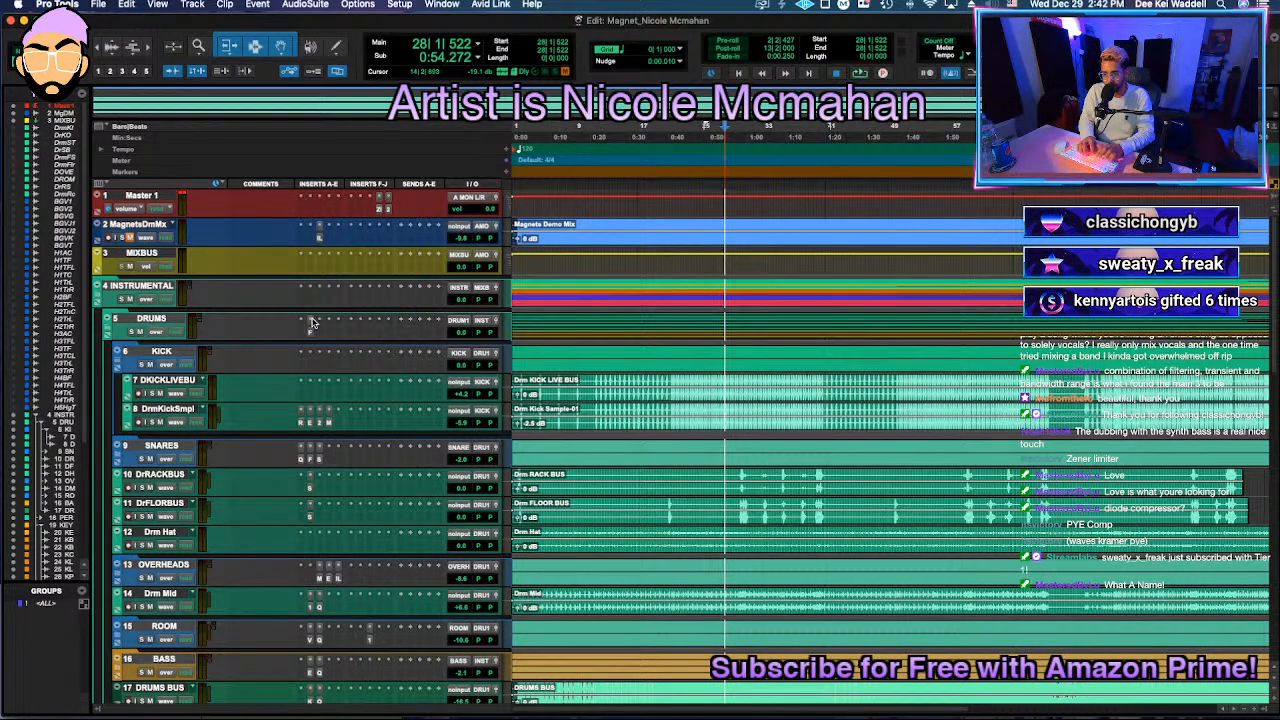
text(\)
key(Return)
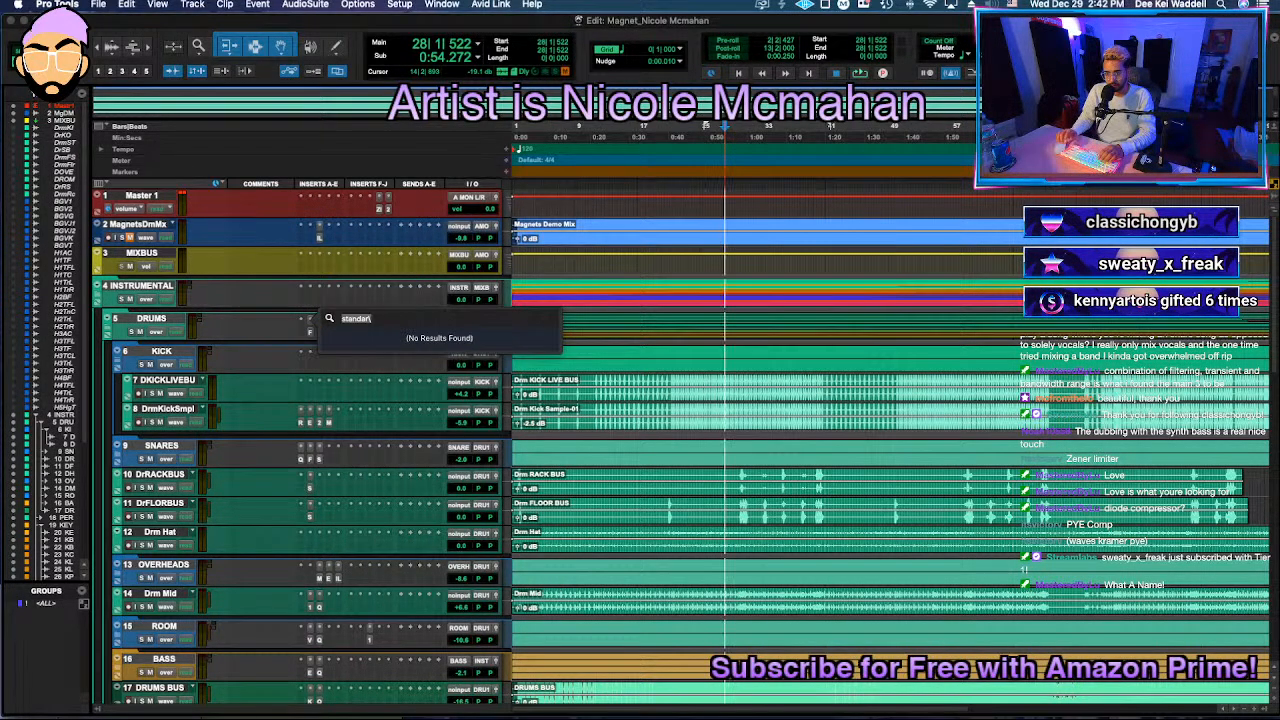
key(BackSpace)
key(Return)
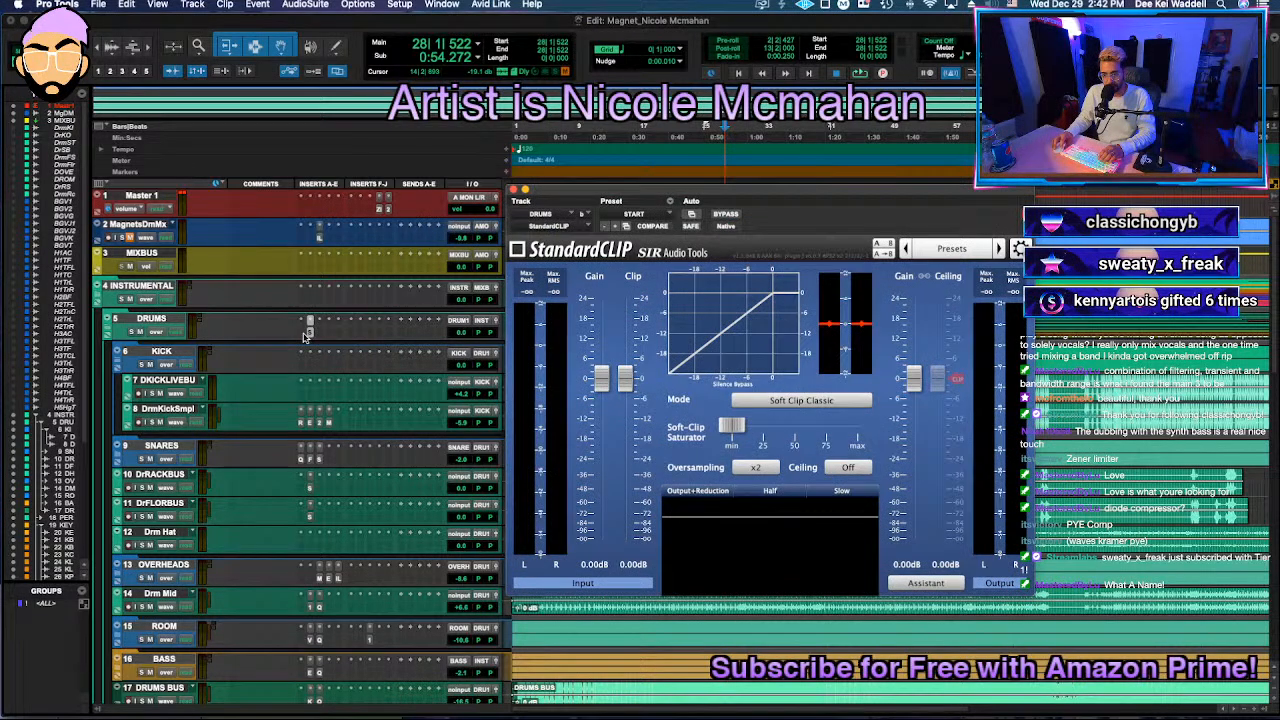
Step: Insert the AMEK EQ 200 ahead of StandardCLIP on DRUMS and boost its highest band to about +7.9 dB
click(310, 322)
text(clarip)
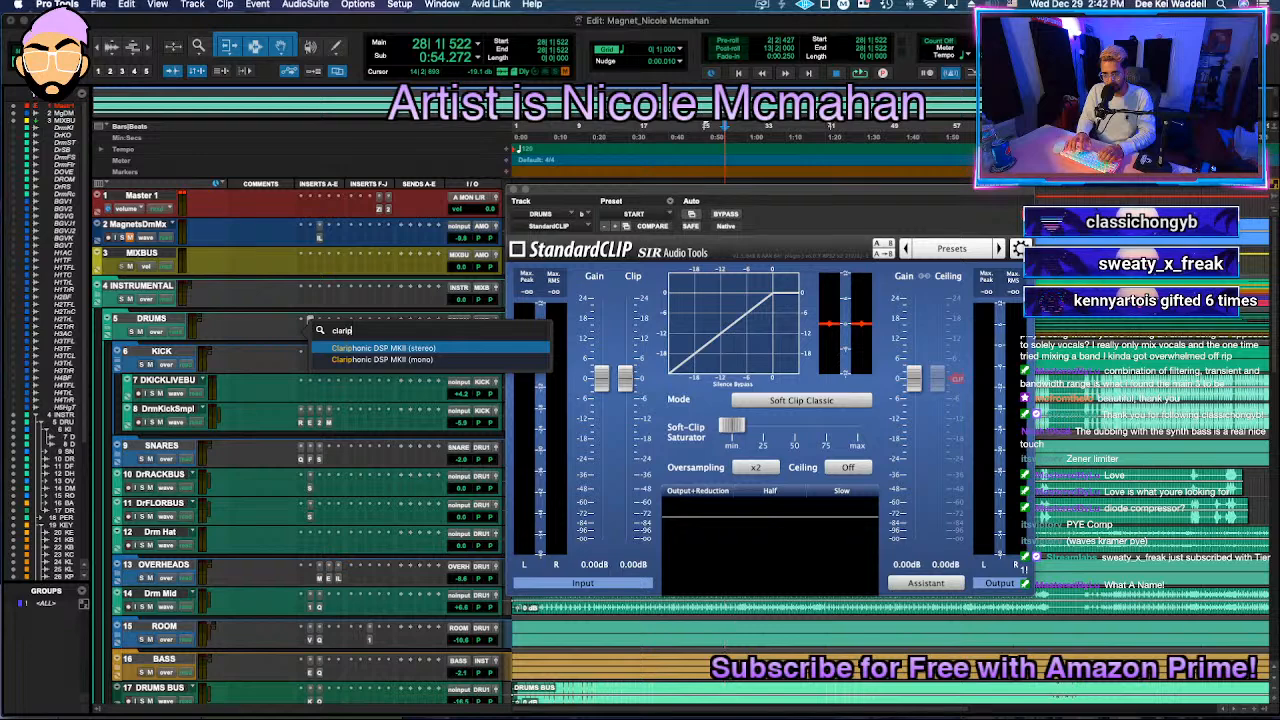
key(BackSpace)
key(BackSpace)
key(BackSpace)
key(BackSpace)
key(BackSpace)
key(BackSpace)
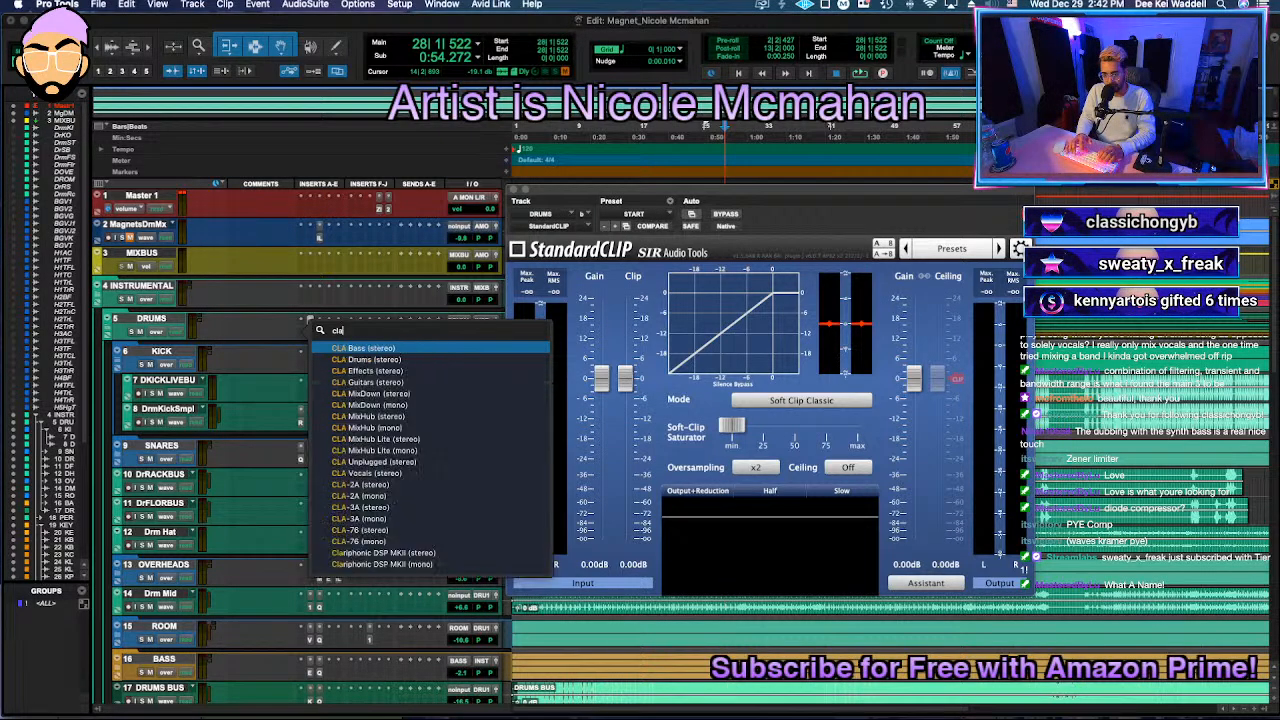
text(amek)
key(Return)
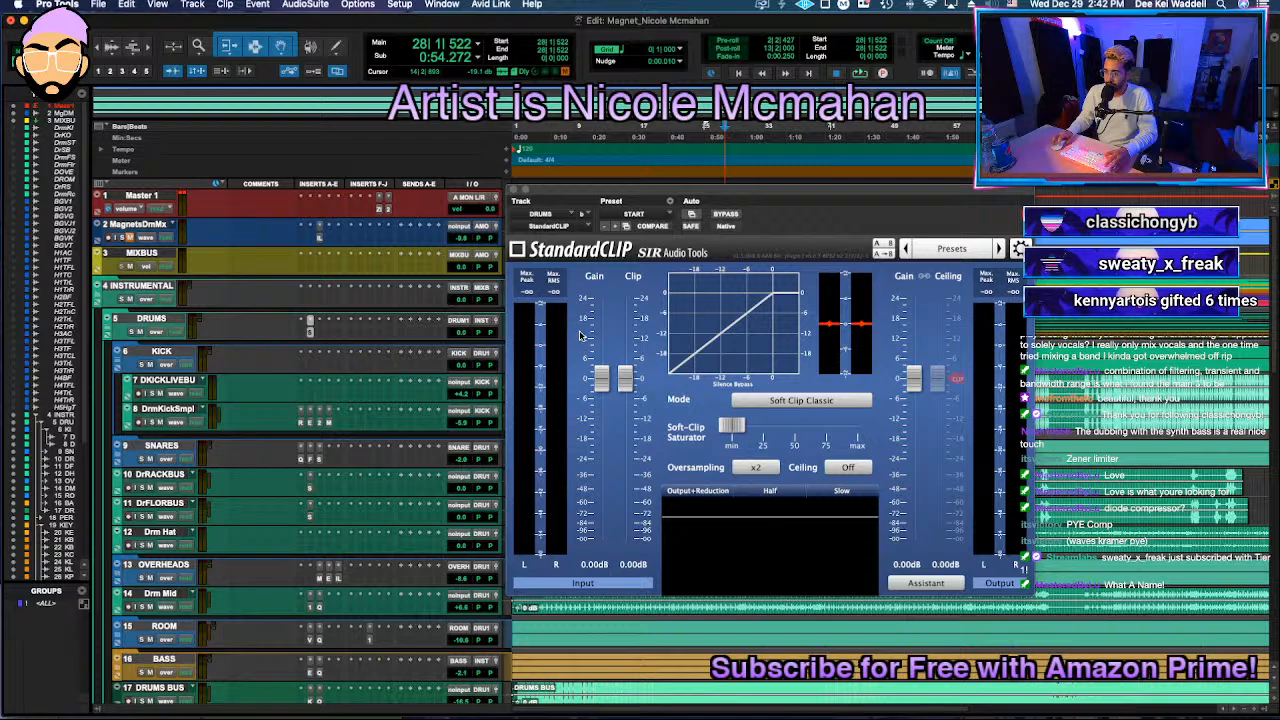
key(space)
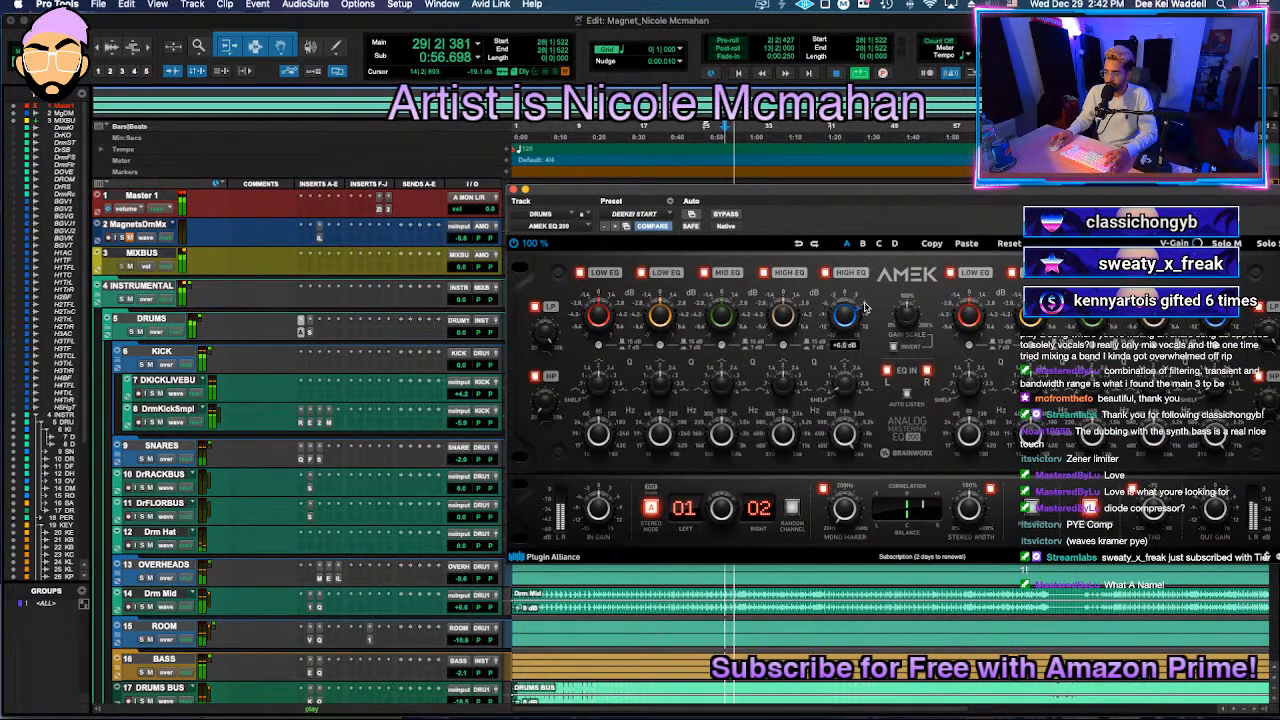
drag(866, 306, 866, 304)
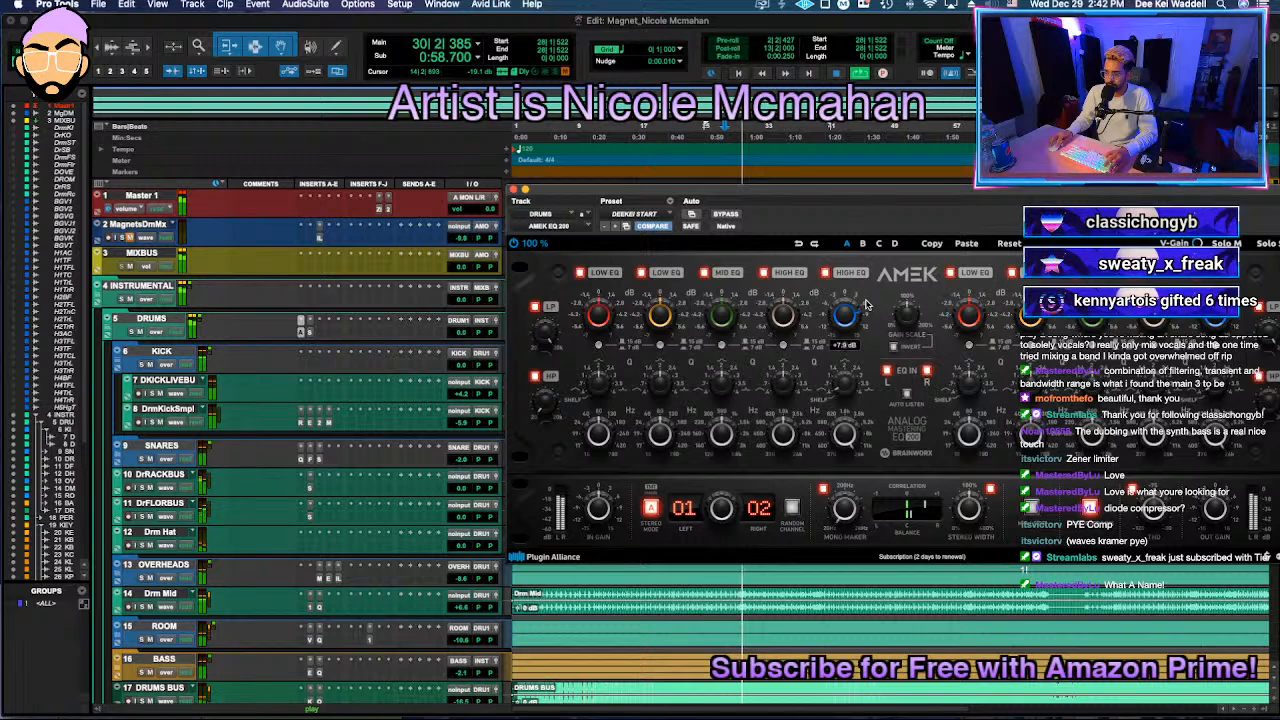
Step: Set StandardCLIP on DRUMS to Soft Clip Pro with slight saturation and a clip level of -4.20 dB
click(301, 321)
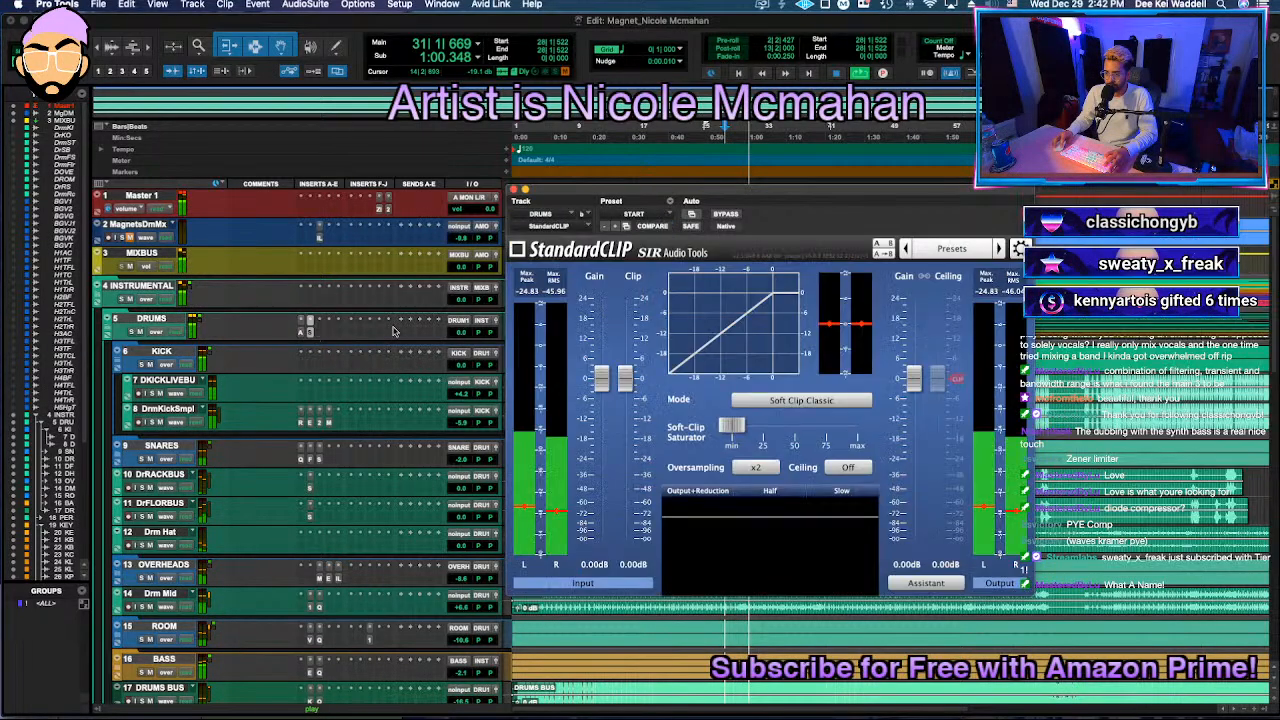
click(801, 400)
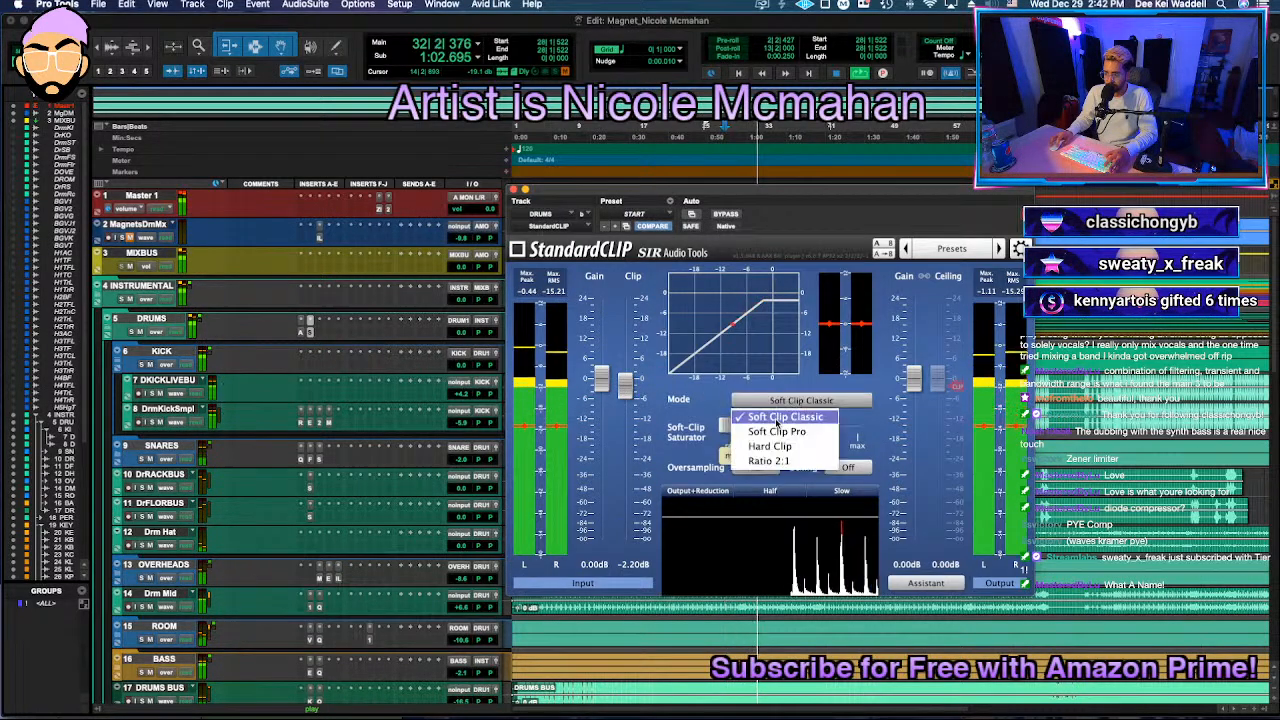
click(775, 429)
drag(732, 427, 739, 428)
drag(625, 384, 524, 404)
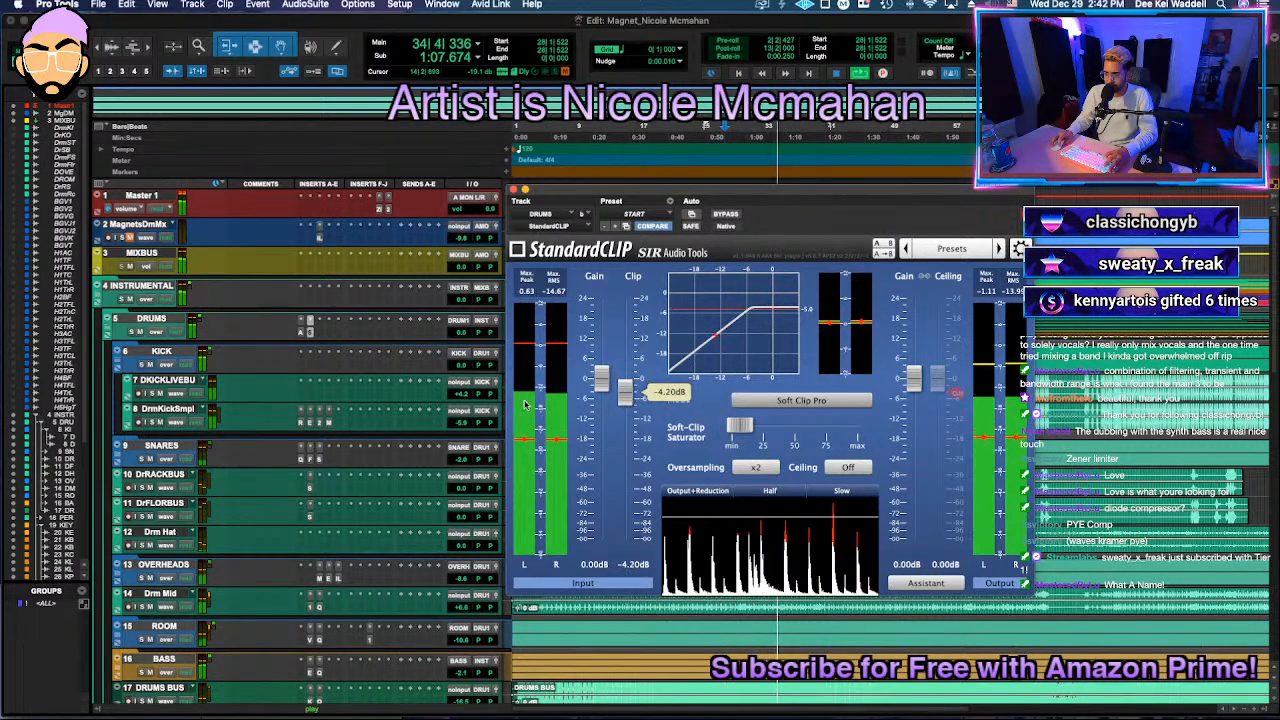
Step: Compare the DRUMS track with its inserts bypassed and active, then close the plug-in window
click(152, 318)
key(shift+a)
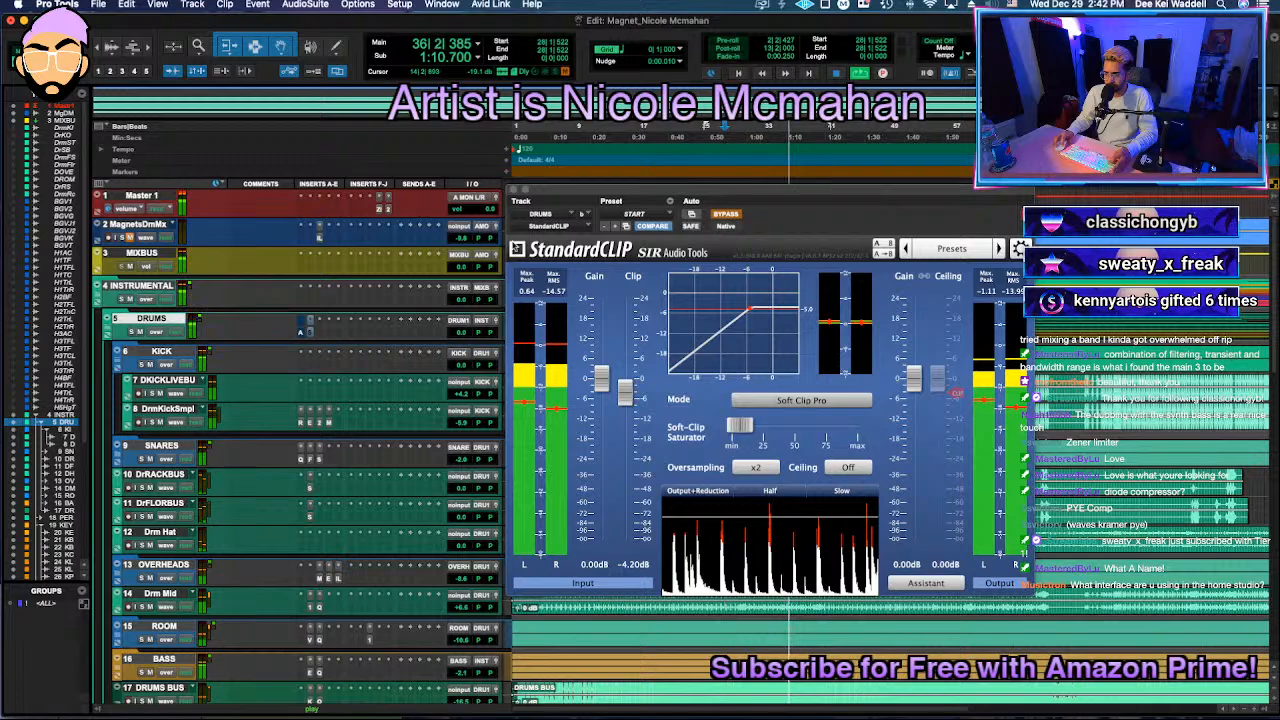
key(shift+a)
click(301, 332)
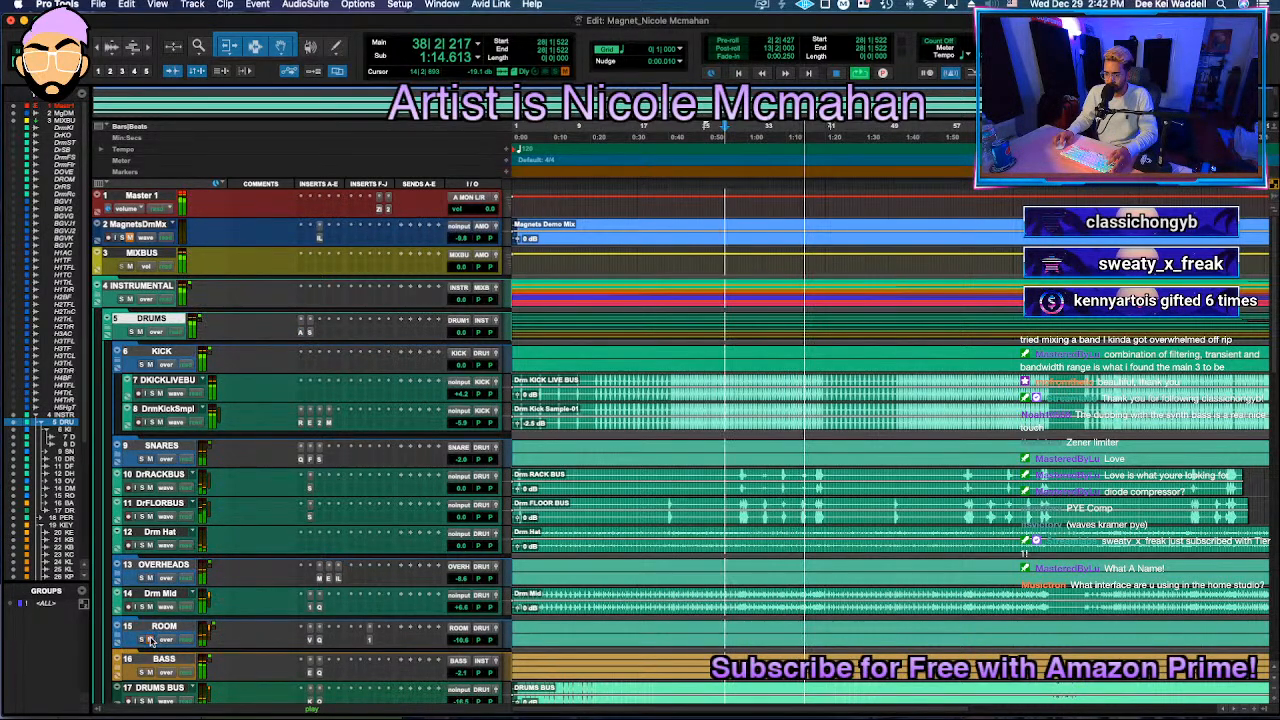
Step: Mute the OVERHEADS folder track while playing the section to audition the drums without it
scroll(163, 690, down, 5)
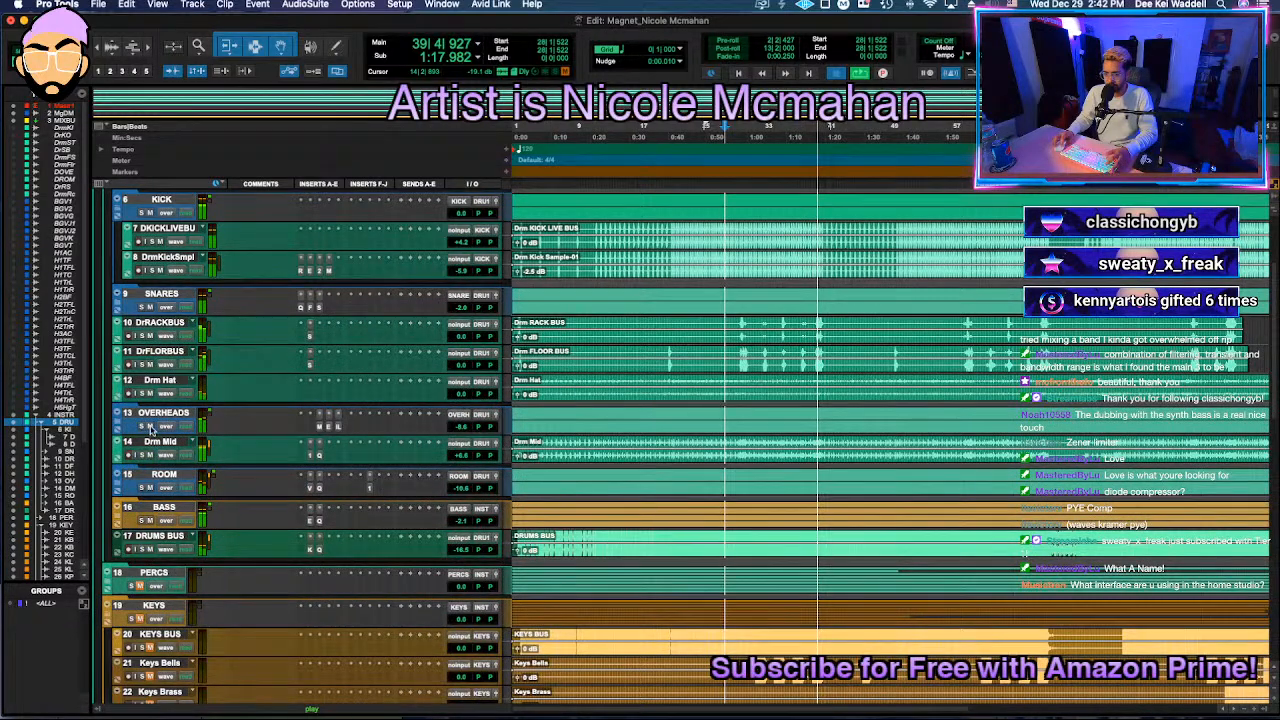
key(space)
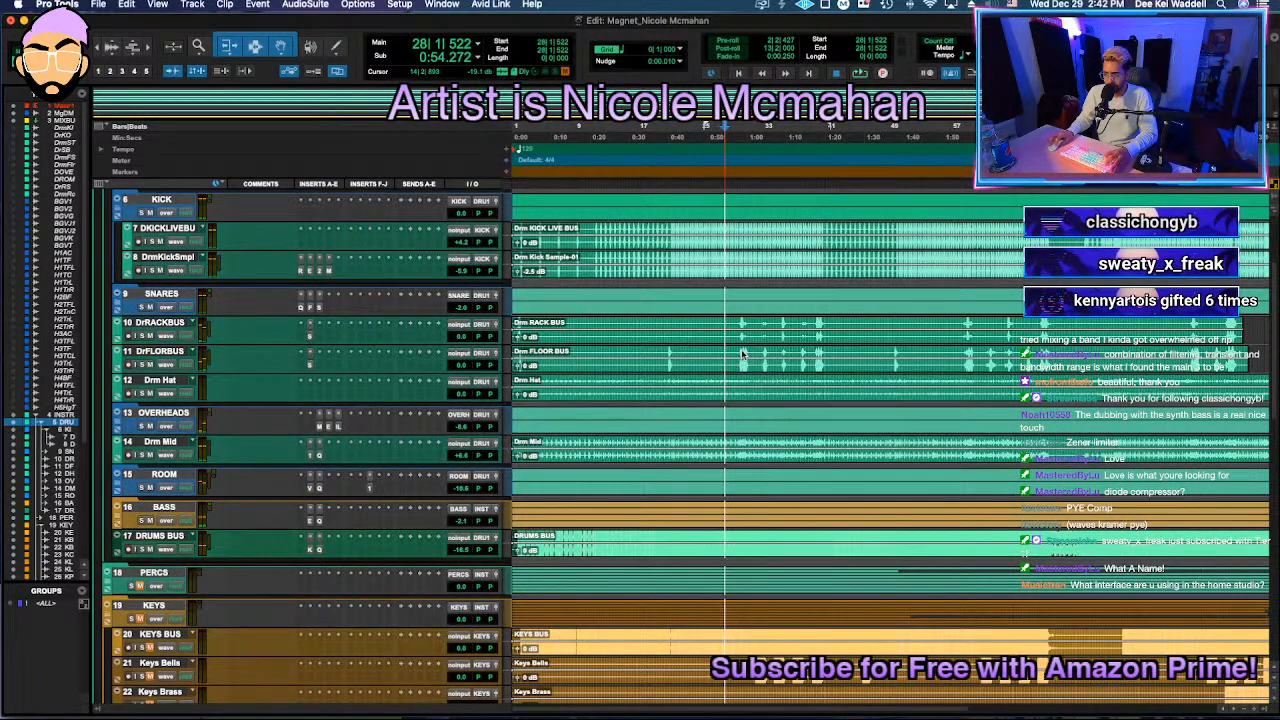
key(space)
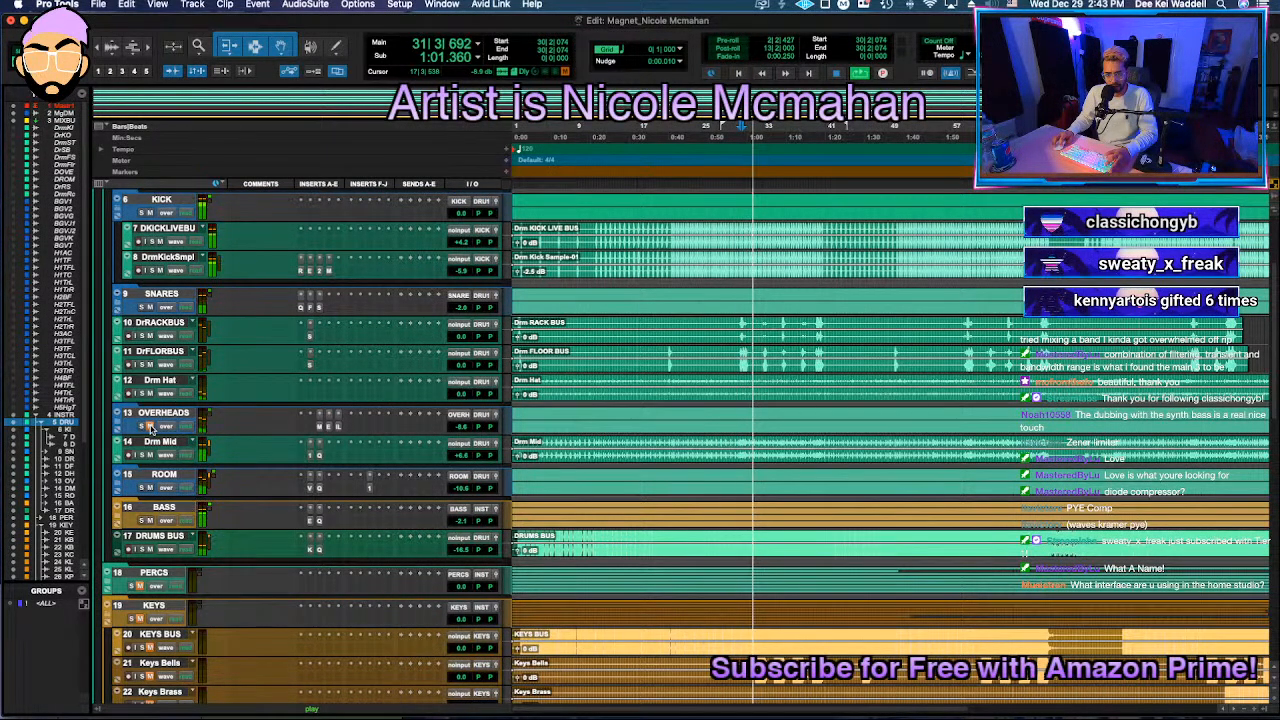
scroll(150, 430, up, 1)
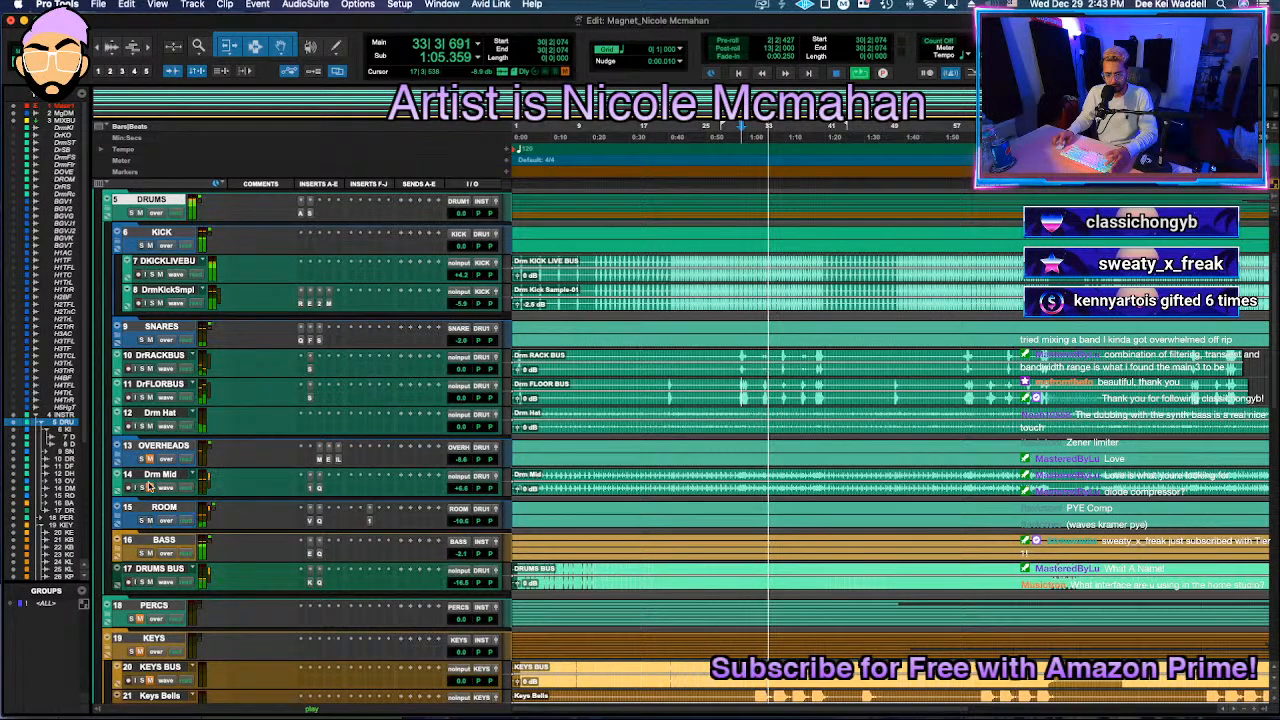
Step: Shape a high shelf in Pro-Q 3 on Drm Mid at about 2340 Hz with a cut of about -10.9 dB
click(319, 487)
drag(1146, 419, 966, 428)
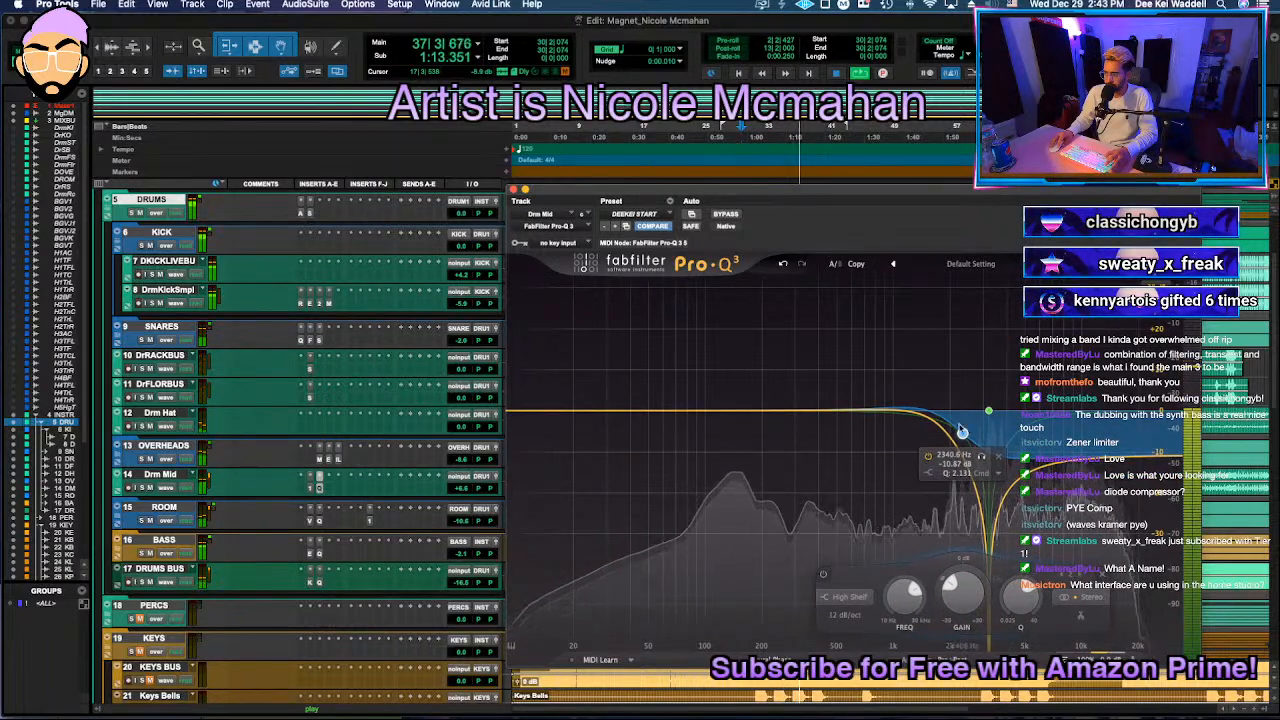
click(514, 190)
Step: Replay the section and open the AMEK EQ 200 on DRUMS to review its settings
scroll(359, 417, up, 4)
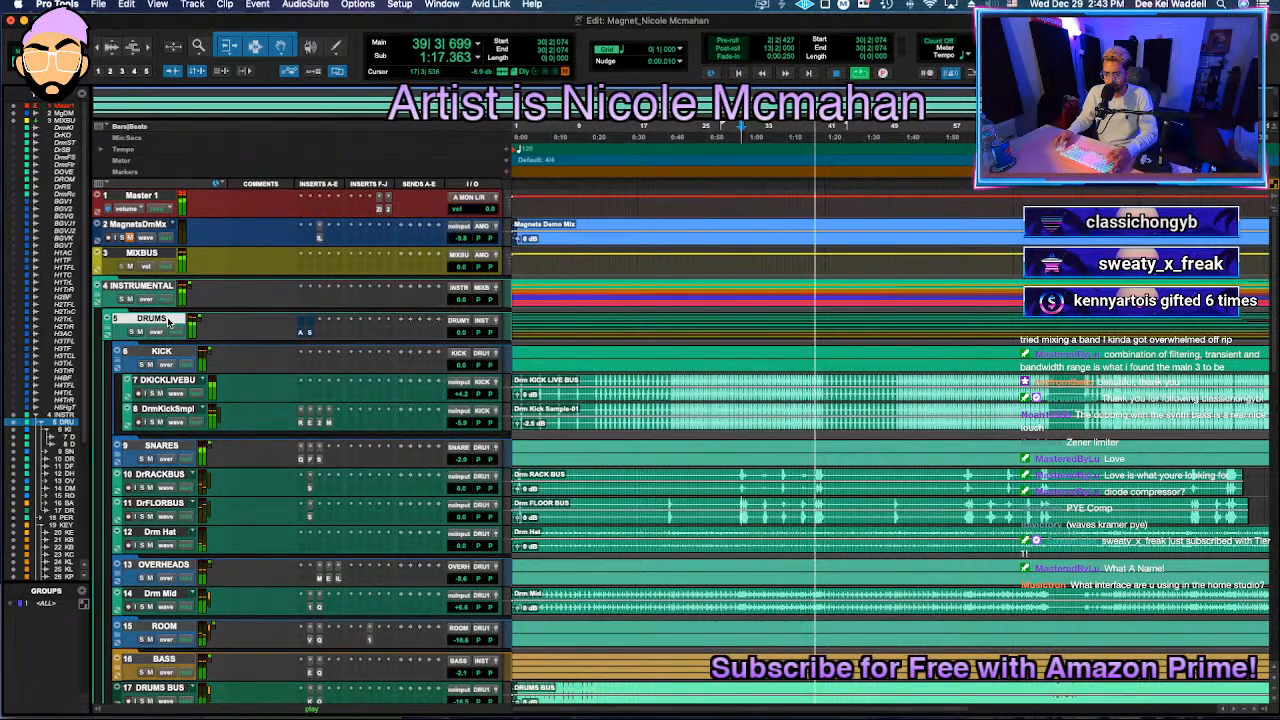
key(space)
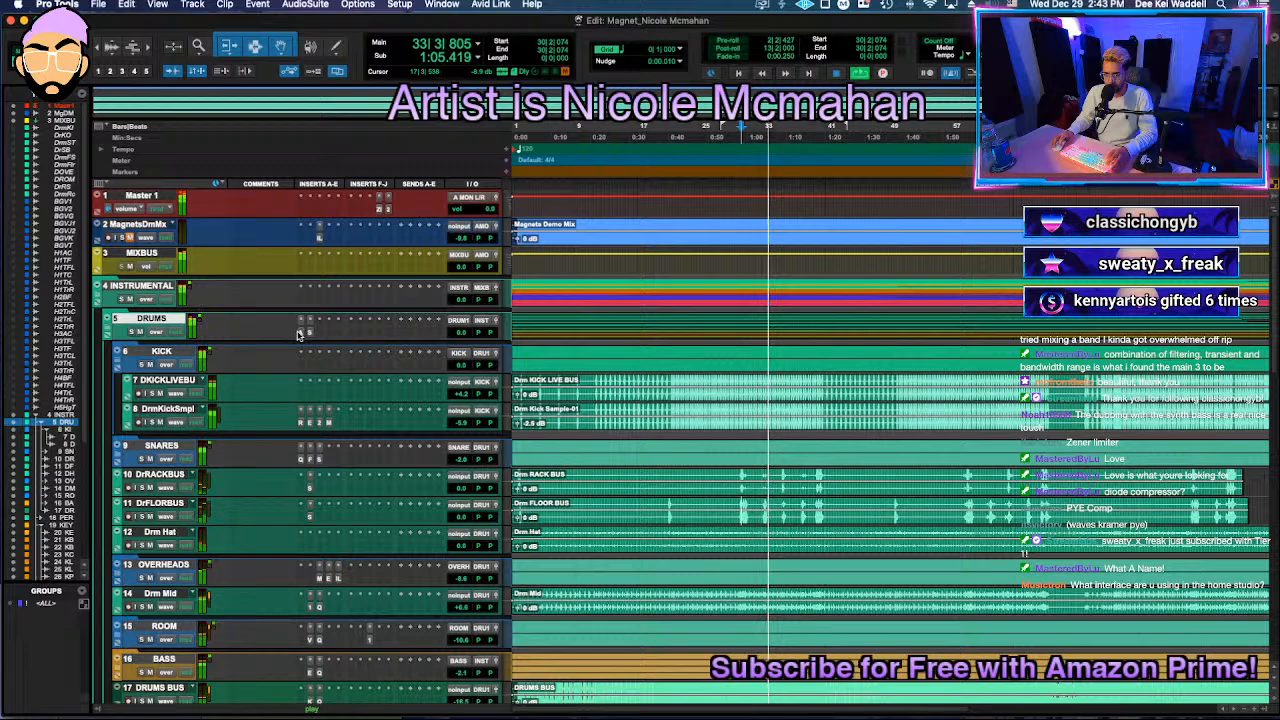
click(299, 332)
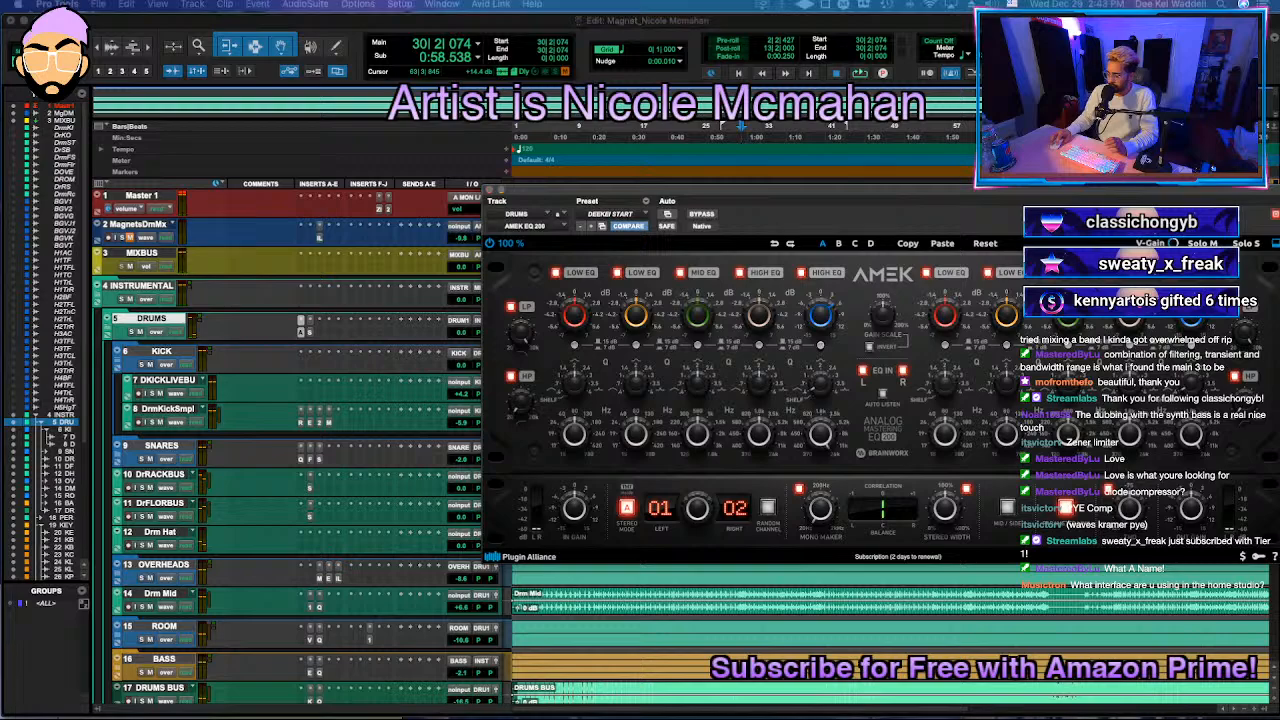
key(ctrl+Up)
key(ctrl+Up)
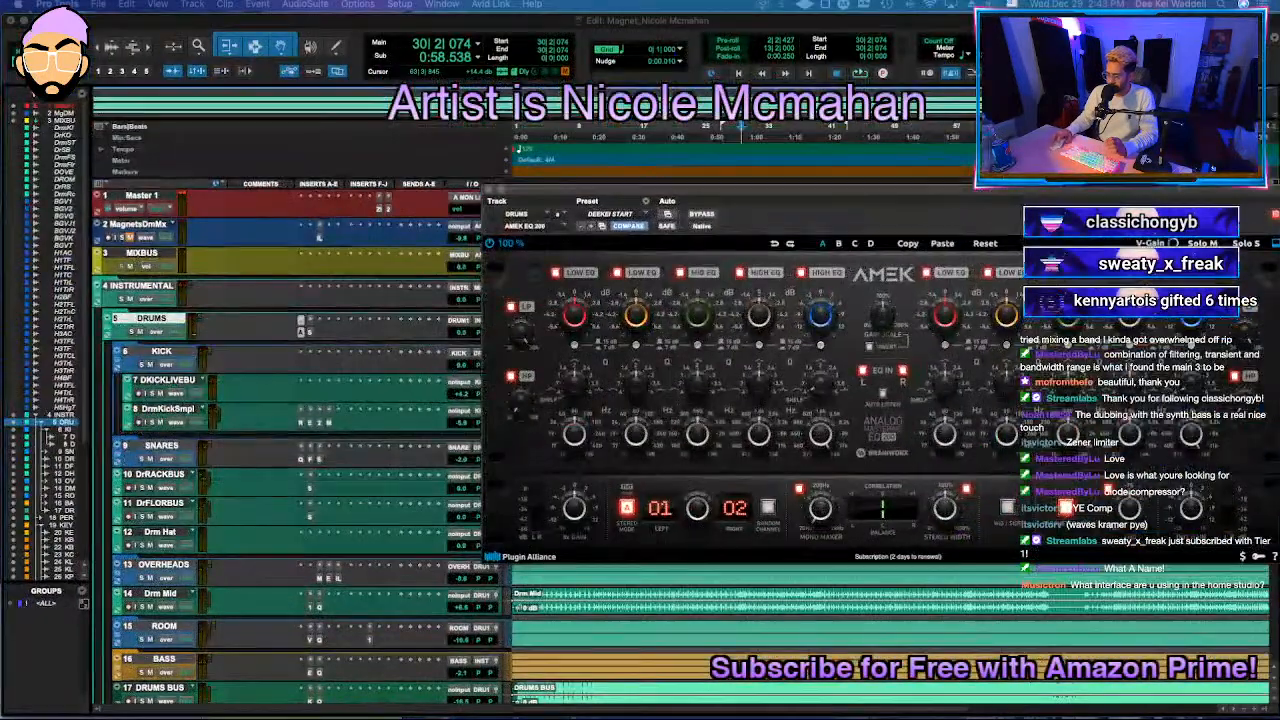
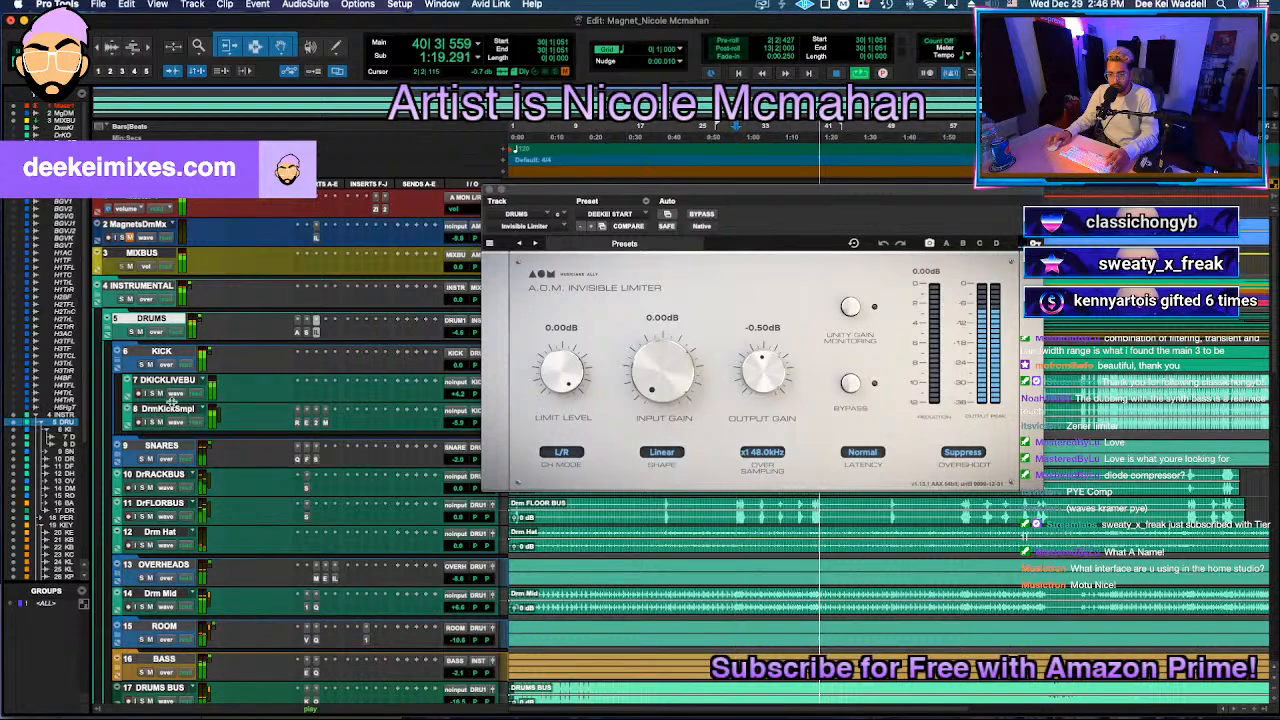
Step: Move the BASS folder track directly above DRUMS inside the INSTRUMENTAL folder
scroll(117, 362, down, 5)
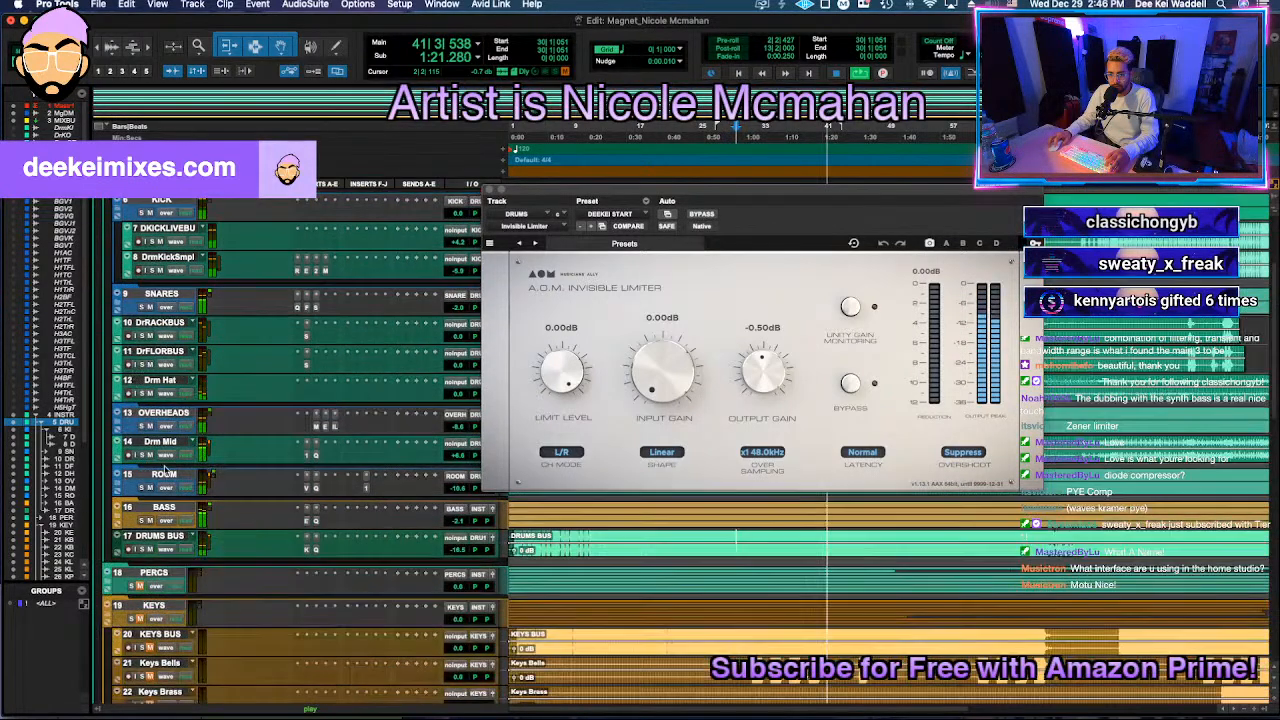
scroll(98, 308, up, 5)
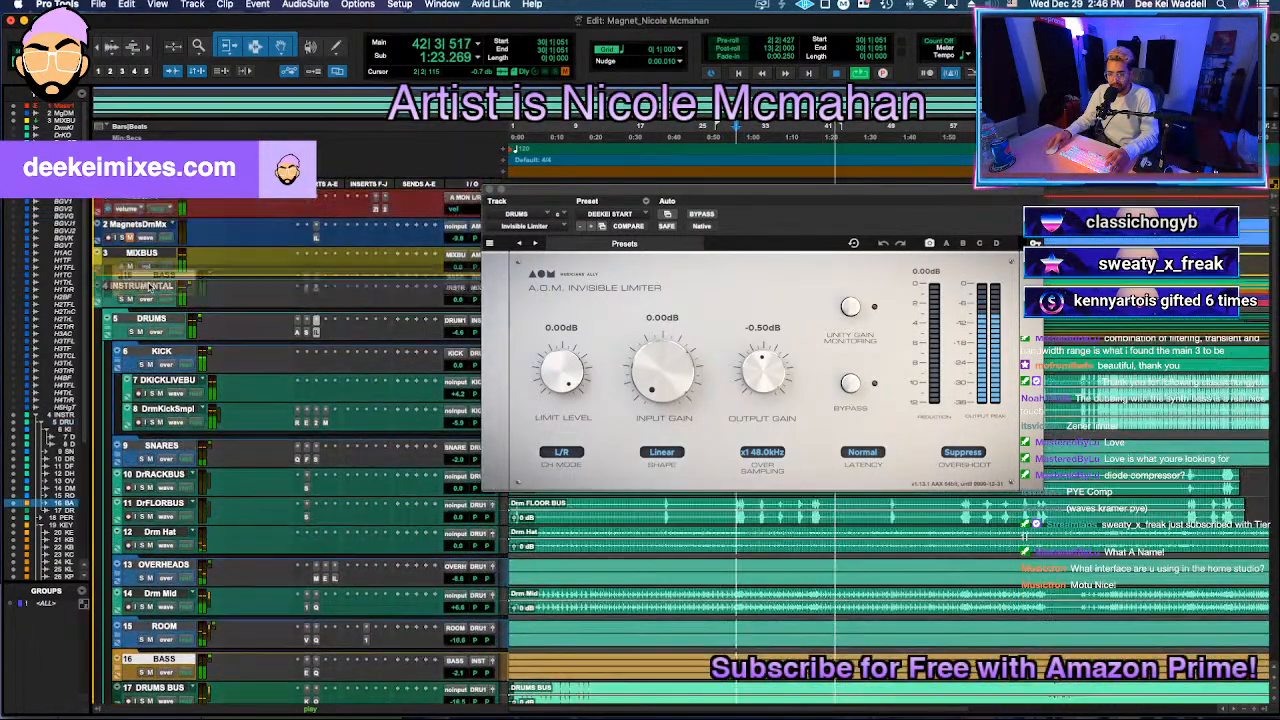
drag(98, 308, 100, 310)
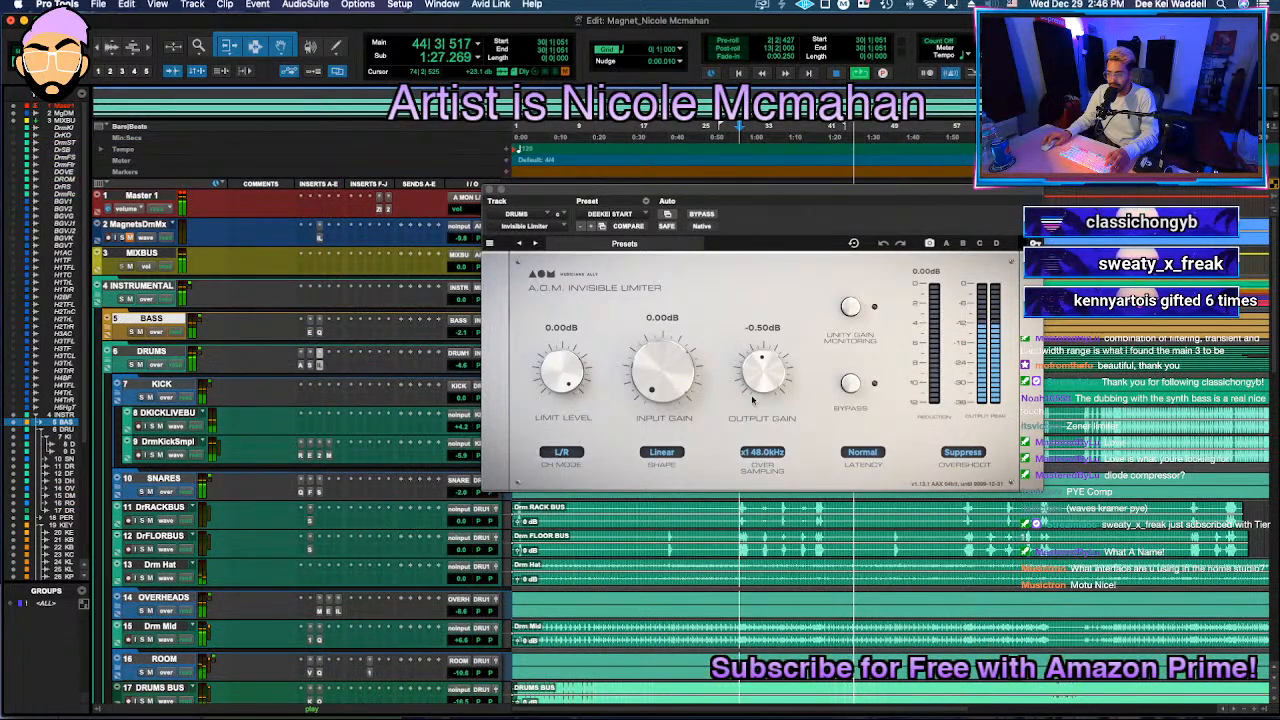
Step: Set the Invisible Limiter on DRUMS to Clip overshoot with a limit level of -5.72 dB, then close it
click(962, 452)
click(963, 486)
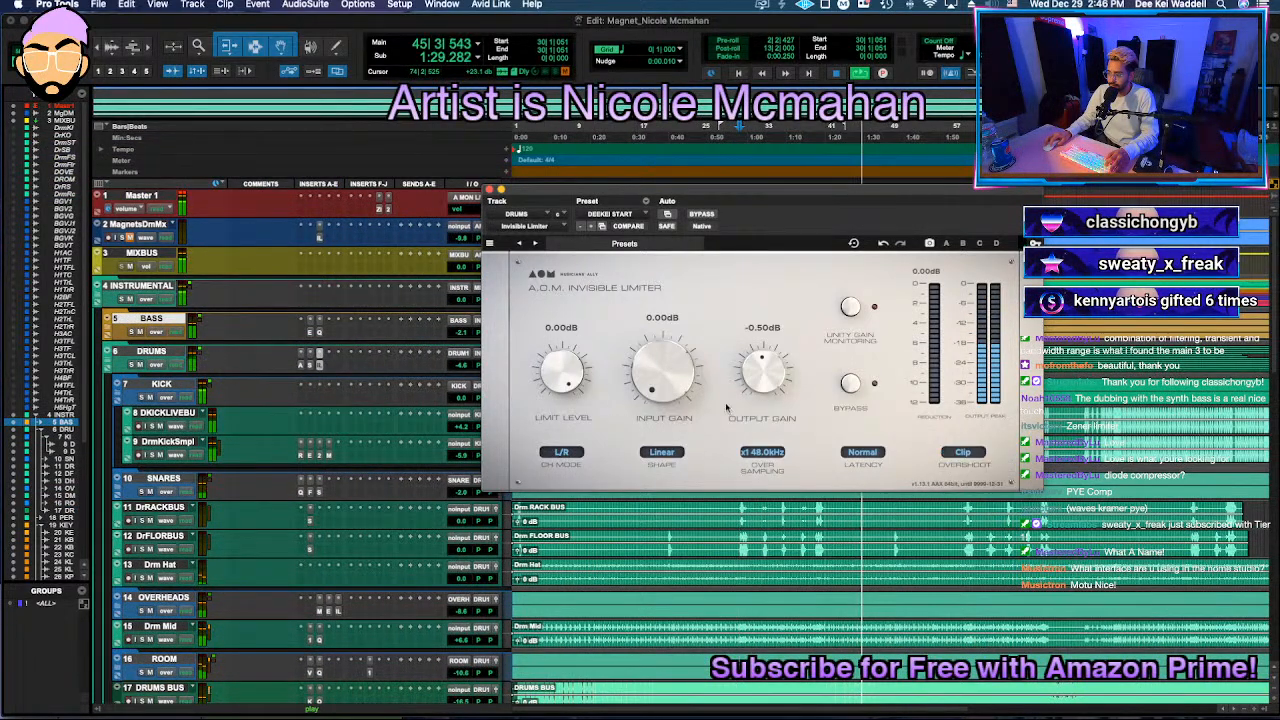
drag(562, 372, 595, 352)
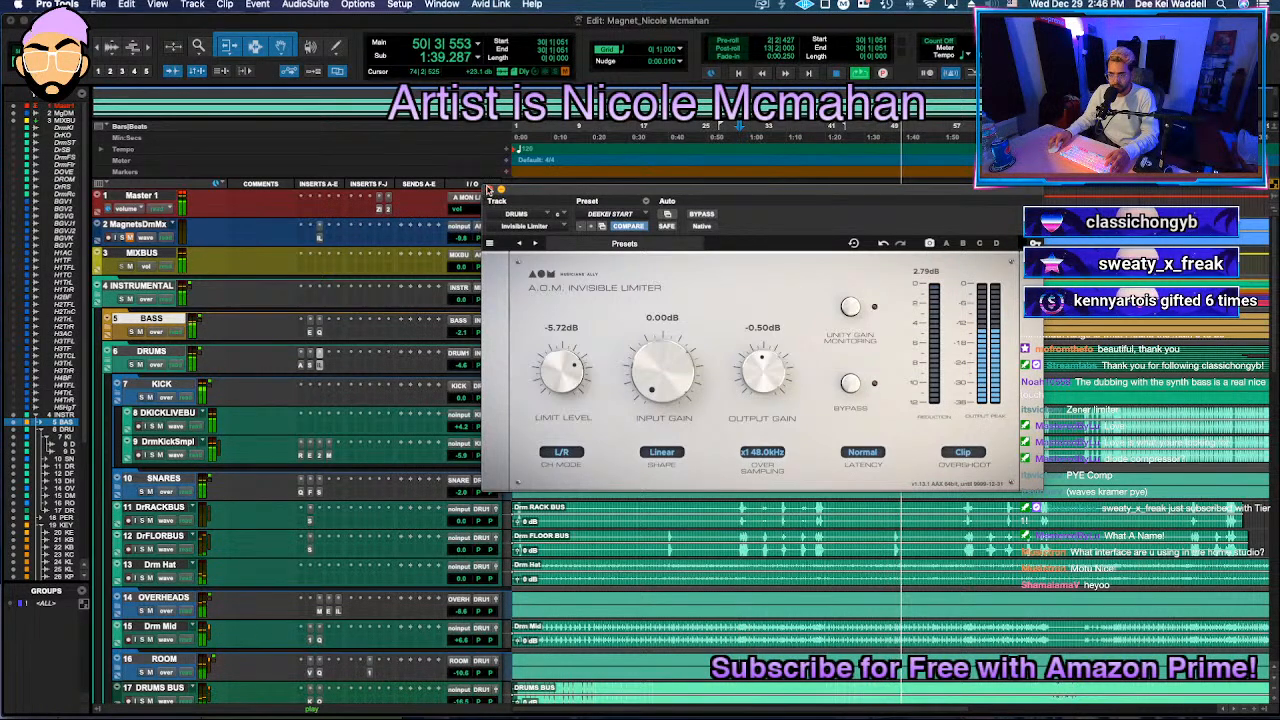
click(489, 190)
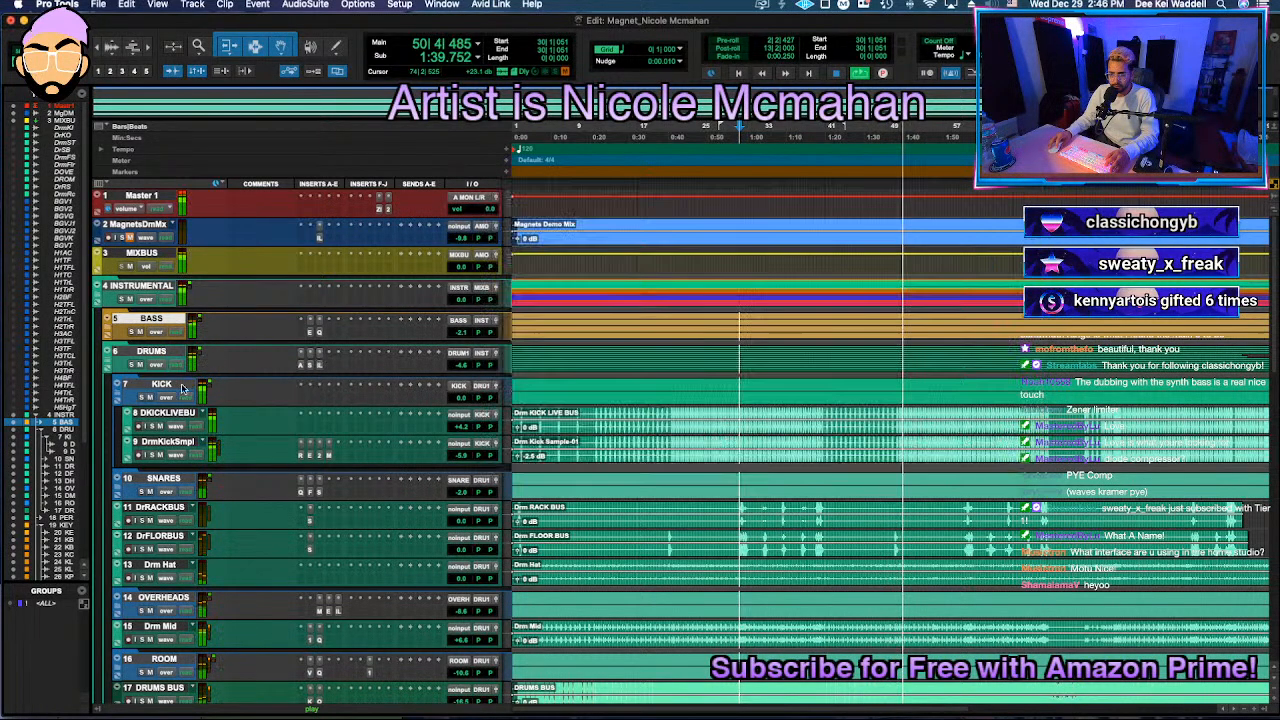
click(327, 368)
text(el)
key(Escape)
key(Escape)
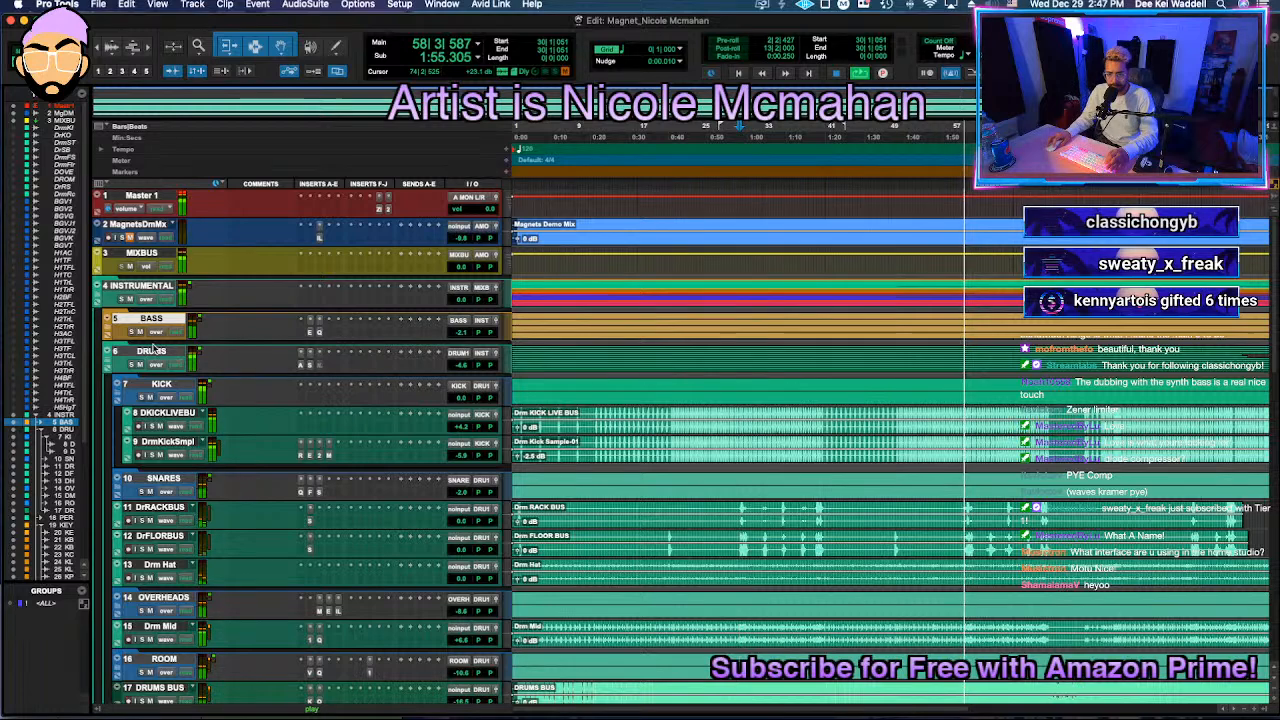
Step: Set the DRUMS volume to -2.6 dB, collapse the DRUMS folder and bring the PERCS tracks into view
click(458, 365)
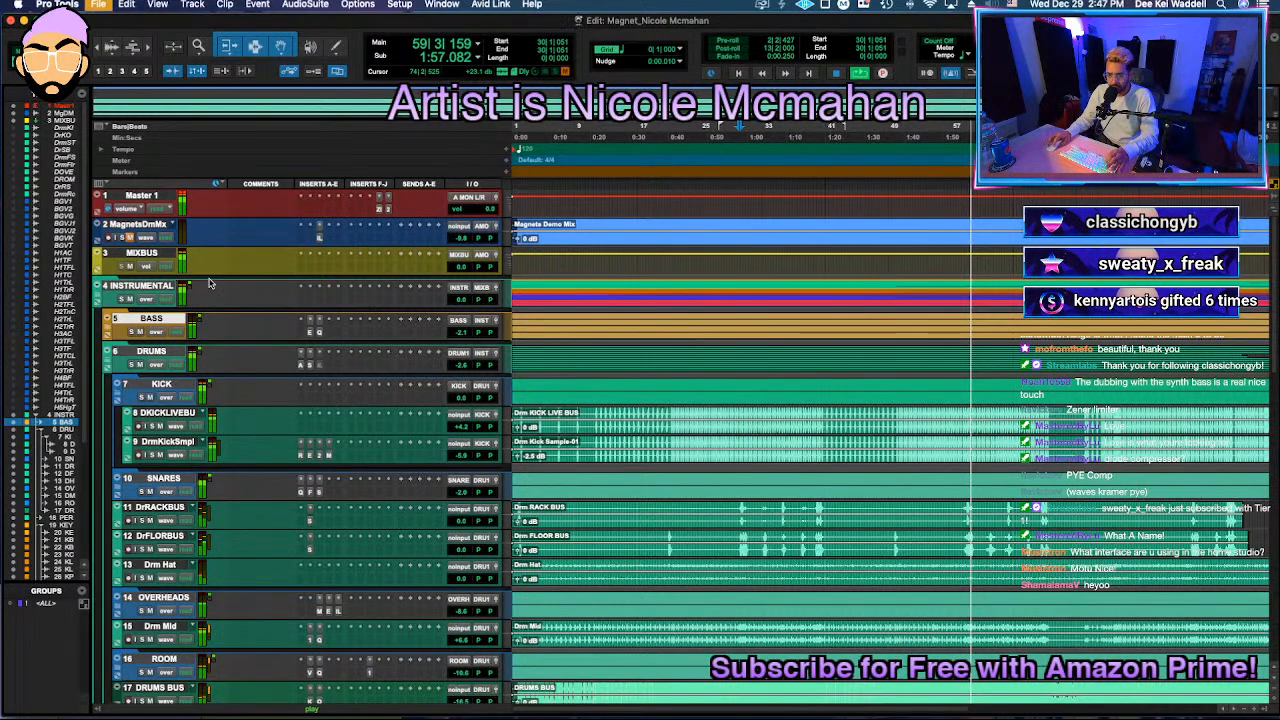
click(108, 363)
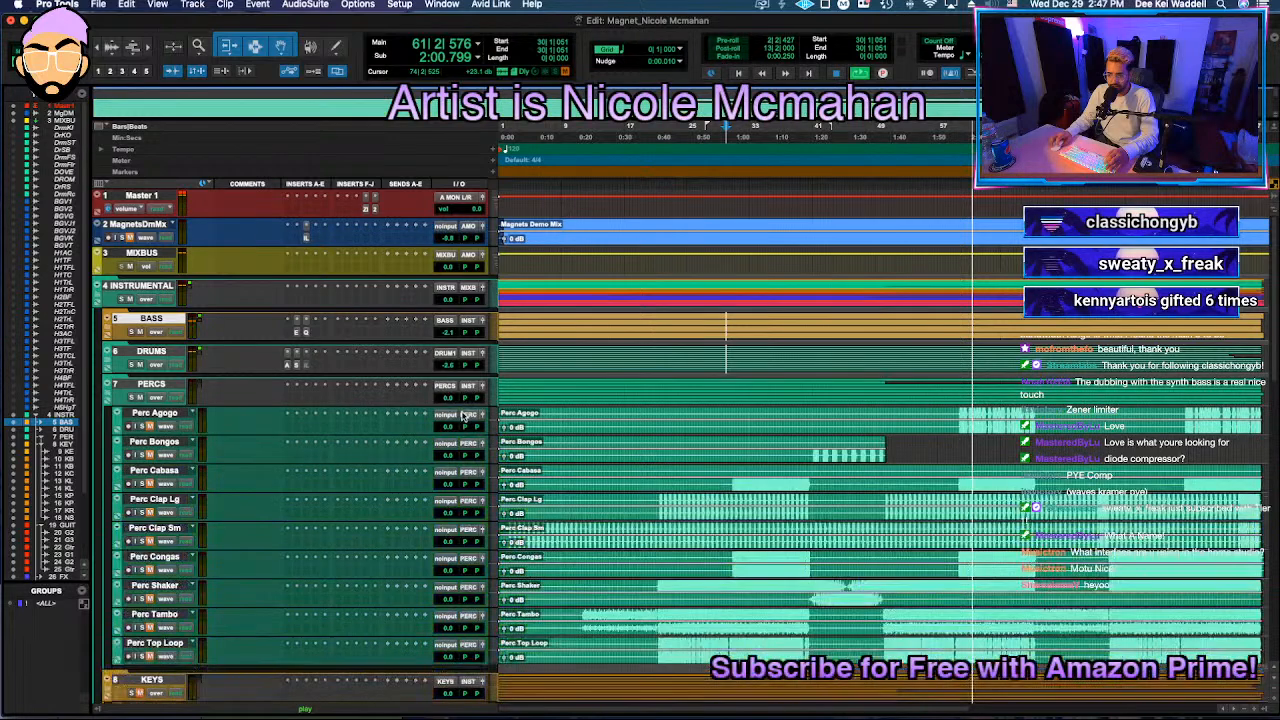
scroll(463, 415, down, 5)
Step: Play from near the song's start and order the first PERCS tracks as Perc Clap Sm, Perc Tambo, Perc Clap Lg and PercTopLoop
key(space)
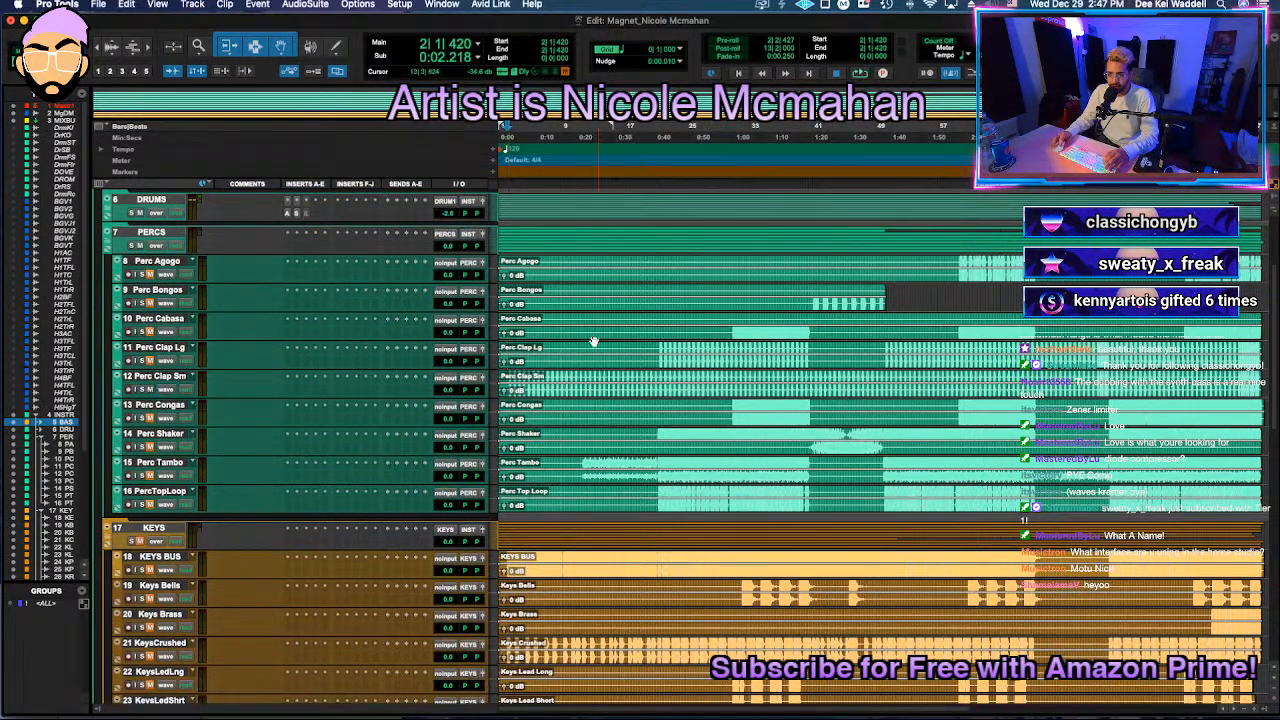
key(space)
drag(163, 381, 177, 287)
drag(176, 397, 180, 316)
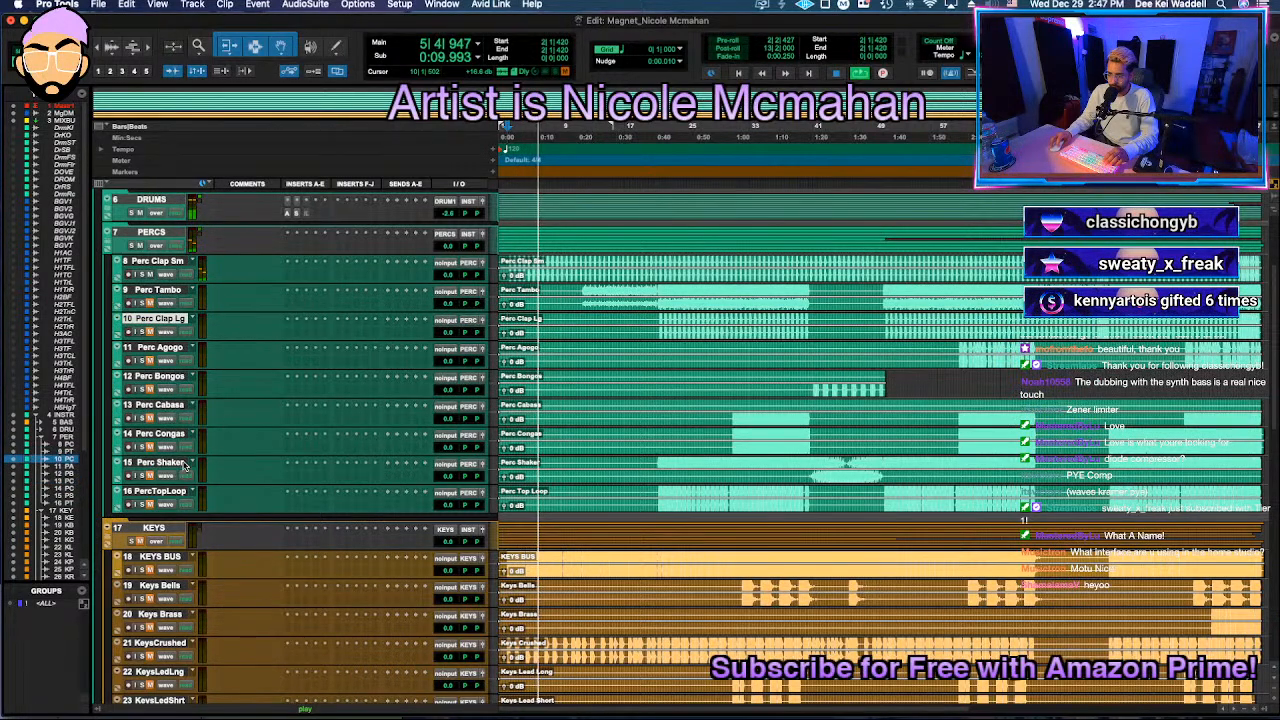
drag(160, 491, 185, 345)
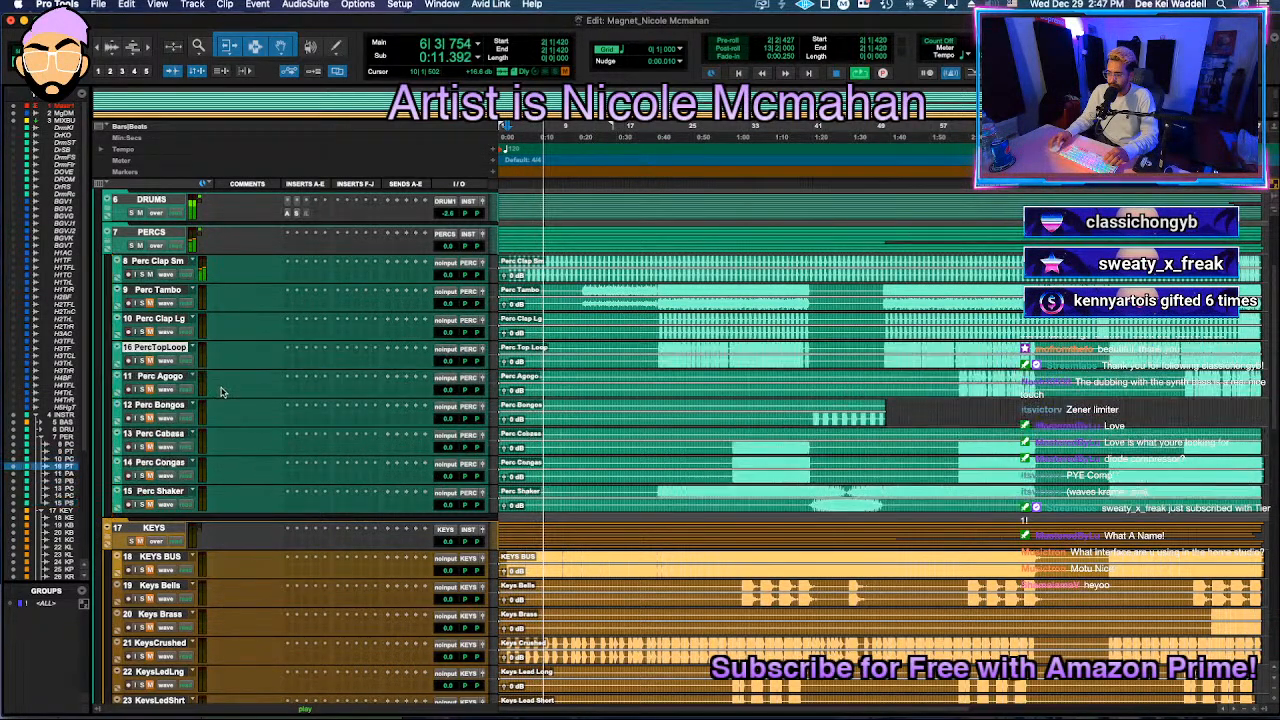
Step: Move Perc Shaker below PercTopLoop, followed by Perc Cabasa and Perc Congas, all above Perc Agogo
drag(165, 405, 175, 390)
drag(160, 491, 170, 378)
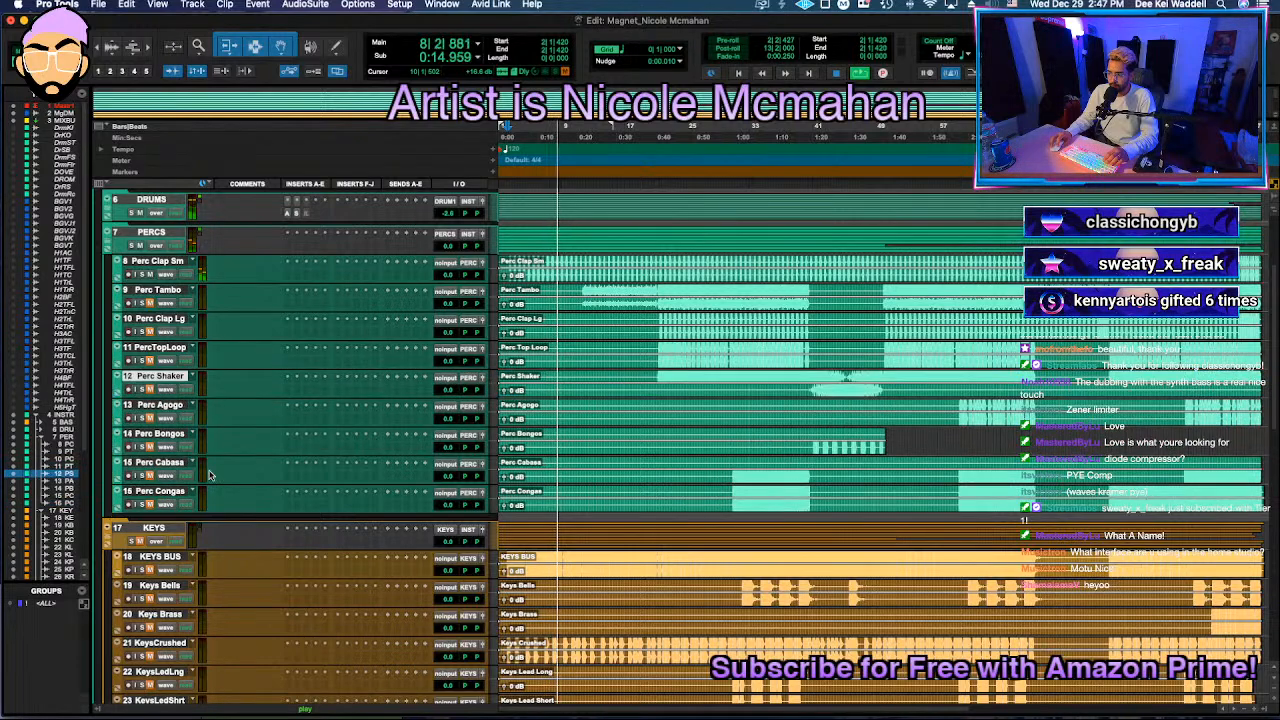
click(162, 491)
shift+click(165, 463)
drag(165, 463, 170, 392)
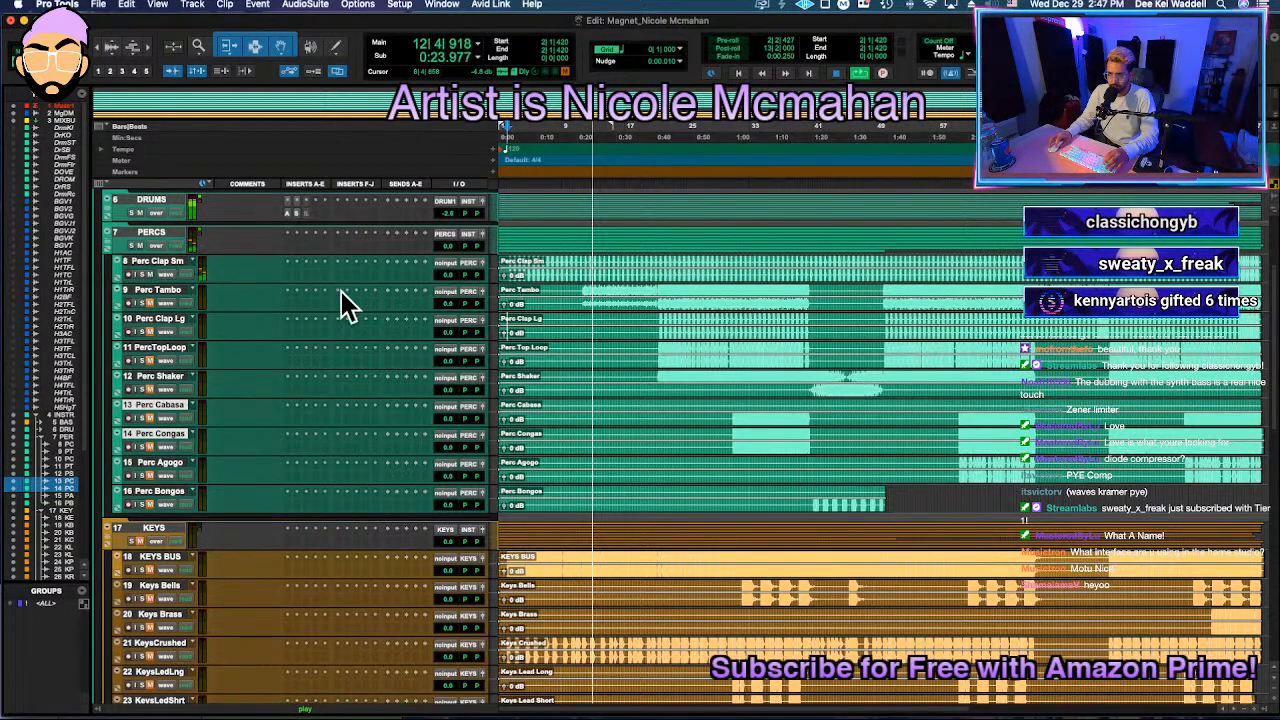
Step: Audition the MagnetsDmMx reference track and raise its volume to -4.8 dB
scroll(358, 313, up, 5)
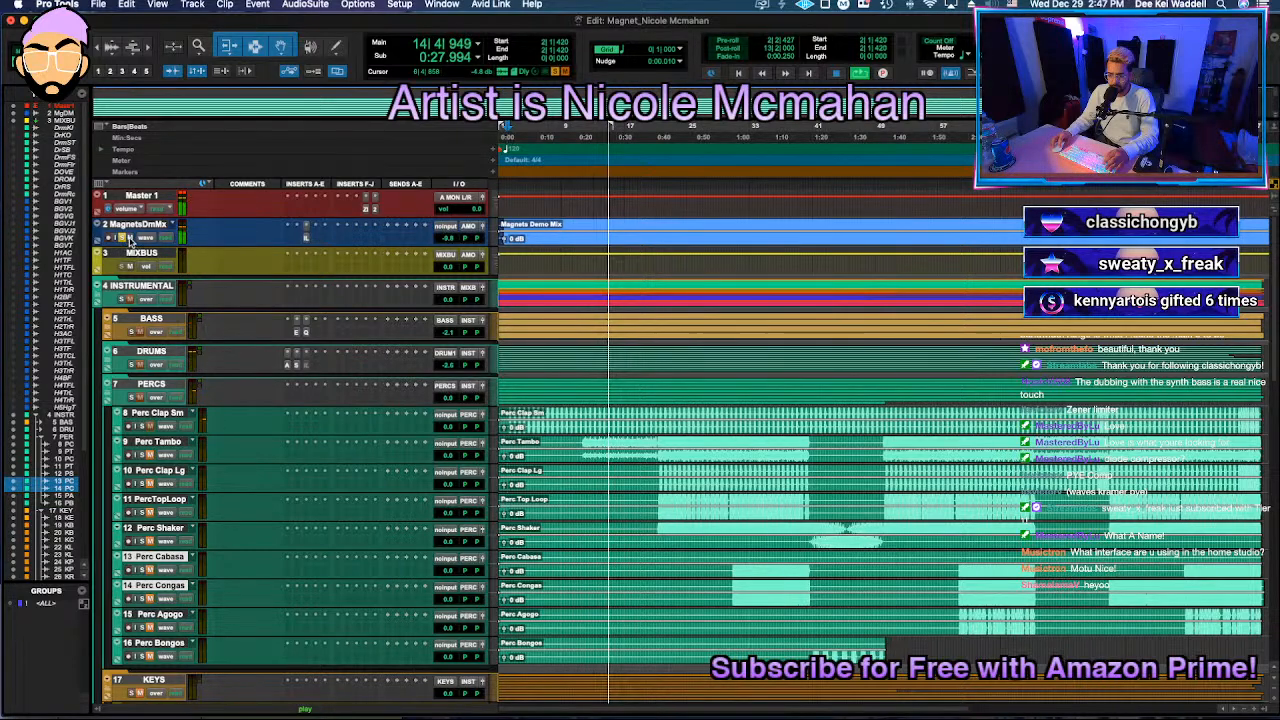
click(447, 239)
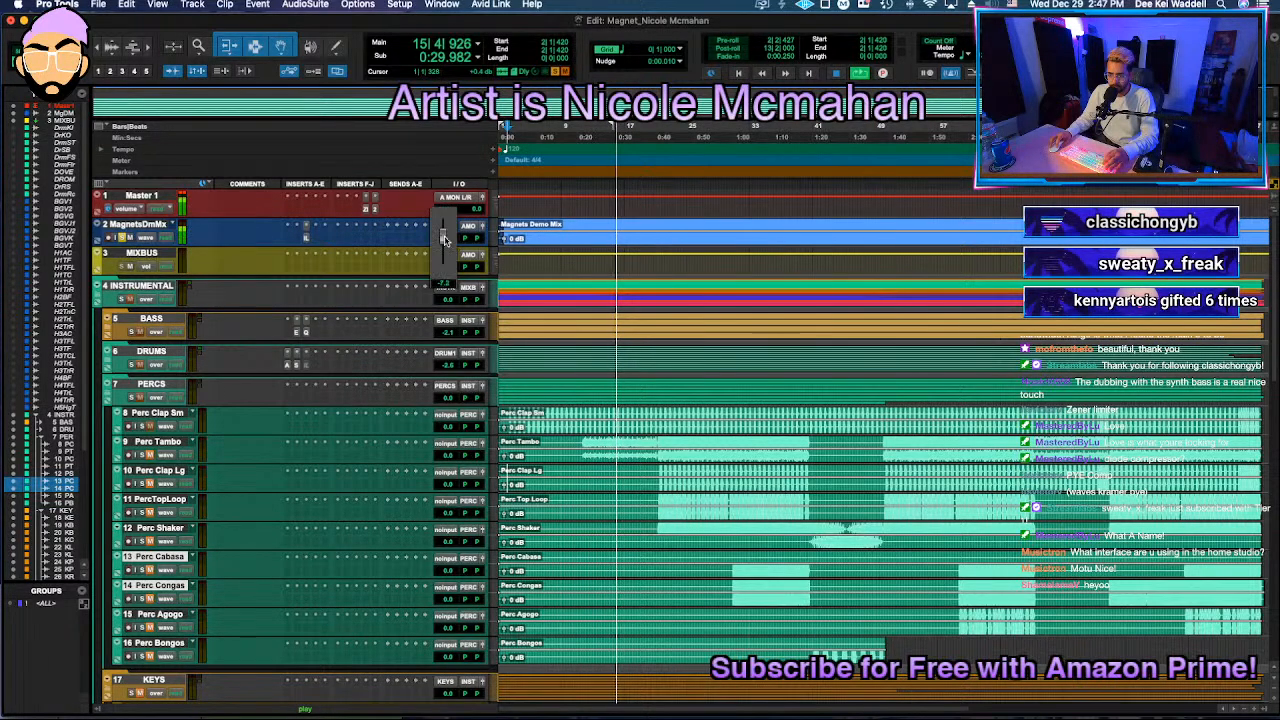
drag(447, 239, 447, 233)
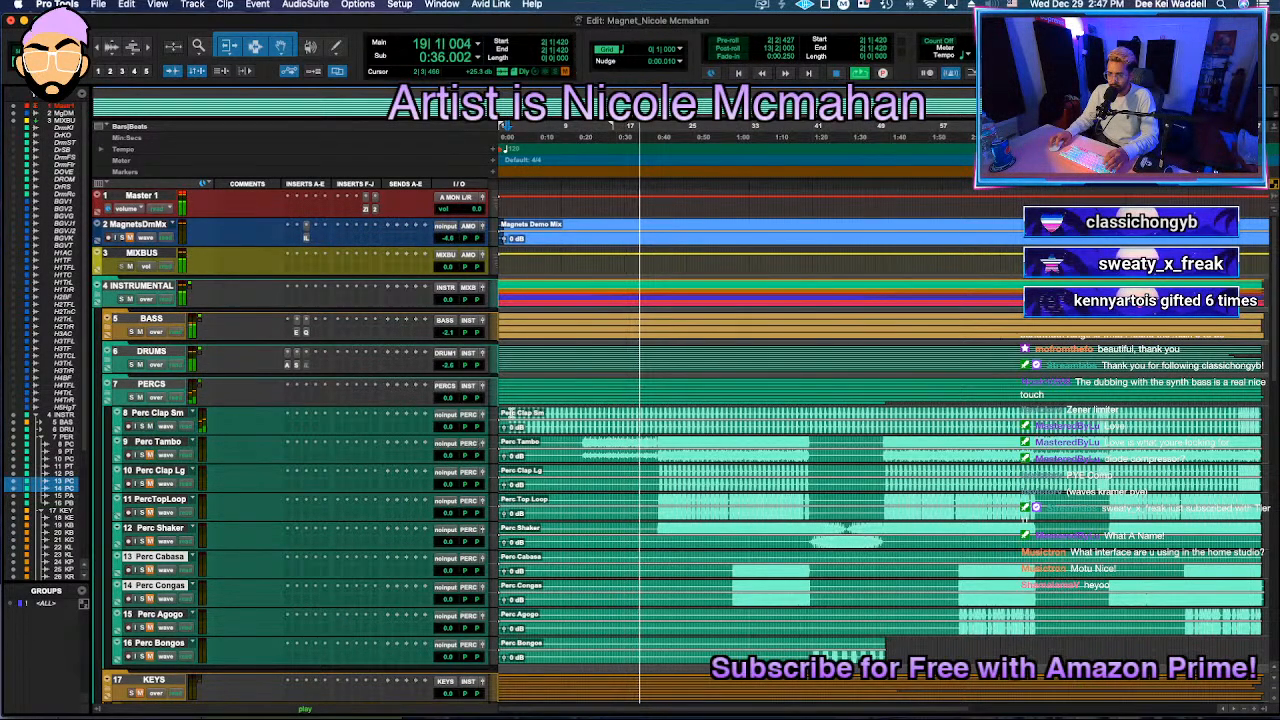
Step: Raise the Perc Clap Sm clip gain to +6.9 dB and try small fader changes, leaving the track volume at 0.0 dB
drag(547, 421, 548, 412)
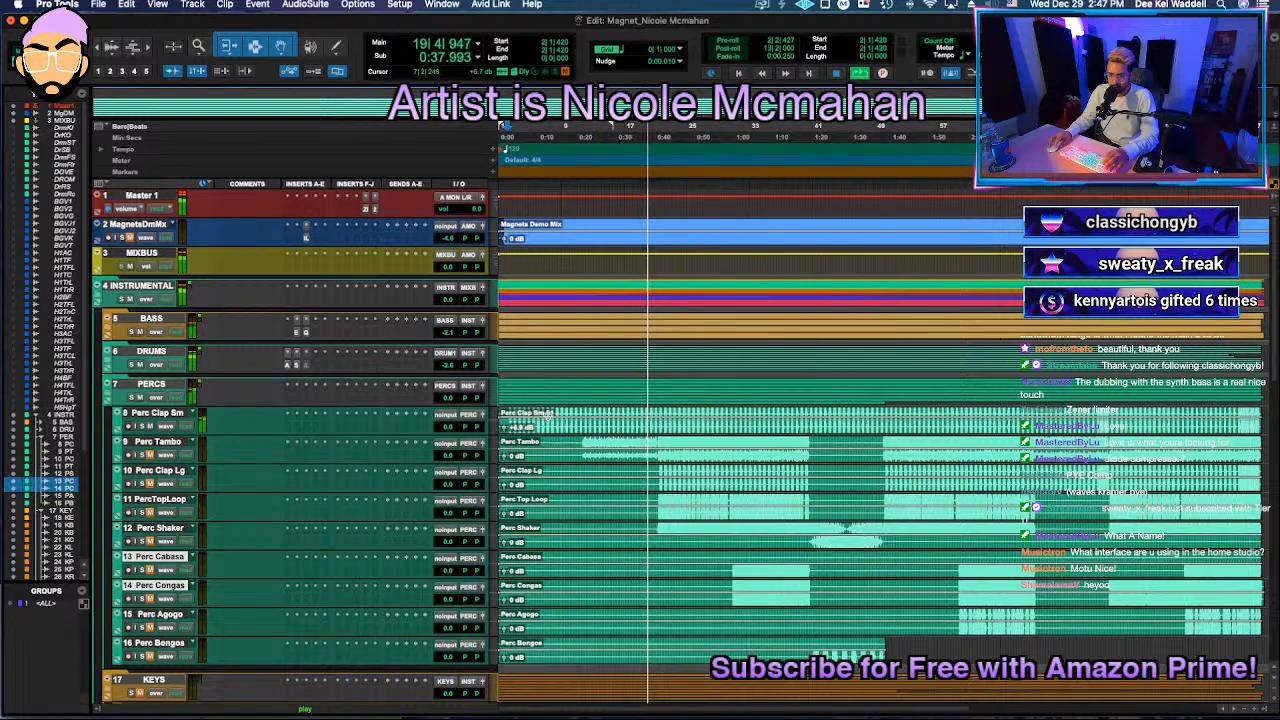
drag(446, 429, 446, 432)
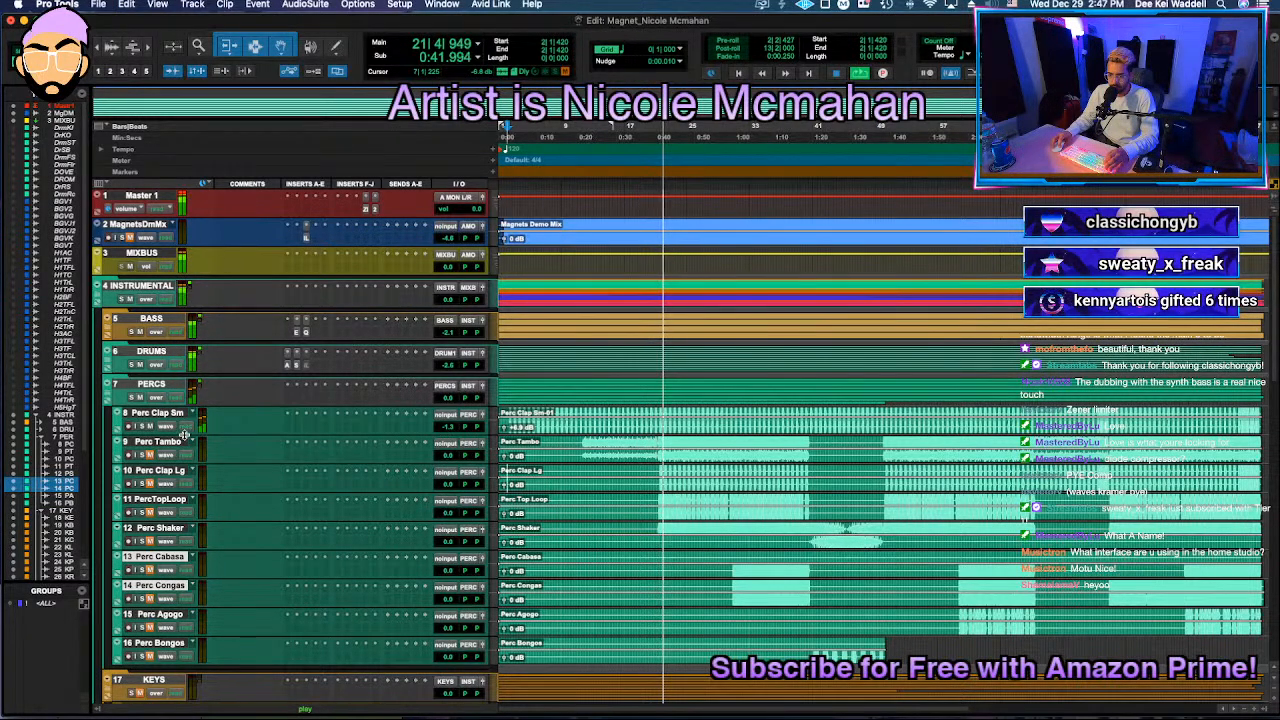
drag(442, 427, 442, 430)
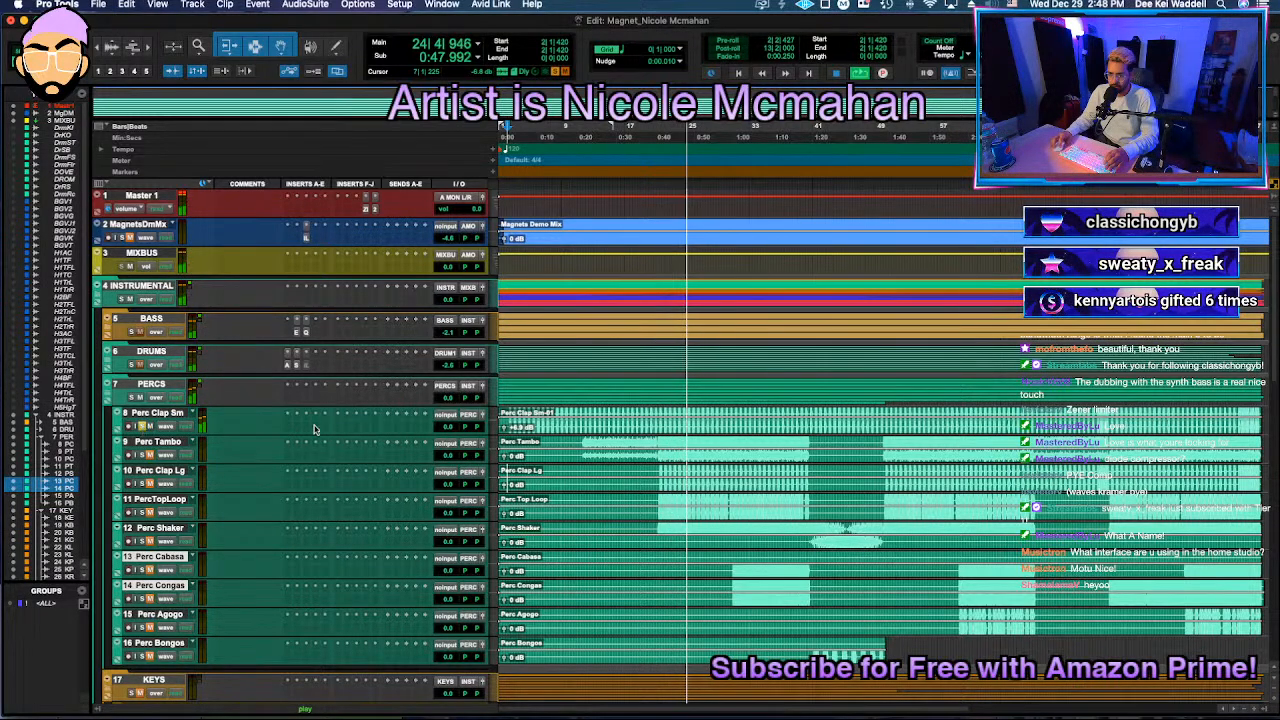
Step: Insert the S1 Imager on Perc Clap Sm, increase its stereo width and close the plug-in window
click(347, 432)
key(Escape)
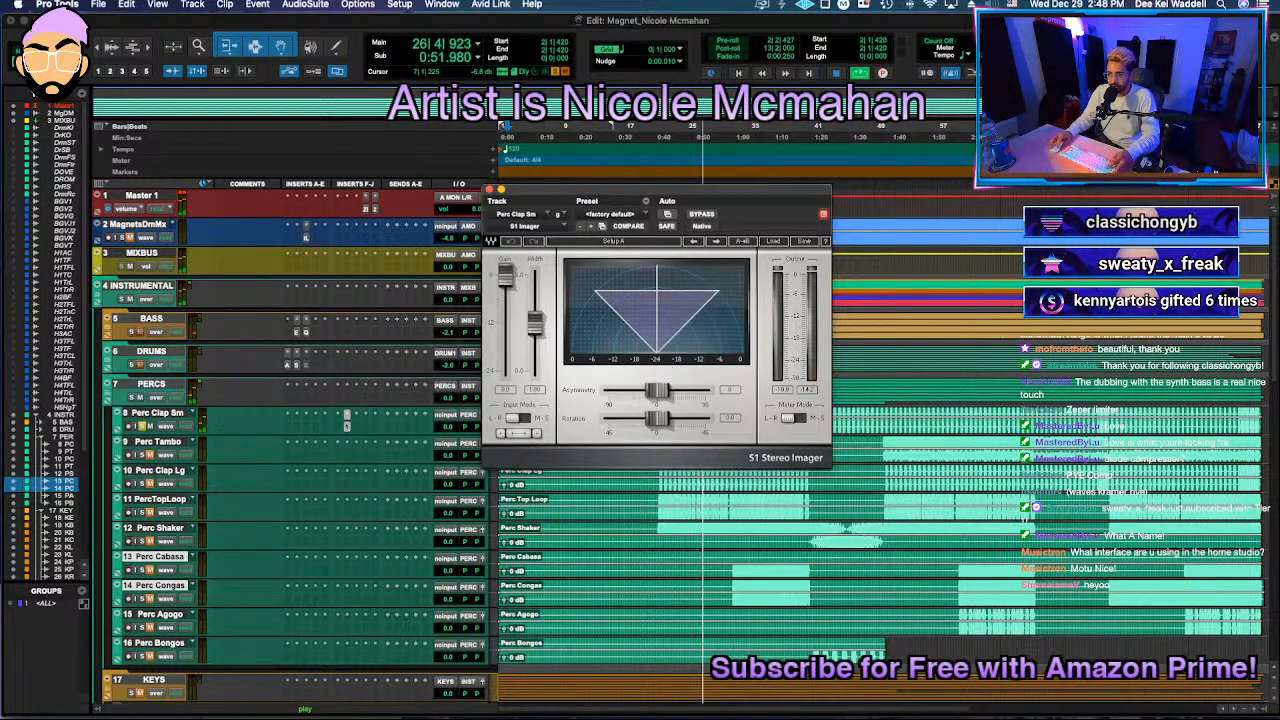
drag(540, 326, 540, 303)
click(489, 190)
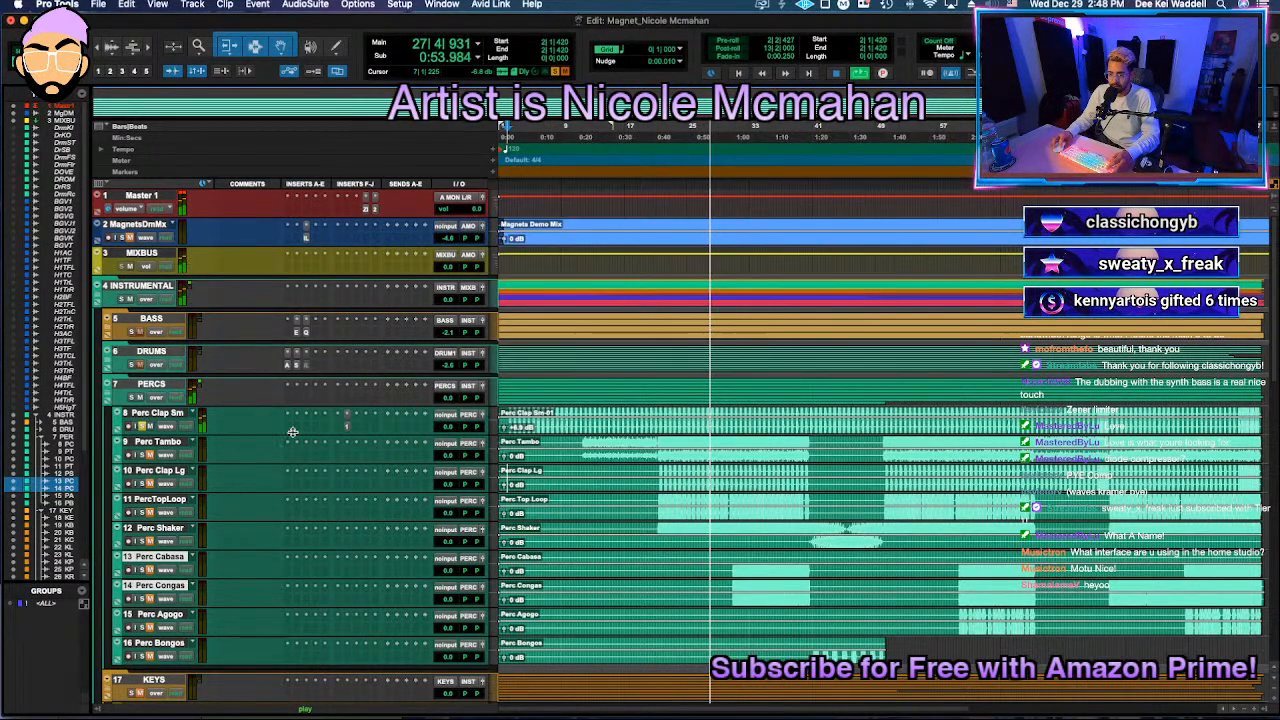
Step: Insert Fresh Air on Perc Clap Sm ahead of the imager with Mid Air at 58 and High Air at 24
click(300, 431)
text(fresh)
key(Return)
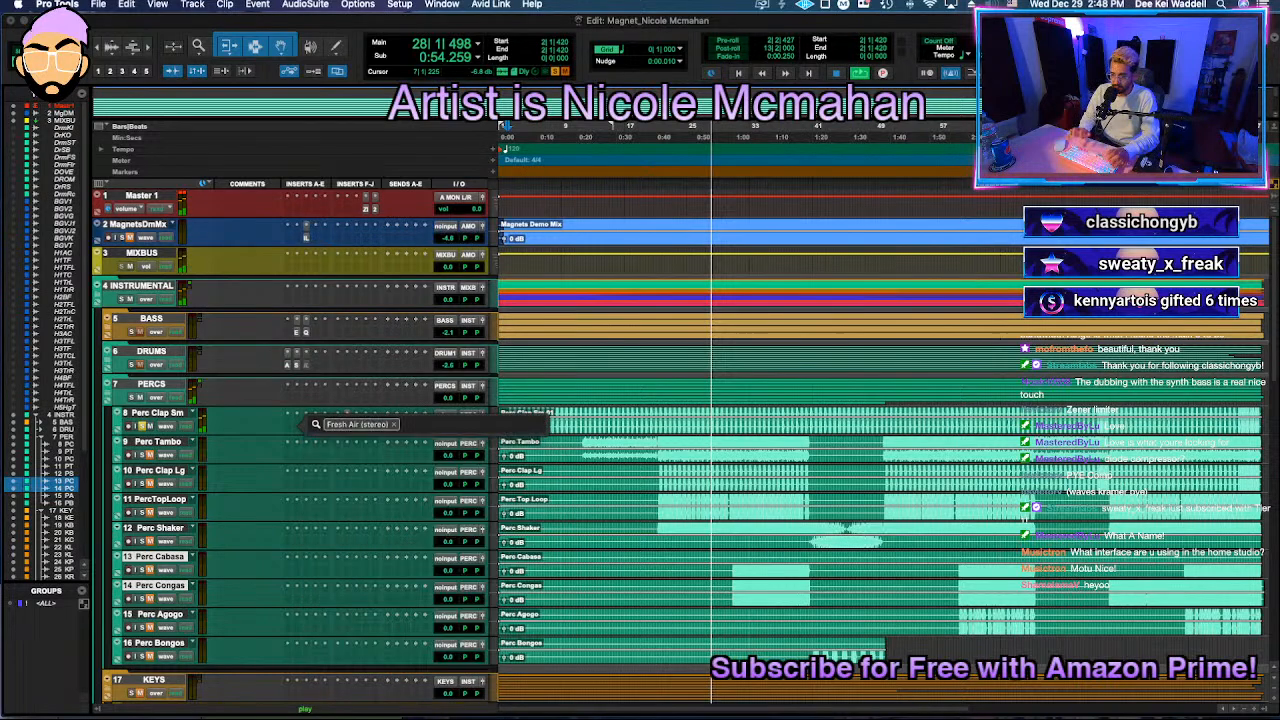
drag(657, 515, 662, 455)
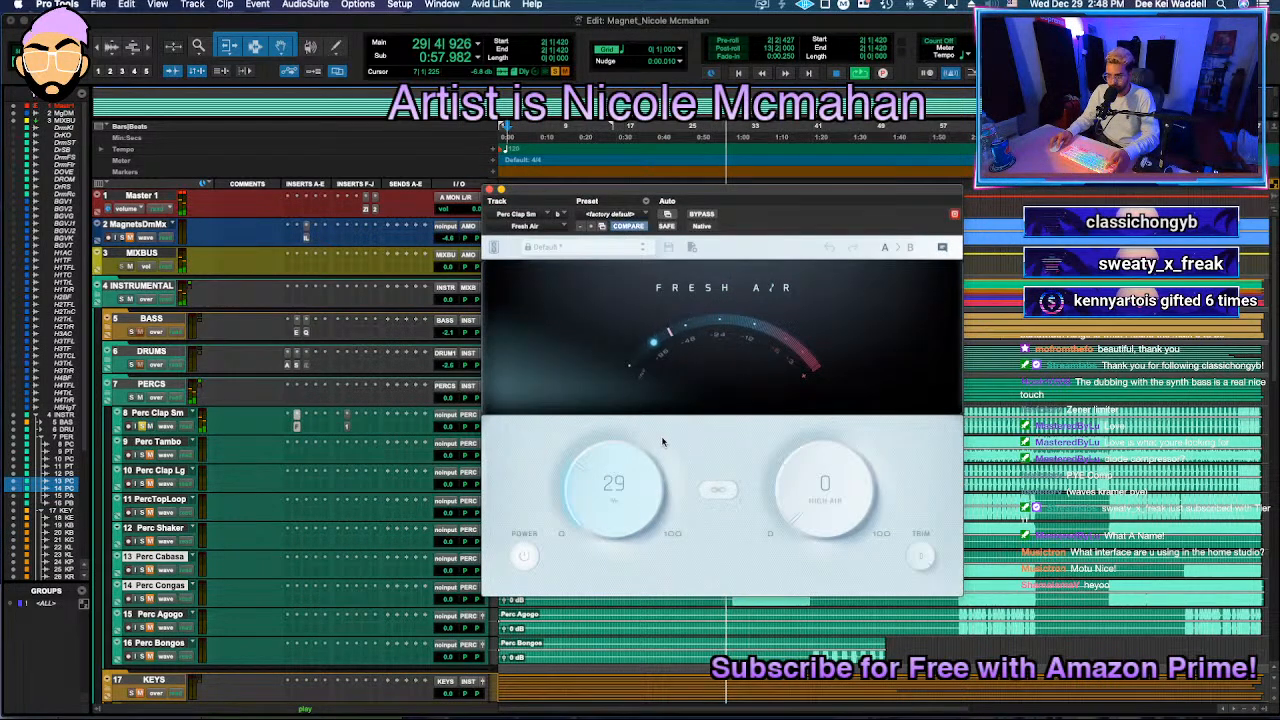
drag(621, 519, 631, 461)
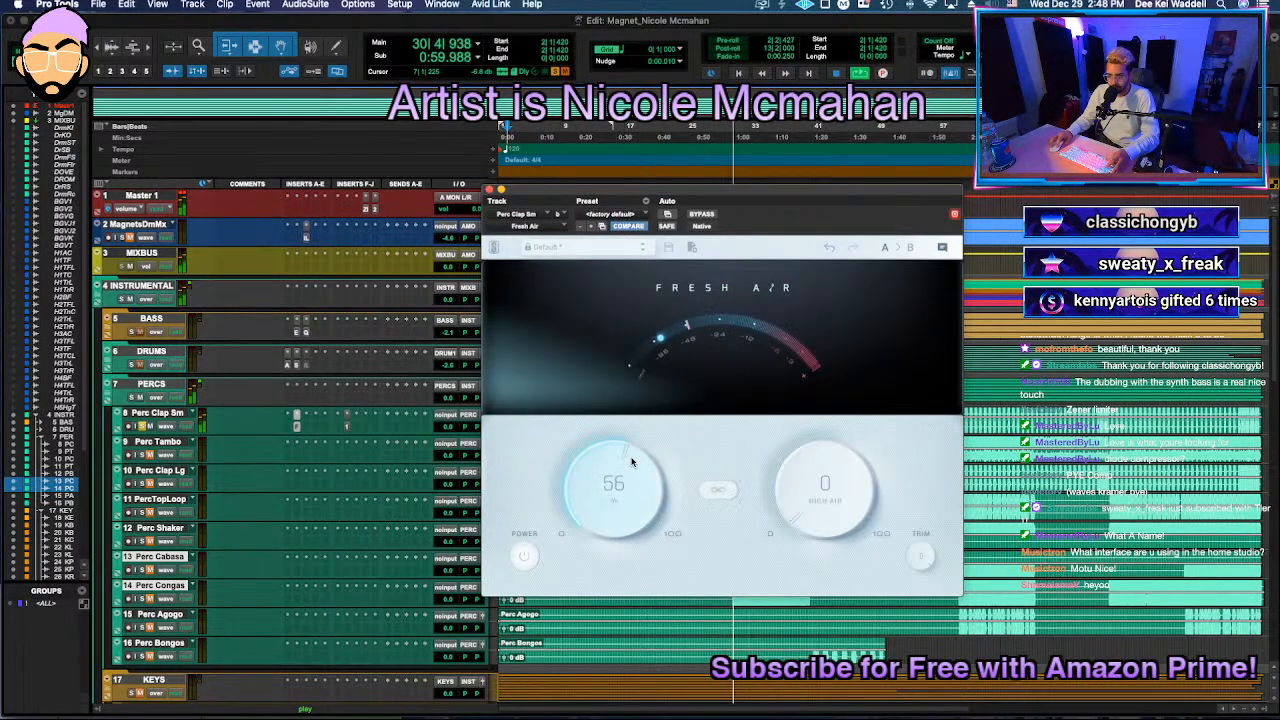
drag(808, 505, 845, 453)
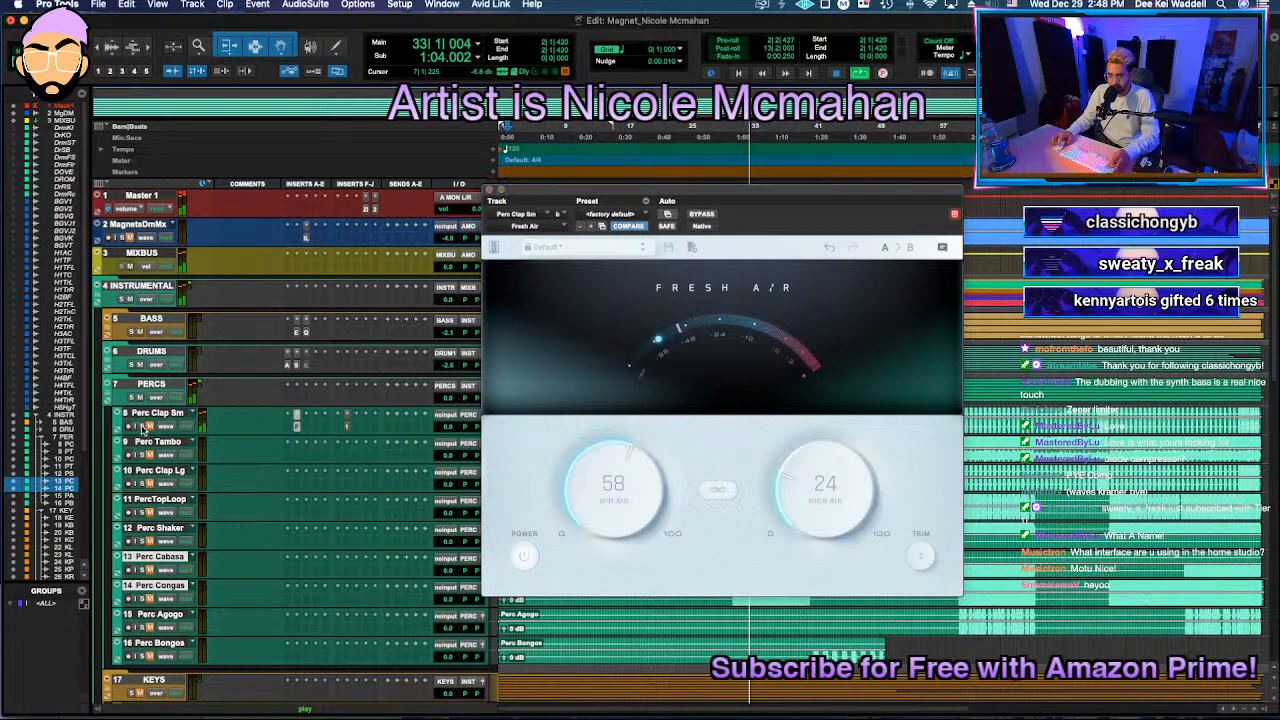
click(490, 190)
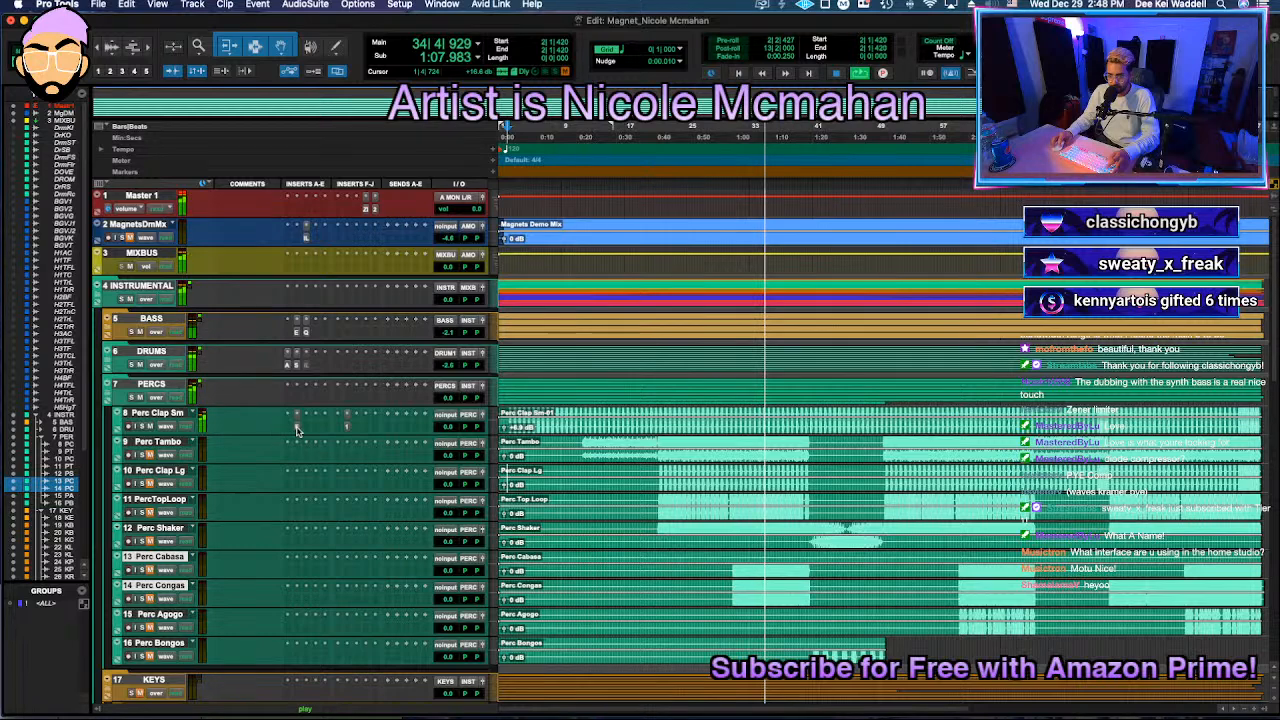
Step: Set Fresh Air on Perc Clap Sm to Mid Air 41 and High Air 21, and lower the track volume to -3.9 dB
click(296, 420)
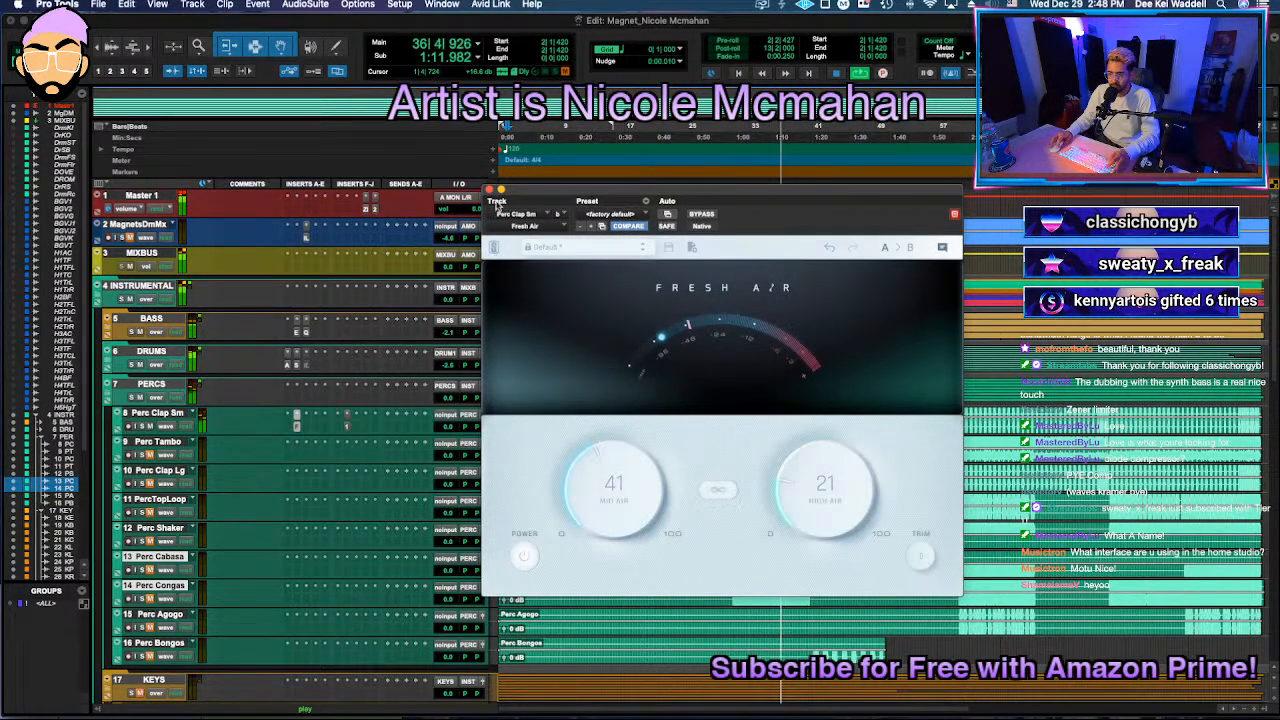
click(490, 190)
click(447, 428)
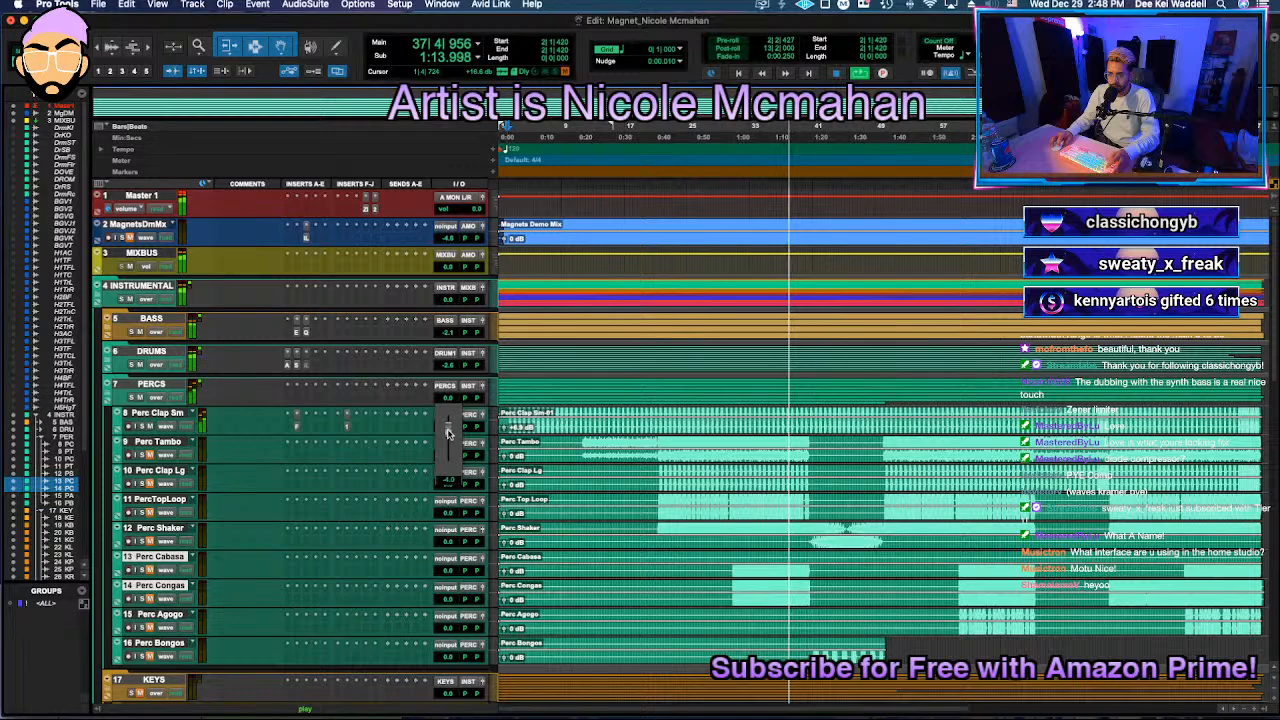
drag(449, 432, 452, 435)
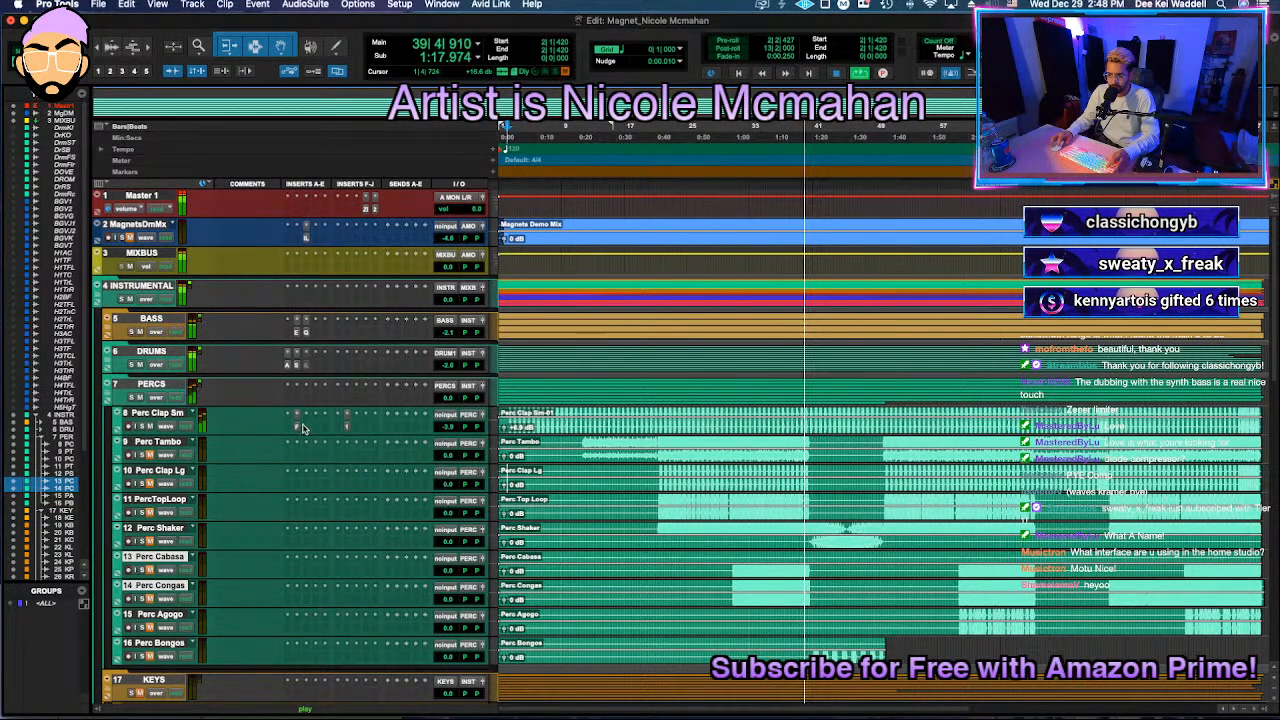
Step: Link the Fresh Air controls on Perc Clap Sm, reduce Mid Air to 26 and High Air to 6, and close the plug-in window
click(298, 427)
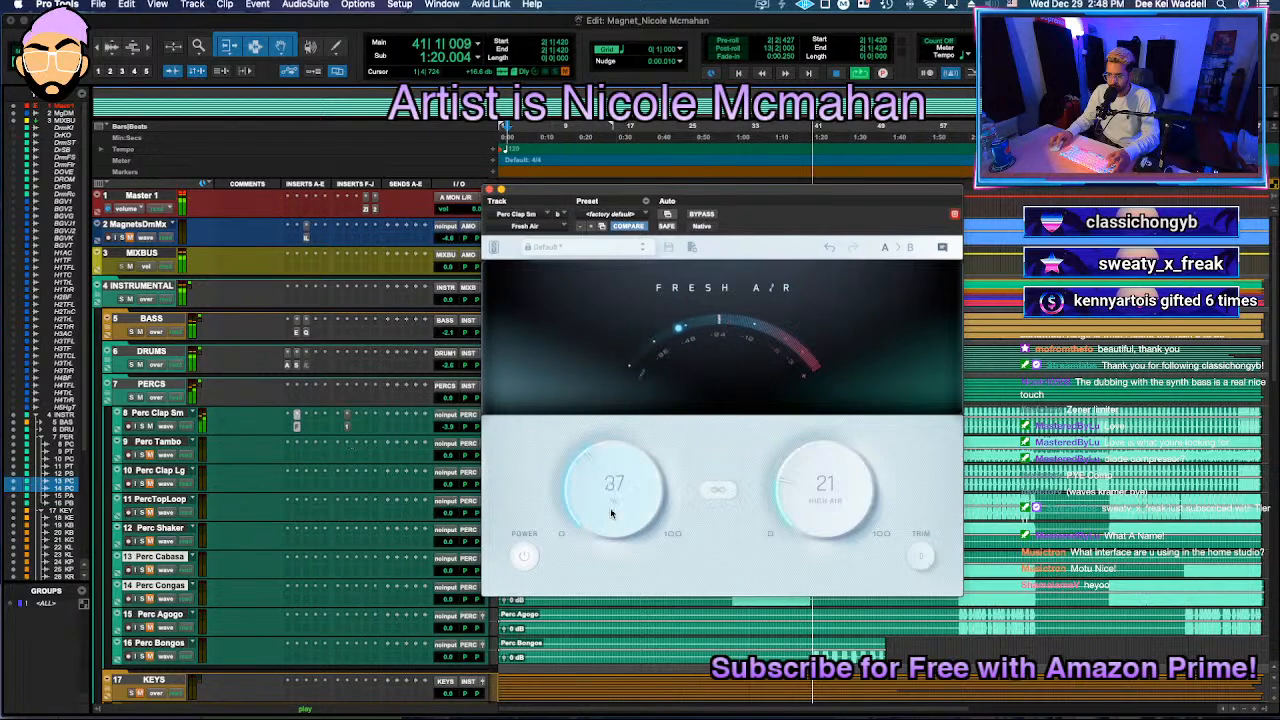
drag(801, 506, 800, 516)
click(719, 493)
drag(618, 504, 618, 513)
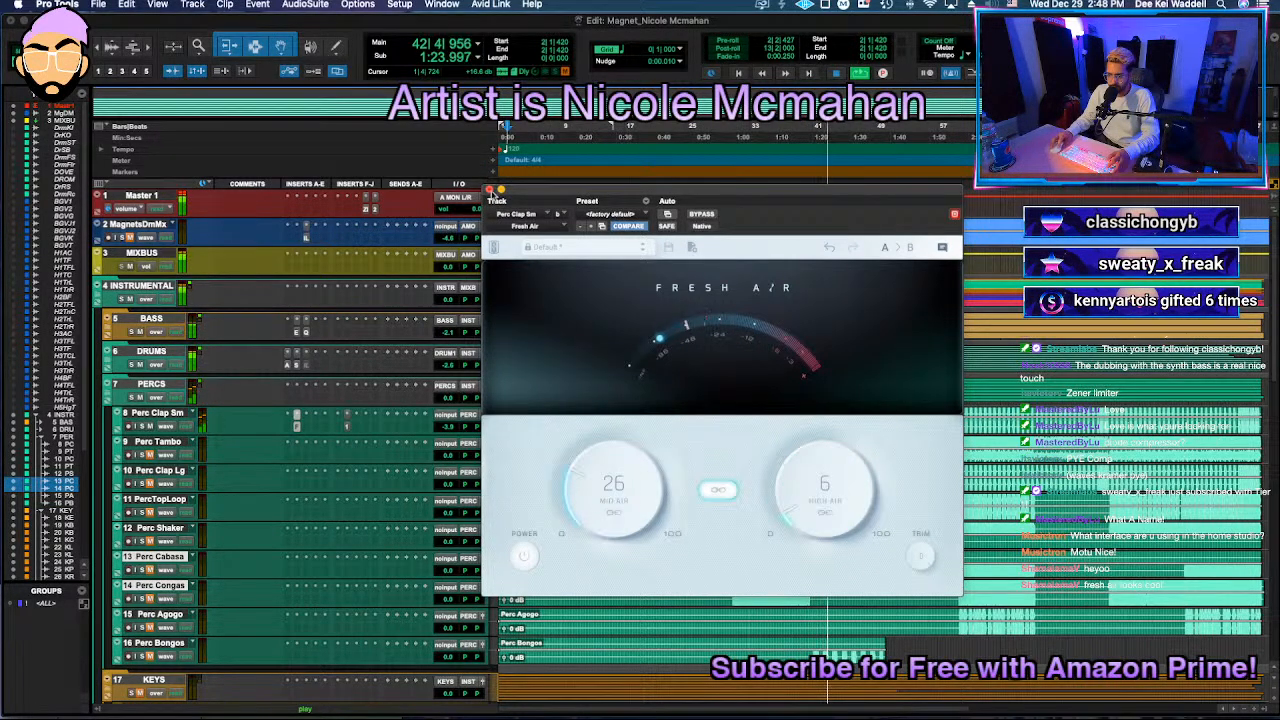
click(489, 189)
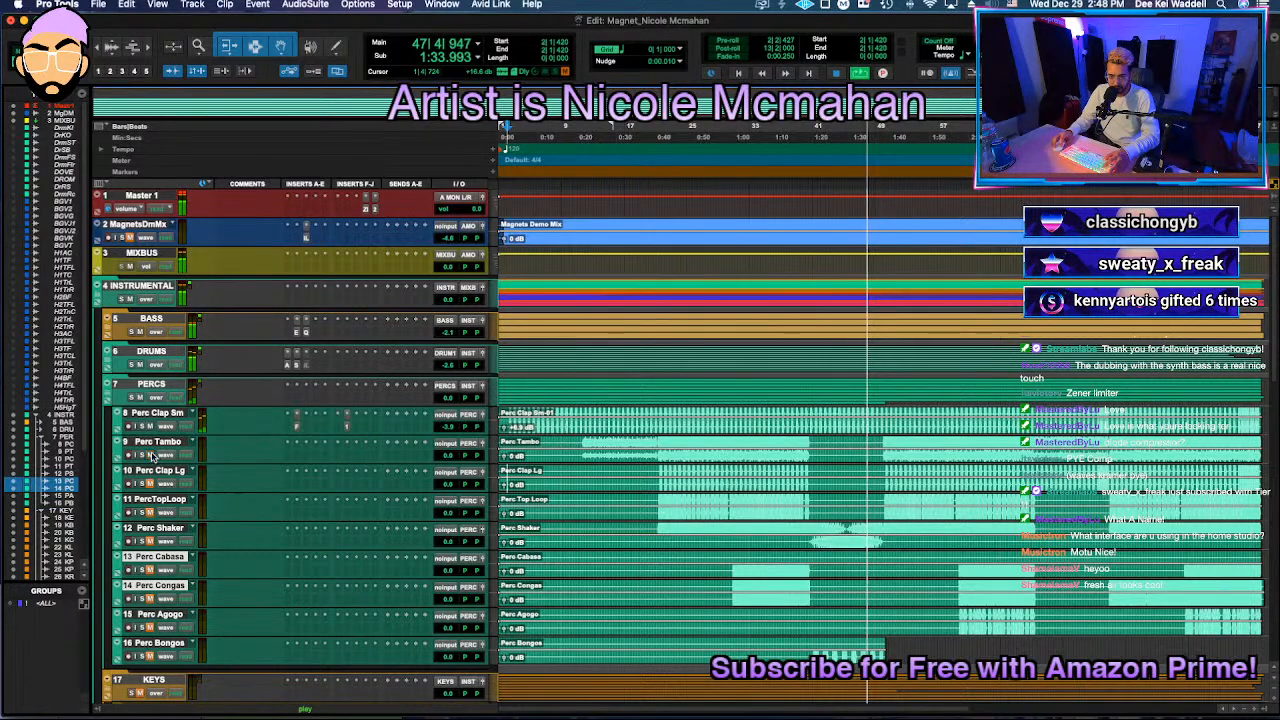
Step: Unmute Perc Tambo, audition it from around bar 21 and lower its volume to -2.0 dB
click(662, 441)
key(space)
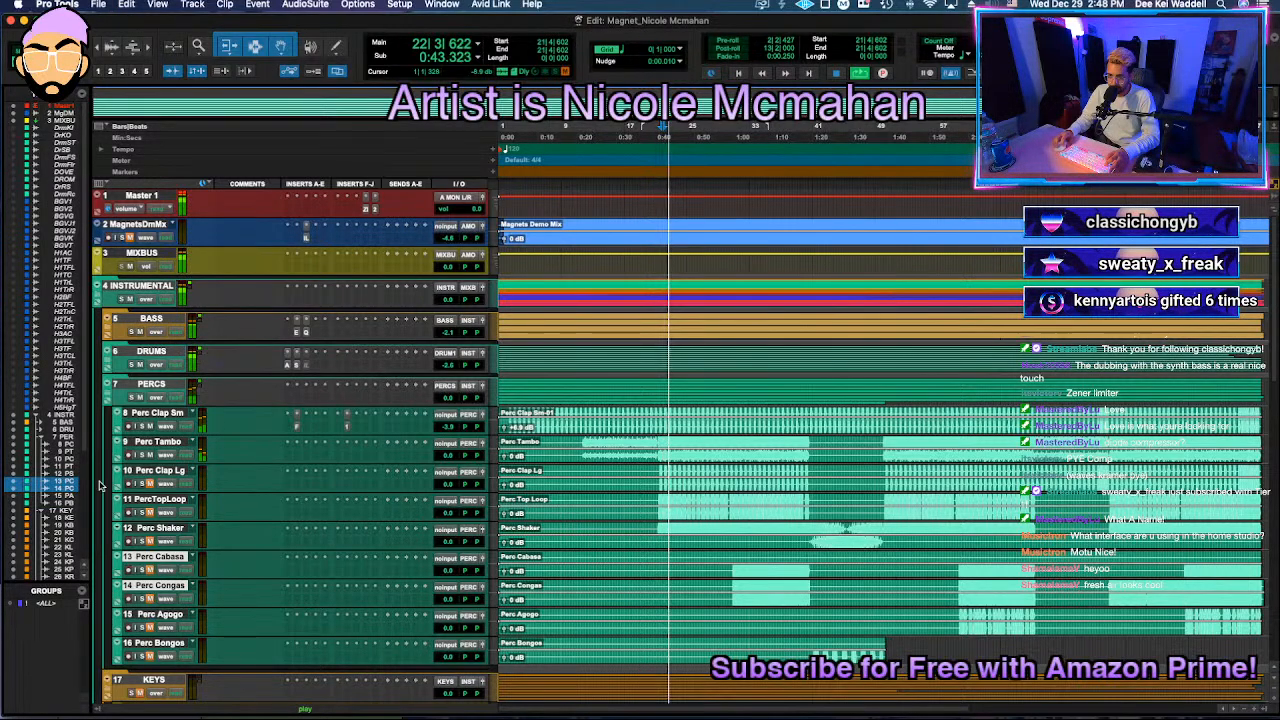
key(space)
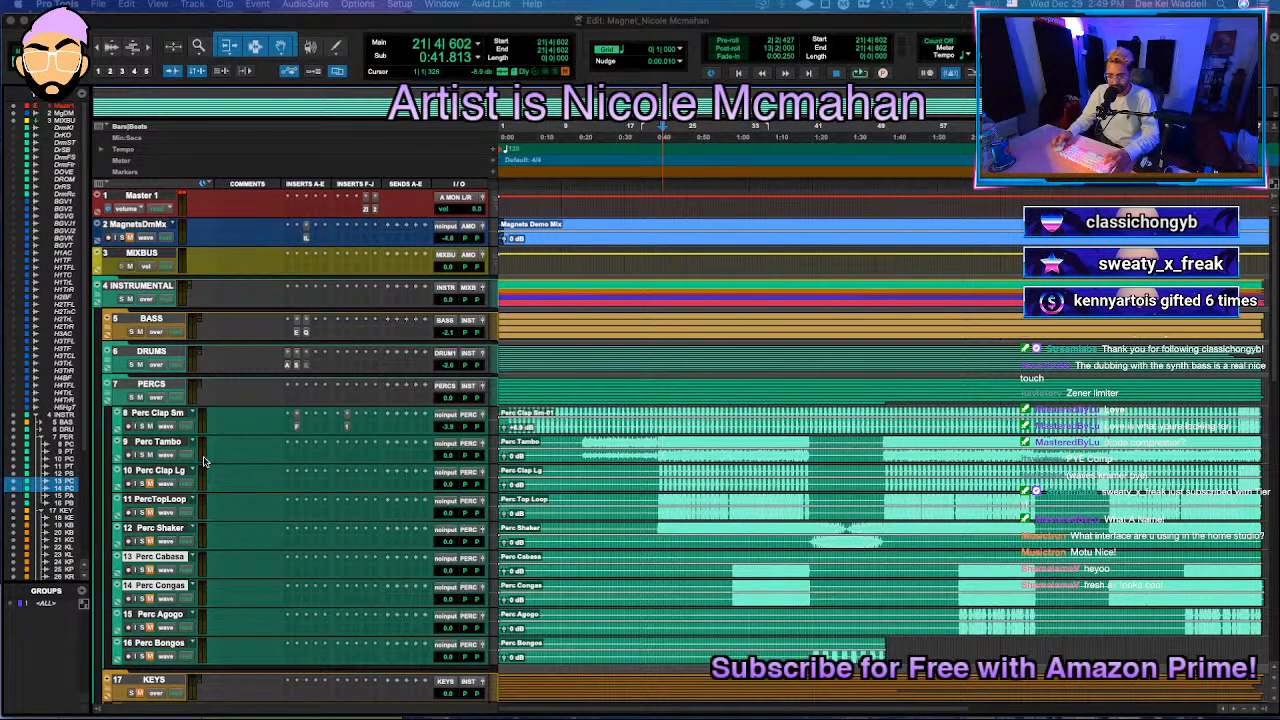
scroll(169, 456, right, 3)
scroll(845, 383, left, 3)
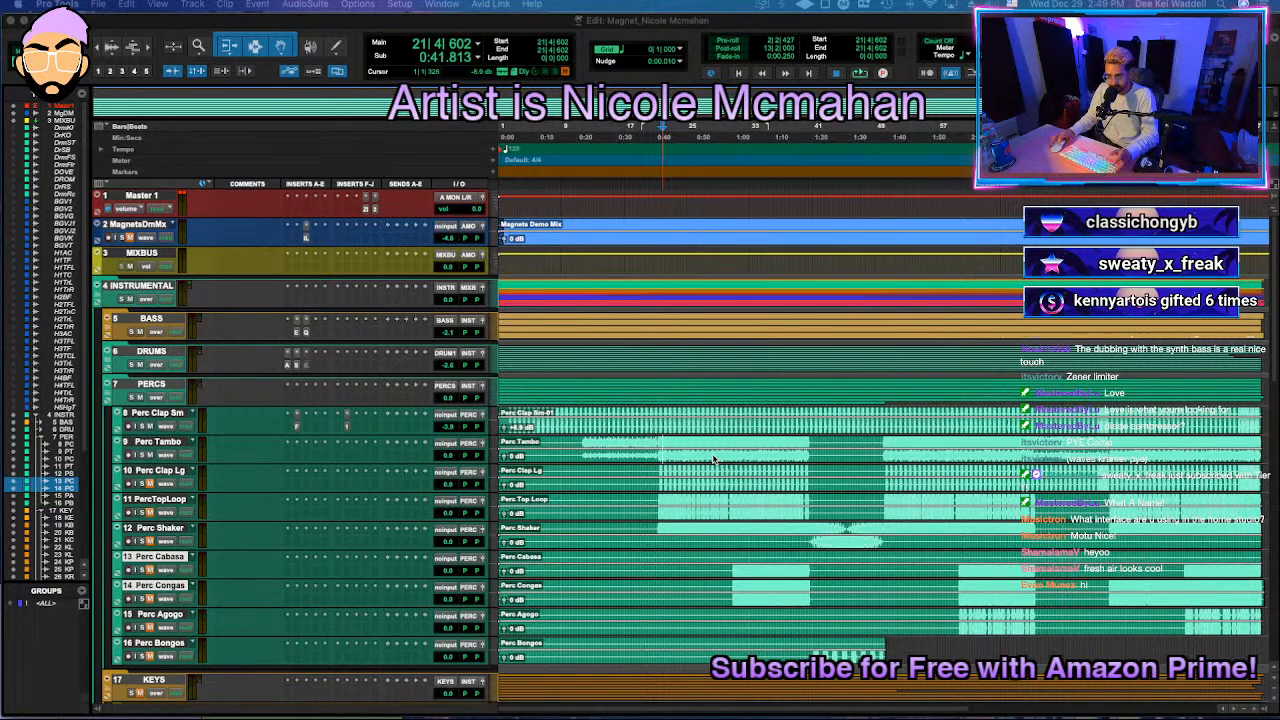
click(657, 441)
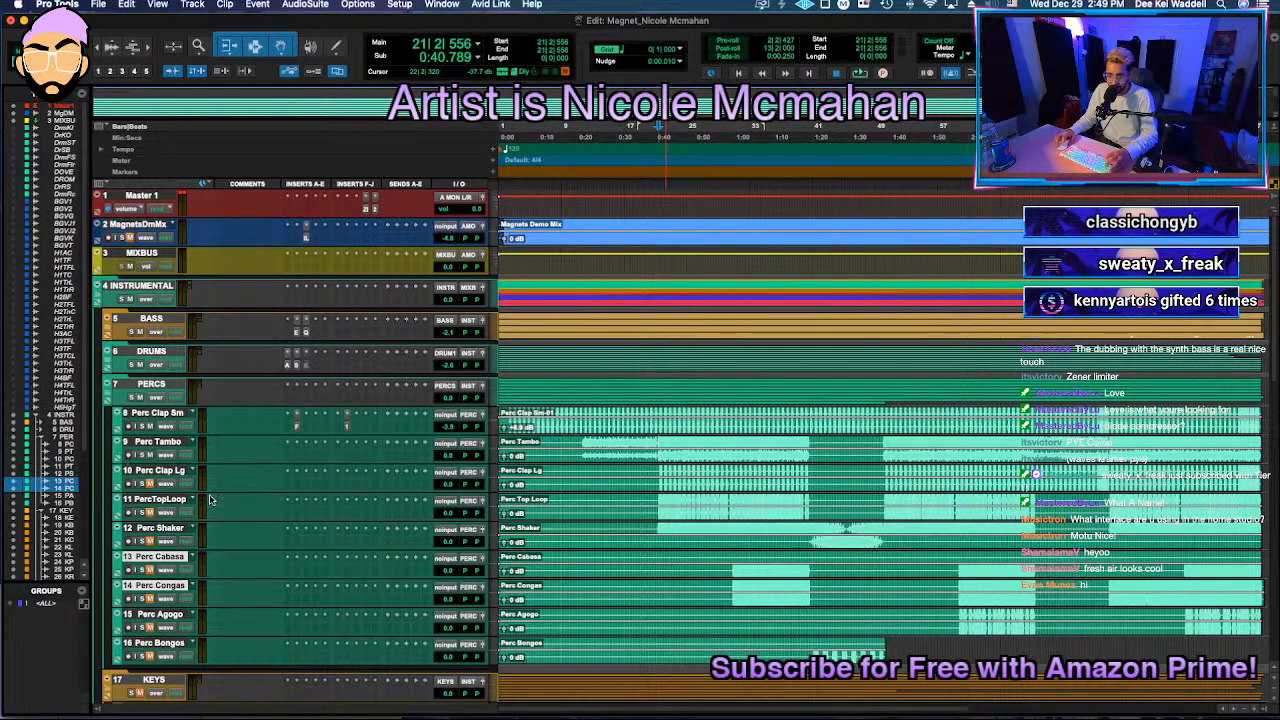
key(space)
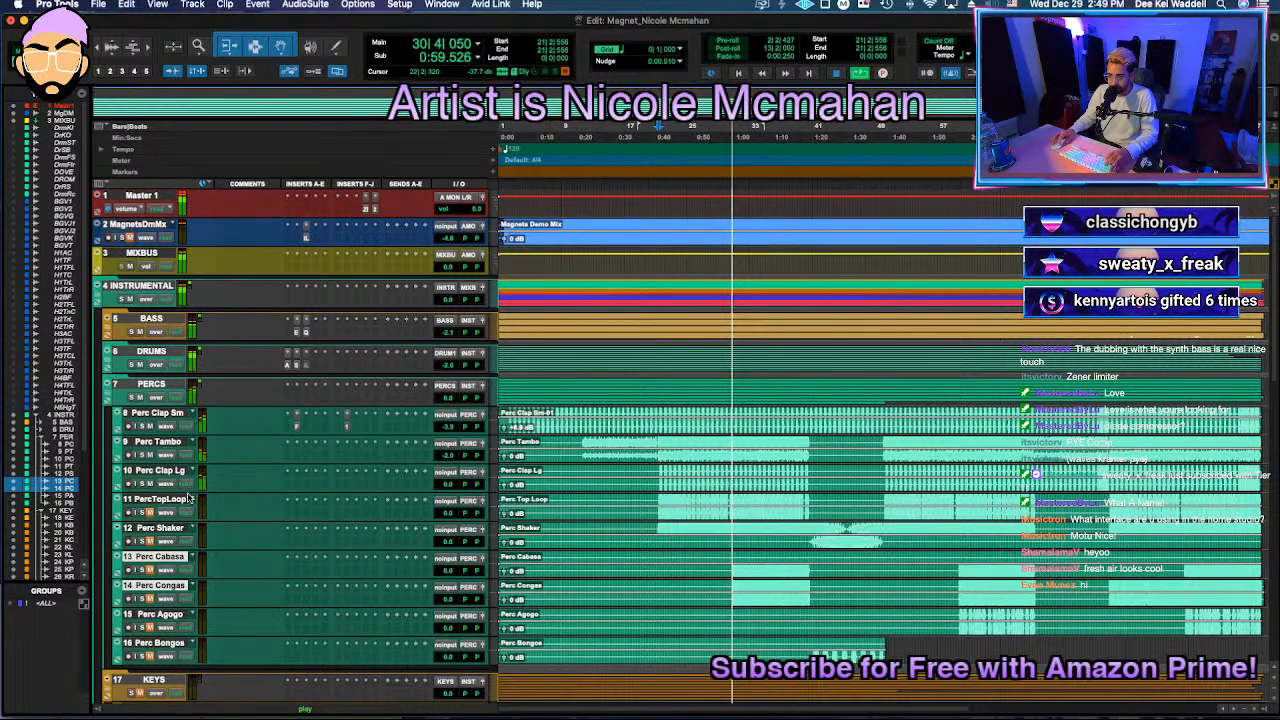
Step: Check Perc Clap Lg in solo, move the track above Perc Tambo and lower its volume to -2.8 dB
click(143, 484)
click(143, 484)
drag(162, 471, 164, 446)
drag(449, 455, 451, 465)
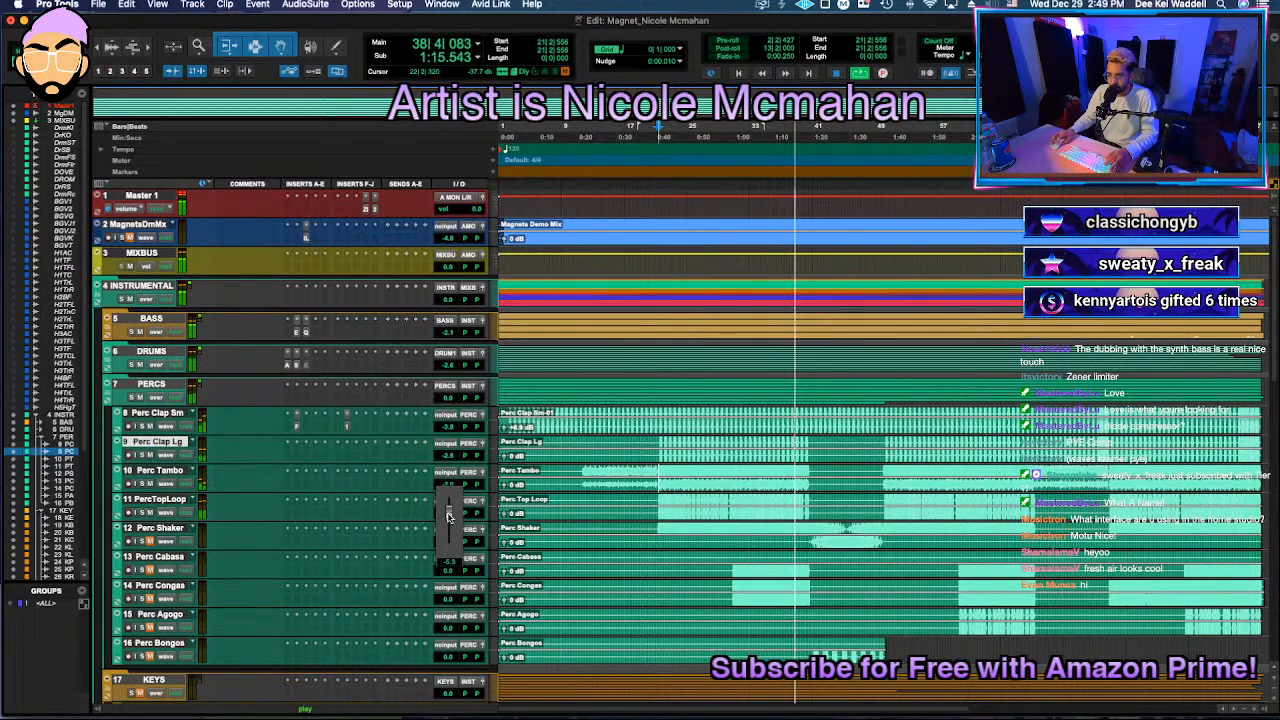
Step: Lower the PercTopLoop volume to -7.3 dB while checking it in playback
drag(446, 513, 445, 515)
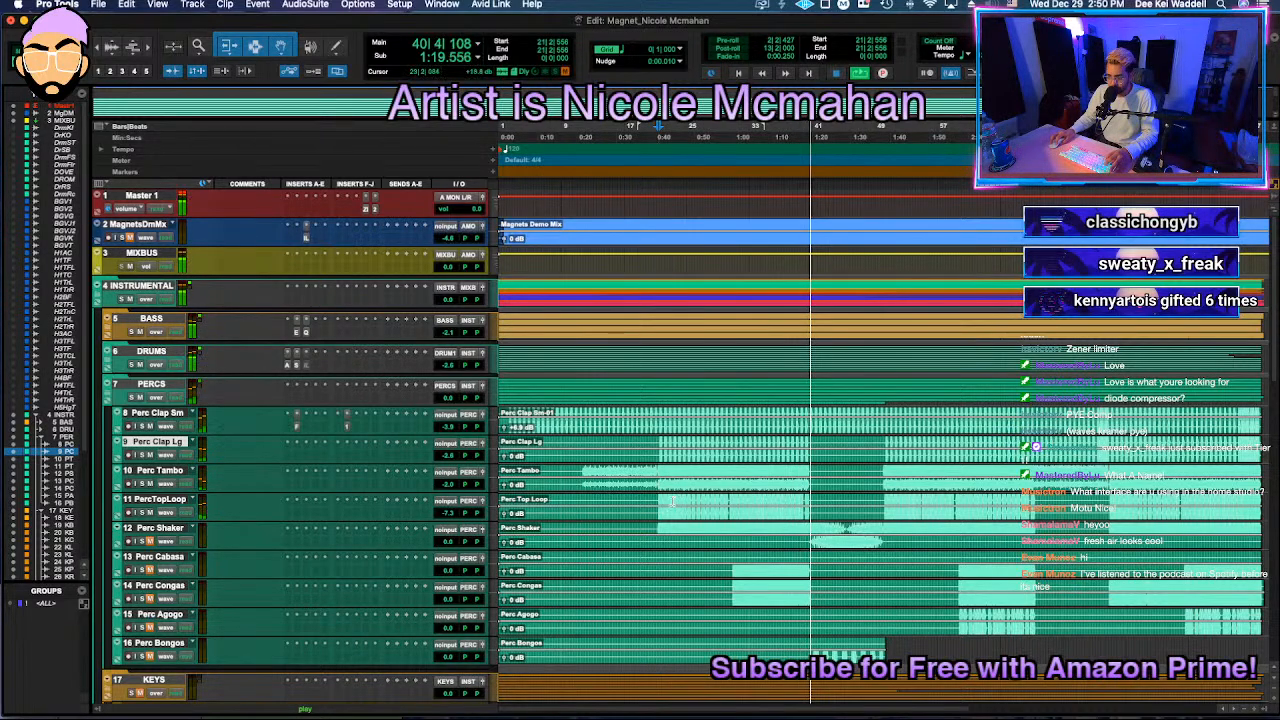
key(space)
key(space)
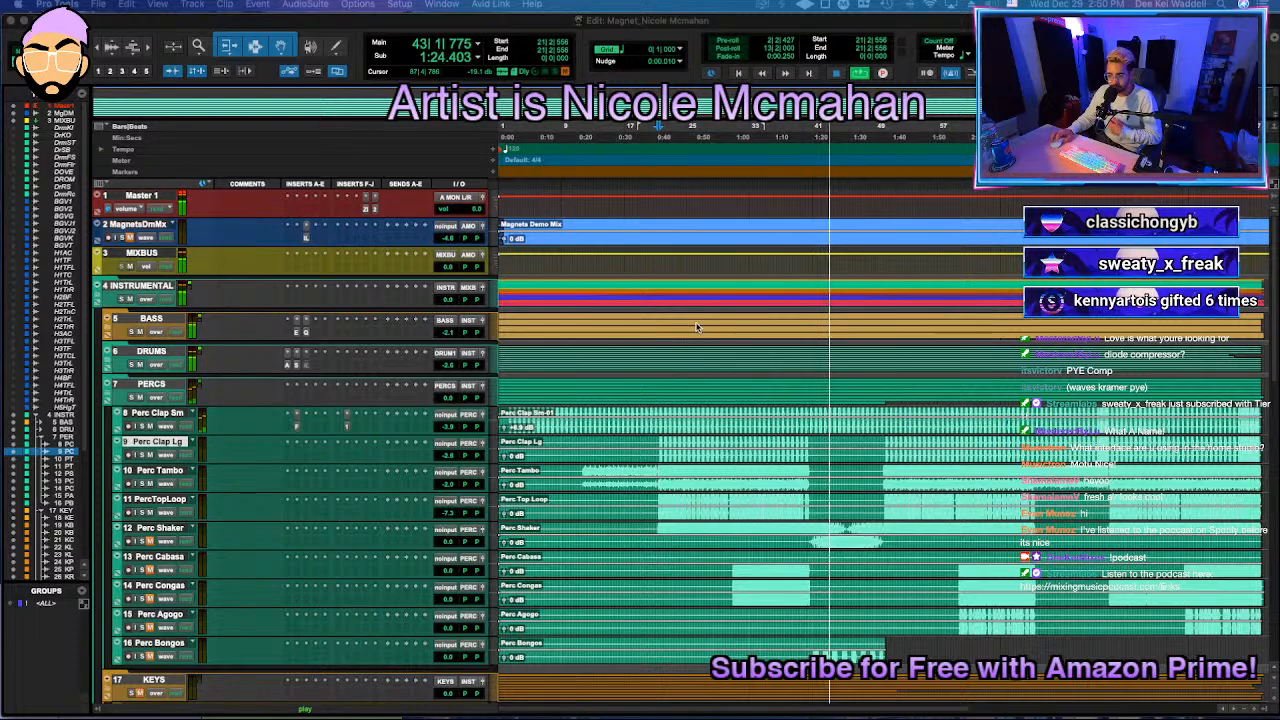
Step: Play from around bar 21, unmute Perc Shaker and lower its volume to -4.0 dB
click(660, 492)
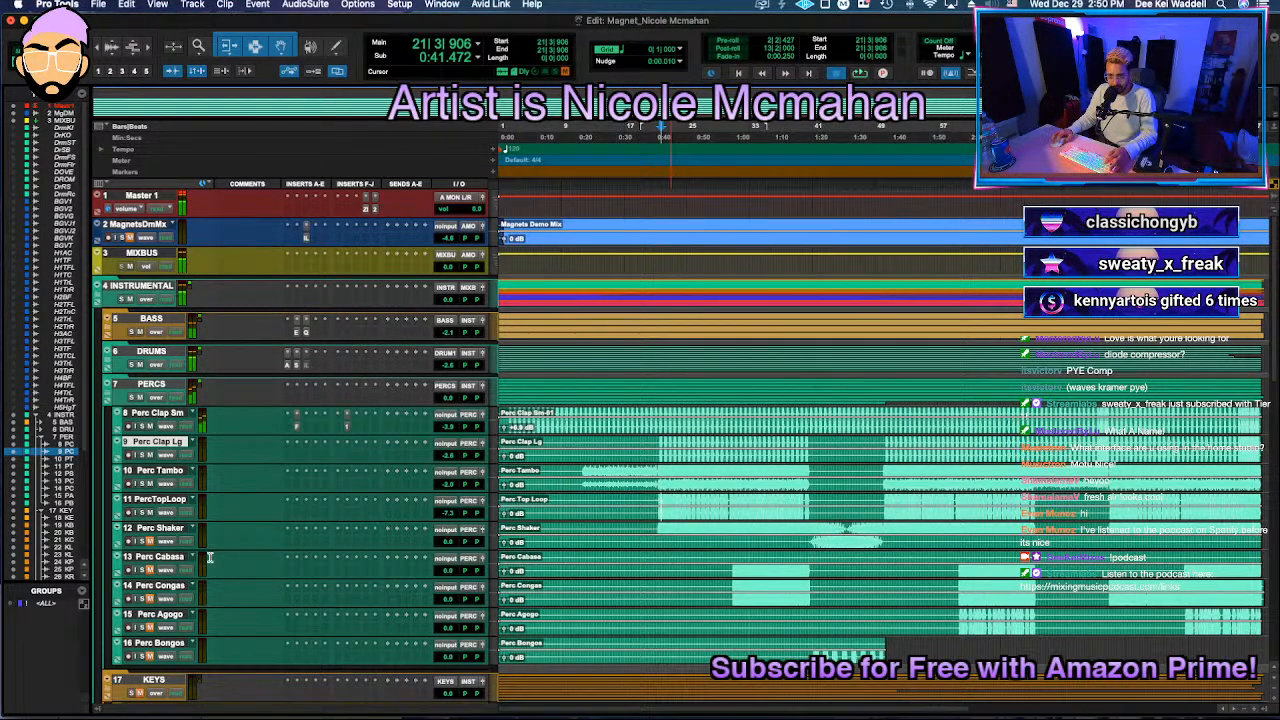
key(space)
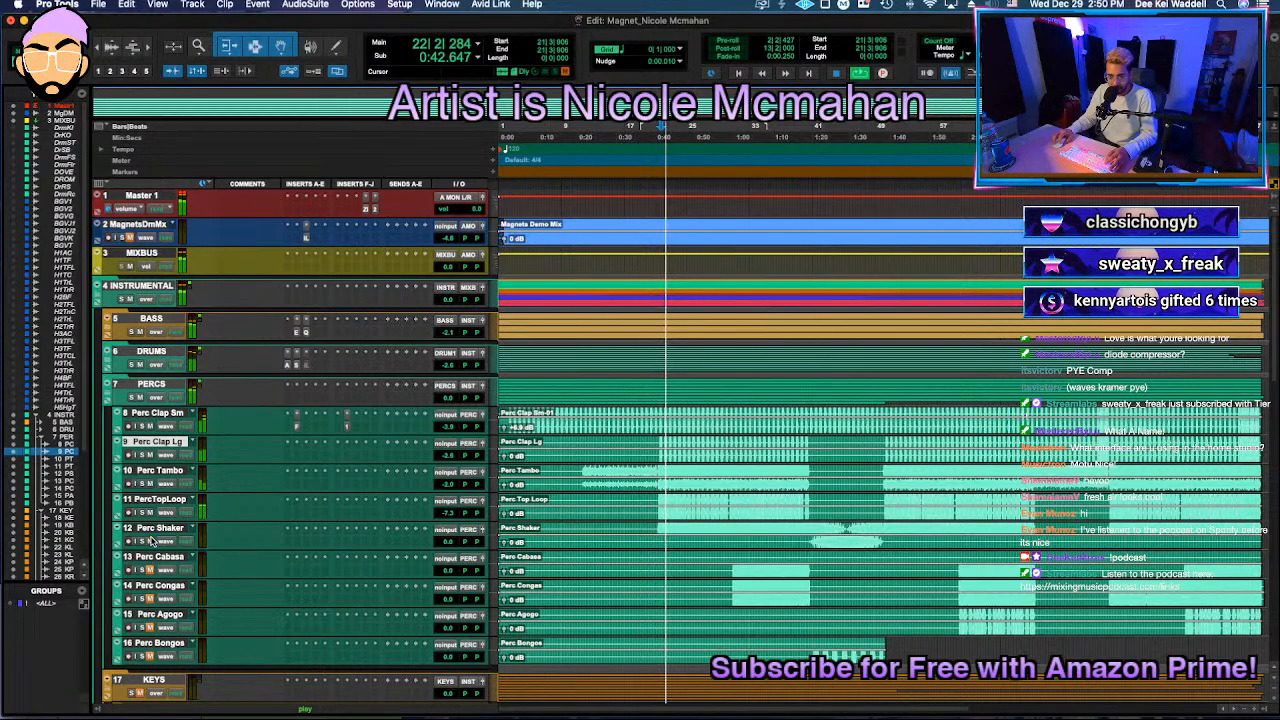
click(448, 547)
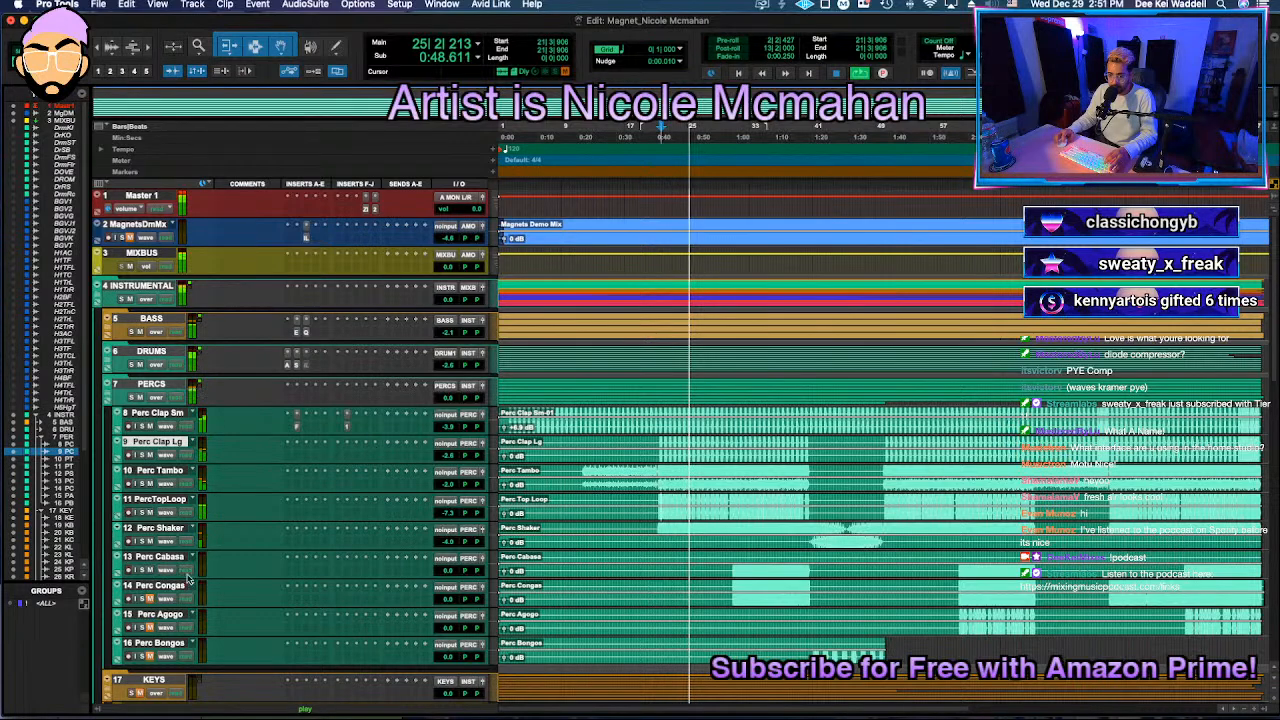
Step: Play from around bar 30 with Perc Cabasa unmuted and raise its volume to +1.2 dB
click(733, 557)
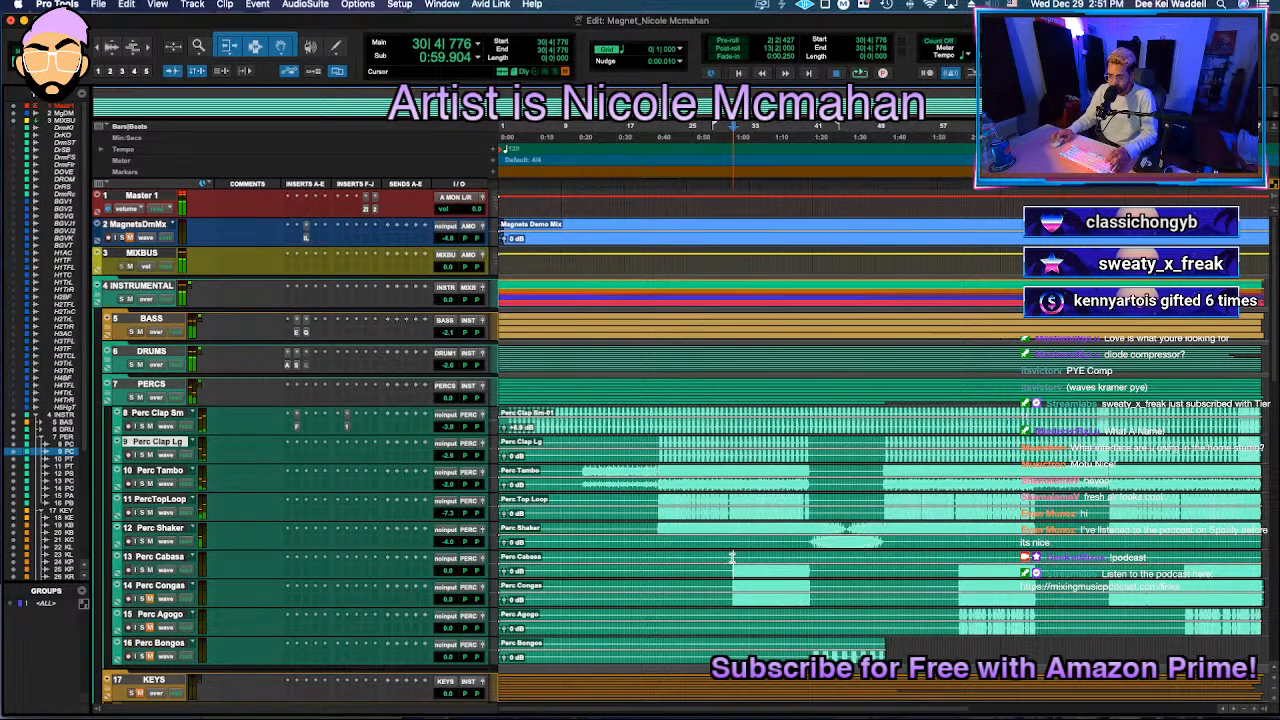
key(space)
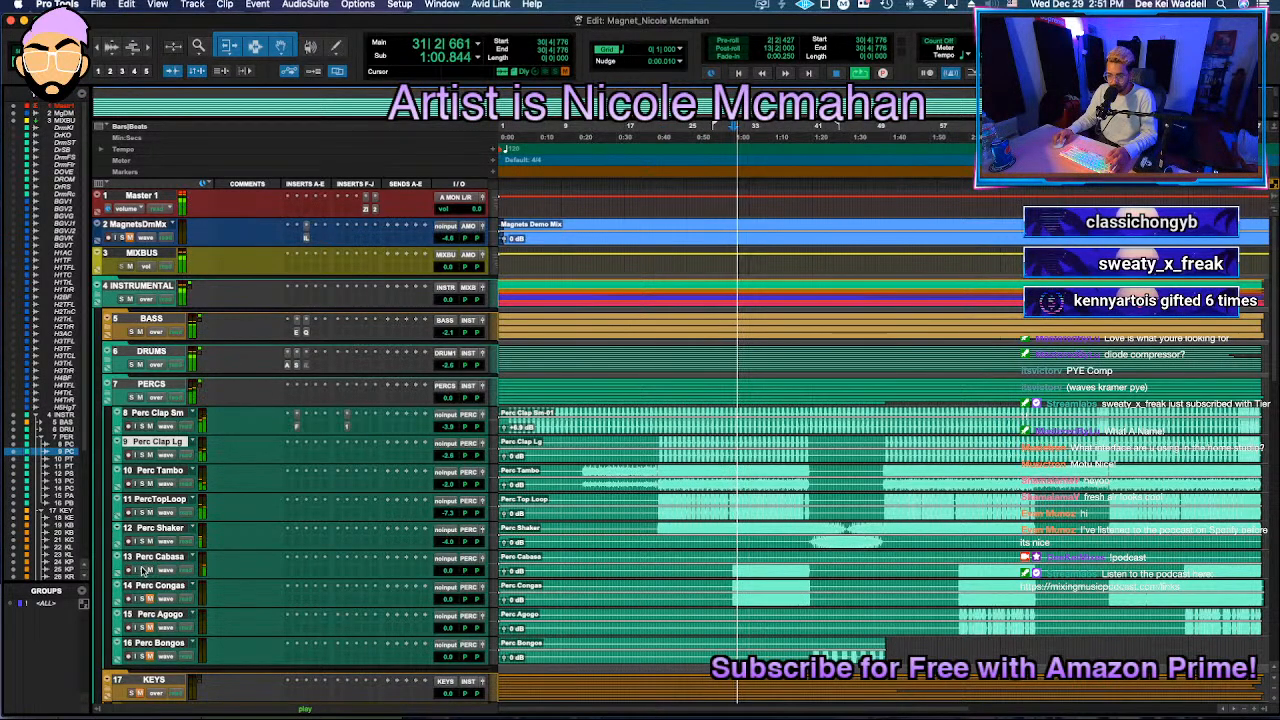
drag(447, 571, 447, 567)
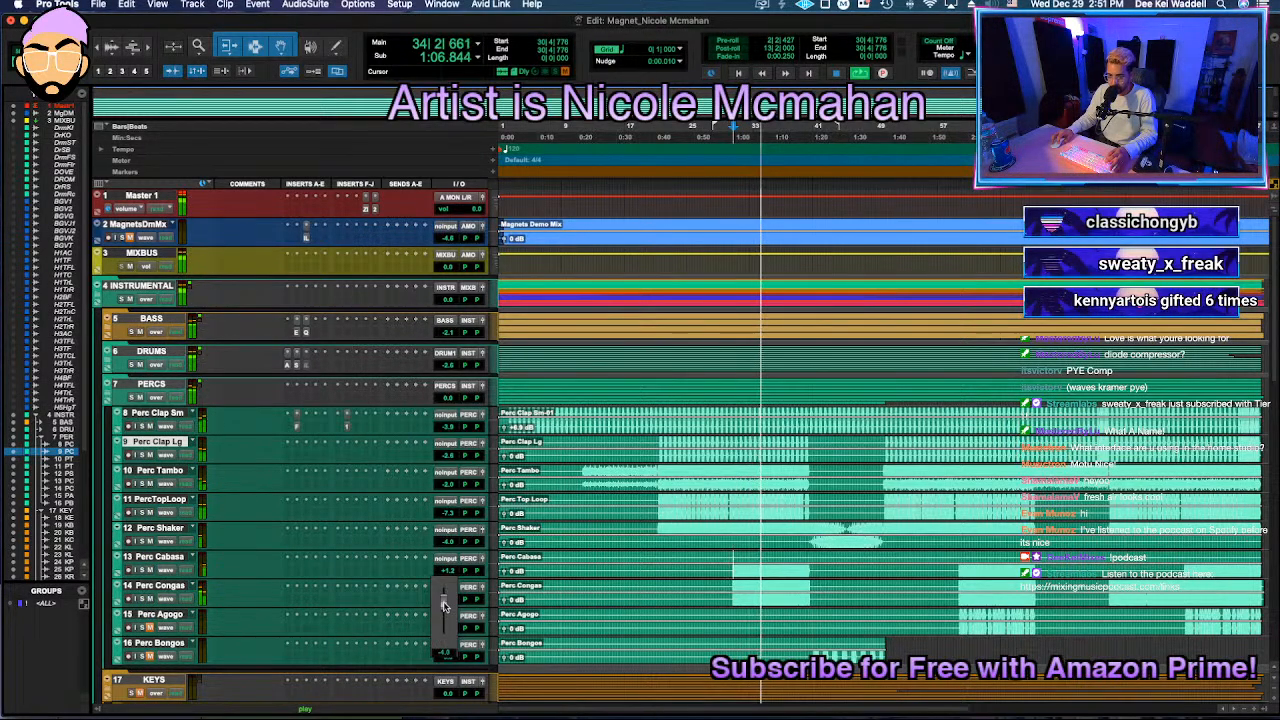
Step: Lower the Perc Congas volume to -5.3 dB and the Perc Bongos volume to about -4.8 dB
drag(448, 600, 451, 603)
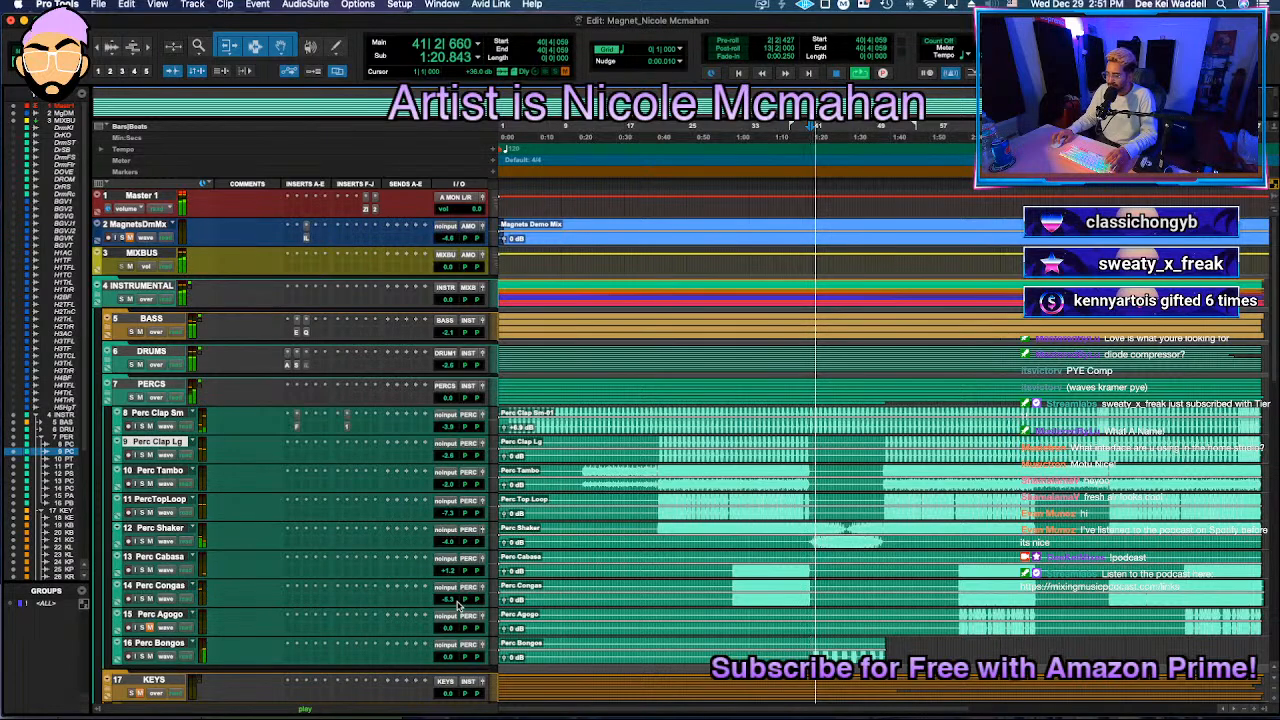
click(447, 657)
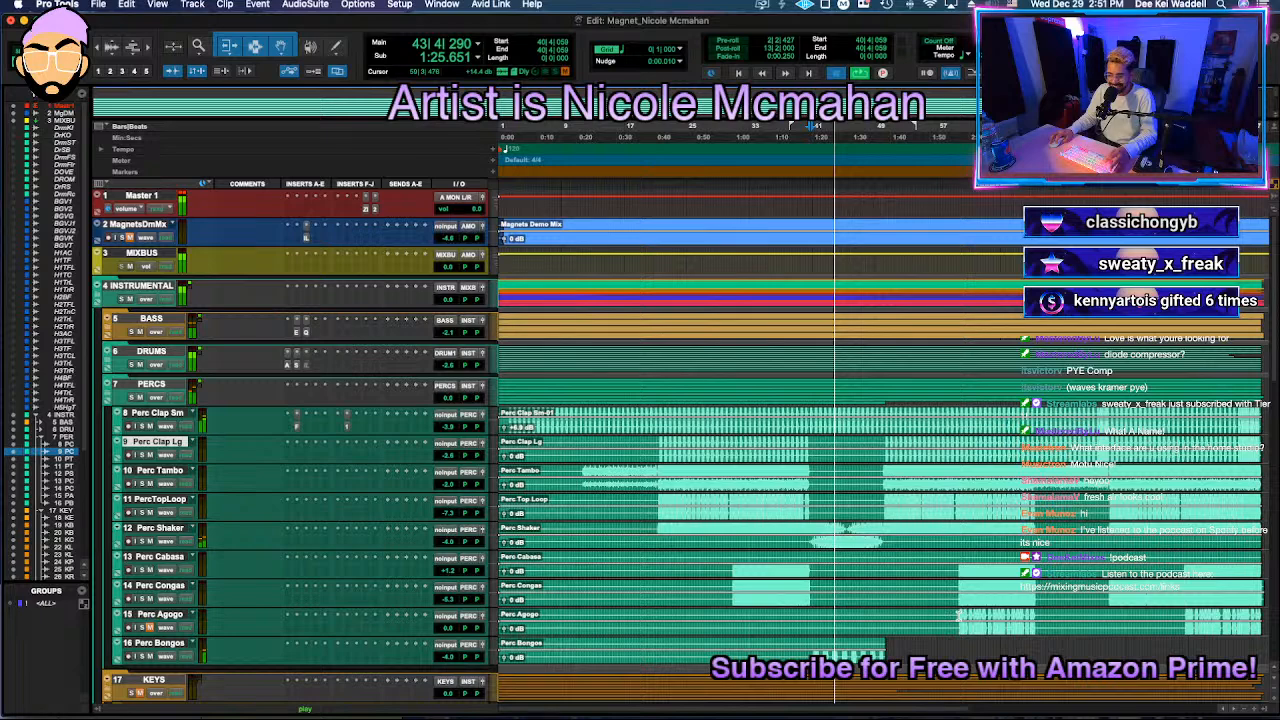
key(space)
Step: Audition Perc Agogo unmuted from bar 59, move Perc Bongos above it and lower the Perc Agogo volume to -3.4 dB
click(959, 617)
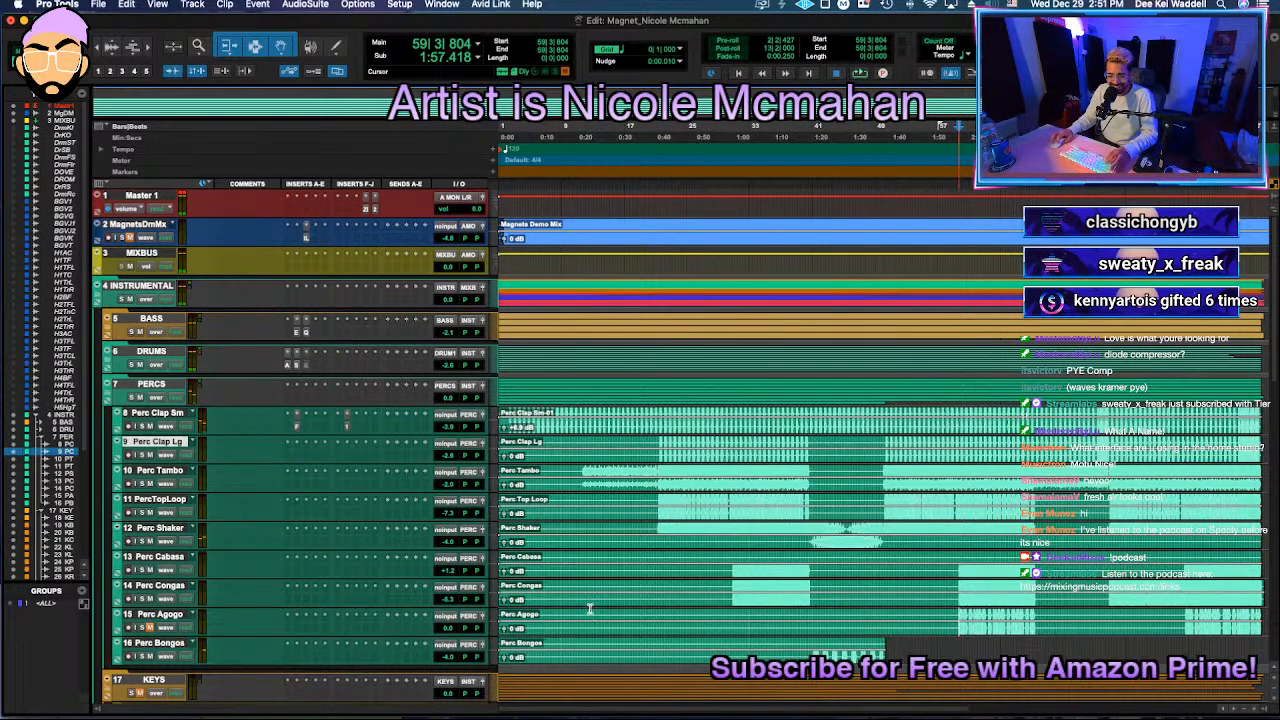
key(space)
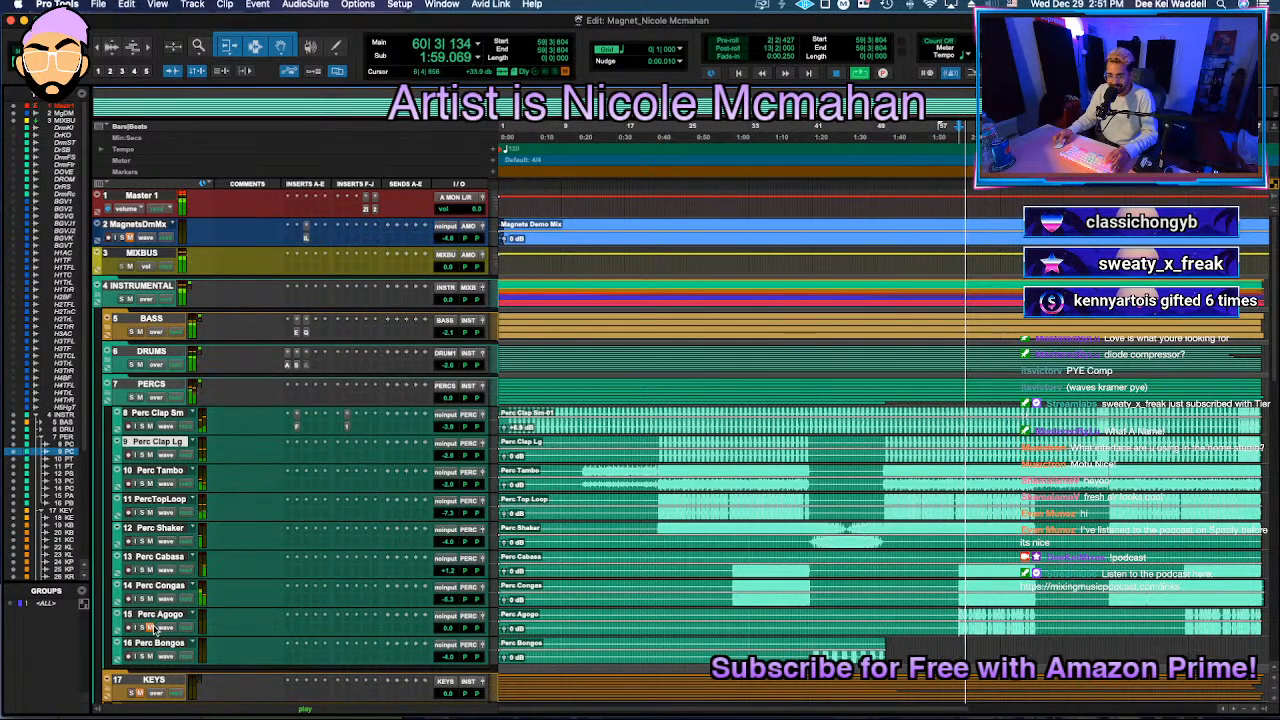
drag(150, 645, 152, 614)
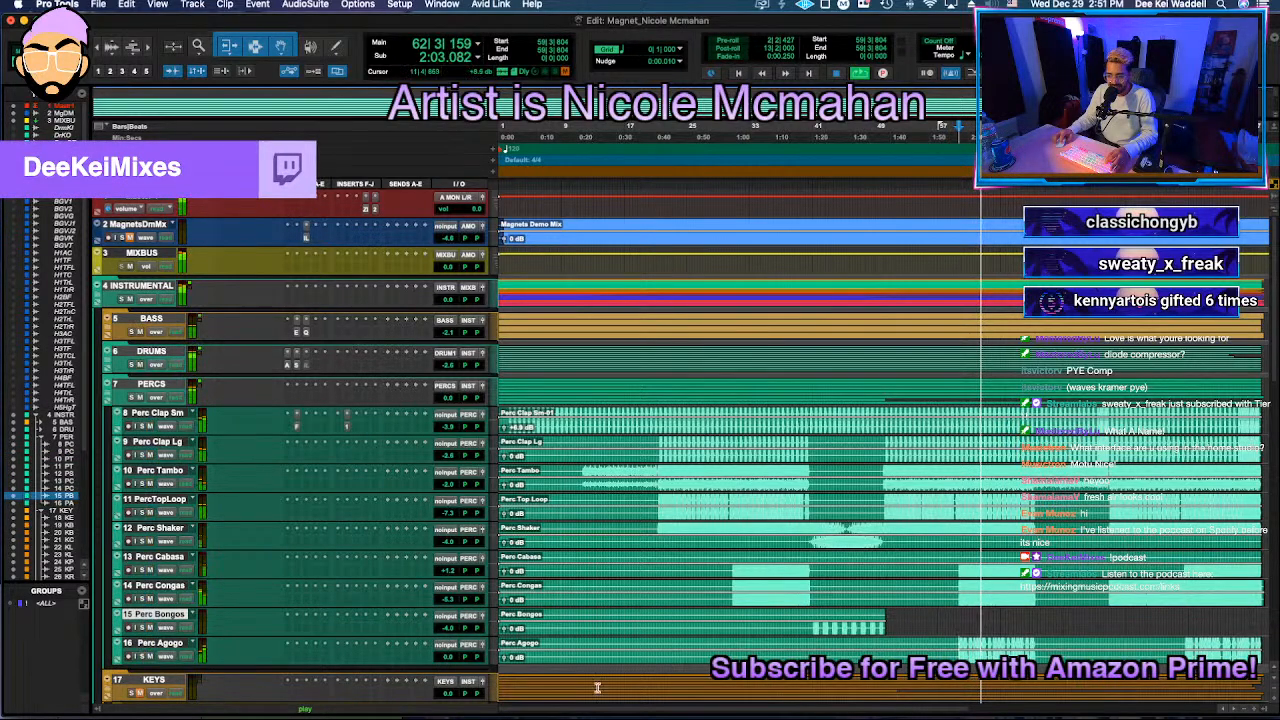
drag(447, 657, 448, 667)
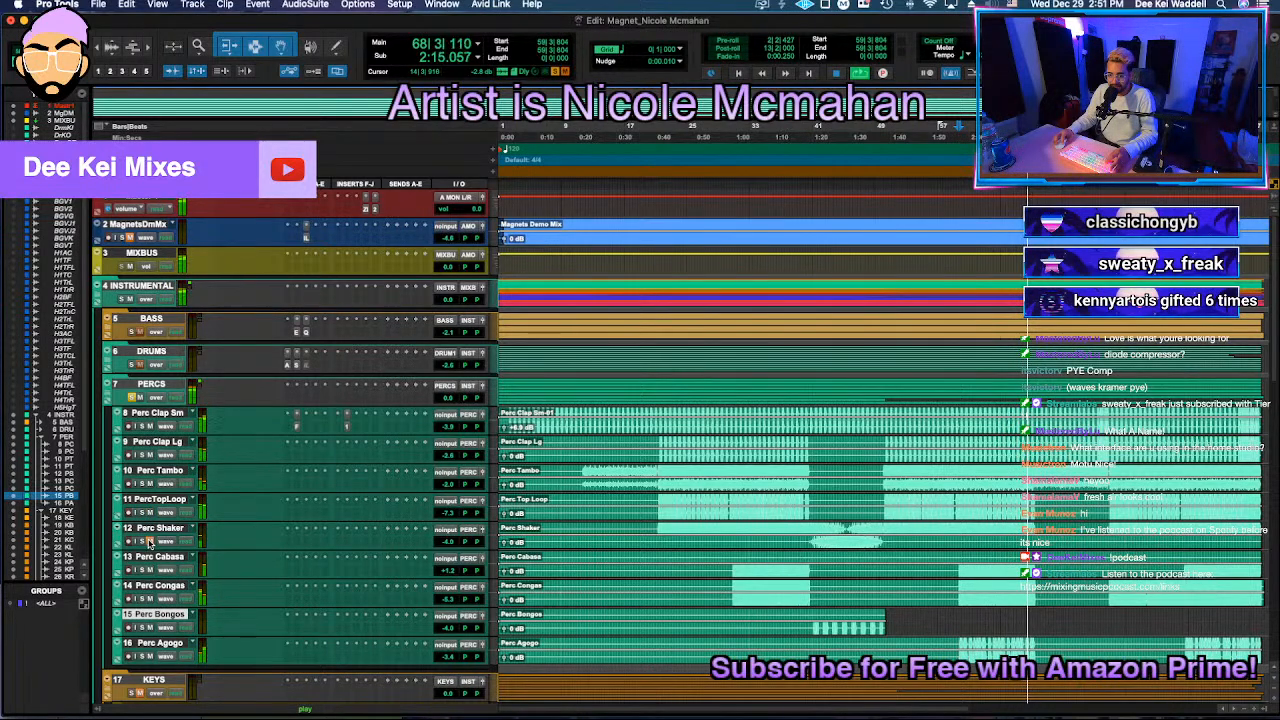
Step: Replay the soloed PERCS bus from bar 59 and lower the Perc Tambo volume to -2.7 dB
key(space)
key(space)
drag(447, 484, 447, 490)
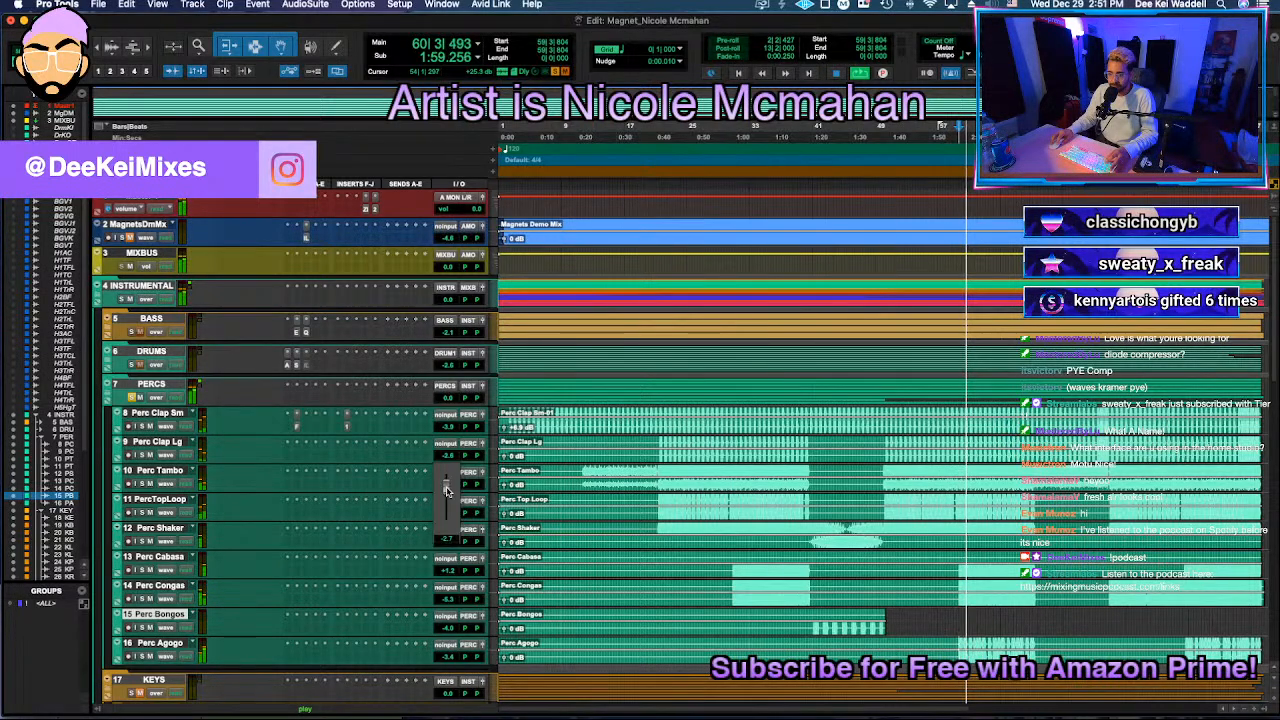
Step: Insert the Maag EQ4 on the PERCS bus, enable its air band, raise Air Gain, and close the plug-in after auditioning
click(295, 399)
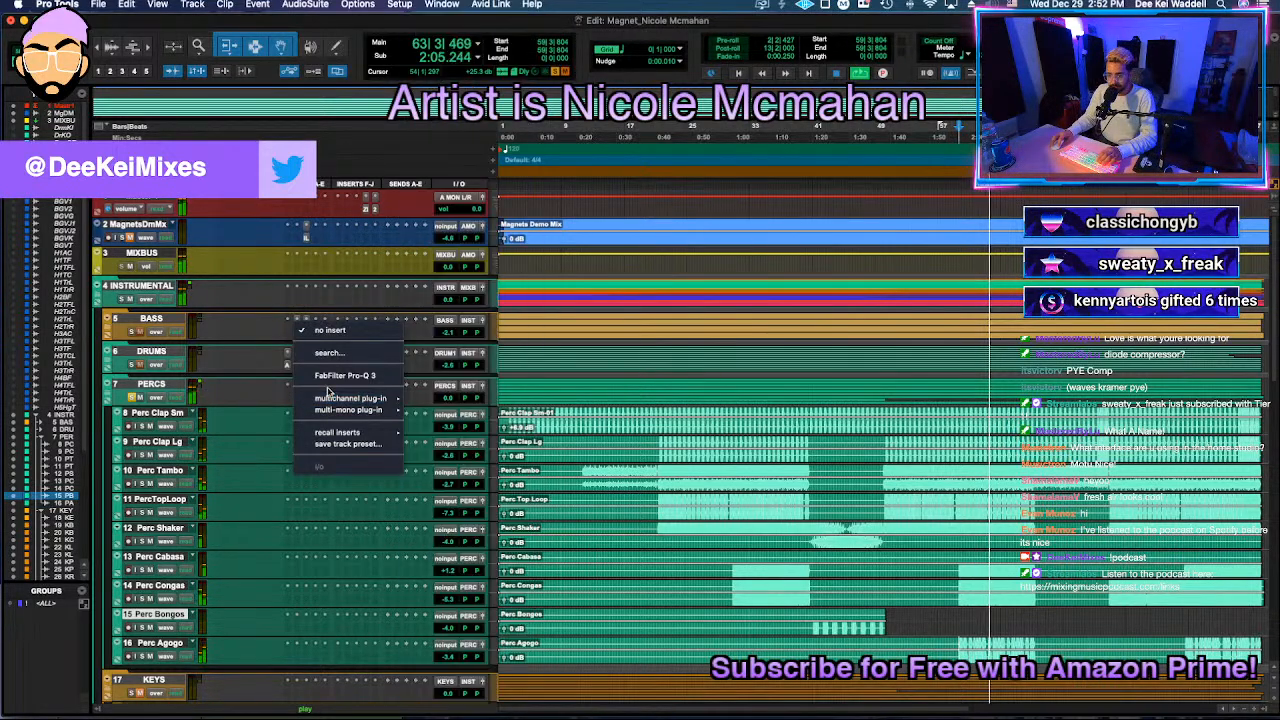
key(Escape)
click(323, 401)
text(eq4)
click(375, 424)
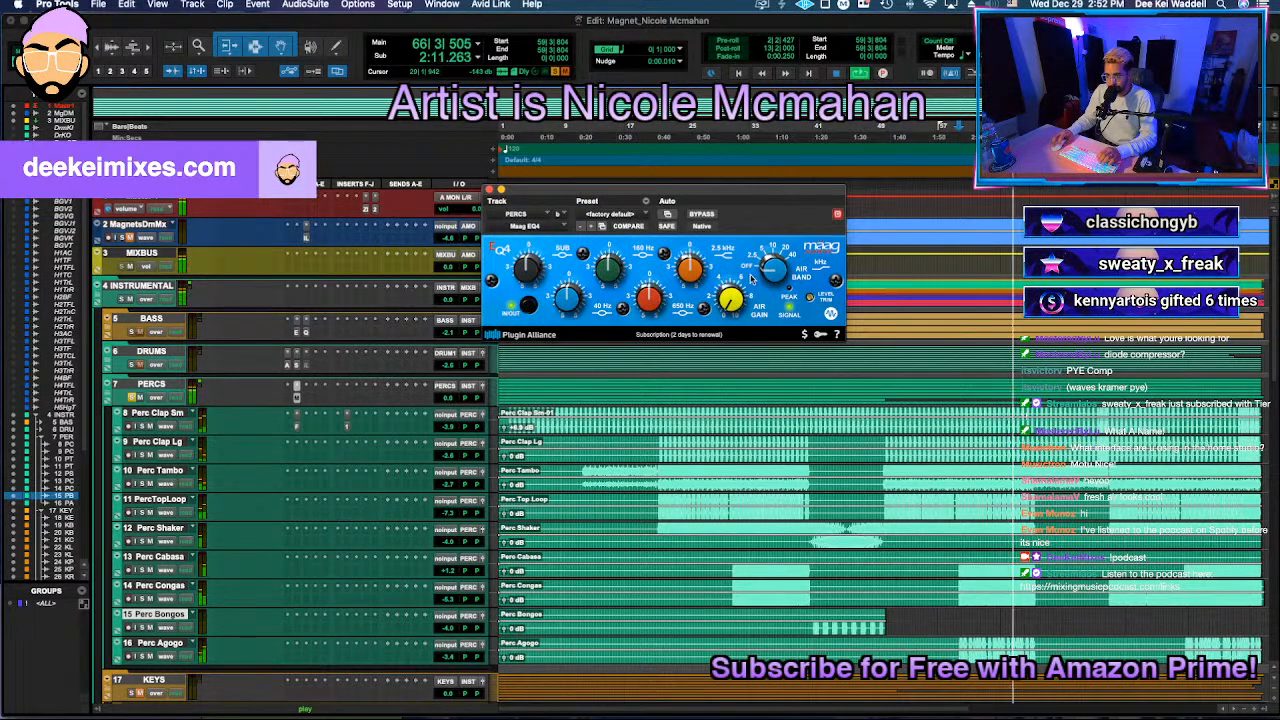
drag(738, 267, 743, 250)
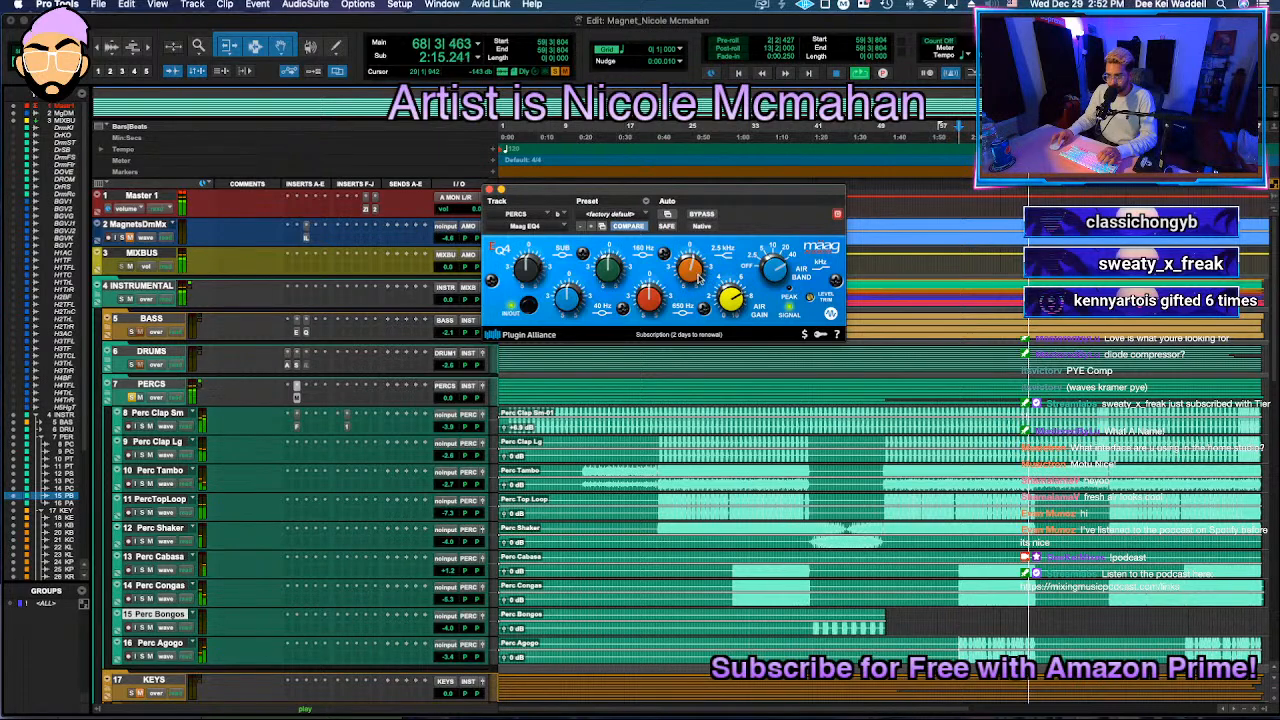
key(space)
key(space)
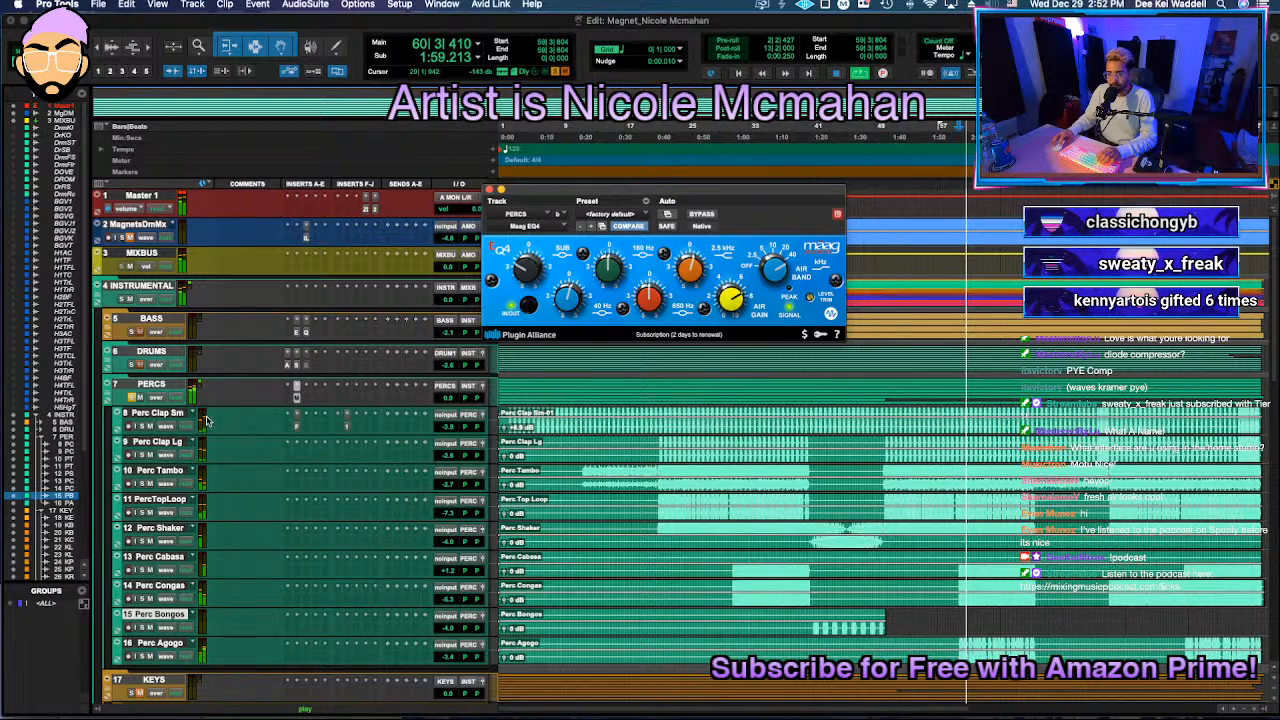
key(space)
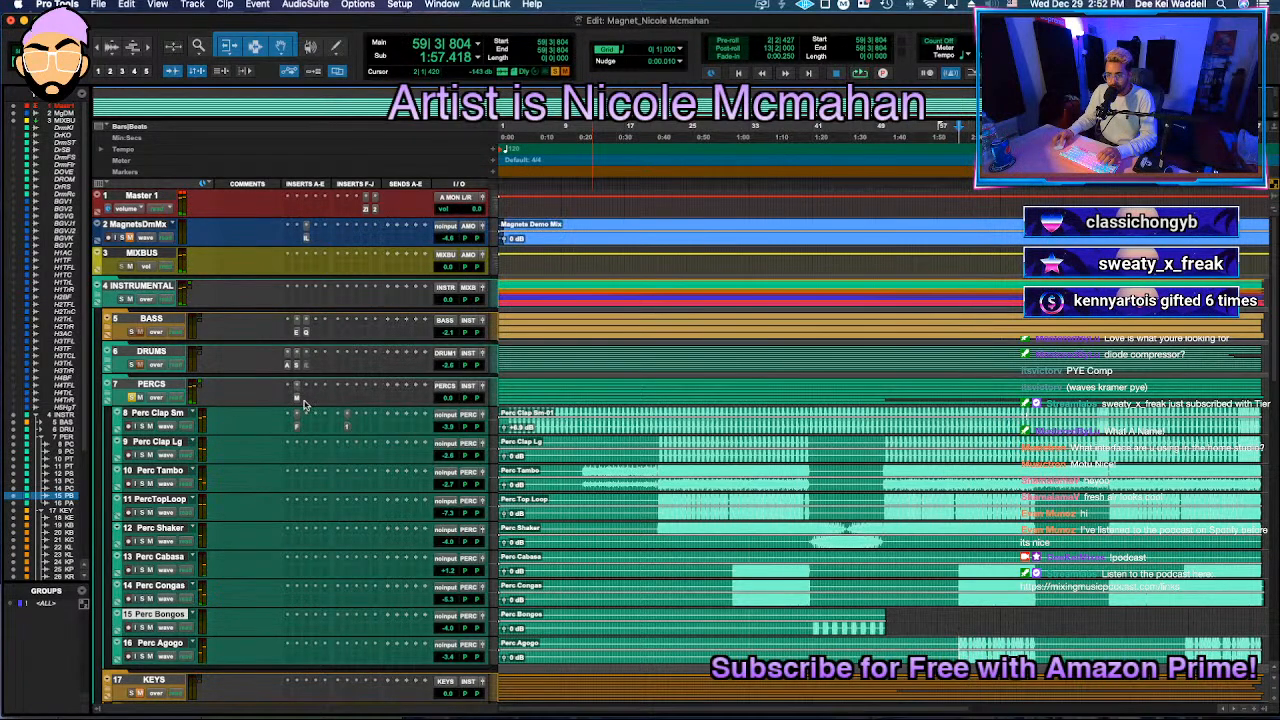
Step: Insert the I Heart NY parallel compressor after the Maag EQ4 on the PERCS bus and start playback
click(305, 403)
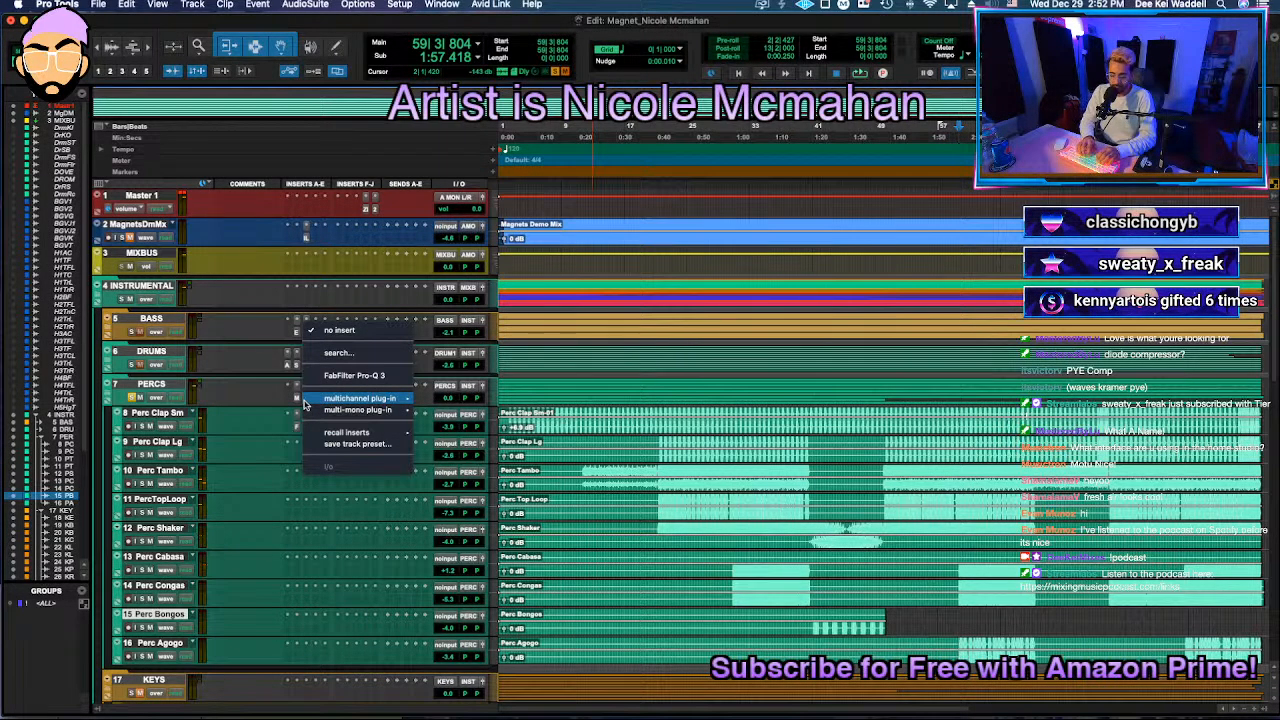
text(kram)
key(Return)
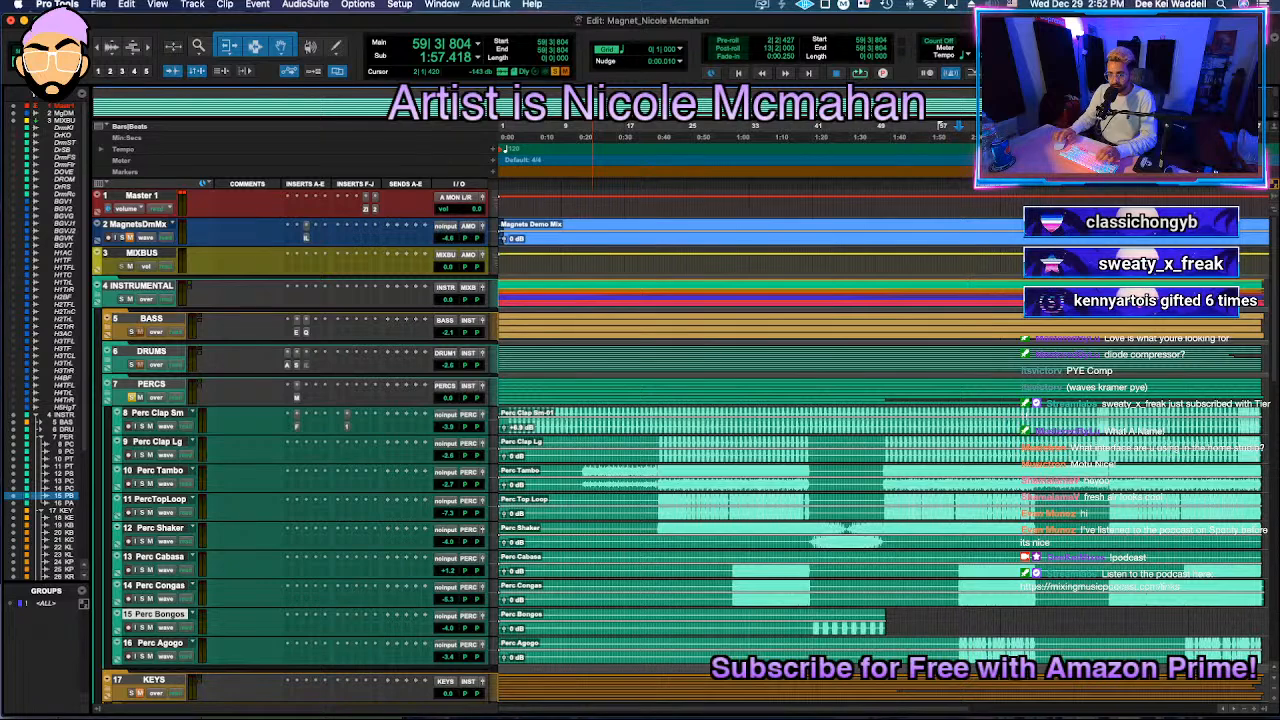
key(space)
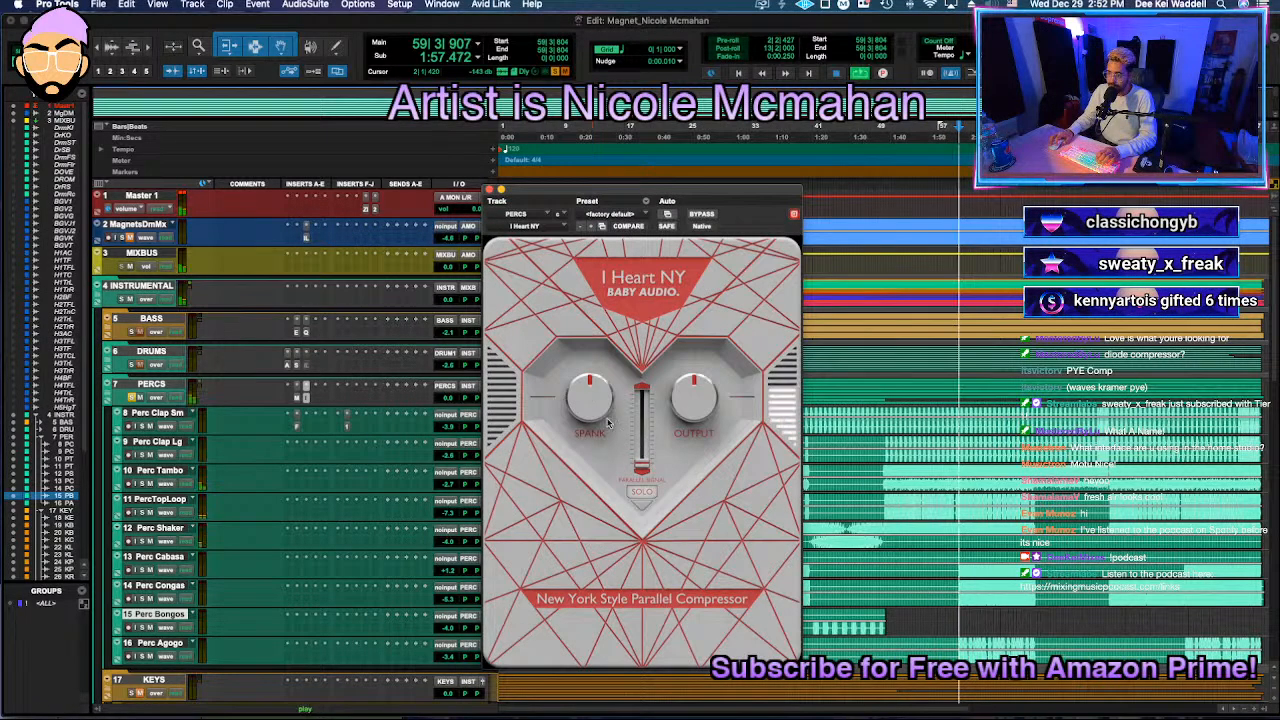
Step: Raise Spank on the PERCS bus's I Heart NY, blend in just over a third of the parallel signal, and compare it with bypass before closing
drag(593, 399, 595, 386)
drag(643, 465, 646, 405)
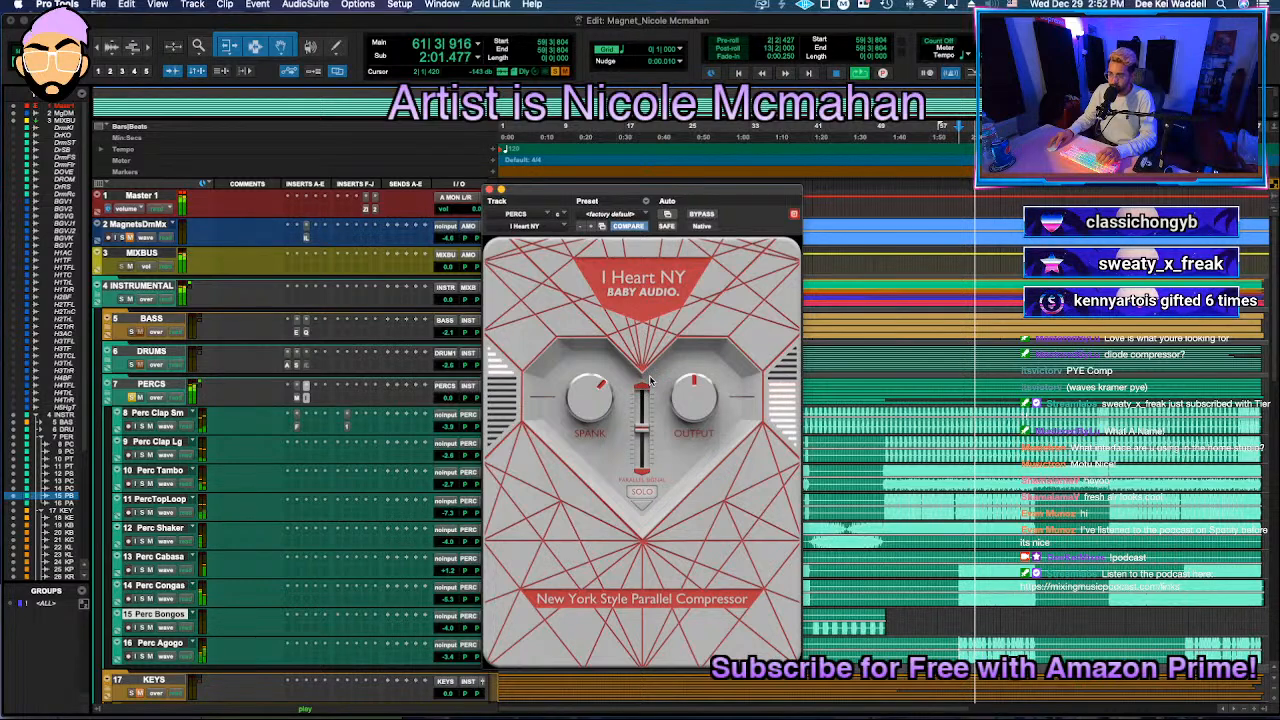
click(640, 453)
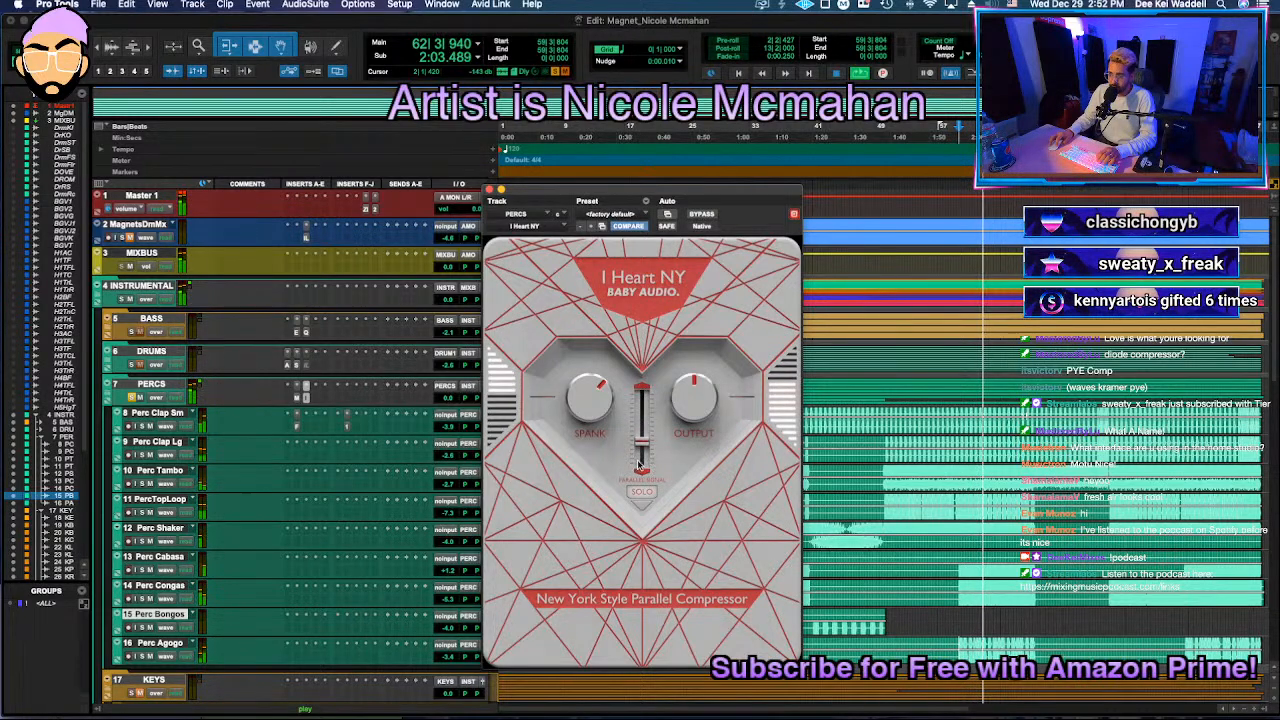
click(701, 215)
click(701, 215)
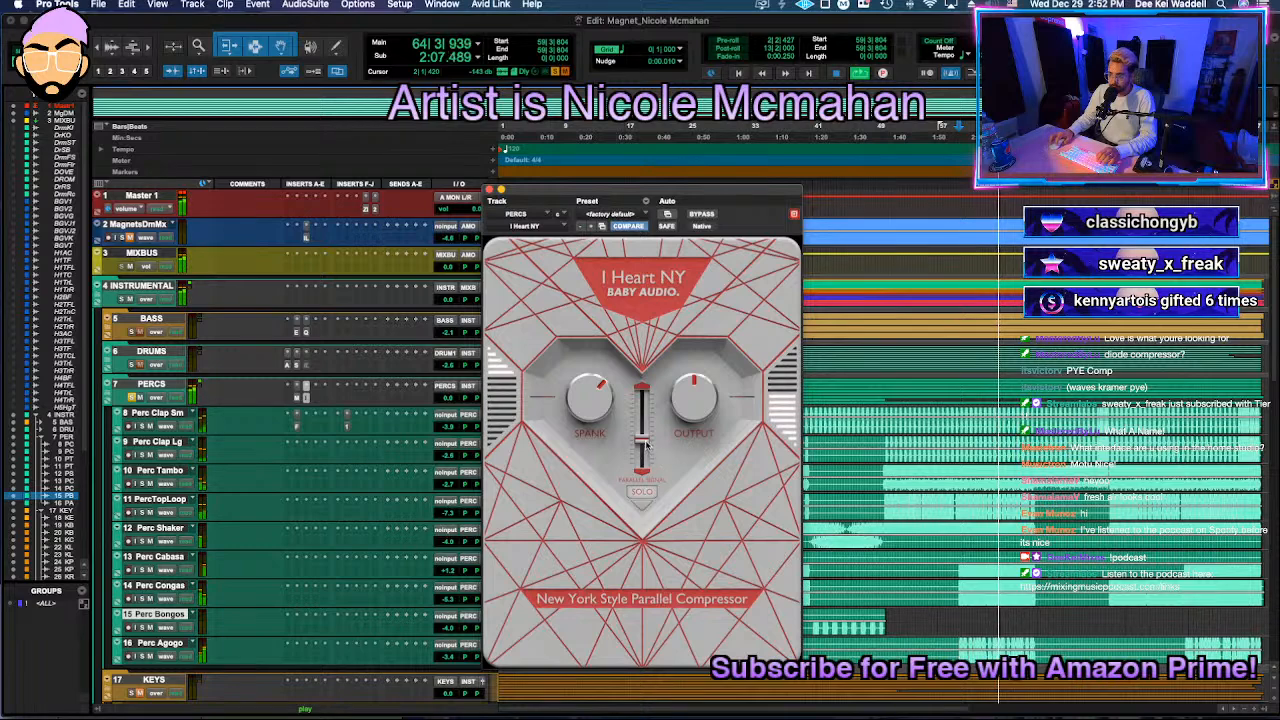
click(706, 217)
click(489, 189)
key(space)
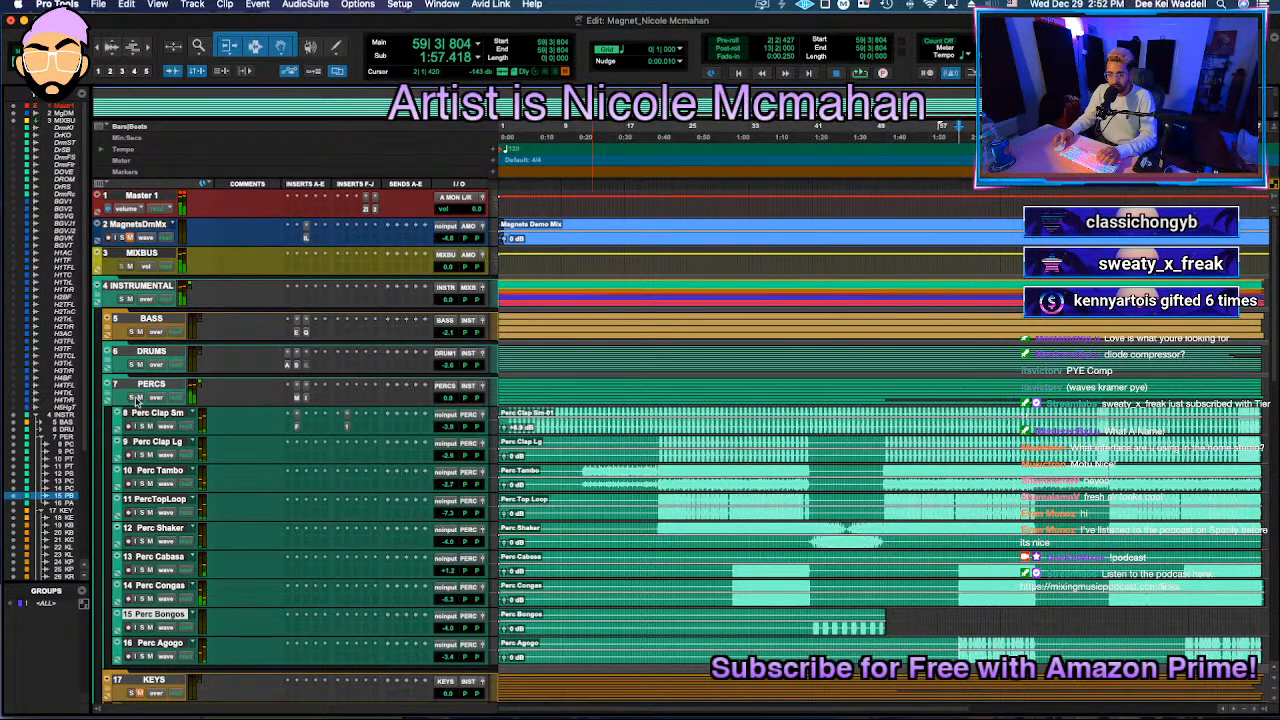
Step: Play the percussion within the mix from bars 59 and 50, then lower Perc Tambo to -4.0 dB and reduce the PERCS bus volume
key(space)
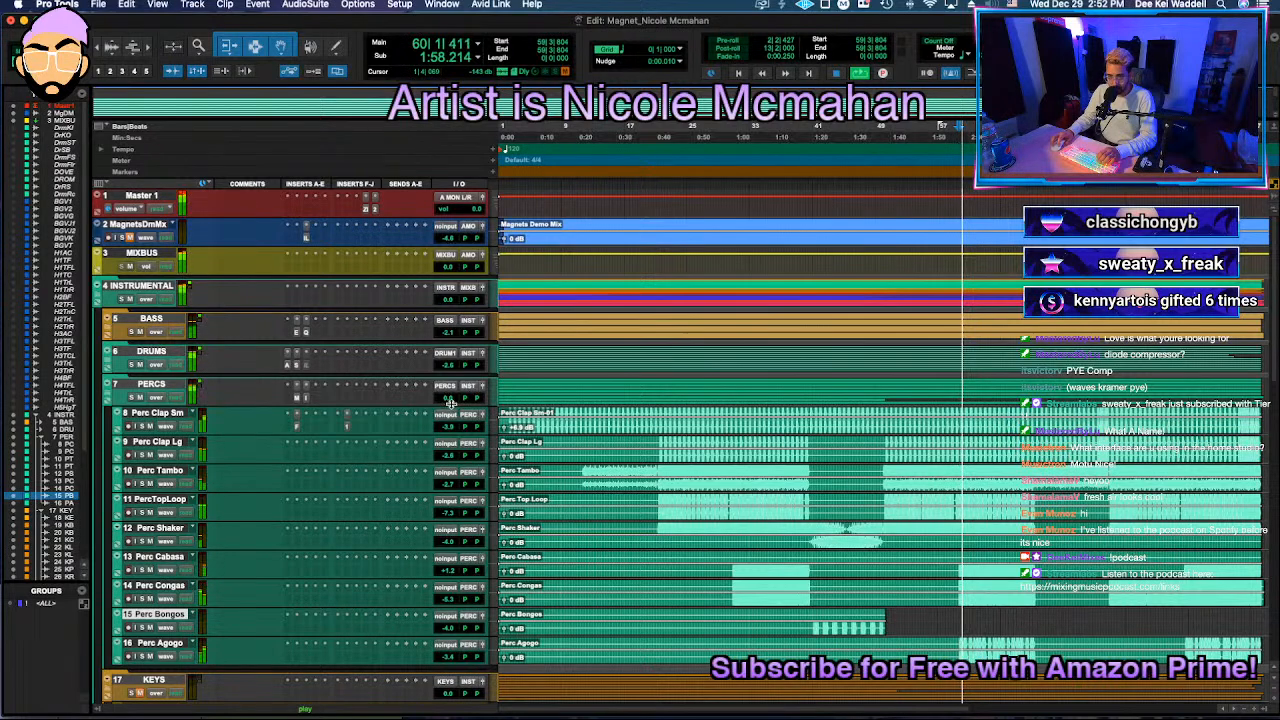
key(space)
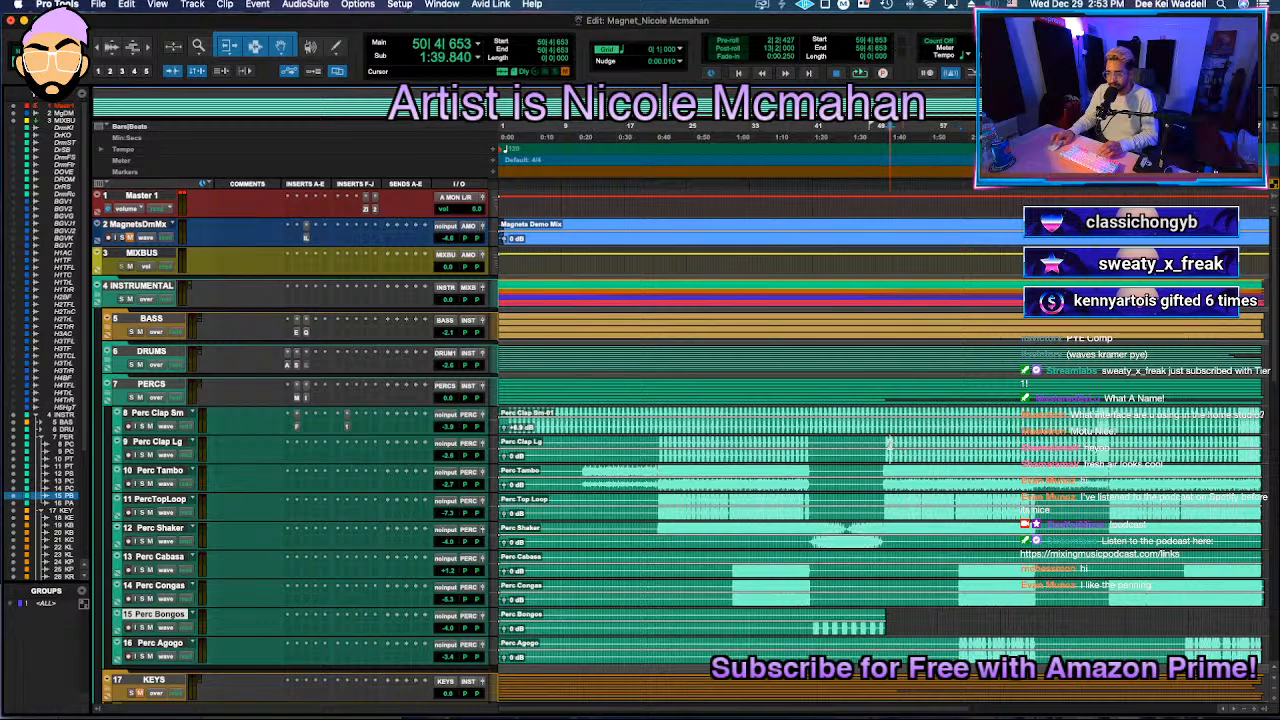
key(space)
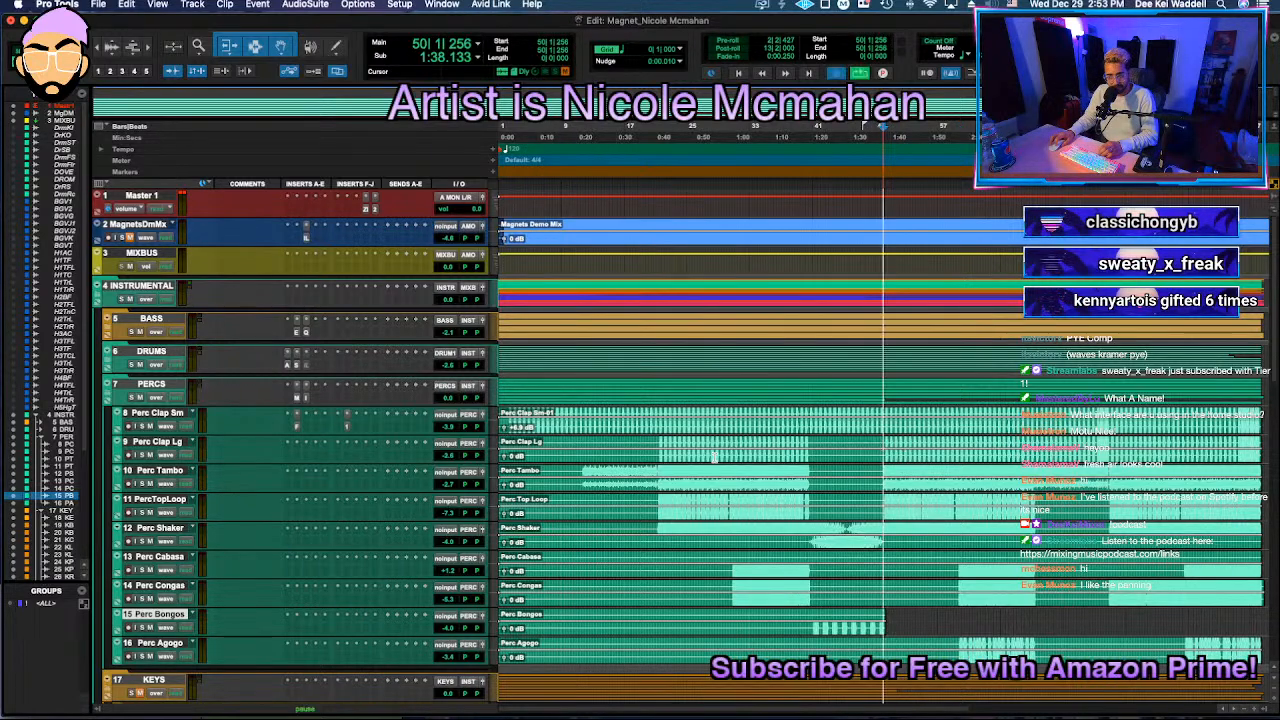
click(113, 398)
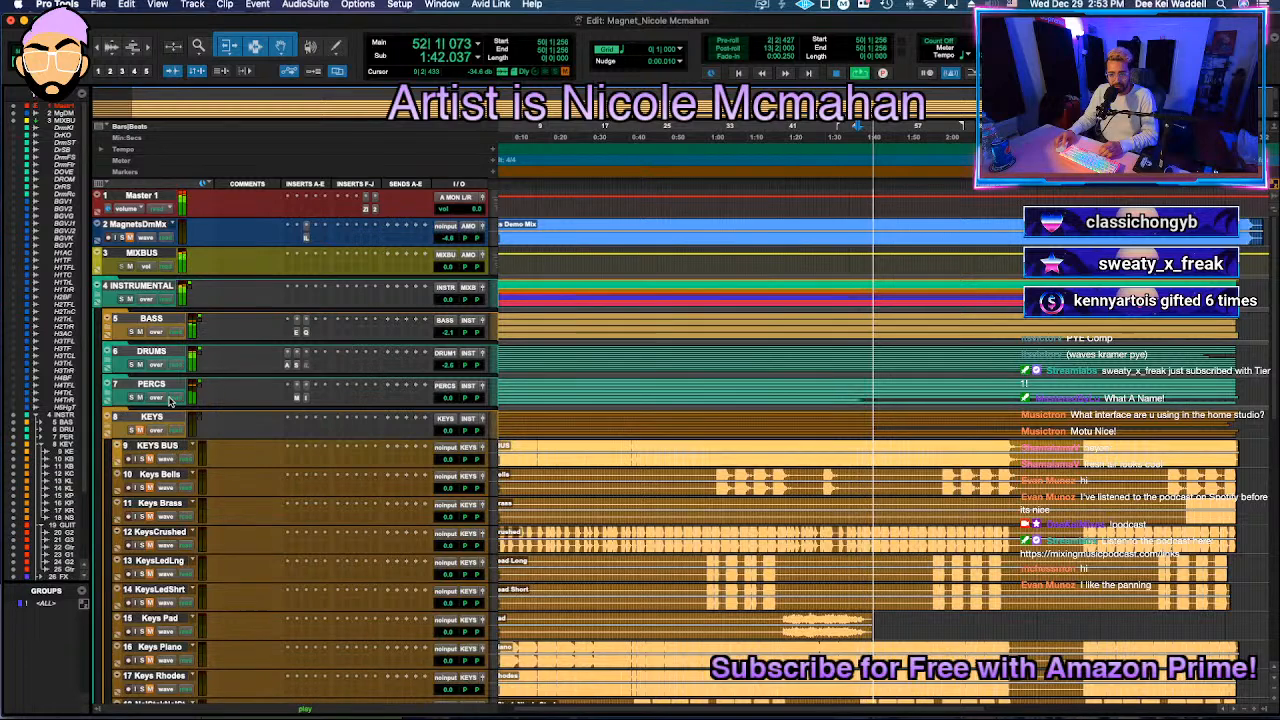
click(106, 395)
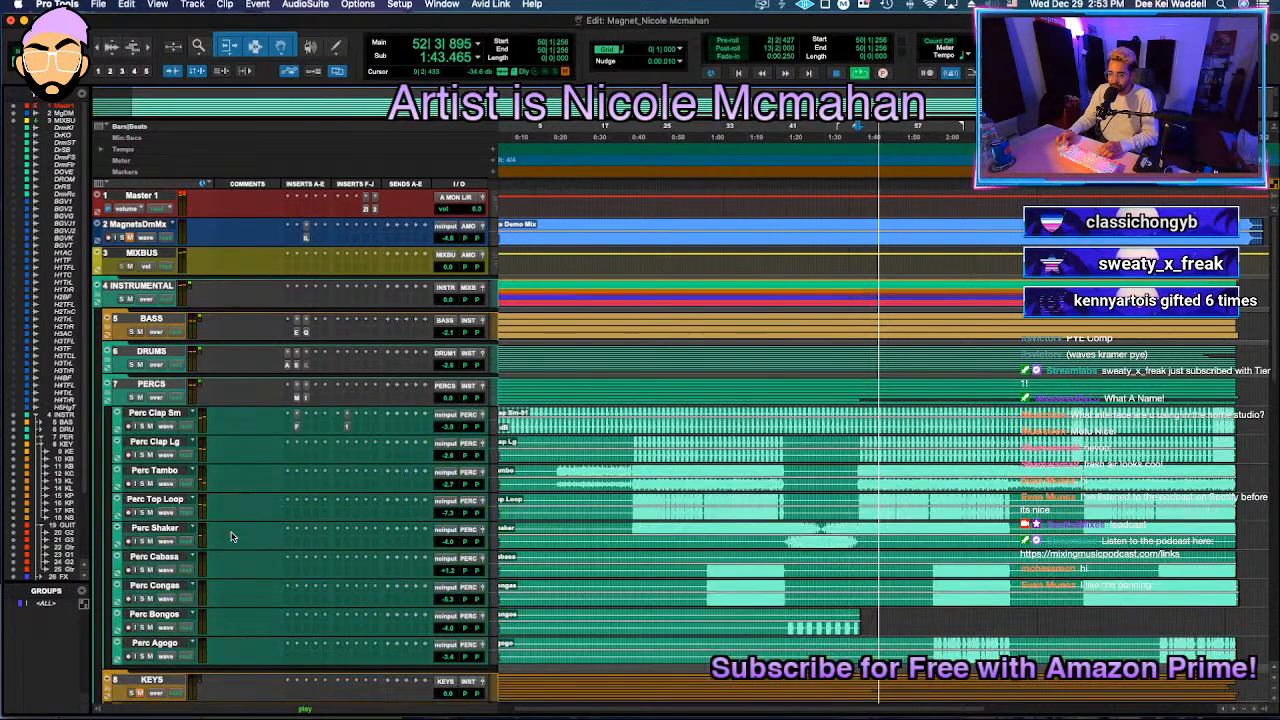
drag(448, 488, 454, 486)
drag(444, 402, 444, 405)
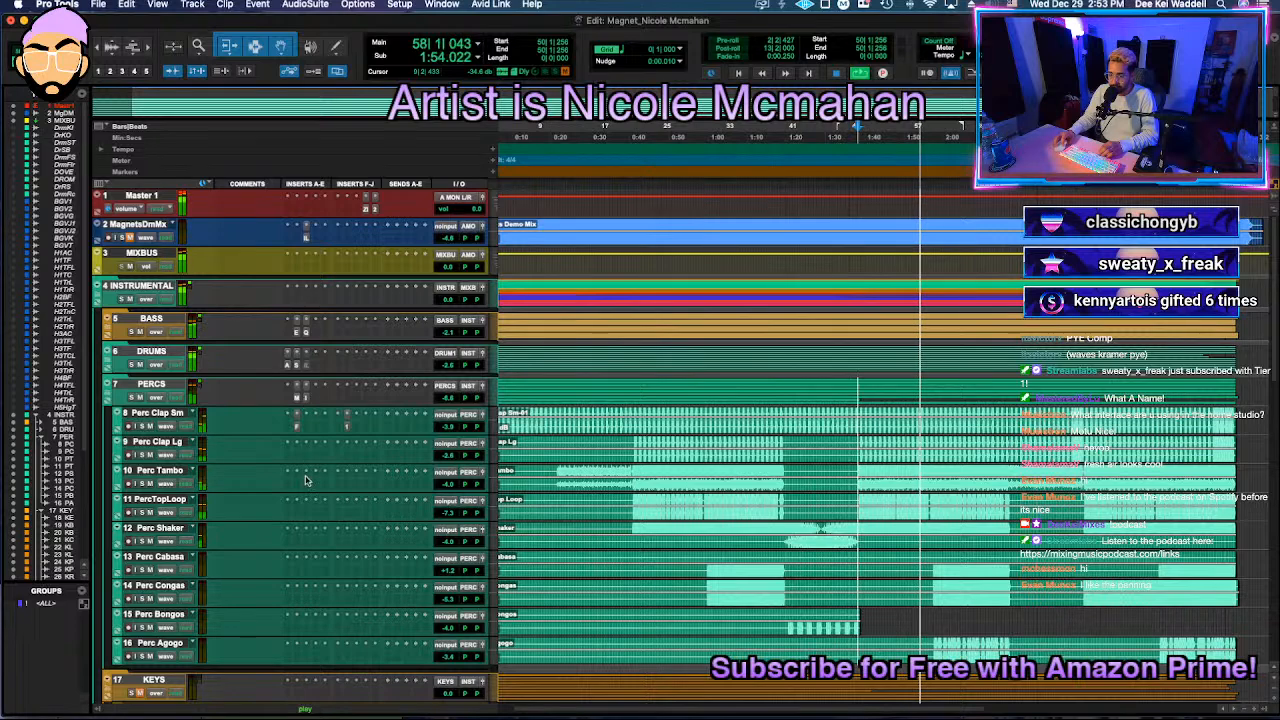
Step: Insert FabFilter Pro-Q 3 on Perc Tambo and cut a narrow bell by about 10.4 dB near 4.39 kHz with a Q of about 6.4
click(297, 414)
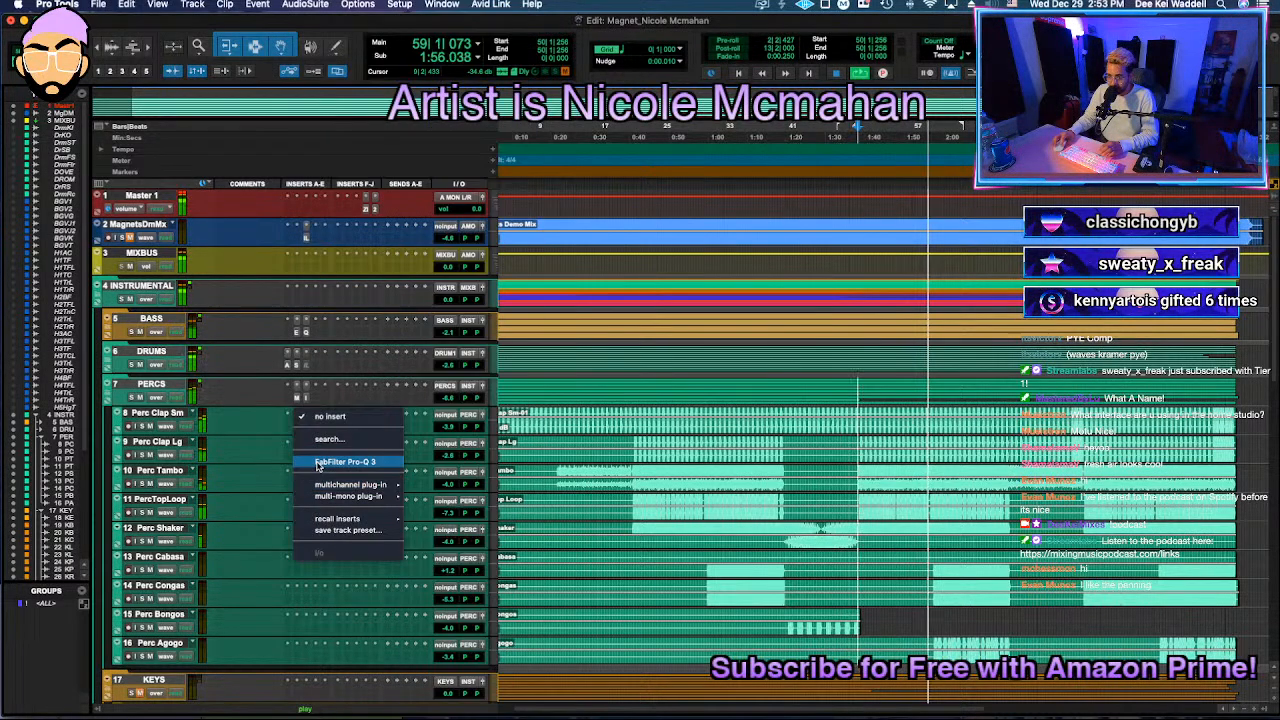
click(312, 464)
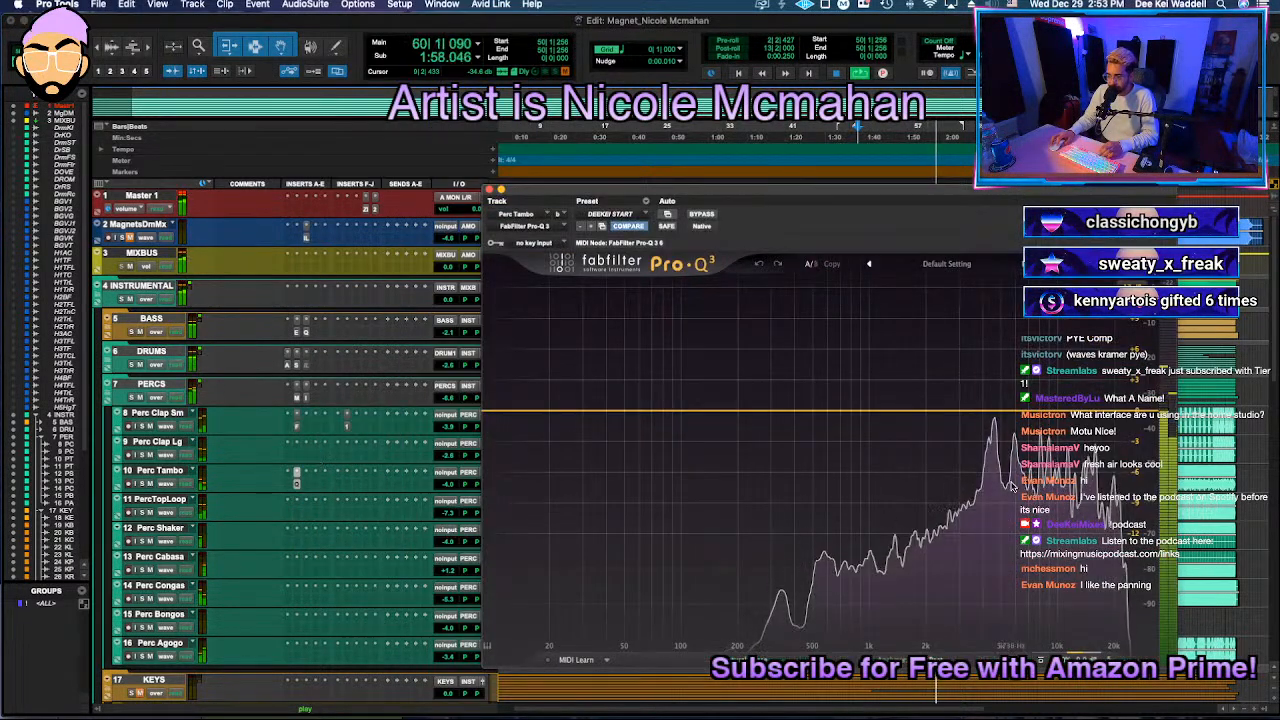
drag(992, 409, 991, 522)
scroll(993, 322, up, 5)
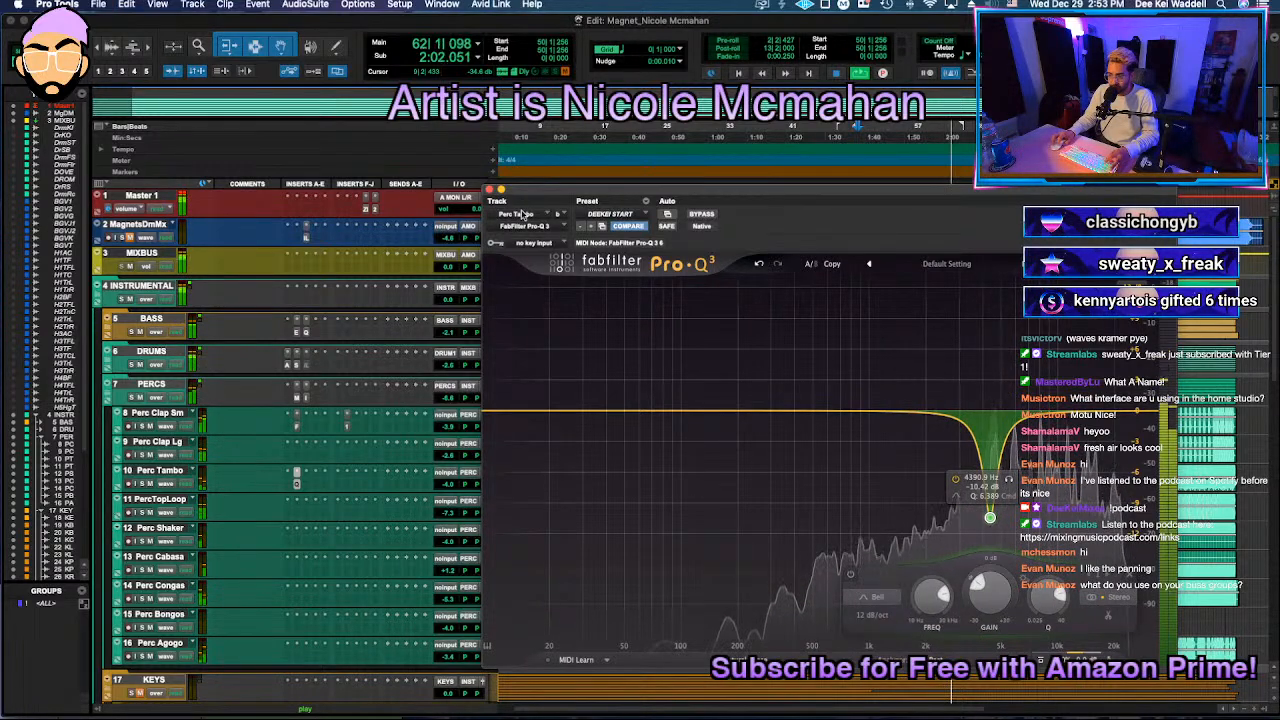
click(489, 190)
Step: Raise the PERCS bus volume and set the Perc Tambo volume to -0.7 dB
drag(445, 402, 445, 400)
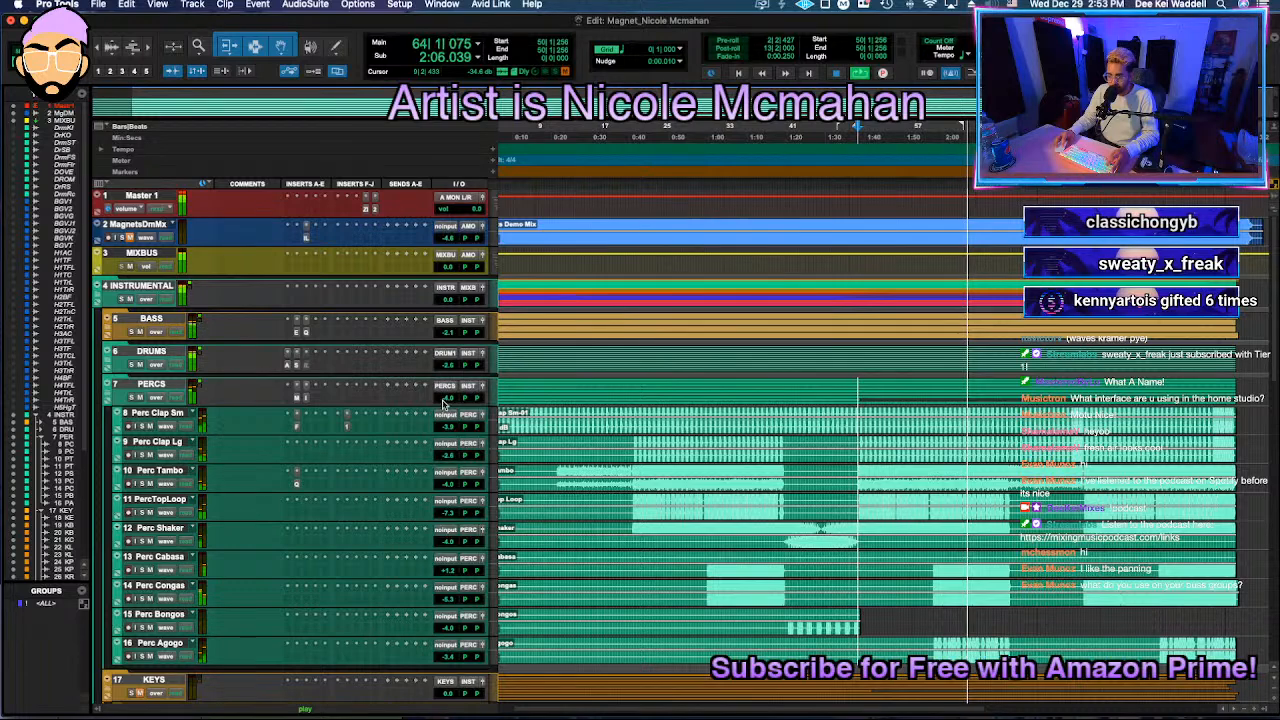
drag(447, 488, 452, 486)
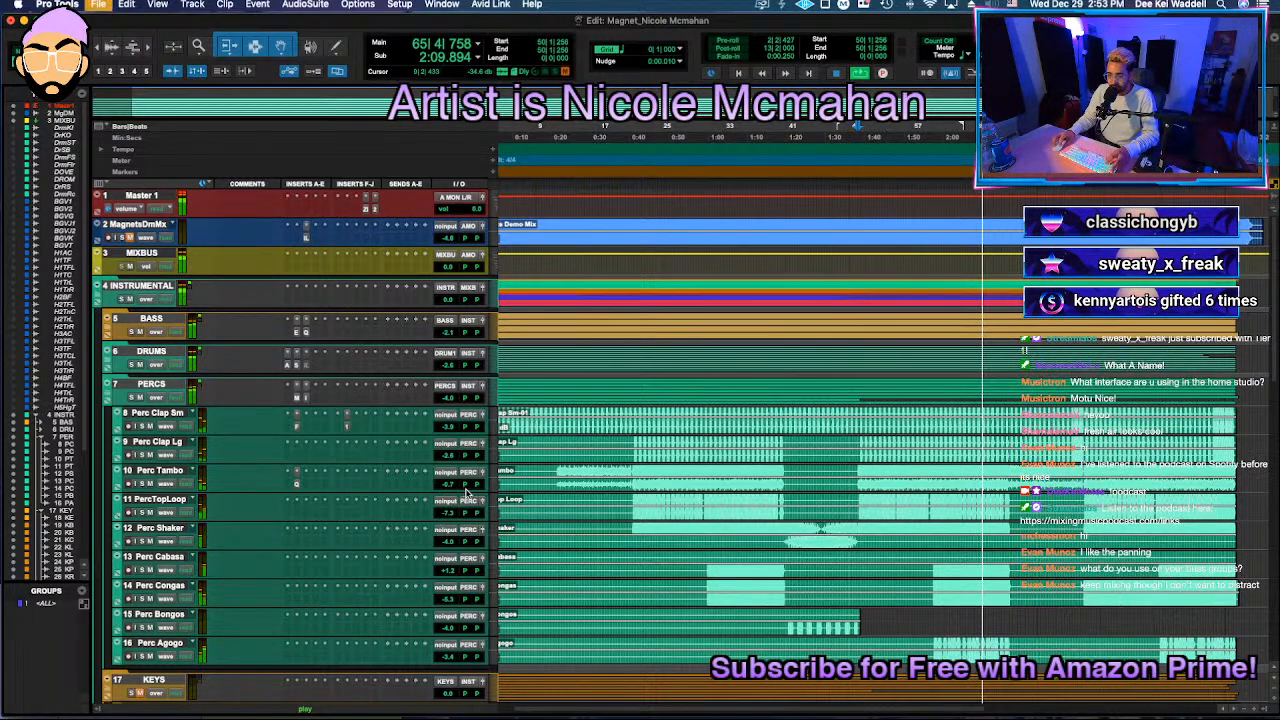
Step: Review the Maag EQ4 and I Heart NY settings on the PERCS bus, trying a lower parallel signal level
click(298, 399)
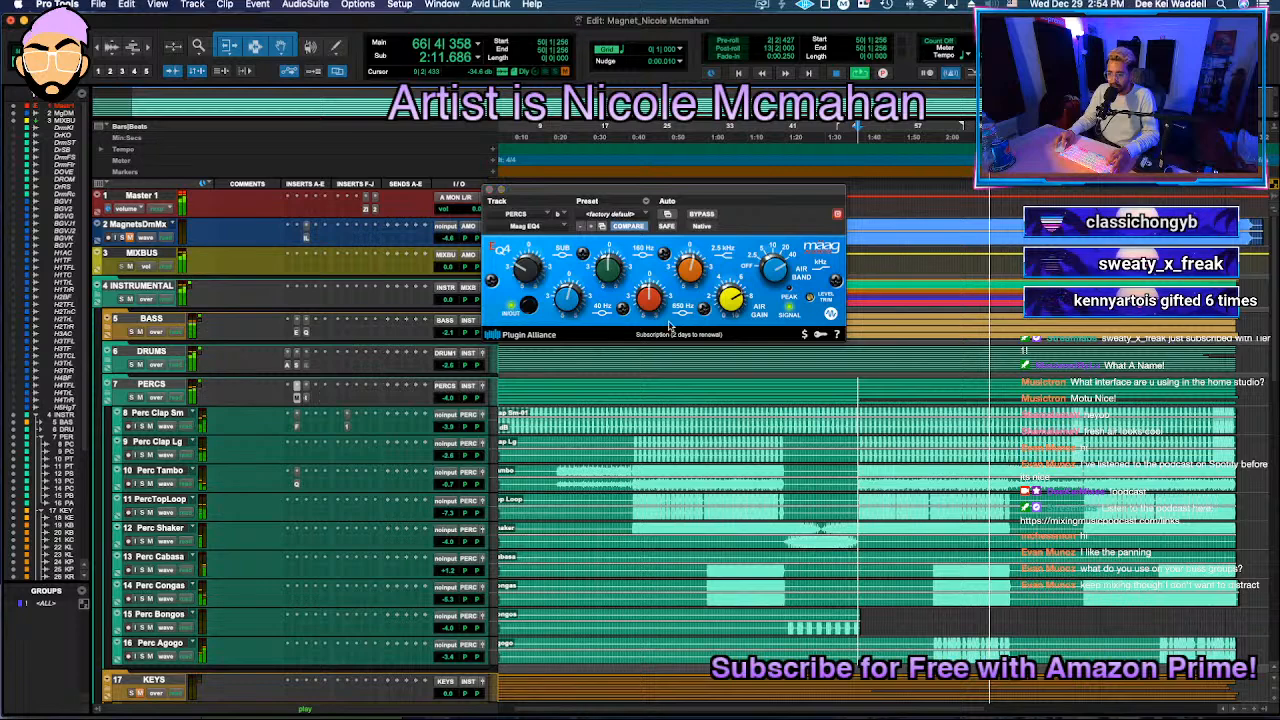
click(306, 399)
drag(643, 435, 642, 470)
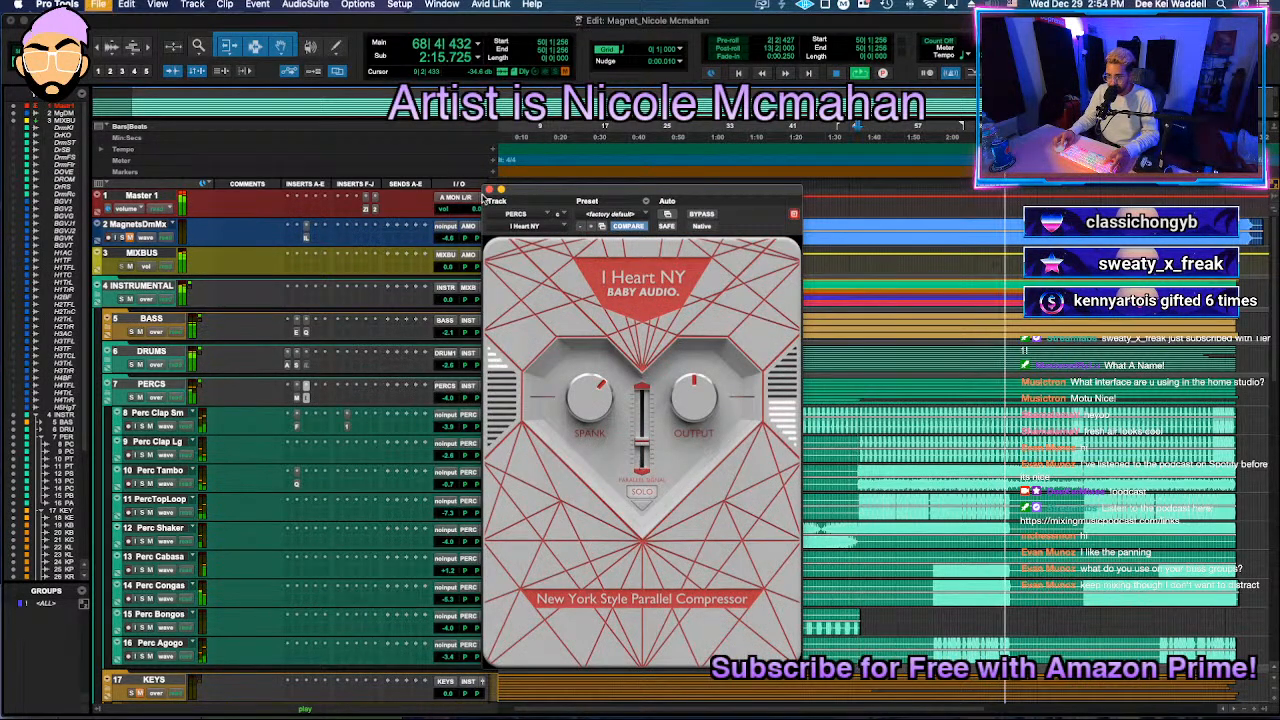
click(489, 189)
Step: Collapse the PERCS folder, replay the mix from bar 50, and set the PERCS bus volume to -4.0 dB
key(space)
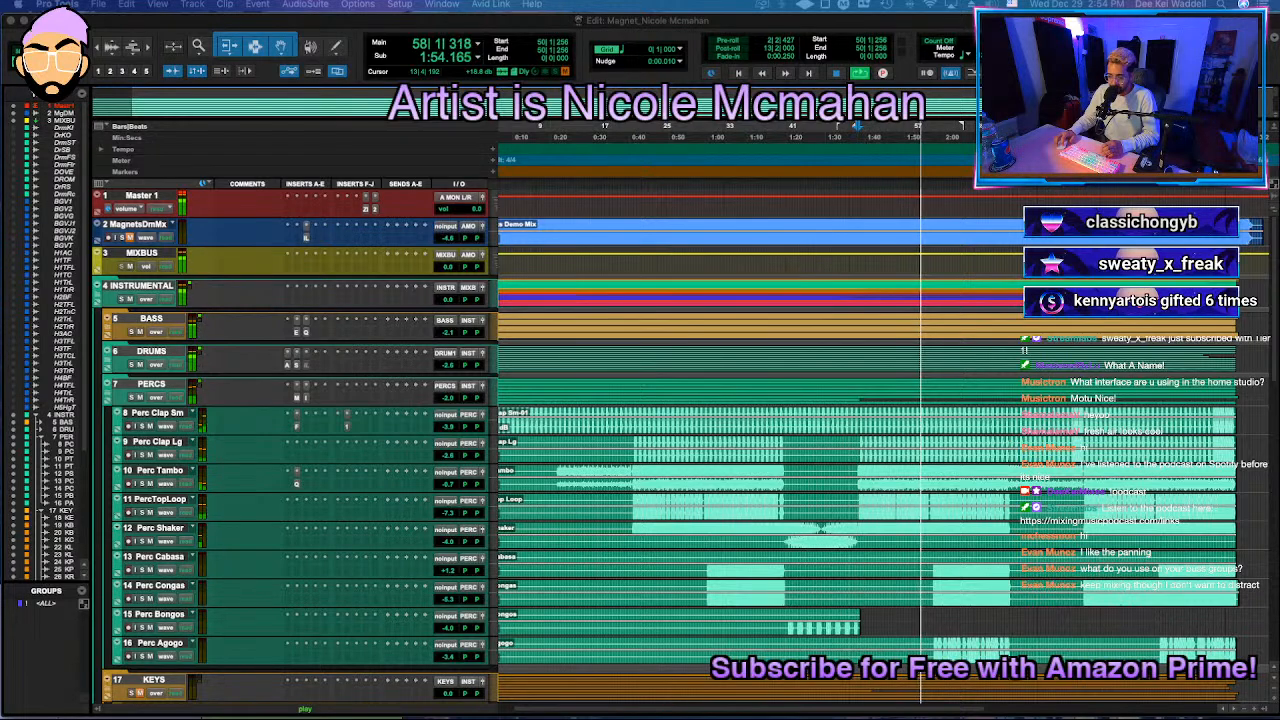
key(space)
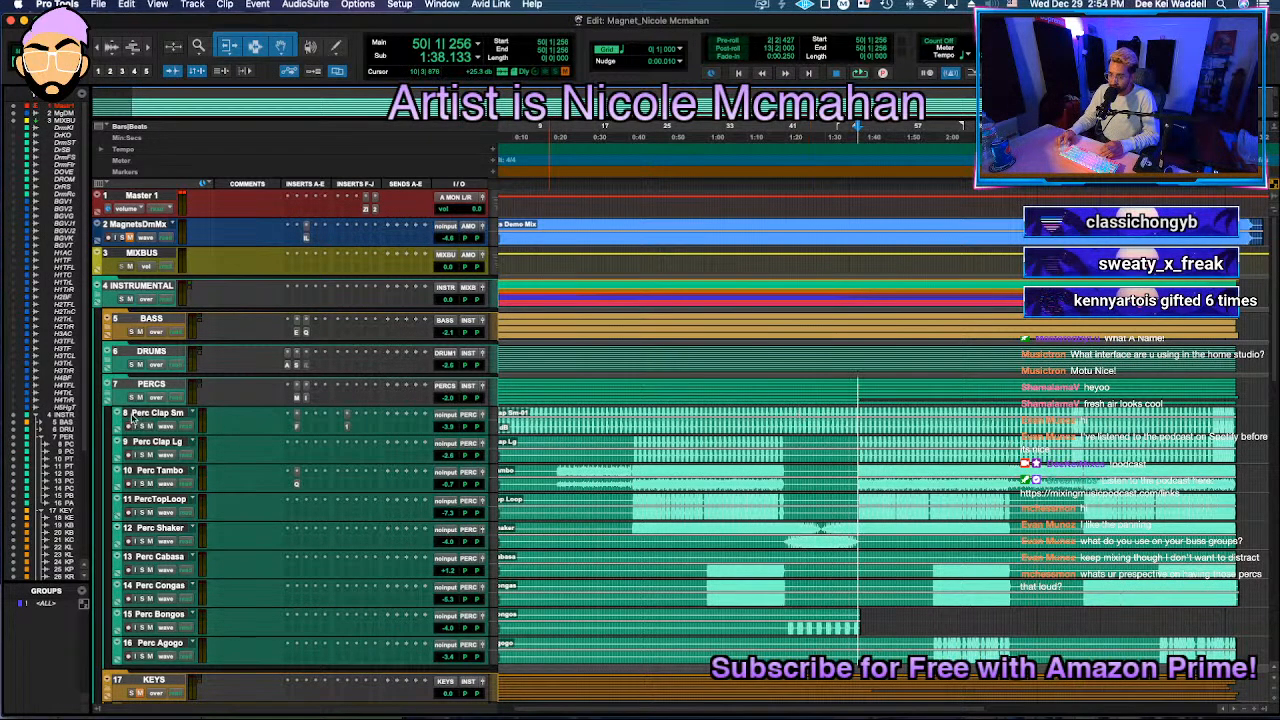
click(107, 396)
key(space)
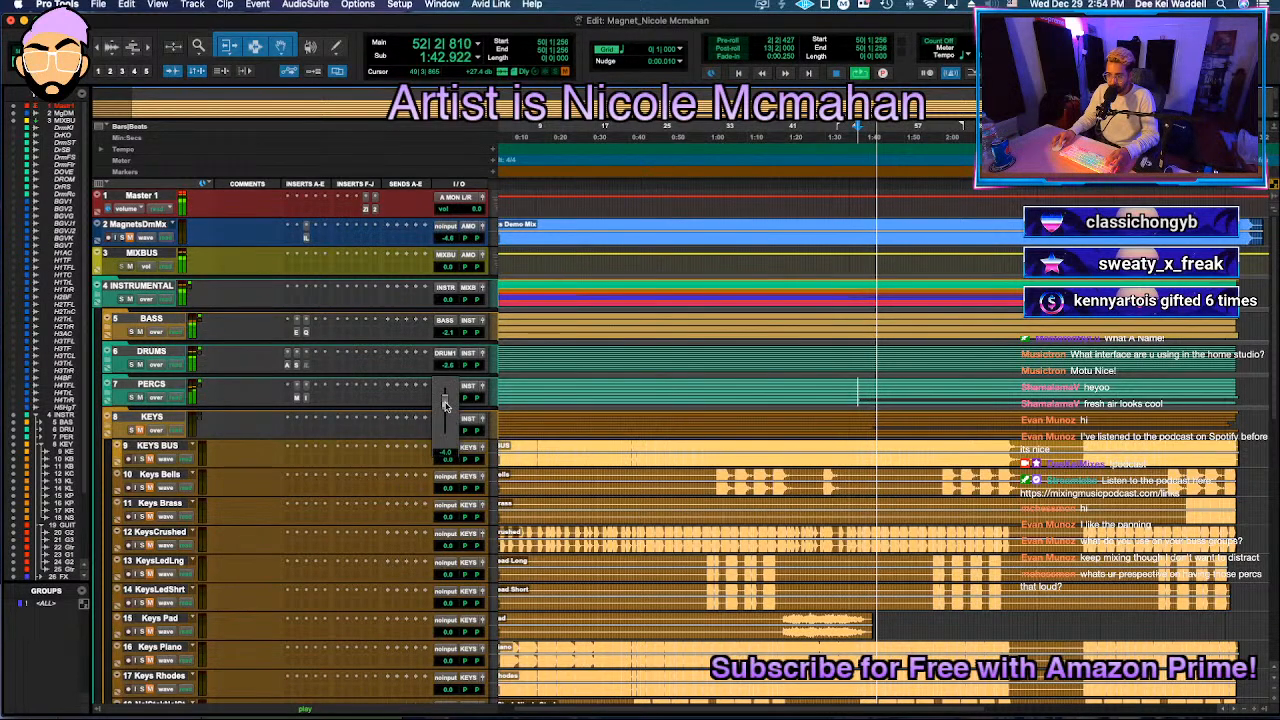
Step: Compare the mix with the soloed MagnetsDmMx reference, lower the PERCS bus to -6.0 dB, and reduce the unsoloed reference's volume
click(123, 238)
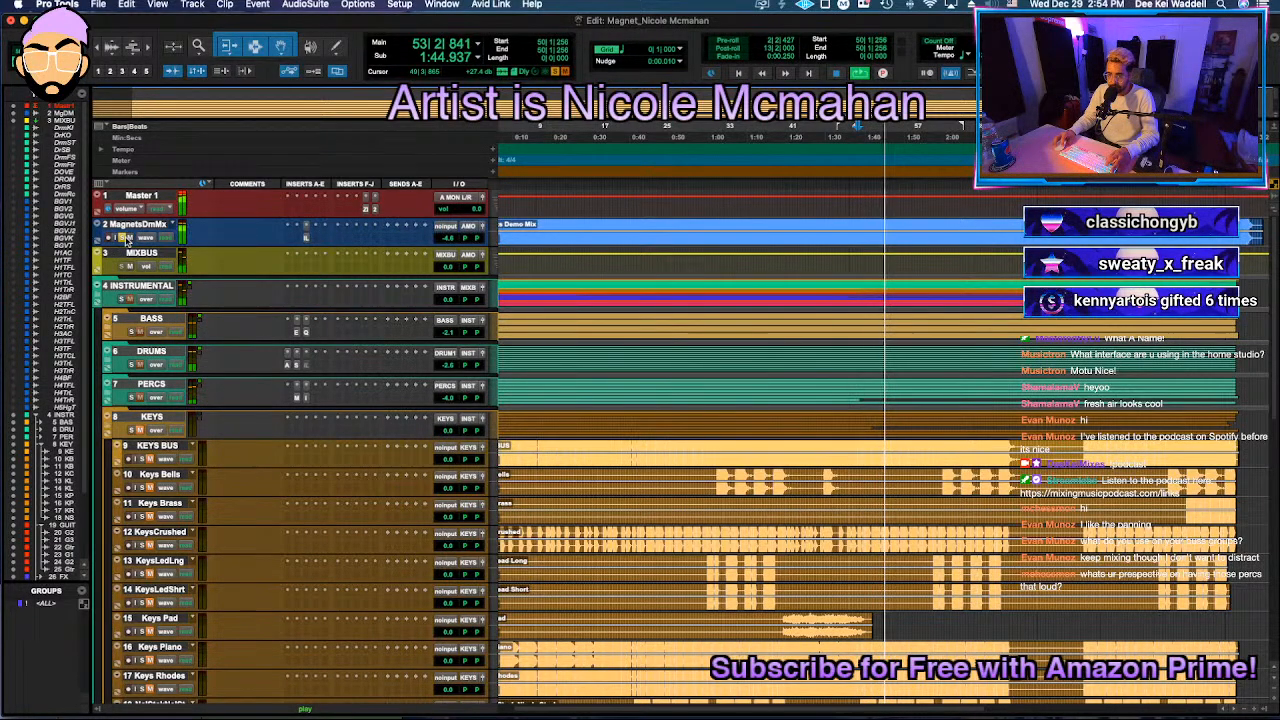
click(123, 239)
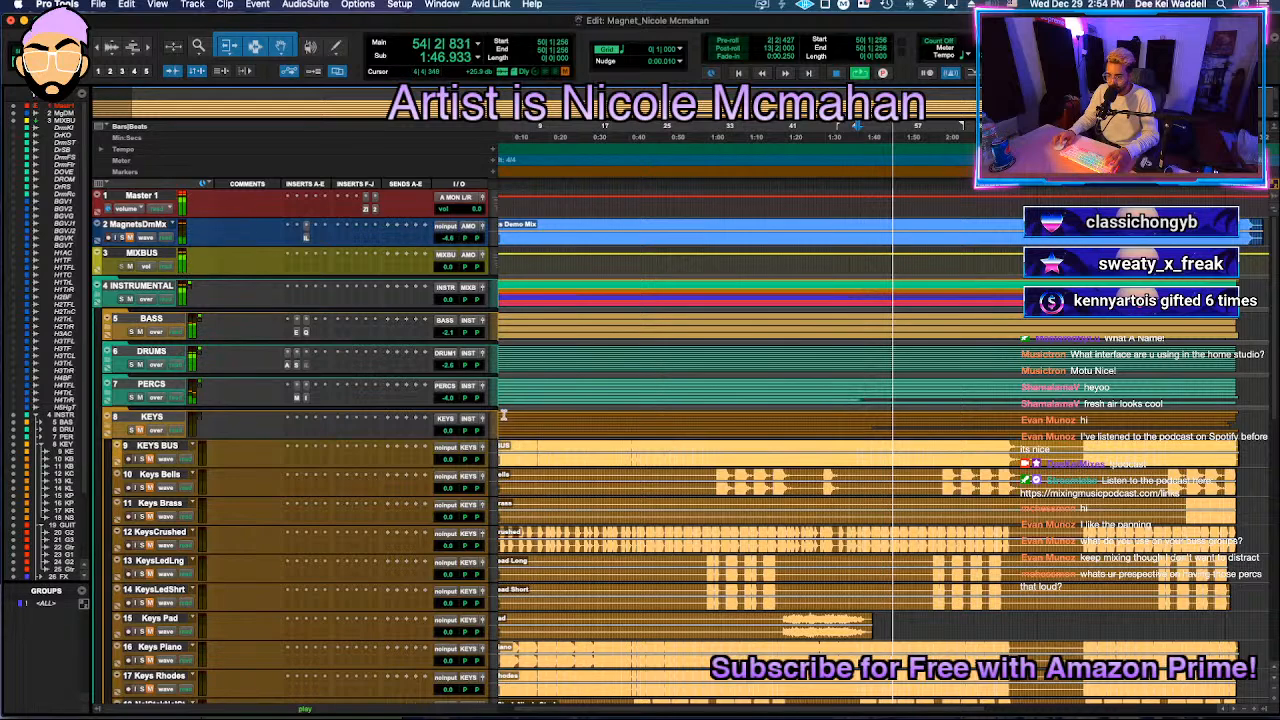
drag(452, 400, 450, 405)
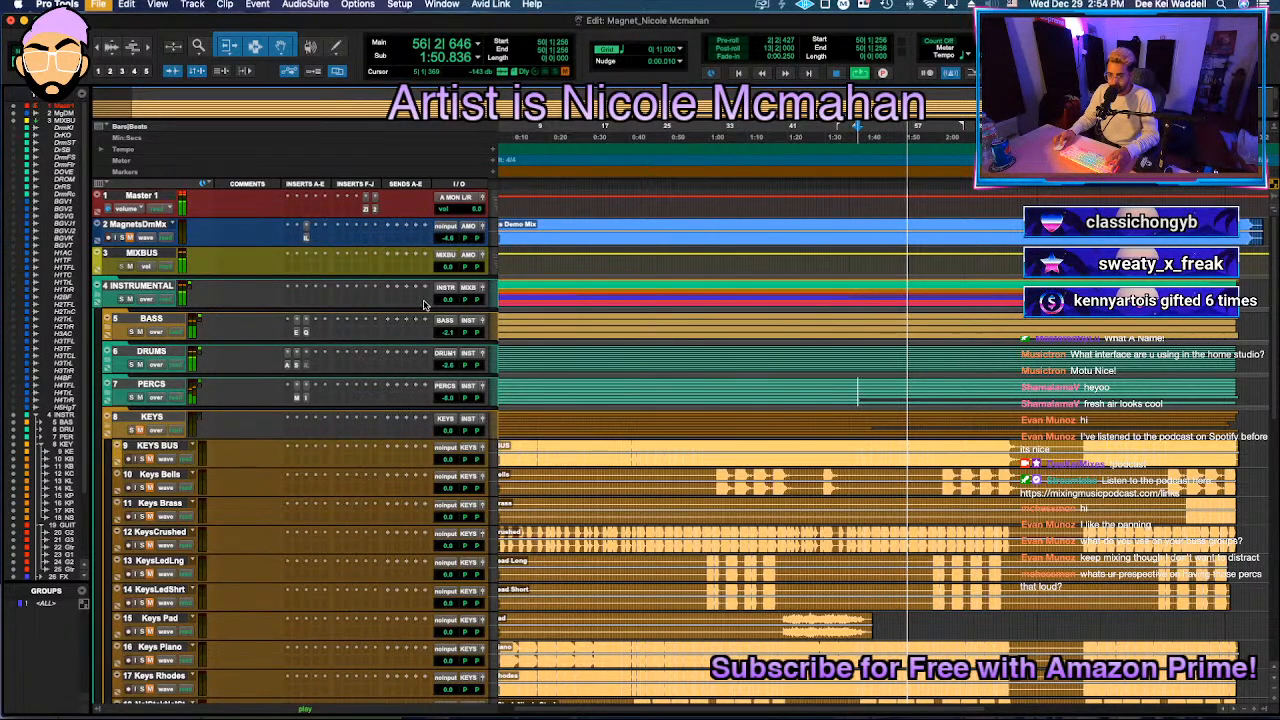
drag(449, 239, 448, 244)
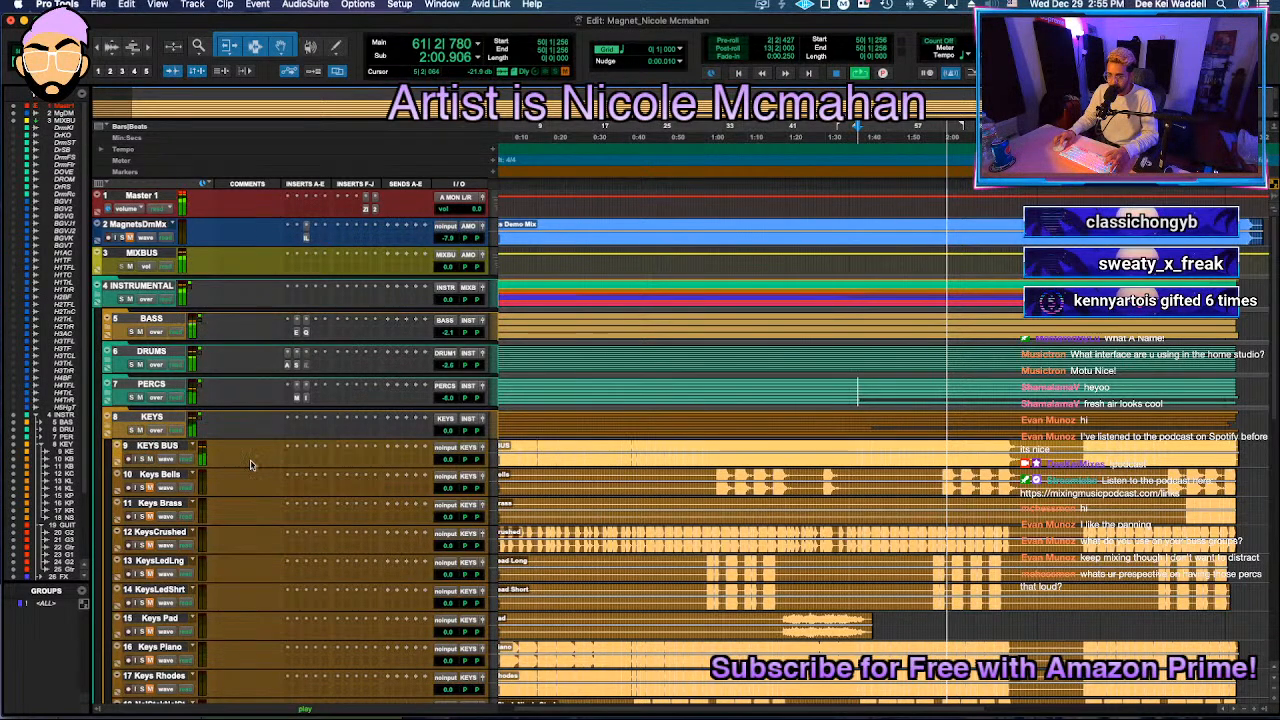
Step: Make the individual keys tracks from Keys Bells through NclStckNclSt inactive, leaving KEYS BUS active
scroll(775, 477, left, 2)
scroll(704, 519, down, 2)
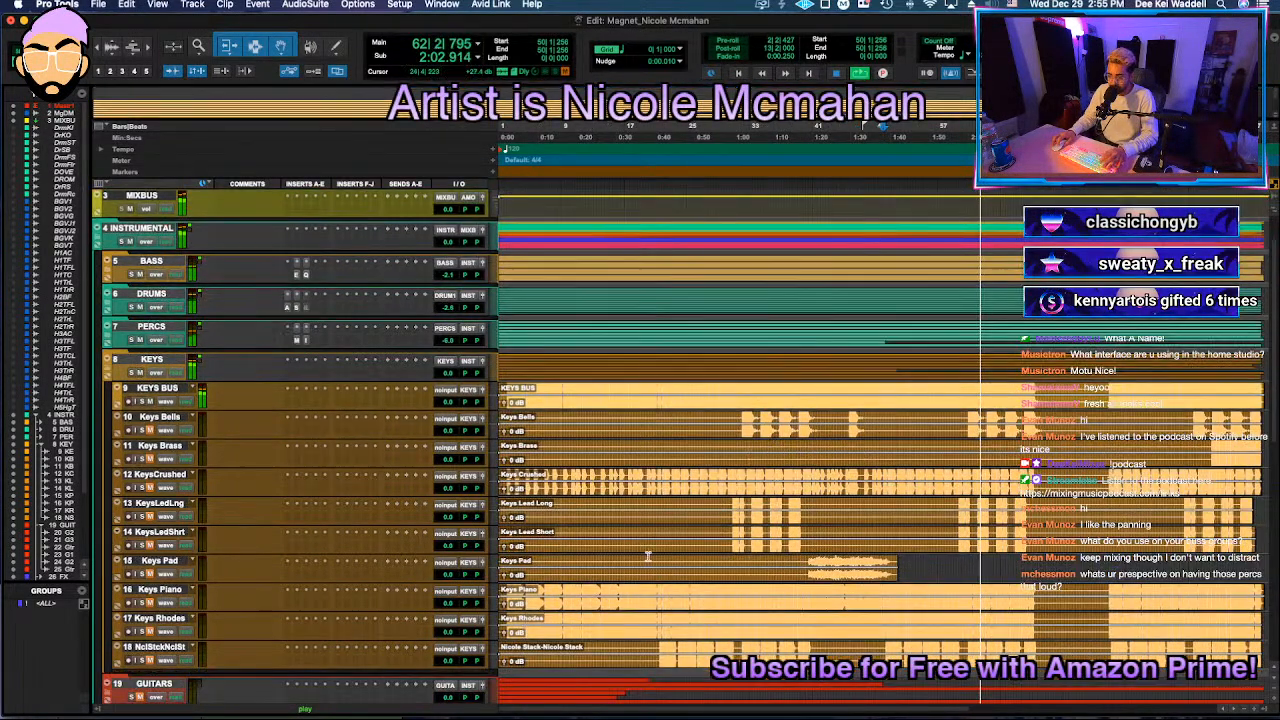
click(108, 371)
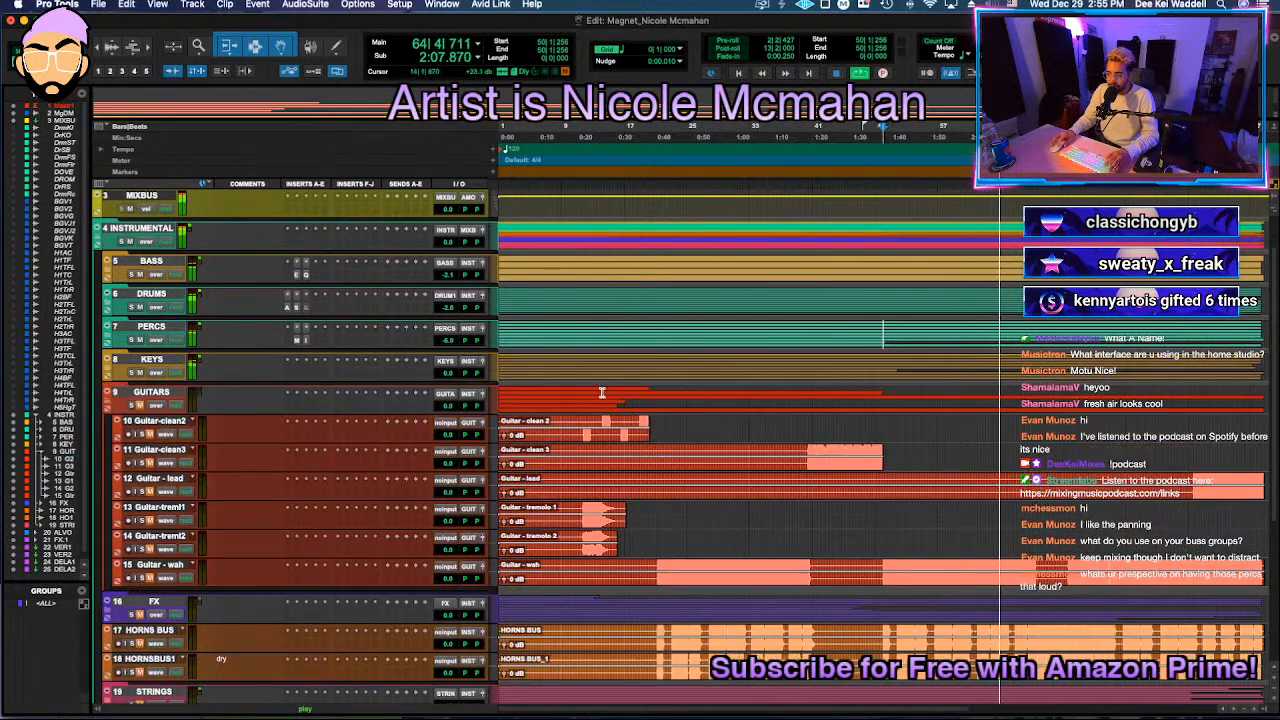
click(110, 371)
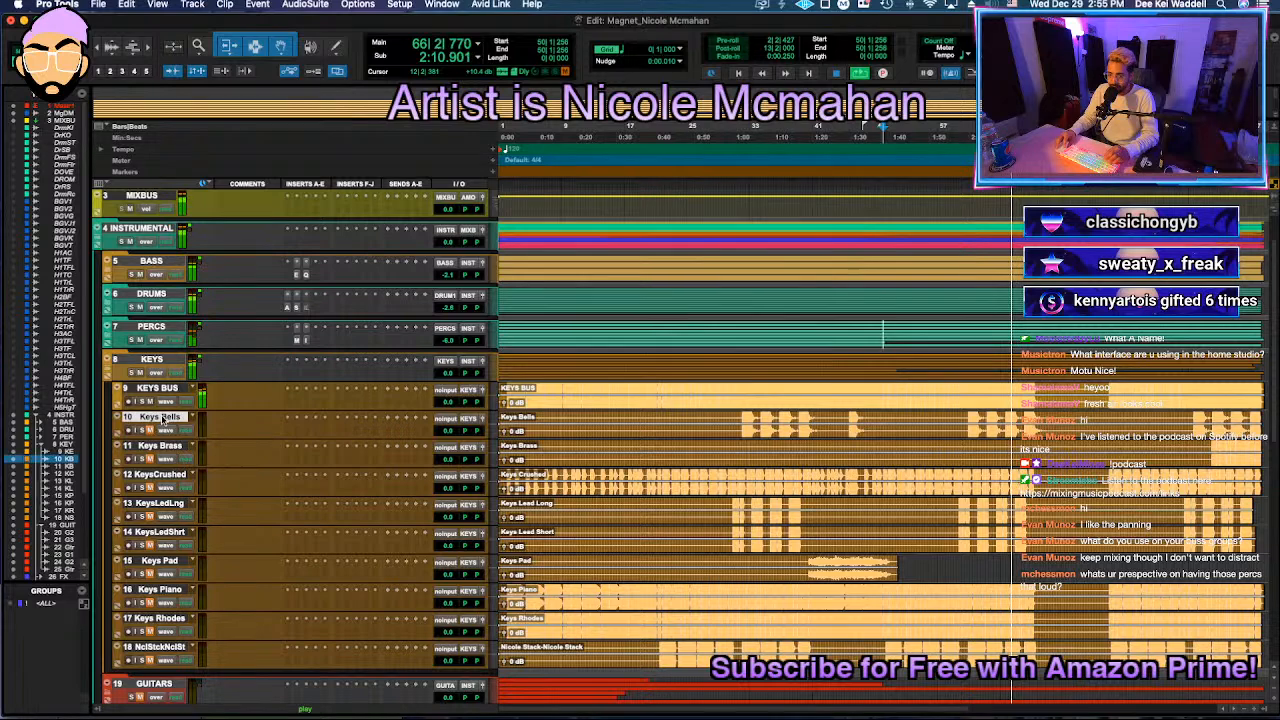
shift+click(163, 648)
right_click(174, 647)
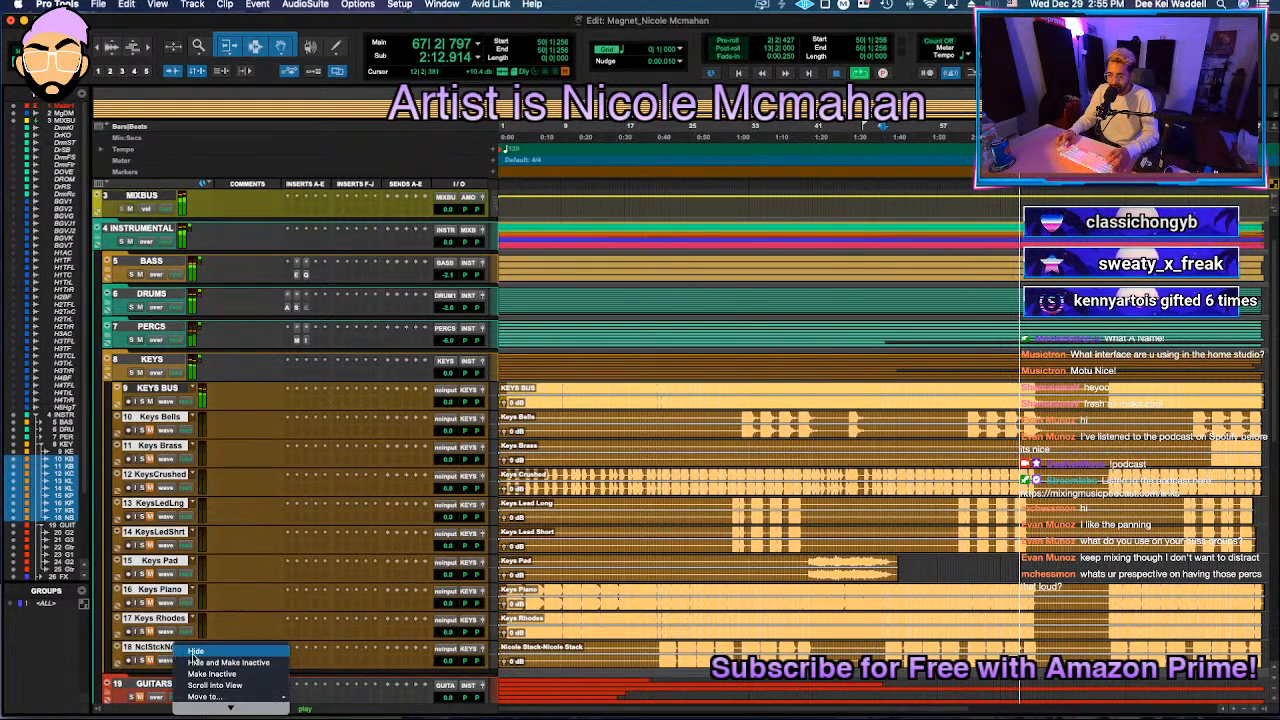
click(212, 674)
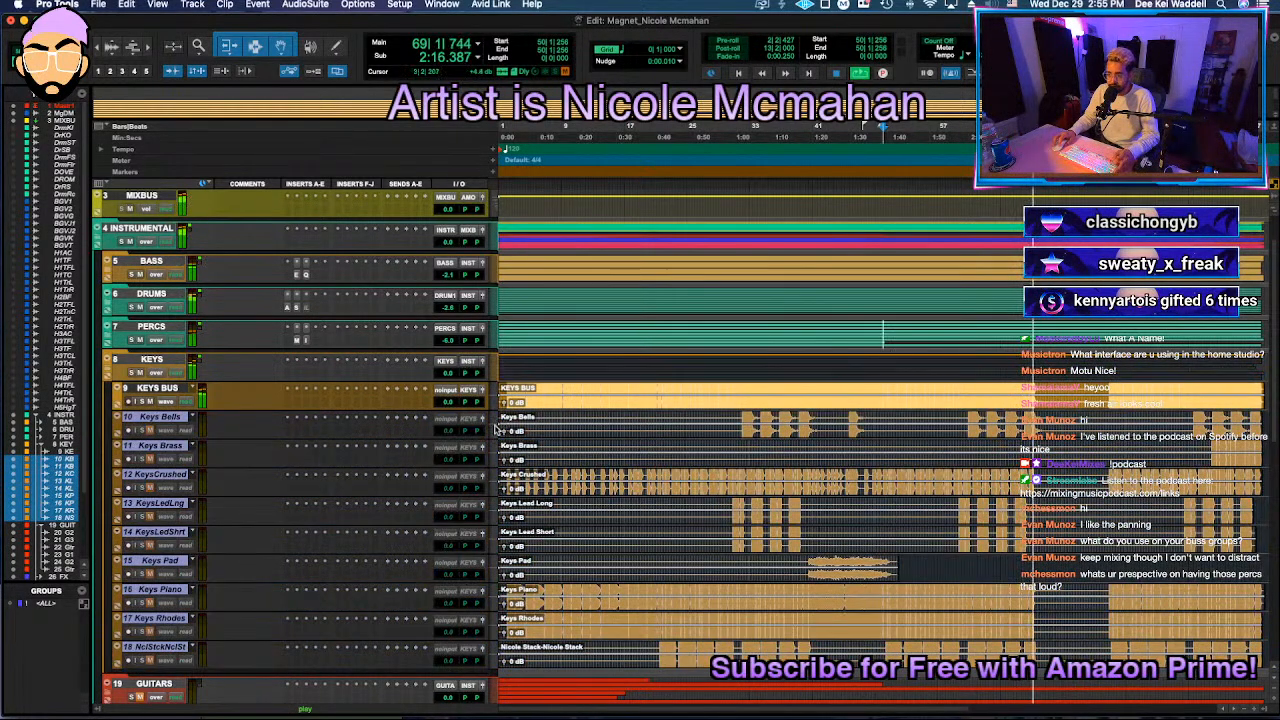
click(496, 428)
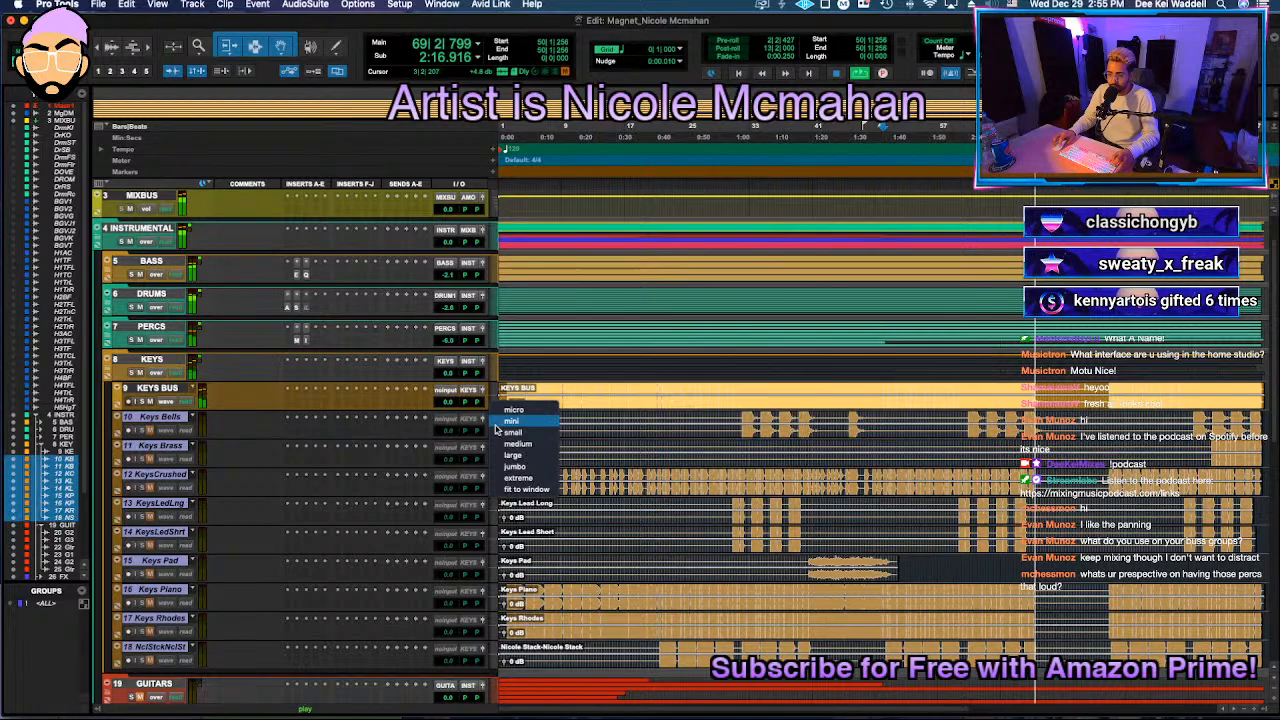
click(521, 424)
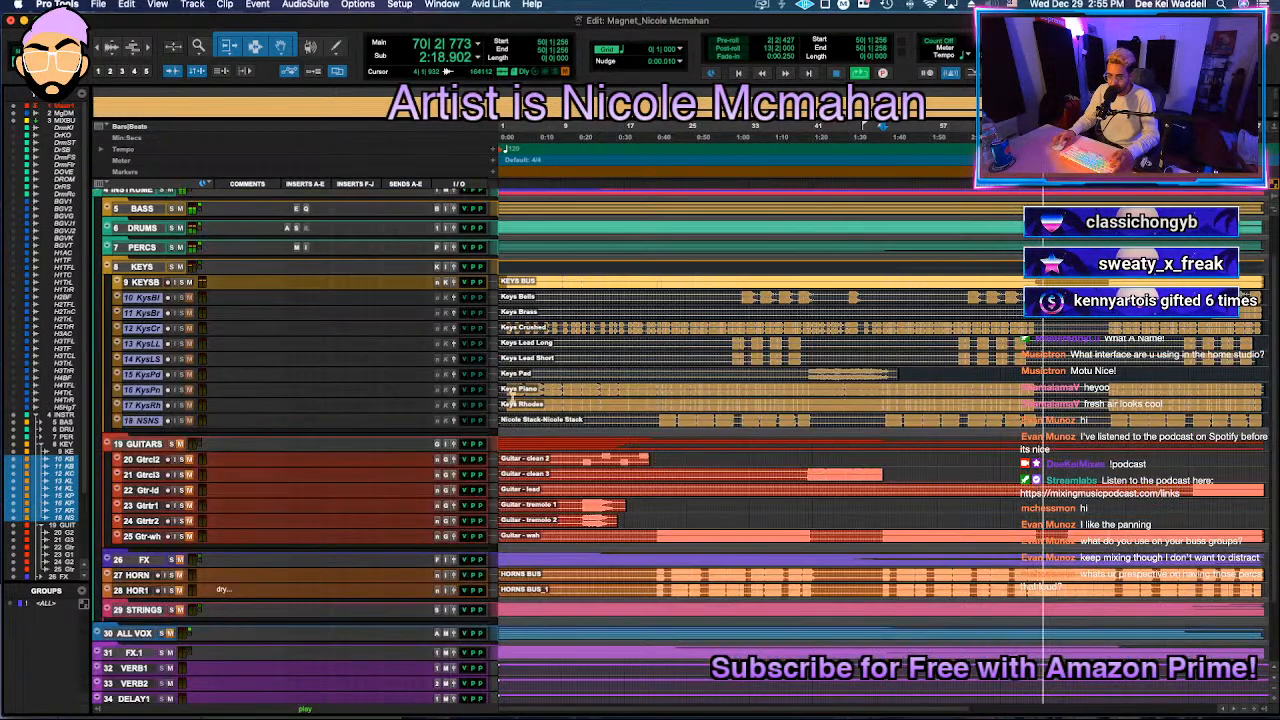
click(493, 332)
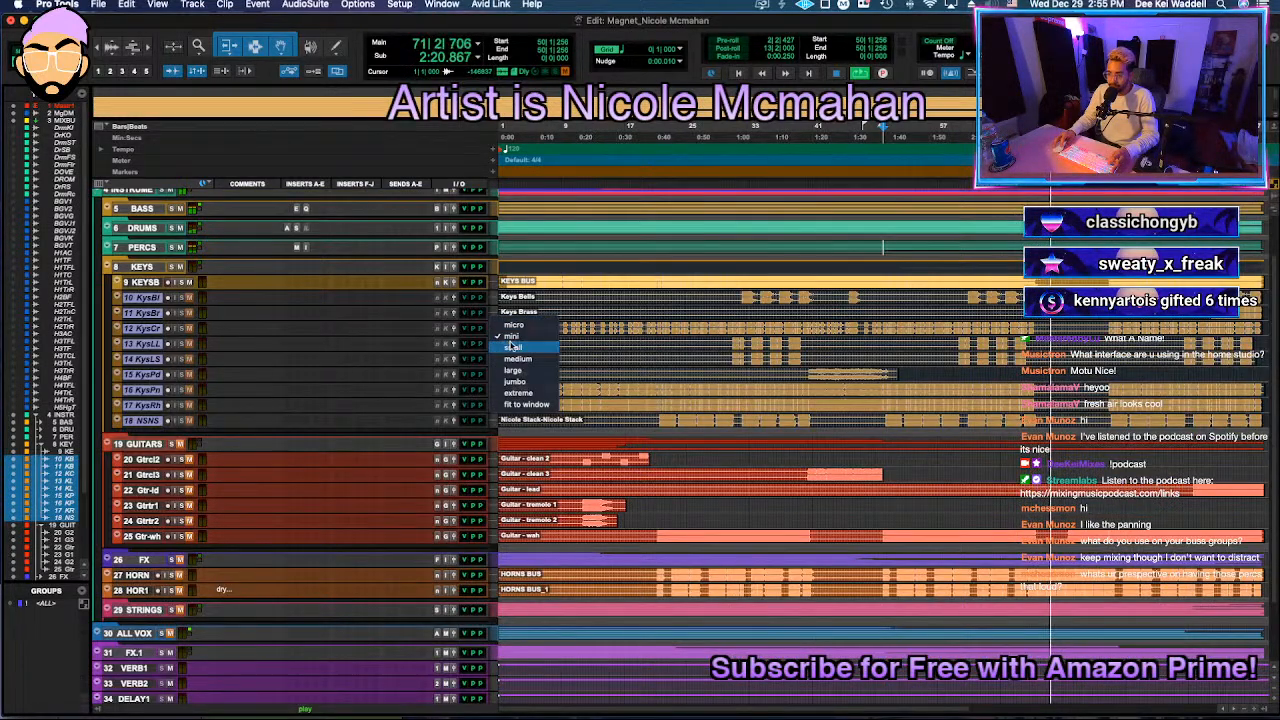
click(520, 362)
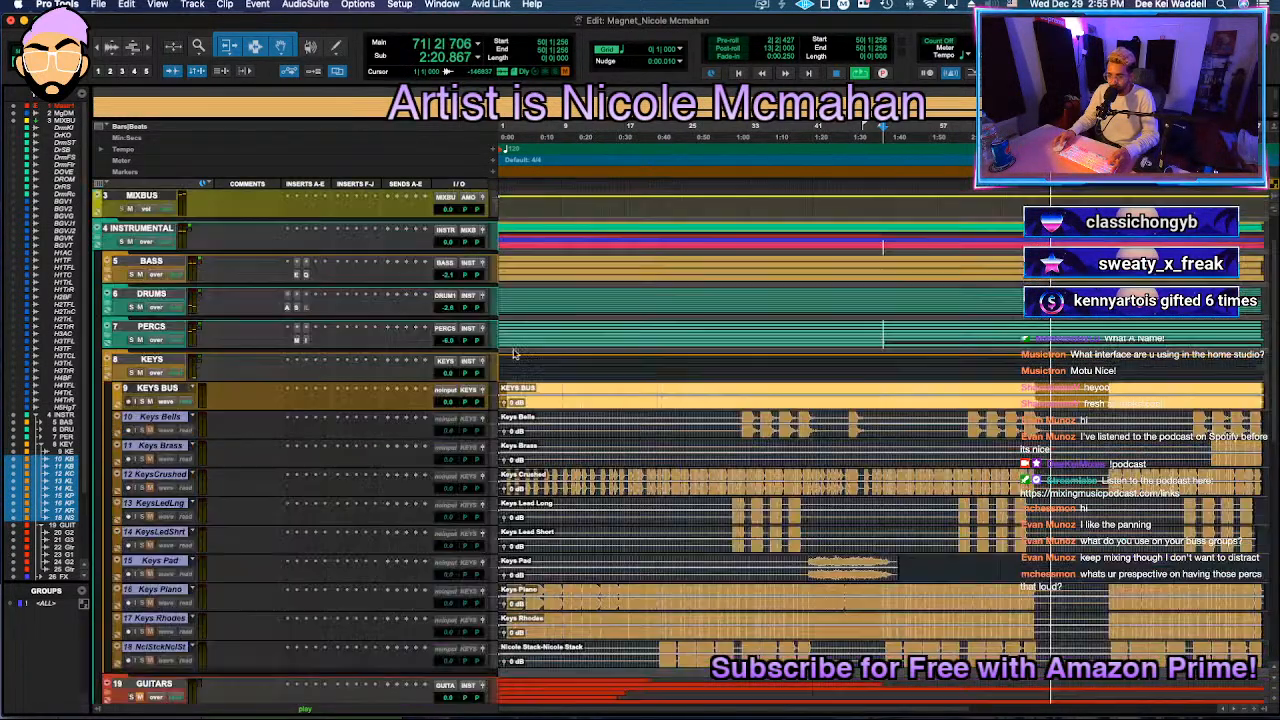
Step: Set the track height of only the selected inactive keys tracks to mini
click(500, 446)
click(519, 451)
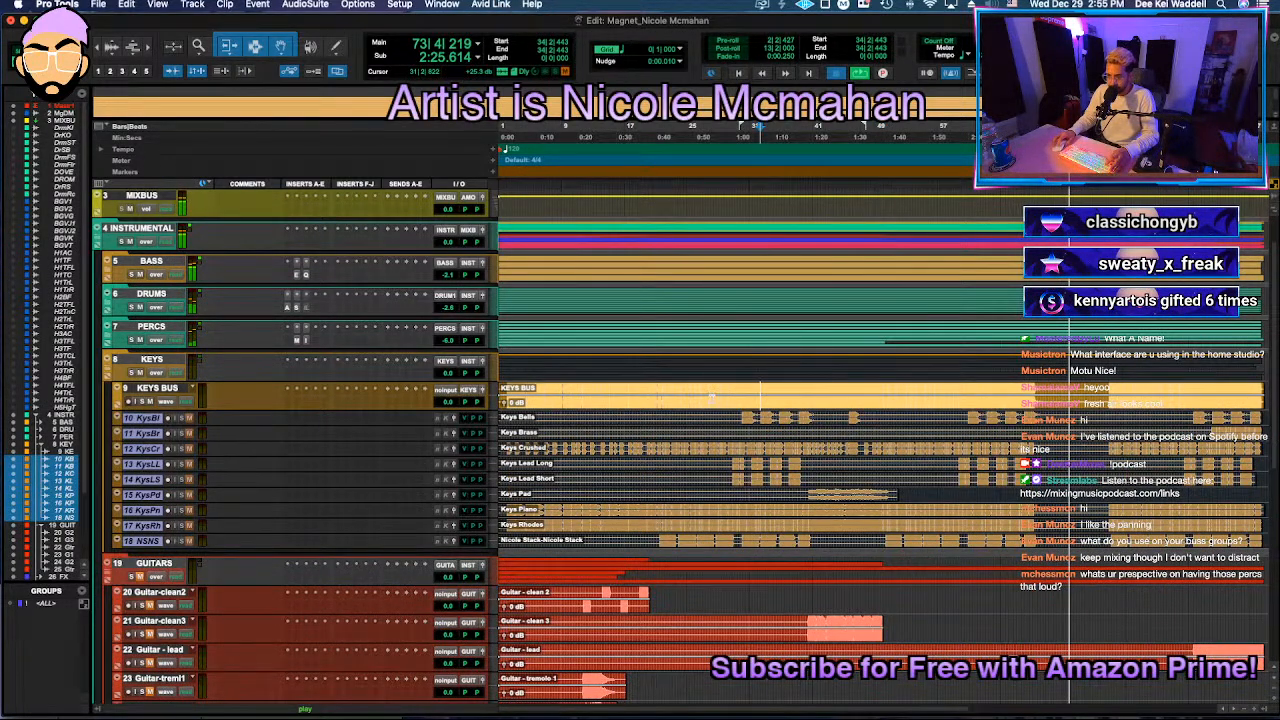
Step: Restart playback from bar 34 and reduce the vertical zoom of the audio waveforms across the tracks
key(space)
key(space)
key(super+alt+bracketleft)
key(super+alt+bracketleft)
key(super+alt+bracketleft)
key(super+alt+bracketright)
key(super+alt+bracketright)
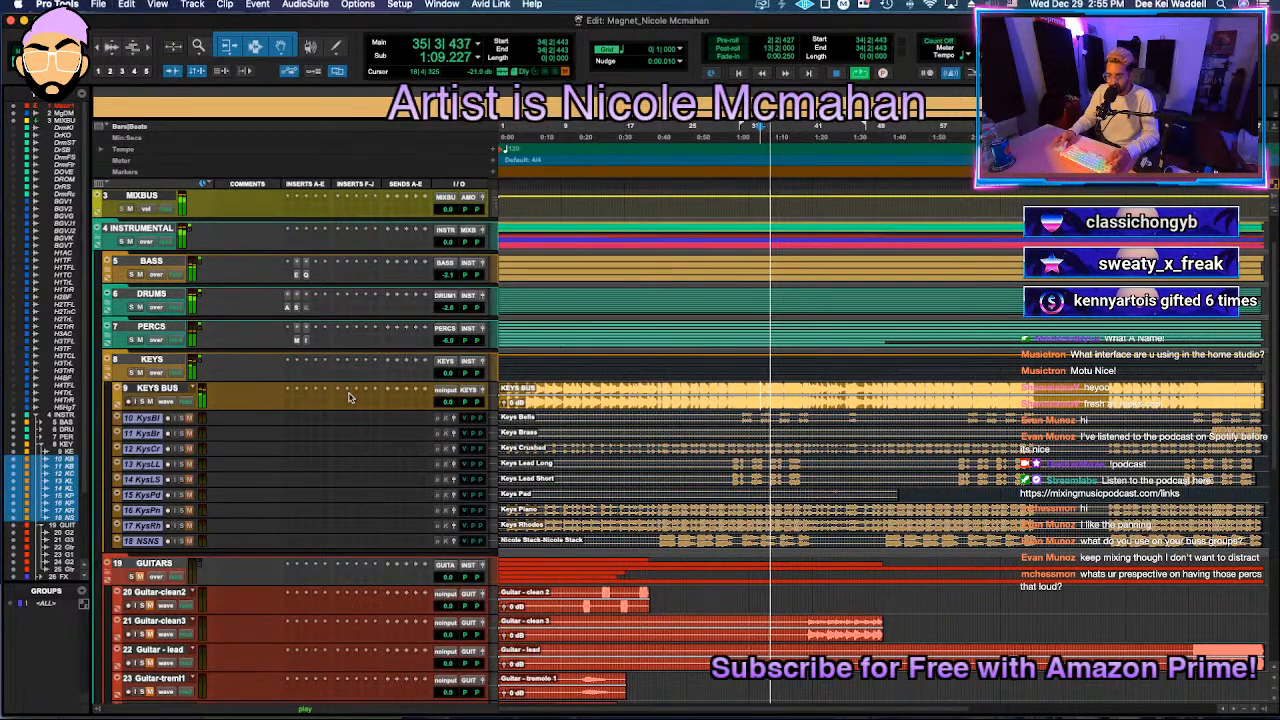
Step: Insert Spectre on KEYS BUS and shift its middle band to about 495 Hz without boosting it
click(286, 403)
click(284, 404)
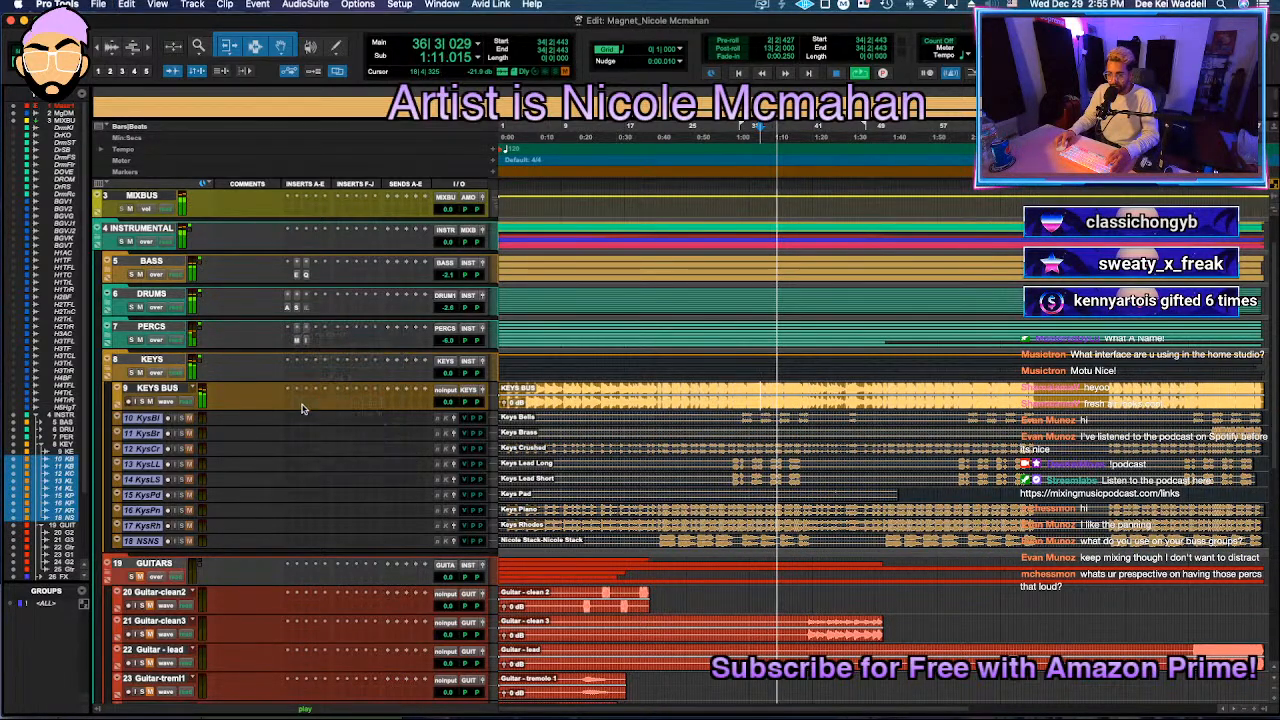
click(308, 404)
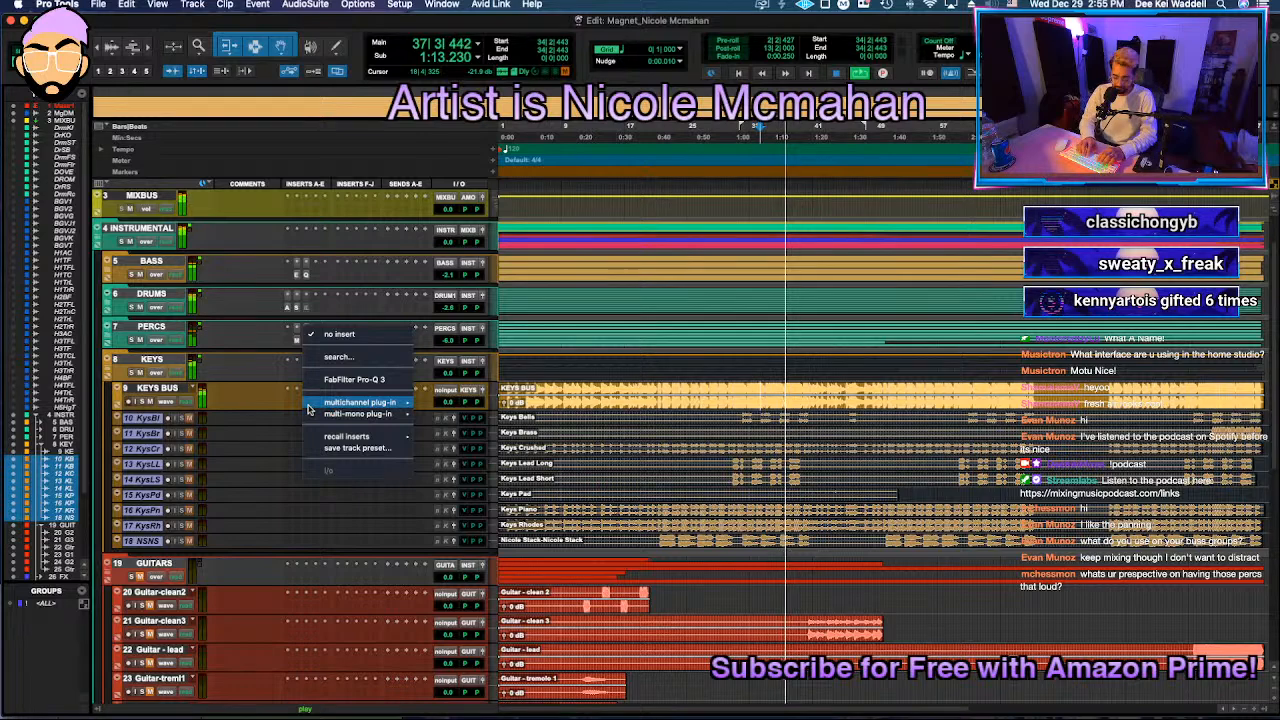
click(308, 404)
click(308, 404)
click(350, 417)
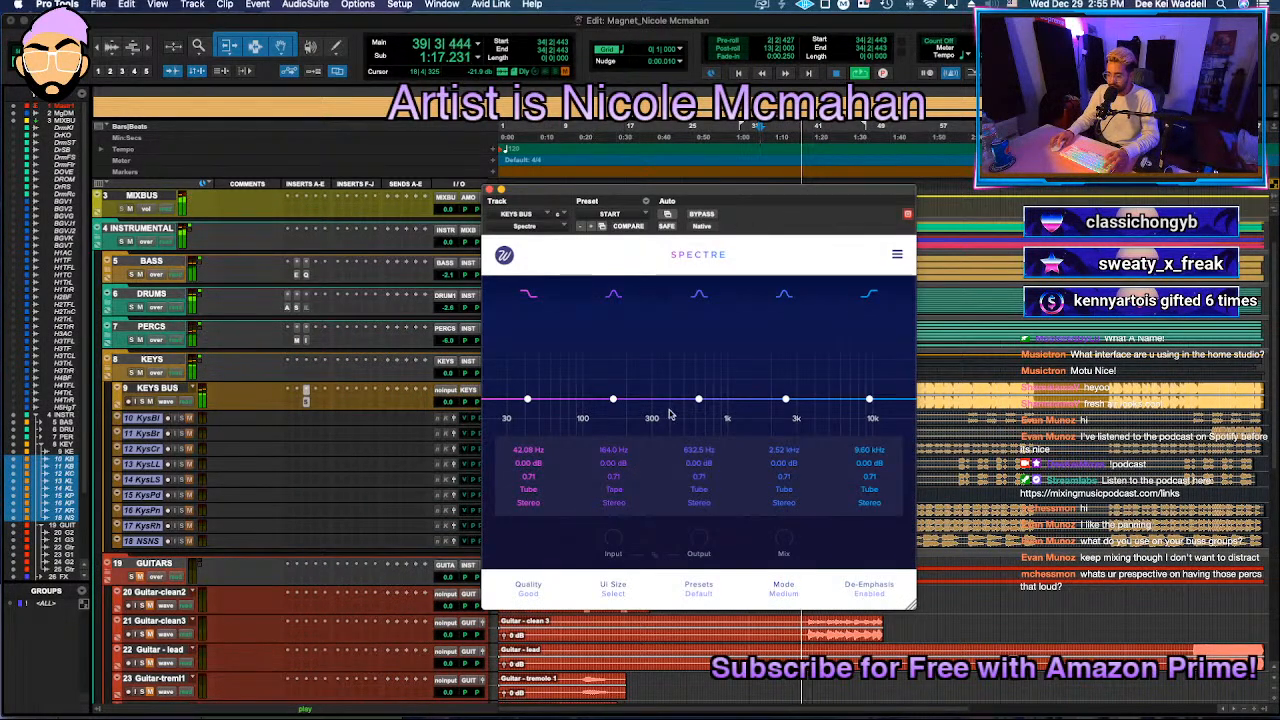
mouse_move(697, 400)
mouse_down()
mouse_move(666, 378)
mouse_move(683, 380)
mouse_move(683, 400)
mouse_up()
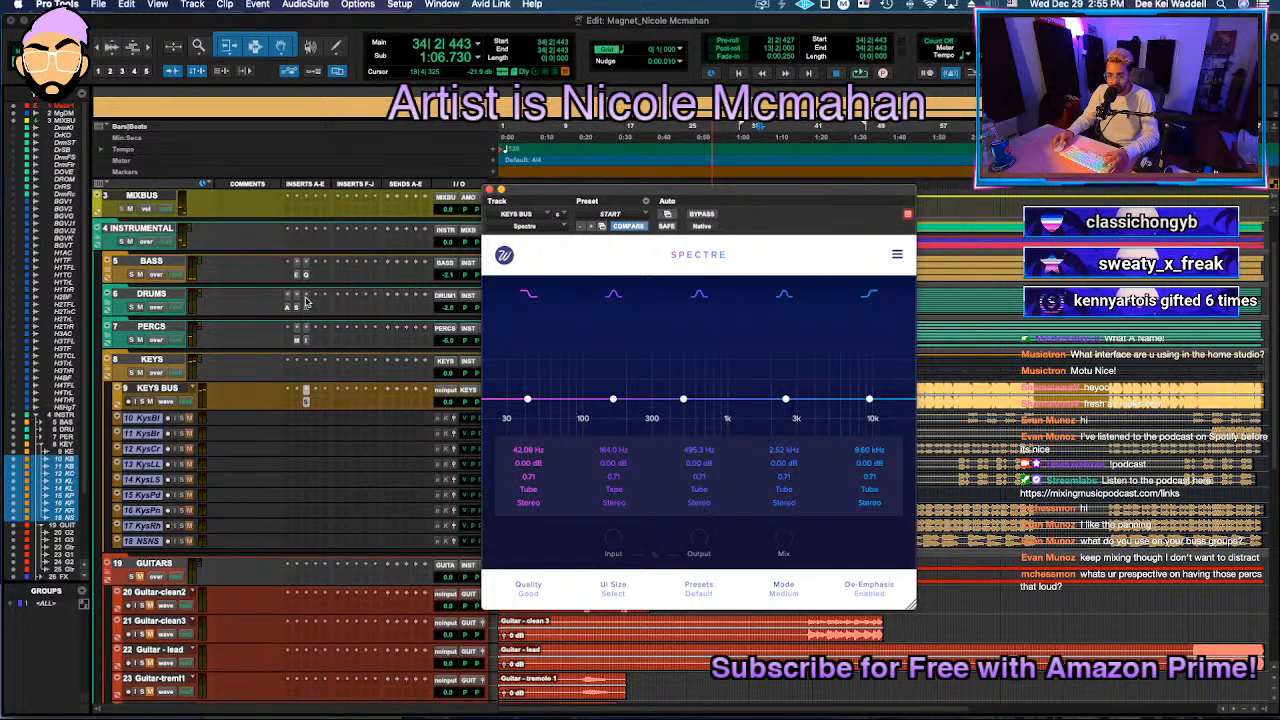
Step: Insert FabFilter Pro-Q 3 on the DRUMS bus, check its spectrum during playback, and close the plug-in window
click(316, 298)
click(366, 275)
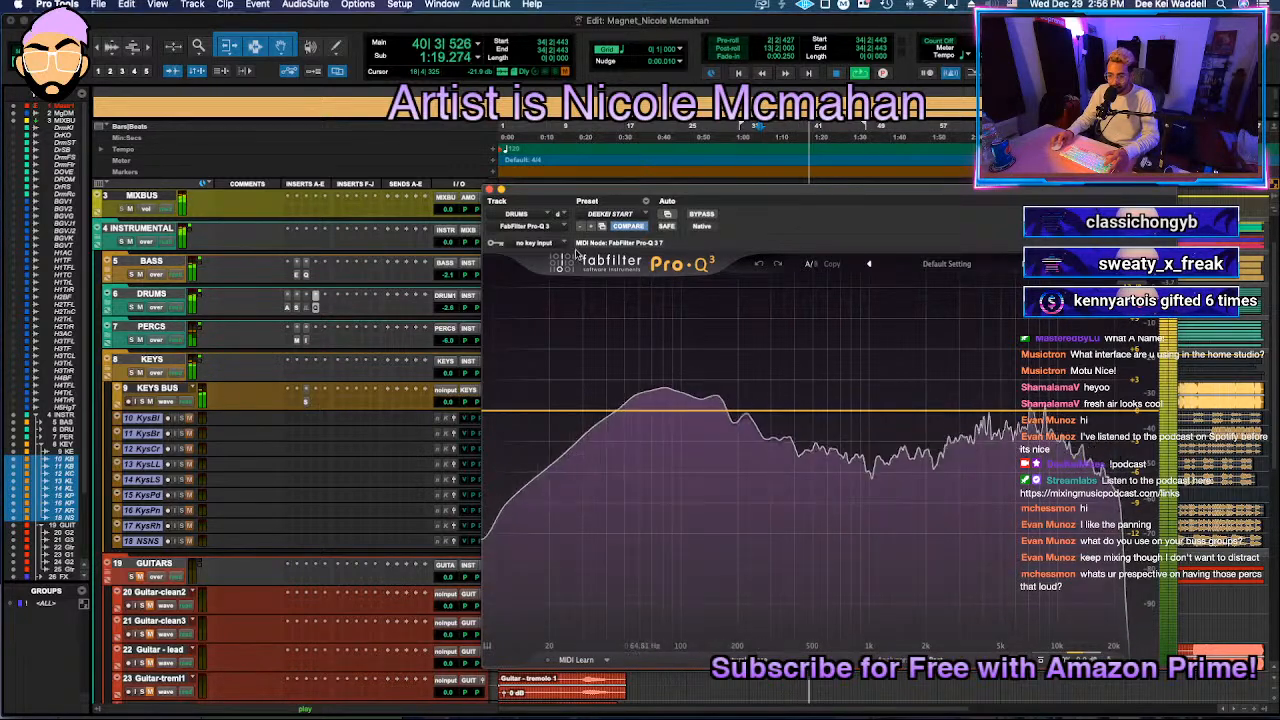
key(space)
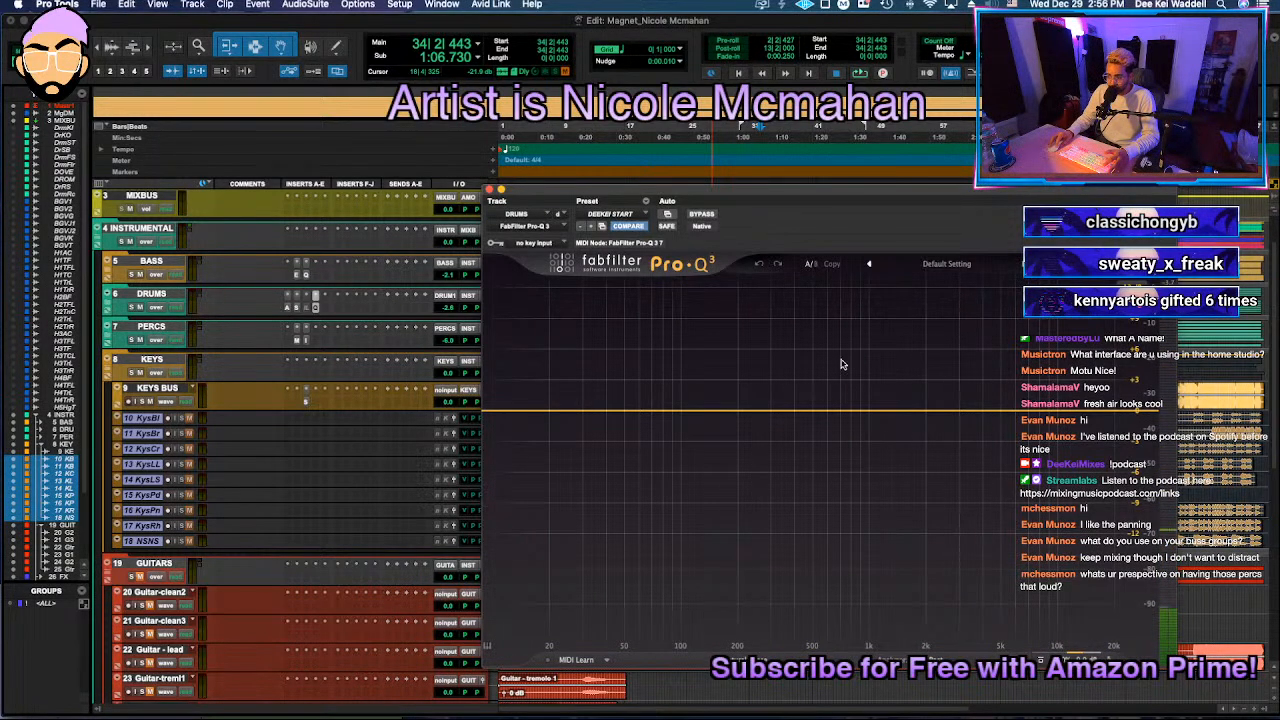
click(489, 189)
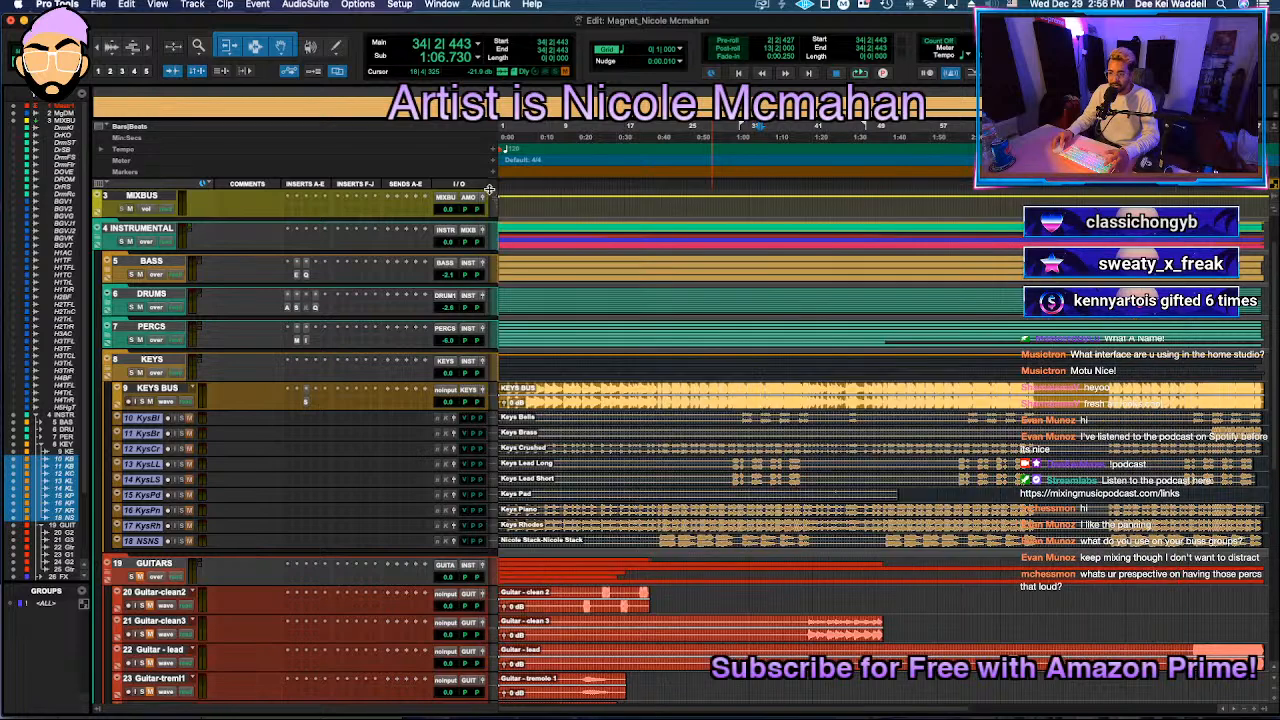
Step: Reopen Spectre on KEYS BUS during playback and boost its middle band to about 1.33 dB
key(space)
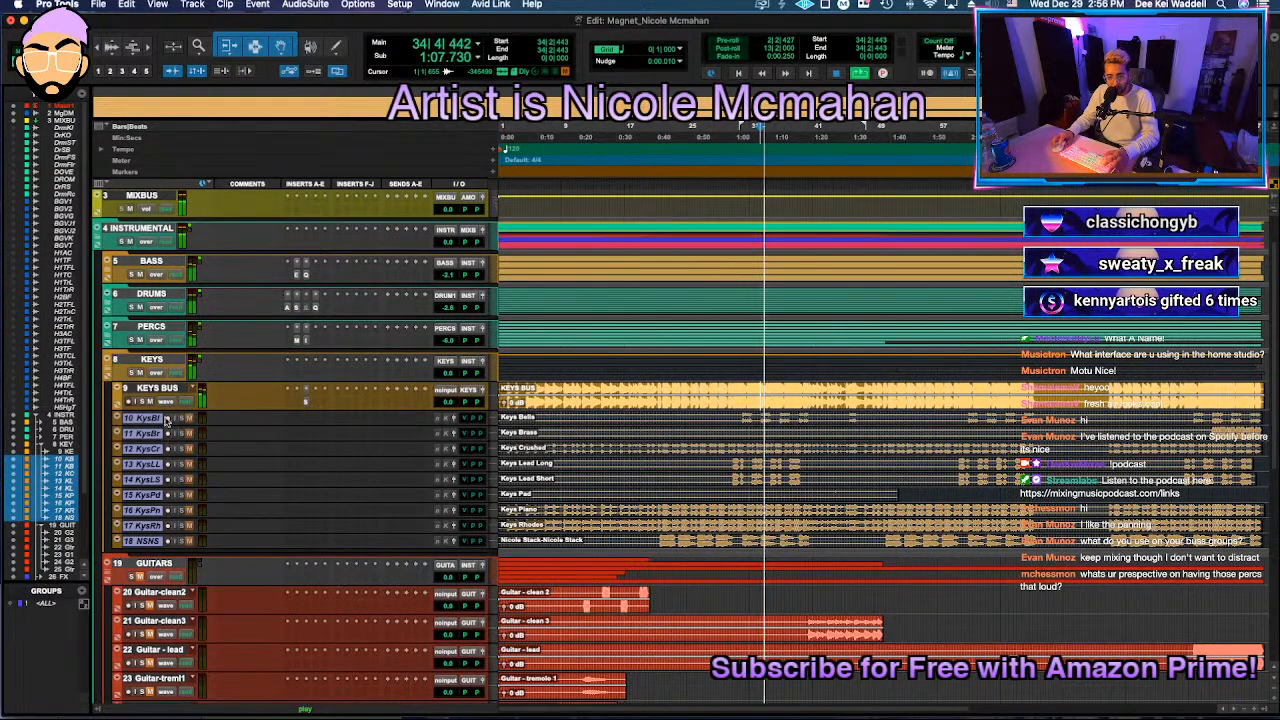
click(305, 404)
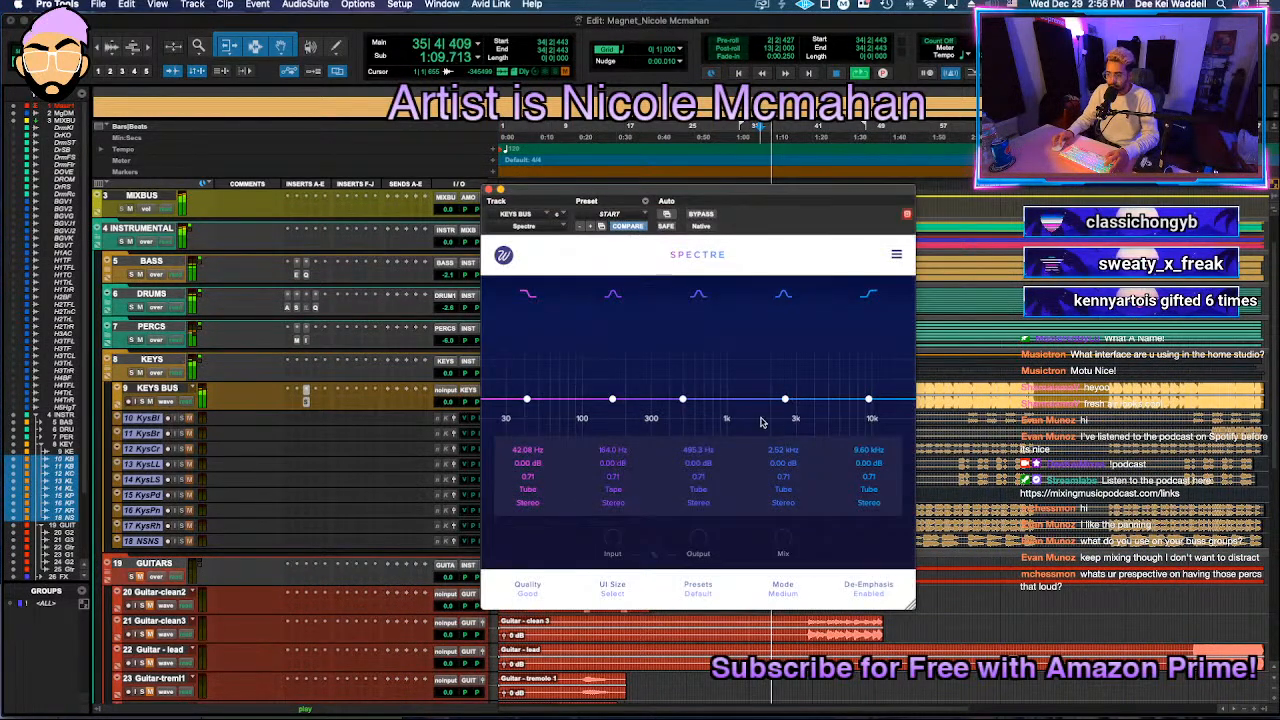
drag(684, 401, 688, 399)
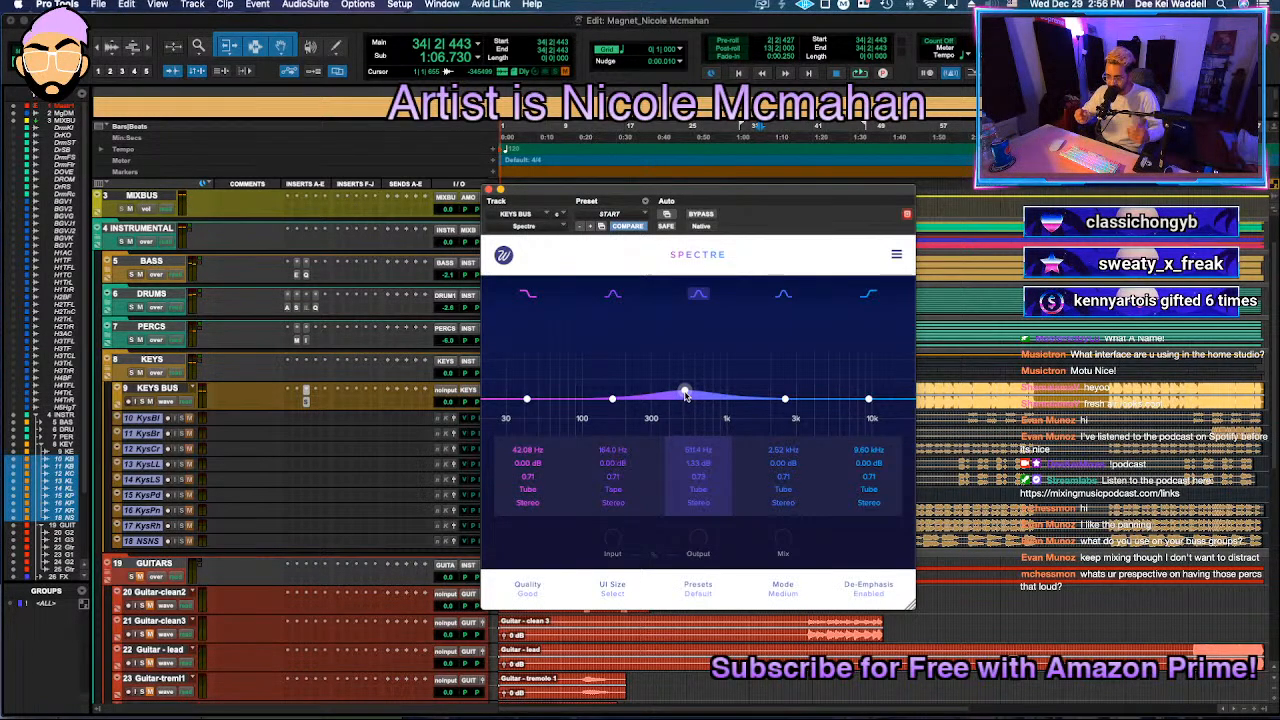
Step: Raise the PERCS bus level to -1.3 dB while the song plays
key(space)
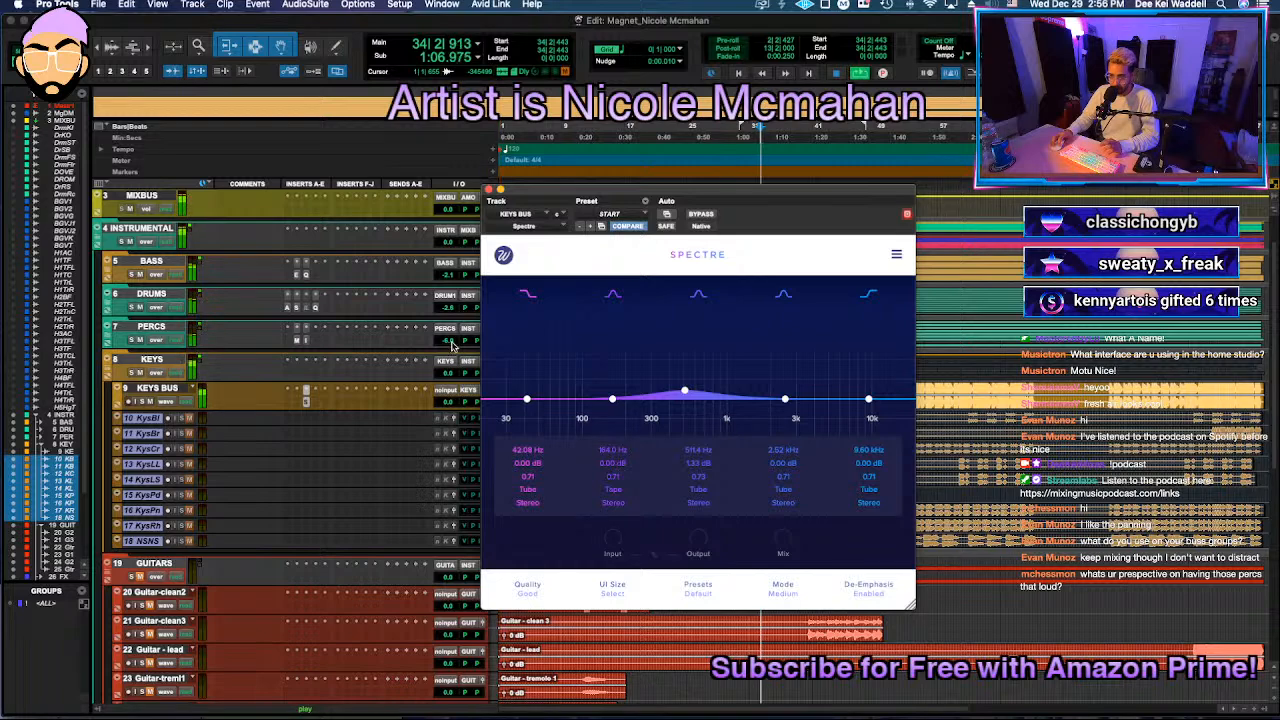
click(442, 341)
drag(442, 341, 429, 346)
click(447, 341)
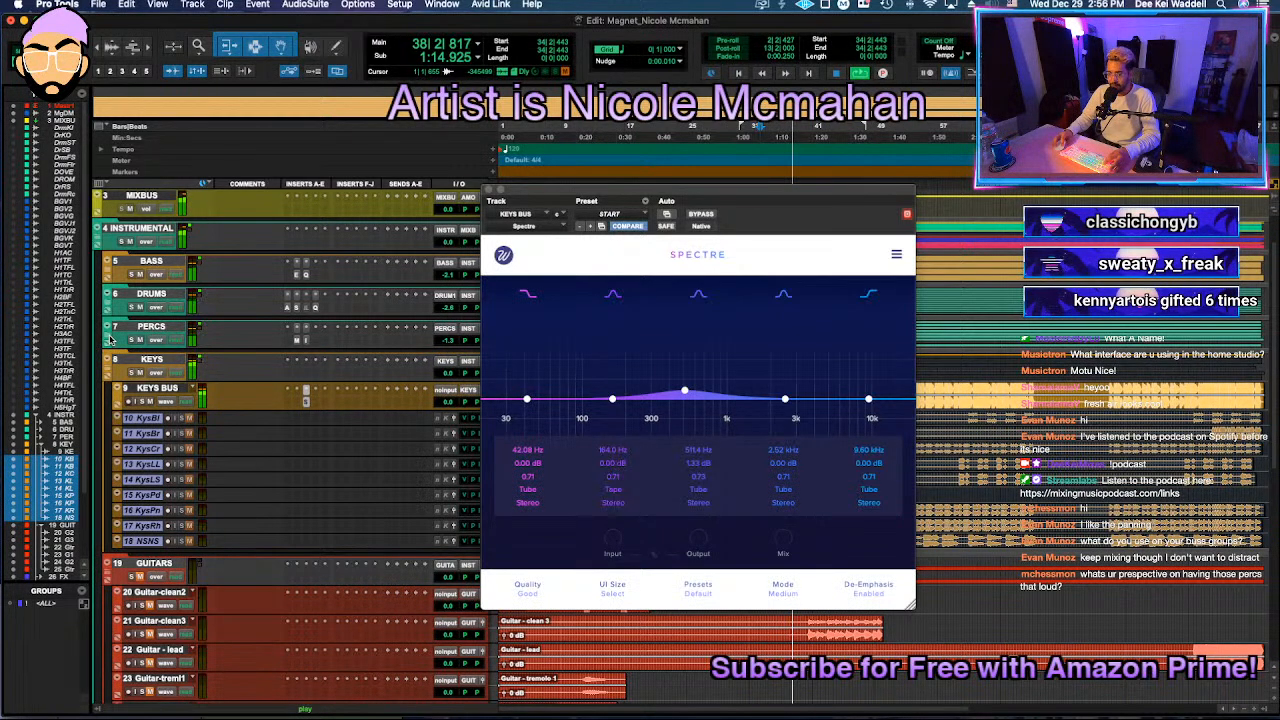
Step: Expand the PERCS folder, rebalance the Perc Congas level during playback, and collapse the folder again
click(120, 340)
key(space)
key(space)
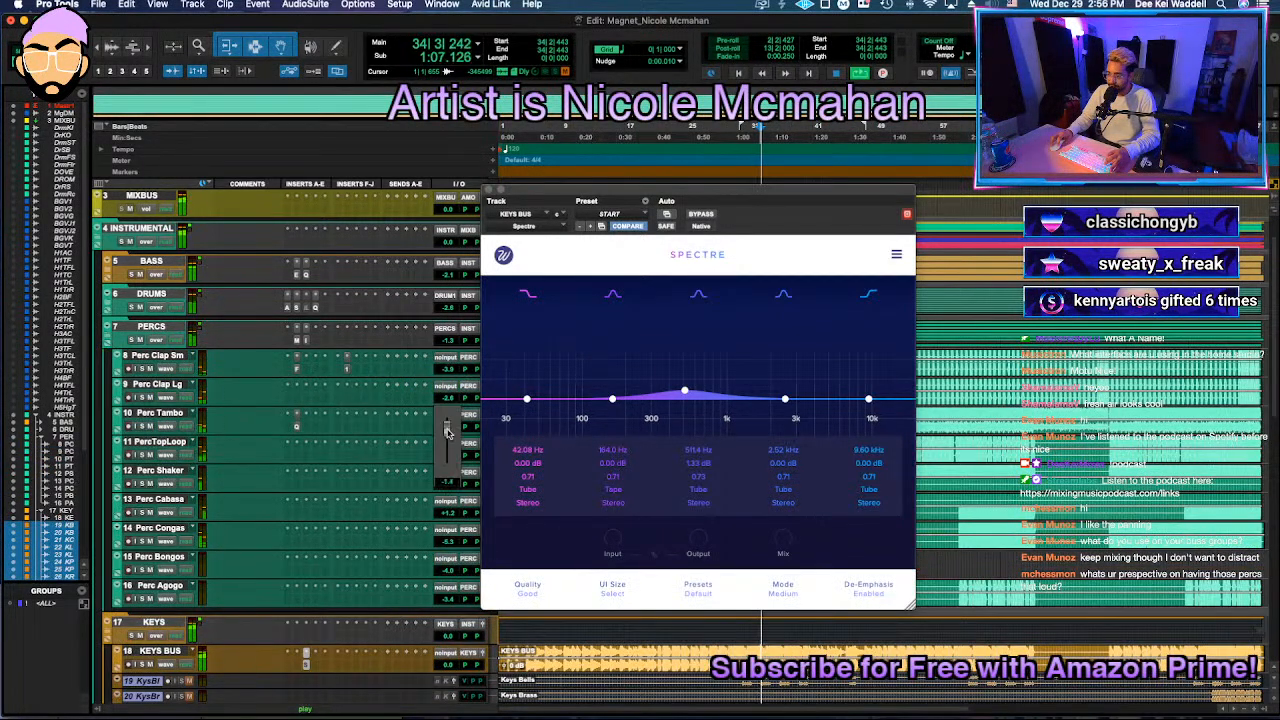
click(451, 538)
drag(451, 545, 457, 546)
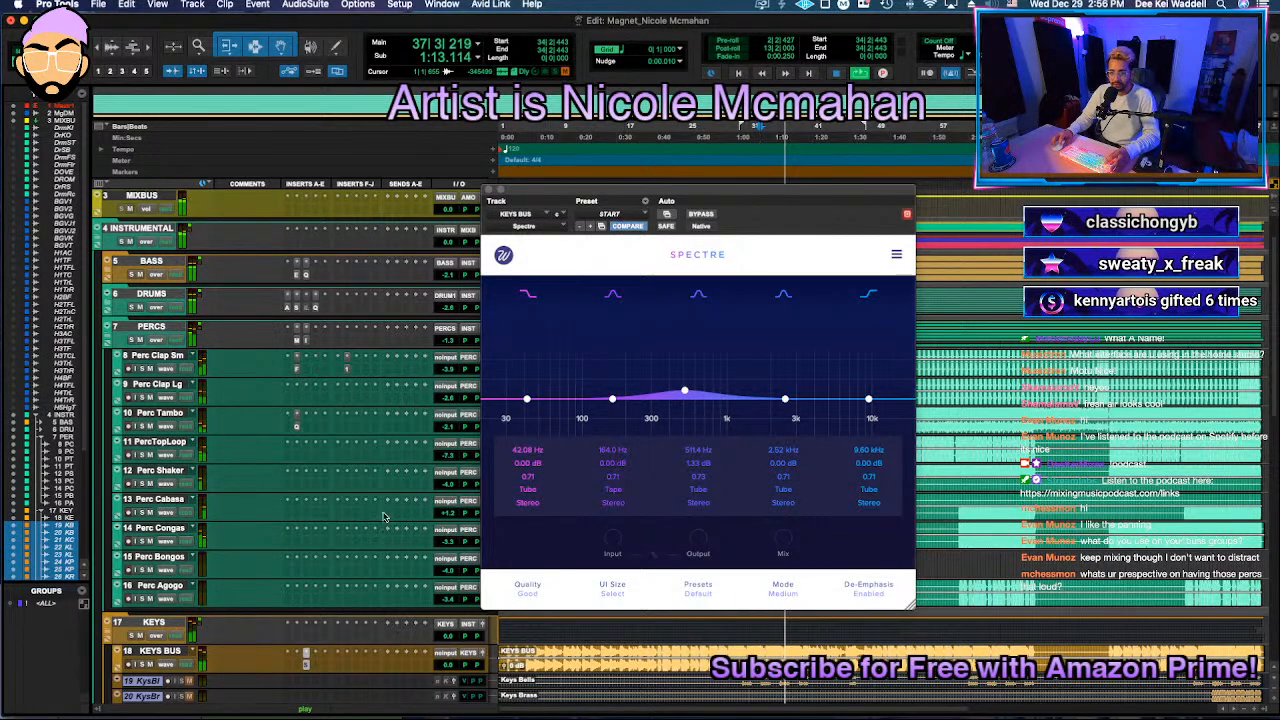
drag(447, 541, 454, 545)
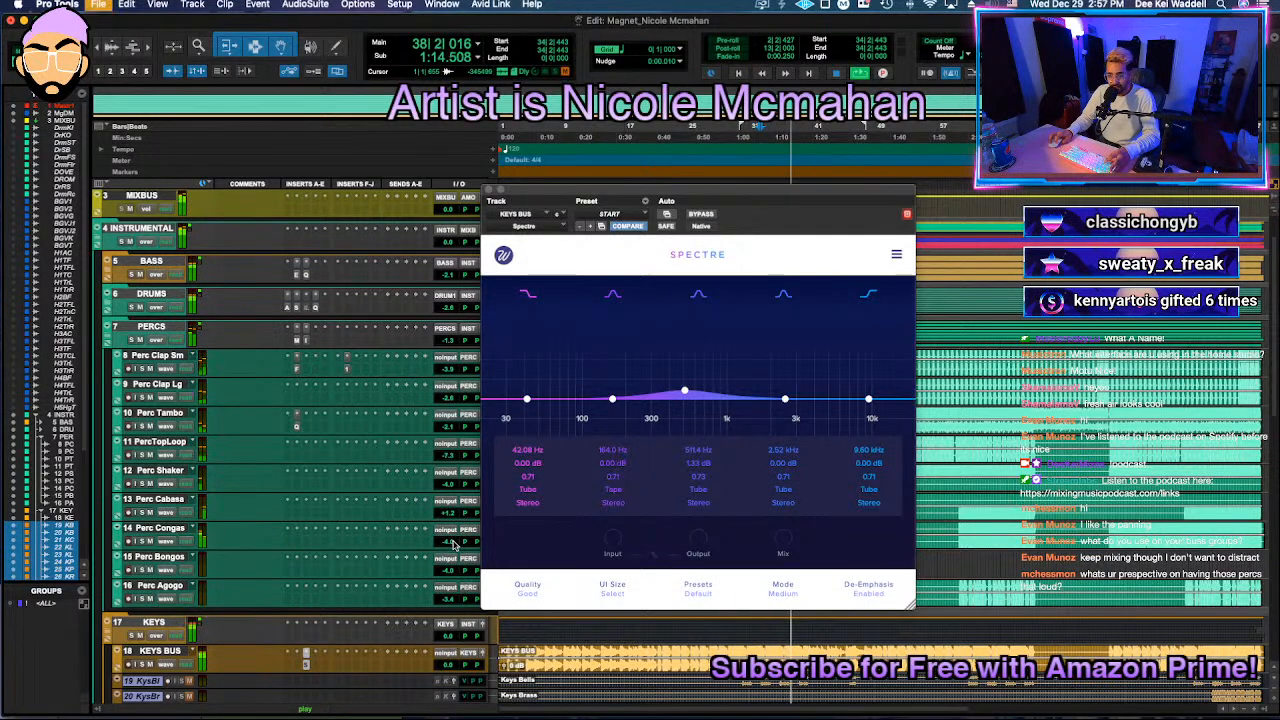
click(108, 340)
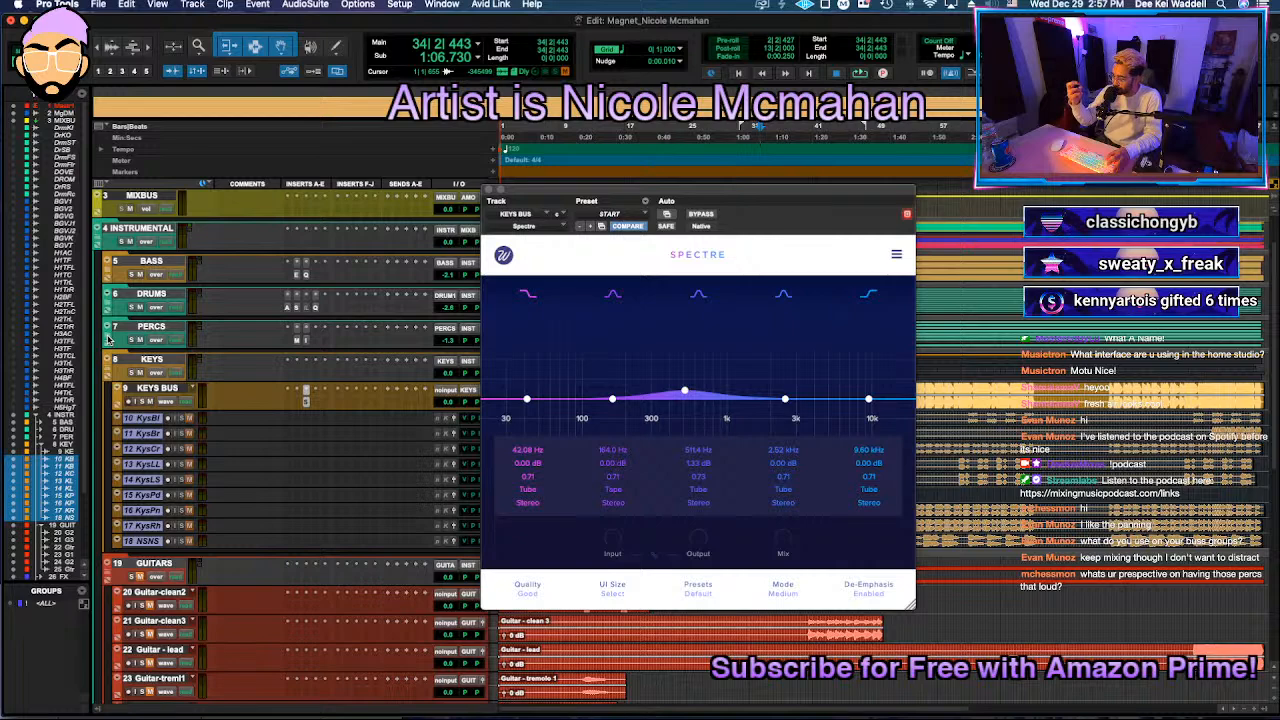
Step: Lower the PERCS bus to -2.6 dB during playback and close the Spectre window
key(space)
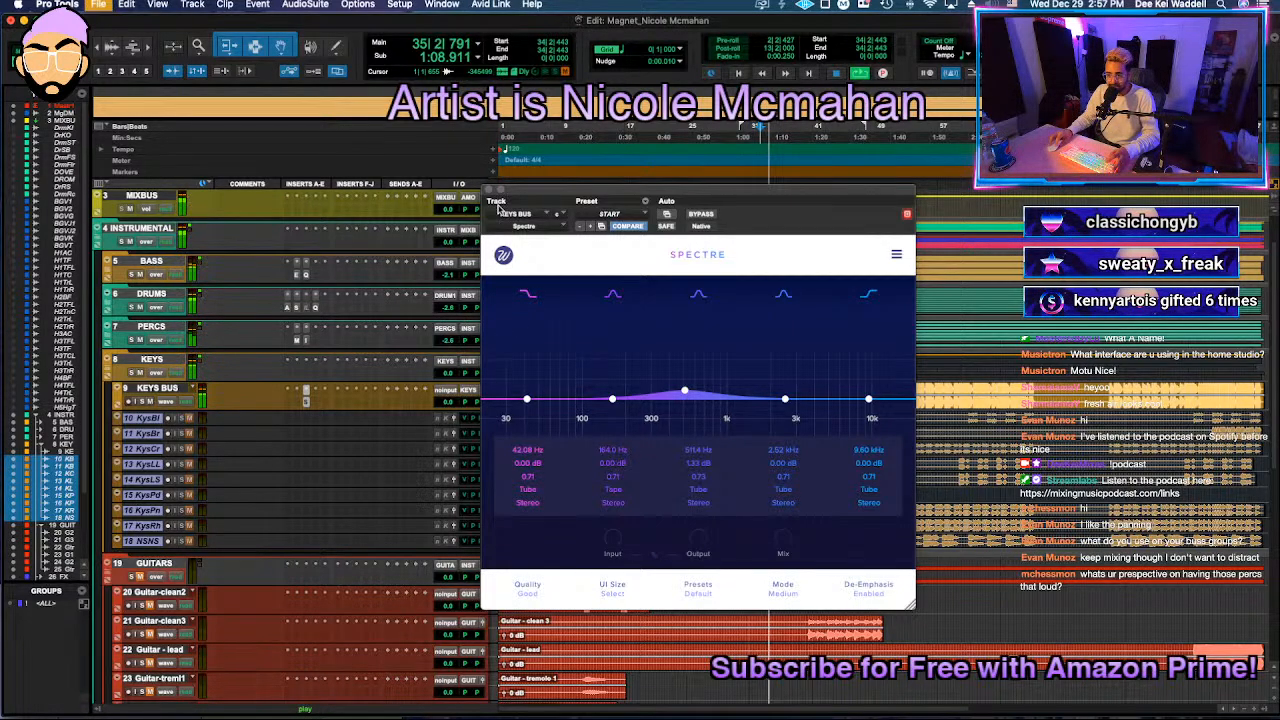
click(489, 189)
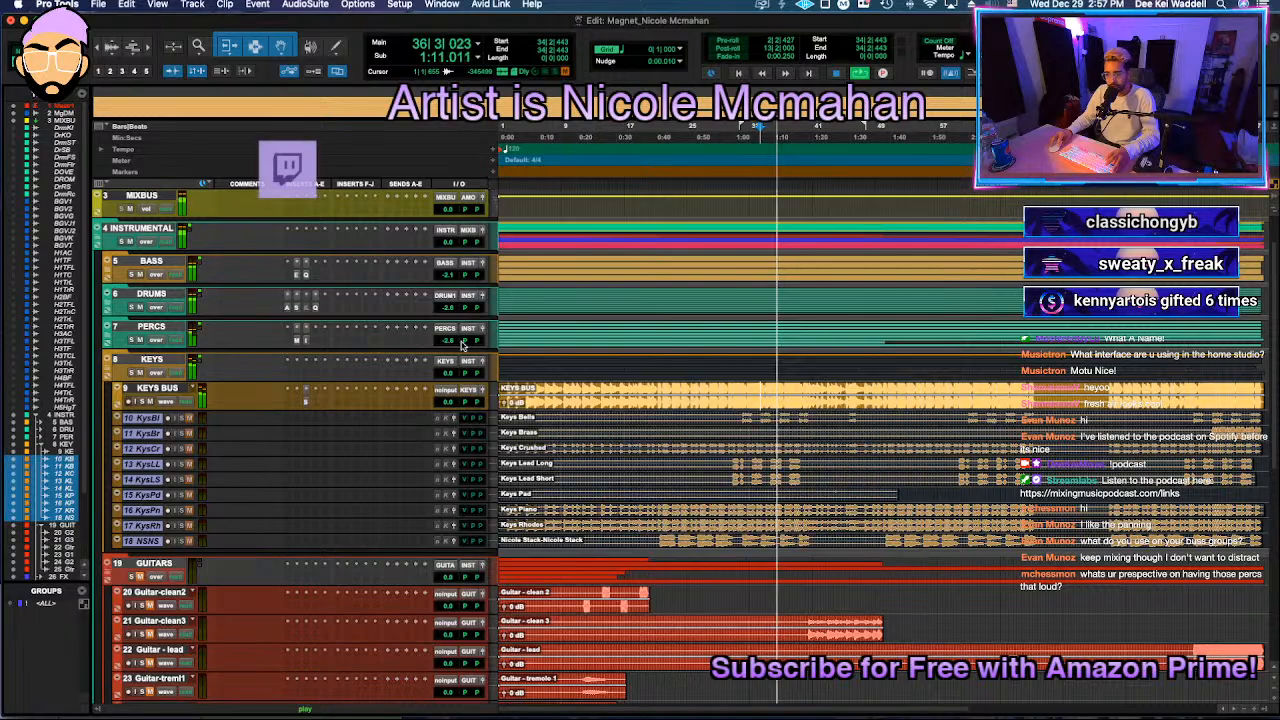
key(space)
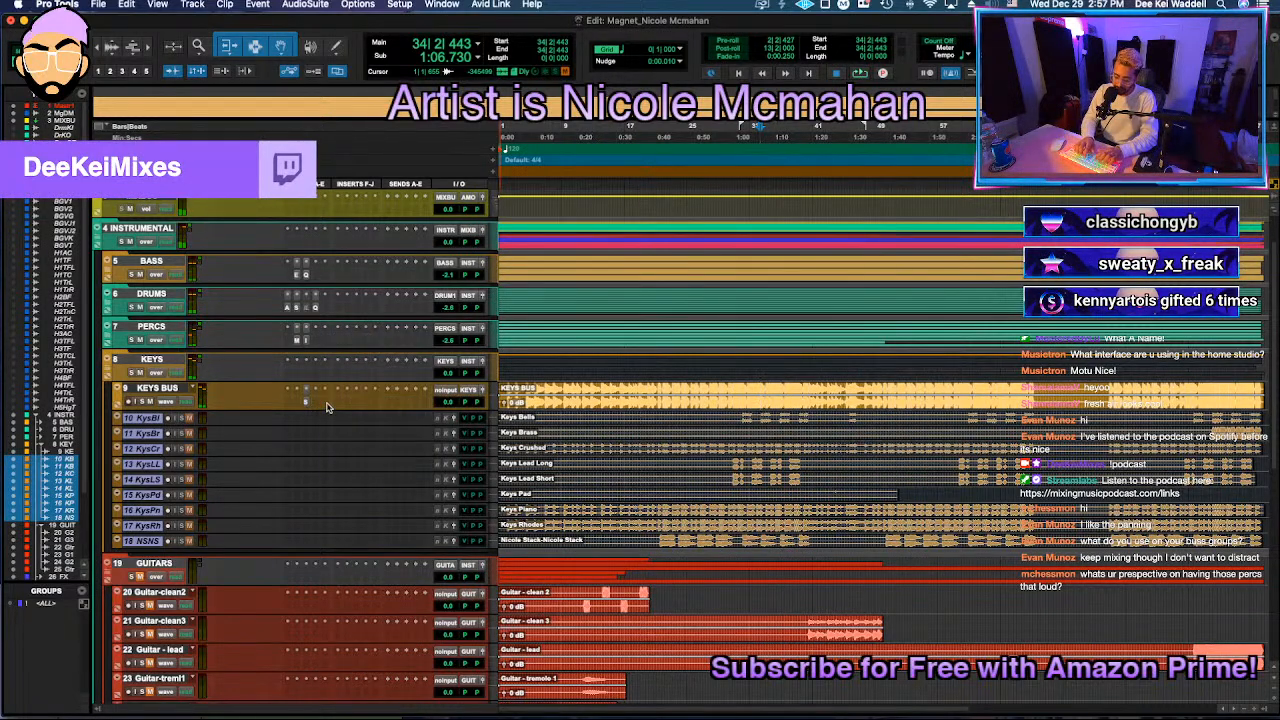
Step: Insert Gullfoss on KEYS BUS, set Recover to 16% and Boost to -1.0 dB during playback, and close its window
click(747, 391)
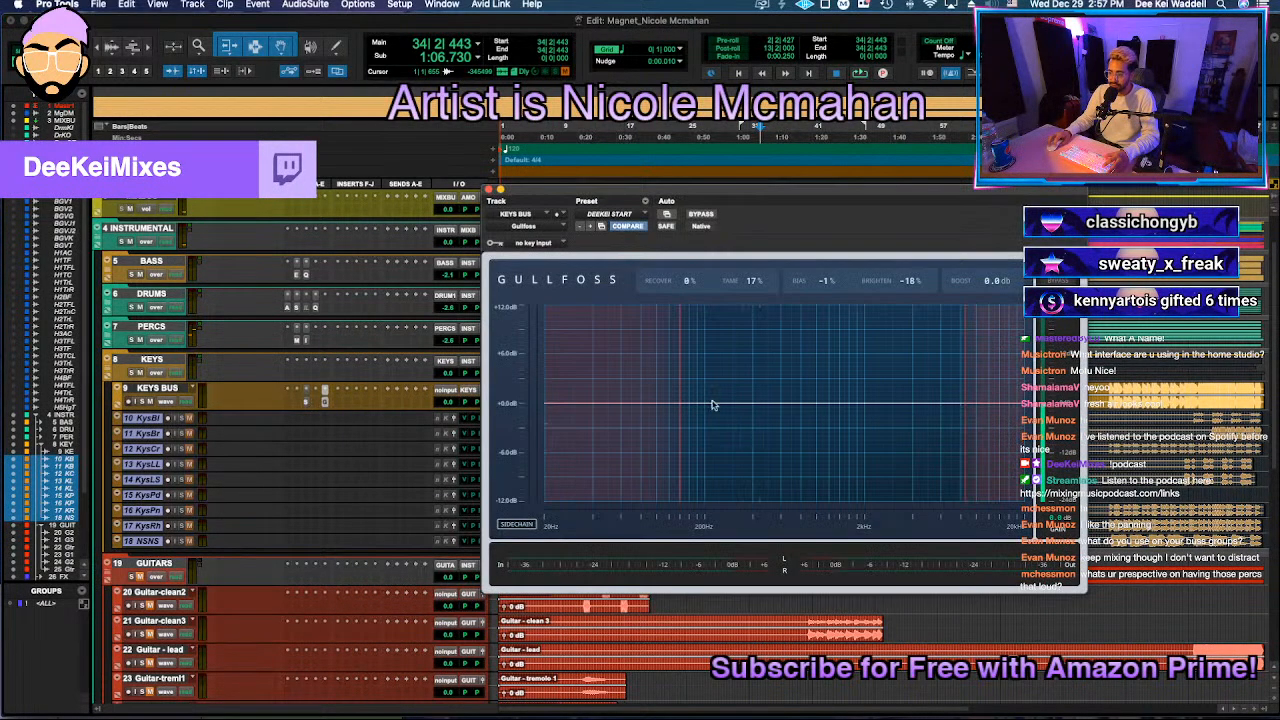
key(space)
drag(686, 283, 686, 264)
drag(1000, 283, 1000, 294)
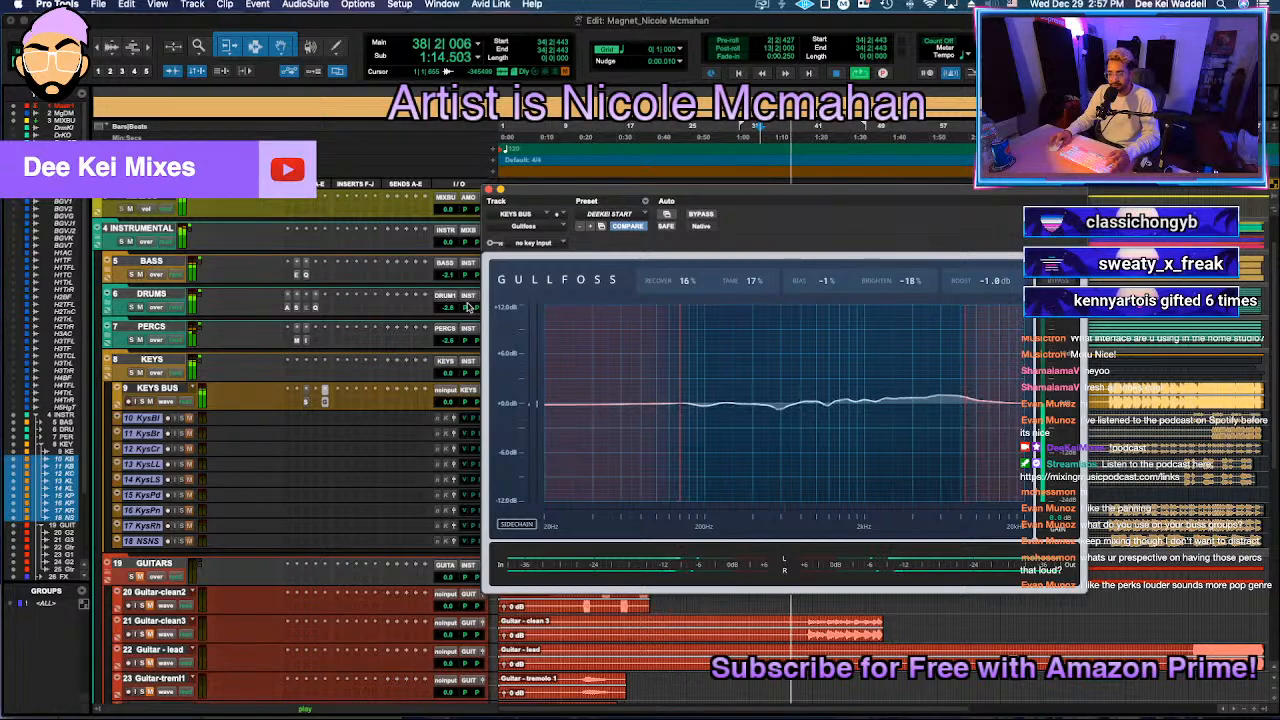
click(488, 190)
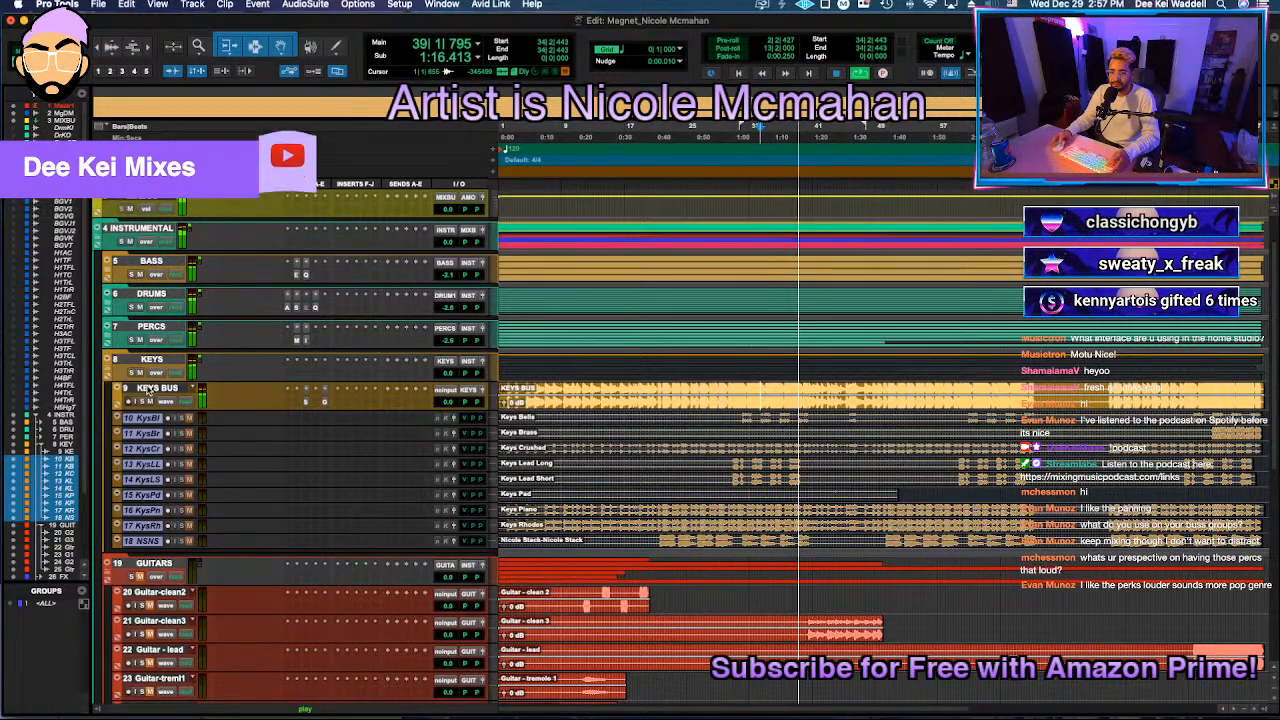
Step: Compare the mix with the soloed MagnetsDmMx reference, then restart playback from bar 19
scroll(145, 265, up, 3)
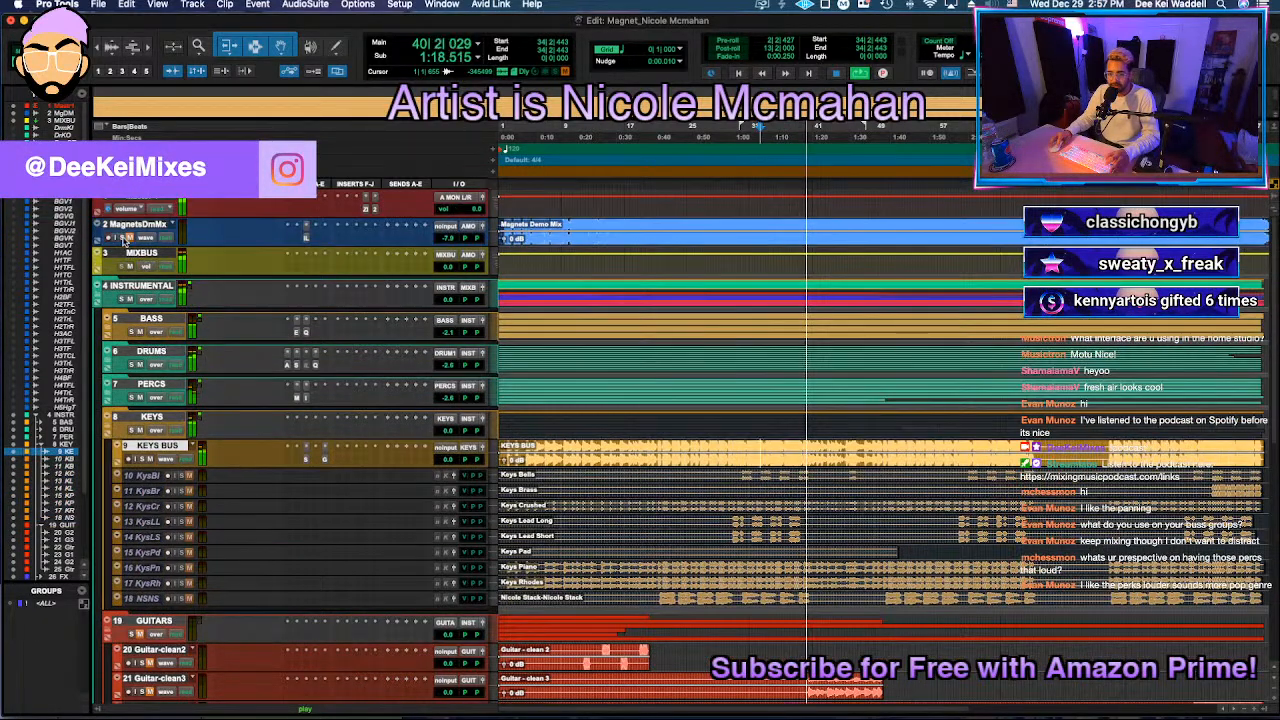
key(space)
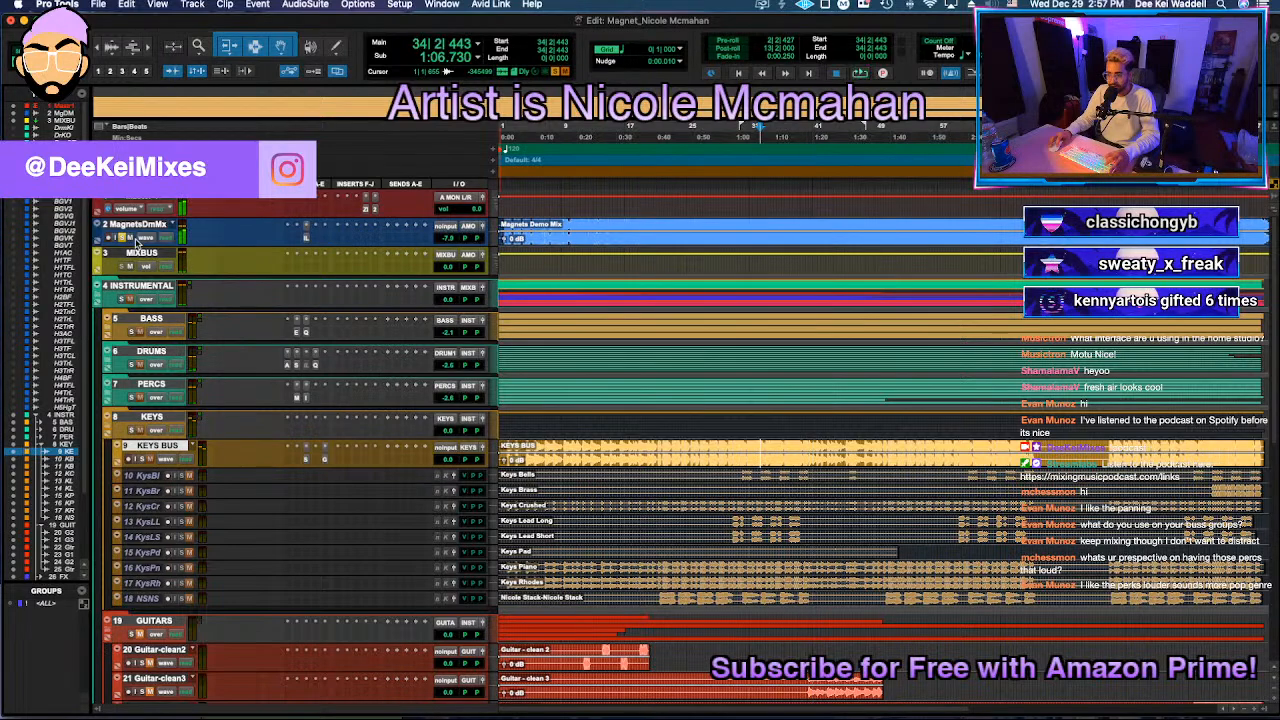
key(space)
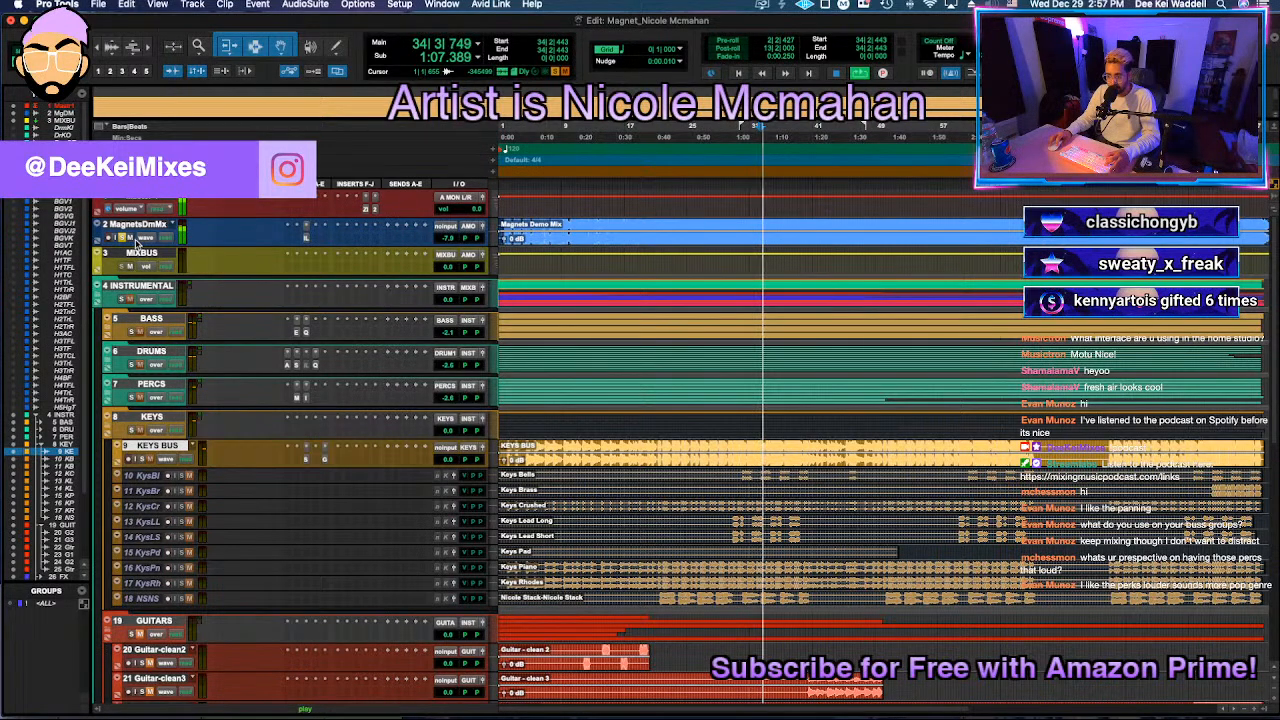
click(644, 232)
key(space)
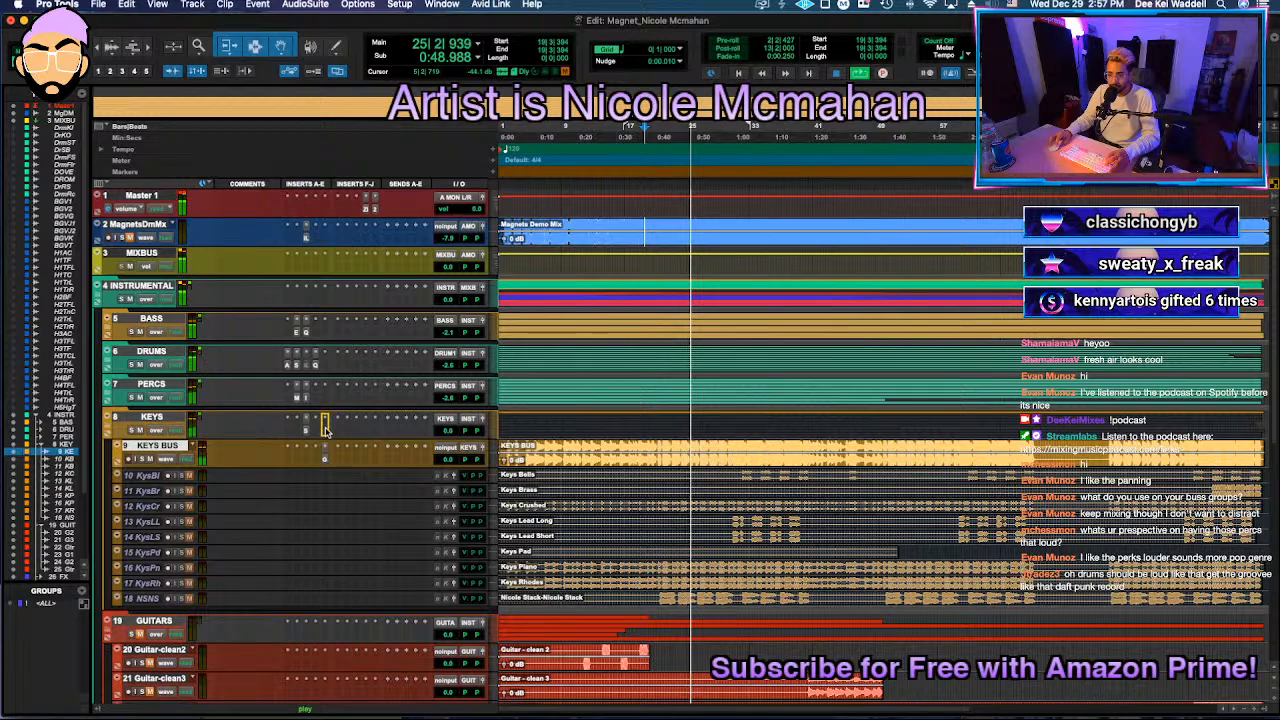
Step: With Spectre and Gullfoss moved onto the KEYS folder, collapse it, lower its level to -3.3 dB, and save the session
click(107, 427)
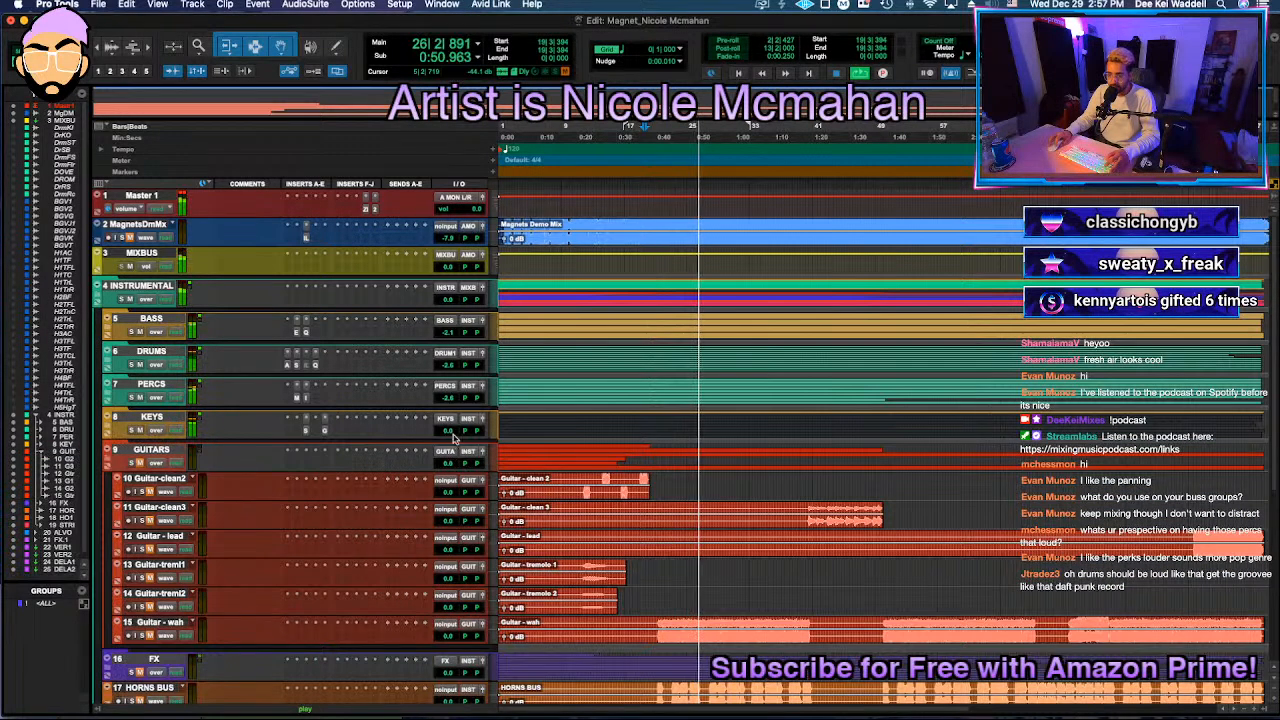
drag(451, 430, 447, 434)
key(super+s)
key(space)
Step: Search the plug-ins for "imager" and insert Ozone Imager (stereo) on the KEYS folder
click(365, 436)
text(imager)
key(Down)
key(Down)
key(Down)
key(Down)
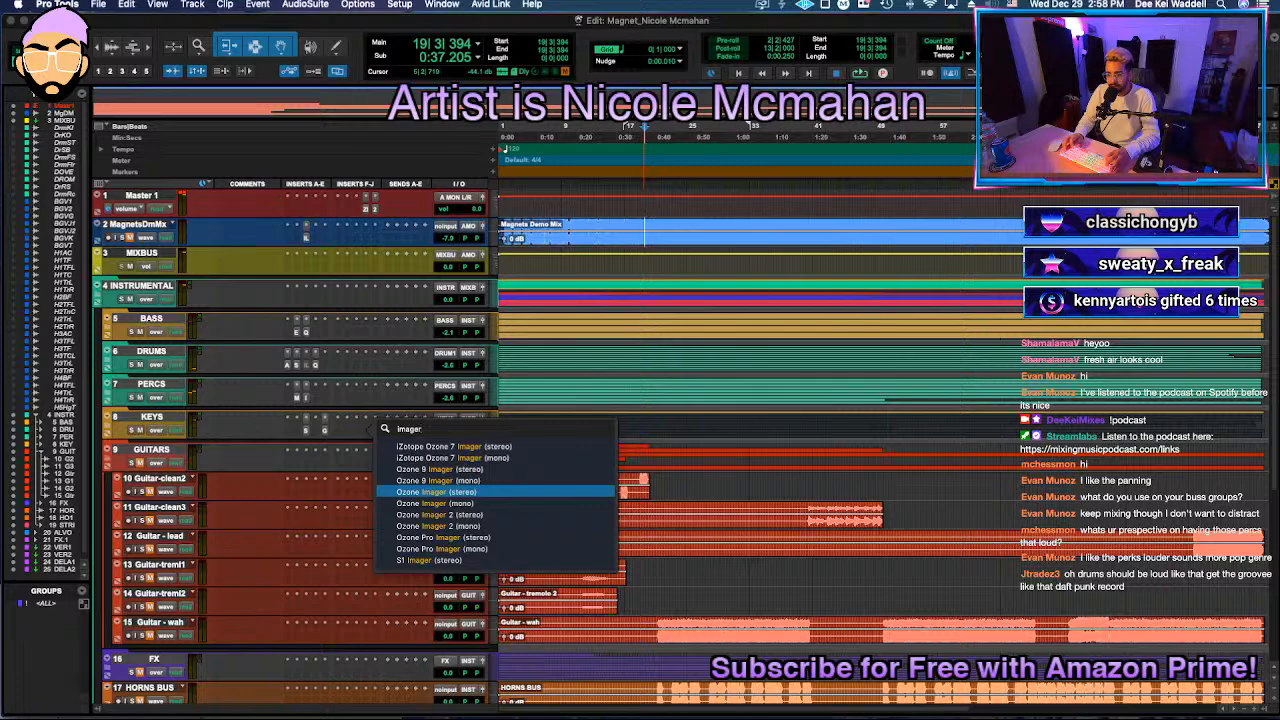
key(Return)
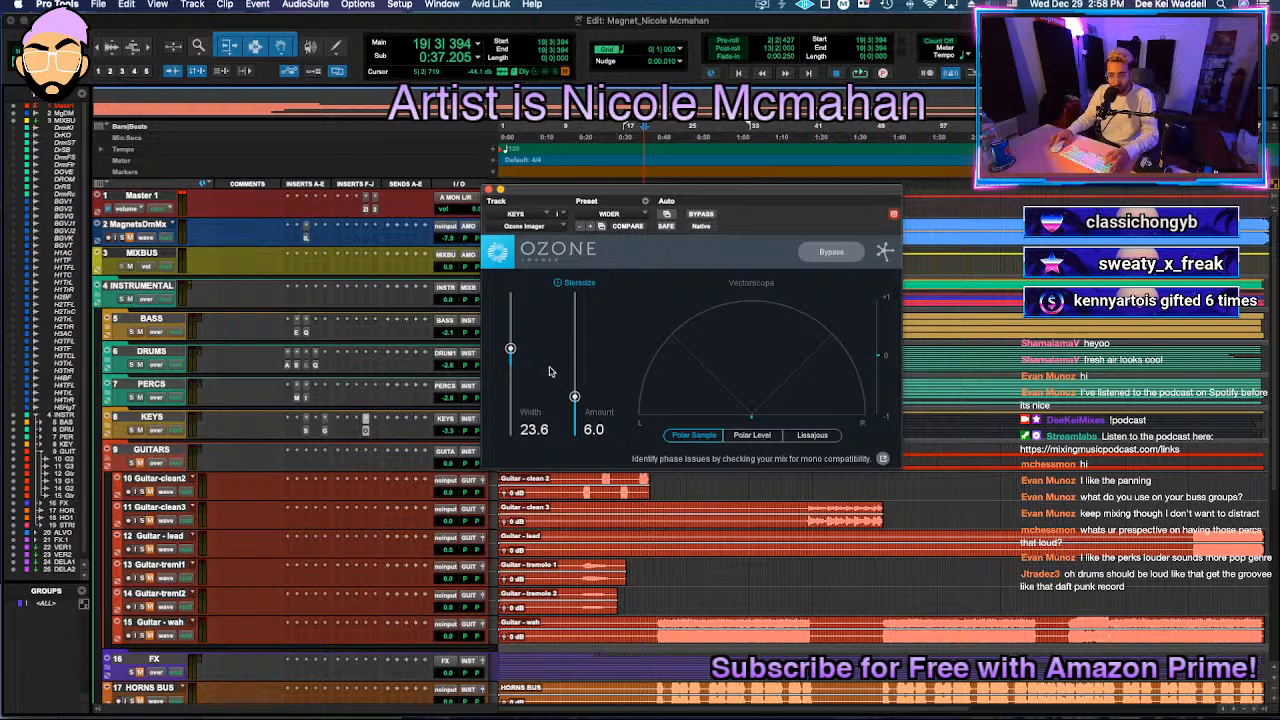
Step: Deactivate and remove the Ozone Imager insert from KEYS, resume playback, and close the empty plug-in window
ctrl+super+click(365, 432)
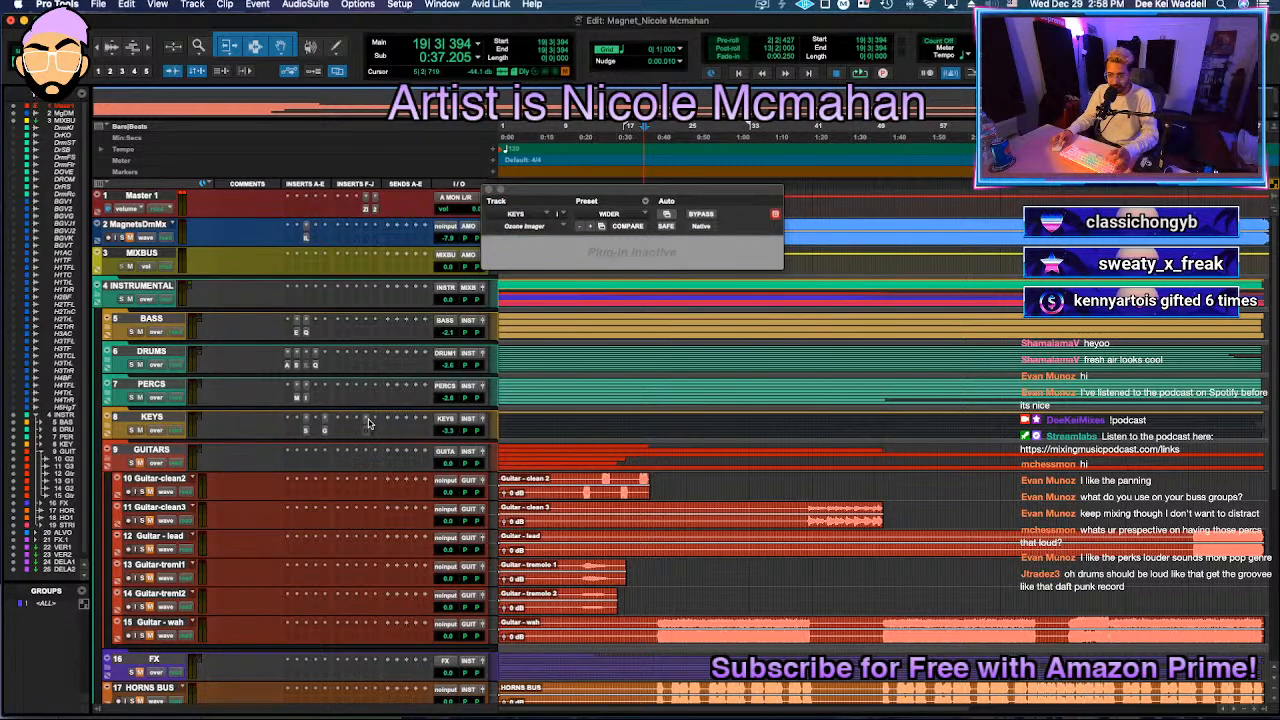
click(367, 419)
click(402, 352)
key(space)
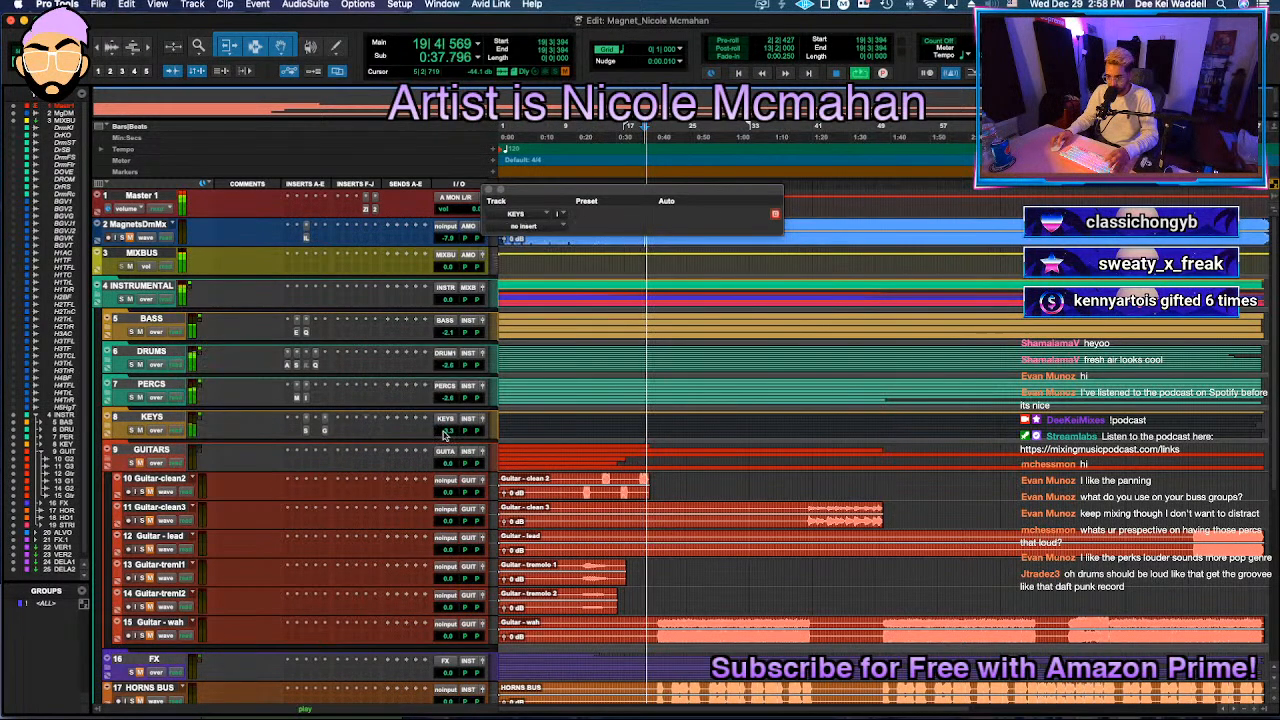
click(489, 189)
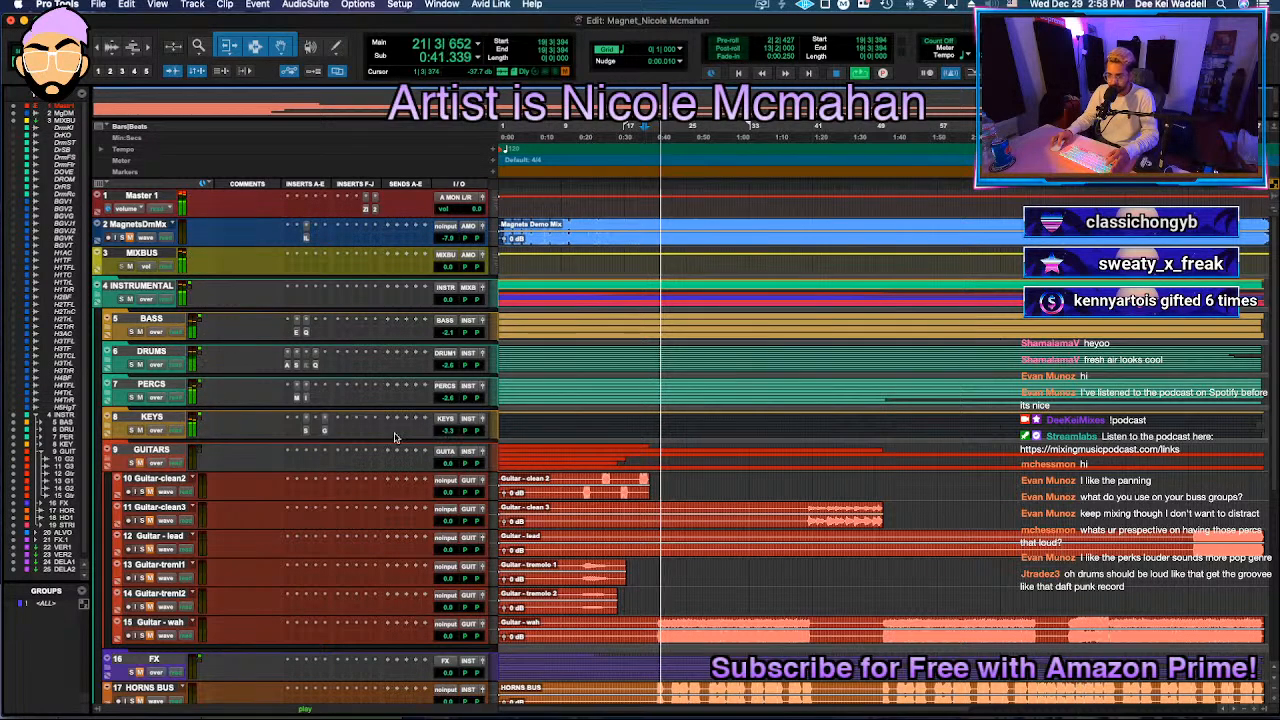
Step: Lower the KEYS folder level to -4.8 dB while listening, and stop playback
click(176, 417)
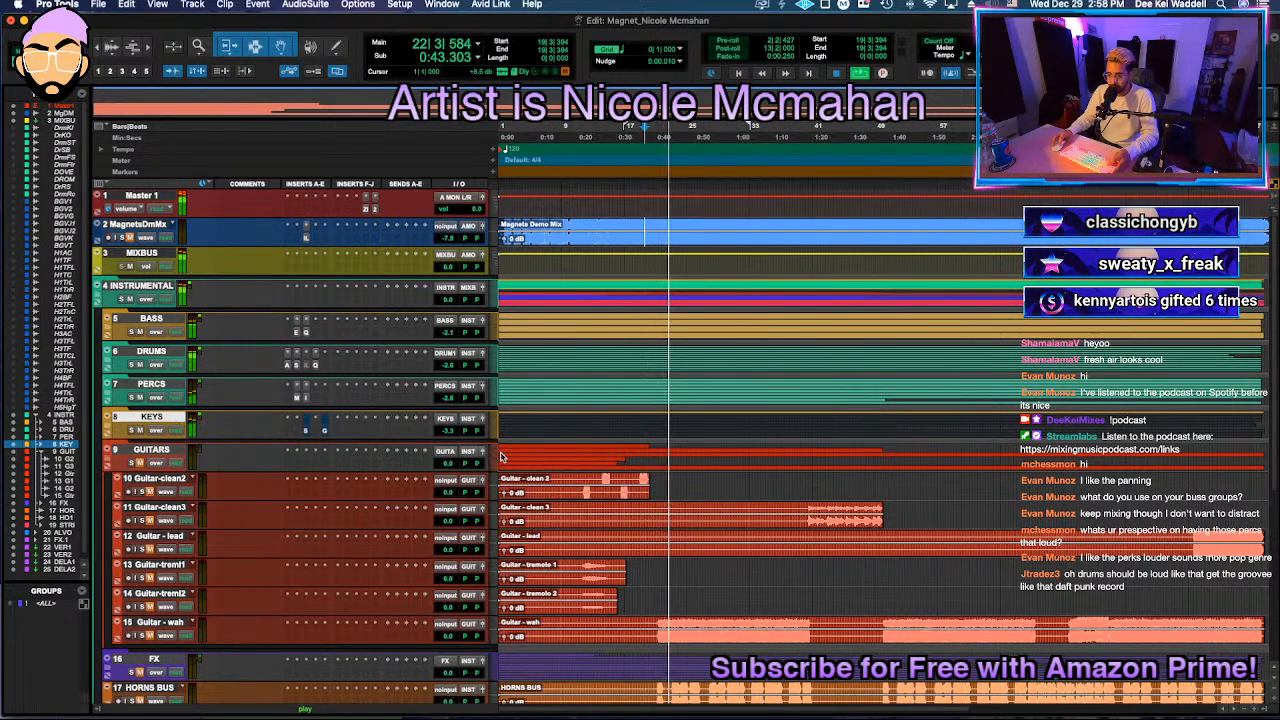
drag(447, 430, 449, 438)
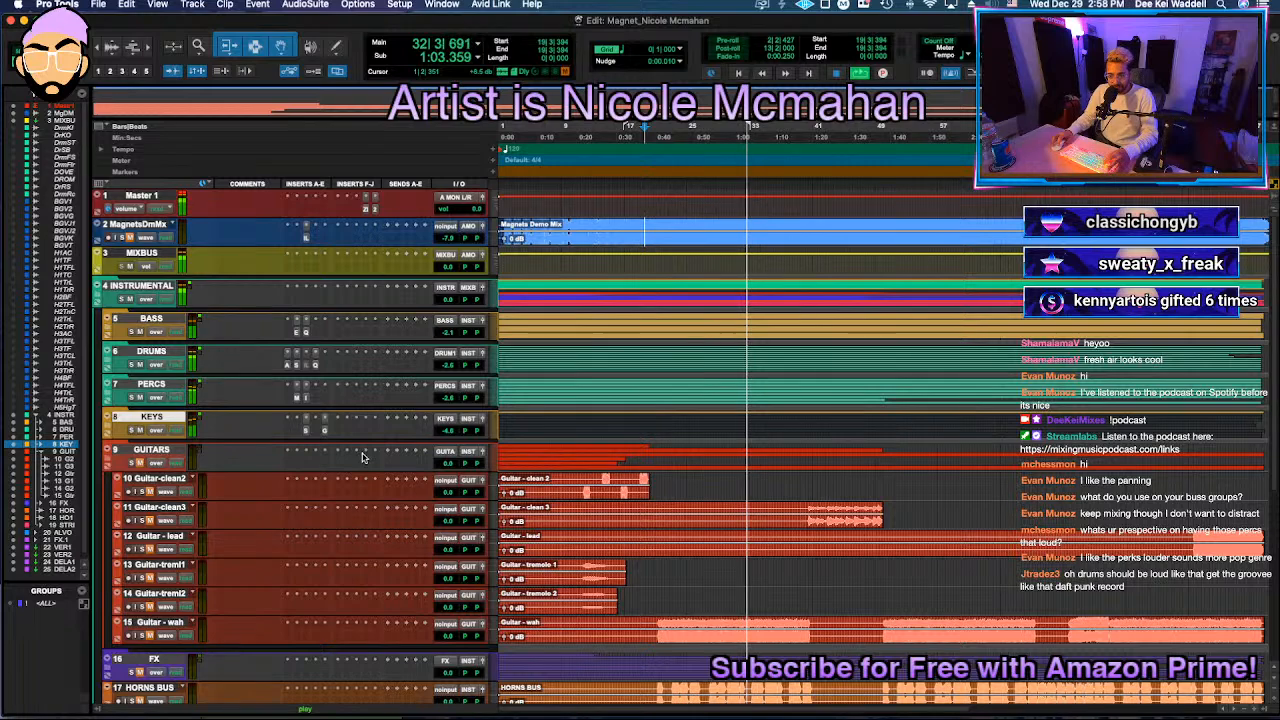
key(space)
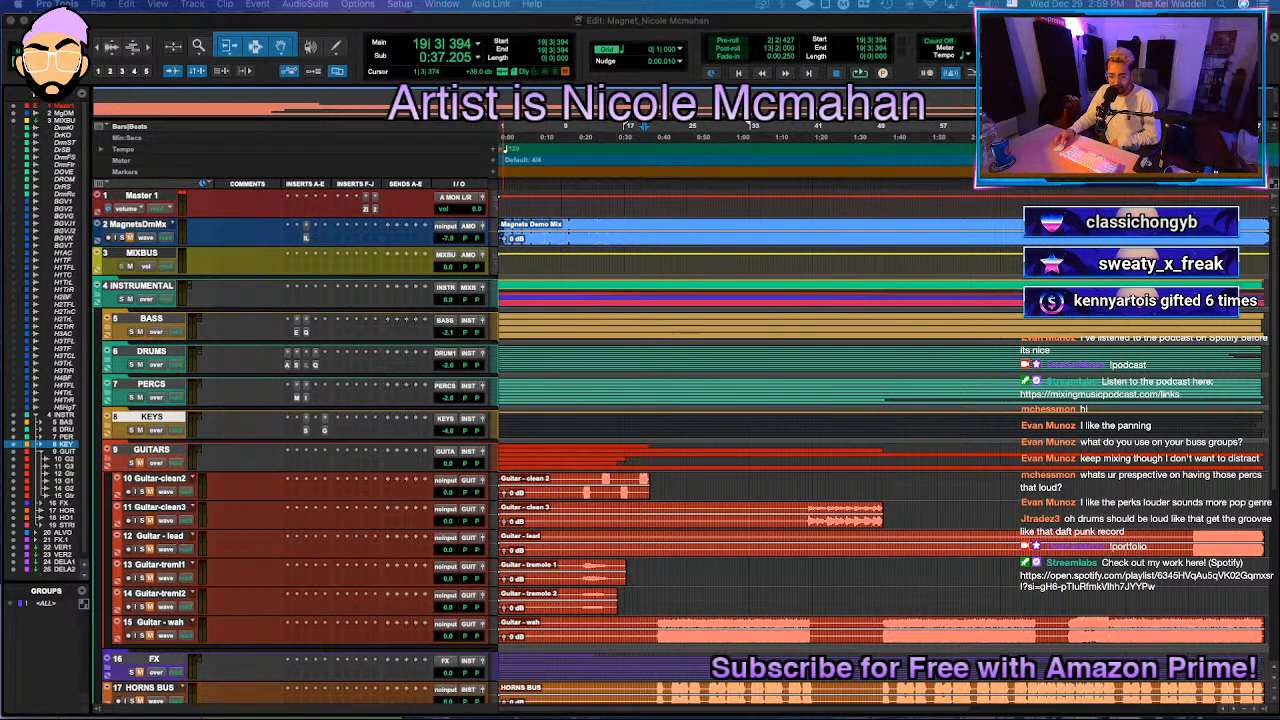
Step: Play the instrumental from bar 5 and again from bar 11 to audition the guitars within the mix
click(532, 424)
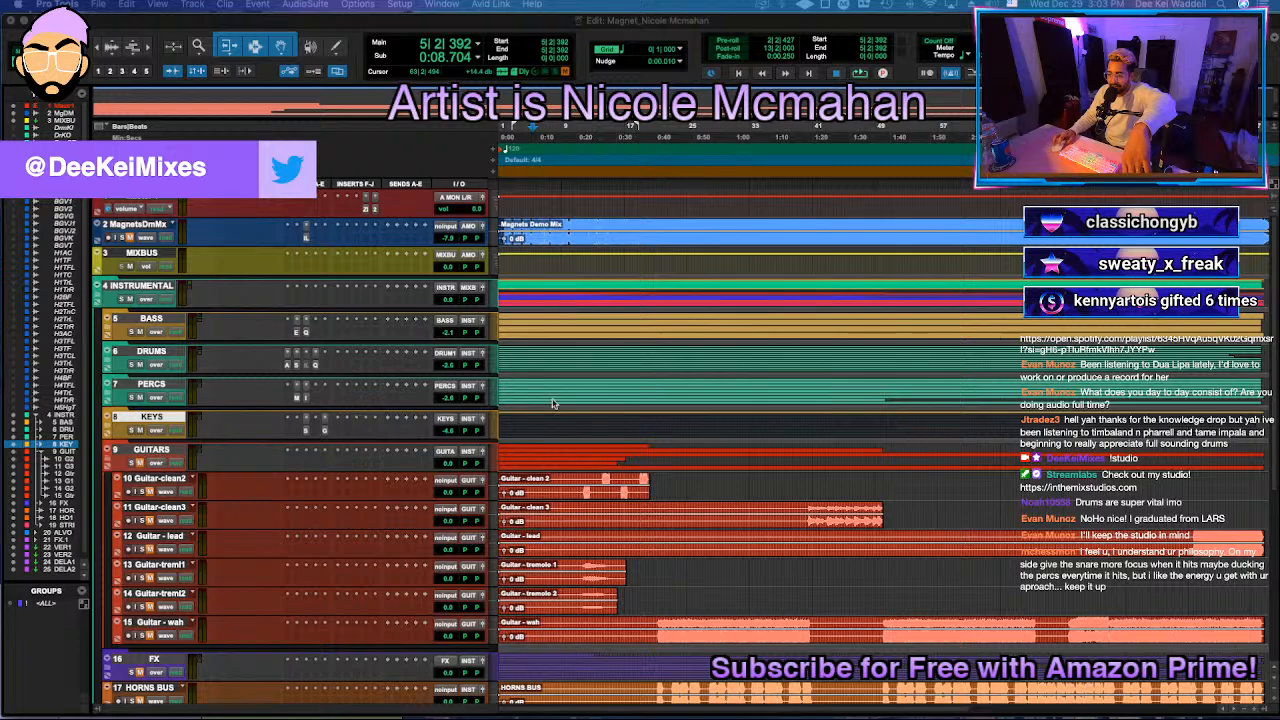
click(556, 400)
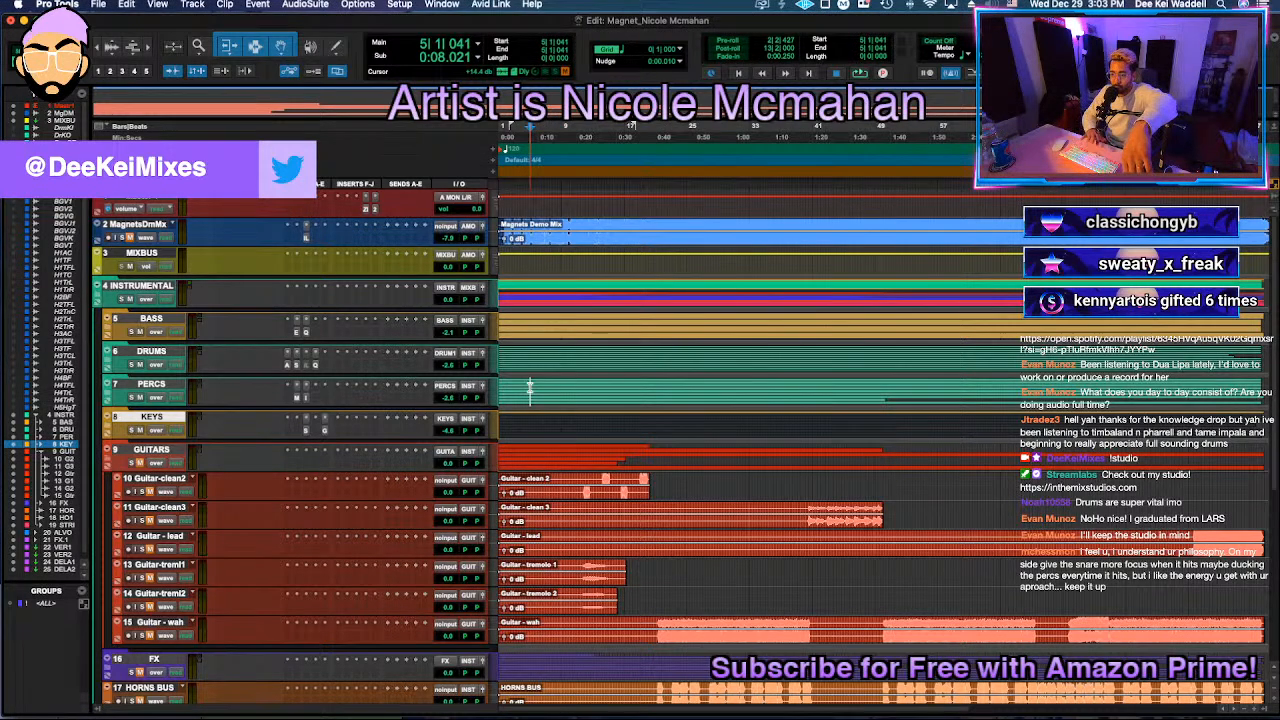
key(space)
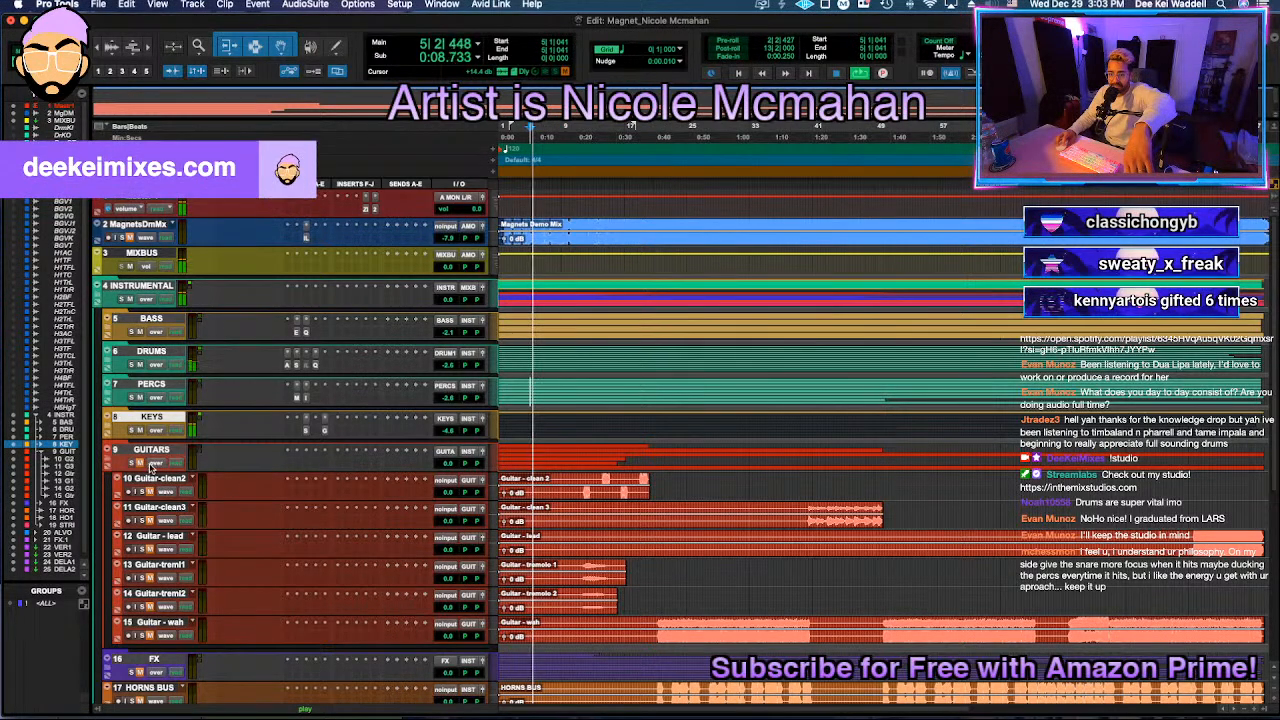
click(580, 447)
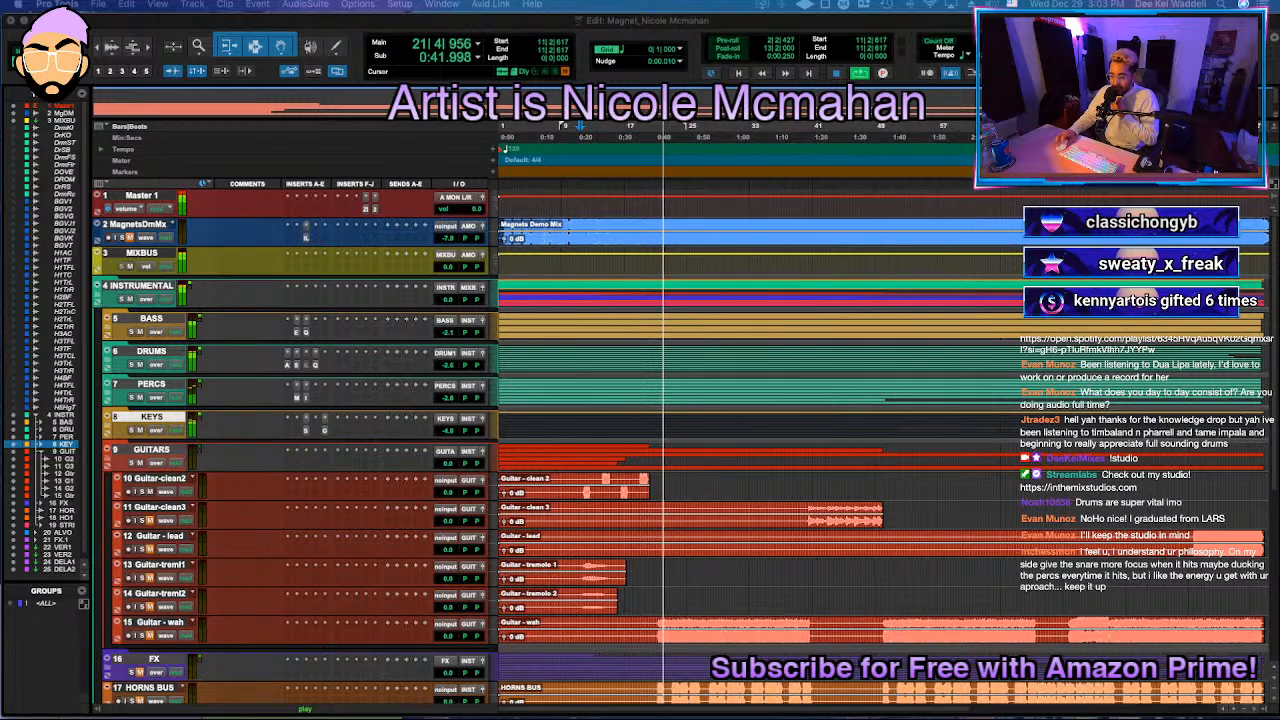
scroll(940, 188, right, 3)
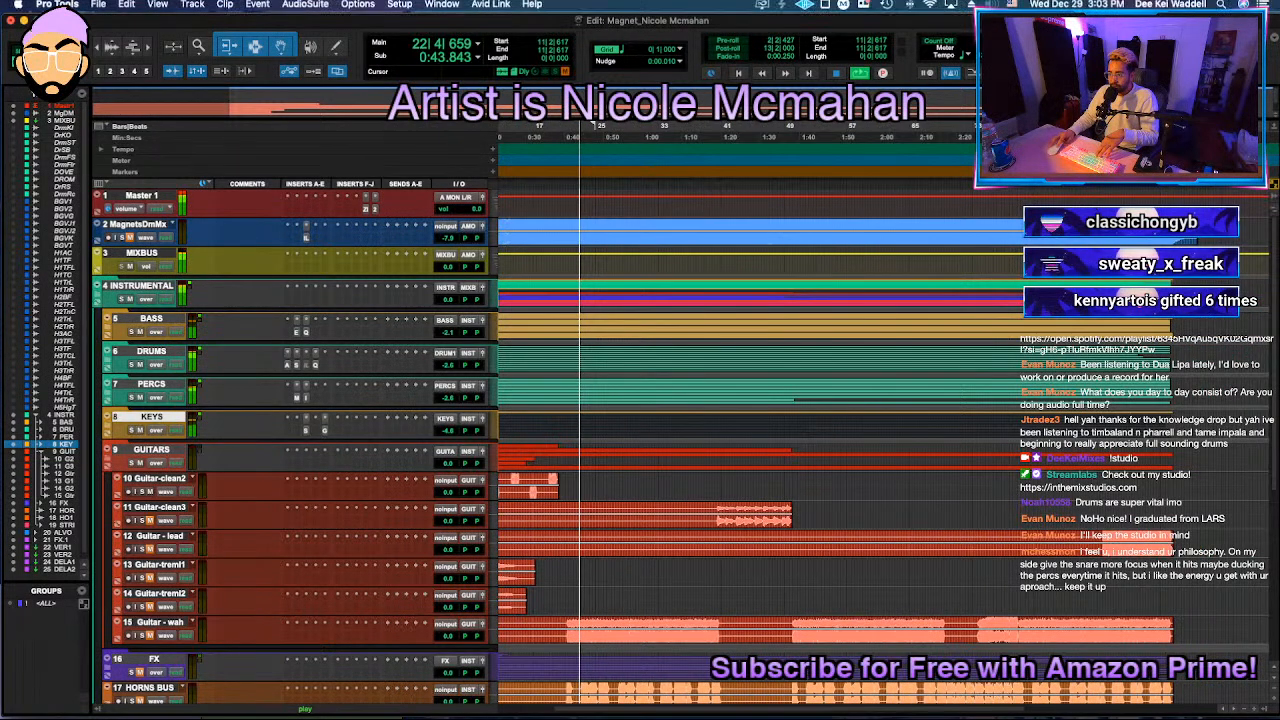
key(space)
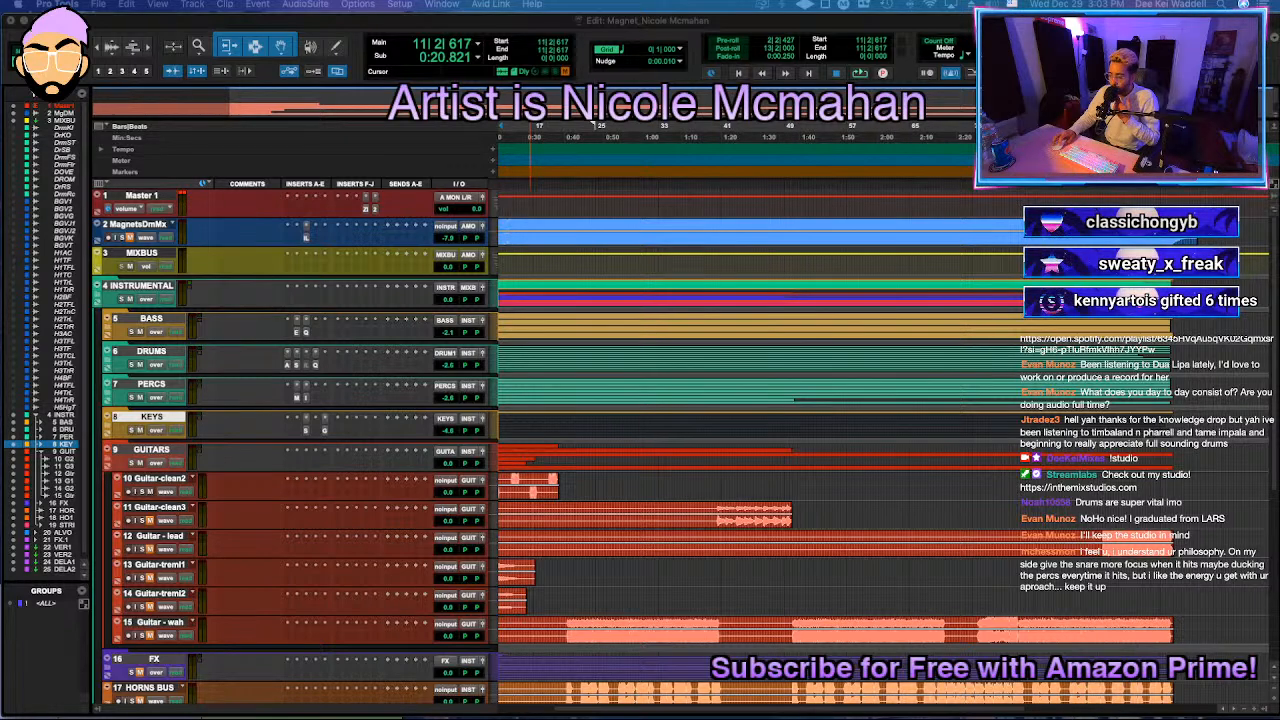
scroll(503, 457, left, 3)
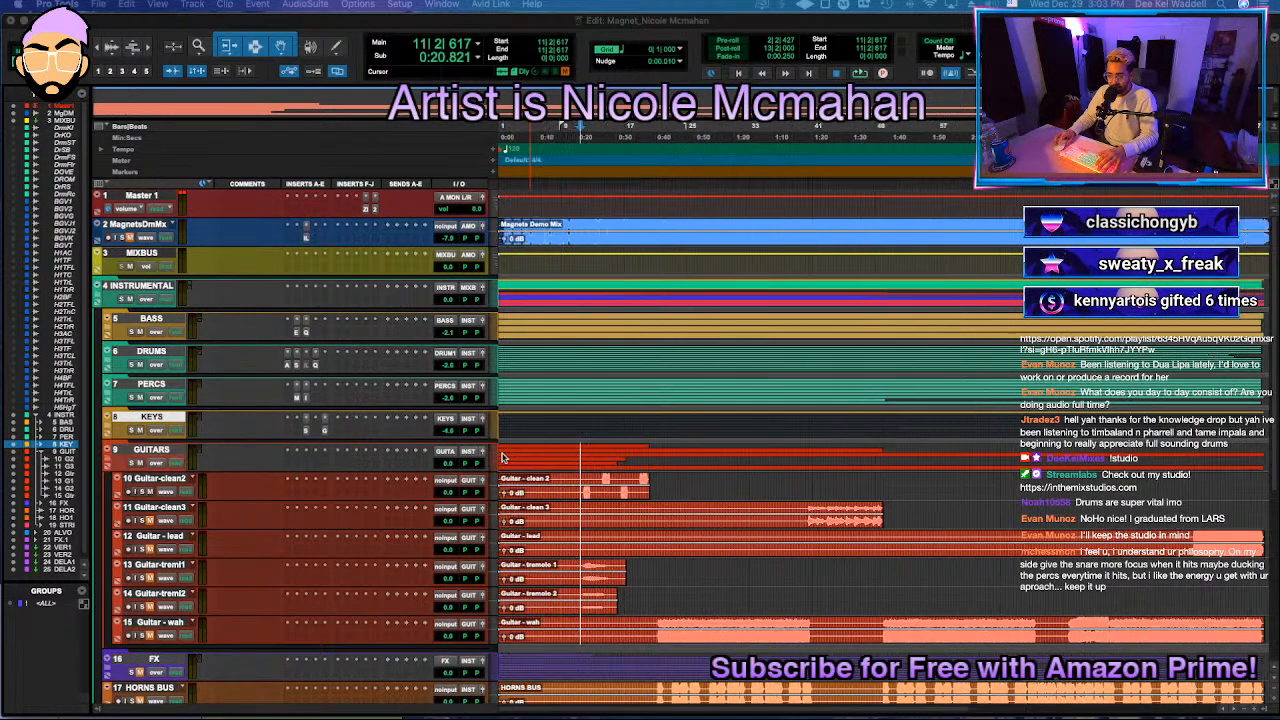
click(581, 450)
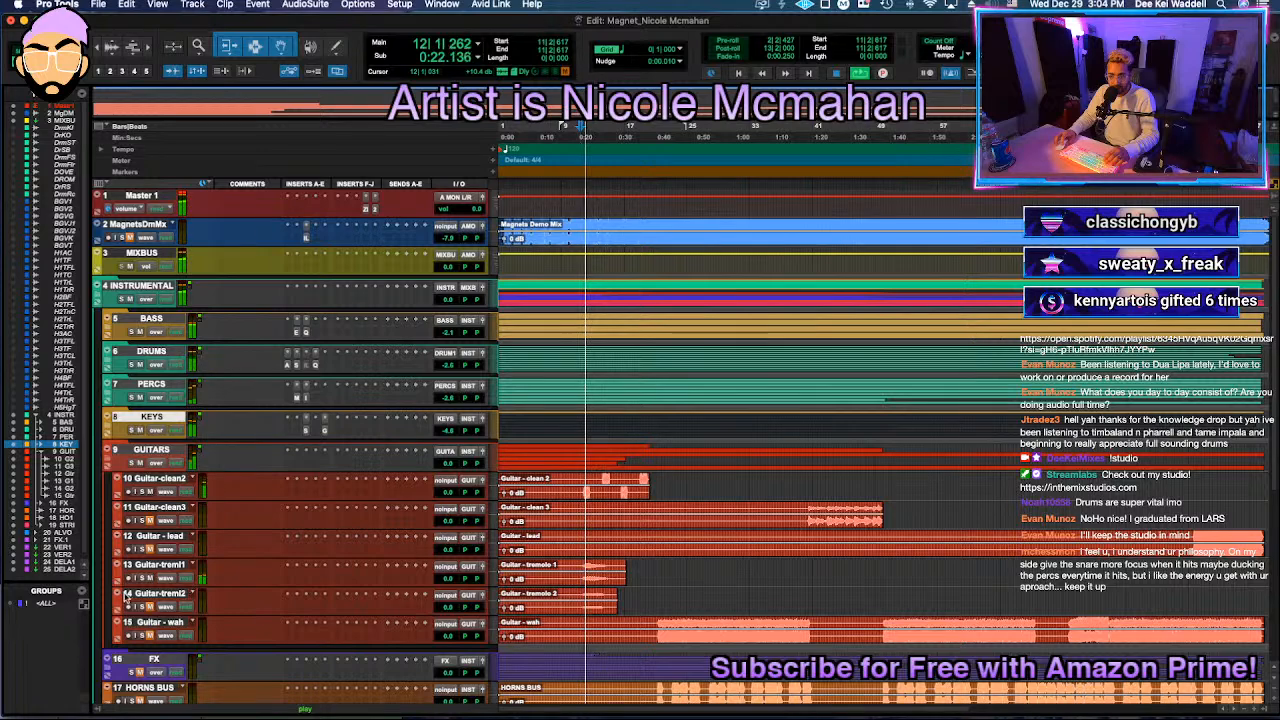
Step: Move the Guitar-treml1 and Guitar-treml2 tracks directly below Guitar-clean2, above Guitar-clean3
click(150, 565)
shift+click(150, 593)
shift+click(155, 508)
drag(155, 510, 162, 525)
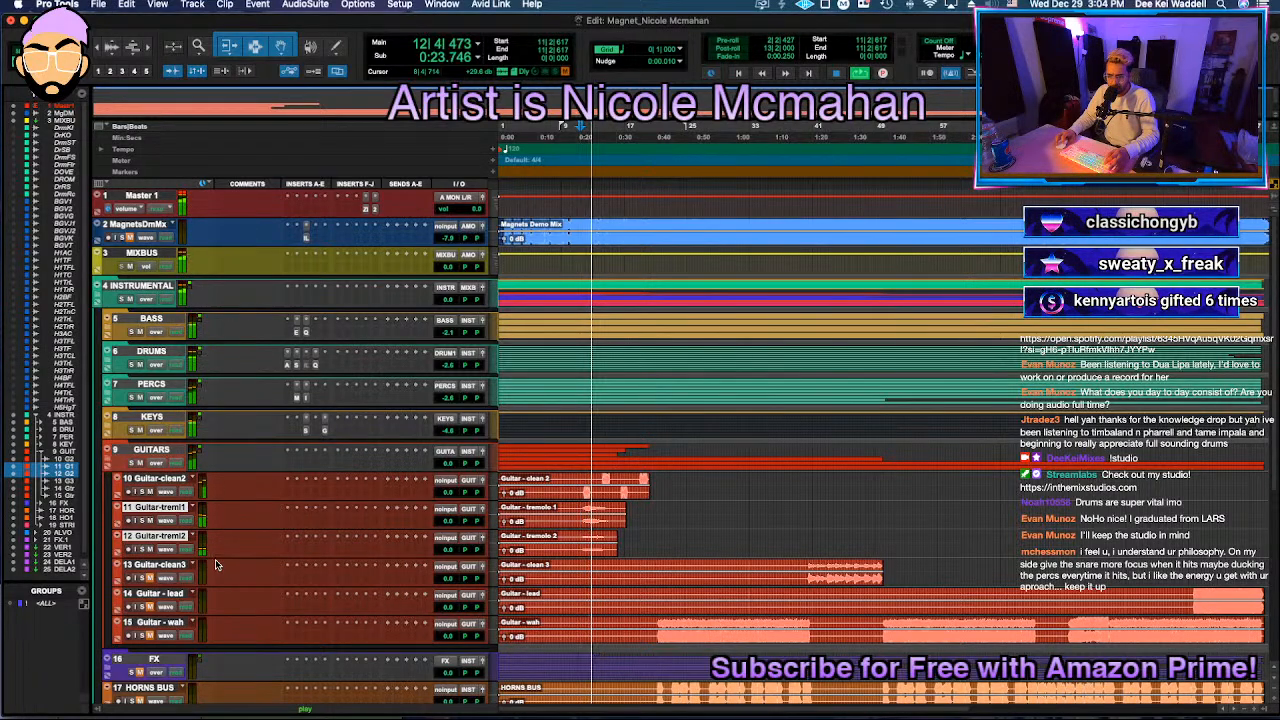
Step: Play from bar 21 where the wah guitar enters, lower the Guitar-wah level to -7.3 dB, and save the session
click(659, 594)
key(space)
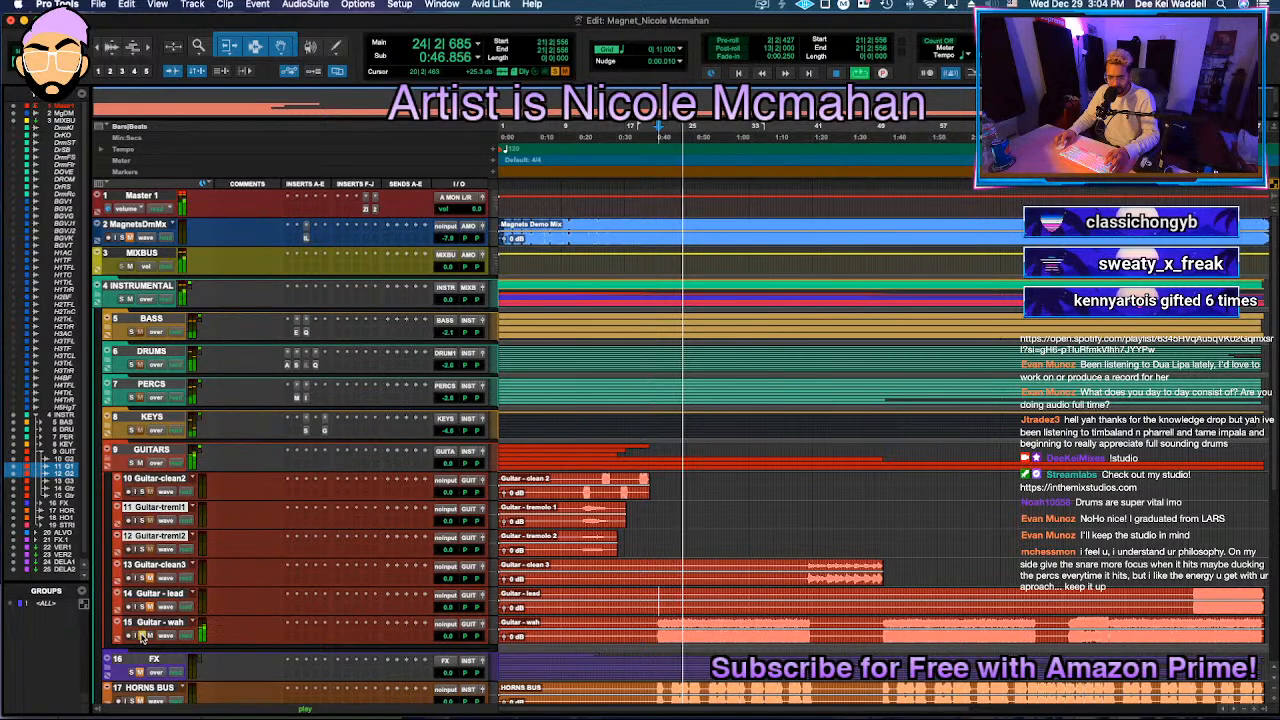
click(446, 637)
drag(445, 646, 438, 637)
key(super+s)
click(445, 637)
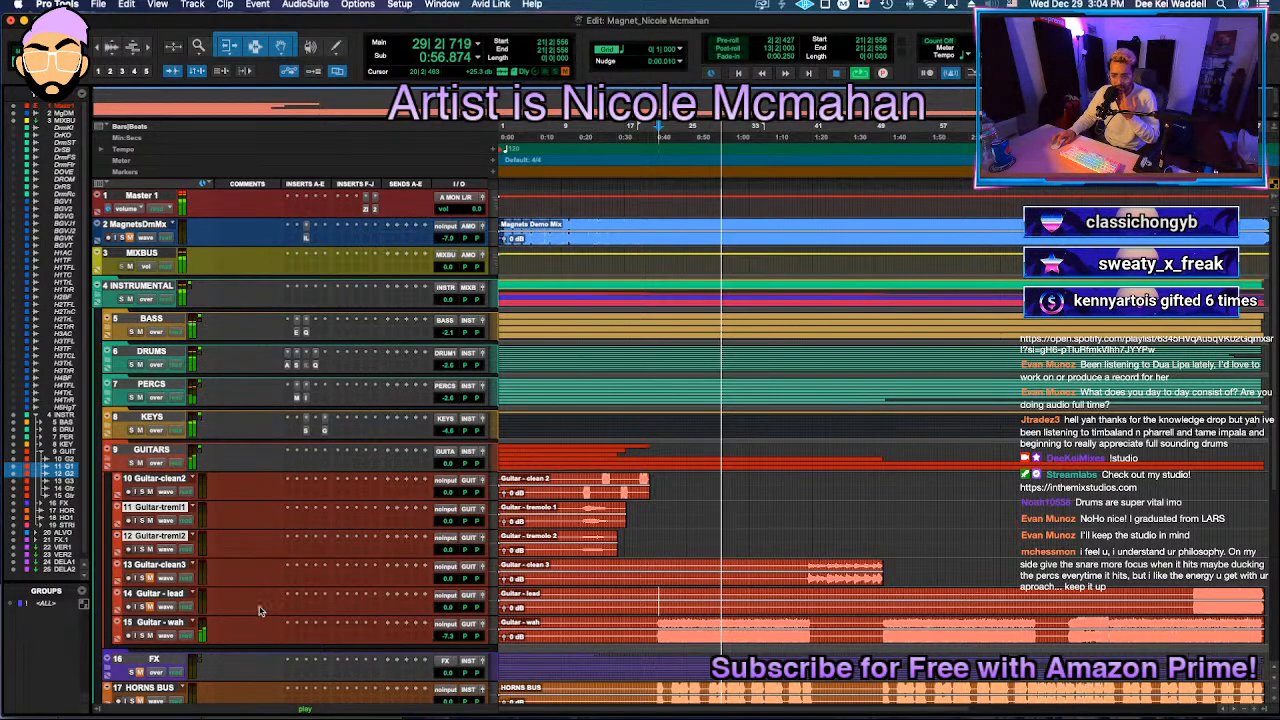
Step: Audition Guitar-clean3 from bar 41 and Guitar-lead from bar 89, set the Guitar-lead level to -0.7 dB, and stop playback
click(812, 539)
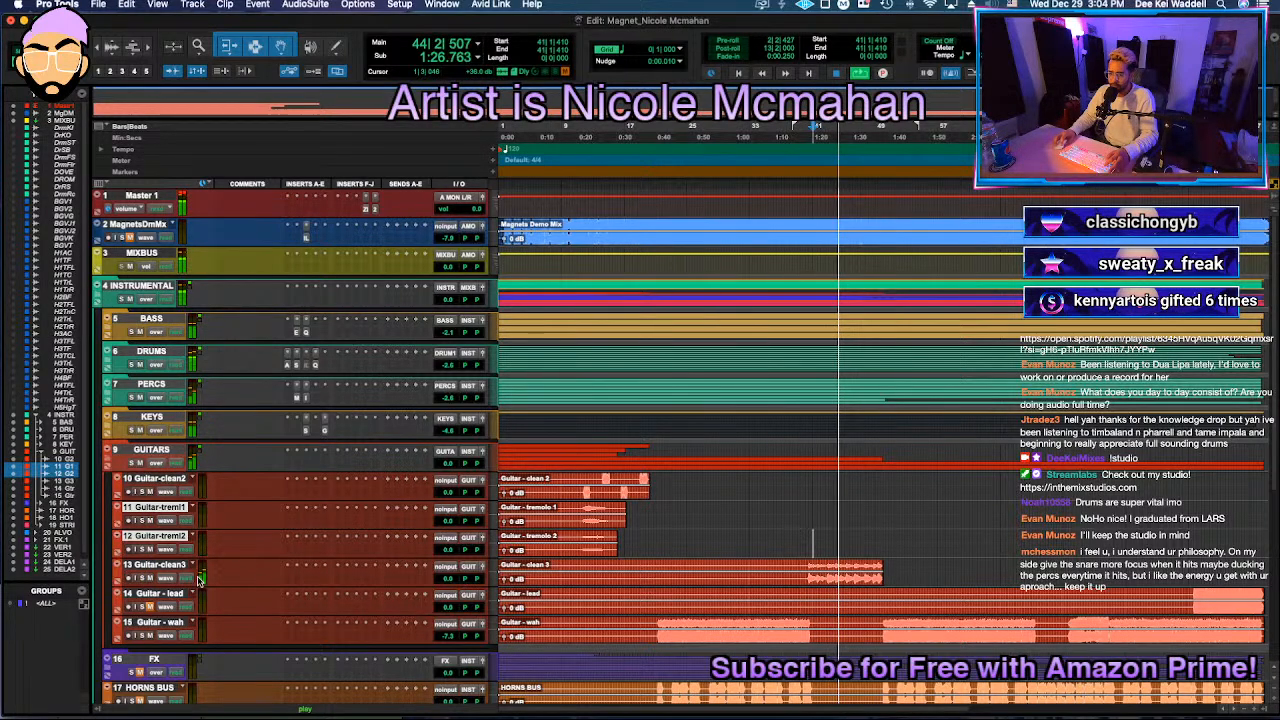
key(space)
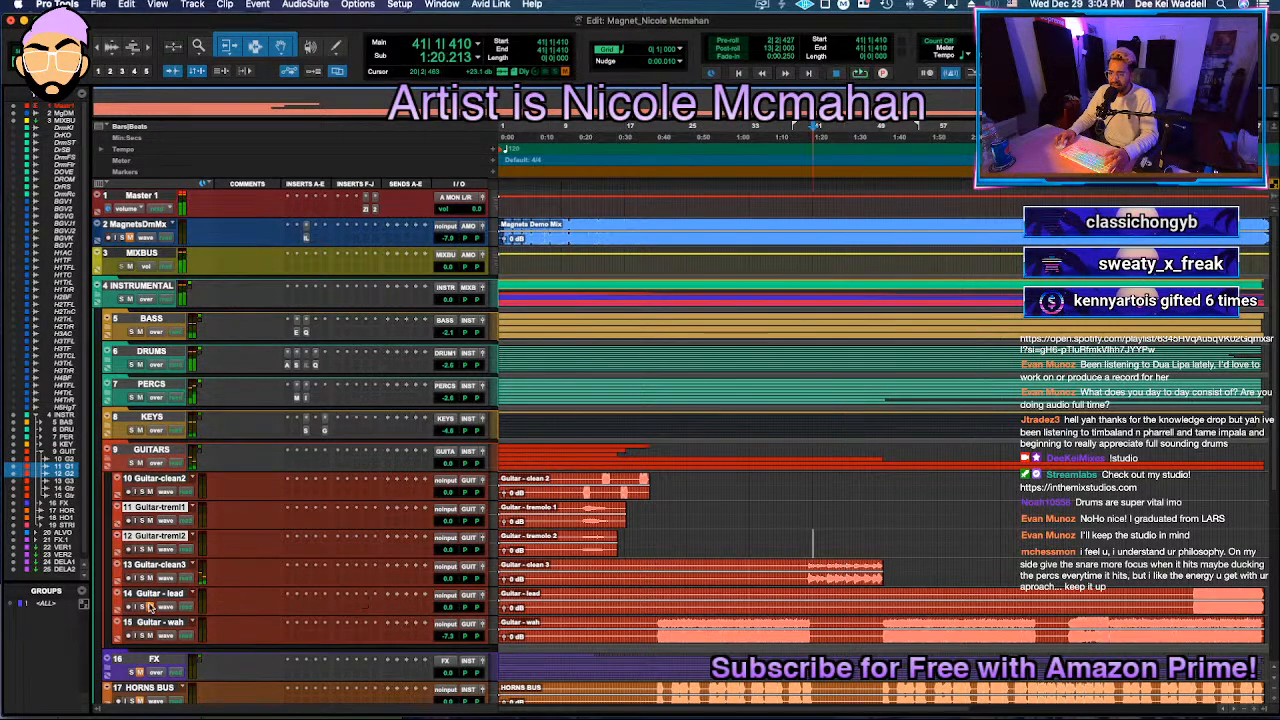
click(1193, 594)
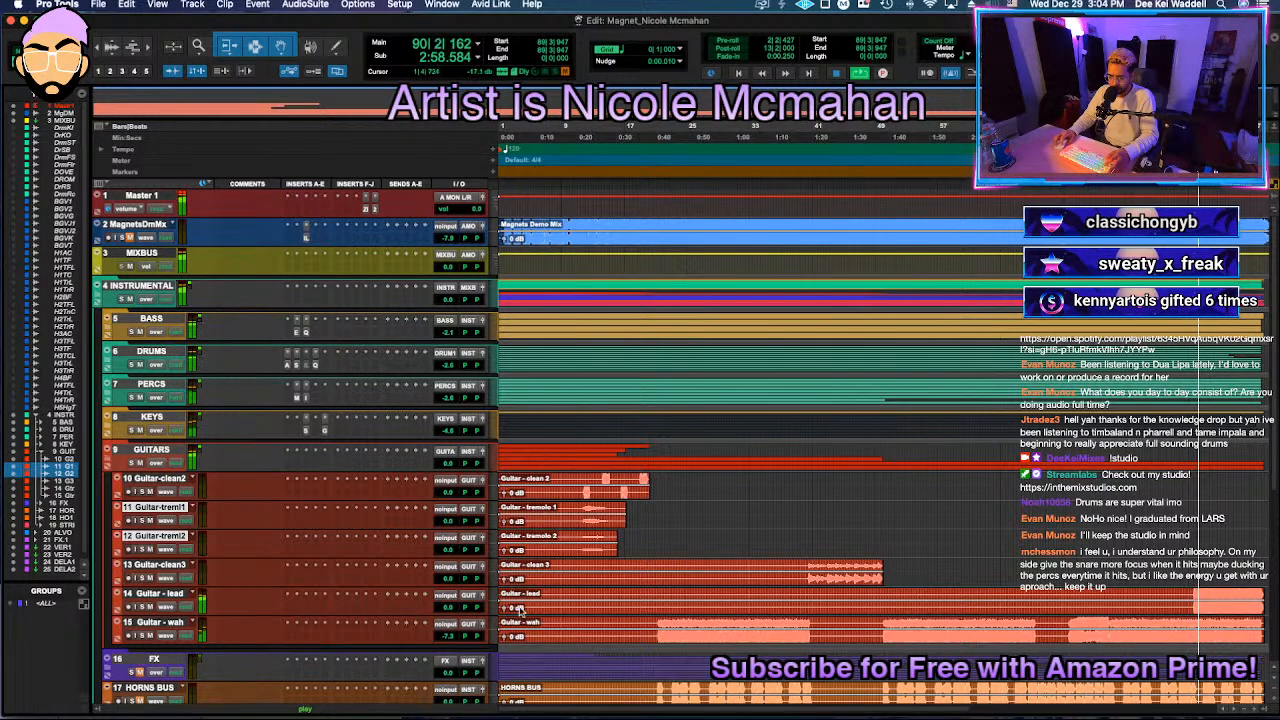
click(445, 607)
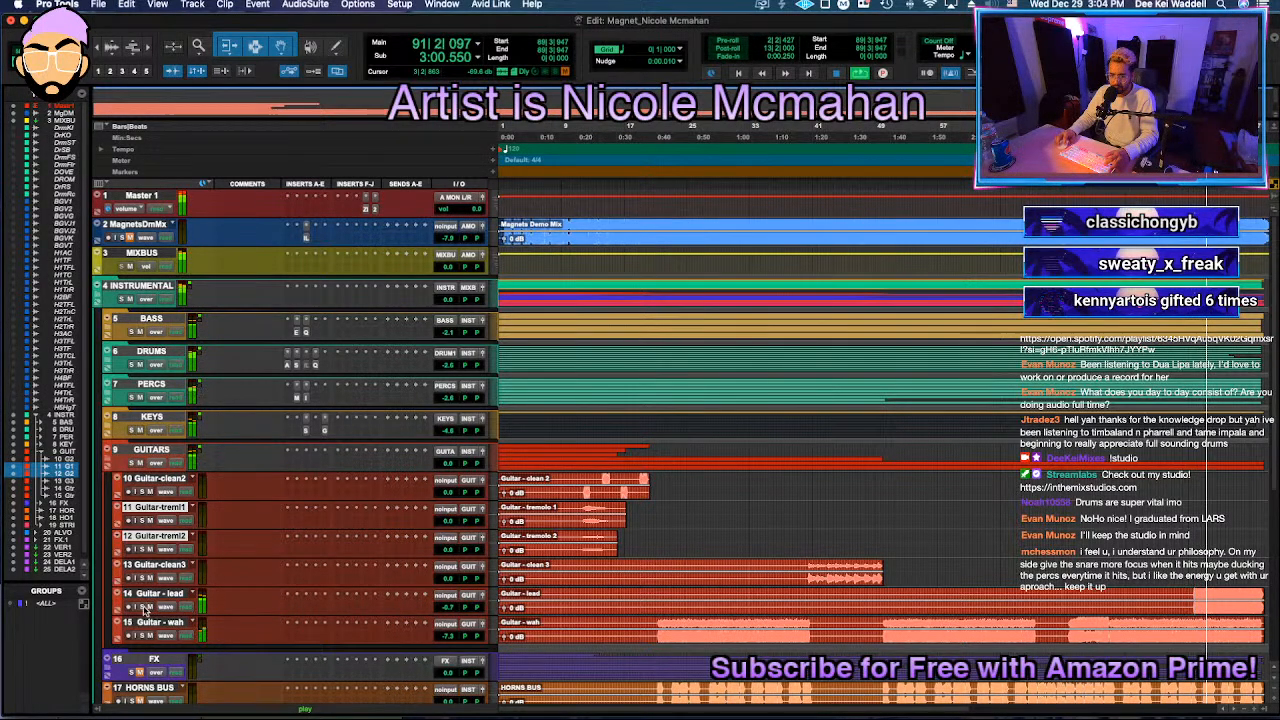
key(space)
click(363, 614)
text(valhalla)
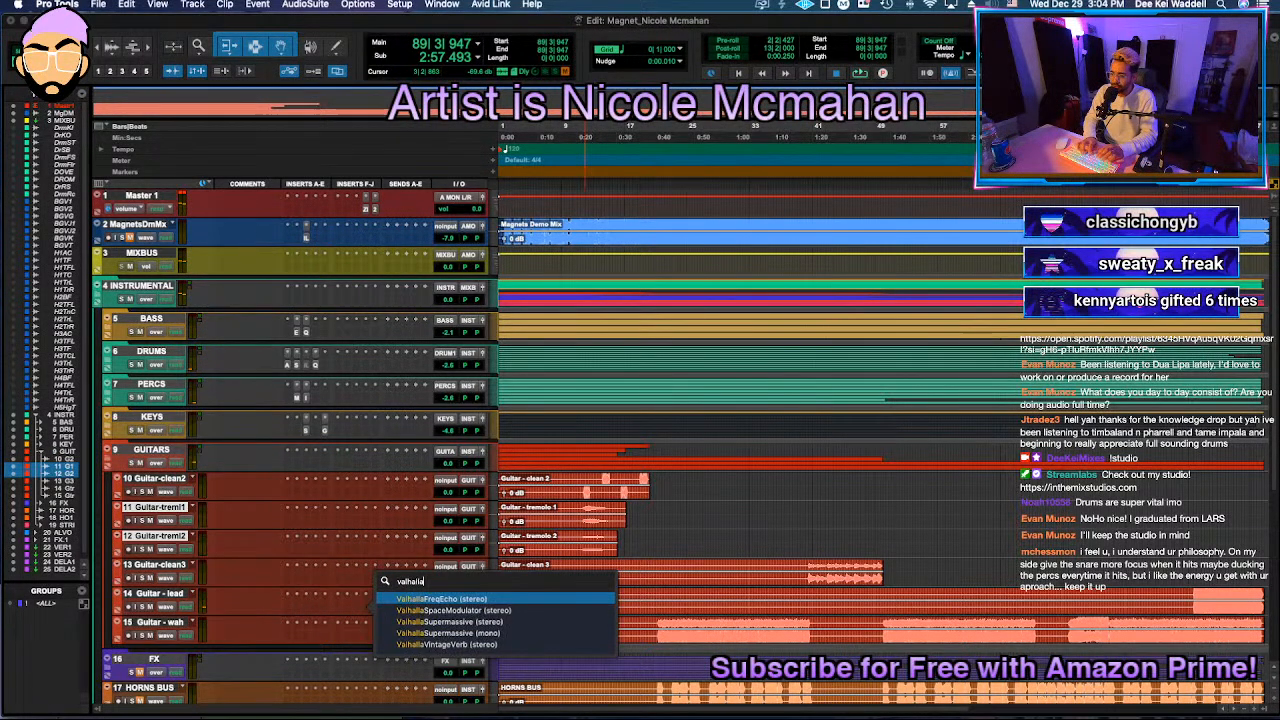
key(Return)
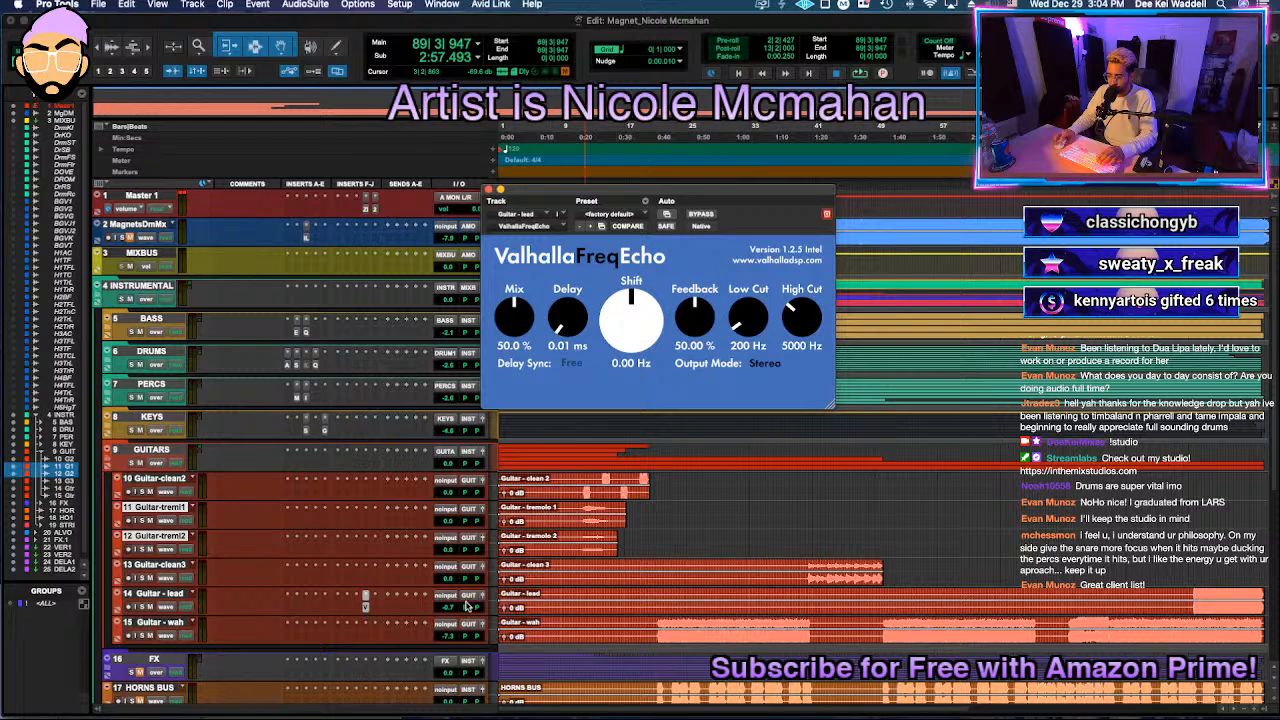
Step: Put ValhallaVintageVerb in the Guitar-lead insert slot and load its DEEKEI ADLIBS preset
click(366, 597)
text(vintage)
key(Return)
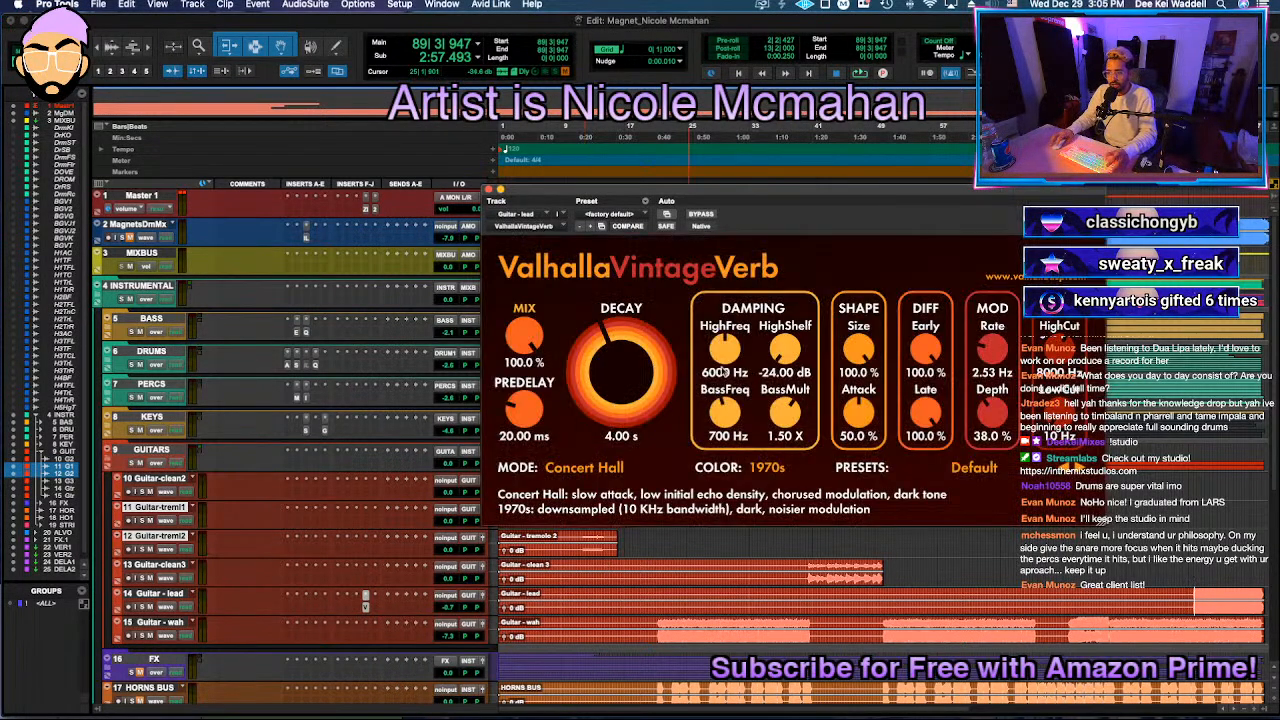
click(970, 467)
click(941, 144)
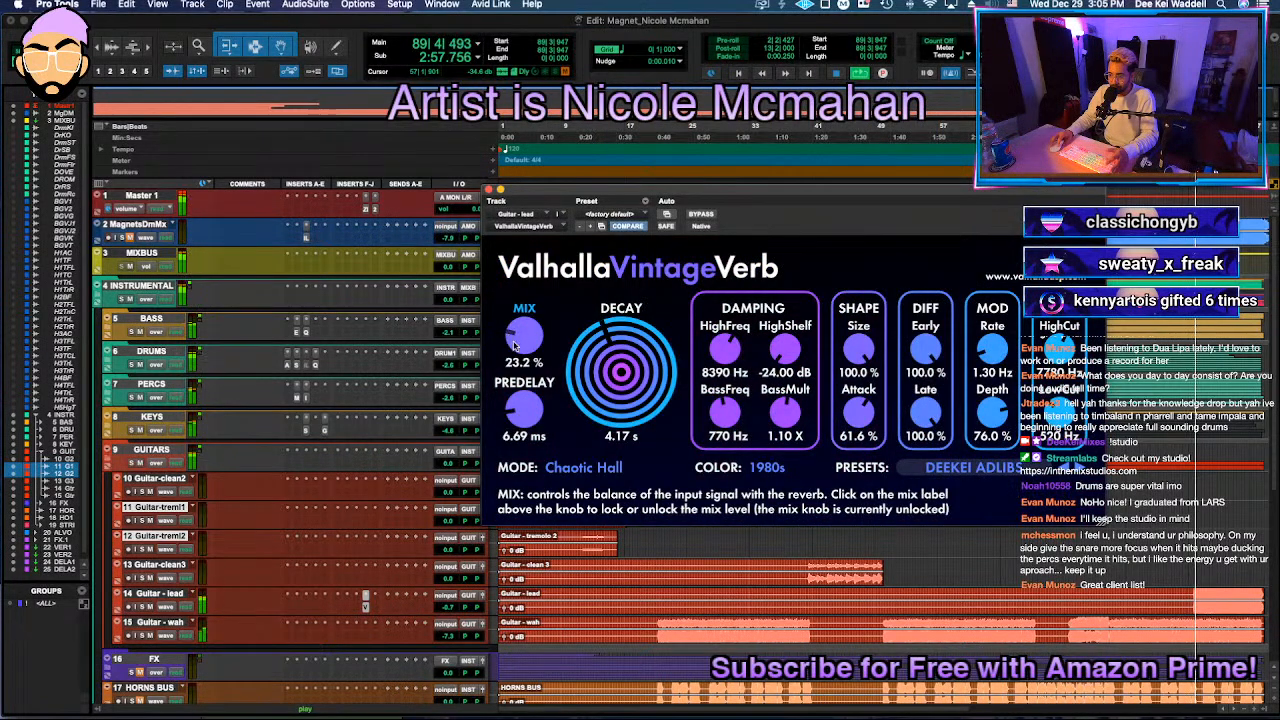
Step: Set the reverb's Mix on Guitar-lead to 21.4% during playback, and compare the sound with the plug-in bypassed
drag(507, 341, 510, 339)
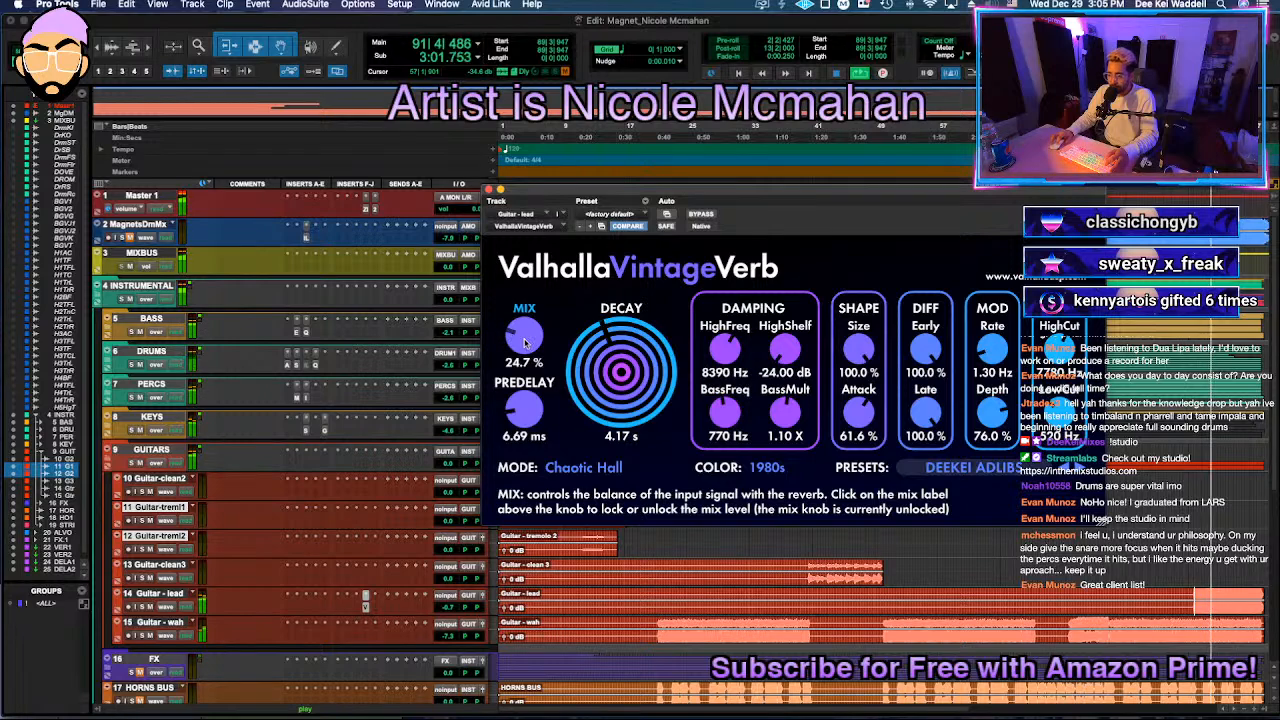
key(space)
key(space)
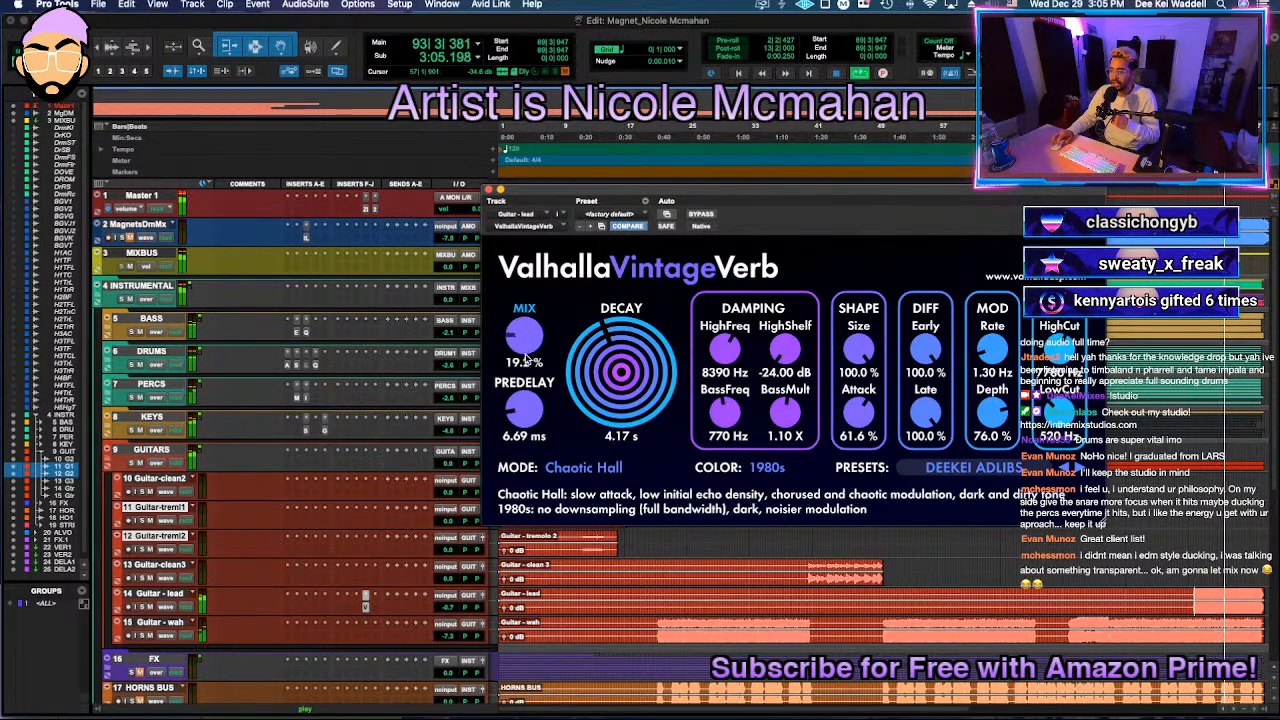
click(697, 215)
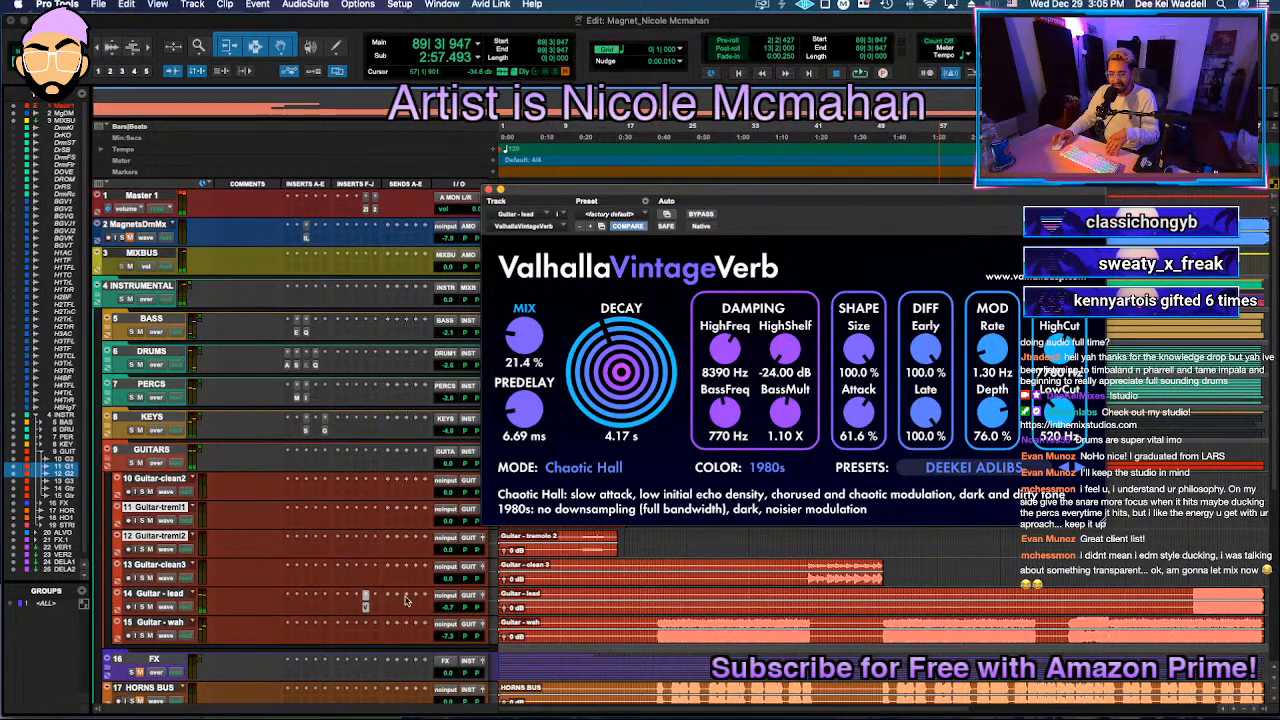
Step: Replay the lead guitar section, lower the Guitar-lead level to -2.0 dB, and stop playback
key(space)
drag(447, 608, 453, 609)
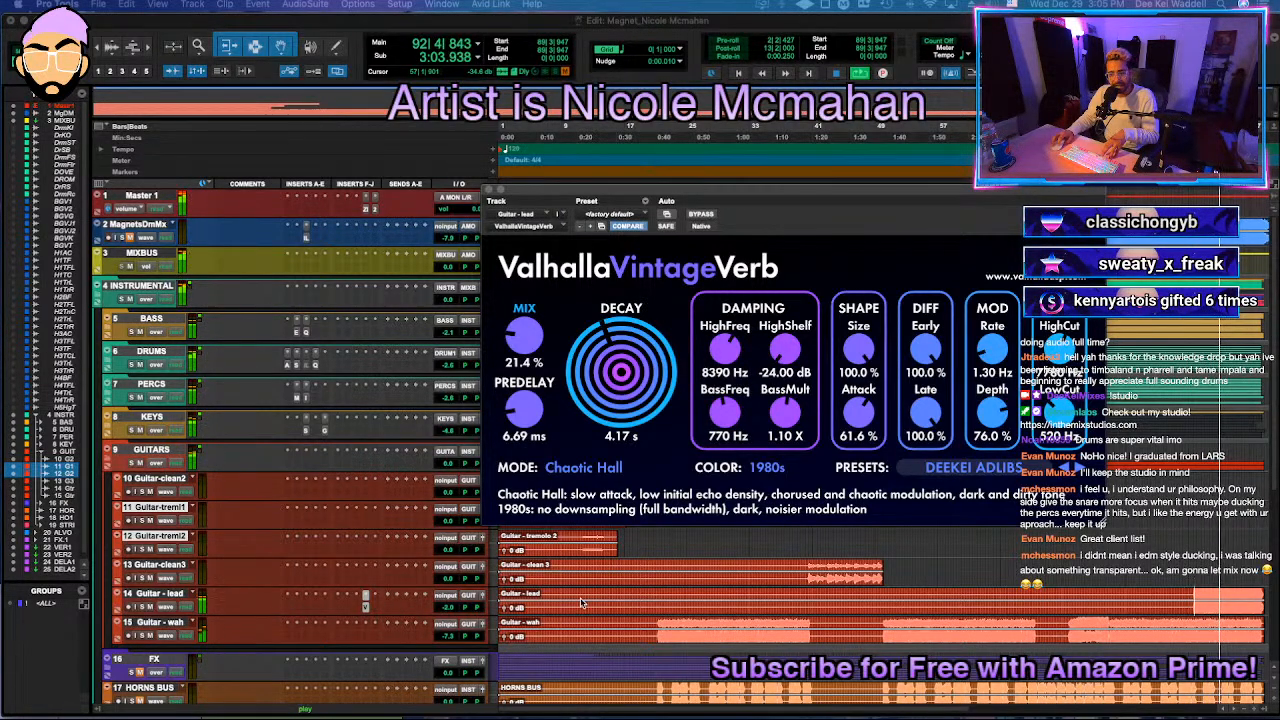
key(space)
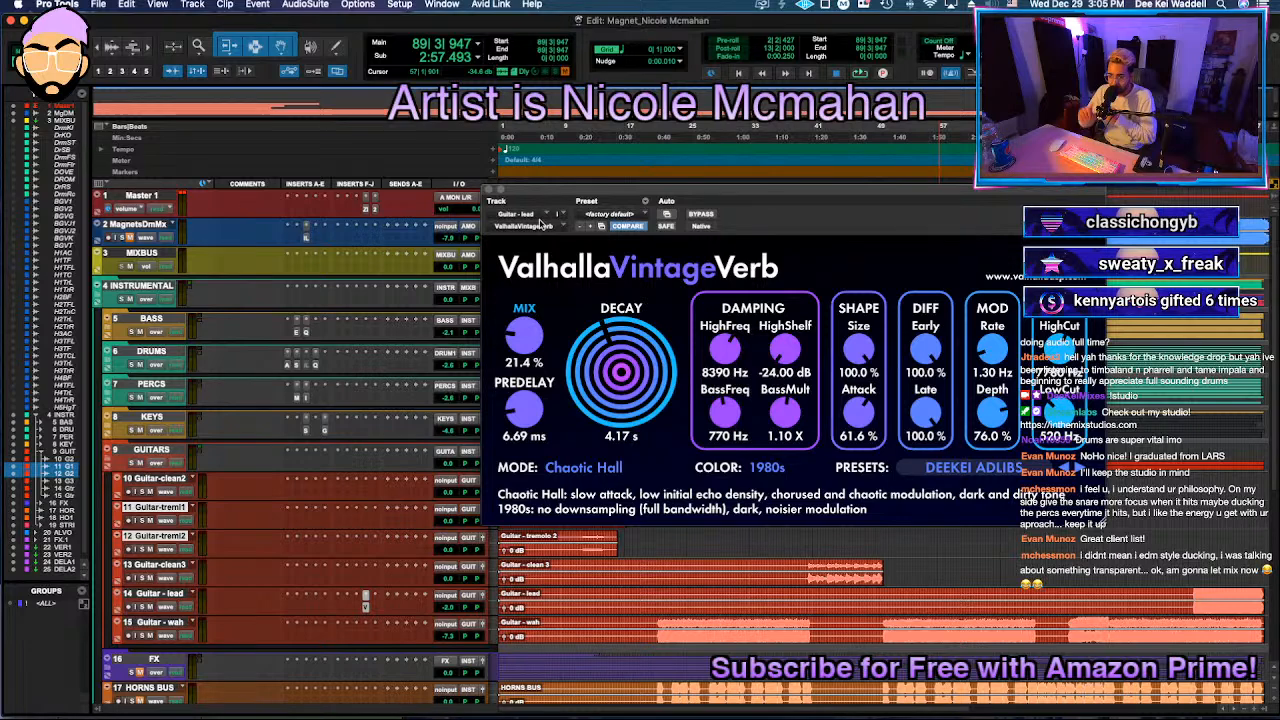
Step: During playback, close the reverb window, expand the DRUMS and SNARES folders, and open StandardCLIP on the SNARES folder
key(space)
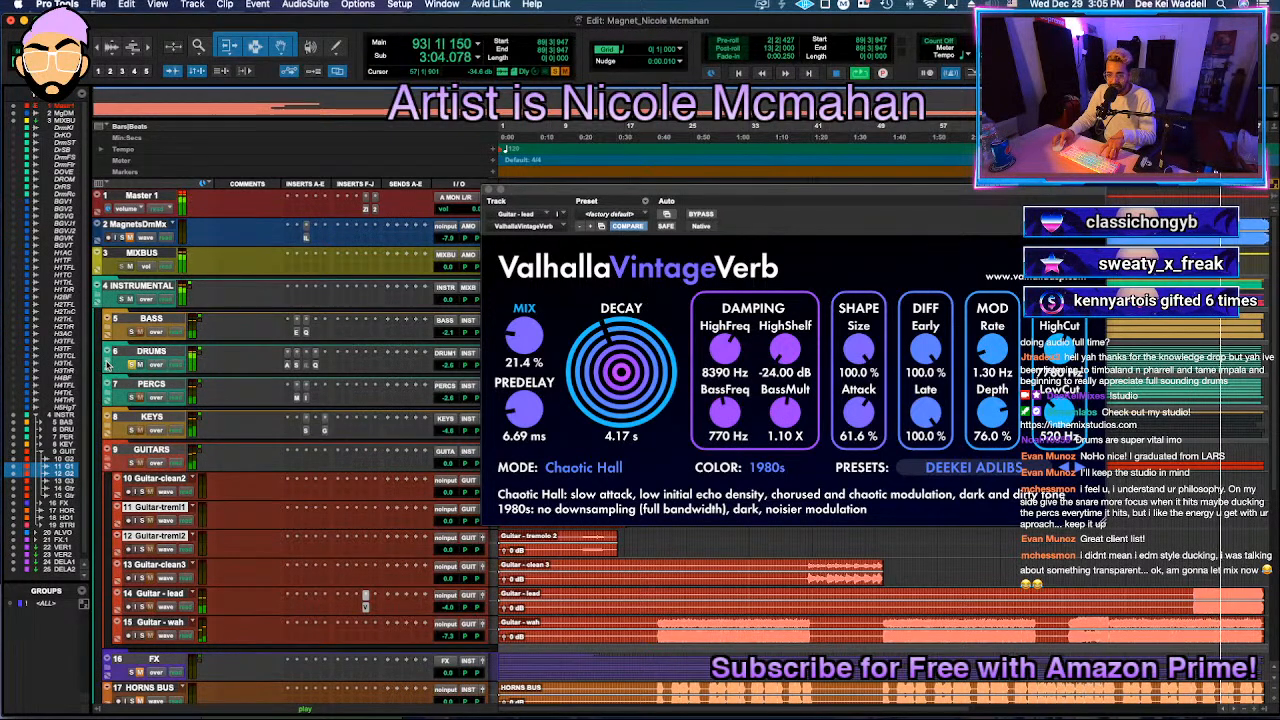
click(109, 365)
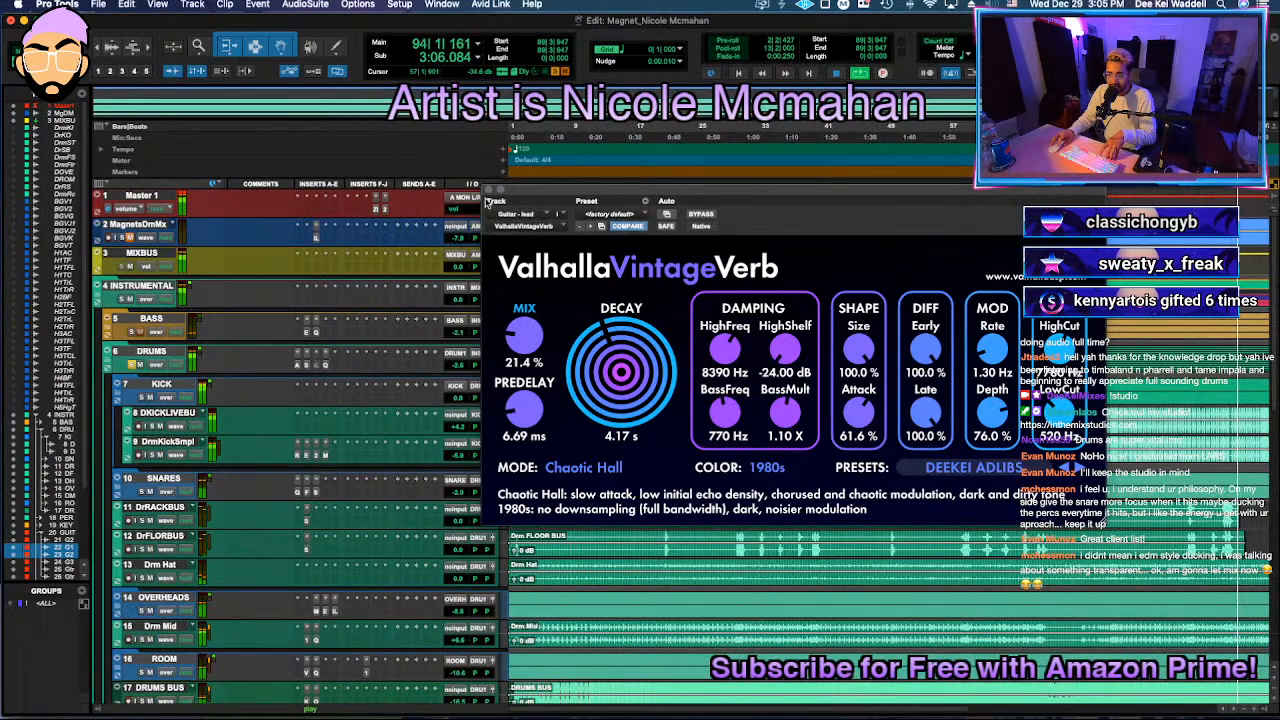
click(490, 189)
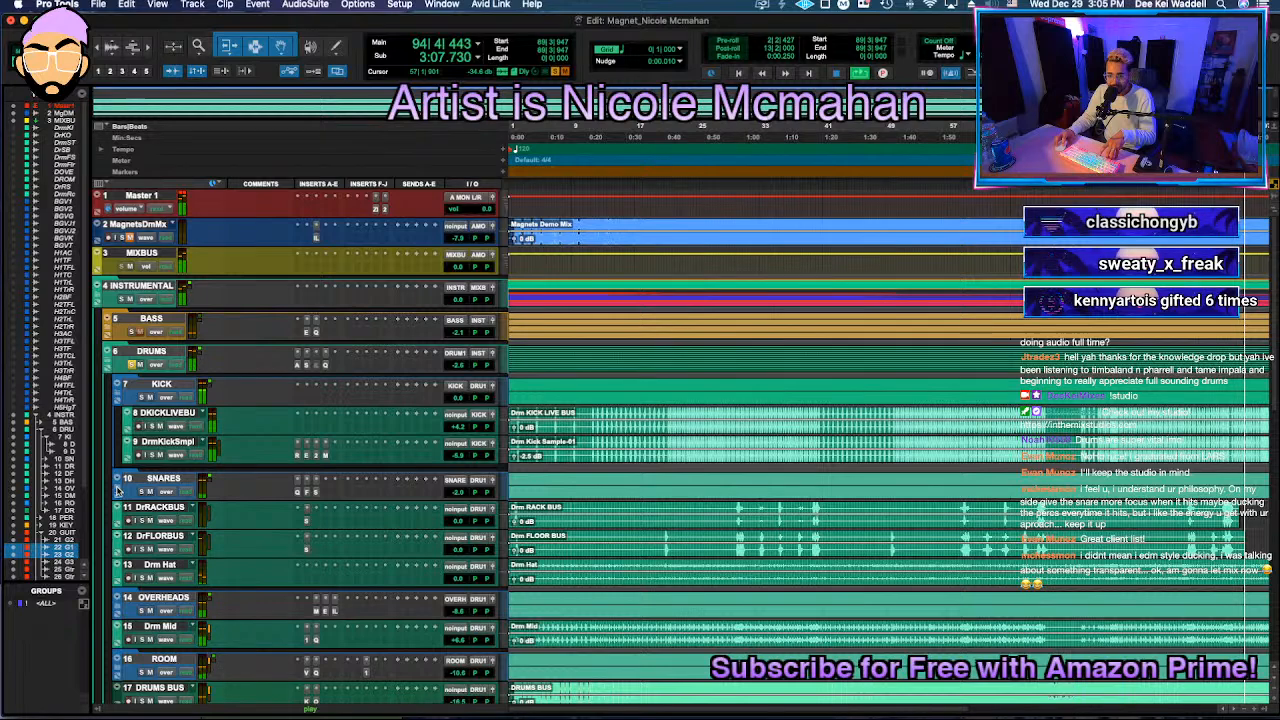
click(115, 481)
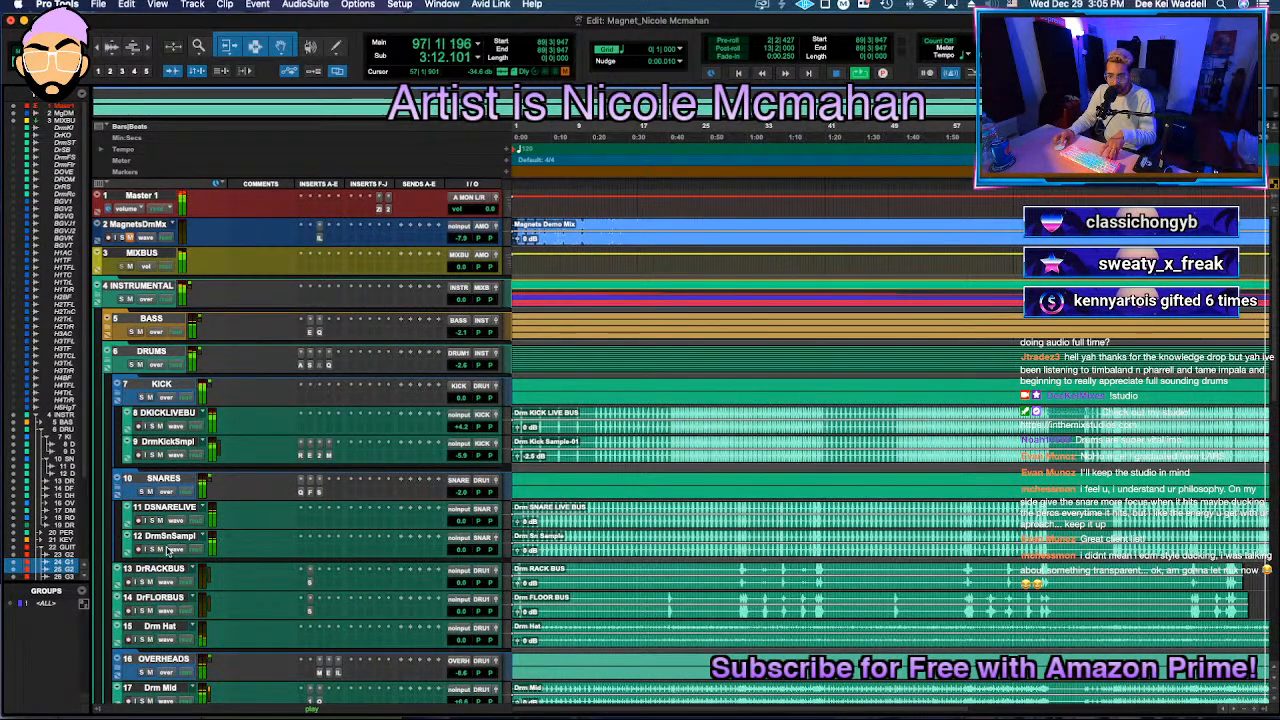
click(310, 492)
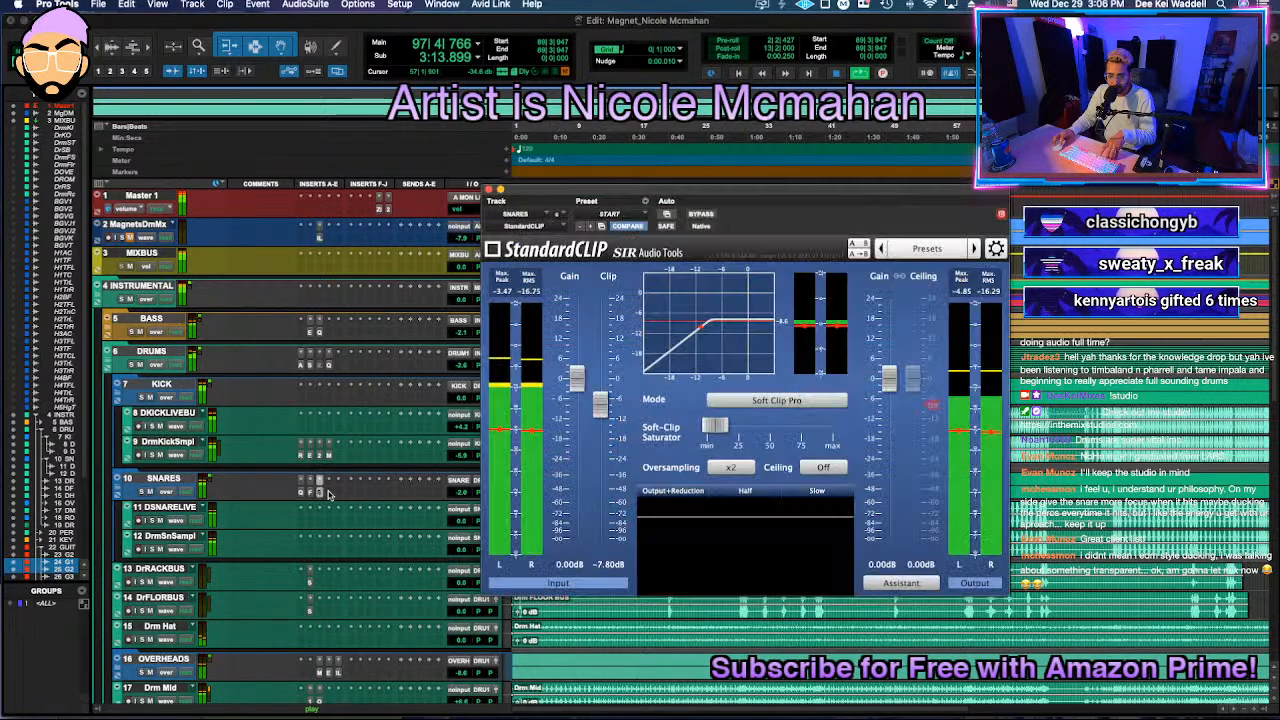
Step: Raise the SNARES level to -1.3 dB and set its Fresh Air to 43 Mid Air and 9 High Air
key(space)
click(310, 492)
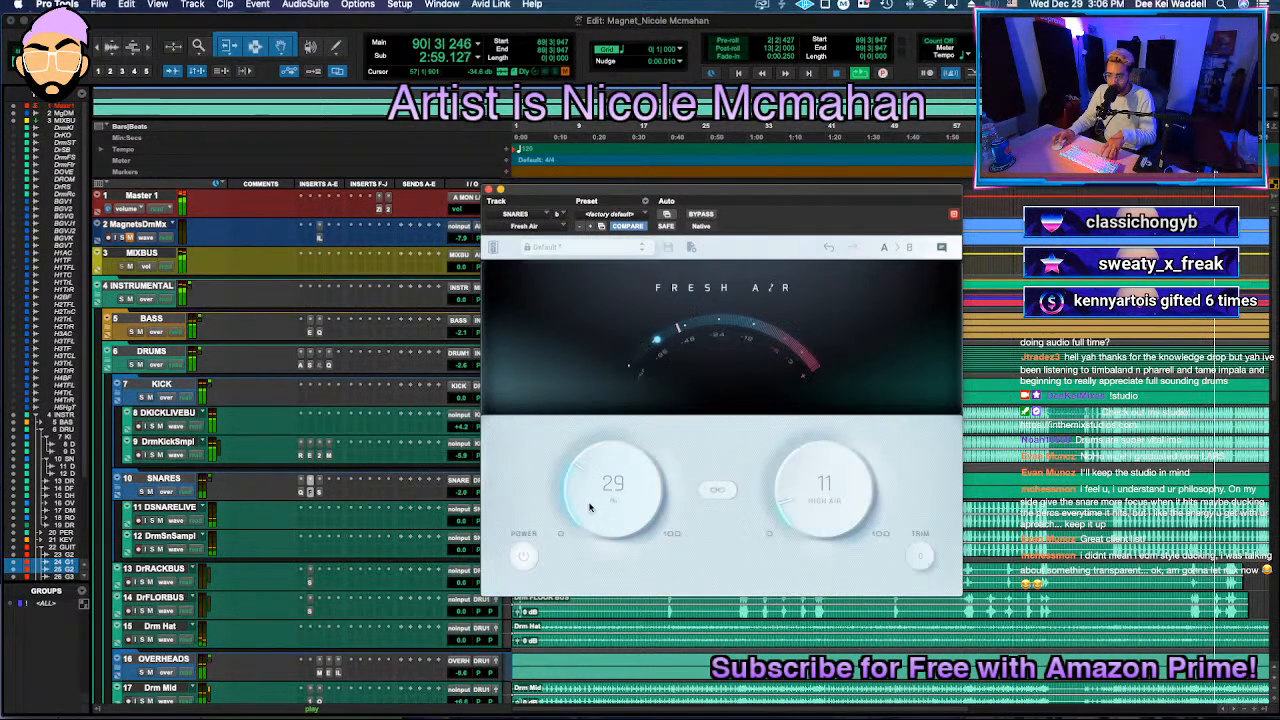
drag(461, 491, 462, 497)
drag(610, 490, 609, 491)
drag(823, 486, 803, 523)
drag(609, 504, 609, 487)
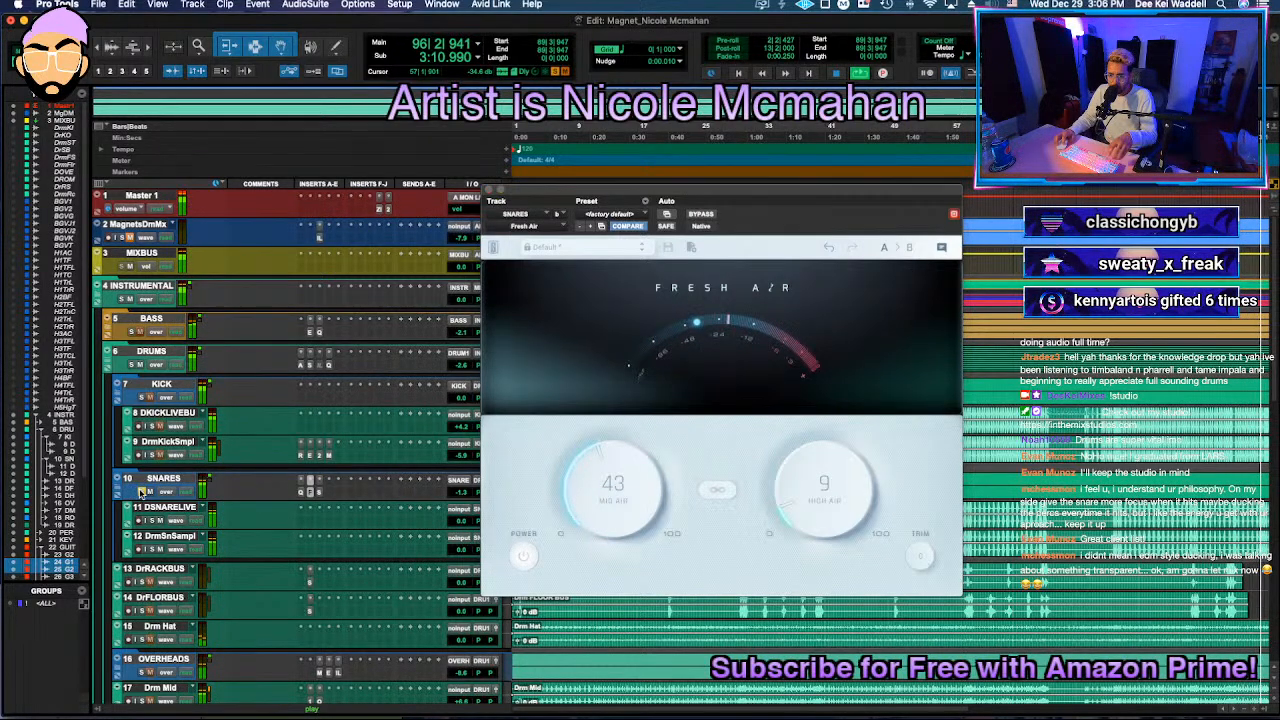
Step: Check the low cut in the SNARES track's Pro-Q 3 during playback, and return to its Fresh Air settings
click(301, 490)
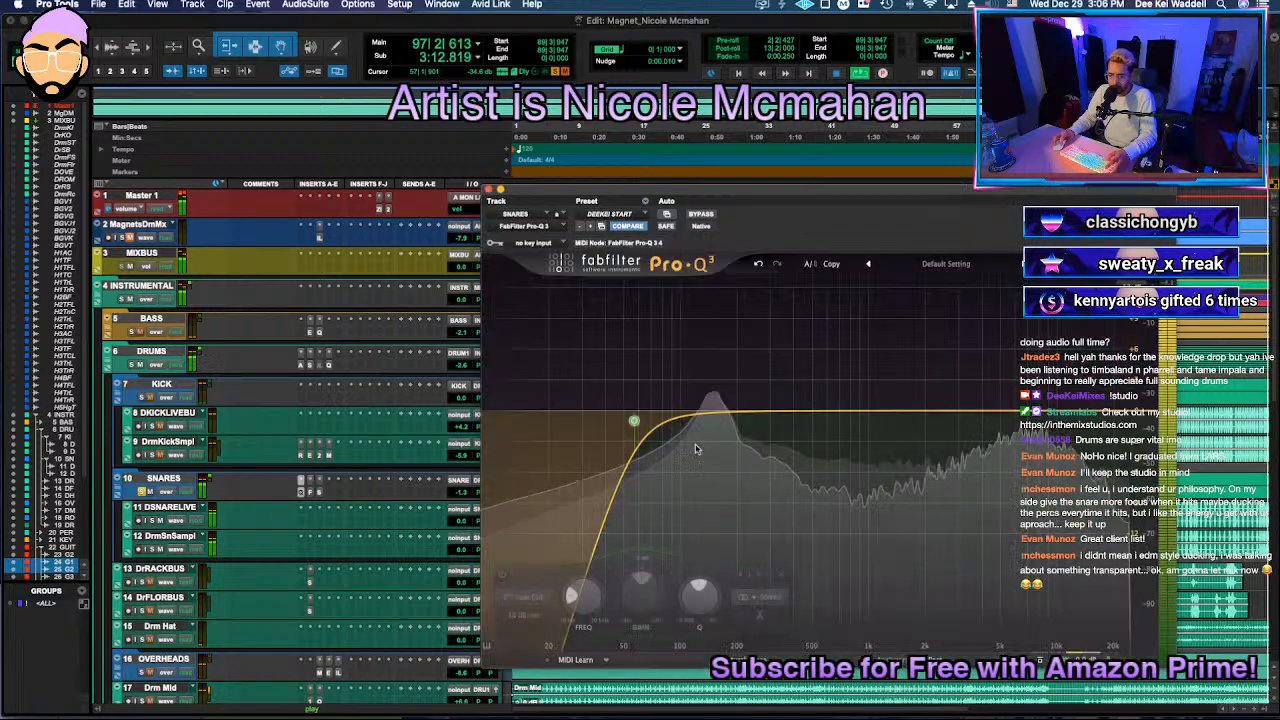
key(space)
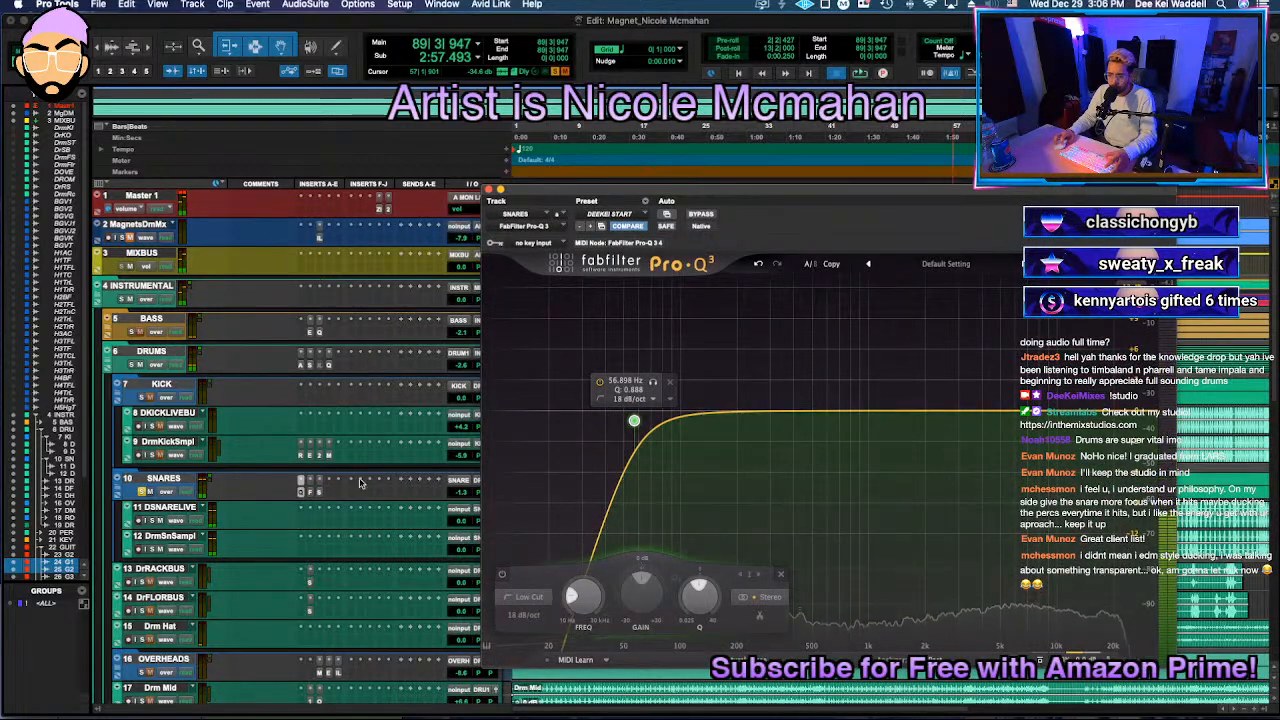
click(311, 491)
key(space)
key(space)
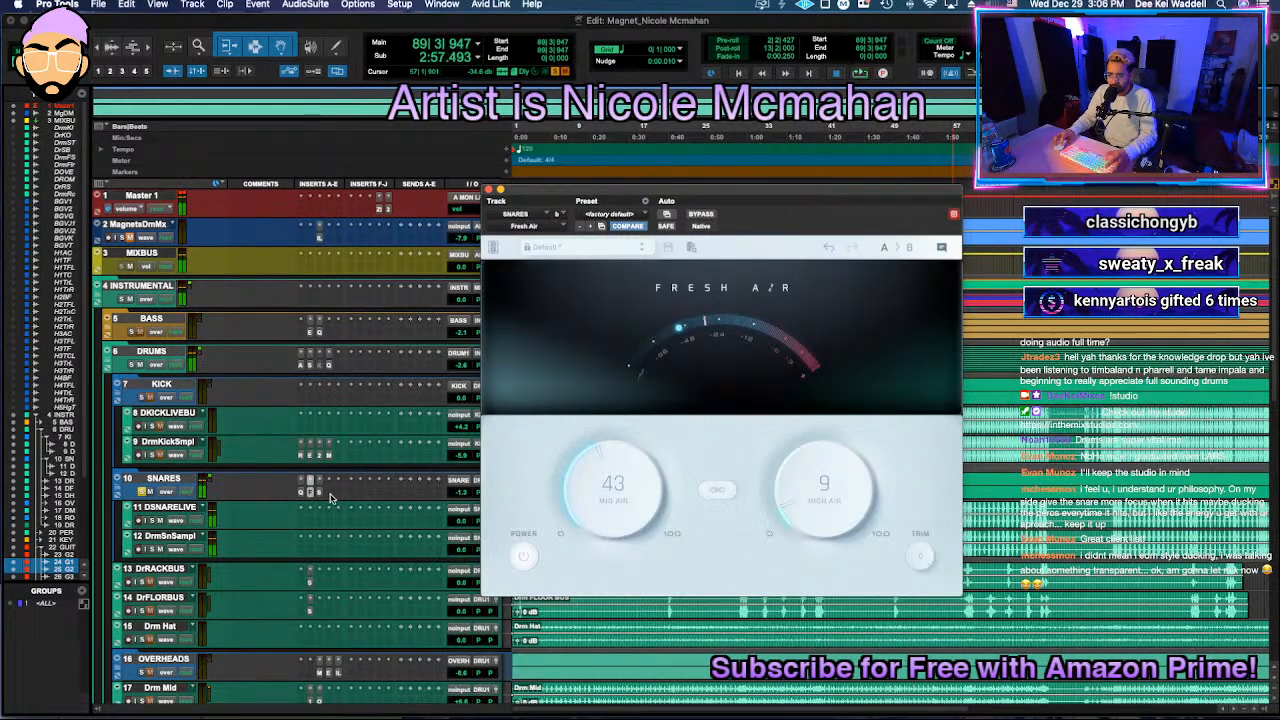
Step: Insert Spectre in the fourth slot of SNARES, audition a boost around 1.5 kHz, and return the band to 0 dB
click(329, 496)
key(Escape)
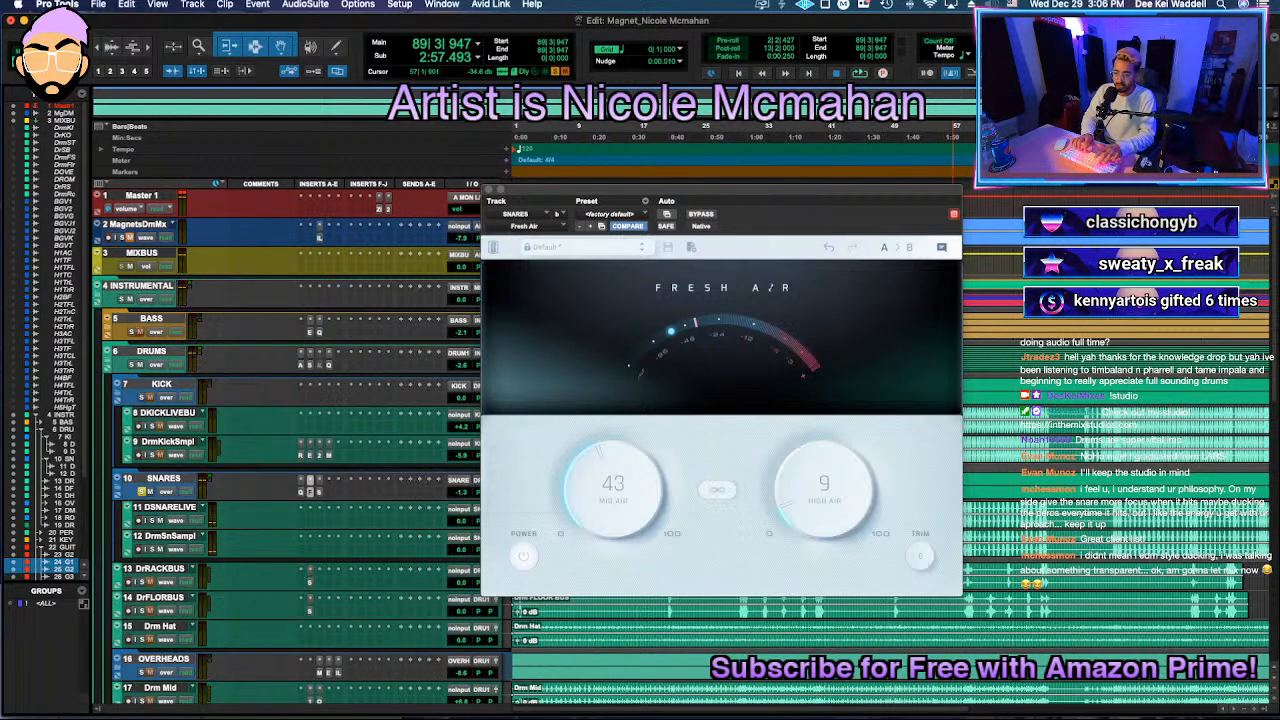
click(329, 491)
key(space)
drag(785, 399, 736, 372)
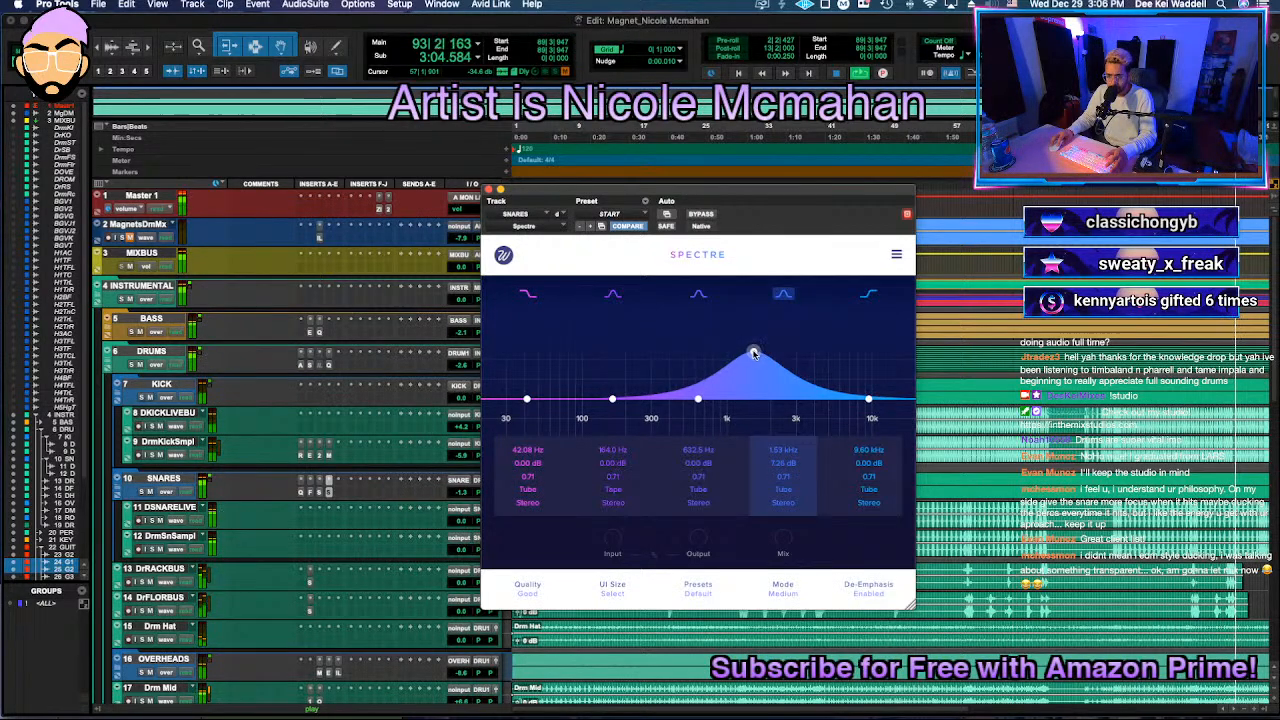
drag(751, 364, 771, 399)
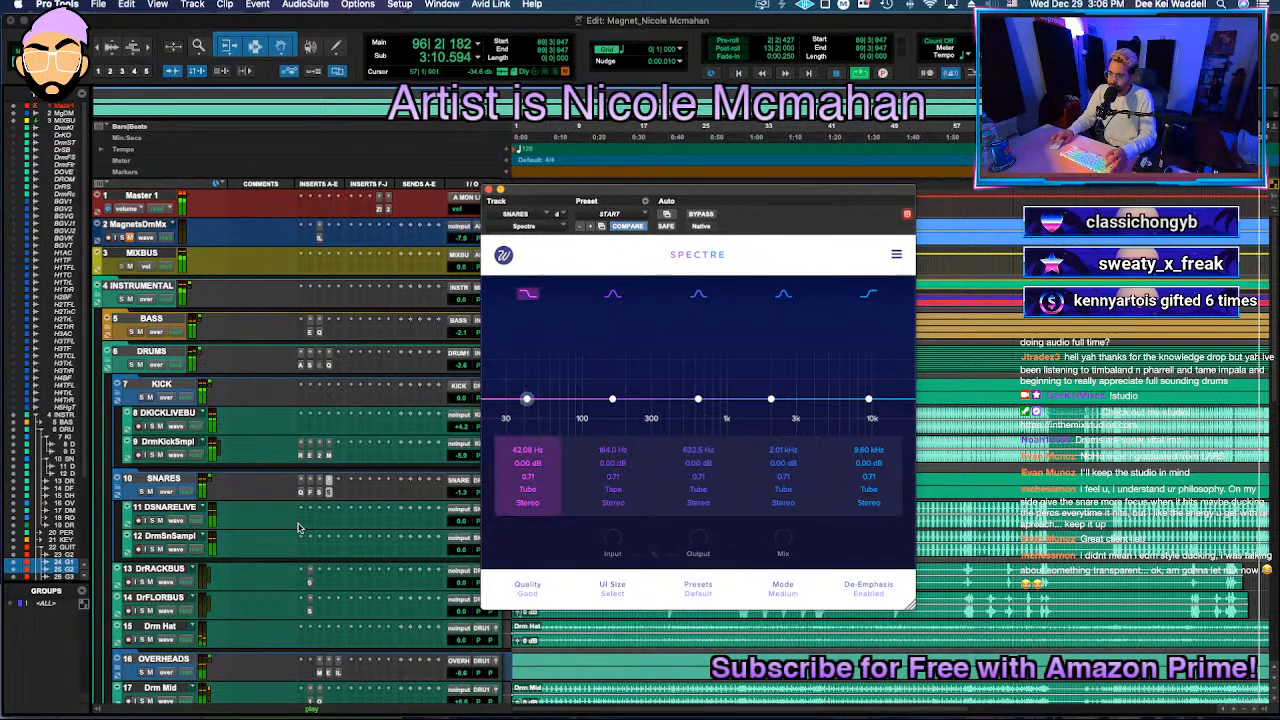
key(super+w)
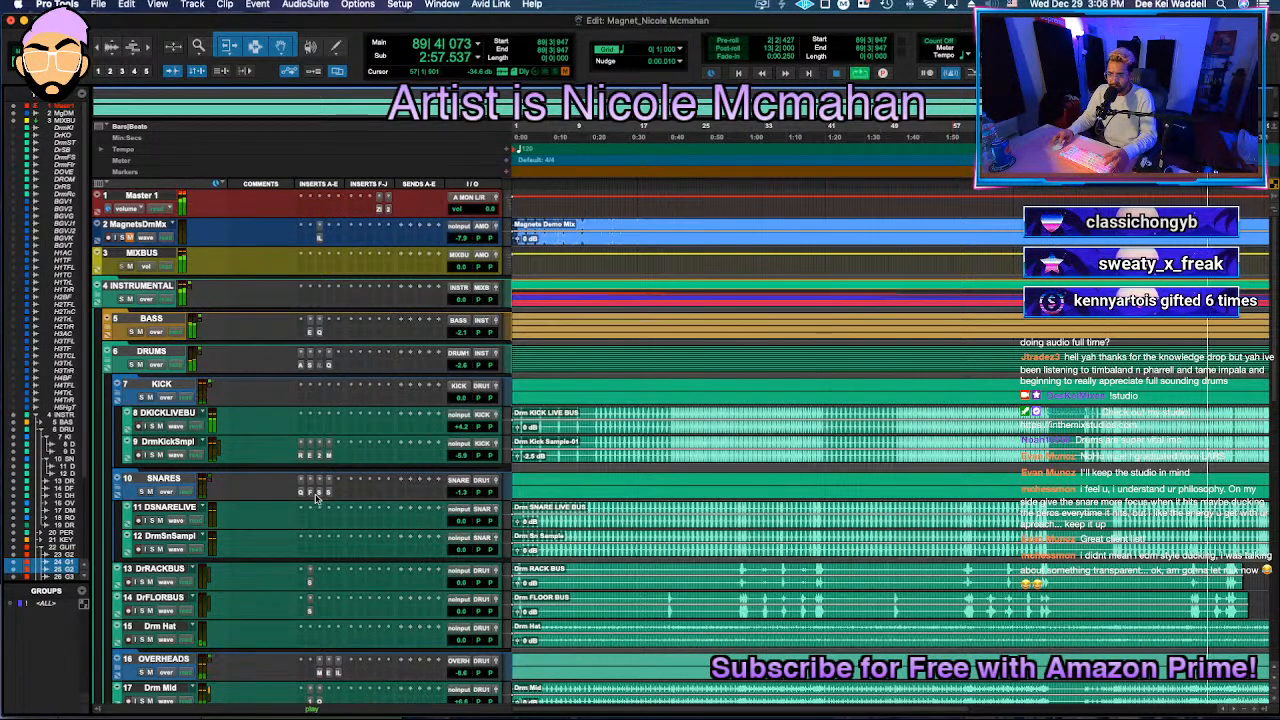
Step: Set the clip level in the SNARES track's StandardCLIP to -6.60 dB and close the plug-in
click(318, 492)
mouse_move(603, 405)
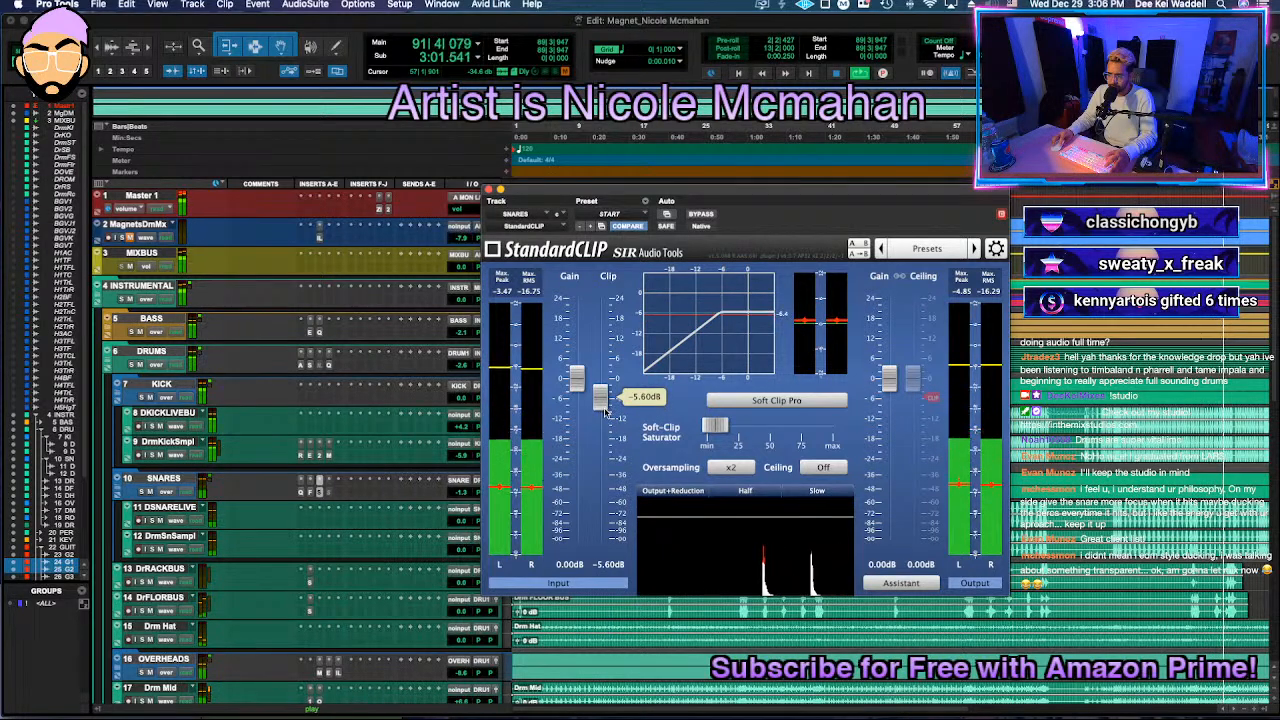
drag(605, 410, 603, 415)
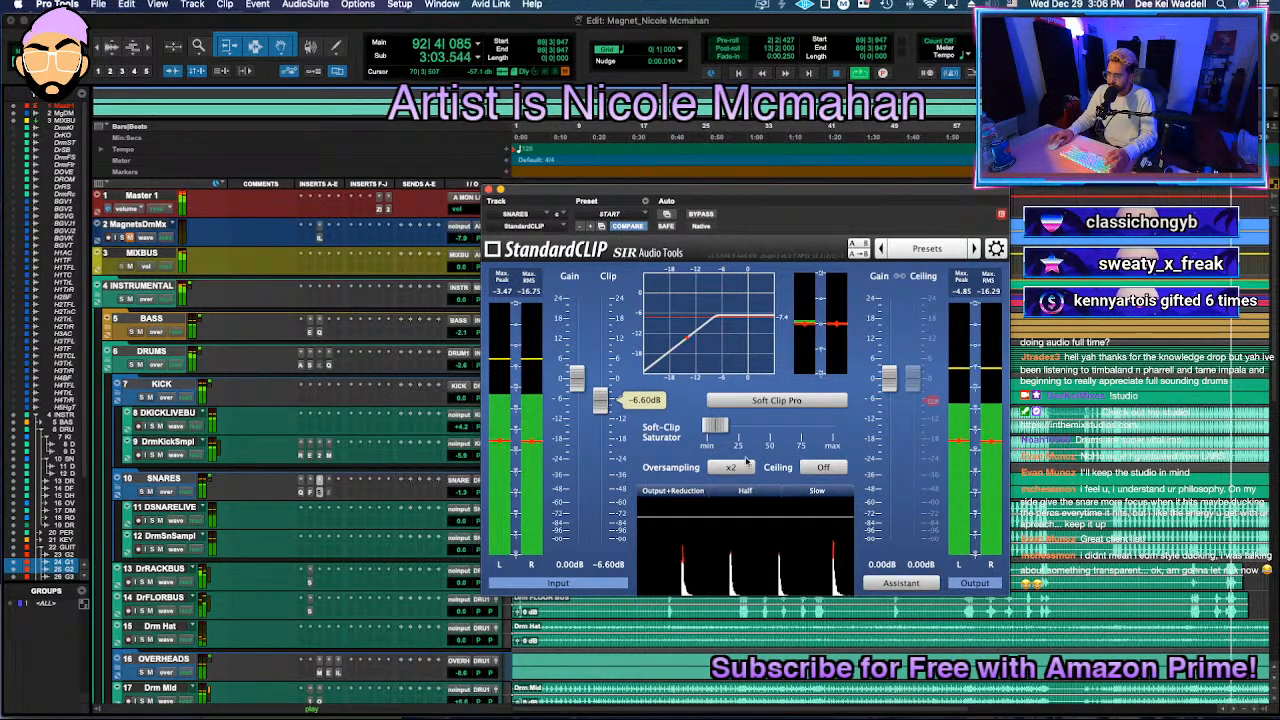
click(499, 188)
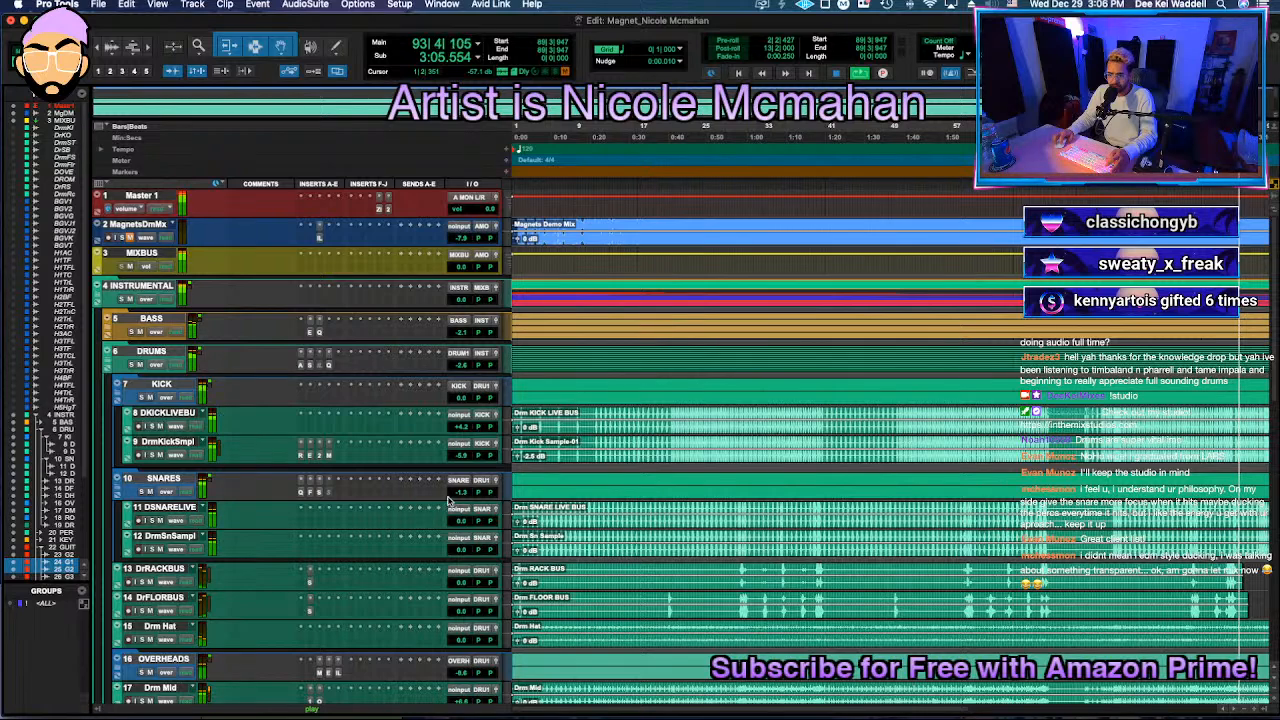
Step: Collapse the SNARES, KICK, DRUMS and GUITARS folder tracks
click(118, 488)
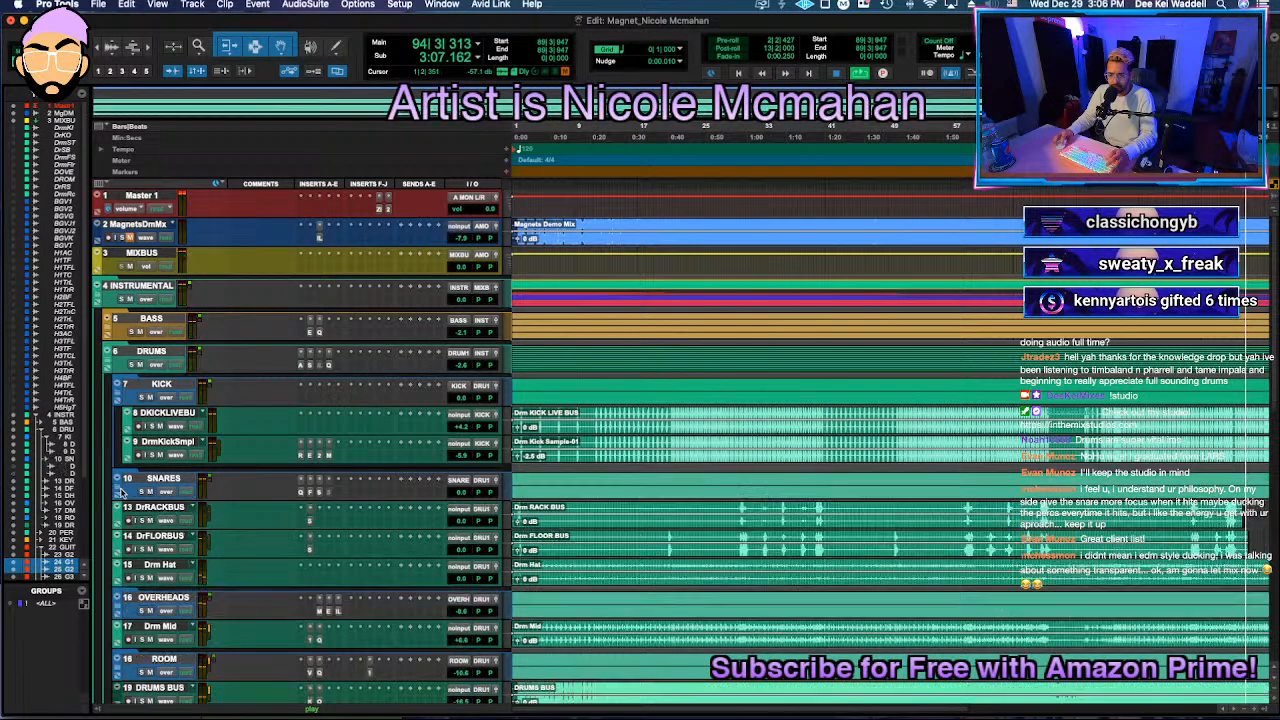
click(117, 384)
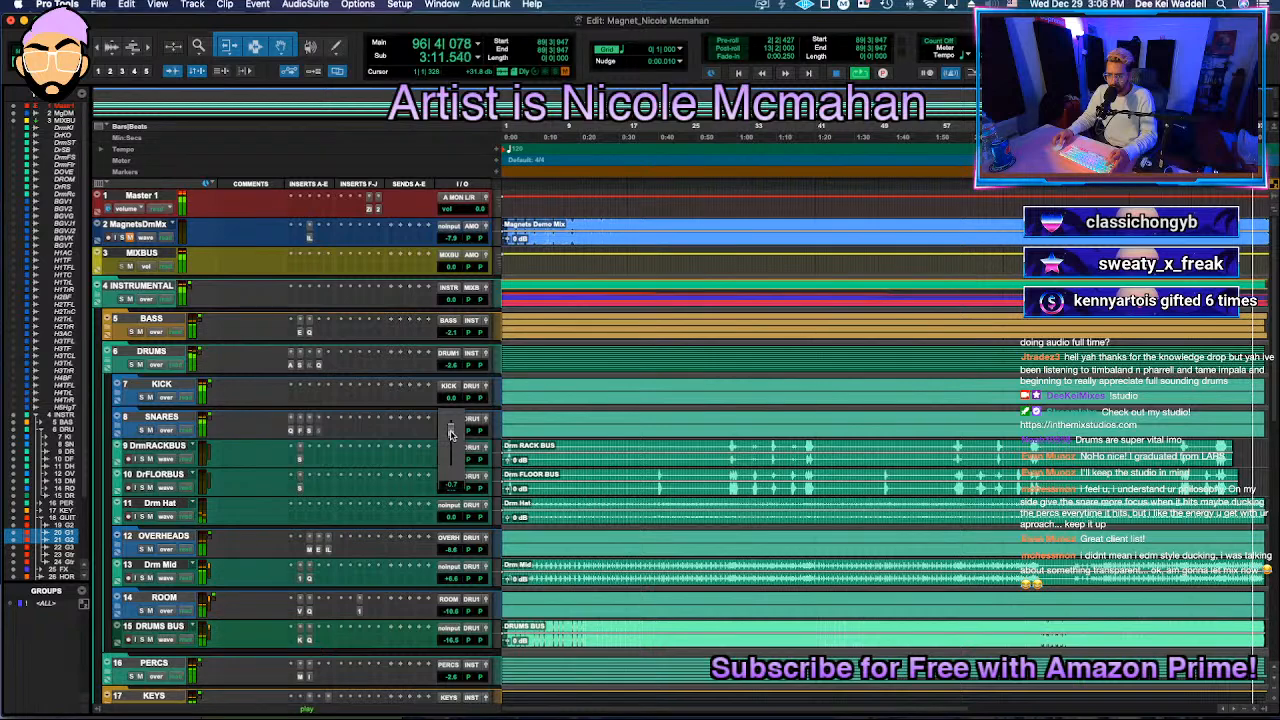
click(108, 352)
click(886, 570)
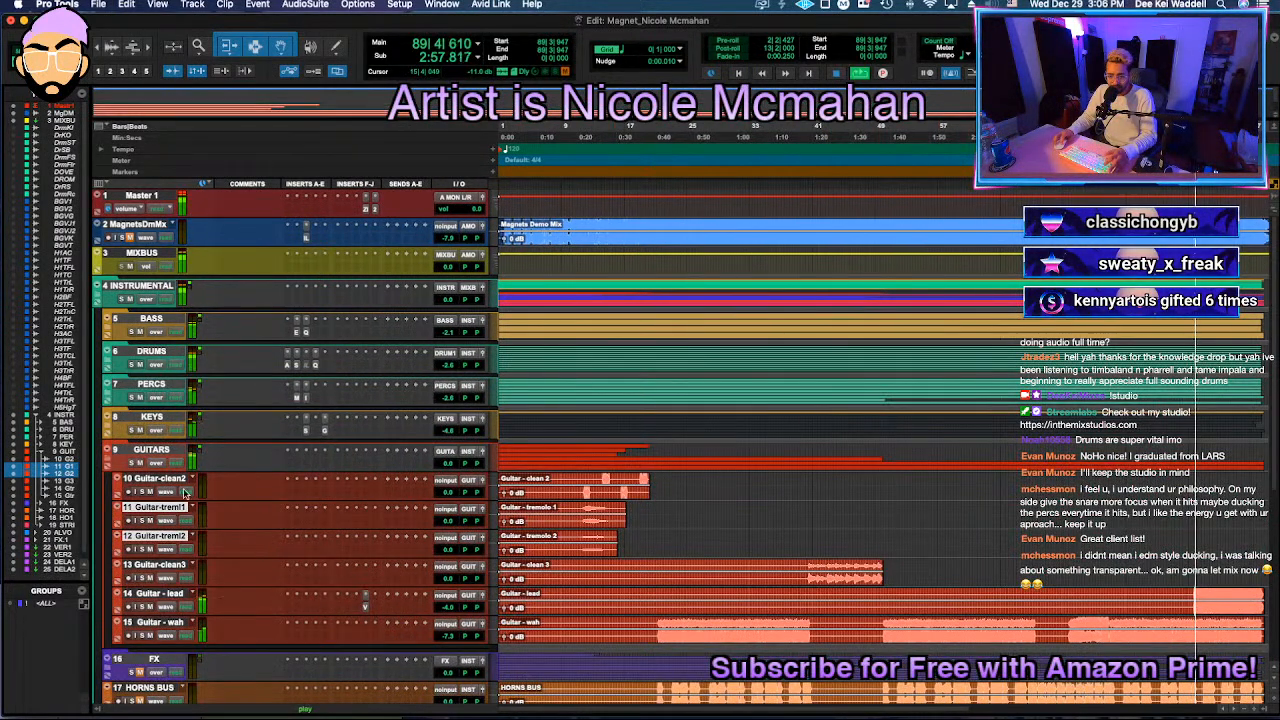
click(108, 450)
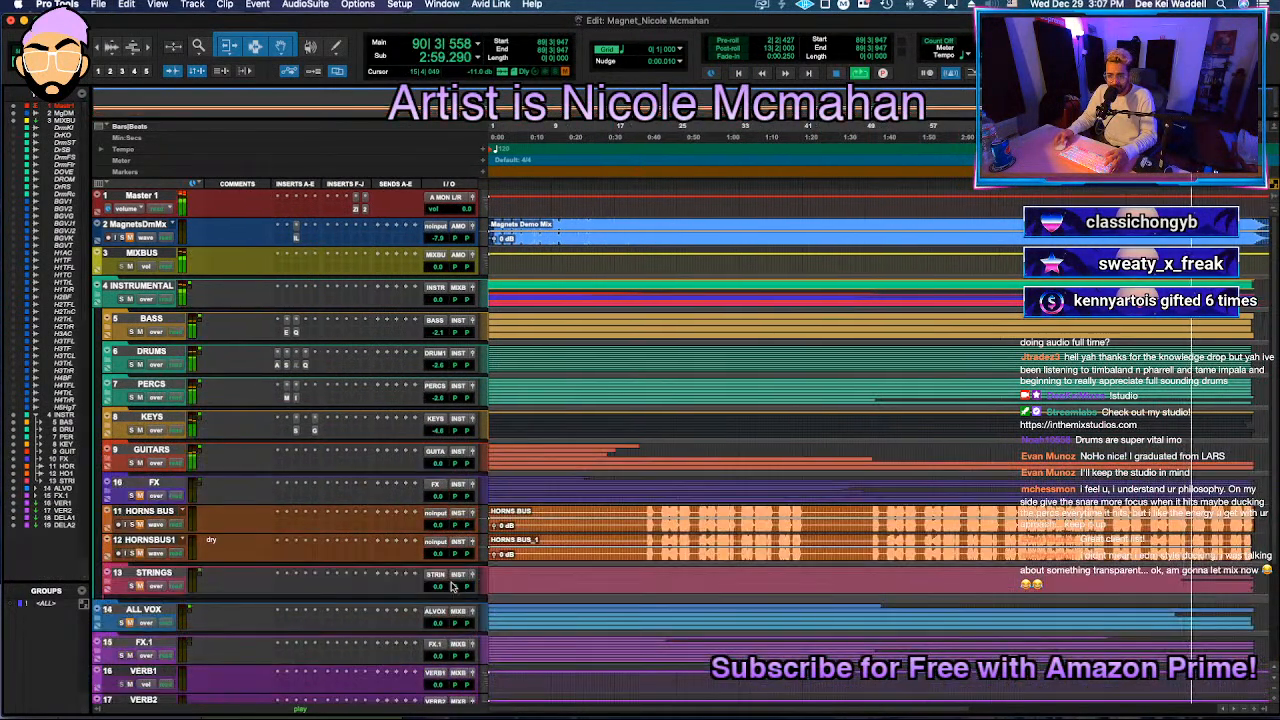
Step: Expand the GUITARS folder and move the FX folder track out of INSTRUMENTAL to between STRINGS and ALL VOX
click(110, 460)
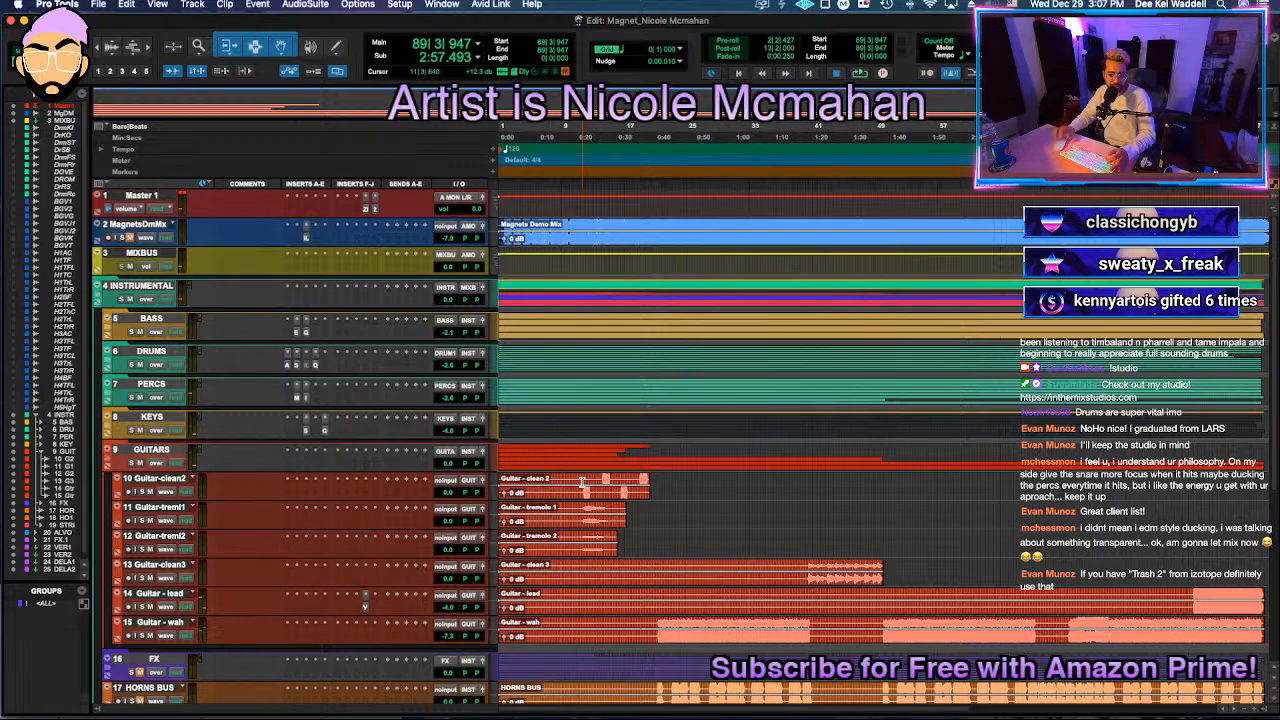
scroll(338, 572, down, 5)
drag(150, 409, 97, 523)
scroll(604, 393, up, 4)
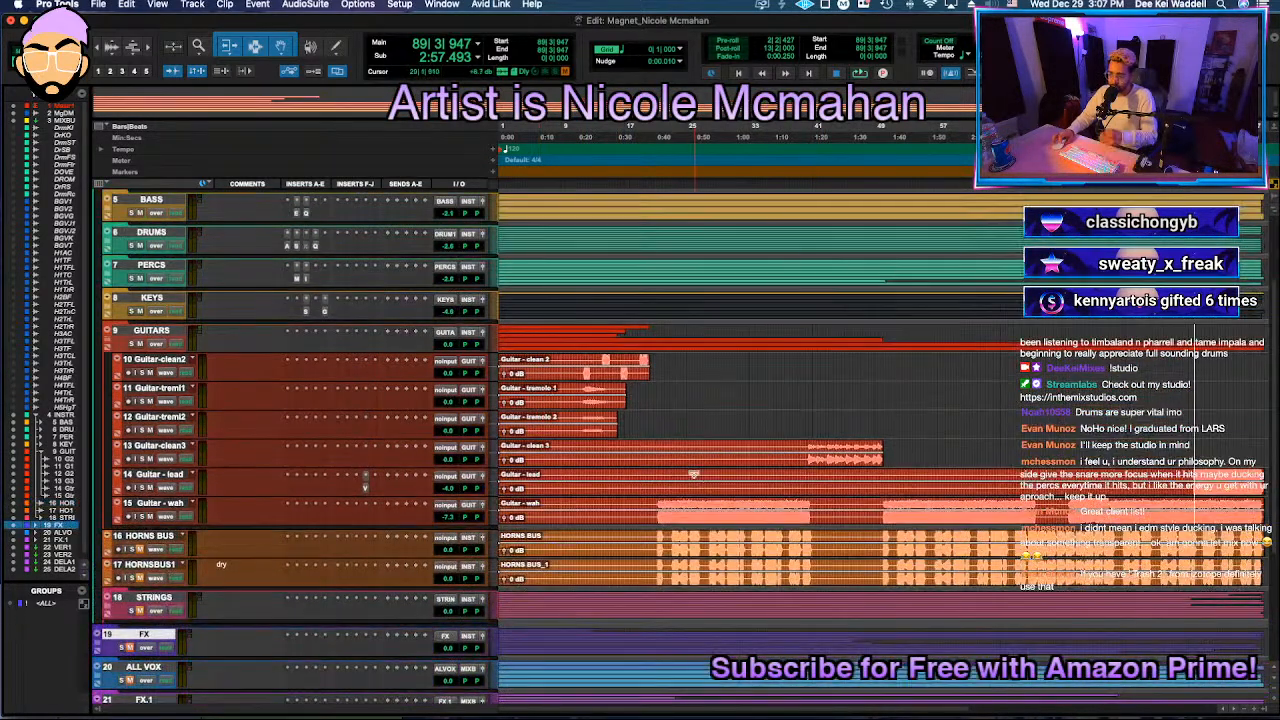
Step: Lower the GUITARS folder to -2.0 dB during playback from bar 21, and restart playback from bar 11
click(659, 447)
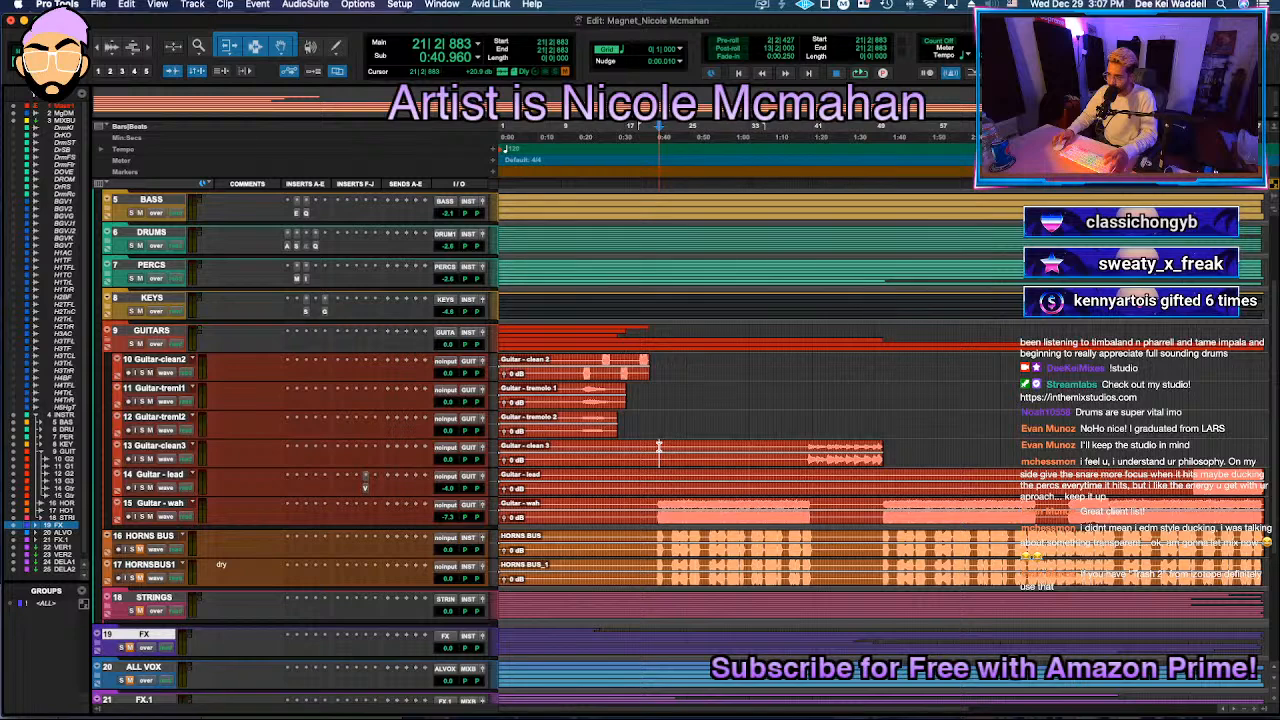
key(space)
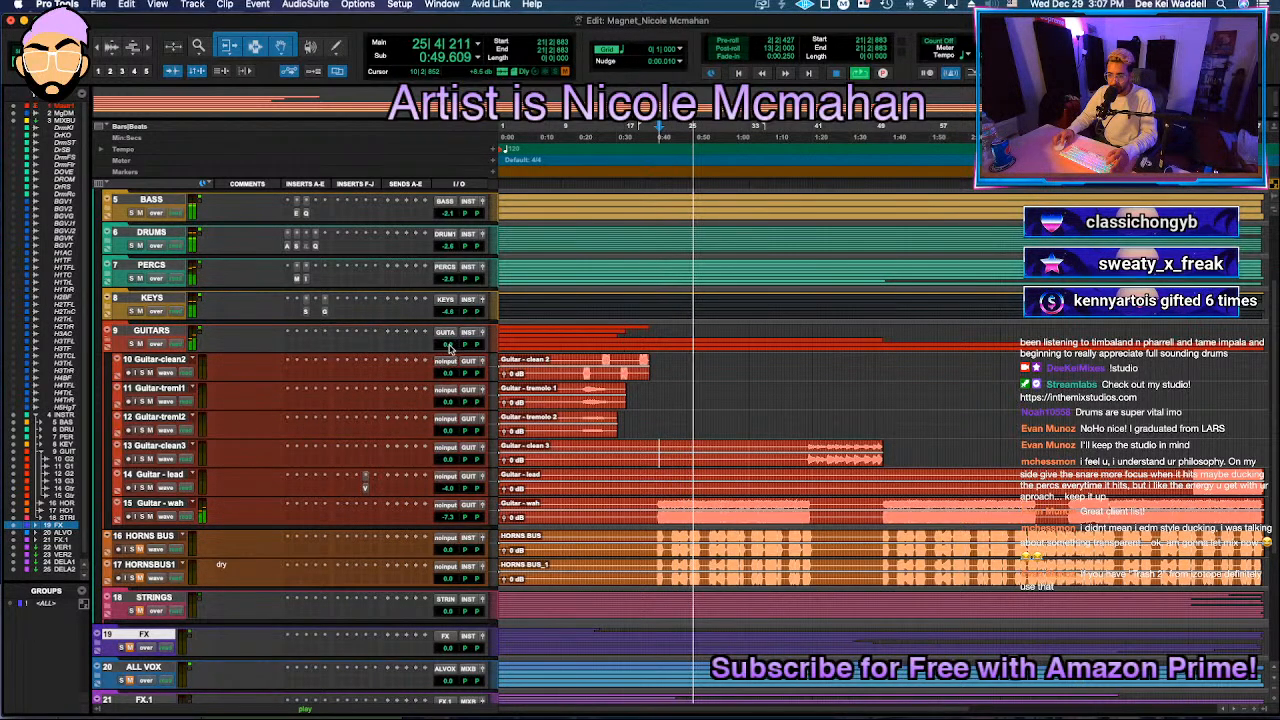
click(577, 337)
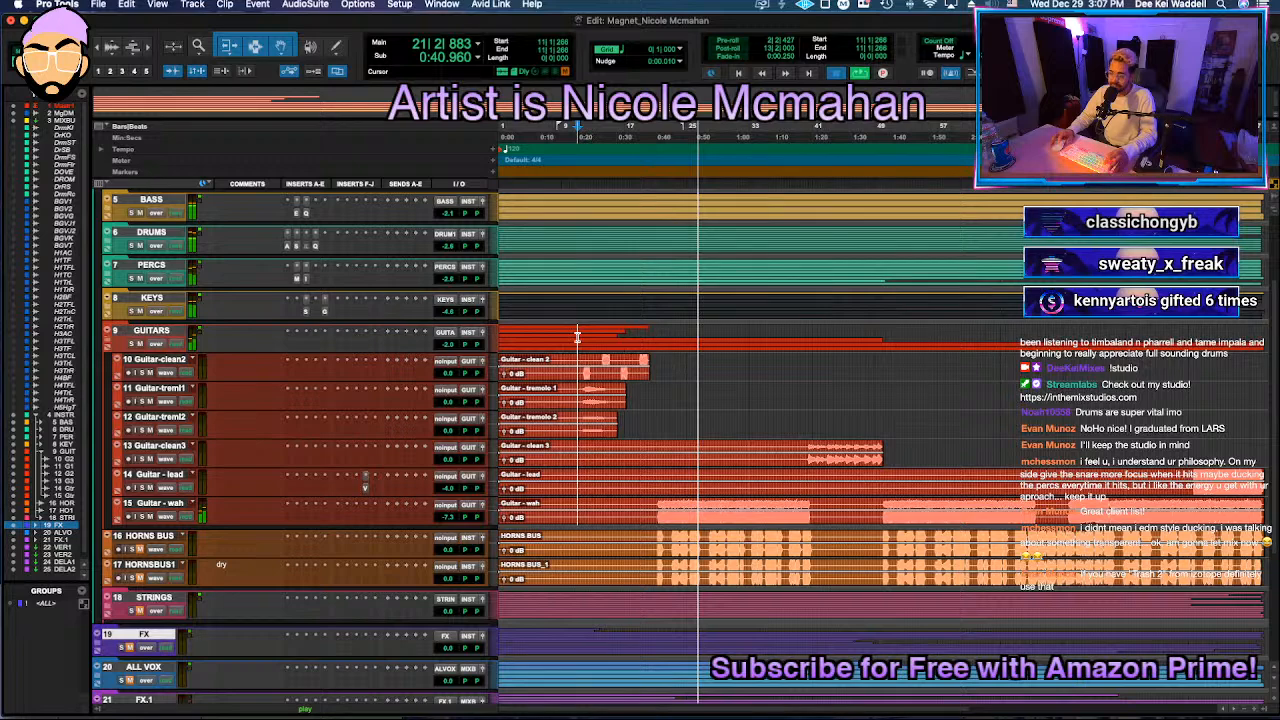
key(space)
key(space)
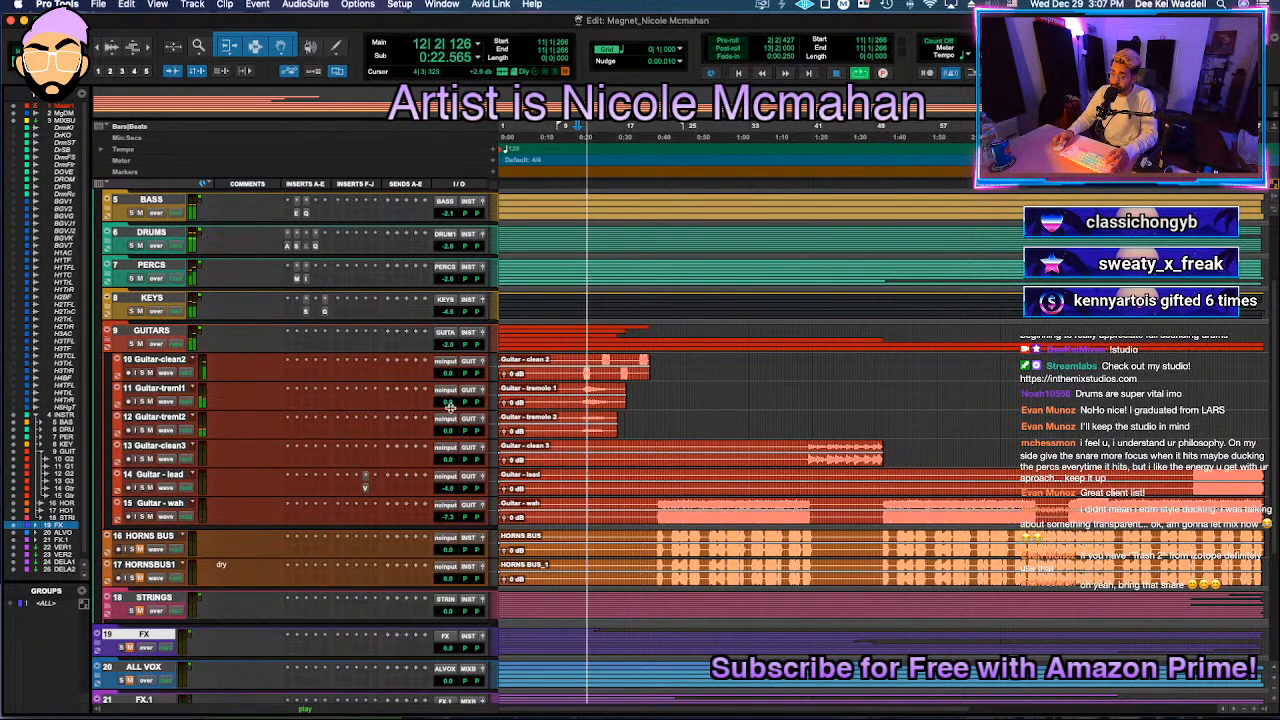
Step: Balance the levels by raising Guitar-treml1 to +1.8 dB and PERCS to -1.9 dB, and lowering Guitar-clean2
drag(448, 403, 448, 396)
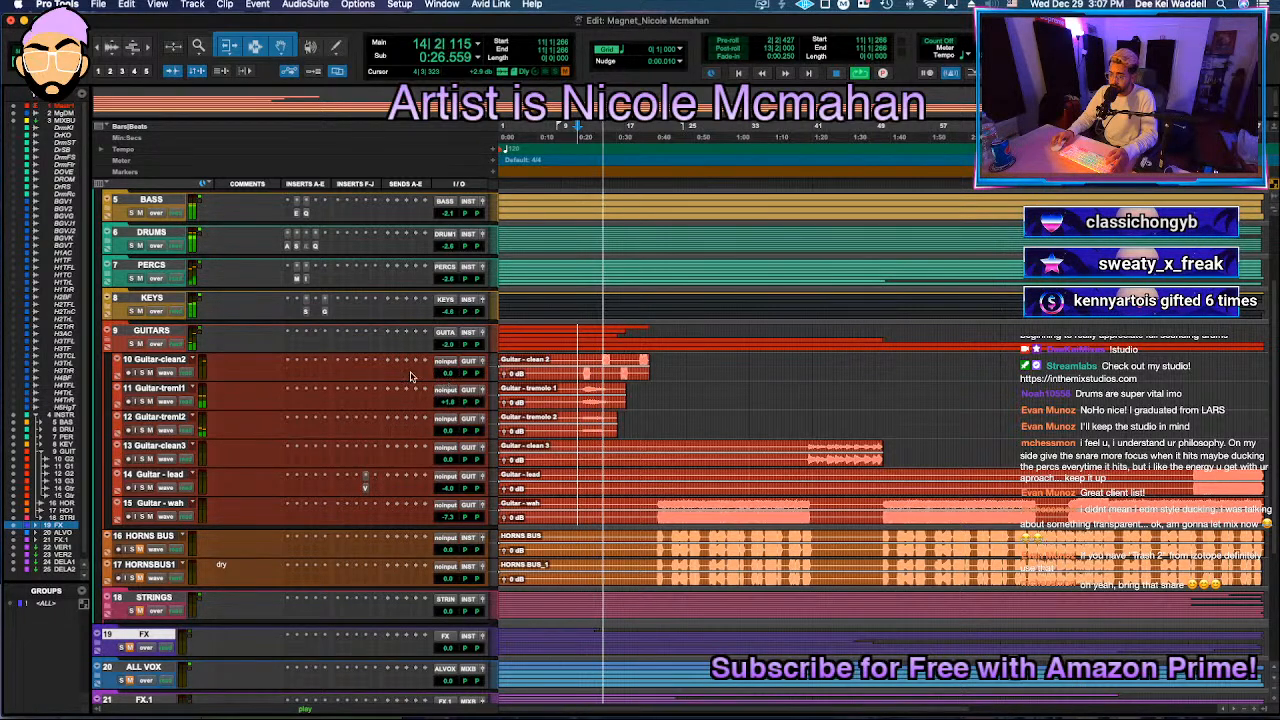
drag(449, 284, 449, 278)
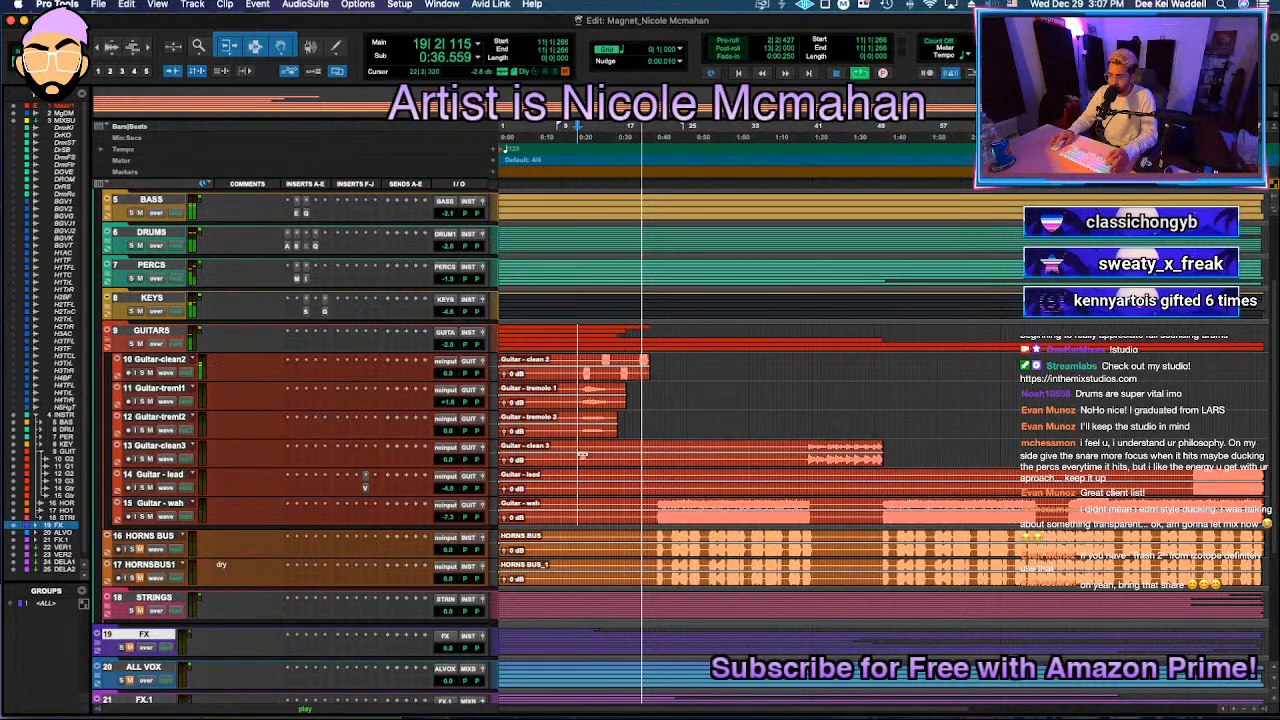
drag(447, 372, 443, 378)
scroll(443, 378, down, 1)
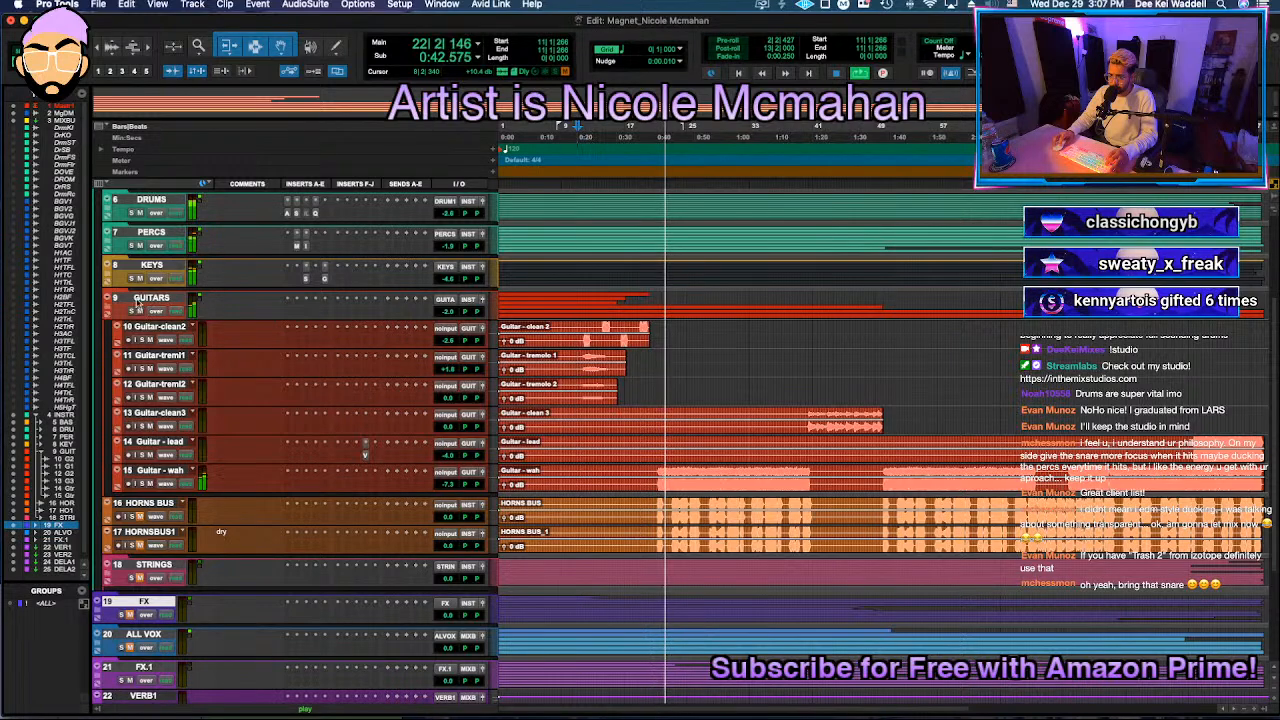
Step: Collapse the GUITARS folder and restart playback from bar 21
click(108, 310)
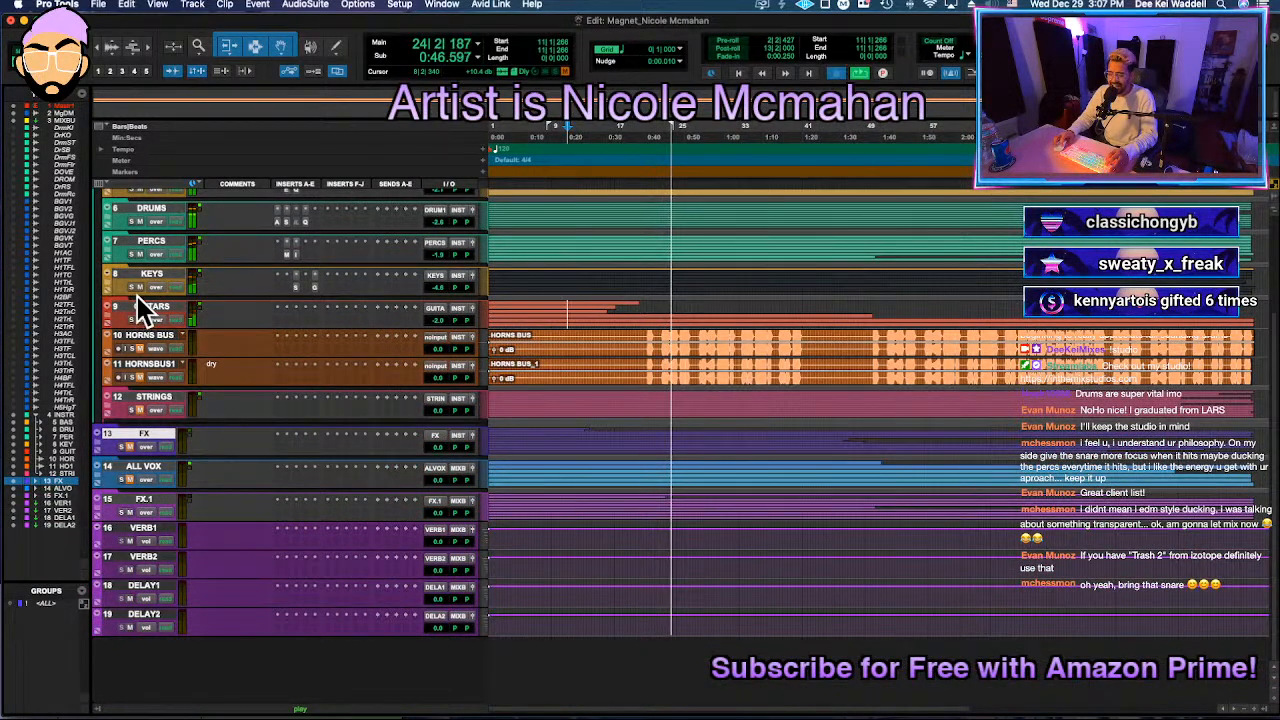
key(space)
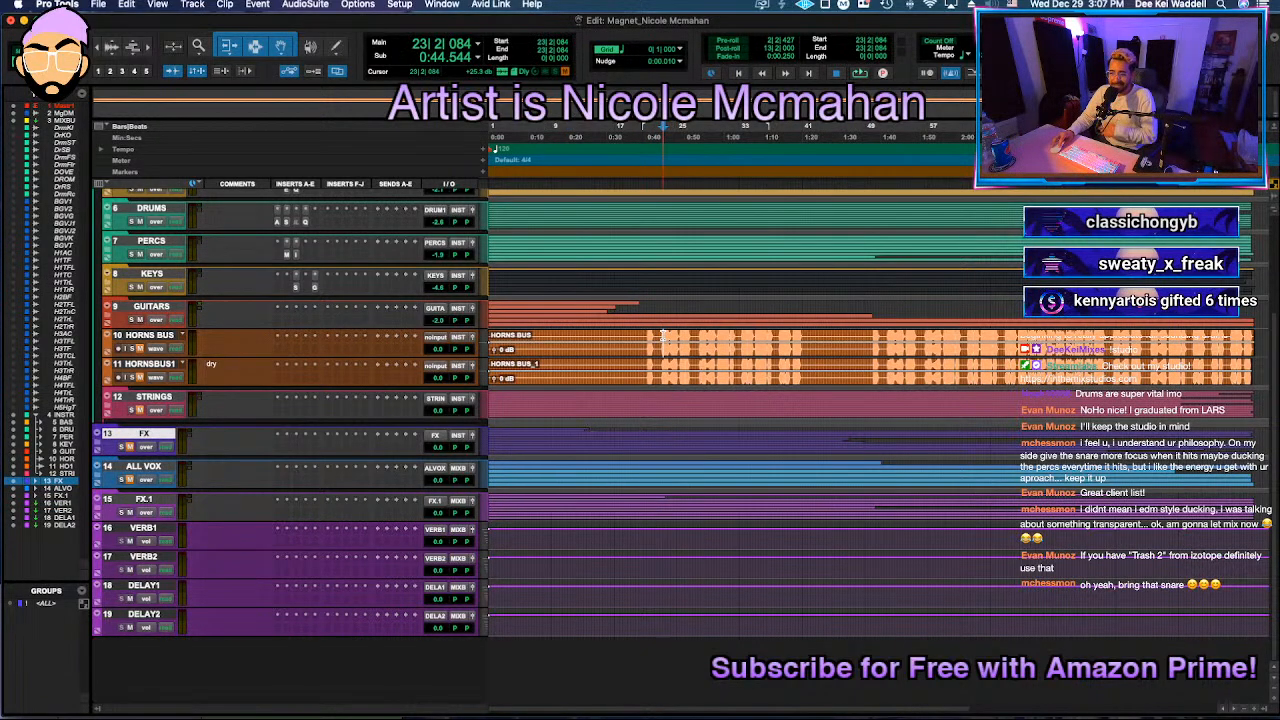
click(108, 318)
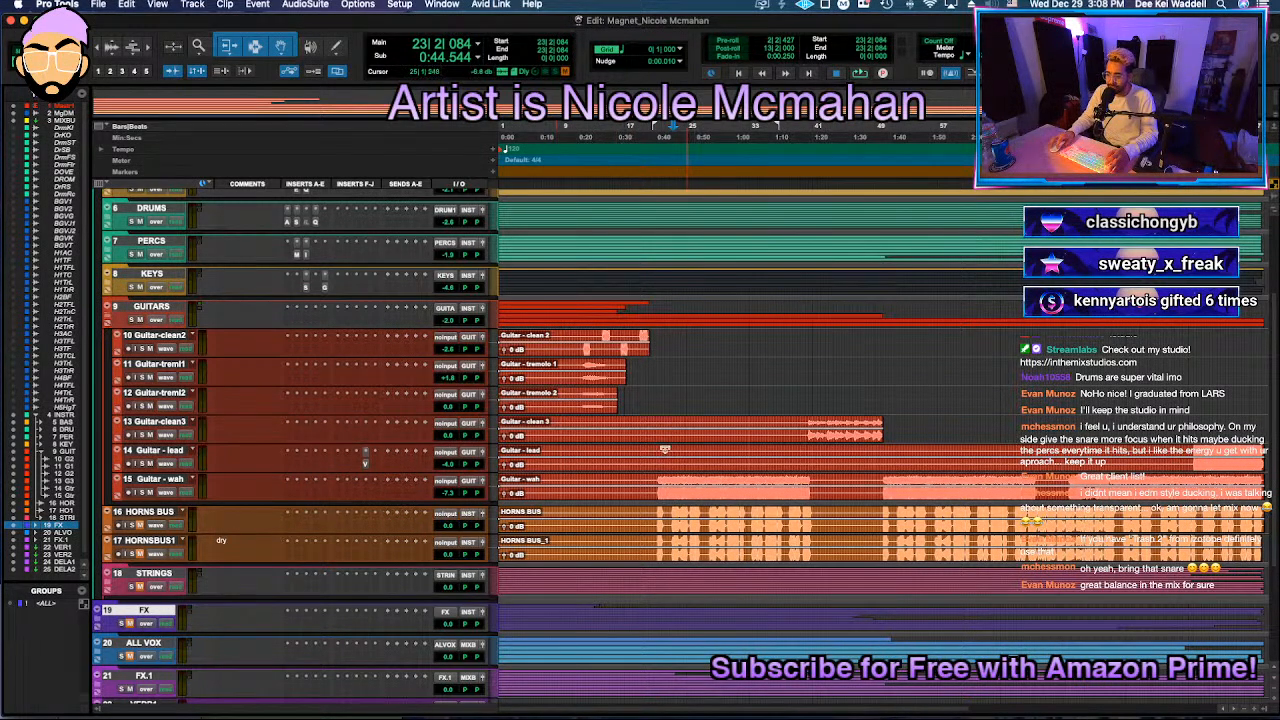
click(107, 307)
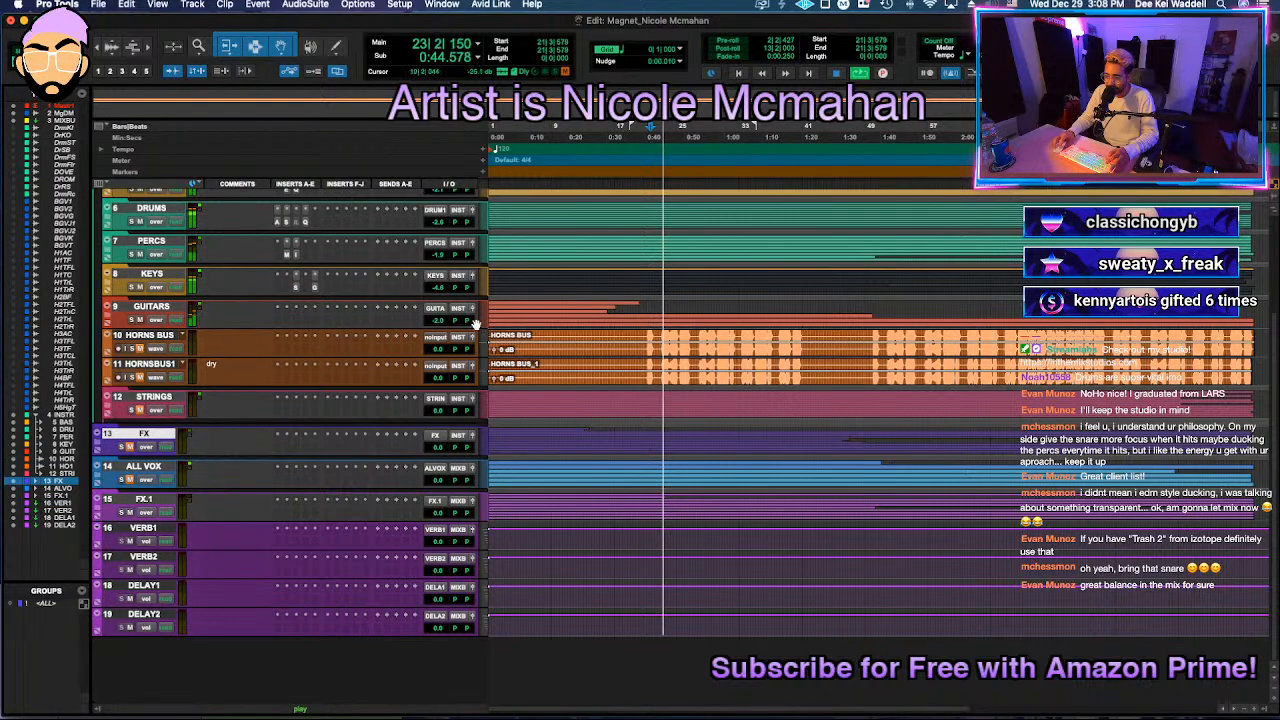
click(295, 323)
text(ss)
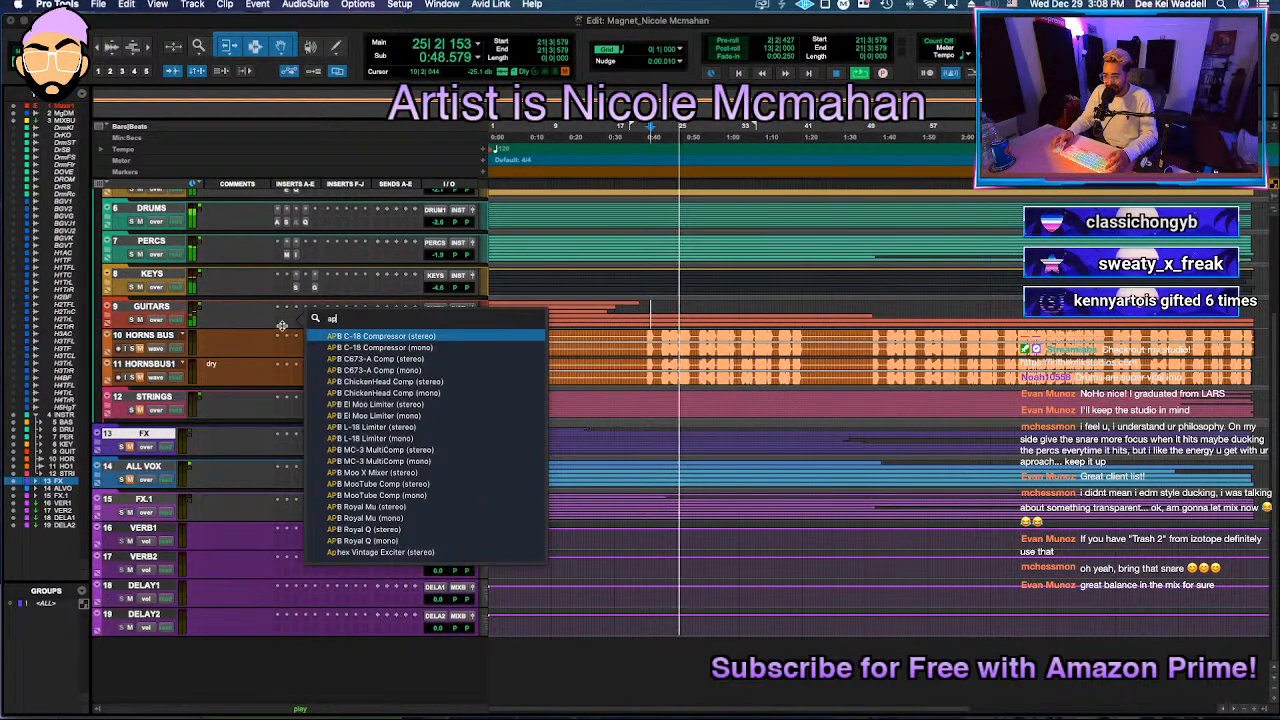
key(Escape)
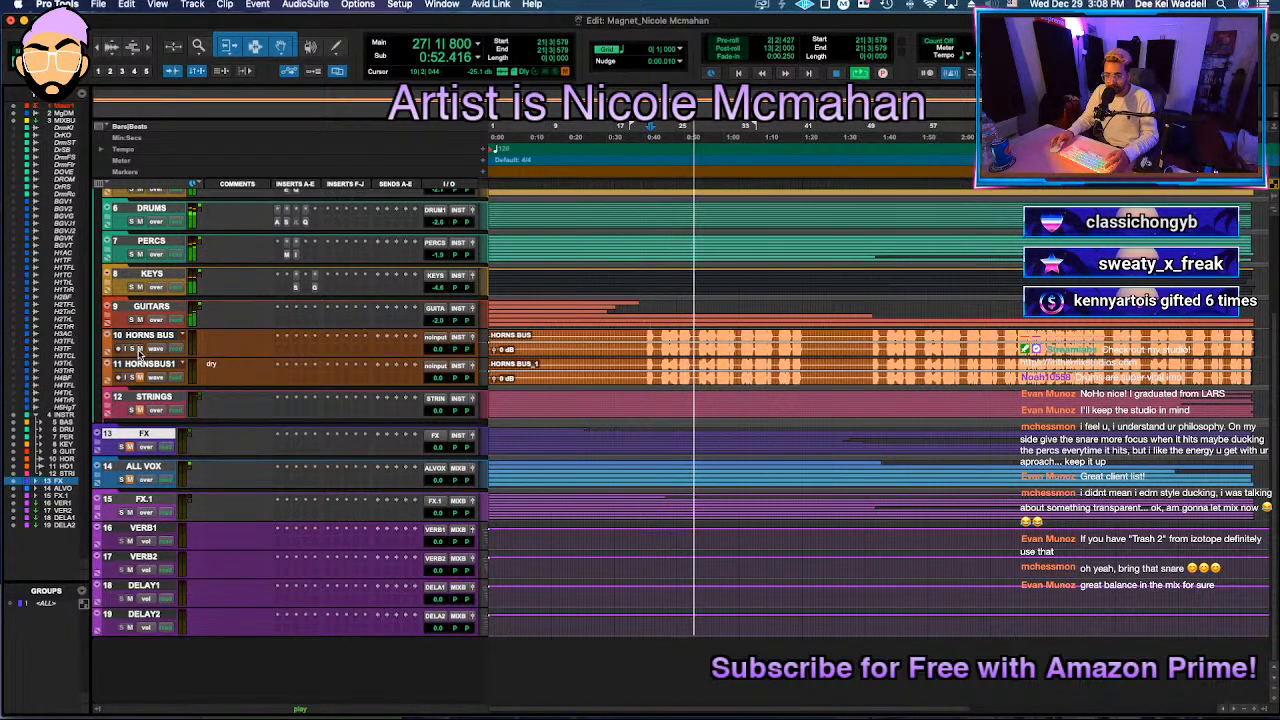
Step: Unmute HORNS BUS and insert FabFilter Pro-Q 3 on it
click(437, 352)
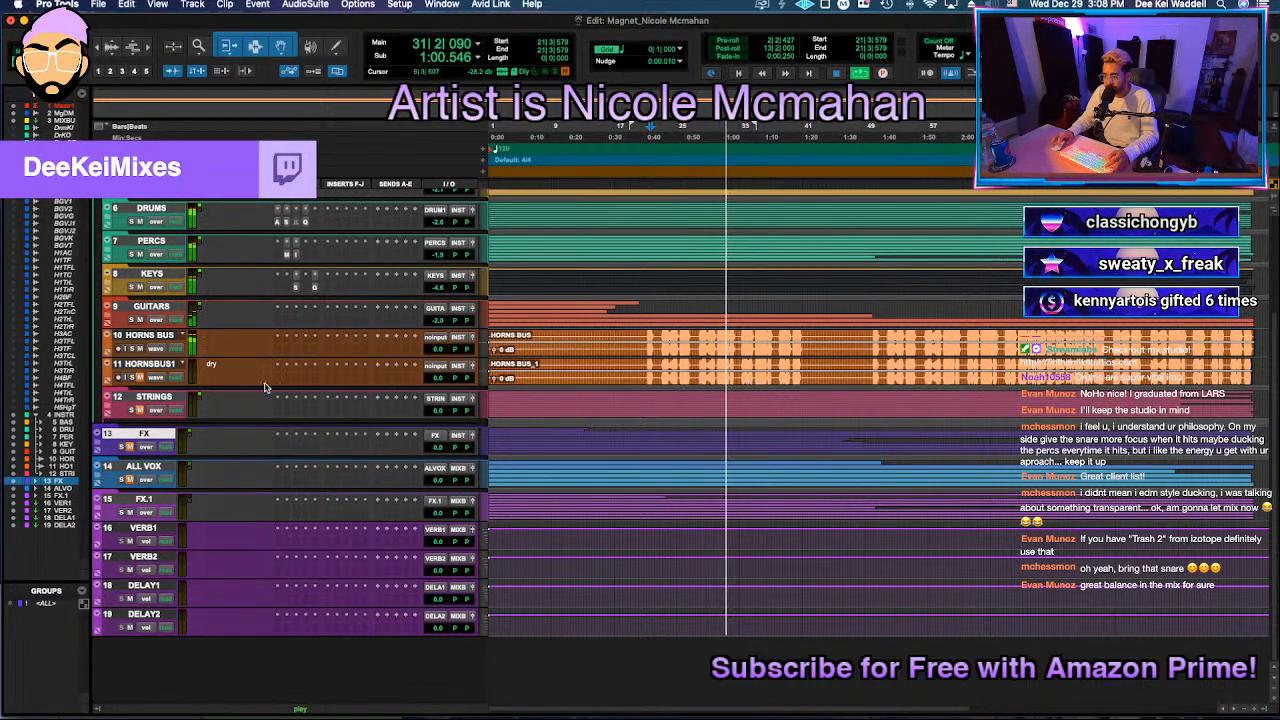
click(296, 337)
click(360, 328)
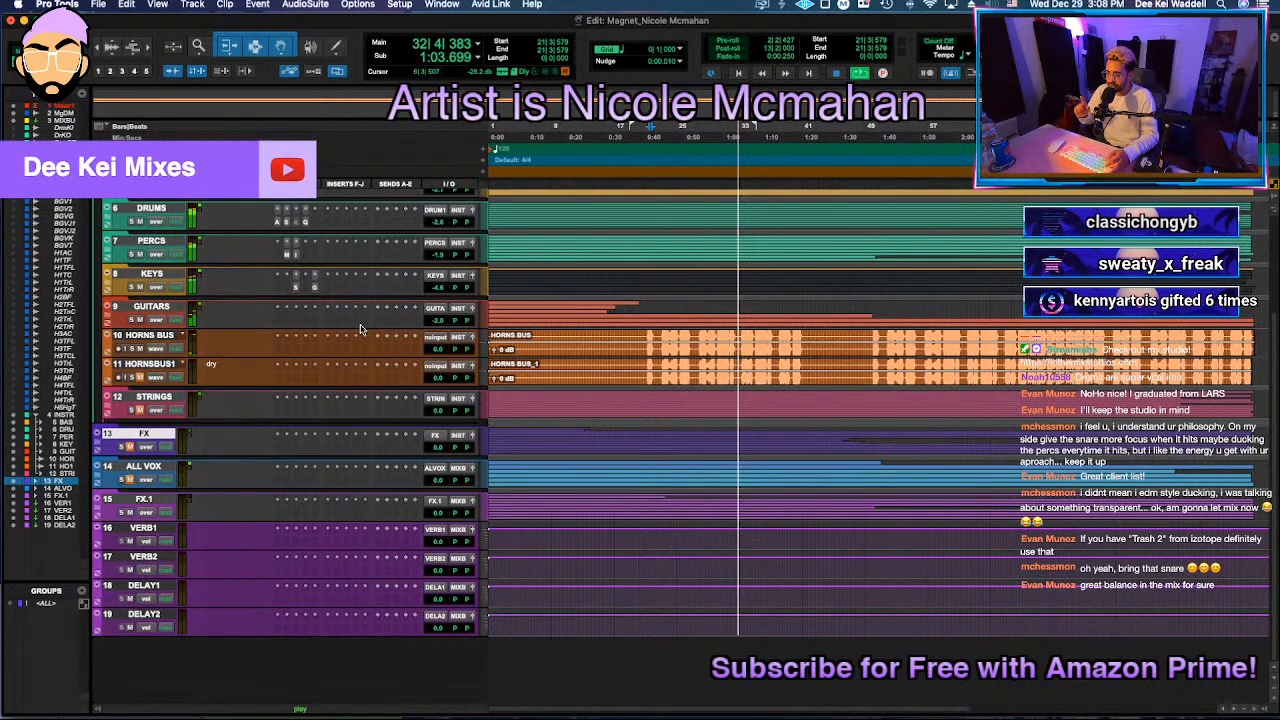
Step: Add EQ cuts around 3 kHz and 850 Hz on HORNS BUS, plus a high-shelf boost near 12 kHz
double_click(951, 348)
drag(951, 345, 953, 422)
double_click(850, 364)
drag(848, 355, 851, 449)
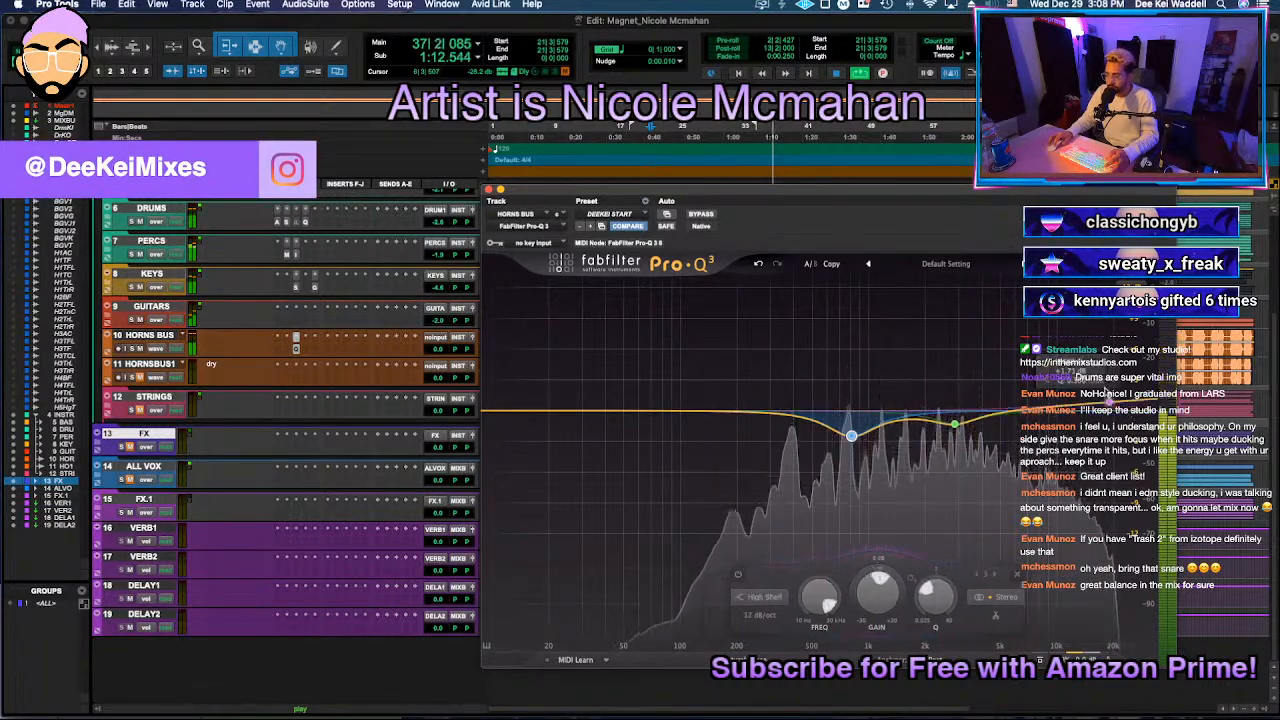
double_click(1076, 385)
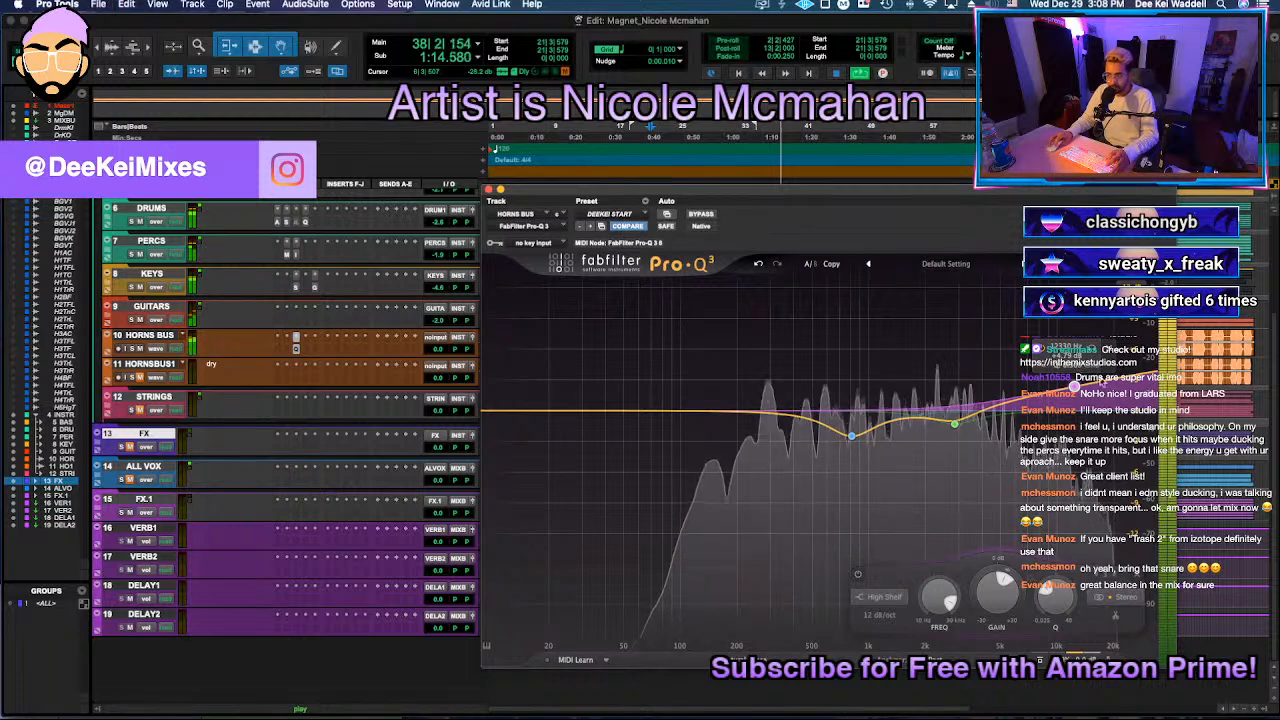
Step: Insert Spectre on HORNS BUS and raise its high shelf to 3.48 dB at 3.35 kHz
key(space)
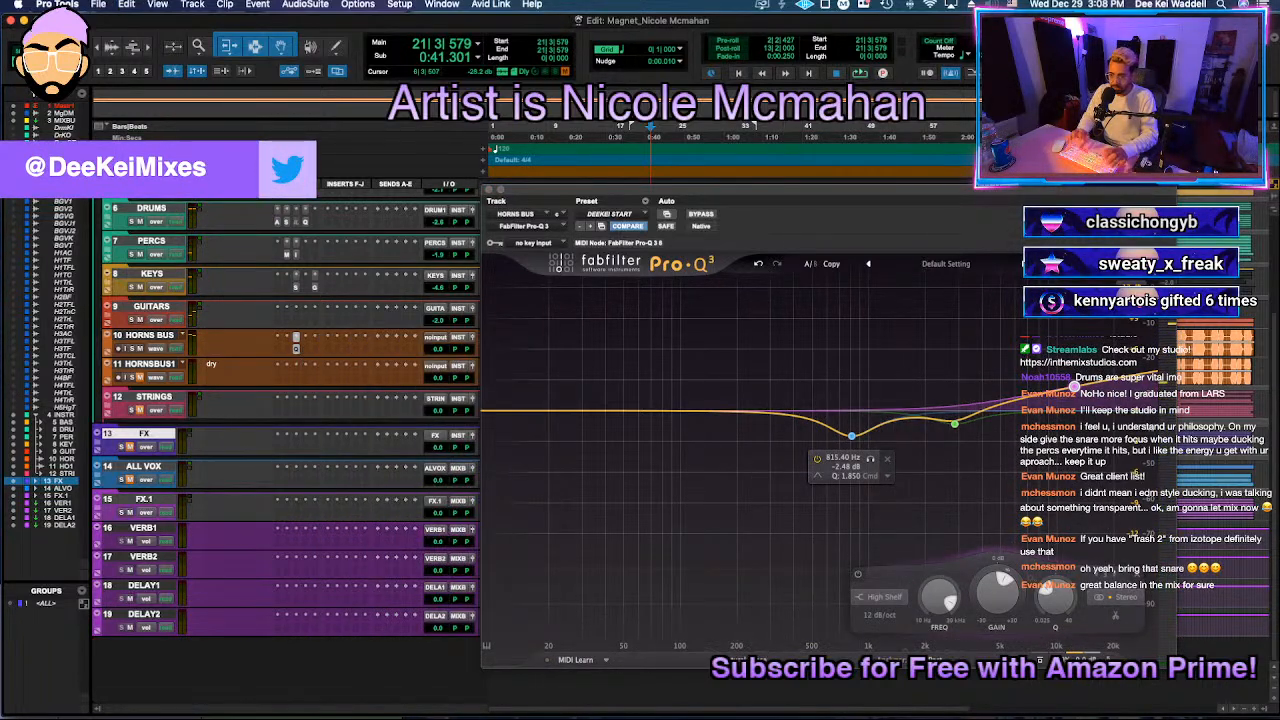
click(305, 348)
key(space)
drag(868, 400, 802, 378)
drag(714, 190, 788, 316)
click(701, 336)
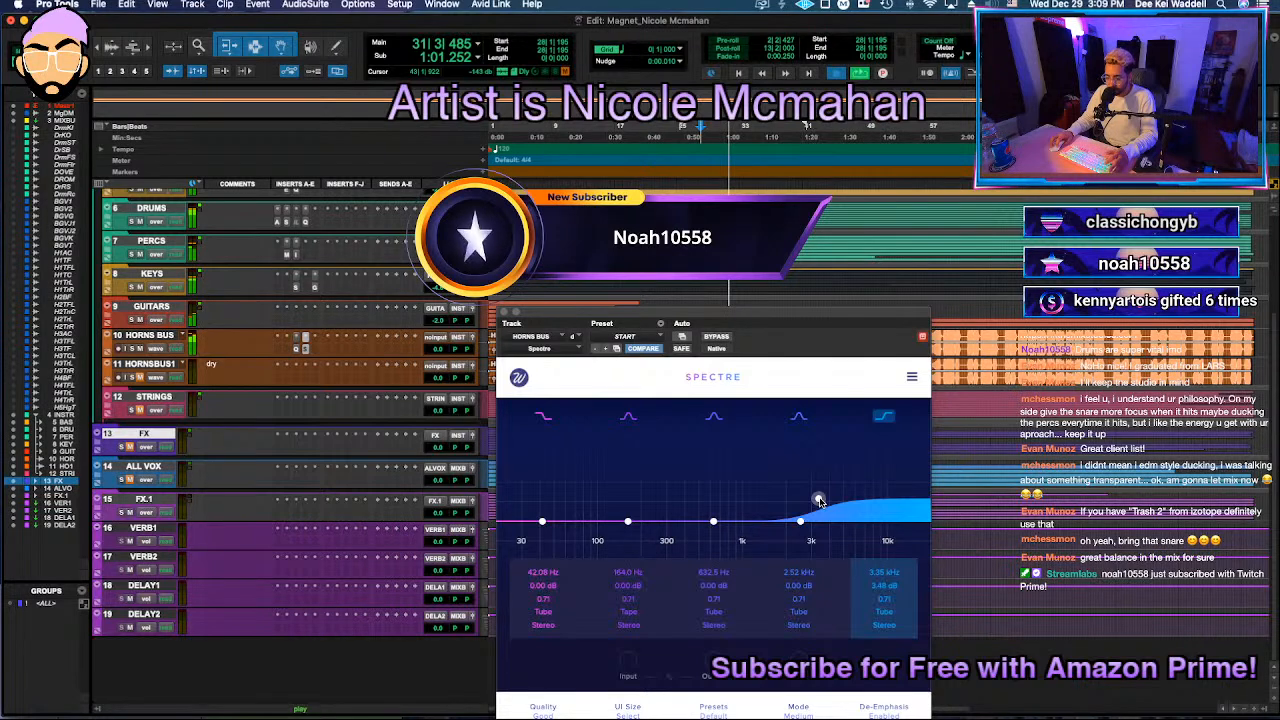
Step: Replay from bar 28 and compare the horns with and without Spectre, moving the plug-in window fully into view
key(space)
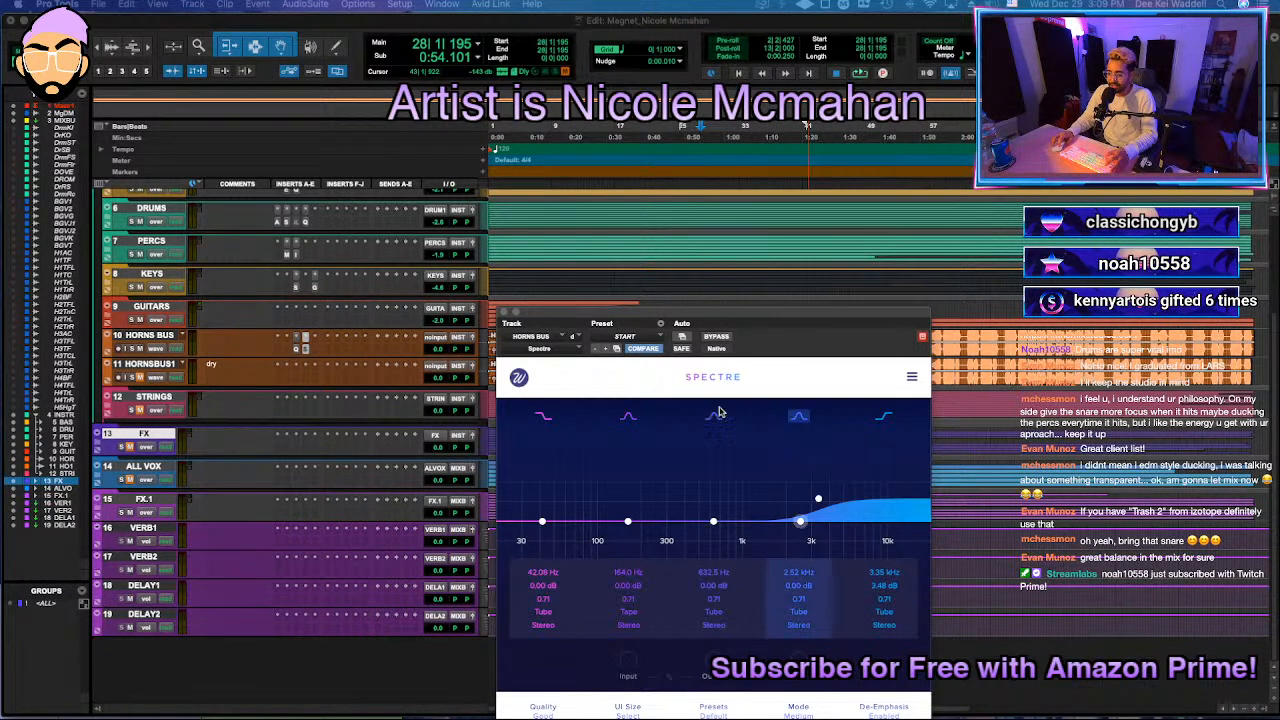
drag(686, 318, 686, 262)
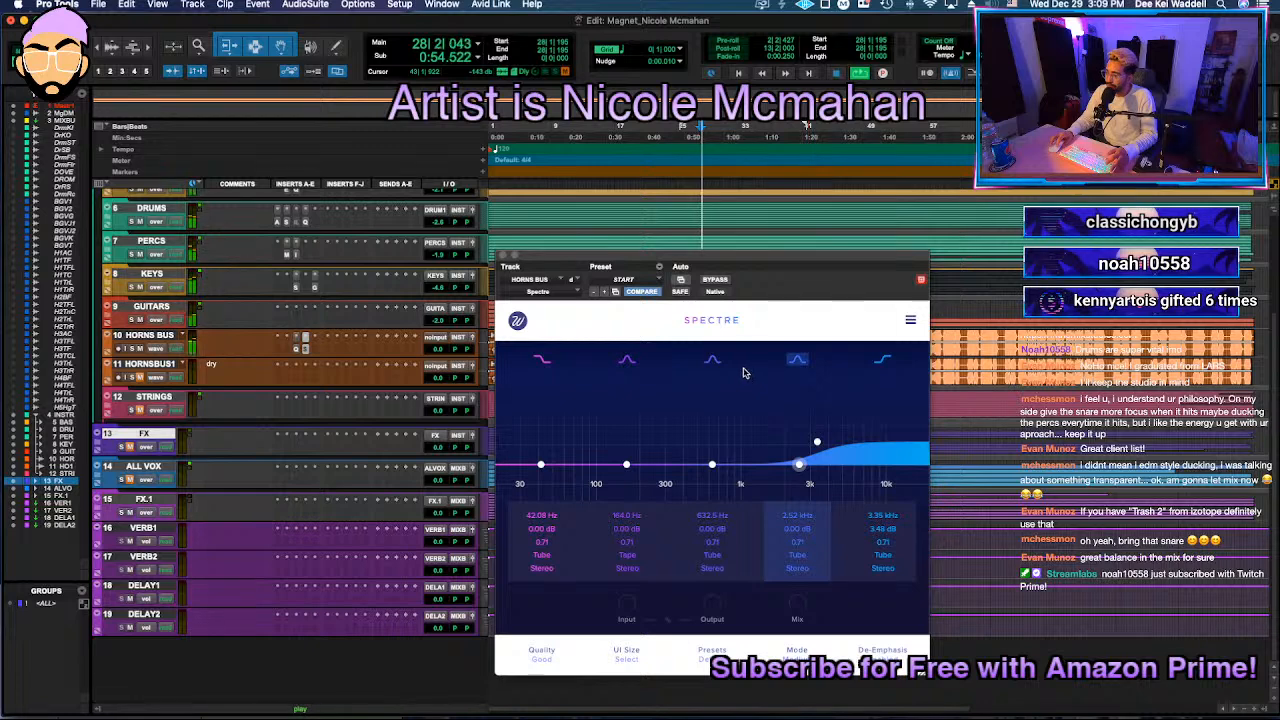
click(711, 282)
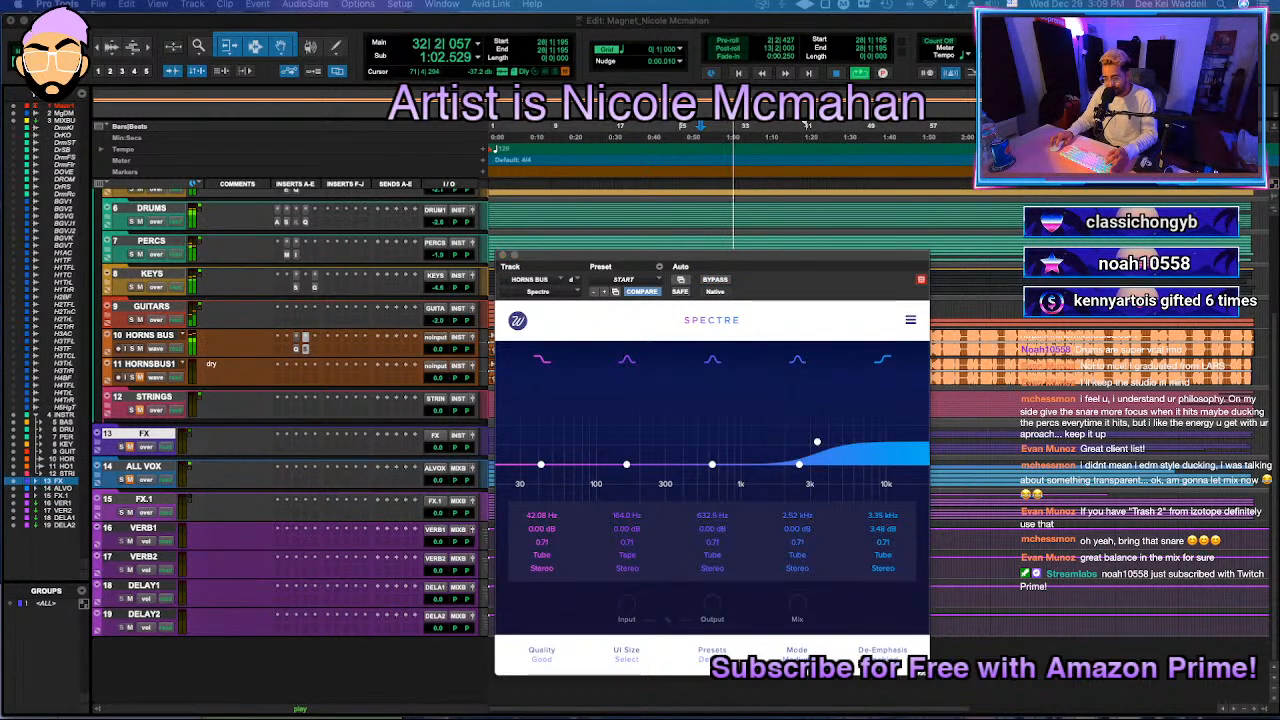
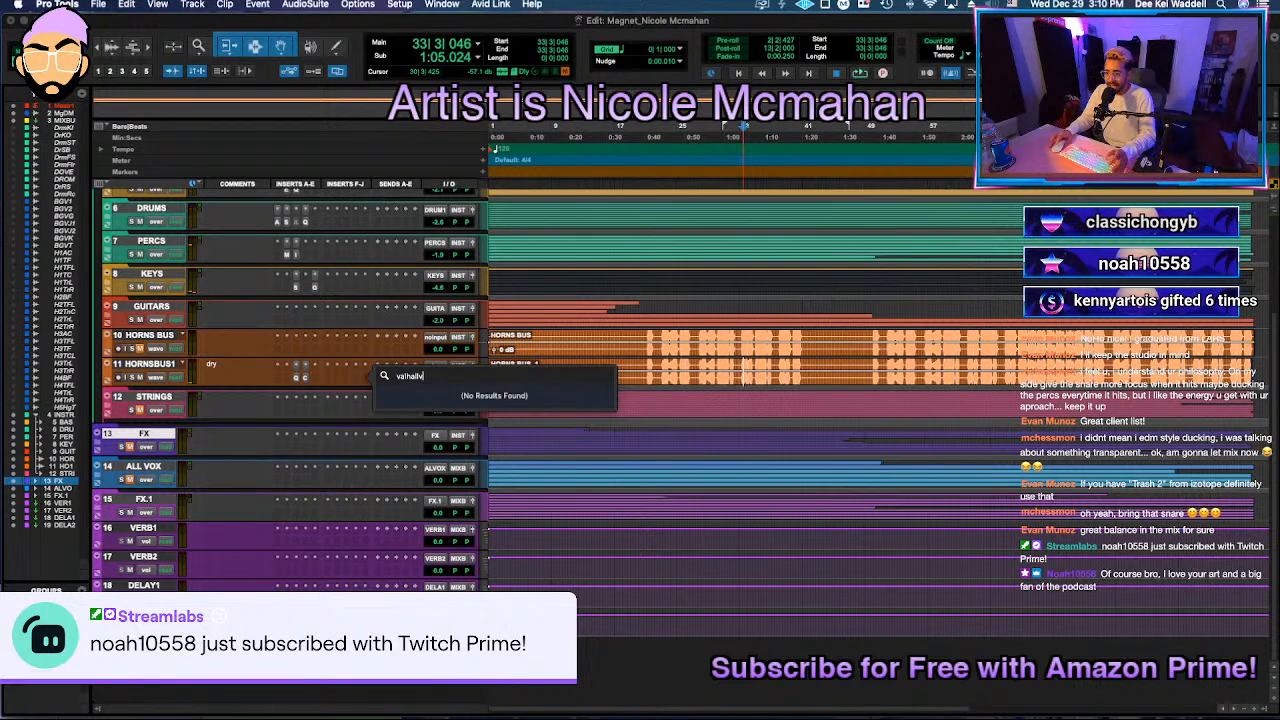
Step: Search the plug-ins for valhalla and insert the stereo ValhallaVintageVerb on HORNSBUS1
key(BackSpace)
key(Down)
key(Down)
key(Down)
key(Down)
text(\)
key(Return)
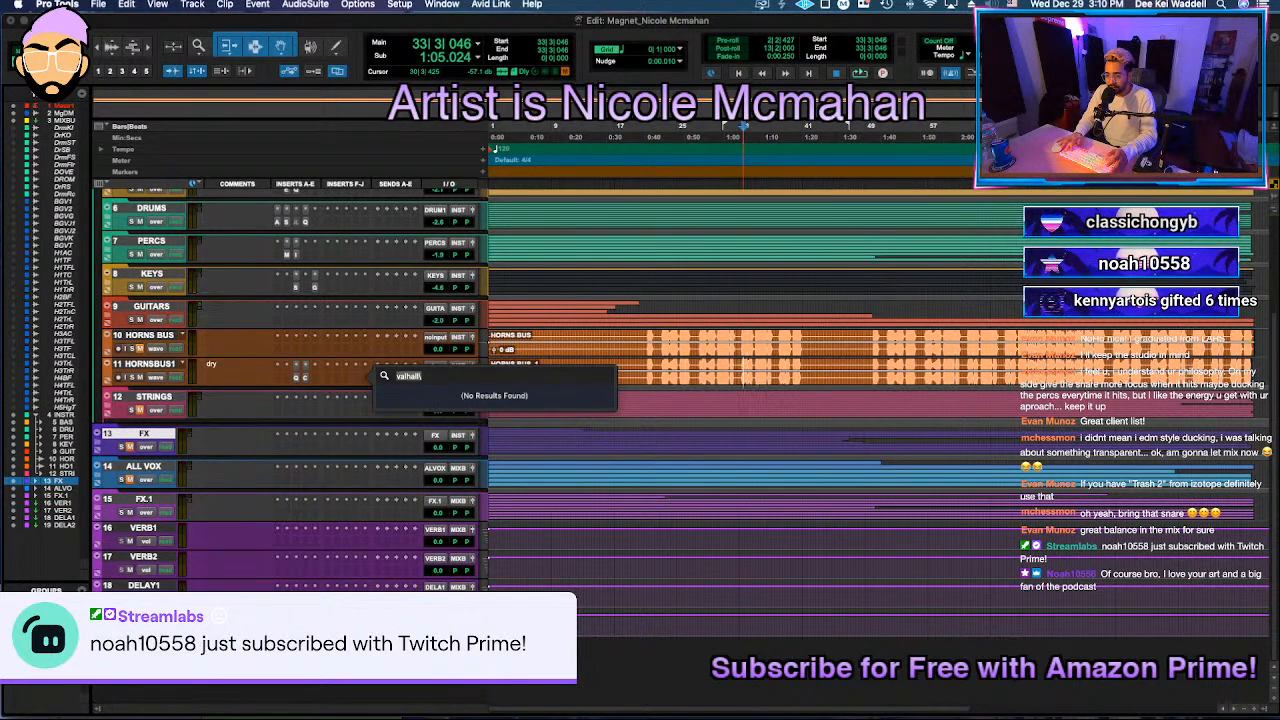
key(BackSpace)
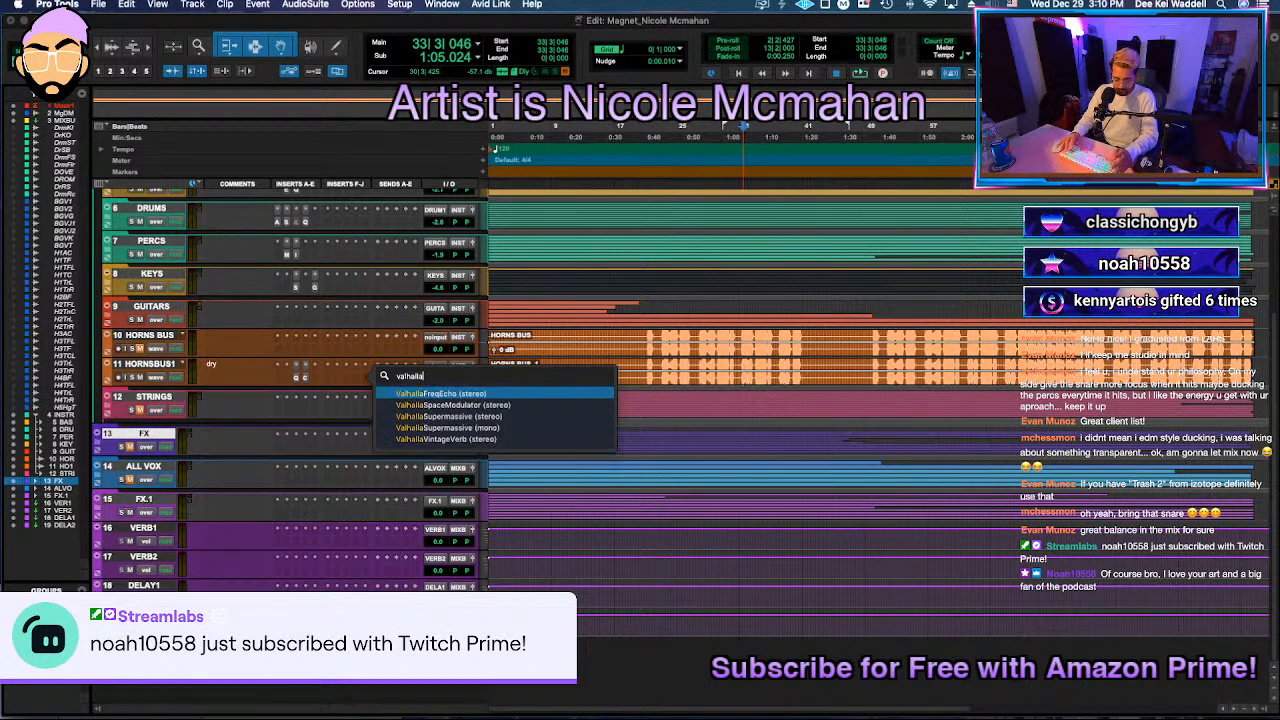
key(Down)
key(Down)
key(Down)
key(Return)
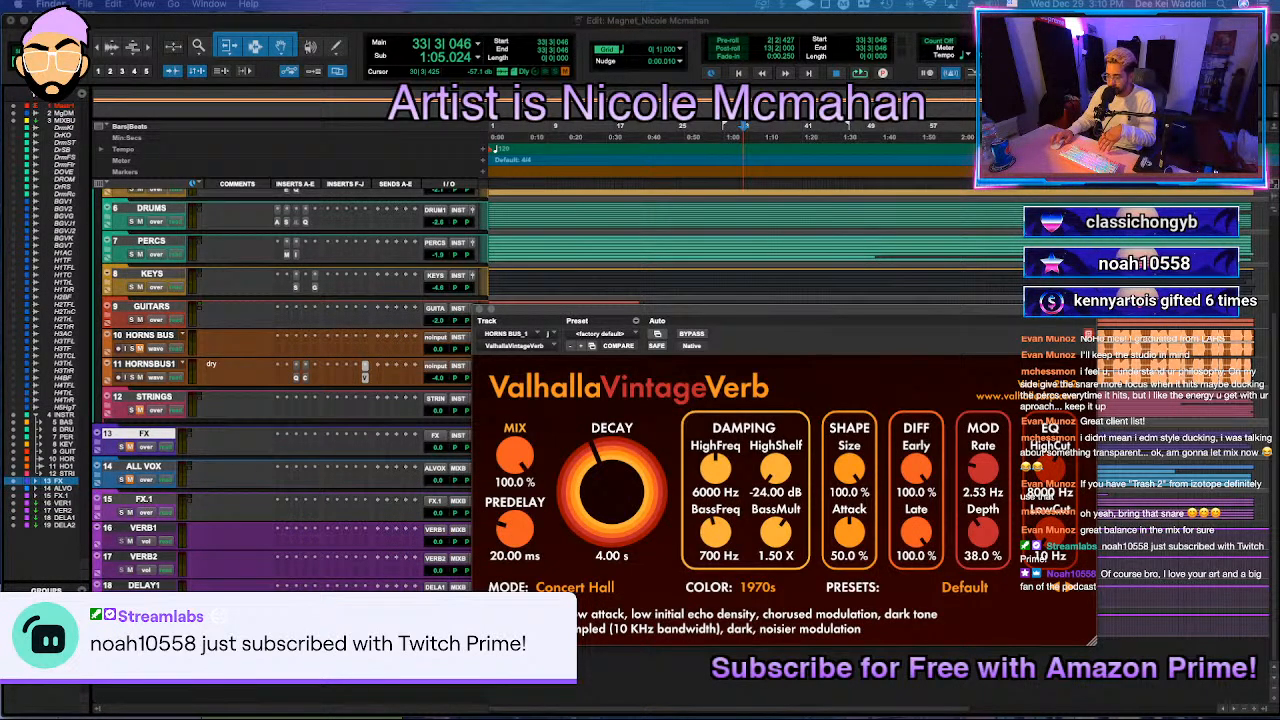
Step: Preview Magnets Notes.pdf in Finder, enlarging and repositioning the preview for reading
key(space)
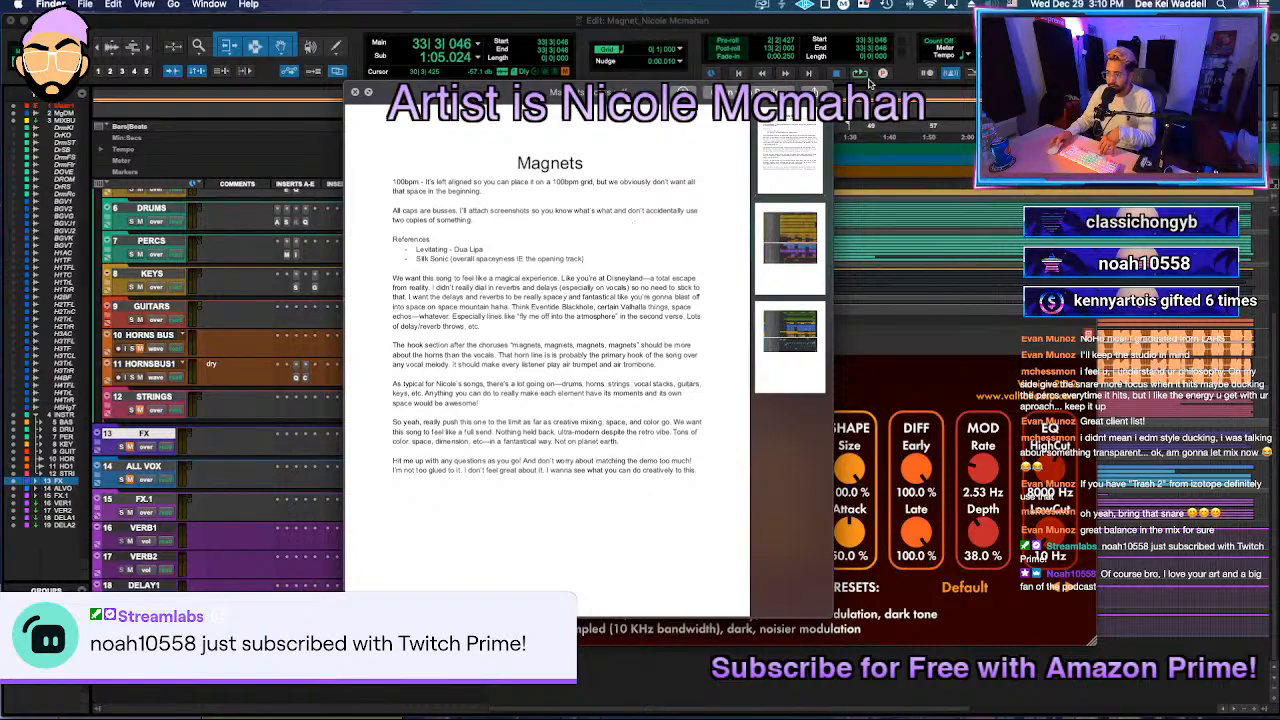
scroll(700, 350, down, 10)
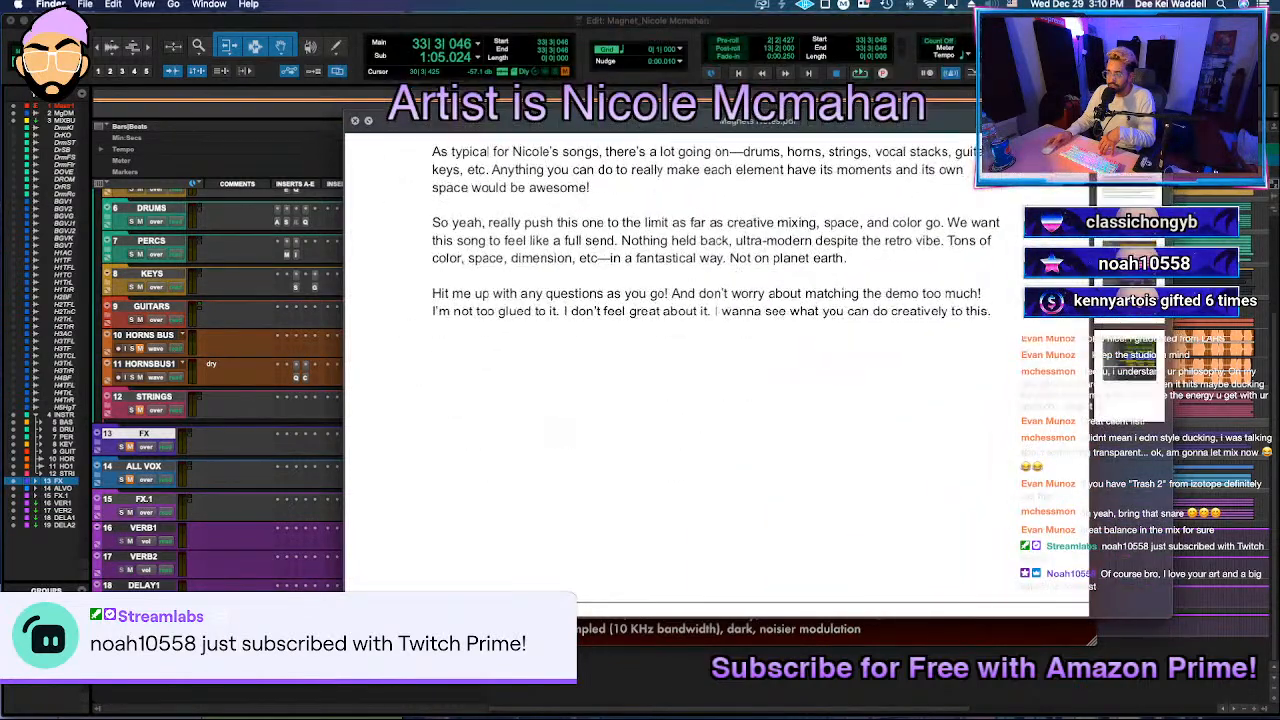
drag(1171, 112, 1262, 131)
drag(989, 145, 769, 199)
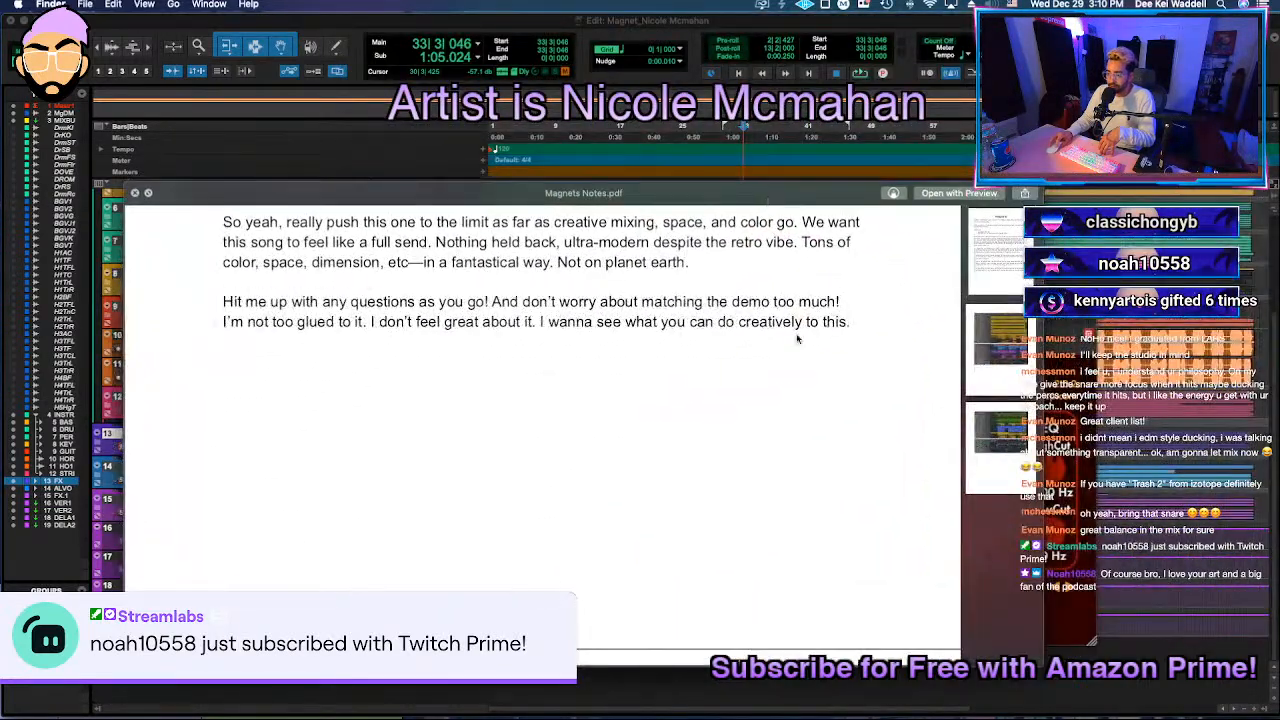
Step: Read the song's mix notes on references, reverb and delay character, and the horn hook
scroll(584, 498, up, 10)
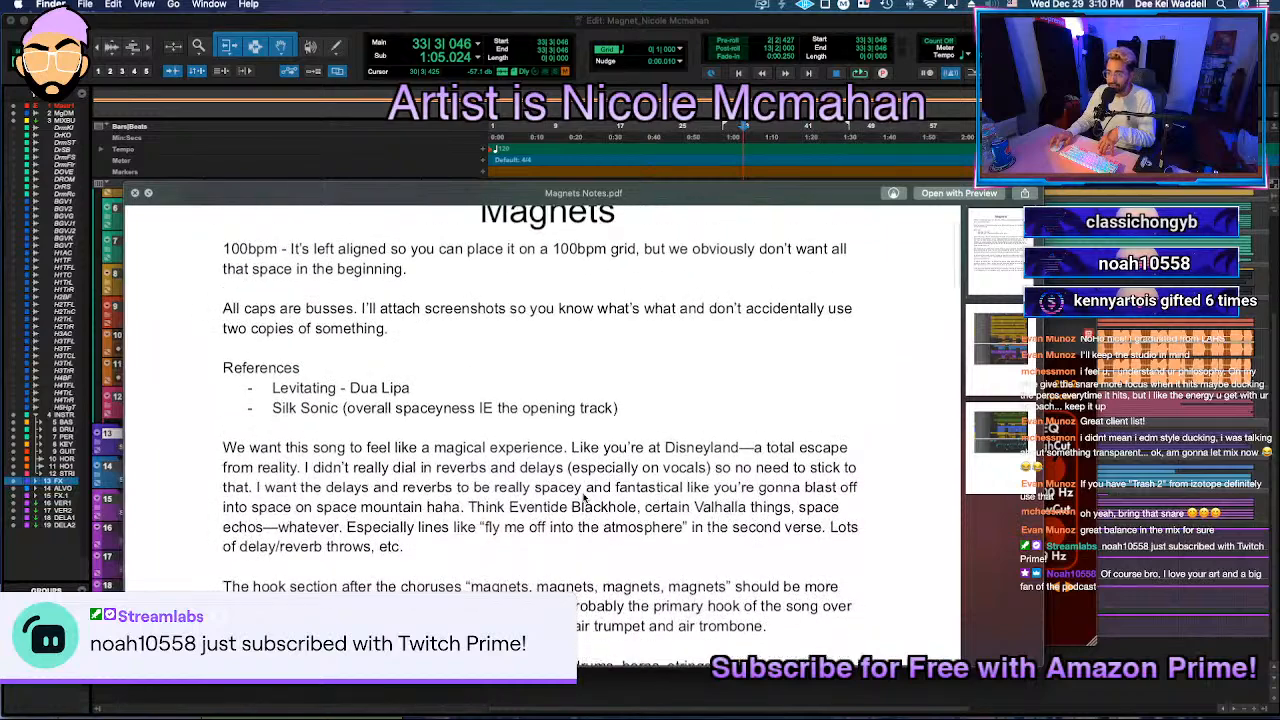
scroll(584, 498, down, 2)
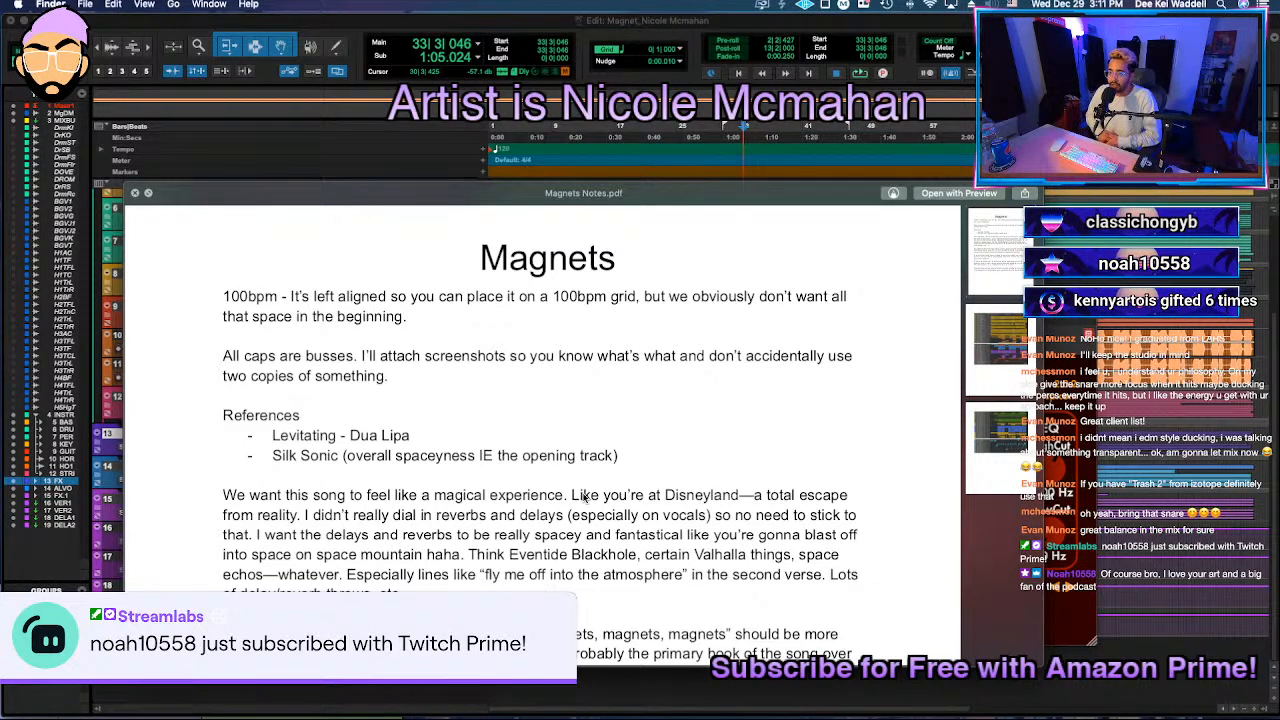
scroll(574, 434, down, 3)
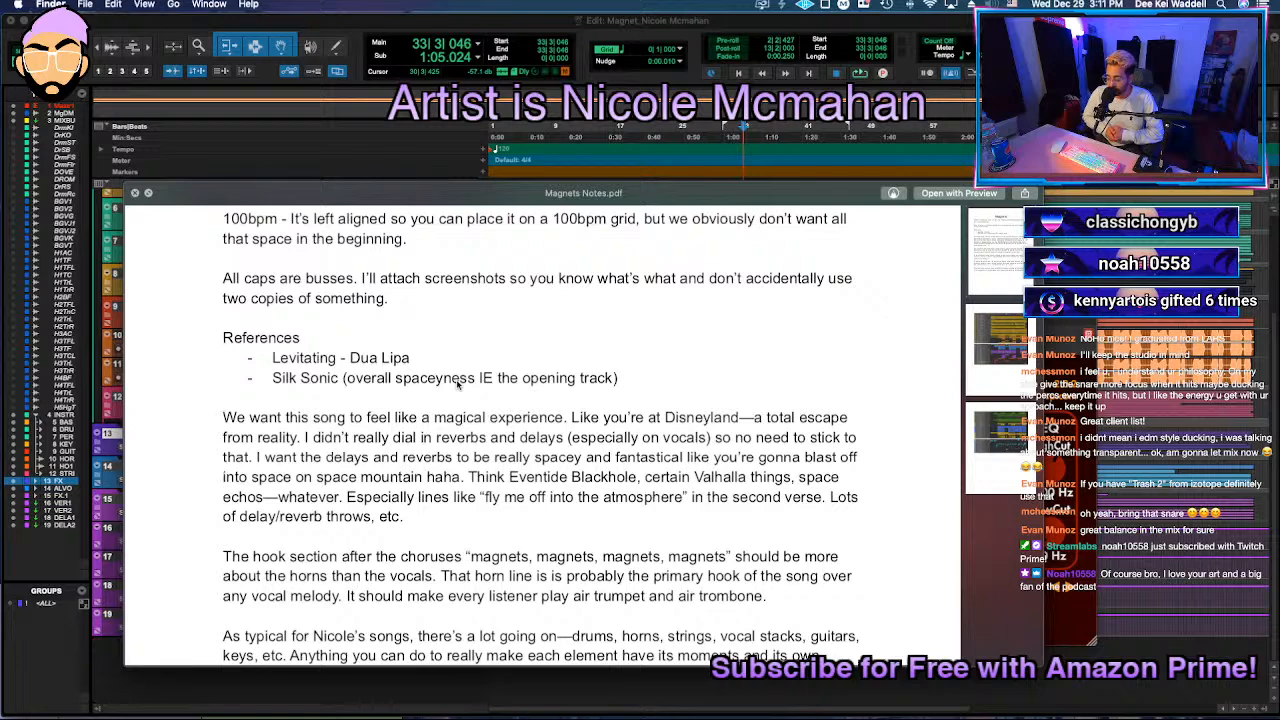
scroll(507, 501, down, 5)
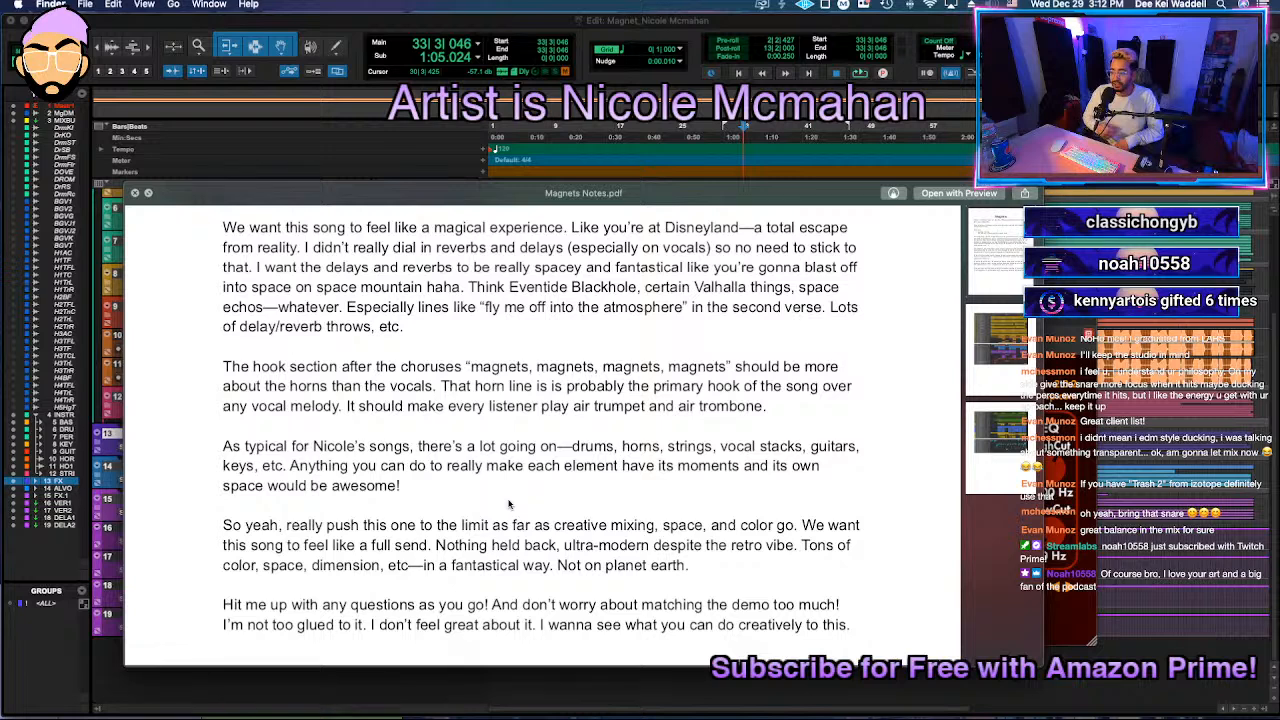
scroll(508, 503, down, 2)
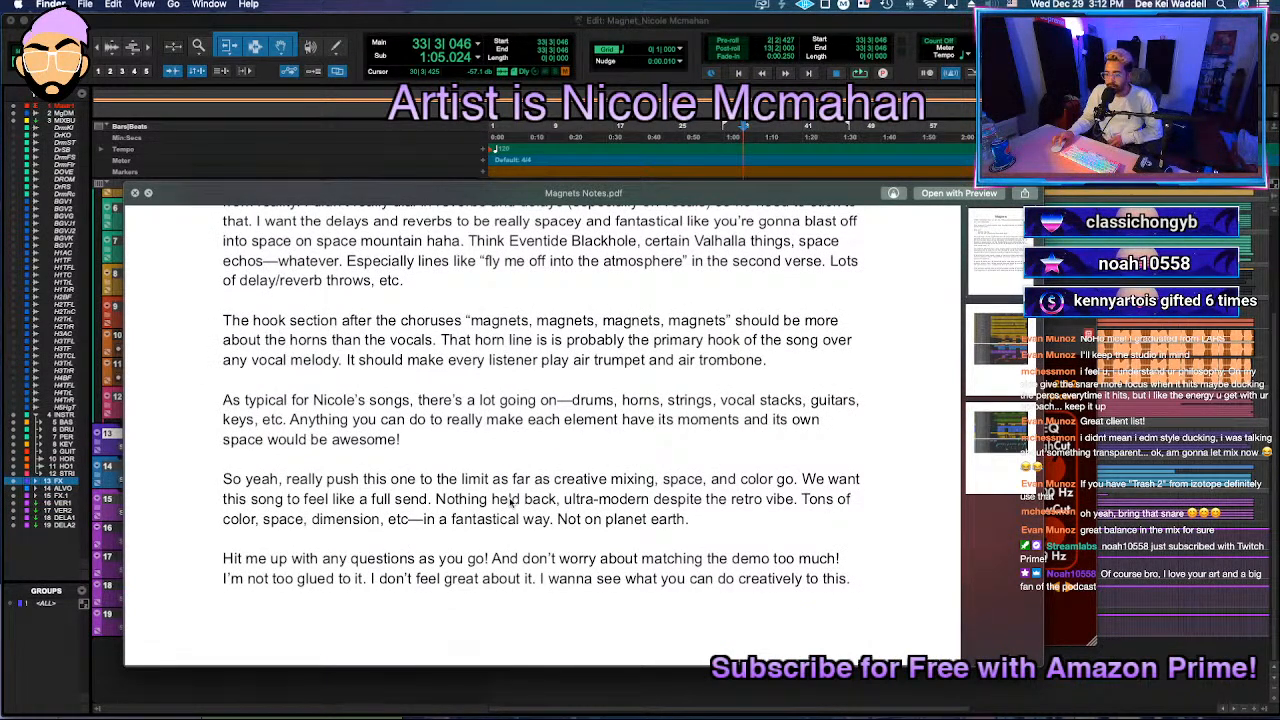
scroll(510, 503, down, 1)
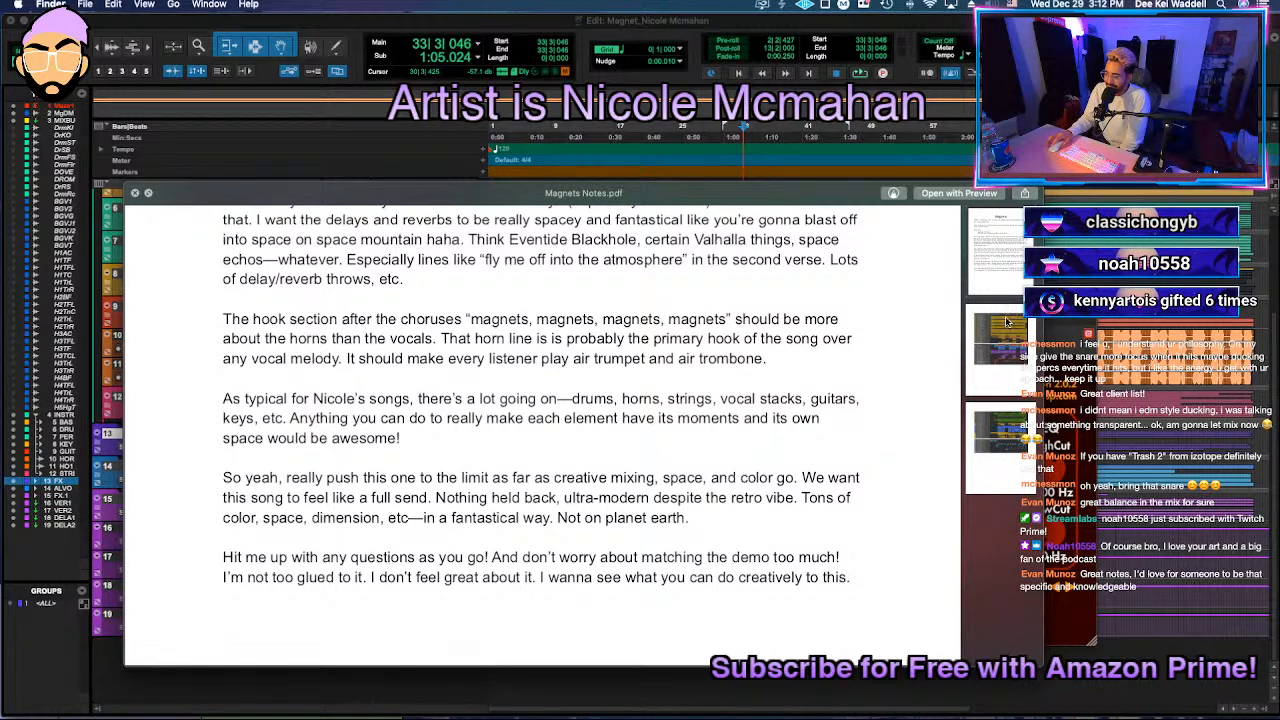
Step: Examine the track-layout screenshots in Magnets Notes.pdf and return to the start of the notes
scroll(848, 449, down, 5)
scroll(803, 410, down, 10)
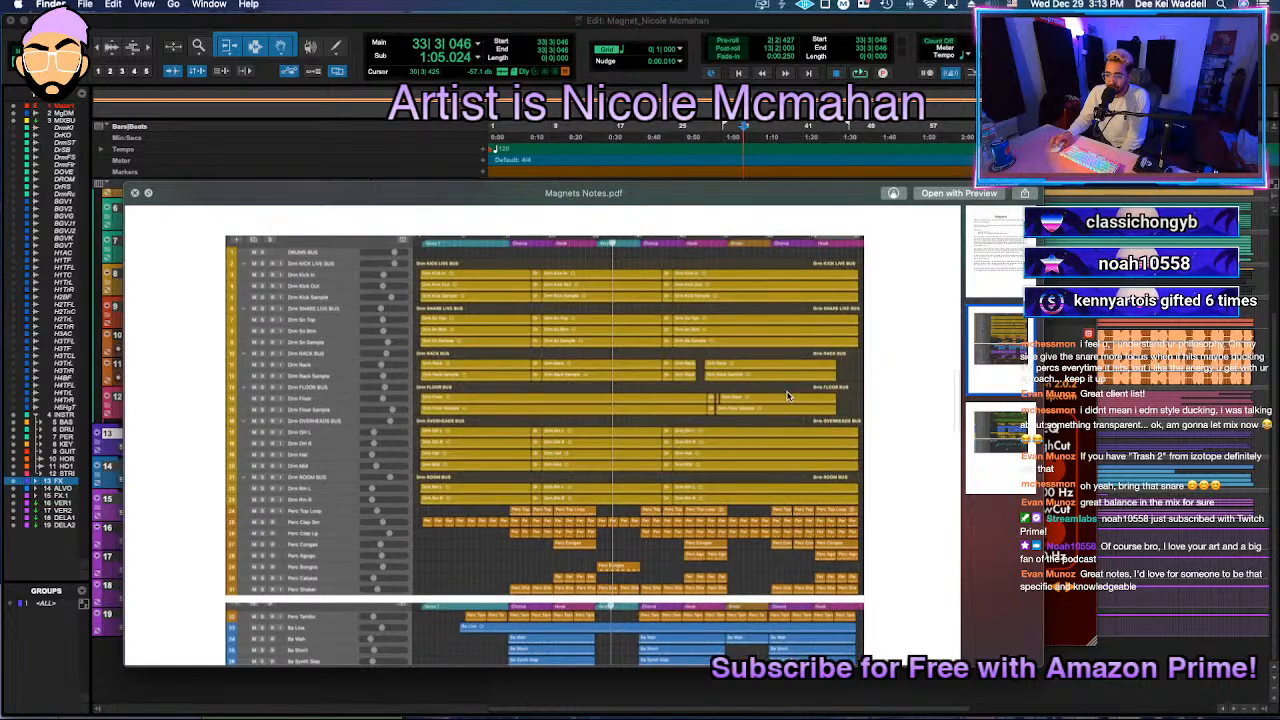
scroll(786, 396, down, 10)
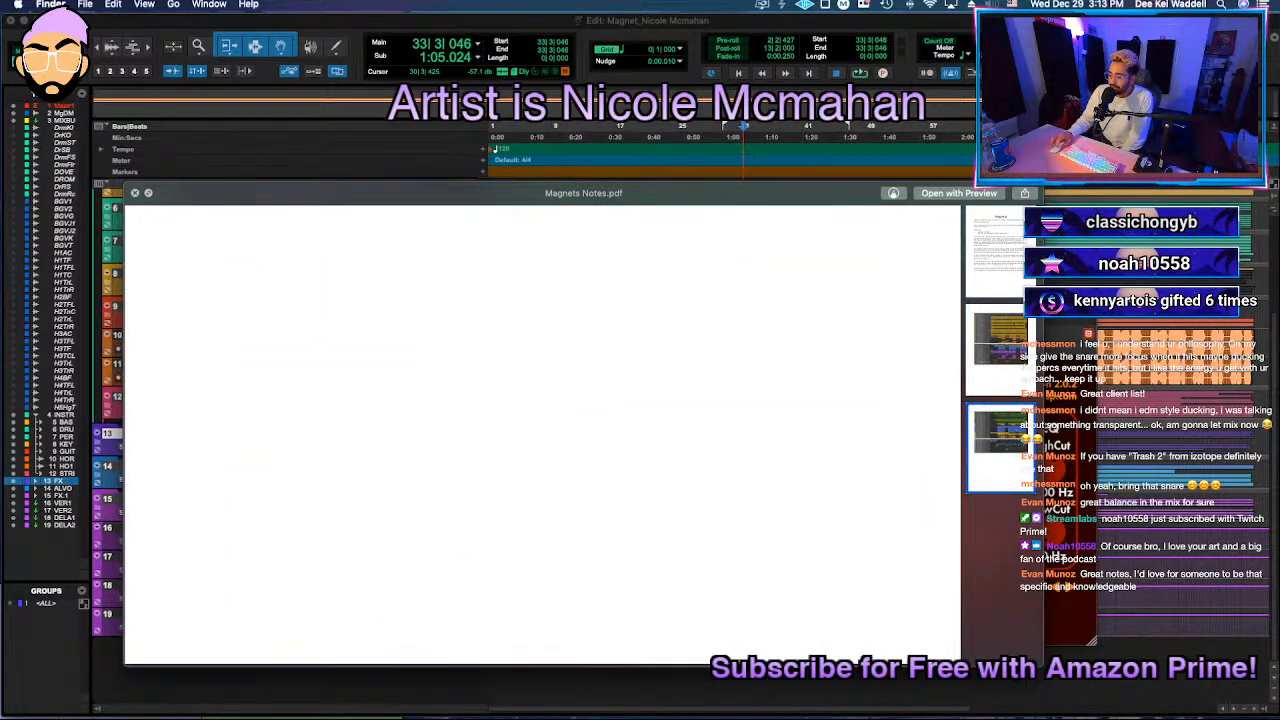
scroll(788, 505, down, 5)
scroll(787, 505, up, 15)
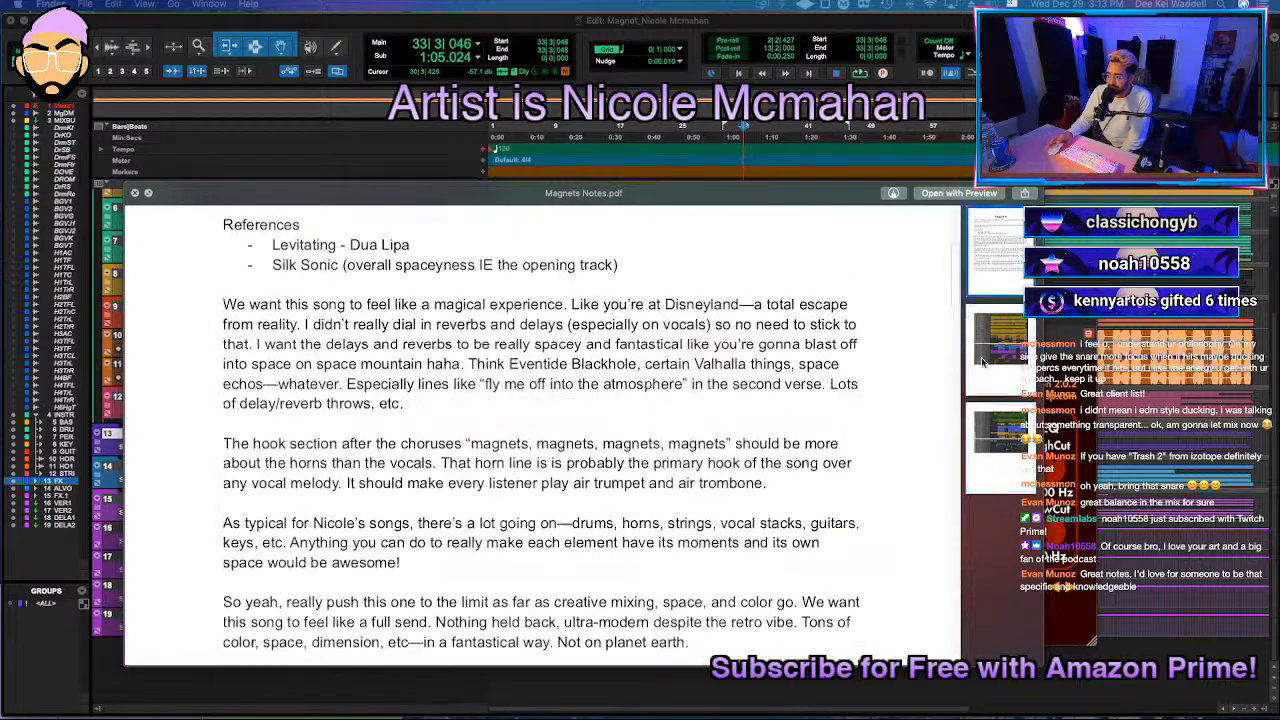
scroll(543, 437, up, 4)
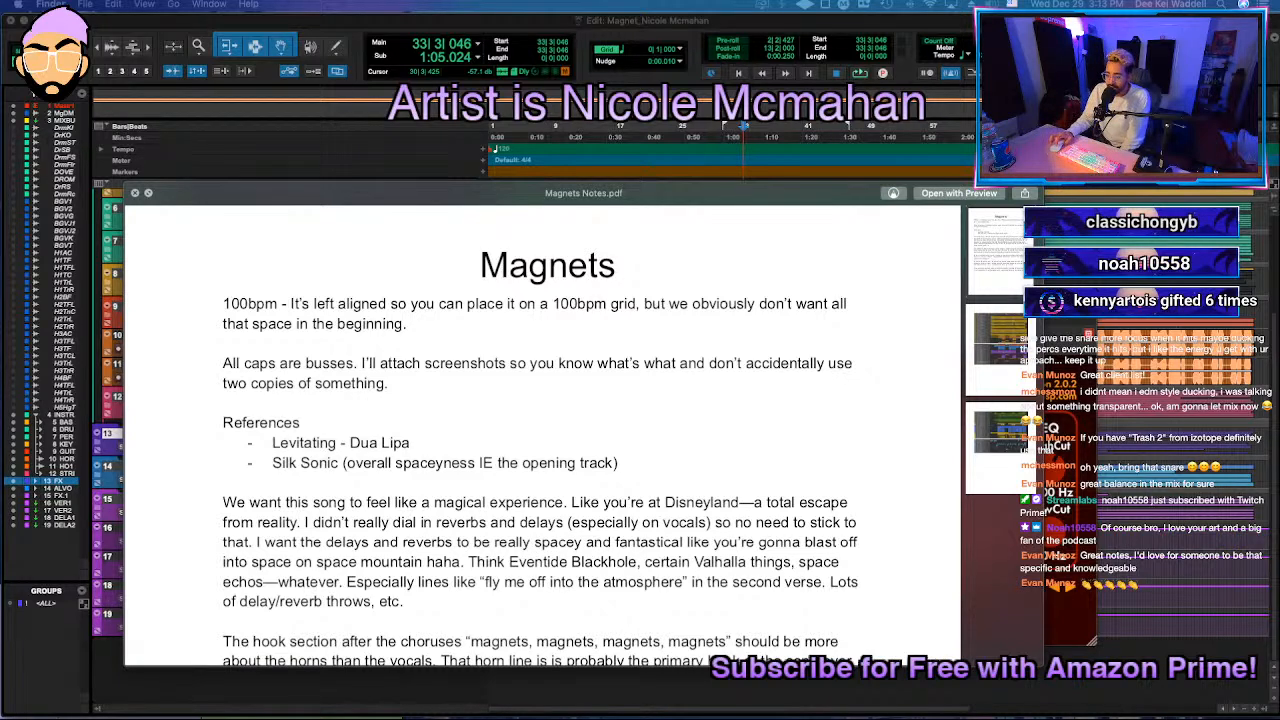
Step: Bring the stems folder window into view in Finder and close the Magnets Notes.pdf preview
key(super+Tab)
key(super+Tab)
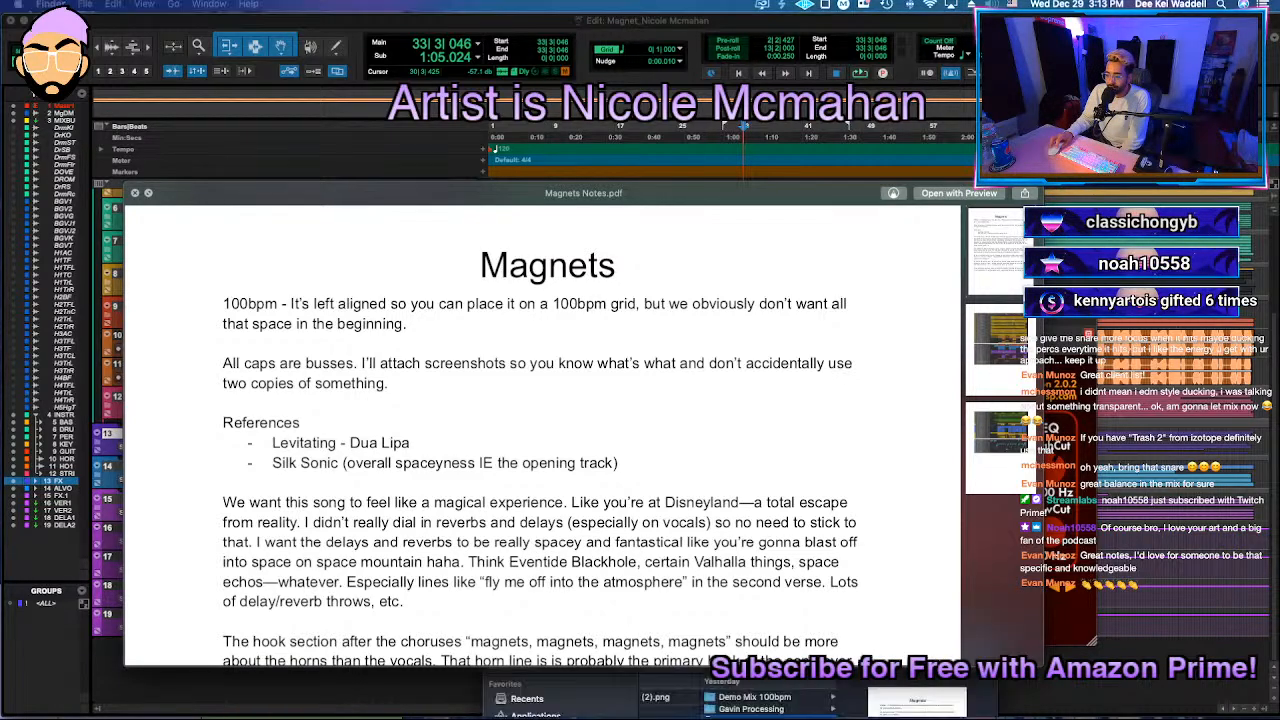
drag(591, 636, 481, 62)
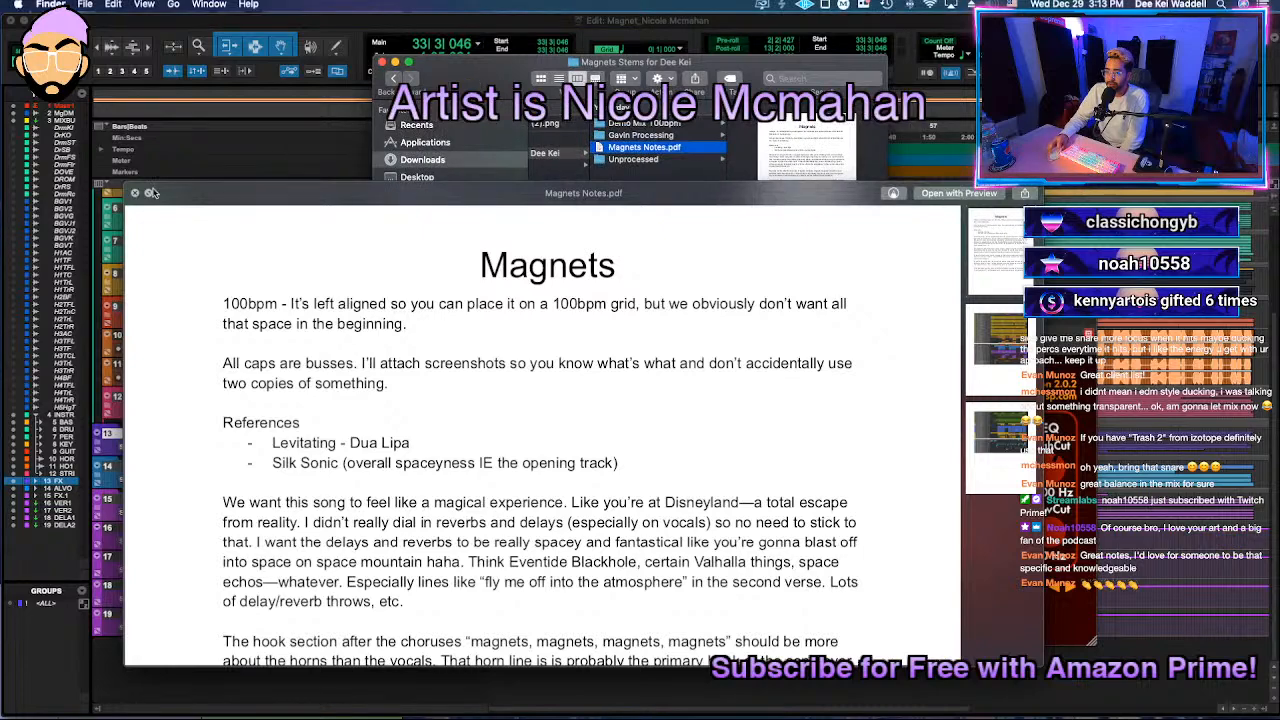
drag(132, 198, 125, 203)
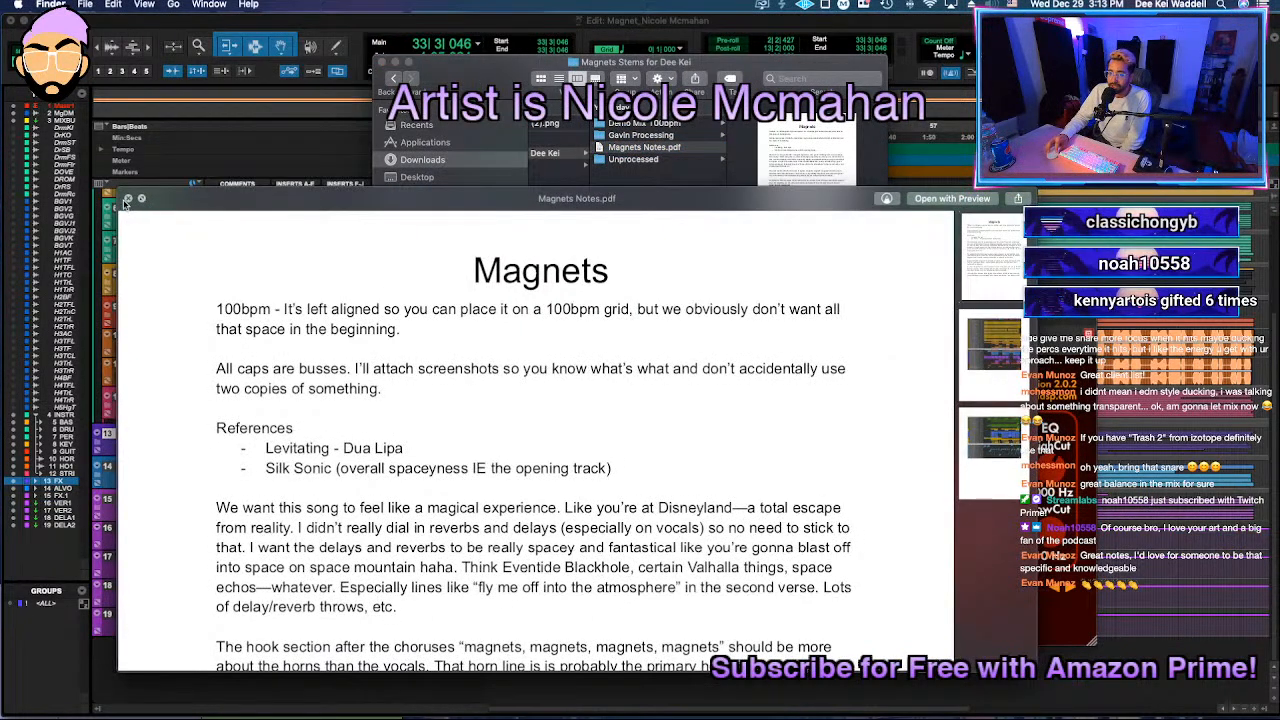
click(127, 198)
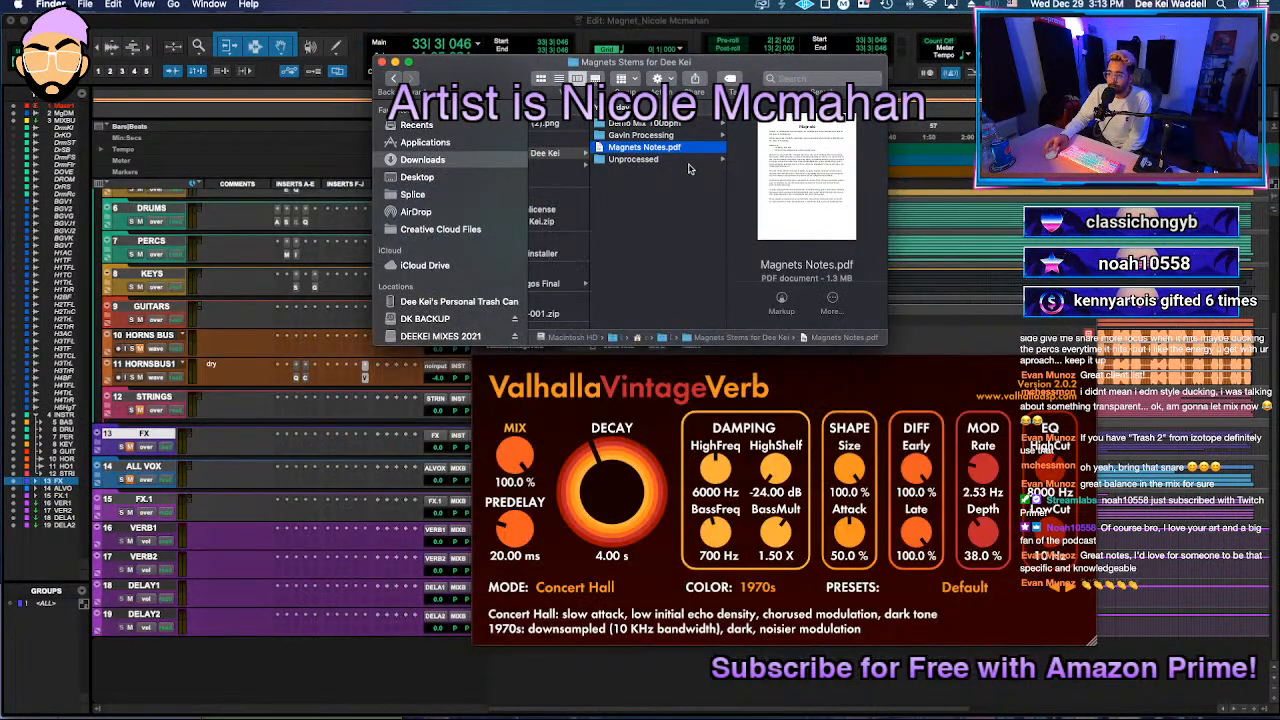
Step: Look through the Magnets stems folder, including Demo Mix 100bpm and the processed stems, and select all its items
click(676, 137)
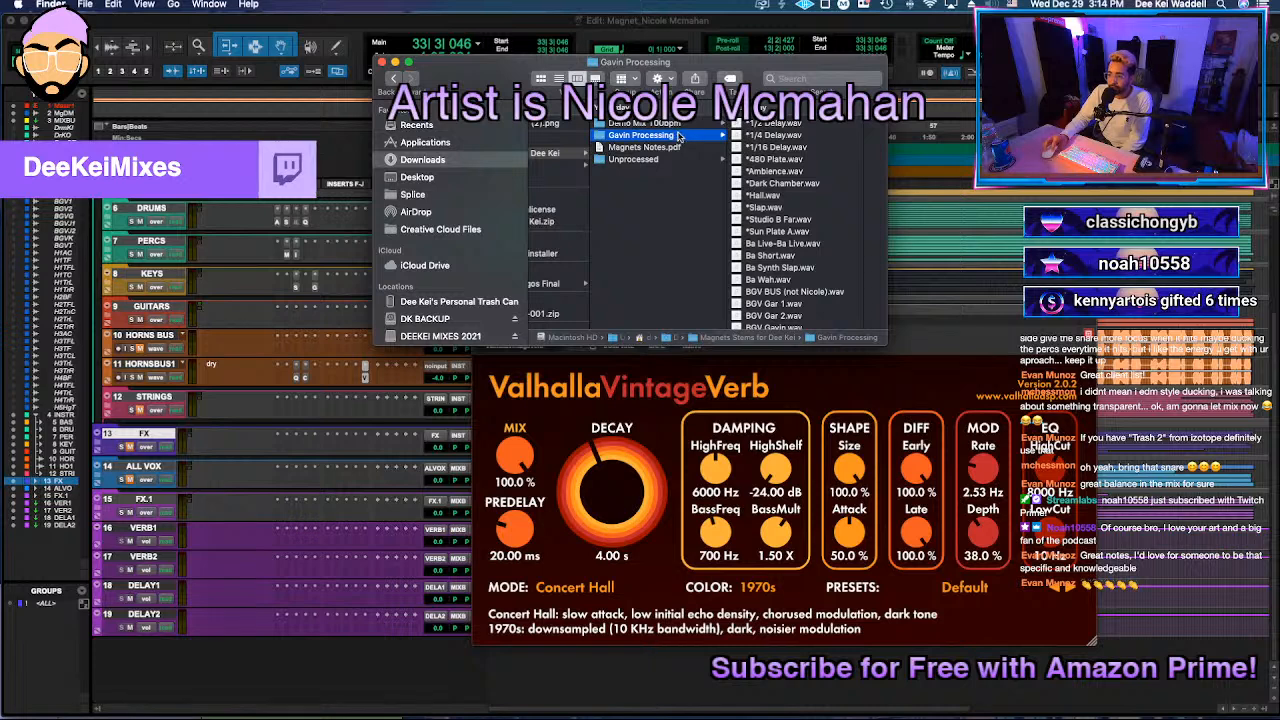
key(Up)
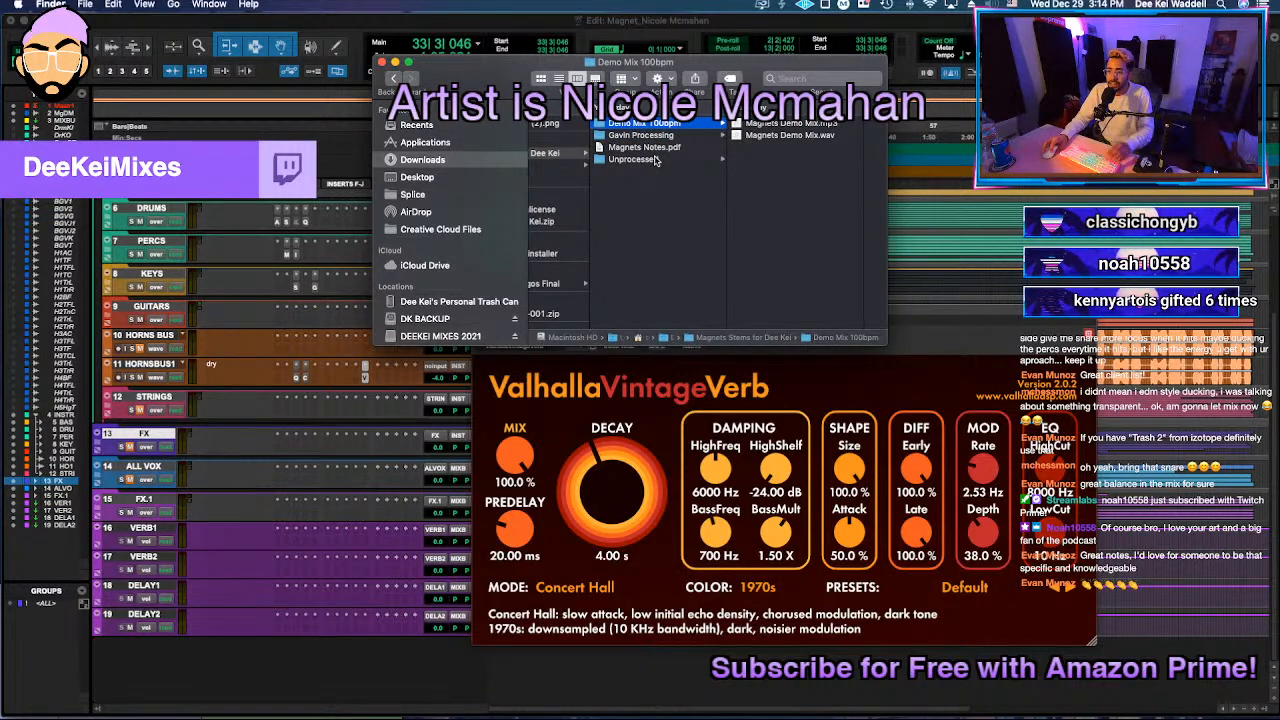
shift+click(655, 160)
scroll(662, 162, left, 3)
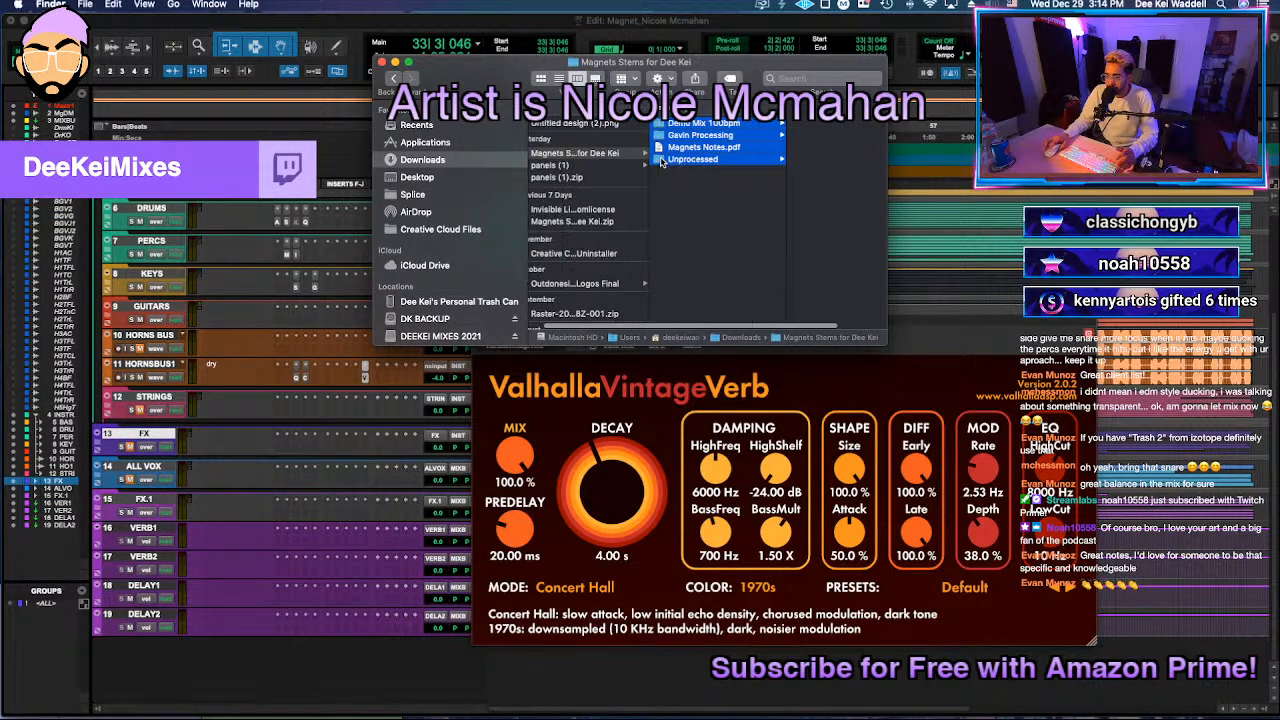
click(607, 157)
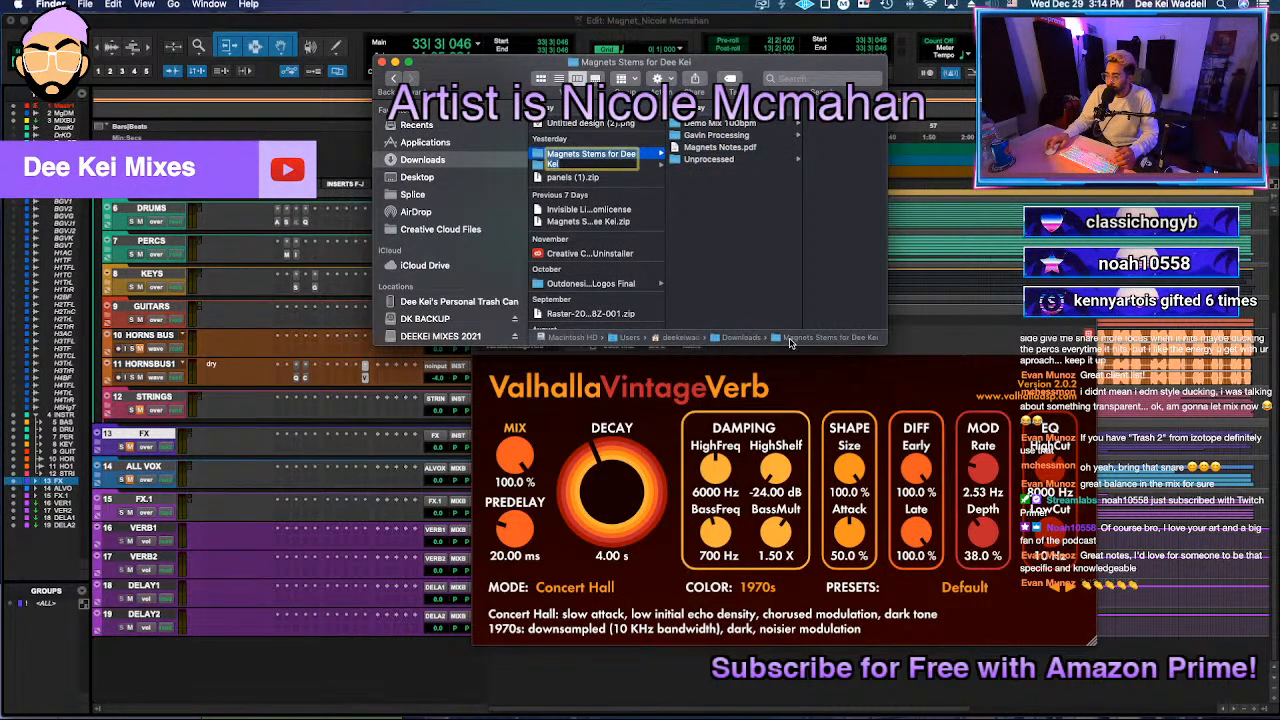
click(724, 127)
right_click(677, 160)
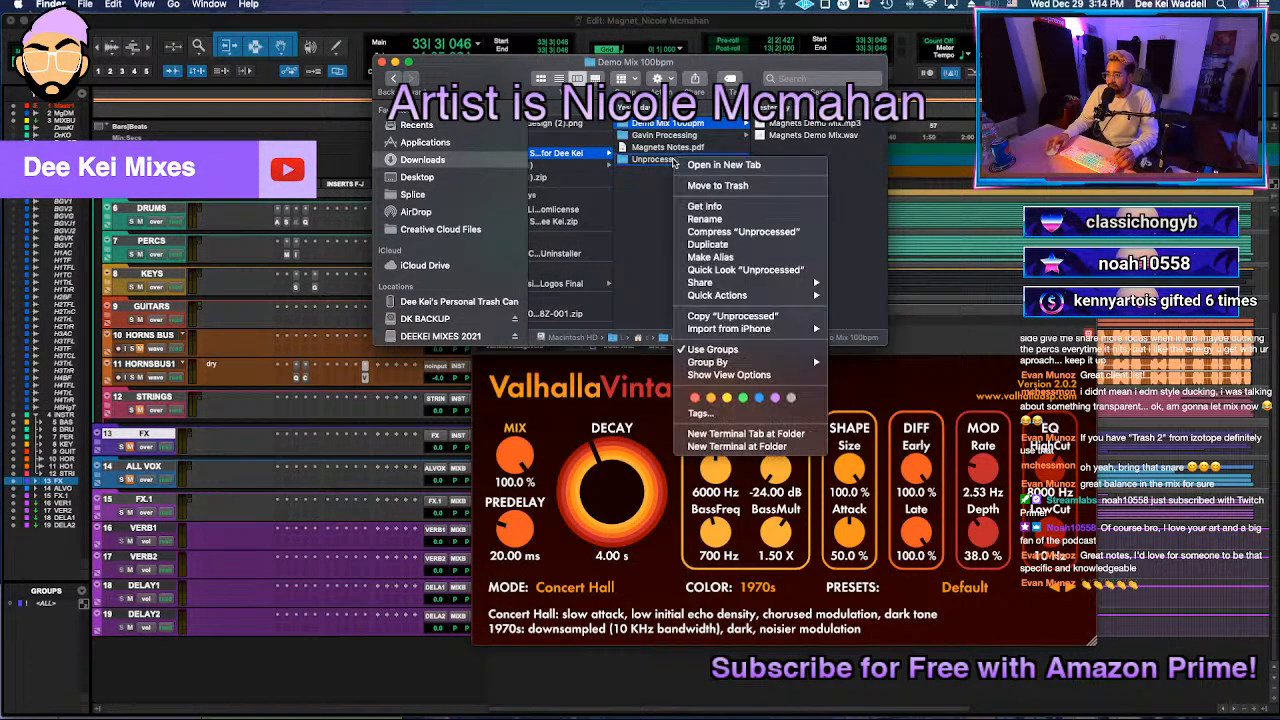
shift+click(655, 158)
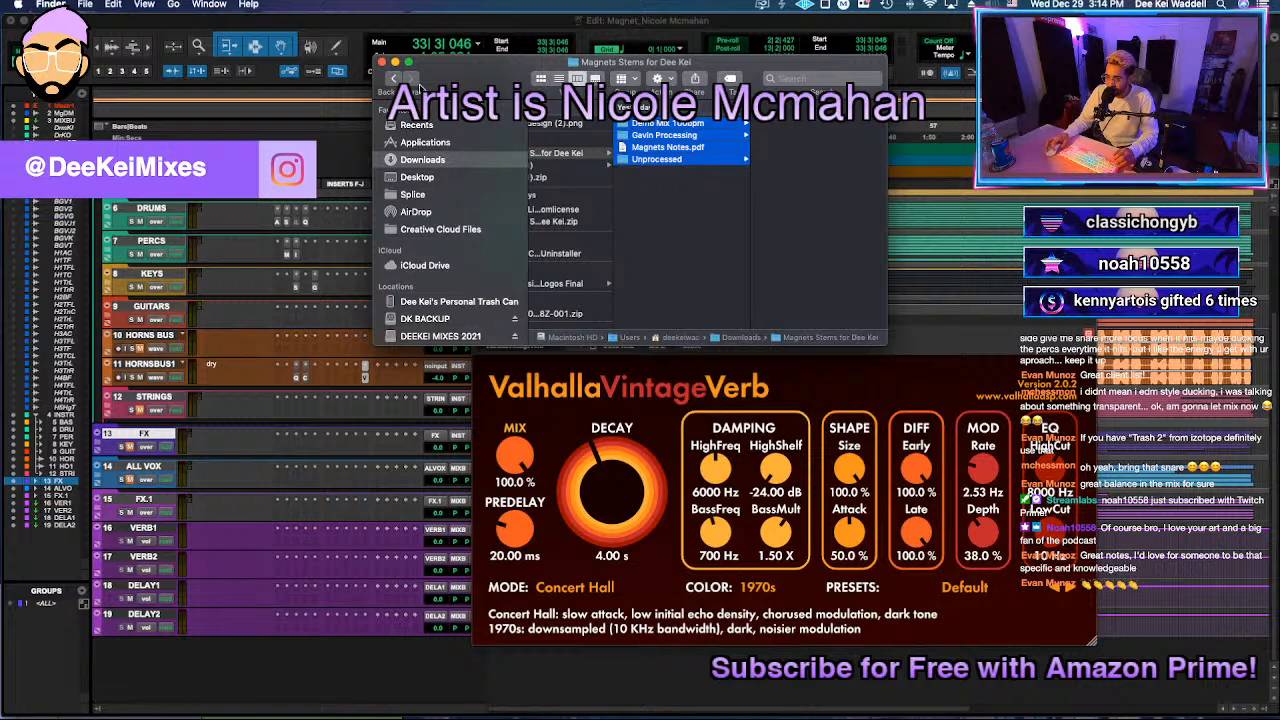
Step: Close the Finder window, return to Pro Tools and close the ValhallaVintageVerb window
click(382, 62)
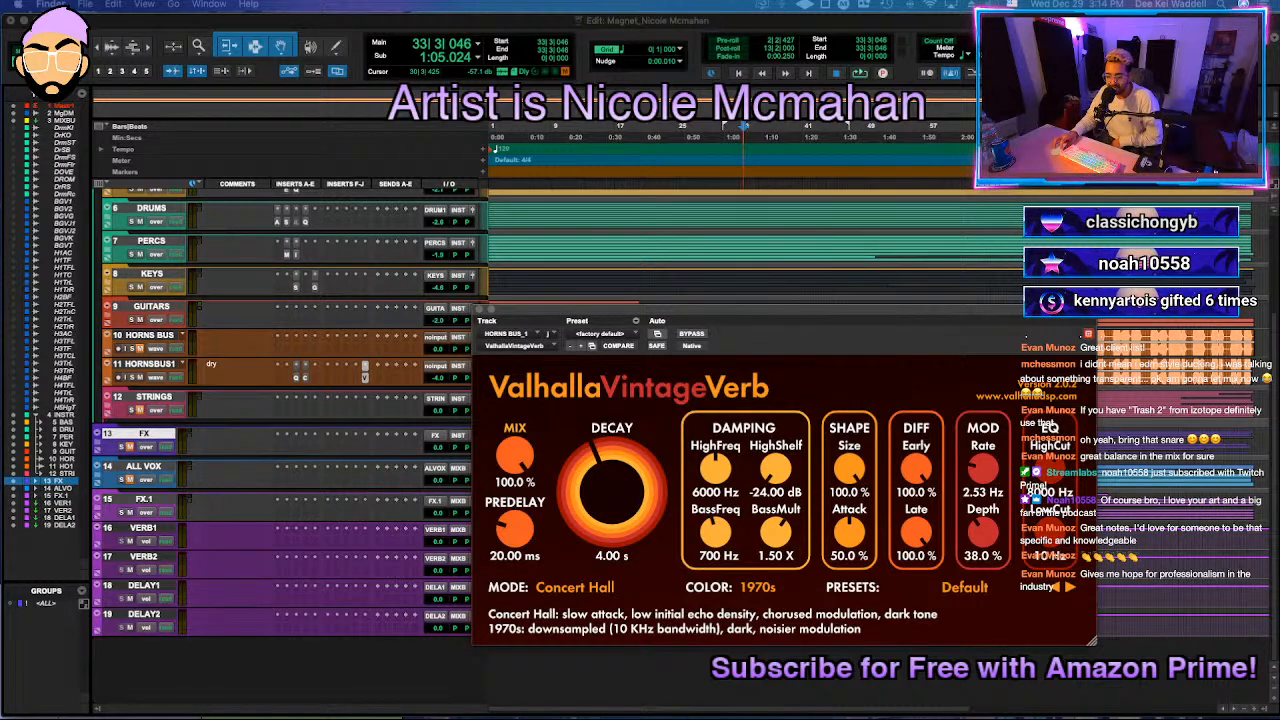
click(252, 414)
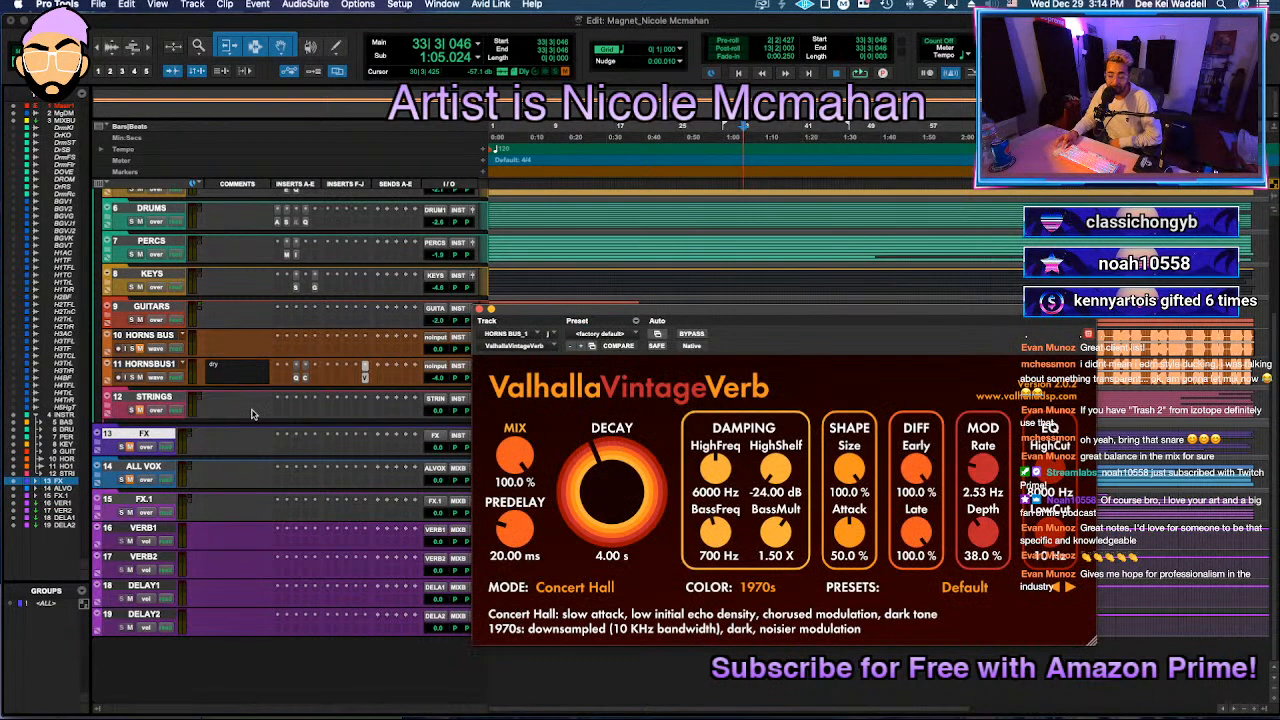
click(479, 309)
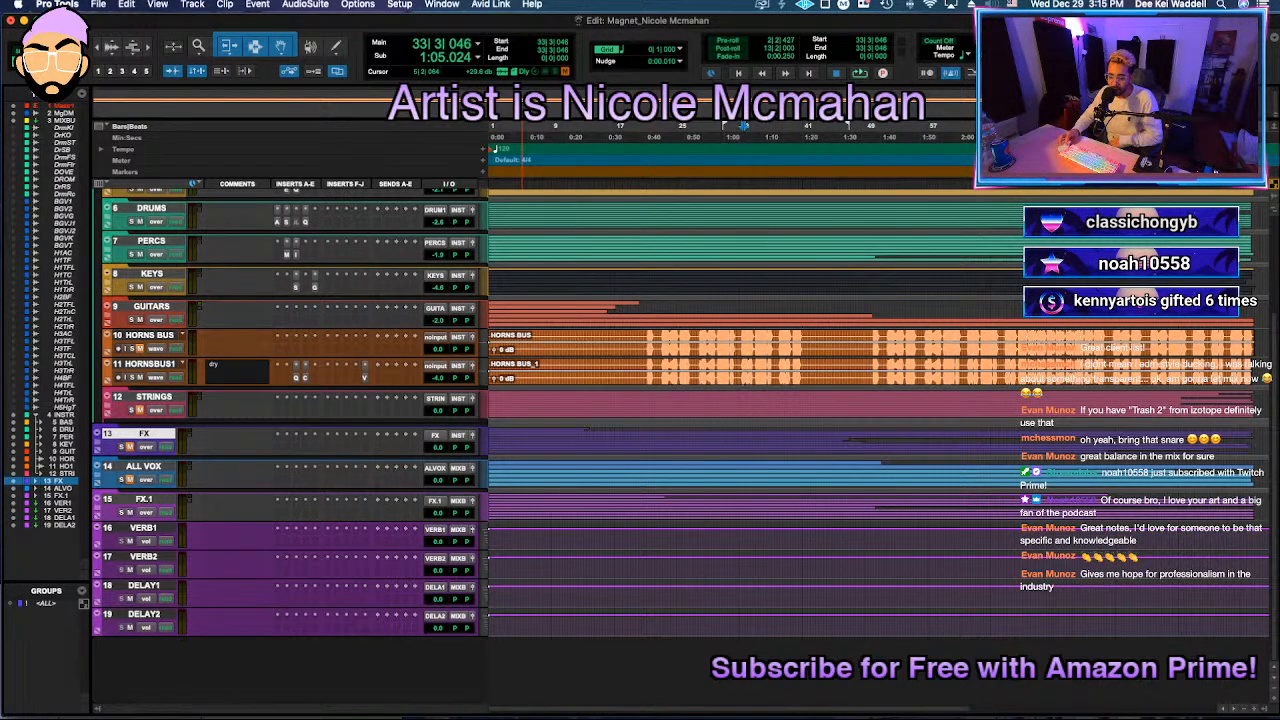
Step: Reopen the most recent Magnet session and play it from bar 20, just before the horns enter
key(super+Tab)
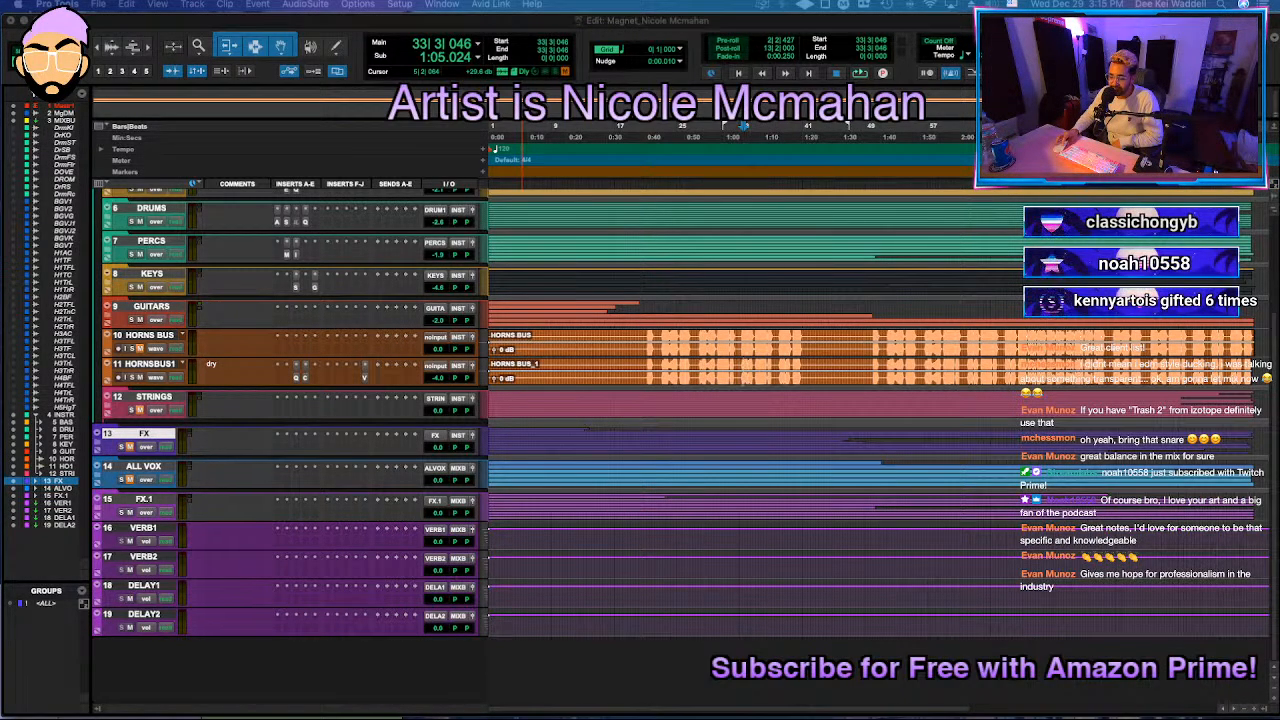
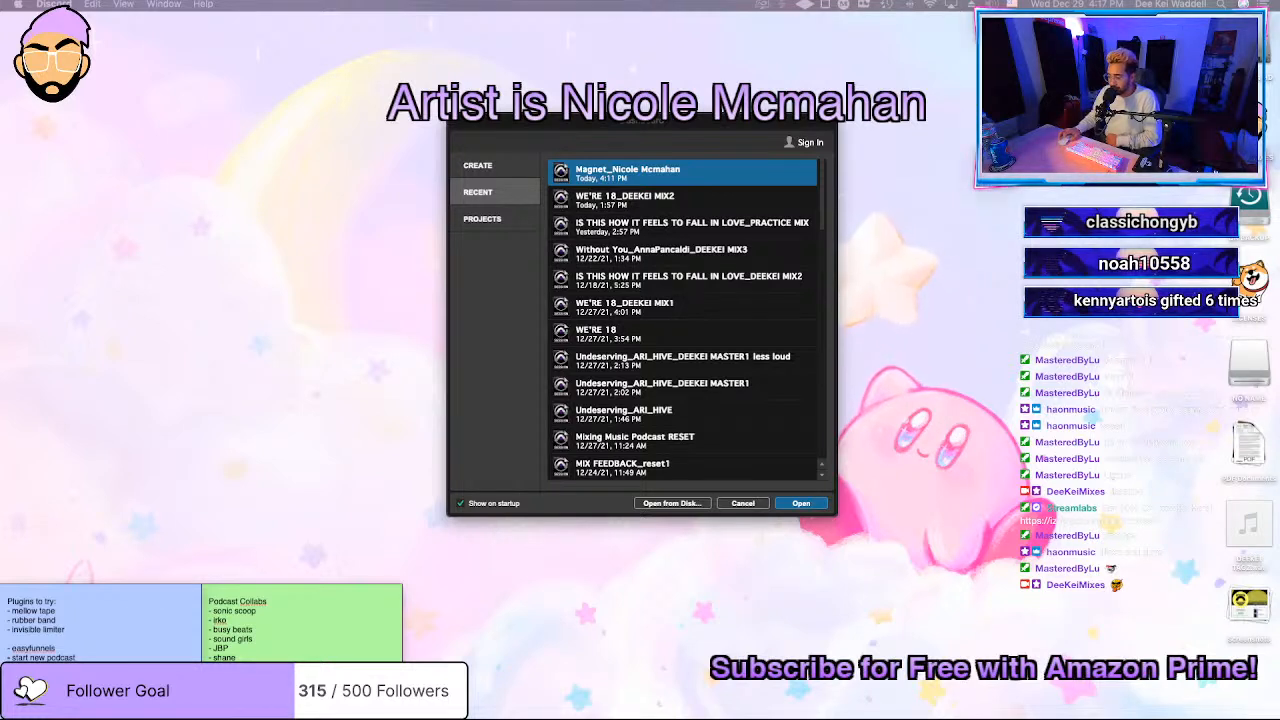
double_click(621, 172)
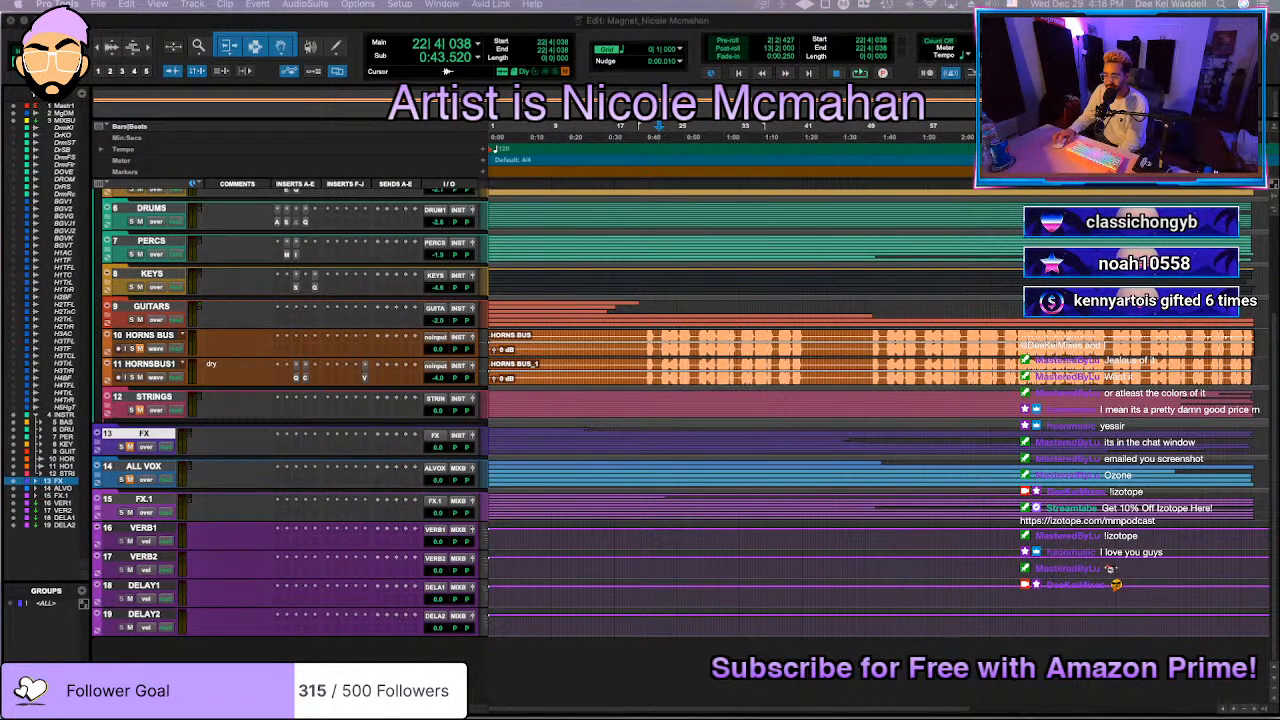
click(645, 338)
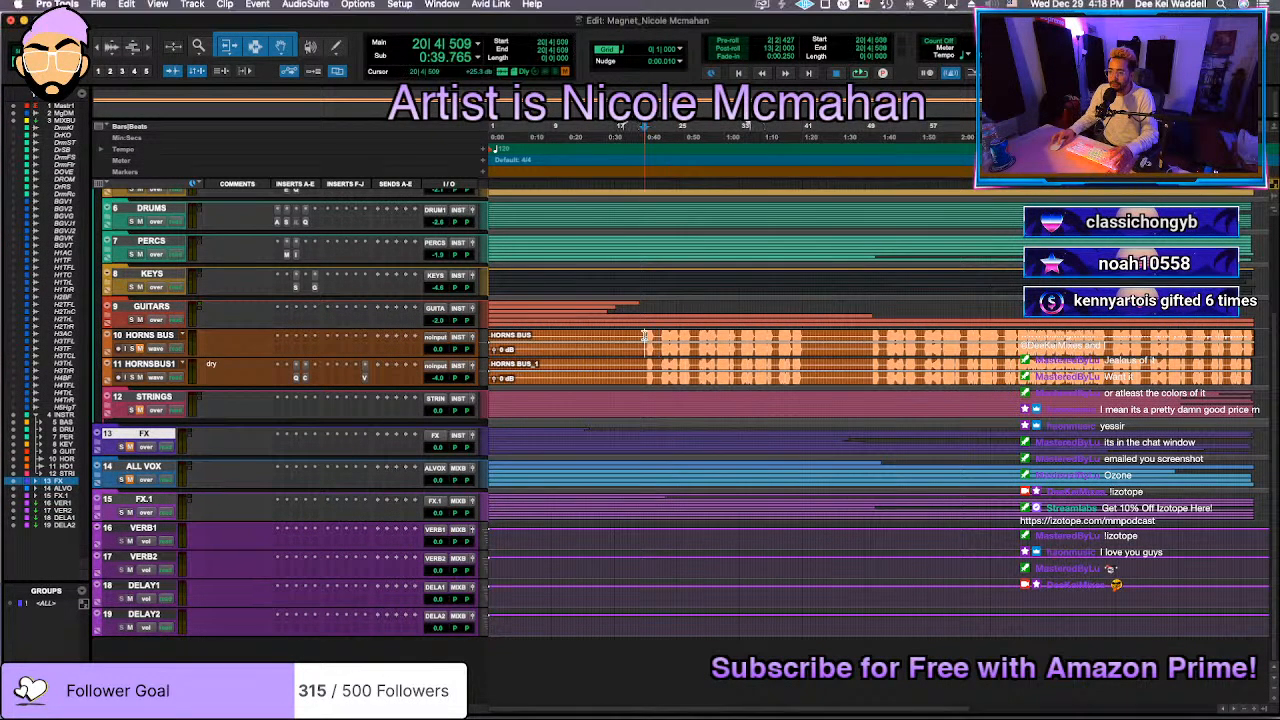
scroll(648, 345, up, 1)
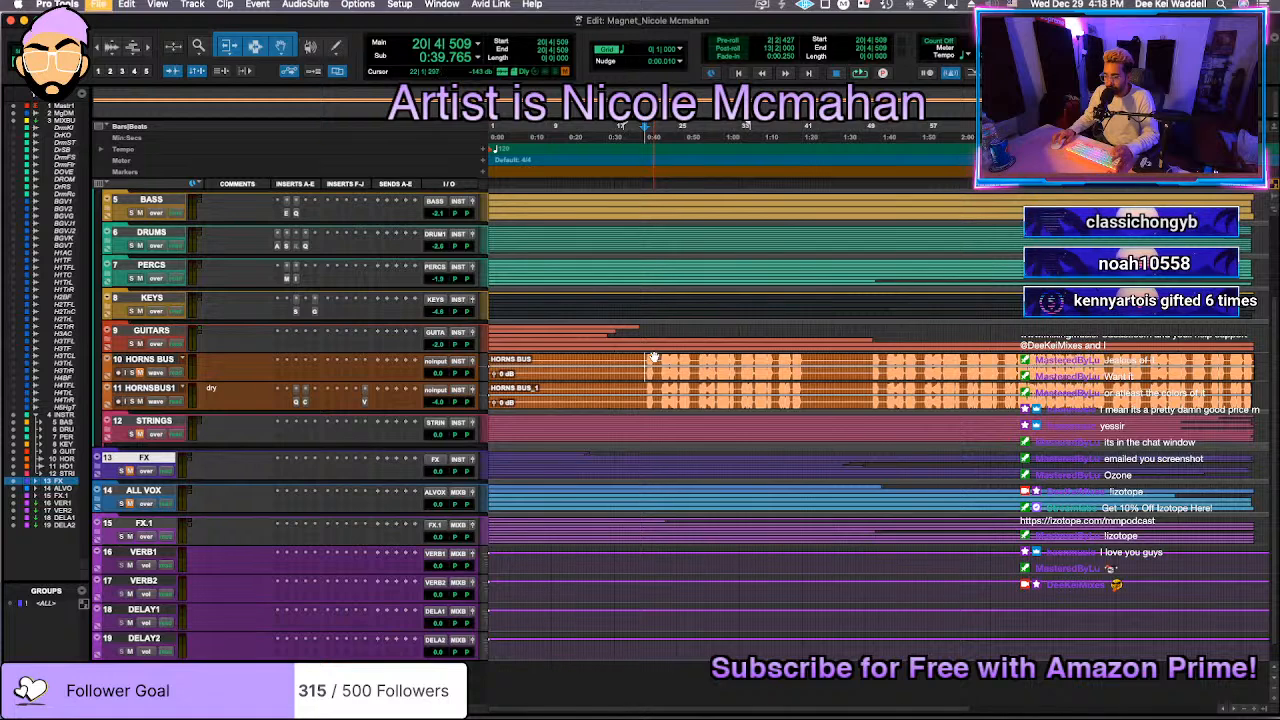
key(space)
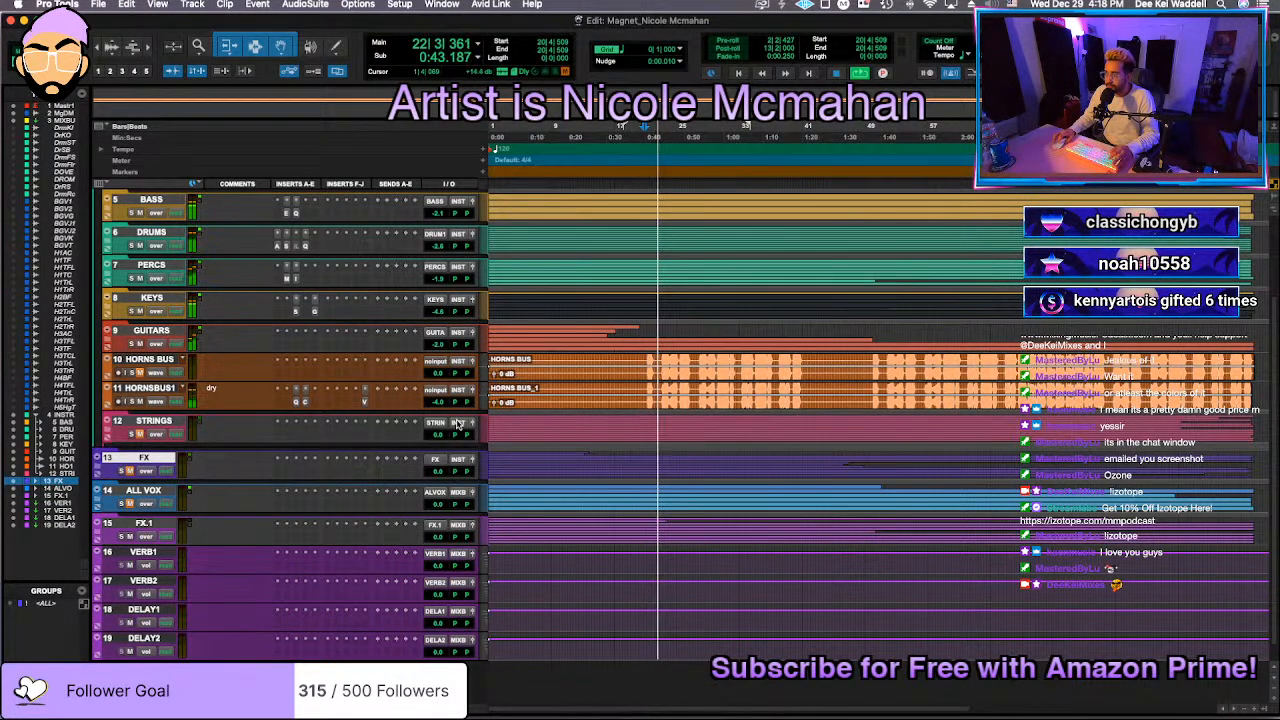
Step: Load the DEEKEI ROOM START preset in the HORNS BUS_1 ValhallaVintageVerb and raise decay to about 1.17 s and mix to about 58%
click(364, 401)
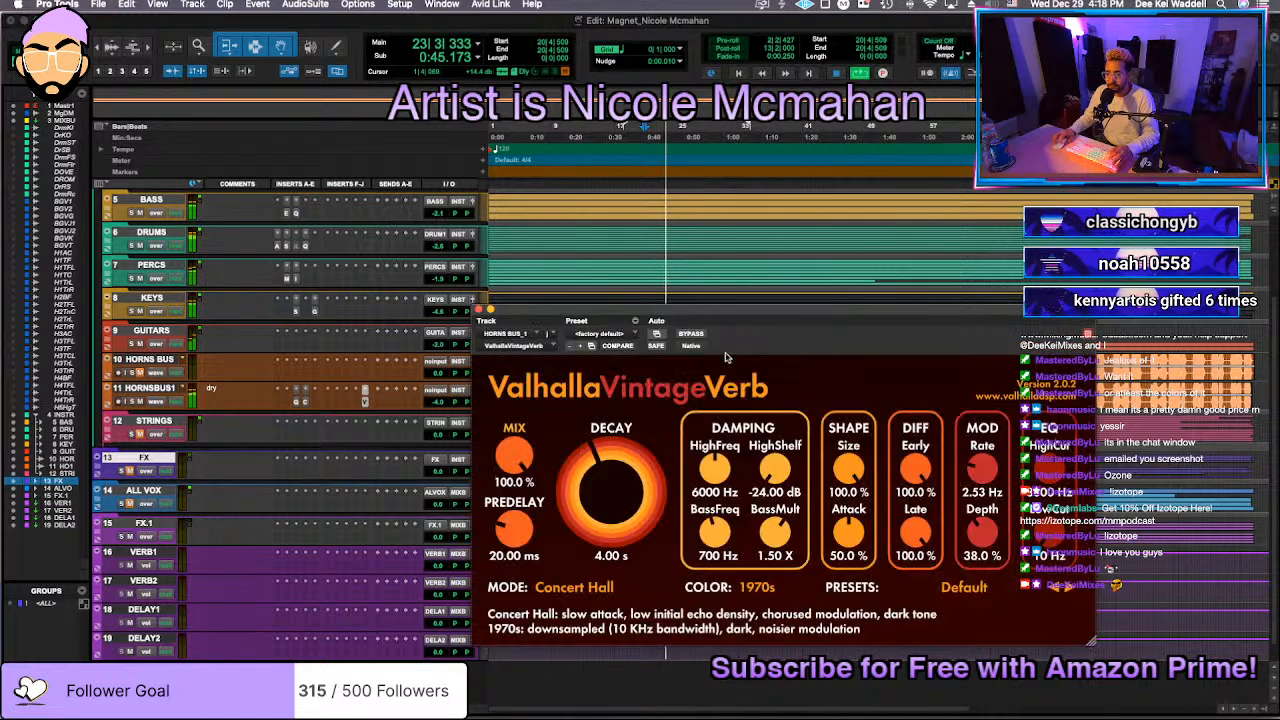
click(963, 587)
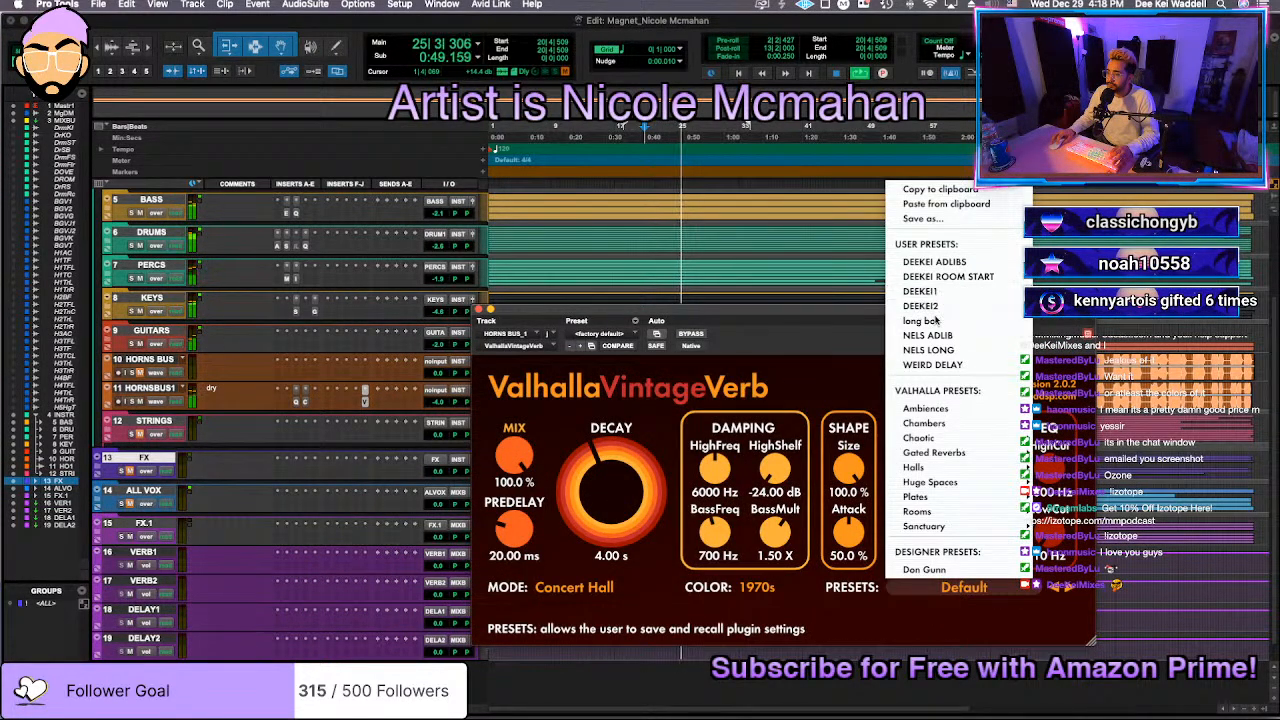
click(946, 276)
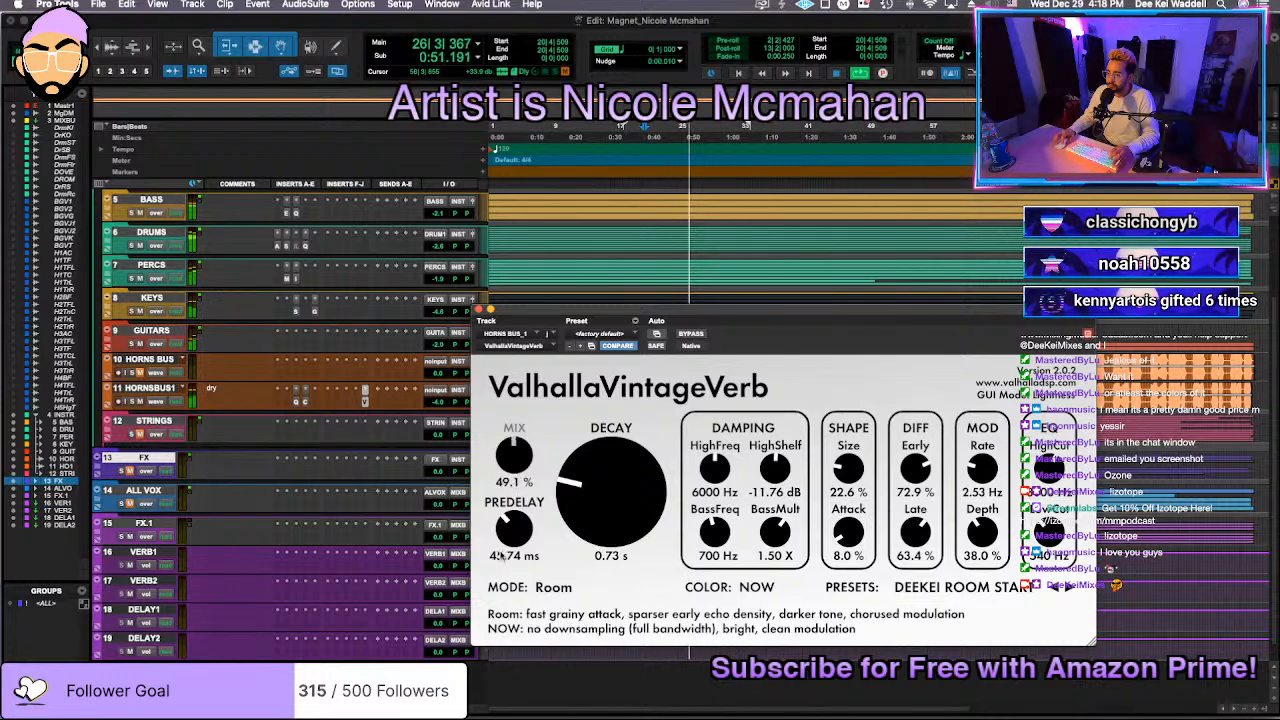
drag(605, 545, 606, 524)
drag(516, 478, 525, 452)
scroll(440, 443, up, 1)
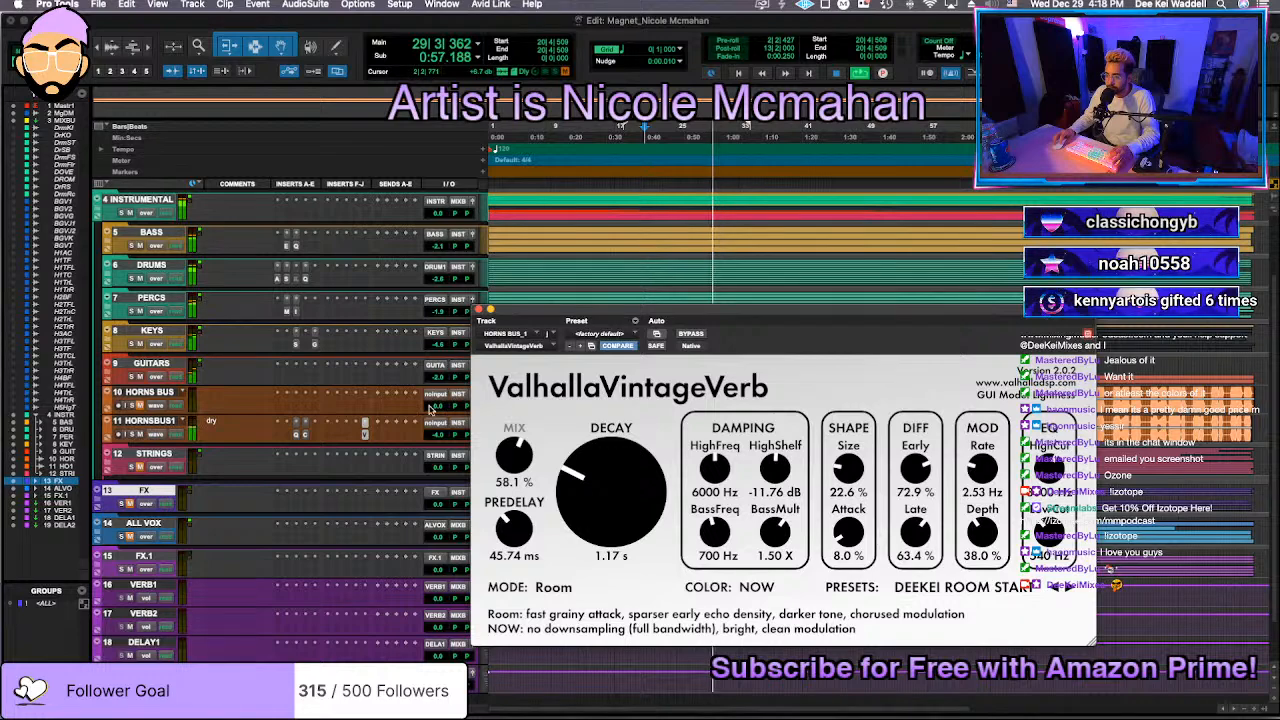
Step: Reset the HORNS BUS_1 volume to 0.0 dB and adjust its reverb to 1.85 s decay and 39.7% mix
alt+click(437, 435)
scroll(640, 520, down, 1)
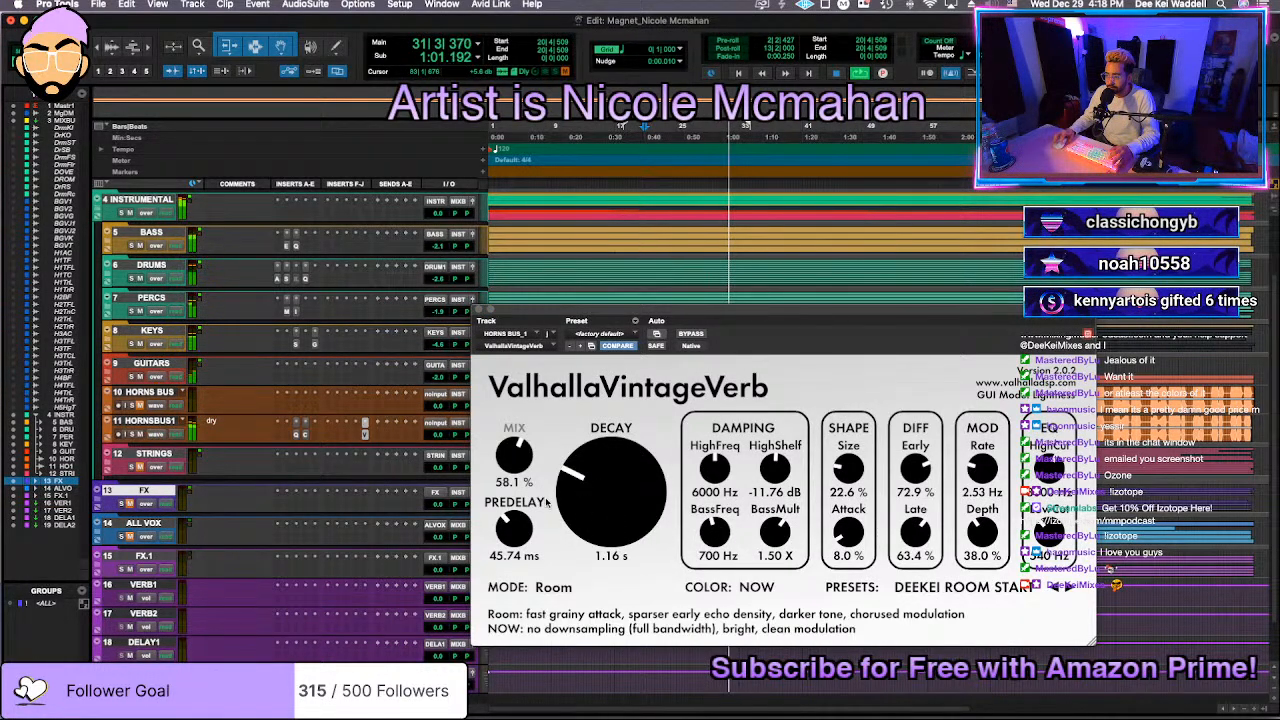
scroll(511, 459, up, 2)
scroll(511, 459, down, 1)
scroll(618, 483, up, 4)
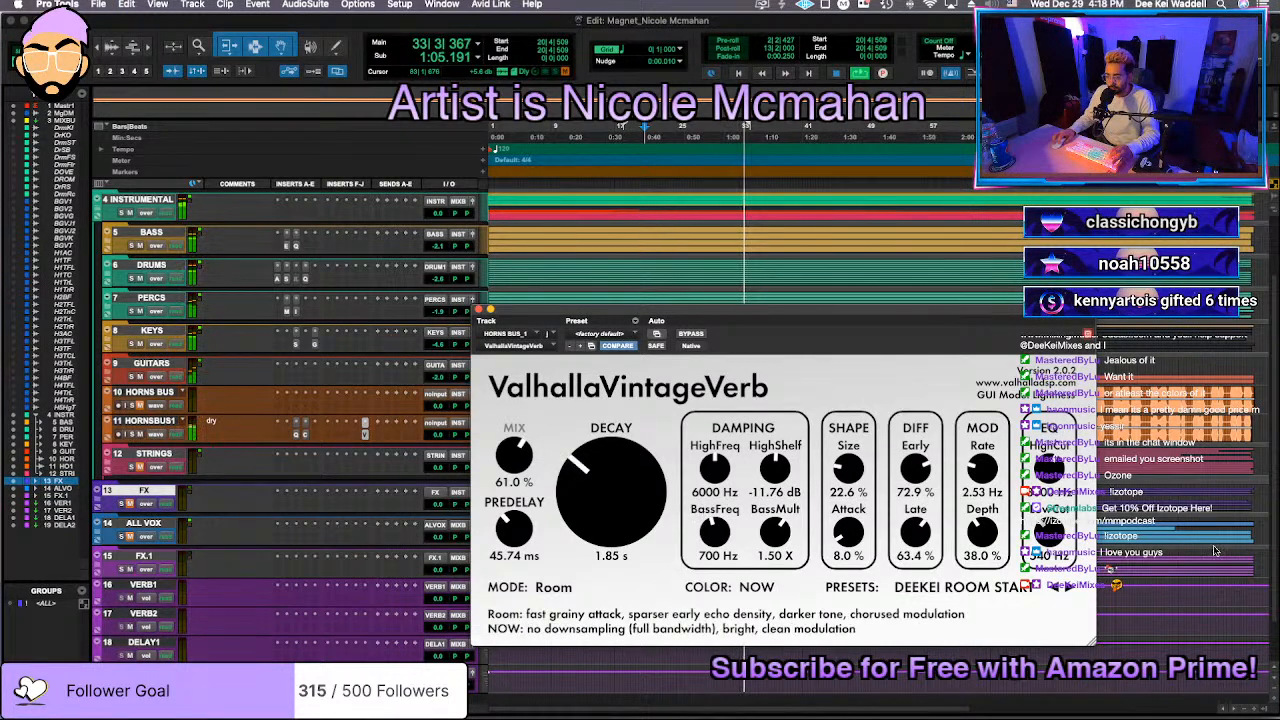
scroll(513, 460, down, 6)
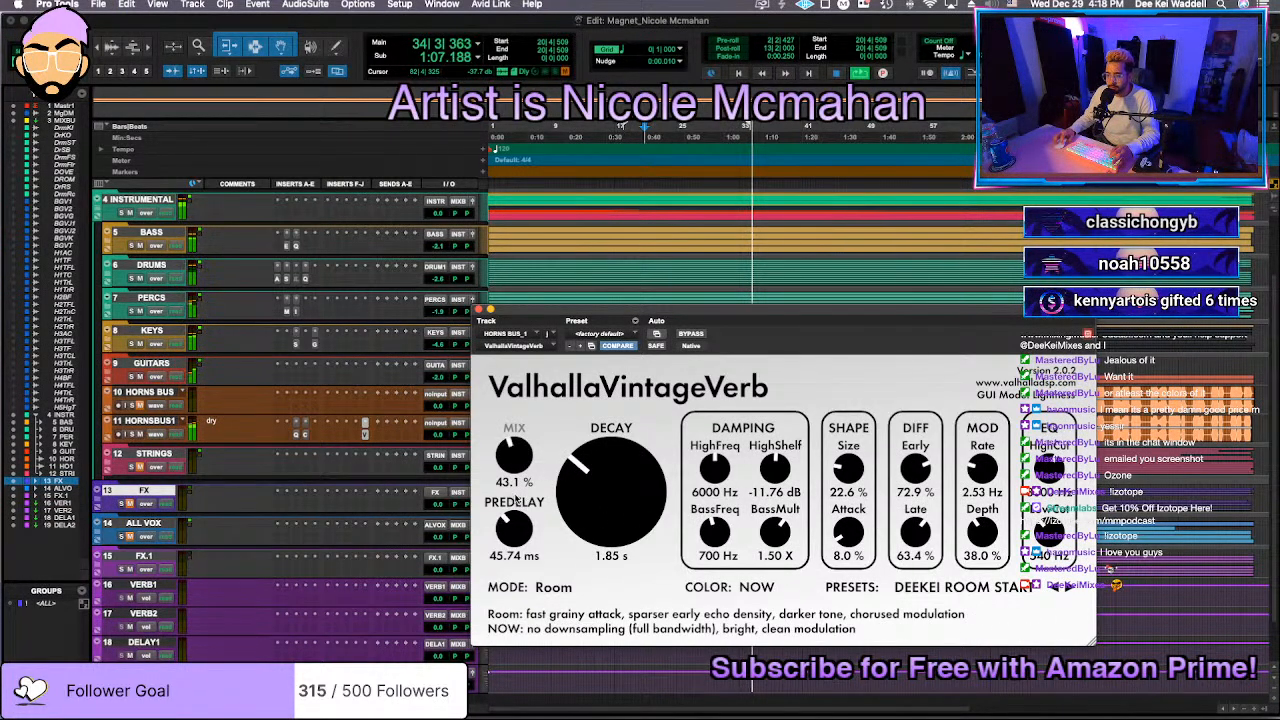
scroll(513, 460, down, 1)
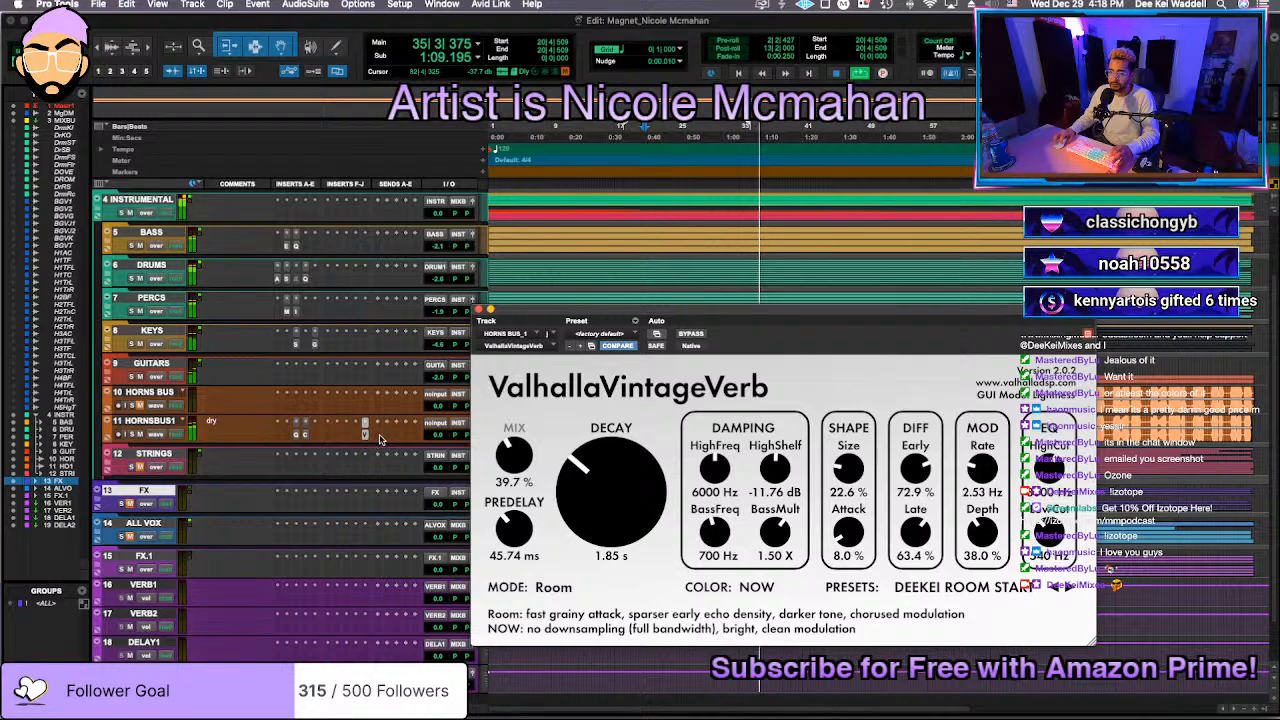
Step: Shorten the HORNS BUS_1 reverb decay to 1.25 s, set its mix to 41.7%, and stop playback
click(378, 440)
mouse_move(401, 446)
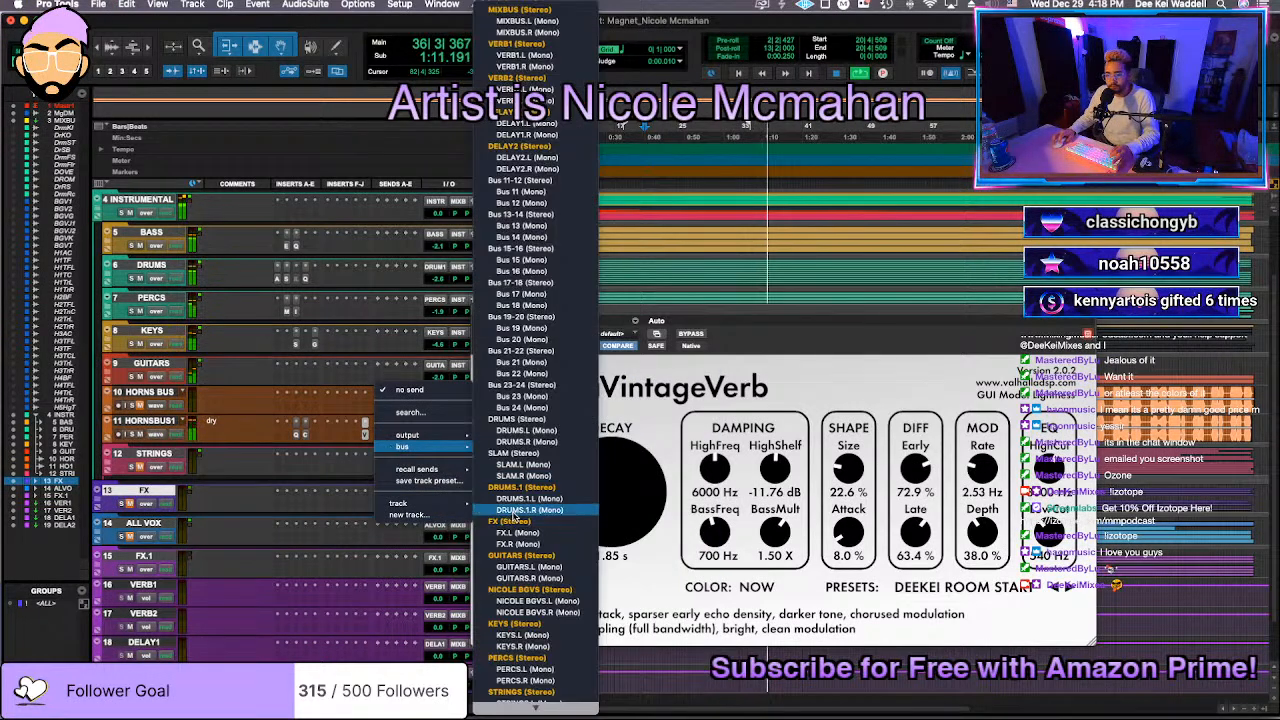
click(503, 311)
scroll(640, 548, down, 3)
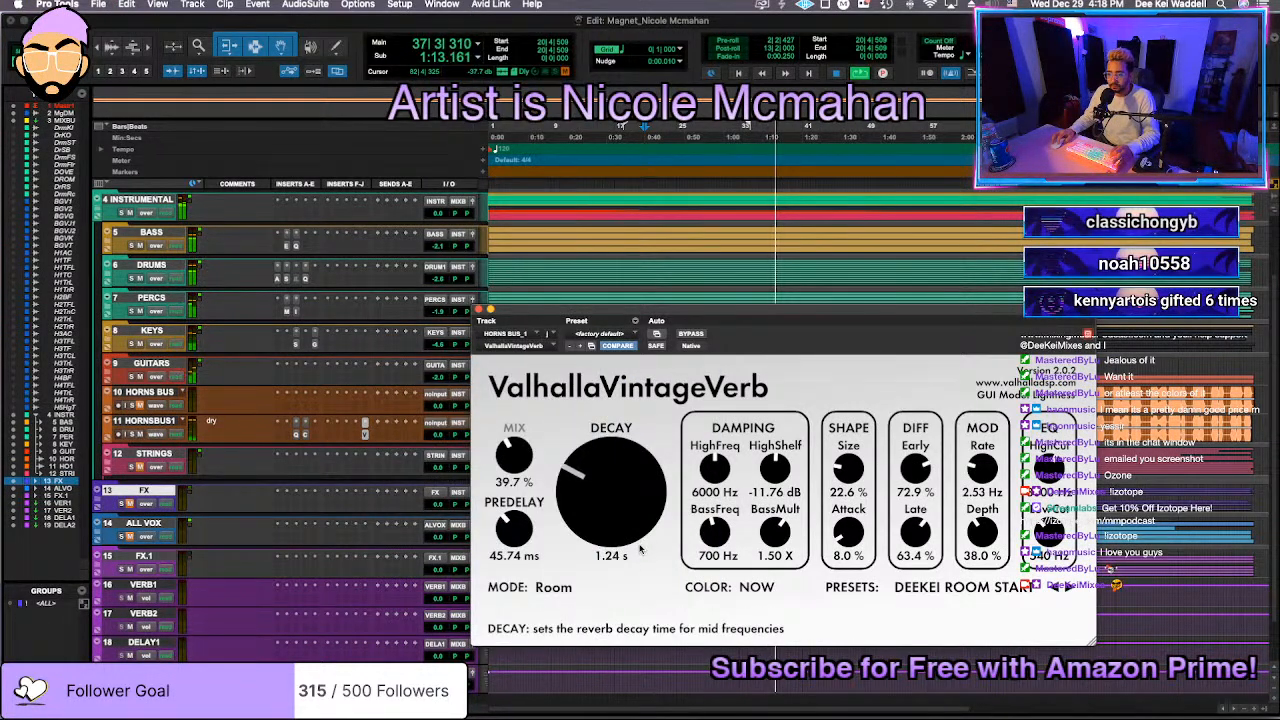
click(379, 434)
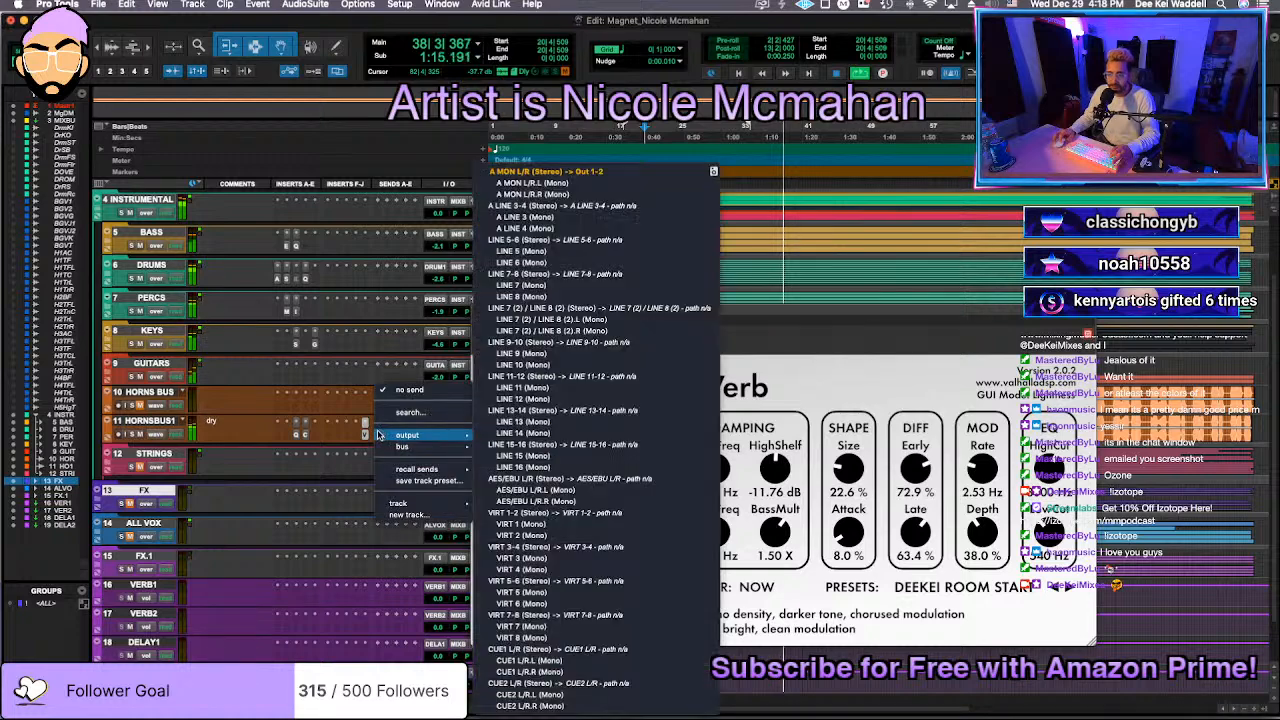
click(353, 470)
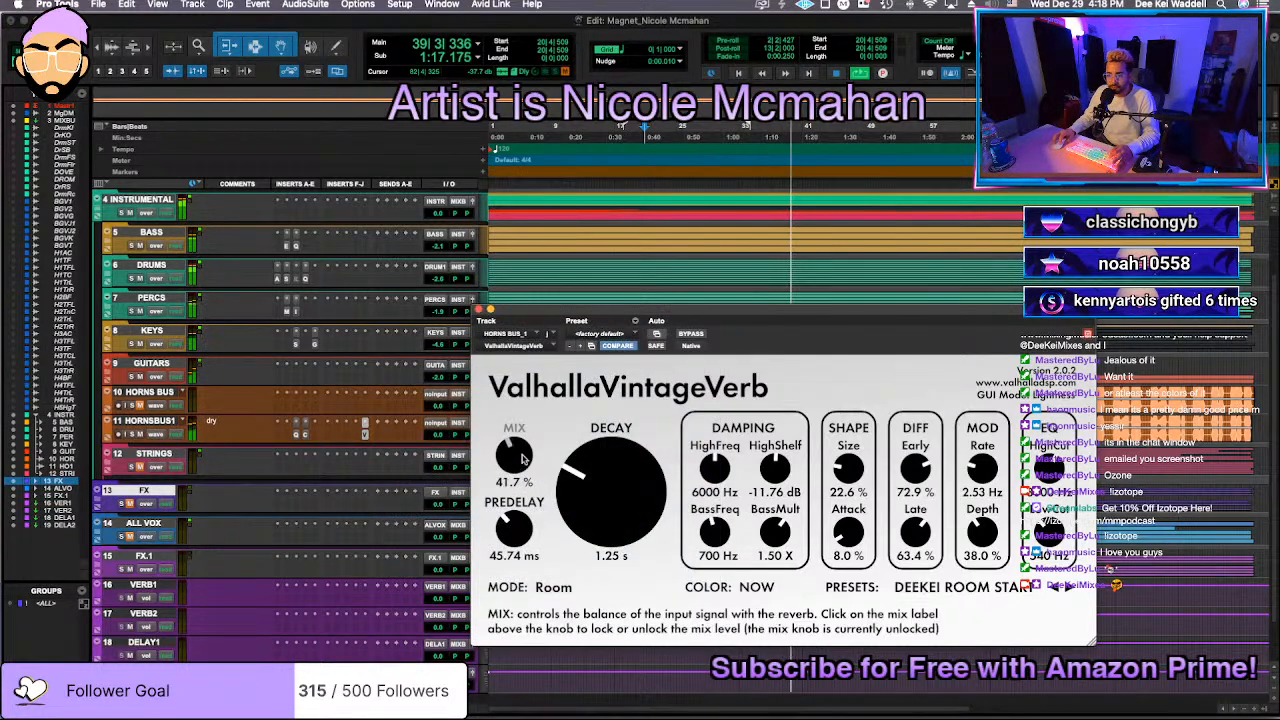
key(space)
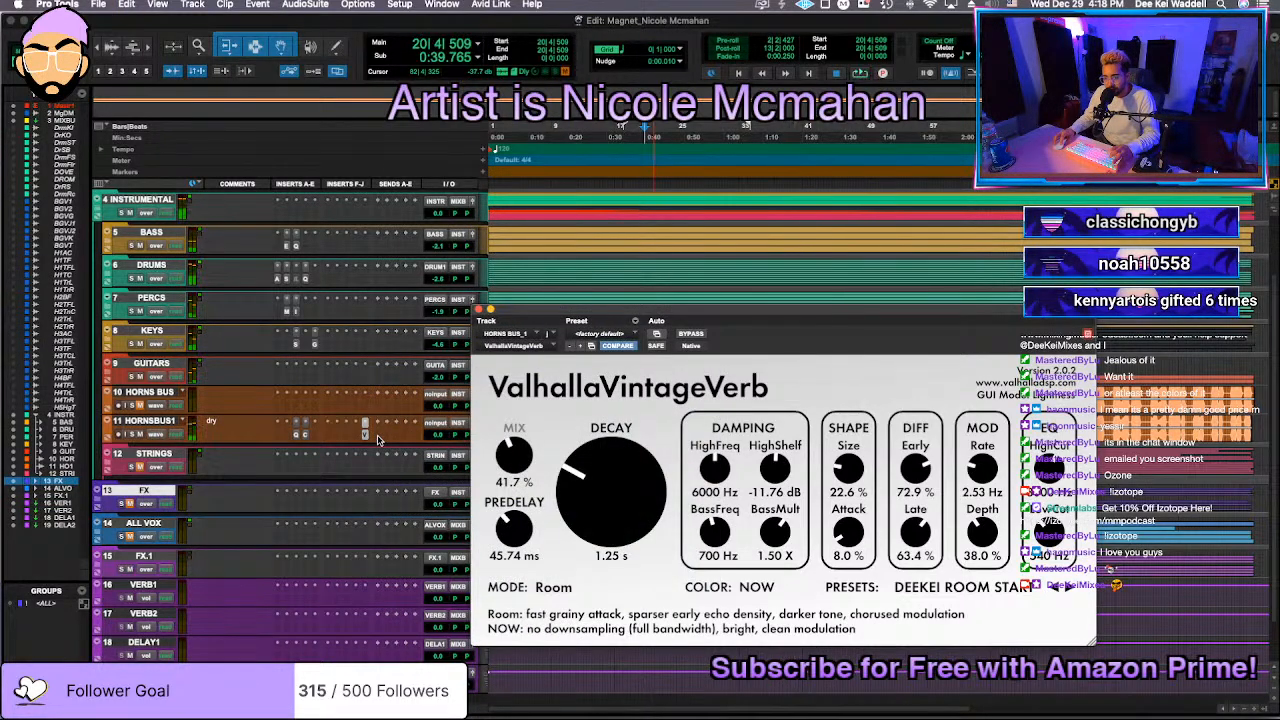
Step: Add a send from HORNS BUS_1 to the stereo VERB2 bus
click(378, 440)
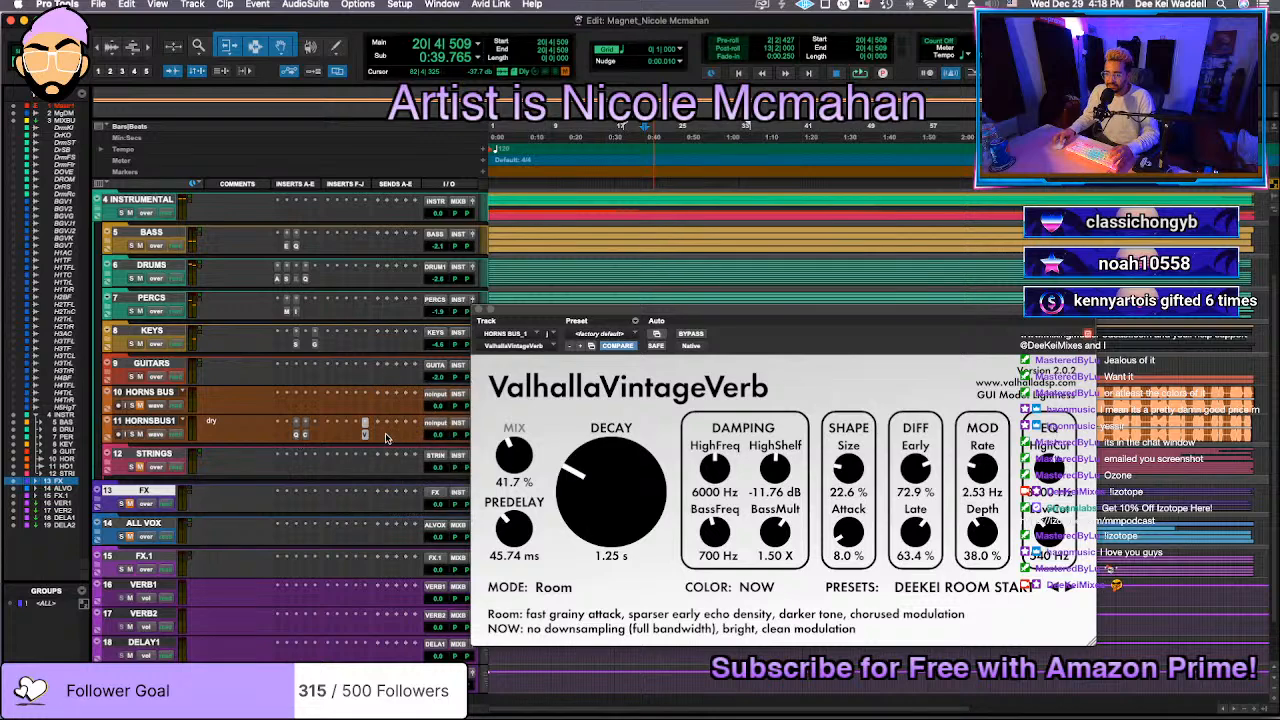
click(387, 437)
mouse_move(392, 446)
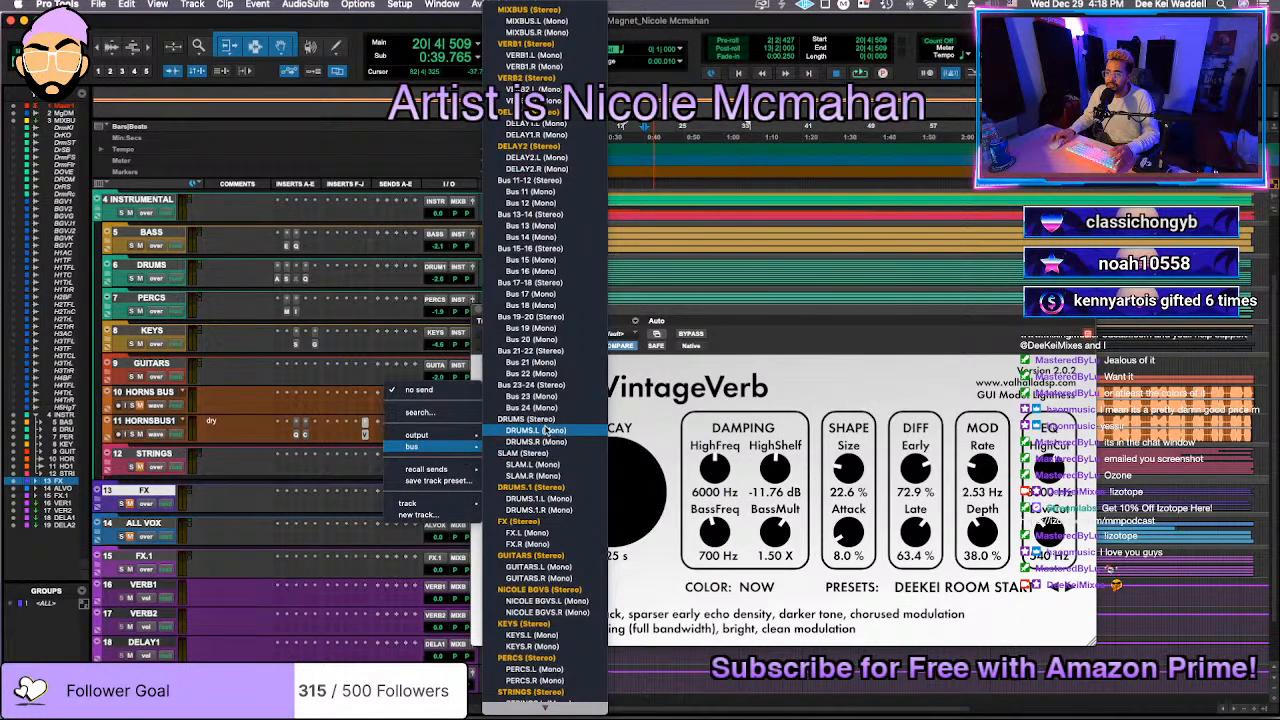
click(528, 77)
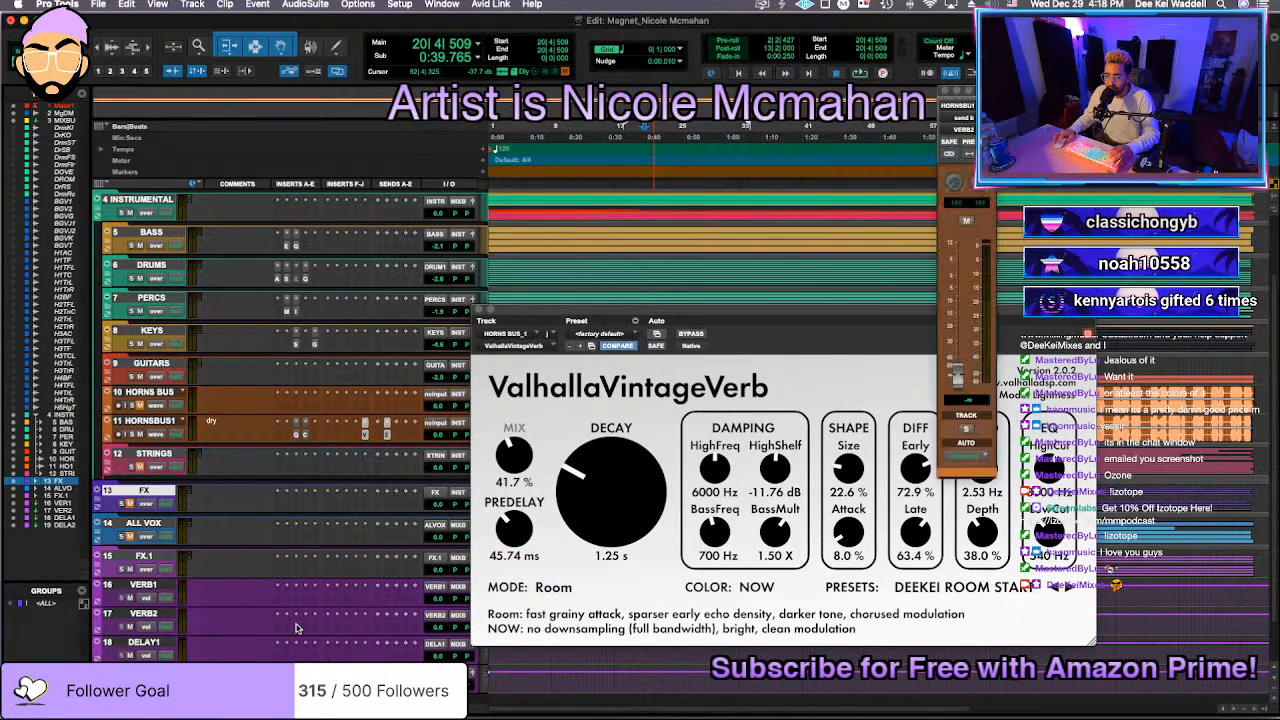
Step: Insert ValhallaVintageVerb in the first slot of the VERB2 track and close its window
click(276, 630)
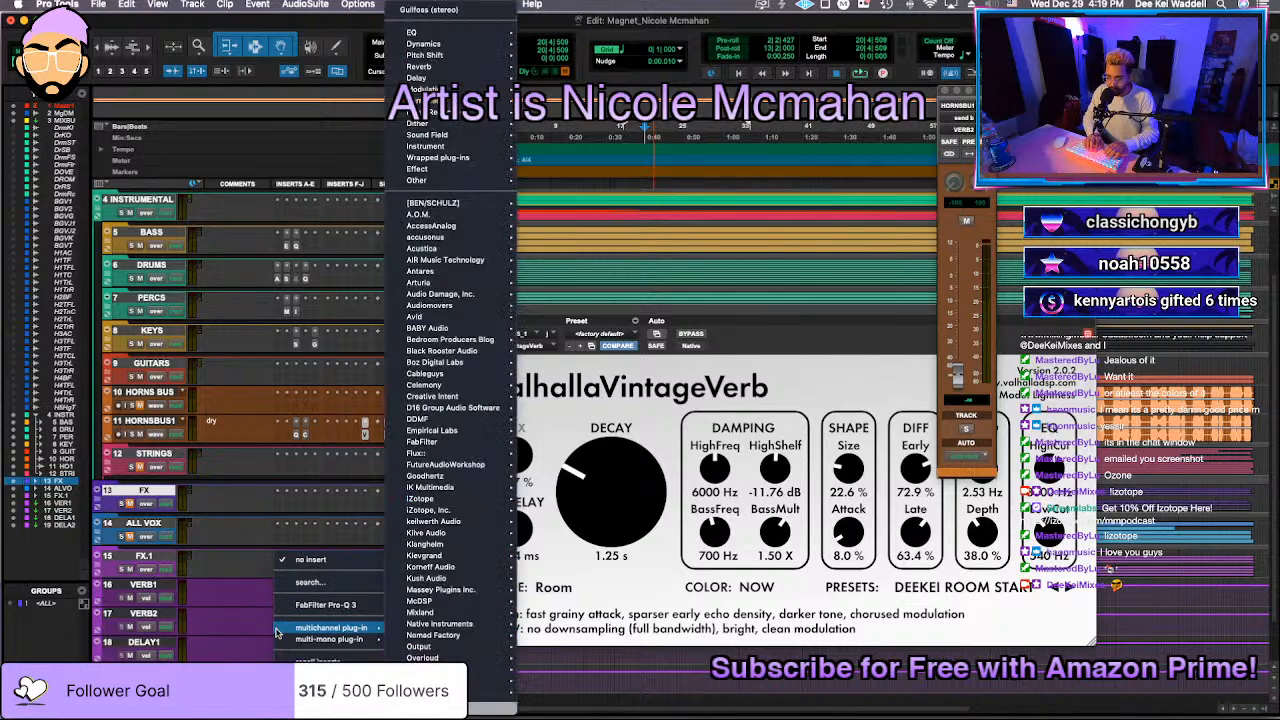
key(Escape)
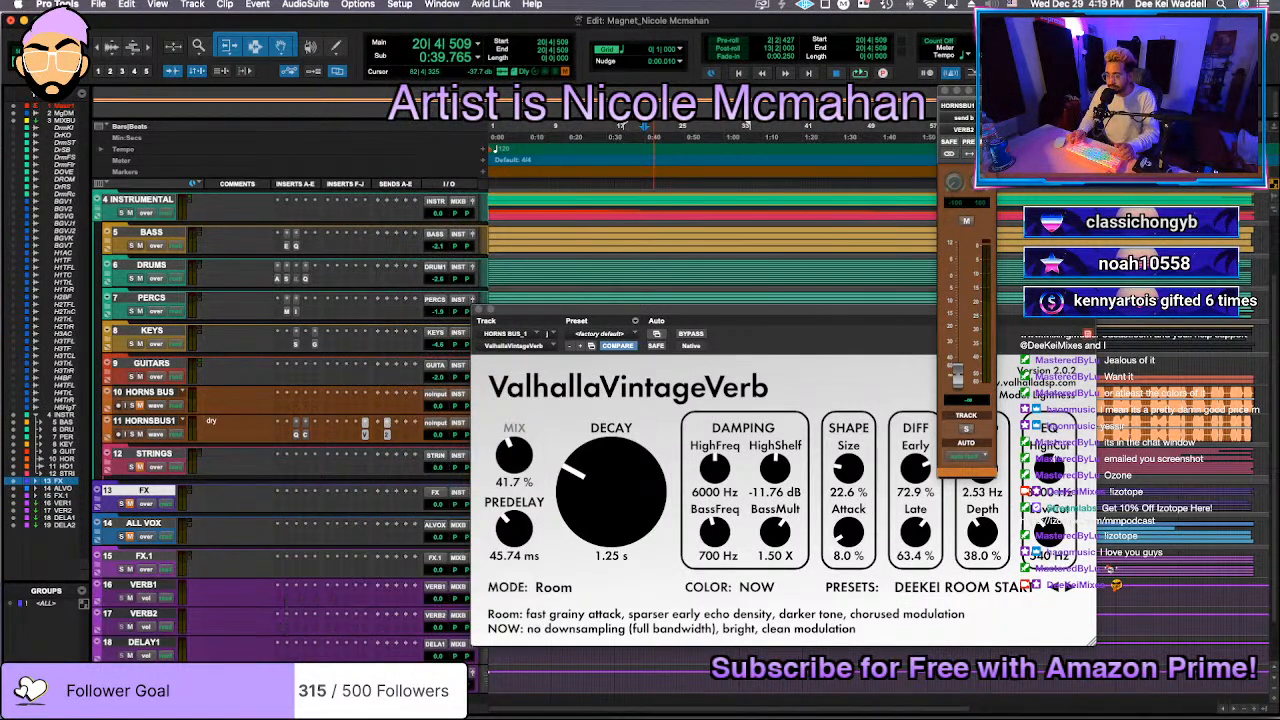
click(277, 620)
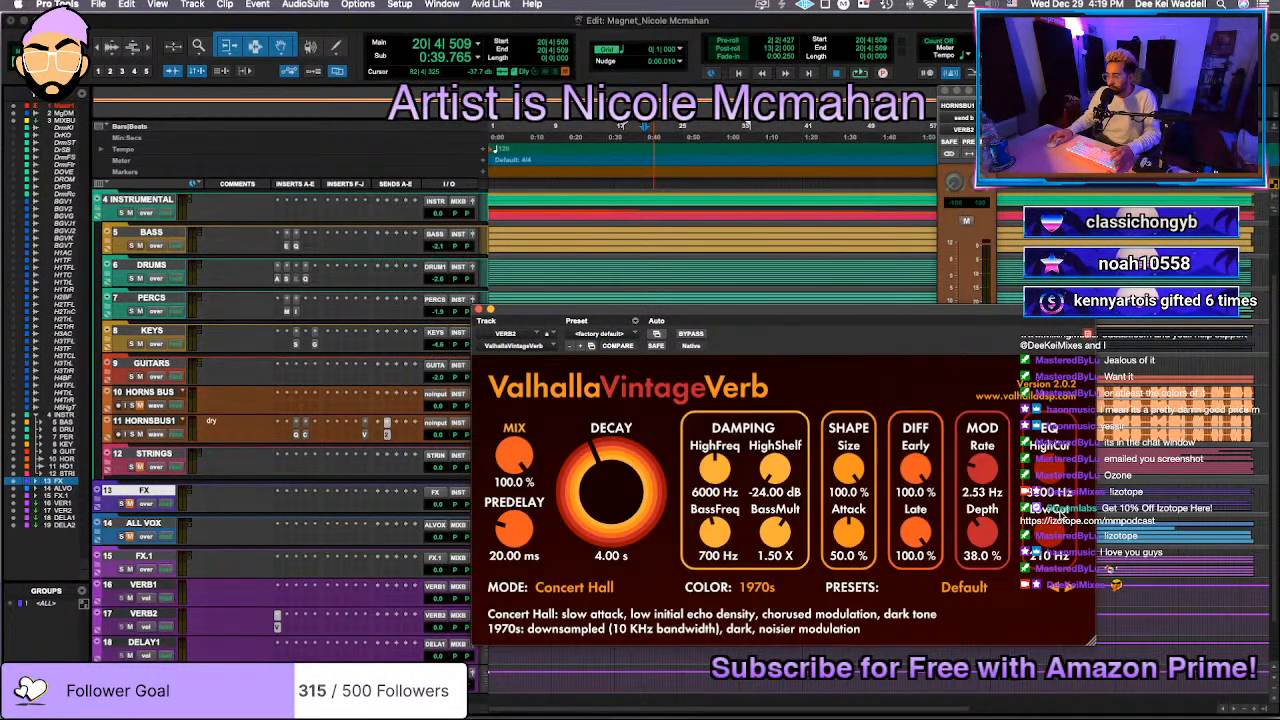
click(479, 310)
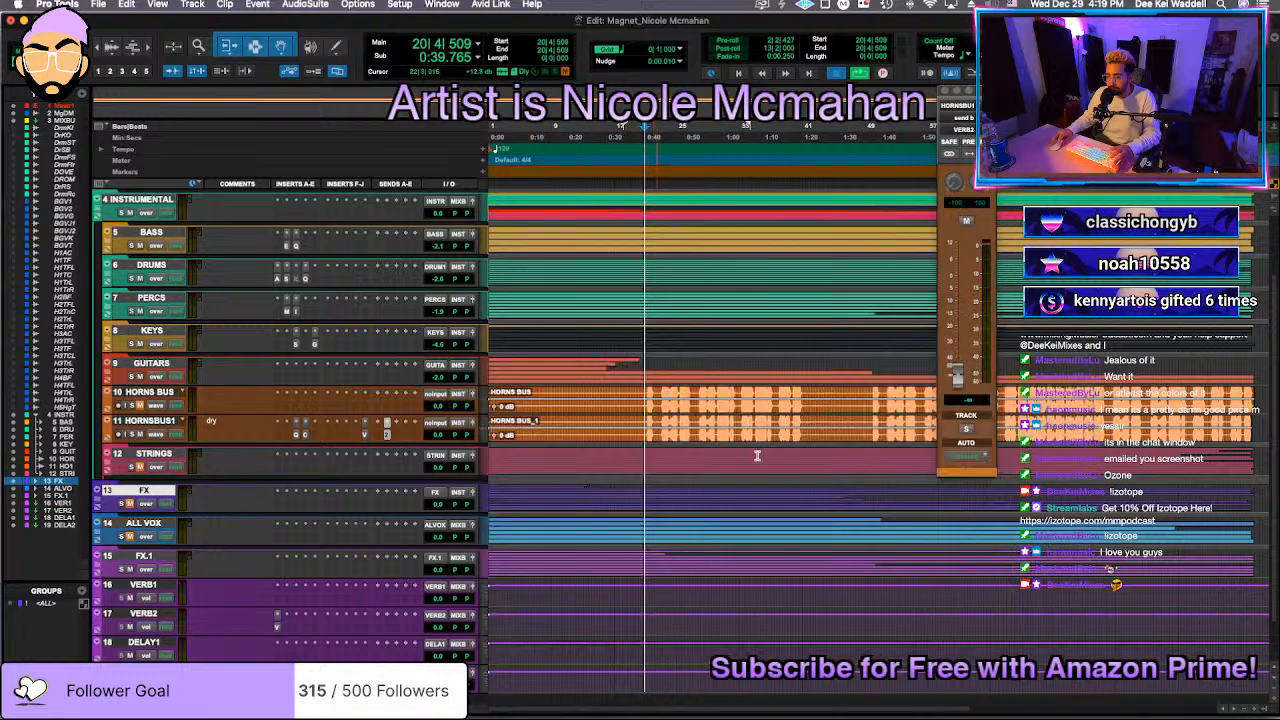
Step: While playing from bar 21, raise the horns' VERB2 send to about -15.8 dB and lower the HORNS BUS_1 volume to -0.9 dB
click(752, 303)
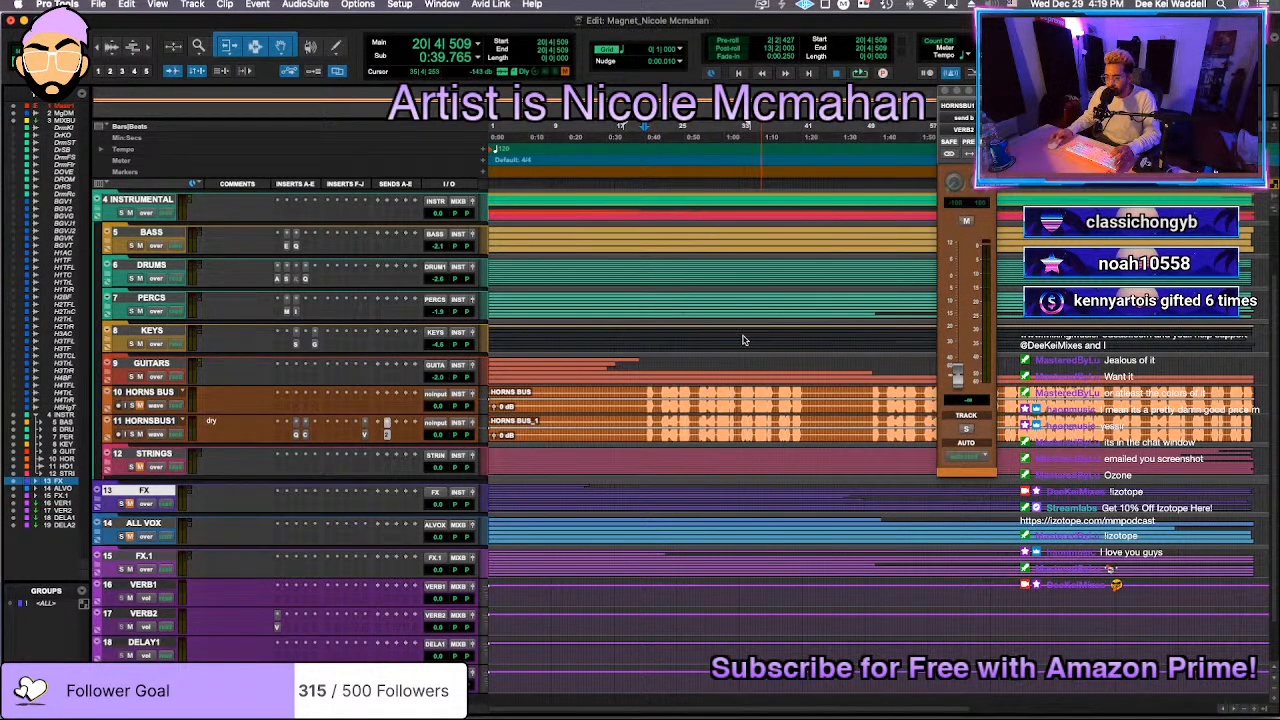
key(space)
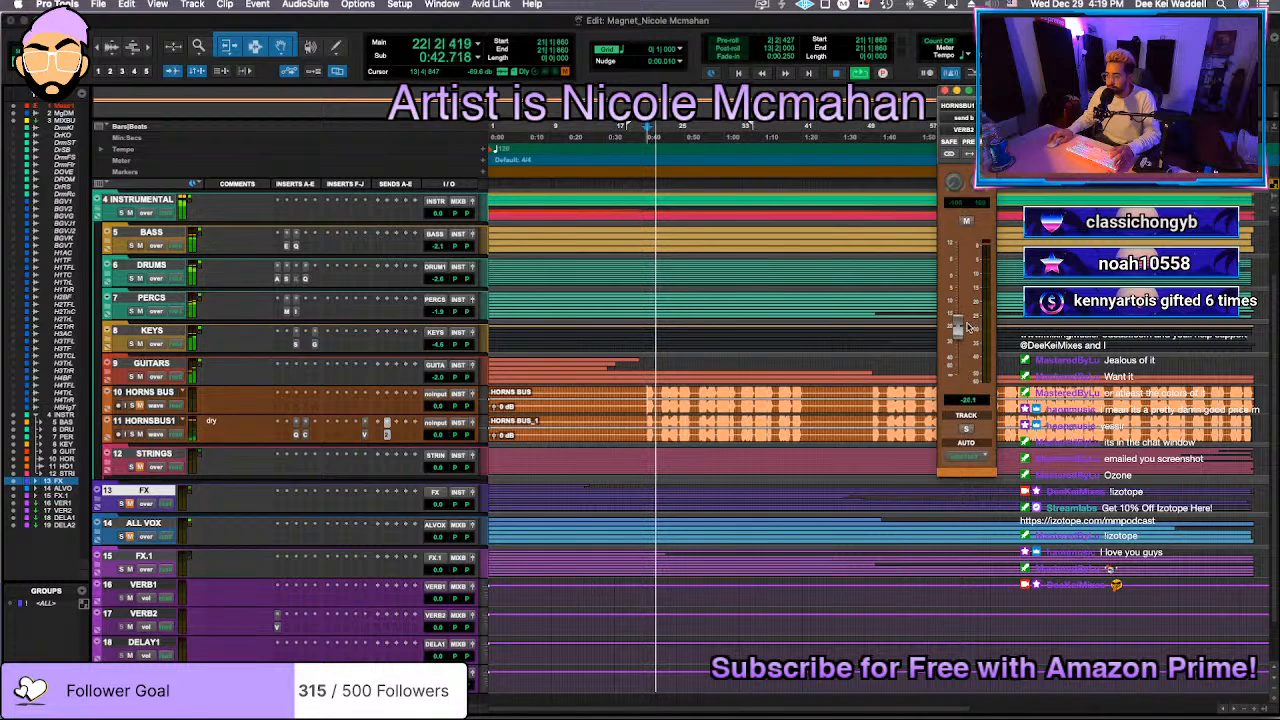
drag(965, 375, 958, 316)
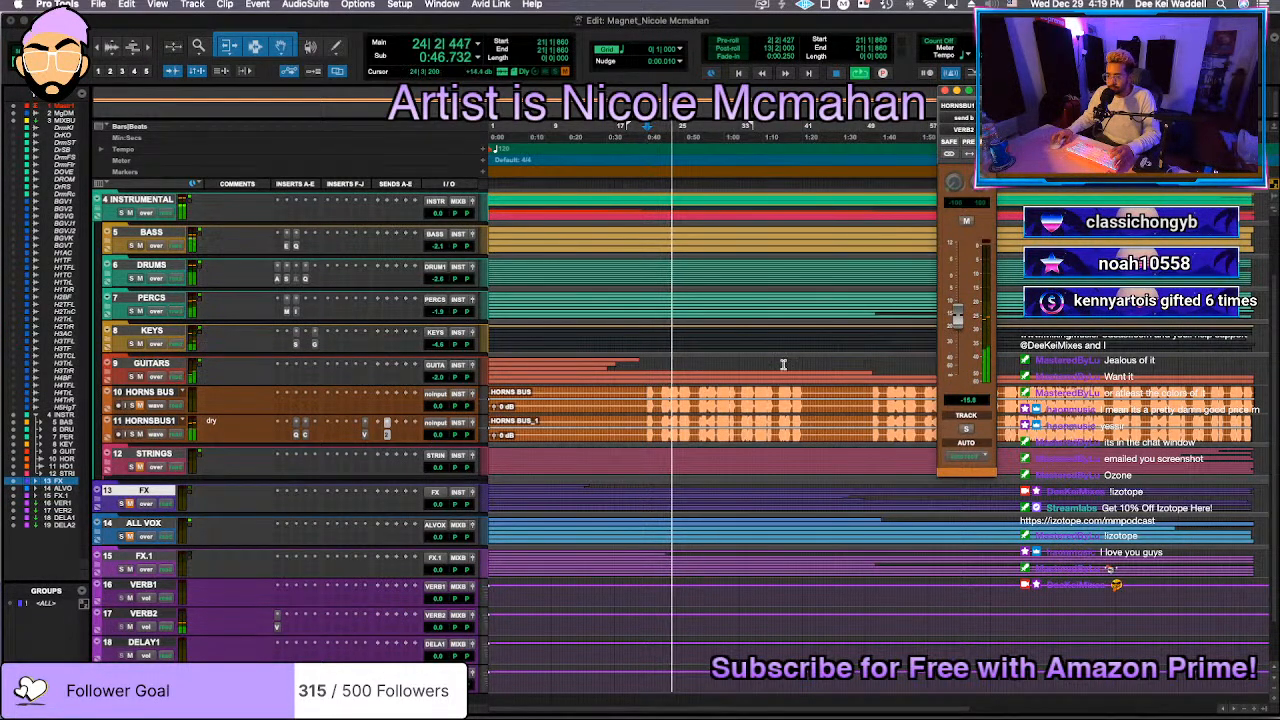
click(438, 433)
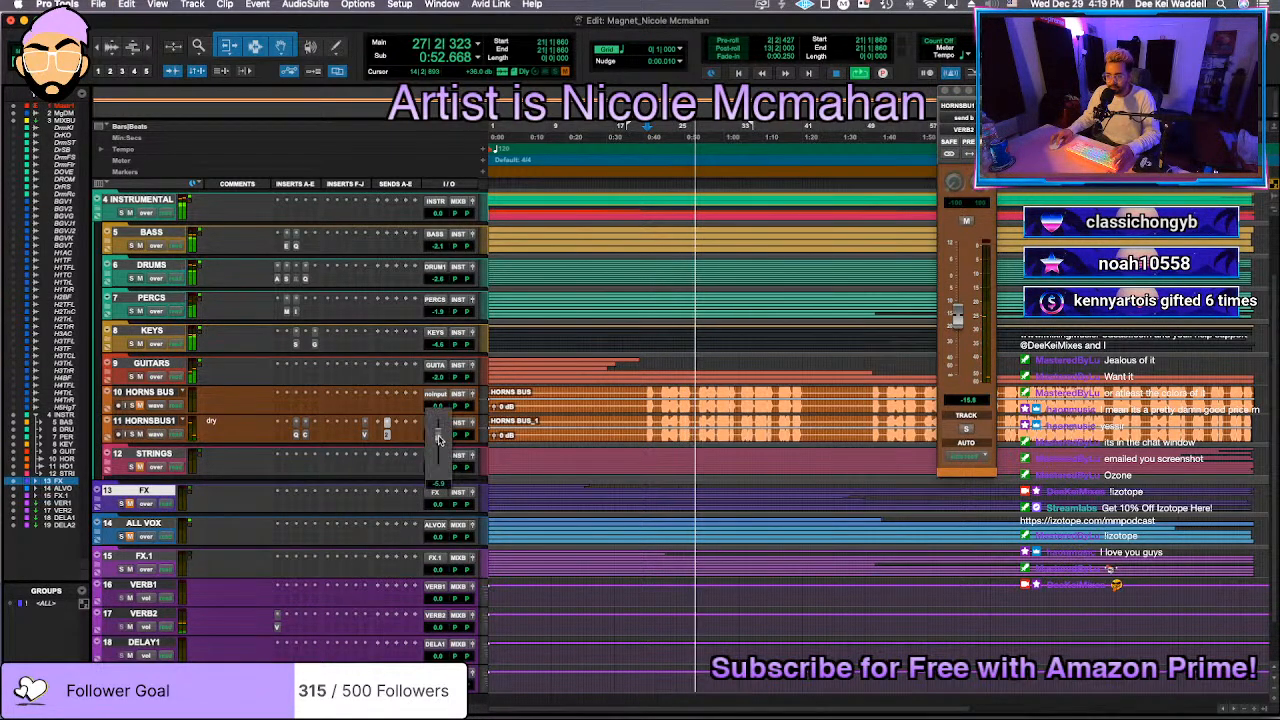
drag(438, 440, 441, 440)
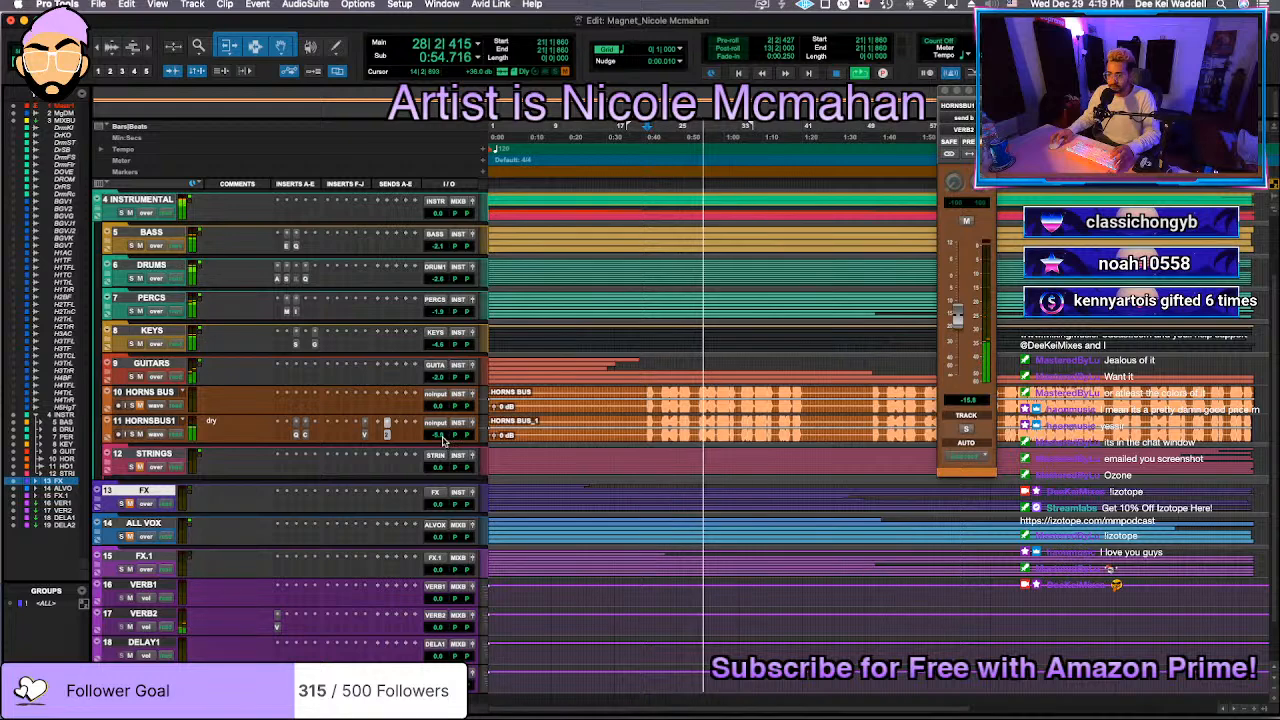
Step: Insert the stereo MJUC compressor on HORNS BUS_1 in the free slot ahead of its existing EQ
click(294, 438)
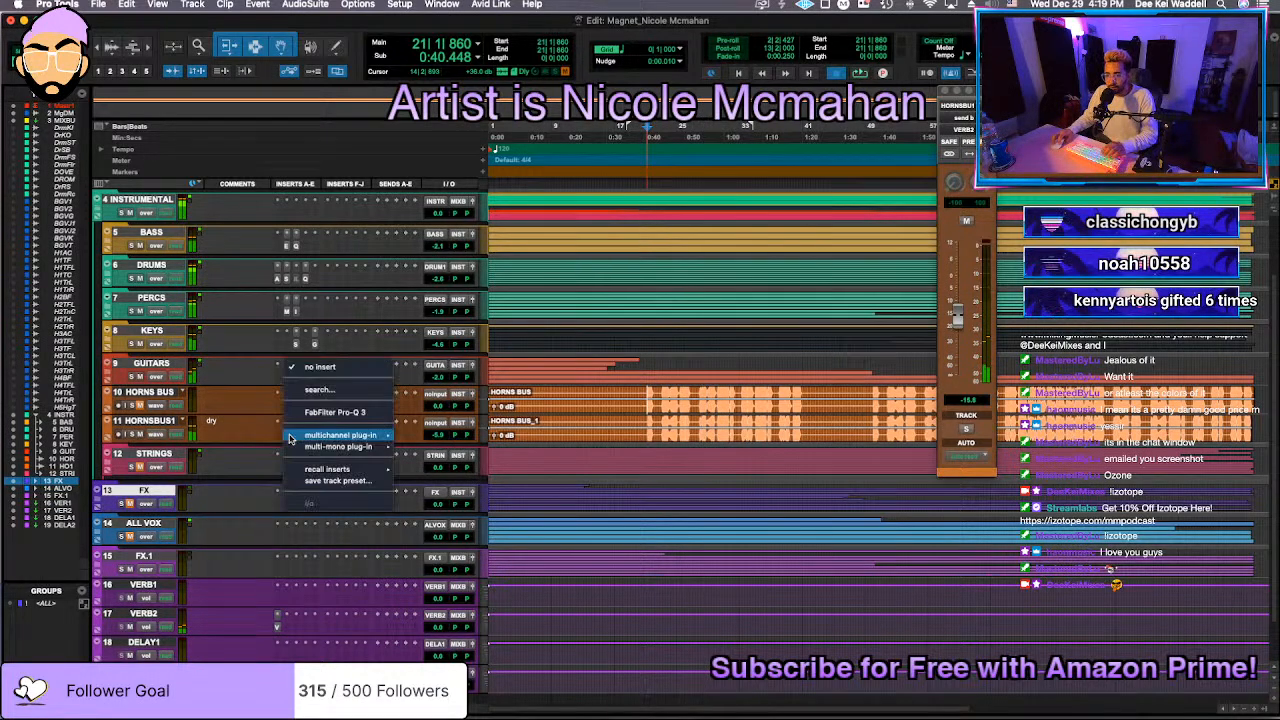
mouse_move(290, 437)
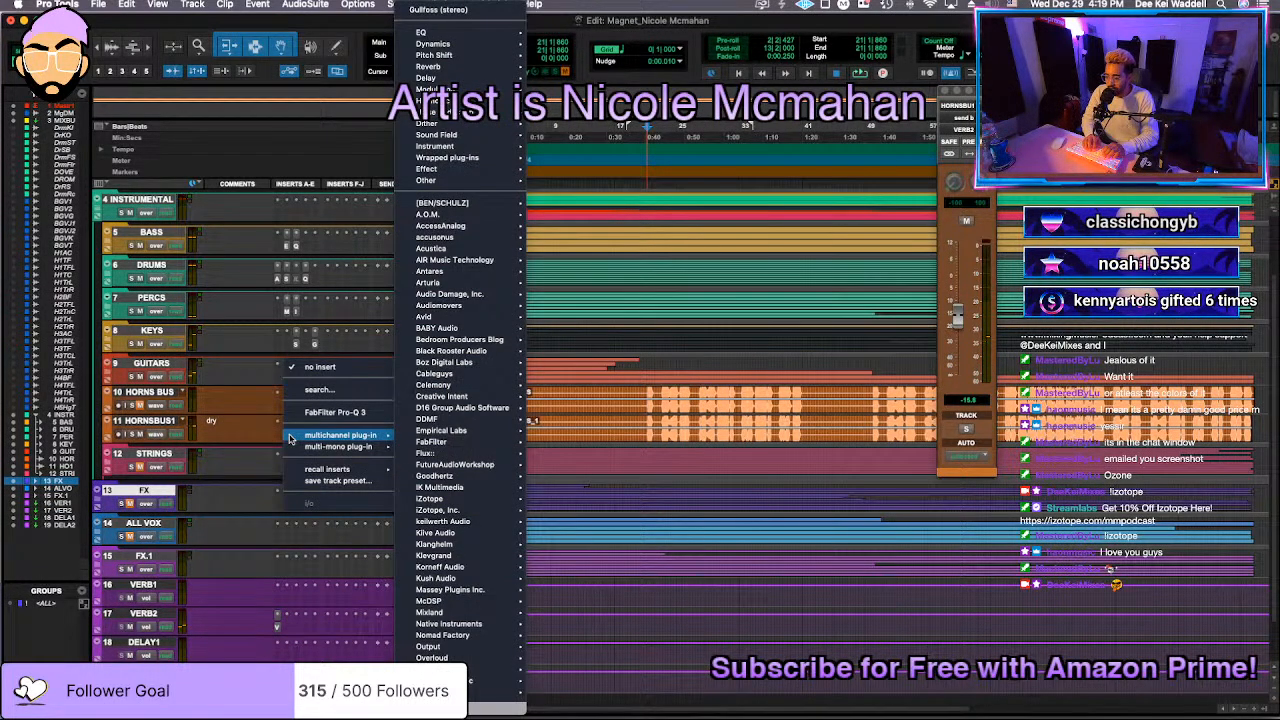
text(mj)
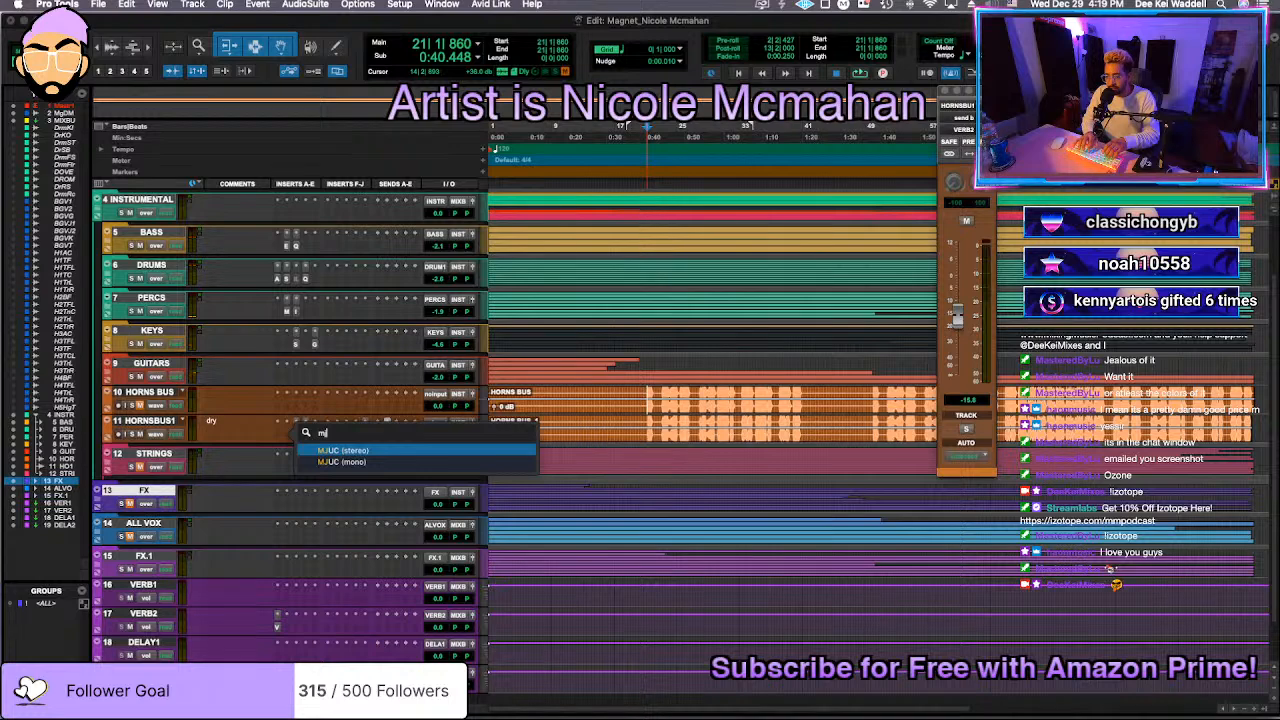
key(Return)
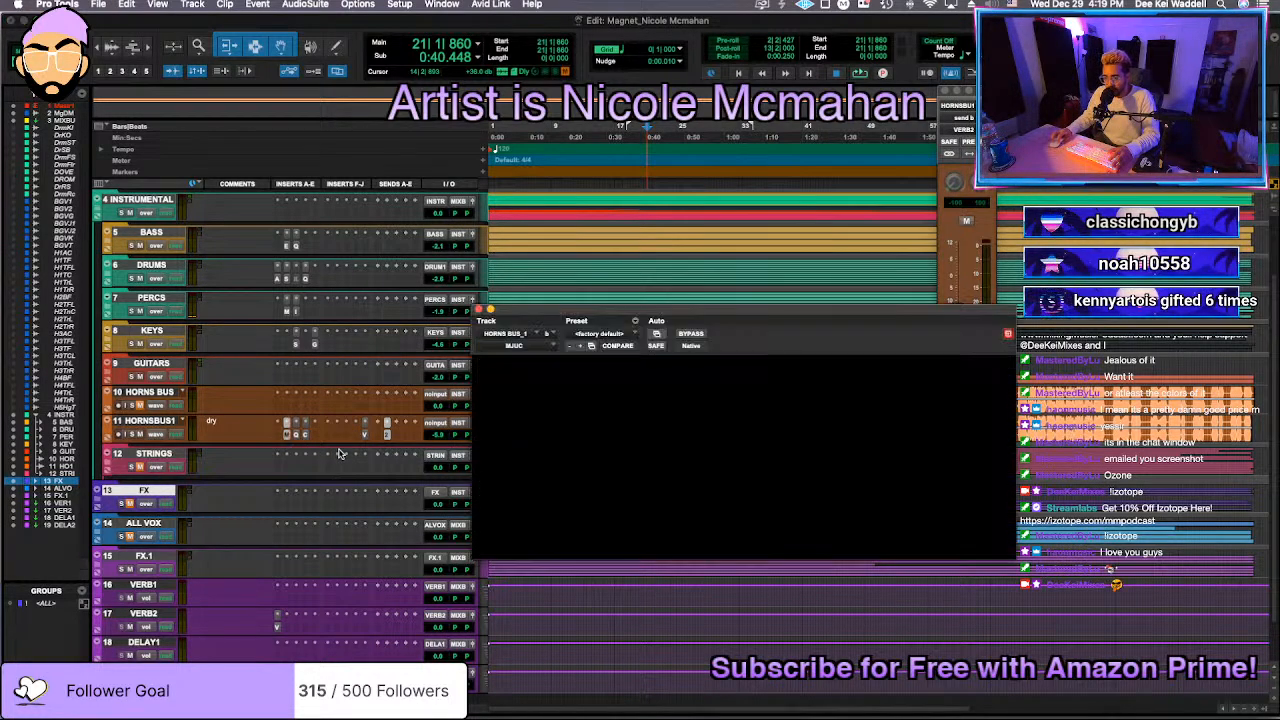
Step: Try the MJUC compressor's Mk3, Mk2 and Mk1 models on HORNS BUS_1
click(598, 366)
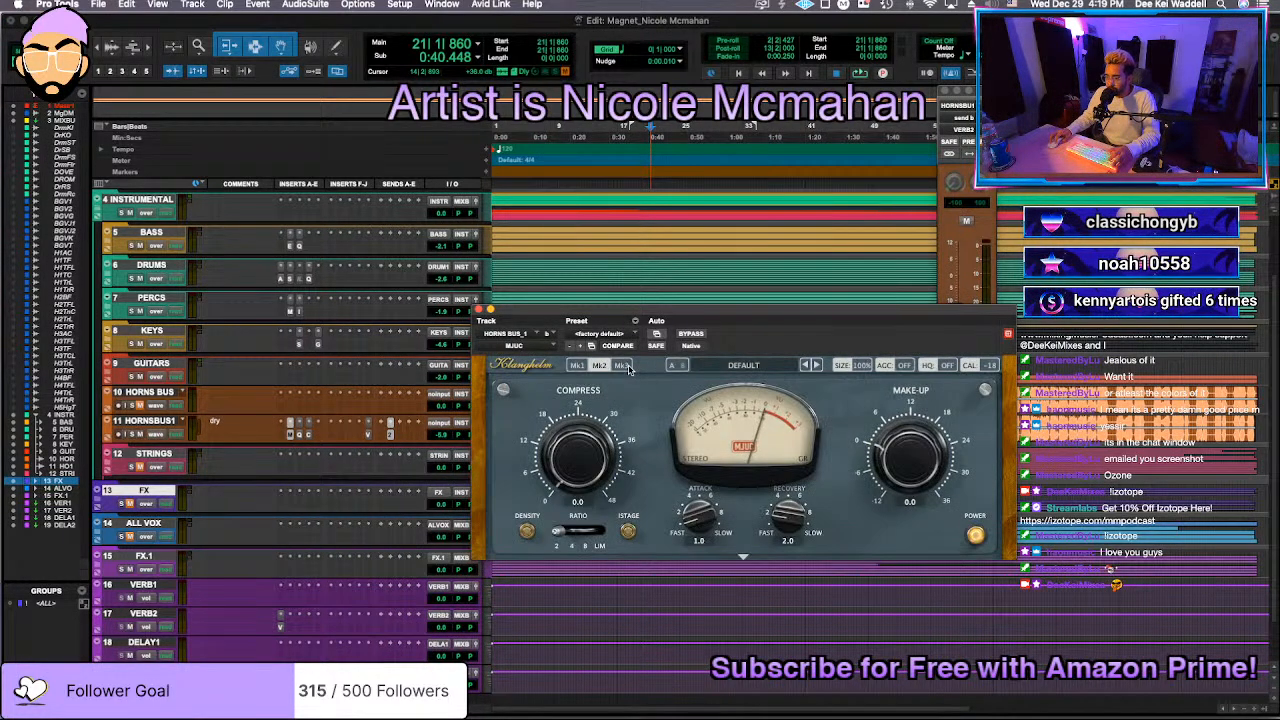
click(621, 365)
click(600, 365)
click(577, 365)
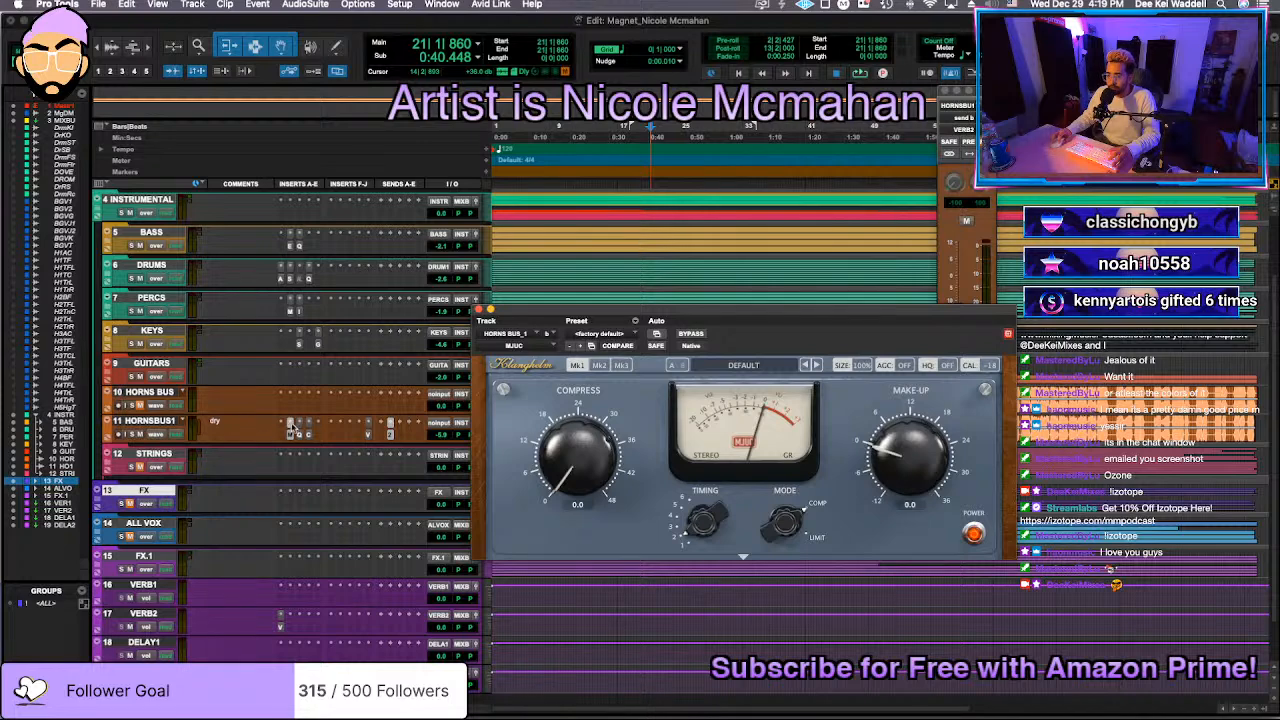
Step: Replace the MJUC insert on HORNS BUS_1 with the stereo AR-1 compressor
click(291, 426)
click(291, 426)
click(291, 426)
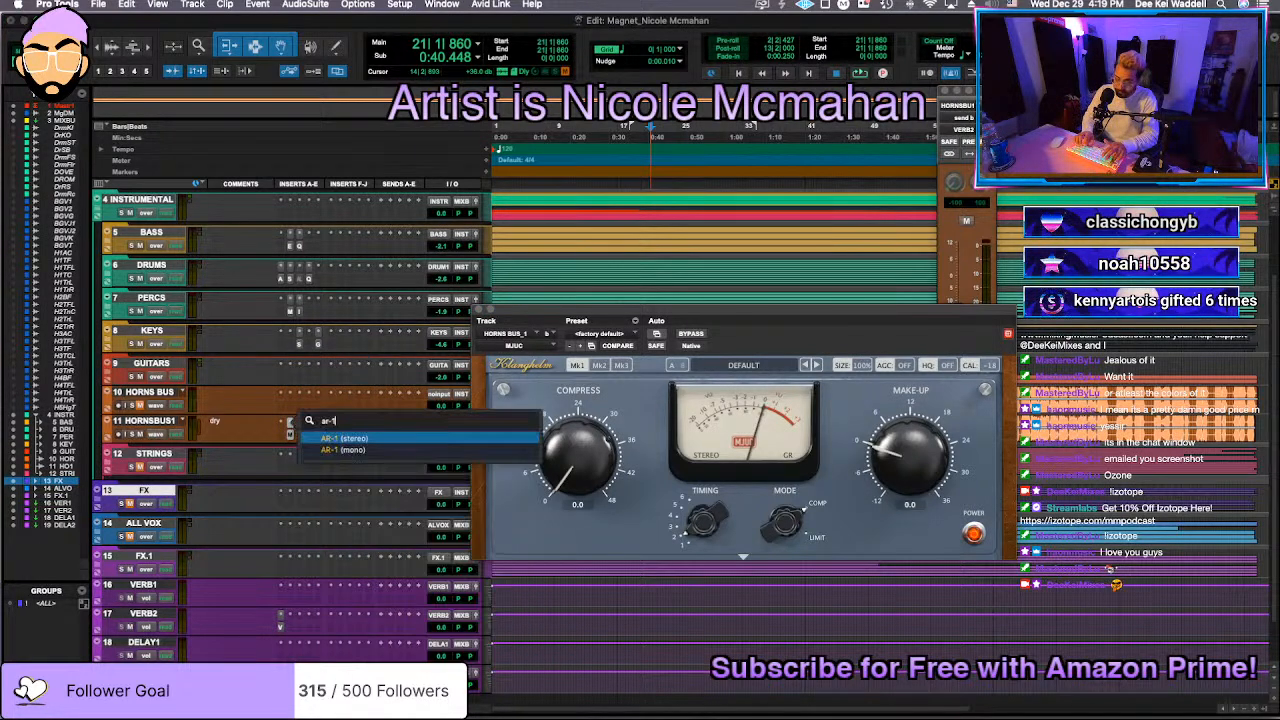
click(291, 426)
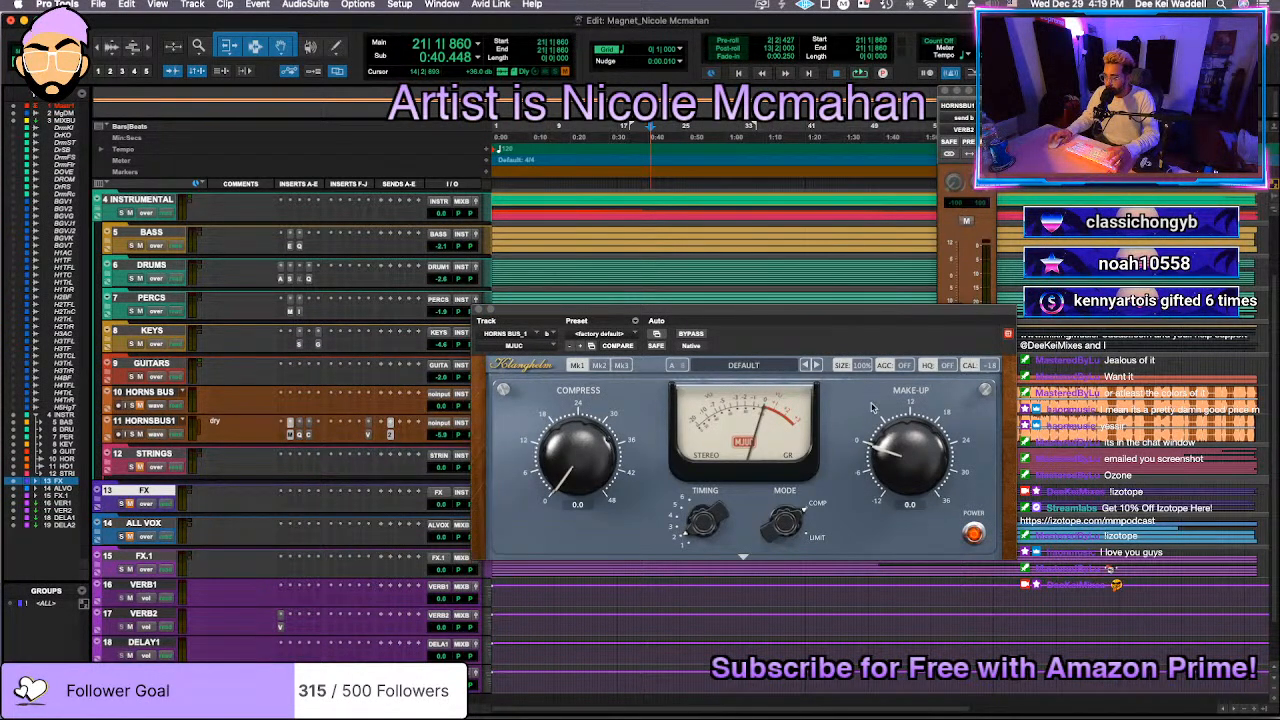
Step: During playback, reset the AR-1's tone to 0, set attack to 18.6 ms and threshold to -26.5 dB, and close its window
key(space)
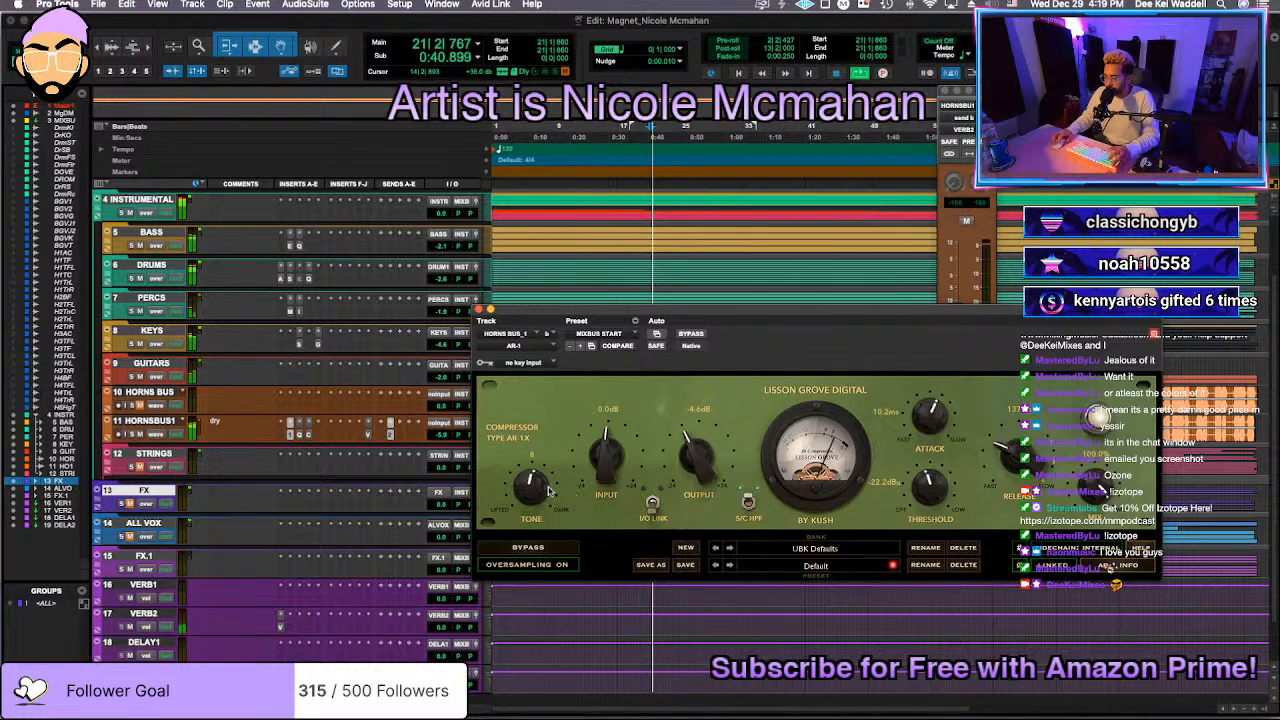
alt+click(545, 487)
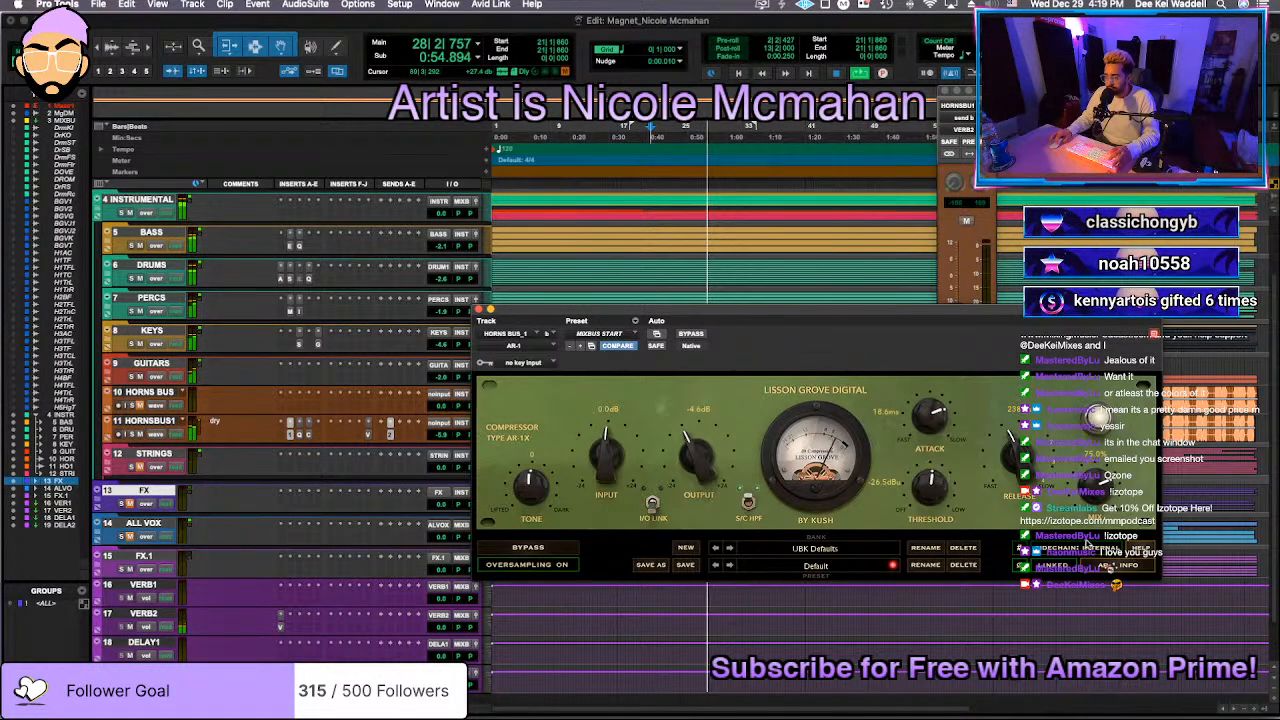
click(479, 311)
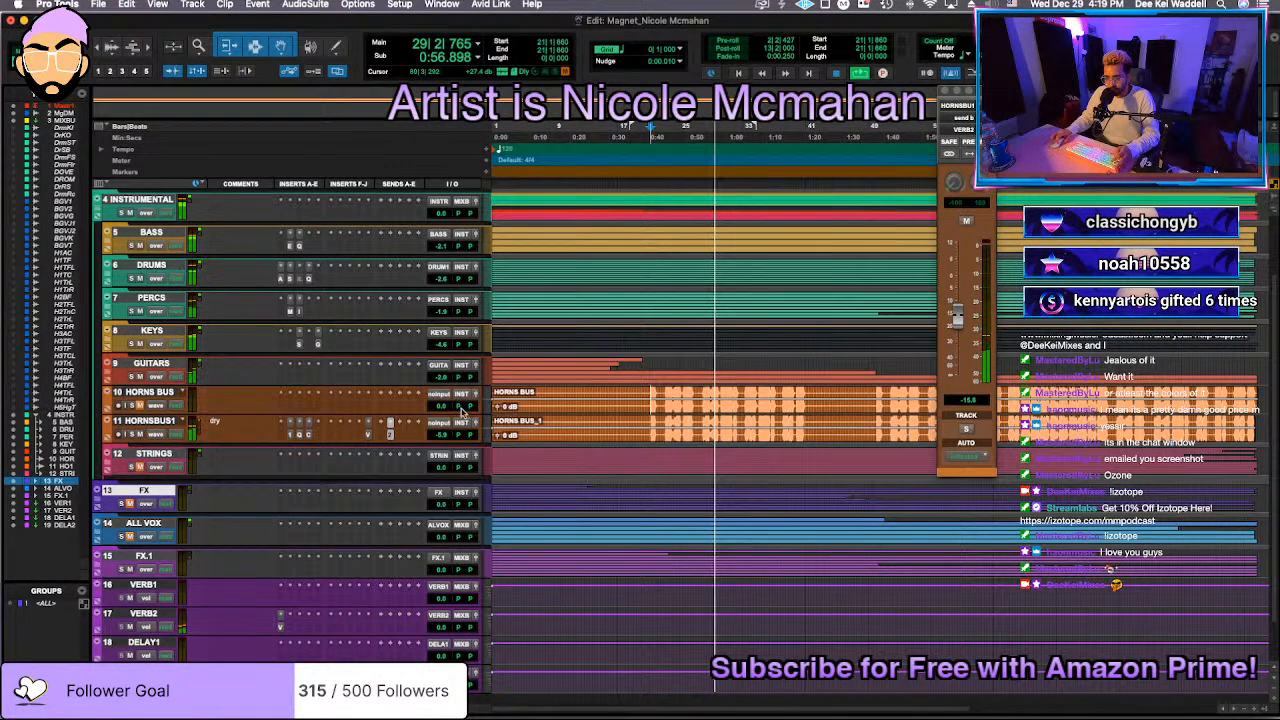
Step: Set the HORNS BUS_1 volume to -3.2 dB, save the session, and check the track's ValhallaVintageVerb settings
drag(441, 438, 440, 433)
key(super+s)
click(440, 437)
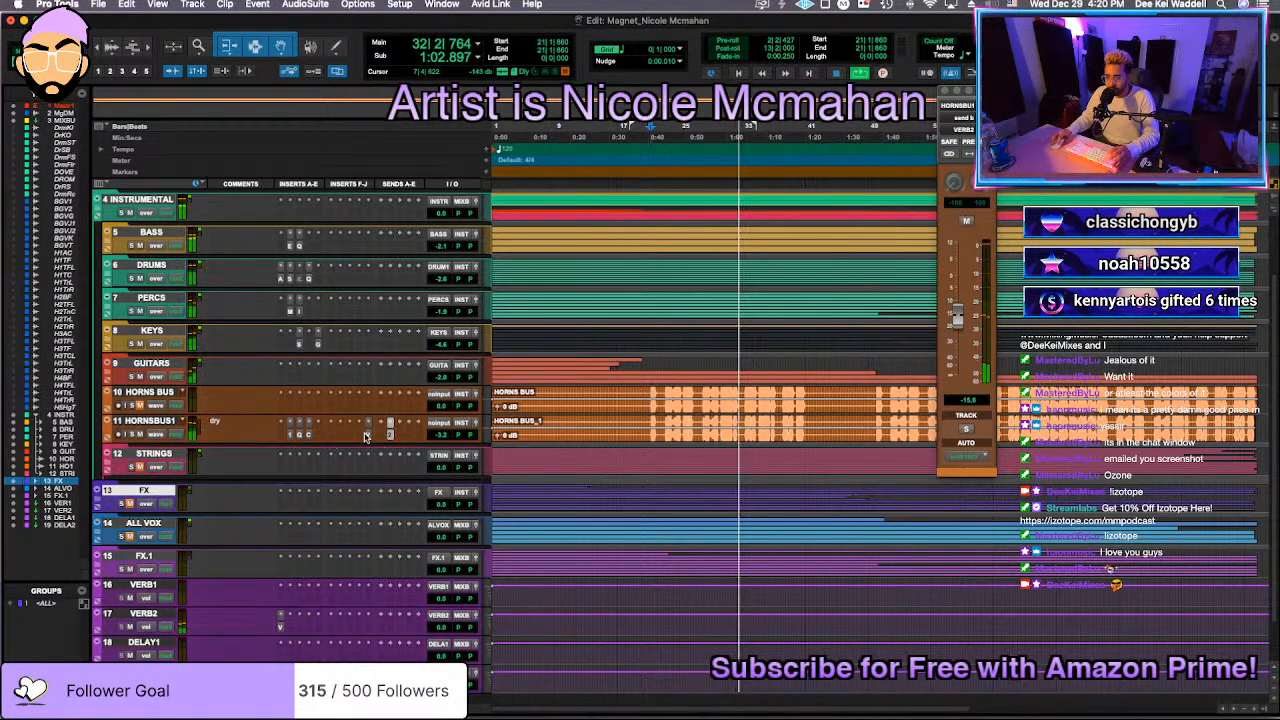
click(365, 437)
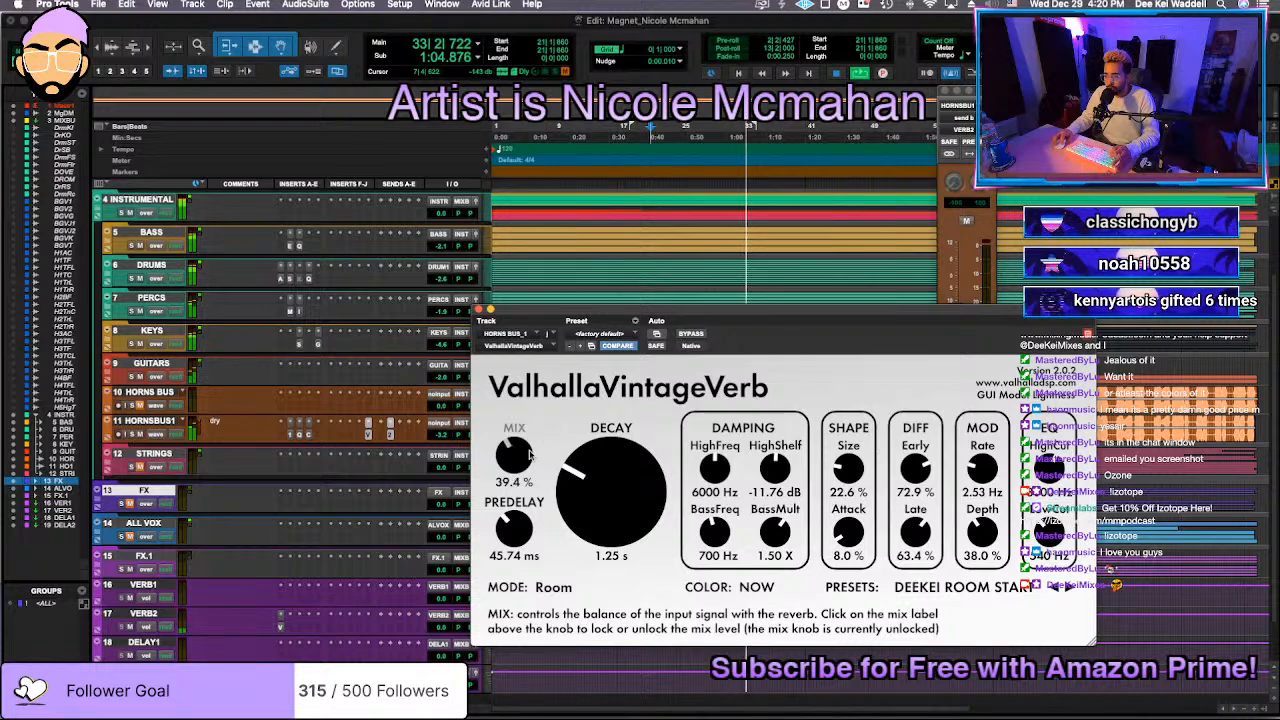
click(479, 309)
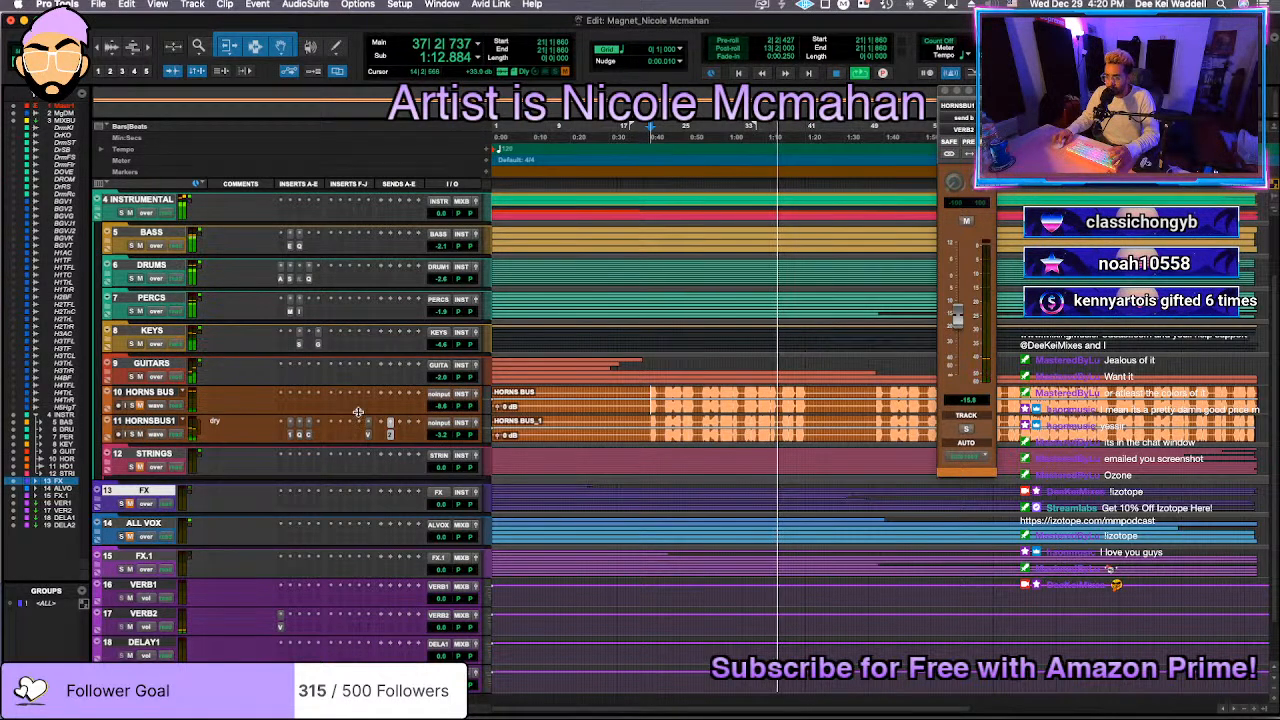
Step: Switch the HORNS BUS_1 track to volume view and return to the start of the session
key(space)
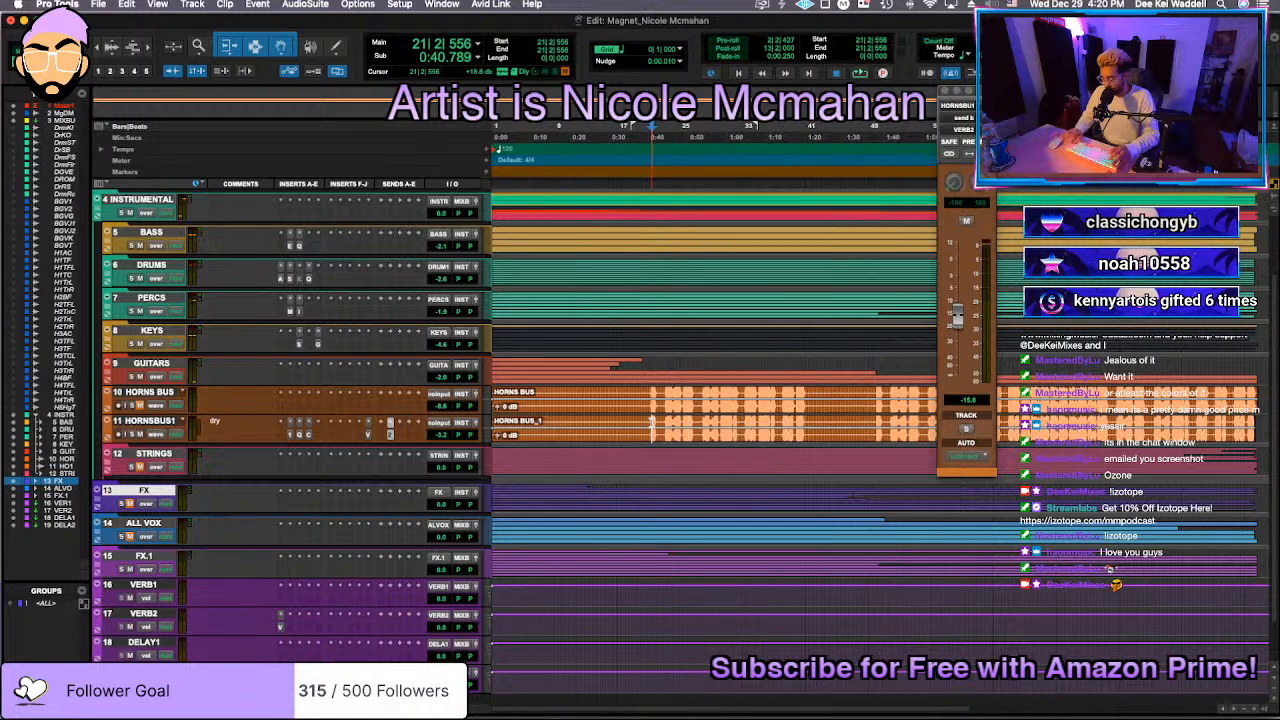
key(minus)
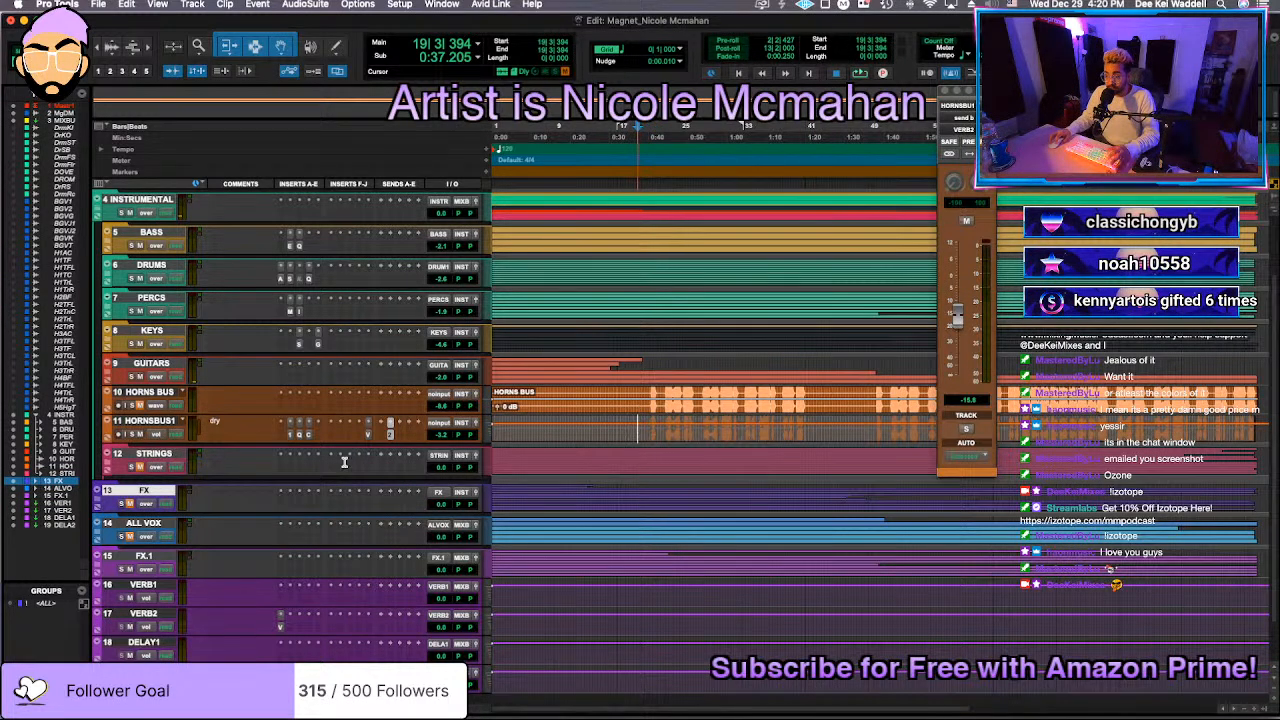
key(space)
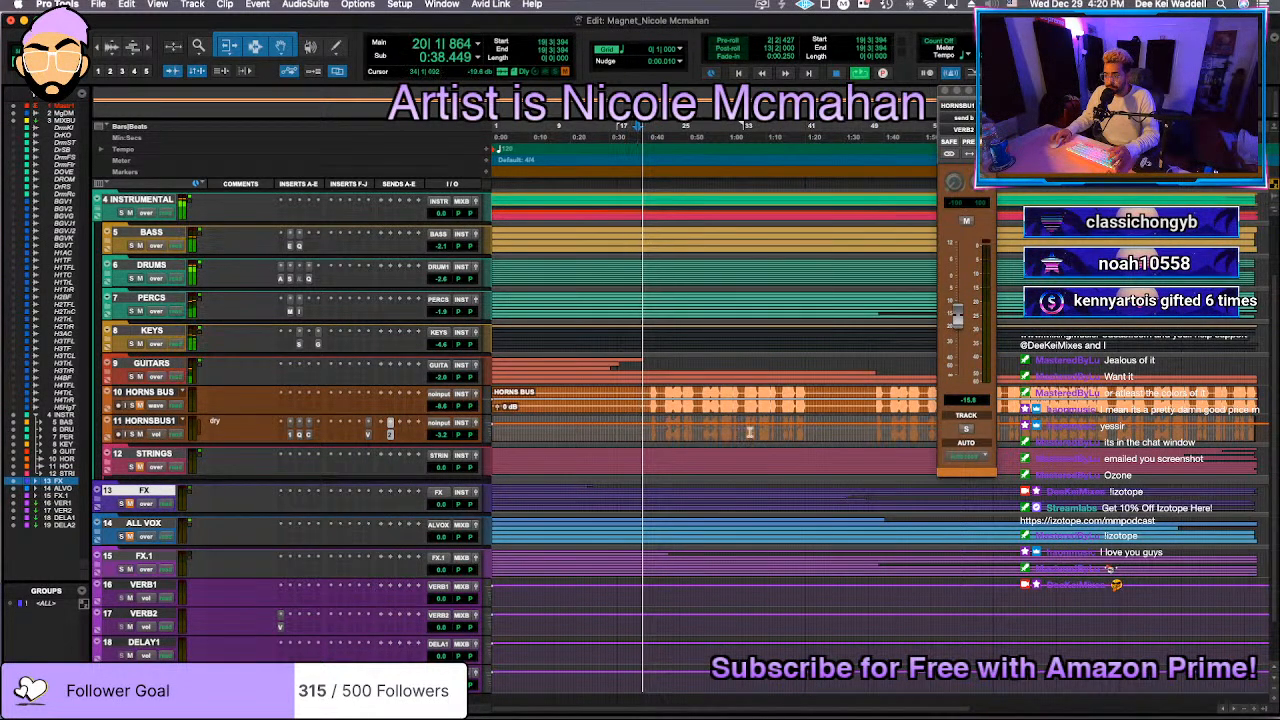
key(space)
click(610, 432)
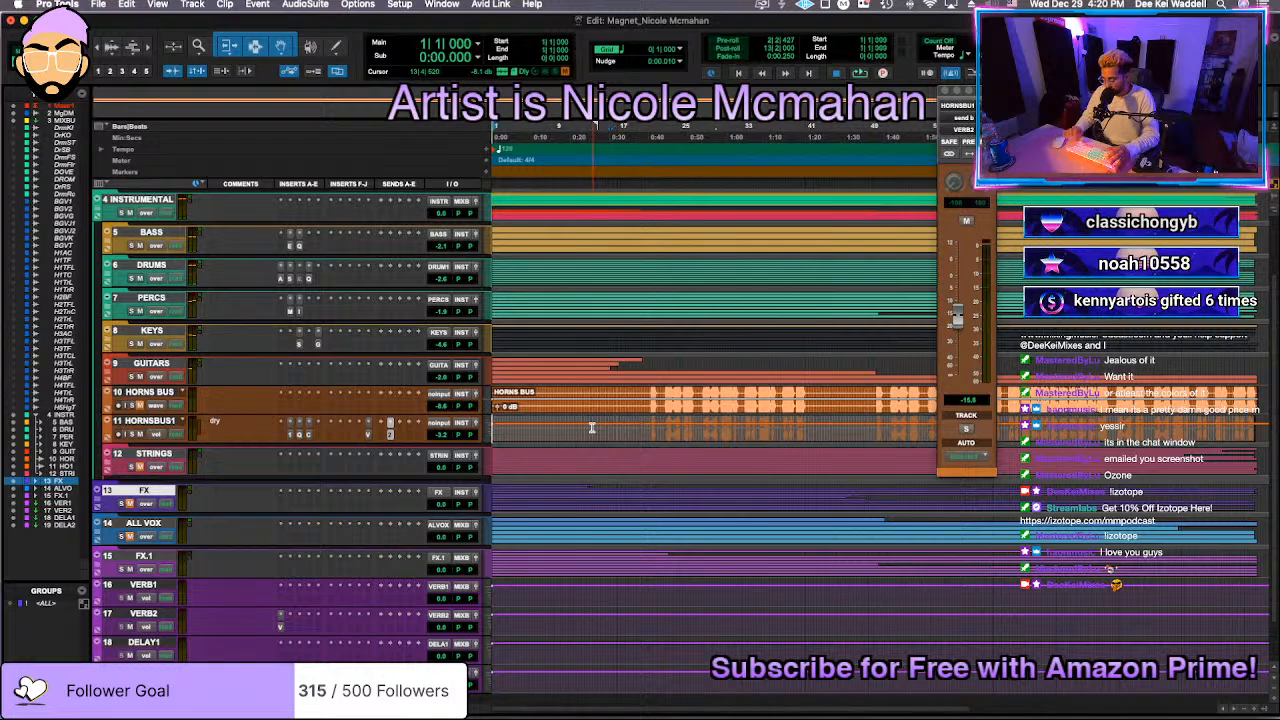
Step: While playing the soloed demo mix from the start, add a marker named v1 near bar 5 and set the session tempo to 110 BPM
key(space)
scroll(540, 451, up, 3)
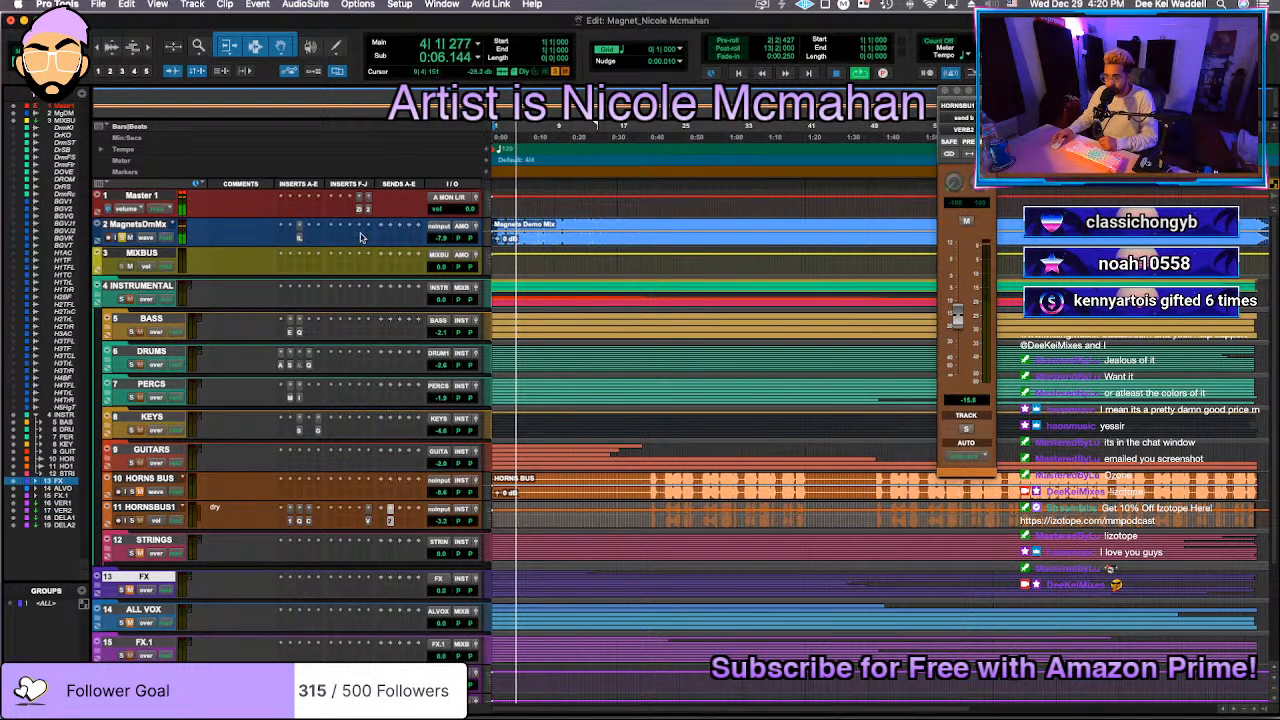
click(485, 171)
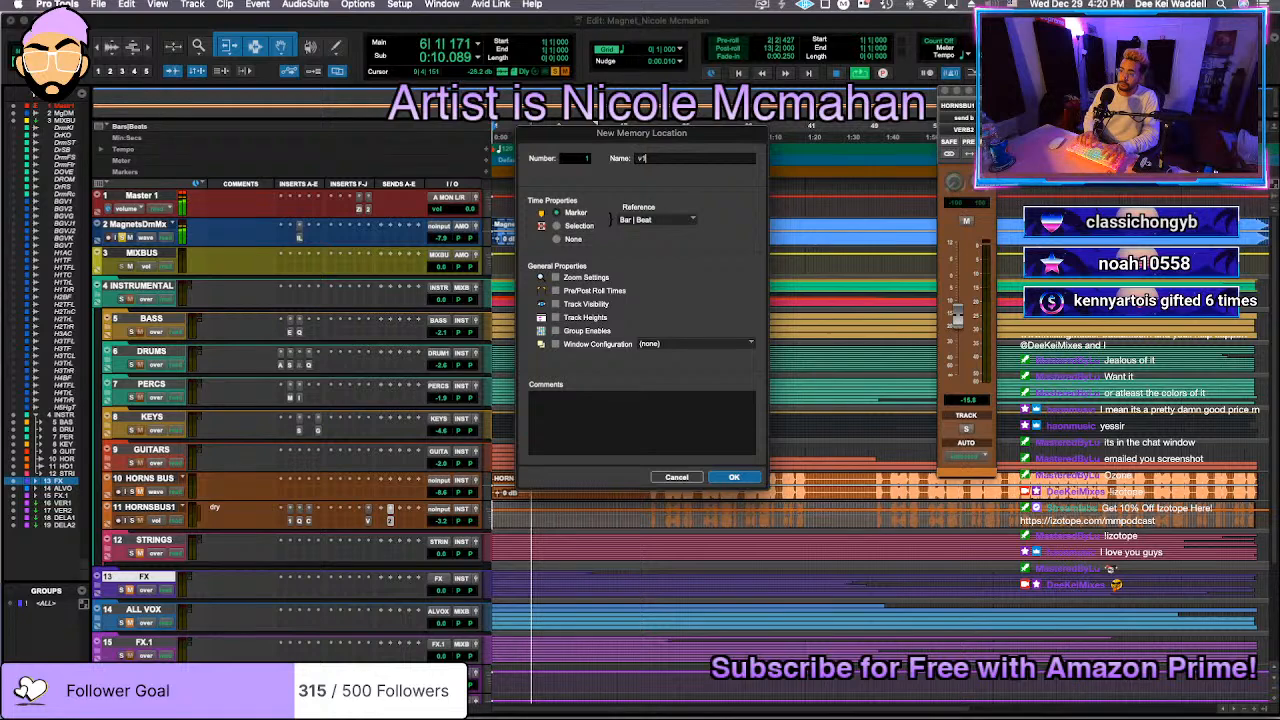
key(Return)
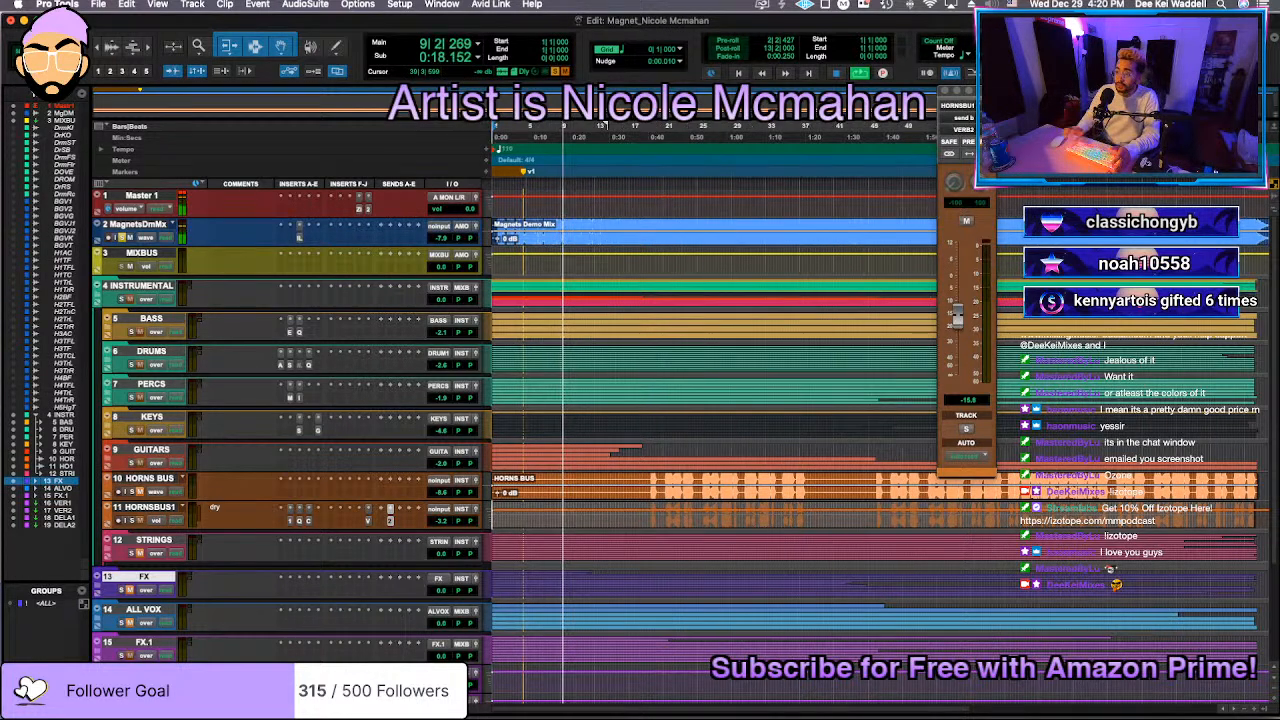
Step: Set the grid value to 0|2|000
click(643, 49)
click(641, 49)
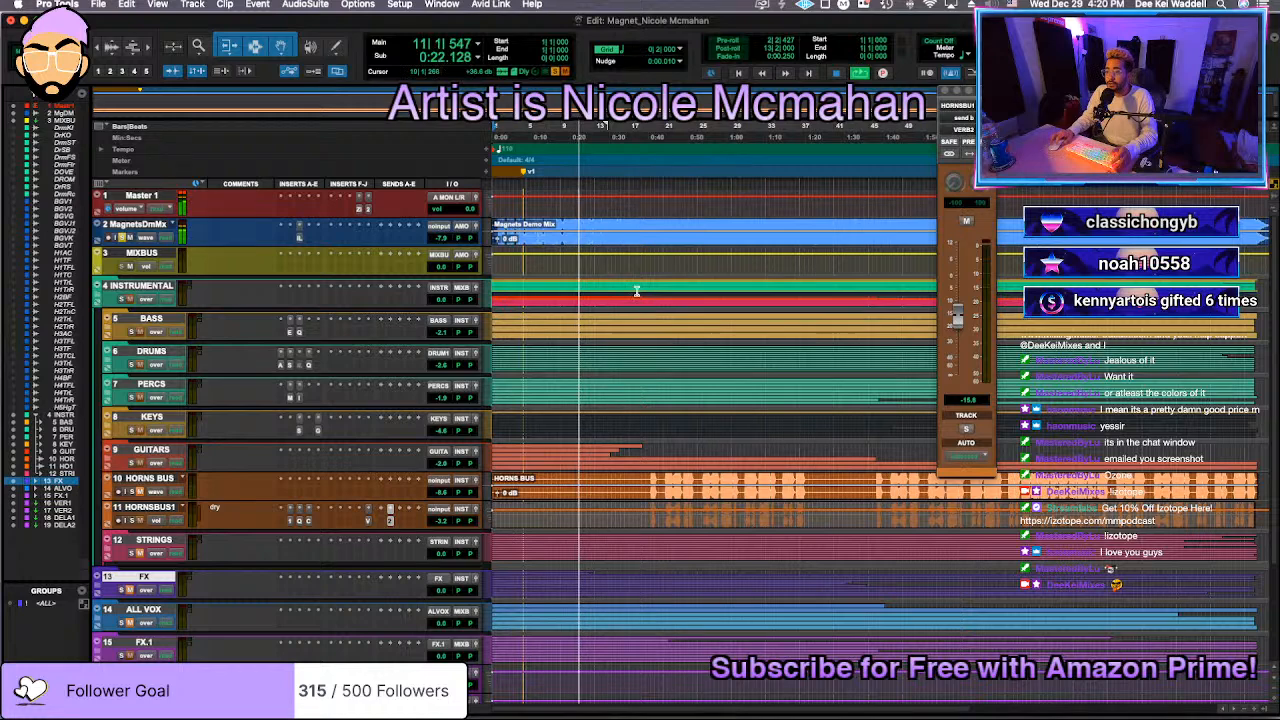
key(t)
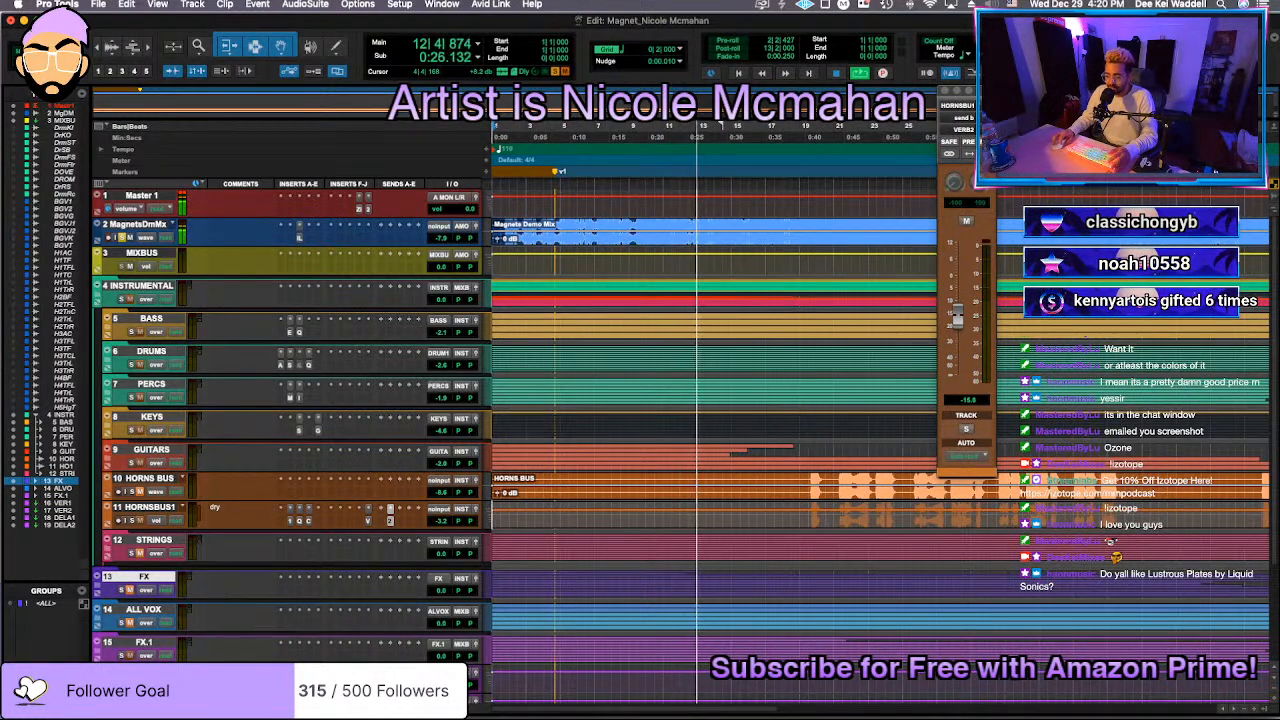
Step: Switch to Finder and preview Magnets Notes.pdf in the downloaded Magnets Stems for Dee Kei folder
click(710, 717)
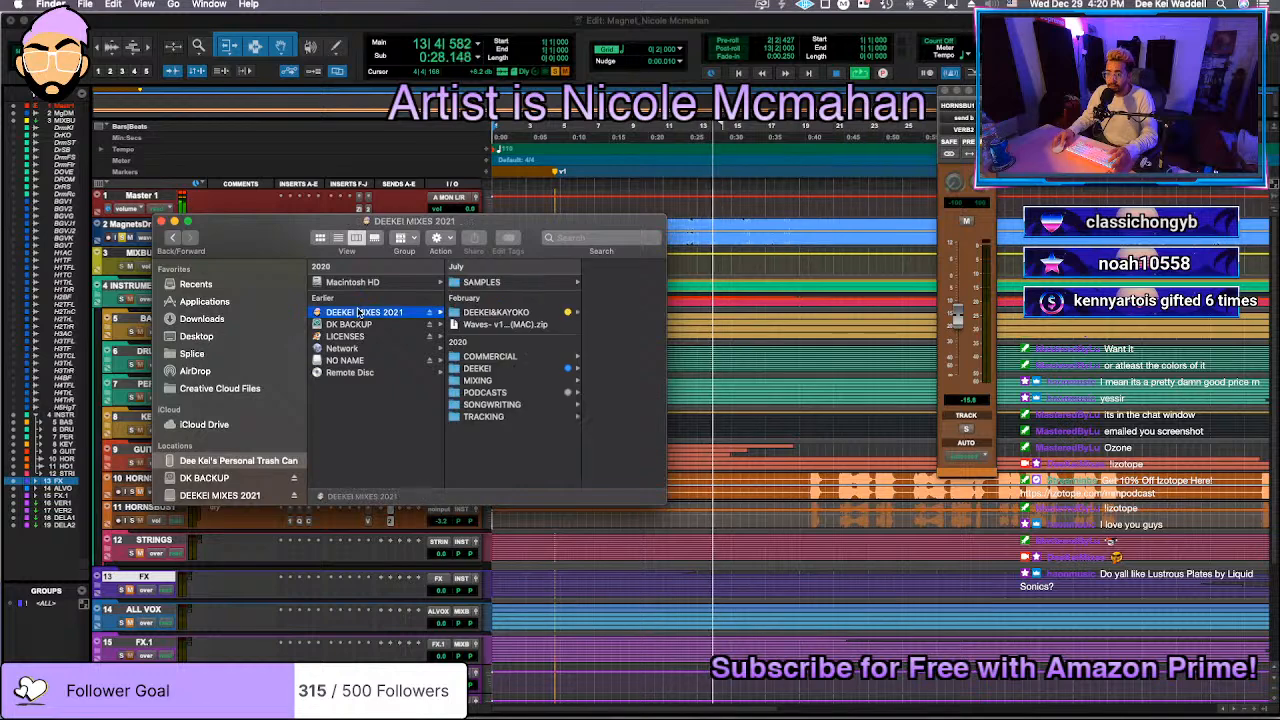
click(268, 318)
click(370, 282)
click(370, 312)
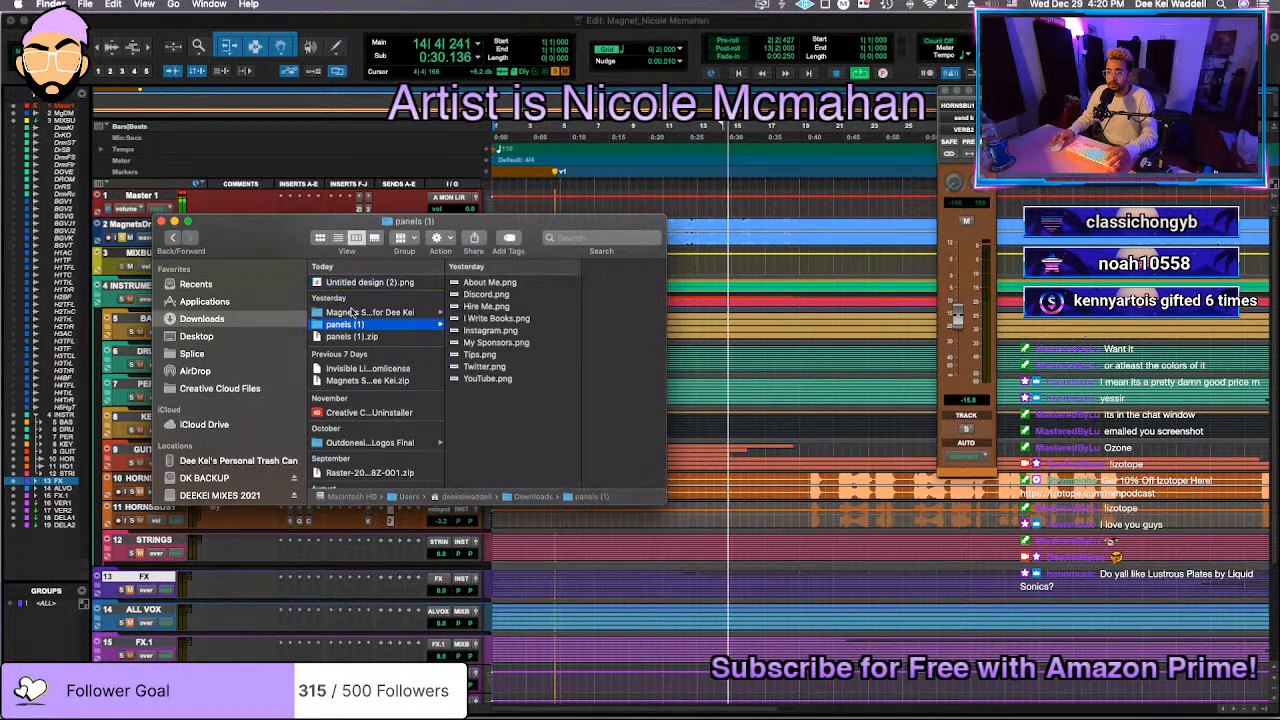
click(499, 306)
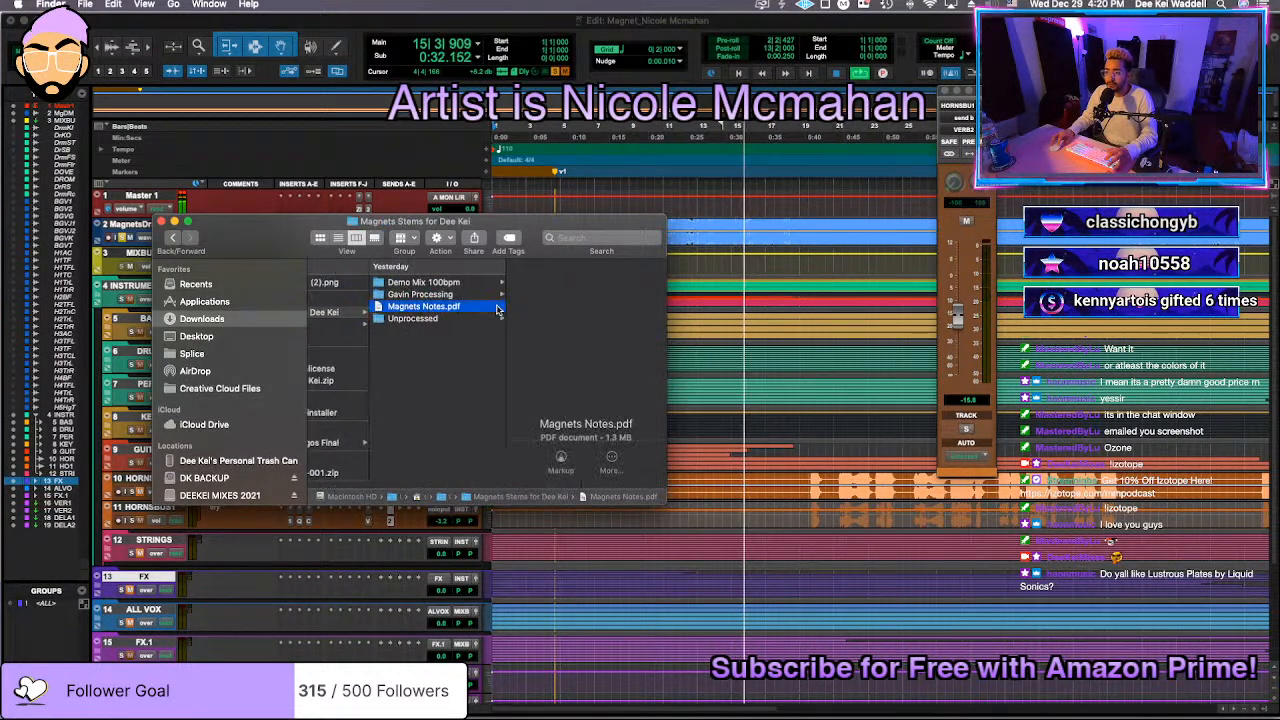
key(space)
key(space)
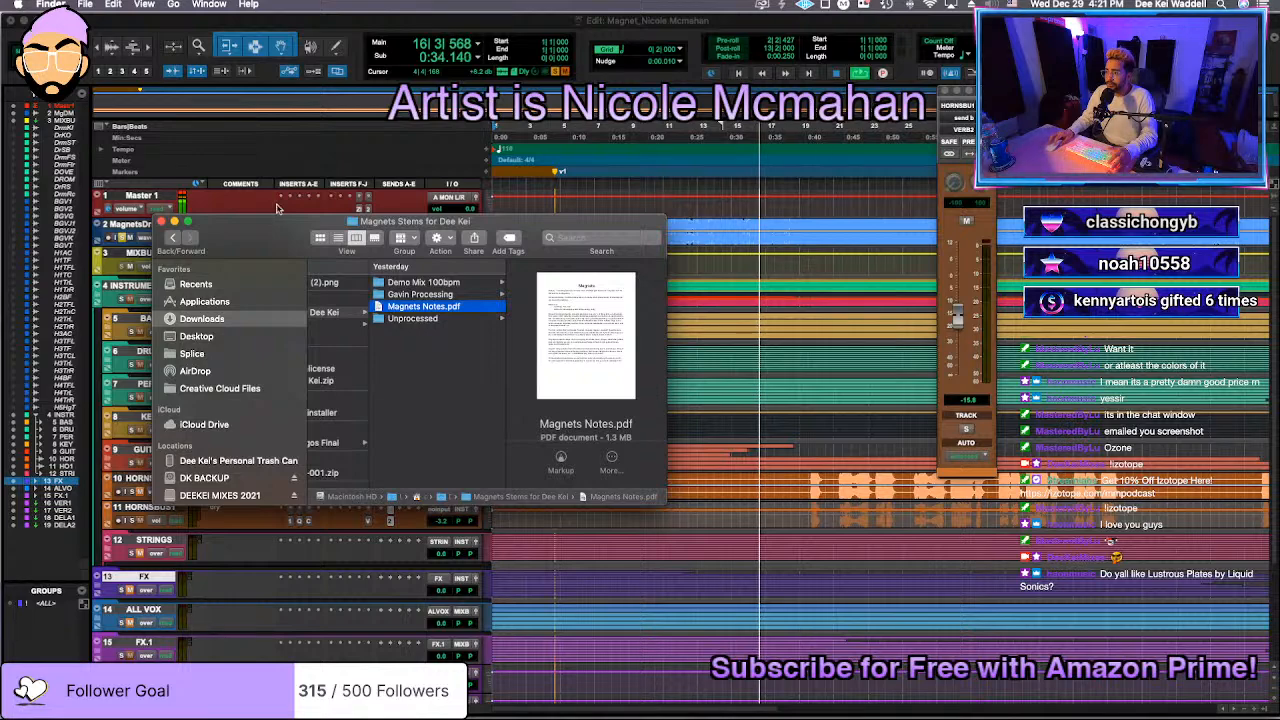
Step: Return to Pro Tools, set the session tempo to 100 BPM, and add a marker named c near bar 18
key(super+w)
key(super+Tab)
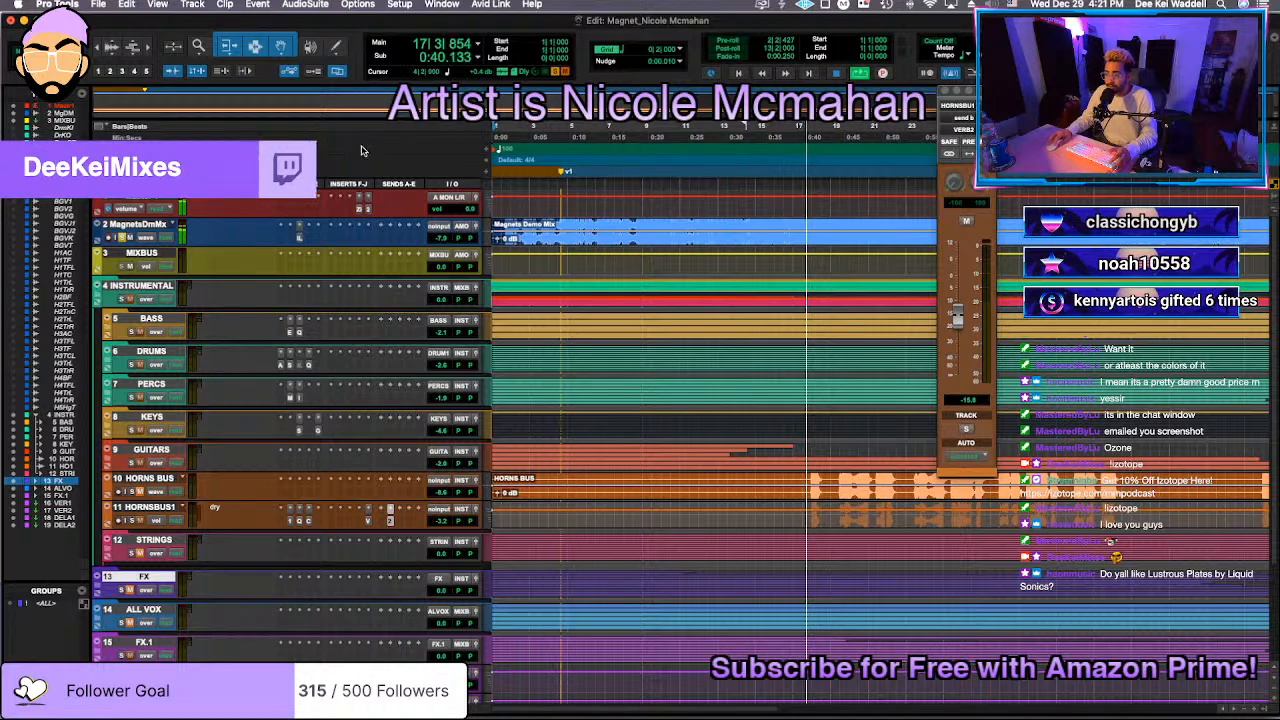
key(KP_Enter)
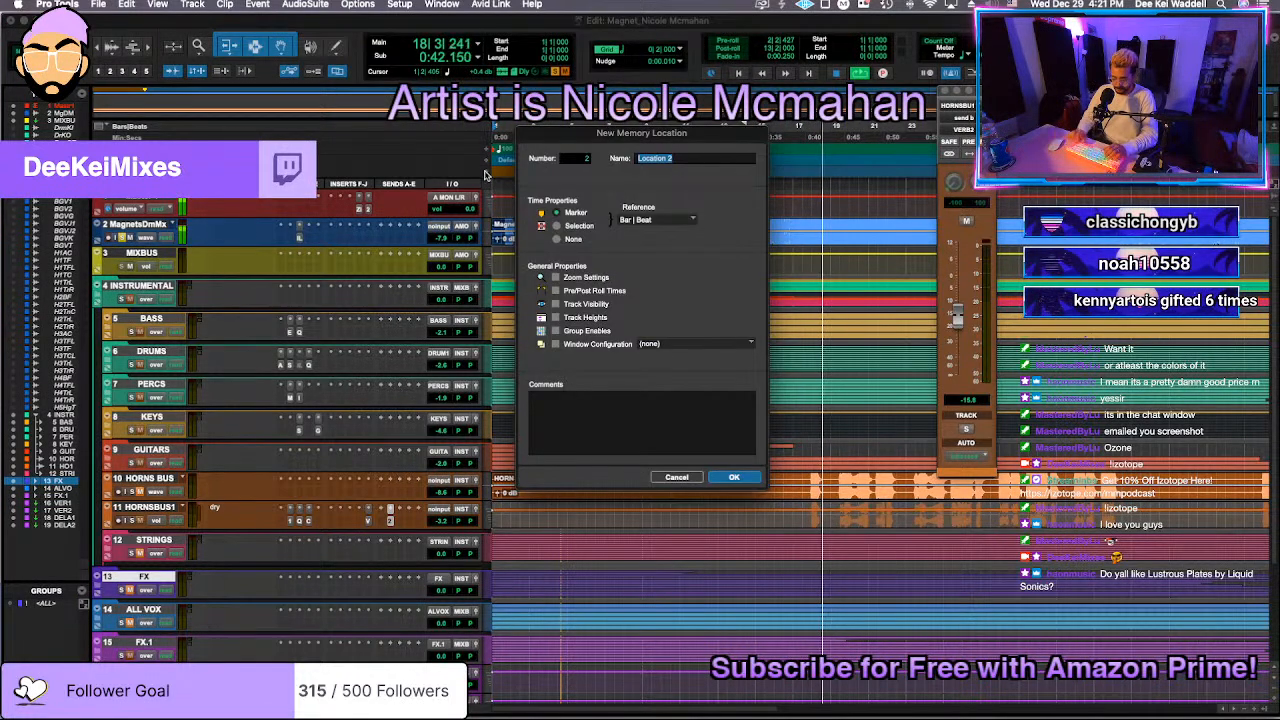
key(Return)
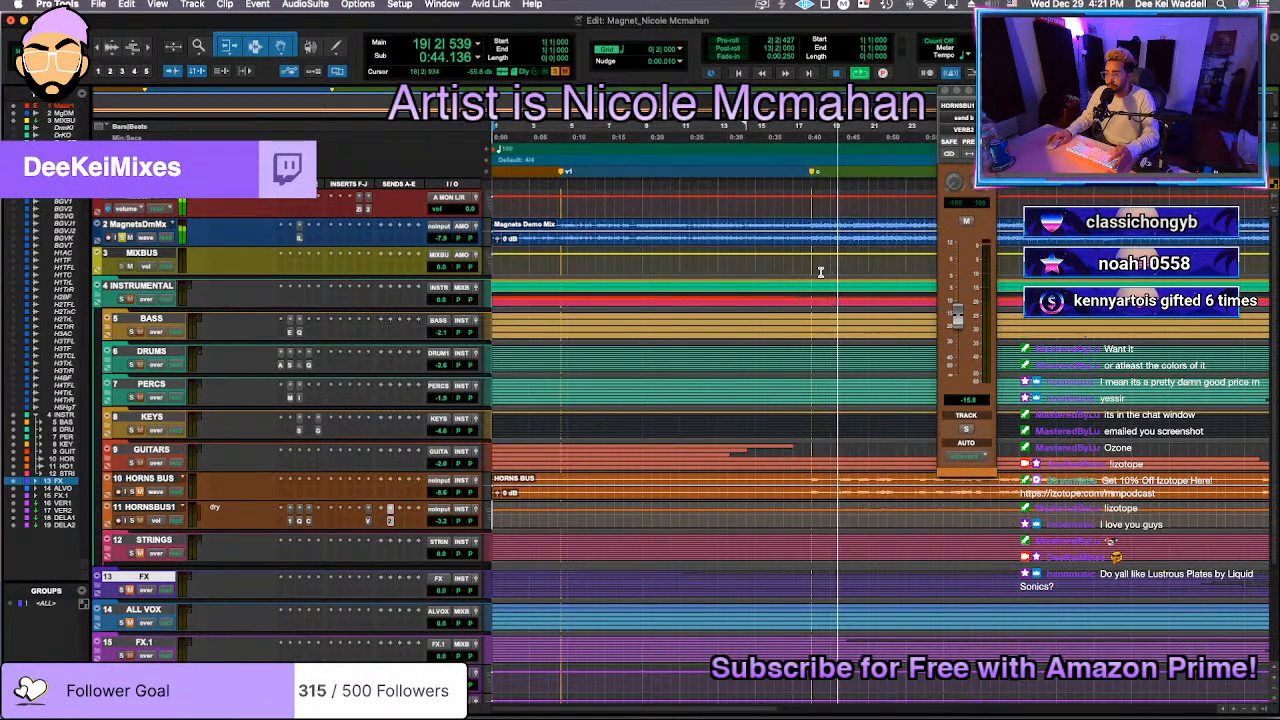
Step: Close the horns' send window and toggle the demo mix's solo to compare it with the session's mix
click(946, 91)
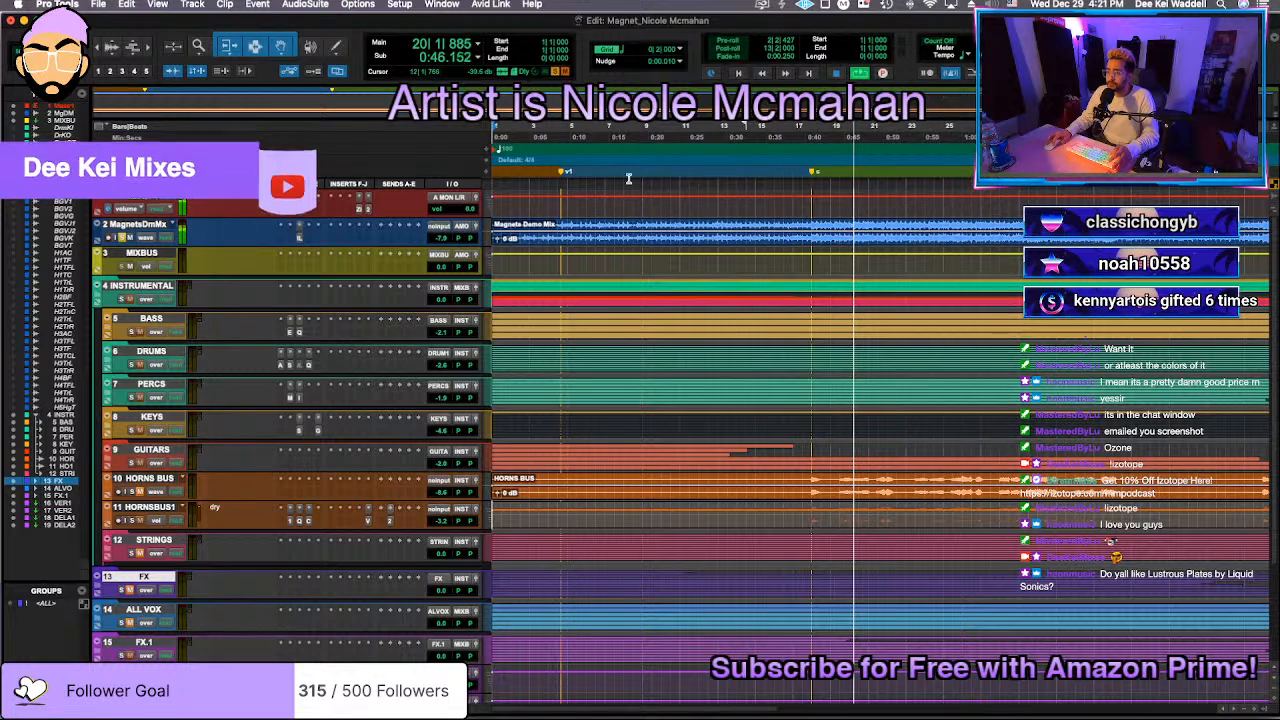
drag(548, 179, 513, 176)
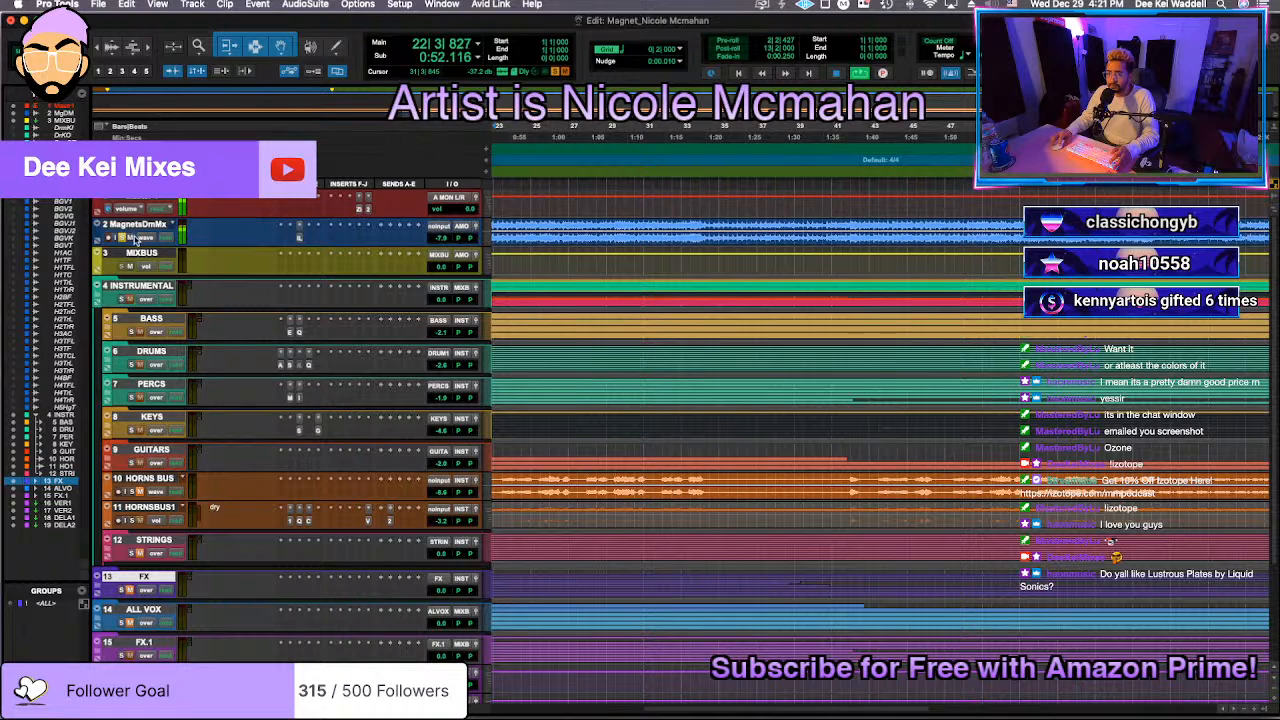
scroll(206, 240, left, 3)
click(123, 238)
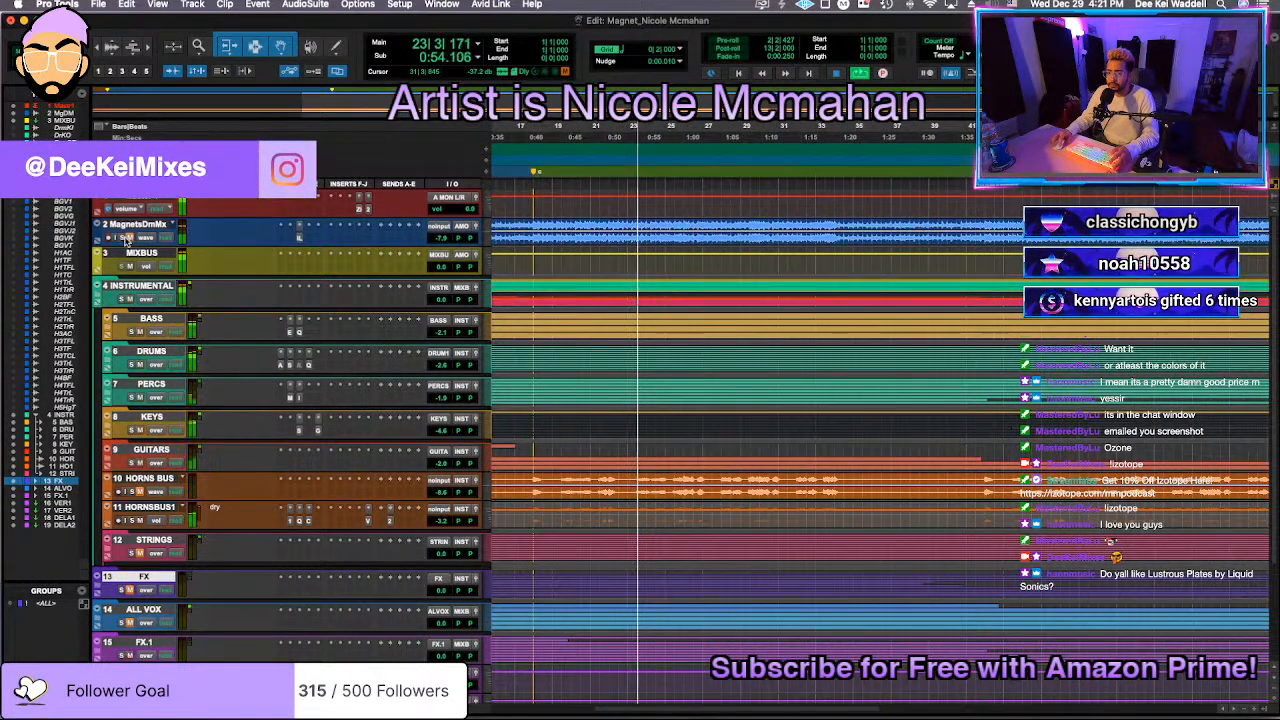
scroll(126, 238, down, 1)
scroll(126, 238, left, 1)
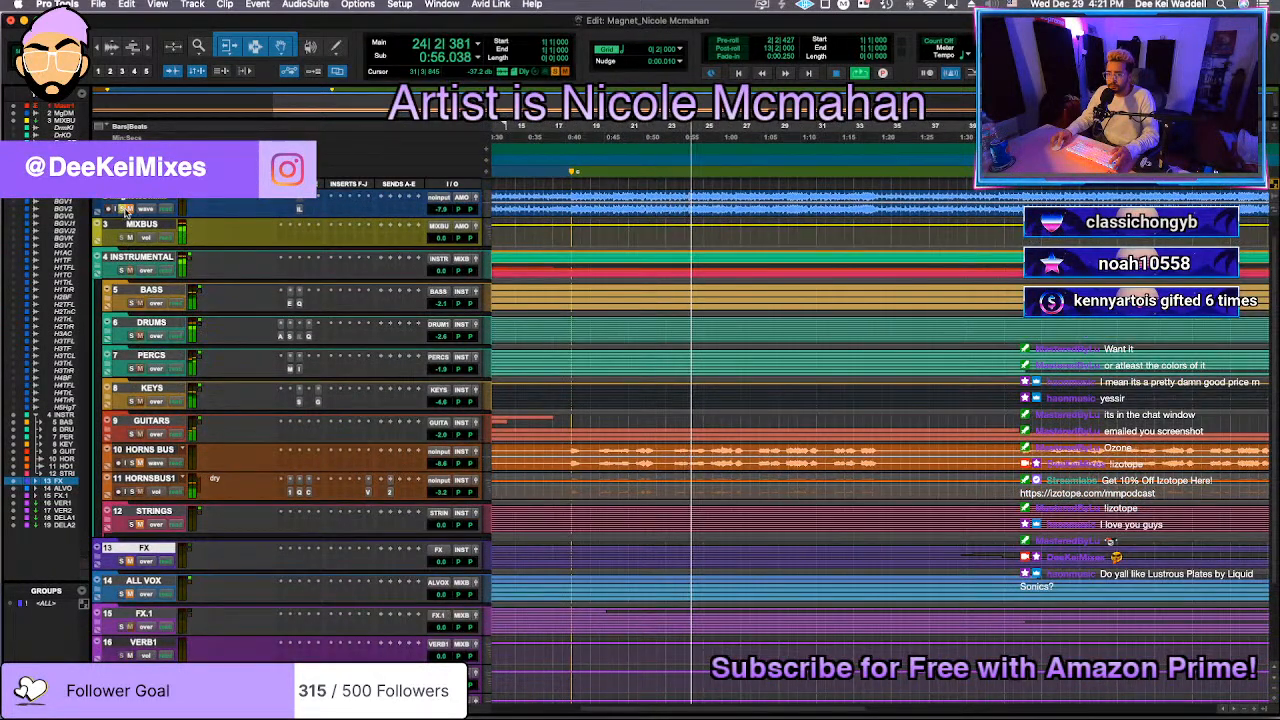
scroll(125, 209, up, 1)
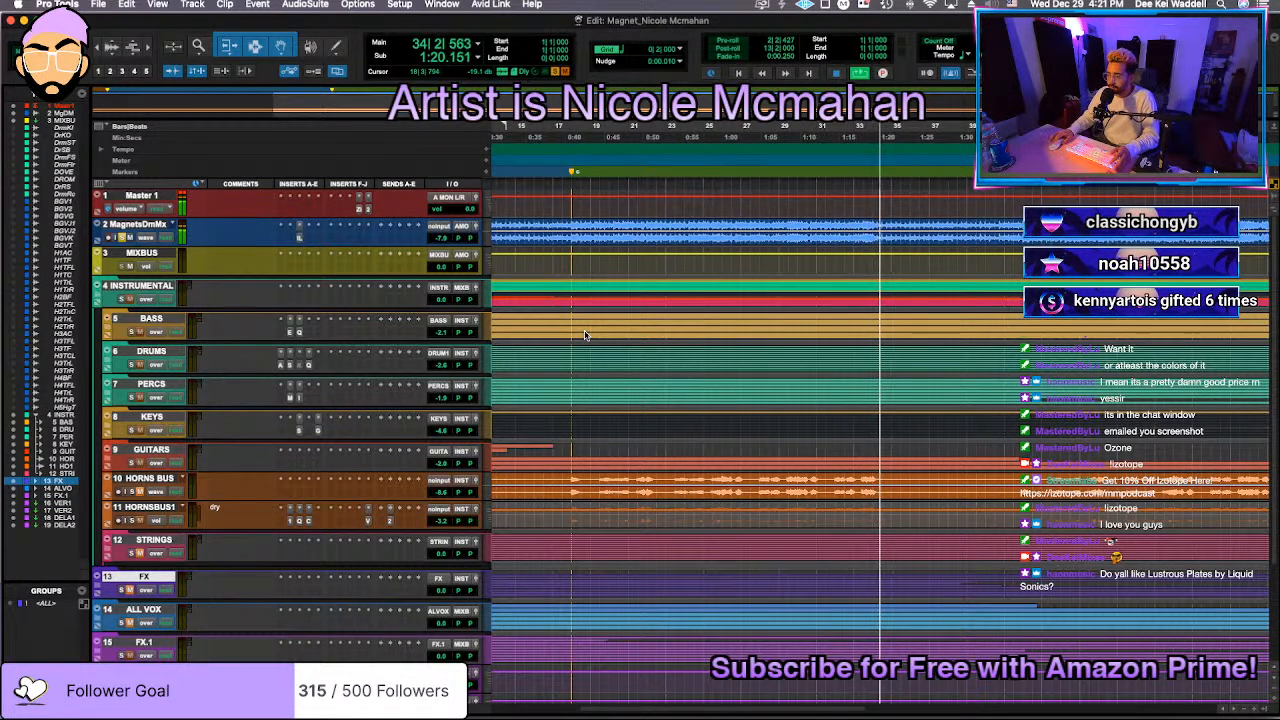
Step: Stop playback and replay the soloed demo mix from bar 20, beat 3
scroll(744, 379, right, 4)
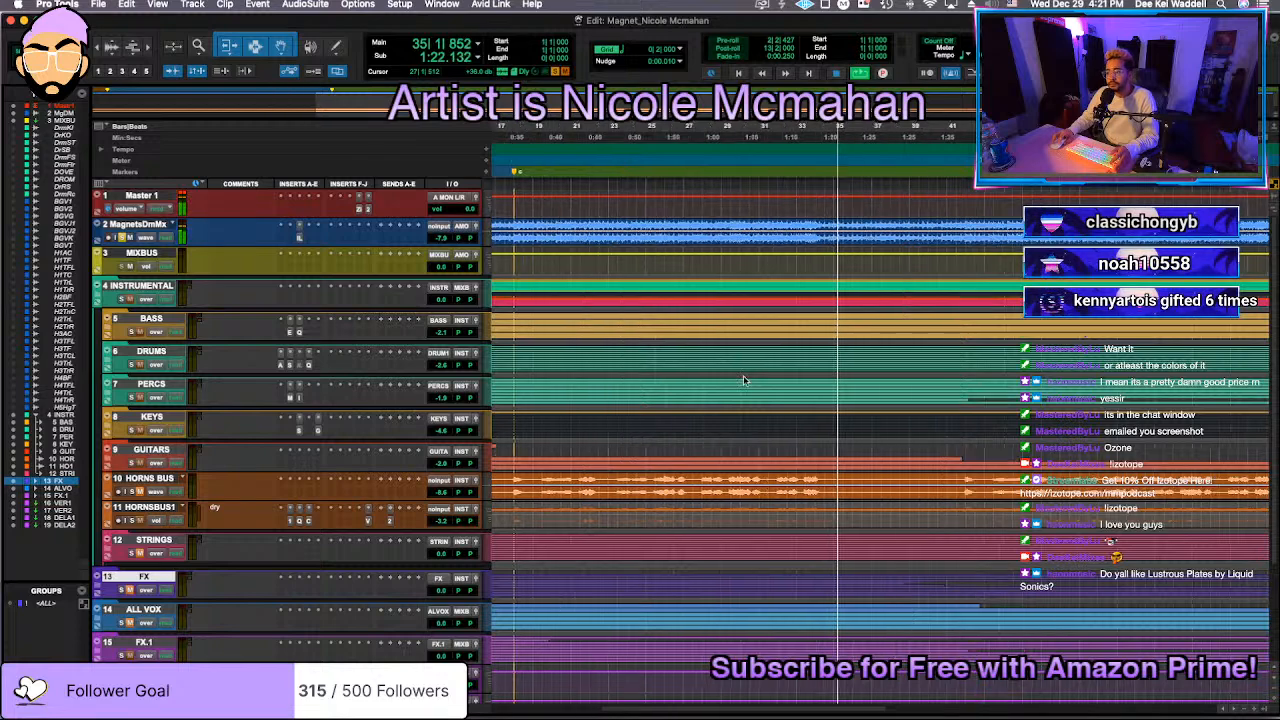
scroll(650, 268, left, 1)
scroll(660, 250, left, 3)
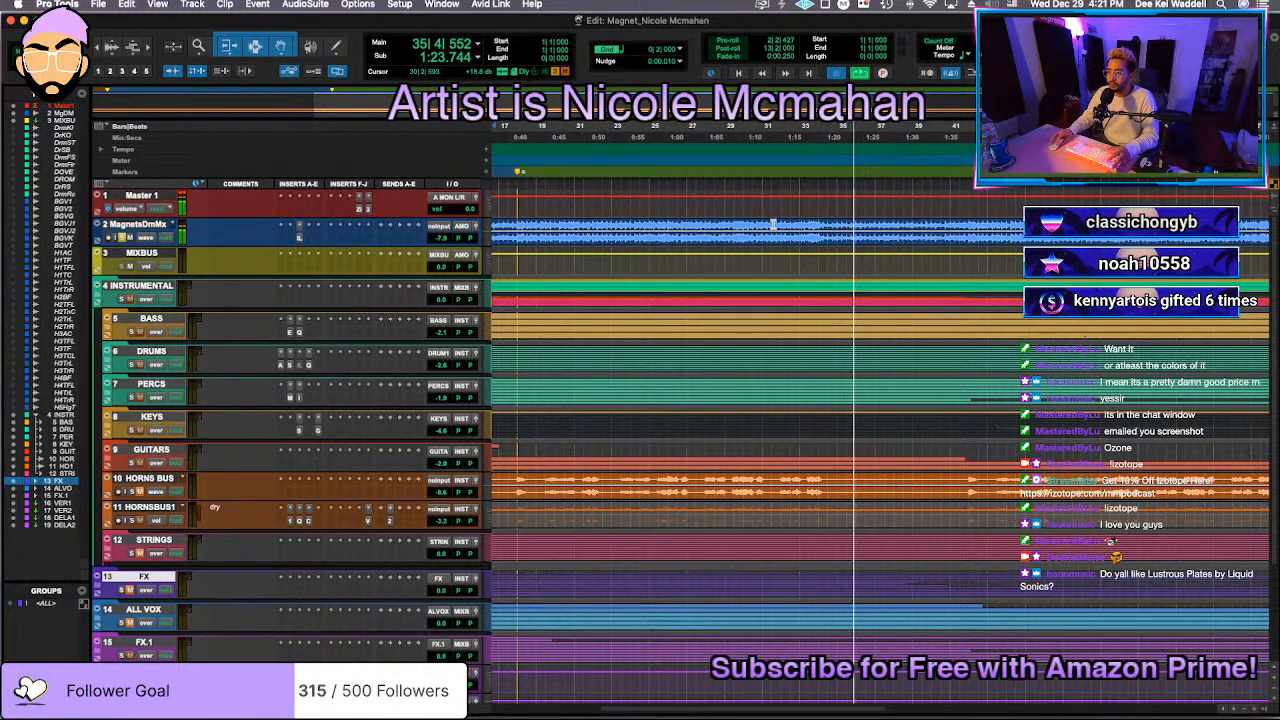
key(space)
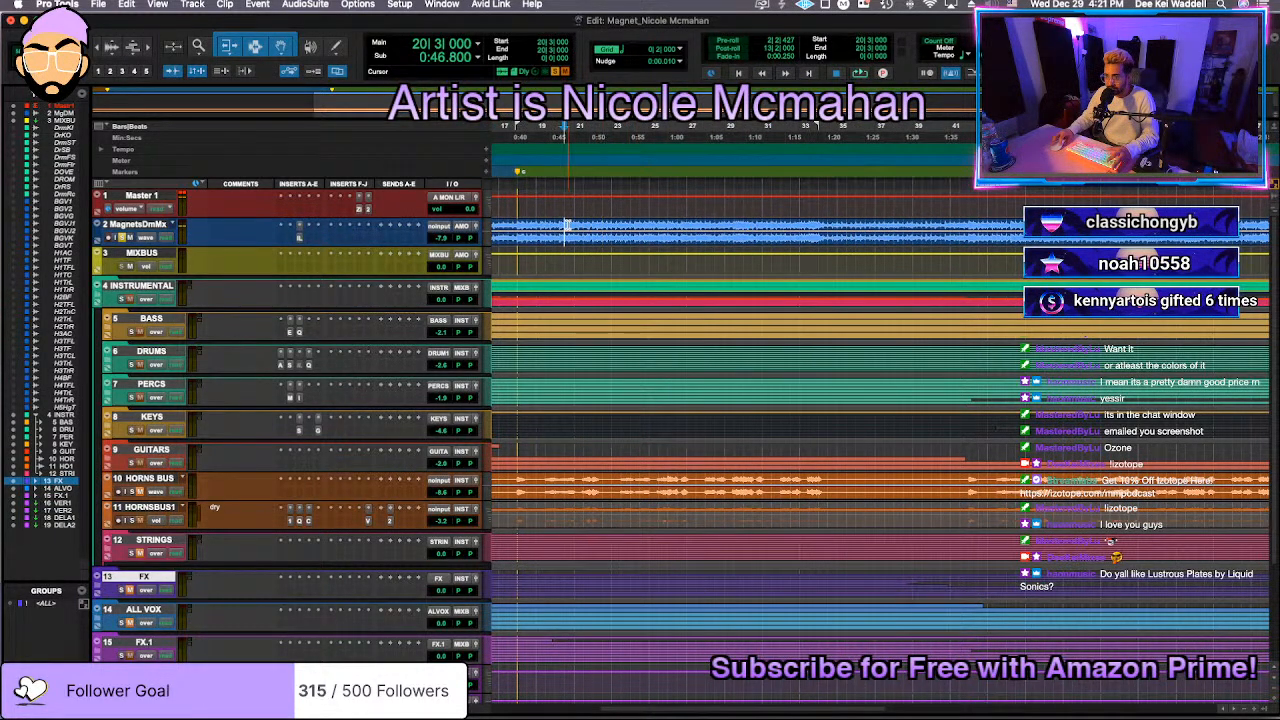
key(space)
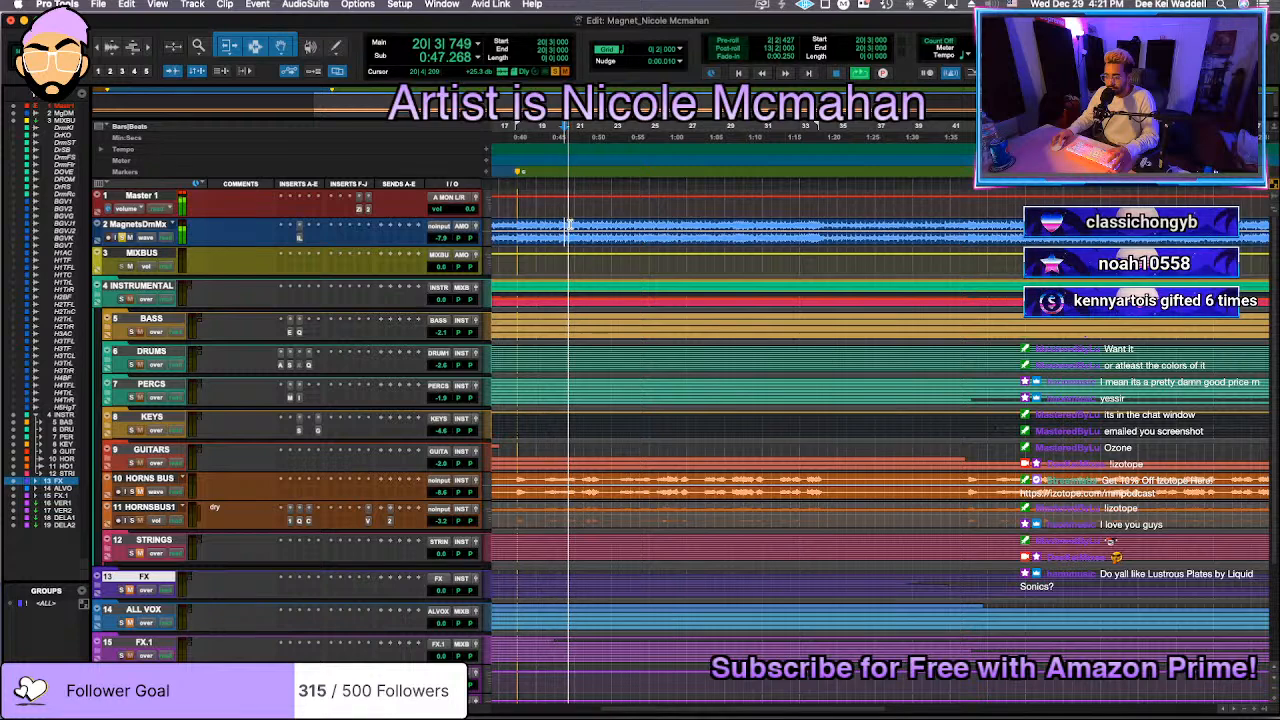
Step: Rename the marker at bar 18 as pc
double_click(517, 172)
text(p)
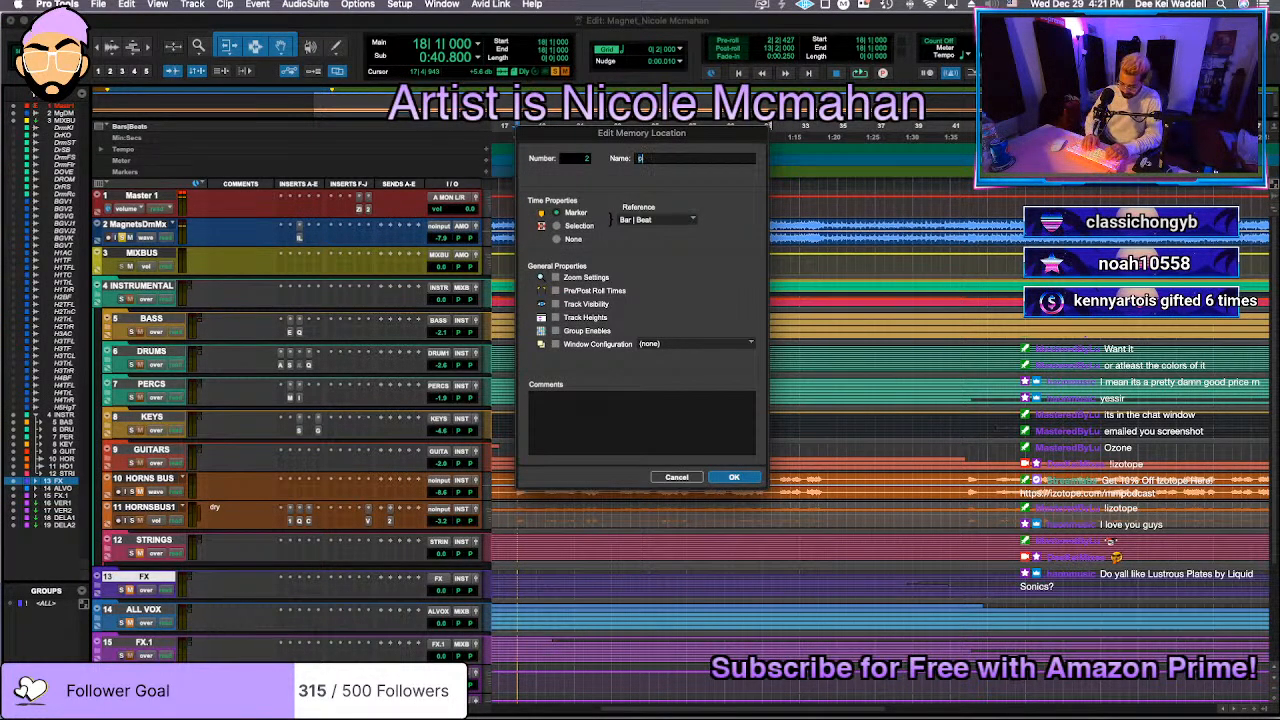
text(c)
key(Return)
Step: Play the soloed demo mix from bar 24, beat 3, and add a marker named c at bar 26
click(638, 186)
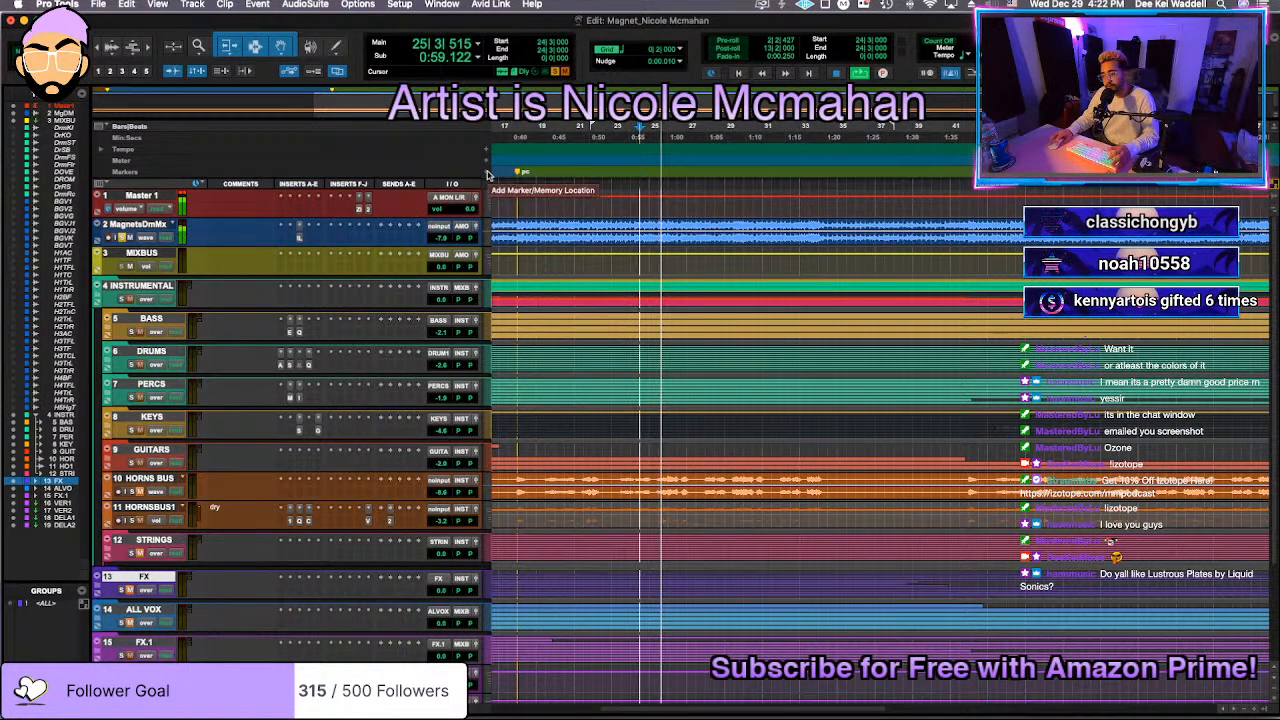
key(KP_Enter)
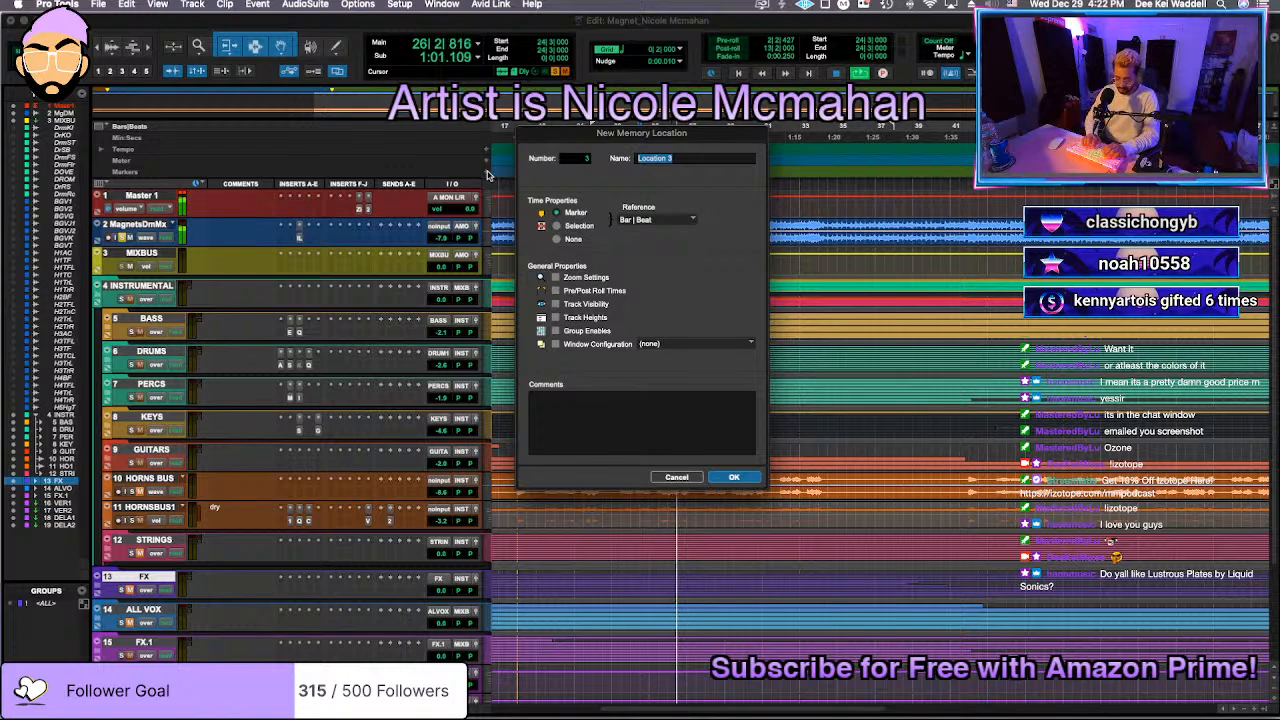
text(c)
key(Return)
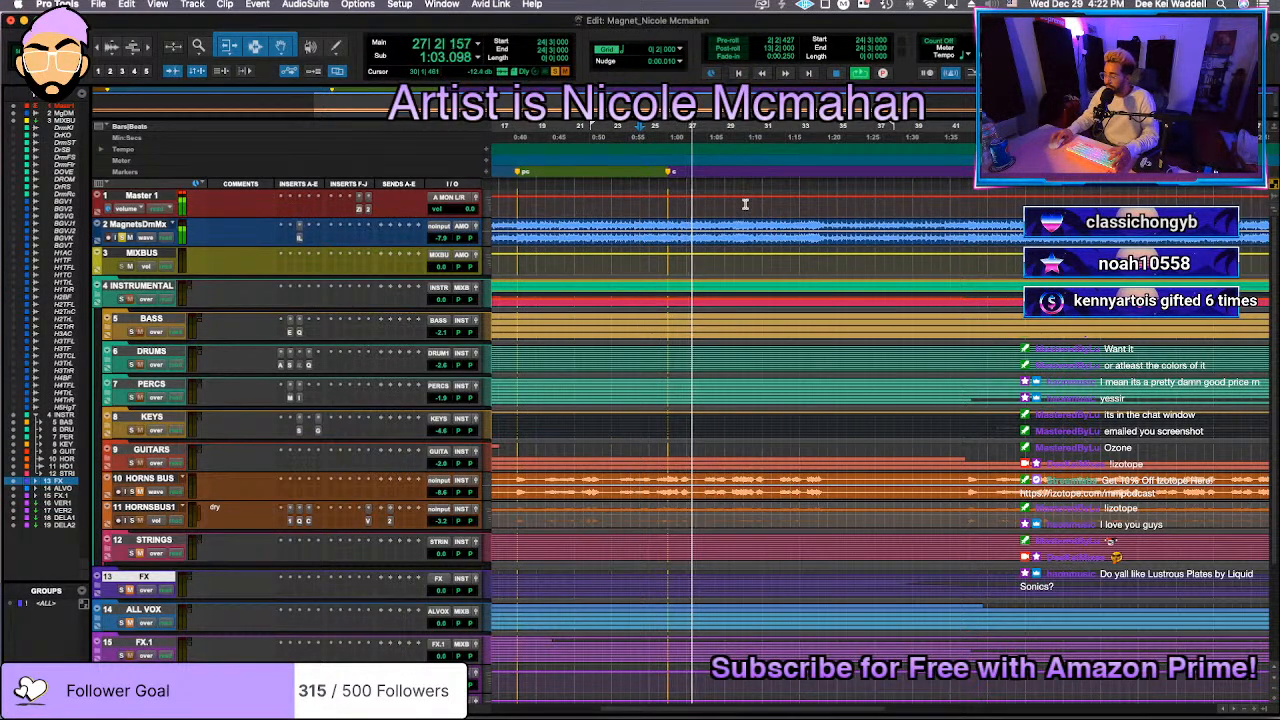
Step: Add a marker named v2 at bar 34 while the demo mix plays
scroll(743, 211, left, 5)
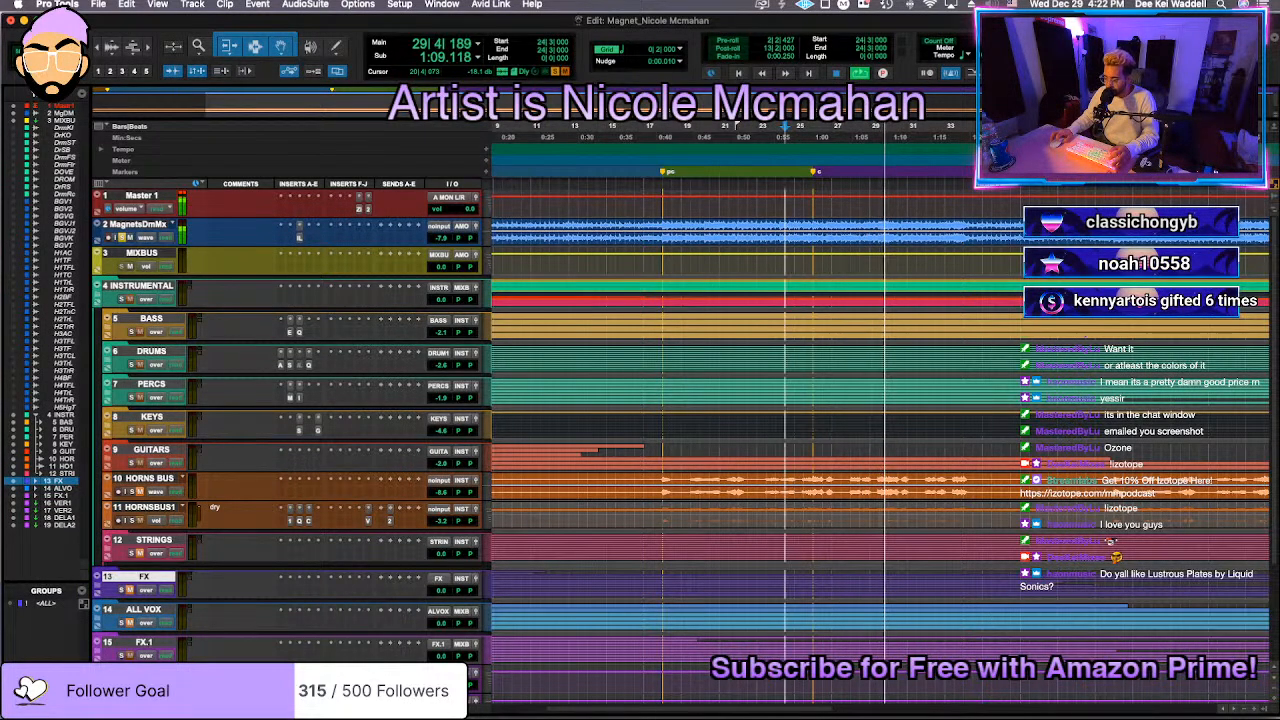
scroll(880, 338, right, 5)
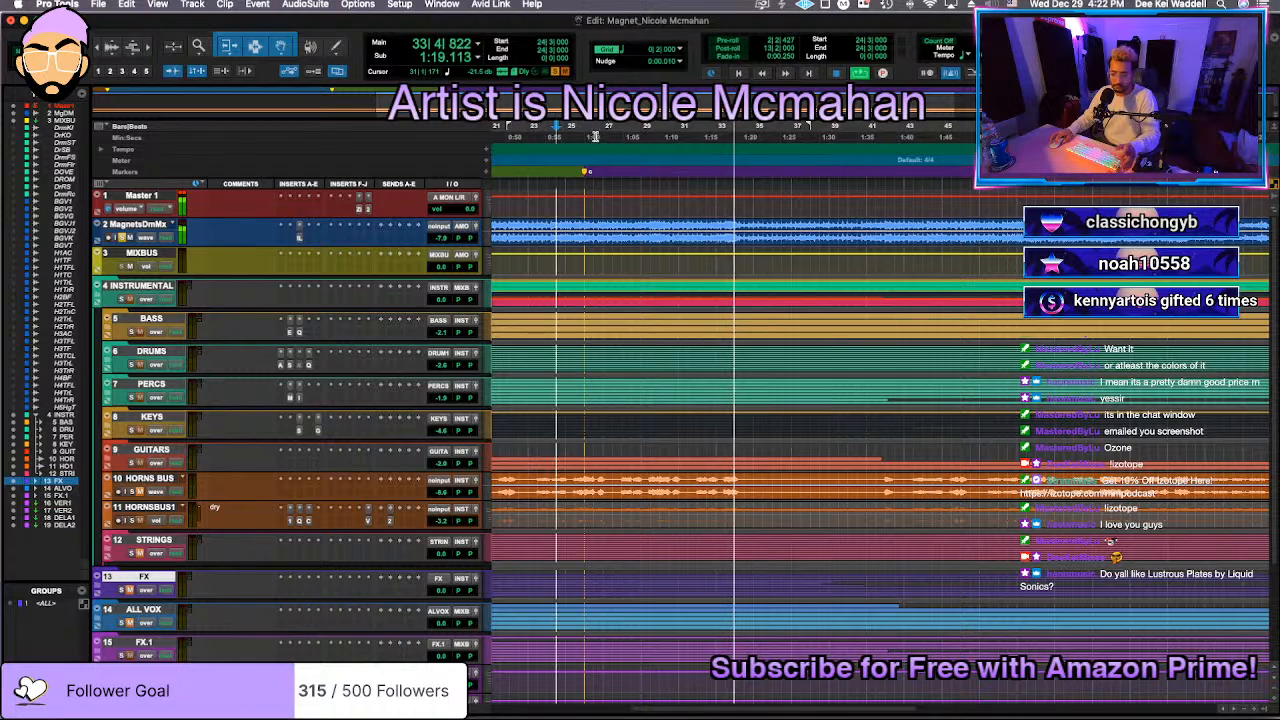
key(KP_Enter)
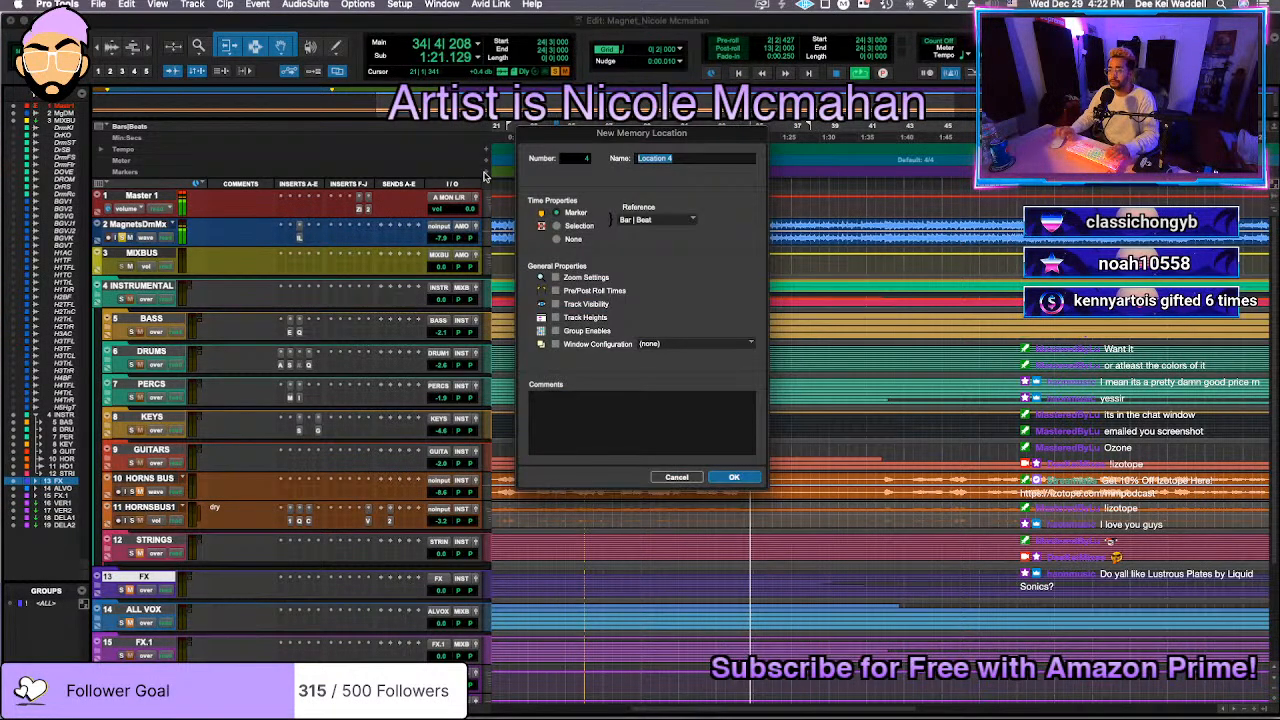
text(v2)
key(Return)
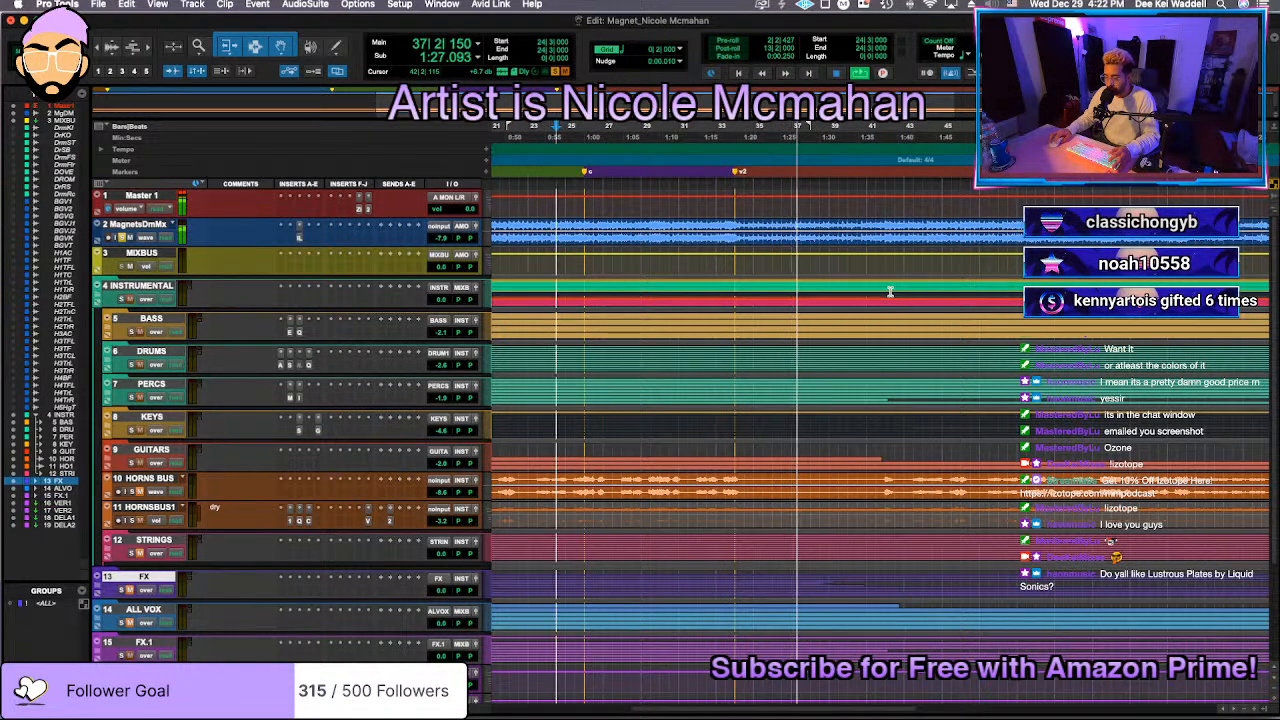
Step: Add a marker named pc during playback and move it back to bar 42
scroll(890, 292, right, 3)
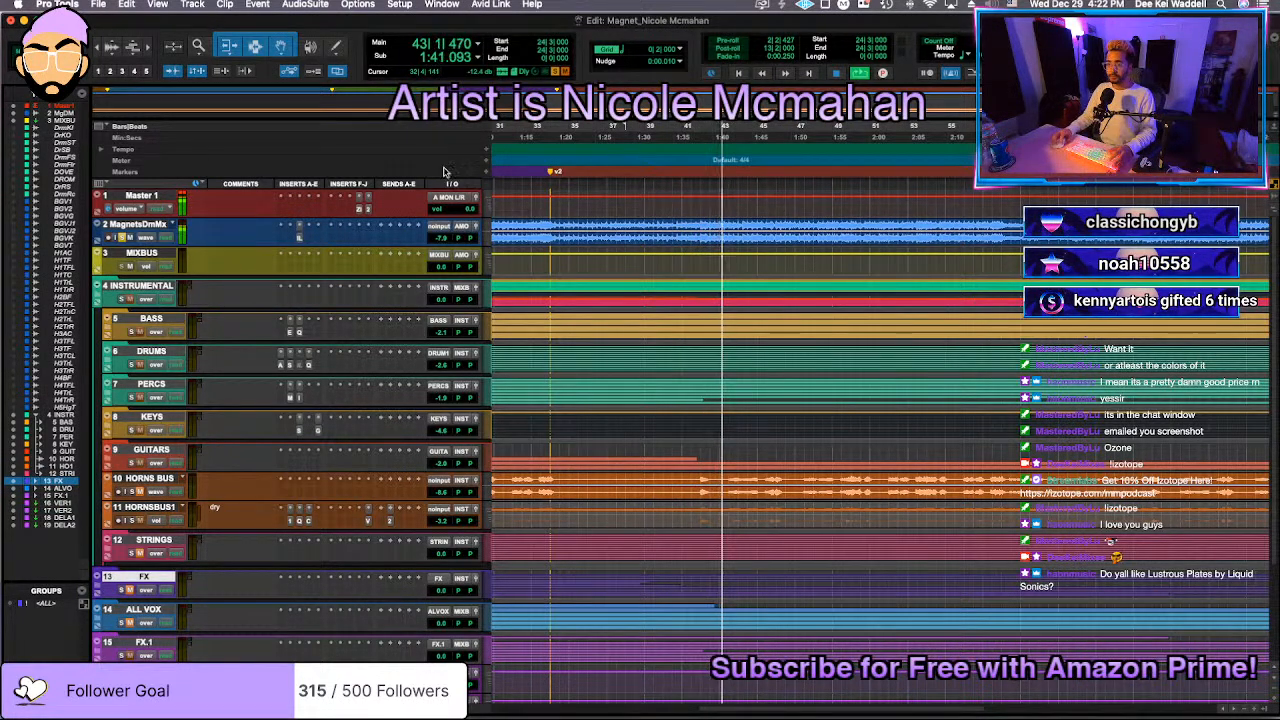
click(487, 173)
text(pc)
key(Return)
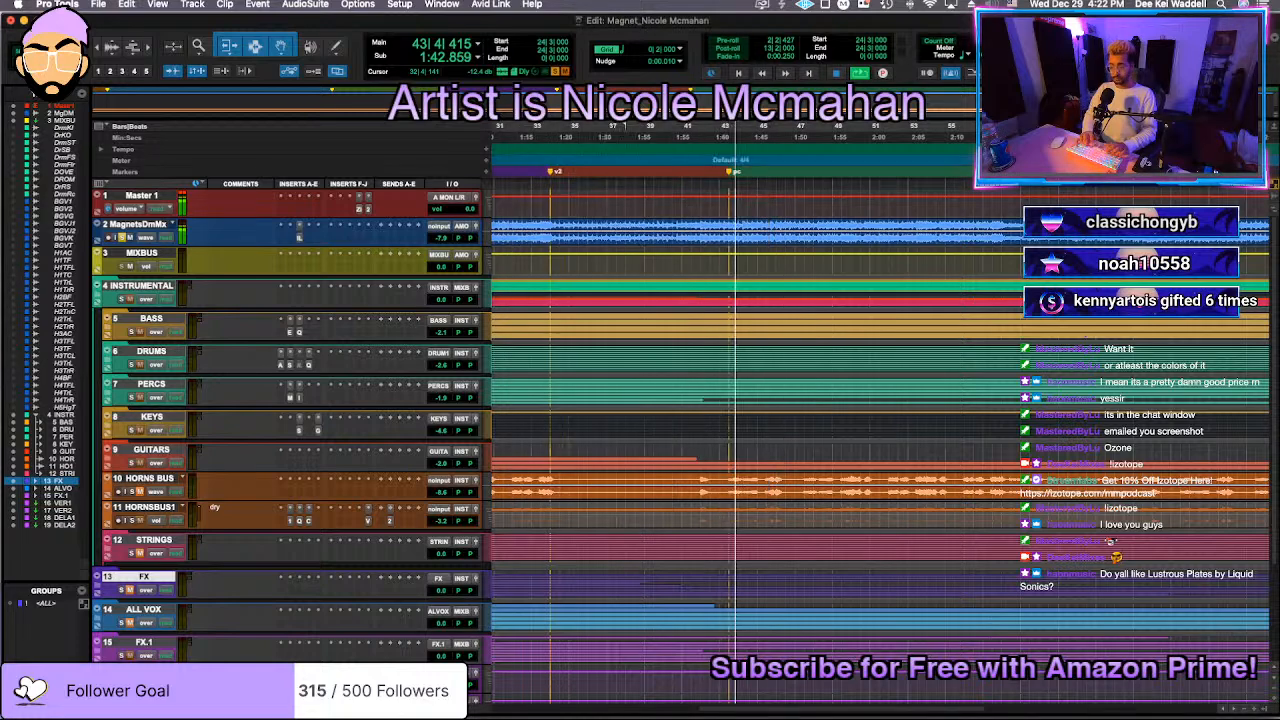
drag(731, 176, 702, 176)
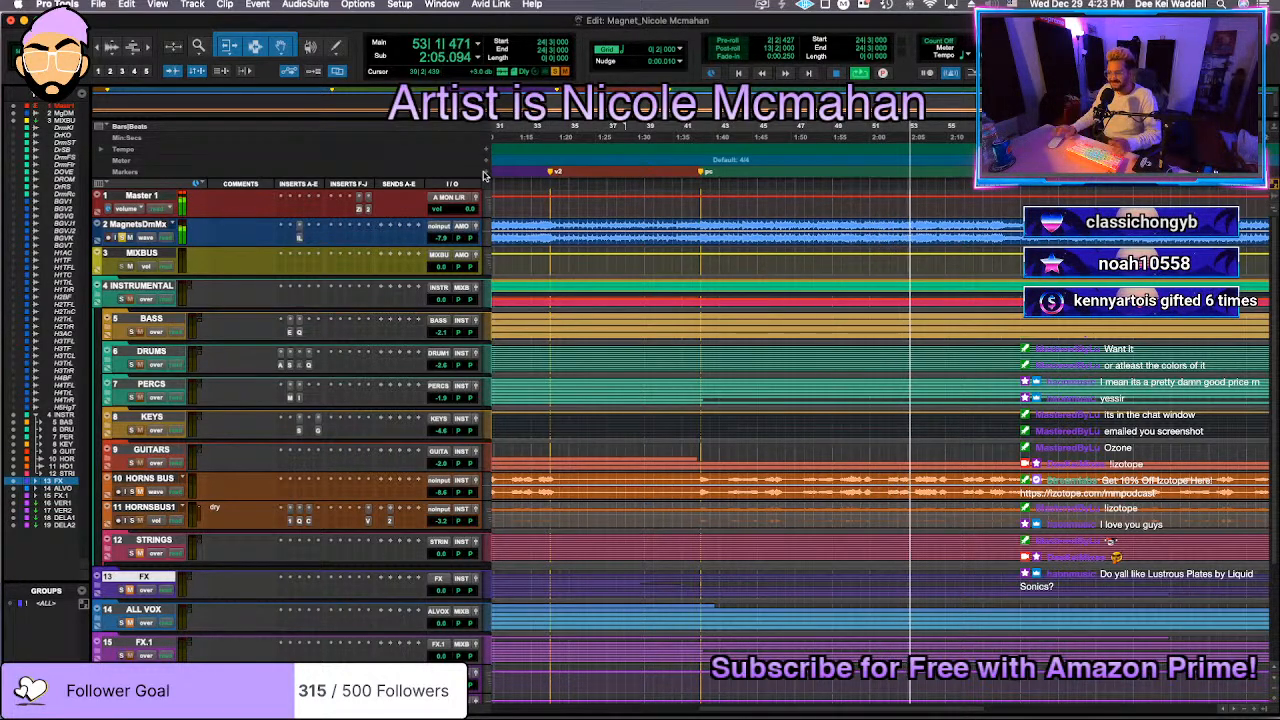
Step: Replay the demo mix from bar 48, beat 3, and add a marker named c at bar 50
click(841, 207)
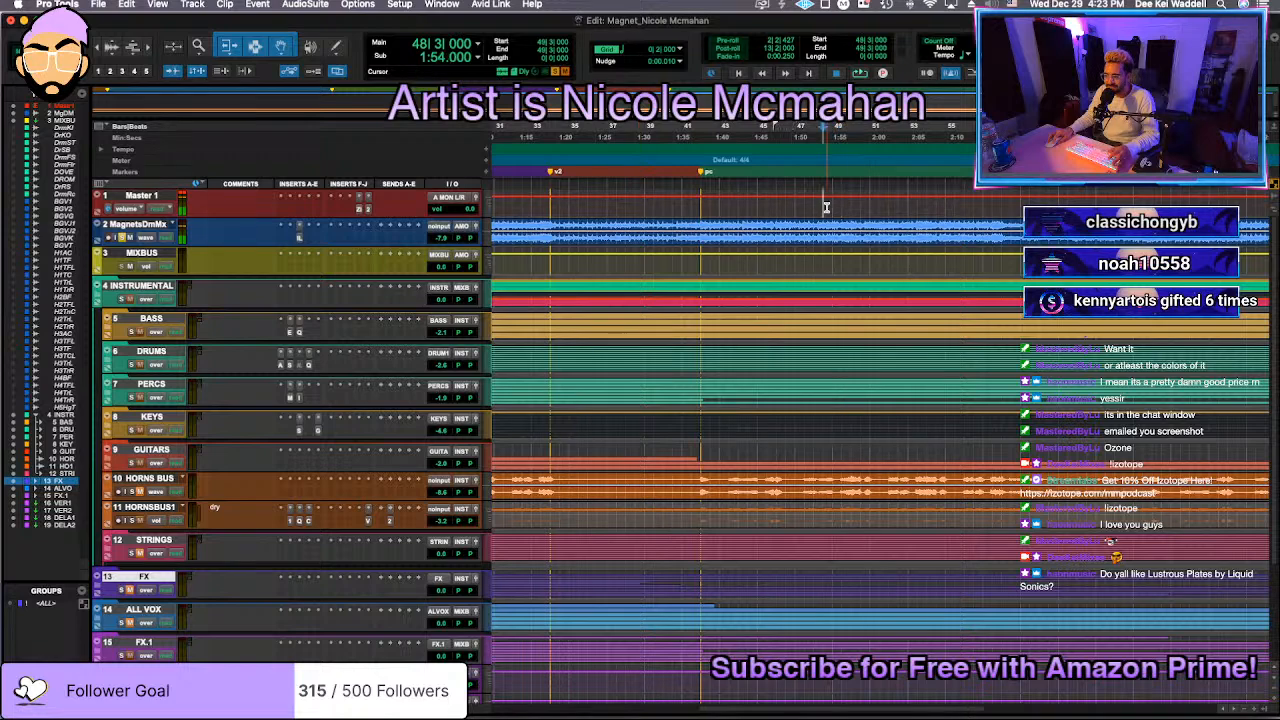
key(space)
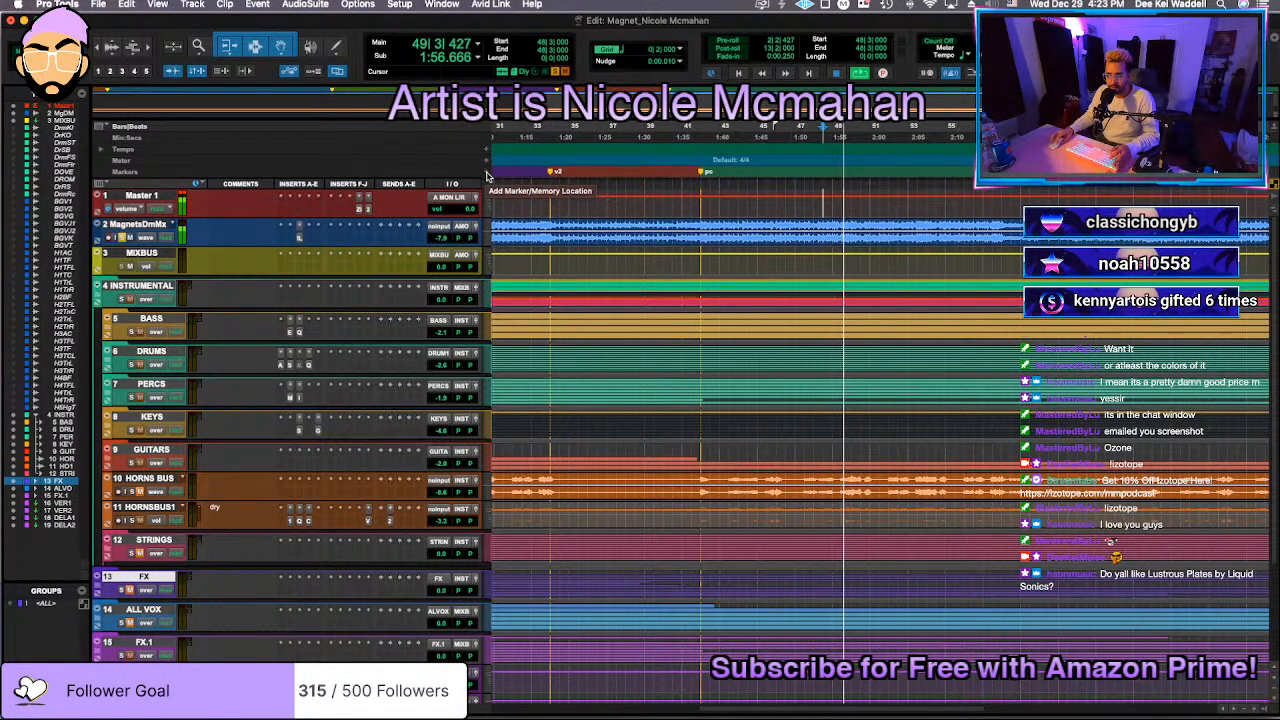
click(487, 176)
text(c)
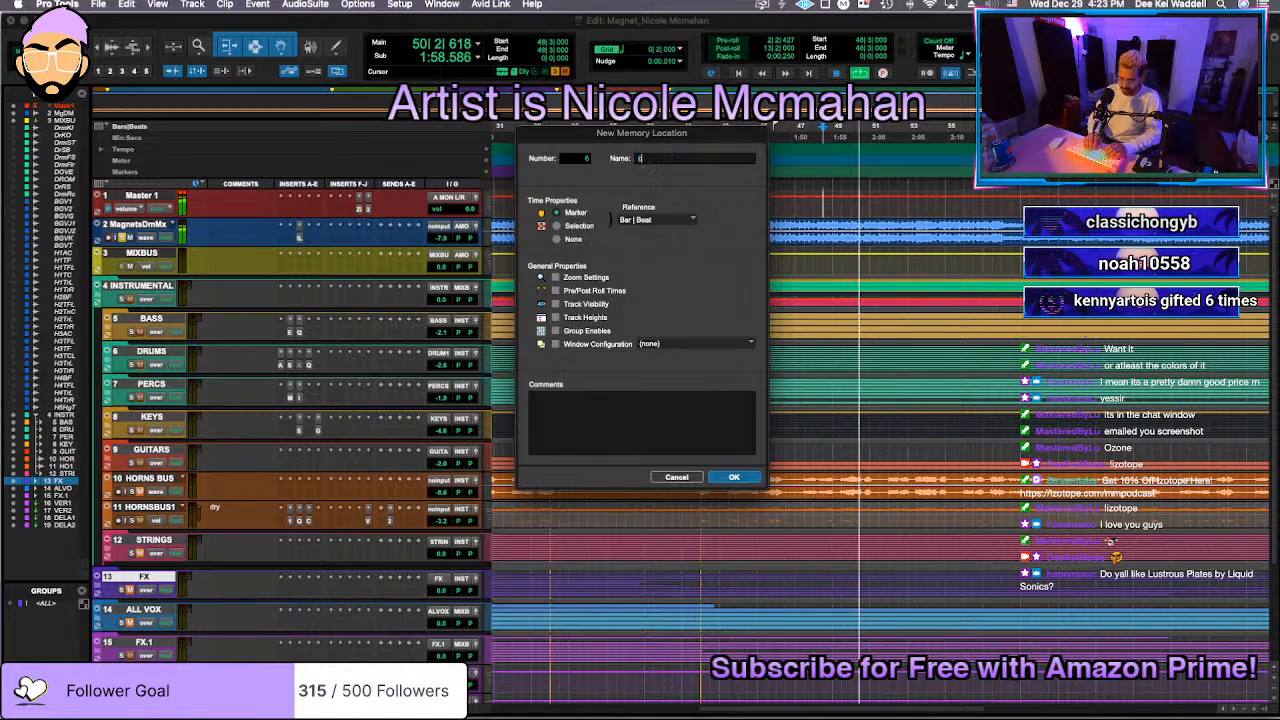
key(Return)
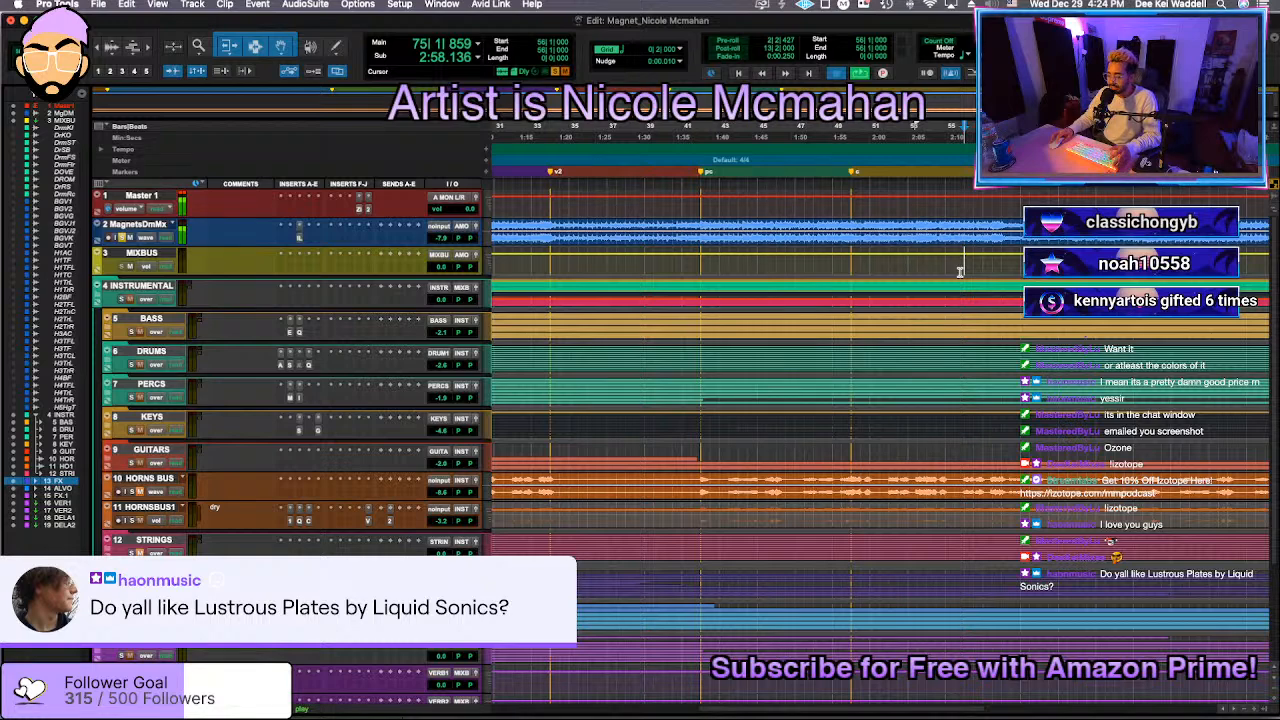
Step: Replay the demo mix from bar 56, beat 3, and add a marker named bridge at bar 58
key(space)
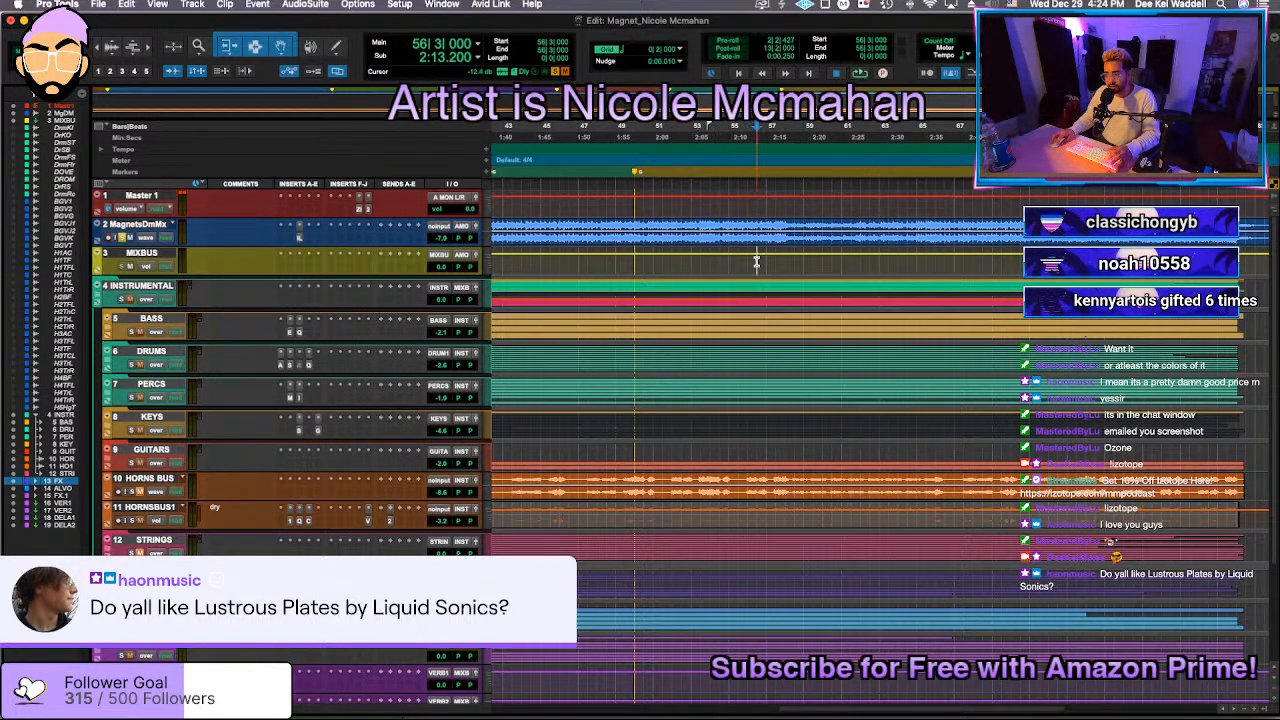
key(space)
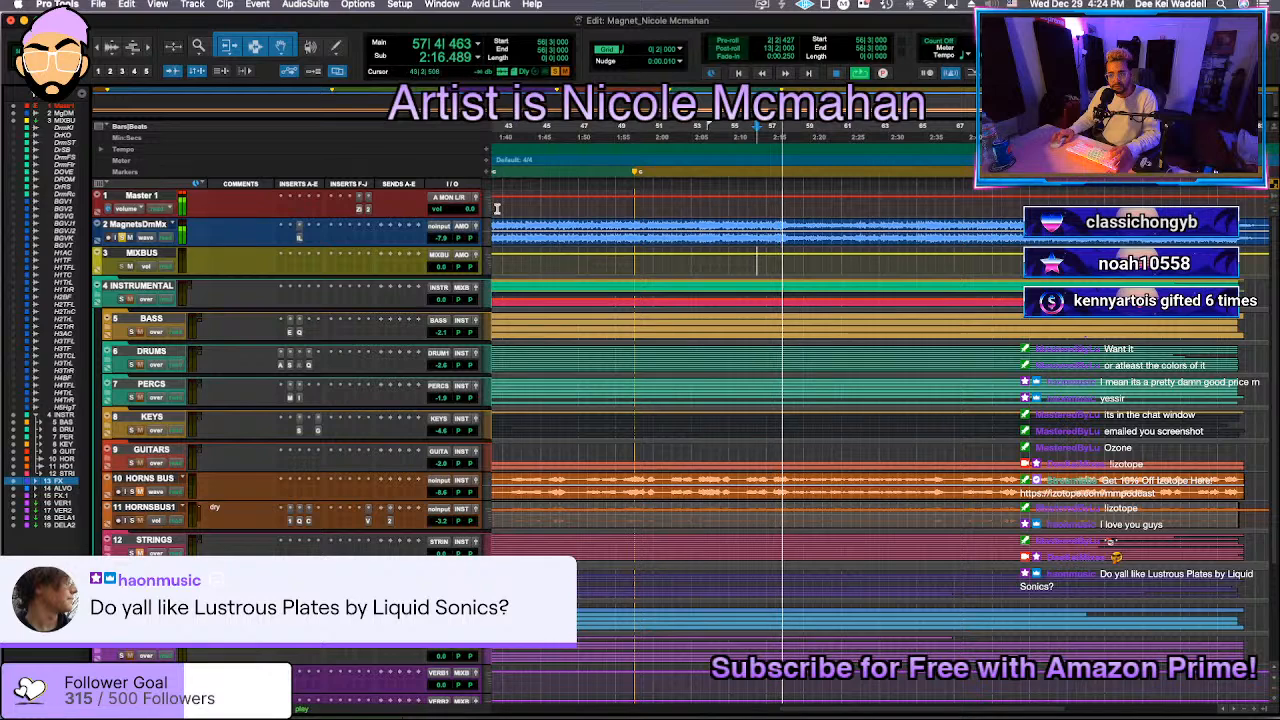
click(485, 173)
text(bridge)
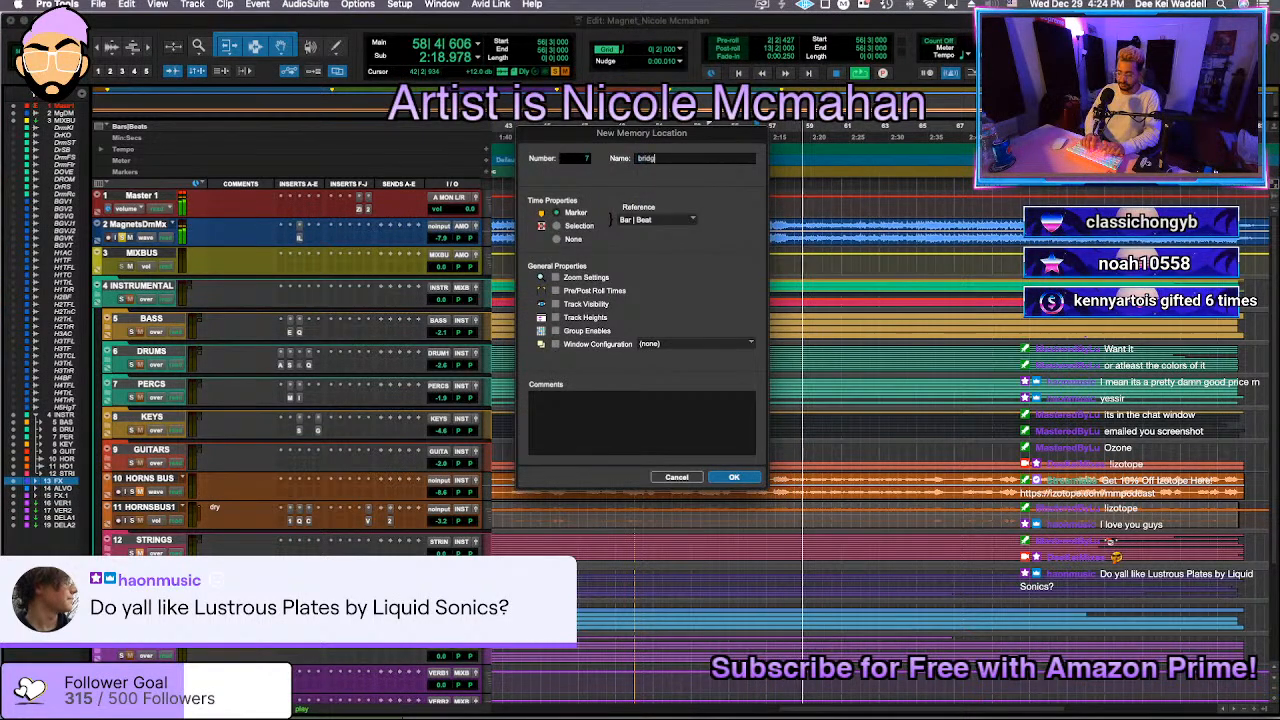
key(Return)
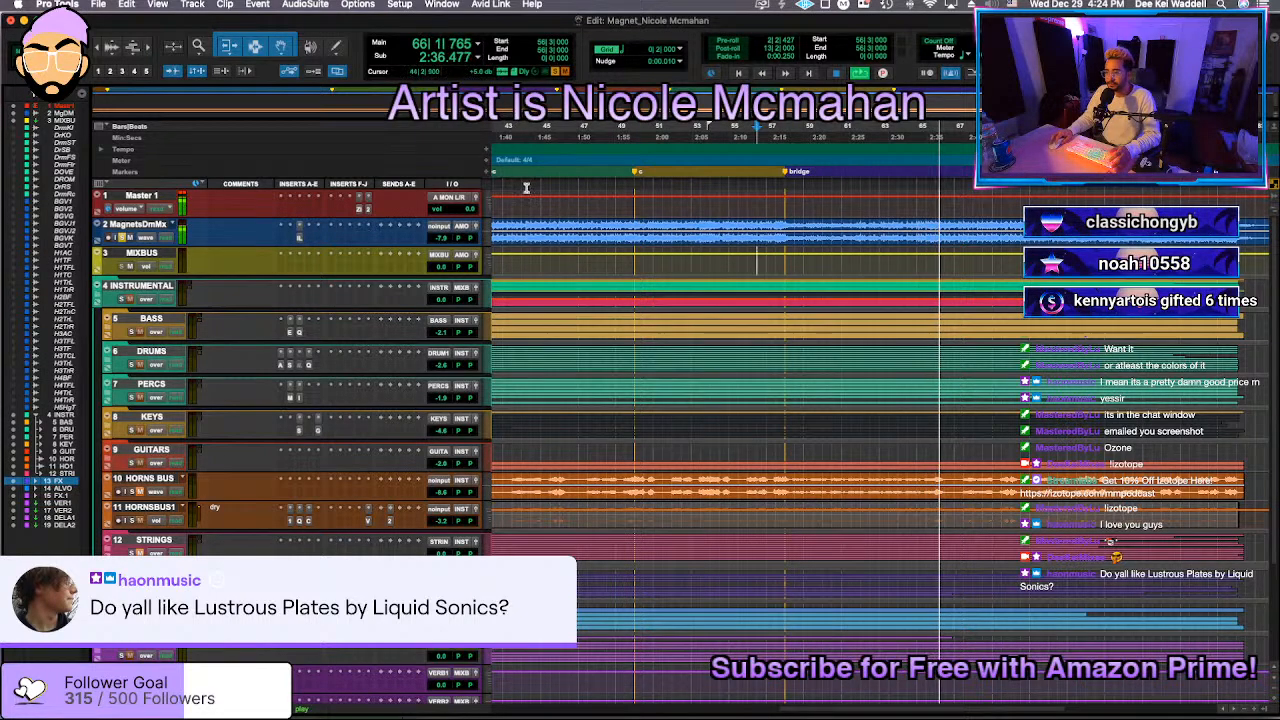
Step: Add a marker named c after the bridge, move it to bar 66, and replay the demo mix from there
click(487, 173)
key(Return)
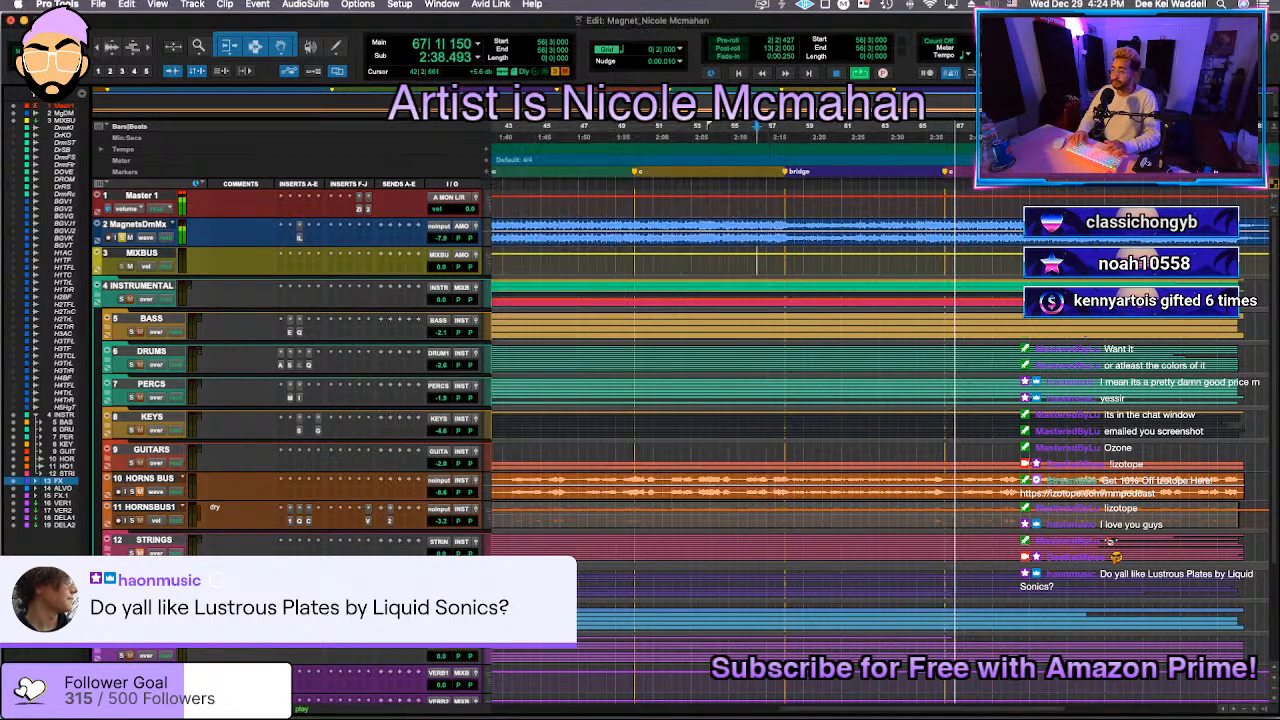
drag(946, 175, 937, 175)
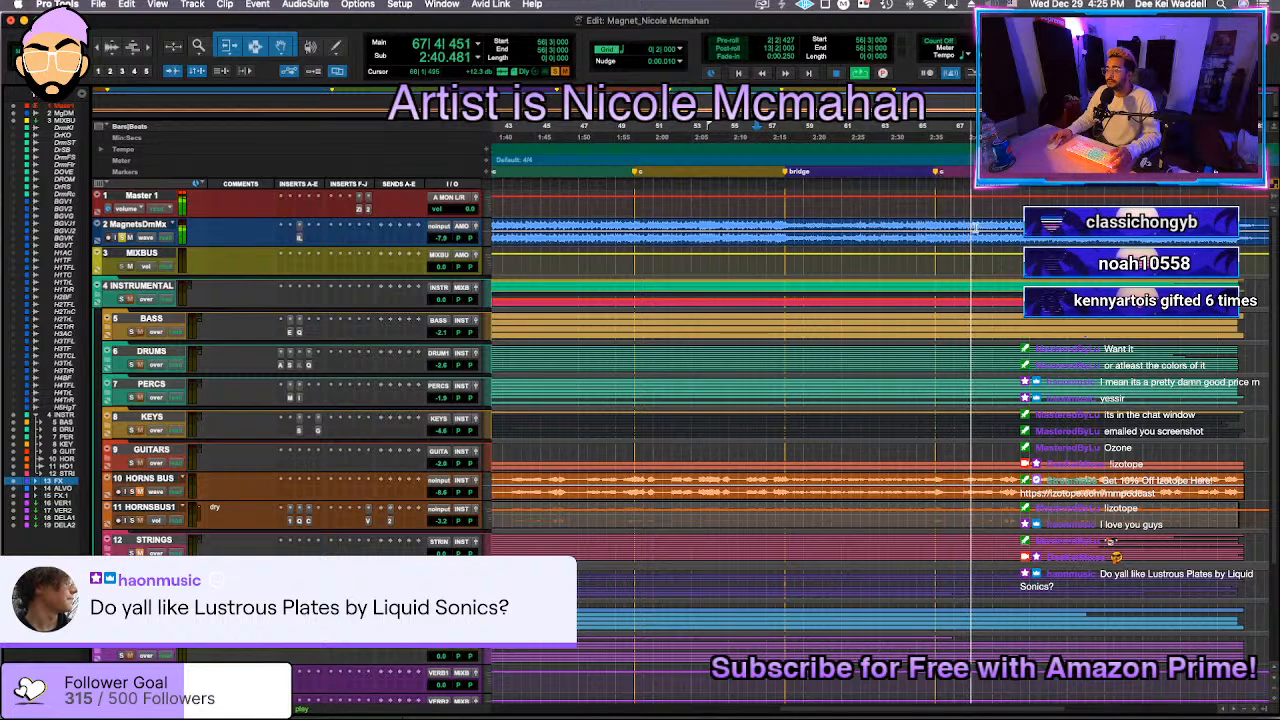
click(966, 227)
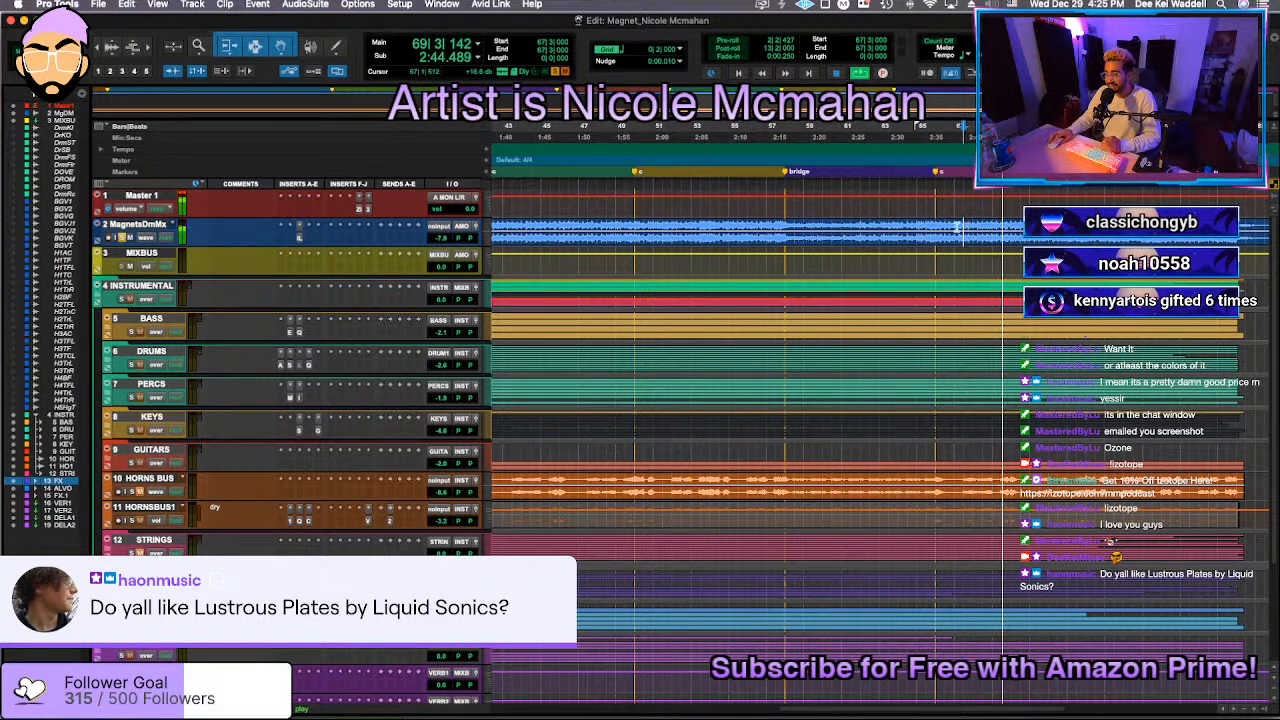
click(937, 224)
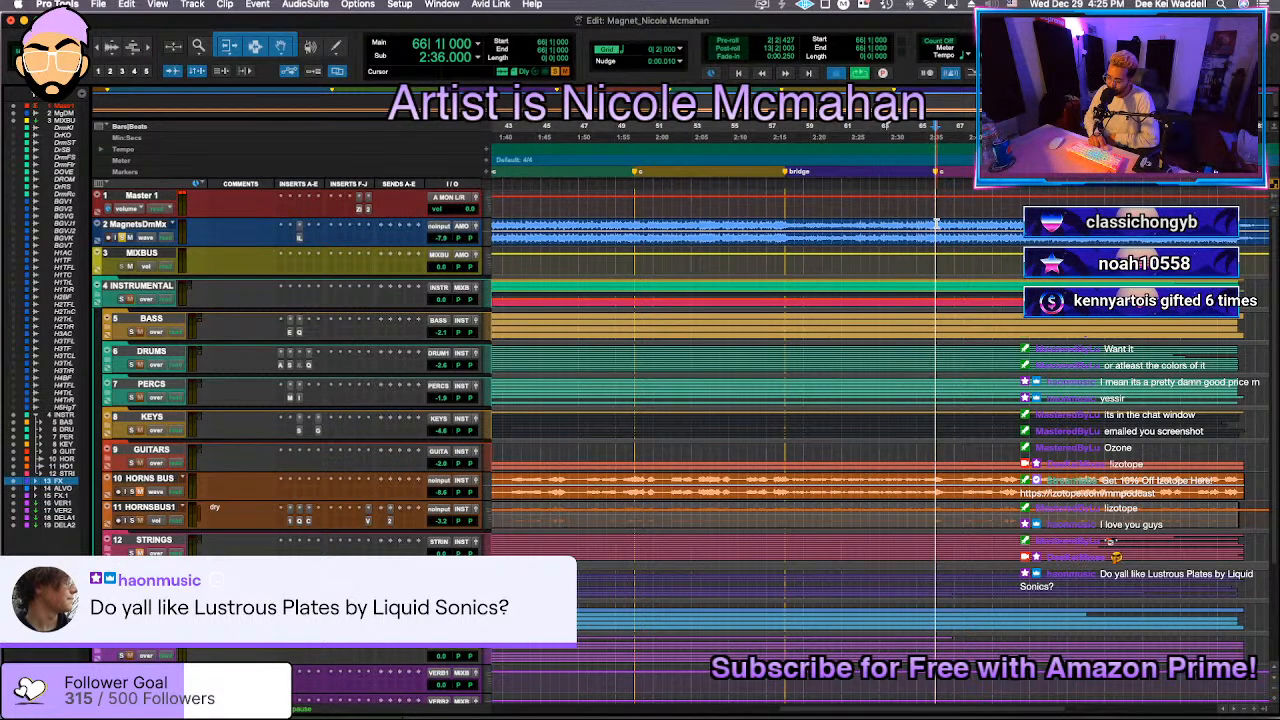
key(space)
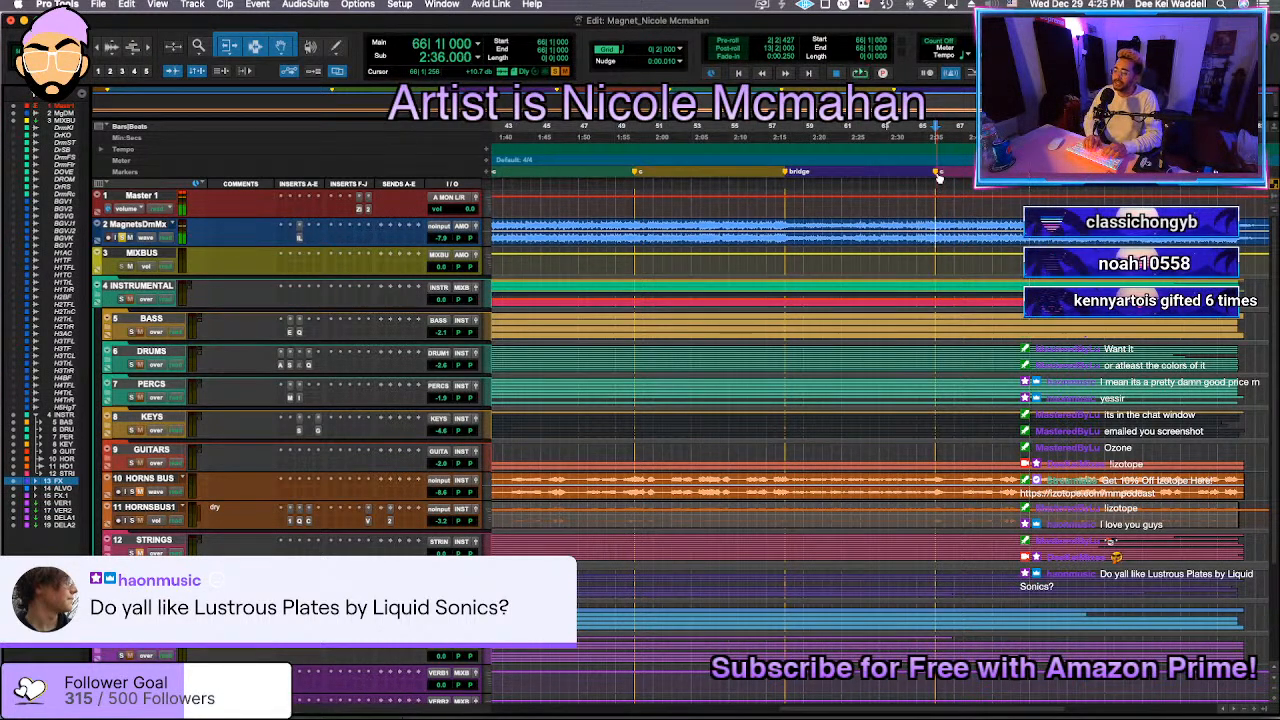
Step: Rename the marker at bar 66 as pc and add another marker near bar 75
double_click(938, 175)
text(pc)
key(Return)
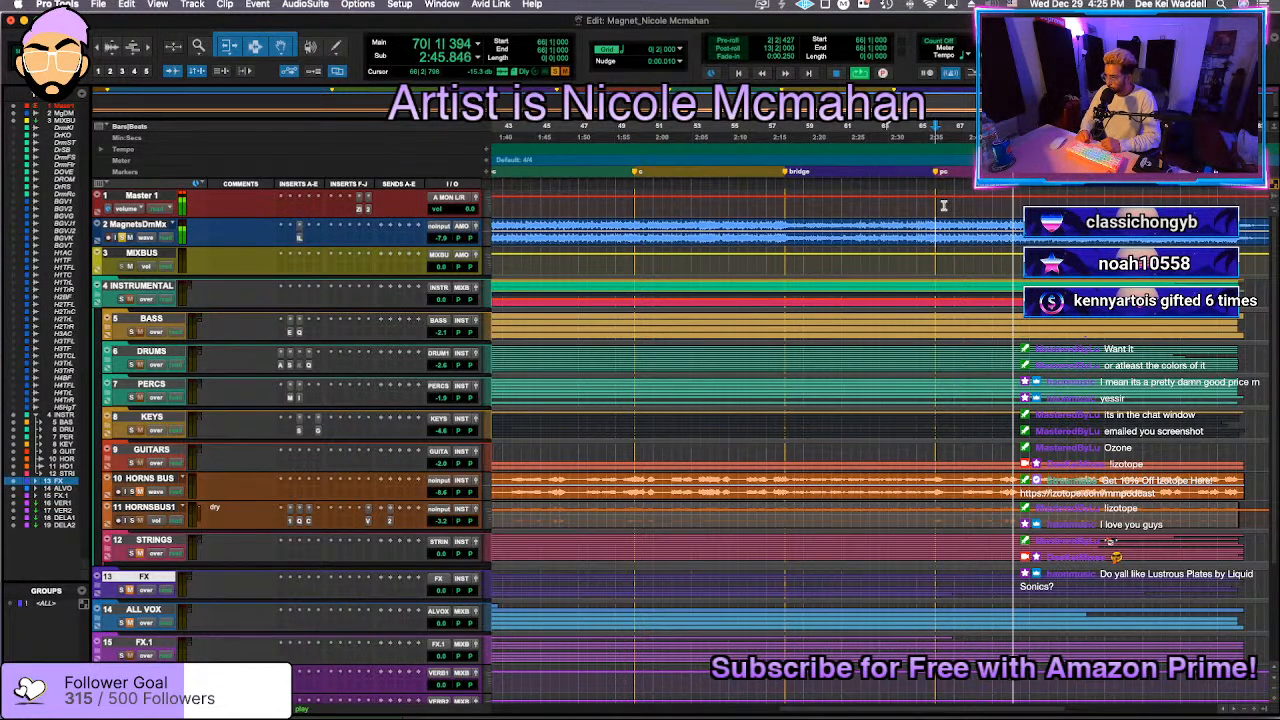
click(487, 176)
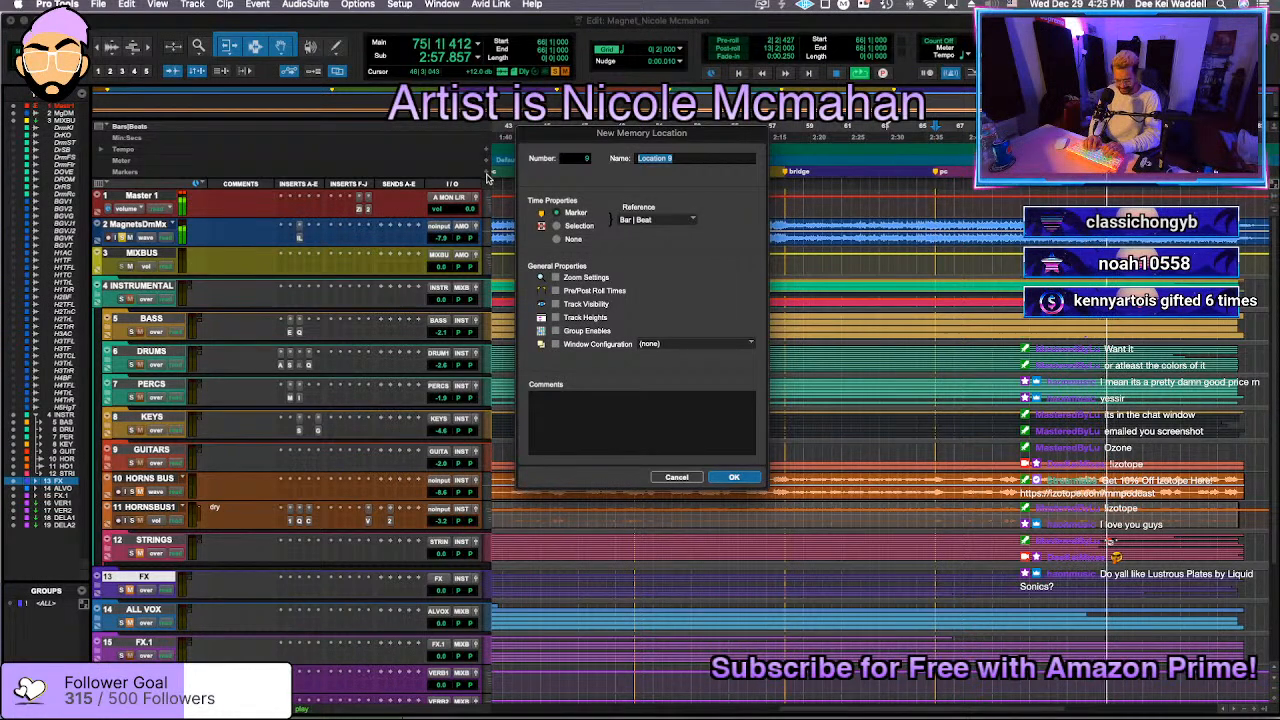
key(Return)
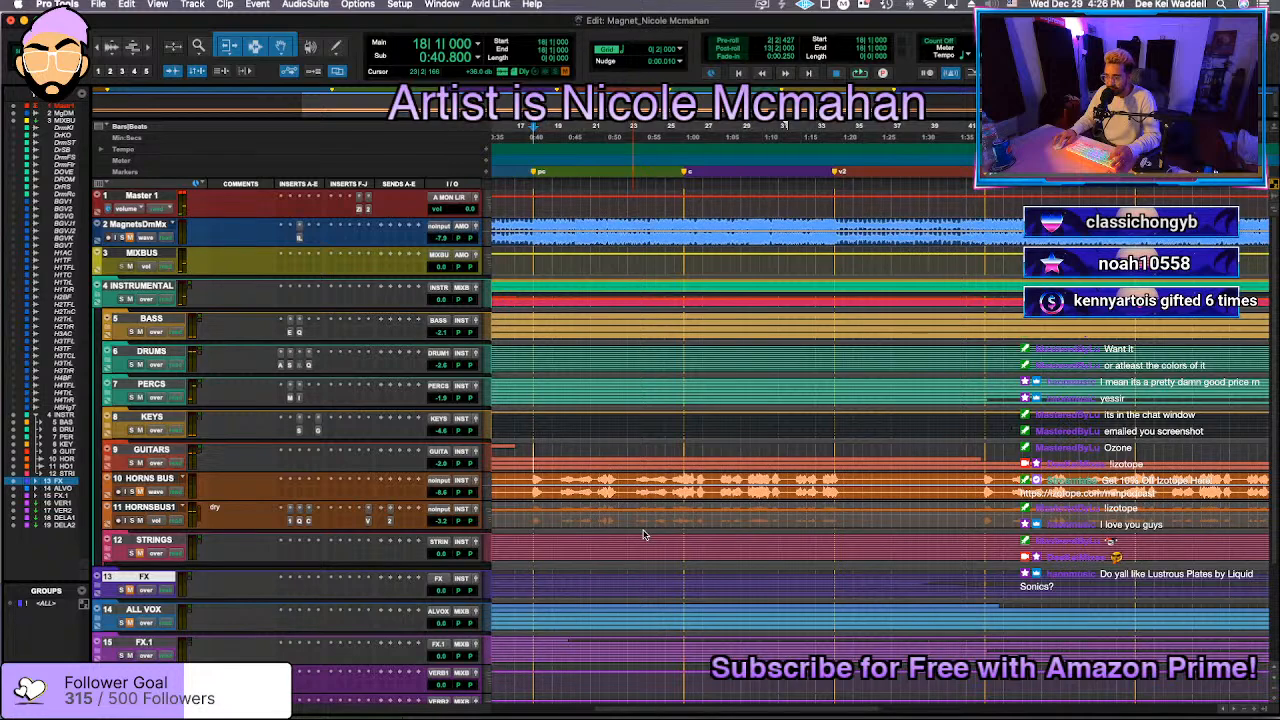
Step: Play the session's mix from bar 17, beat 3, and lower the HORNSBUS1 track's volume
scroll(678, 521, left, 3)
click(697, 519)
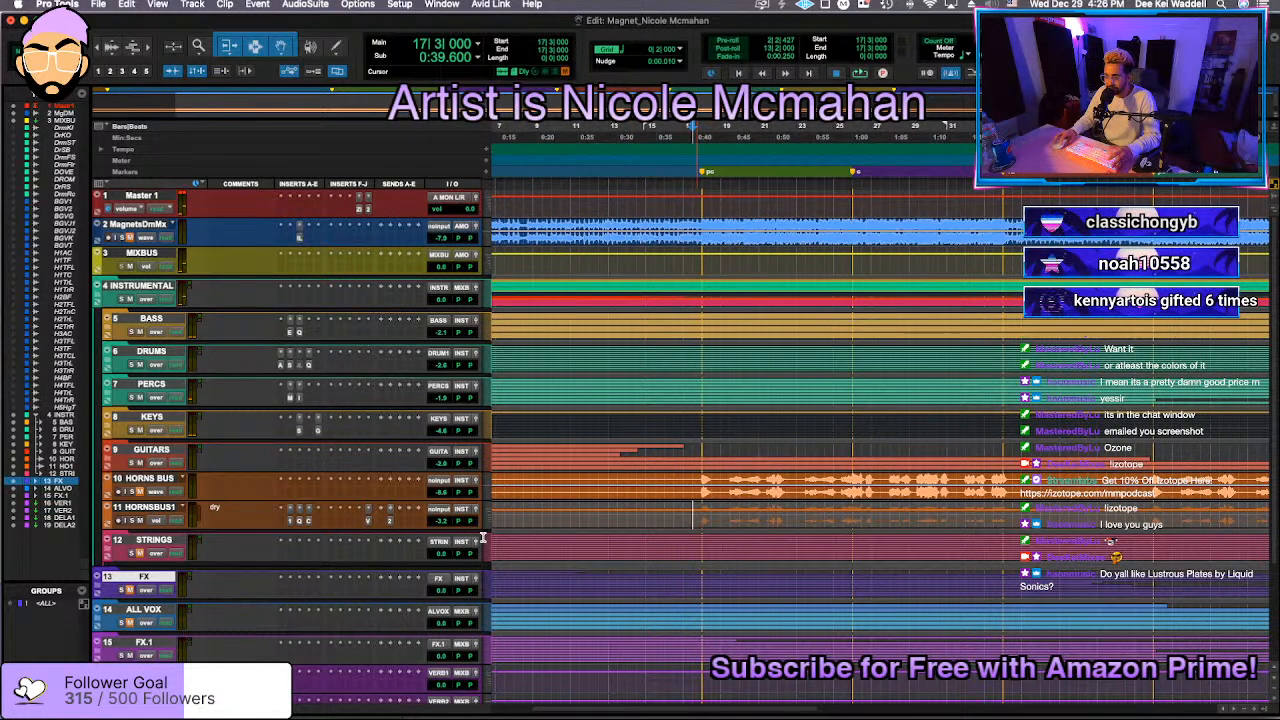
key(space)
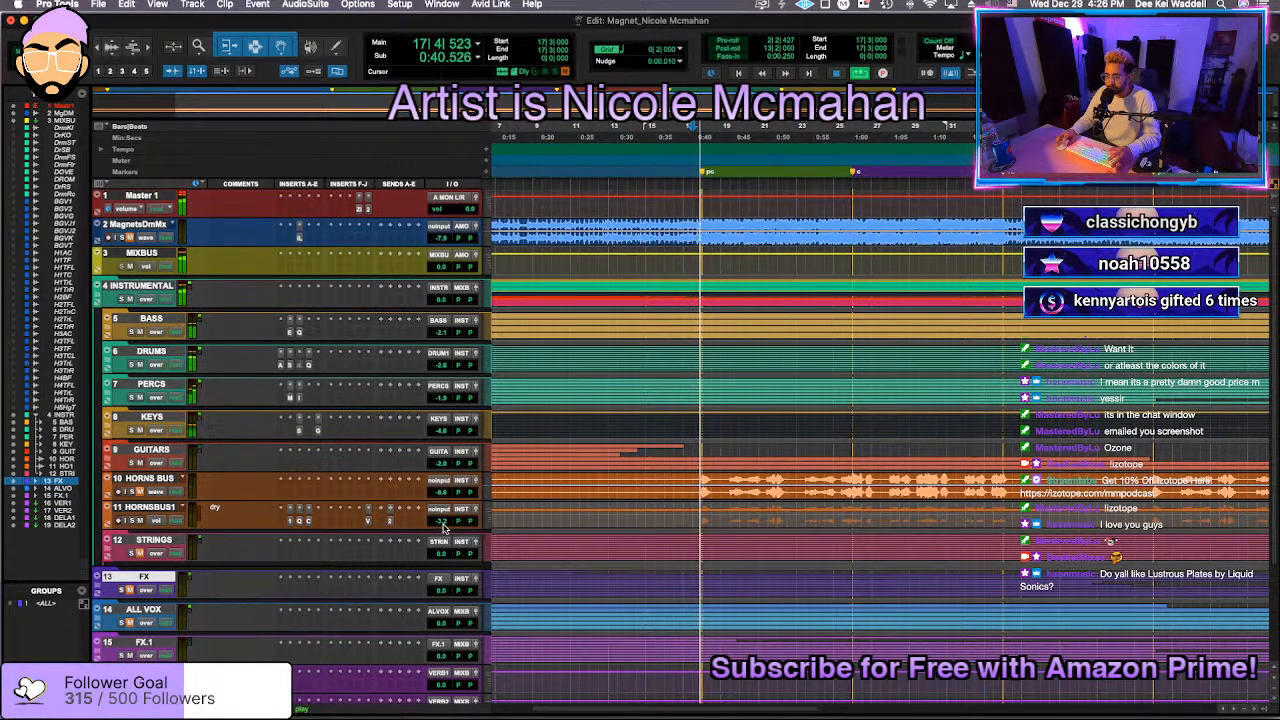
drag(444, 522, 441, 530)
Step: Raise the HORNSBUS1 volume automation to -3.0 dB across the first chorus, from about bar 25 to bar 34
click(838, 520)
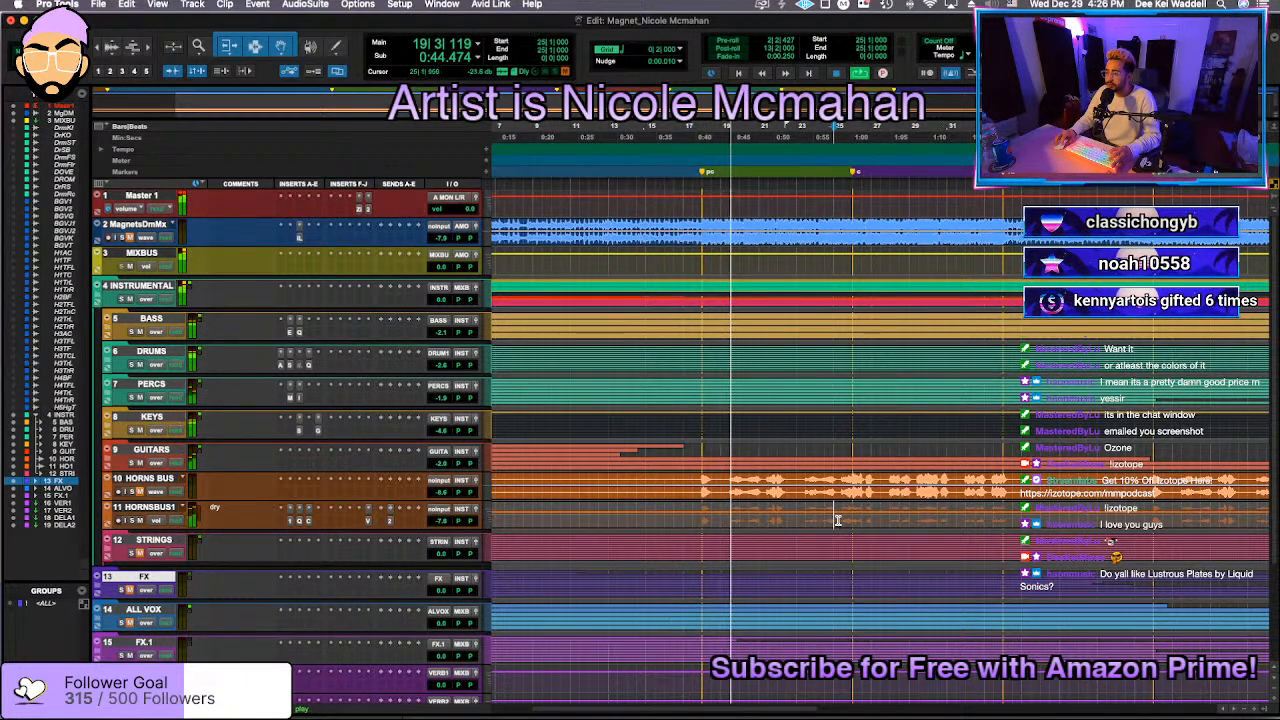
drag(838, 520, 896, 488)
click(1005, 516)
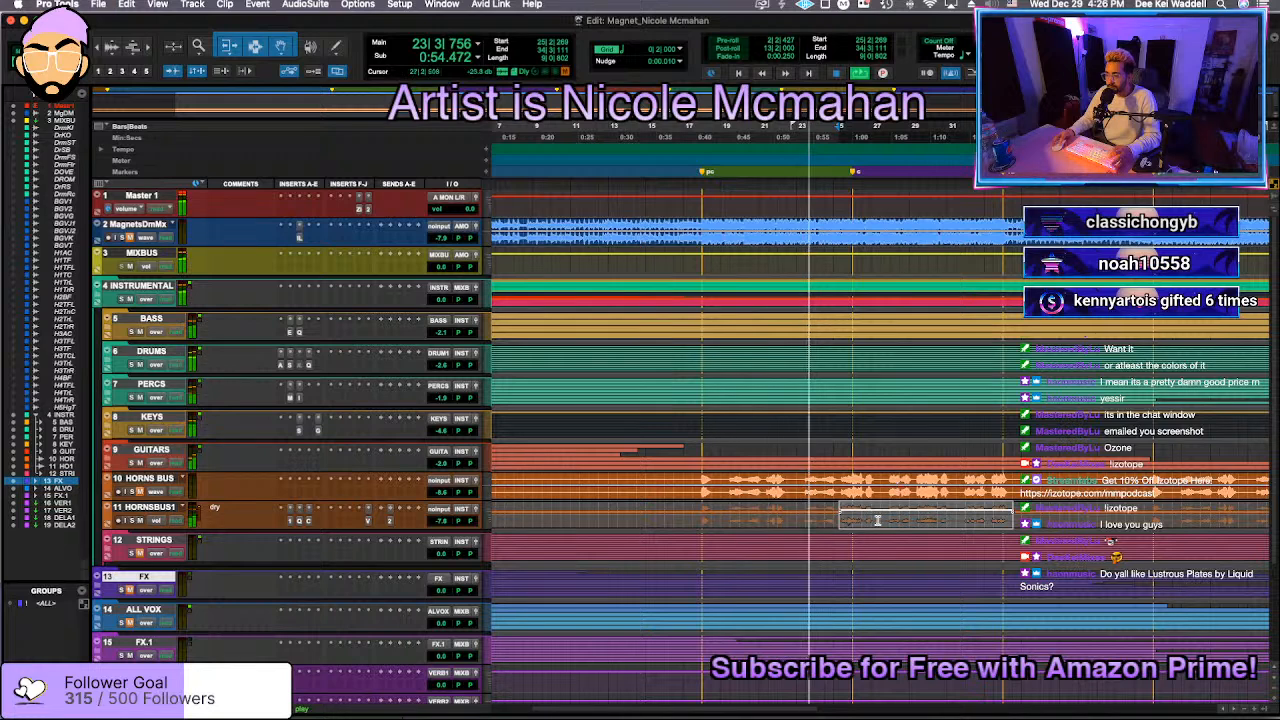
click(877, 520)
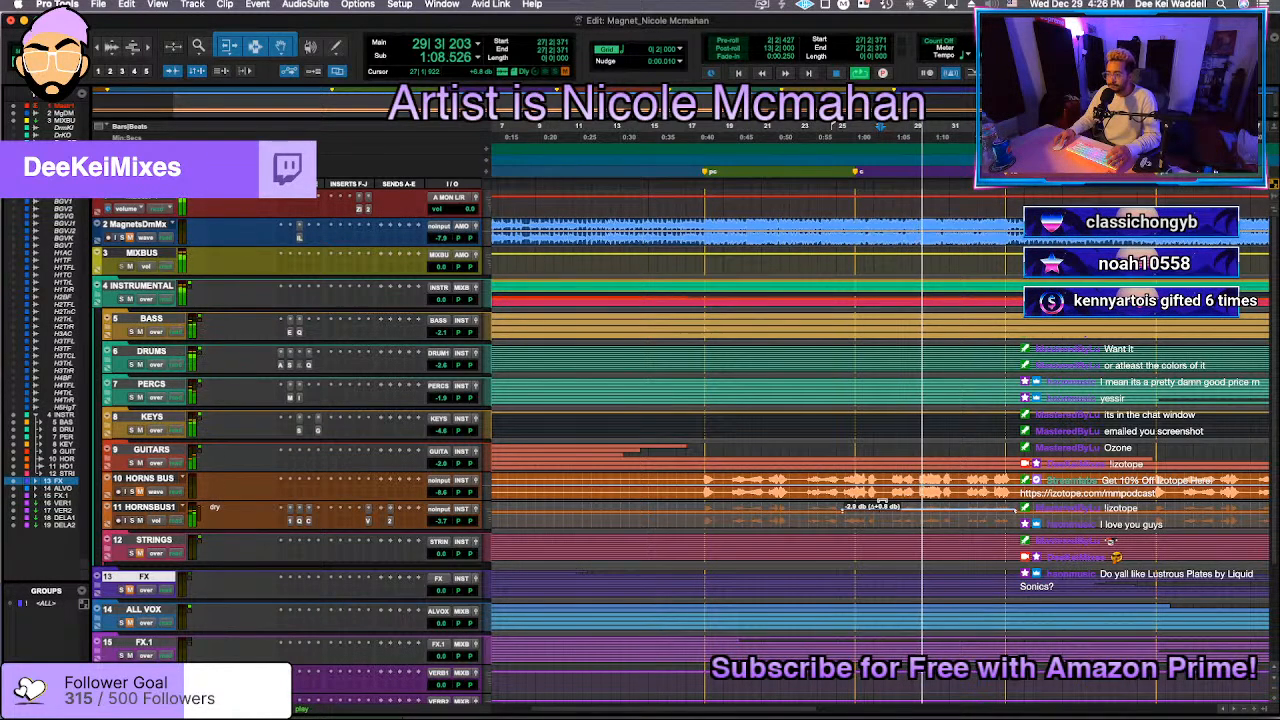
drag(882, 503, 882, 504)
Step: Raise the HORNSBUS1 volume automation across the second chorus, bars 49 to 58, and place the playback start at bar 41, beat 3
scroll(884, 504, right, 5)
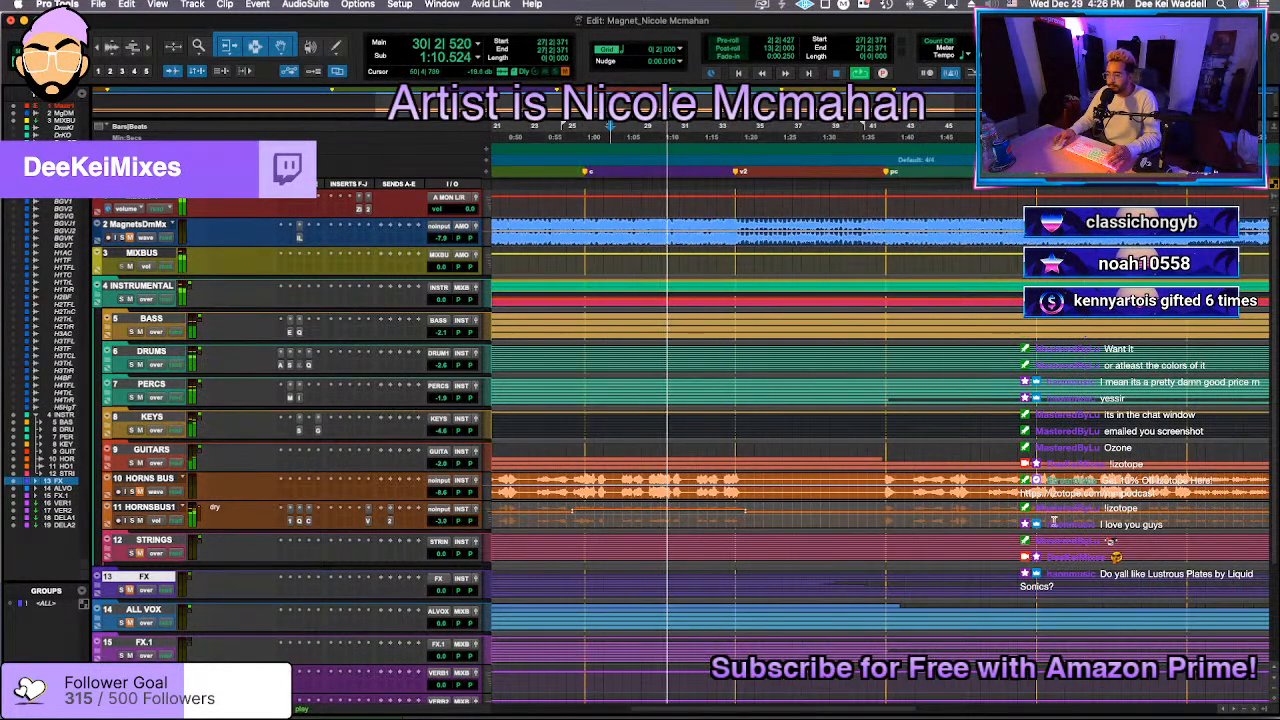
scroll(1045, 520, right, 3)
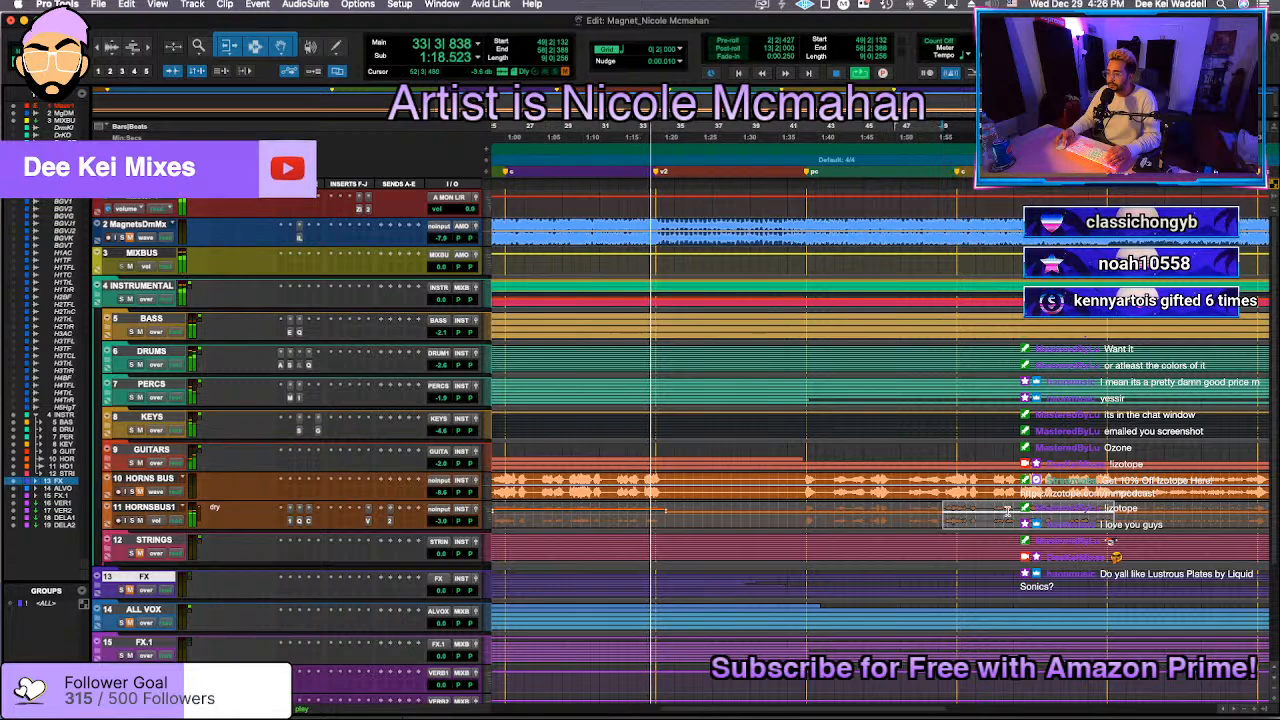
drag(1009, 511, 1010, 487)
key(r)
click(840, 518)
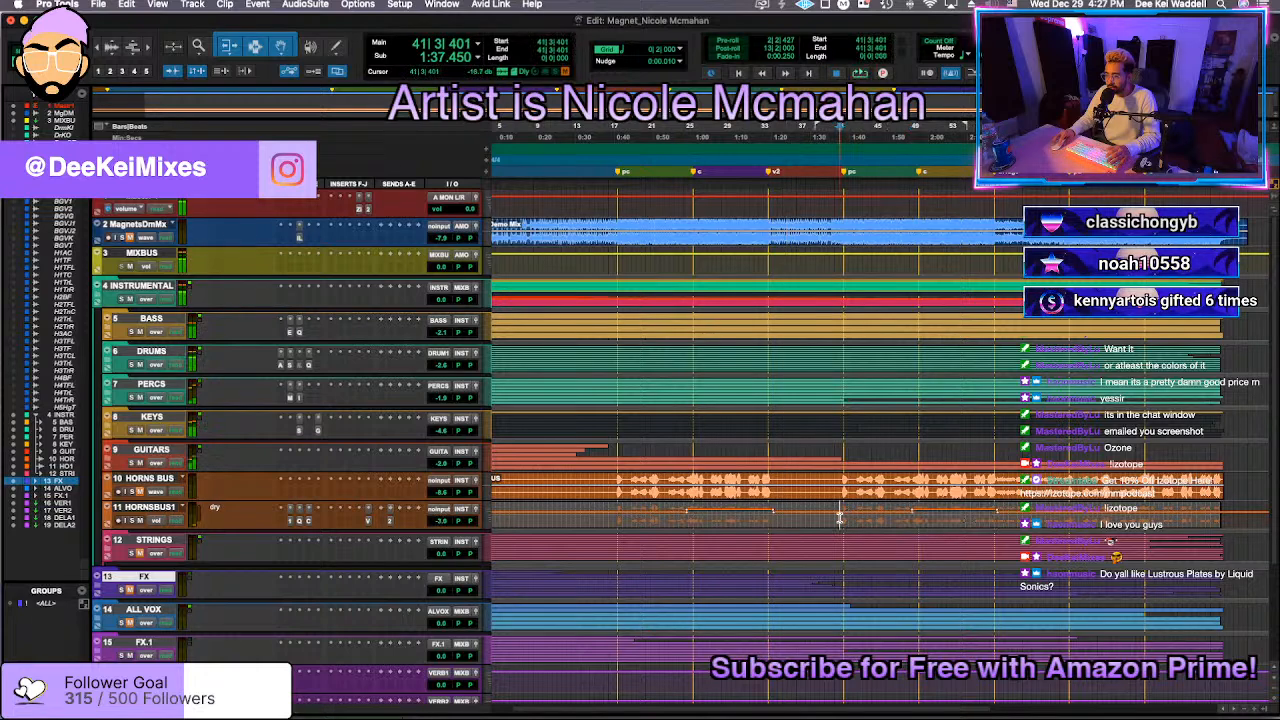
Step: Play from bar 41, beat 3, and raise the HORNSBUS1 volume automation across the last chorus, from about bar 73 to bar 83
key(space)
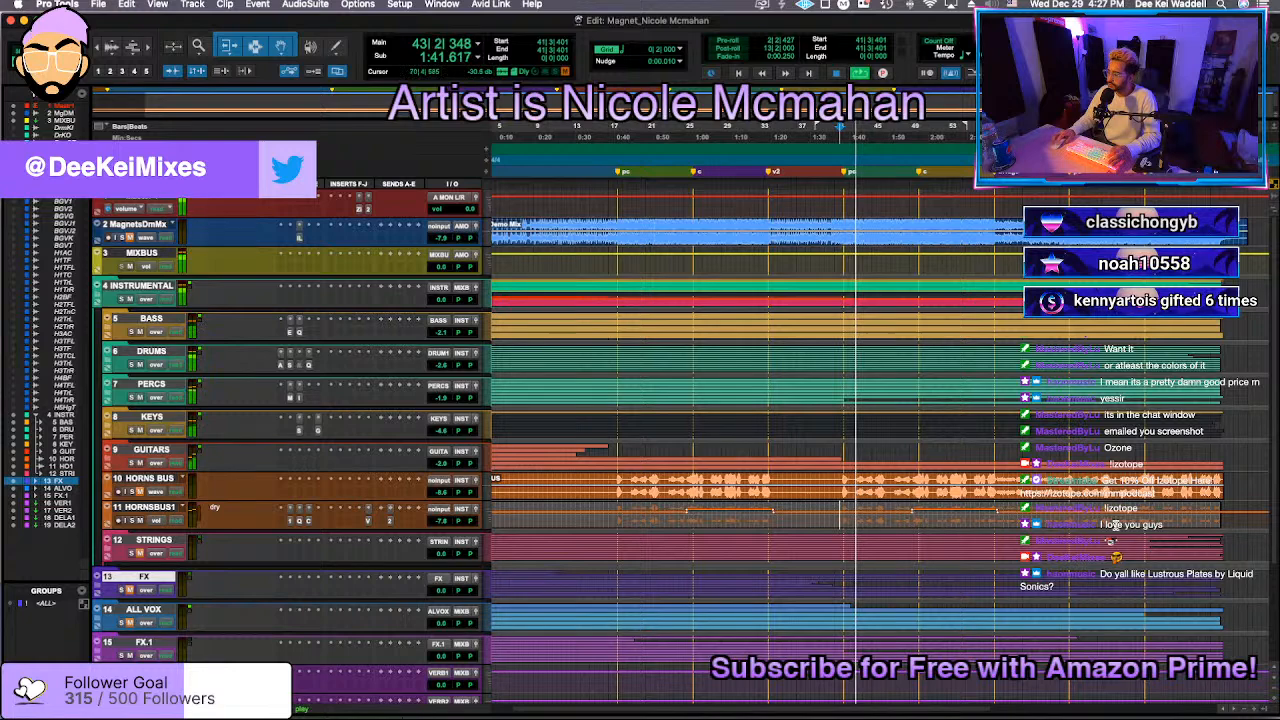
scroll(1067, 517, right, 3)
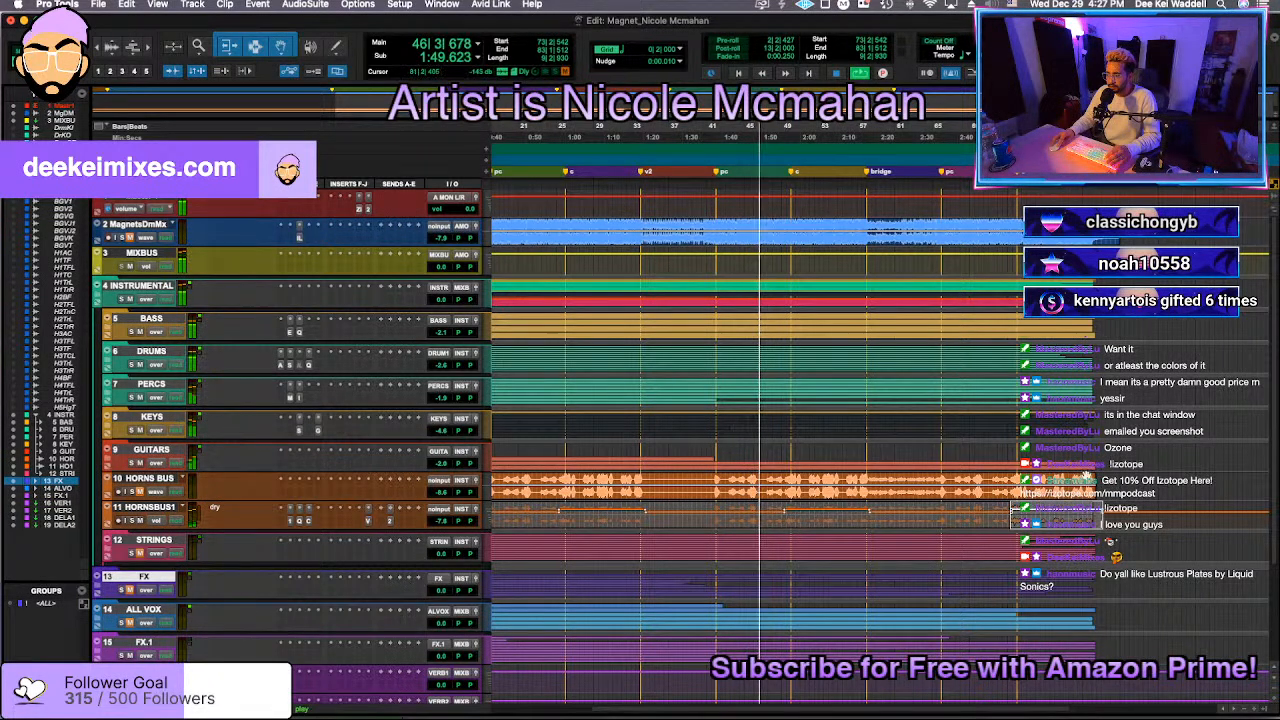
key(t)
key(t)
key(t)
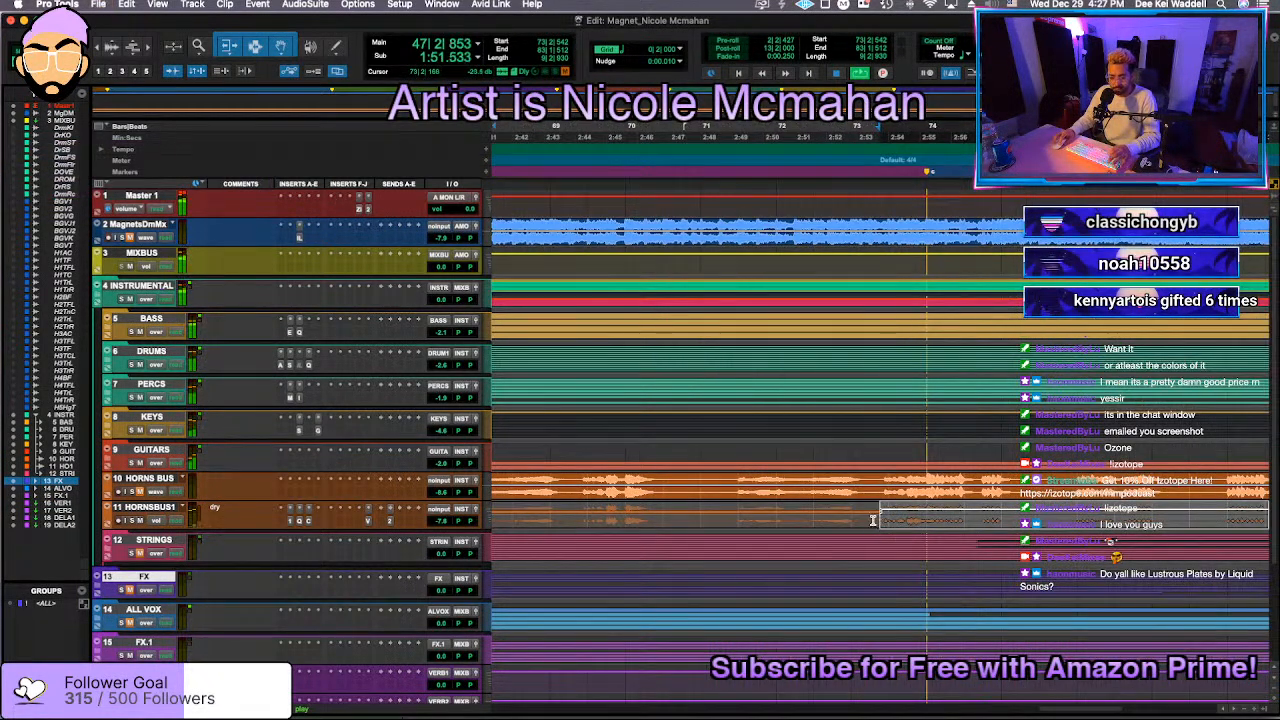
key(r)
key(r)
scroll(886, 514, left, 5)
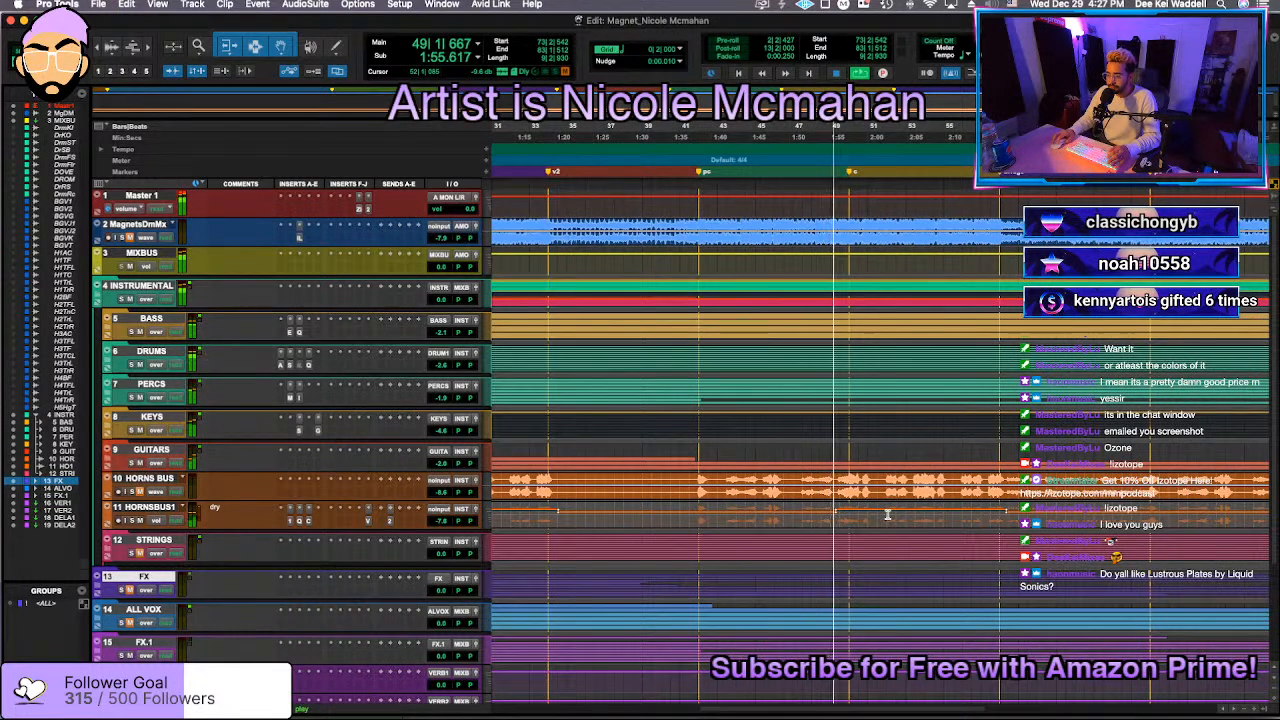
scroll(886, 514, left, 2)
key(r)
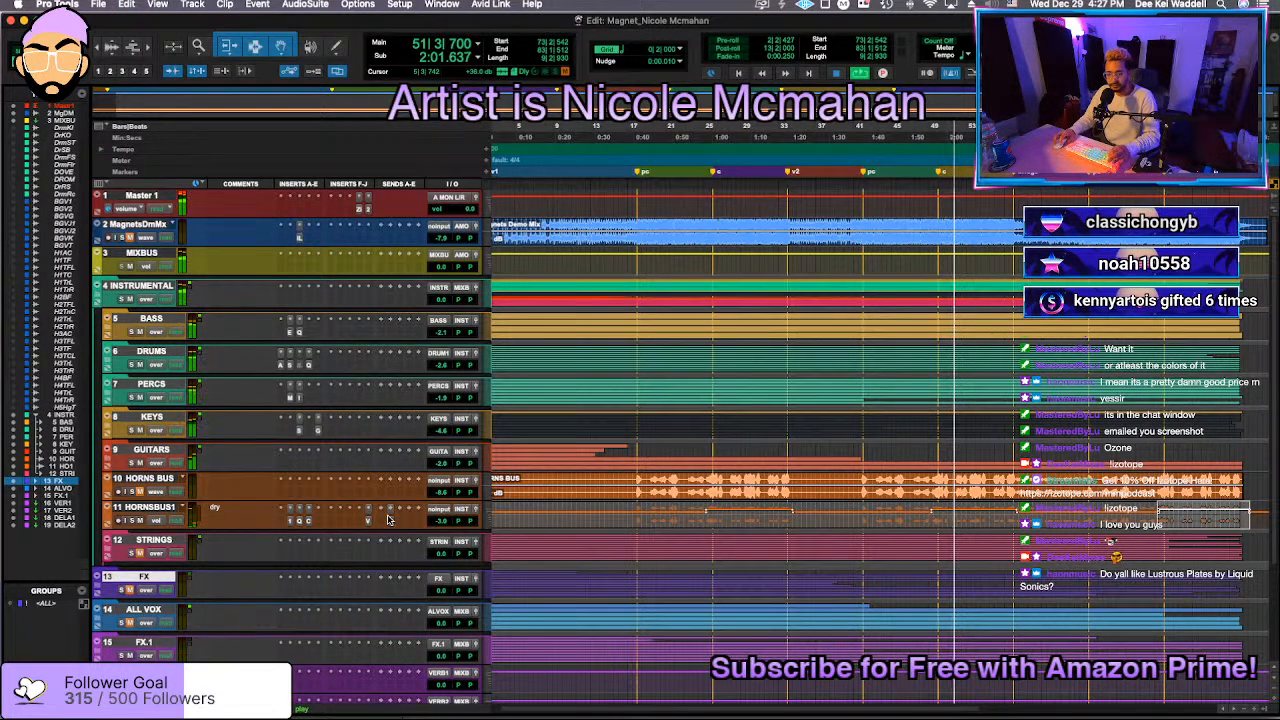
key(space)
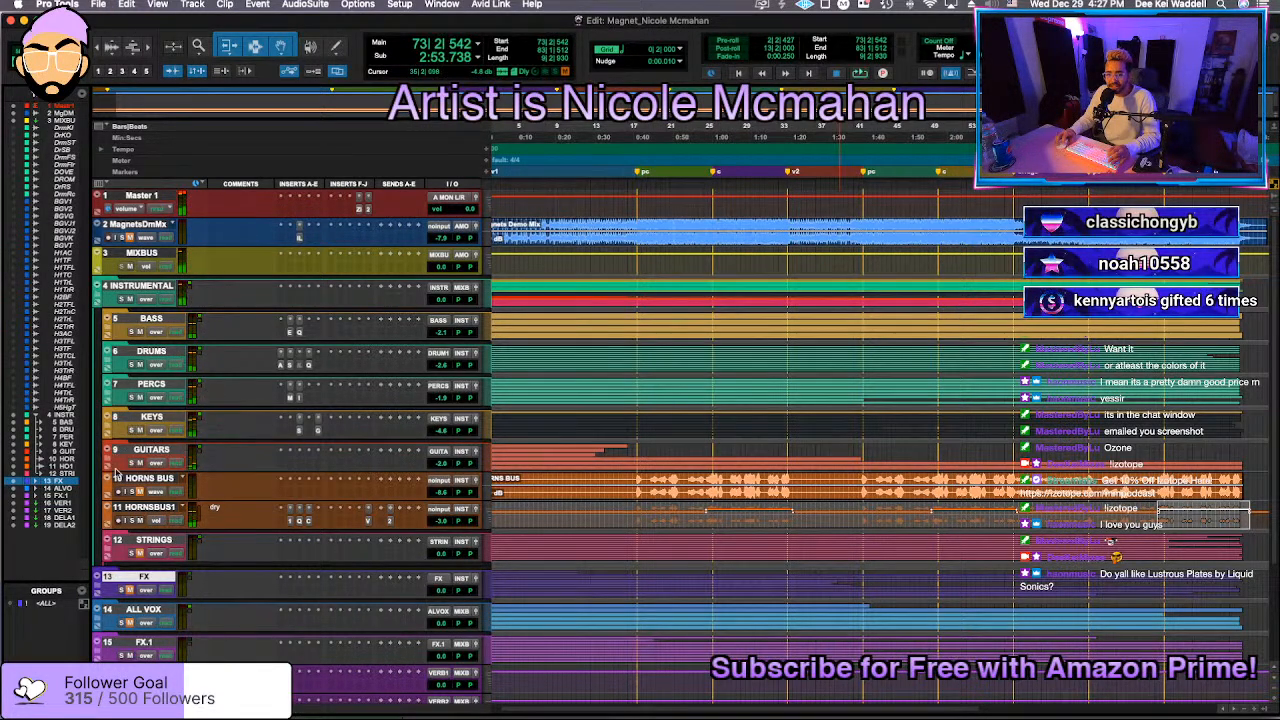
Step: Expand the KEYS folder, play the session from bar 49, and make the Keys Bells track active
click(109, 424)
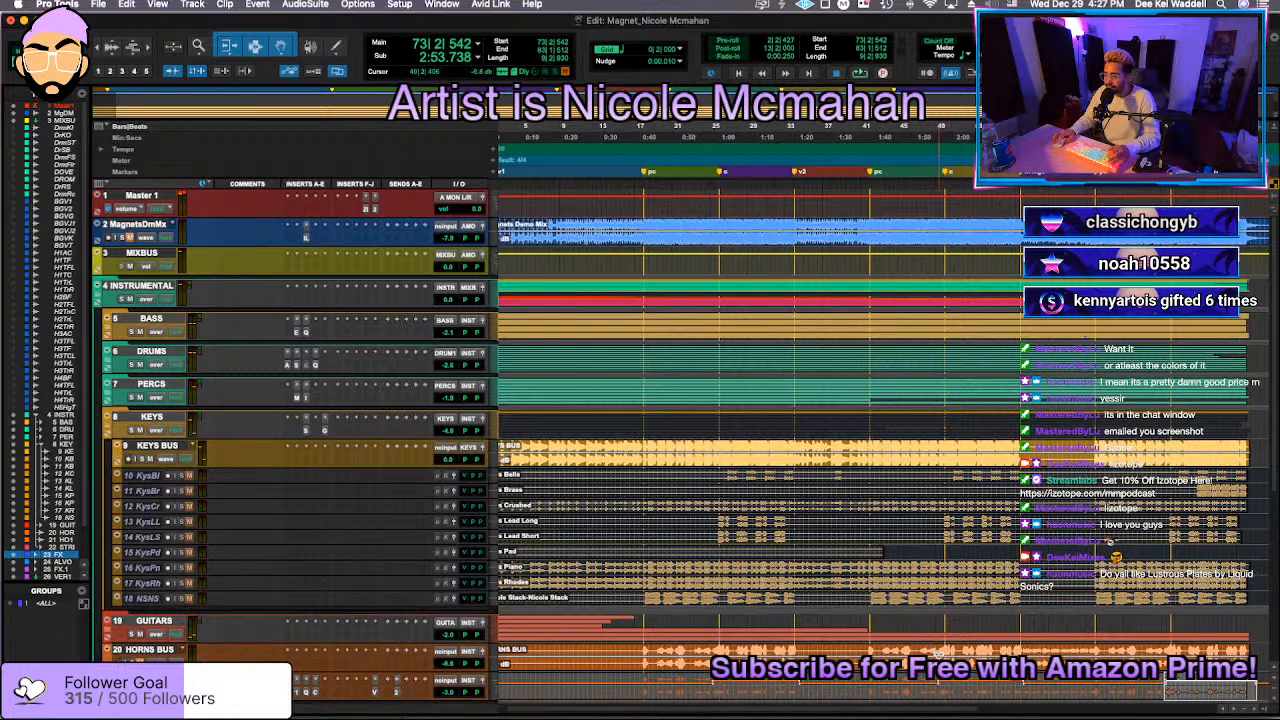
click(938, 655)
key(space)
key(t)
key(t)
key(t)
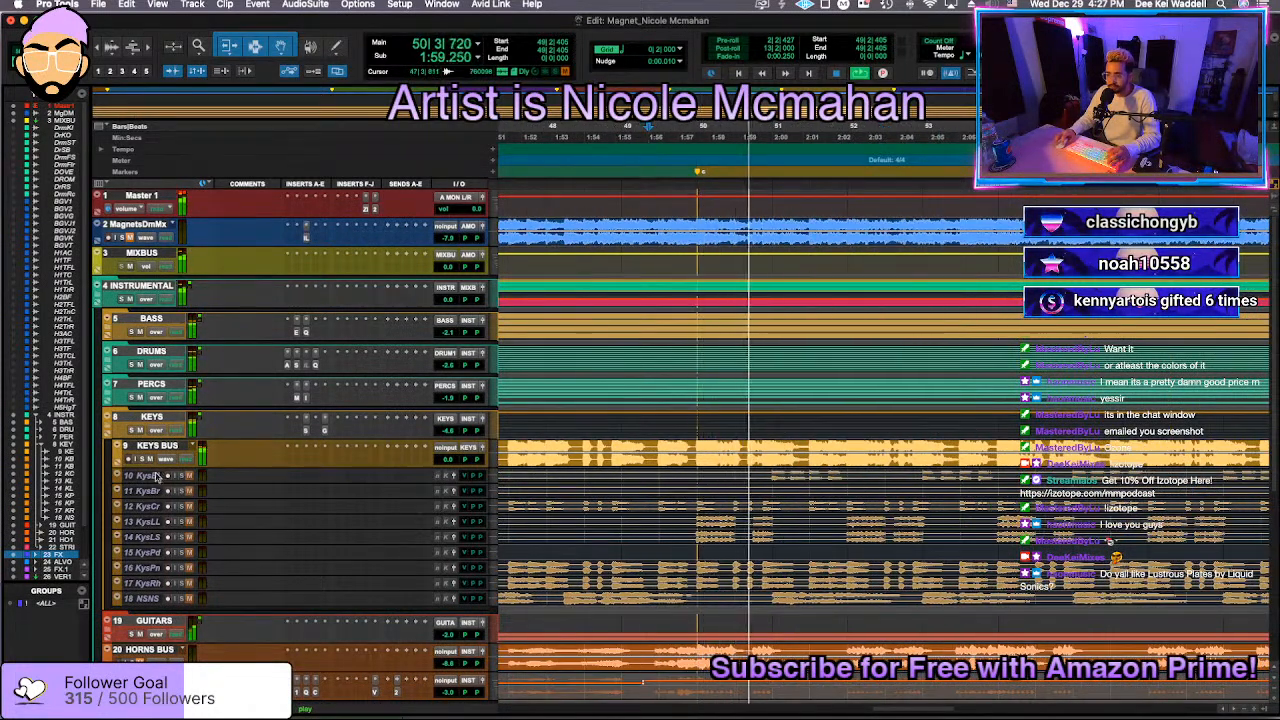
click(148, 477)
key(space)
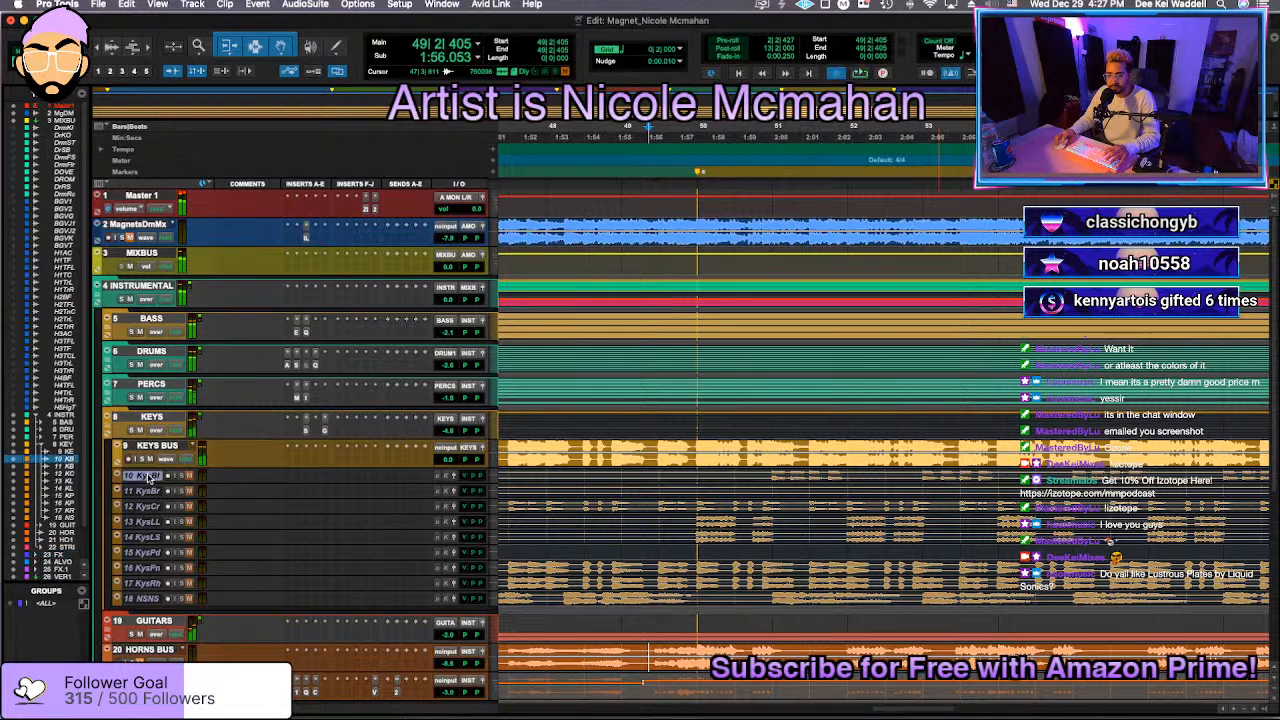
right_click(148, 477)
click(186, 492)
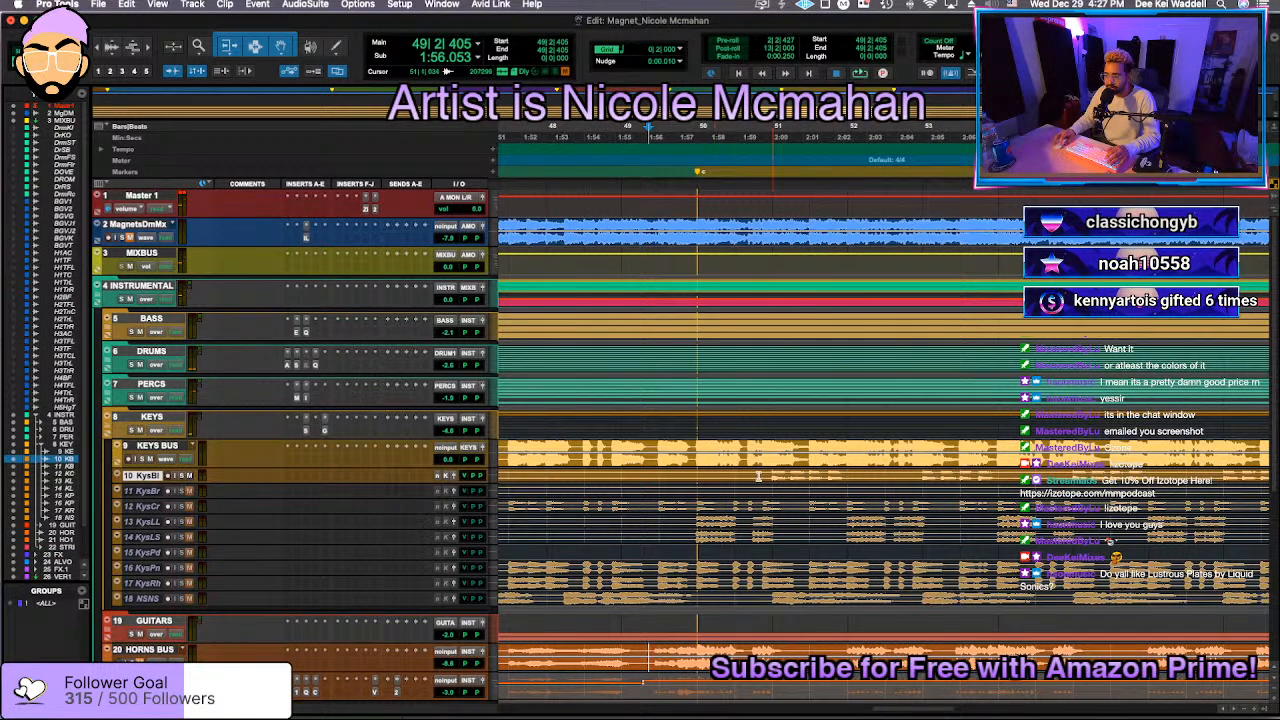
Step: Play from bar 50, beat 3, set the Keys Bells track height to small, and collapse the KEYS folder
key(space)
scroll(750, 476, down, 1)
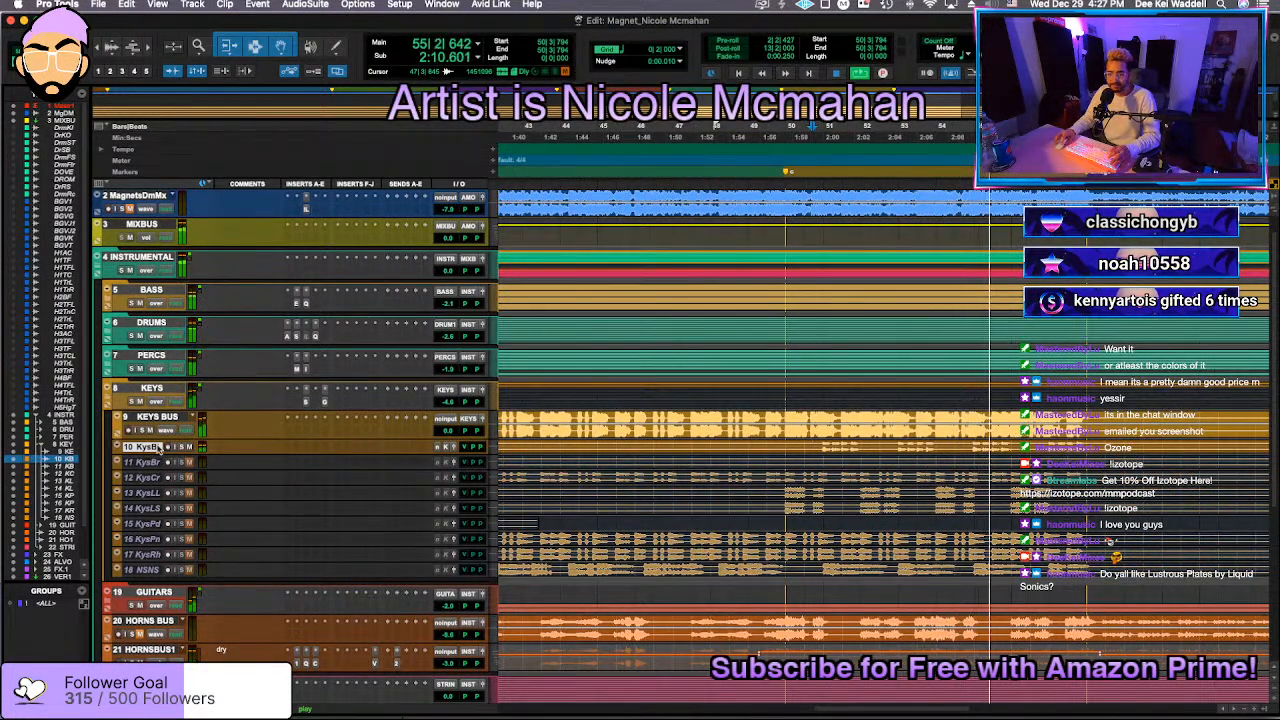
click(493, 455)
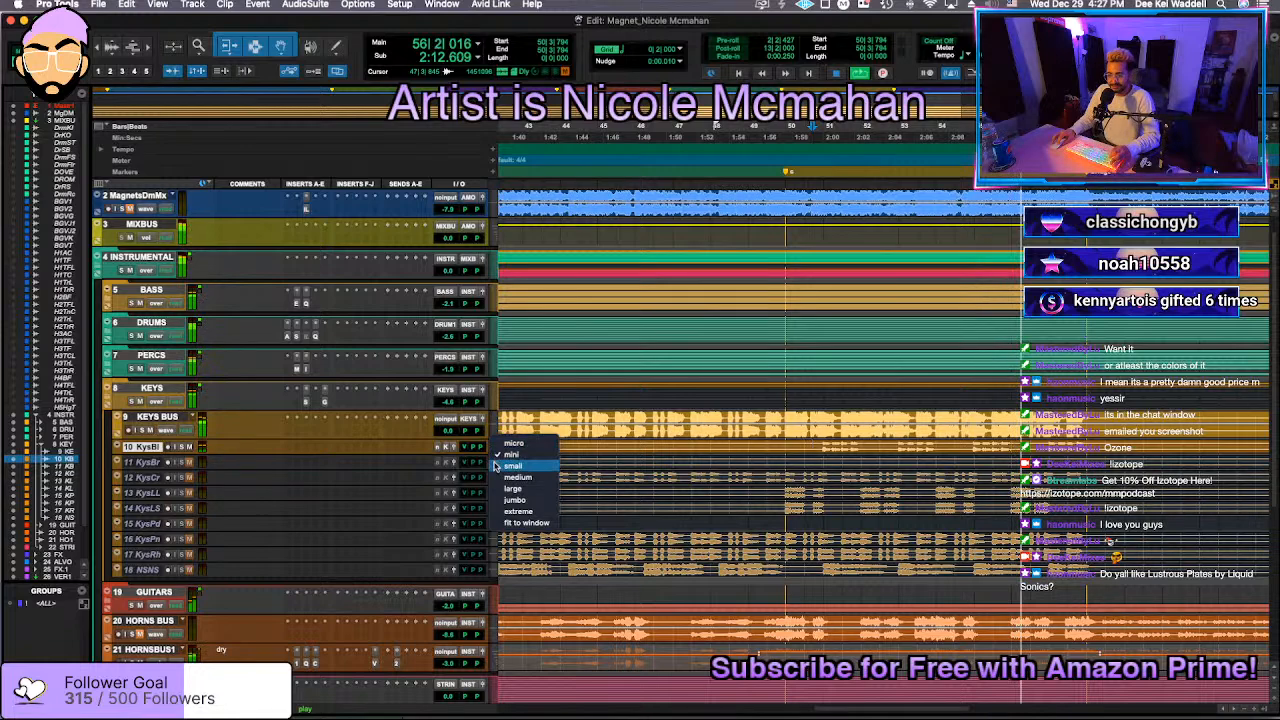
click(494, 467)
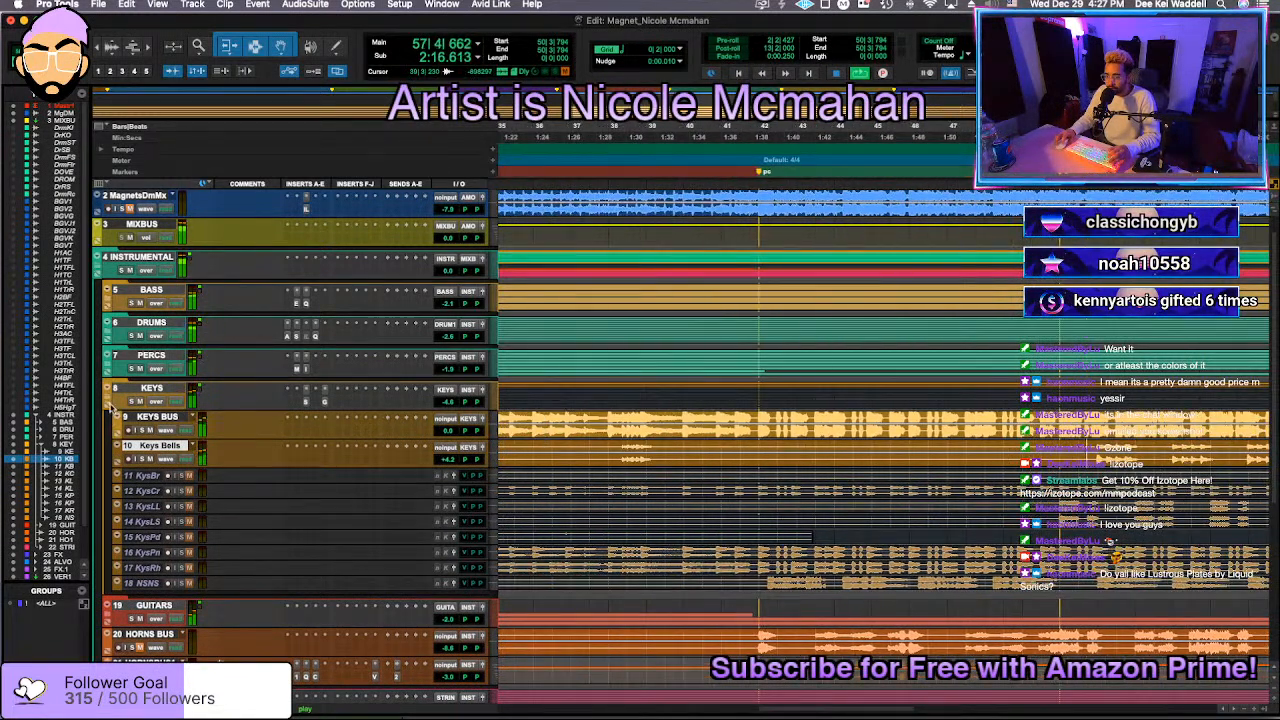
click(109, 401)
Step: Play the session from bar 17, beat 4, and make the HORNS BUS track inactive
scroll(932, 483, right, 4)
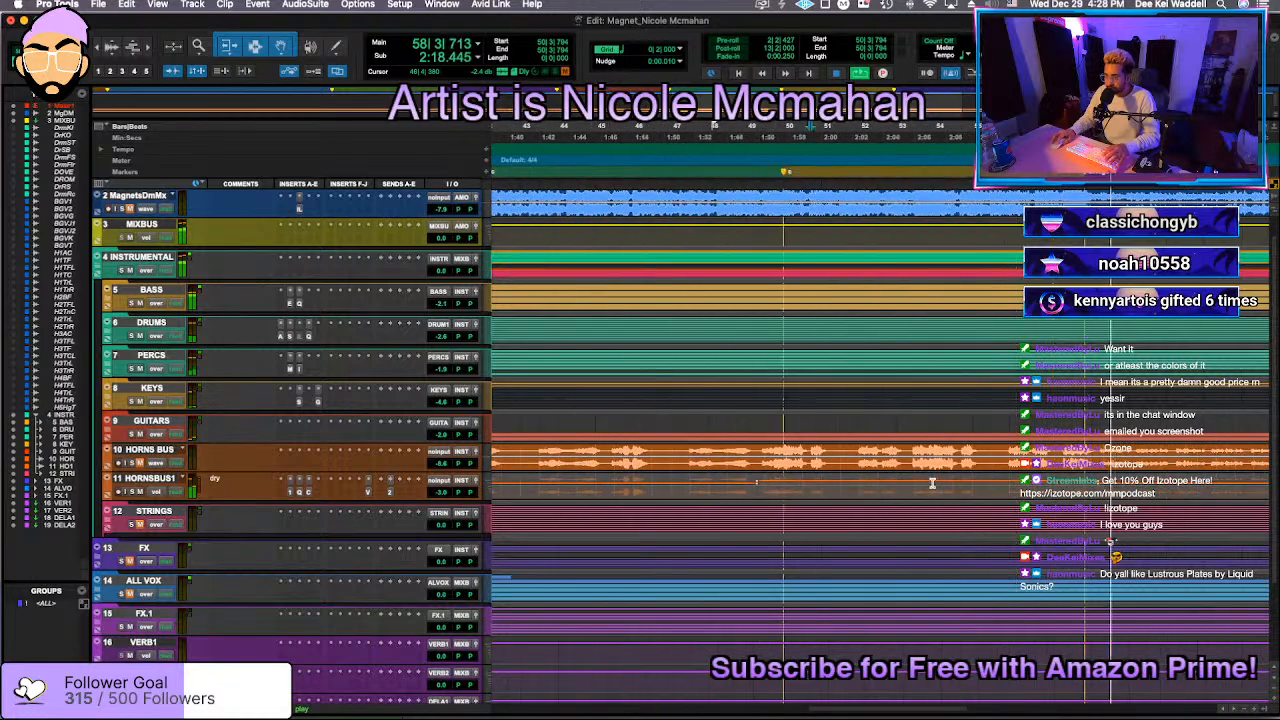
key(r)
key(space)
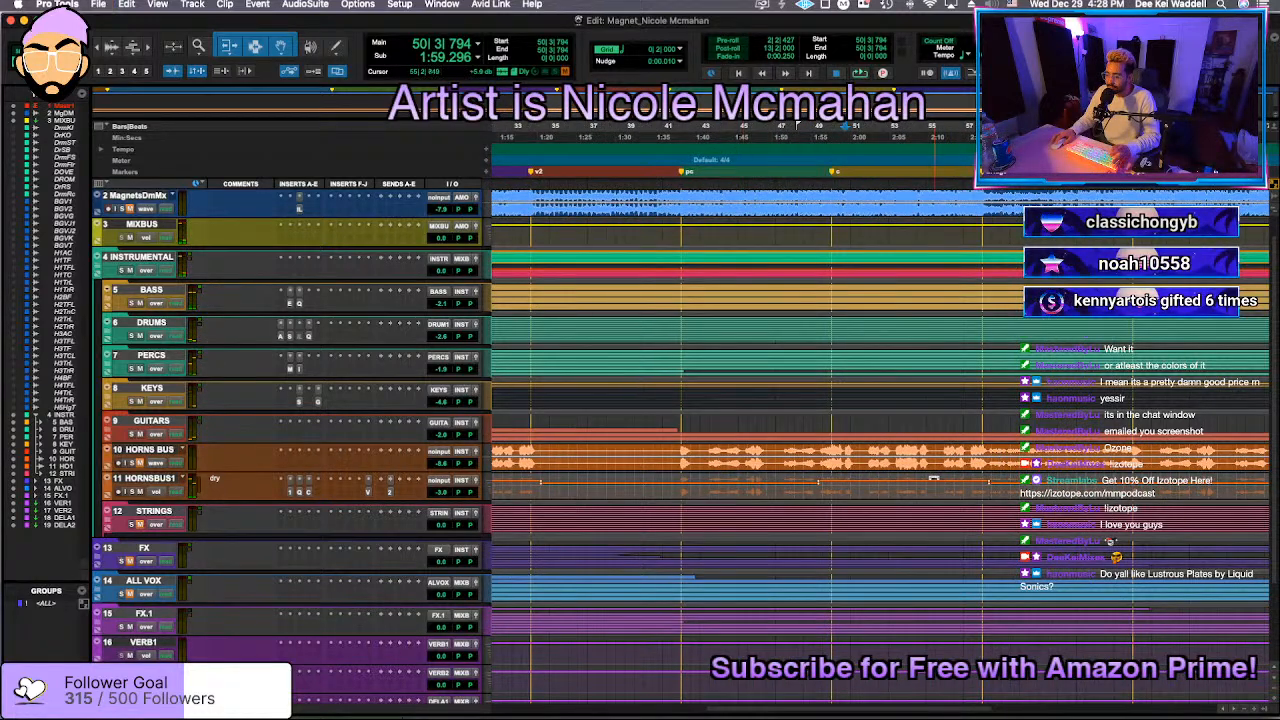
scroll(929, 480, left, 5)
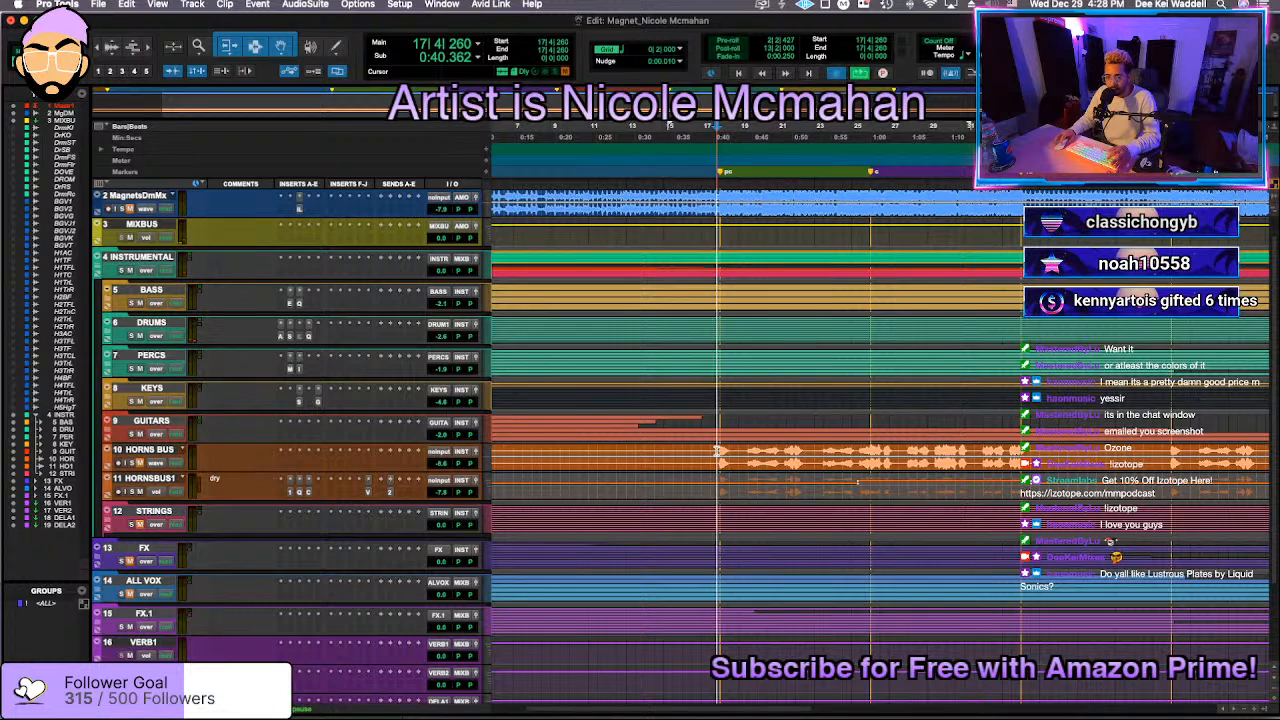
key(r)
key(r)
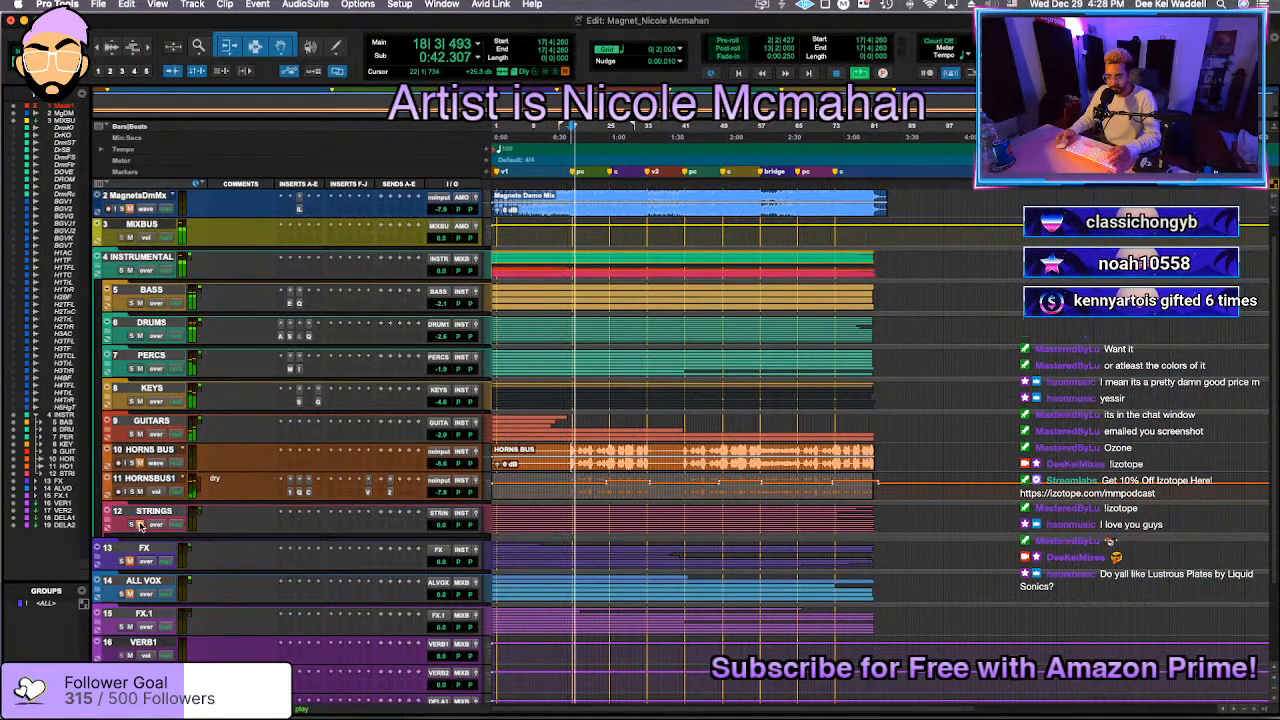
right_click(155, 451)
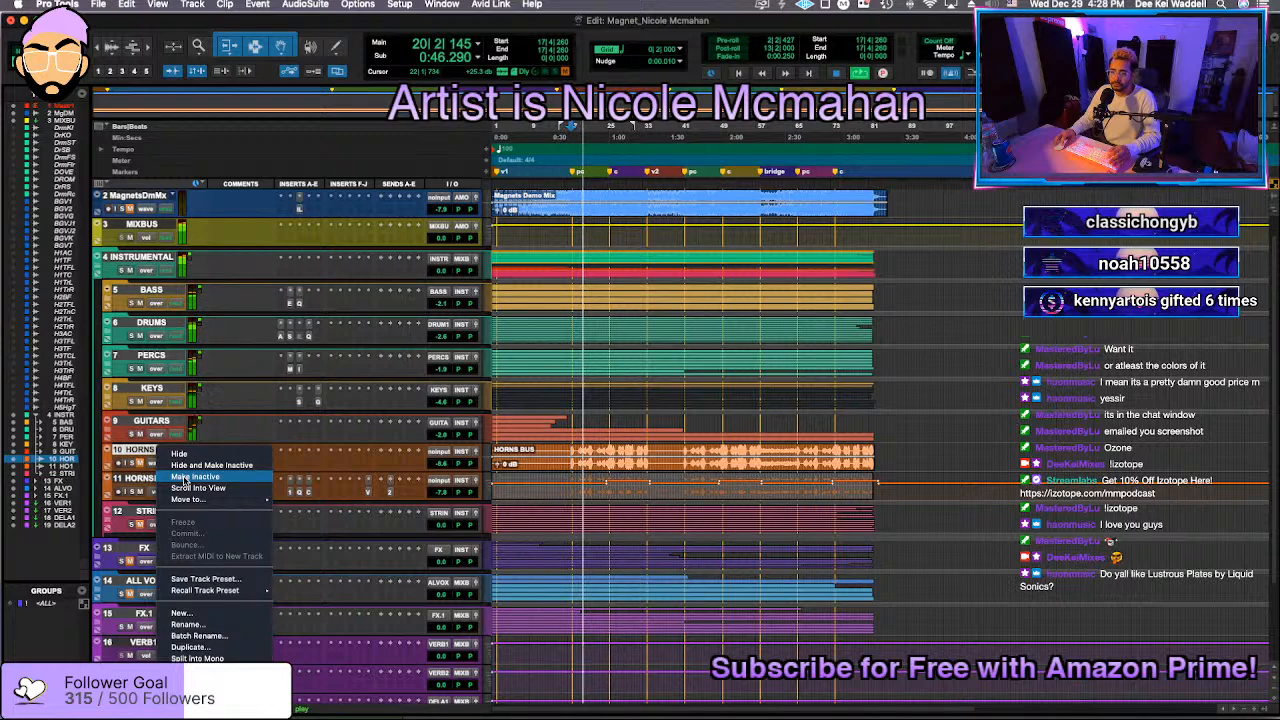
click(190, 477)
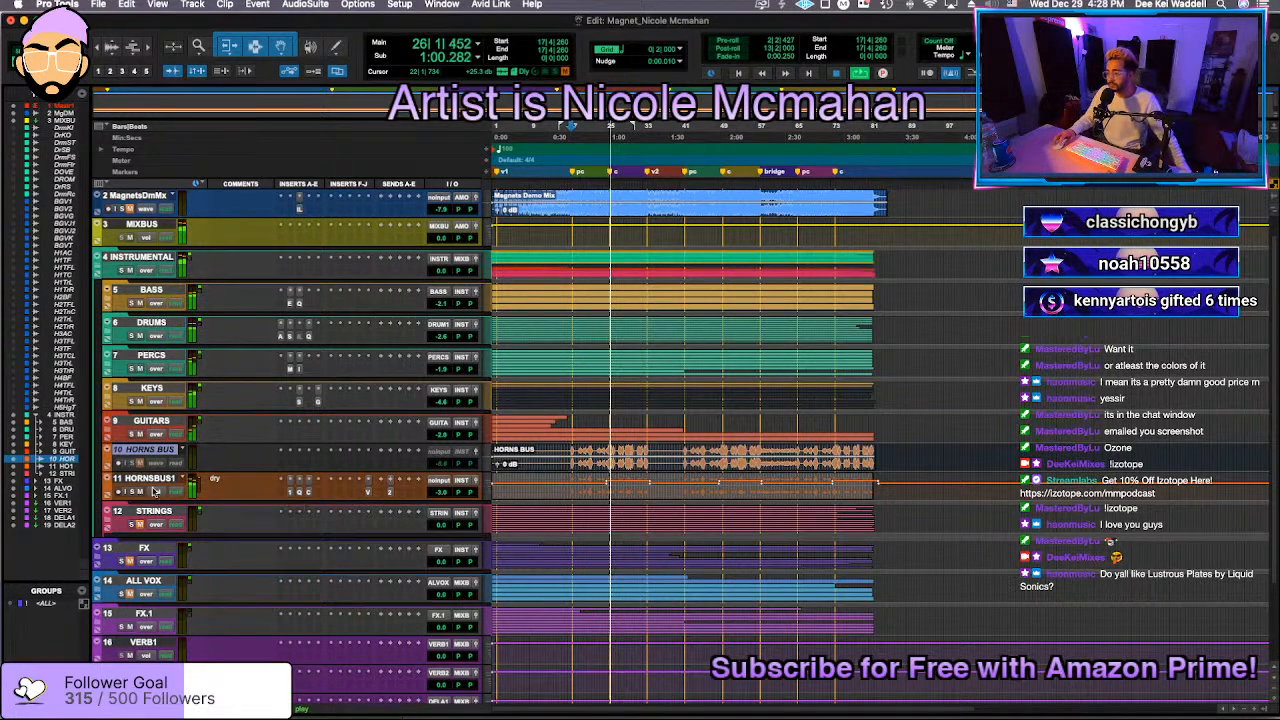
Step: Expand the STRINGS folder and set the tracks from Str-Falls-midi to Str-Vn4-midi to mini height
click(107, 524)
scroll(300, 543, down, 6)
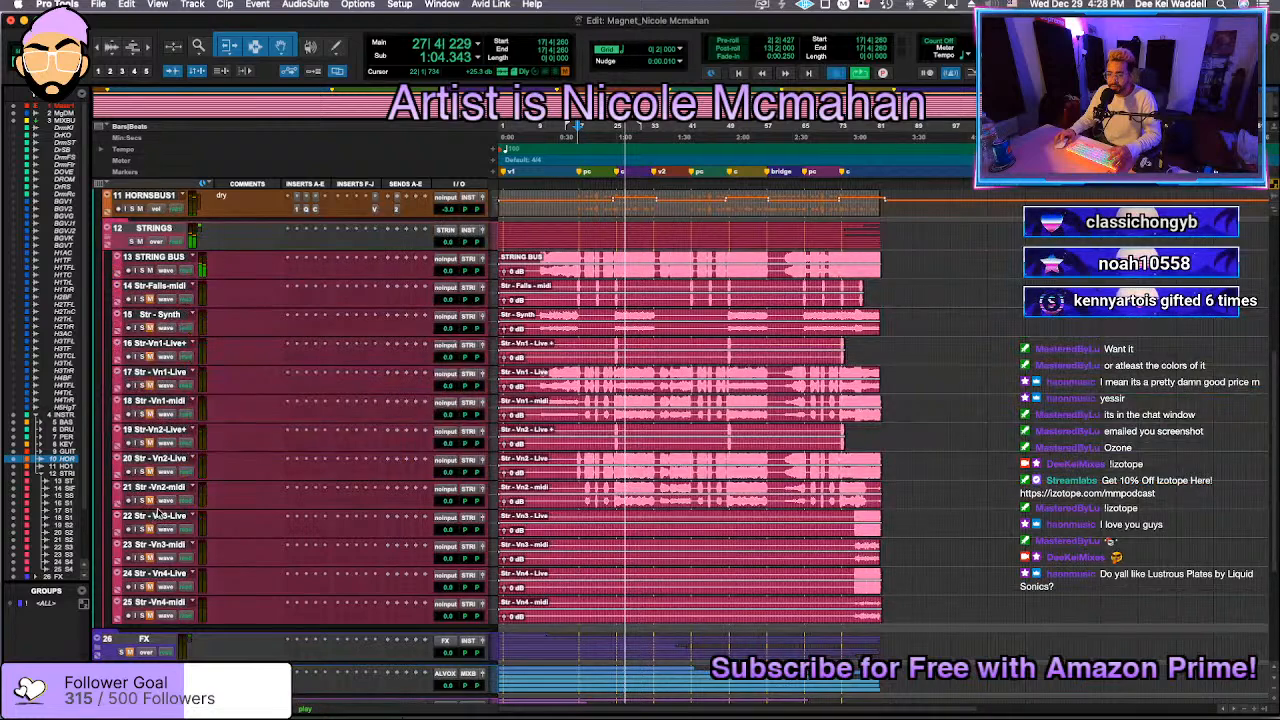
click(165, 288)
shift+click(166, 604)
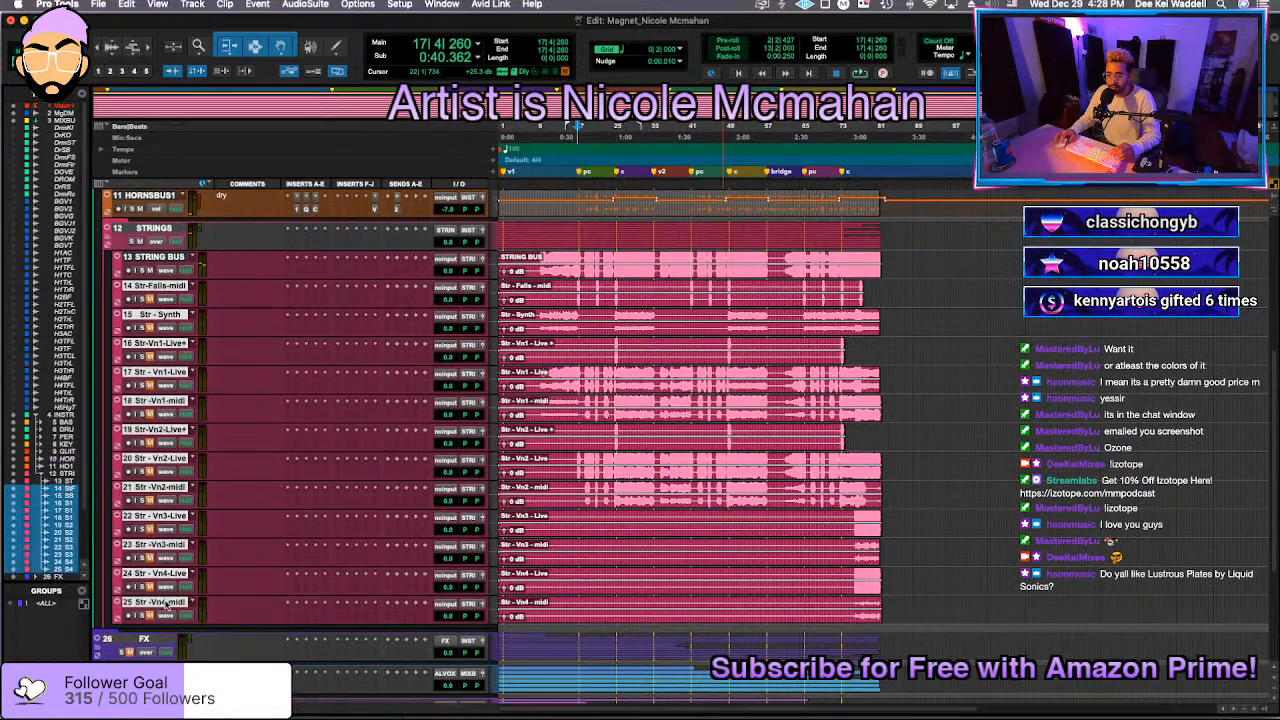
click(493, 582)
click(526, 582)
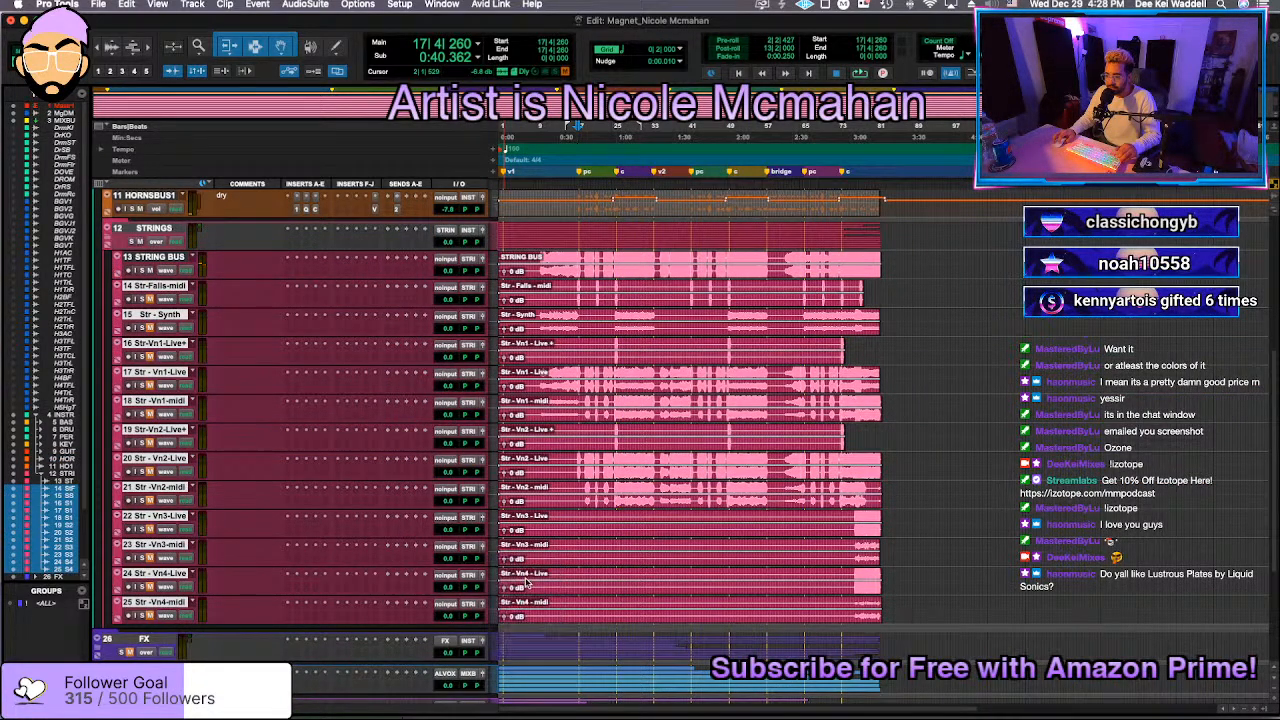
Step: Make the selected string tracks below STRING BUS inactive
scroll(407, 519, up, 5)
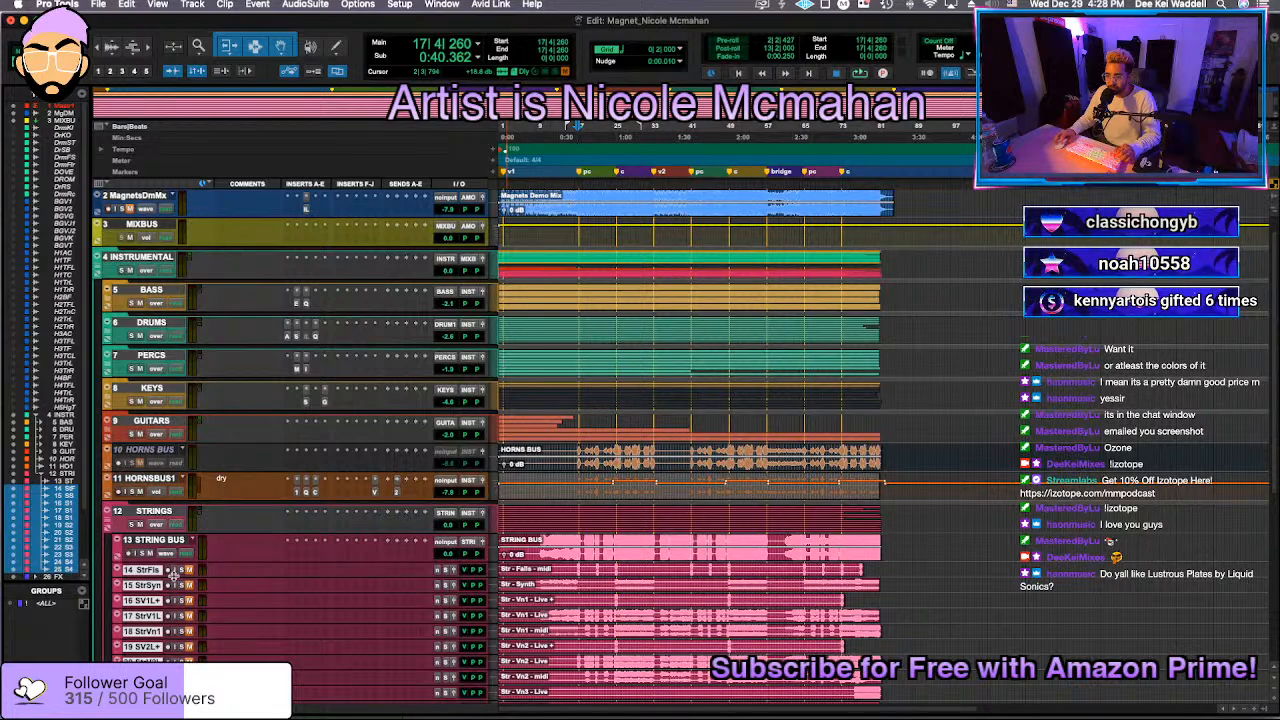
right_click(150, 576)
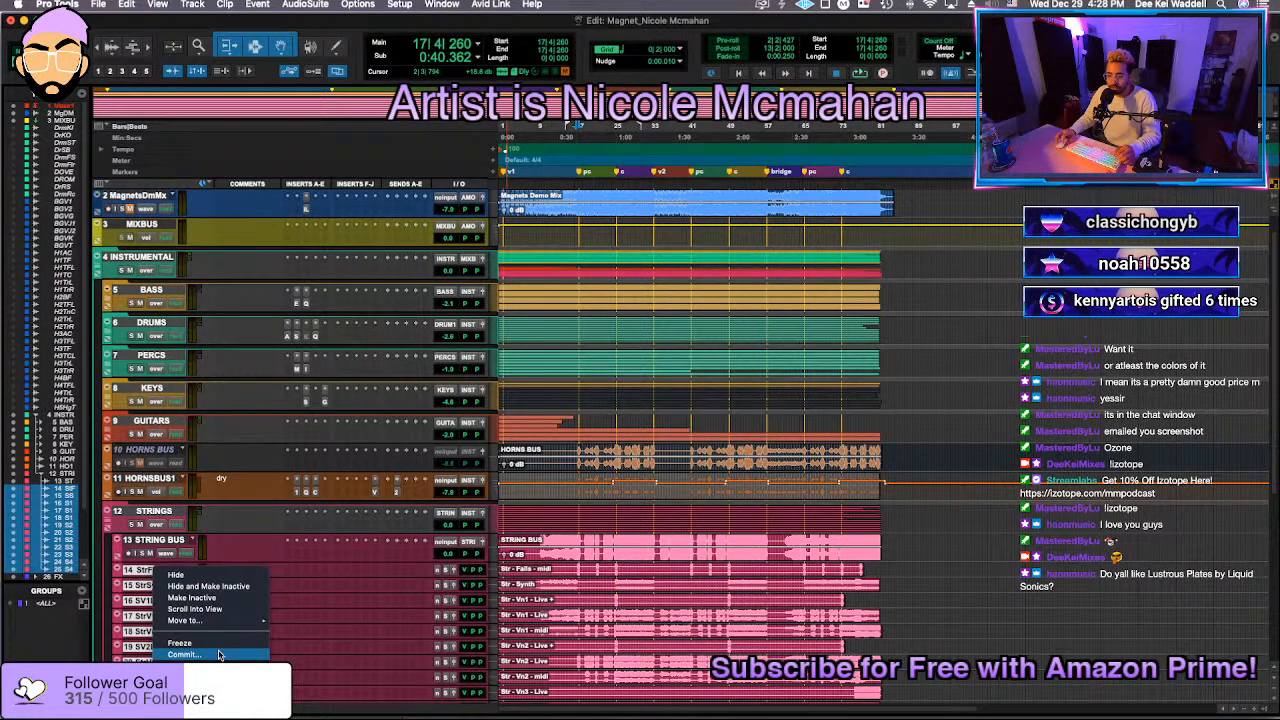
click(212, 598)
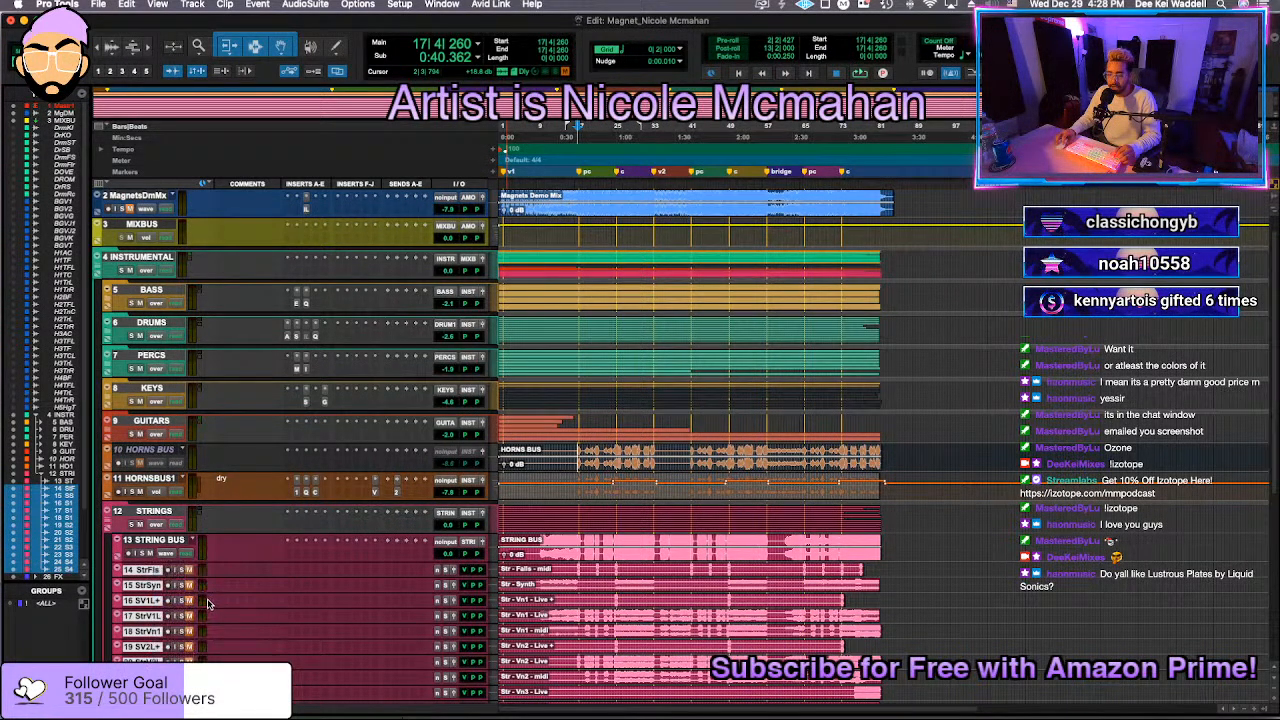
Step: Solo the STRINGS folder, play it from bar 13, and trim the start of the STRING BUS clip to bar 8, beat 3
click(558, 515)
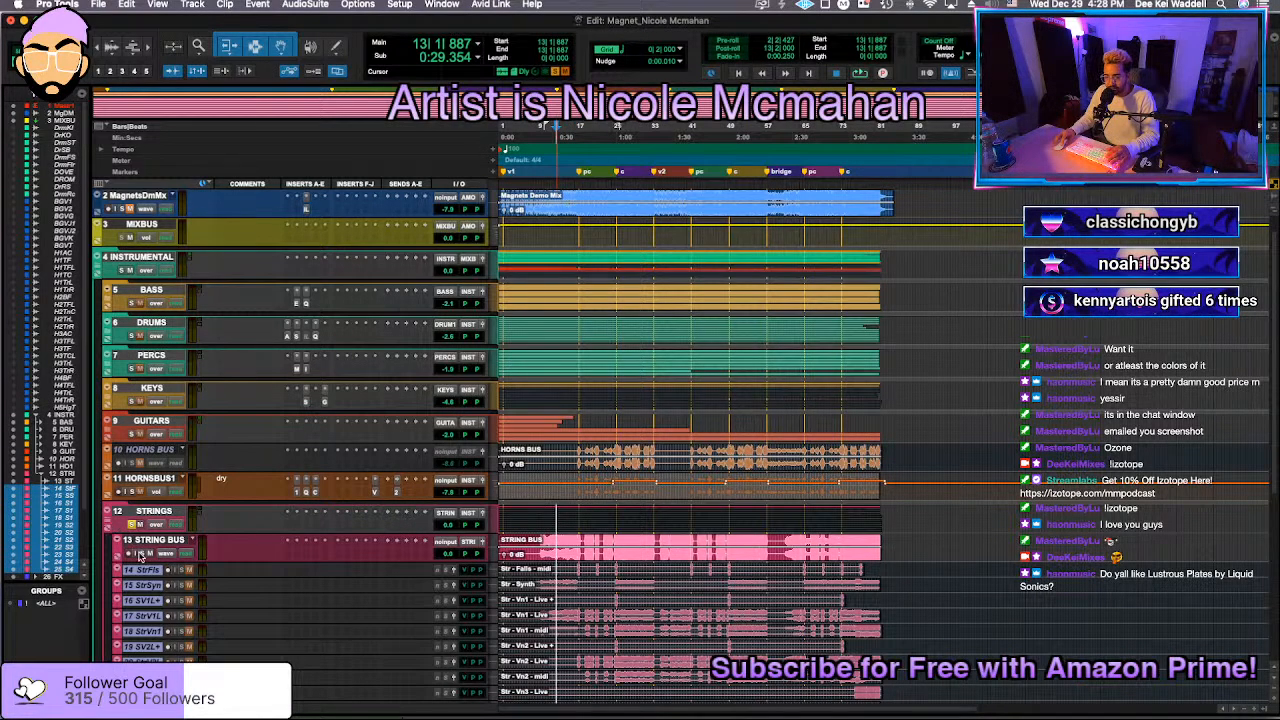
key(space)
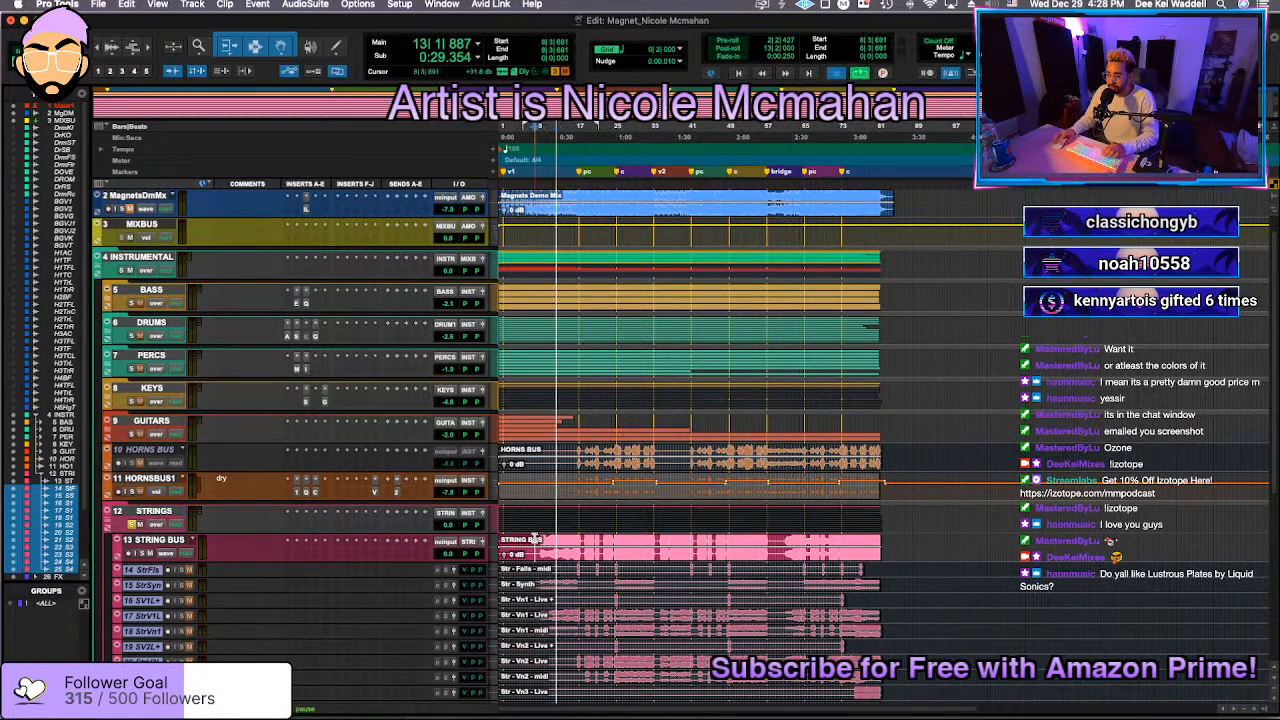
click(534, 538)
key(a)
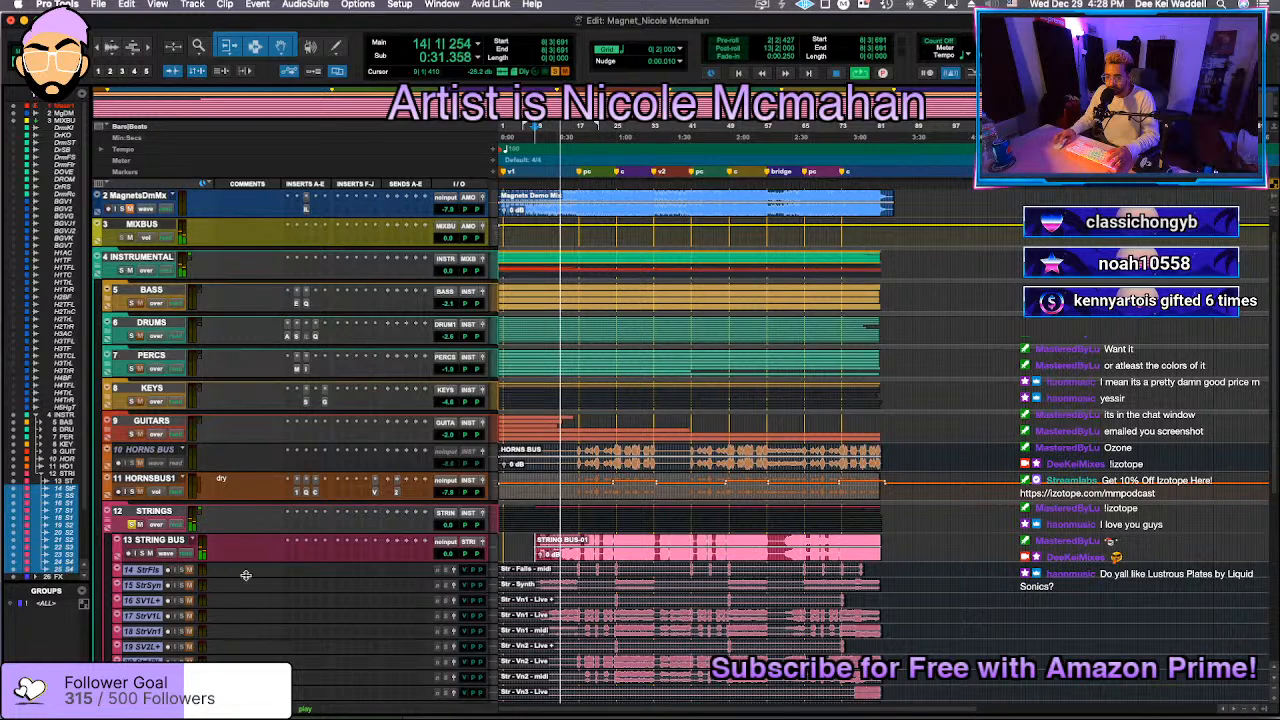
Step: Insert the Maag EQ4 (stereo) on the STRINGS folder track and boost its air band
click(307, 528)
text(eq4)
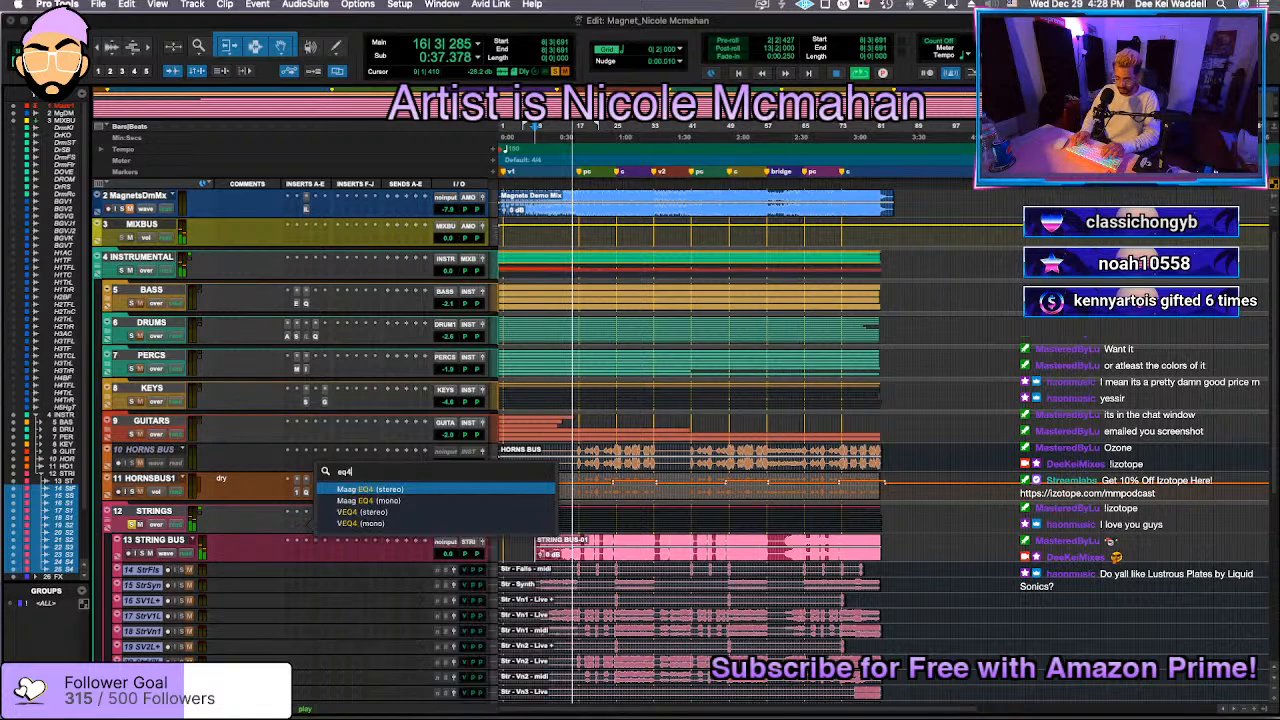
key(Return)
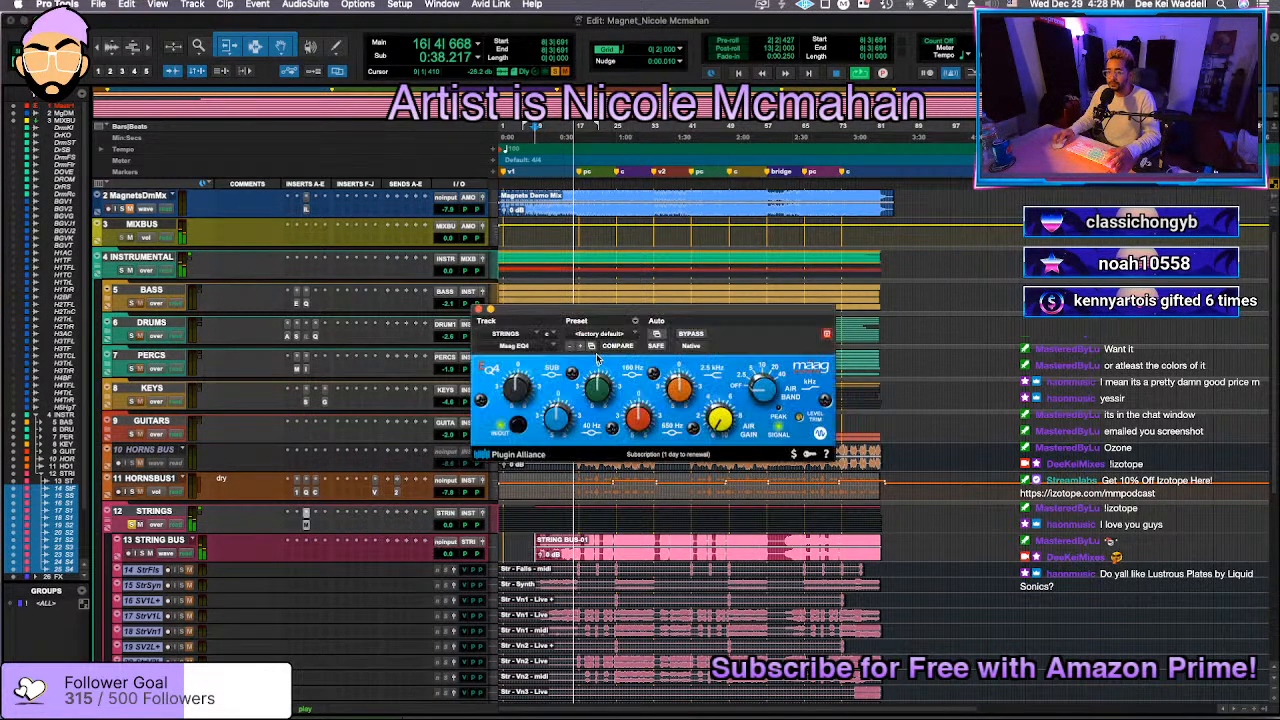
drag(722, 419, 737, 378)
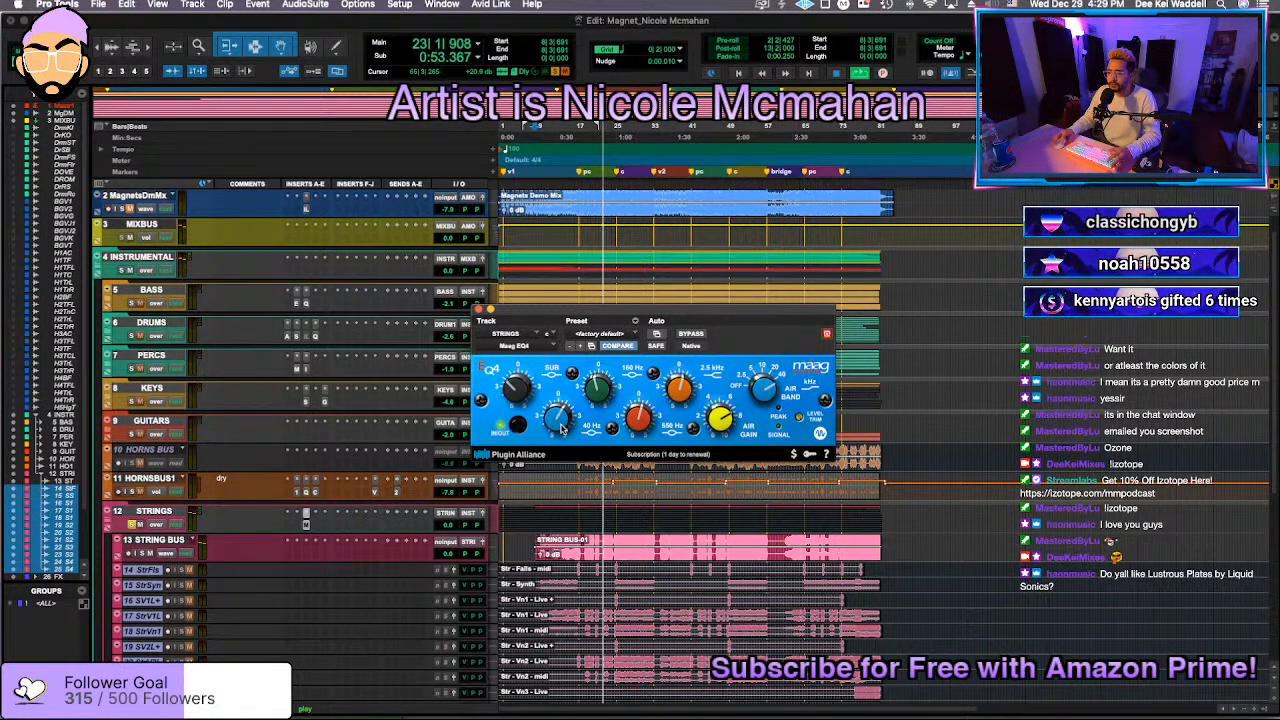
Step: Compare the strings with the EQ4 bypassed and engaged, close the plug-in window, and replay from bar 8, beat 3
click(690, 334)
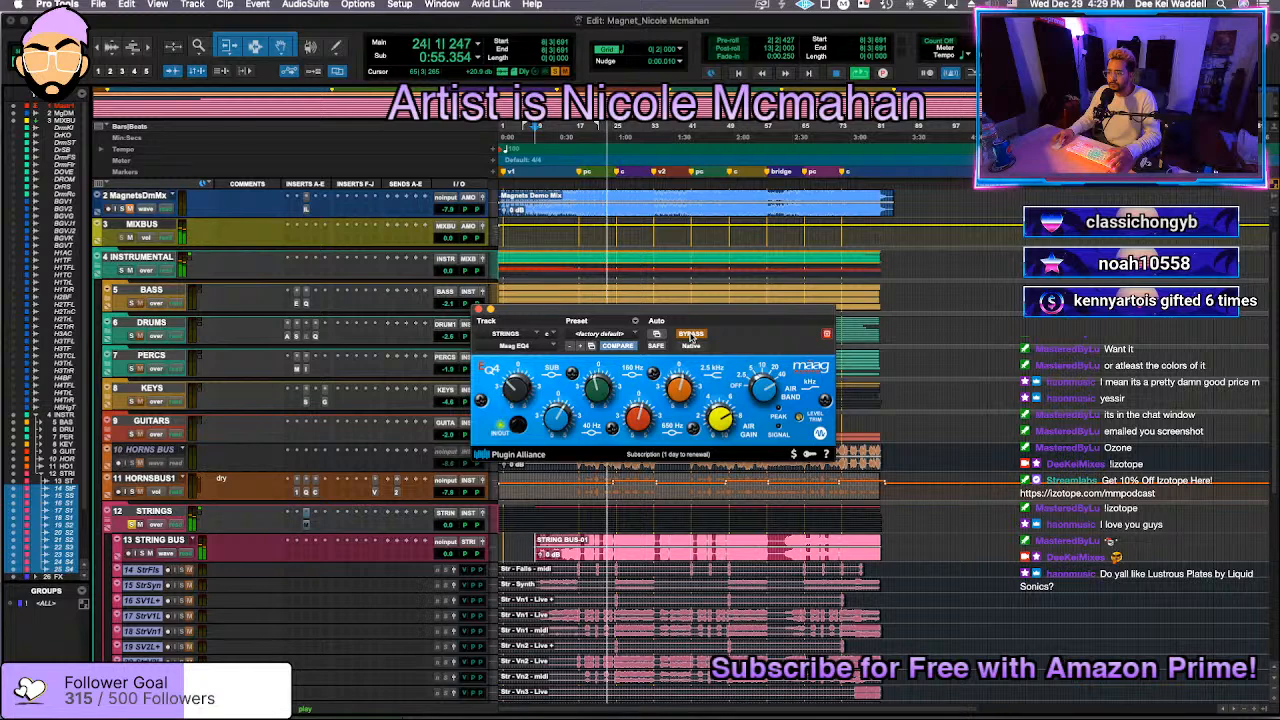
click(690, 335)
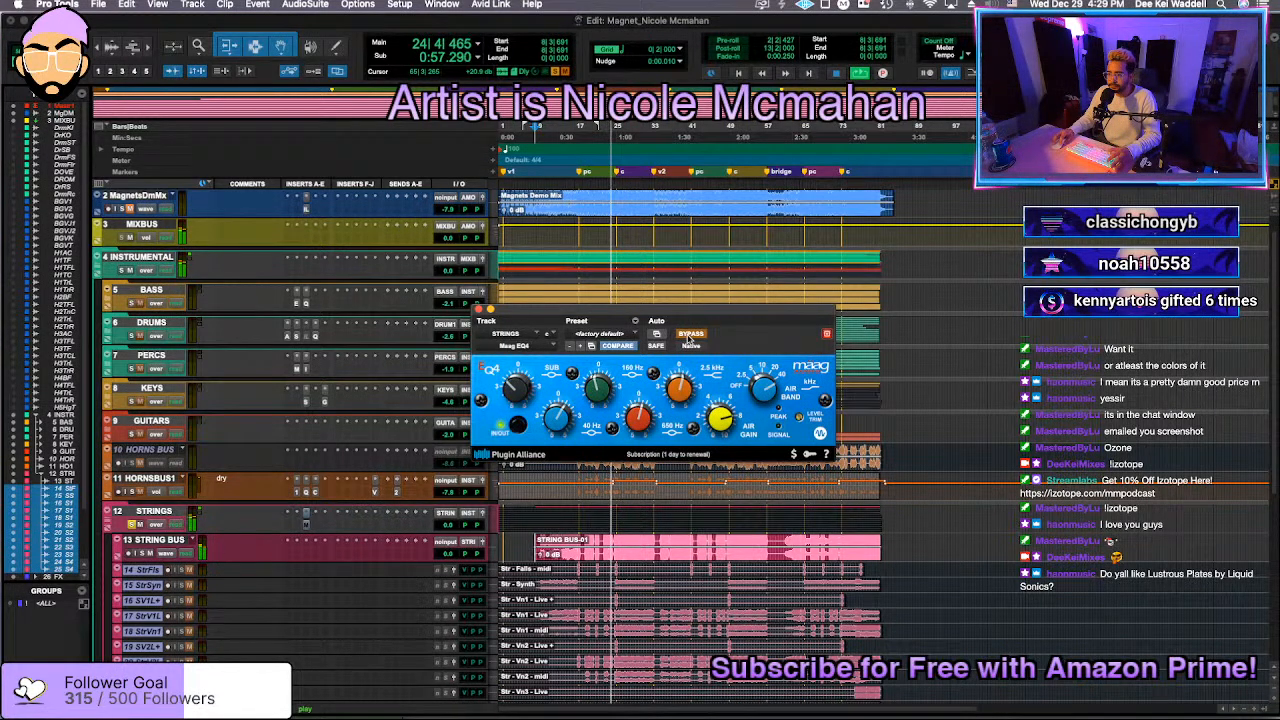
click(478, 309)
key(space)
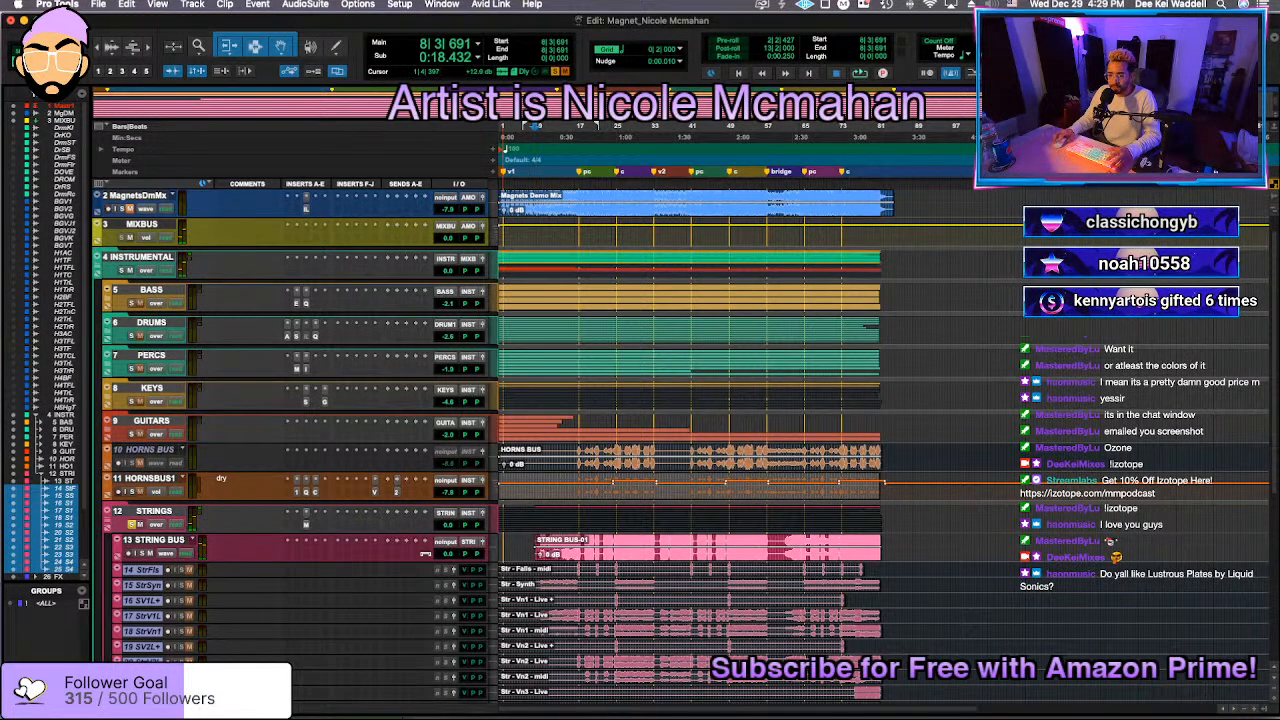
key(space)
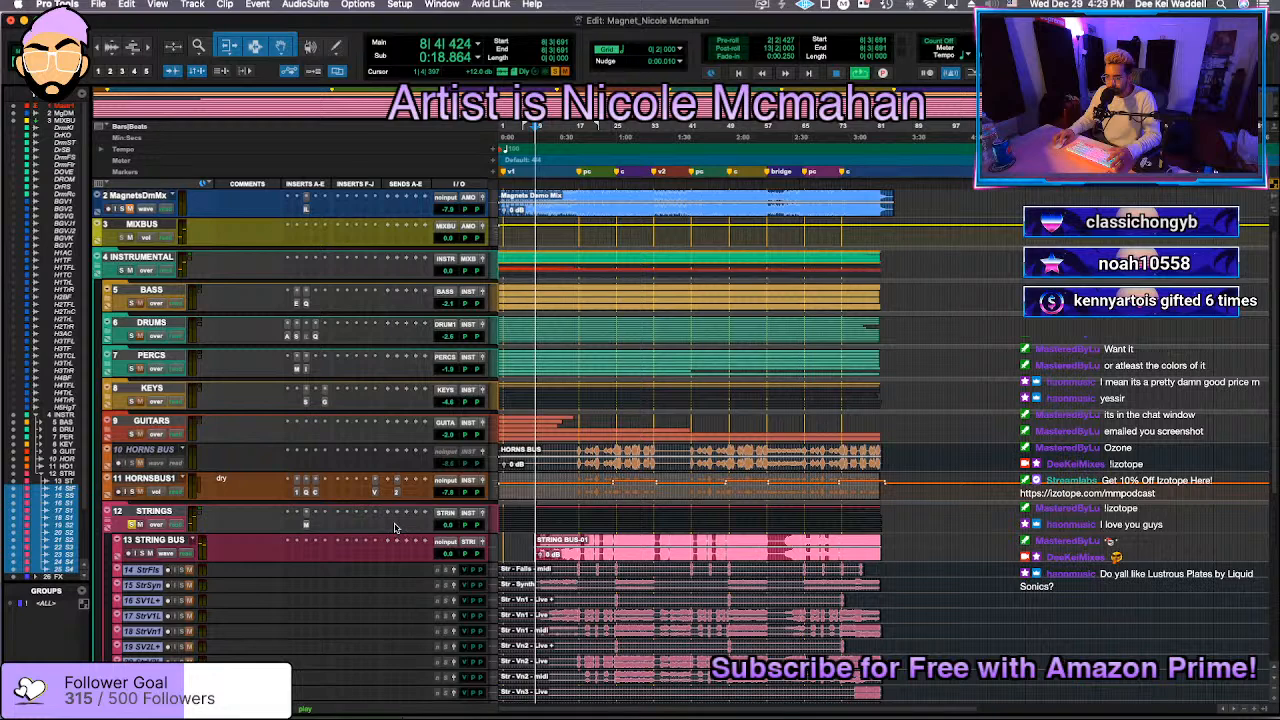
Step: Send the STRINGS folder to the VERB2 (Stereo) bus with a raised send level, and replay unsoloed from bar 8, beat 3
click(395, 528)
mouse_move(422, 537)
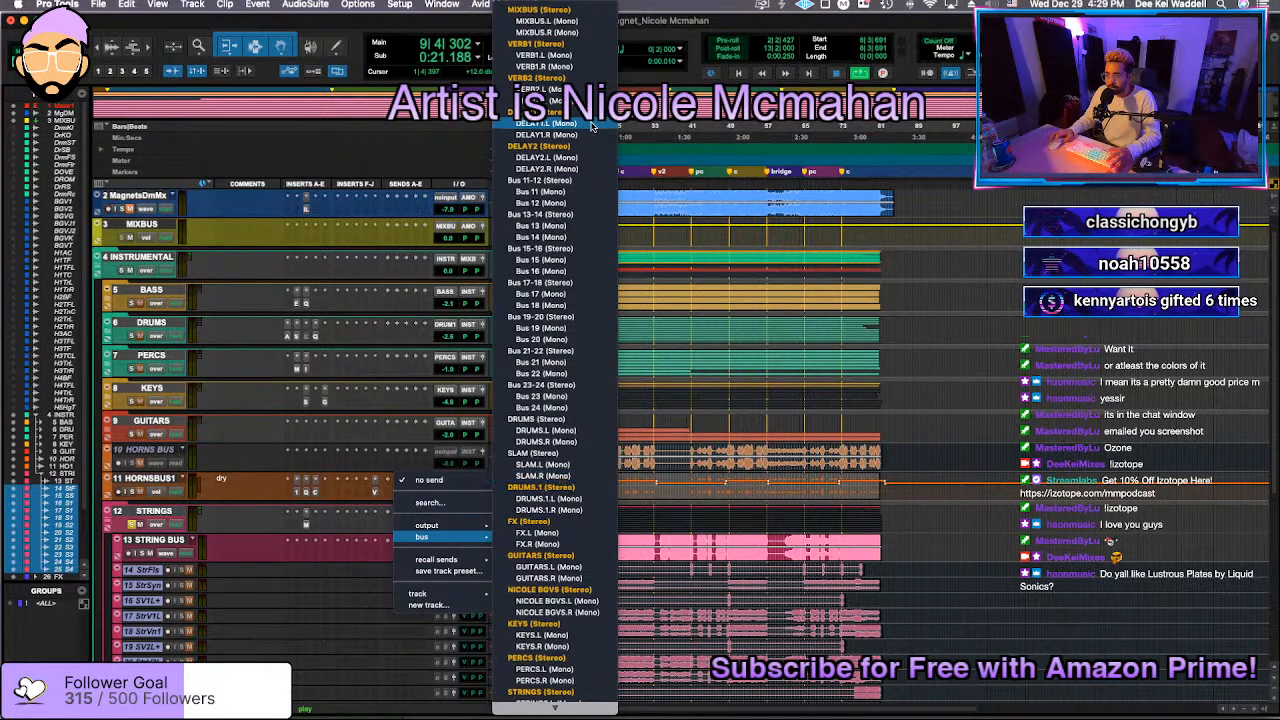
click(540, 77)
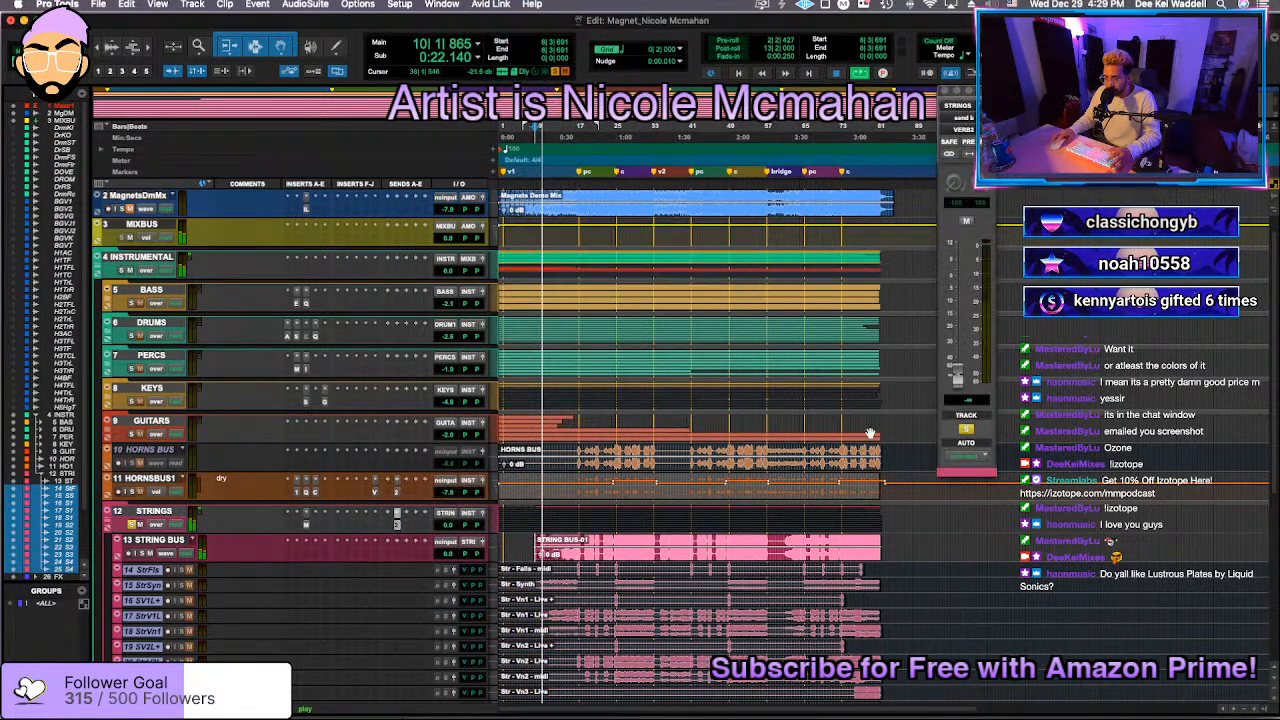
drag(958, 378, 958, 302)
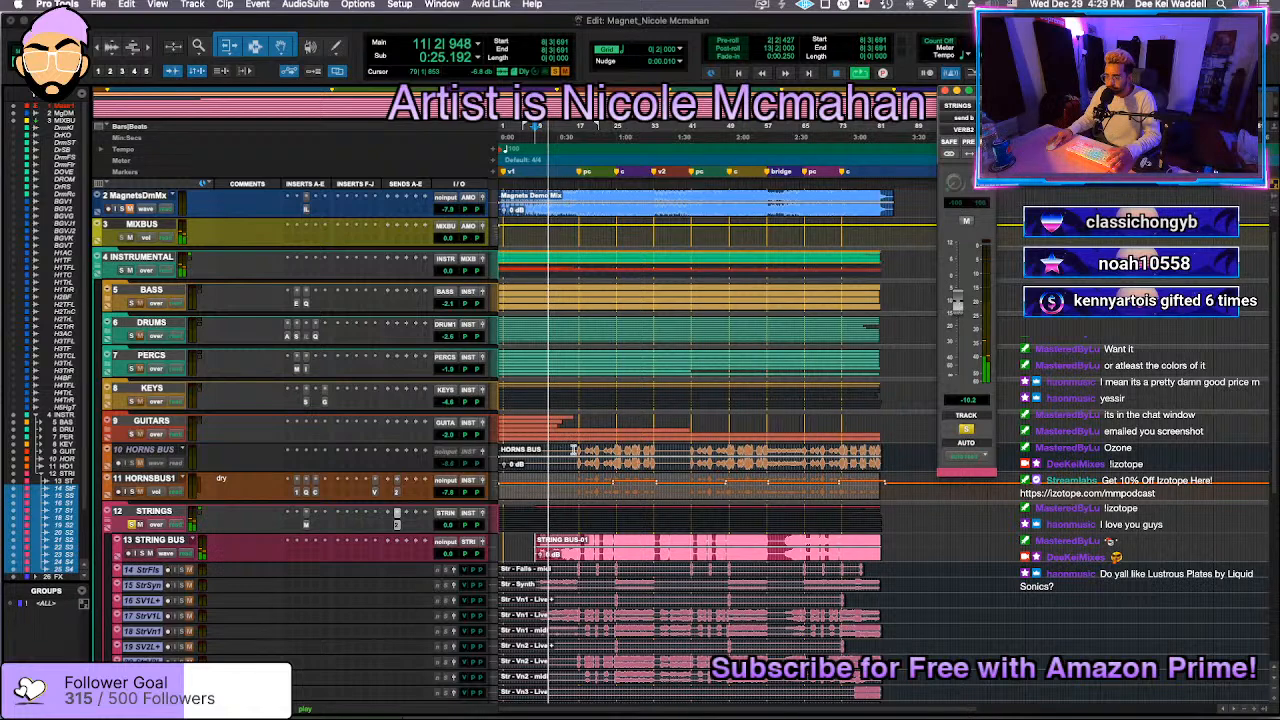
scroll(573, 449, down, 6)
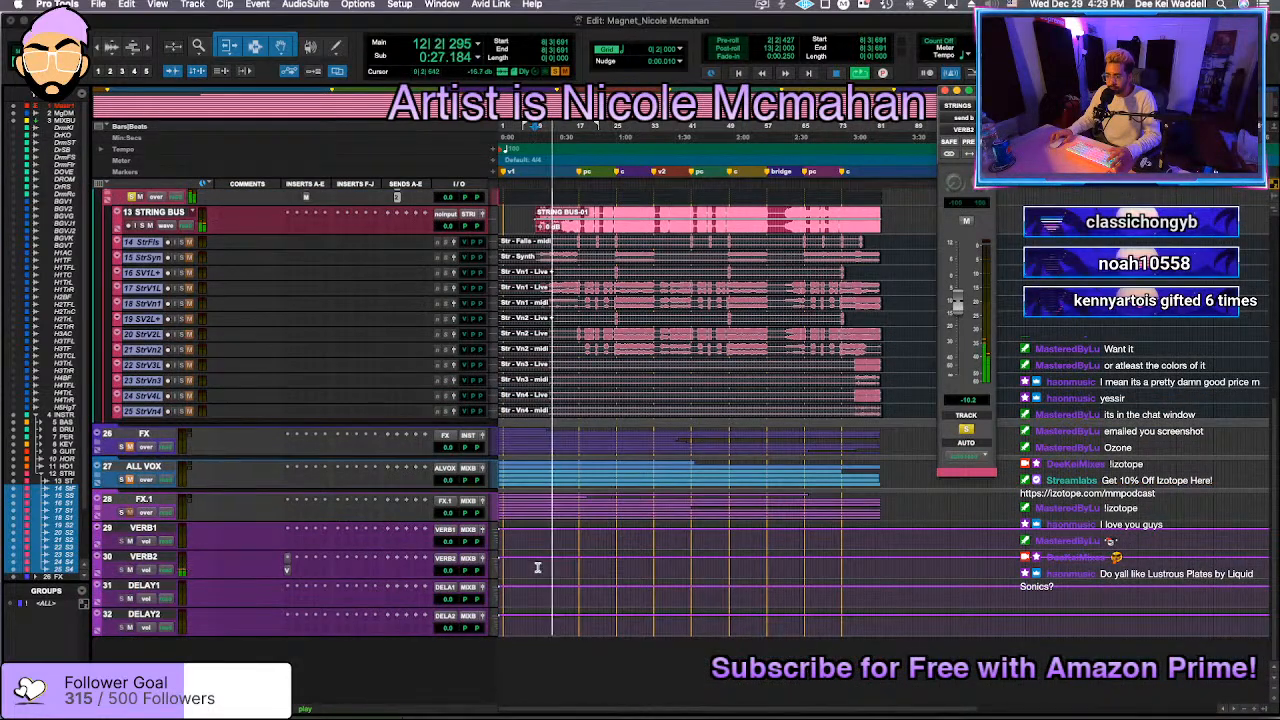
scroll(537, 567, up, 6)
drag(958, 301, 958, 293)
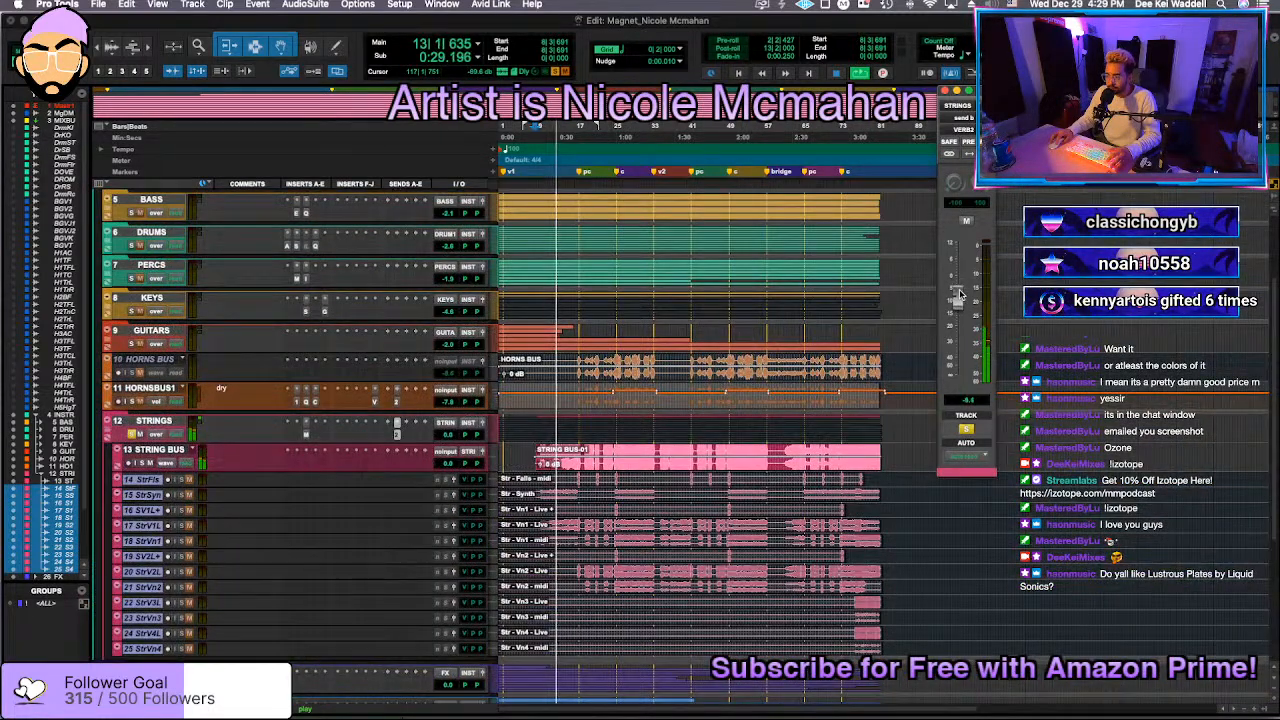
click(564, 437)
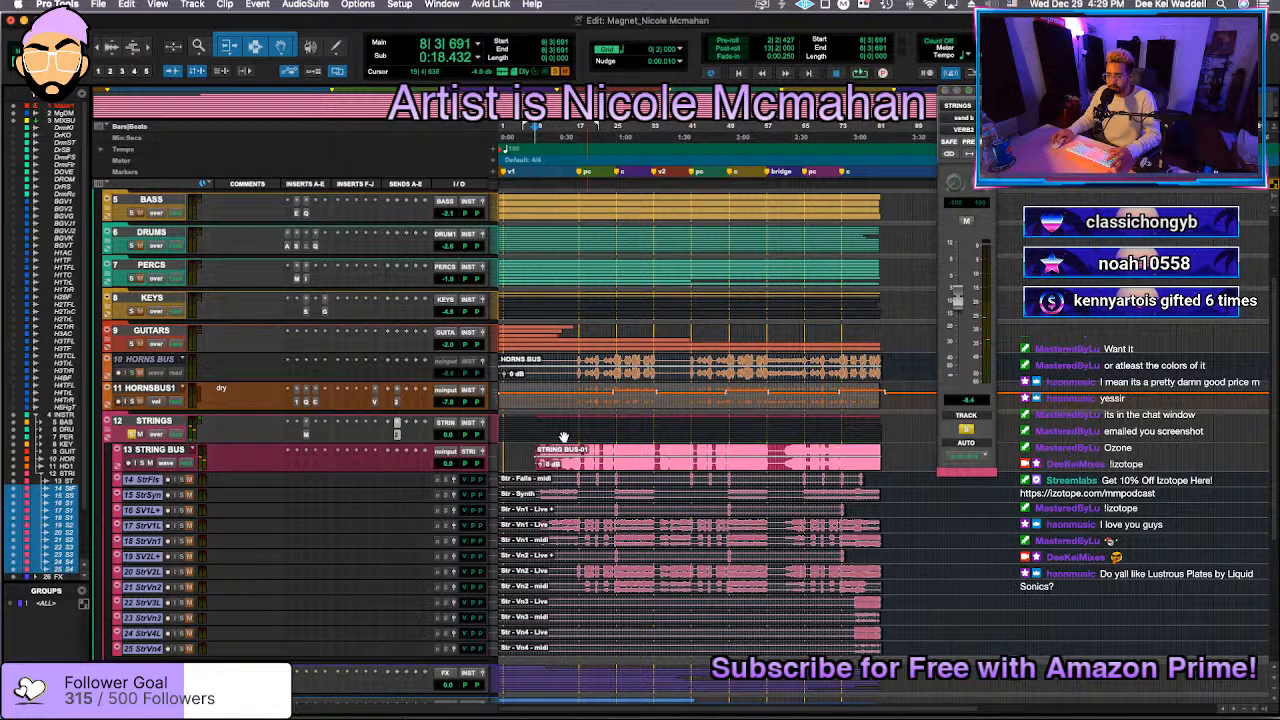
key(space)
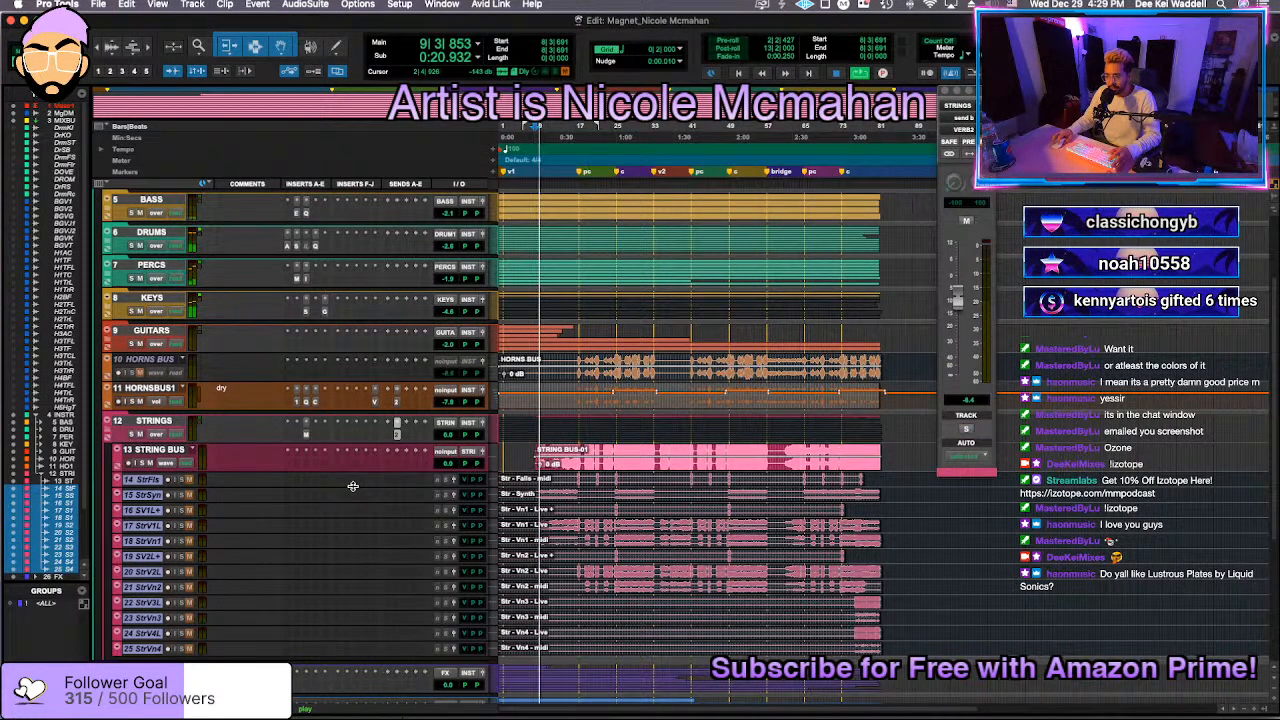
click(294, 436)
text(ma)
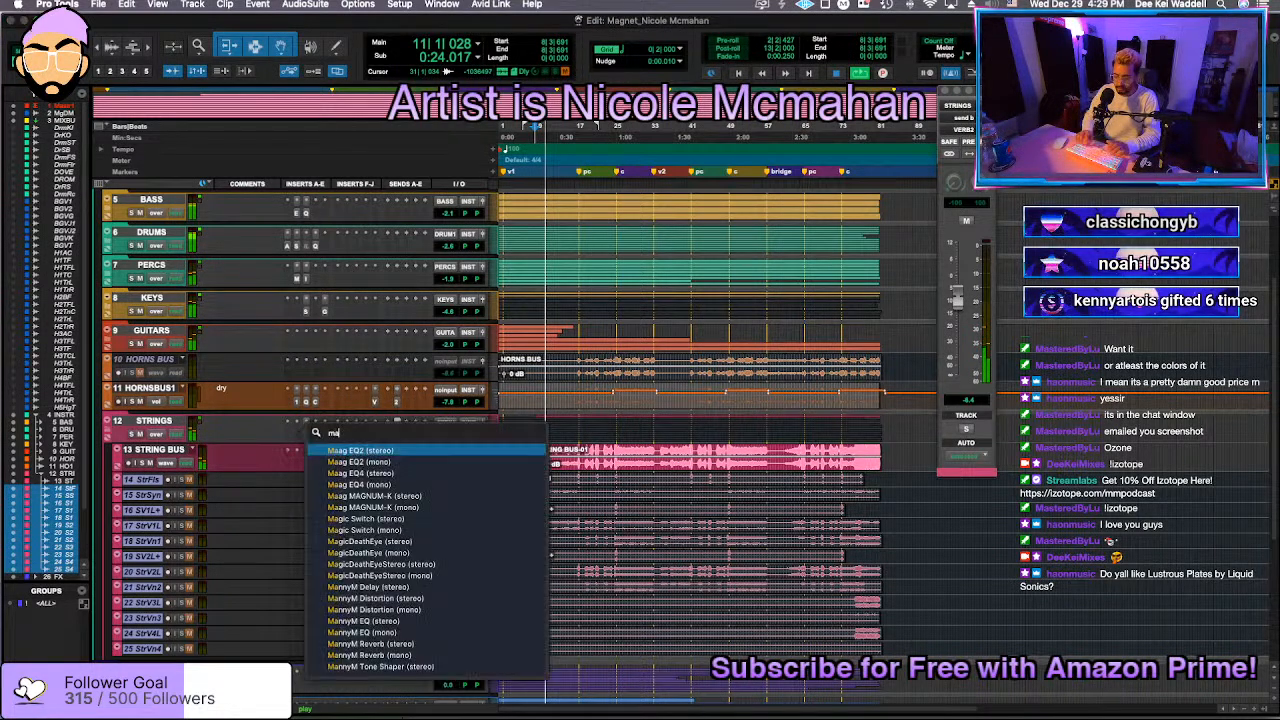
text(gic)
key(Escape)
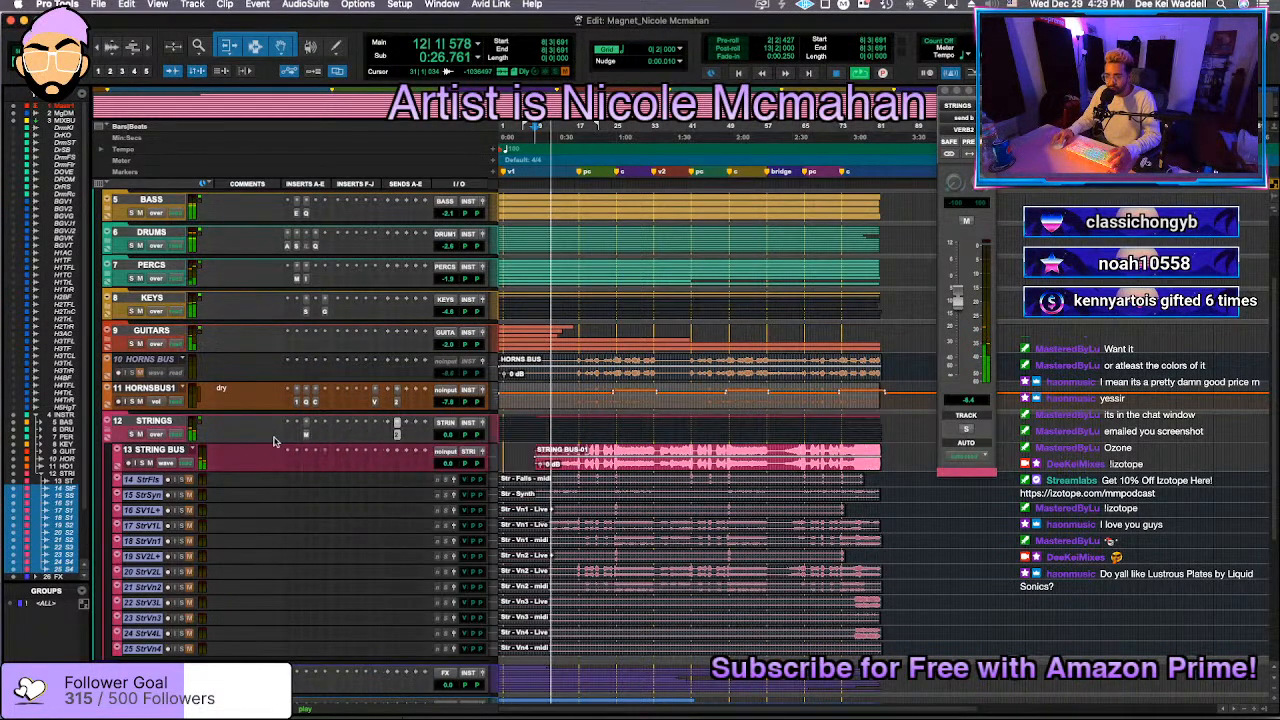
Step: Insert MJUC (stereo) on the STRINGS folder before the Maag EQ4 and choose its Mk1 model
click(298, 441)
key(s)
key(Return)
text(mju)
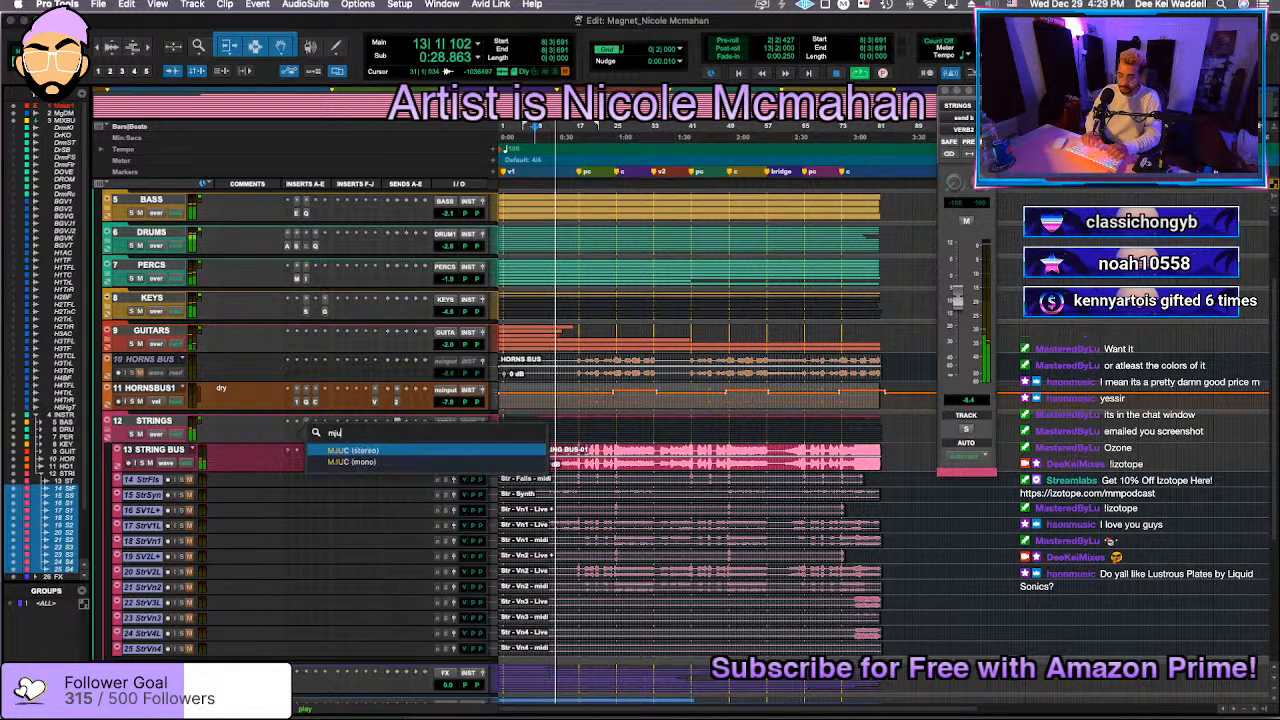
key(Return)
click(599, 365)
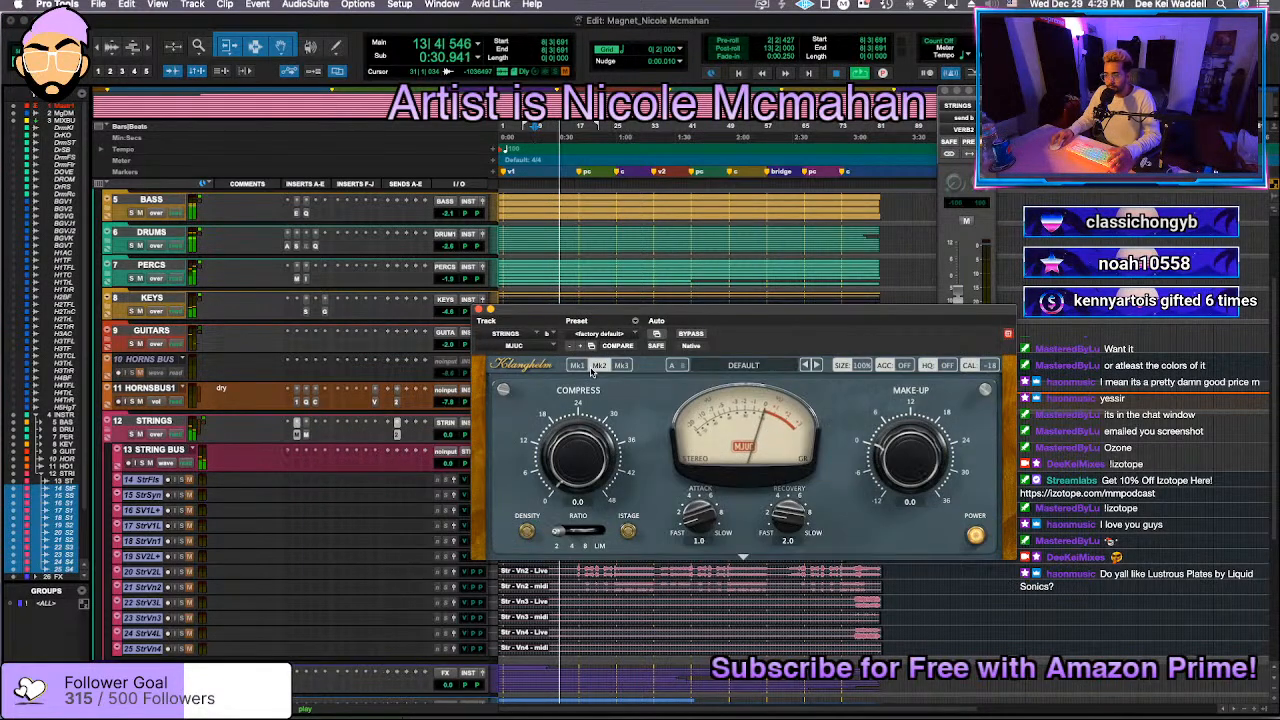
click(619, 365)
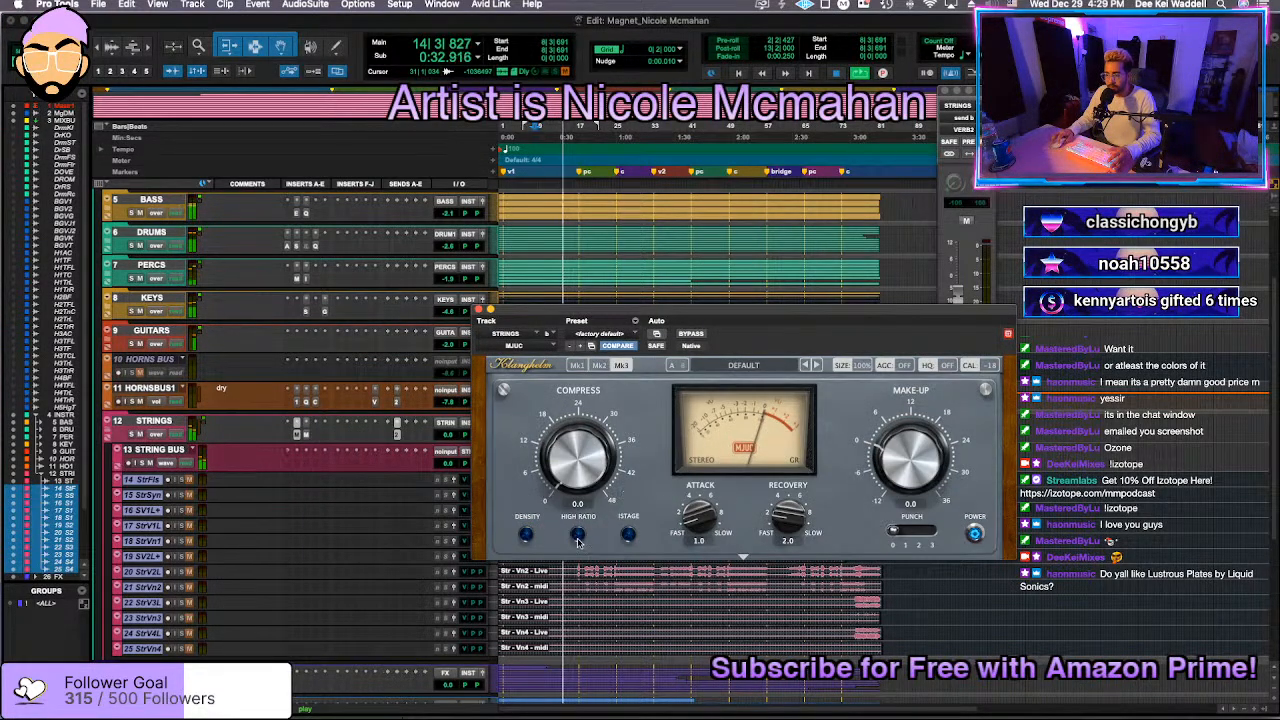
click(577, 365)
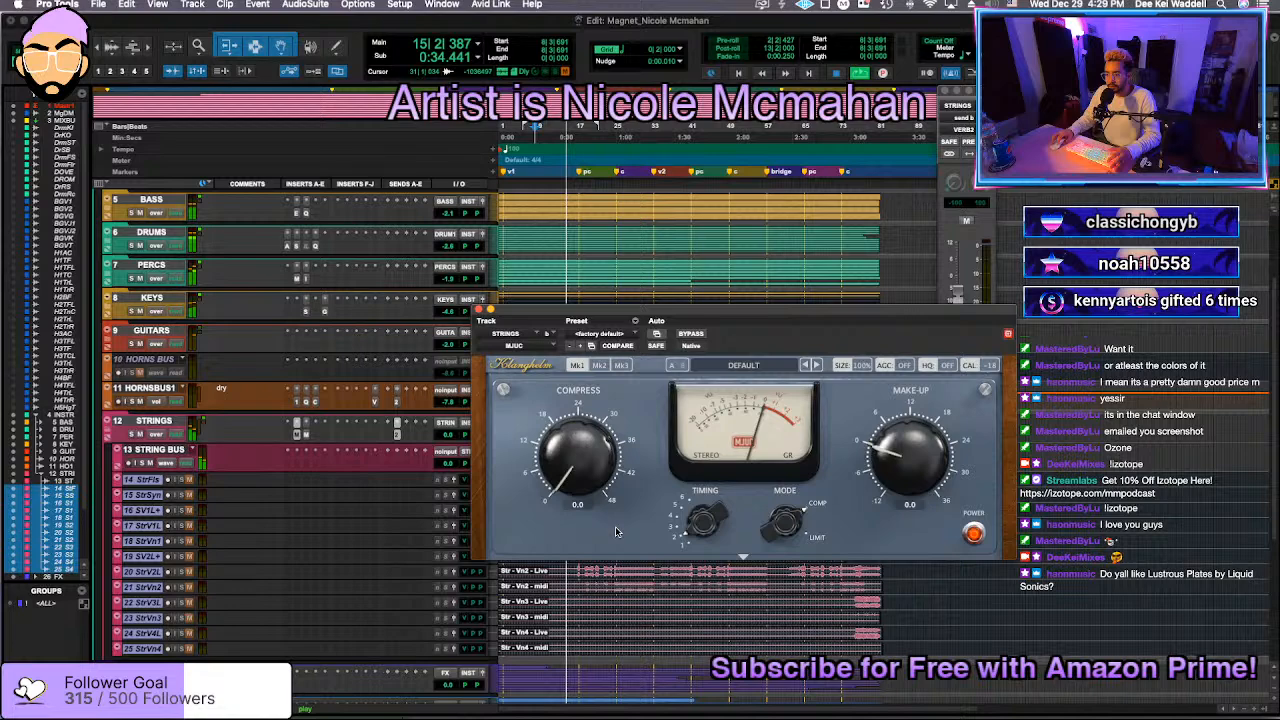
Step: Show the MJUC's extra controls and set Timbre to about 0.3 and Drive to about 4.2
click(689, 530)
click(743, 562)
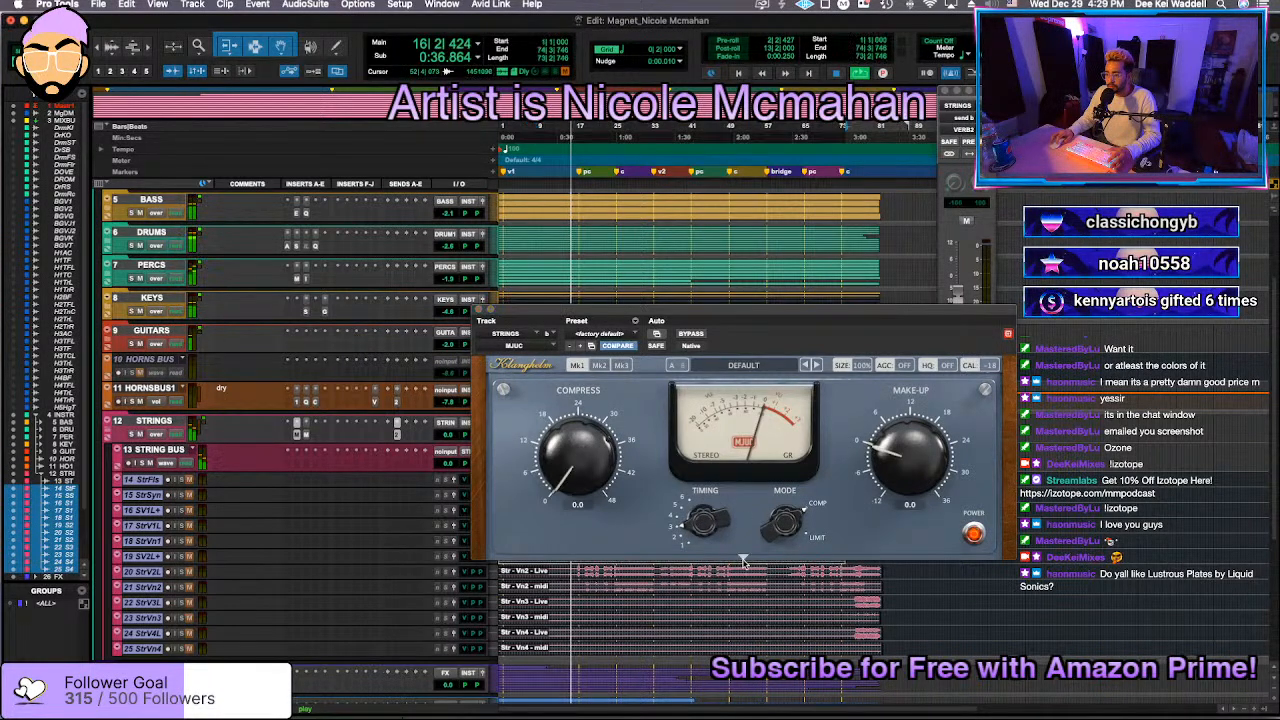
click(743, 558)
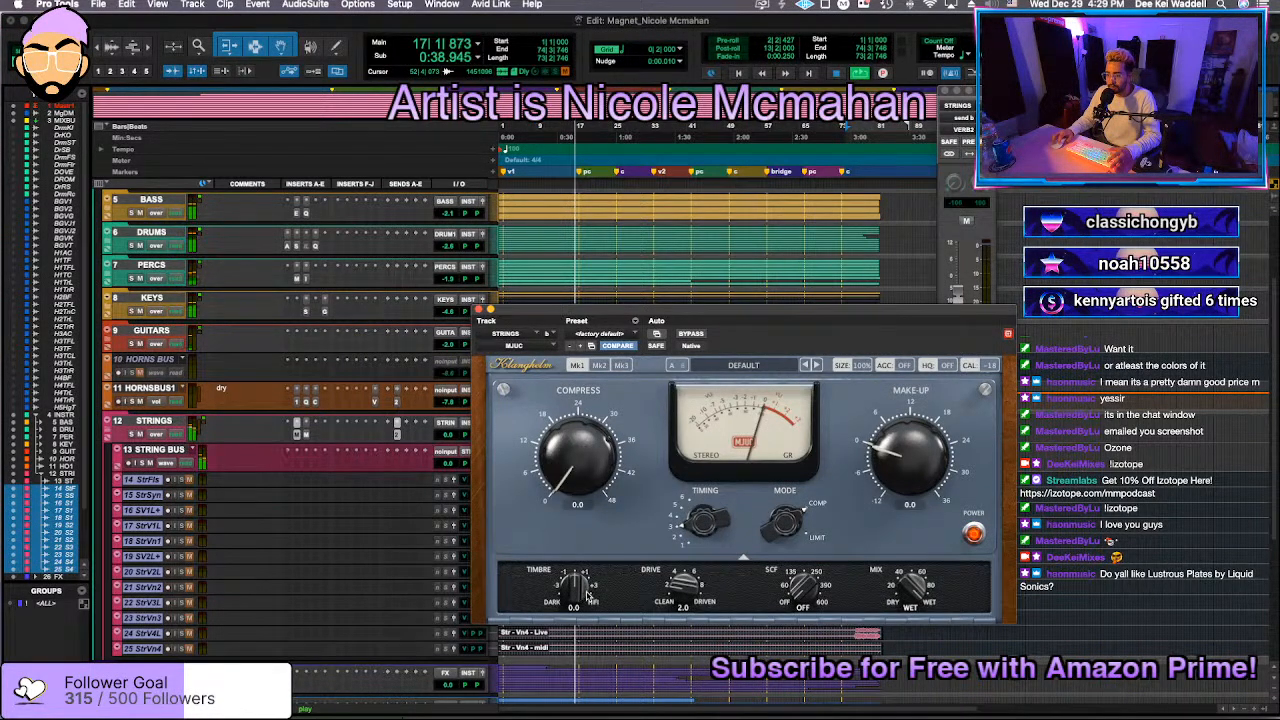
drag(683, 590, 685, 569)
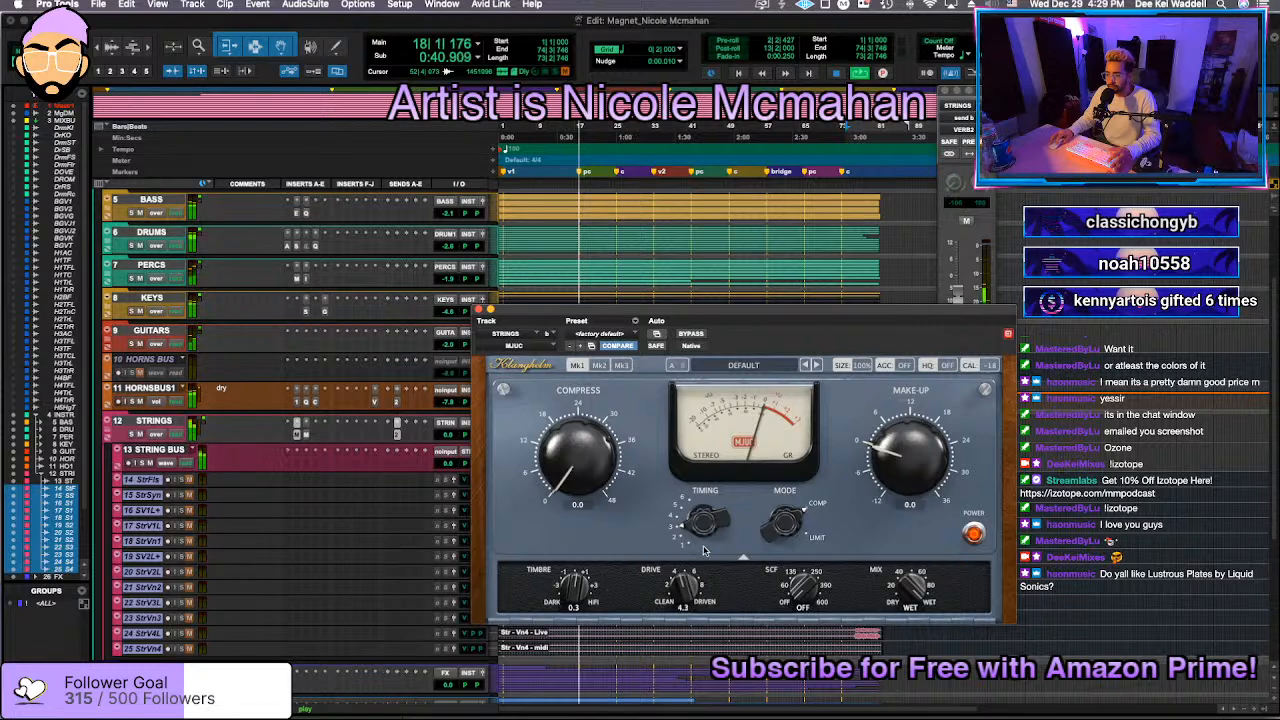
Step: Set the MJUC's Compress to about 23.8 with ACC on, and close the plug-in window
drag(550, 483, 640, 405)
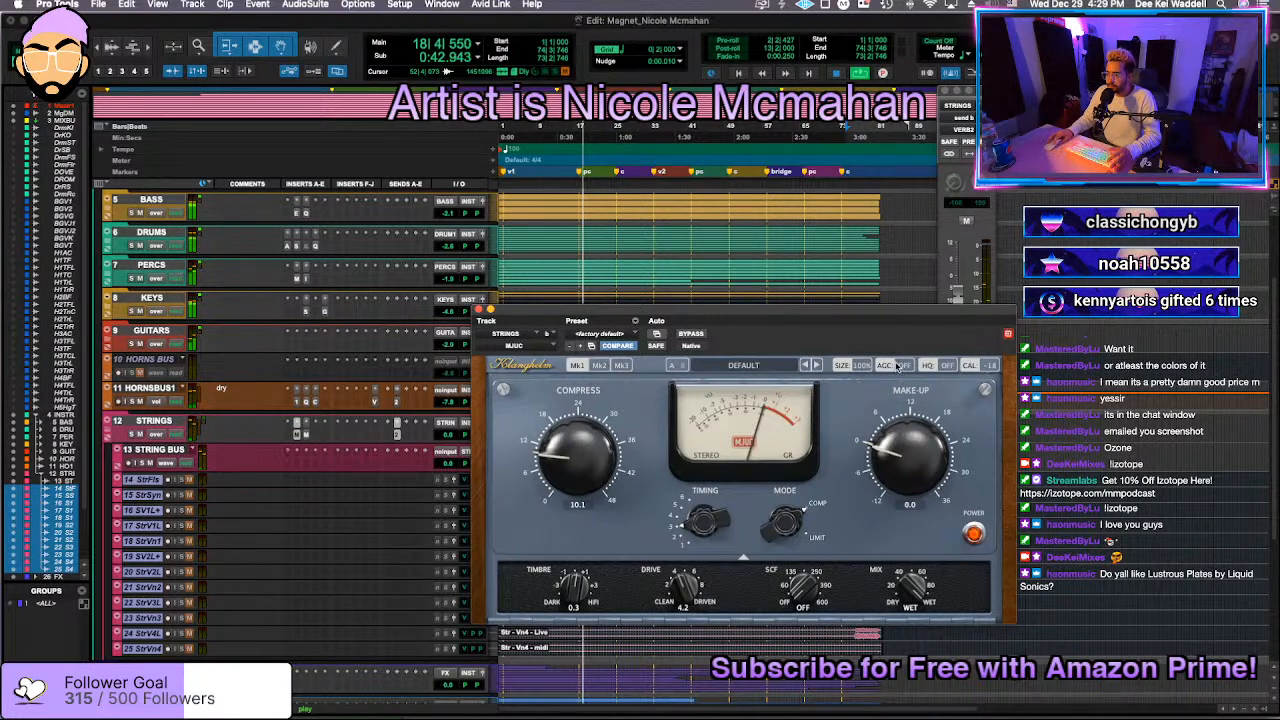
drag(646, 468, 588, 408)
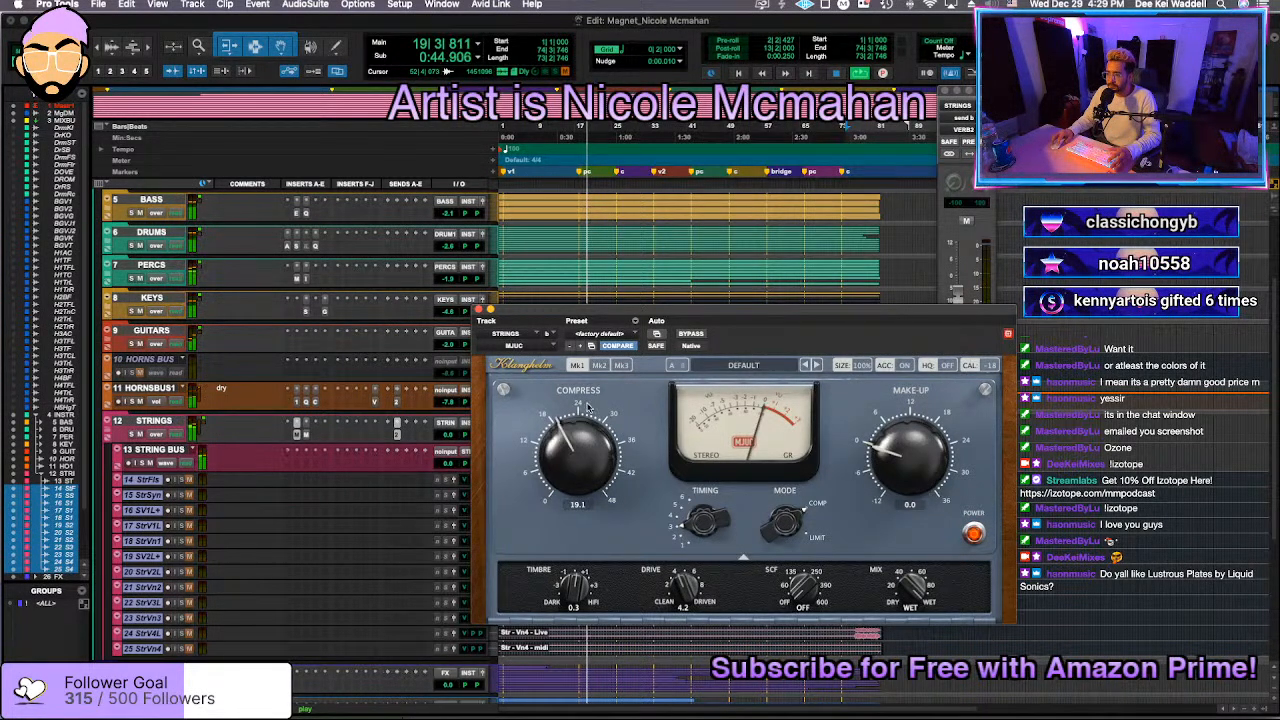
drag(612, 497, 596, 457)
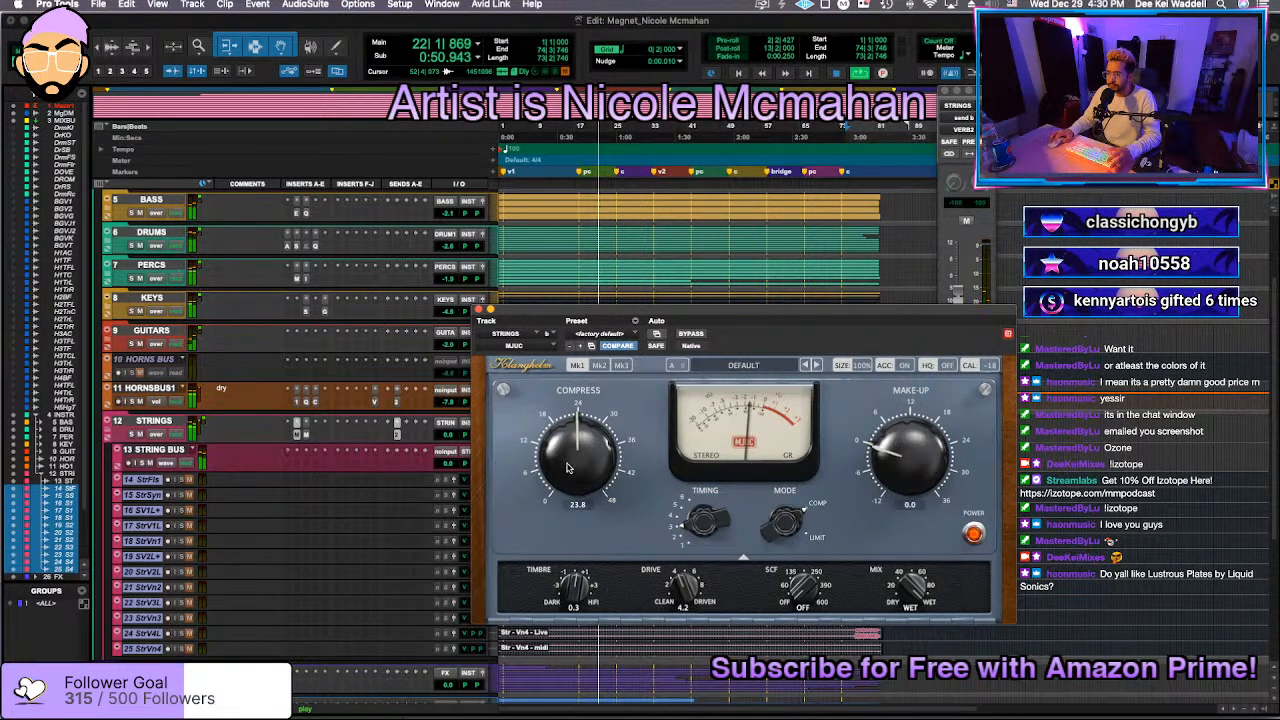
key(super+w)
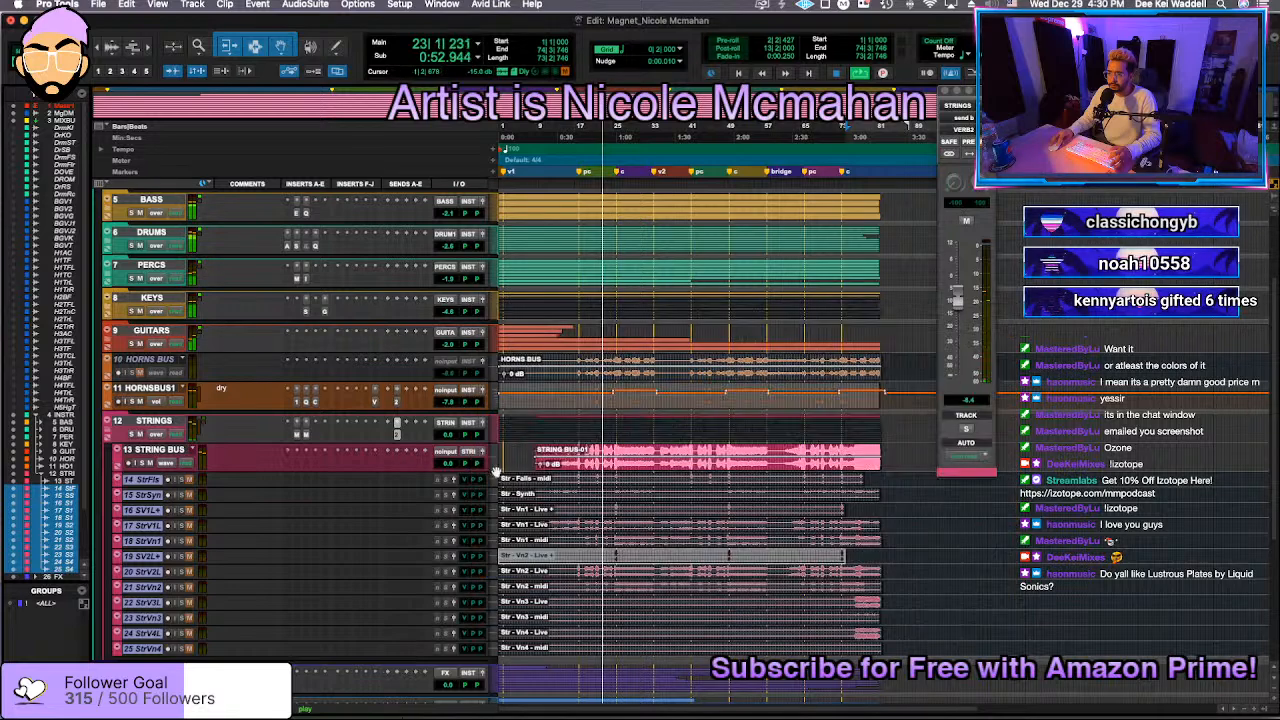
Step: Lower the STRING BUS volume and insert FabFilter Pro-Q 3 in the first insert slot of the STRINGS folder
drag(453, 466, 451, 475)
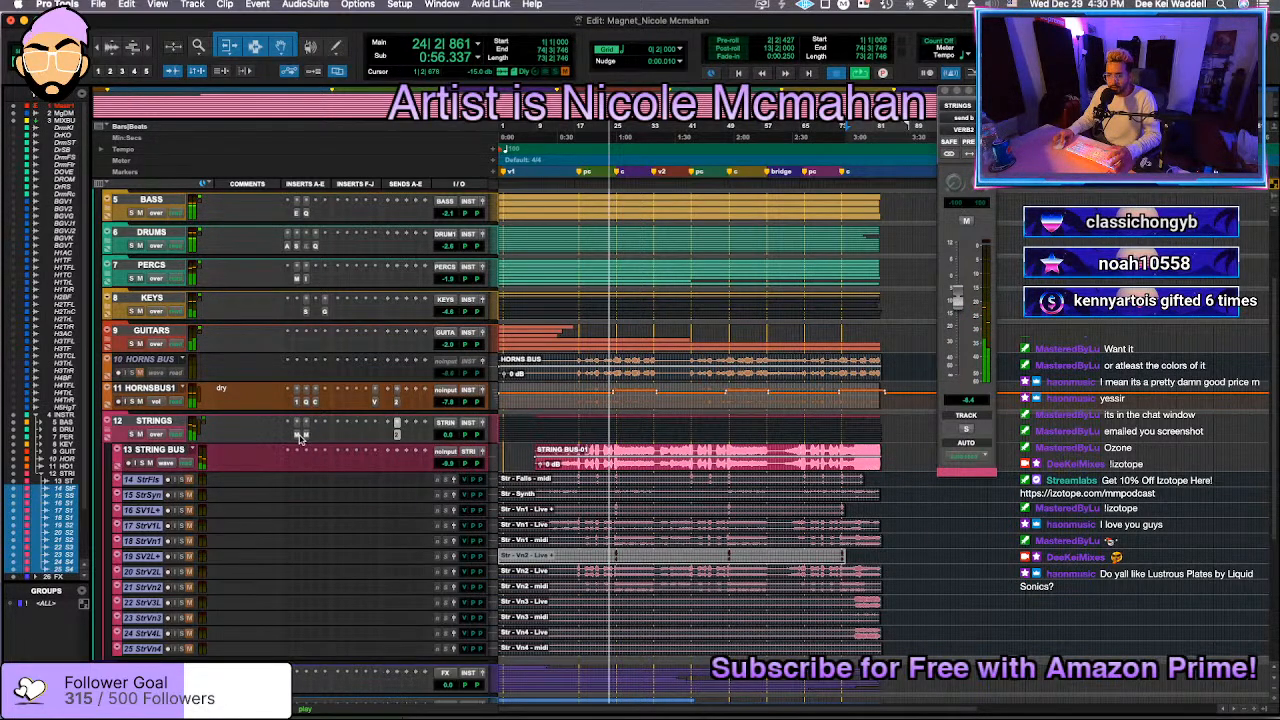
key(space)
click(295, 437)
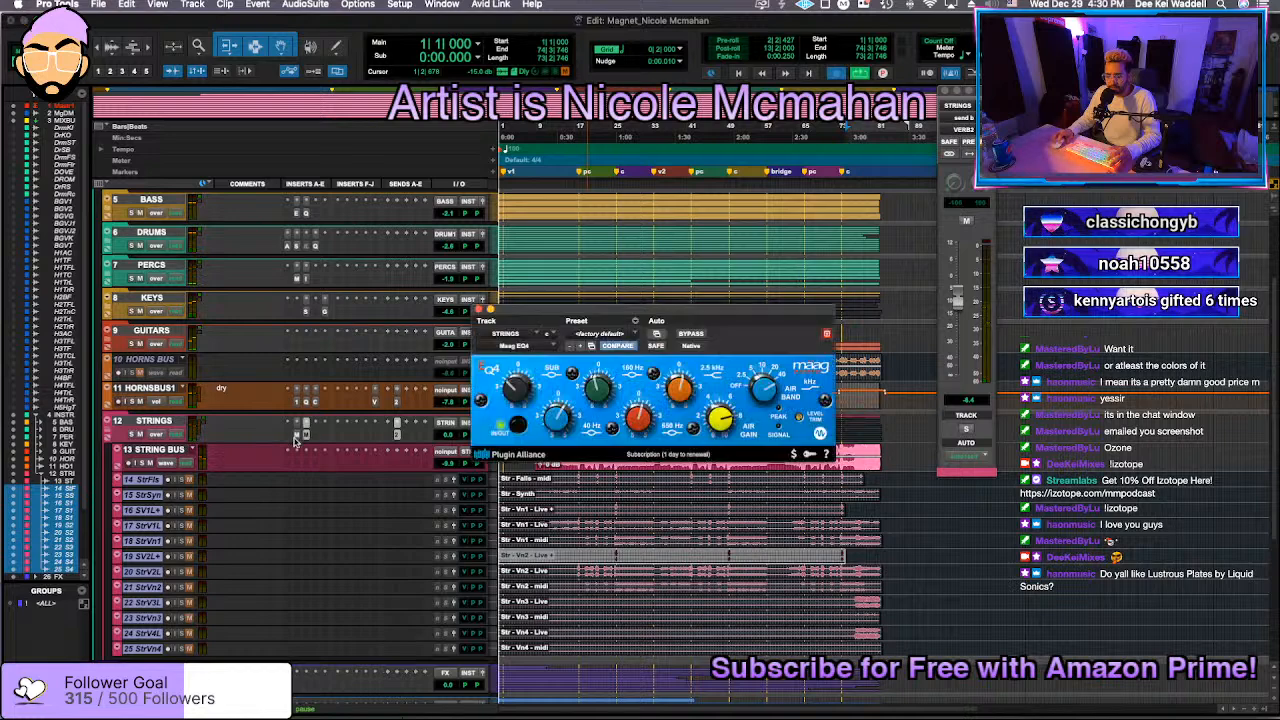
key(space)
click(287, 437)
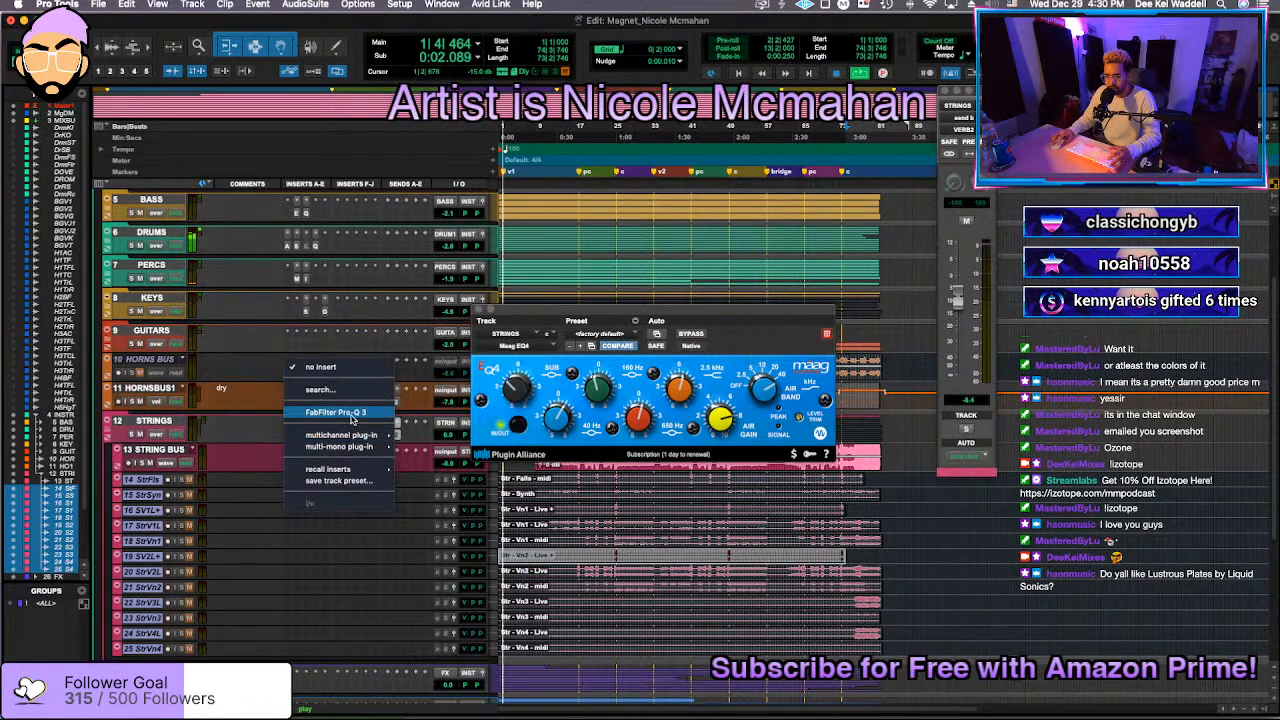
click(350, 413)
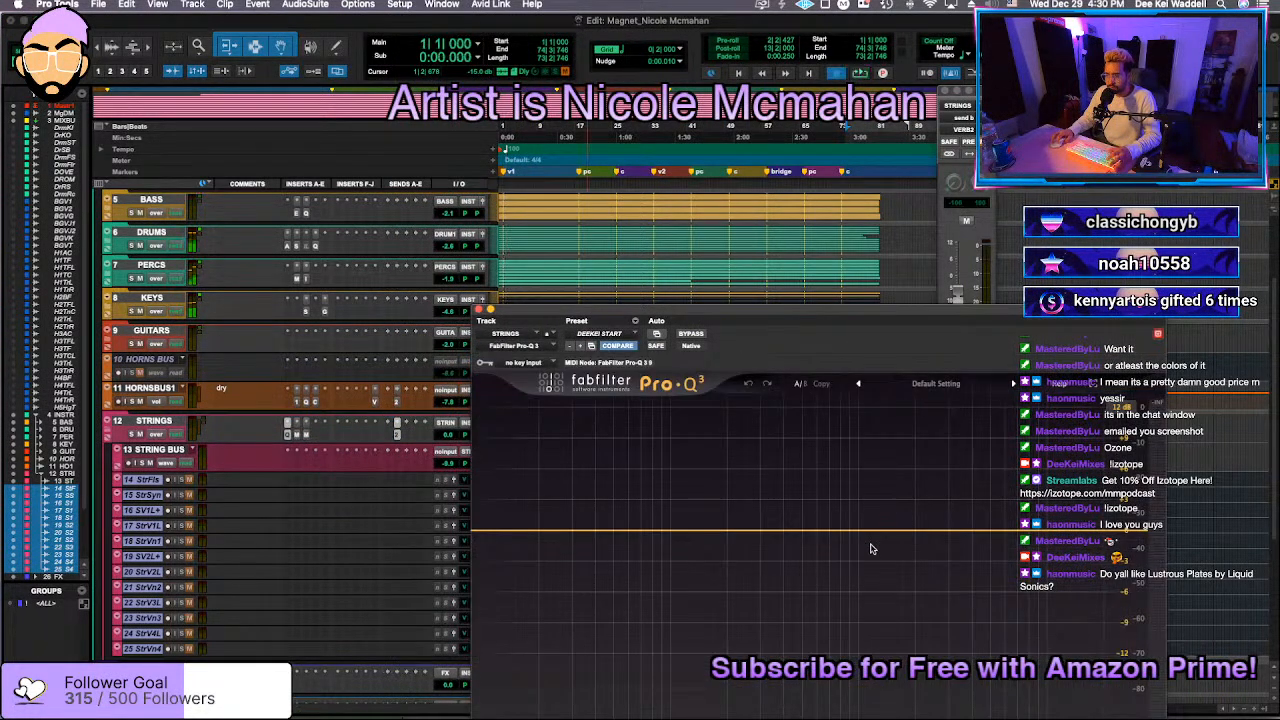
Step: Play from bar 18, beat 3, cut the strings about 3.6 dB near 3186 Hz in Pro-Q 3, and close the plug-in windows
click(593, 232)
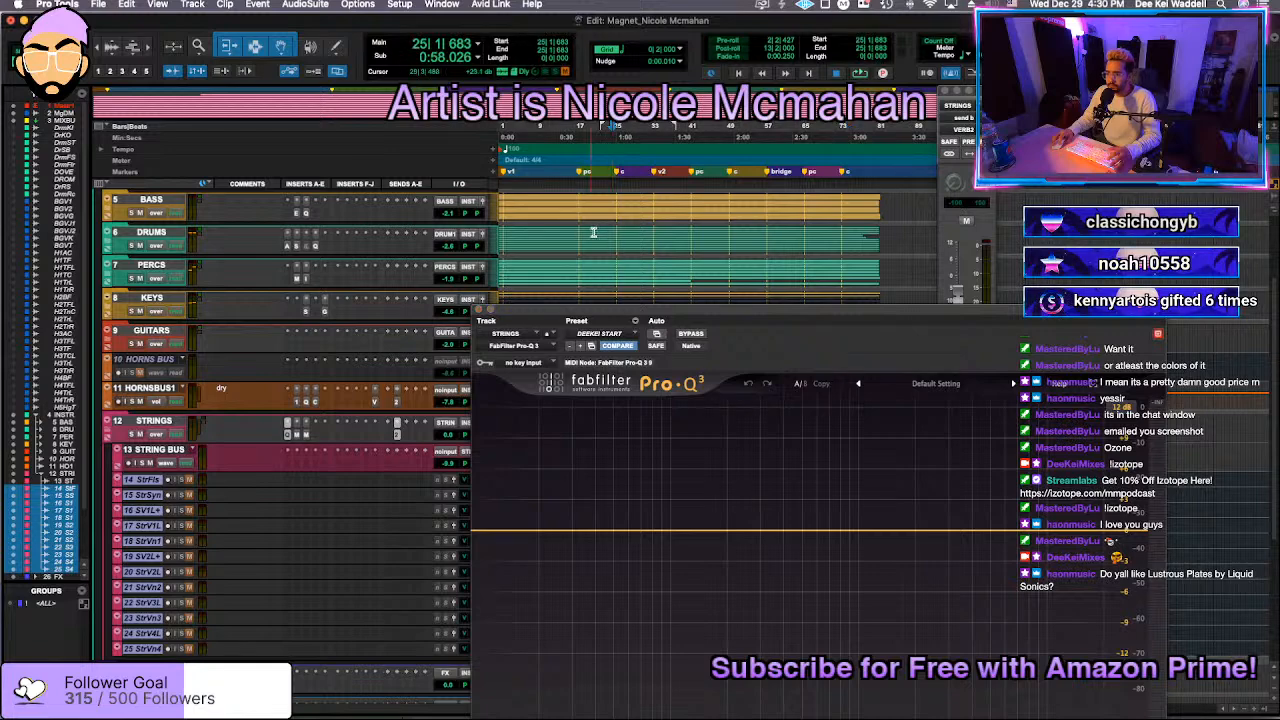
click(580, 232)
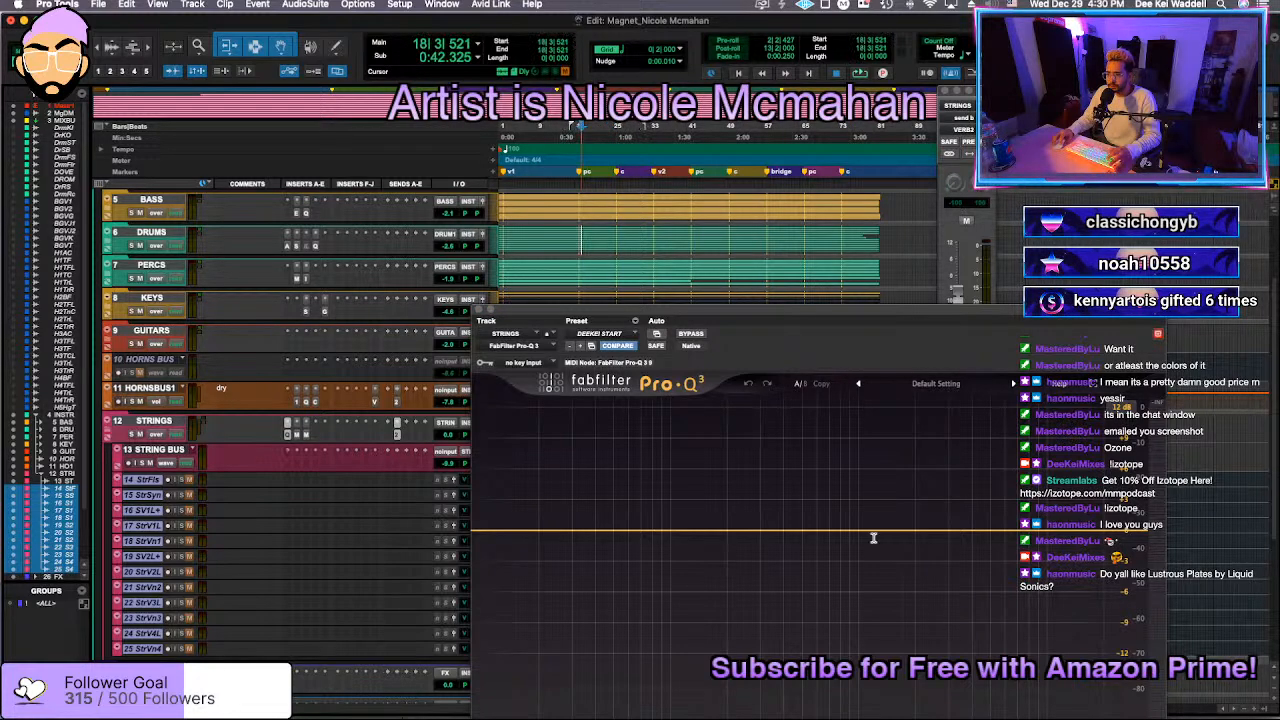
drag(746, 312, 698, 190)
key(space)
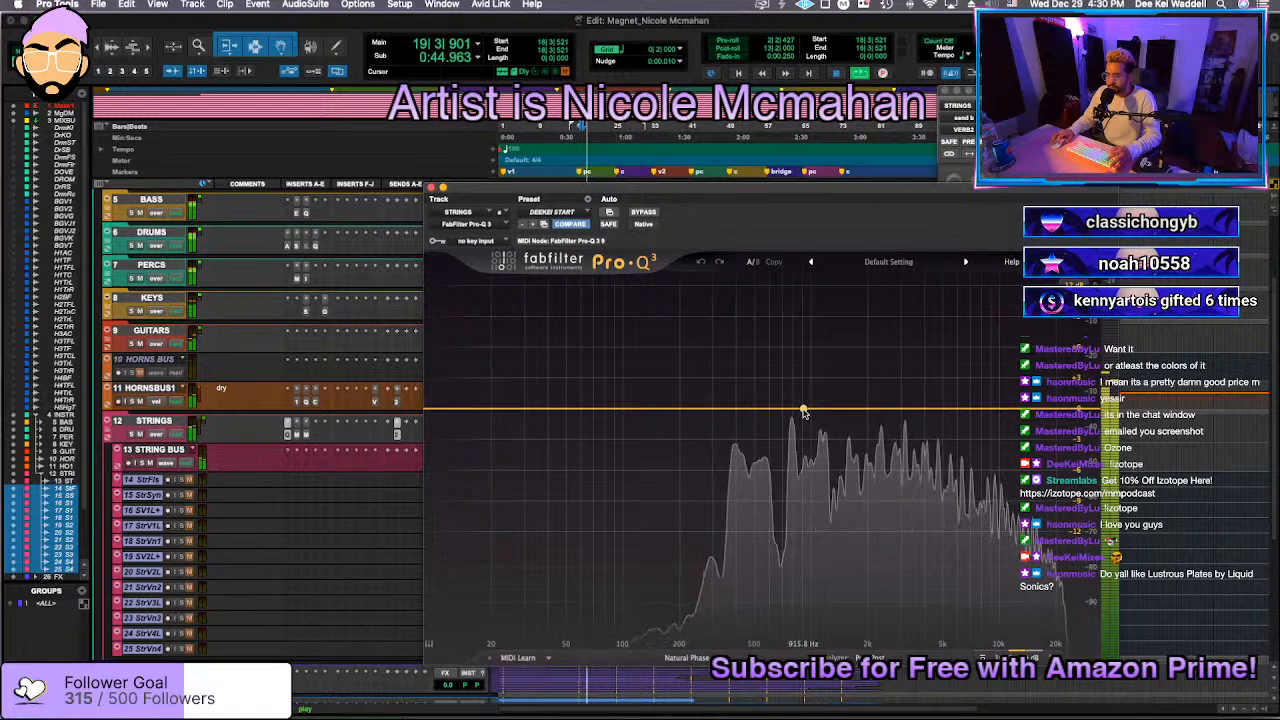
drag(803, 408, 900, 458)
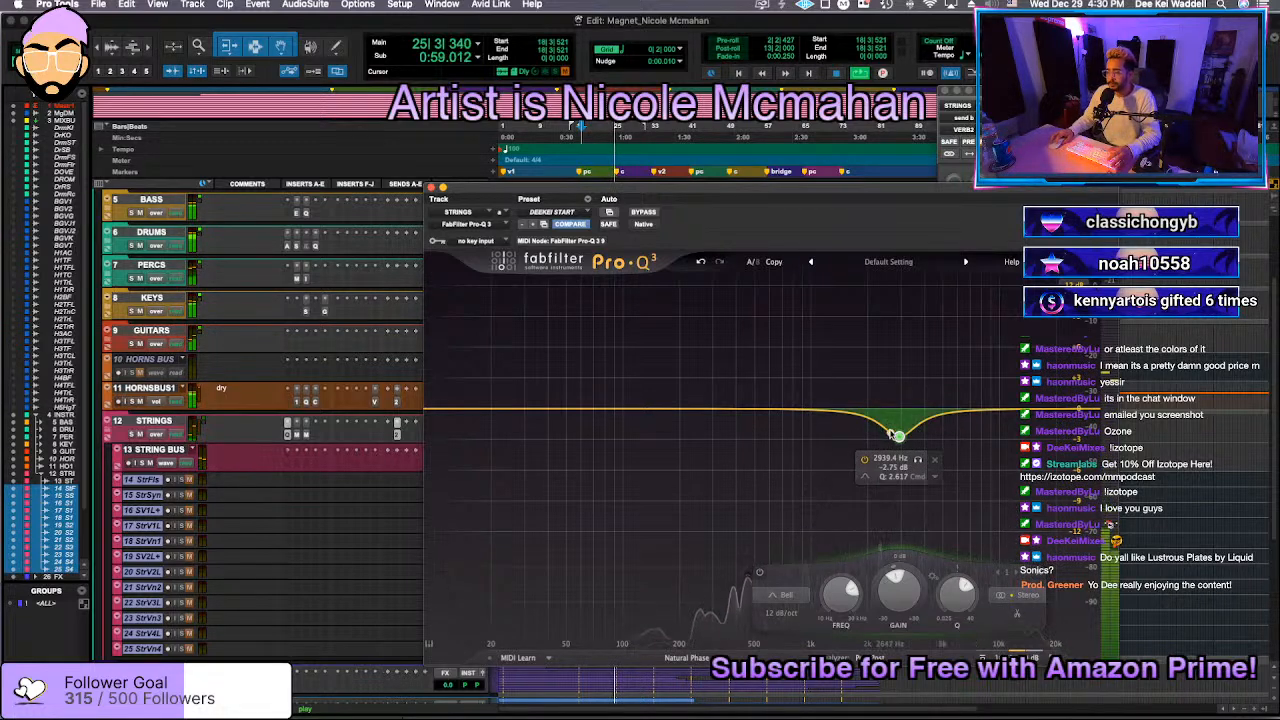
mouse_move(898, 436)
mouse_down()
mouse_move(904, 379)
mouse_move(906, 465)
mouse_move(906, 446)
mouse_up()
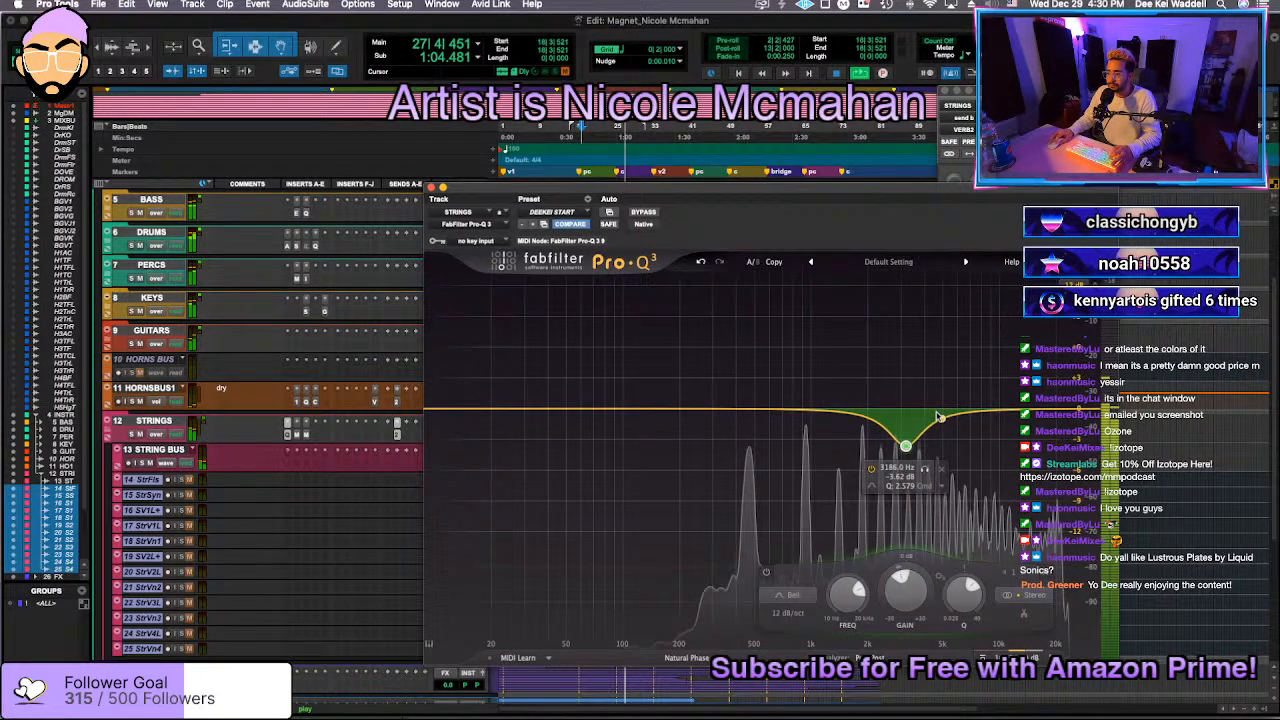
click(431, 187)
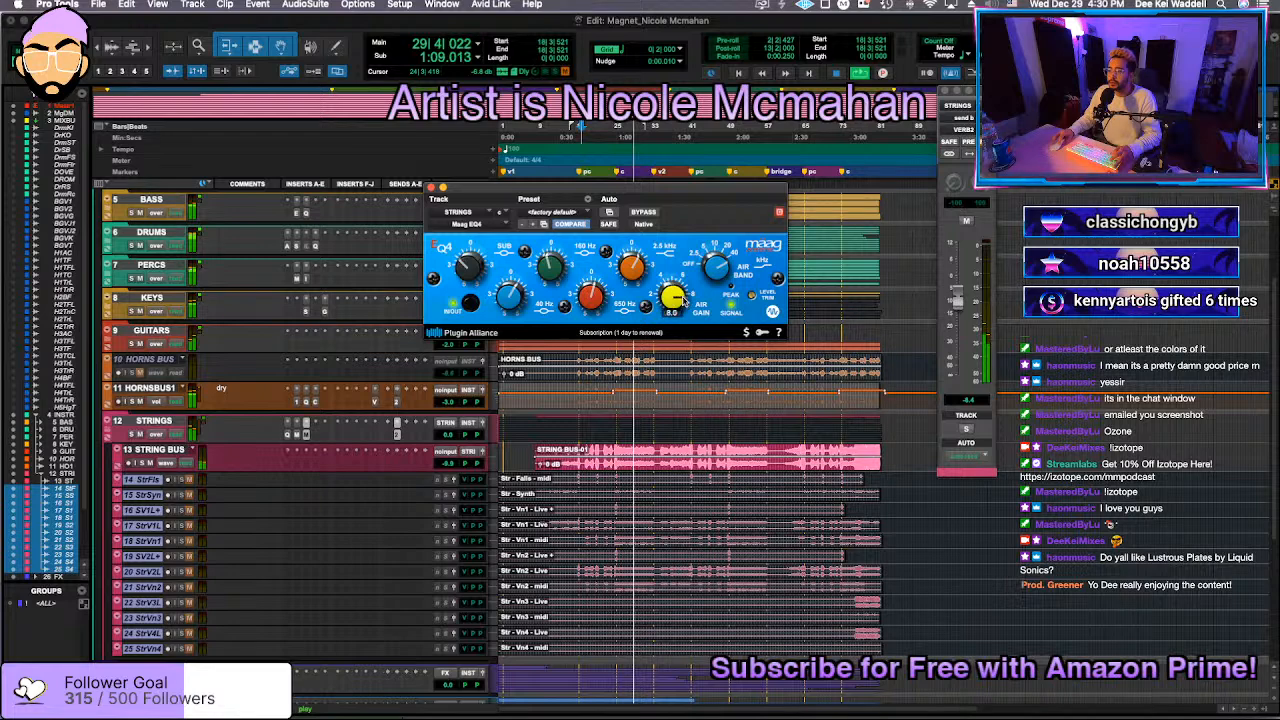
click(431, 187)
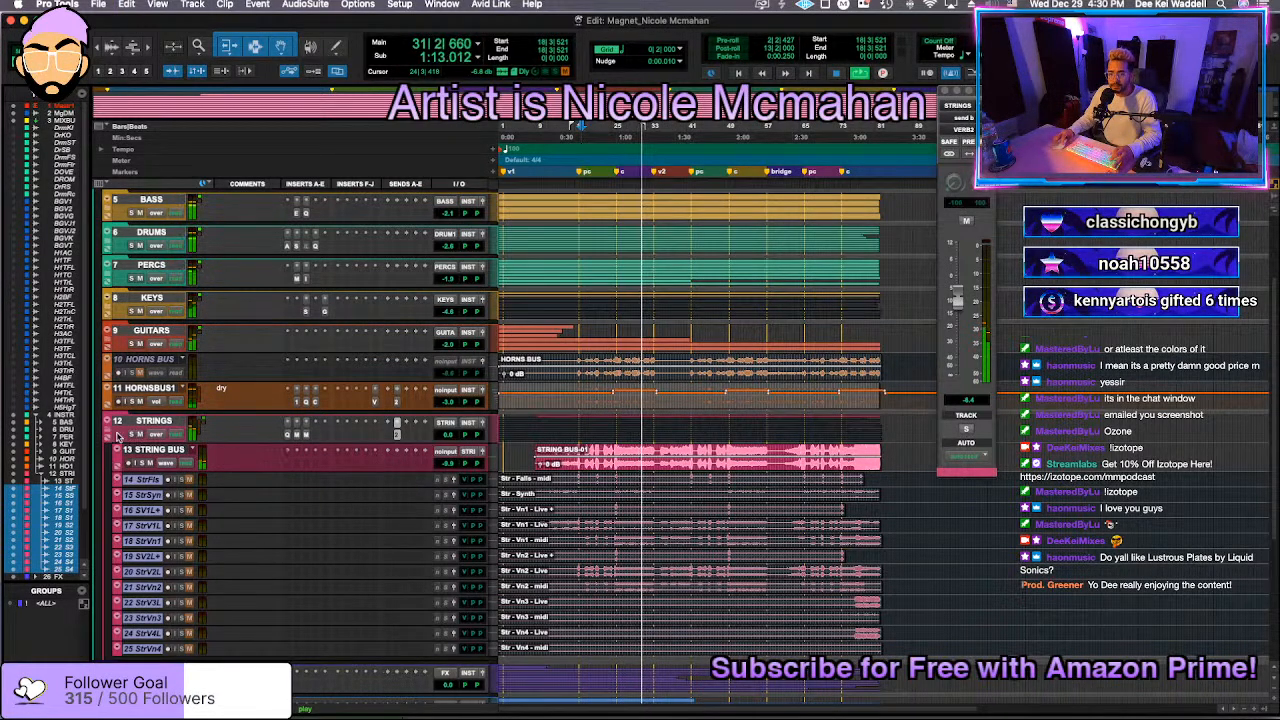
Step: Collapse the STRINGS folder and lower its volume
key(shift+f)
drag(440, 437, 436, 462)
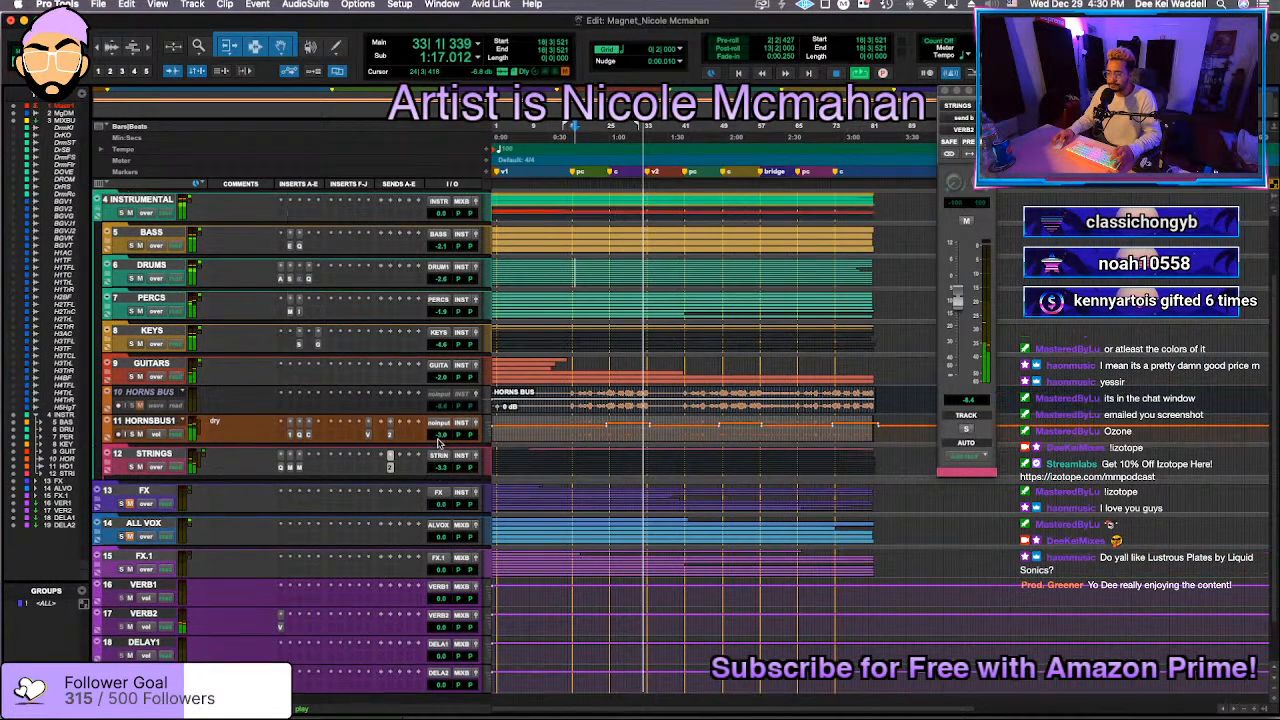
scroll(434, 470, up, 1)
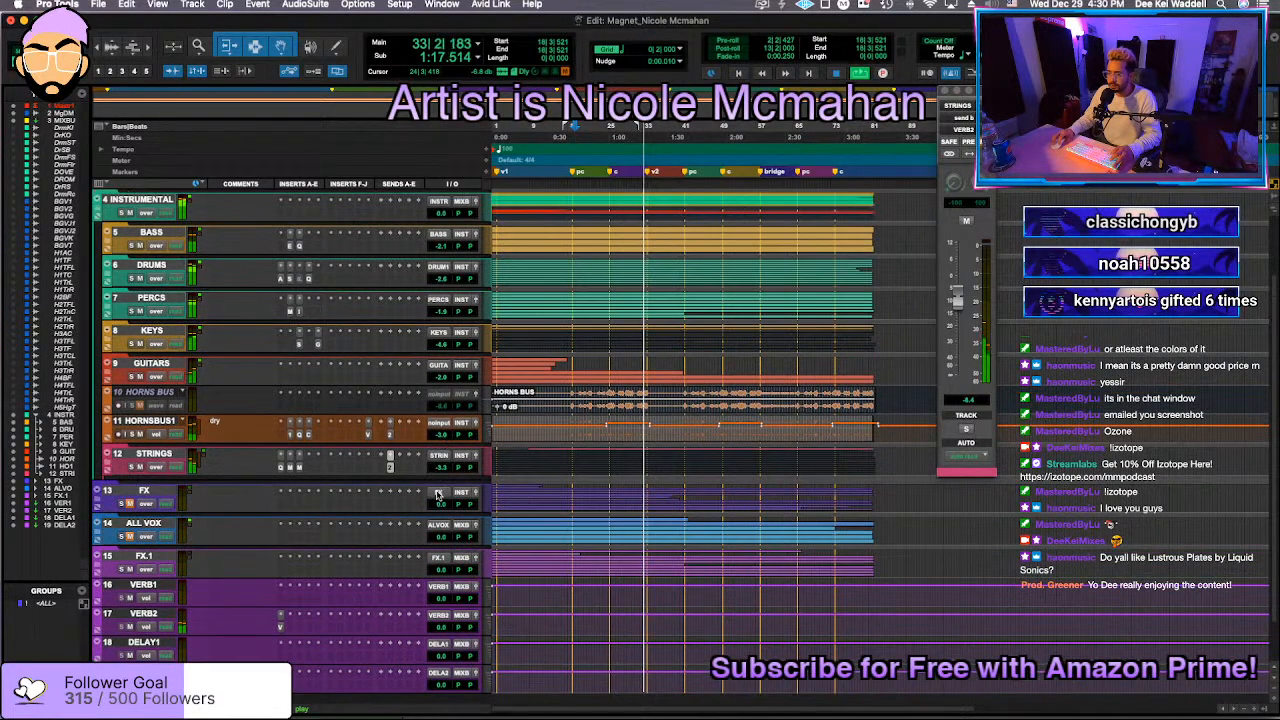
Step: Replay the mix from around bar 18 to check the strings' level
click(350, 472)
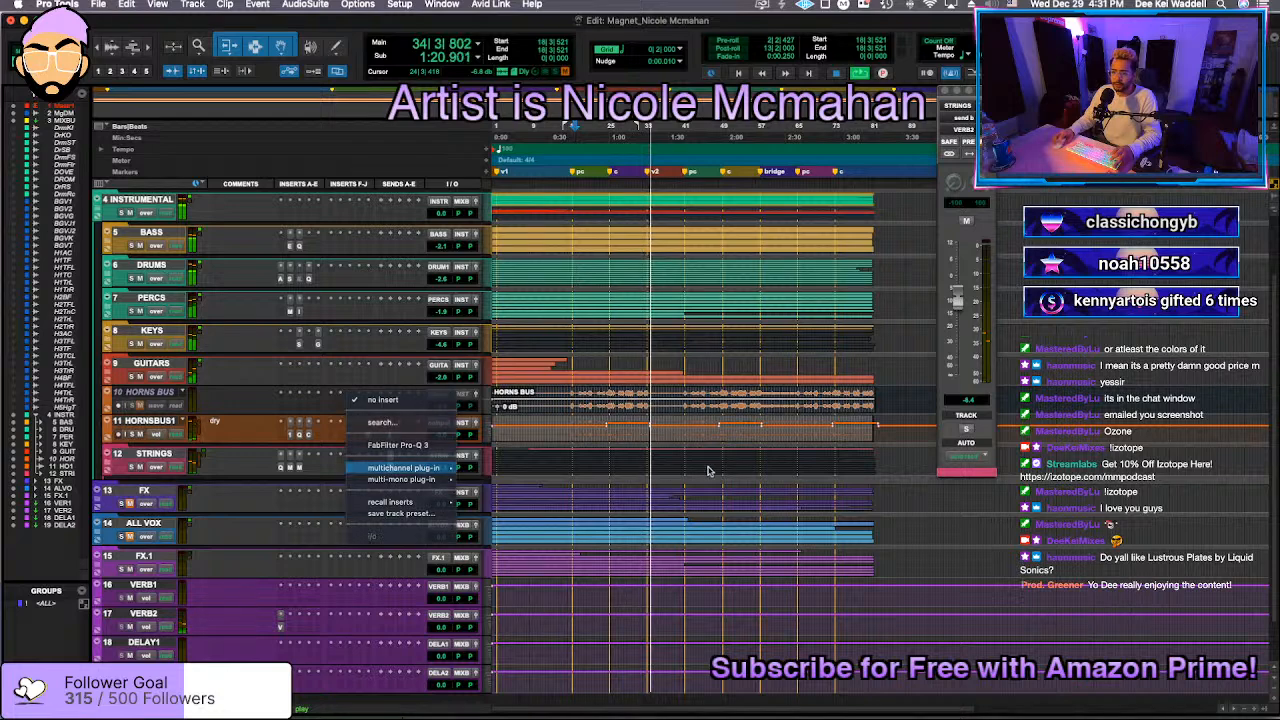
click(709, 469)
click(575, 463)
key(space)
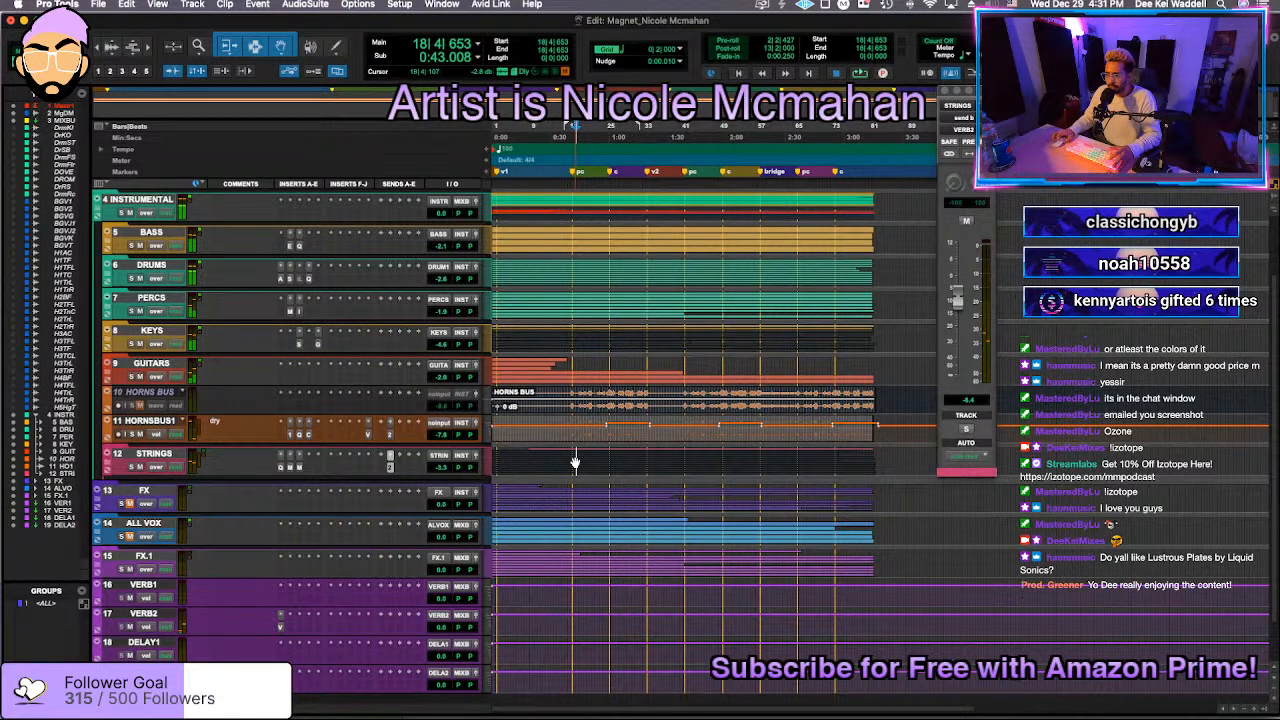
Step: Play the mix from around bar 18 and set the STRINGS folder to -5.3 dB and the KEYS folder to -1.3 dB
key(space)
scroll(575, 460, up, 3)
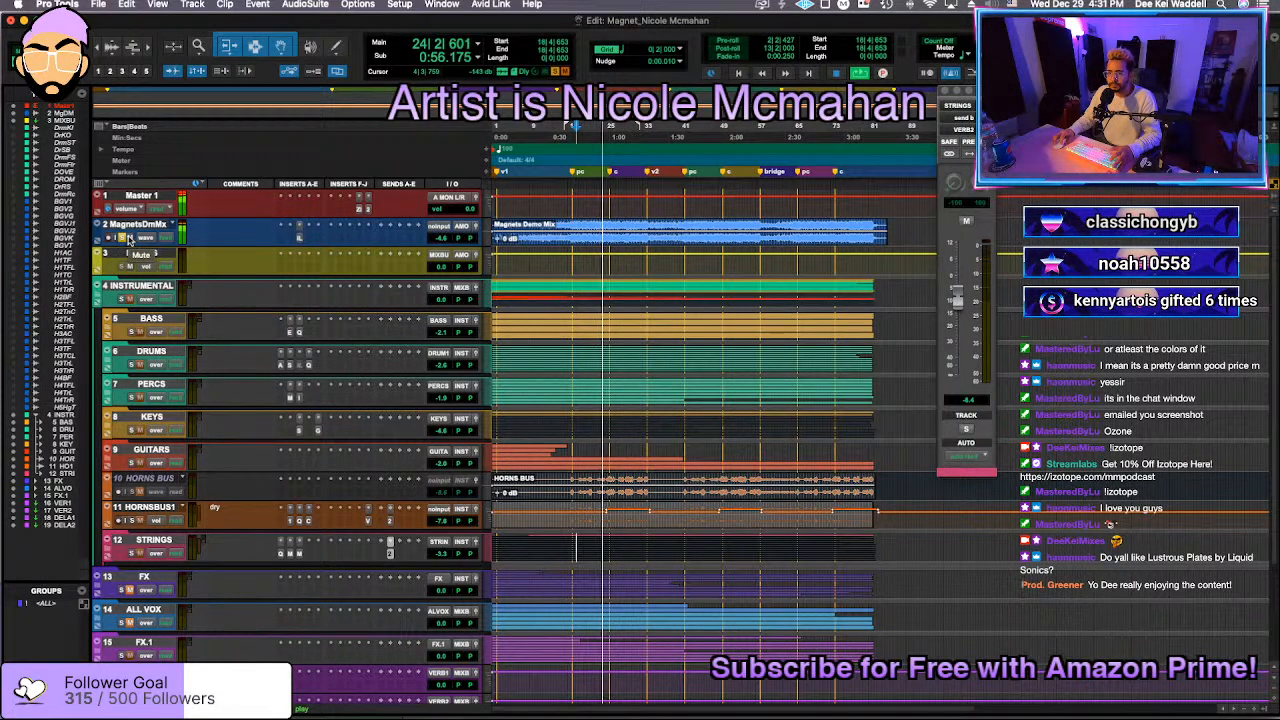
click(439, 558)
drag(440, 558, 460, 558)
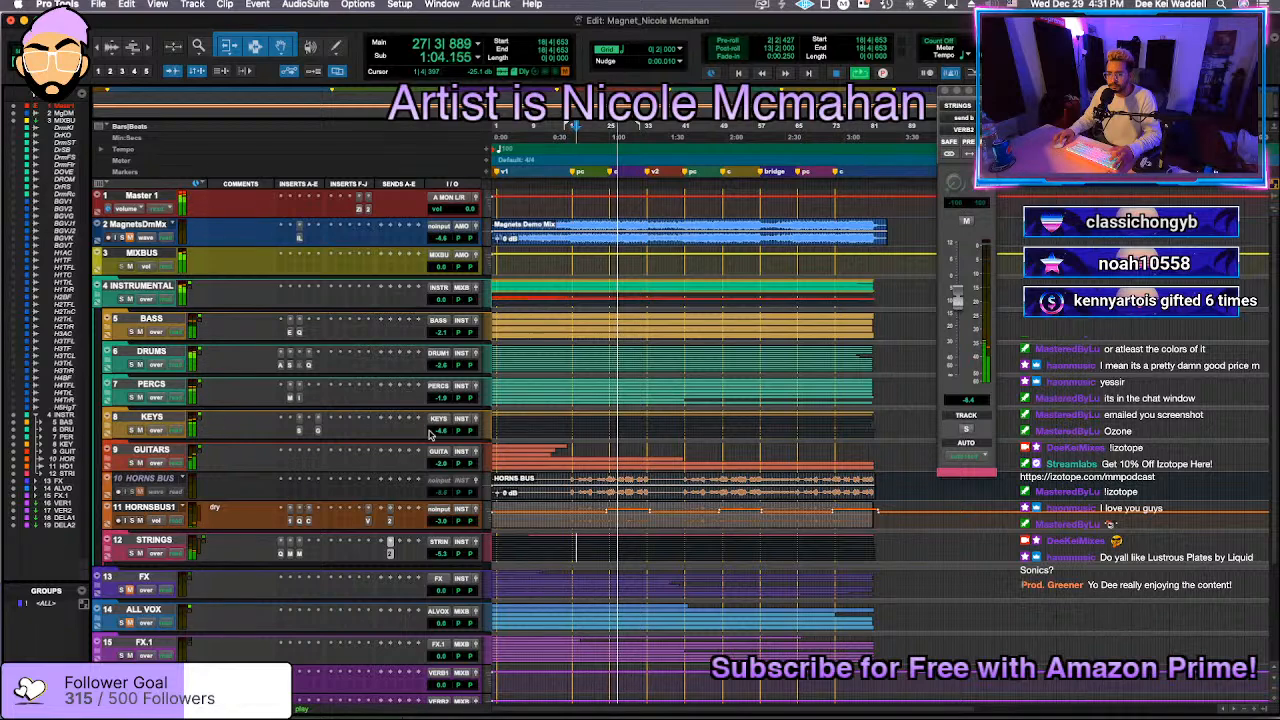
mouse_move(430, 434)
mouse_down()
mouse_move(447, 430)
mouse_move(446, 465)
mouse_move(443, 432)
mouse_up()
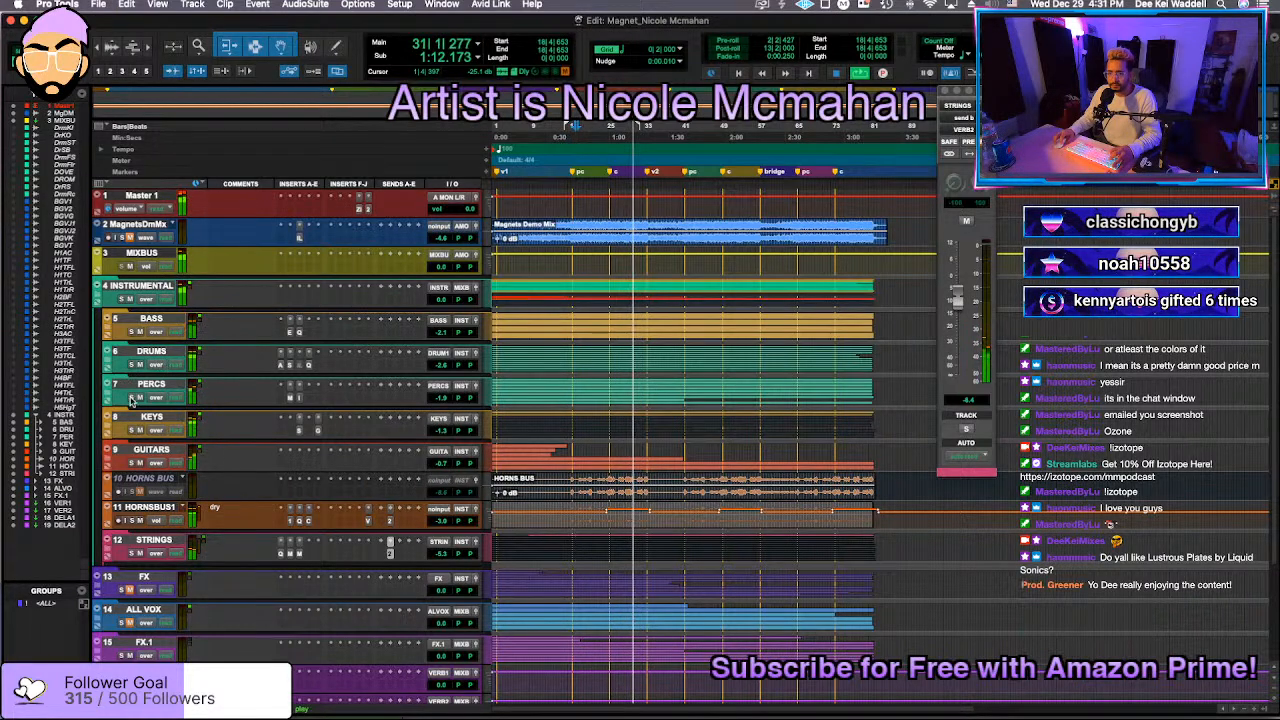
drag(443, 430, 443, 434)
Step: Expand the DRUMS folder and review its Pro-Q 3, StandardCLIP and AMEK EQ 200 plug-ins during playback
click(112, 364)
click(110, 360)
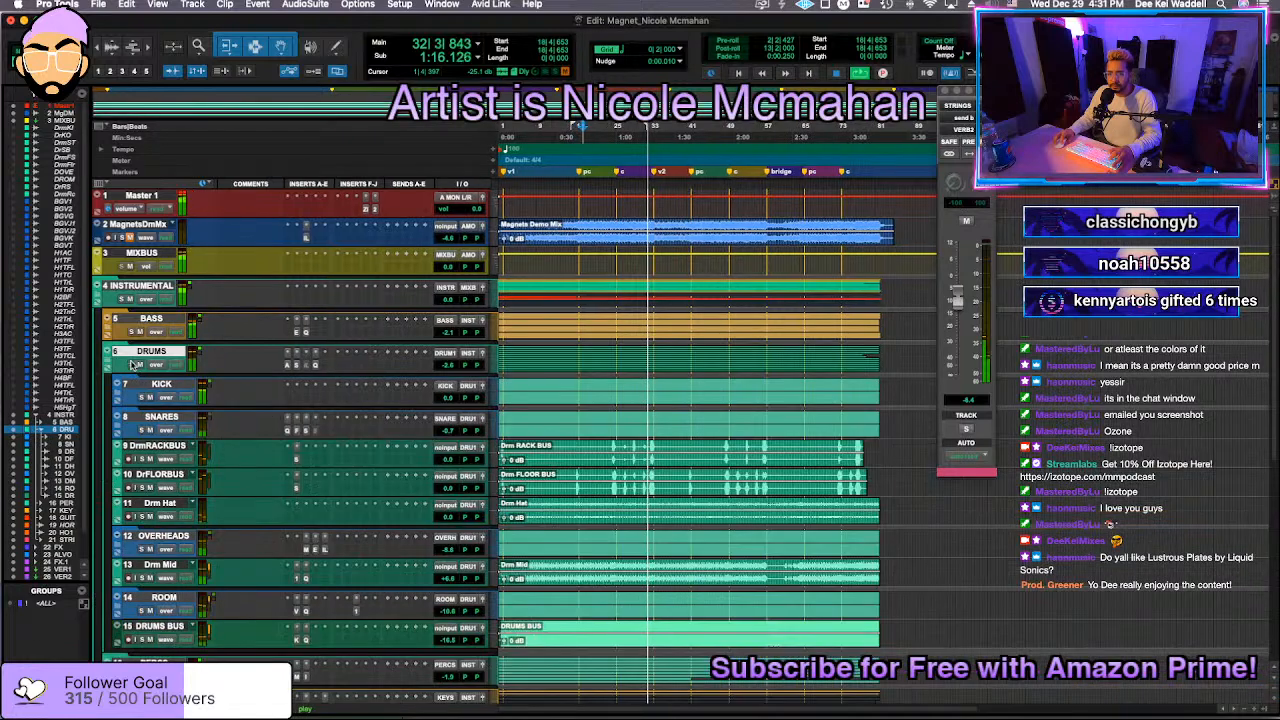
key(space)
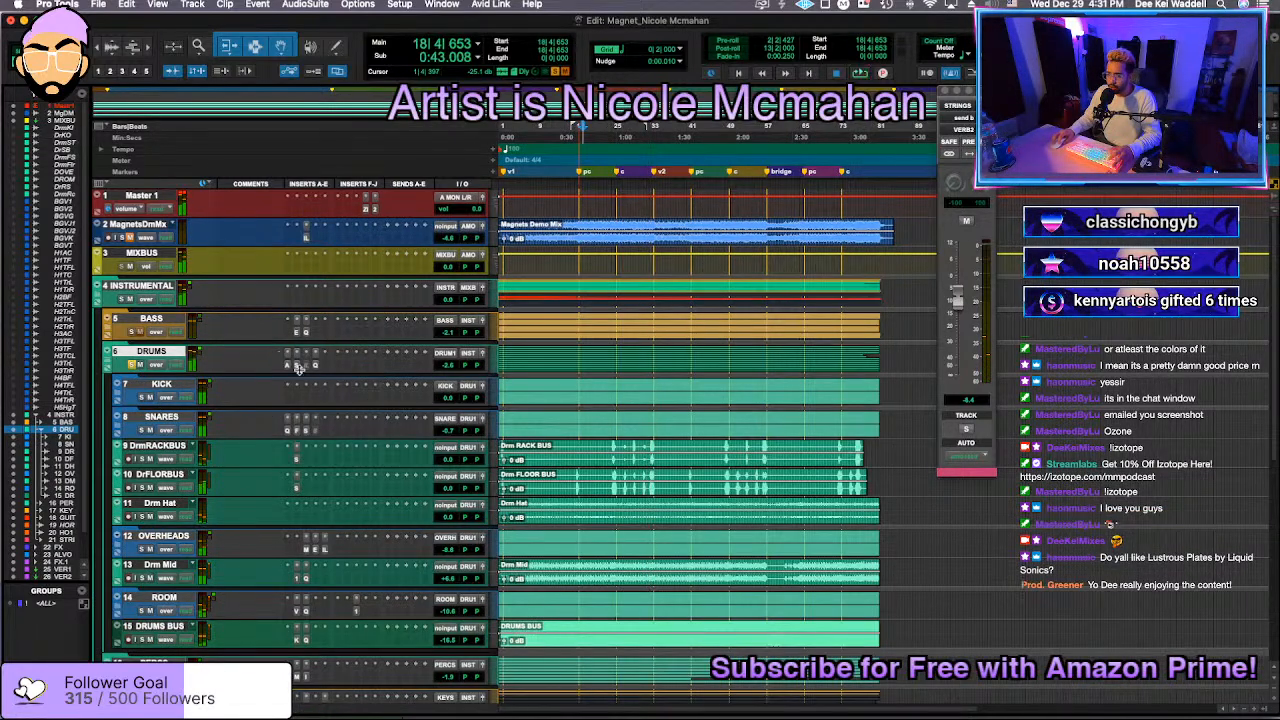
click(313, 366)
key(space)
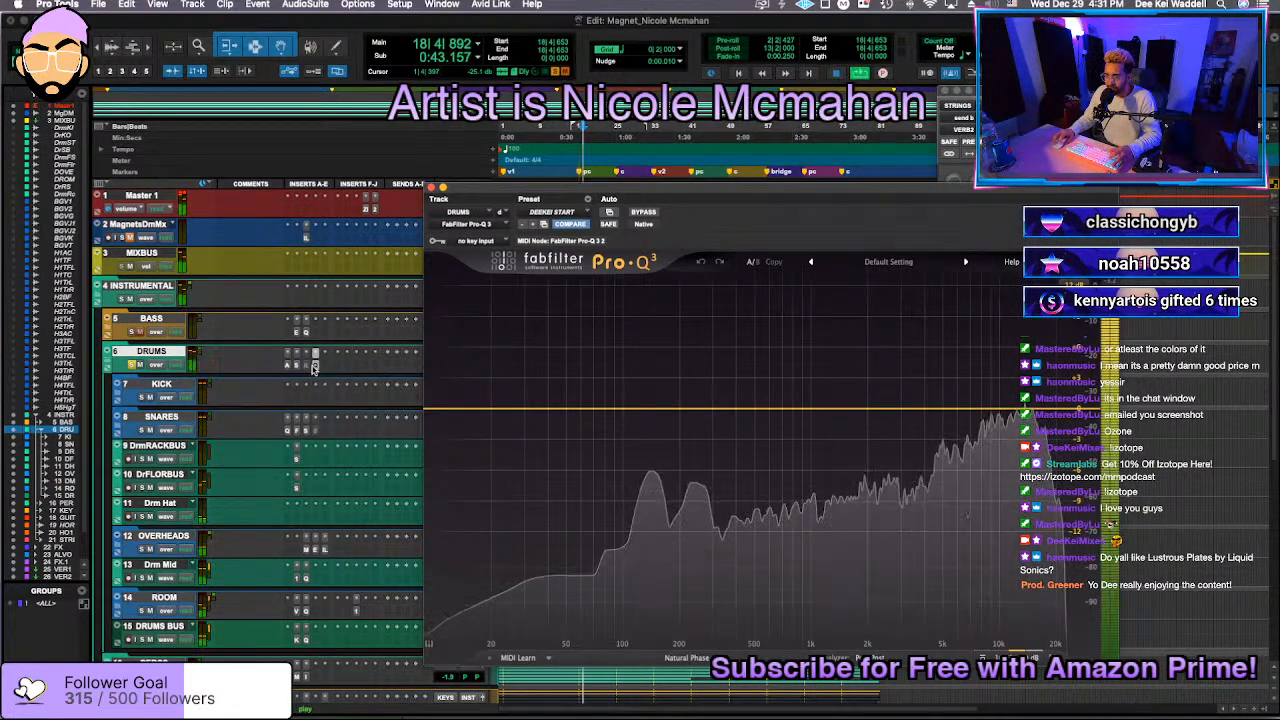
click(288, 366)
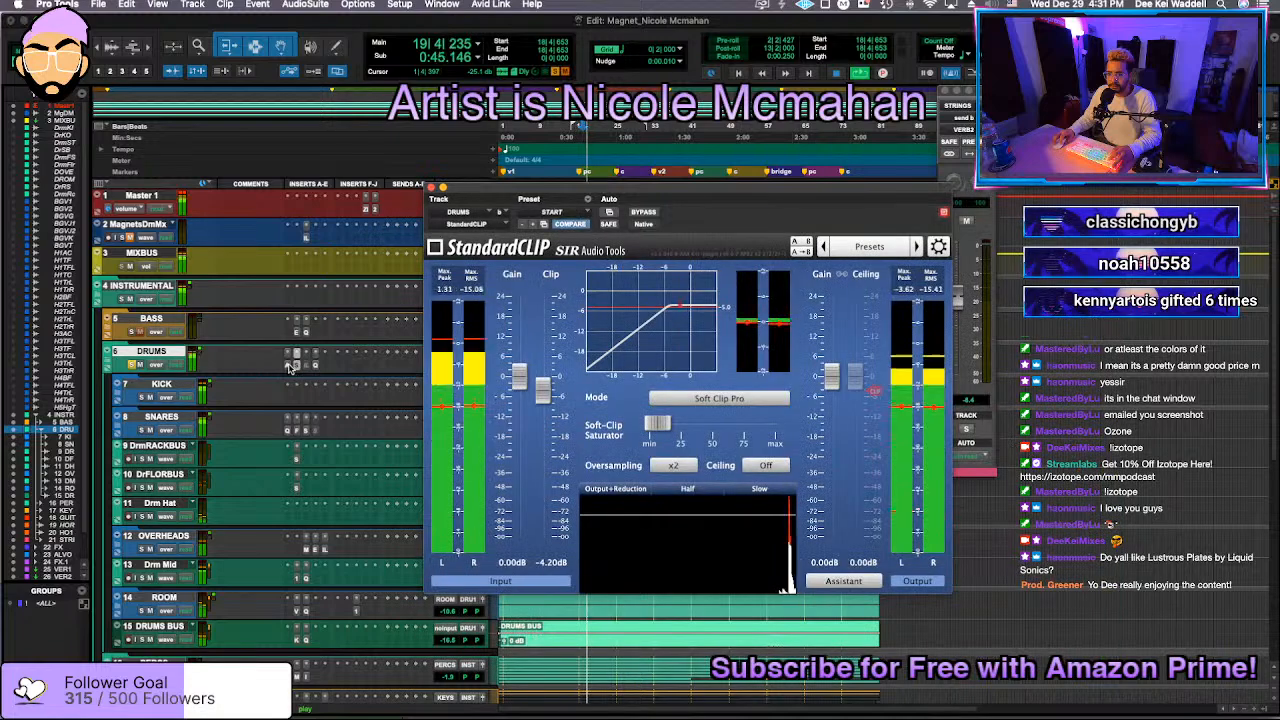
click(300, 354)
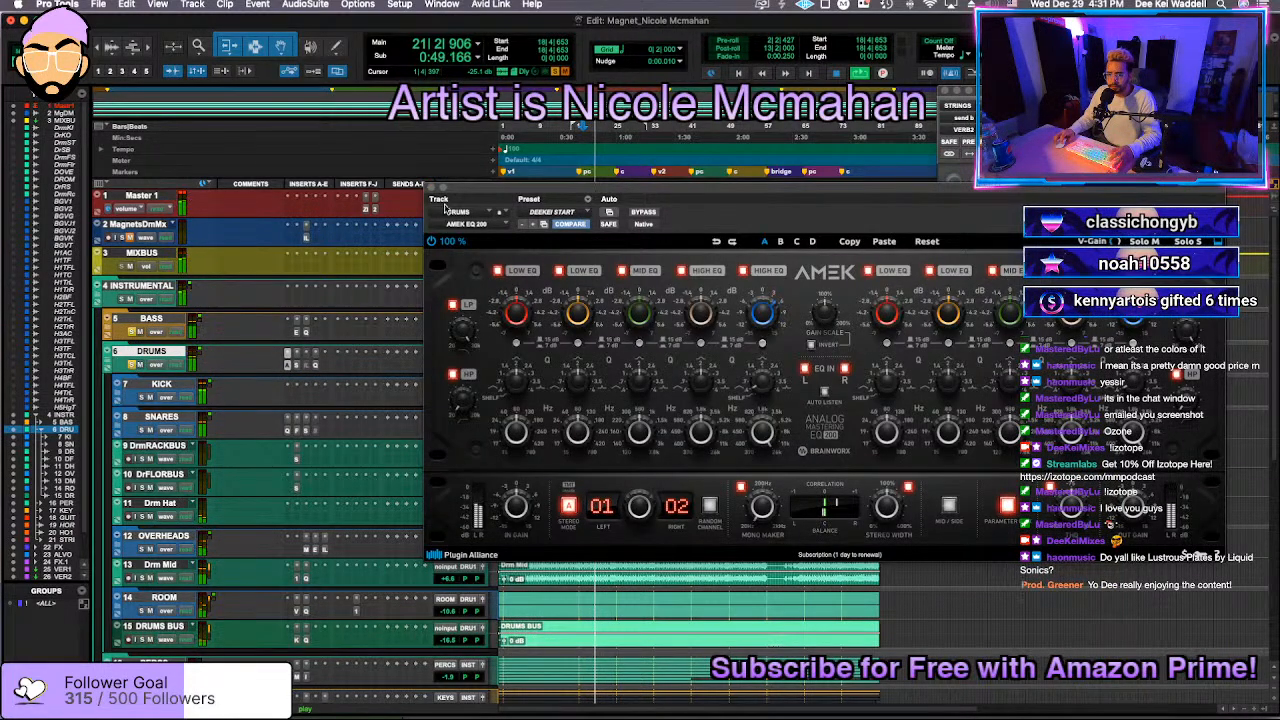
click(430, 188)
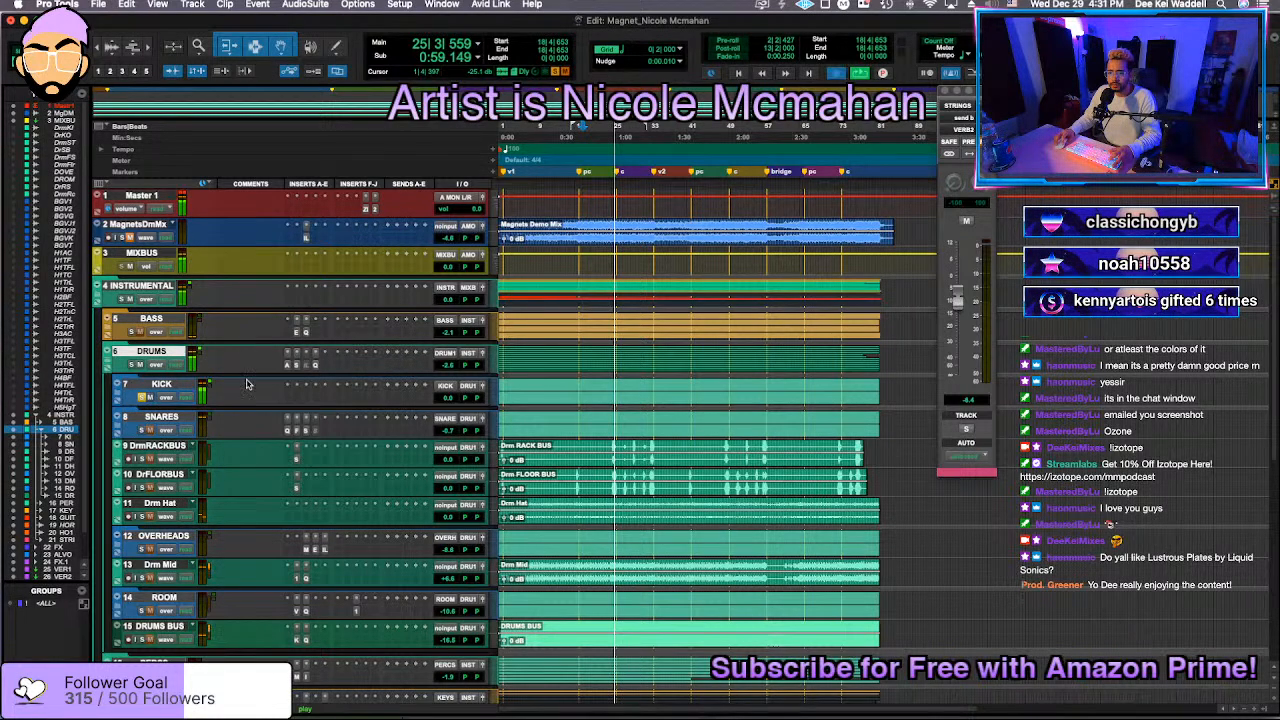
Step: Save the session and insert FabFilter Pro-Q 3 on the KICK folder
key(super+s)
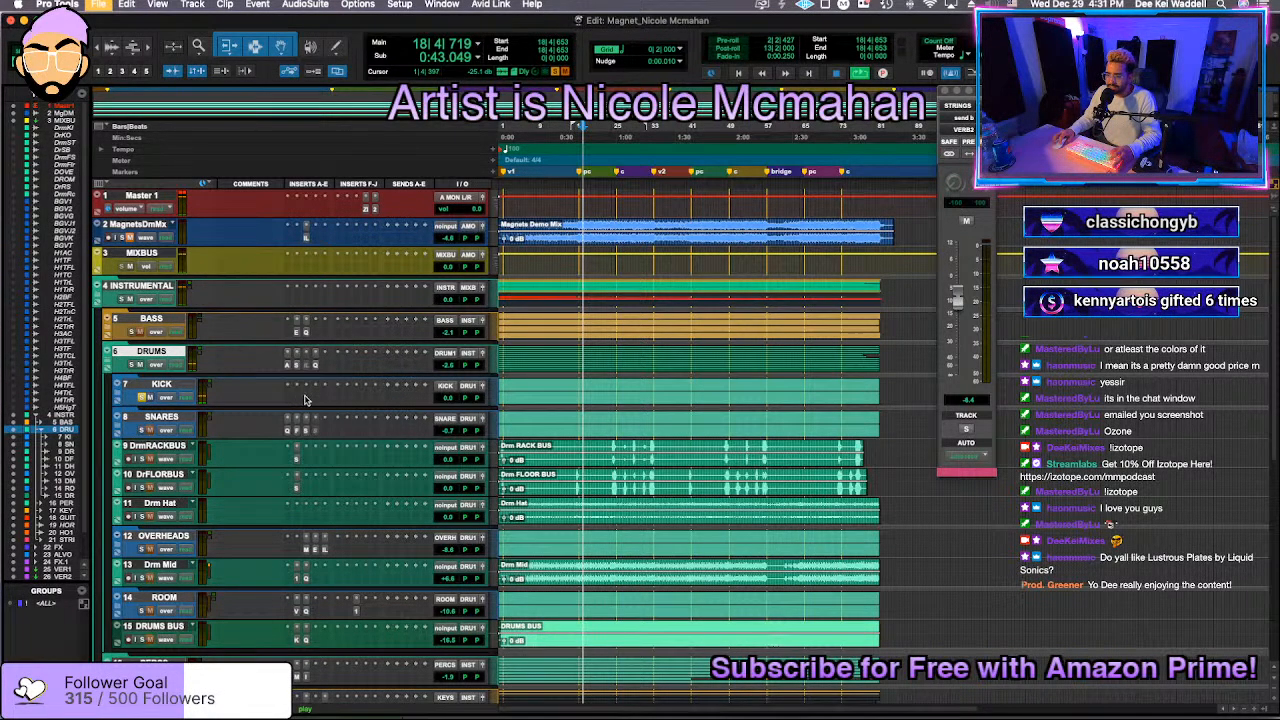
click(305, 398)
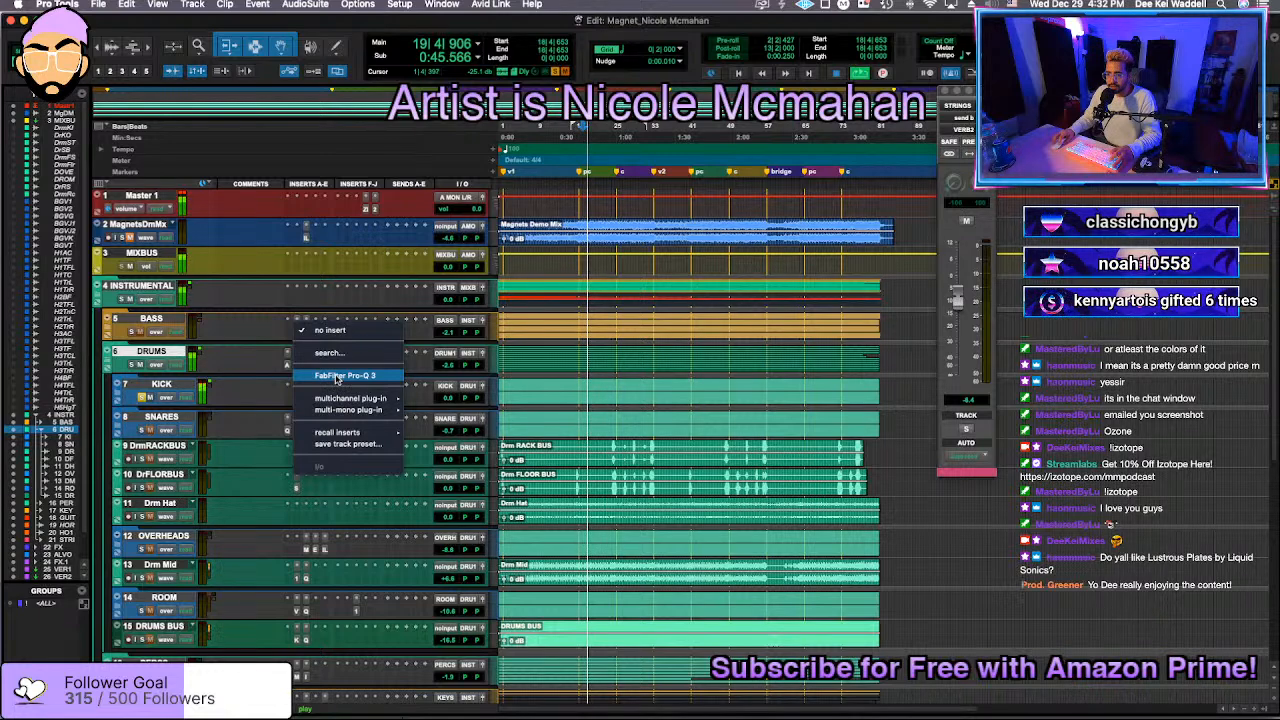
click(336, 376)
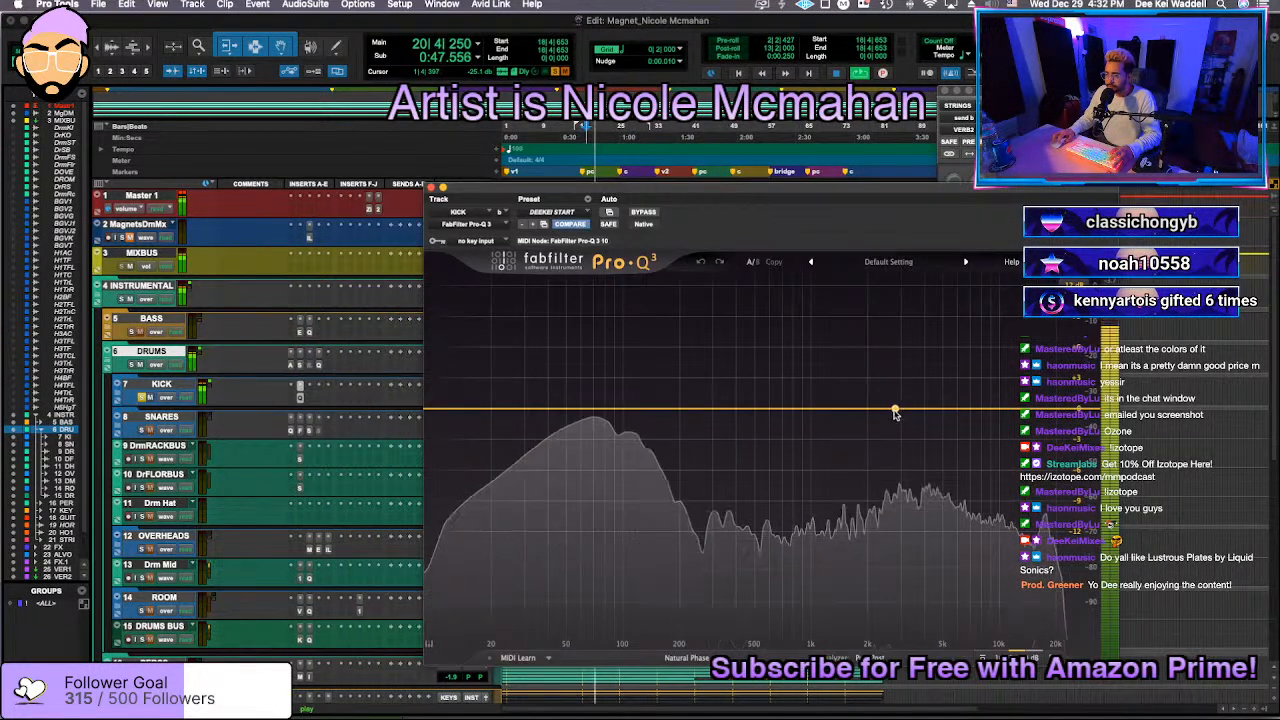
Step: Cut the kick about 7.6 dB near 139 Hz and add a 30 dB/oct low cut near 25 Hz in Pro-Q 3
drag(895, 413, 652, 516)
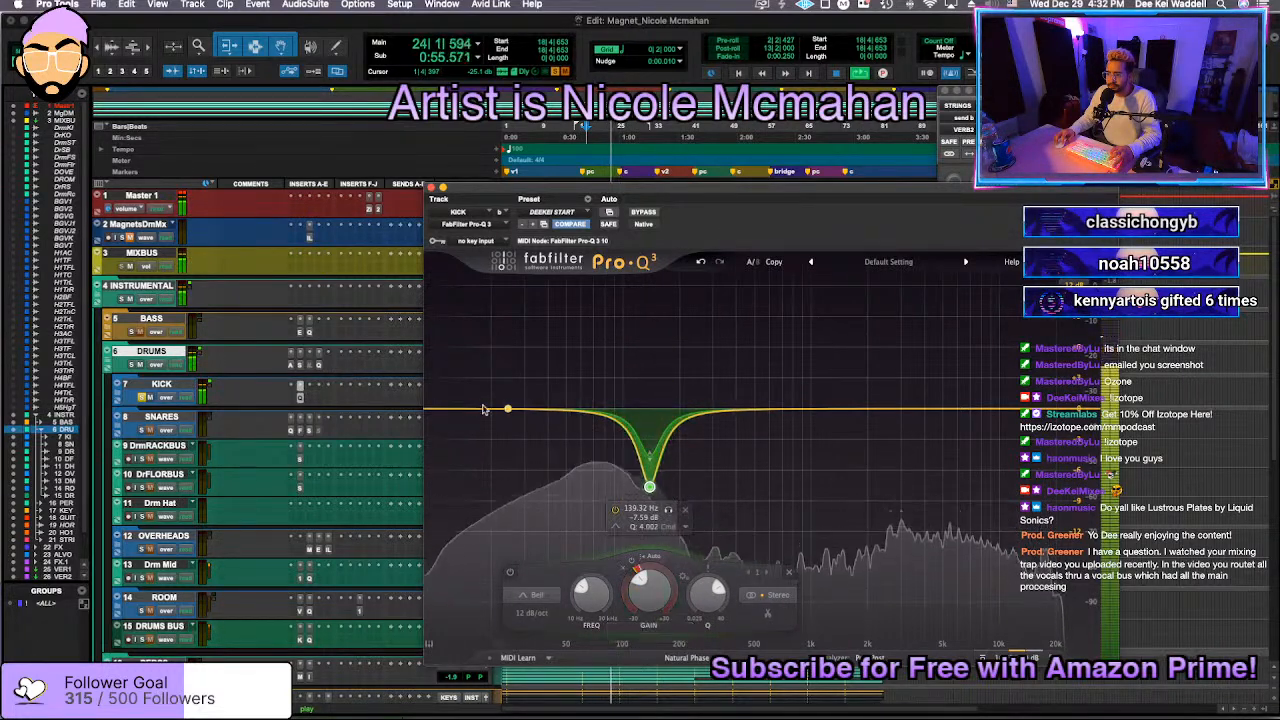
click(522, 418)
drag(522, 418, 509, 414)
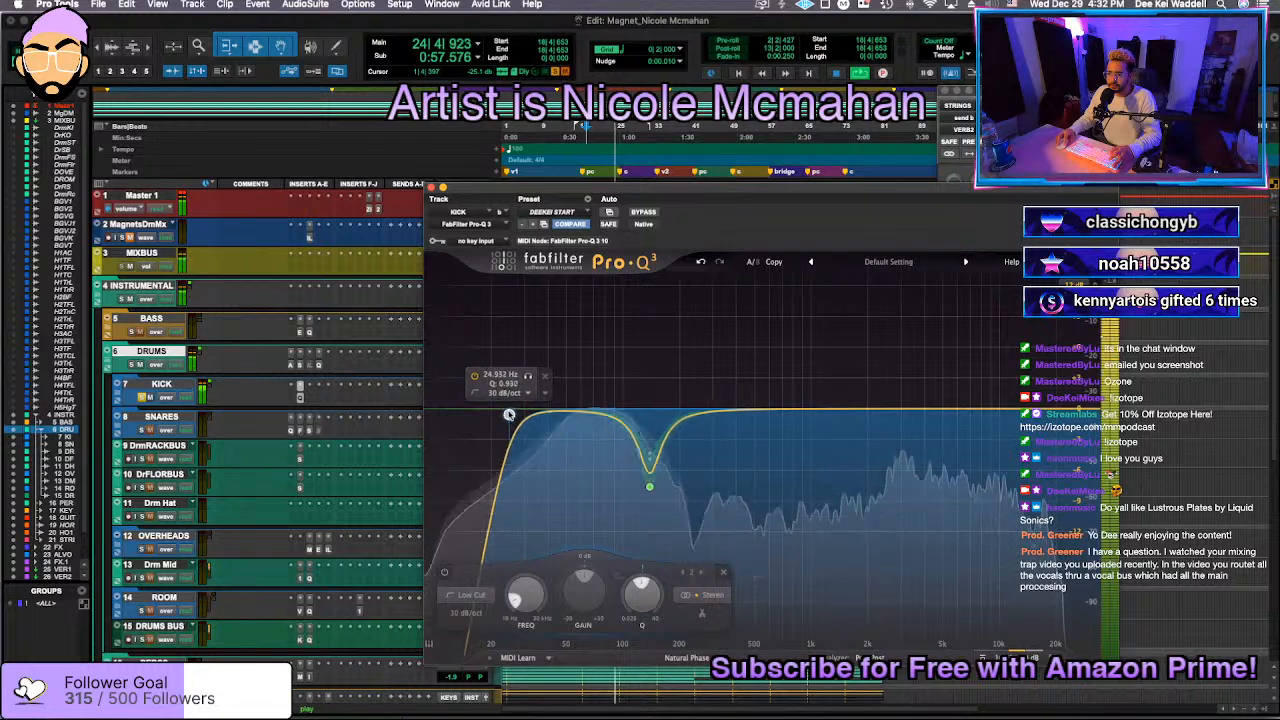
key(space)
Step: Insert Little Radiator (stereo) after Pro-Q 3 on the KICK folder and set its Mix to about 2 o'clock
click(310, 399)
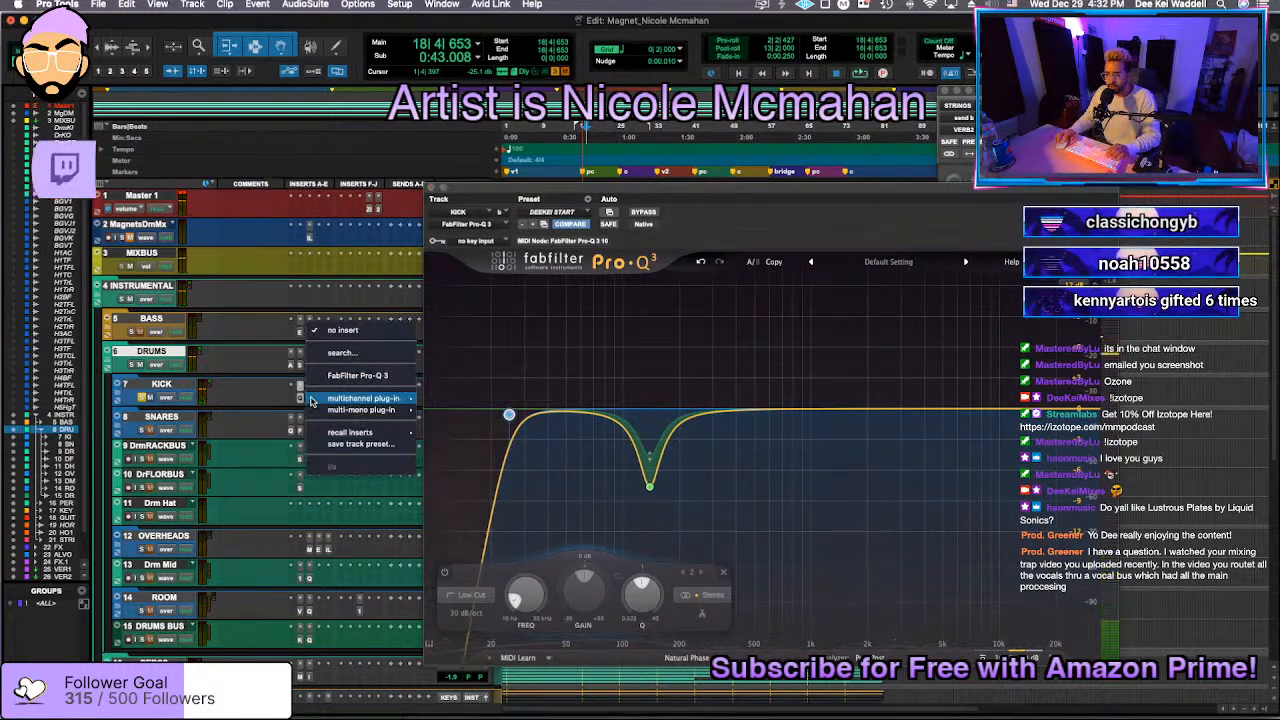
text(little)
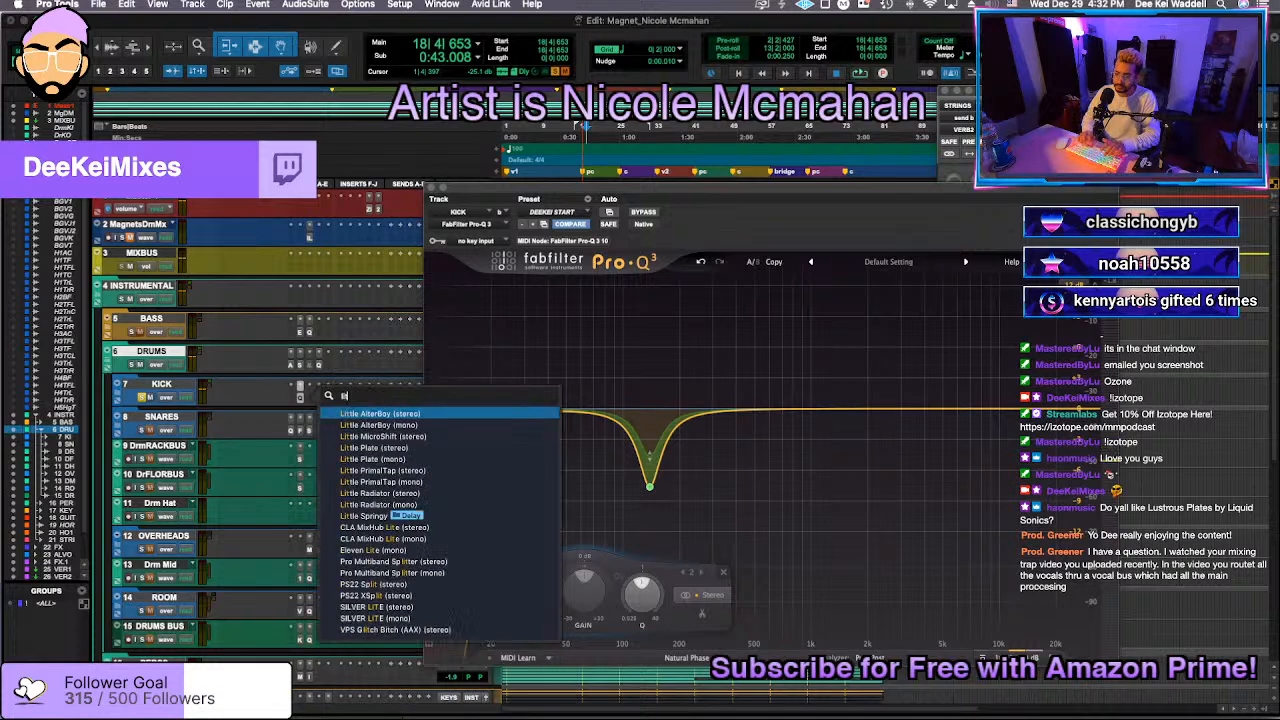
key(Down)
key(Down)
key(Down)
key(Down)
key(Down)
key(Down)
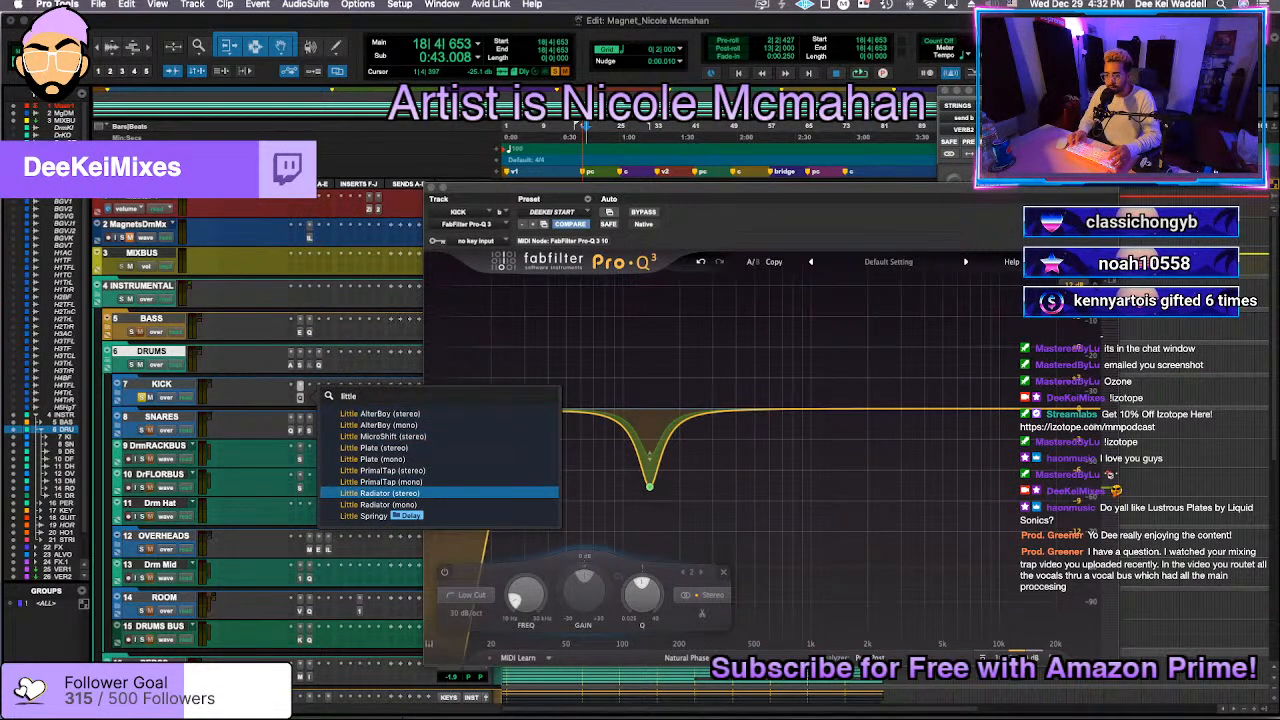
key(Escape)
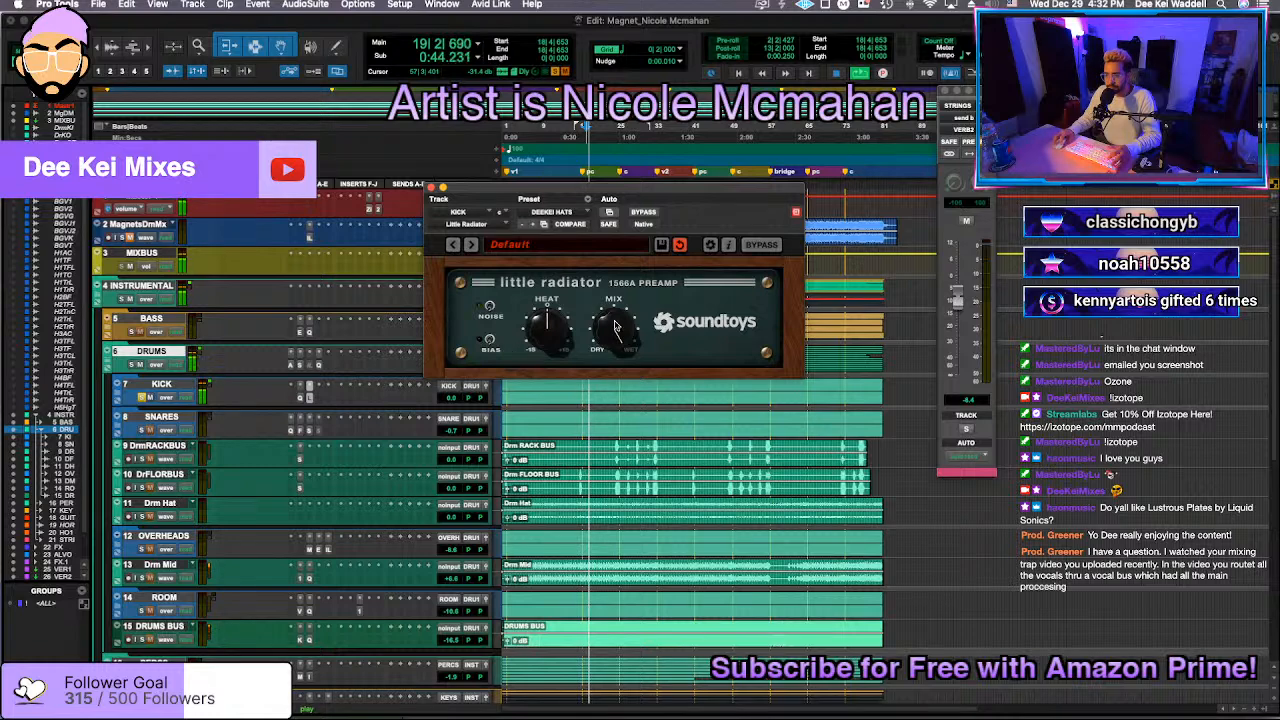
drag(616, 327, 616, 300)
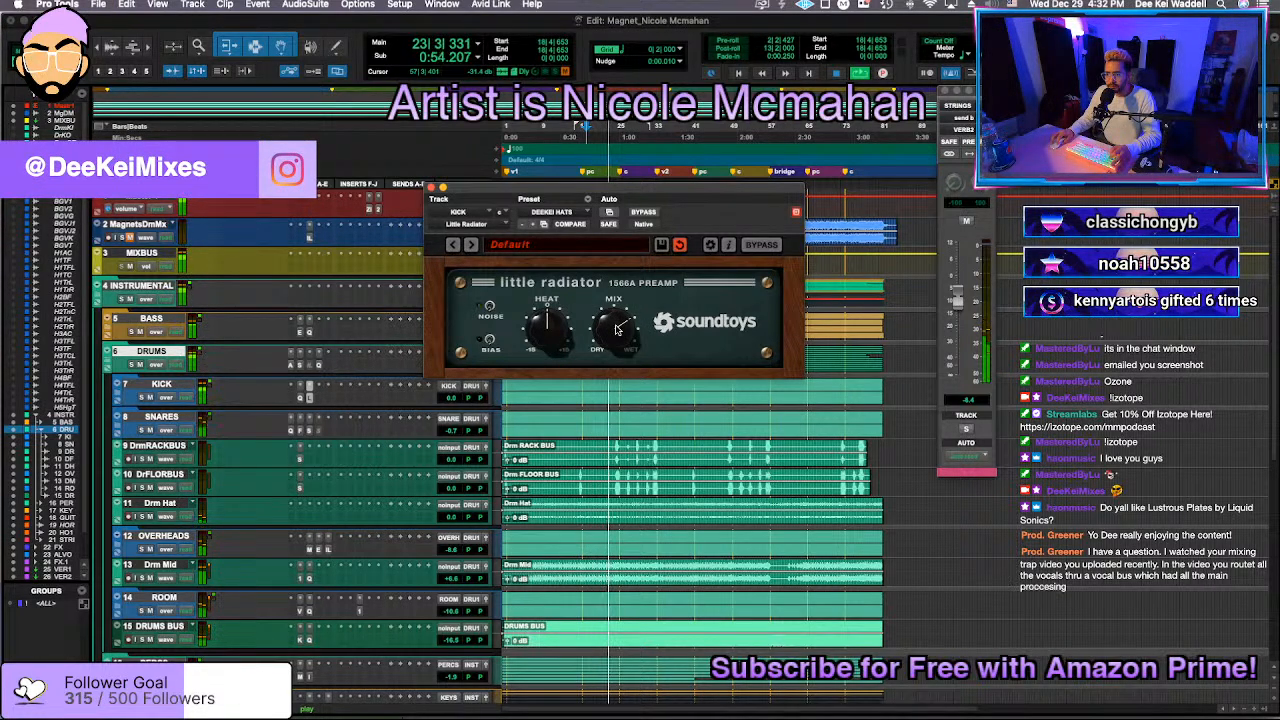
click(431, 189)
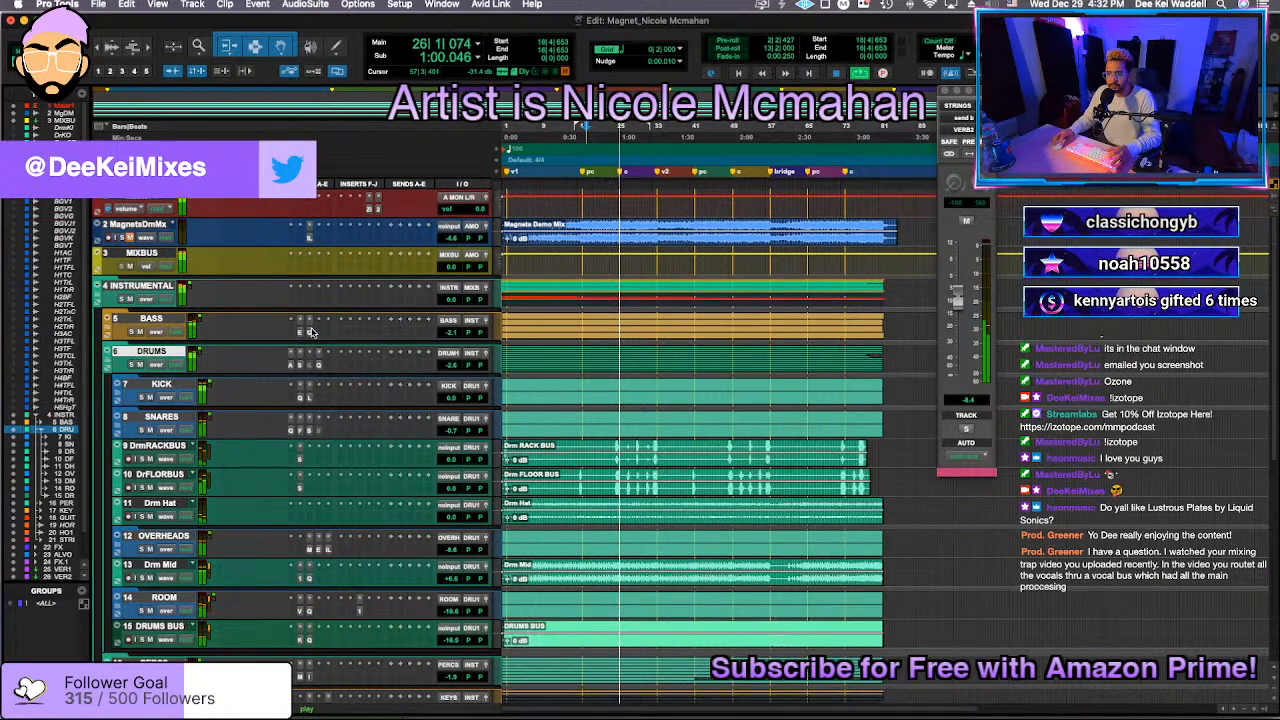
Step: Open the BASS folder's Pro-Q 3 and overlay the KICK signal as its external spectrum
click(310, 332)
click(862, 658)
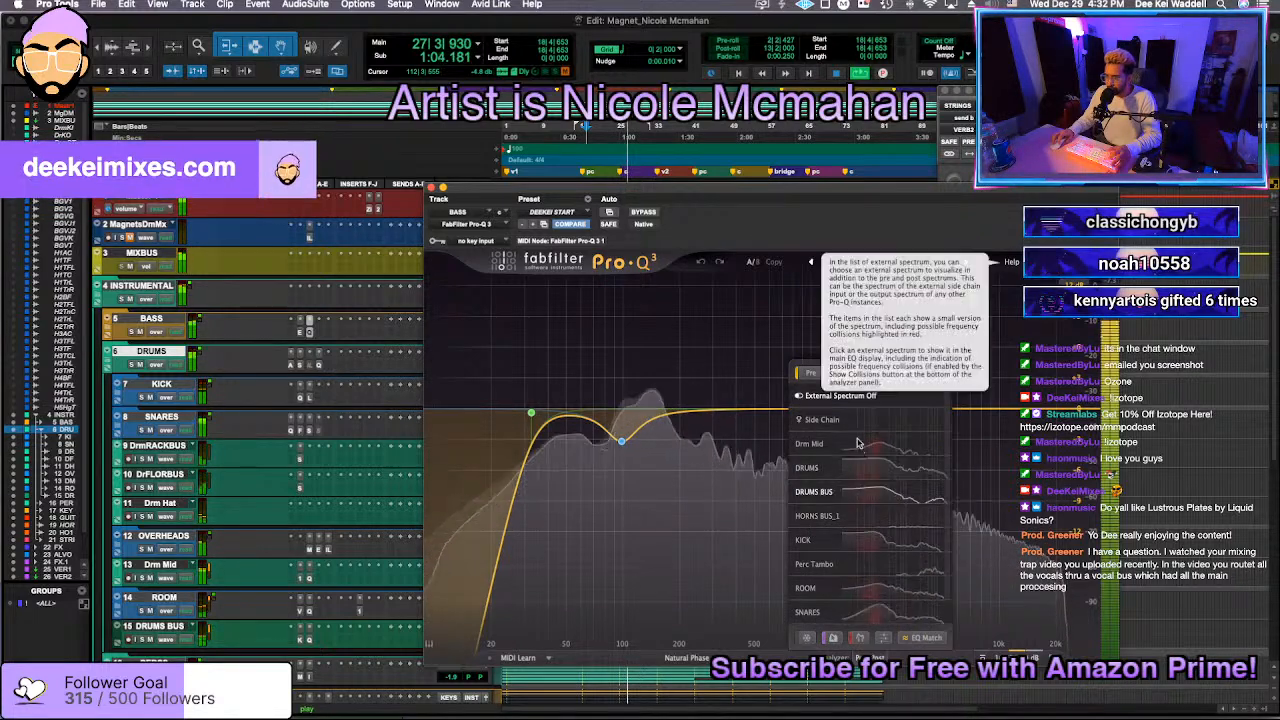
click(853, 548)
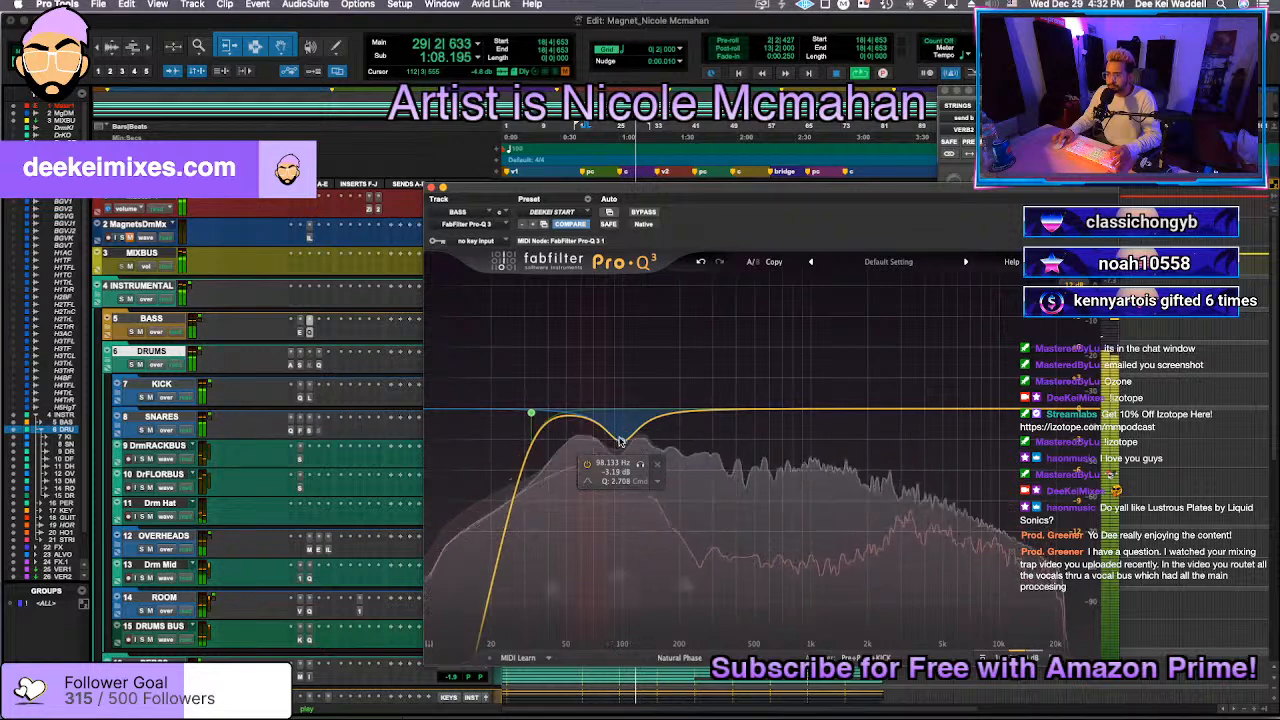
Step: Retune the bass's bell cut to about -2.8 dB near 76 Hz with a 24 dB/oct slope and Q about 1.6
mouse_move(621, 441)
mouse_down()
mouse_move(595, 370)
mouse_move(599, 452)
mouse_up()
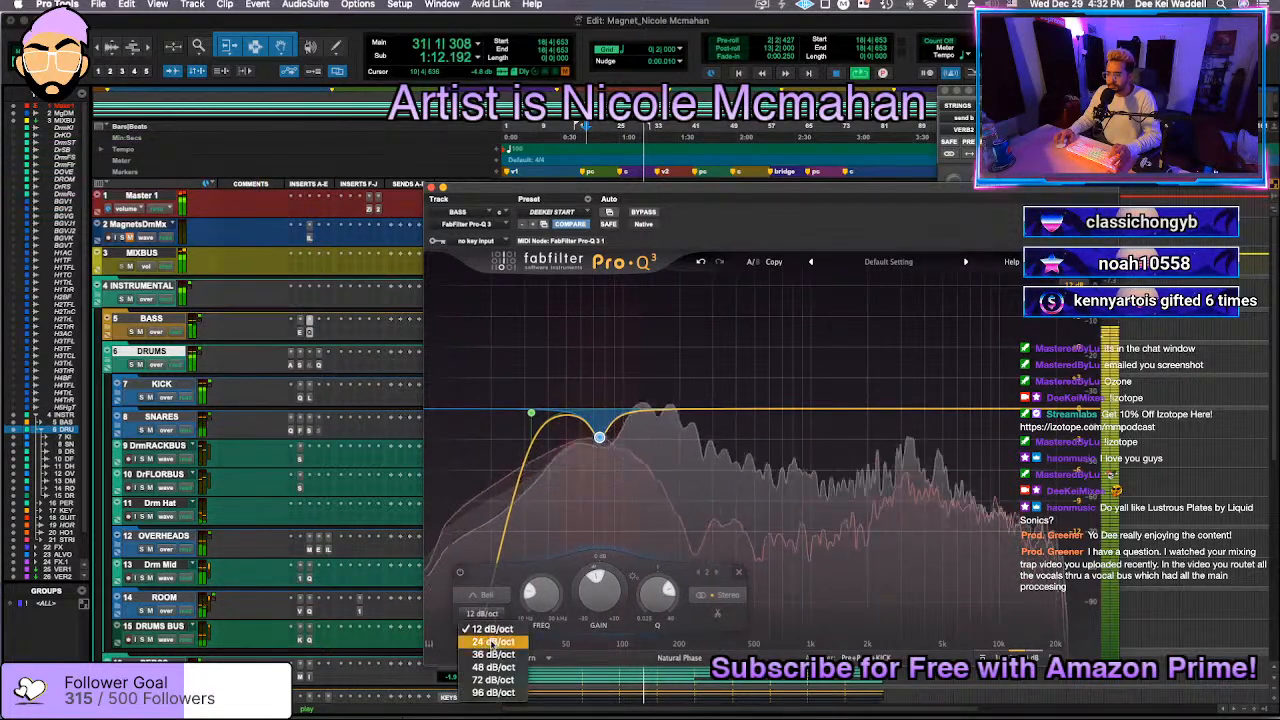
scroll(600, 452, down, 5)
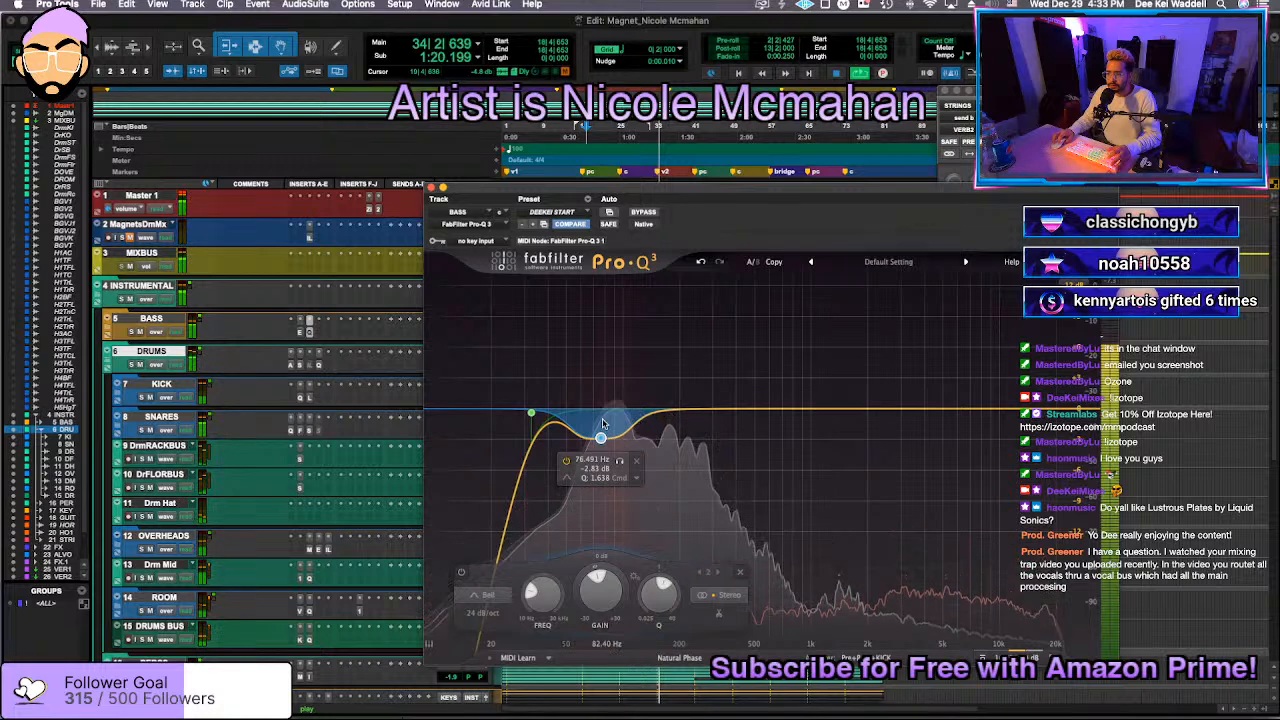
click(431, 187)
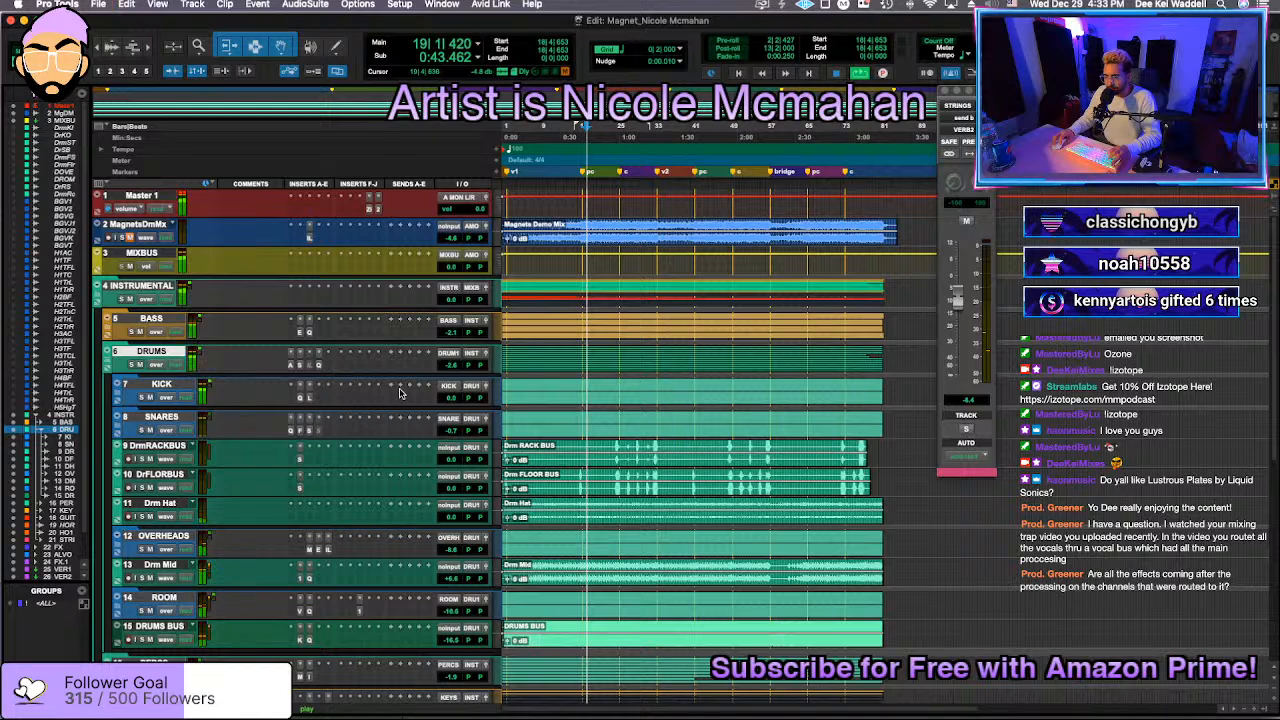
Step: Expand the KICK folder and examine the live and sample kick waveforms from the first verse onward
click(117, 384)
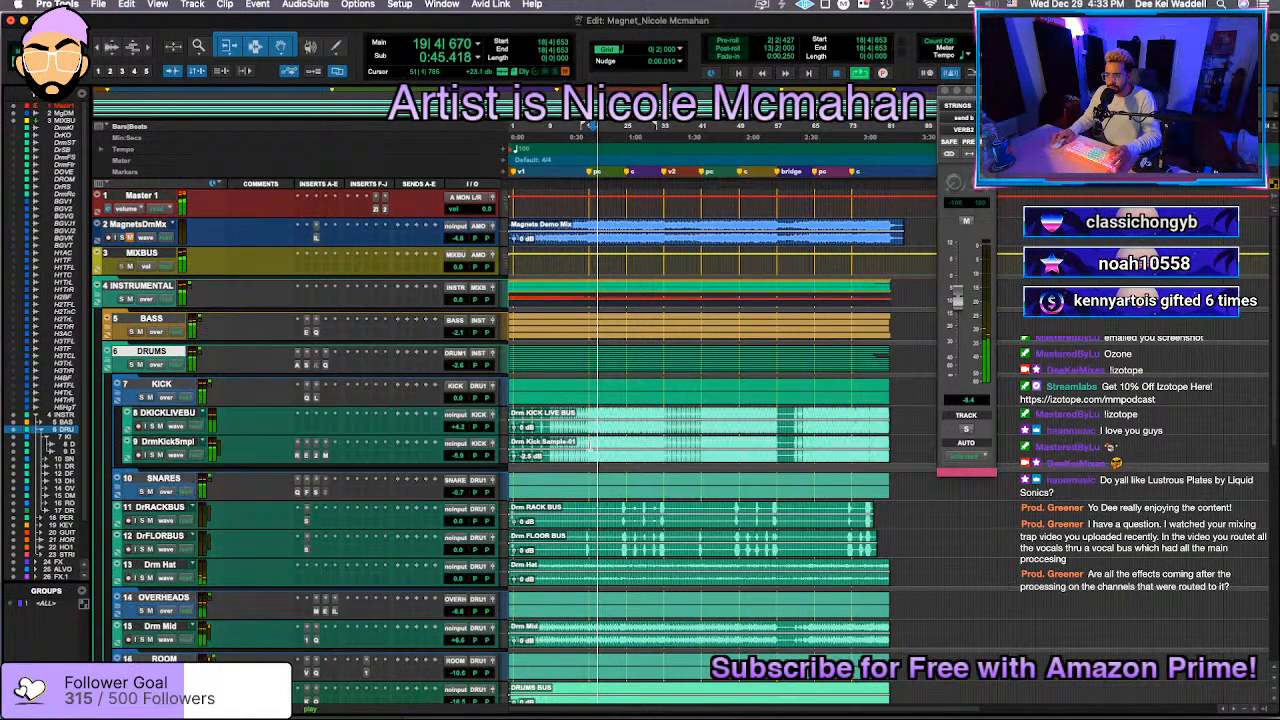
key(t)
key(t)
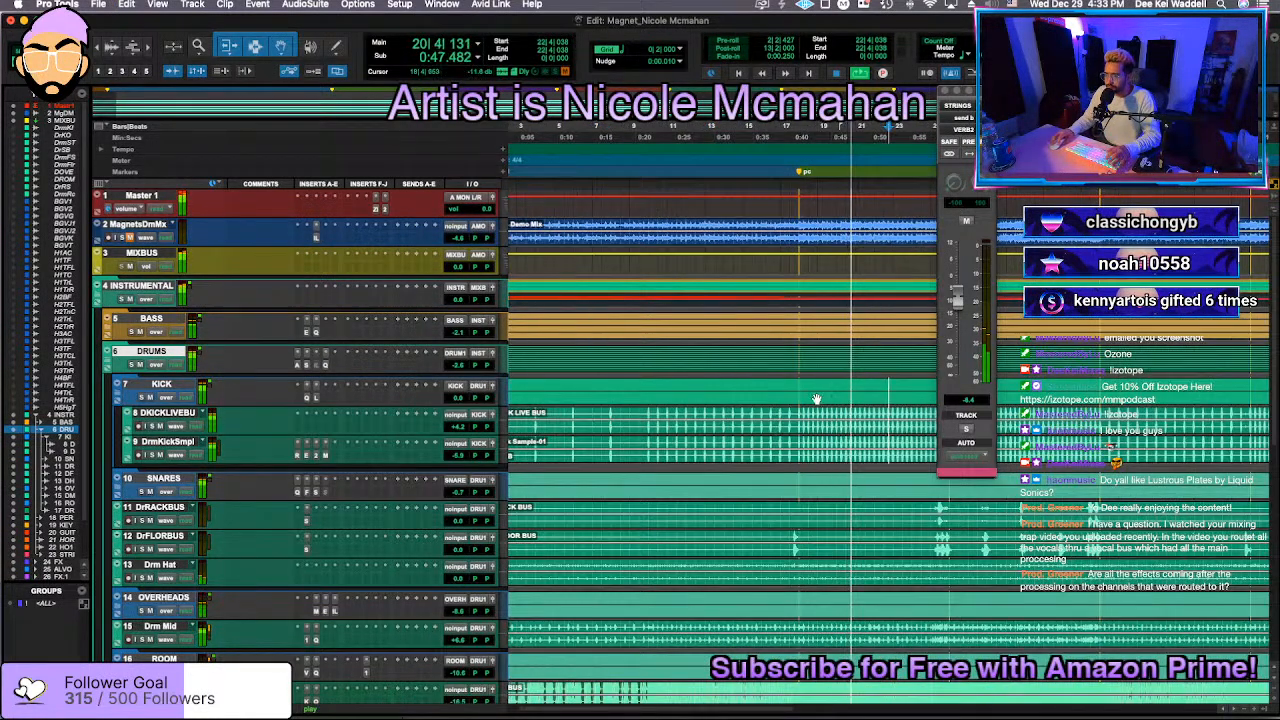
click(945, 91)
key(r)
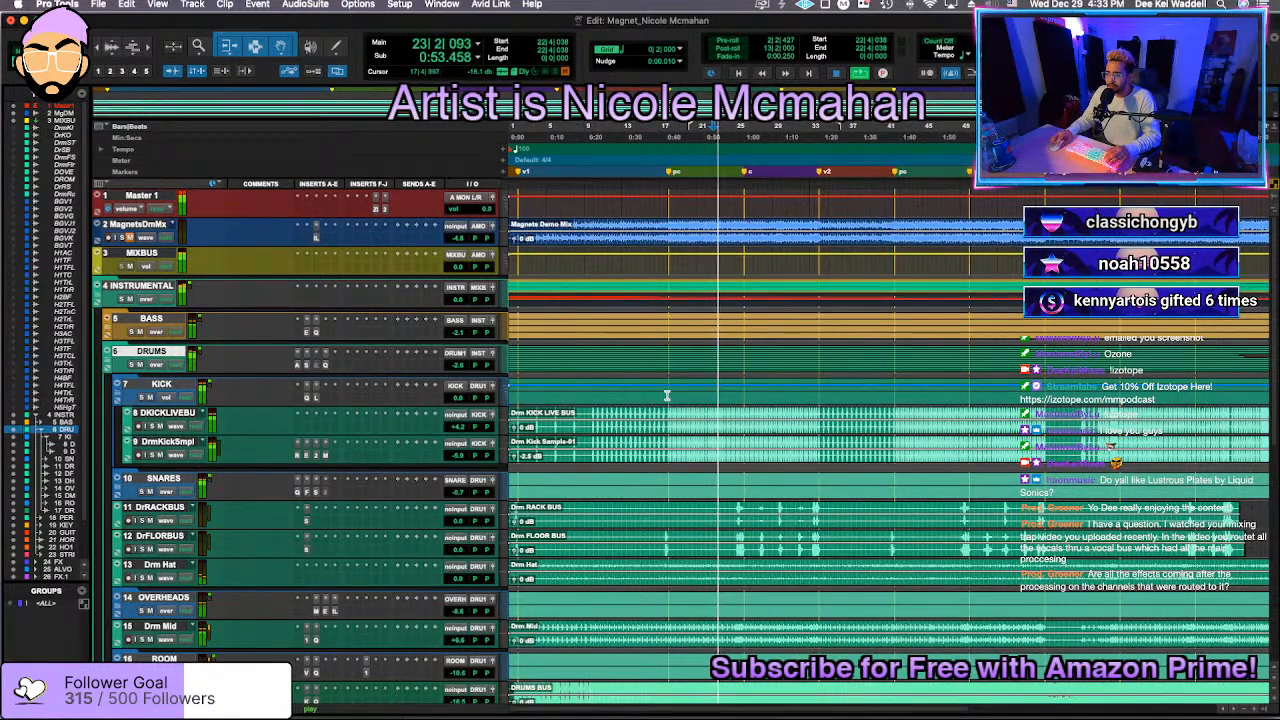
Step: Try lowering the KICK folder's volume line before bar 17, undo it, and select that range on both kick tracks instead
drag(667, 395, 505, 395)
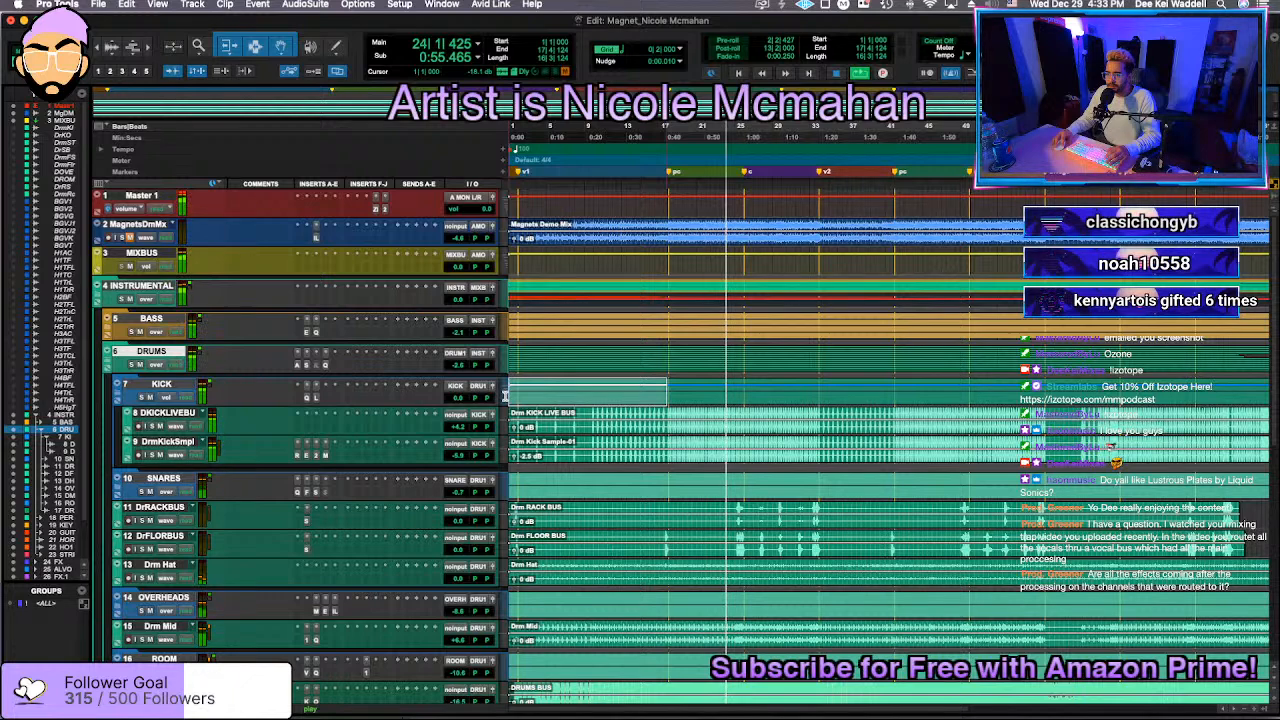
drag(604, 379, 602, 388)
key(super+z)
drag(667, 412, 474, 460)
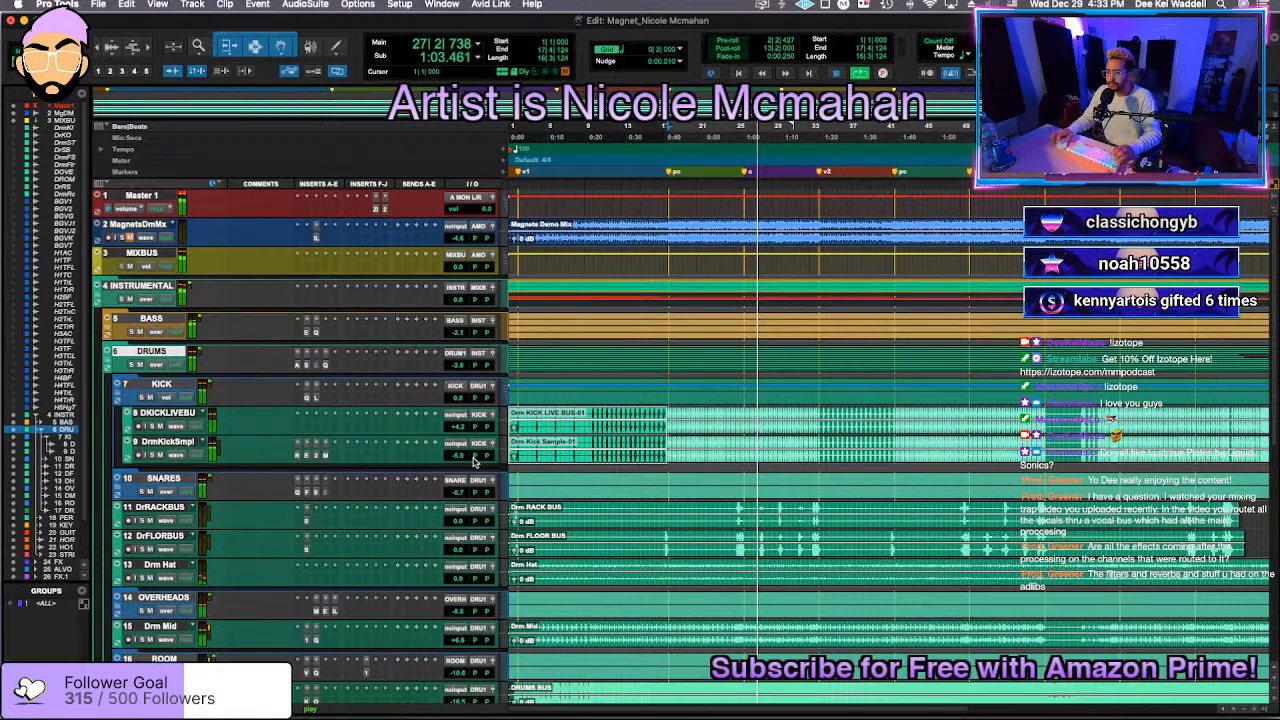
Step: Select the chorus from 25|4|465 to 34|1|666 on the sample kick track and play it
click(761, 420)
key(t)
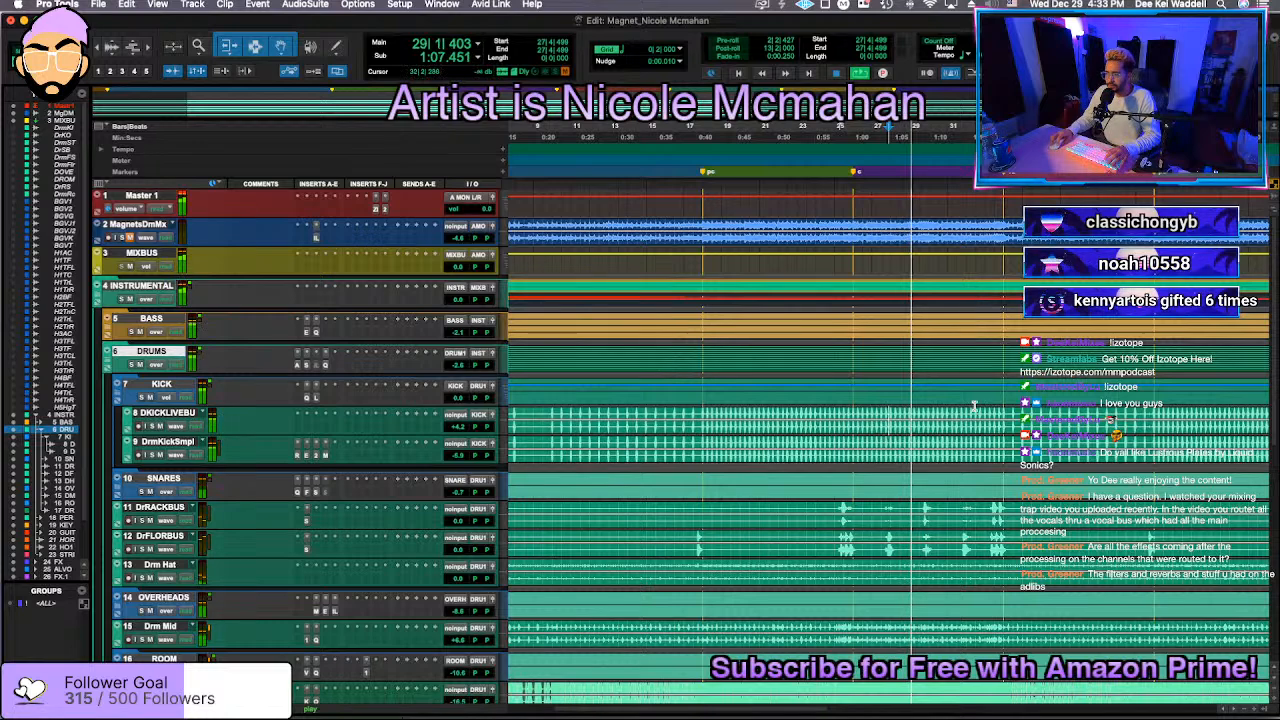
key(t)
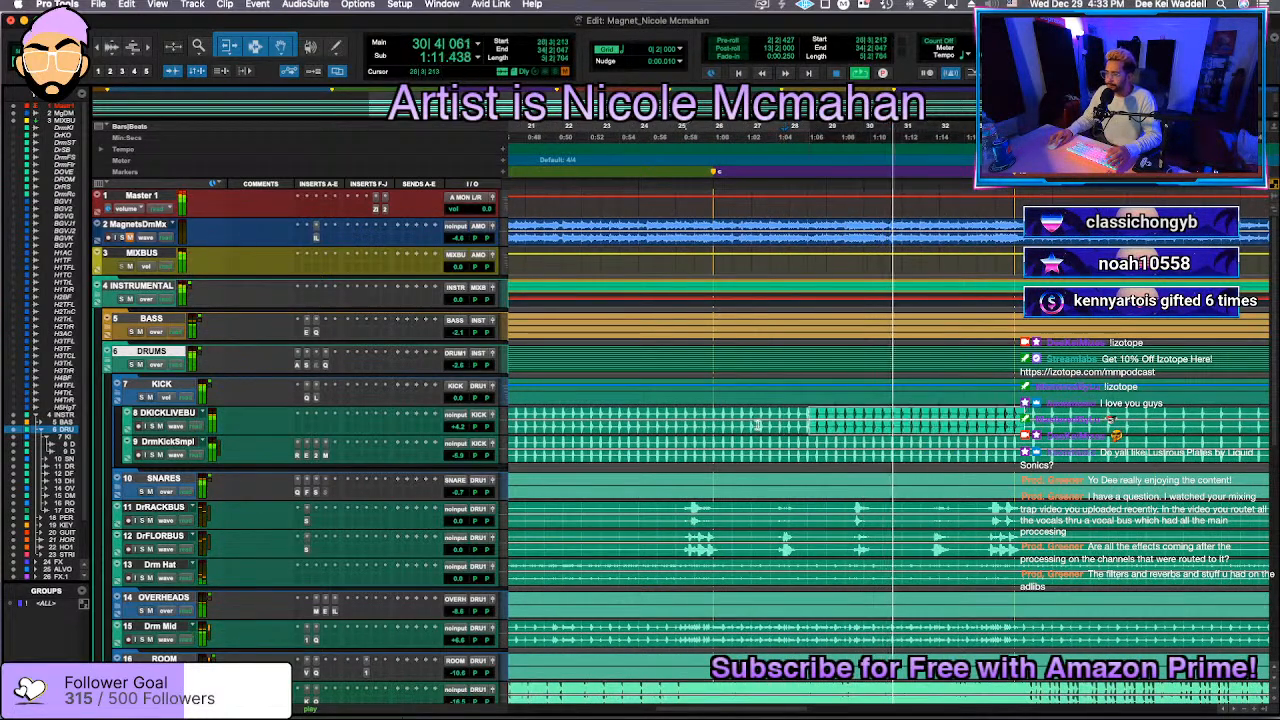
shift+click(709, 424)
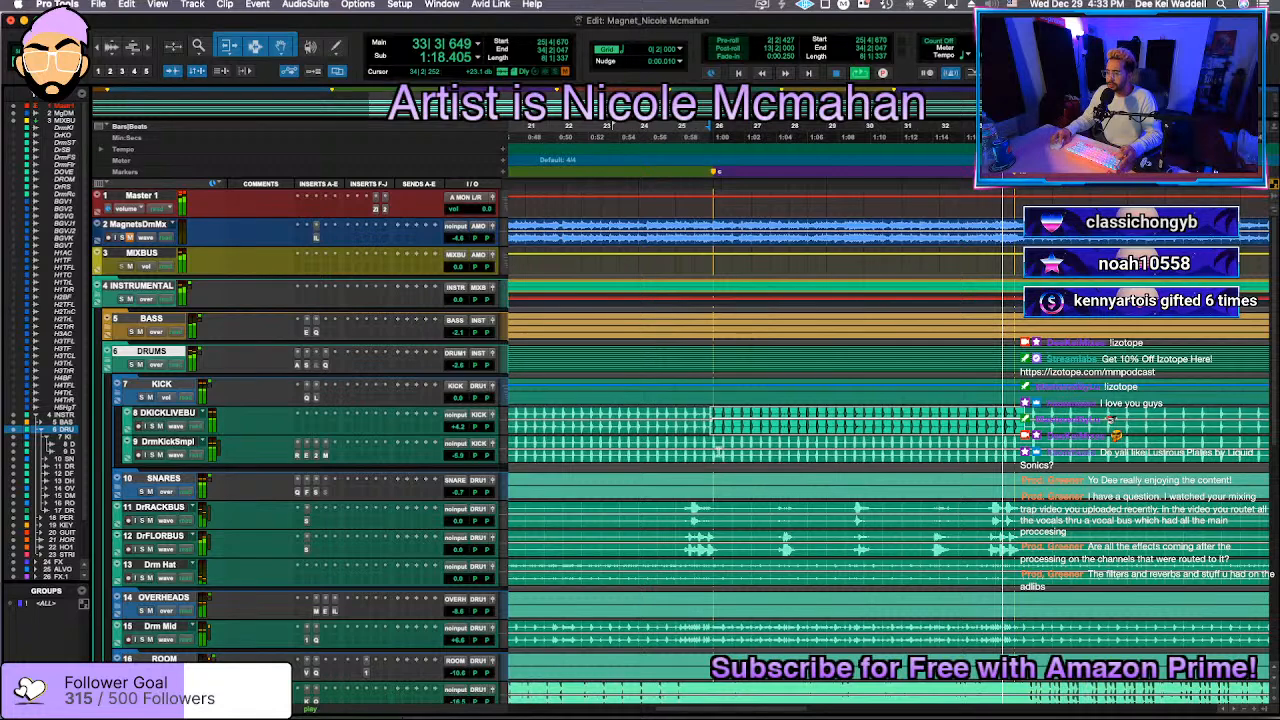
key(space)
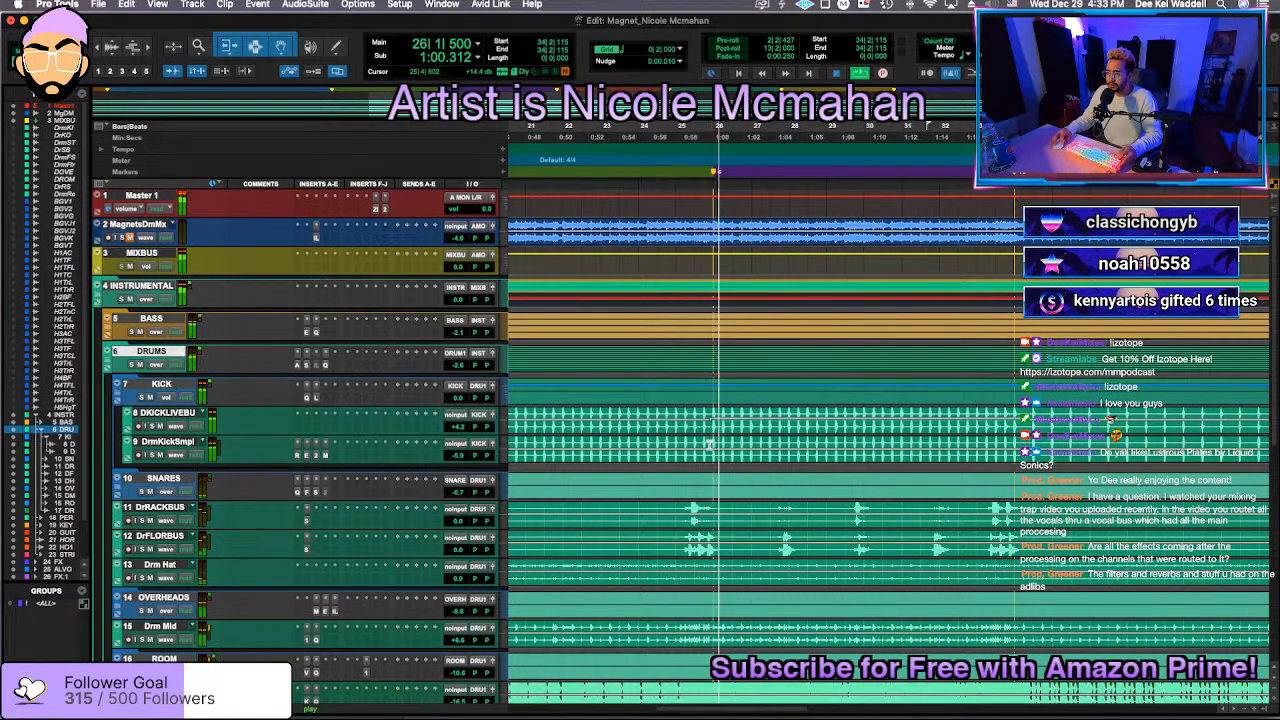
shift+click(708, 444)
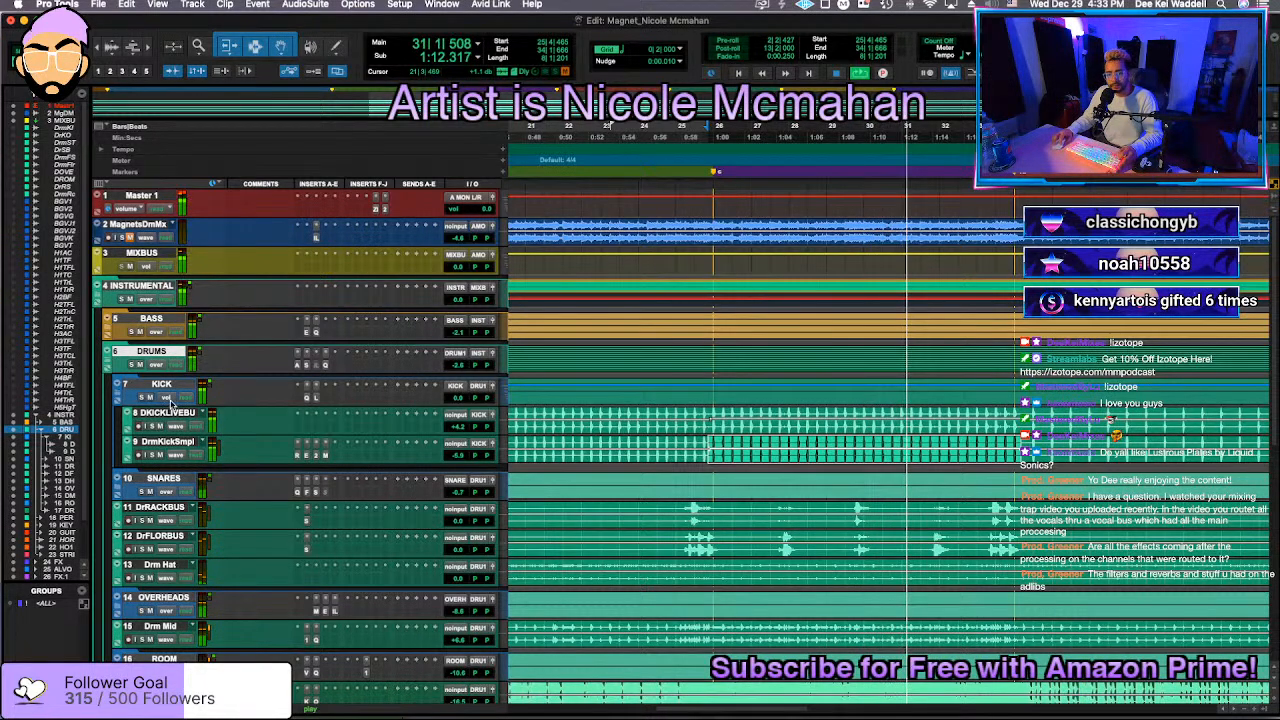
Step: Inspect the SNARES Pro-Q 3 and the floor and rack tom buses' Transient Designer Plus, and expand the SNARES folder
click(300, 491)
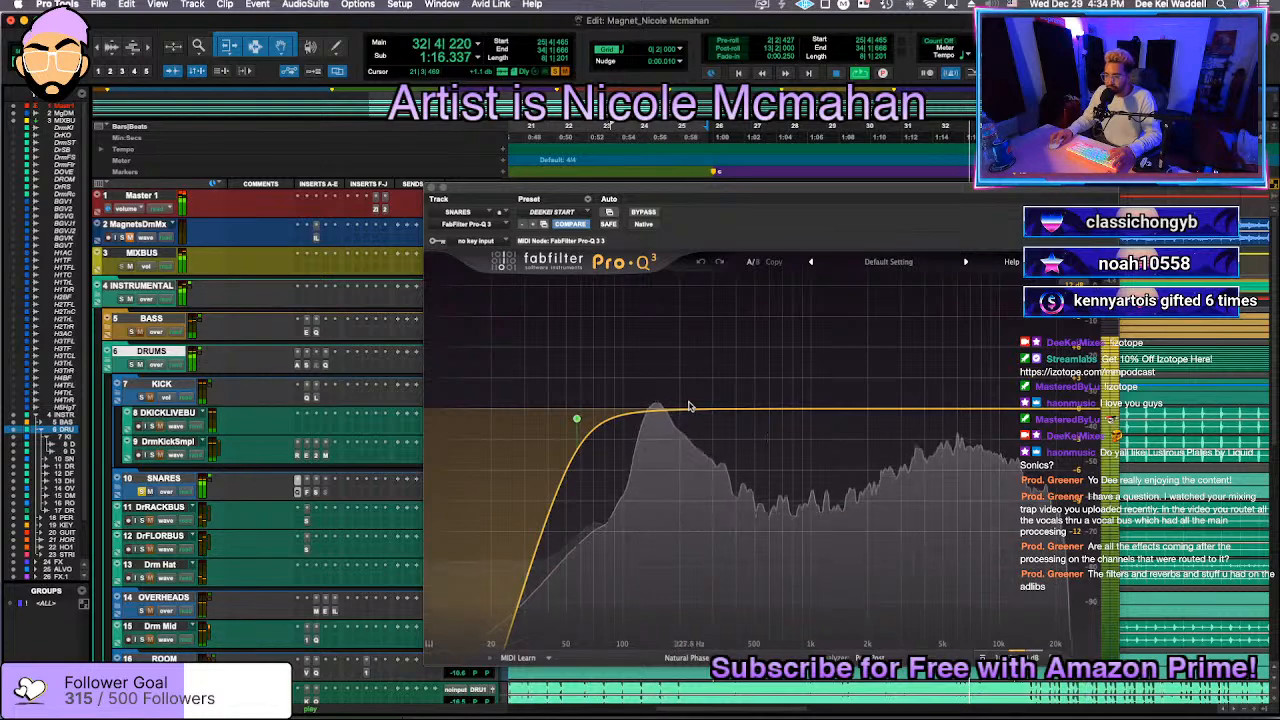
click(308, 538)
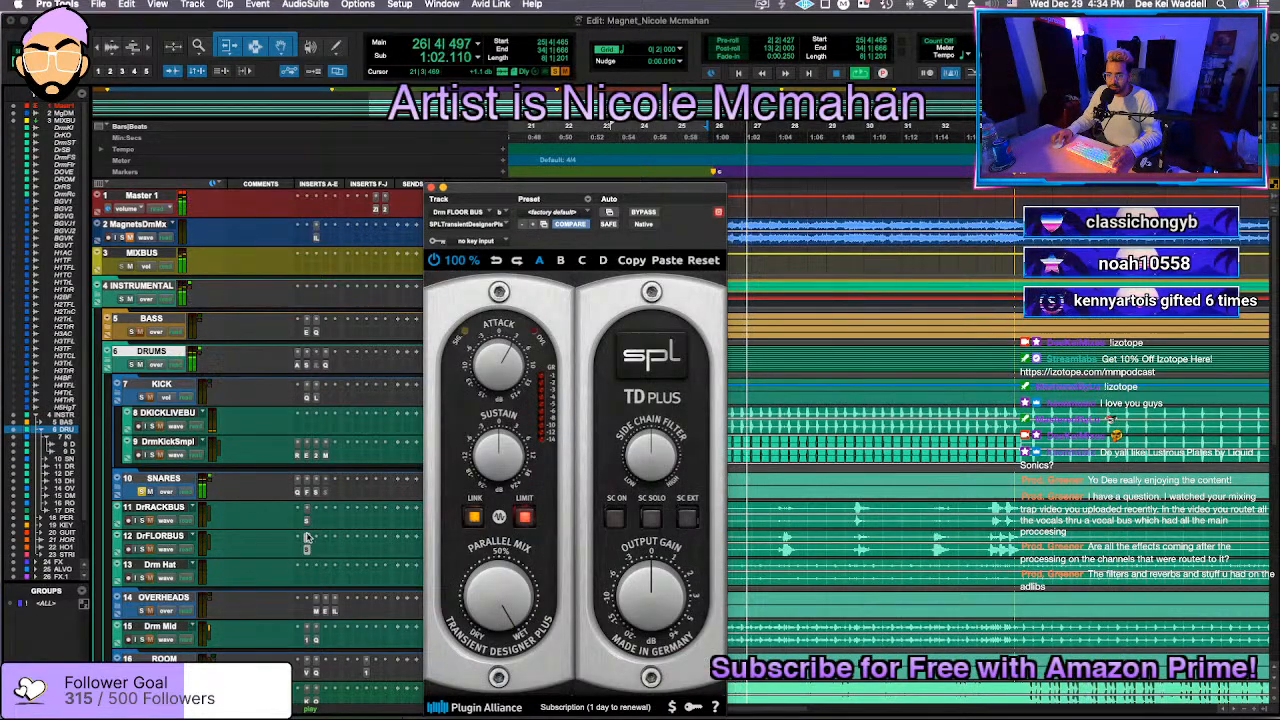
click(117, 479)
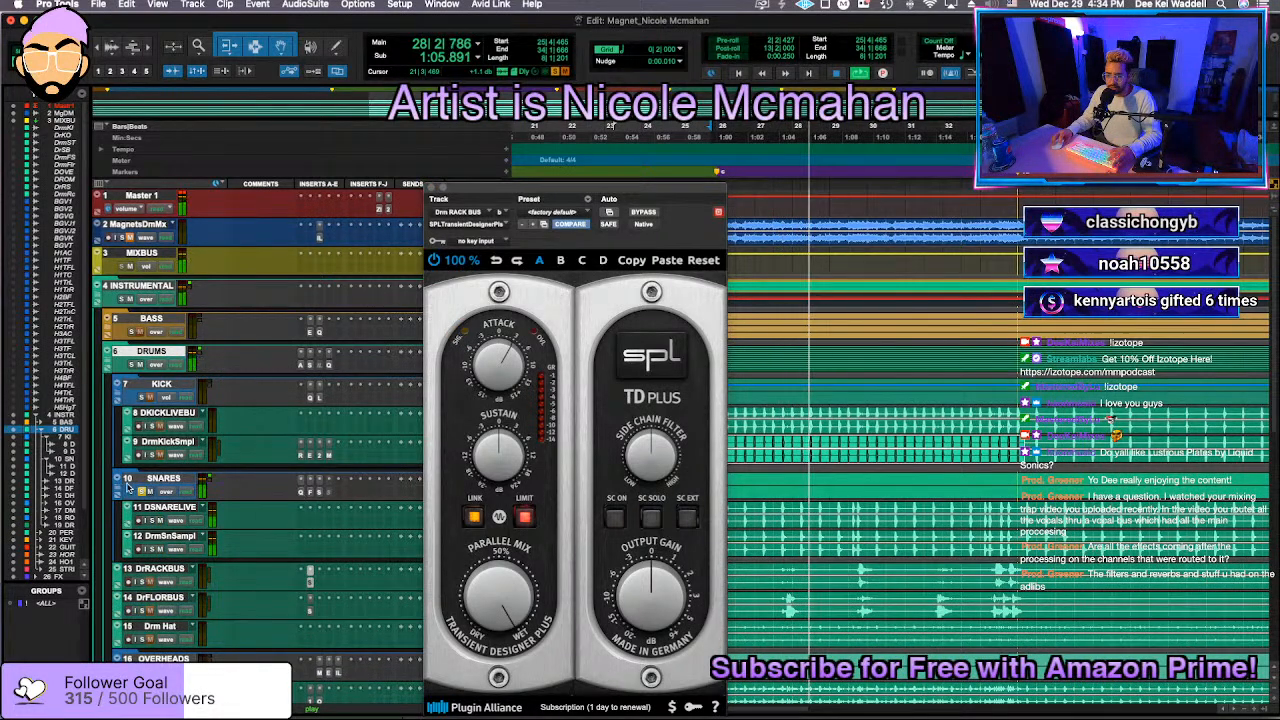
Step: In the SNARES Pro-Q 3, cut about 4.8 dB near 149 Hz and try a 3.9 dB bell boost near 826 Hz
click(301, 491)
drag(655, 409, 655, 462)
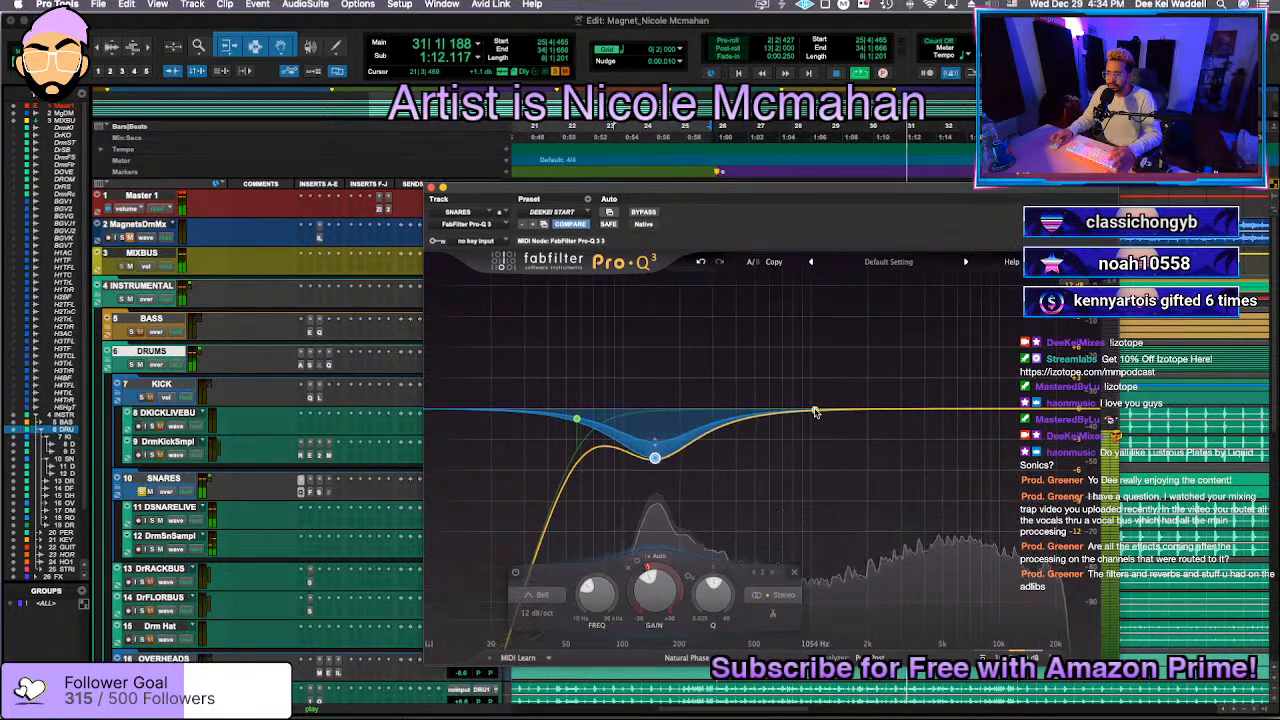
drag(815, 412, 795, 370)
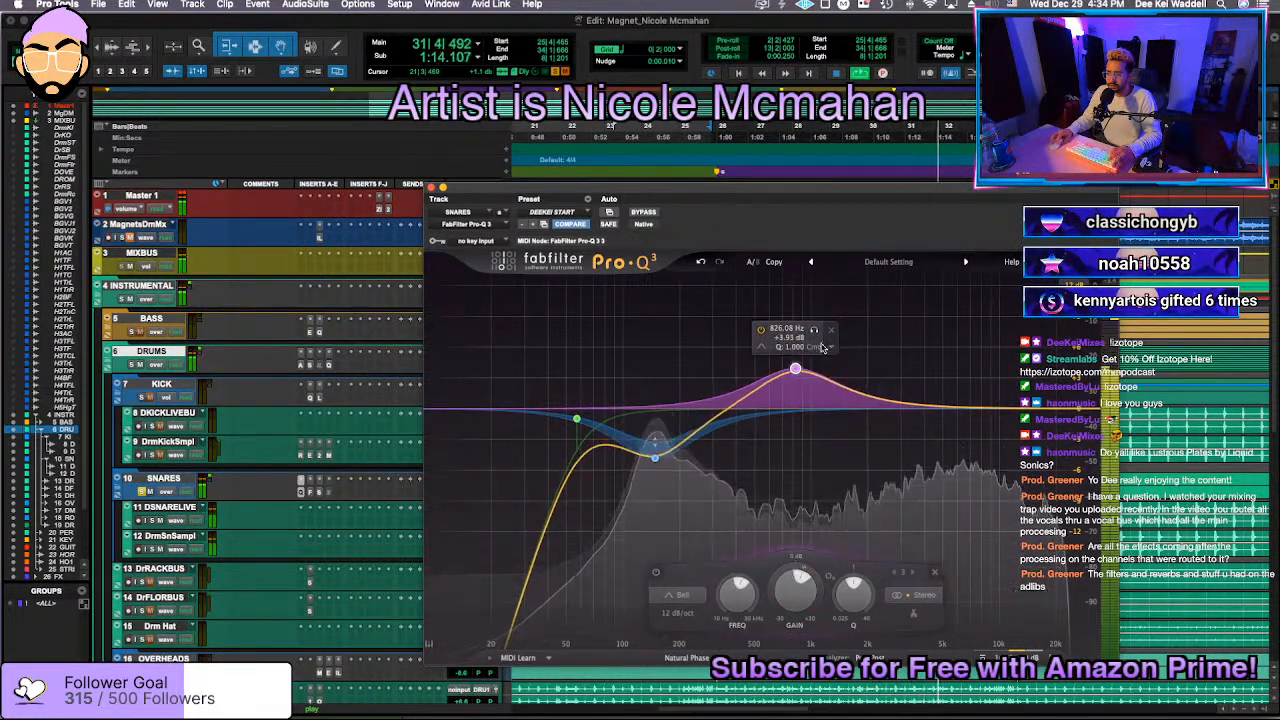
Step: Compare the snares with and without Fresh Air, and deepen the SNARES Pro-Q 3 cut near 149 Hz
click(311, 491)
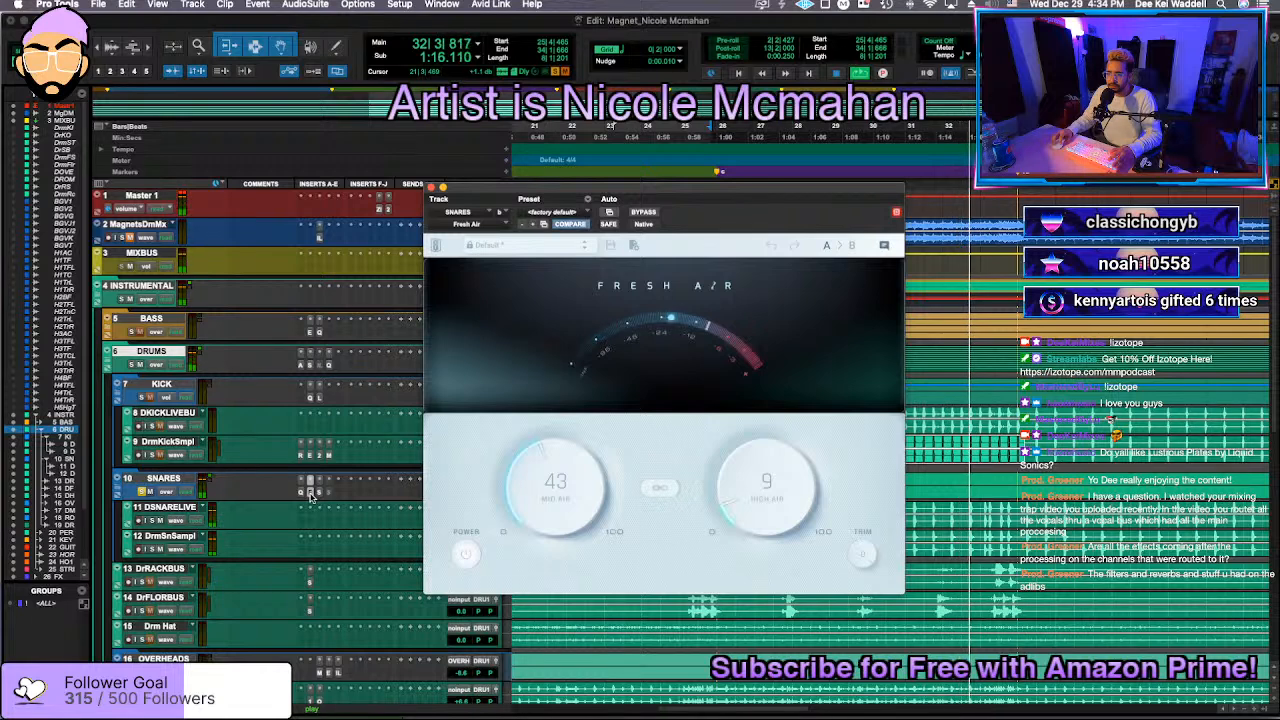
super+click(311, 491)
super+click(311, 491)
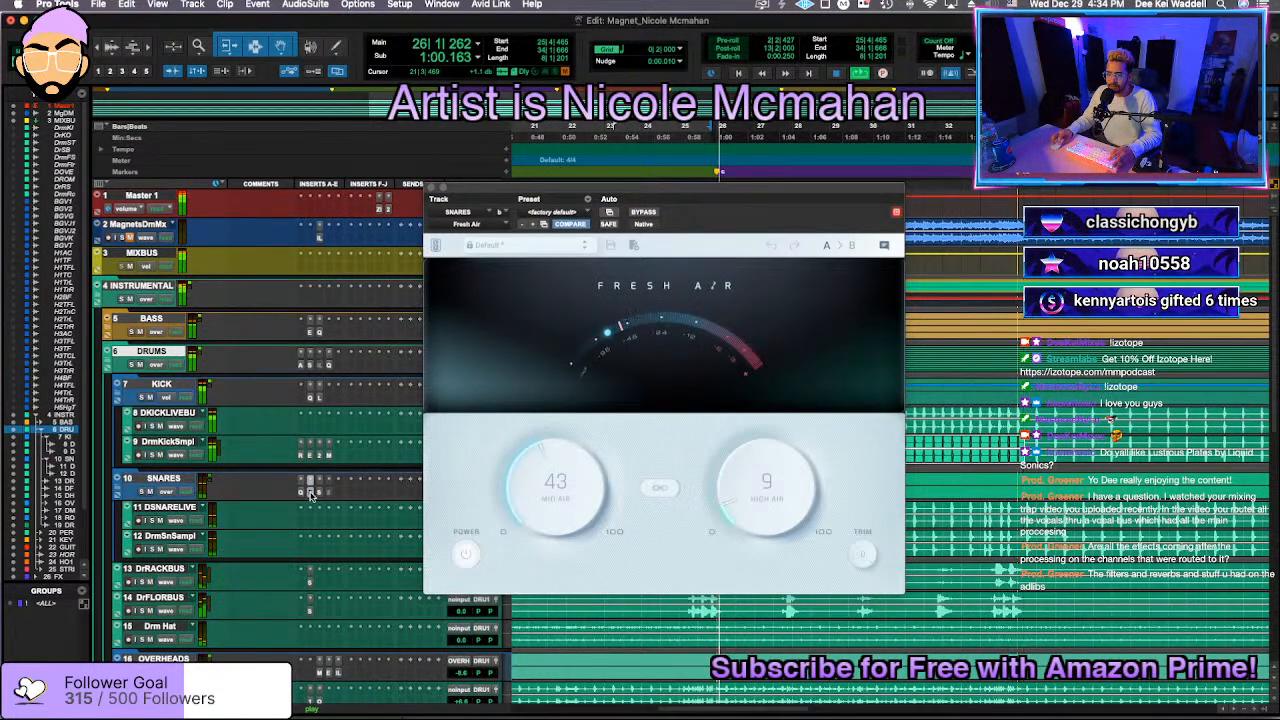
super+click(311, 491)
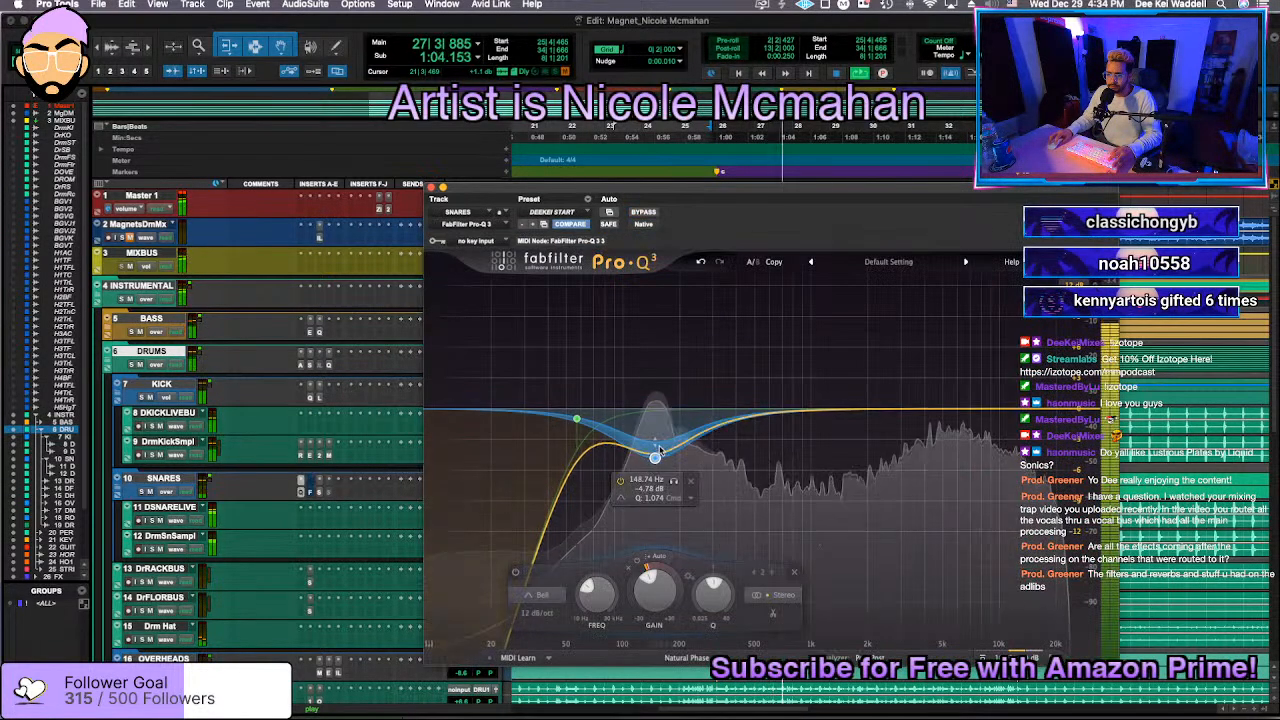
drag(656, 457, 656, 467)
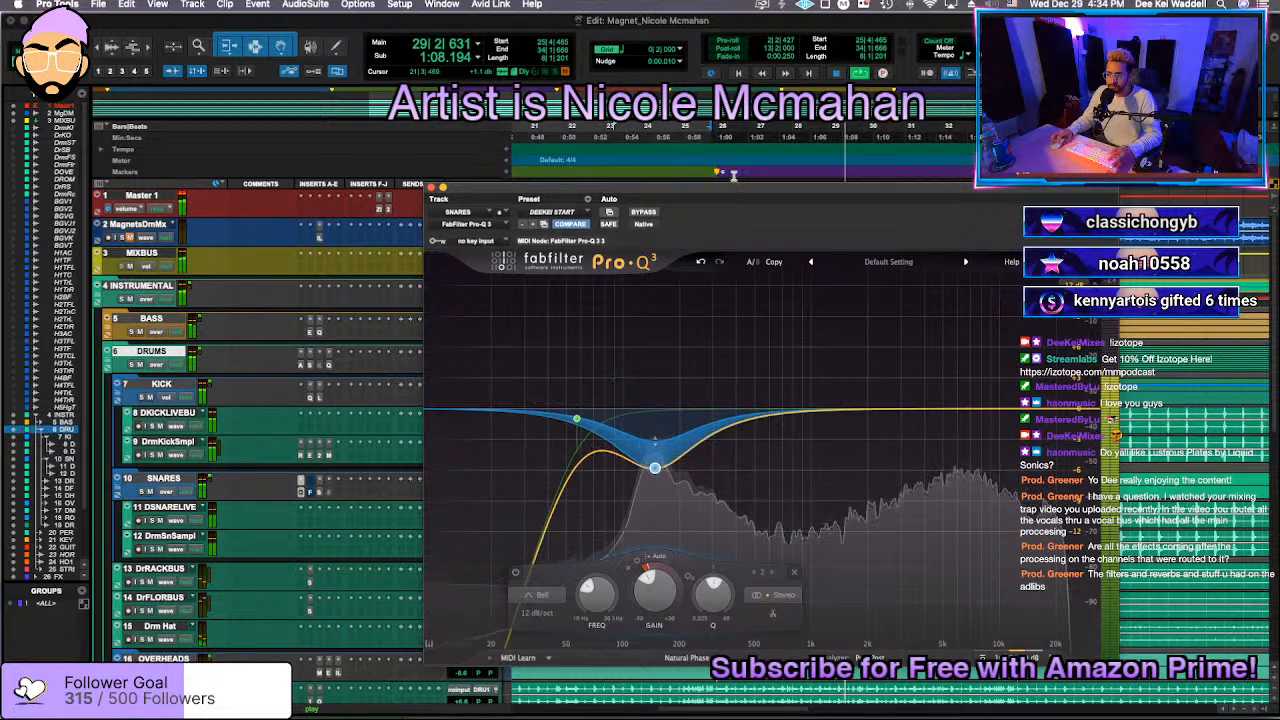
Step: Check the SNARES folder's Fresh Air and StandardCLIP settings while listening to the chorus
click(309, 490)
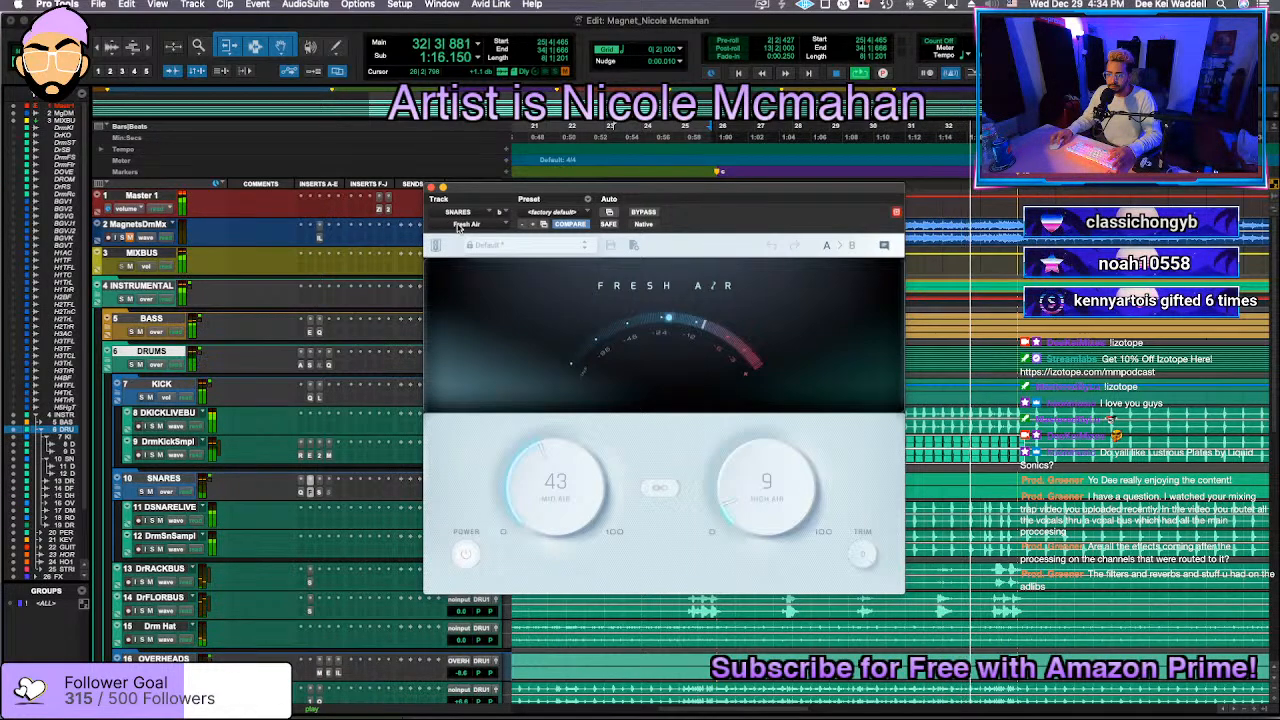
click(434, 188)
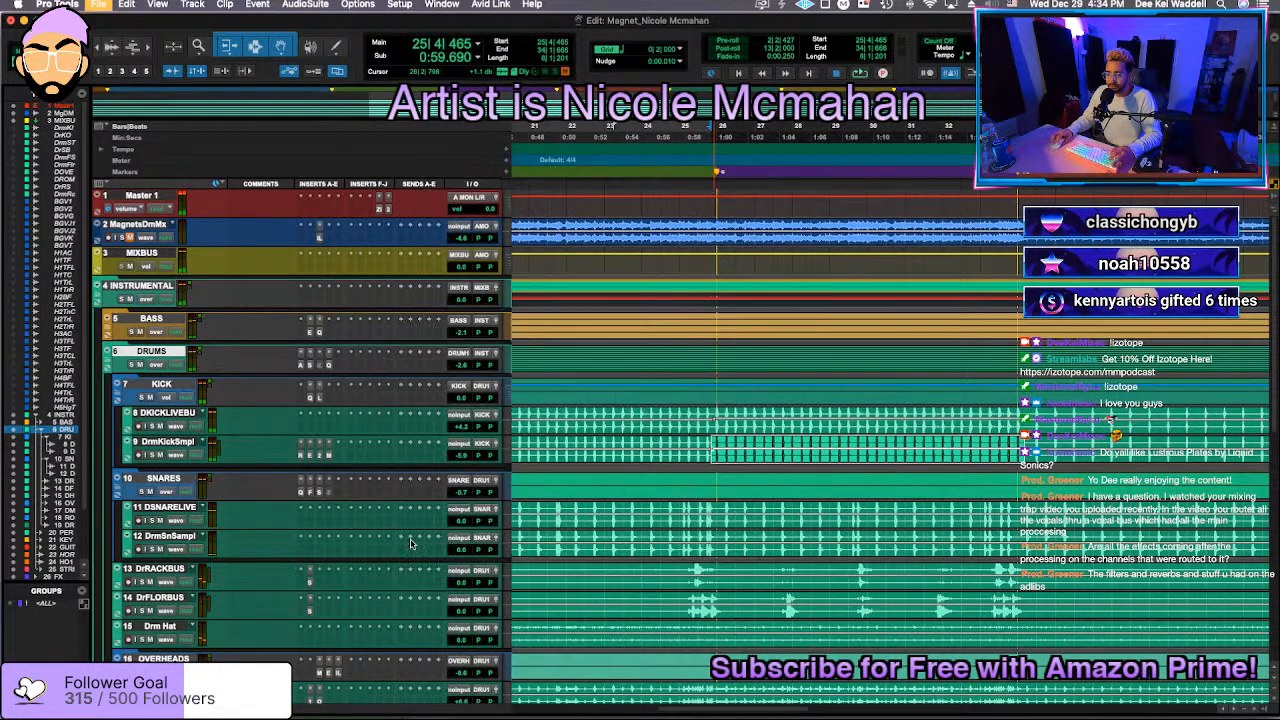
click(320, 493)
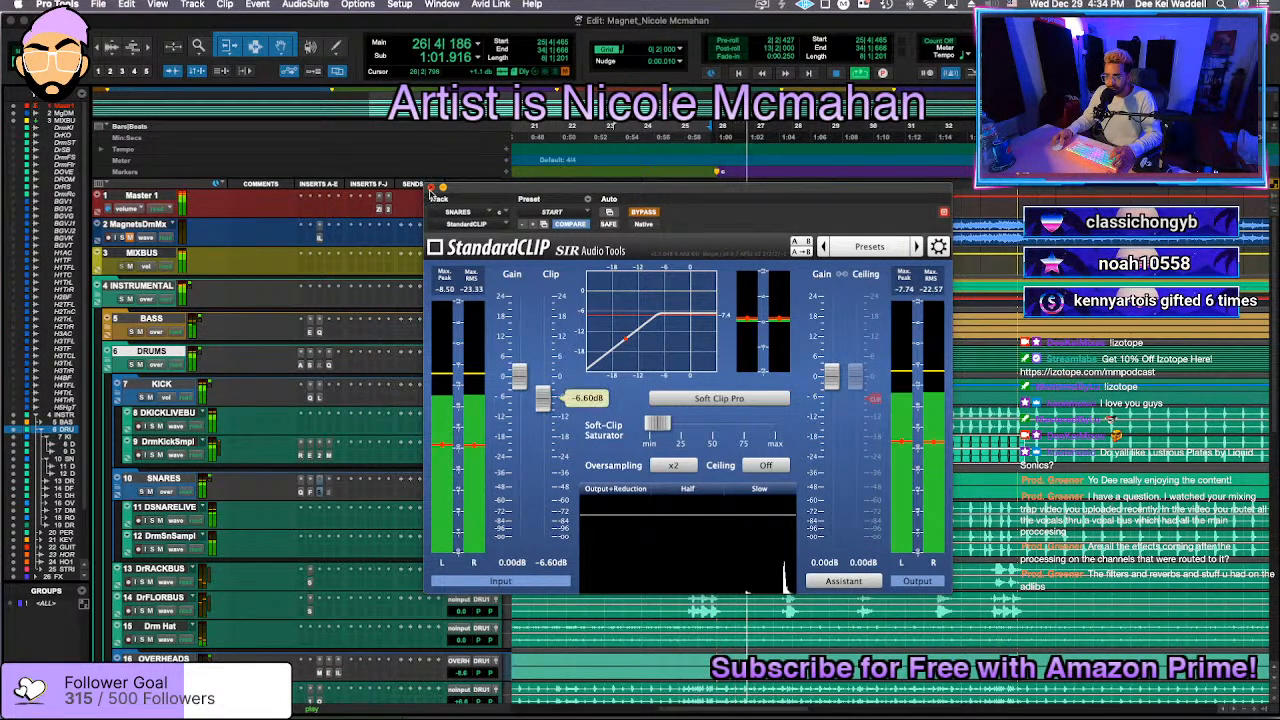
click(431, 189)
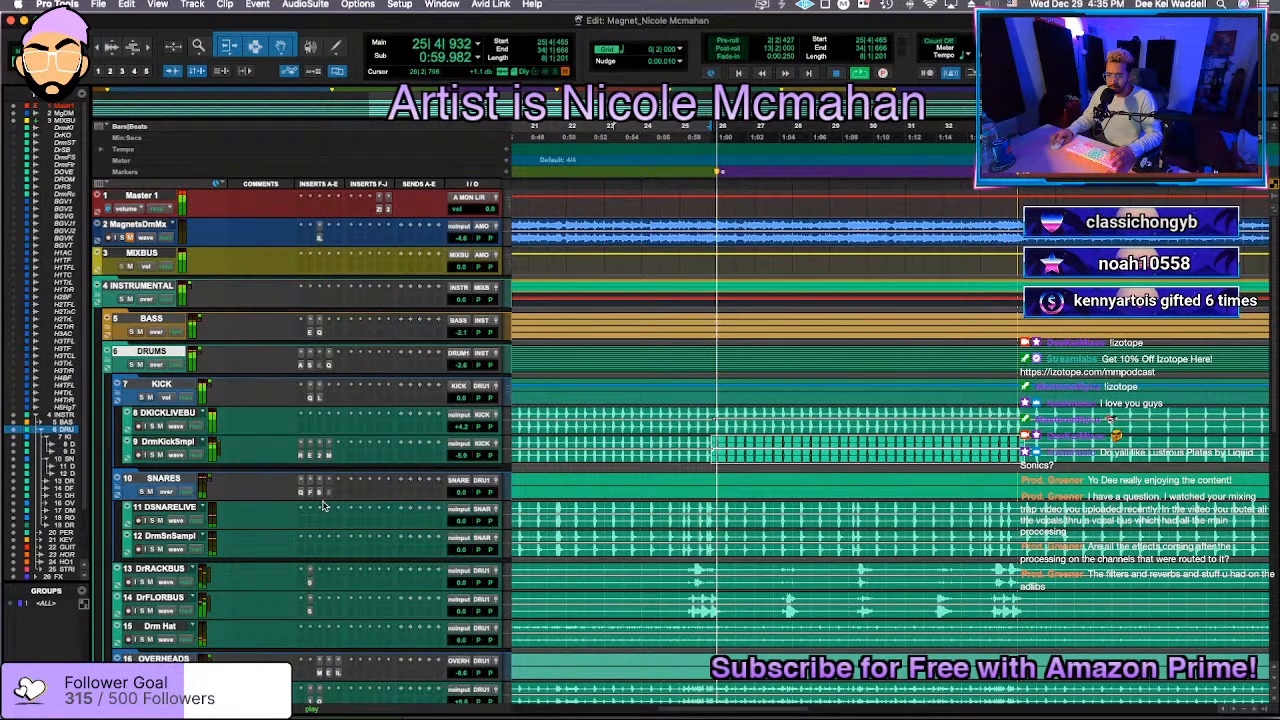
key(space)
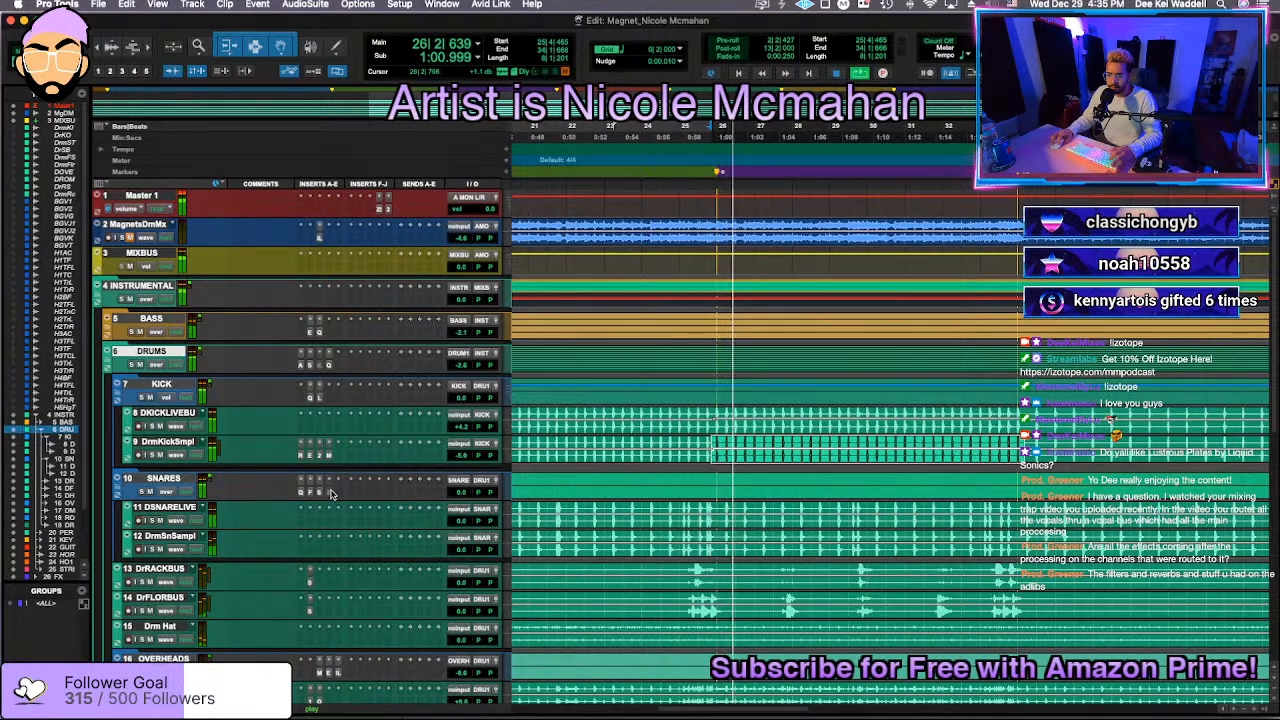
click(321, 493)
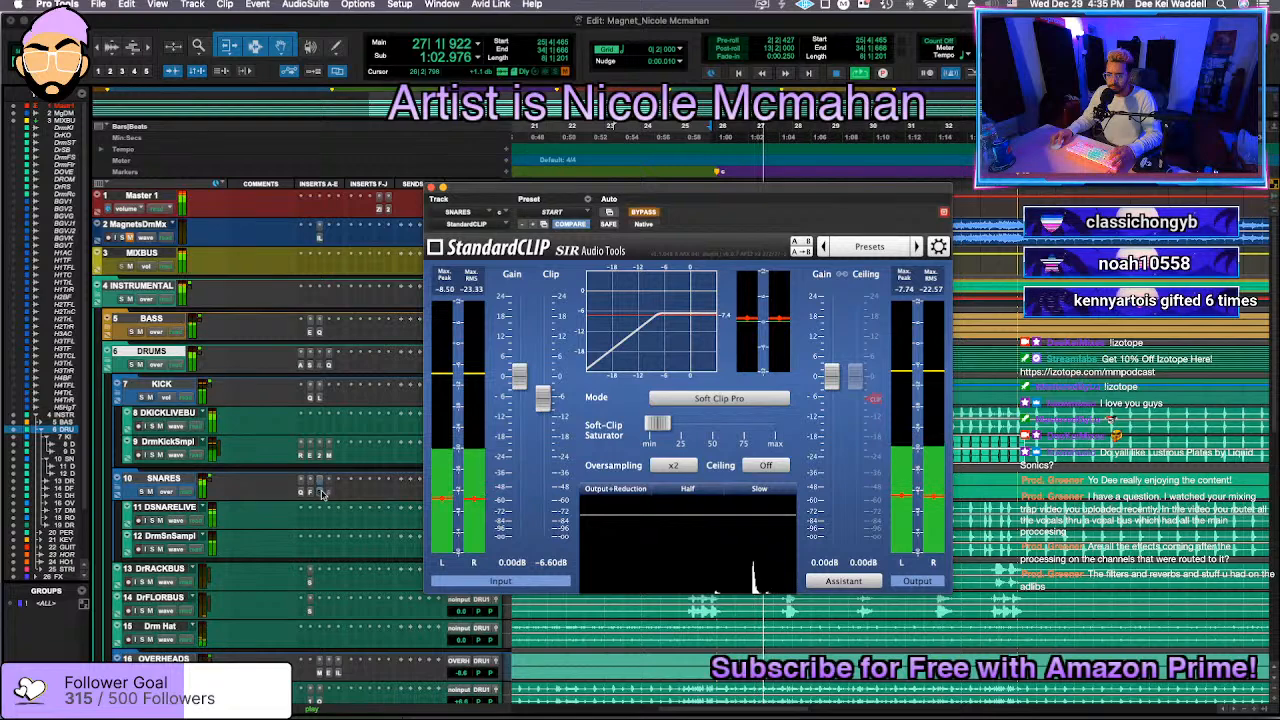
click(327, 493)
Step: Replace Fresh Air on the SNARES folder with SPL Transient Designer Plus
click(310, 492)
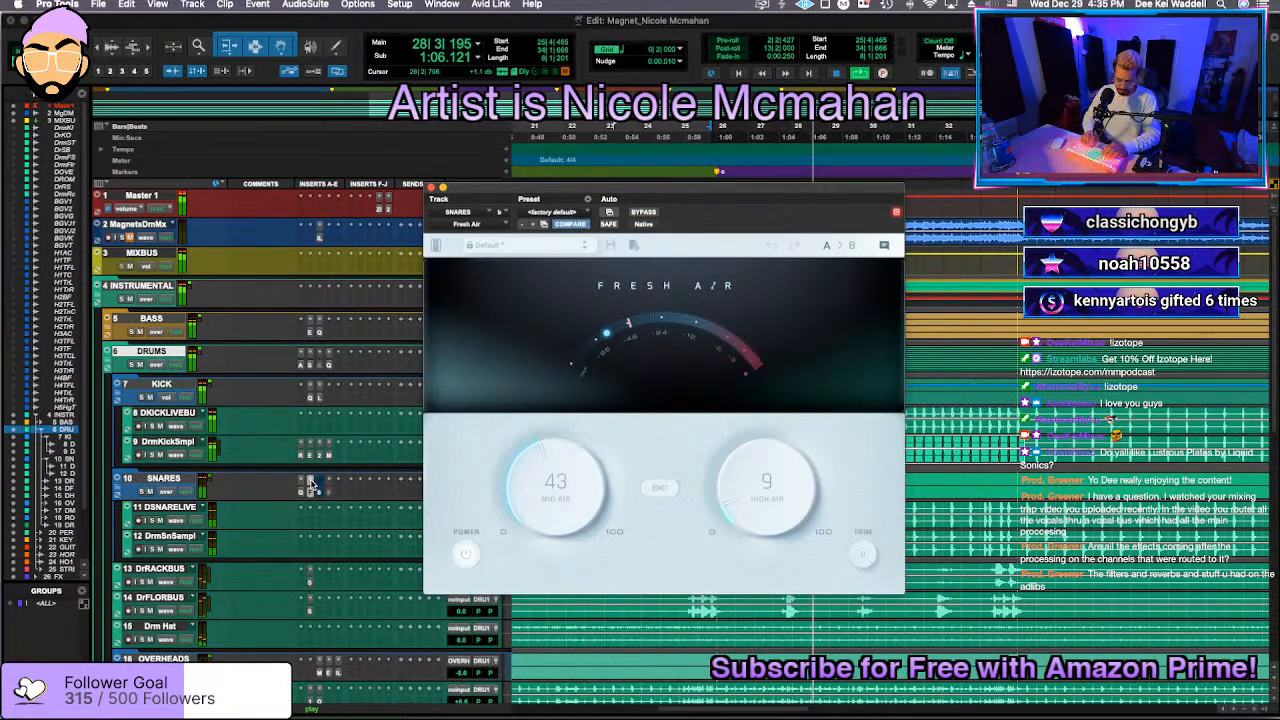
click(310, 487)
text(transient)
key(Down)
key(Down)
key(Down)
key(Down)
key(Down)
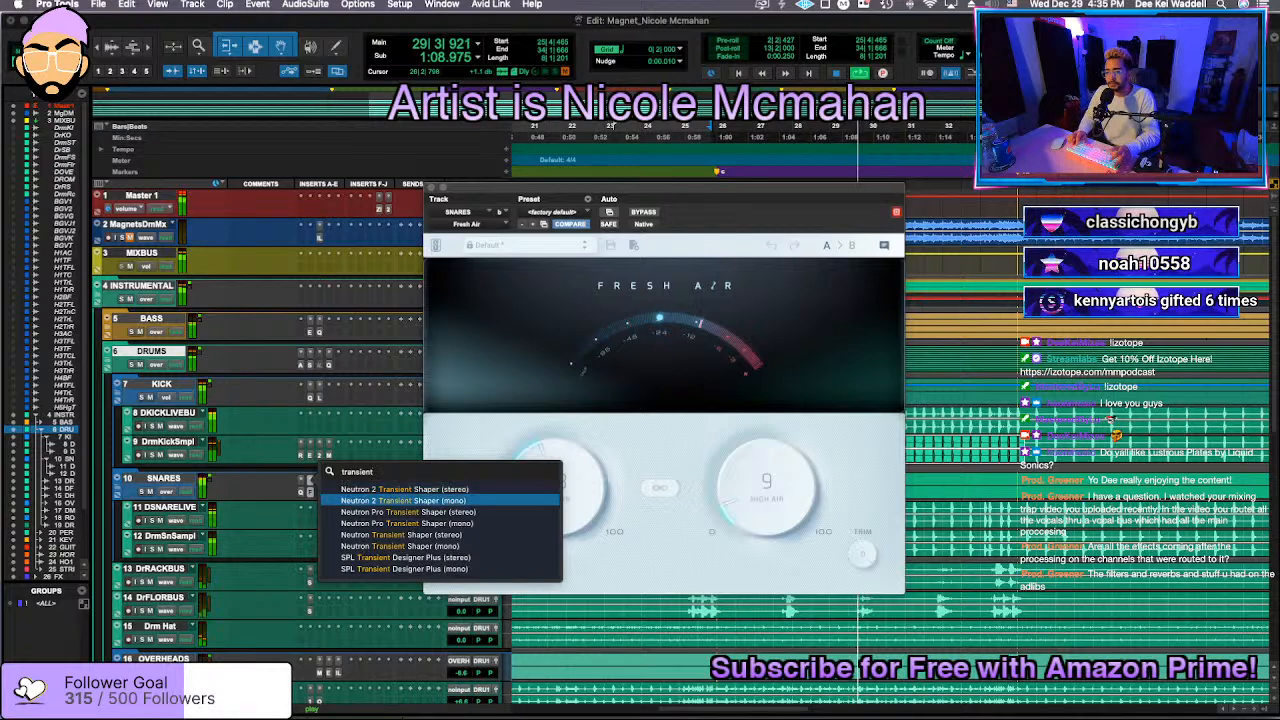
key(Return)
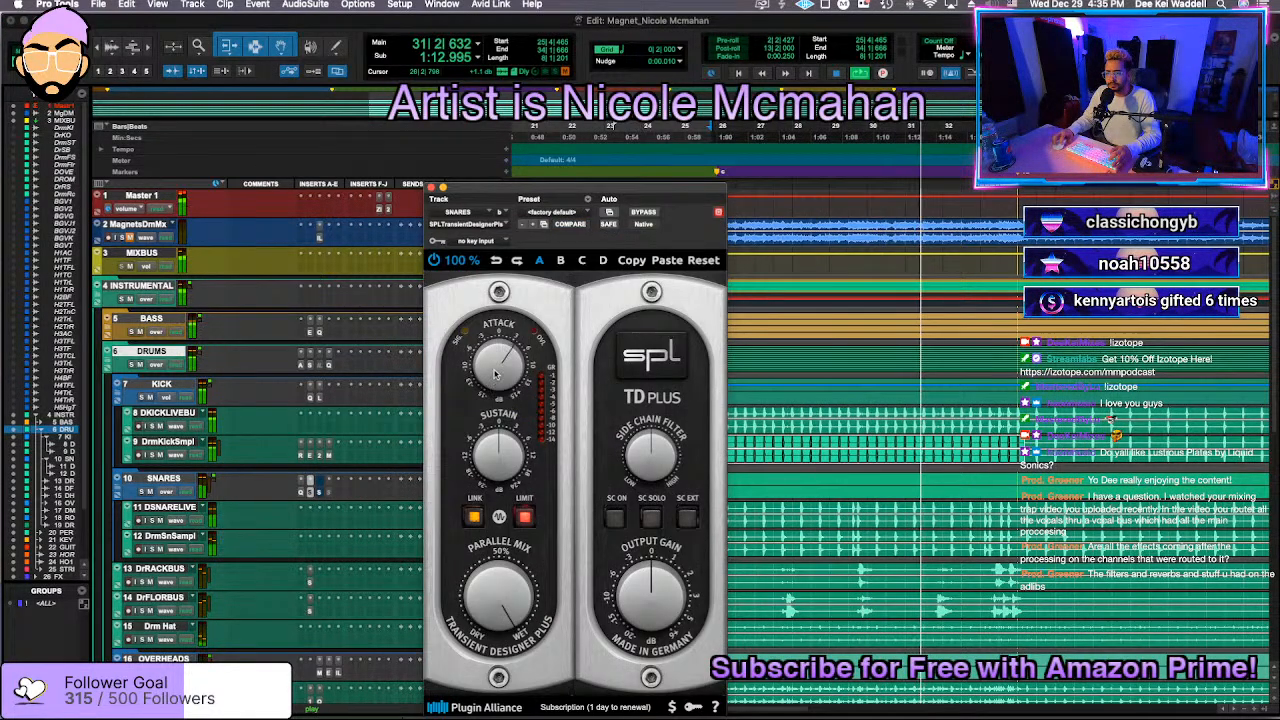
Step: Raise the attack in the SNARES Transient Designer Plus and listen to the chorus
drag(495, 375, 506, 356)
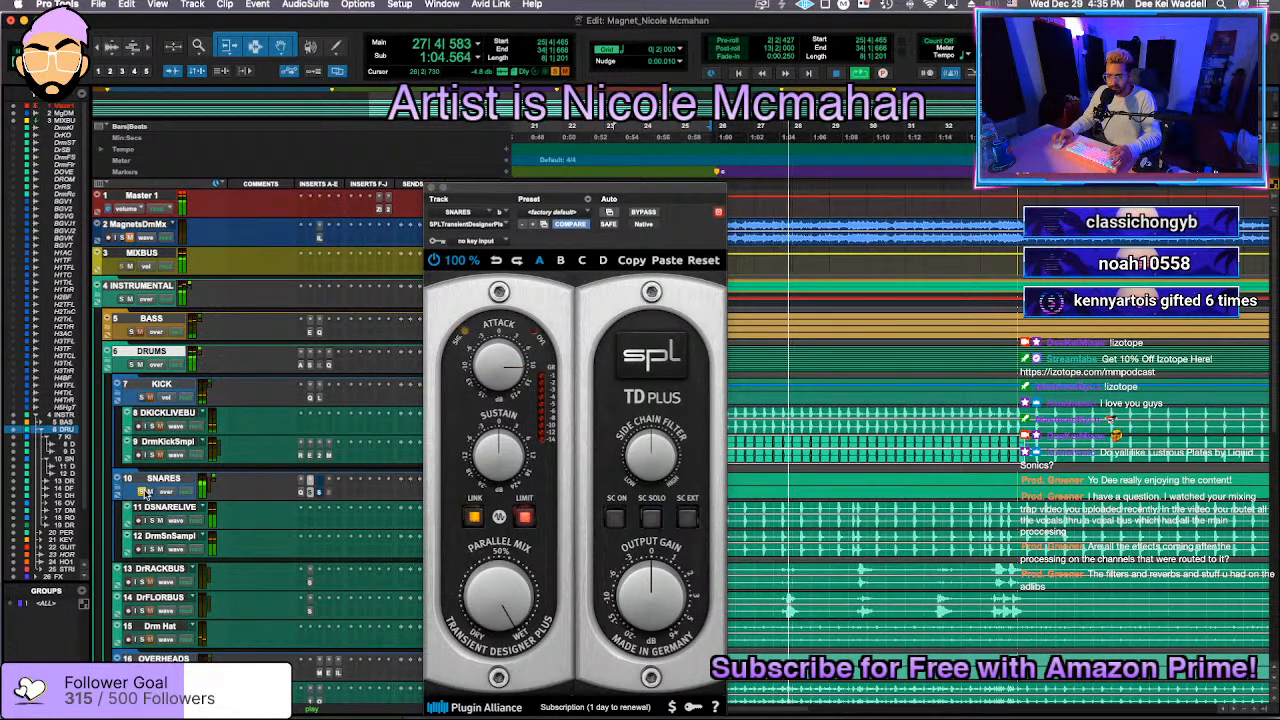
click(432, 188)
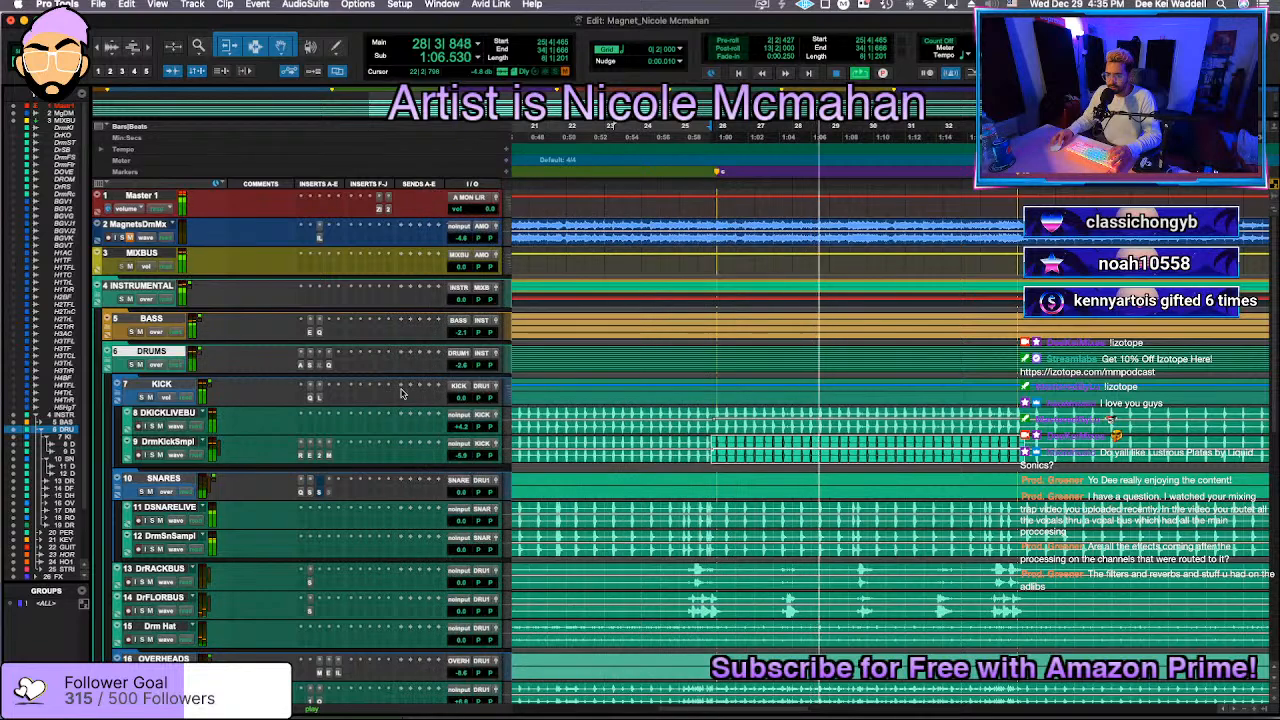
key(space)
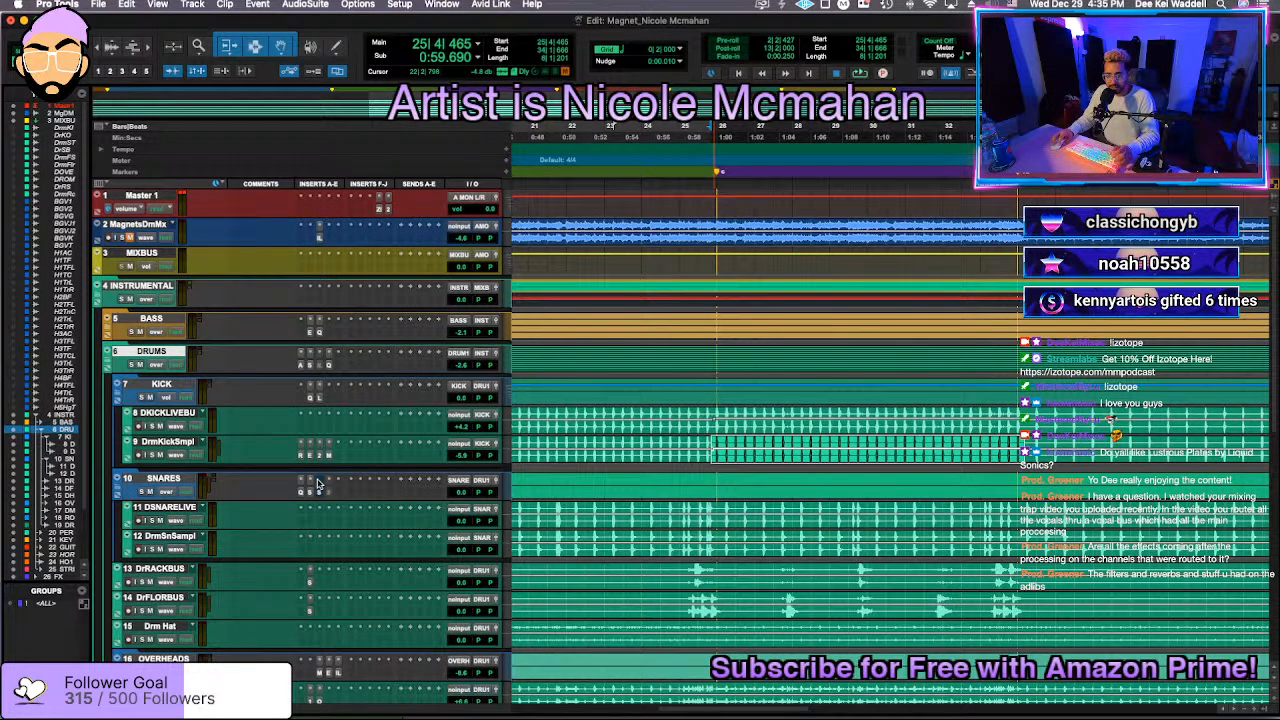
Step: Remove all inserts from the SNARES folder, including StandardCLIP, Transient Designer Plus and Pro-Q 3
click(318, 490)
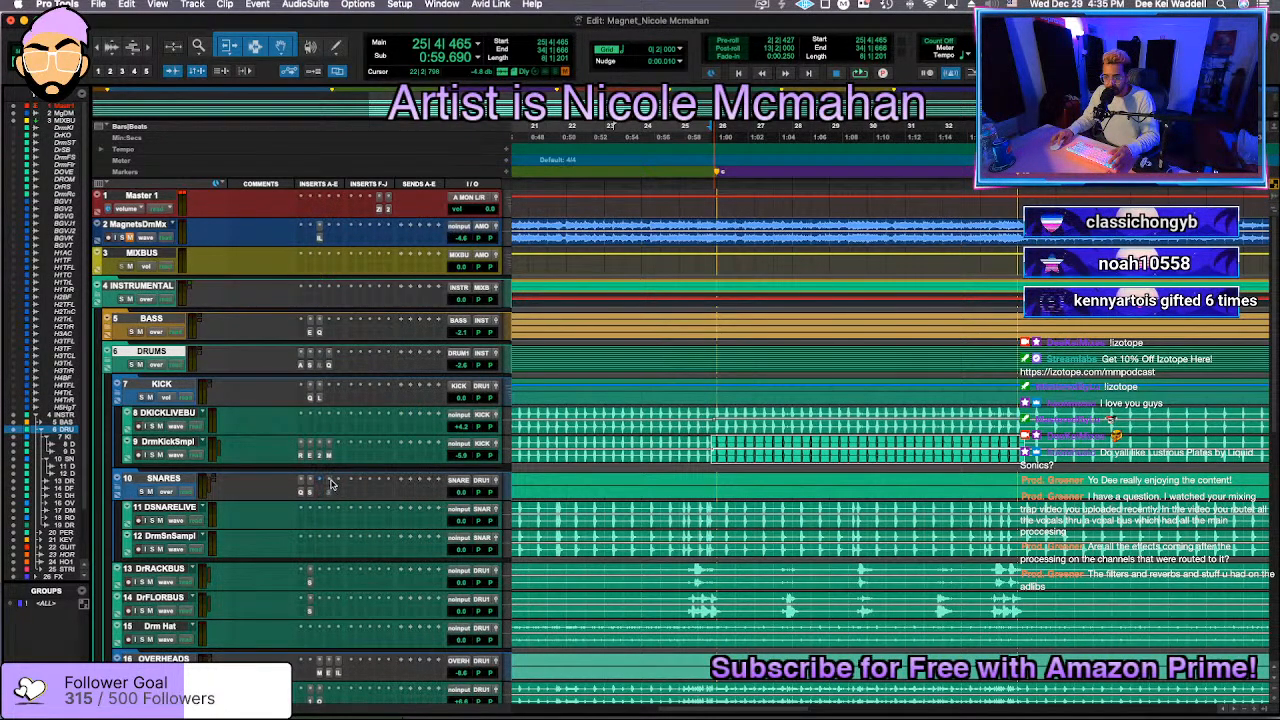
click(360, 416)
click(361, 414)
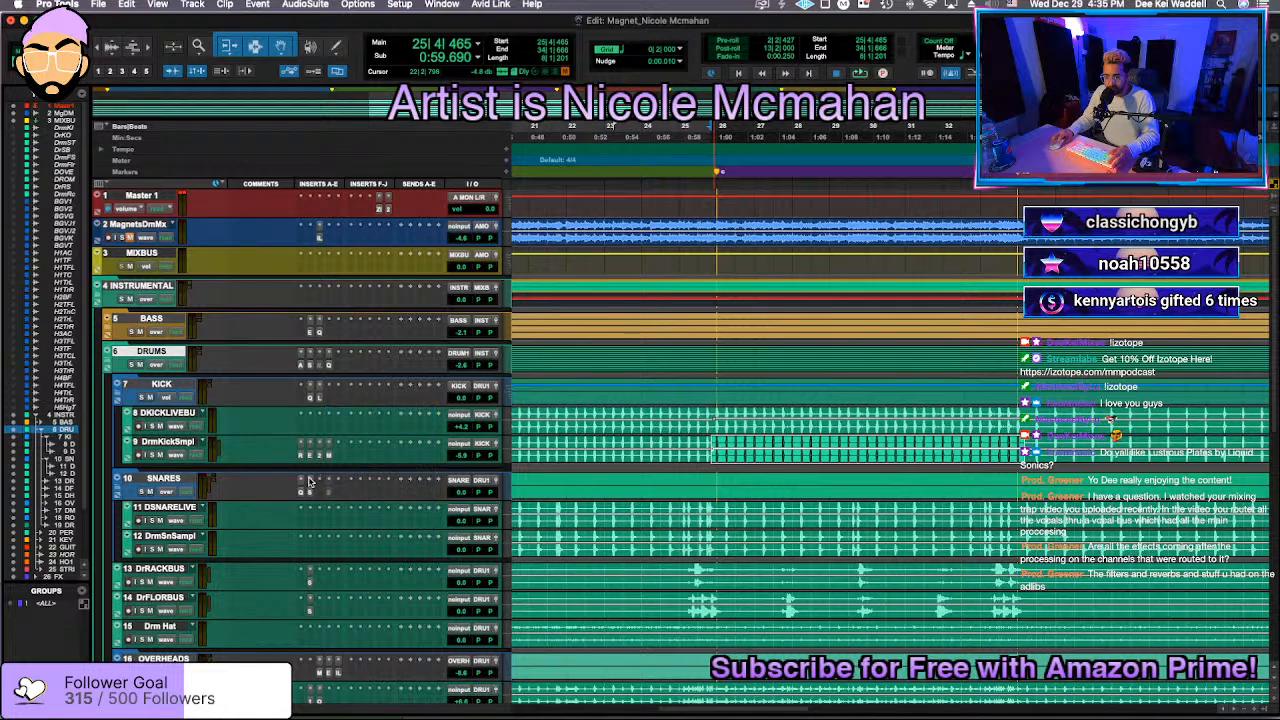
click(311, 482)
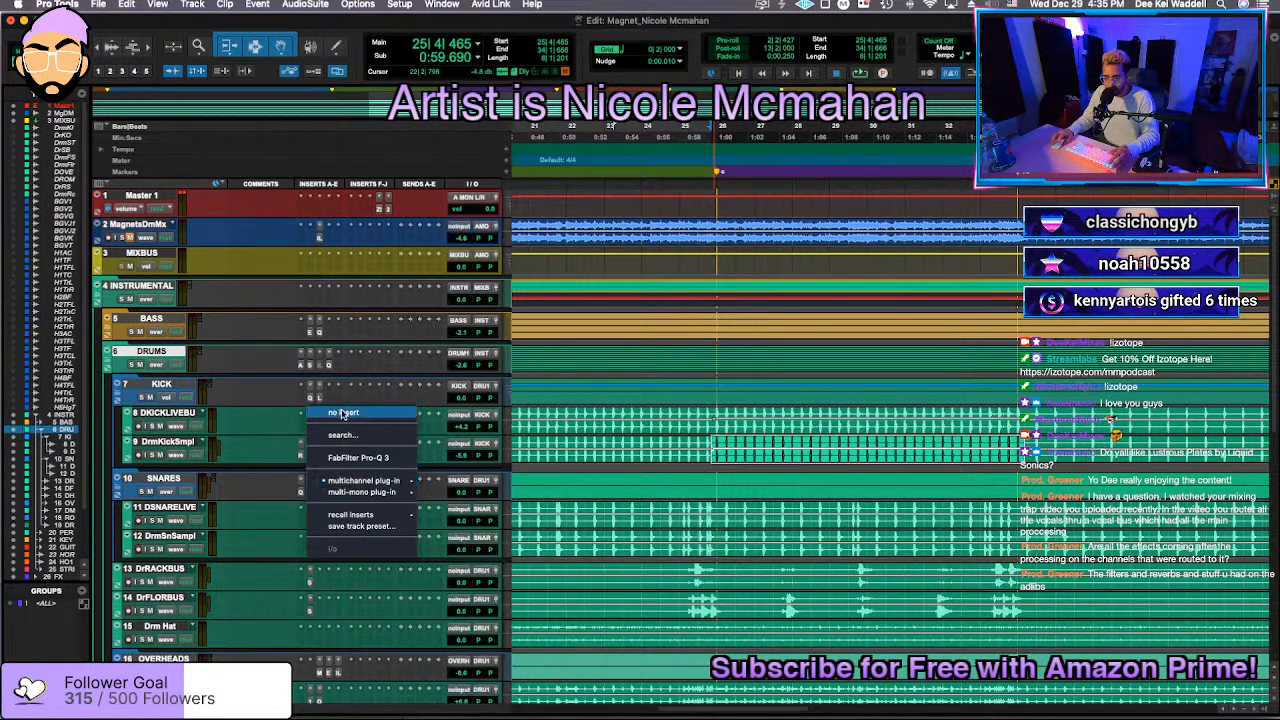
click(311, 486)
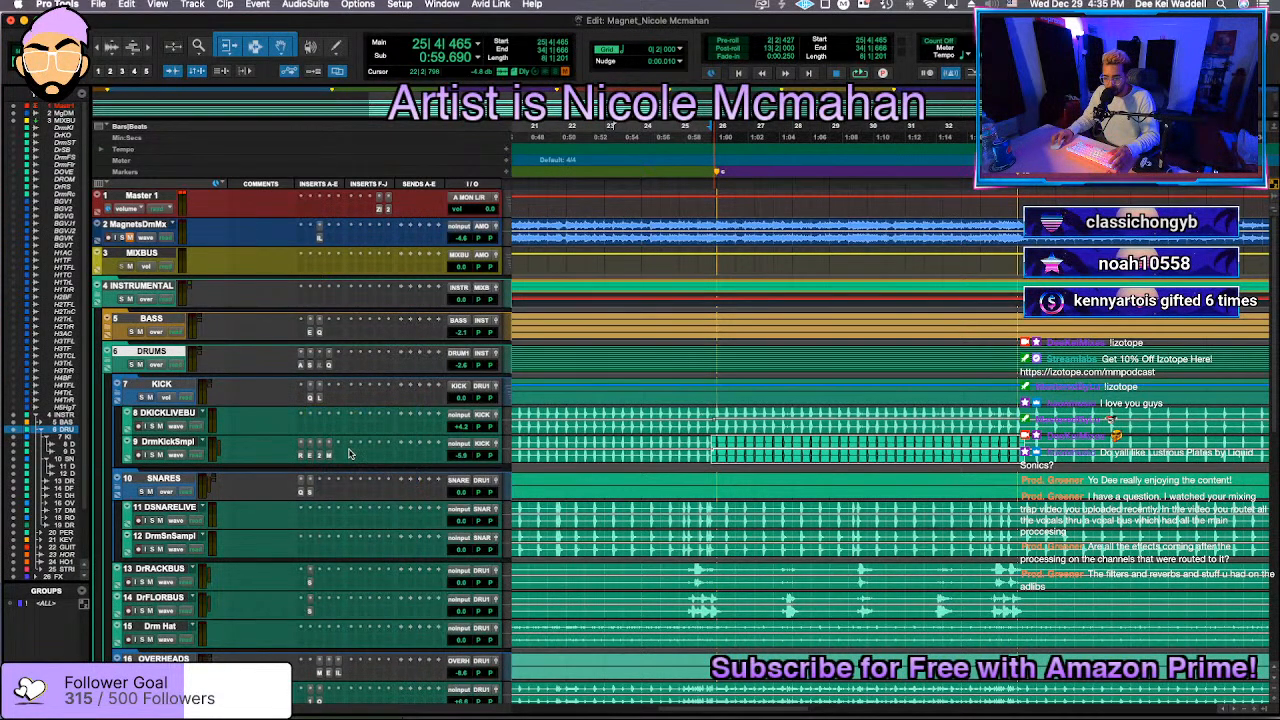
click(311, 486)
click(291, 484)
click(301, 482)
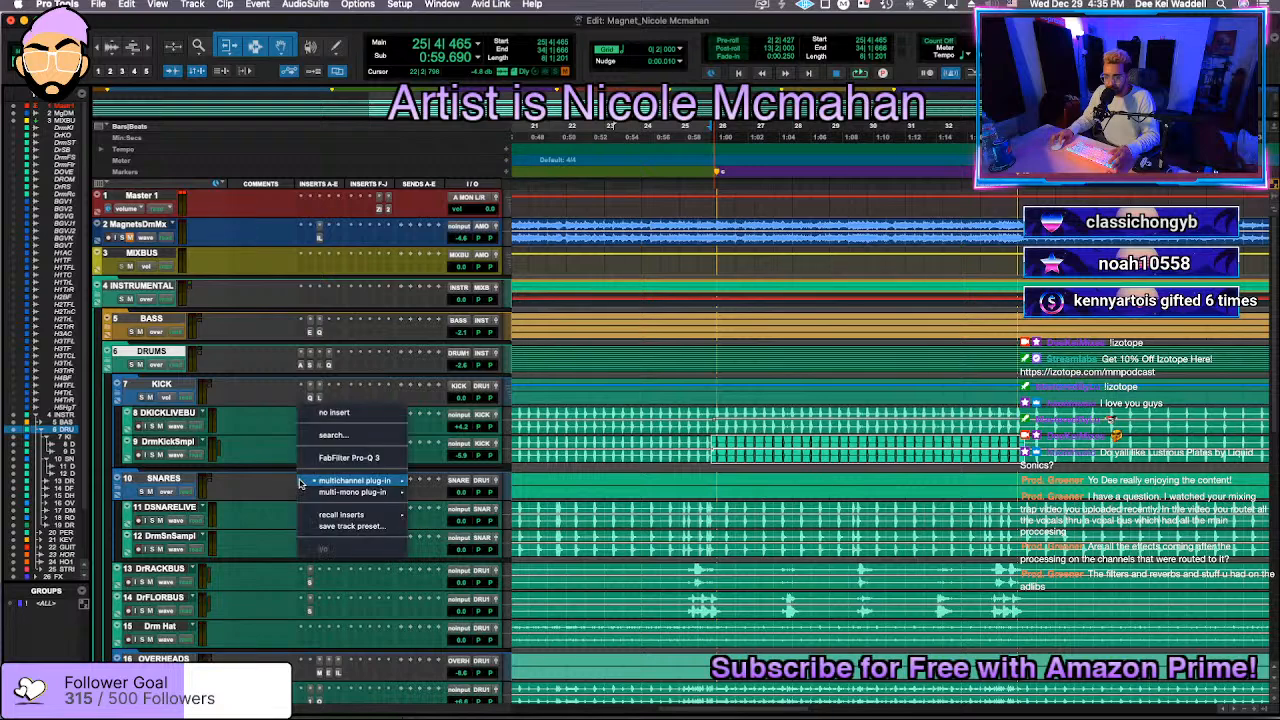
click(336, 414)
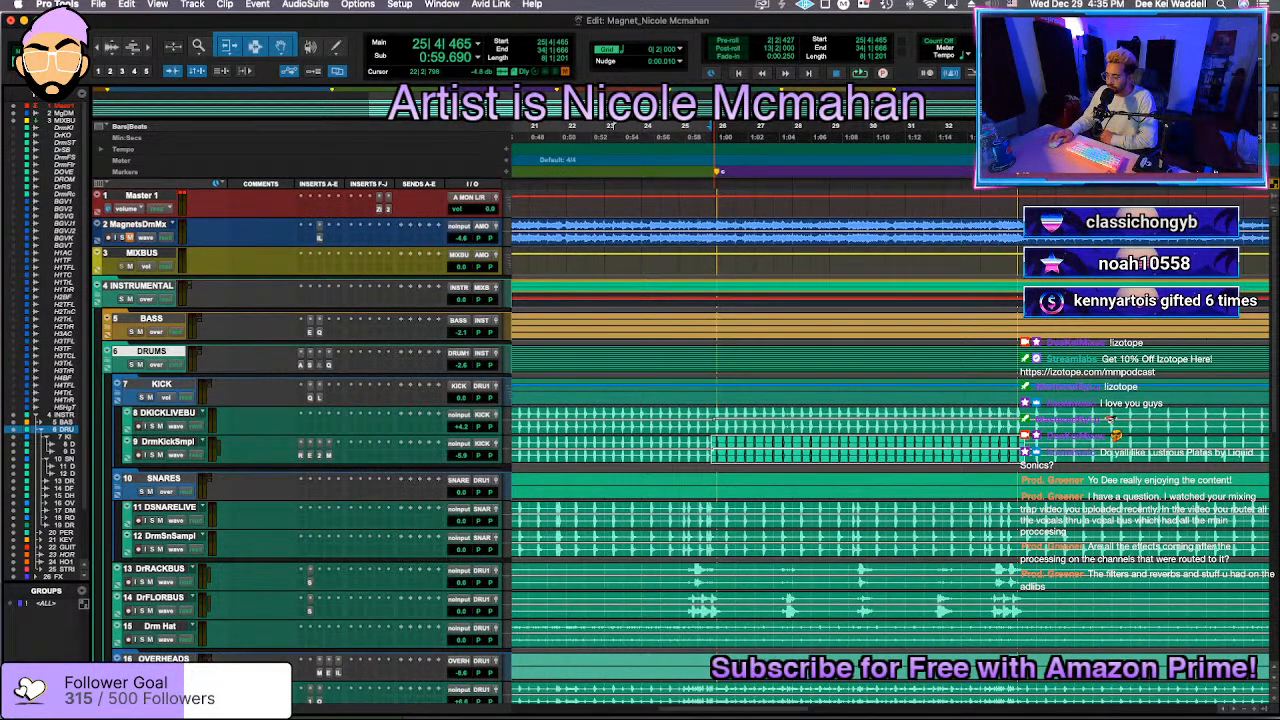
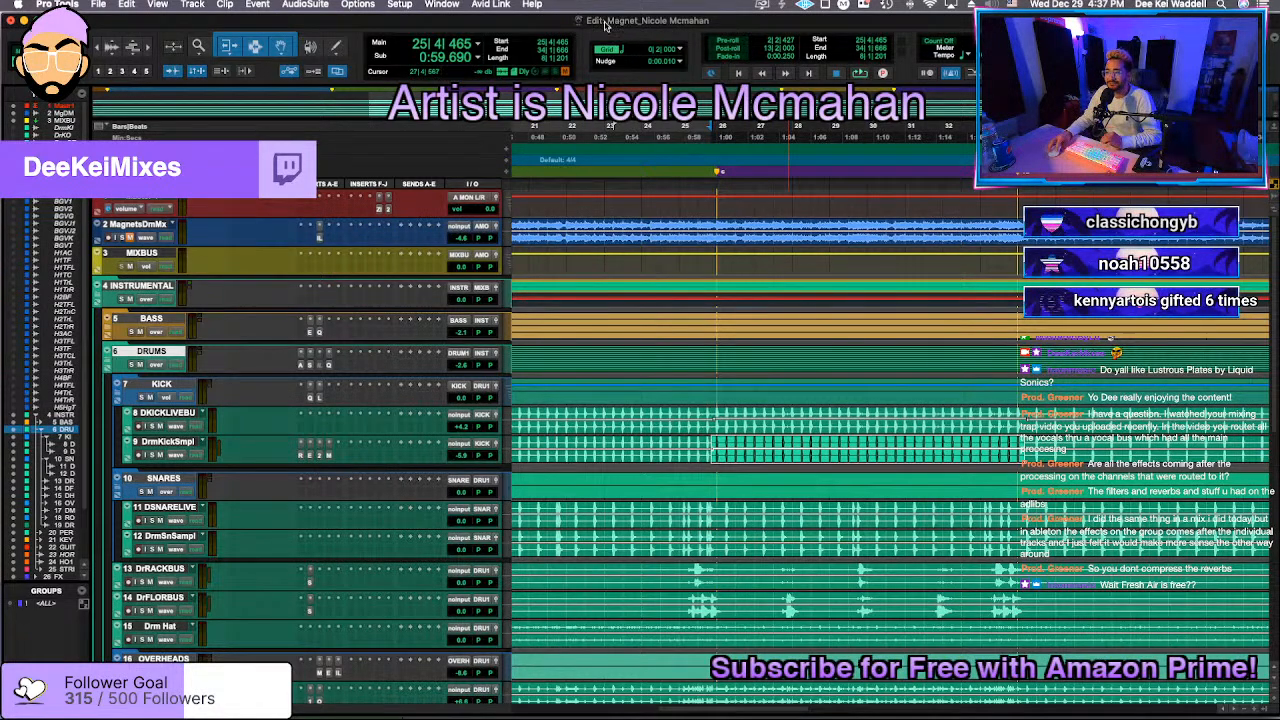
Step: Play the mix from just before the chorus at 25|4|465 to hear the unprocessed snares
click(711, 321)
key(space)
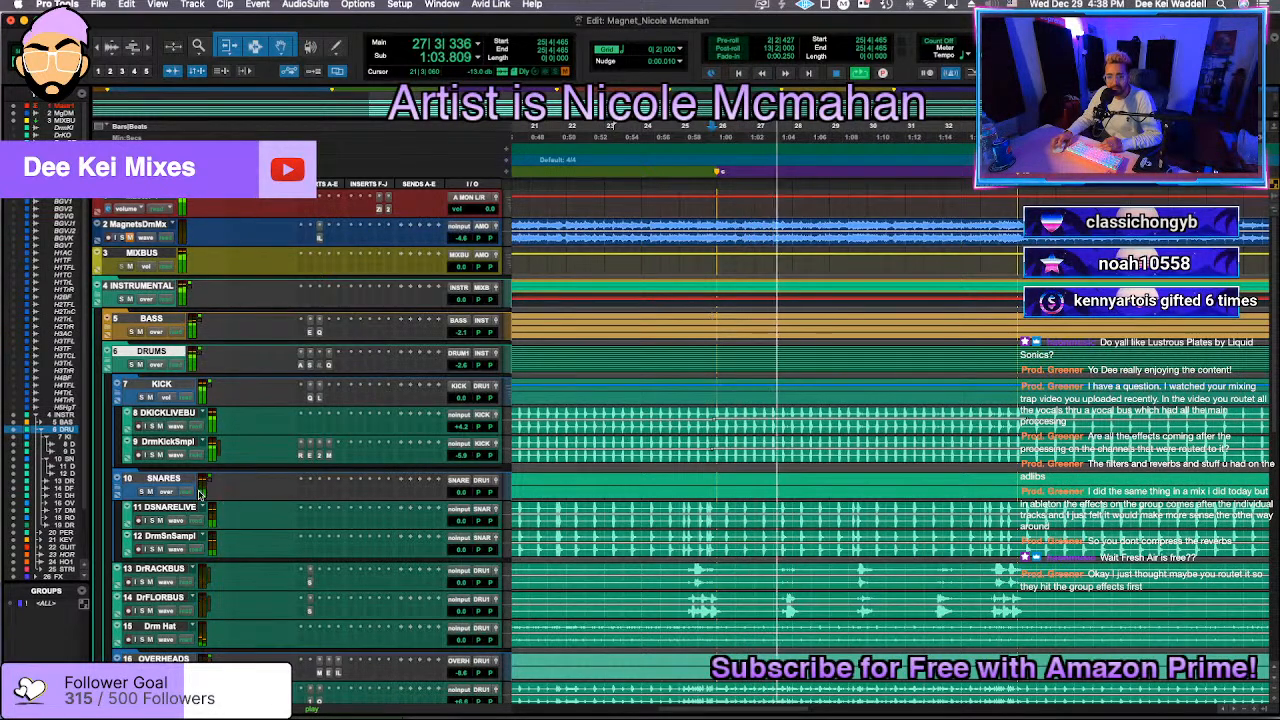
key(space)
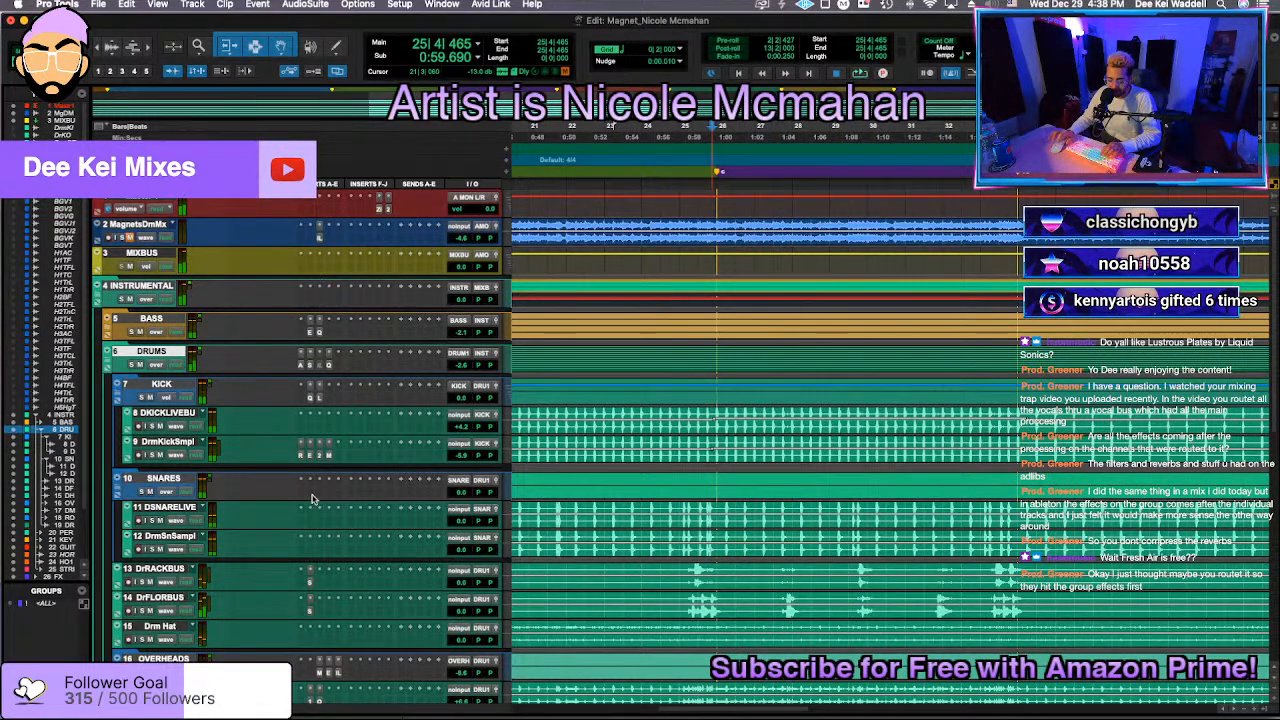
Step: Insert Trigger 2 on the SNARES folder and turn on Audition in its sample browser
click(312, 494)
key(Escape)
click(312, 494)
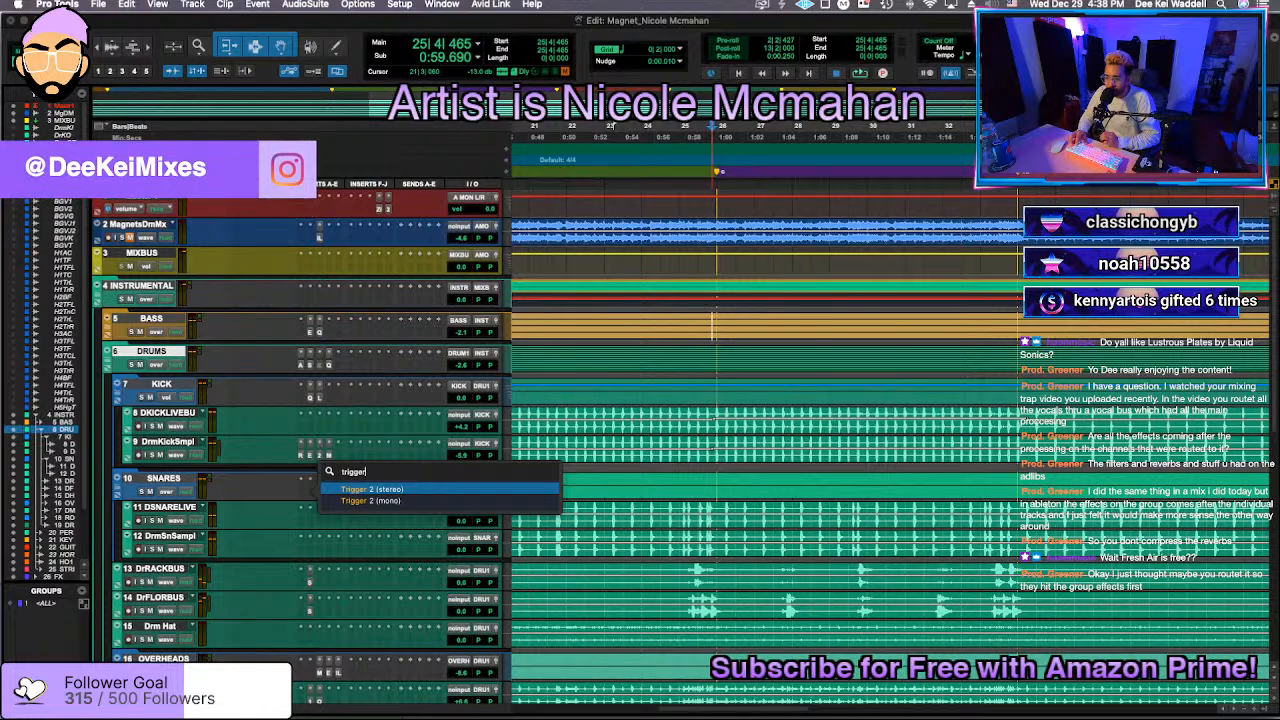
key(Escape)
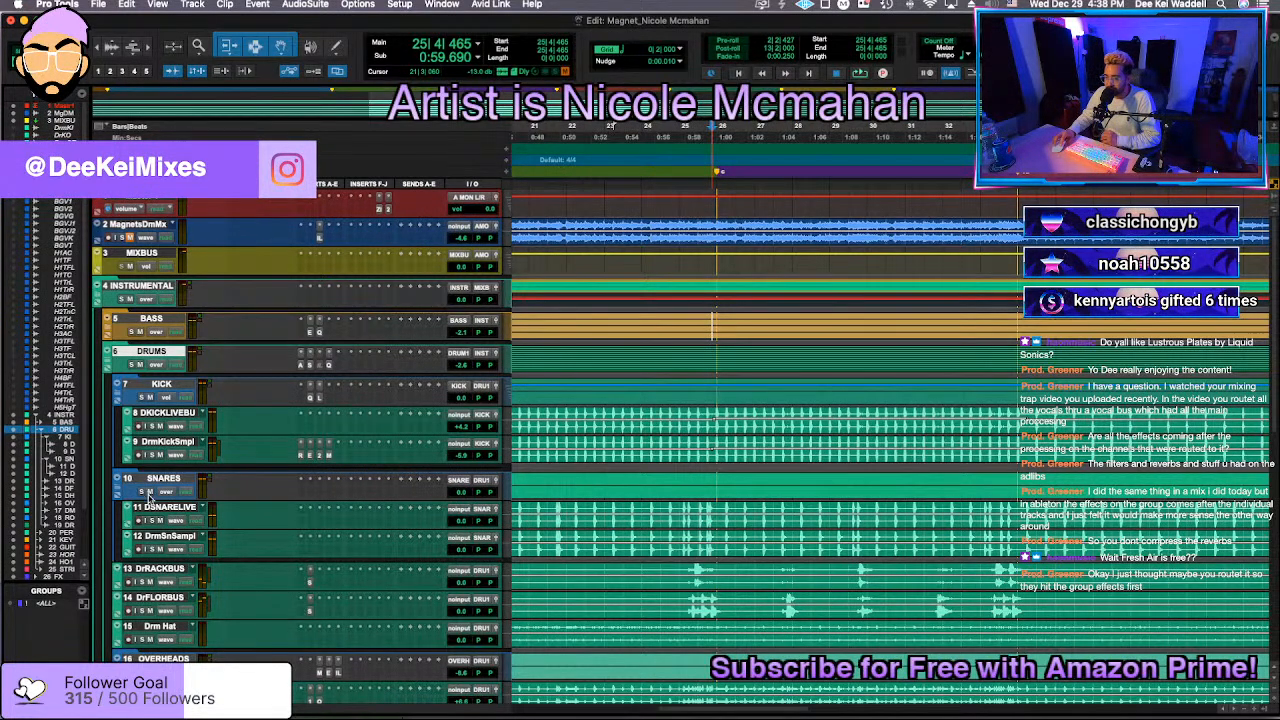
click(313, 480)
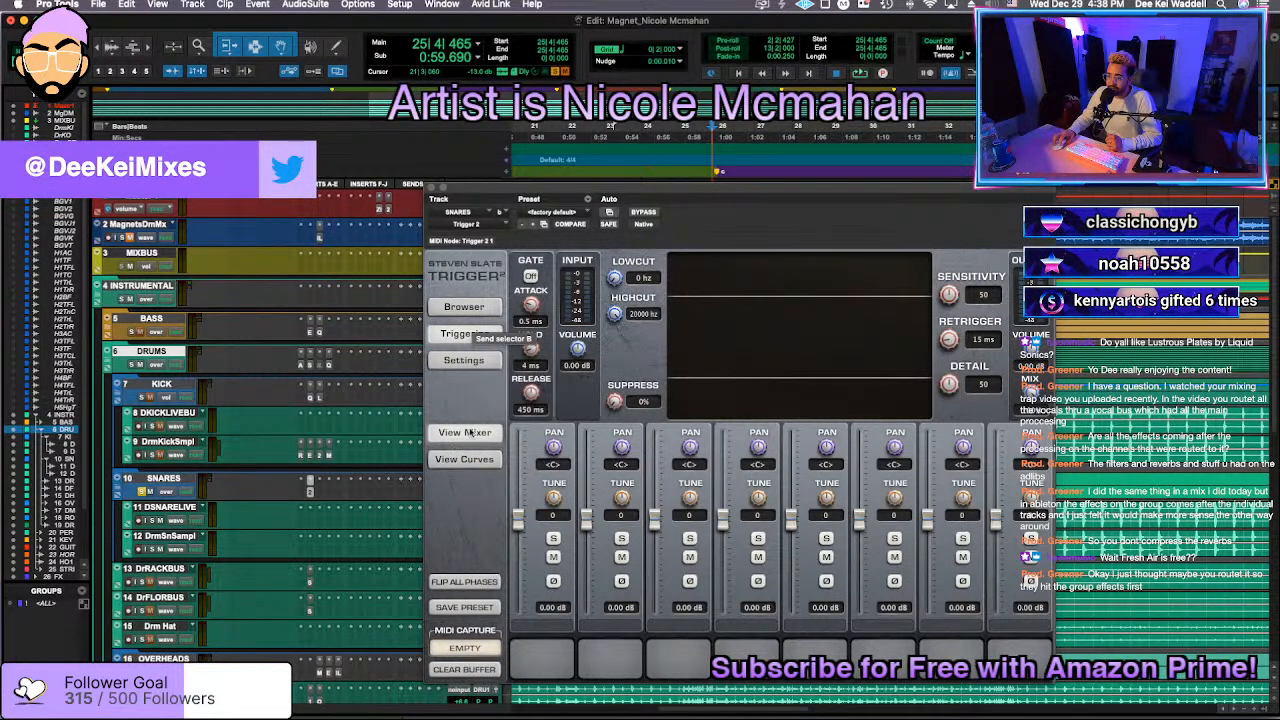
click(471, 309)
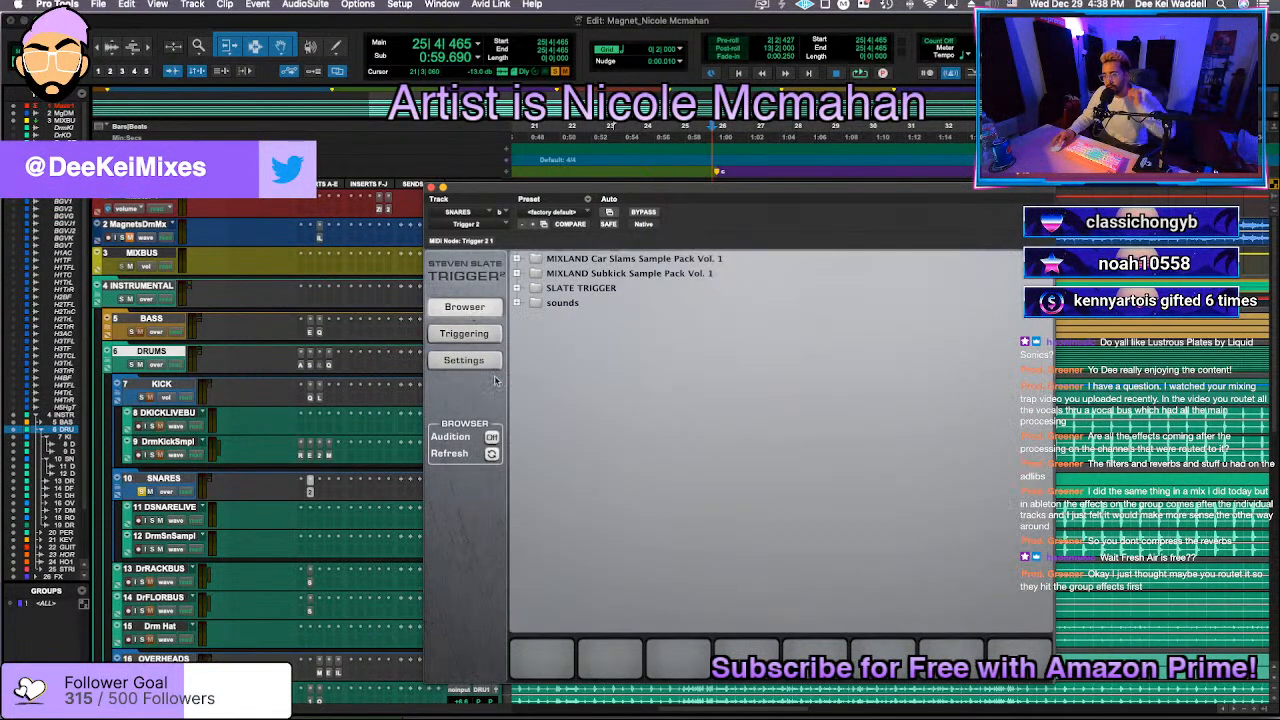
click(492, 438)
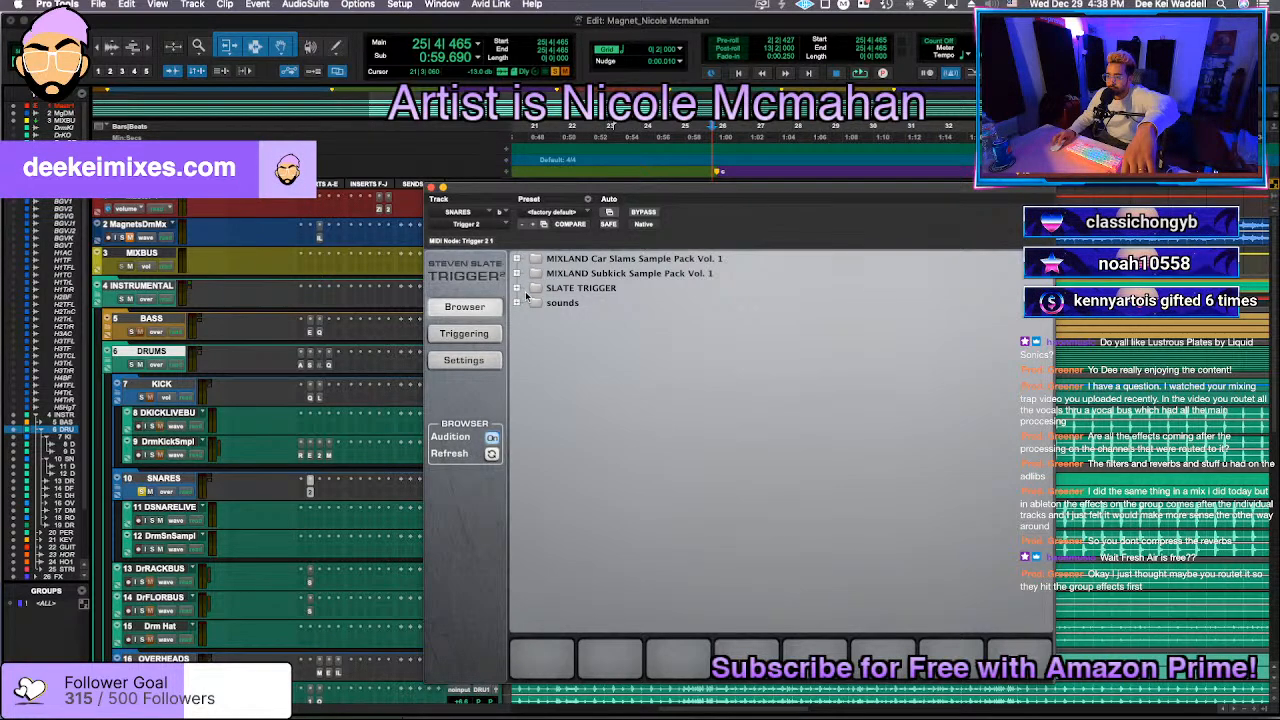
Step: Audition samples in the BONUS folder of MIXLAND Car Slams Sample Pack Vol. 1, including the ignition and vocal sounds
click(517, 259)
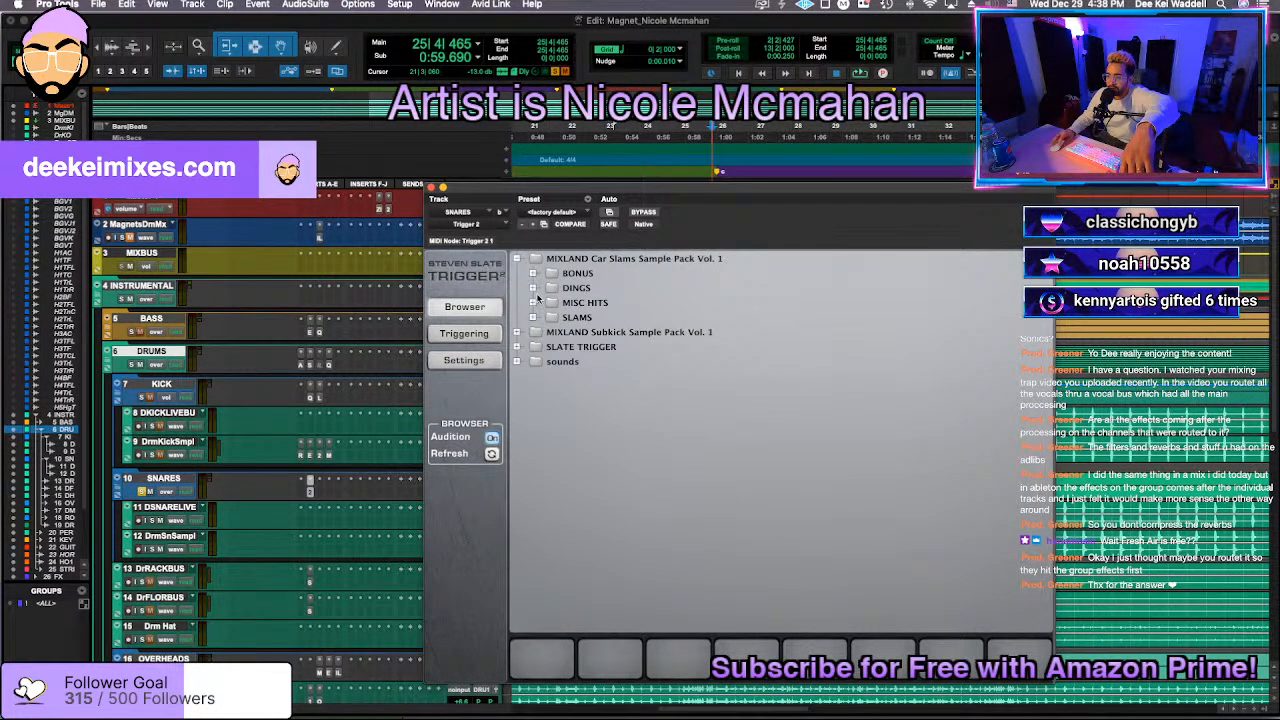
click(532, 273)
click(600, 288)
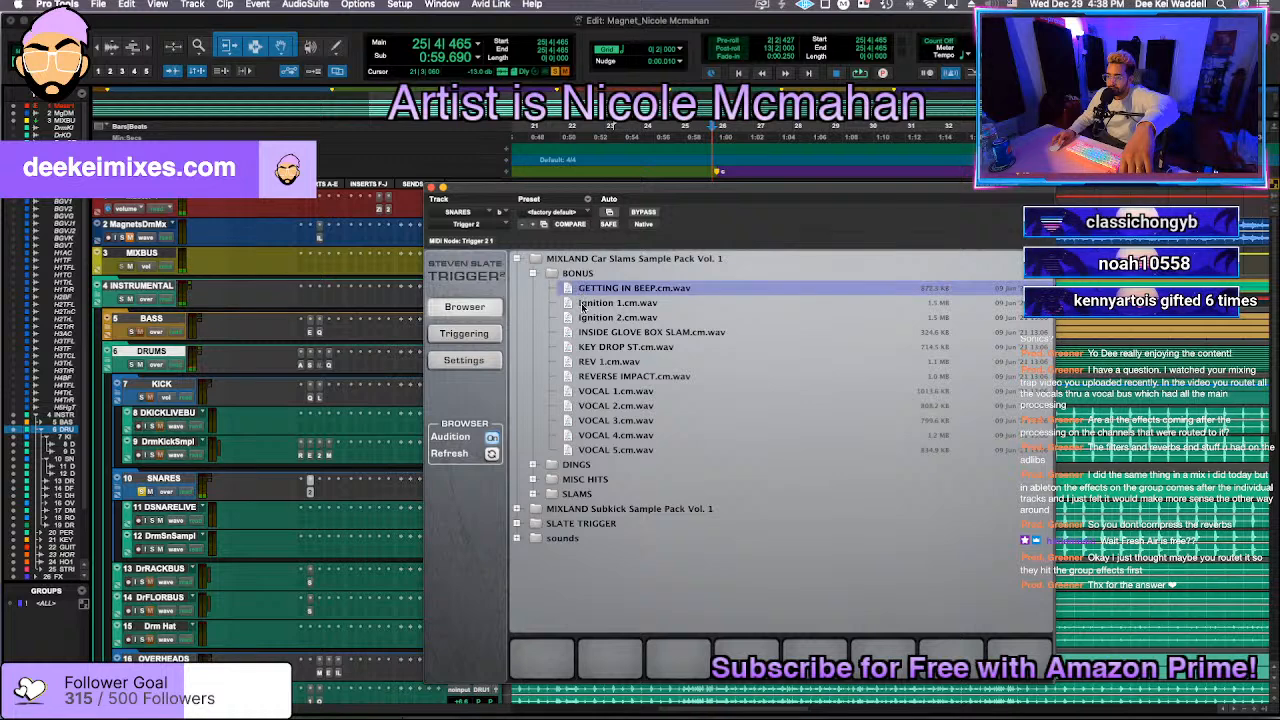
click(600, 302)
click(598, 391)
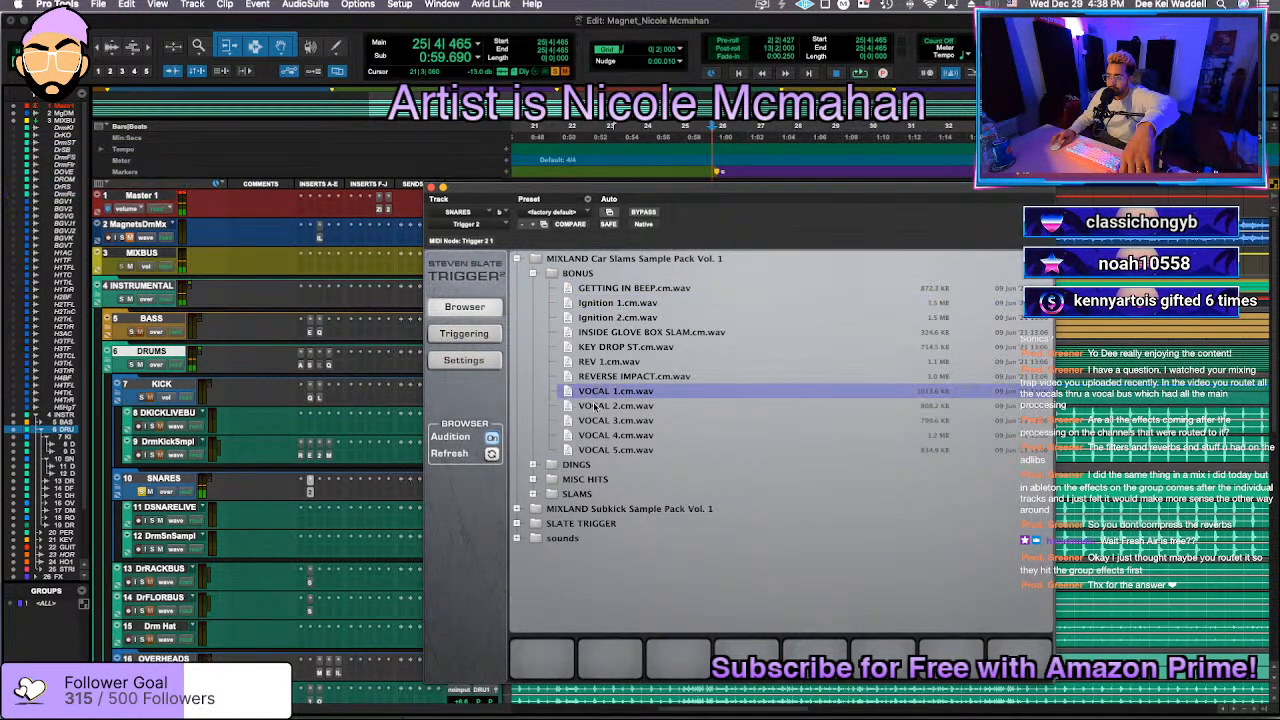
click(592, 406)
click(533, 273)
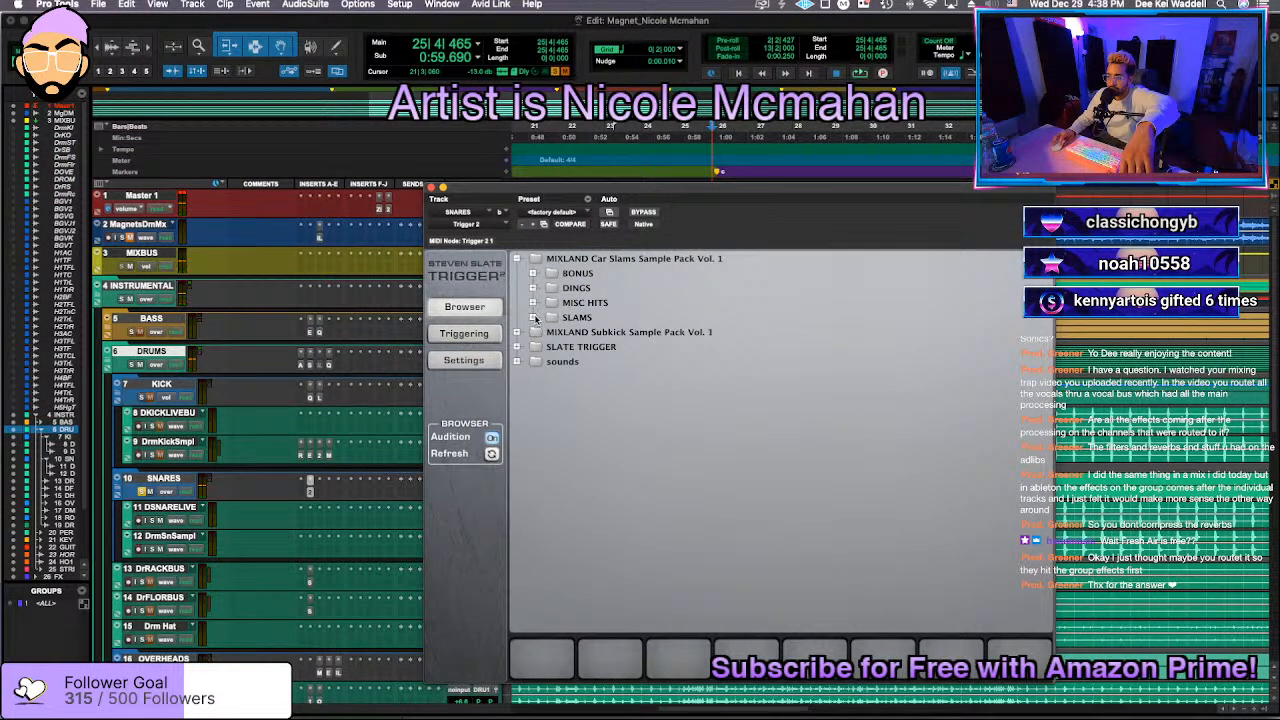
Step: Audition the car slam samples in the SLAMS folder, from DODGE RAM BED SLAM through SLAM FLAM BIG ST
click(535, 318)
click(595, 332)
click(595, 347)
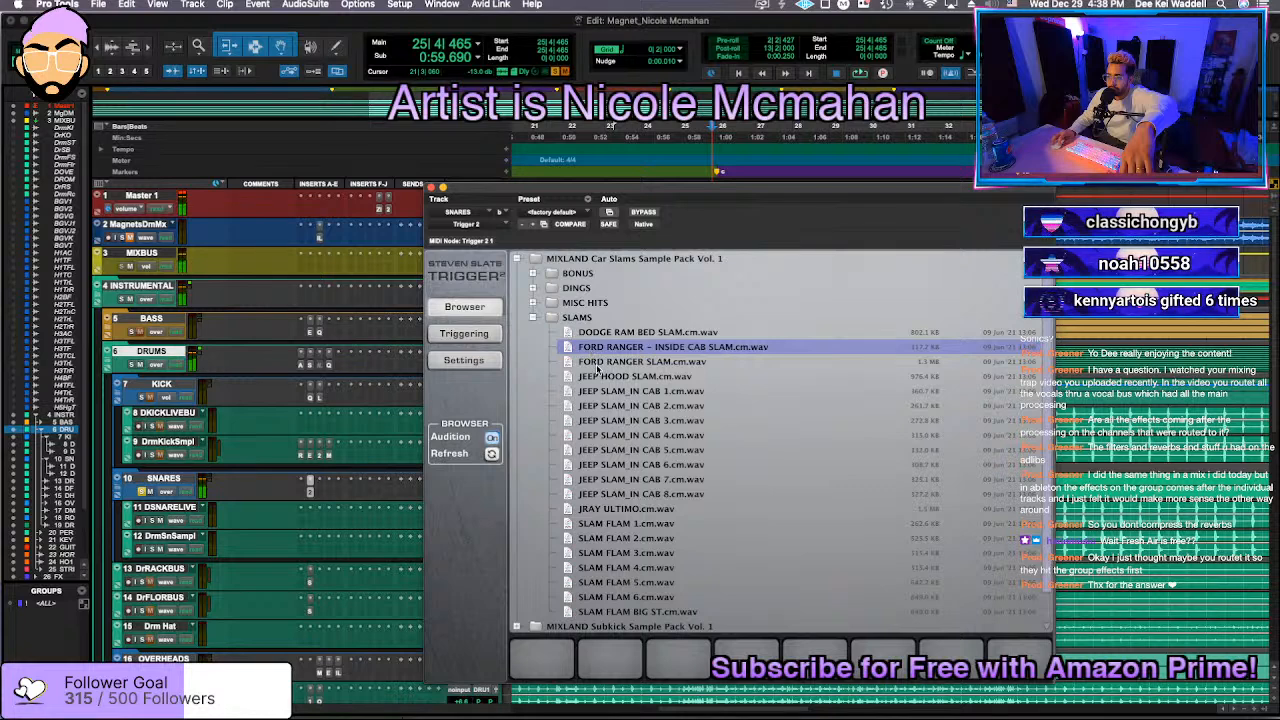
click(597, 362)
click(597, 376)
click(600, 391)
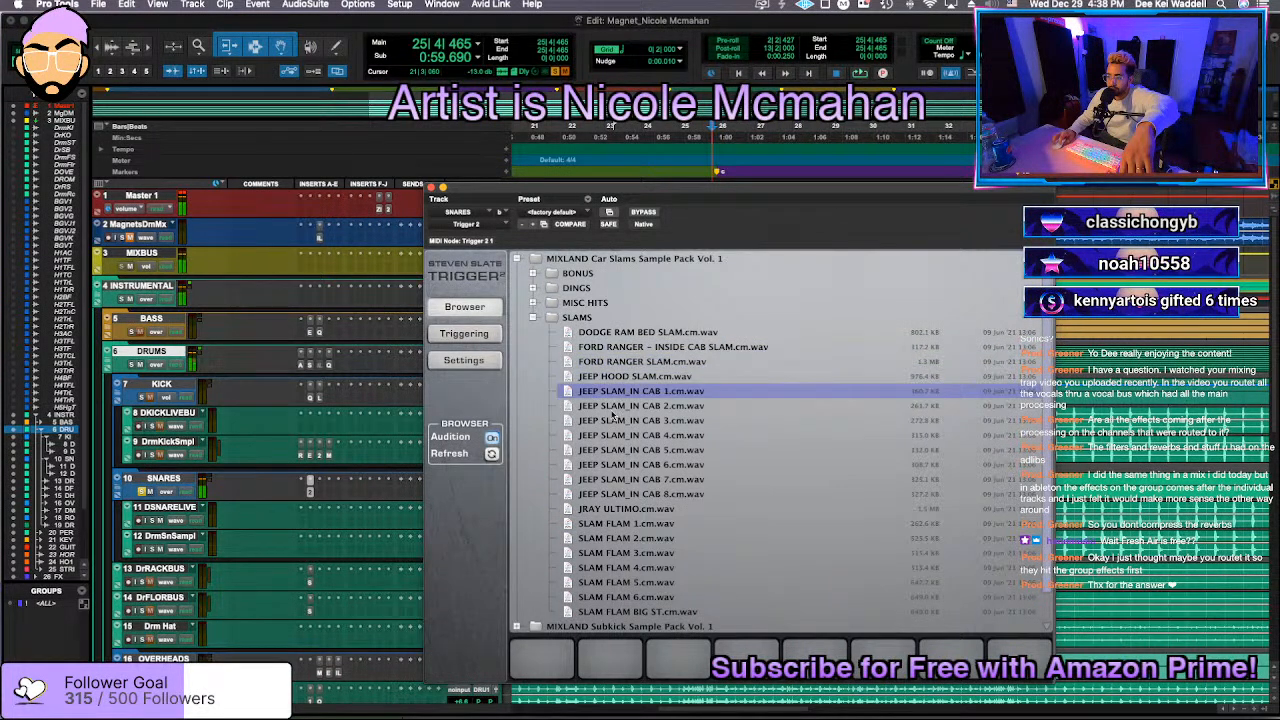
key(Down)
key(Down)
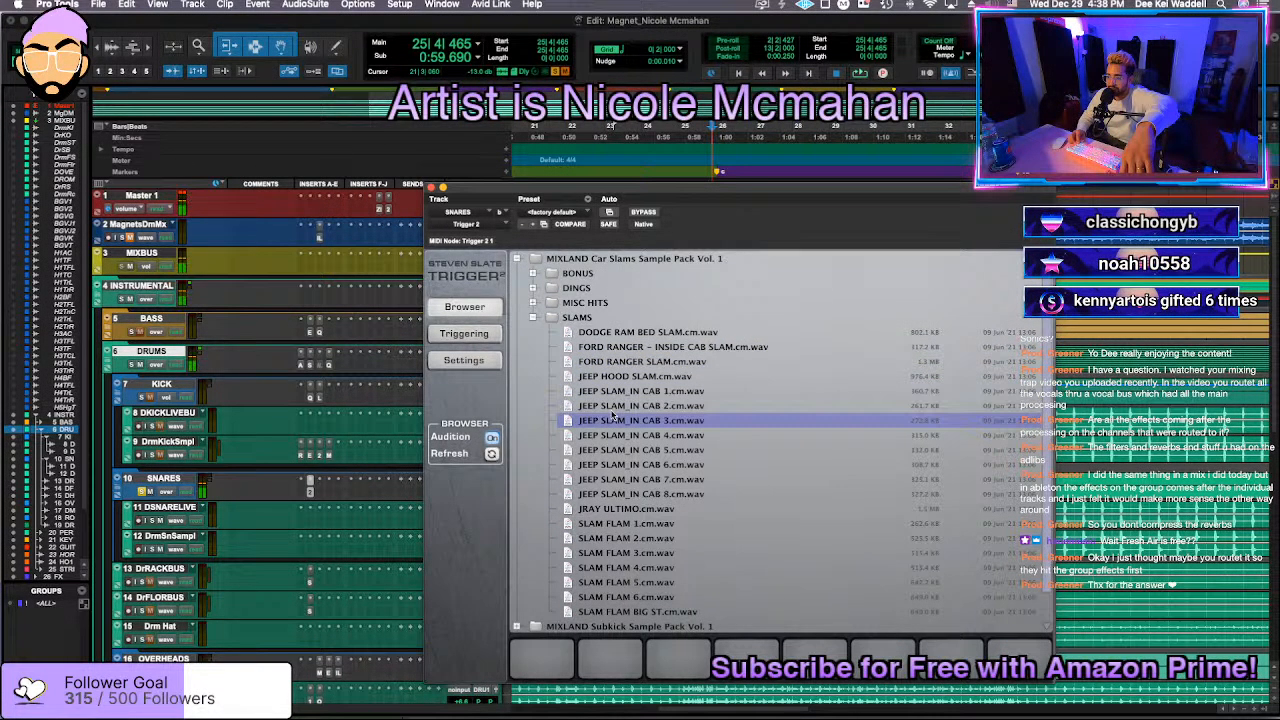
key(Down)
key(Down)
key(Down)
key(Down)
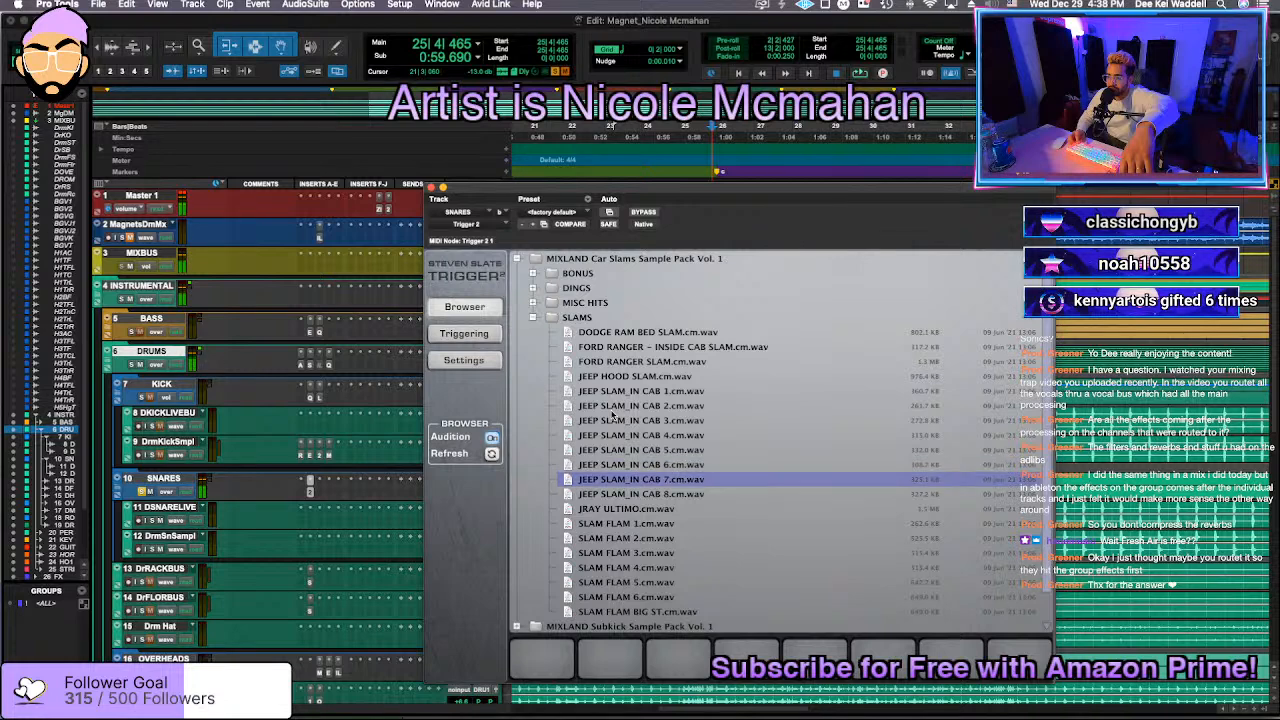
key(Down)
key(Down)
key(Down)
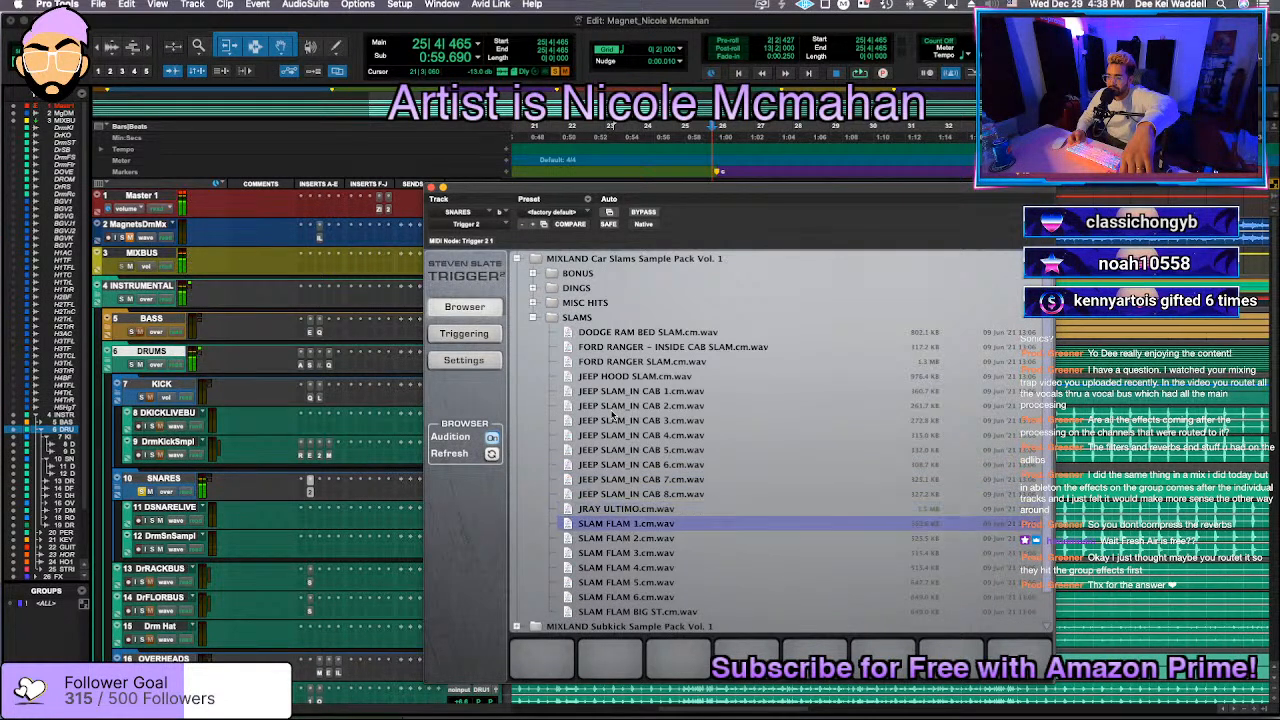
key(Down)
key(Down)
key(Down)
key(Down)
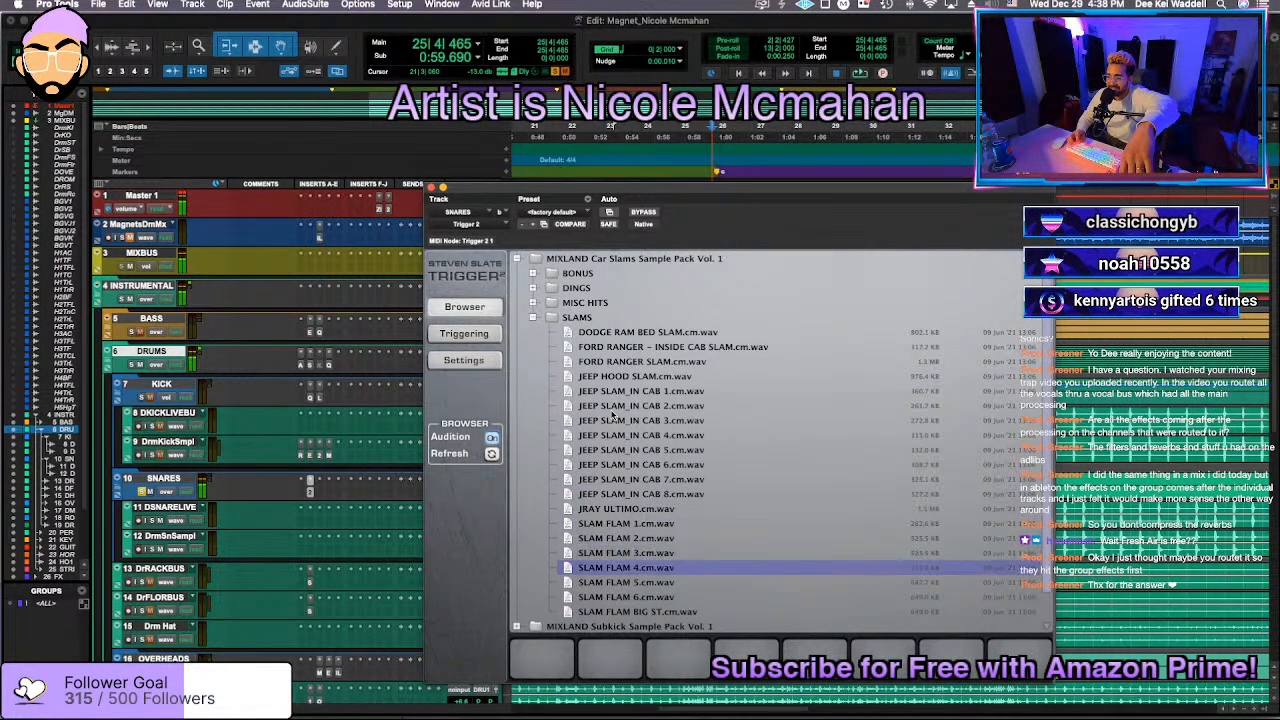
key(Down)
key(Down)
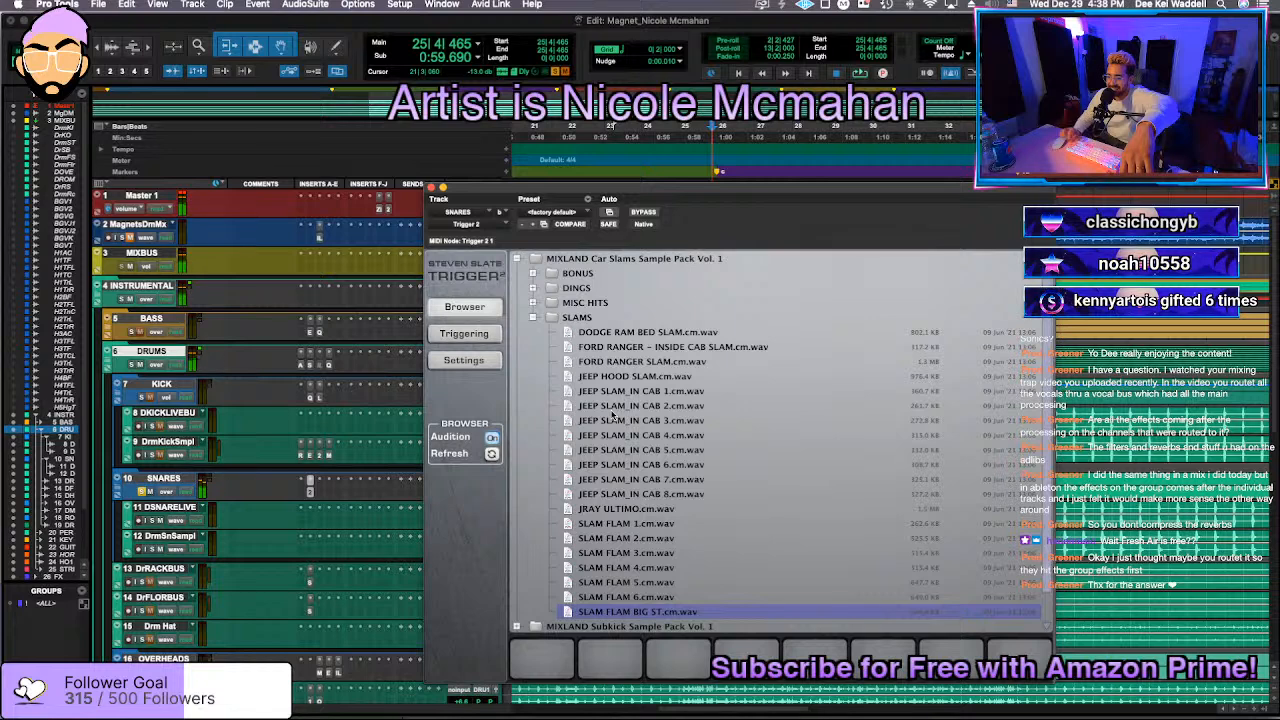
Step: Compare the last Jeep cab slams and load JEEP SLAM_IN CAB 7.cm.wav into Trigger 2's first sample slot
click(648, 492)
key(Up)
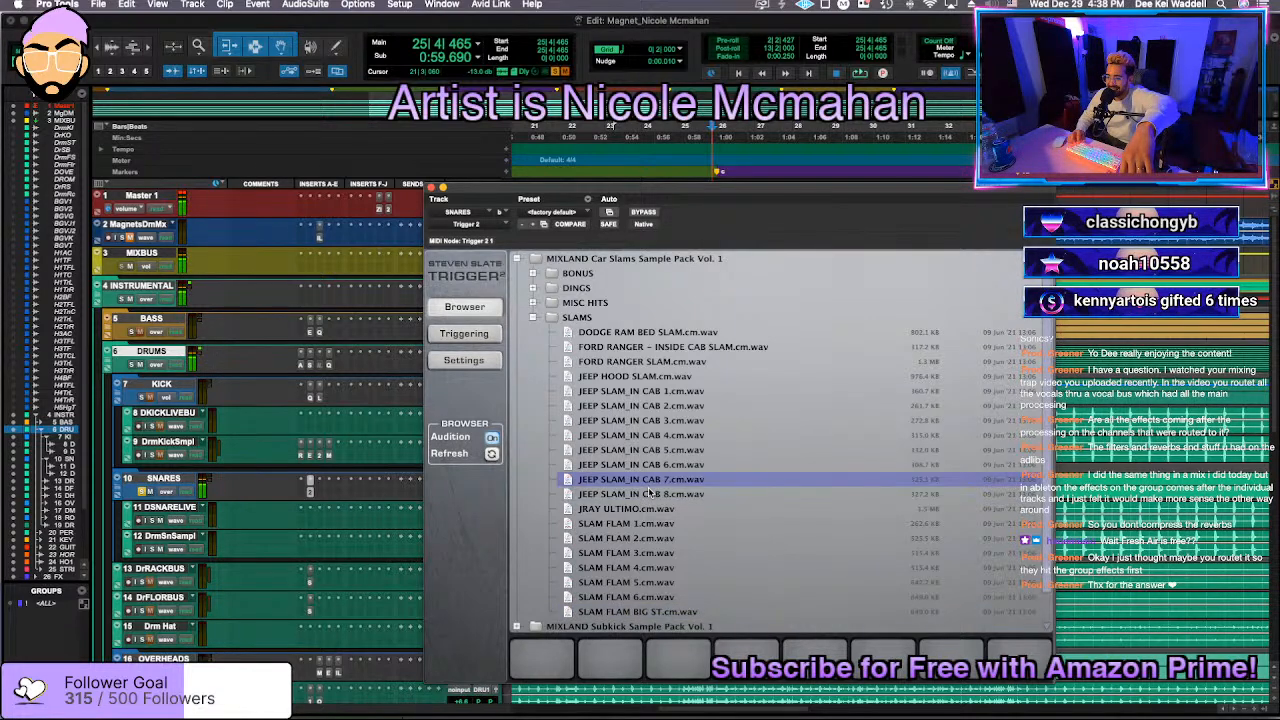
key(Up)
key(Down)
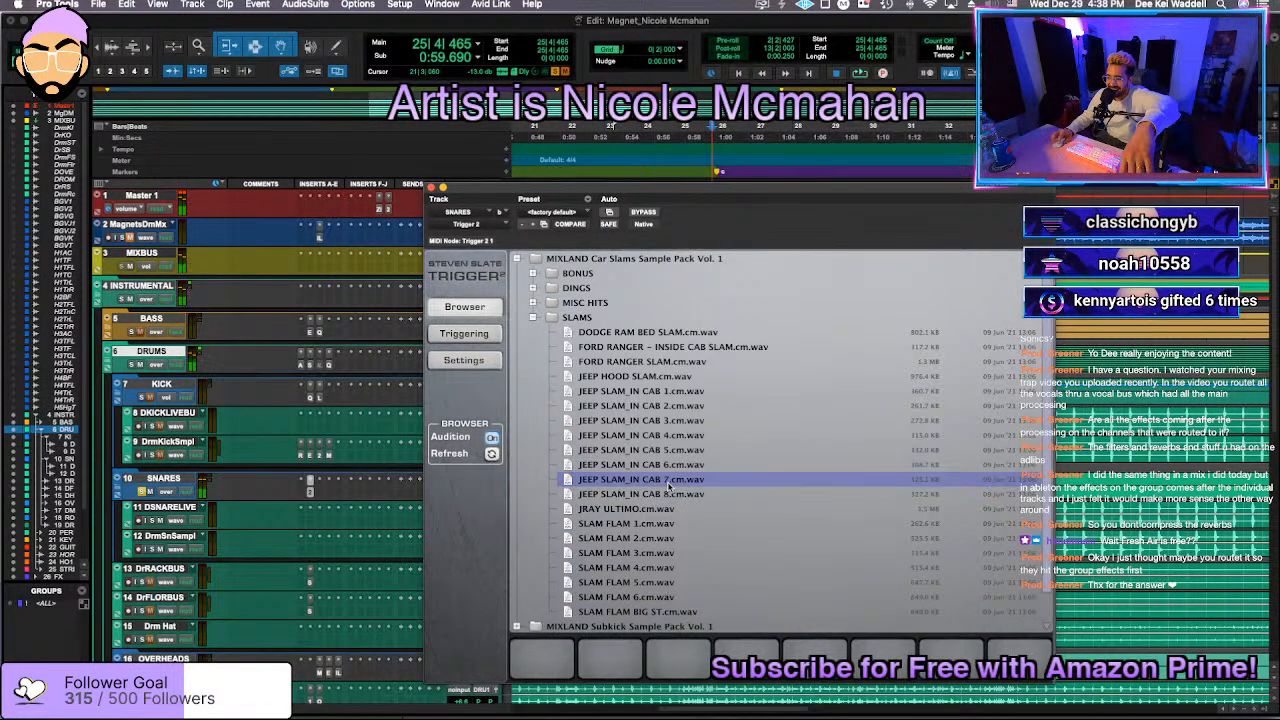
drag(645, 480, 555, 680)
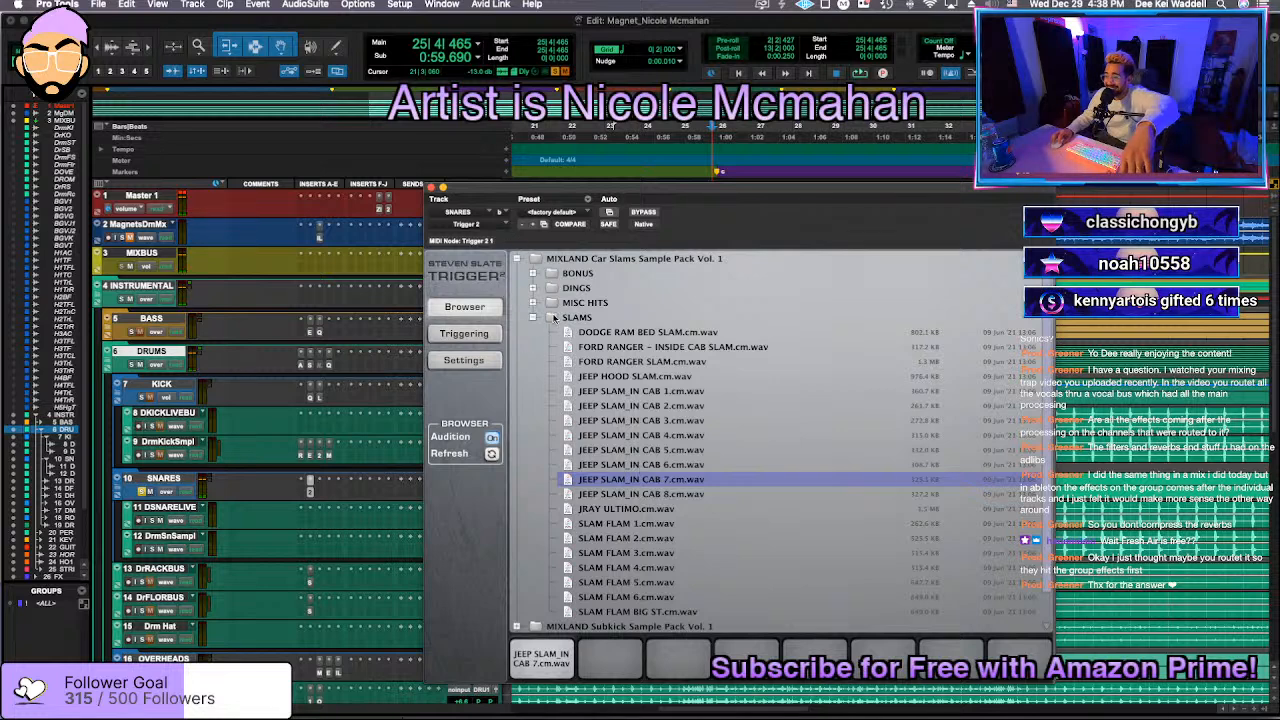
Step: Open the Trigger2 Snares library under SLATE TRIGGER and audition ACSnare Z3, ACSnare Z1 and BlackSnare Z1
click(533, 317)
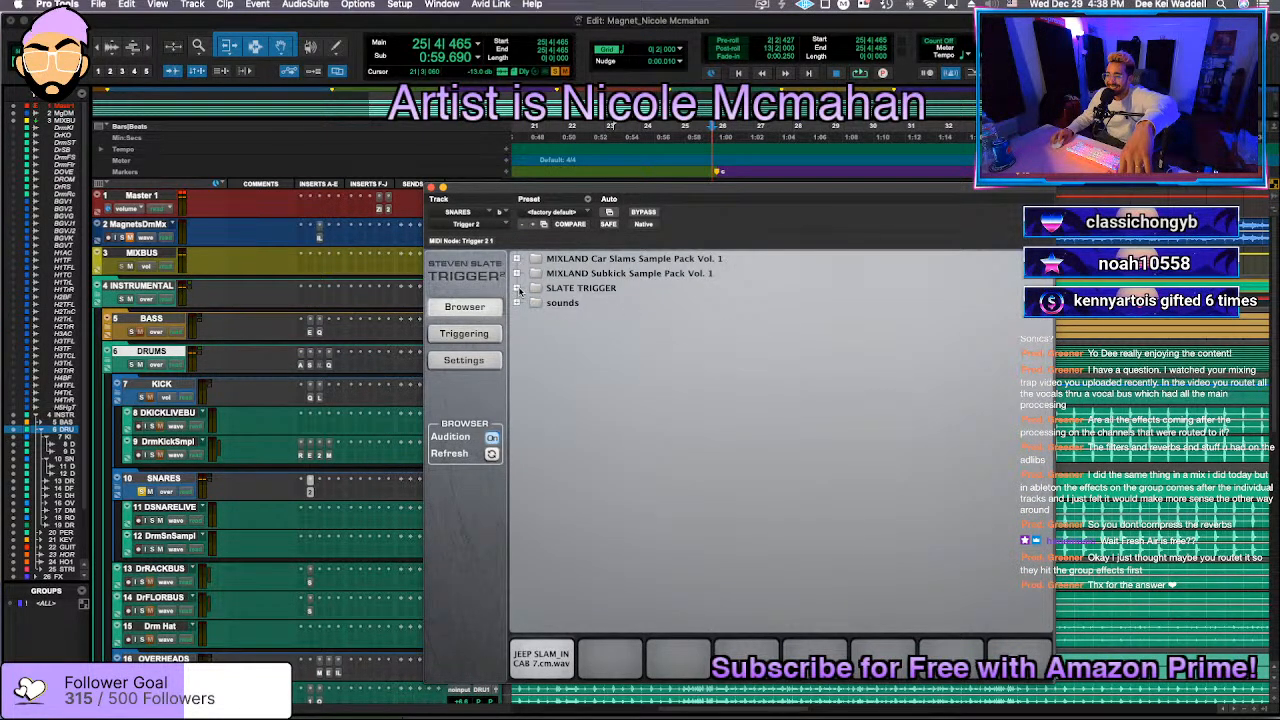
click(533, 303)
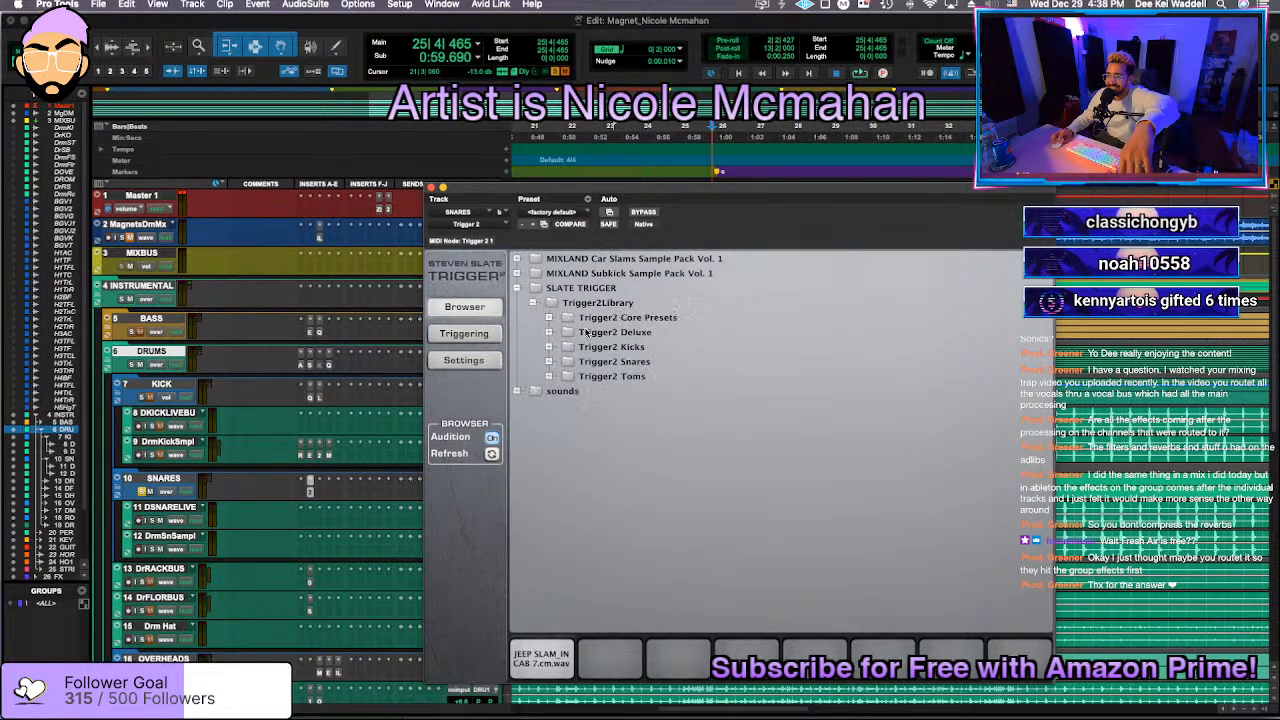
click(549, 362)
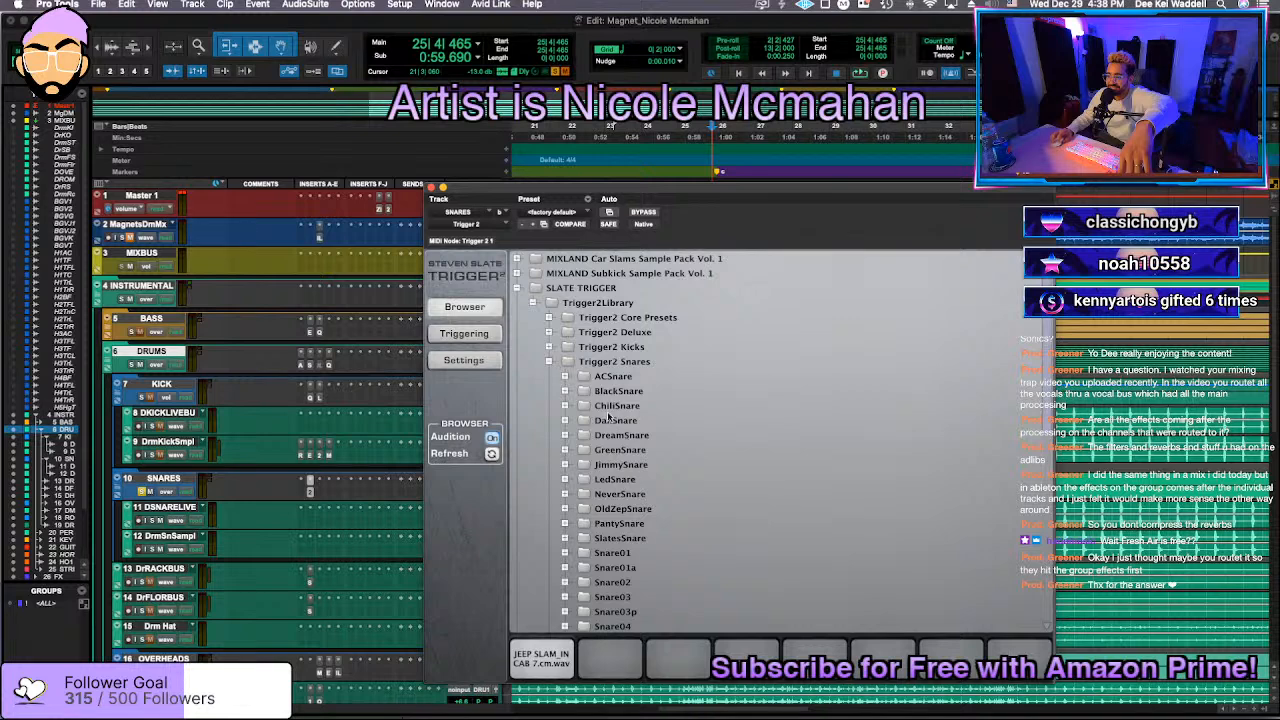
click(565, 376)
click(628, 436)
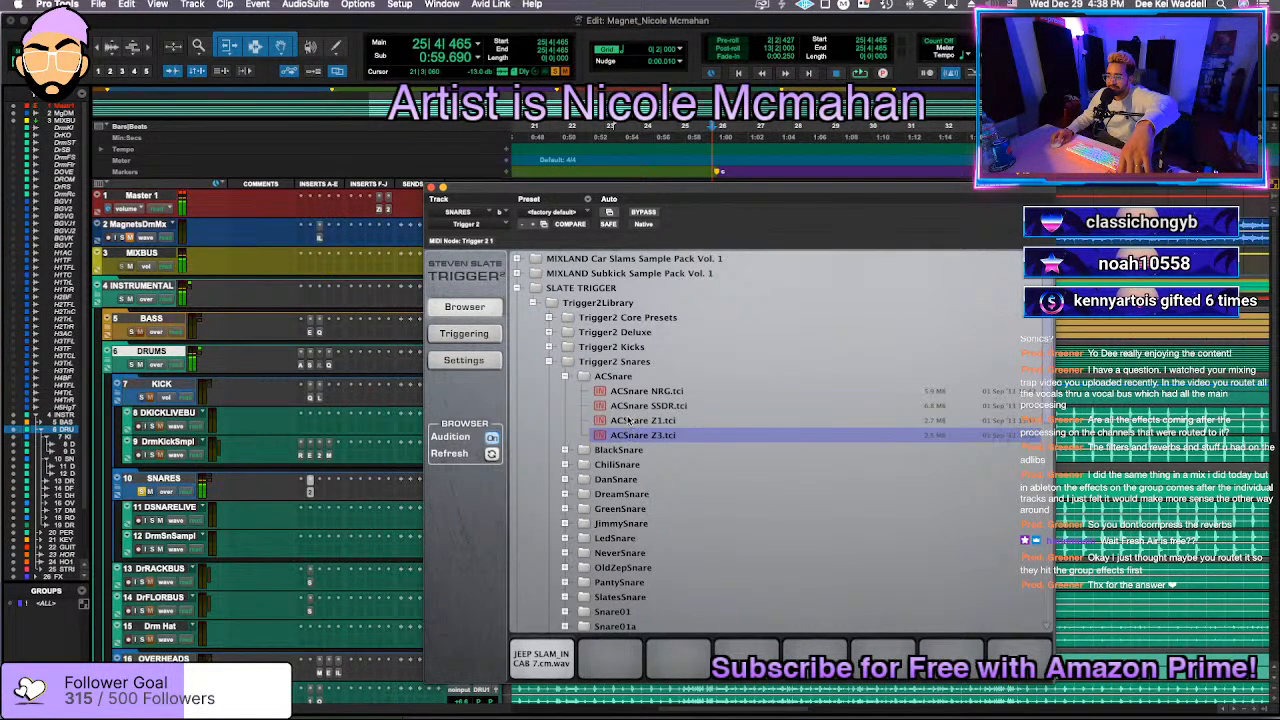
click(628, 421)
click(565, 450)
click(640, 479)
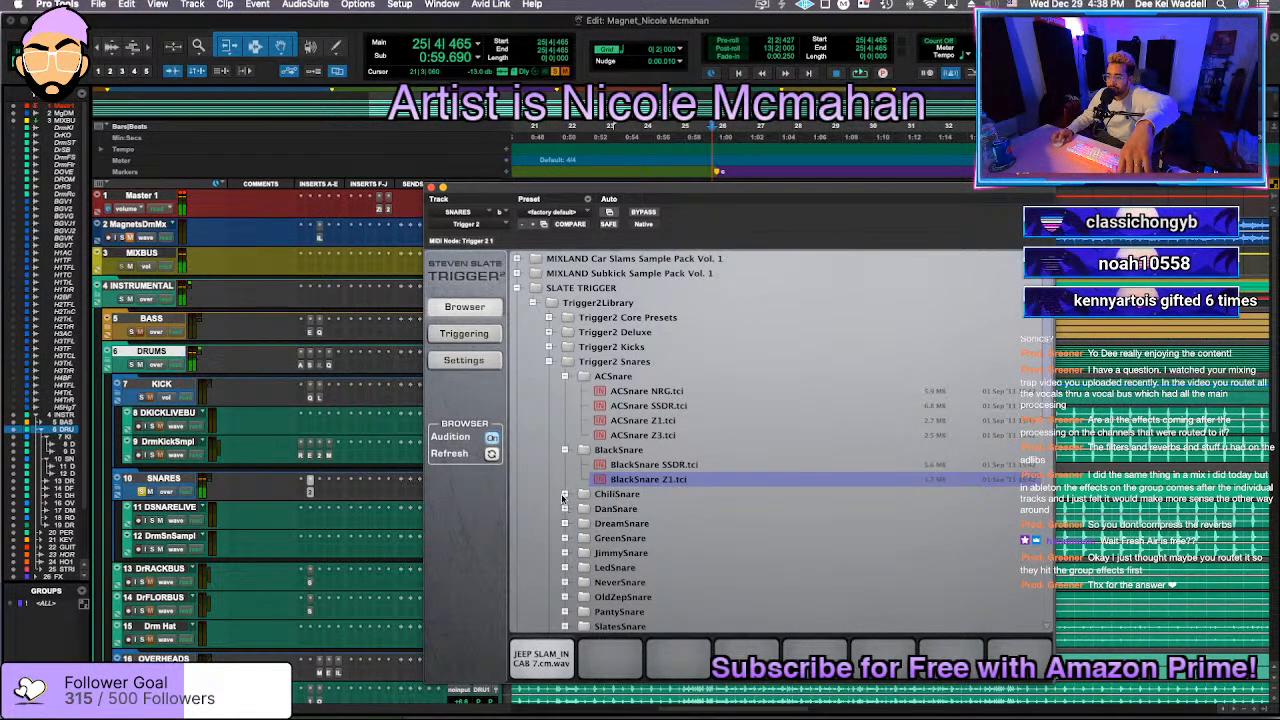
Step: Audition ChiliSnare Z3, DanSnare Z3 and DreamSnare Z1 from the Trigger2 Snares library
click(564, 494)
click(567, 567)
scroll(567, 568, down, 1)
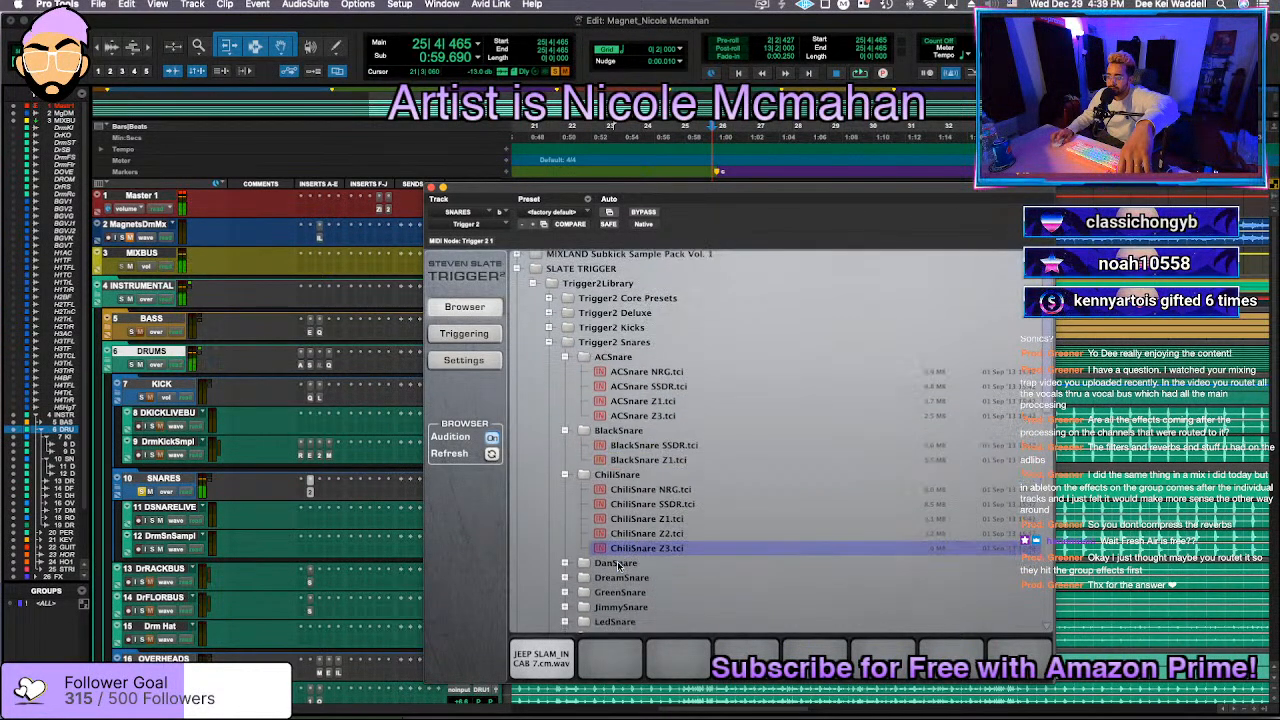
click(566, 563)
click(632, 621)
scroll(588, 591, down, 2)
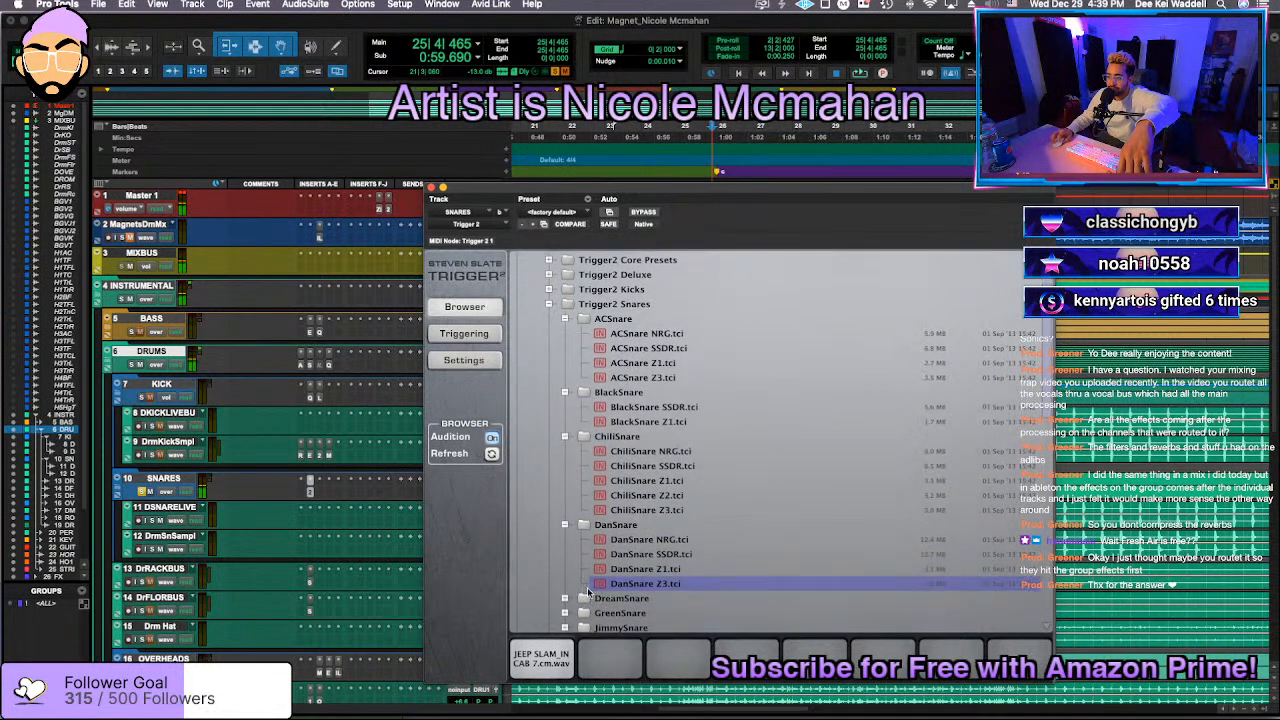
scroll(643, 591, down, 3)
click(645, 585)
scroll(610, 575, down, 4)
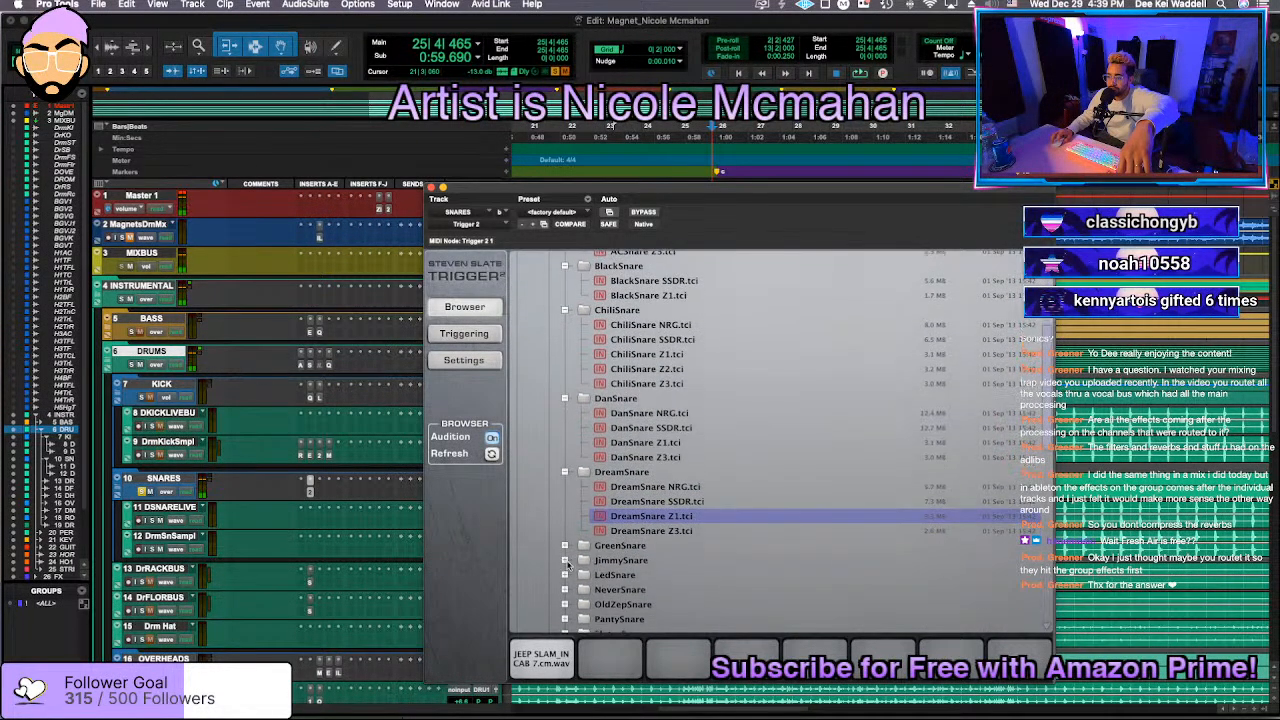
Step: Audition GreenSnare Z1 and JimmySnare Z2 from the Trigger2 Snares library
click(565, 545)
click(645, 589)
scroll(568, 560, down, 2)
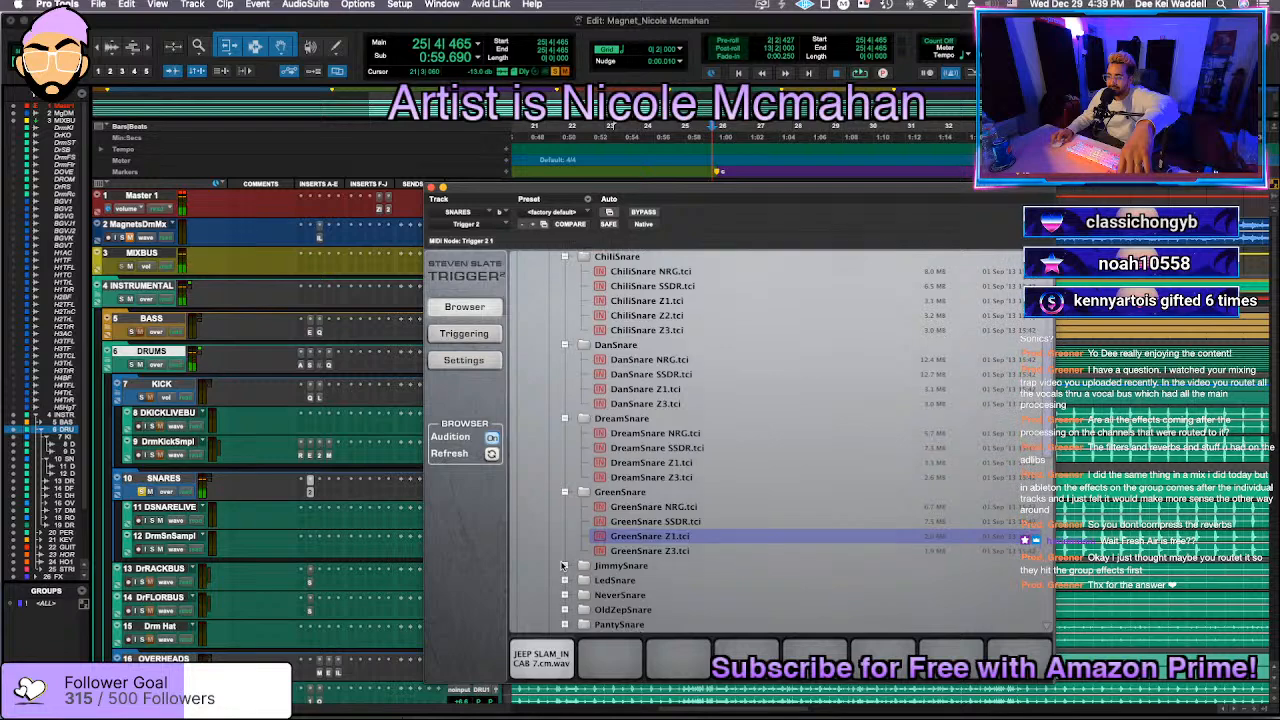
click(565, 565)
scroll(575, 562, down, 2)
click(575, 557)
scroll(573, 564, down, 1)
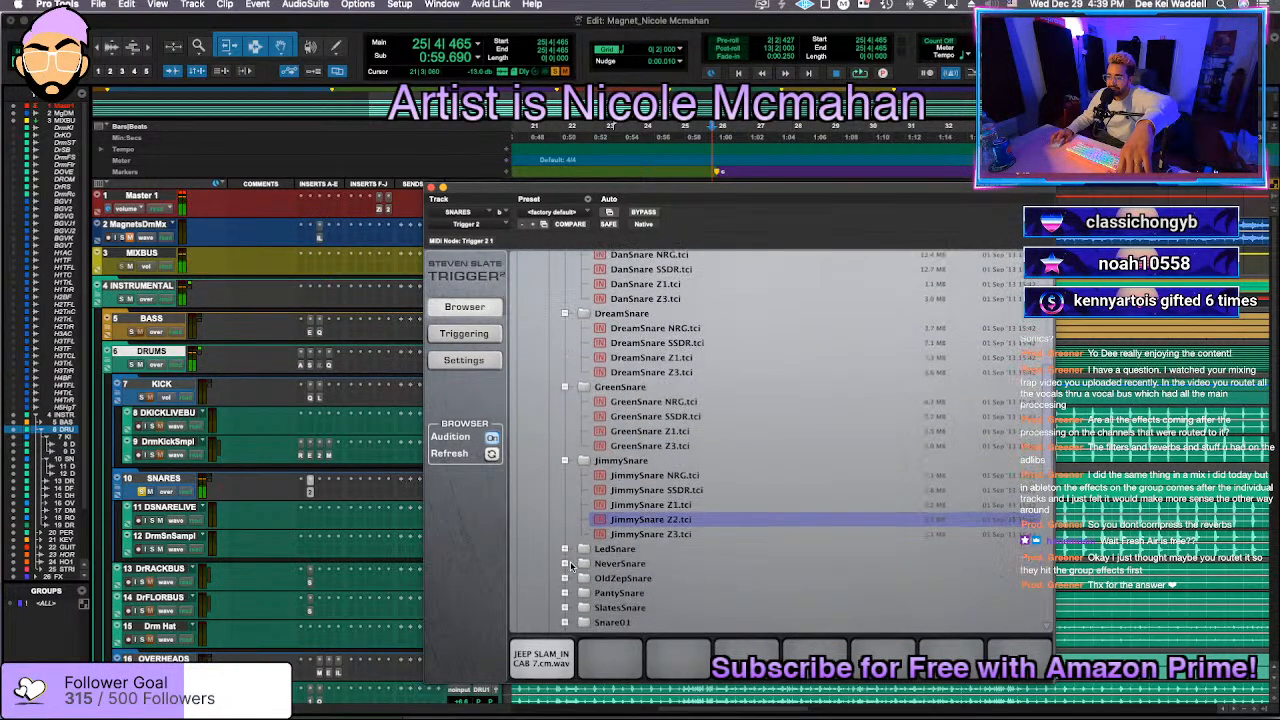
Step: Audition LedSnare Z3 and compare NeverSnare Z2 with NeverSnare Z3 in the Trigger2 Snares library
click(565, 549)
click(575, 607)
scroll(567, 567, down, 2)
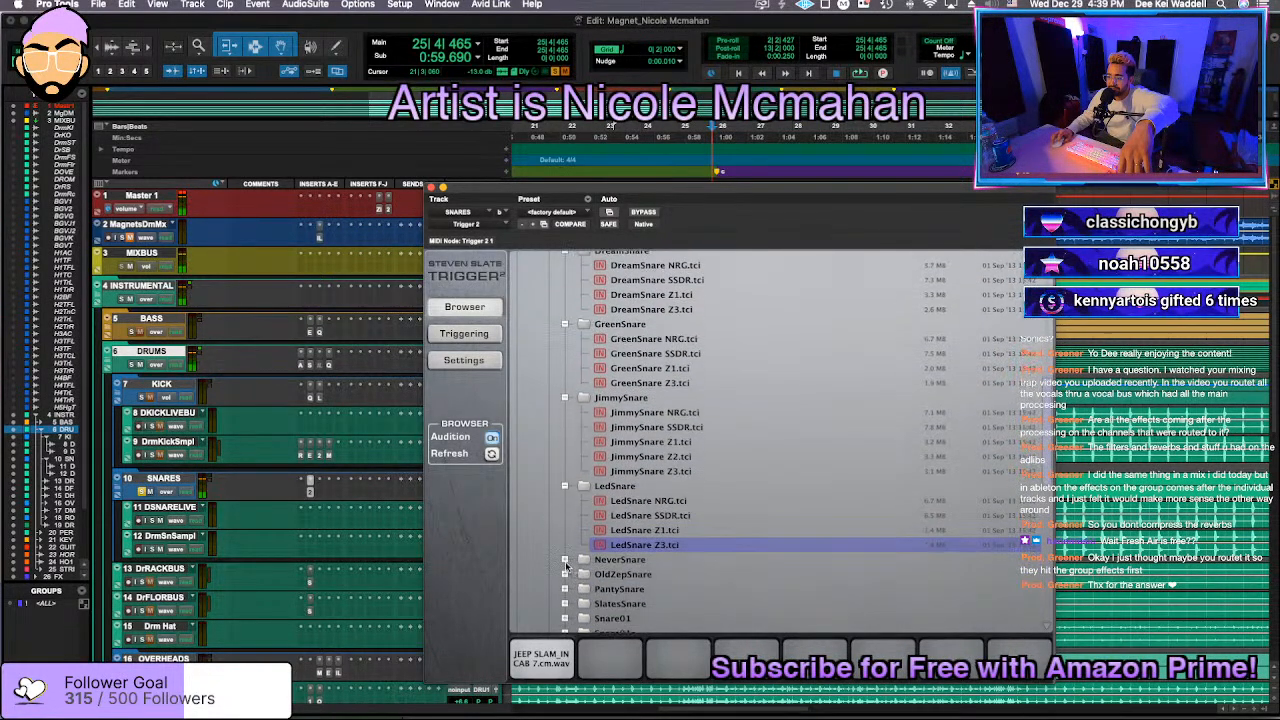
click(565, 560)
click(622, 617)
scroll(613, 600, down, 2)
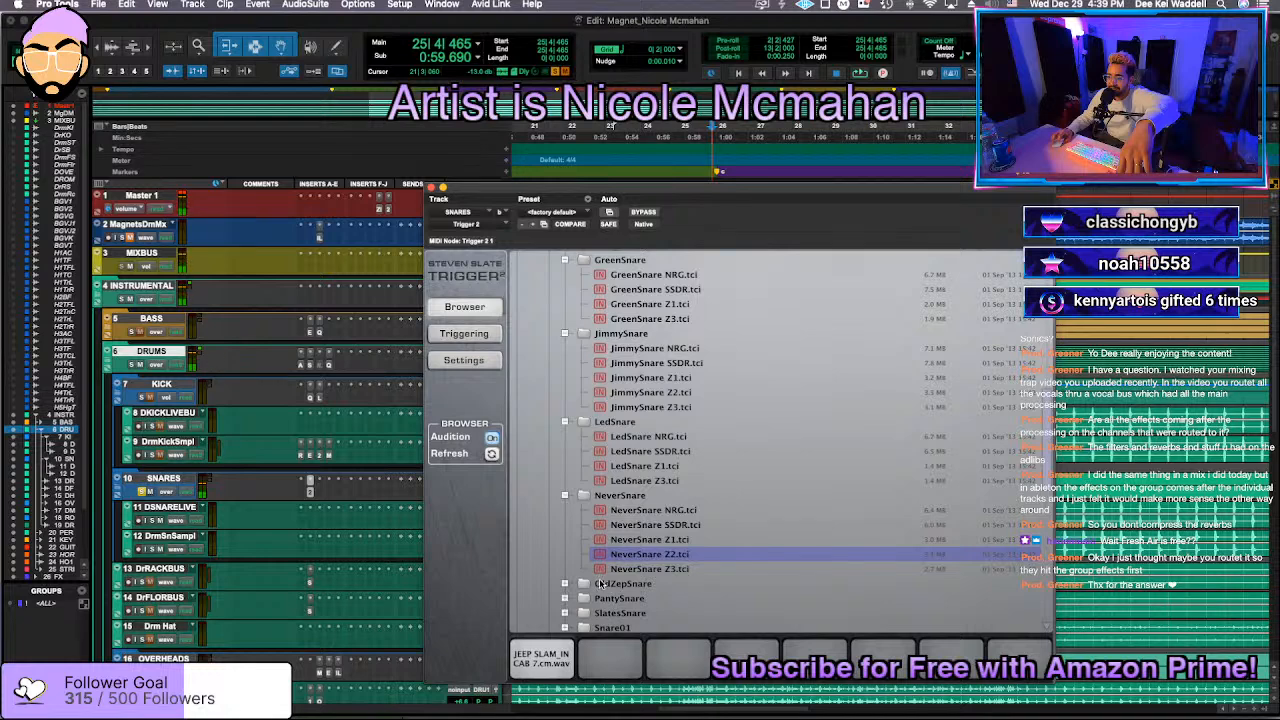
click(640, 569)
click(645, 554)
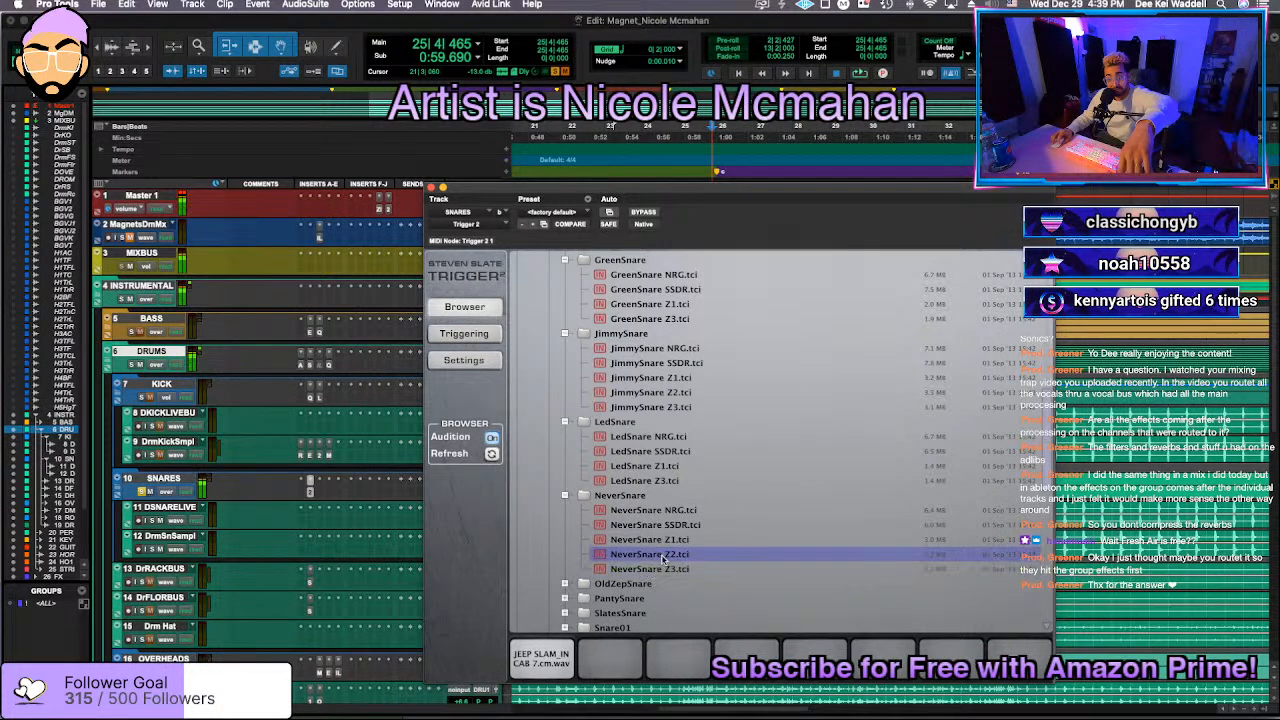
Step: Load the NeverSnare Z2 sample into Trigger 2's second slot and audition OldZepSnare Z1
click(566, 583)
scroll(572, 581, down, 1)
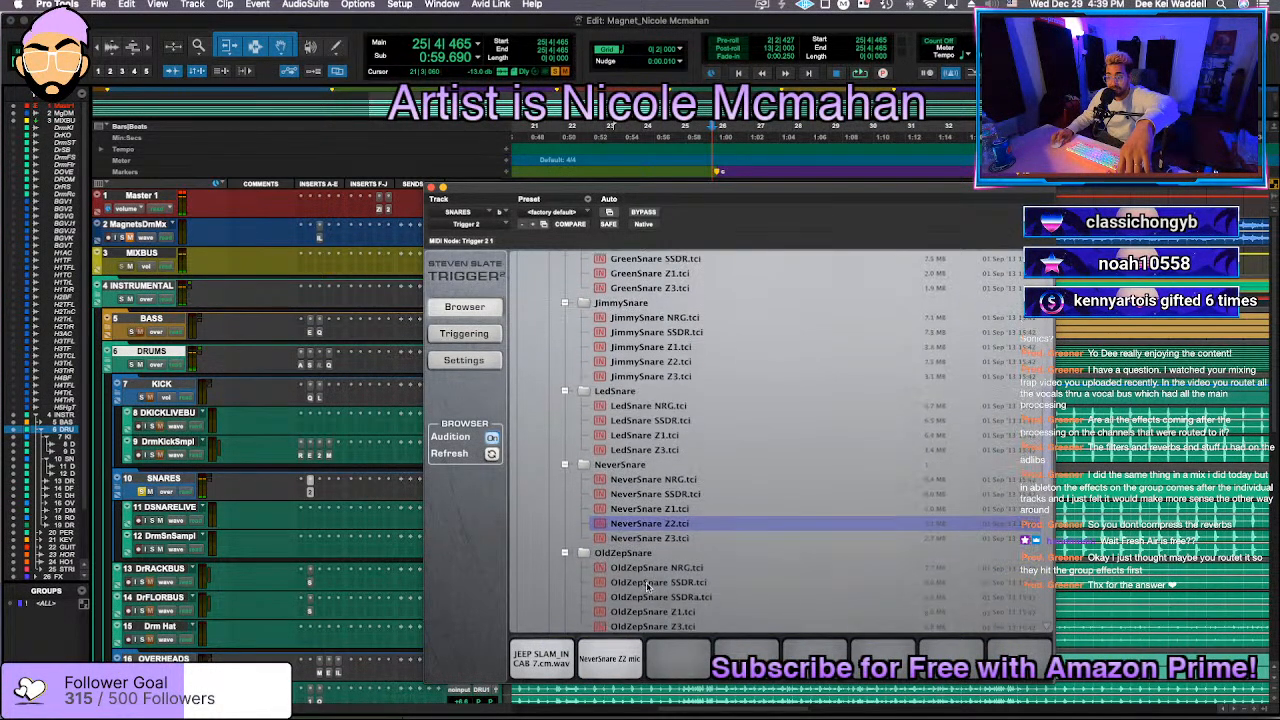
click(645, 614)
scroll(596, 600, down, 1)
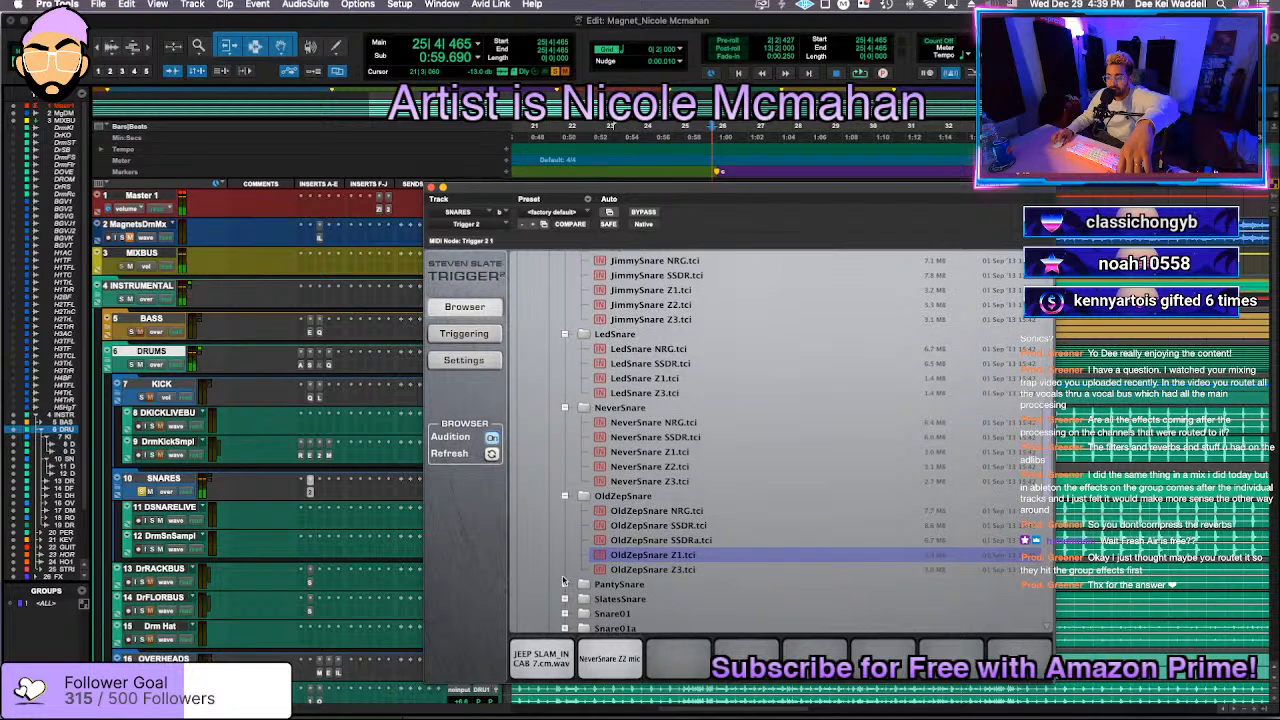
Step: Audition the PantySnare Z1 and Z3 samples in the Trigger 2 browser
click(565, 591)
scroll(620, 600, down, 1)
click(637, 597)
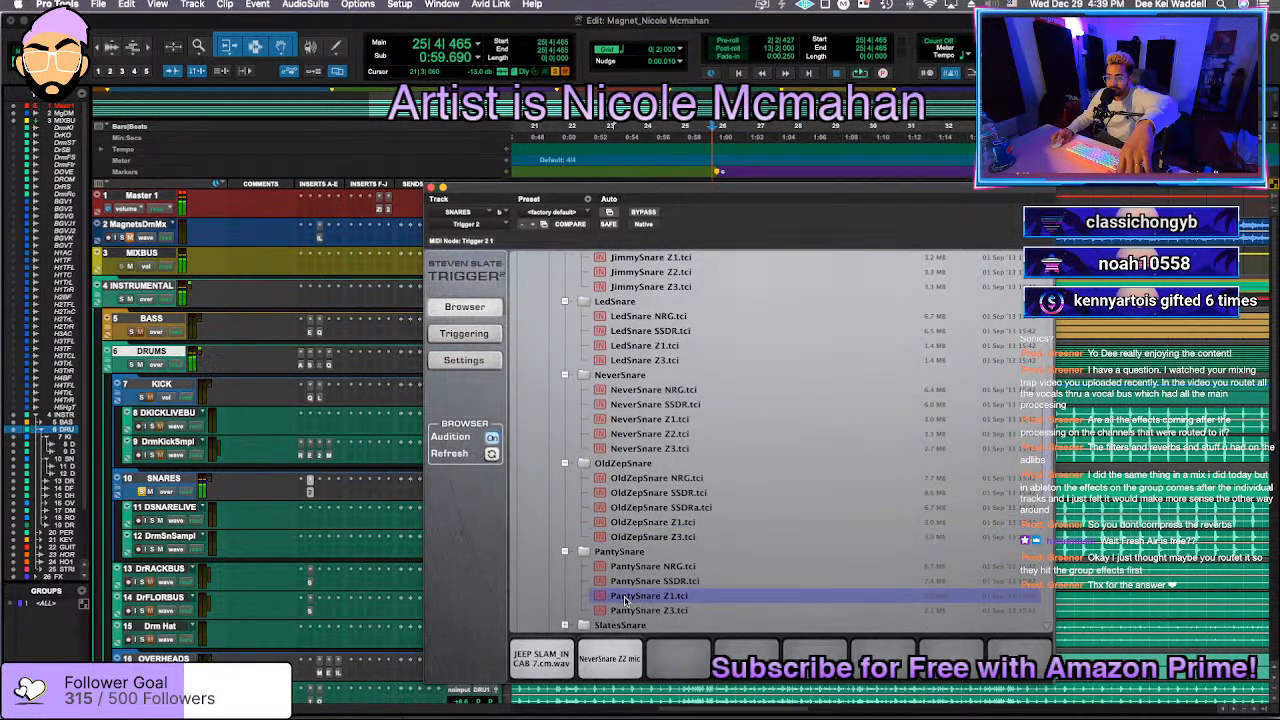
scroll(637, 598, down, 1)
click(645, 577)
Step: Find the SlateSnare Z1 sample in the SlatesSnare folder and load it into Trigger 2's third slot
click(563, 591)
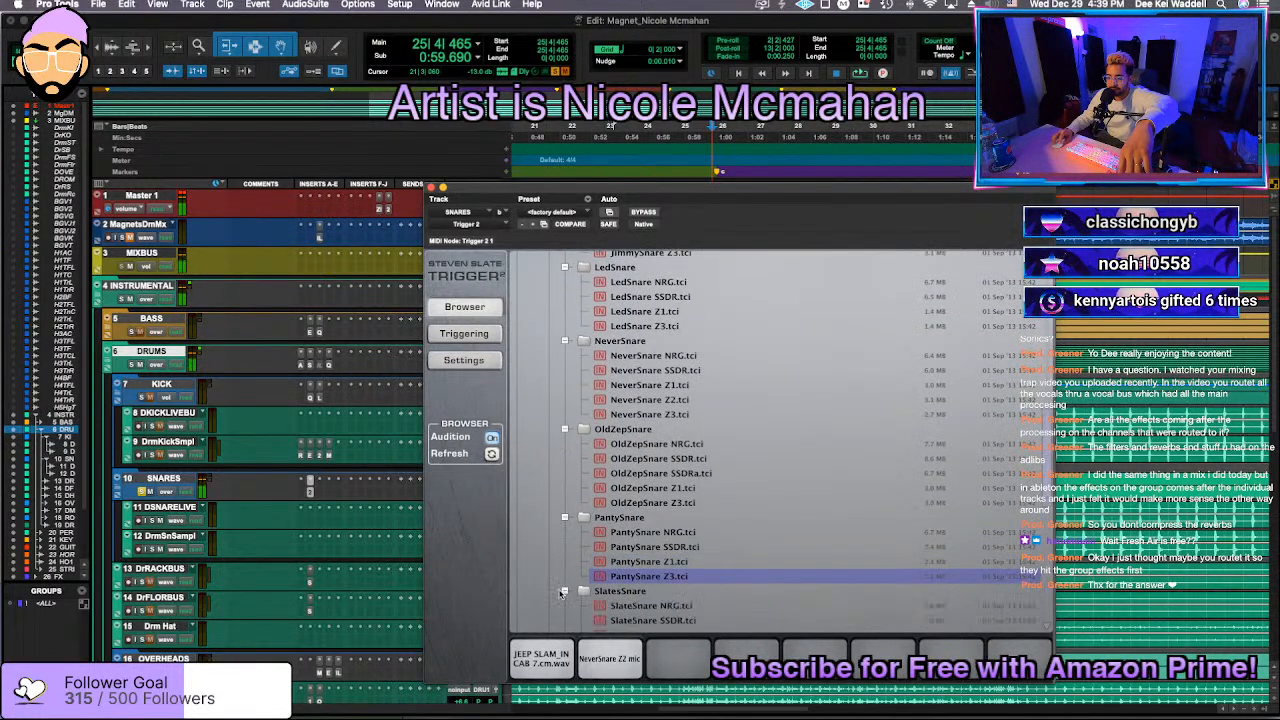
scroll(600, 593, down, 2)
click(615, 586)
click(625, 573)
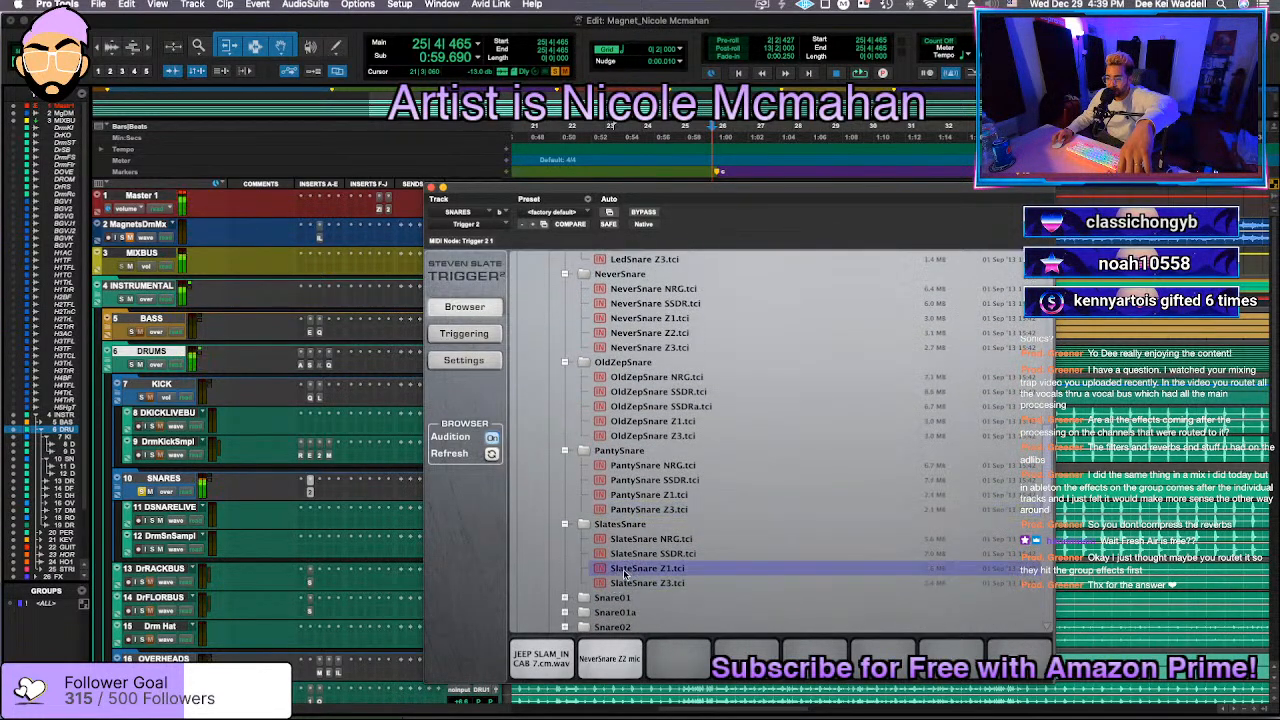
Step: Audition Snare 1 Z1 and the Snare 1A Z1 and Z3 samples
click(565, 597)
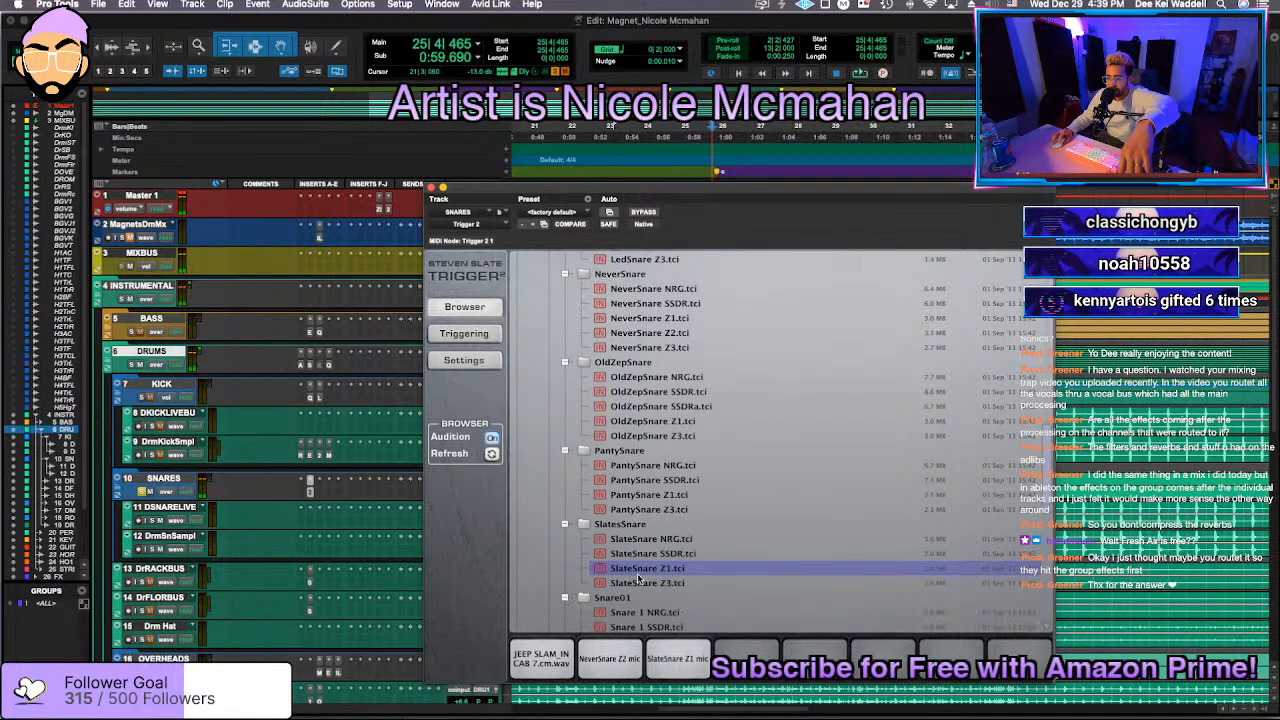
scroll(637, 577, down, 2)
click(637, 572)
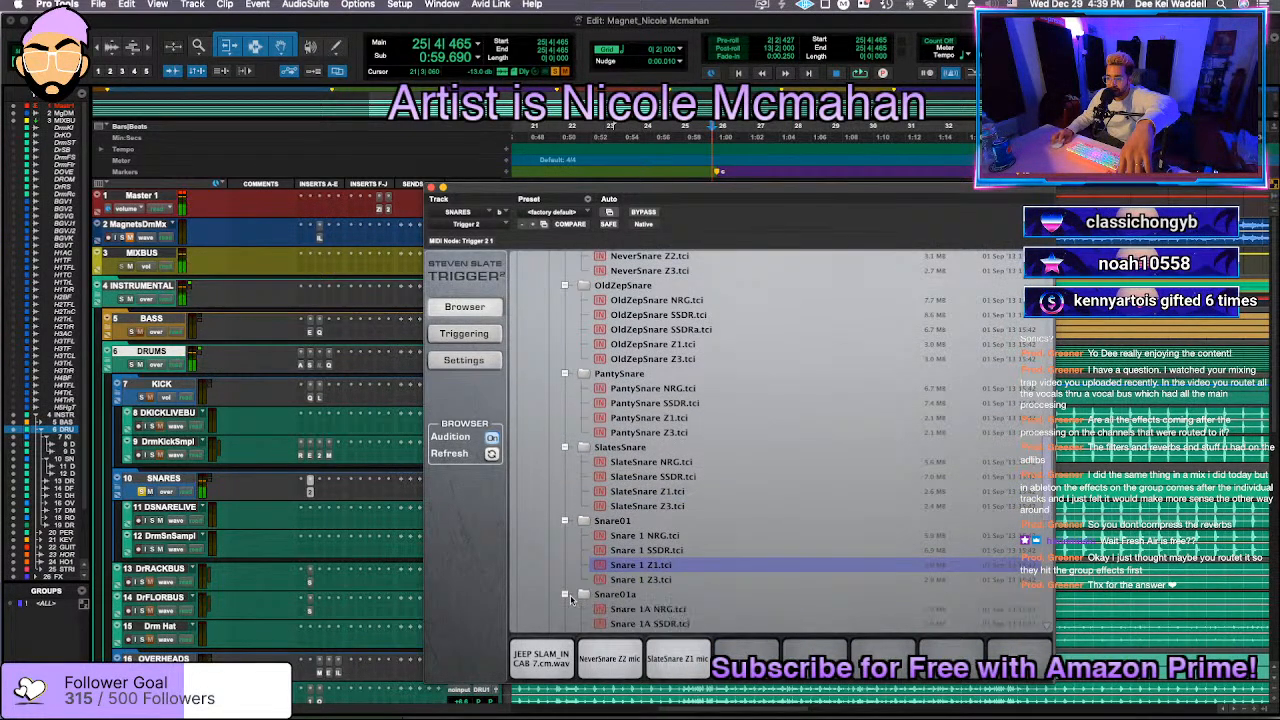
click(565, 595)
scroll(600, 570, down, 3)
click(640, 521)
click(634, 537)
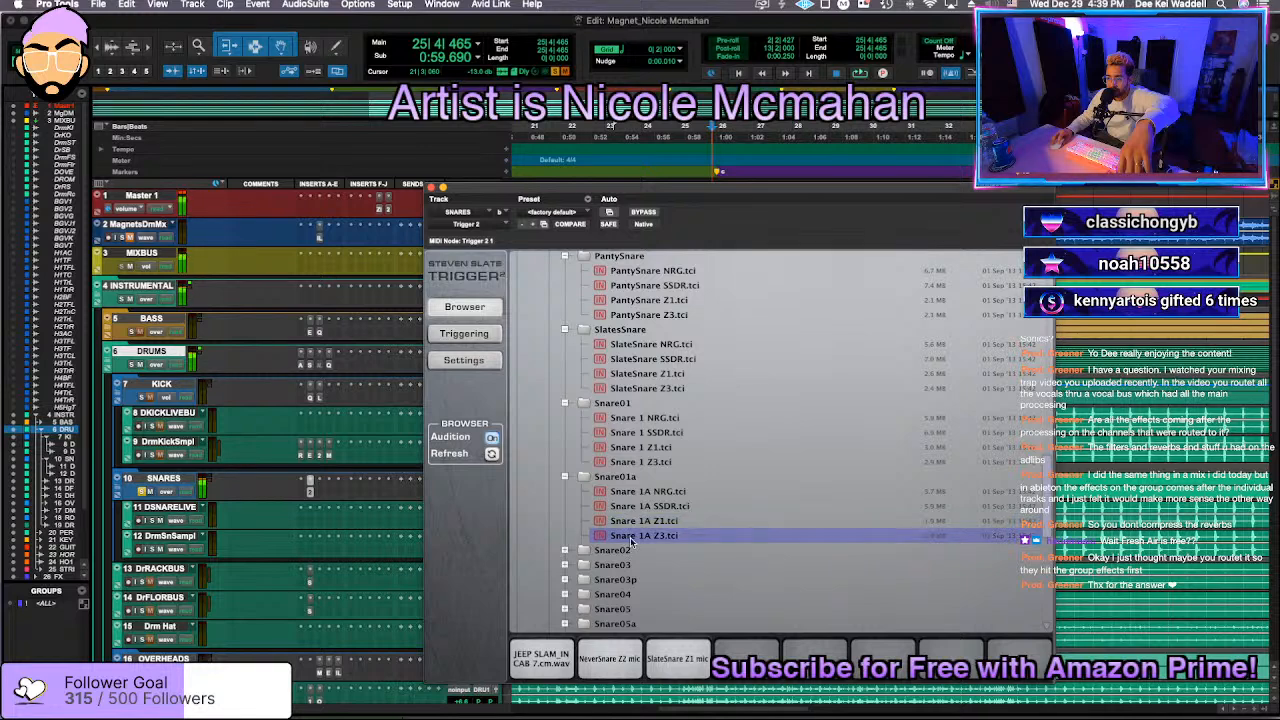
Step: Audition the Z1 and Z3 samples in the Snare02 folder
click(565, 550)
click(620, 594)
click(610, 609)
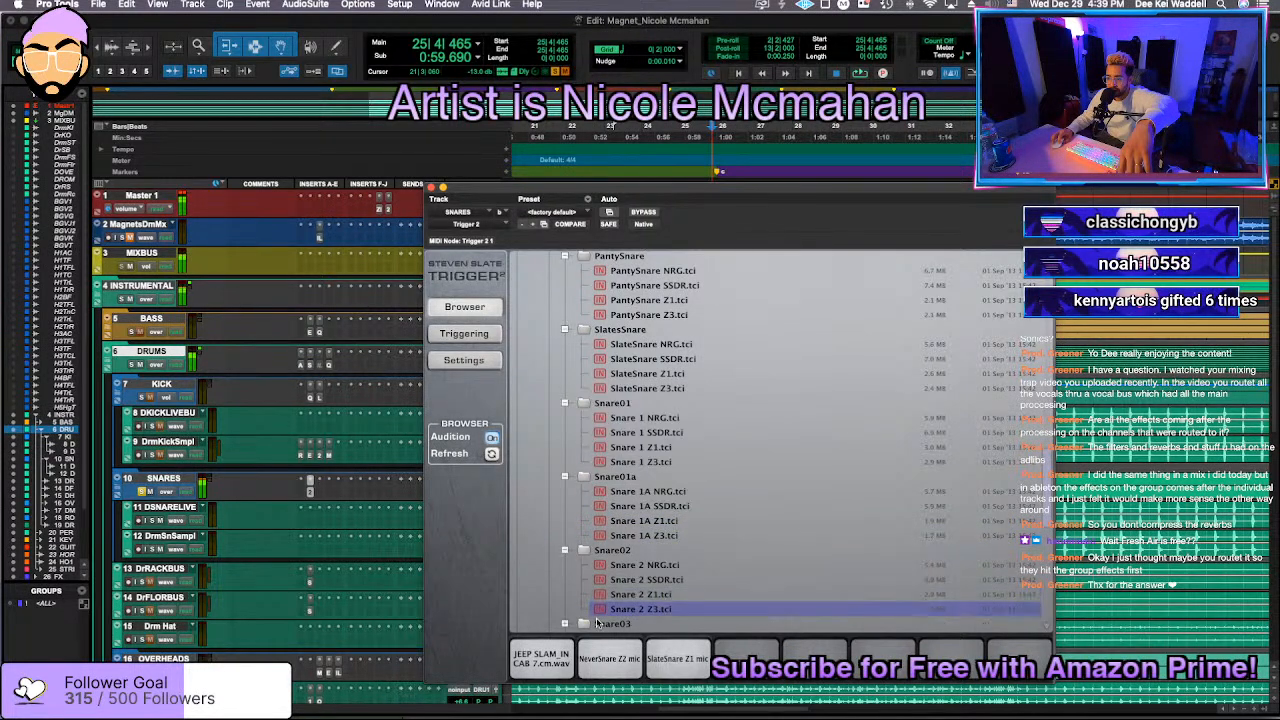
Step: Compare Snare 3 Z1 with Snare 3 Z3 and load the Z1 sample into Trigger 2's fourth slot
click(565, 624)
scroll(640, 598, down, 2)
click(620, 586)
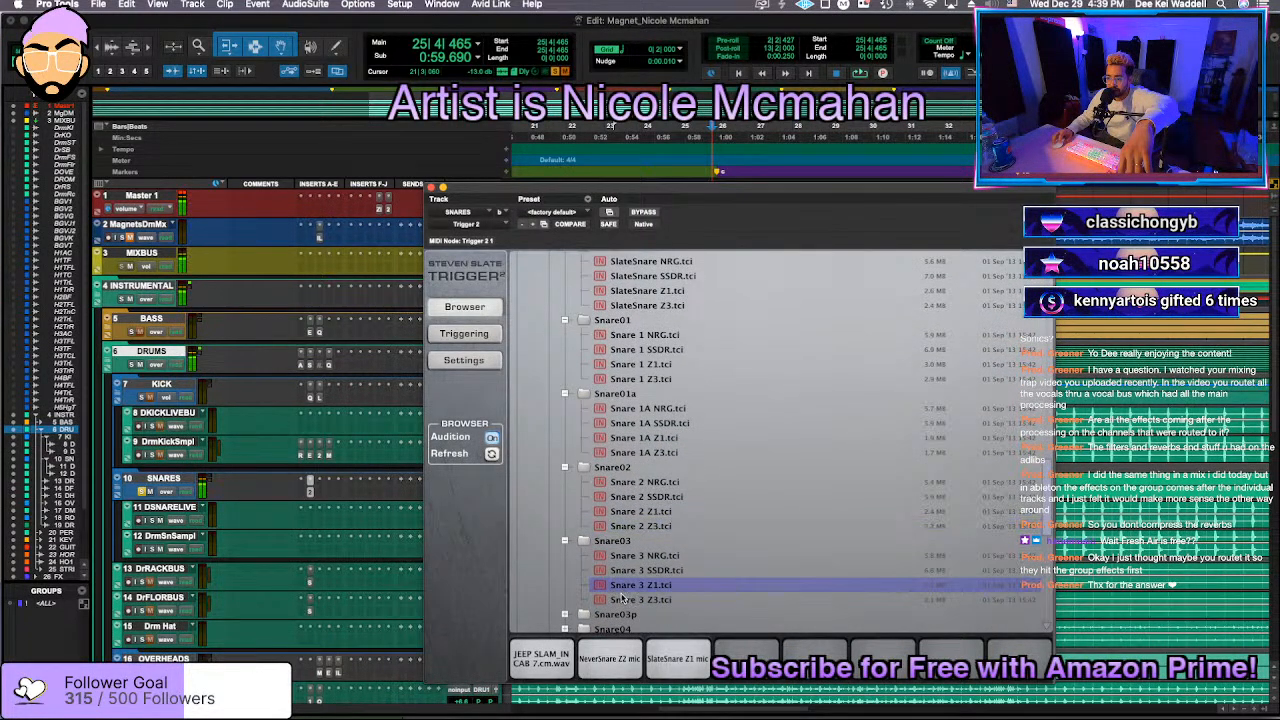
click(619, 602)
click(631, 587)
scroll(636, 591, down, 1)
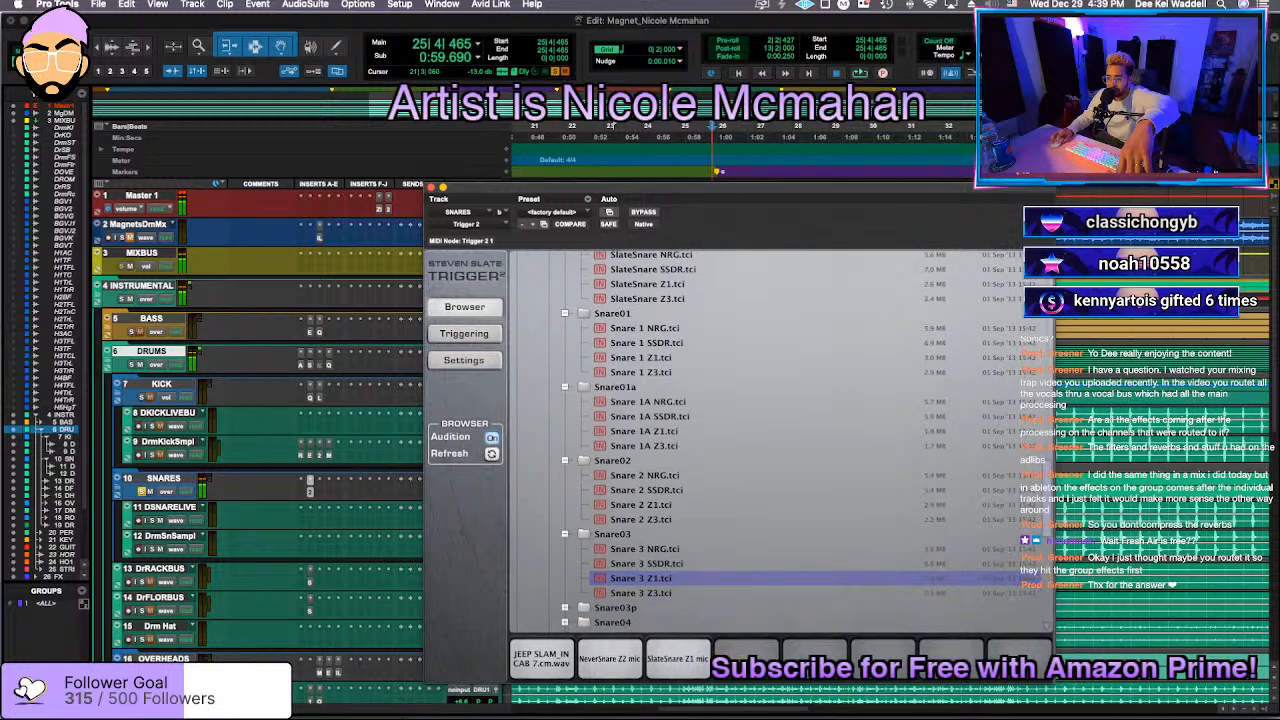
Step: Audition the Z3 and Z1 samples in the Snare03p folder
scroll(605, 602, down, 2)
click(634, 583)
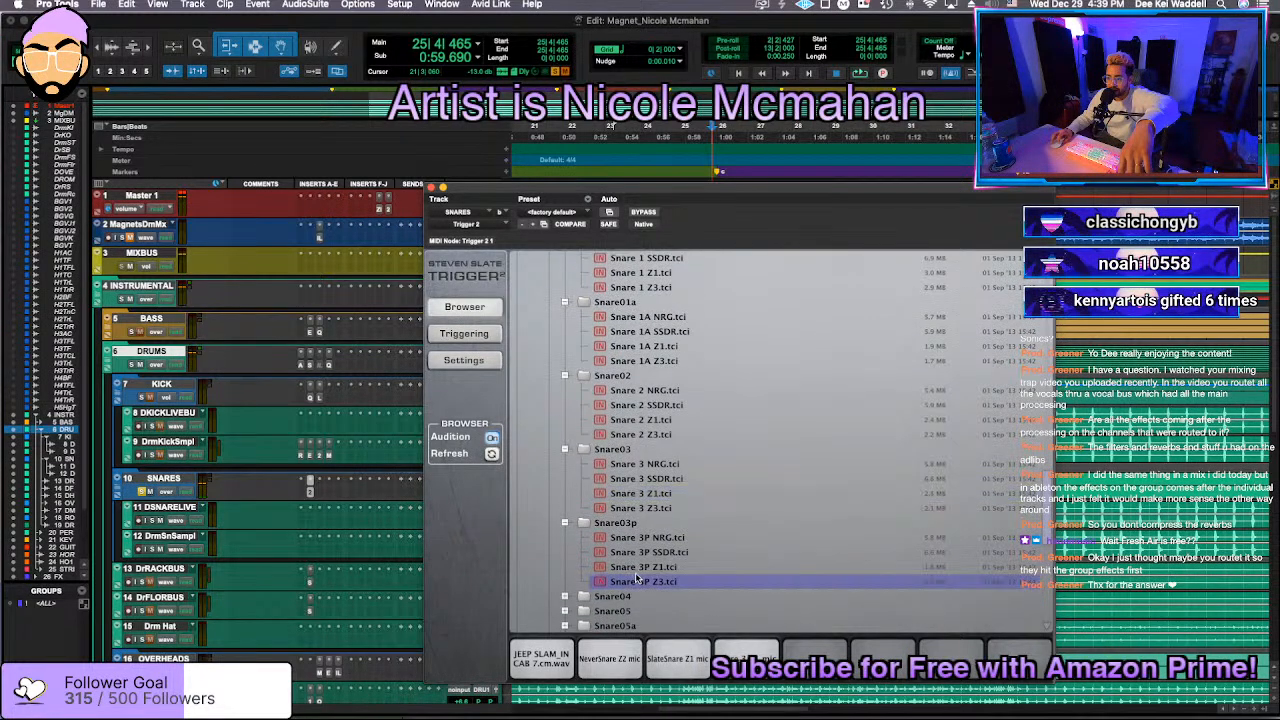
click(639, 570)
Step: In Trigger 2's triggering view, mute the three added snare samples and set retrigger to 57 ms and detail to 44
click(475, 336)
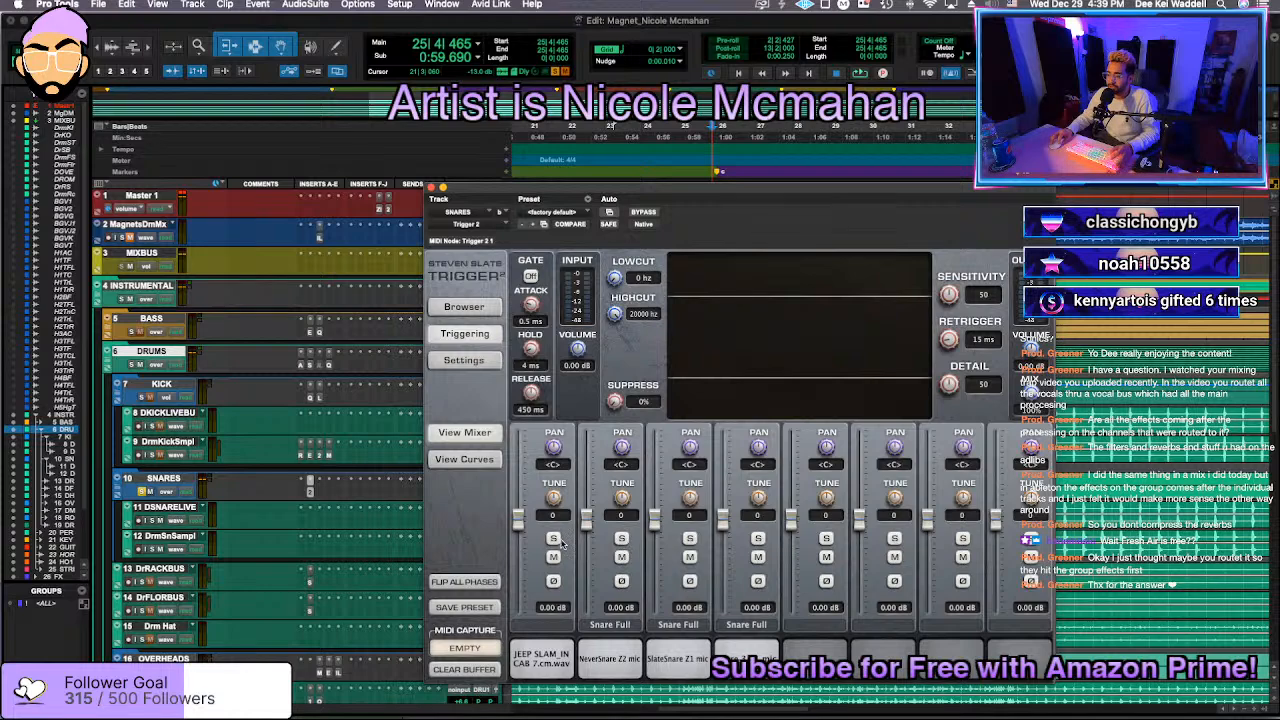
click(621, 557)
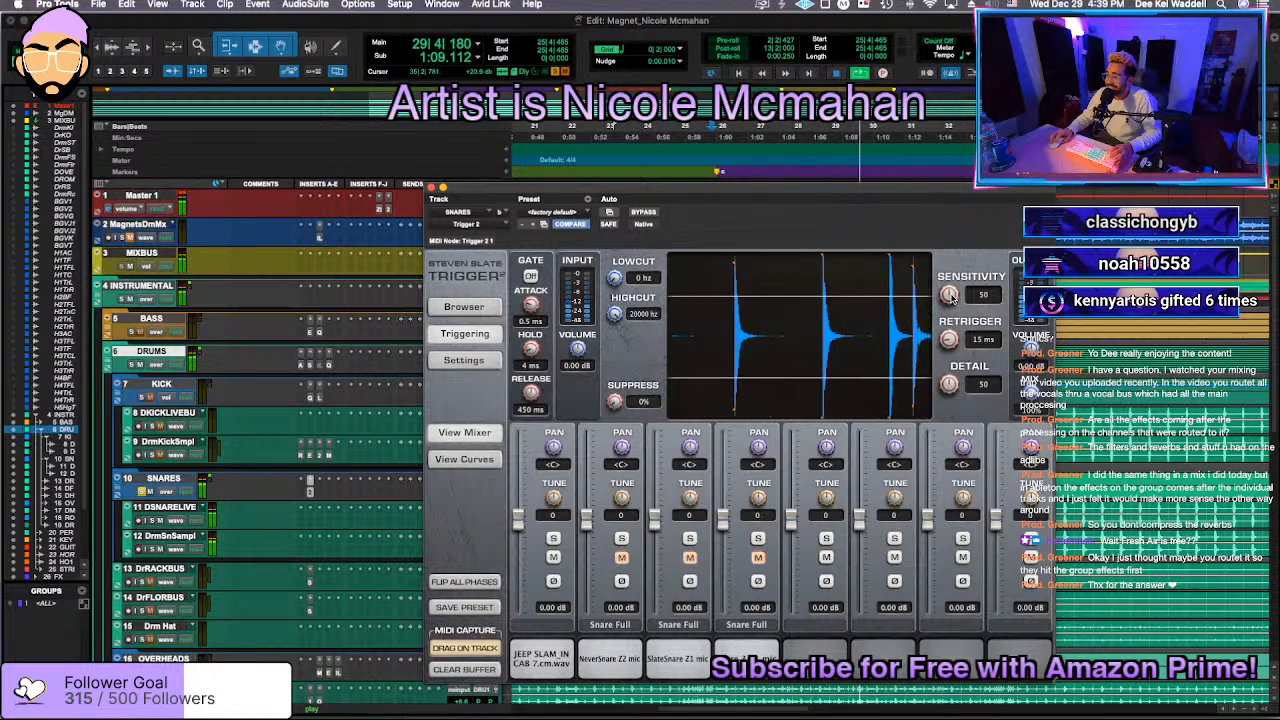
drag(948, 292, 949, 293)
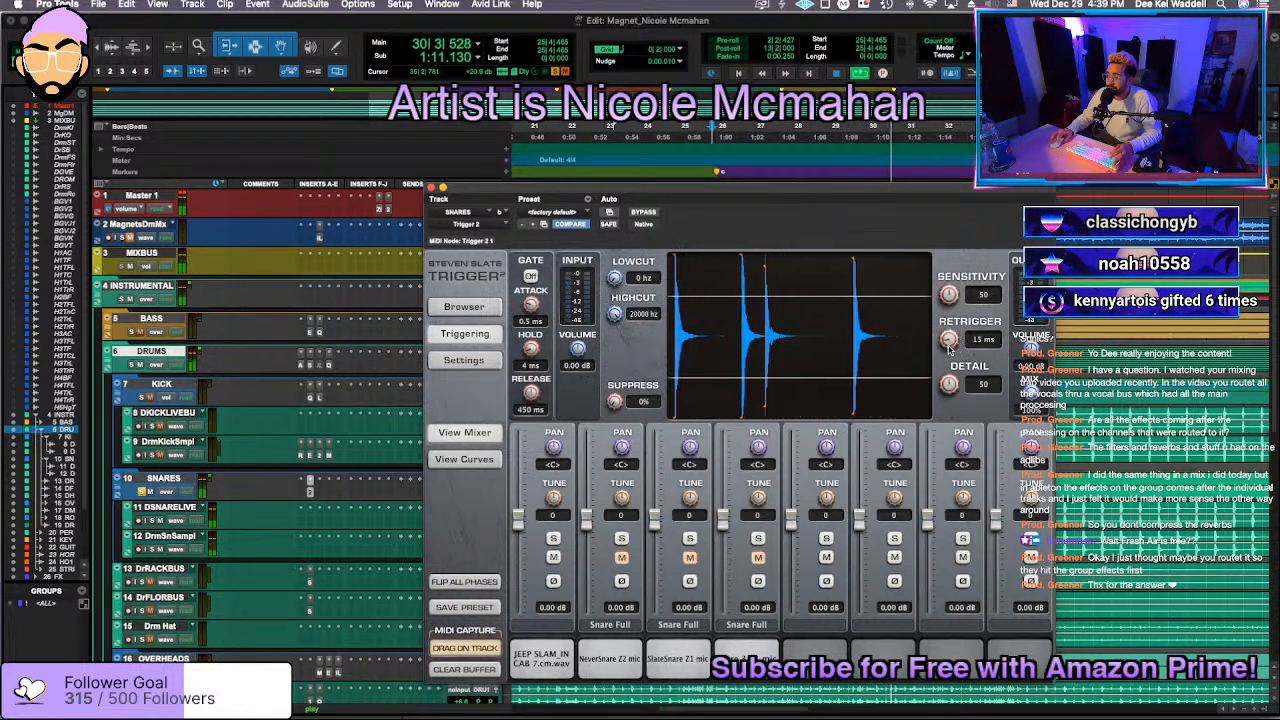
drag(950, 347, 962, 325)
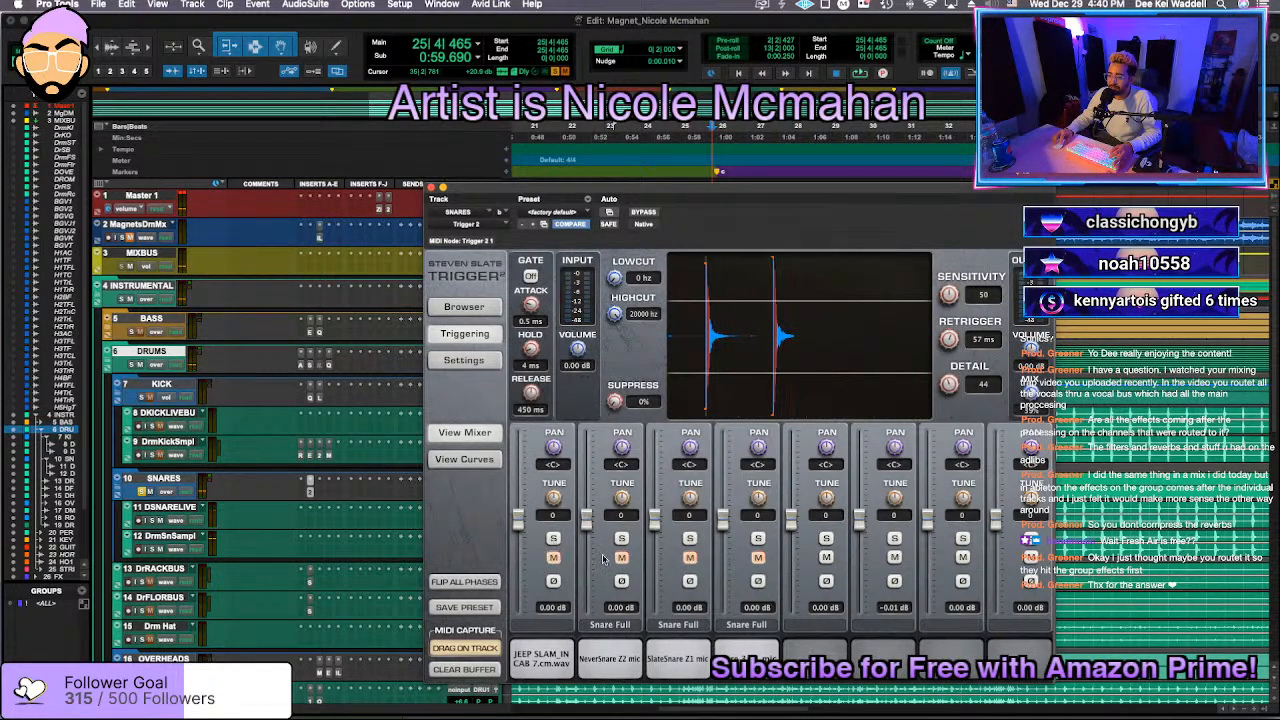
Step: Play the snares with only SlateSnare Z1 unmuted among the loaded samples and its level raised to 2.11 dB
key(space)
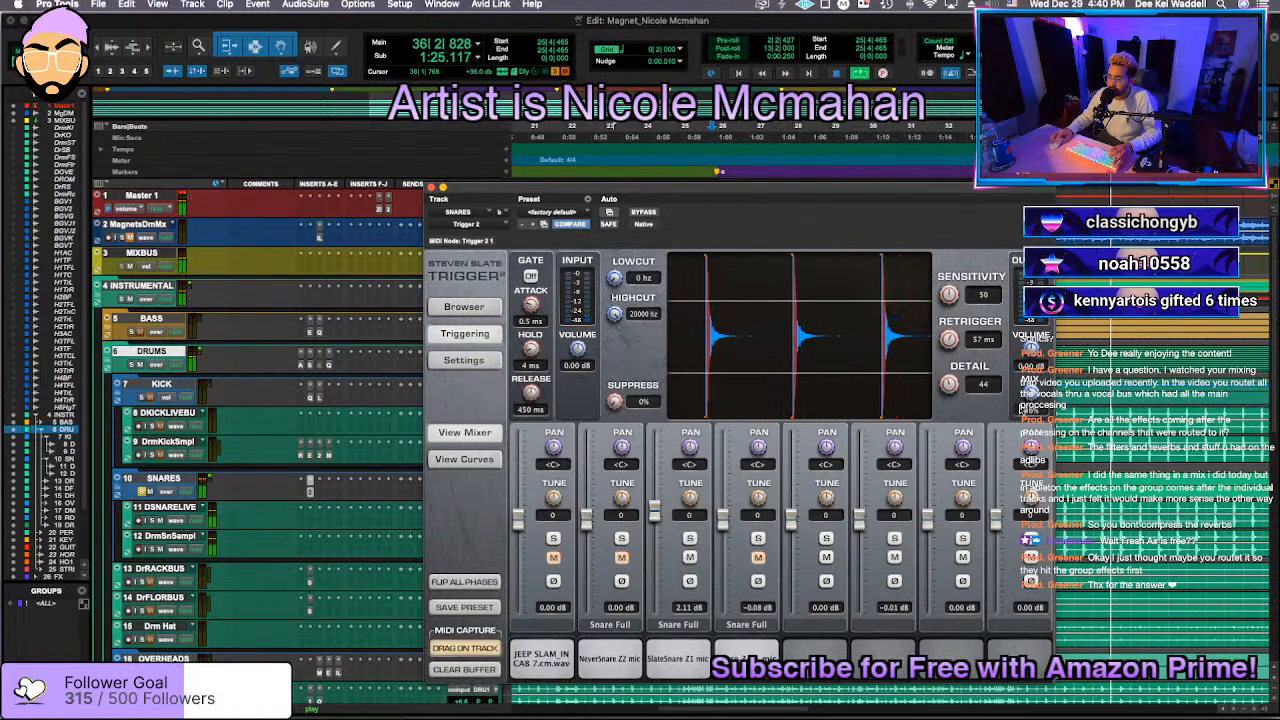
click(431, 187)
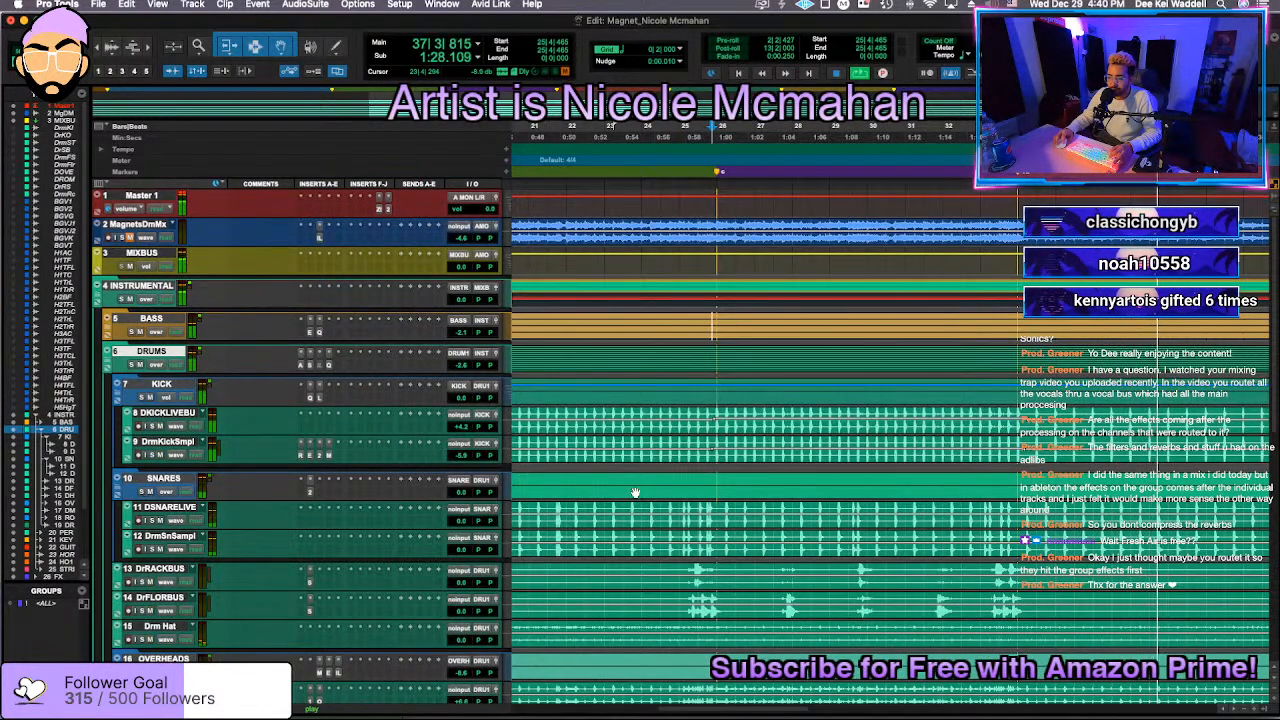
click(309, 490)
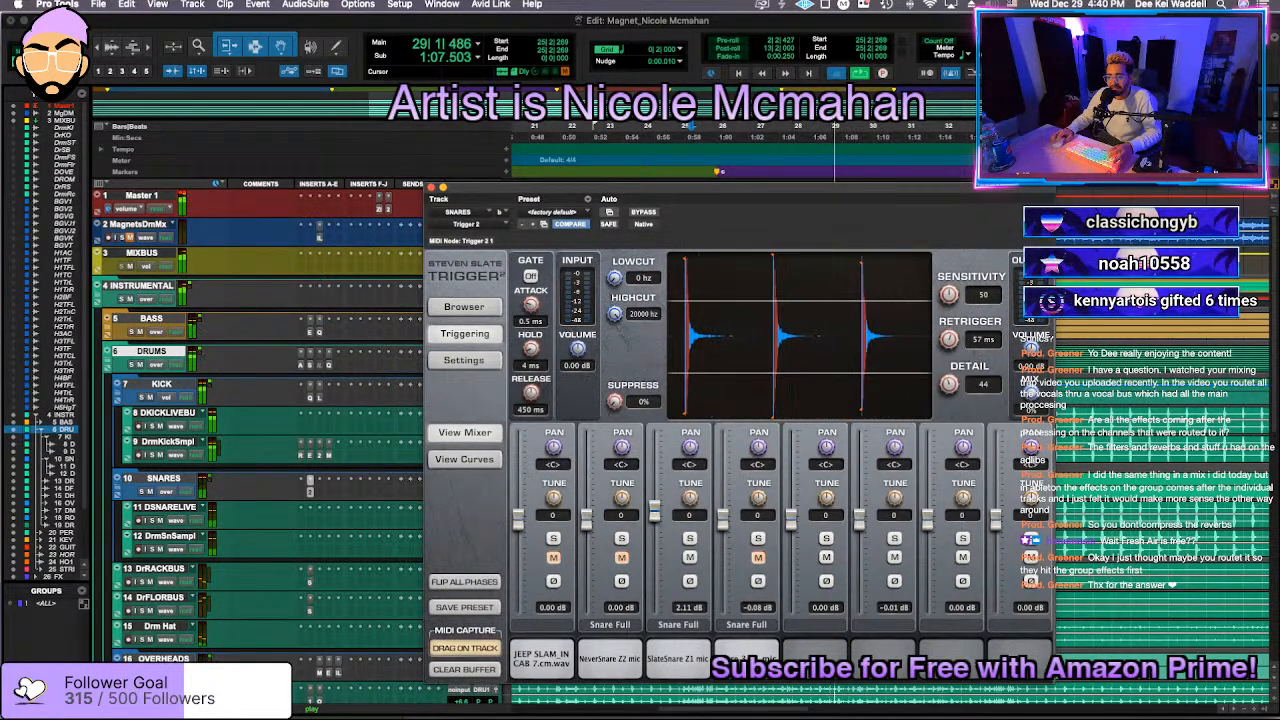
key(space)
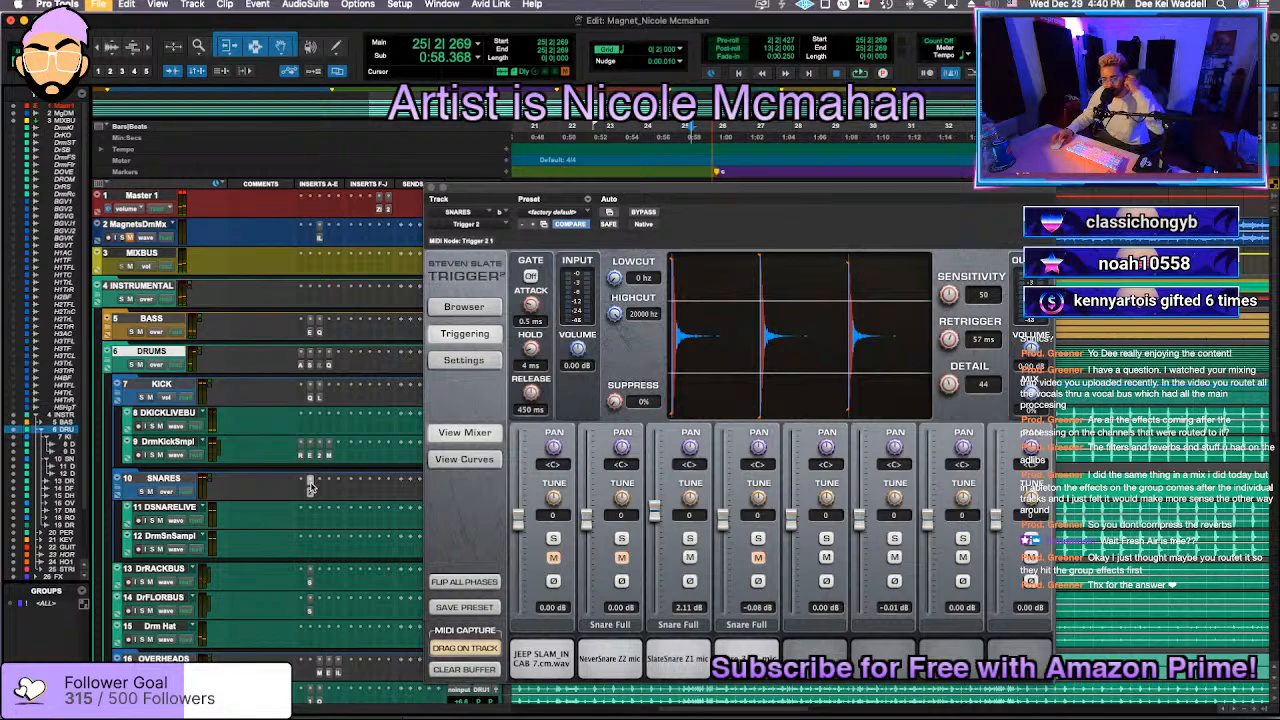
Step: Remove the Trigger 2 insert from the SNARES track and close its plug-in window
click(309, 482)
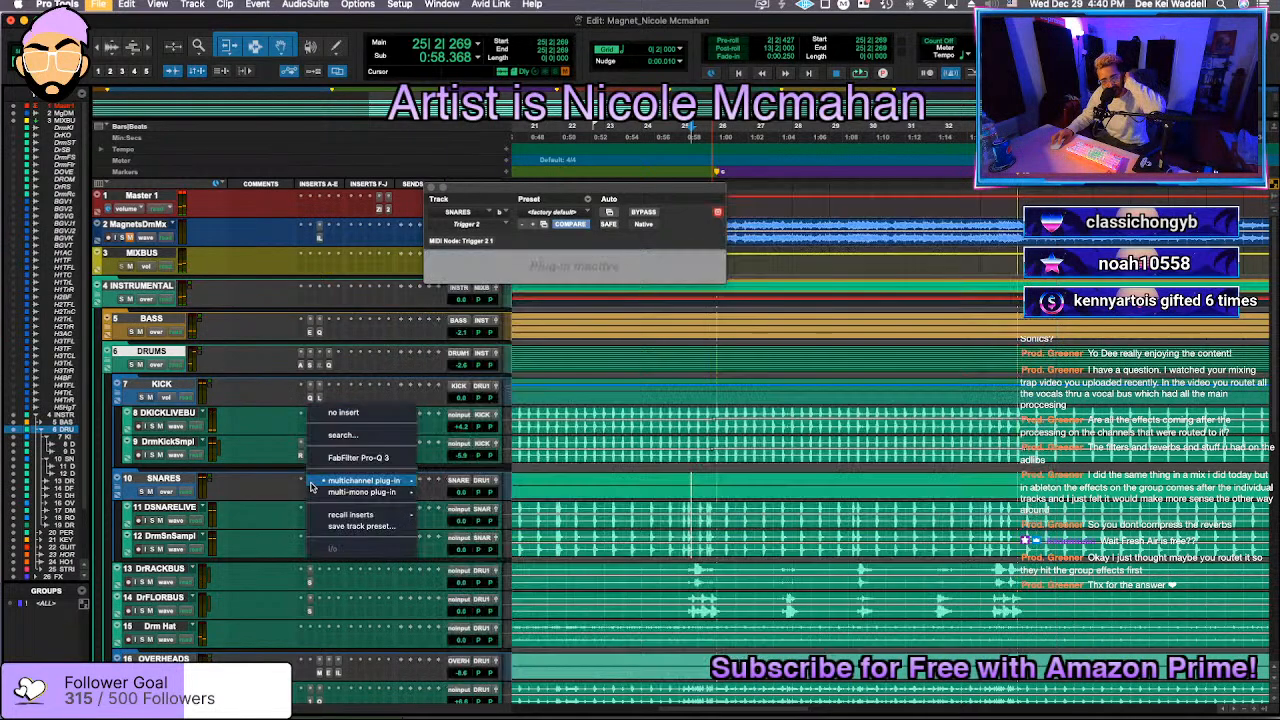
click(346, 411)
click(430, 189)
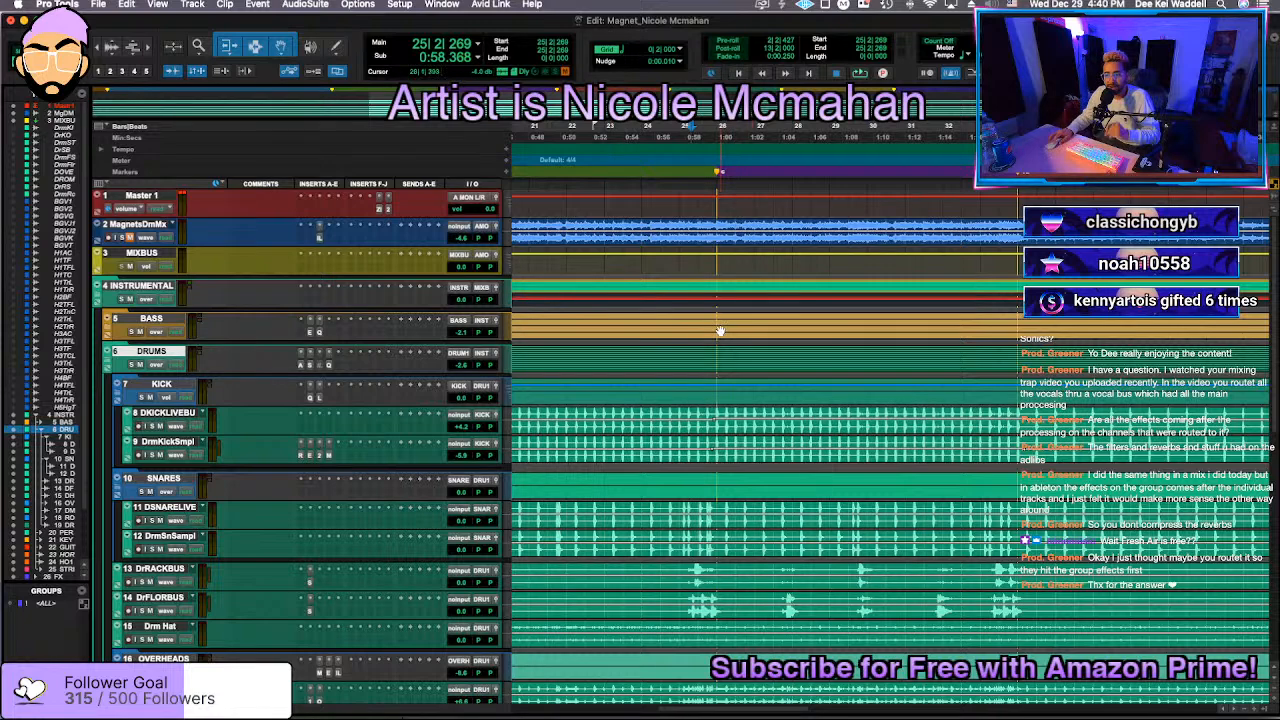
Step: During playback, set the clip level of StandardCLIP on the DRUMS track to -0.60 dB
key(space)
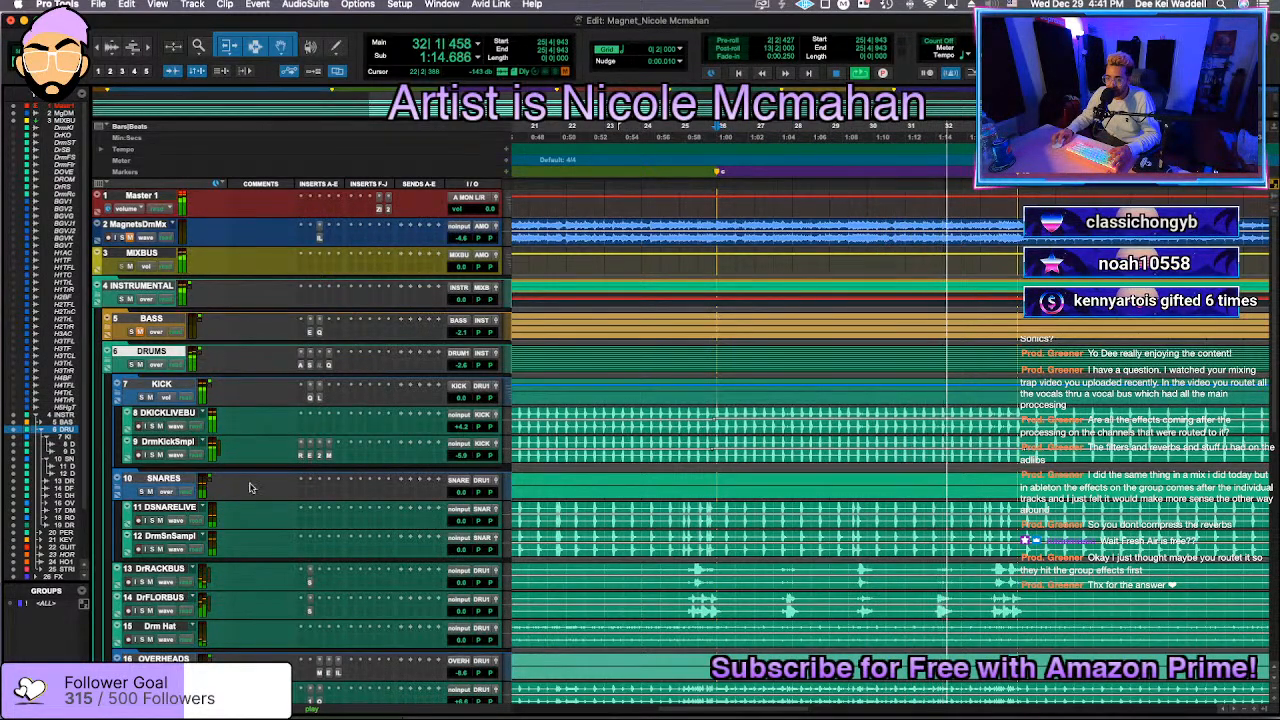
click(305, 366)
click(331, 367)
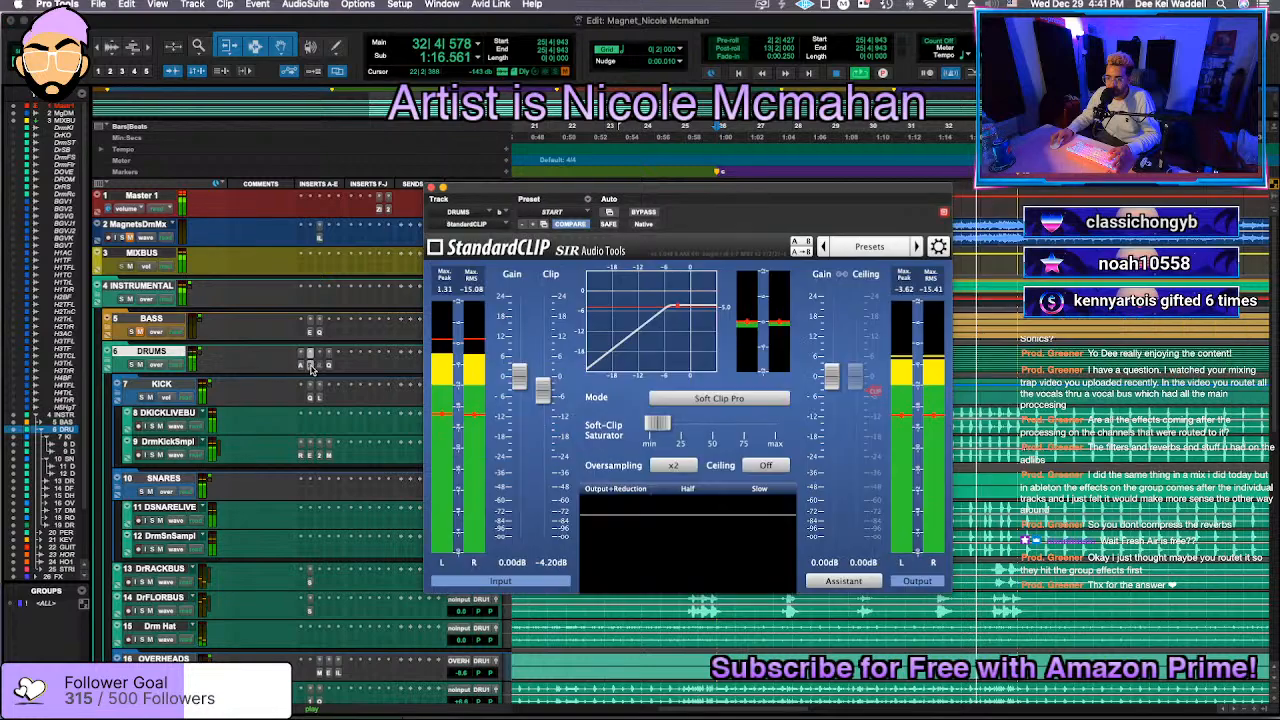
mouse_move(542, 394)
key(space)
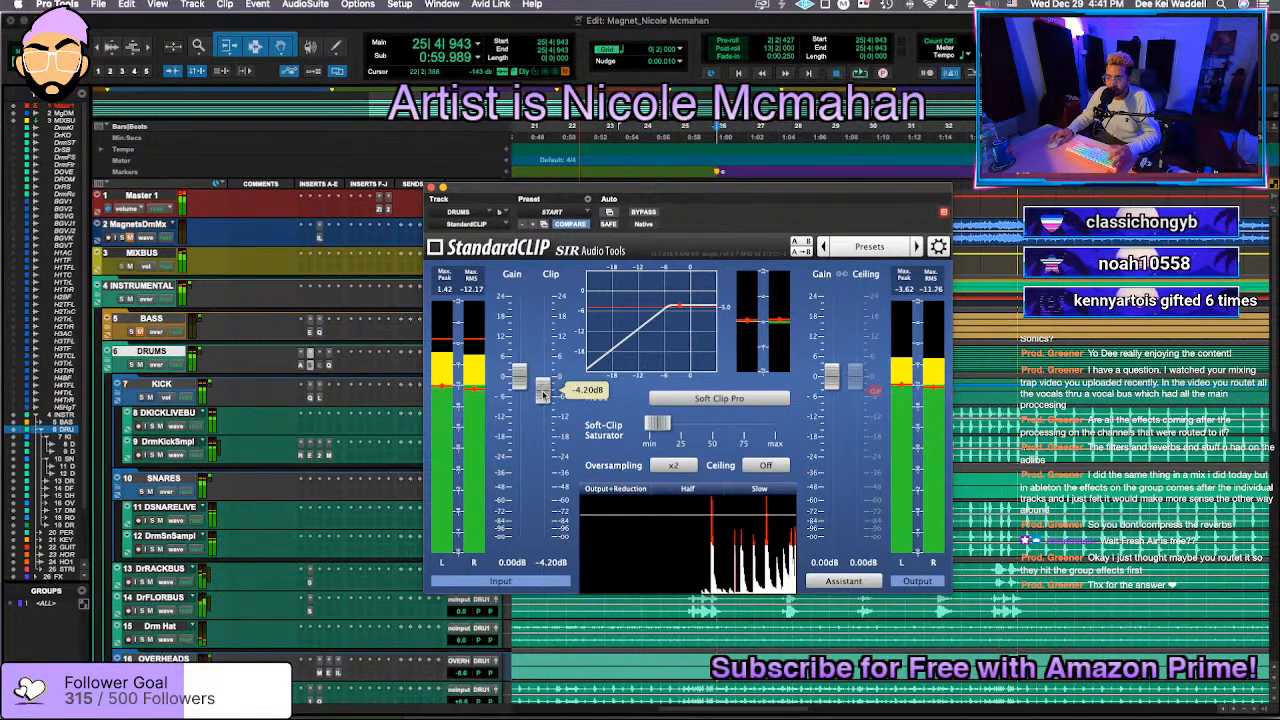
key(space)
scroll(547, 384, up, 4)
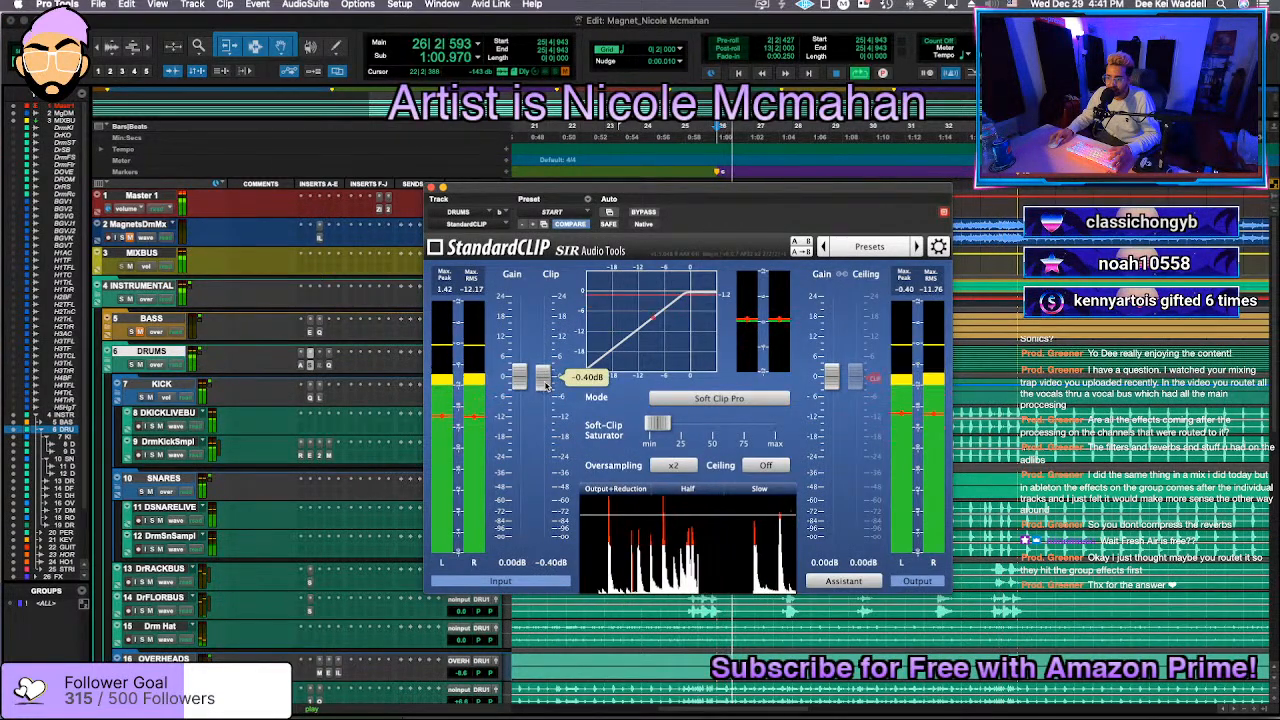
scroll(547, 384, down, 1)
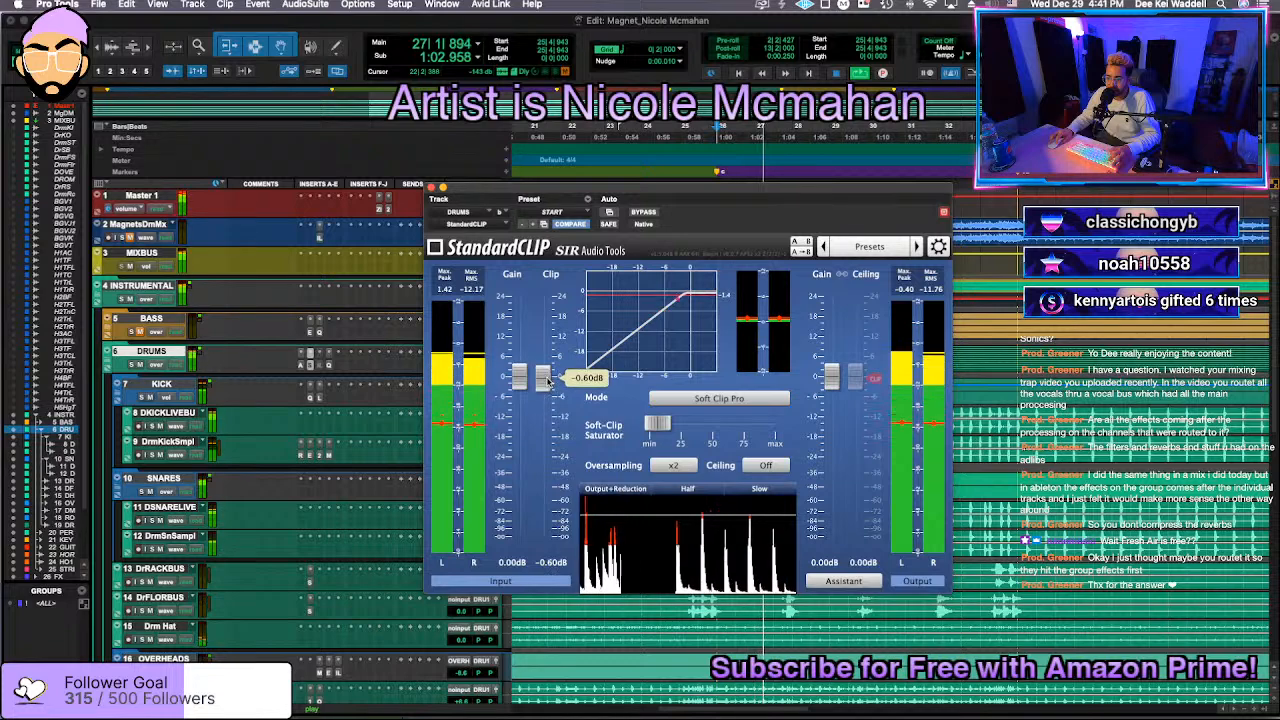
Step: In Pro-Q 3 on the DRUMS track, cut about 3 dB near 150 Hz, and try a wide boost around 757 Hz before deleting that band
click(329, 366)
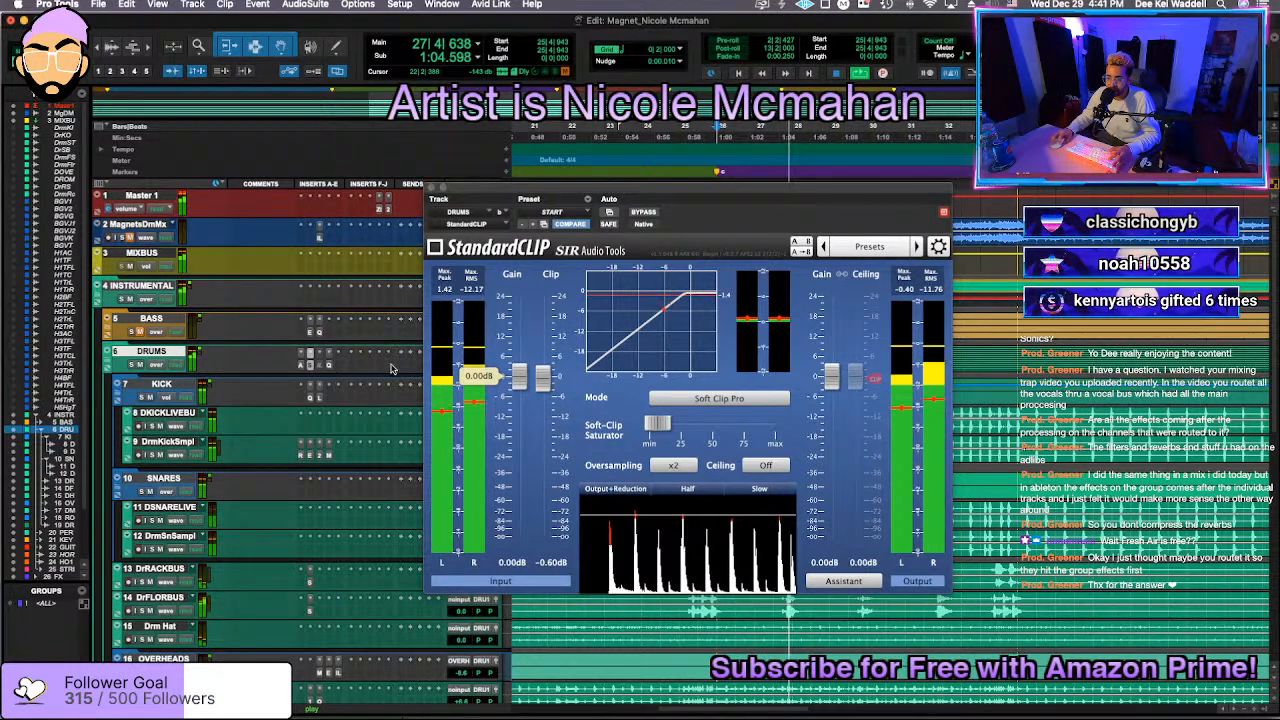
drag(654, 409, 657, 469)
drag(771, 409, 789, 375)
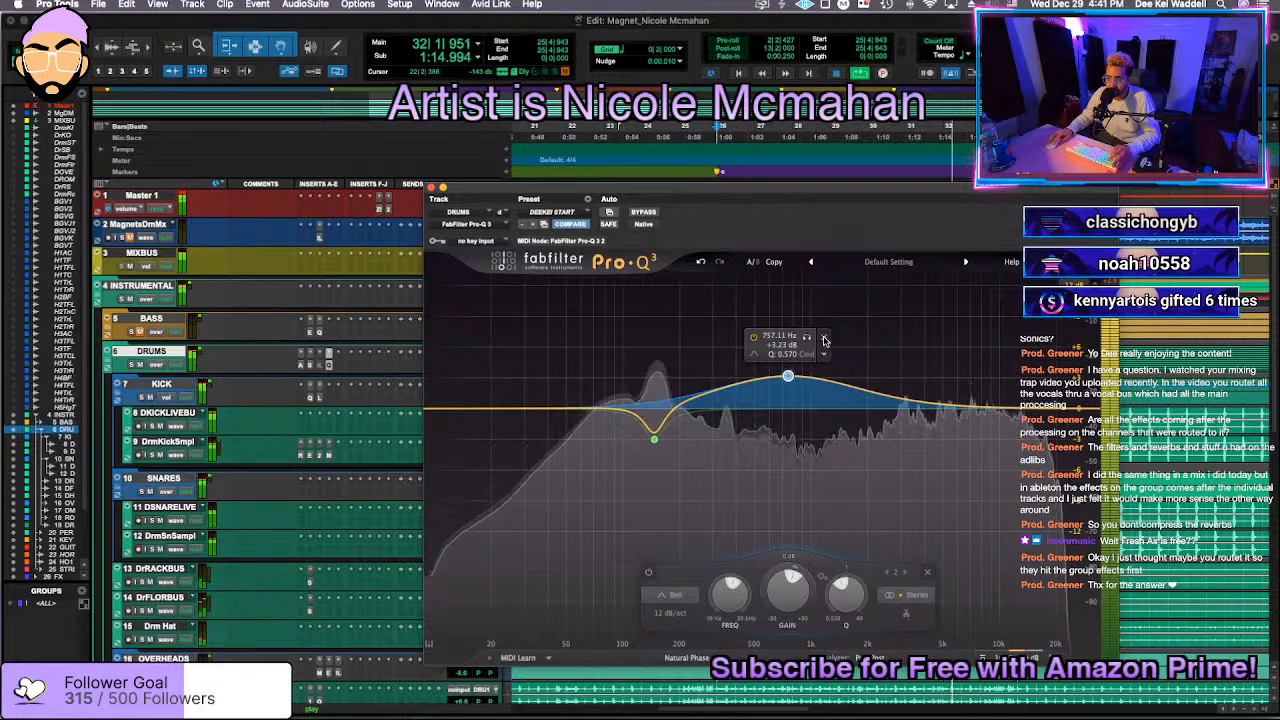
click(825, 340)
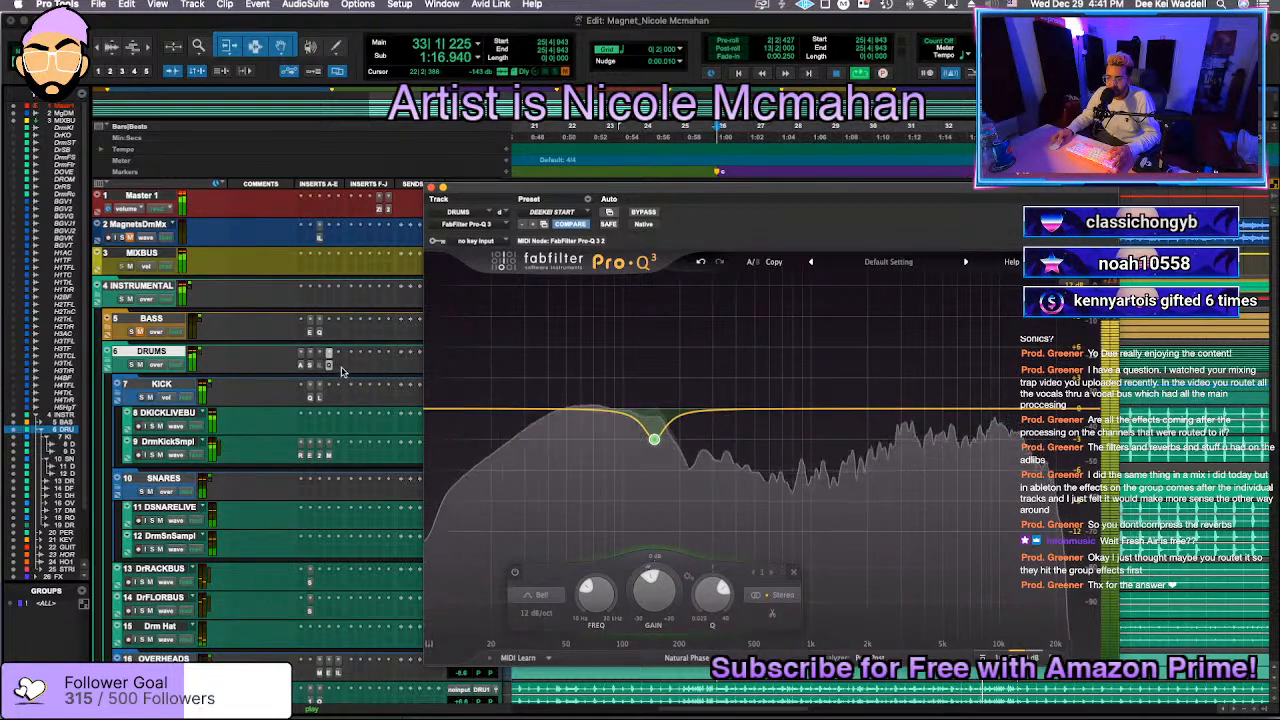
Step: Insert Spectre on the DRUMS track and set its middle band to 1.22 kHz with 0.00 dB gain
click(338, 368)
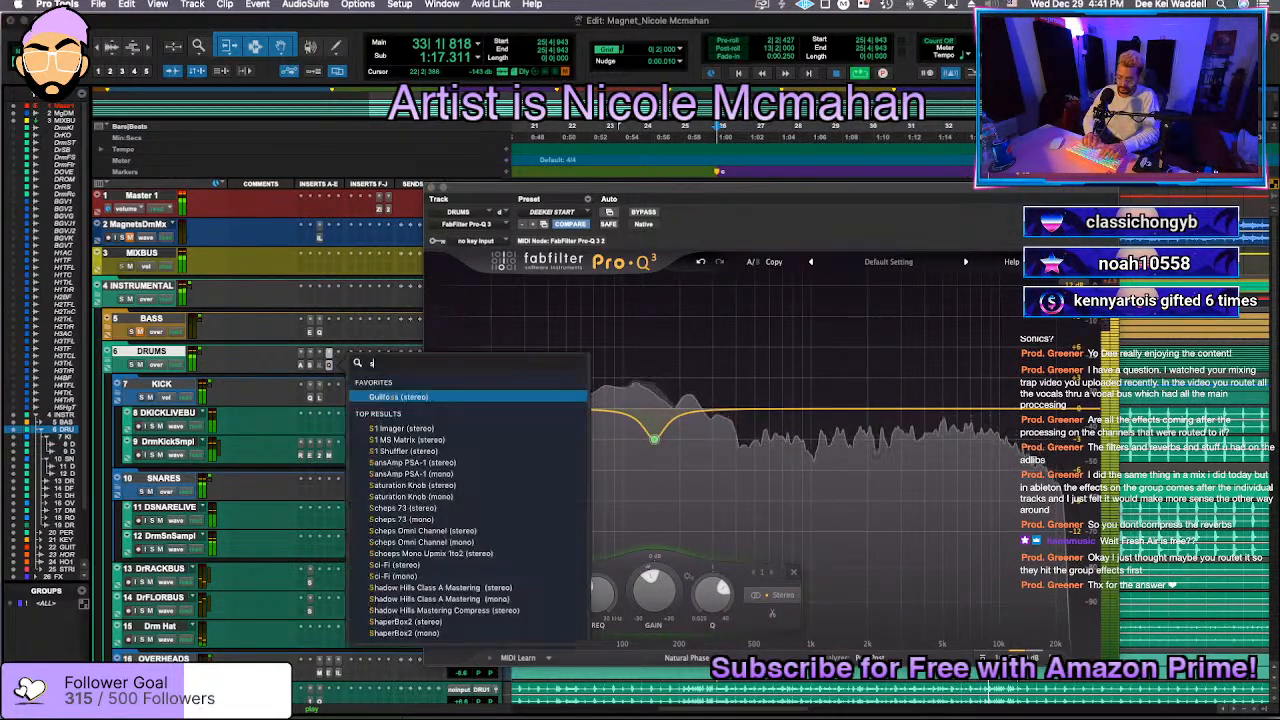
key(Return)
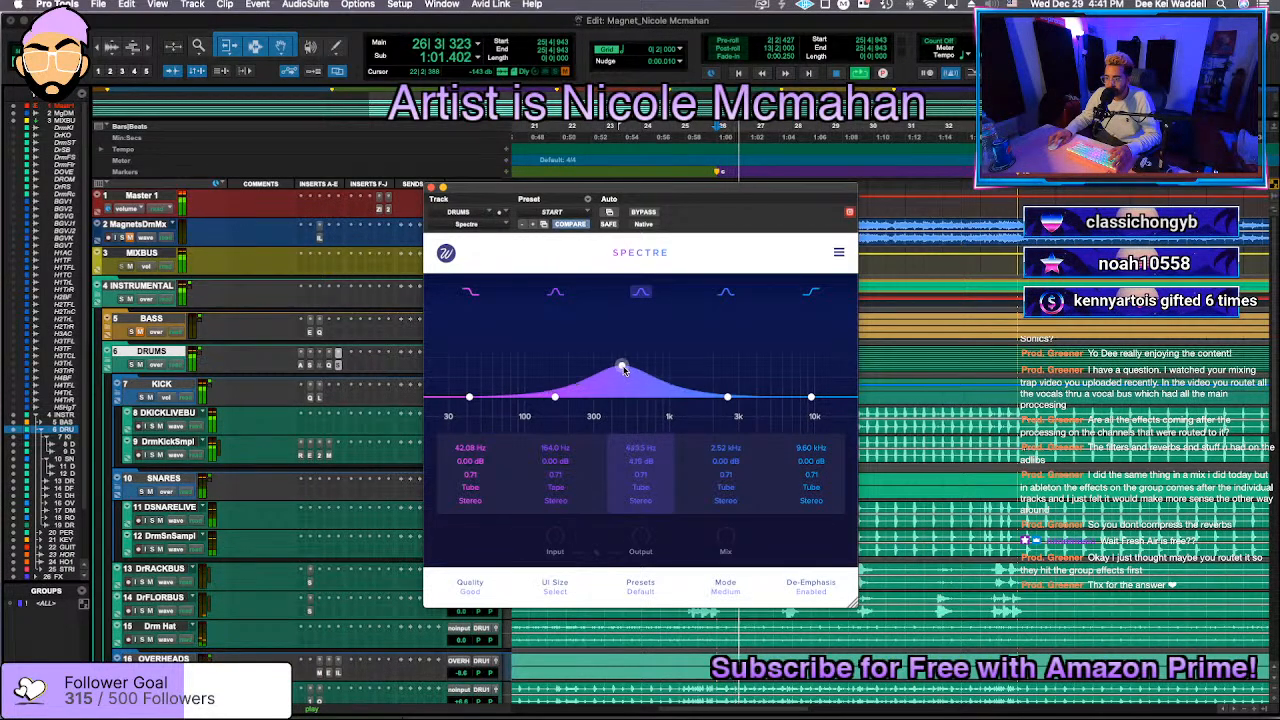
drag(621, 363, 684, 401)
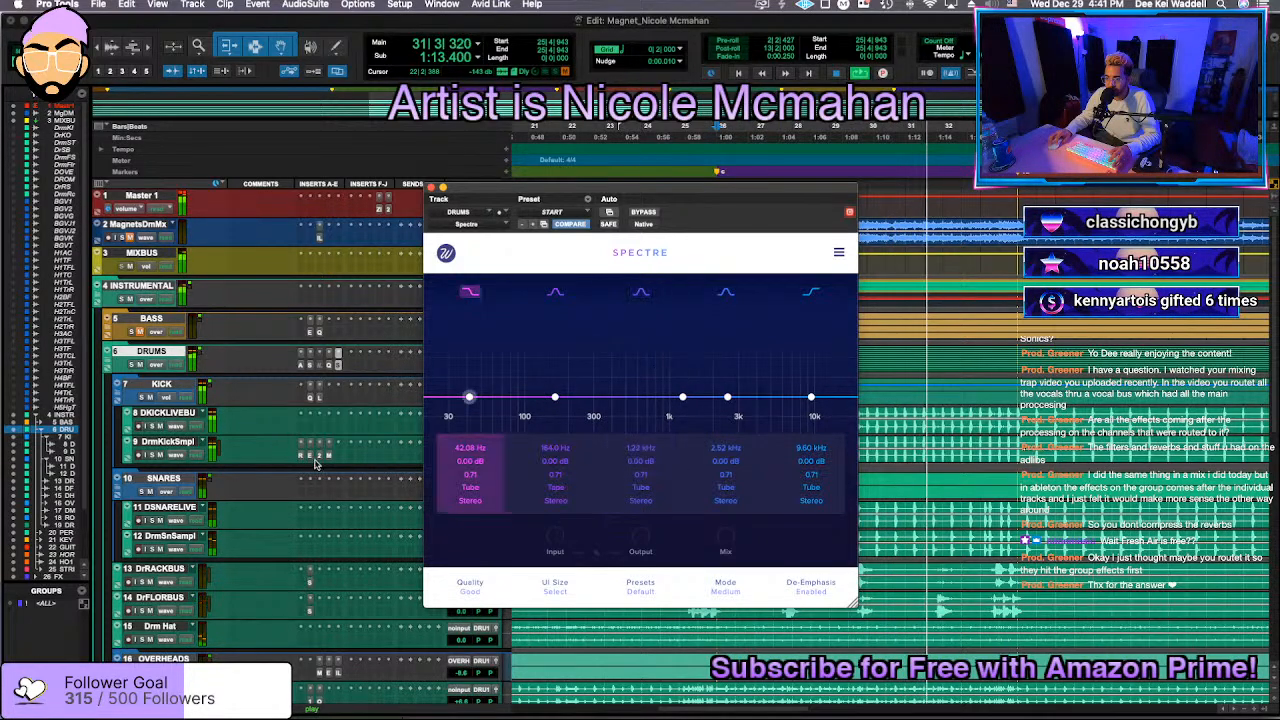
Step: Review the KICK track's inserts, including Little Radiator, and the StandardCLIP settings on the DRUMS track
click(310, 399)
click(320, 399)
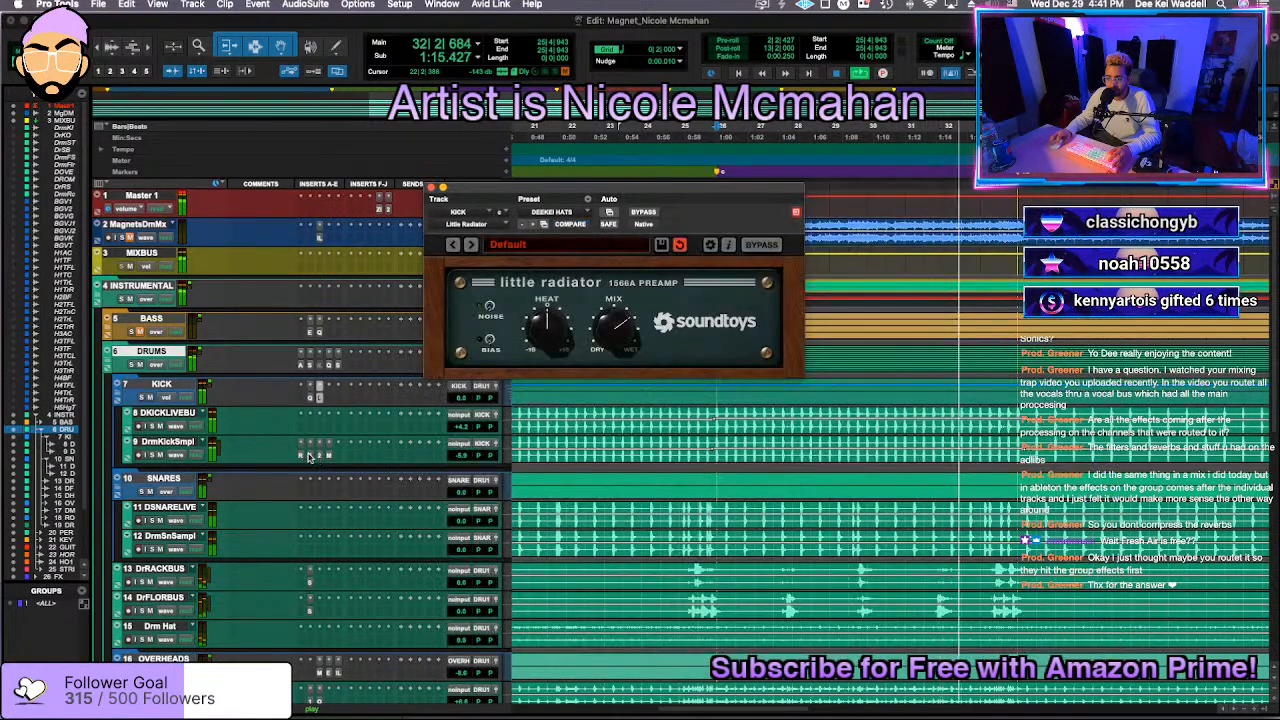
click(302, 366)
click(312, 366)
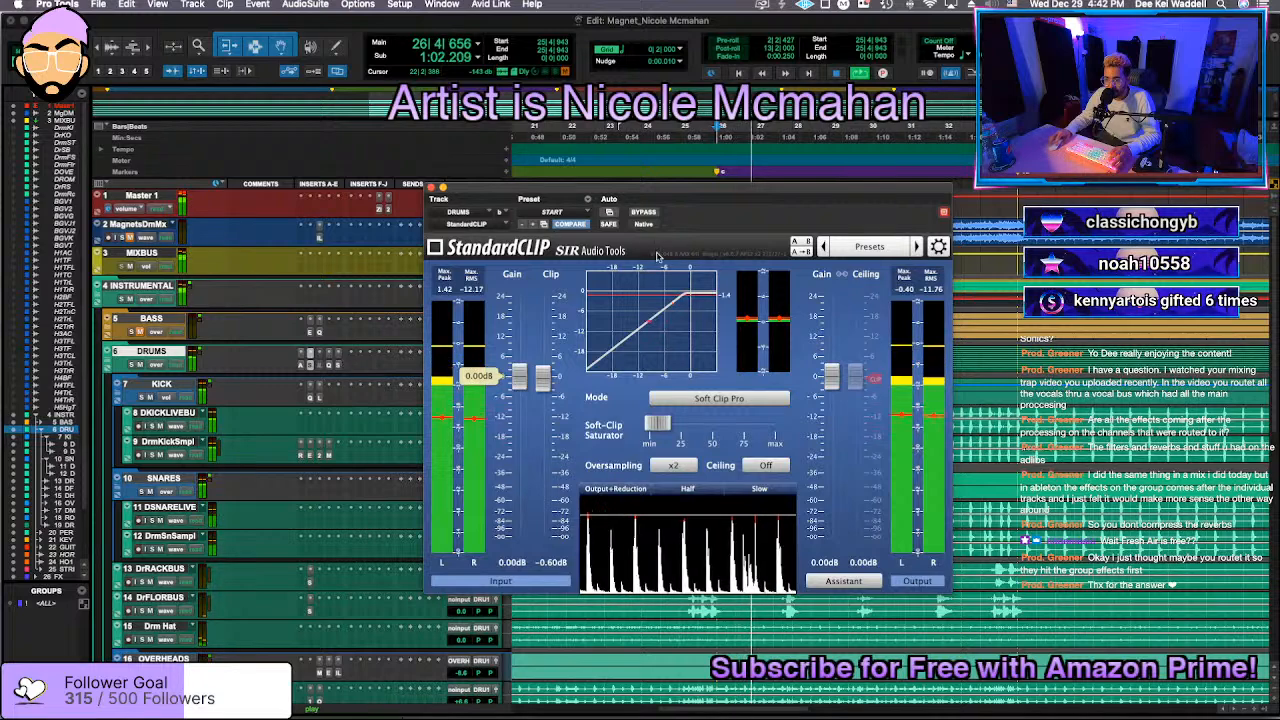
Step: During playback, compare the drums with Spectre and Pro-Q 3 on the DRUMS track bypassed
click(338, 365)
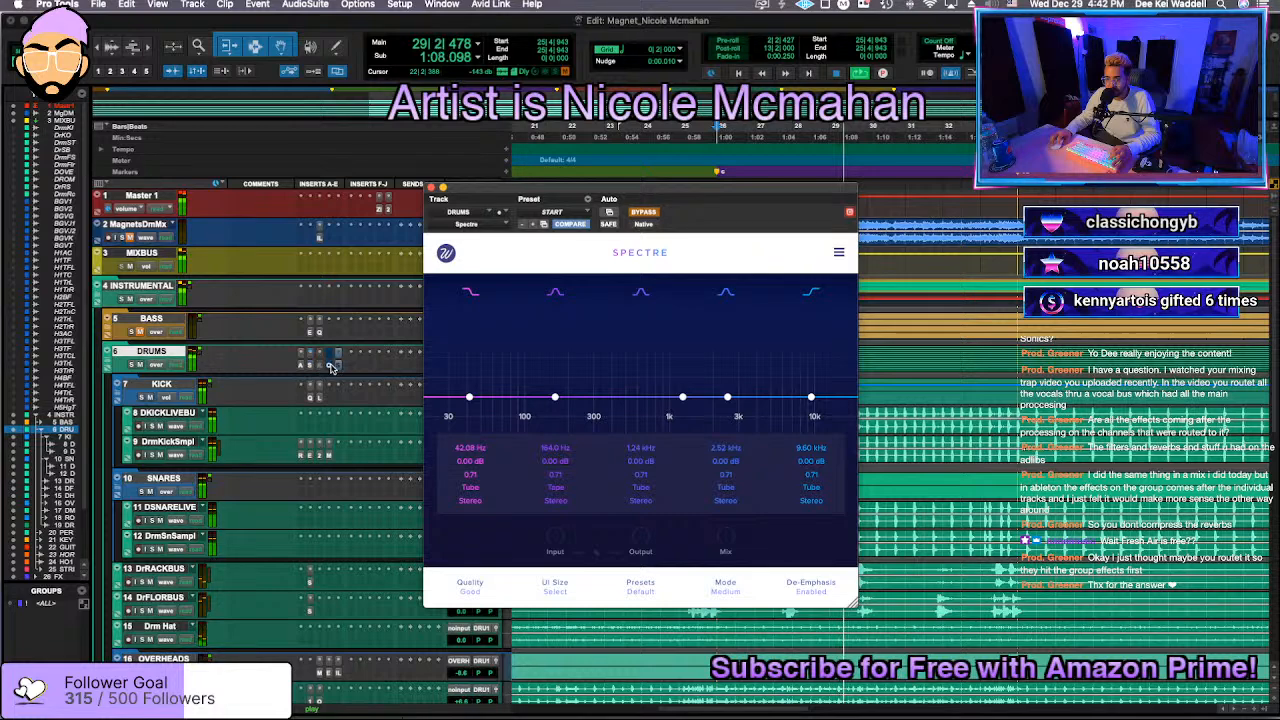
click(331, 366)
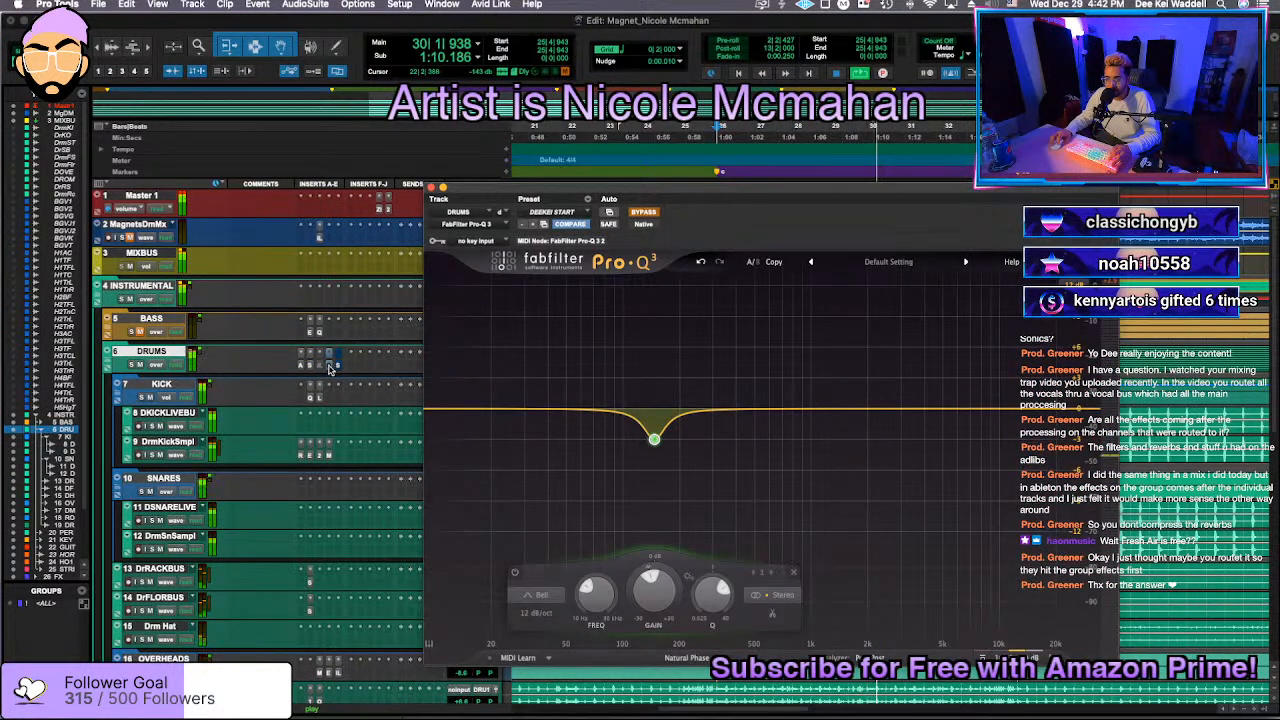
click(310, 496)
key(Escape)
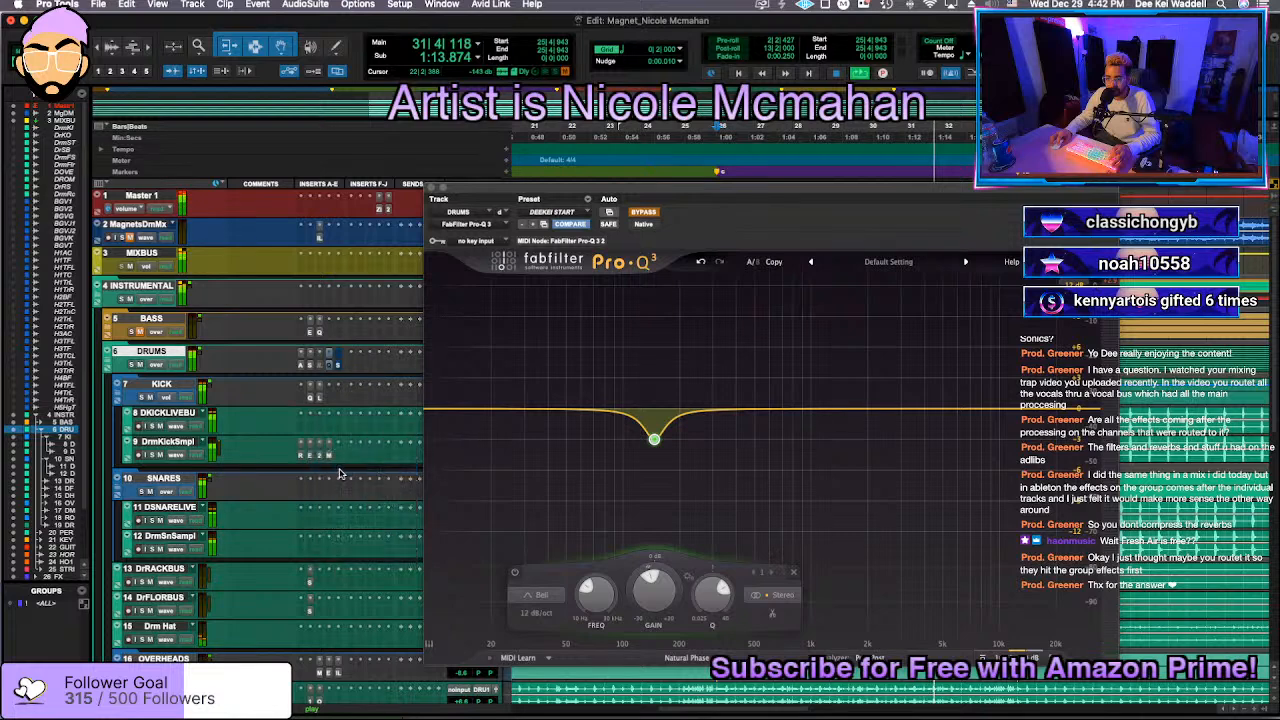
Step: In Pro-Q 3 on the SNARES track, add a low cut near 36 Hz and a bell cut of about 3 dB near 150 Hz
click(310, 489)
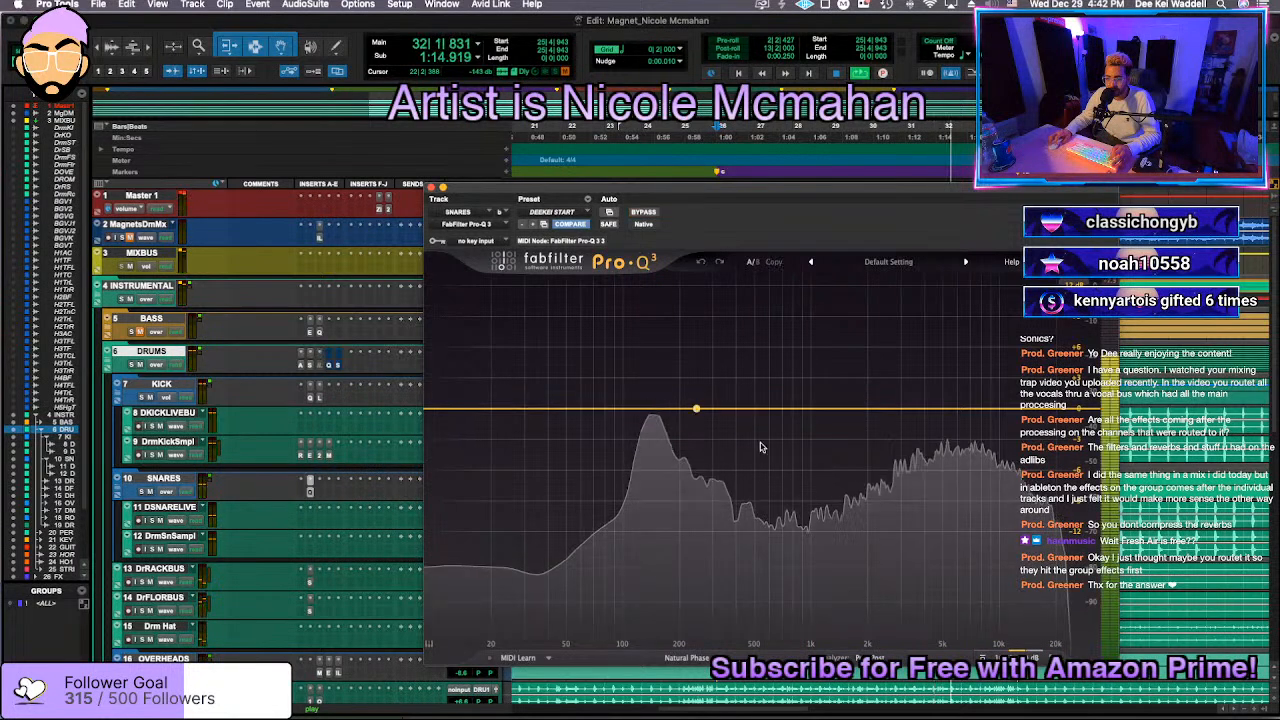
click(449, 409)
drag(449, 409, 541, 413)
drag(655, 410, 655, 438)
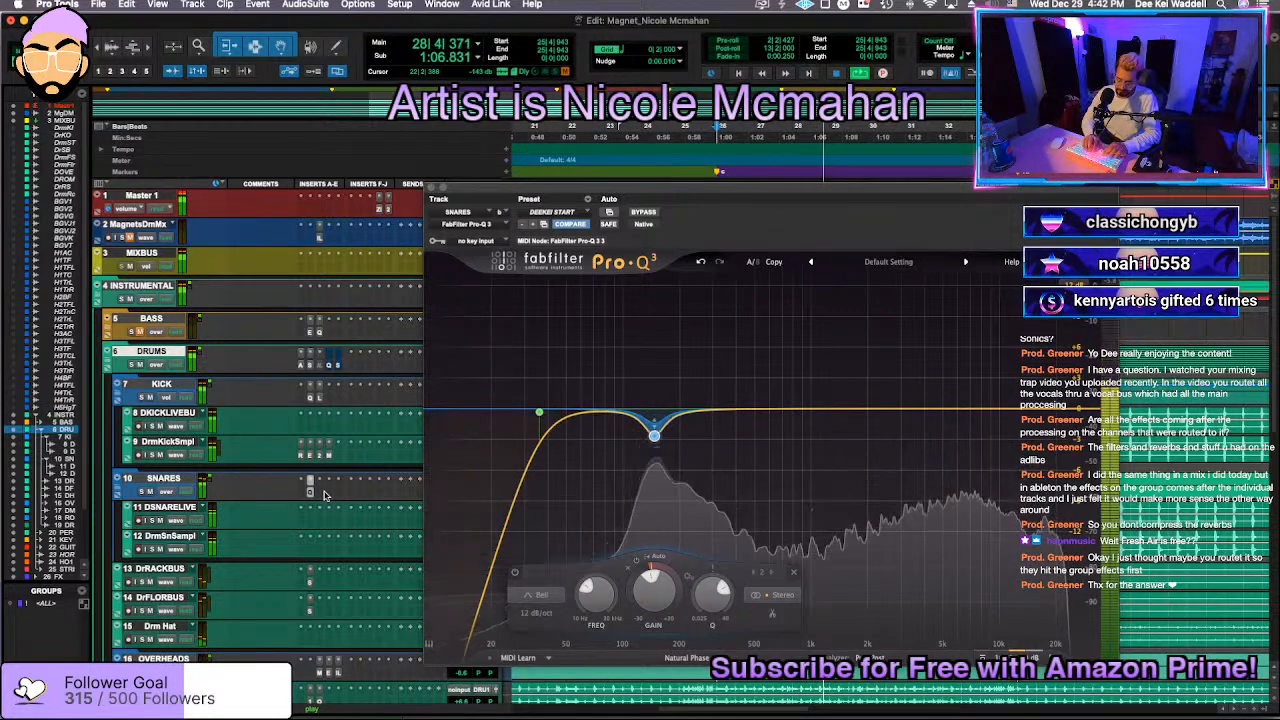
key(e)
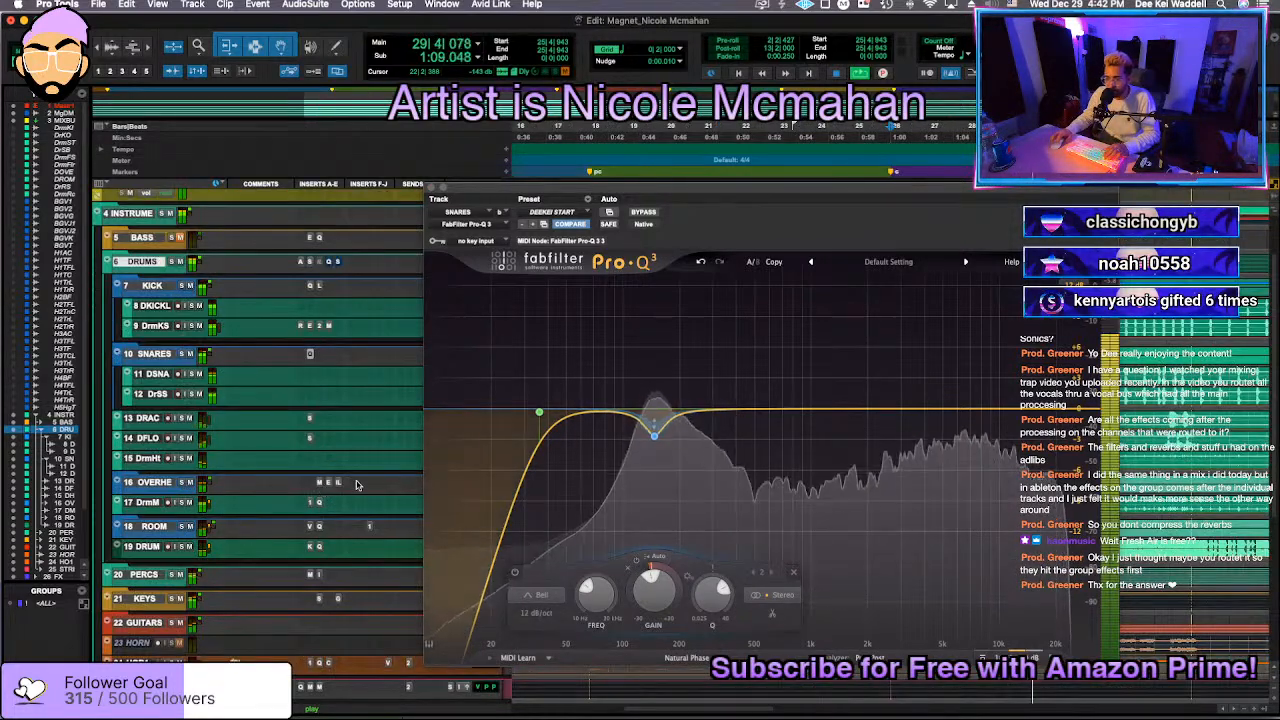
key(e)
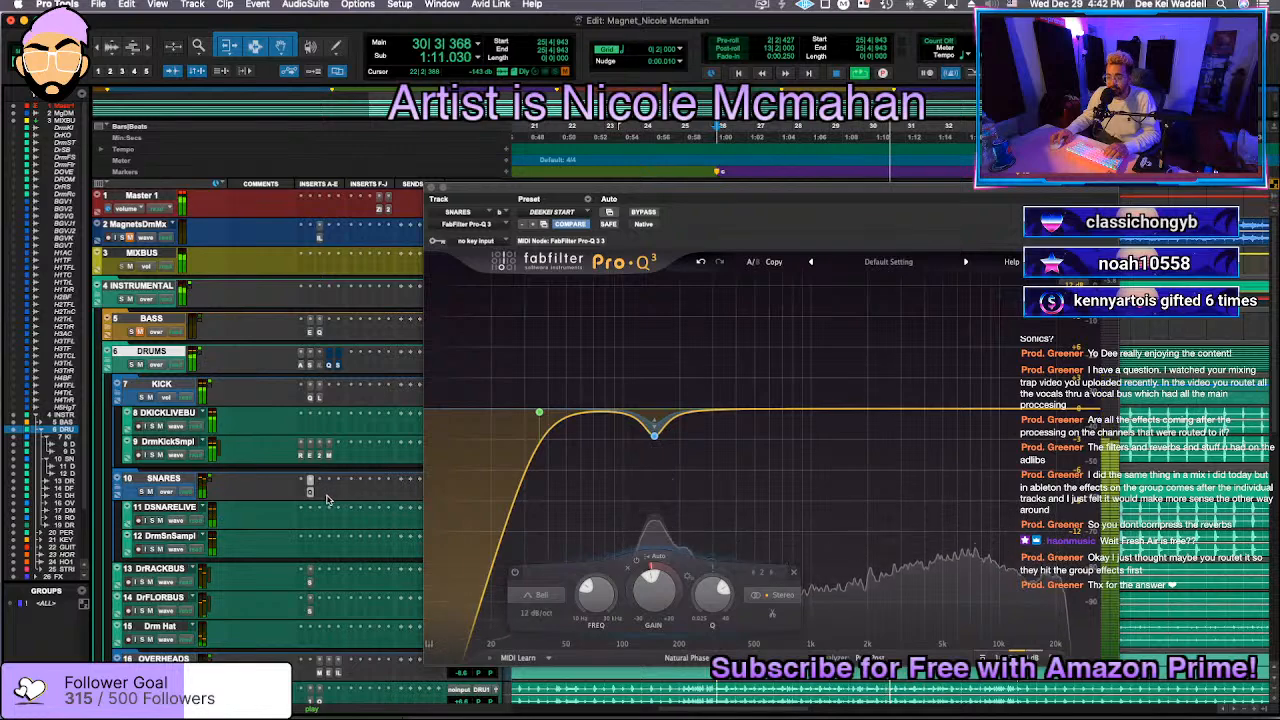
Step: Try Spectre on the SNARES track with its middle band boosted 12.00 dB at 375.7 Hz, and compare it bypassed
click(330, 496)
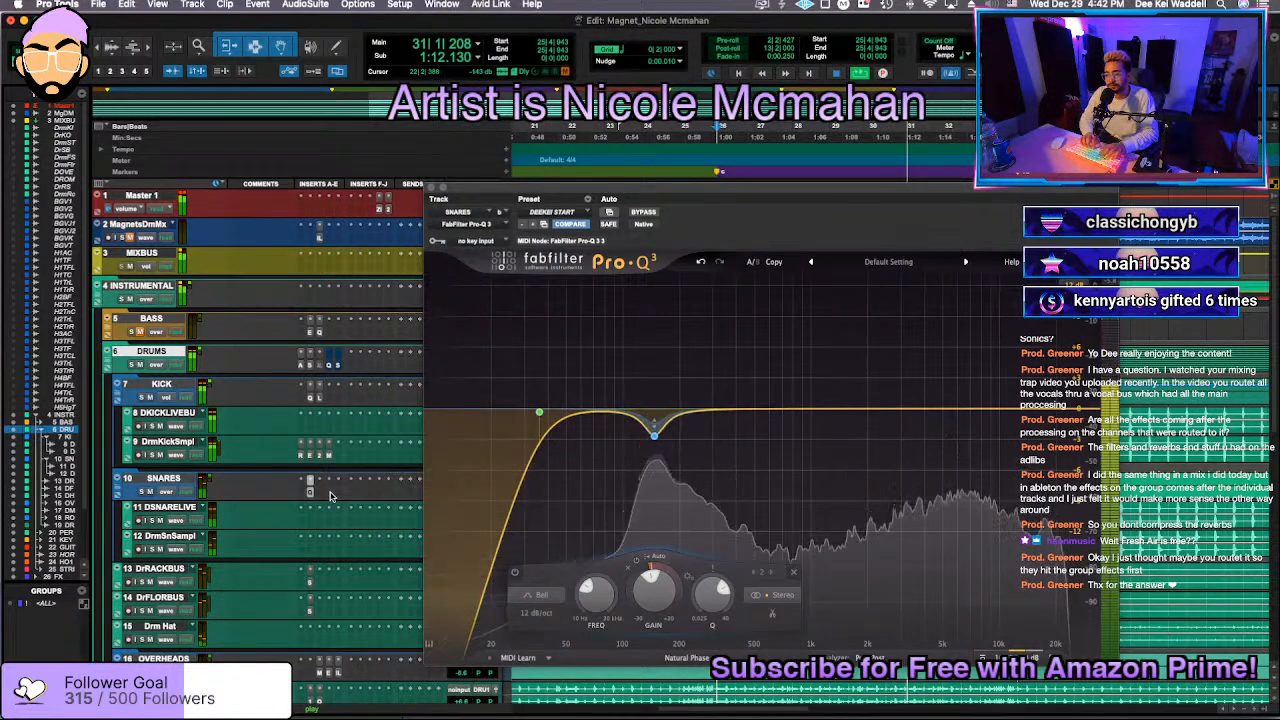
key(space)
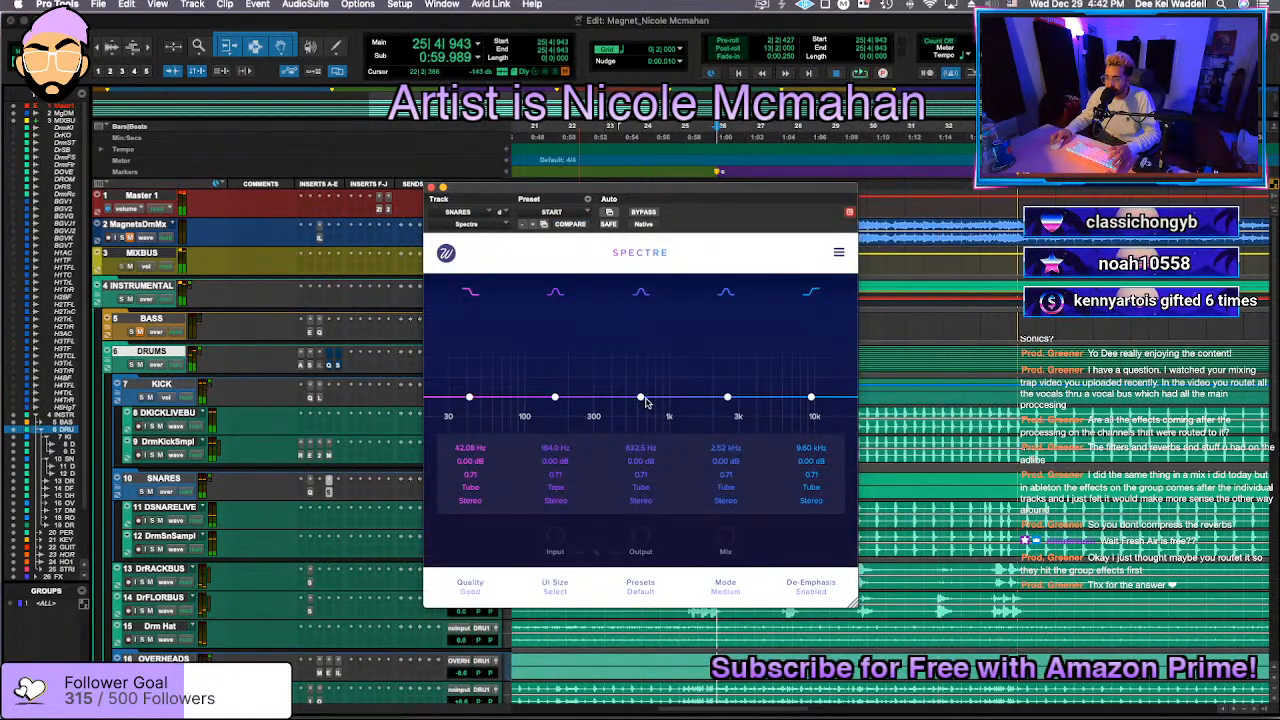
drag(644, 400, 600, 320)
click(329, 486)
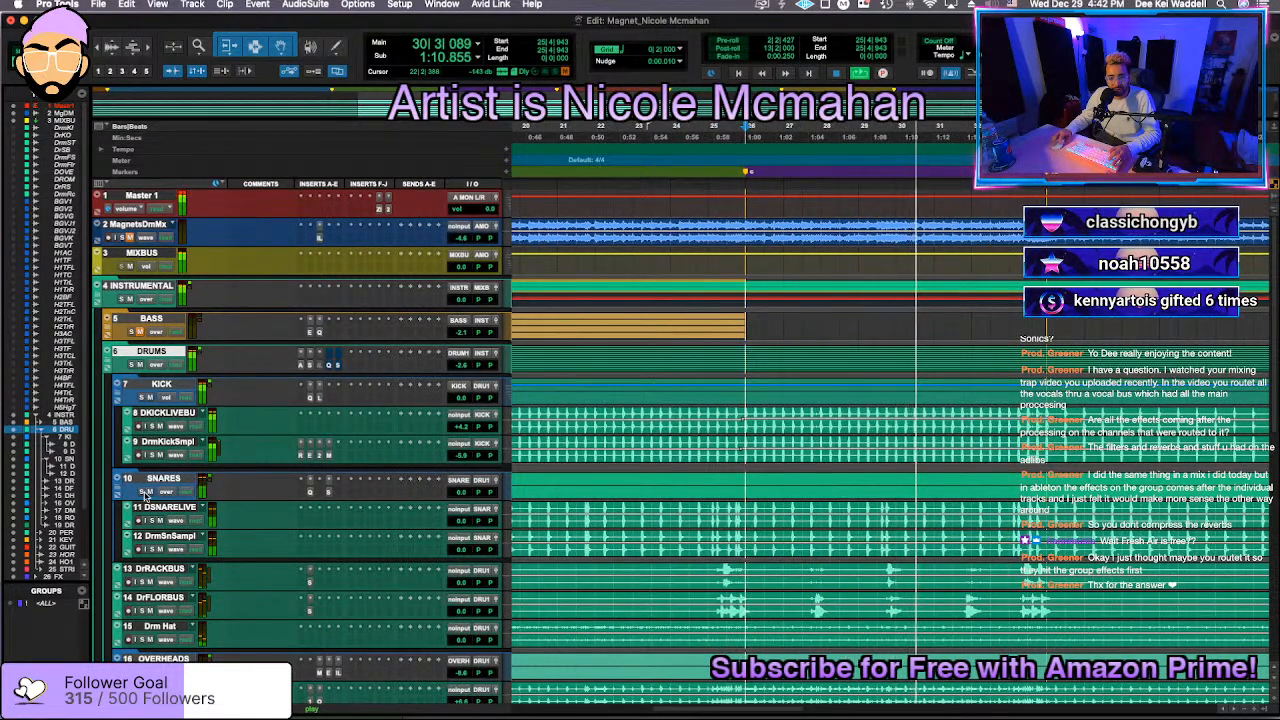
click(328, 488)
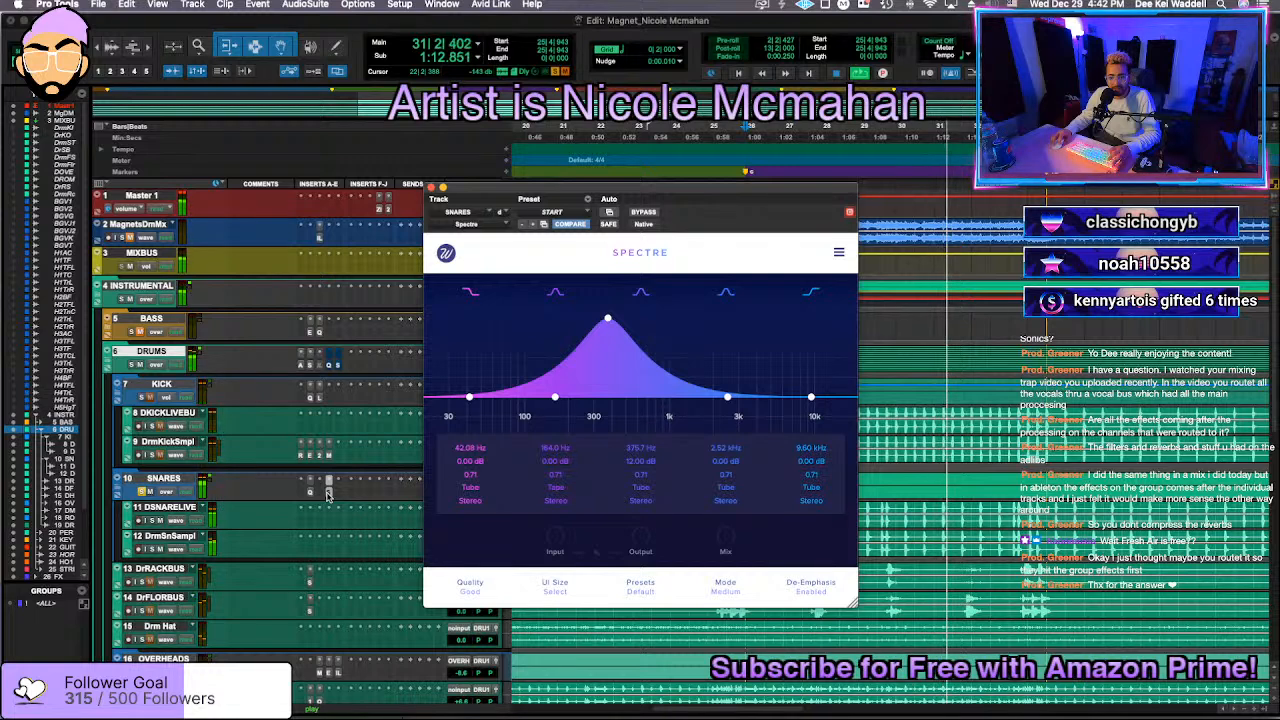
click(646, 213)
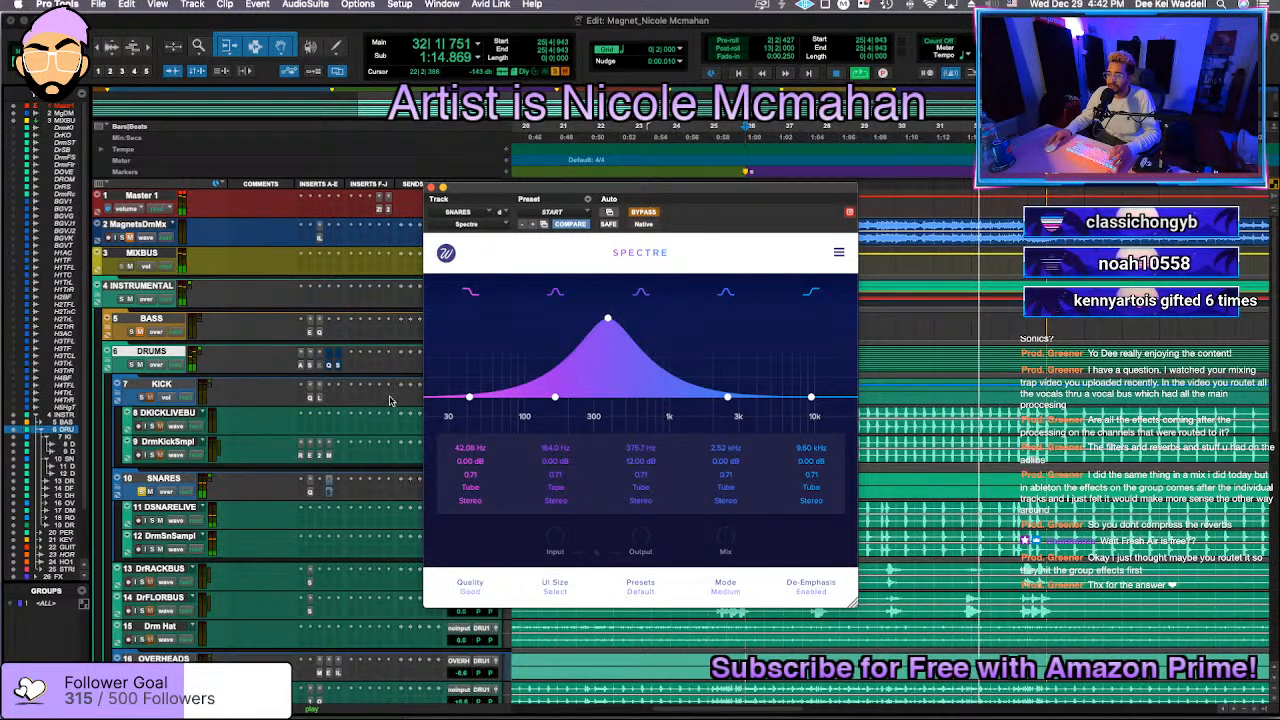
Step: Replace Spectre on the SNARES track with the stereo Maag EQ4 and set its 160 Hz band to -1.0
click(330, 483)
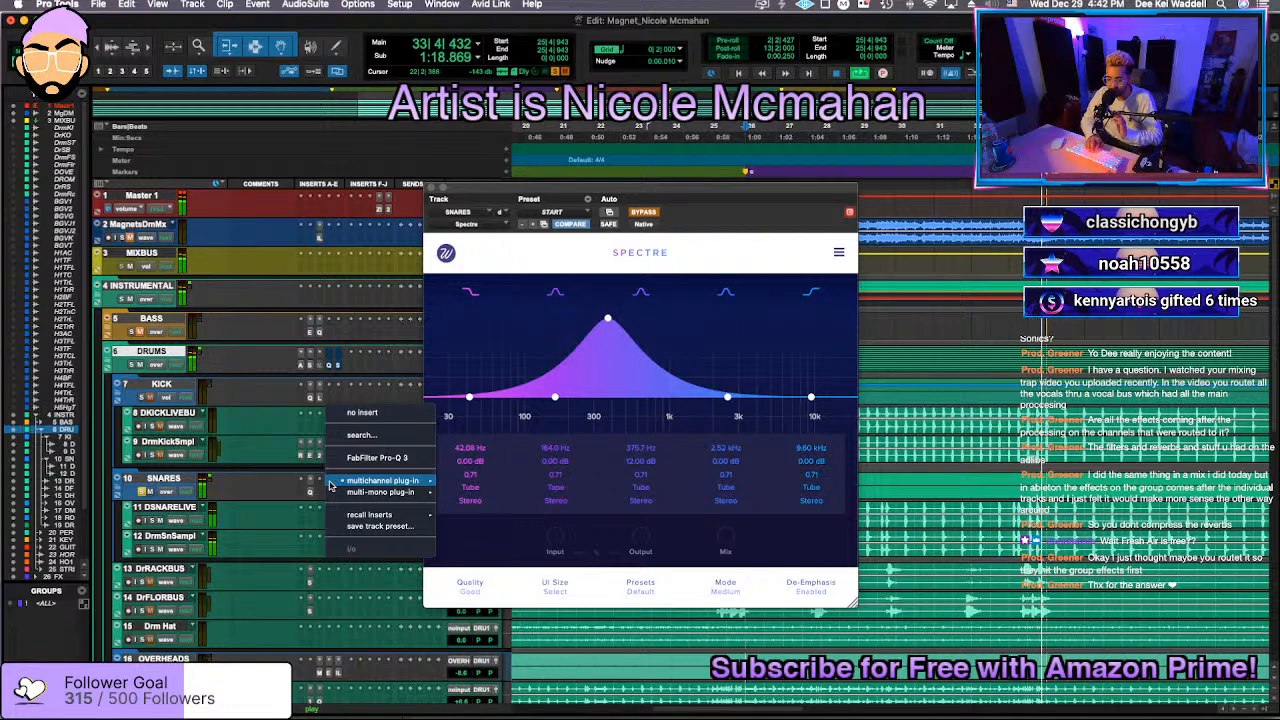
text(eq4)
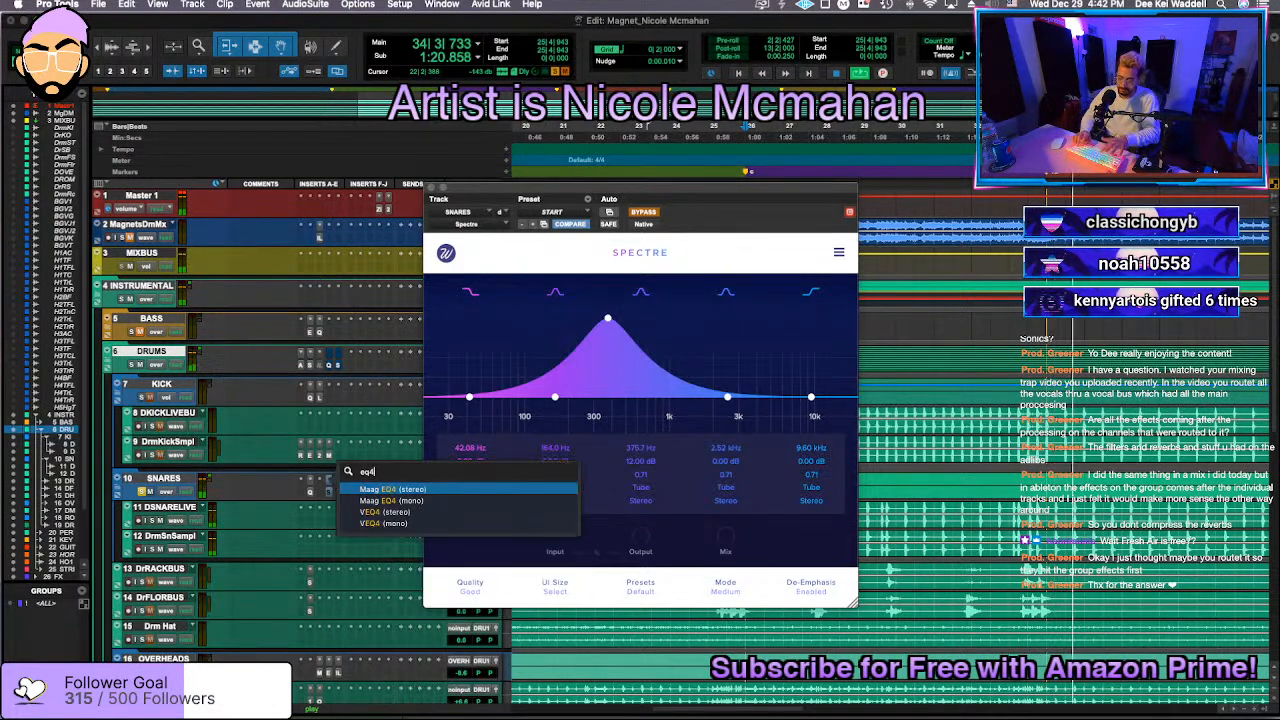
key(Return)
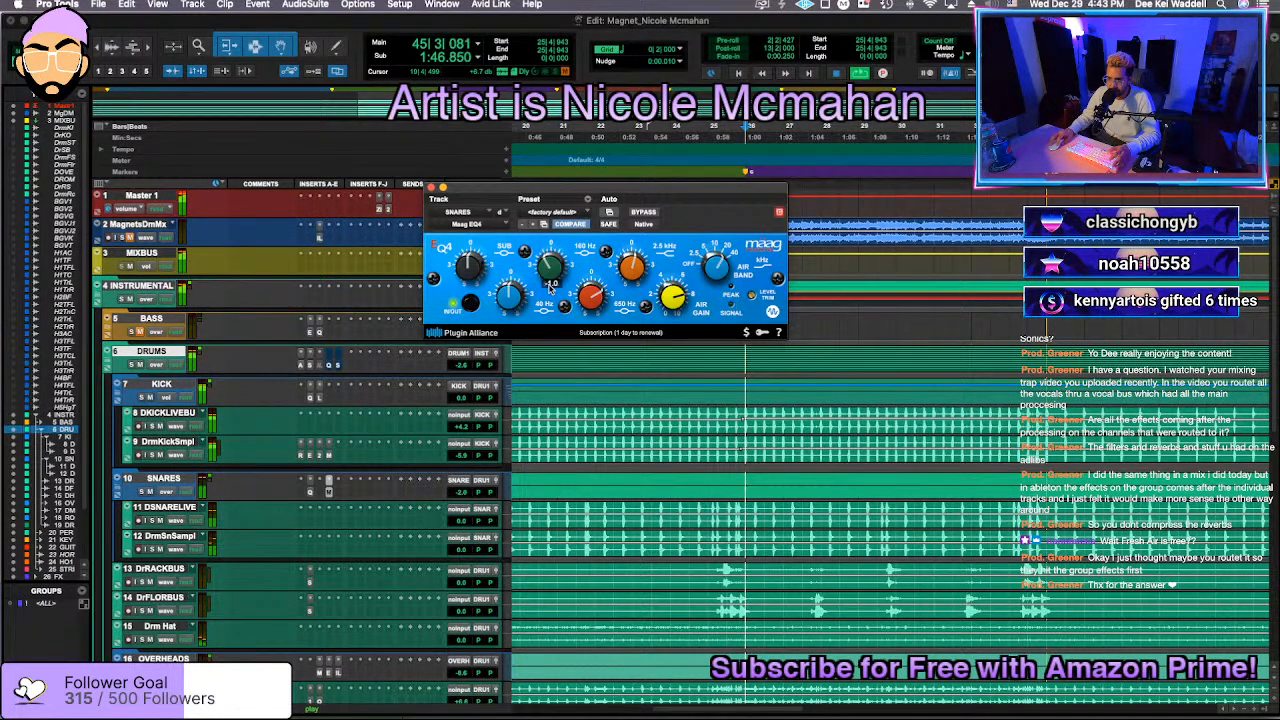
click(431, 188)
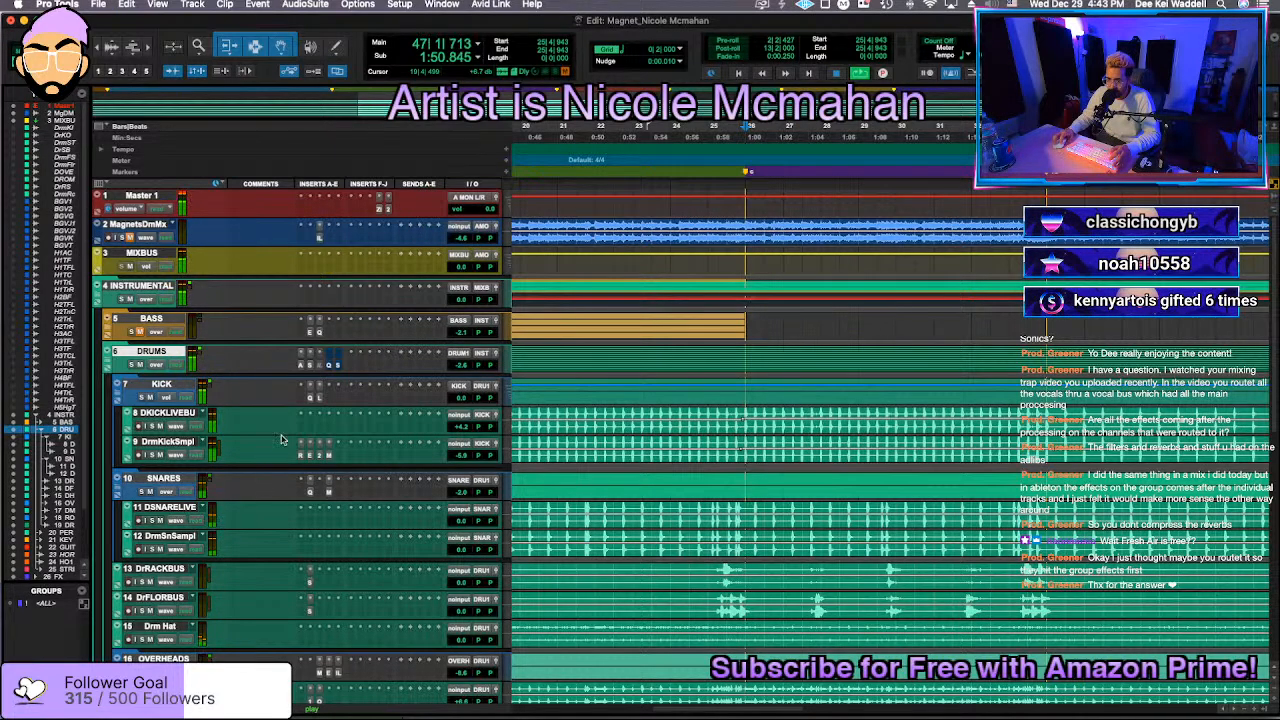
Step: Try Invisible Limiter after Little Radiator on the KICK track with 4.90 dB of input gain
click(310, 398)
click(320, 398)
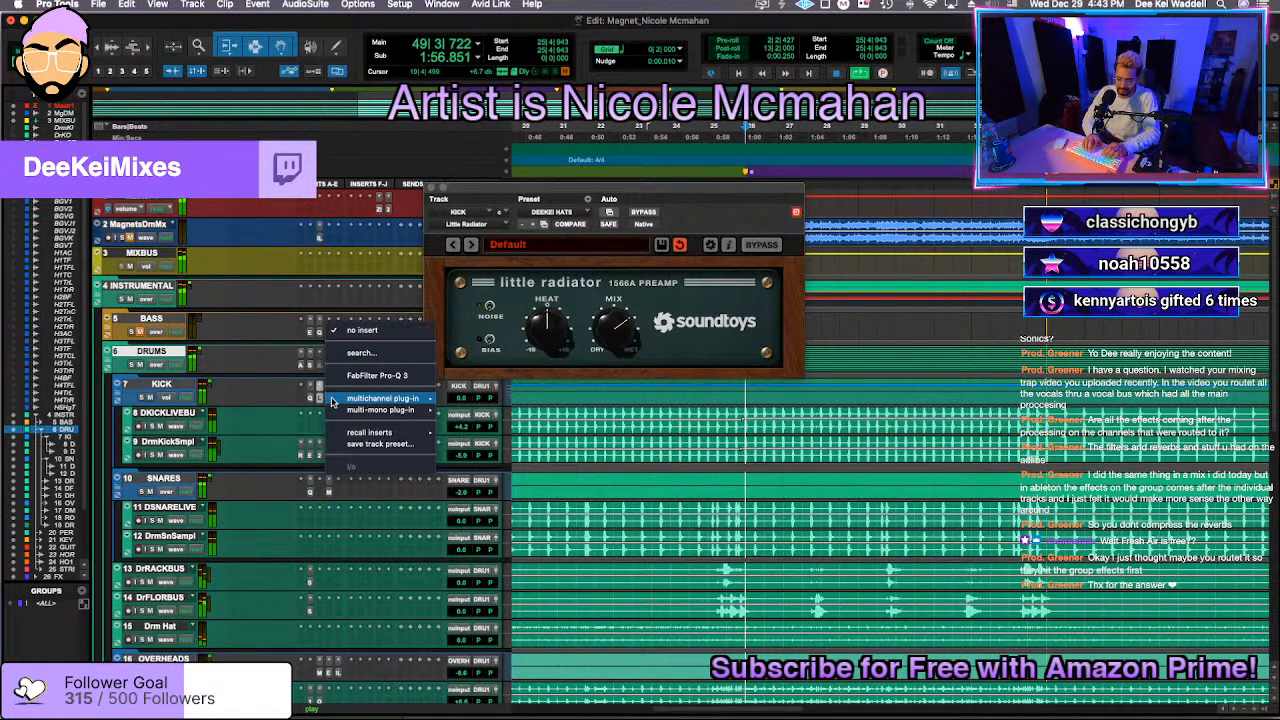
click(332, 398)
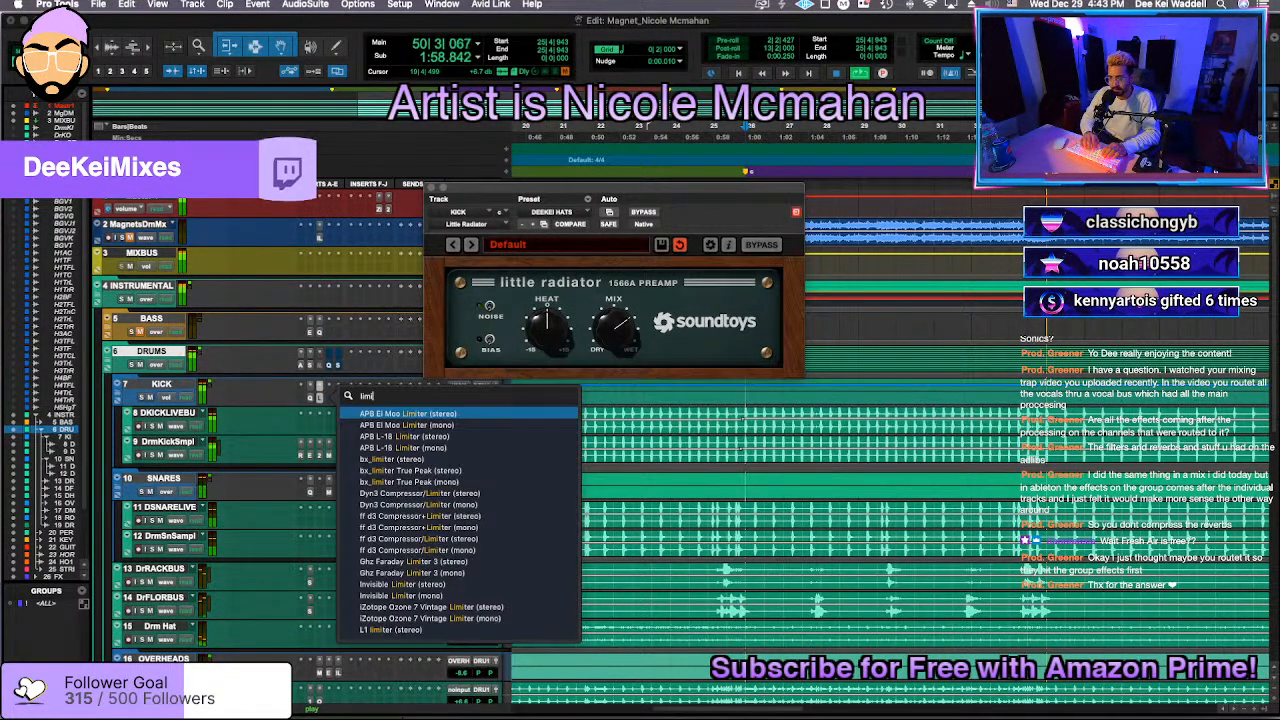
text(o)
key(BackSpace)
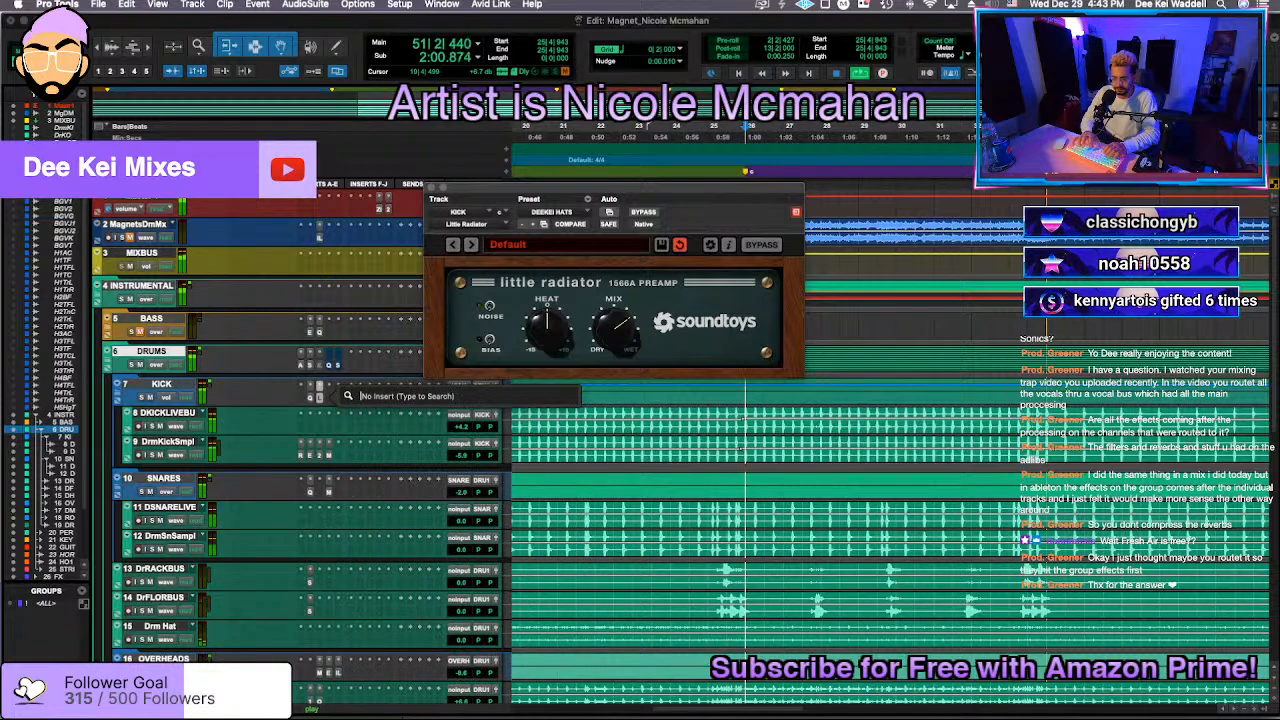
text(inv)
key(Return)
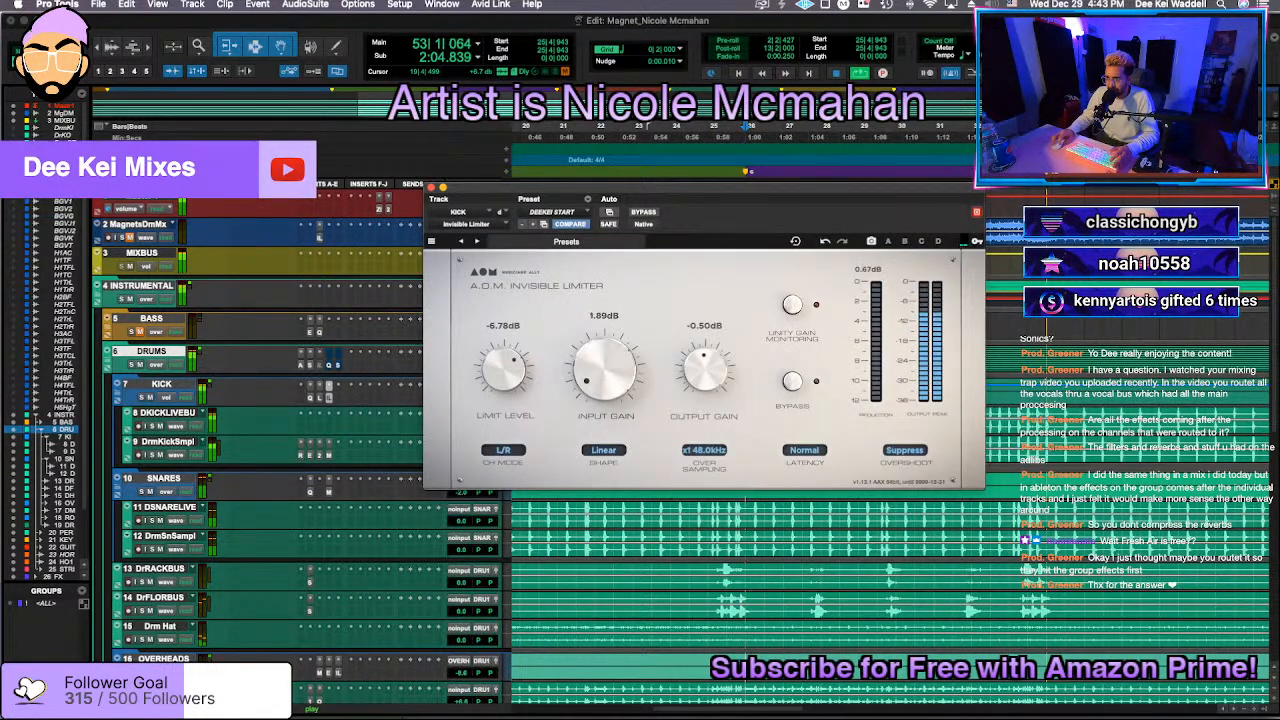
drag(604, 371, 604, 353)
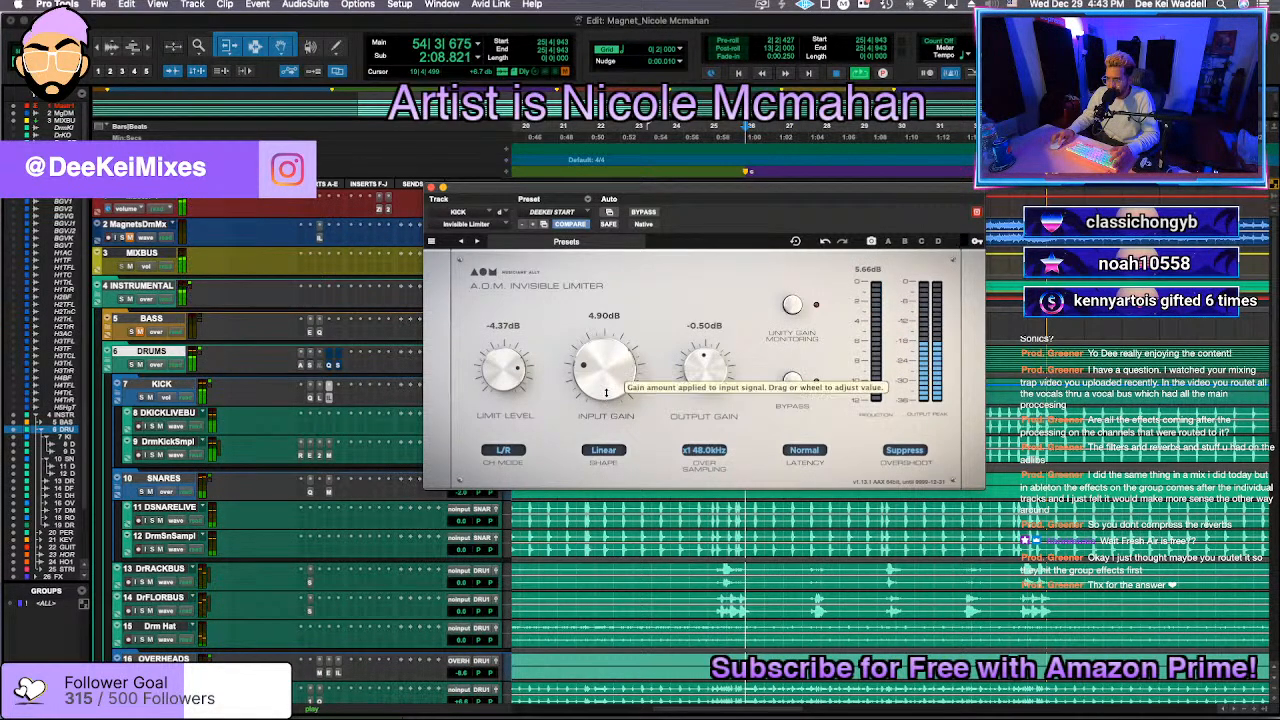
click(431, 187)
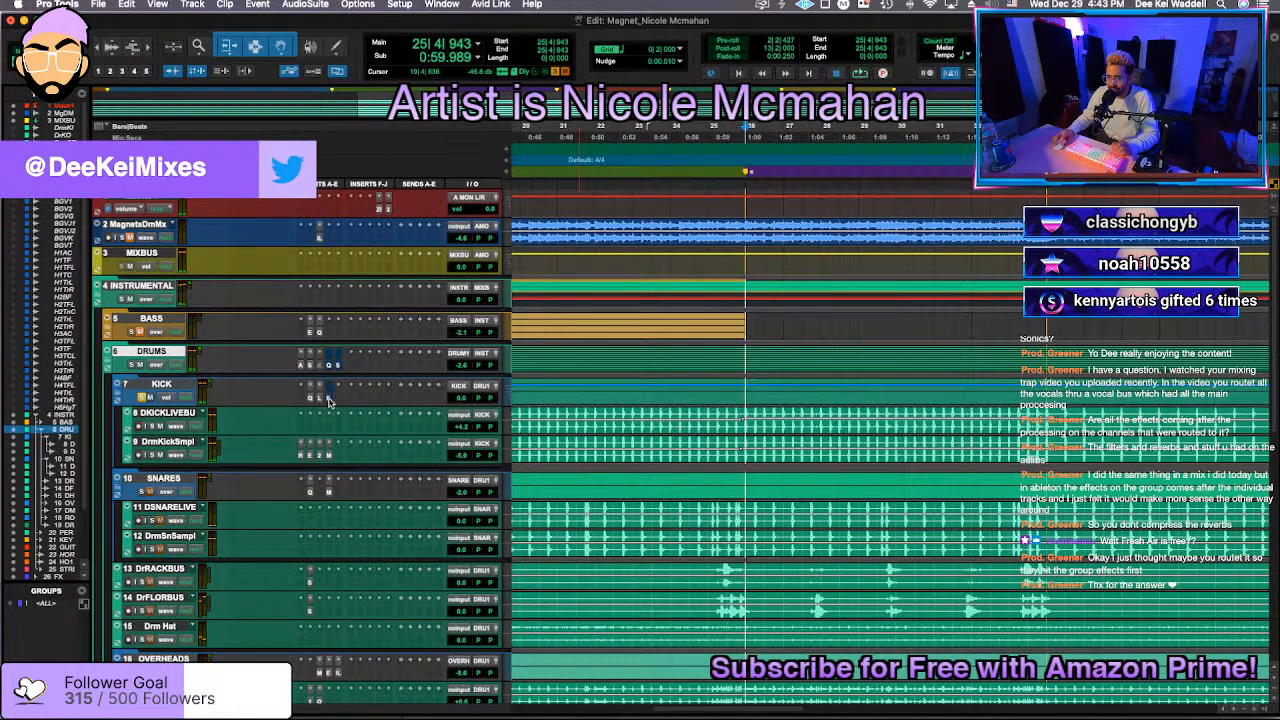
Step: Remove Invisible Limiter from the KICK track
click(330, 398)
click(330, 387)
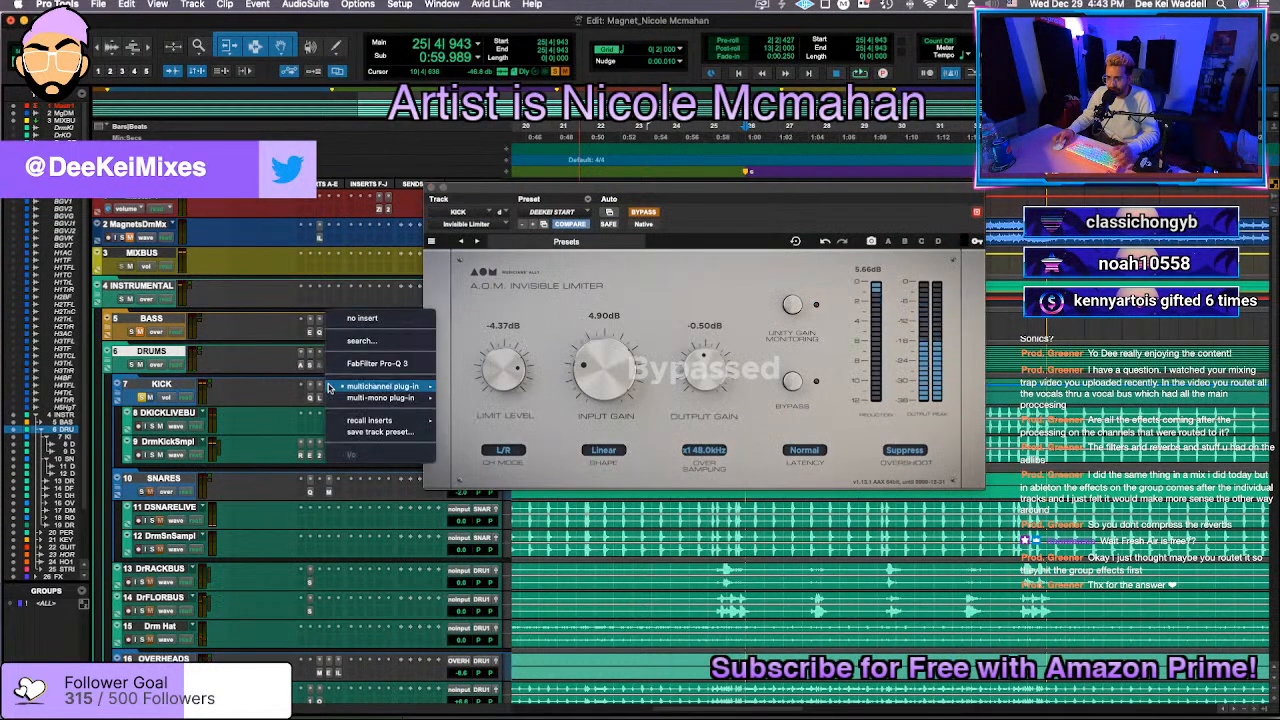
click(345, 319)
Step: During playback of the soloed KICK track, compare its sound with Little Radiator bypassed and active
click(320, 399)
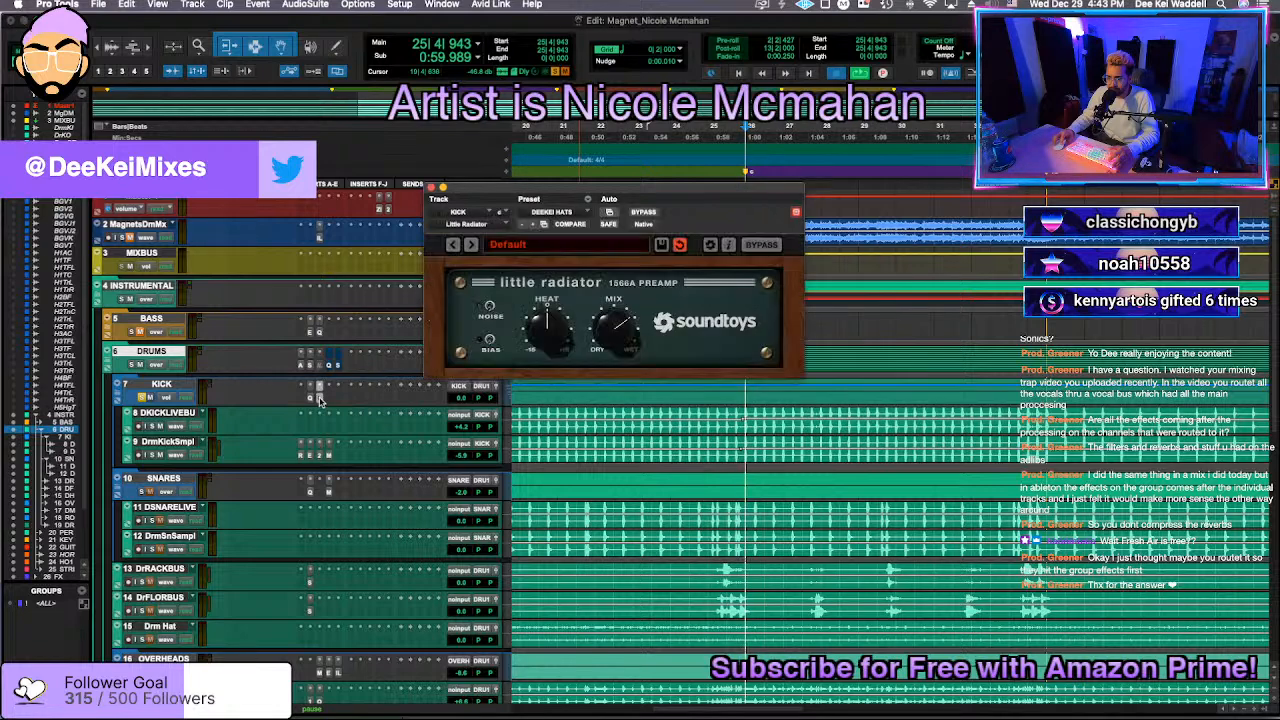
key(space)
click(320, 387)
click(287, 401)
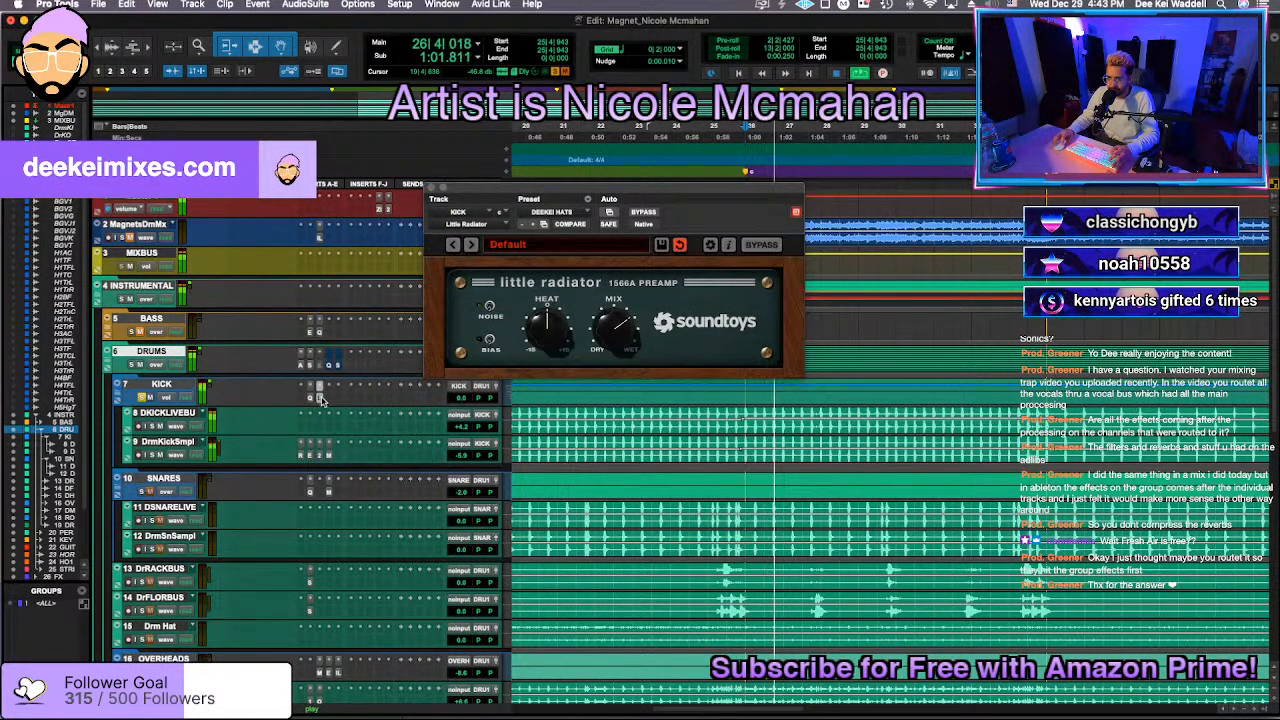
super+click(320, 393)
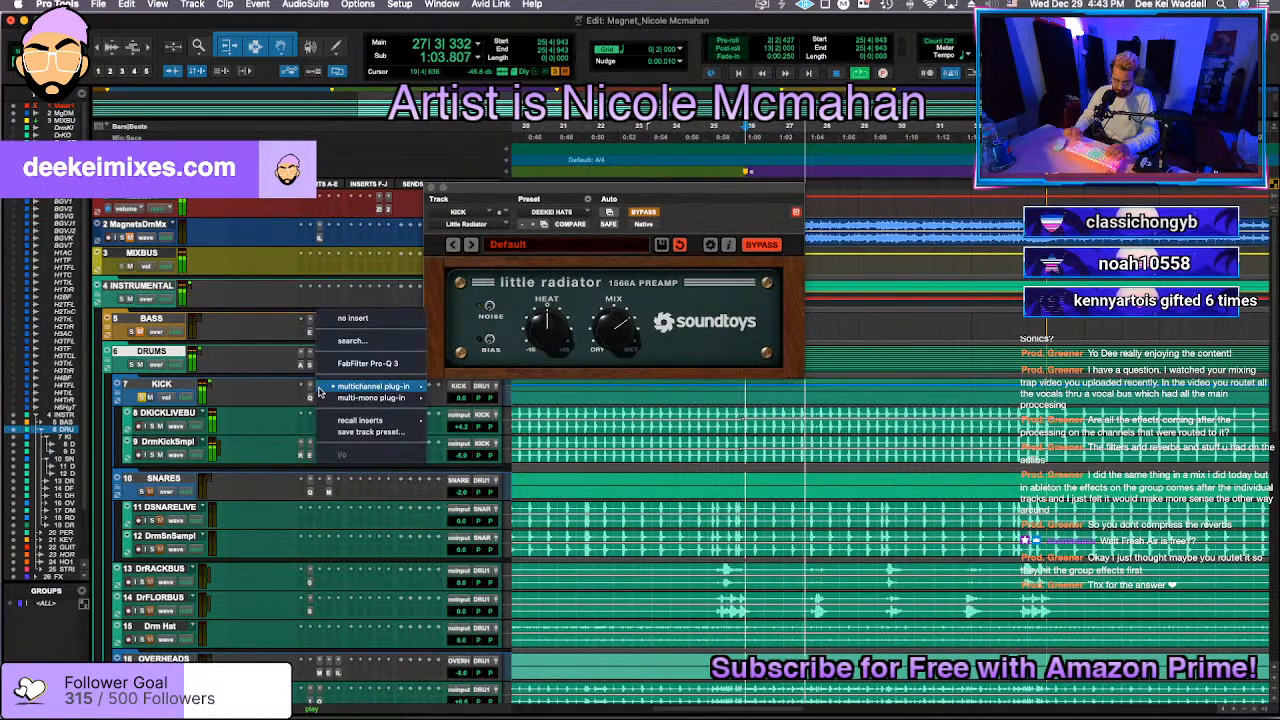
super+click(318, 399)
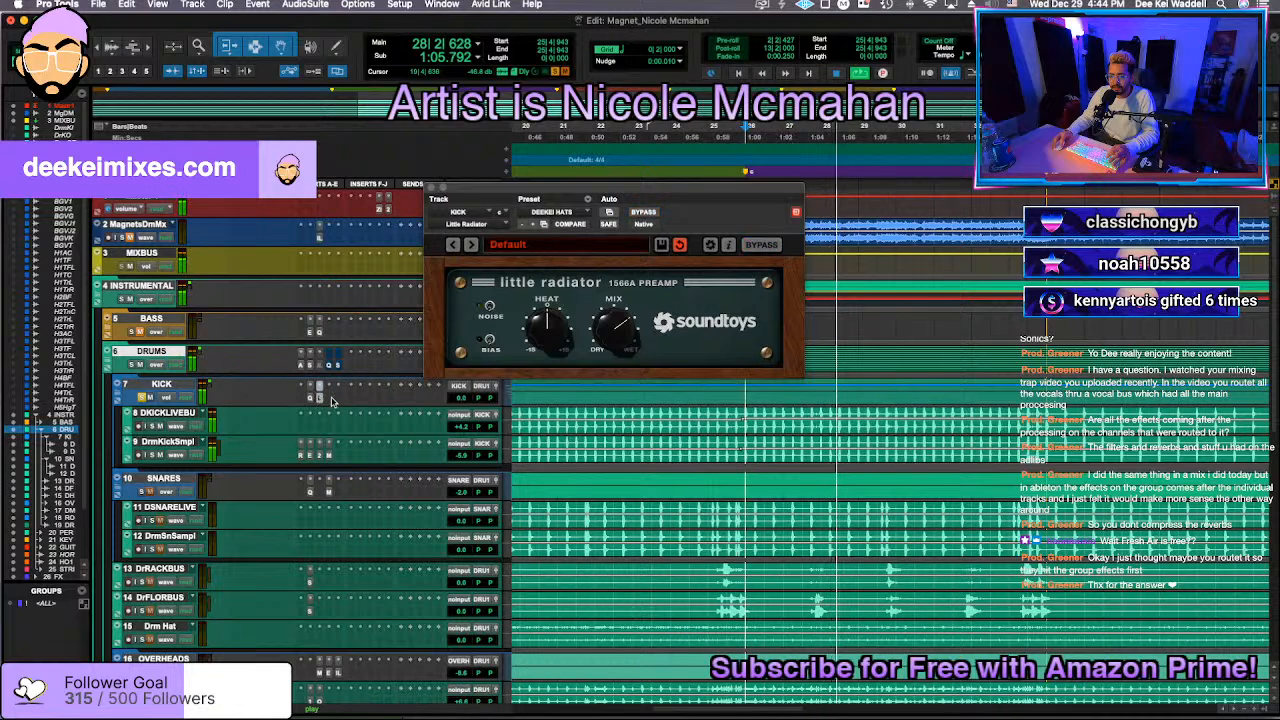
Step: Insert the stereo Neutron 2 Transient Shaper on the KICK track and check StandardCLIP on the DRUMS track
click(332, 401)
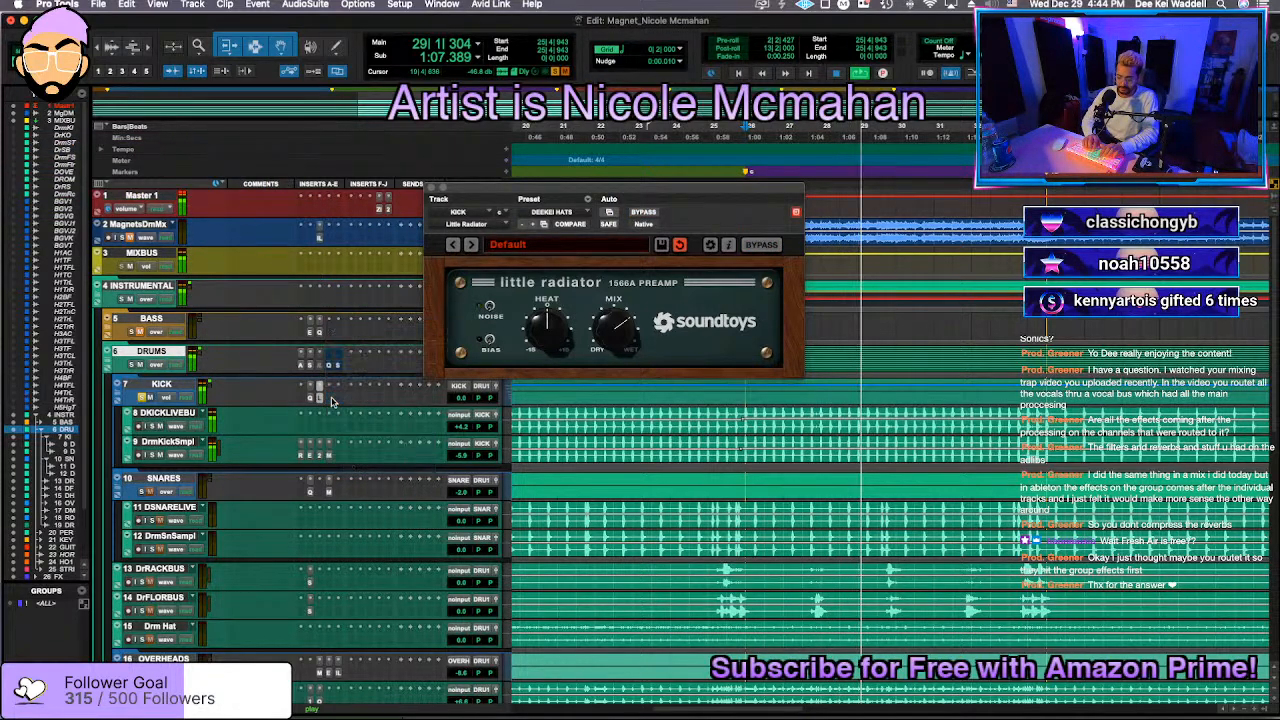
text(transi)
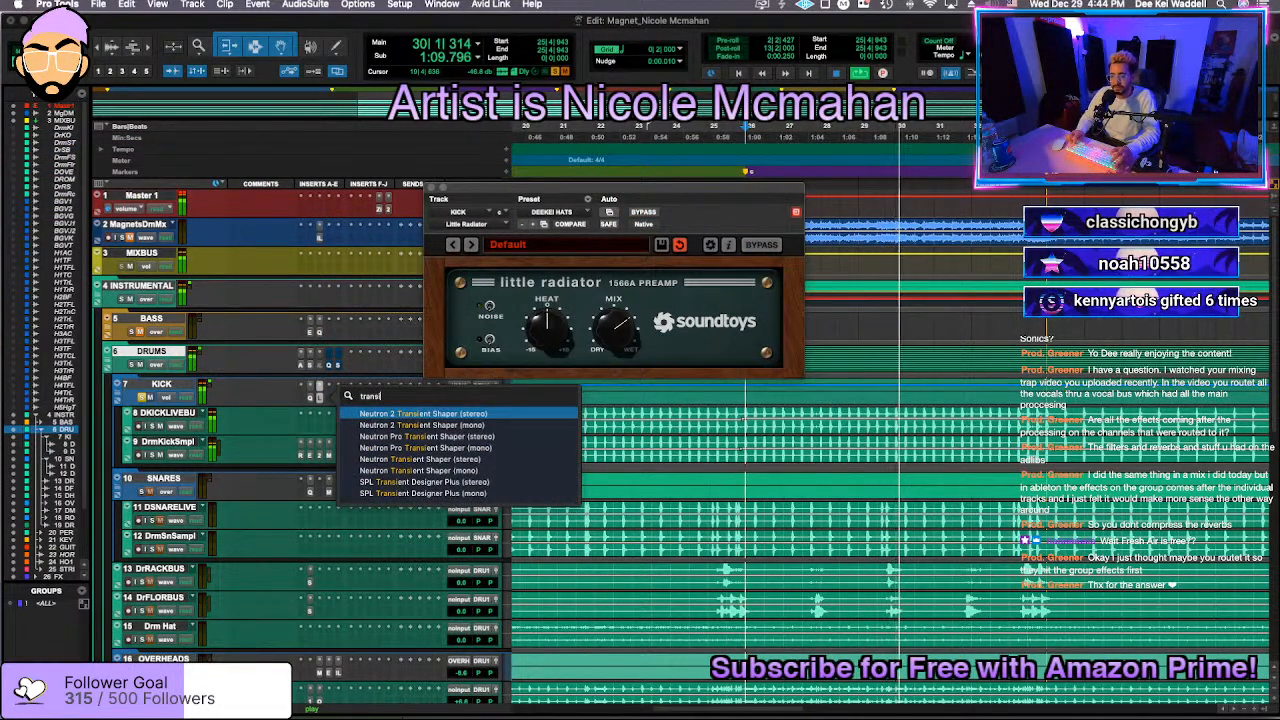
key(Return)
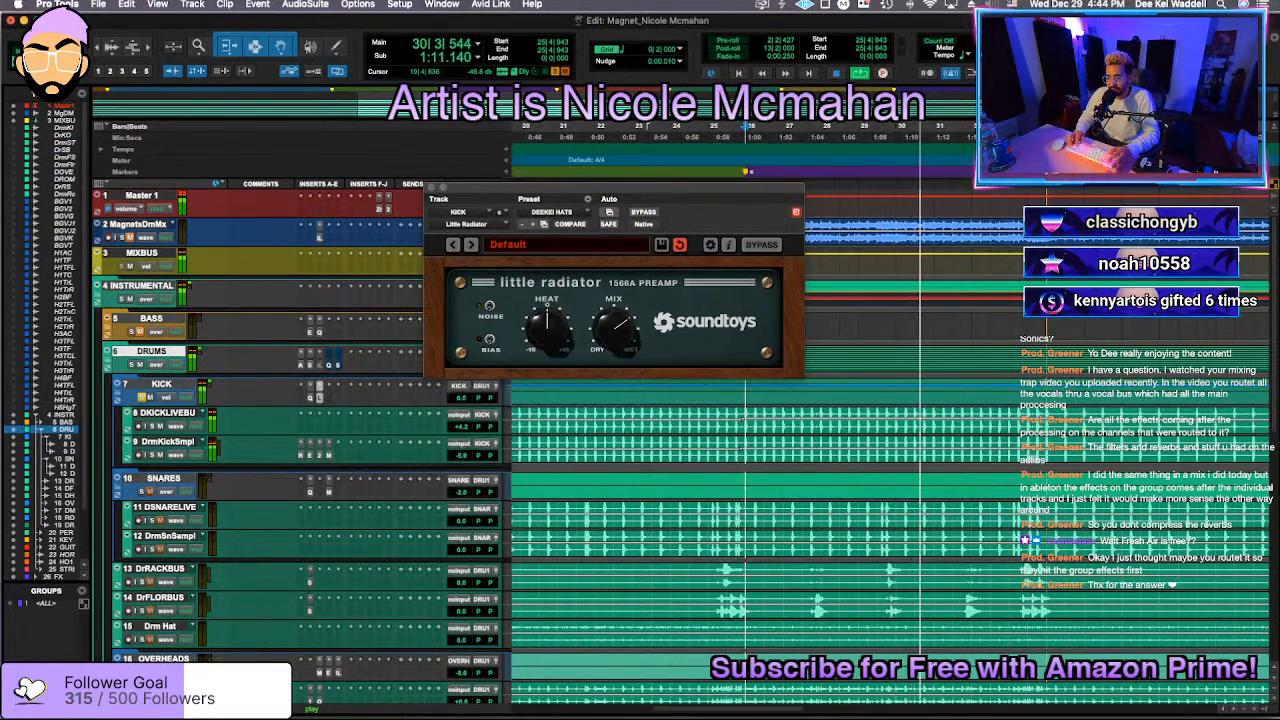
click(301, 366)
click(310, 366)
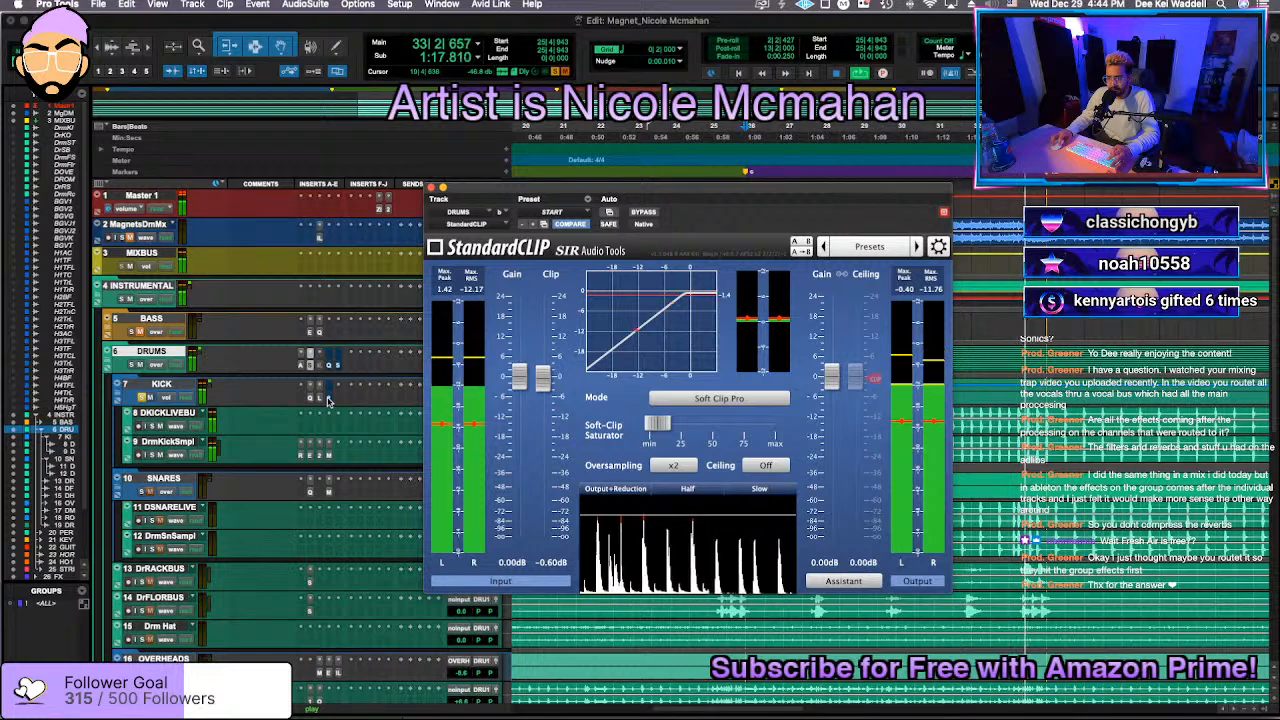
Step: Set the transient shaper's low band to Medium, 1.5 dB attack, -13.8 dB sustain, middle band to 4.3 dB and -9.2 dB, and high attack to 2.3 dB
click(327, 398)
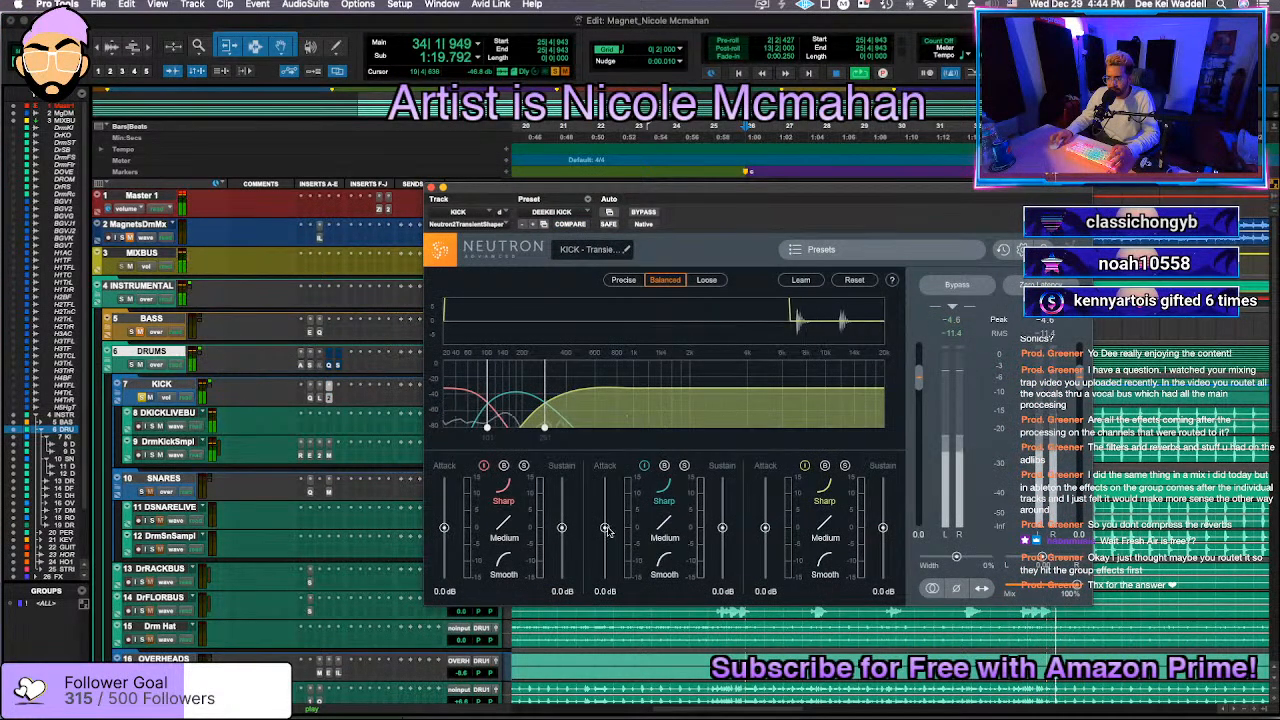
drag(605, 527, 610, 513)
key(space)
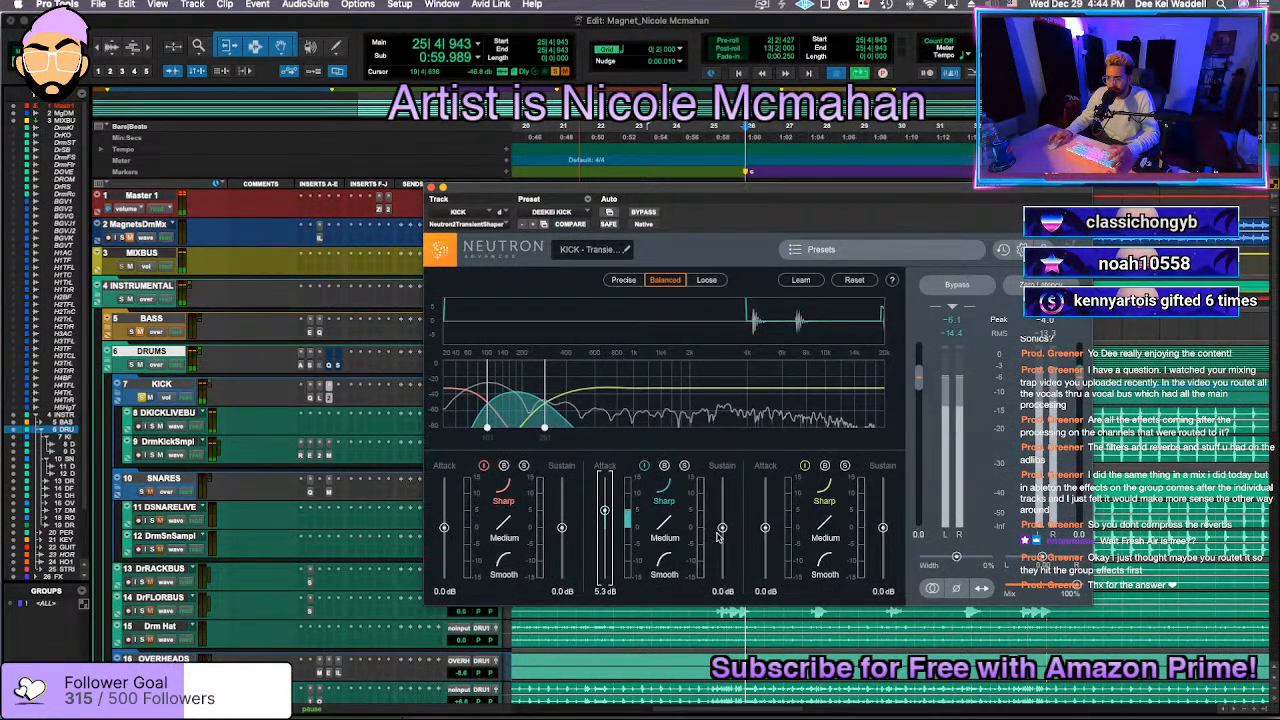
key(space)
drag(721, 530, 723, 560)
drag(605, 520, 604, 512)
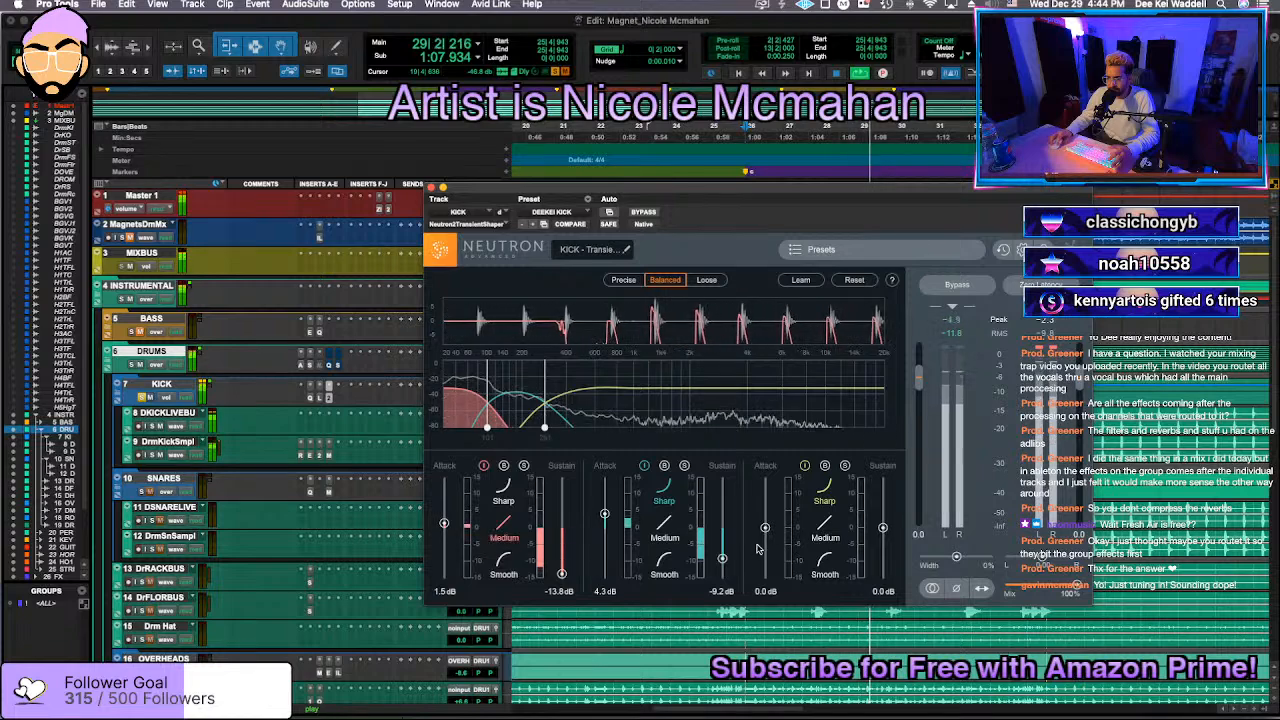
drag(765, 528, 766, 520)
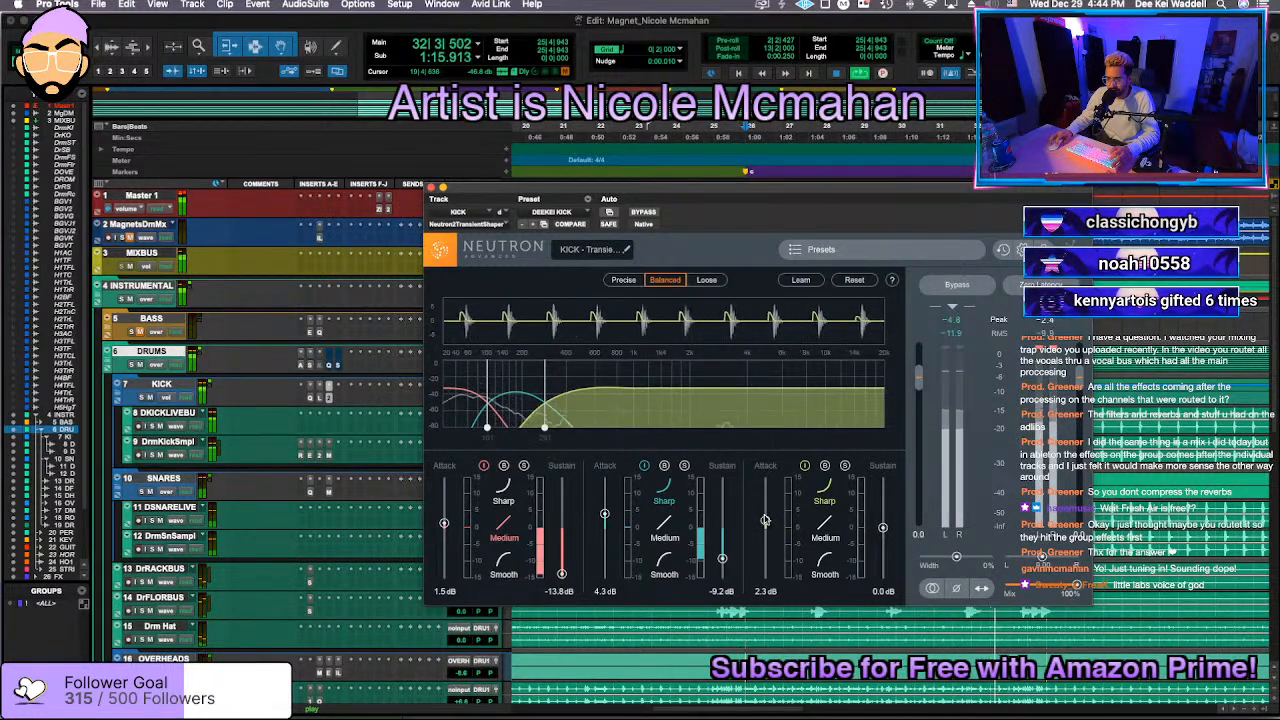
Step: Close the KICK Transient Shaper and replay the full mix from the chorus
key(super+w)
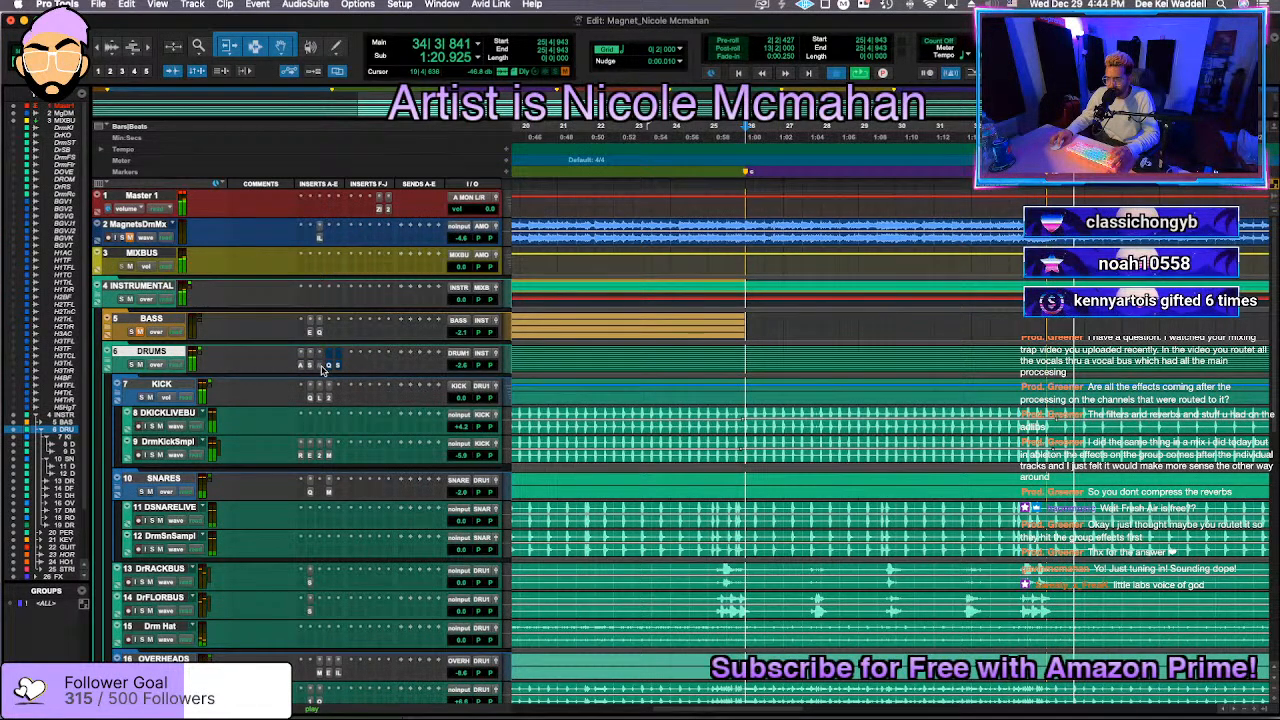
key(space)
key(space)
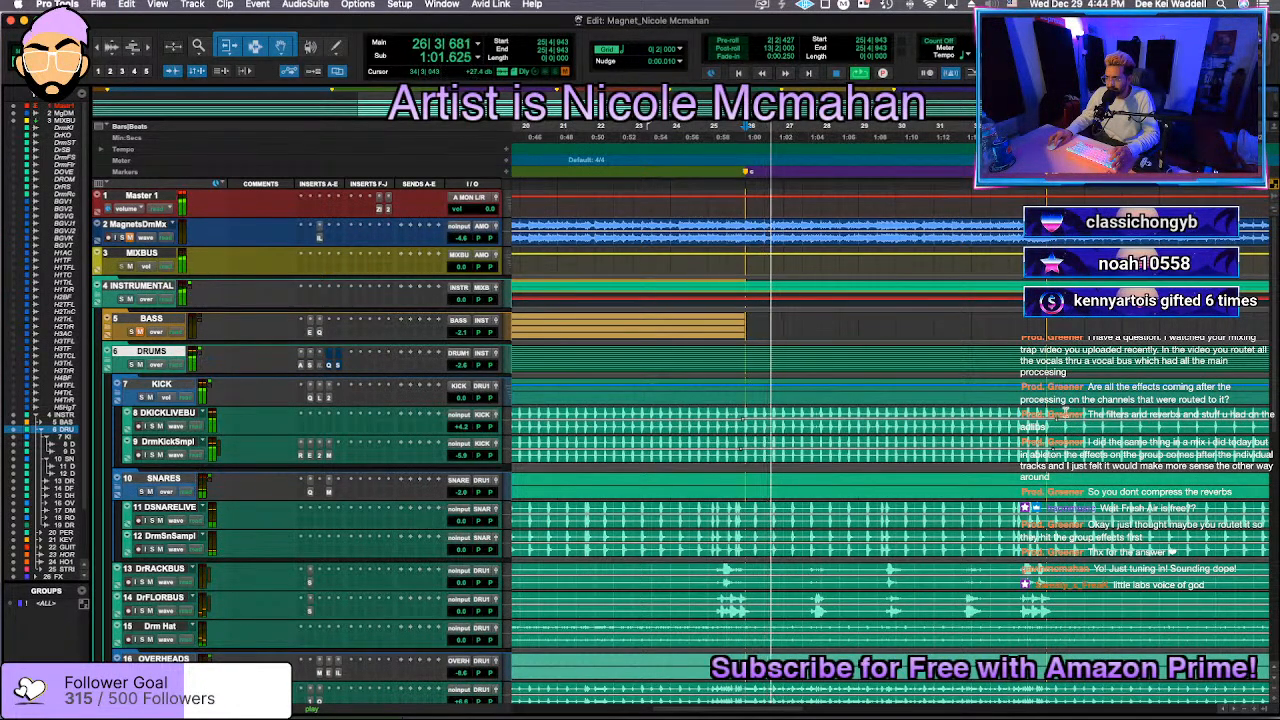
Step: Select both kick clips from about bar 24 to bar 35 and apply a Clip Gain command to that range
key(r)
key(r)
key(r)
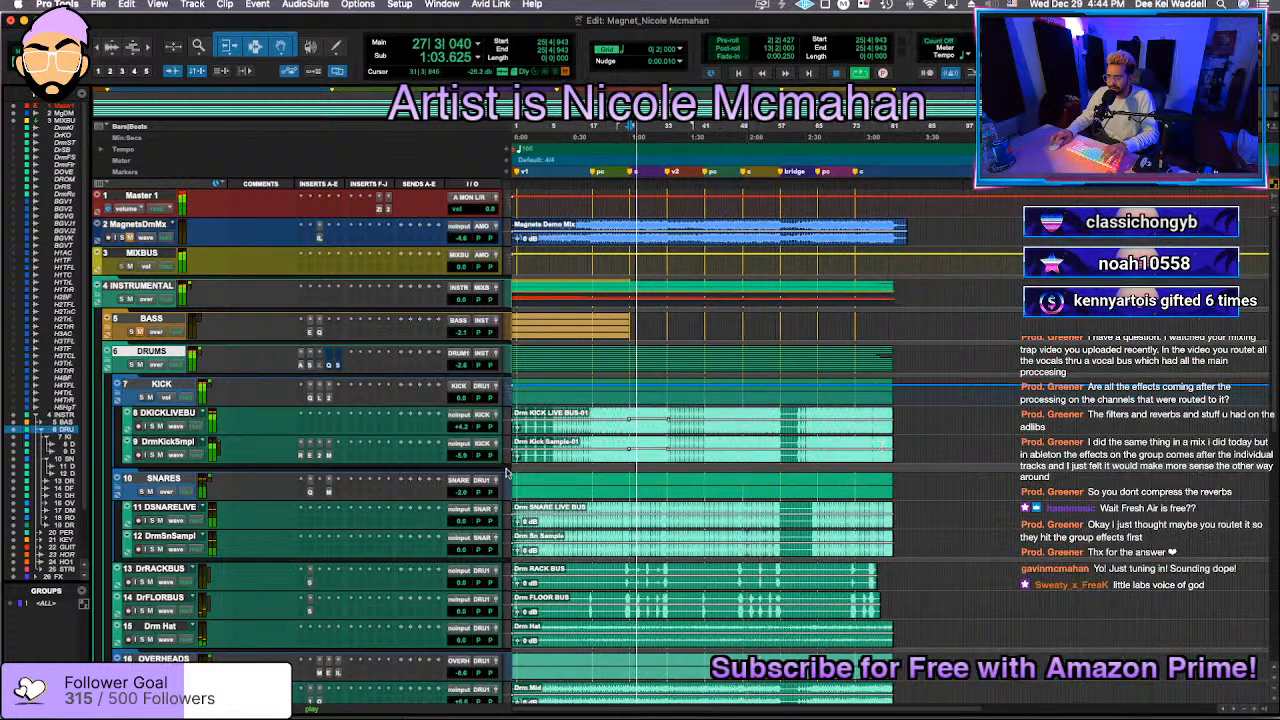
key(t)
click(517, 458)
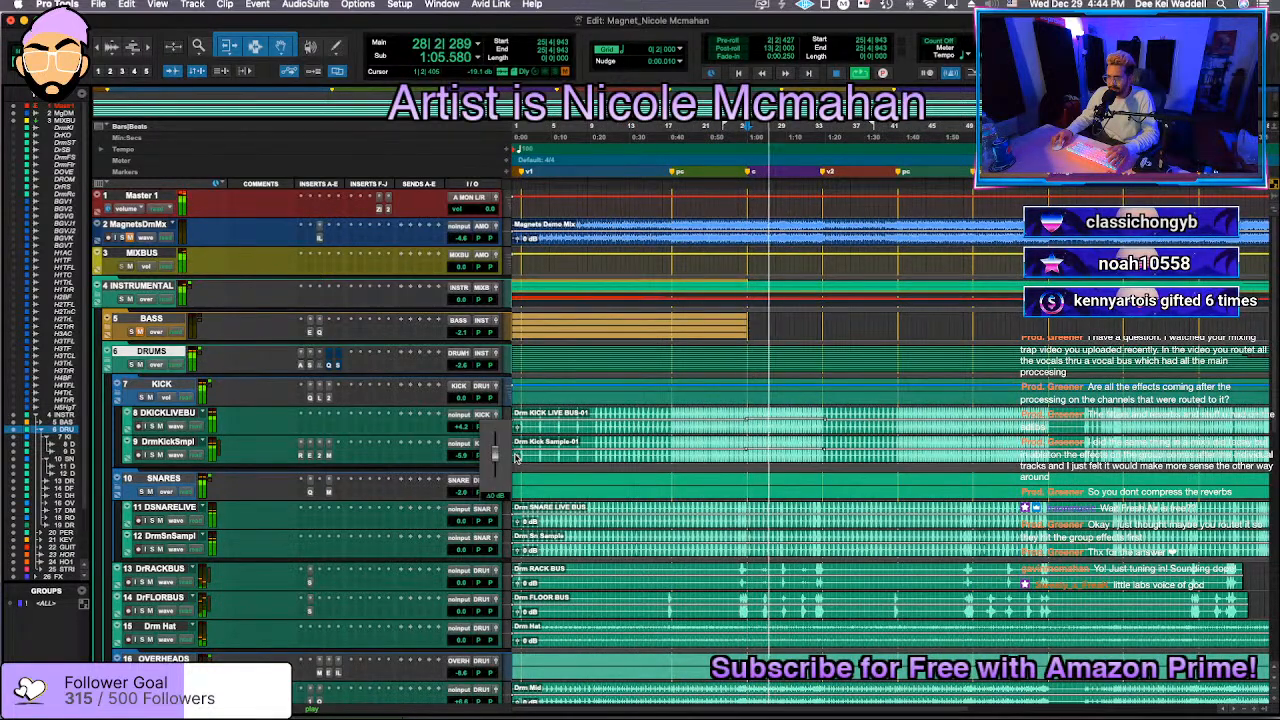
drag(838, 421, 732, 446)
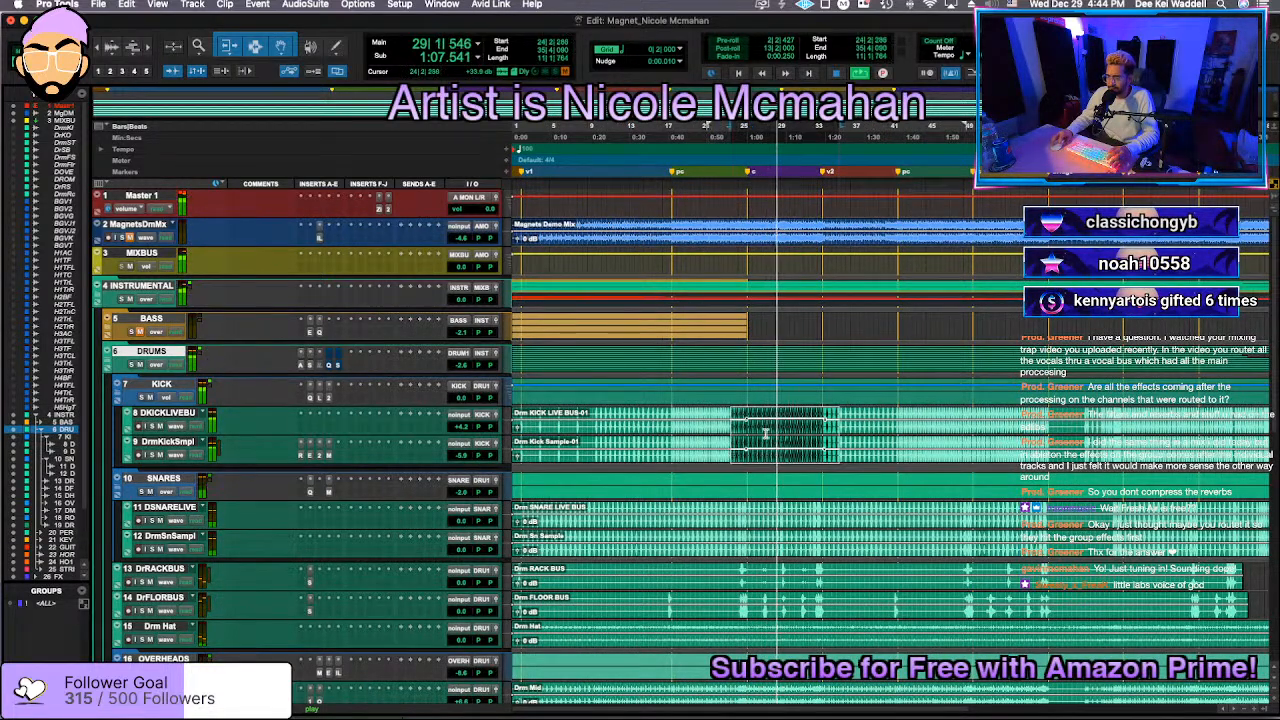
right_click(780, 427)
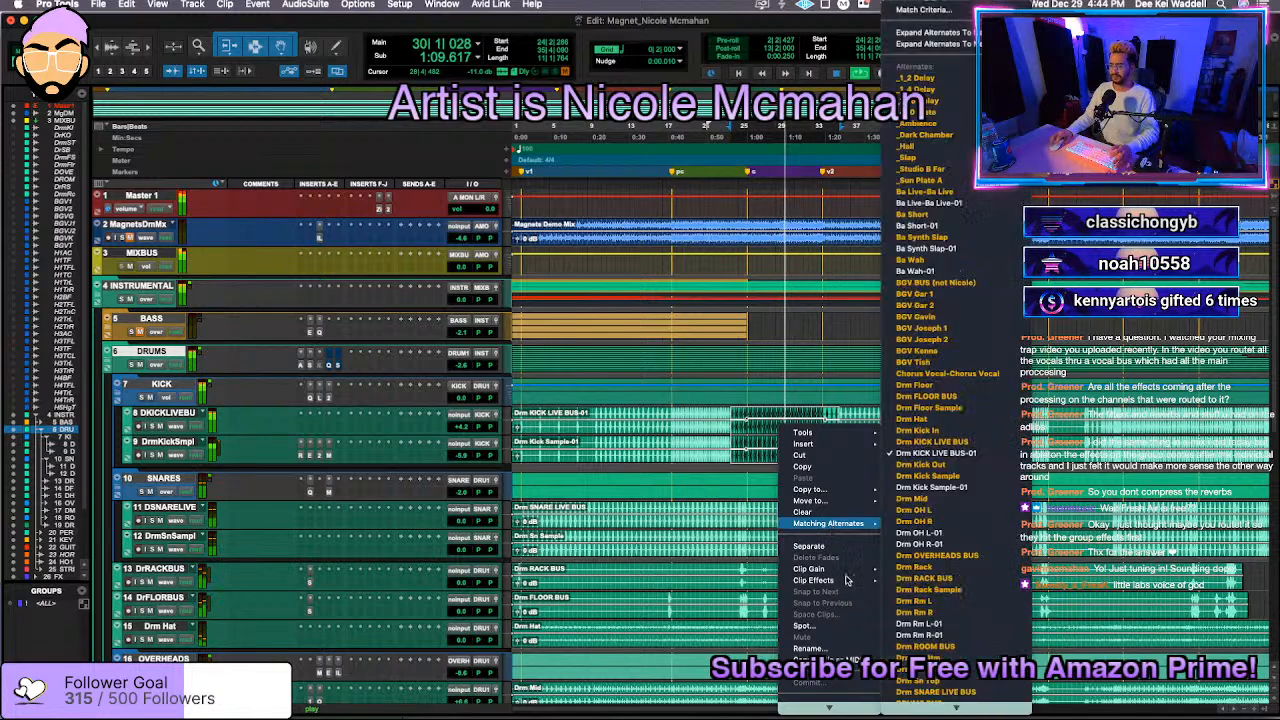
mouse_move(812, 568)
click(922, 600)
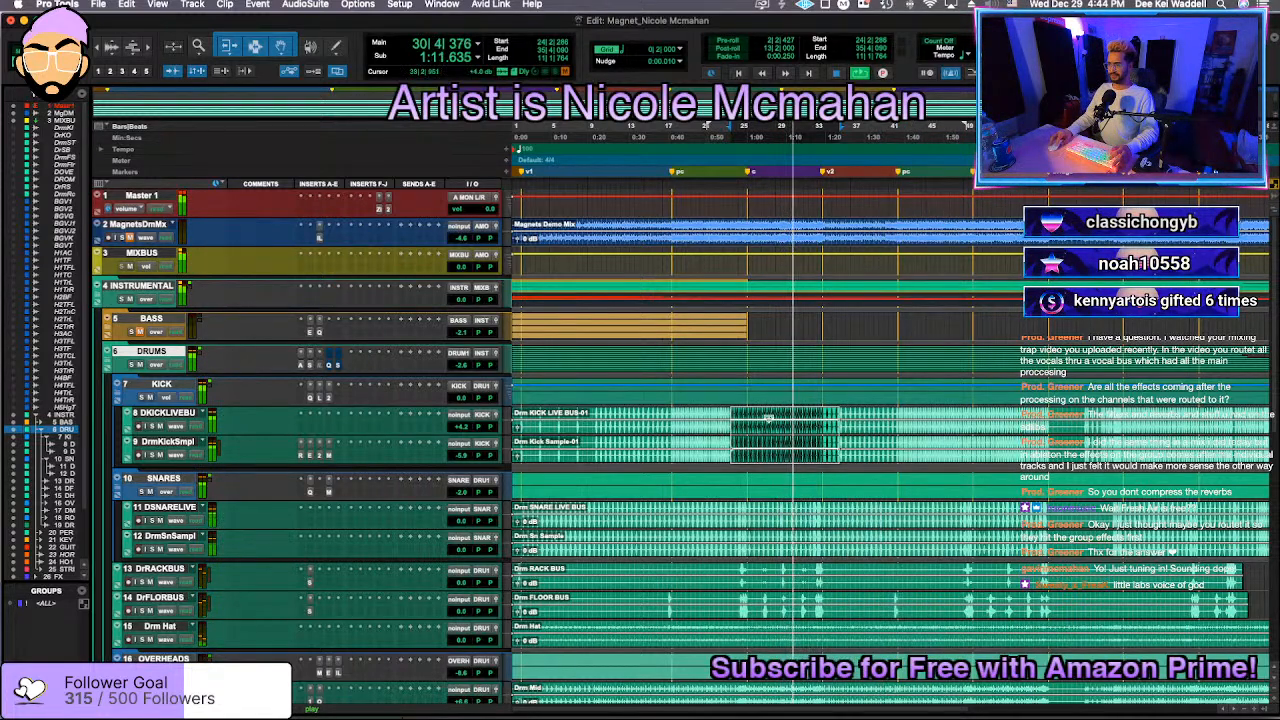
Step: Set the SNARES track volume to -2.7 dB while playing the chorus, and restart playback from bar 26
click(746, 411)
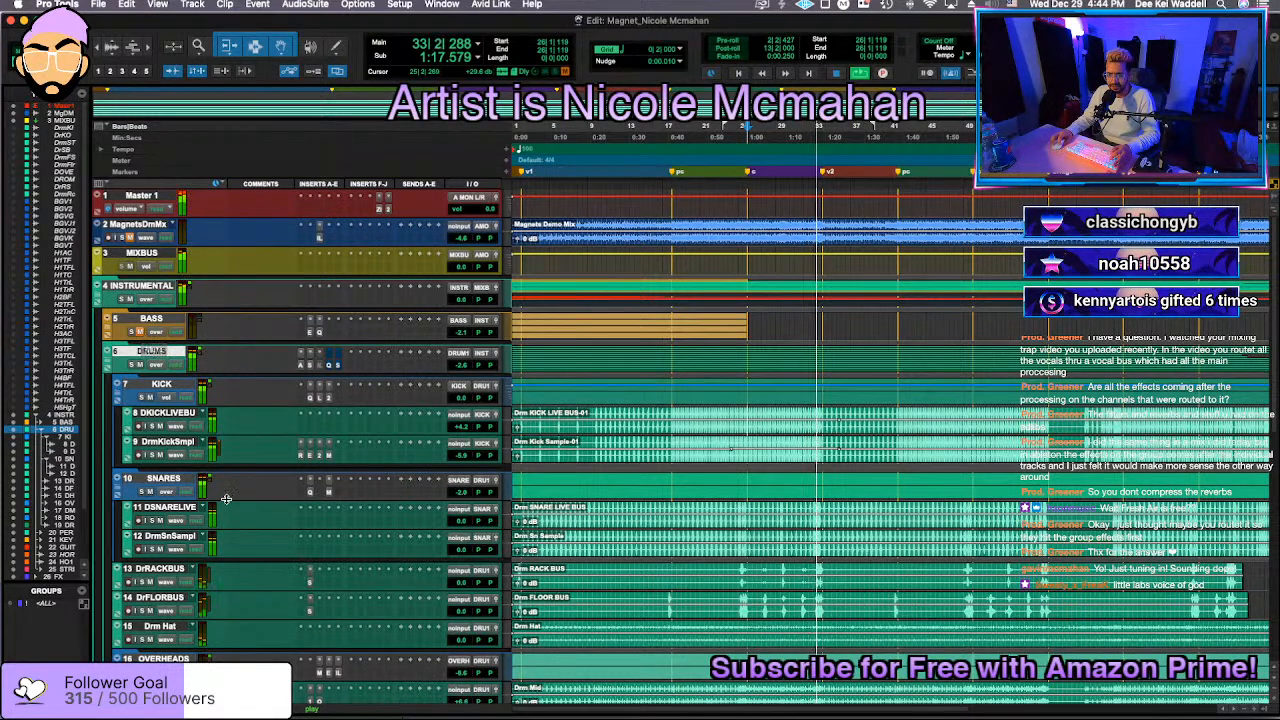
click(462, 494)
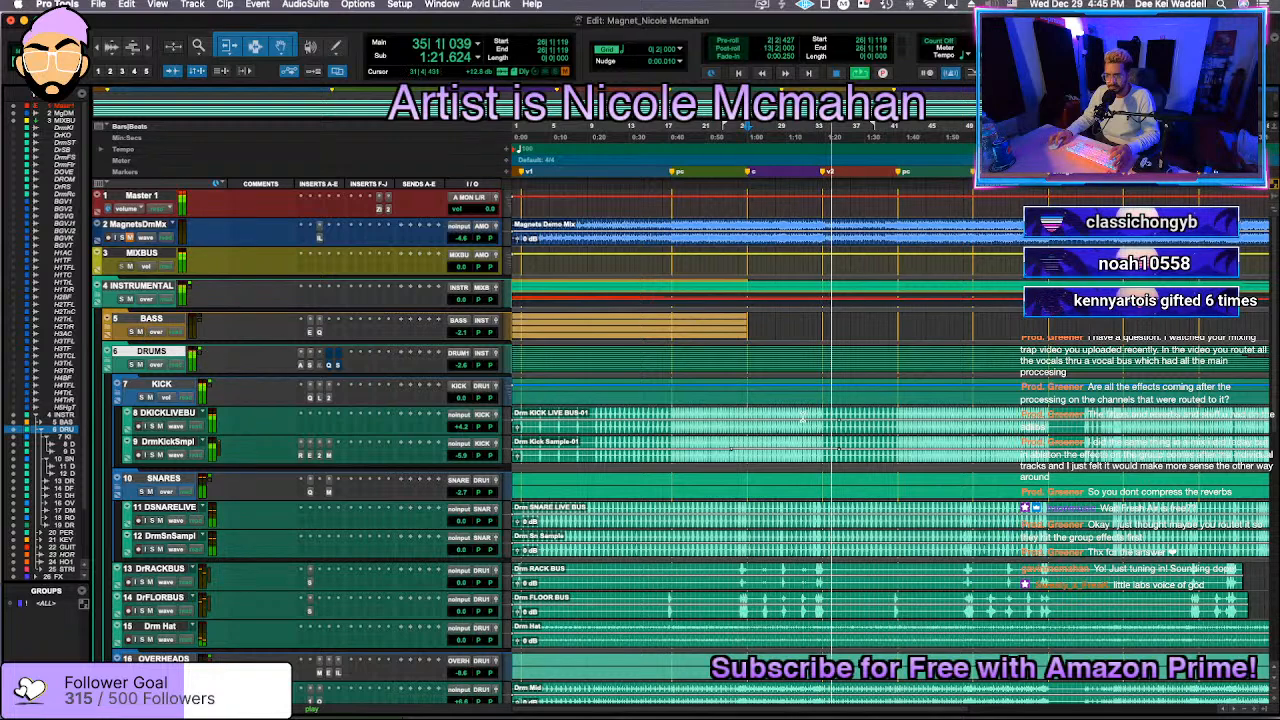
click(745, 383)
key(space)
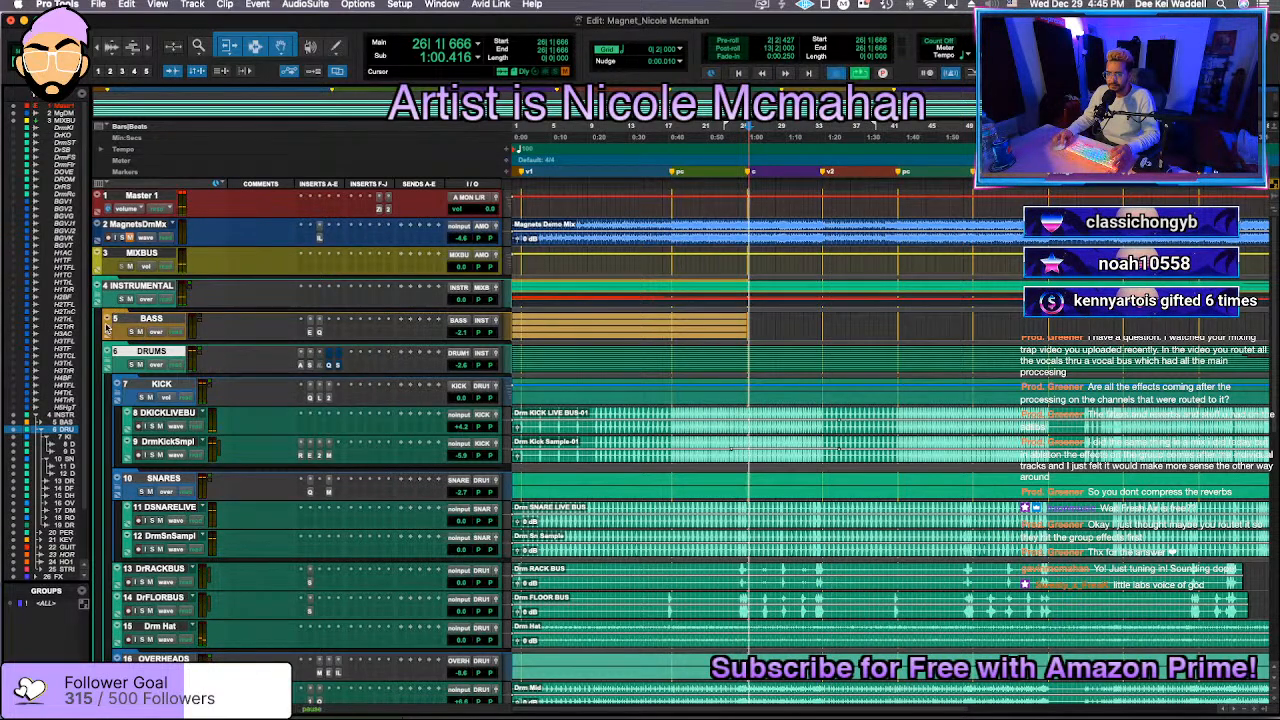
Step: Expand the BASS folder and extend the elec bass and three synth bass clips from the chorus to the song's end
click(110, 322)
drag(743, 350, 1270, 360)
scroll(650, 364, left, 3)
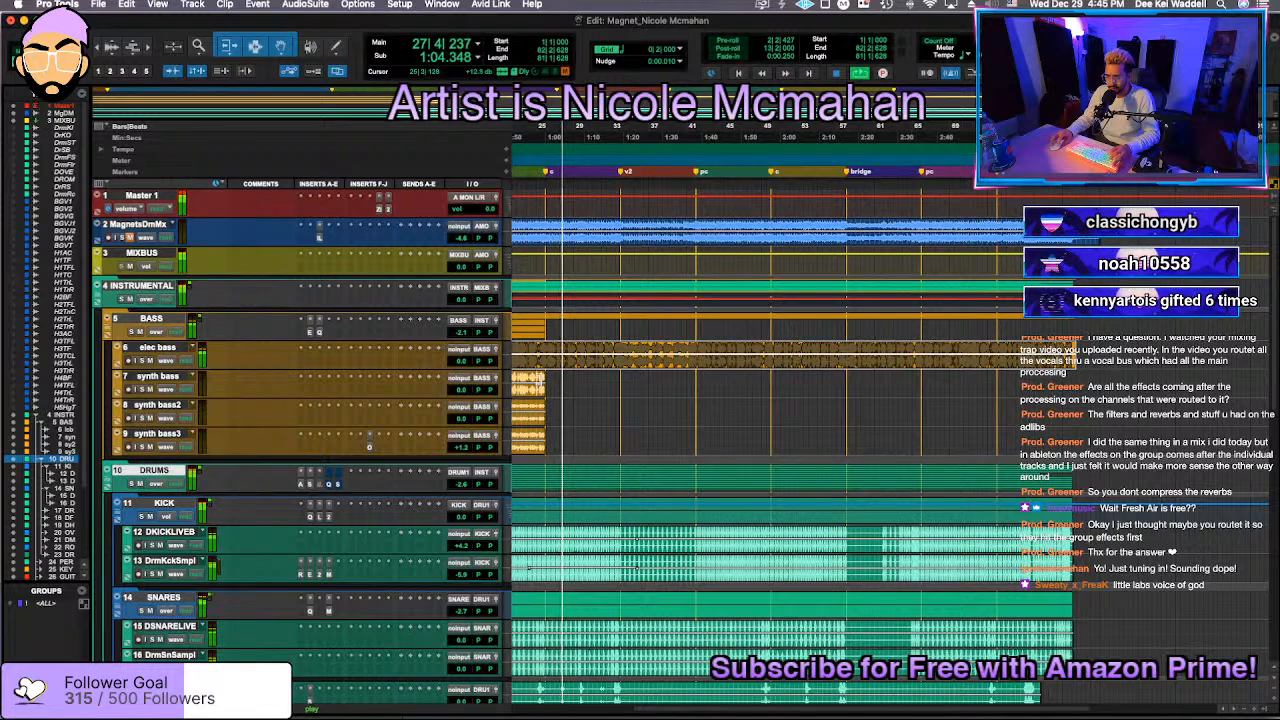
drag(541, 382, 1120, 385)
drag(541, 406, 1078, 410)
drag(542, 437, 1077, 438)
drag(1240, 422, 1236, 422)
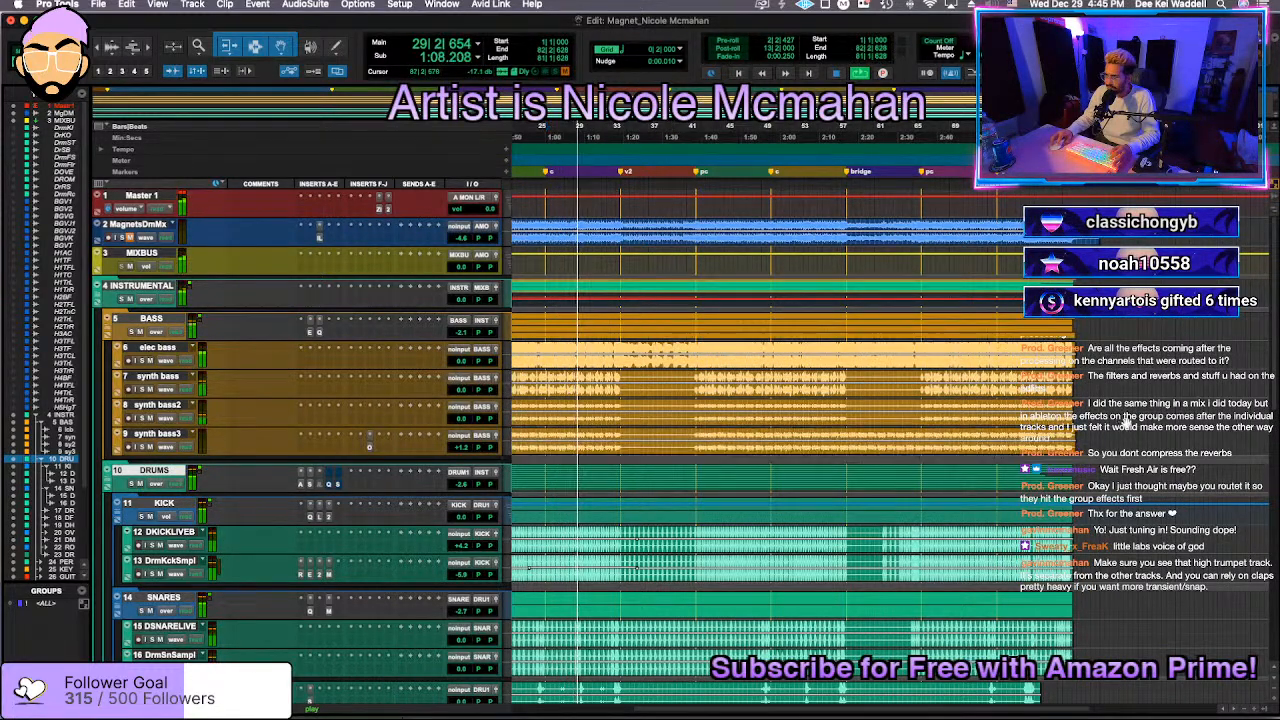
Step: Audition the restored bass from the pre-chorus and chorus, solo elec bass, and insert FabFilter Pro-Q 3 on it
scroll(1127, 424, left, 5)
click(668, 350)
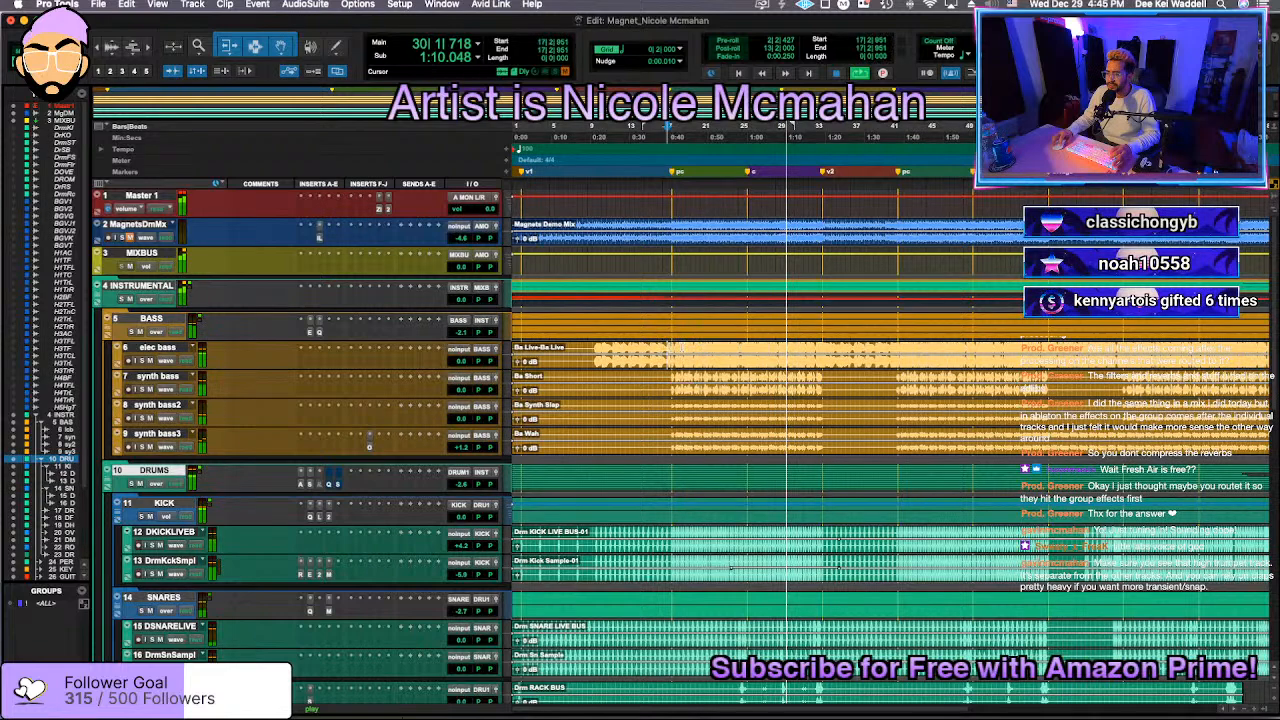
click(745, 347)
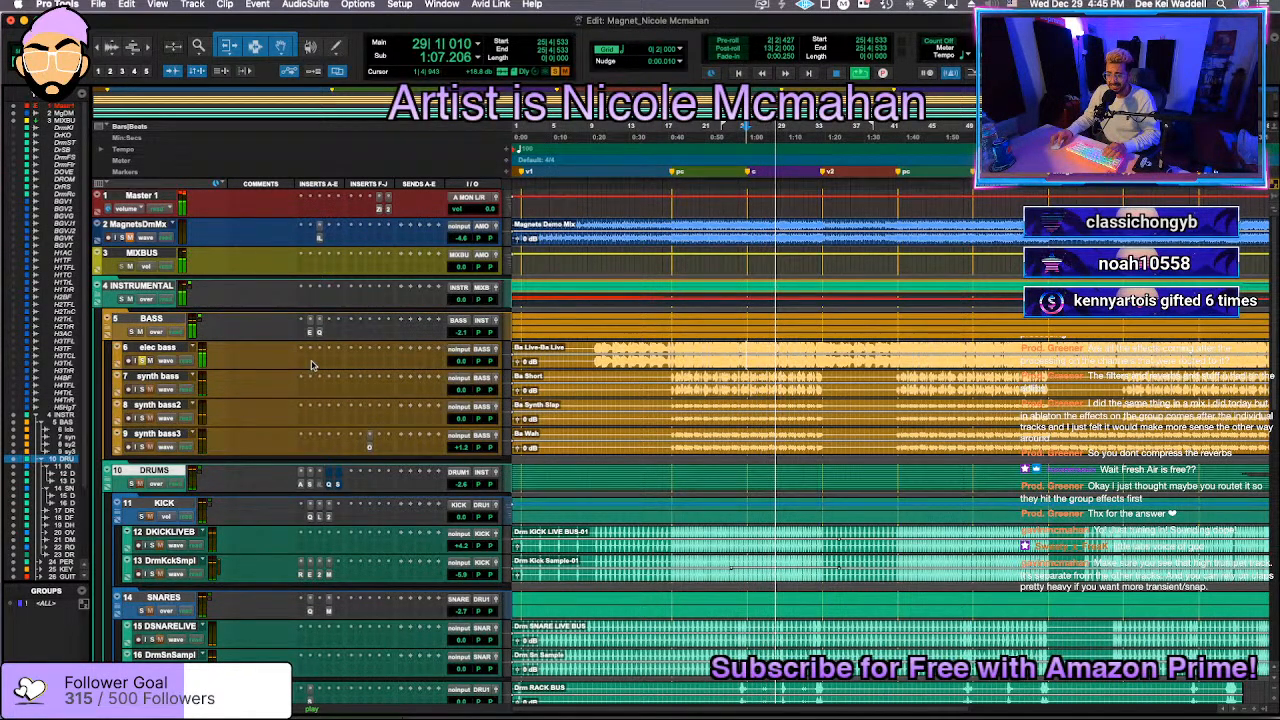
click(310, 288)
click(358, 338)
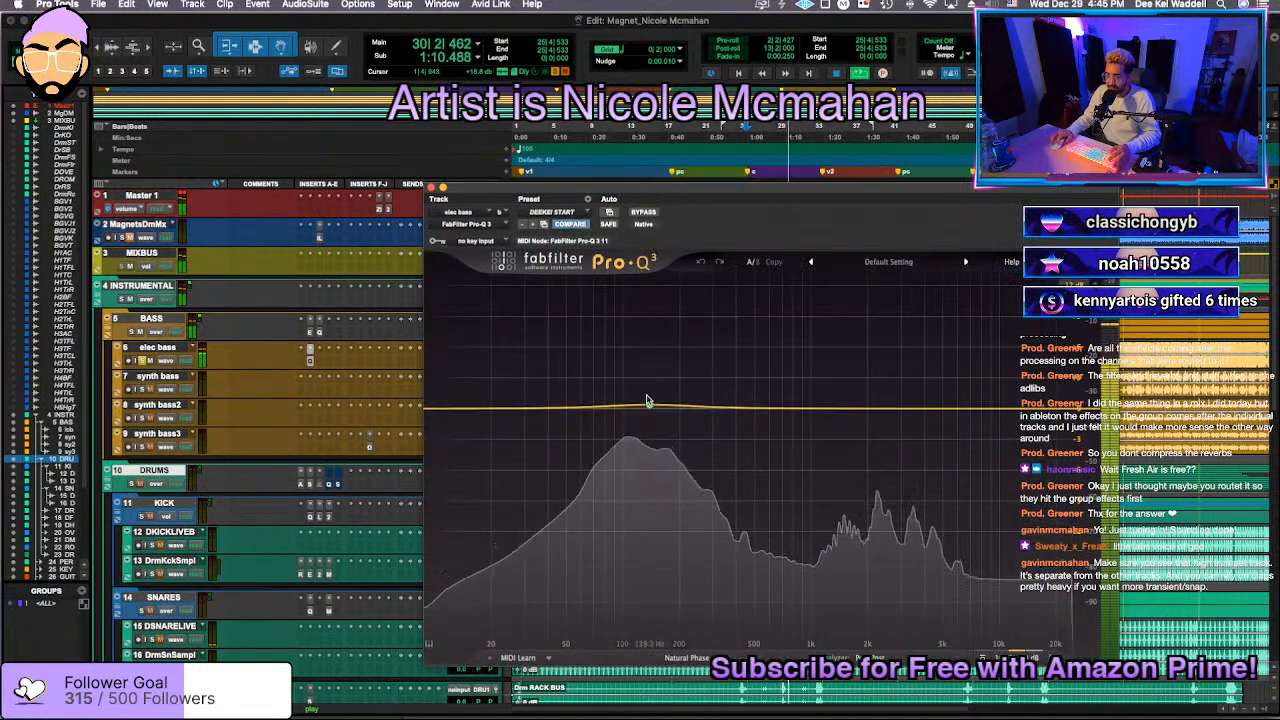
Step: On elec bass, shape a dynamic bell cut of -7.07 dB at 125.24 Hz and add a +5.18 dB high shelf at 368.16 Hz
drag(647, 401, 632, 461)
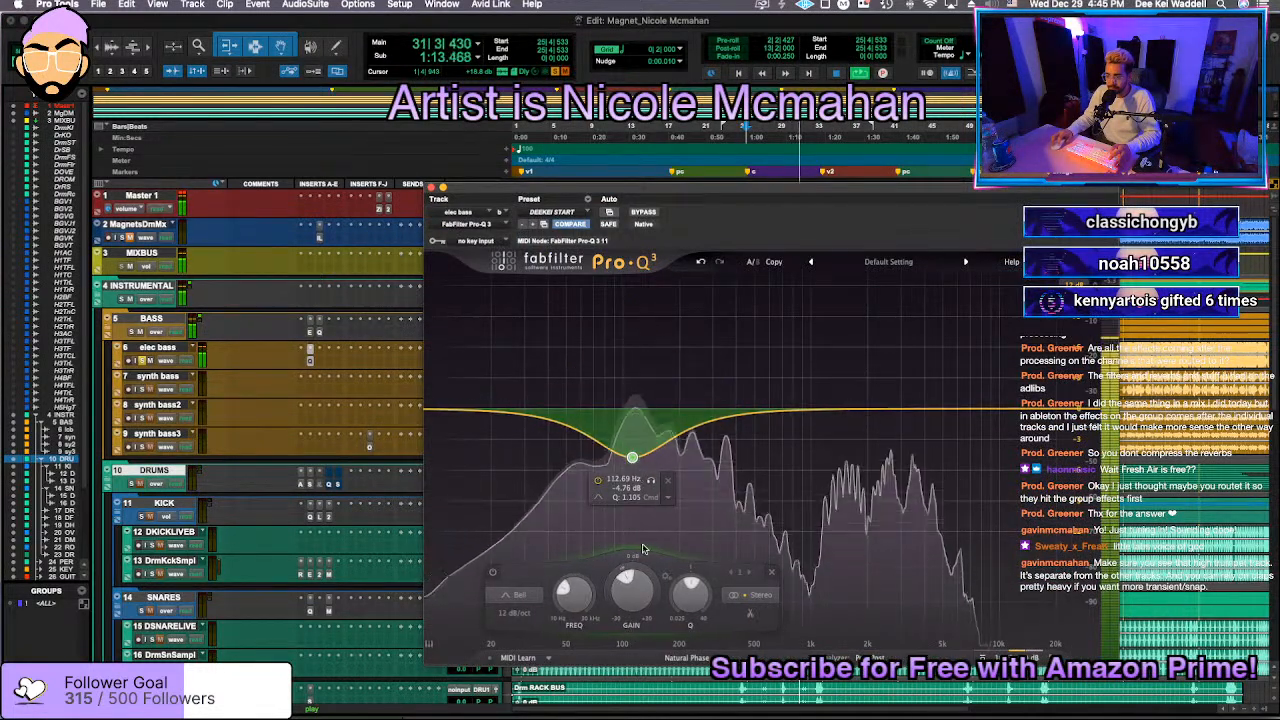
drag(616, 576, 618, 613)
drag(636, 558, 634, 553)
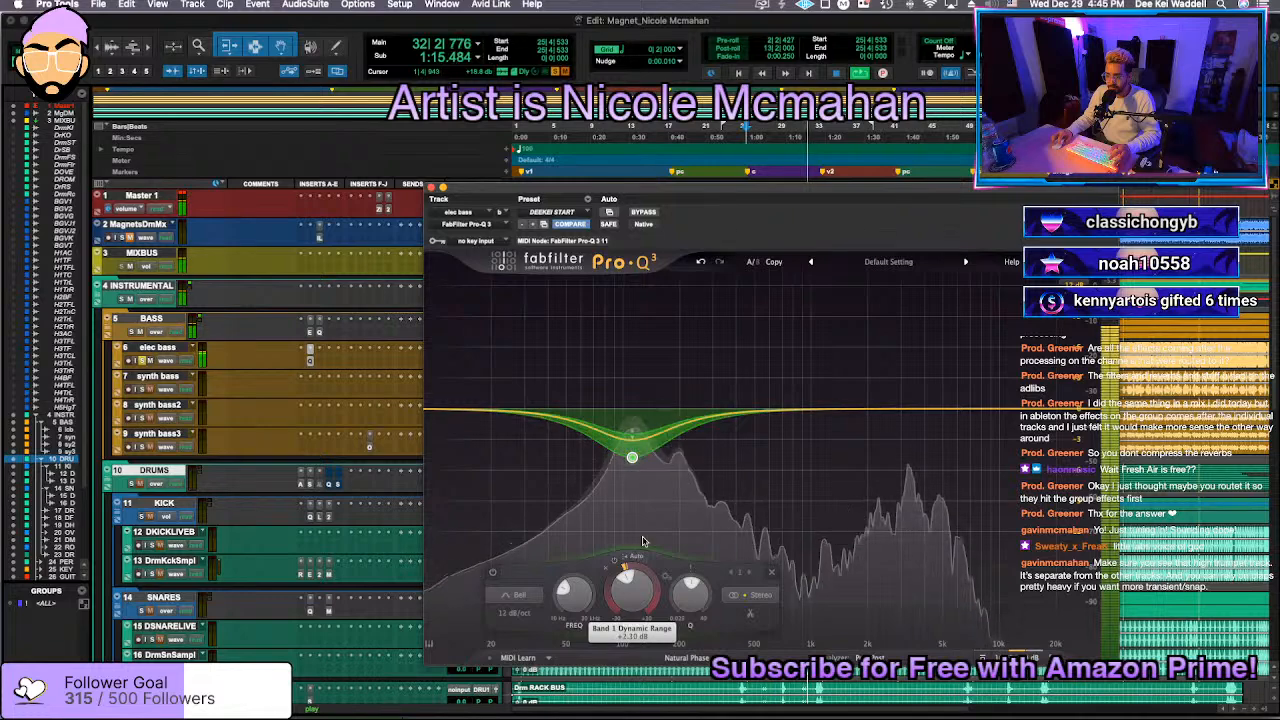
drag(632, 457, 641, 482)
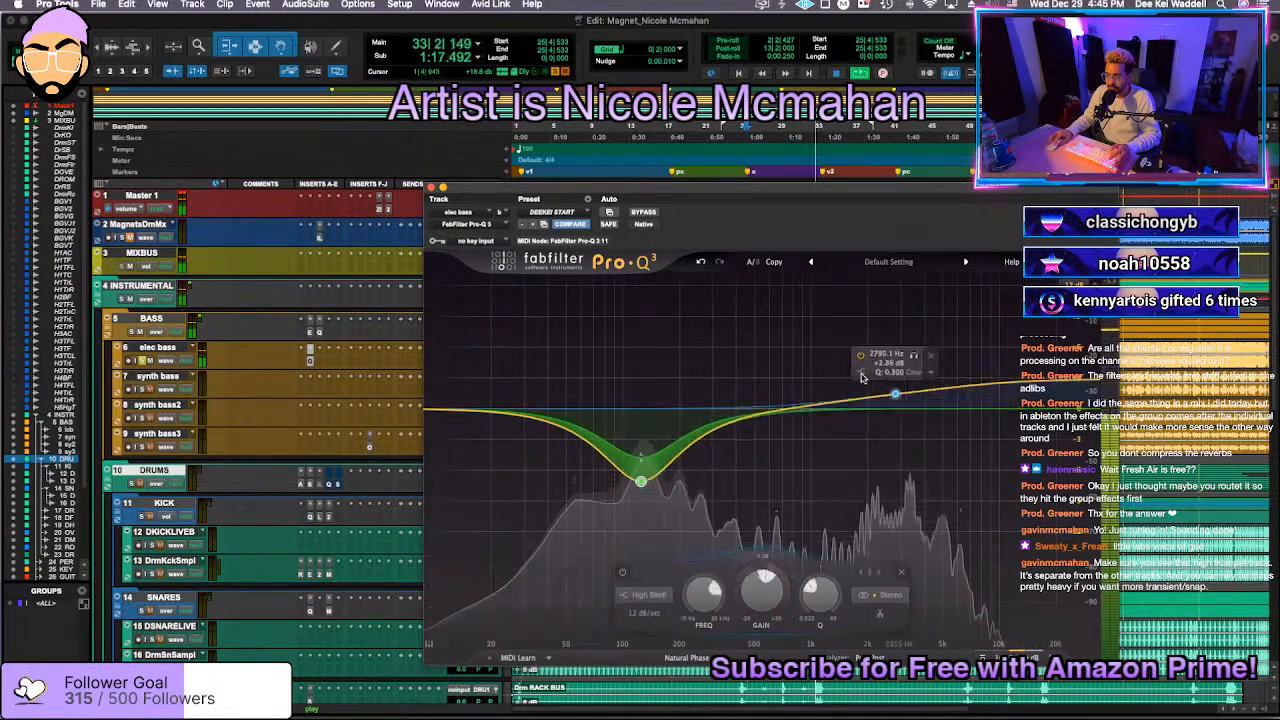
drag(771, 300, 729, 380)
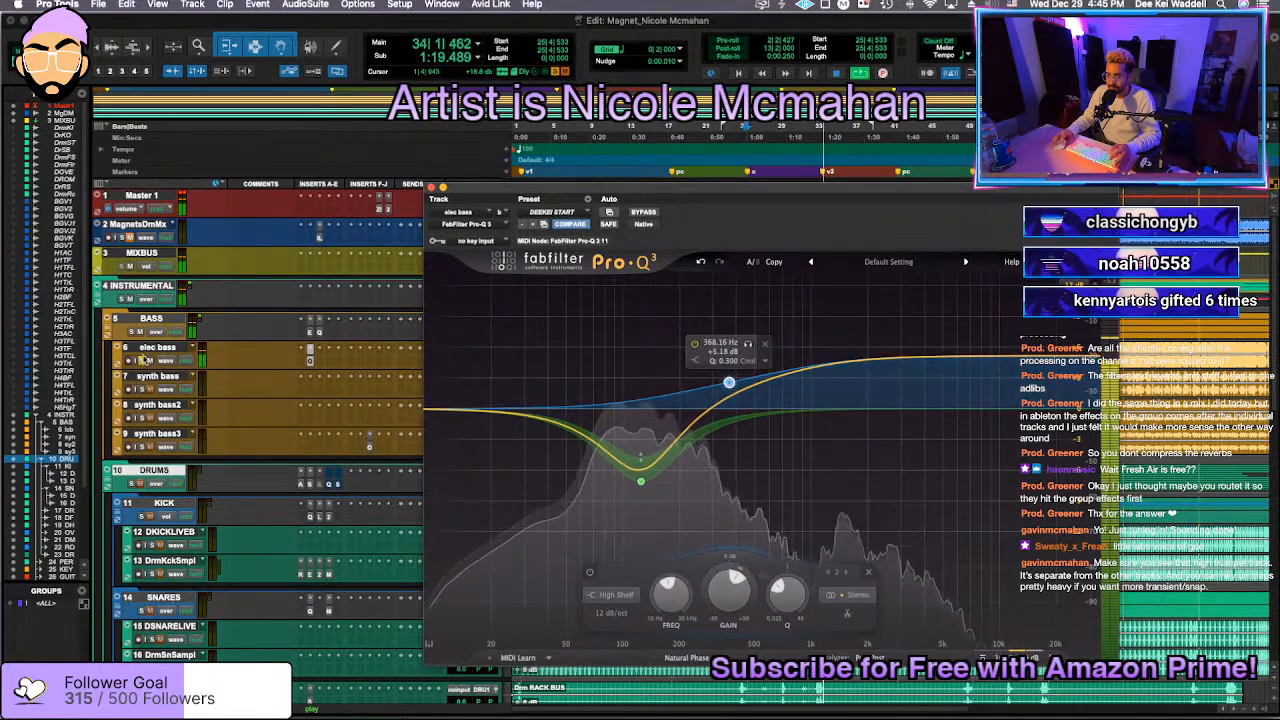
click(440, 187)
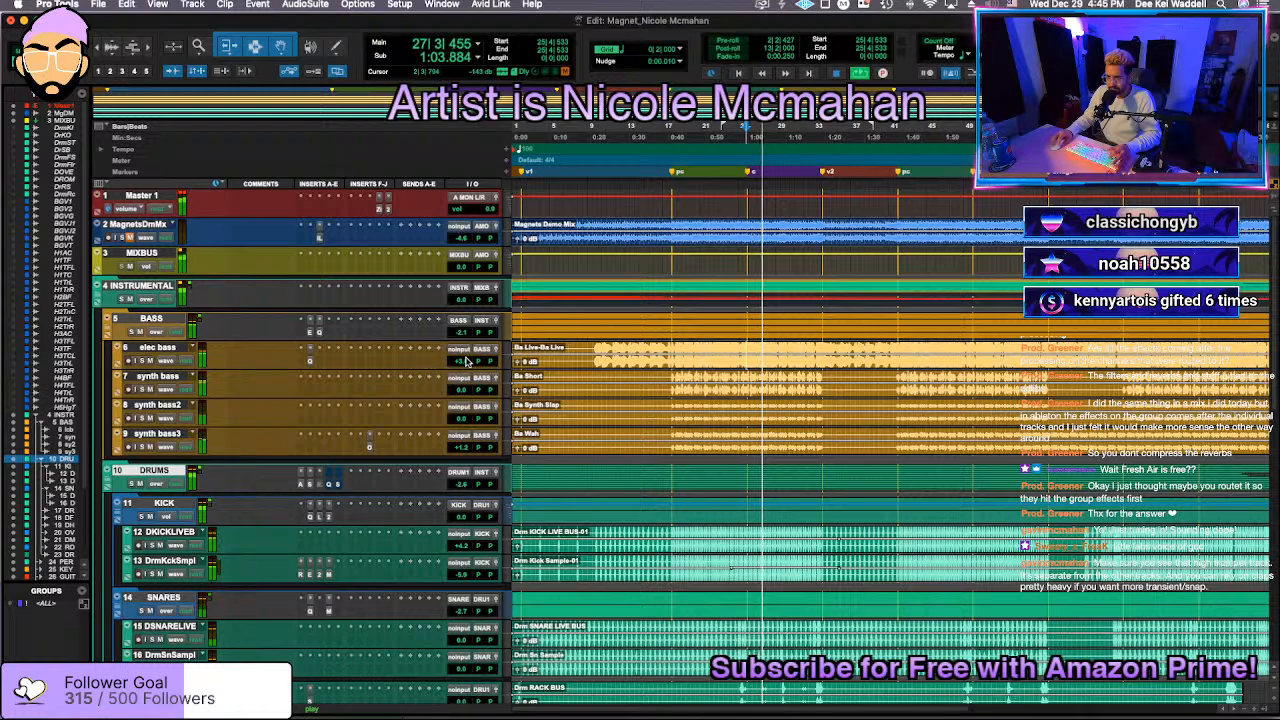
Step: Play from the elec bass entrance, set the BASS volume to -0.7 dB, and remove the high shelf from elec bass's Pro-Q 3
key(space)
click(596, 348)
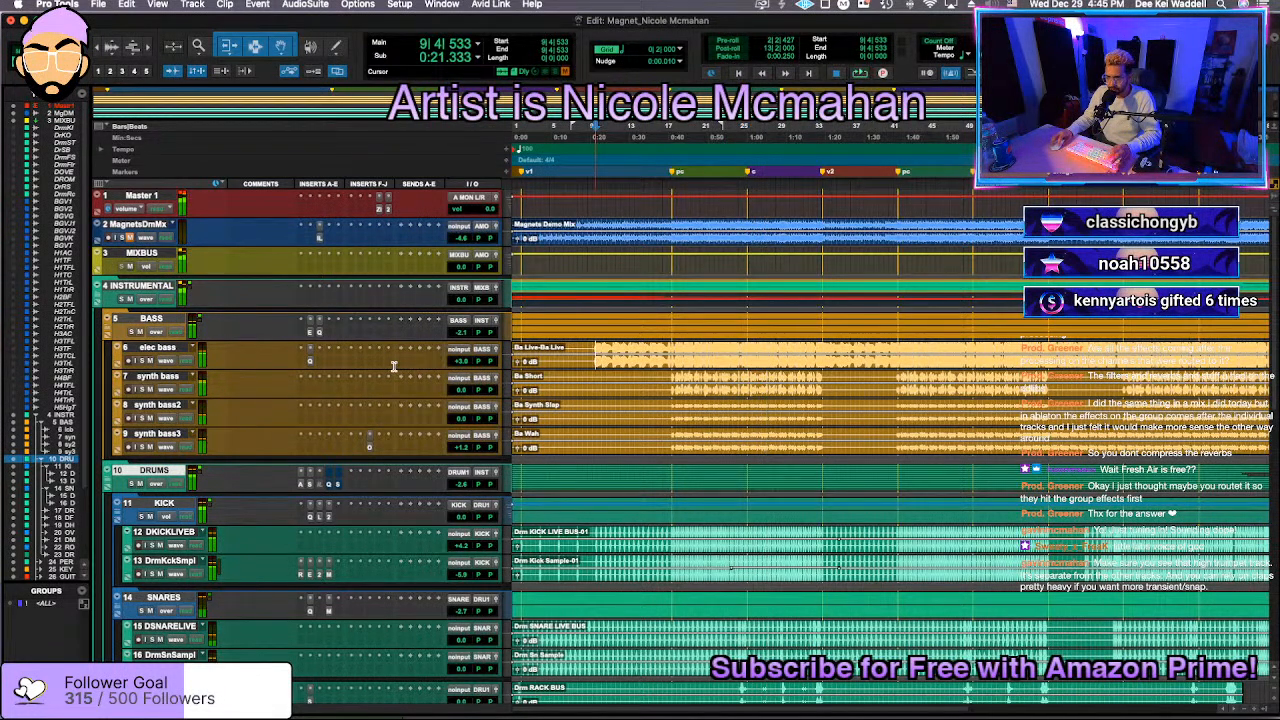
key(space)
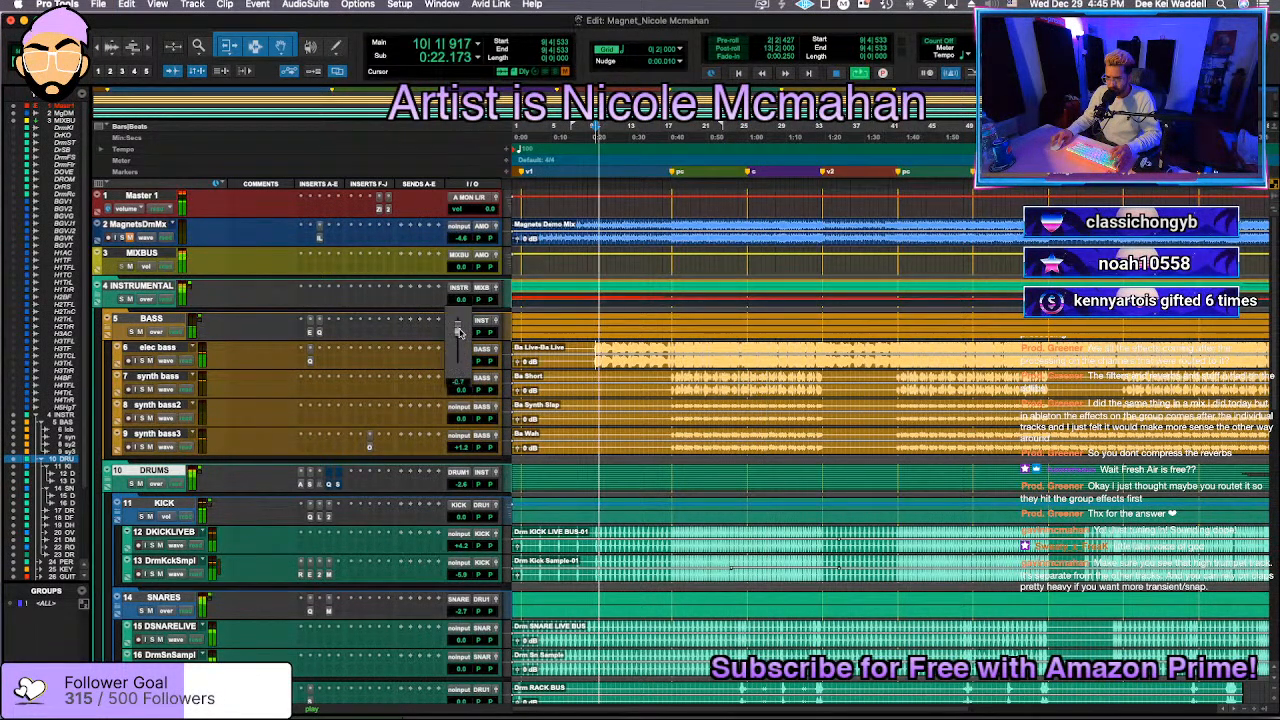
click(333, 358)
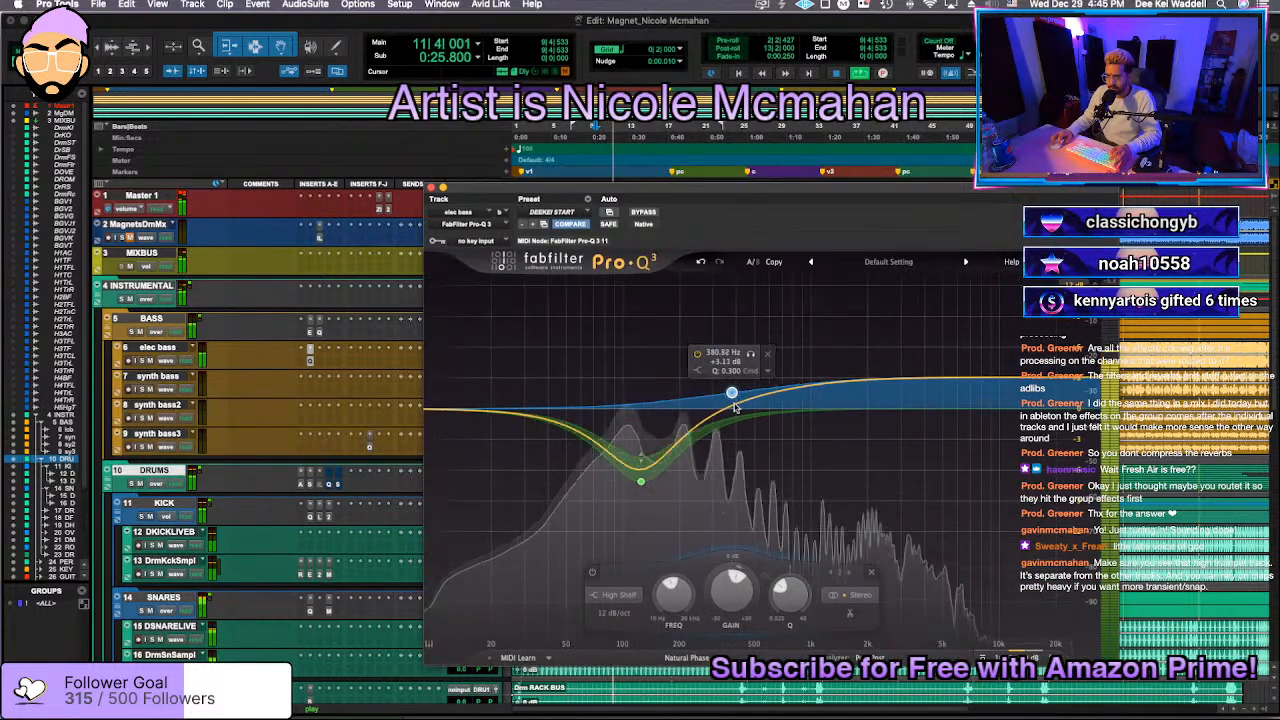
click(768, 355)
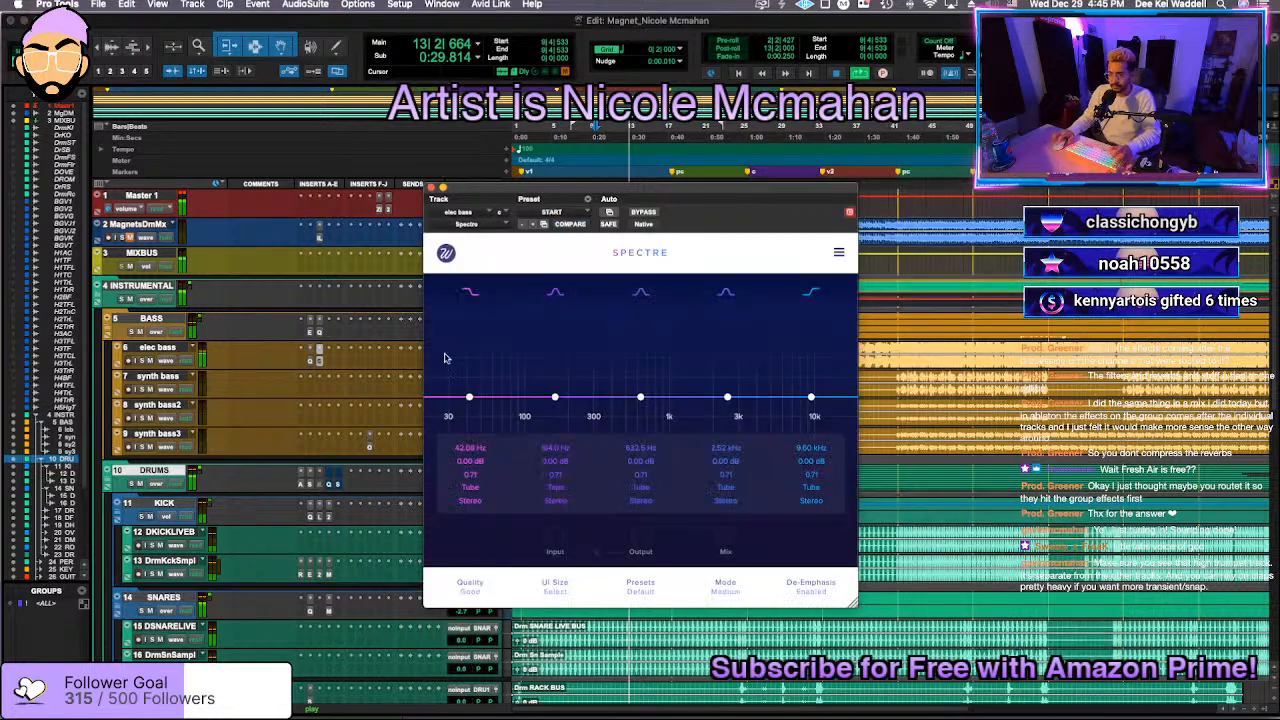
Step: Insert Spectre on elec bass and boost its middle band by about 2.25 dB near 867 Hz
drag(643, 397, 657, 366)
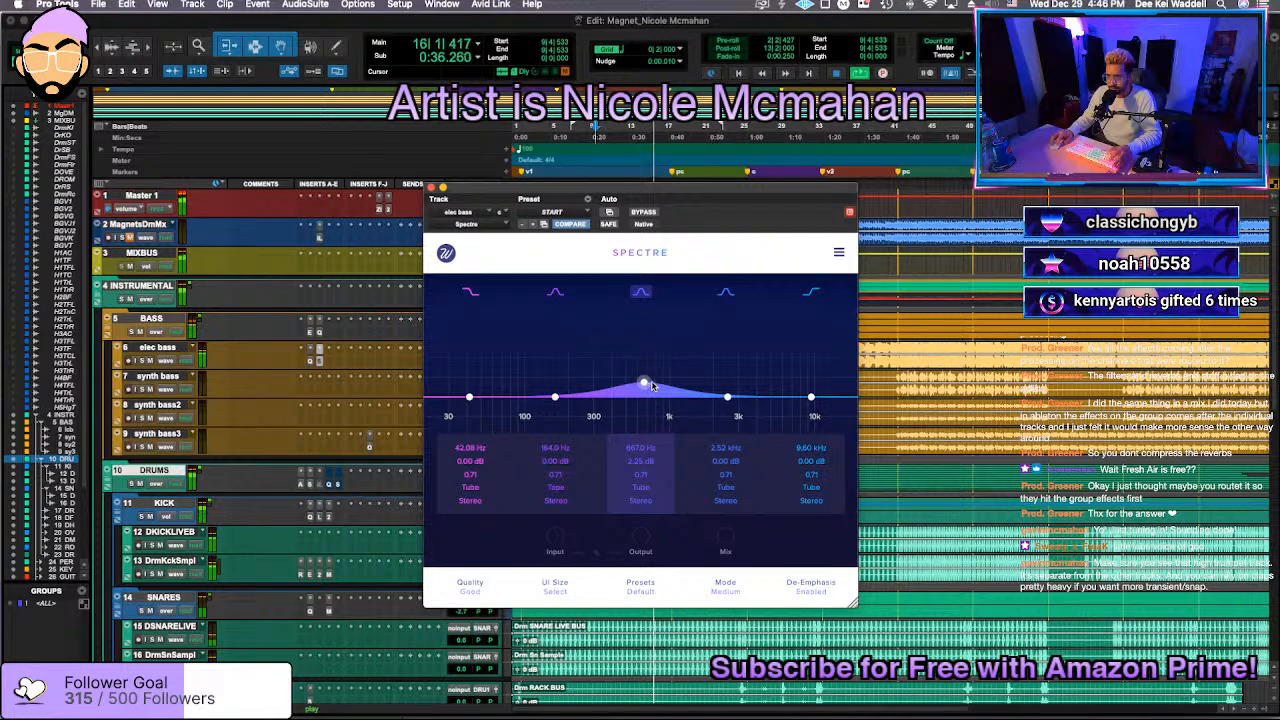
drag(651, 385, 647, 382)
click(432, 188)
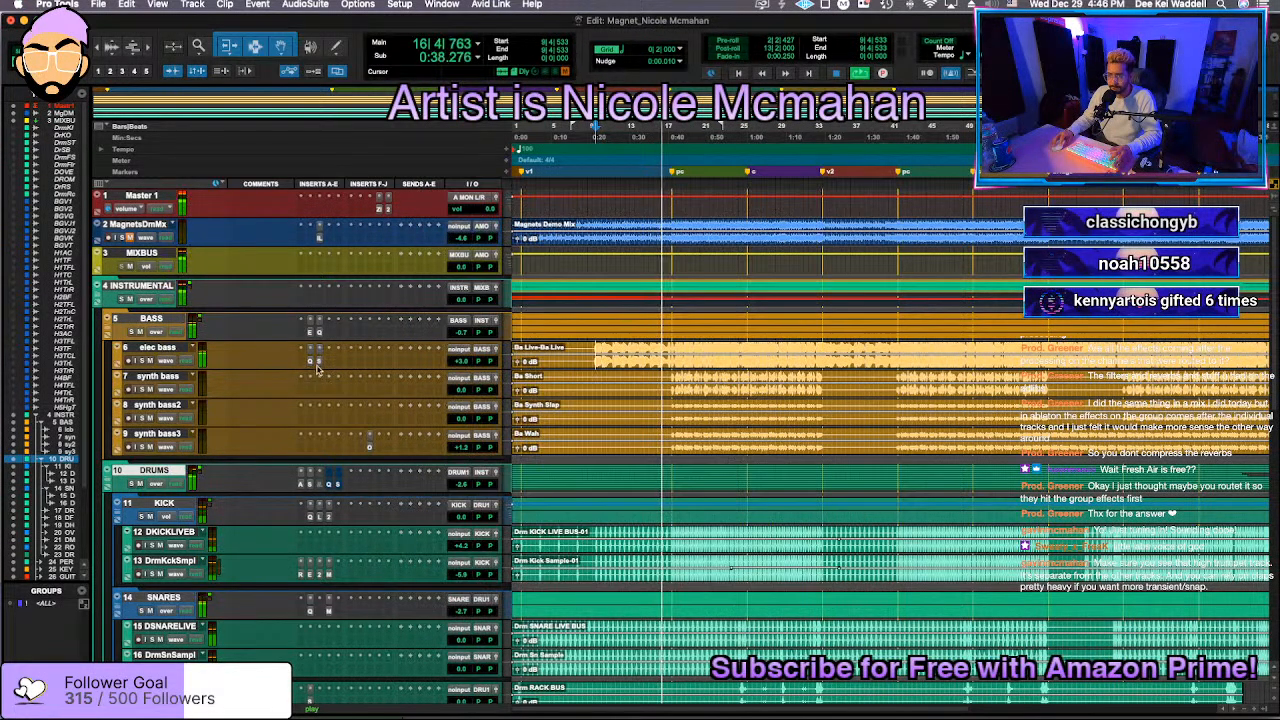
Step: Add a low-frequency band to elec bass's Pro-Q 3 and close the equalizer
click(310, 361)
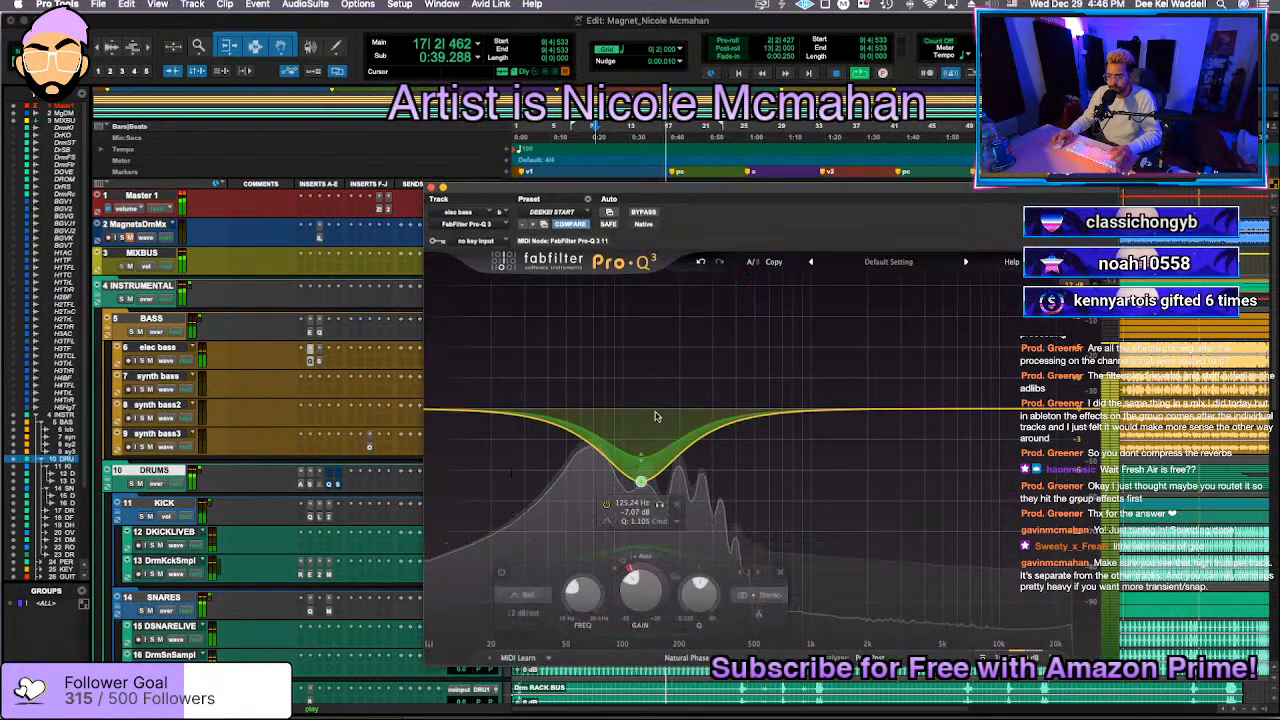
double_click(467, 410)
drag(467, 410, 541, 436)
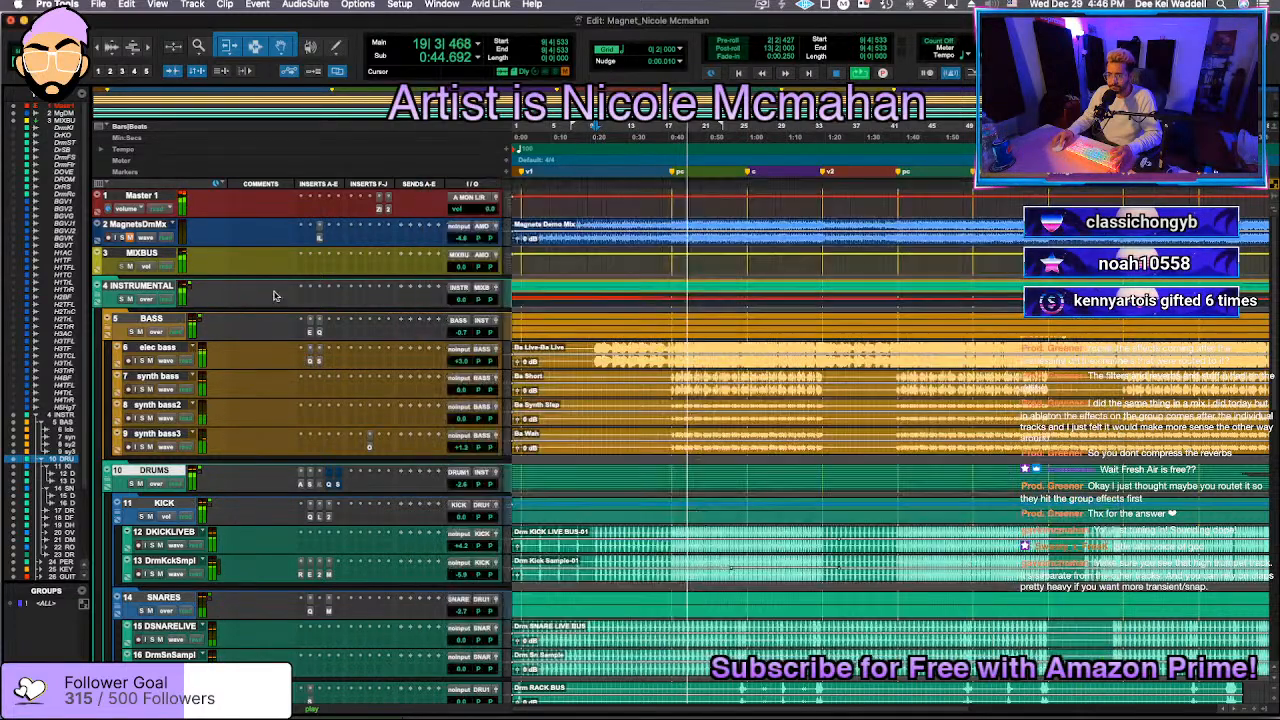
click(432, 188)
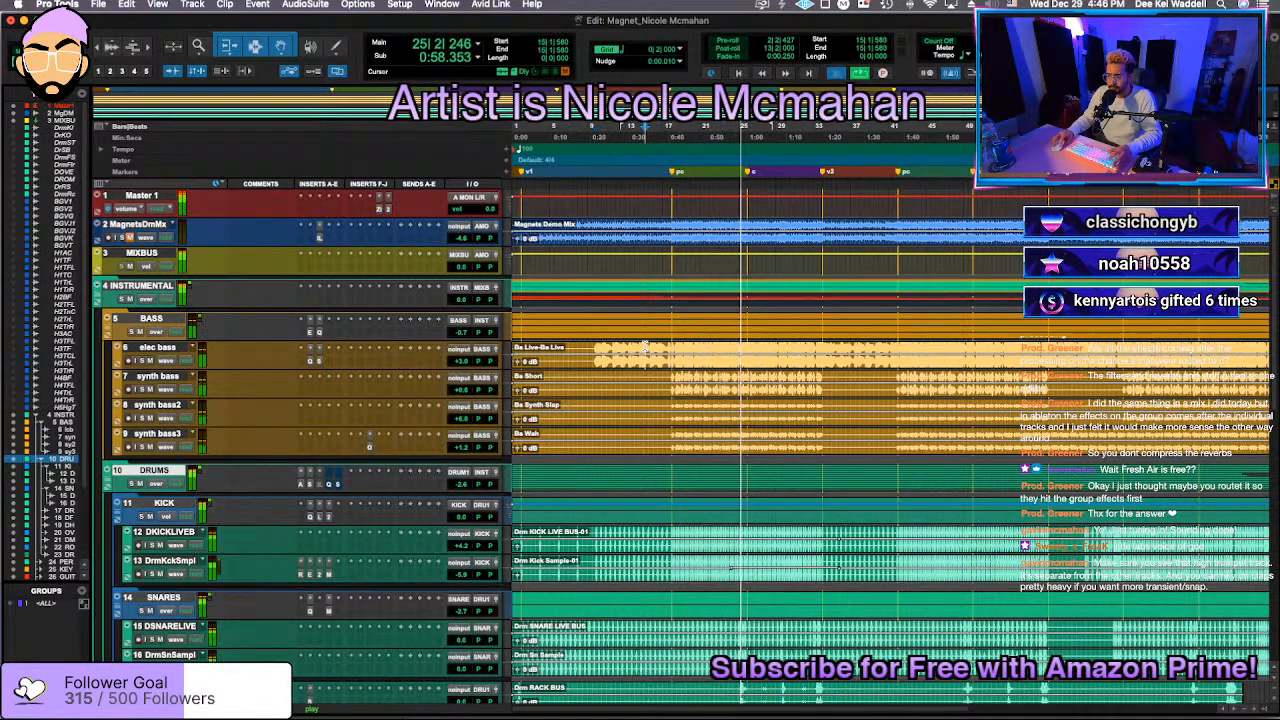
Step: Reset the elec bass volume to 0.0 dB and listen to the track soloed from bar 11
key(space)
alt+click(470, 364)
key(space)
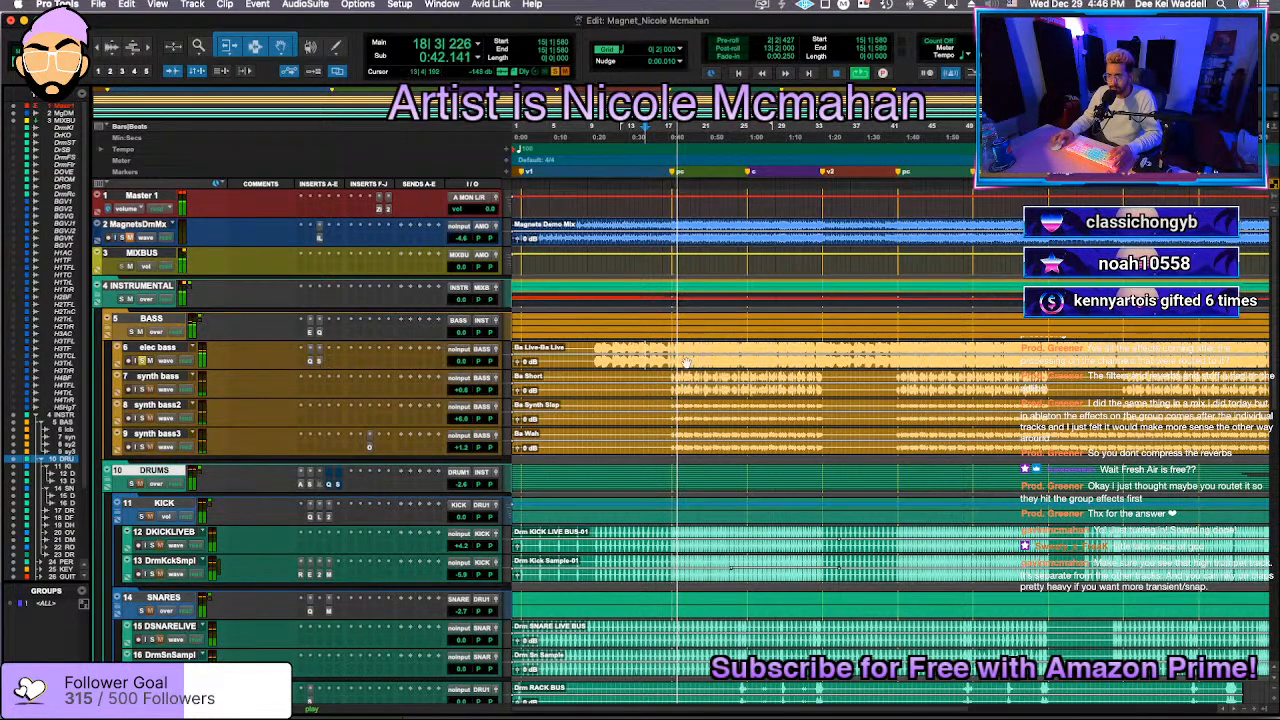
click(620, 345)
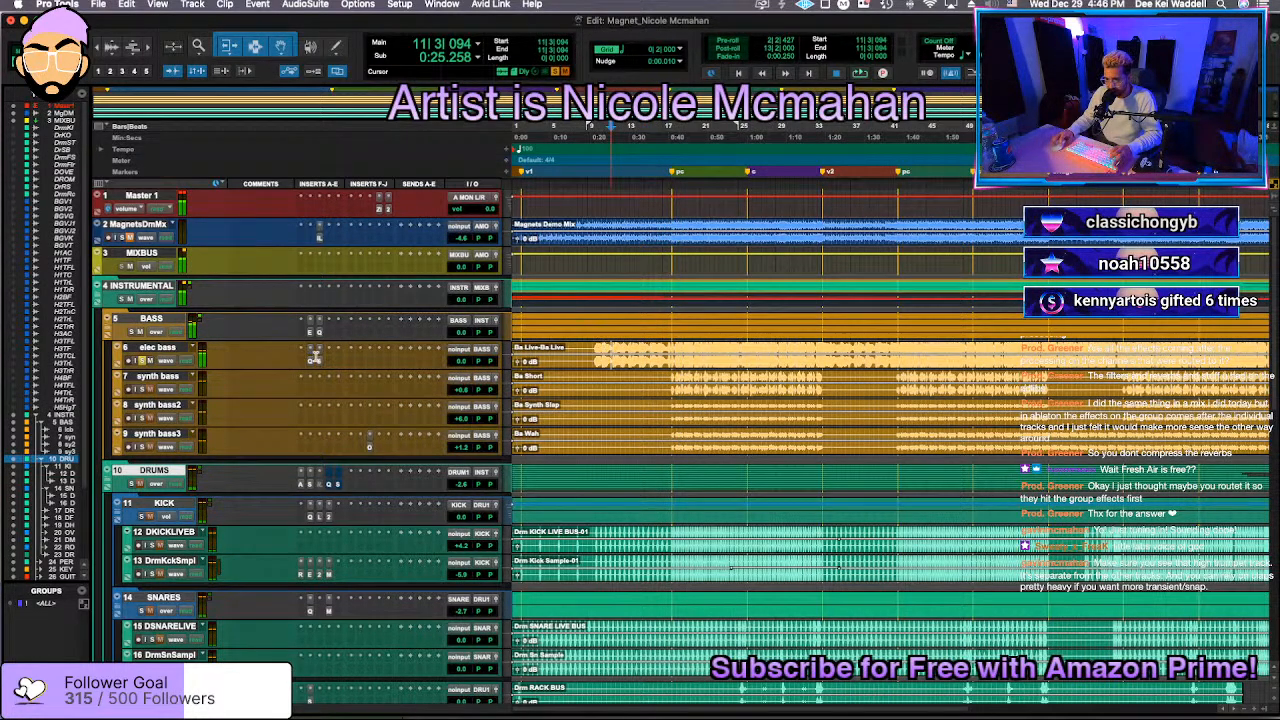
key(space)
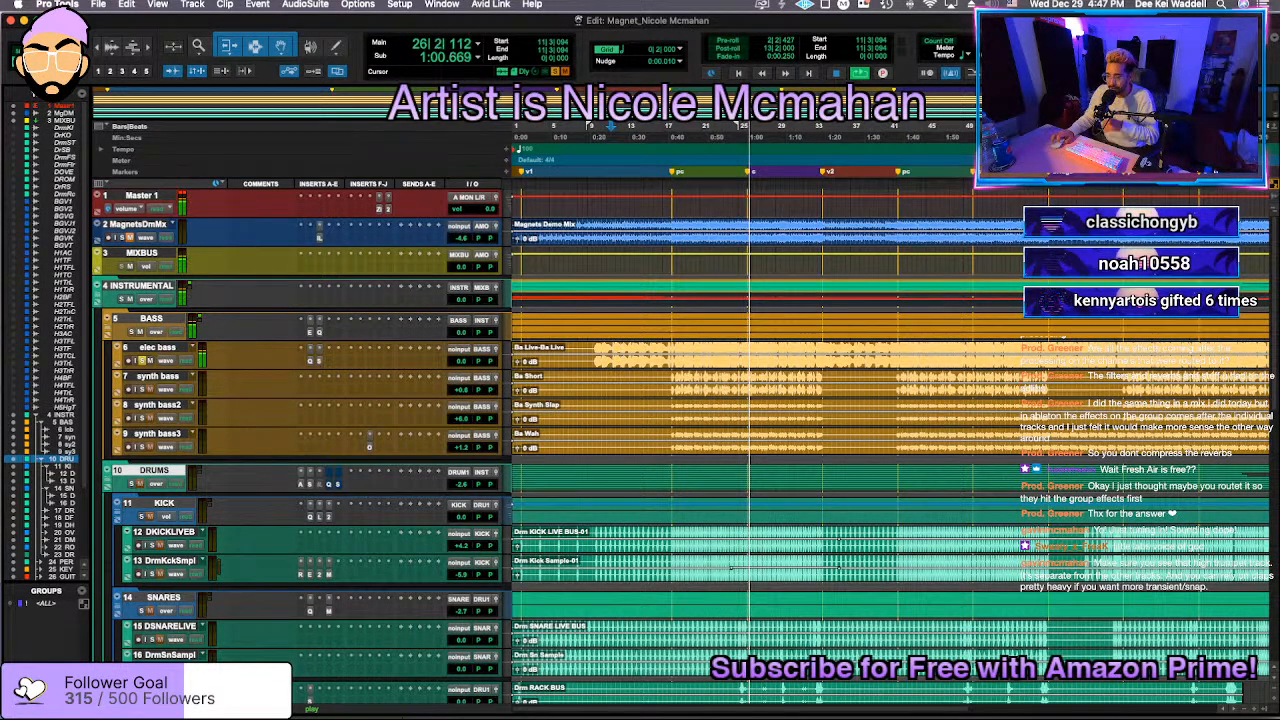
Step: Replay from just before the pre-chorus to compare elec bass soloed and within the full mix
scroll(650, 297, right, 2)
click(603, 350)
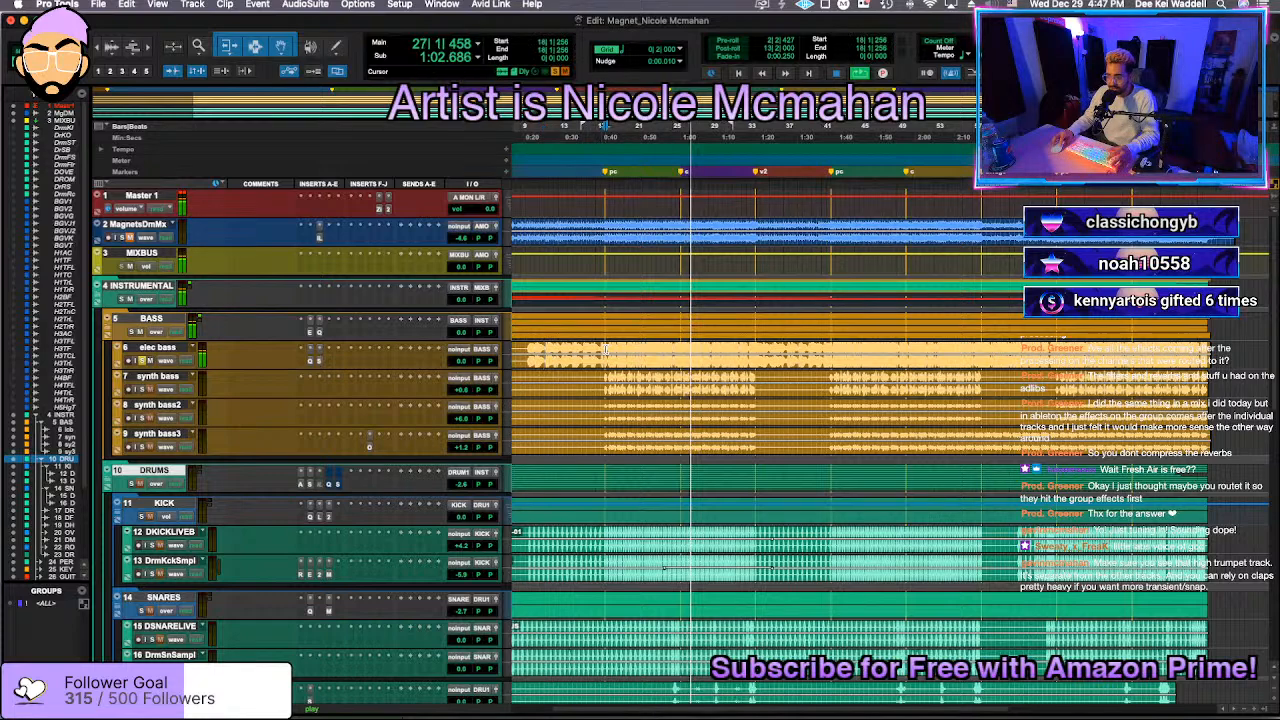
key(space)
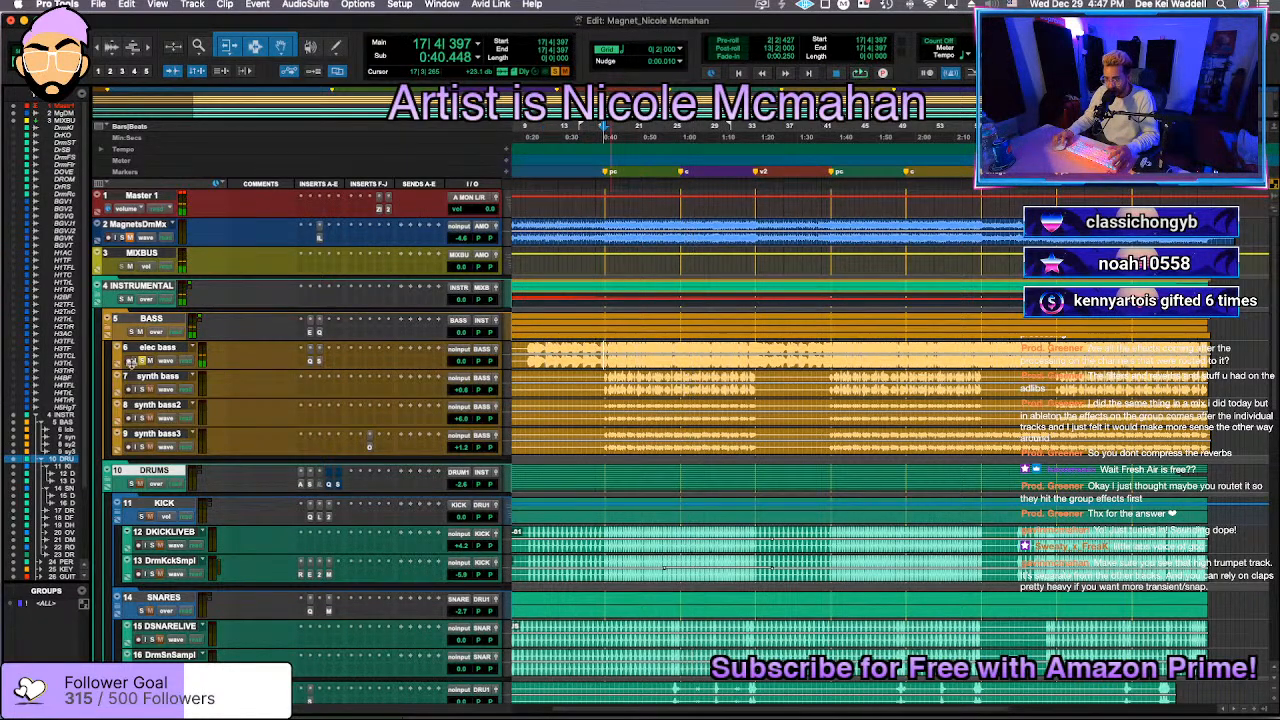
key(space)
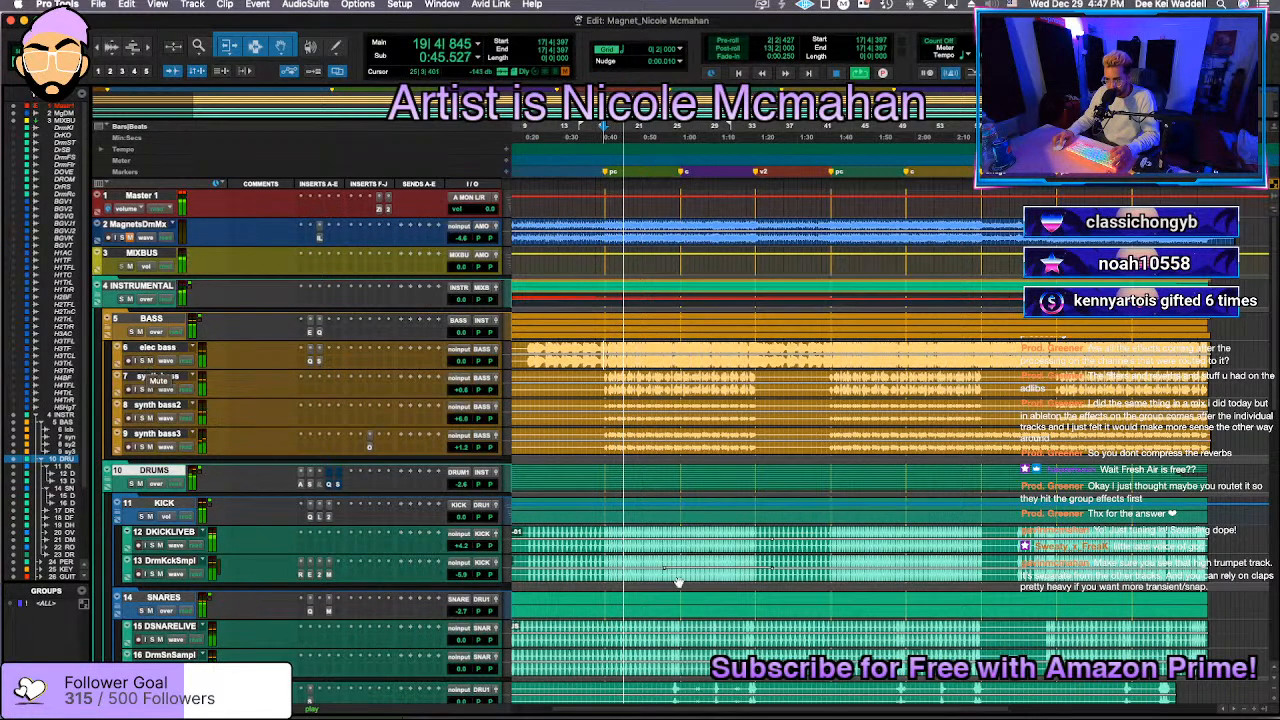
Step: Try to clear the clip gain on the selected section of the DKICKLIVEB and DrmKckSmpl clips
drag(796, 532, 628, 578)
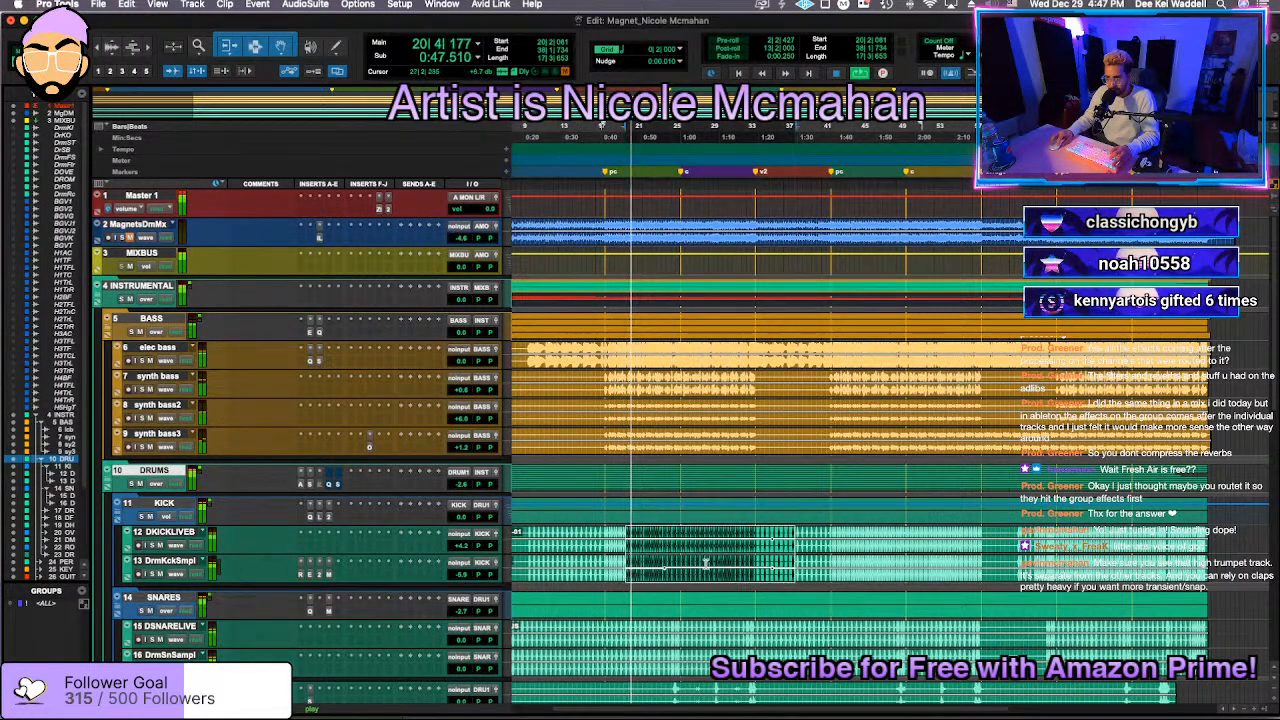
right_click(707, 567)
mouse_move(748, 706)
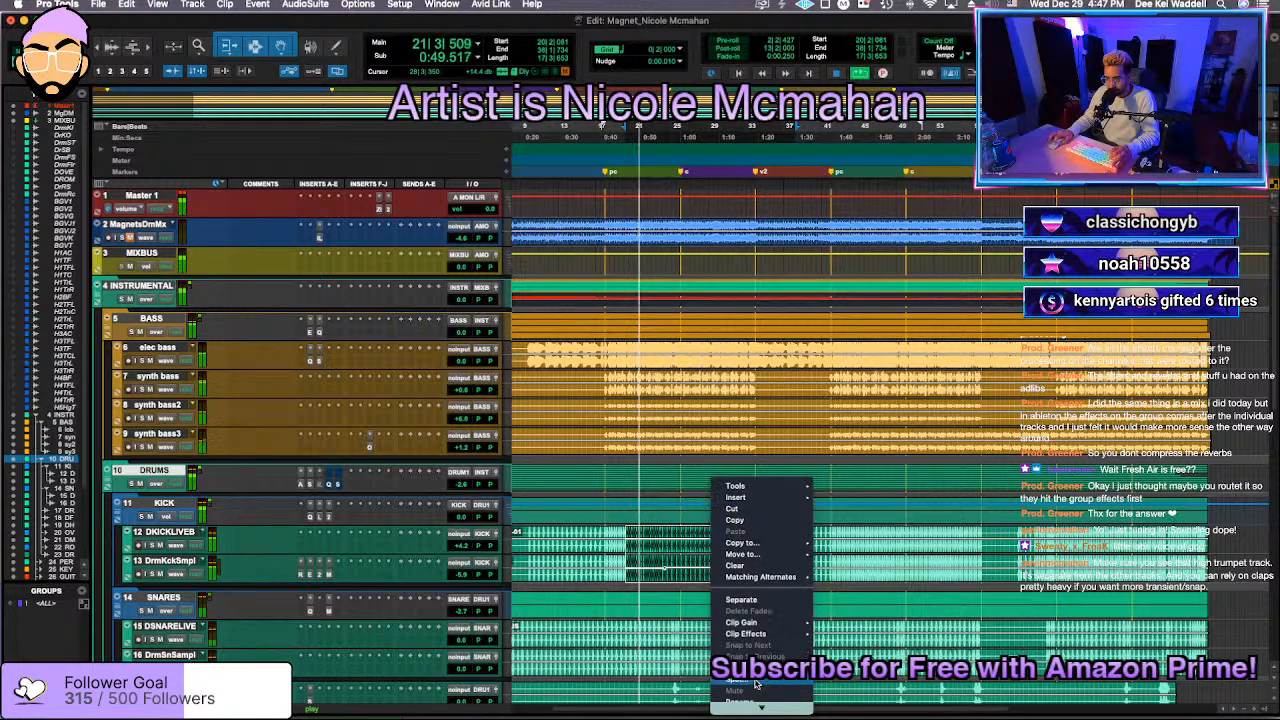
mouse_move(772, 623)
click(828, 648)
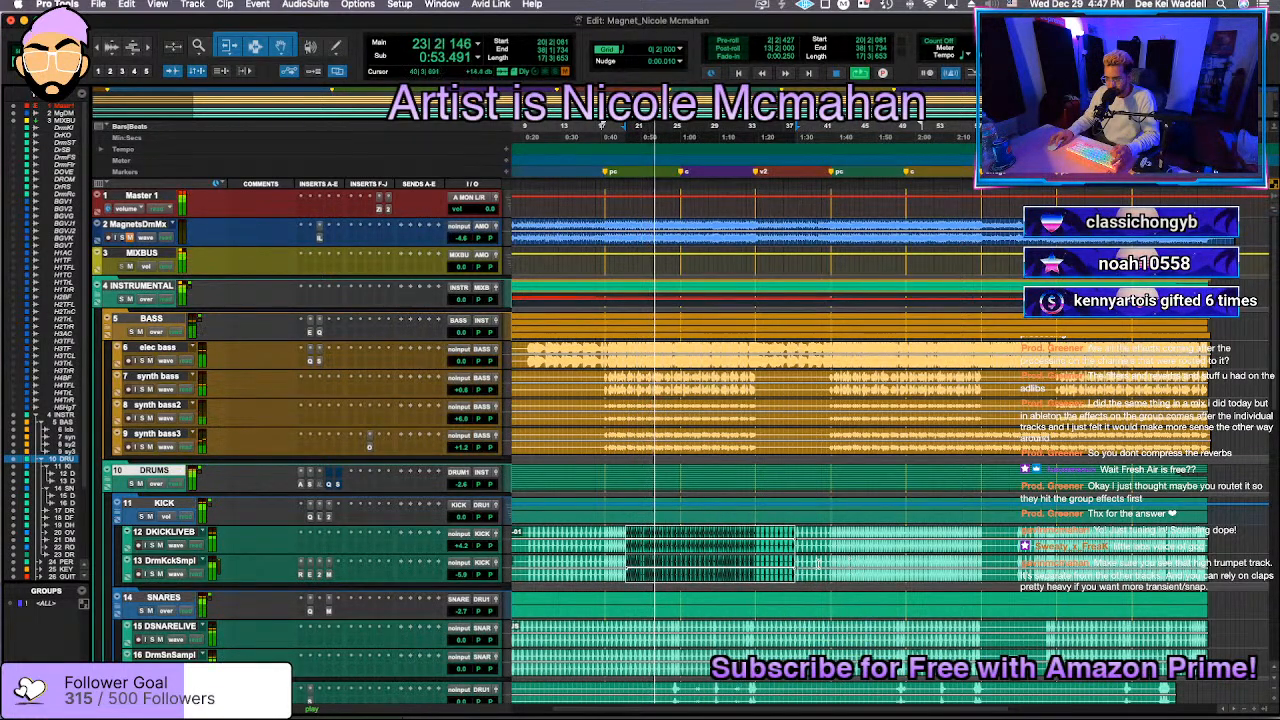
right_click(680, 583)
mouse_move(728, 707)
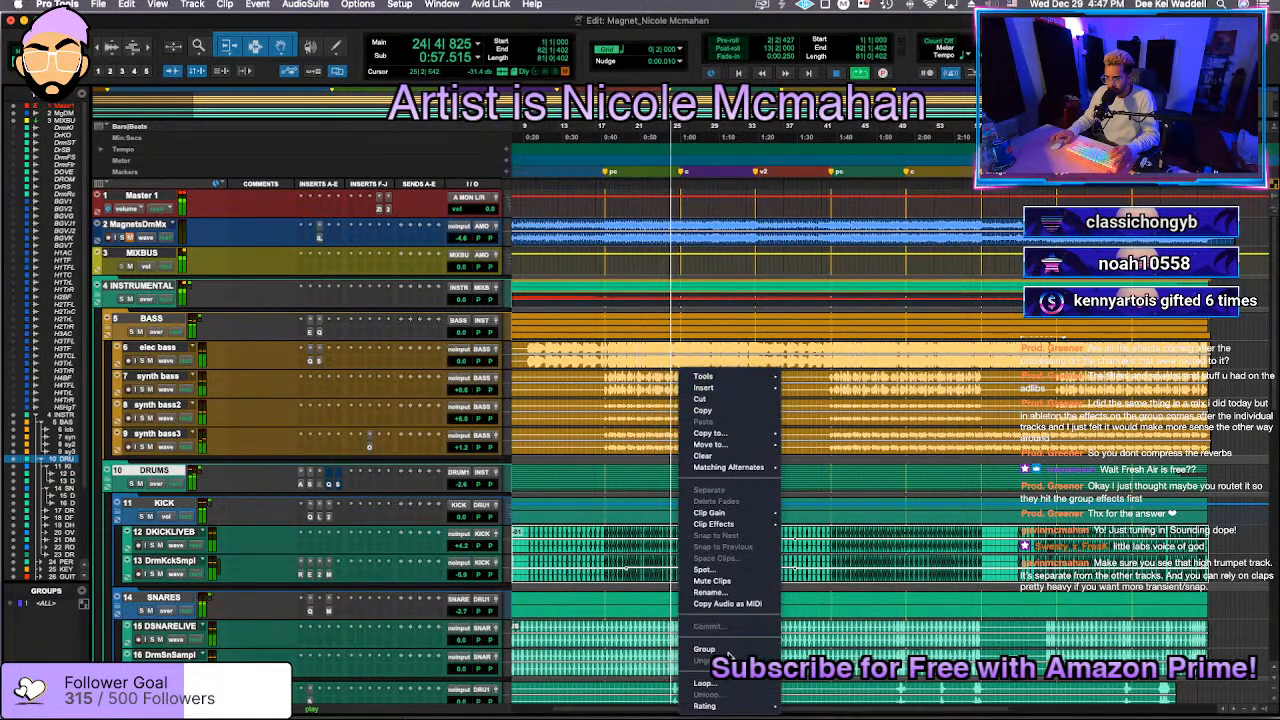
click(730, 581)
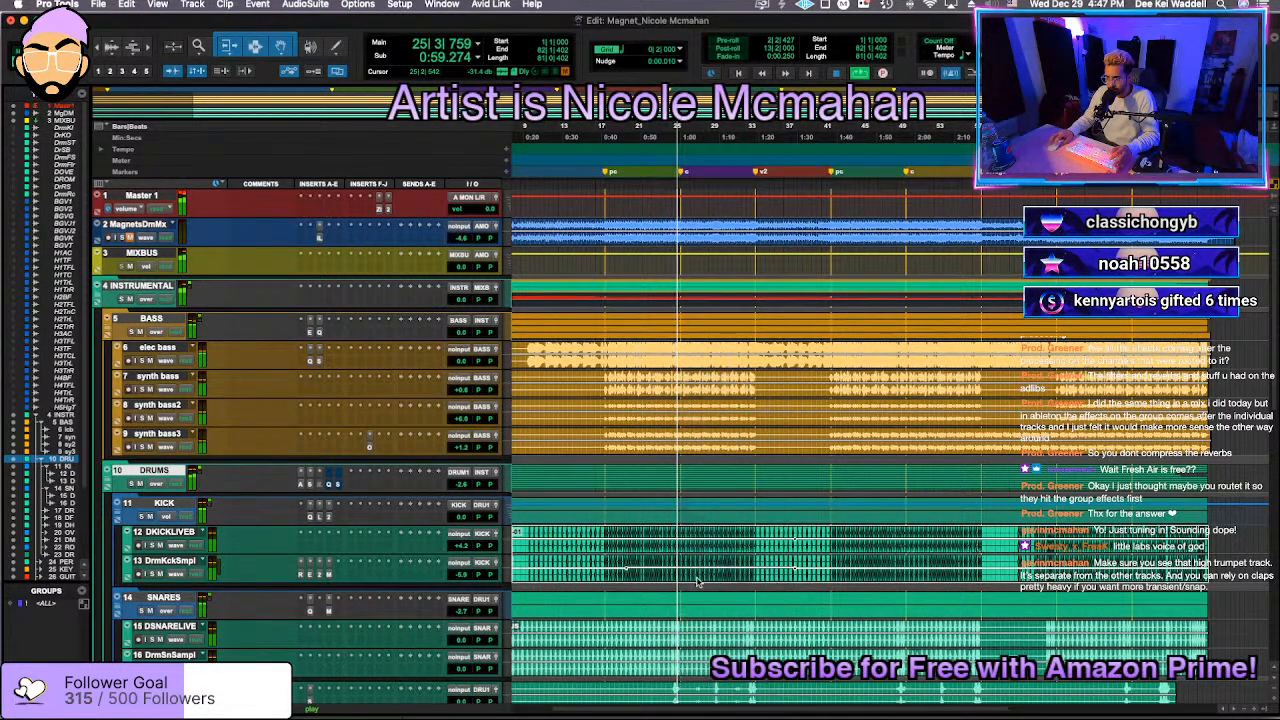
Step: Turn the clip gain info display off and back on
scroll(651, 583, left, 2)
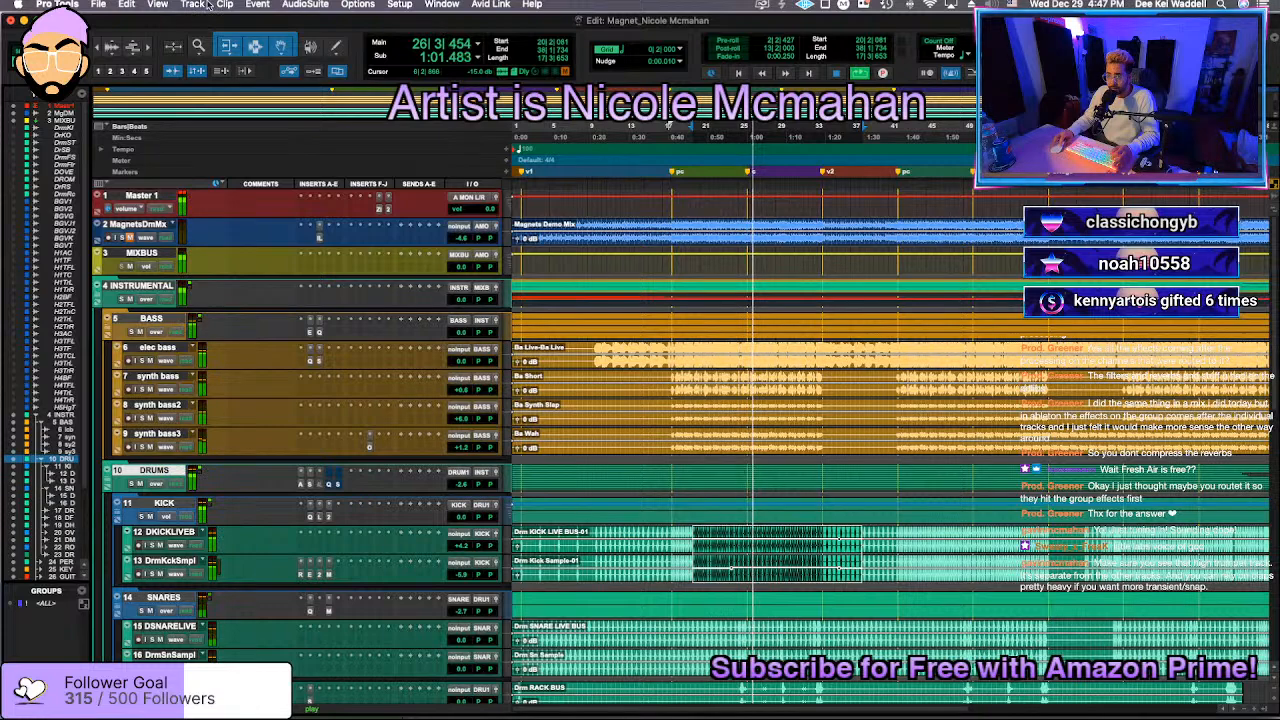
click(157, 4)
mouse_move(163, 80)
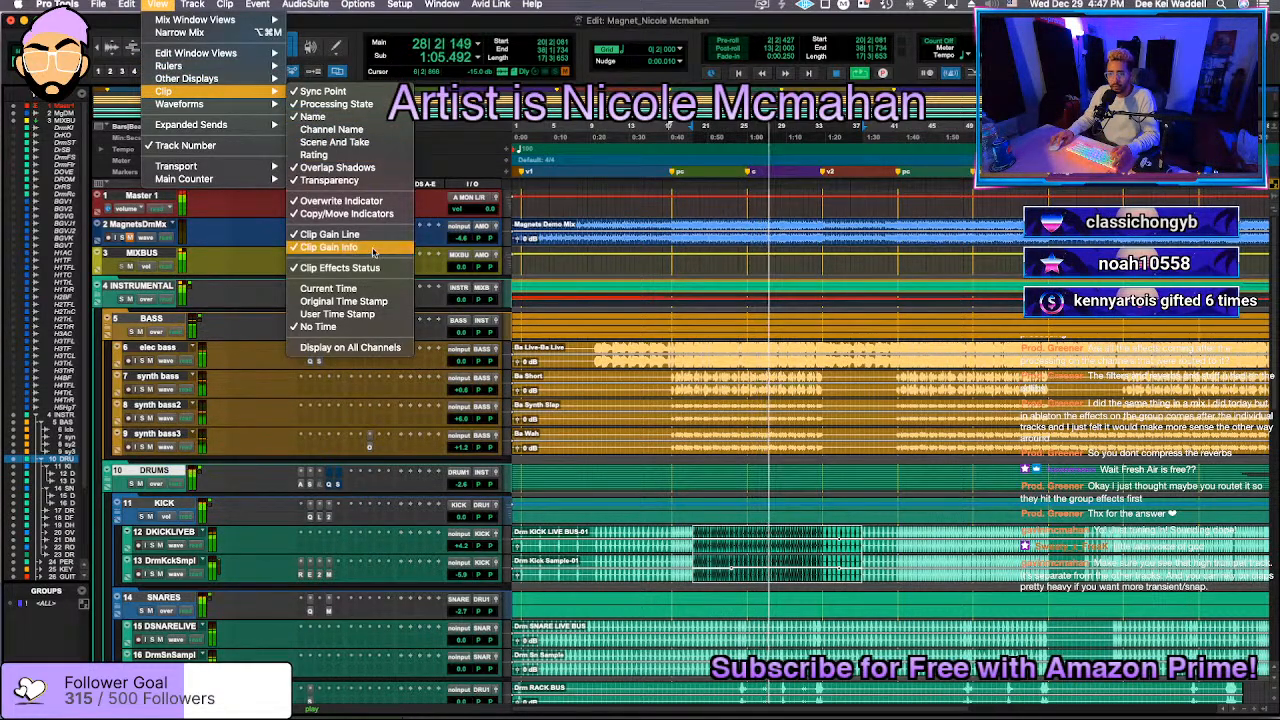
click(367, 251)
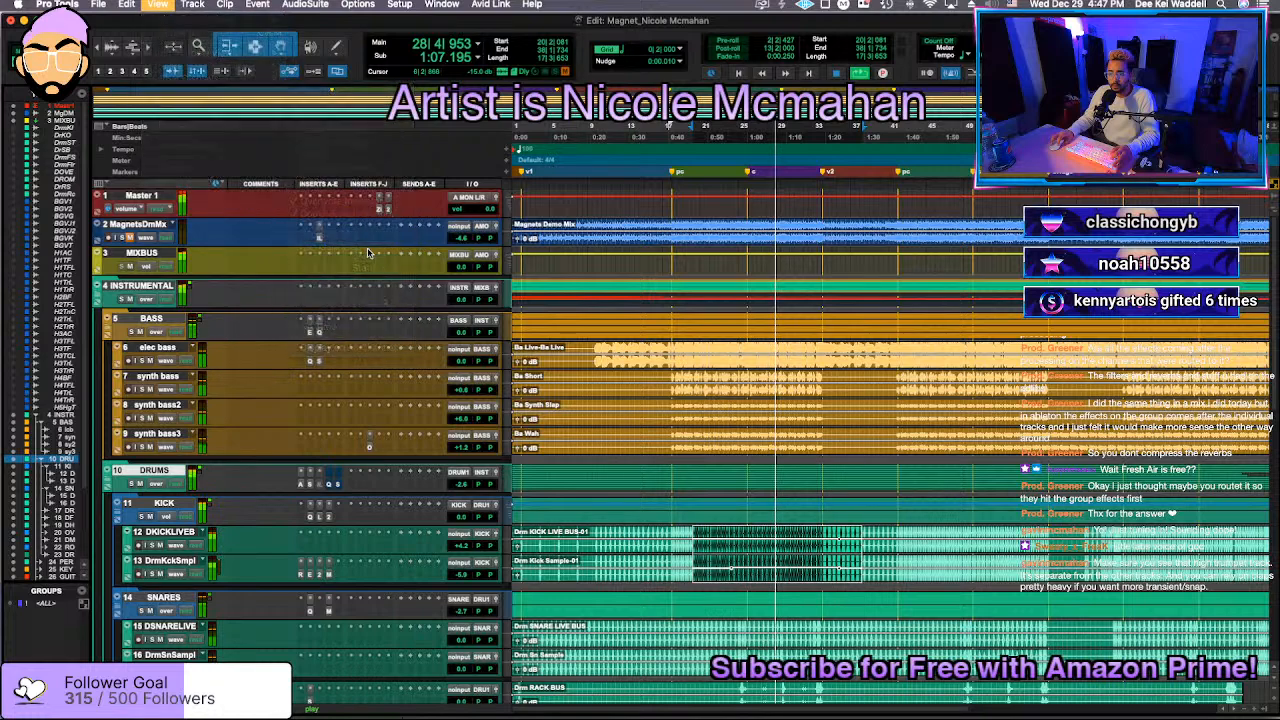
click(222, 5)
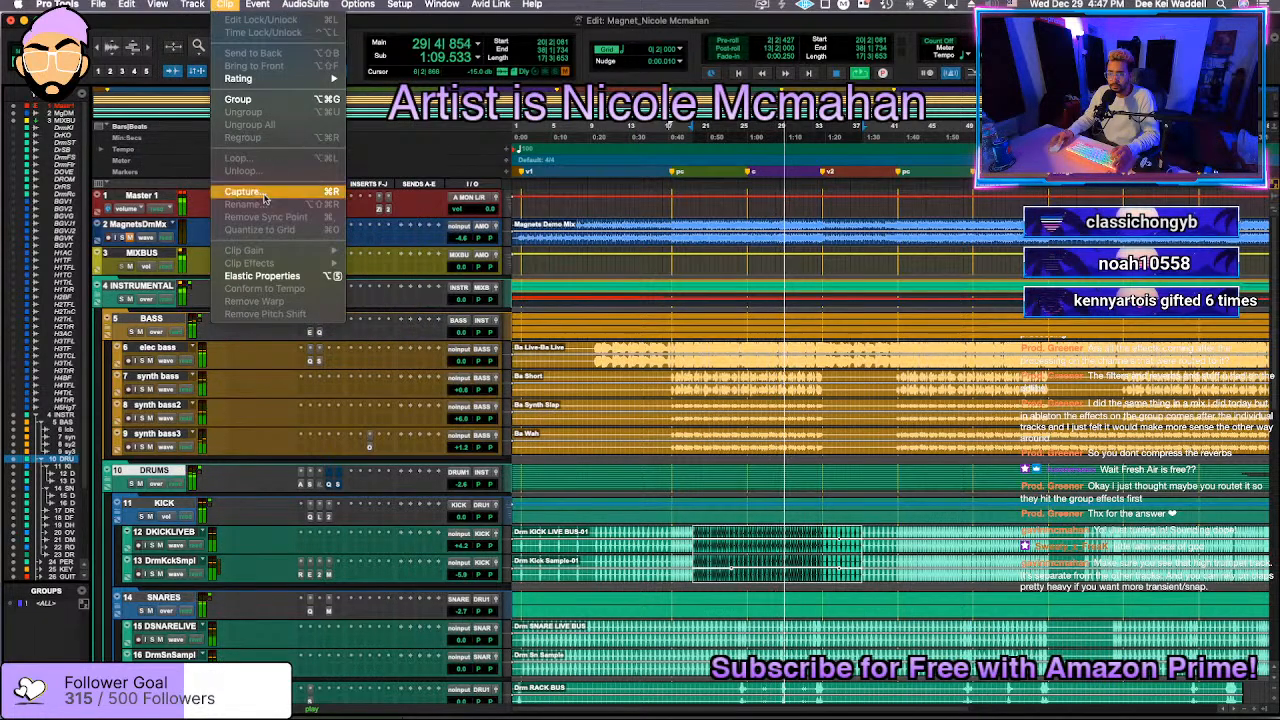
mouse_move(152, 6)
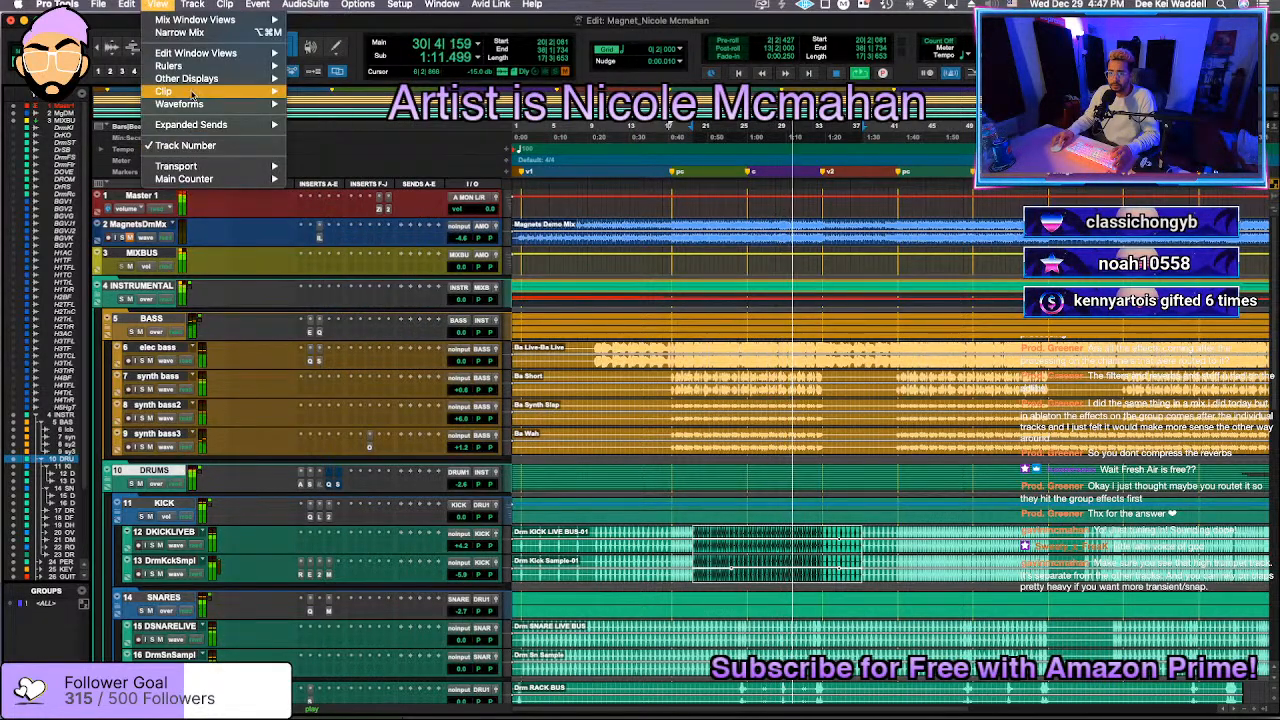
mouse_move(165, 91)
click(340, 247)
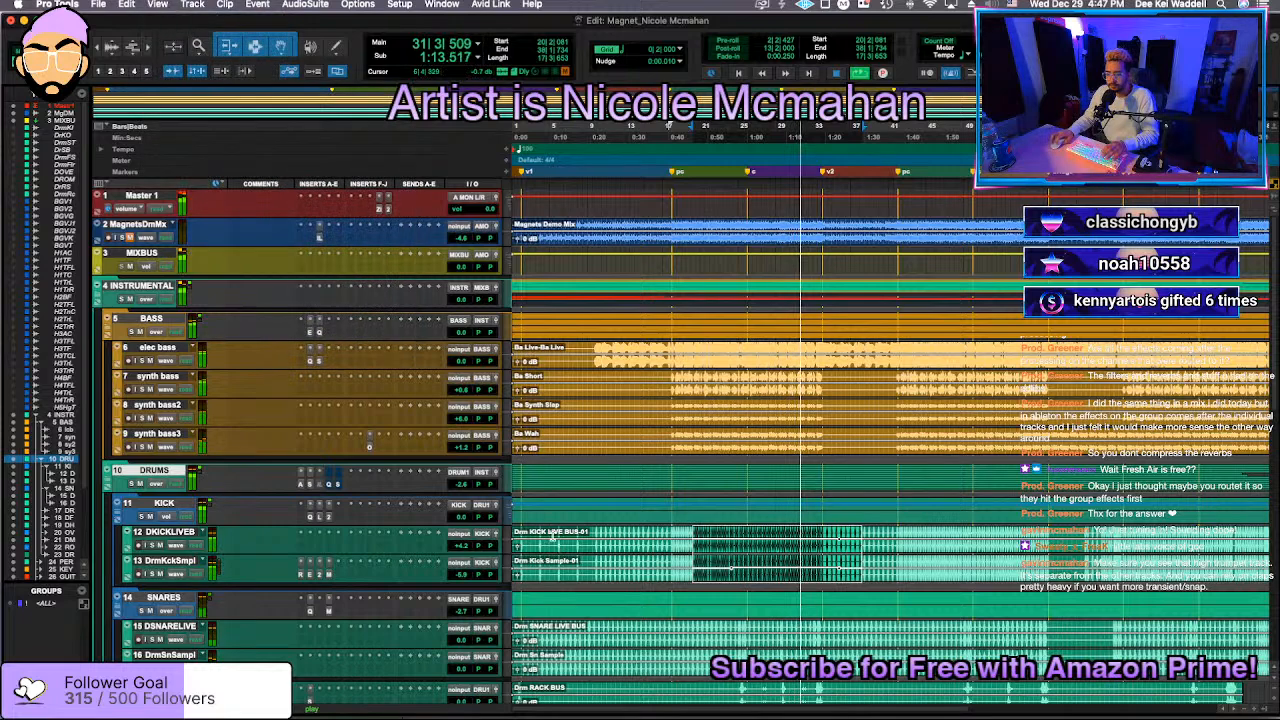
Step: Clear the clip gain changes on the whole DrmKckSmpl clip and nudge its clip gain down
click(561, 553)
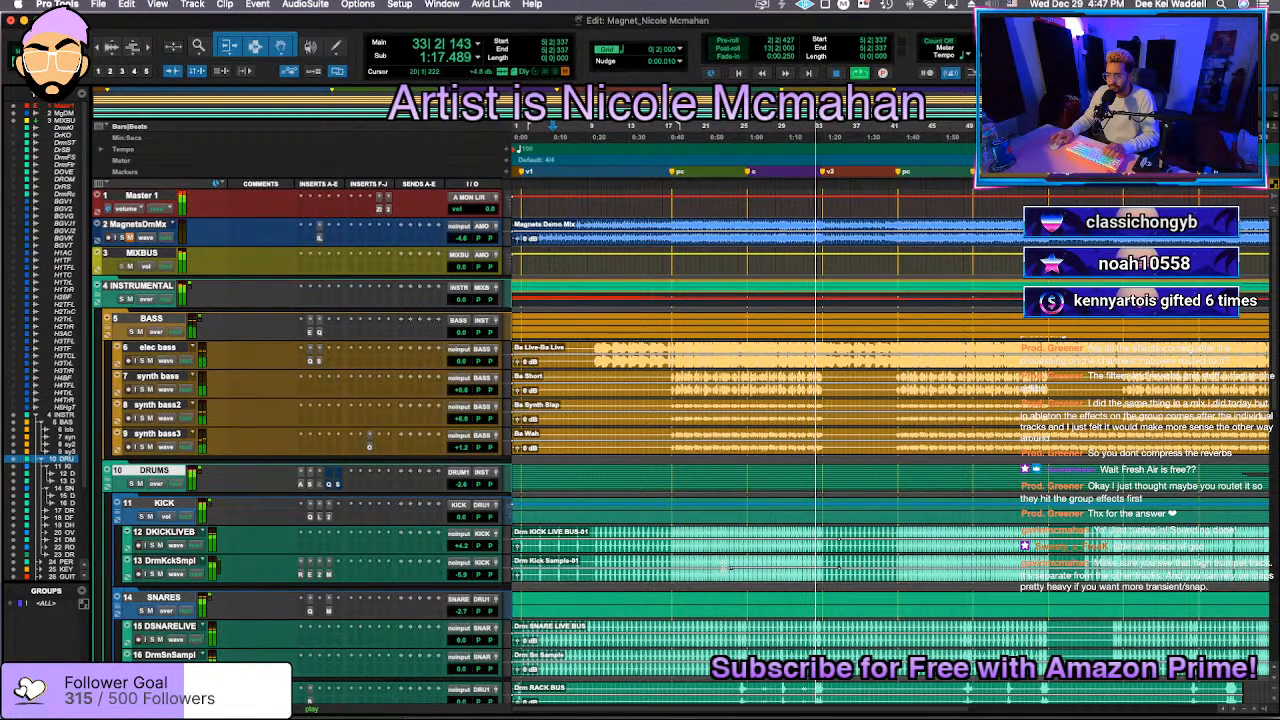
key(r)
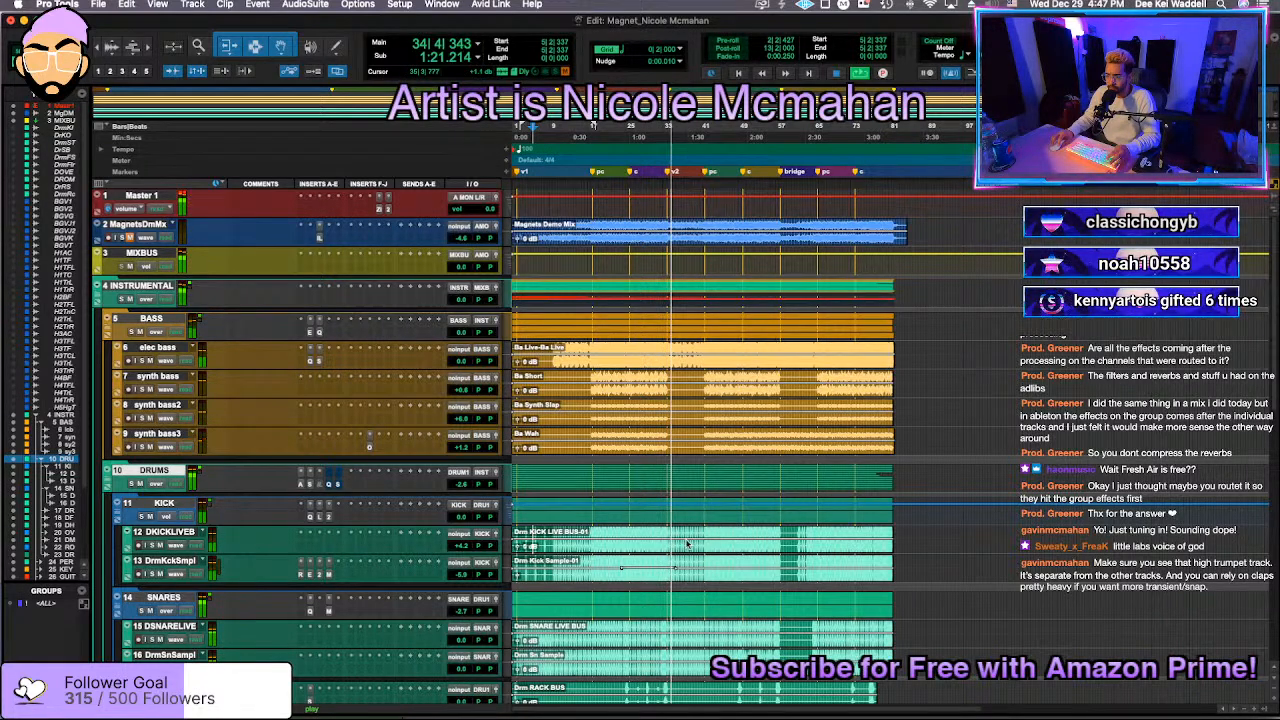
drag(700, 568, 604, 568)
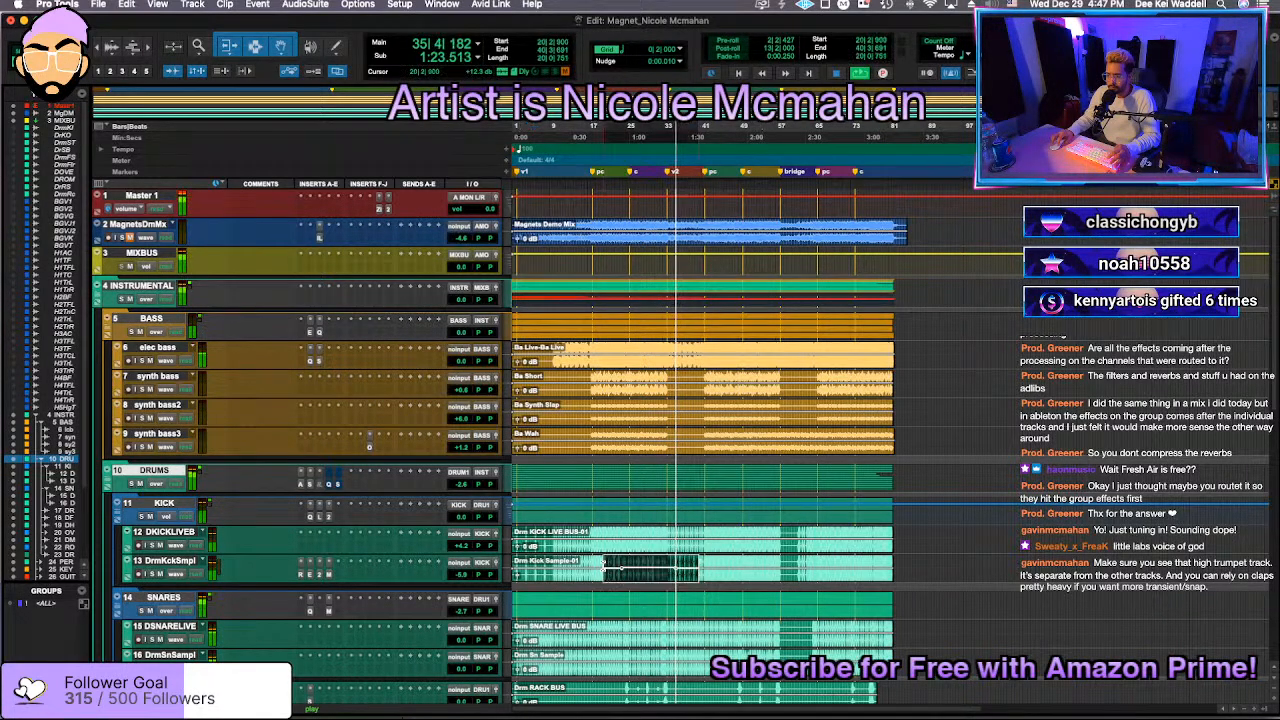
right_click(668, 575)
click(817, 578)
click(817, 578)
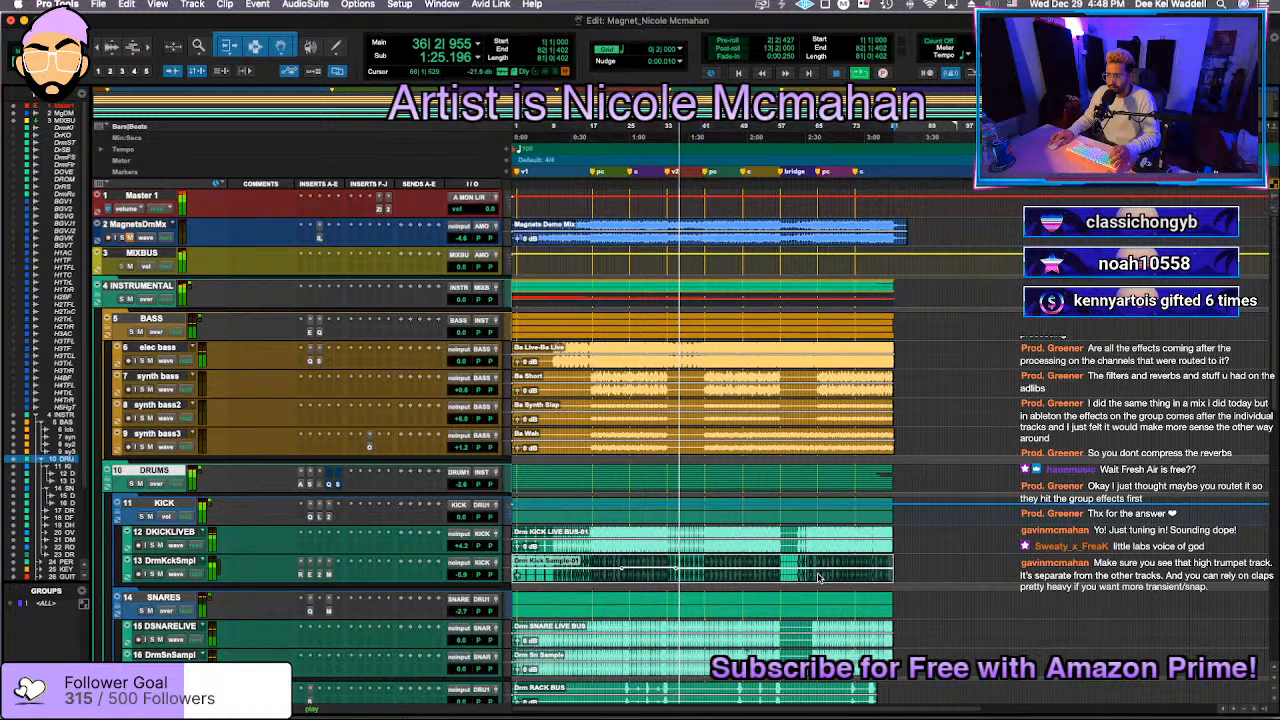
right_click(822, 576)
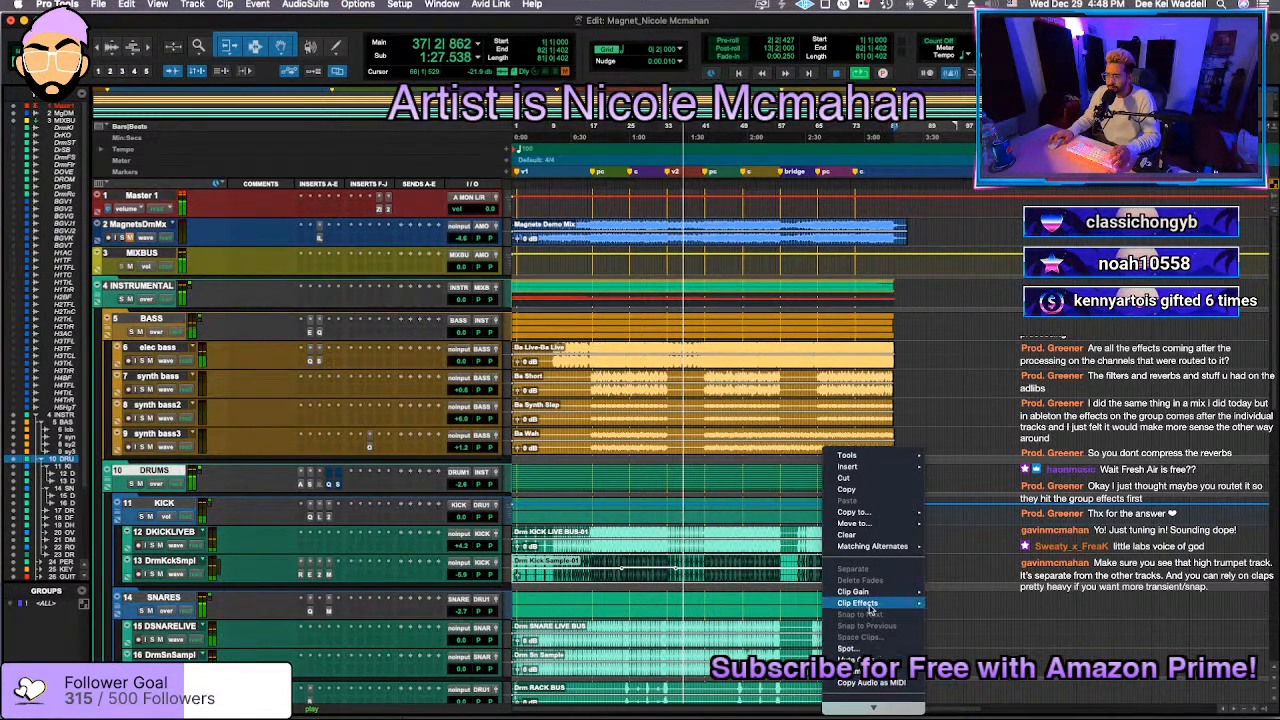
mouse_move(855, 592)
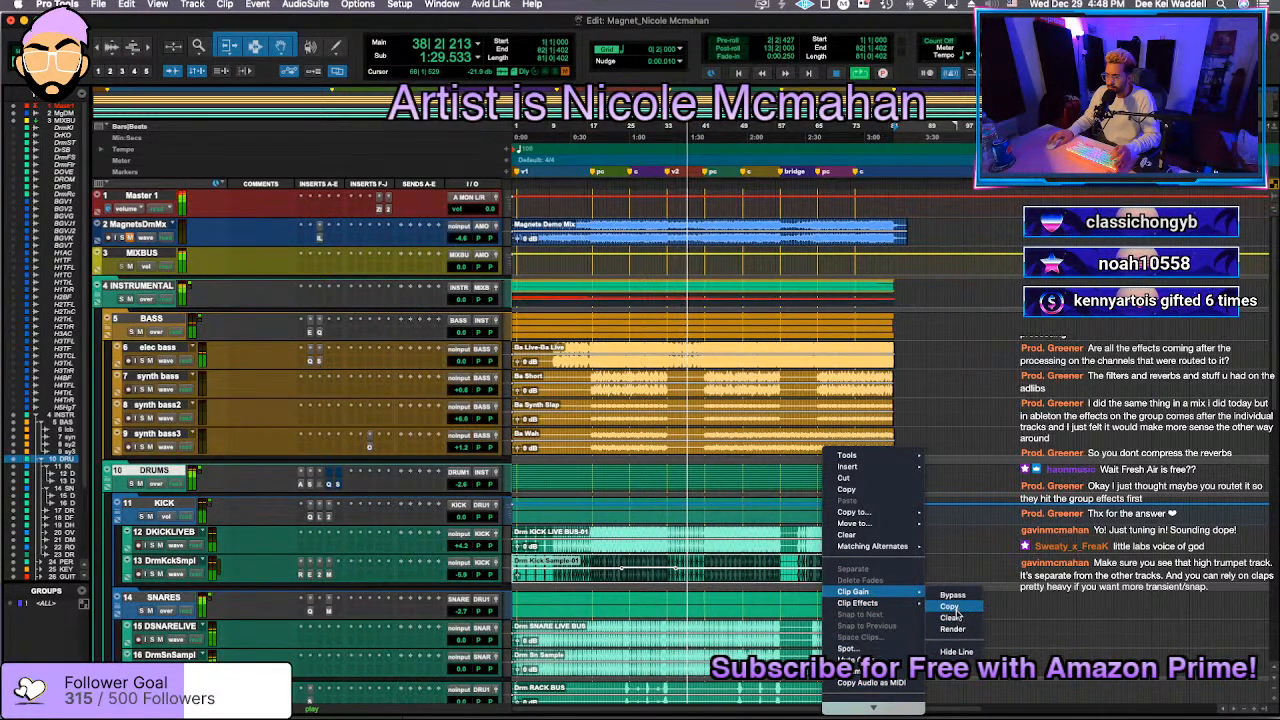
click(952, 608)
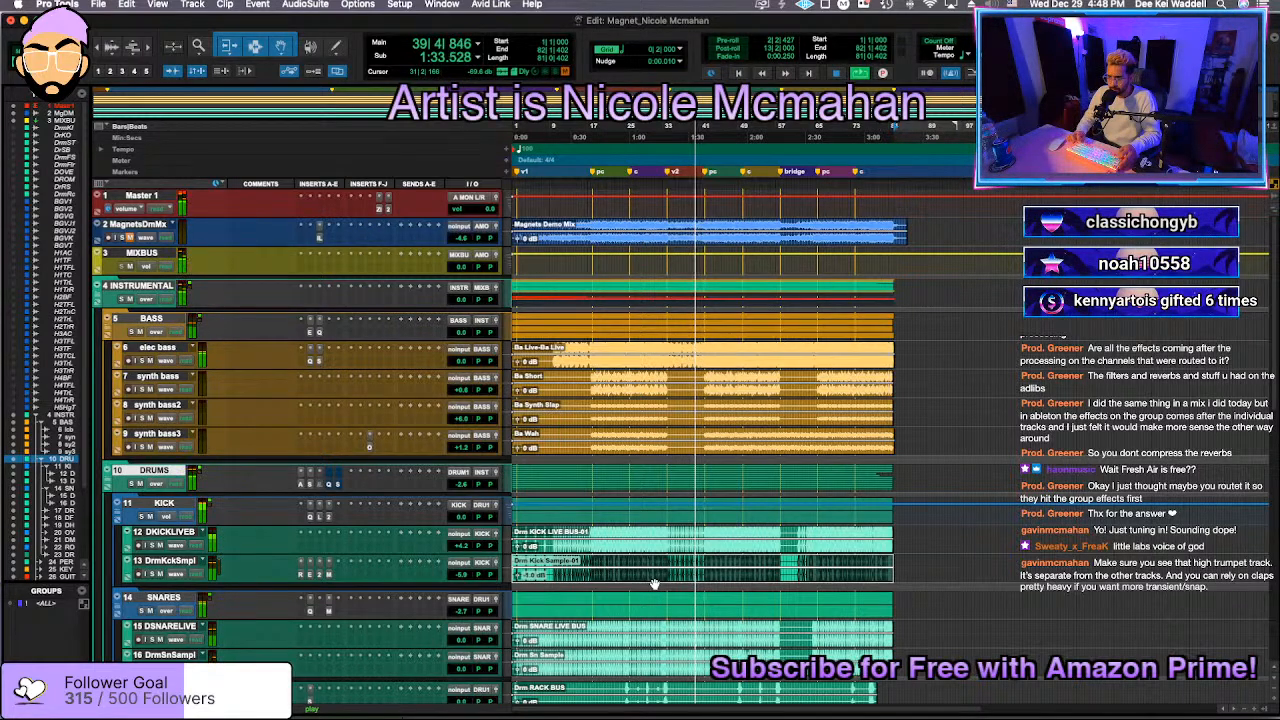
key(ctrl+shift+Down)
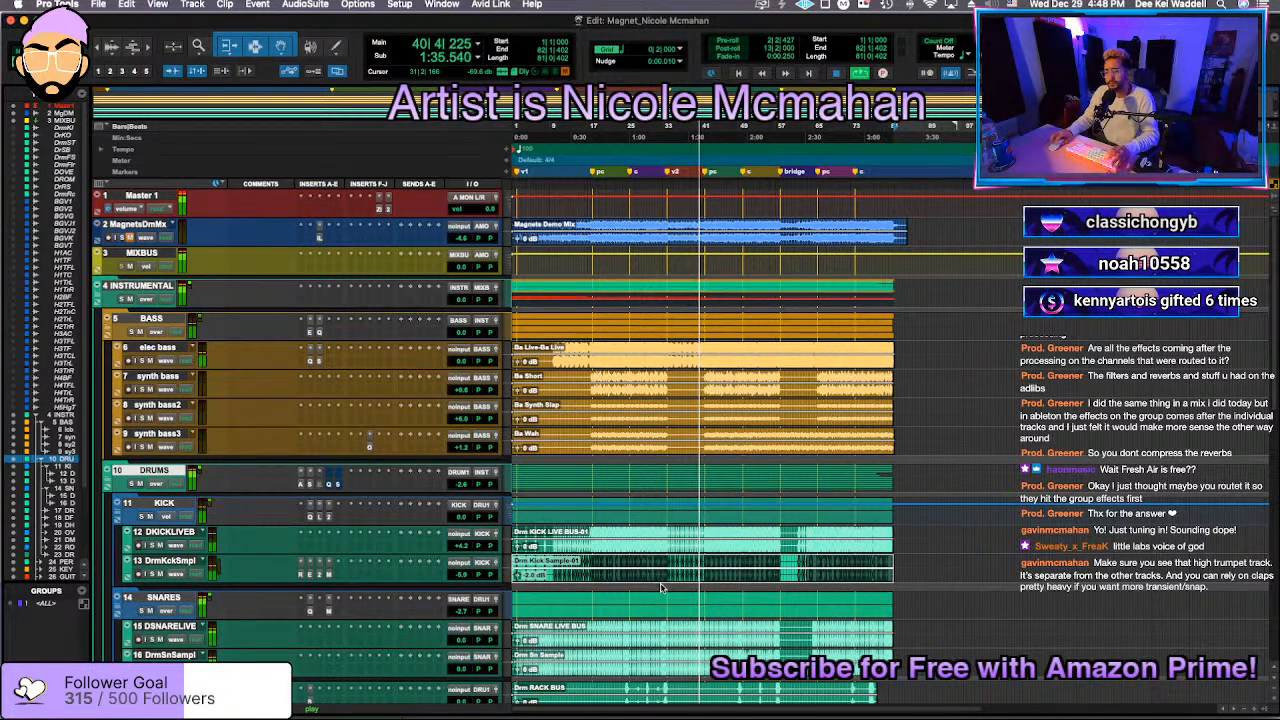
Step: Collapse the KICK folder and make the Pro-Q 3 on DRUMS inactive
click(118, 513)
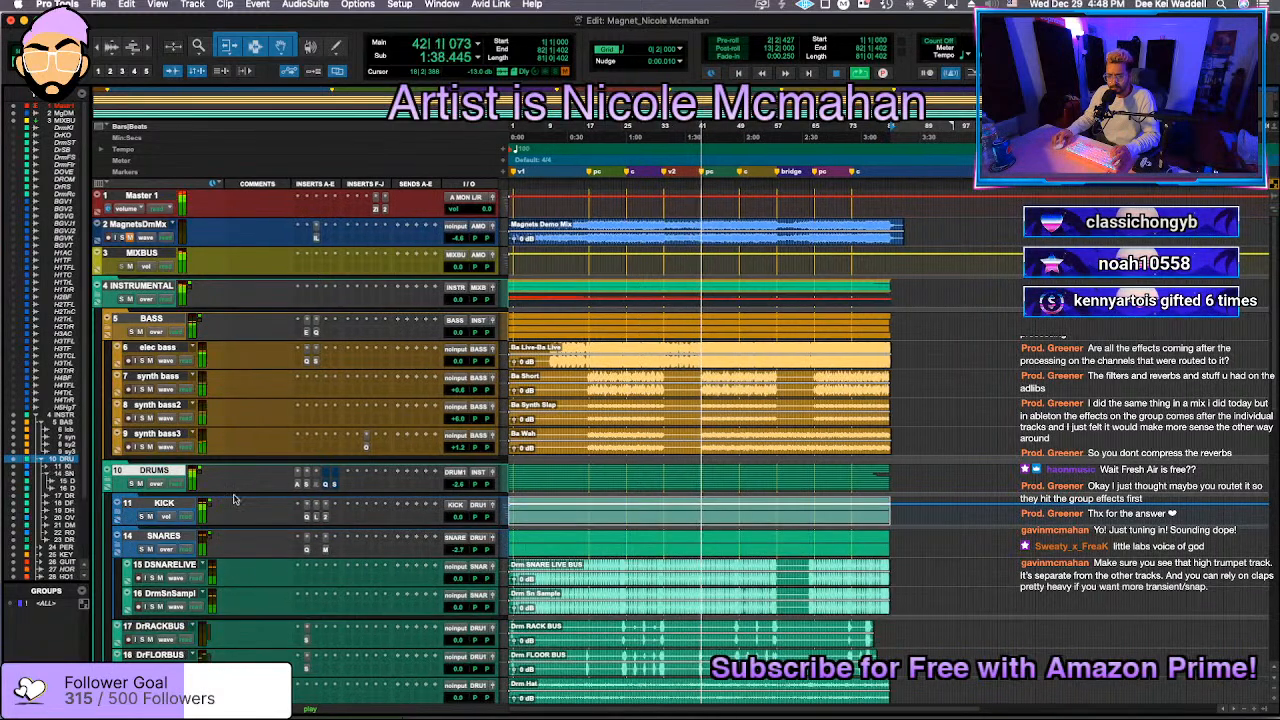
click(327, 485)
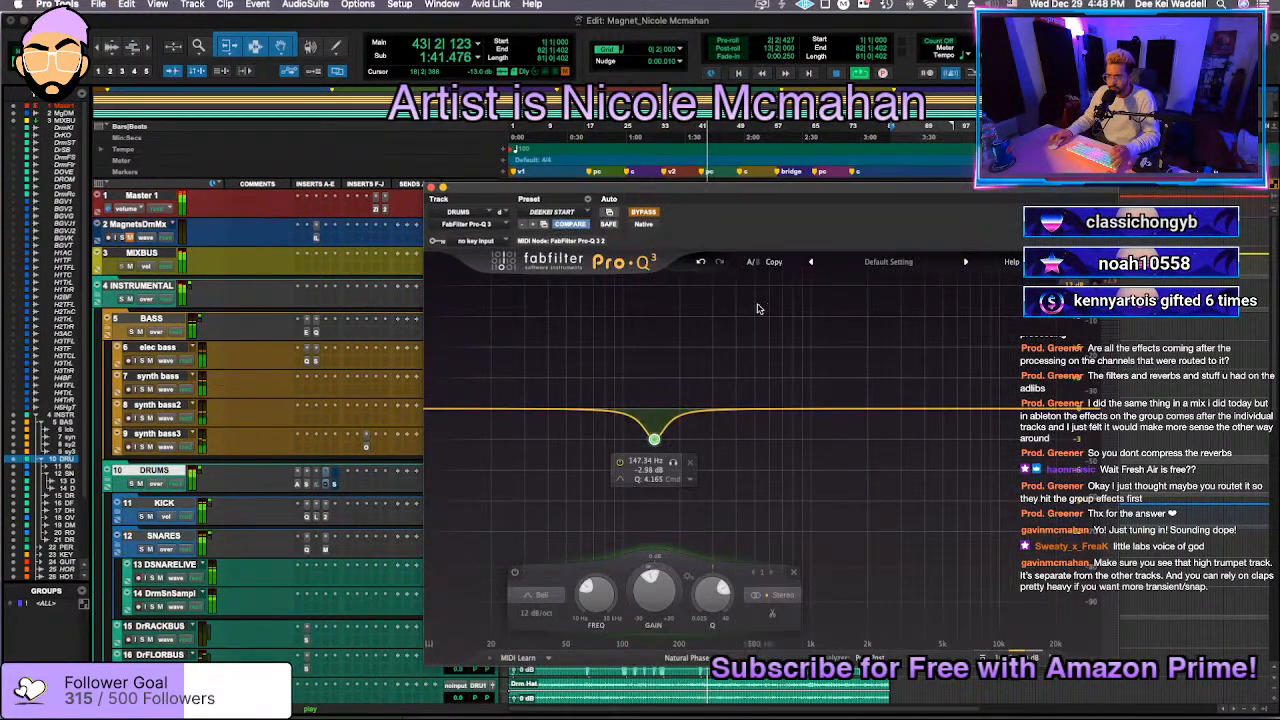
click(649, 213)
ctrl+super+click(328, 485)
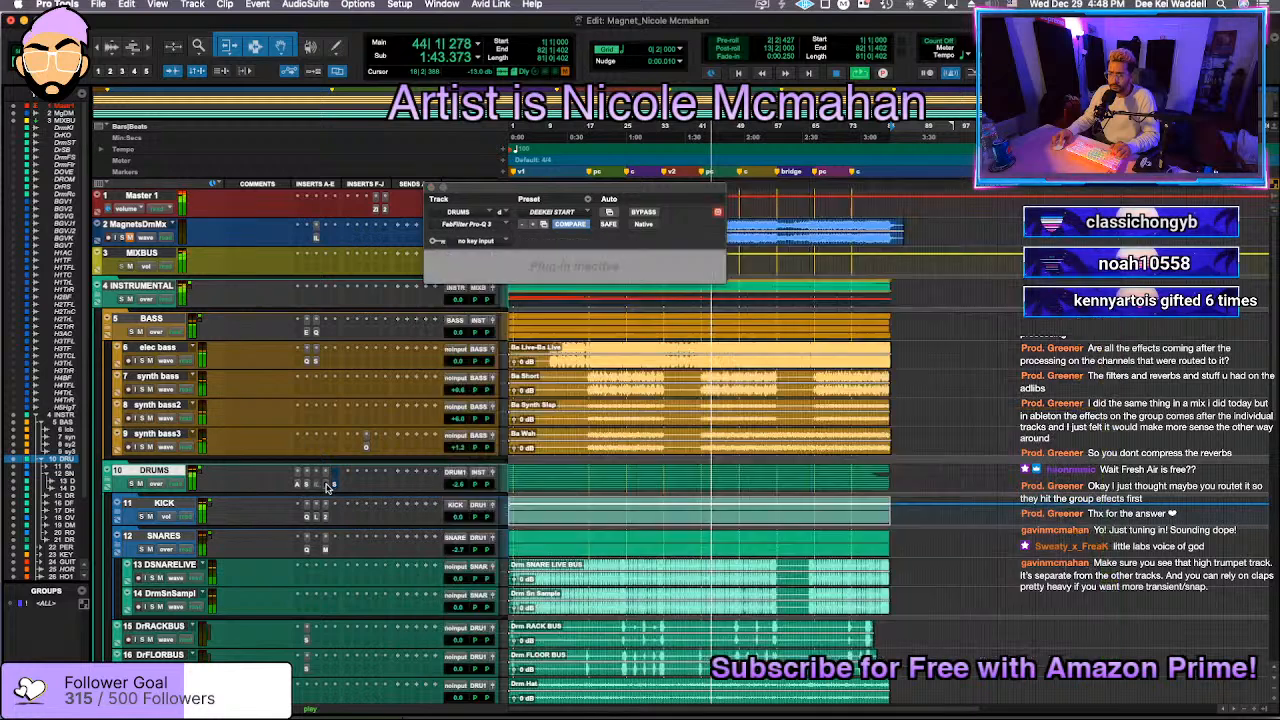
Step: Boost Spectre's middle band on DRUMS by about 1 dB near 2.36 kHz and close the plug-in
click(335, 485)
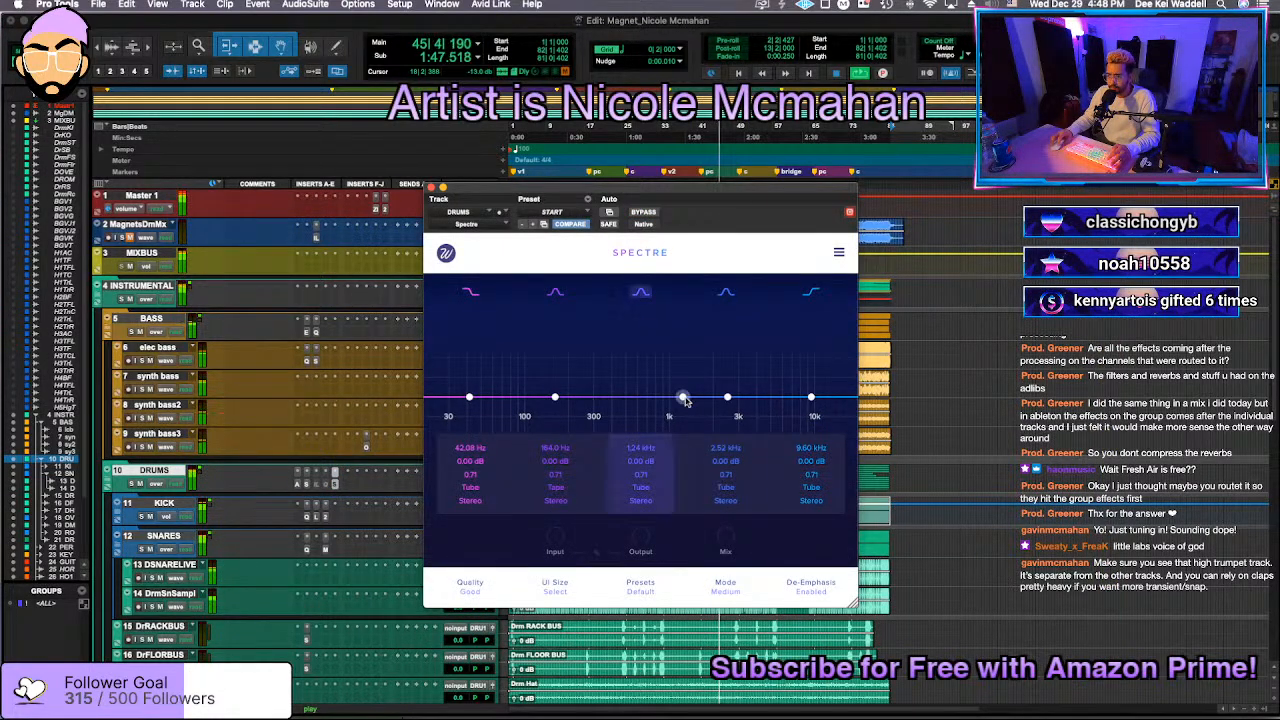
drag(699, 370, 726, 356)
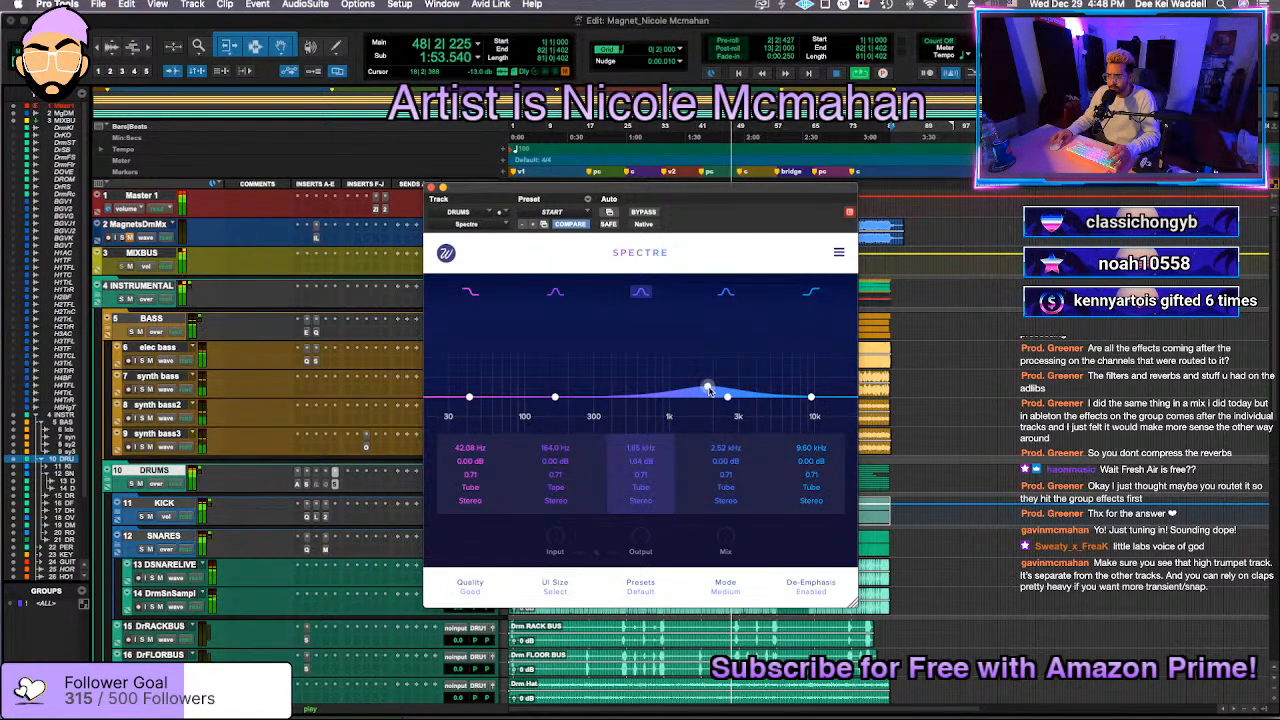
drag(710, 390, 727, 370)
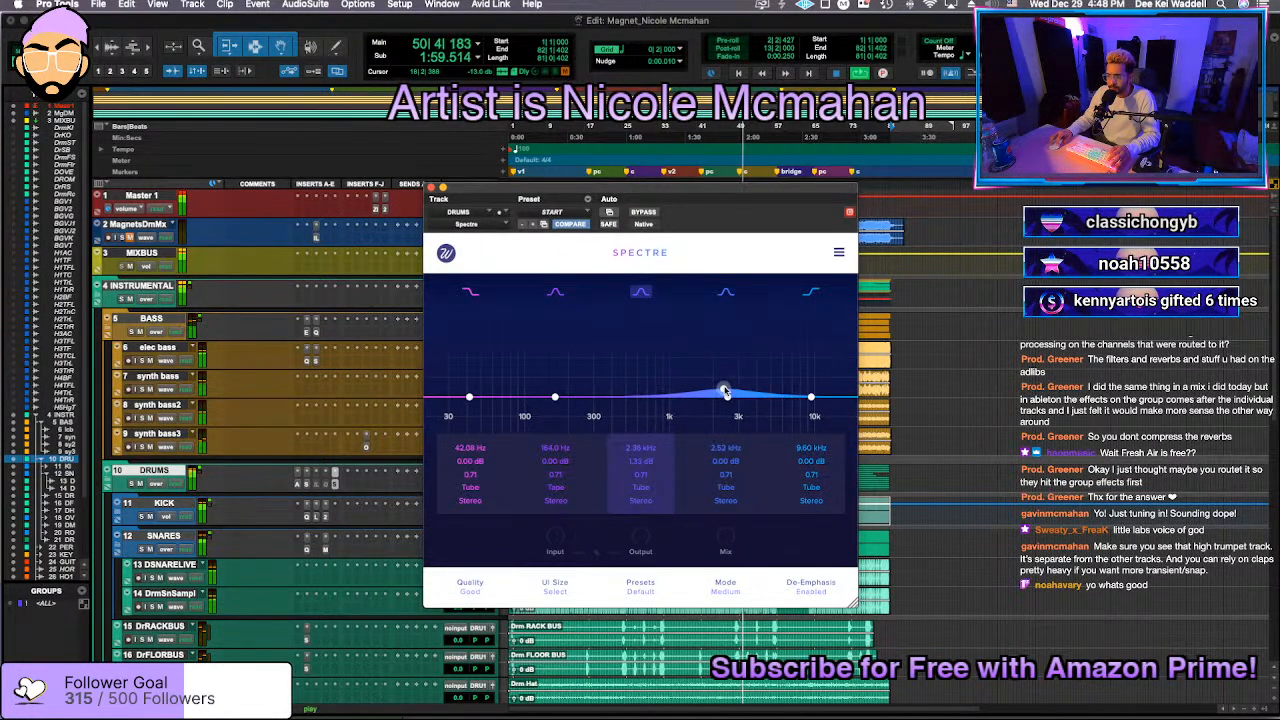
drag(725, 391, 724, 394)
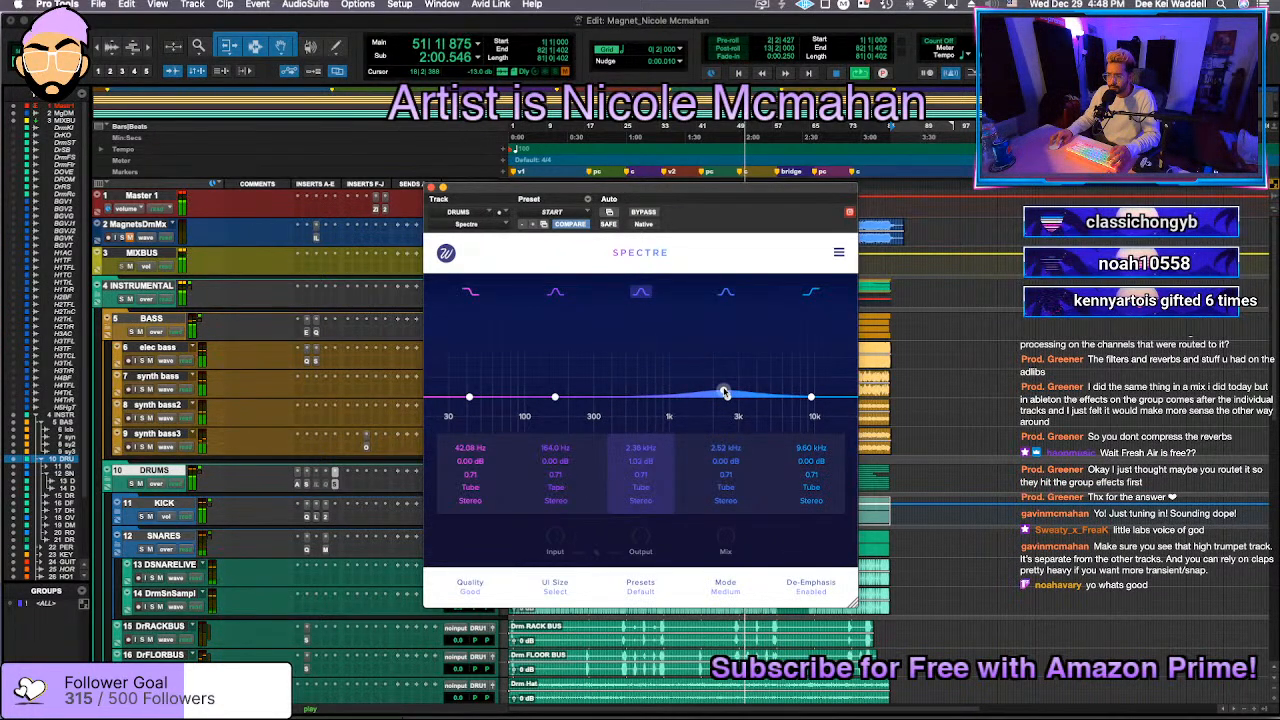
click(431, 189)
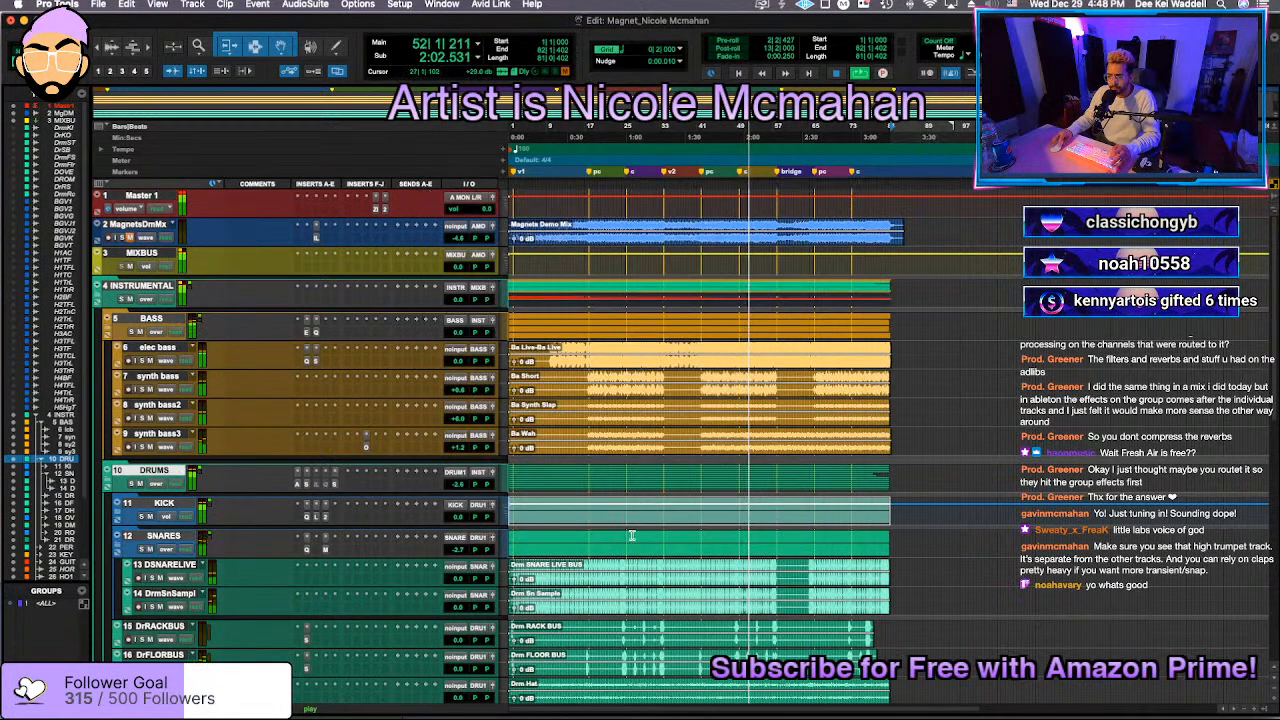
Step: Collapse the SNARES folder and check its Maag EQ4 and Pro-Q 3 settings while replaying from bar 50
click(739, 515)
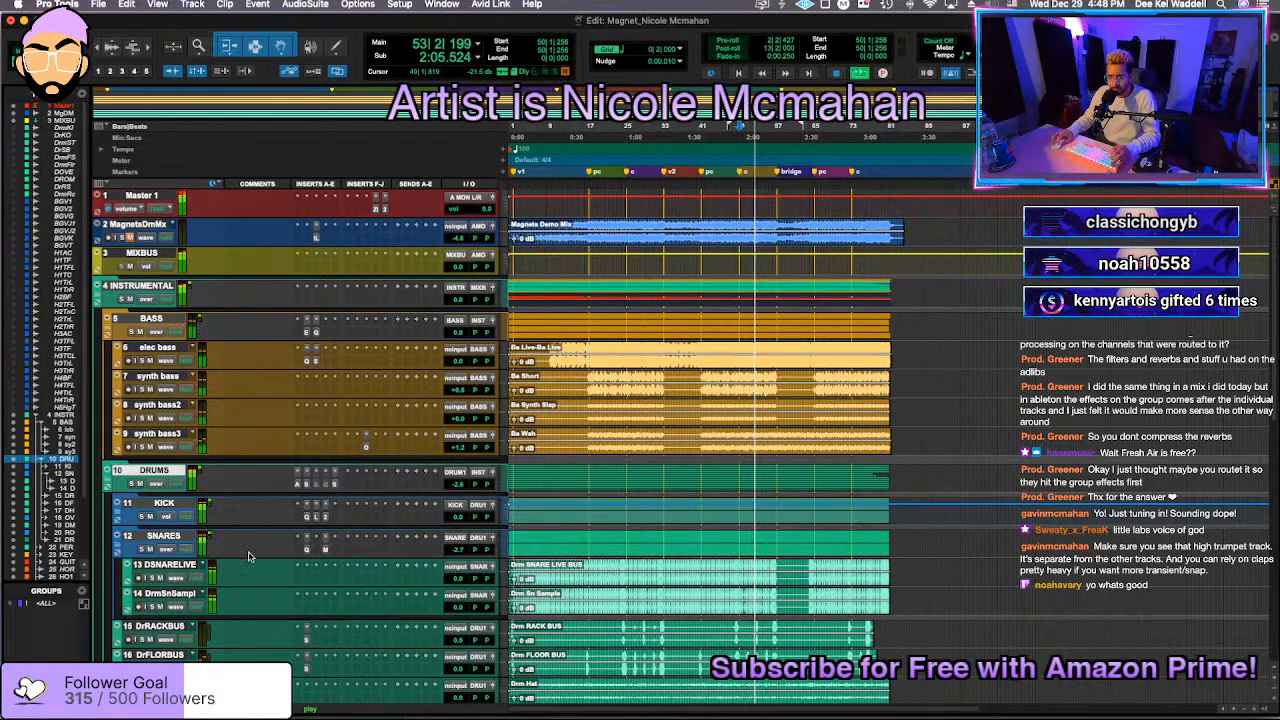
click(118, 537)
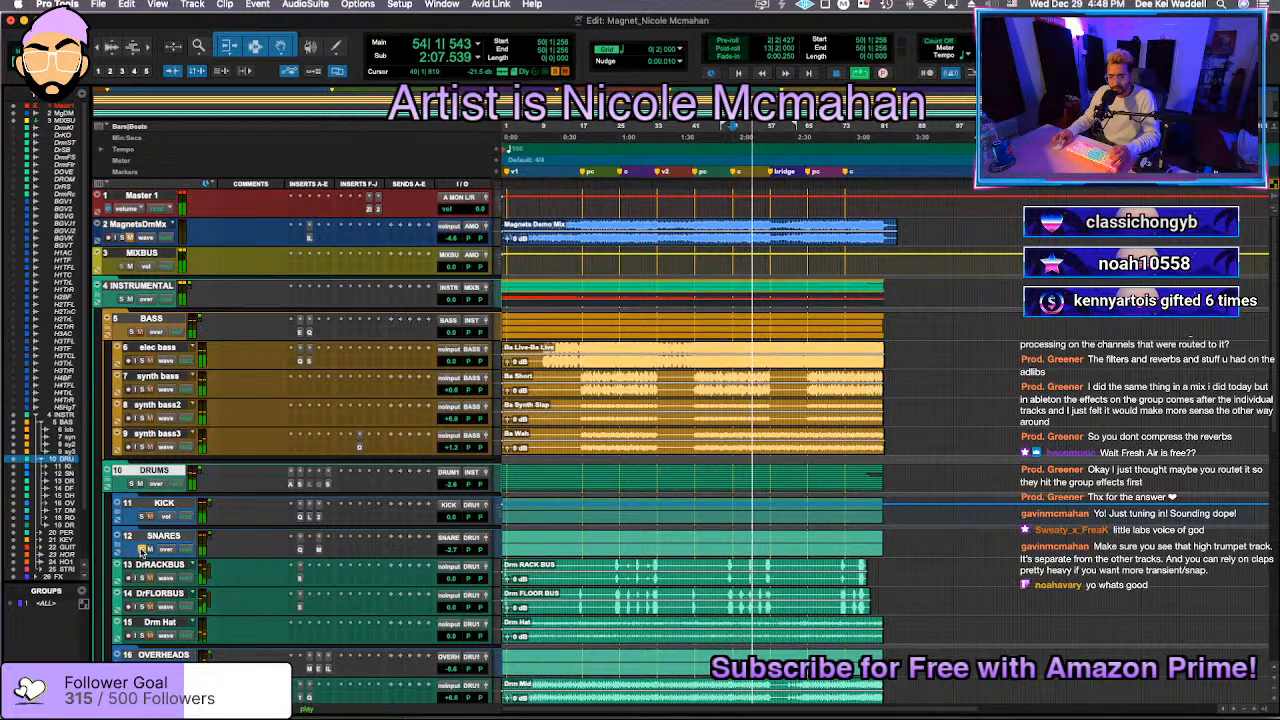
click(319, 550)
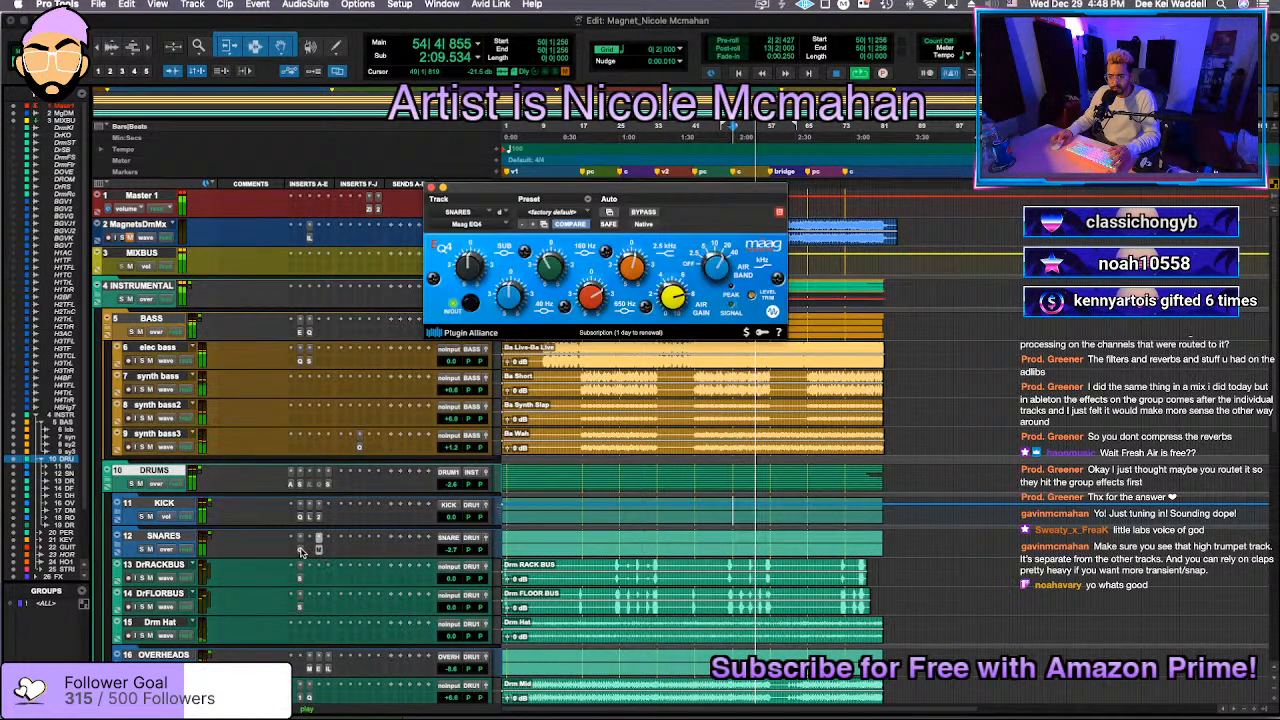
click(300, 549)
key(space)
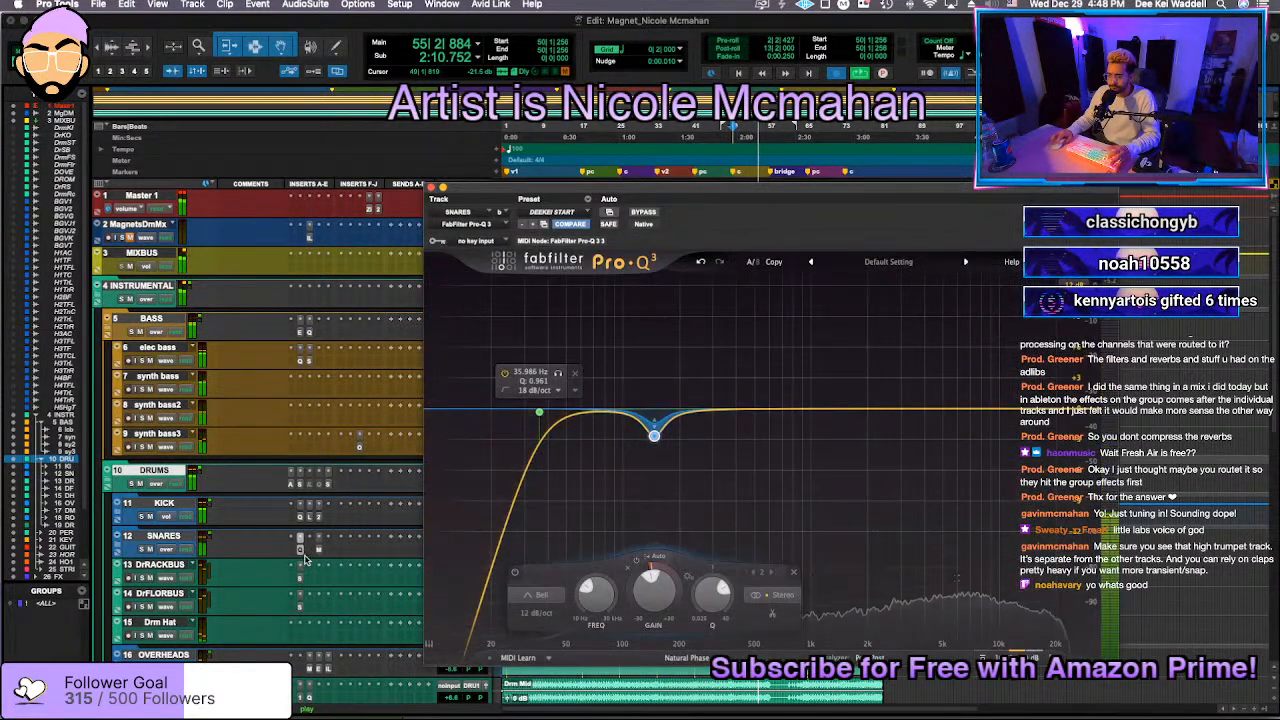
key(space)
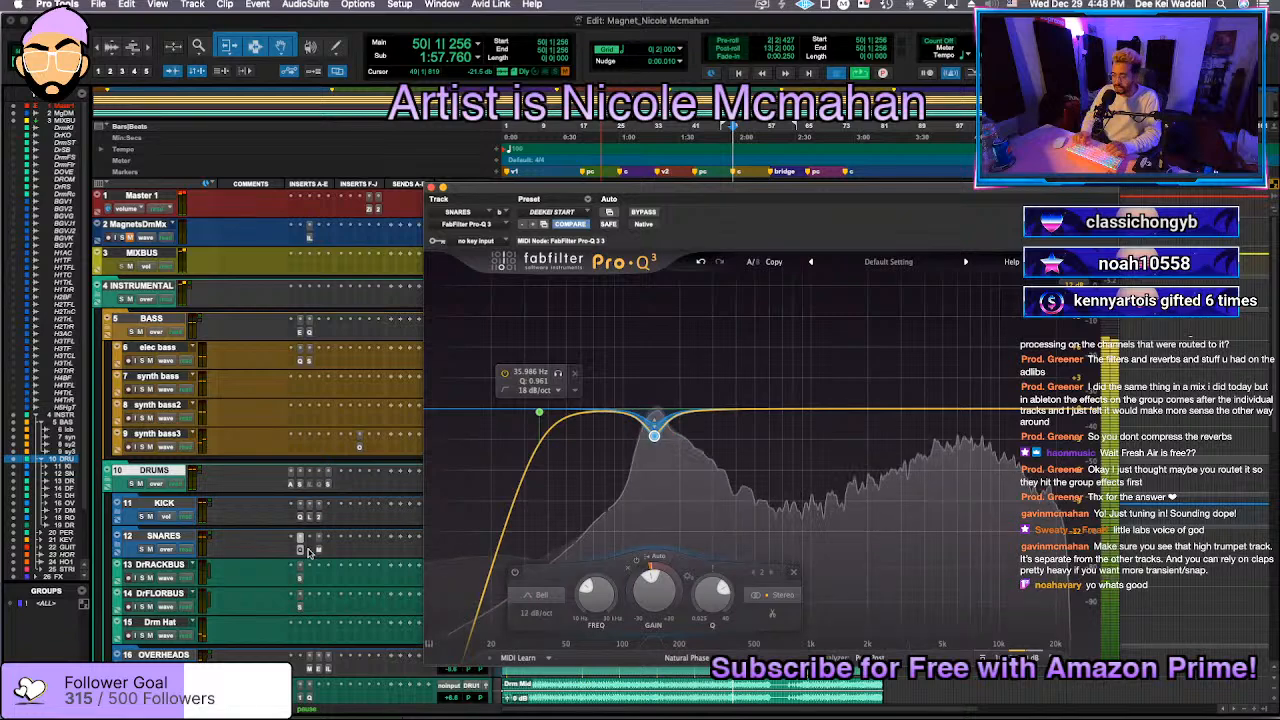
Step: Insert Fresh Air on SNARES and set Mid Air to 55, leaving High Air at 0
click(309, 551)
text(fresh)
key(Return)
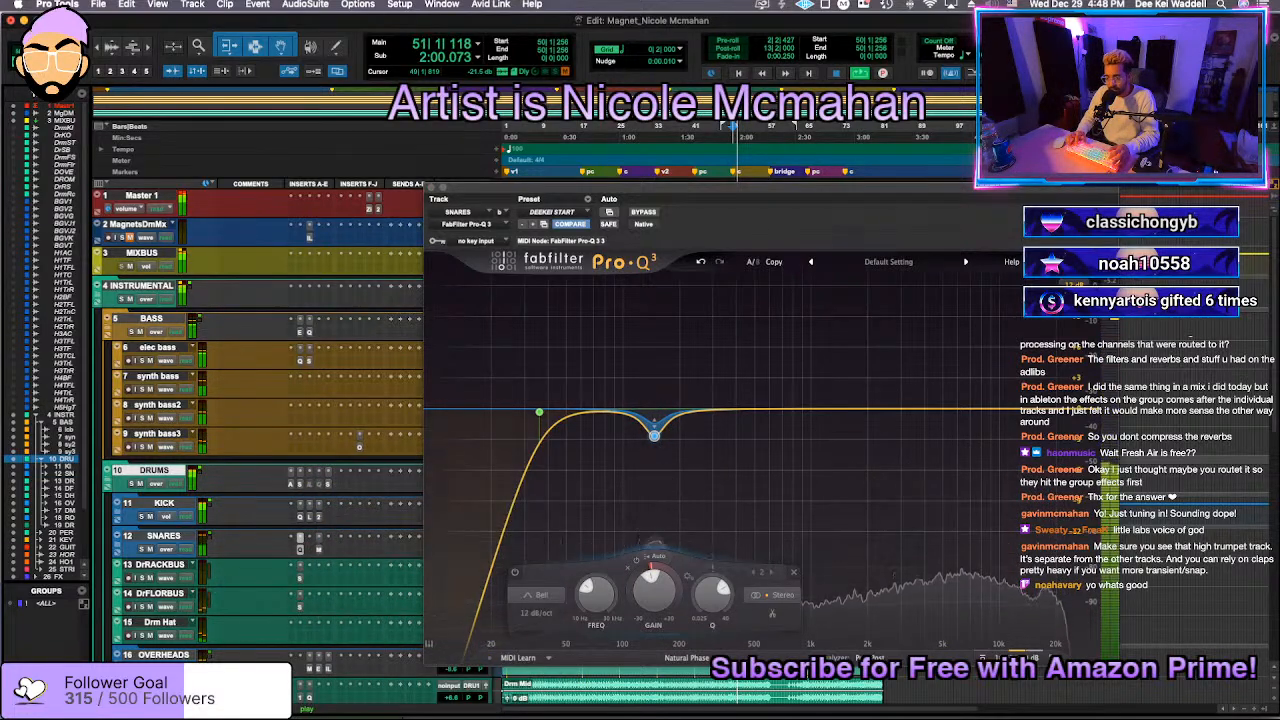
drag(584, 441, 611, 385)
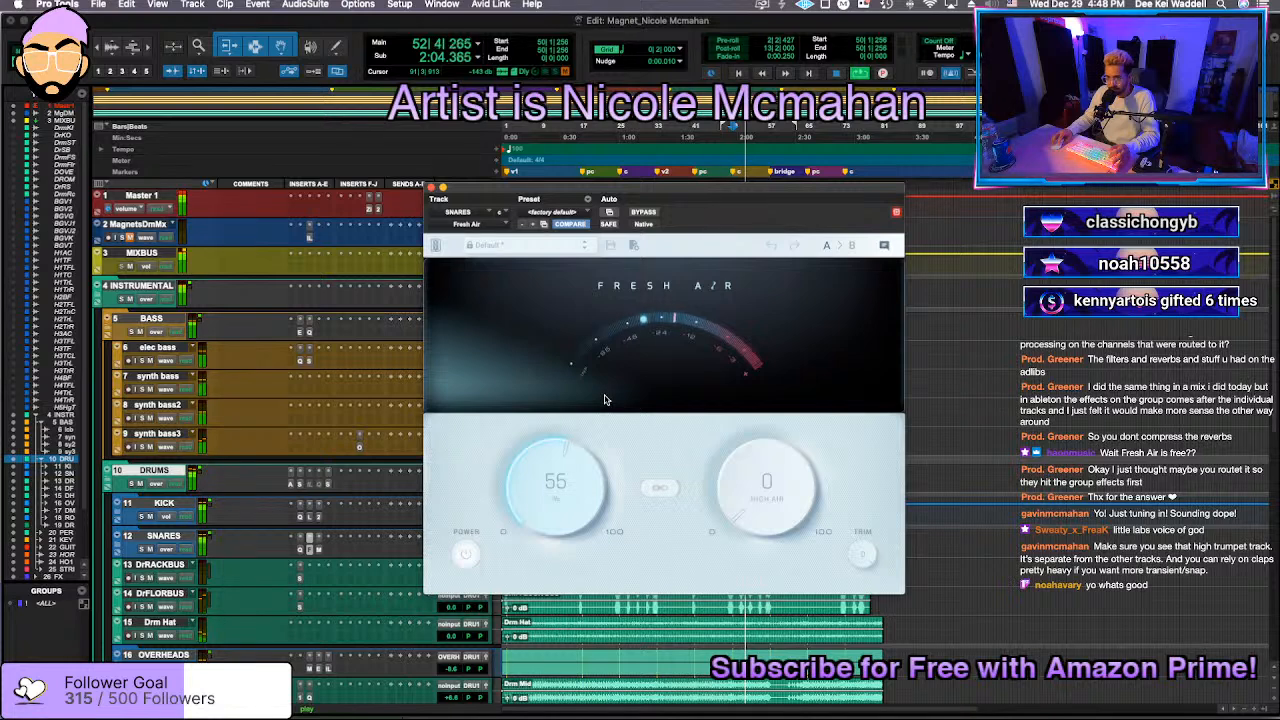
mouse_move(808, 540)
mouse_down()
mouse_move(803, 486)
mouse_move(795, 525)
mouse_up()
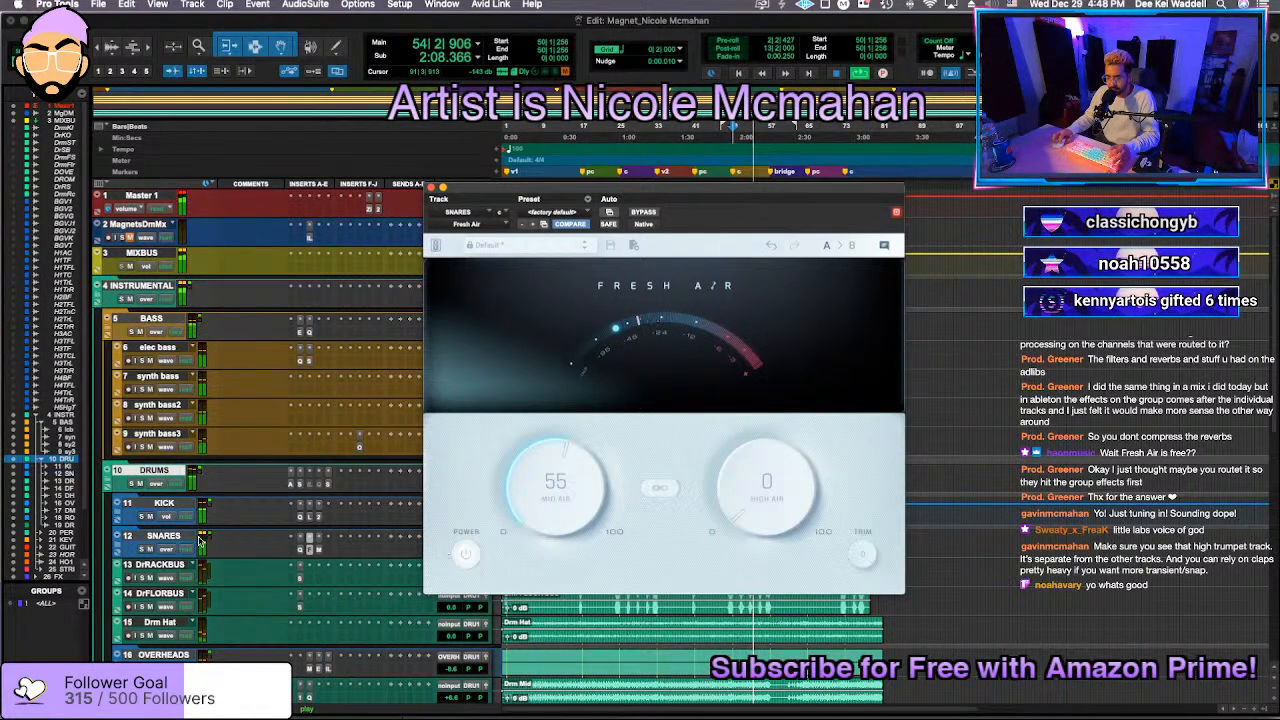
Step: Lower Fresh Air's Mid Air on SNARES to 46, save the session and close the plug-in
drag(540, 511, 551, 501)
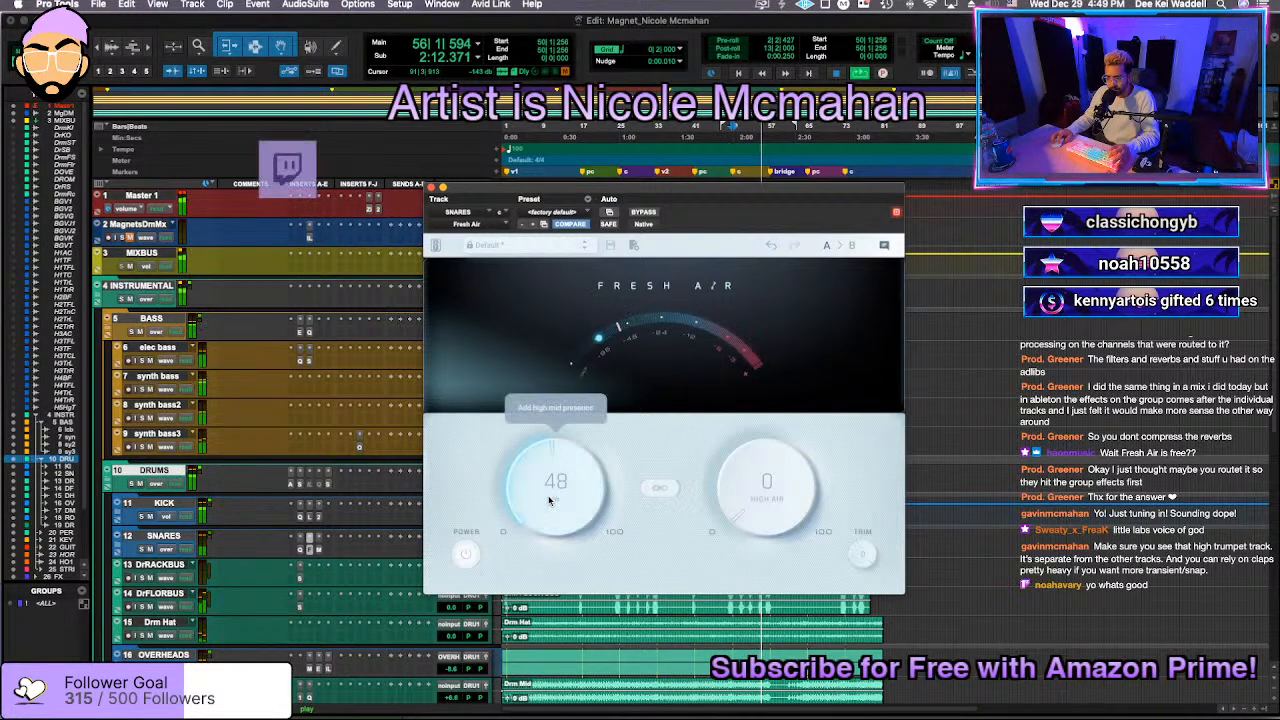
key(super+s)
key(super+s)
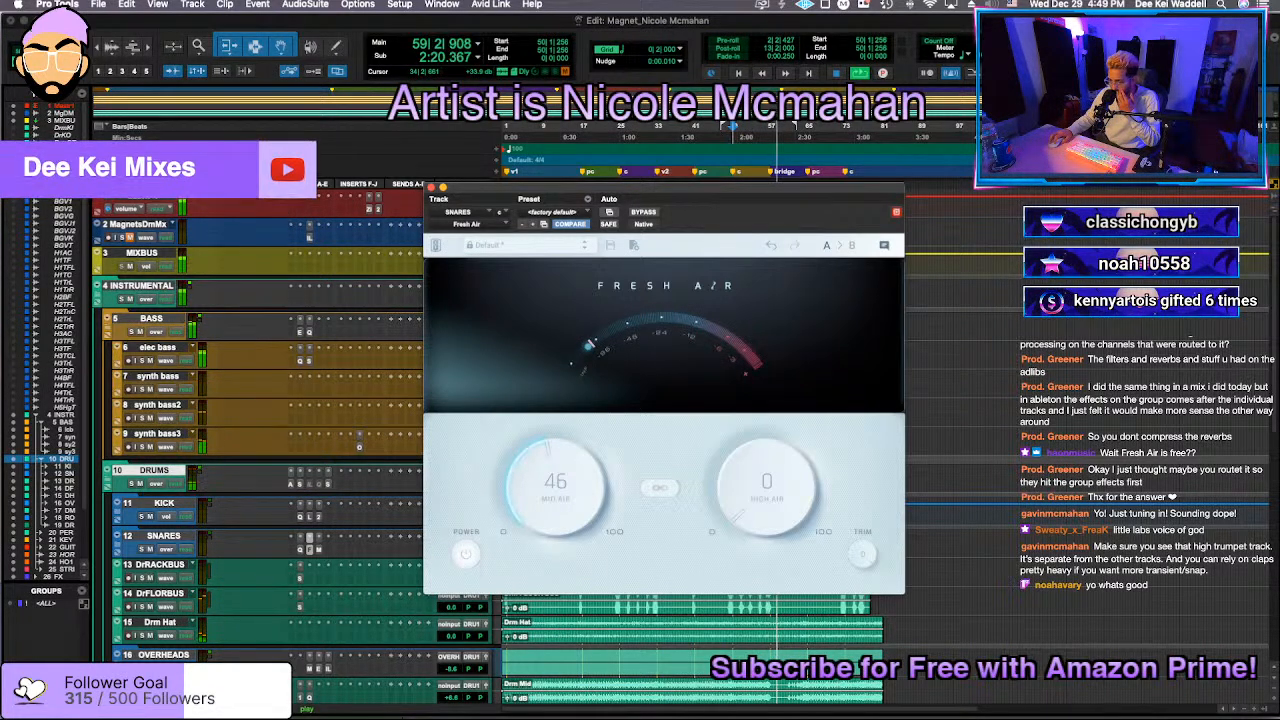
key(super+w)
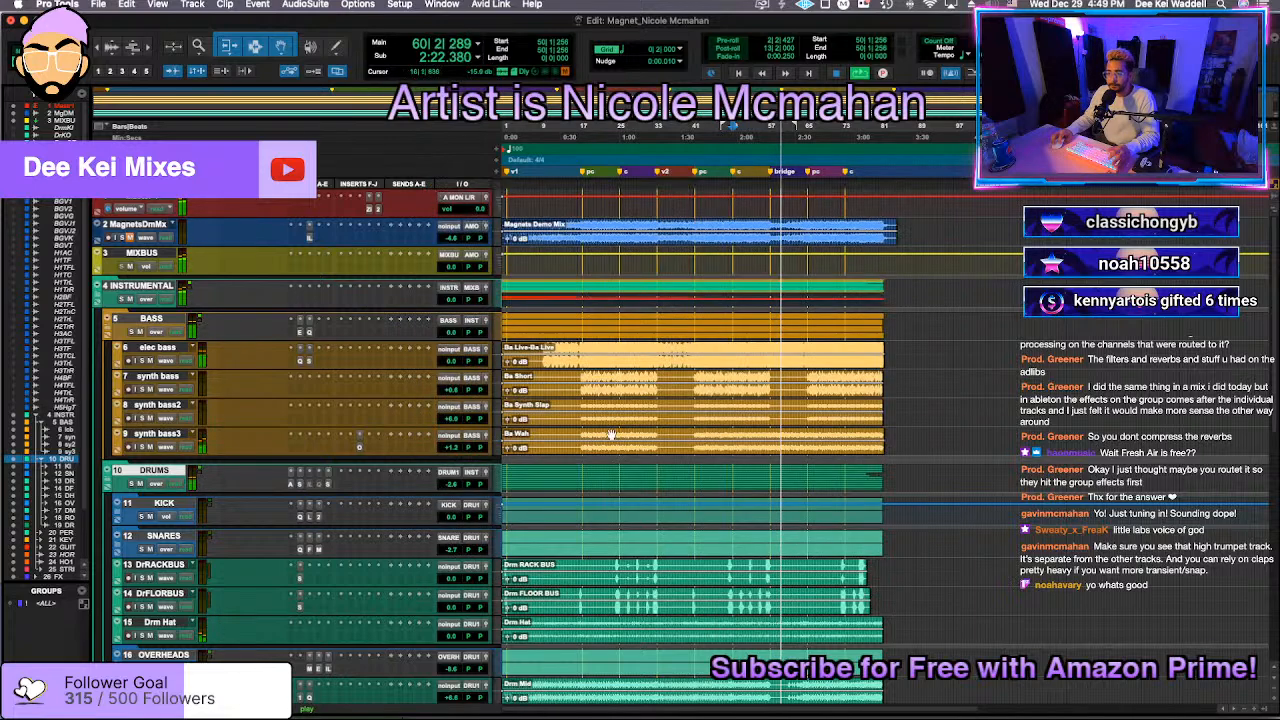
Step: Replay the song from bar 17 and collapse the BASS and DRUMS folders
key(space)
click(579, 347)
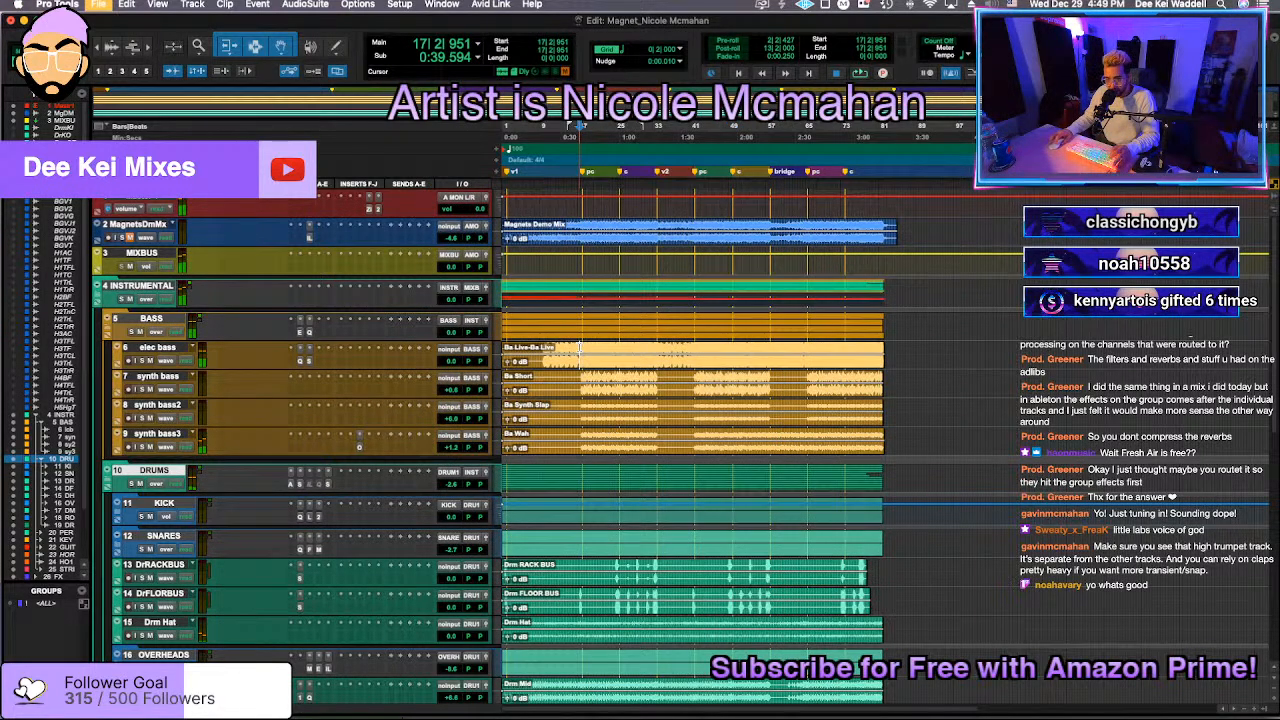
key(space)
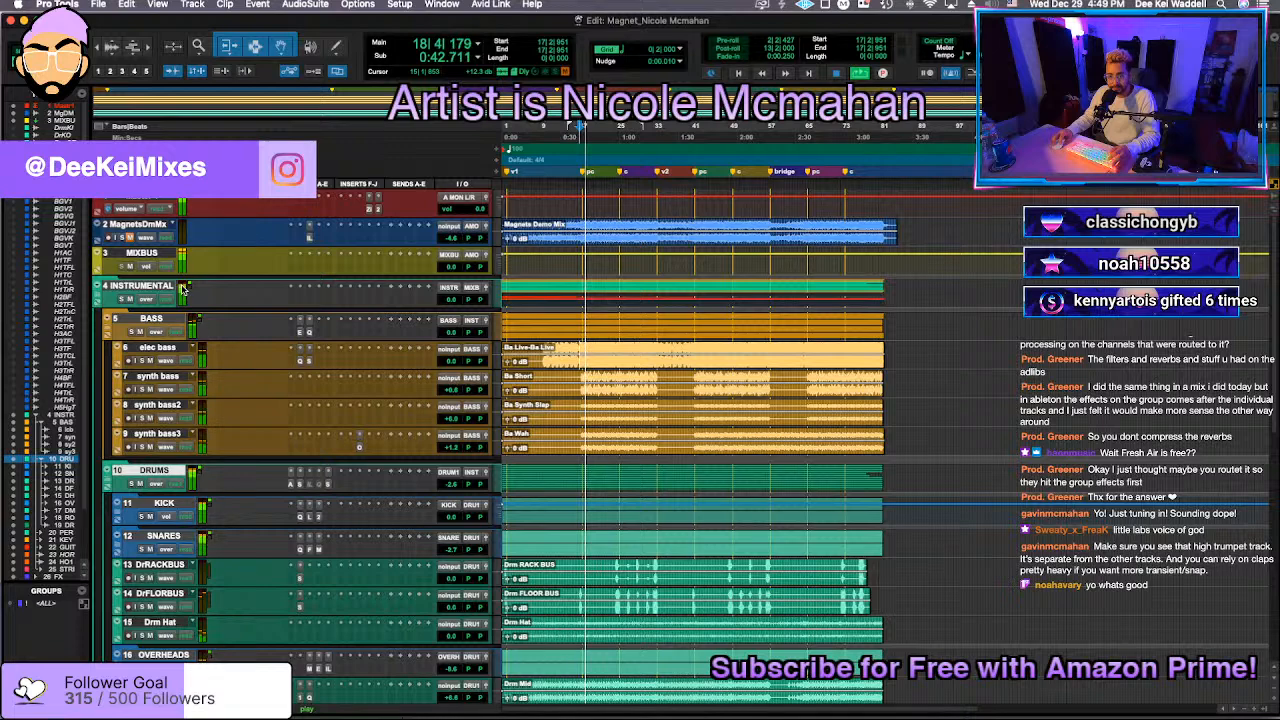
click(109, 319)
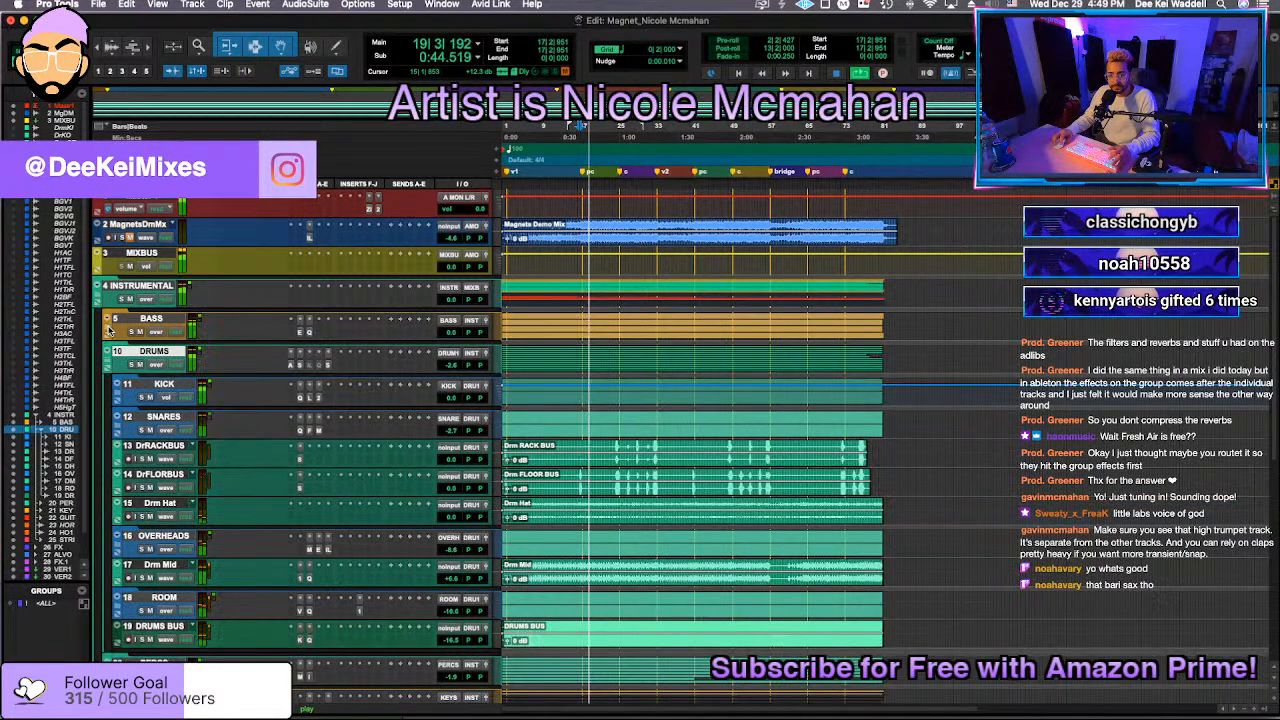
click(108, 353)
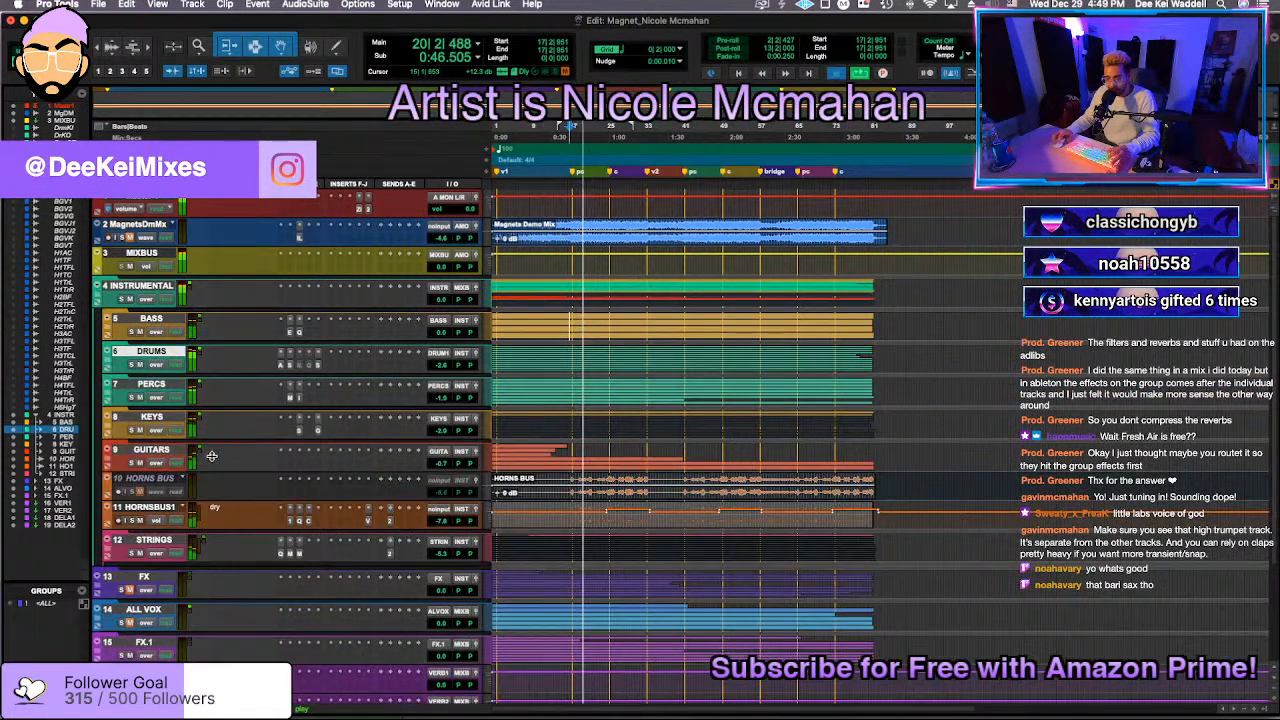
Step: Group BASS, DRUMS, PERCS, KEYS, GUITARS, HORNSBUS1 and STRINGS, lower the group until BASS is at -5.2 dB, and replay from bar 17
key(space)
click(155, 540)
shift+click(148, 319)
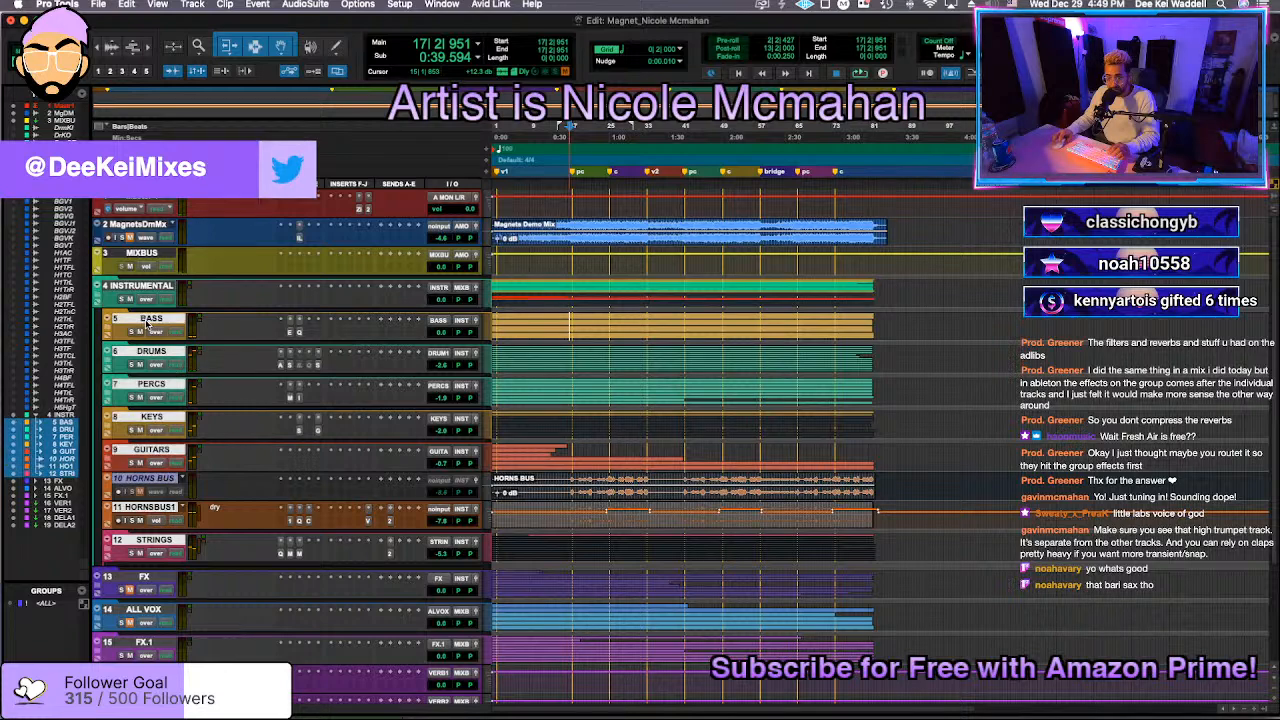
super+click(166, 480)
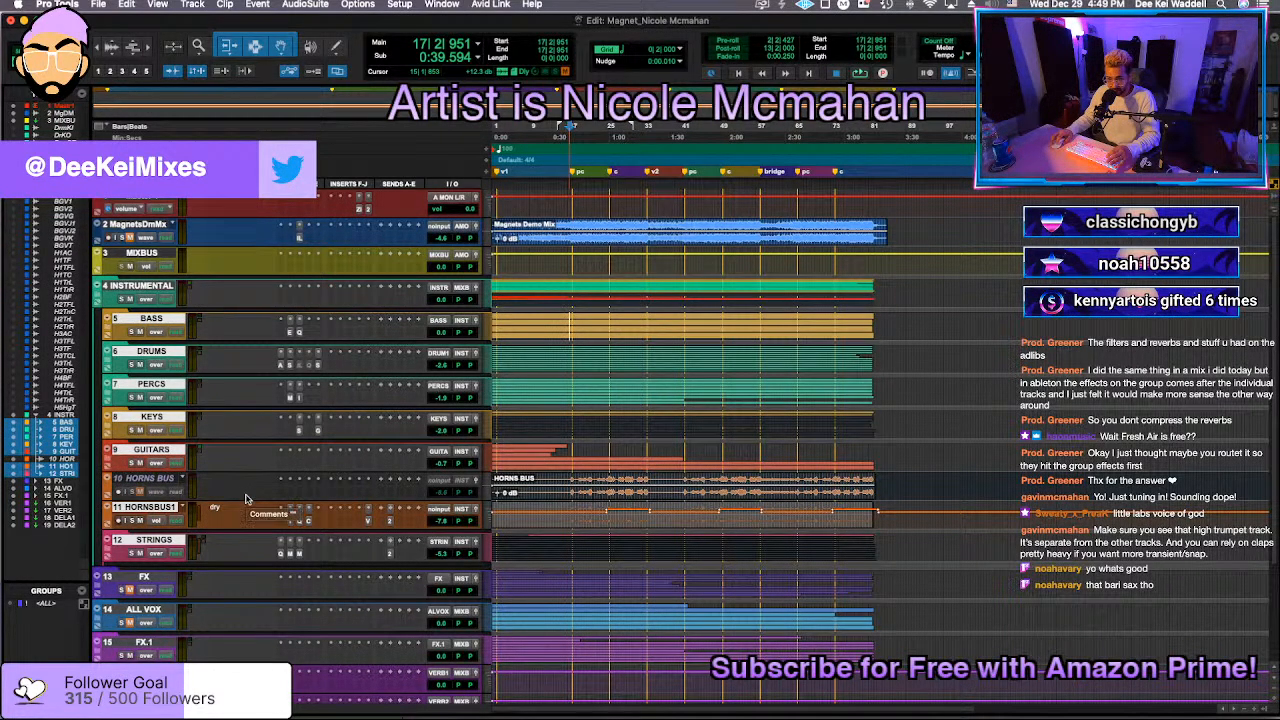
key(super+g)
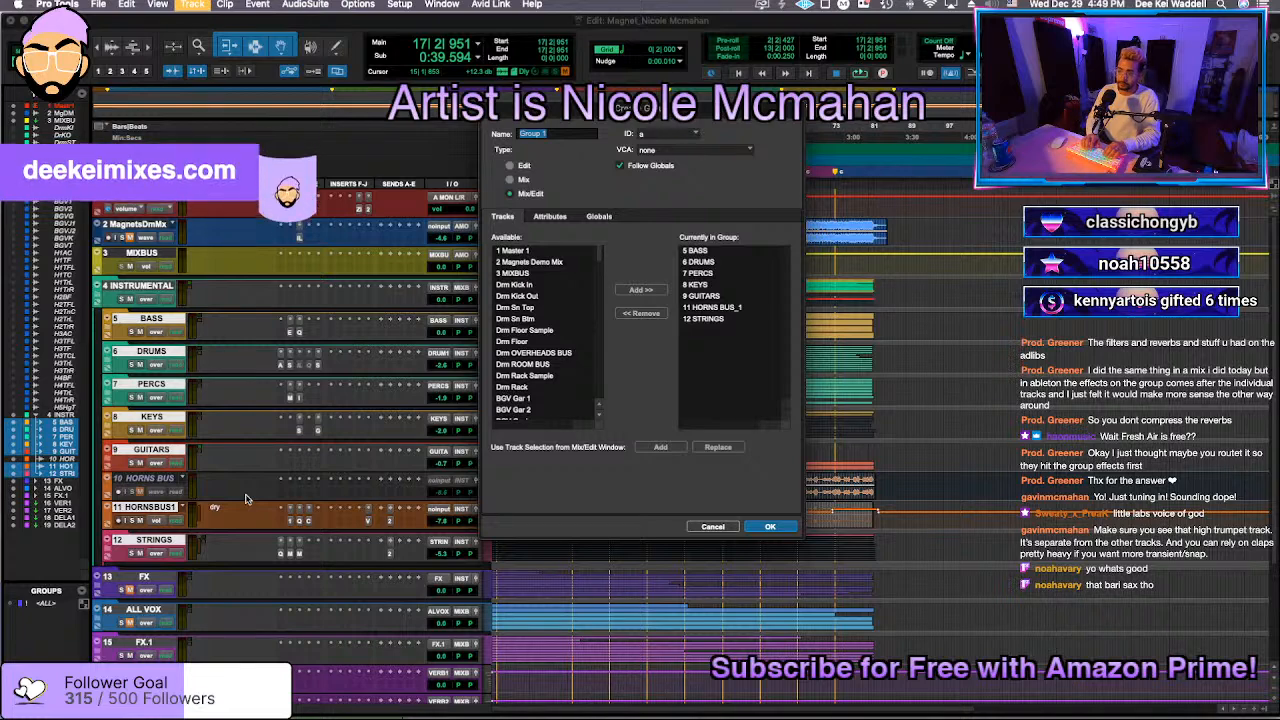
key(Return)
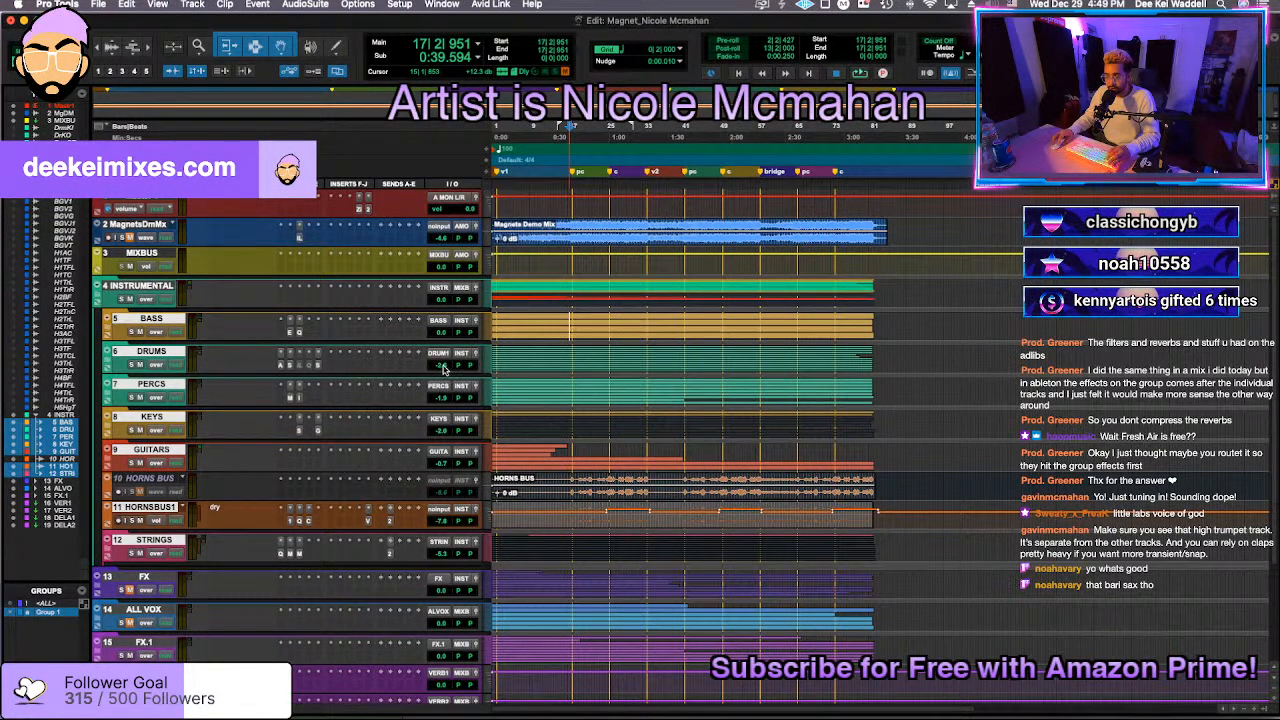
drag(444, 369, 442, 366)
key(space)
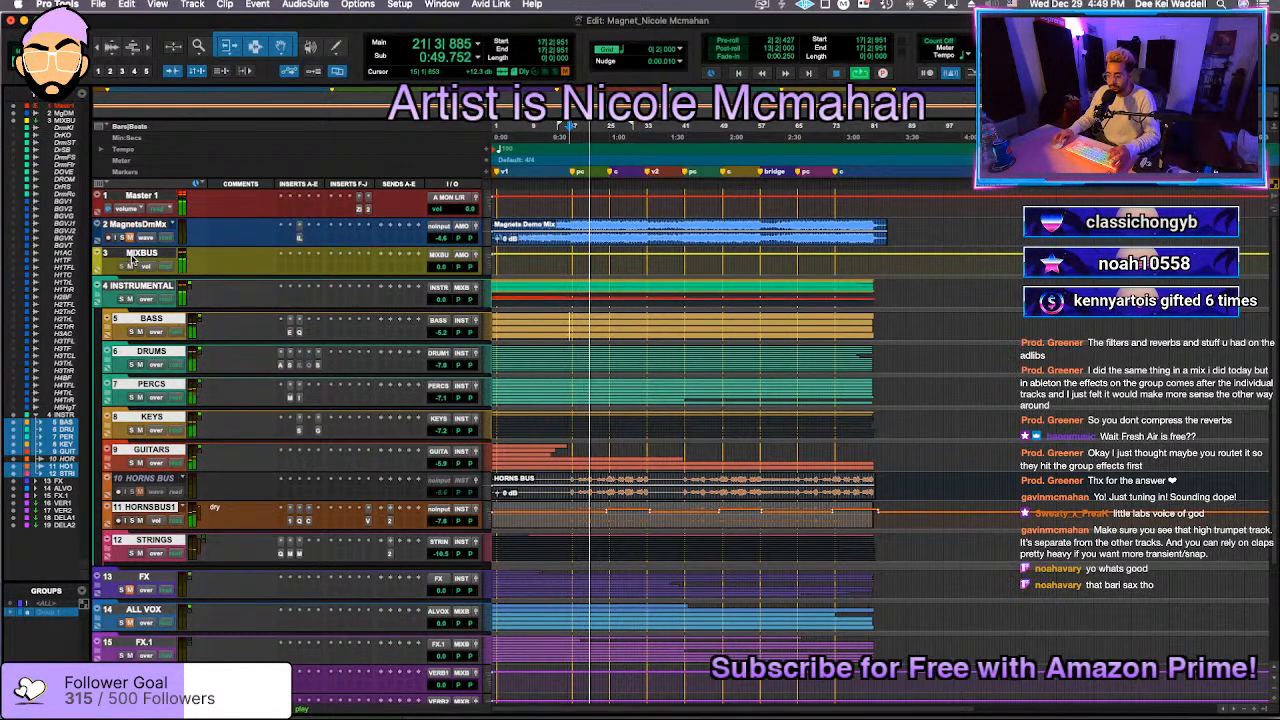
Step: Expand the BASS folder, solo elec bass and browse the stereo saturation plug-ins for its first insert
click(110, 330)
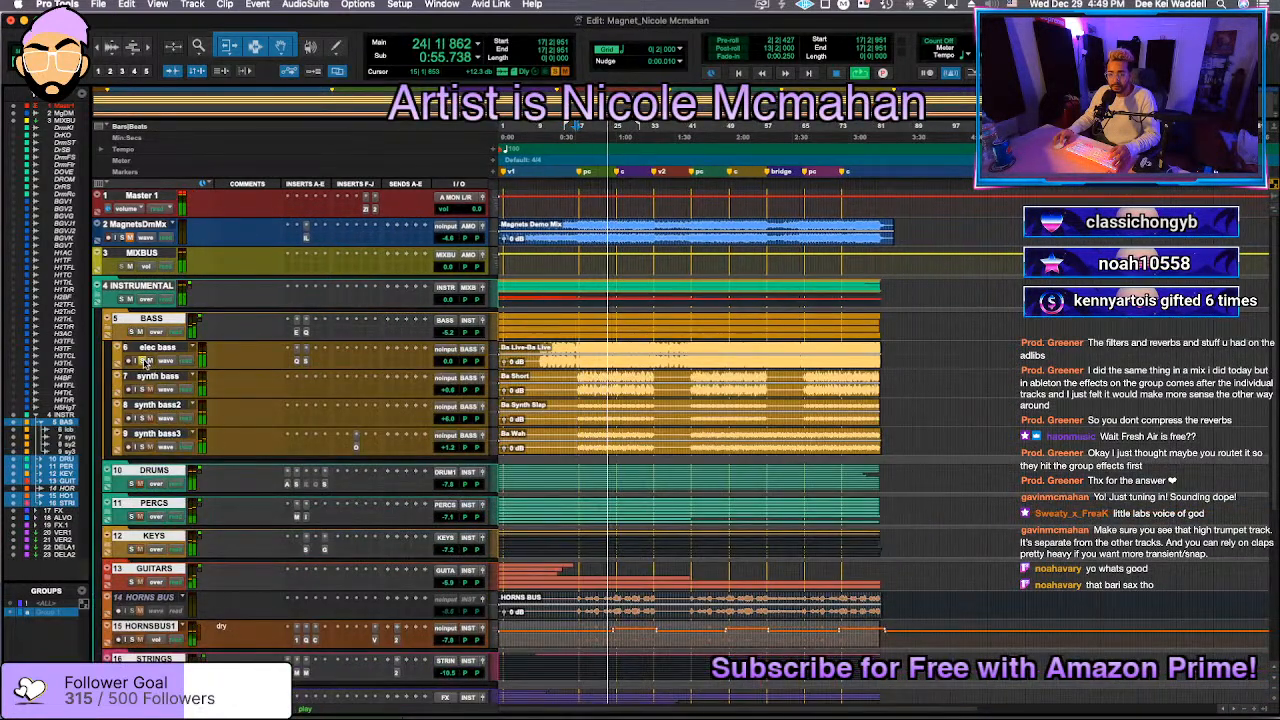
click(286, 362)
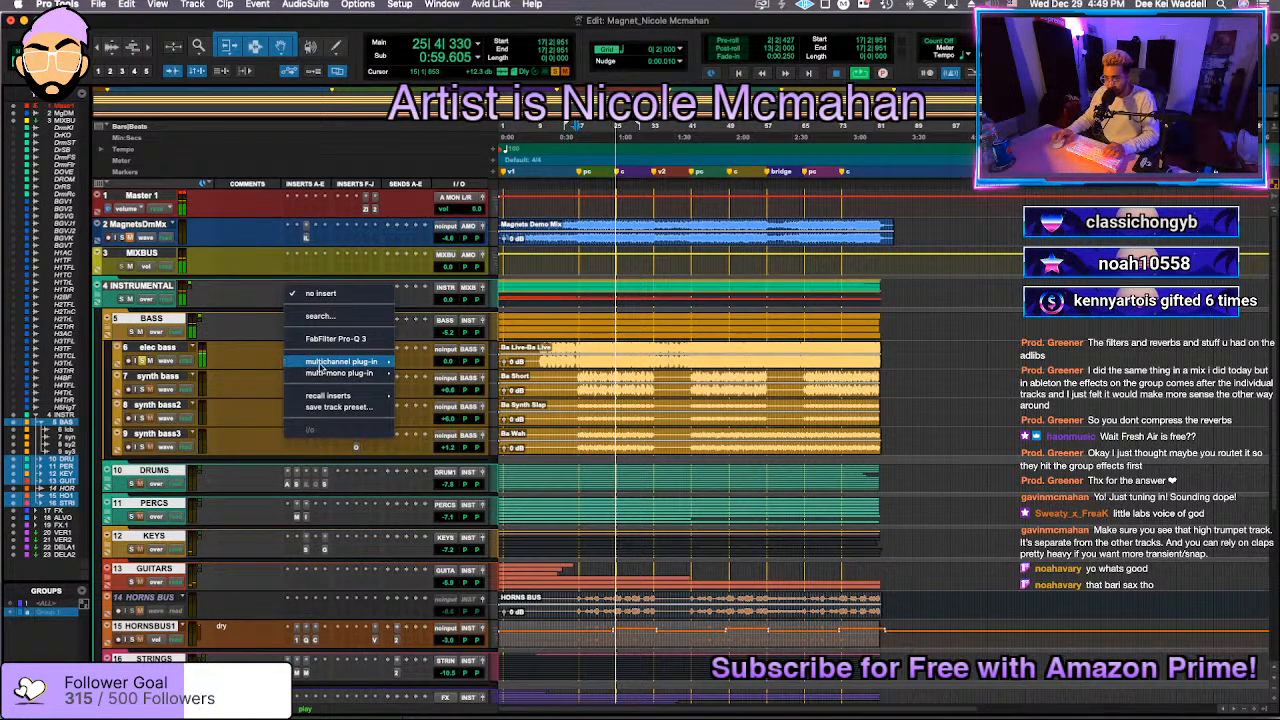
mouse_move(322, 365)
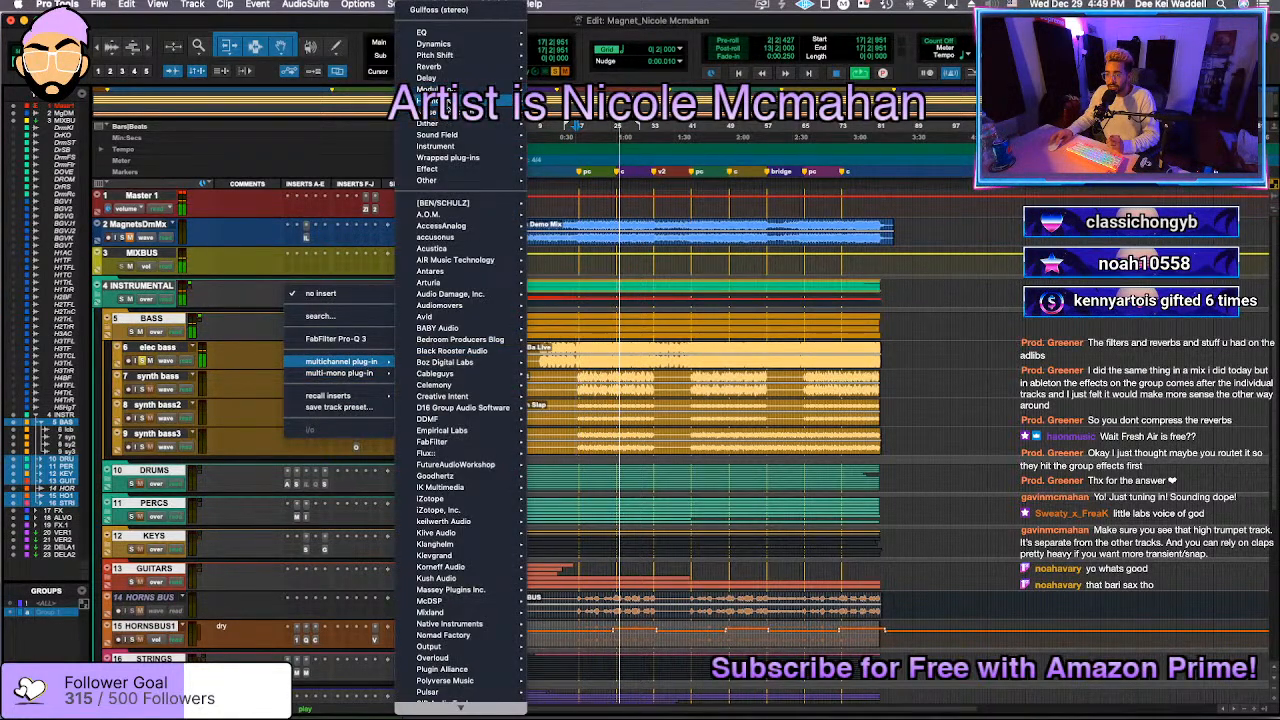
mouse_move(450, 100)
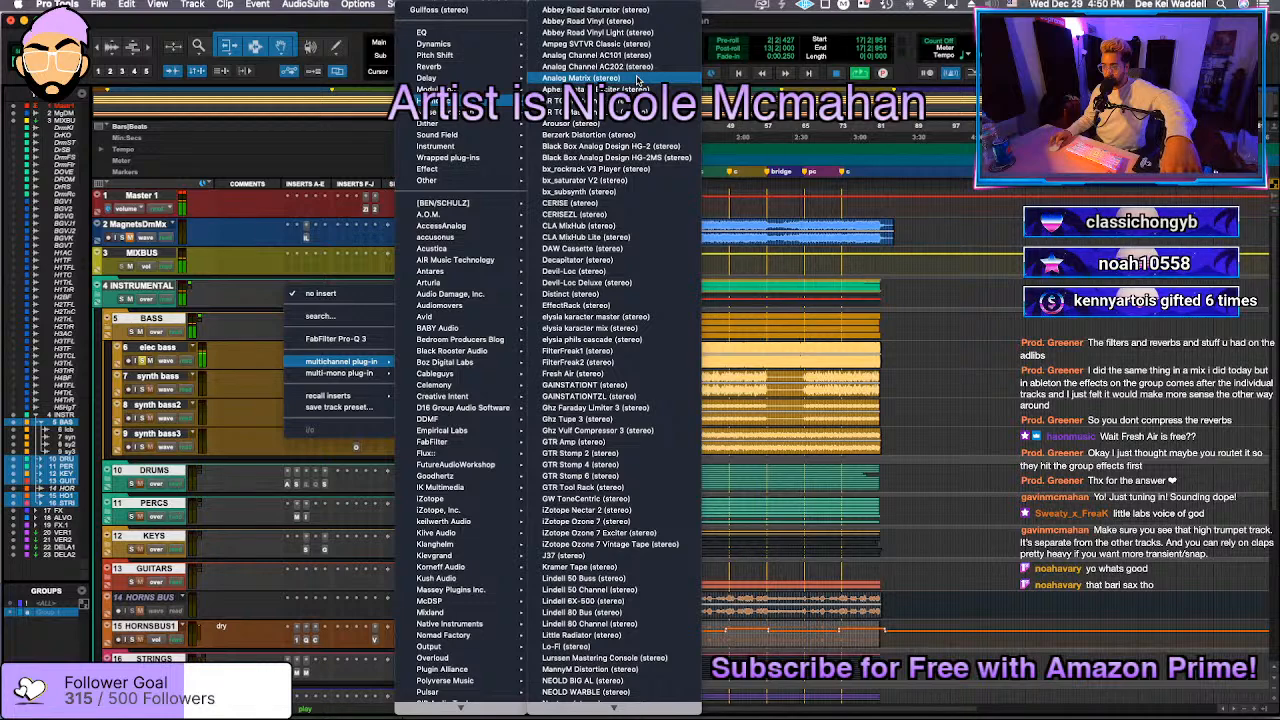
scroll(636, 78, down, 5)
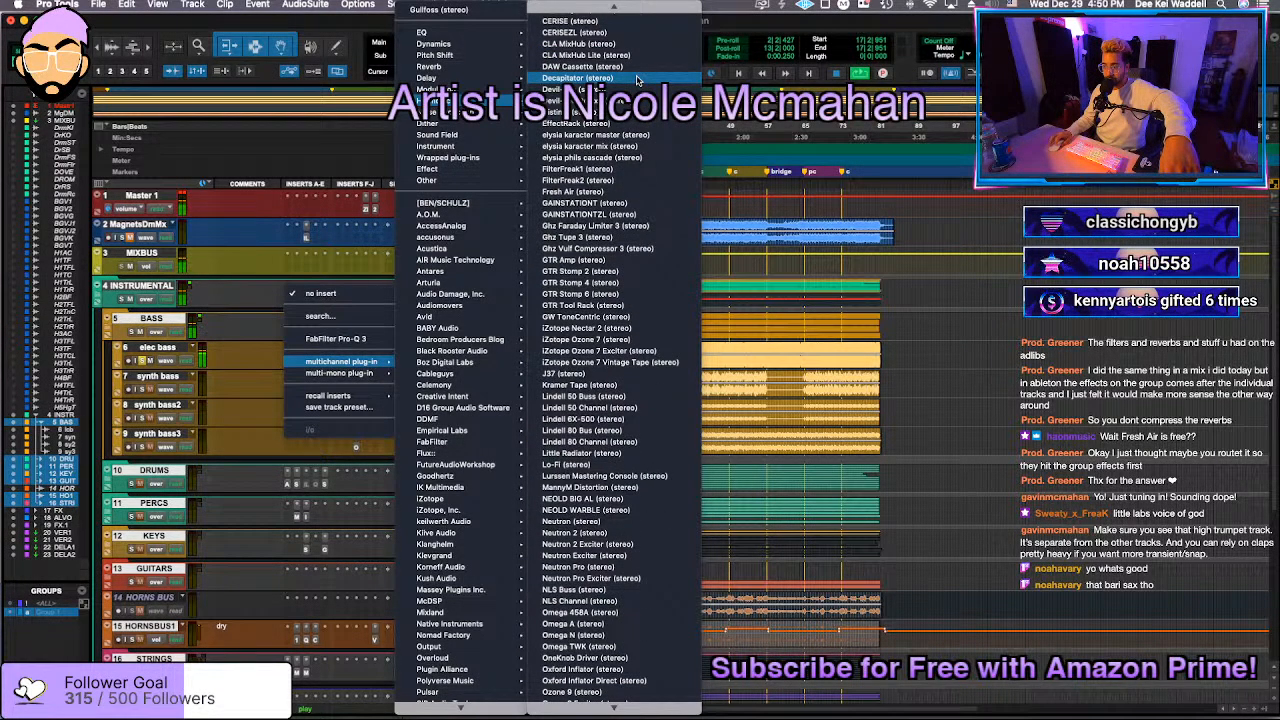
scroll(626, 452, down, 8)
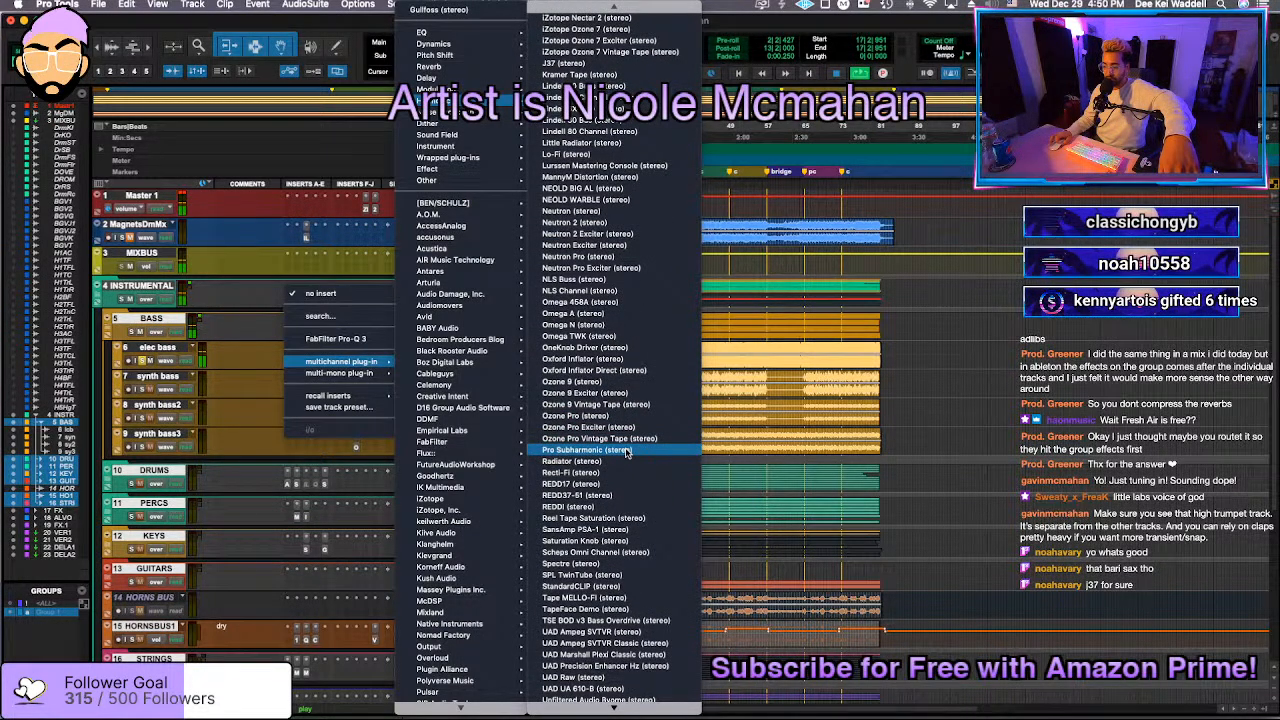
scroll(627, 452, up, 10)
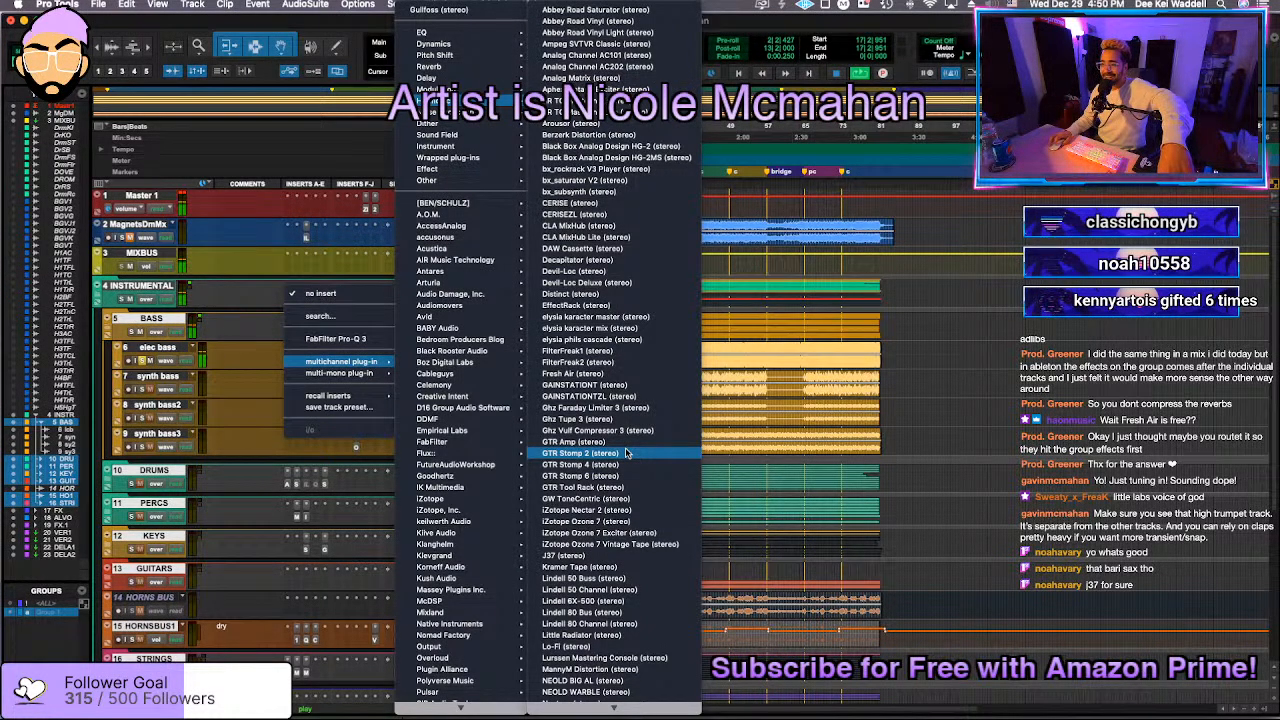
scroll(627, 453, down, 3)
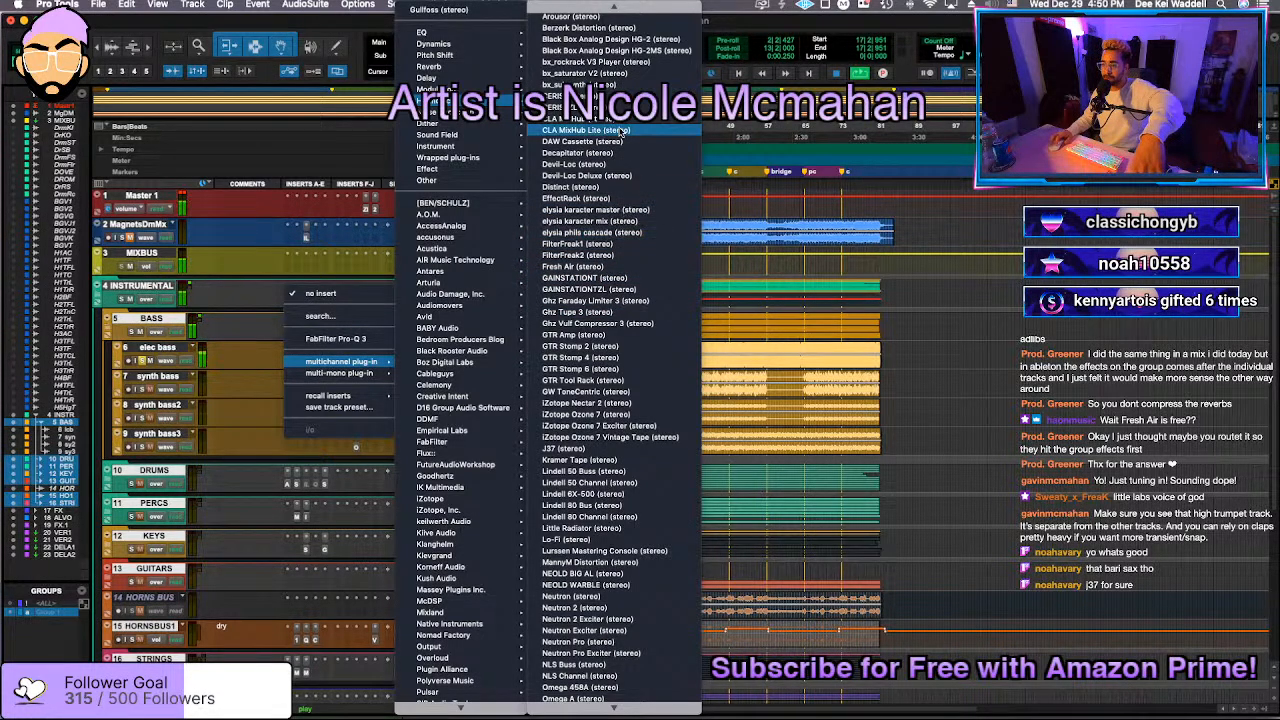
scroll(617, 131, up, 3)
click(333, 312)
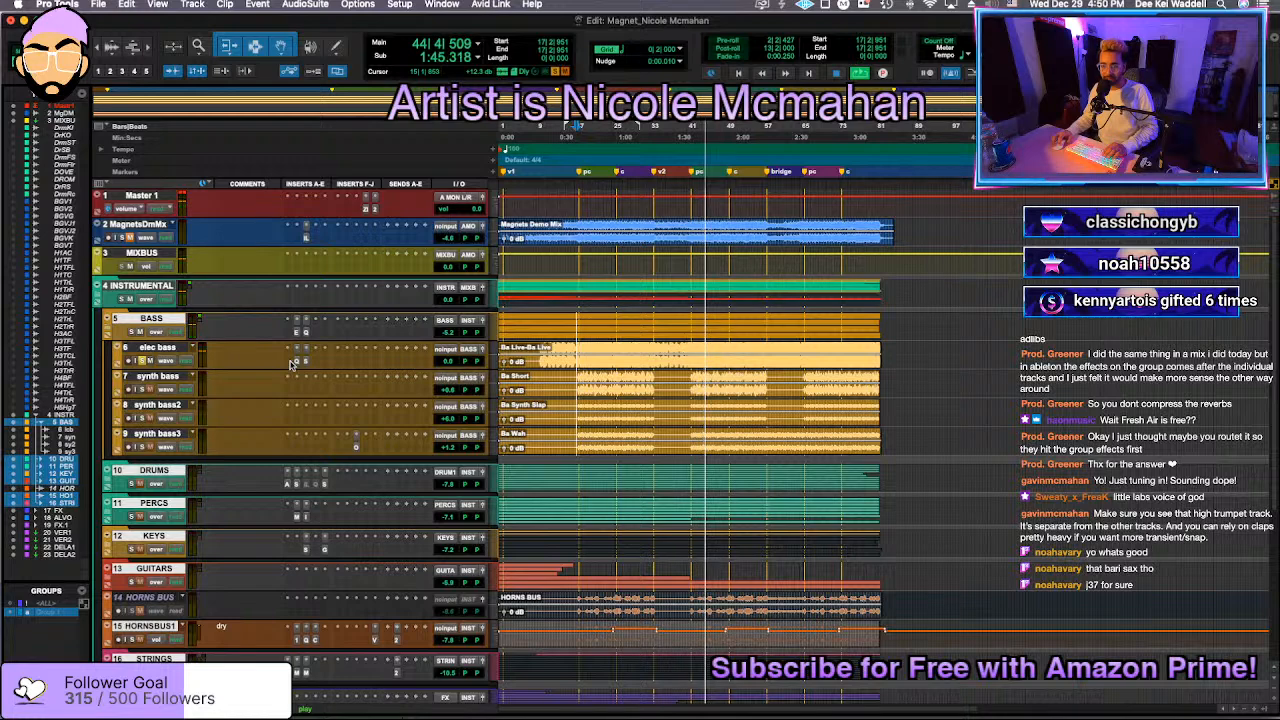
Step: Insert Ampeg SVTVR Classic (stereo) on elec bass and try its ultra-hi and ultra-lo switches
click(290, 362)
text(classic)
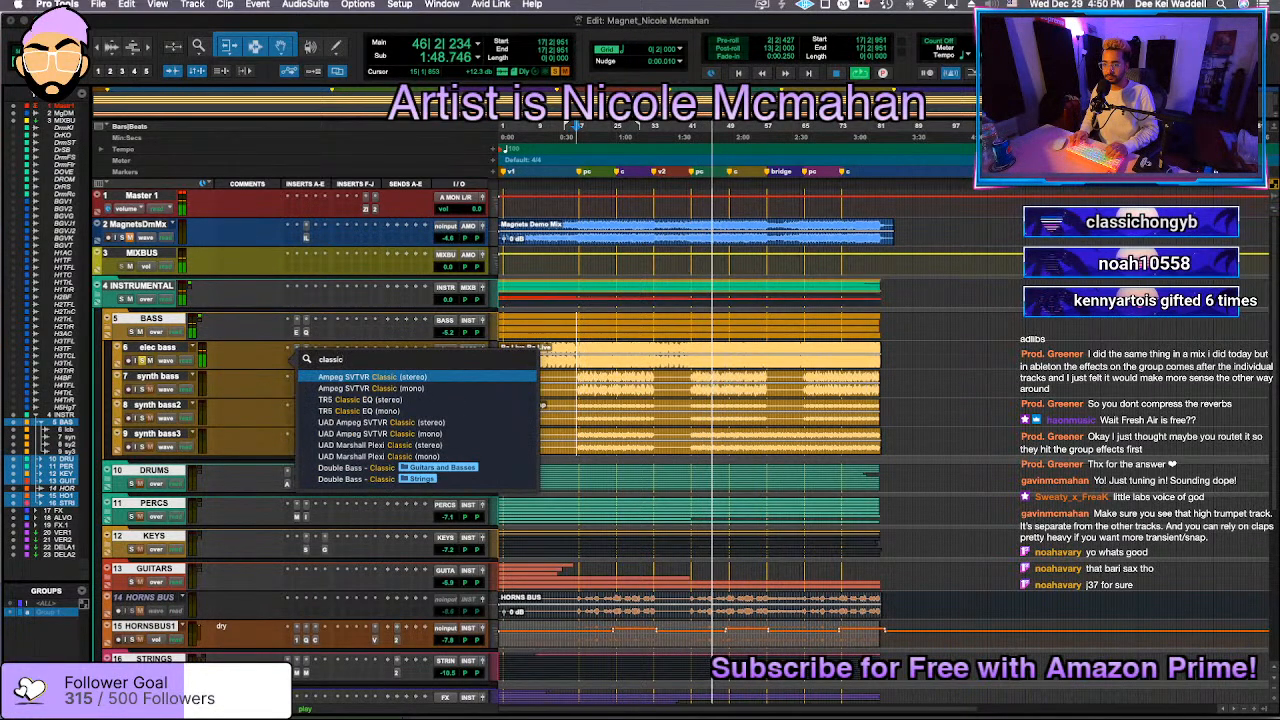
key(Return)
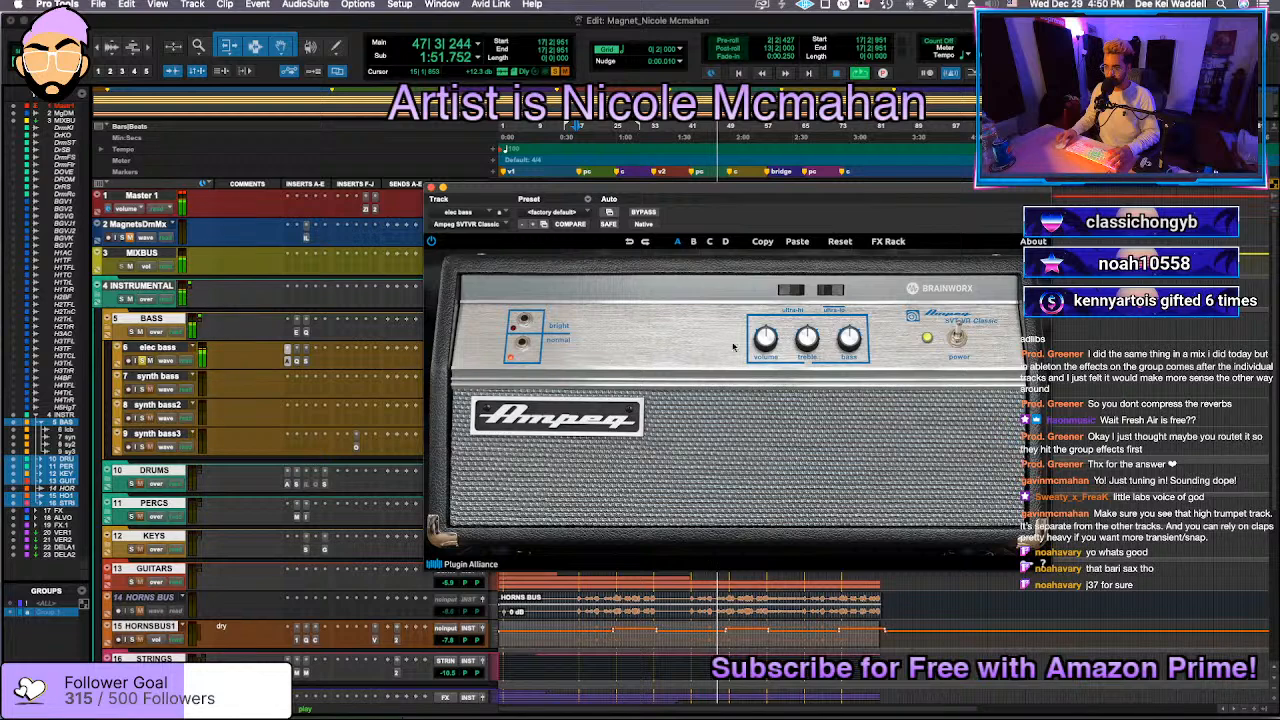
click(822, 290)
click(793, 291)
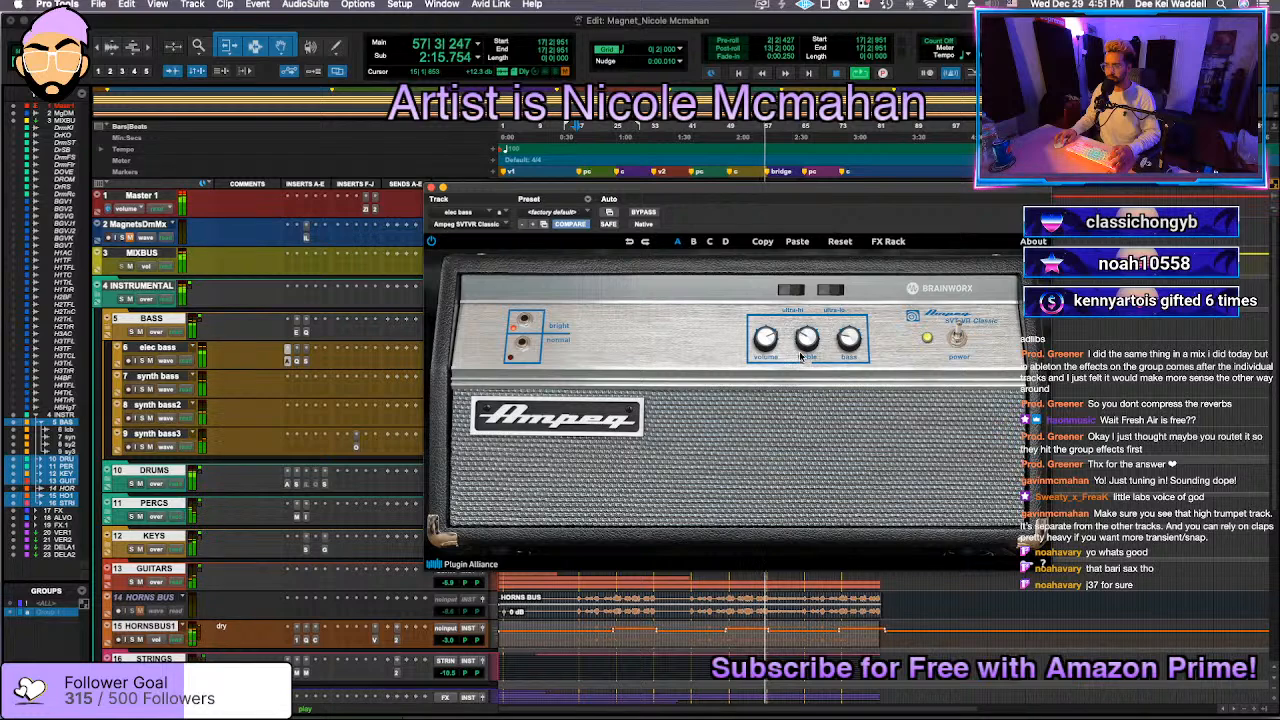
Step: Compare elec bass with the Ampeg SVTVR Classic bypassed and active, and remove the plug-in from the track
click(641, 213)
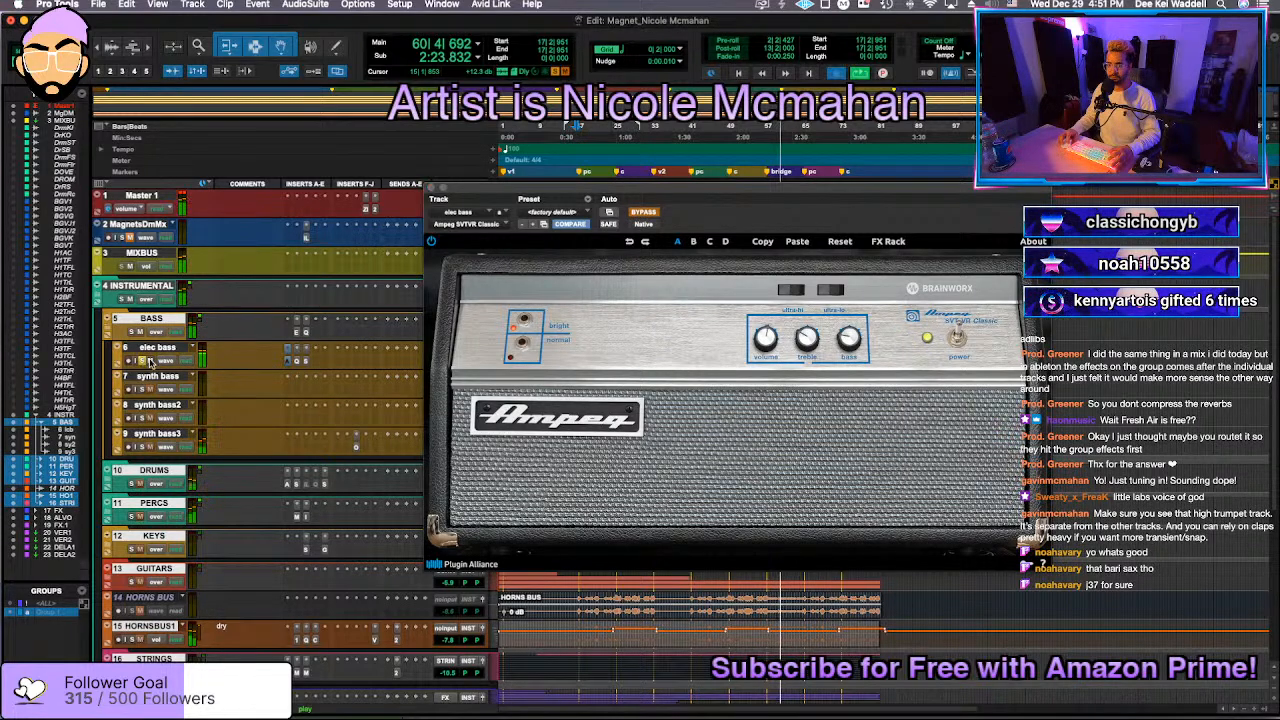
click(645, 213)
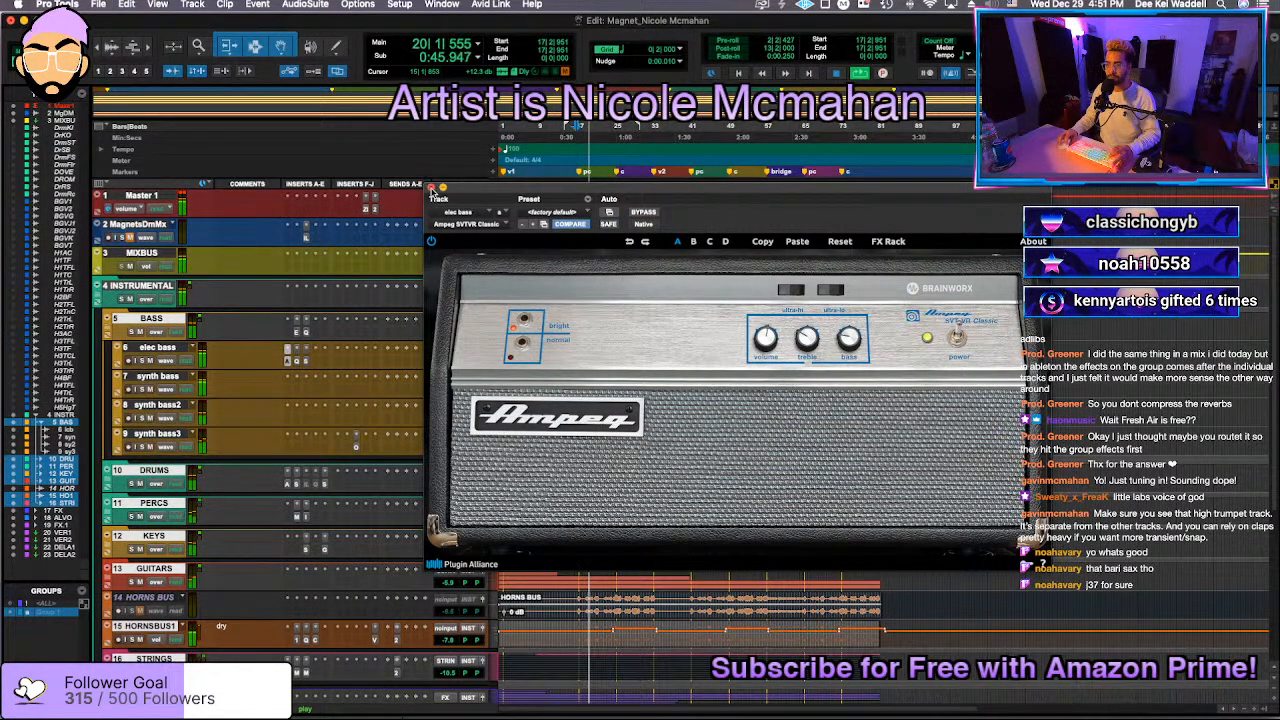
click(431, 187)
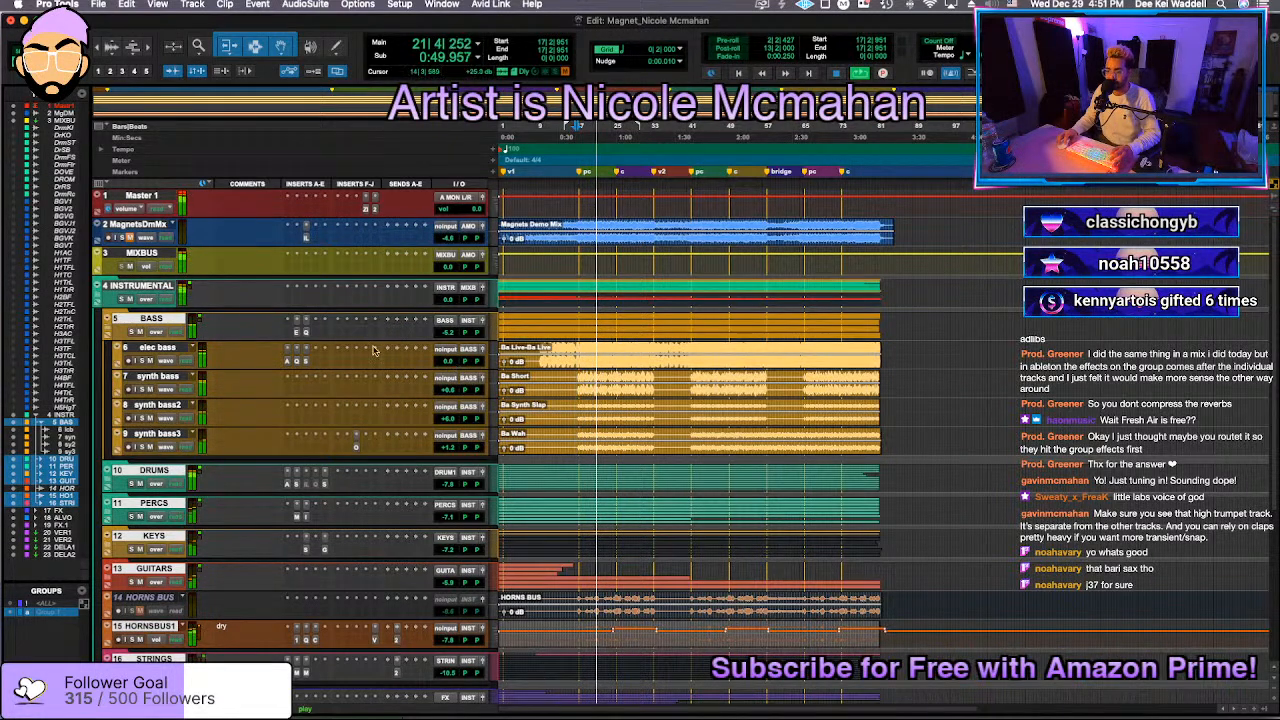
click(288, 352)
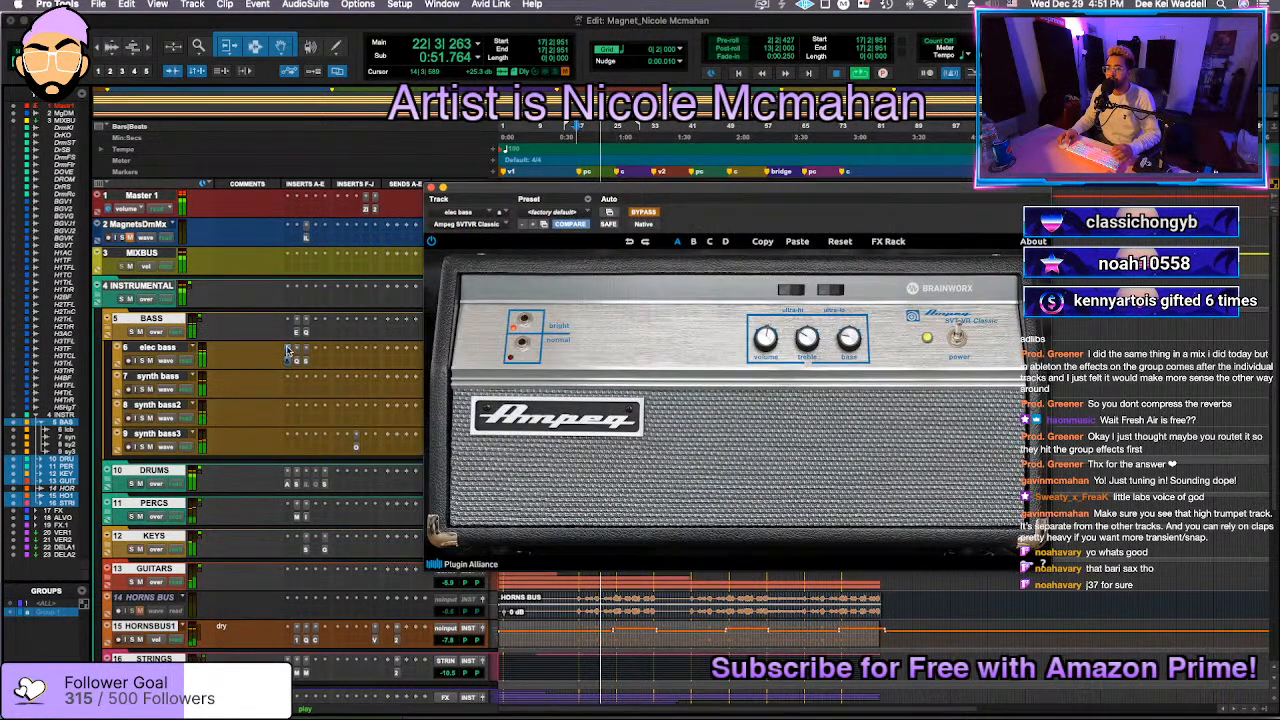
click(288, 350)
click(322, 283)
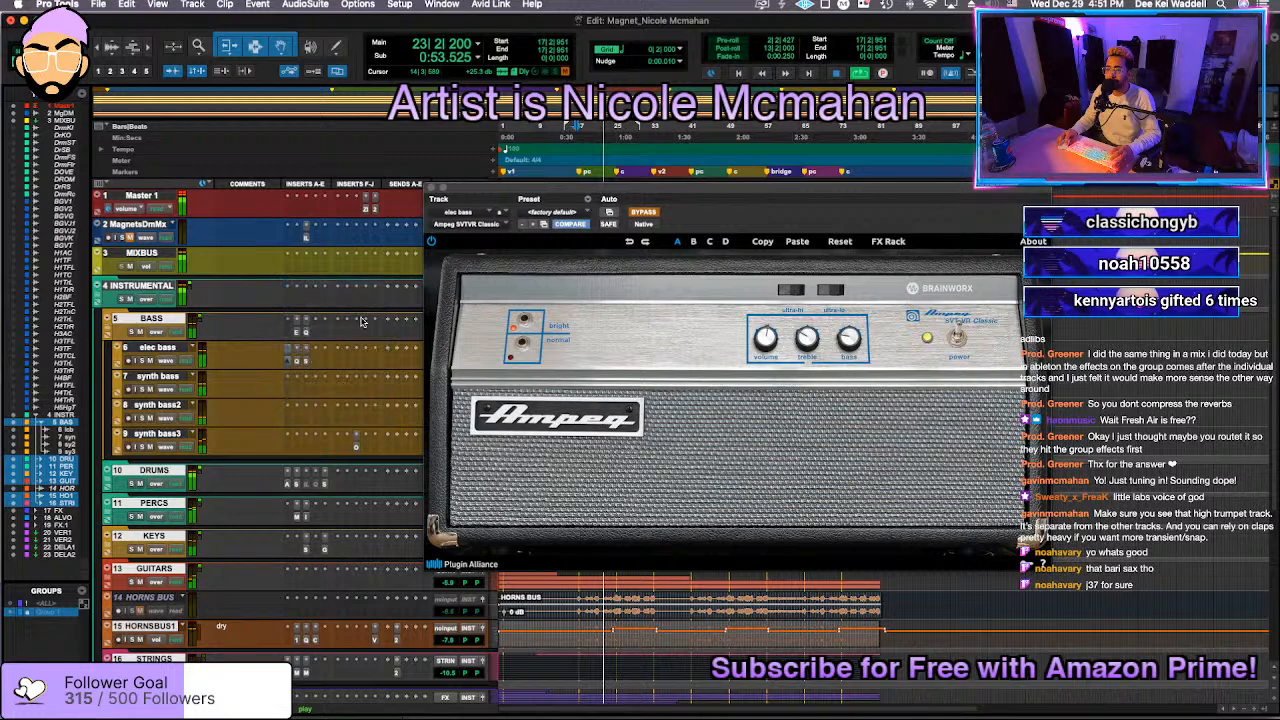
Step: Check the Pultec EQP-1A on BASS while replaying from bar 17 and remove it from the insert slot
key(space)
click(294, 334)
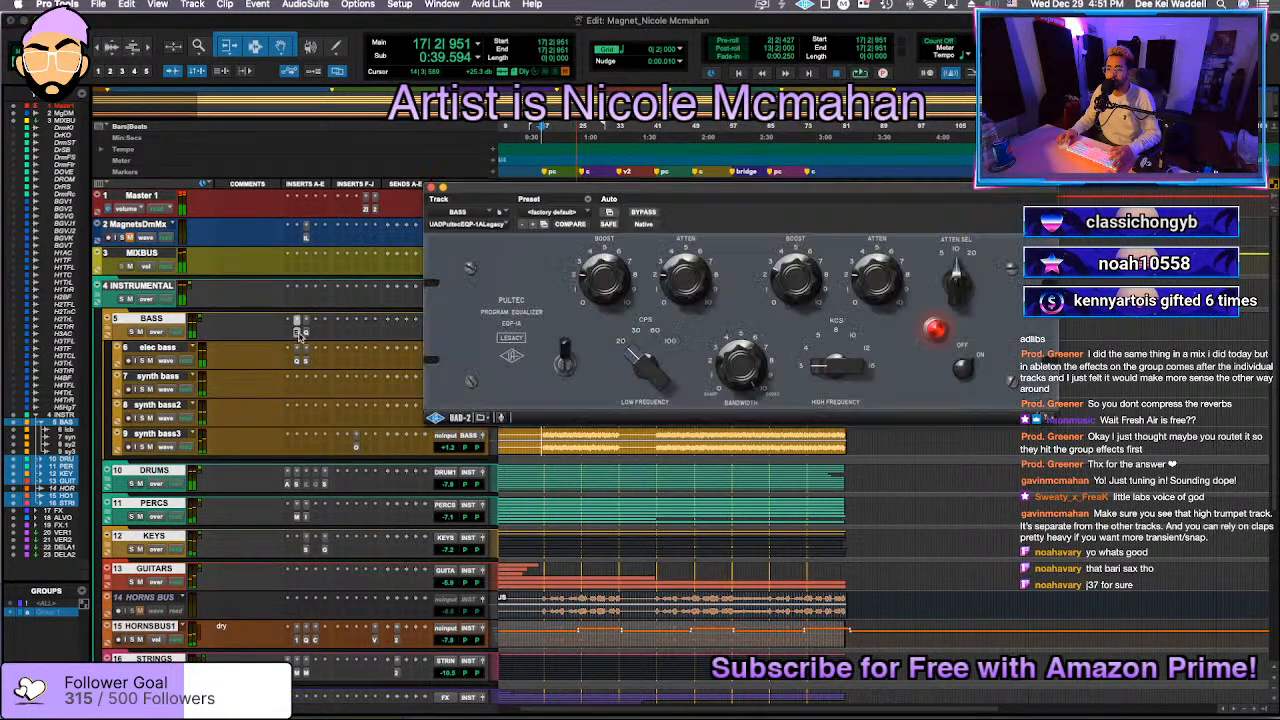
key(space)
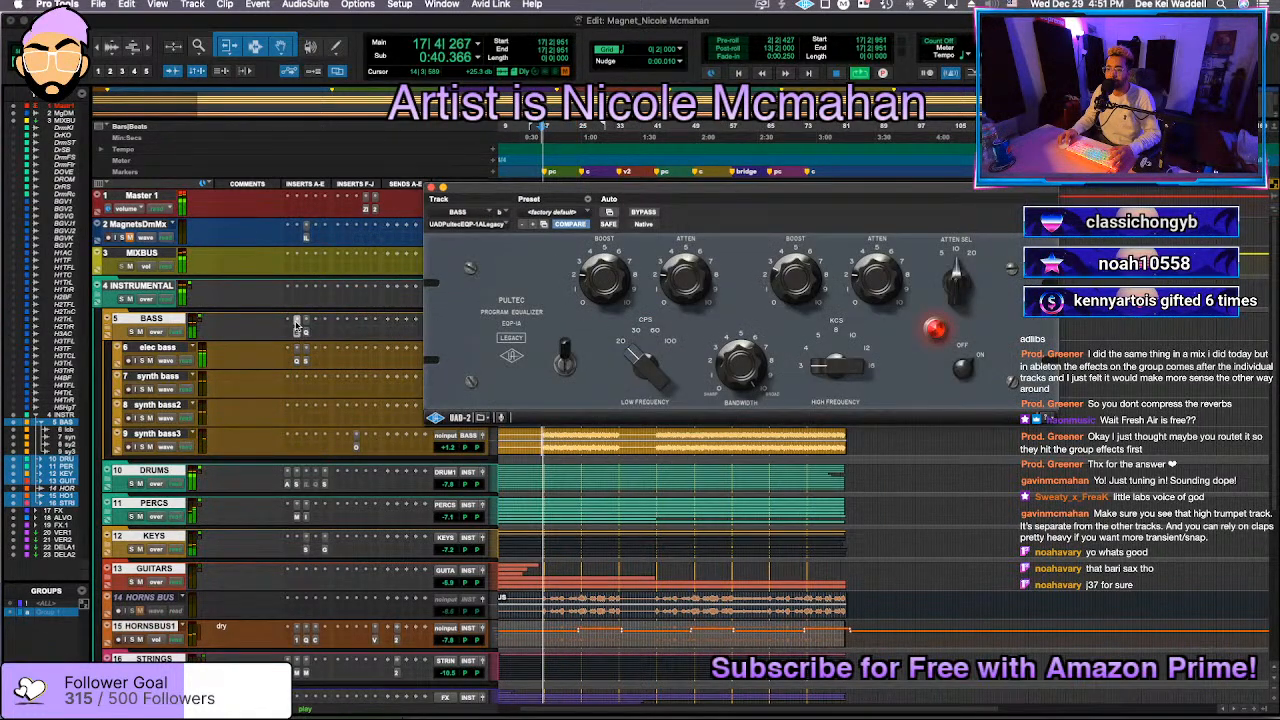
click(296, 325)
click(312, 258)
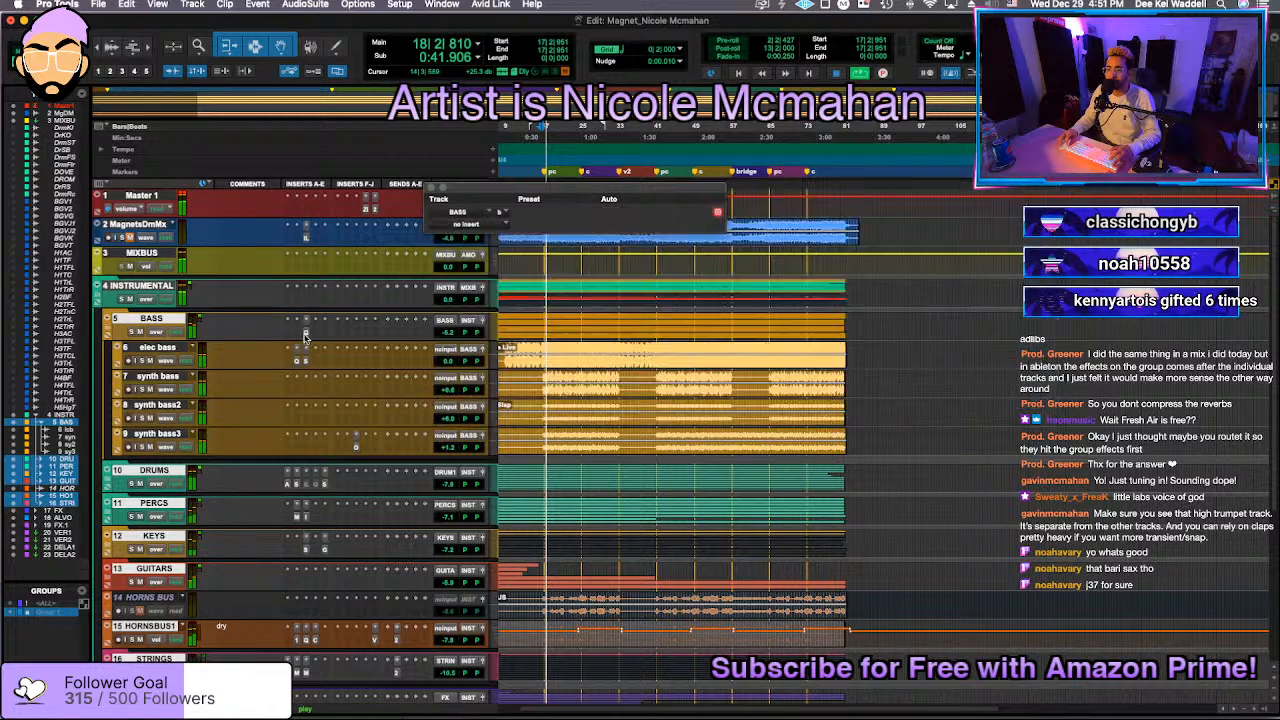
Step: Examine the low-frequency bands of the Pro-Q 3 on BASS during playback
click(306, 335)
click(258, 335)
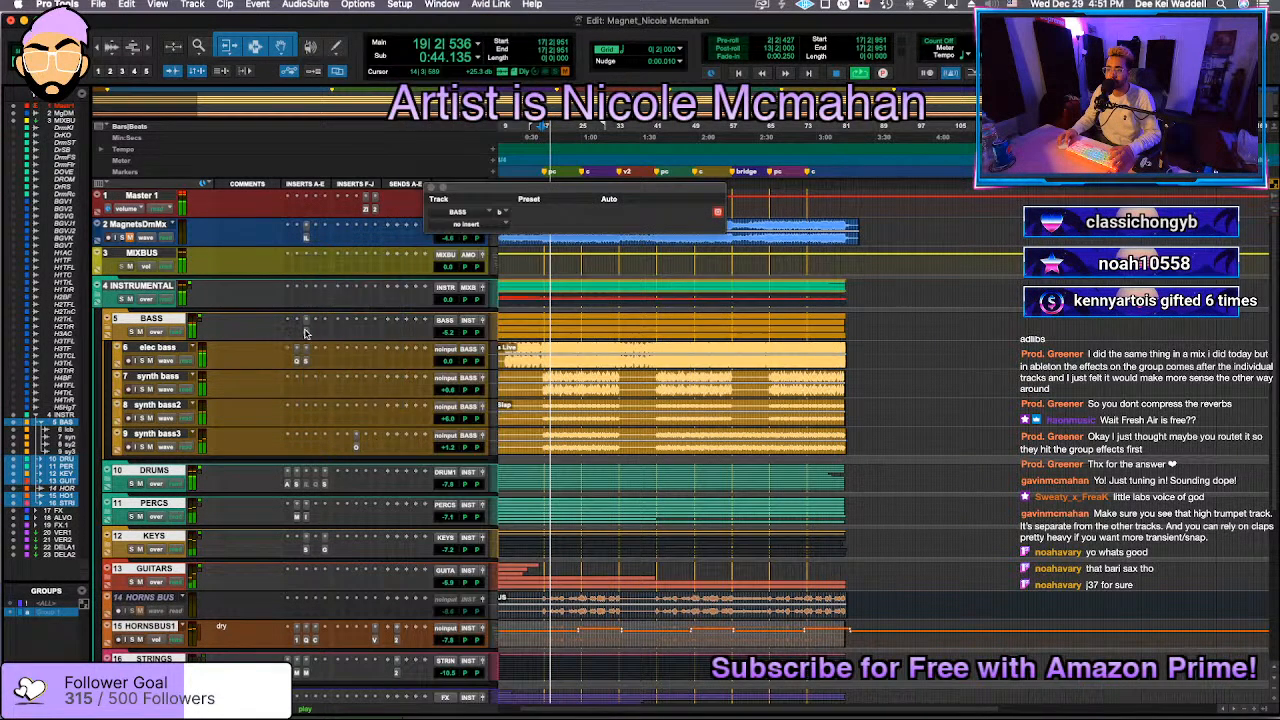
click(306, 334)
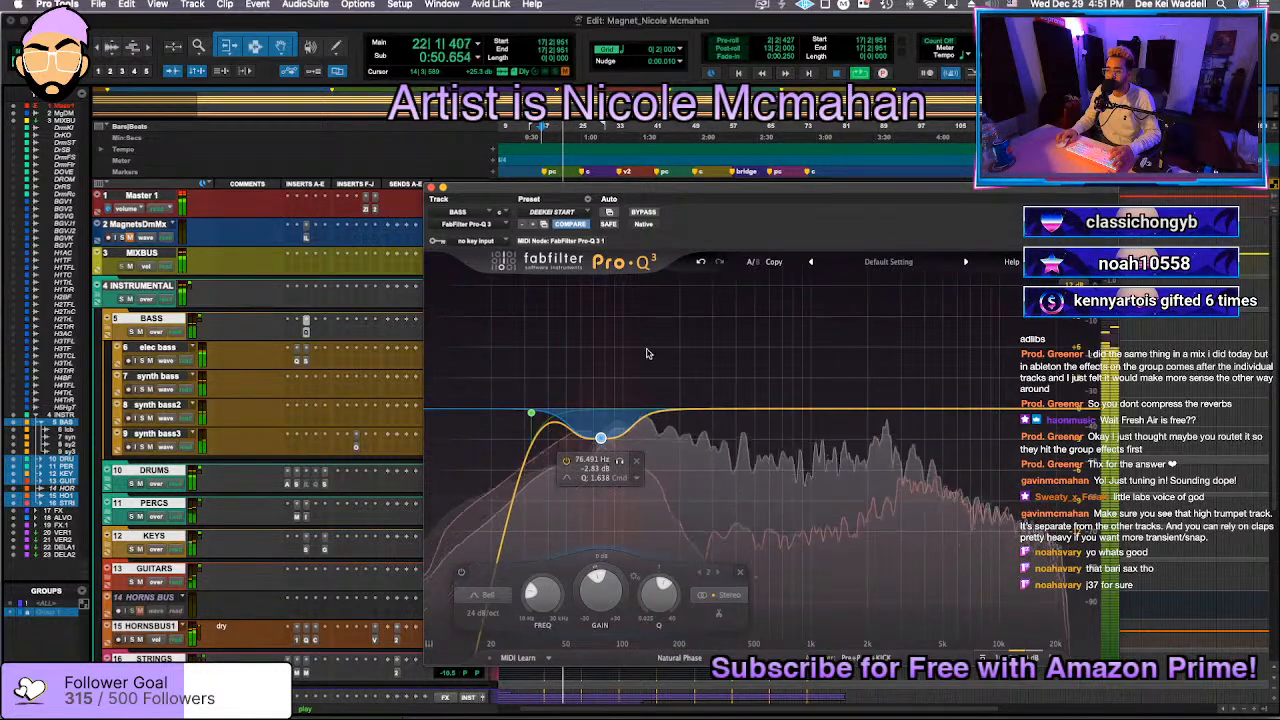
key(space)
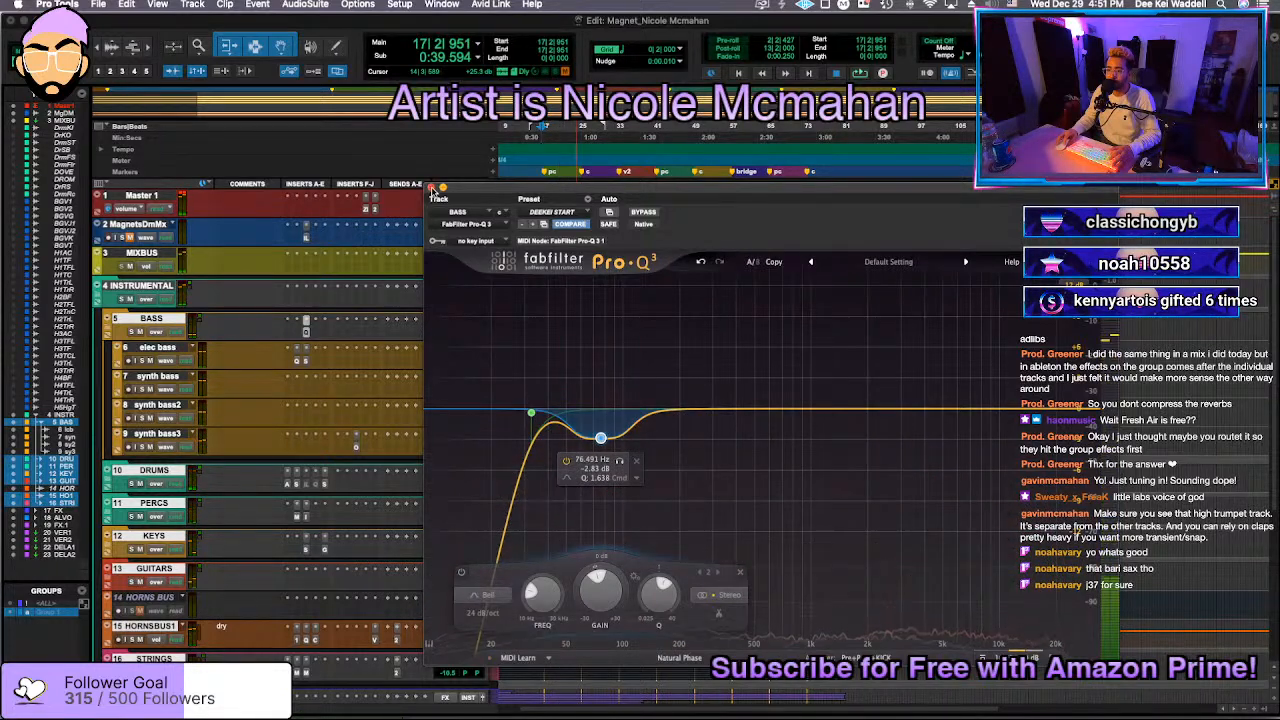
Step: Expand the DRUMS folder and add a send from the KICK track to Bus 11 (Mono)
click(433, 189)
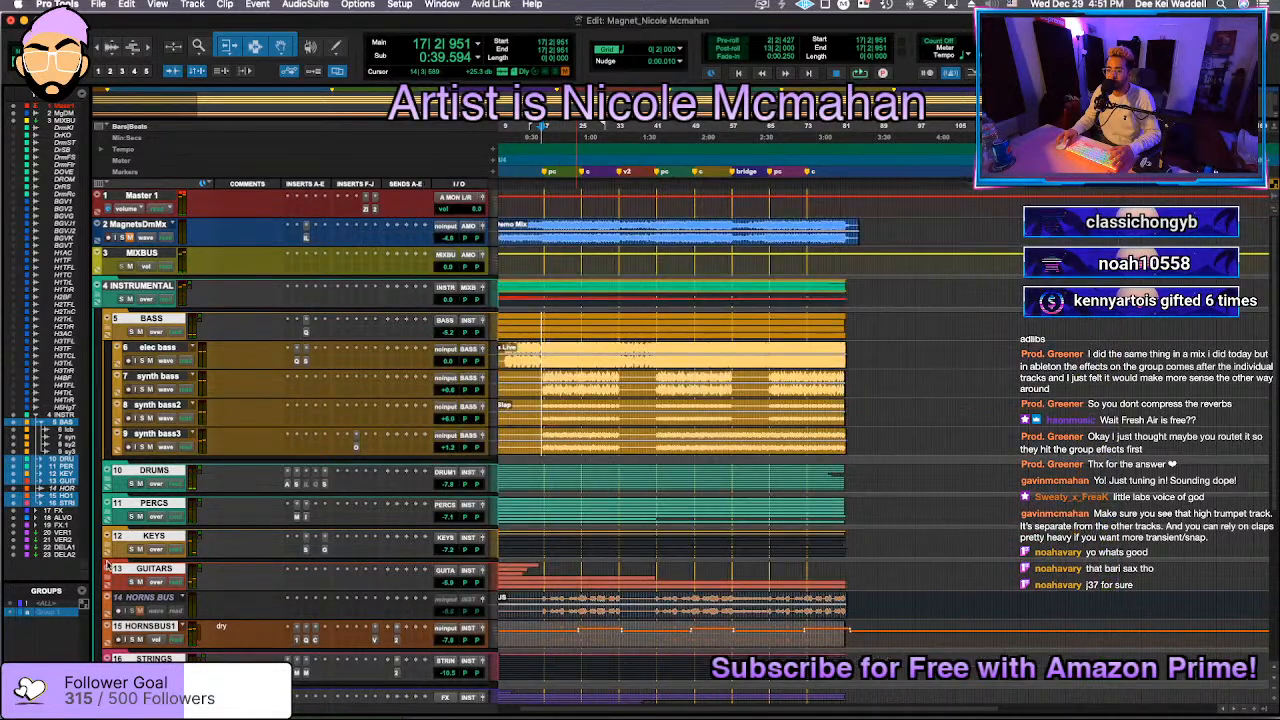
click(109, 481)
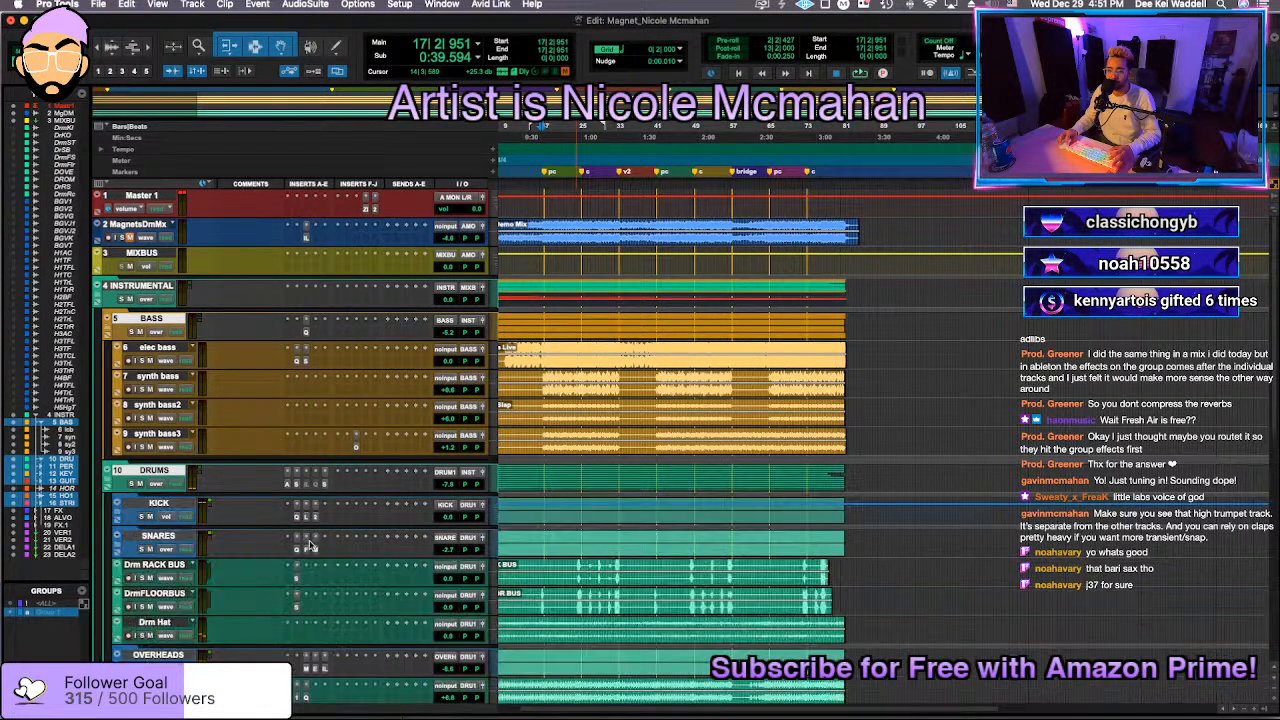
click(426, 520)
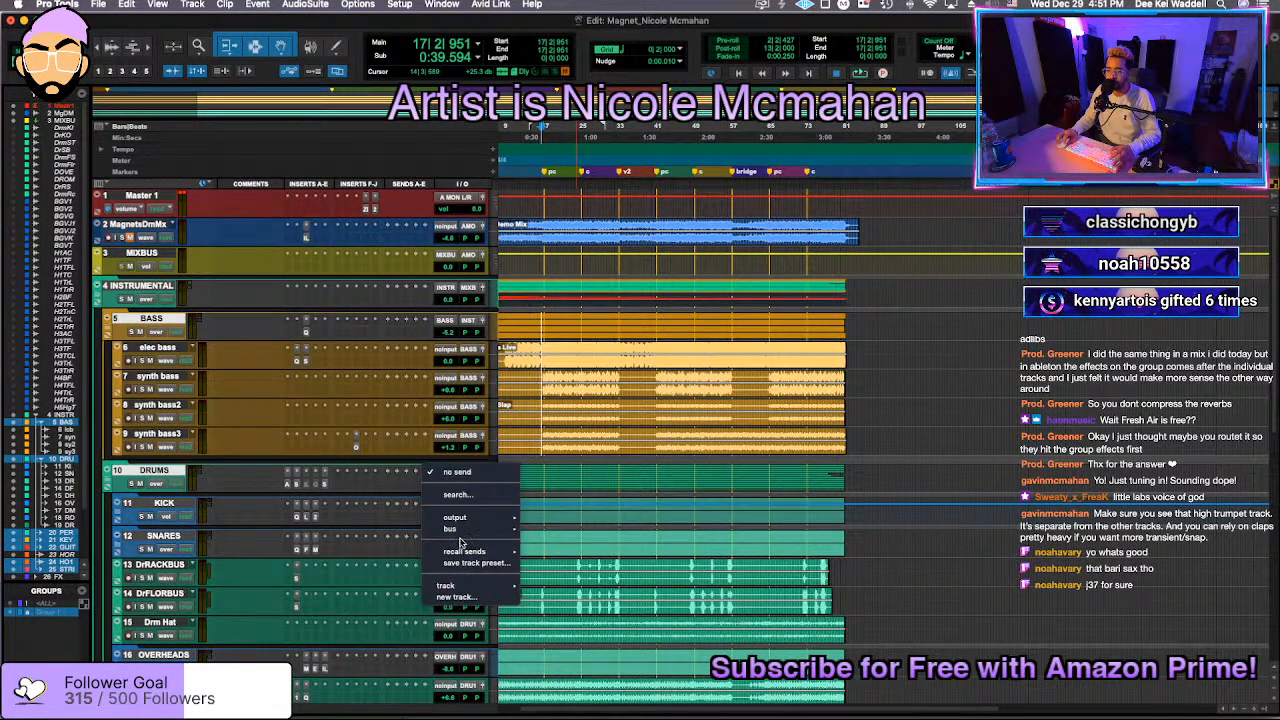
mouse_move(470, 528)
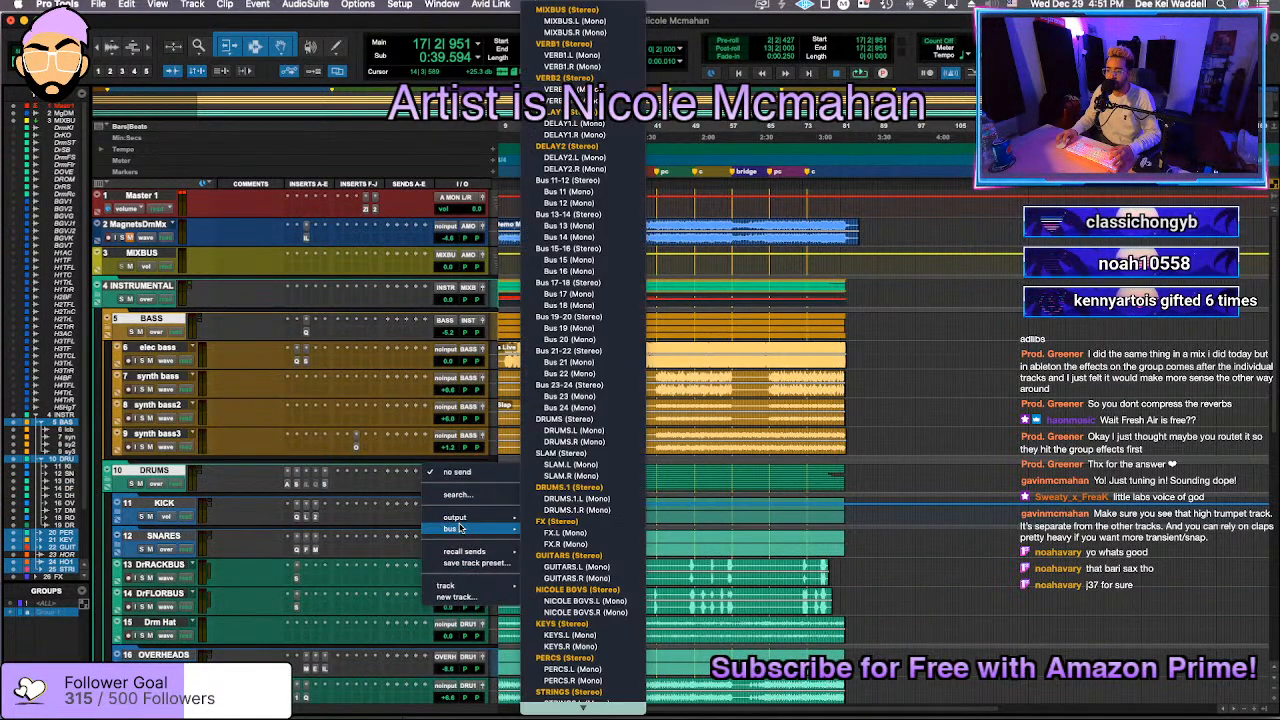
click(590, 191)
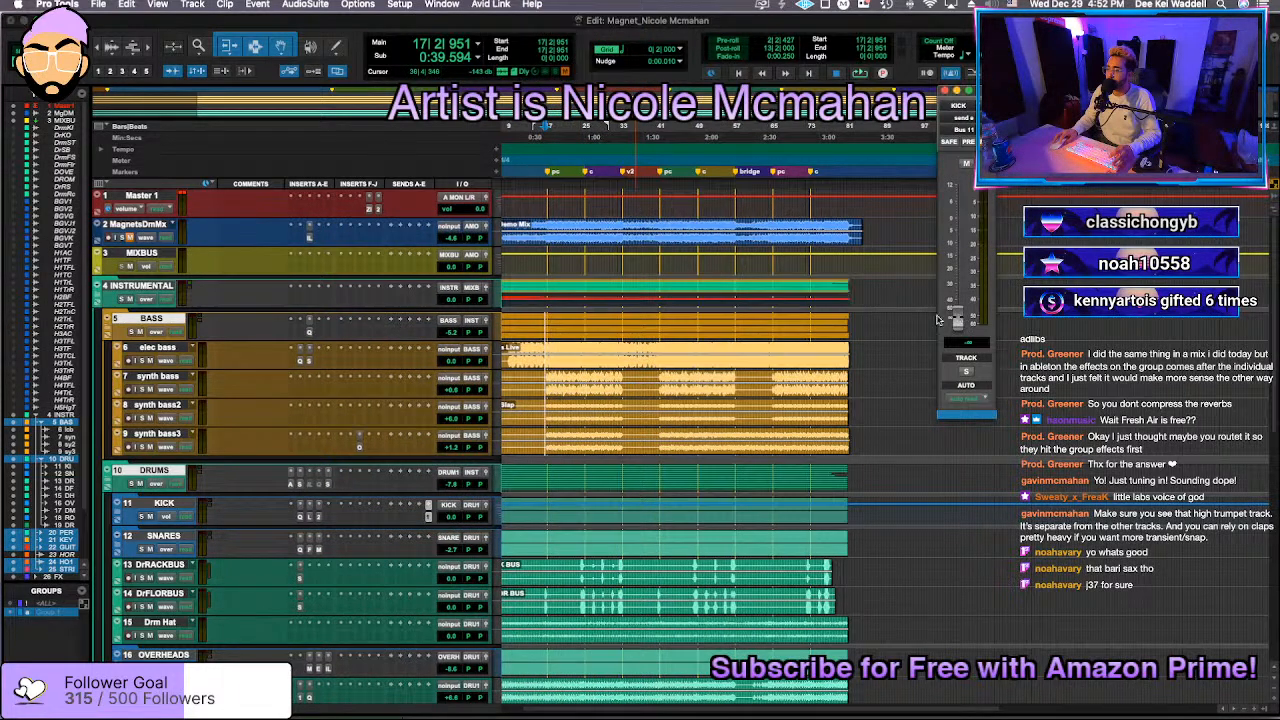
click(944, 92)
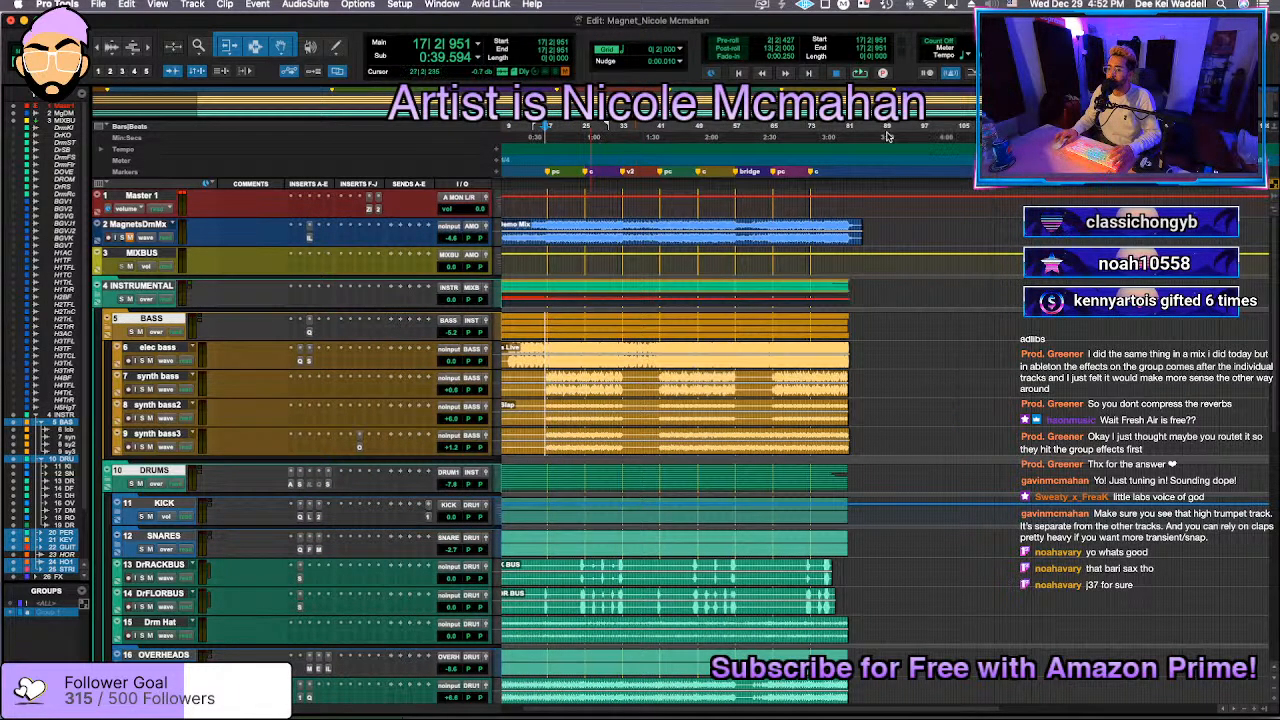
Step: Key the Pro-Q 3 on BASS from Bus 11 and make its low bell a dynamic cut at about 80 Hz with −1.41 dB gain
click(309, 332)
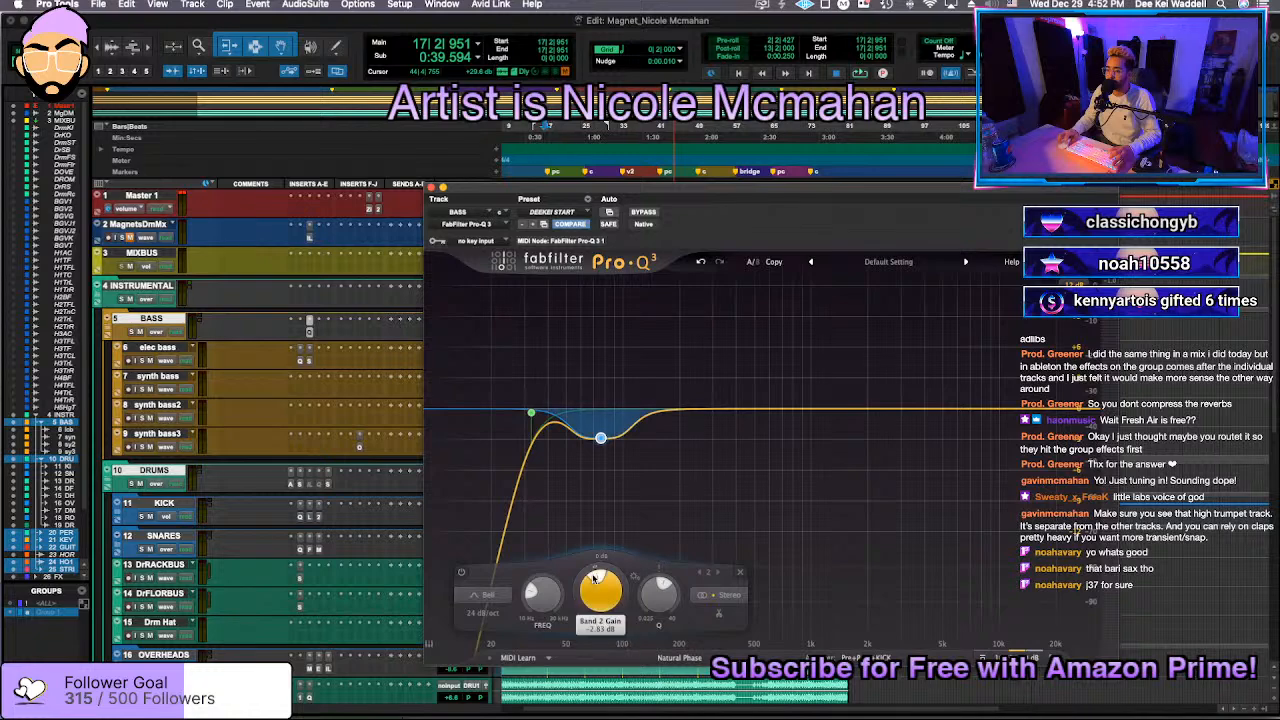
key(space)
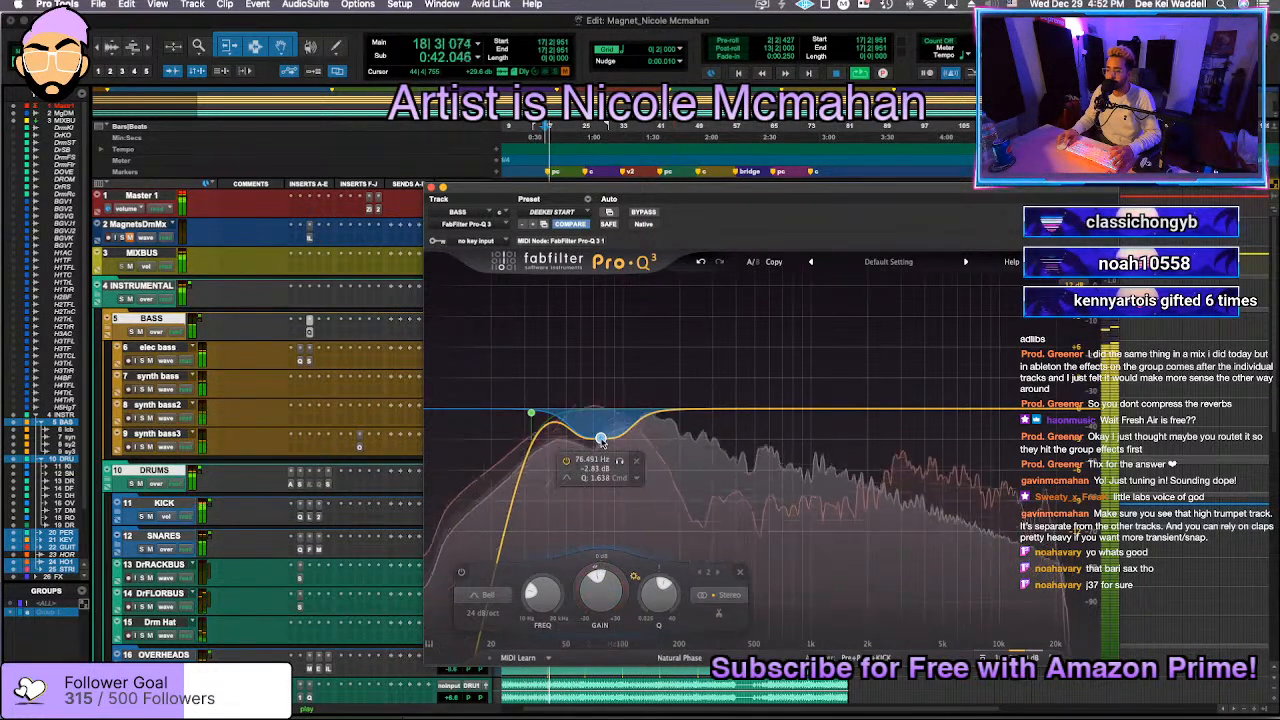
click(484, 243)
click(487, 241)
click(487, 241)
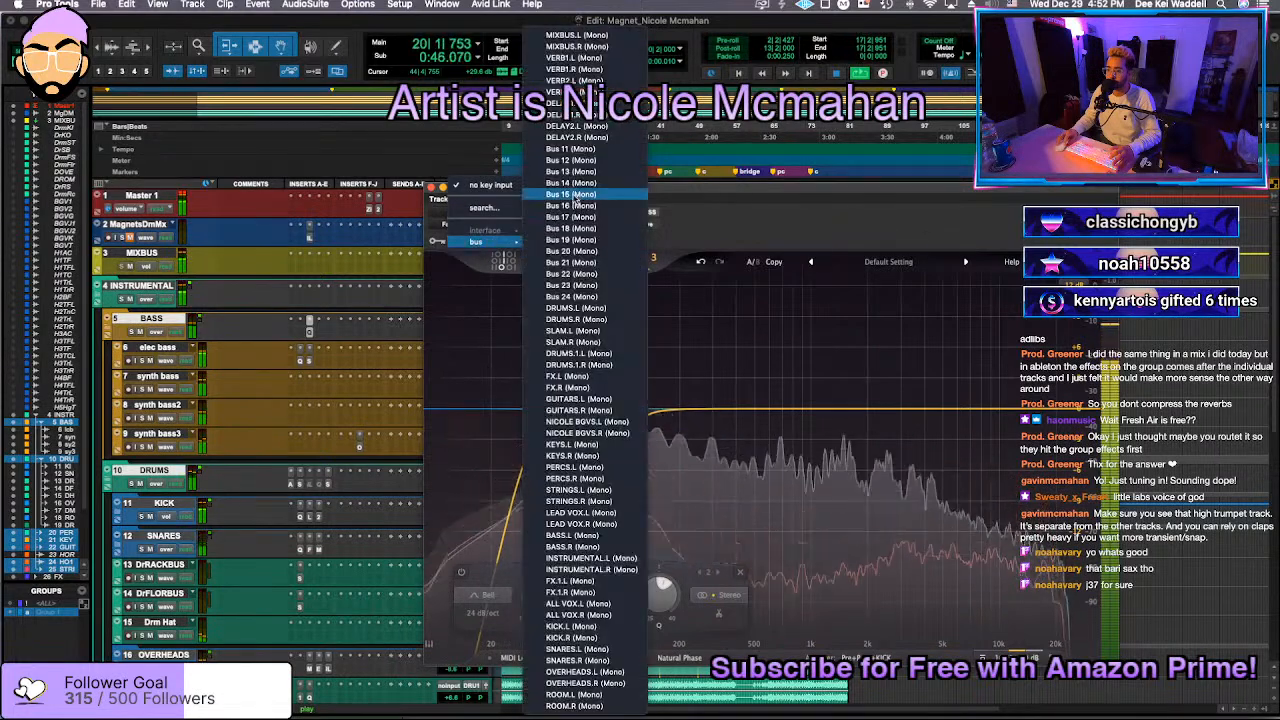
click(572, 148)
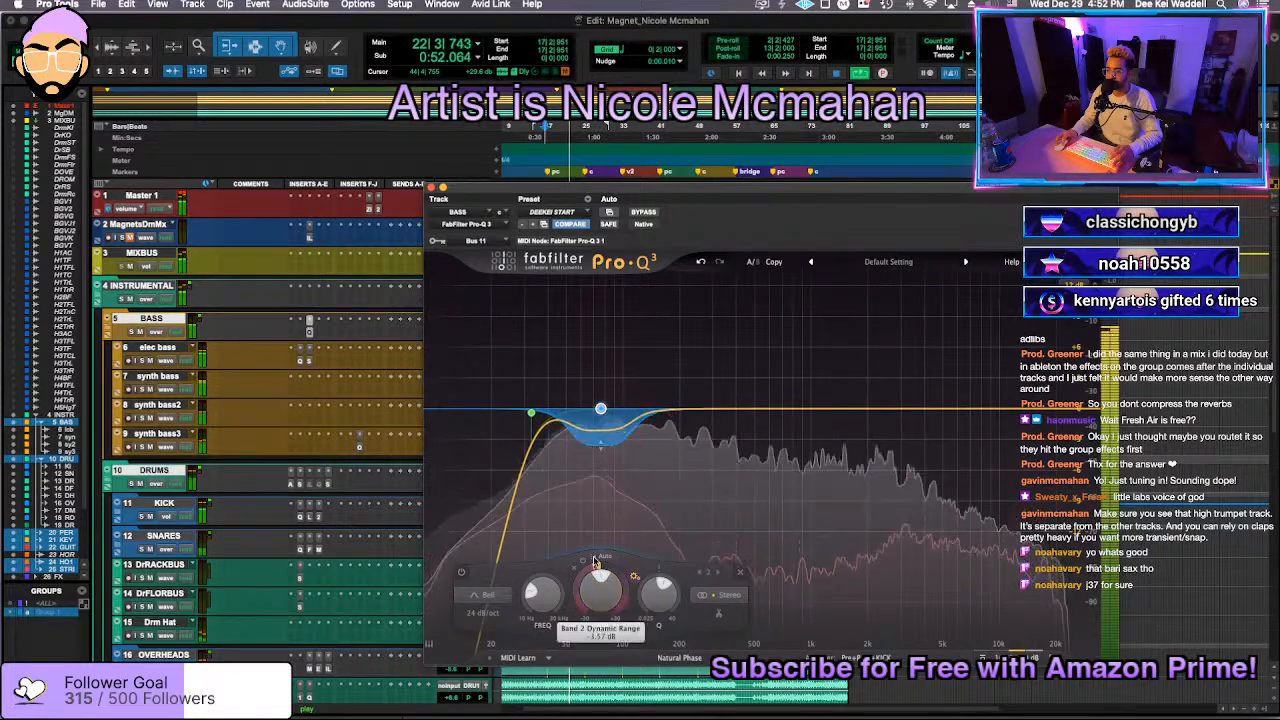
click(611, 557)
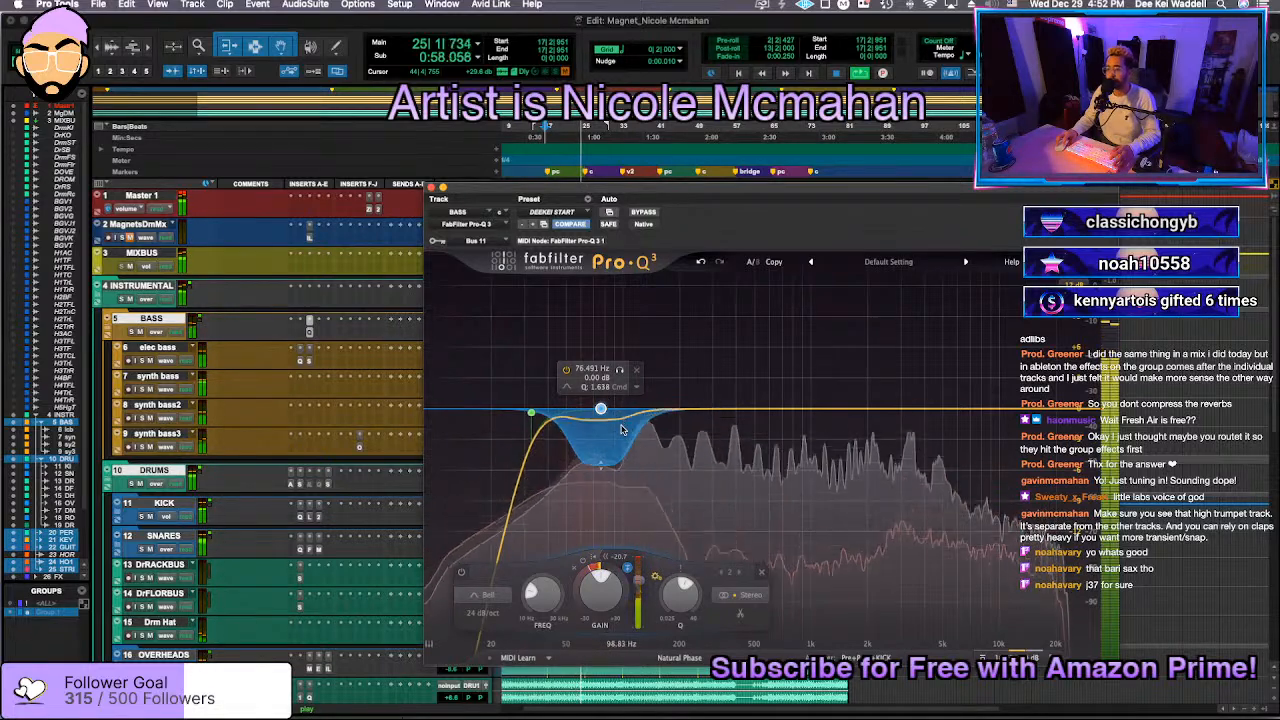
drag(600, 408, 600, 420)
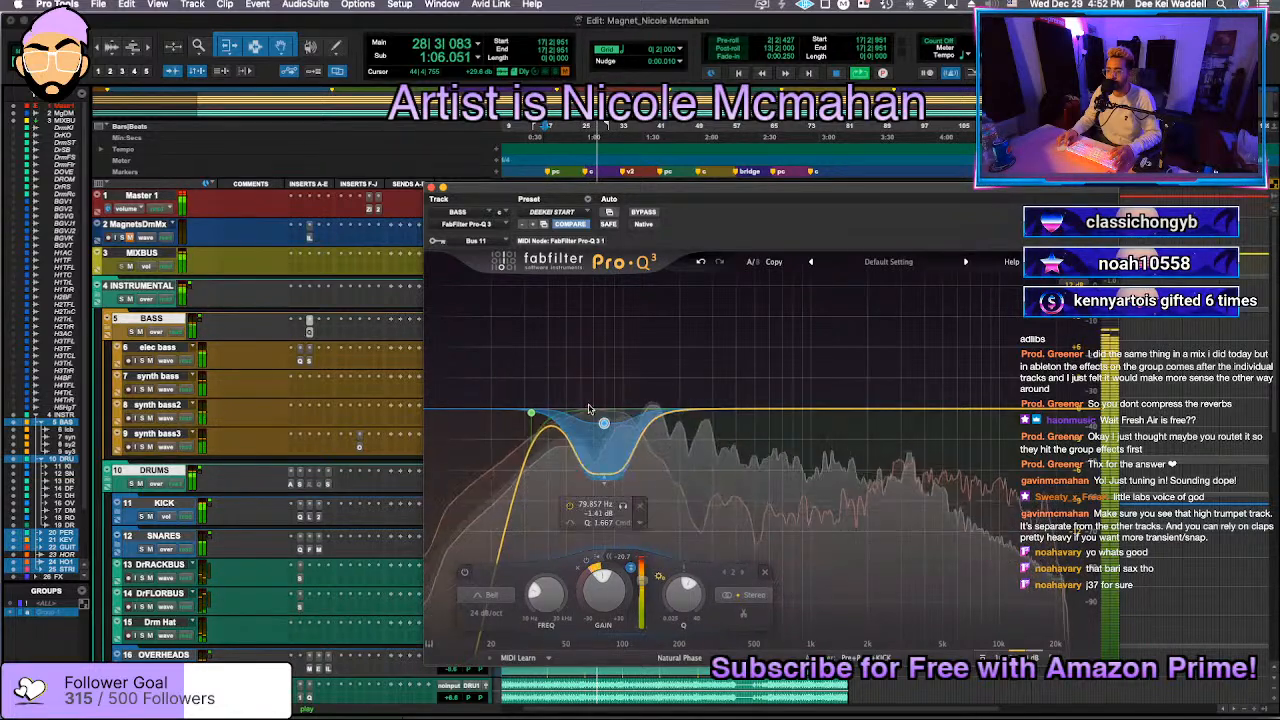
Step: Insert RBass before the Pro-Q 3 on BASS with its frequency at 41 and intensity at −13.1
click(305, 335)
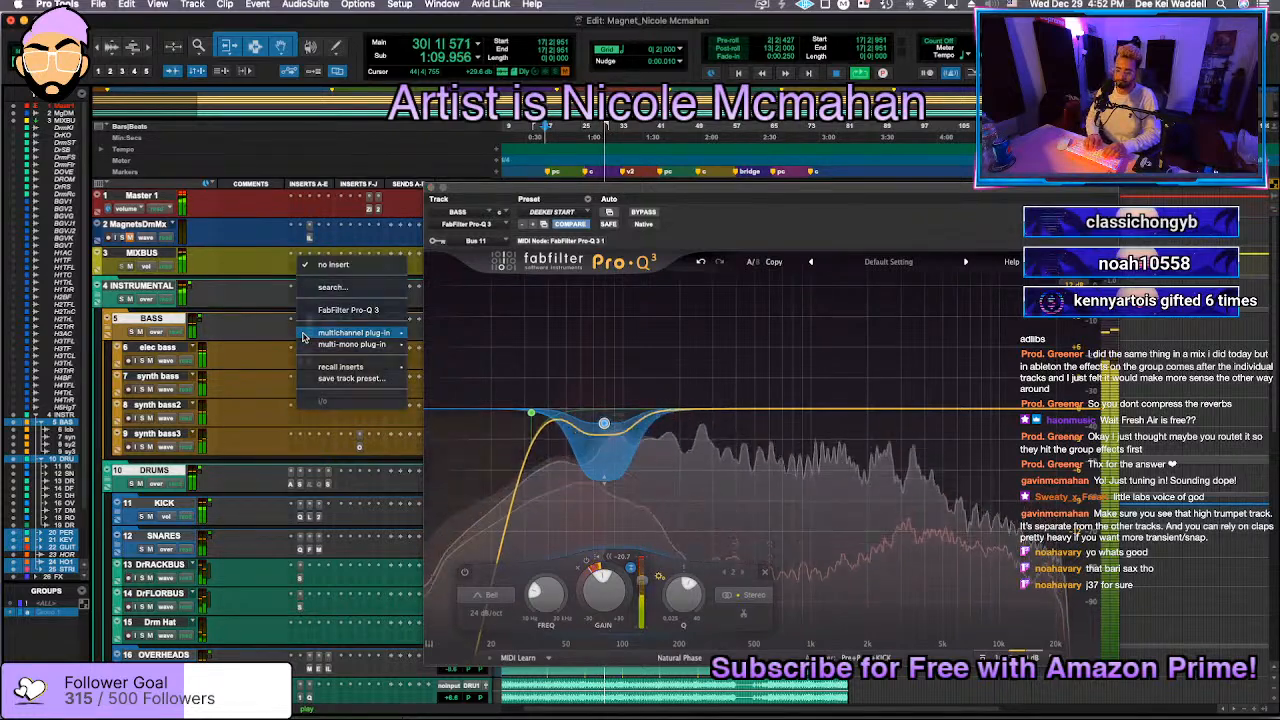
text(rbass)
key(Return)
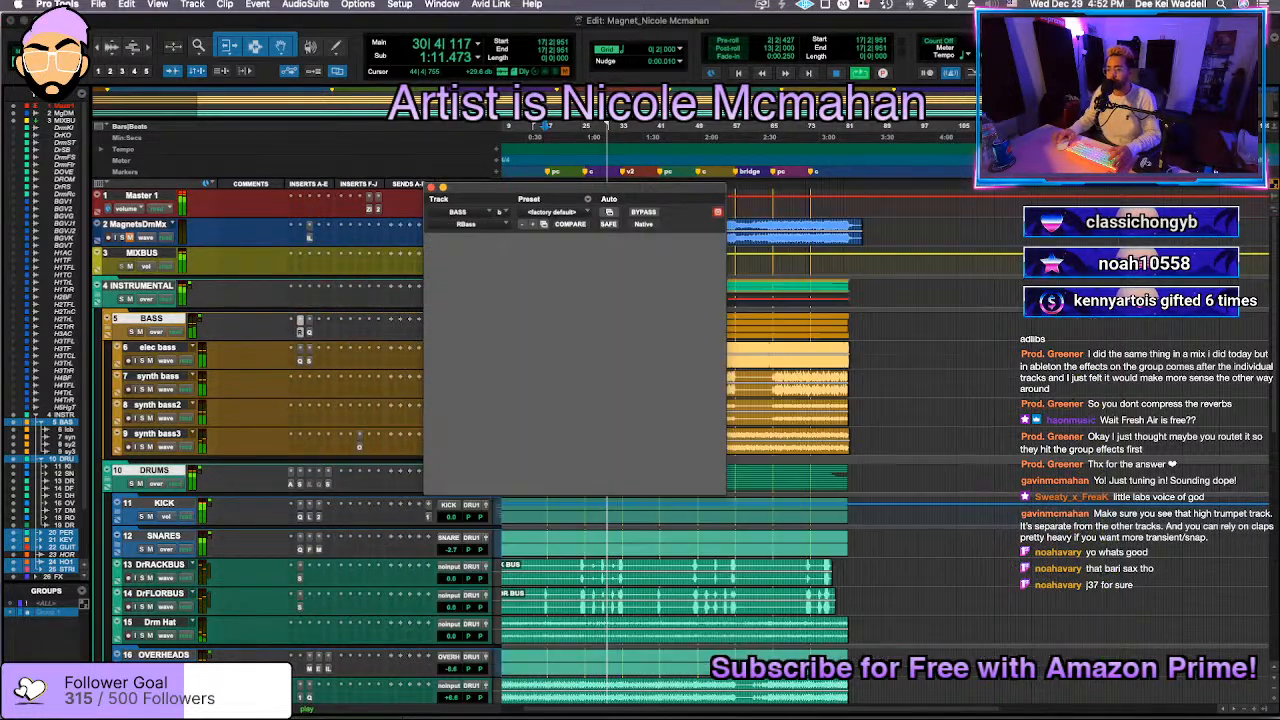
drag(548, 468, 550, 468)
drag(589, 376, 589, 391)
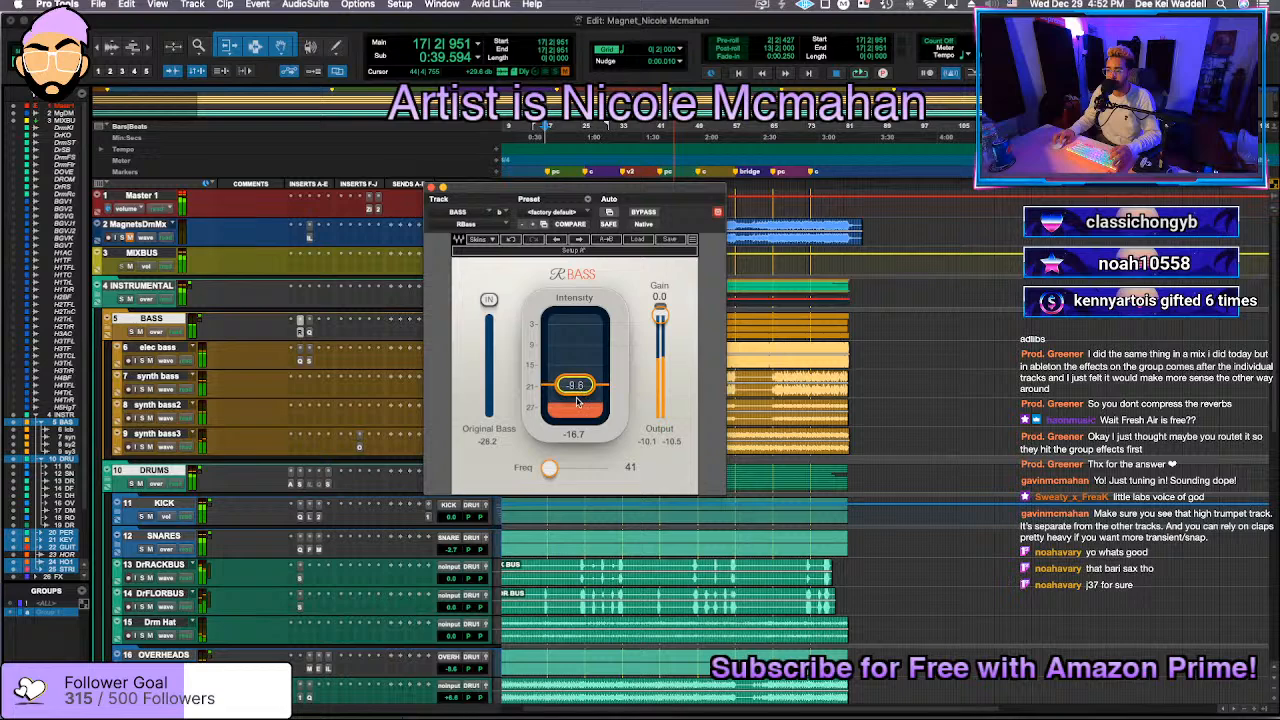
drag(577, 402, 577, 408)
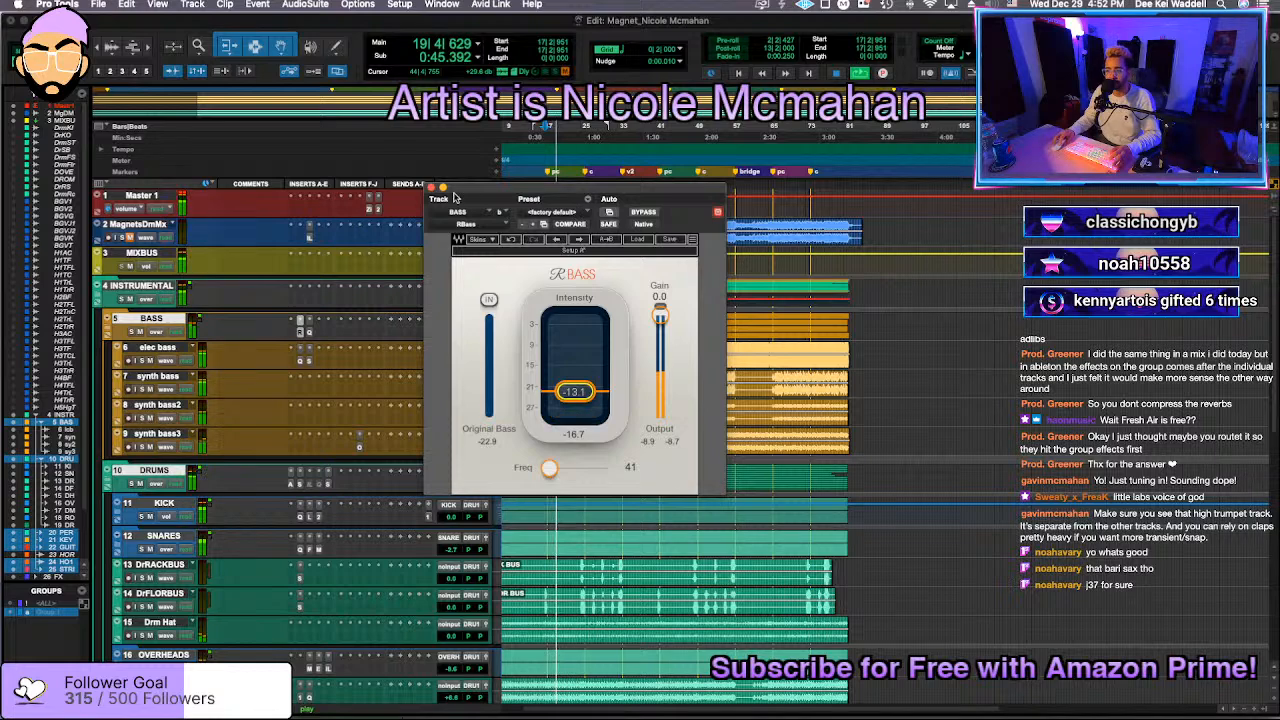
click(431, 187)
Step: Rebalance the bass levels during playback: synth bass at +3.6 dB, synth bass3 at +3.0 dB and the BASS group at −3.2 dB
click(452, 331)
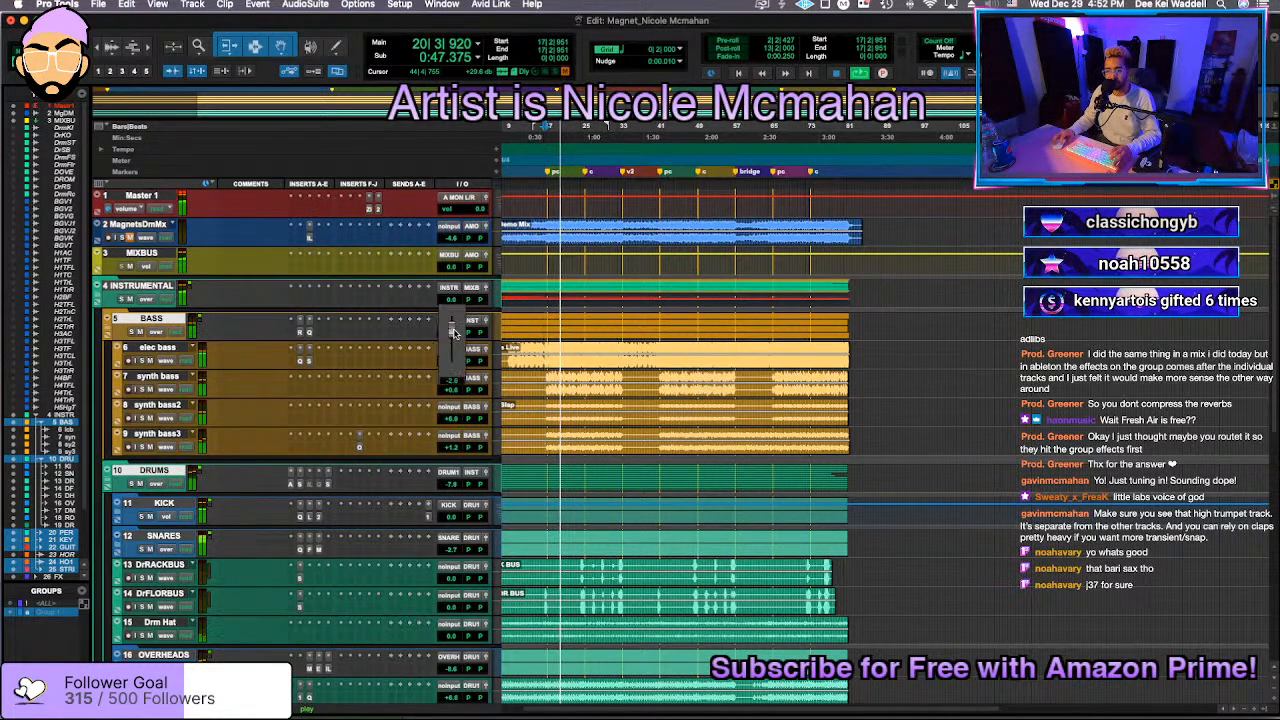
click(455, 333)
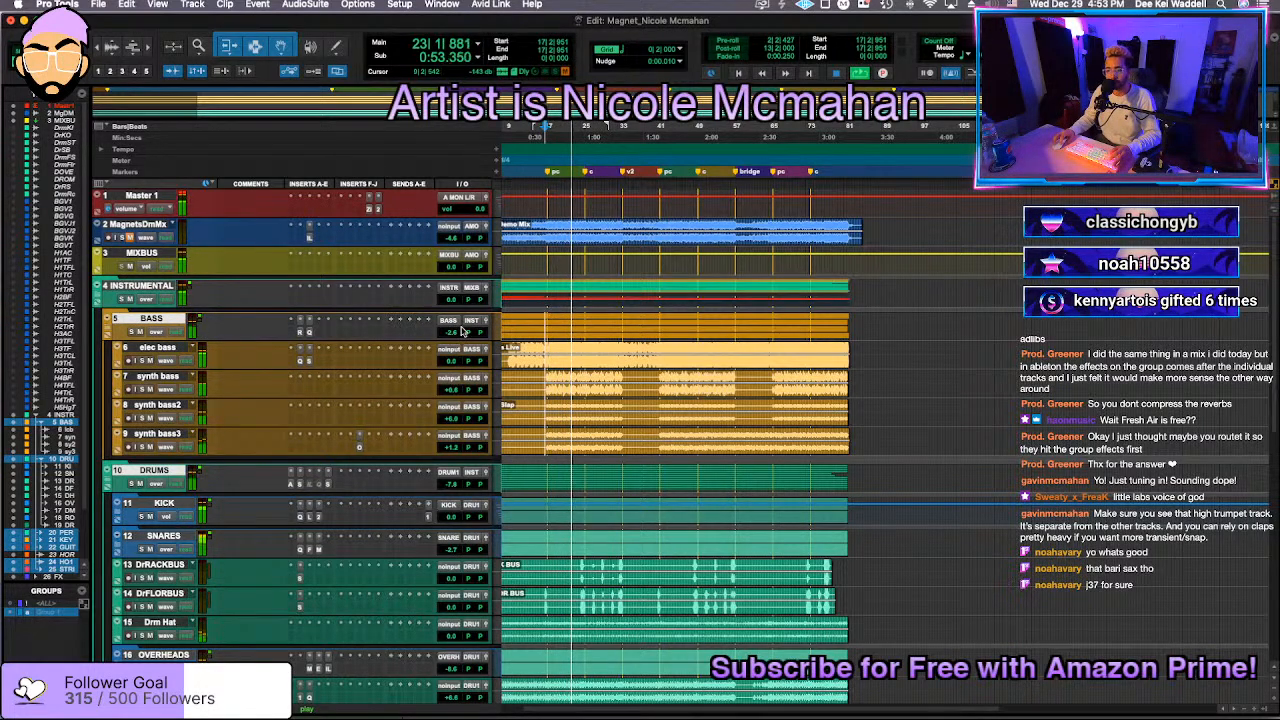
click(110, 482)
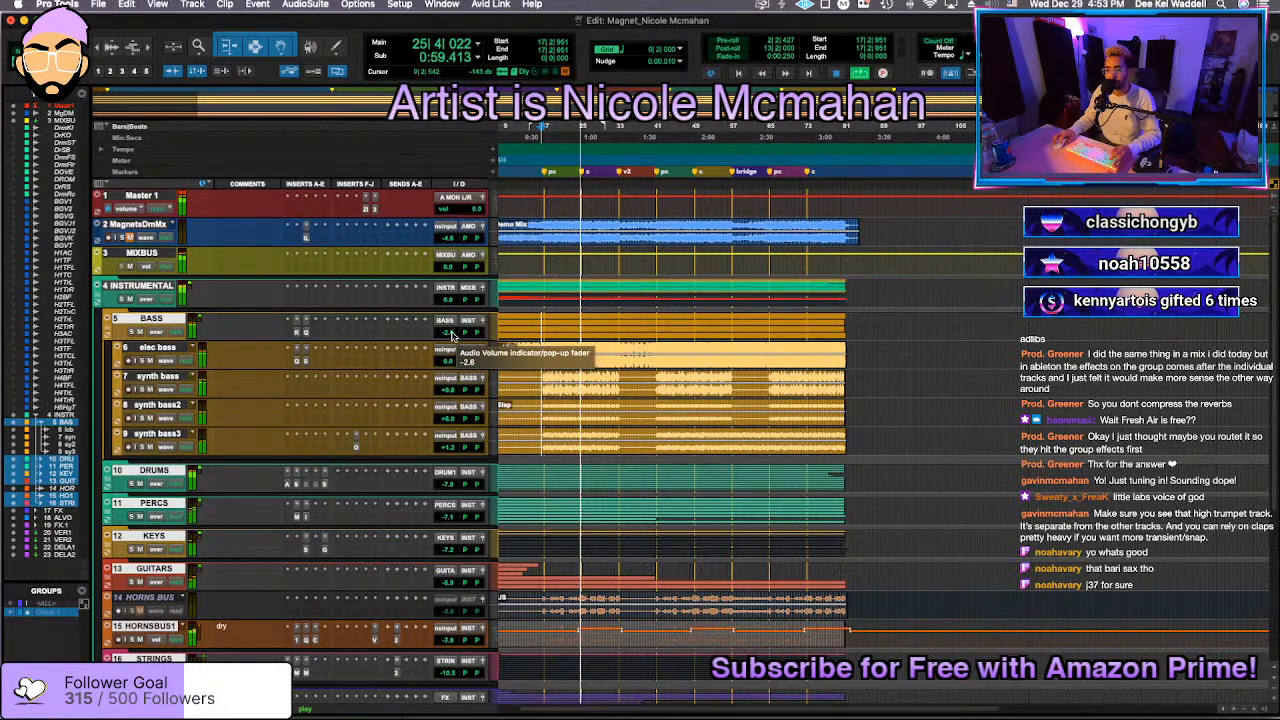
click(451, 335)
drag(451, 335, 454, 337)
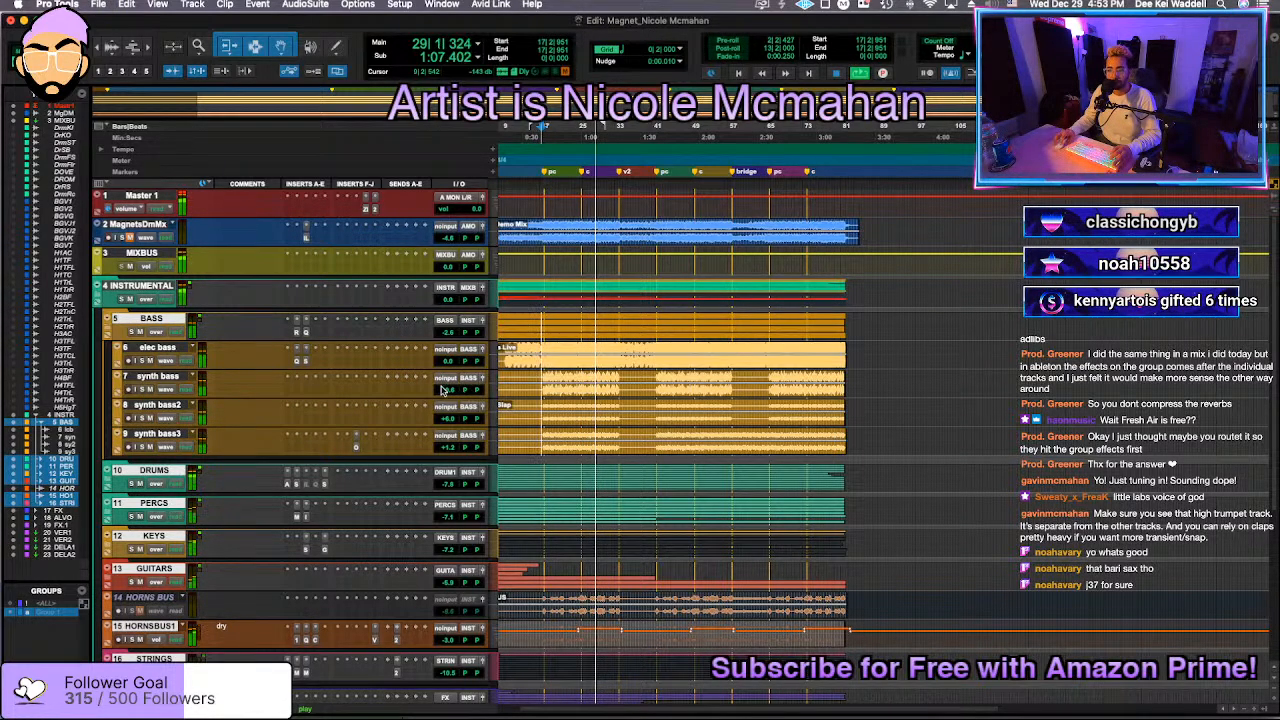
drag(442, 390, 458, 390)
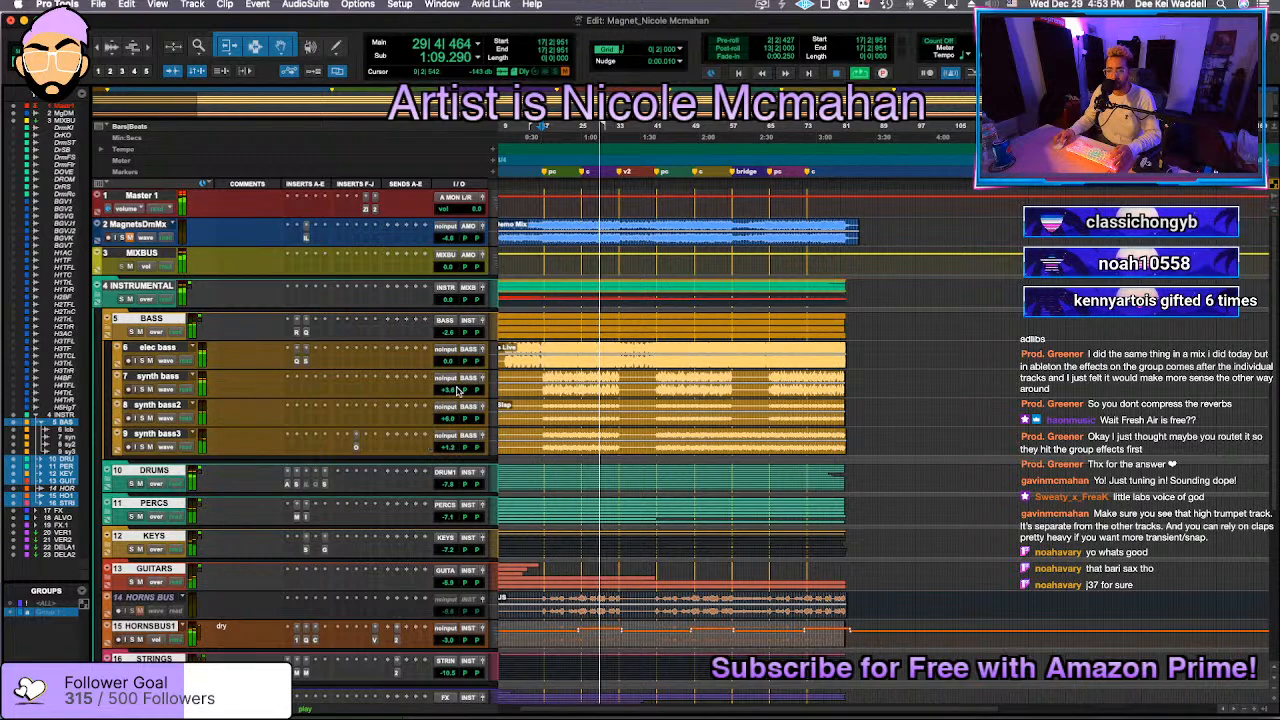
drag(448, 450, 448, 444)
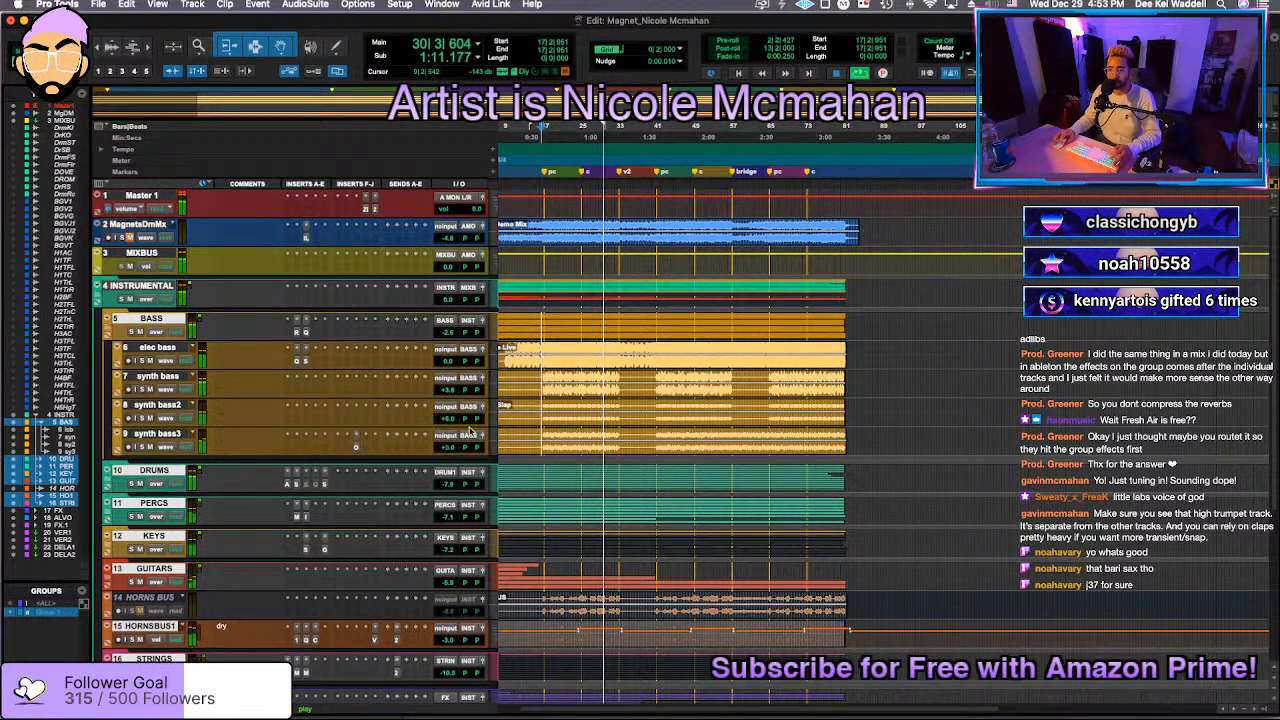
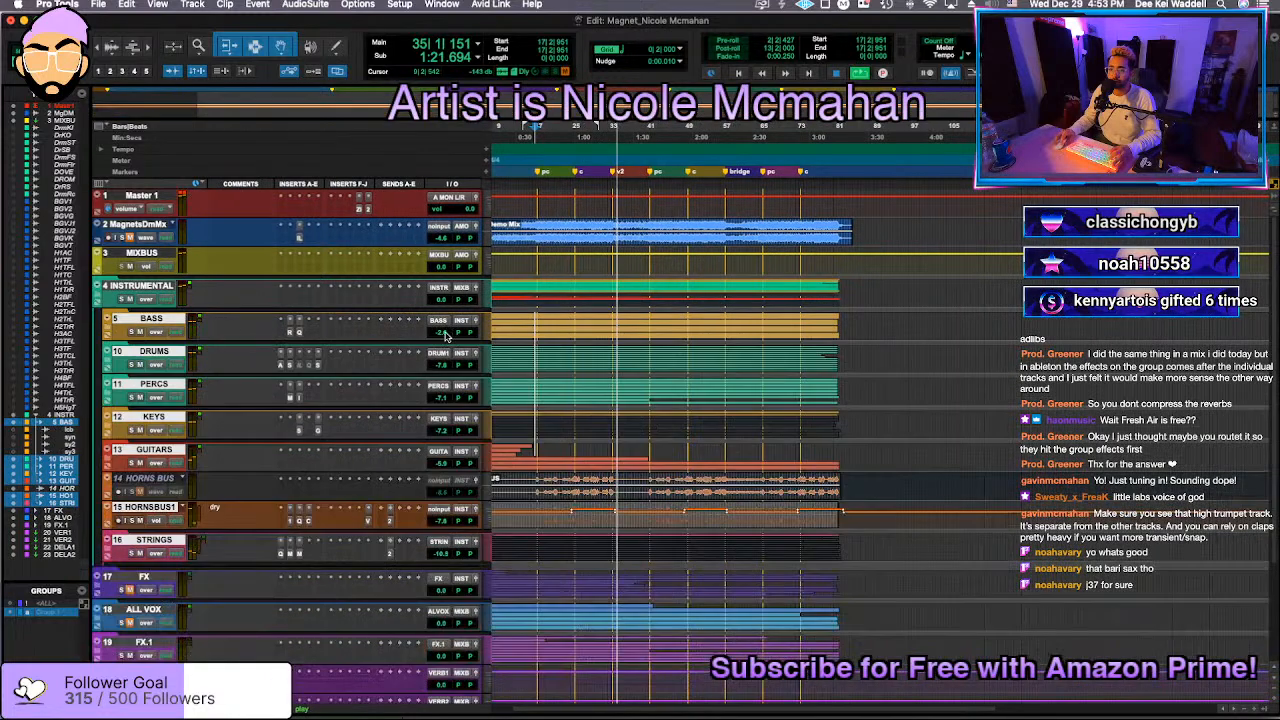
drag(445, 333, 445, 336)
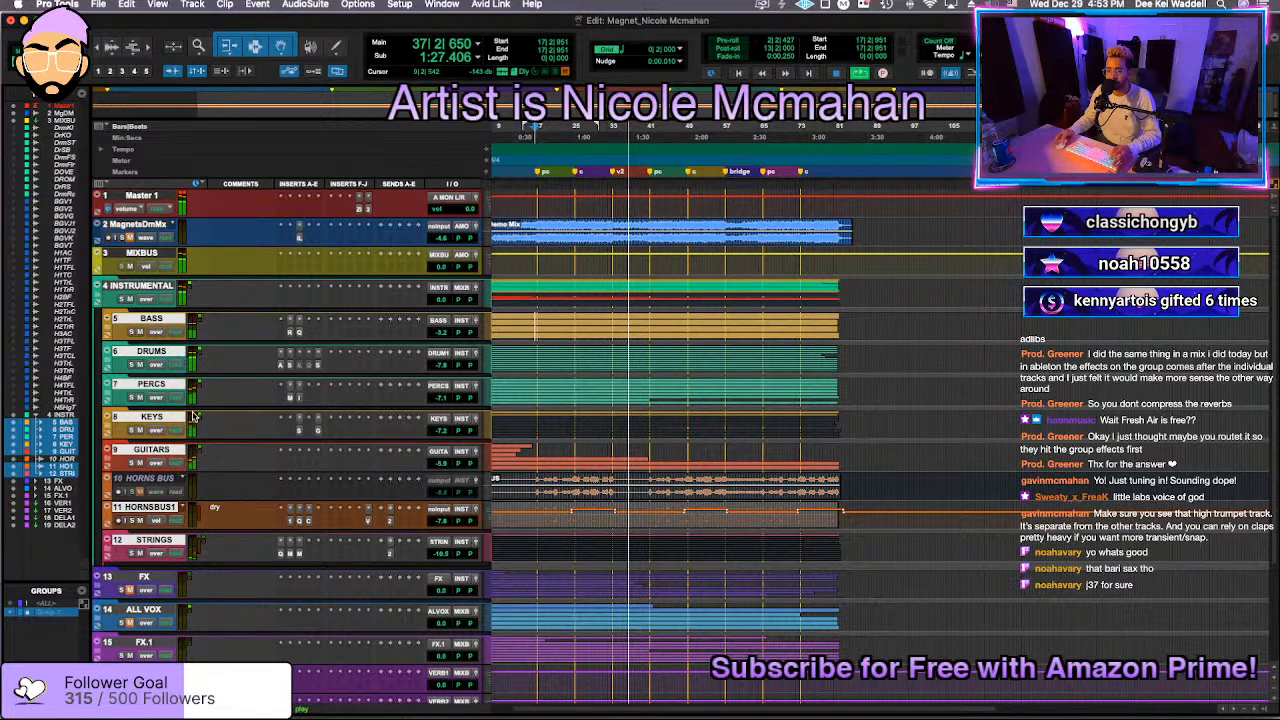
Step: Expand the DRUMS folder and set the 146 Hz band of the Pro-Q 3 on SNARES to −1.10 dB
click(108, 353)
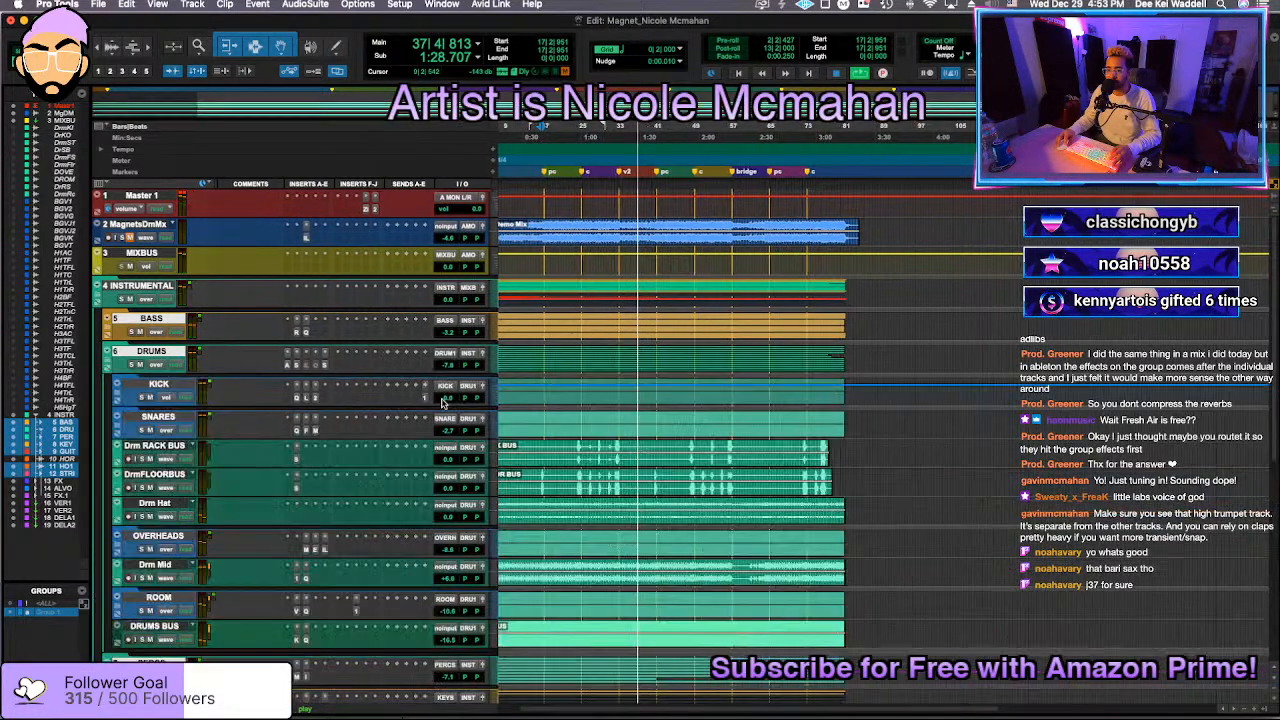
click(297, 432)
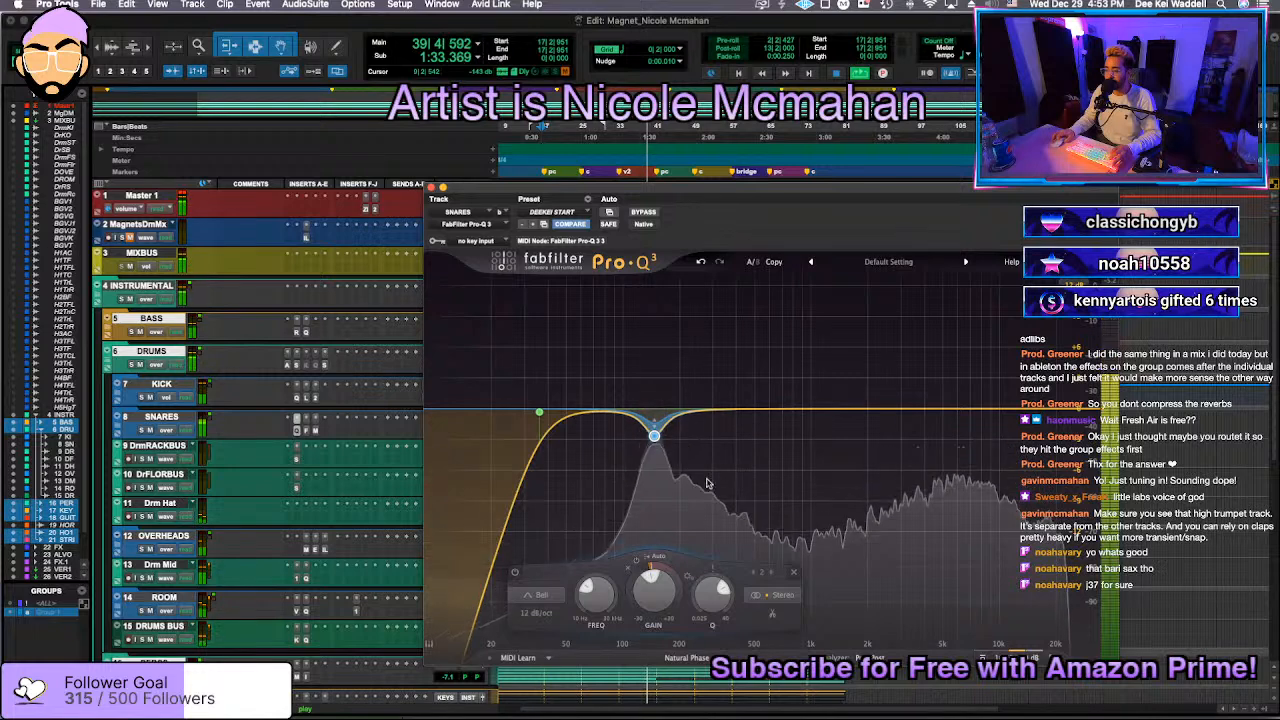
drag(654, 436, 654, 420)
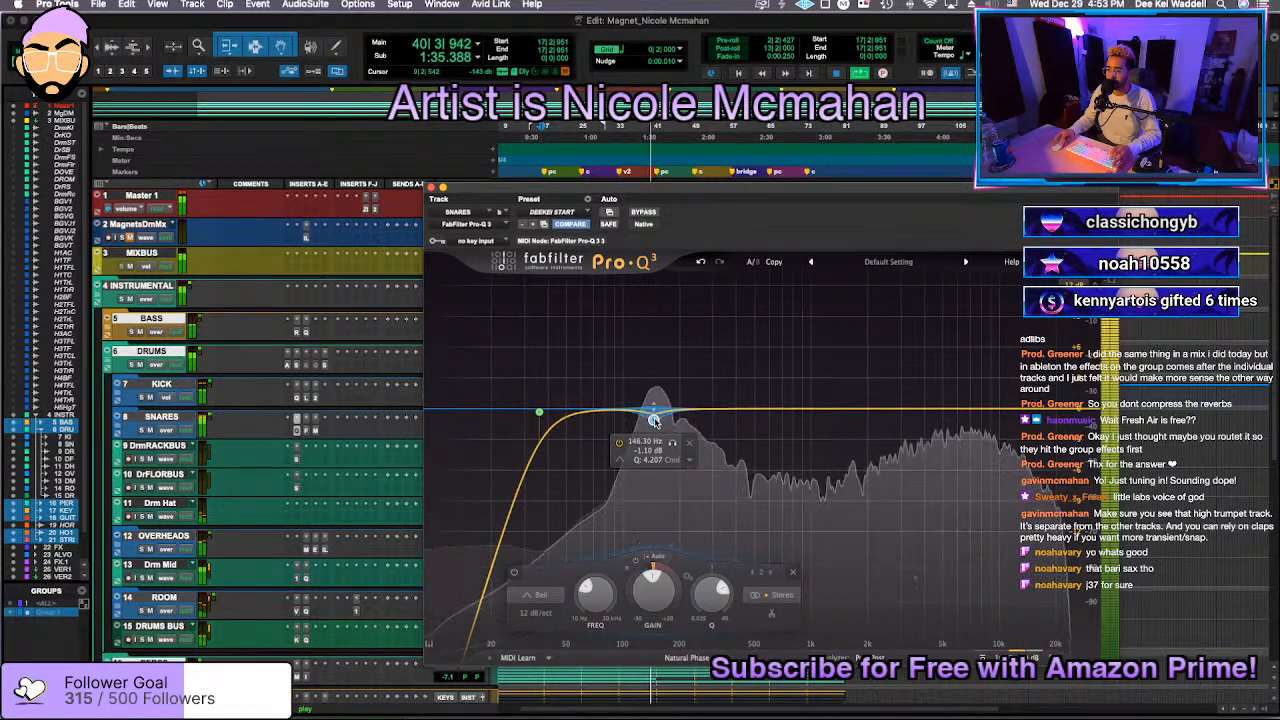
Step: Set the high-mid presence amount of Fresh Air on SNARES to about 36
click(306, 431)
drag(517, 475, 557, 512)
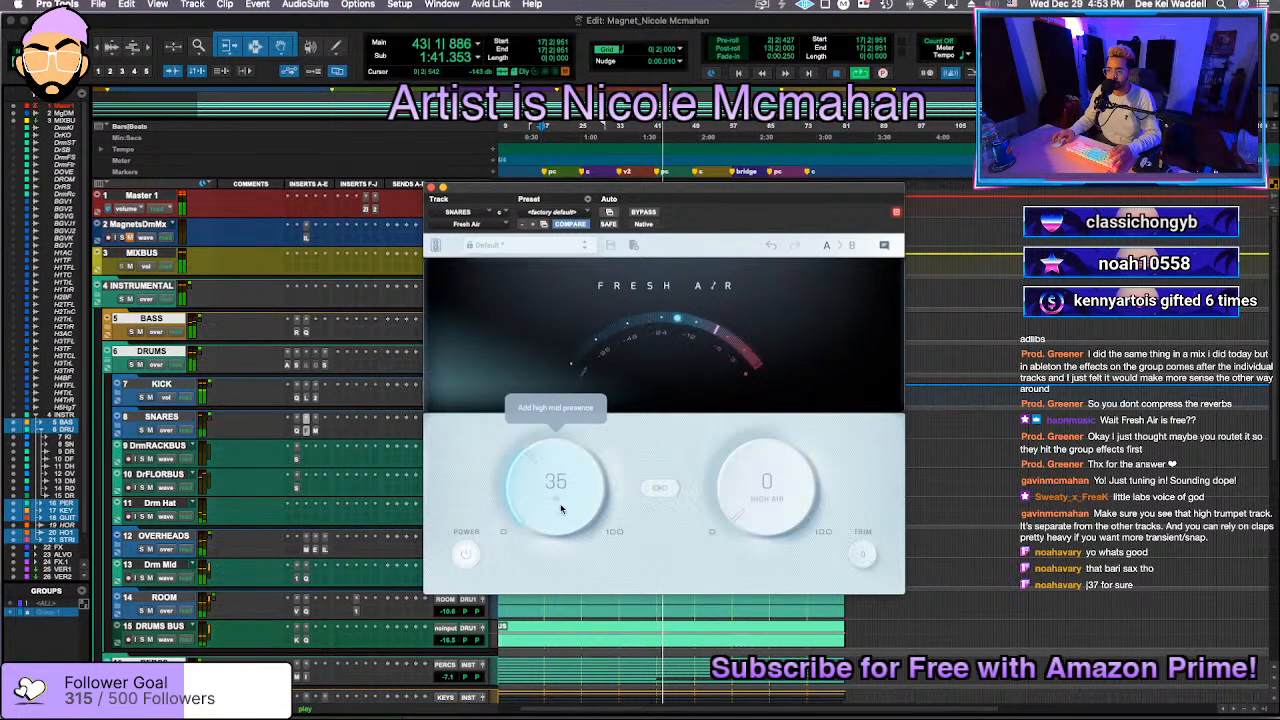
click(430, 187)
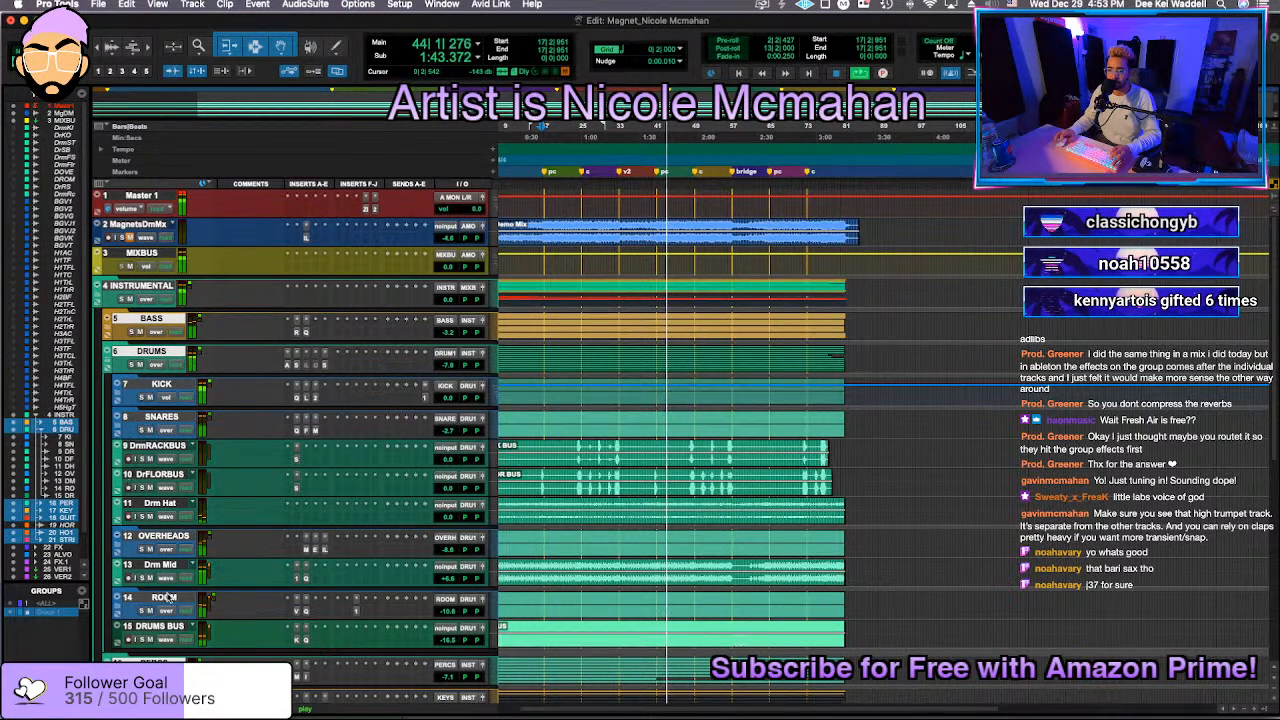
Step: Raise the PERCS group level to −5.2 dB and collapse the DRUMS folder
scroll(453, 560, down, 3)
drag(453, 560, 453, 552)
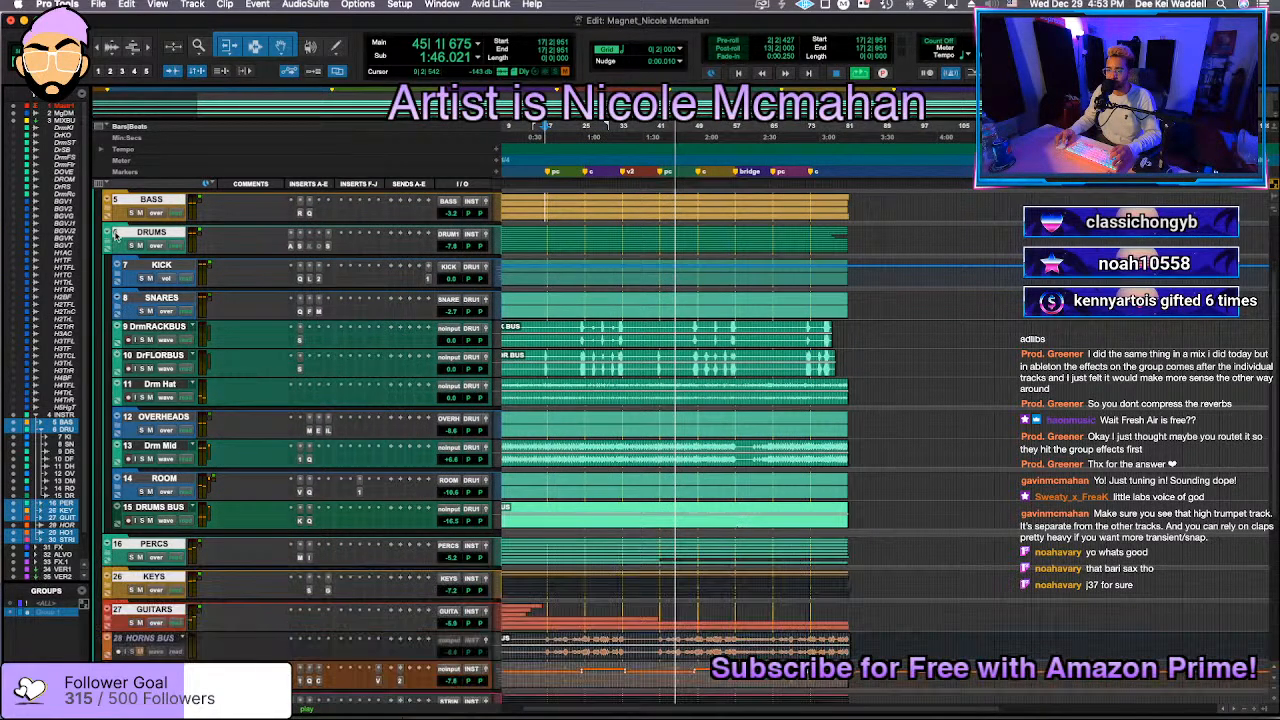
click(108, 233)
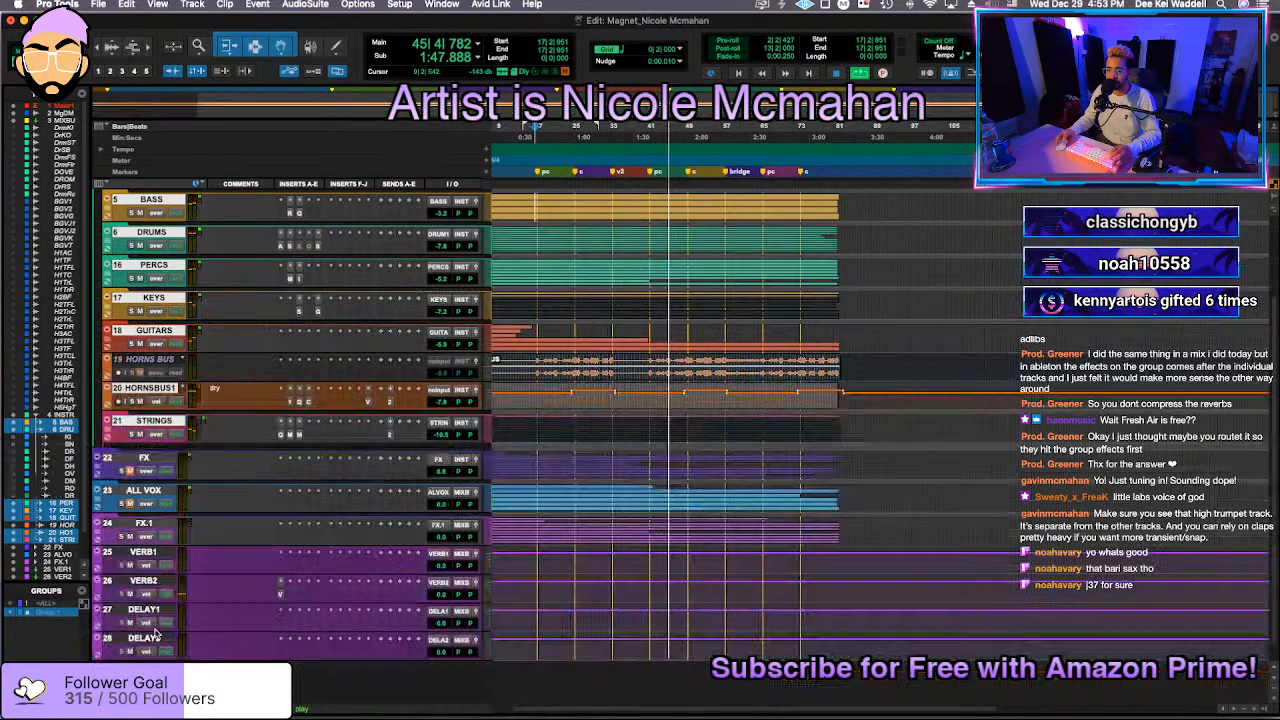
Step: Expand the PERCS folder, replay from bar 18 and set the Perc Clap Lg level to −3.2 dB
click(108, 265)
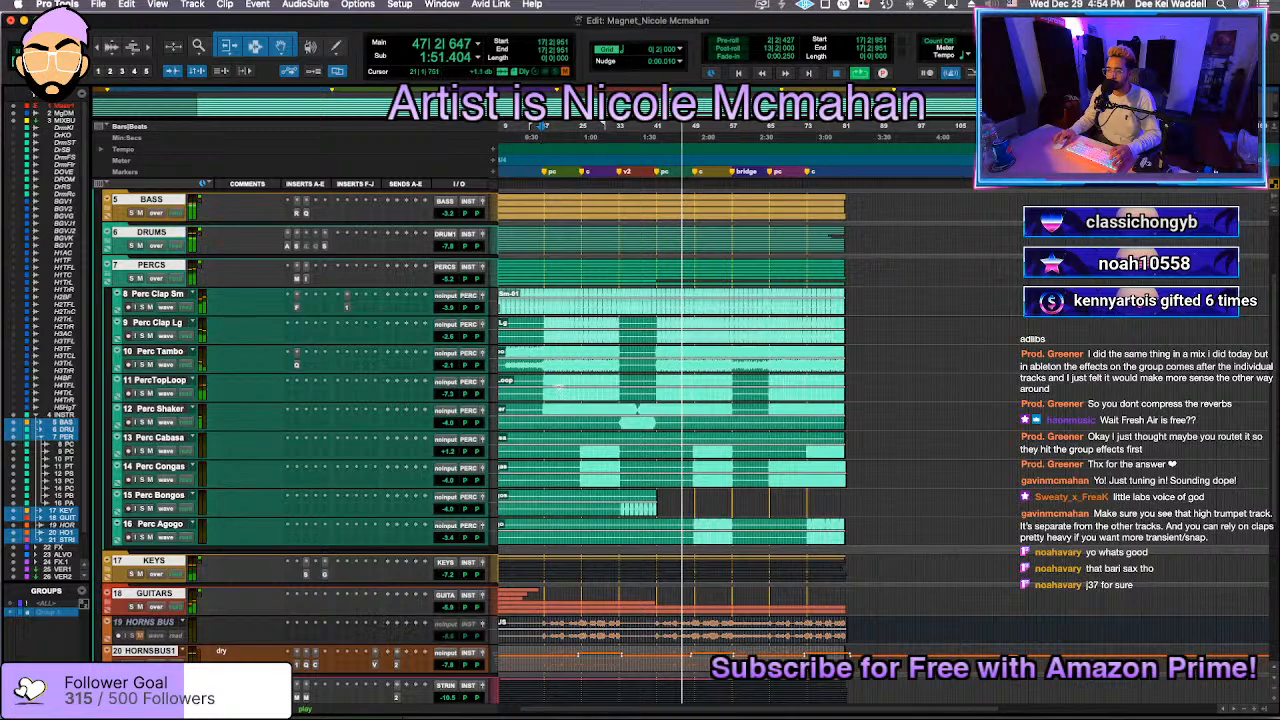
scroll(588, 380, left, 2)
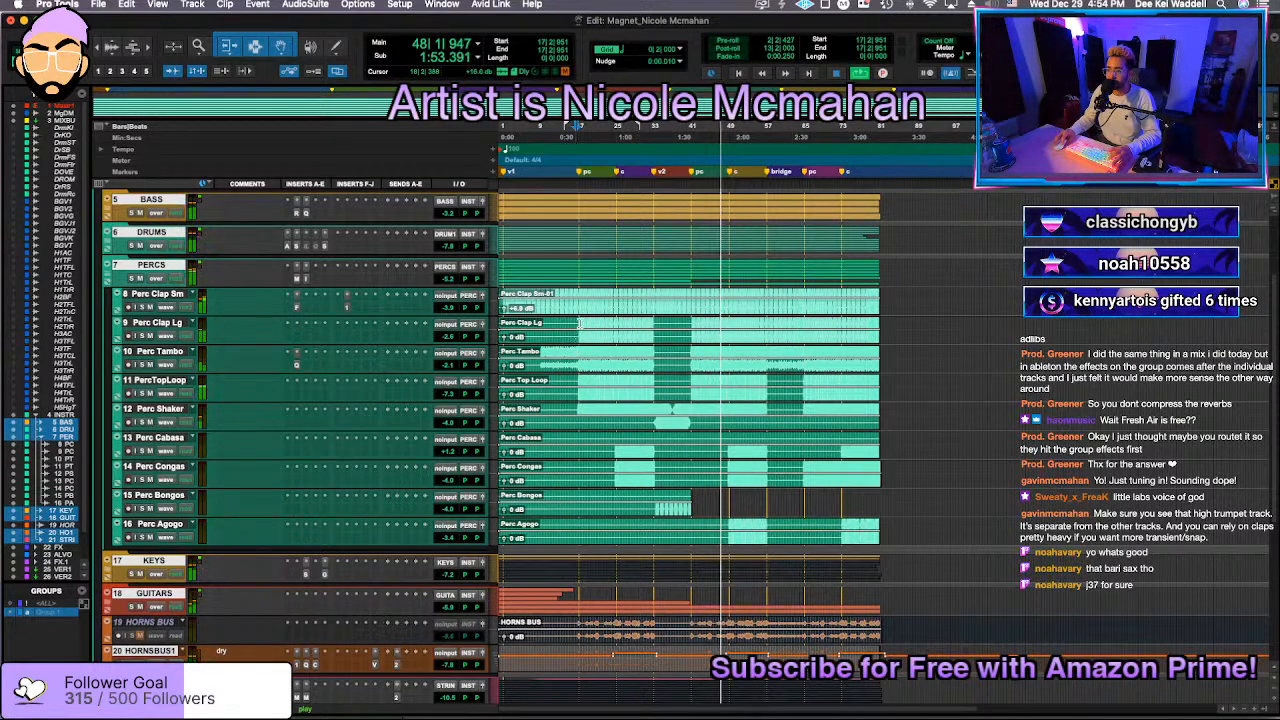
key(space)
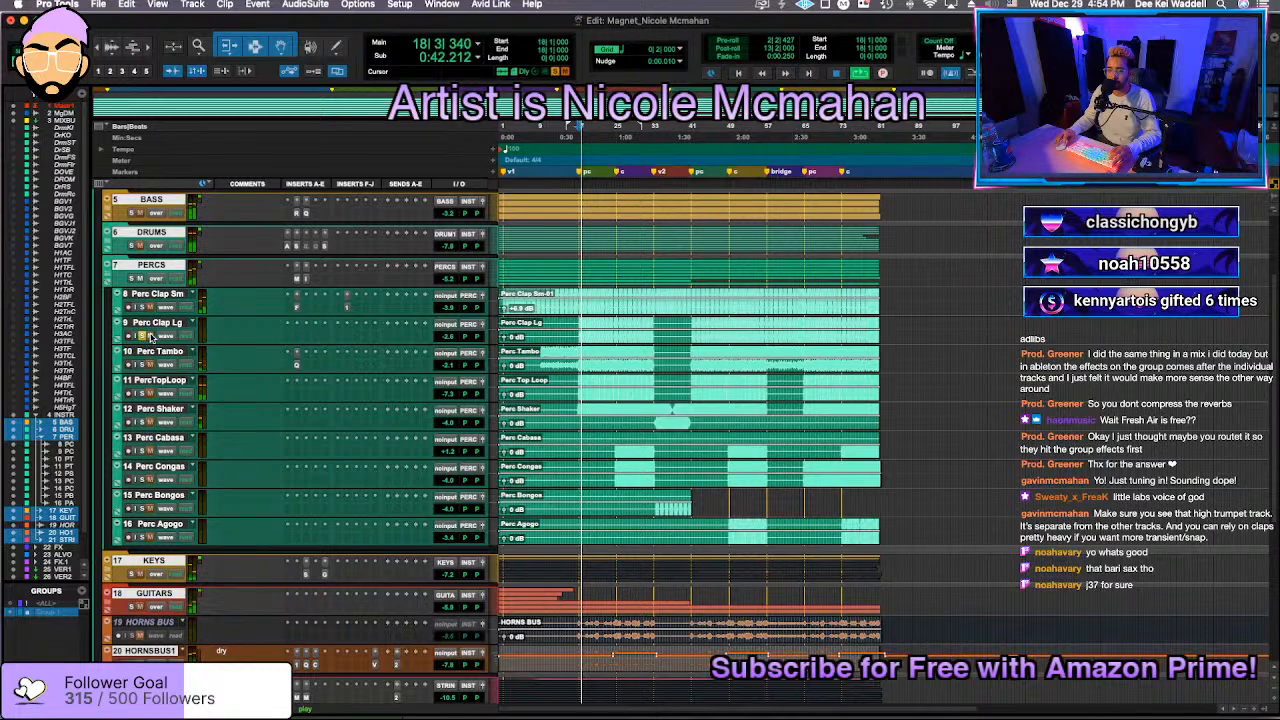
click(447, 336)
drag(447, 336, 451, 337)
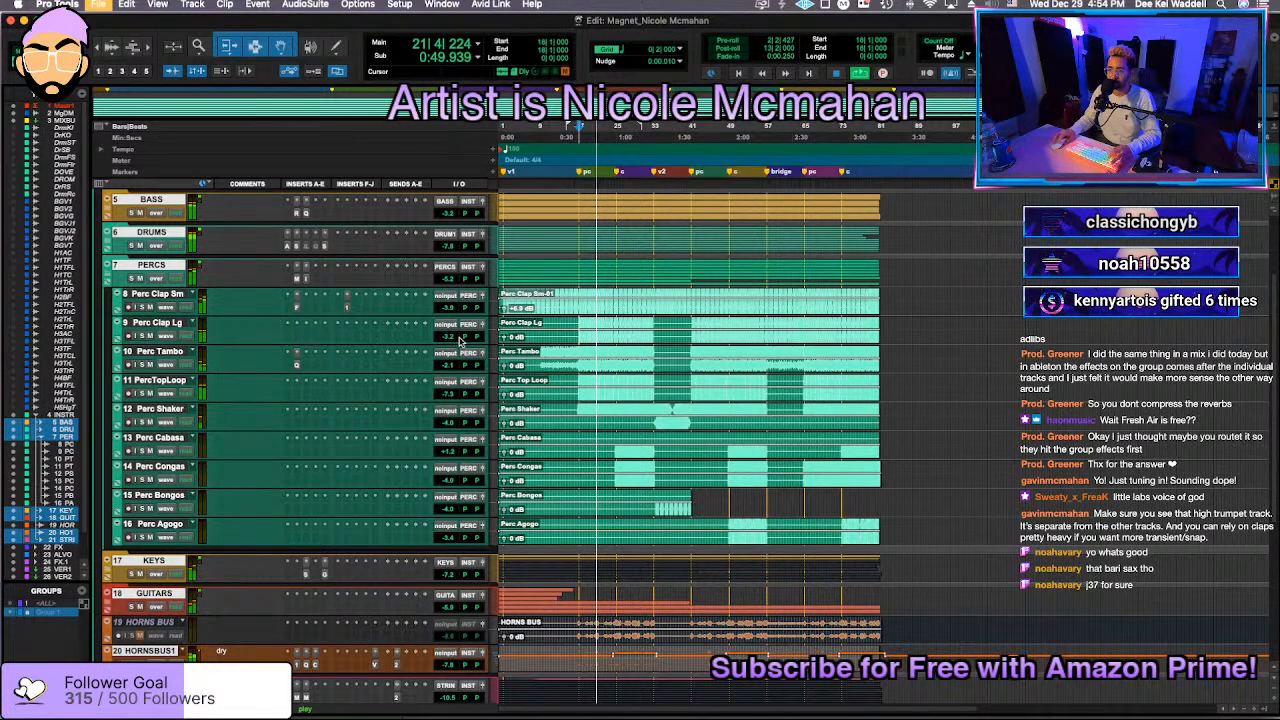
Step: Collapse the PERCS folder, expand the FX folder and play the song from the start
click(107, 266)
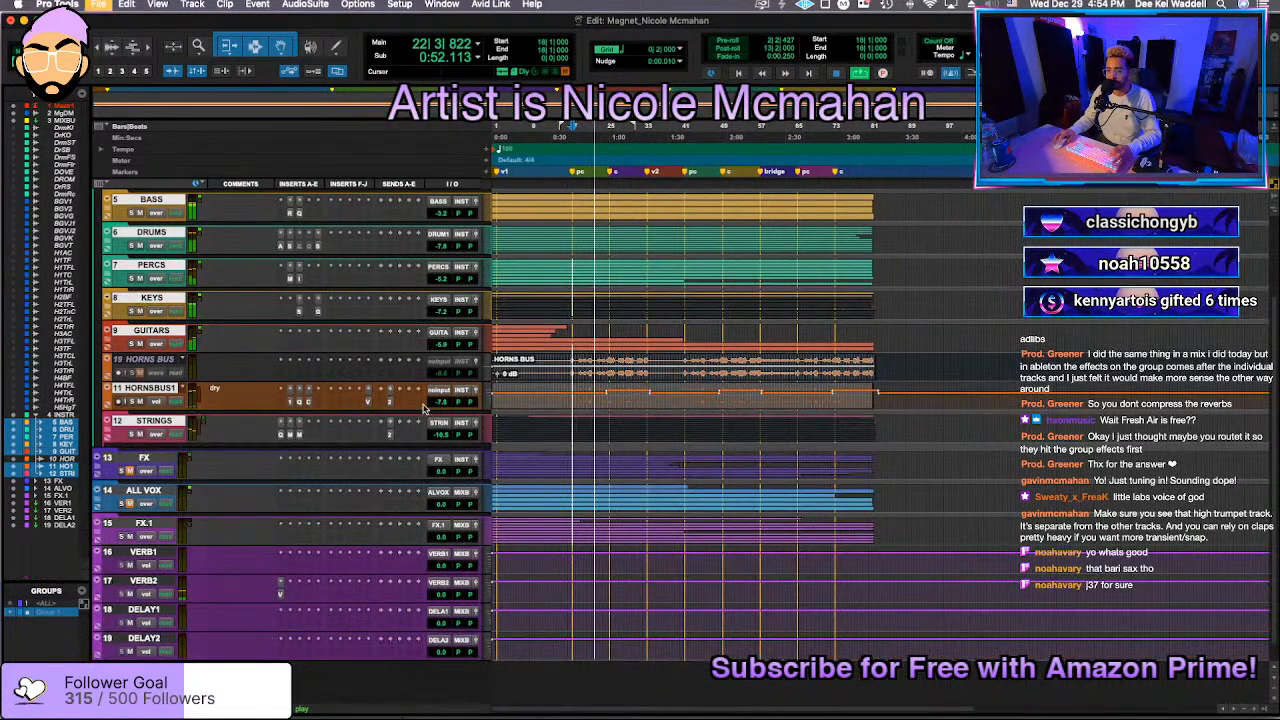
scroll(423, 408, down, 1)
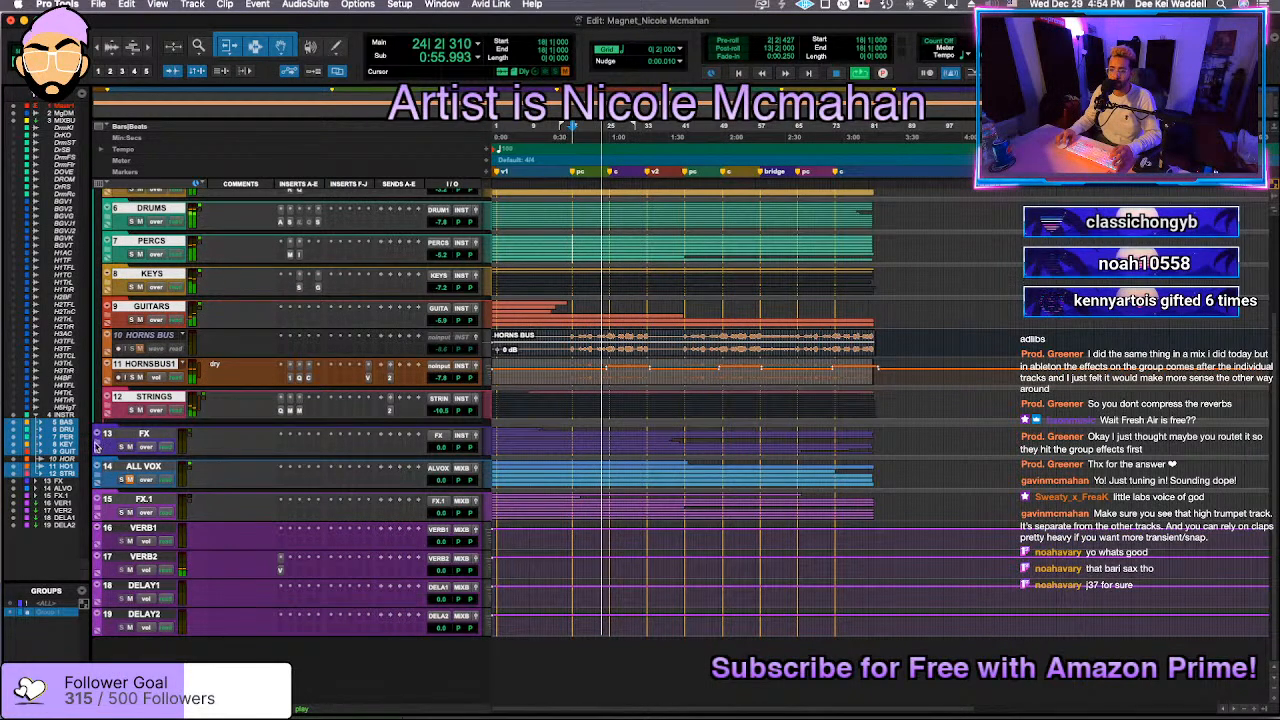
click(97, 446)
scroll(695, 535, down, 1)
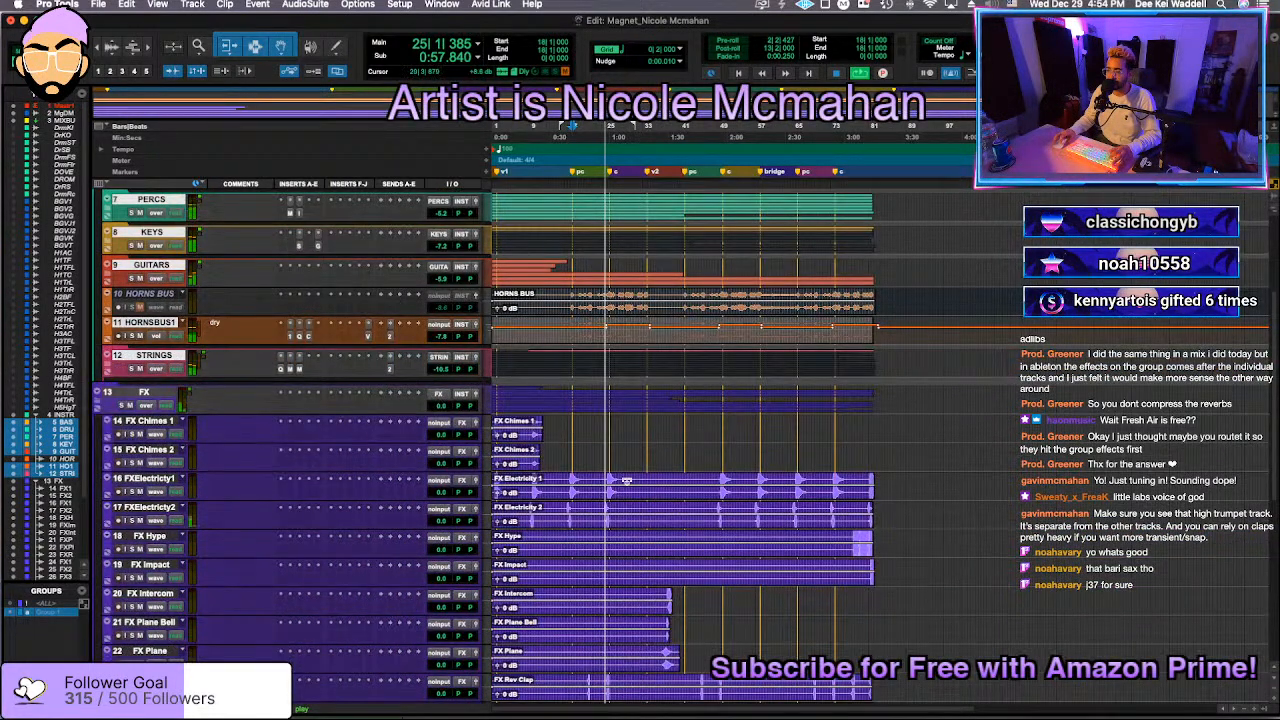
key(space)
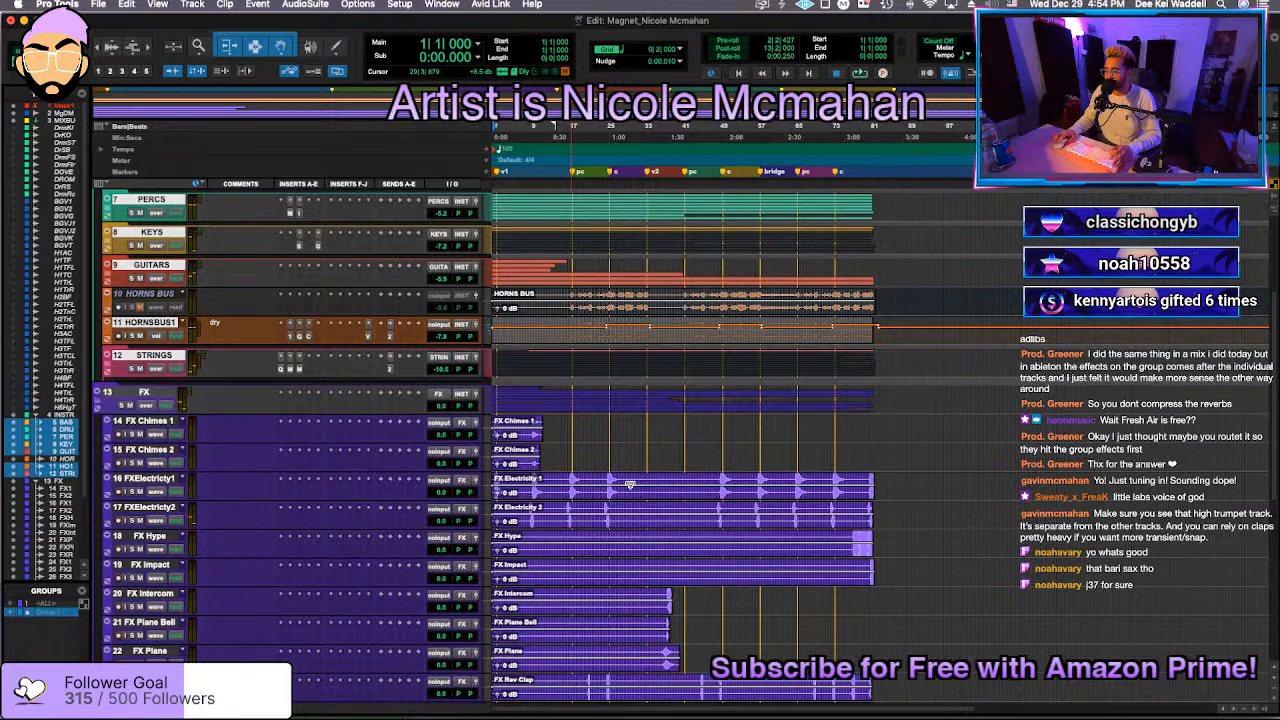
key(space)
Step: Trim the empty starts of the FX Hype and FX Impact clips, and delete the silent middle section of both FX Electricity tracks
key(t)
key(t)
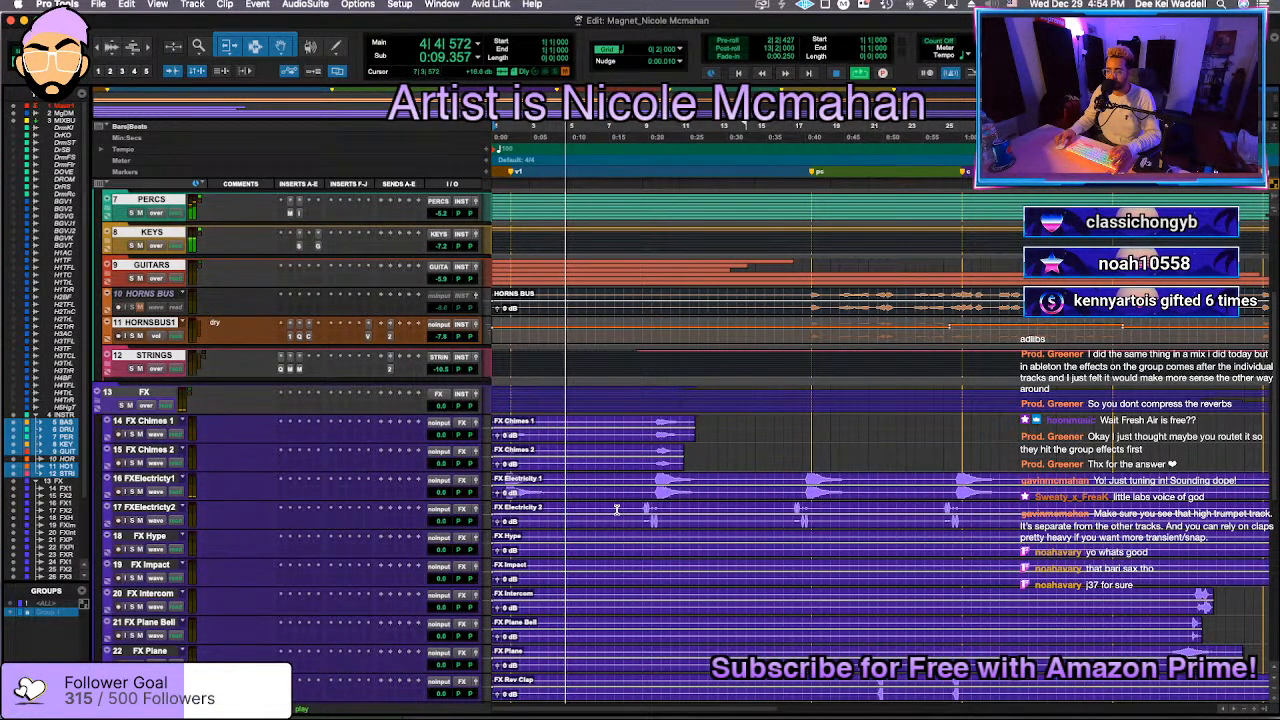
scroll(767, 531, down, 5)
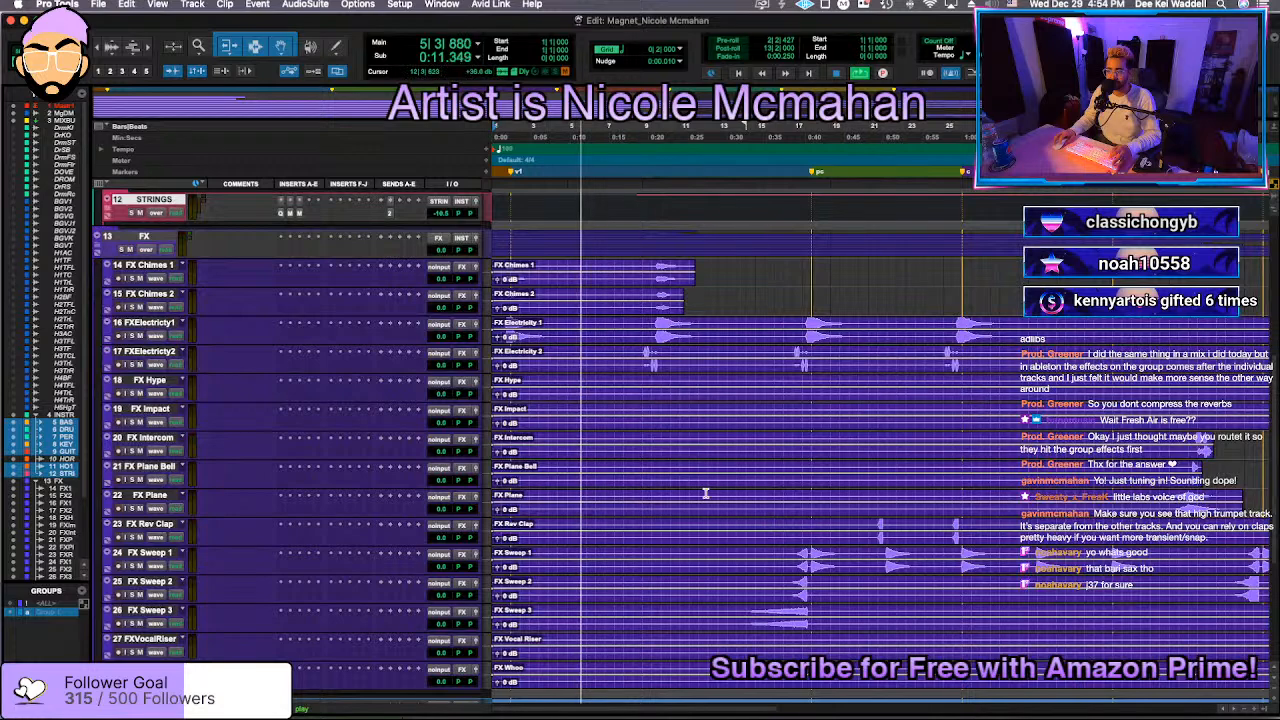
key(r)
key(r)
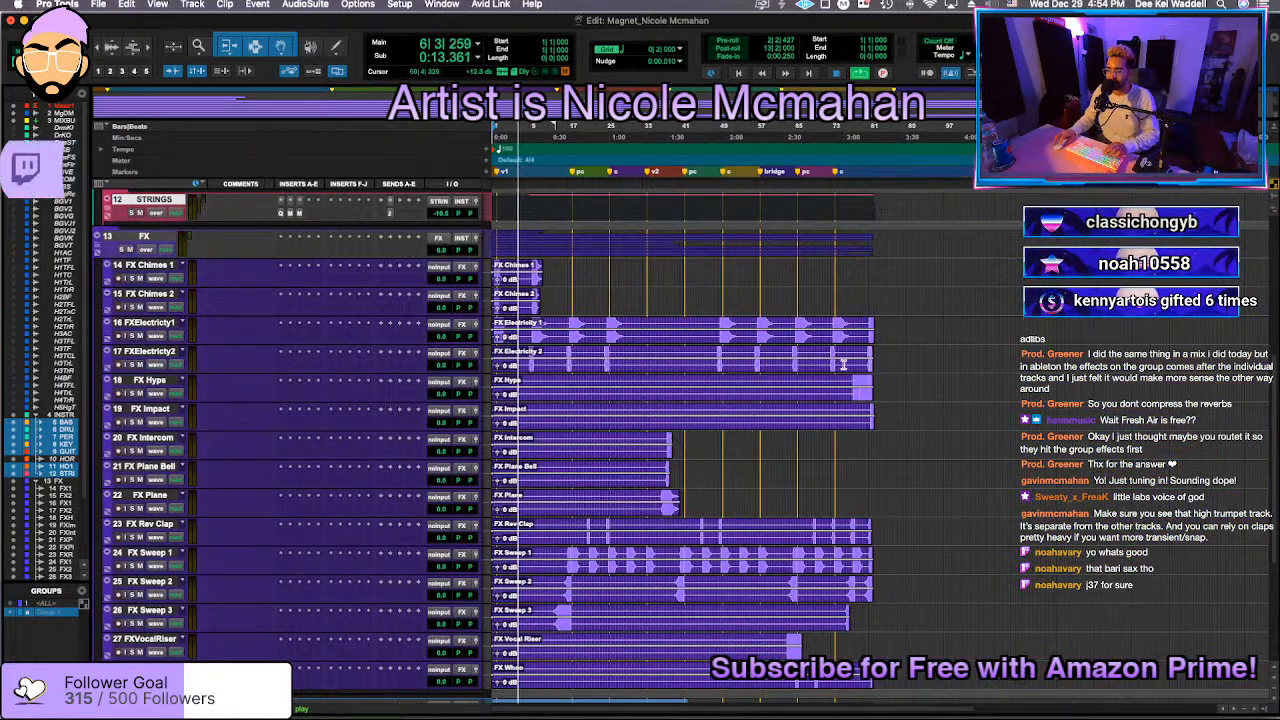
key(super+t)
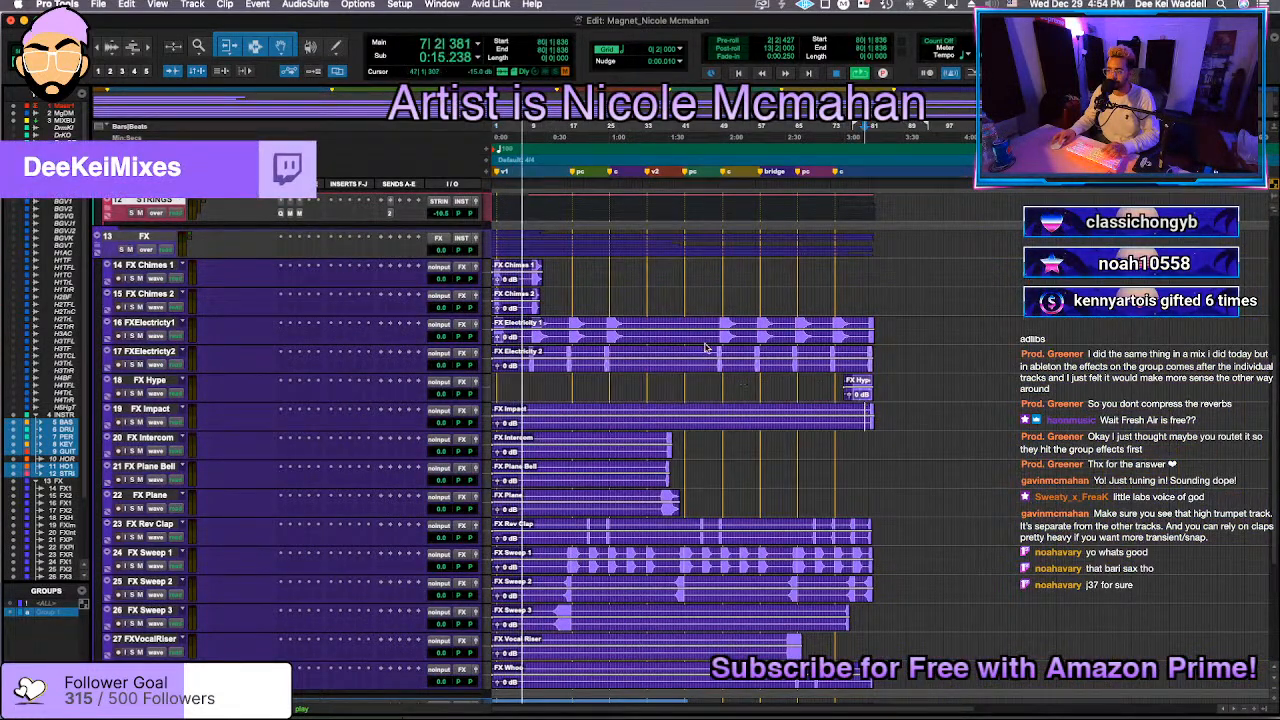
key(super+t)
drag(711, 330, 633, 357)
key(Delete)
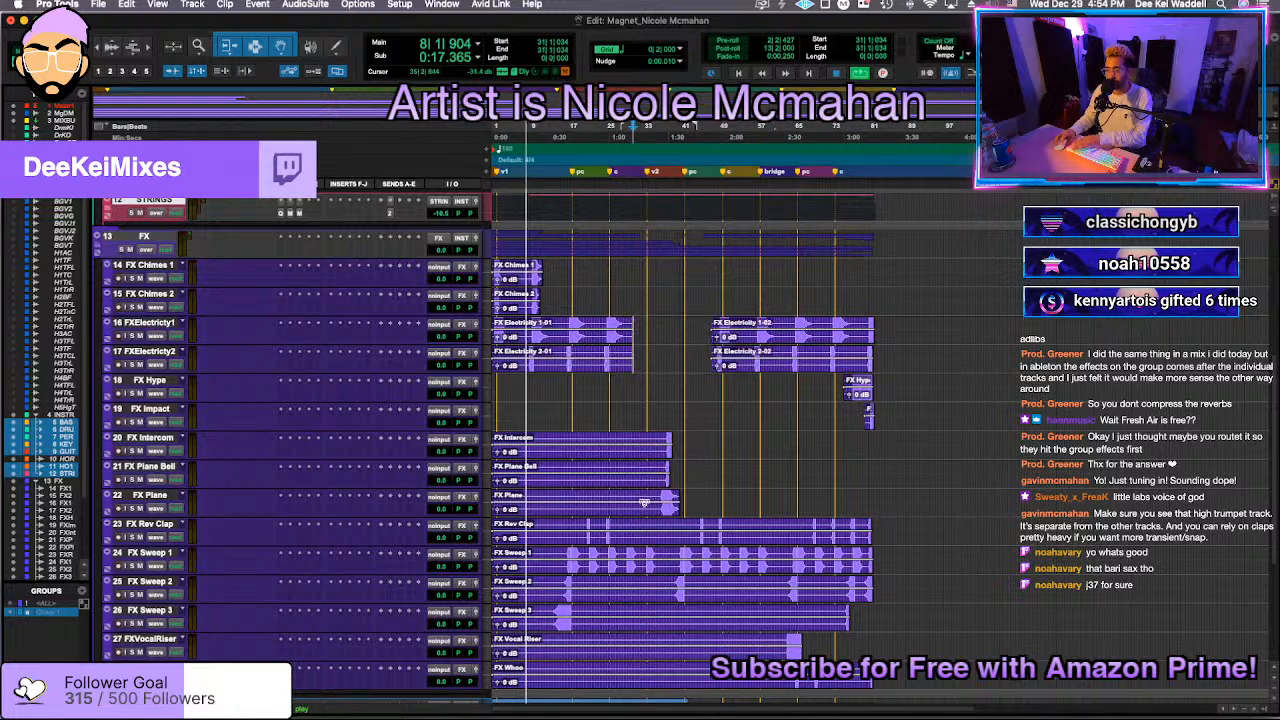
Step: Trim the silent starts off the FX Plane Bell, FX Intercom and FX Plane clips
key(a)
click(658, 439)
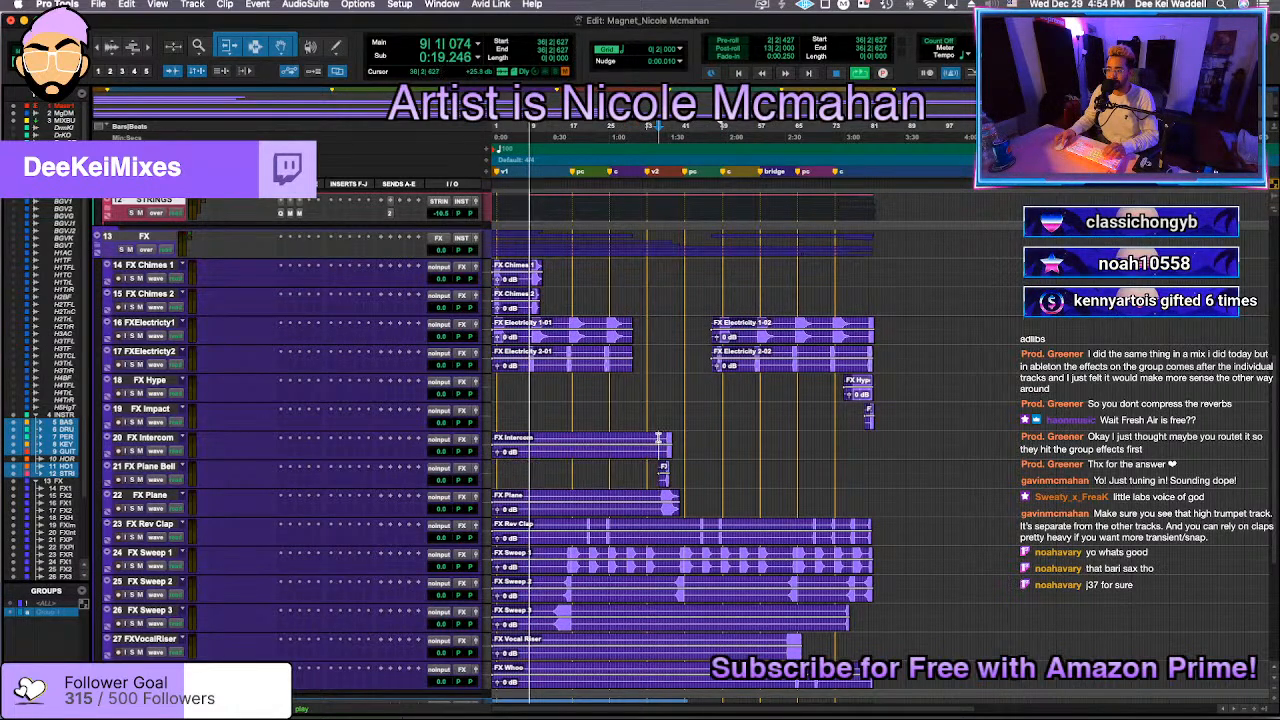
key(a)
click(655, 499)
key(a)
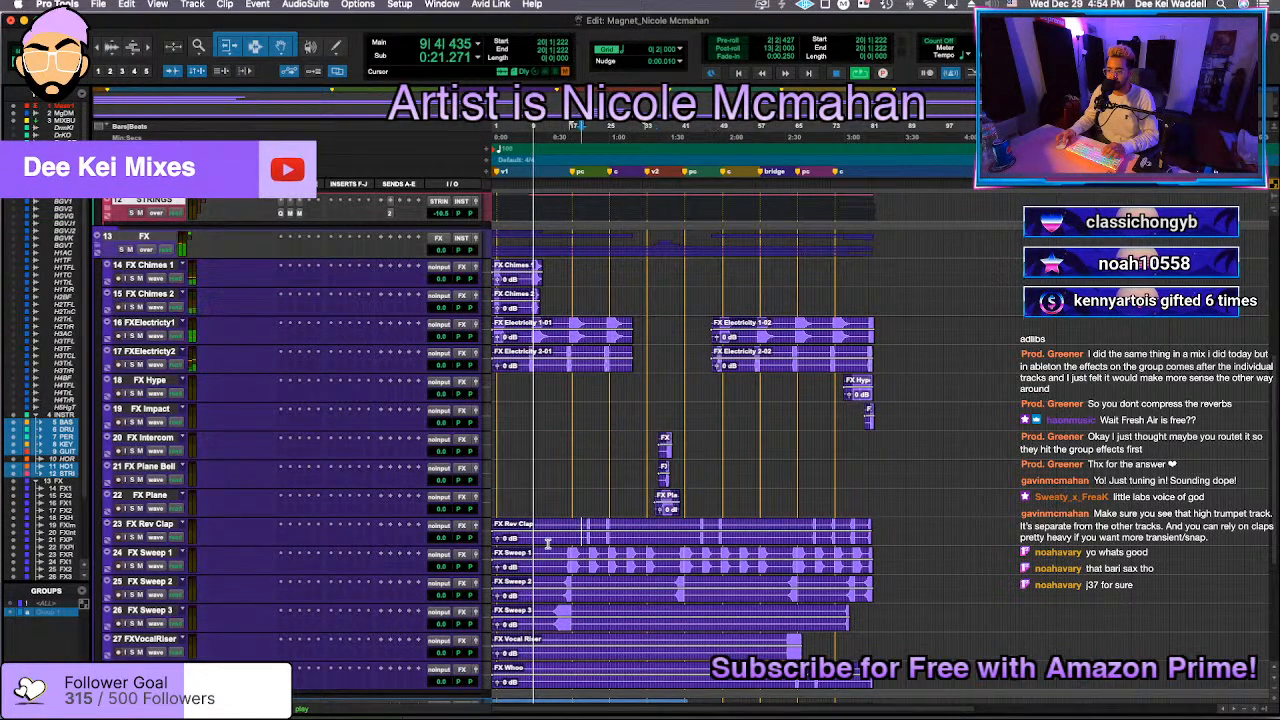
Step: Trim the silent starts off the FX Rev Clap, FX Sweep 1, 2 and 3, FX Vocal Riser and FX Whoo clips
key(a)
click(557, 561)
key(a)
click(553, 588)
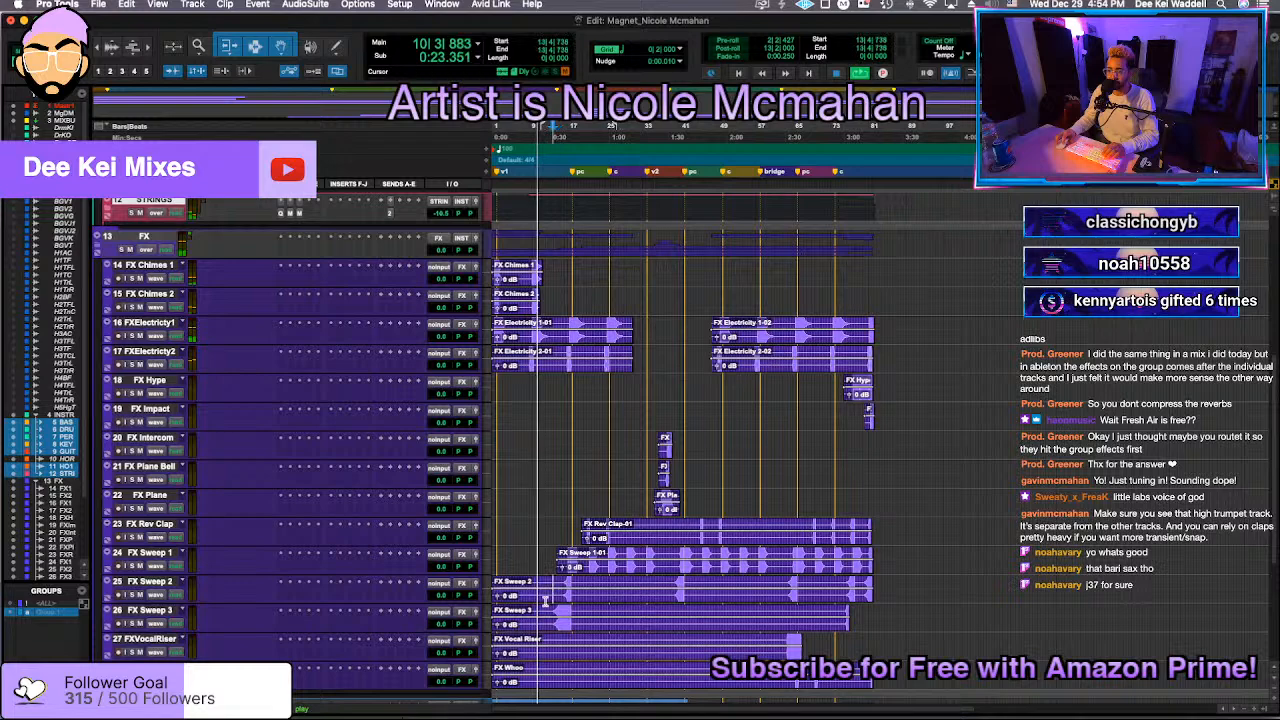
key(a)
click(544, 614)
key(a)
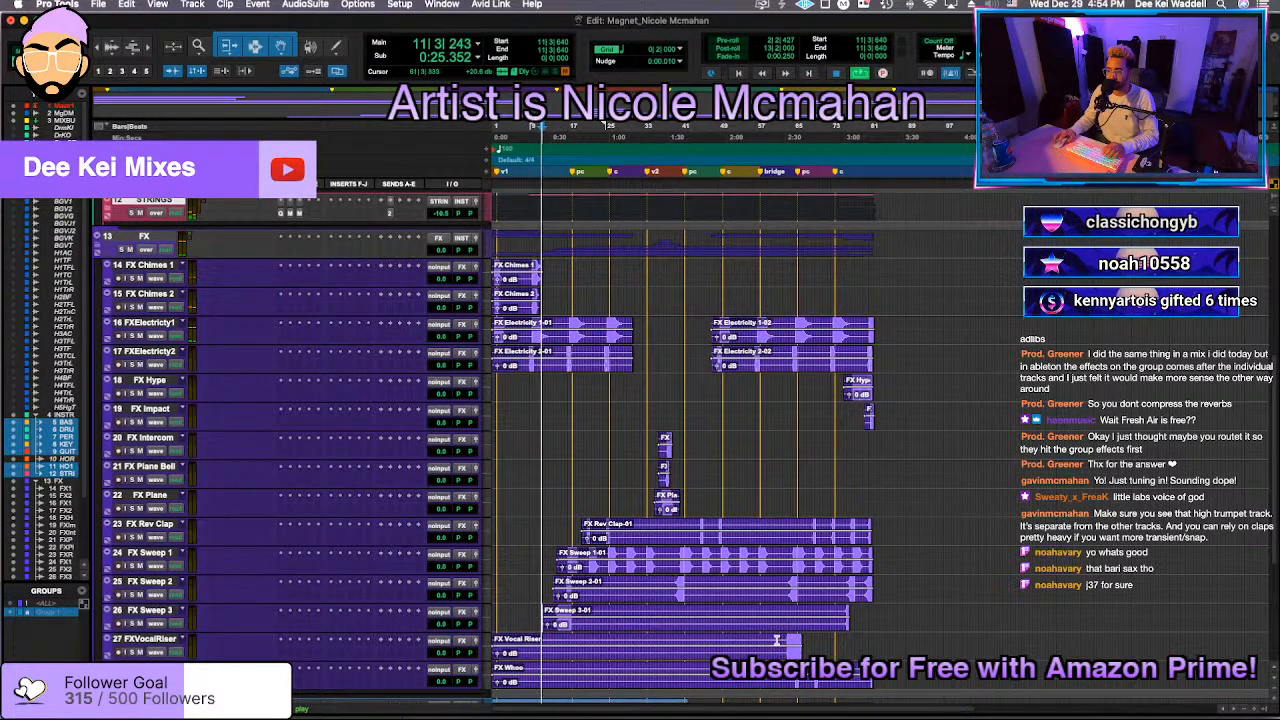
click(777, 640)
key(a)
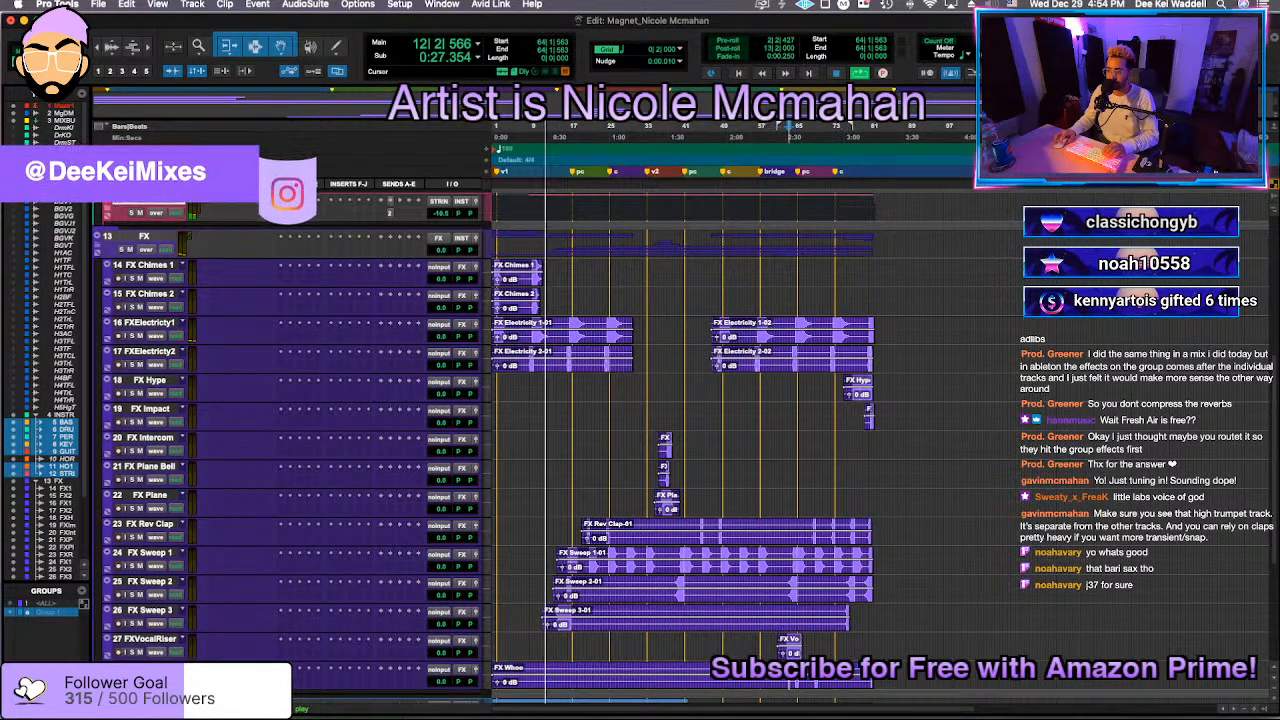
Step: Delete the silent stretch between the FX Sweep 3 hits and the first two silent gaps in FX Sweep 2
drag(845, 618, 583, 613)
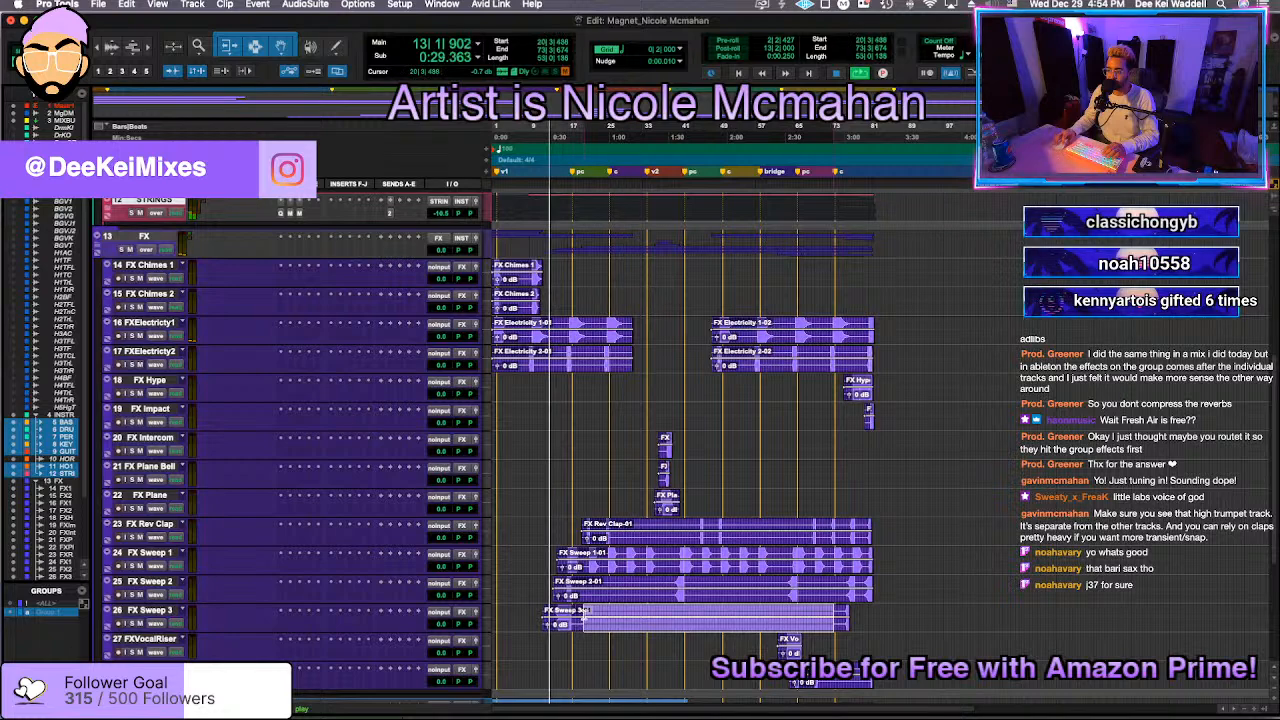
key(Delete)
drag(665, 592, 576, 594)
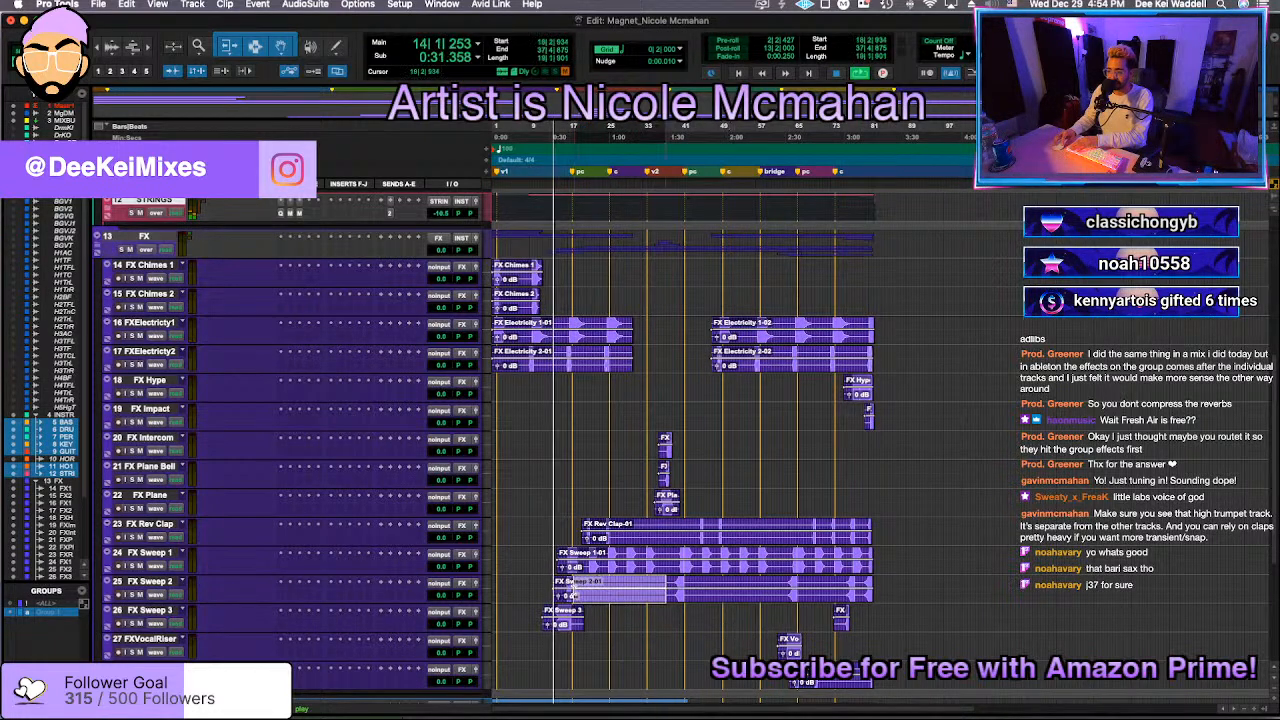
key(Delete)
drag(774, 590, 708, 590)
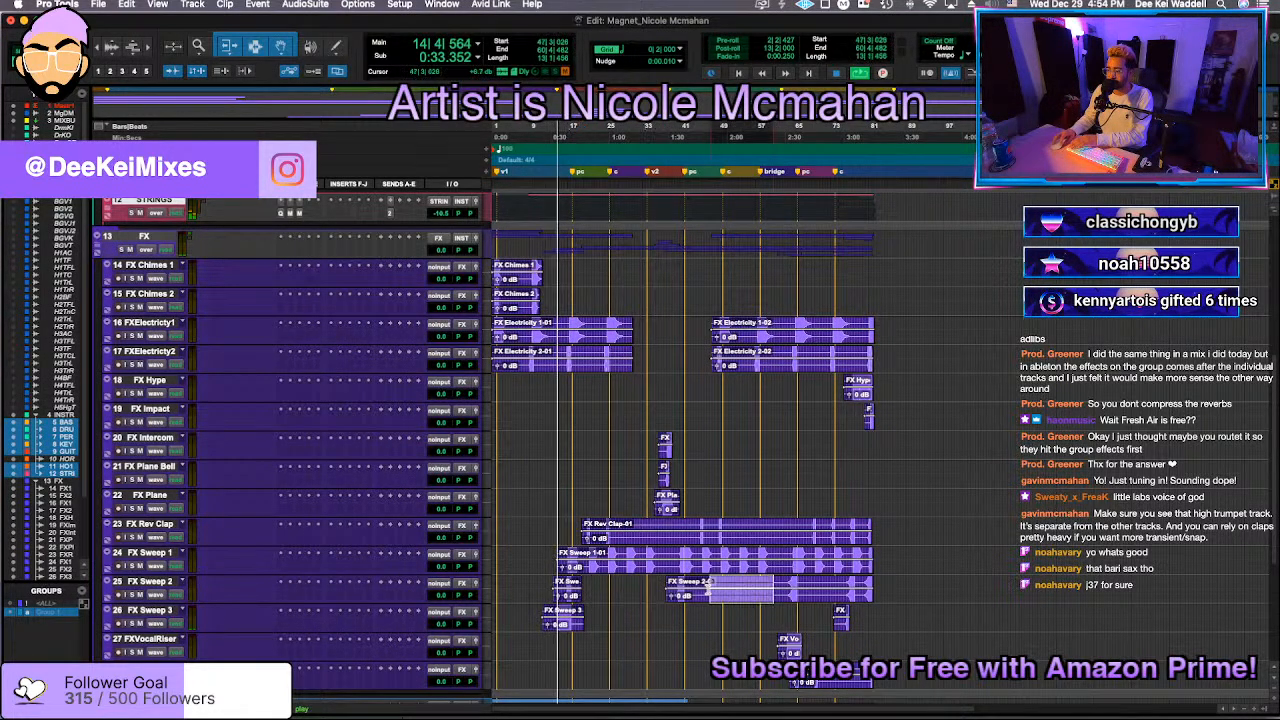
key(Delete)
Step: Delete the two long silent gaps in FX Rev Clap and the last silent gap in FX Sweep 2
drag(695, 527, 621, 526)
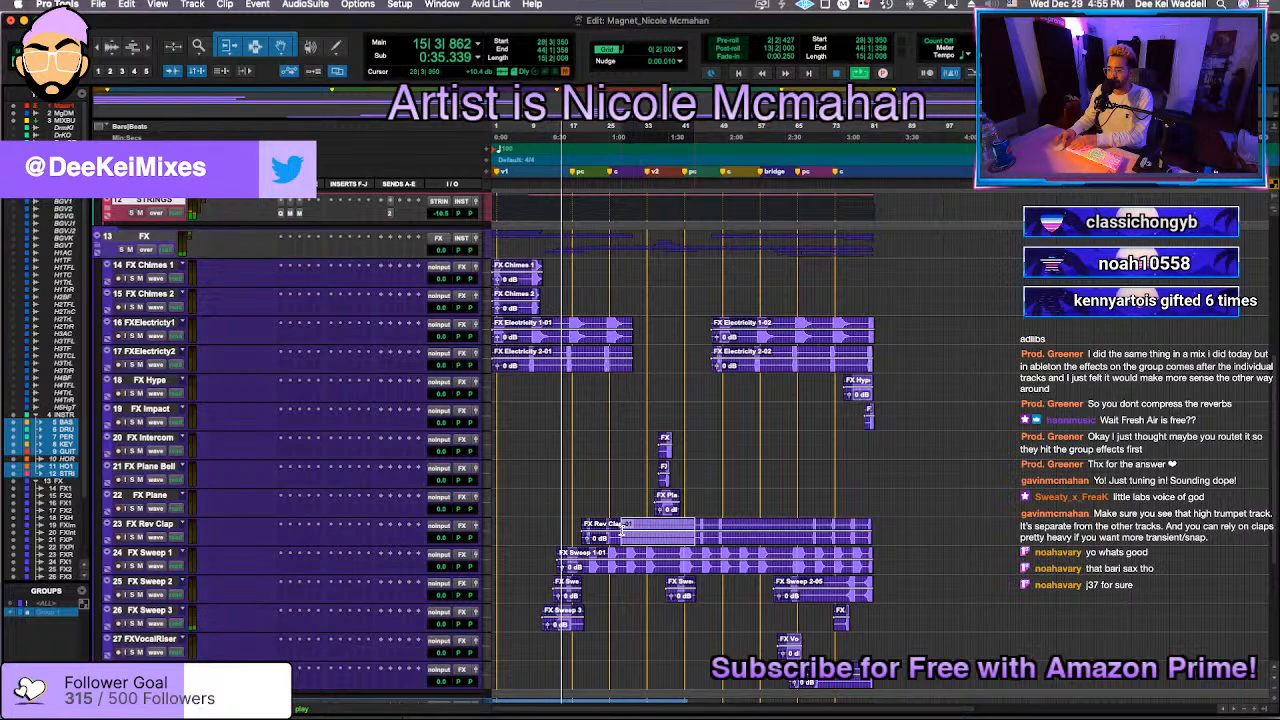
key(Delete)
drag(806, 527, 728, 530)
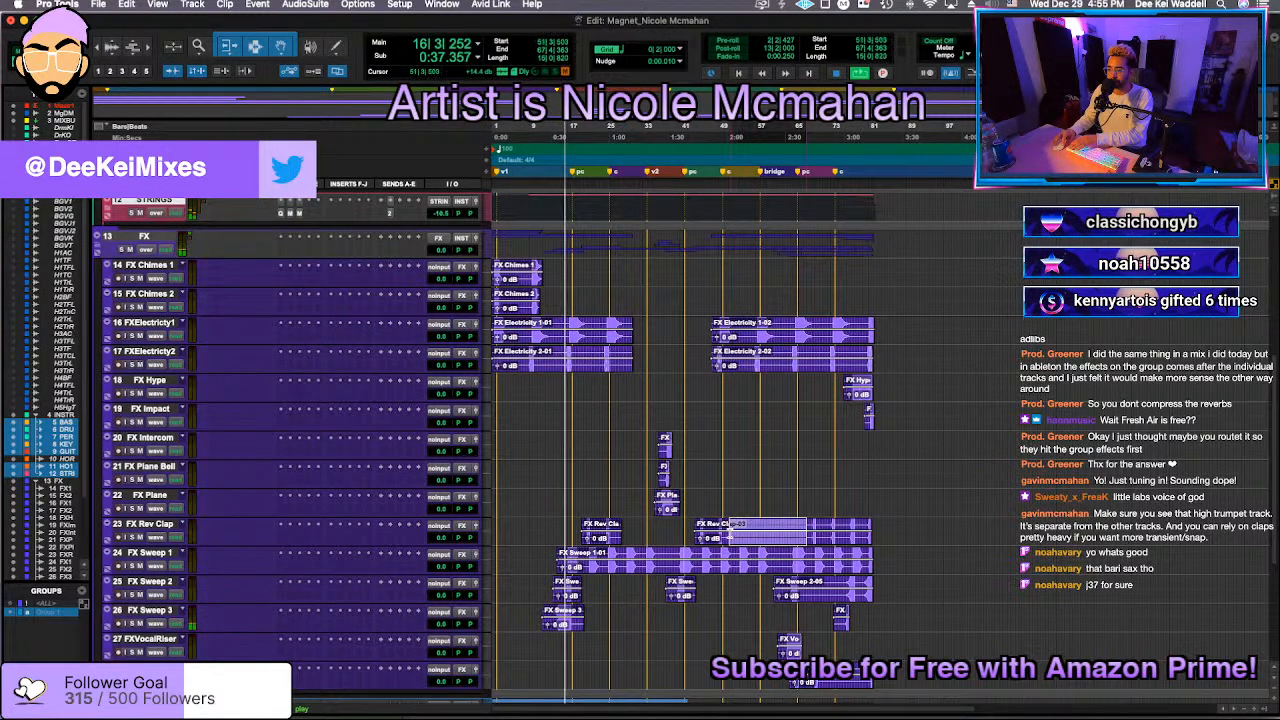
key(Delete)
drag(842, 590, 805, 589)
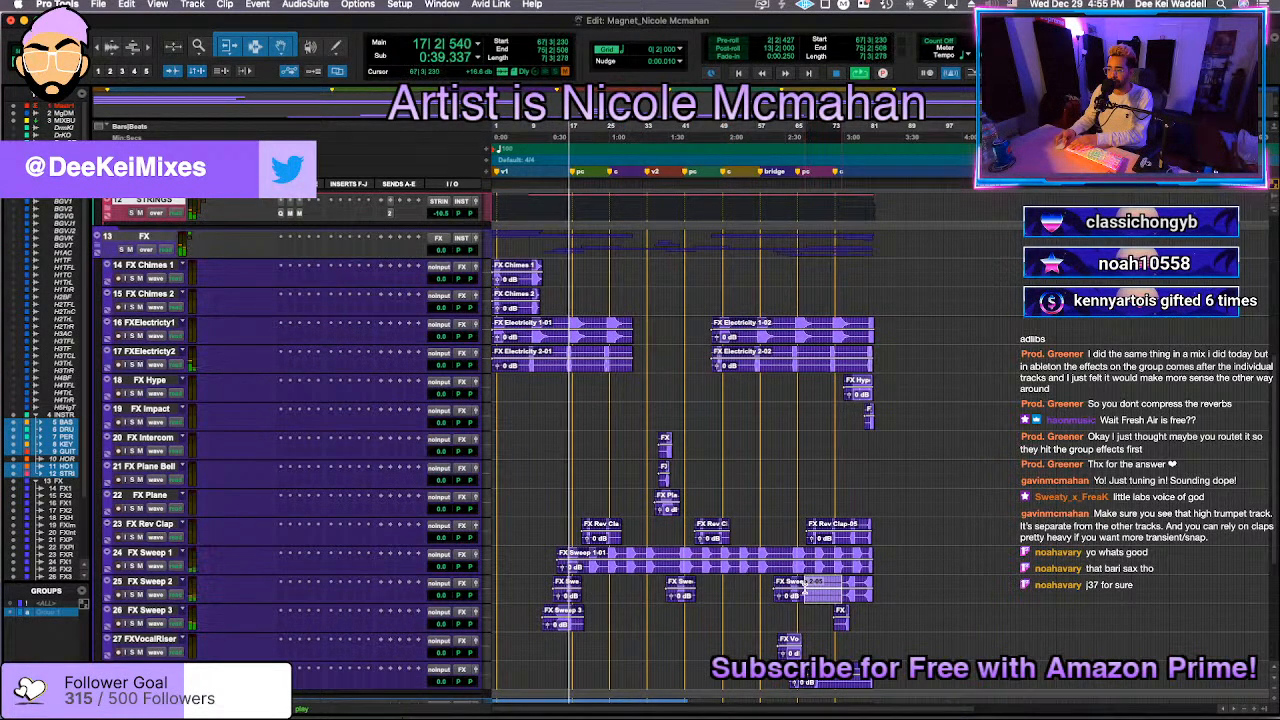
key(Delete)
Step: Lower the FX group level to −3.4 dB
key(t)
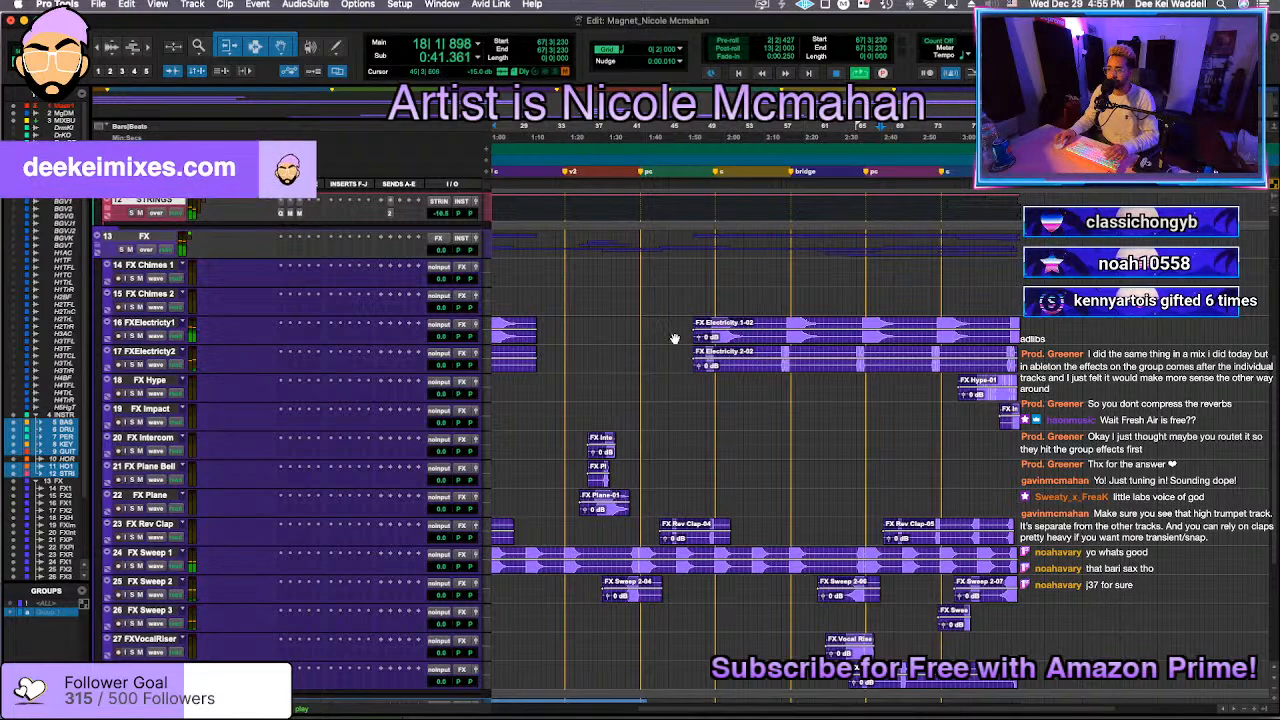
key(r)
drag(441, 249, 443, 255)
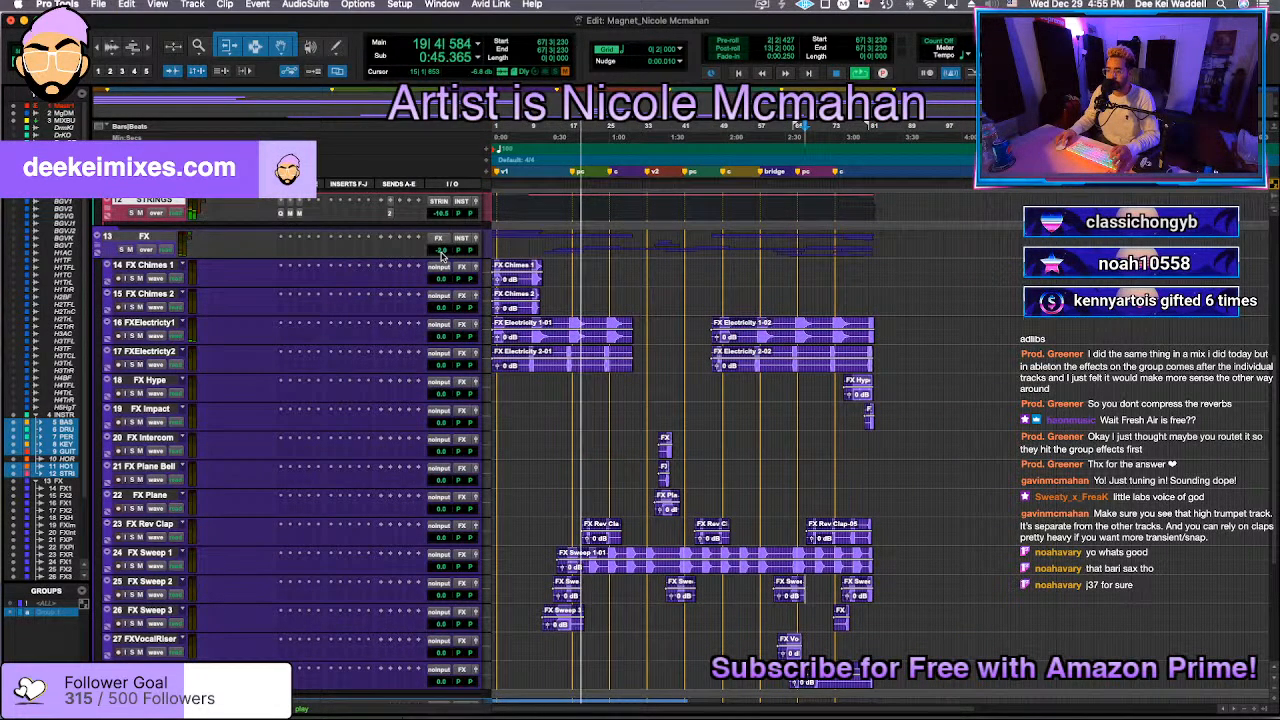
drag(441, 253, 441, 256)
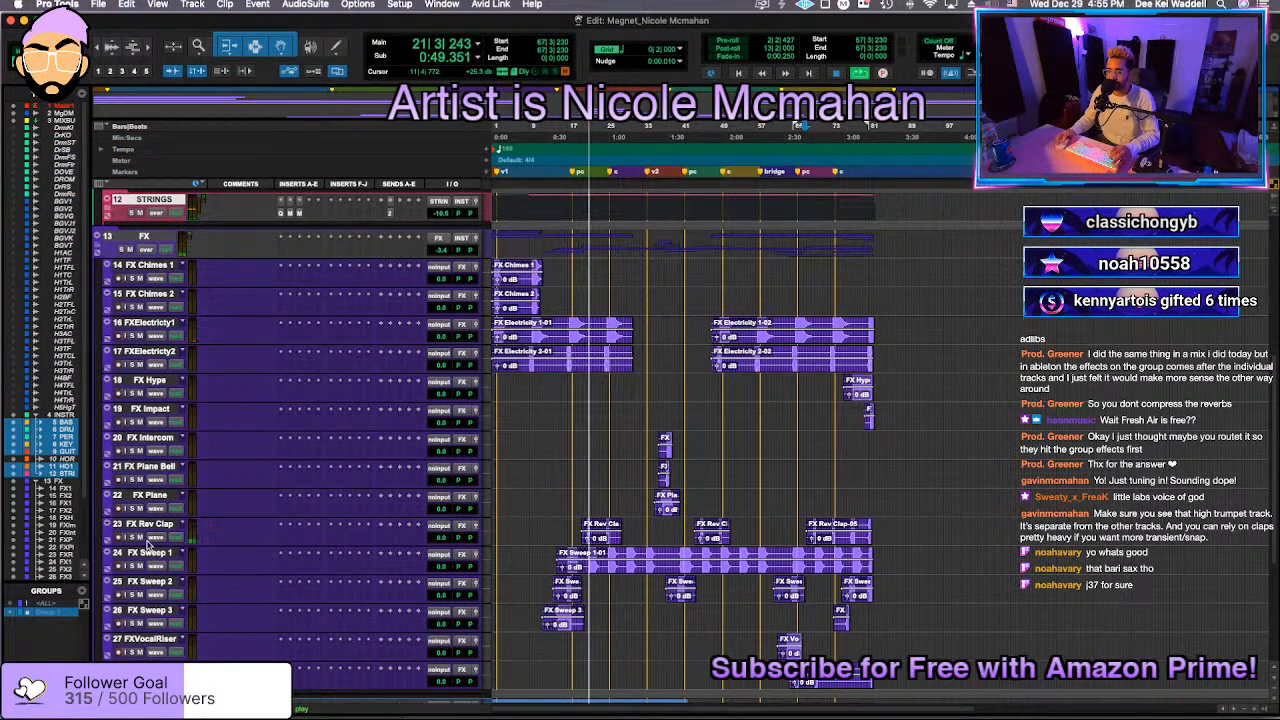
Step: Replay from bar 20, set the FX Sweep 1 level to +2.4 dB and the FX group level to −0.7 dB, and save the session
click(585, 500)
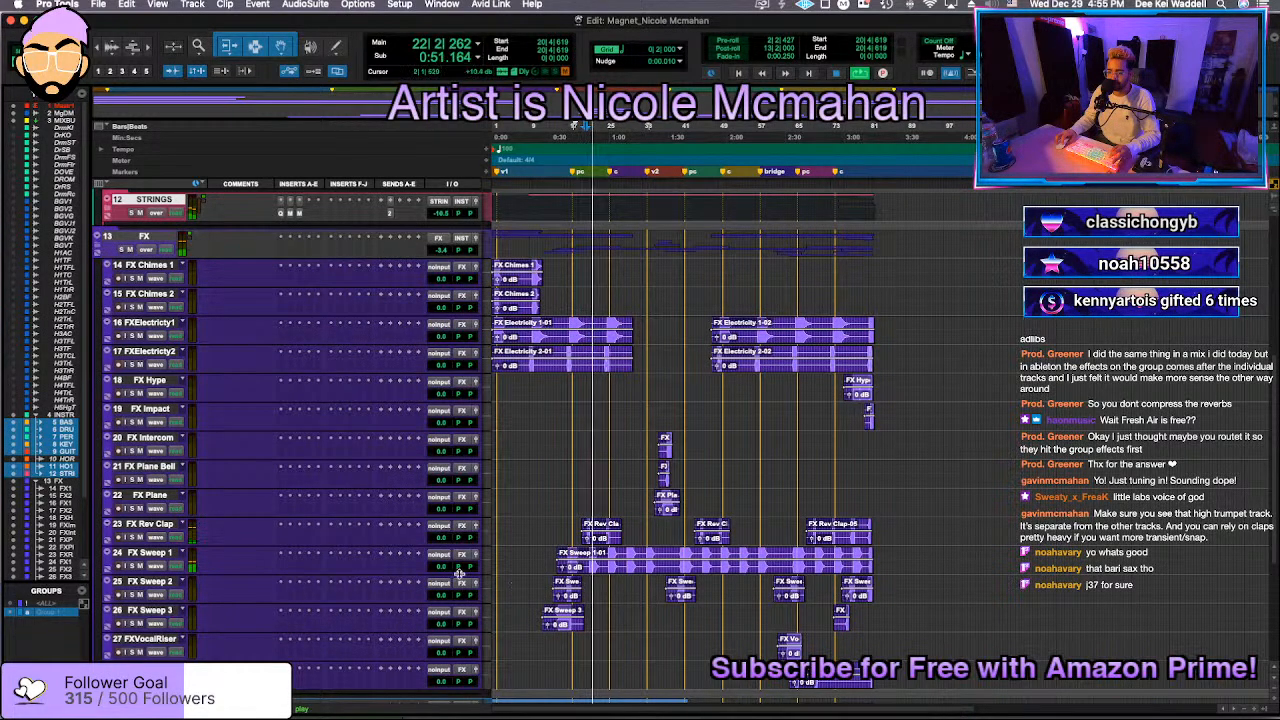
drag(441, 568, 441, 566)
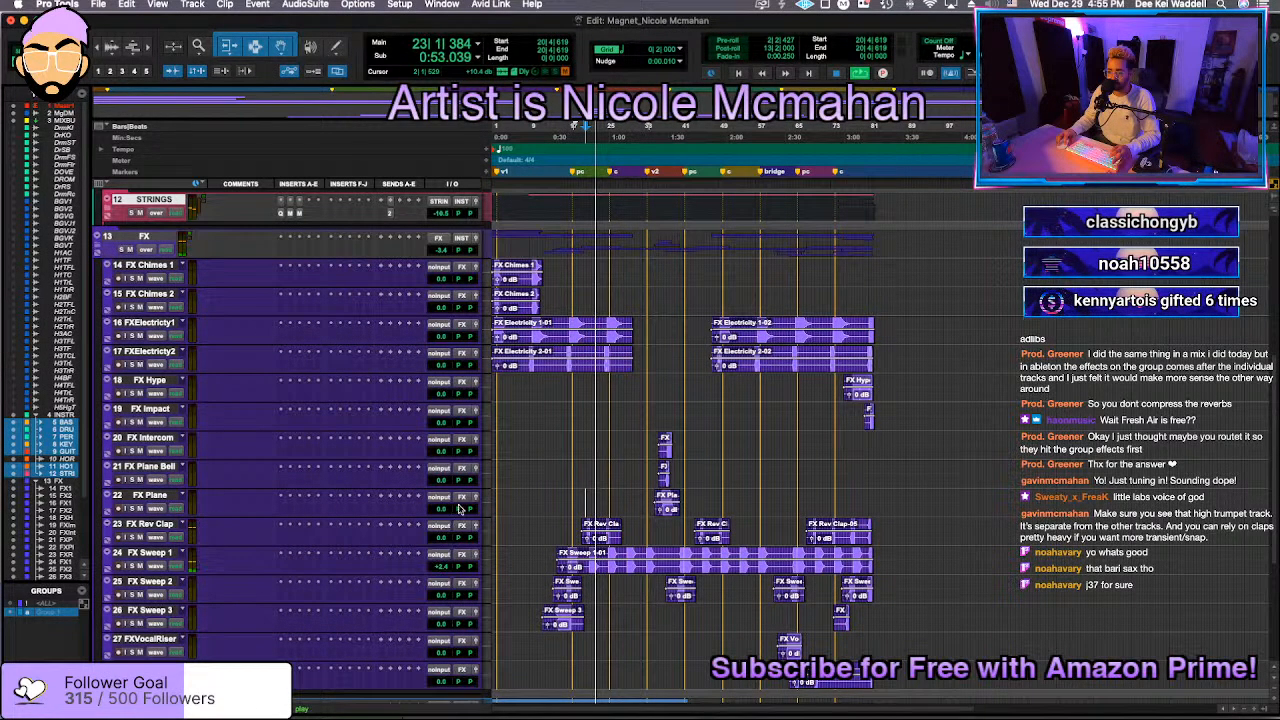
scroll(450, 255, up, 3)
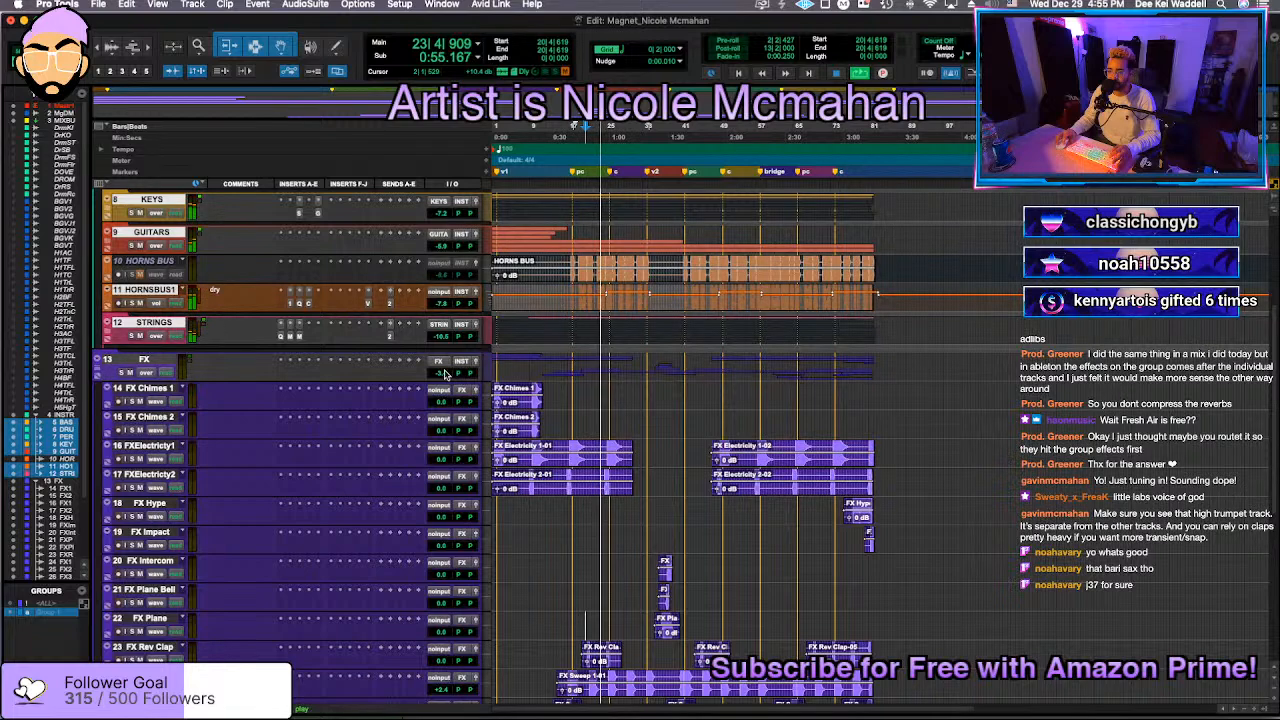
drag(445, 372, 441, 377)
key(super+s)
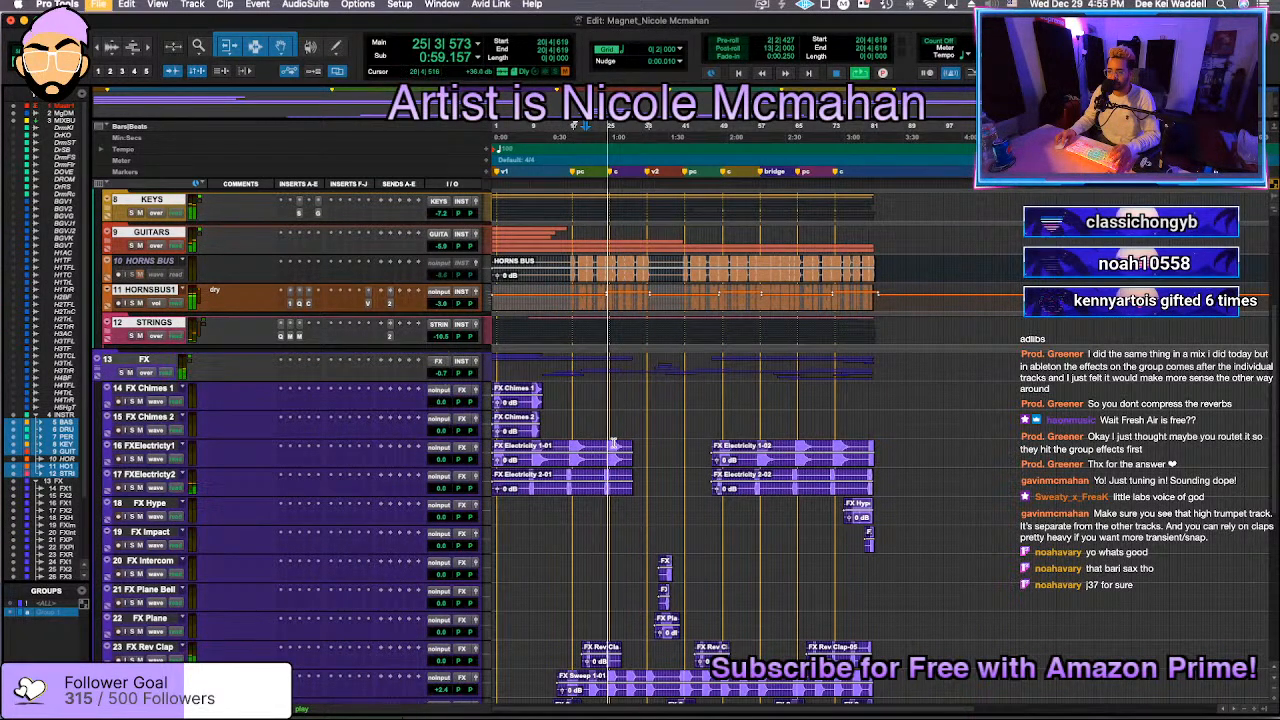
Step: Set the mix of the ValhallaVintageVerb on HORNSBUS1 to 28.9 %
scroll(613, 443, down, 5)
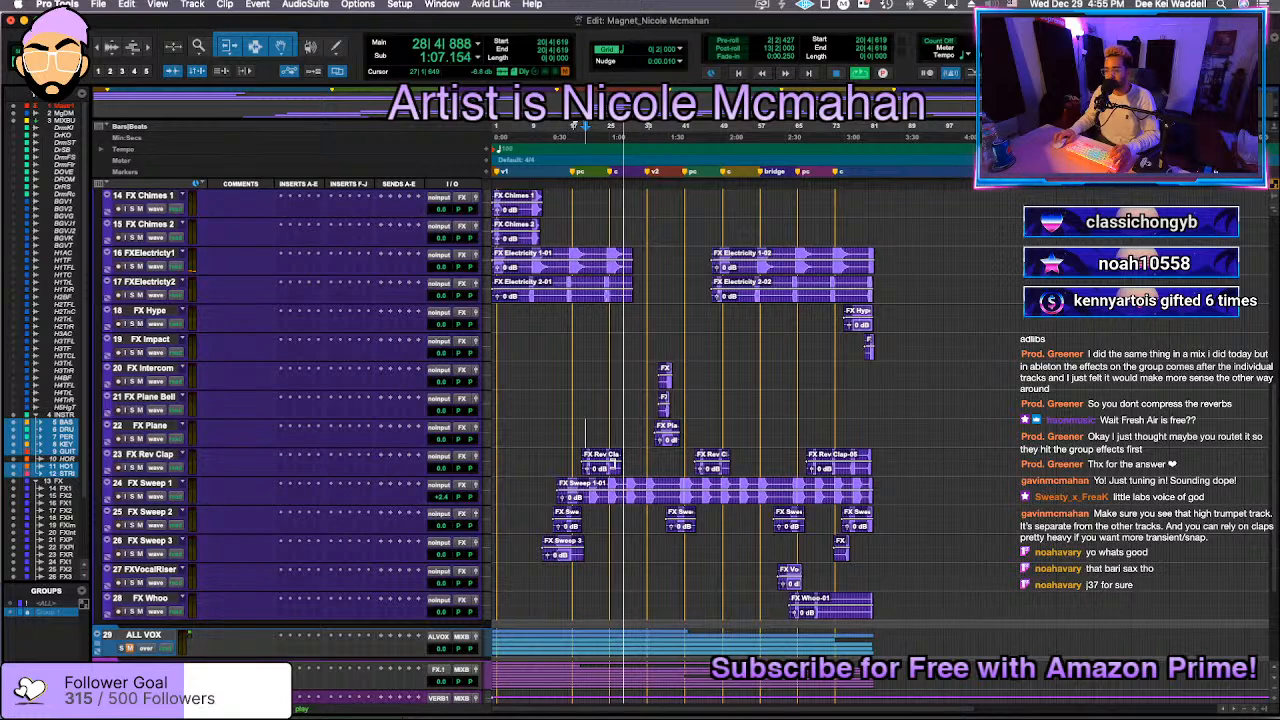
scroll(363, 560, up, 10)
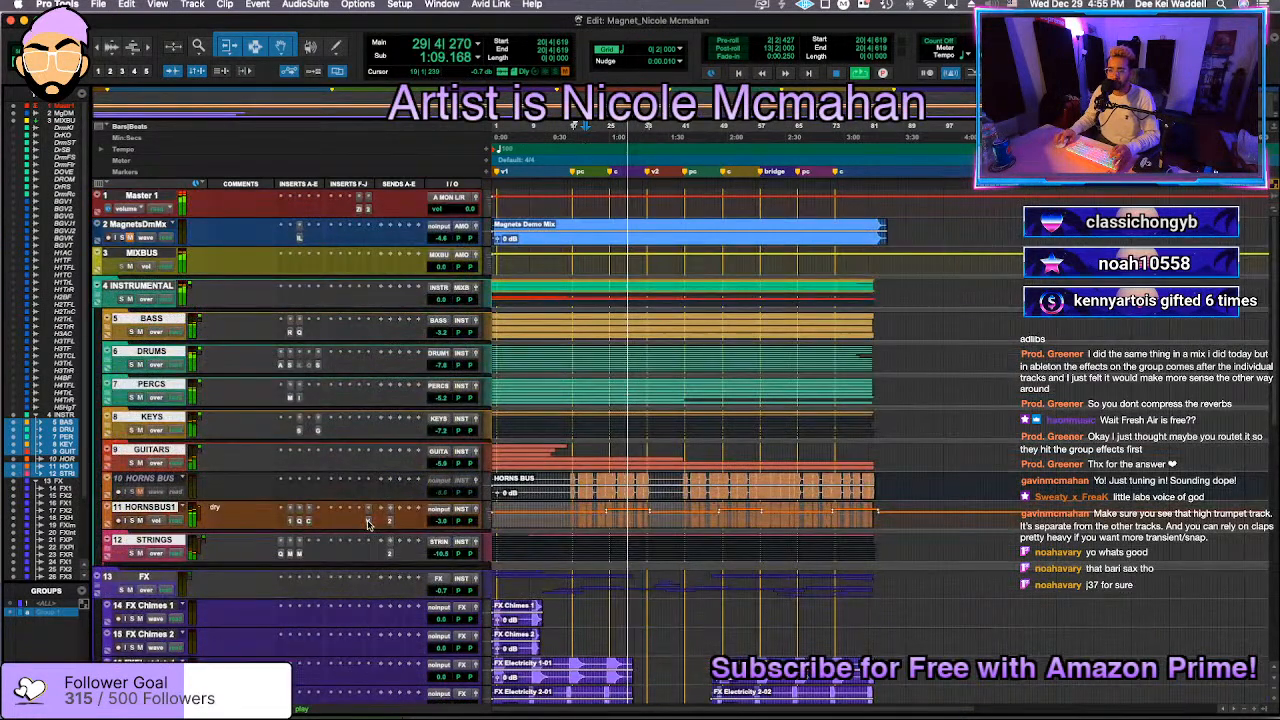
click(368, 521)
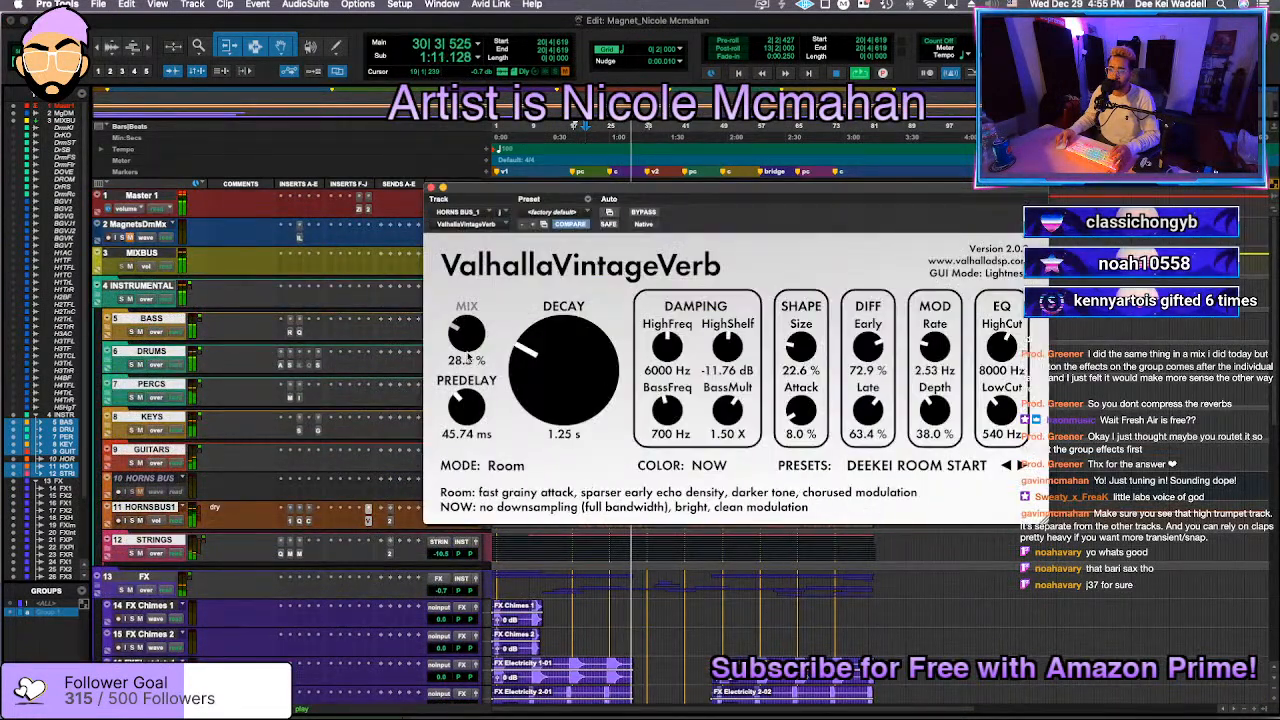
scroll(468, 348, down, 2)
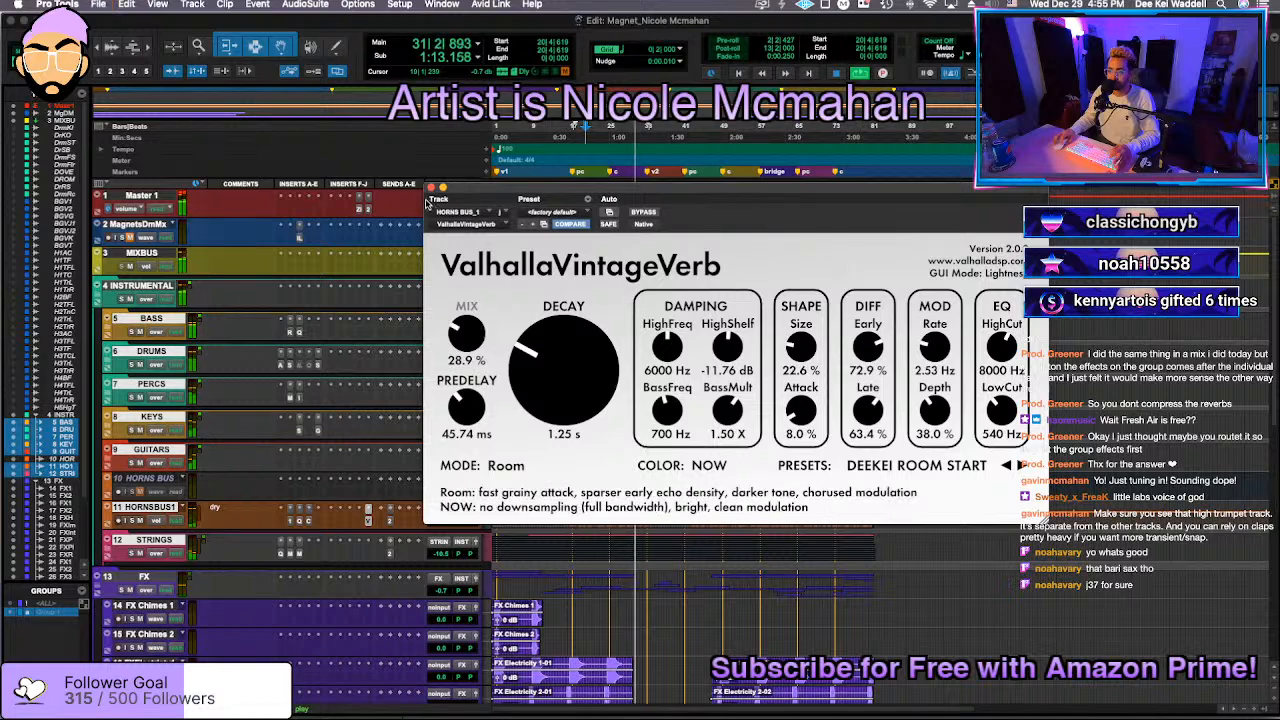
click(432, 188)
Step: Collapse the FX folder and return to the master and instrumental group tracks
scroll(684, 661, down, 5)
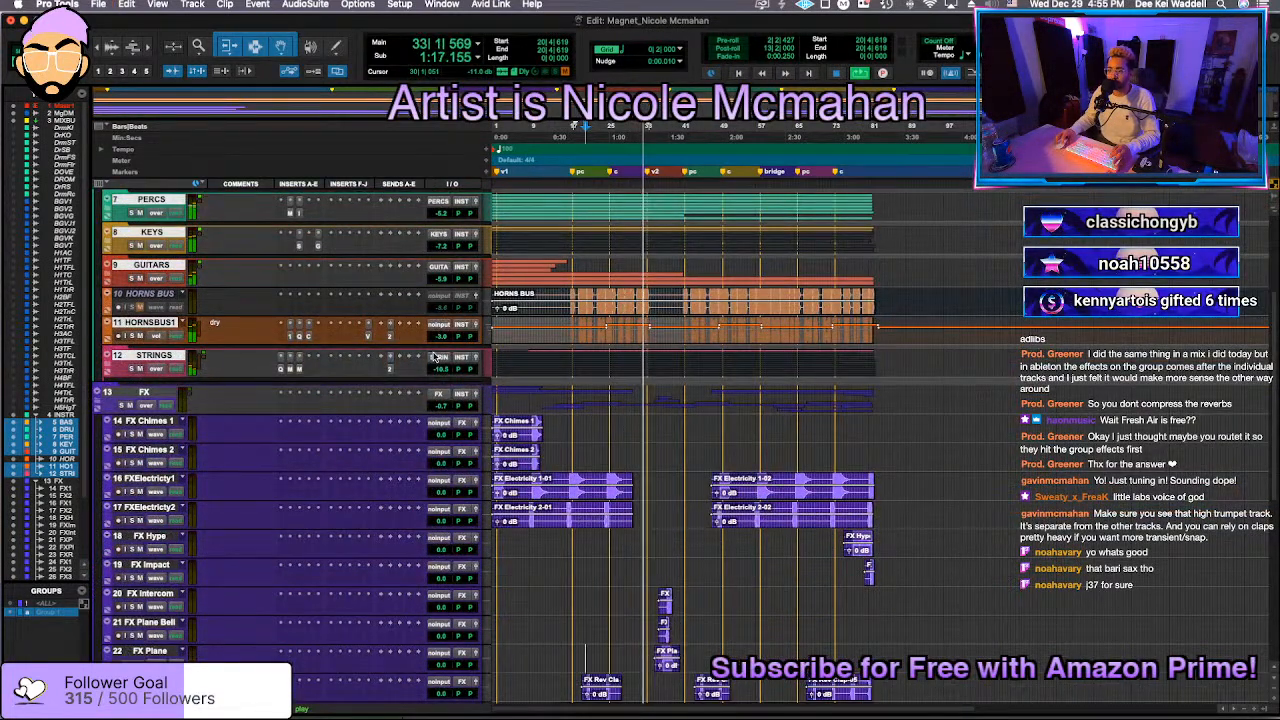
scroll(672, 479, down, 9)
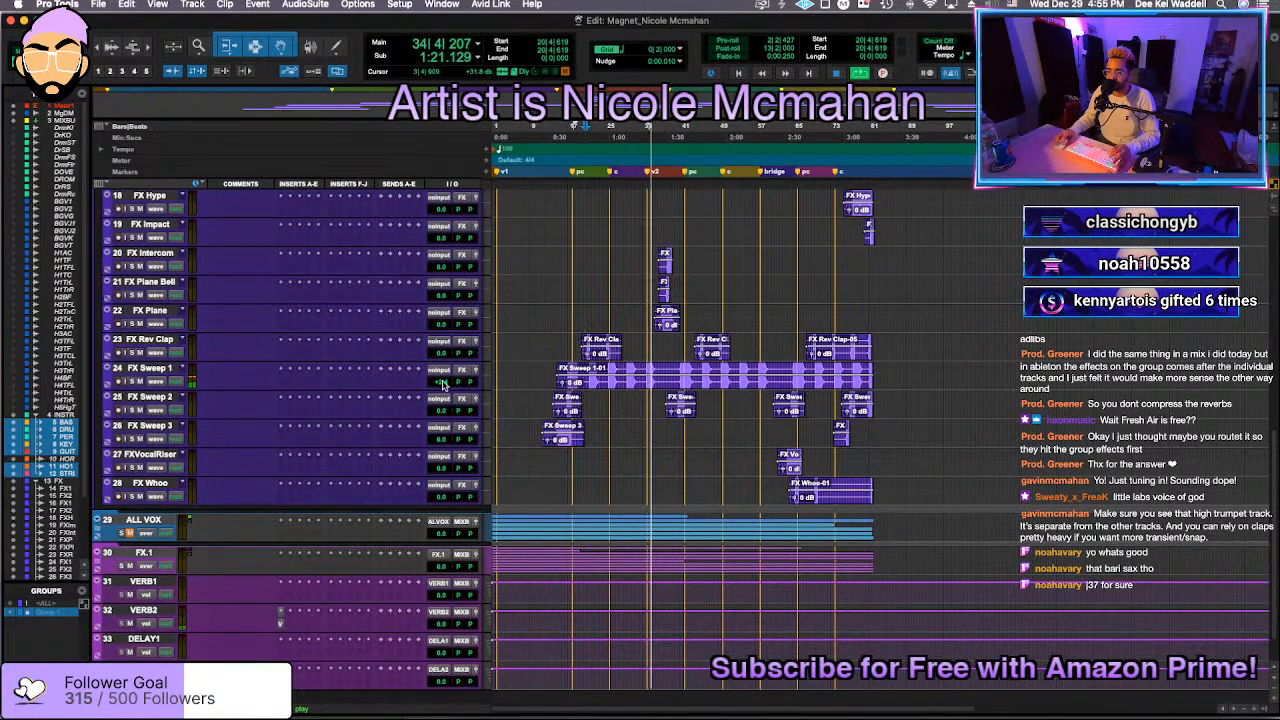
scroll(157, 348, up, 8)
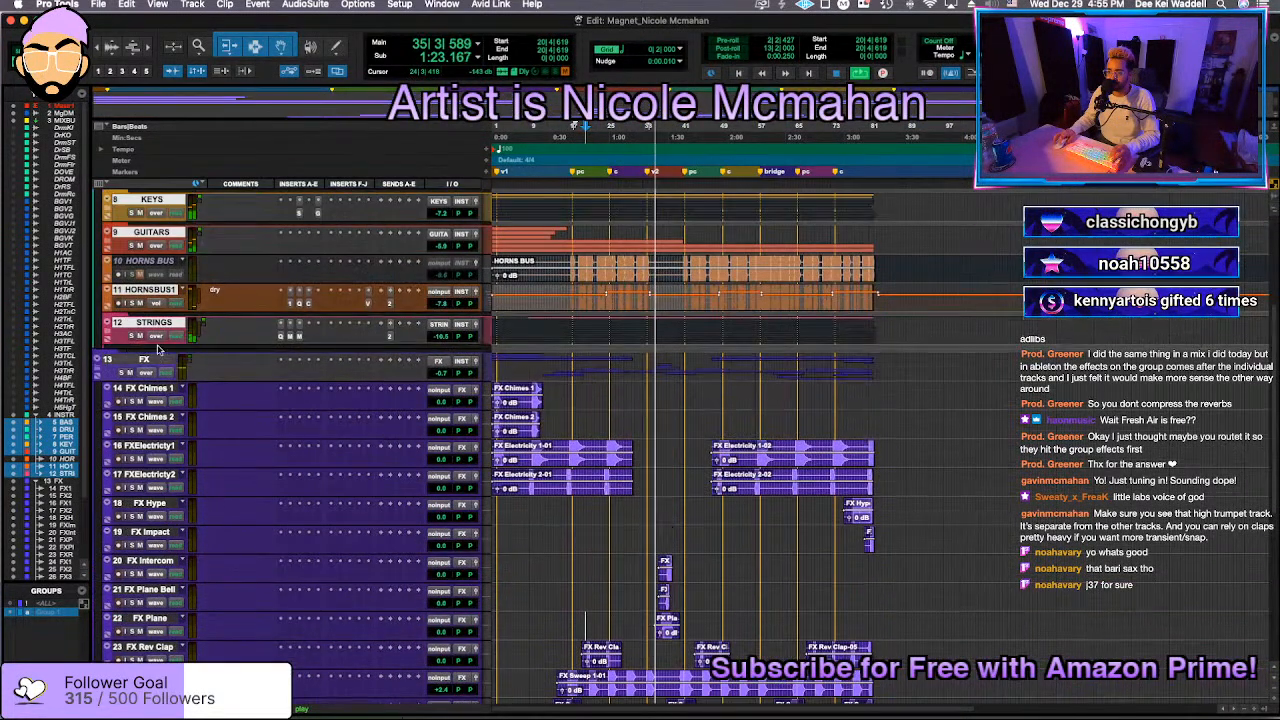
click(110, 374)
scroll(633, 392, up, 6)
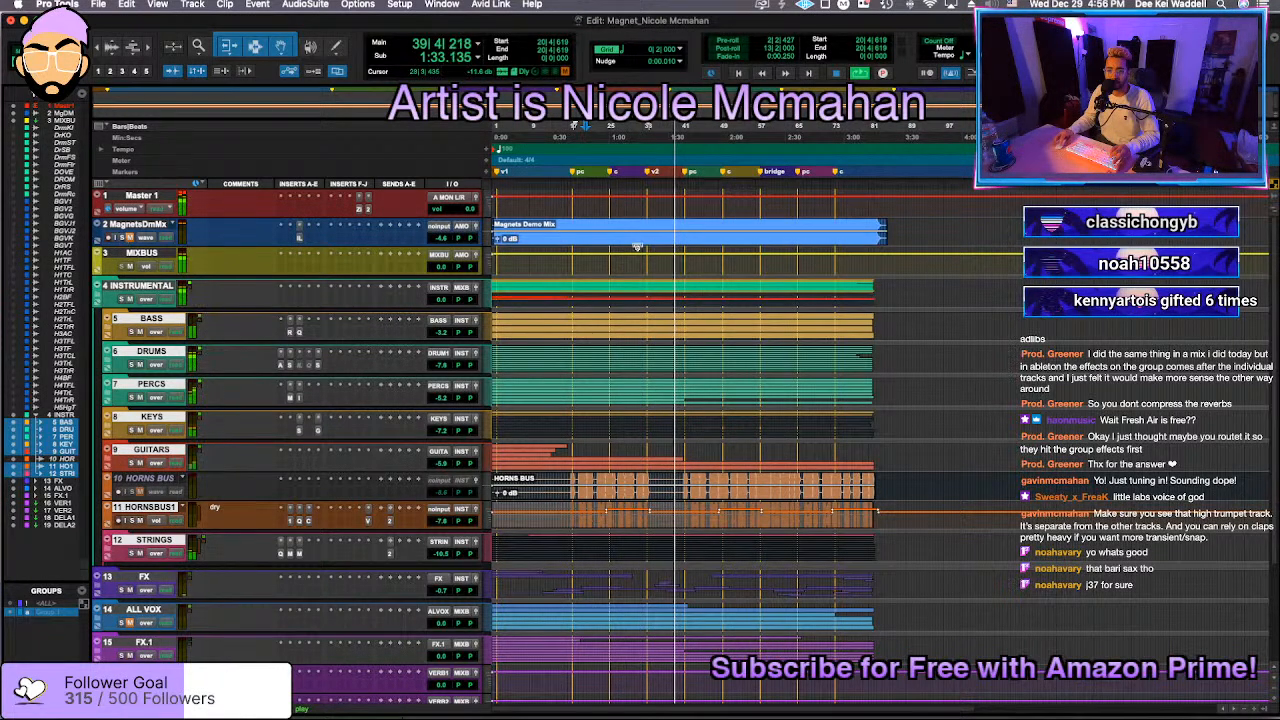
Step: Expand the DRUMS folder to show its kick, snare and other drum tracks
click(107, 397)
click(107, 397)
click(106, 365)
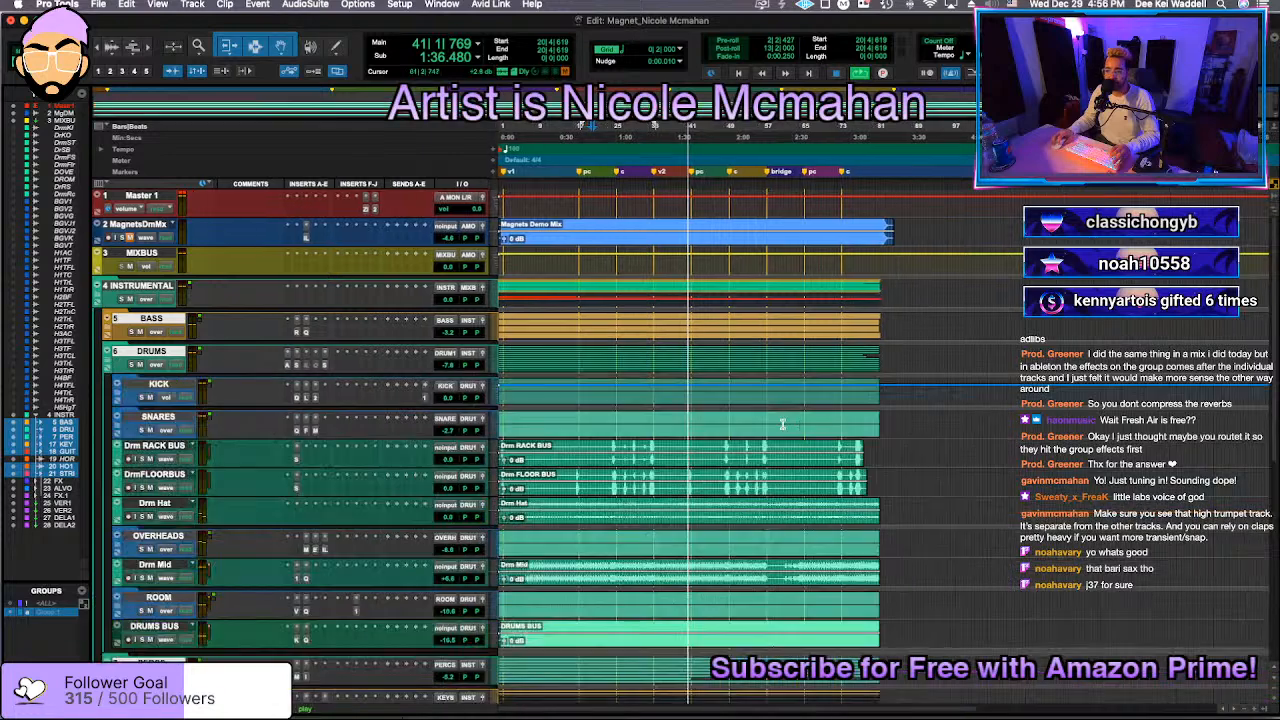
scroll(783, 463, down, 4)
Step: Lower the volume automation across verse 2 to −4.0 dB on KICK and −6.7 dB on SNARES, and replay from bar 33
key(t)
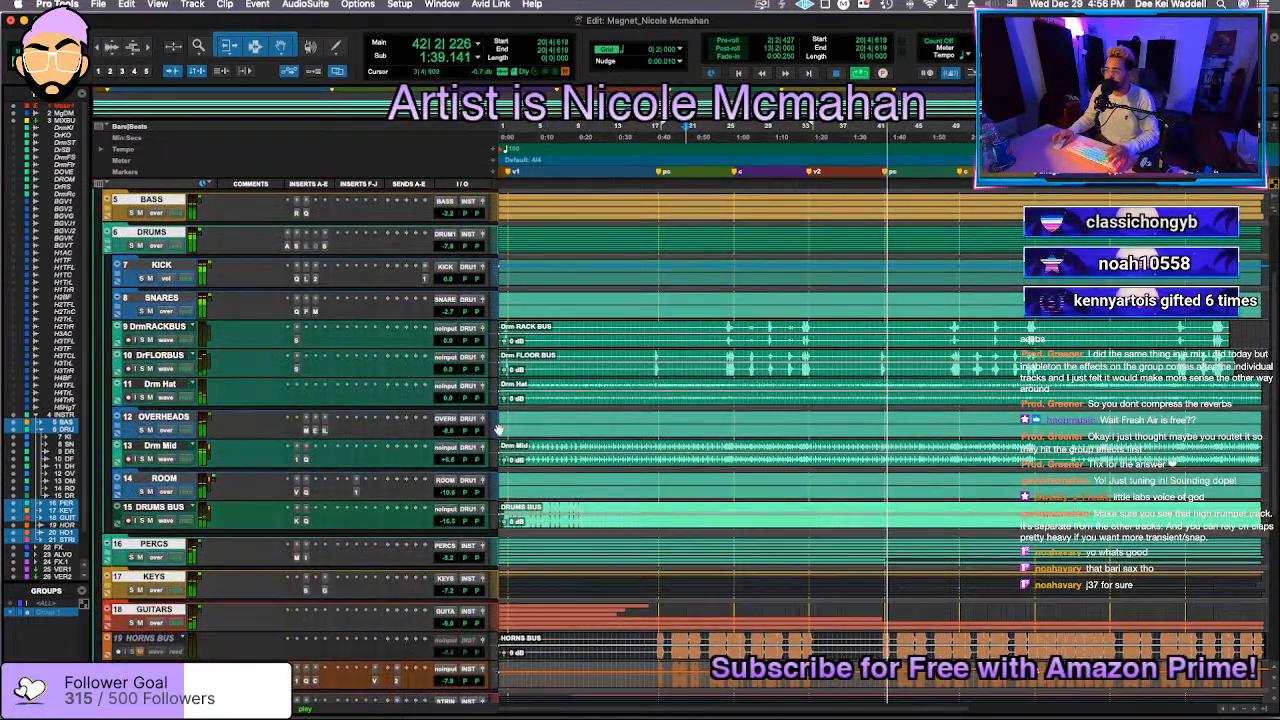
key(r)
scroll(613, 430, up, 3)
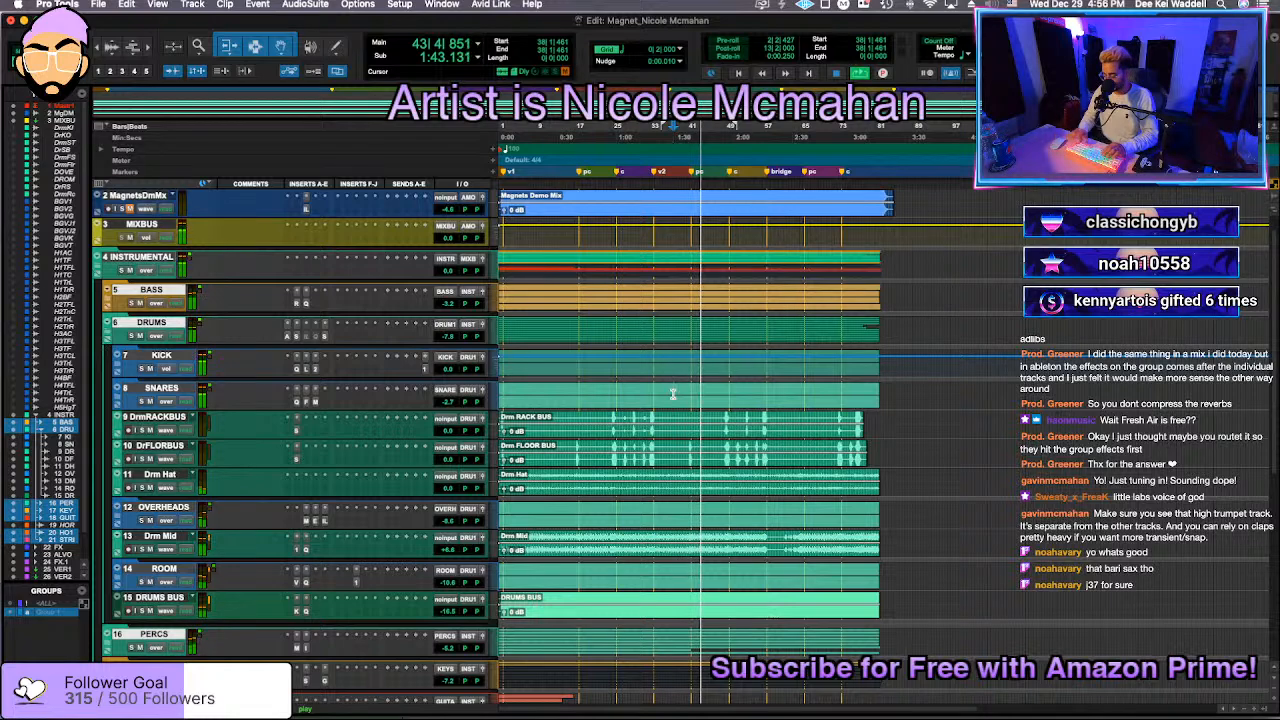
key(t)
key(space)
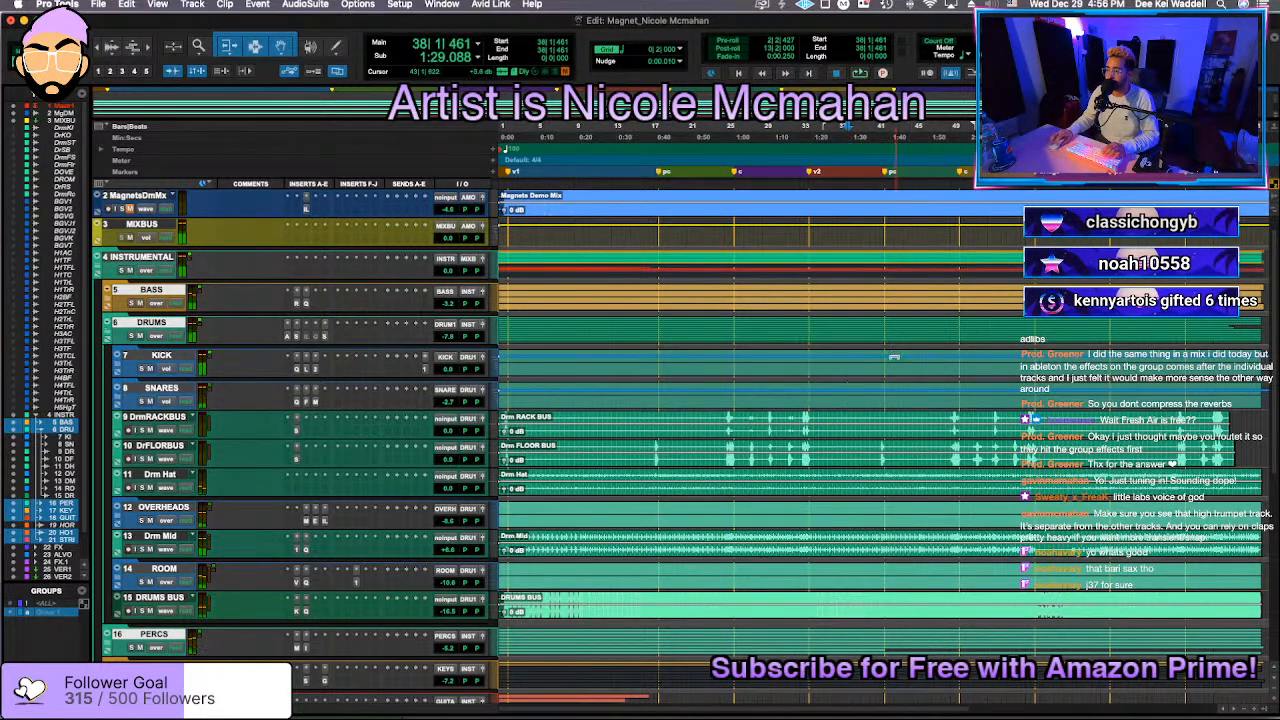
shift+click(857, 393)
key(t)
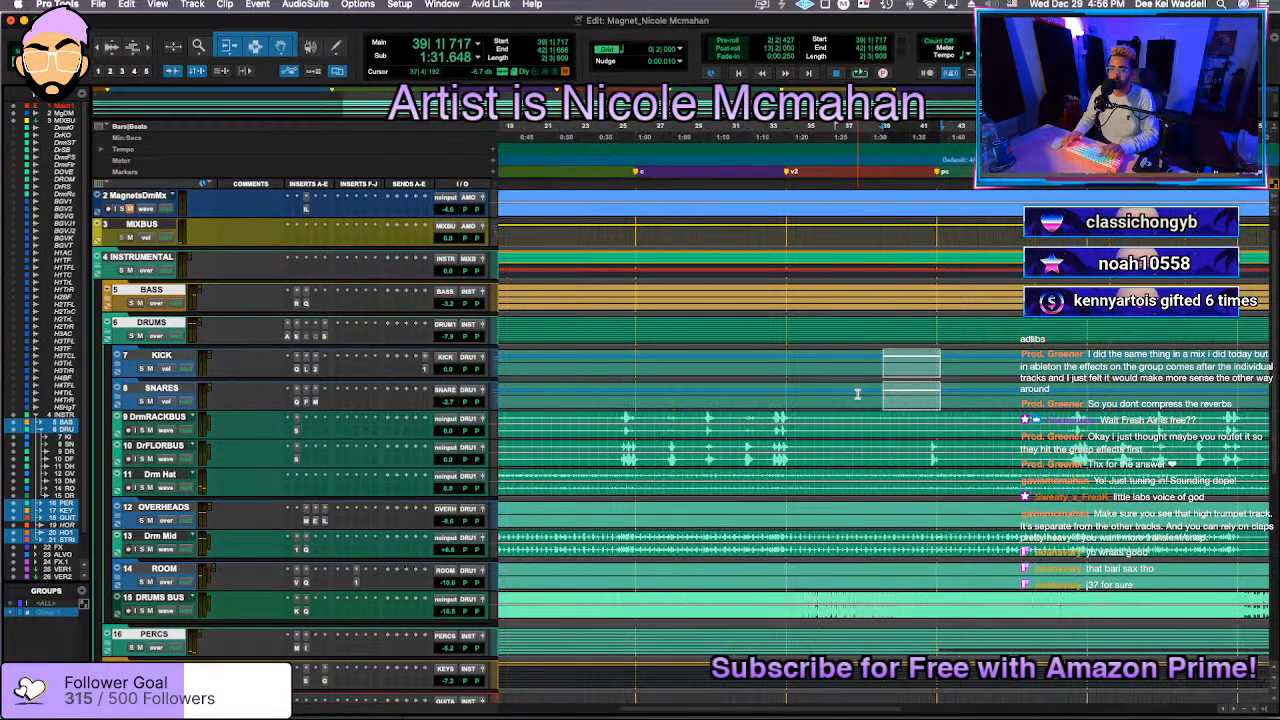
drag(938, 368, 787, 400)
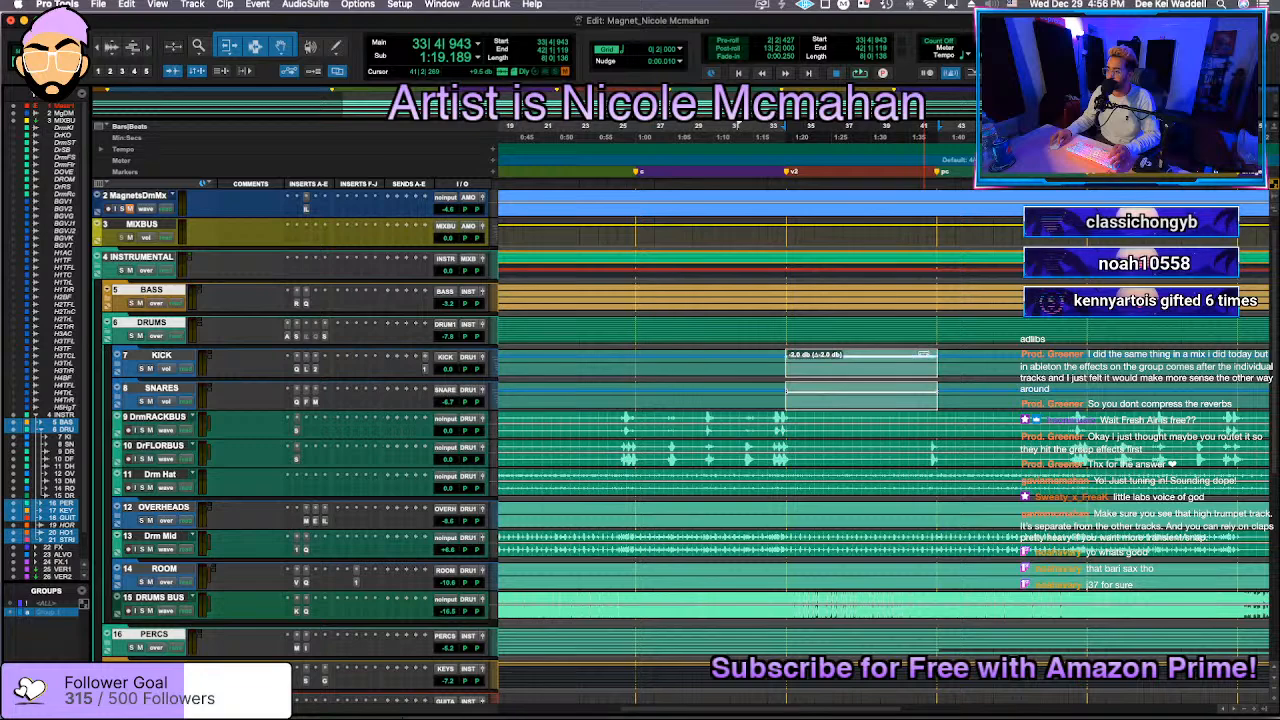
click(774, 370)
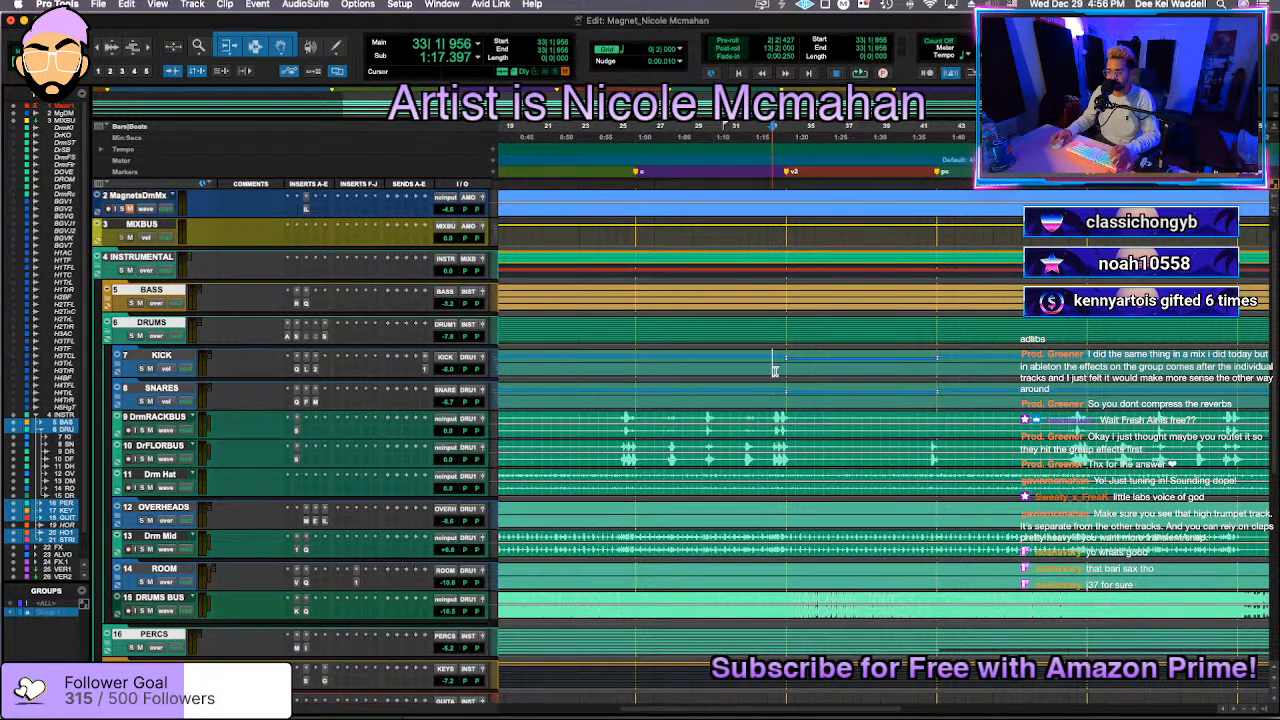
key(space)
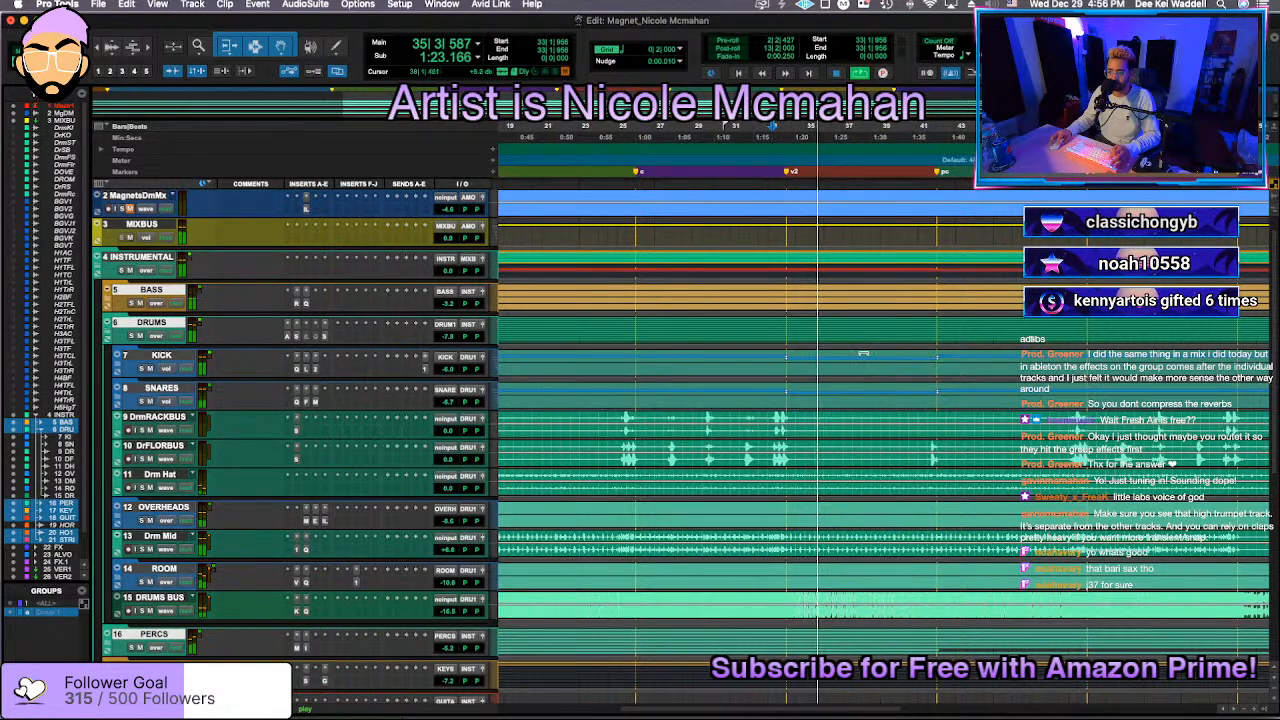
Step: Lower the KICK and SNARES volume automation together across verse 1, up to the first pre-chorus marker
key(r)
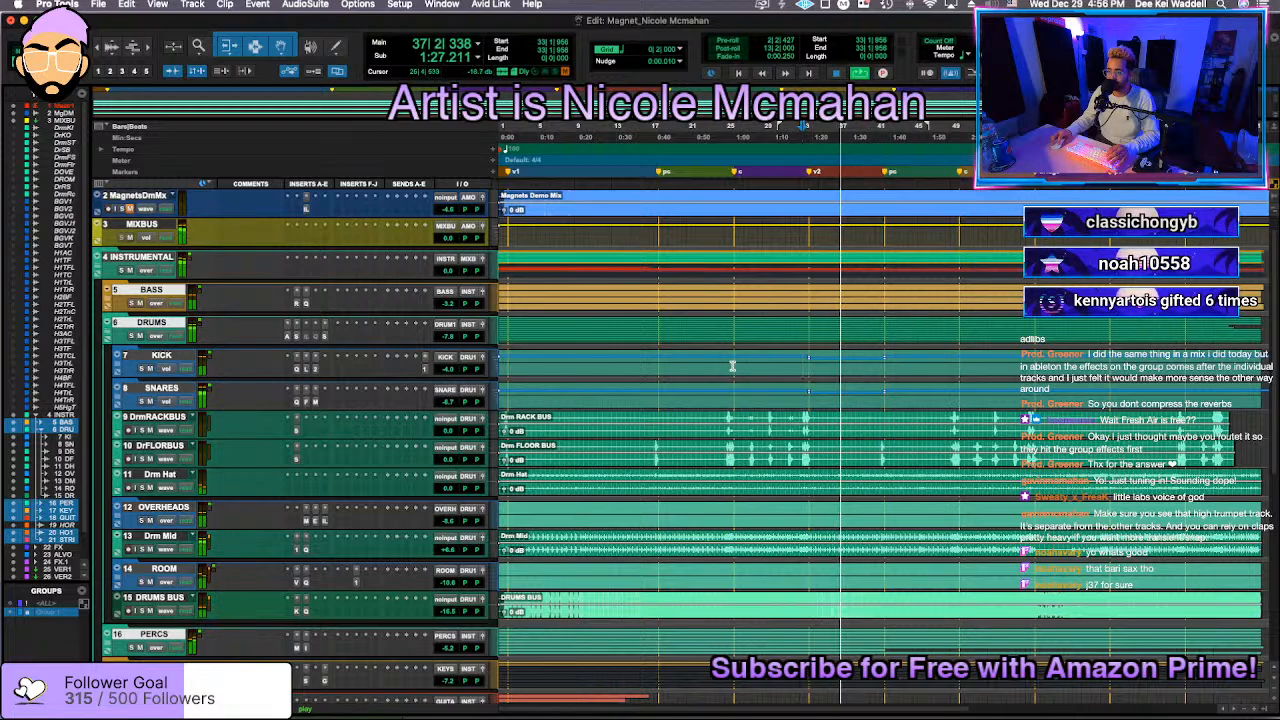
drag(658, 368, 502, 400)
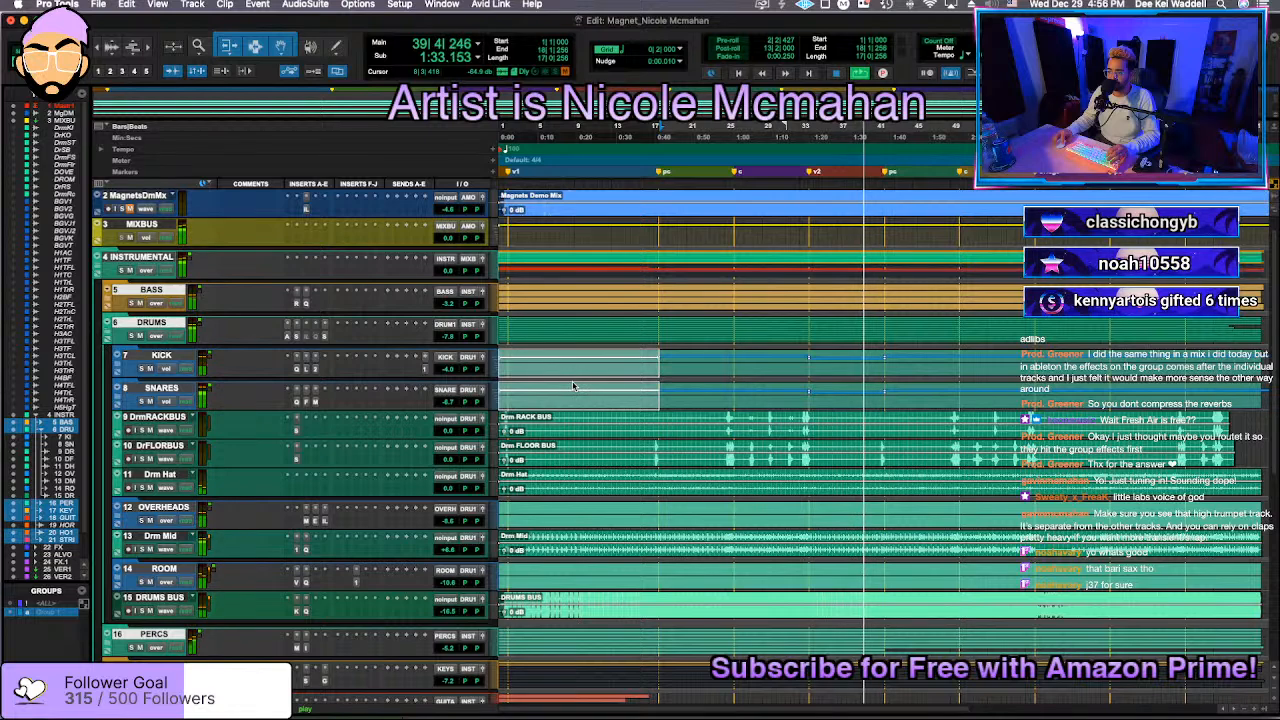
drag(574, 388, 573, 386)
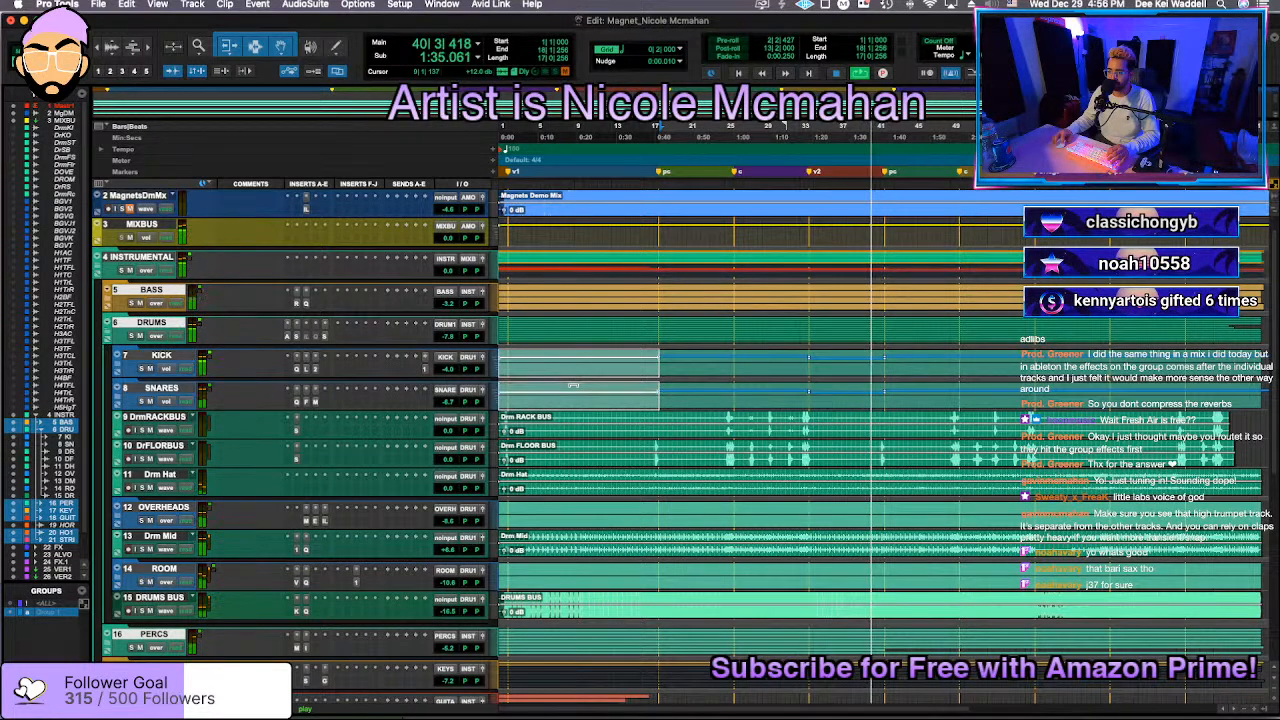
click(580, 400)
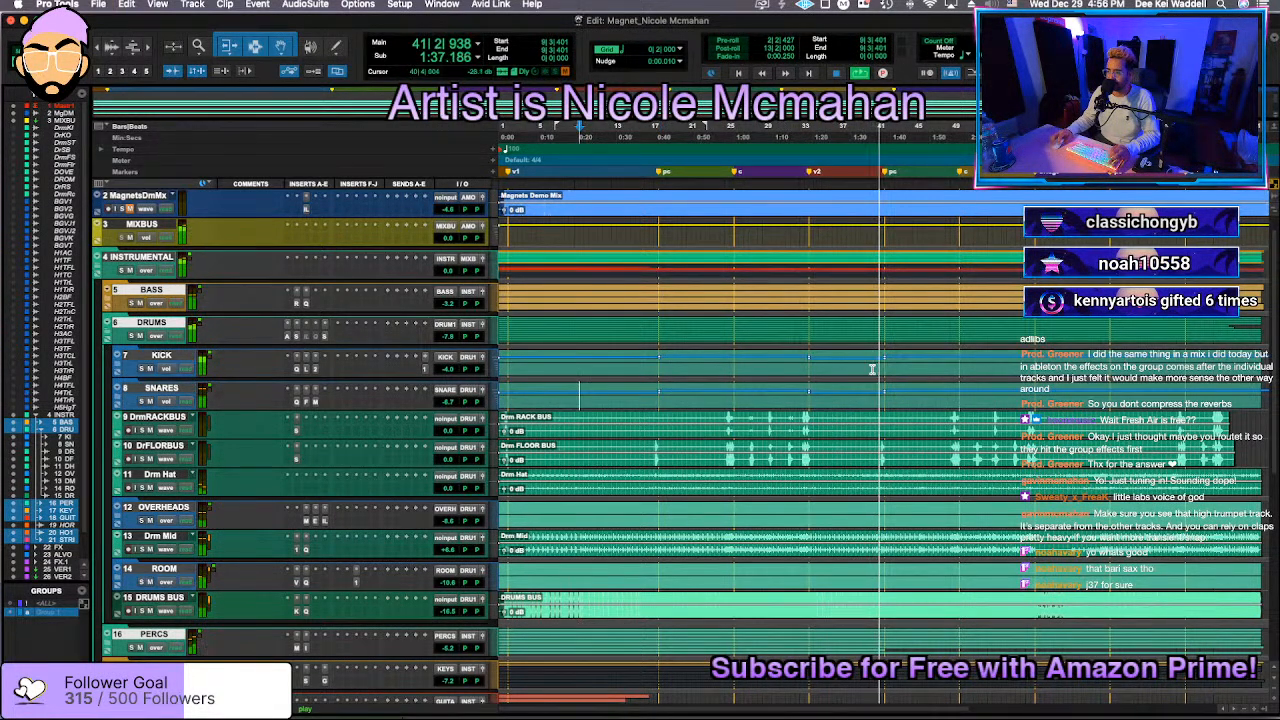
Step: Raise only the KICK volume automation slightly across the second chorus, bars 50 to 58
scroll(872, 370, right, 3)
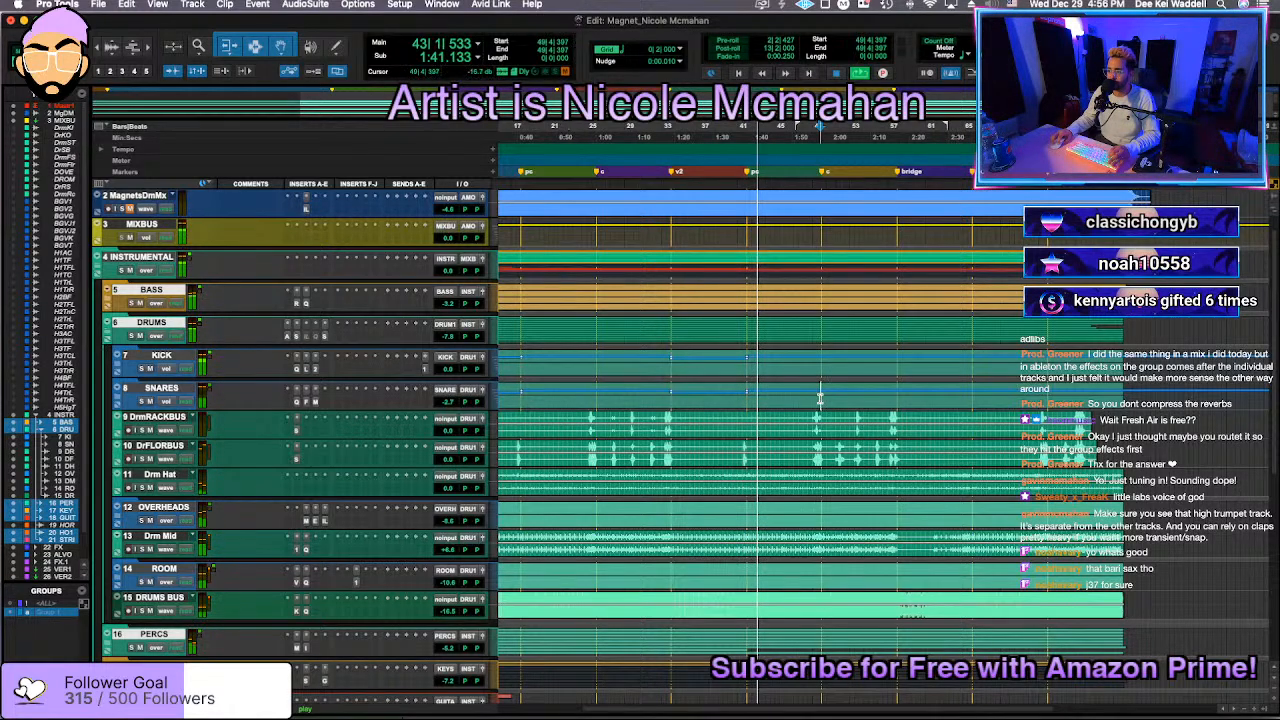
click(820, 390)
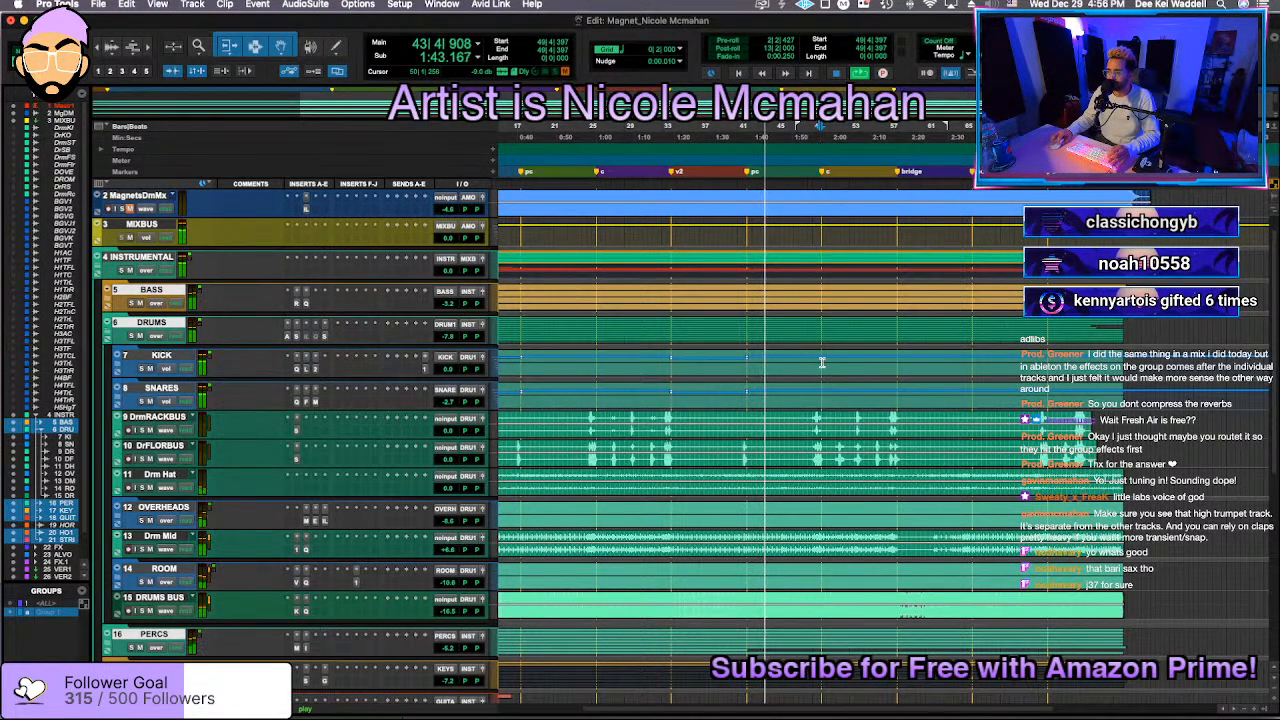
click(822, 362)
key(t)
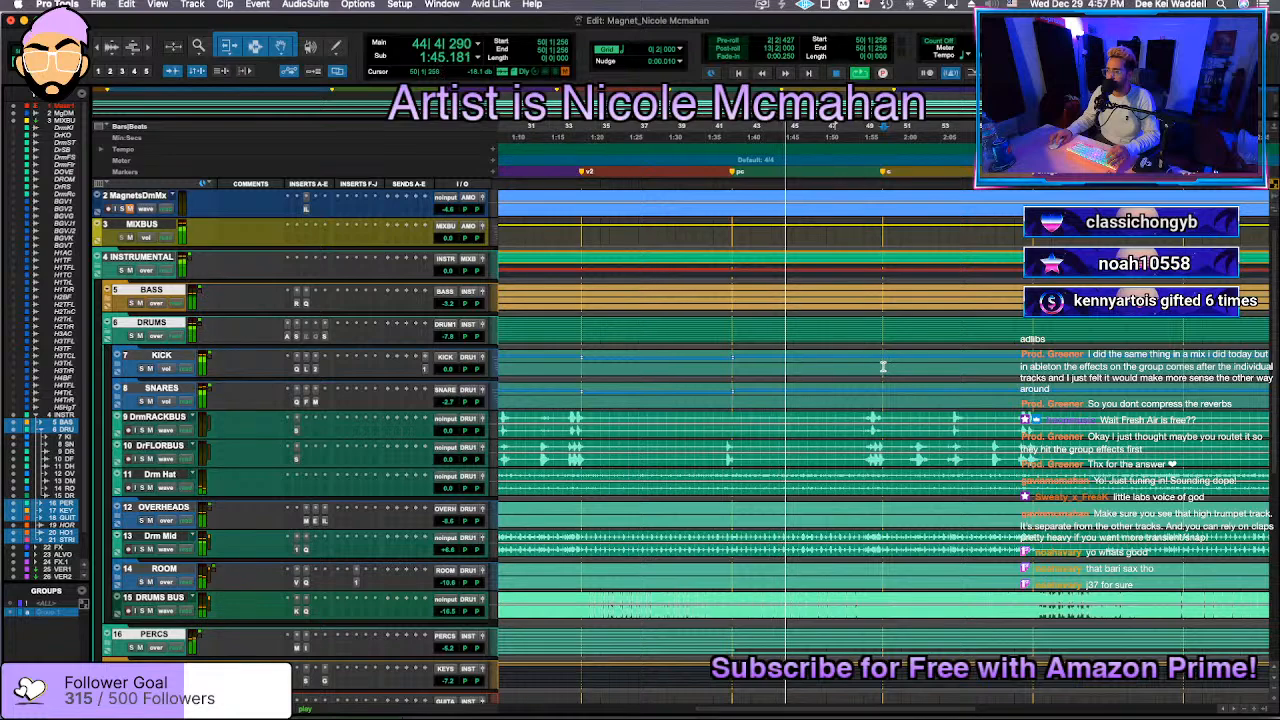
drag(882, 367, 930, 348)
key(r)
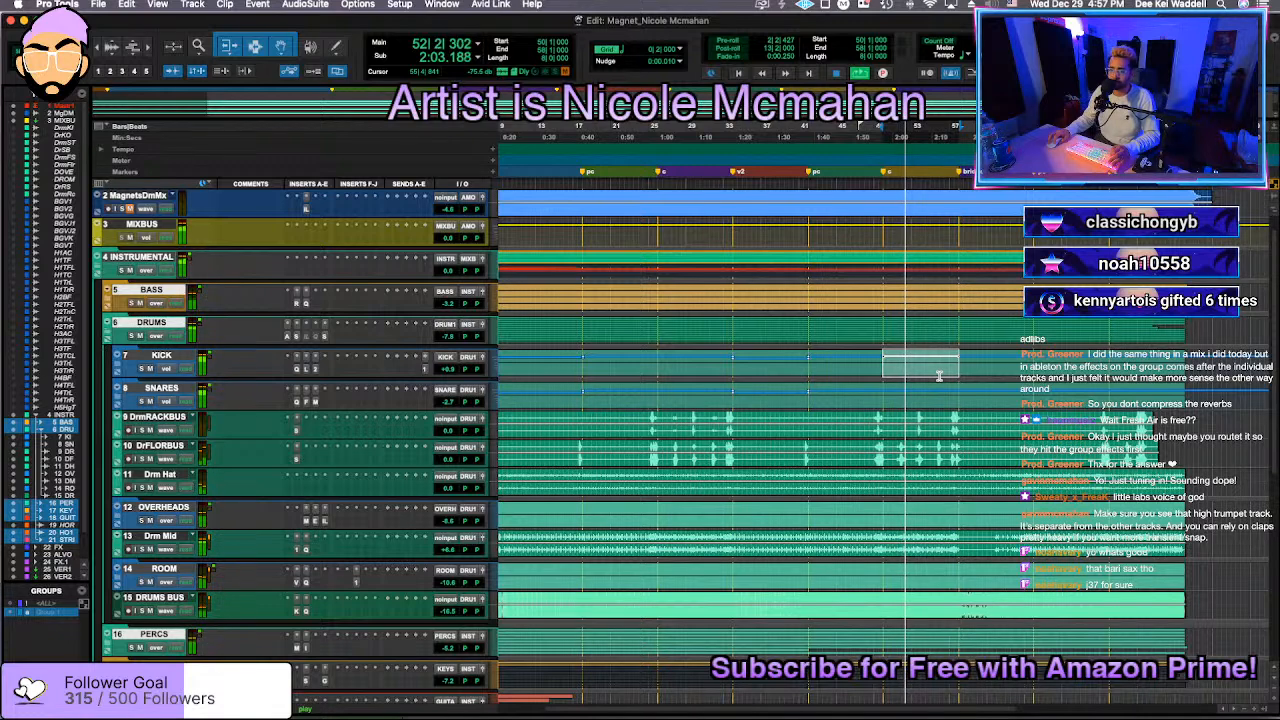
Step: Set the Soft-Clip Saturator of StandardCLIP on the DRUMS track to minimum and replay from bar 50
click(293, 336)
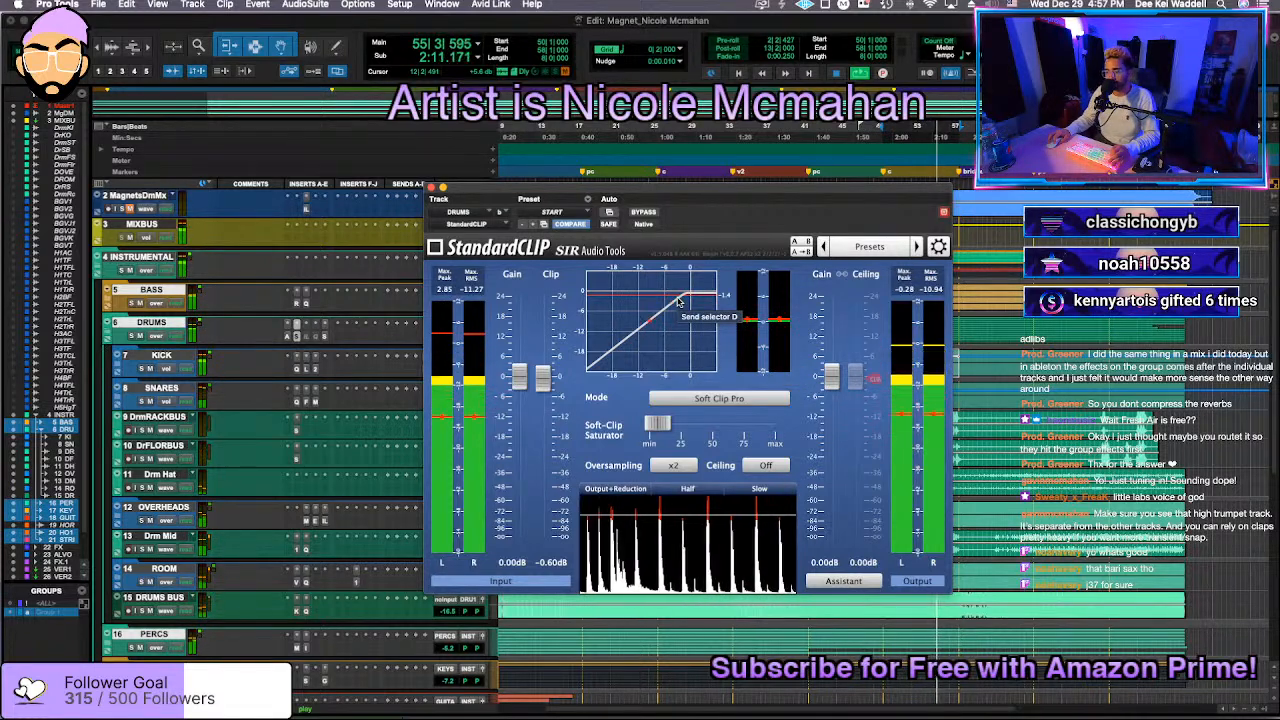
mouse_move(676, 418)
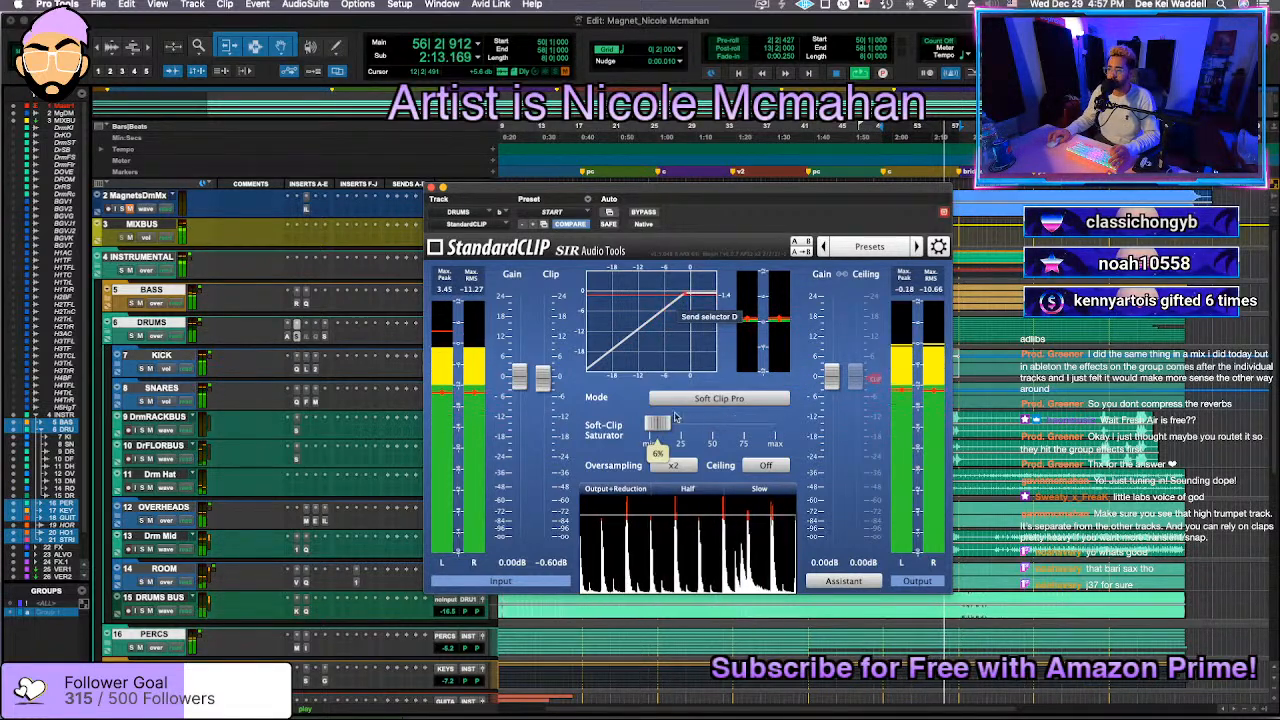
drag(660, 421, 649, 422)
key(space)
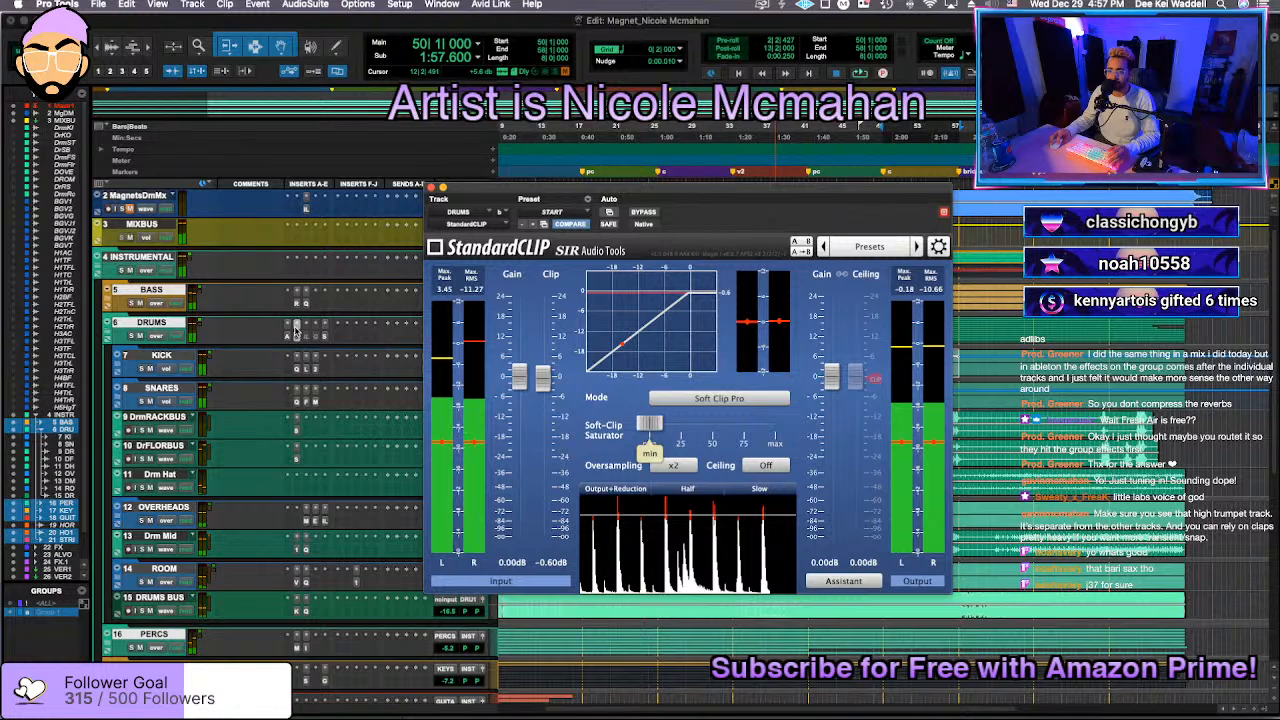
Step: Remove the StandardCLIP insert from the DRUMS track, replay, and close the empty plug-in window
click(296, 326)
click(341, 258)
key(space)
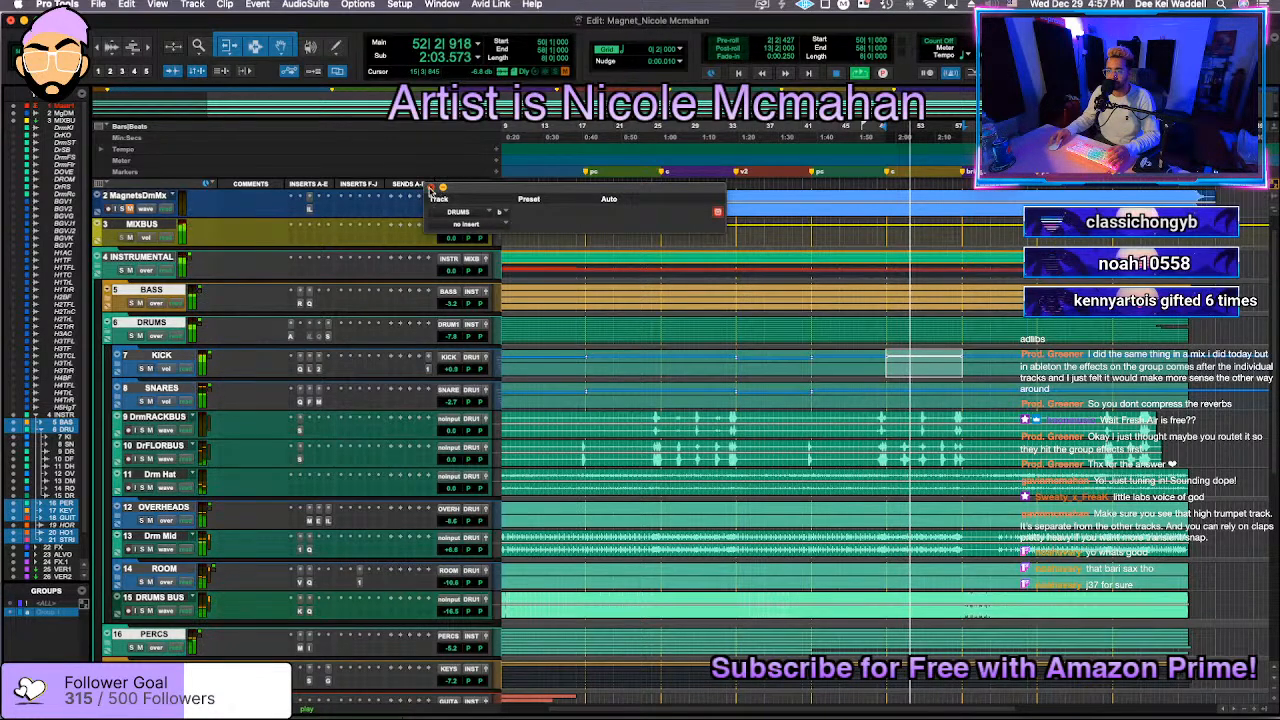
click(432, 188)
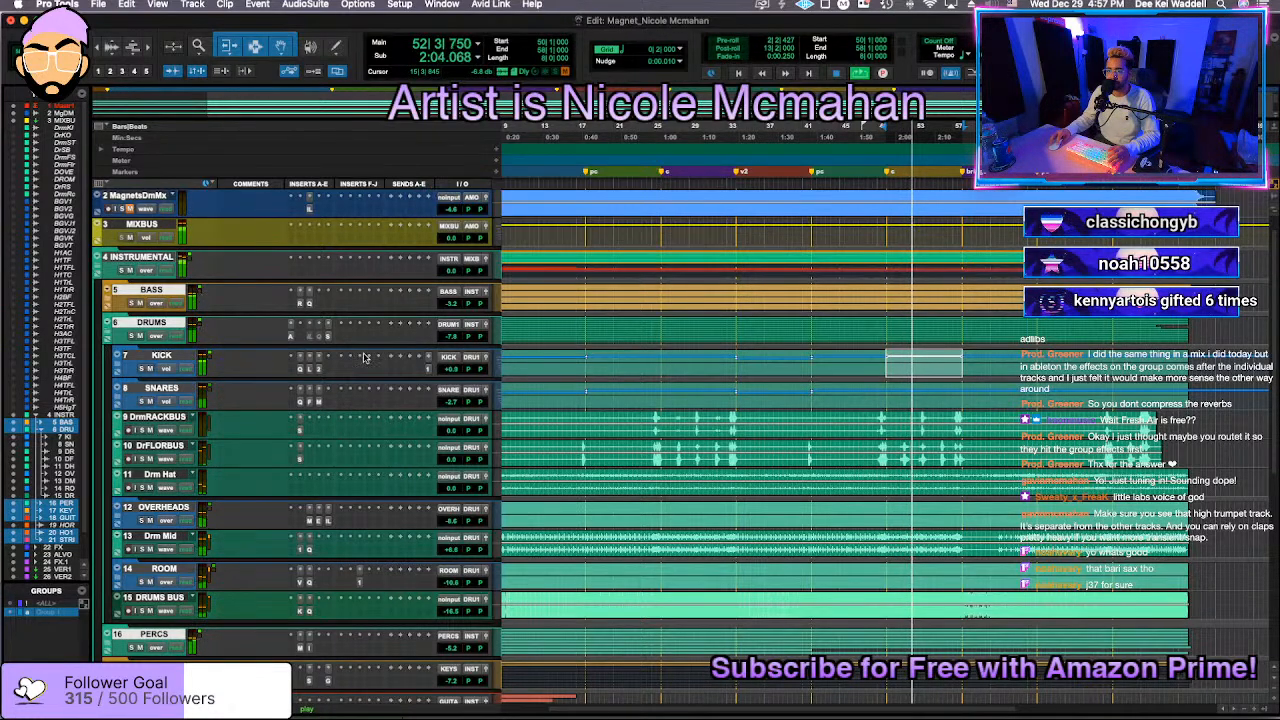
Step: Insert the stereo I Heart NY parallel compressor in the free slot on the DRUMS track and audition it from bar 50
click(298, 337)
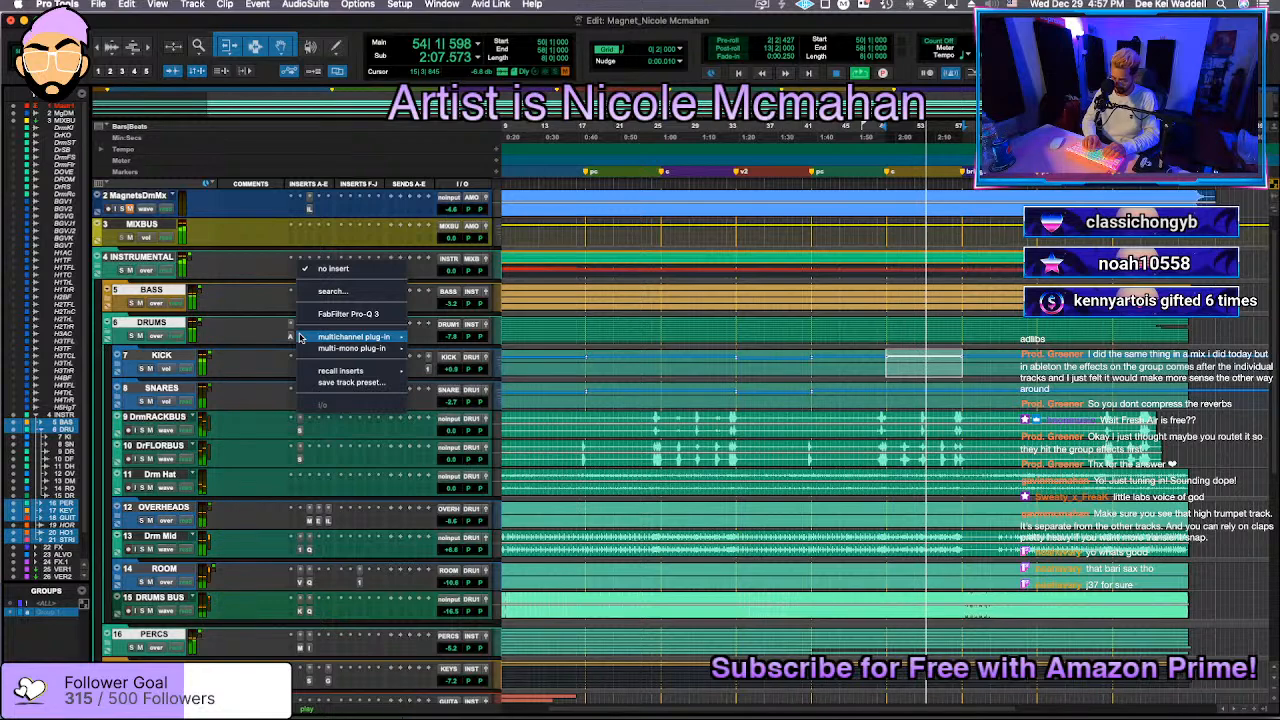
text(tra)
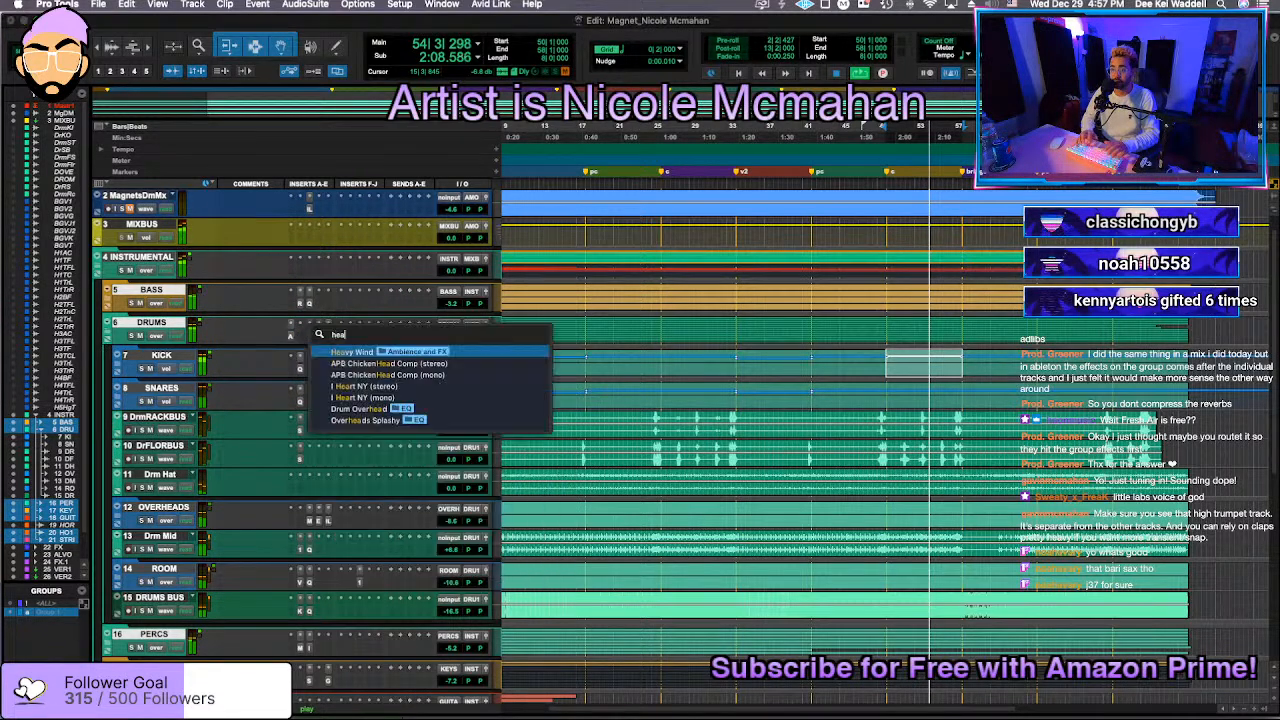
key(Return)
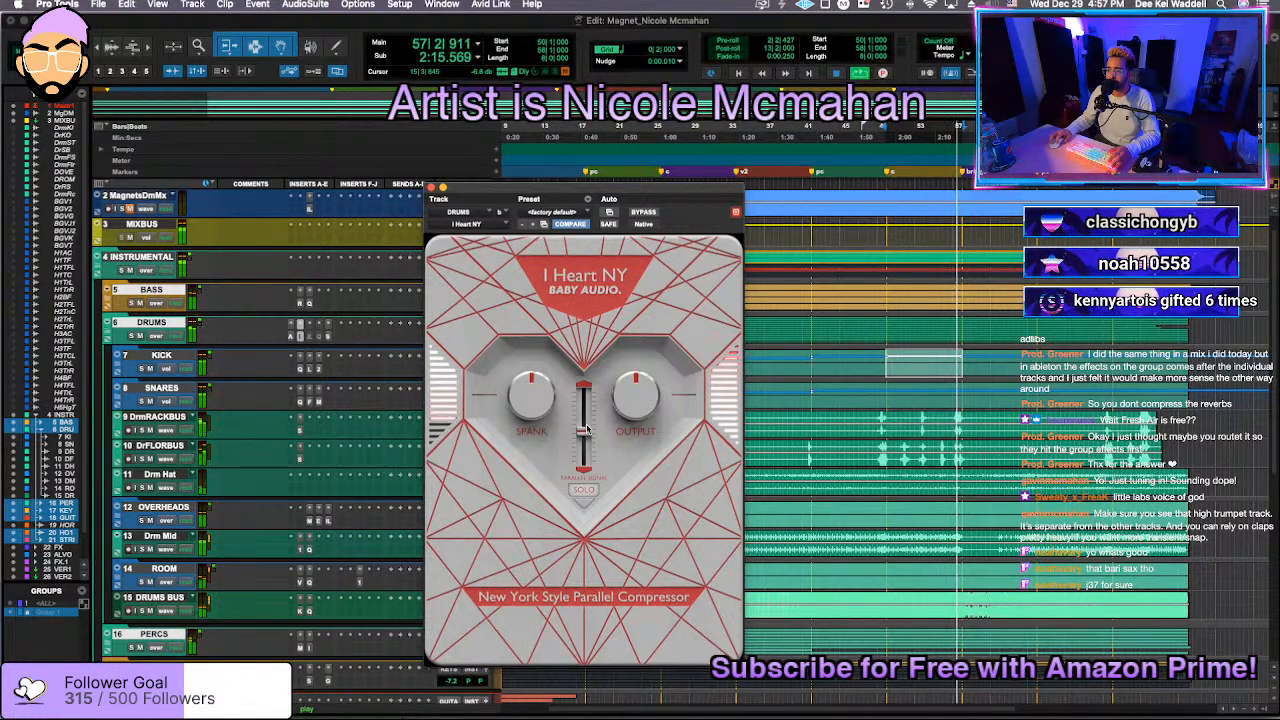
key(space)
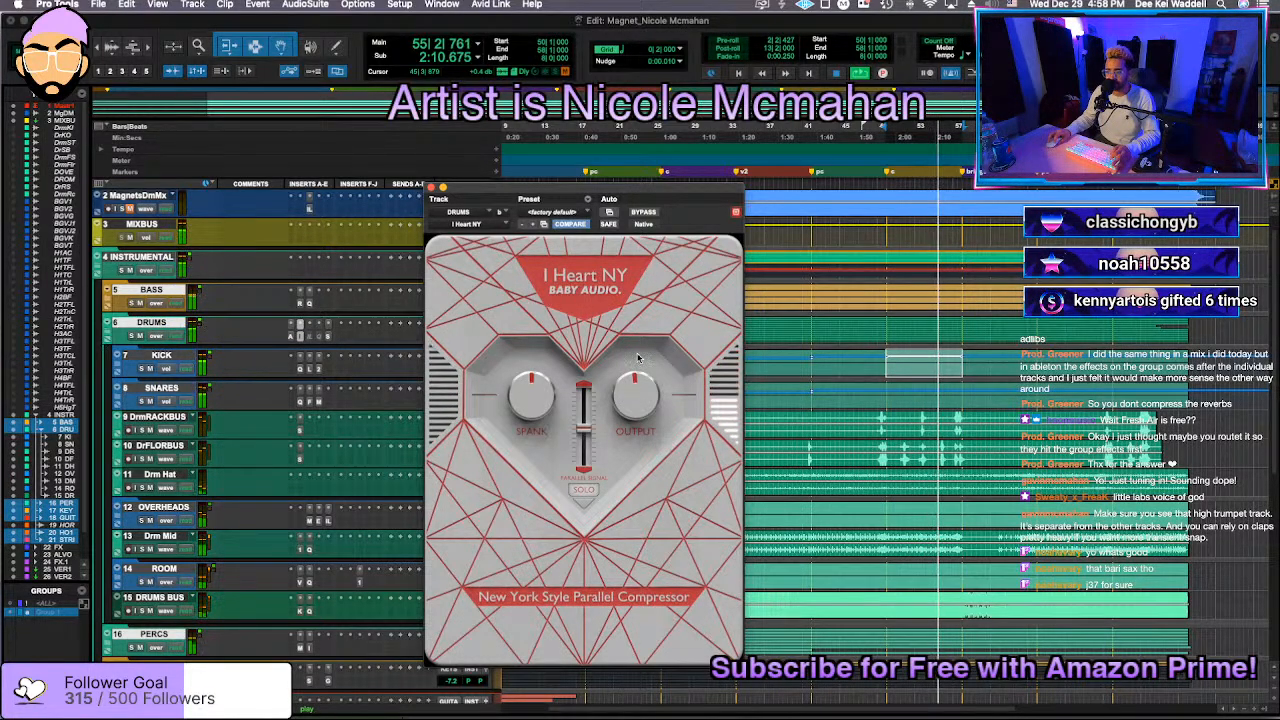
click(433, 187)
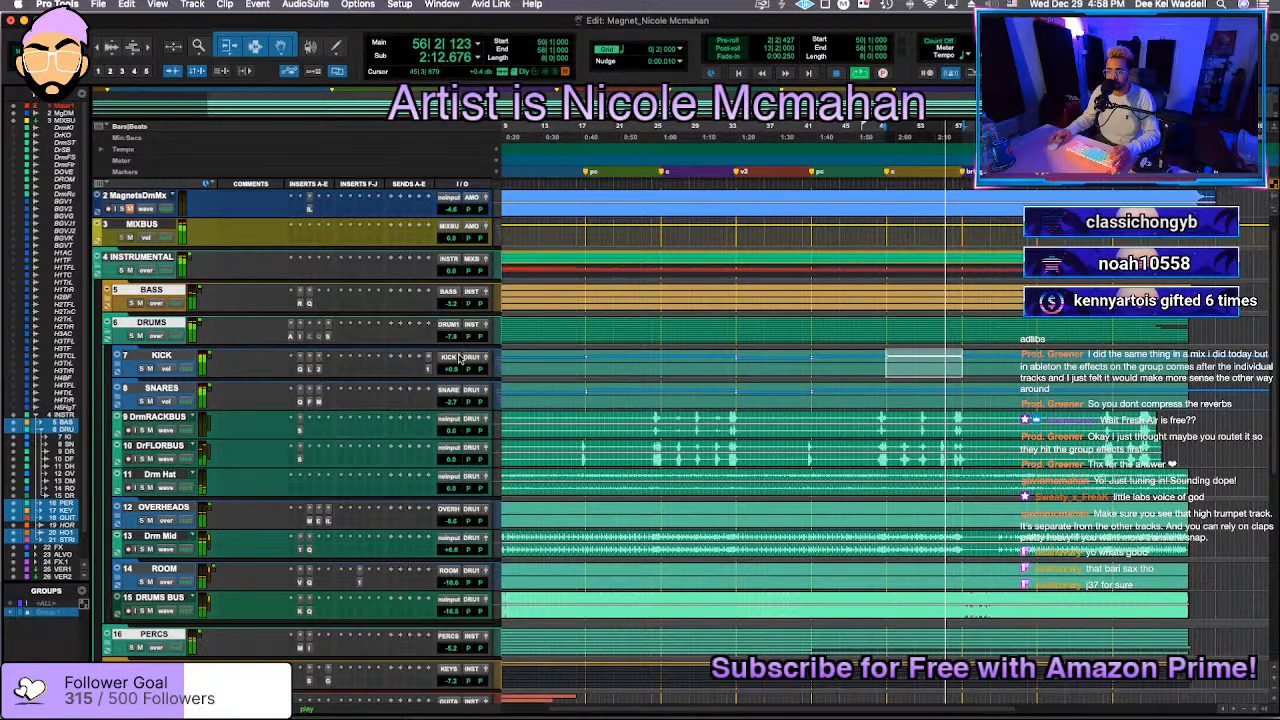
click(943, 362)
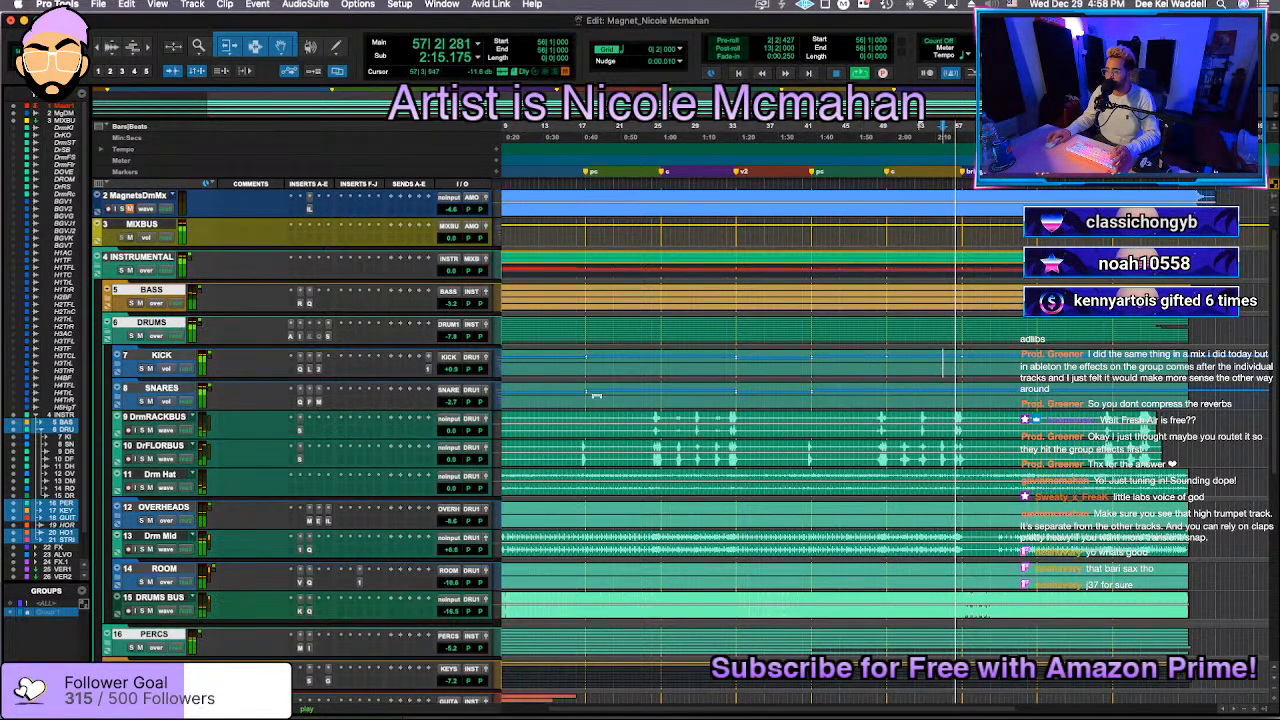
click(300, 337)
click(432, 186)
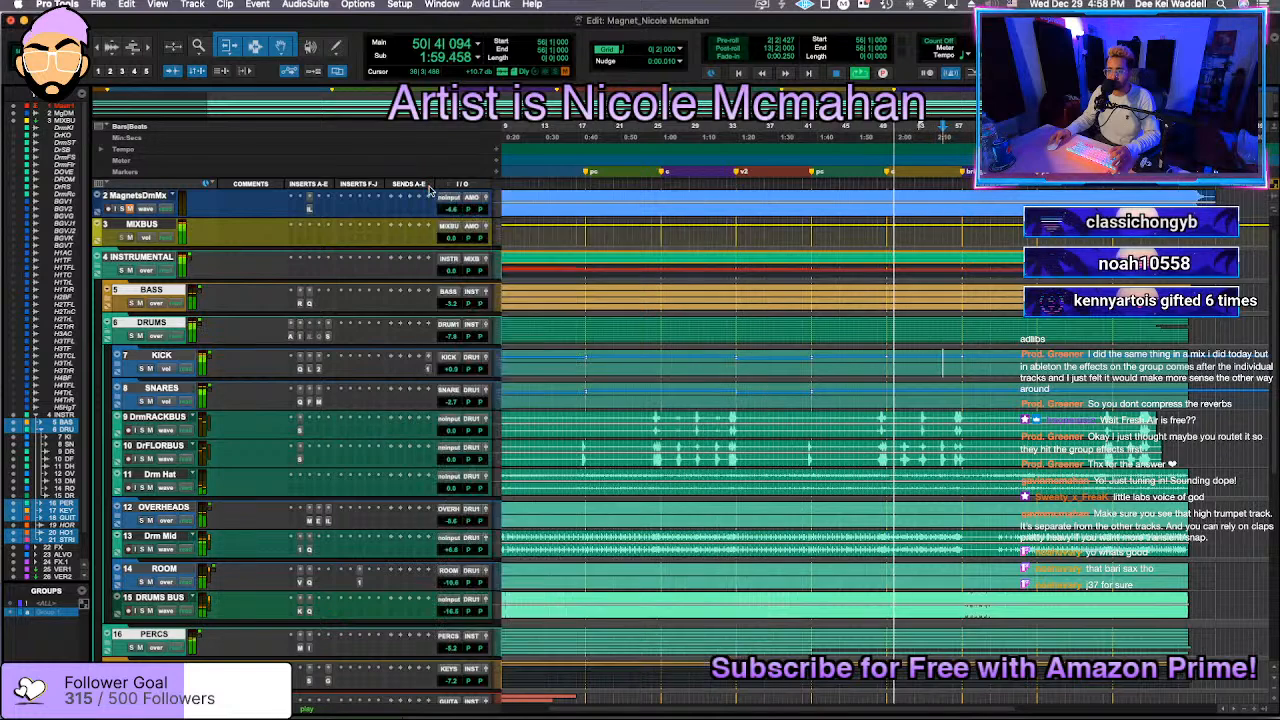
Step: Delete the KICK volume automation breakpoints around the second chorus to flatten the level there
scroll(960, 400, up, 1)
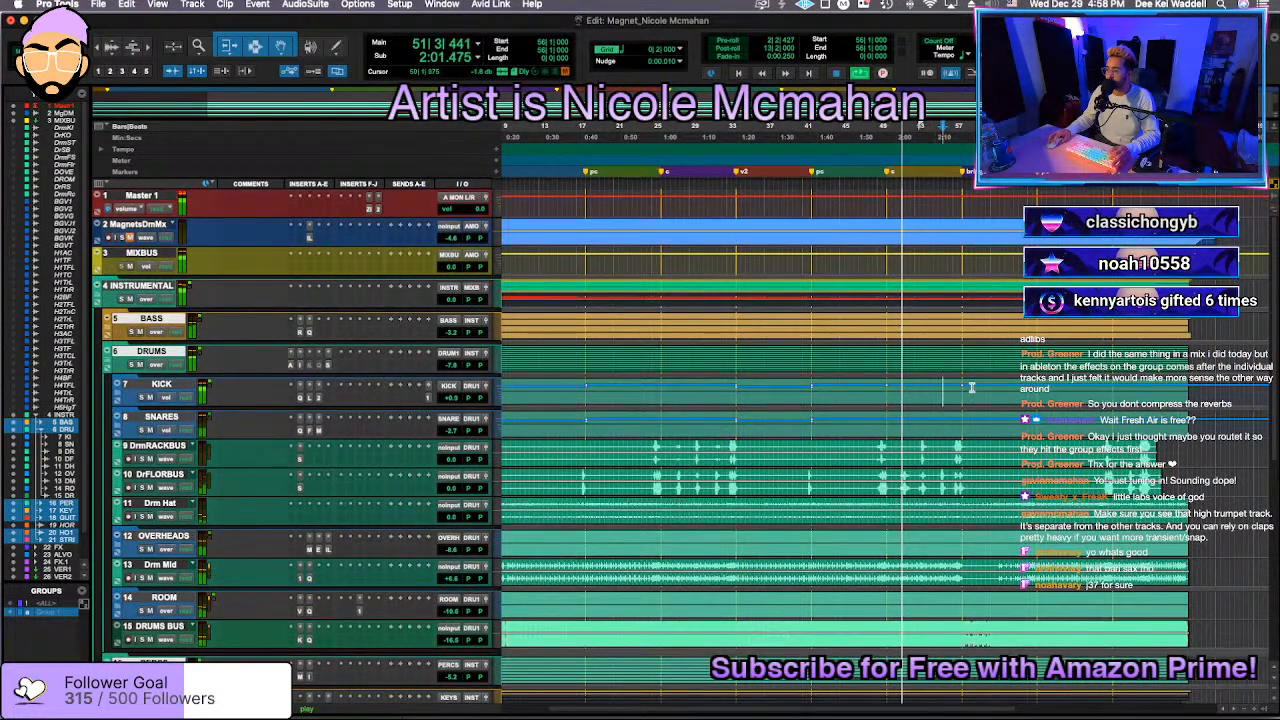
drag(971, 400, 877, 392)
key(Delete)
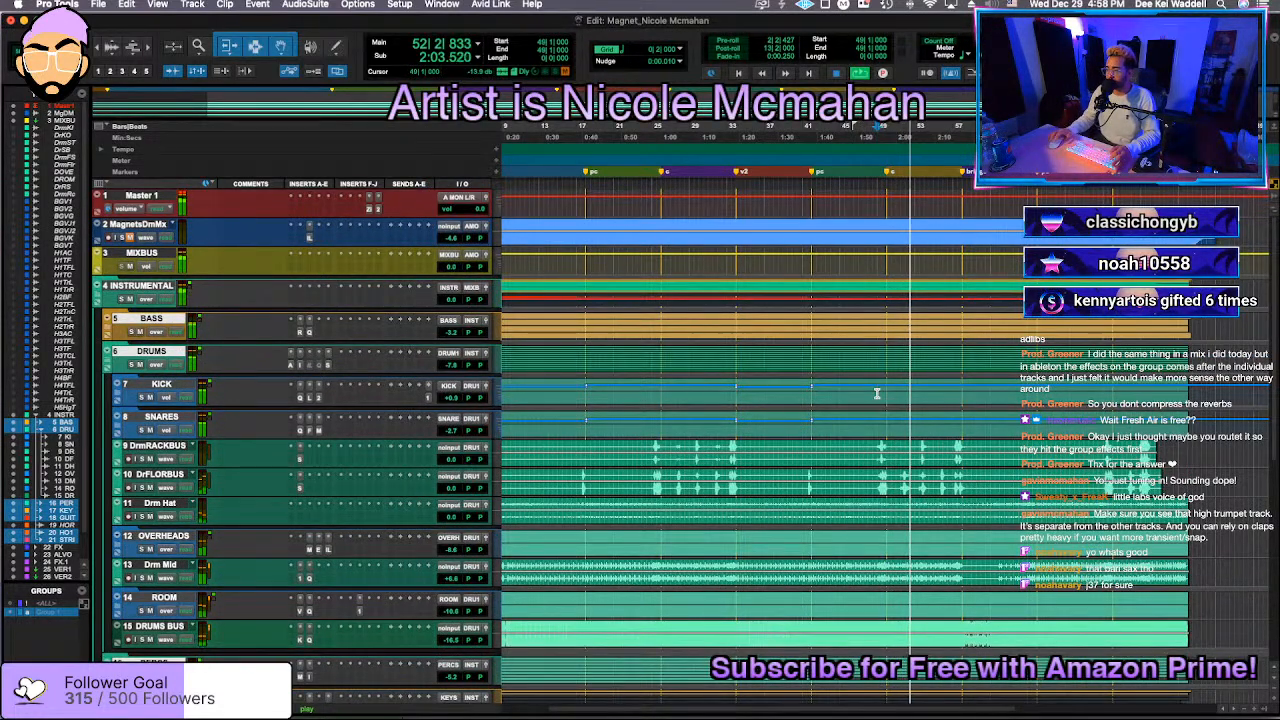
Step: Raise the HORNSBUS1 volume automation and replay the second chorus from bar 48
scroll(660, 451, left, 3)
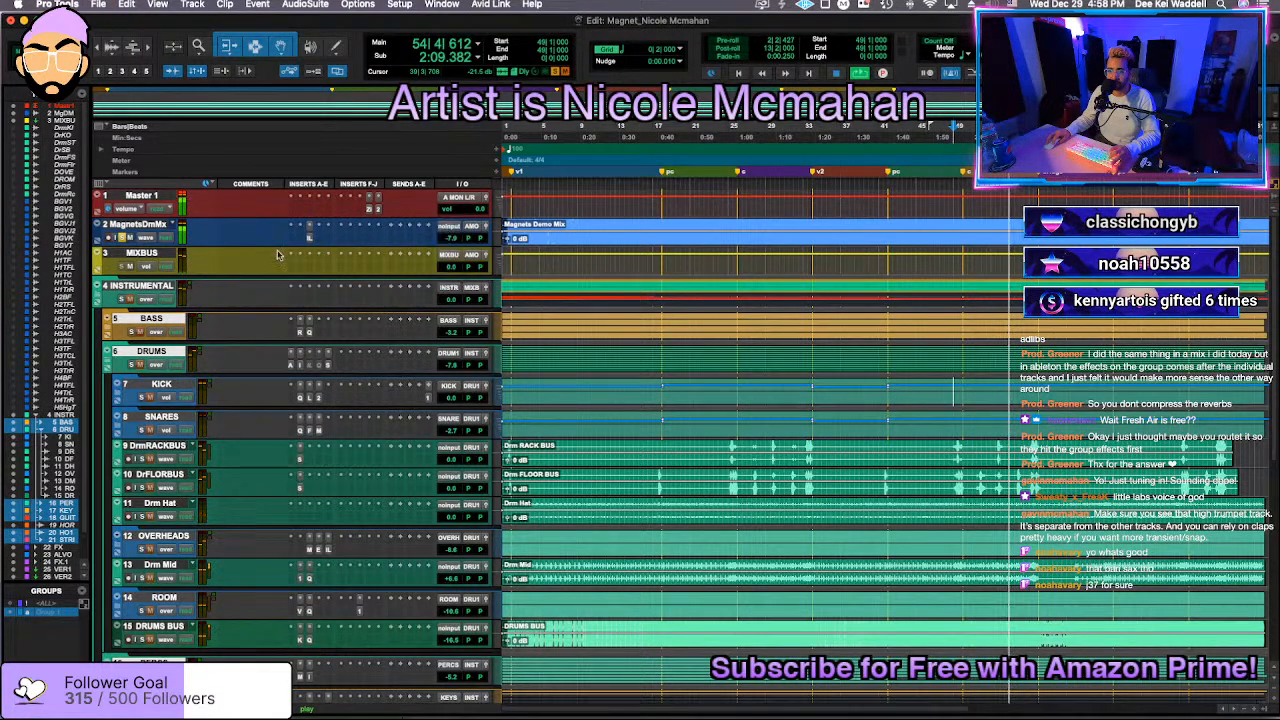
scroll(237, 645, down, 5)
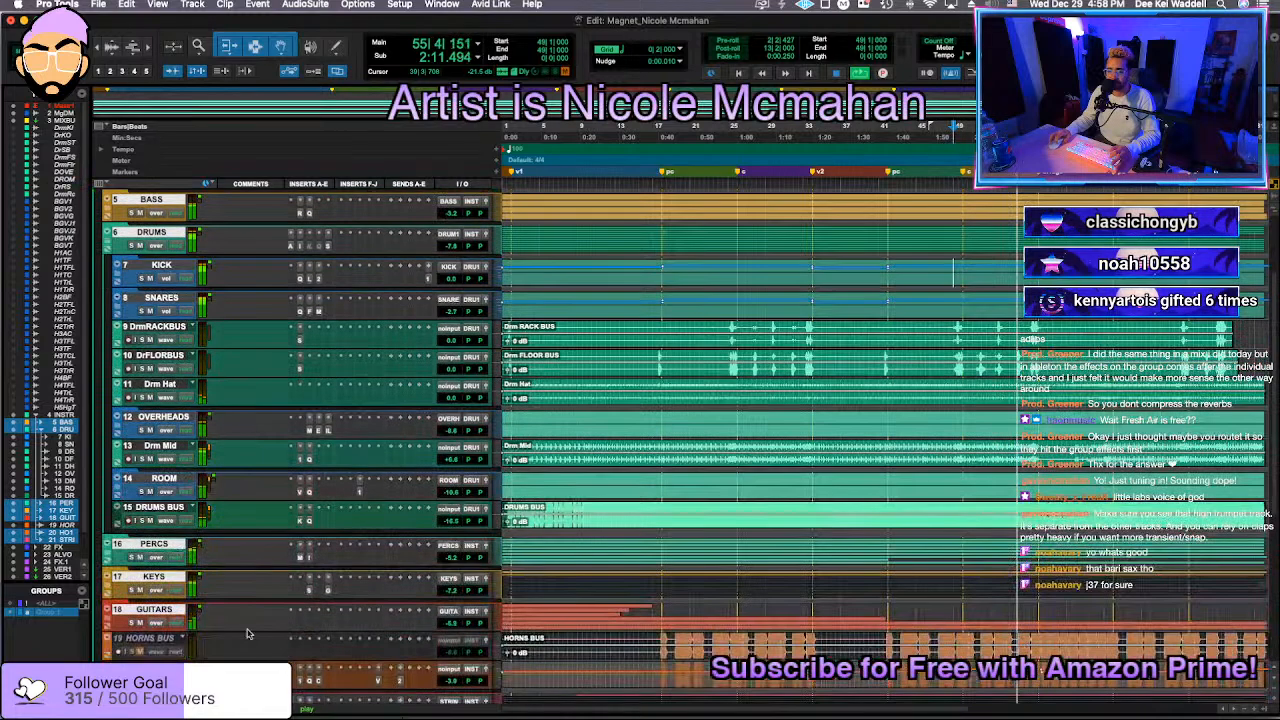
scroll(402, 471, down, 3)
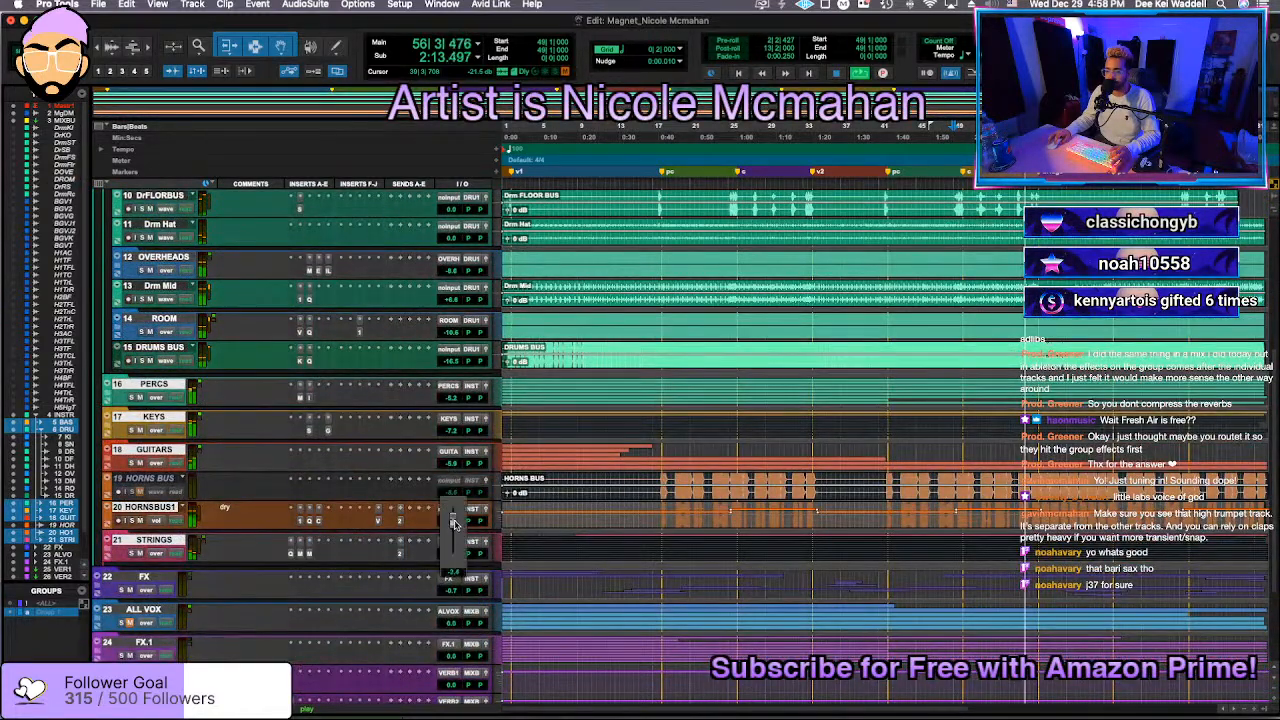
key(r)
drag(1154, 512, 1155, 496)
key(space)
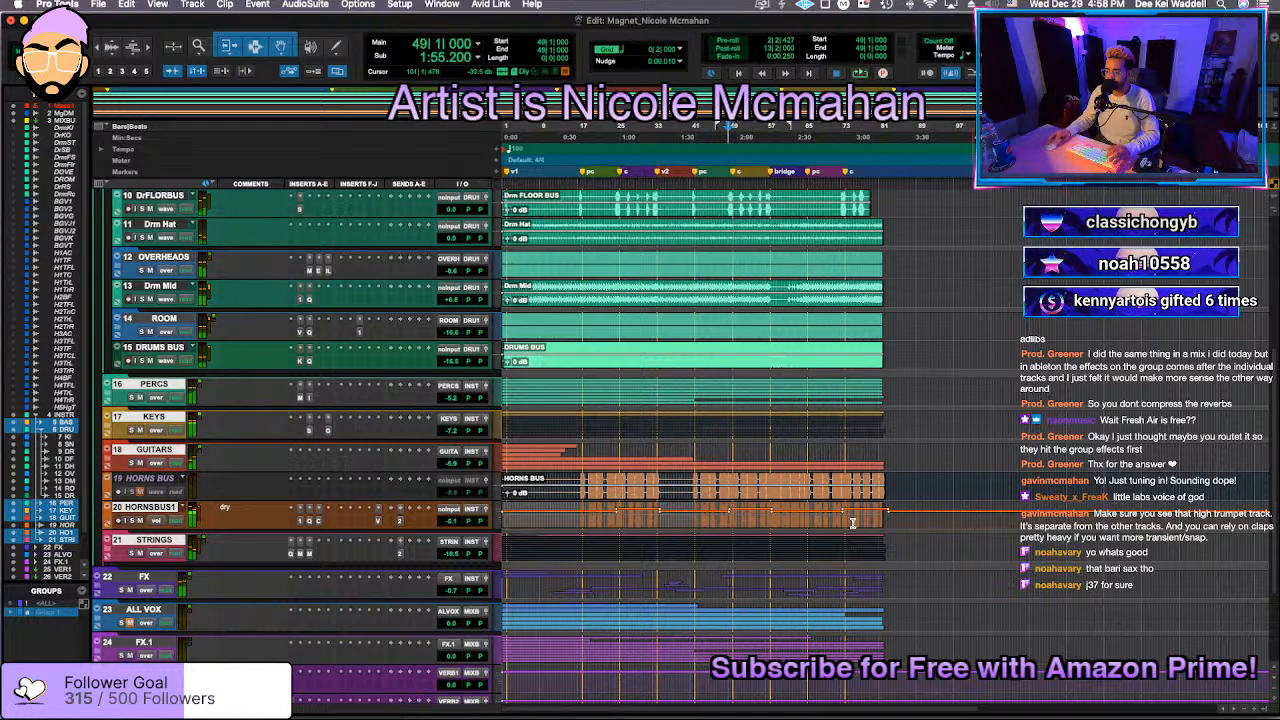
key(space)
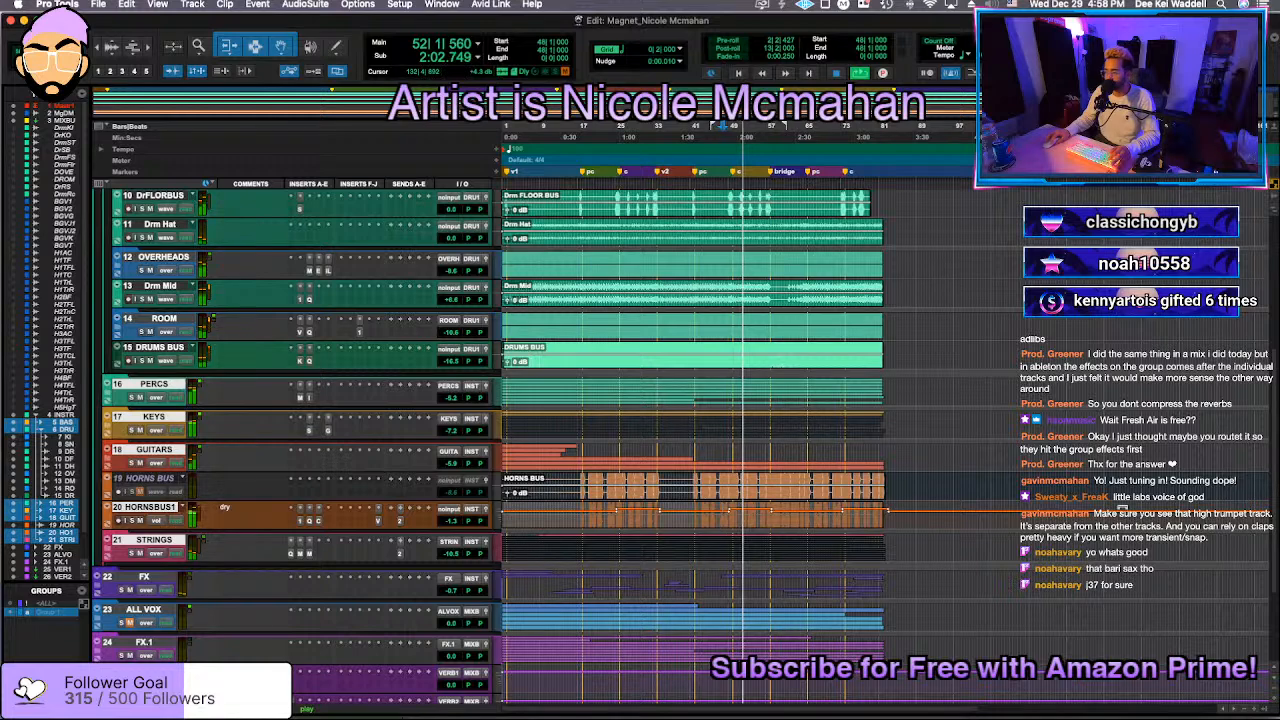
Step: Fine-tune the HORNSBUS1 volume automation after the song's end, save the session, and raise the STRINGS track volume to -8.6 dB
key(super+s)
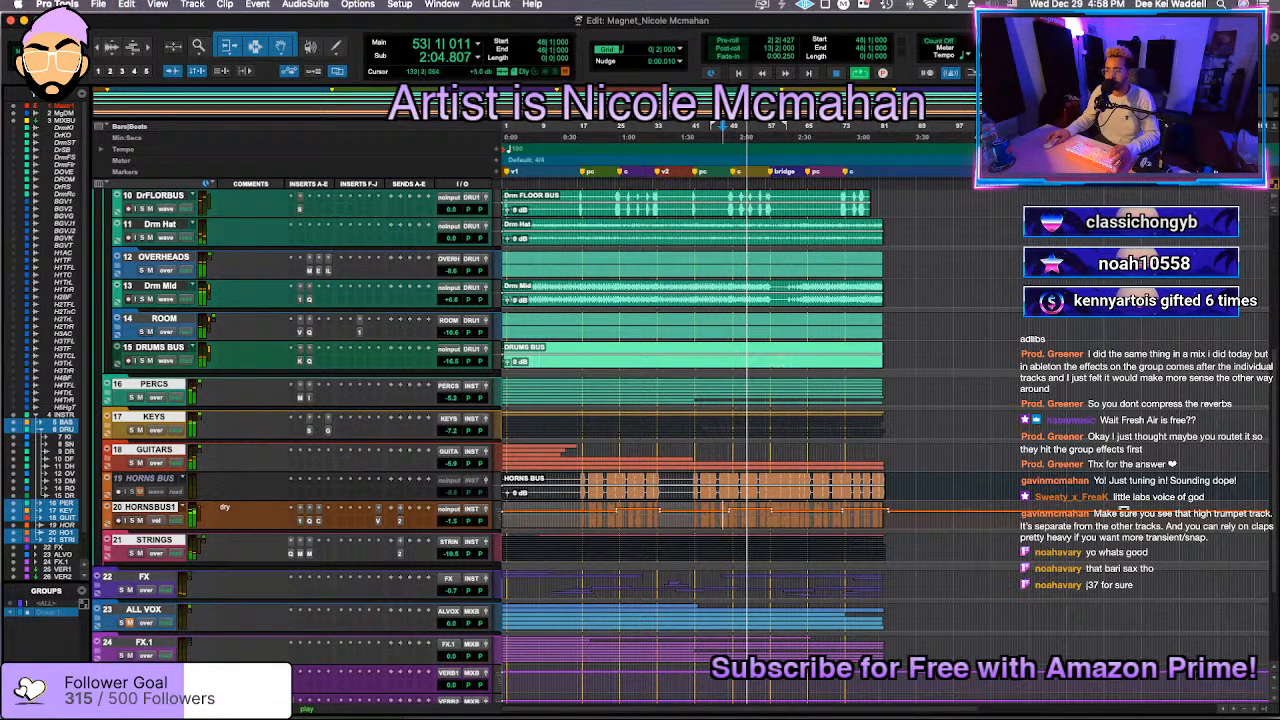
drag(1123, 508, 1123, 507)
key(super+s)
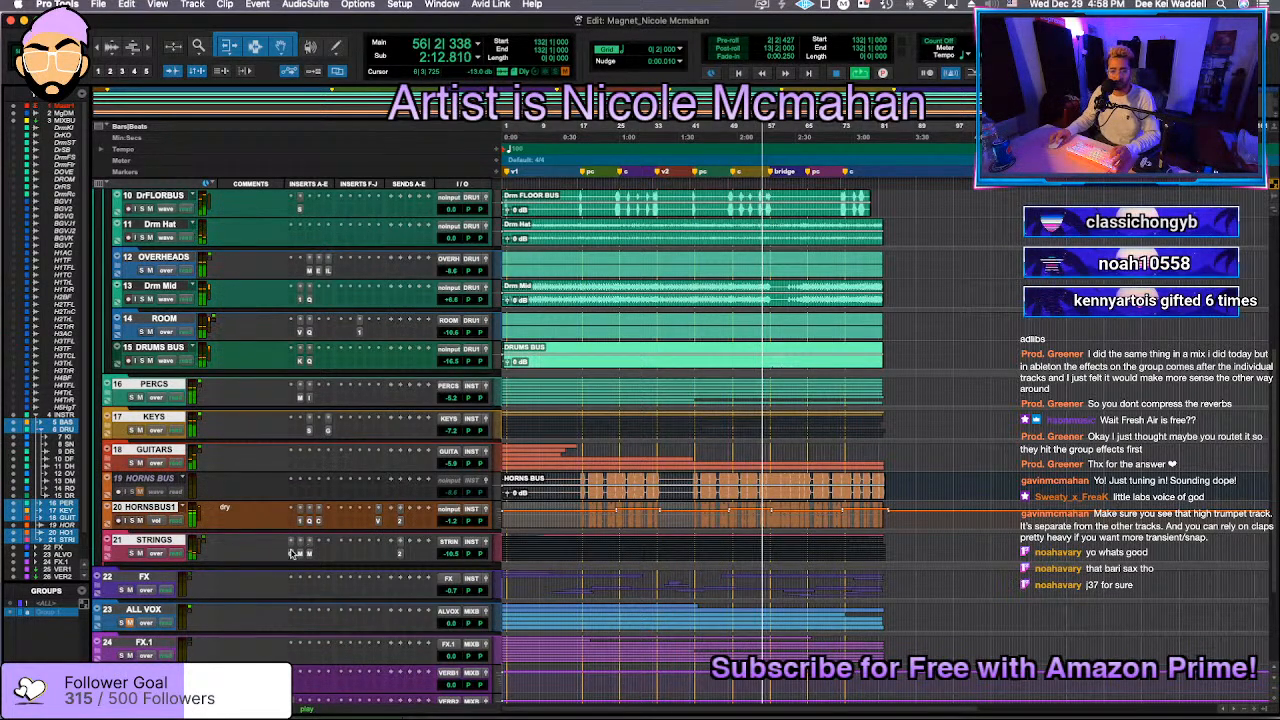
drag(456, 555, 457, 549)
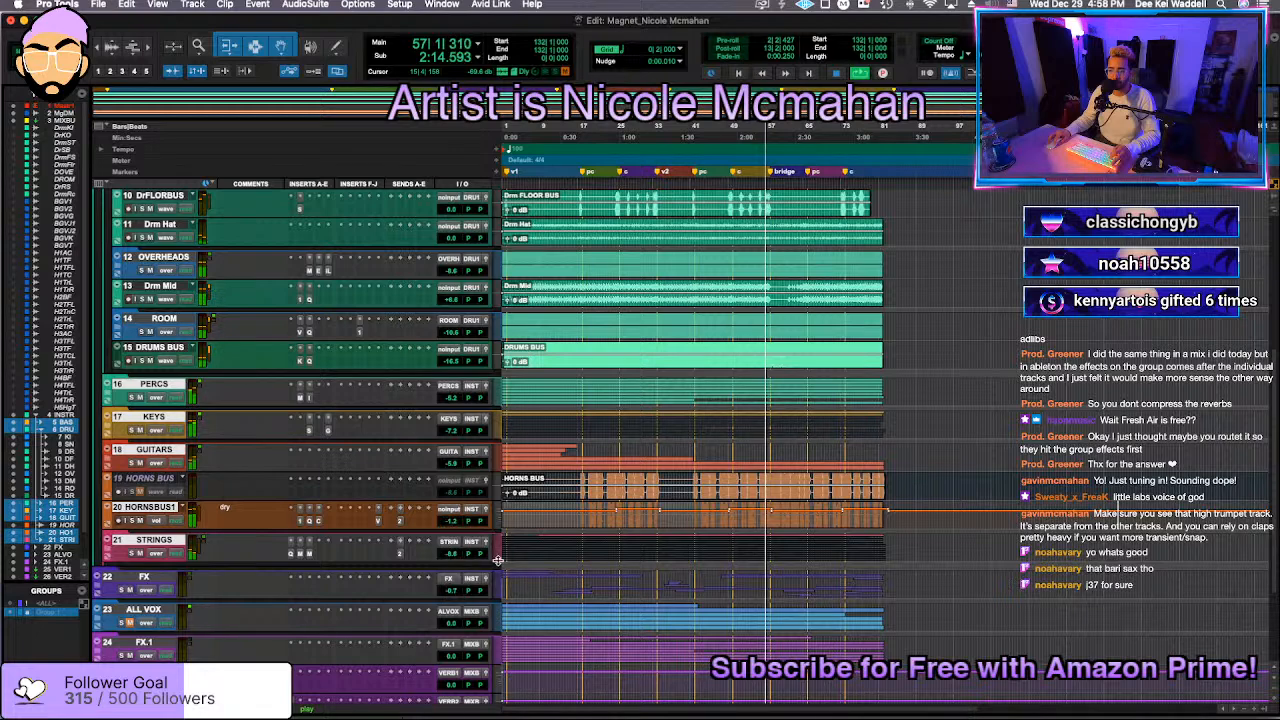
Step: Expand the FX folder to examine its individual tracks during playback, and collapse the FX and DRUMS folders
scroll(458, 560, up, 10)
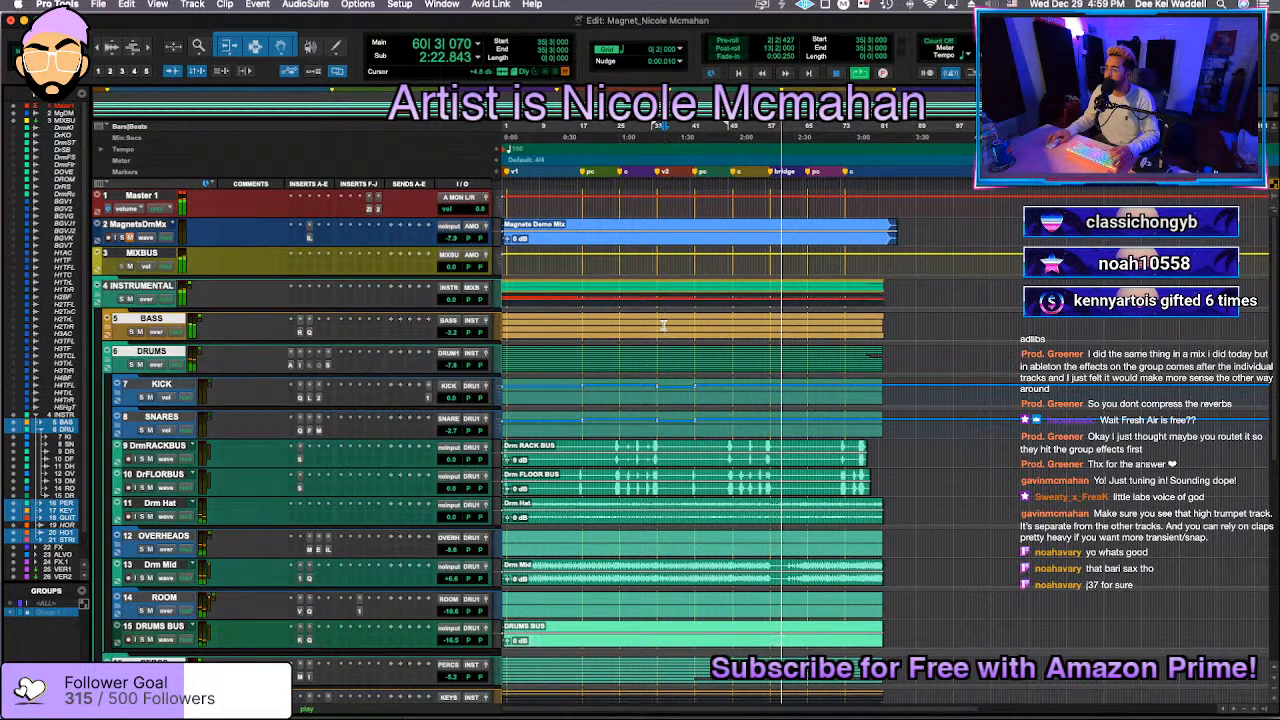
scroll(300, 420, down, 10)
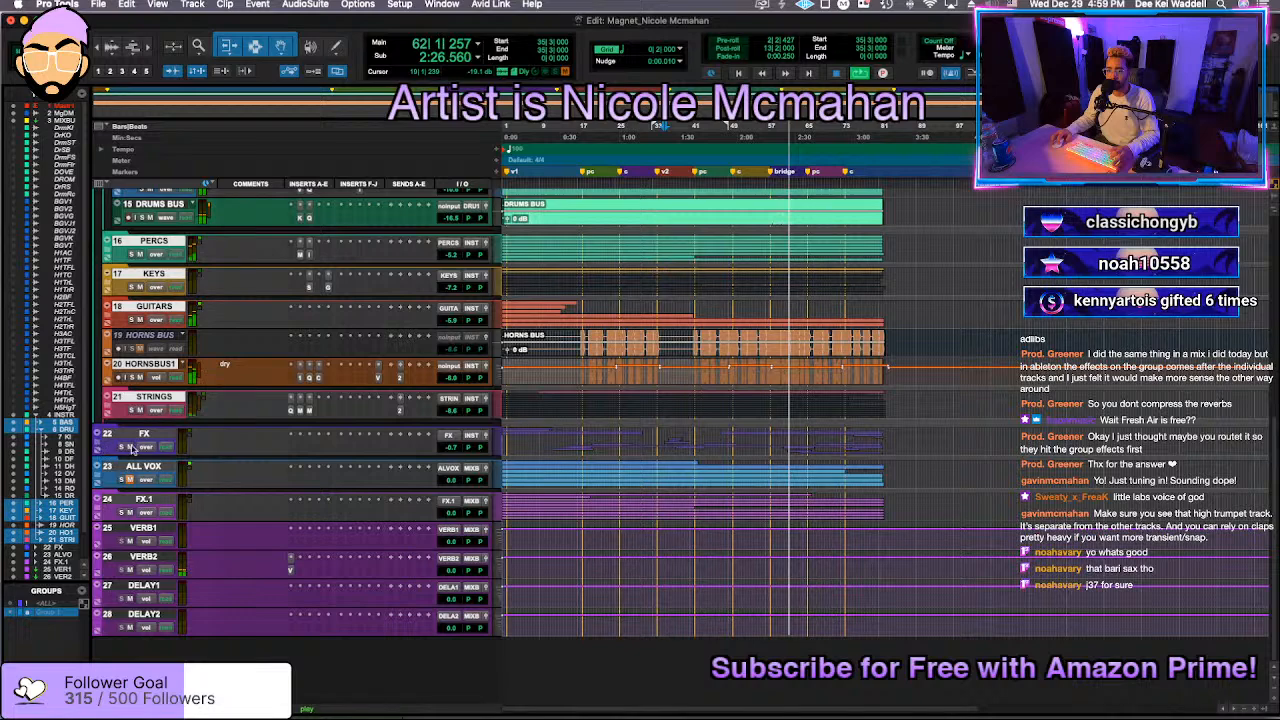
click(133, 449)
scroll(704, 485, down, 6)
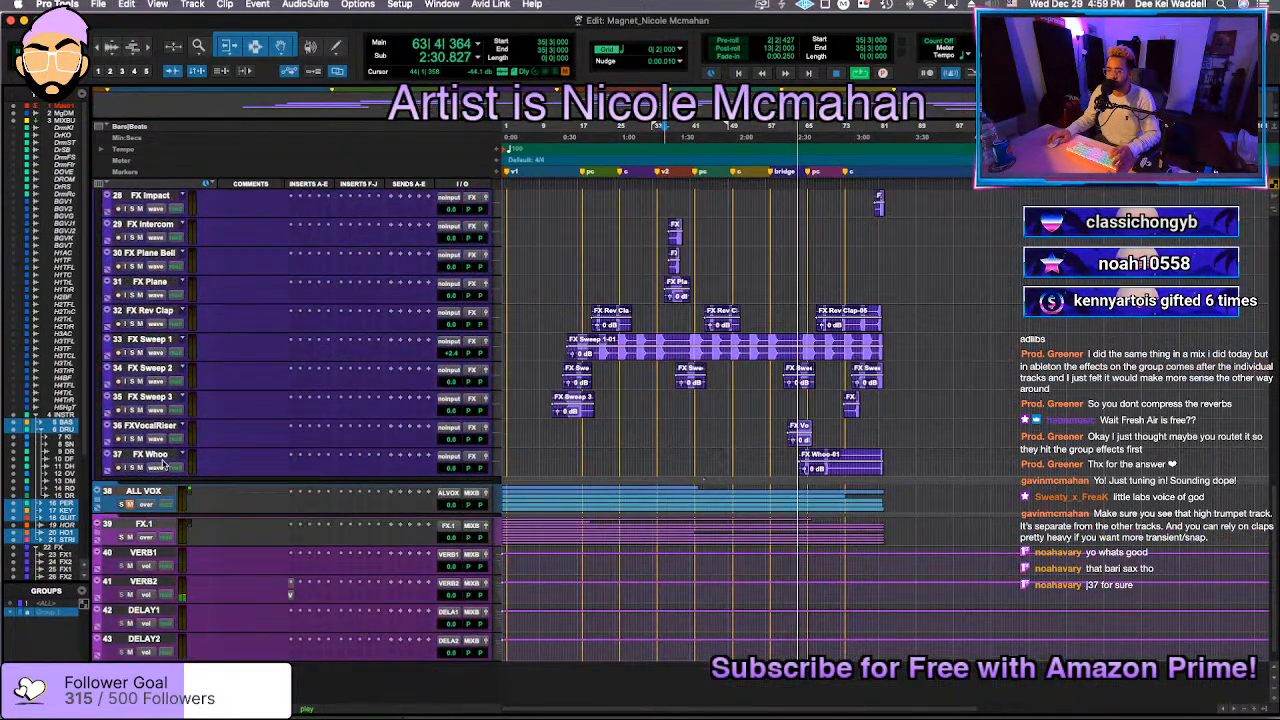
scroll(163, 462, down, 1)
scroll(172, 422, up, 4)
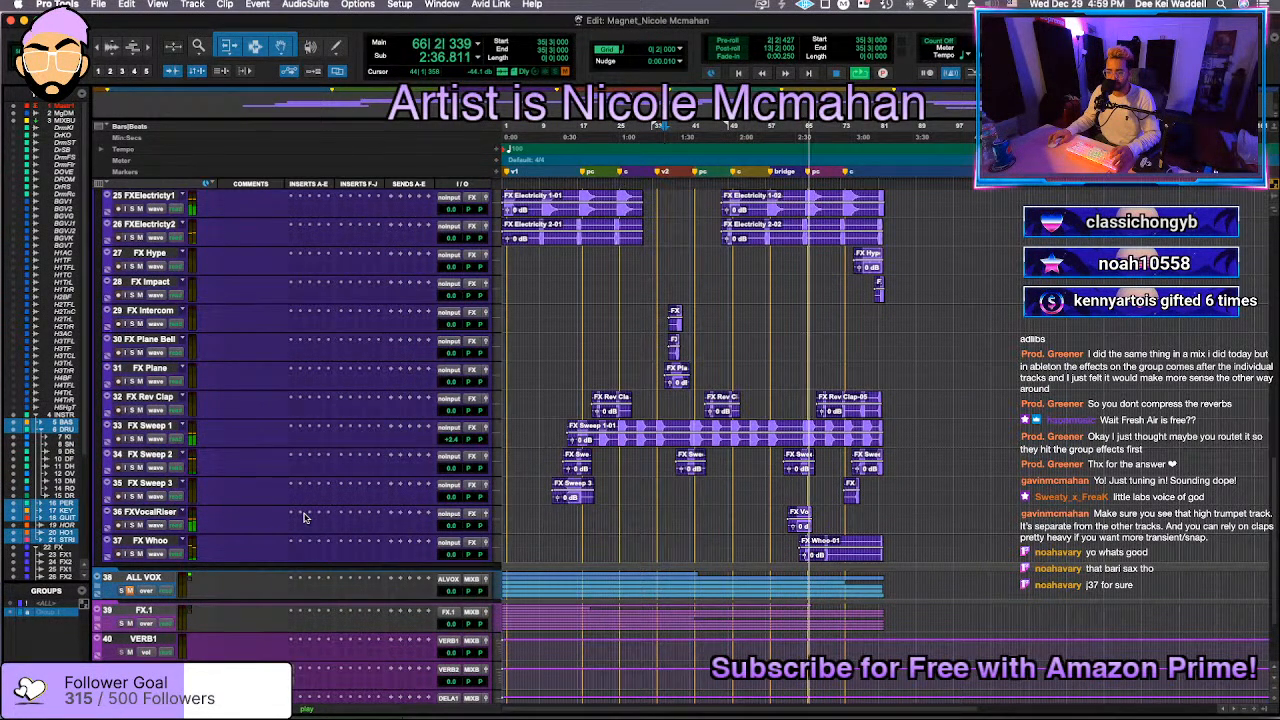
scroll(182, 285, up, 5)
scroll(97, 275, up, 15)
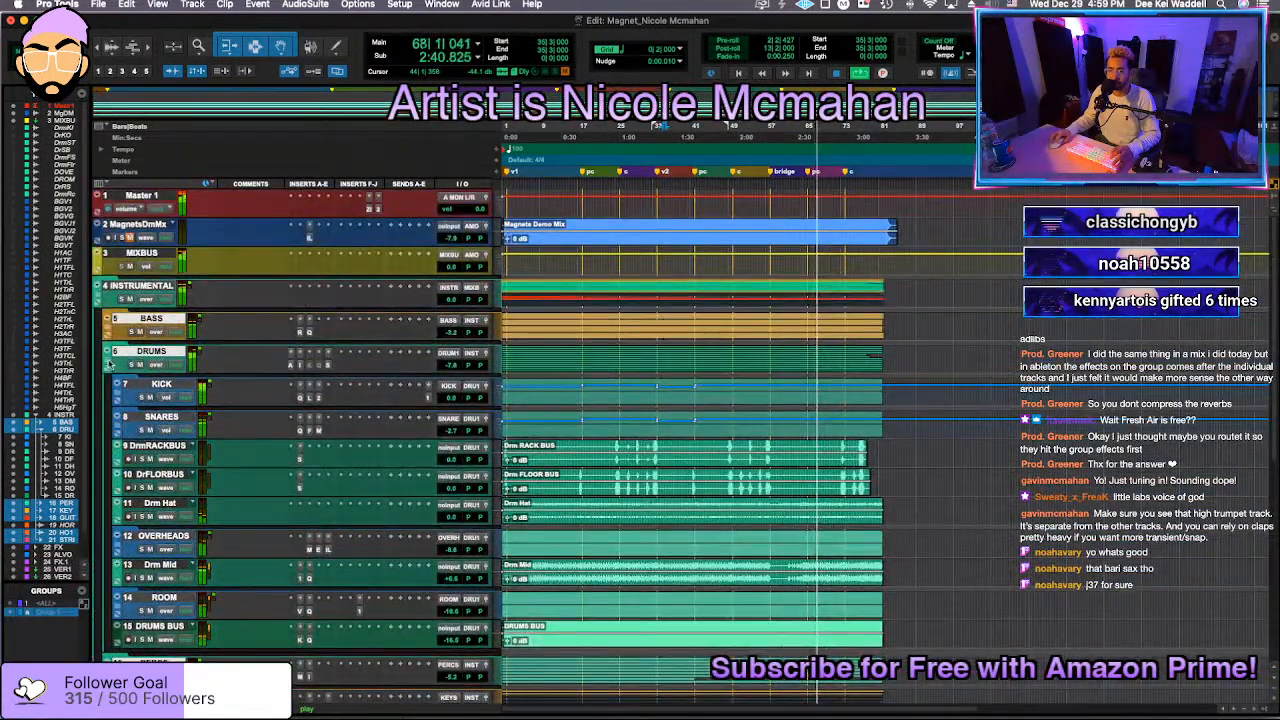
click(115, 352)
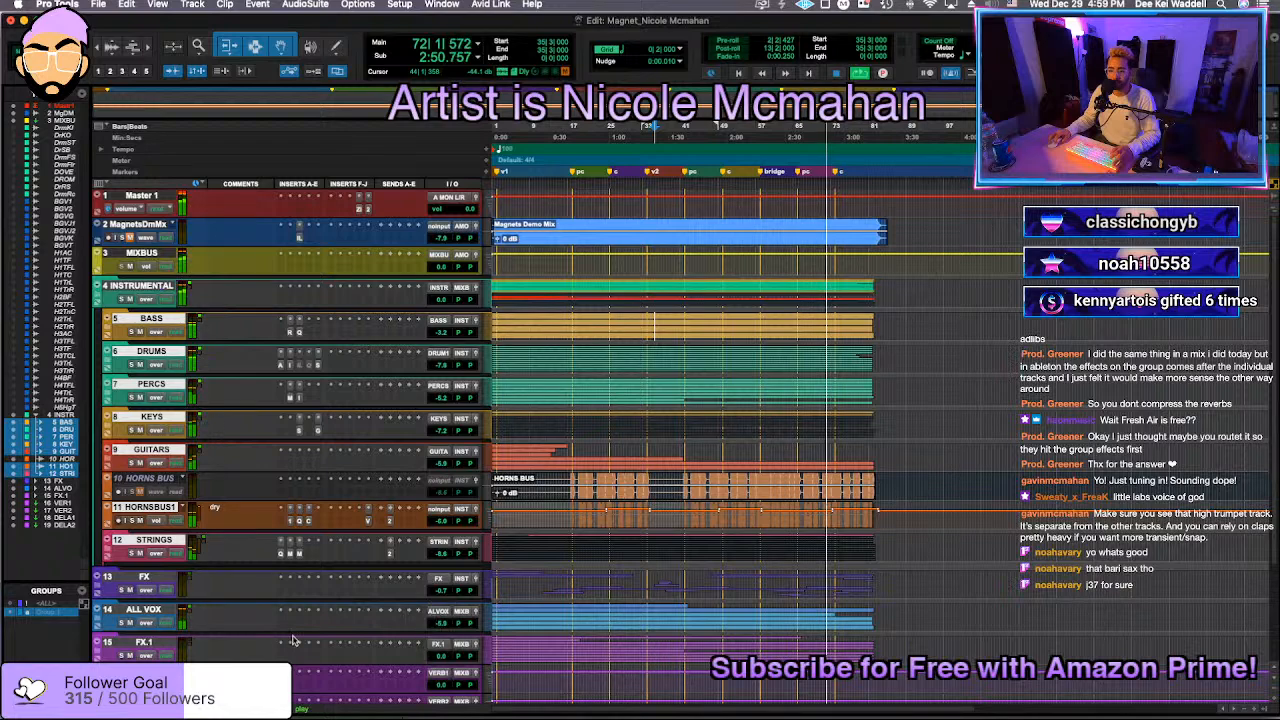
Step: Insert FabFilter Pro-Q 3 on the ALL VOX track and audition the vocals from the pre-chorus after the bridge
click(283, 553)
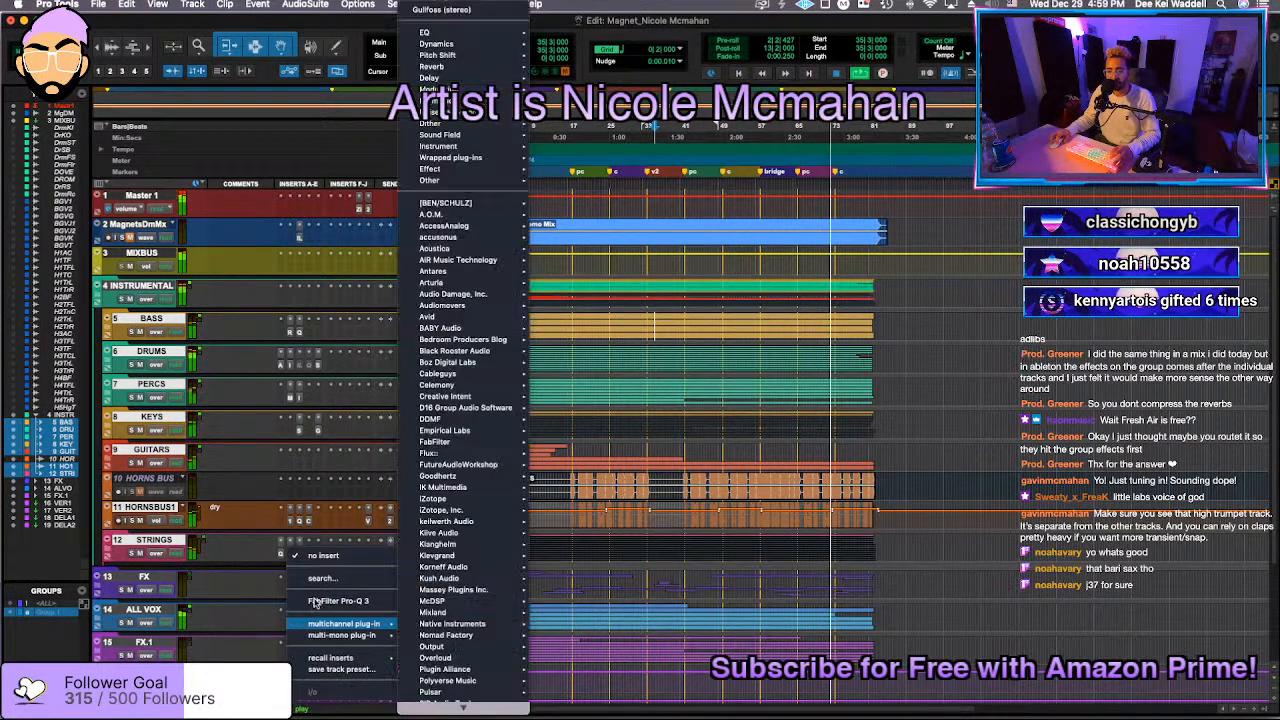
click(316, 600)
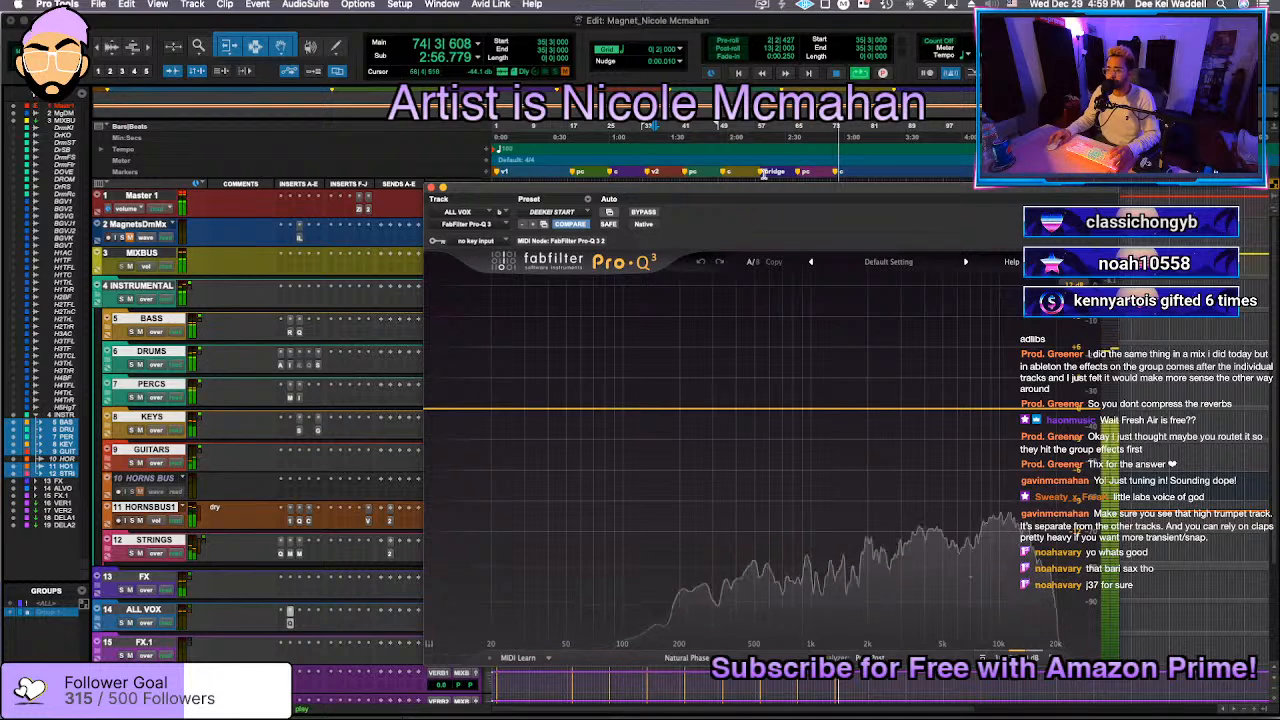
key(space)
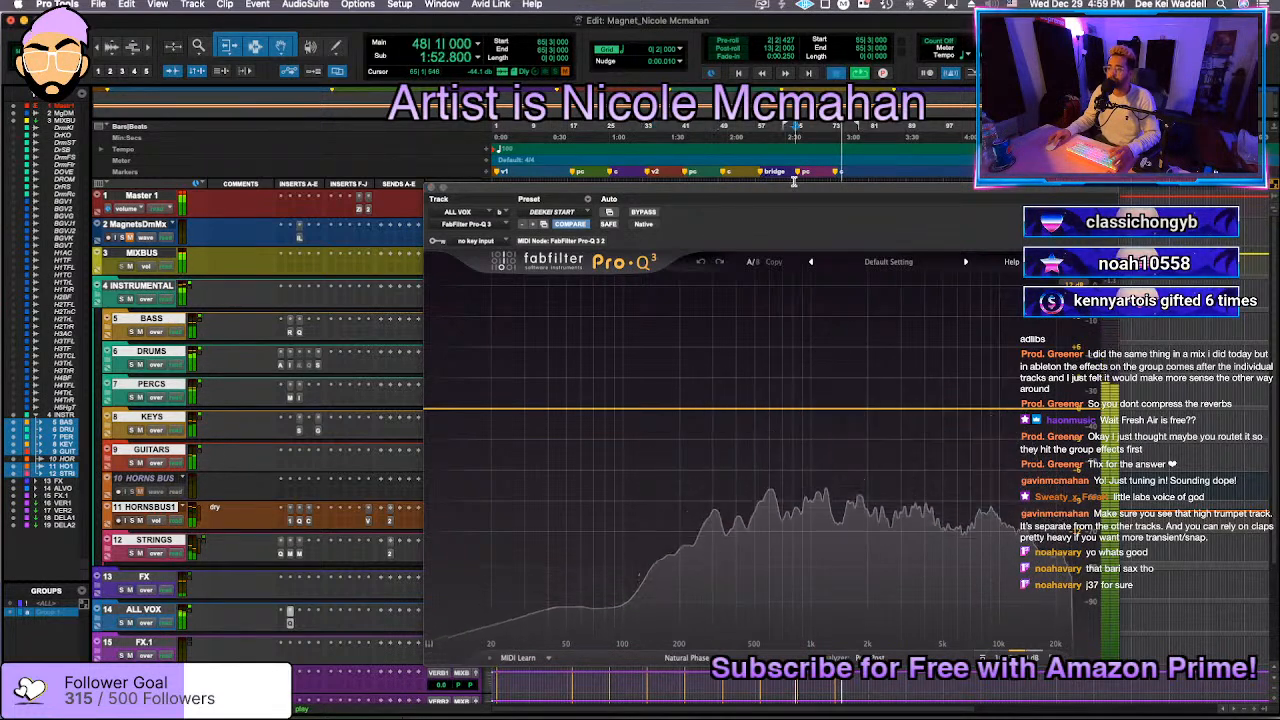
click(798, 172)
key(space)
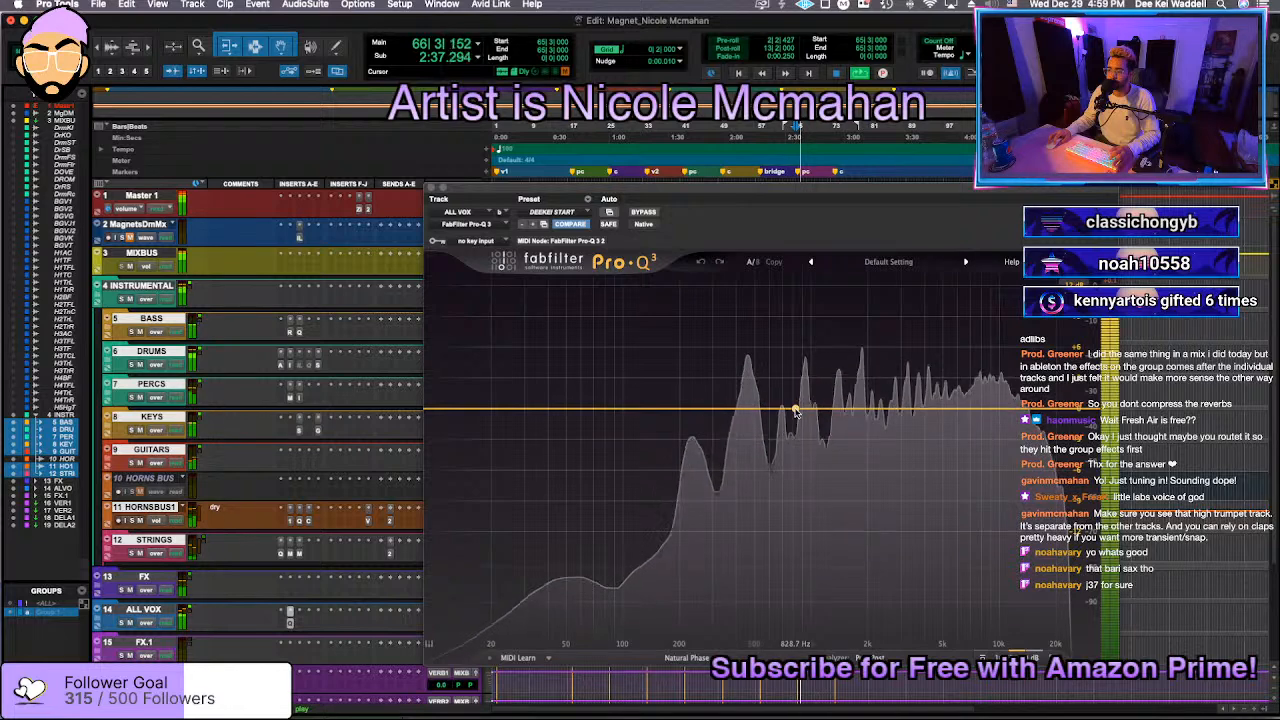
Step: Add bell cuts at about 359 Hz and at about 1127 Hz by 2.5 dB in the ALL VOX equalizer, and close it
drag(778, 412, 743, 462)
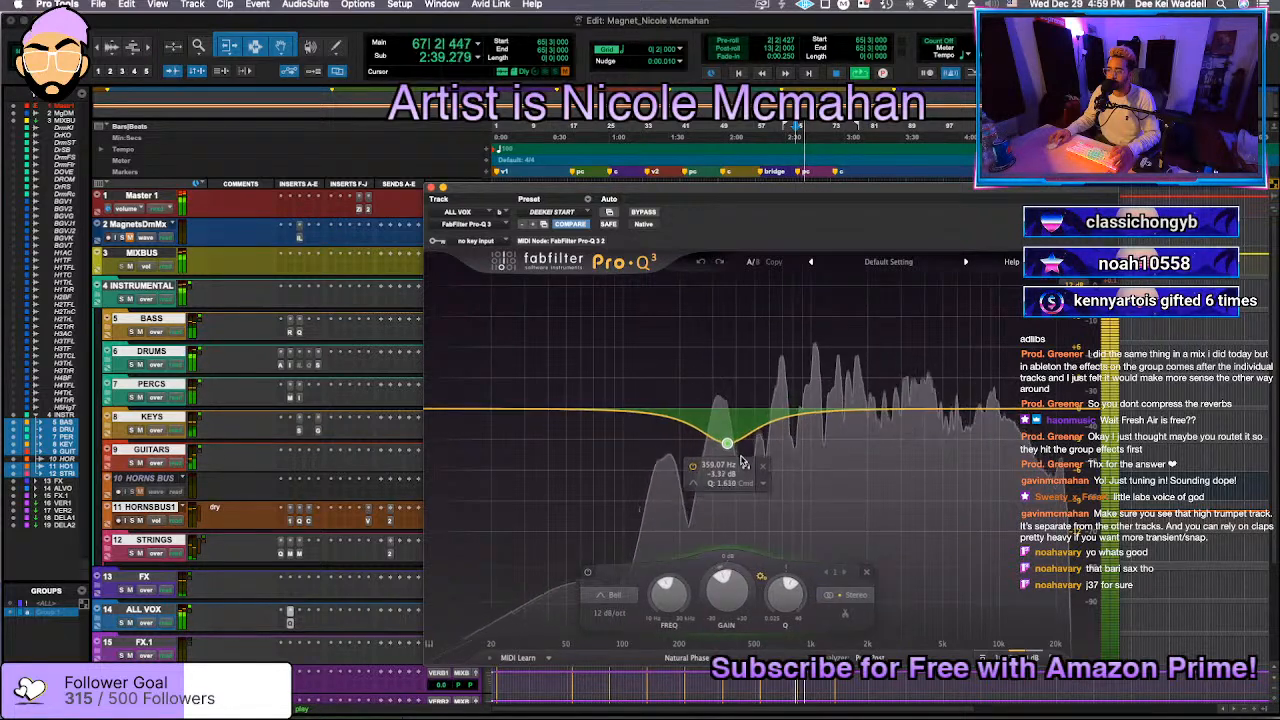
drag(855, 414, 822, 360)
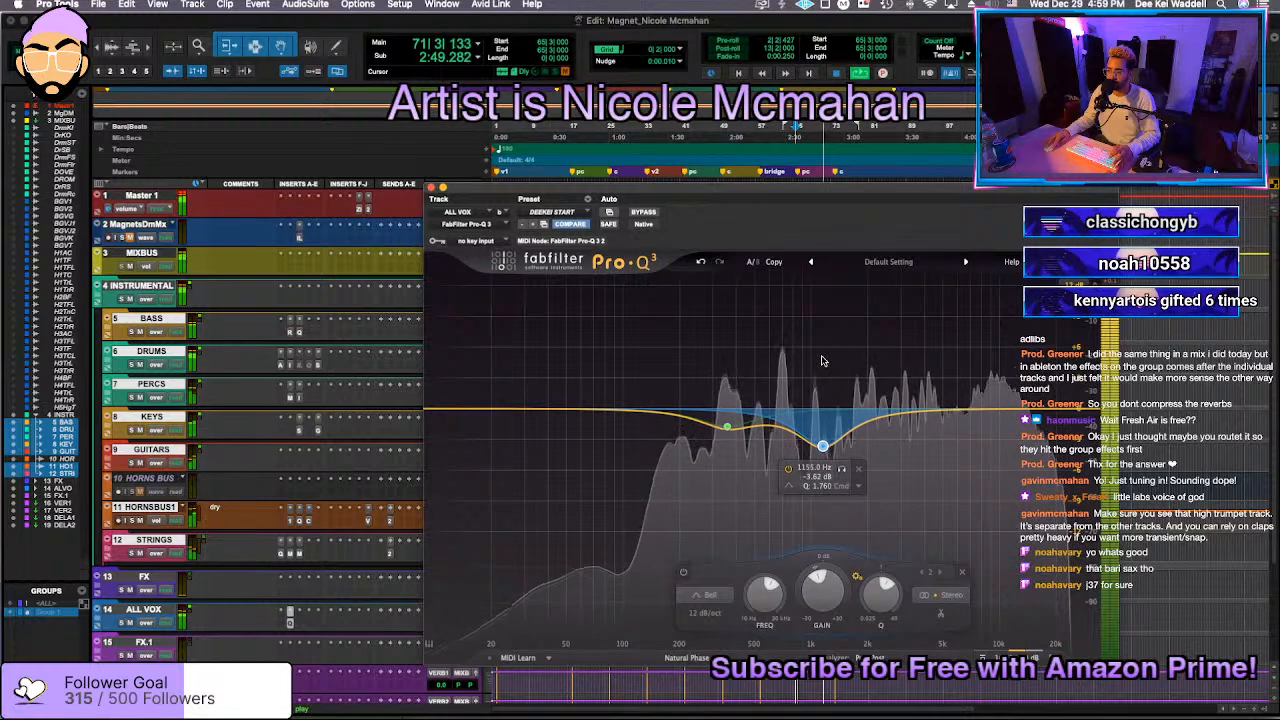
drag(823, 445, 820, 434)
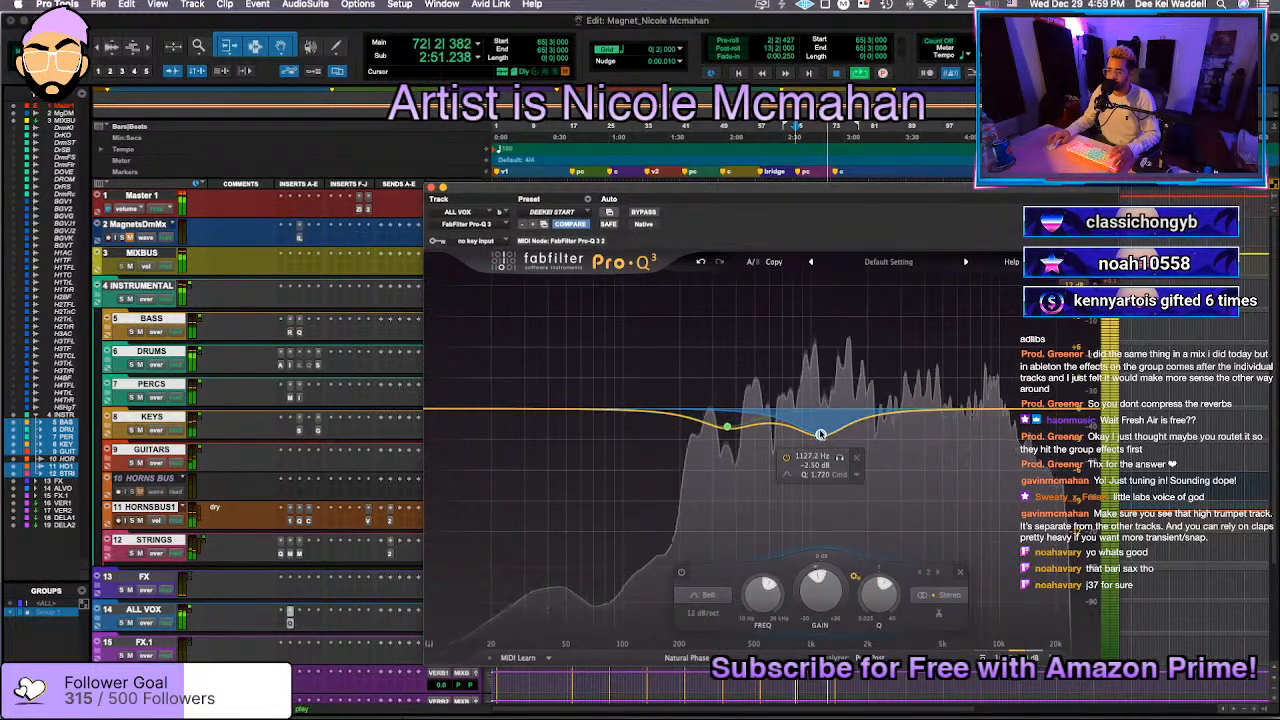
click(431, 187)
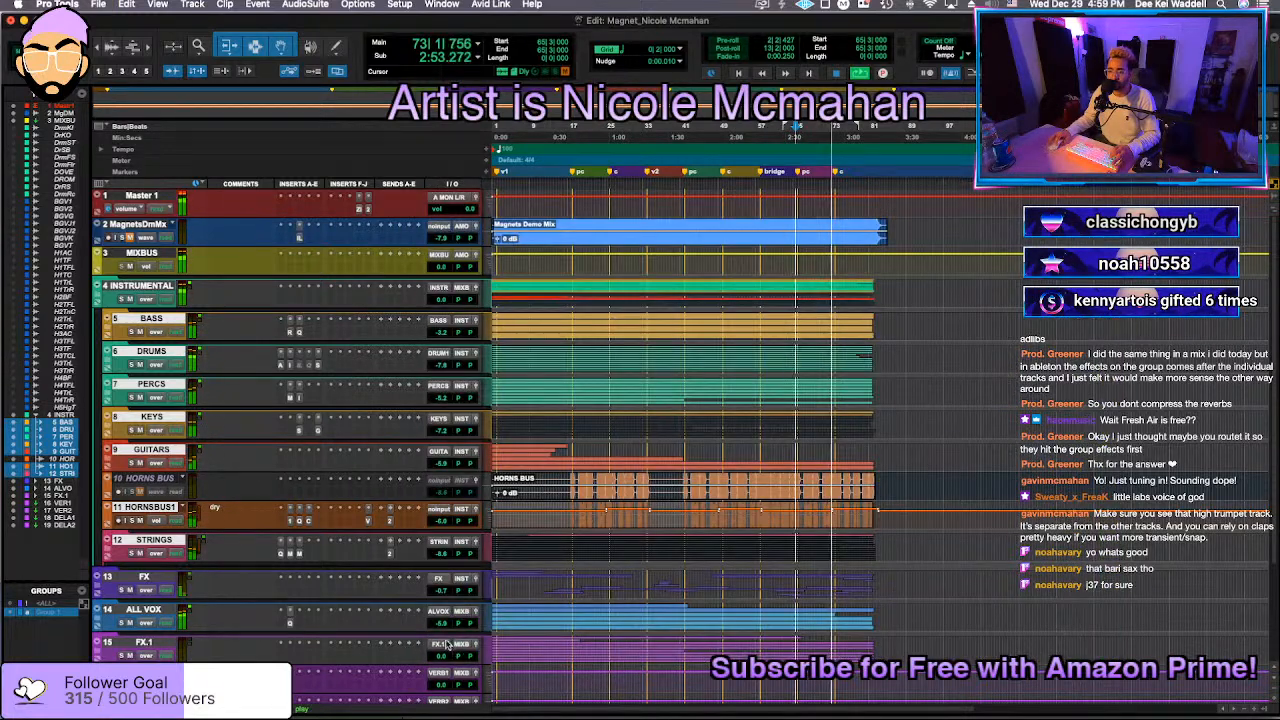
Step: Raise the ALL VOX volume to -3.9 dB and the MagnetsDmMx reference track volume to -5.9 dB
drag(443, 626, 444, 627)
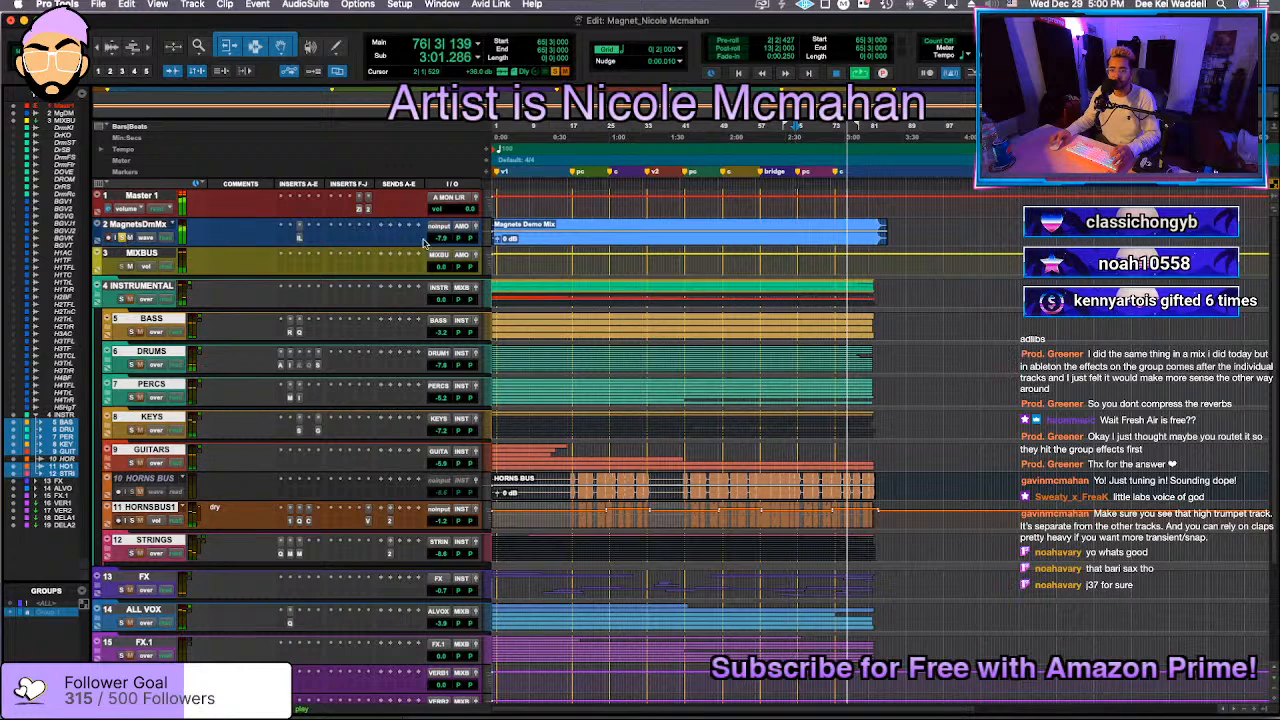
drag(437, 242, 437, 242)
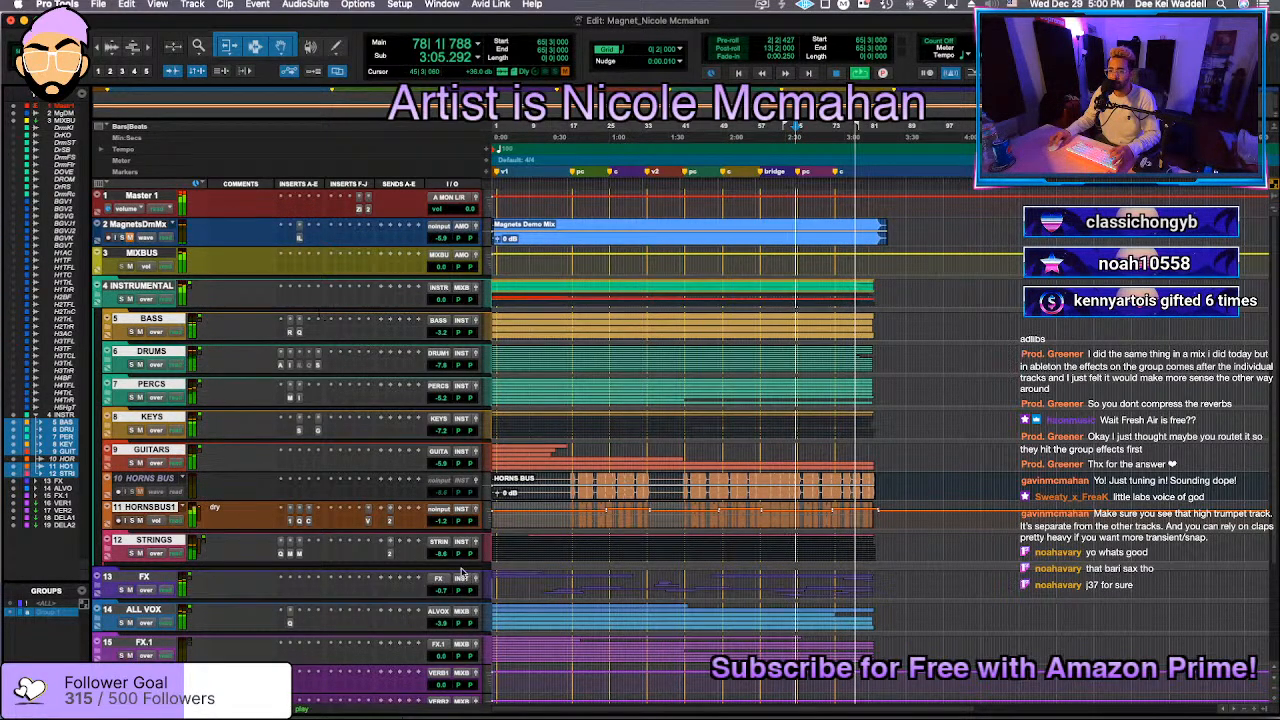
Step: Check the tracks inside the GUITARS folder, collapse it again, save the session, and stop playback
click(115, 462)
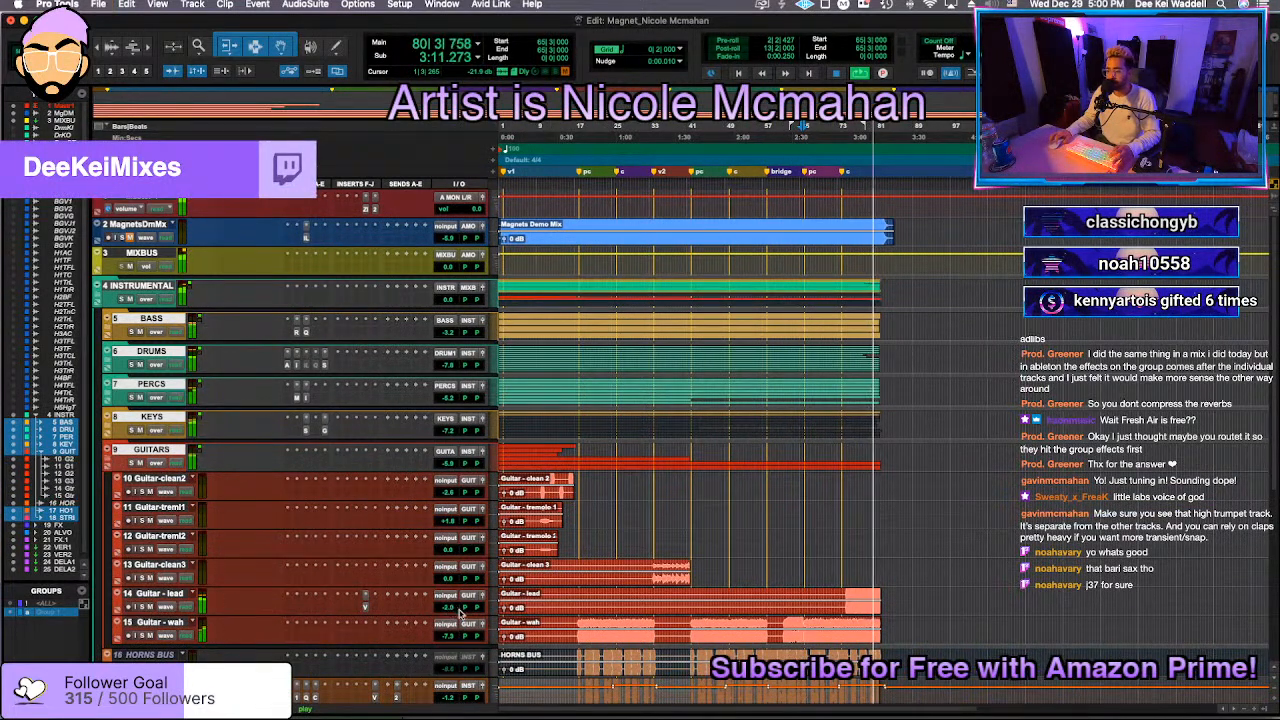
click(109, 462)
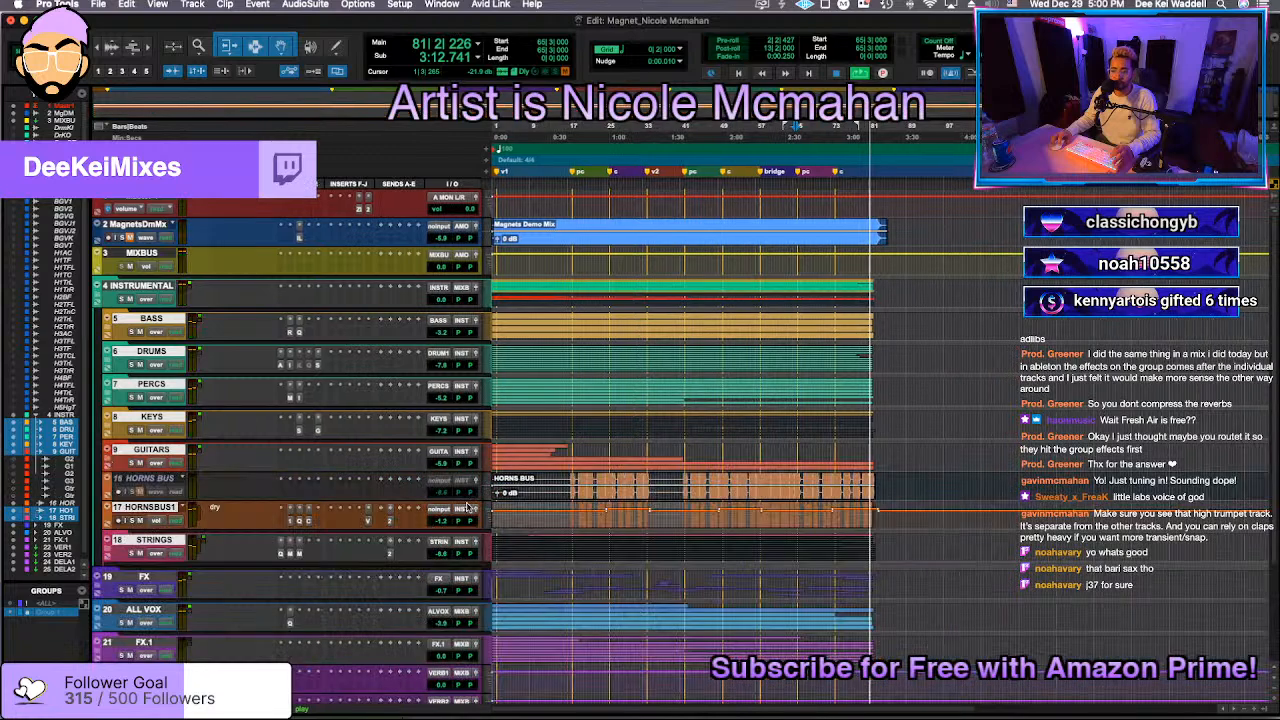
key(super+s)
key(space)
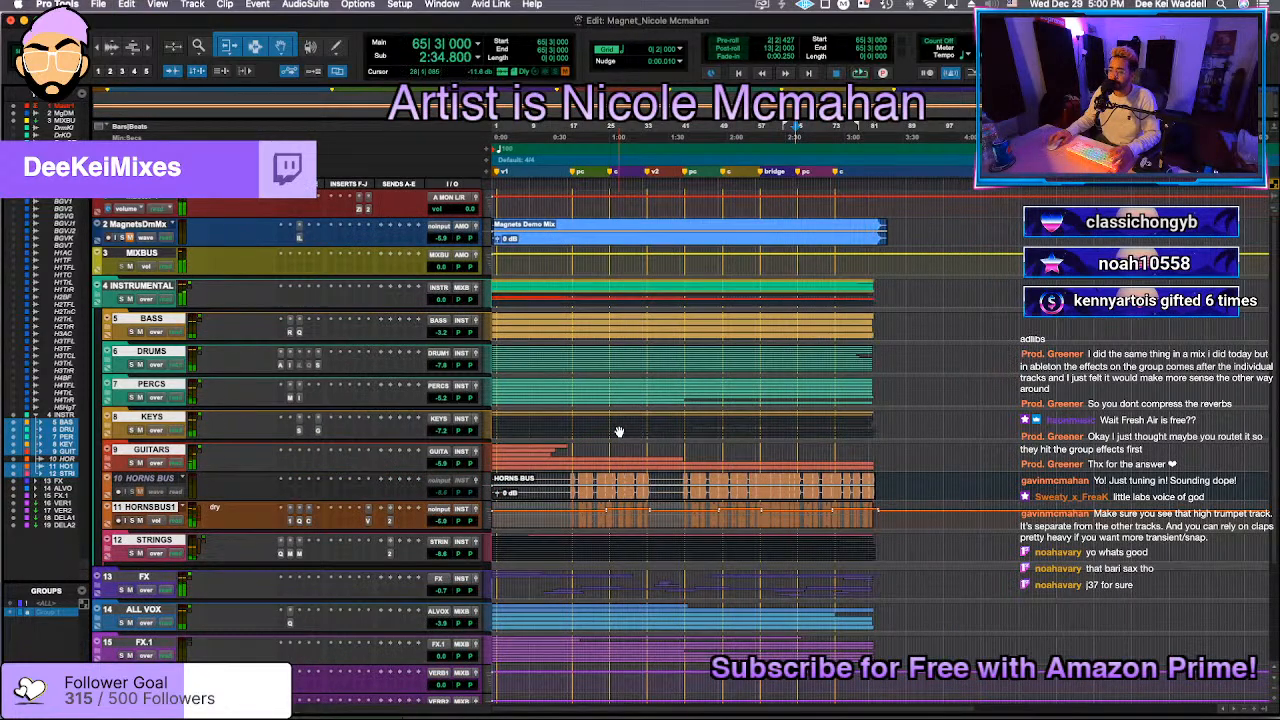
Step: Set the MagnetsDmMx reference track volume to -7.2 dB and audition the song around the first pre-chorus
click(438, 240)
click(573, 225)
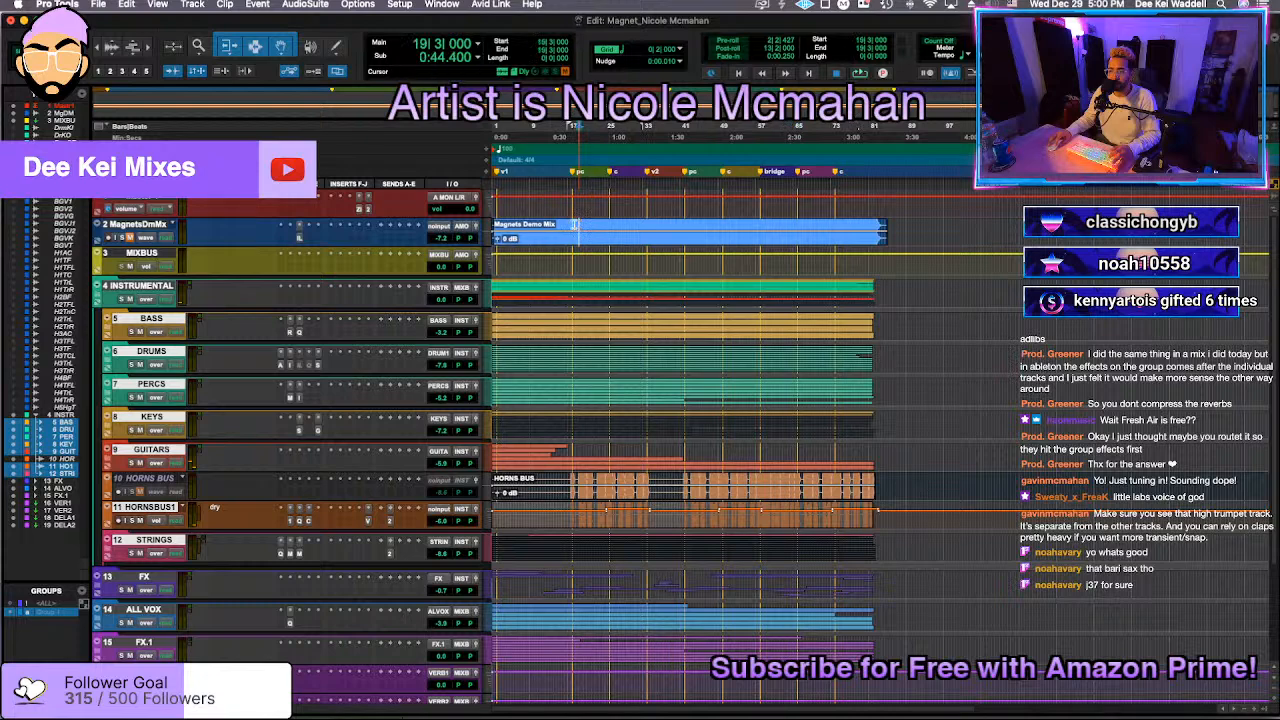
key(space)
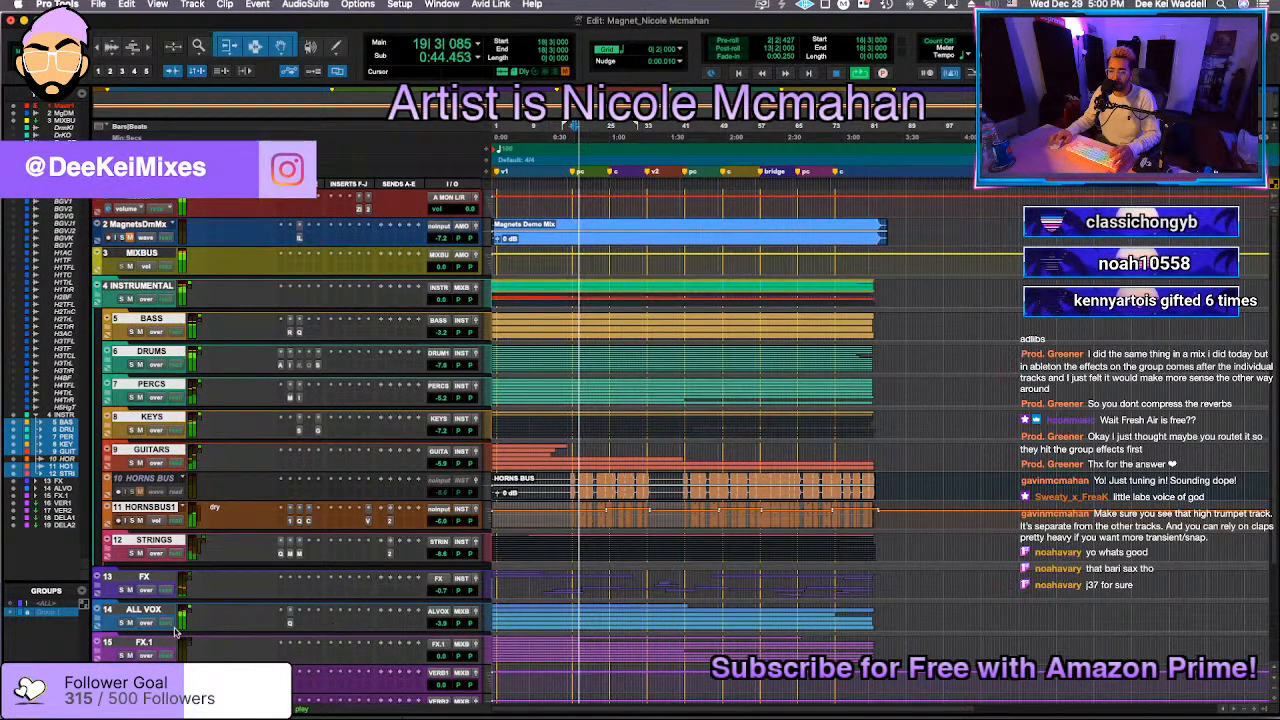
key(space)
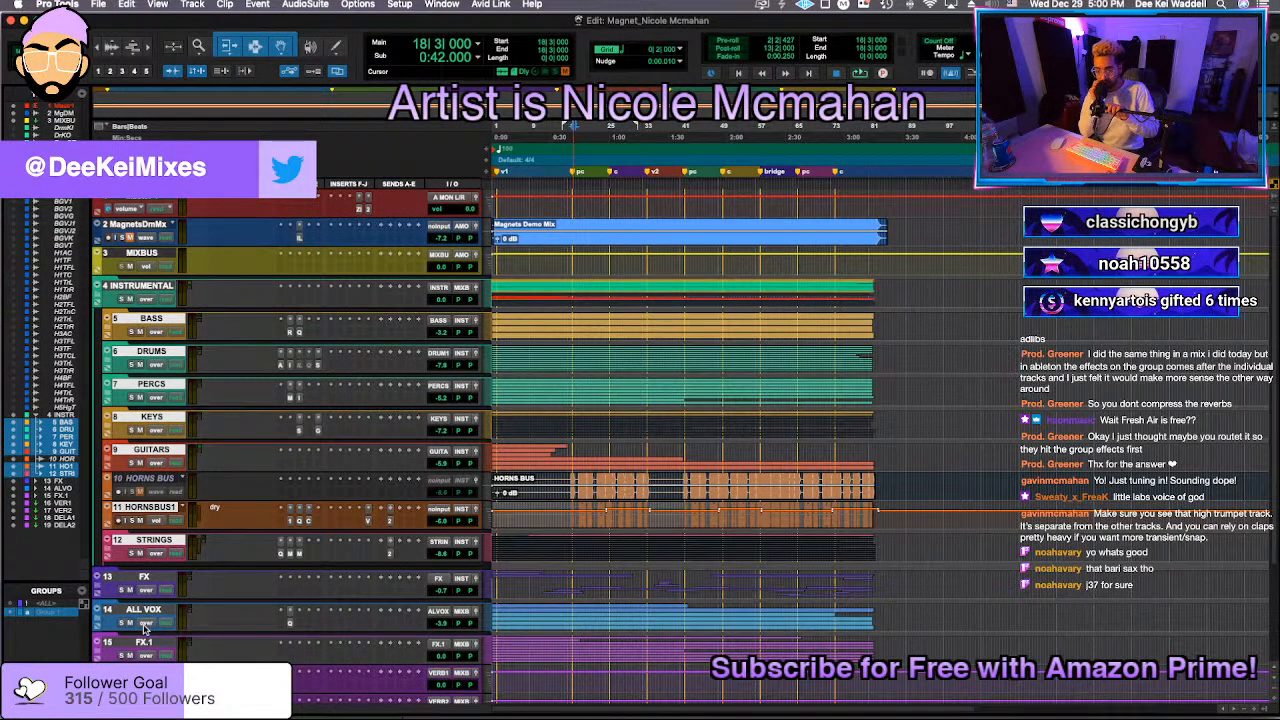
Step: Move the FX folder track into the INSTRUMENTAL folder and check the contents of the FX.1 and ALL VOX folders
drag(148, 578, 162, 571)
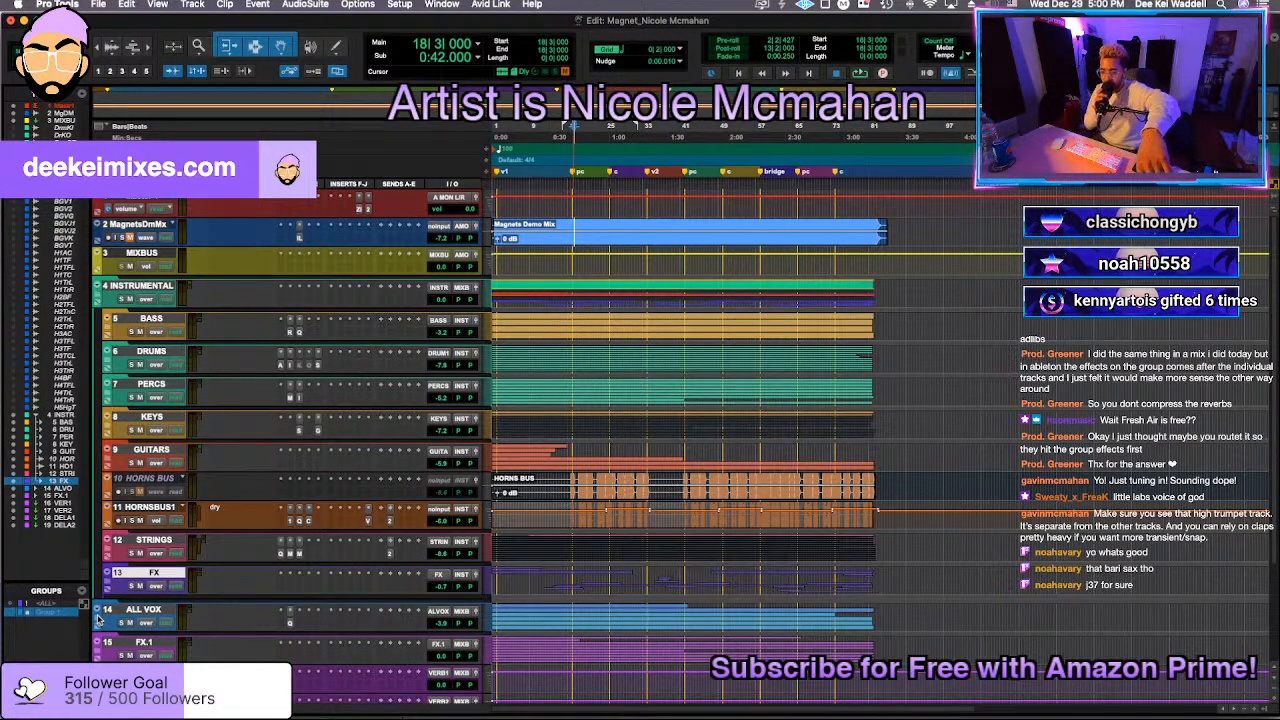
scroll(160, 540, down, 4)
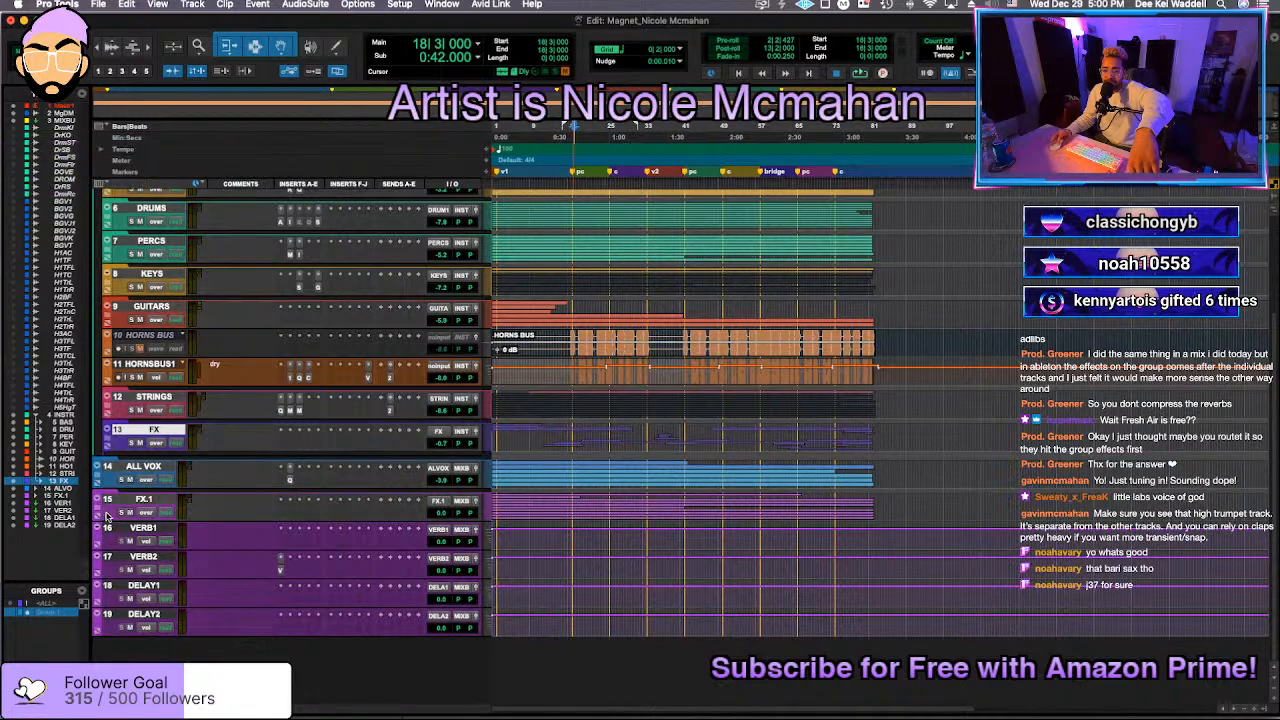
click(100, 510)
click(100, 510)
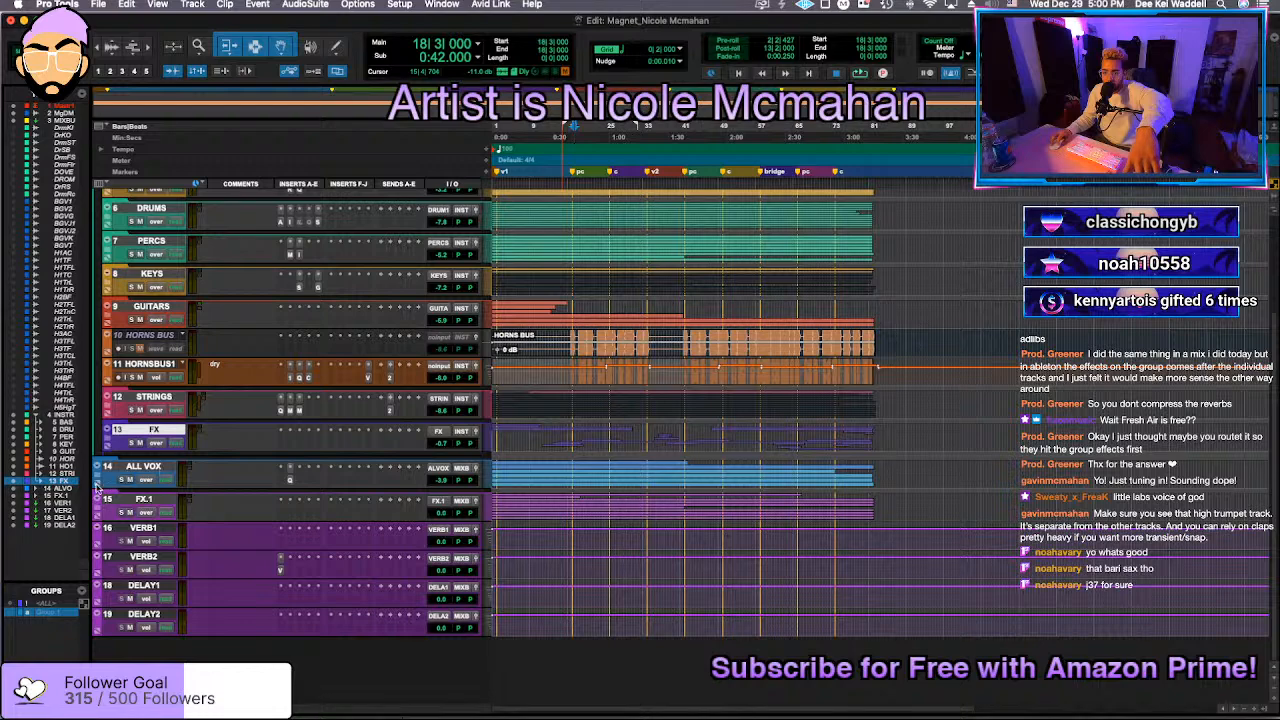
click(97, 478)
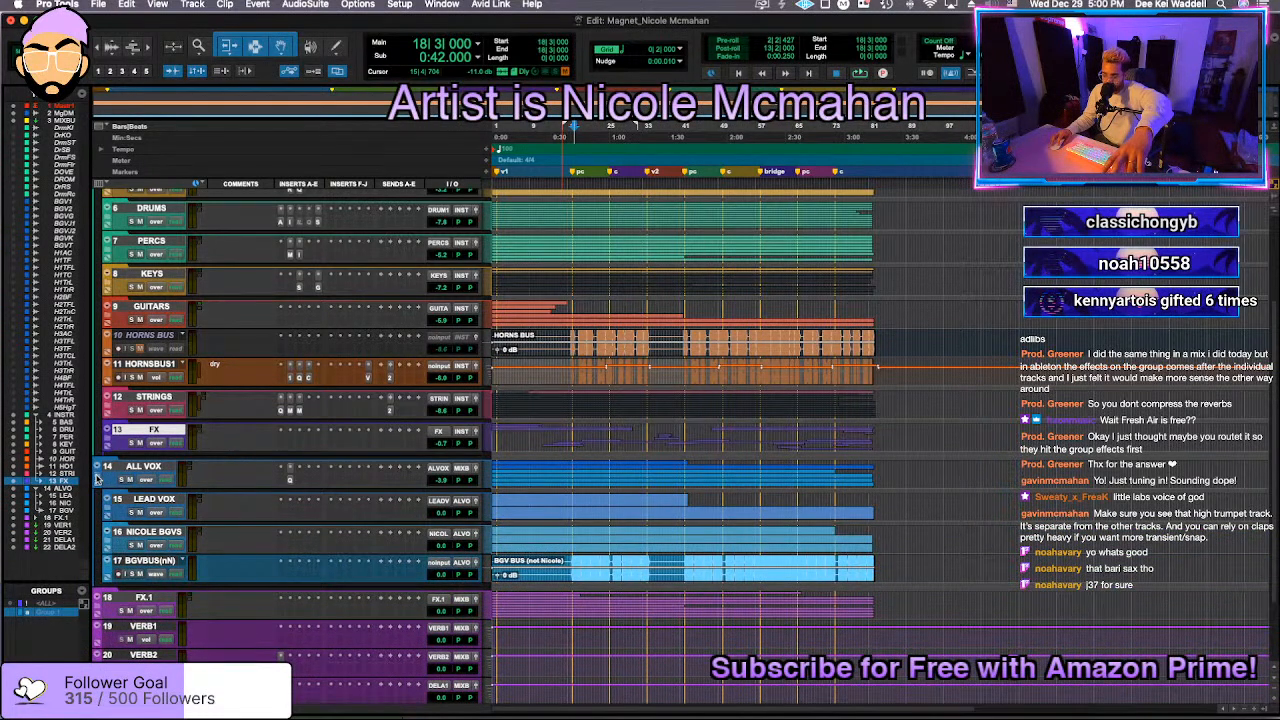
click(97, 478)
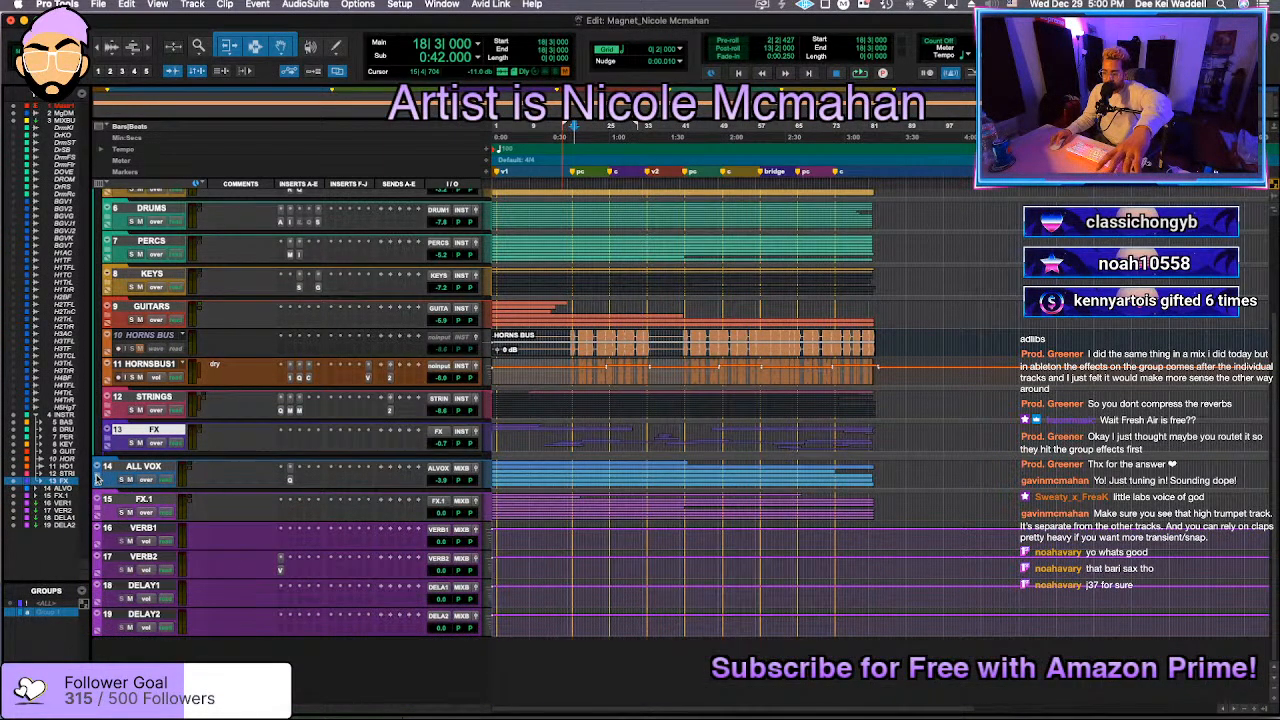
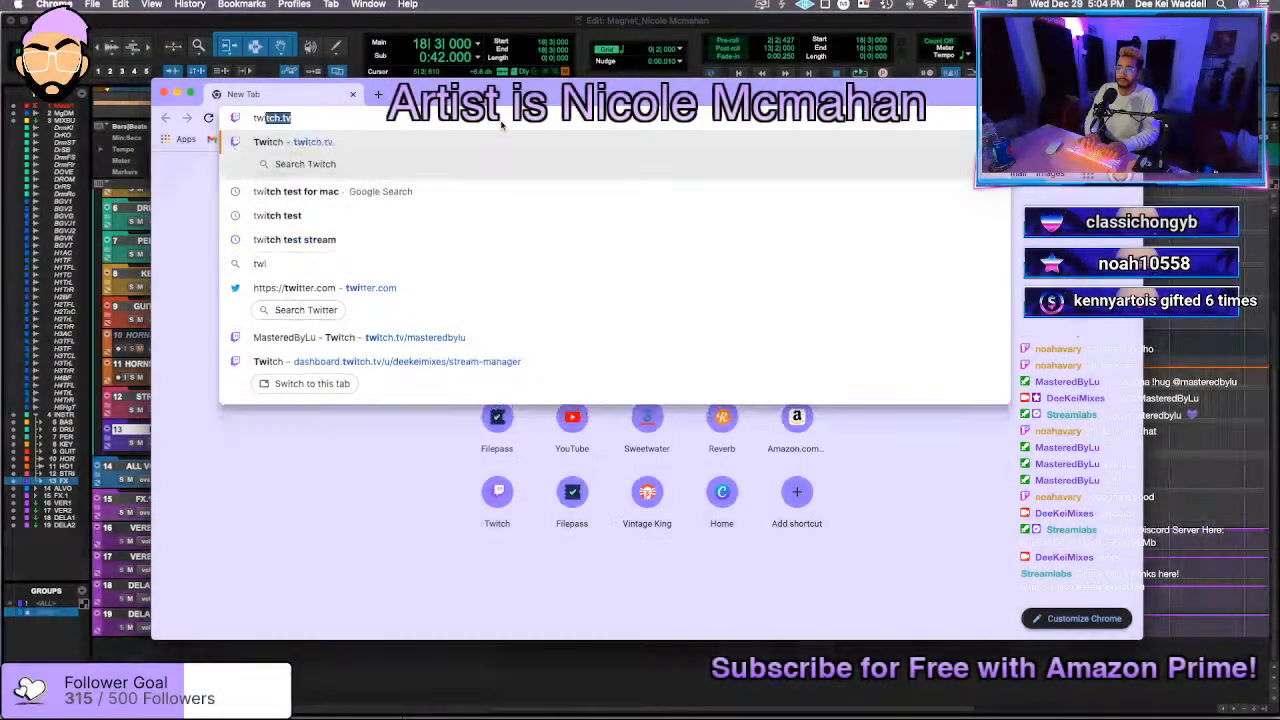
Step: In Chrome, open the Twitch channel page twitch.tv/deekeimixes and reposition the browser window
text(tch.t)
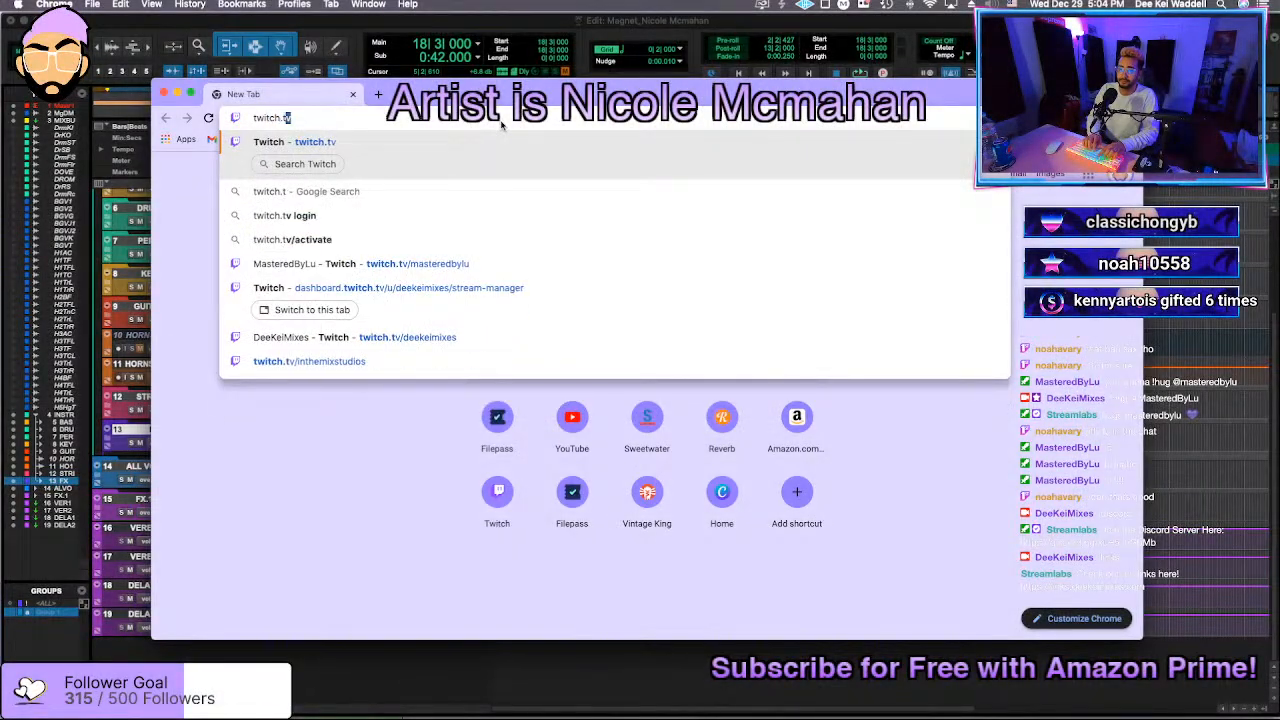
text(v/dee)
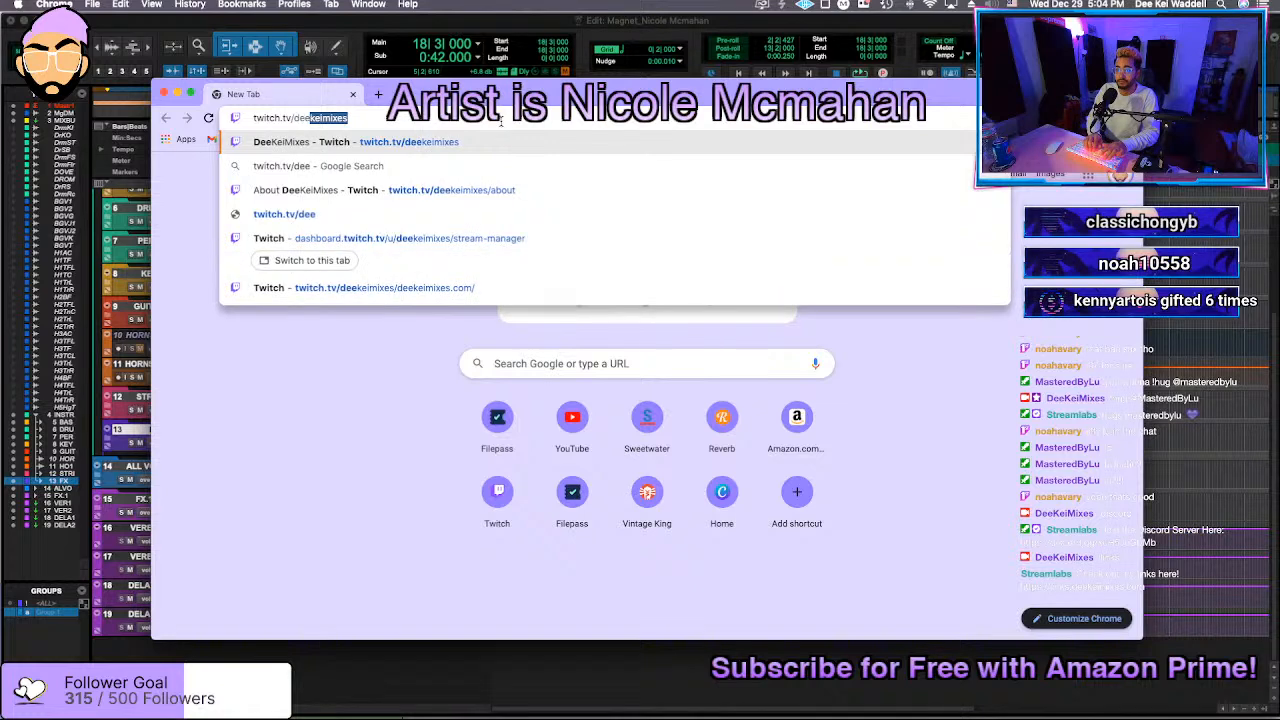
key(Return)
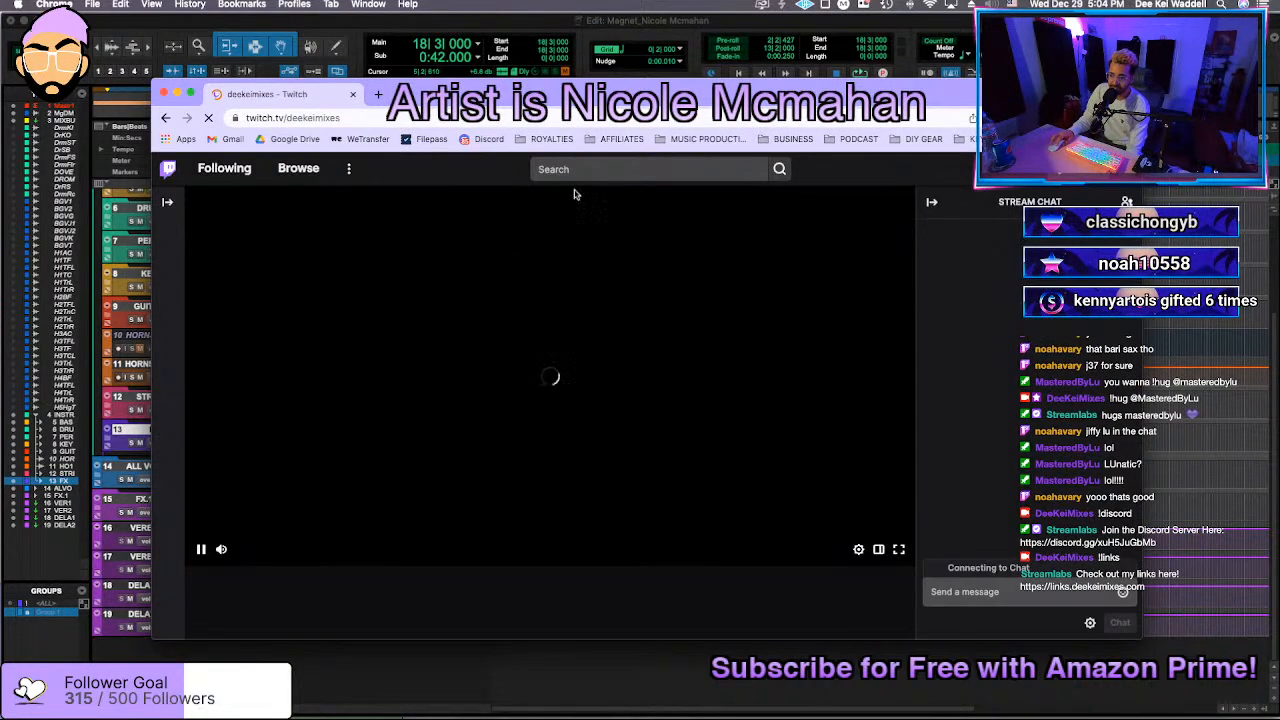
drag(593, 99, 546, 89)
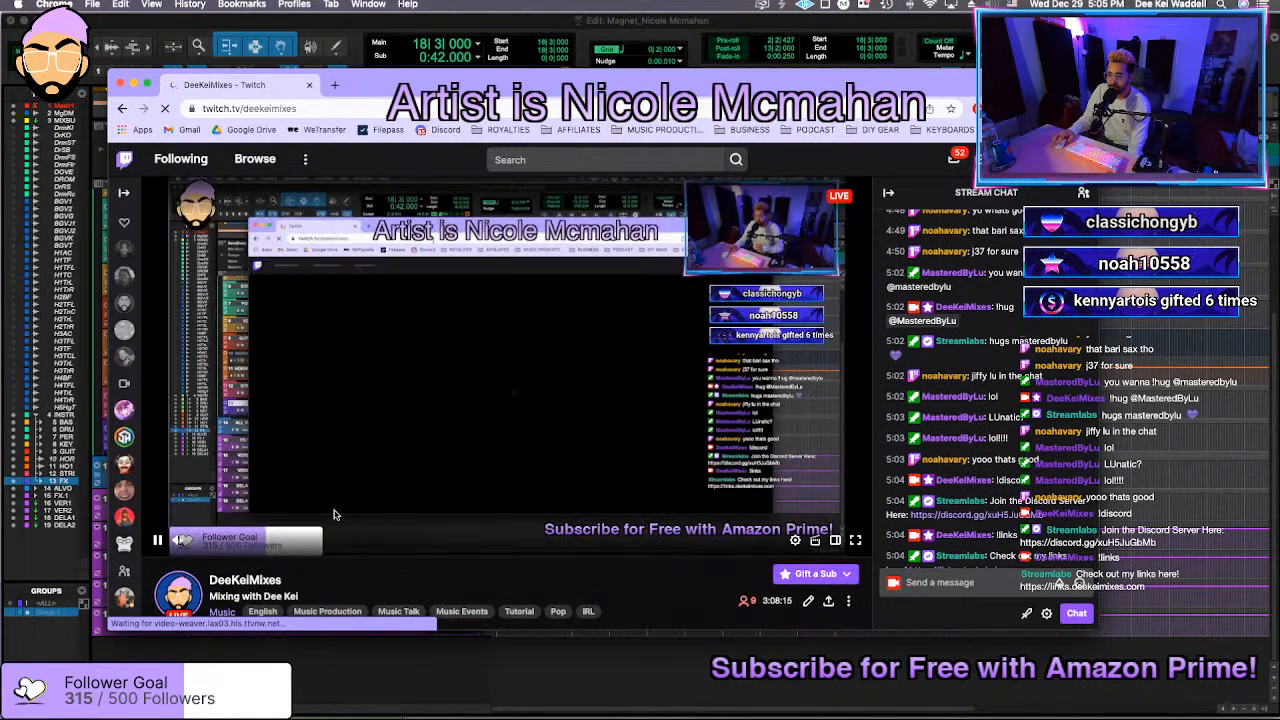
Step: Look through the DeeKeiMixes Twitch channel page, from the About section down to the Say It Live and leaderboard panels
scroll(336, 515, down, 3)
scroll(336, 515, down, 5)
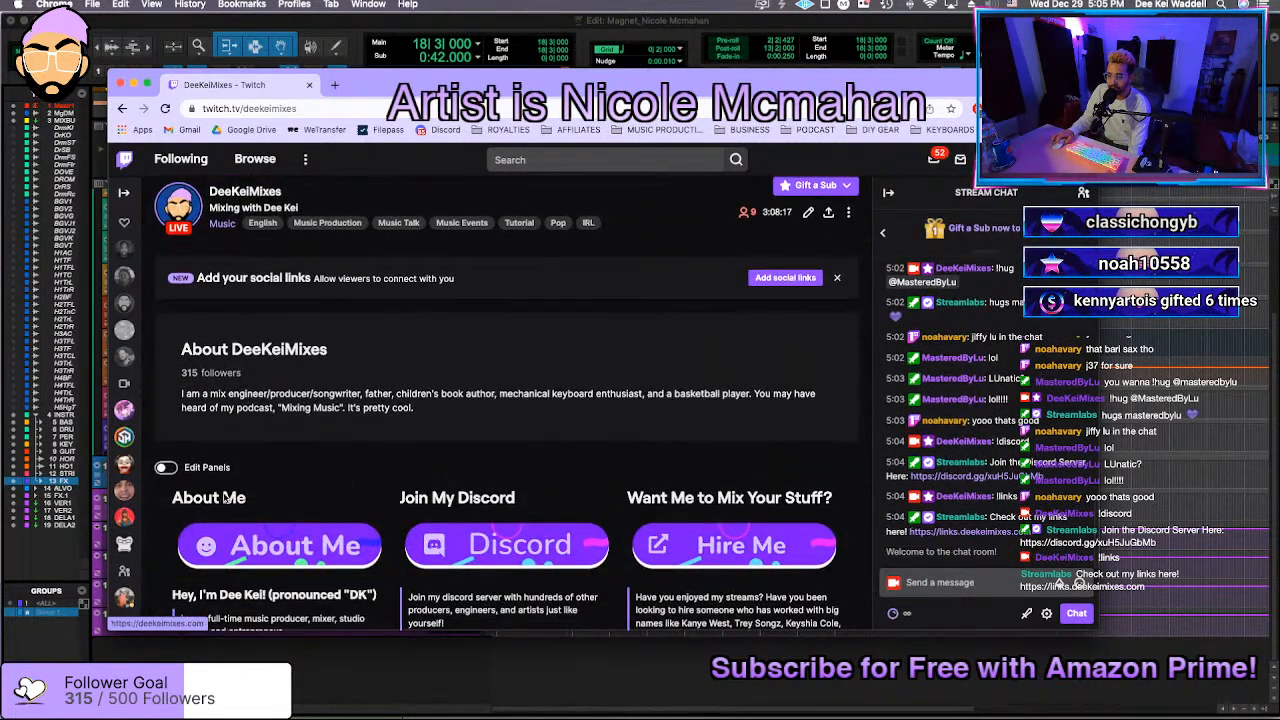
scroll(317, 485, up, 8)
scroll(345, 500, down, 5)
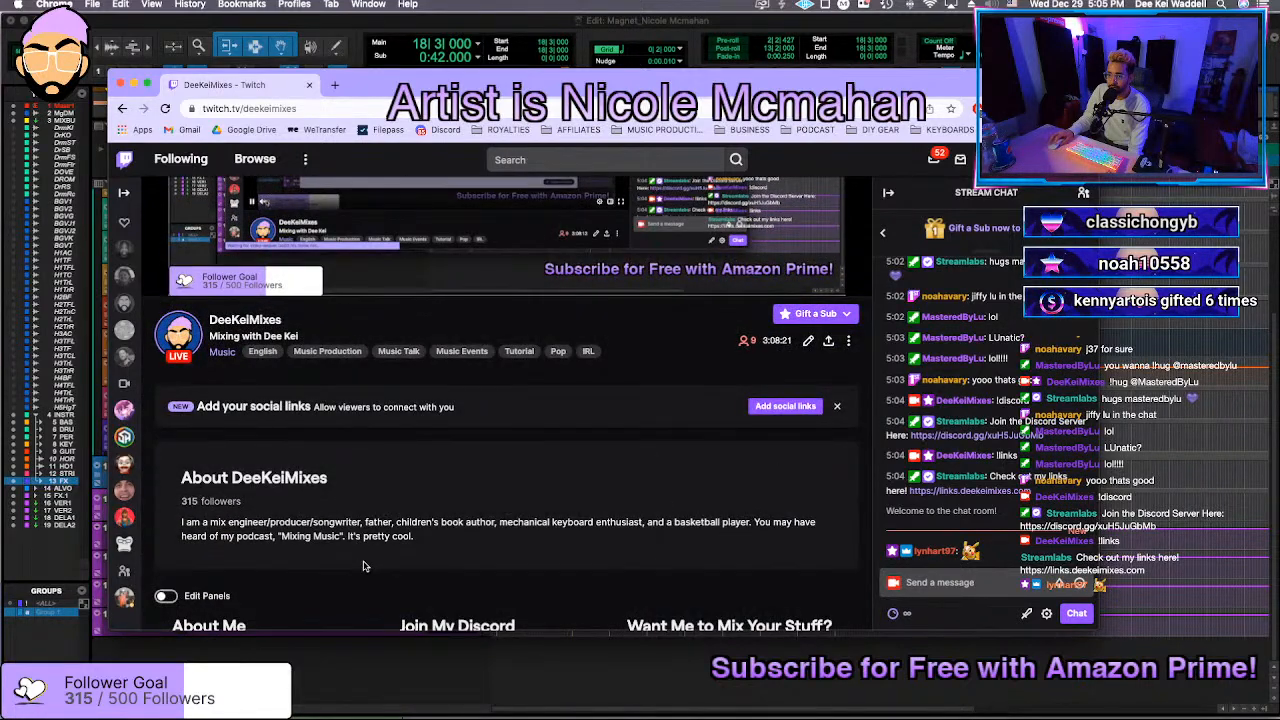
scroll(320, 440, down, 8)
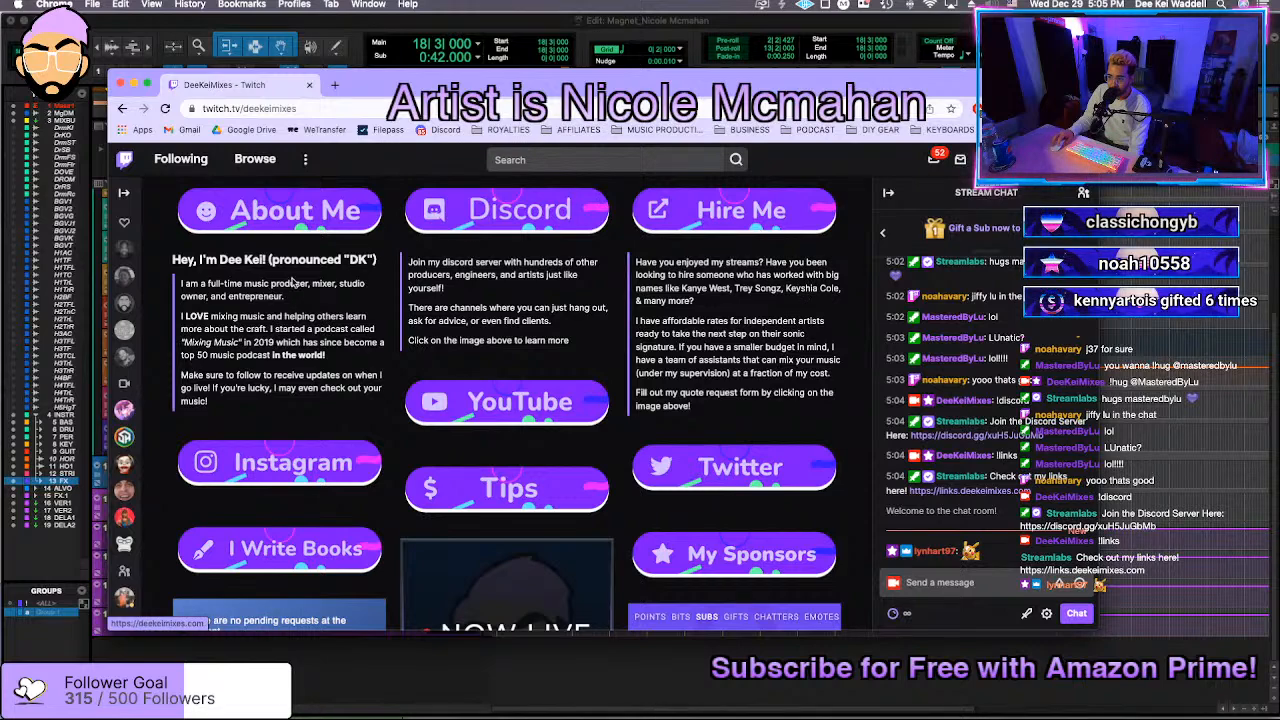
scroll(389, 347, down, 4)
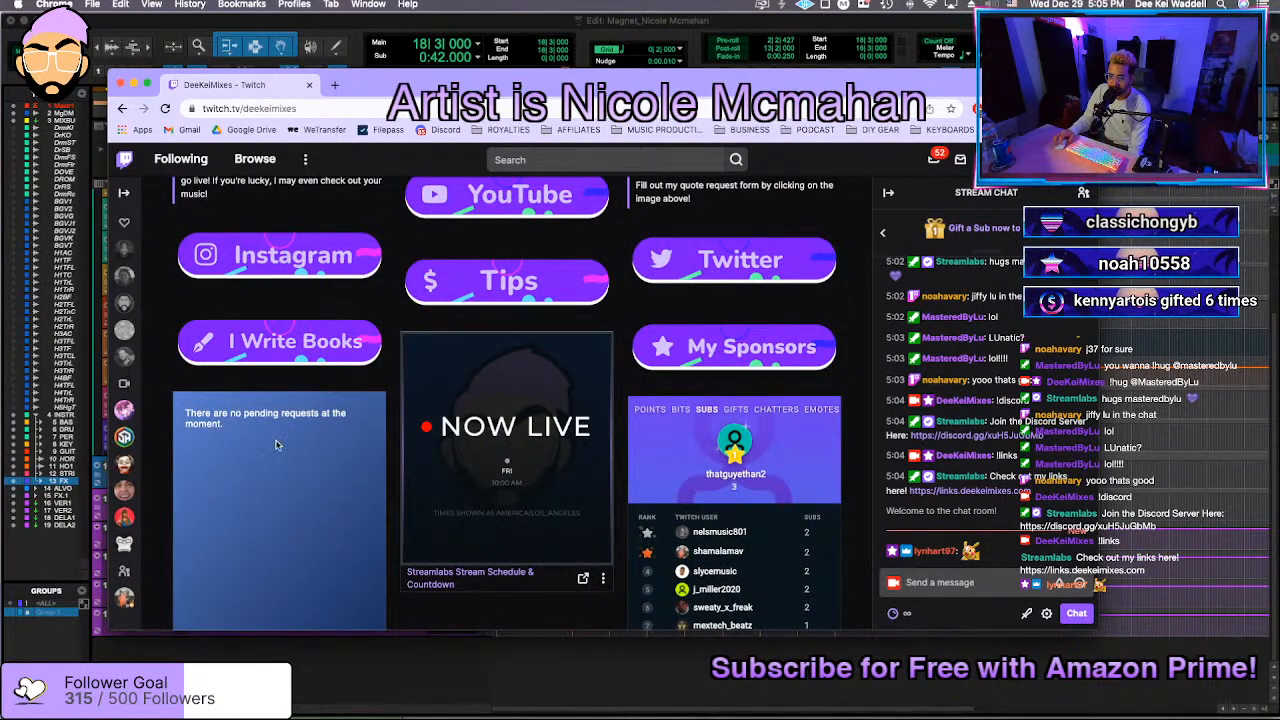
scroll(277, 445, down, 3)
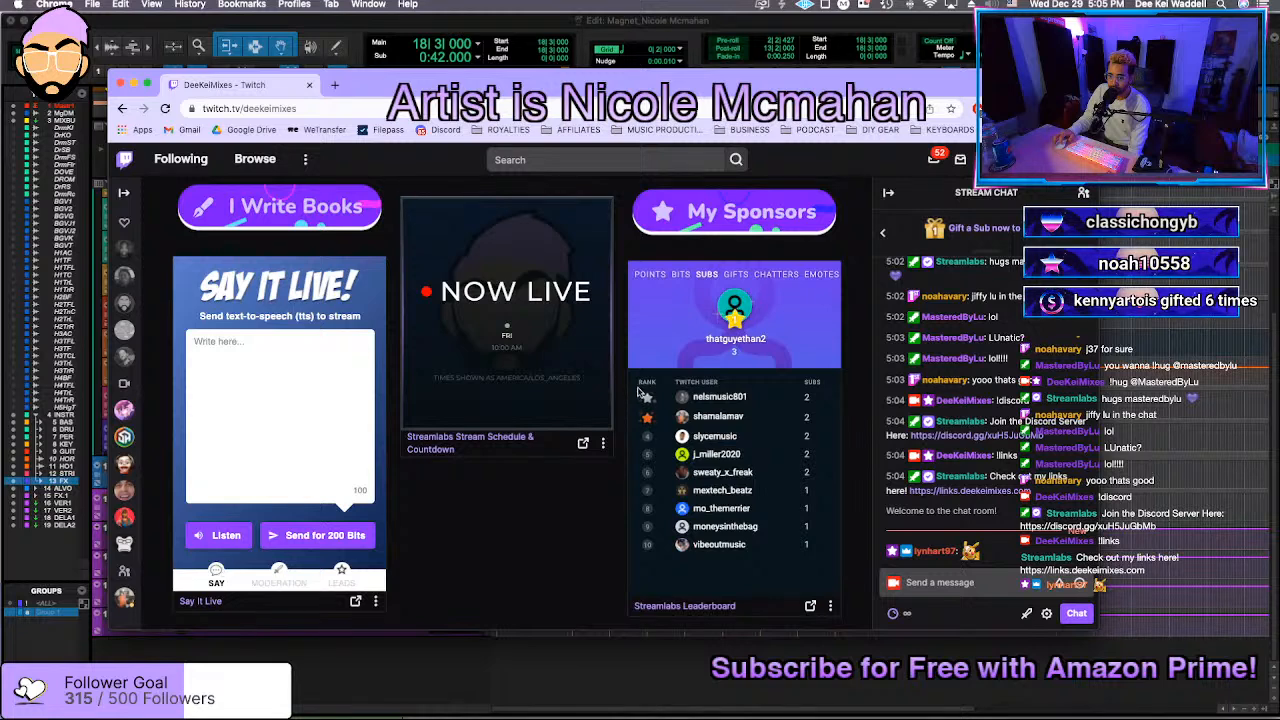
Step: Open the Streamlabs creator page deekeimixes.live in place of the Twitch page
click(345, 110)
text(deek)
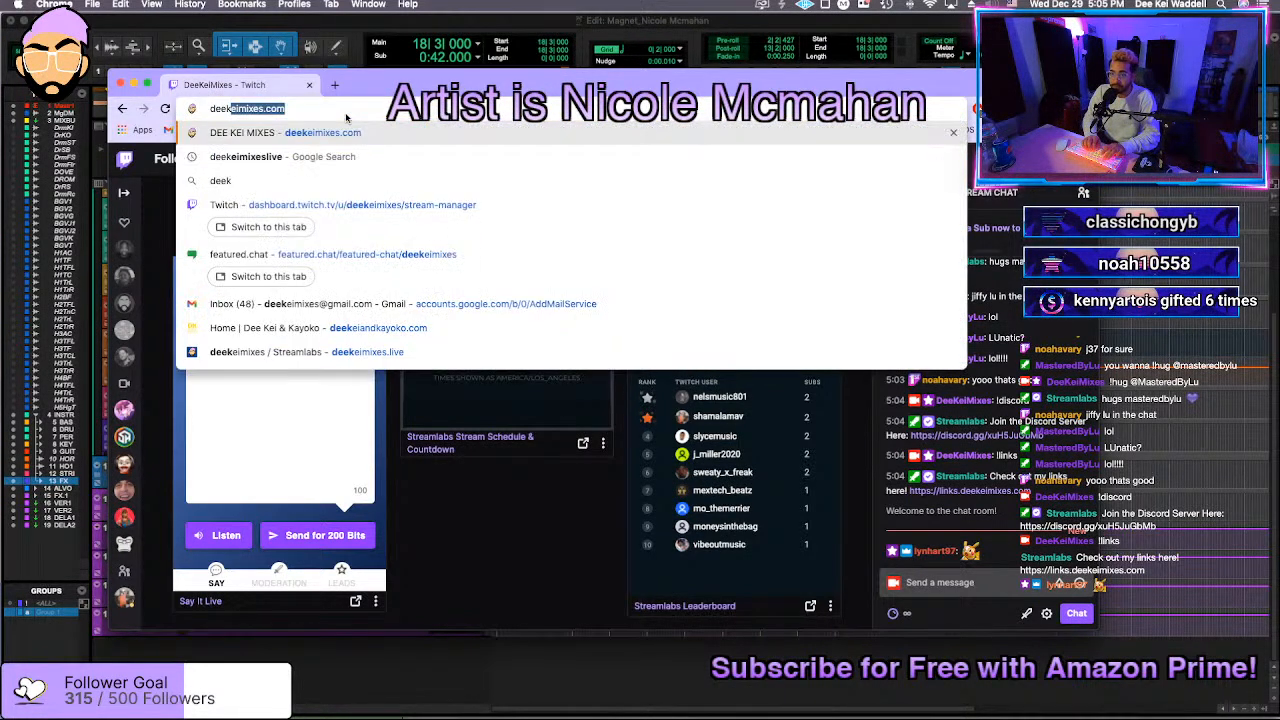
text(eimixes.live)
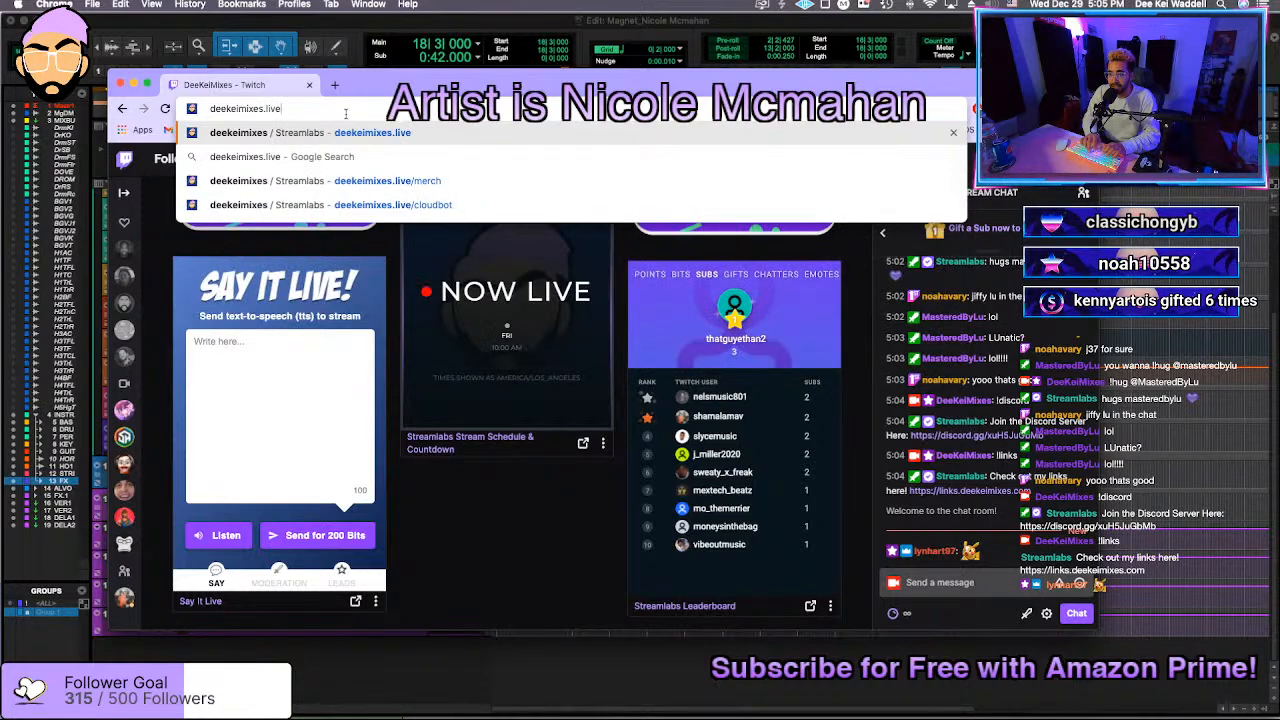
key(Return)
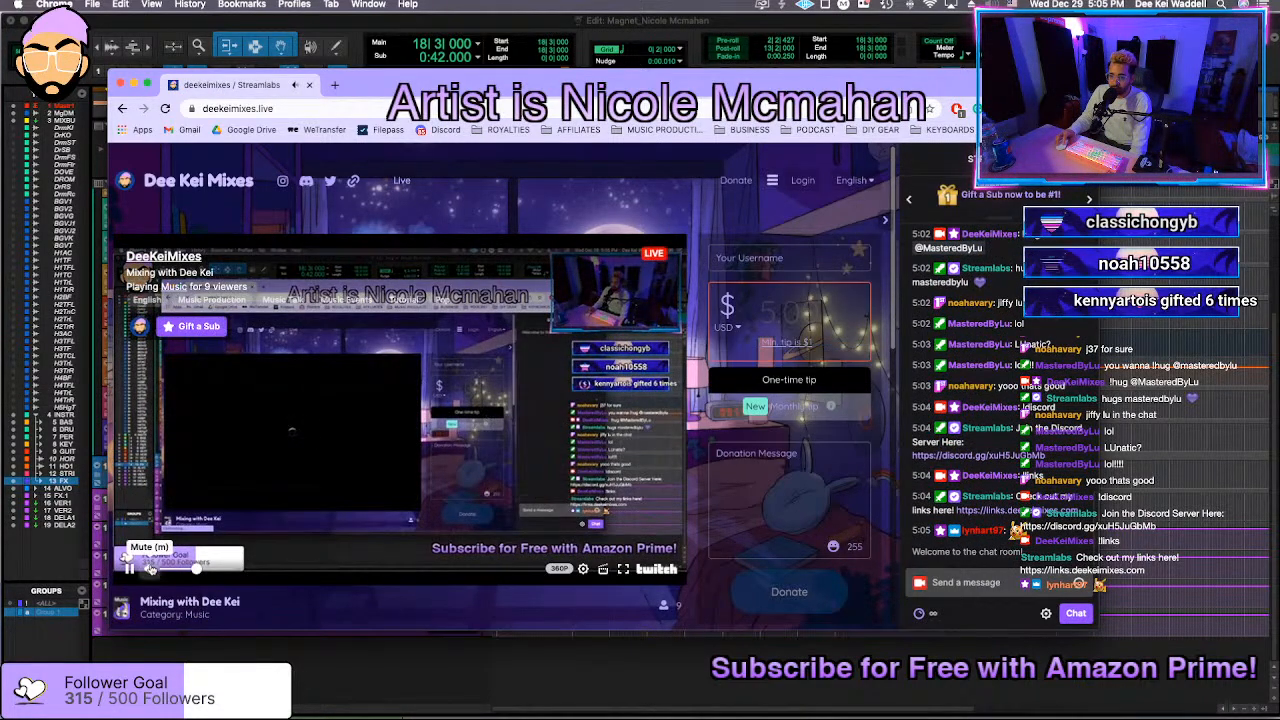
Step: Fill in the one-time tip form with username Poop, amount 1.00 USD and message "Poopty Scoop"
click(748, 268)
text(Poo)
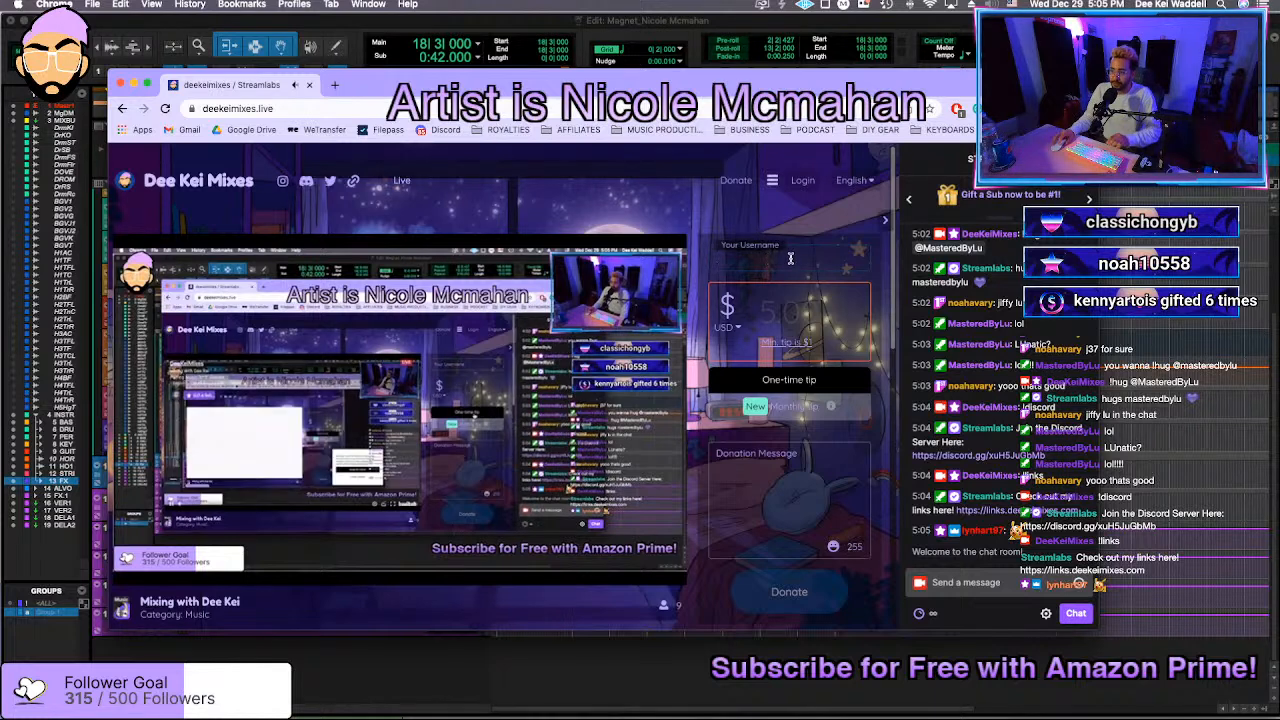
text(p)
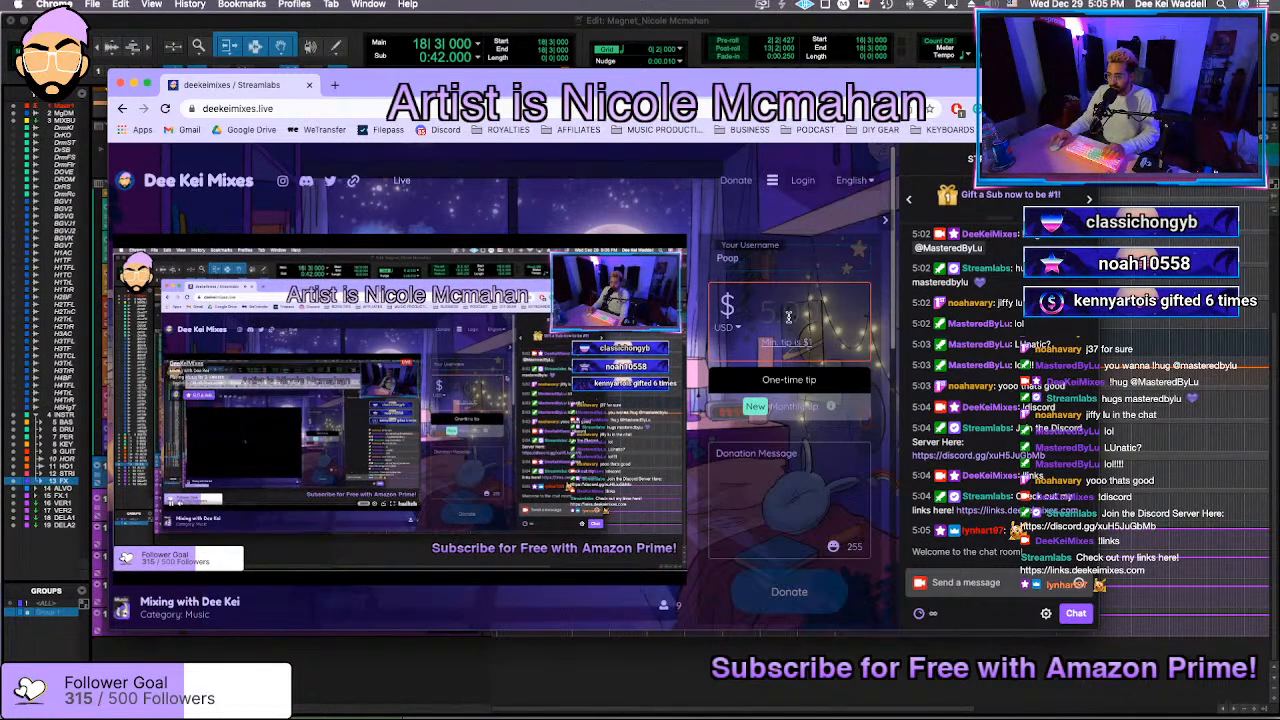
click(822, 313)
text(1)
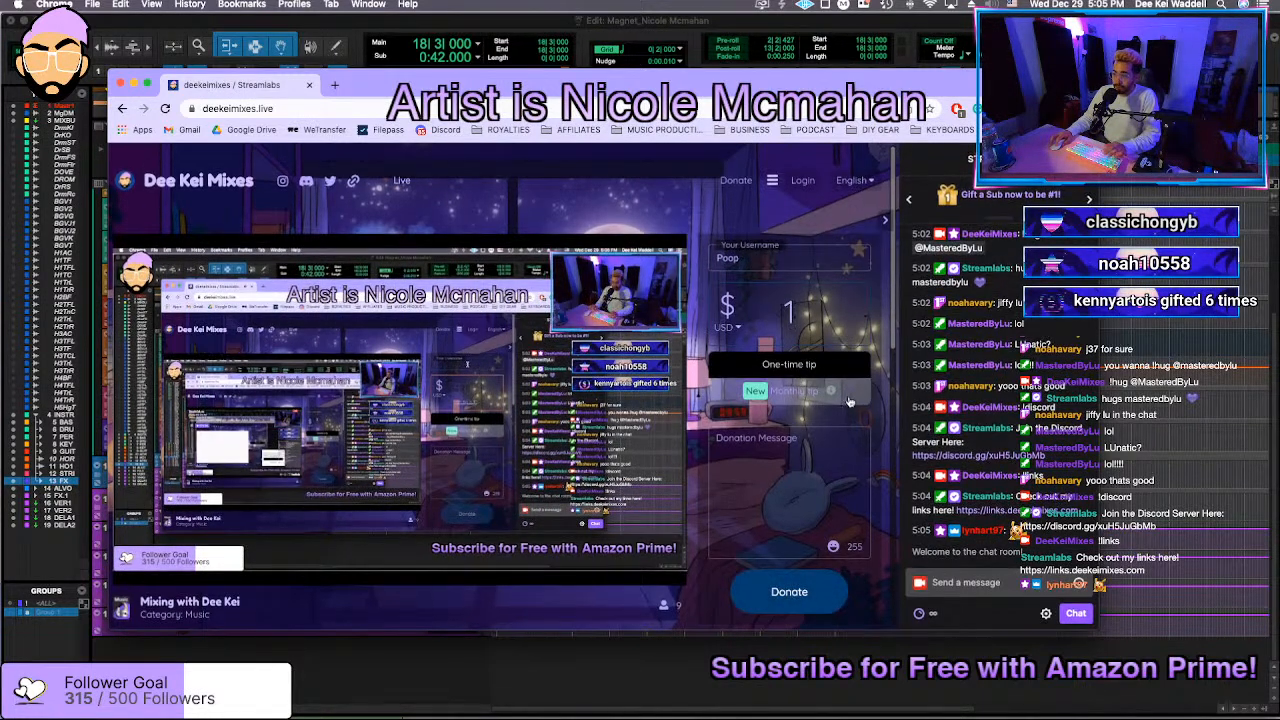
click(771, 500)
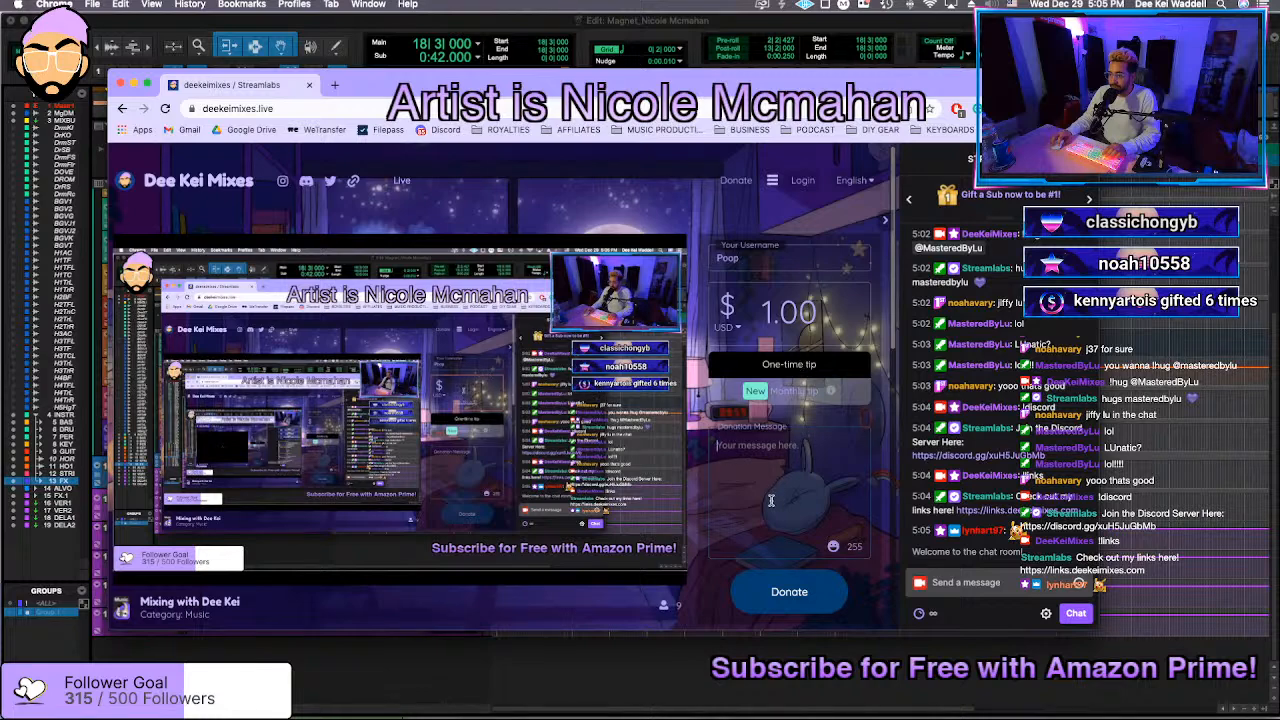
text(Poopt)
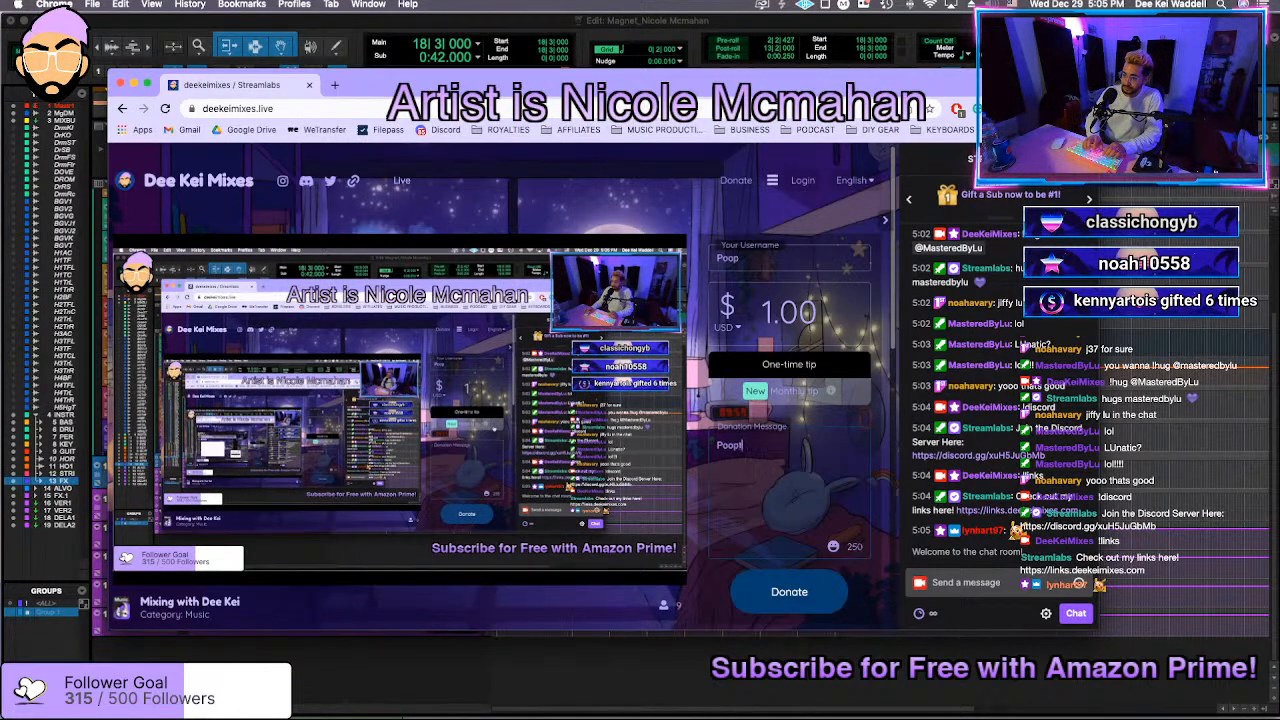
text(y Scoop)
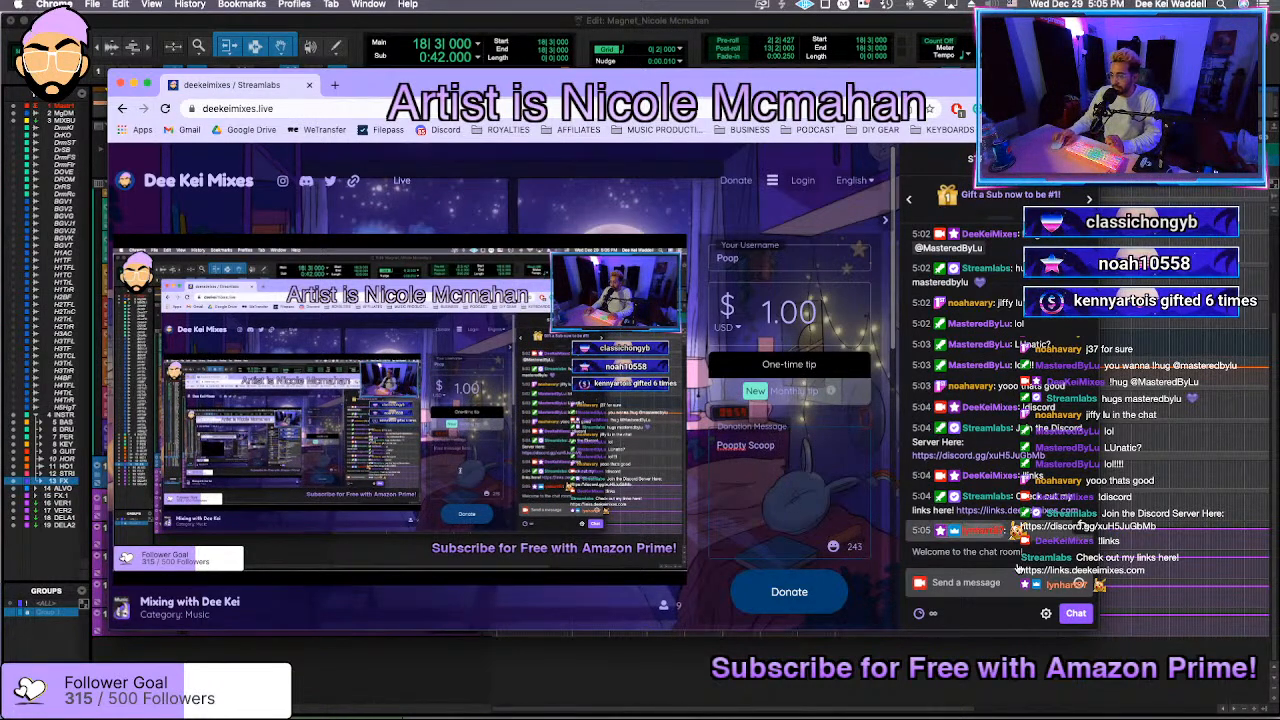
Step: Take the donation to PayPal, move the payment window out of view, and bring the tip page back on screen
key(super+m)
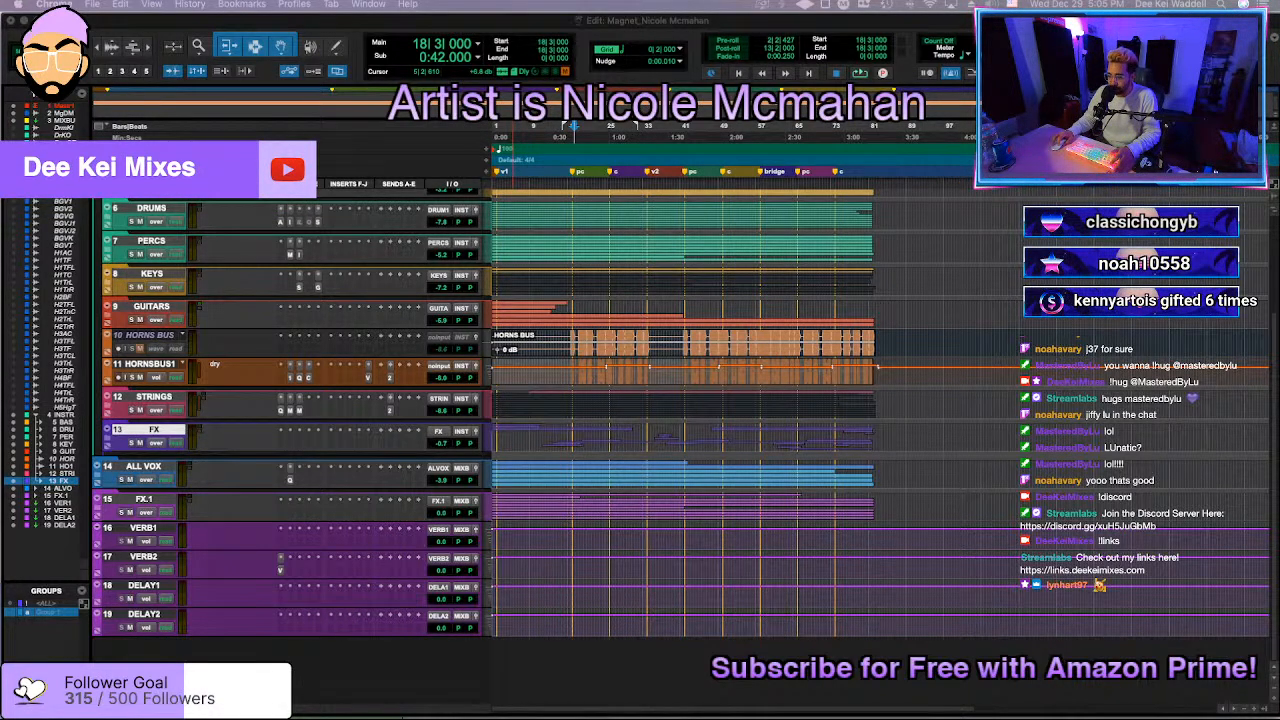
click(772, 310)
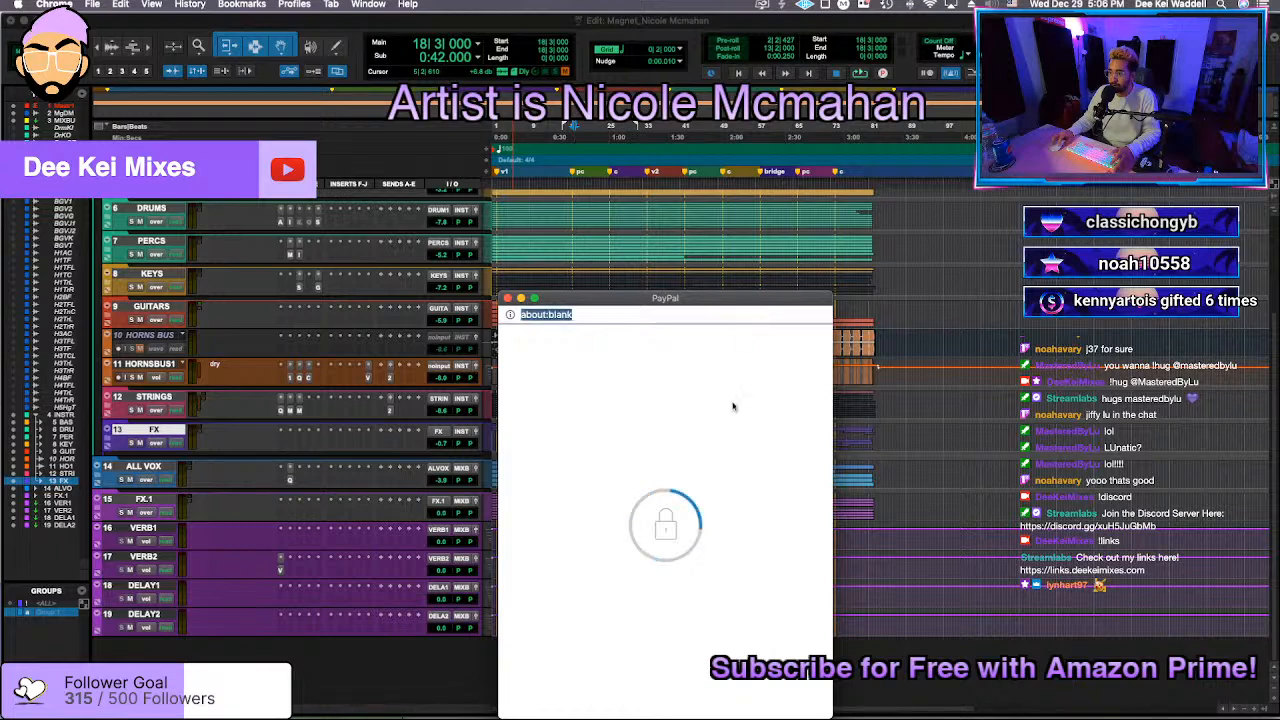
drag(698, 299, 690, 719)
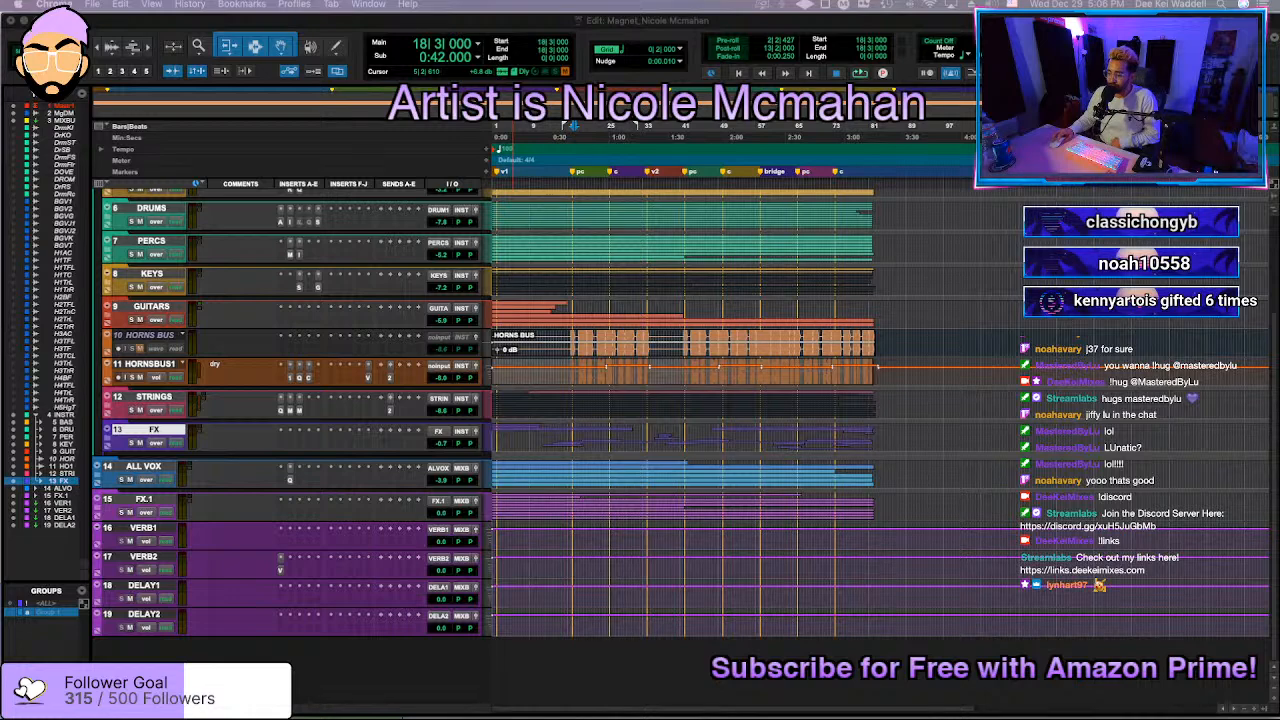
drag(752, 719, 760, 100)
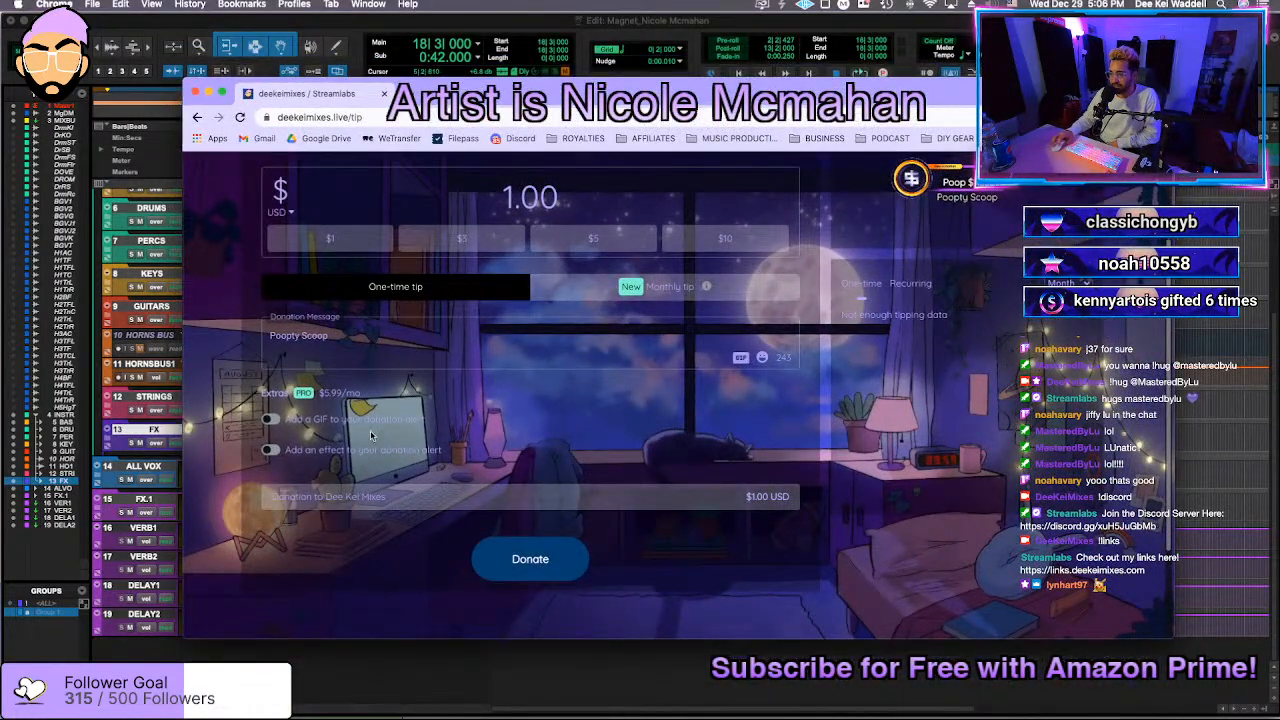
Step: Check the donation message on the tip page, return to deekeimixes.live, and dismiss the cookie notice
click(344, 345)
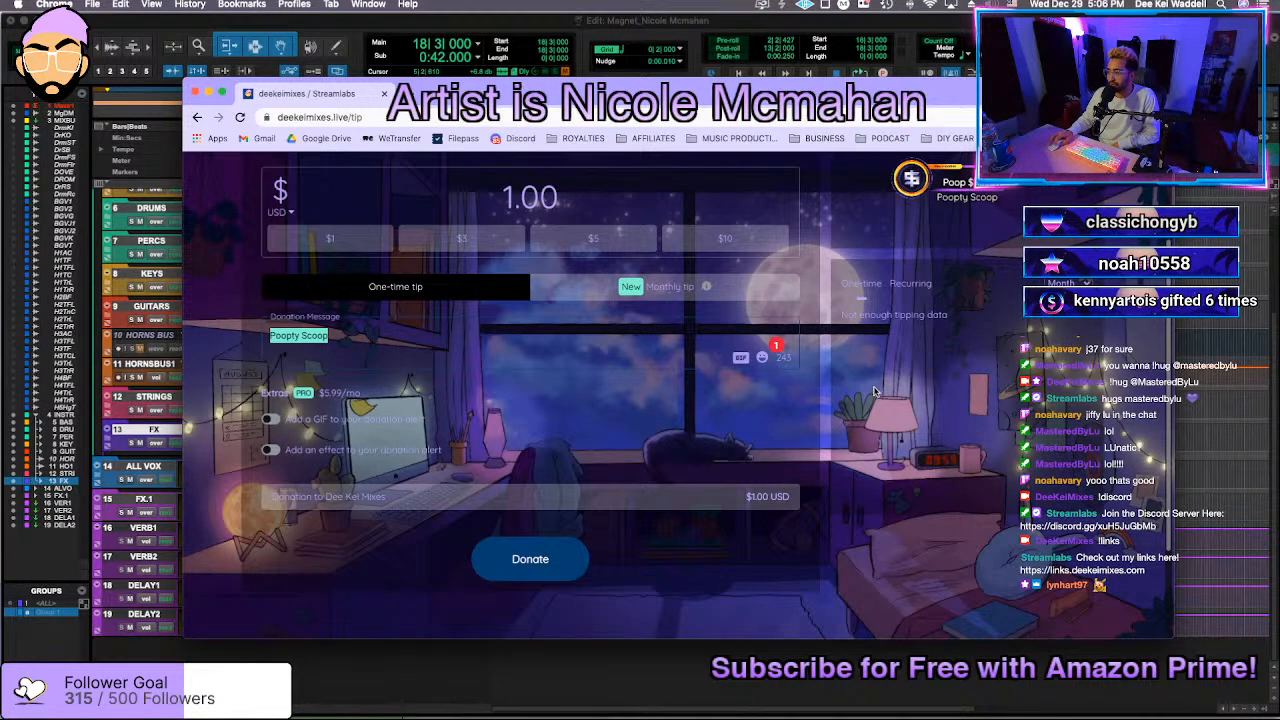
click(918, 285)
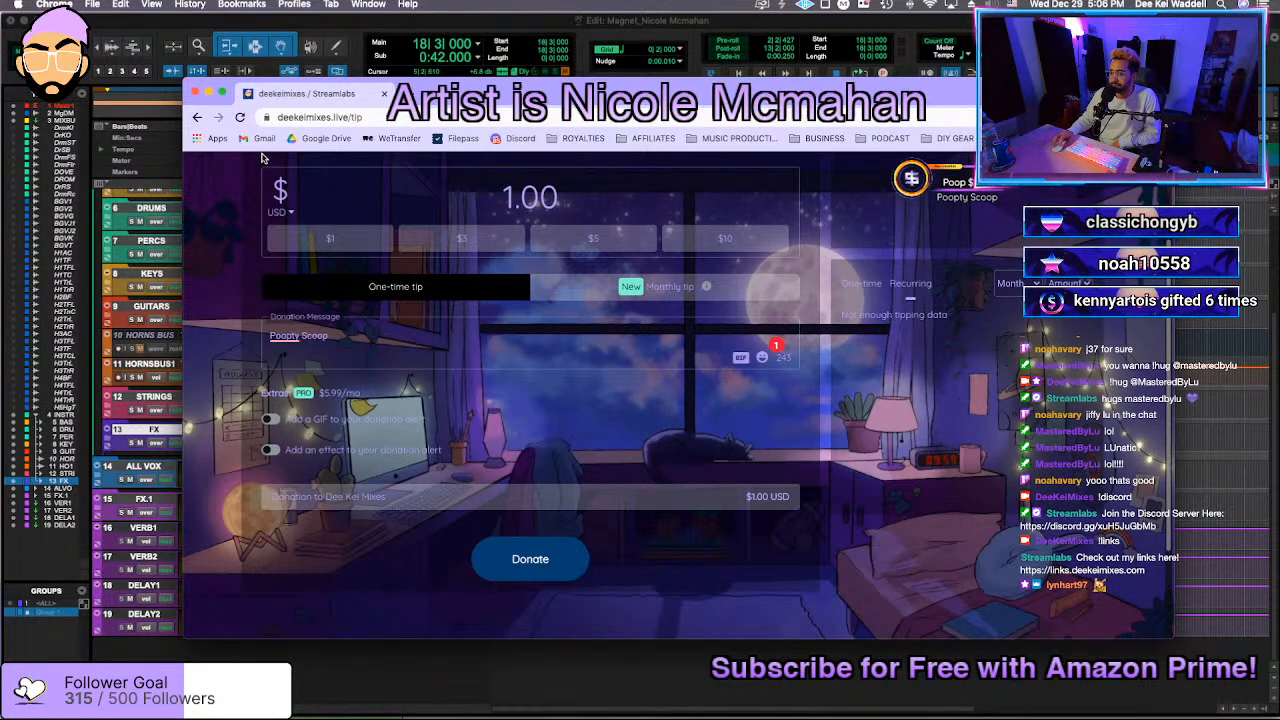
text(deekeimixes.live)
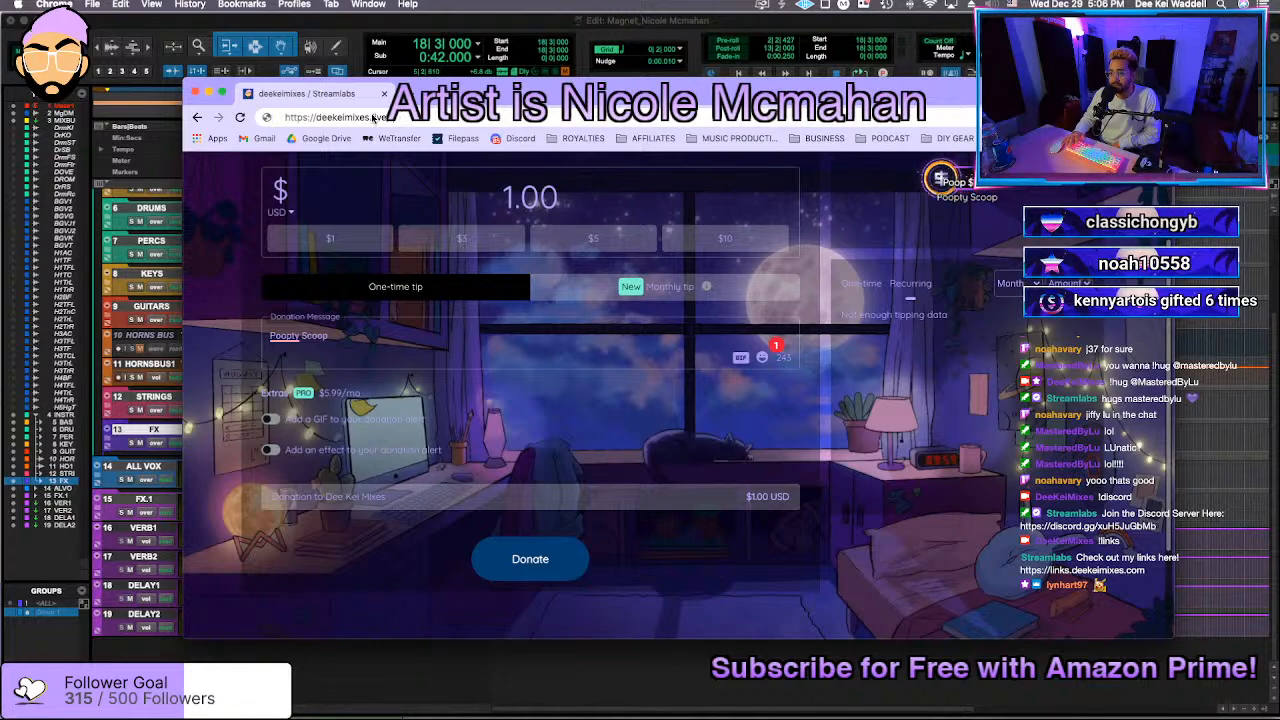
key(Return)
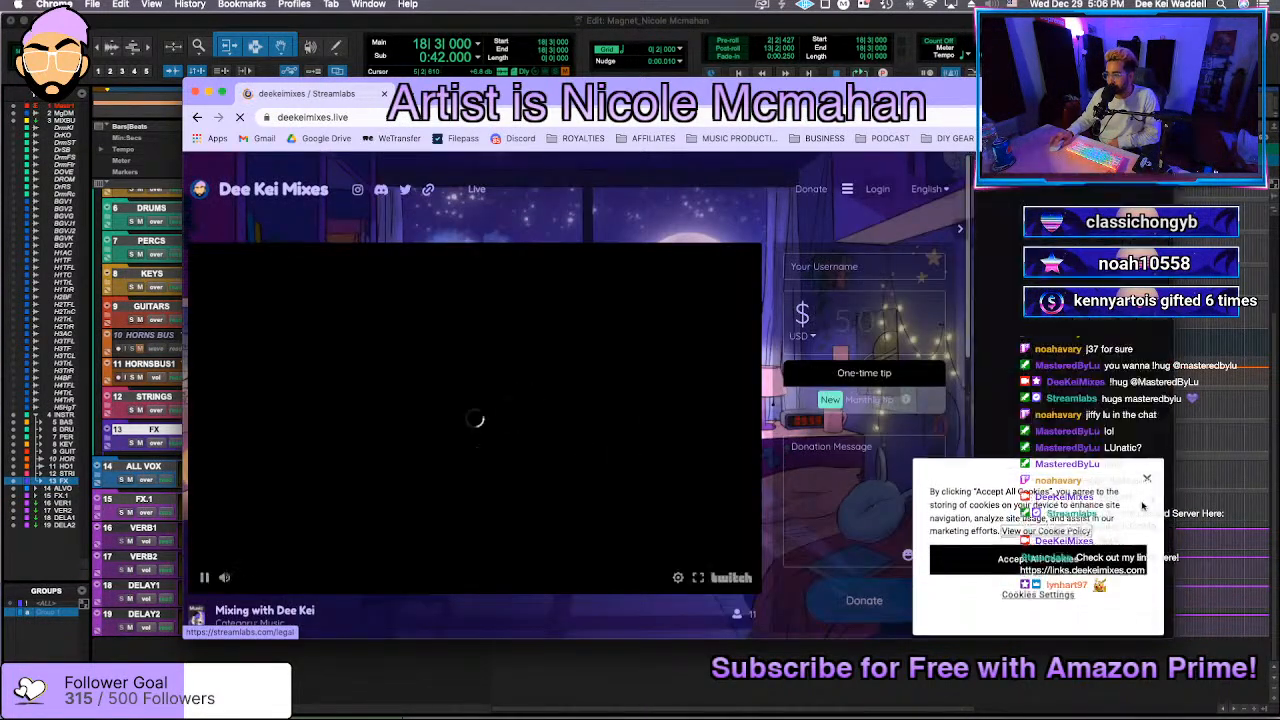
click(1147, 471)
Step: Look over the creator page's posts and featured videos, and close the browser window to return to the Pro Tools session
scroll(754, 467, down, 4)
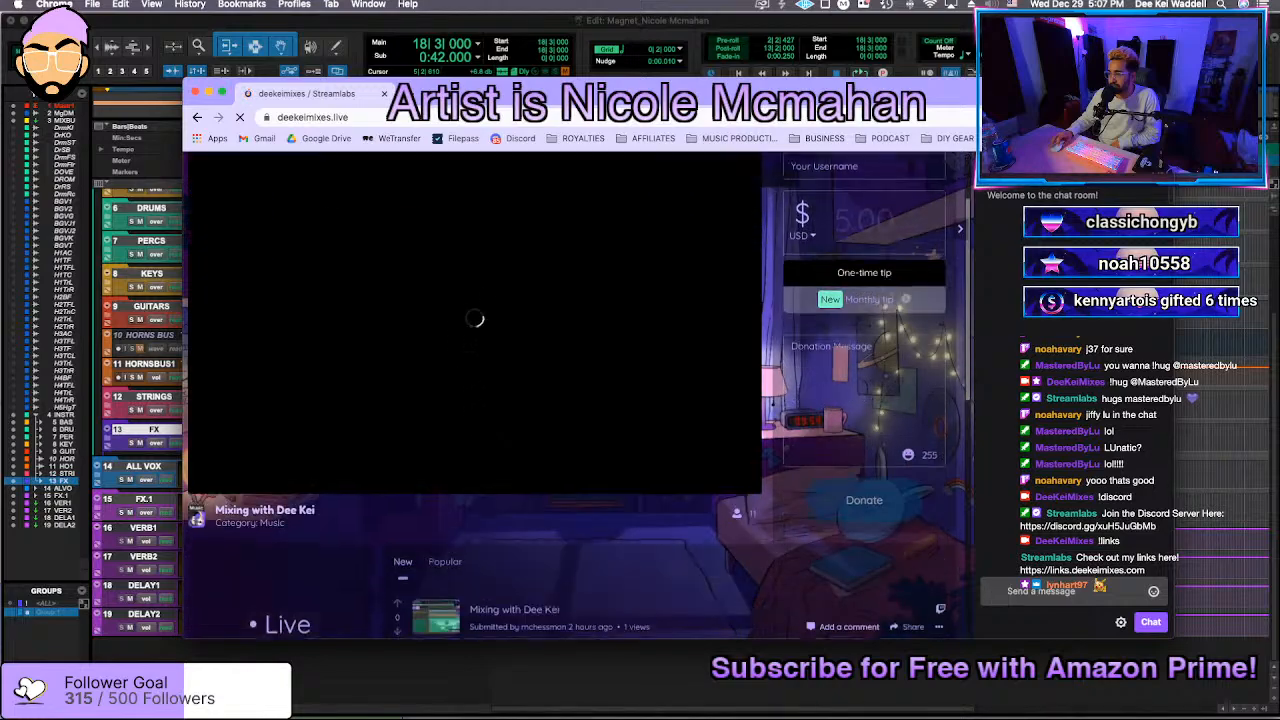
scroll(754, 467, down, 6)
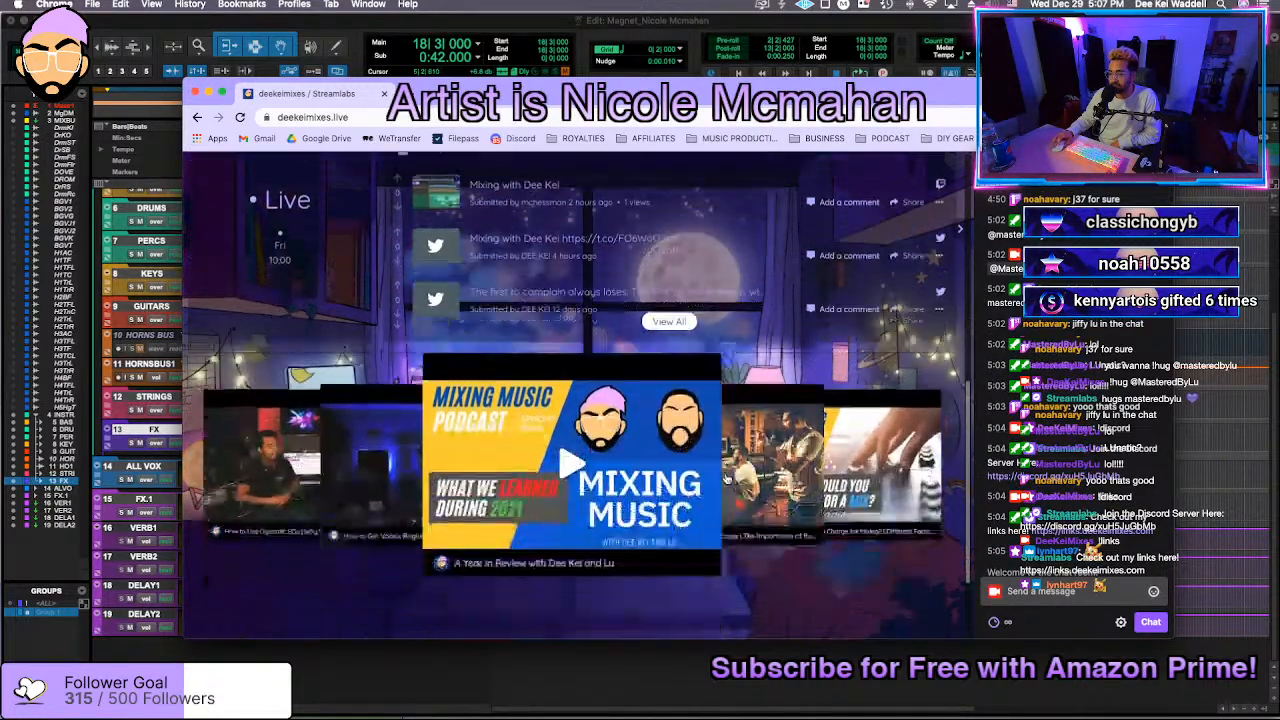
scroll(728, 481, up, 10)
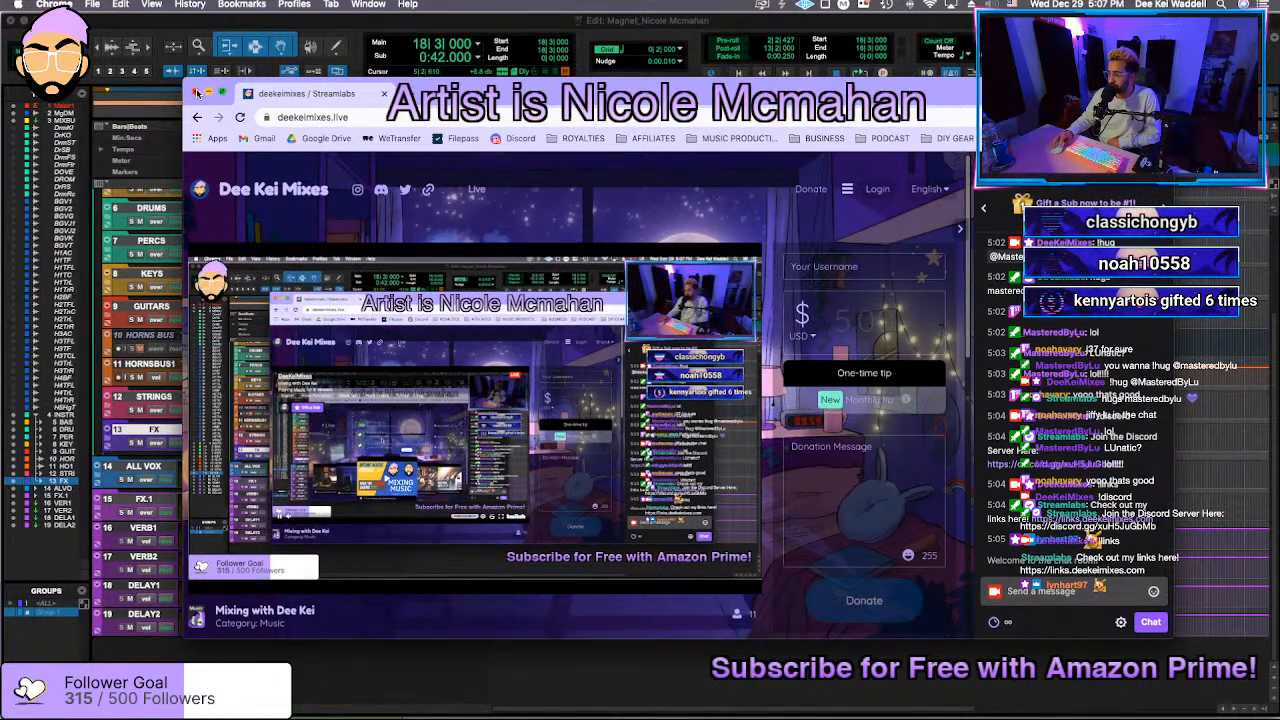
click(197, 93)
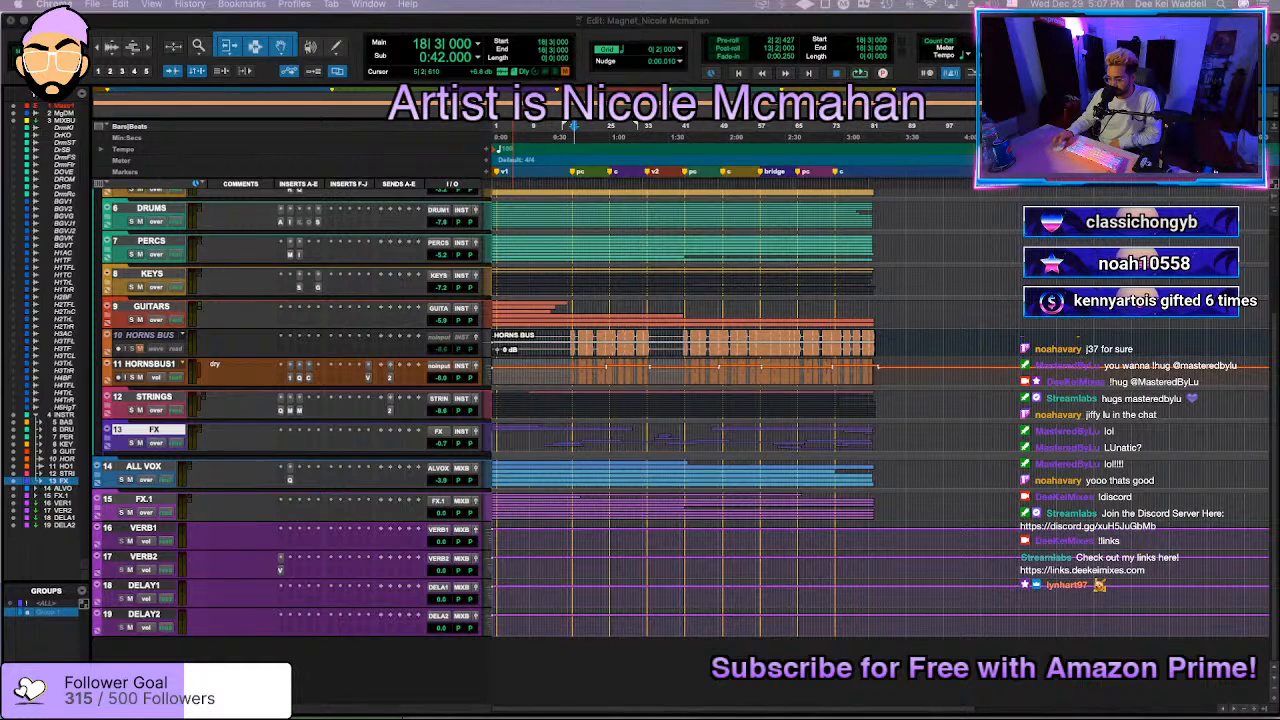